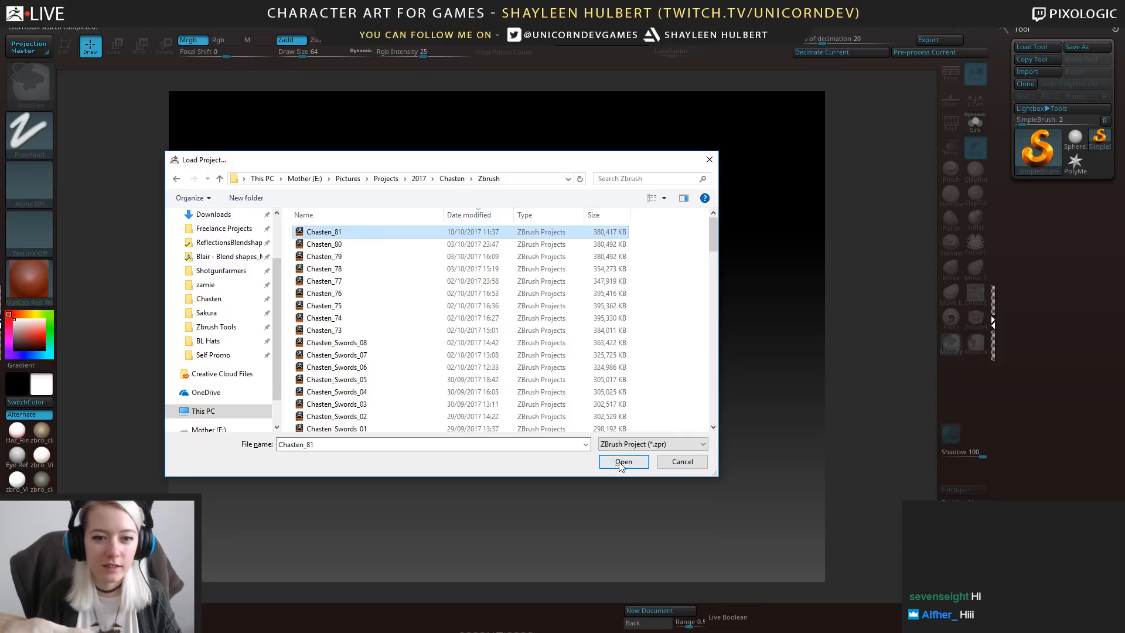
Open the Chasten_81 project and view the full character from the front.
click(623, 462)
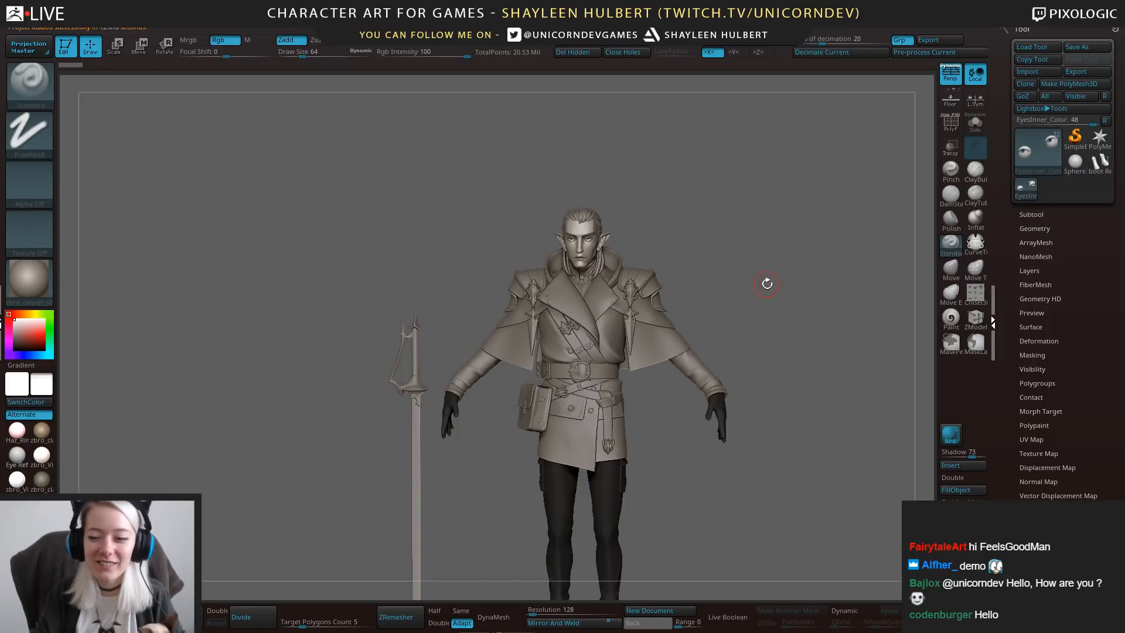
alt+drag(850, 437, 811, 348)
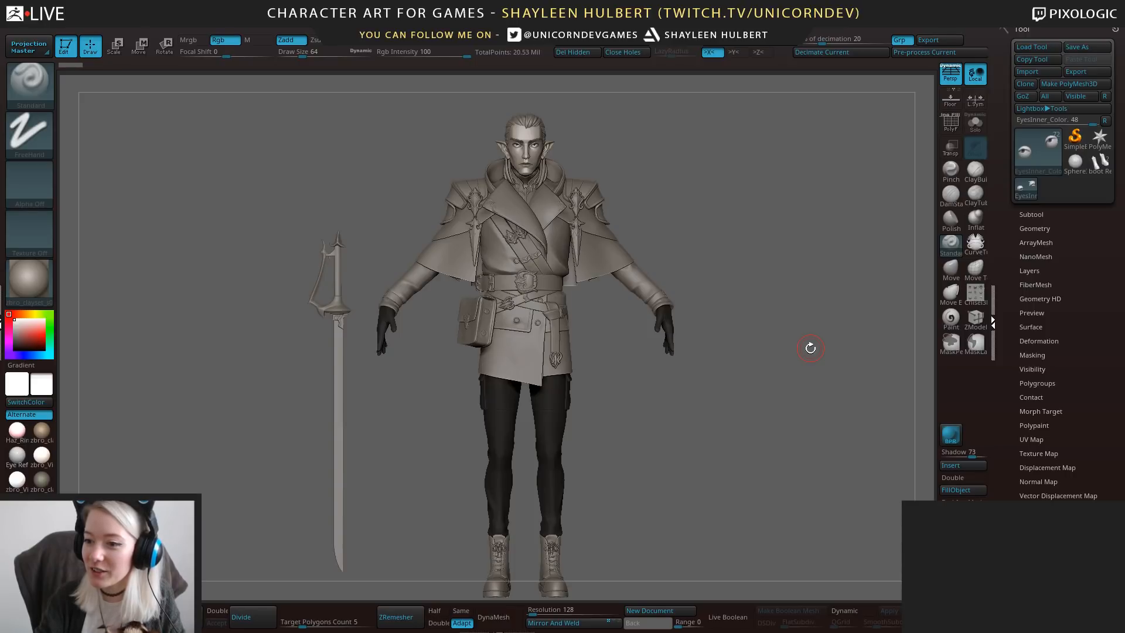
drag(814, 329, 771, 345)
Examine the lacing, toe caps and uppers of both boots, making the toe cap and UMesh_NewBoots7 subtools active.
alt+click(549, 468)
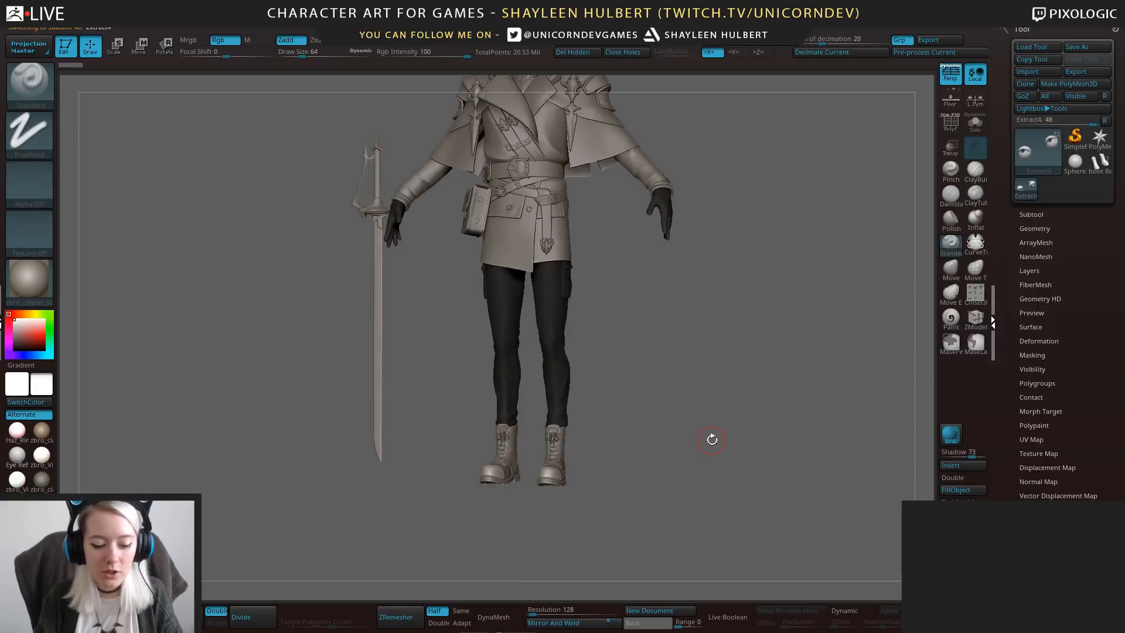
key(f)
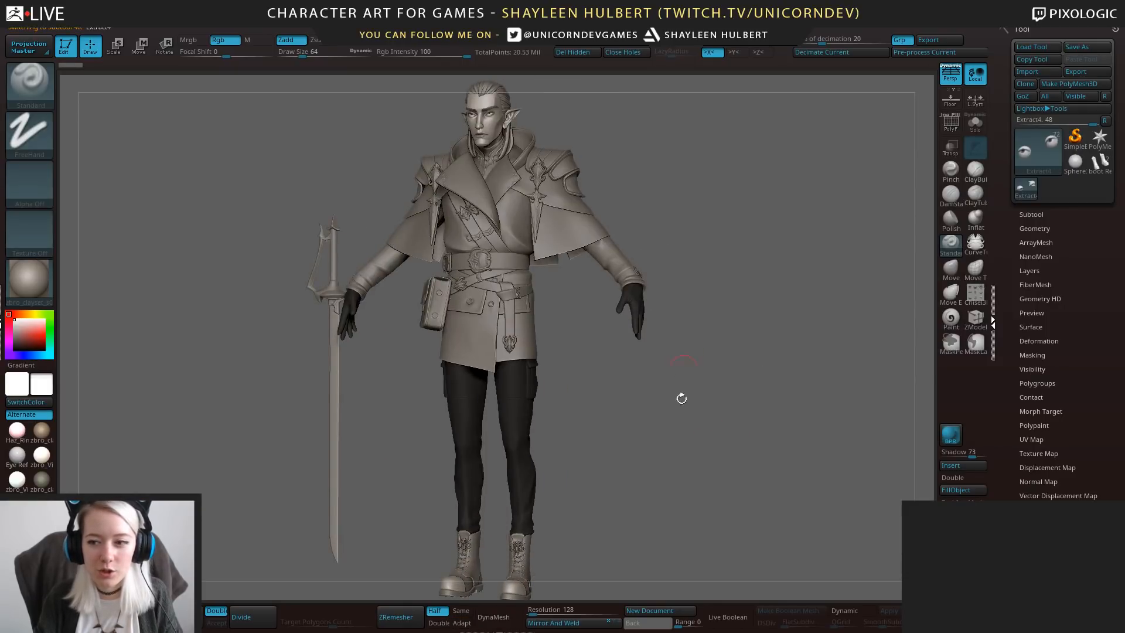
drag(668, 456, 695, 97)
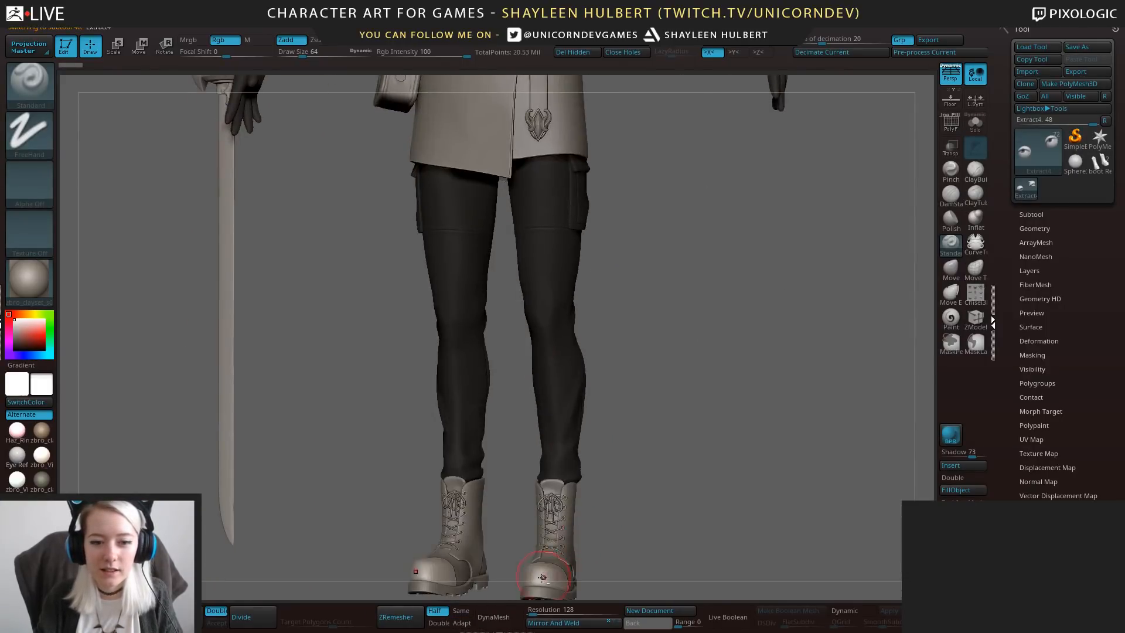
alt+drag(765, 527, 815, 394)
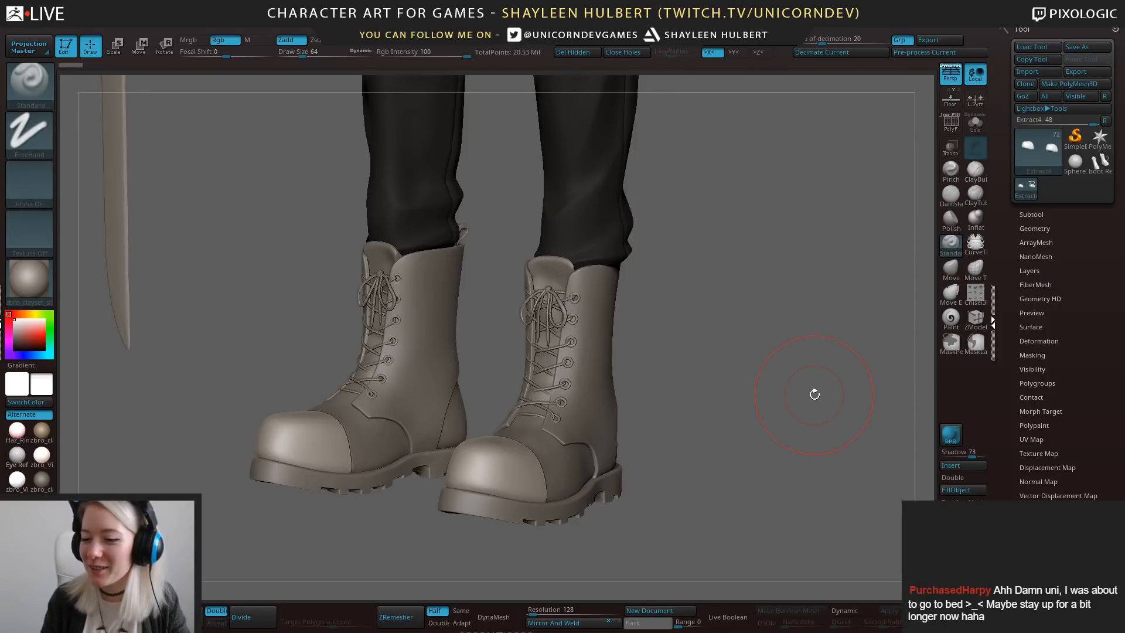
drag(797, 362, 690, 405)
alt+click(690, 404)
drag(816, 409, 764, 403)
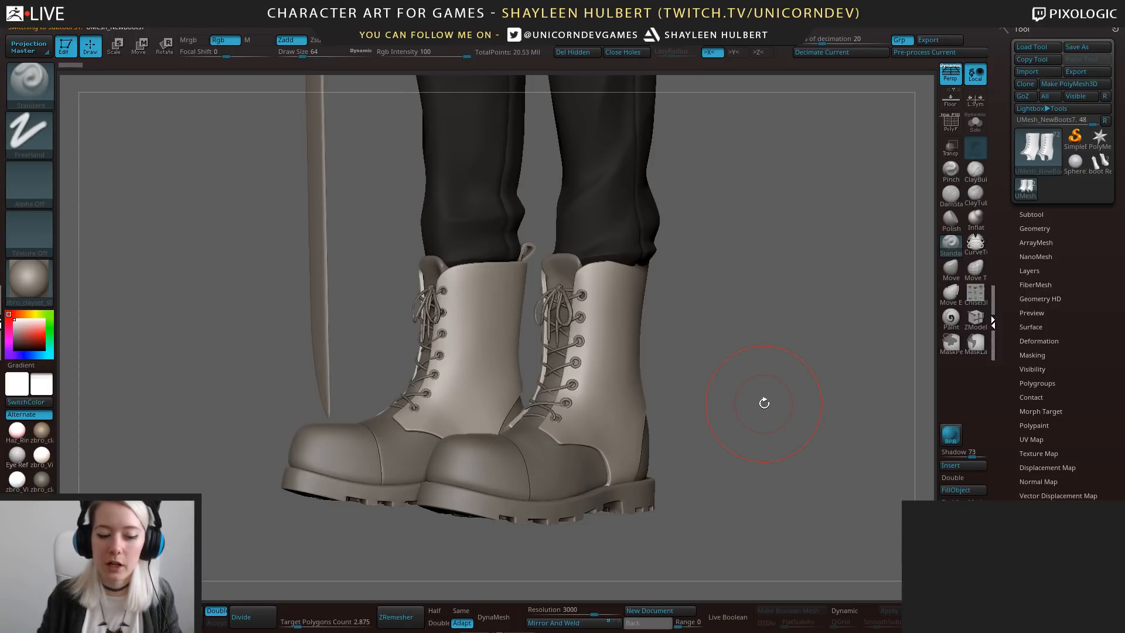
Examine the boots from the side and underneath, making the Chasten_Body5 and NewBoots2 subtools active.
mouse_move(762, 387)
mouse_down()
mouse_move(732, 369)
mouse_move(664, 282)
mouse_up()
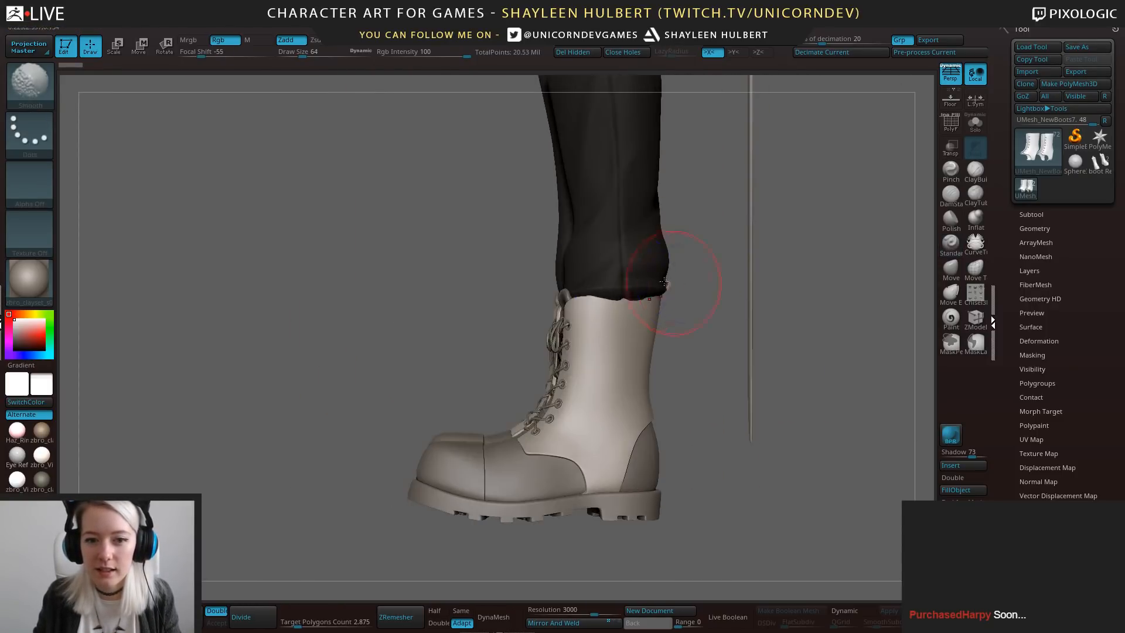
alt+click(610, 268)
mouse_move(693, 329)
mouse_down()
mouse_move(796, 375)
mouse_move(710, 379)
mouse_move(739, 331)
mouse_up()
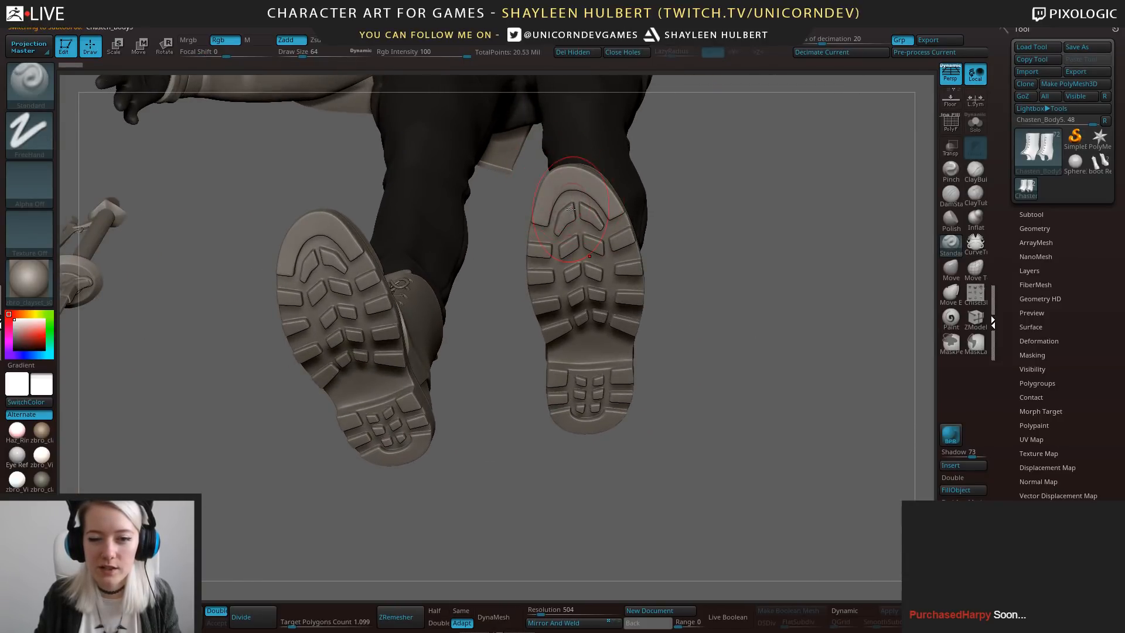
drag(740, 375, 746, 432)
alt+click(569, 471)
drag(747, 381, 700, 375)
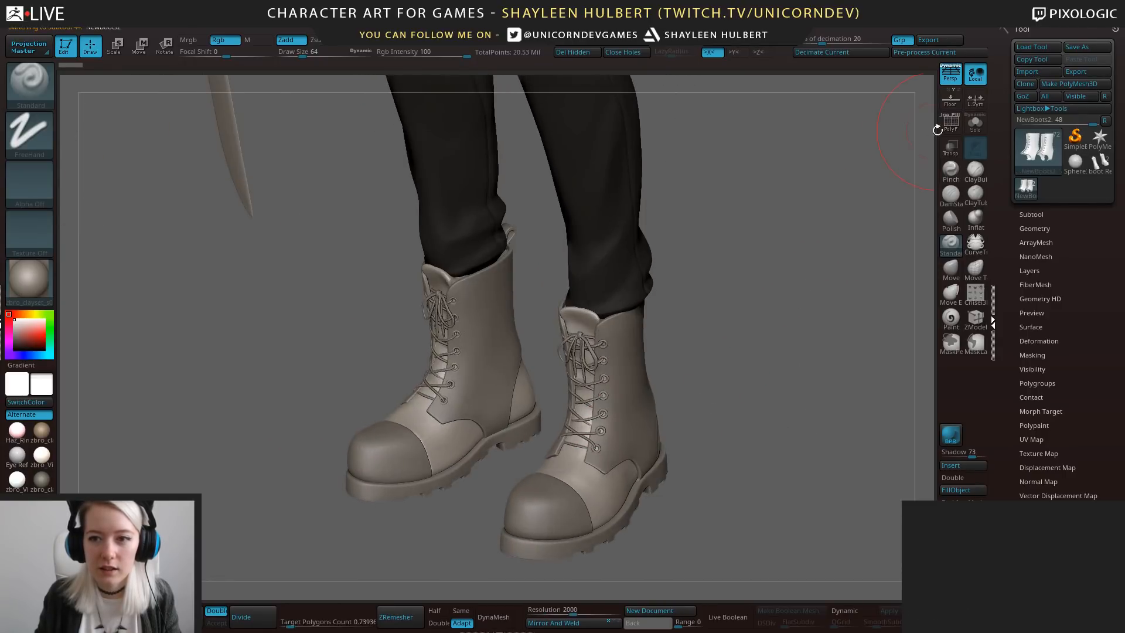
Isolate the NewBoots2 base mesh, examine it from several angles, and show the whole model again.
click(974, 125)
drag(740, 340, 809, 316)
click(949, 124)
click(949, 124)
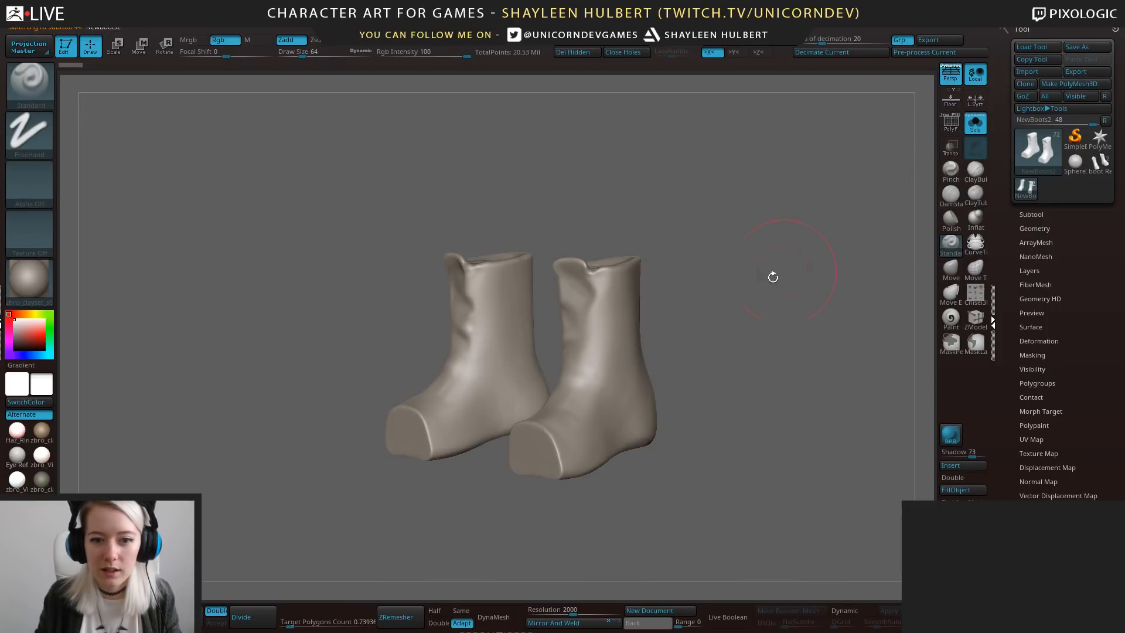
drag(771, 277, 879, 188)
mouse_move(715, 331)
mouse_down()
mouse_move(726, 327)
mouse_move(719, 322)
mouse_up()
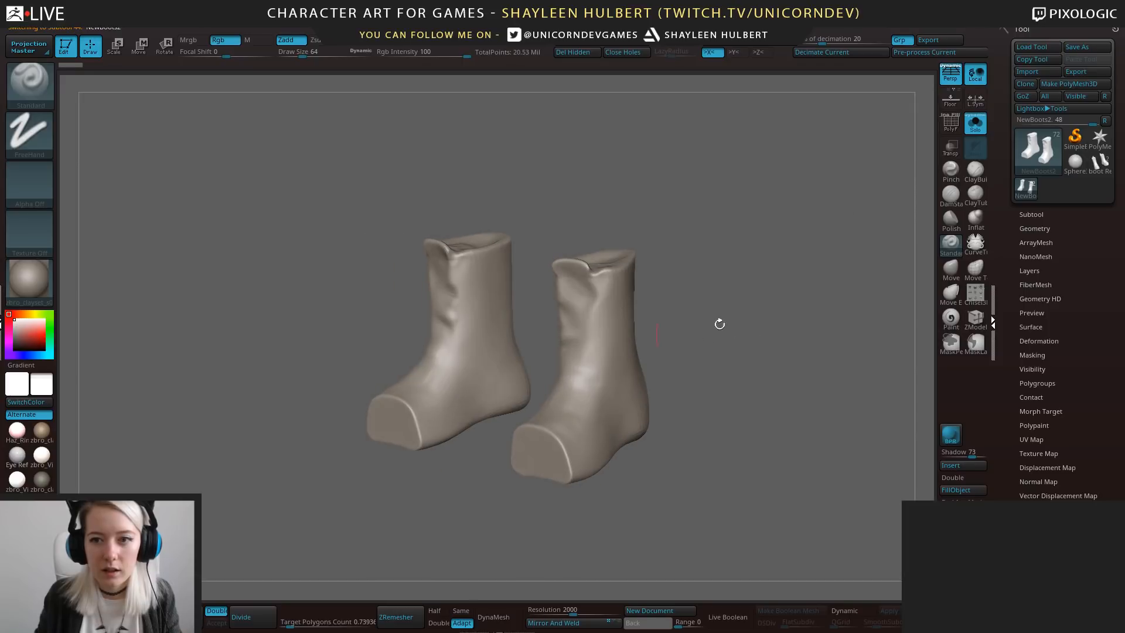
click(975, 123)
Select the Laces subtool and examine the lacing on both boots up close.
drag(731, 436, 703, 381)
alt+click(598, 381)
drag(783, 389, 786, 338)
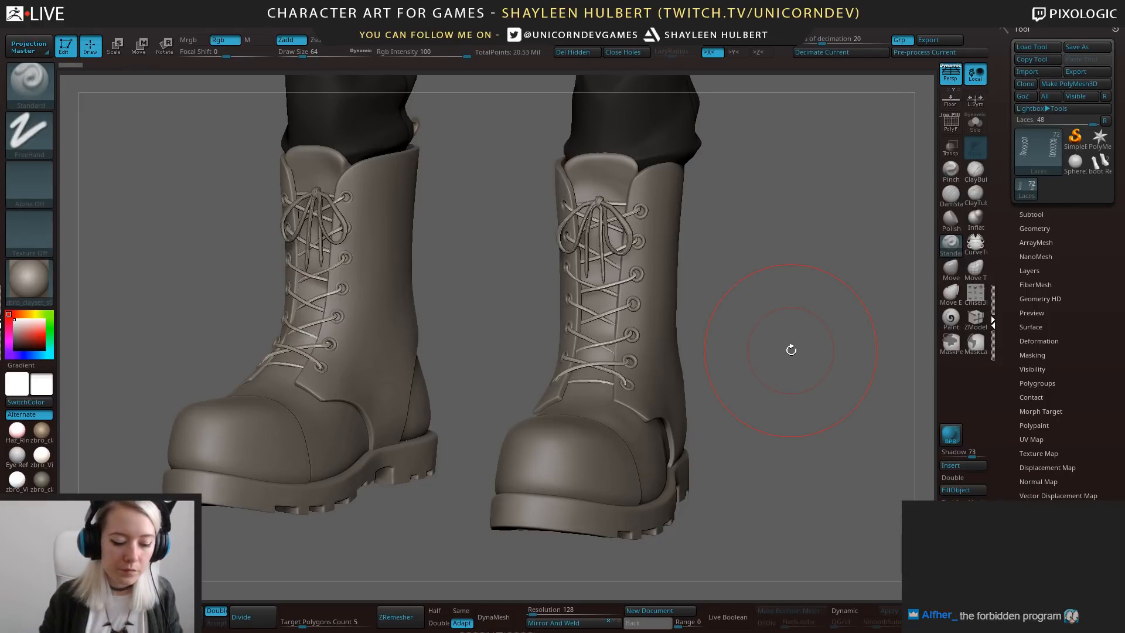
Turn on Auto Collapse for the subtools and show only the NewBoots2 folder with tread5 selected.
mouse_move(793, 381)
alt+mouse_down()
mouse_move(768, 328)
mouse_move(727, 351)
mouse_move(749, 375)
mouse_move(968, 234)
alt+mouse_up()
alt+click(640, 348)
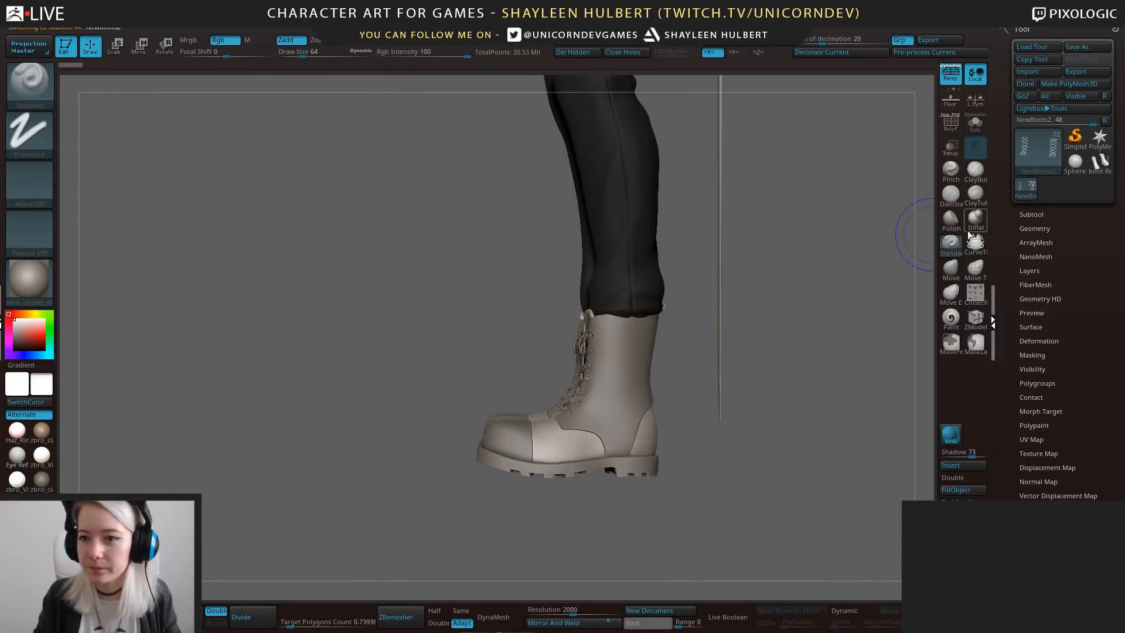
click(1032, 214)
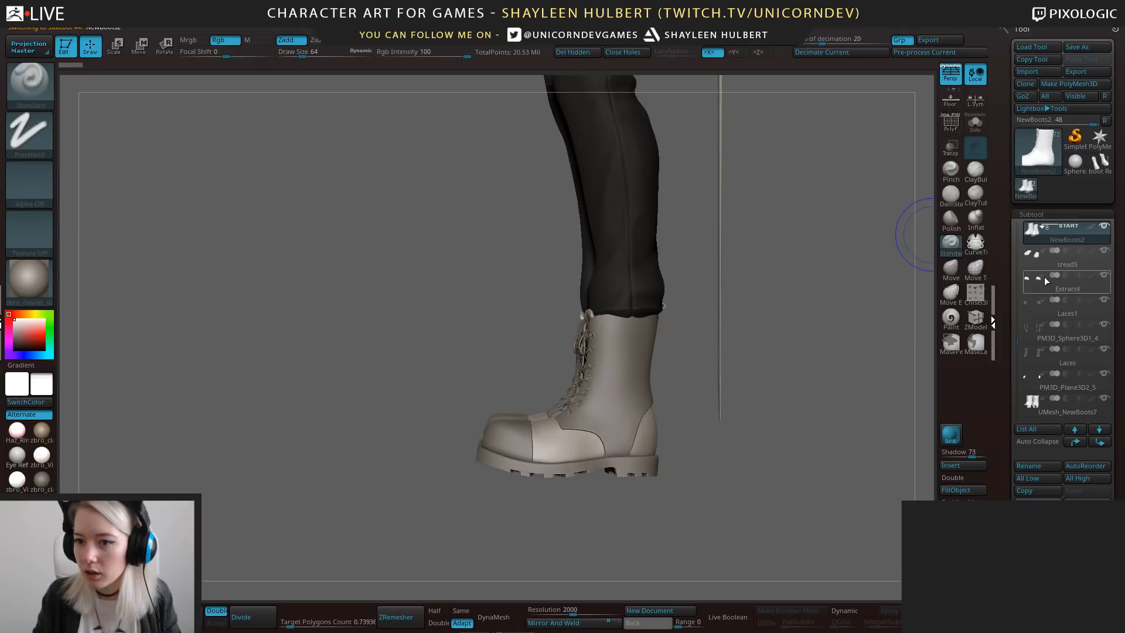
click(1044, 440)
click(1068, 257)
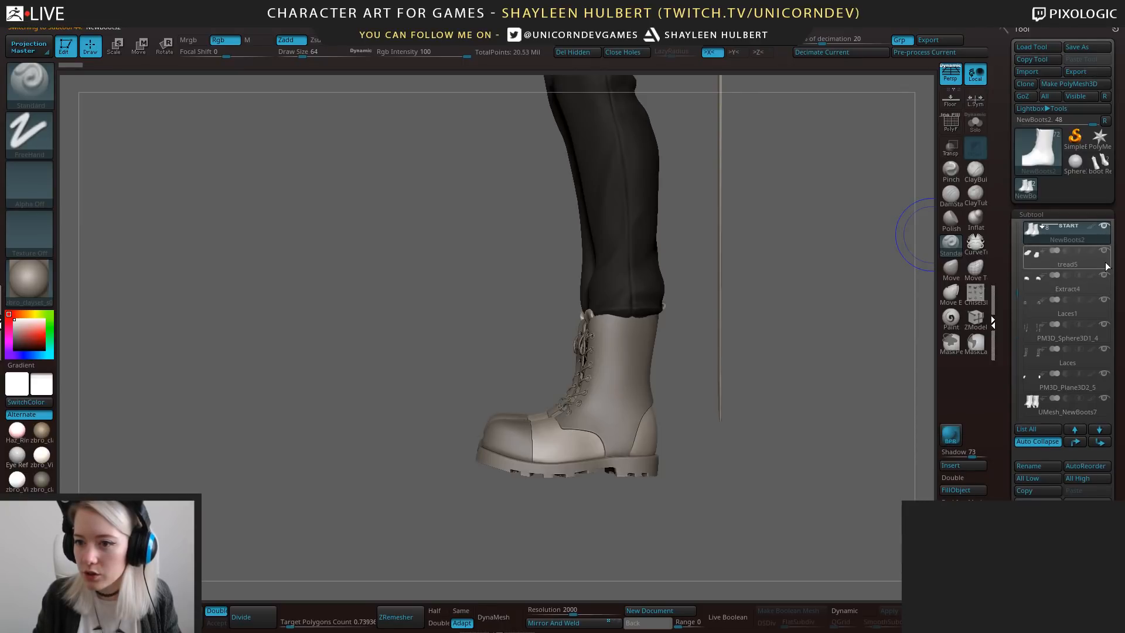
drag(791, 427, 783, 364)
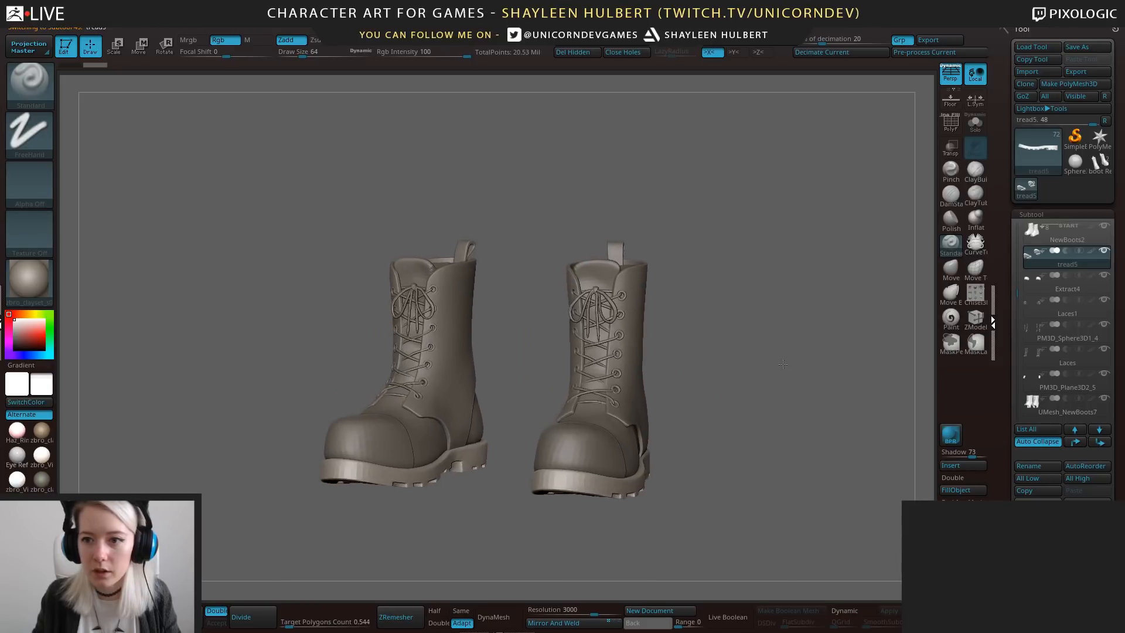
Switch to the boot Retopo Tool and examine its boot and Merged_Laces1 subtools.
click(1095, 173)
drag(789, 301, 892, 289)
click(1068, 260)
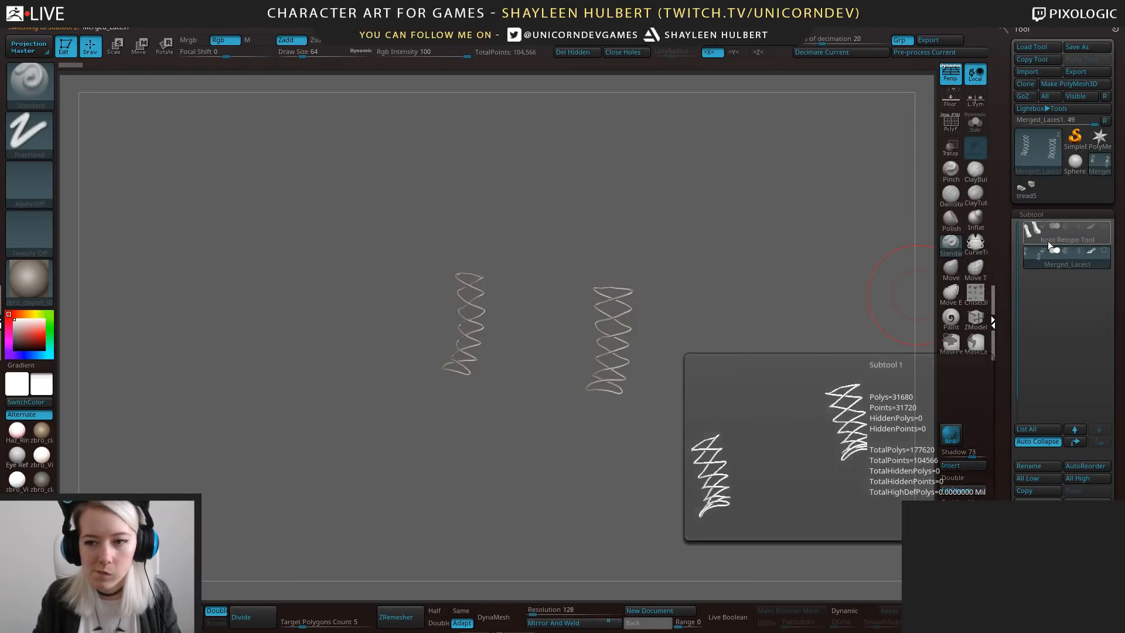
click(1049, 239)
click(1105, 252)
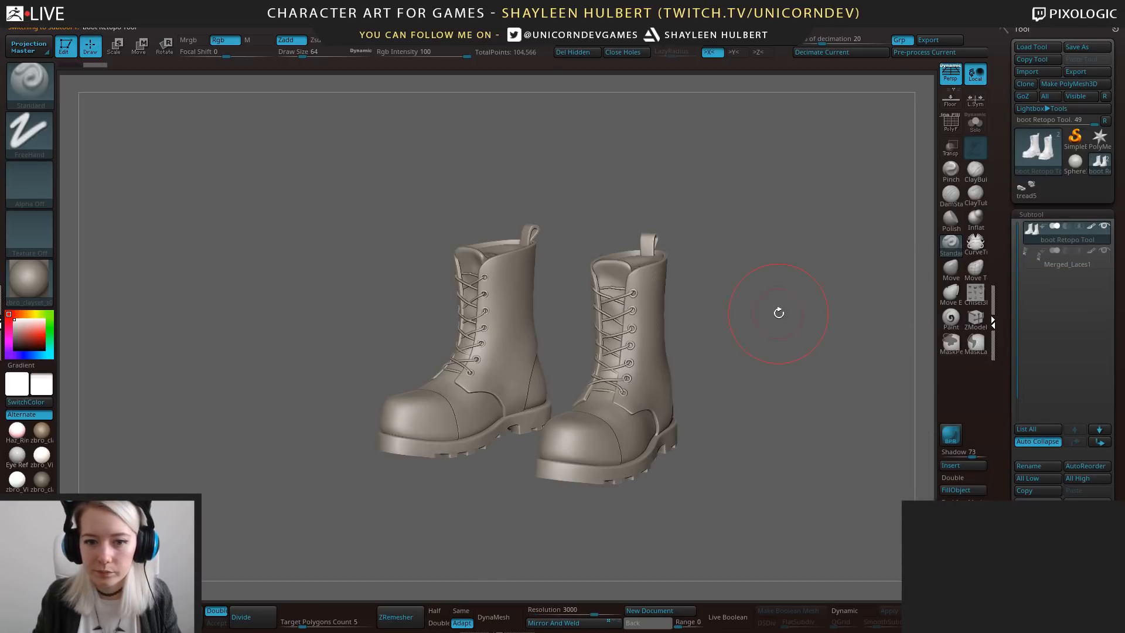
drag(778, 310, 734, 273)
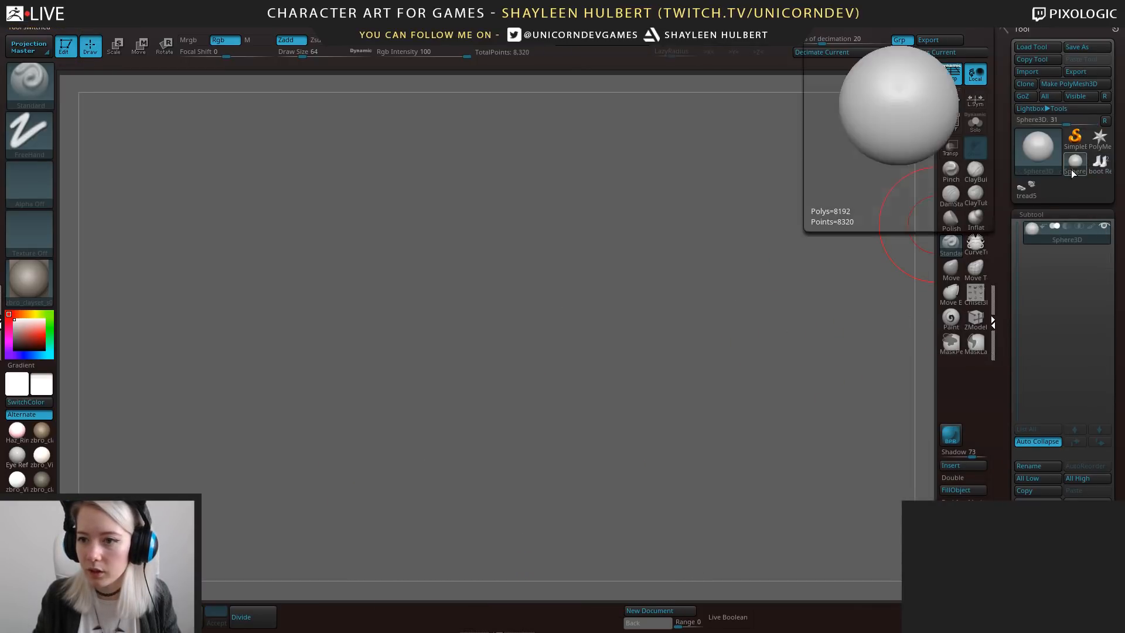
Return to the tread5 tool and merge all its visible boot subtools into one new tool.
click(1027, 190)
shift+drag(789, 311, 759, 315)
drag(1012, 498, 1011, 425)
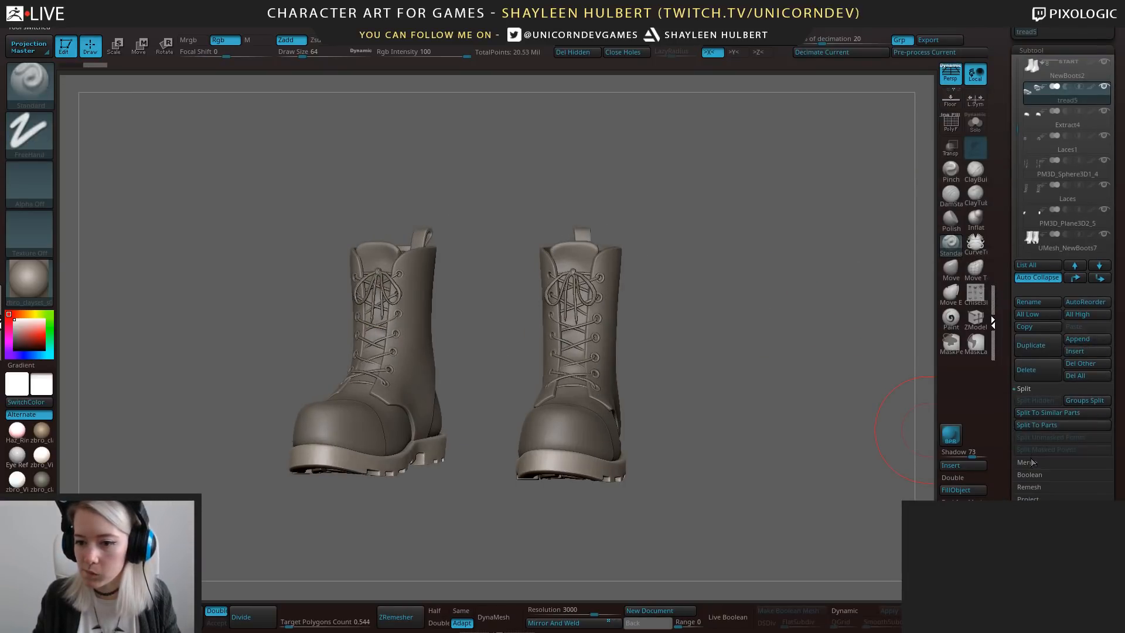
click(1030, 461)
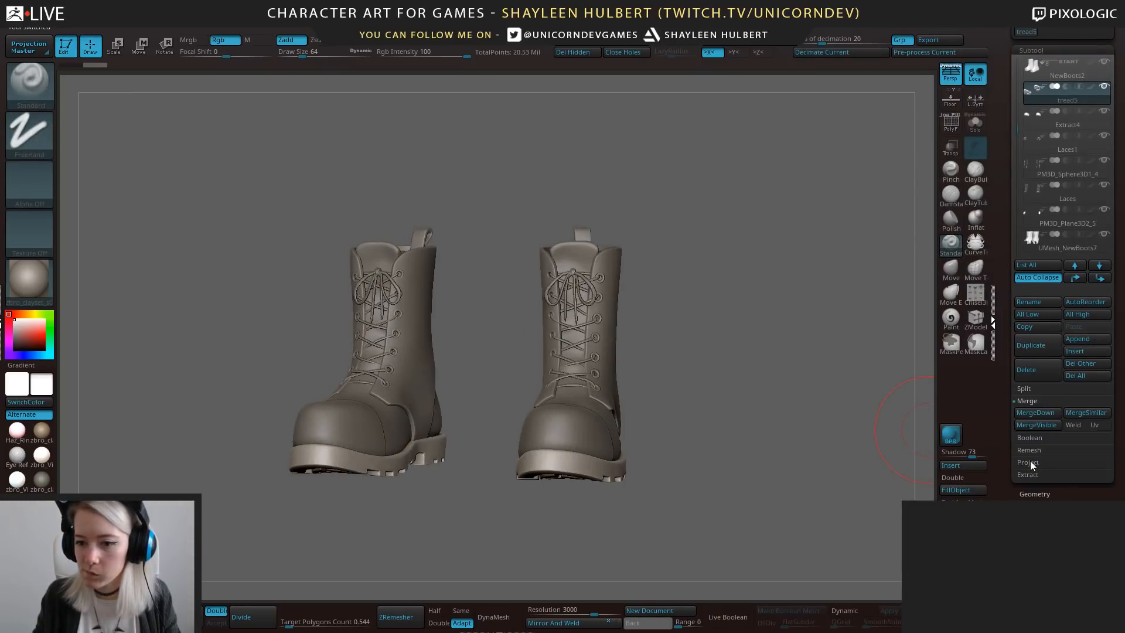
click(1081, 413)
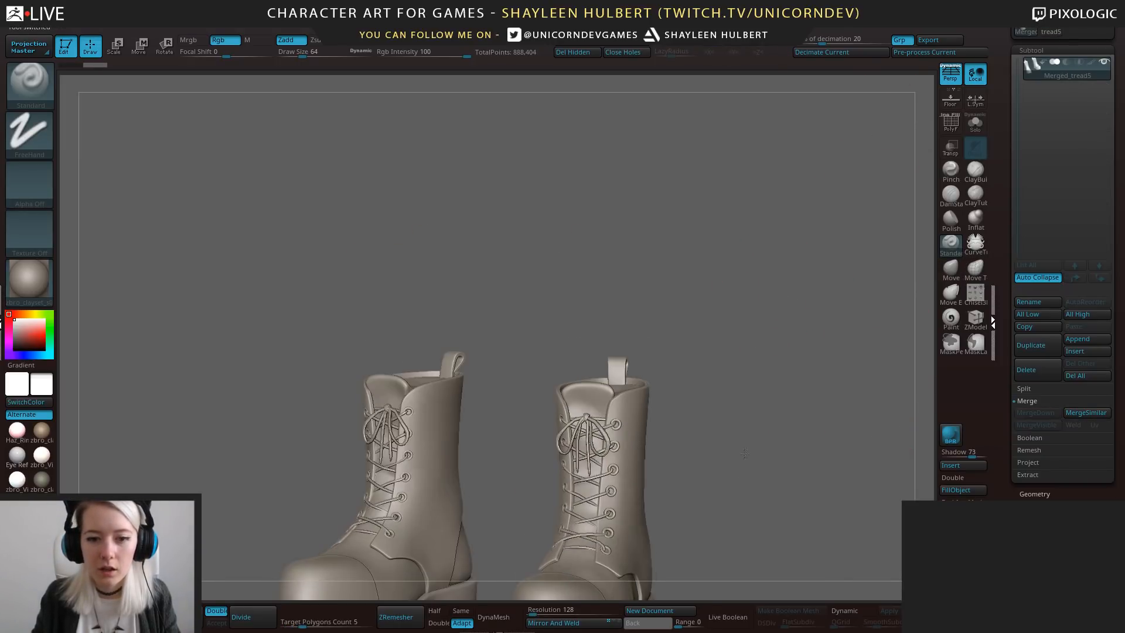
mouse_move(770, 329)
mouse_down()
mouse_move(791, 334)
mouse_move(774, 324)
mouse_move(761, 347)
mouse_up()
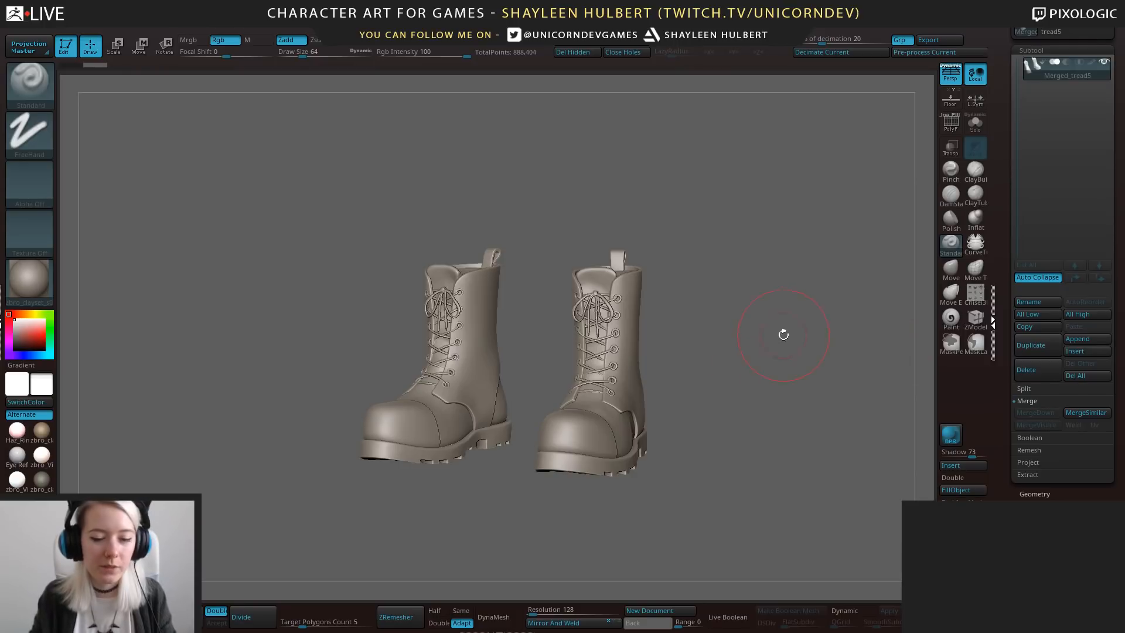
Switch from the merged boots back to the tread5 tool and make all of the character's subtools visible.
mouse_move(784, 334)
mouse_down()
mouse_move(756, 323)
mouse_move(784, 321)
mouse_move(755, 326)
mouse_up()
drag(1009, 164, 1004, 203)
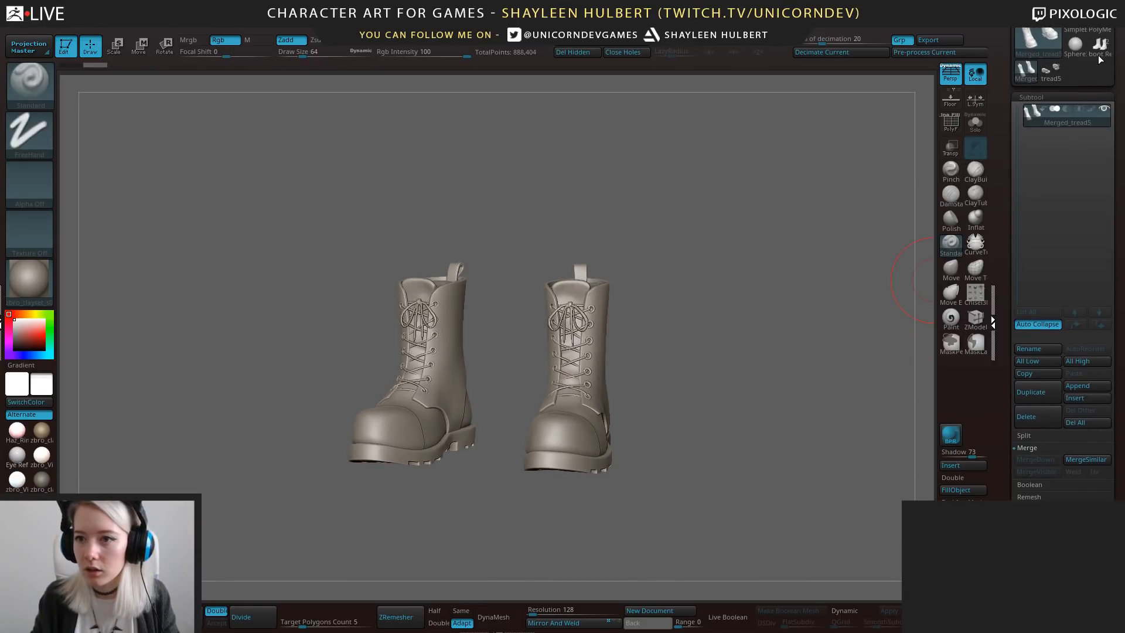
click(1050, 70)
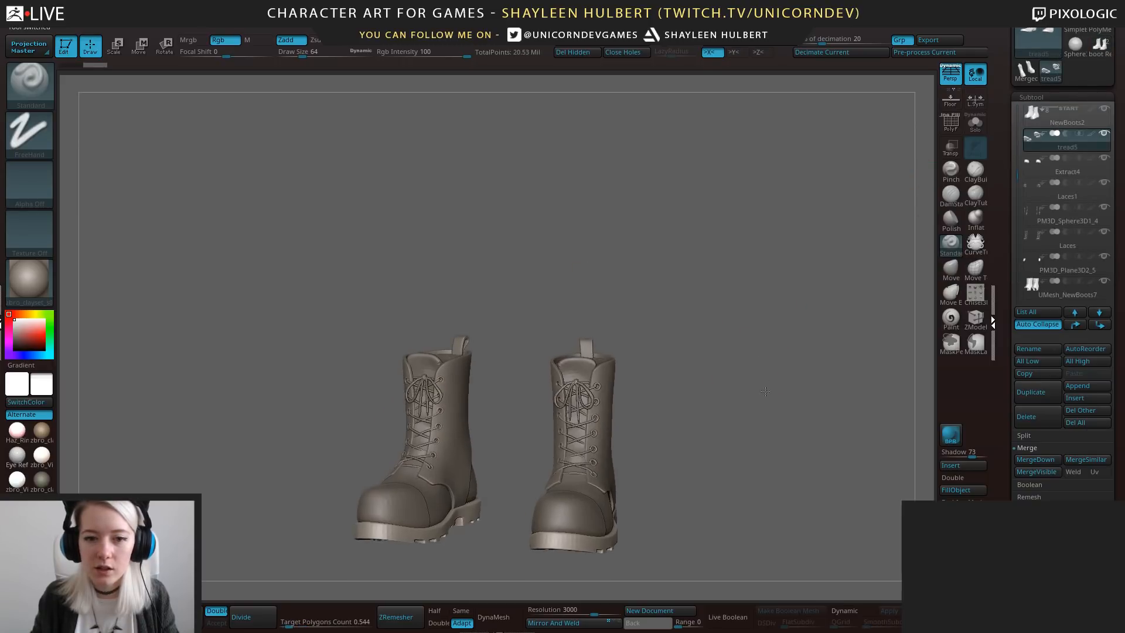
alt+drag(765, 392, 772, 345)
shift+click(1104, 134)
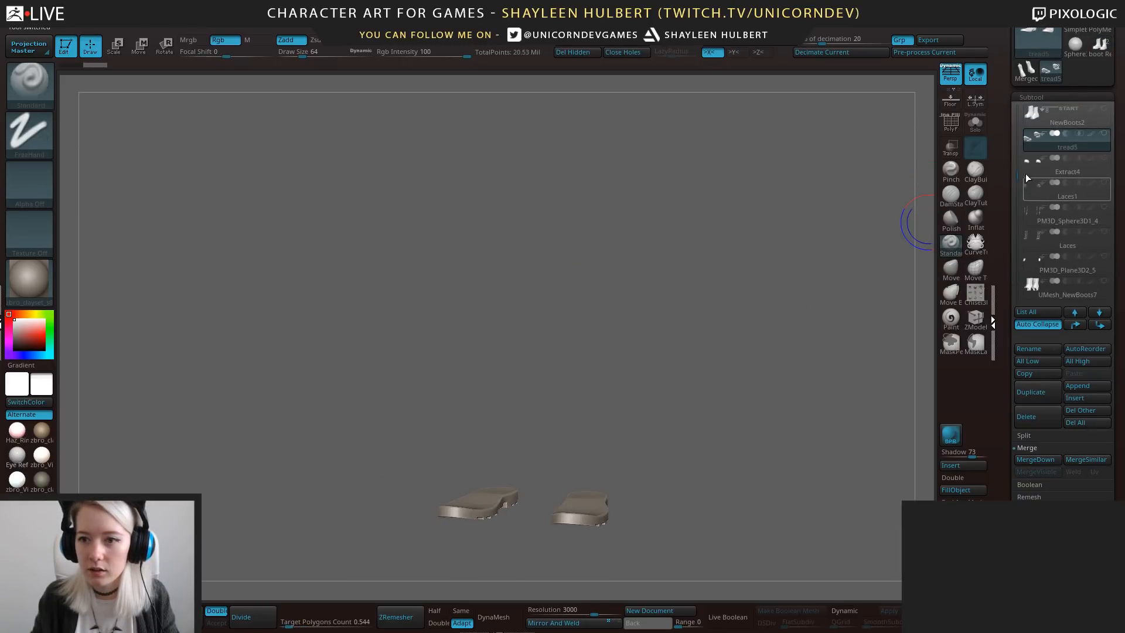
shift+click(1105, 134)
Select the cape1 subtool and hide the NewBoots2 folder on the full character.
drag(1017, 173, 1018, 153)
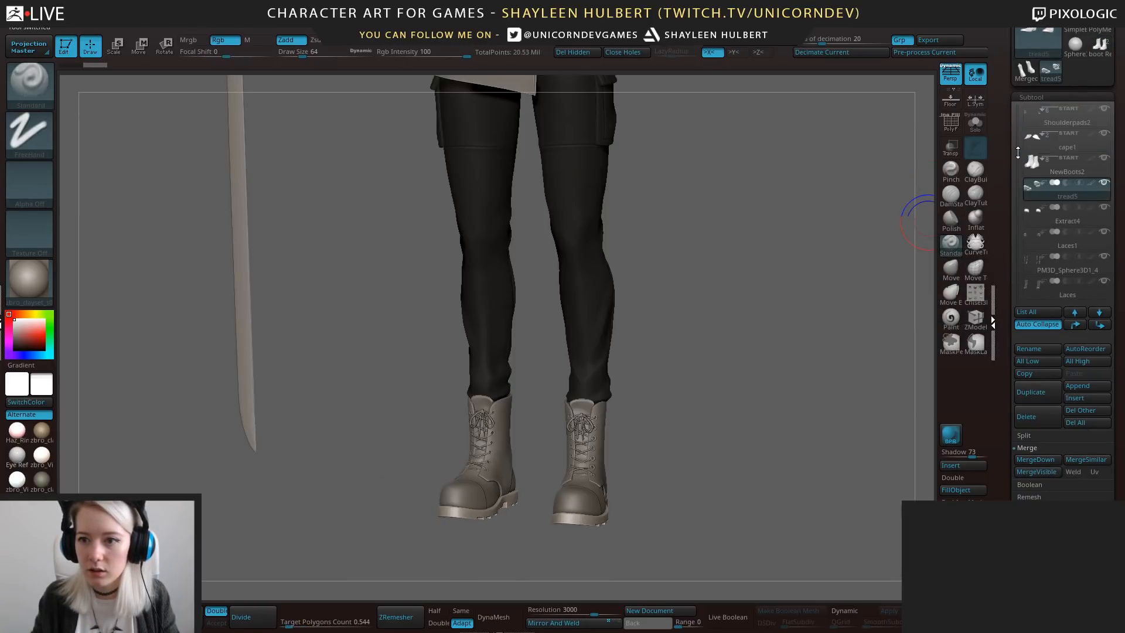
click(1090, 143)
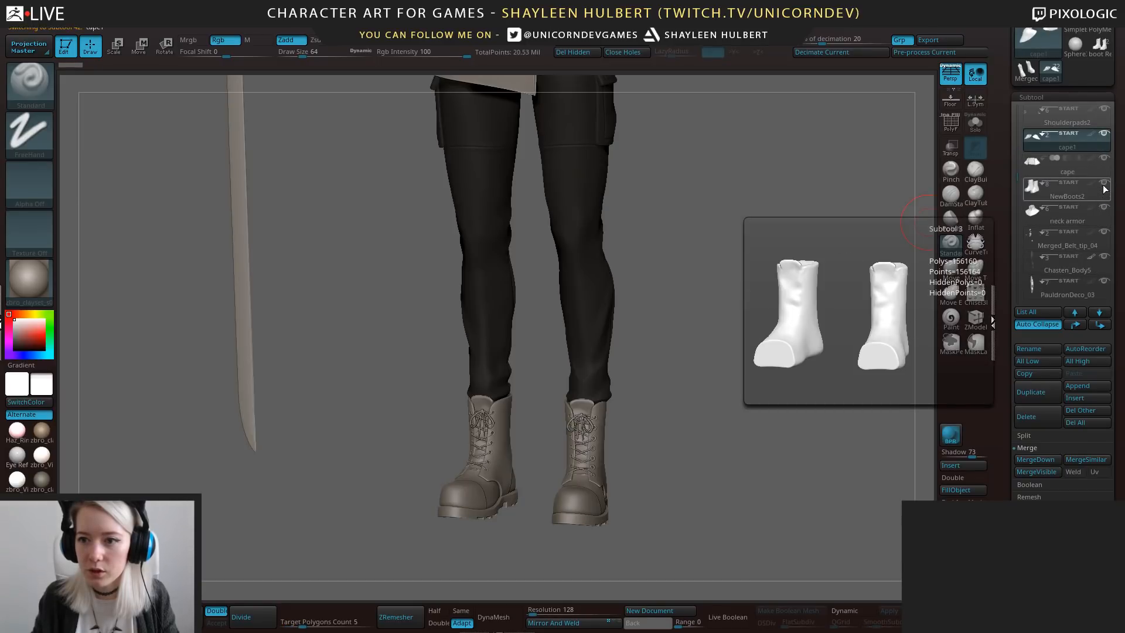
click(1104, 182)
mouse_move(708, 409)
alt+mouse_down()
mouse_move(702, 456)
mouse_move(703, 389)
alt+mouse_up()
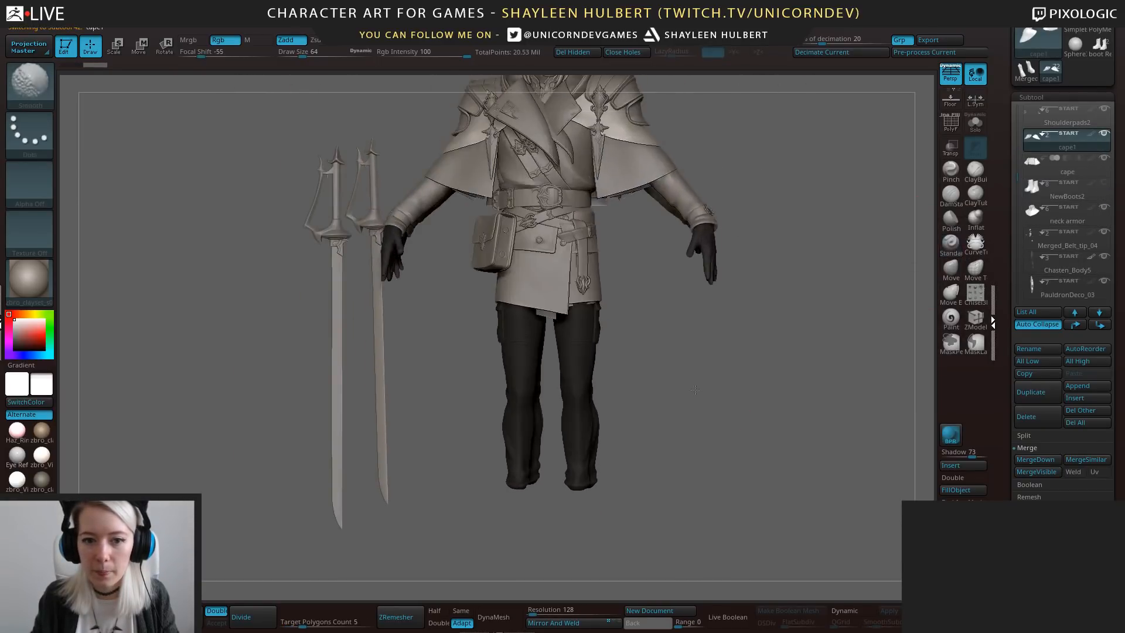
alt+drag(710, 428, 705, 381)
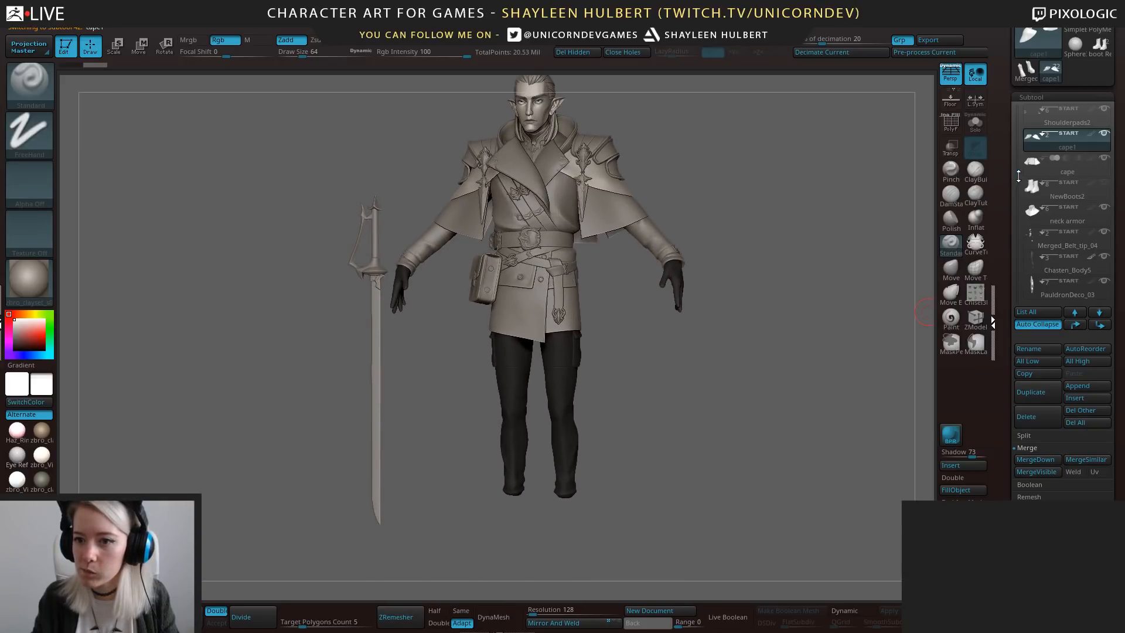
Turn off Auto Collapse and browse the character's subtool list from the shoulder pads down to the pocket decorations.
mouse_move(1054, 196)
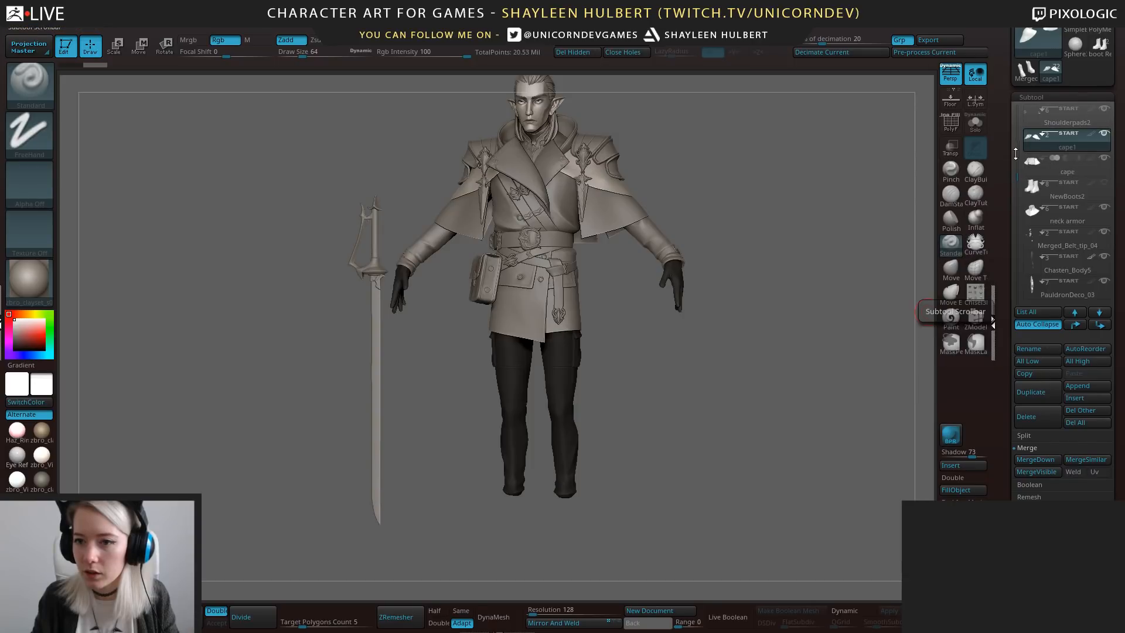
alt+drag(699, 170, 703, 197)
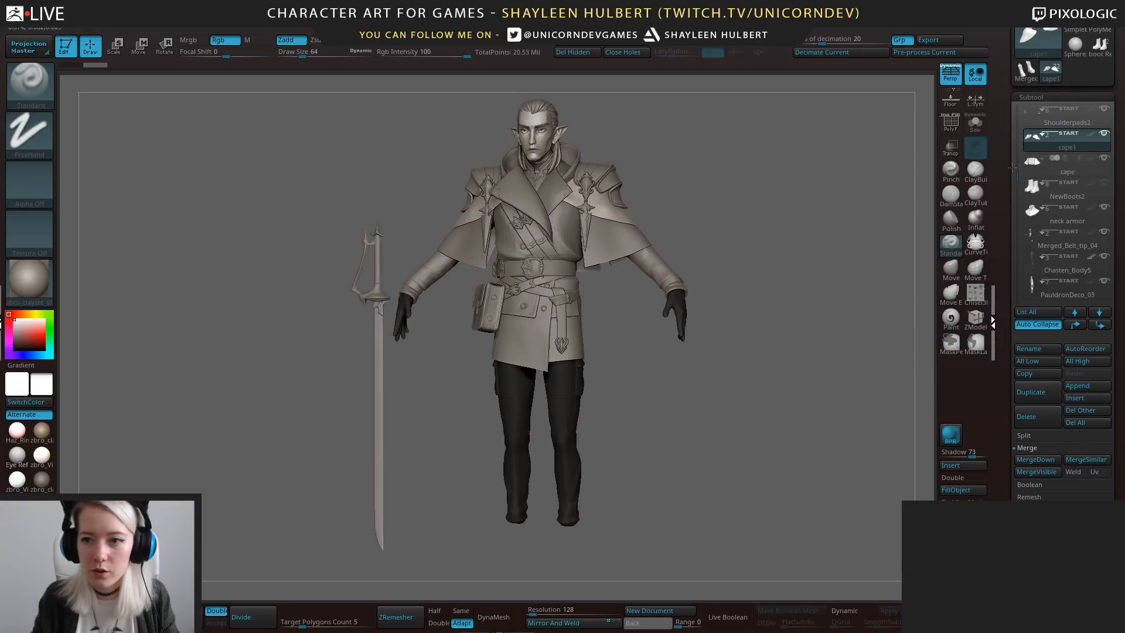
drag(1017, 173, 1015, 136)
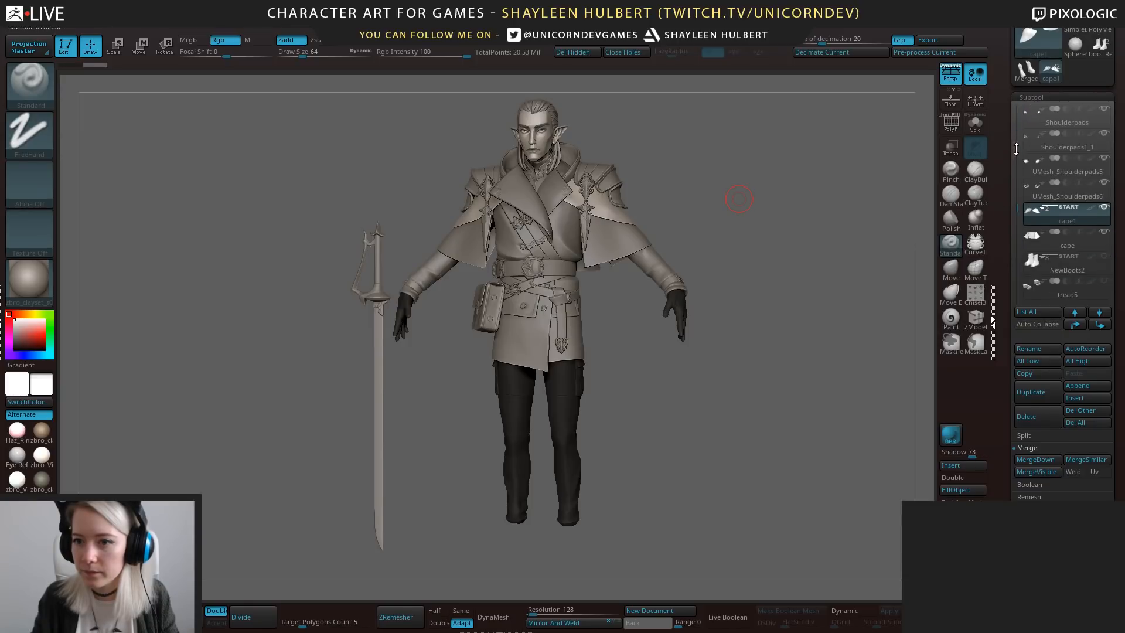
drag(1016, 210, 1017, 256)
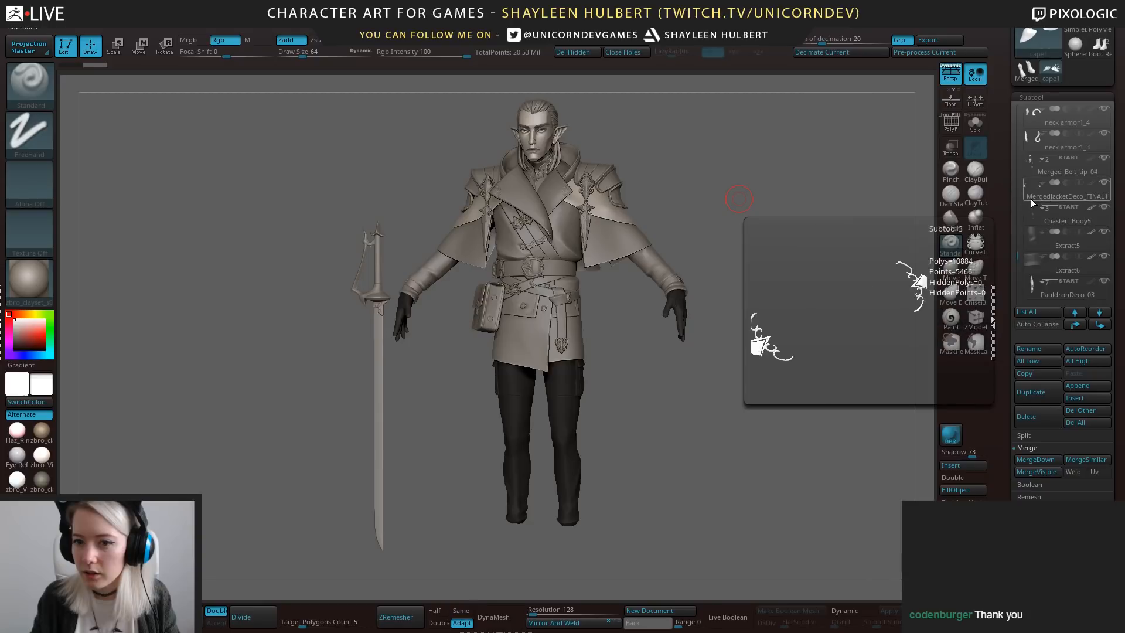
Browse the remainder of the character's subtool list and examine the lower body from the front.
drag(1022, 260, 1020, 280)
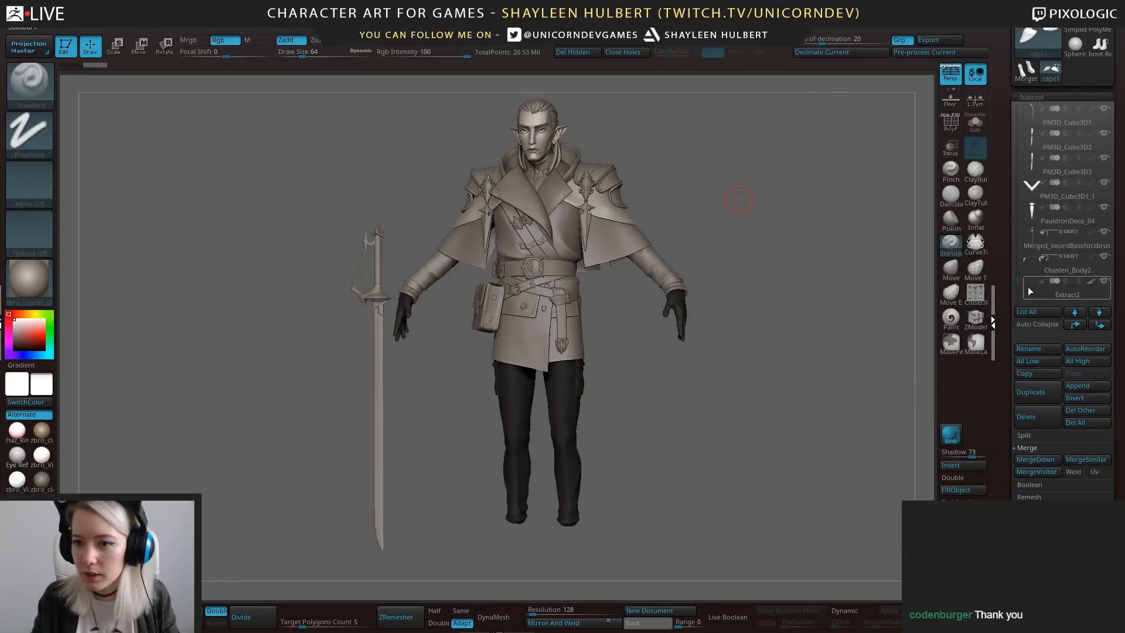
drag(1017, 277, 1018, 193)
drag(856, 226, 848, 220)
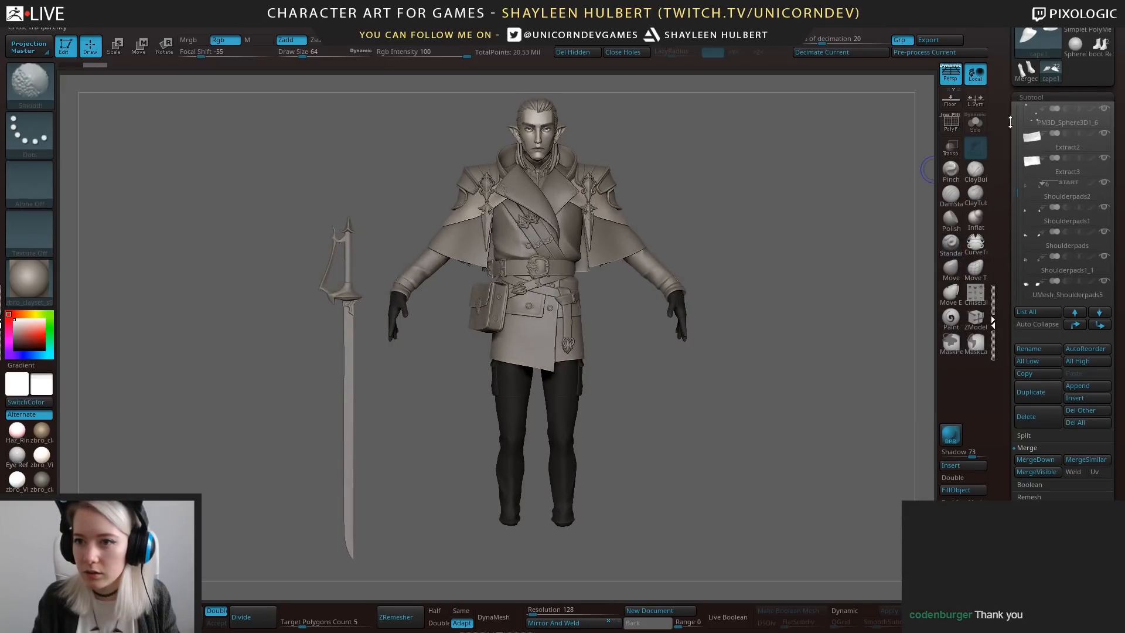
drag(746, 226, 748, 215)
alt+drag(764, 420, 749, 354)
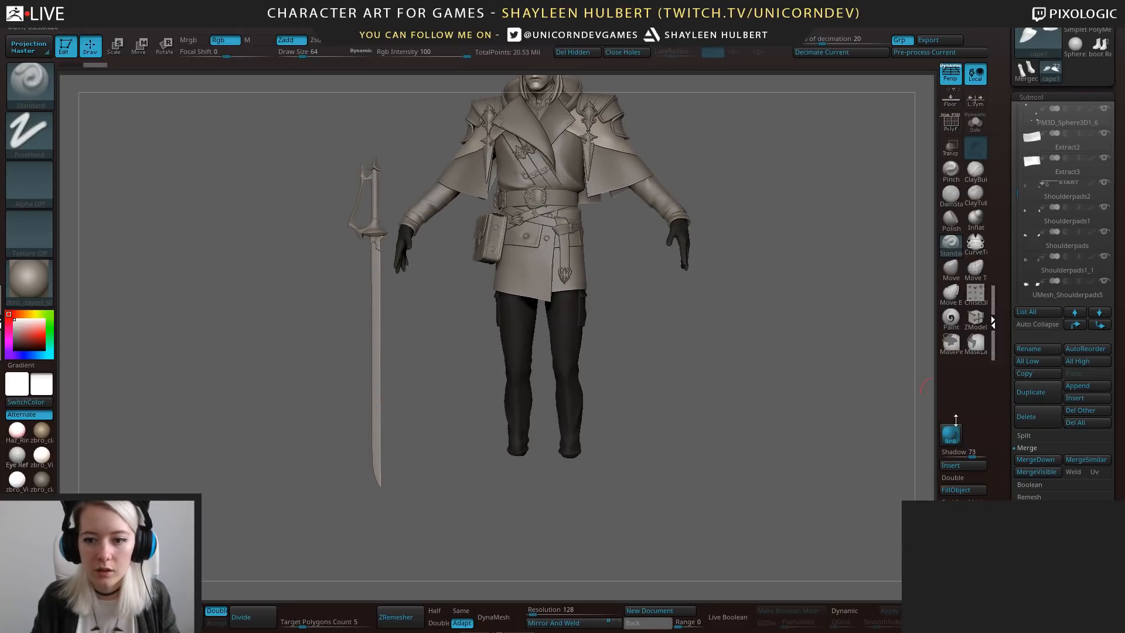
Load the Nickz_humanMaleAverage figure from the LightBox tool library and make it the active tool.
drag(1003, 37, 1004, 99)
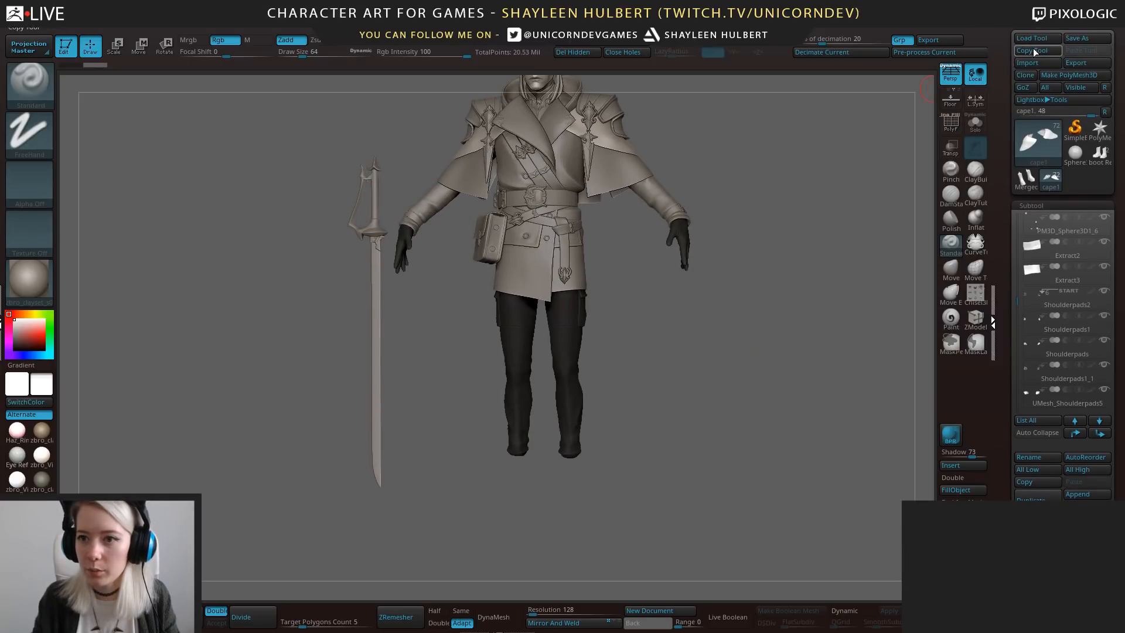
click(1029, 101)
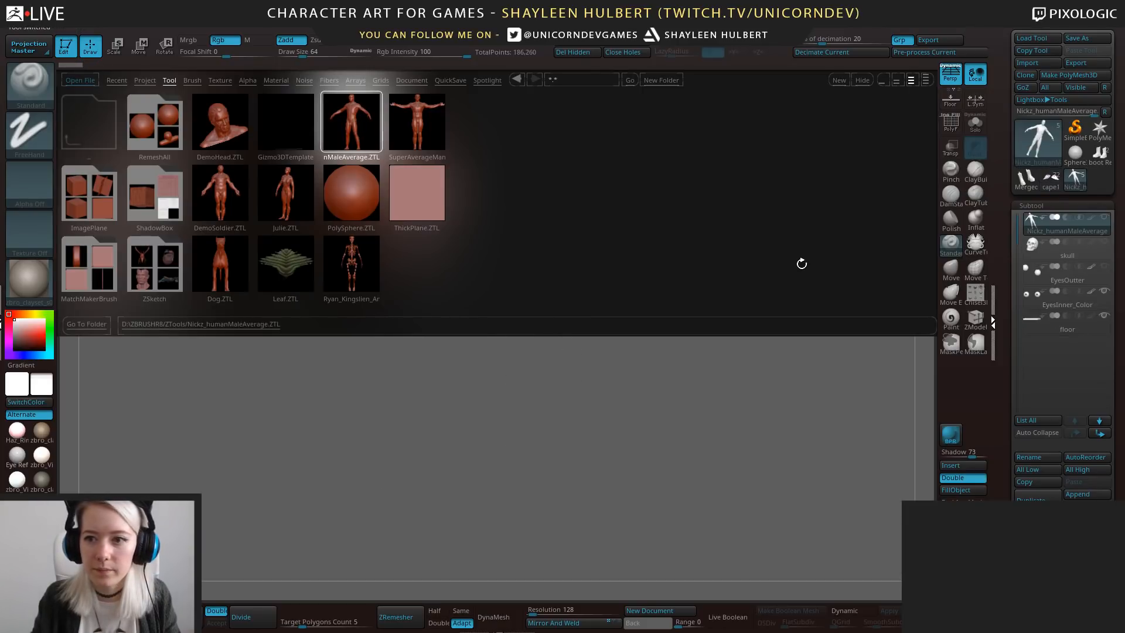
click(1071, 187)
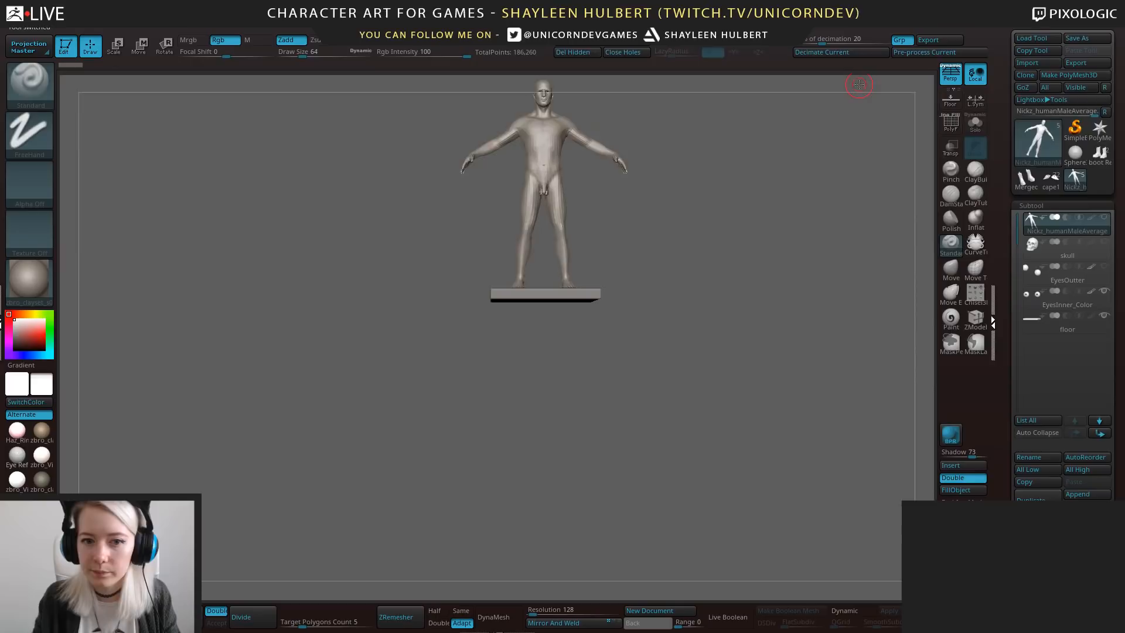
Hide the male figure's body above the ankles and try to delete the hidden geometry.
alt+drag(724, 225, 750, 340)
mouse_move(274, 307)
ctrl+mouse_down()
mouse_move(717, 502)
mouse_move(724, 493)
ctrl+mouse_up()
key(ctrl+h)
ctrl+shift+drag(301, 322, 786, 344)
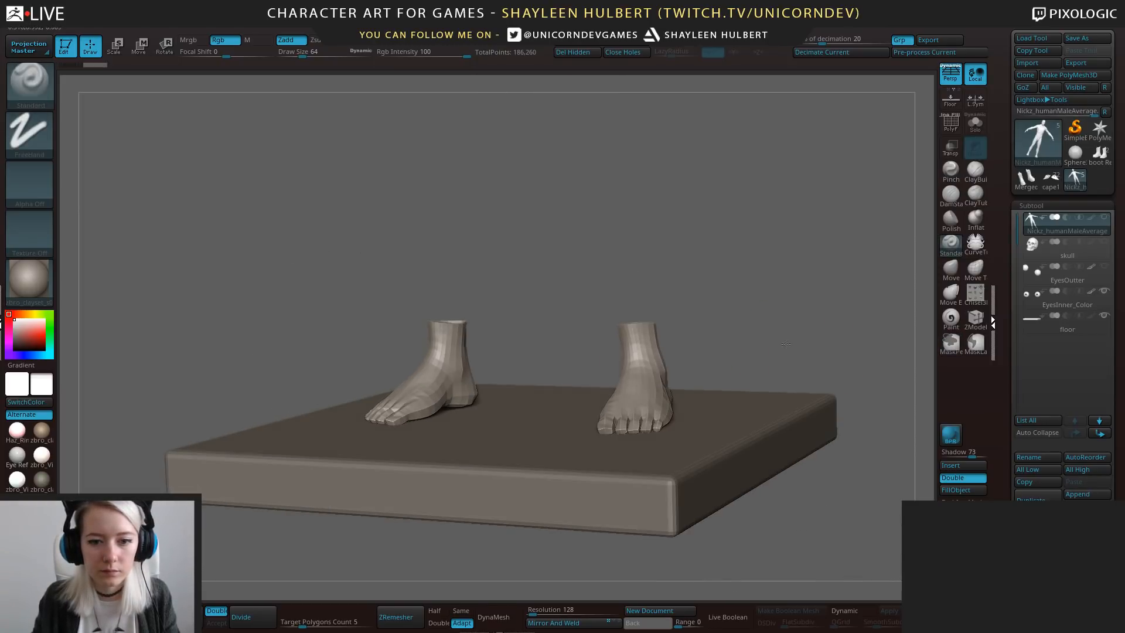
click(576, 53)
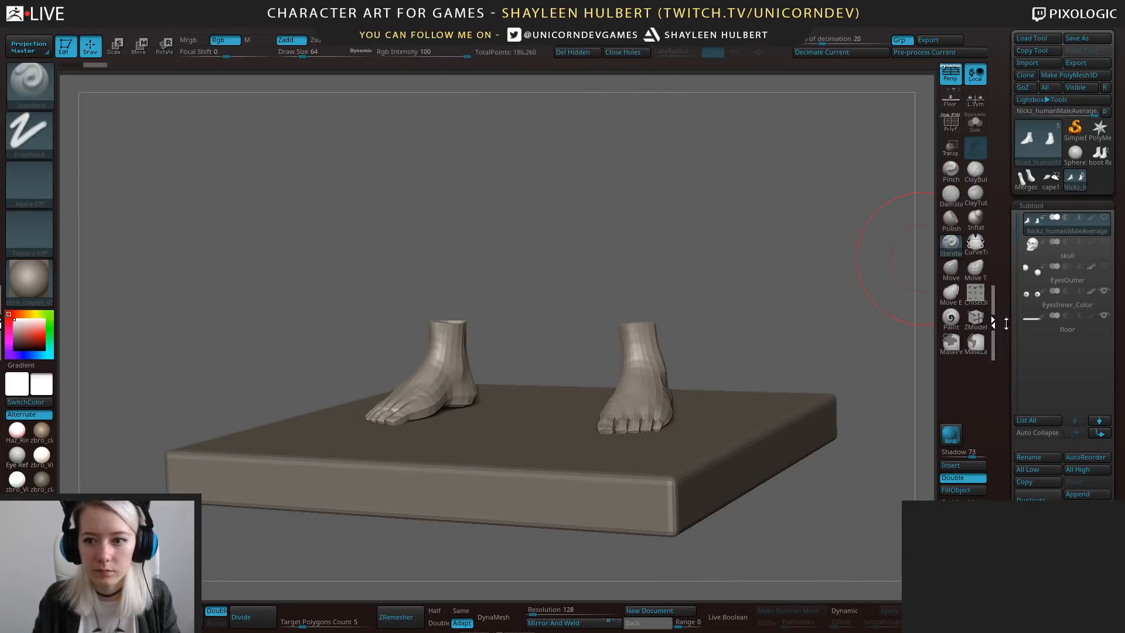
scroll(1005, 342, down, 5)
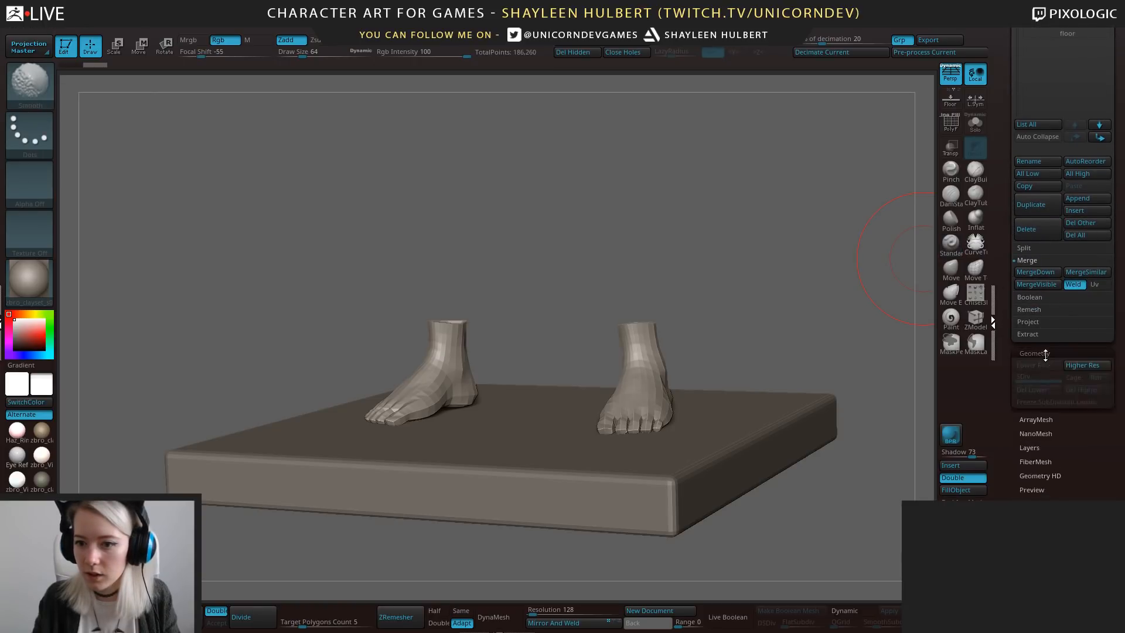
scroll(1013, 321, up, 3)
click(586, 54)
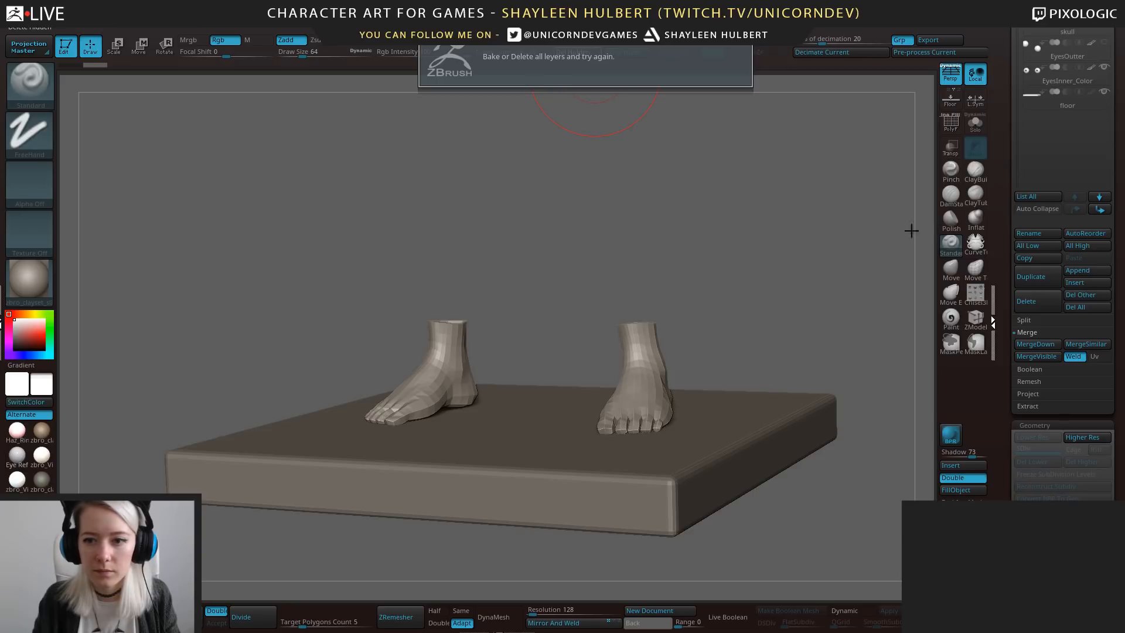
Unhide the male figure's full mesh and bake all of its layers.
scroll(1004, 295, down, 7)
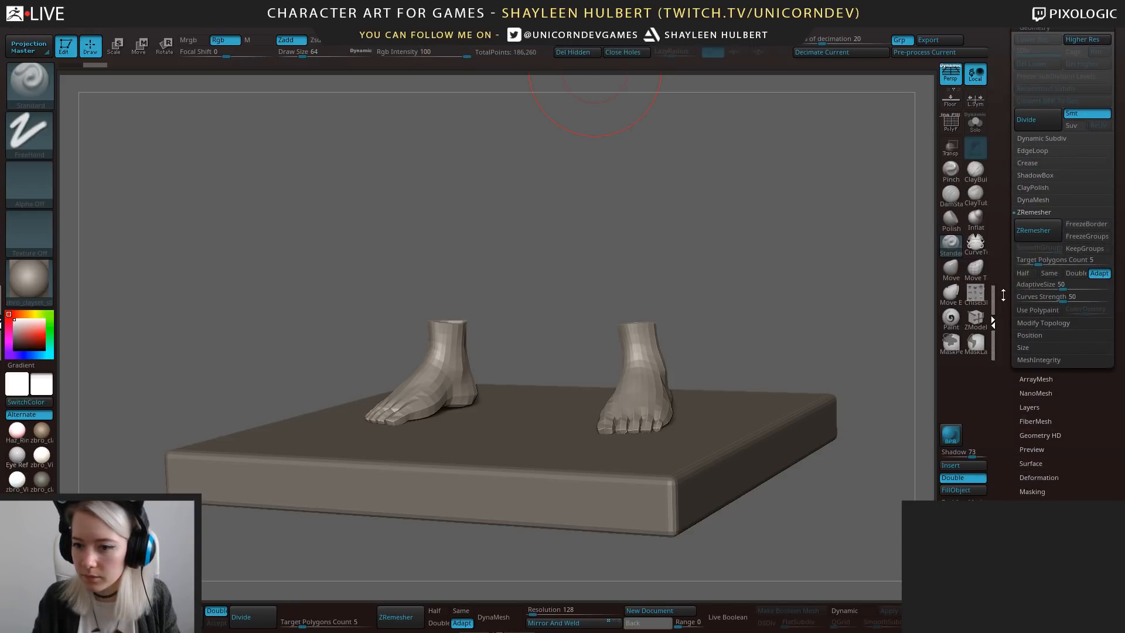
scroll(1003, 295, down, 3)
click(1022, 333)
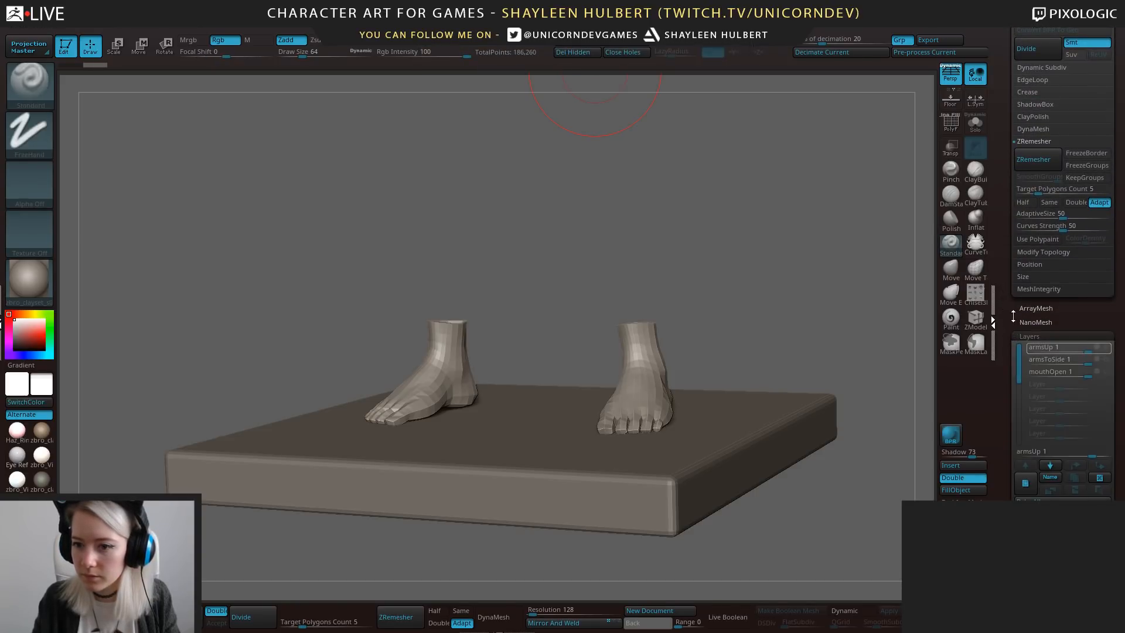
scroll(1014, 311, down, 1)
click(1032, 486)
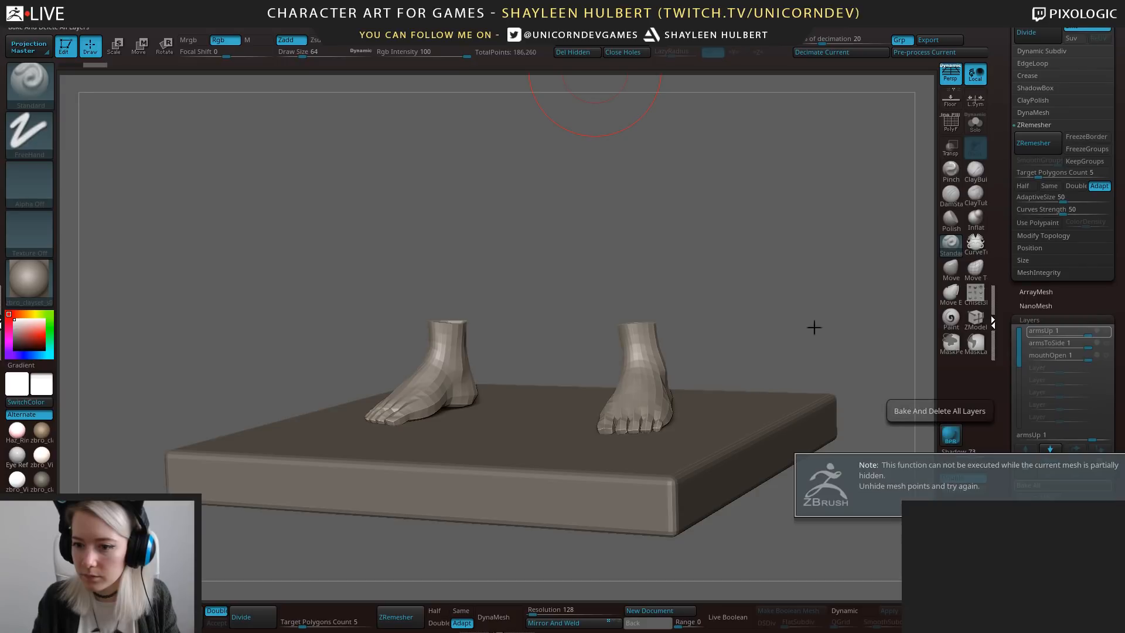
ctrl+shift+click(819, 310)
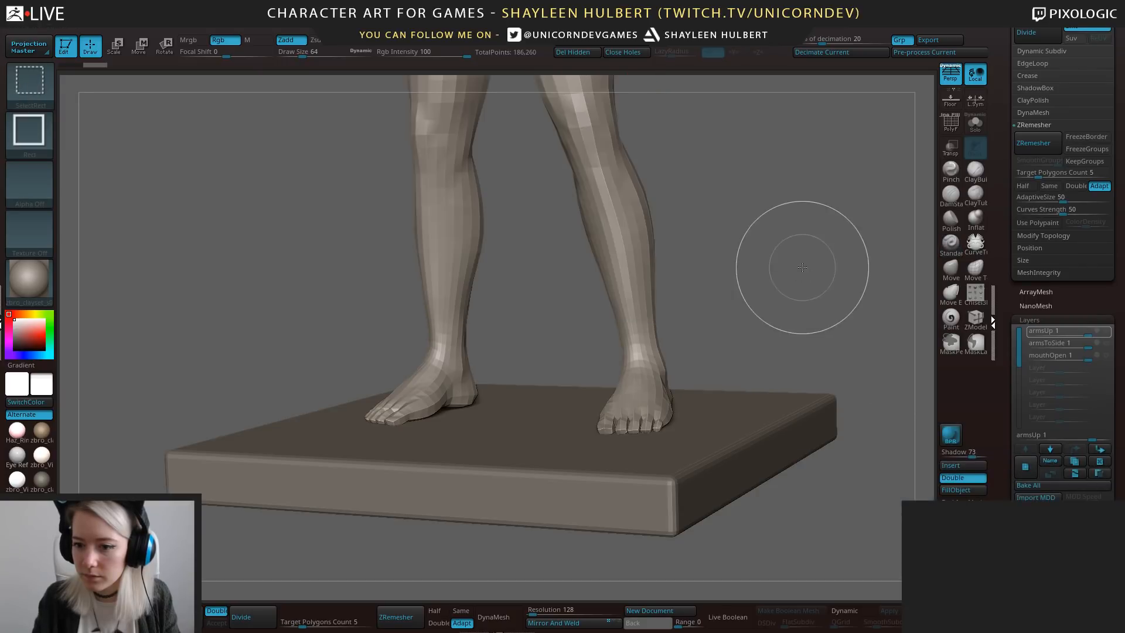
click(1033, 485)
Delete the male figure's body above the lower shins and switch back to the cape1 tool.
ctrl+shift+drag(337, 270, 744, 488)
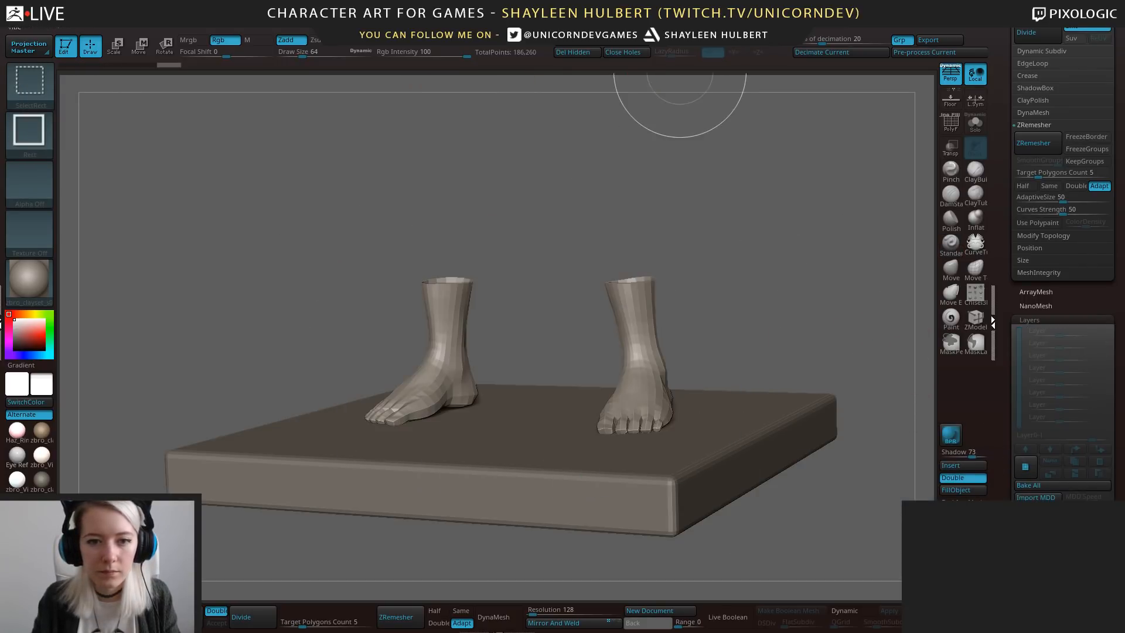
scroll(1020, 223, up, 5)
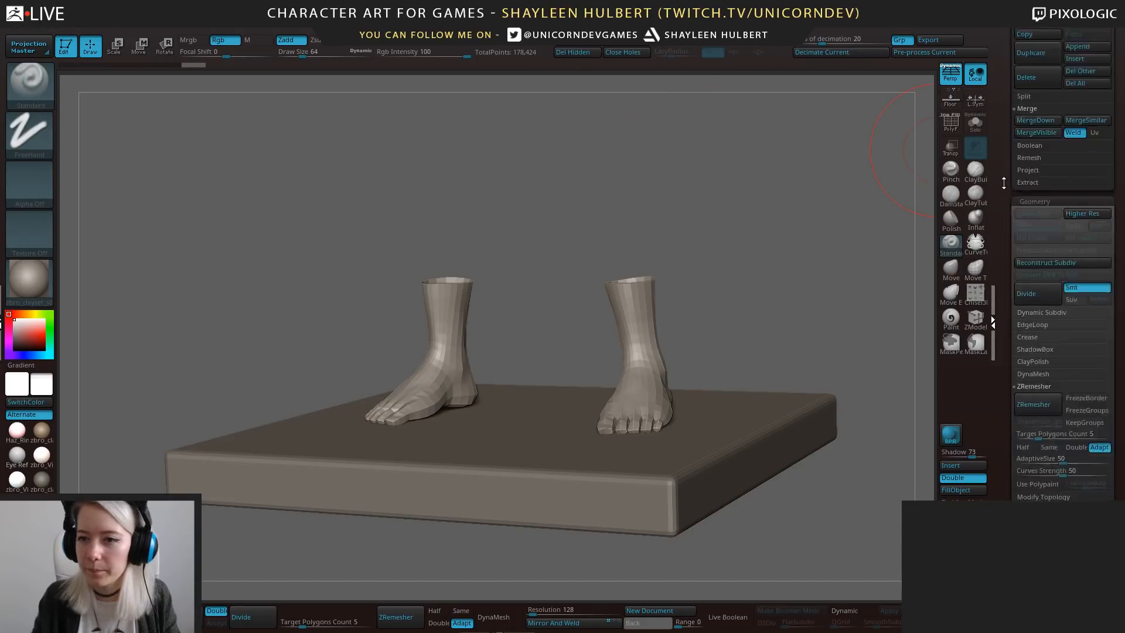
scroll(1006, 96, up, 5)
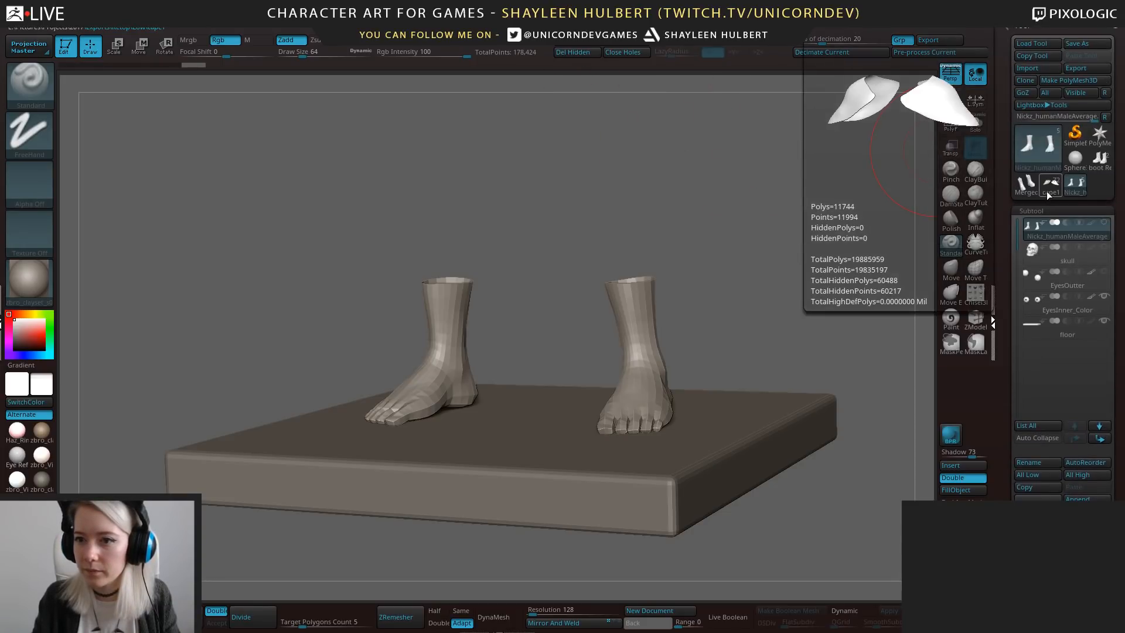
mouse_move(1090, 158)
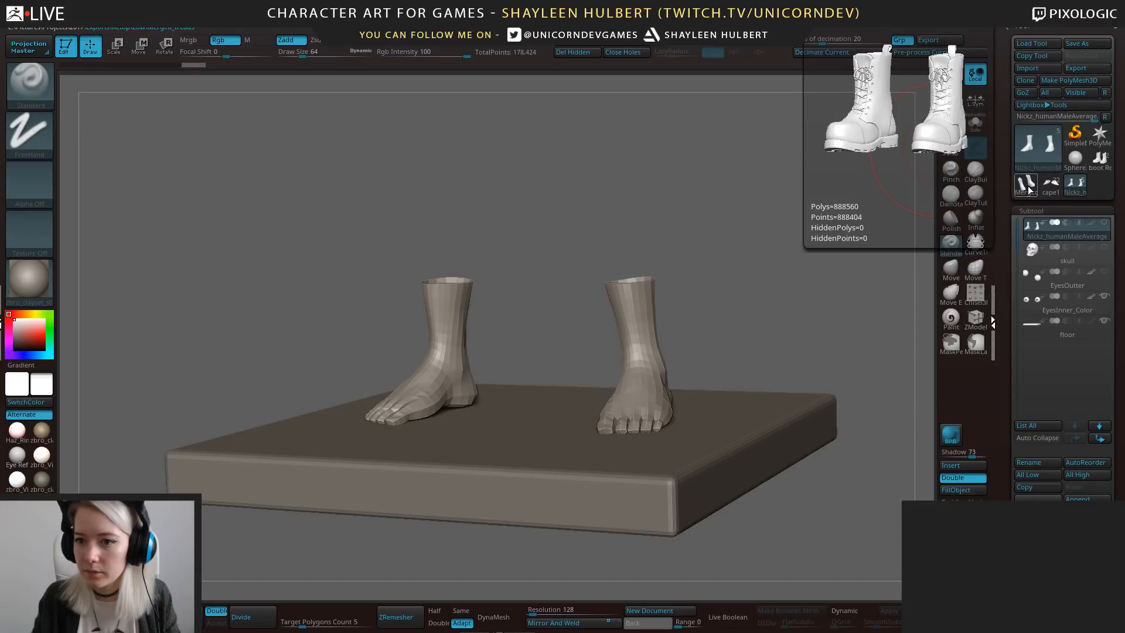
click(1050, 187)
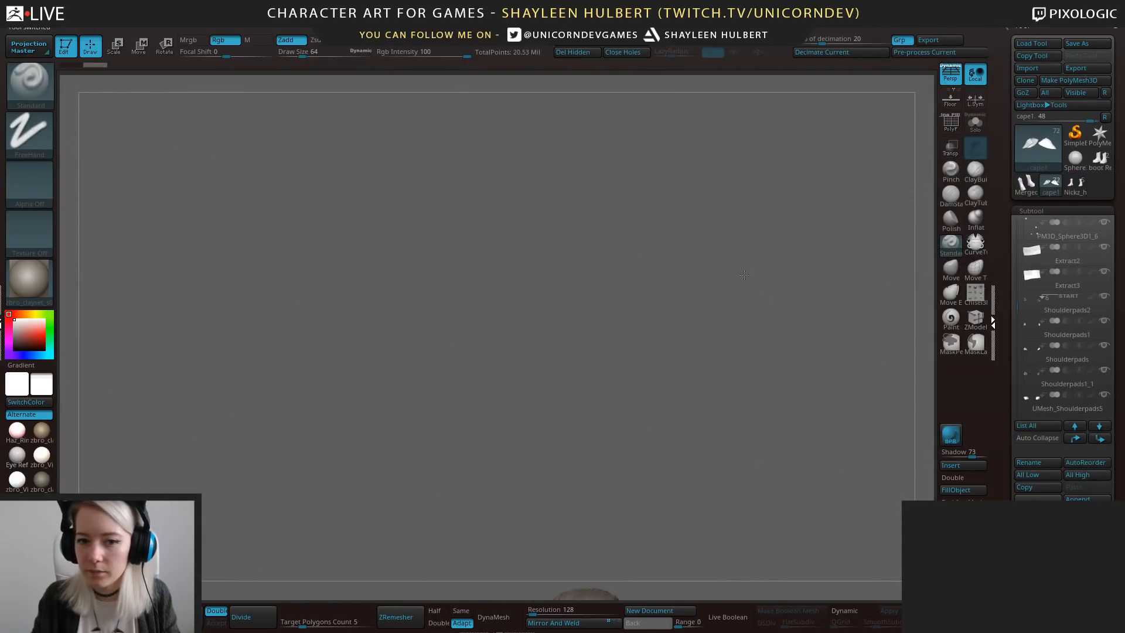
Append the Nickz_humanMaleAverage feet to the full character as a new subtool.
alt+drag(835, 174, 711, 376)
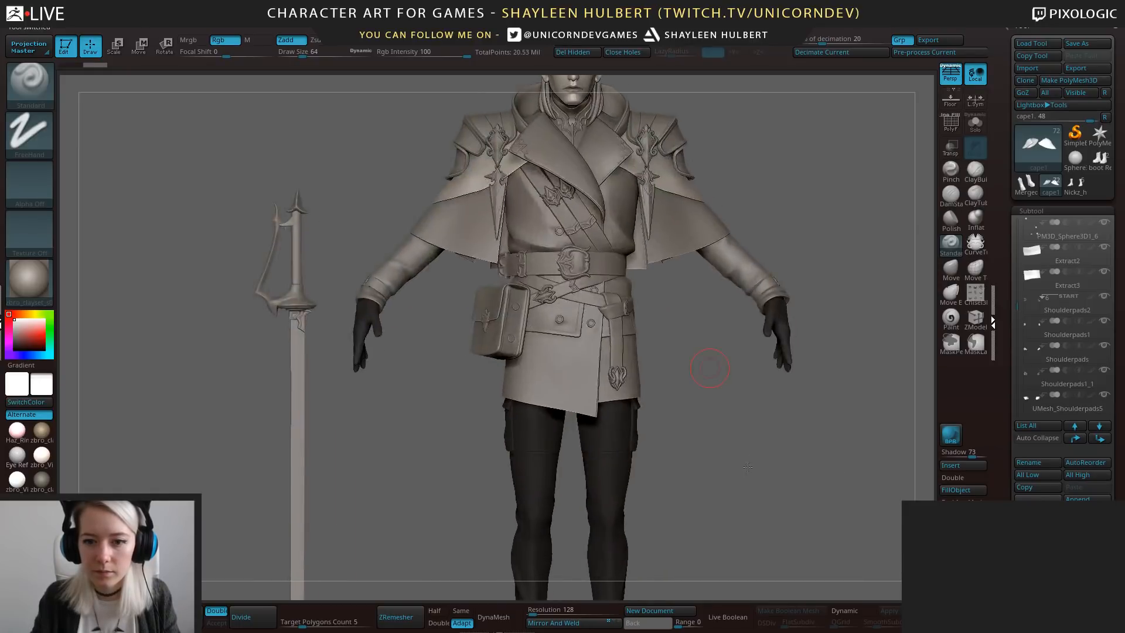
drag(896, 482, 872, 485)
scroll(1004, 438, down, 5)
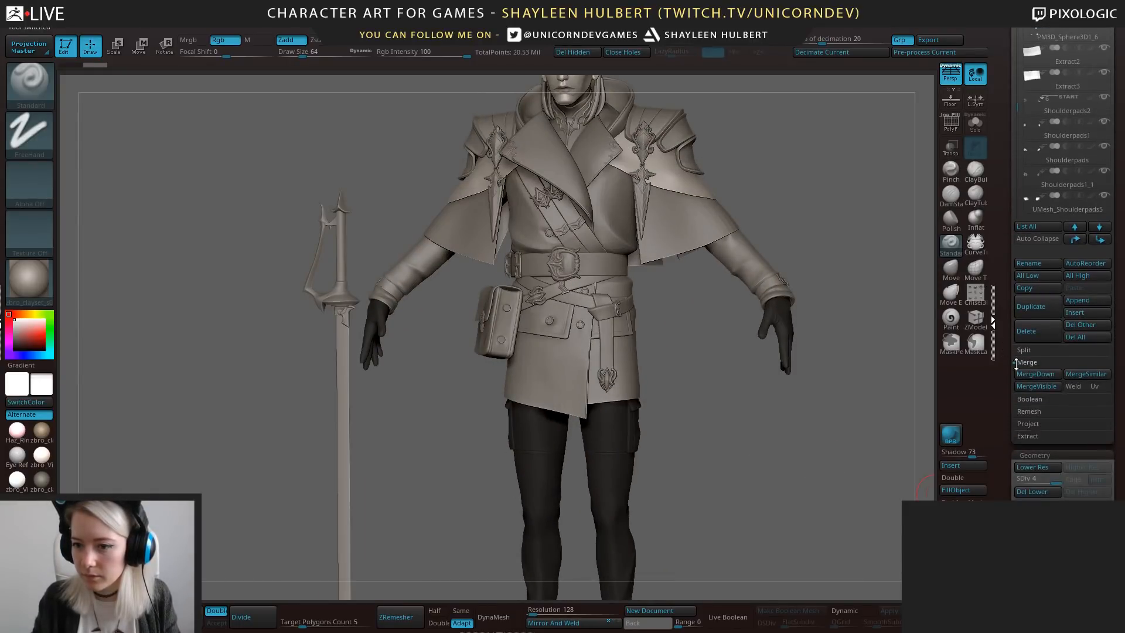
click(1086, 301)
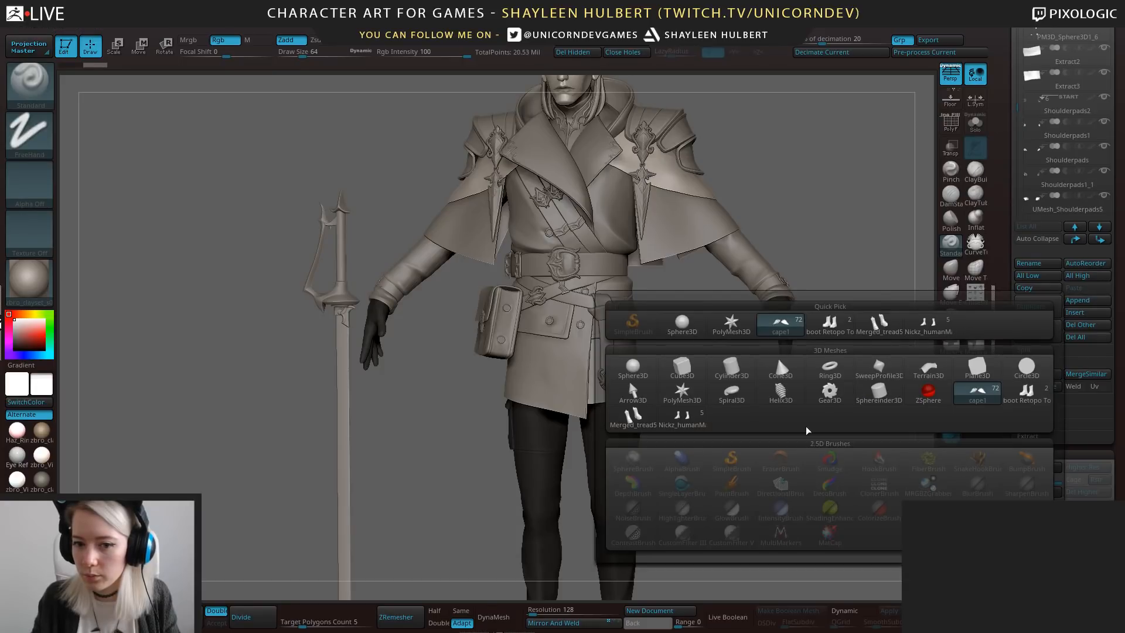
click(692, 426)
Turn on Auto Collapse and select the appended feet subtool at the end of the list.
alt+drag(768, 498, 790, 364)
drag(1019, 110, 1018, 189)
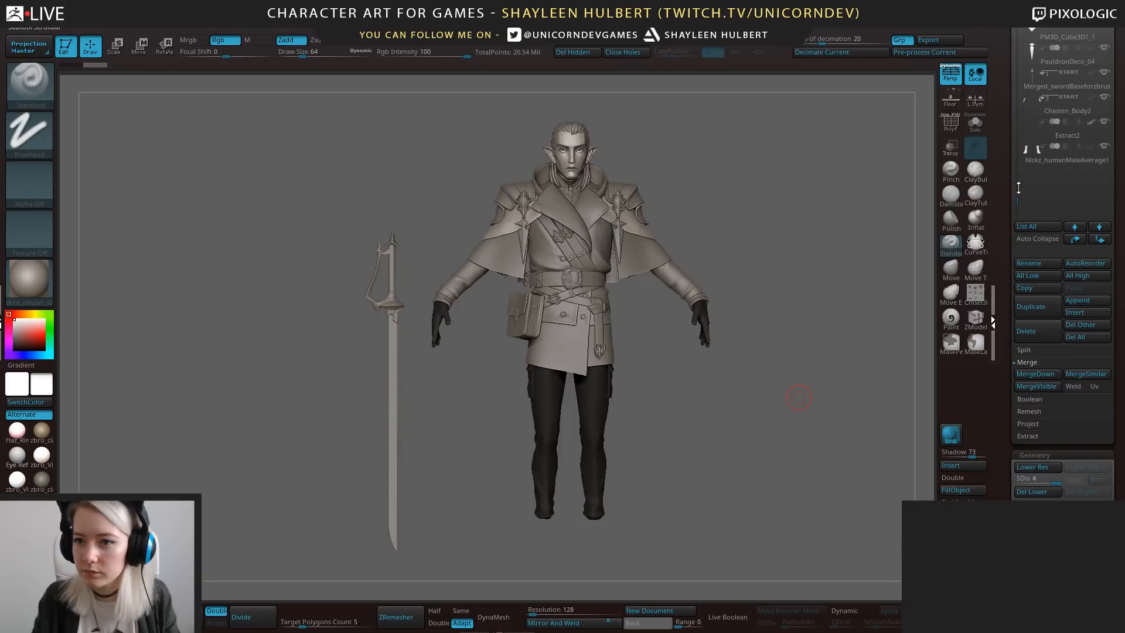
click(1038, 238)
drag(1017, 109, 1016, 169)
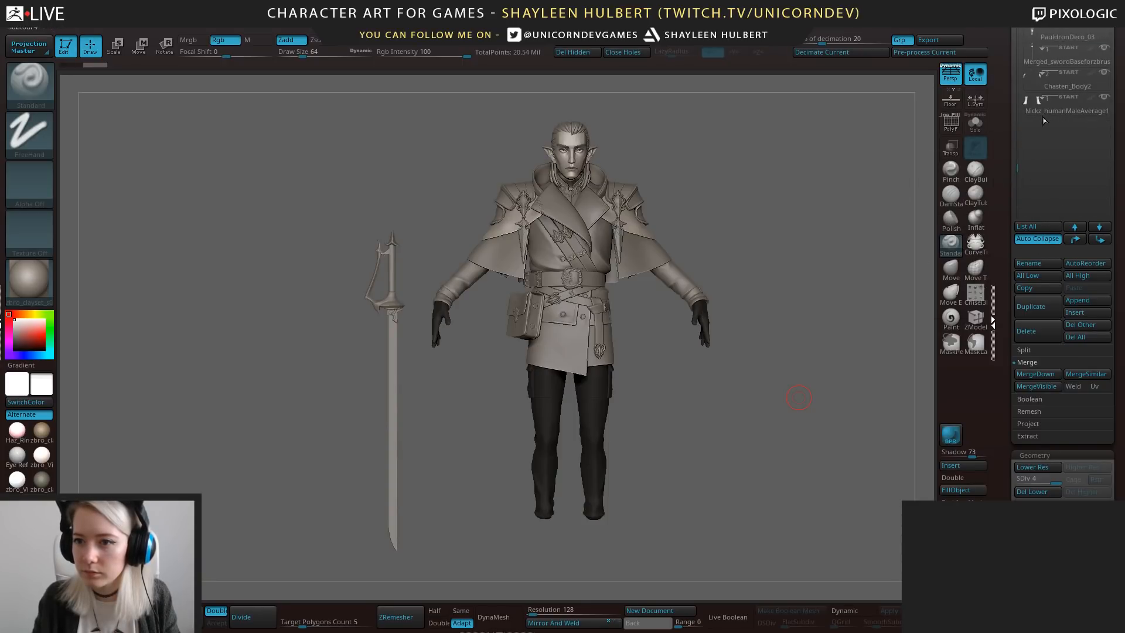
click(1070, 105)
Center the gizmo on the feet and fit them beneath the trouser legs, with the ankles overlapping the hems.
key(w)
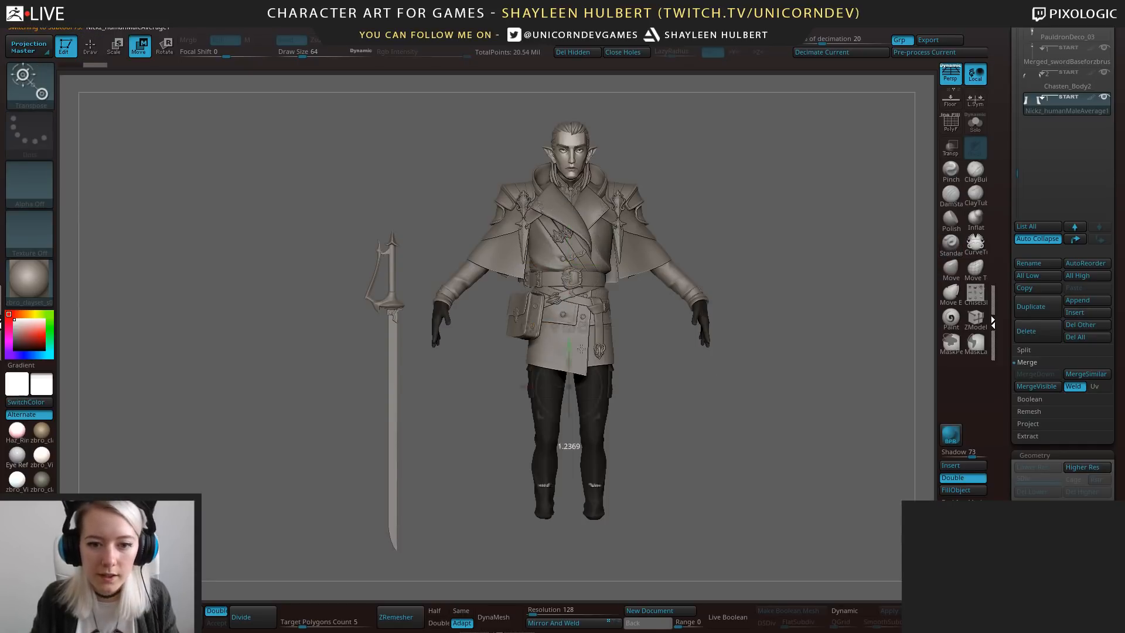
alt+drag(636, 479, 614, 334)
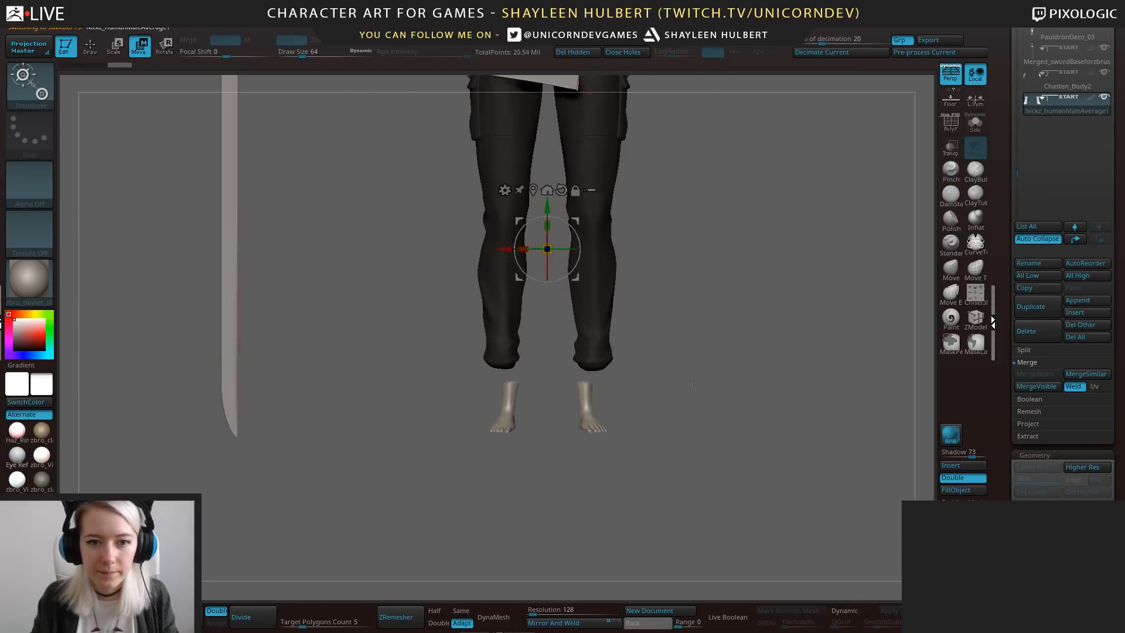
click(533, 192)
alt+drag(504, 407, 556, 376)
drag(809, 363, 697, 356)
drag(556, 377, 533, 384)
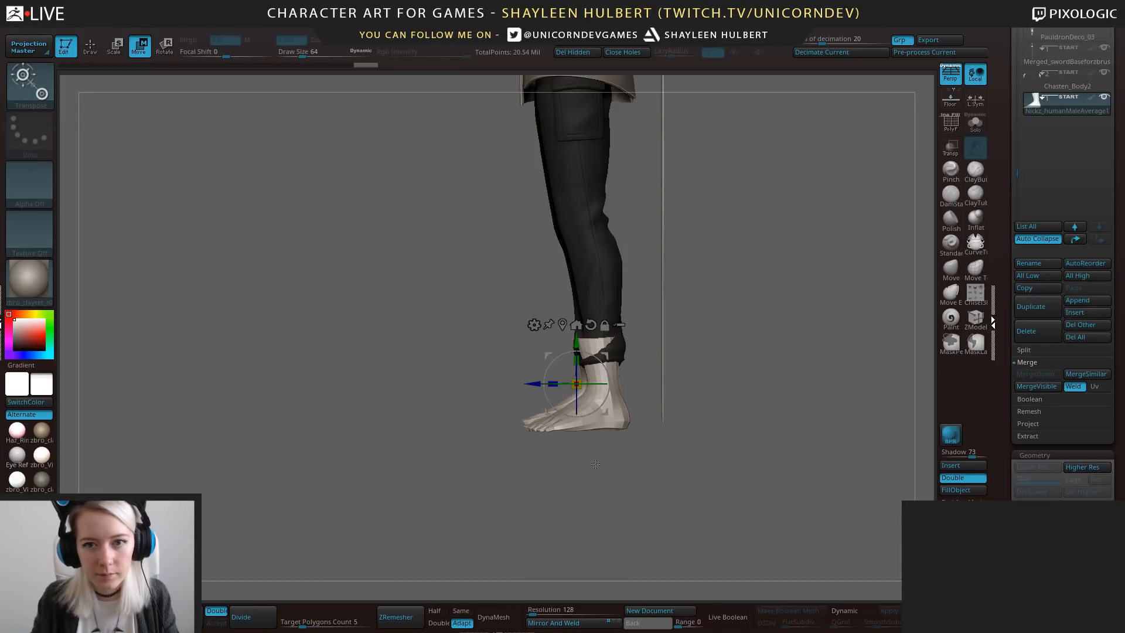
Mask the ankles, center the gizmo on the unmasked feet and try adjusting them.
ctrl+drag(477, 276, 700, 378)
ctrl+click(722, 376)
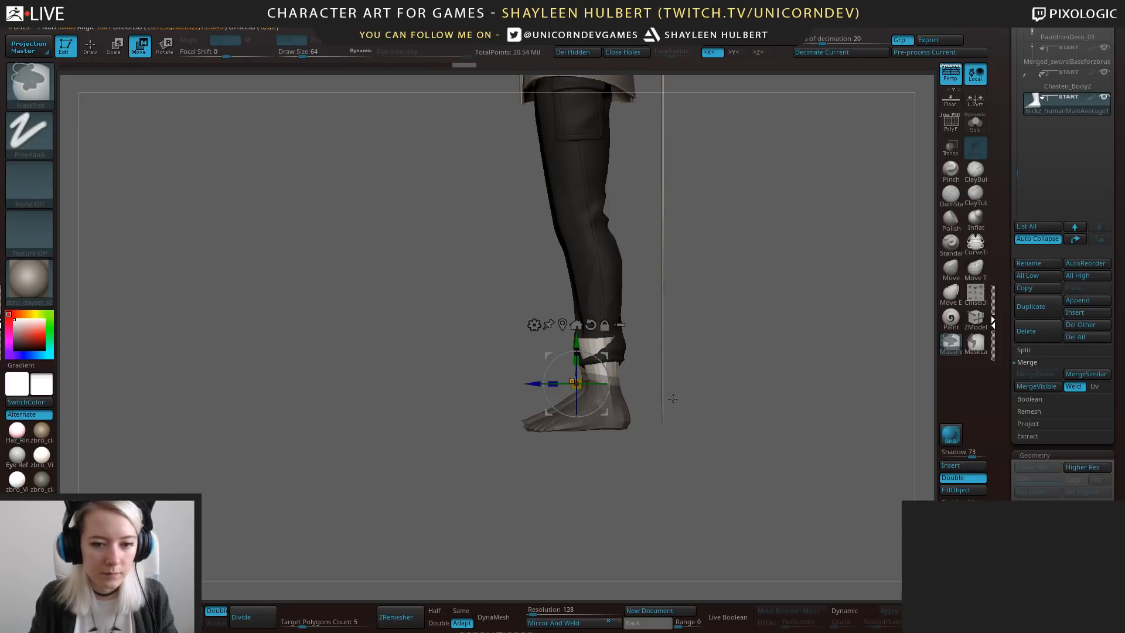
key(q)
key(ctrl)
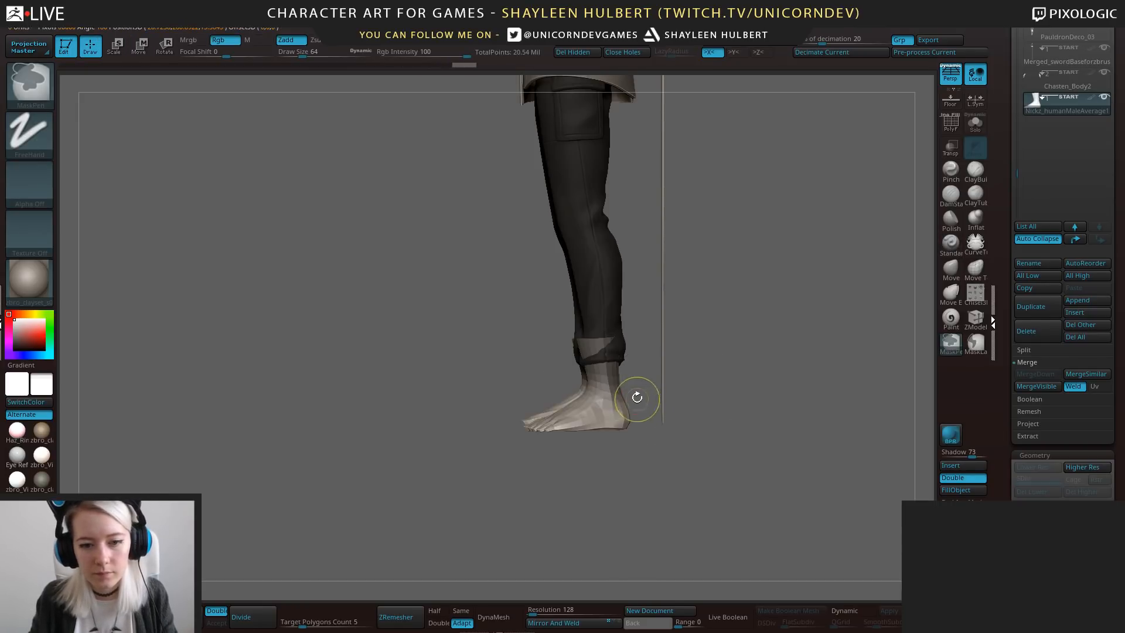
key(w)
click(577, 326)
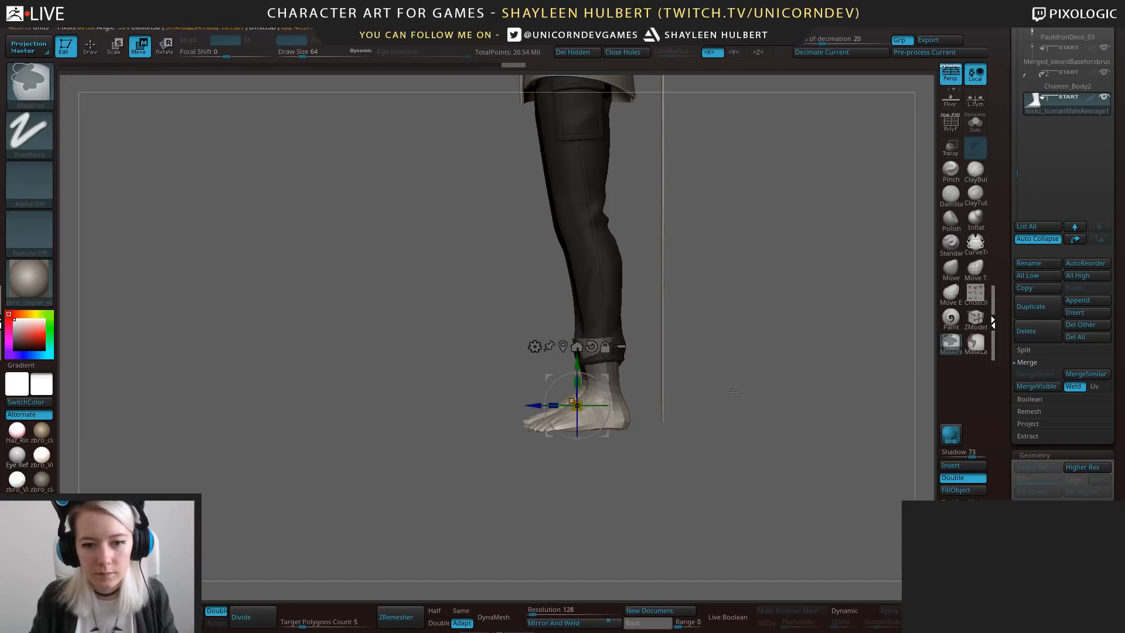
mouse_move(537, 404)
ctrl+mouse_down()
mouse_move(564, 405)
mouse_move(621, 355)
mouse_move(635, 362)
ctrl+mouse_up()
key(ctrl+z)
ctrl+drag(688, 332, 703, 346)
Adjust the feet from the front with the Move brush and scale them to suit the trouser legs.
drag(703, 346, 815, 344)
click(945, 277)
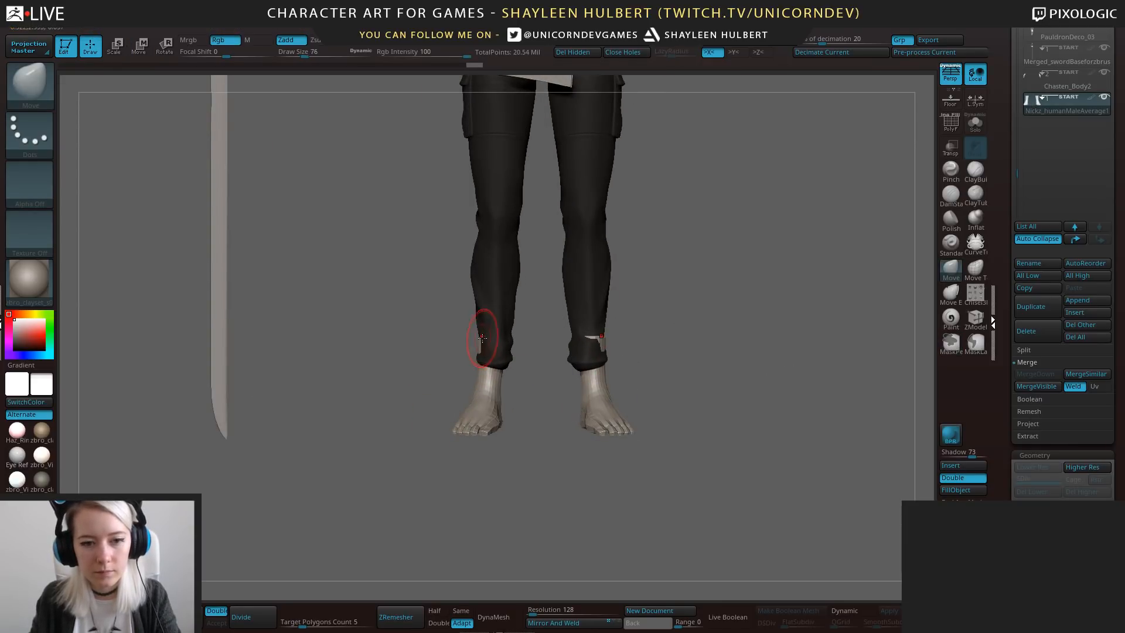
drag(414, 408, 542, 508)
key(e)
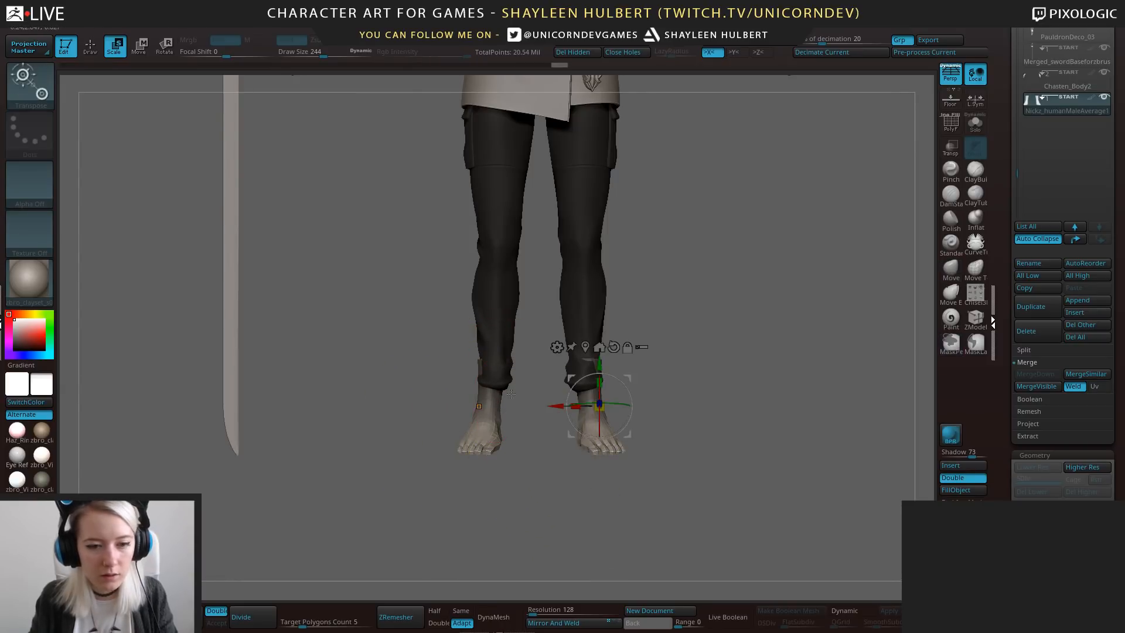
drag(626, 417, 656, 365)
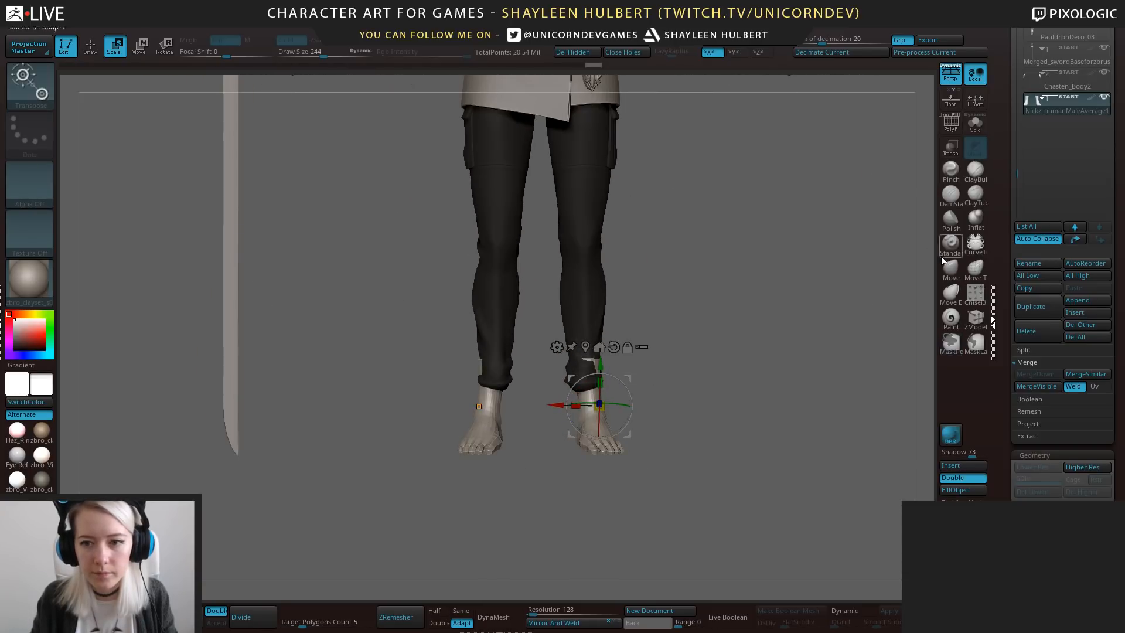
Turn off perspective and refine the feet's shape symmetrically with the Move brush.
key(q)
key(p)
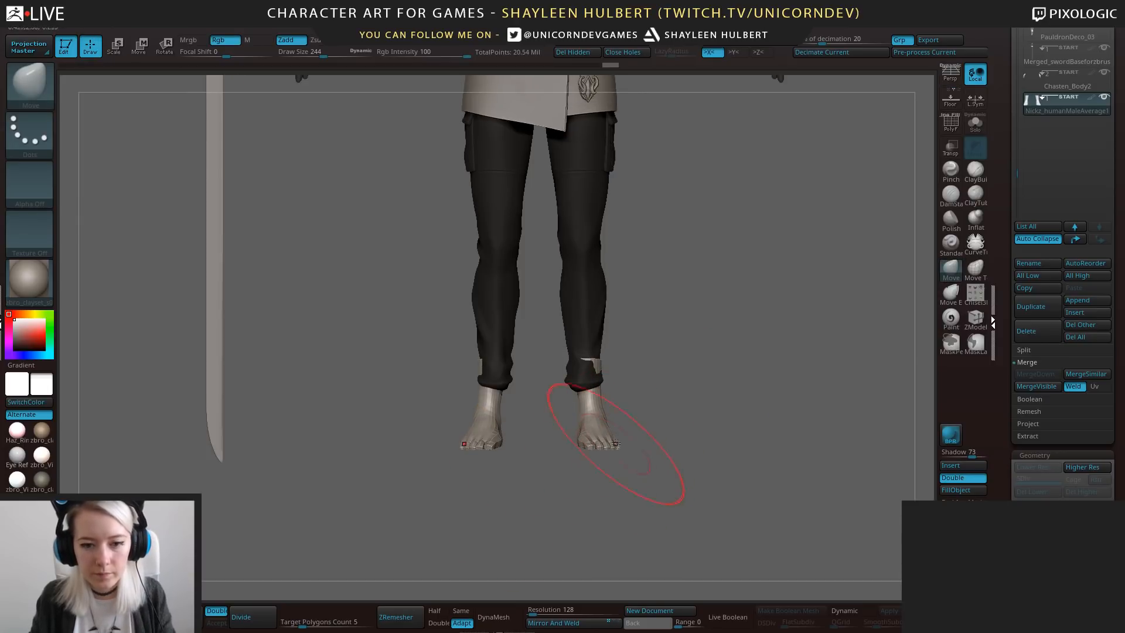
drag(678, 427, 516, 460)
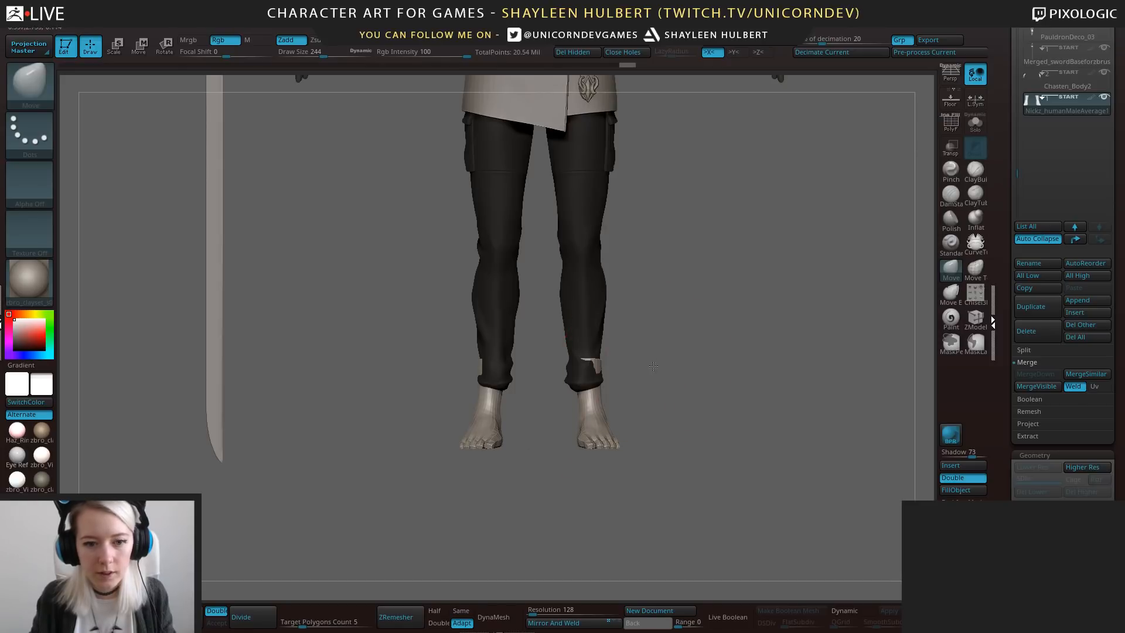
mouse_move(653, 366)
mouse_down()
mouse_move(656, 389)
mouse_move(627, 424)
mouse_up()
mouse_move(744, 374)
mouse_down()
mouse_move(742, 398)
mouse_move(751, 378)
mouse_up()
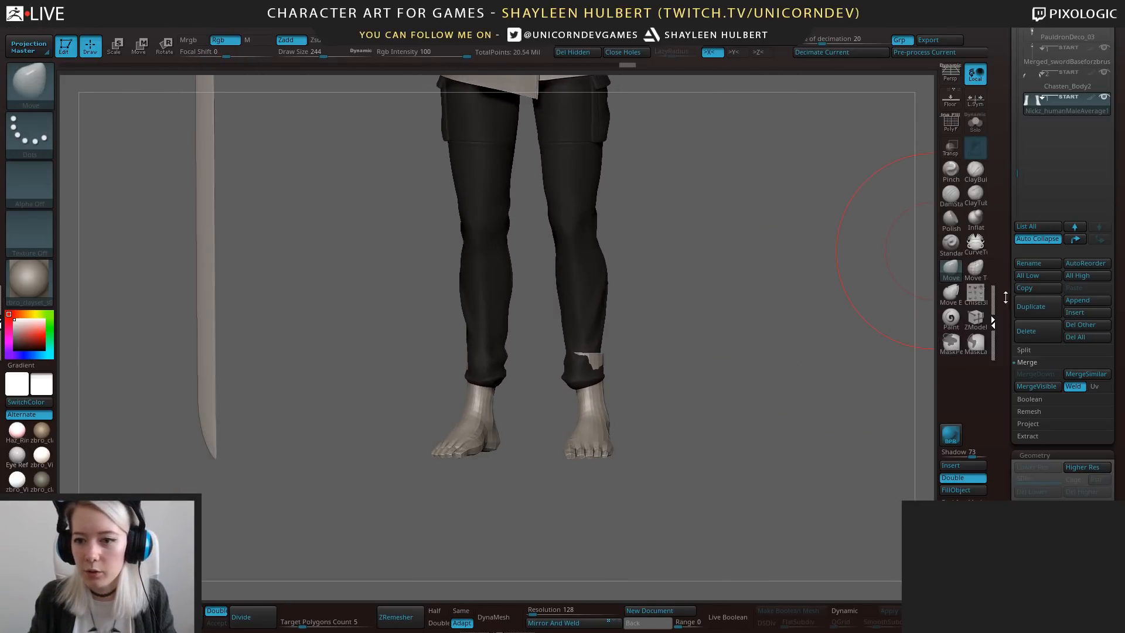
click(963, 467)
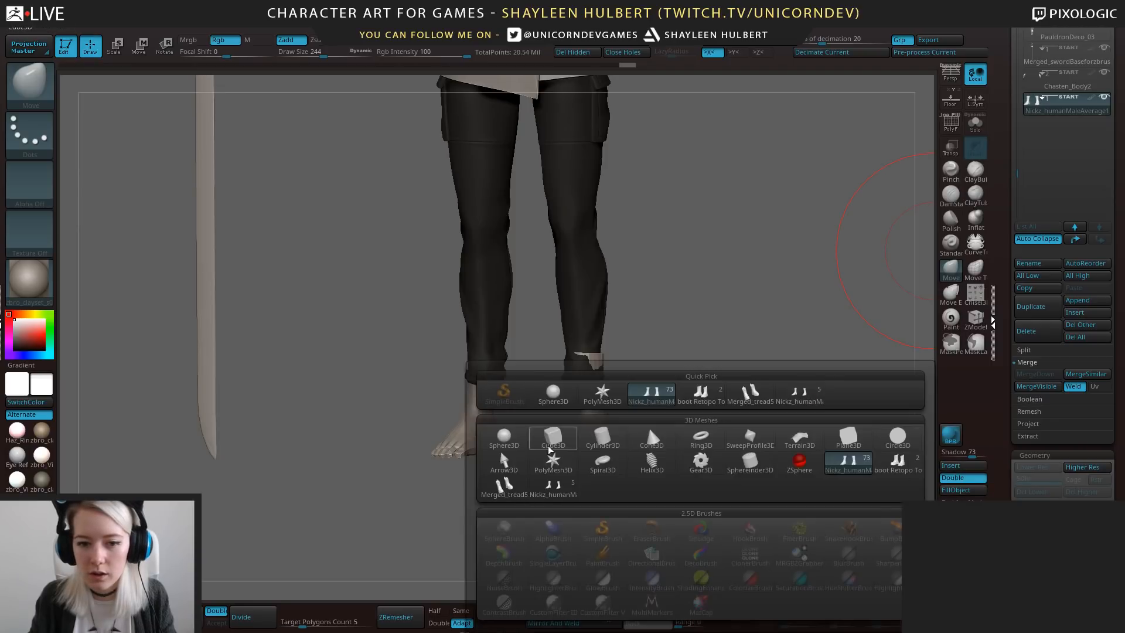
click(515, 437)
alt+drag(795, 387, 762, 328)
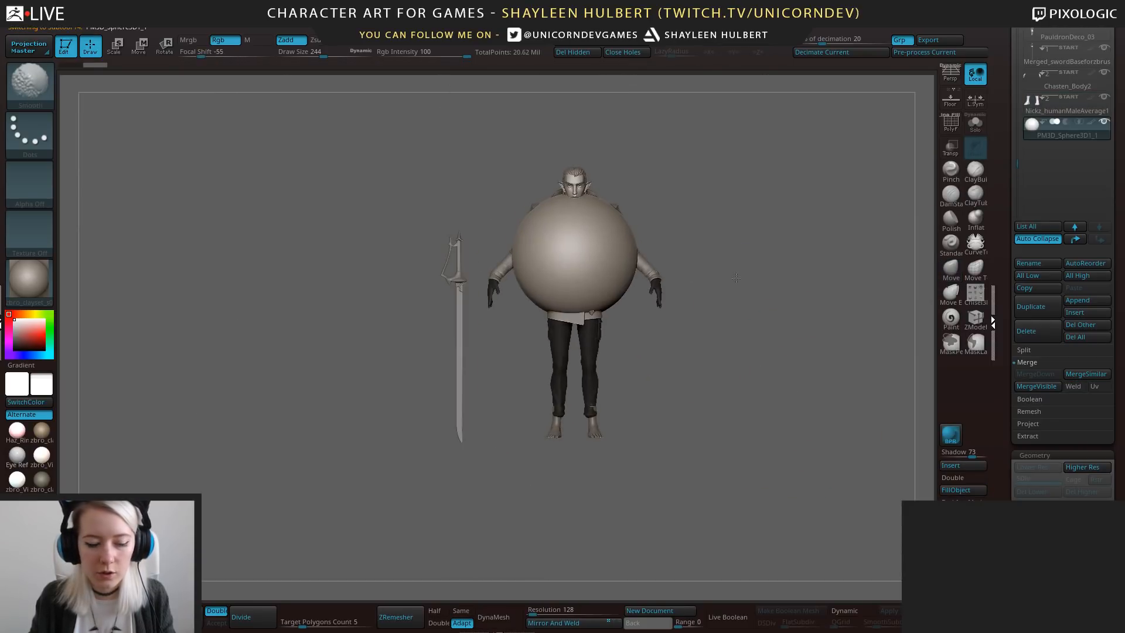
key(w)
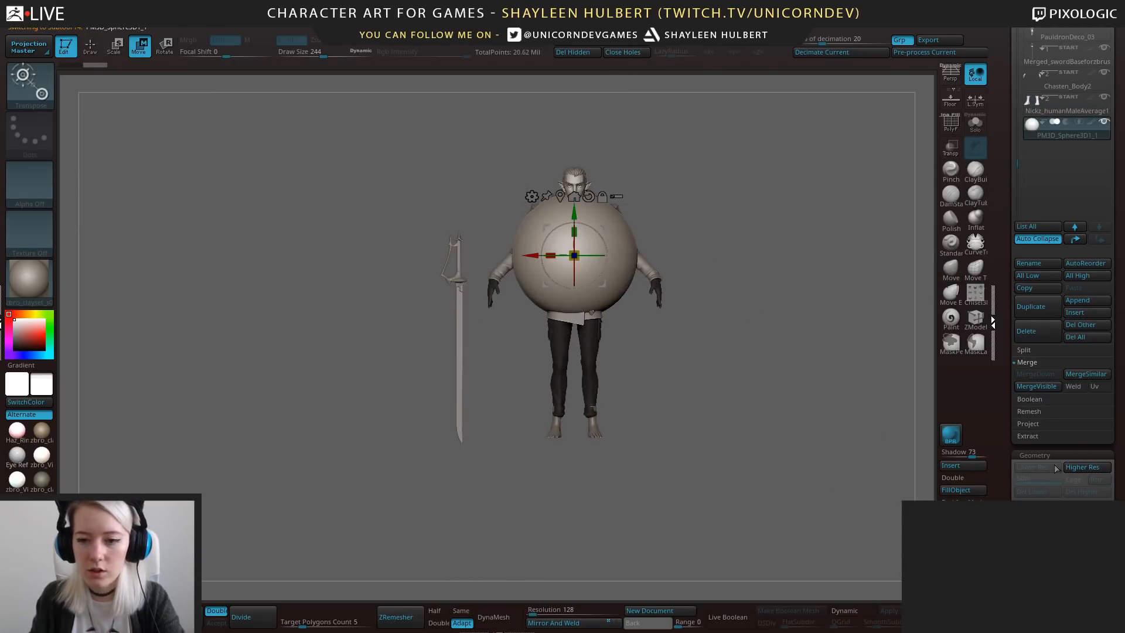
click(1026, 331)
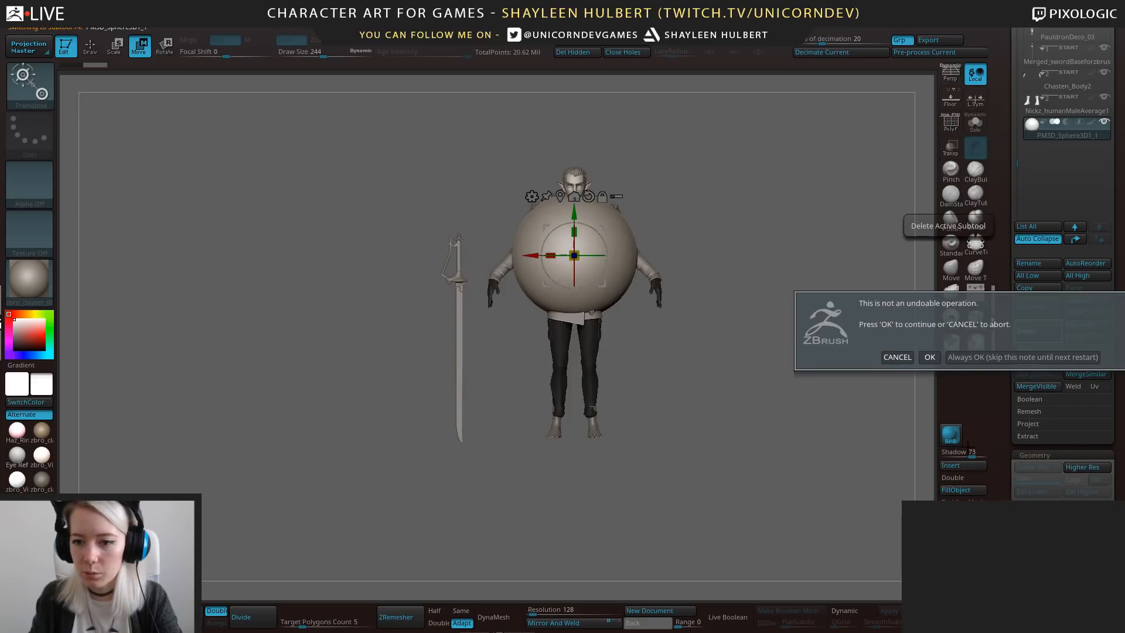
click(931, 358)
Insert a Cube3D as a new subtool, scale it down to roughly foot size and move it beside the legs.
click(951, 466)
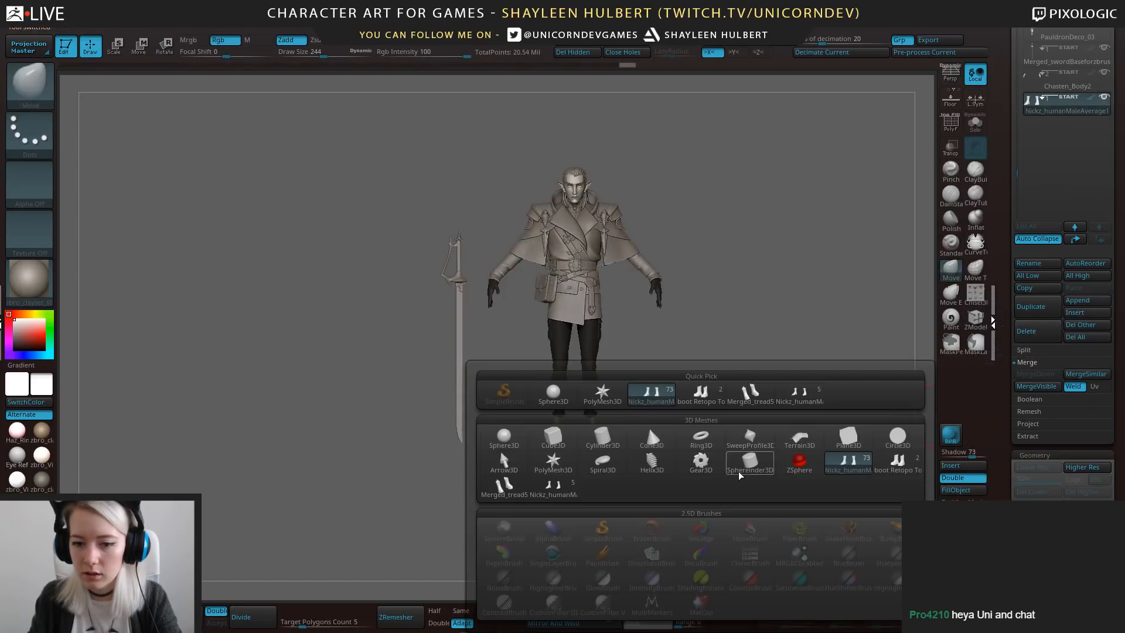
click(553, 437)
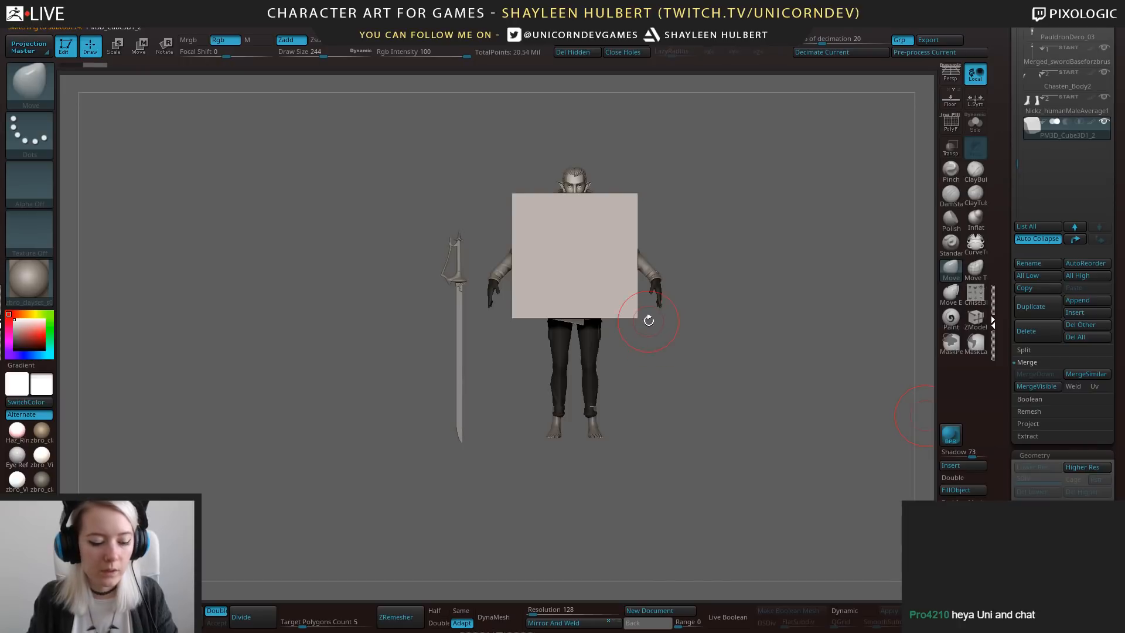
key(w)
mouse_move(576, 220)
mouse_down()
mouse_move(576, 337)
mouse_move(546, 369)
mouse_move(474, 388)
mouse_up()
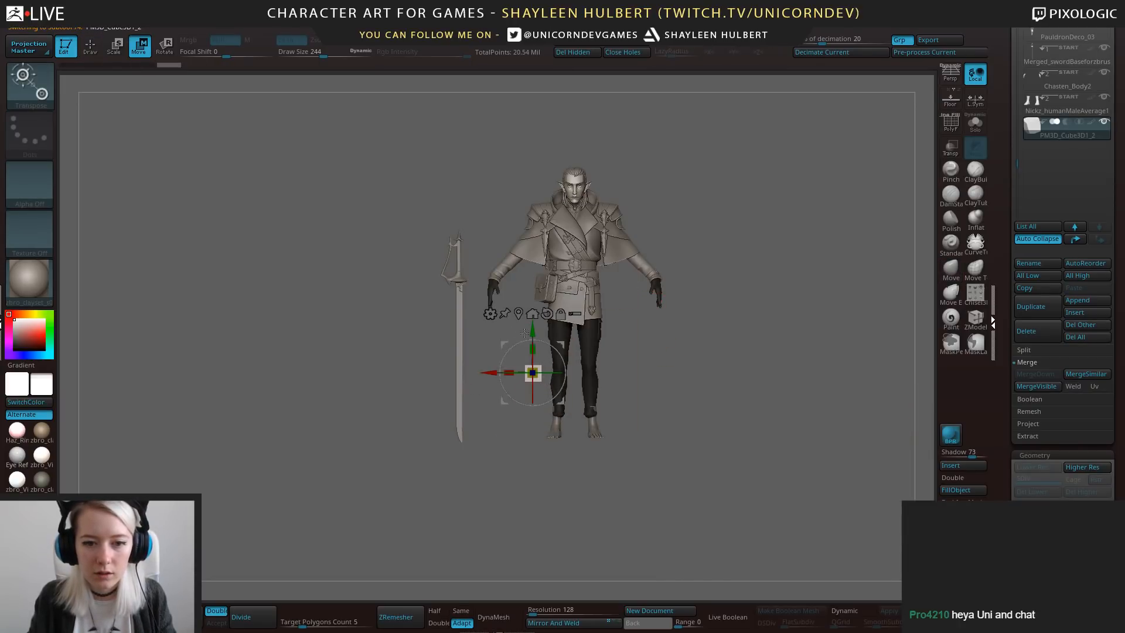
Move the cube down and sideways so it encloses the foot nearest the sword.
drag(533, 331, 533, 391)
mouse_move(682, 337)
alt+mouse_down()
mouse_move(685, 419)
mouse_move(682, 338)
alt+mouse_up()
alt+drag(686, 419, 686, 462)
drag(494, 323, 586, 322)
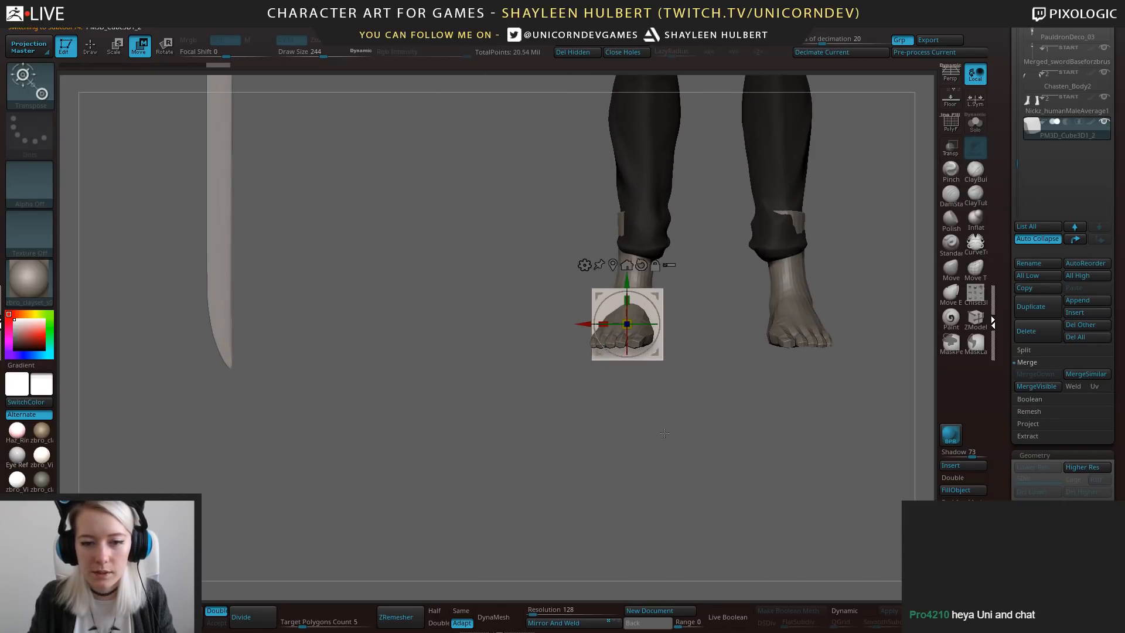
Stretch and rotate the cube to match the foot's length and angle, using transparency to fit it around the sole.
drag(665, 414, 672, 179)
drag(654, 307, 618, 257)
drag(650, 147, 732, 343)
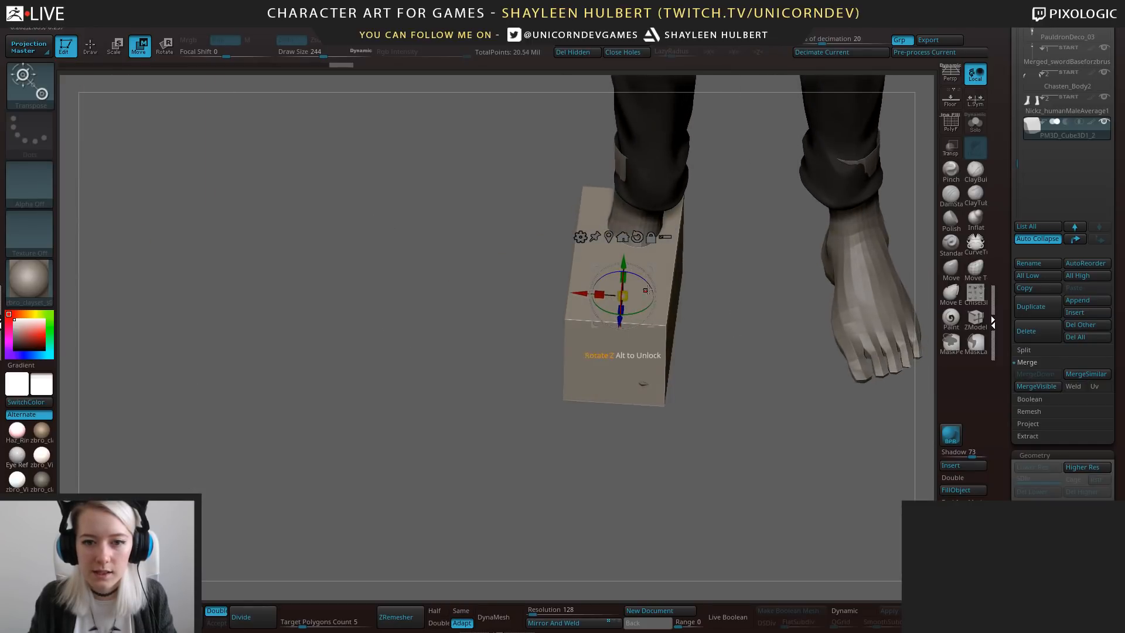
drag(736, 294, 736, 147)
click(954, 149)
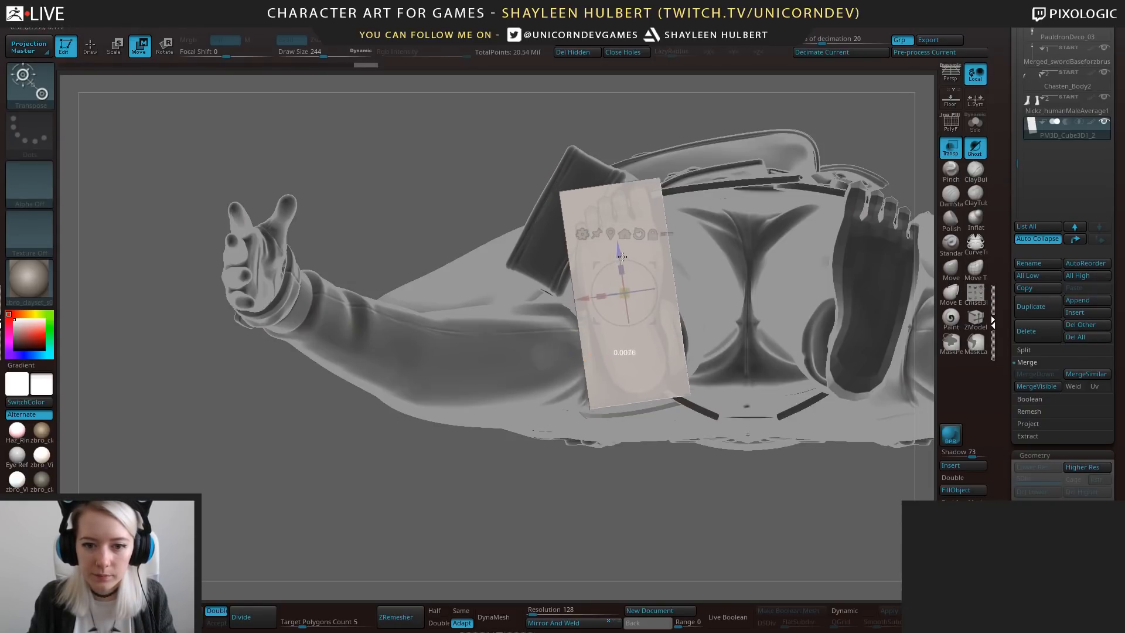
drag(623, 270, 624, 264)
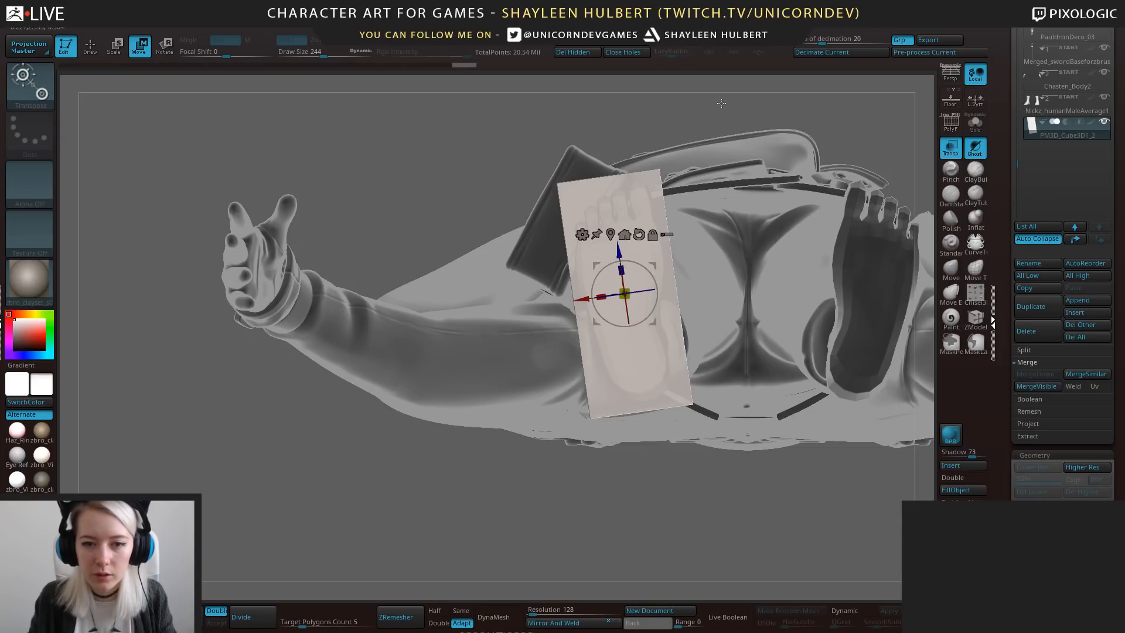
Check the block's fit around the foot from several angles and turn transparency off.
drag(721, 103, 878, 328)
mouse_move(838, 235)
alt+mouse_down()
mouse_move(830, 278)
mouse_move(681, 263)
mouse_move(640, 286)
alt+mouse_up()
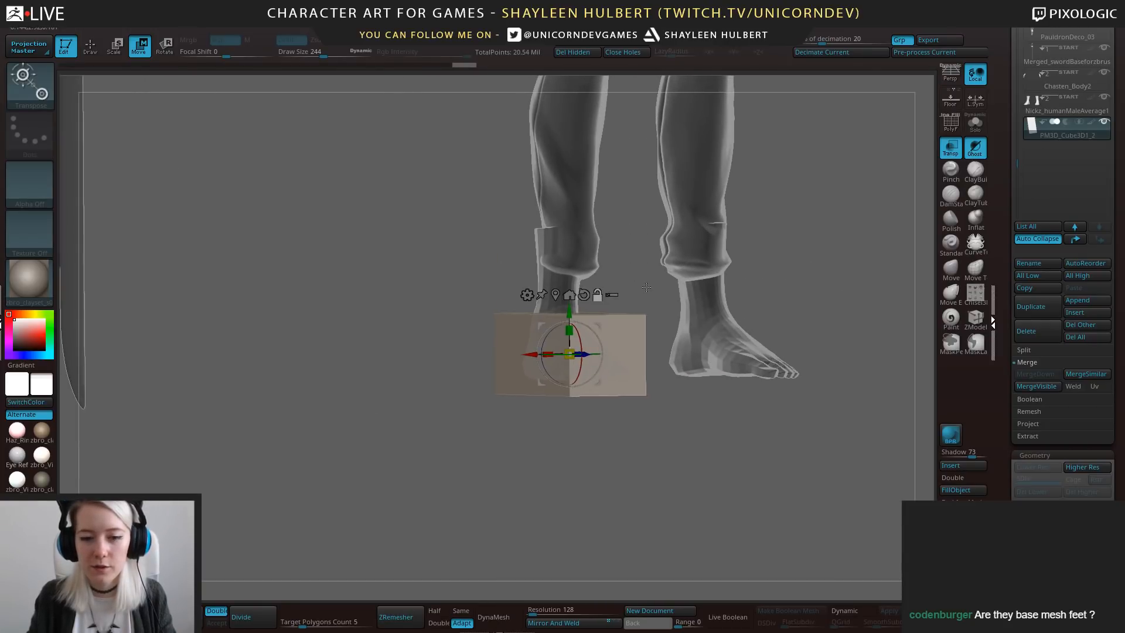
key(q)
drag(907, 275, 804, 265)
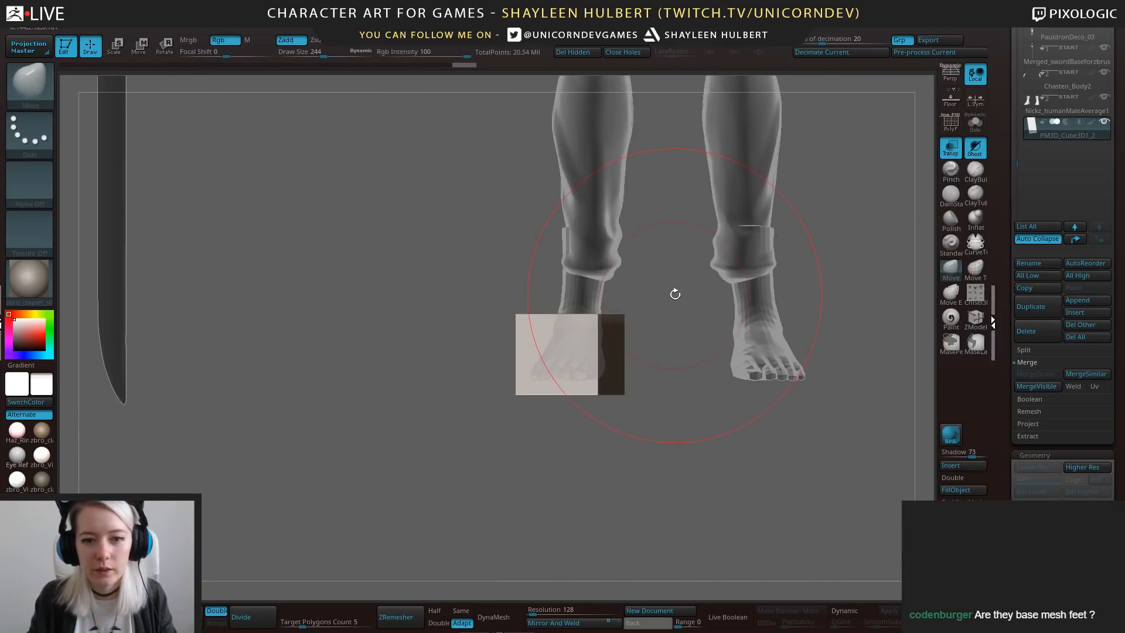
drag(673, 294, 670, 356)
key(f)
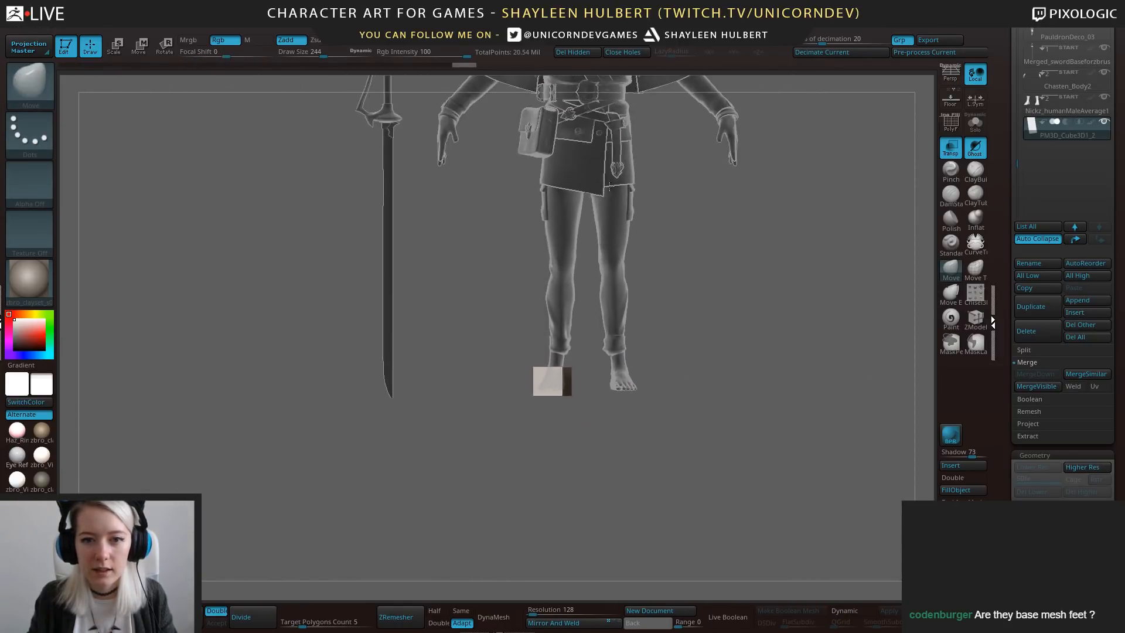
drag(725, 414, 753, 415)
click(952, 148)
mouse_move(837, 312)
shift+mouse_down()
mouse_move(828, 299)
mouse_move(819, 325)
shift+mouse_up()
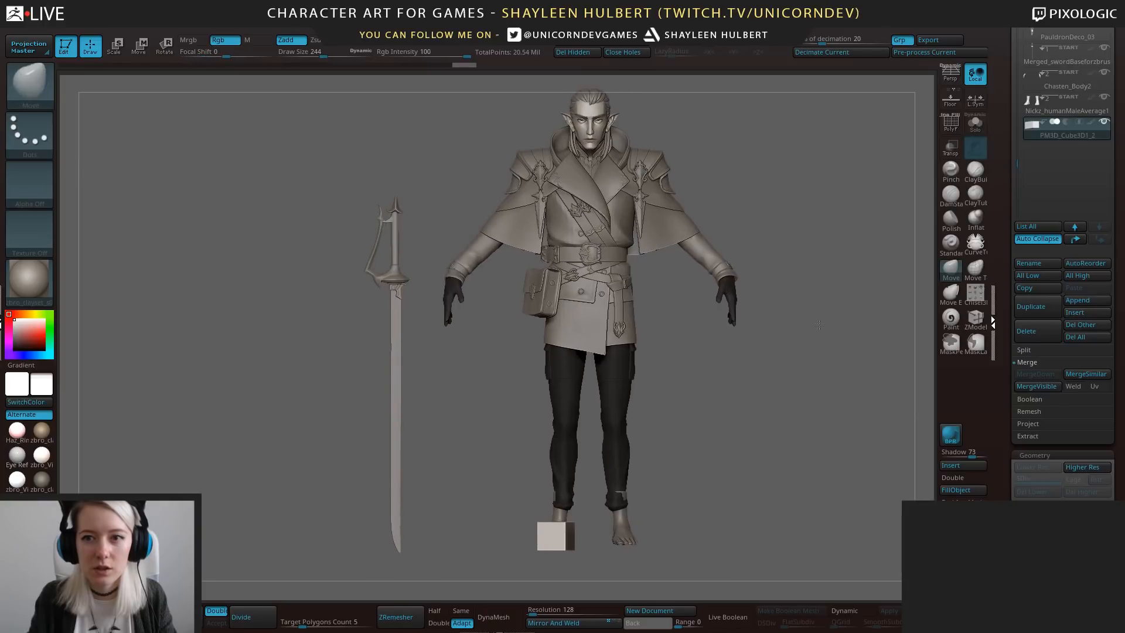
Mirror and weld the foot block onto the other foot and activate X symmetry.
click(951, 74)
drag(785, 381, 674, 363)
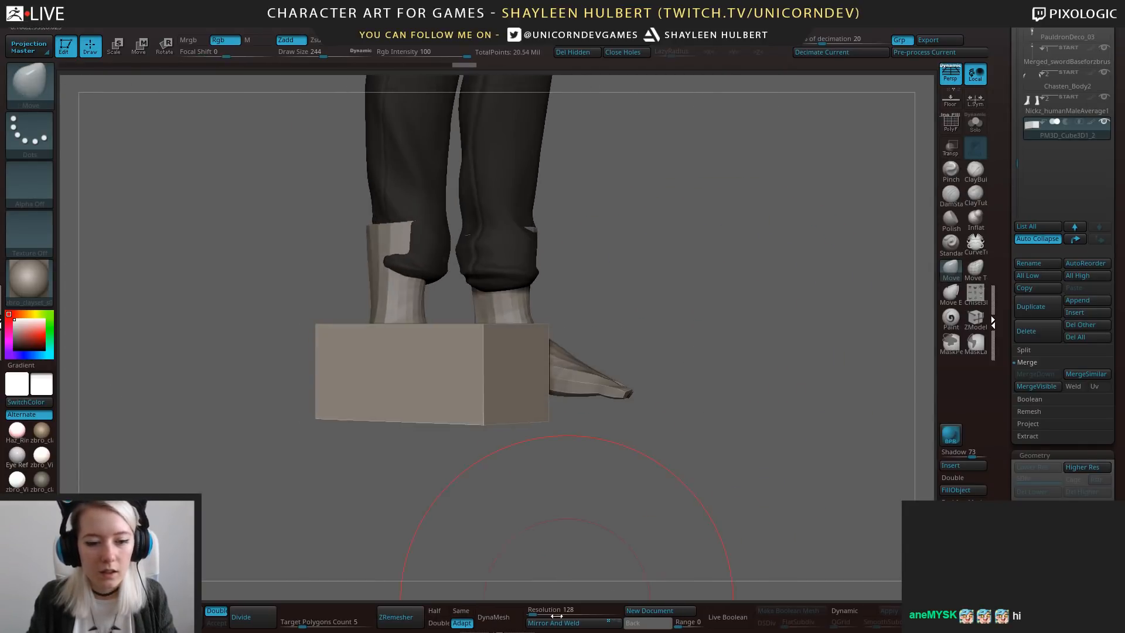
click(584, 623)
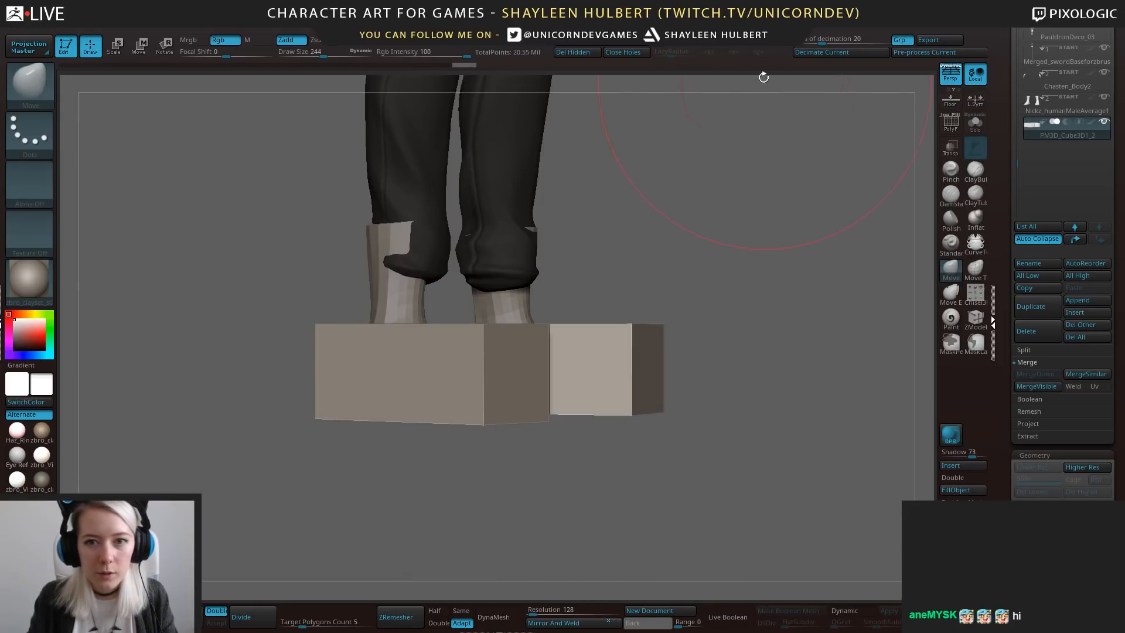
click(757, 45)
Try a rectangular selection on the foot blocks from the side, undo it and turn off perspective.
shift+drag(761, 255, 806, 258)
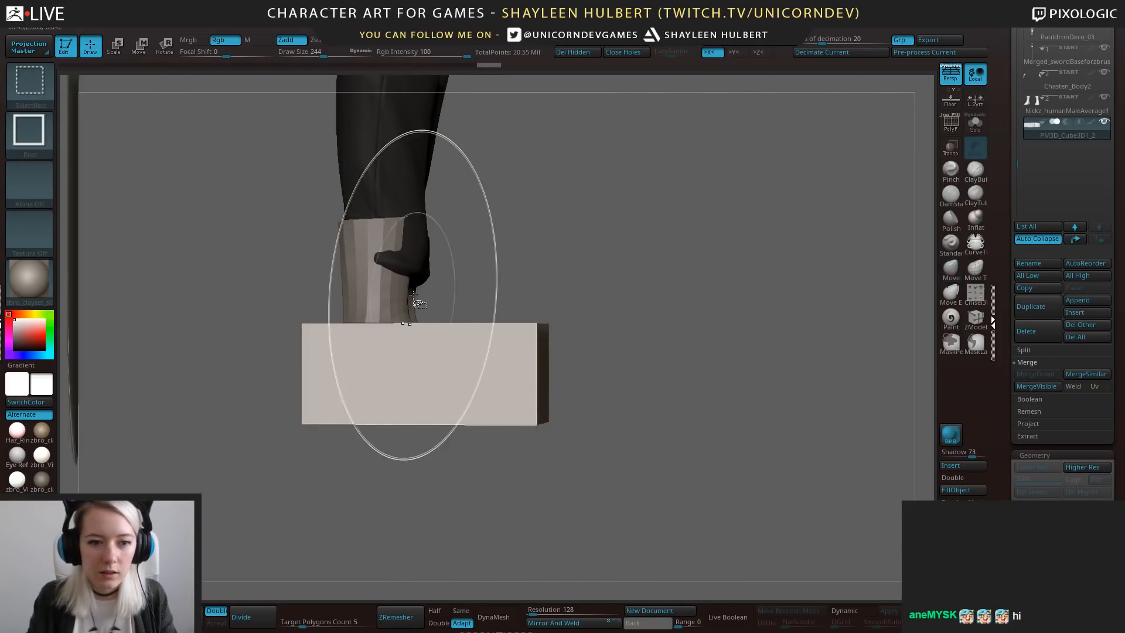
ctrl+shift+drag(410, 298, 571, 377)
key(ctrl+z)
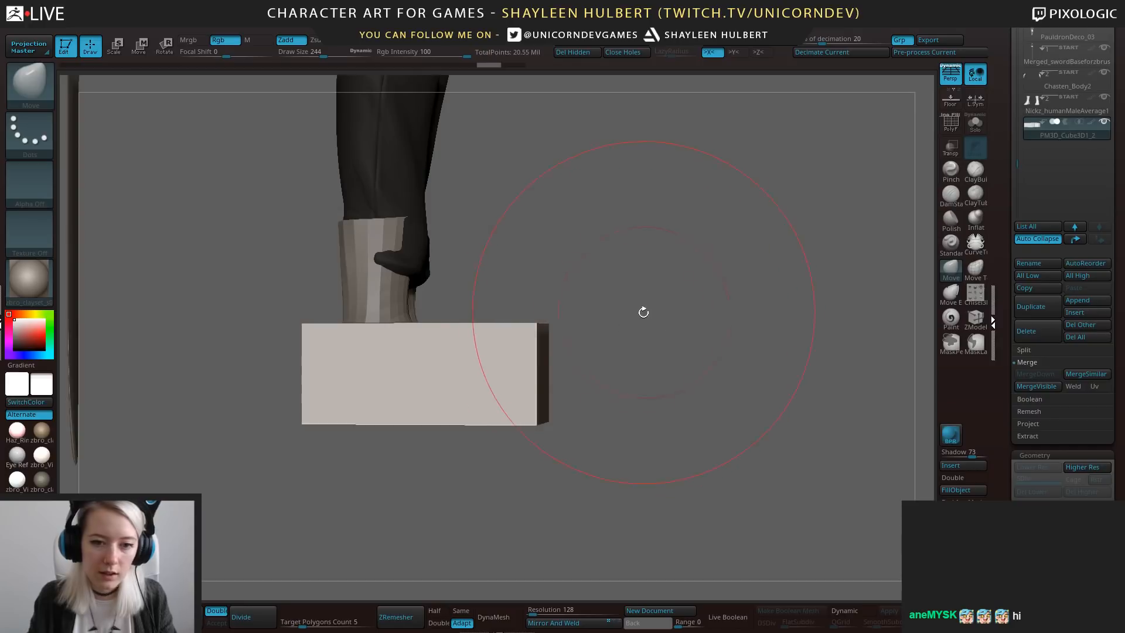
mouse_move(644, 313)
alt+mouse_down()
mouse_move(714, 332)
mouse_move(727, 317)
mouse_move(685, 308)
mouse_move(757, 345)
alt+mouse_up()
click(952, 81)
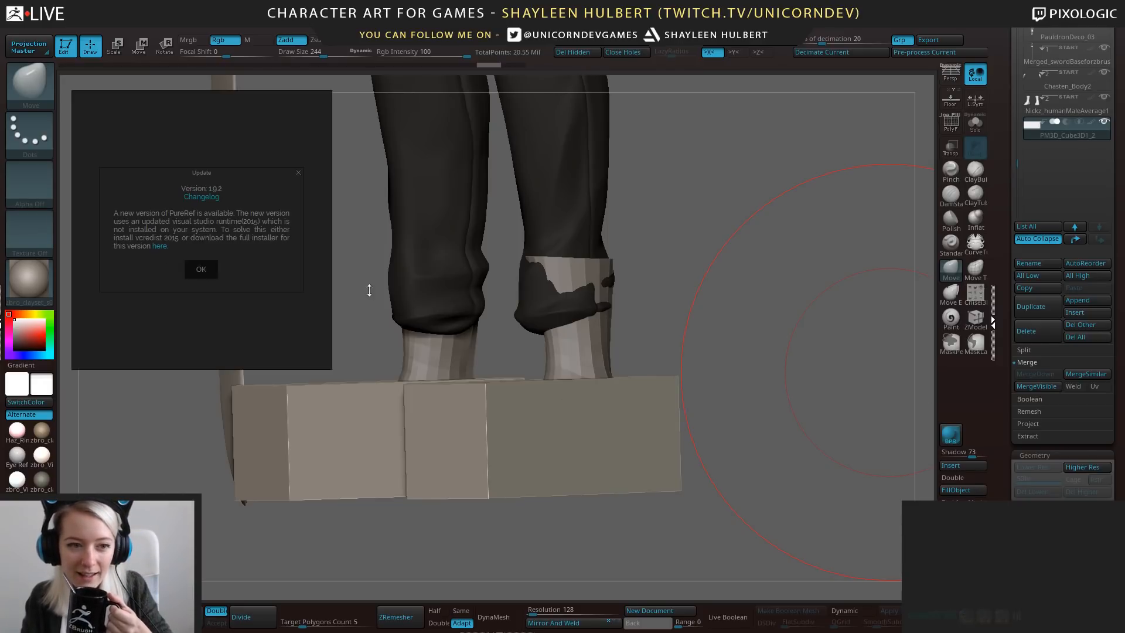
In PureRef, dismiss the update notice and load the recent Chasten reference file "ref board.pur".
click(201, 270)
right_click(223, 244)
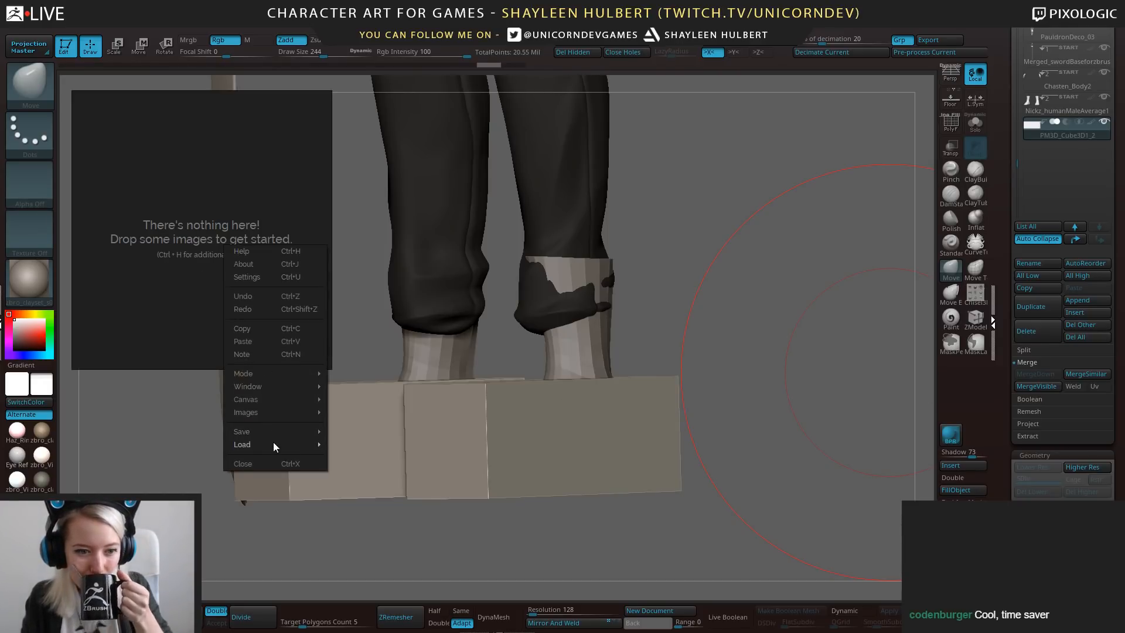
mouse_move(273, 443)
mouse_move(385, 457)
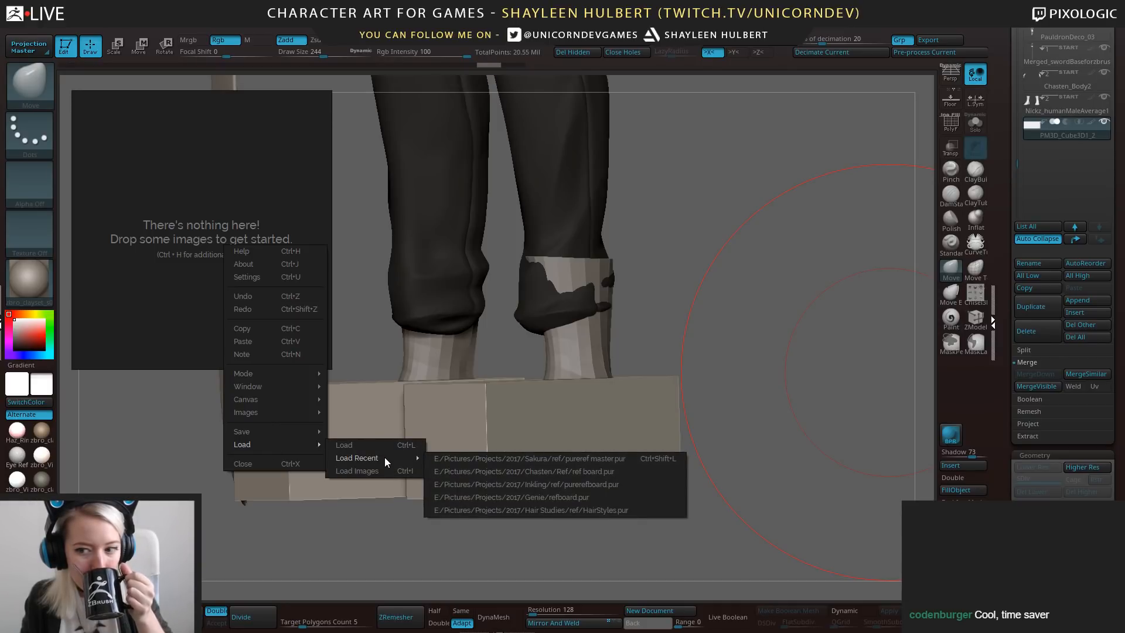
click(534, 472)
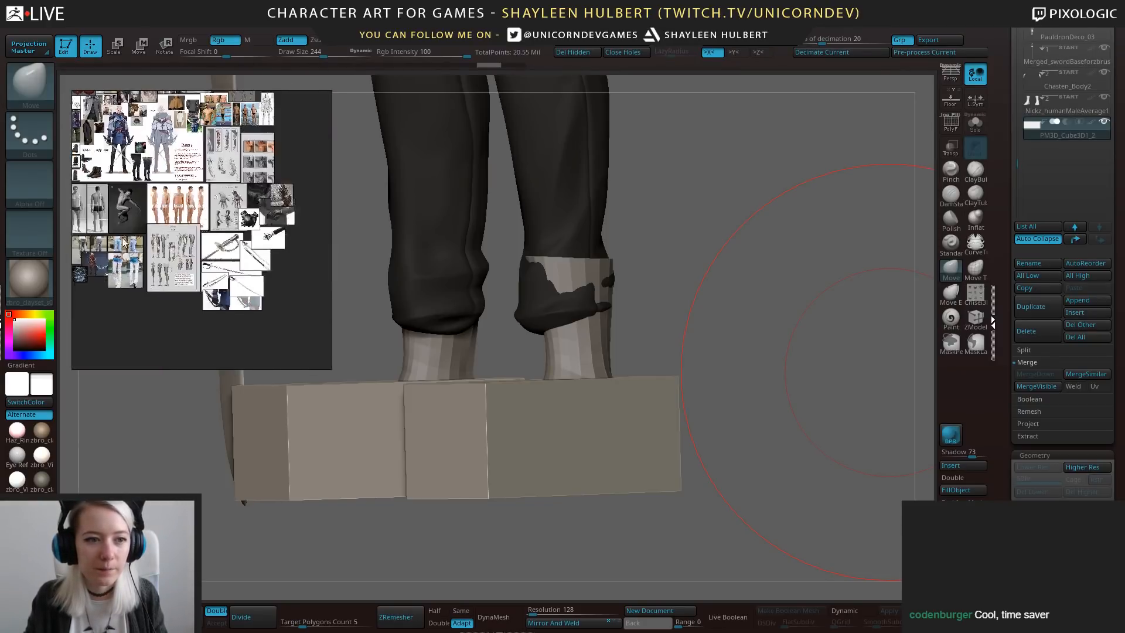
Frame the boot photos on the reference board, then shrink and reposition the reference window beside the model.
scroll(196, 176, up, 5)
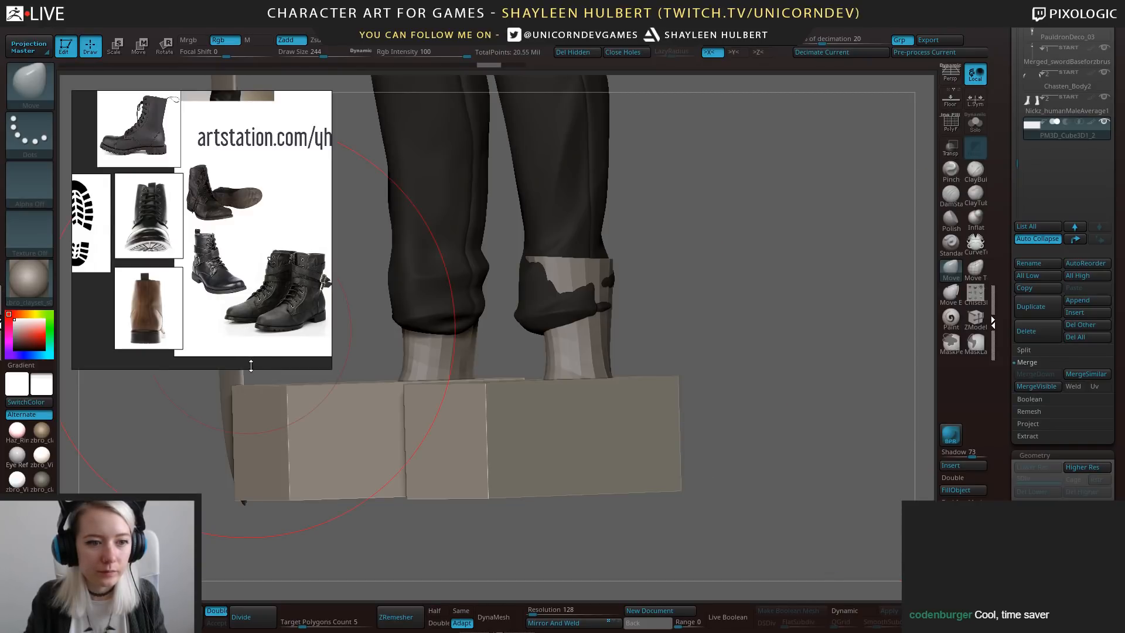
drag(253, 368, 253, 334)
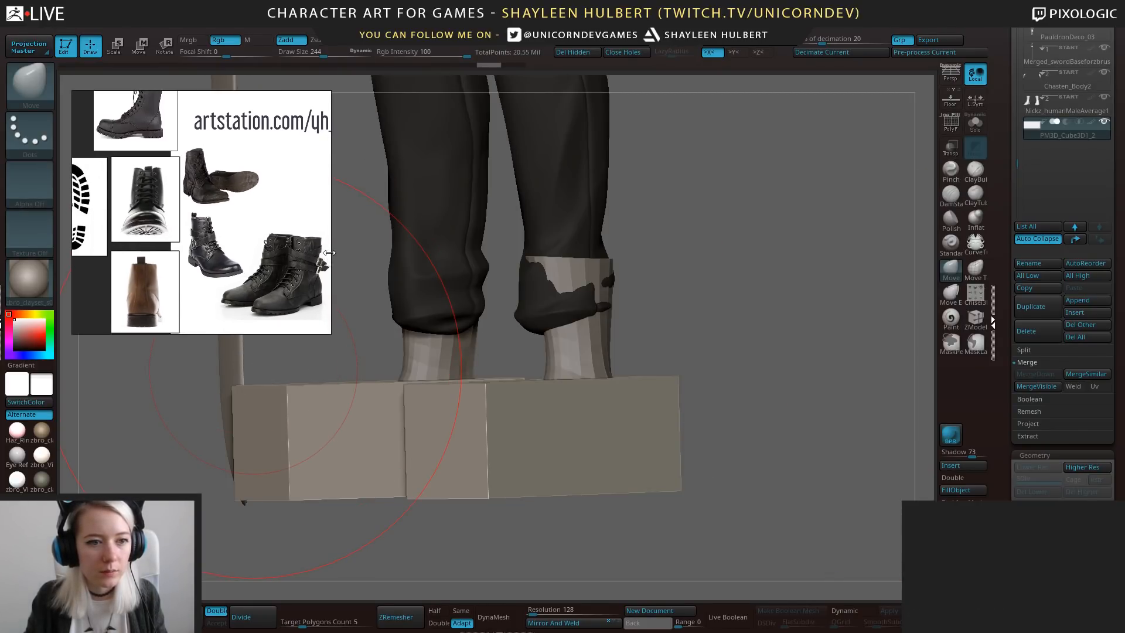
drag(329, 253, 311, 254)
middle_drag(295, 255, 268, 255)
right_drag(269, 266, 265, 253)
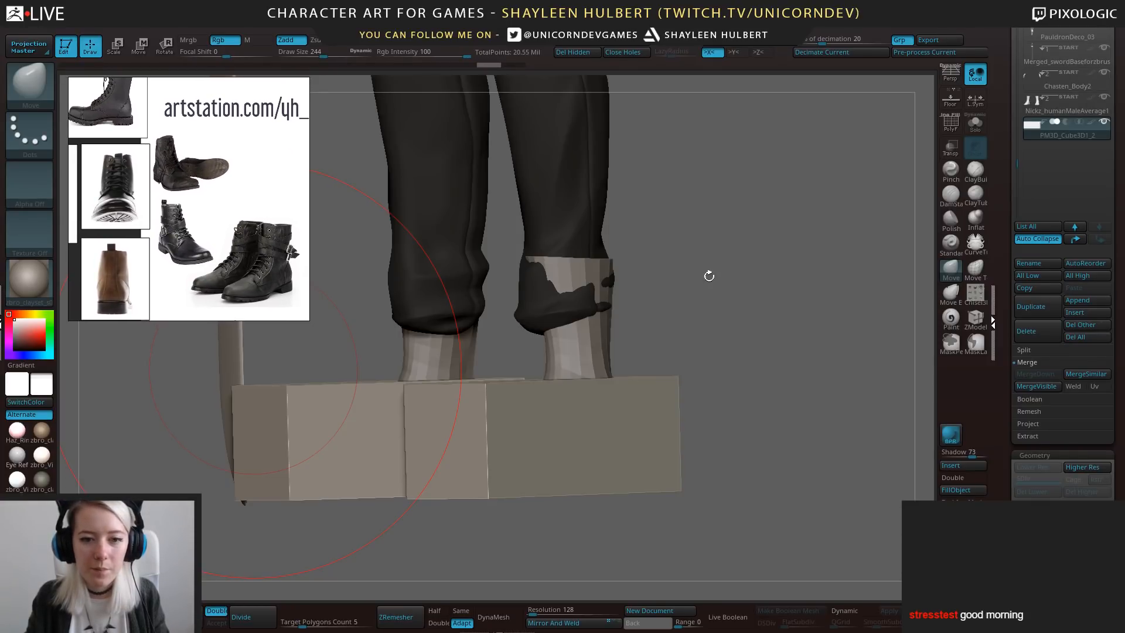
Trim the block's heel end at a slant with TrimCurve and pull it back over the foot's heel with the Move brush.
drag(709, 276, 758, 292)
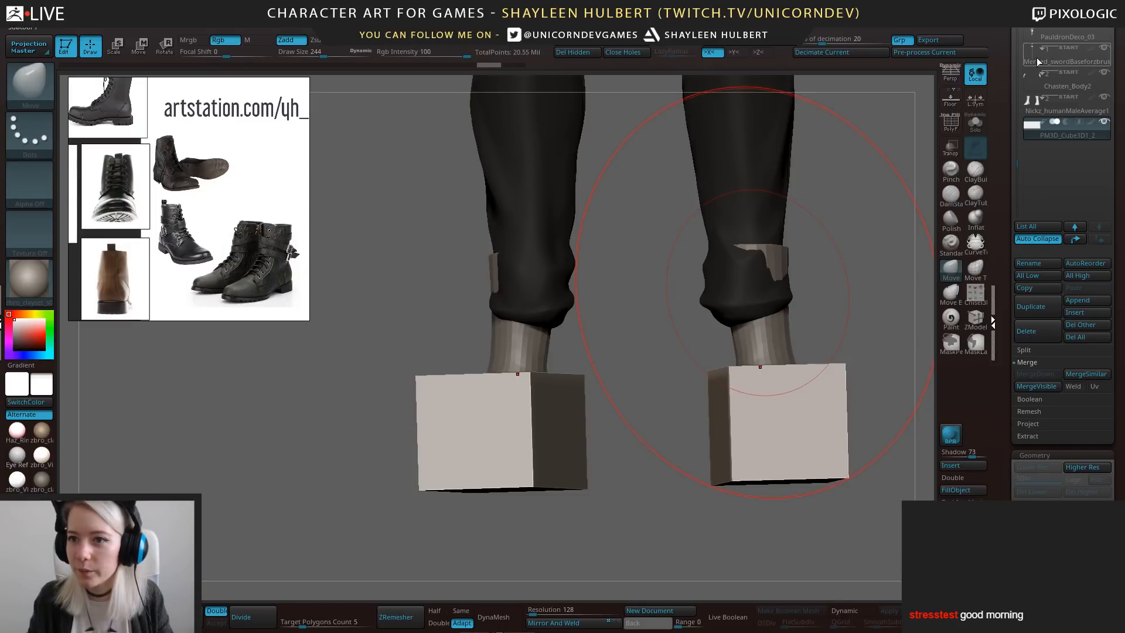
alt+drag(393, 417, 656, 327)
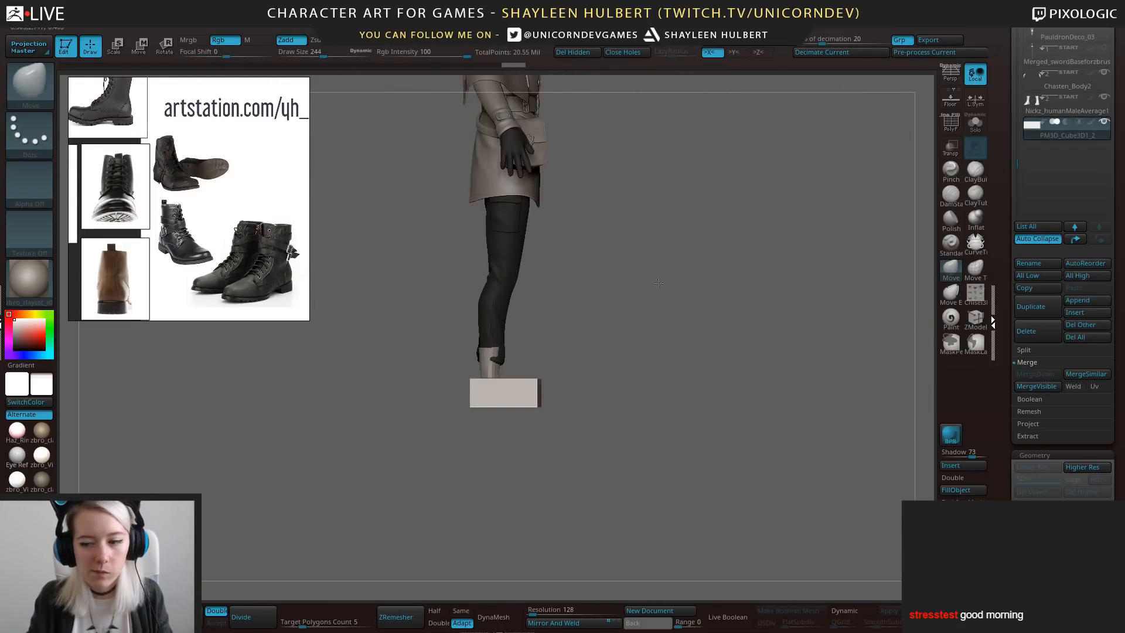
mouse_move(658, 283)
alt+mouse_down()
mouse_move(752, 416)
mouse_move(756, 373)
mouse_move(735, 360)
alt+mouse_up()
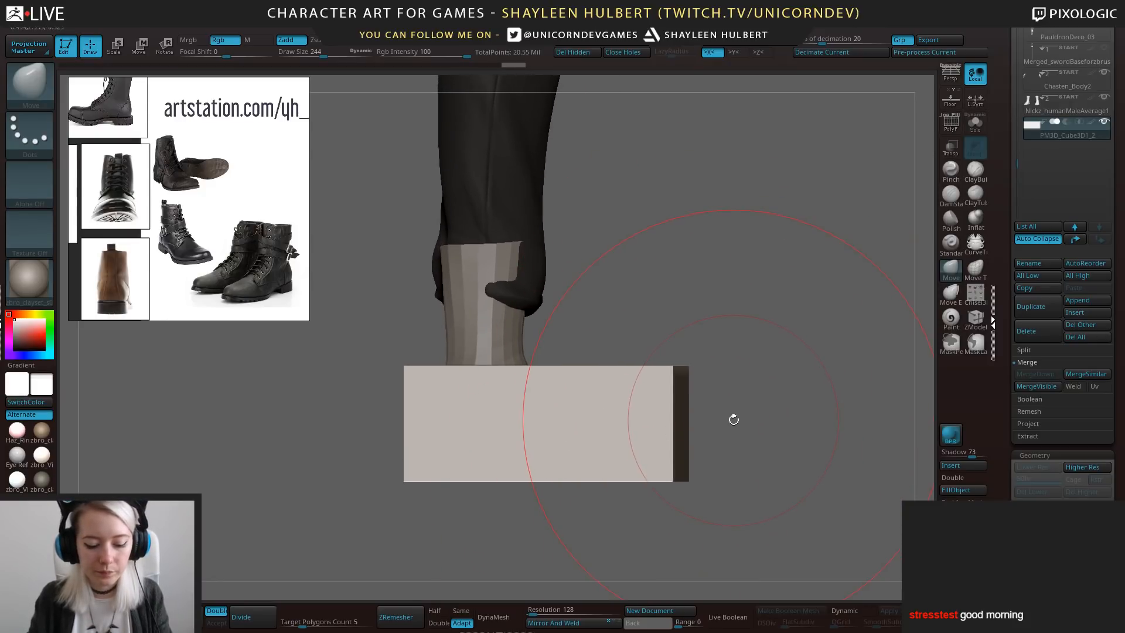
key(b)
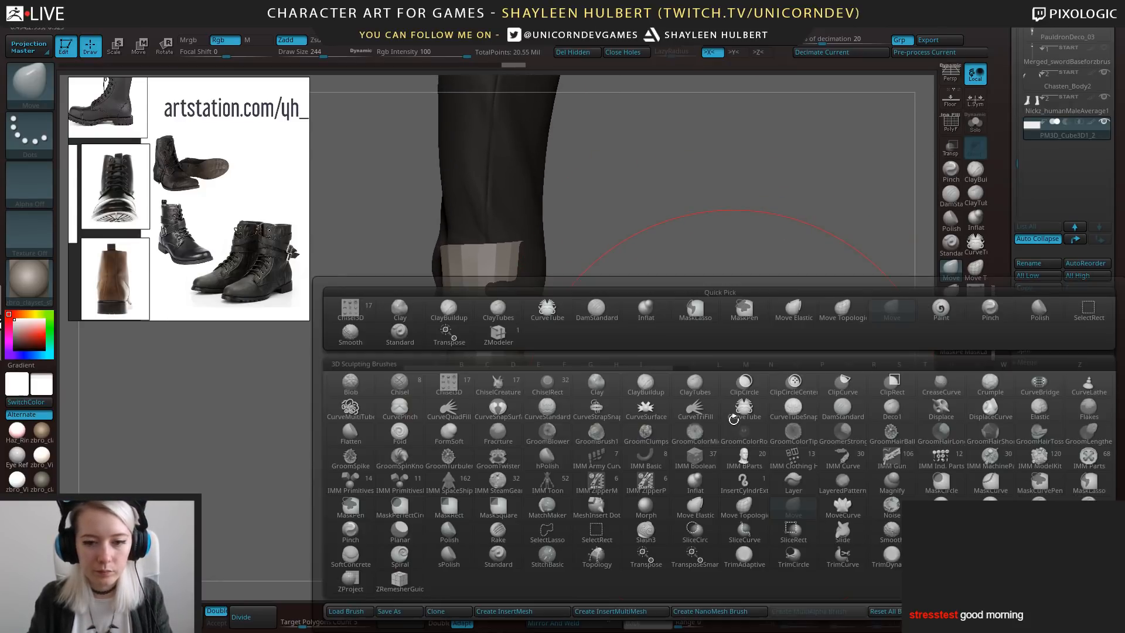
click(856, 562)
click(822, 583)
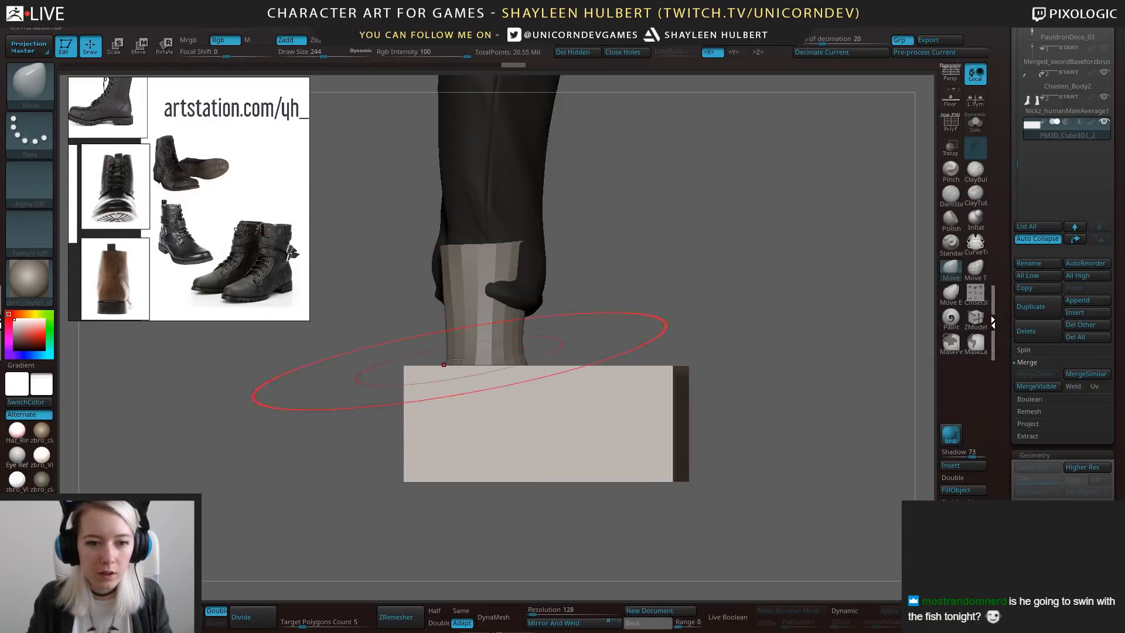
key(ctrl+shift)
ctrl+shift+drag(425, 515, 449, 340)
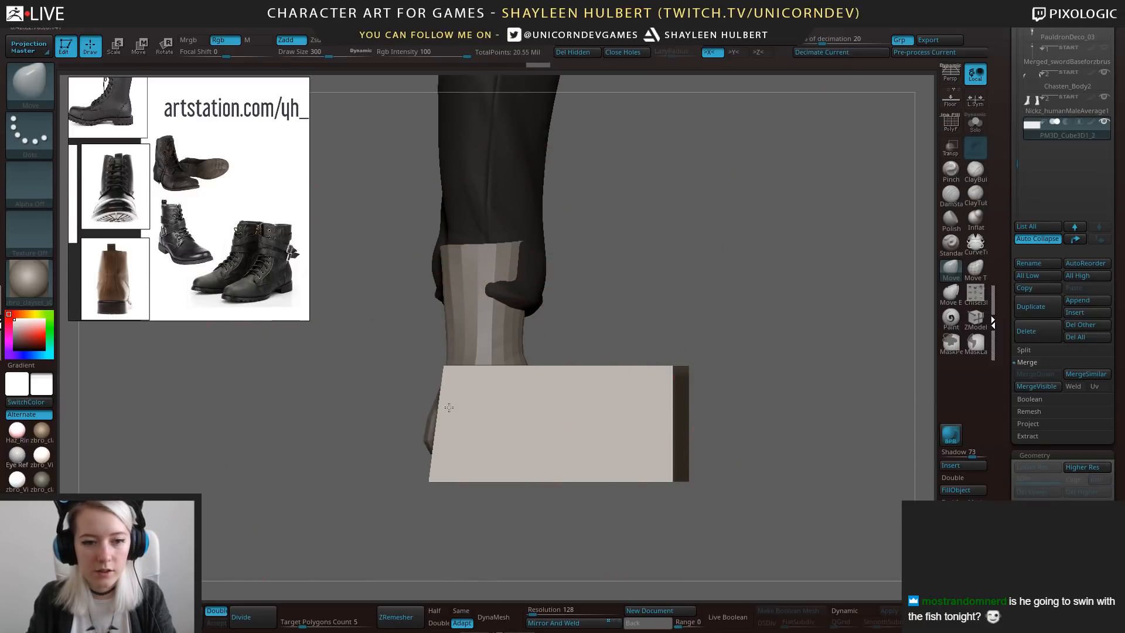
drag(449, 407, 422, 406)
Trim the block's upper front into a slope down to the toes, then mirror and weld it to the other foot.
mouse_move(534, 359)
ctrl+shift+mouse_down()
mouse_move(615, 432)
mouse_move(735, 473)
mouse_move(546, 416)
mouse_move(619, 424)
mouse_move(607, 455)
mouse_move(563, 457)
mouse_move(622, 499)
mouse_move(657, 463)
ctrl+shift+mouse_up()
click(557, 625)
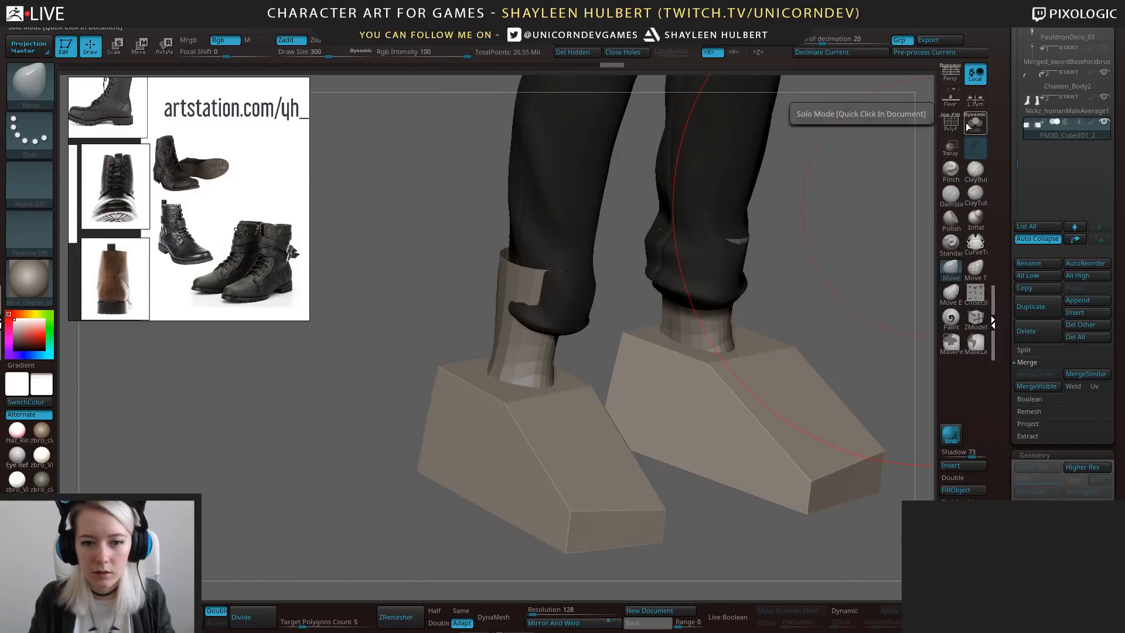
Isolate the boot blocks and lower the outer upper corners of the toe ends with the Move brush.
click(976, 123)
drag(551, 246, 560, 301)
click(951, 269)
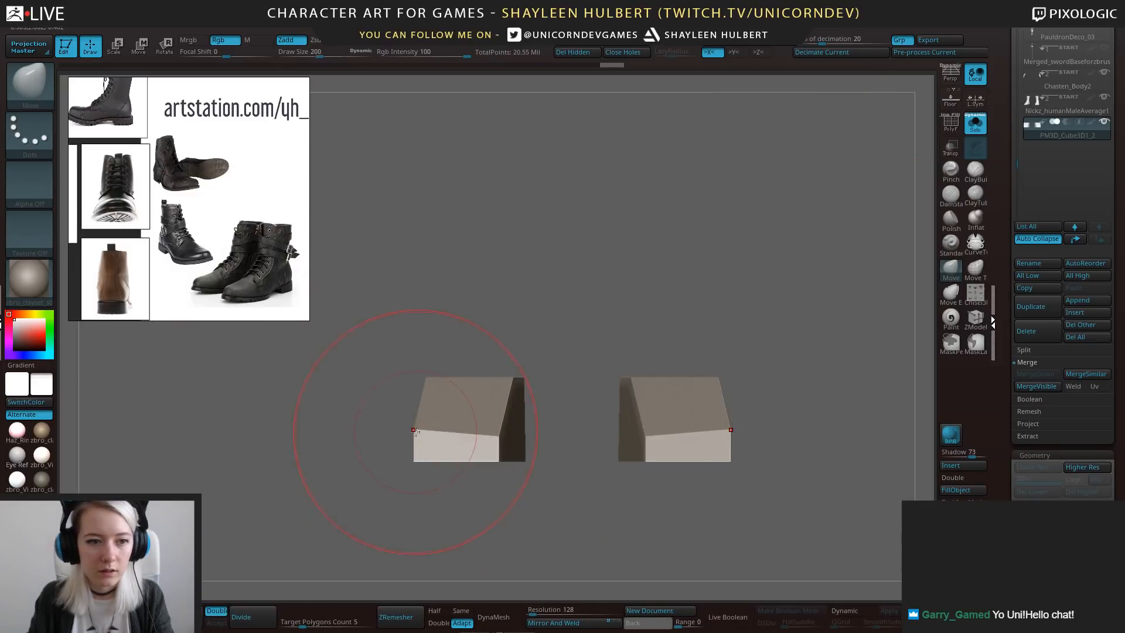
drag(415, 430, 421, 446)
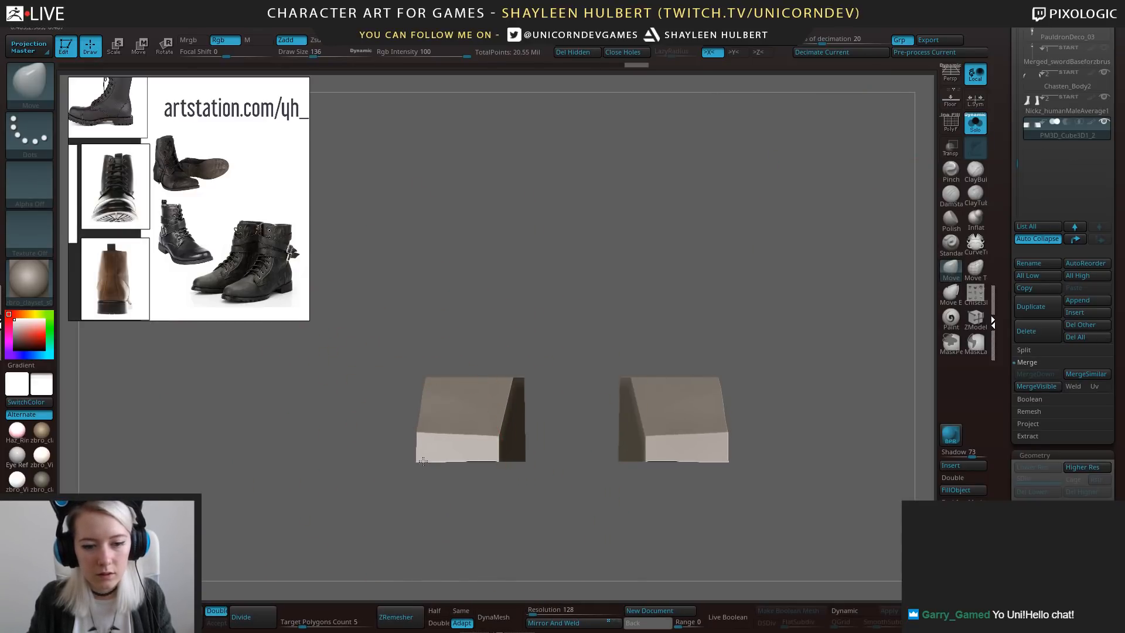
key(ctrl+z)
mouse_move(555, 510)
ctrl+mouse_down()
mouse_move(461, 495)
mouse_move(344, 451)
ctrl+mouse_up()
key(ctrl+z)
drag(414, 430, 420, 445)
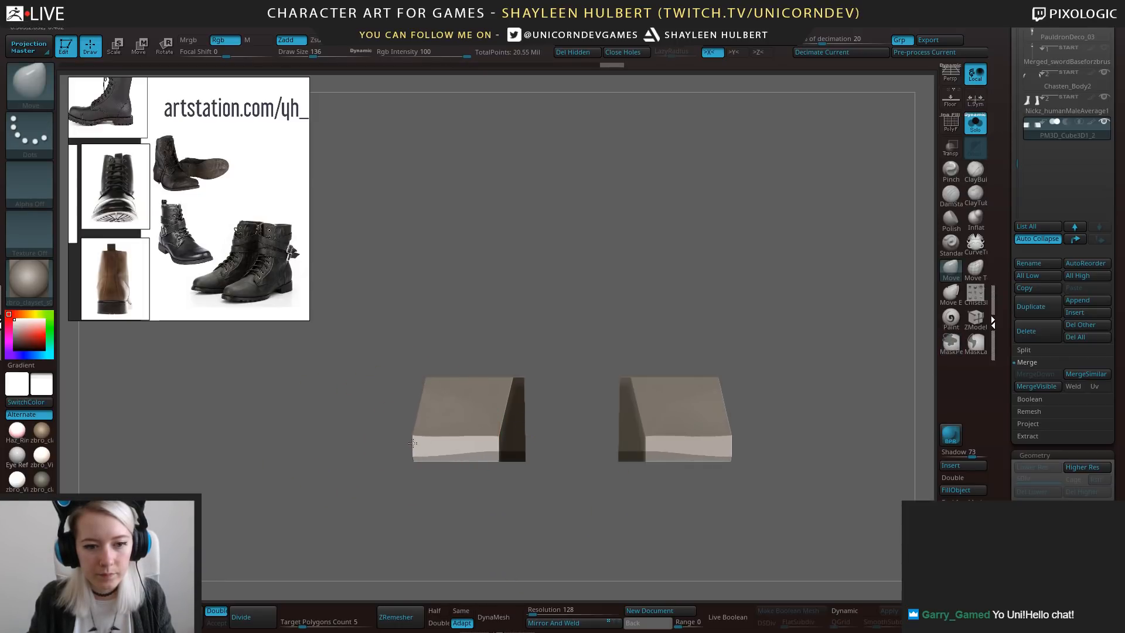
drag(367, 491, 636, 437)
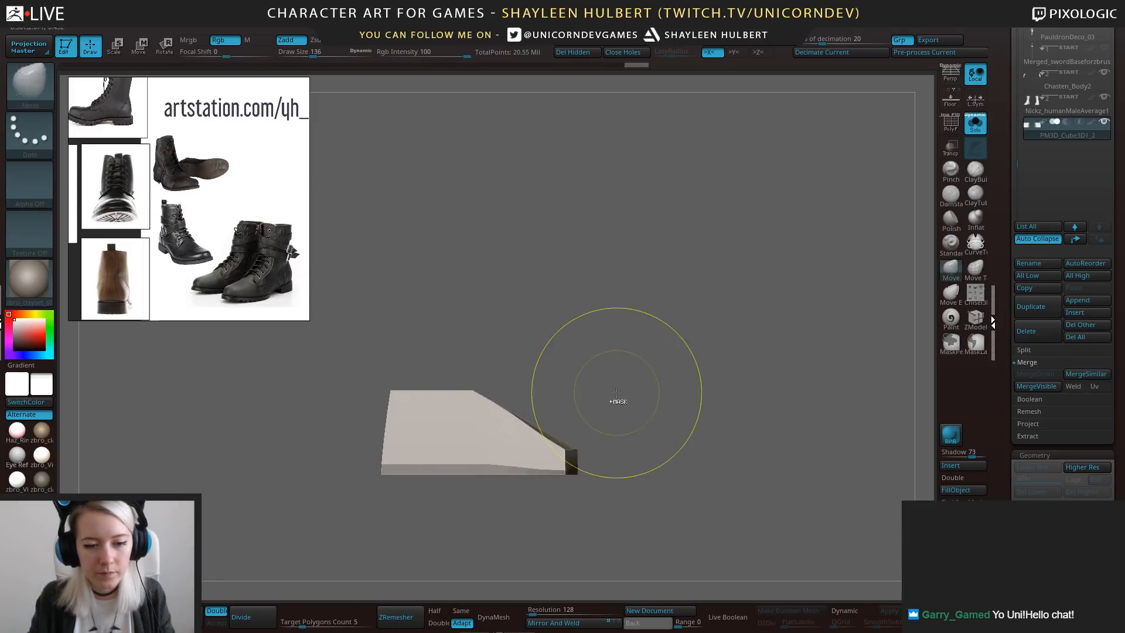
Convert the boot blocks to DynaMesh at a resolution of 400.
drag(716, 385, 649, 589)
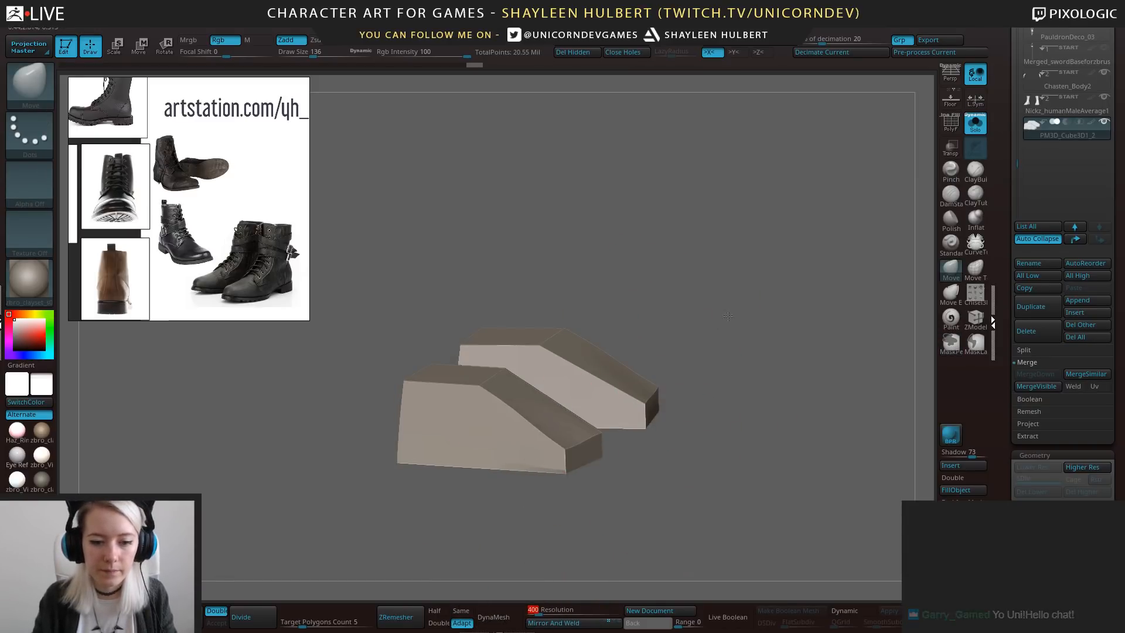
click(505, 620)
mouse_move(664, 524)
shift+mouse_down()
mouse_move(615, 498)
mouse_move(352, 478)
mouse_move(340, 463)
shift+mouse_up()
mouse_move(711, 341)
alt+mouse_down()
mouse_move(773, 340)
mouse_move(752, 351)
alt+mouse_up()
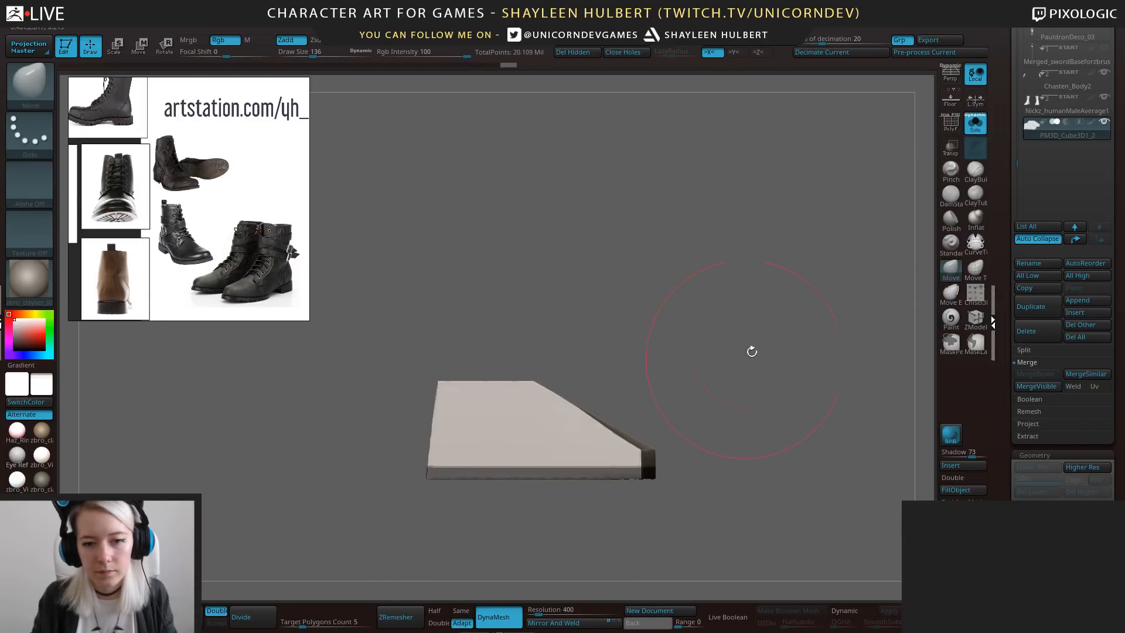
Show the legs again, mask all but the blocks' upper ends, and pull those up into ankle shafts.
click(981, 120)
alt+drag(673, 319, 721, 329)
ctrl+drag(459, 359, 610, 405)
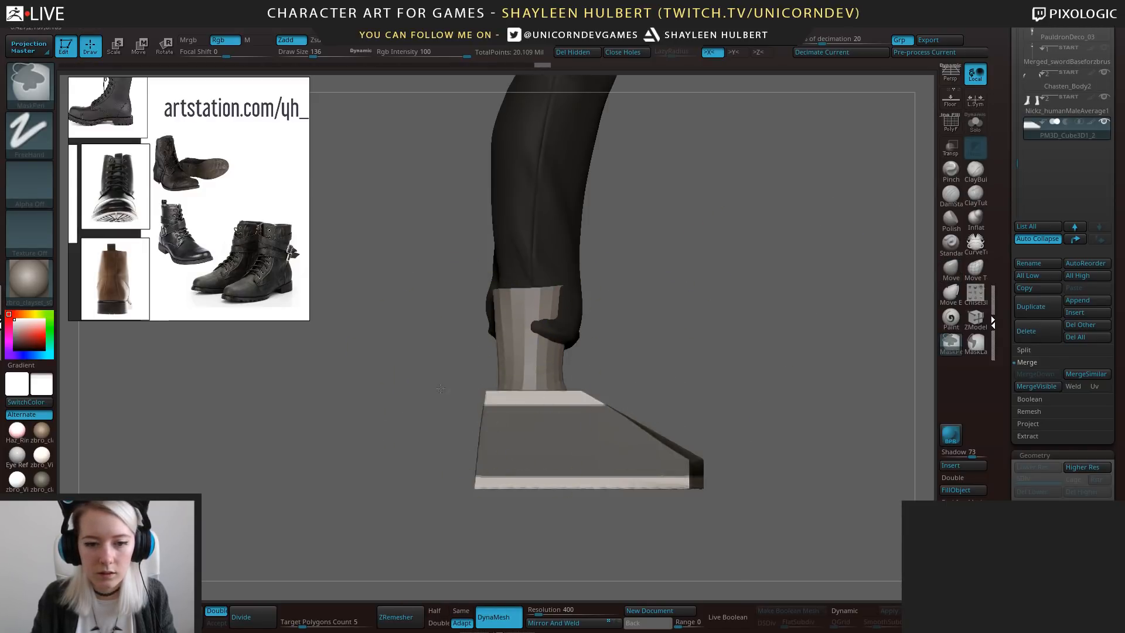
ctrl+click(610, 386)
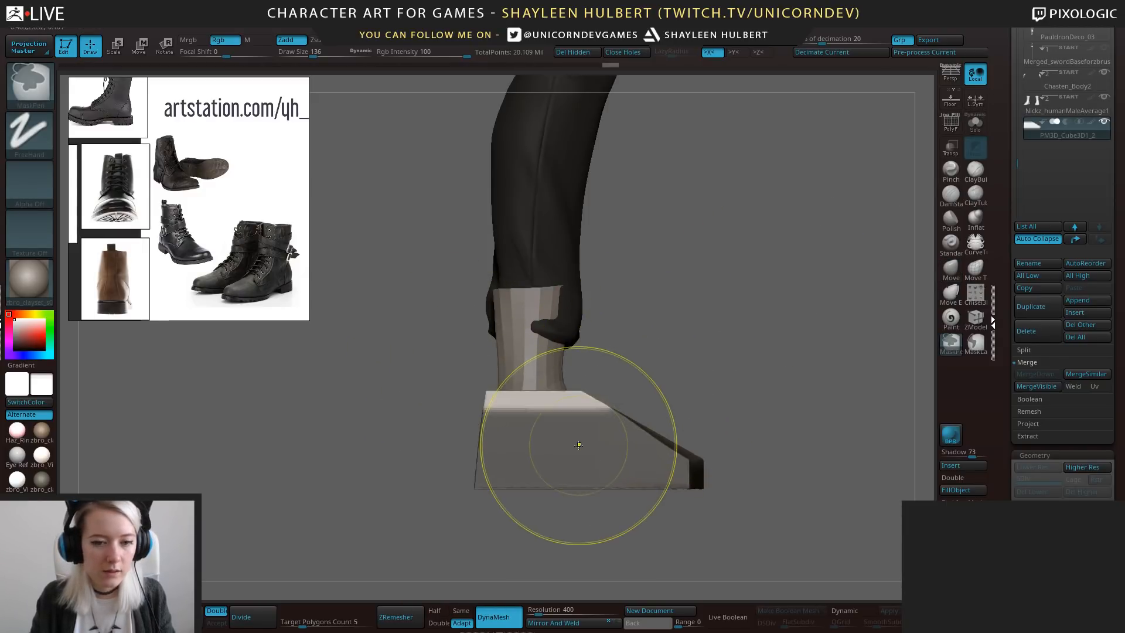
key(w)
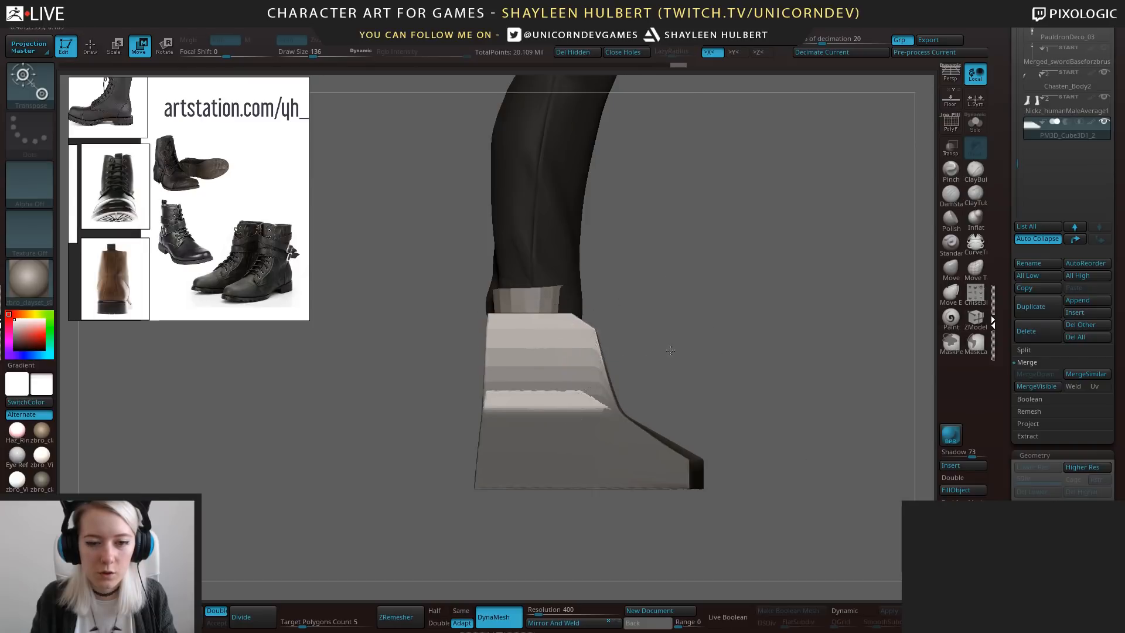
drag(671, 350, 653, 343)
Shift the raised shafts sideways to line them up with the ankles from the front.
drag(540, 361, 512, 358)
drag(432, 403, 441, 423)
drag(512, 359, 519, 359)
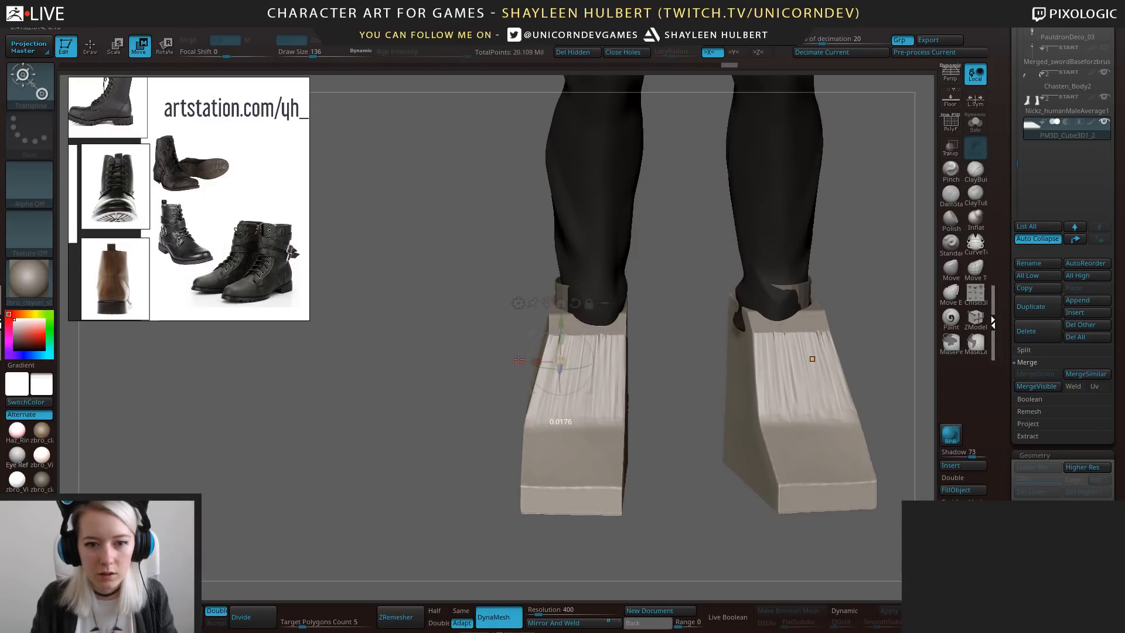
shift+drag(437, 423, 423, 418)
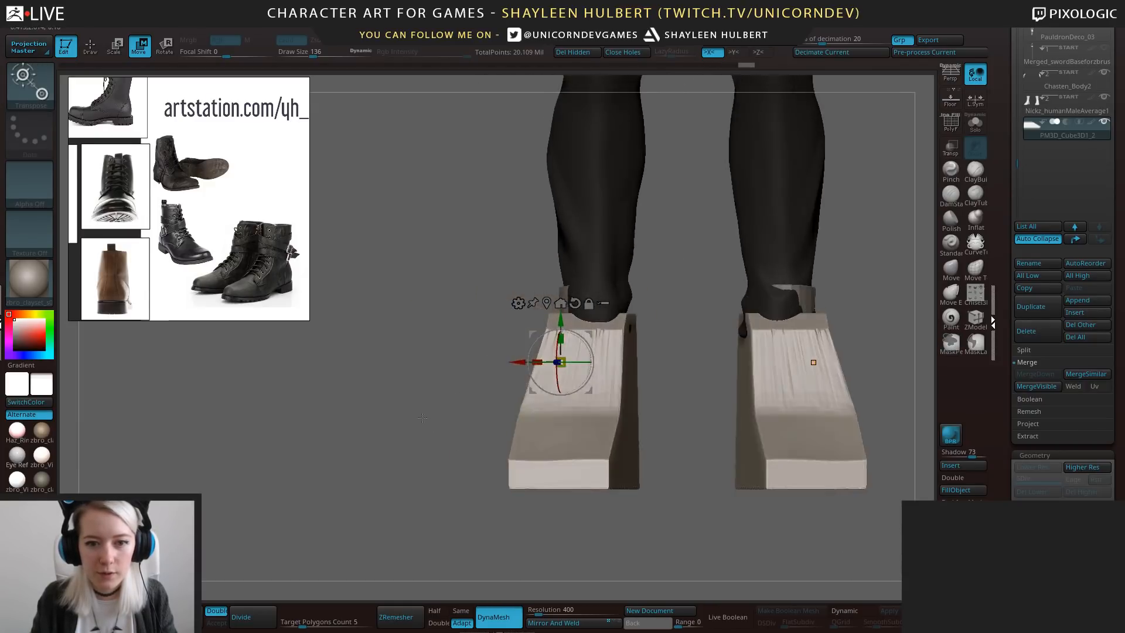
Isolate the base-mesh feet, mask them below the ankles, and shift the unmasked lower legs slightly outward.
alt+click(566, 287)
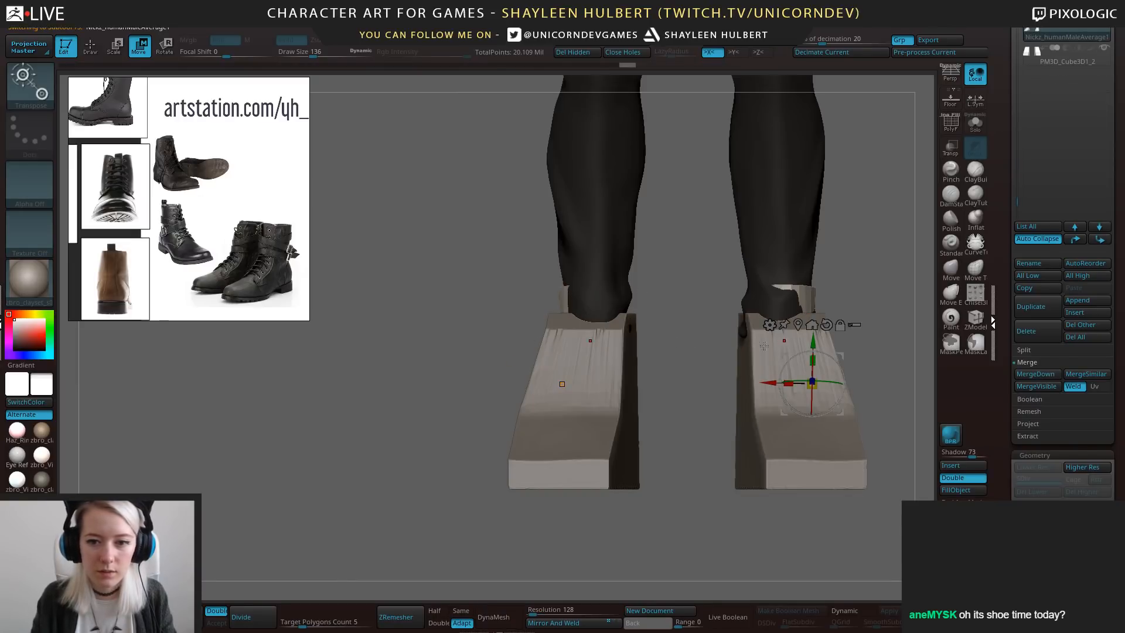
click(976, 125)
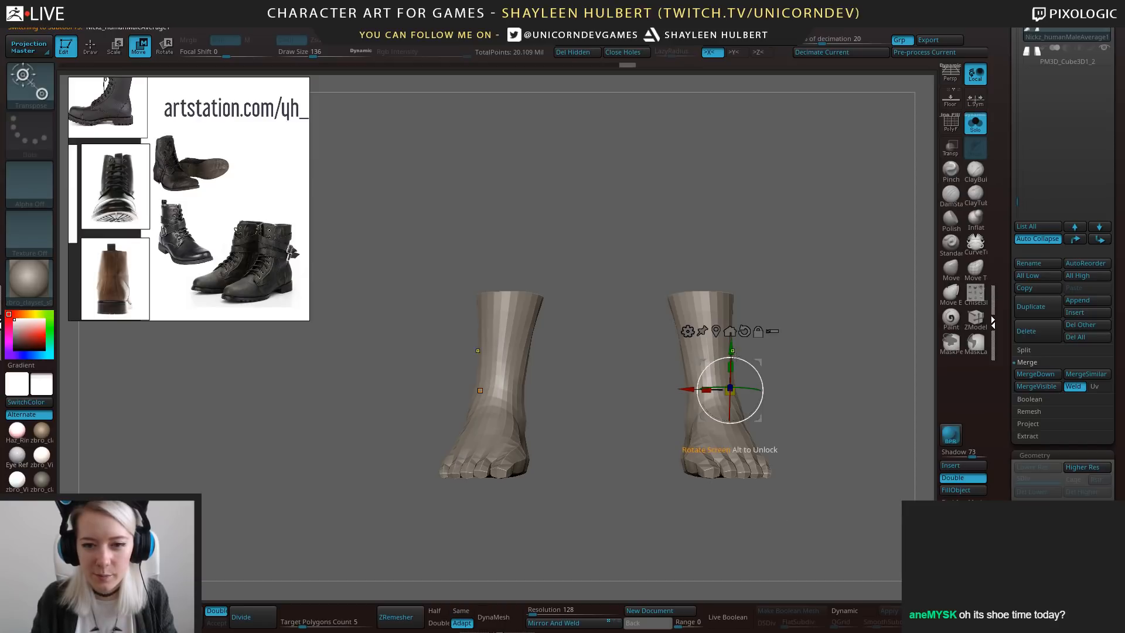
ctrl+drag(732, 350, 732, 315)
key(ctrl+z)
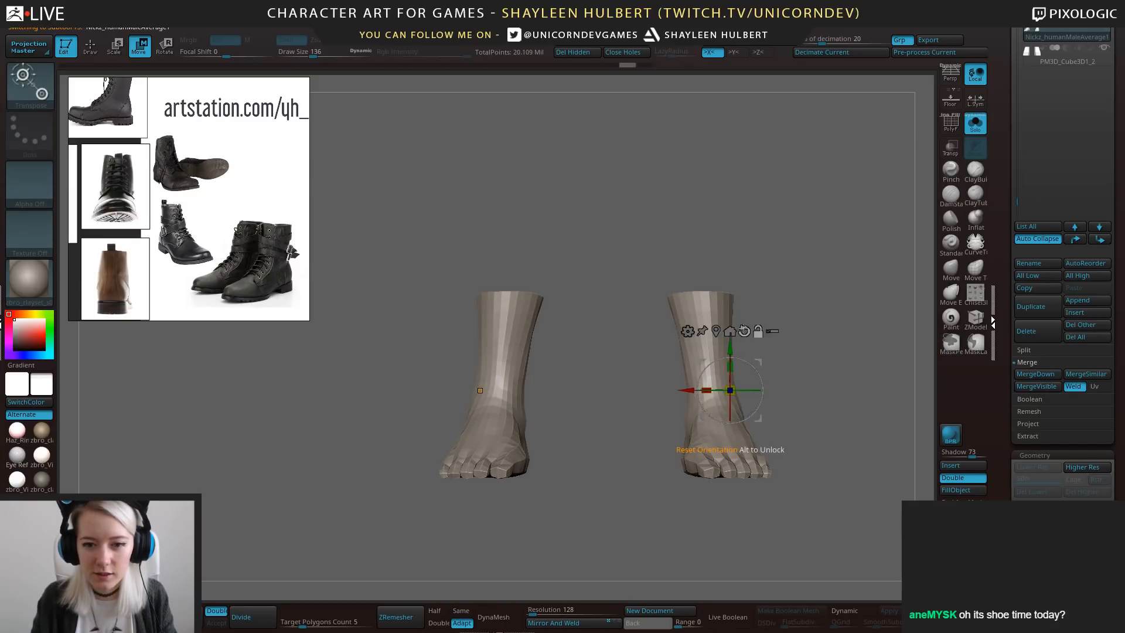
mouse_move(675, 367)
ctrl+mouse_down()
mouse_move(697, 380)
mouse_move(665, 391)
mouse_move(740, 366)
ctrl+mouse_up()
key(ctrl+z)
shift+drag(779, 422, 794, 366)
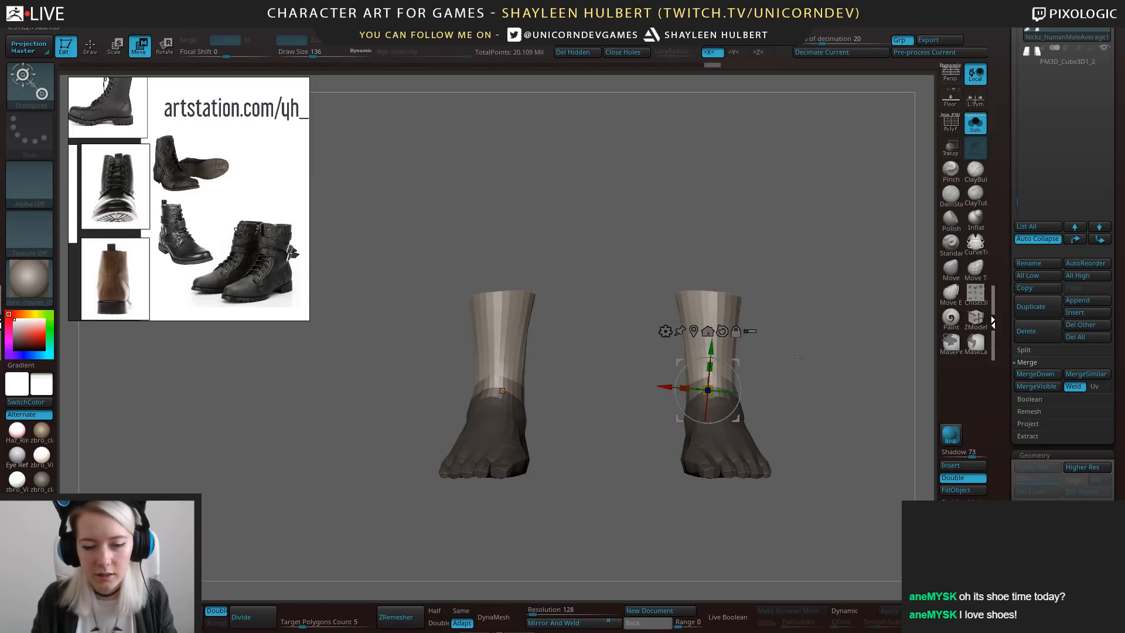
ctrl+click(799, 355)
click(969, 129)
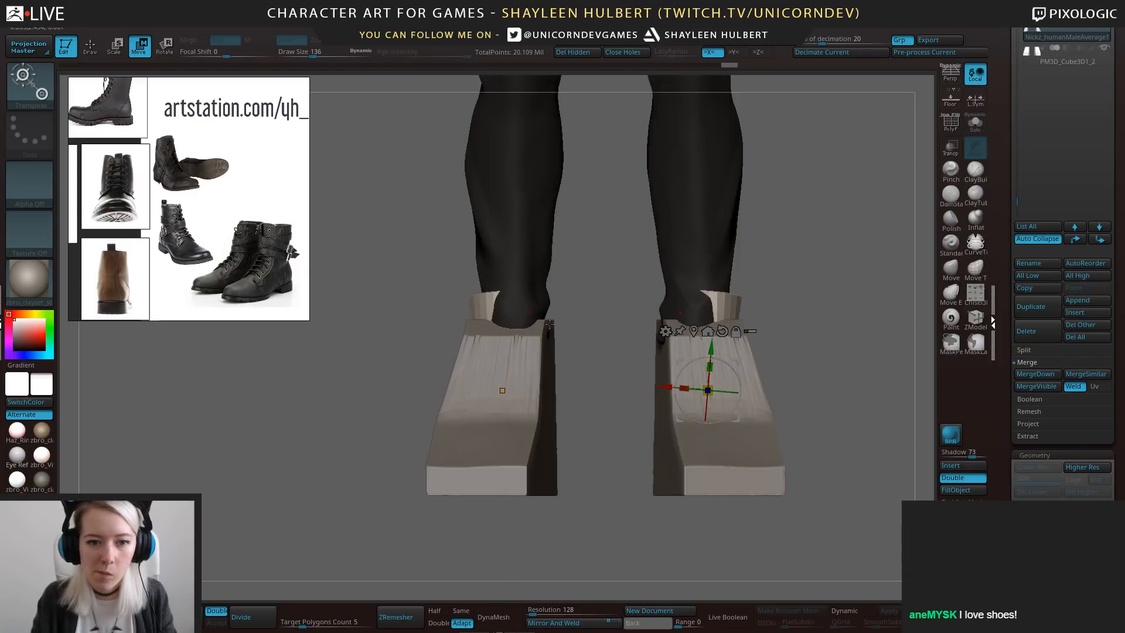
Hide the boot blocks and move the base-mesh feet inward to centre them under the trouser cuffs.
mouse_move(576, 300)
mouse_down()
mouse_move(592, 302)
mouse_move(570, 307)
mouse_move(581, 309)
mouse_up()
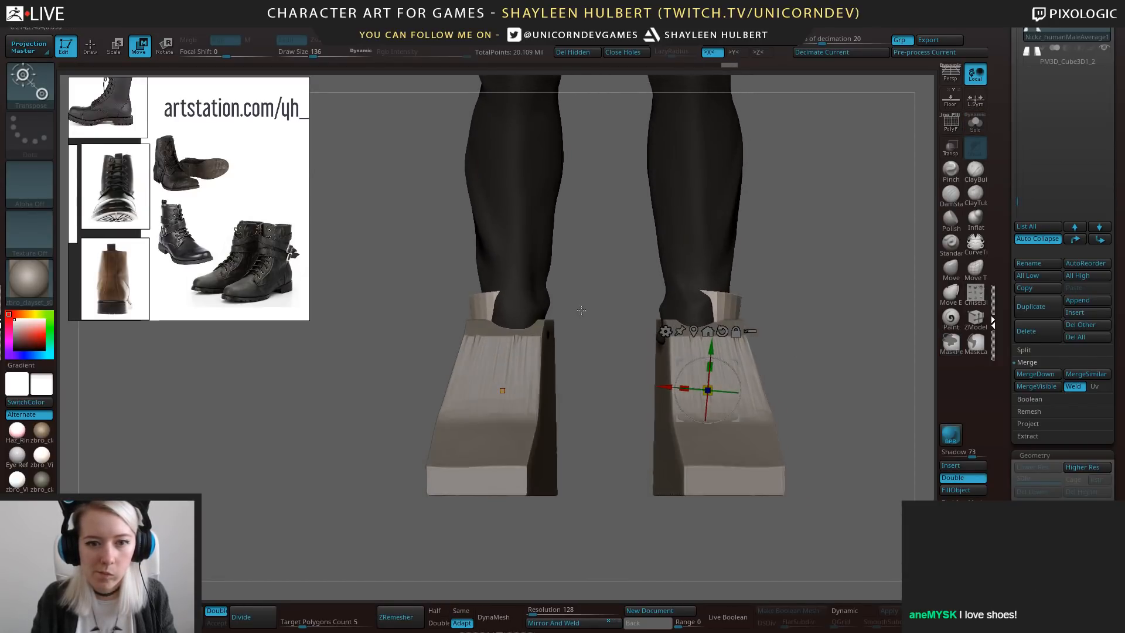
click(1104, 48)
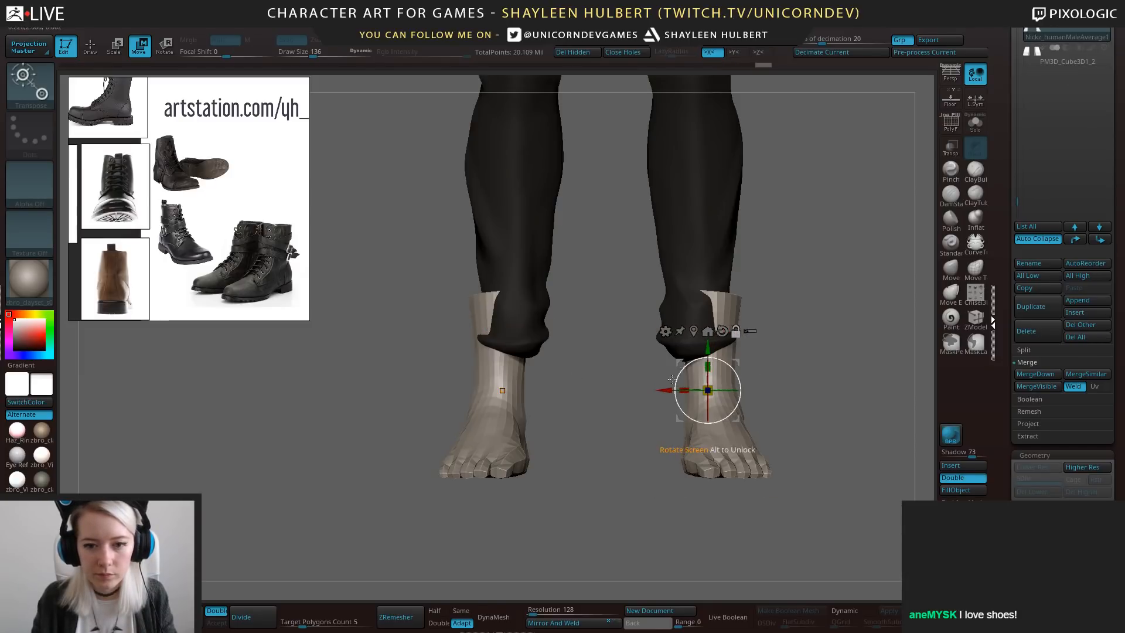
drag(665, 388, 655, 387)
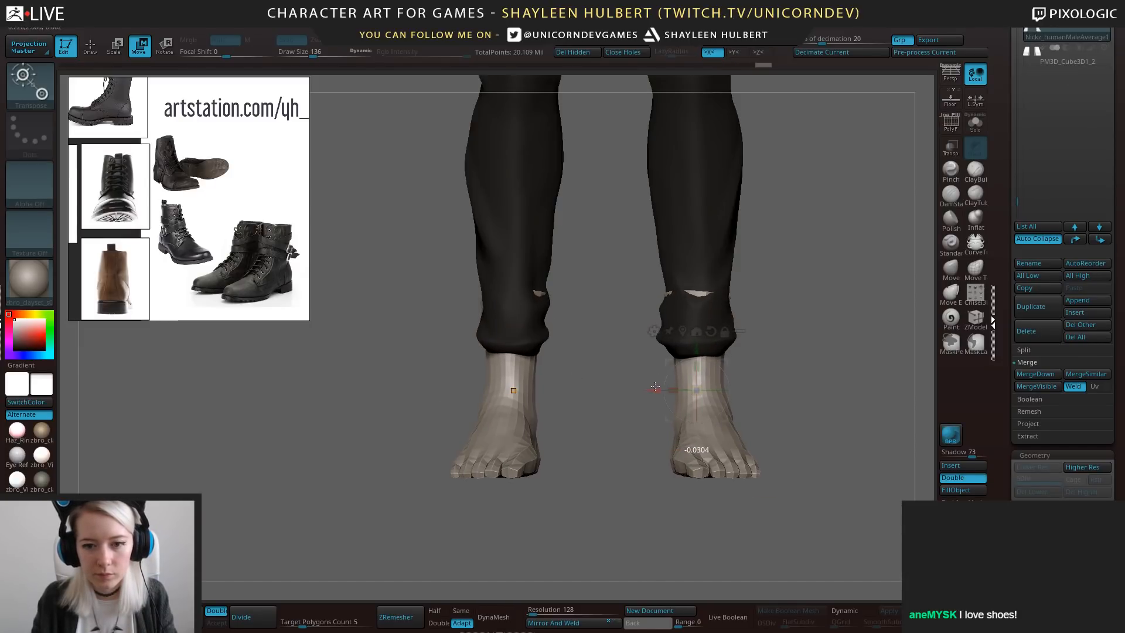
Mask the upper ends of the base-mesh legs and hide the parts poking through the trousers.
ctrl+drag(444, 227, 596, 313)
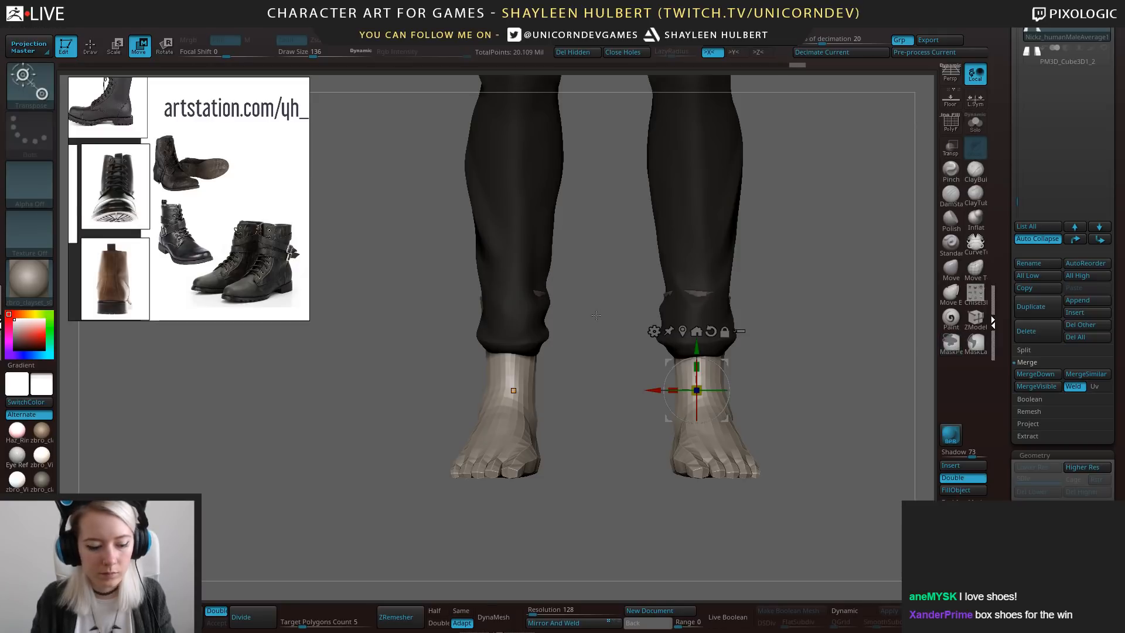
key(q)
ctrl+shift+click(541, 294)
ctrl+shift+click(541, 294)
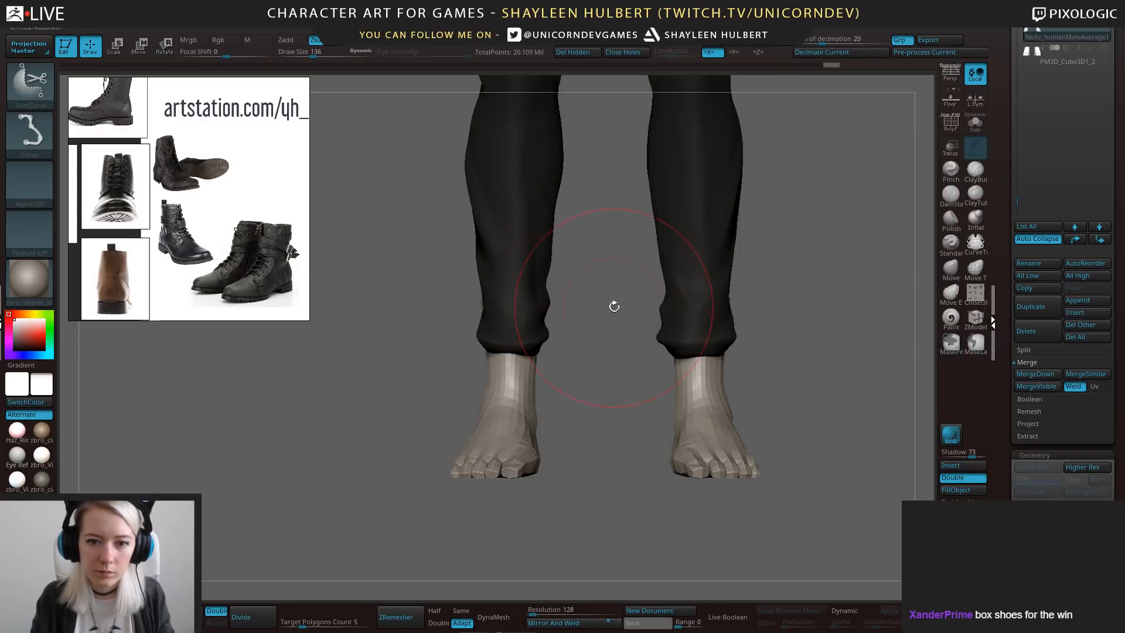
Move the base-mesh feet slightly down from the trouser cuffs.
mouse_move(766, 345)
alt+mouse_down()
mouse_move(750, 316)
mouse_move(635, 302)
mouse_move(733, 347)
alt+mouse_up()
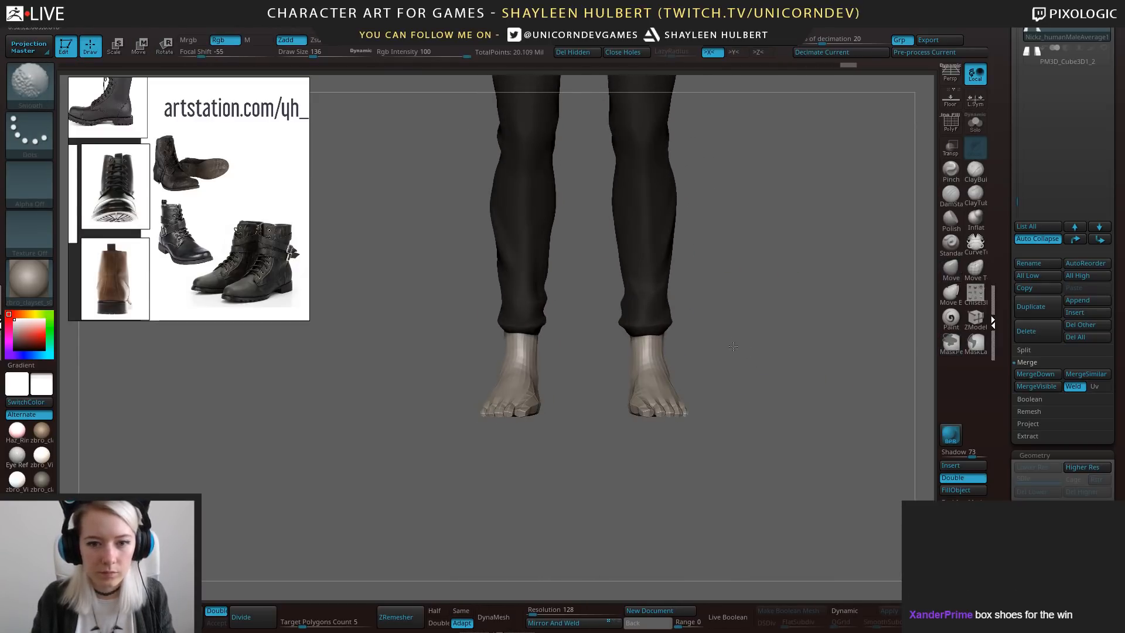
key(w)
mouse_move(642, 316)
mouse_down()
mouse_move(641, 358)
mouse_move(641, 331)
mouse_up()
mouse_move(747, 326)
alt+mouse_down()
mouse_move(740, 298)
mouse_move(699, 298)
mouse_move(747, 304)
mouse_move(756, 340)
alt+mouse_up()
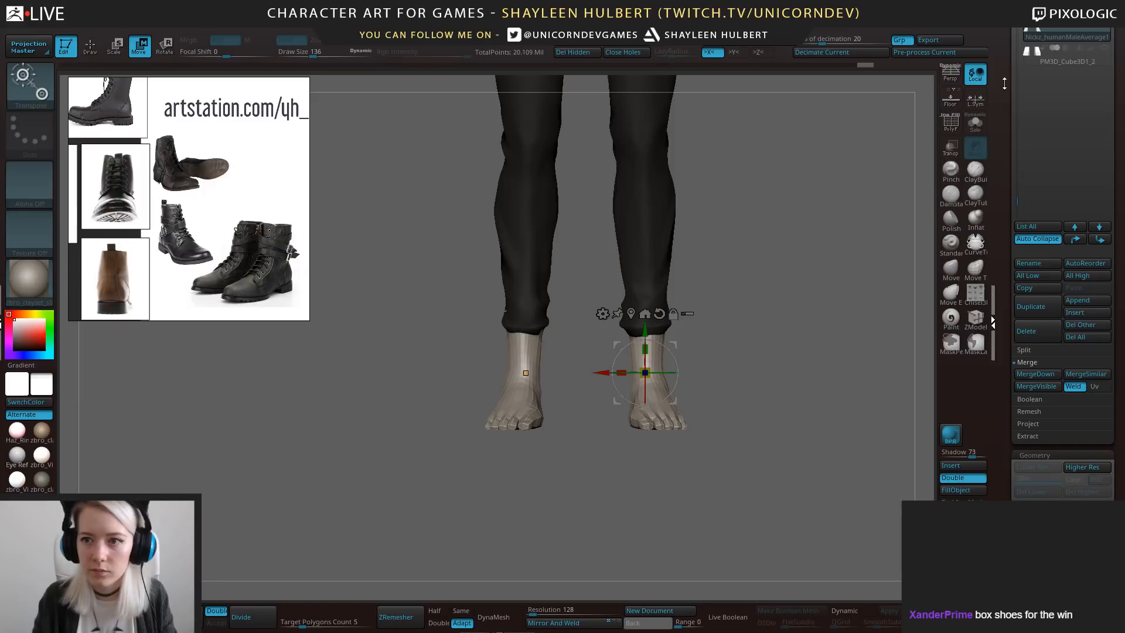
Show and select the boot blocks, and lower them to cover the base-mesh feet.
click(1104, 48)
click(1082, 63)
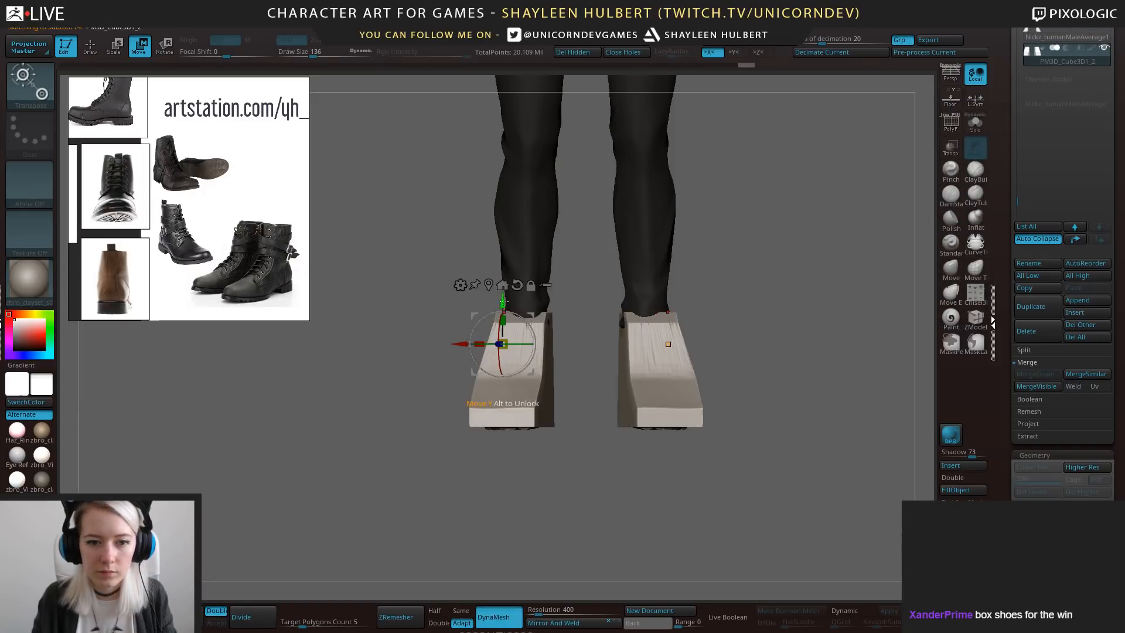
mouse_move(503, 301)
mouse_down()
mouse_move(503, 335)
mouse_move(503, 314)
mouse_up()
drag(580, 320, 684, 329)
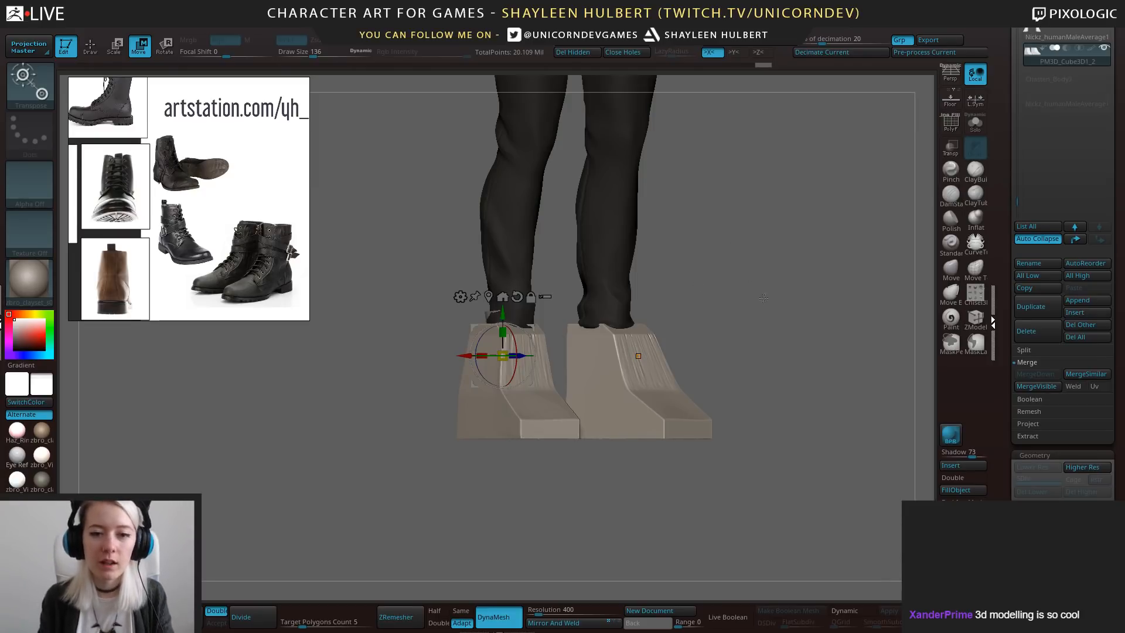
mouse_move(764, 299)
mouse_down()
mouse_move(716, 306)
mouse_move(714, 321)
mouse_move(759, 331)
mouse_move(580, 366)
mouse_up()
Choose the ClayBuildup brush, view the boots from below, and bring the sole-print image into view on the reference board.
click(976, 171)
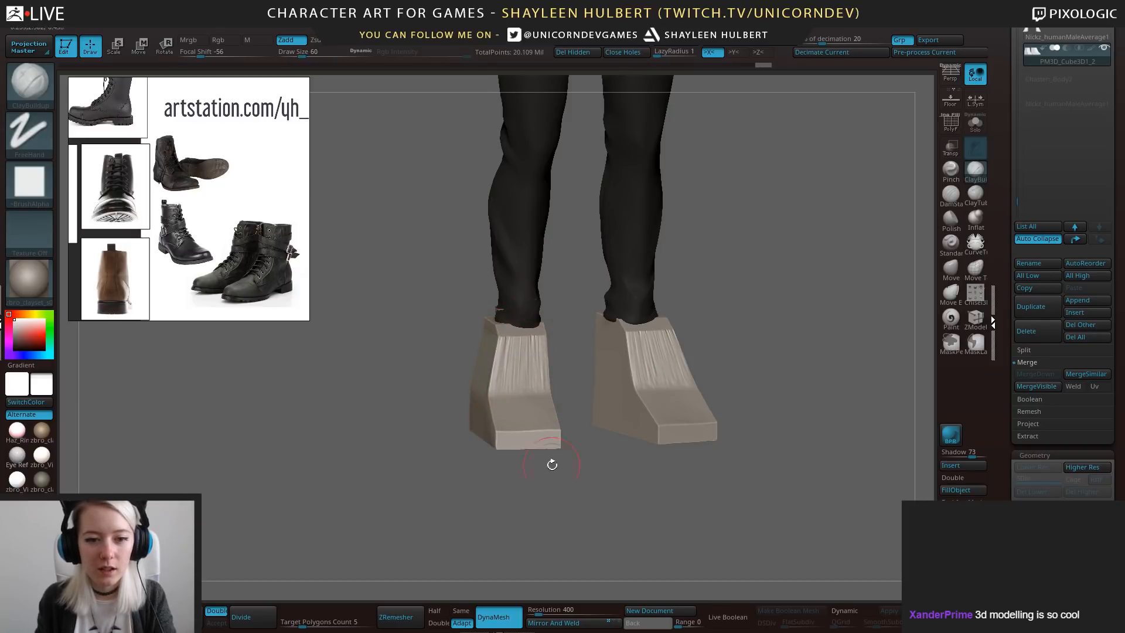
drag(552, 465, 714, 211)
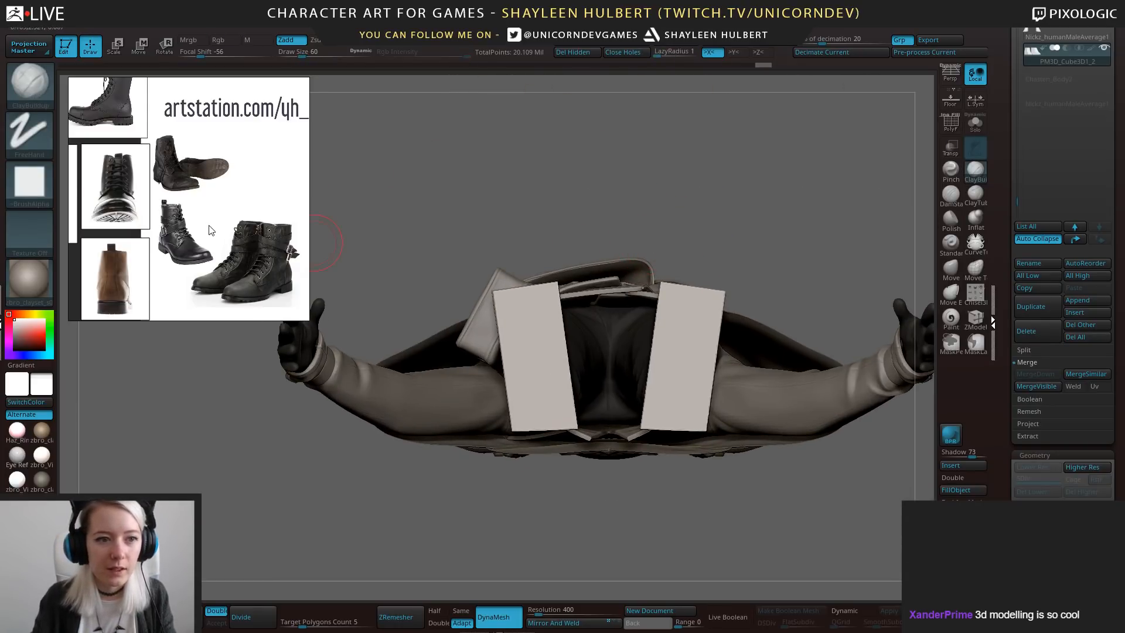
middle_drag(211, 231, 257, 223)
middle_drag(109, 233, 168, 242)
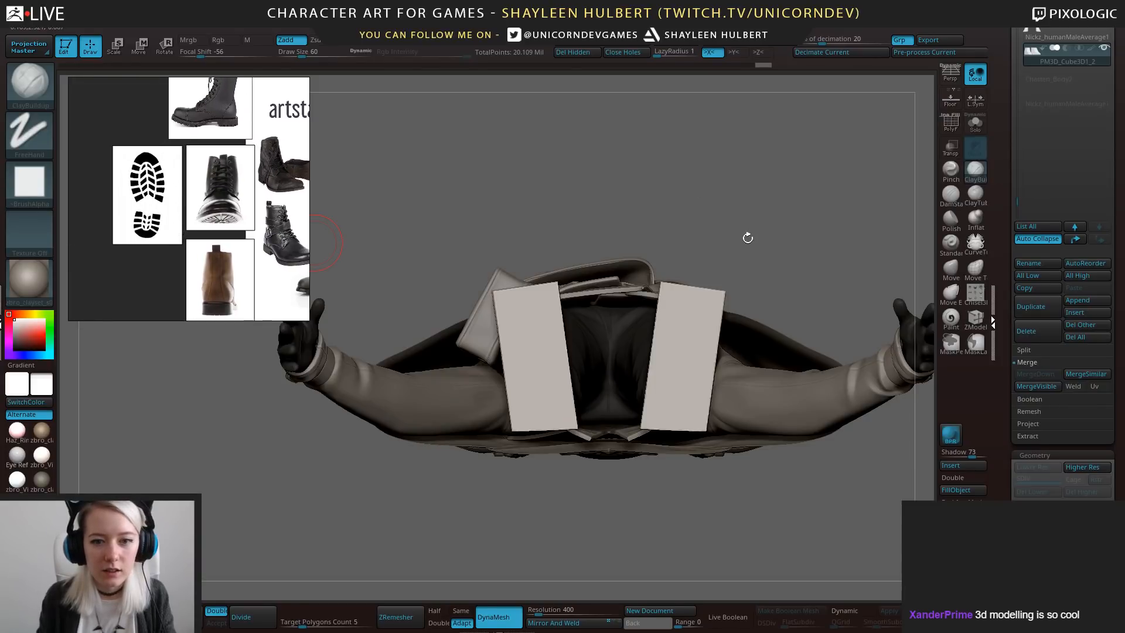
Try a ClayBuildup stroke with an enlarged brush on the heel end of the soles.
drag(748, 237, 756, 234)
drag(586, 510, 577, 516)
key(])
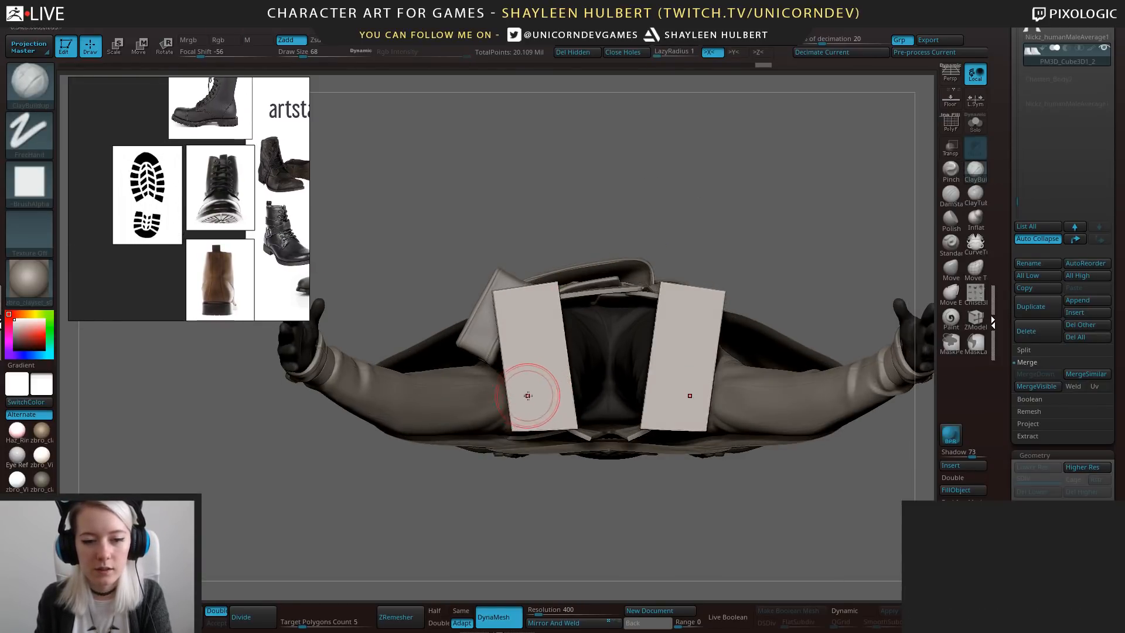
key(])
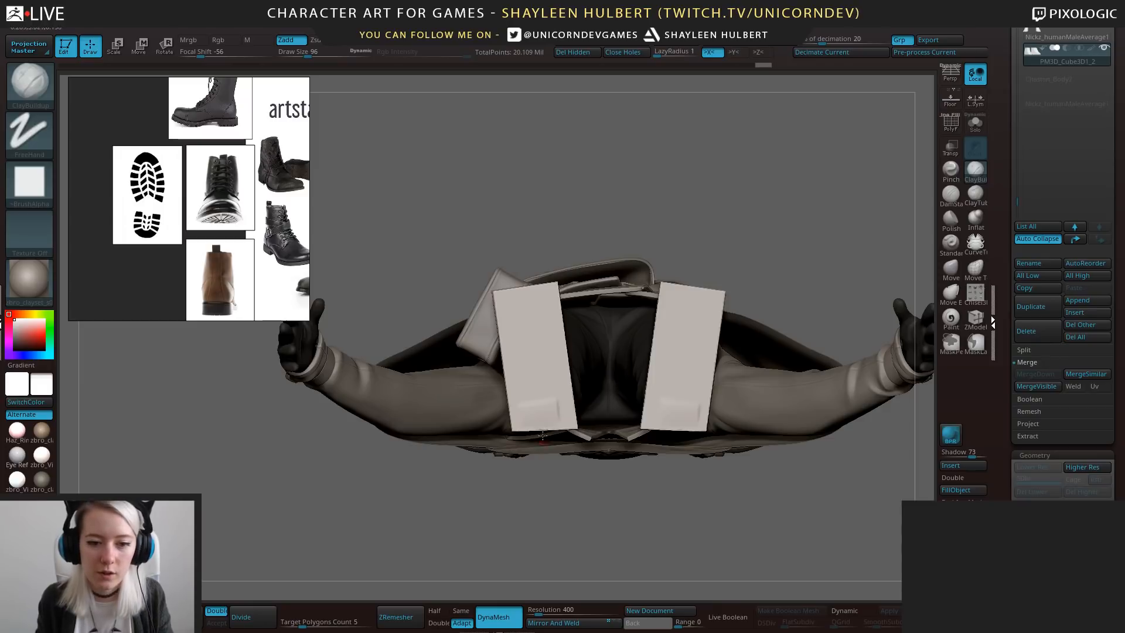
Reshape the soles with the Move brush, rounding the heels and toes and drawing in the arches to follow the sole print.
key(b)
key(m)
key(v)
drag(541, 430, 546, 445)
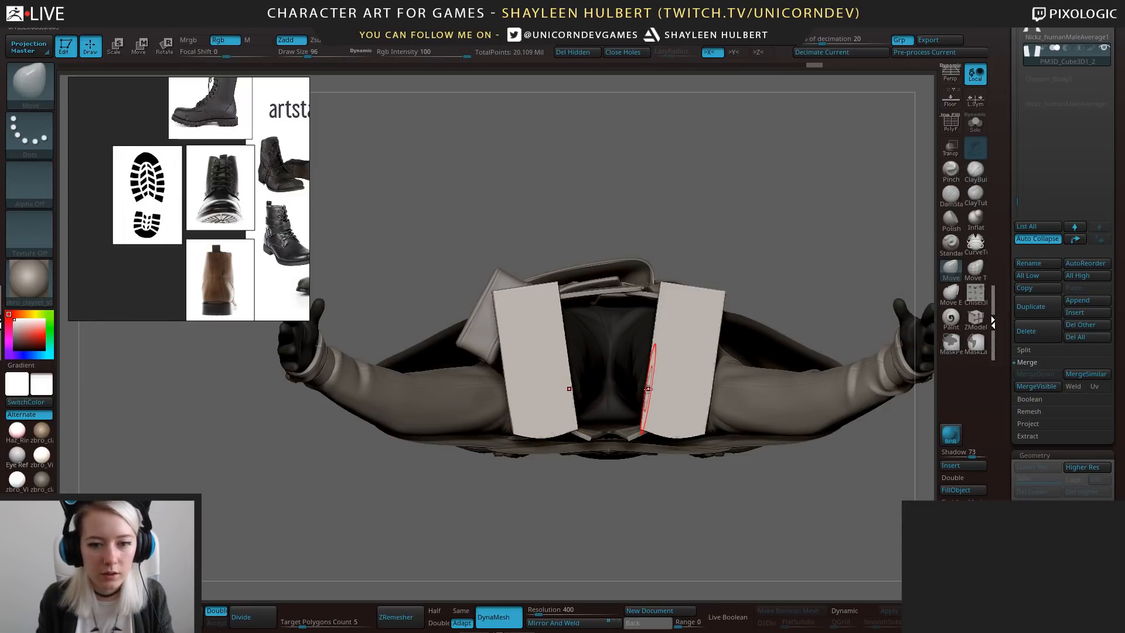
drag(657, 388, 657, 385)
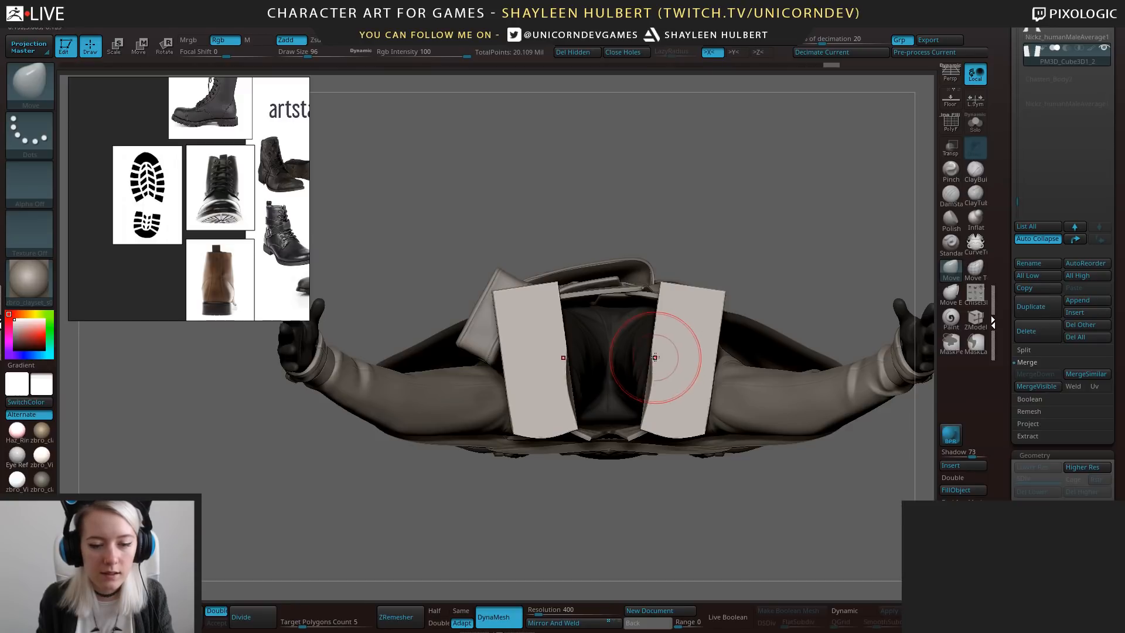
mouse_move(658, 345)
mouse_down()
mouse_move(655, 315)
mouse_move(673, 289)
mouse_move(659, 298)
mouse_move(721, 295)
mouse_move(691, 288)
mouse_move(716, 297)
mouse_move(715, 339)
mouse_up()
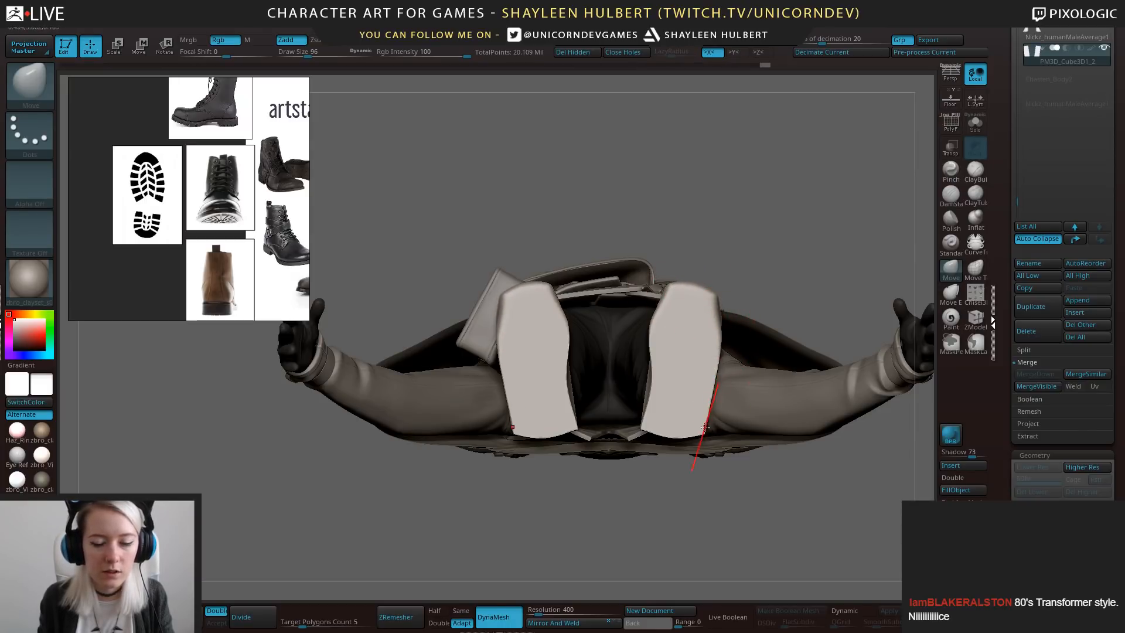
mouse_move(704, 432)
shift+mouse_down()
mouse_move(677, 434)
mouse_move(695, 433)
shift+mouse_up()
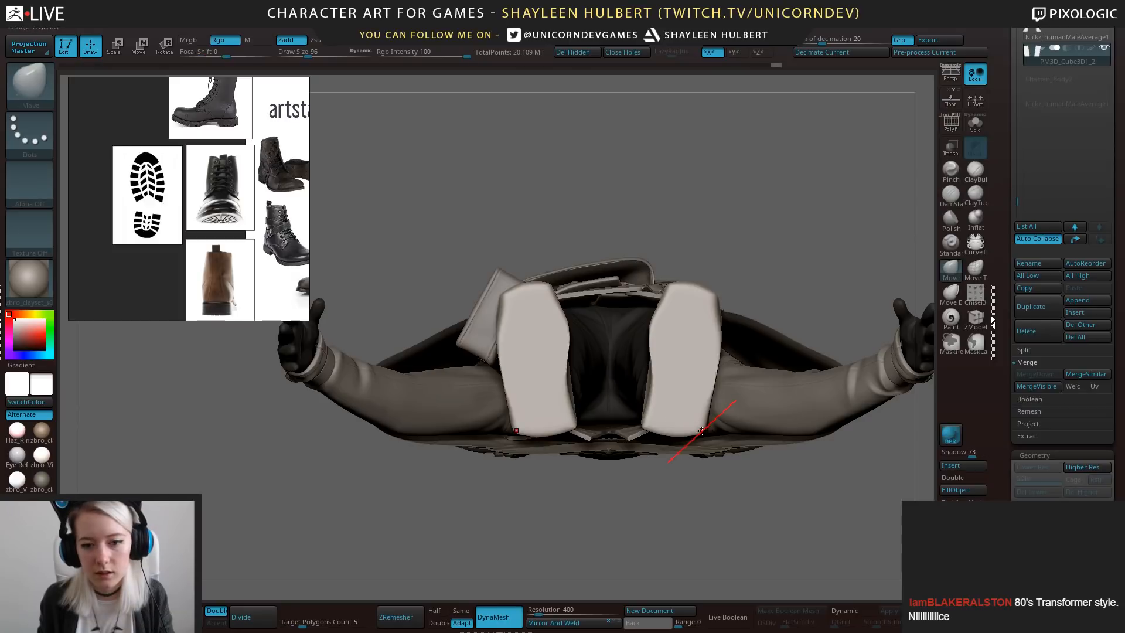
Trim the heel end of one sole to a rounded outline with Trim Curve, and mirror and weld it onto the other boot.
mouse_move(733, 363)
ctrl+shift+mouse_down()
mouse_move(774, 349)
mouse_move(706, 414)
ctrl+shift+mouse_up()
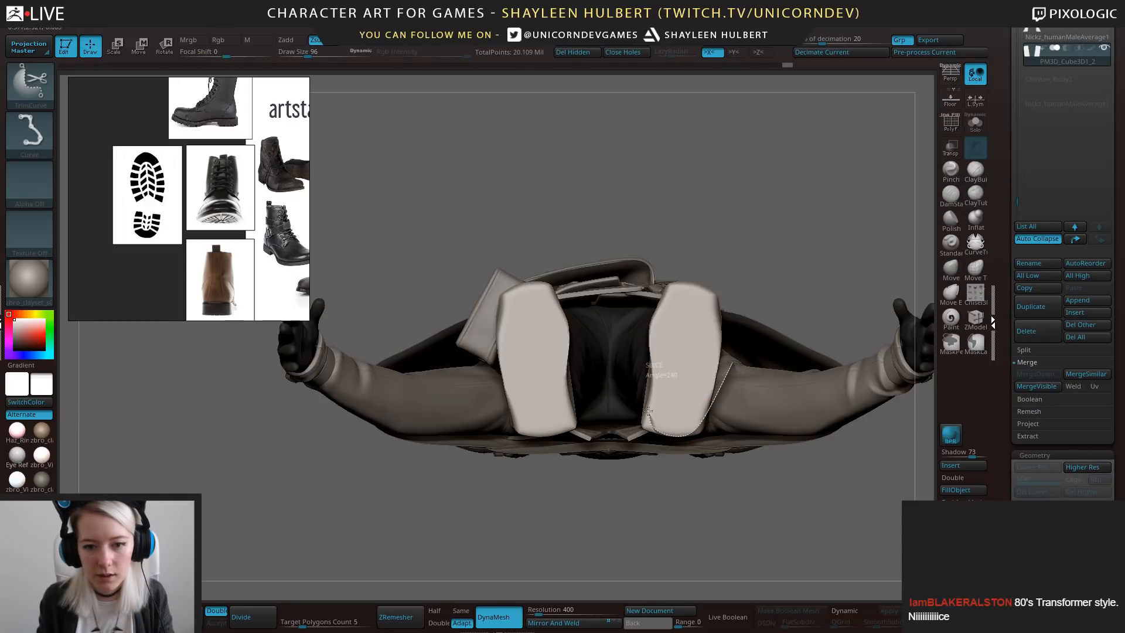
ctrl+shift+drag(649, 405, 618, 359)
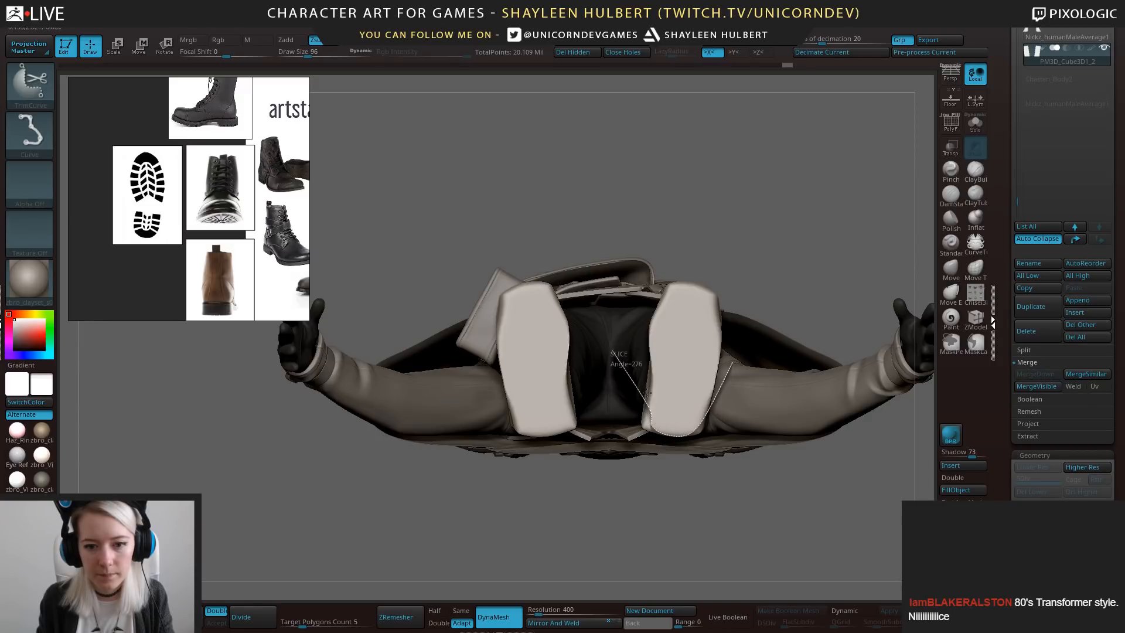
click(561, 624)
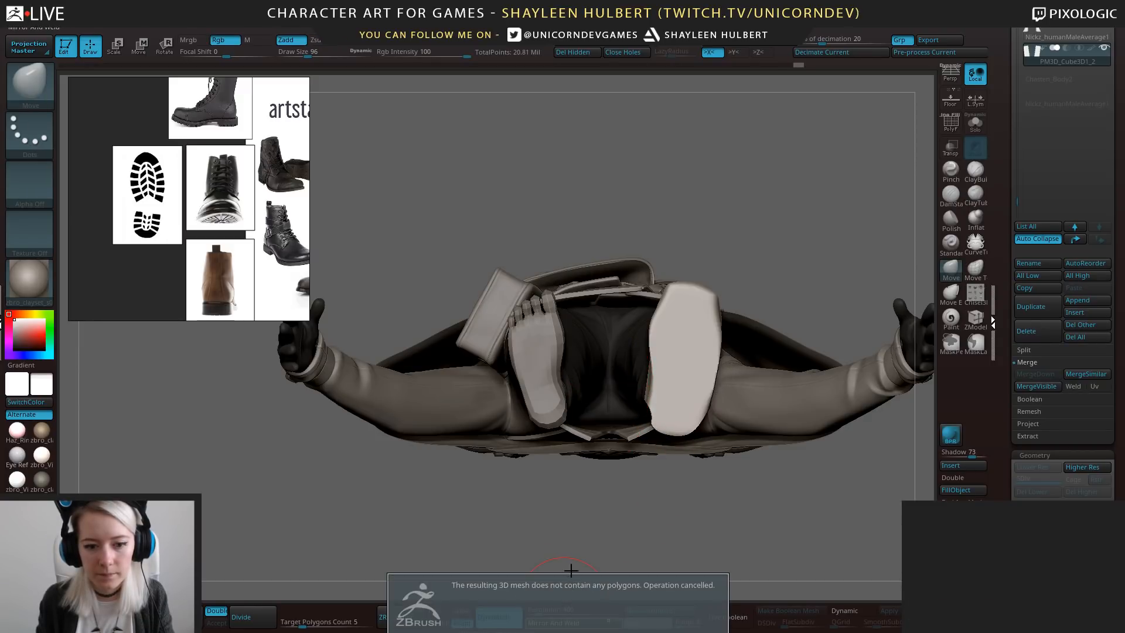
click(177, 617)
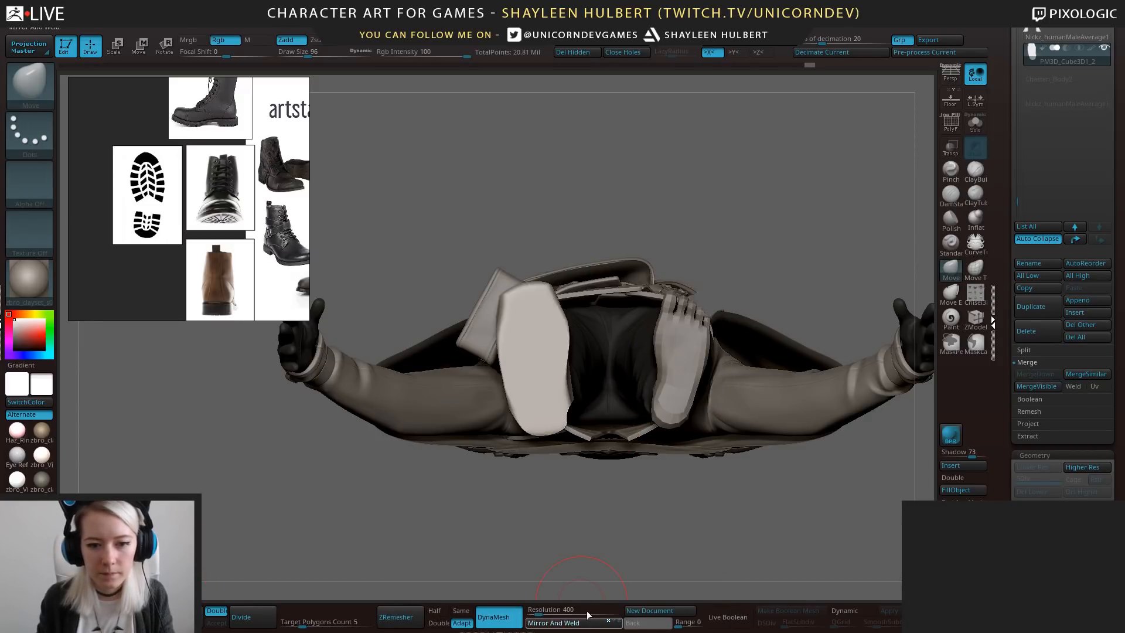
click(588, 617)
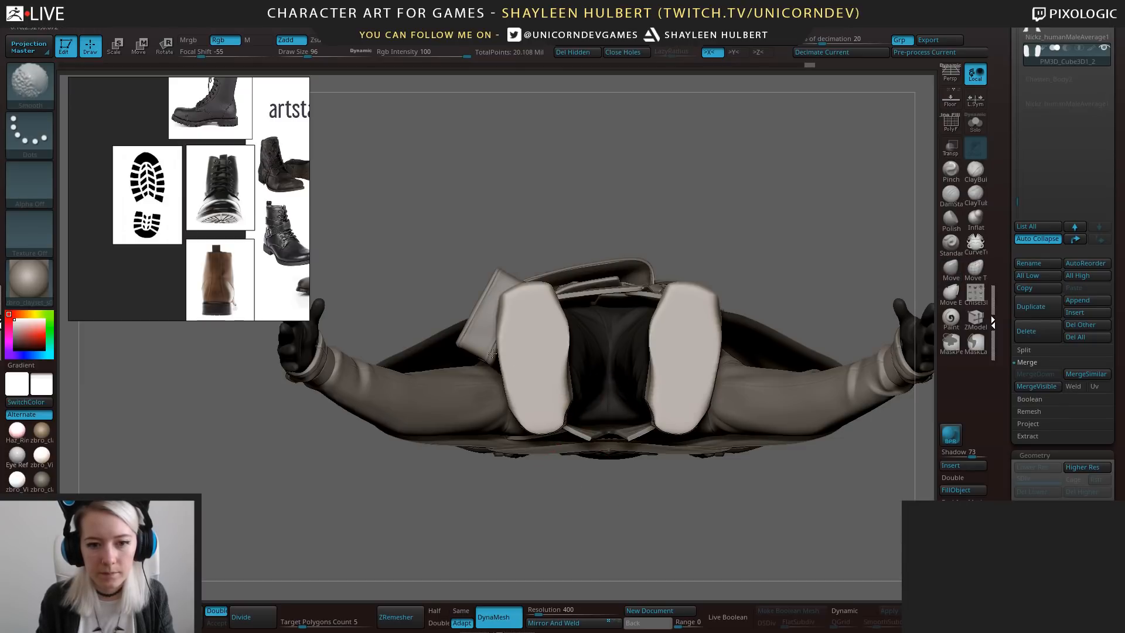
Trim the toe end of one sole along a rounded curve with Trim Curve, and mirror and weld the result.
ctrl+shift+drag(490, 304, 501, 359)
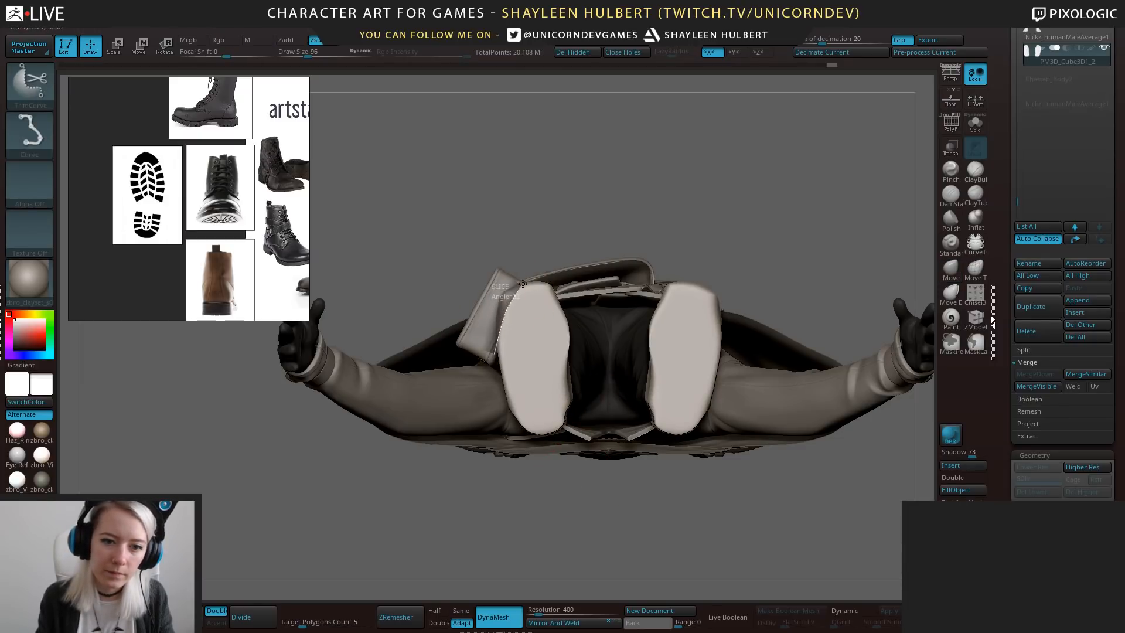
mouse_move(523, 284)
ctrl+shift+mouse_down()
mouse_move(552, 250)
mouse_move(530, 286)
ctrl+shift+mouse_up()
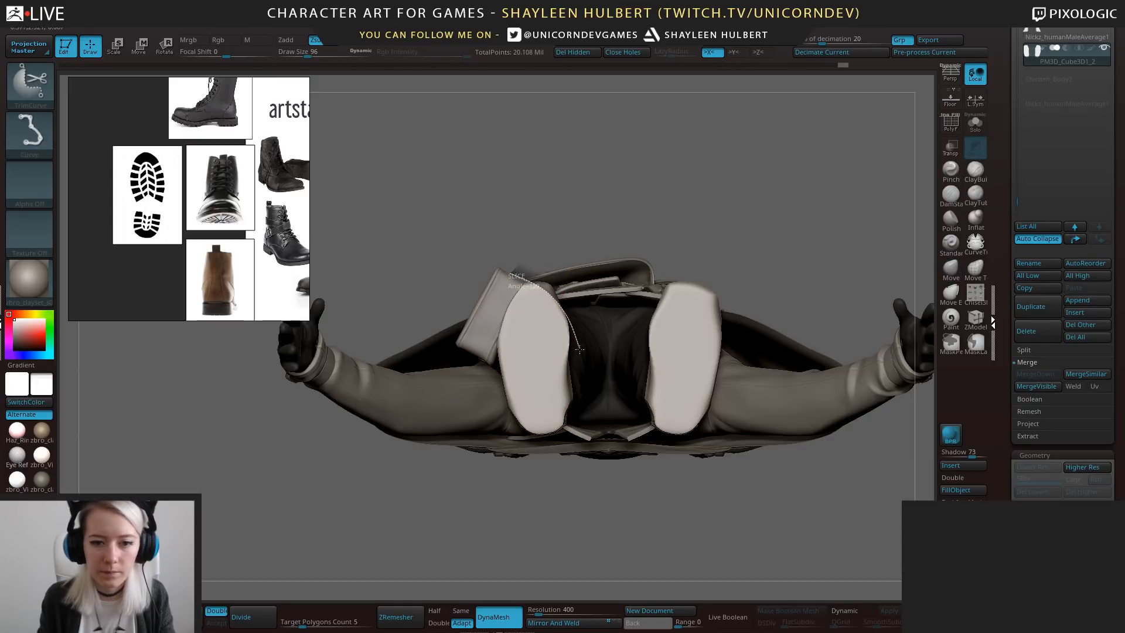
ctrl+shift+drag(595, 384, 598, 411)
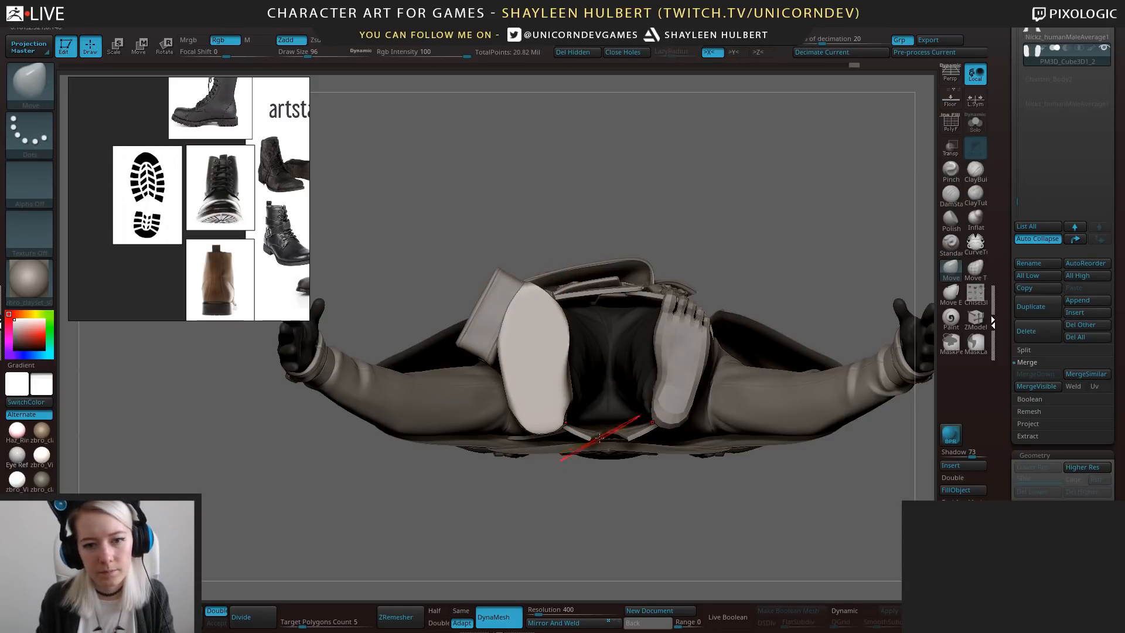
click(537, 623)
Smooth the trimmed soles and refine their arches, heel ends and outer toe edges with the Move brush.
shift+drag(548, 339, 552, 348)
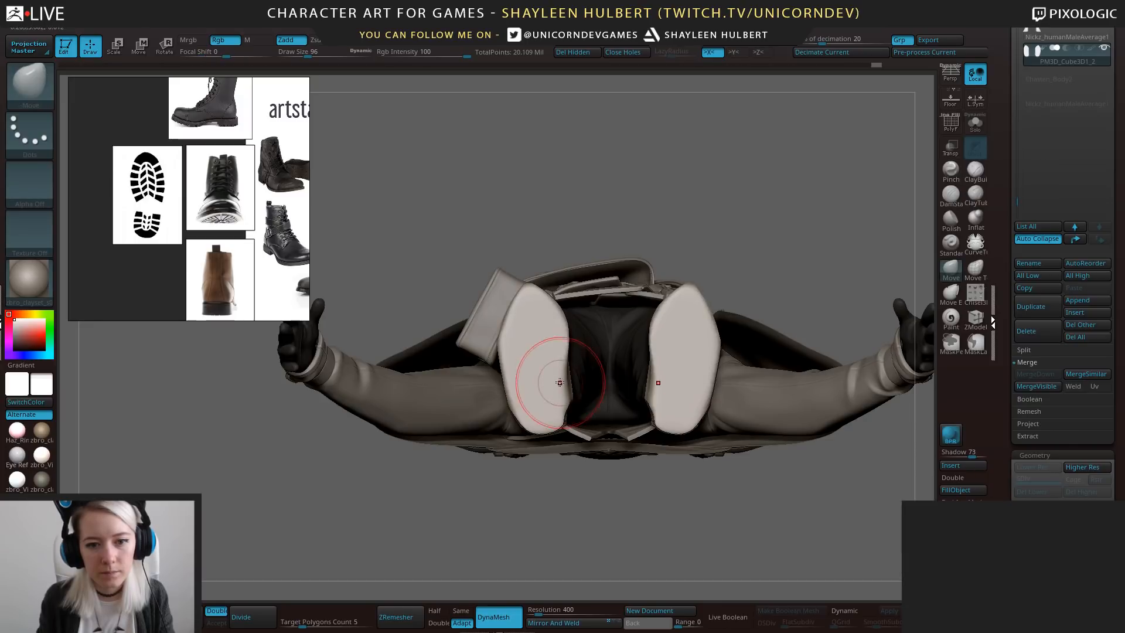
drag(566, 387, 547, 437)
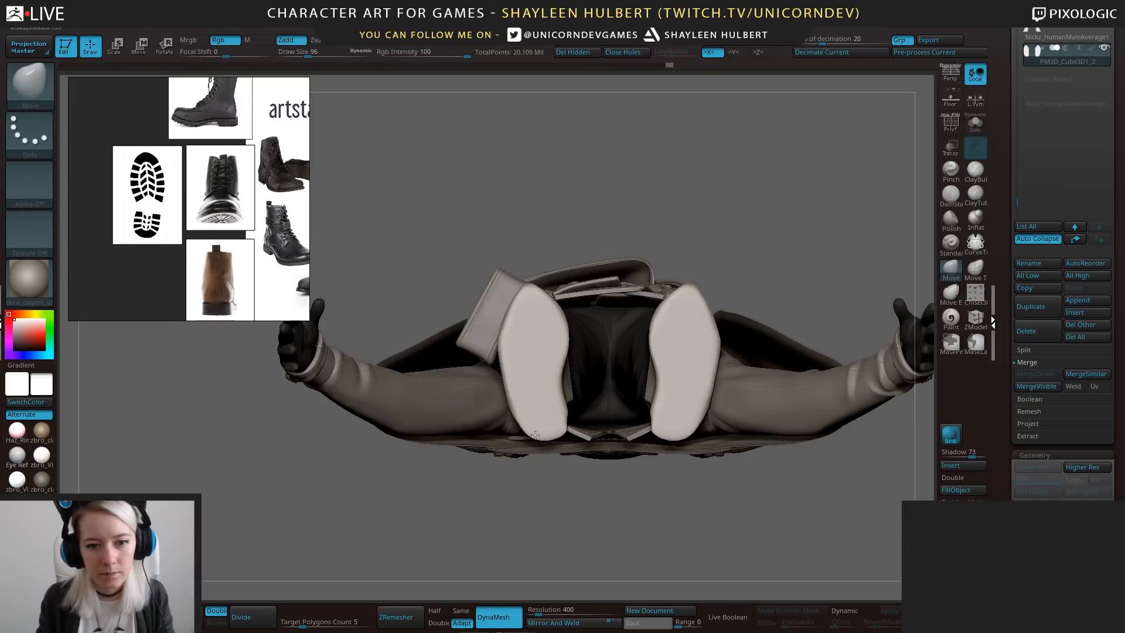
drag(508, 390, 512, 388)
drag(509, 321, 504, 318)
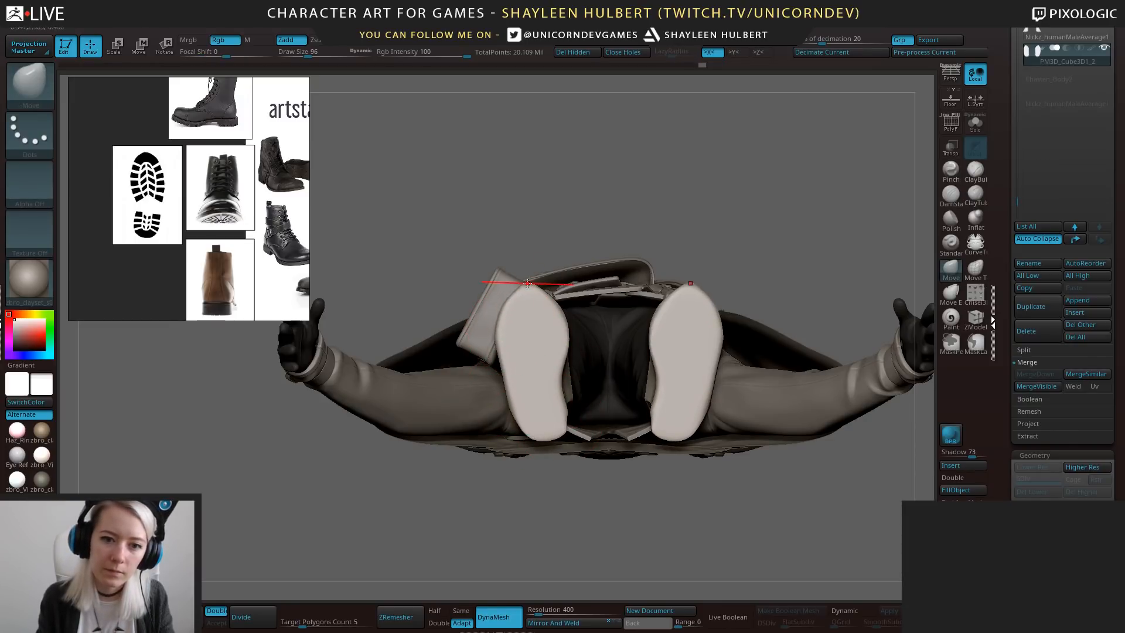
Cut the flared backs of the boots off along a nearly vertical line in side view with Trim Curve.
mouse_move(526, 206)
mouse_down()
mouse_move(586, 512)
mouse_move(570, 470)
mouse_move(586, 495)
mouse_move(718, 320)
mouse_up()
key(b)
key(h)
key(p)
ctrl+shift+drag(626, 291, 630, 384)
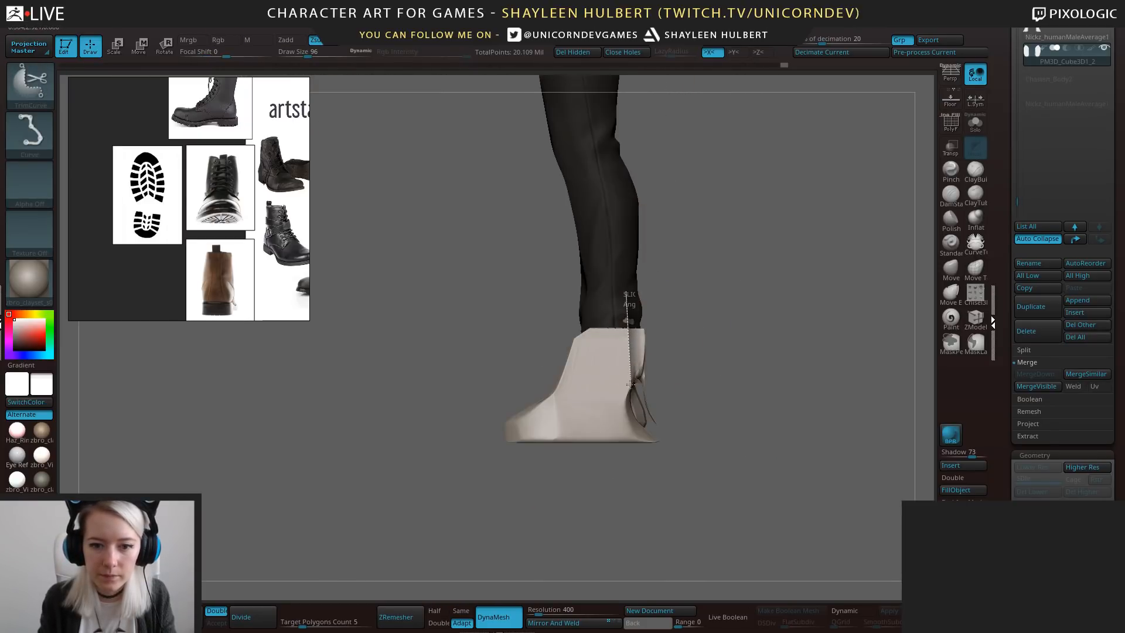
ctrl+shift+drag(634, 438, 634, 441)
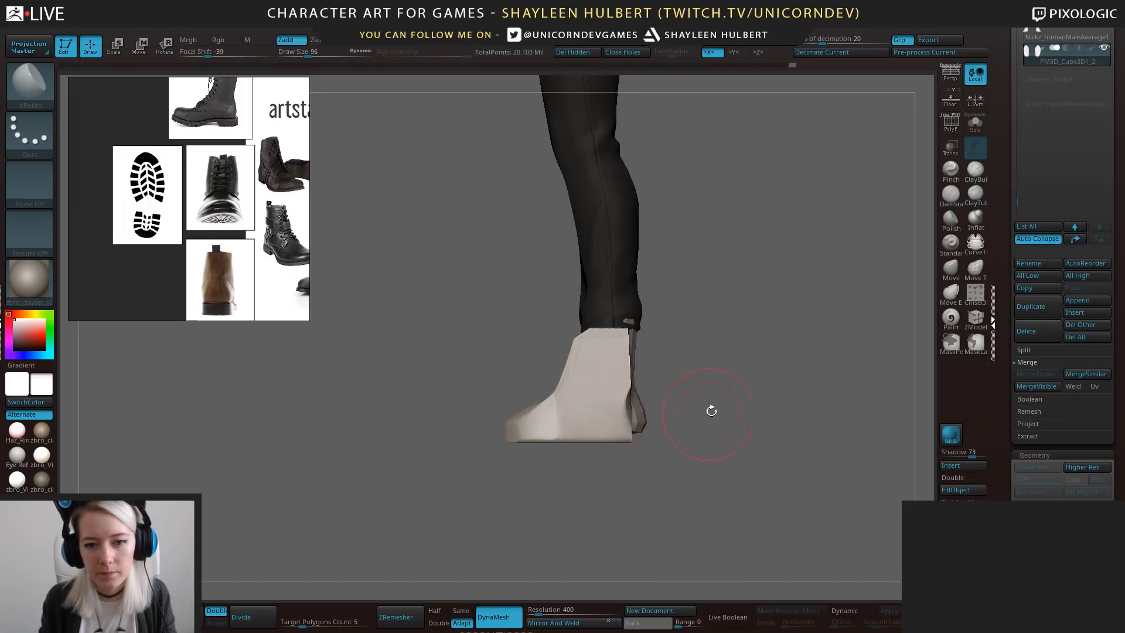
Pull the backs of the boots outward over the base-mesh heels with an enlarged Move brush, and adjust the heel's bottom corner.
click(951, 270)
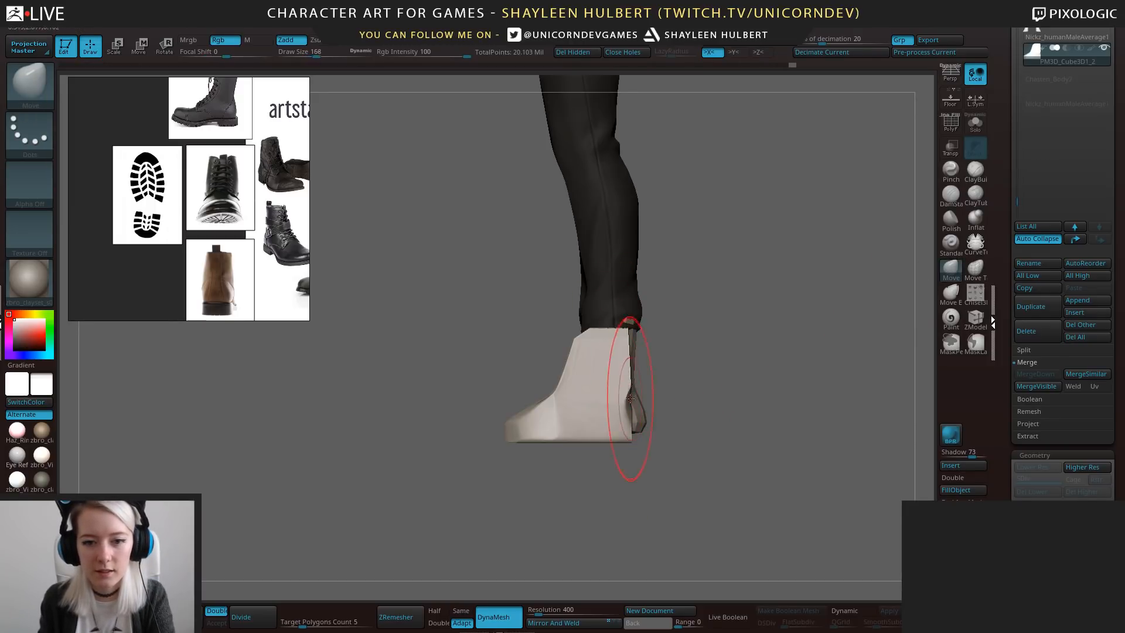
drag(630, 399, 660, 403)
drag(632, 332, 647, 331)
mouse_move(635, 437)
mouse_down()
mouse_move(637, 404)
mouse_move(621, 428)
mouse_move(580, 442)
mouse_up()
View the boots from below and shift the balls, arches and heels of the soles with a larger Move brush.
mouse_move(673, 477)
mouse_down()
mouse_move(638, 502)
mouse_move(654, 270)
mouse_move(684, 440)
mouse_move(651, 417)
mouse_up()
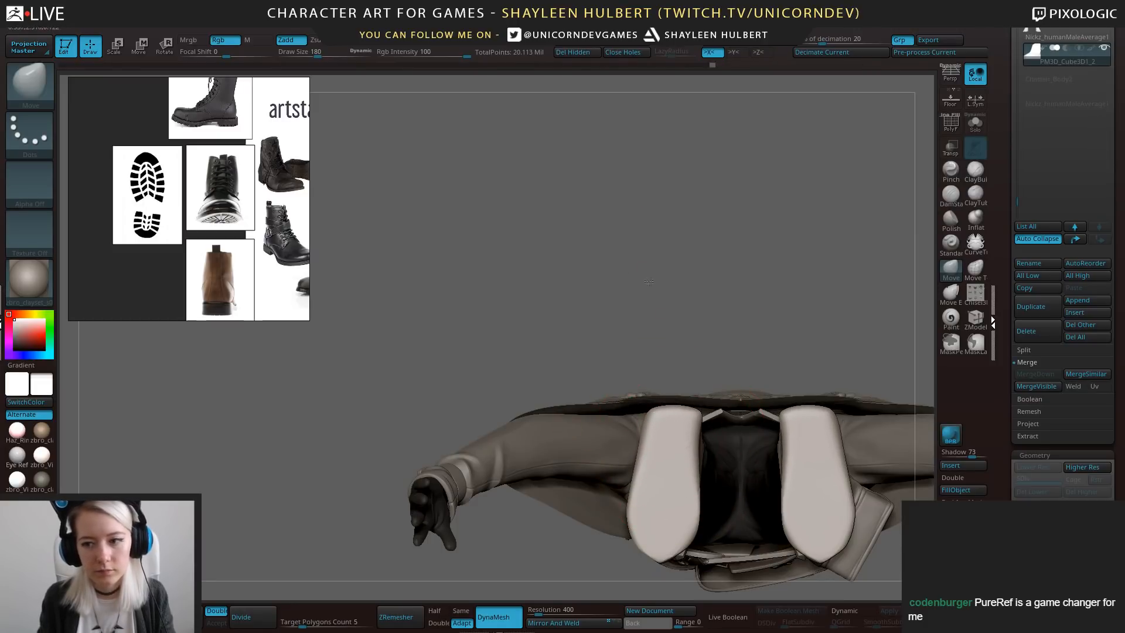
alt+drag(648, 281, 534, 219)
key(bracketright)
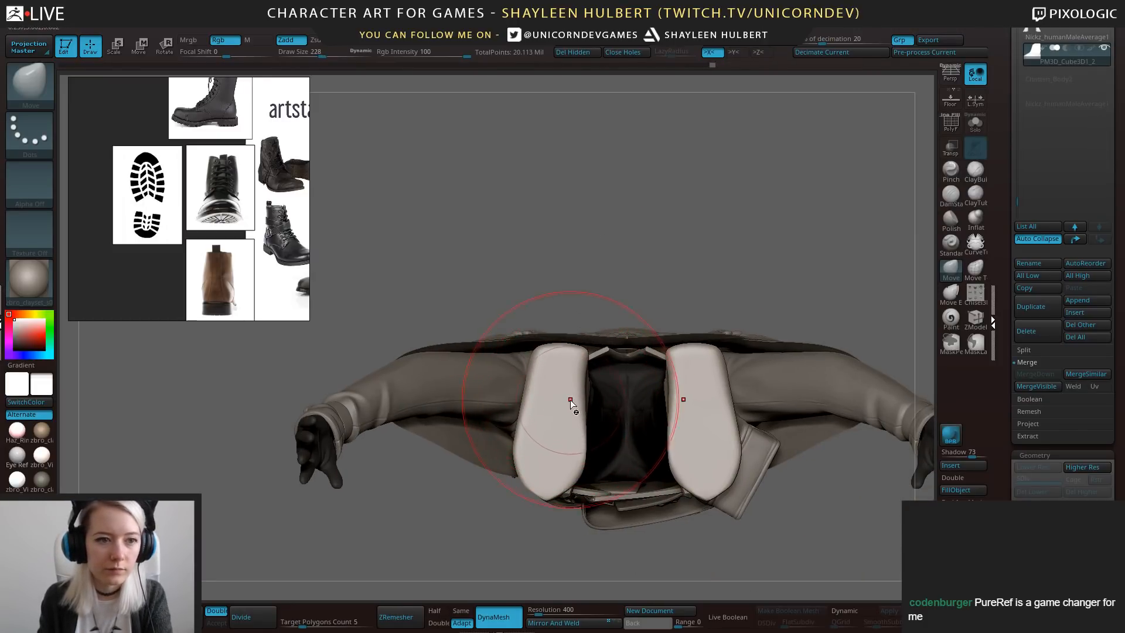
key(bracketright)
mouse_move(563, 452)
mouse_down()
mouse_move(563, 477)
mouse_move(555, 445)
mouse_up()
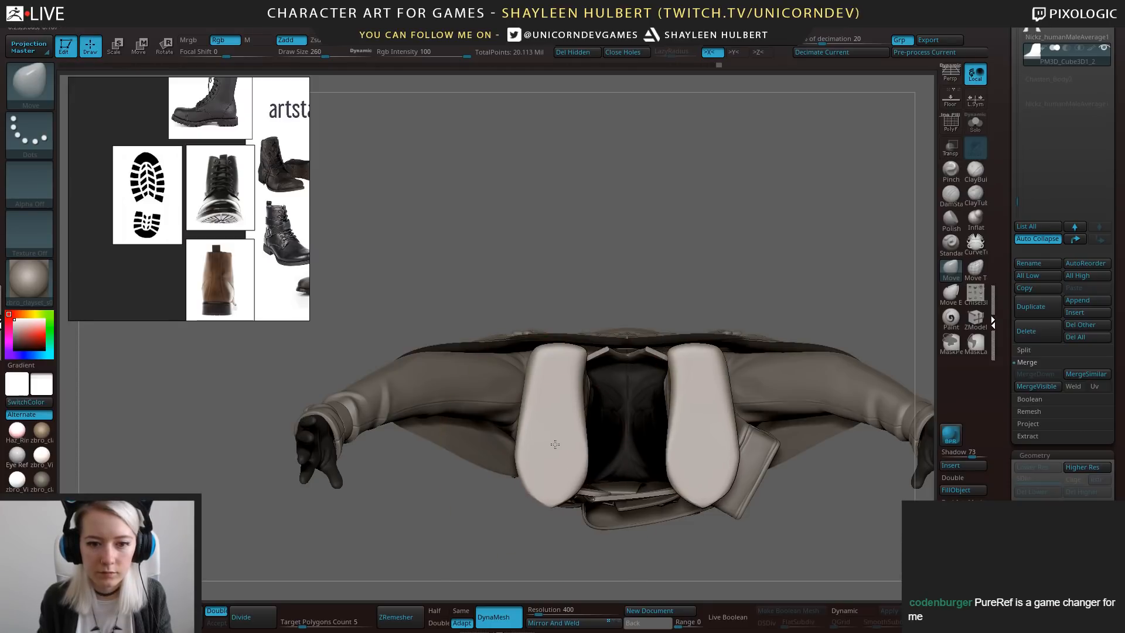
drag(557, 356, 563, 357)
drag(571, 408, 575, 407)
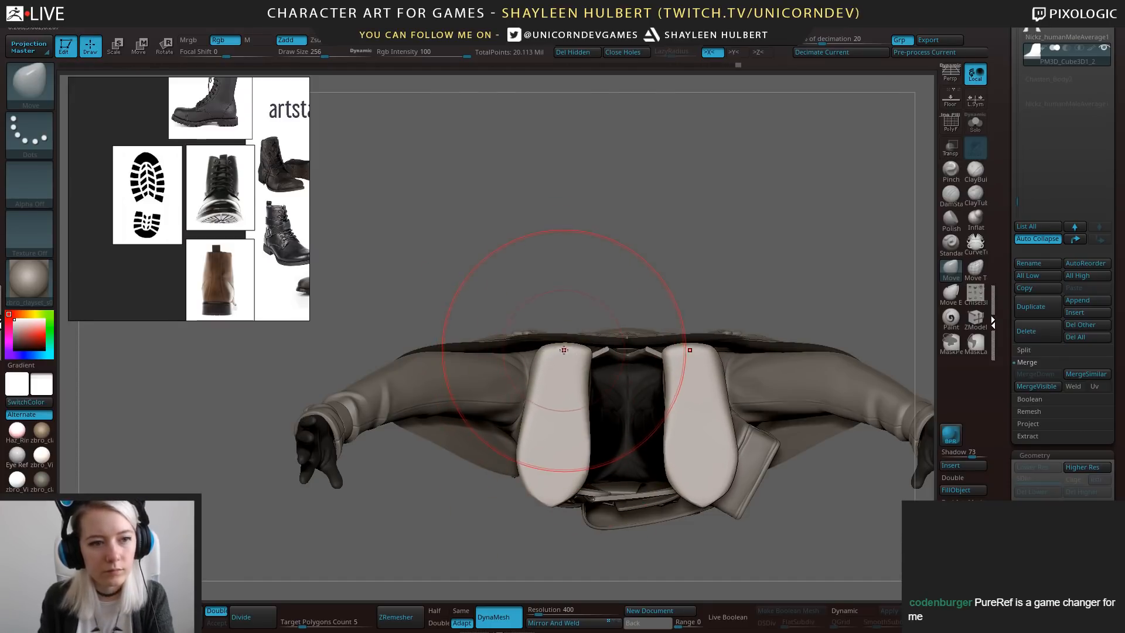
Round the heel ends of the soles with a smaller Move brush, and turn on perspective.
key(bracketleft)
key(bracketleft)
key(bracketleft)
key(bracketleft)
key(bracketleft)
key(bracketleft)
key(bracketleft)
key(bracketleft)
key(bracketleft)
key(bracketleft)
key(bracketleft)
key(bracketleft)
key(bracketleft)
key(bracketleft)
drag(564, 349, 565, 345)
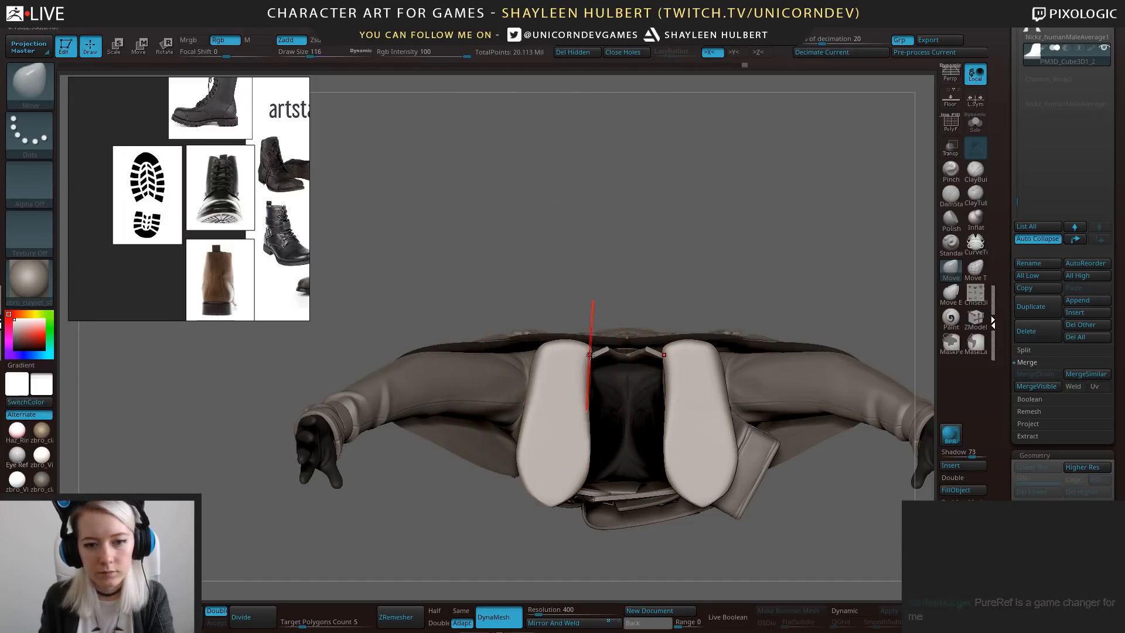
key(p)
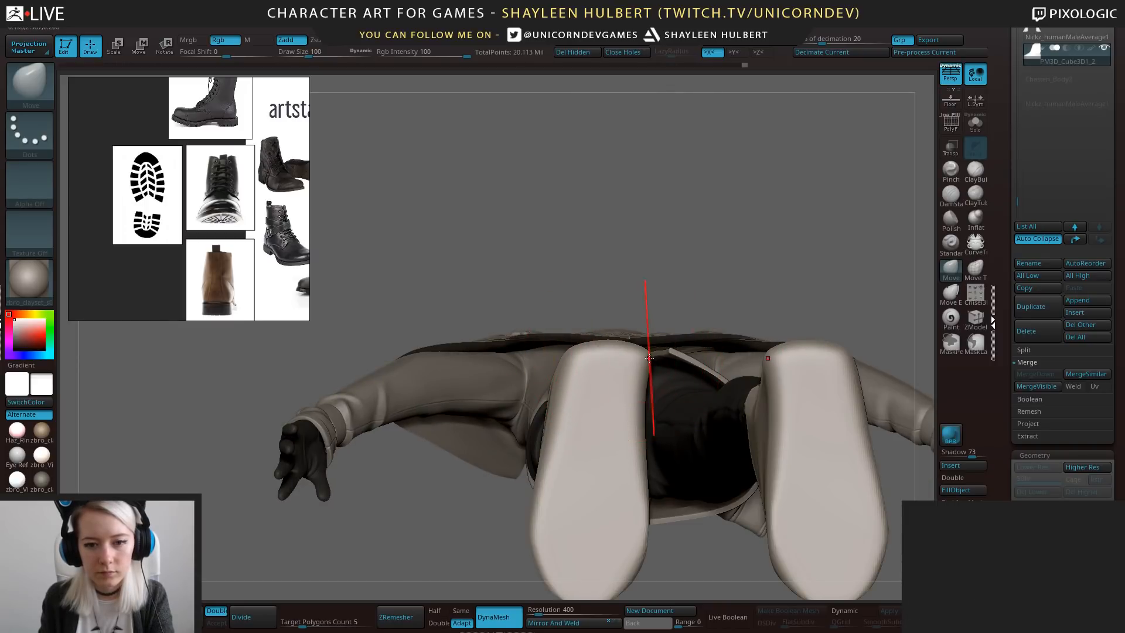
drag(649, 358, 641, 359)
drag(610, 345, 628, 350)
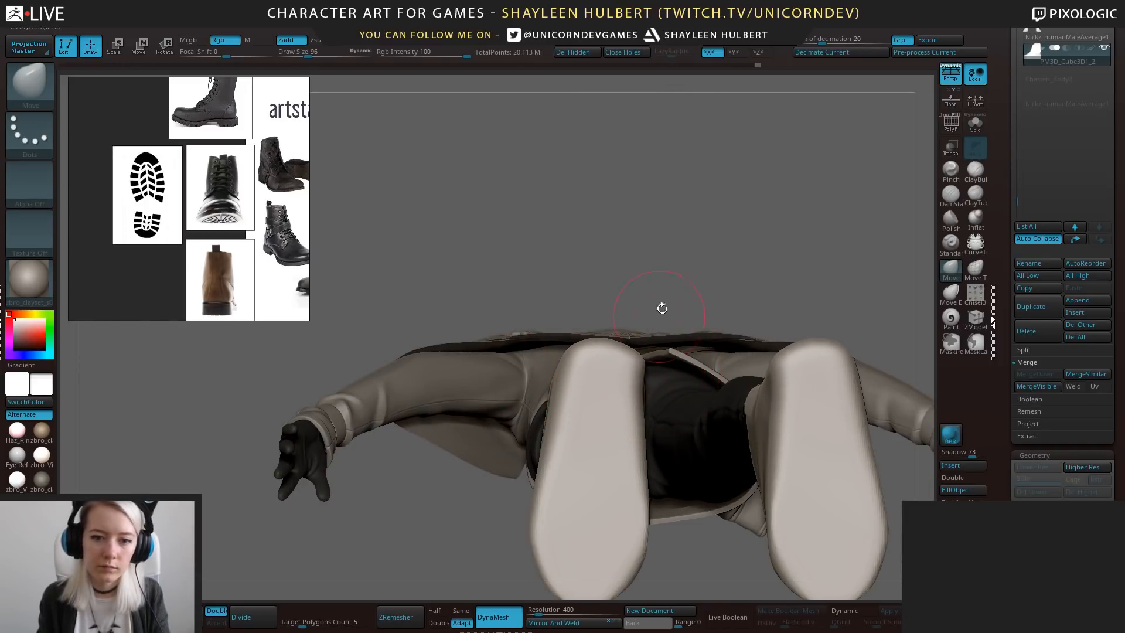
Draw in the lower heels and reshape the backs of the boots in side view with the Move brush at draw size 216.
drag(693, 219, 689, 258)
mouse_move(774, 226)
shift+mouse_down()
mouse_move(670, 280)
mouse_move(615, 263)
shift+mouse_up()
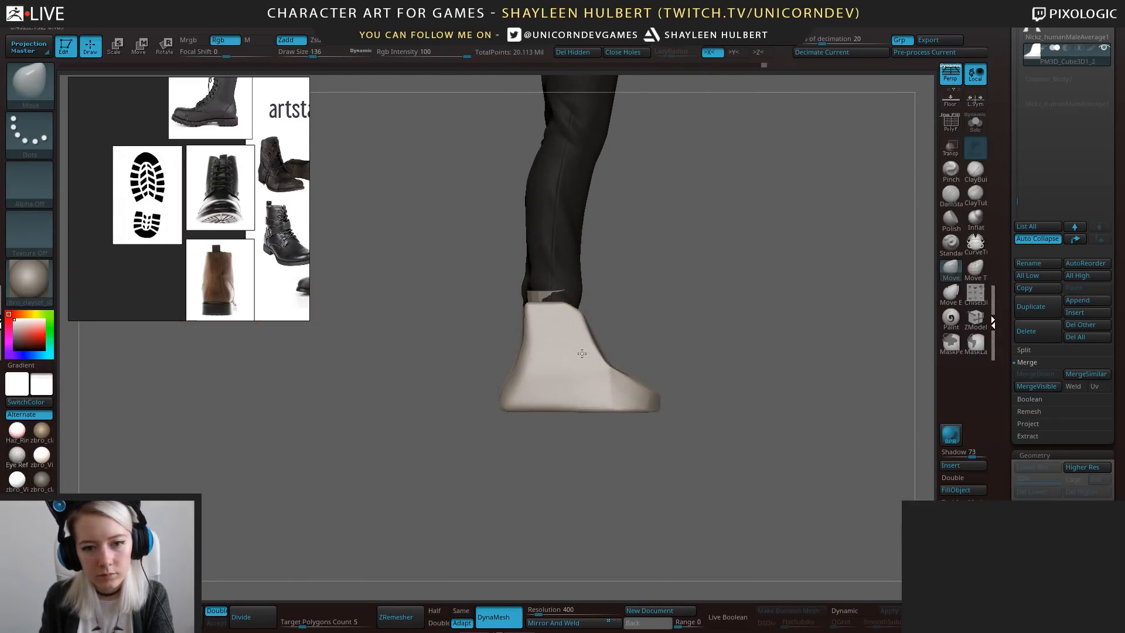
right_drag(615, 340, 637, 322)
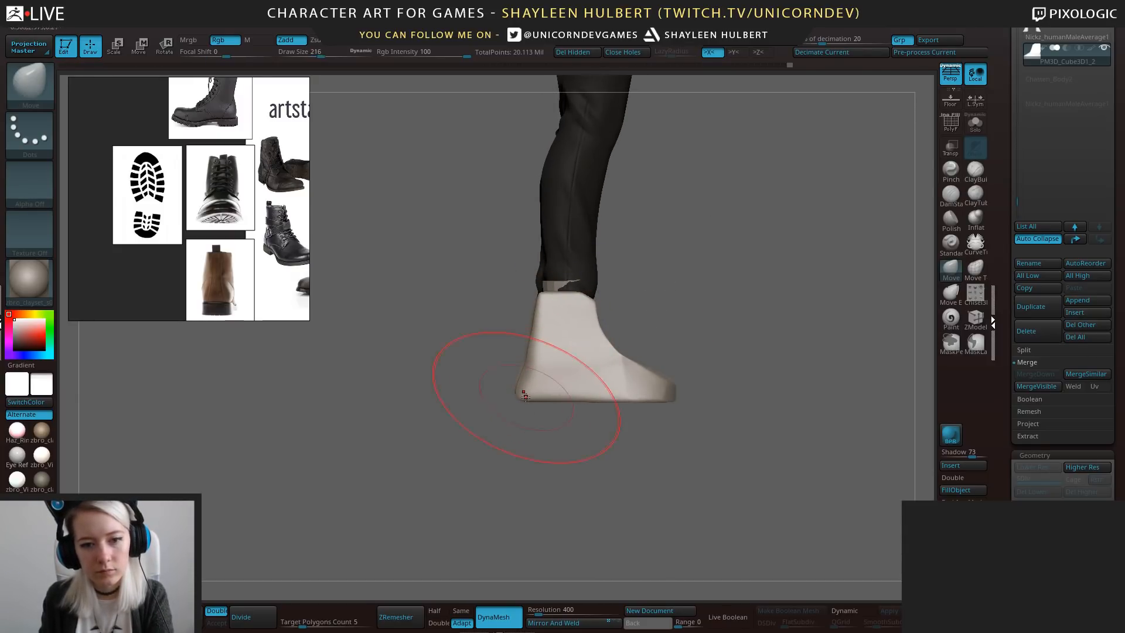
drag(525, 397, 546, 395)
drag(549, 344, 544, 343)
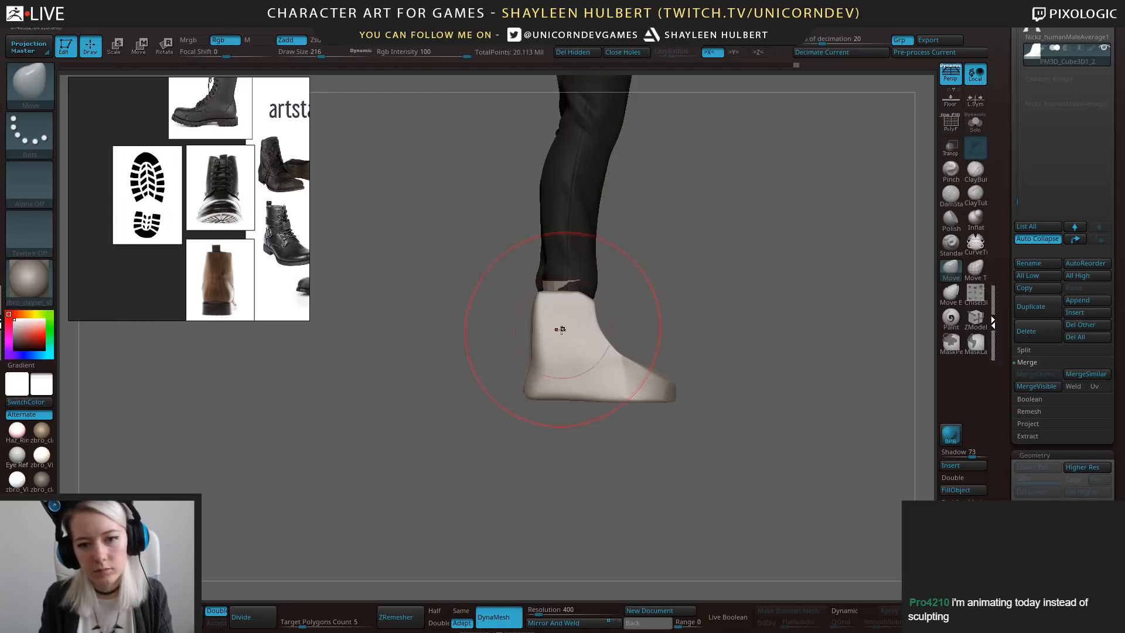
right_drag(686, 296, 712, 284)
Flatten the hard front edges of the boot shafts around the ankle with the hPolish brush at draw size 72.
key(b)
key(h)
key(p)
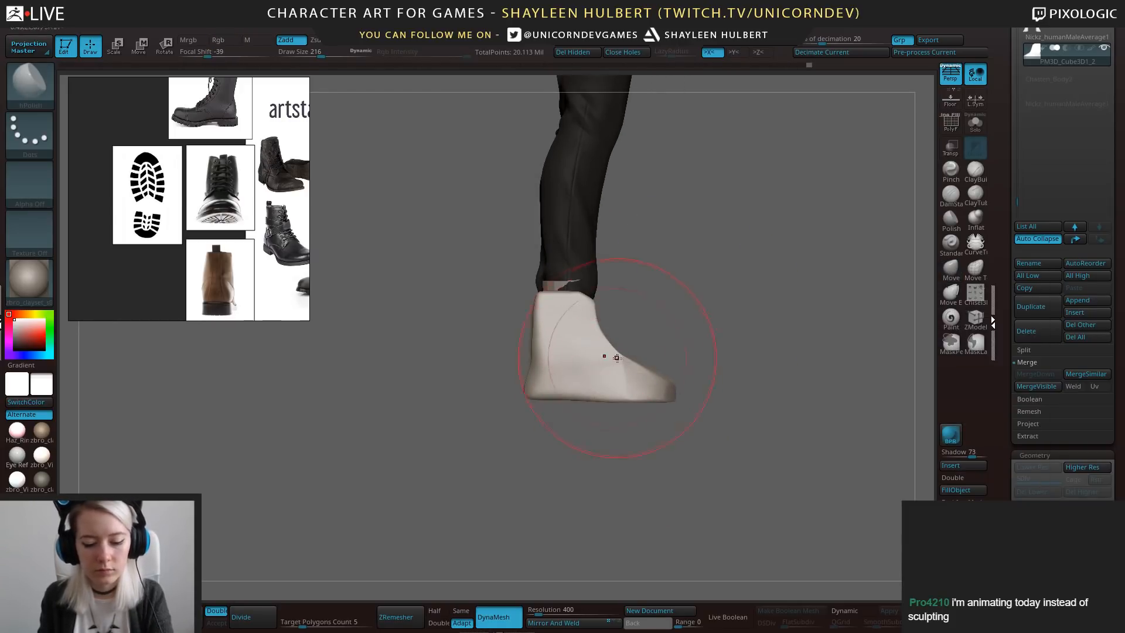
key([)
key([)
key([)
key([)
right_drag(625, 359, 580, 371)
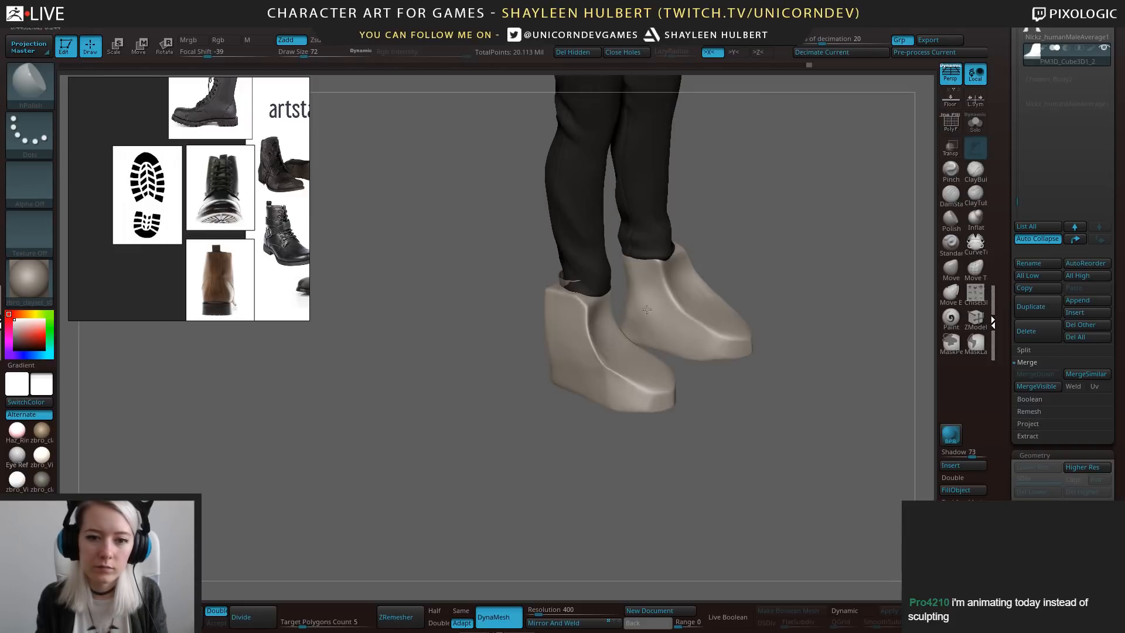
drag(597, 345, 582, 309)
Shape the ankle and instep surfaces of the boots with ClayBuildup strokes.
click(975, 170)
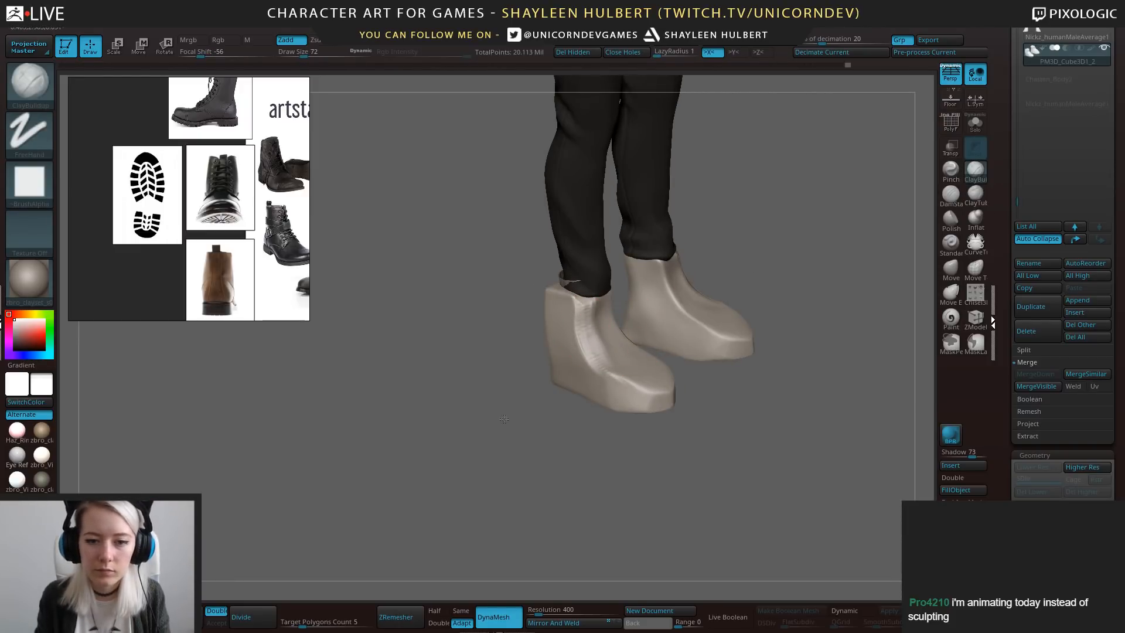
right_drag(504, 419, 454, 415)
right_drag(656, 337, 636, 336)
drag(632, 316, 613, 363)
Carve down and soften the side edges of the soles with ClayBuildup from below, and switch to hPolish.
mouse_move(674, 349)
right_down()
mouse_move(623, 366)
mouse_move(614, 394)
mouse_move(674, 384)
mouse_move(768, 413)
mouse_move(773, 463)
right_up()
mouse_move(773, 463)
right_down()
mouse_move(827, 454)
mouse_move(812, 431)
right_up()
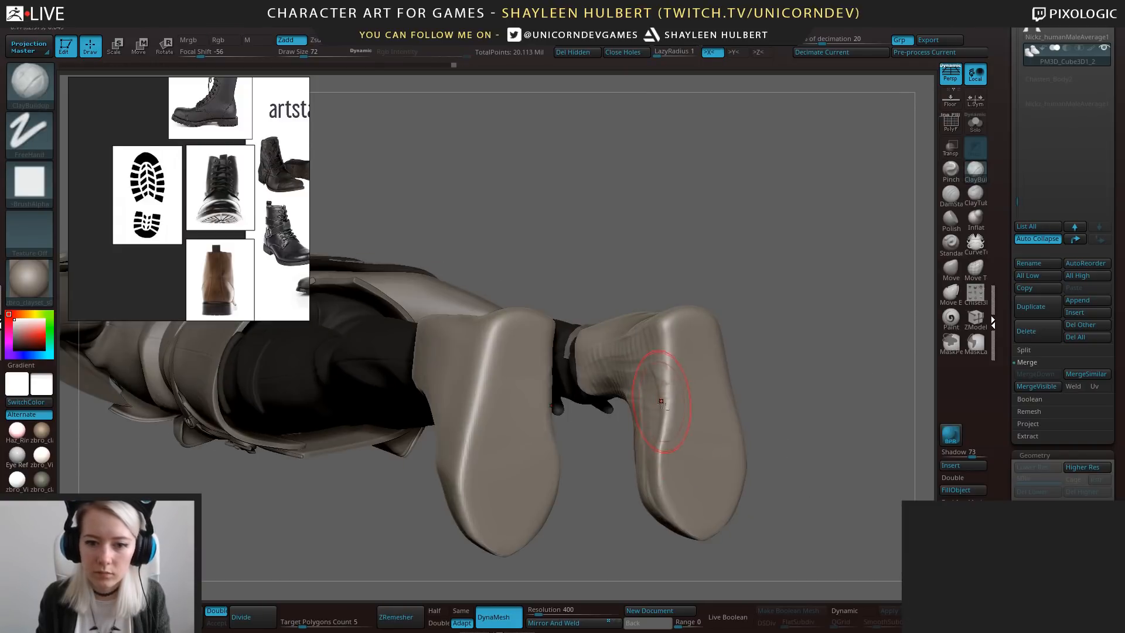
alt+drag(660, 402, 664, 490)
shift+right_drag(731, 427, 691, 440)
drag(632, 533, 652, 490)
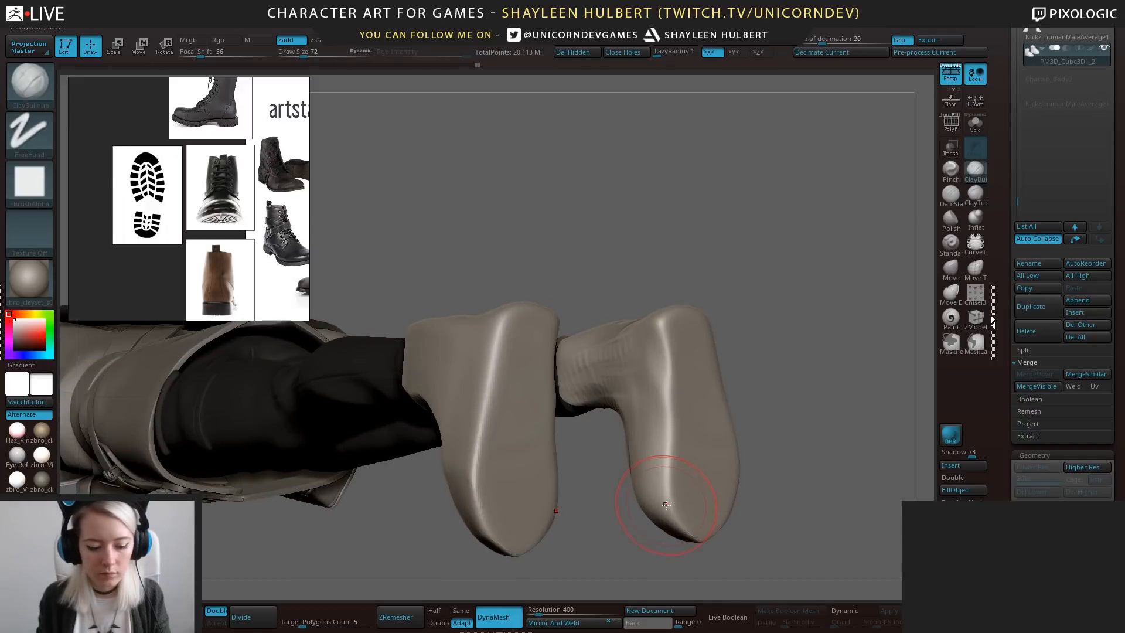
key(b)
key(h)
key(p)
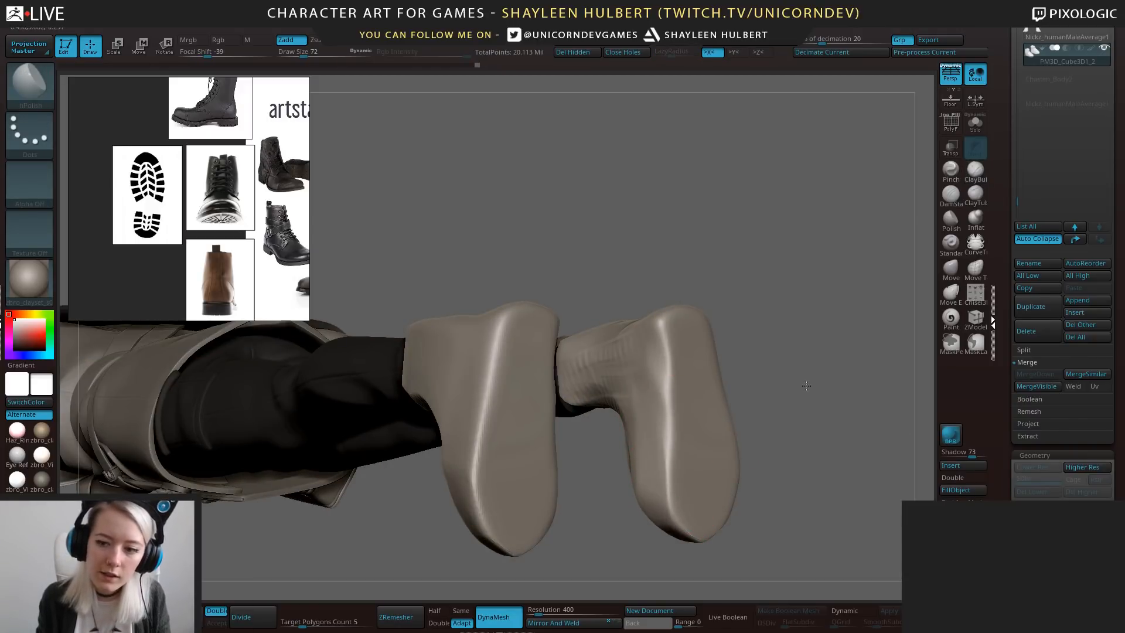
Round out the sides of the boot shafts from ankle to heel with vertical ClayBuildup strokes.
drag(806, 385, 740, 269)
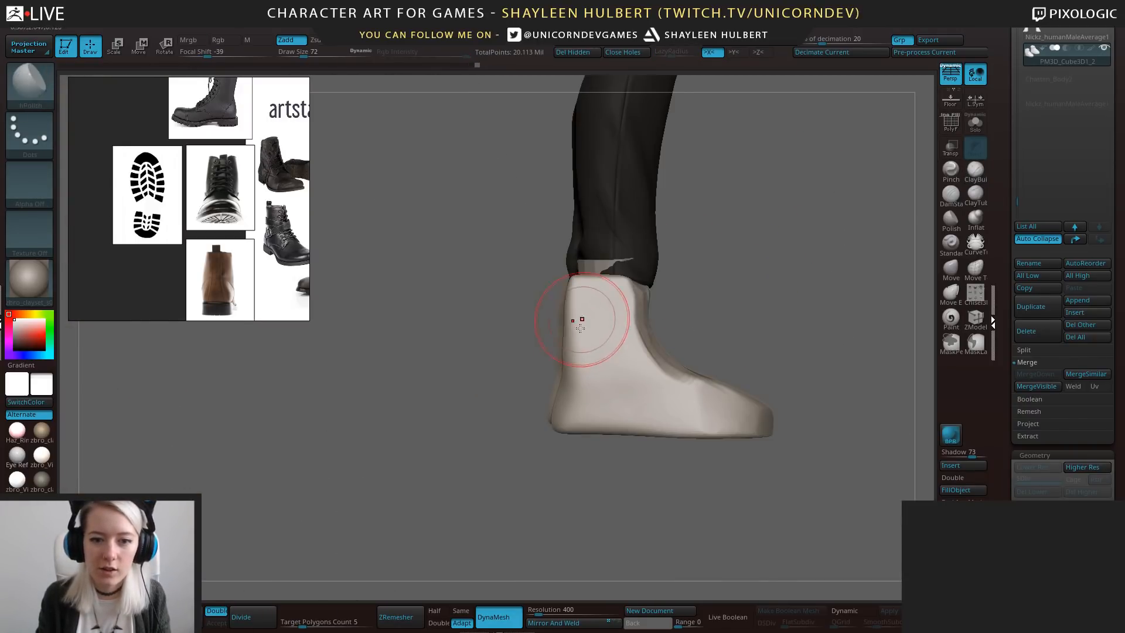
drag(509, 400, 571, 336)
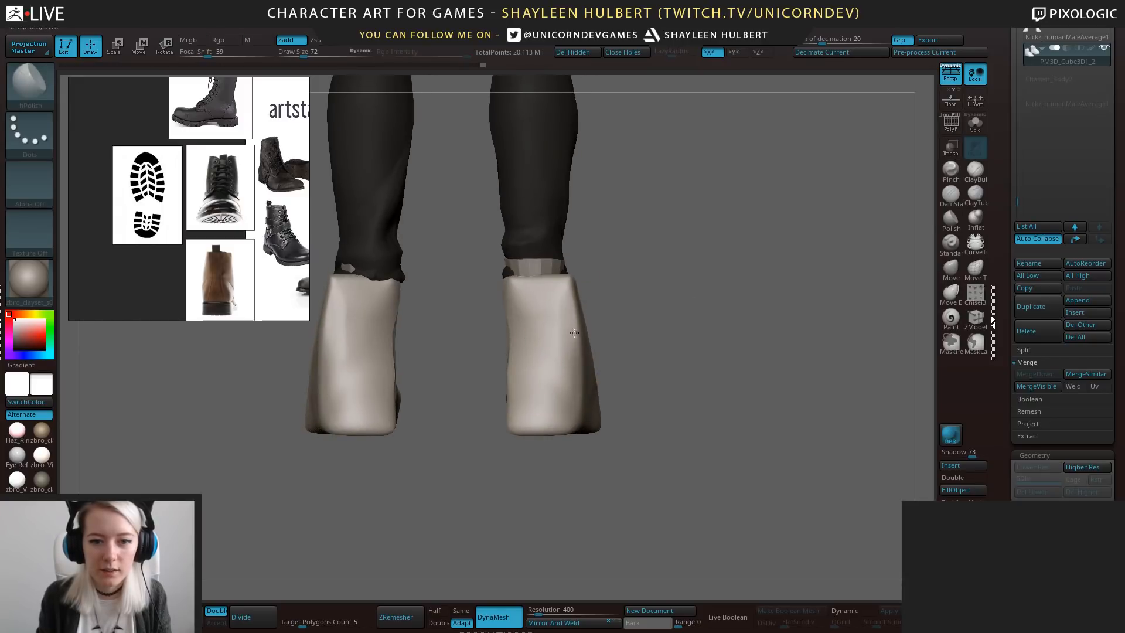
click(974, 171)
drag(779, 337, 682, 351)
mouse_move(577, 290)
mouse_down()
mouse_move(583, 405)
mouse_move(612, 405)
mouse_up()
drag(621, 305, 636, 381)
drag(762, 410, 808, 410)
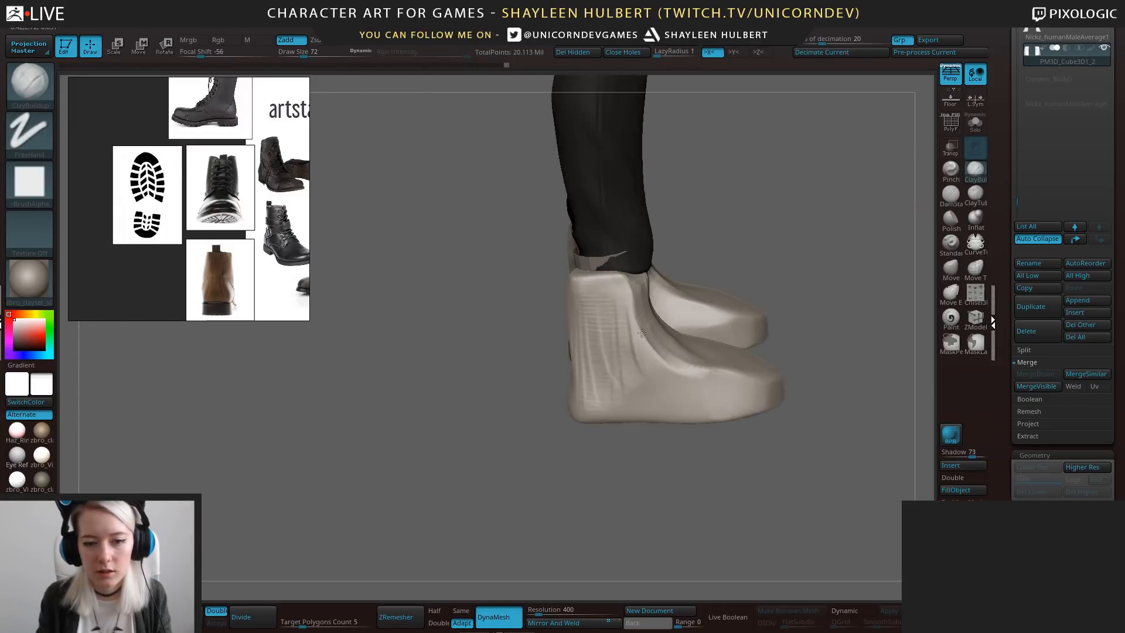
mouse_move(615, 299)
mouse_down()
mouse_move(657, 368)
mouse_move(669, 339)
mouse_up()
Sculpt the insteps and the tops of the feet toward the toes with ClayBuildup.
mouse_move(674, 434)
mouse_down()
mouse_move(578, 443)
mouse_move(586, 472)
mouse_up()
drag(682, 303, 692, 333)
drag(734, 301, 747, 258)
drag(676, 371, 776, 407)
drag(792, 445, 733, 410)
Round the rear sides and backs of the heels with ClayBuildup strokes running down to the sole.
mouse_move(754, 346)
mouse_down()
mouse_move(730, 402)
mouse_move(768, 399)
mouse_move(827, 223)
mouse_move(794, 307)
mouse_move(585, 402)
mouse_up()
drag(595, 305, 591, 411)
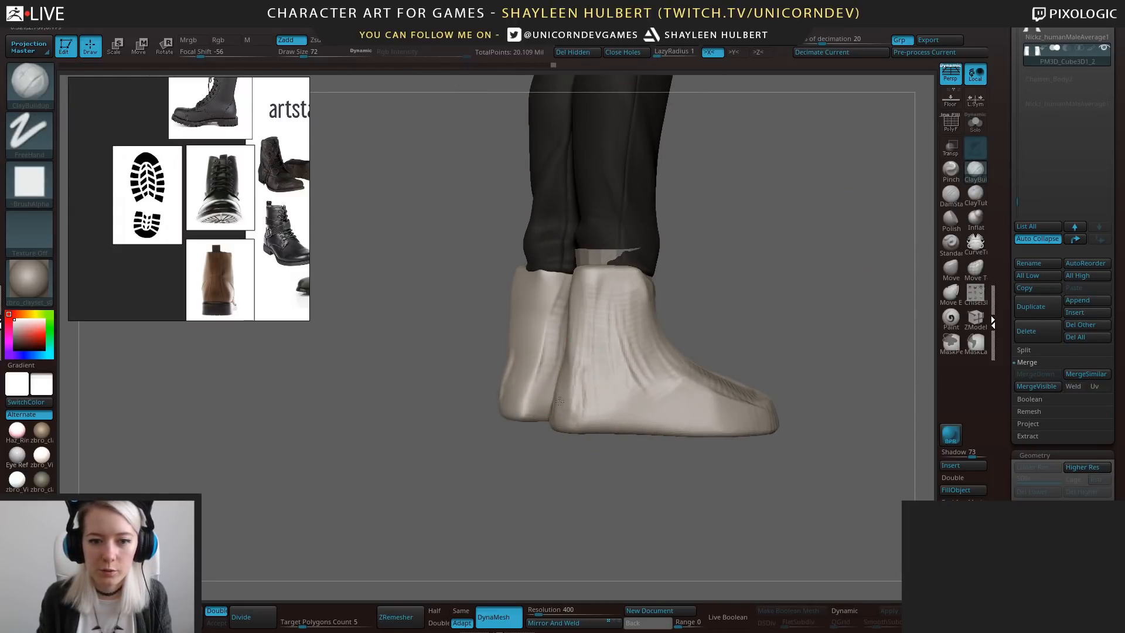
mouse_move(437, 381)
mouse_down()
mouse_move(566, 385)
mouse_move(552, 421)
mouse_up()
mouse_move(536, 371)
mouse_down()
mouse_move(535, 421)
mouse_move(515, 410)
mouse_move(535, 403)
mouse_move(537, 413)
mouse_up()
mouse_move(592, 360)
mouse_down()
mouse_move(556, 287)
mouse_move(548, 328)
mouse_up()
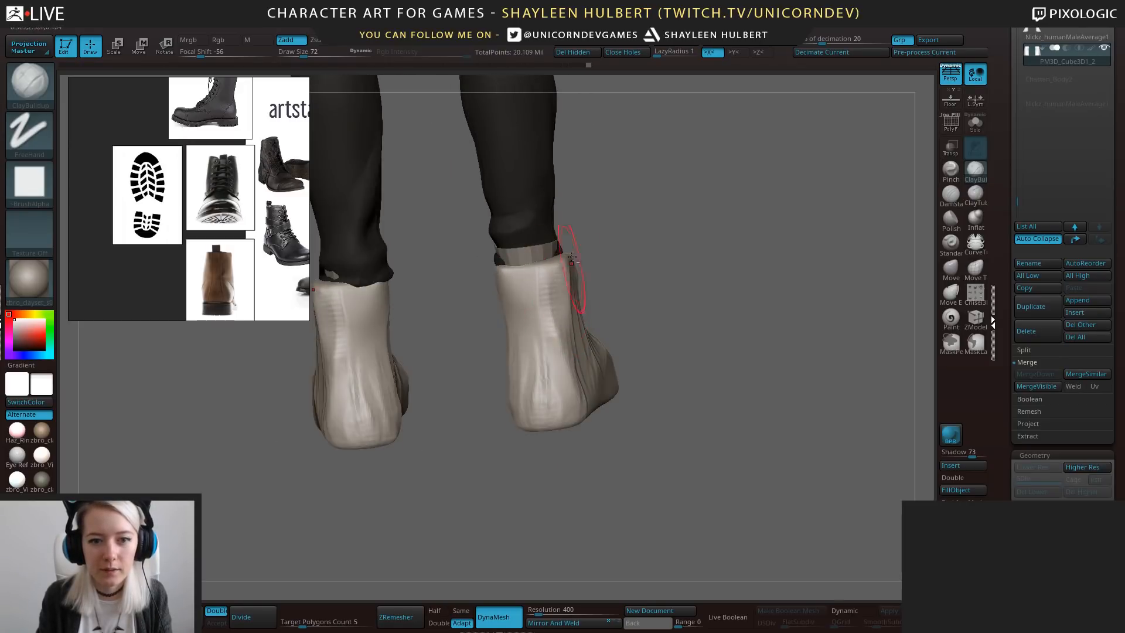
Sculpt the outer sides and upper rims of the boot shafts around the ankles with ClayBuildup strokes.
drag(572, 266, 570, 316)
drag(656, 328, 604, 398)
drag(578, 264, 545, 302)
drag(586, 305, 567, 288)
mouse_move(639, 410)
mouse_down()
mouse_move(692, 351)
mouse_move(663, 334)
mouse_up()
drag(565, 231, 581, 278)
drag(656, 363, 563, 317)
mouse_move(537, 284)
mouse_down()
mouse_move(515, 263)
mouse_move(513, 222)
mouse_up()
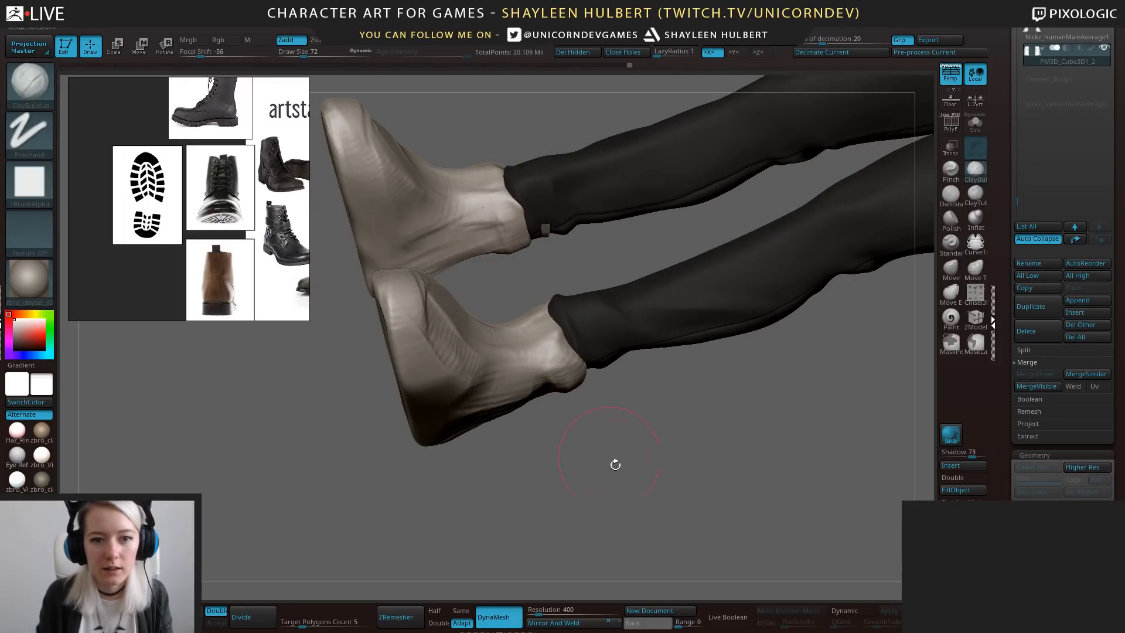
Choose SelectRect as the selection brush and shift the mirrored boots slightly inward with the gizmo.
drag(616, 465, 806, 262)
key(e)
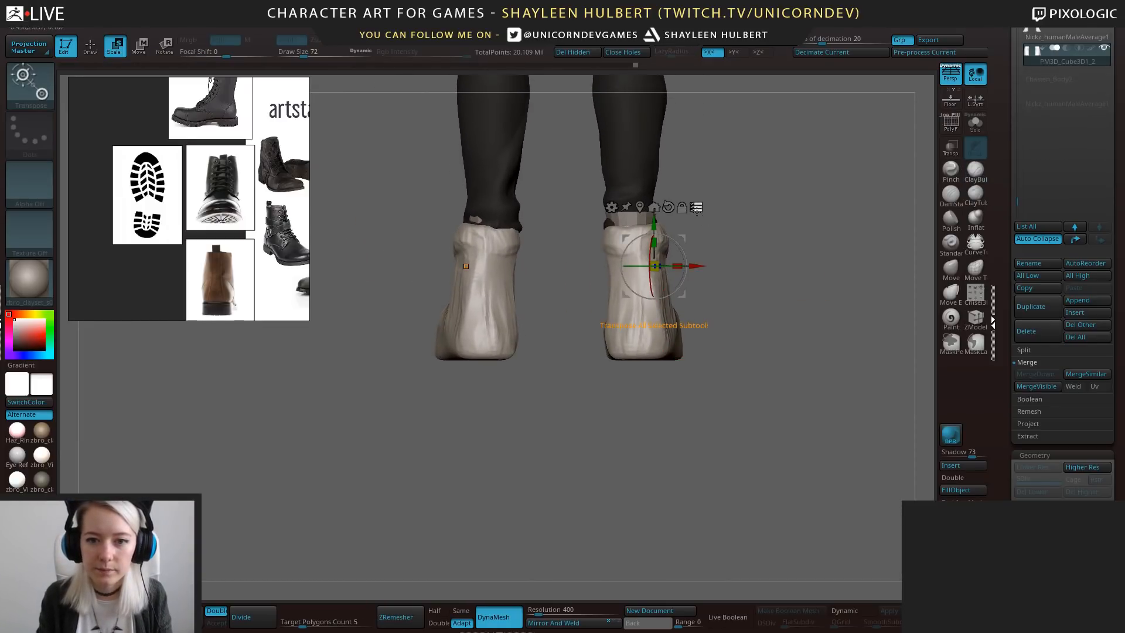
ctrl+shift+drag(698, 398, 588, 301)
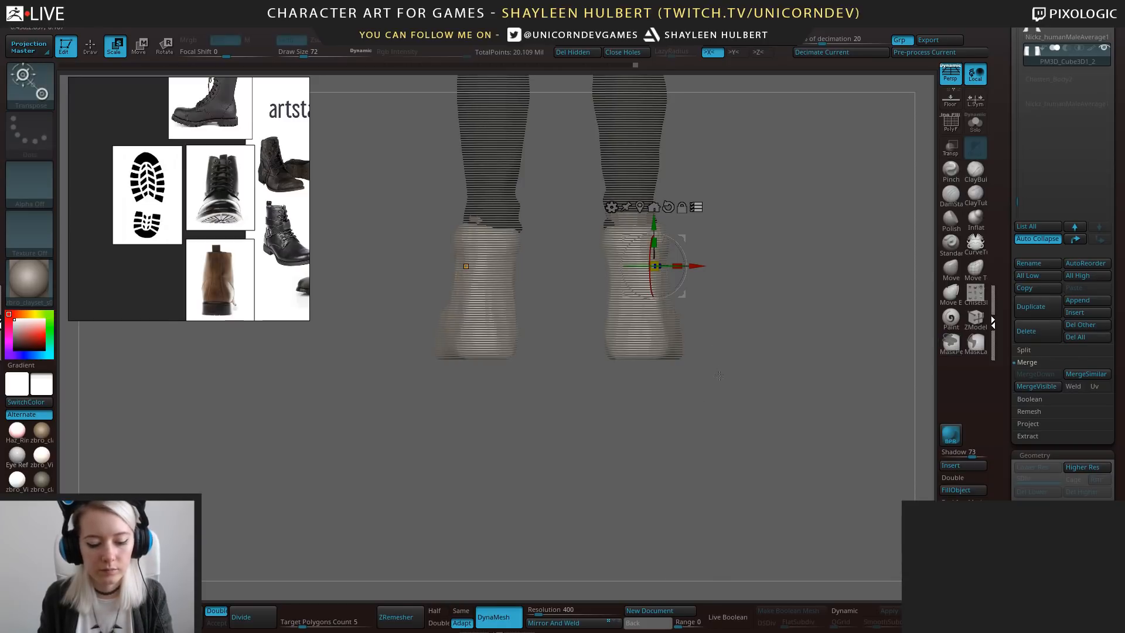
key(b)
click(589, 535)
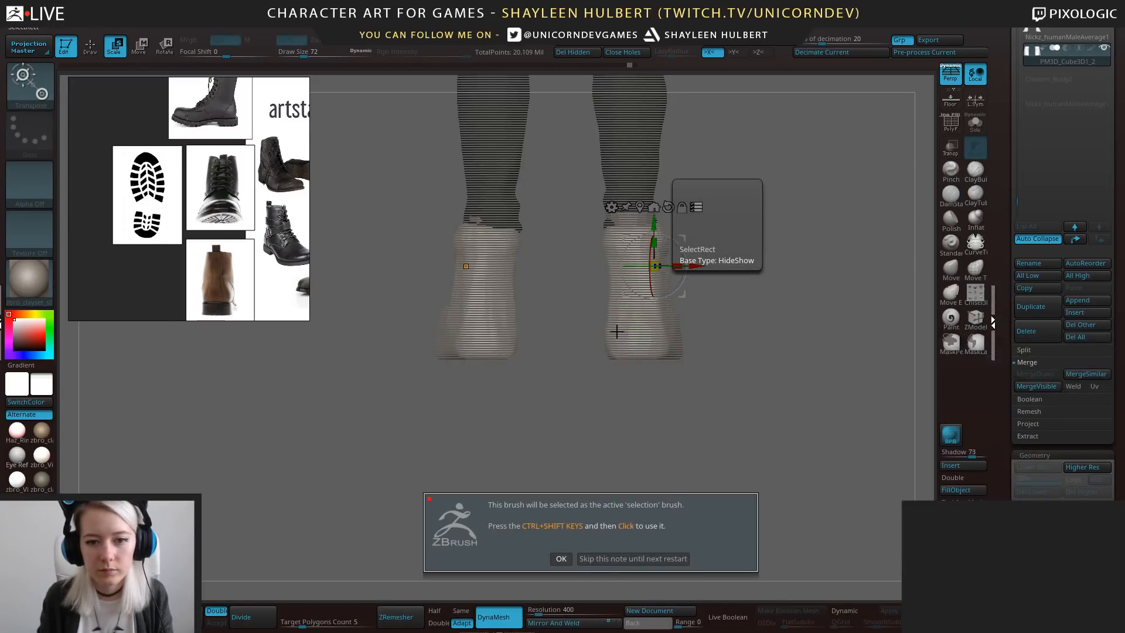
click(620, 562)
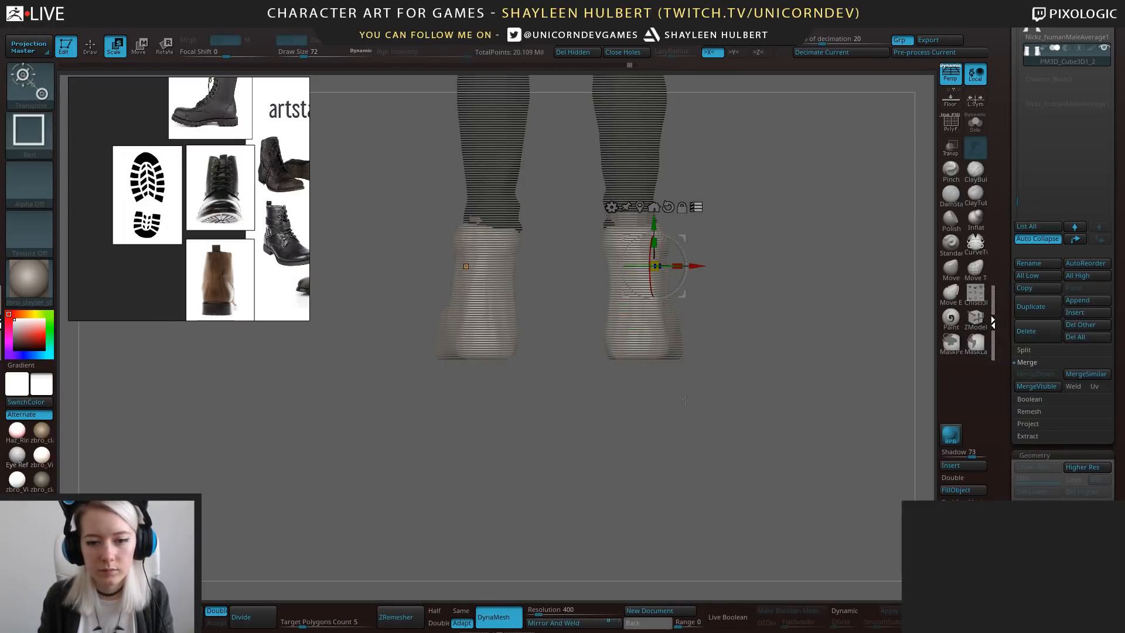
ctrl+shift+drag(683, 399, 603, 323)
drag(655, 258, 660, 251)
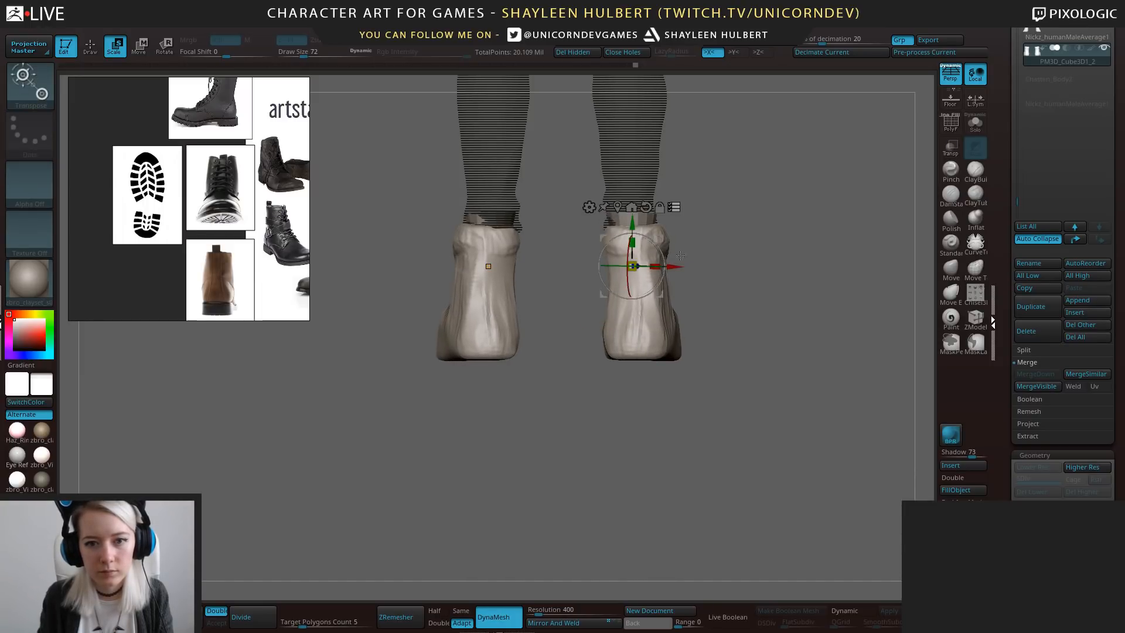
ctrl+shift+drag(726, 262, 751, 271)
mouse_move(786, 267)
mouse_down()
mouse_move(658, 267)
mouse_move(696, 267)
mouse_move(620, 283)
mouse_up()
click(950, 270)
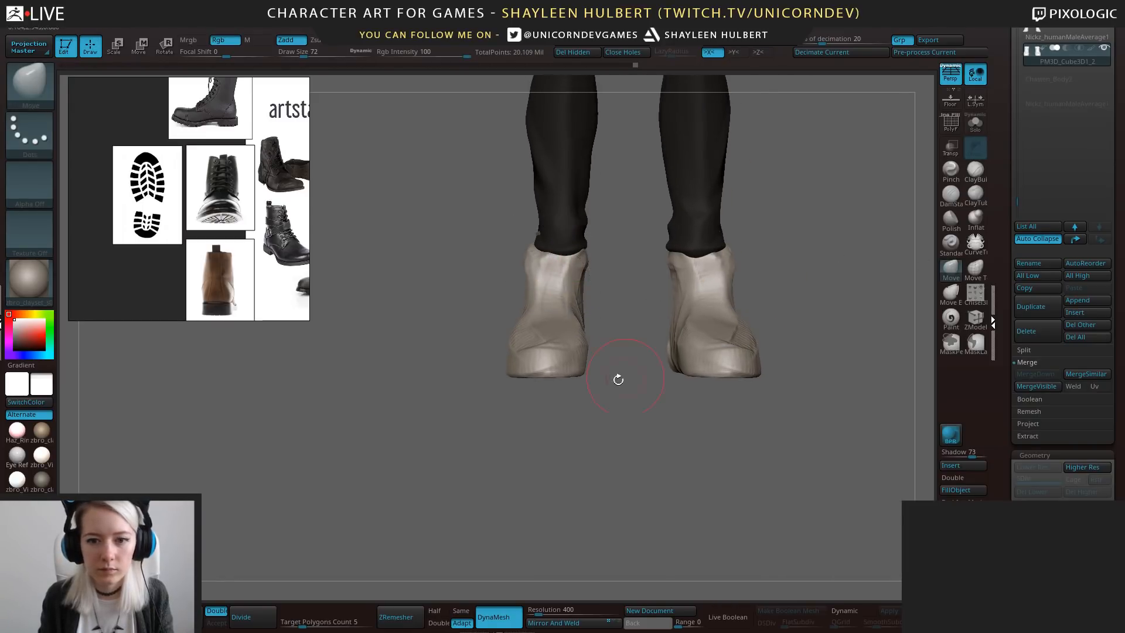
drag(619, 380, 623, 435)
mouse_move(543, 377)
mouse_down()
mouse_move(548, 390)
mouse_move(536, 388)
mouse_move(563, 381)
mouse_up()
key(ctrl+z)
Build up the toe caps and the tops of the feet with ClayBuildup and smooth the strokes.
click(975, 170)
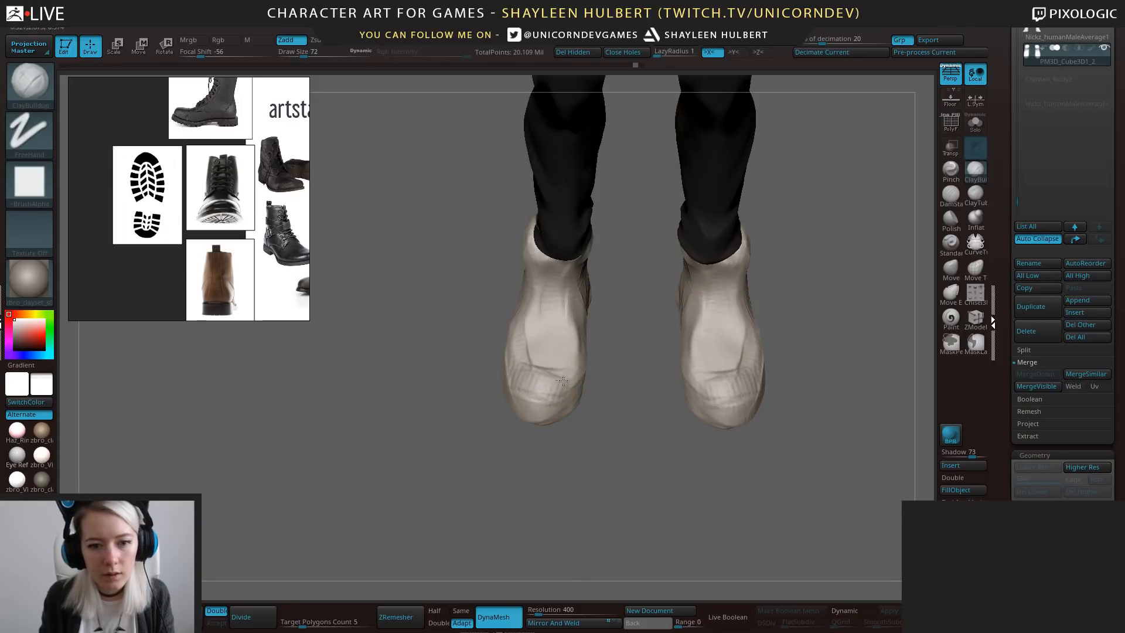
mouse_move(580, 449)
mouse_down()
mouse_move(651, 482)
mouse_move(564, 461)
mouse_move(565, 483)
mouse_move(696, 402)
mouse_move(675, 481)
mouse_up()
mouse_move(615, 411)
mouse_down()
mouse_move(631, 373)
mouse_move(621, 381)
mouse_up()
drag(545, 367, 557, 410)
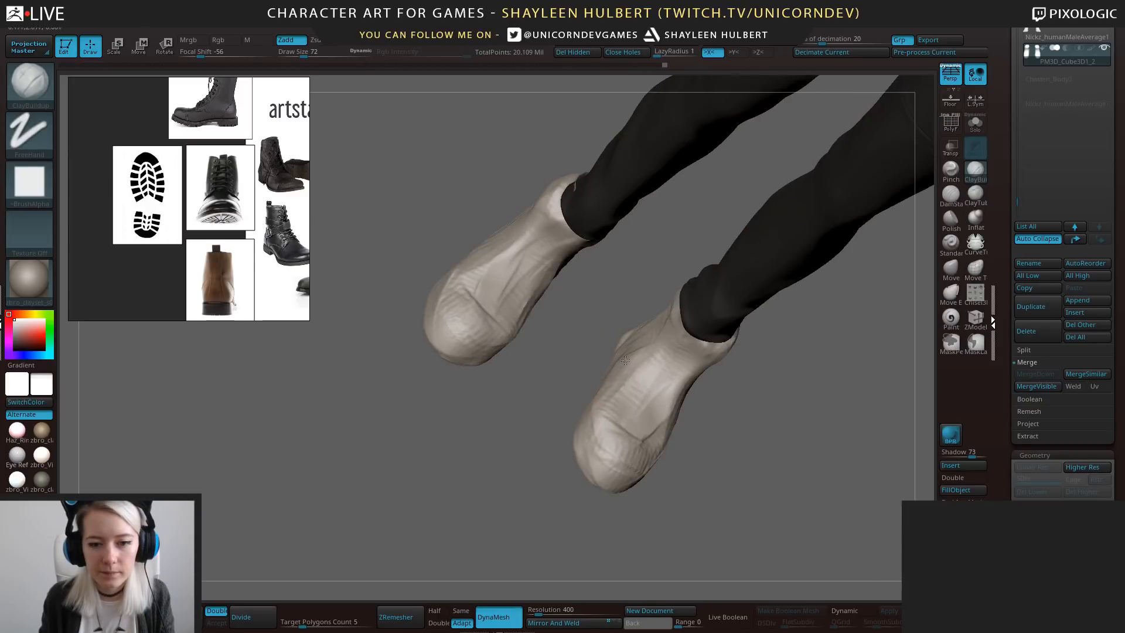
drag(642, 351, 612, 387)
mouse_move(731, 478)
shift+mouse_down()
mouse_move(716, 369)
mouse_move(676, 307)
shift+mouse_up()
Flatten and polish the shaft sides, insteps and toes with hPolish, working around the boots from back to front.
drag(755, 463, 695, 470)
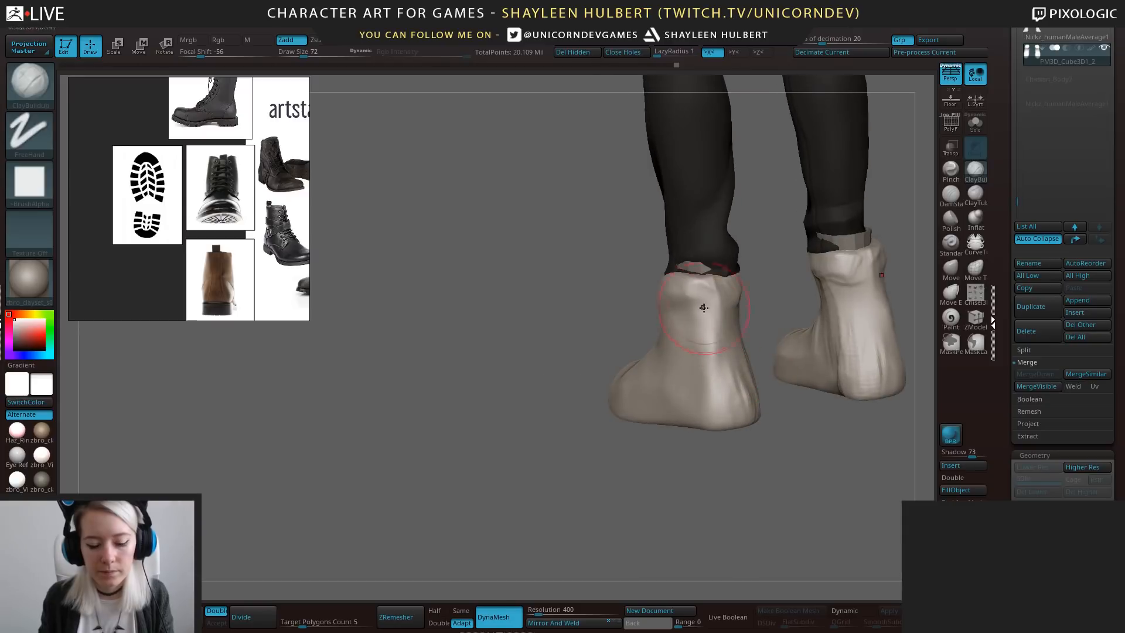
key(b)
key(h)
key(p)
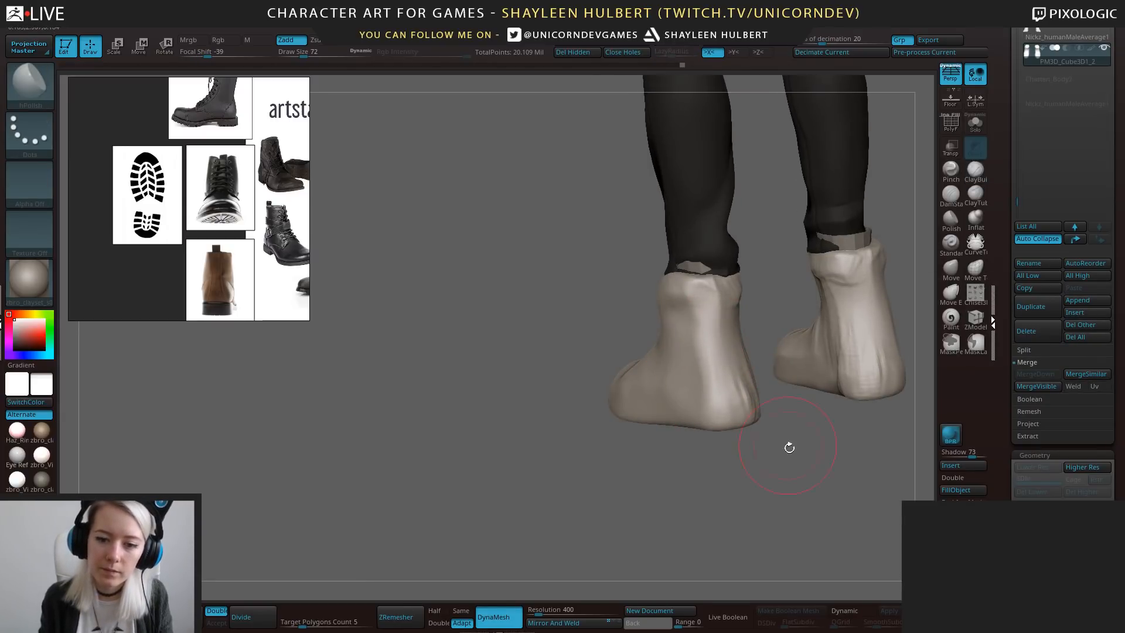
drag(790, 448, 645, 319)
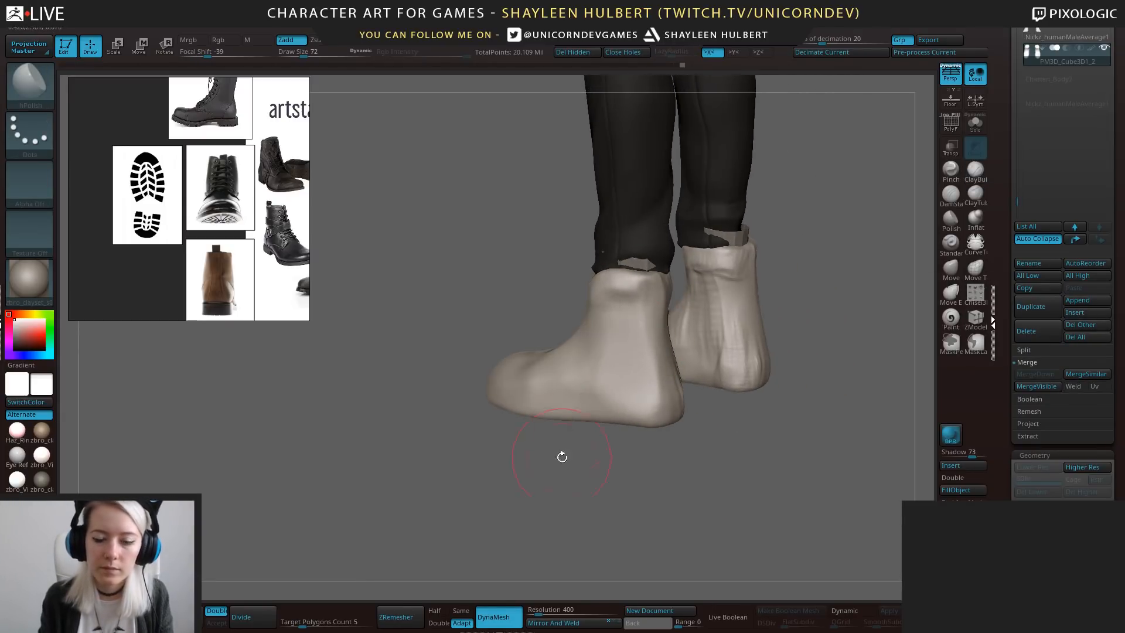
drag(562, 456, 601, 363)
drag(635, 420, 619, 359)
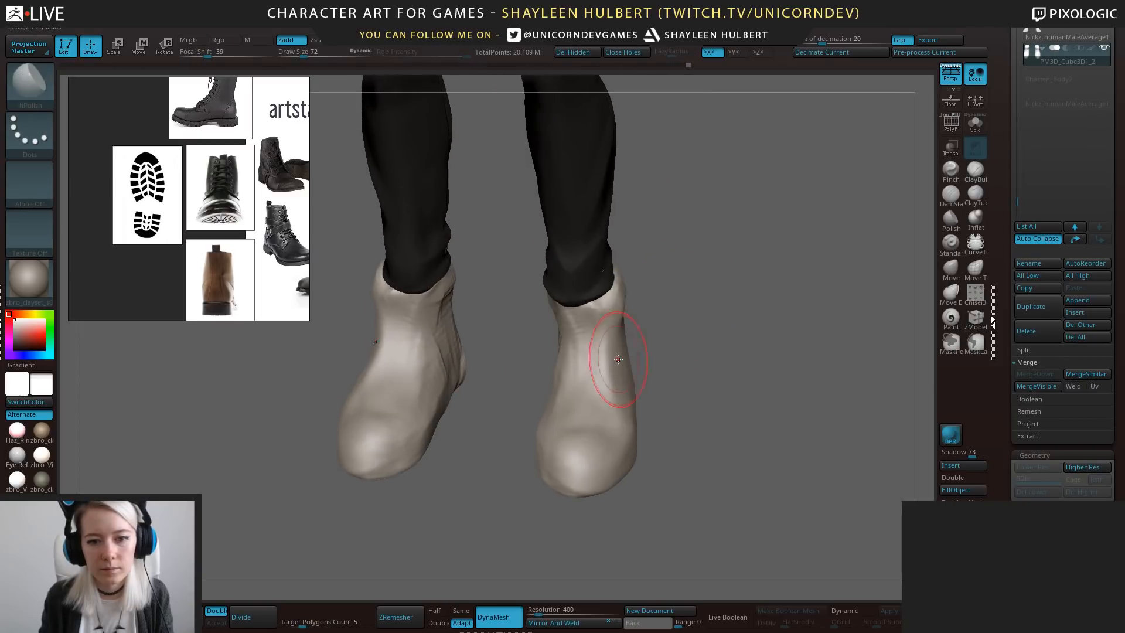
drag(691, 350, 914, 218)
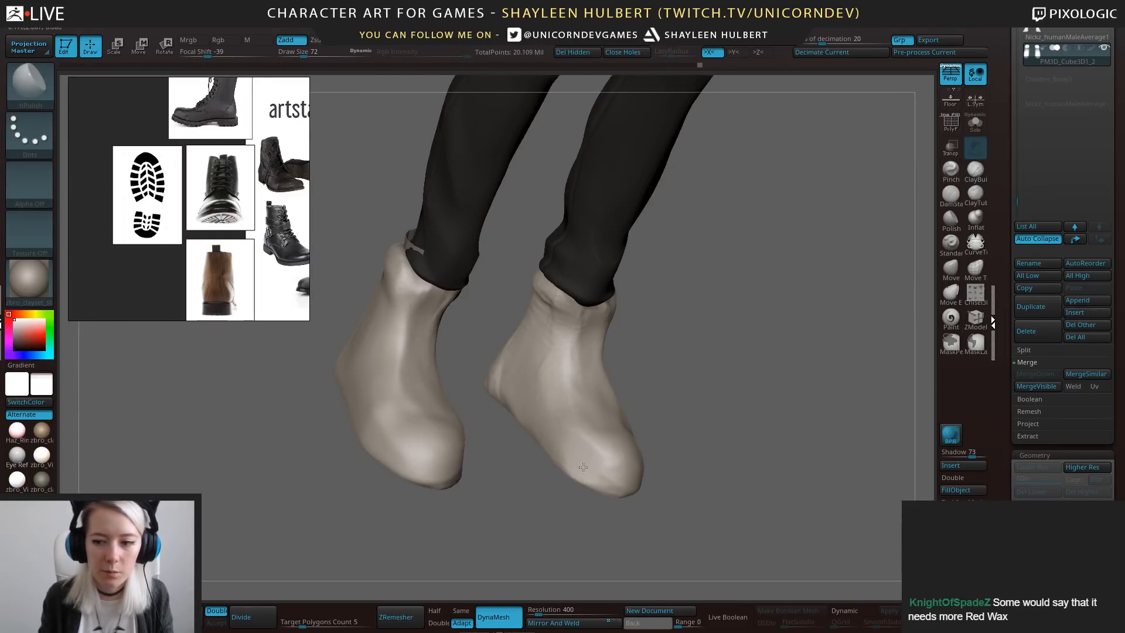
drag(583, 467, 718, 363)
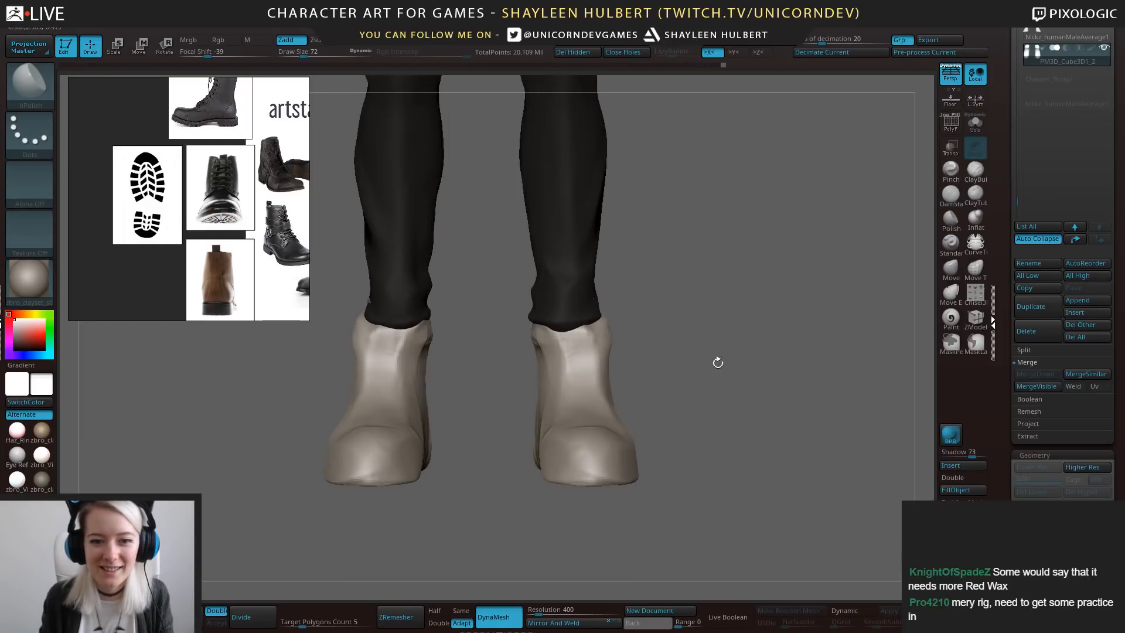
drag(701, 405, 575, 443)
drag(531, 375, 537, 404)
drag(692, 399, 650, 430)
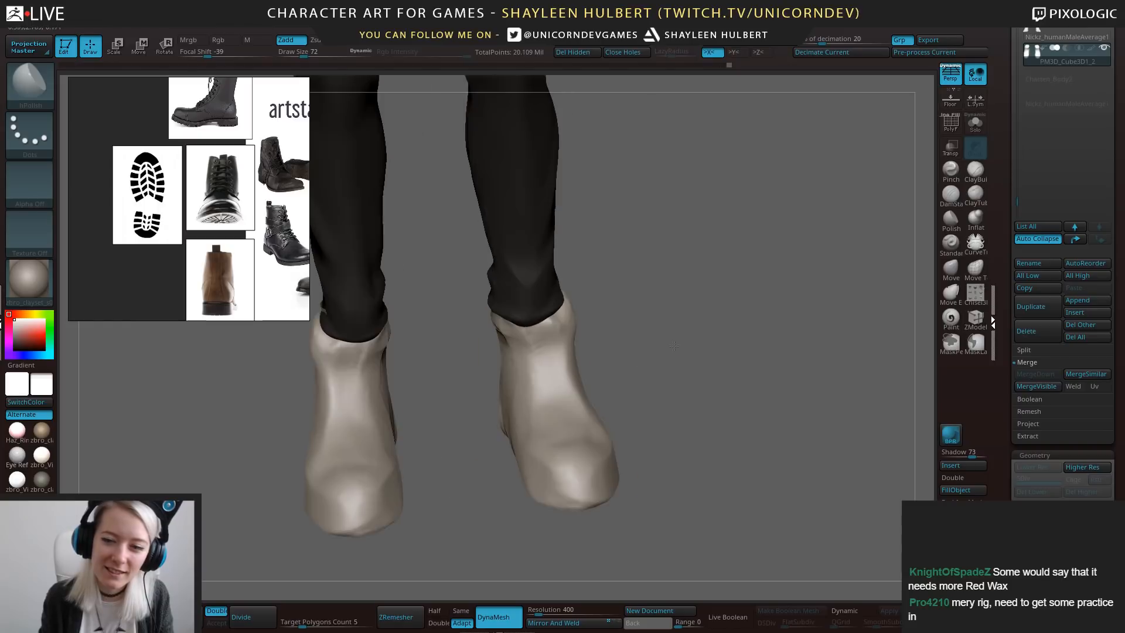
Add volume along the insteps and over the toe boxes with ClayBuildup, blending toward the sides.
click(976, 171)
drag(563, 363, 575, 387)
drag(703, 404, 621, 410)
drag(566, 404, 595, 469)
mouse_move(685, 420)
mouse_down()
mouse_move(592, 462)
mouse_move(674, 446)
mouse_move(702, 413)
mouse_move(586, 463)
mouse_up()
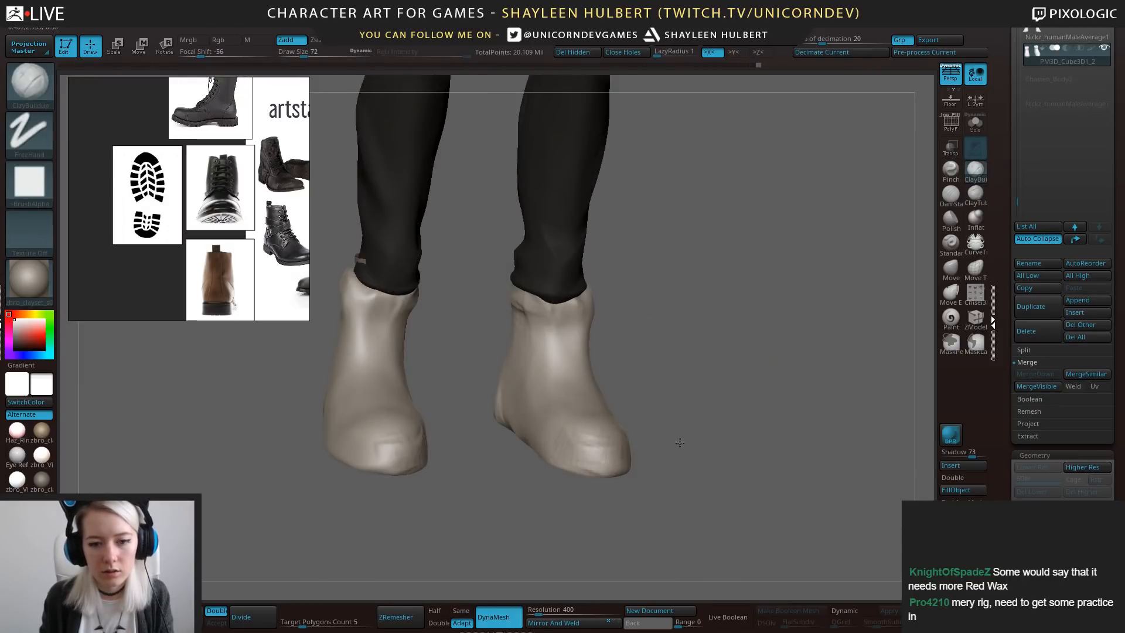
drag(679, 442, 624, 417)
mouse_move(702, 455)
mouse_down()
mouse_move(639, 381)
mouse_move(638, 359)
mouse_move(517, 367)
mouse_move(525, 415)
mouse_up()
Adjust the sole outline along the inner heels with the Move brush, seen from below.
mouse_move(665, 452)
mouse_down()
mouse_move(712, 334)
mouse_move(791, 257)
mouse_move(820, 252)
mouse_up()
click(951, 268)
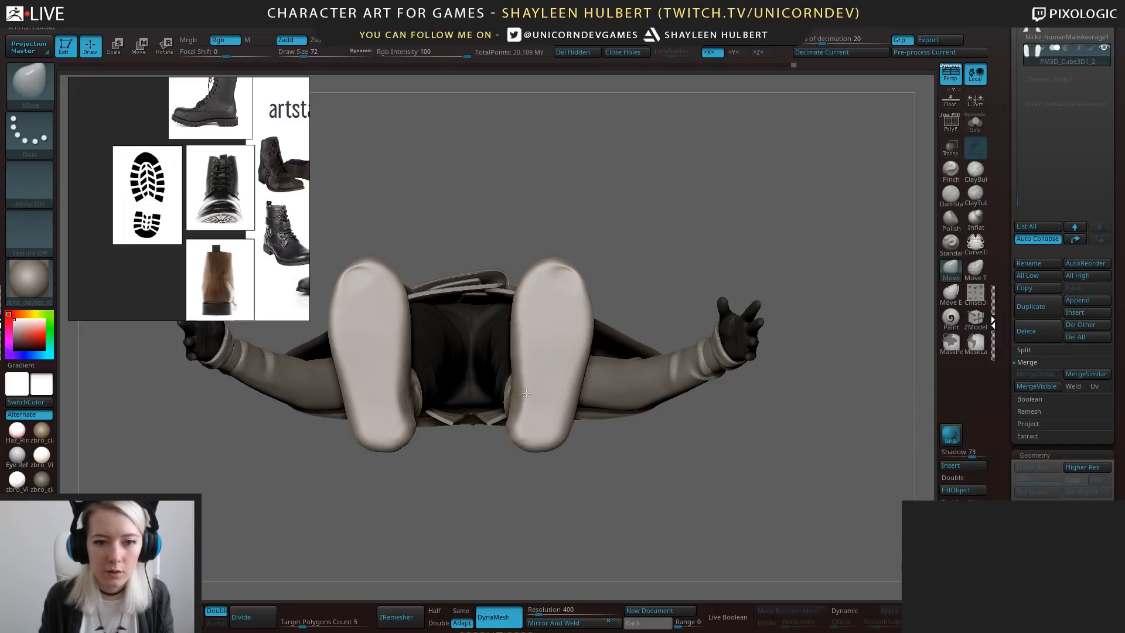
mouse_move(511, 441)
mouse_down()
mouse_move(517, 424)
mouse_move(520, 438)
mouse_up()
mouse_move(612, 428)
mouse_down()
mouse_move(621, 522)
mouse_move(609, 516)
mouse_move(621, 494)
mouse_up()
Reshape the inner sides of the boots between ankle and arch with ClayBuildup strokes.
click(975, 172)
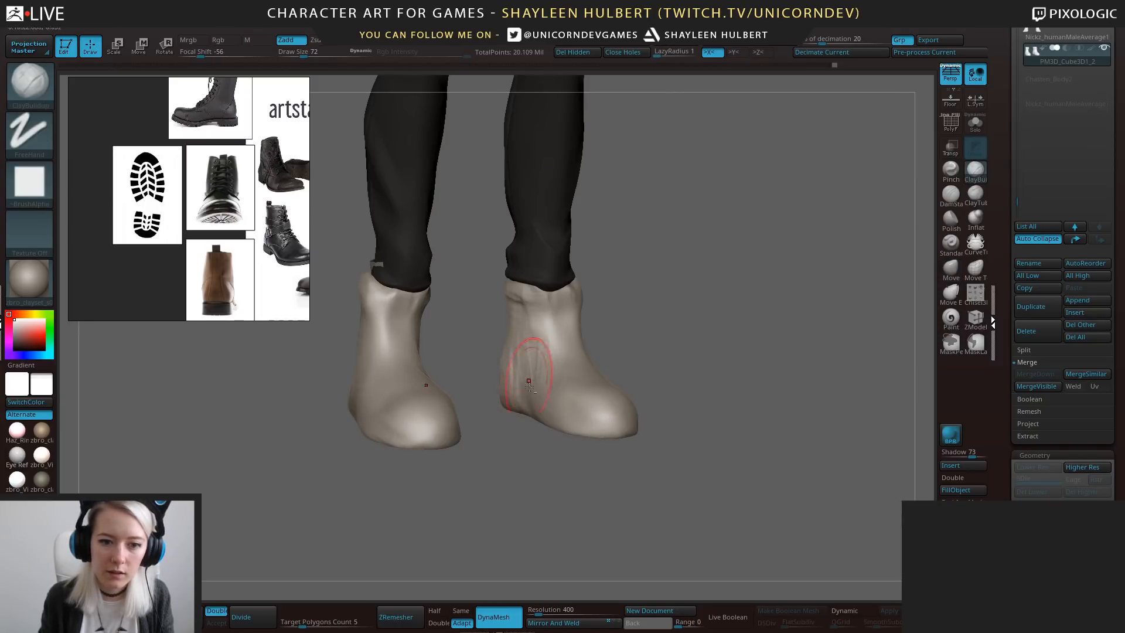
drag(617, 314, 617, 342)
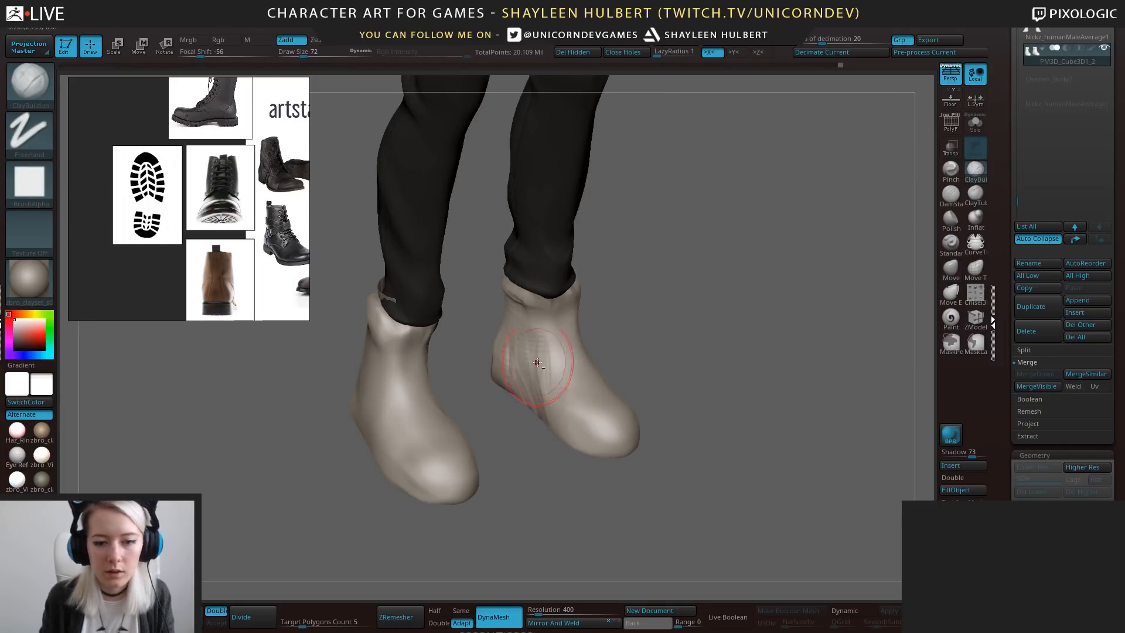
alt+drag(537, 362, 539, 387)
Sculpt the front of the shafts vertically from the ankle opening to the instep with ClayBuildup at draw size 52, and smooth it.
shift+drag(636, 300, 661, 296)
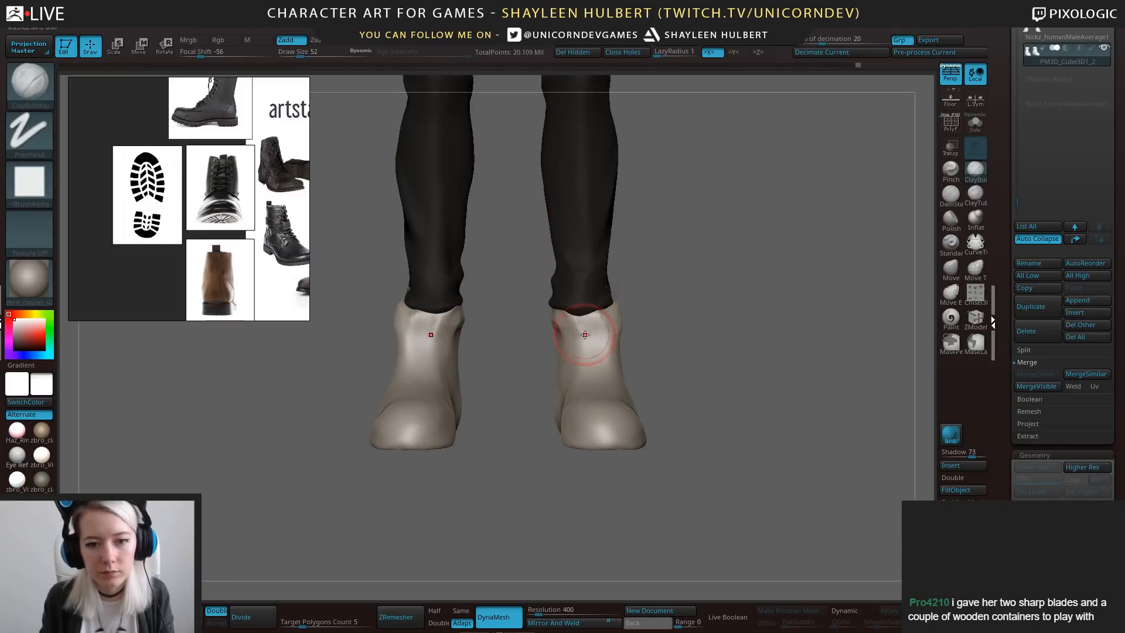
drag(589, 319, 597, 372)
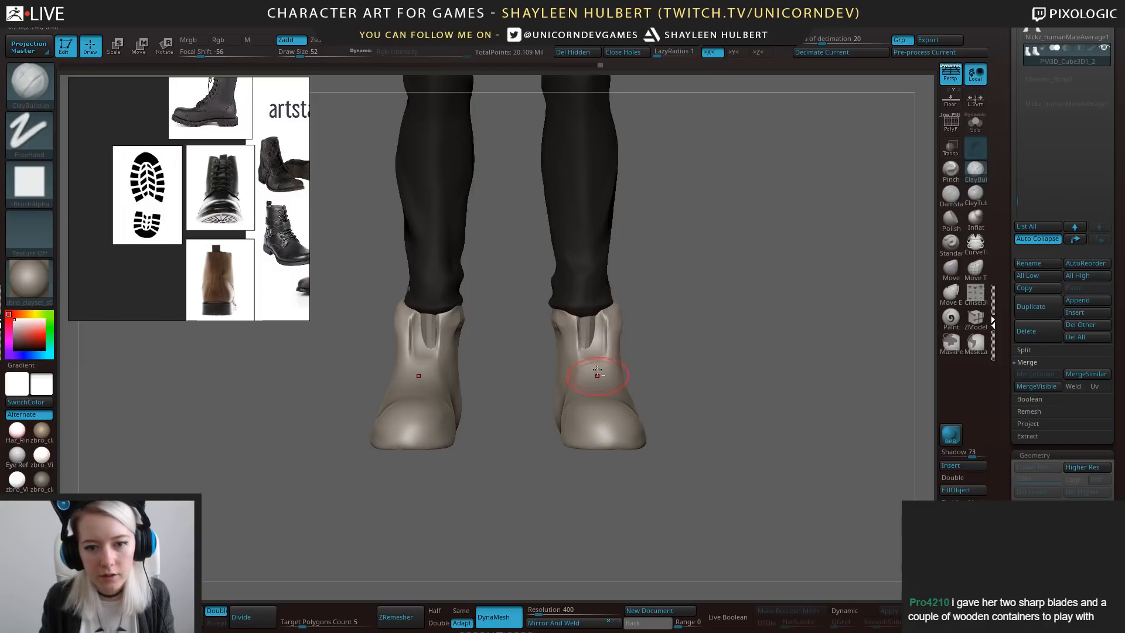
drag(674, 306, 678, 331)
drag(589, 350, 603, 367)
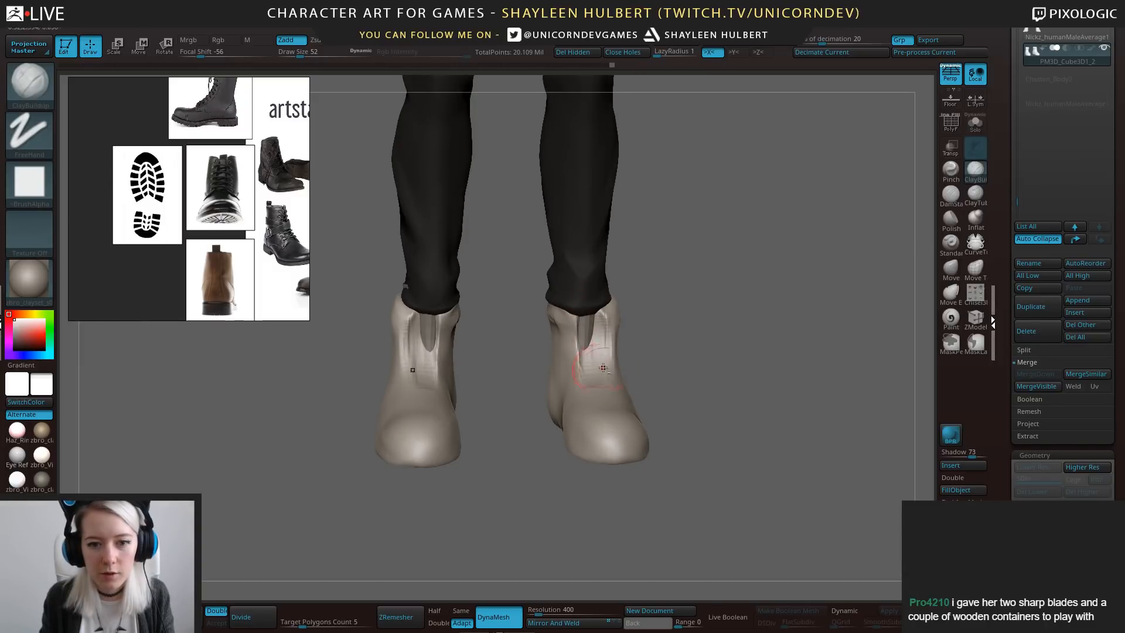
drag(643, 325, 640, 320)
mouse_move(591, 329)
shift+mouse_down()
mouse_move(592, 352)
mouse_move(587, 317)
shift+mouse_up()
Polish and smooth the sculpted front of the ankle openings with hPolish.
key(b)
key(h)
key(p)
drag(683, 311, 636, 317)
shift+drag(629, 319, 632, 357)
mouse_move(652, 352)
mouse_down()
mouse_move(618, 395)
mouse_move(622, 424)
mouse_up()
Refine the insteps with ClayBuildup, smooth them, and switch to hPolish at draw size 52.
key(b)
key(c)
key(b)
right_drag(621, 424, 632, 433)
mouse_move(607, 382)
shift+mouse_down()
mouse_move(607, 413)
mouse_move(613, 394)
shift+mouse_up()
key(b)
key(h)
key(p)
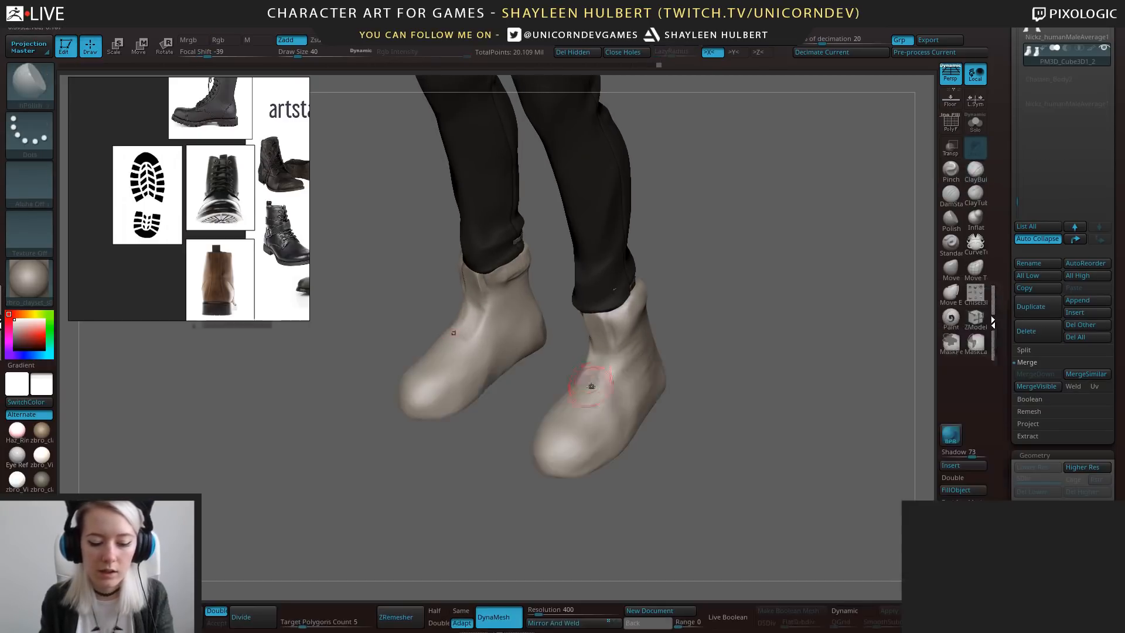
key(])
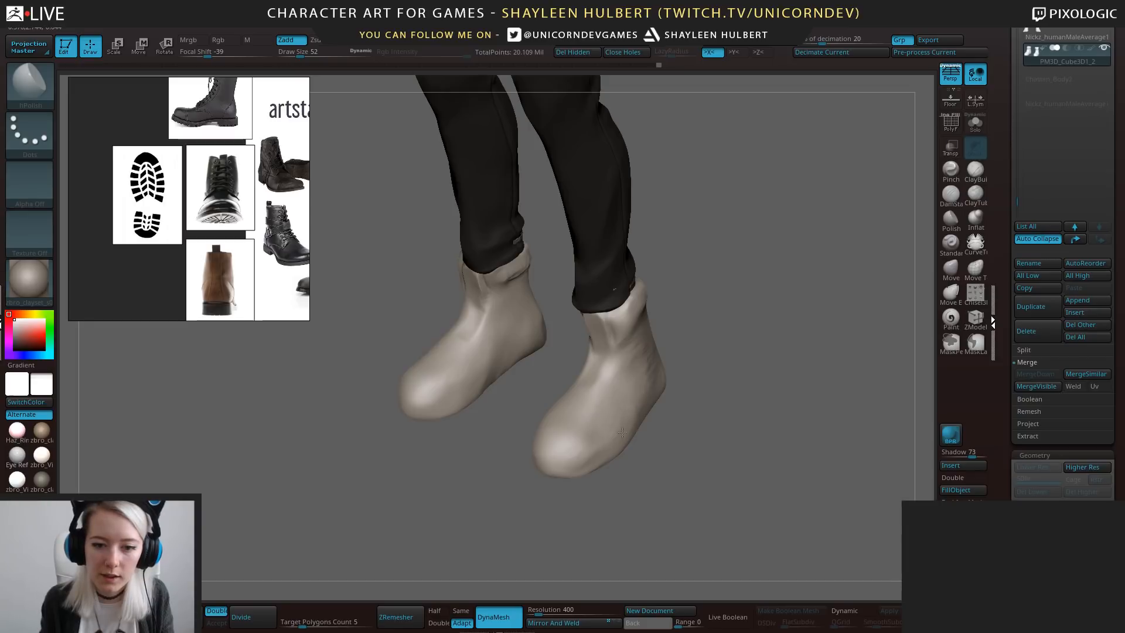
Enlarge the Move brush and pull the underside of the boots slightly down at the ball of the foot from the side view.
mouse_move(622, 432)
right_down()
mouse_move(660, 371)
mouse_move(683, 369)
mouse_move(736, 223)
right_up()
click(951, 269)
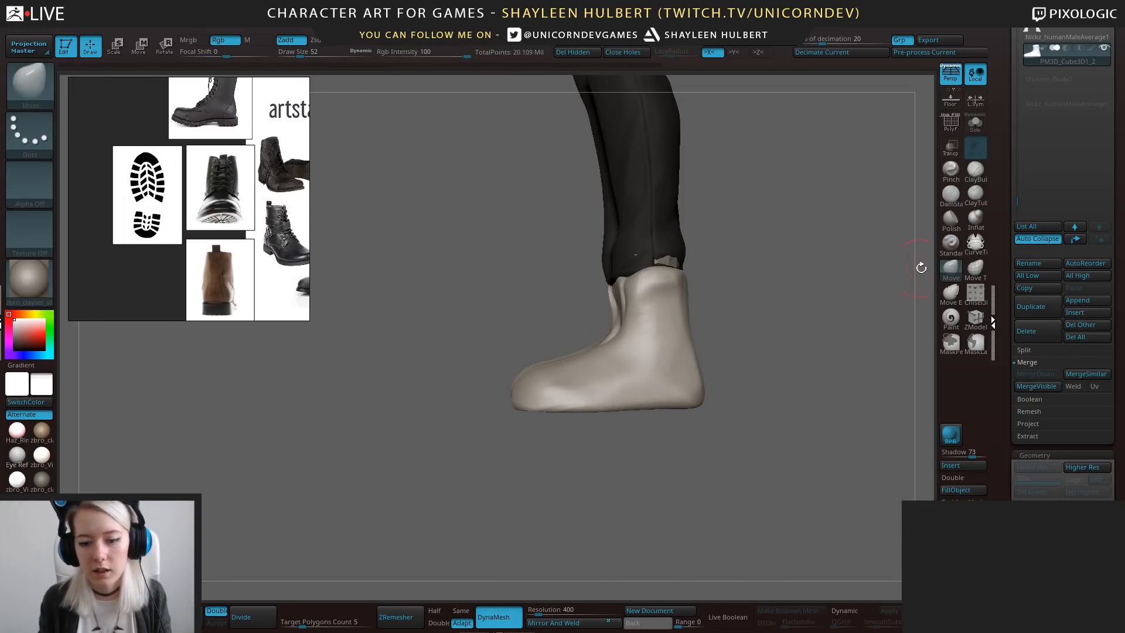
key(bracketright)
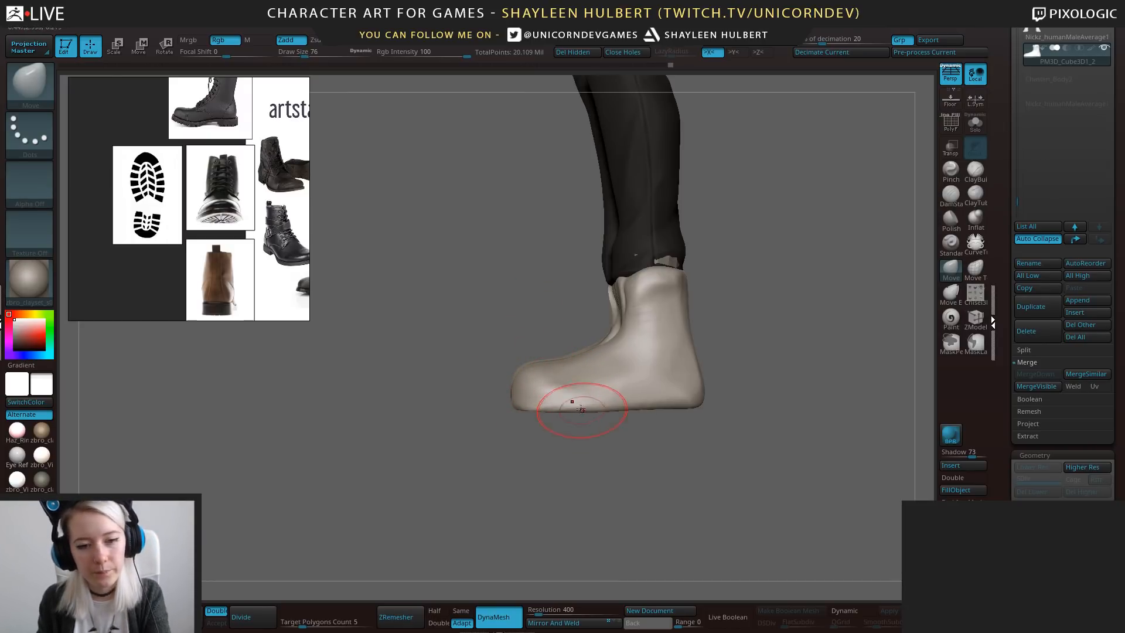
key(bracketright)
mouse_move(565, 412)
mouse_down()
mouse_move(569, 422)
mouse_move(577, 398)
mouse_up()
drag(596, 356, 599, 364)
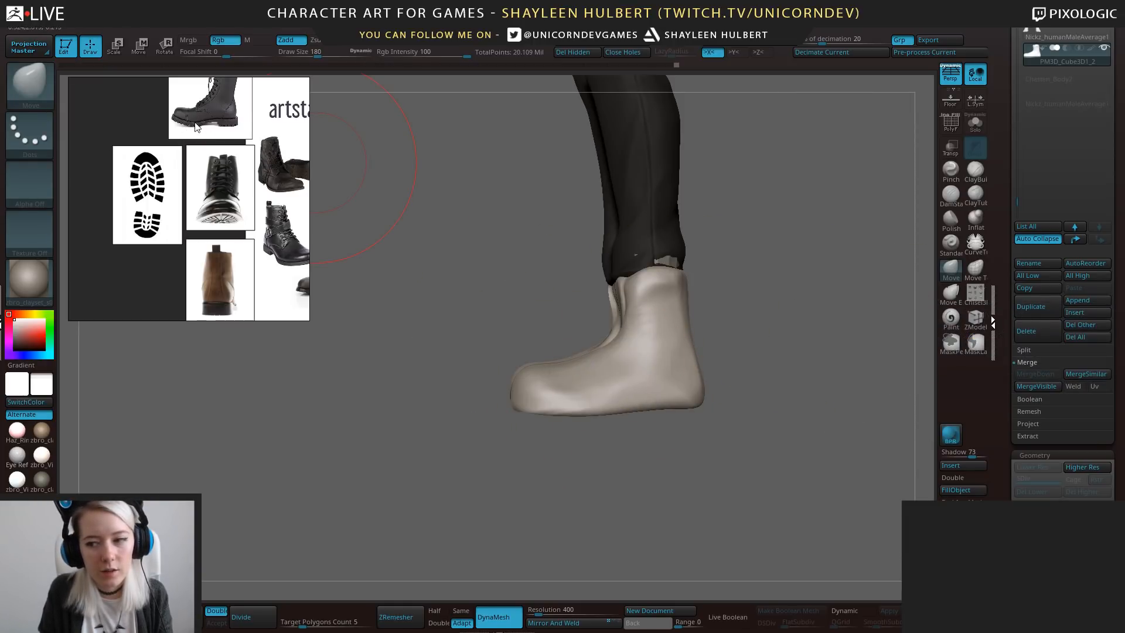
Mask the heel and shaft by lasso-masking the front of the foot and inverting the mask.
key(ctrl)
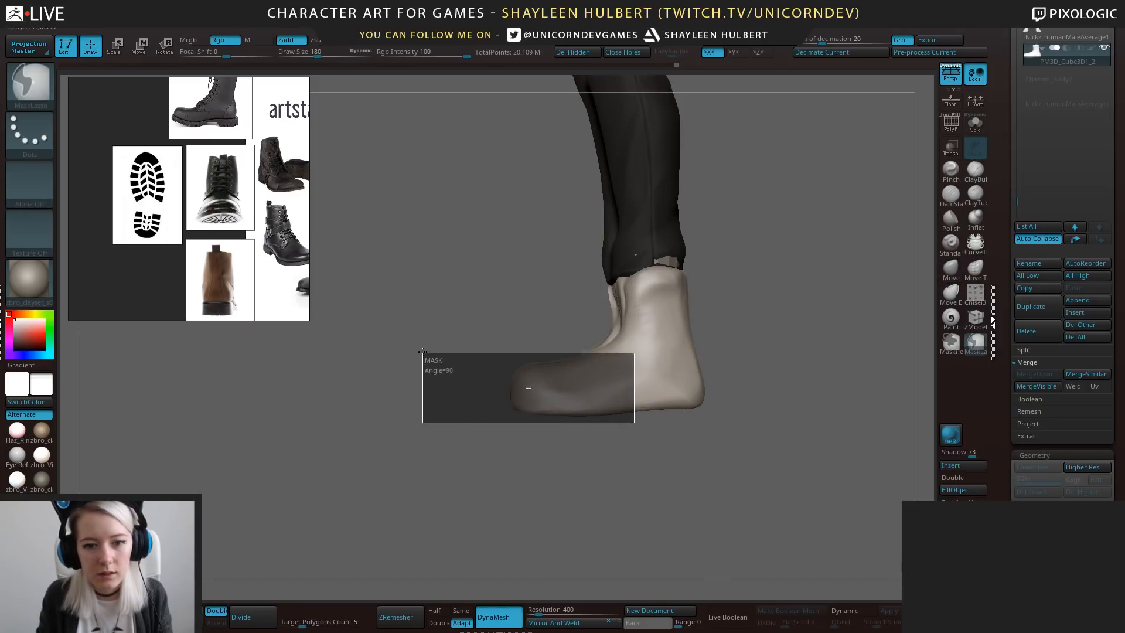
mouse_move(641, 415)
ctrl+mouse_down()
mouse_move(596, 311)
mouse_move(481, 286)
ctrl+mouse_up()
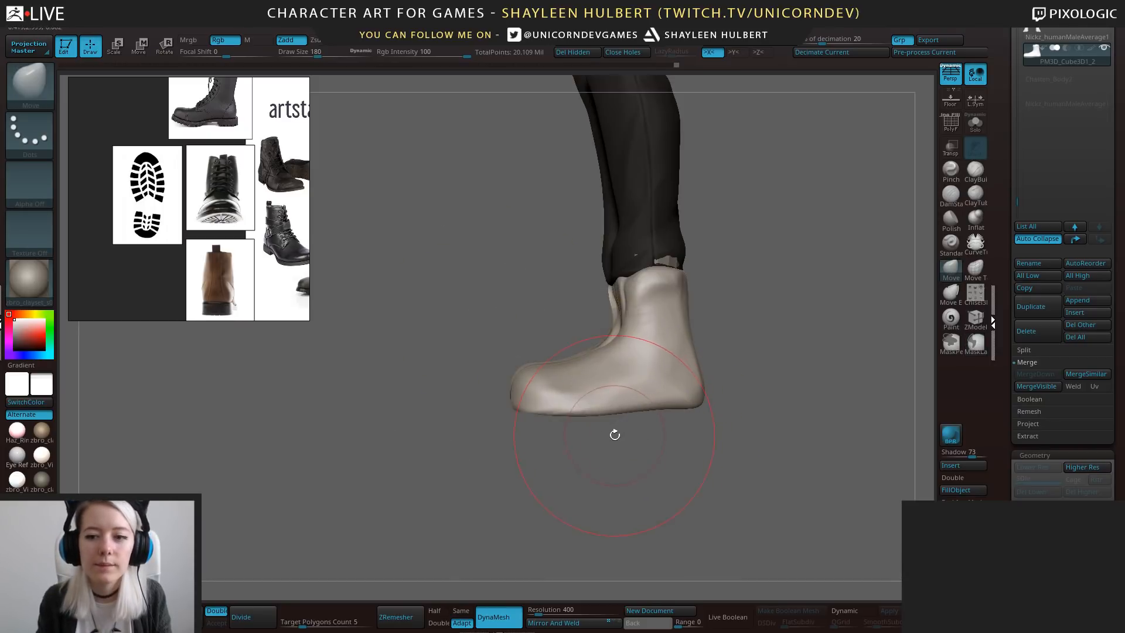
ctrl+drag(644, 436, 554, 290)
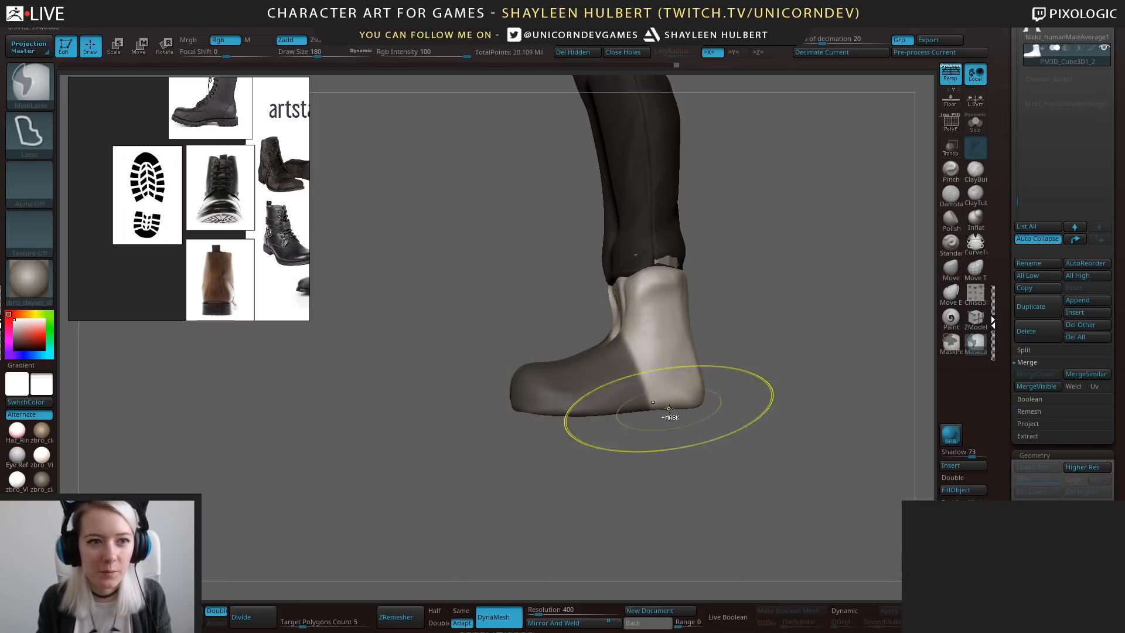
ctrl+click(641, 430)
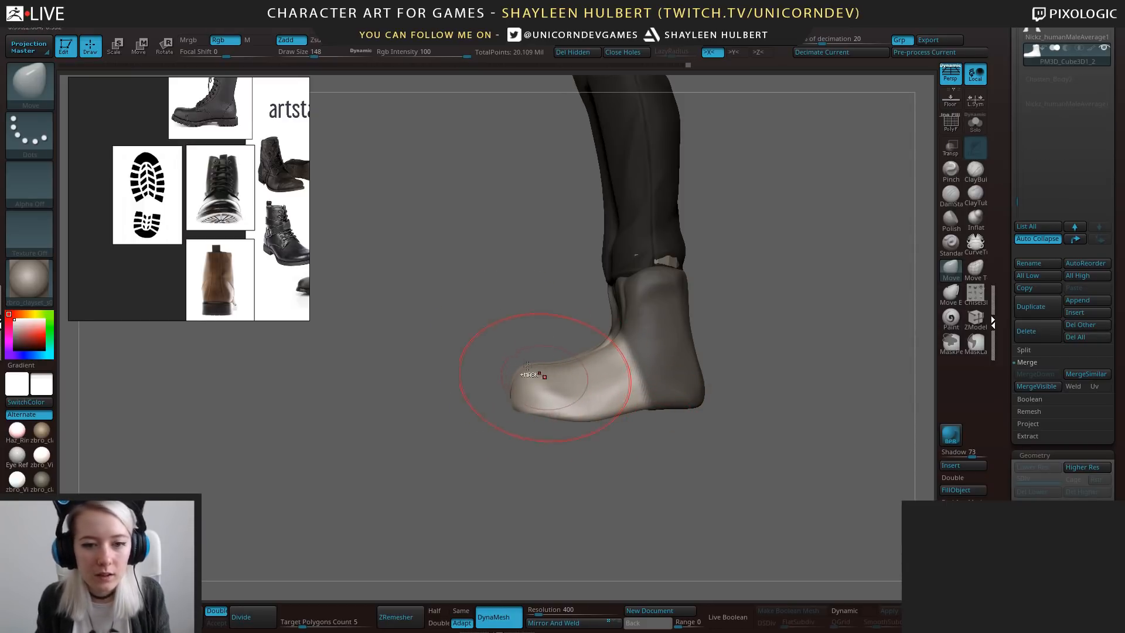
Mask everything except the toe, place the gizmo at the toe bend, and rotate the toe upward about 10 degrees.
mouse_move(532, 329)
ctrl+mouse_down()
mouse_move(550, 332)
mouse_move(444, 304)
mouse_move(468, 297)
ctrl+mouse_up()
ctrl+click(526, 298)
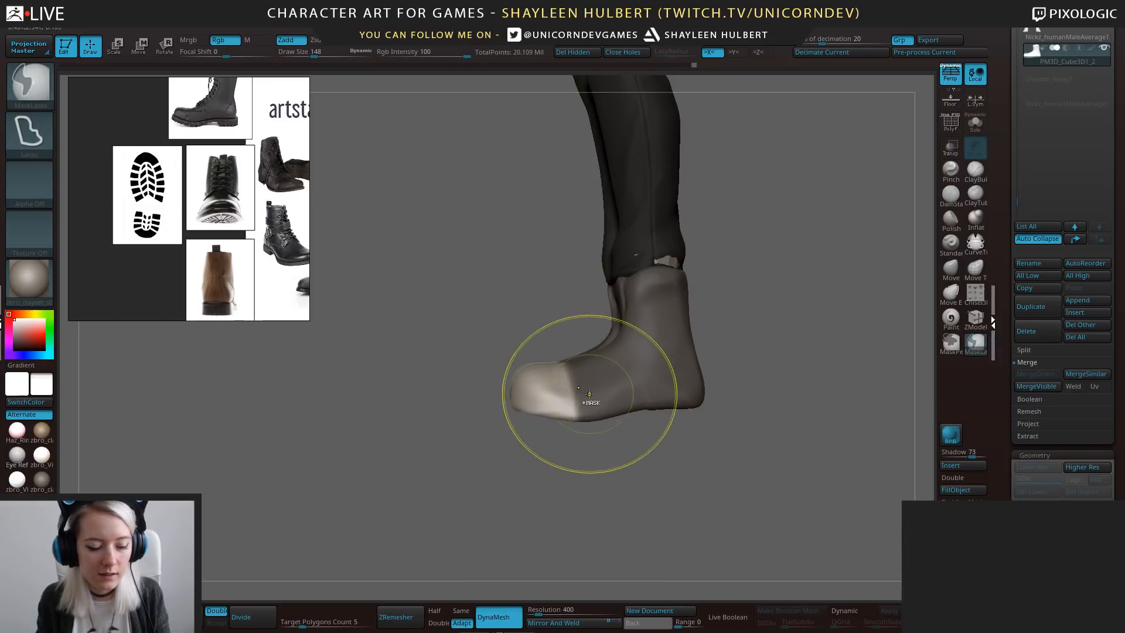
key(e)
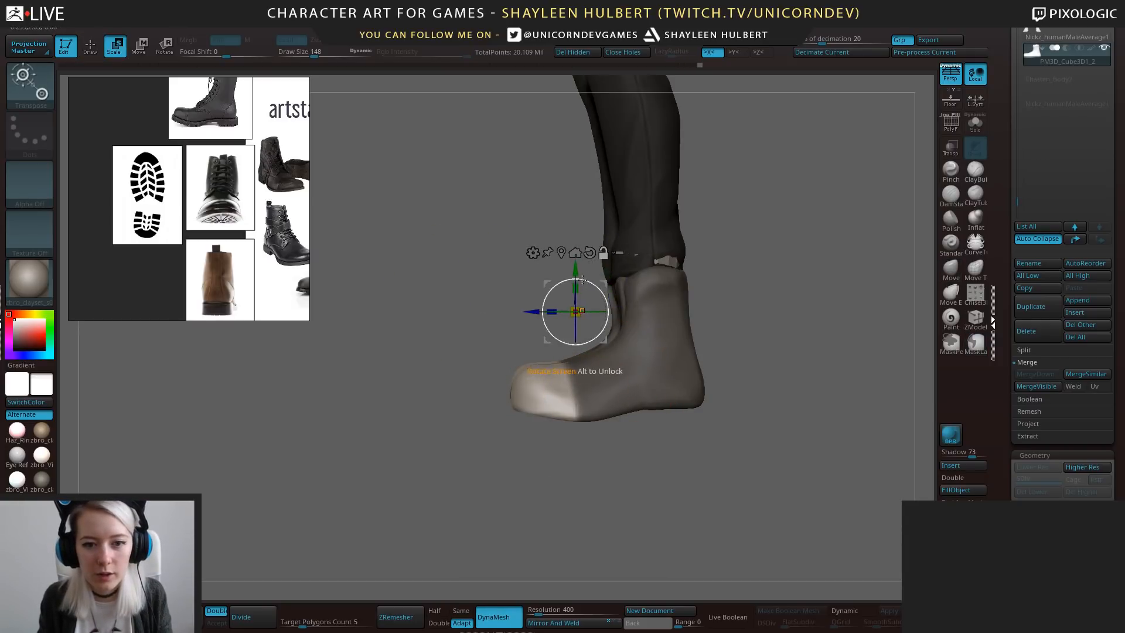
alt+drag(583, 281, 579, 346)
drag(534, 383, 601, 370)
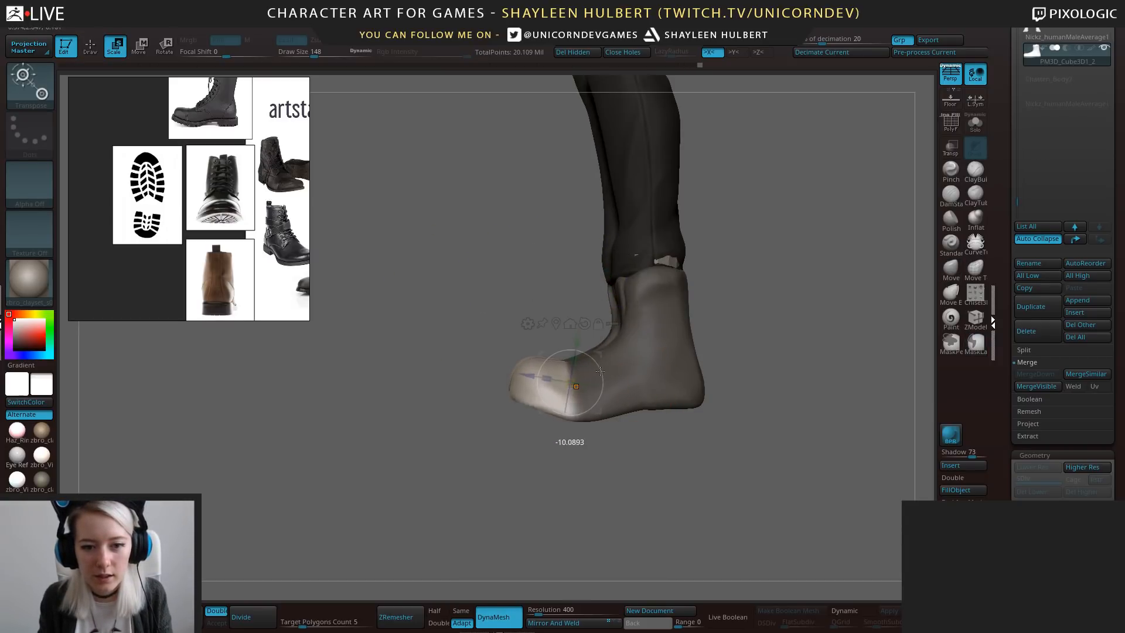
Clear the mask and reshape the boots with the Move brush: pull the upper back of the shaft outward and adjust the instep, arch and toe underside.
key(ctrl+shift+a)
key(q)
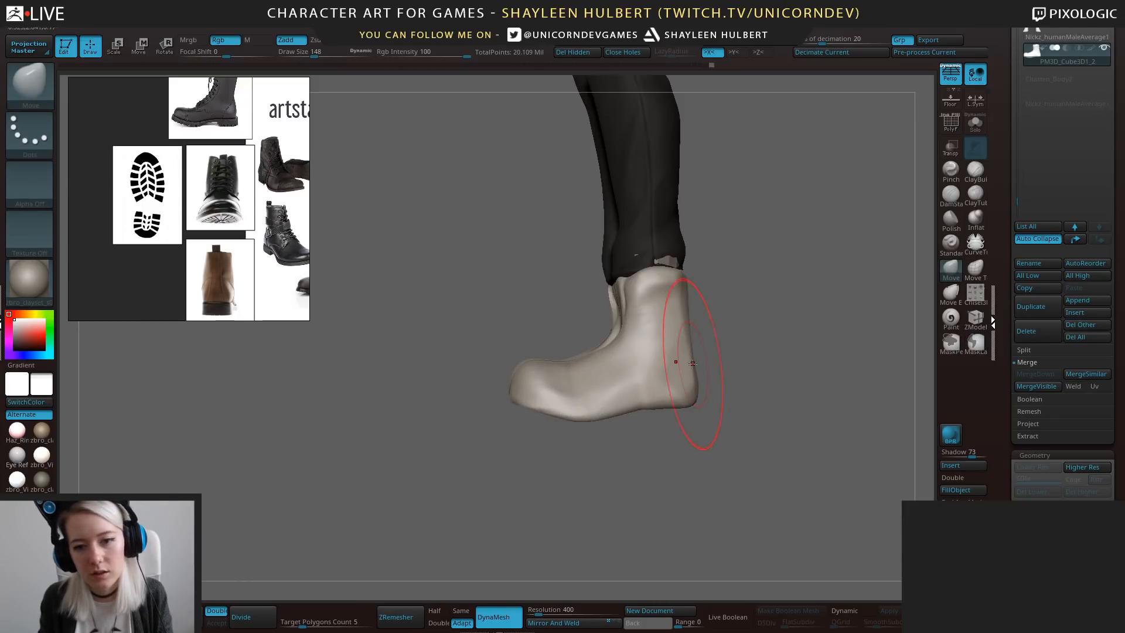
drag(687, 301, 707, 272)
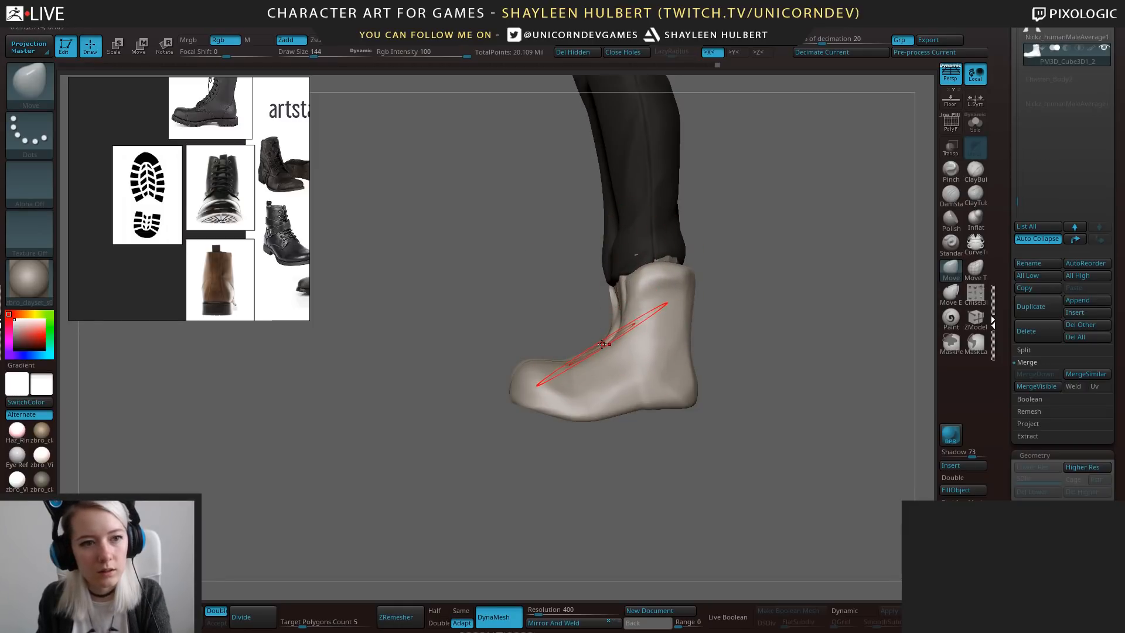
key(bracketleft)
key(bracketleft)
drag(617, 339, 613, 334)
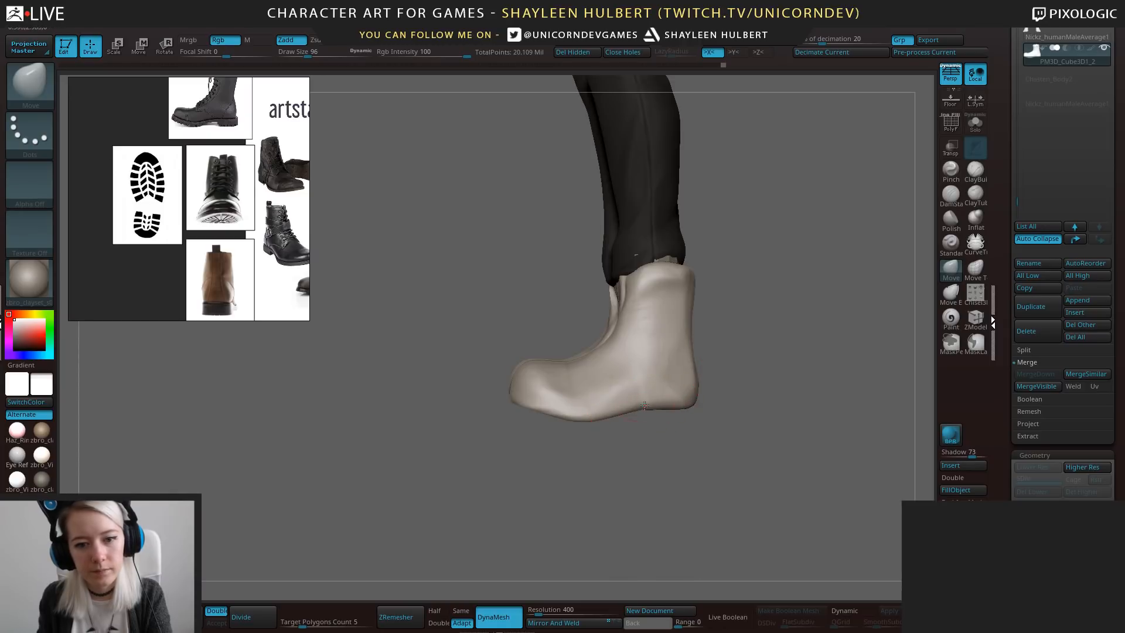
drag(644, 406, 645, 404)
drag(652, 439, 738, 417)
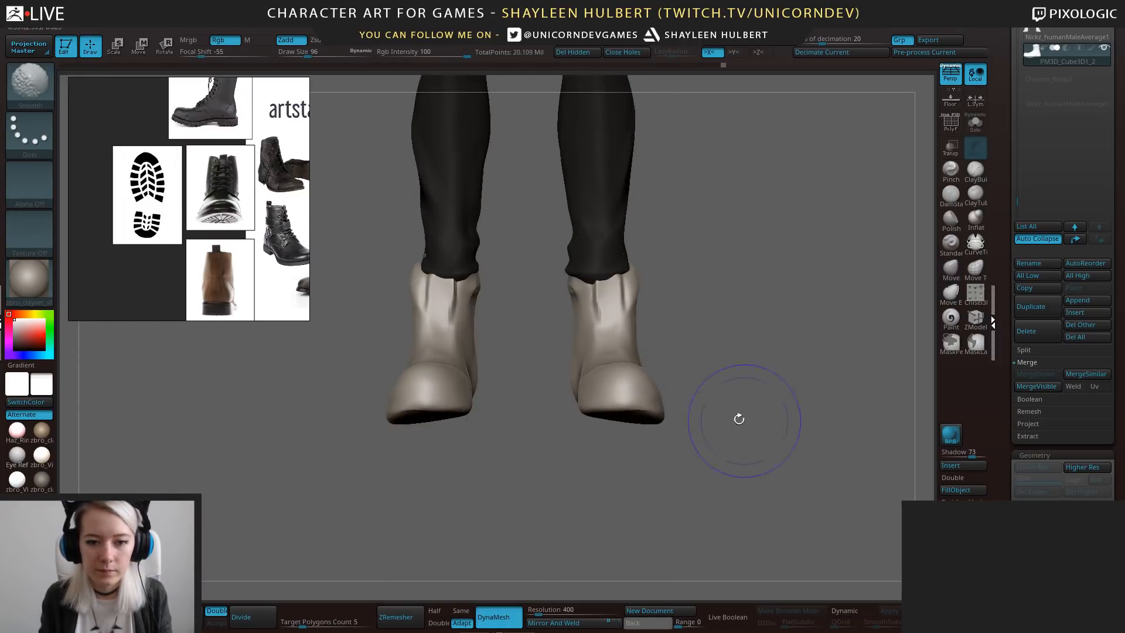
drag(630, 413, 630, 409)
Flatten the undersides of both boots with hPolish at draw size 96.
drag(694, 469, 724, 416)
mouse_move(595, 440)
mouse_down()
mouse_move(639, 470)
mouse_move(678, 361)
mouse_move(608, 434)
mouse_up()
key(b)
key(h)
key(p)
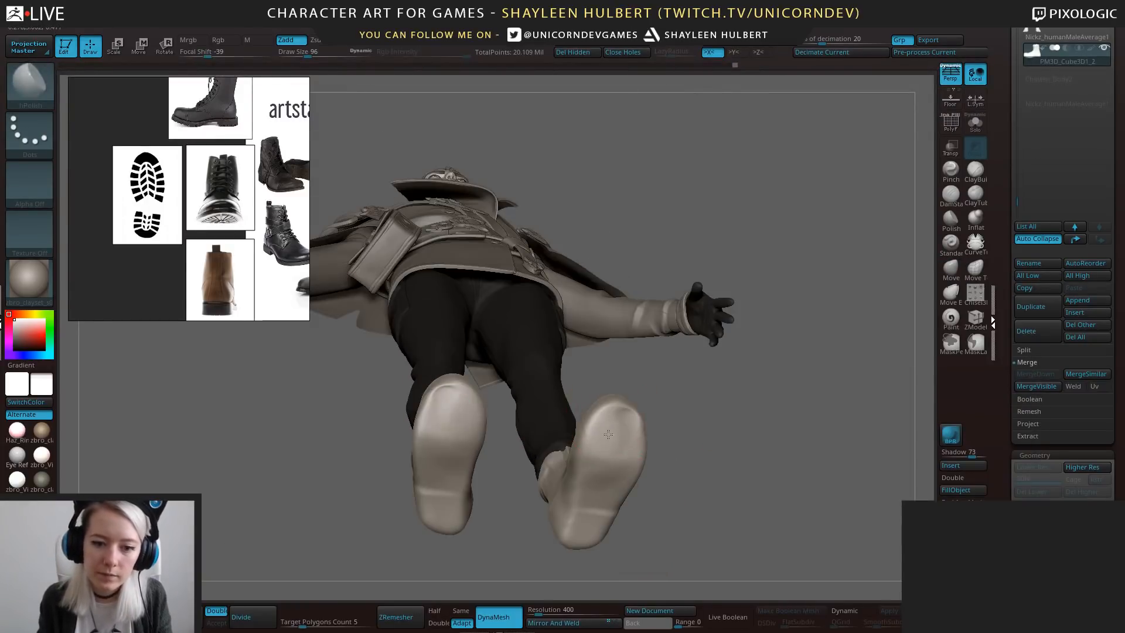
drag(689, 474, 589, 467)
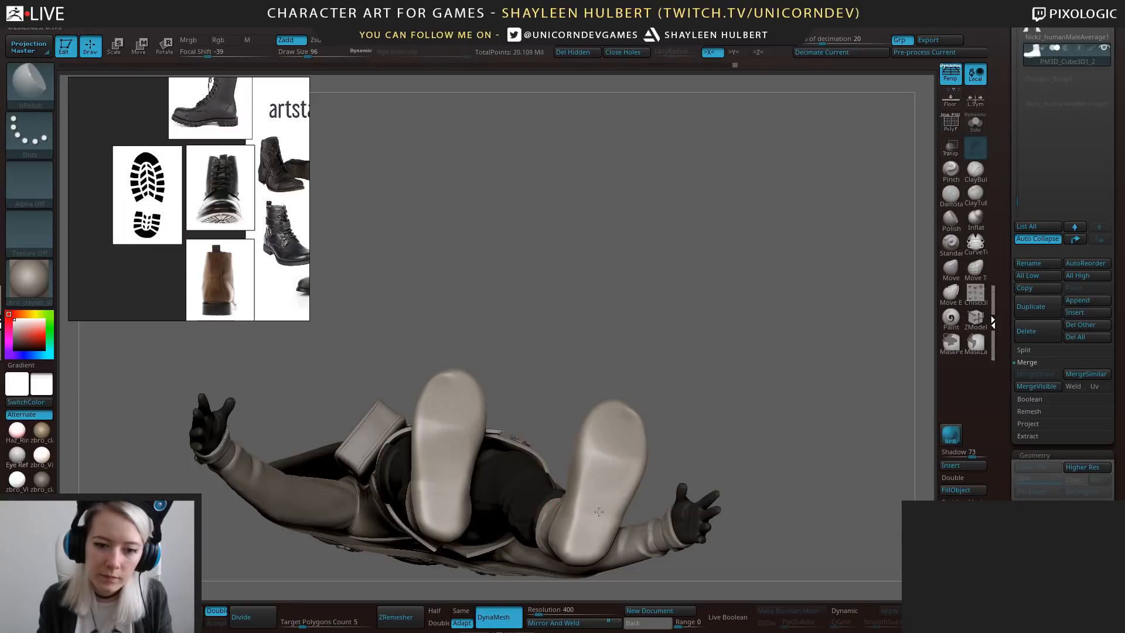
drag(699, 393, 584, 546)
drag(707, 418, 715, 487)
drag(778, 414, 674, 295)
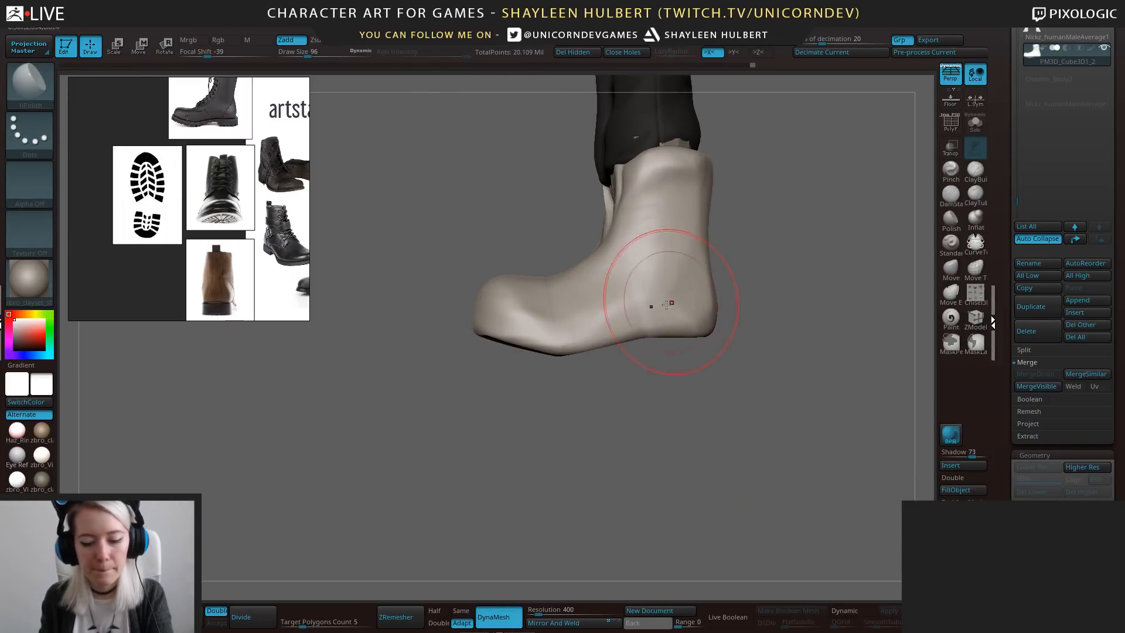
Mask the undersides of both boots from below as the sole area.
mouse_move(692, 443)
mouse_down()
mouse_move(651, 375)
mouse_move(577, 332)
mouse_move(565, 346)
mouse_up()
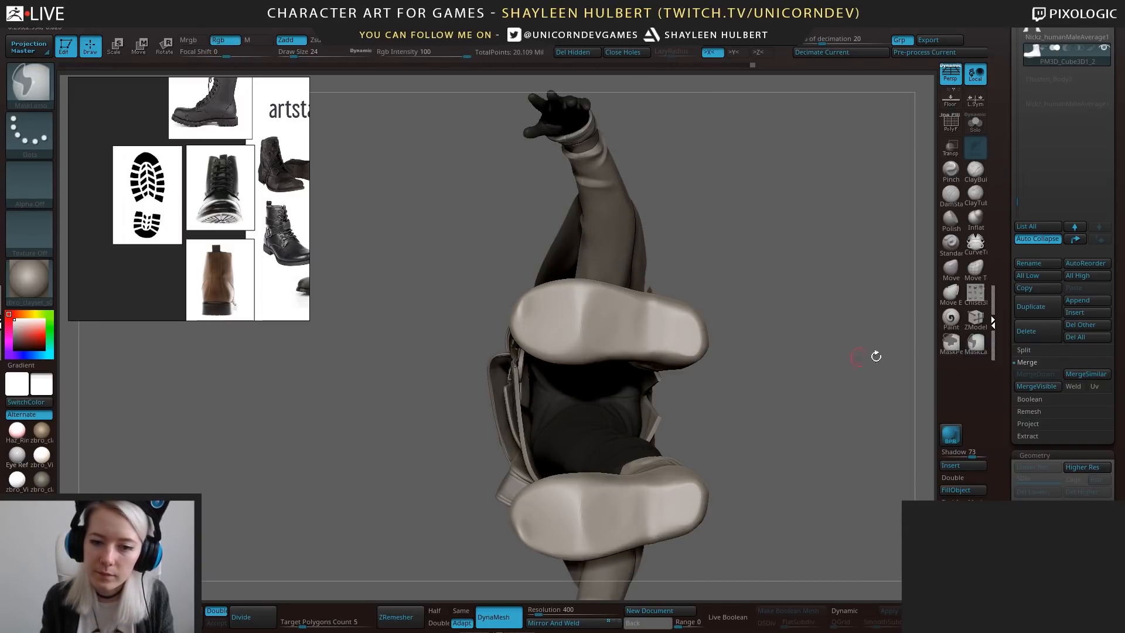
click(975, 342)
click(963, 370)
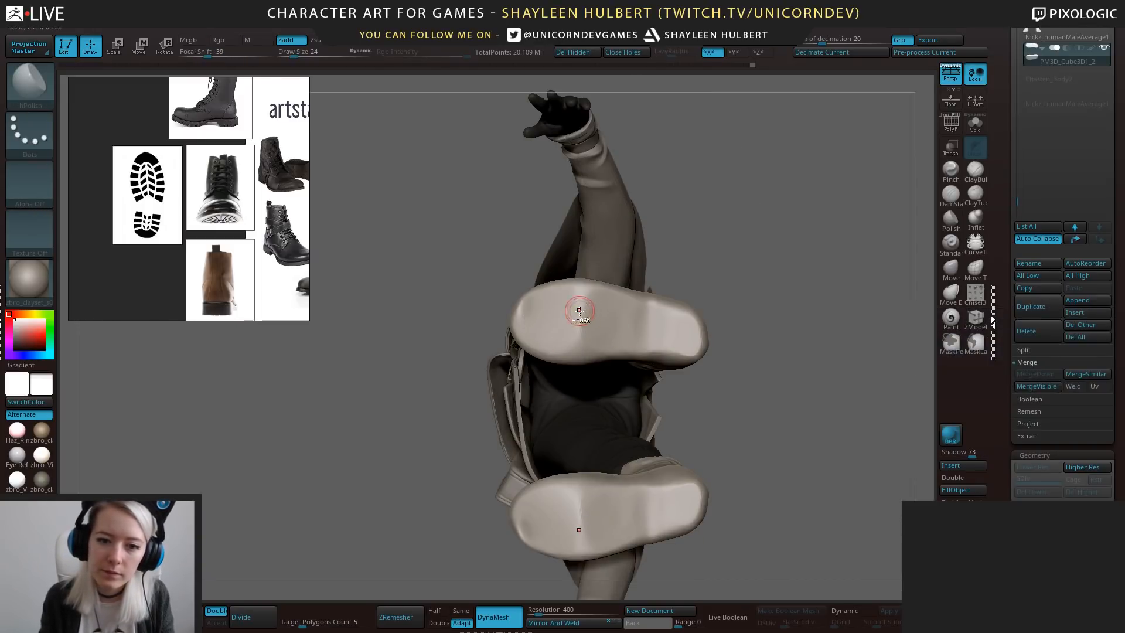
mouse_move(586, 296)
ctrl+mouse_down()
mouse_move(522, 317)
mouse_move(586, 339)
mouse_move(670, 341)
mouse_move(679, 319)
mouse_move(566, 296)
mouse_move(560, 312)
ctrl+mouse_up()
drag(718, 321, 774, 455)
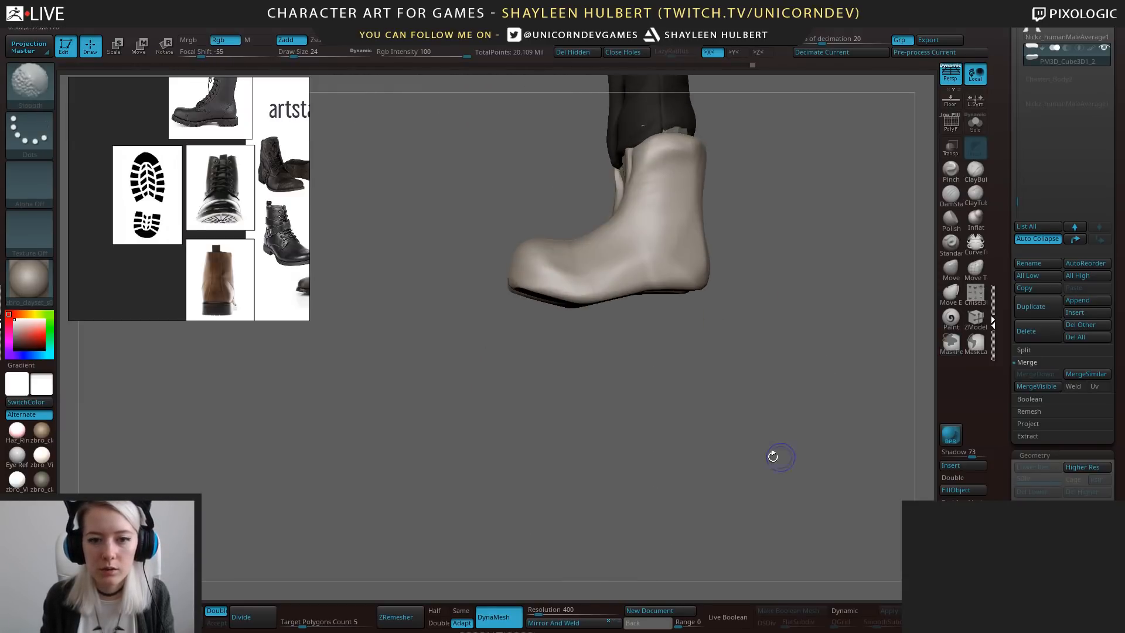
Extract the masked sole area with S Smt 5 and thickness 0.02, and accept it as a new subtool.
click(1024, 436)
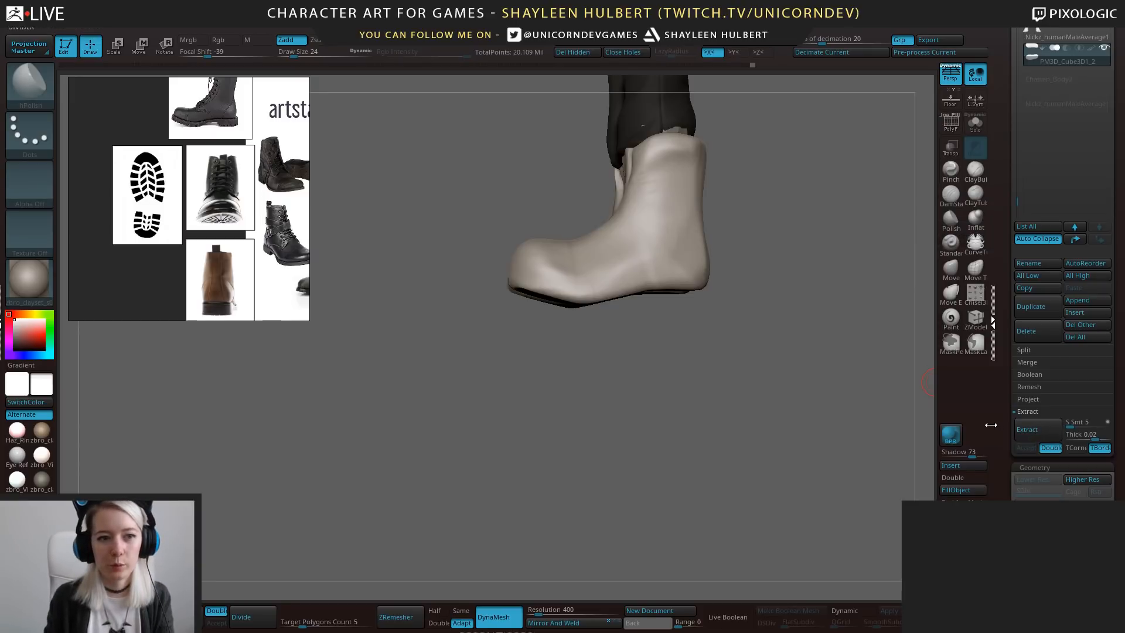
click(1033, 434)
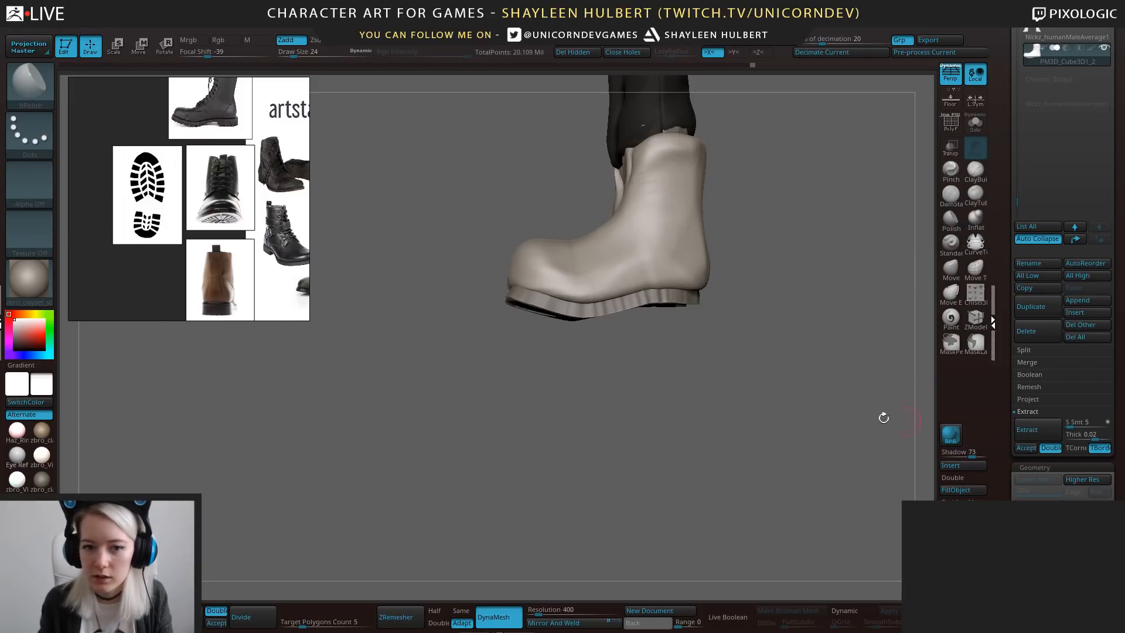
click(1027, 447)
ZRemesh the extracted soles with a target polygon count of about 0.1.
drag(844, 481, 797, 334)
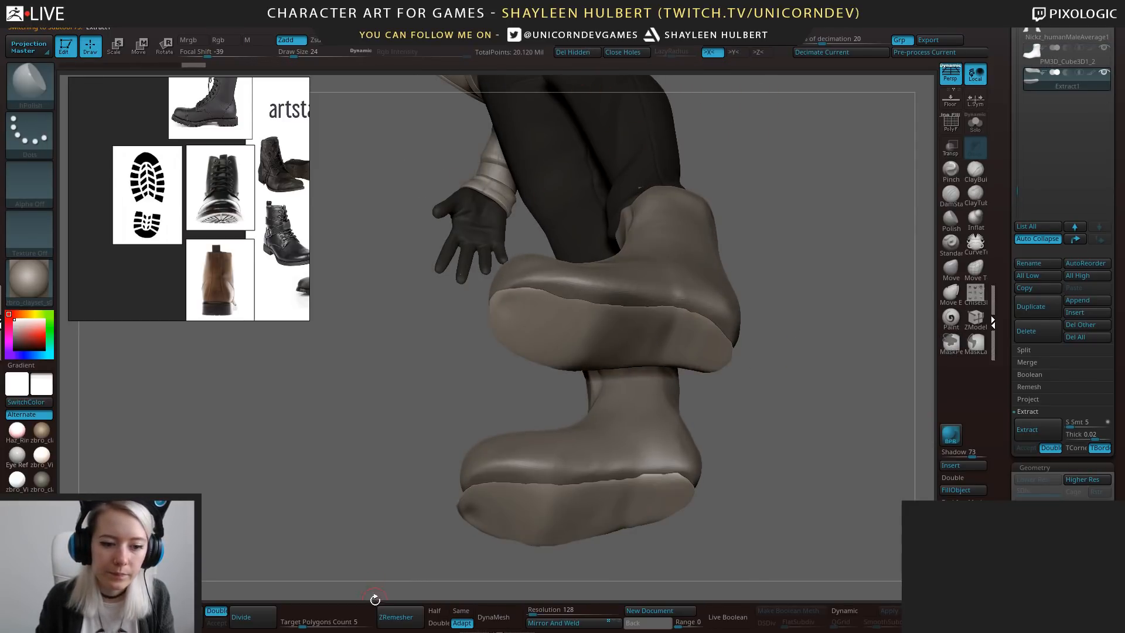
drag(293, 627, 282, 626)
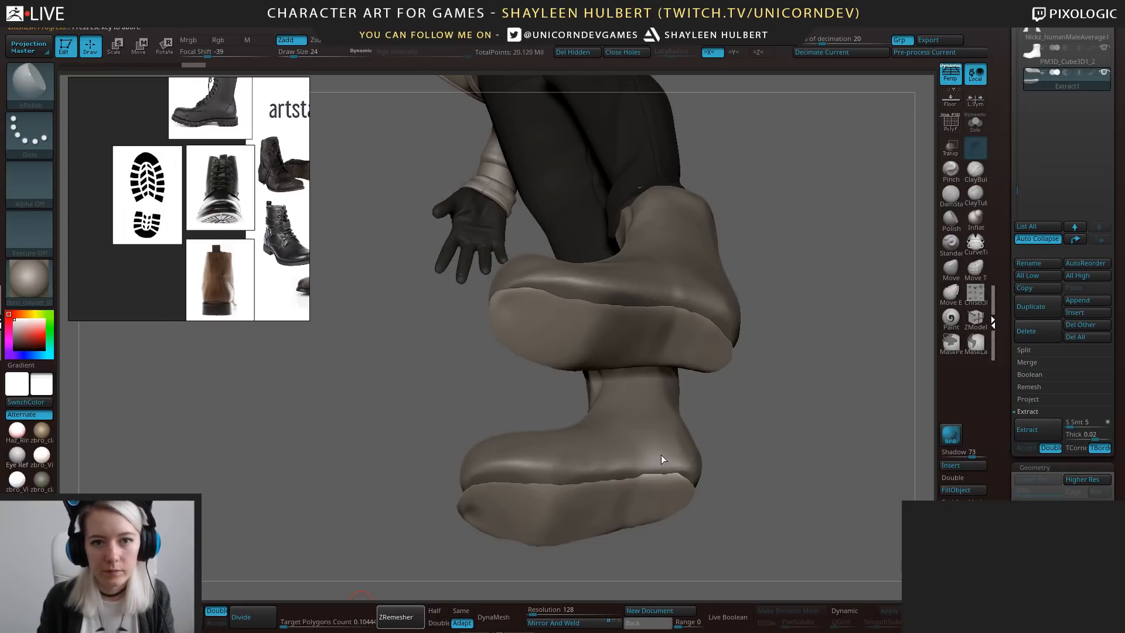
drag(665, 459, 879, 436)
Add panel loops to the remeshed soles with thickness 0.01, Polish 1, Bevel 0 and Elevation -100.
drag(1003, 441, 1005, 313)
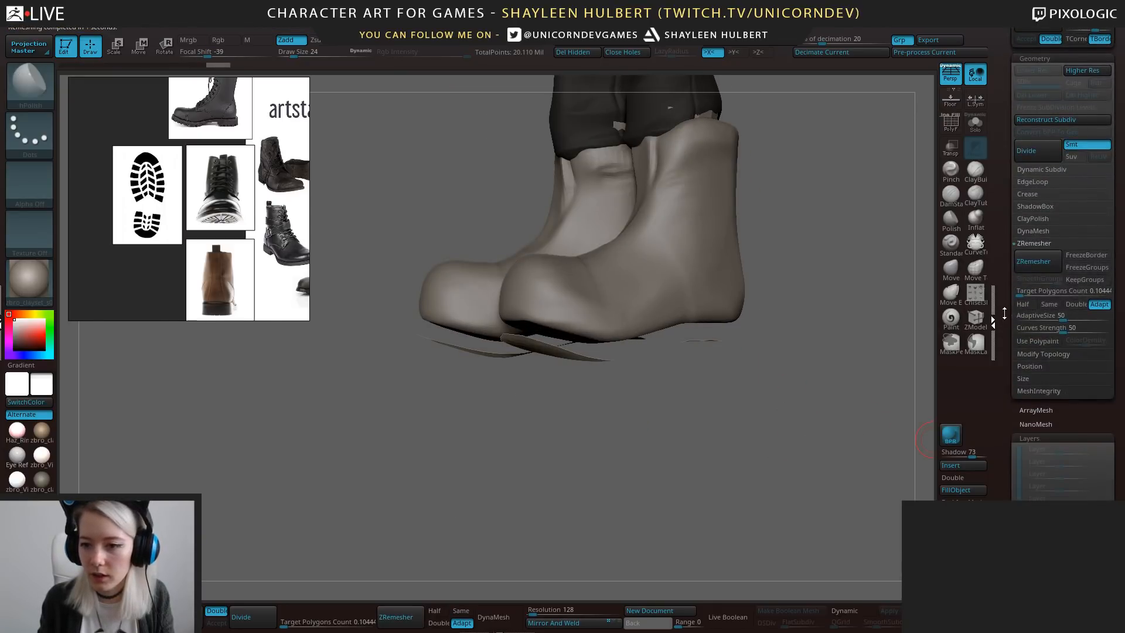
click(1017, 427)
mouse_move(1017, 427)
mouse_down()
mouse_move(1004, 417)
mouse_move(1005, 438)
mouse_up()
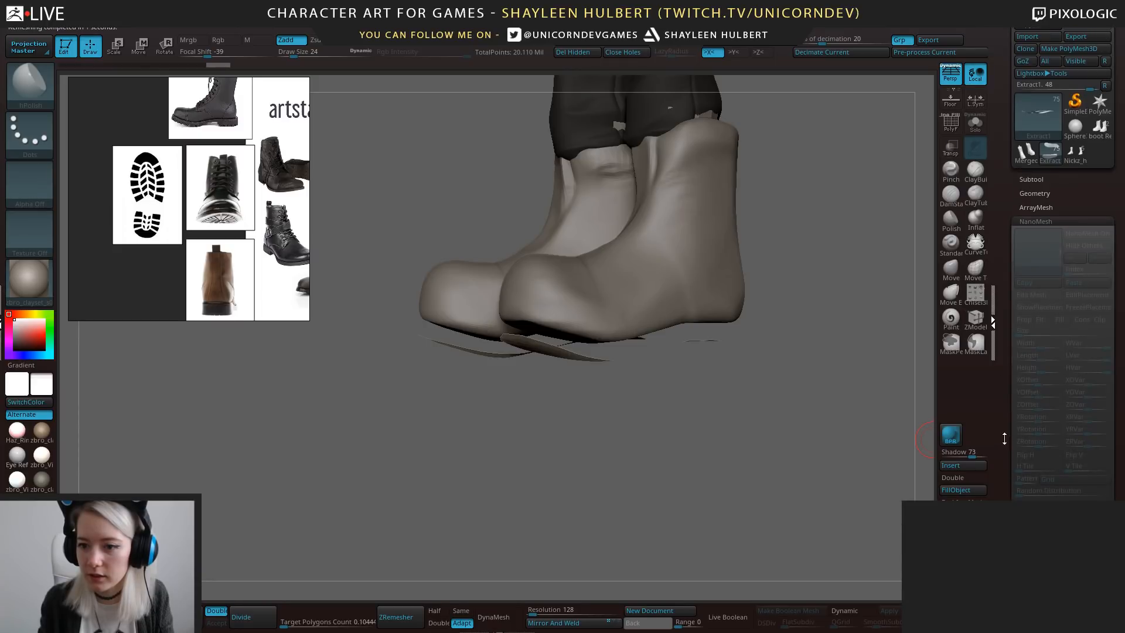
click(1035, 194)
drag(1005, 376, 1005, 361)
click(1030, 300)
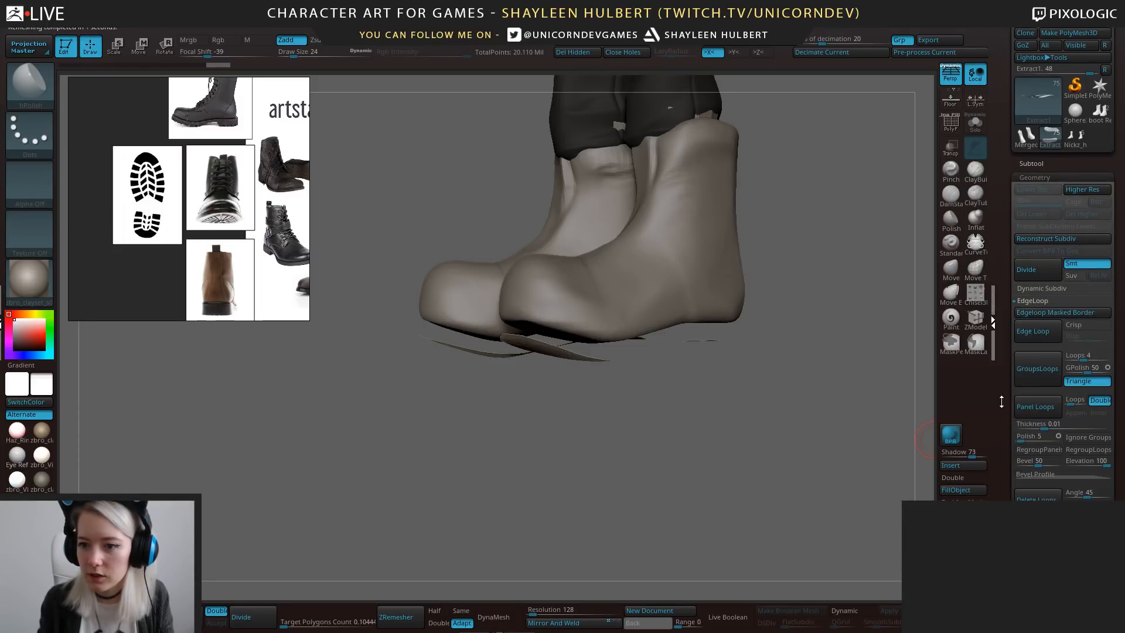
drag(1001, 401, 1003, 344)
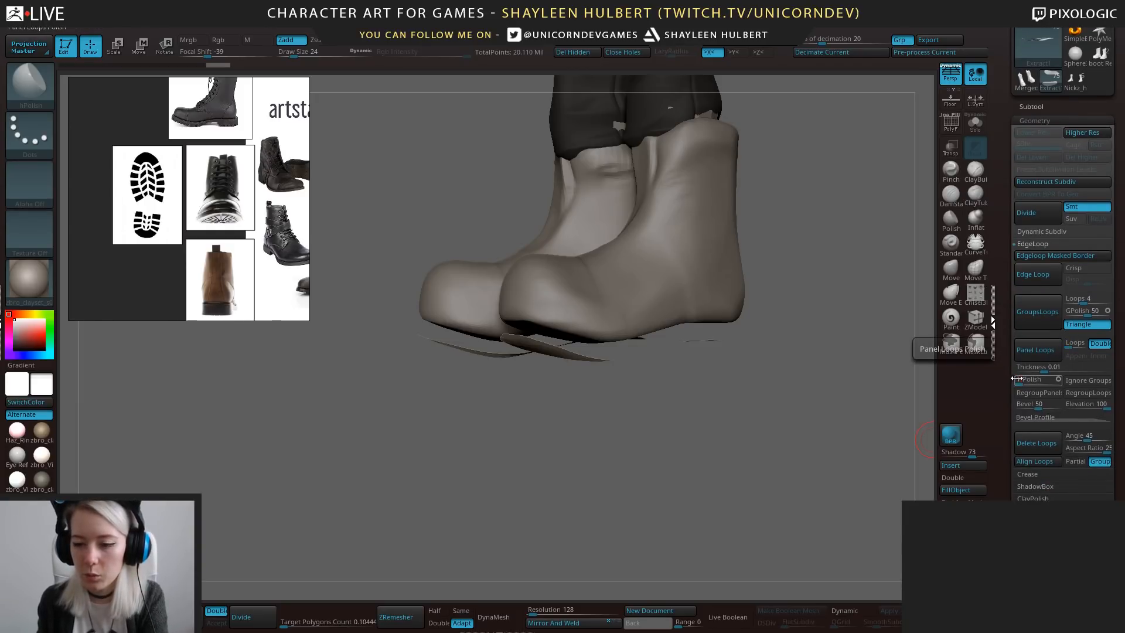
click(1017, 404)
click(1035, 350)
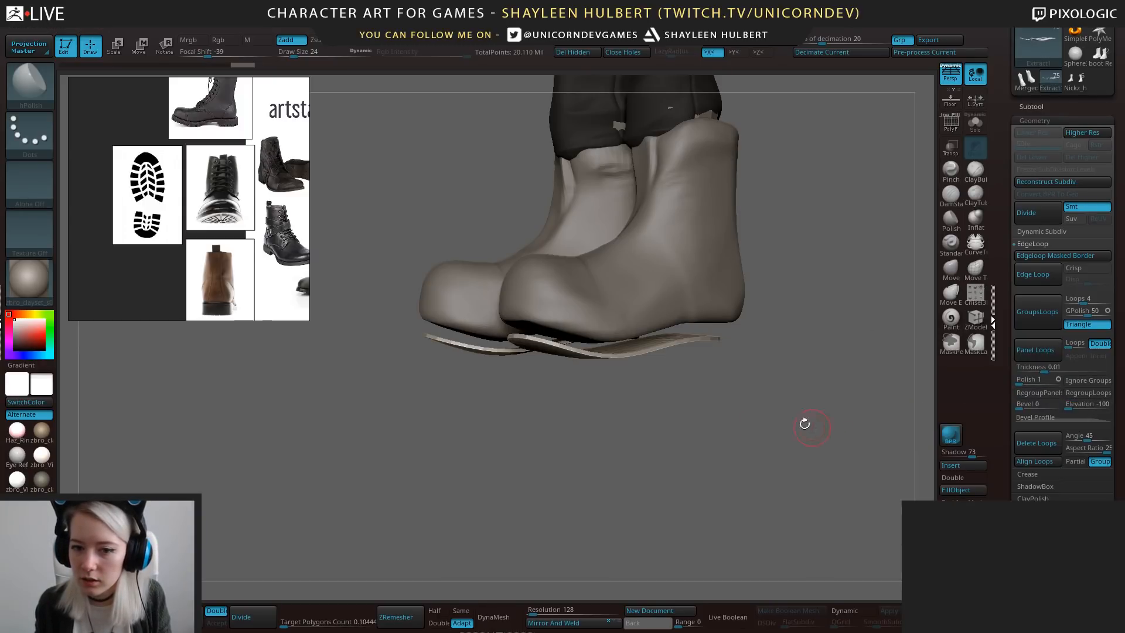
Undo the panel loops and reapply them to the soles with thickness 0.05.
drag(805, 424, 783, 419)
key(ctrl+z)
click(1023, 368)
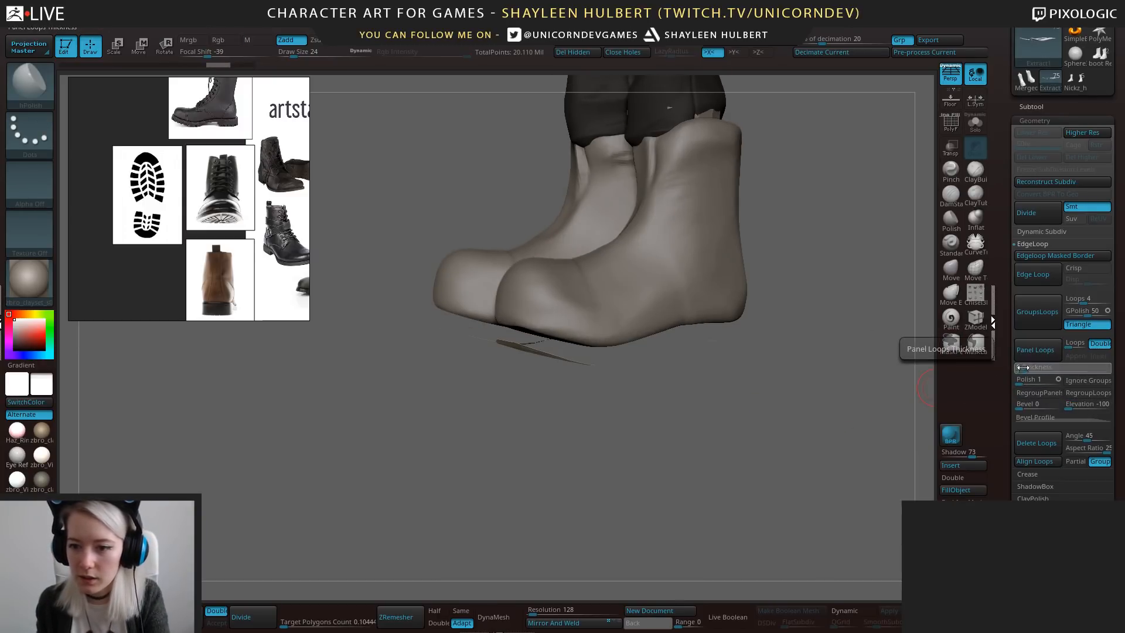
text(0.05 Thickness)
click(1030, 353)
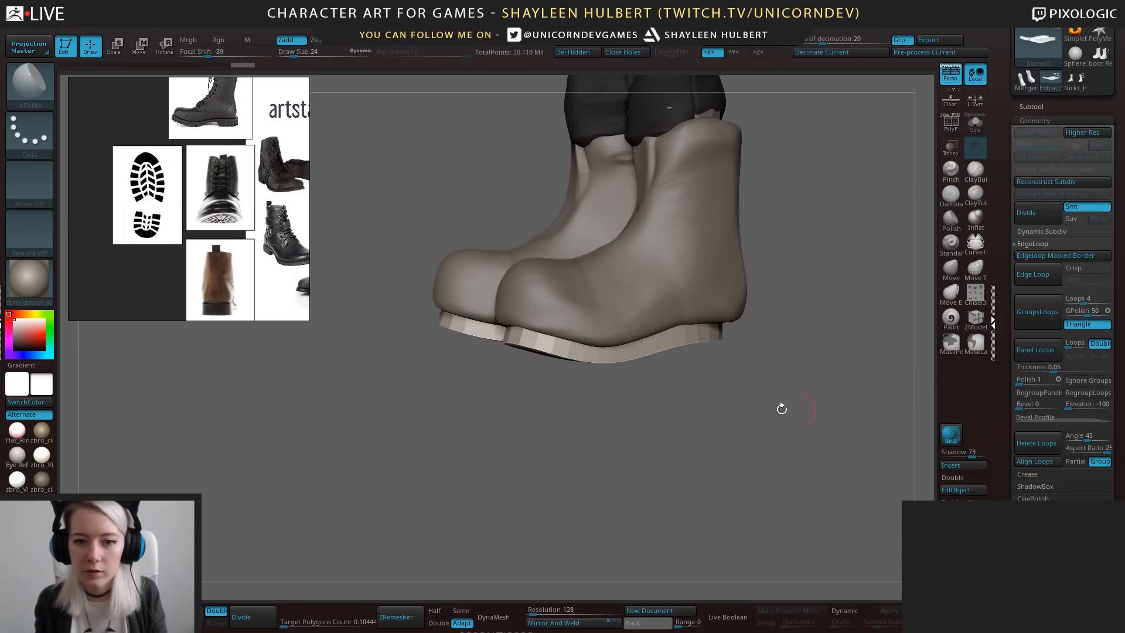
Center the gizmo on the soles, raise them against the boots and lengthen them slightly.
drag(781, 410, 690, 375)
key(w)
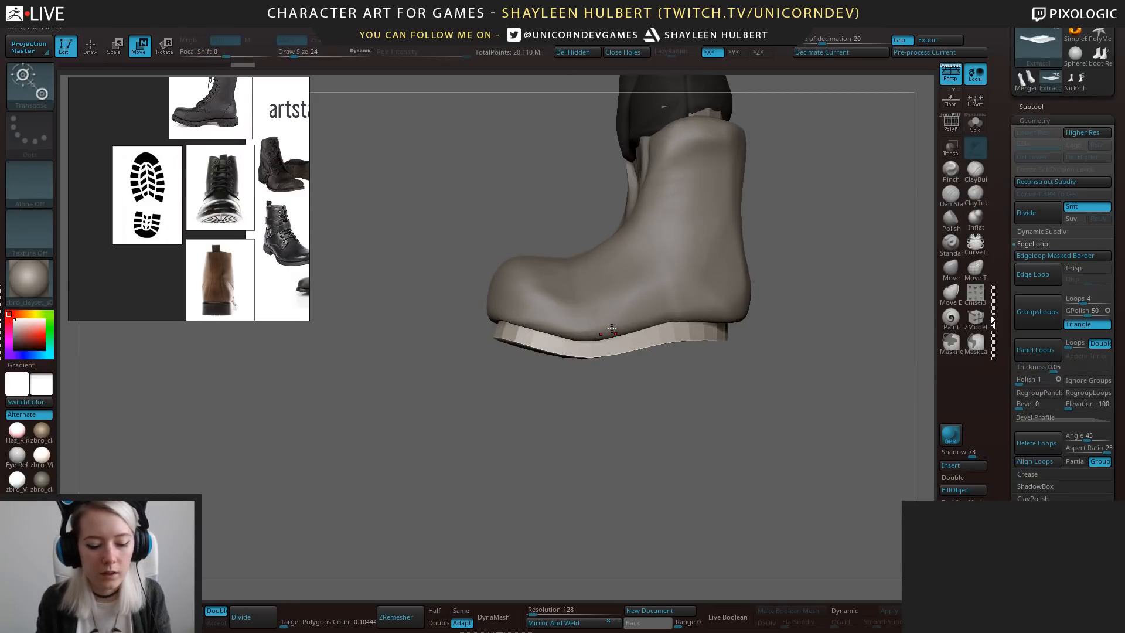
alt+click(647, 344)
alt+click(662, 287)
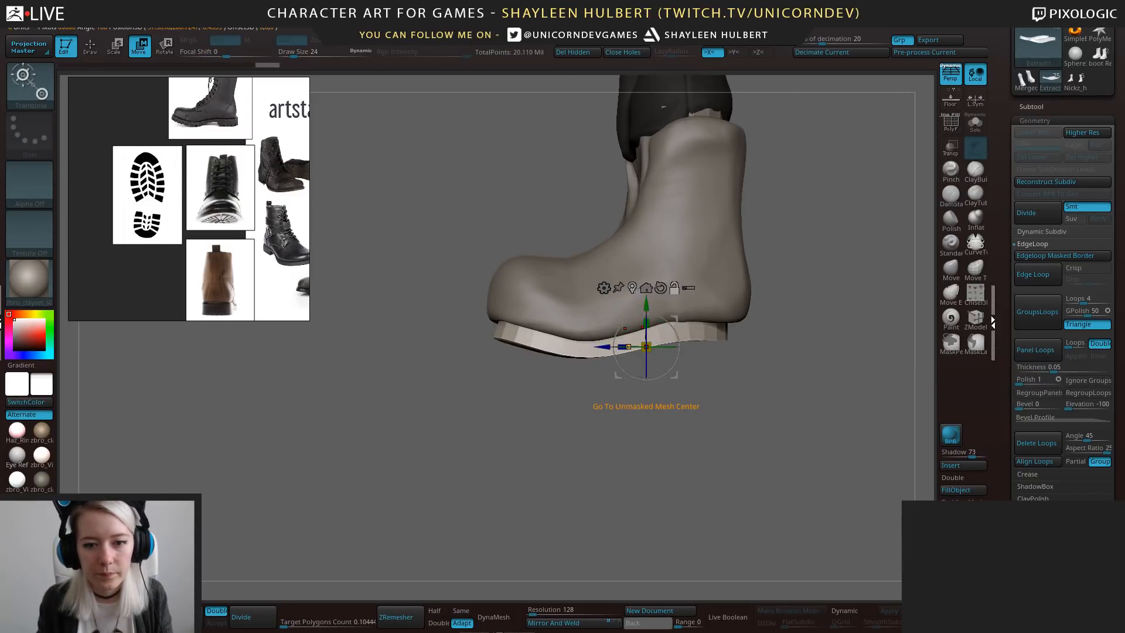
alt+click(633, 287)
drag(612, 294, 612, 284)
drag(588, 327, 581, 324)
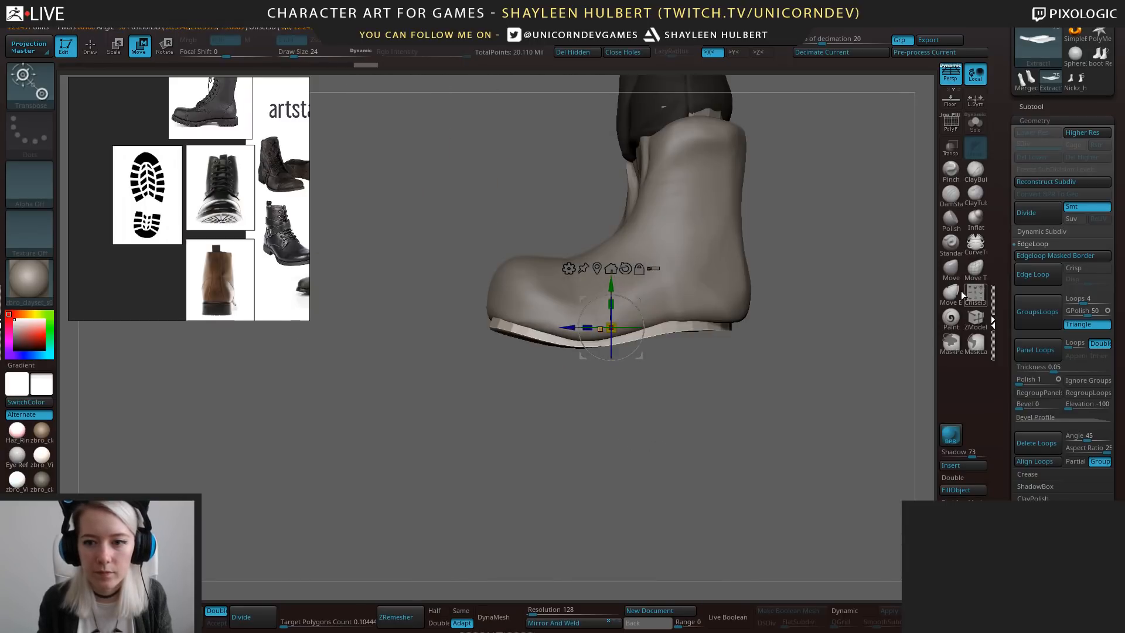
Shape the sole outlines to match the boot undersides from below with the Move brush at draw size 80.
click(947, 267)
drag(821, 375, 633, 254)
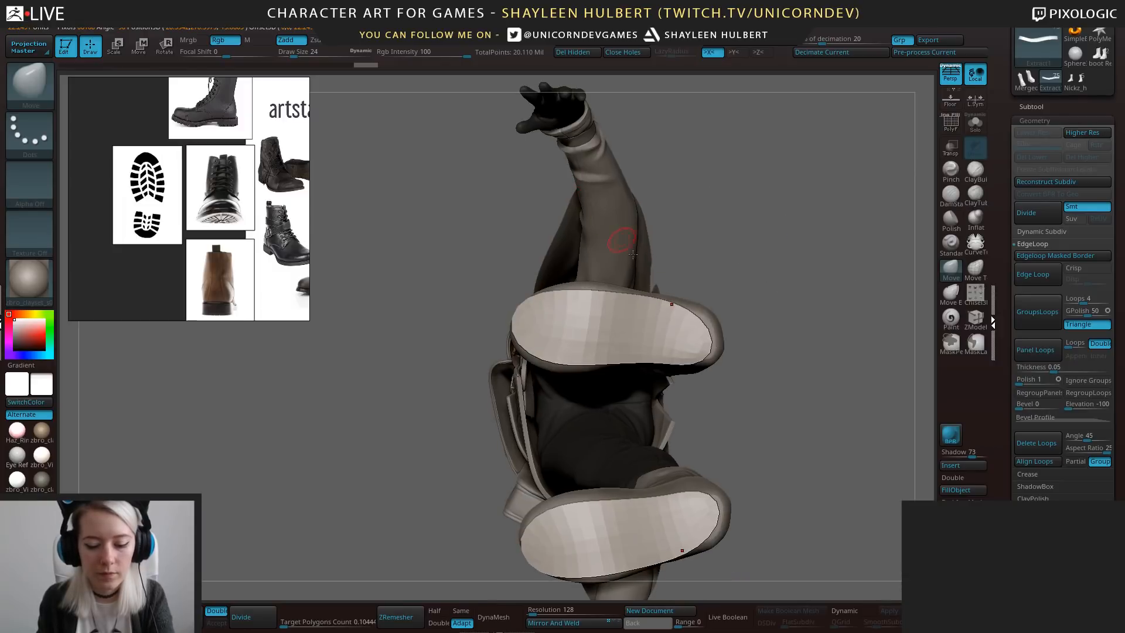
drag(694, 330, 703, 354)
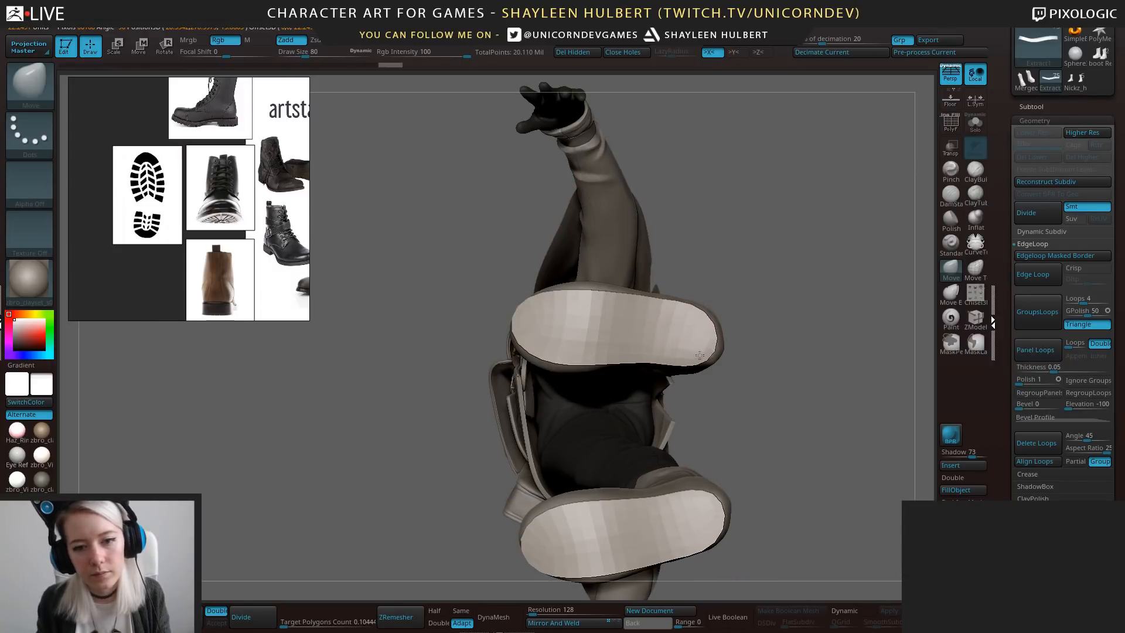
drag(567, 353, 566, 362)
drag(567, 293, 567, 286)
mouse_move(739, 235)
mouse_down()
mouse_move(745, 288)
mouse_move(803, 311)
mouse_move(787, 309)
mouse_move(774, 352)
mouse_move(786, 381)
mouse_up()
drag(501, 407, 525, 420)
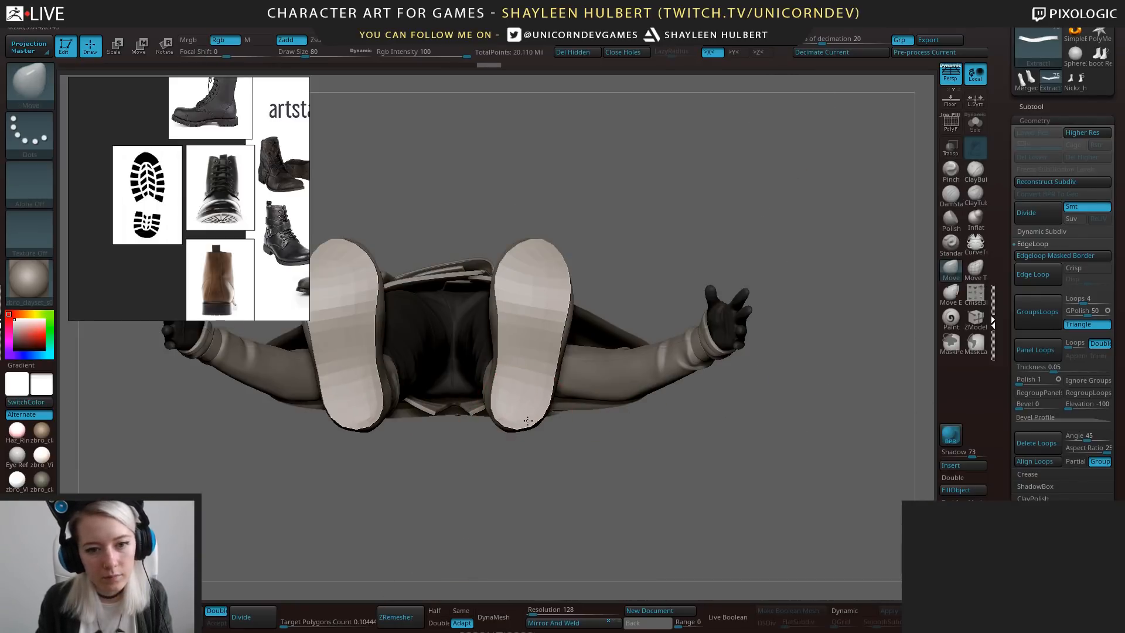
drag(499, 313, 494, 314)
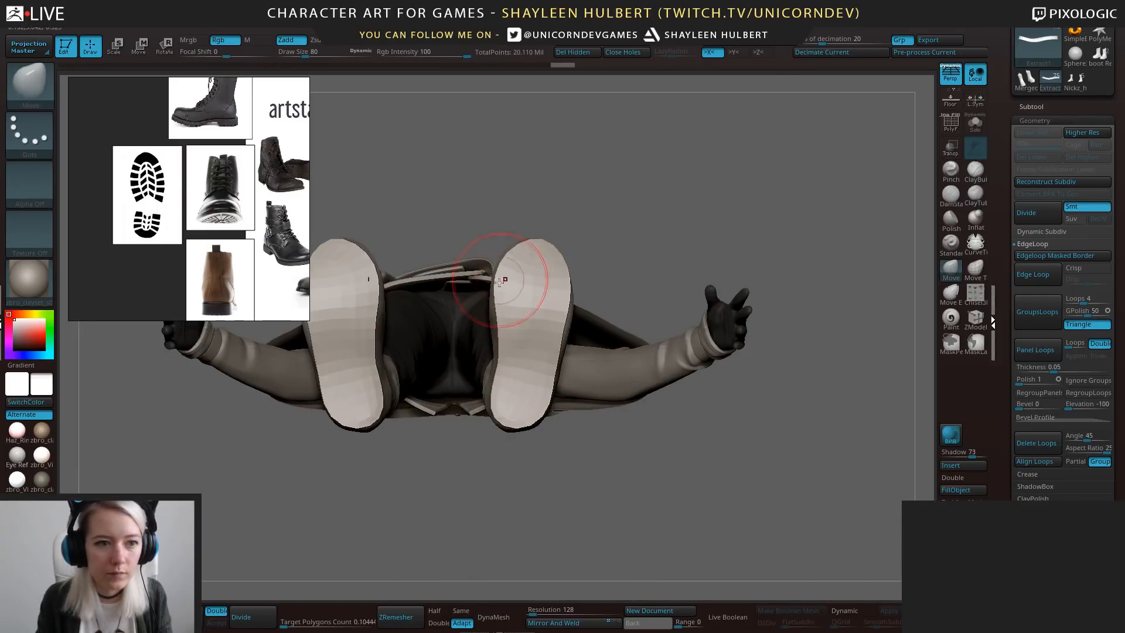
alt+drag(521, 220, 558, 256)
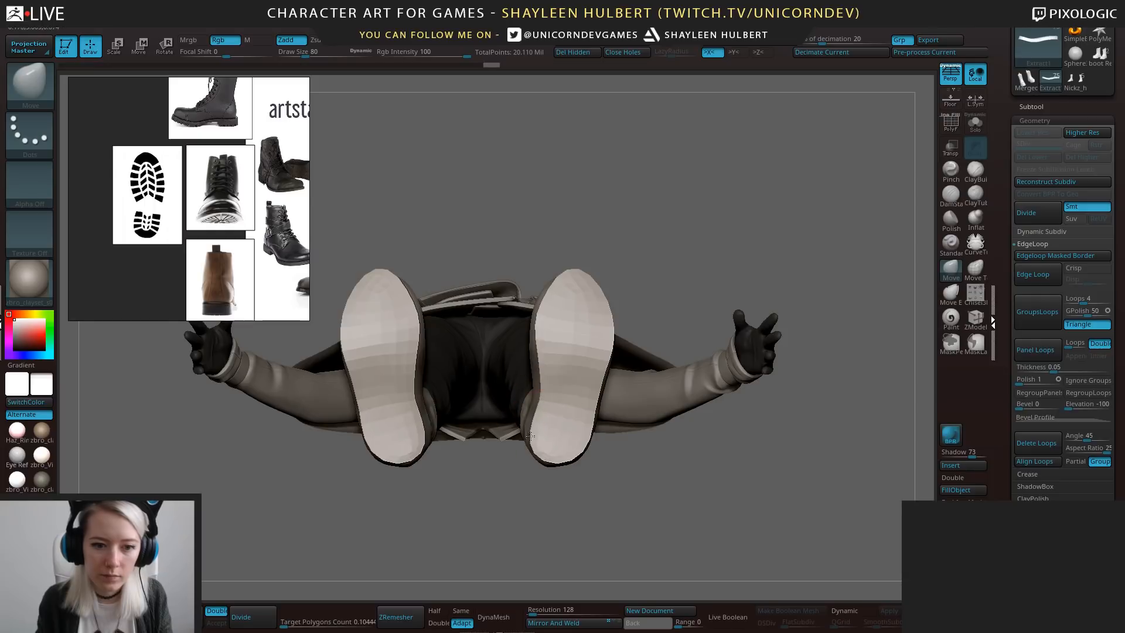
Pull the soles down under the ball of the foot, and nudge their front part with the gizmo while the heel is masked.
mouse_move(696, 275)
mouse_down()
mouse_move(704, 364)
mouse_move(683, 522)
mouse_move(662, 492)
mouse_move(628, 489)
mouse_move(779, 415)
mouse_move(783, 454)
mouse_up()
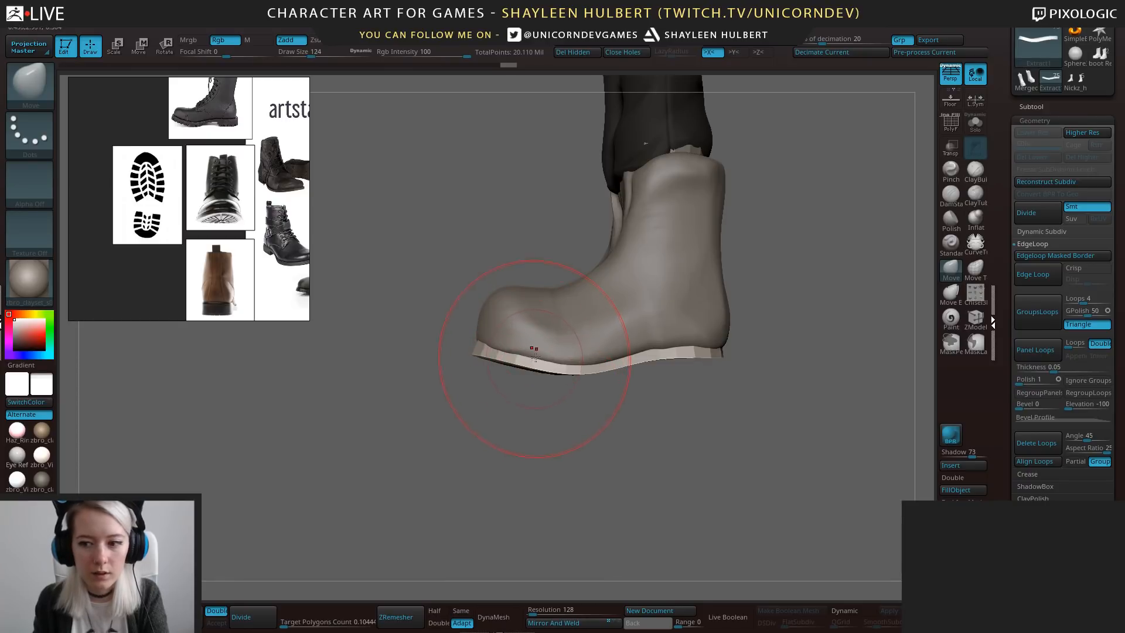
drag(535, 356, 538, 373)
ctrl+drag(563, 244, 405, 429)
ctrl+drag(624, 426, 405, 298)
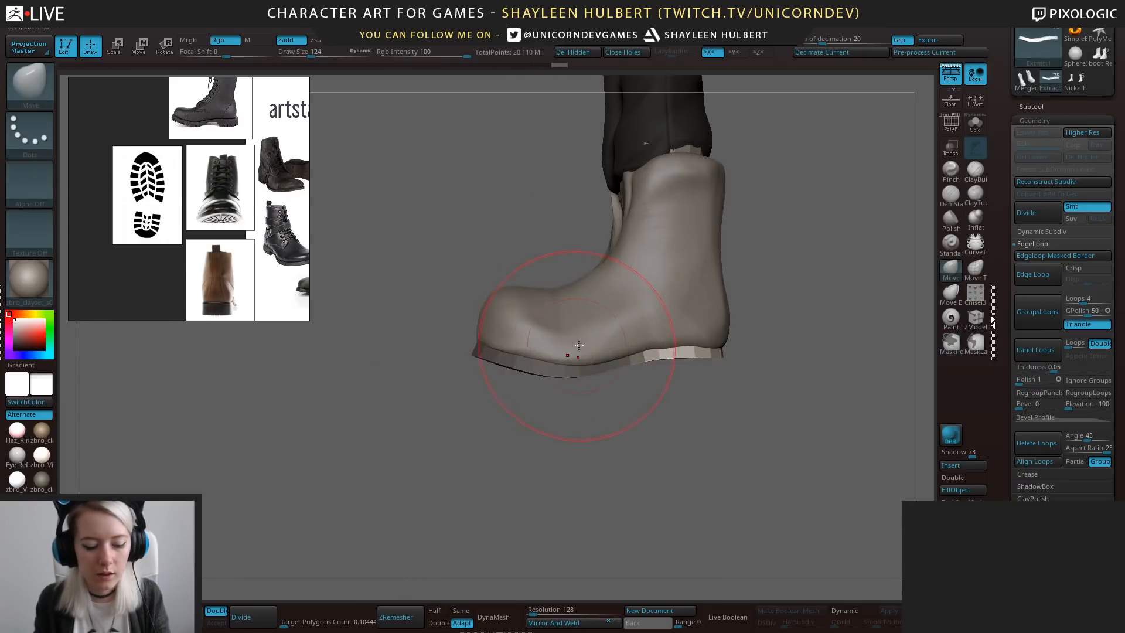
key(w)
drag(596, 311, 595, 310)
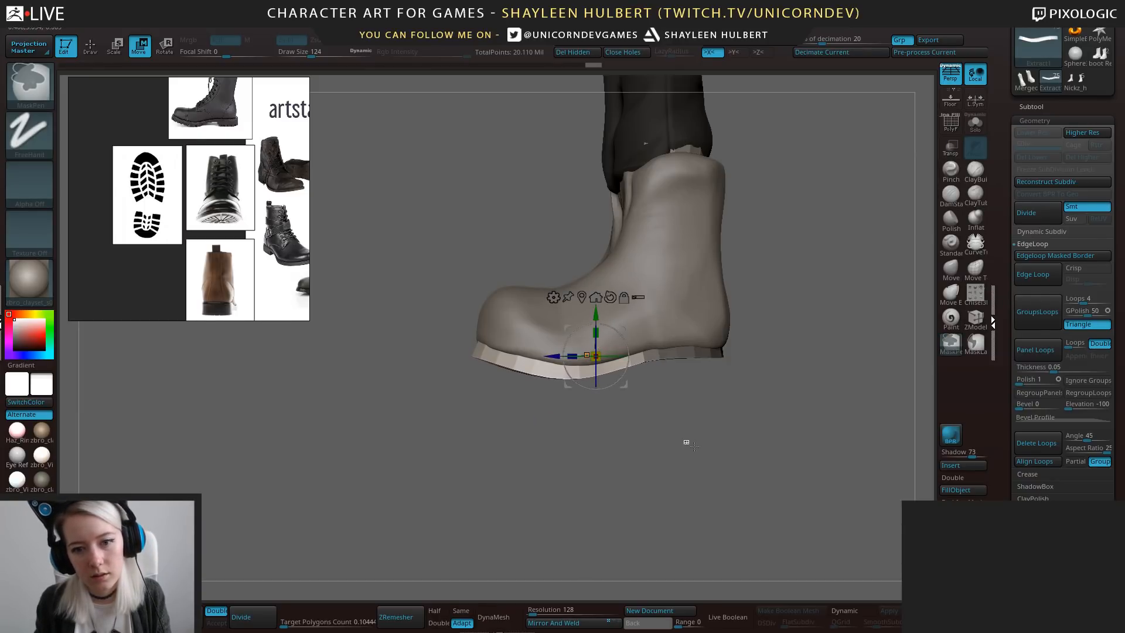
ctrl+drag(685, 442, 701, 454)
Use ZModeler's PolyGroup action on single polys to assign the front row of the sole's heel area to a new polygroup.
drag(694, 439, 677, 299)
key(shift+f)
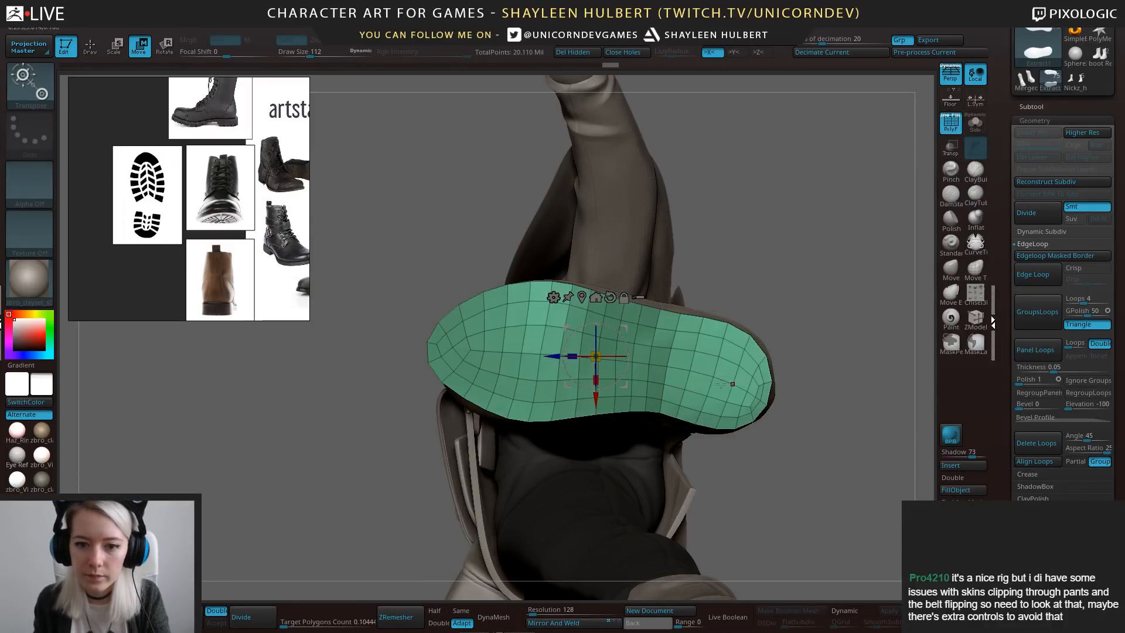
key(q)
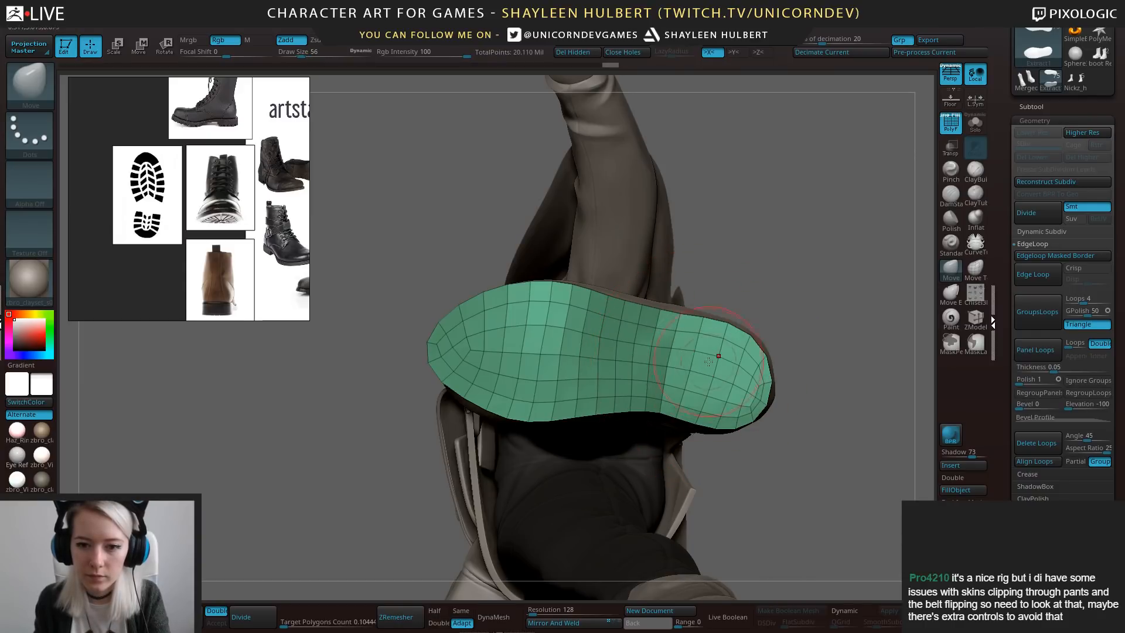
click(973, 323)
mouse_move(823, 395)
mouse_down()
mouse_move(767, 299)
mouse_move(767, 322)
mouse_up()
key(space)
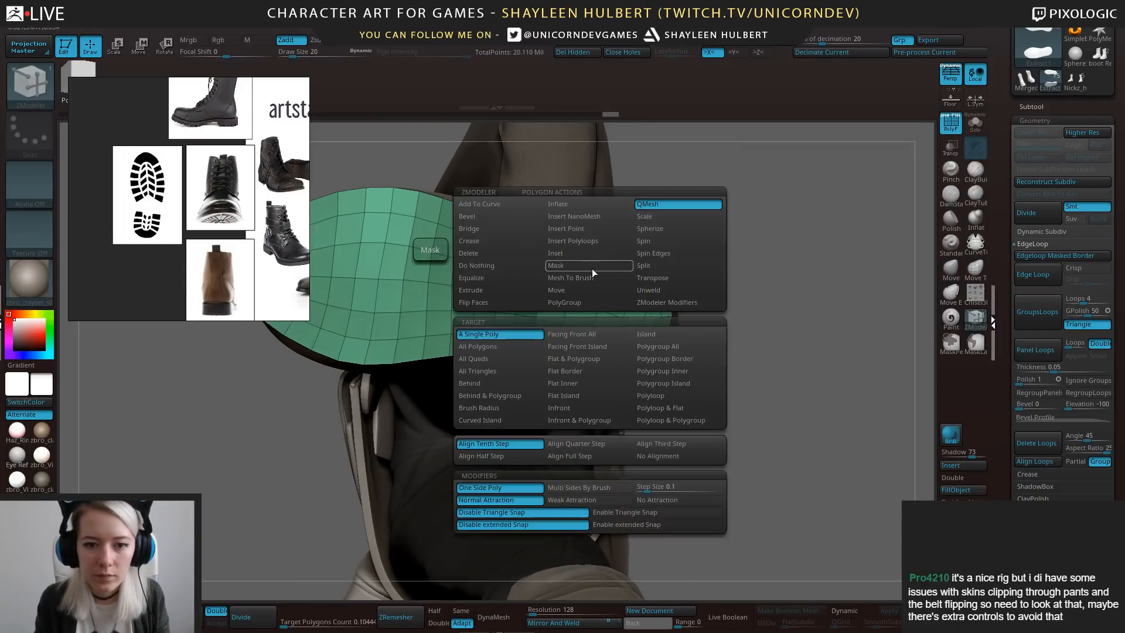
click(529, 221)
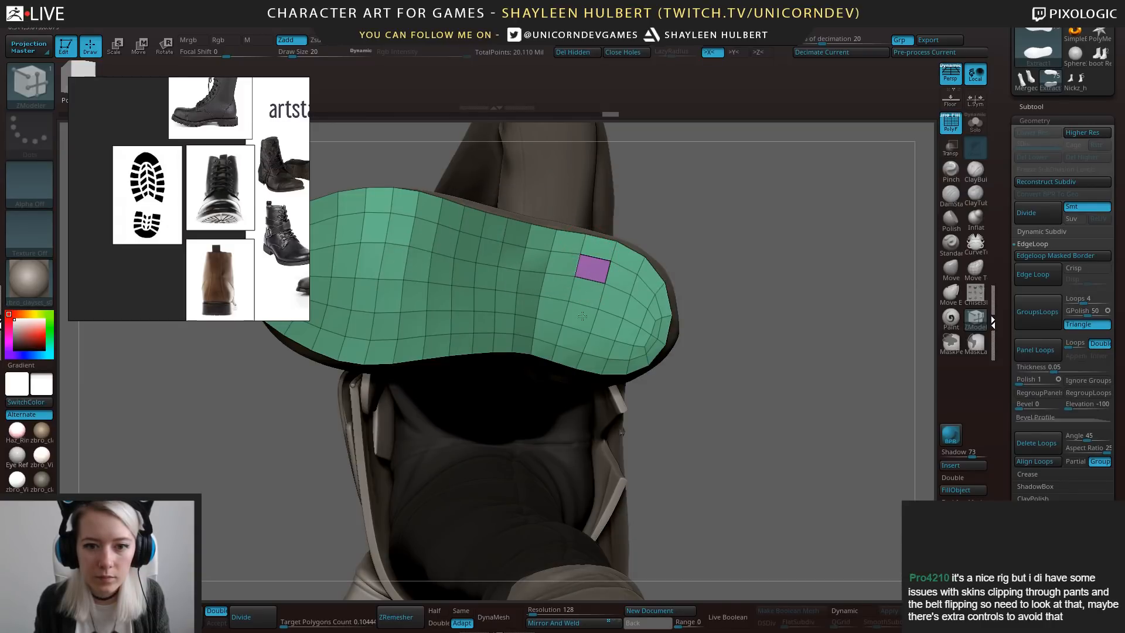
key(space)
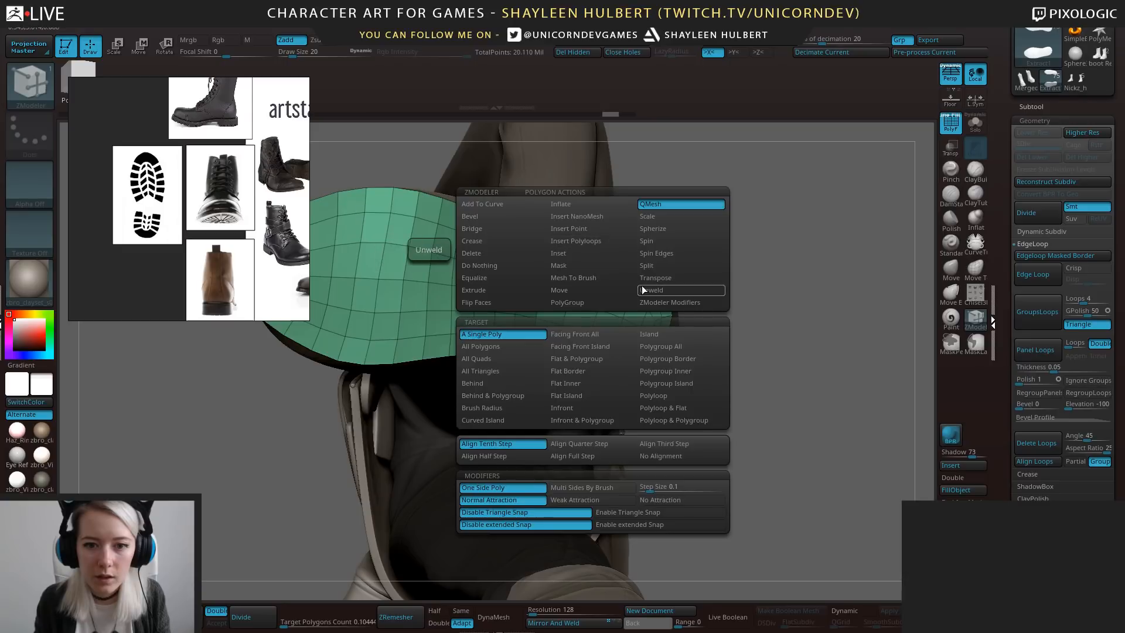
click(592, 302)
drag(565, 243, 554, 340)
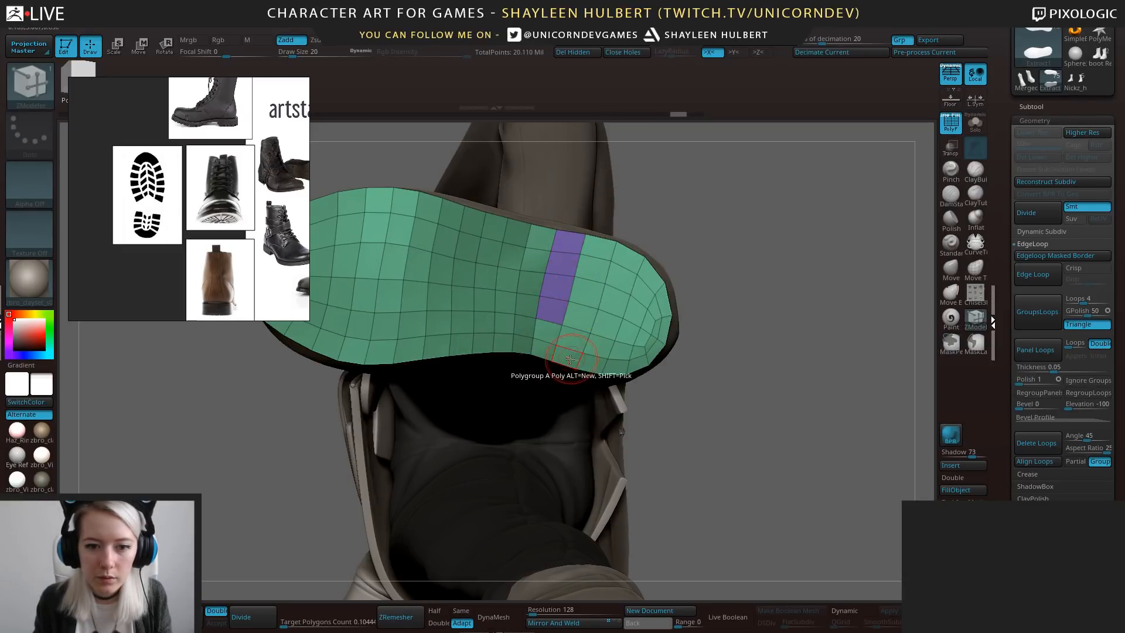
Set ZModeler's edge action to Do Nothing and extend the new polygroup over the remaining heel polygons.
key(space)
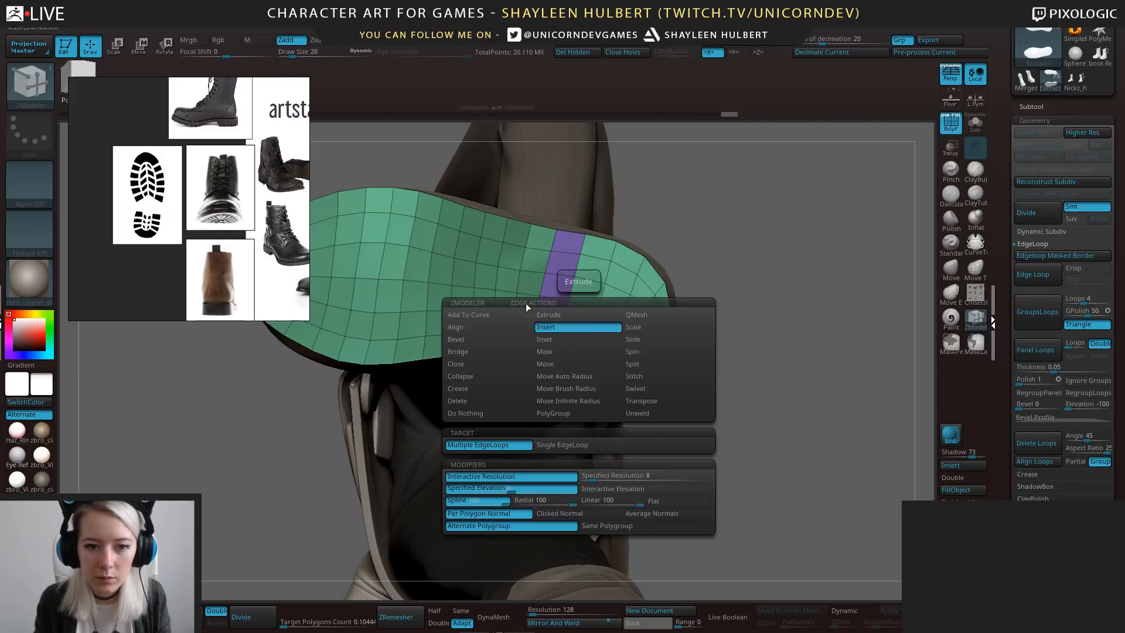
click(480, 414)
drag(590, 293, 570, 354)
mouse_move(602, 267)
mouse_down()
mouse_move(612, 243)
mouse_move(601, 343)
mouse_move(577, 361)
mouse_move(653, 352)
mouse_move(659, 305)
mouse_move(645, 298)
mouse_move(643, 326)
mouse_move(627, 336)
mouse_up()
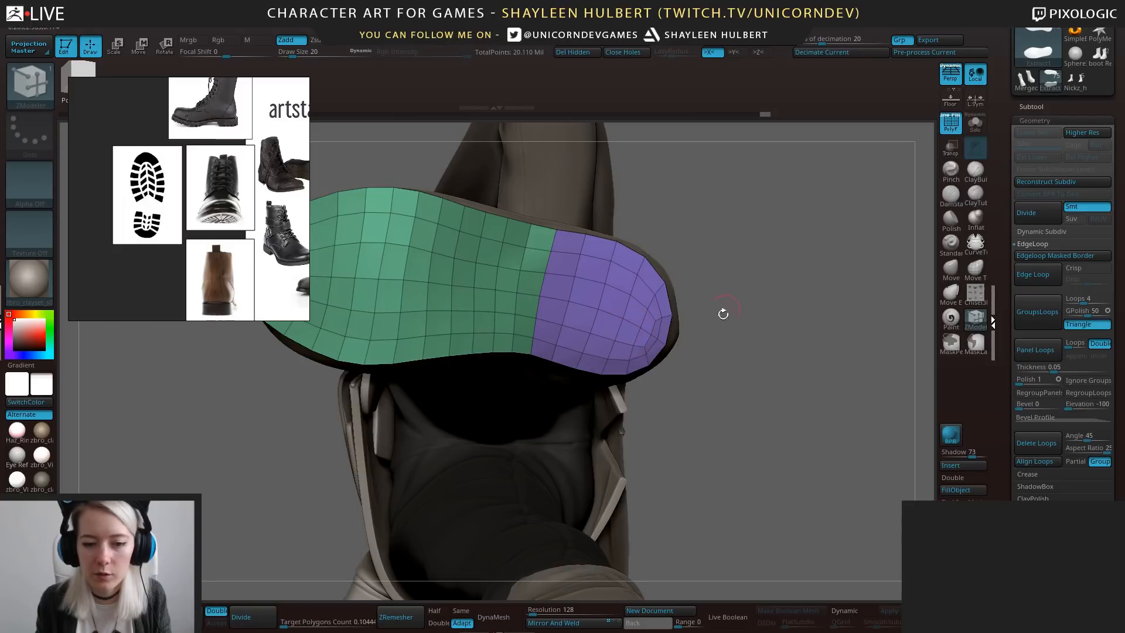
Extrude the heel polygroup downward into a heel block using ZModeler QMesh with the Polygroup Island target.
key(space)
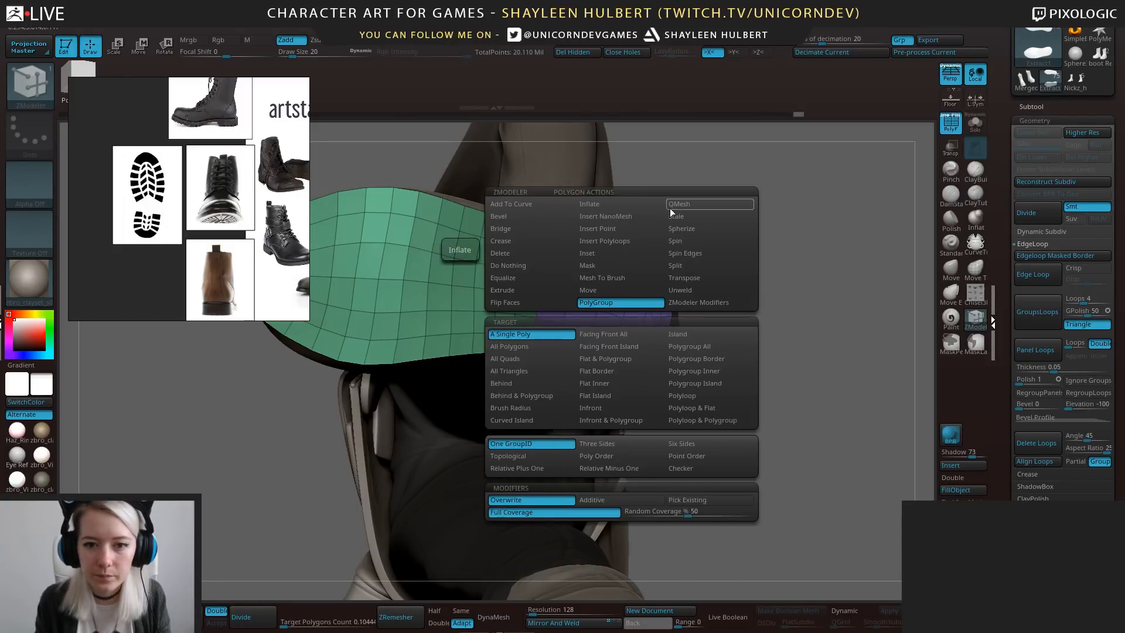
click(732, 206)
drag(730, 184, 633, 325)
key(space)
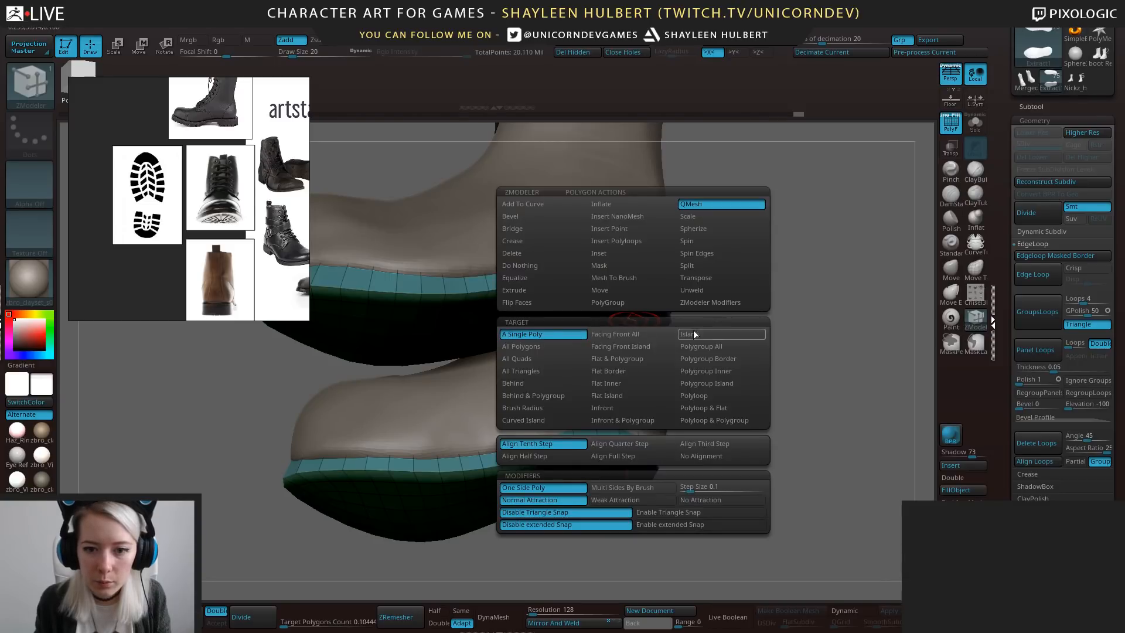
click(698, 382)
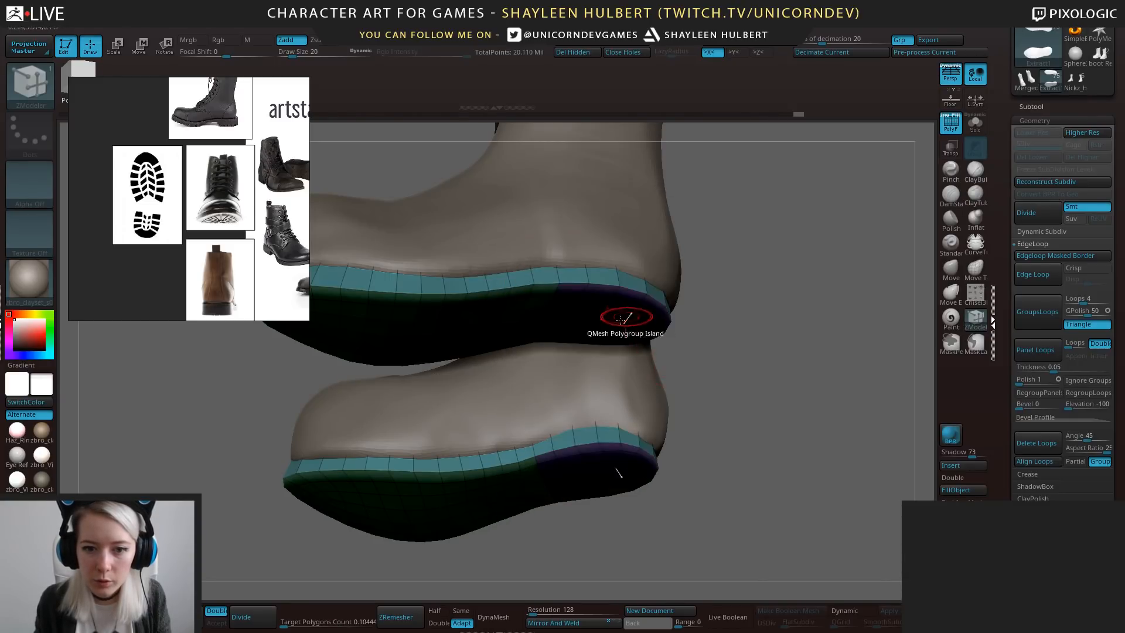
drag(617, 317, 621, 335)
drag(729, 325, 765, 429)
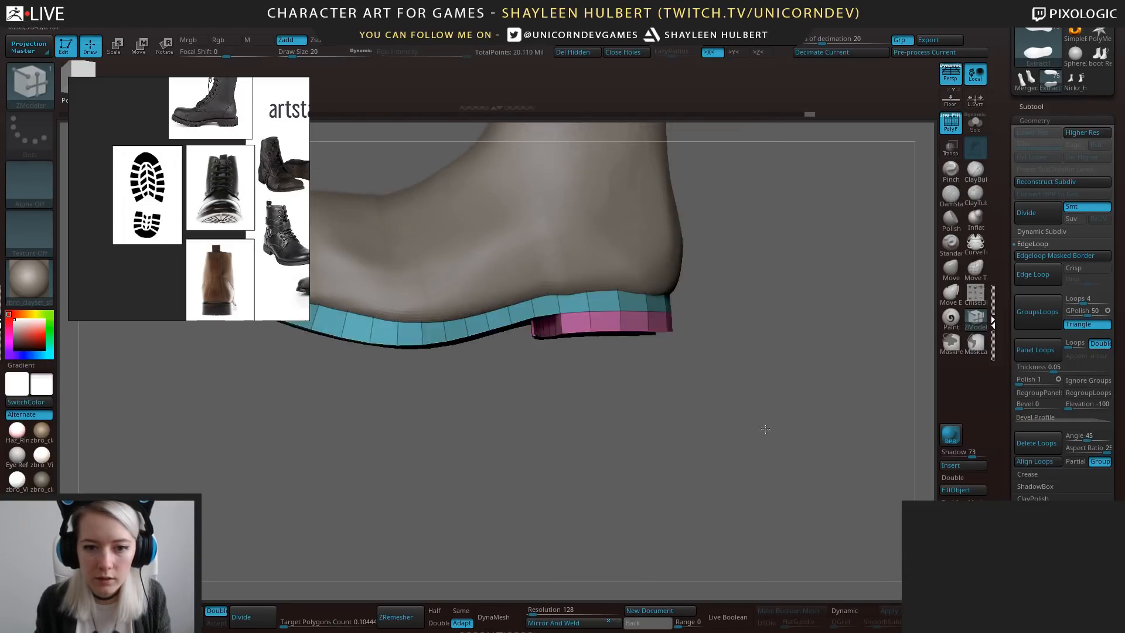
Mask everything except the heel block, lower it and shift it slightly forward with the gizmo, and clear the mask.
mouse_move(733, 388)
ctrl+mouse_down()
mouse_move(621, 389)
mouse_move(522, 334)
ctrl+mouse_up()
ctrl+click(735, 389)
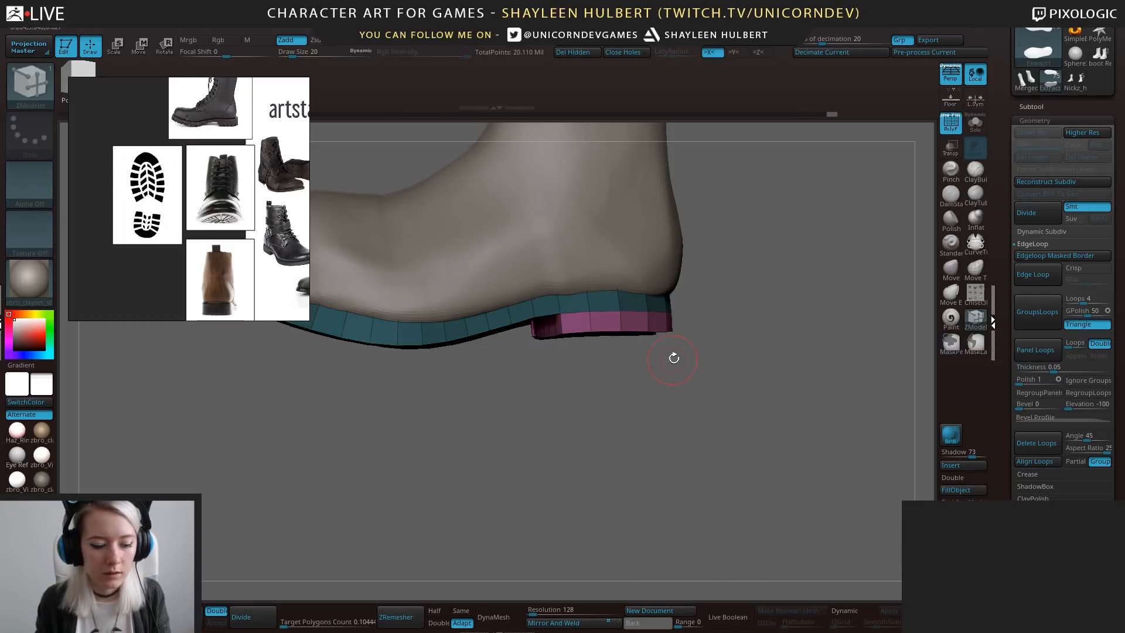
key(w)
click(441, 251)
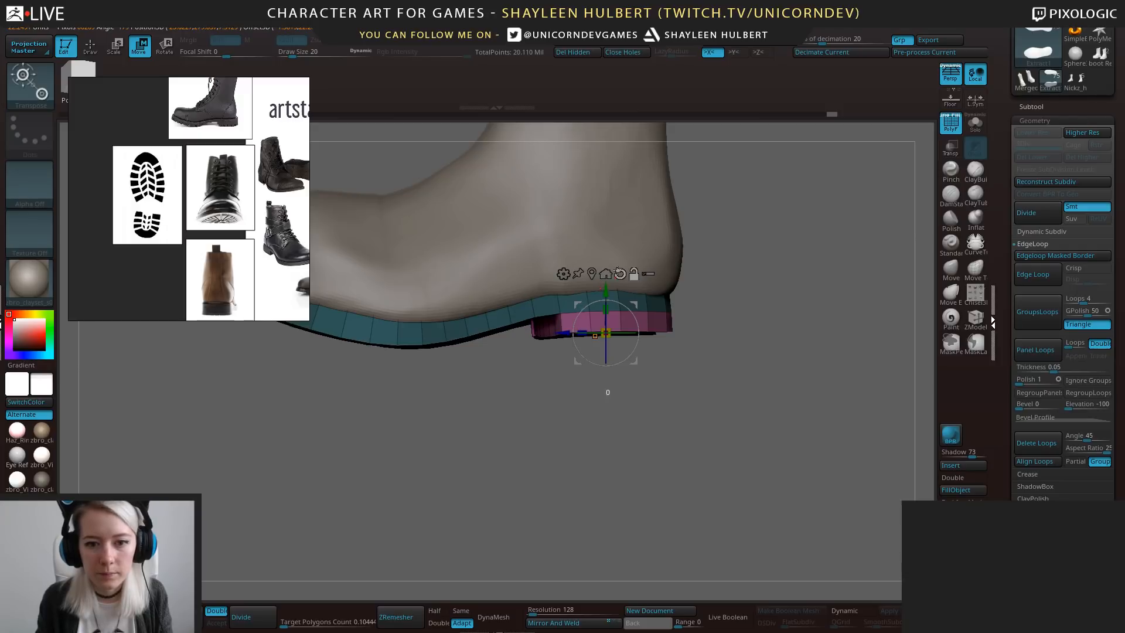
drag(606, 291, 599, 302)
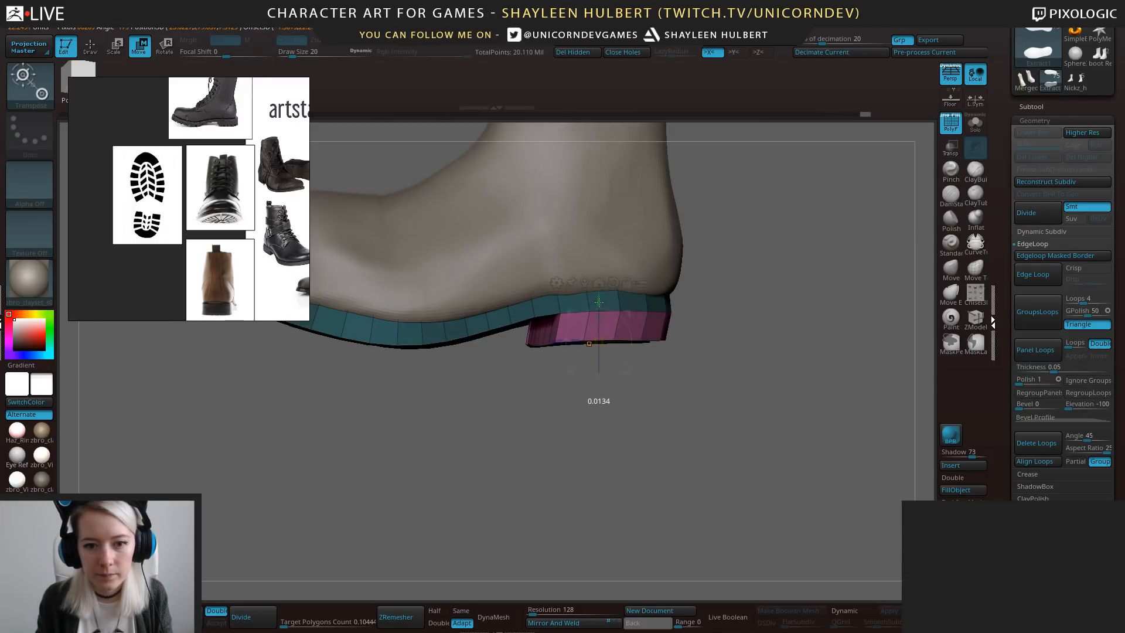
drag(643, 343, 636, 344)
mouse_move(697, 375)
ctrl+mouse_down()
mouse_move(712, 390)
mouse_move(660, 293)
mouse_move(701, 305)
mouse_move(728, 356)
mouse_move(685, 331)
mouse_move(740, 387)
ctrl+mouse_up()
Merge the boots into one polygroup and apply Mirror And Weld to them.
key(q)
key(p)
mouse_move(740, 387)
alt+mouse_down()
mouse_move(744, 350)
mouse_move(734, 355)
mouse_move(736, 399)
alt+mouse_up()
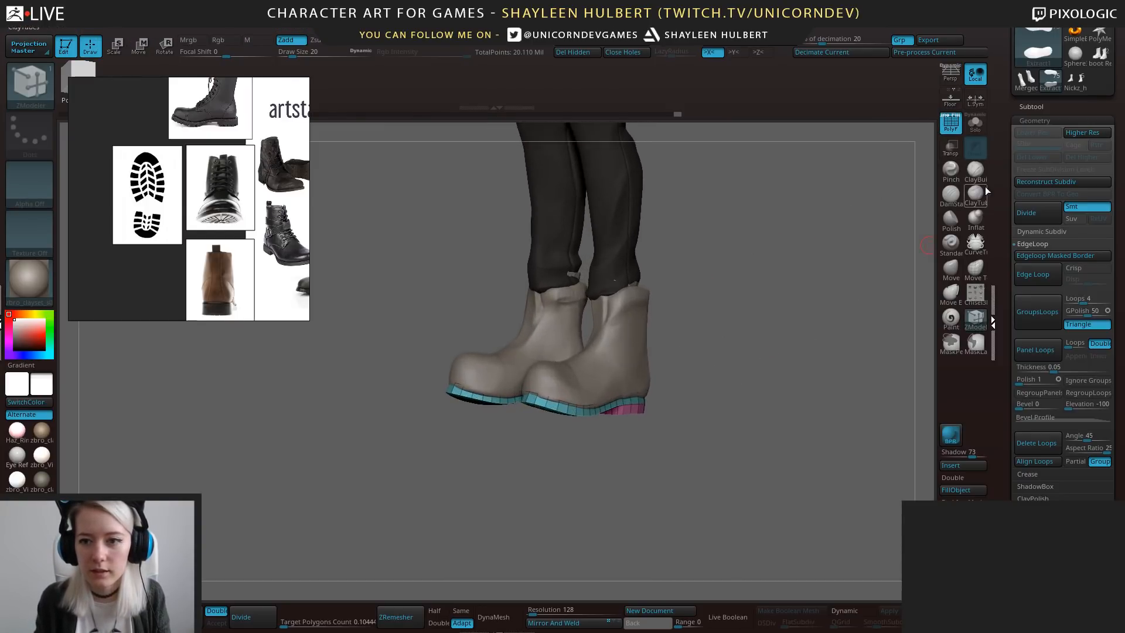
click(980, 175)
alt+click(621, 354)
drag(693, 342, 864, 371)
key(ctrl+w)
shift+drag(677, 391, 724, 431)
click(567, 625)
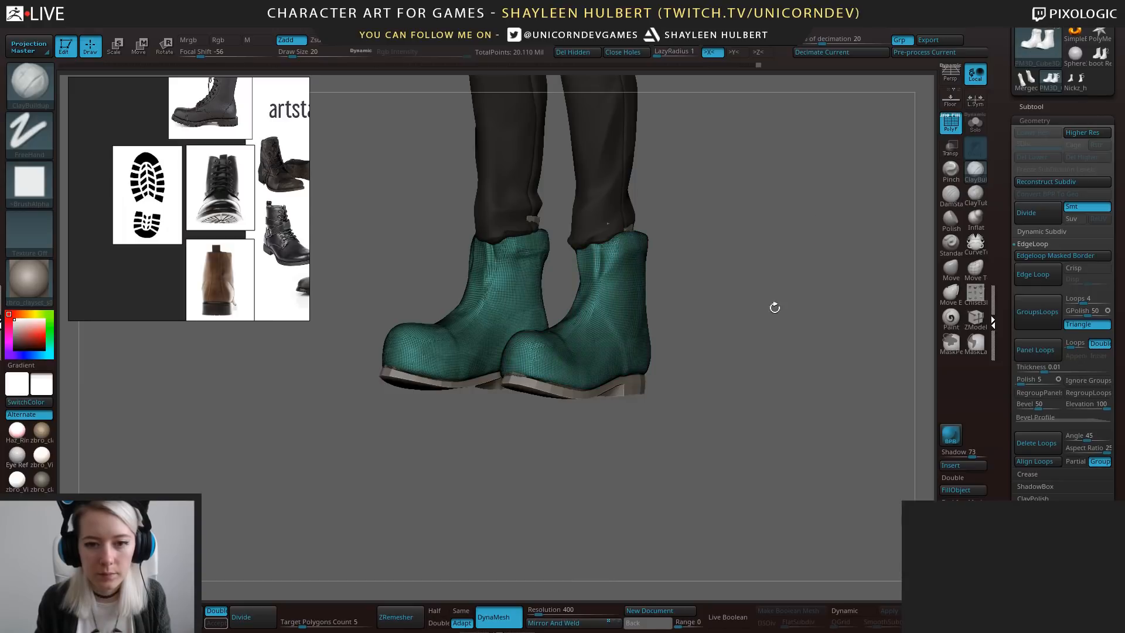
drag(801, 294, 874, 170)
click(951, 123)
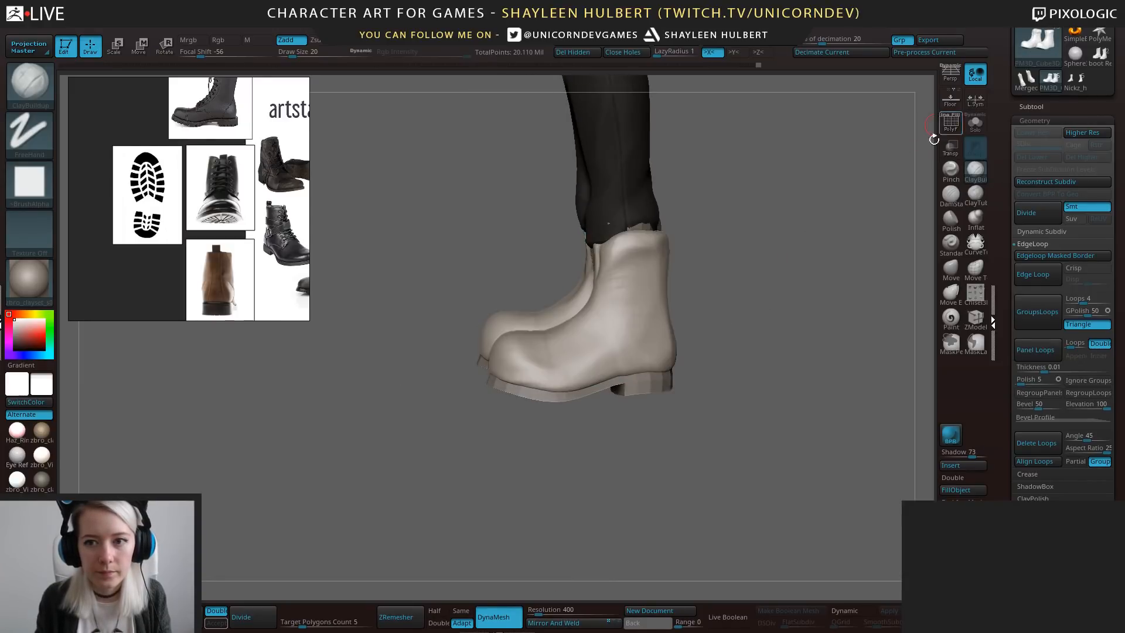
Build up the back of the boots with the ClayBuildup brush at draw size 60.
key(p)
drag(746, 379, 591, 459)
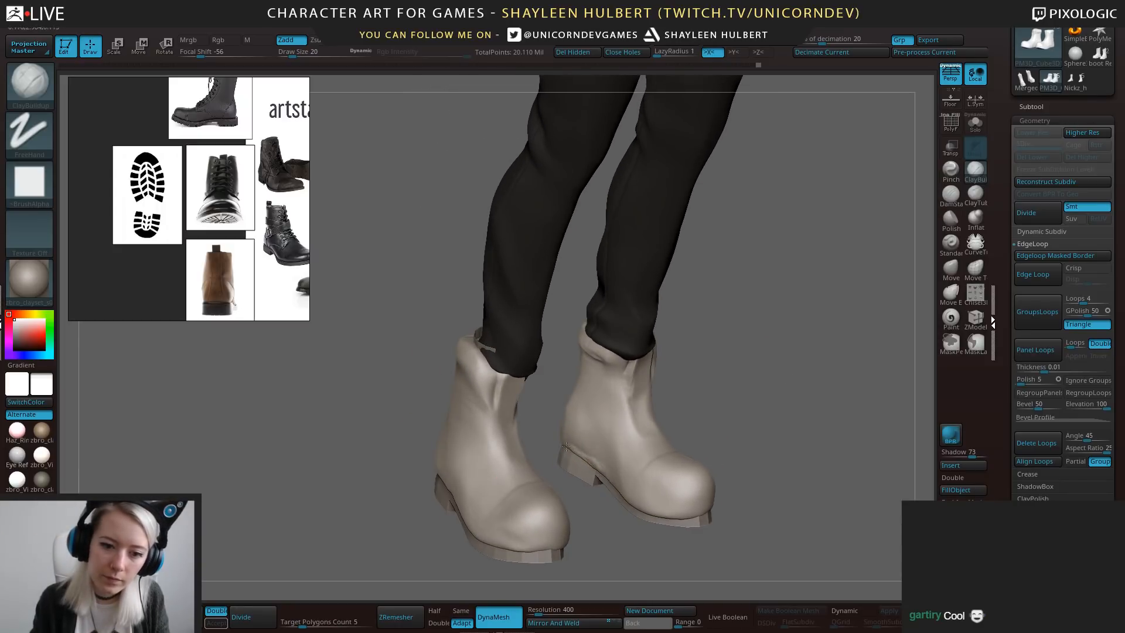
drag(633, 501, 678, 494)
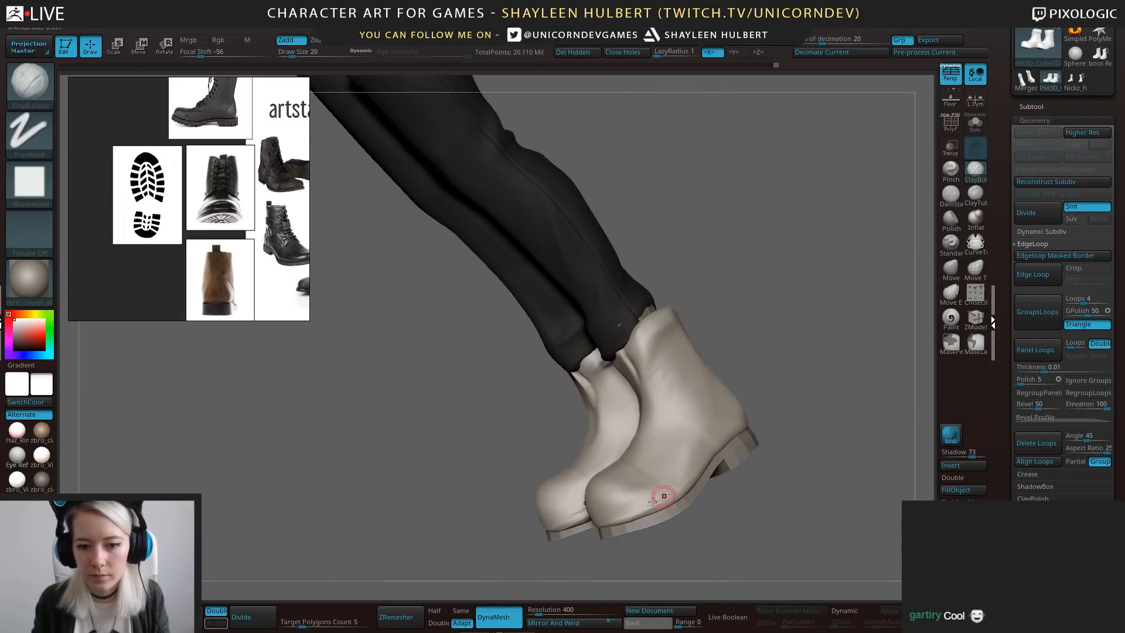
drag(750, 419, 713, 453)
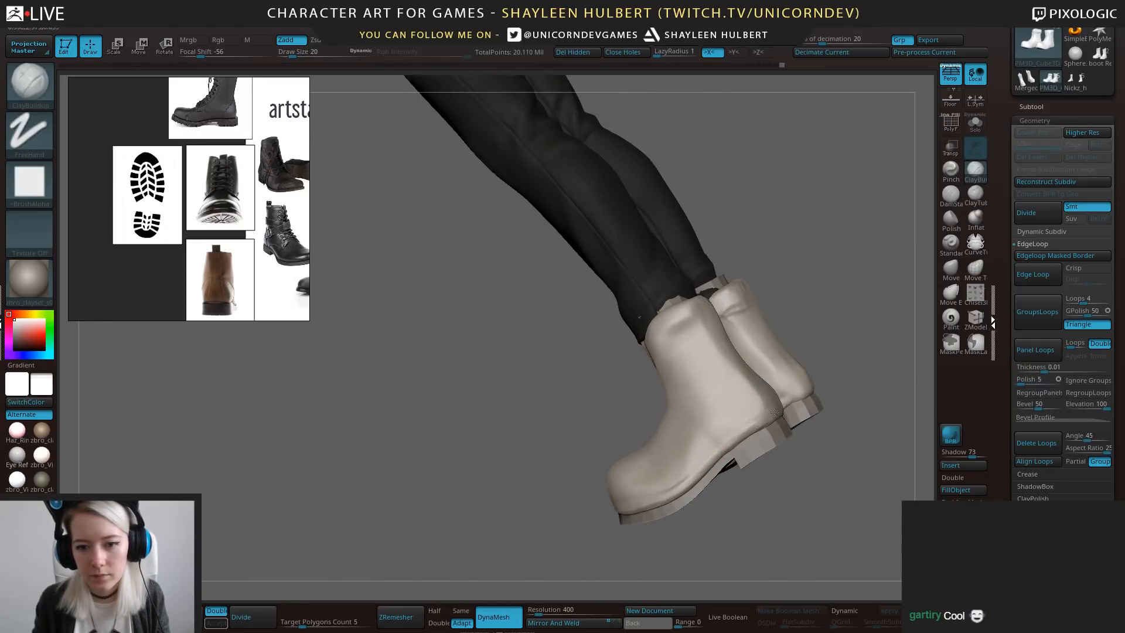
drag(775, 413, 775, 447)
drag(808, 410, 474, 398)
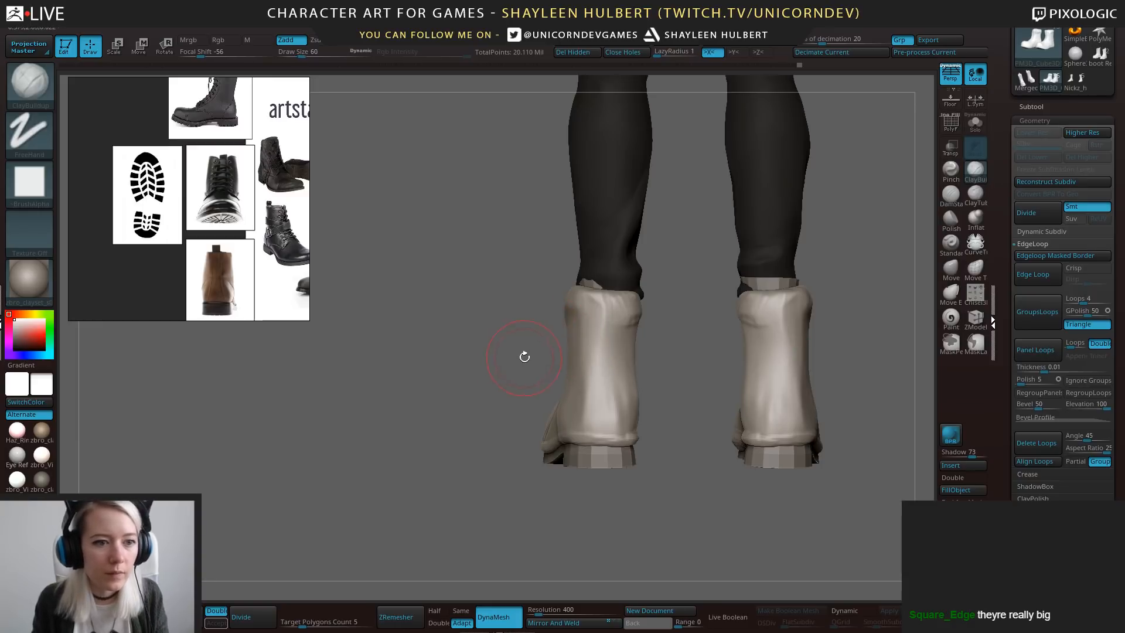
right_drag(582, 365, 583, 345)
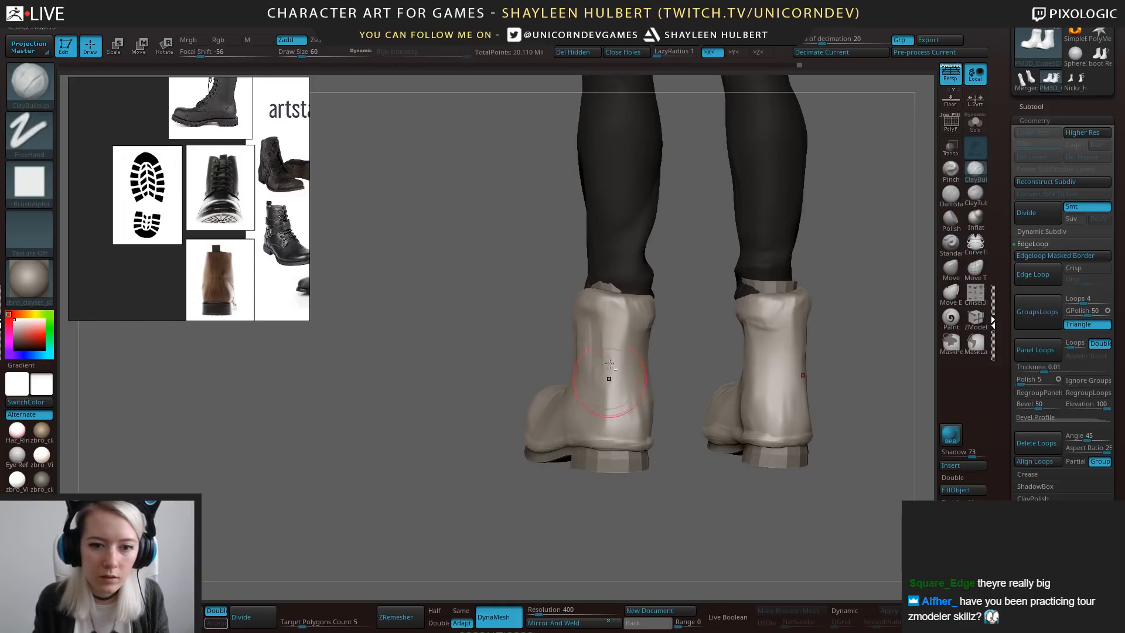
mouse_move(608, 377)
mouse_down()
mouse_move(610, 315)
mouse_move(615, 363)
mouse_up()
right_drag(615, 364, 595, 361)
alt+drag(627, 352, 645, 365)
right_drag(645, 365, 664, 347)
right_drag(718, 417, 619, 406)
Flatten the clay strokes on the sides and back of the boots with the hPolish brush at draw size 60.
key(b)
key(h)
key(p)
drag(633, 381, 645, 434)
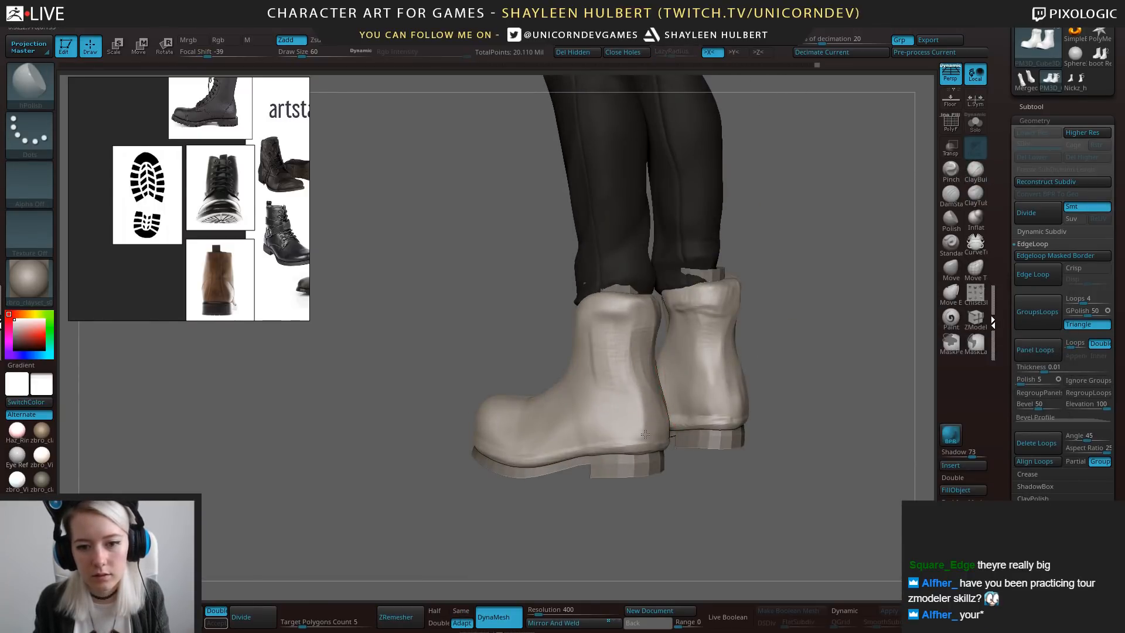
right_drag(677, 492, 625, 413)
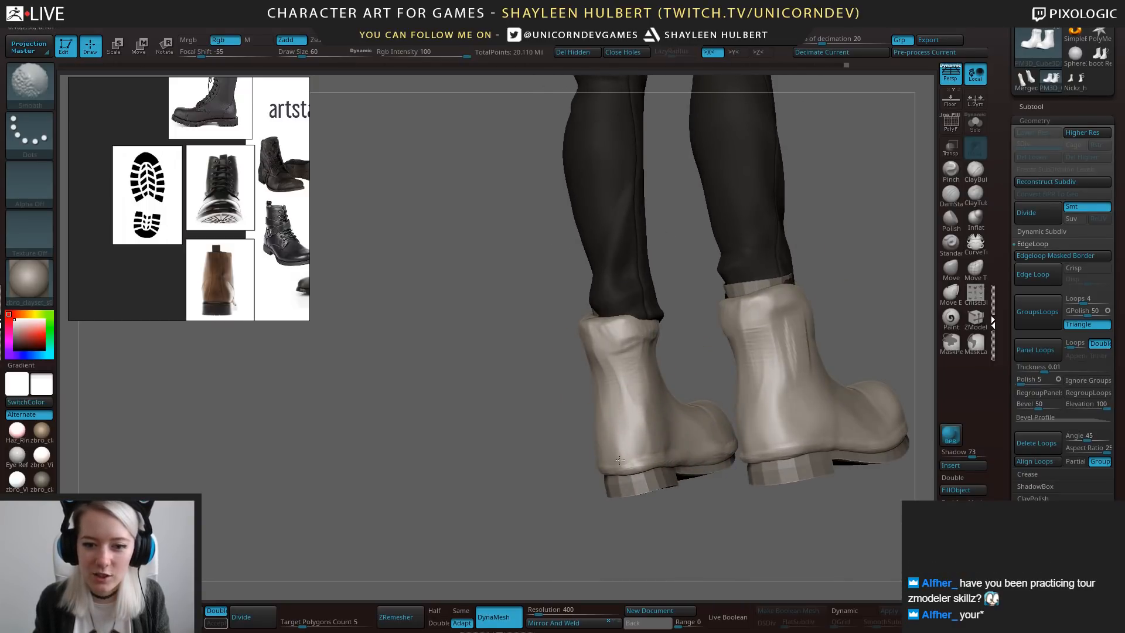
right_drag(705, 453, 660, 404)
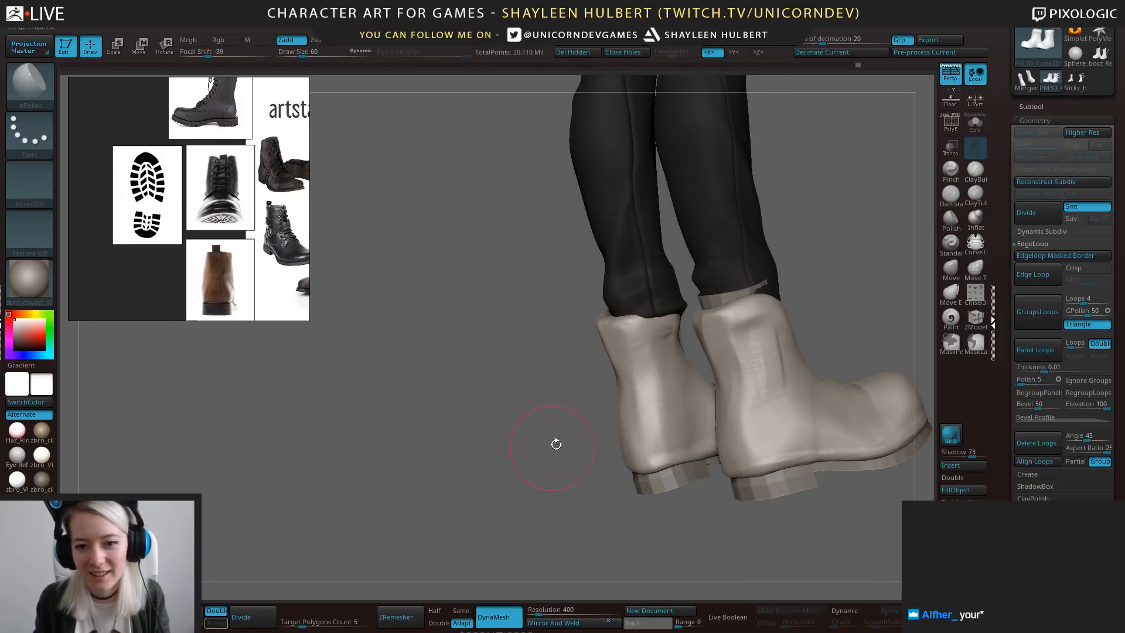
Push the back of the boots inward above the heel with the Move brush at draw size 108.
right_drag(556, 444, 664, 348)
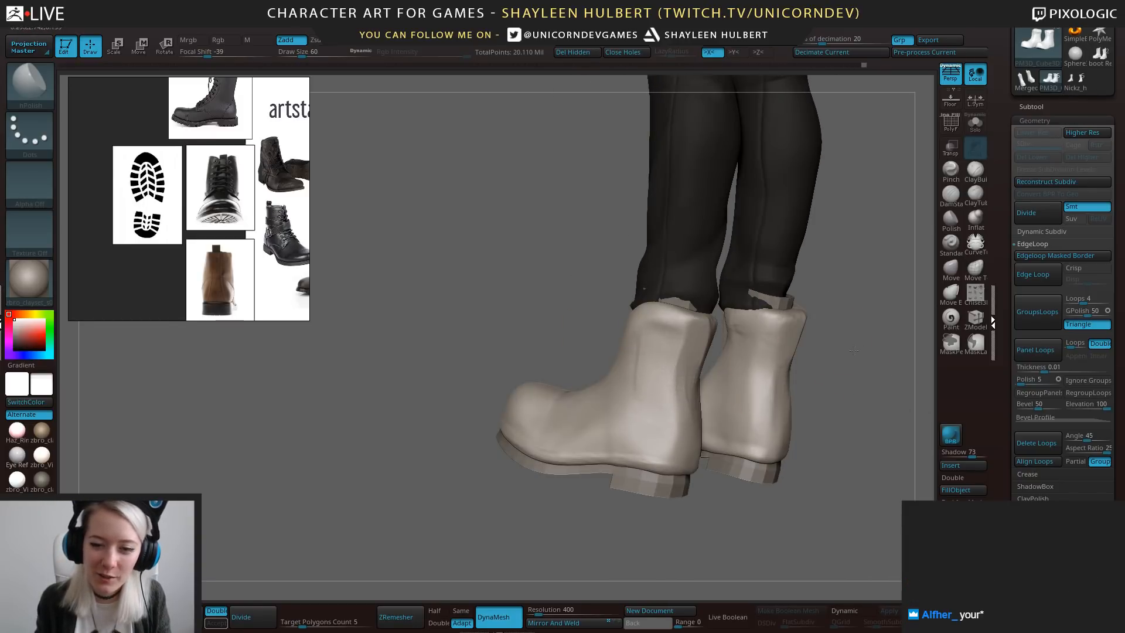
shift+right_drag(854, 350, 658, 356)
right_drag(607, 403, 804, 403)
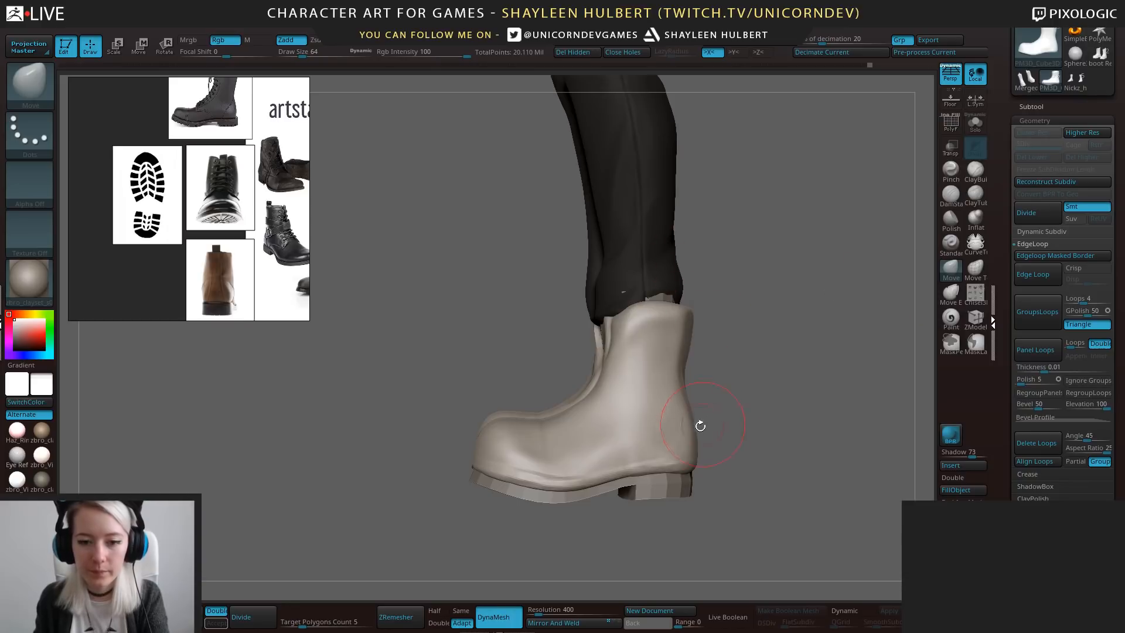
key(bracketright)
key(bracketright)
key(bracketright)
key(bracketright)
drag(697, 442, 691, 444)
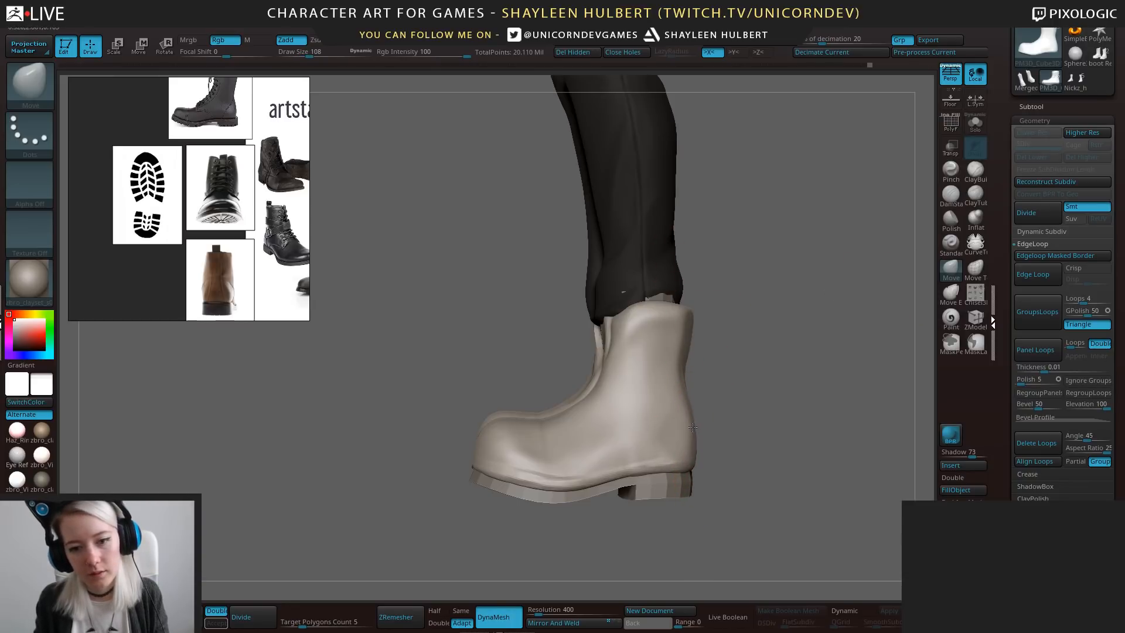
Check the boots, soles and trouser legs against each other from the front and from below.
alt+click(470, 499)
drag(453, 507, 586, 495)
alt+click(652, 387)
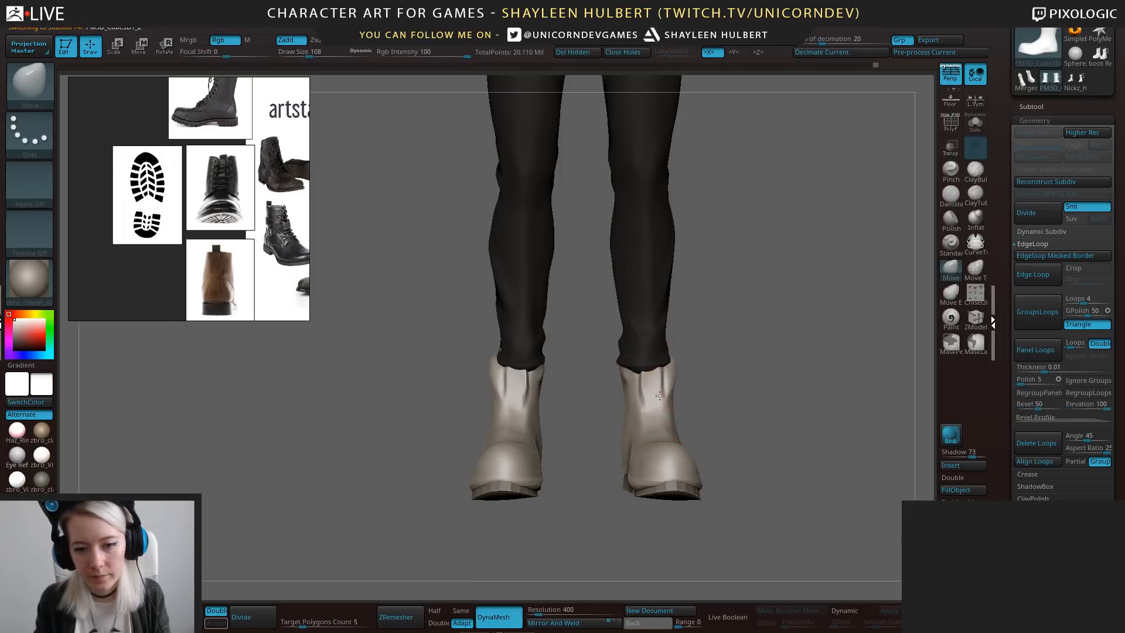
alt+click(650, 353)
mouse_move(716, 337)
mouse_down()
mouse_move(756, 314)
mouse_move(713, 343)
mouse_up()
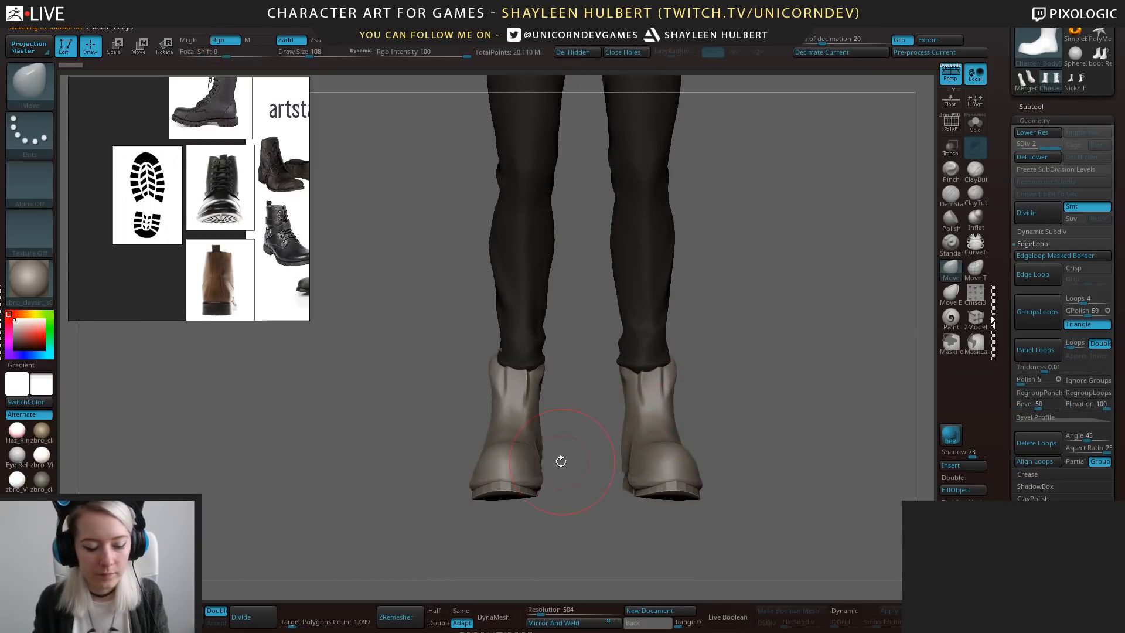
key(e)
key(b)
key(m)
key(v)
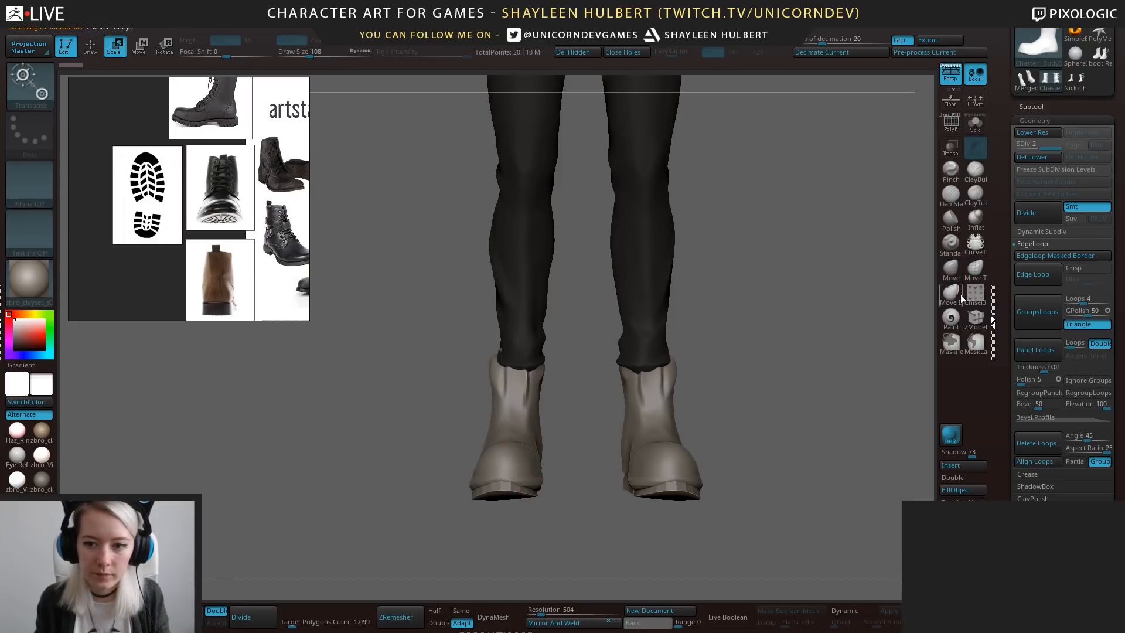
drag(577, 521, 557, 357)
alt+click(541, 352)
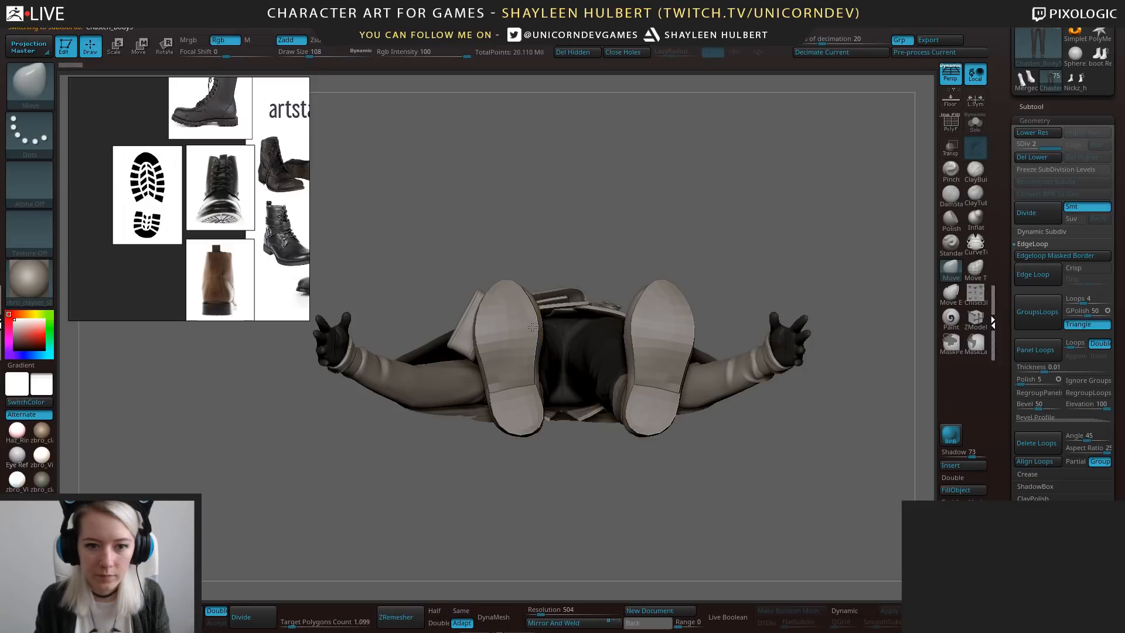
drag(651, 179, 686, 346)
alt+click(523, 437)
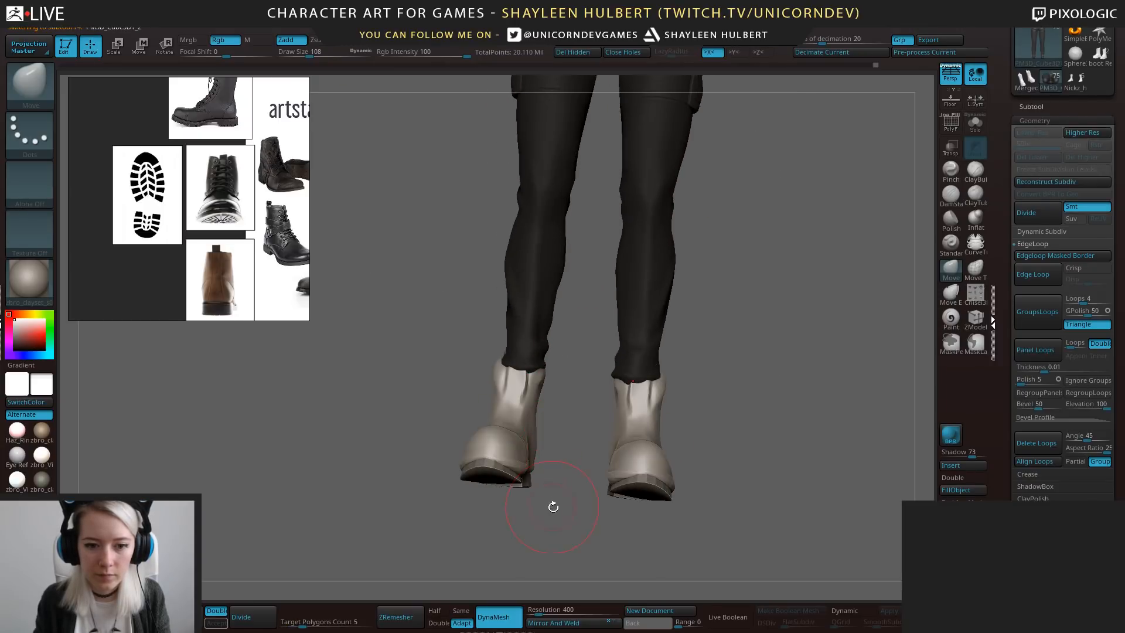
drag(553, 506, 530, 380)
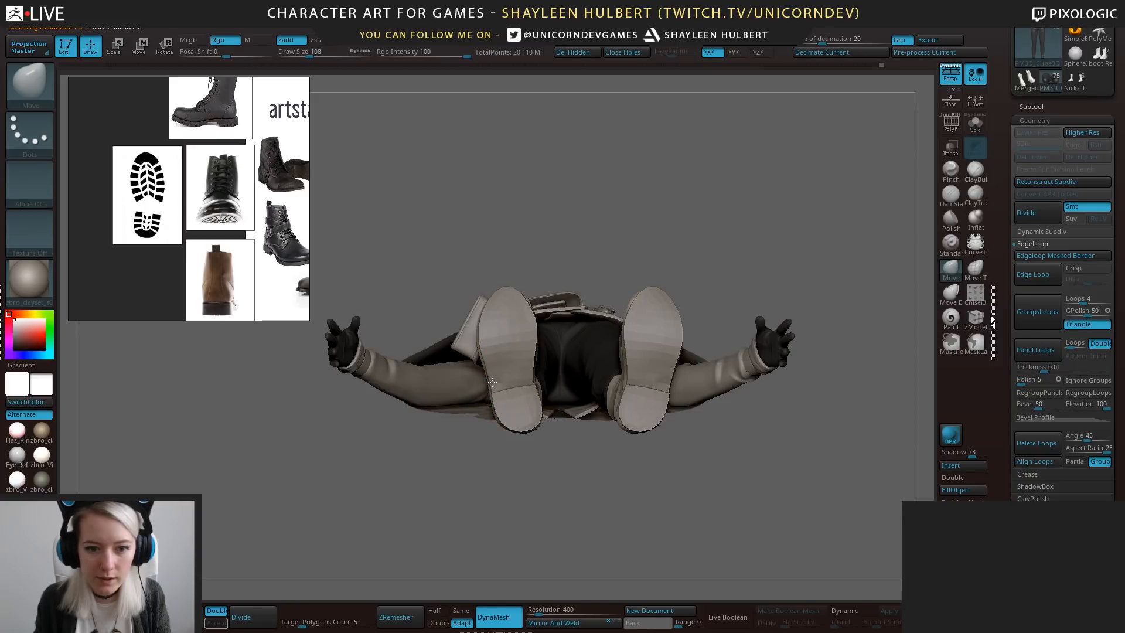
Push the outer sides of the boots inward above the sole with the Move brush at draw size 76 and smooth them.
drag(497, 470, 506, 351)
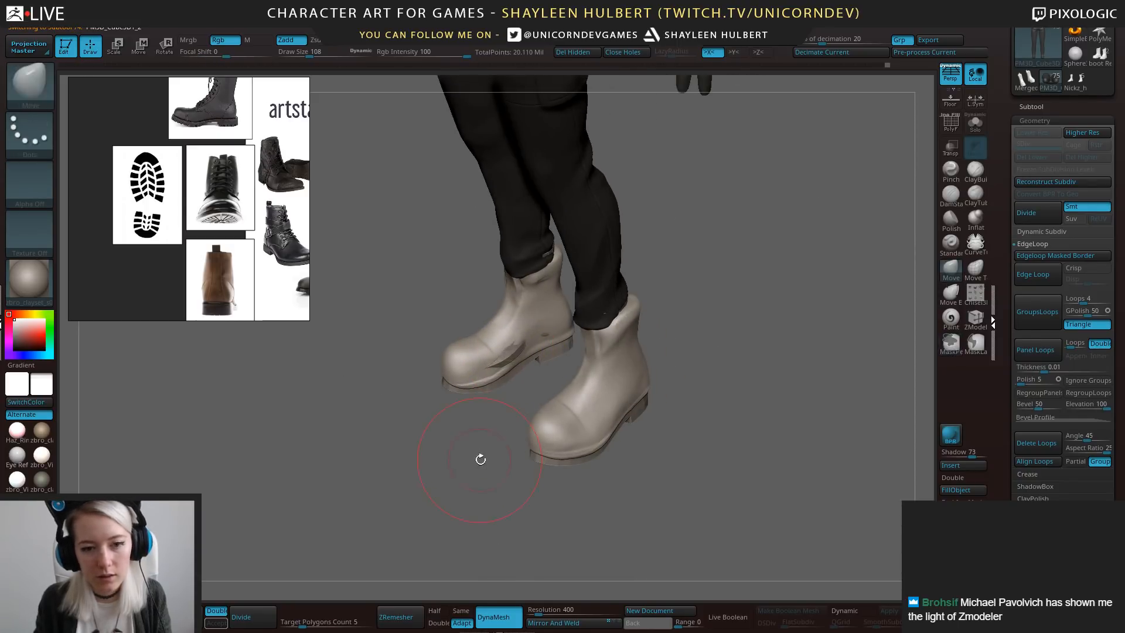
mouse_move(477, 457)
mouse_down()
mouse_move(514, 443)
mouse_move(604, 367)
mouse_up()
key(b)
key(c)
key(b)
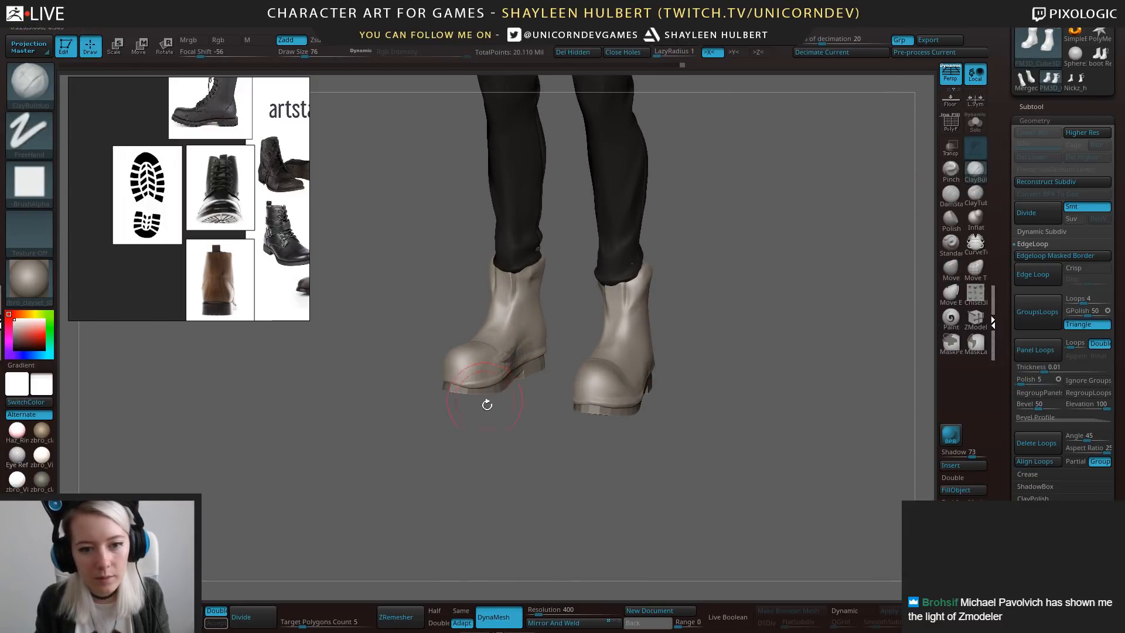
mouse_move(487, 404)
mouse_down()
mouse_move(516, 350)
mouse_move(504, 410)
mouse_move(515, 448)
mouse_move(477, 378)
mouse_move(488, 399)
mouse_move(461, 455)
mouse_move(480, 483)
mouse_move(490, 479)
mouse_up()
key(shift)
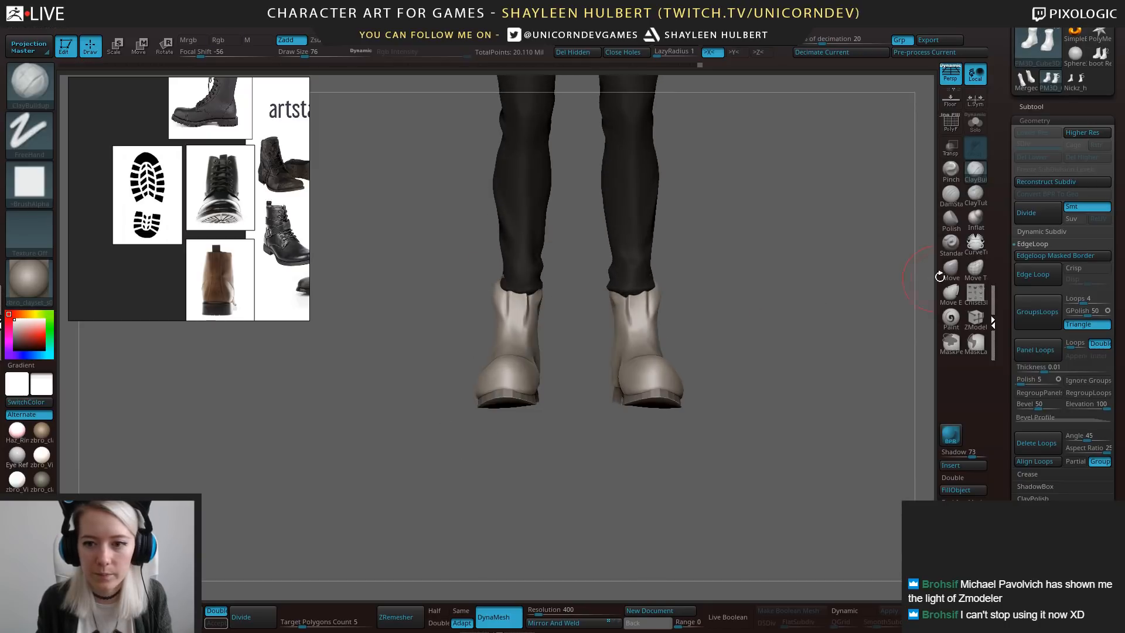
click(949, 271)
drag(477, 391, 484, 388)
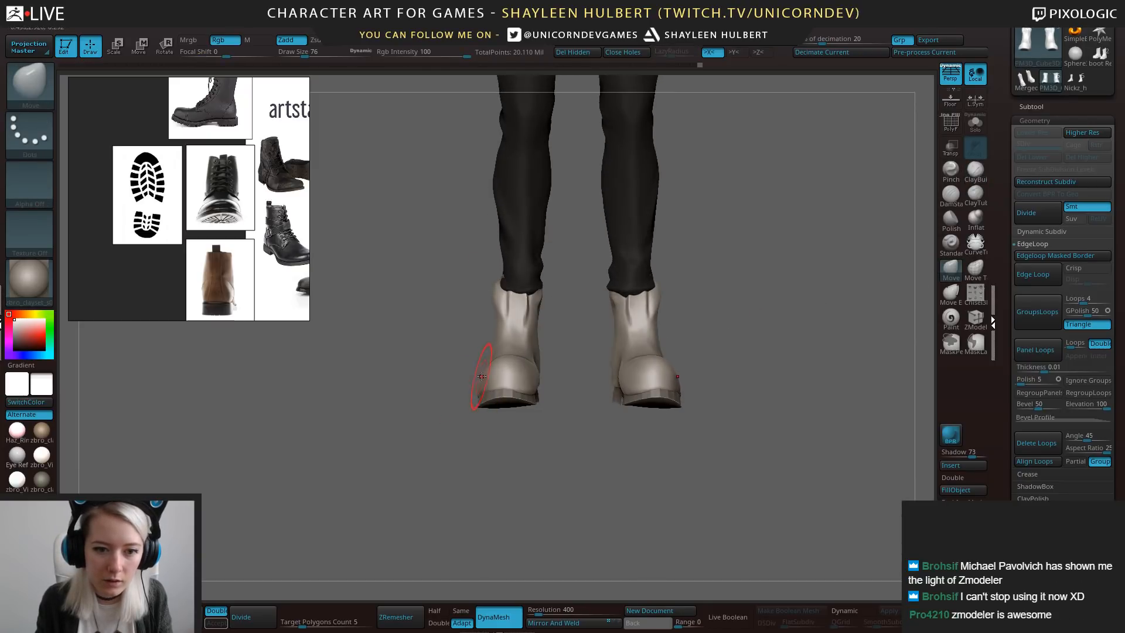
drag(483, 427, 444, 394)
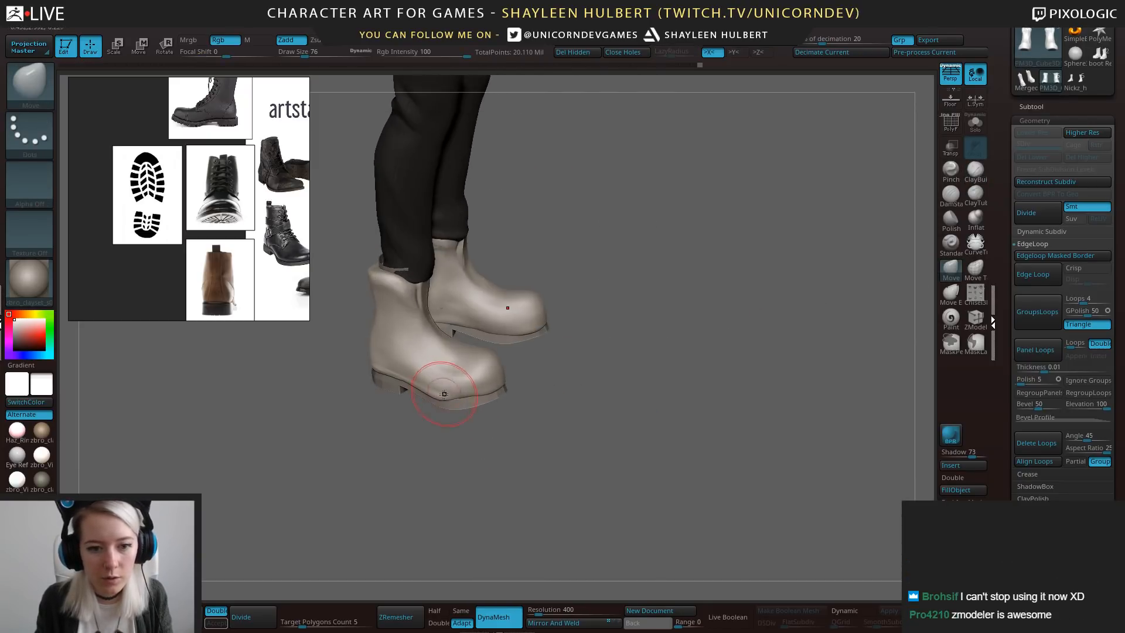
key(shift)
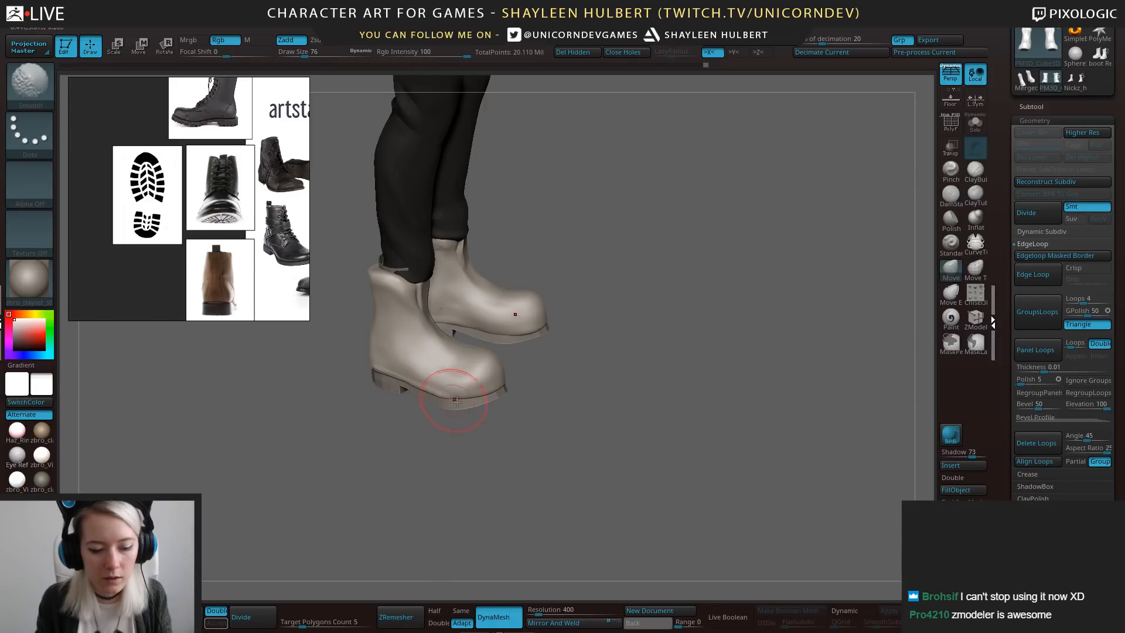
Select the hPolish brush and check the boots and soles against the trouser legs from several sides.
key(b)
key(h)
key(p)
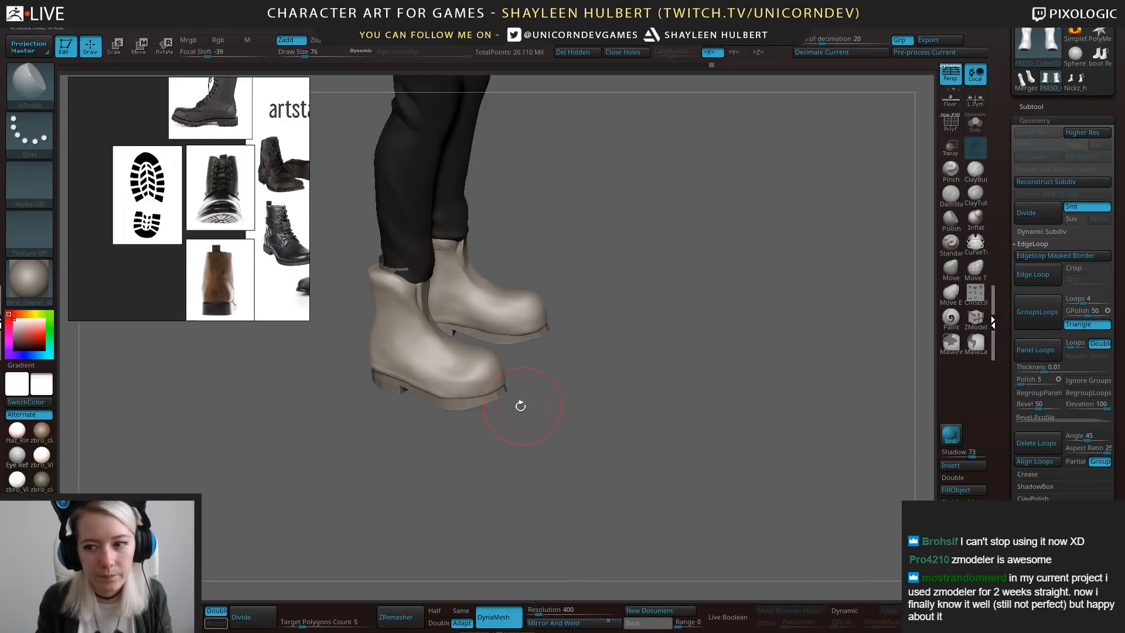
mouse_move(521, 406)
mouse_down()
mouse_move(567, 395)
mouse_move(588, 340)
mouse_up()
mouse_move(559, 431)
mouse_down()
mouse_move(583, 447)
mouse_move(593, 340)
mouse_move(516, 363)
mouse_up()
mouse_move(744, 417)
mouse_down()
mouse_move(701, 422)
mouse_move(674, 351)
mouse_move(694, 346)
mouse_move(691, 416)
mouse_move(731, 443)
mouse_move(715, 438)
mouse_up()
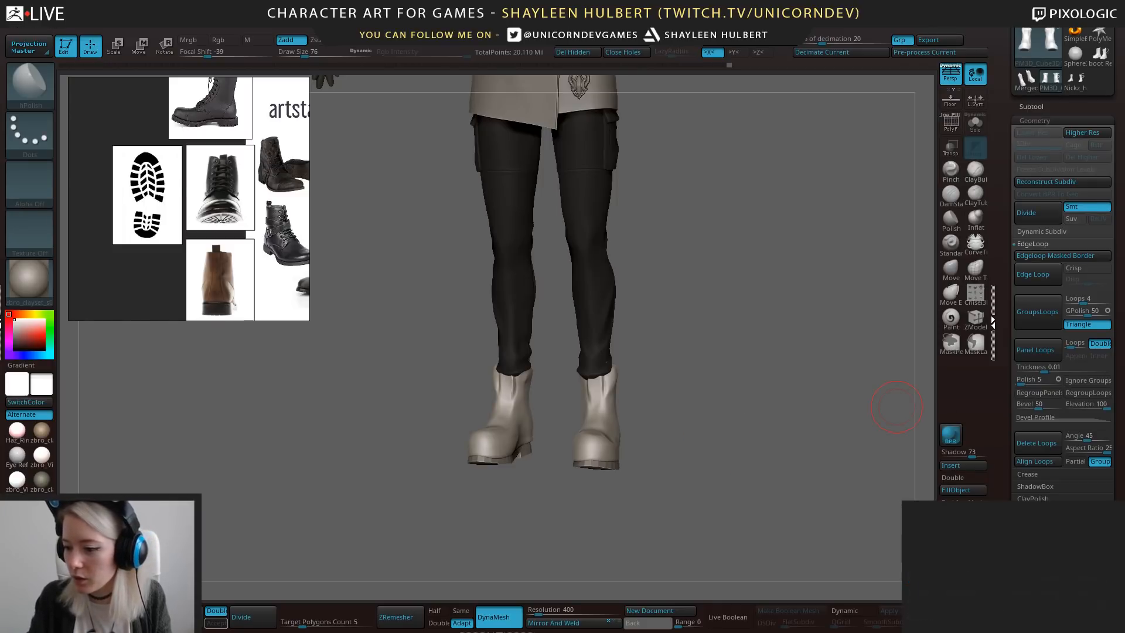
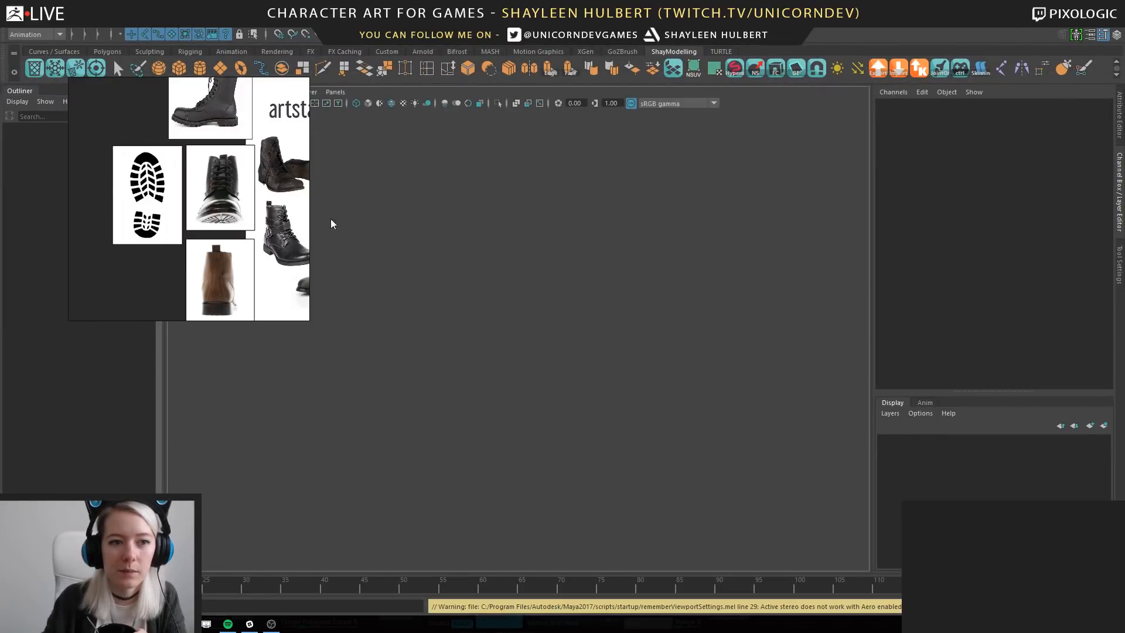
Switch to Maya, move the boot reference board aside, and open the scene from the Chasten project's Maya folder.
drag(266, 143, 220, 290)
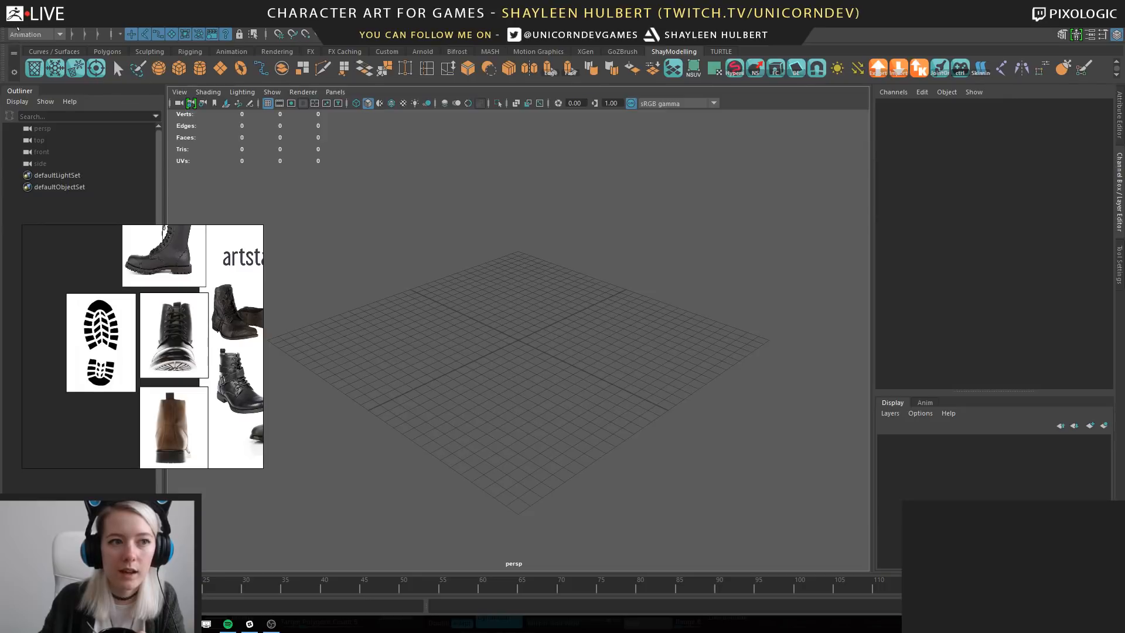
click(17, 24)
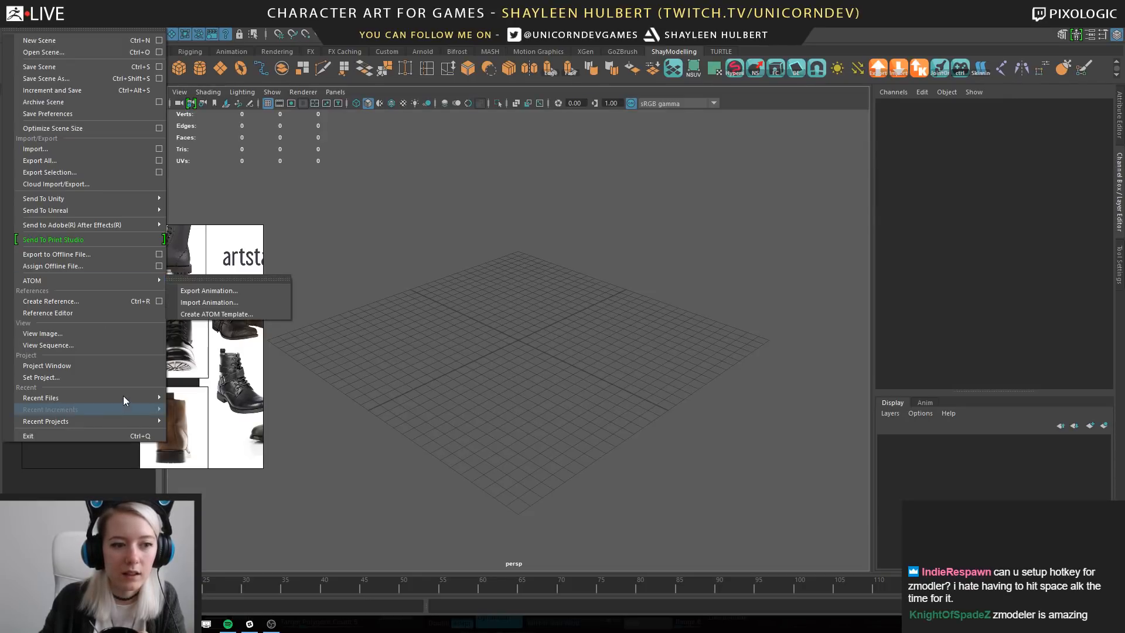
click(116, 51)
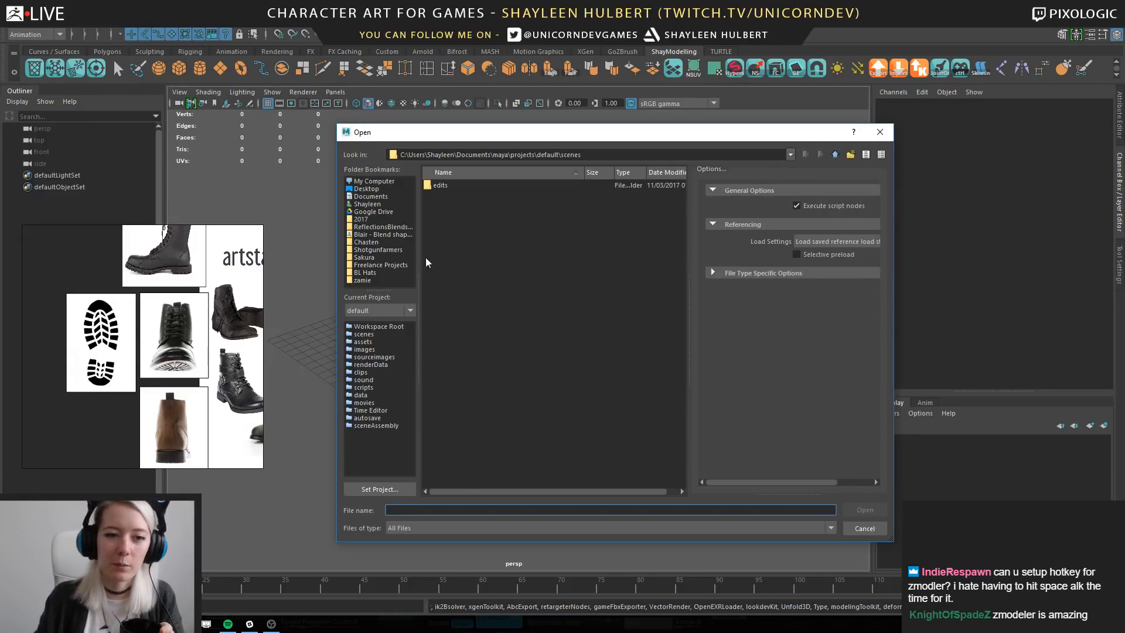
click(374, 243)
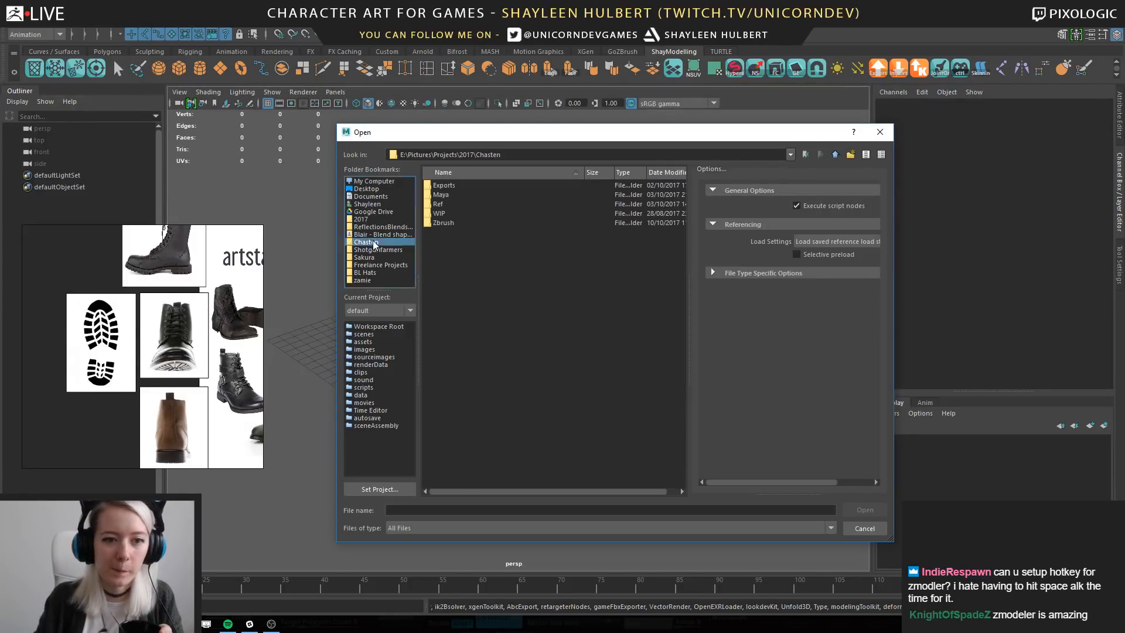
double_click(457, 194)
click(469, 195)
click(878, 513)
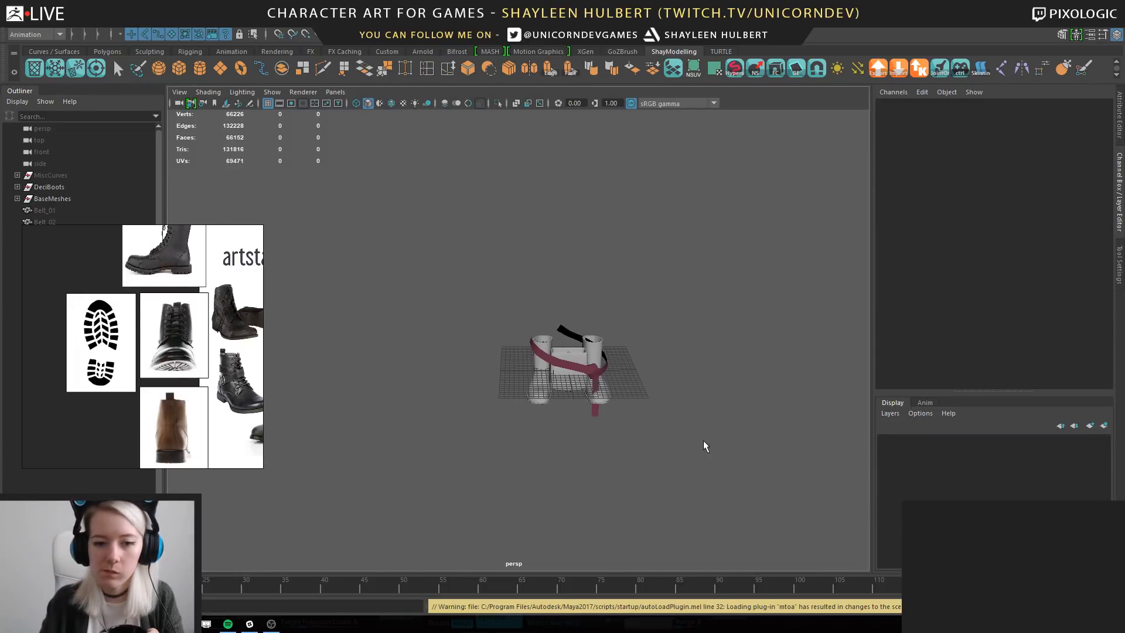
Select and frame the BootBase mesh, and list the contents of the DeciBoots group.
click(601, 348)
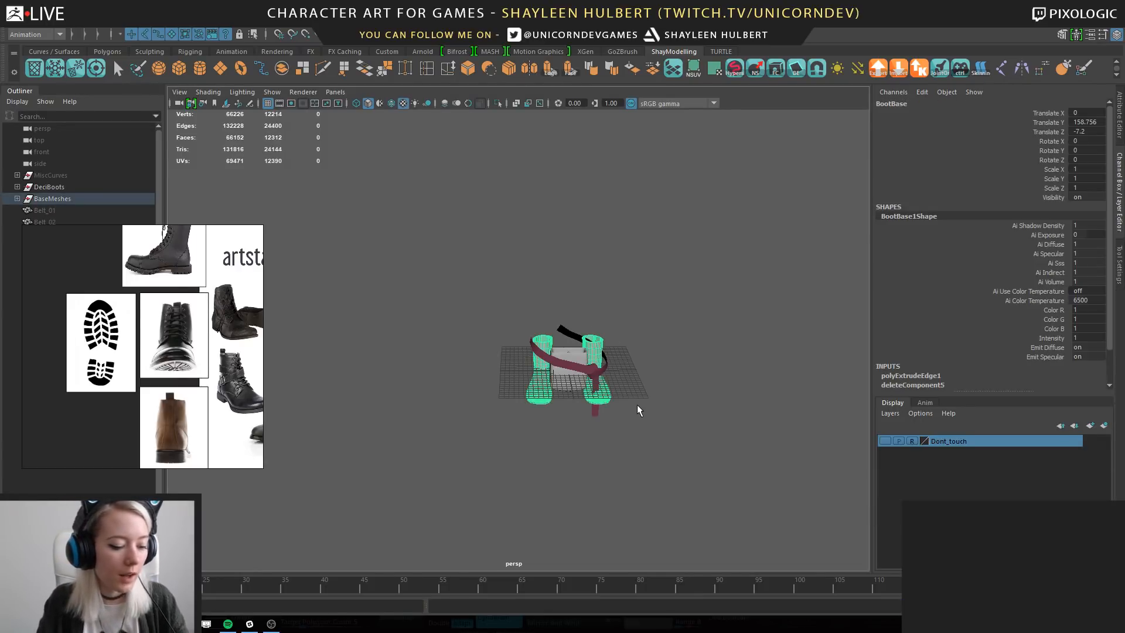
key(f)
alt+drag(739, 402, 716, 412)
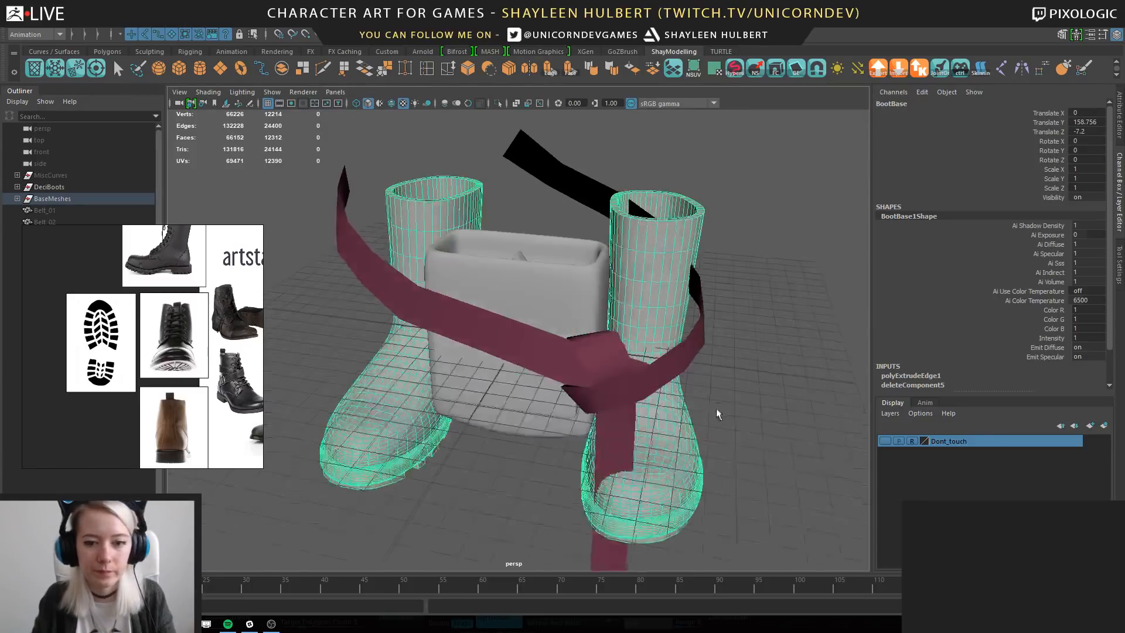
alt+right_drag(716, 412, 600, 350)
key(w)
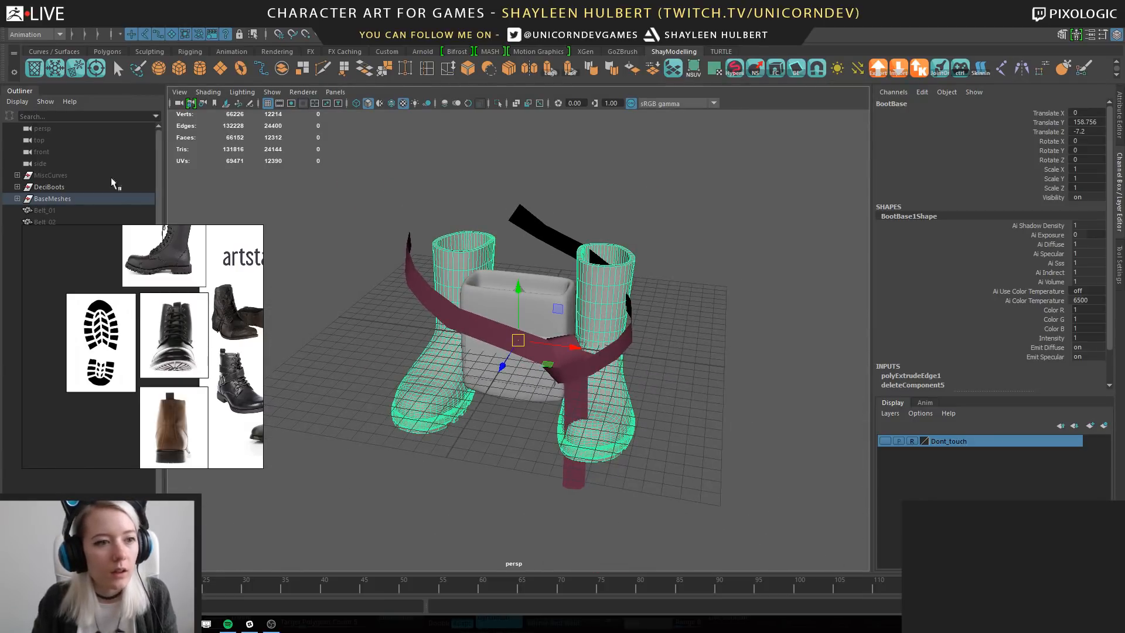
click(17, 187)
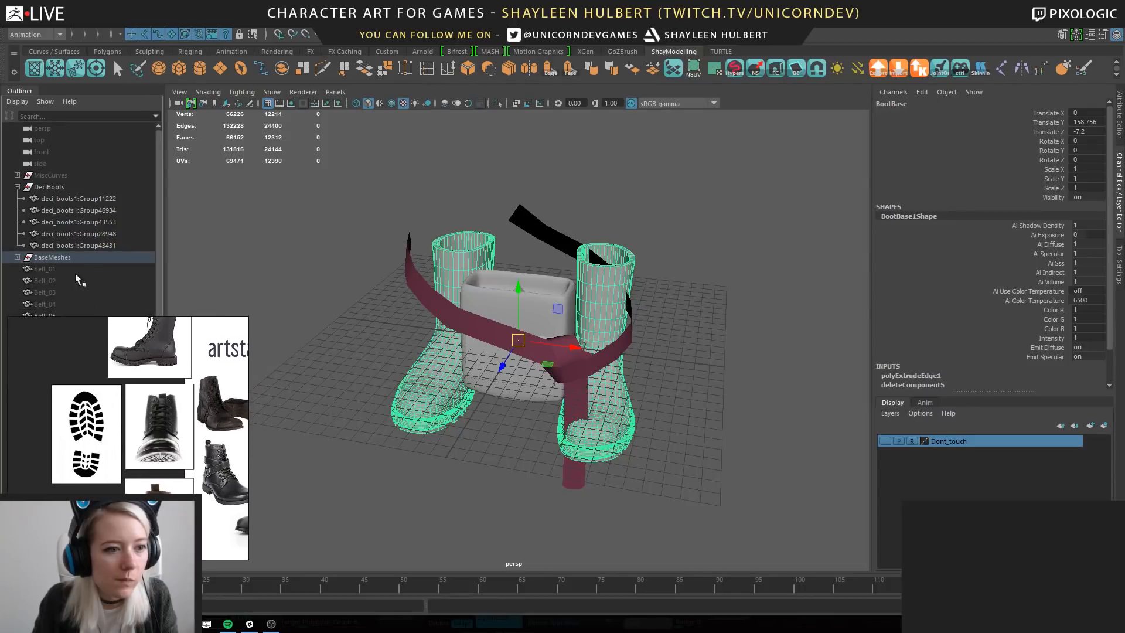
Show the Dont_touch layer to examine the existing laced boots and treaded soles up close, and hide the layer again.
click(889, 442)
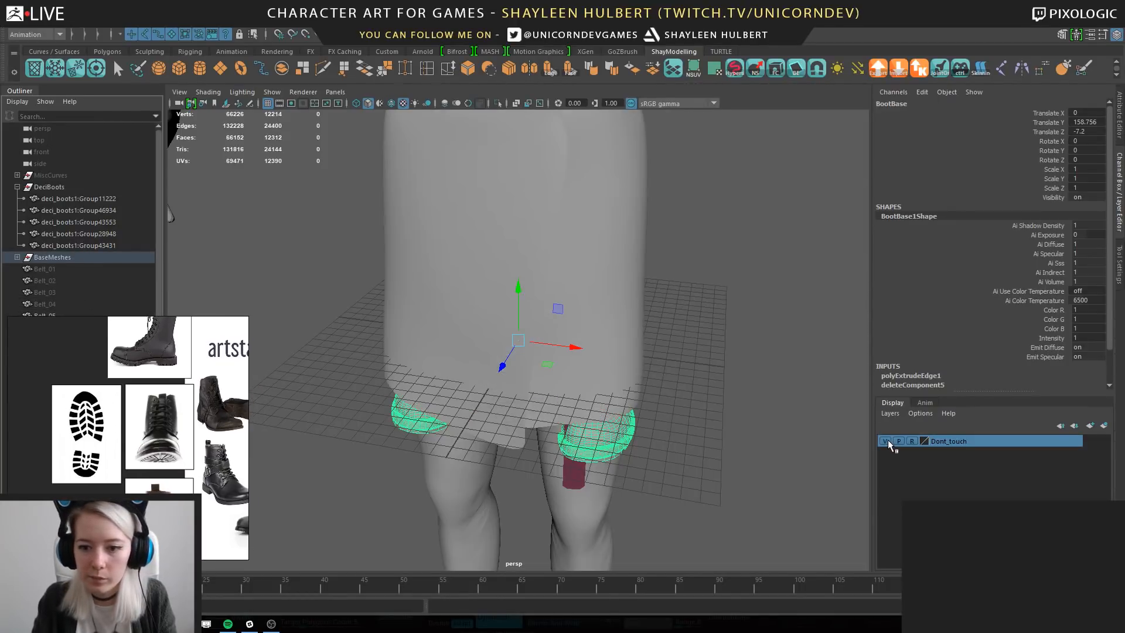
alt+right_drag(742, 430, 520, 410)
alt+middle_drag(520, 410, 516, 234)
alt+drag(483, 395, 522, 387)
alt+right_drag(521, 386, 553, 455)
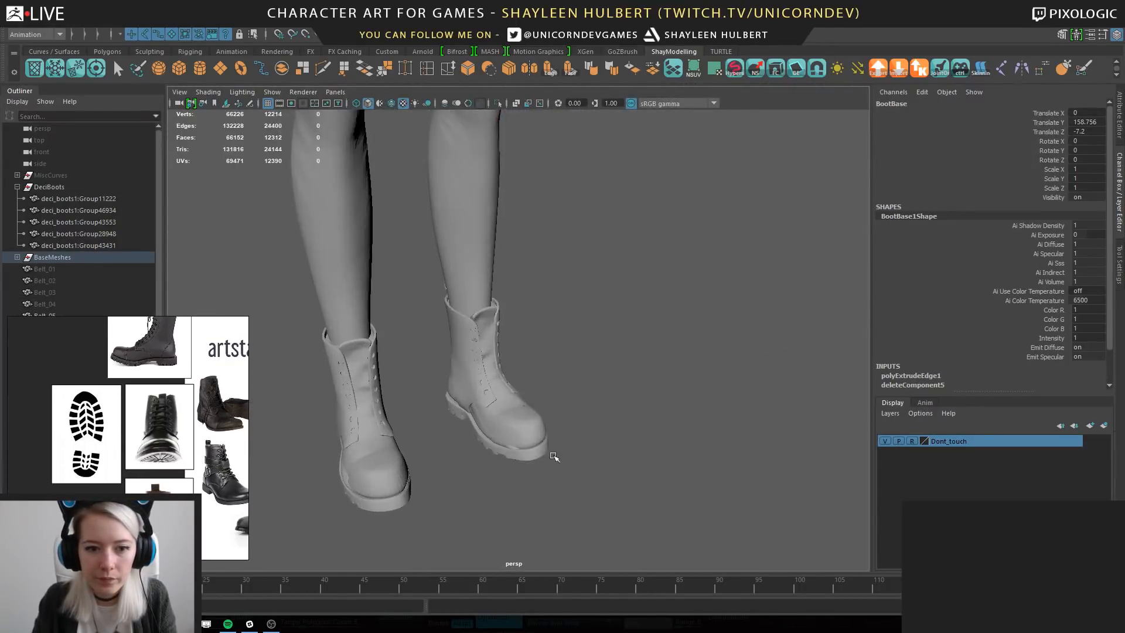
alt+middle_drag(553, 455, 551, 324)
alt+right_drag(550, 324, 657, 370)
mouse_move(657, 370)
alt+mouse_down()
mouse_move(711, 352)
mouse_move(651, 357)
alt+mouse_up()
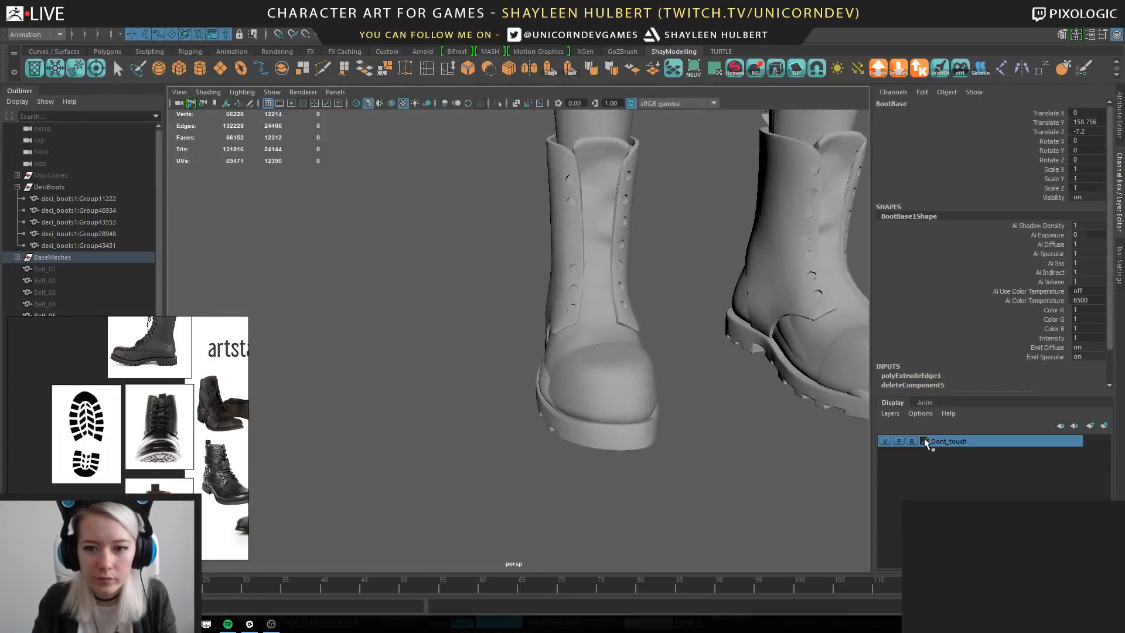
click(887, 442)
Select all faces of one BootBase upper and move them about 47 units along X, away from its sole.
alt+right_drag(692, 476, 423, 246)
alt+middle_drag(423, 247, 601, 417)
alt+right_drag(600, 417, 492, 409)
alt+middle_drag(492, 409, 551, 396)
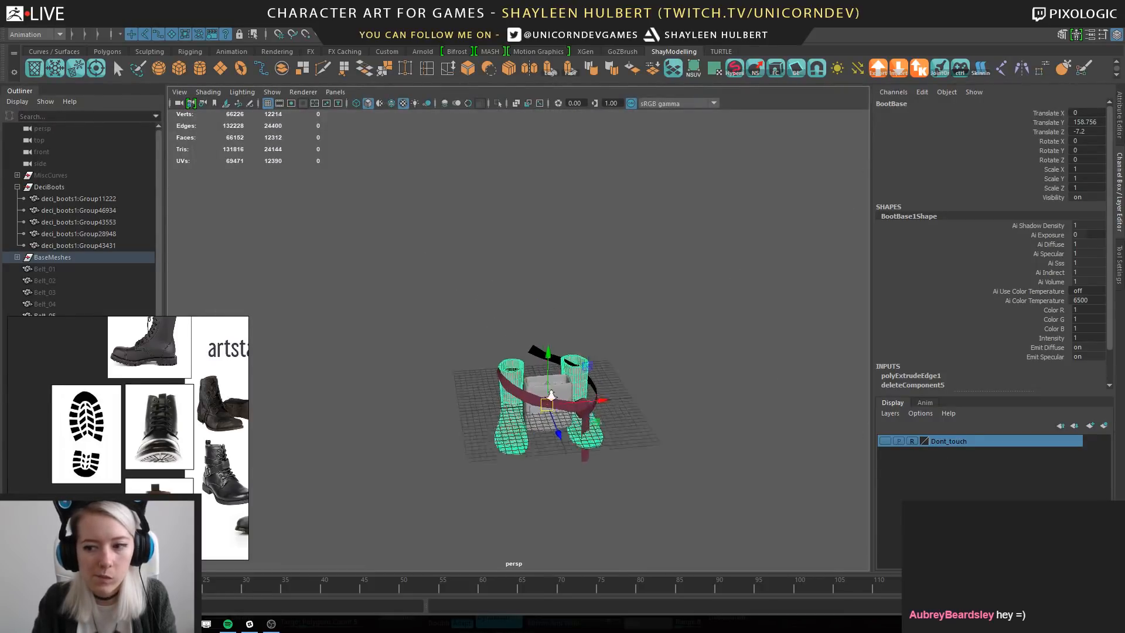
alt+right_drag(551, 396, 660, 469)
alt+middle_drag(659, 469, 630, 310)
mouse_move(630, 310)
alt+mouse_down()
mouse_move(603, 314)
mouse_move(636, 311)
alt+mouse_up()
right_drag(588, 199, 600, 236)
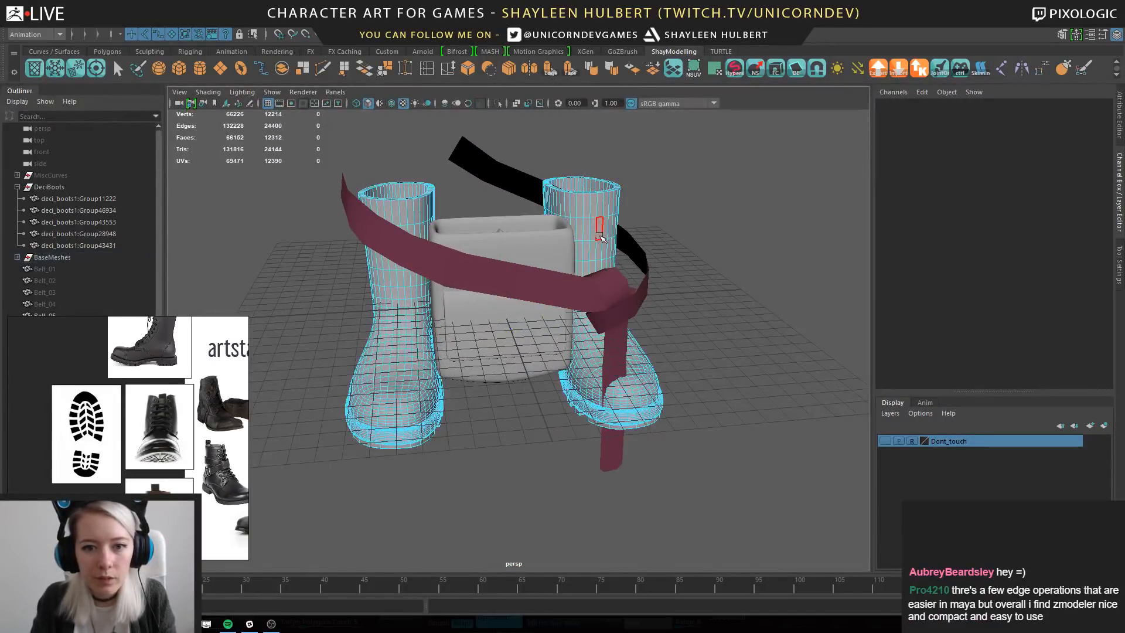
double_click(600, 235)
drag(651, 288, 833, 269)
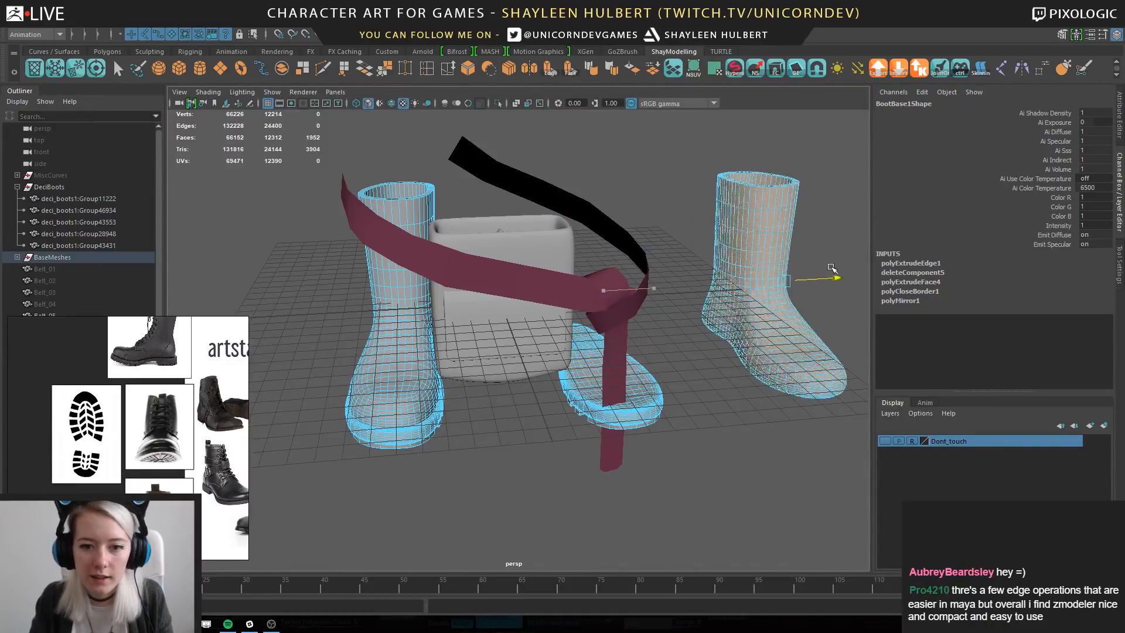
Isolate the separated boot upper and examine its topology from the side with wireframe on shaded.
alt+middle_drag(833, 268, 781, 269)
alt+drag(780, 269, 636, 335)
key(f)
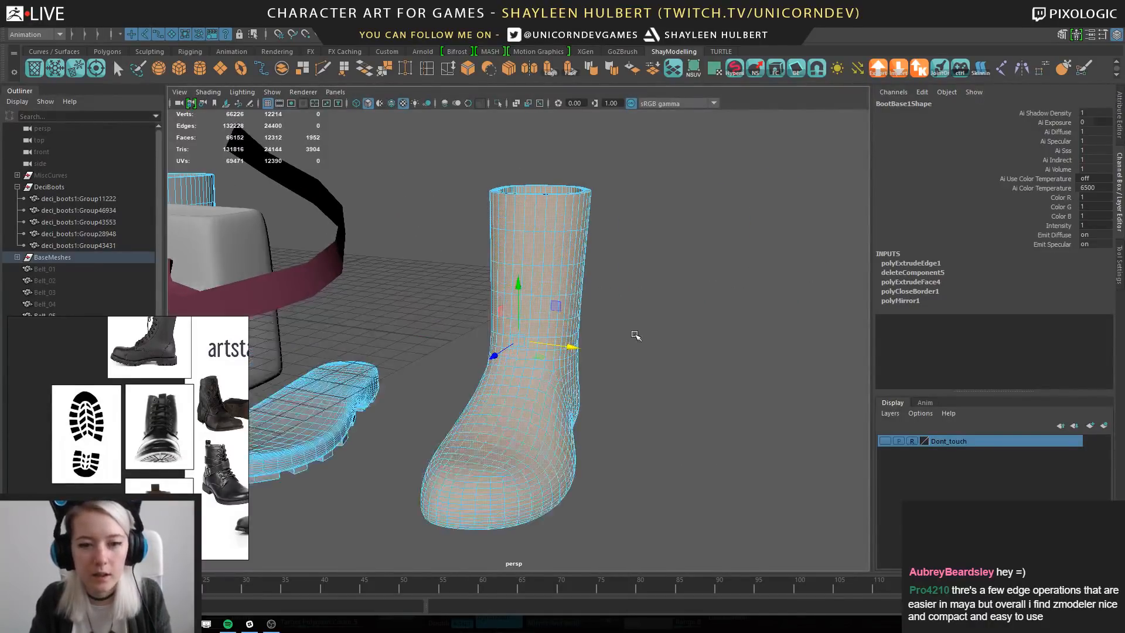
click(498, 104)
right_drag(545, 229, 615, 206)
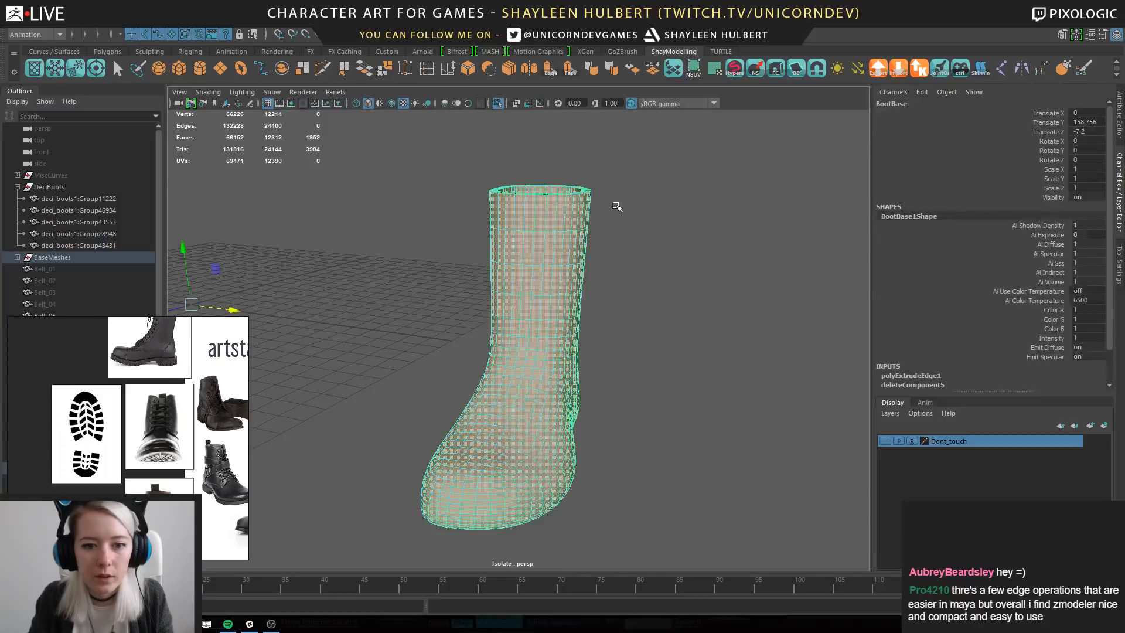
click(617, 206)
alt+drag(674, 387, 575, 343)
click(575, 343)
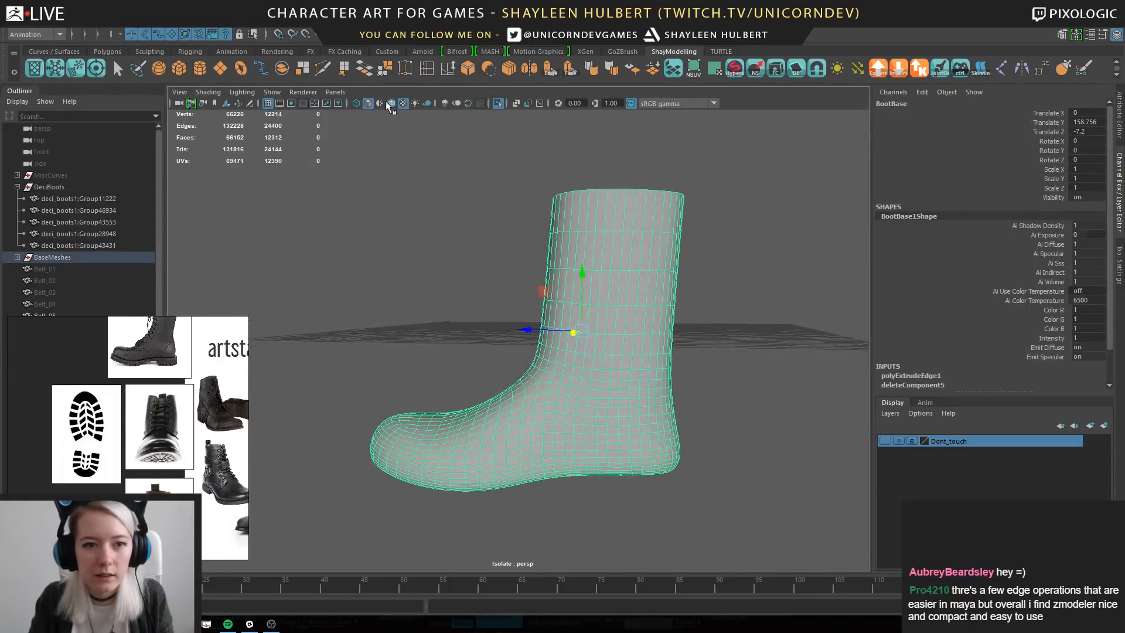
click(415, 221)
alt+drag(401, 395, 328, 387)
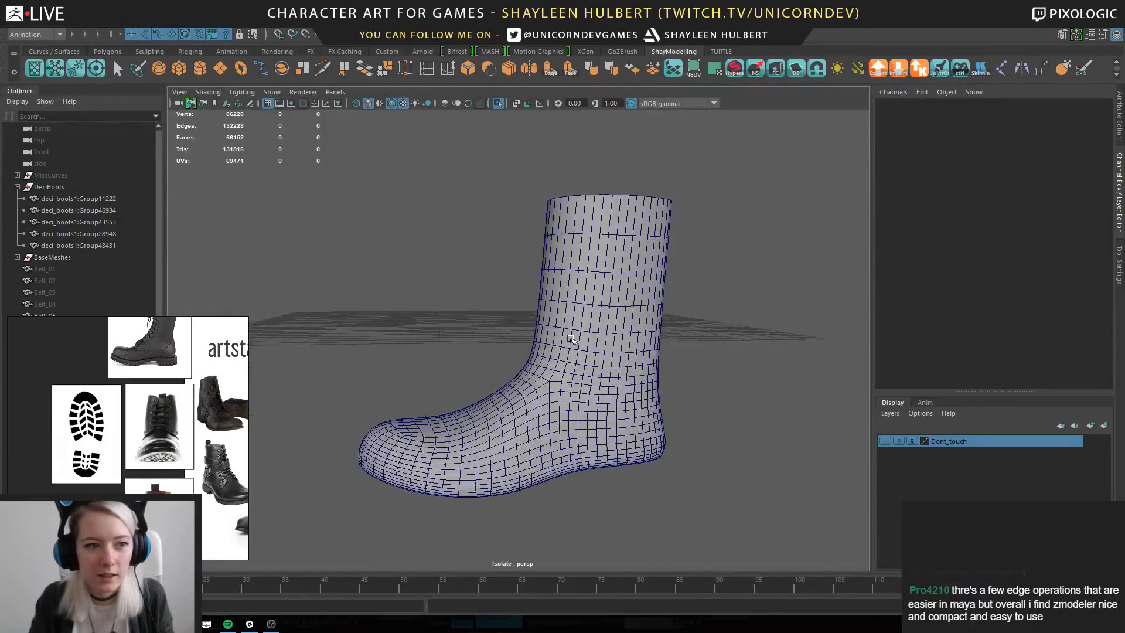
Move the boot reference board down to uncover the scene's object list, and clear the MiscCurves selection.
click(49, 177)
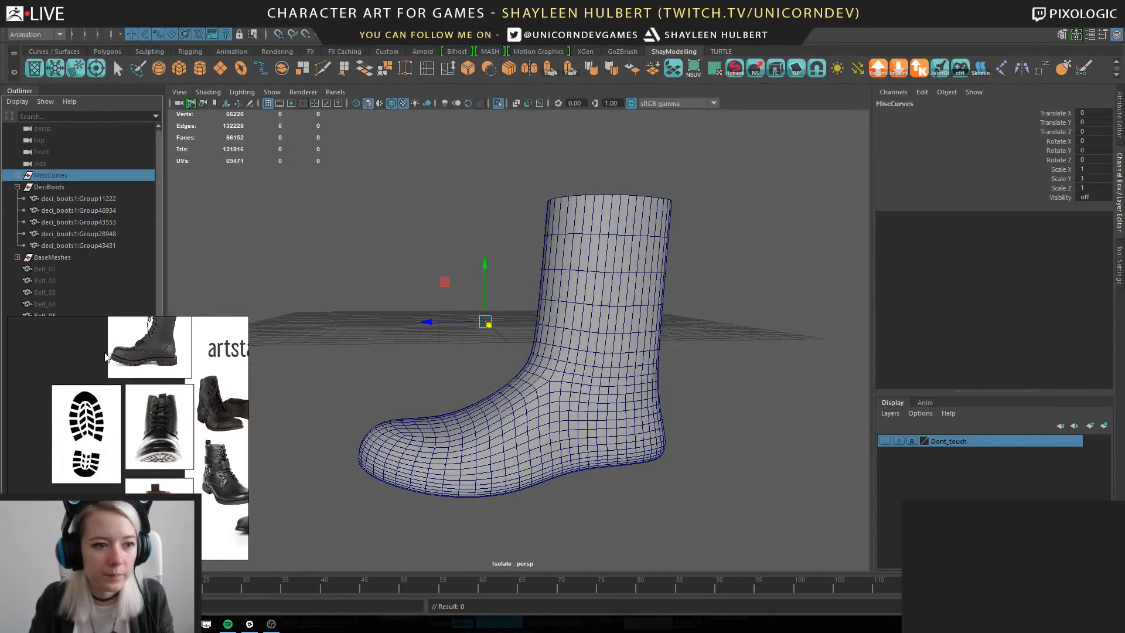
drag(107, 366, 105, 490)
alt+drag(411, 352, 522, 394)
click(596, 320)
click(714, 352)
click(10, 22)
click(395, 195)
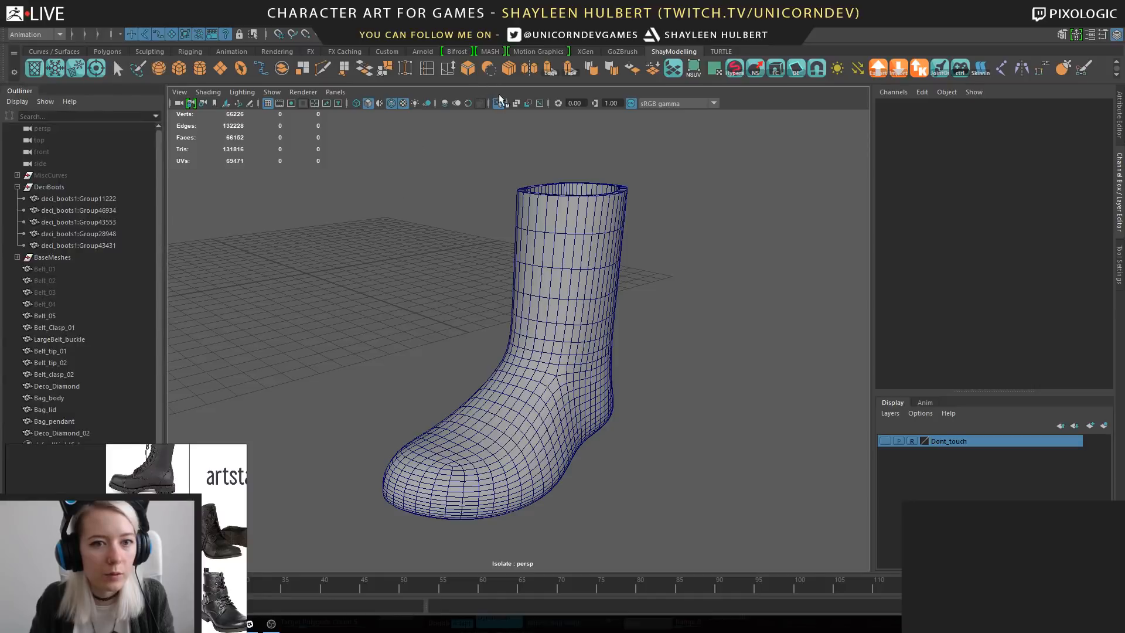
Turn off the isolated view and undo the sideways move of the boot upper.
click(499, 102)
alt+right_drag(643, 369, 498, 315)
click(523, 305)
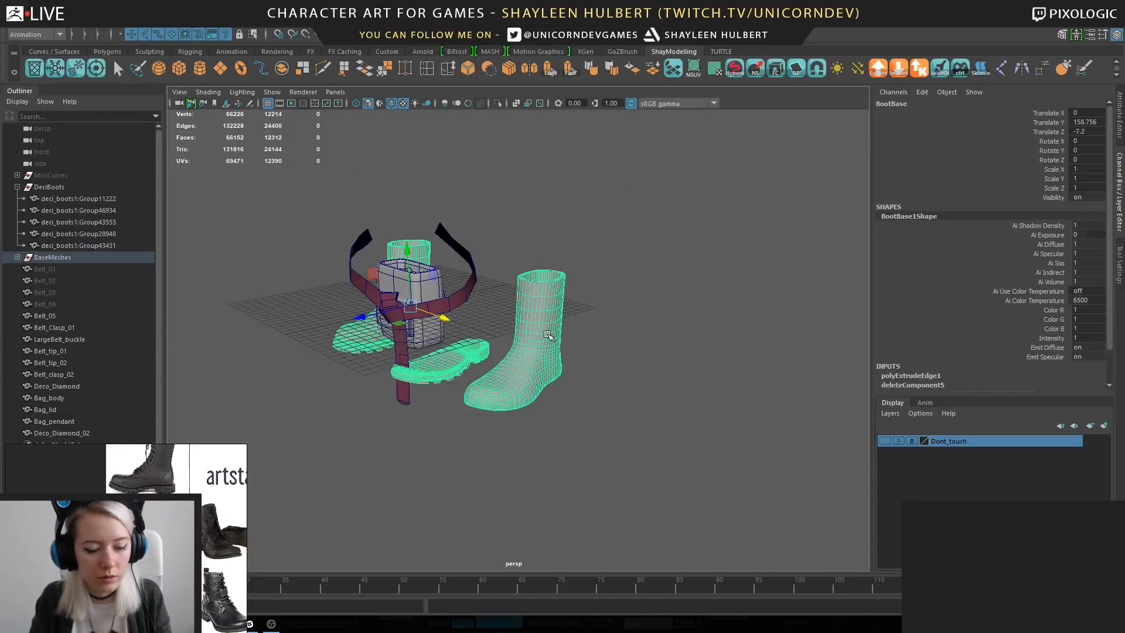
click(597, 318)
key(ctrl+1)
key(ctrl+z)
key(ctrl+z)
key(ctrl+z)
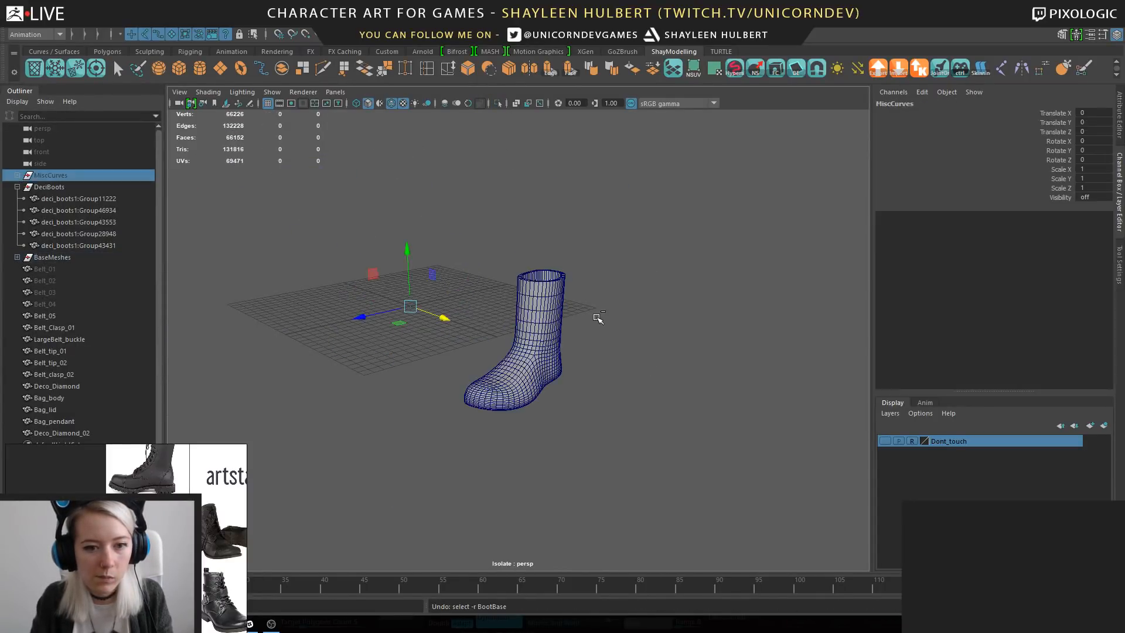
key(ctrl+z)
key(ctrl+z)
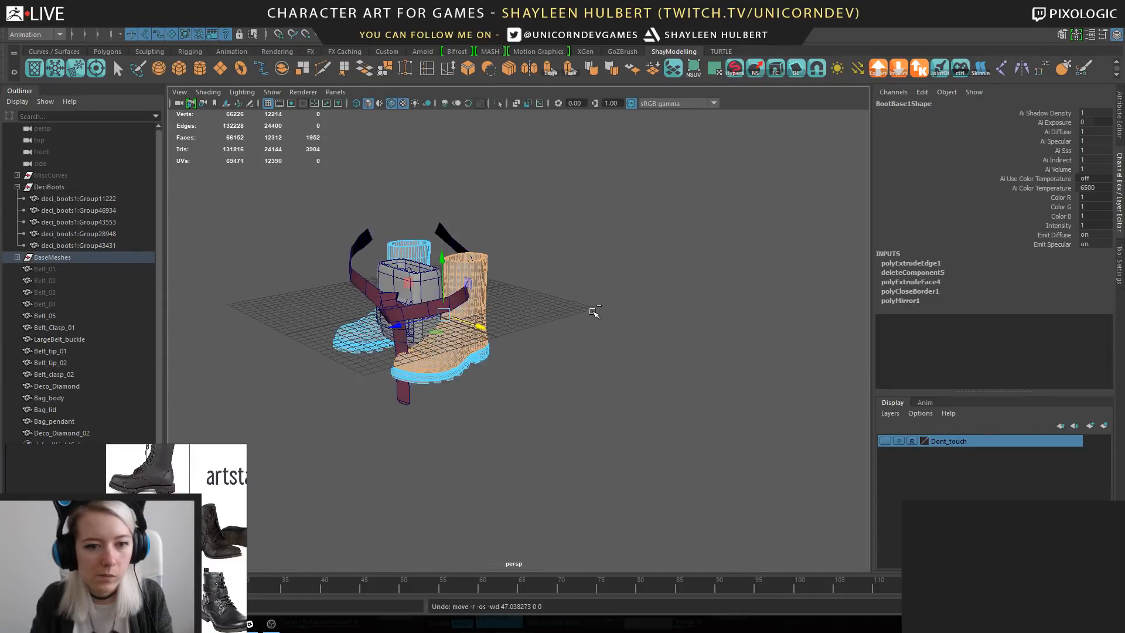
Clear the face selection and look through the Chasten Exports folder's Sculpt Retop Low files for a boot mesh to import.
click(11, 20)
click(677, 181)
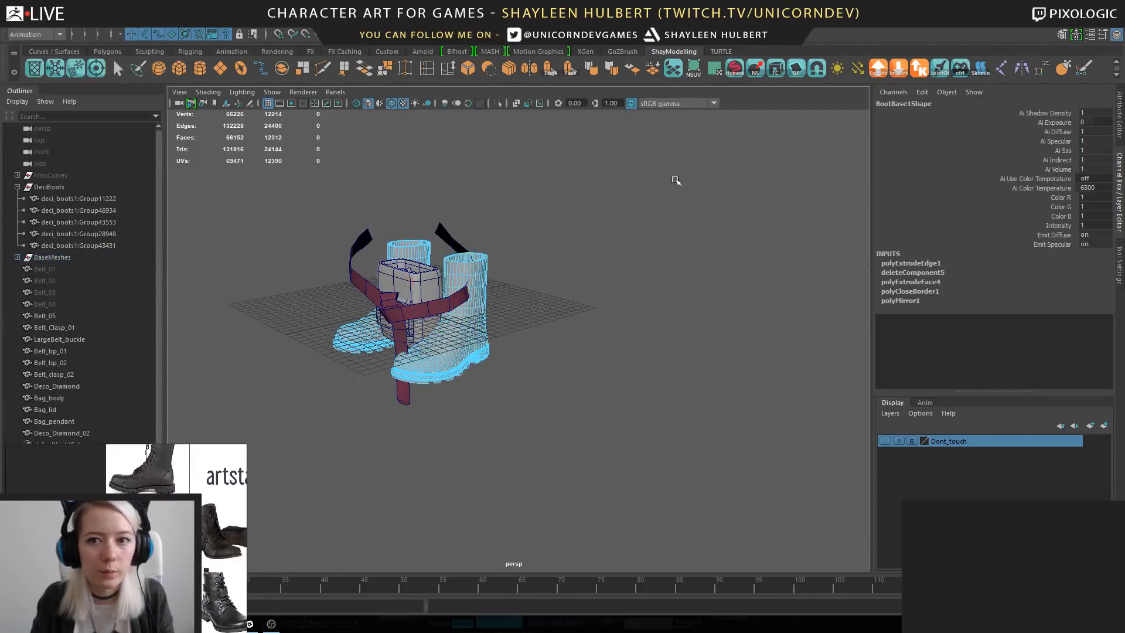
click(898, 68)
click(373, 246)
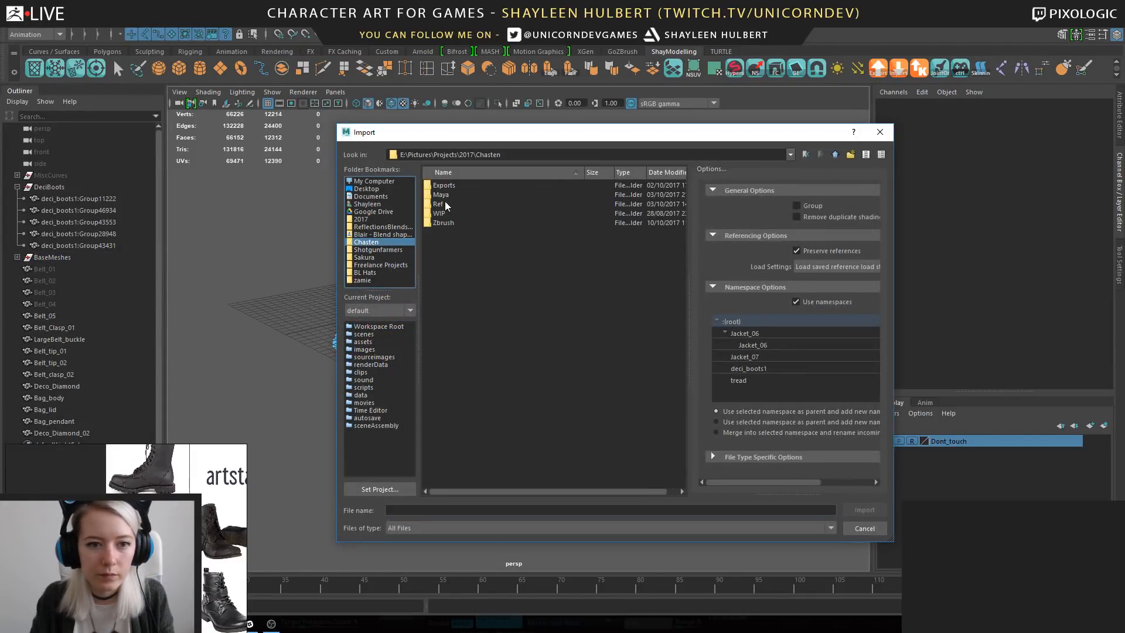
double_click(444, 185)
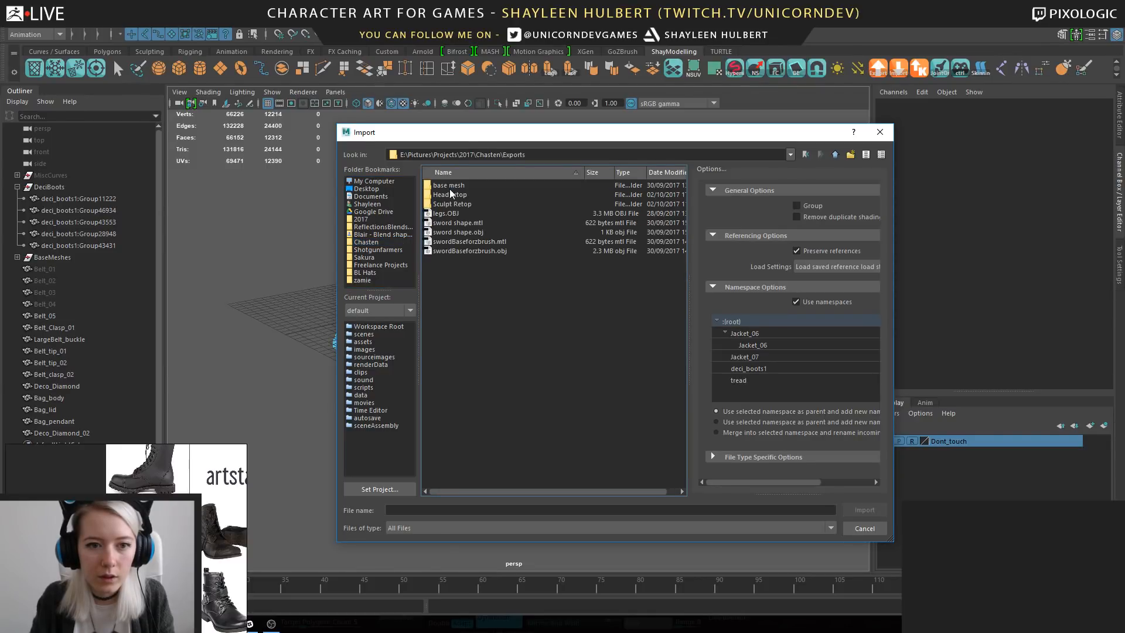
double_click(452, 204)
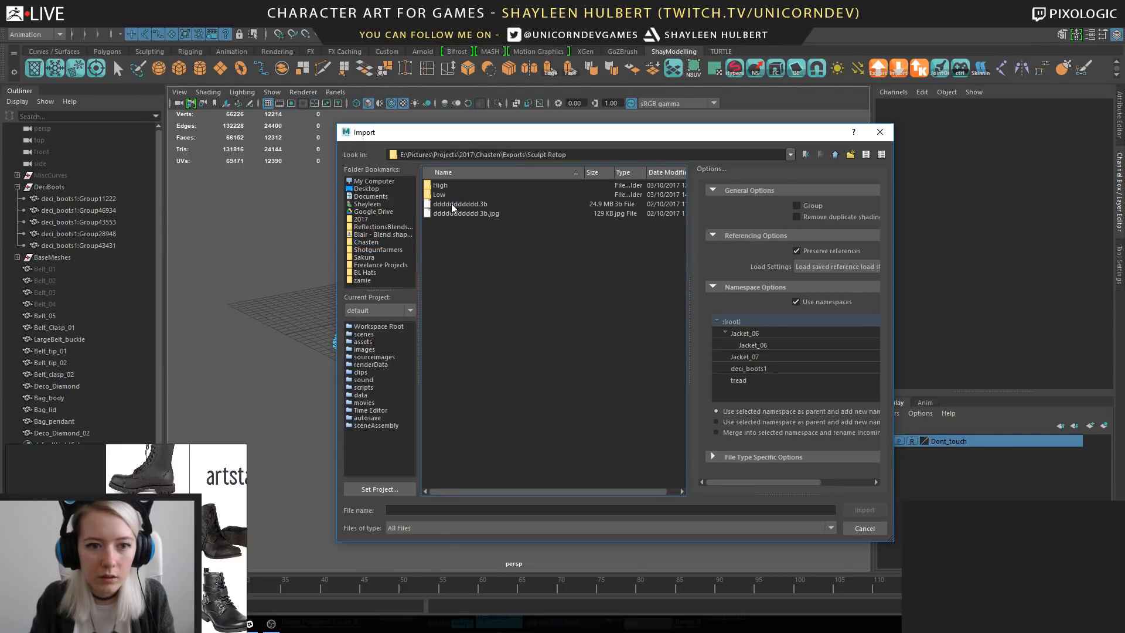
double_click(440, 195)
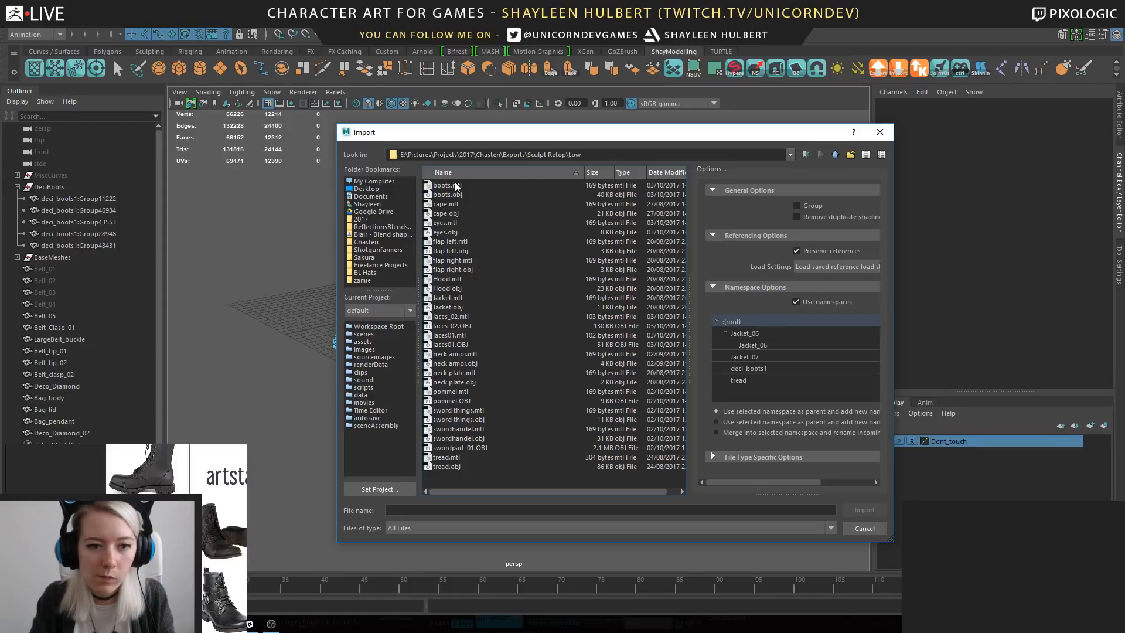
click(458, 195)
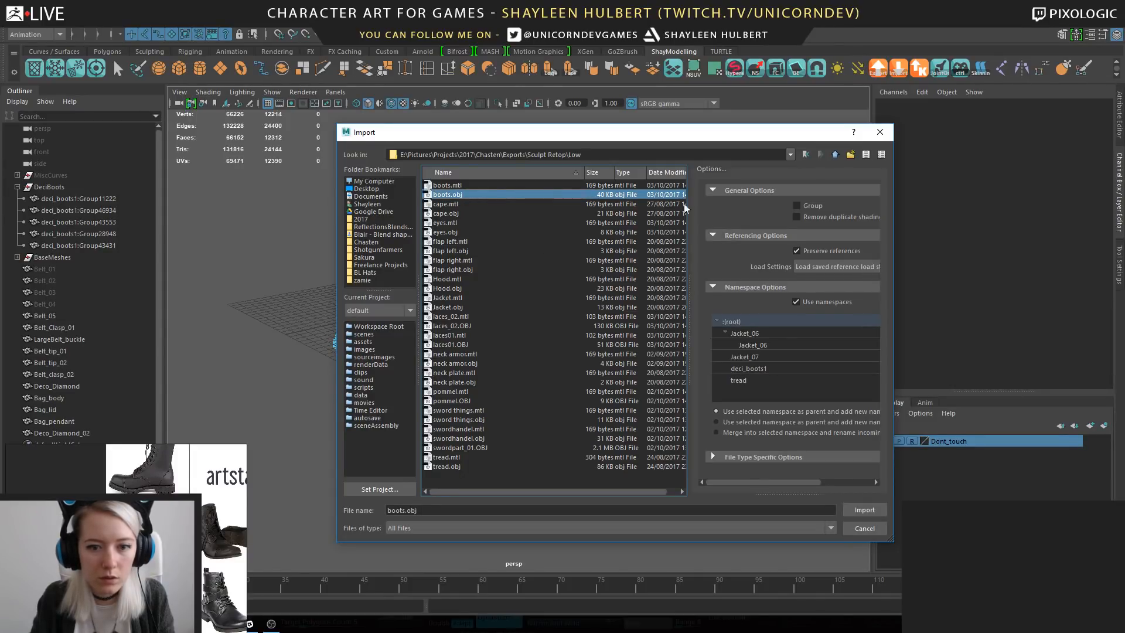
click(806, 156)
click(808, 155)
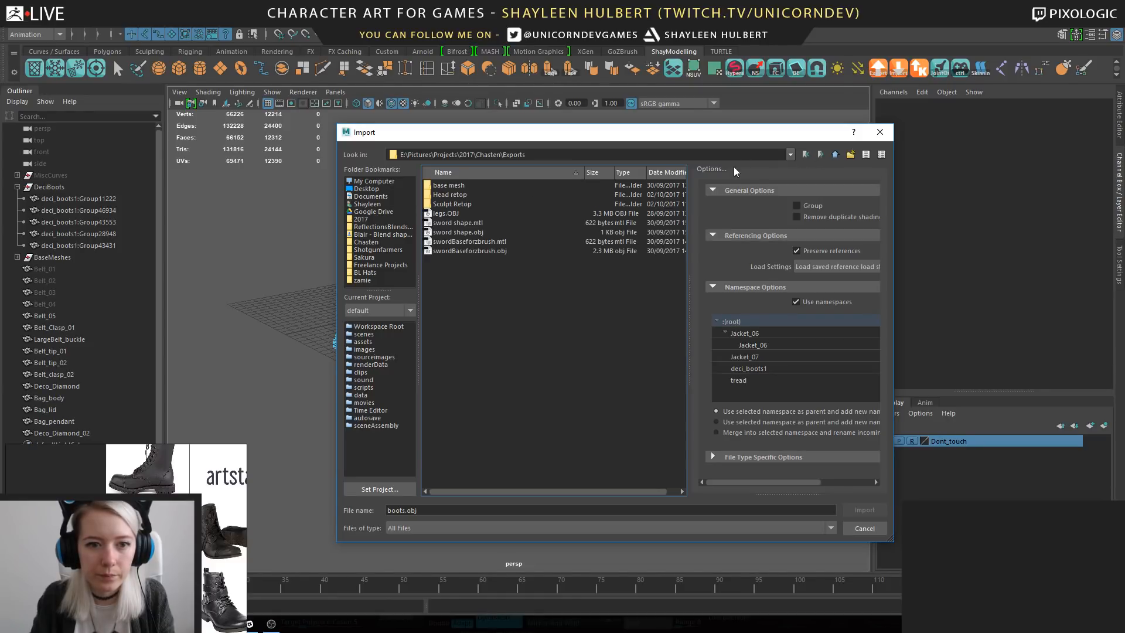
Import NewBoots.obj from the base mesh folder of the Chasten exports.
double_click(452, 186)
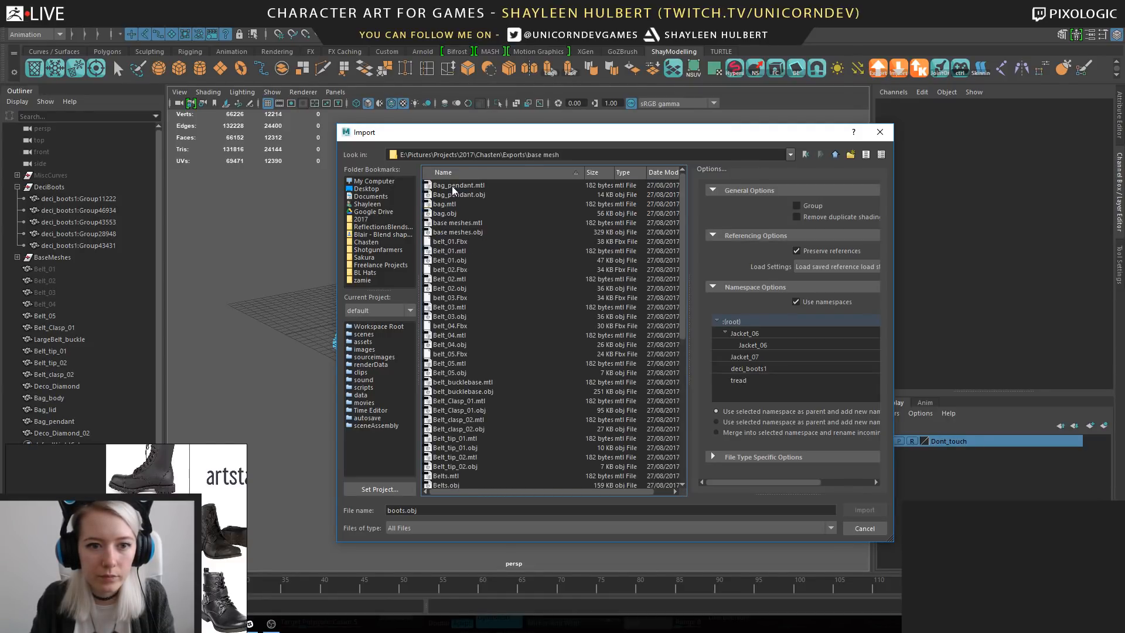
scroll(452, 189, down, 8)
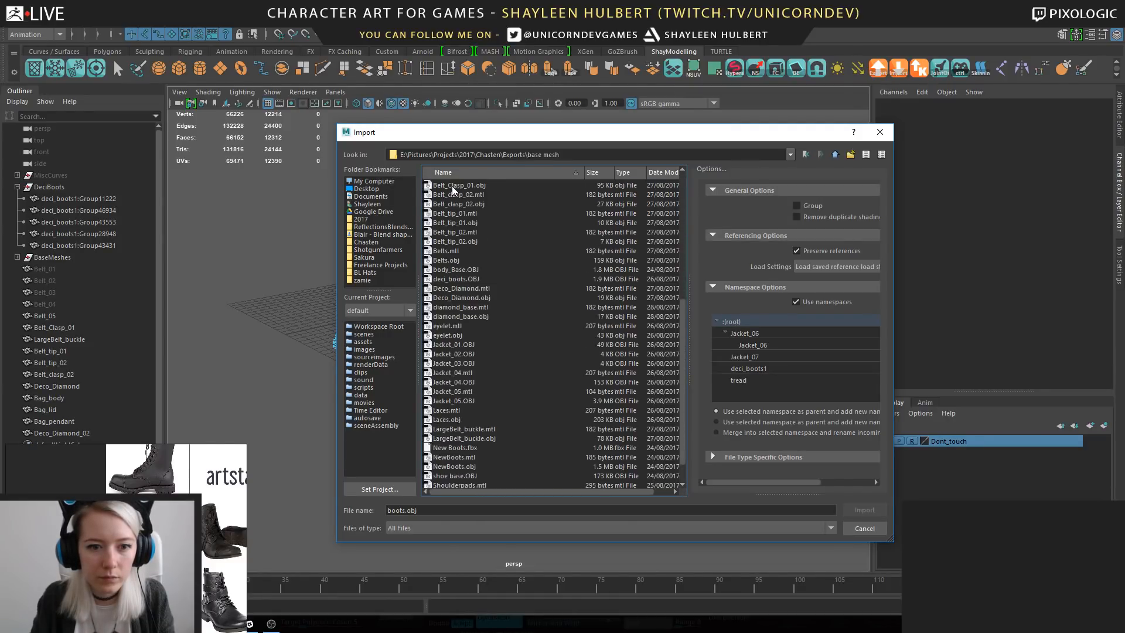
click(475, 280)
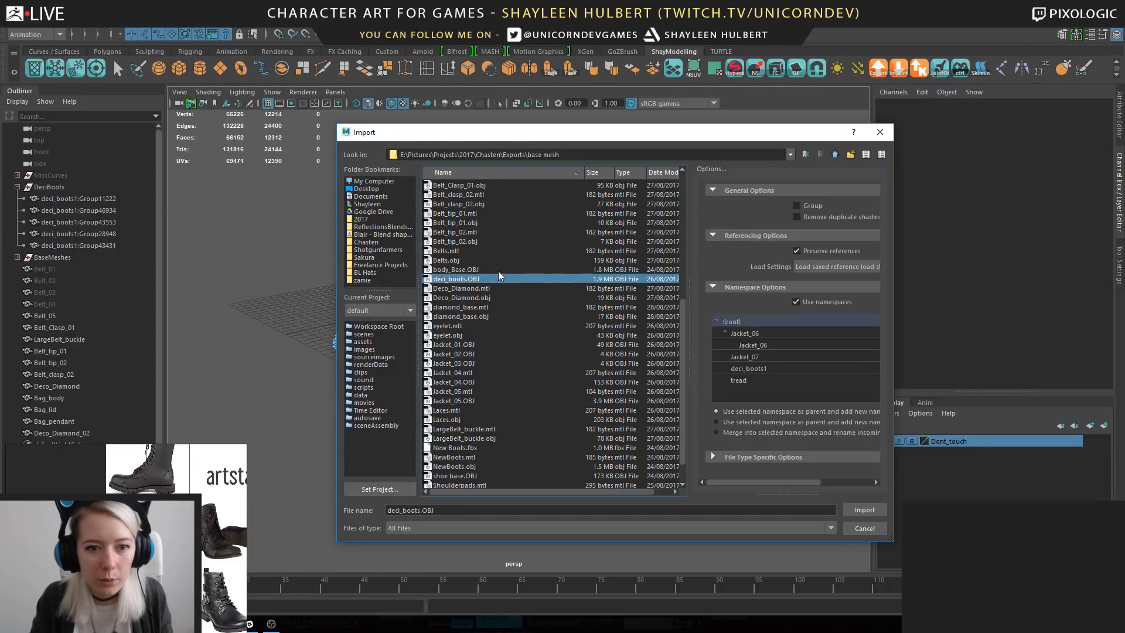
scroll(500, 275, down, 1)
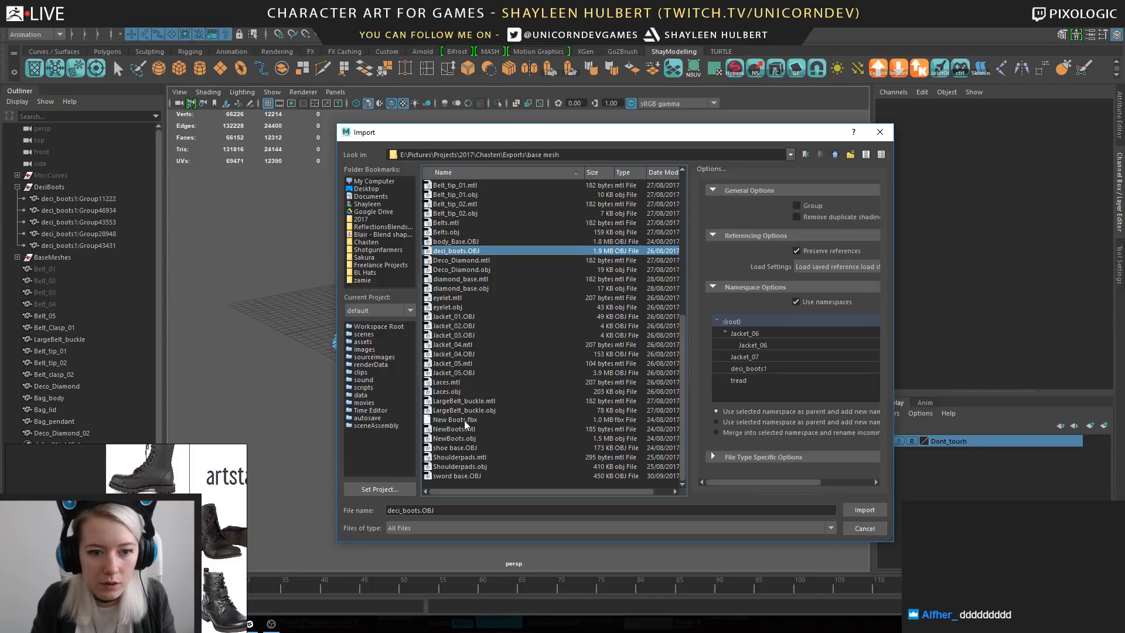
click(464, 421)
click(443, 439)
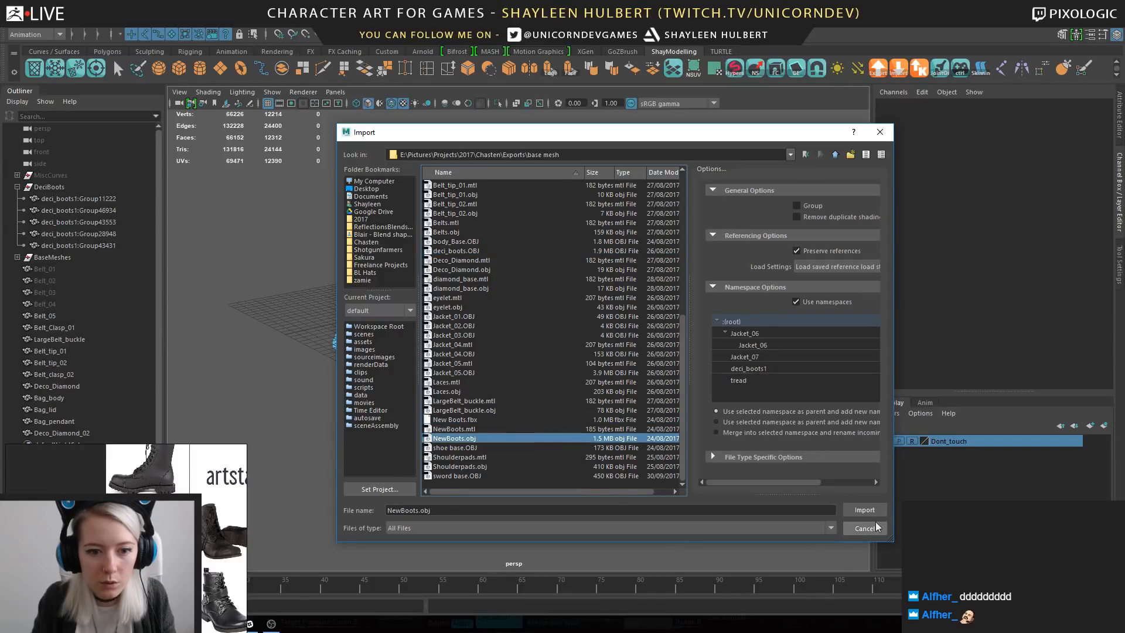
click(864, 510)
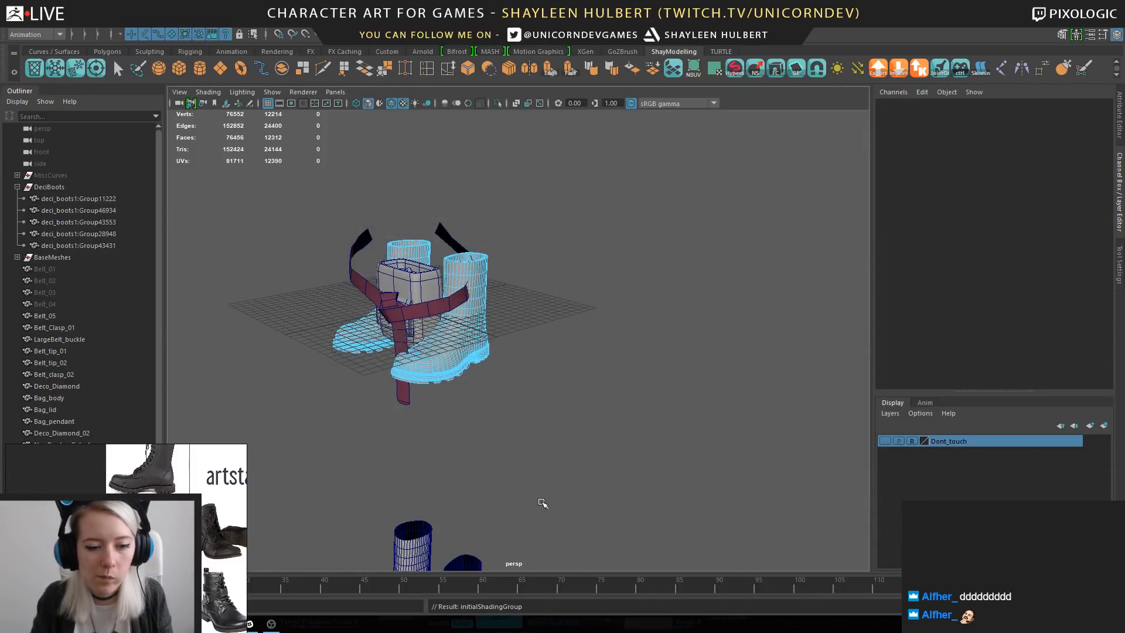
alt+drag(542, 503, 621, 258)
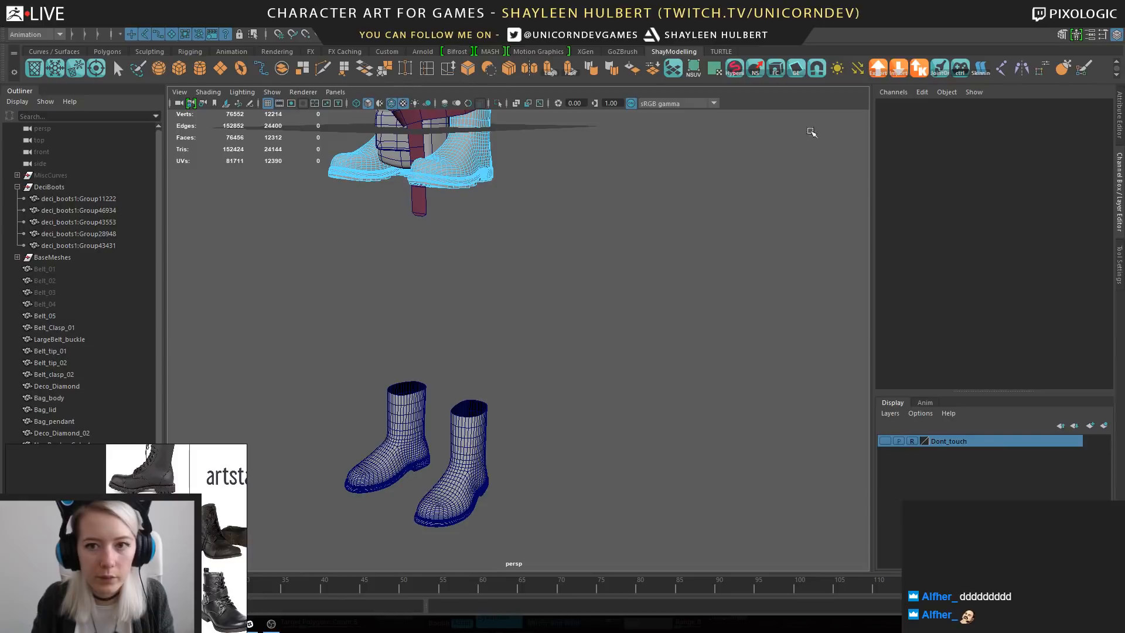
Import shoe base.OBJ from the same base mesh folder and frame the imported boots.
click(899, 69)
scroll(471, 352, down, 5)
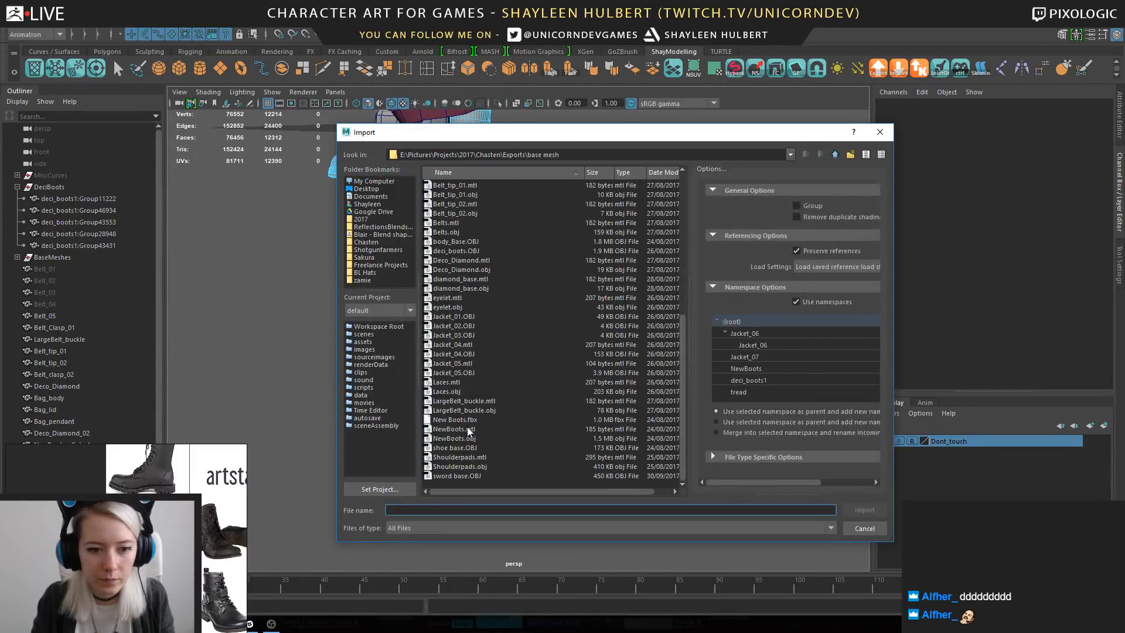
click(471, 419)
scroll(479, 445, up, 9)
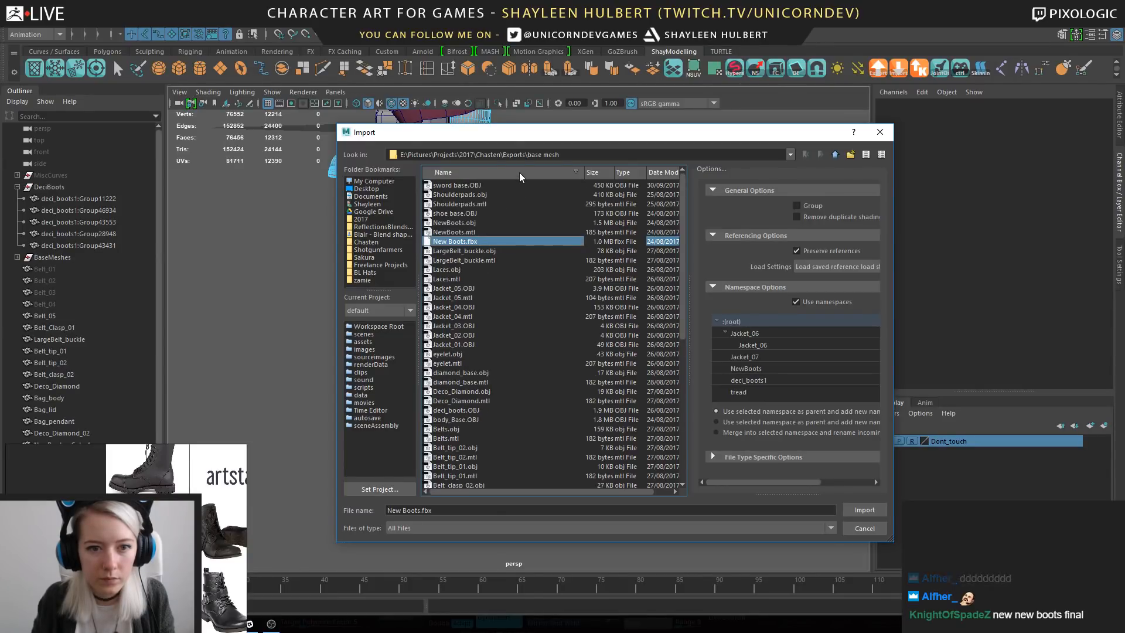
click(471, 215)
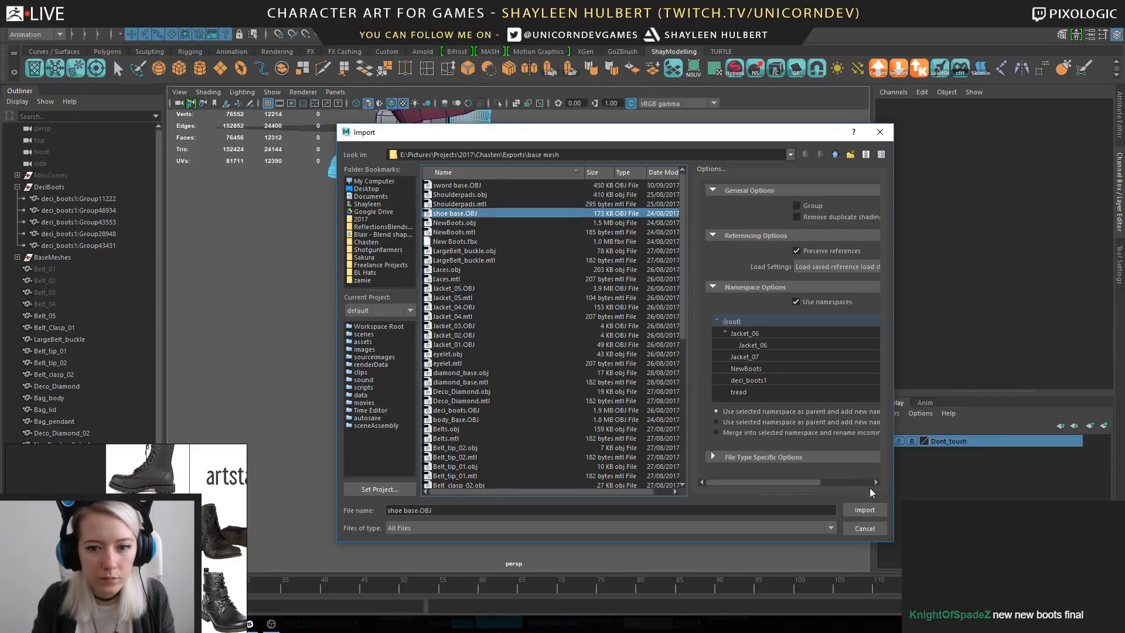
click(862, 511)
key(f)
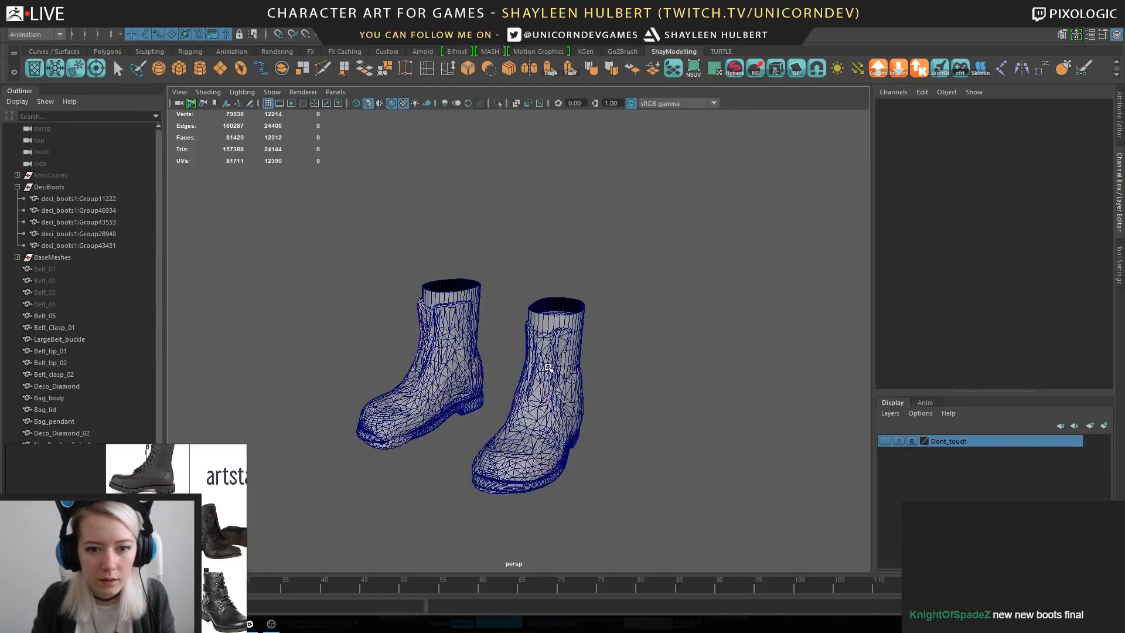
Isolate the imported shoe base mesh and turn off wireframe on shaded.
click(557, 404)
key(f)
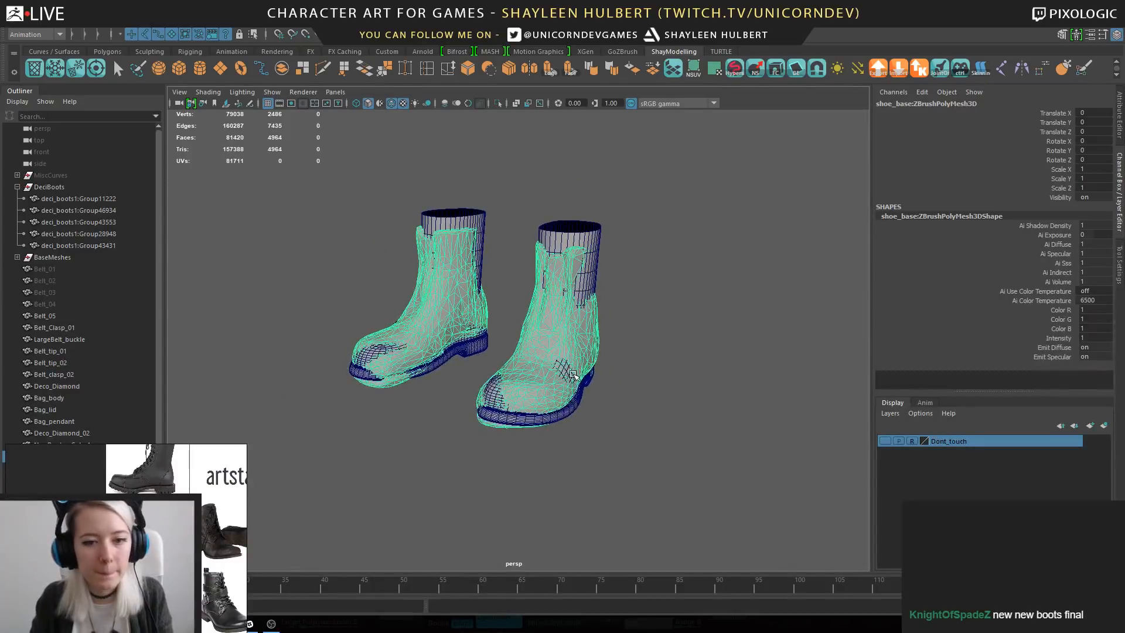
scroll(635, 385, up, 4)
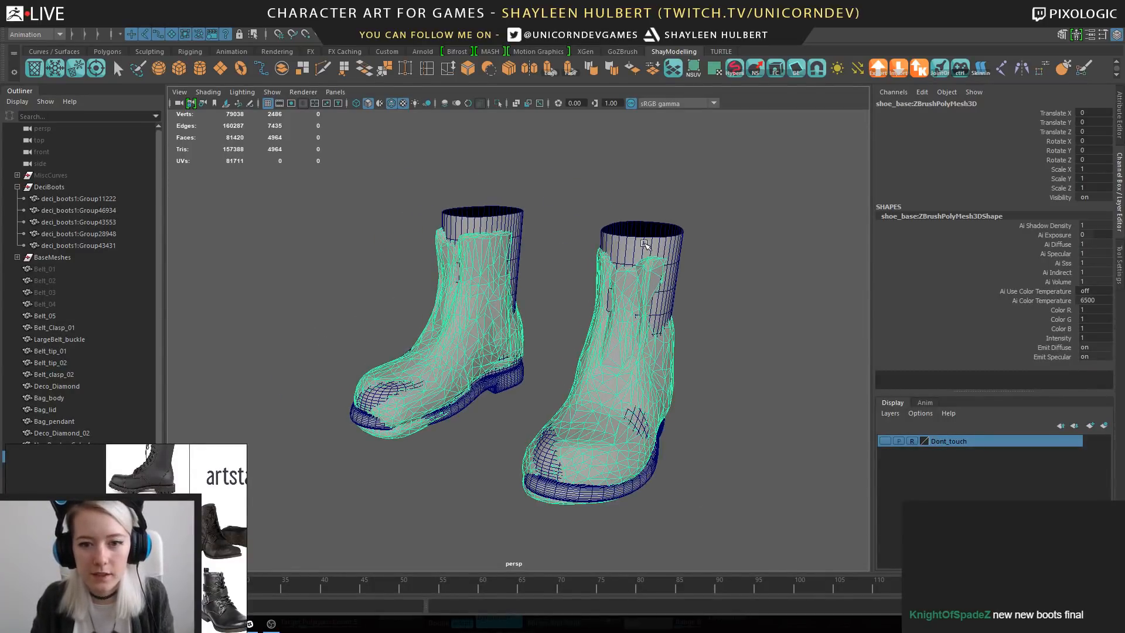
alt+drag(644, 244, 607, 377)
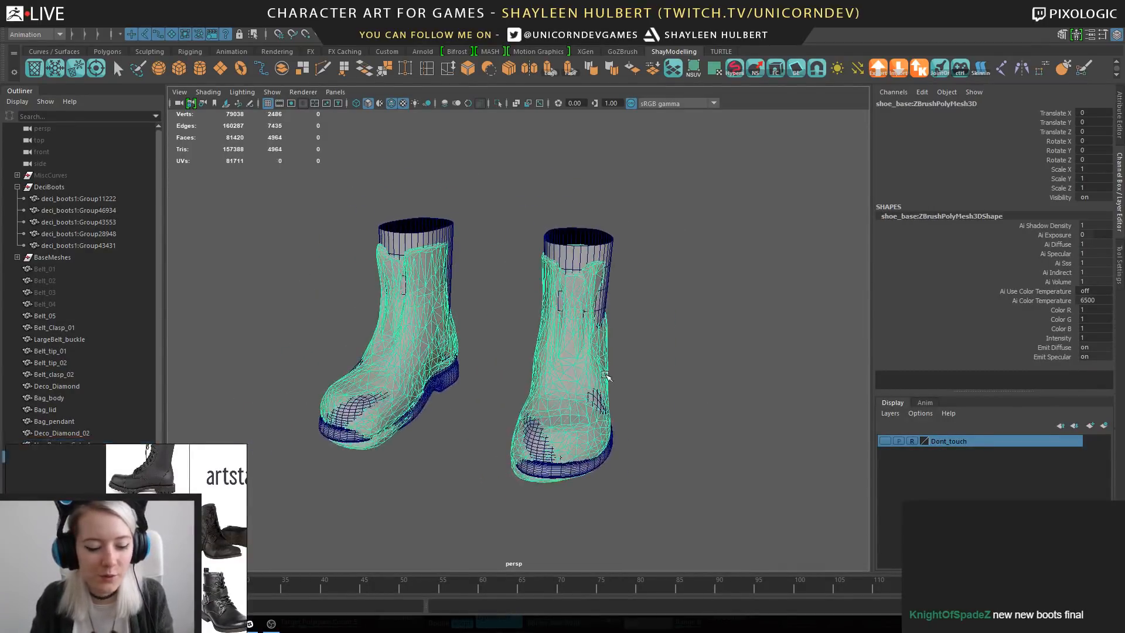
mouse_move(602, 392)
alt+right_down()
mouse_move(649, 432)
mouse_move(291, 276)
mouse_move(586, 404)
alt+right_up()
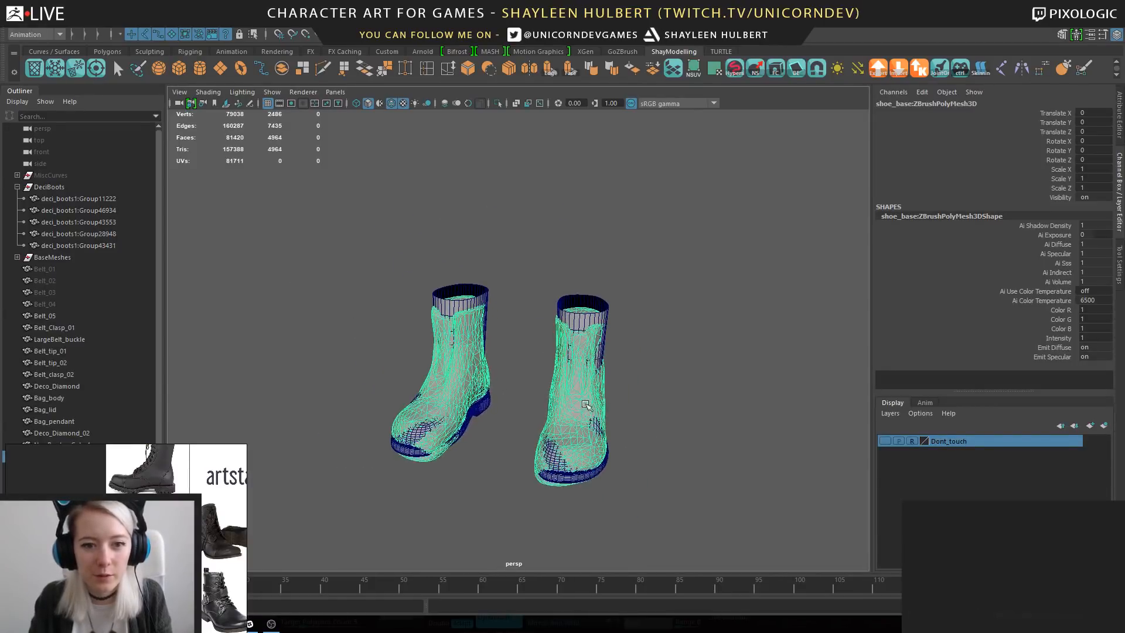
click(499, 103)
scroll(595, 271, up, 4)
click(610, 440)
alt+drag(610, 439, 439, 146)
click(392, 103)
Examine the shoe base's heels and soles from the side and underneath, and leave the isolated view.
alt+drag(666, 381, 413, 376)
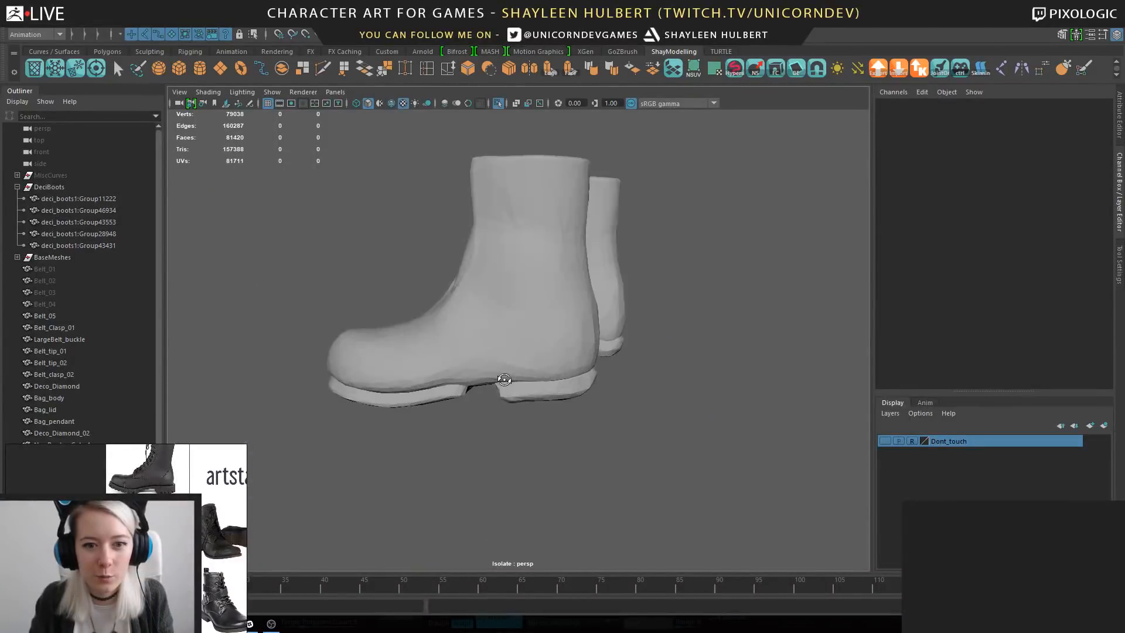
alt+drag(532, 373, 572, 315)
click(572, 315)
alt+drag(663, 350, 679, 398)
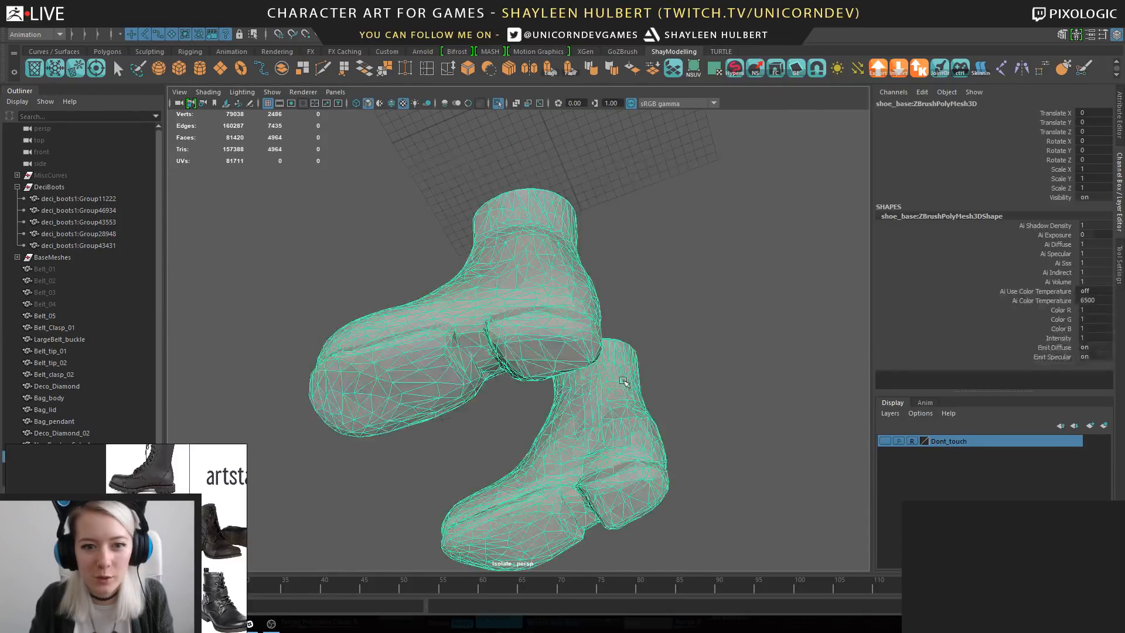
click(718, 348)
alt+drag(717, 348, 575, 376)
alt+drag(544, 436, 529, 417)
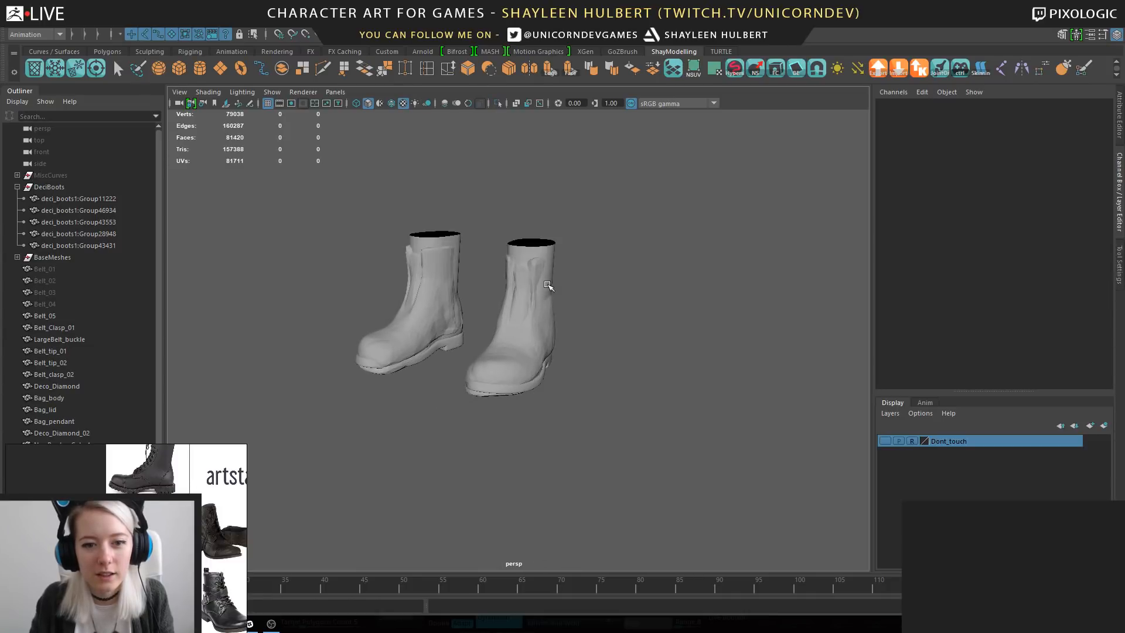
Isolate the imported NewBoots mesh and inspect its toe and sole edge up close.
click(548, 286)
alt+drag(548, 285, 566, 262)
click(644, 391)
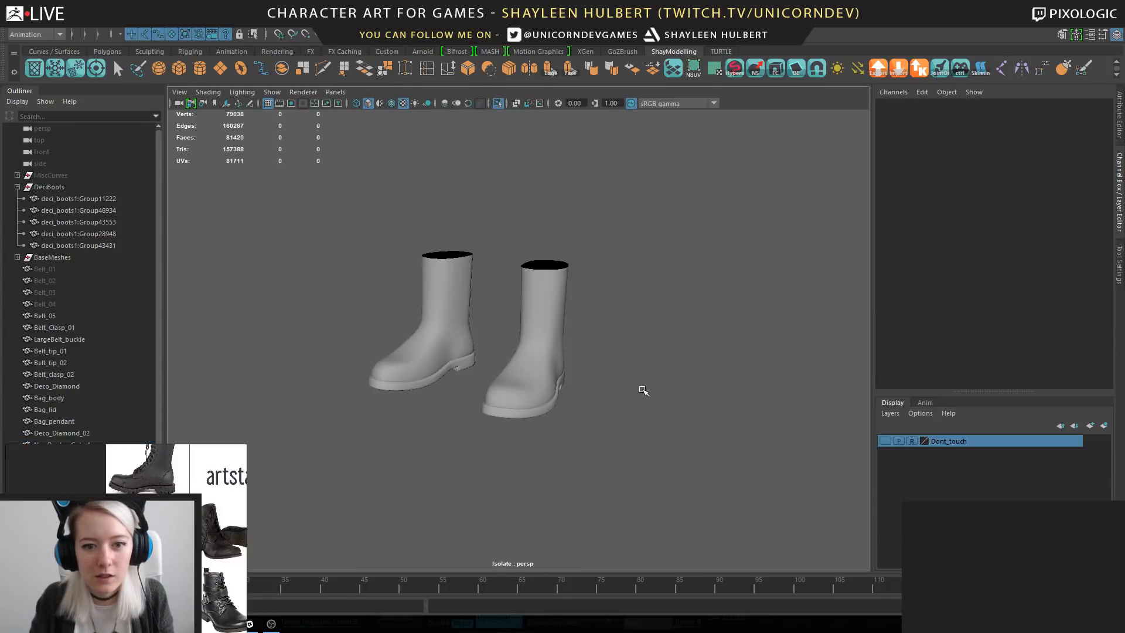
click(580, 414)
alt+drag(580, 413, 596, 427)
alt+right_drag(596, 426, 636, 431)
alt+drag(636, 431, 616, 471)
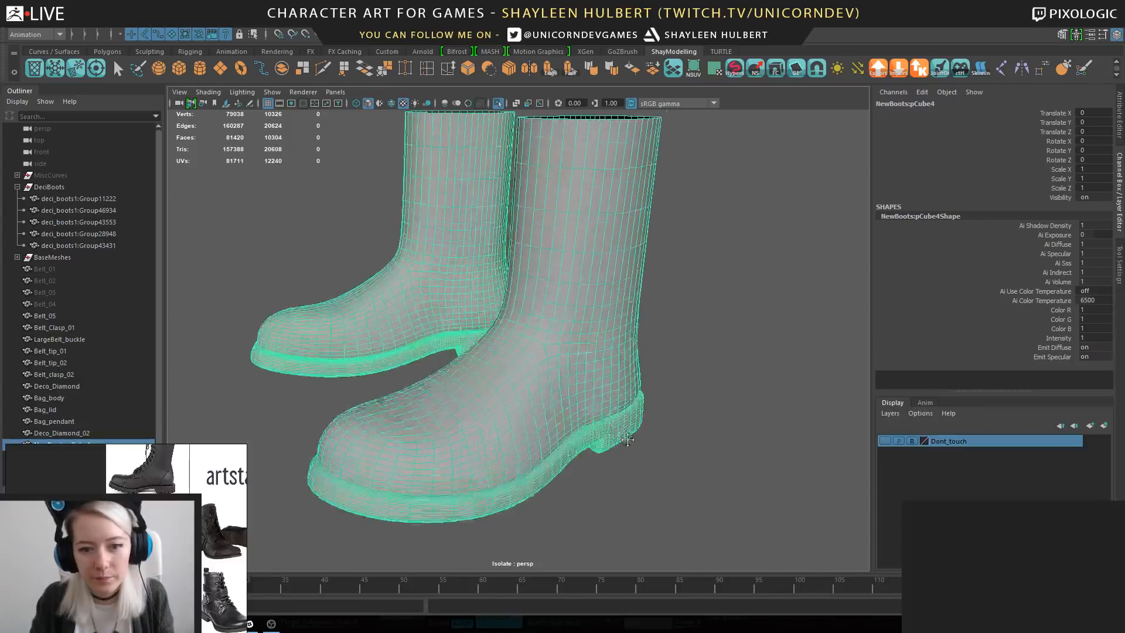
alt+middle_drag(615, 472, 649, 401)
click(649, 401)
mouse_move(650, 401)
alt+mouse_down()
mouse_move(553, 410)
mouse_move(665, 404)
alt+mouse_up()
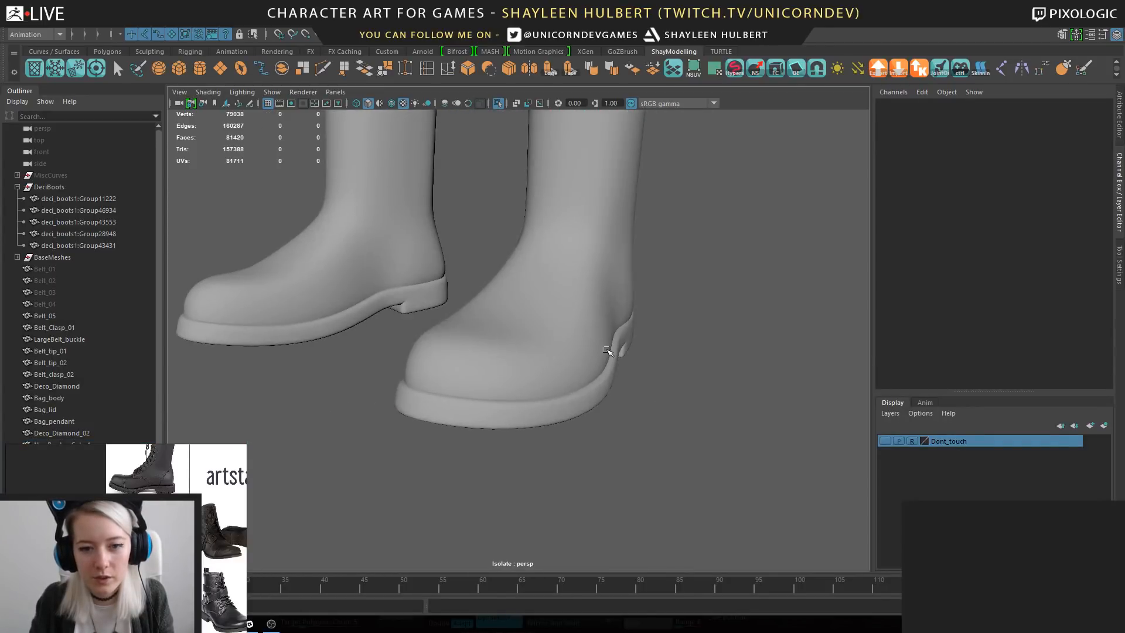
Examine the NewBoots heel and sole profile from both sides, with and without the mesh selected.
click(616, 352)
alt+drag(615, 352, 592, 358)
alt+right_drag(592, 357, 627, 374)
alt+drag(627, 374, 724, 375)
alt+right_drag(478, 325, 548, 337)
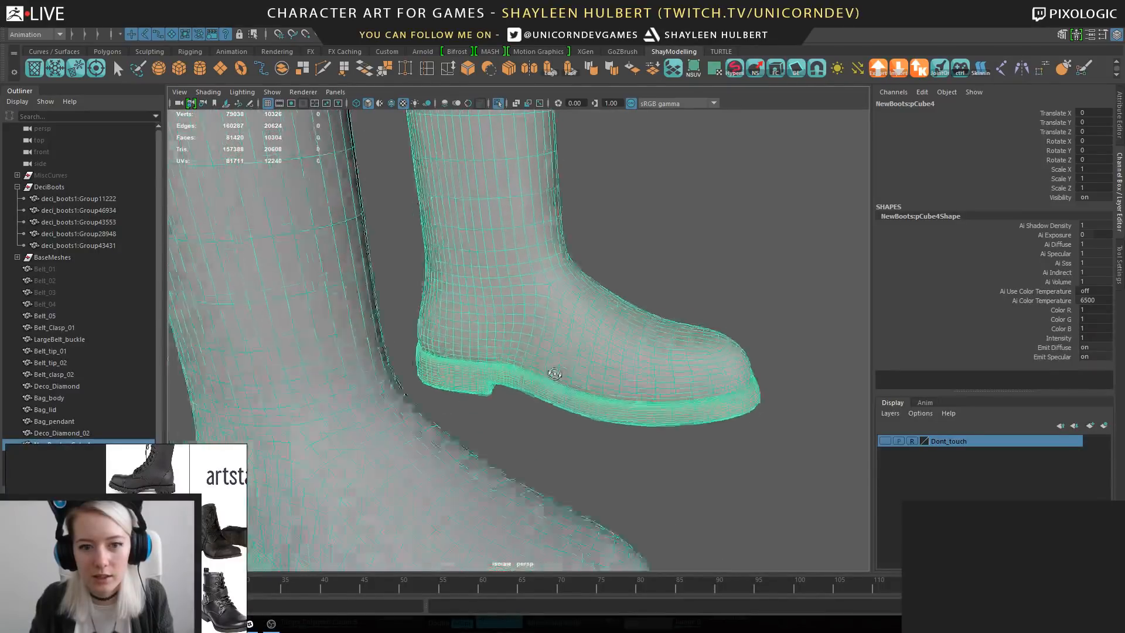
alt+drag(358, 369, 597, 377)
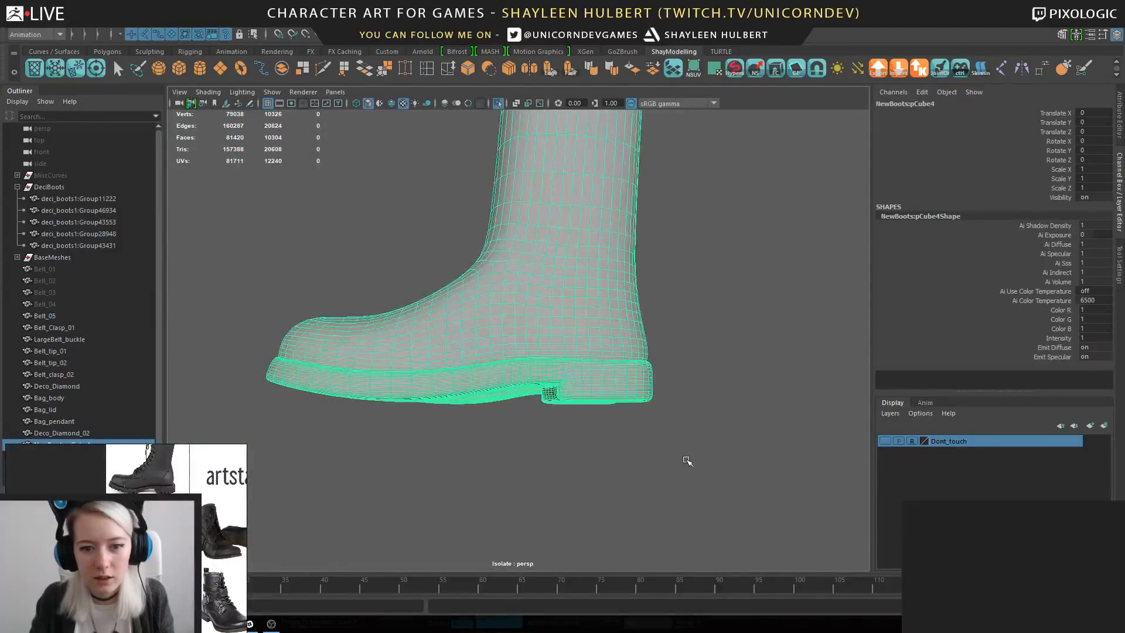
alt+drag(688, 462, 592, 462)
alt+drag(651, 400, 678, 399)
click(691, 383)
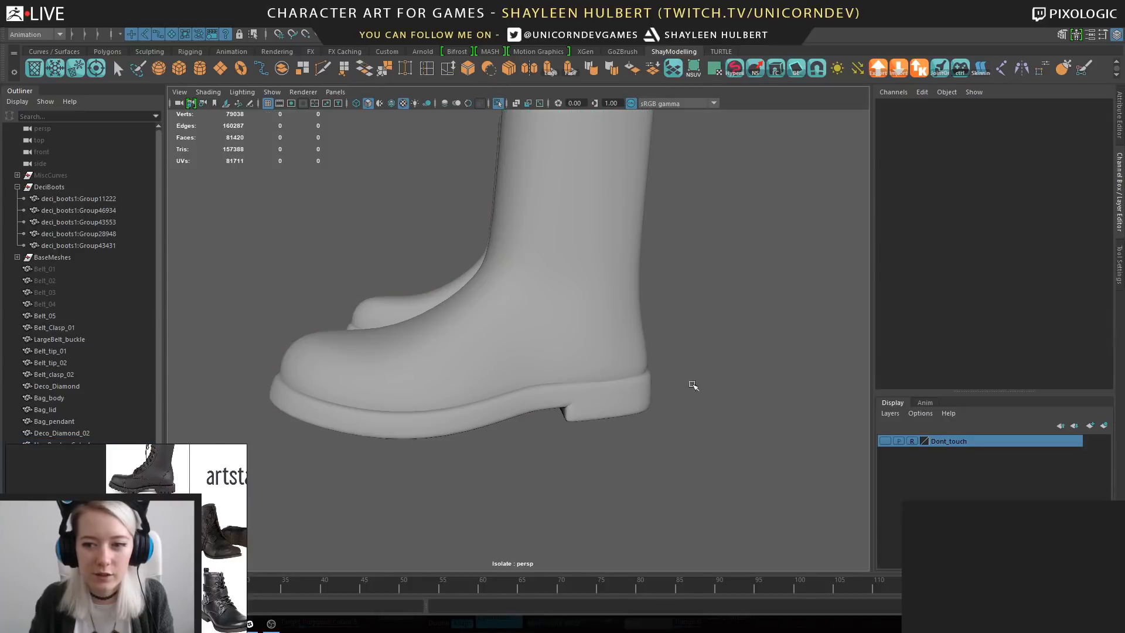
click(622, 380)
alt+right_drag(674, 481, 557, 387)
mouse_move(557, 387)
alt+mouse_down()
mouse_move(565, 405)
mouse_move(555, 378)
alt+mouse_up()
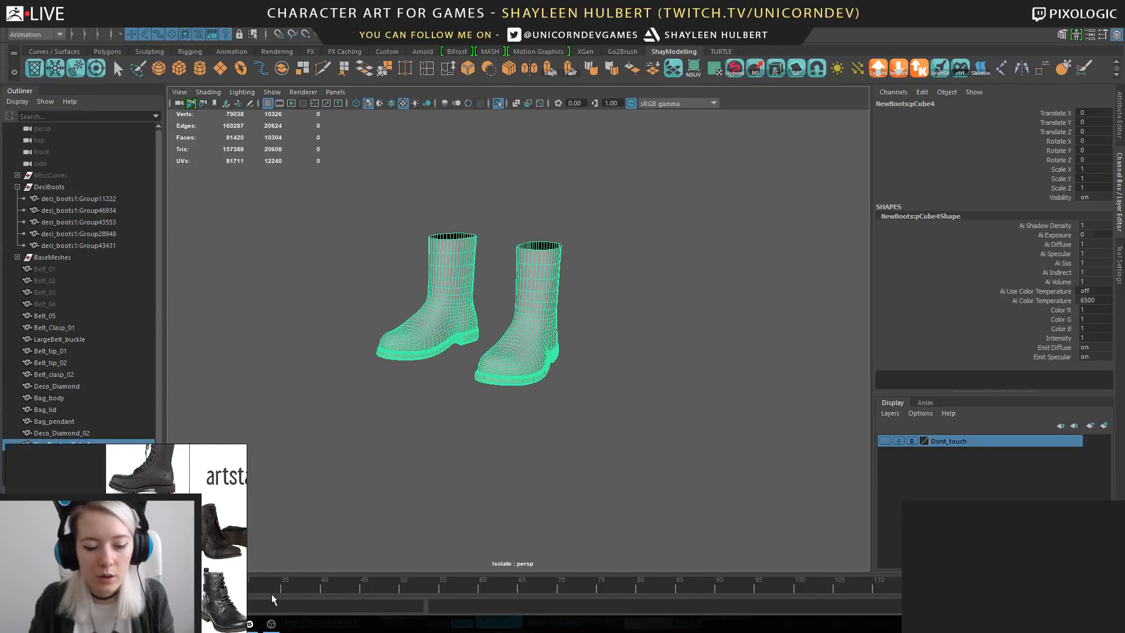
Move the boot reference board up and switch to ZBrush to view the whole character.
right_drag(213, 542, 211, 401)
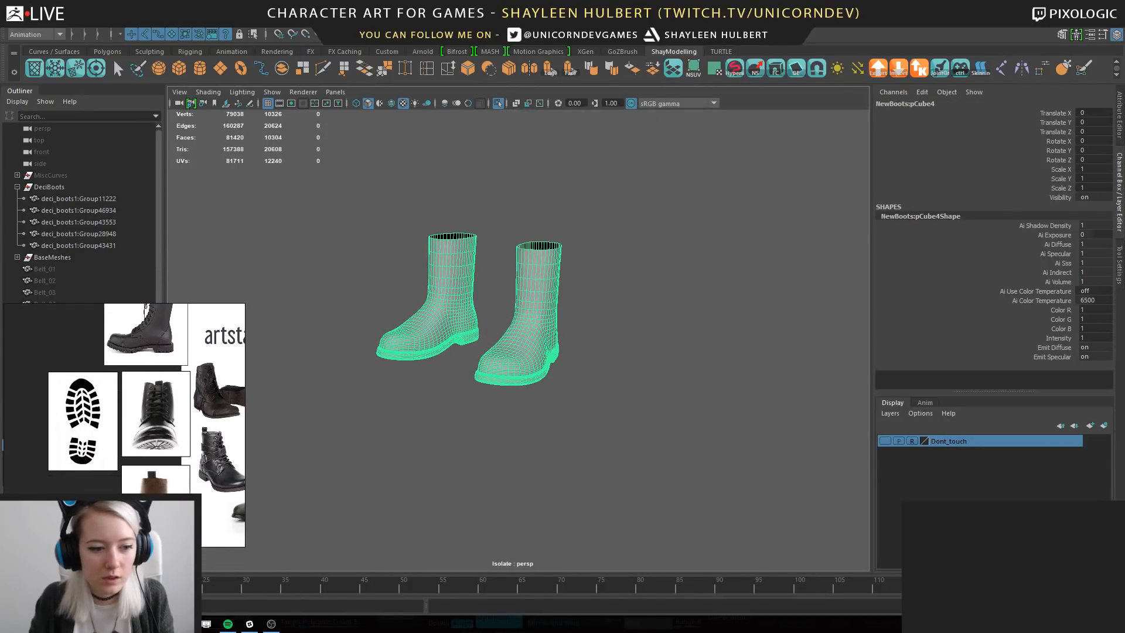
key(alt+Tab)
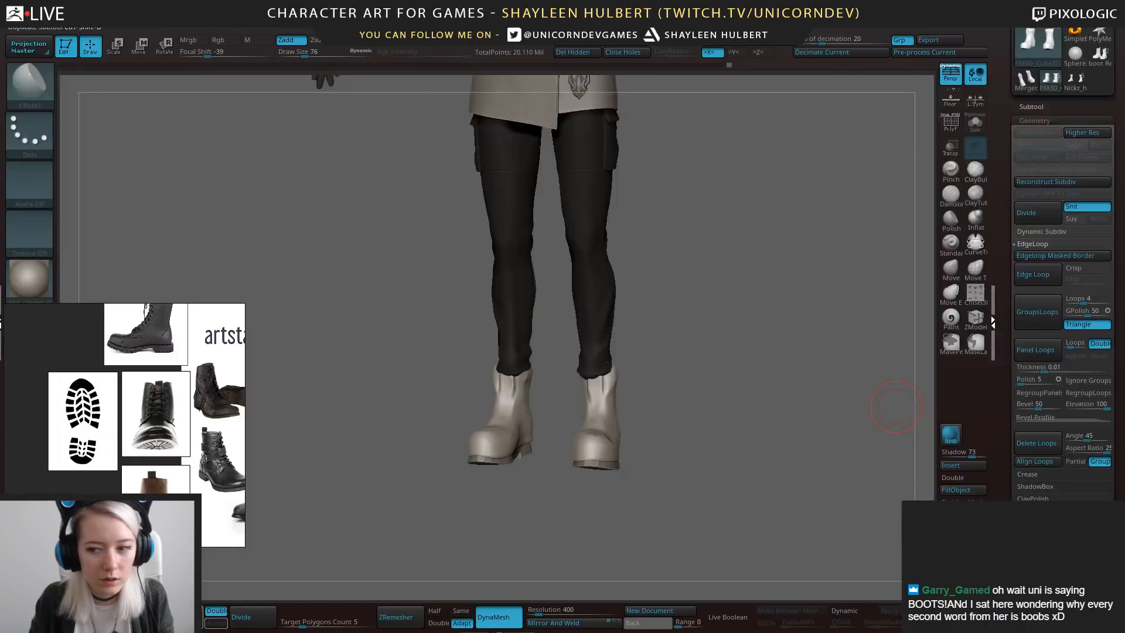
alt+drag(646, 374, 600, 329)
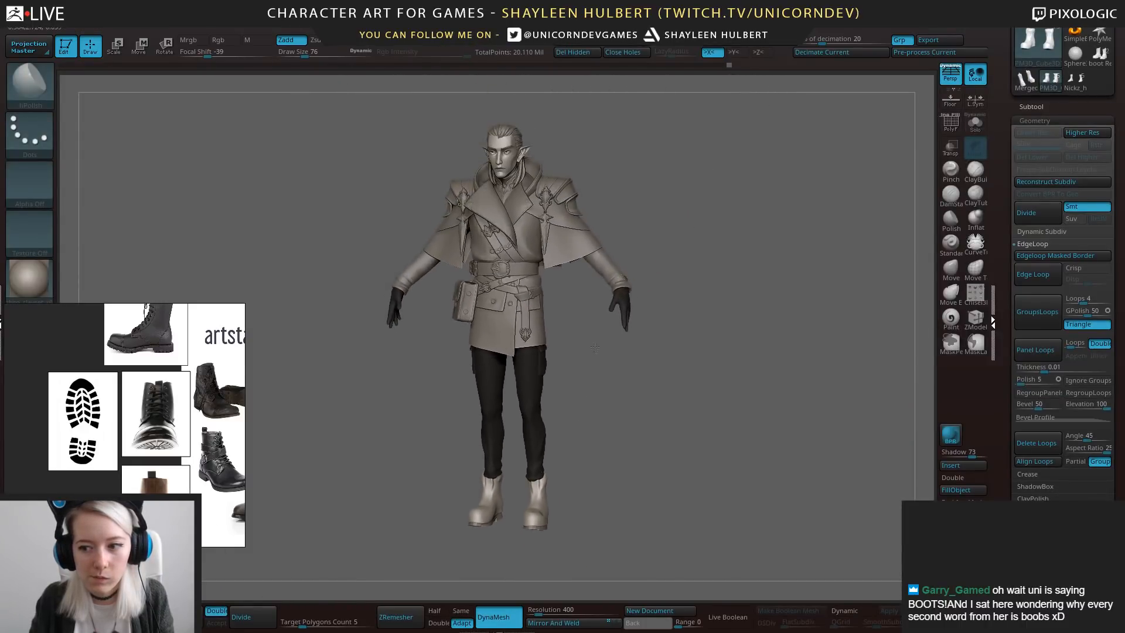
Switch to the merged laced boots tool and view the boots on their own.
drag(597, 420, 575, 430)
click(1025, 79)
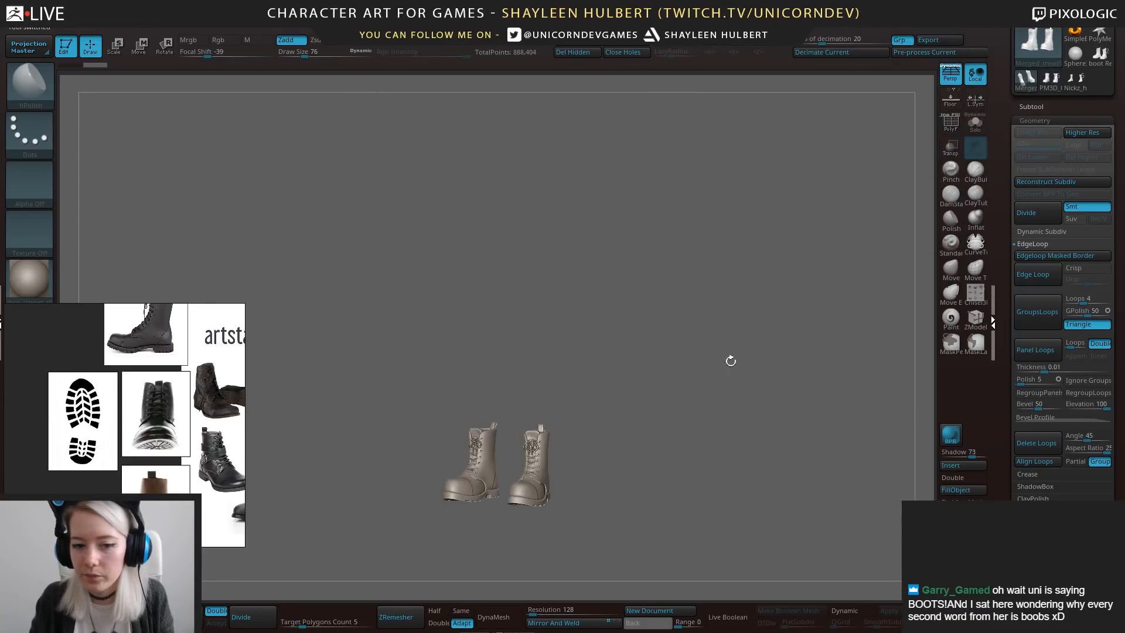
mouse_move(728, 289)
alt+mouse_down()
mouse_move(716, 327)
mouse_move(721, 470)
mouse_move(723, 384)
mouse_move(781, 407)
alt+mouse_up()
click(1075, 54)
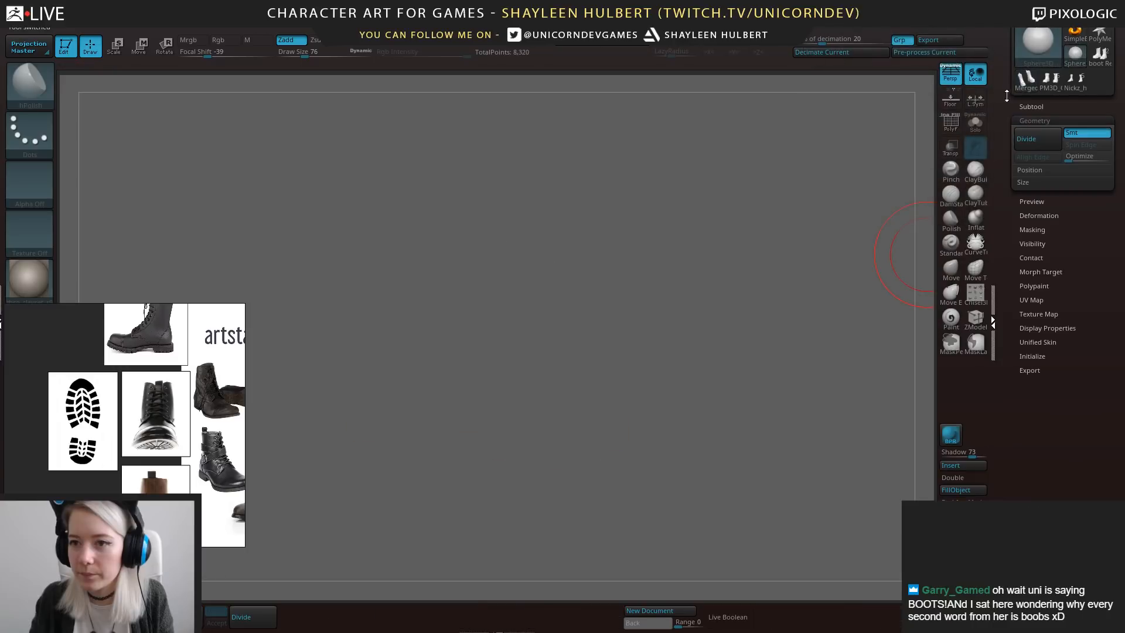
drag(1009, 58, 1008, 166)
click(1040, 72)
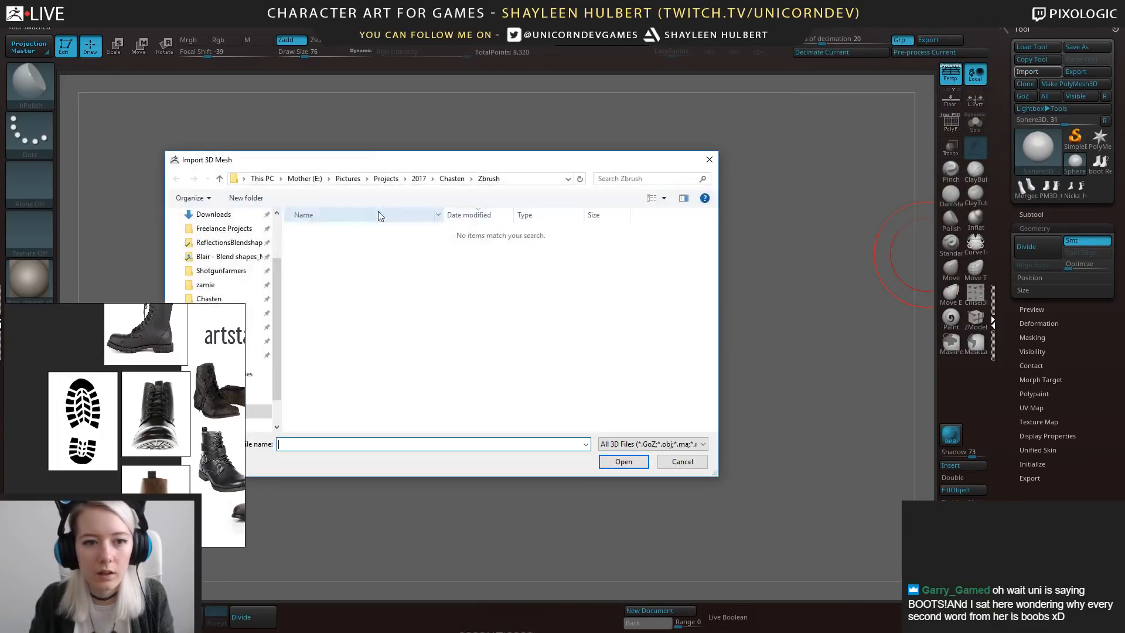
click(335, 286)
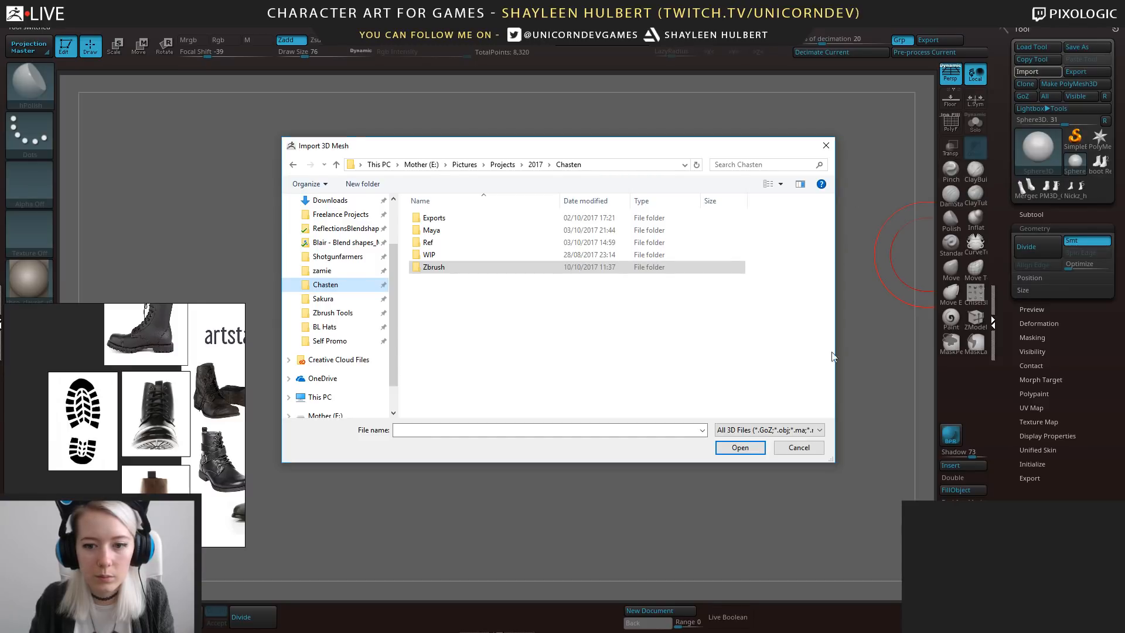
click(799, 447)
Delete all subtools of the Nickz_humanMaleAverage feet tool.
click(1074, 188)
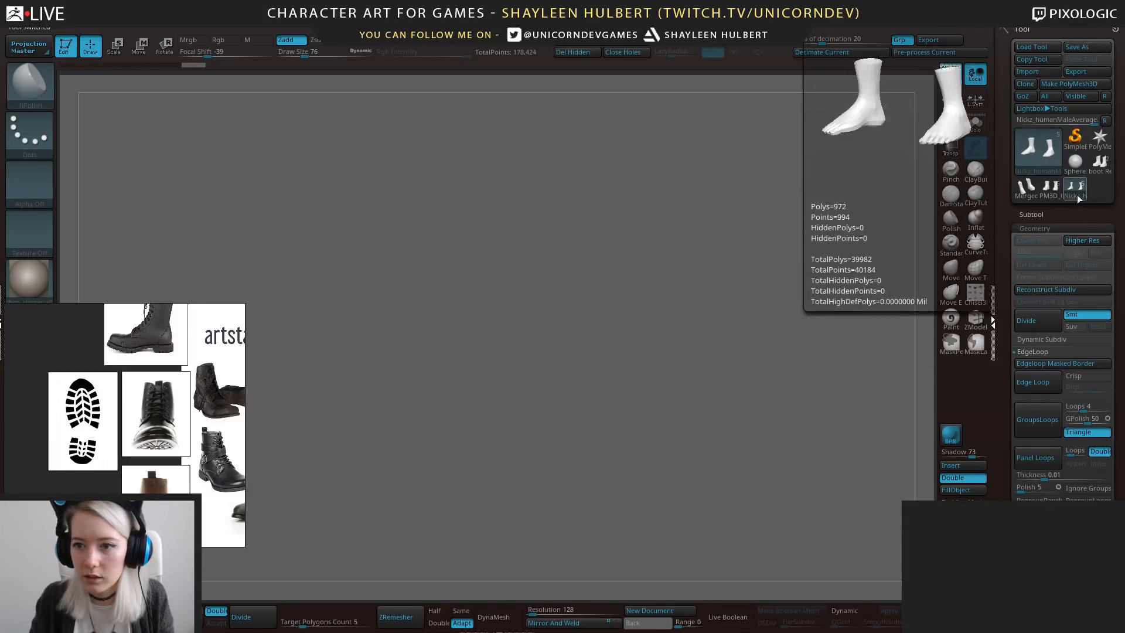
click(1031, 214)
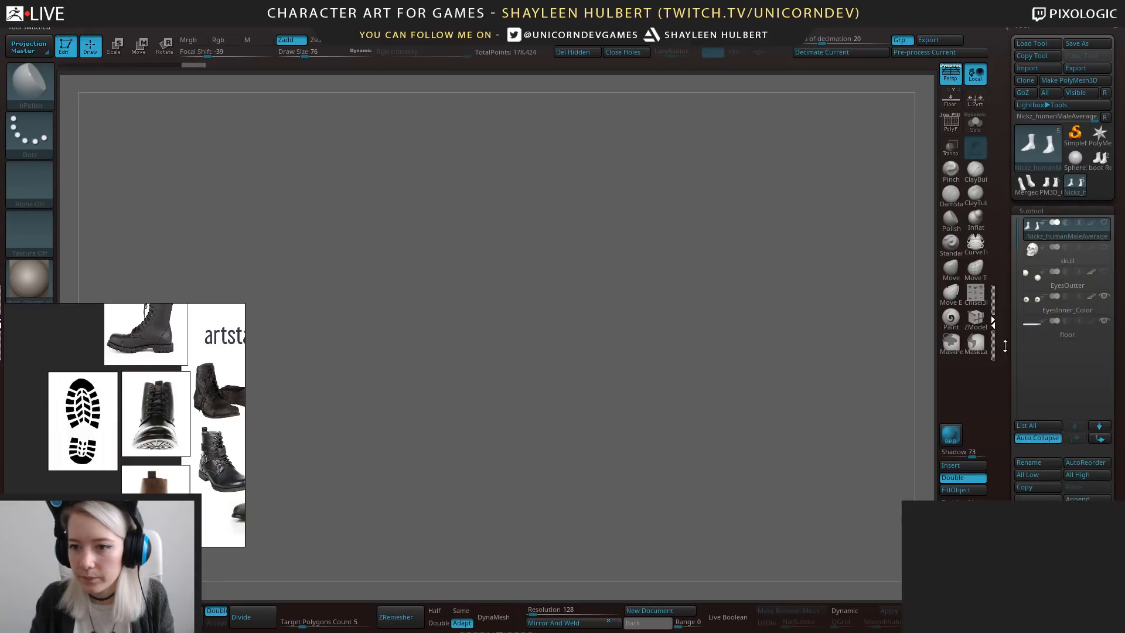
click(1088, 433)
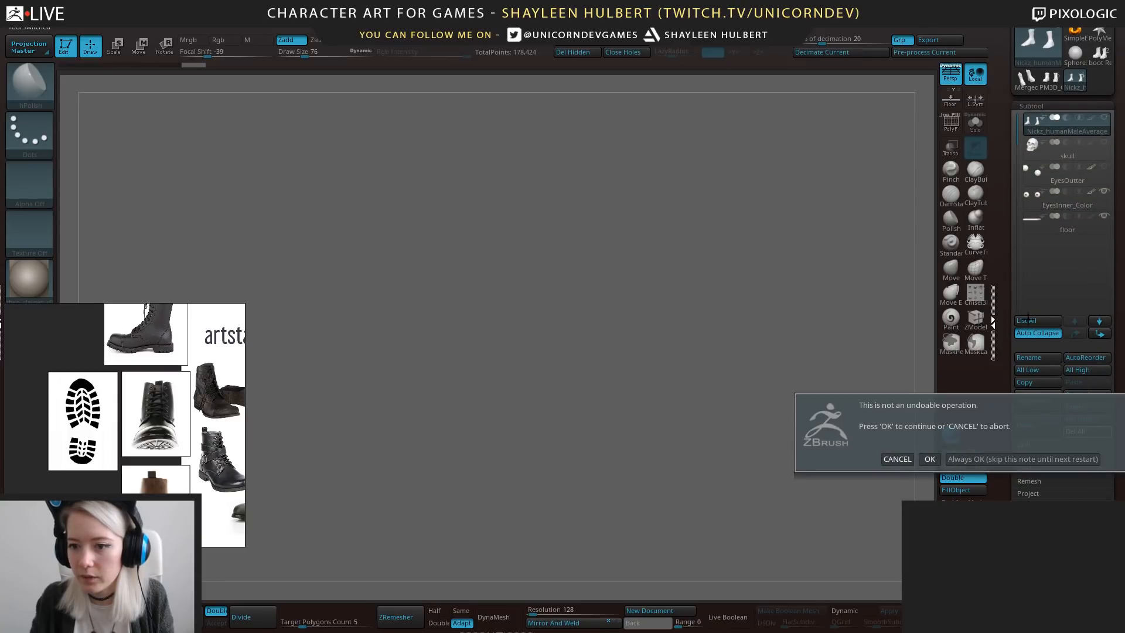
click(931, 459)
Delete the boot retopo mesh and the Merged_Laces1 subtool from the laced boots tool.
click(1101, 56)
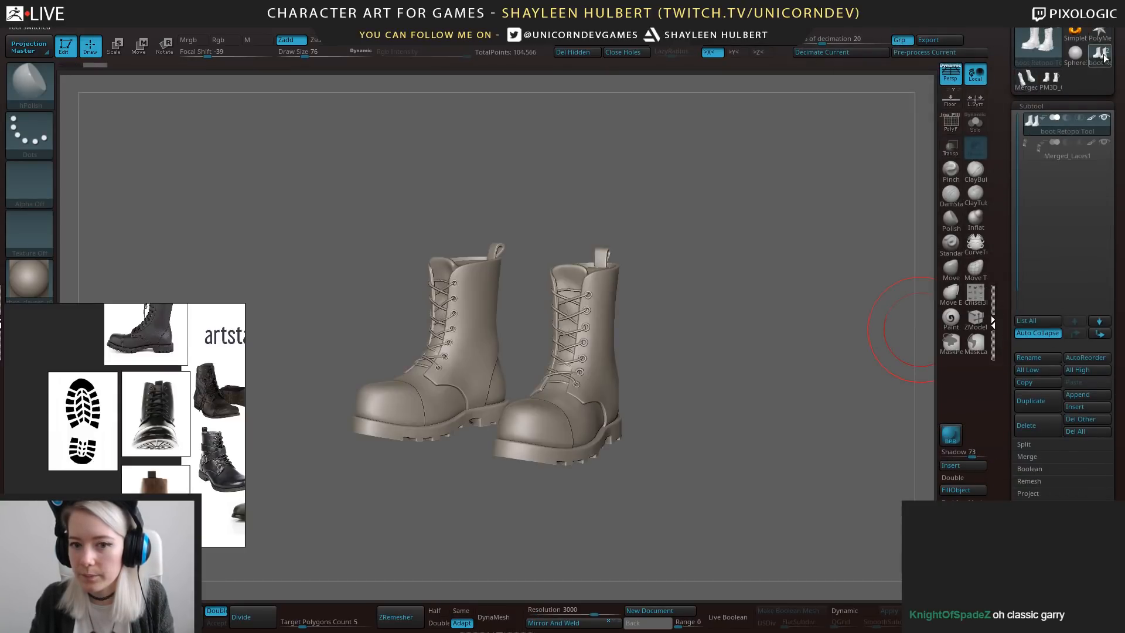
click(1049, 424)
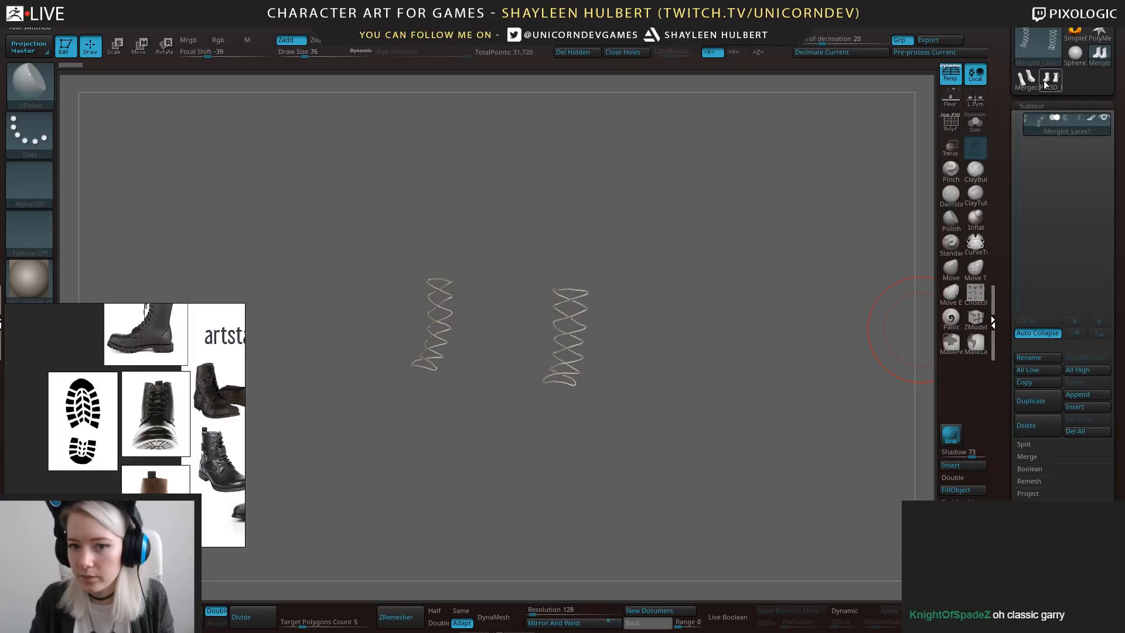
click(1032, 426)
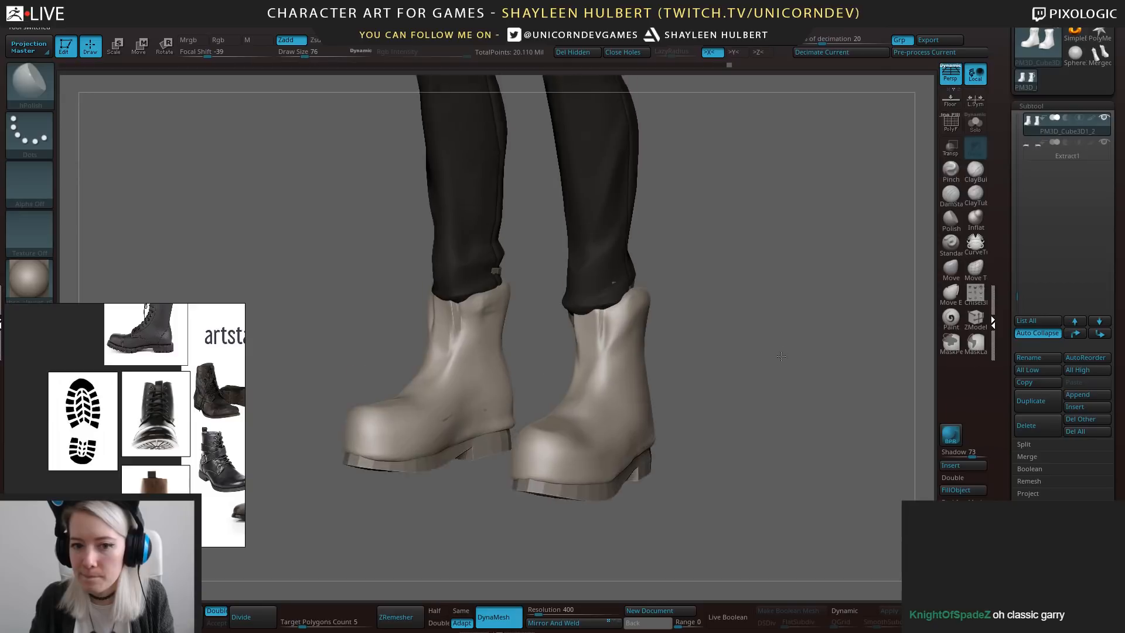
Insert a PolyMesh3D star as a new subtool directly below the character's old boots.
alt+drag(781, 356, 775, 311)
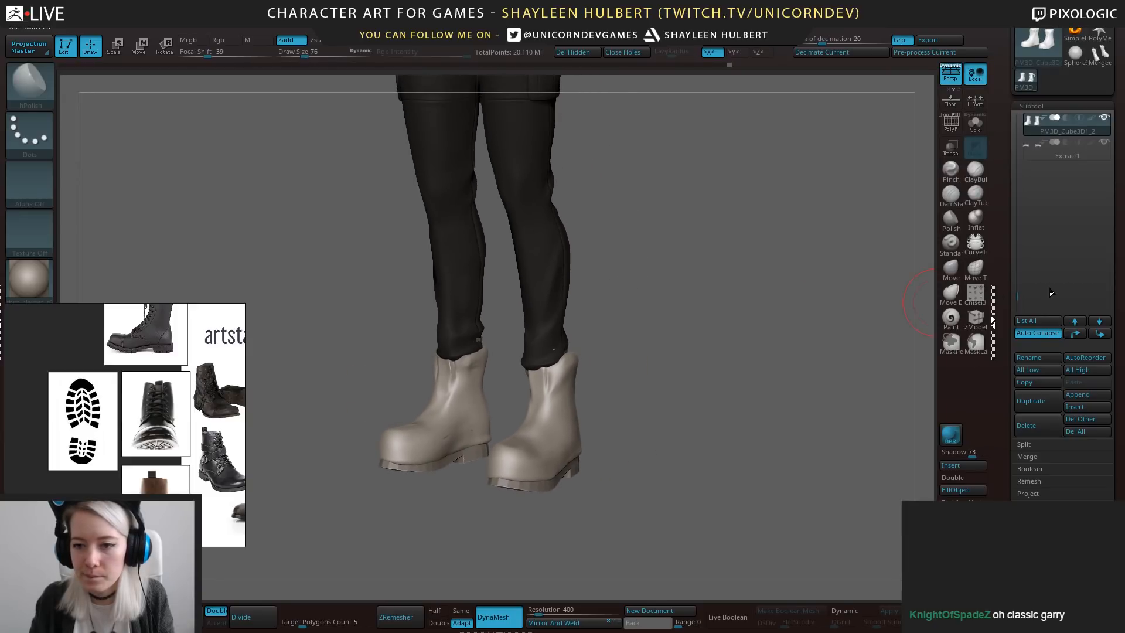
click(958, 468)
click(646, 448)
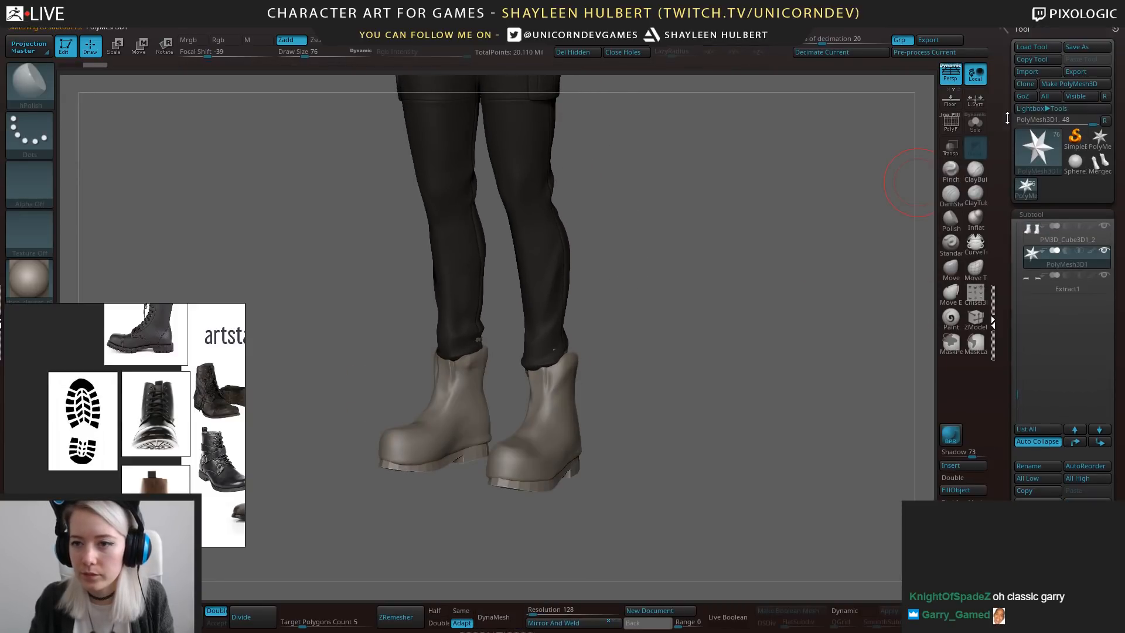
Replace the star subtool by importing NewBoots from Chasten's Exports base mesh folder, and check its fit on the legs.
click(1036, 73)
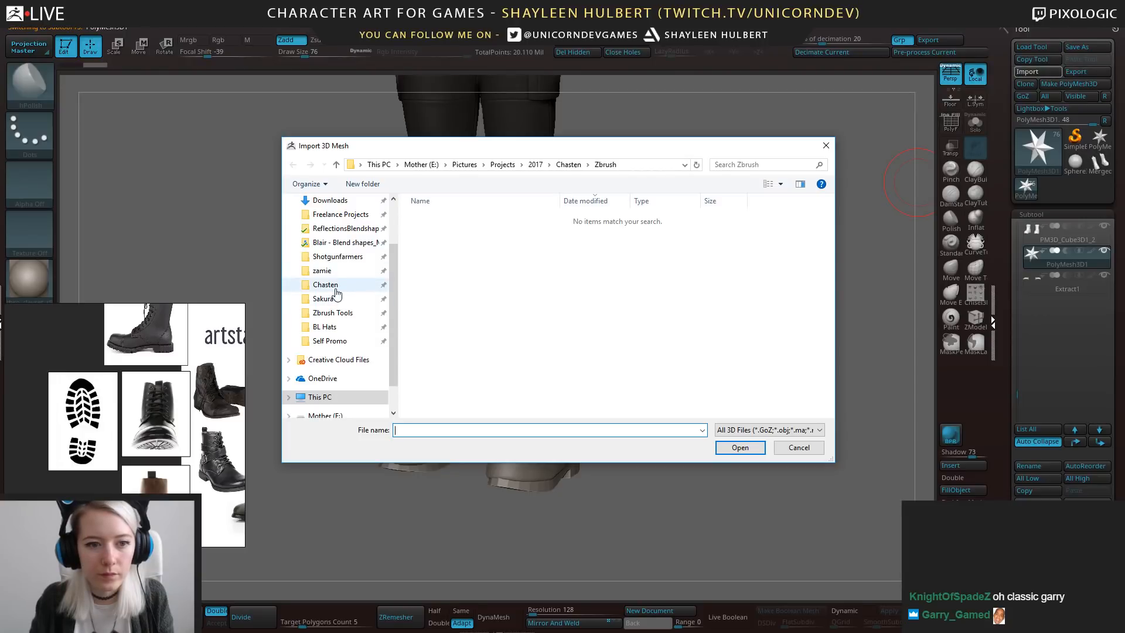
click(325, 284)
double_click(435, 217)
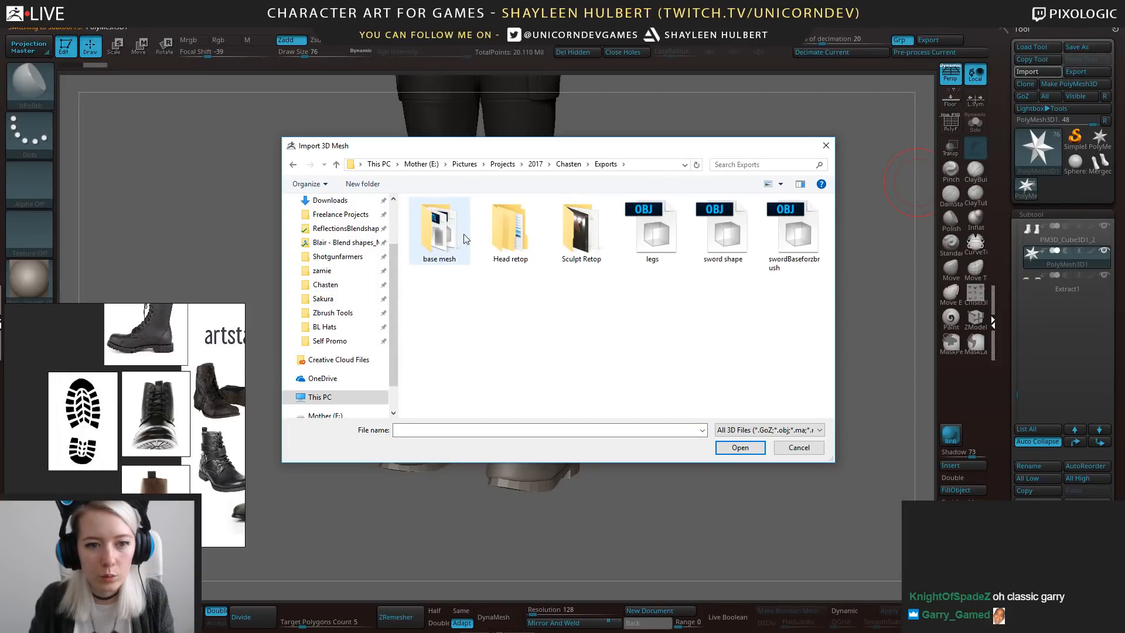
double_click(446, 238)
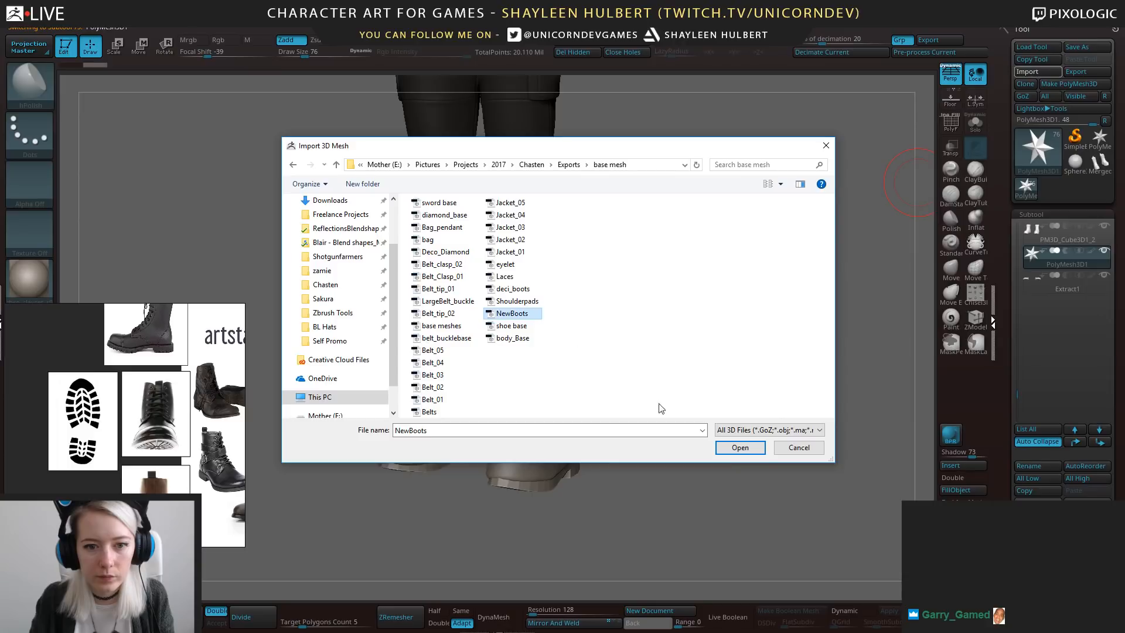
click(736, 447)
drag(643, 383, 496, 377)
drag(720, 367, 461, 469)
drag(789, 317, 914, 263)
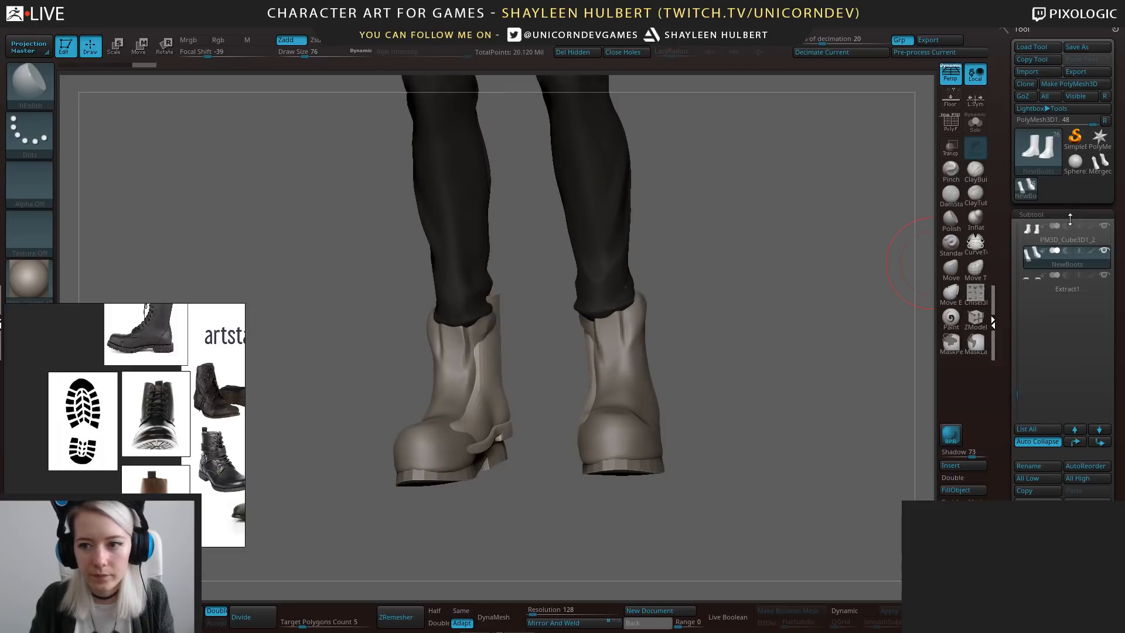
Move NewBoots to the end of the subtool list, start its own group there, and hide the old boots' group.
click(1099, 443)
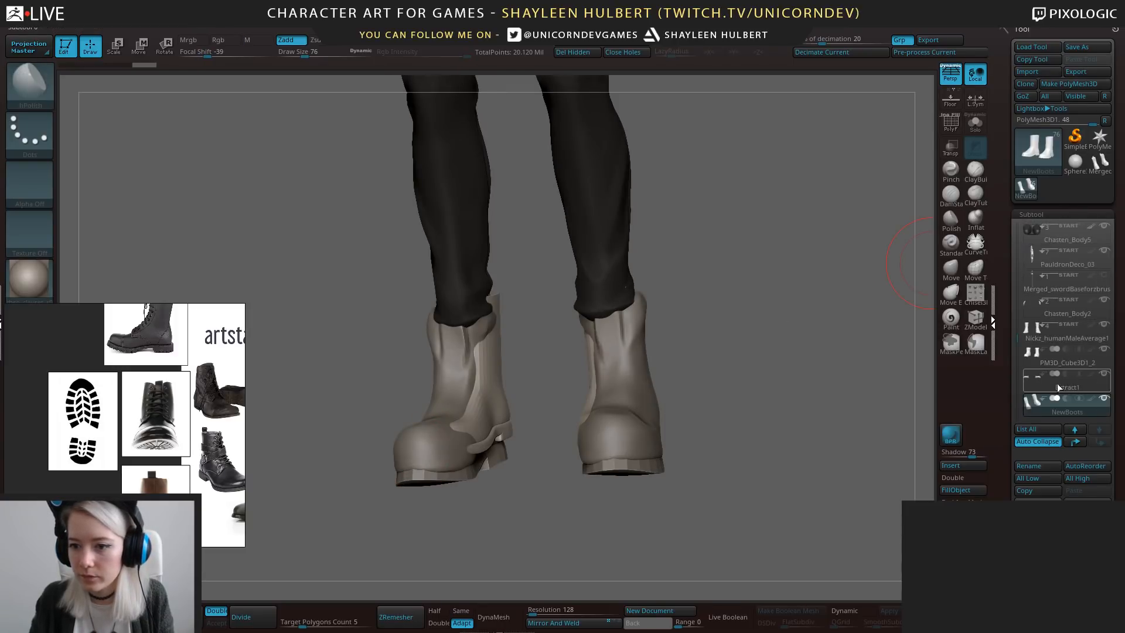
click(1044, 400)
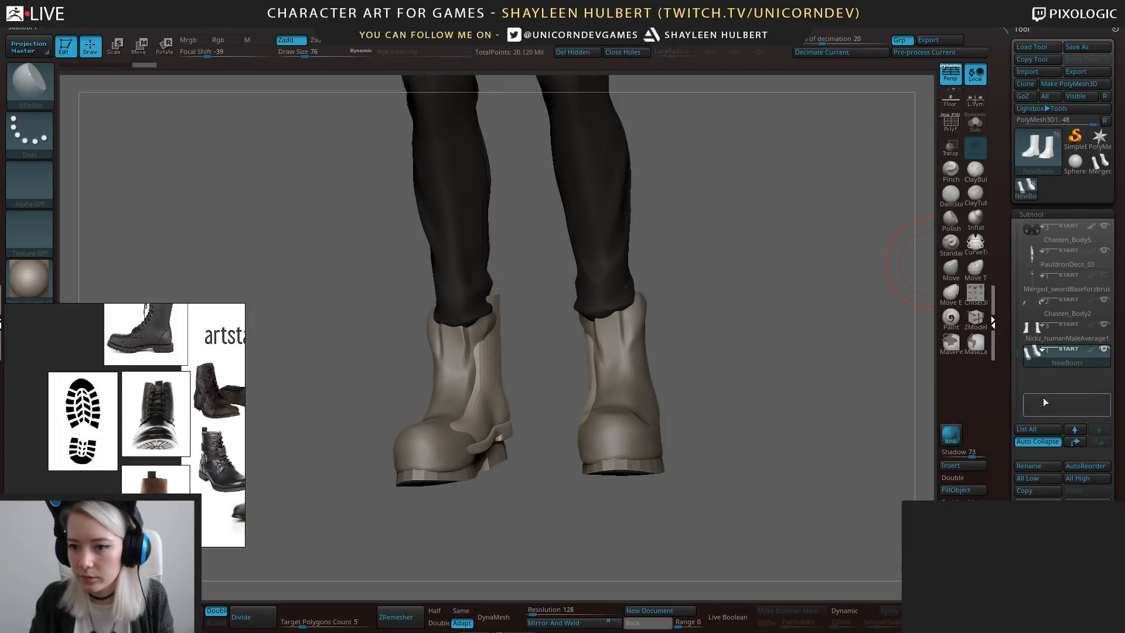
click(1104, 325)
Lower the NewBoots mesh and shift it forward in side view so the shafts meet the trouser cuffs.
mouse_move(723, 368)
mouse_down()
mouse_move(694, 331)
mouse_move(661, 355)
mouse_move(764, 364)
mouse_up()
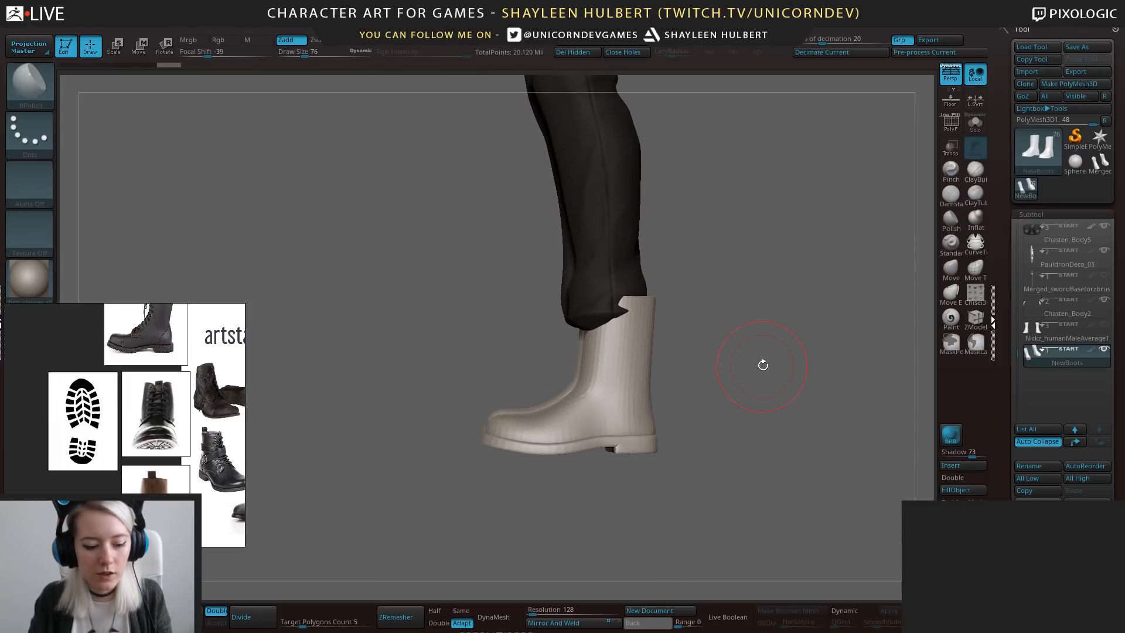
key(w)
alt+click(635, 319)
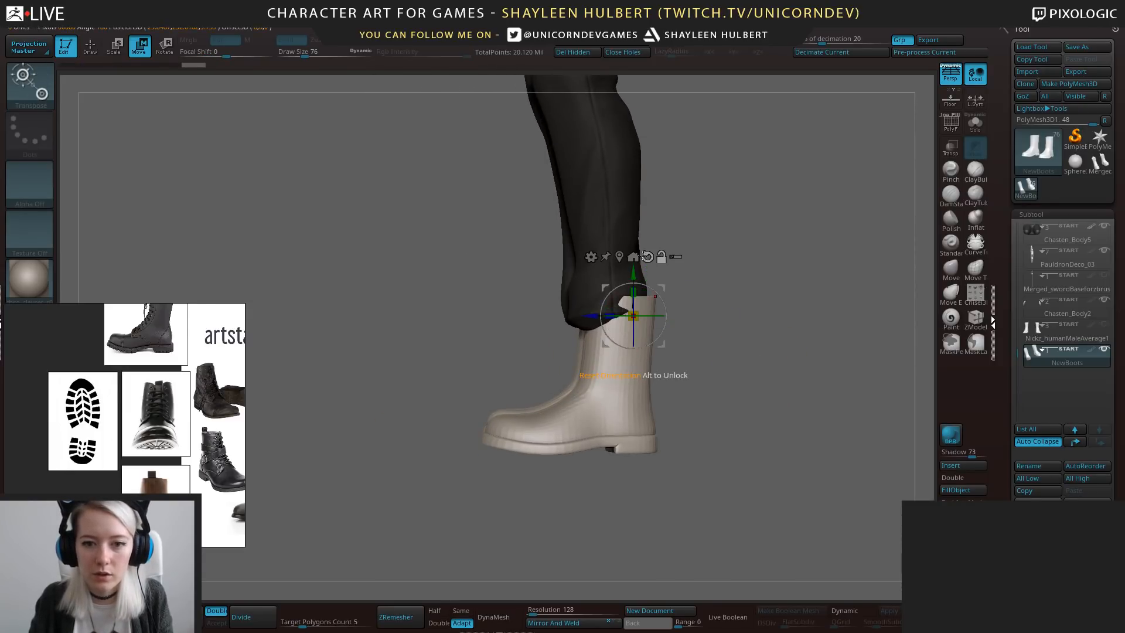
drag(637, 270, 632, 305)
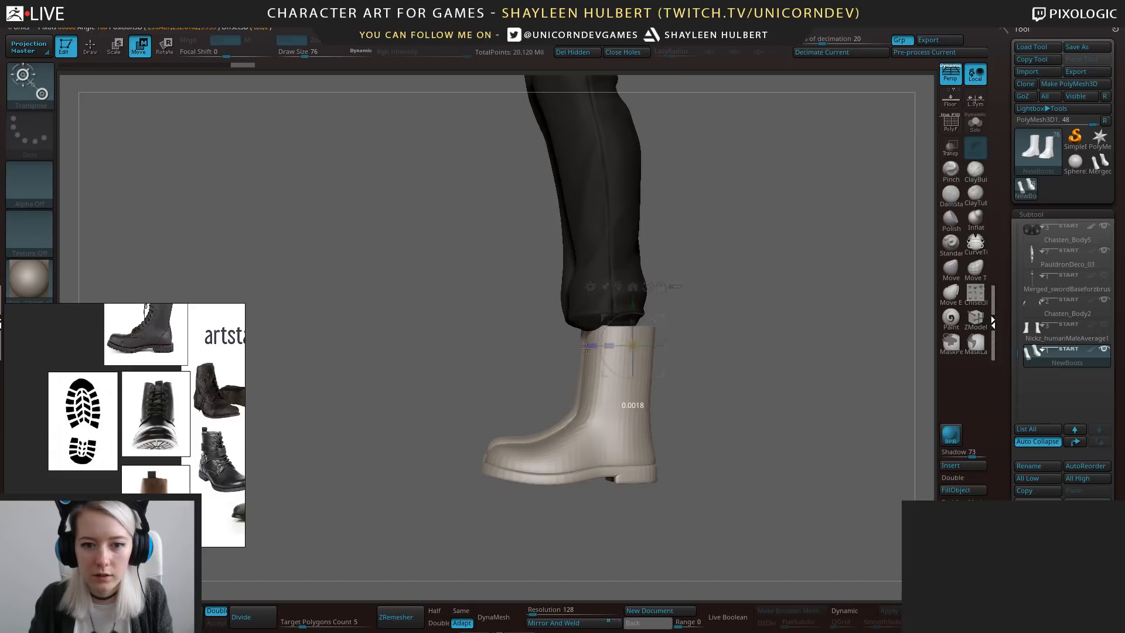
drag(586, 347, 570, 352)
drag(614, 302, 615, 300)
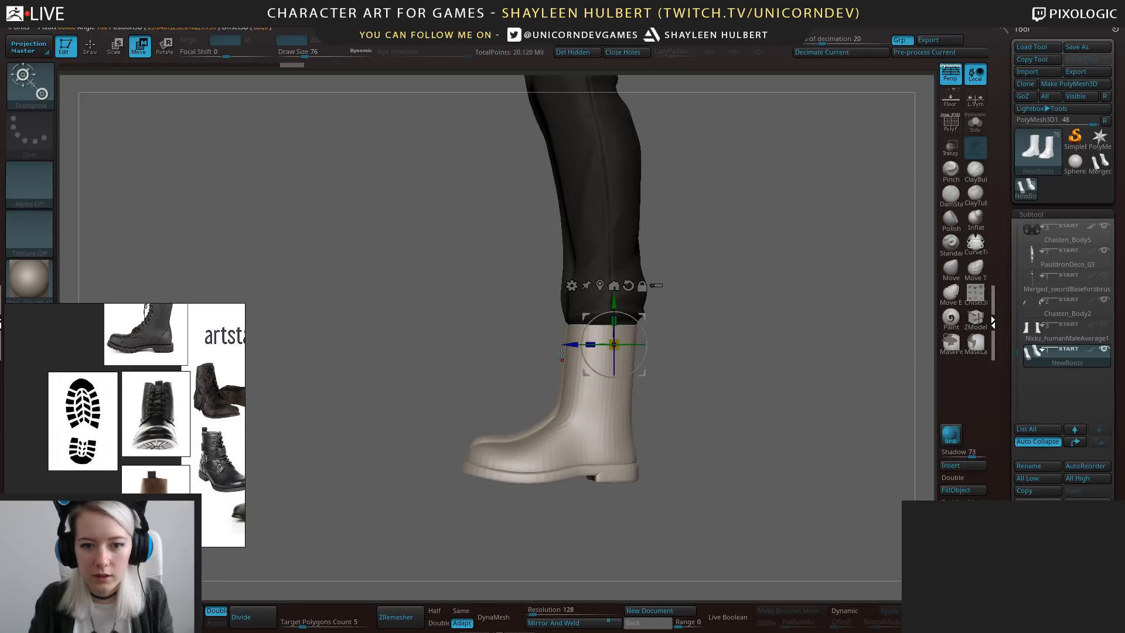
drag(570, 345, 574, 345)
Shift the boots sideways in back view to center them under the legs, and raise them slightly into the cuffs.
drag(692, 404, 773, 420)
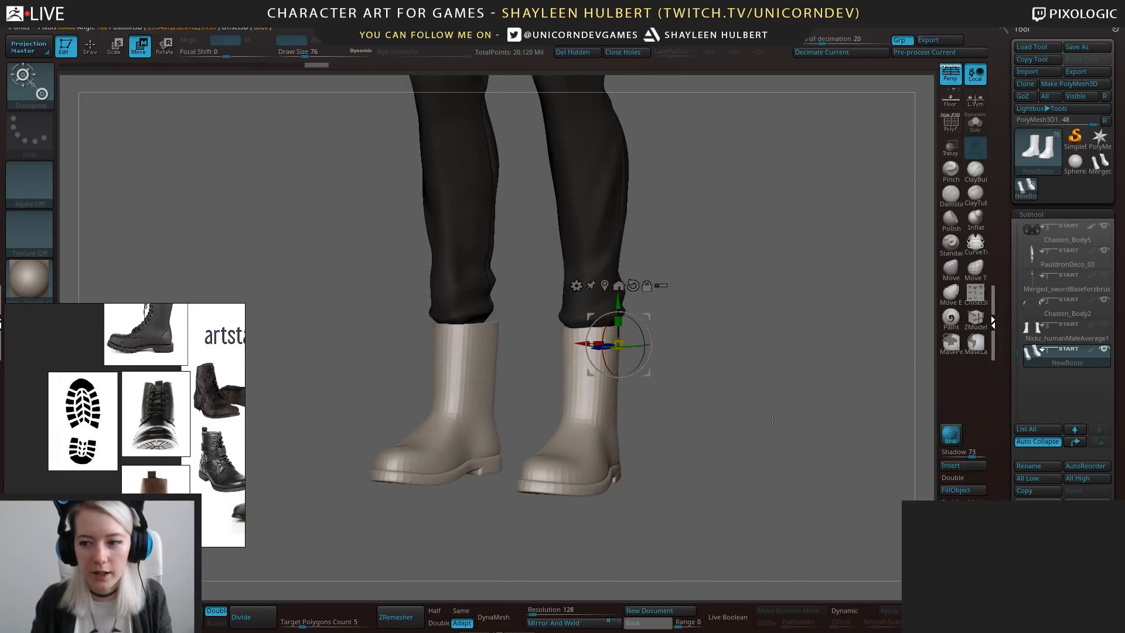
drag(771, 304, 694, 305)
drag(653, 344, 662, 344)
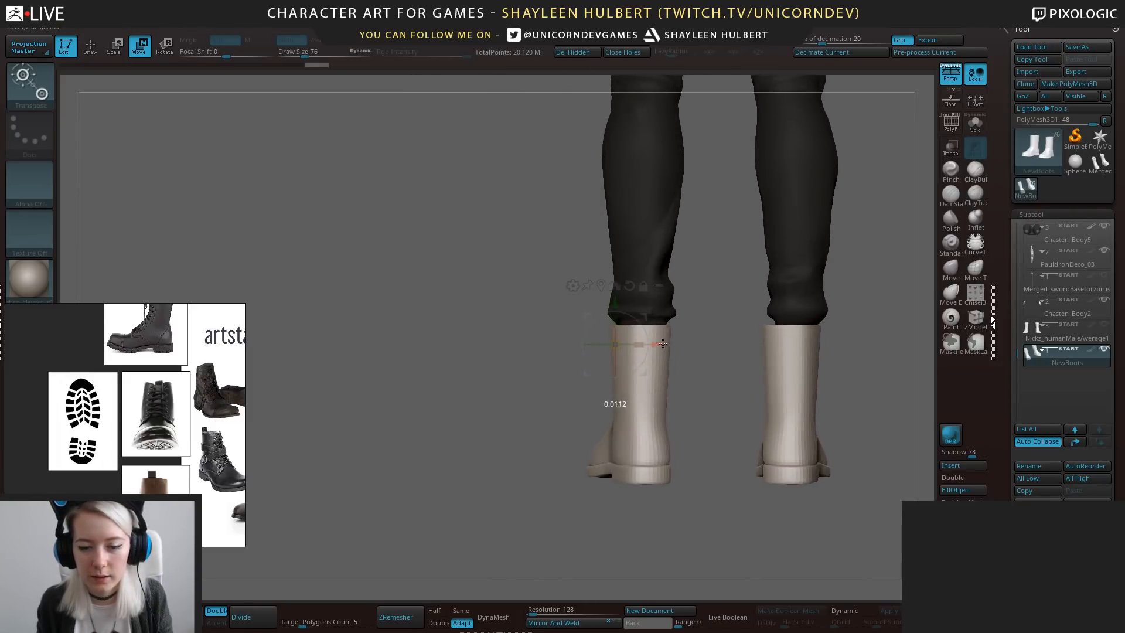
drag(618, 301, 620, 296)
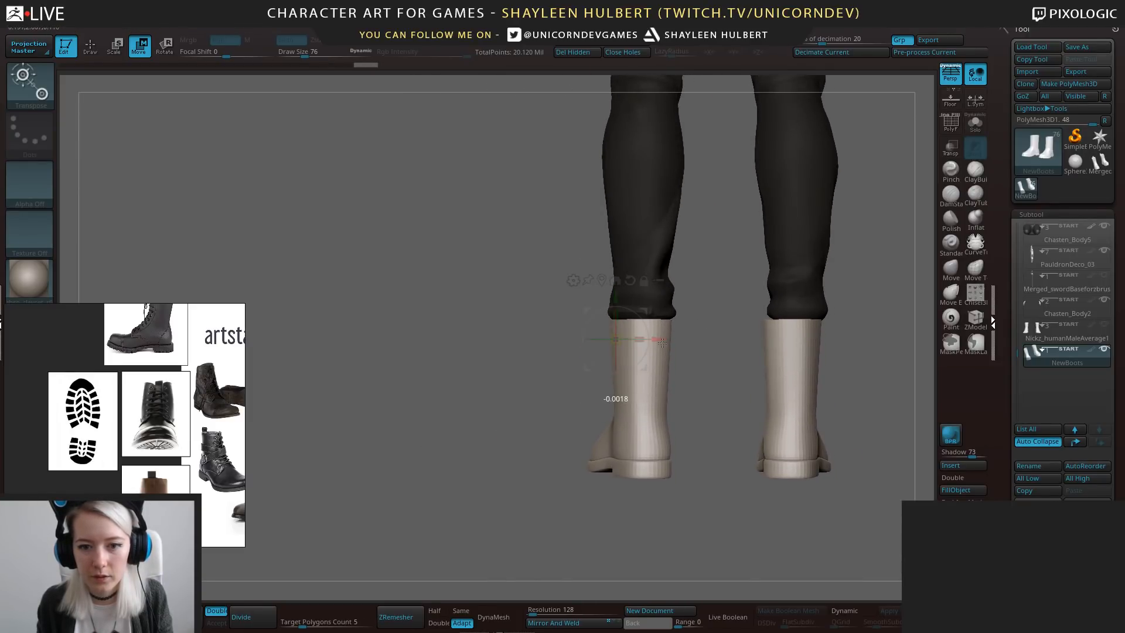
Show the polygroup wireframe and apply Mirror And Weld to the boots so both sides match.
drag(695, 343, 768, 339)
ctrl+right_drag(674, 366, 647, 300)
drag(733, 340, 706, 337)
ctrl+right_drag(718, 337, 752, 415)
alt+drag(751, 415, 814, 350)
drag(815, 350, 781, 358)
click(958, 125)
click(961, 499)
drag(680, 439, 613, 425)
drag(630, 516, 560, 612)
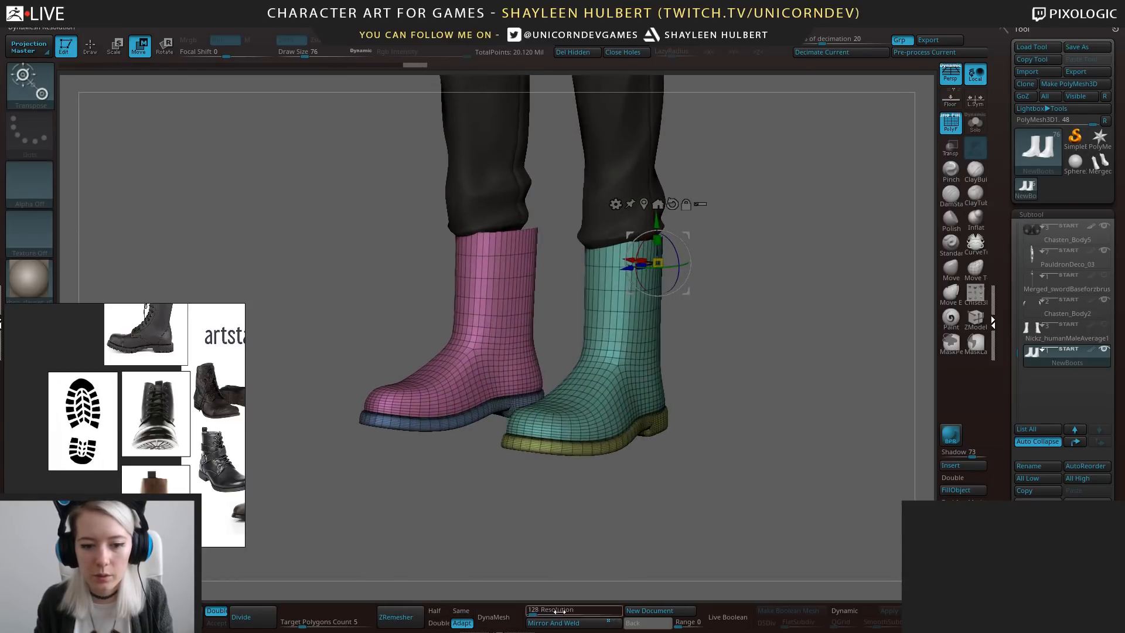
click(569, 623)
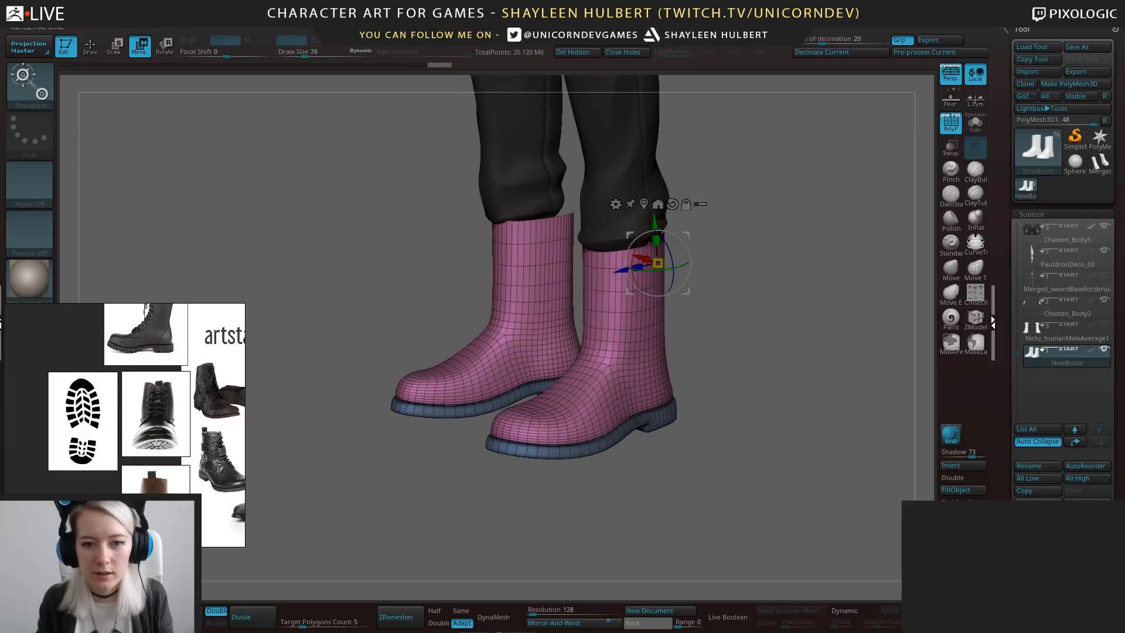
drag(723, 367, 821, 352)
drag(616, 263, 622, 263)
key(ctrl+z)
Turn on X symmetry and split NewBoots by polygroups into separate sole and upper subtools.
click(733, 44)
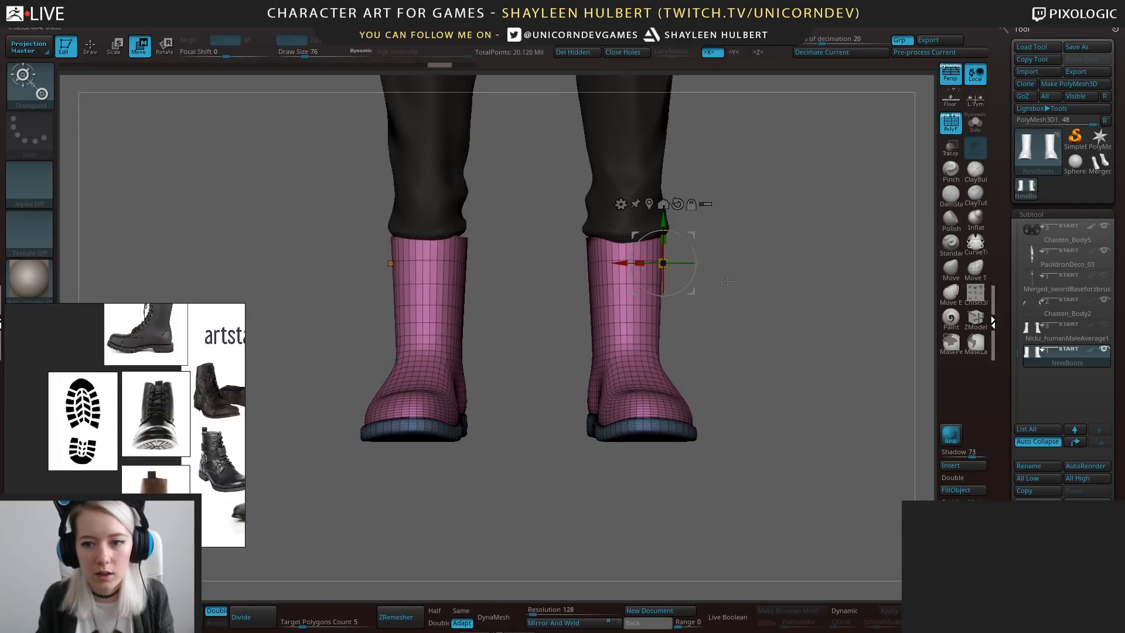
drag(768, 351, 733, 358)
scroll(1066, 381, down, 5)
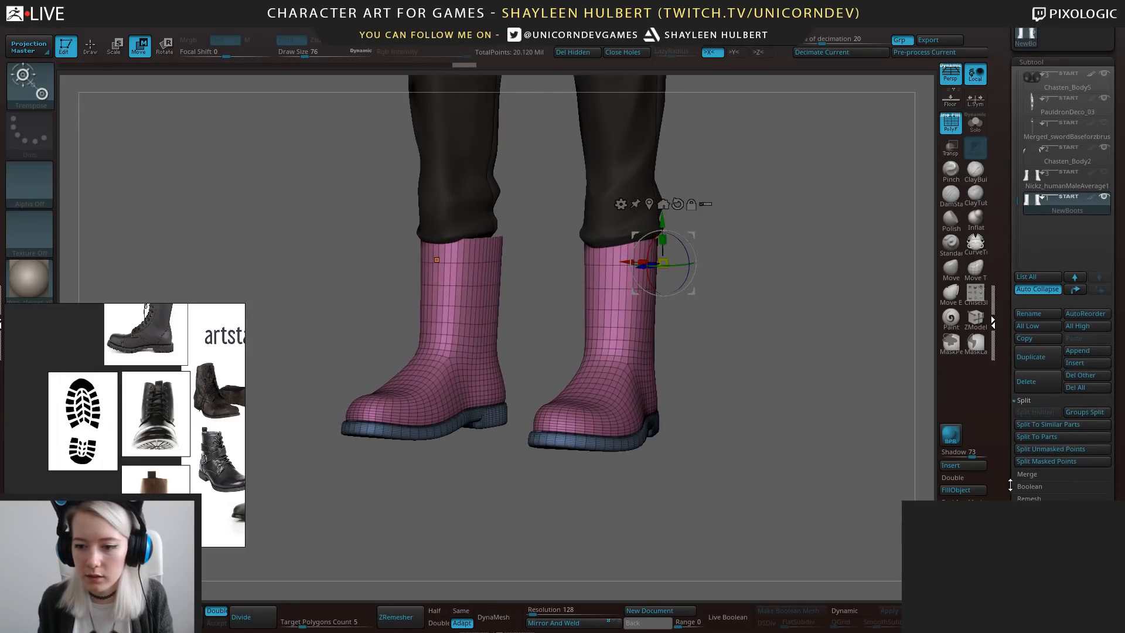
click(1077, 409)
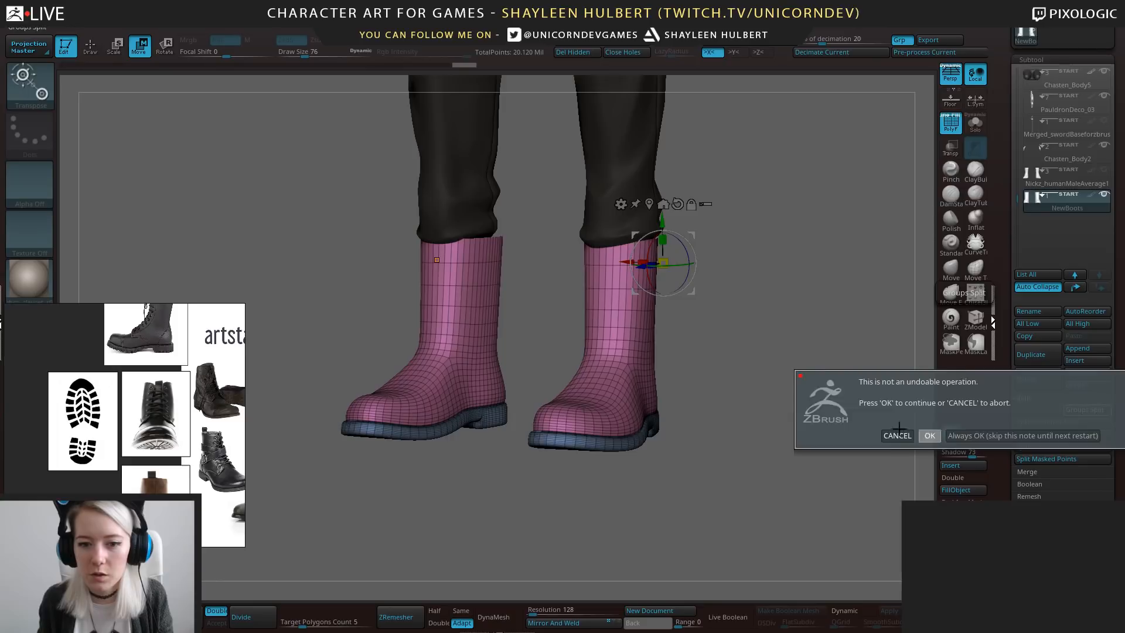
click(929, 435)
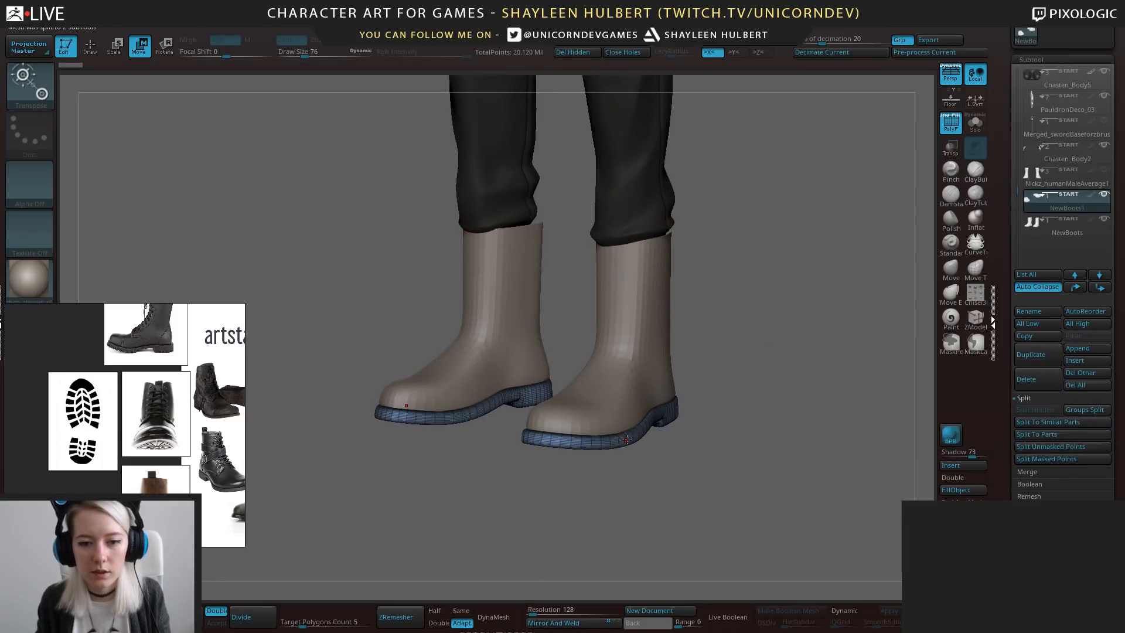
Select the boot uppers and return to Draw mode with the ClayBuildup brush.
drag(627, 439, 739, 423)
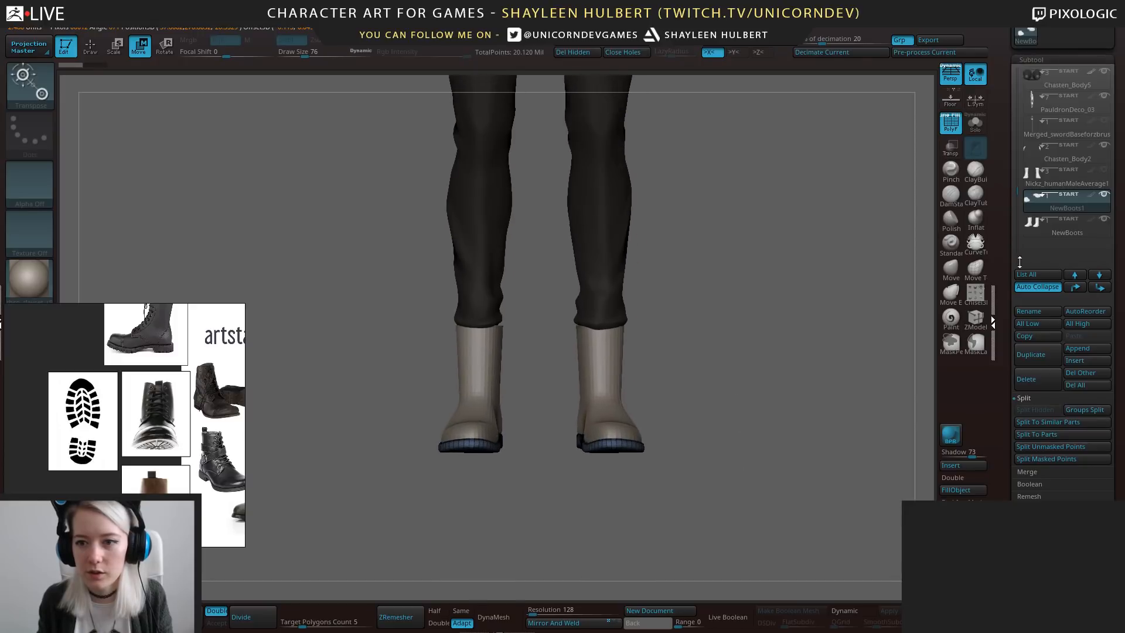
alt+click(610, 389)
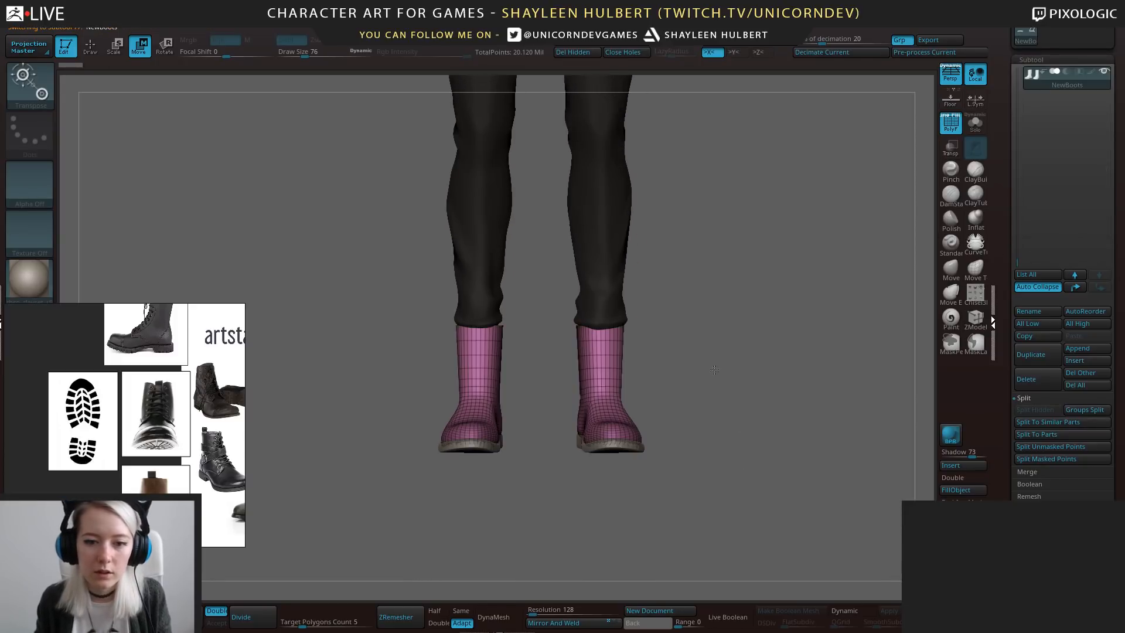
mouse_move(697, 329)
alt+mouse_down()
mouse_move(774, 498)
mouse_move(747, 510)
mouse_move(760, 210)
alt+mouse_up()
key(q)
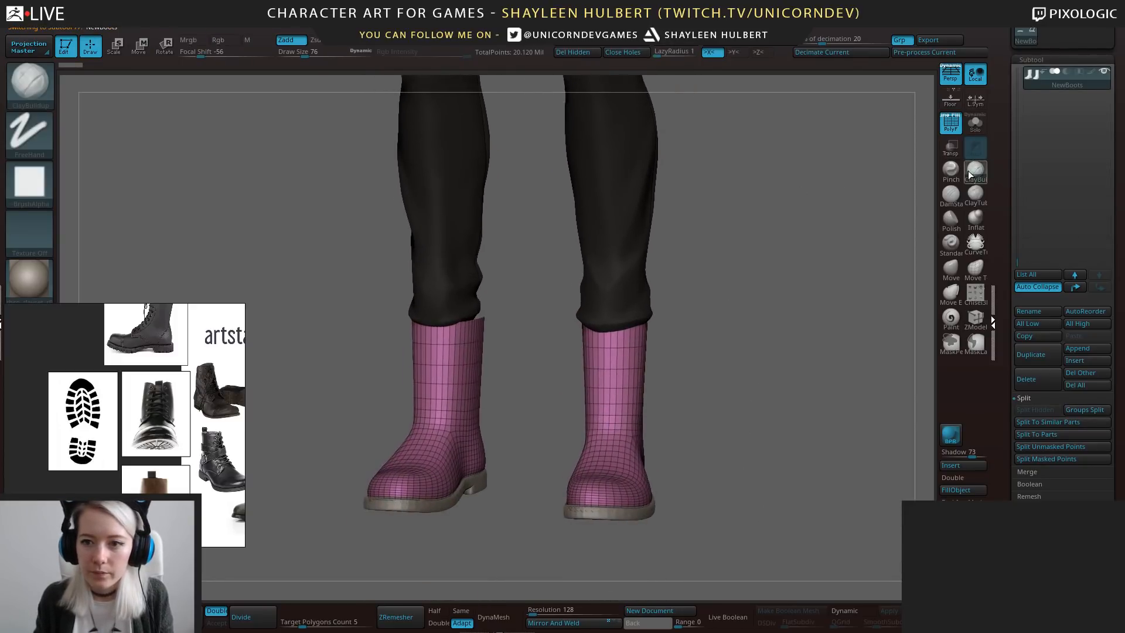
Select the soles subtool and isolate it in Solo mode, viewed from the side.
drag(680, 441, 654, 463)
alt+click(648, 508)
mouse_move(788, 476)
mouse_down()
mouse_move(746, 469)
mouse_move(846, 483)
mouse_move(788, 317)
mouse_move(791, 386)
mouse_move(724, 357)
mouse_up()
click(975, 123)
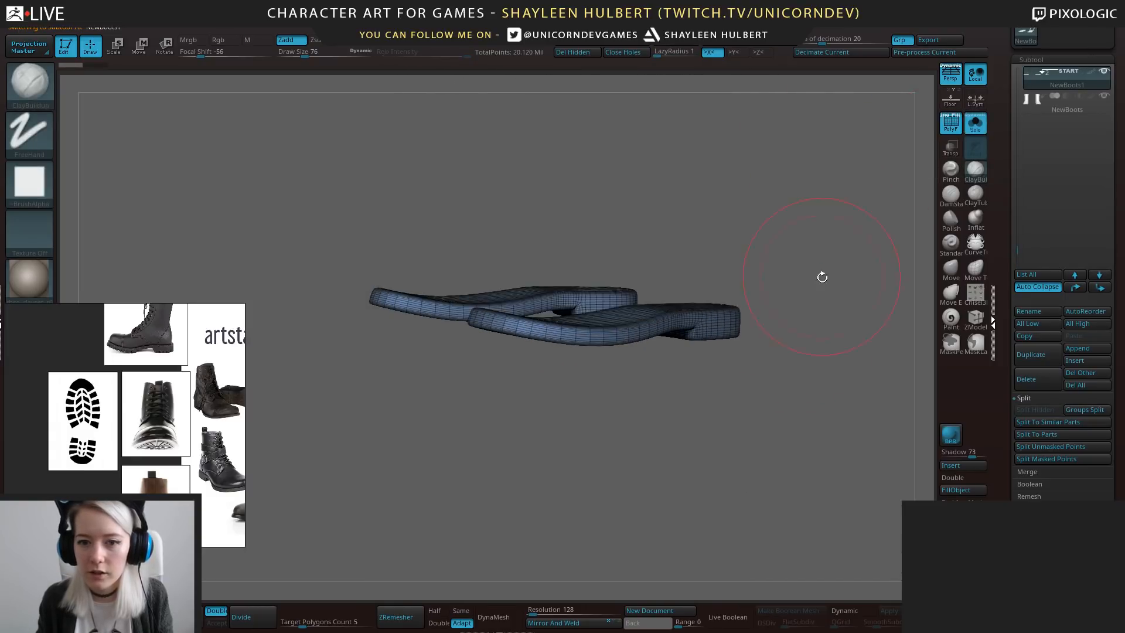
Switch to the hPolish brush with a draw size of 28 and hide the wireframe on the soles.
drag(821, 276, 790, 332)
key(b)
key(h)
key(p)
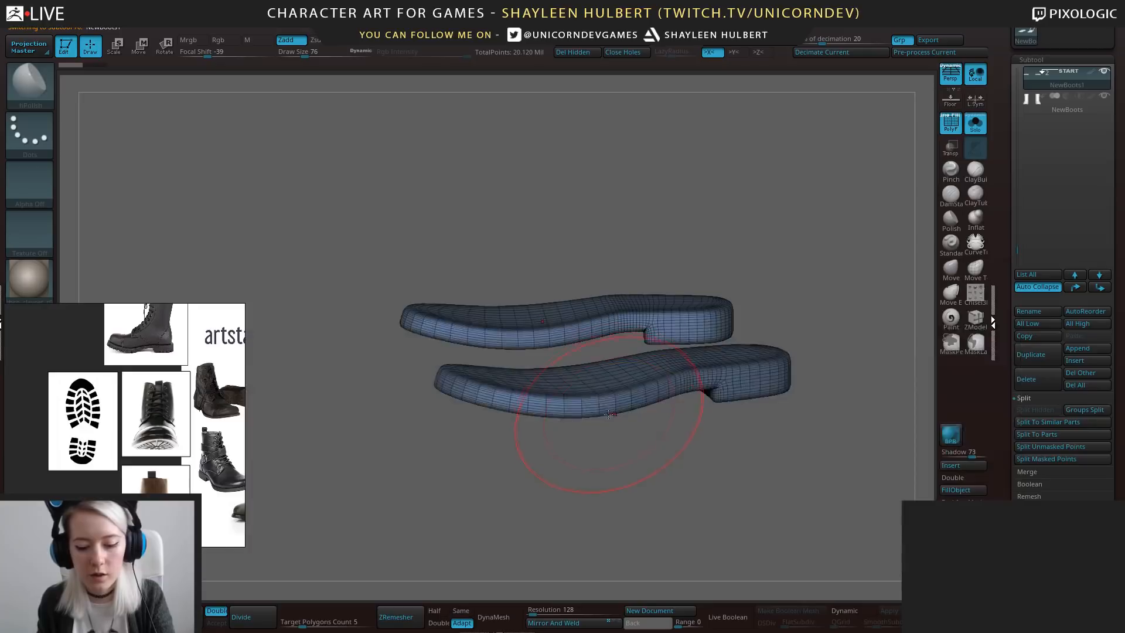
drag(541, 408, 609, 411)
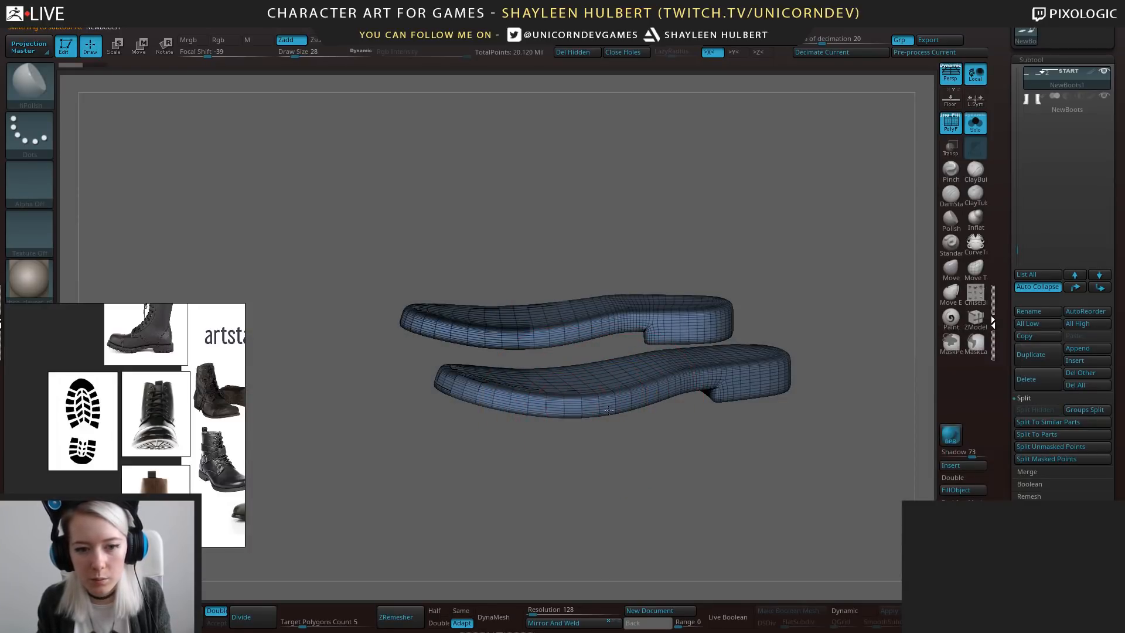
click(951, 122)
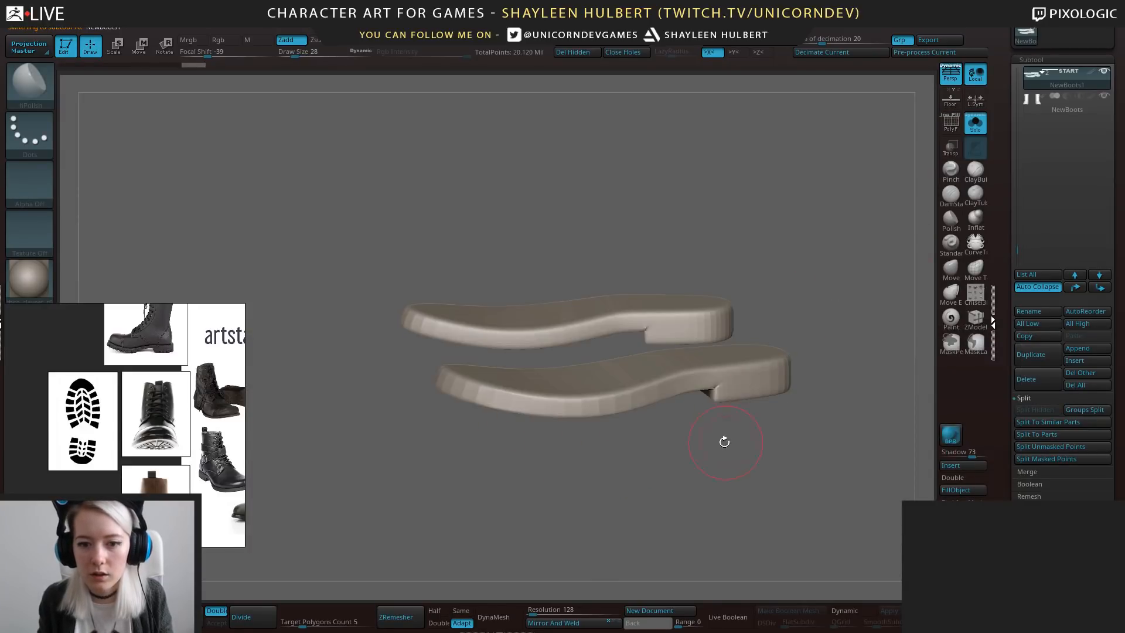
Run Fix Mesh from the mesh integrity options of the soles' geometry settings.
drag(724, 443, 720, 388)
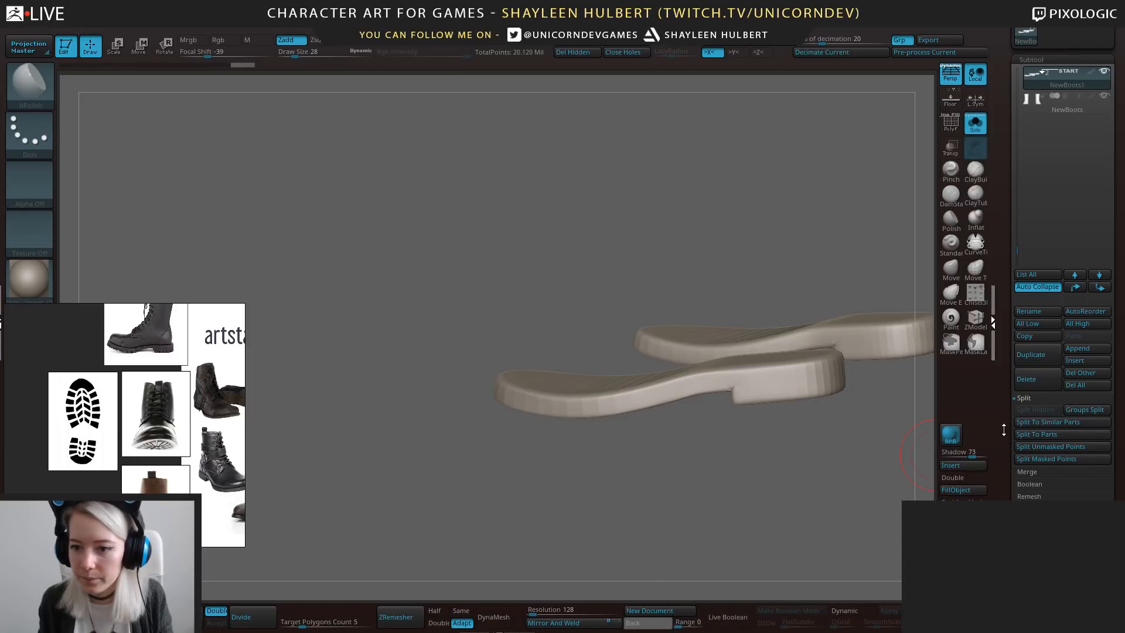
drag(1004, 430, 1006, 359)
click(1039, 534)
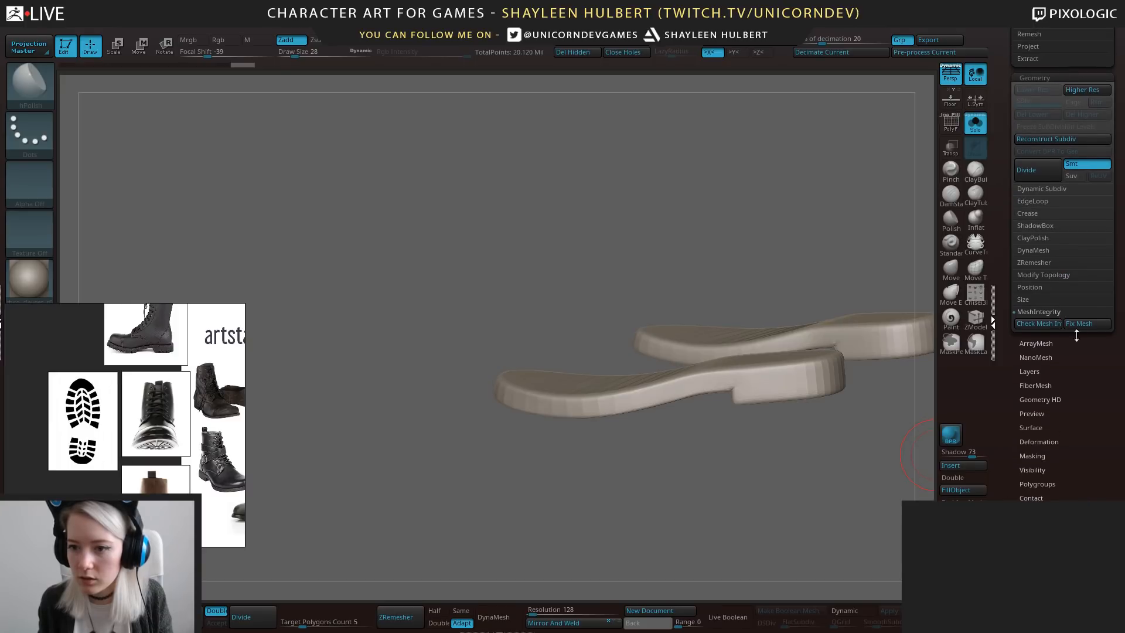
click(1080, 327)
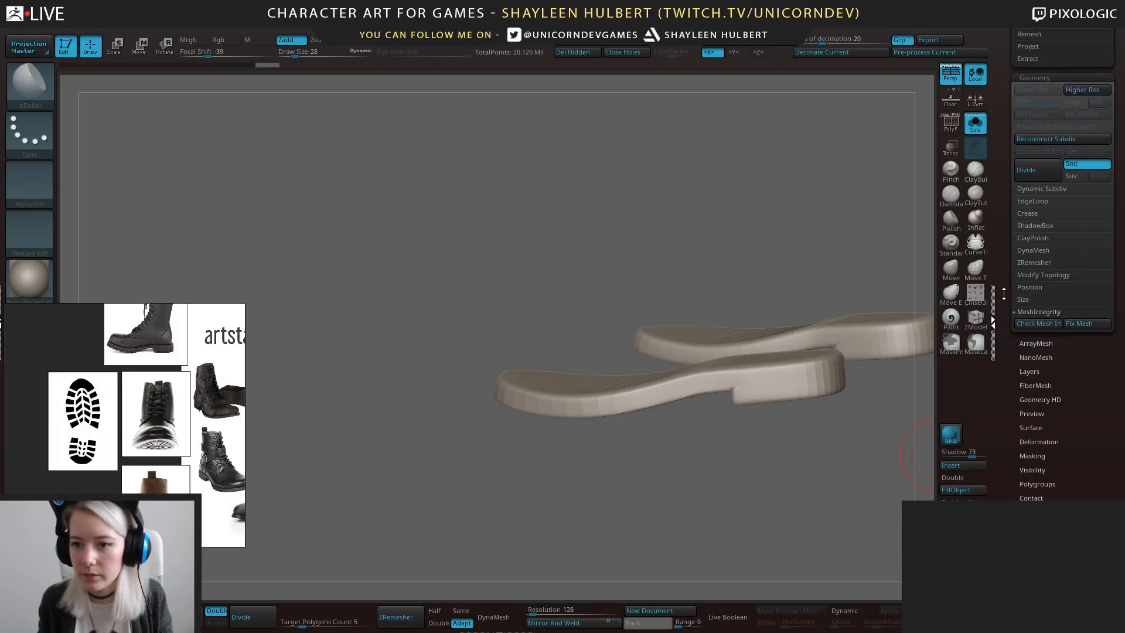
Turn on dynamic subdivision for the pair of boot soles.
drag(1003, 266, 1011, 348)
drag(864, 427, 767, 407)
click(835, 611)
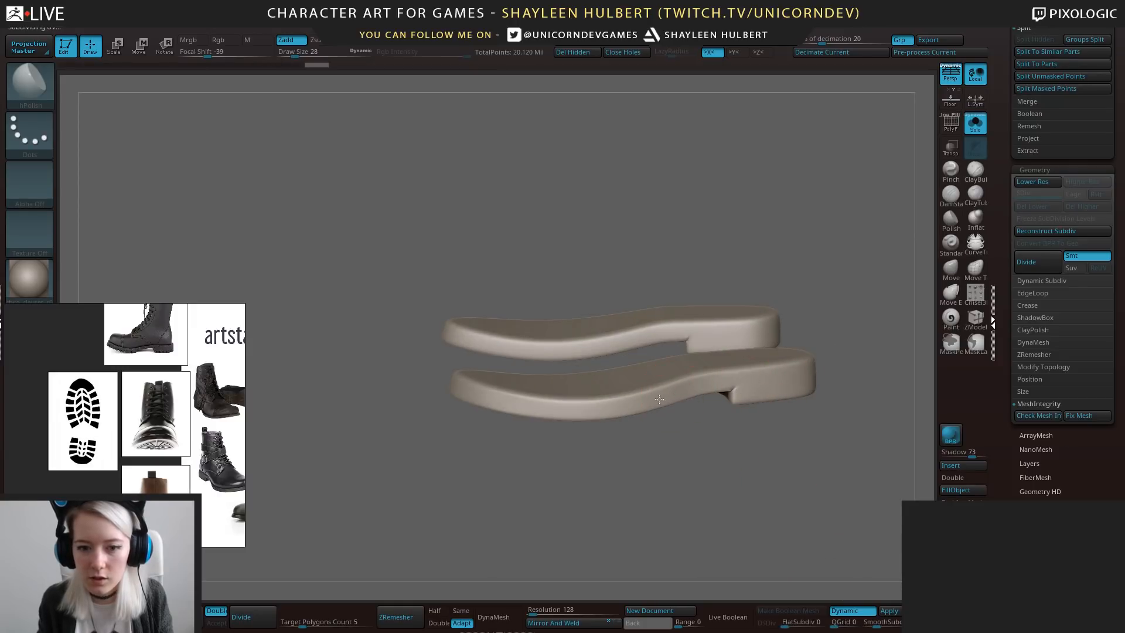
Examine the smoothed soles from the sides, the heel end and the underside.
mouse_move(482, 445)
mouse_down()
mouse_move(501, 403)
mouse_move(430, 411)
mouse_move(533, 405)
mouse_move(613, 417)
mouse_move(515, 455)
mouse_move(551, 385)
mouse_up()
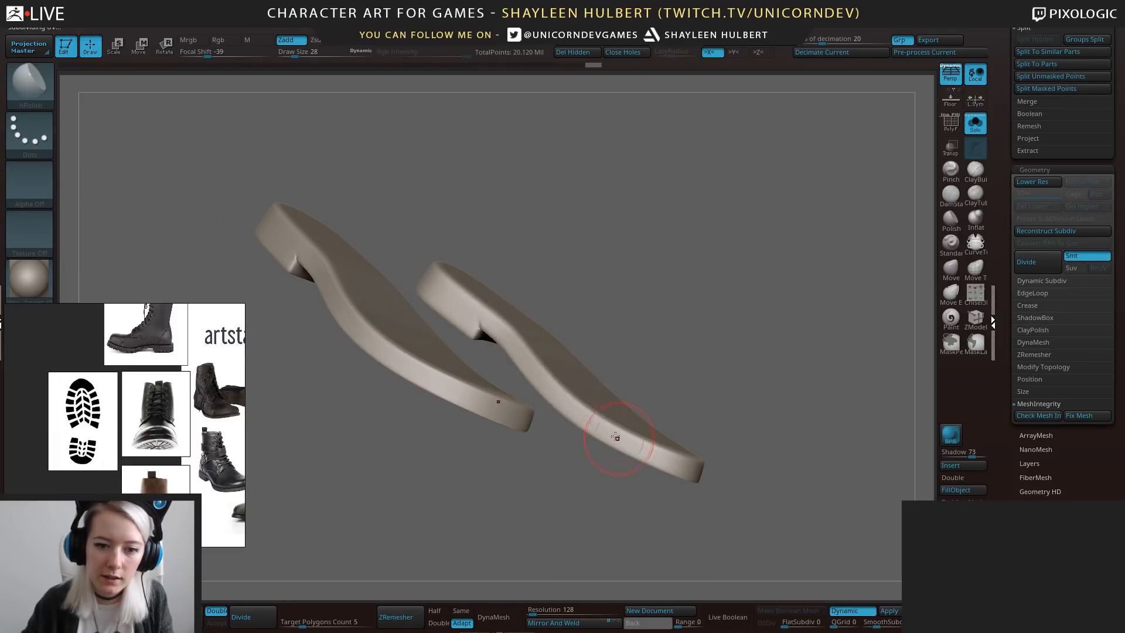
drag(681, 478, 641, 328)
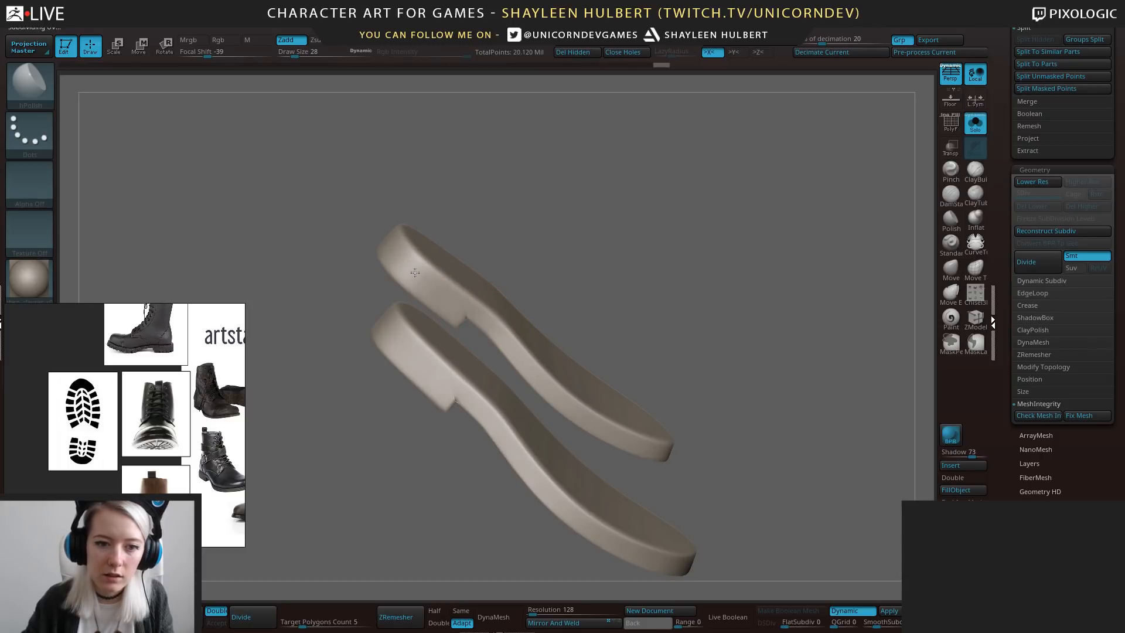
drag(426, 291, 409, 237)
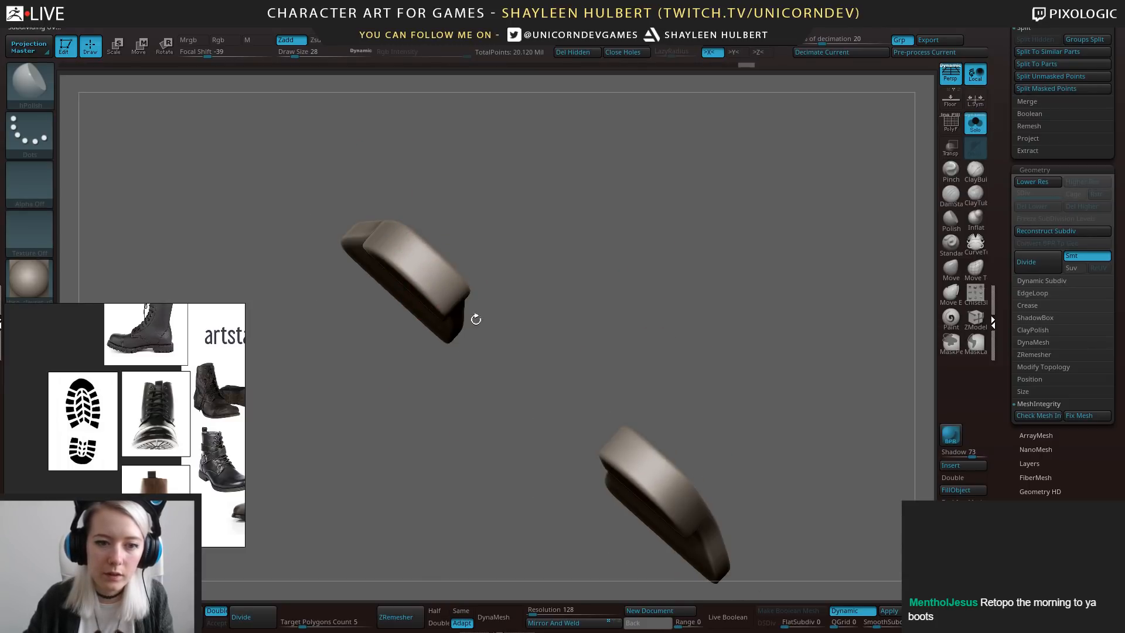
drag(476, 320, 381, 227)
mouse_move(473, 207)
mouse_down()
mouse_move(645, 272)
mouse_move(584, 393)
mouse_up()
mouse_move(397, 312)
mouse_down()
mouse_move(505, 463)
mouse_move(520, 439)
mouse_move(538, 463)
mouse_move(665, 457)
mouse_up()
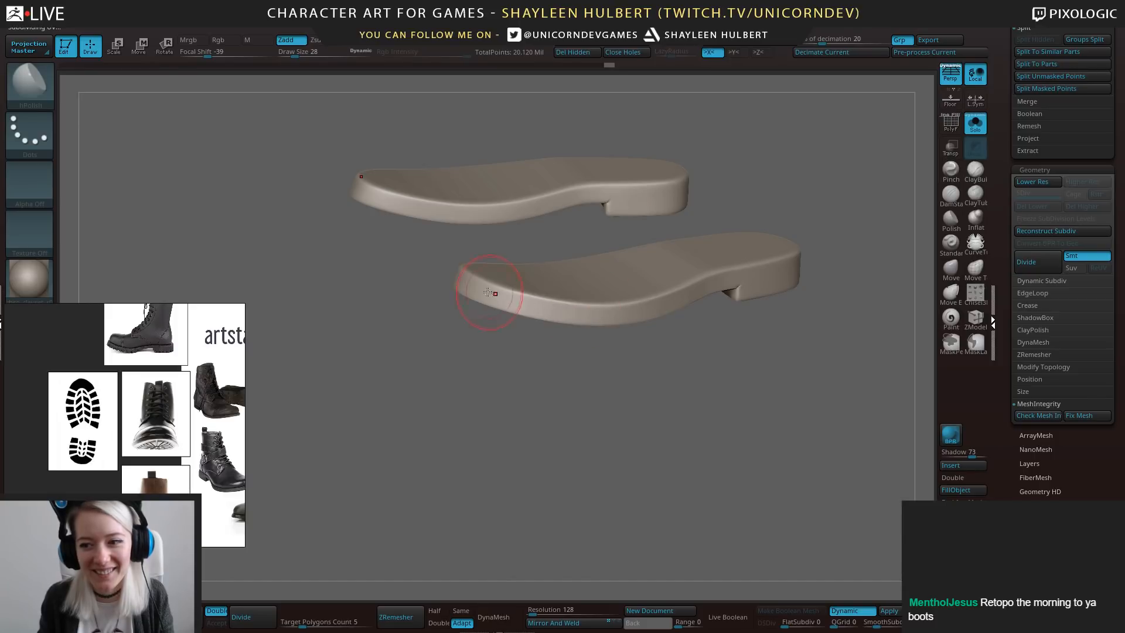
mouse_move(563, 393)
mouse_down()
mouse_move(591, 439)
mouse_move(598, 352)
mouse_up()
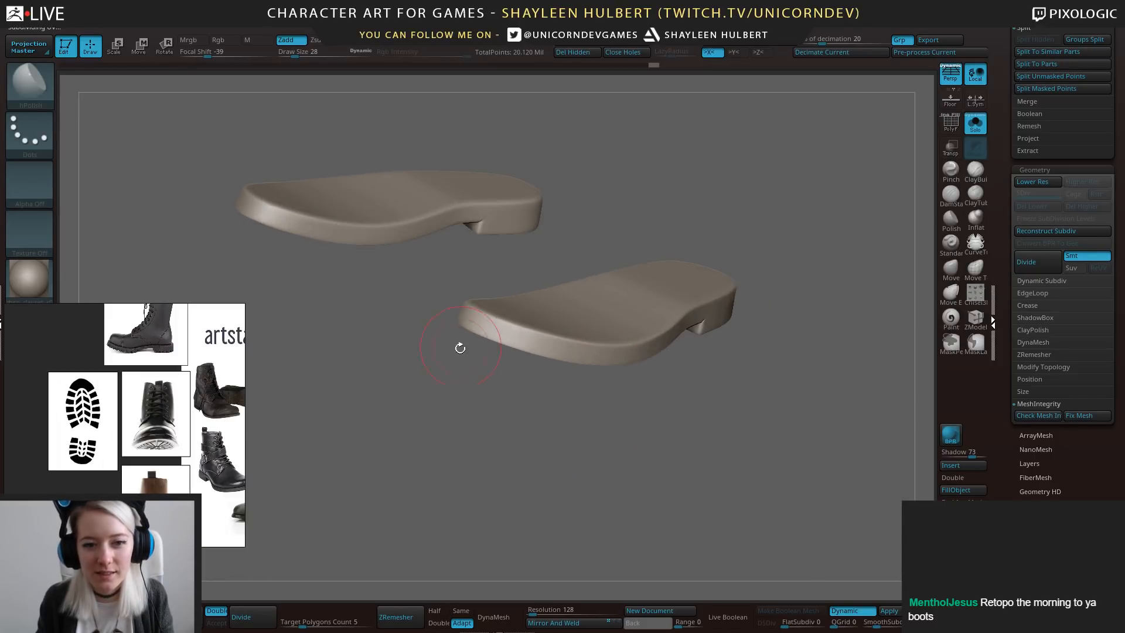
drag(460, 348, 506, 342)
right_drag(423, 282, 603, 377)
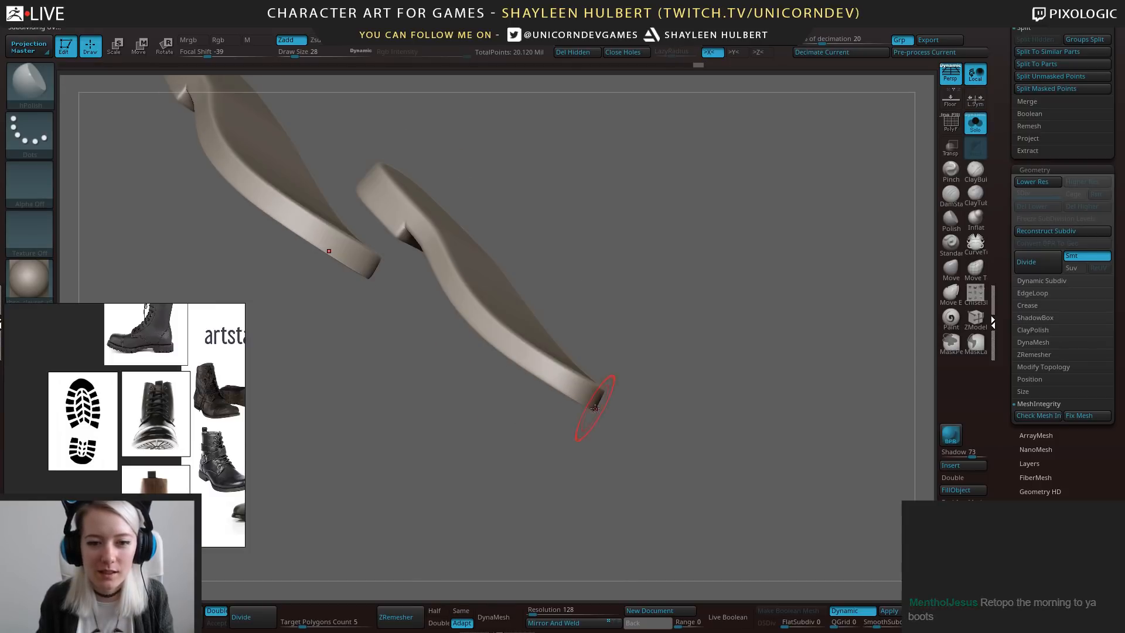
right_drag(445, 268, 449, 332)
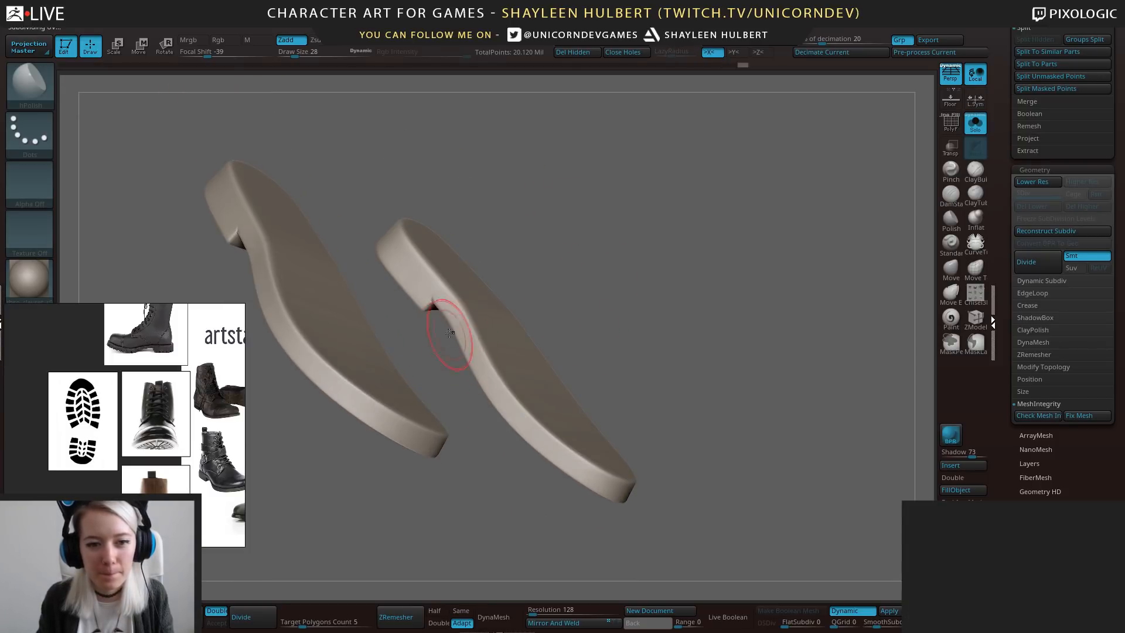
right_drag(500, 389, 519, 172)
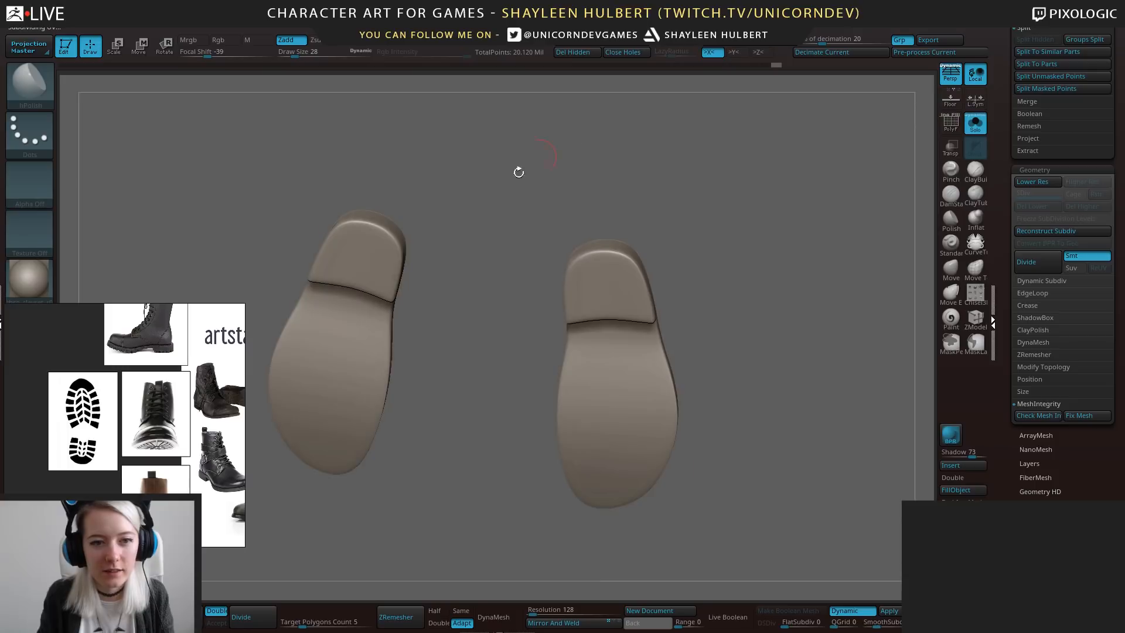
mouse_move(447, 330)
right_down()
mouse_move(316, 321)
mouse_move(722, 406)
mouse_move(678, 457)
right_up()
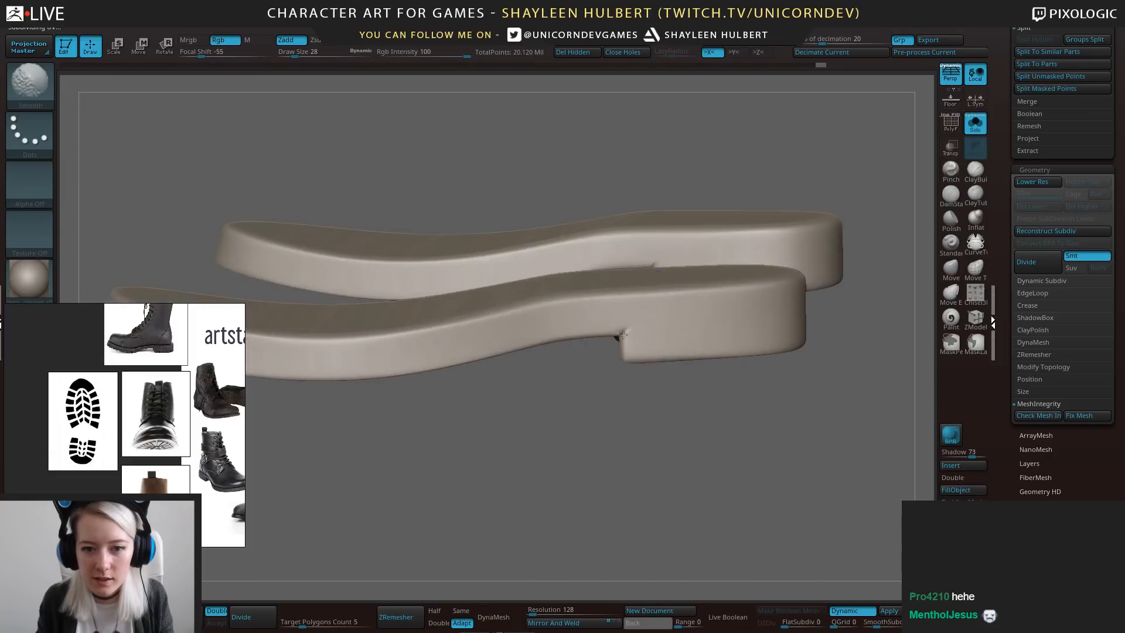
Try smoothing the inner corner where the heel block meets the sole, and undo the stroke.
mouse_move(623, 330)
shift+mouse_down()
mouse_move(620, 340)
mouse_move(633, 340)
shift+mouse_up()
mouse_move(633, 340)
right_down()
mouse_move(645, 272)
mouse_move(688, 472)
mouse_move(627, 414)
mouse_move(693, 463)
mouse_move(727, 443)
right_up()
key(ctrl+z)
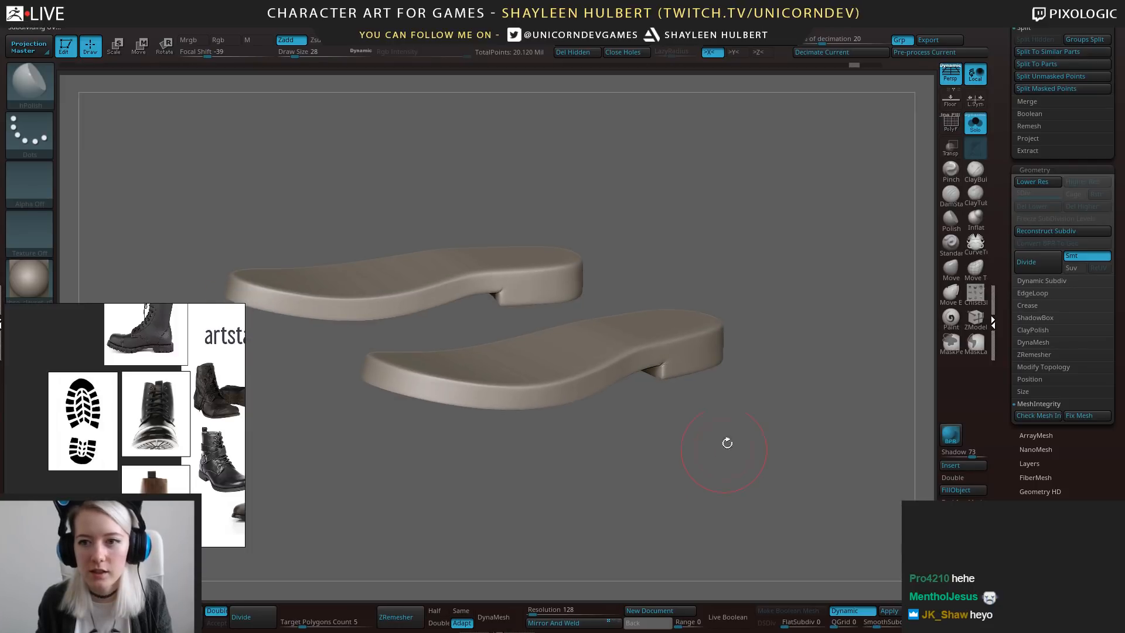
Turn off Solo mode to show the full character and make the boot uppers the active subtool in side view.
click(956, 129)
click(952, 125)
click(973, 126)
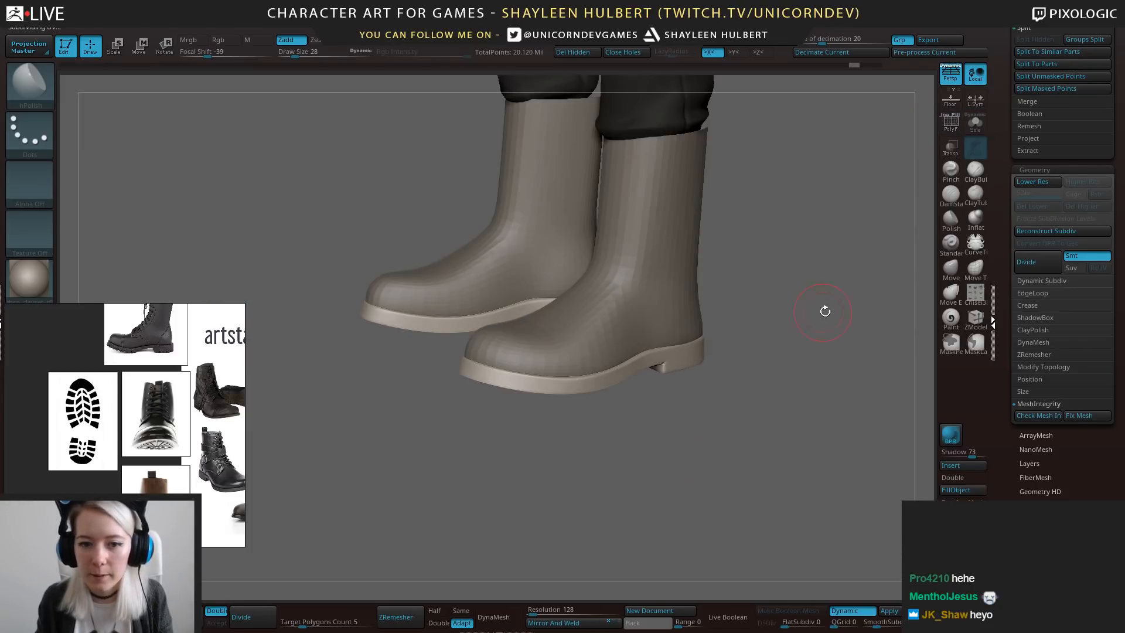
mouse_move(825, 311)
shift+right_down()
mouse_move(768, 298)
mouse_move(748, 313)
shift+right_up()
alt+click(698, 302)
Reshape the toe of the boot upper in side view with the Move brush.
click(951, 271)
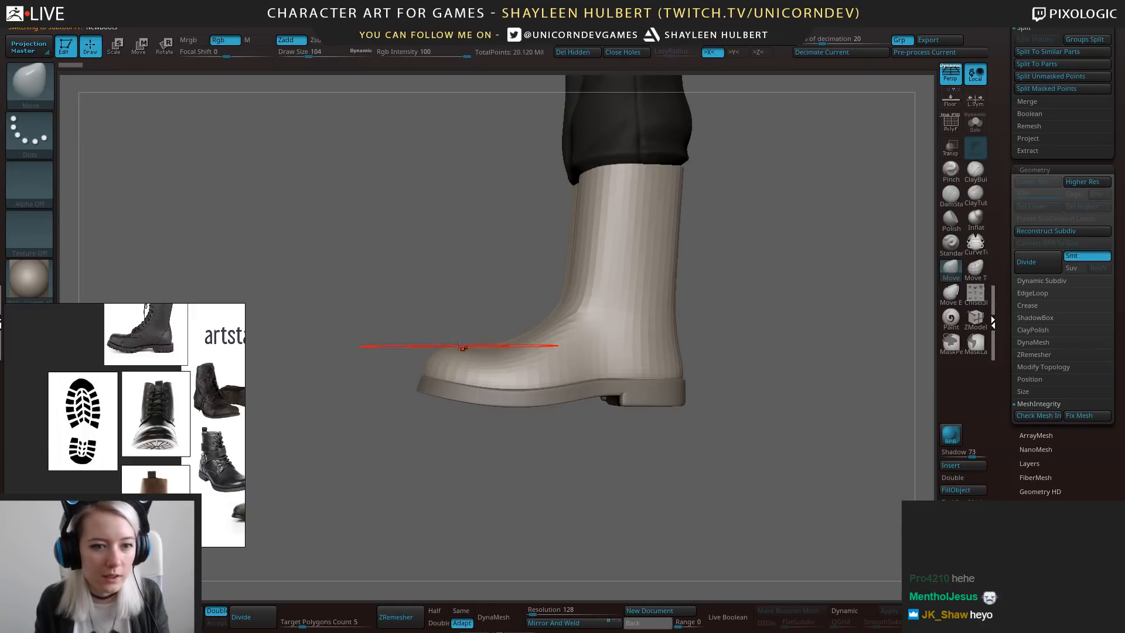
drag(465, 348, 459, 330)
drag(444, 368, 446, 376)
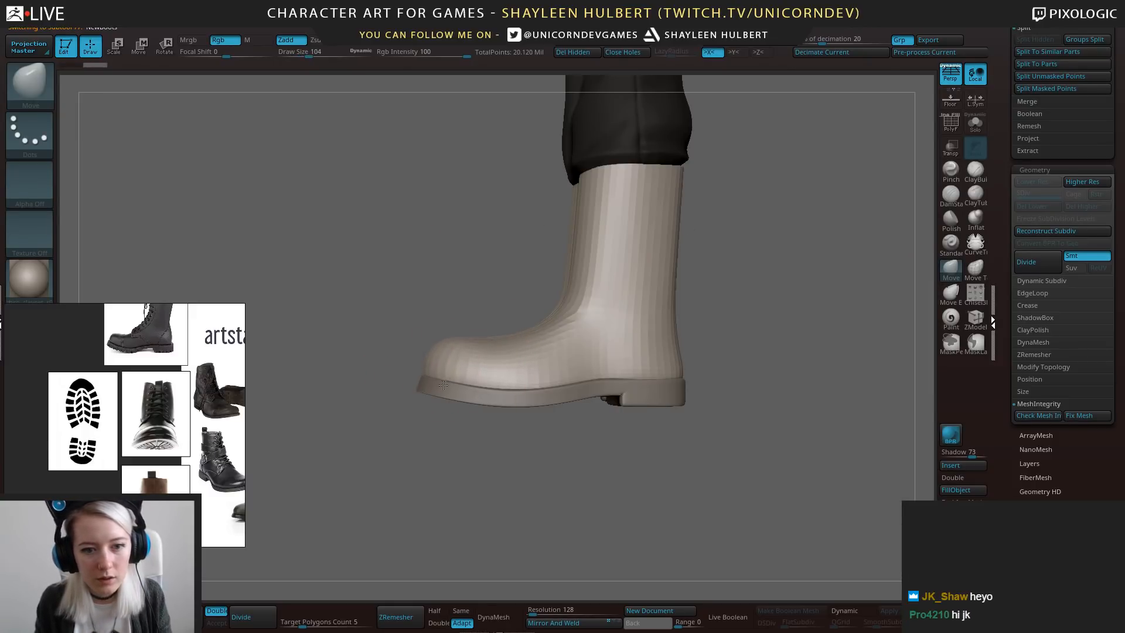
Mask the lower edge of the boot upper along the sole with a lasso mask.
mouse_move(718, 369)
ctrl+mouse_down()
mouse_move(638, 370)
mouse_move(388, 422)
ctrl+mouse_up()
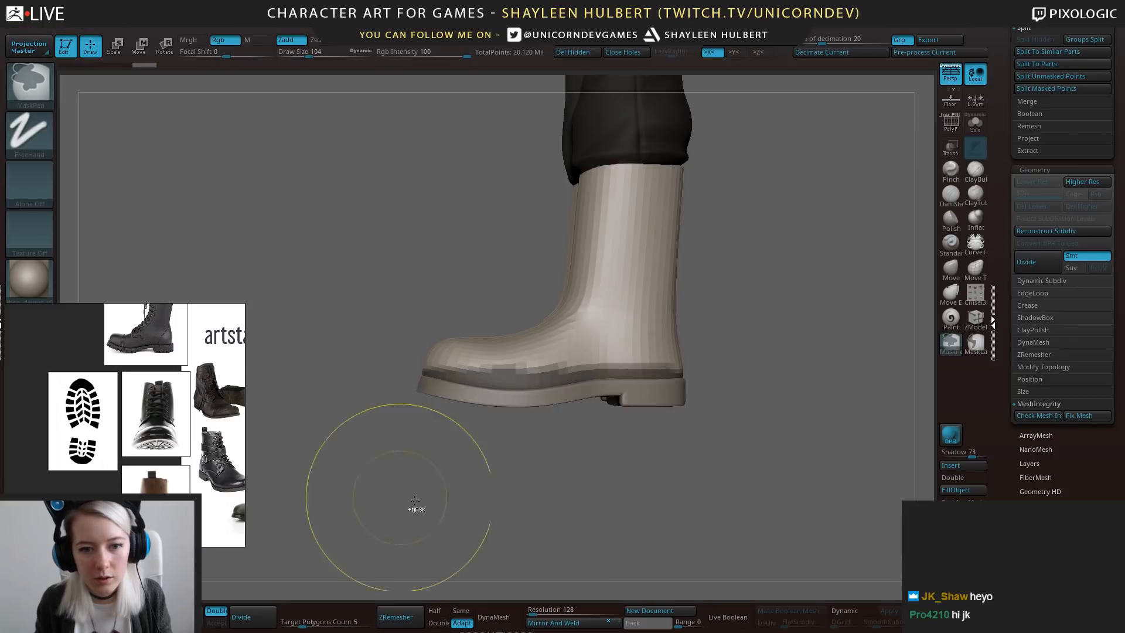
key(ctrl+z)
click(976, 345)
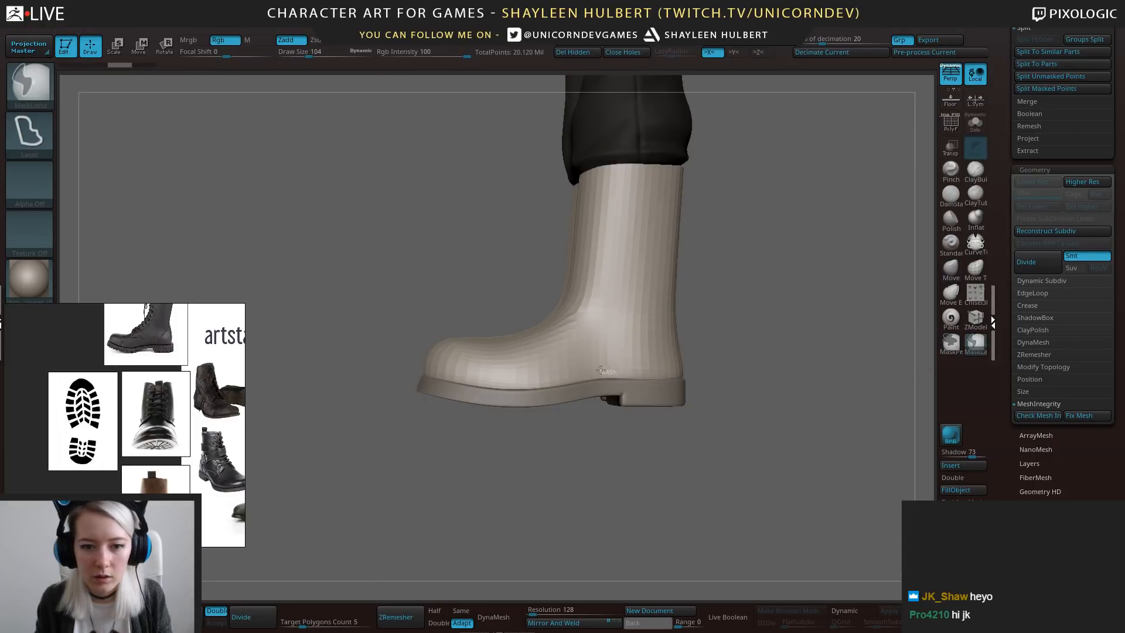
mouse_move(601, 370)
ctrl+mouse_down()
mouse_move(376, 379)
mouse_move(658, 459)
ctrl+mouse_up()
Raise the toe cap and adjust the curve of the instep with the Move brush.
key(b)
key(m)
key(v)
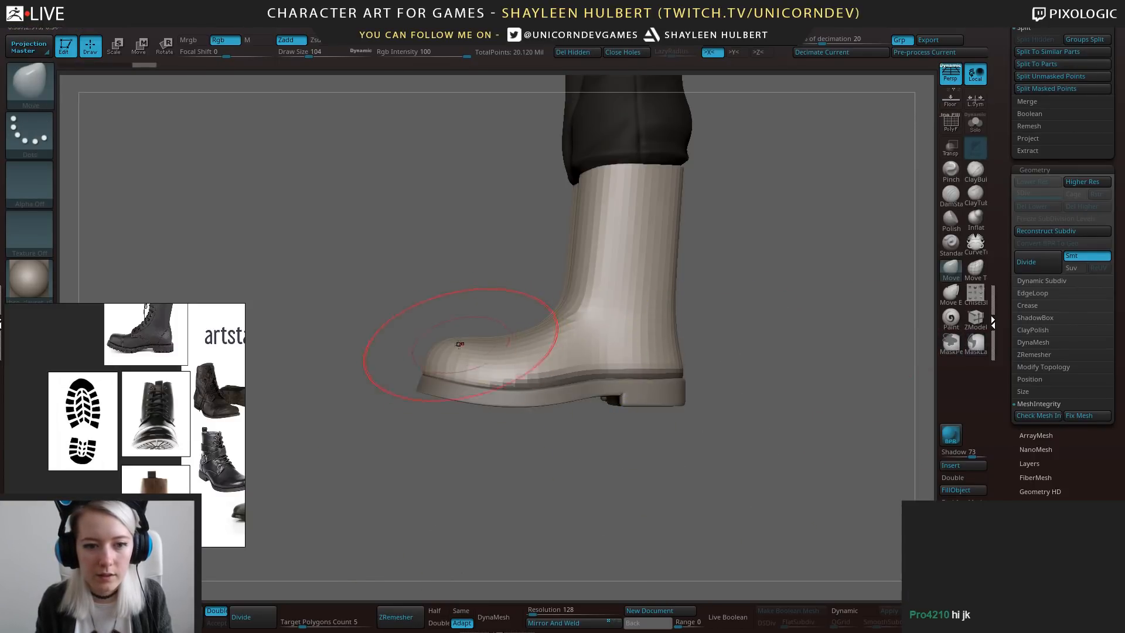
mouse_move(459, 344)
mouse_down()
mouse_move(450, 328)
mouse_move(452, 338)
mouse_up()
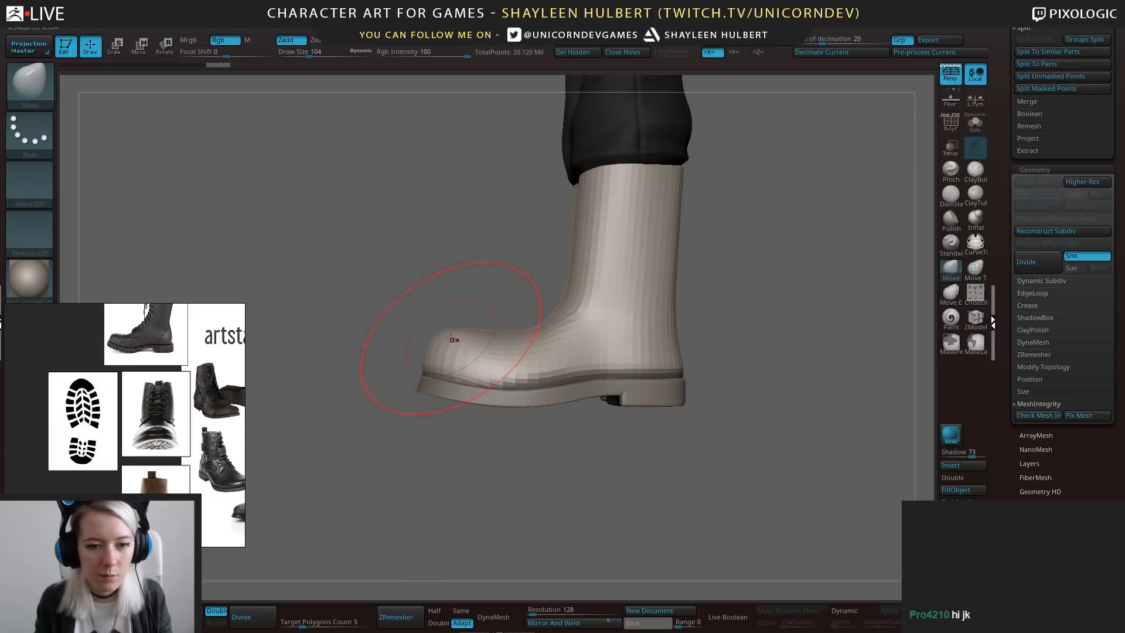
mouse_move(541, 320)
mouse_down()
mouse_move(535, 305)
mouse_move(556, 302)
mouse_up()
Reduce the brush draw size to 80 and refine the instep and the front shape of the toe caps.
key(bracketleft)
key(bracketleft)
key(bracketleft)
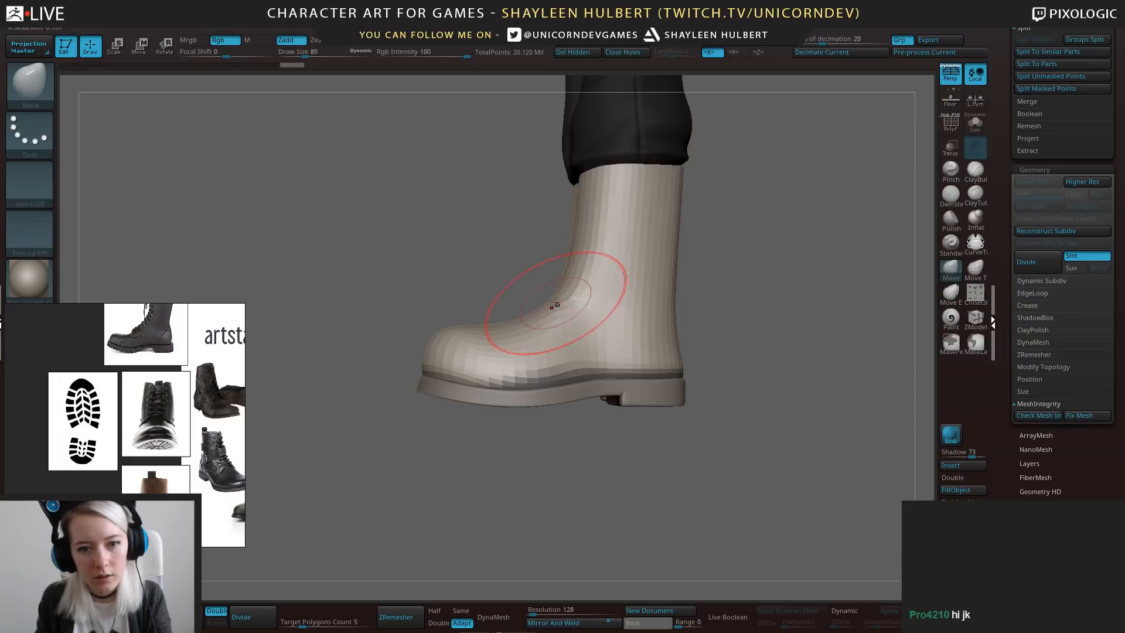
drag(490, 279, 674, 281)
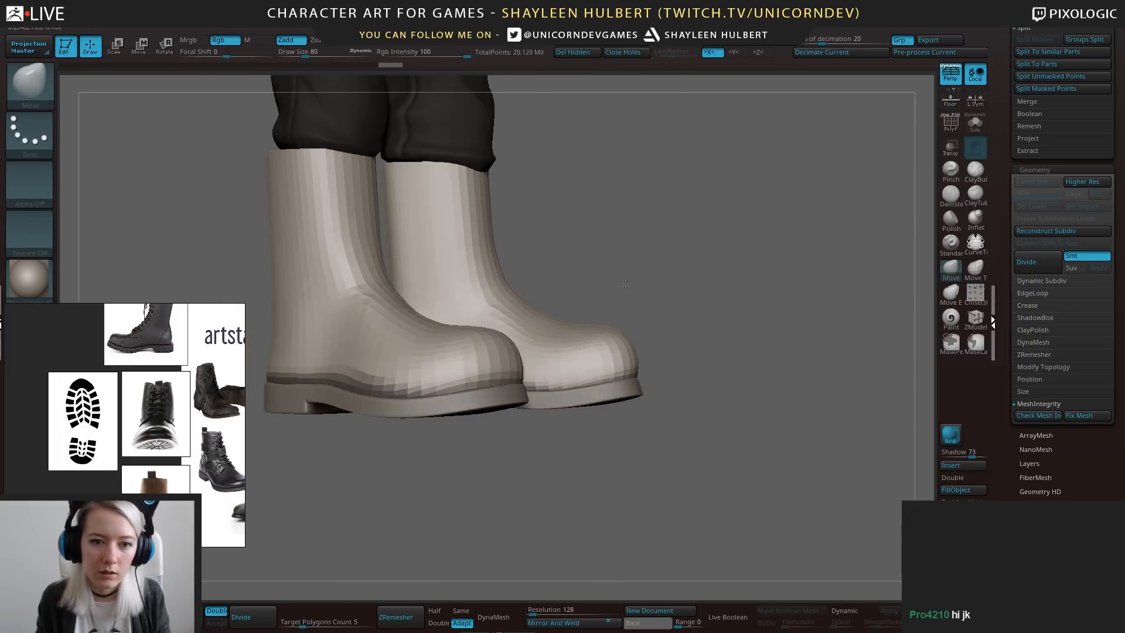
drag(498, 309, 500, 297)
mouse_move(642, 281)
mouse_down()
mouse_move(595, 281)
mouse_move(710, 290)
mouse_up()
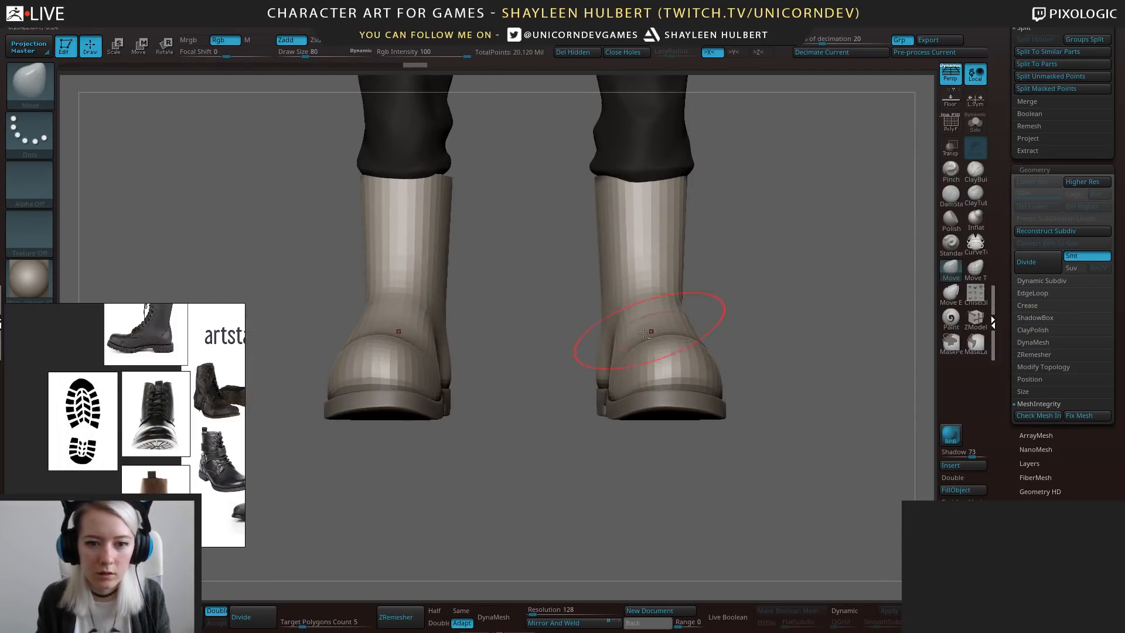
drag(635, 347, 627, 350)
drag(706, 357, 644, 351)
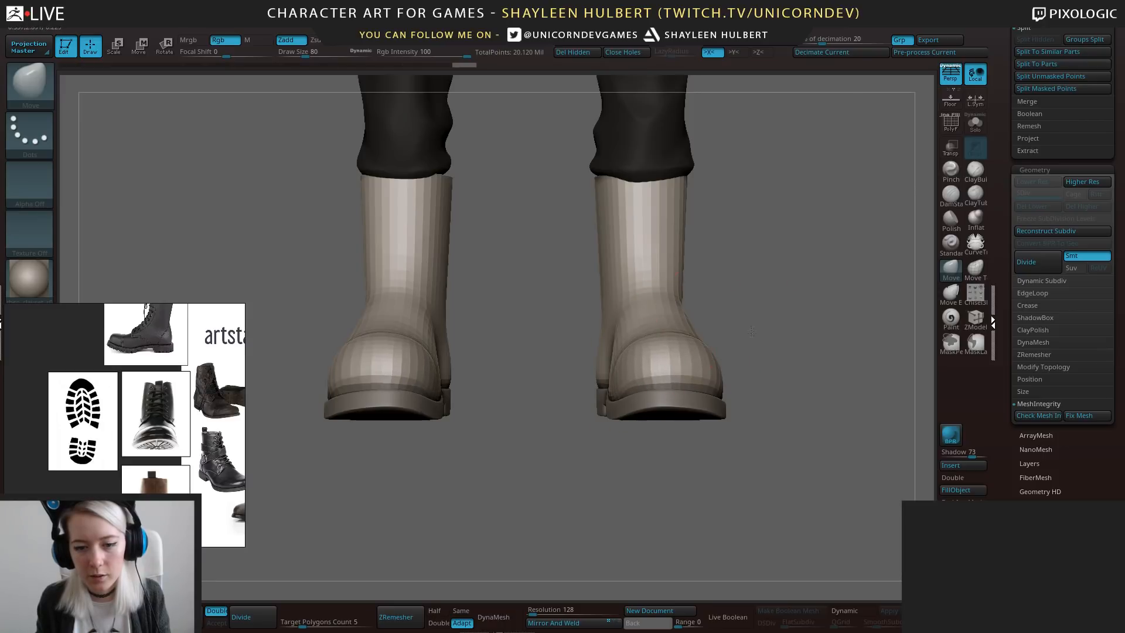
Reshape the back of the heel and the top of the boot shaft with the Move brush, and clear the mask.
drag(780, 451, 480, 482)
drag(691, 355, 699, 369)
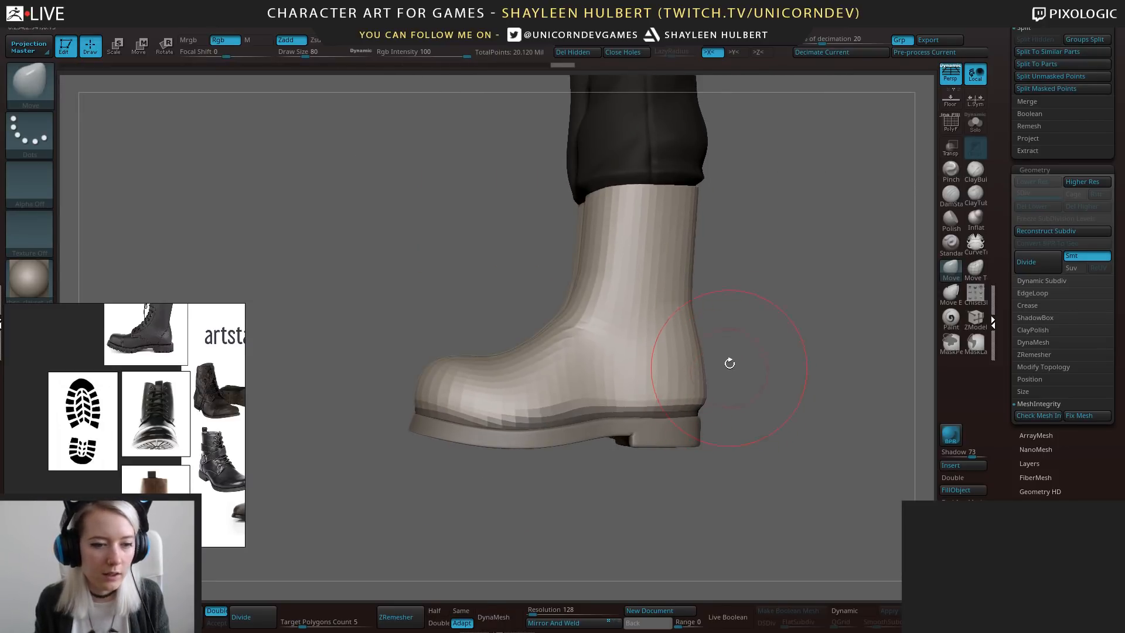
alt+drag(720, 301, 701, 322)
drag(674, 219, 679, 218)
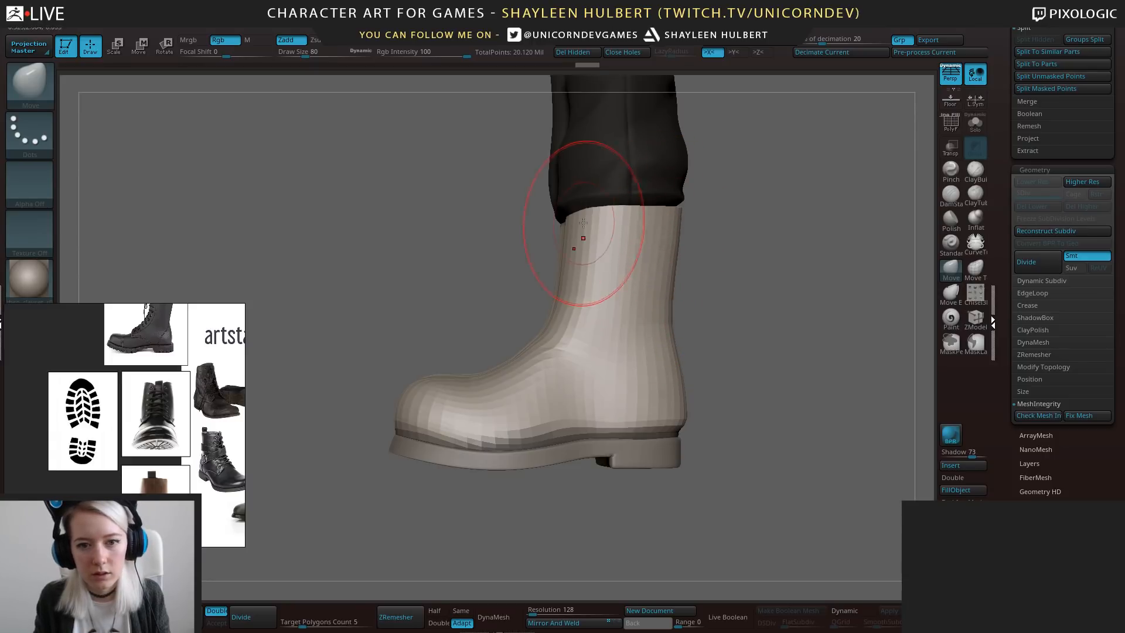
drag(569, 222, 575, 218)
alt+drag(749, 379, 745, 354)
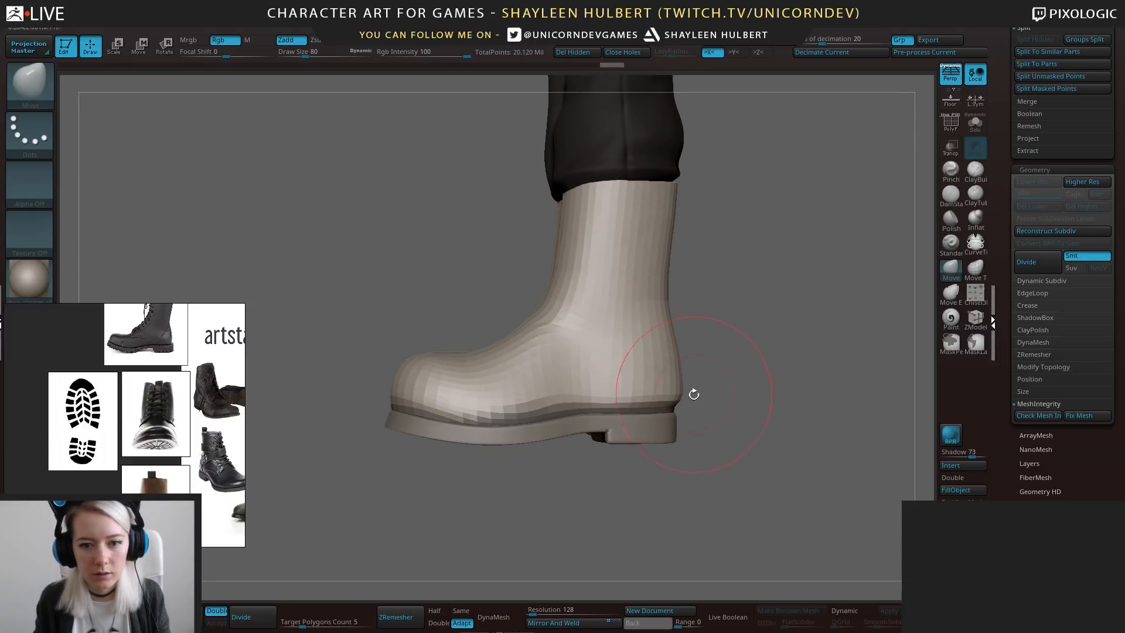
drag(683, 387, 679, 386)
drag(814, 369, 779, 364)
ctrl+drag(758, 501, 769, 511)
shift+drag(762, 498, 799, 498)
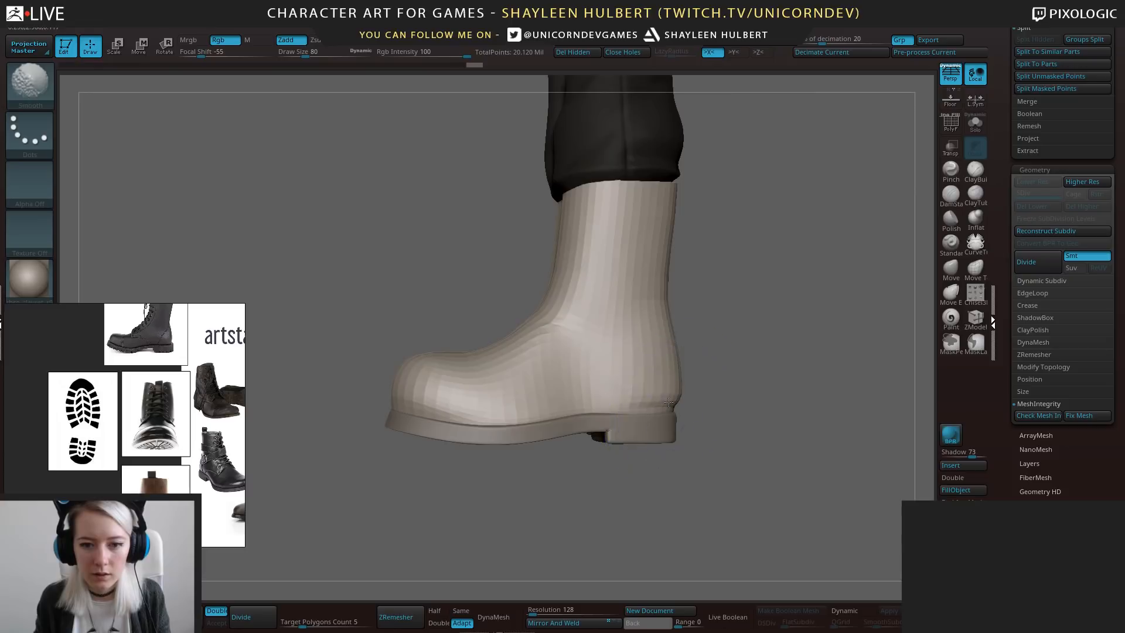
Smooth the boot upper around the heel and turn on its dynamic subdivision.
shift+drag(659, 386, 670, 392)
click(848, 613)
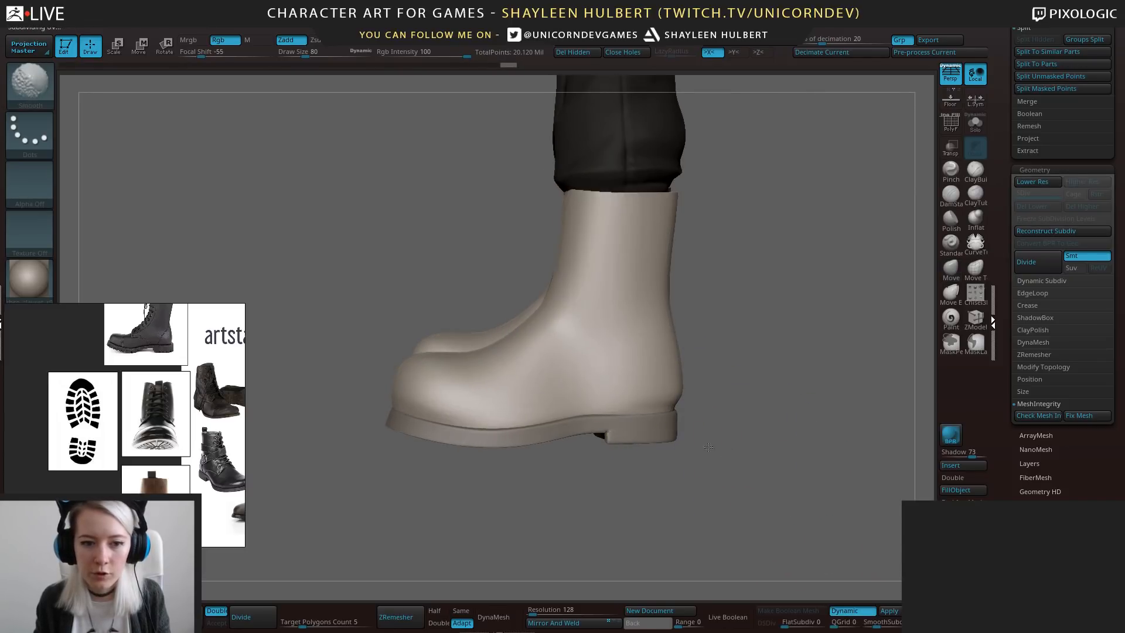
mouse_move(648, 376)
shift+mouse_down()
mouse_move(686, 393)
mouse_move(672, 355)
shift+mouse_up()
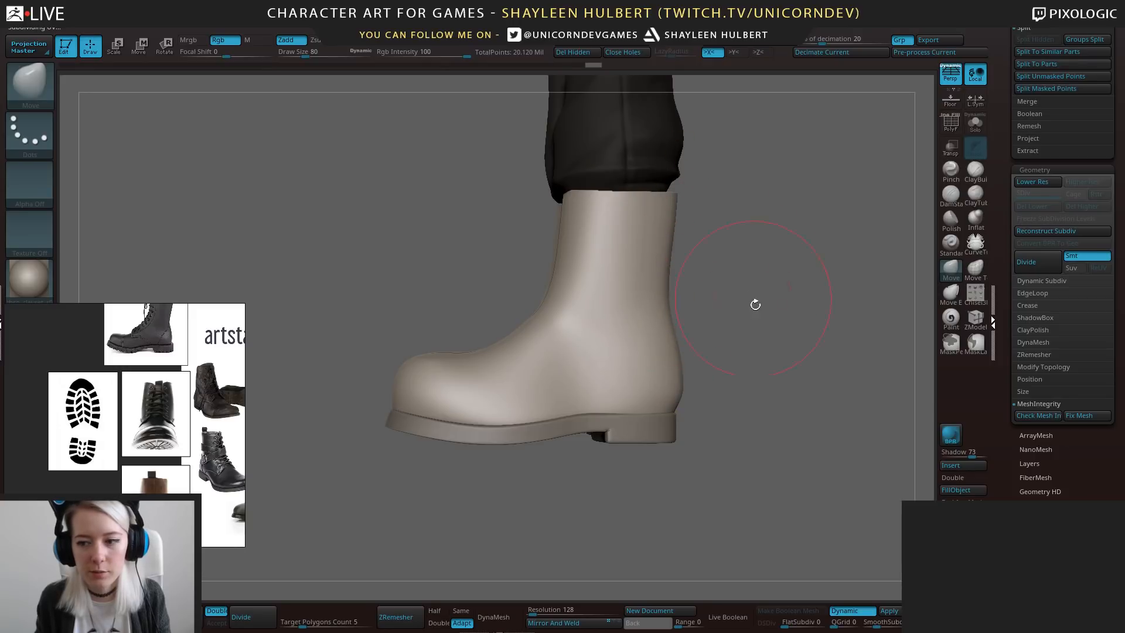
Examine the smoothed boots from the front, the side and above.
mouse_move(754, 305)
shift+mouse_down()
mouse_move(816, 305)
mouse_move(824, 337)
shift+mouse_up()
drag(587, 329, 588, 405)
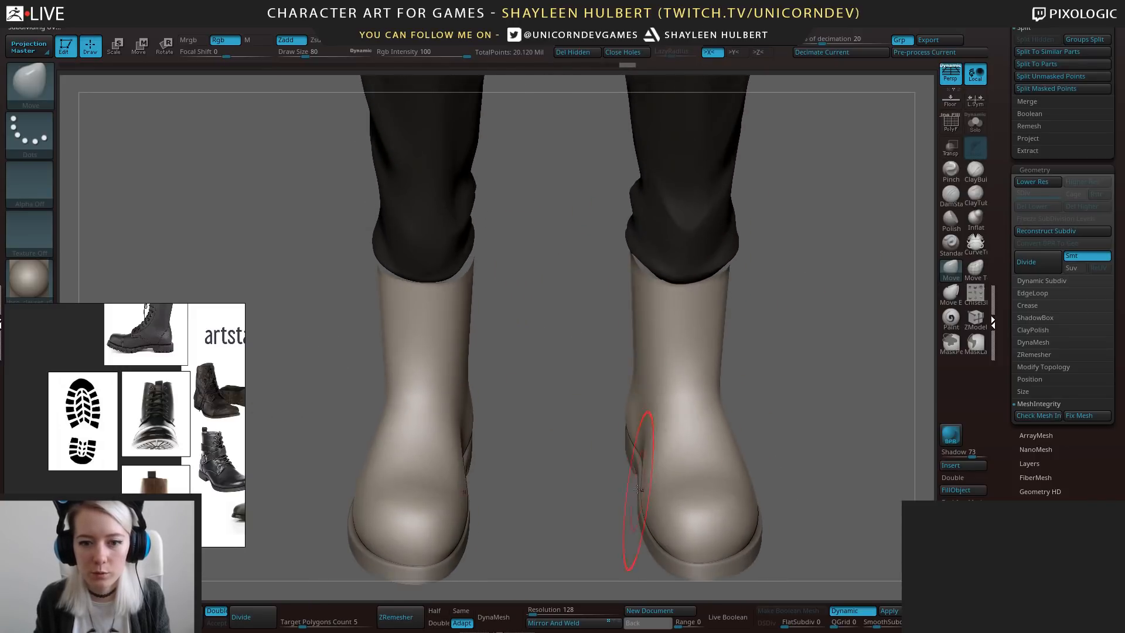
mouse_move(816, 554)
shift+mouse_down()
mouse_move(821, 515)
mouse_move(776, 428)
mouse_move(616, 416)
shift+mouse_up()
drag(794, 343, 713, 395)
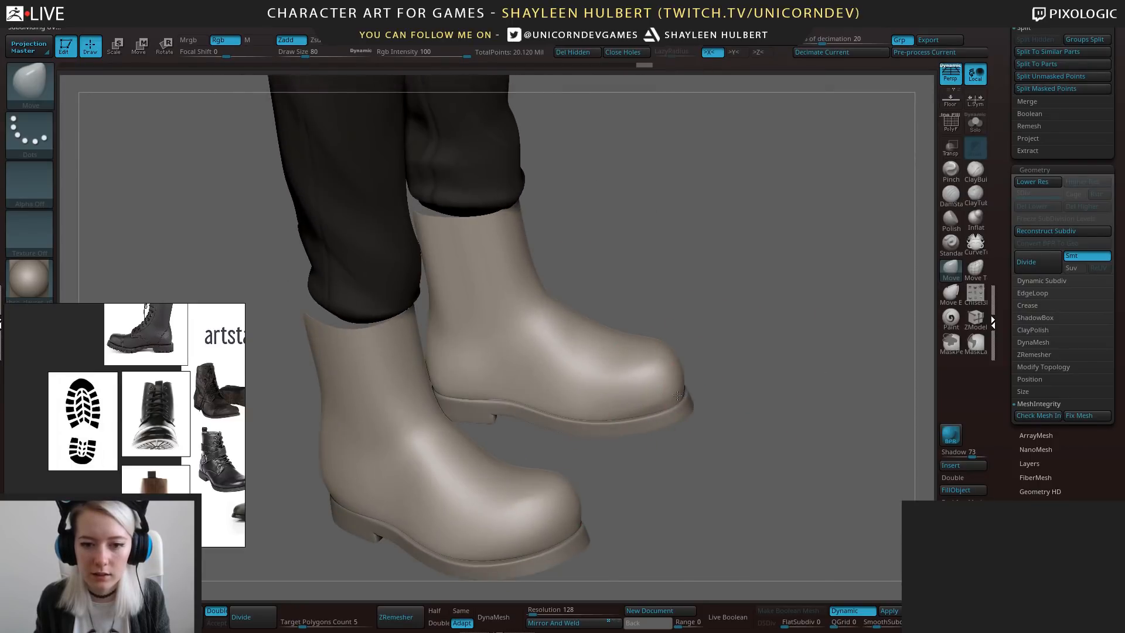
mouse_move(610, 389)
mouse_down()
mouse_move(643, 440)
mouse_move(704, 340)
mouse_move(690, 338)
mouse_up()
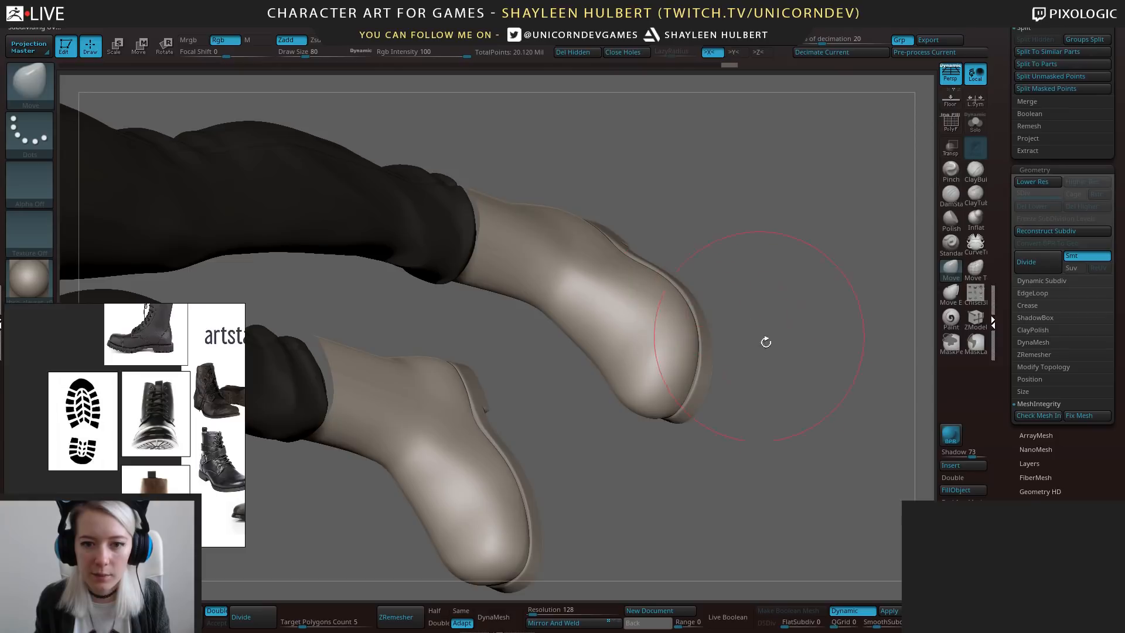
drag(766, 342, 786, 358)
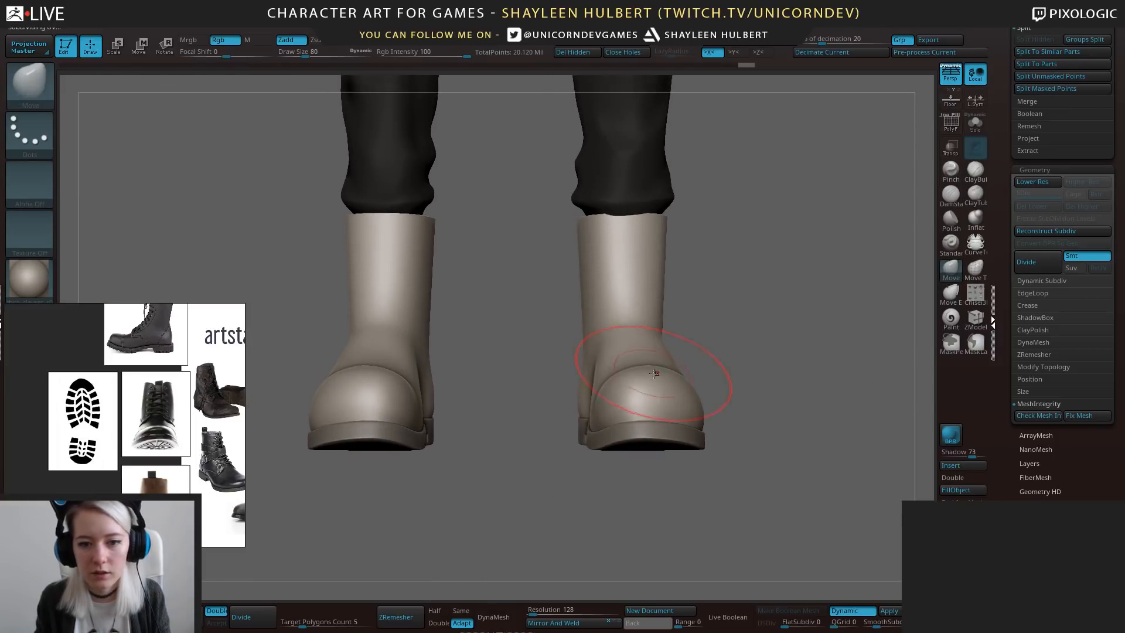
Flatten the front and sides of the toe caps with the hPolish brush, reducing the draw size to 32.
key(b)
key(h)
key(p)
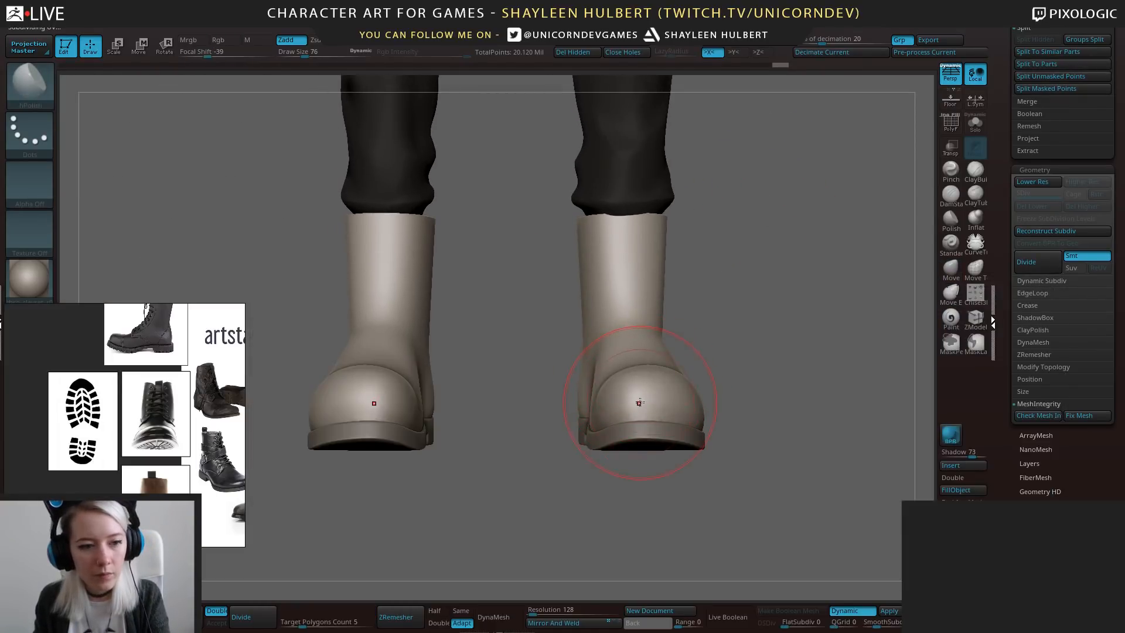
drag(641, 399, 649, 399)
drag(504, 404, 589, 417)
mouse_move(684, 398)
mouse_down()
mouse_move(618, 402)
mouse_move(645, 390)
mouse_move(716, 390)
mouse_up()
drag(796, 407, 628, 399)
mouse_move(743, 423)
mouse_down()
mouse_move(615, 402)
mouse_move(510, 354)
mouse_up()
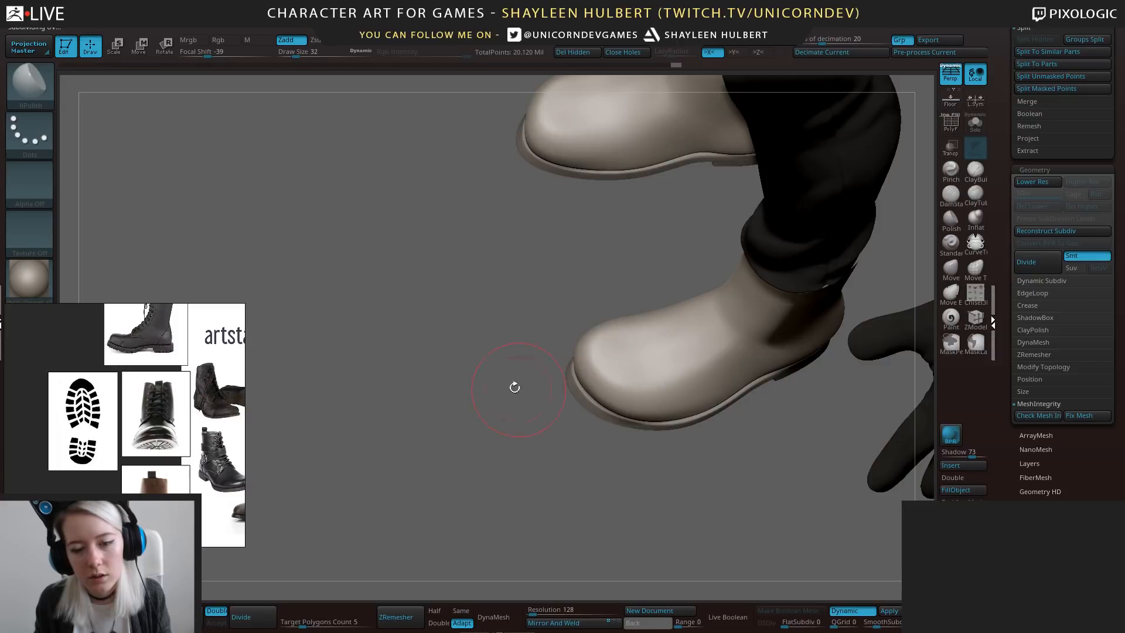
Polish the toe tips and the back of the heels with hPolish at draw size 32.
drag(514, 388, 694, 314)
drag(631, 482, 621, 334)
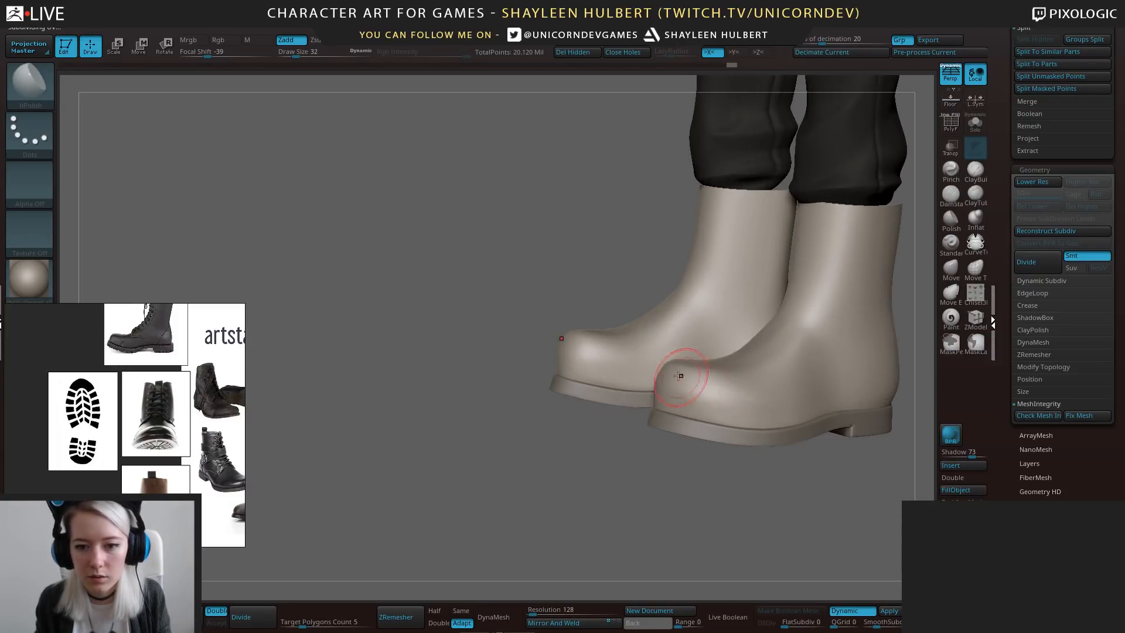
drag(647, 519, 681, 414)
drag(843, 354, 771, 394)
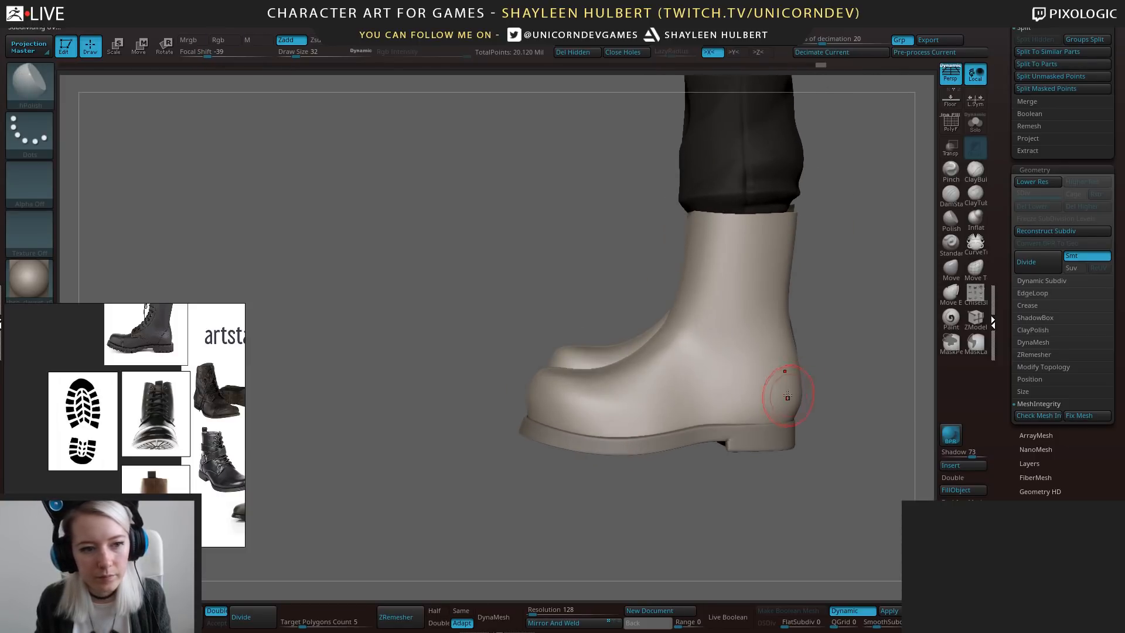
drag(666, 502, 653, 370)
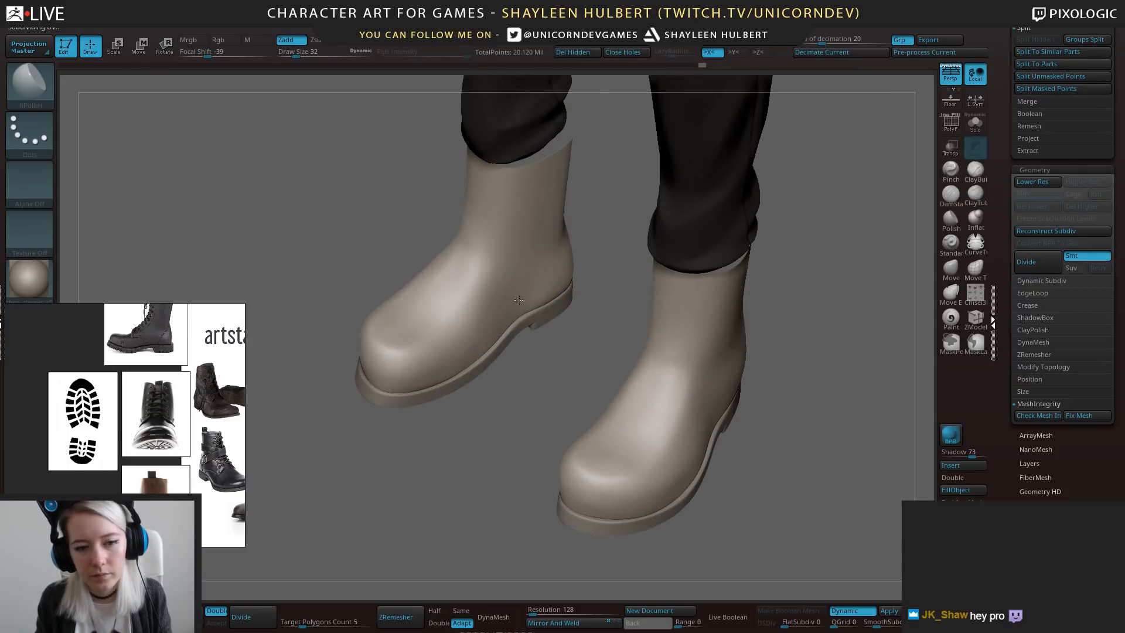
drag(475, 501, 589, 493)
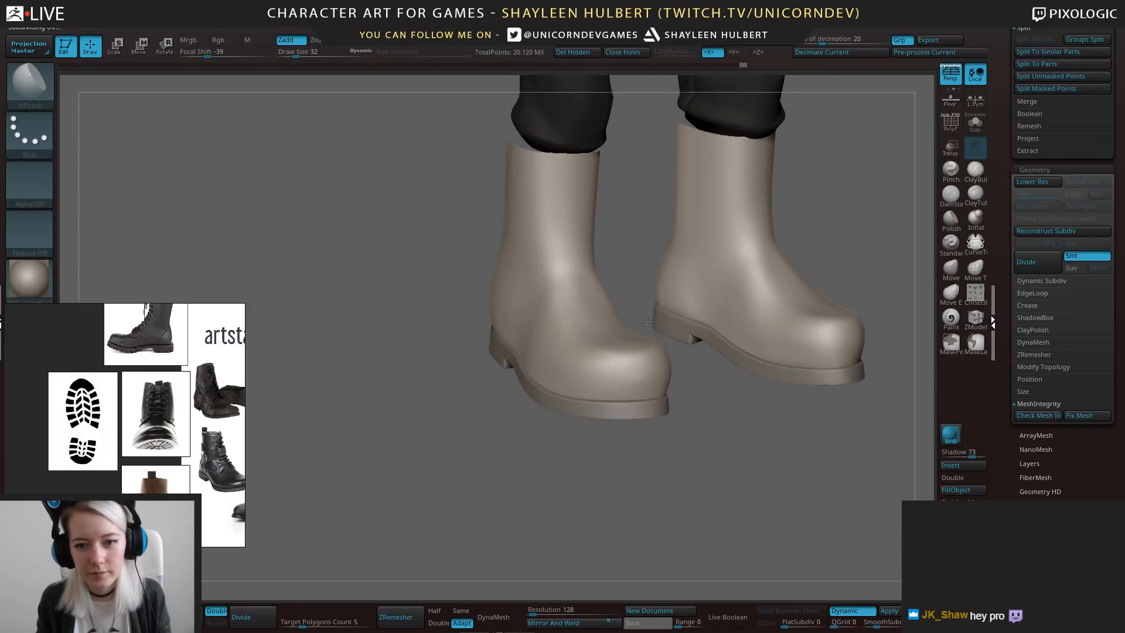
Fill out the toe area just above the sole with the ClayBuildup brush and smooth the surface.
click(986, 167)
drag(713, 446, 674, 472)
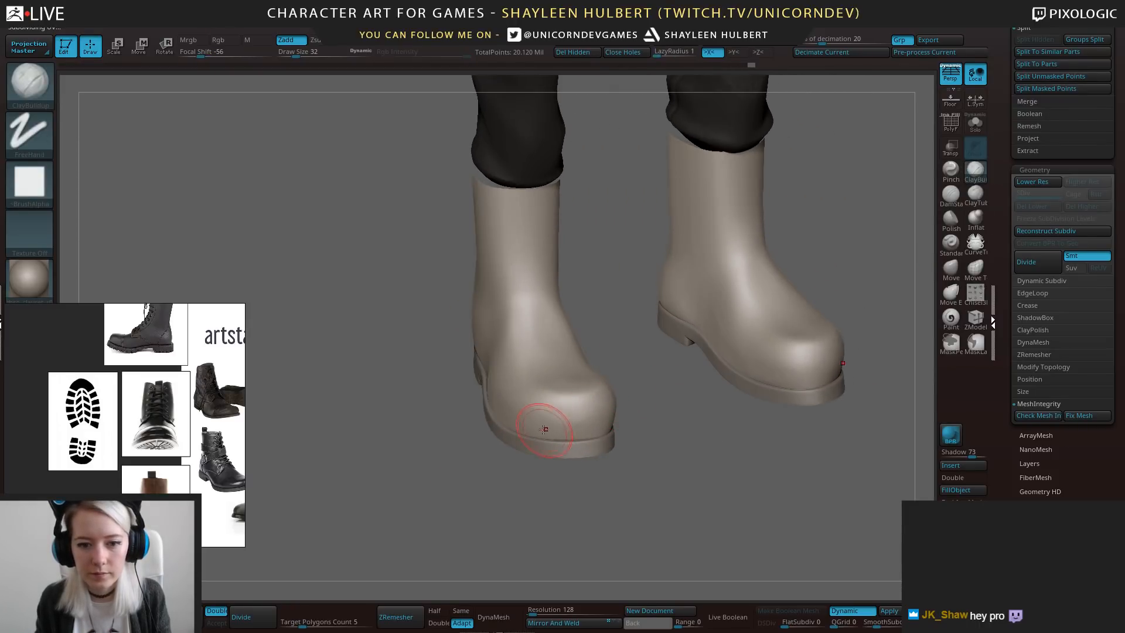
drag(653, 412, 589, 437)
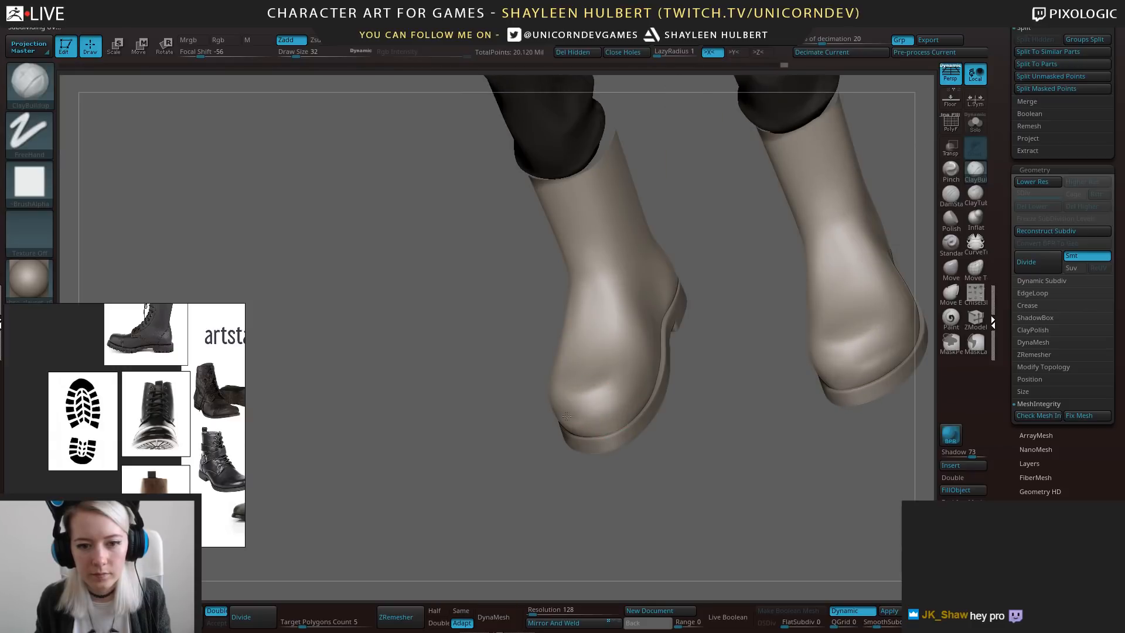
shift+drag(508, 515, 465, 410)
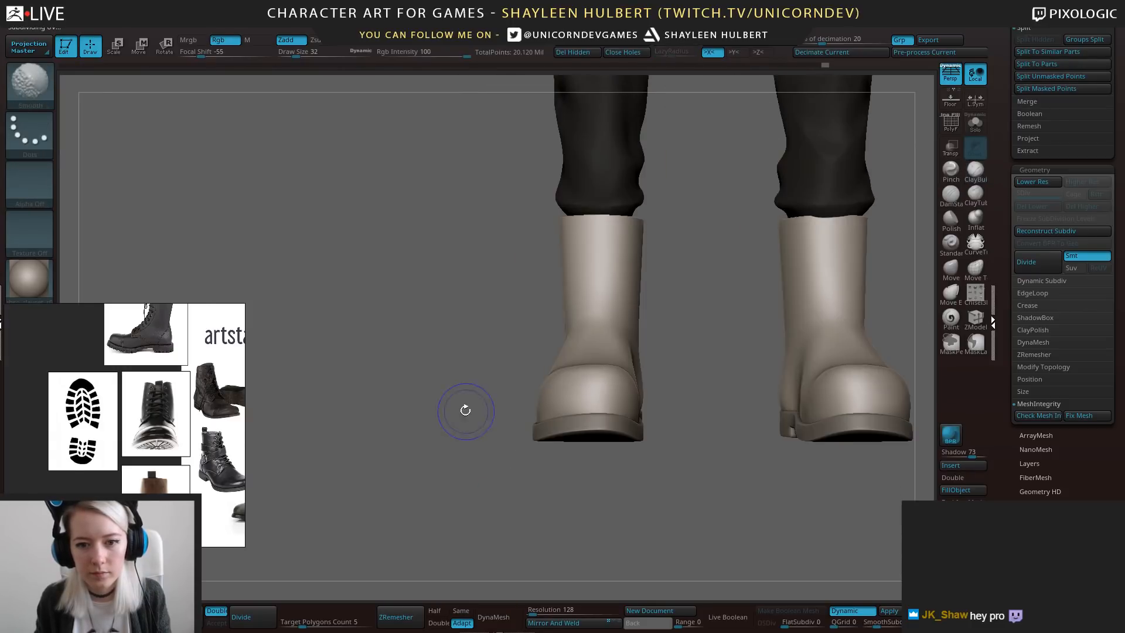
mouse_move(684, 503)
mouse_down()
mouse_move(761, 478)
mouse_move(750, 463)
mouse_up()
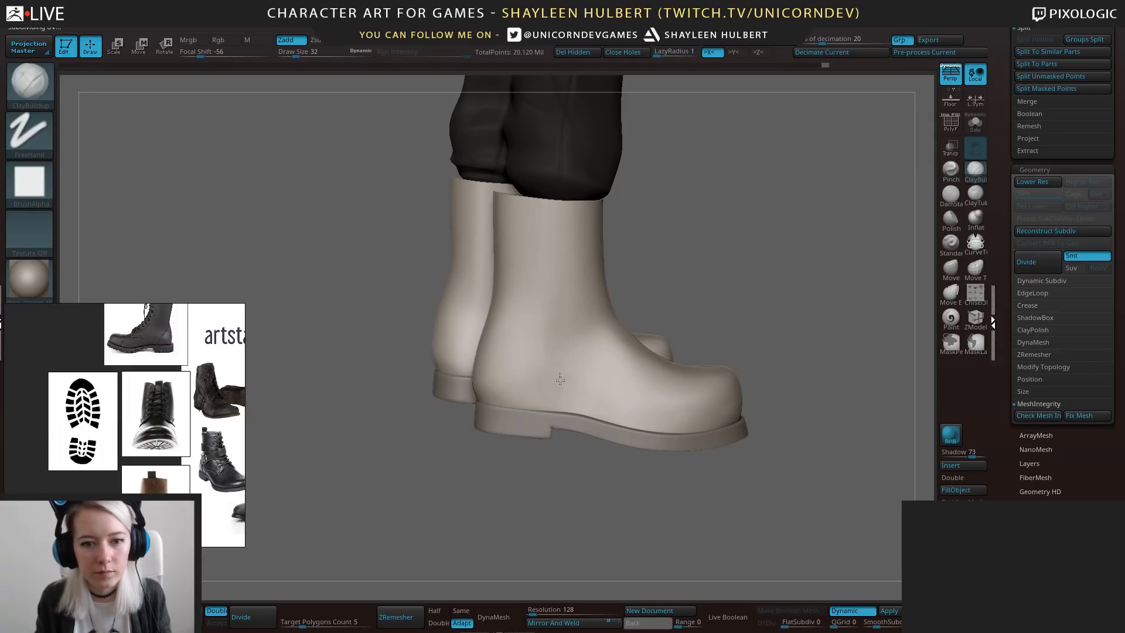
Polish the outer ankle and instep of the boots with hPolish at draw size 44.
key(ctrl)
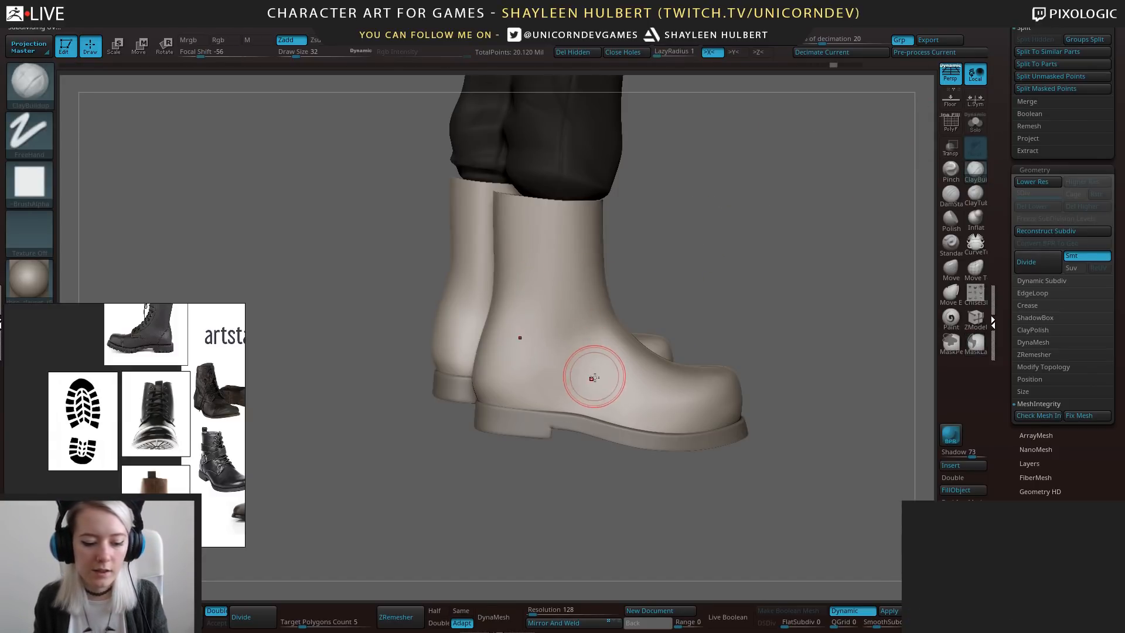
key(b)
key(h)
key(p)
mouse_move(572, 371)
mouse_down()
mouse_move(571, 327)
mouse_move(549, 318)
mouse_up()
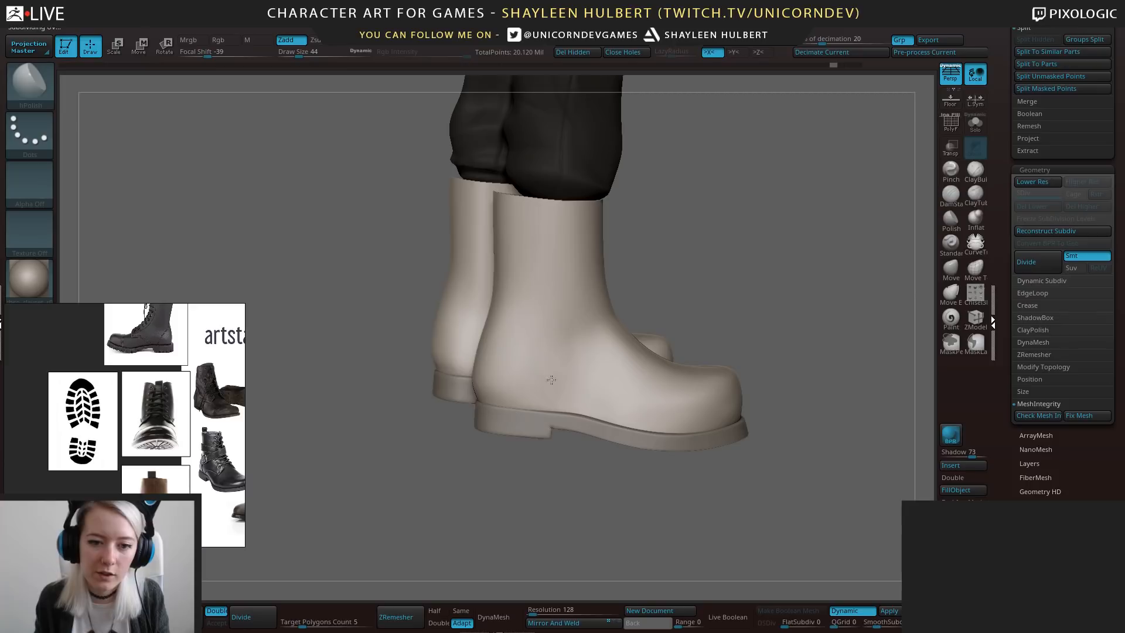
drag(664, 267, 600, 320)
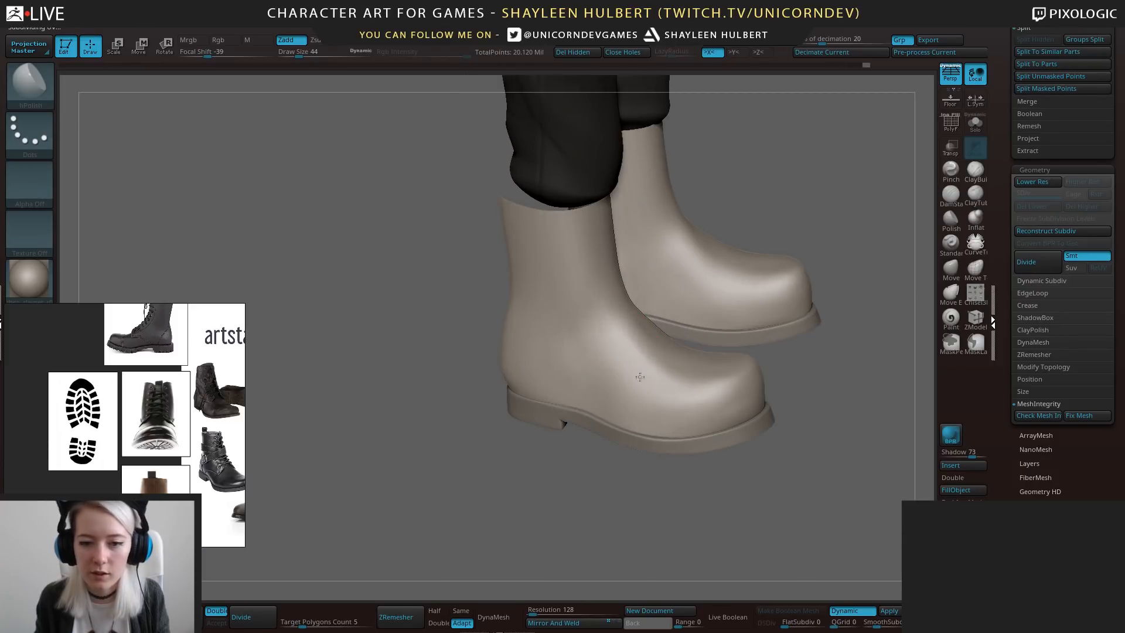
right_drag(653, 358, 649, 419)
Build up the ankle and heel sides of the boots with ClayBuildup at draw size 44.
click(976, 170)
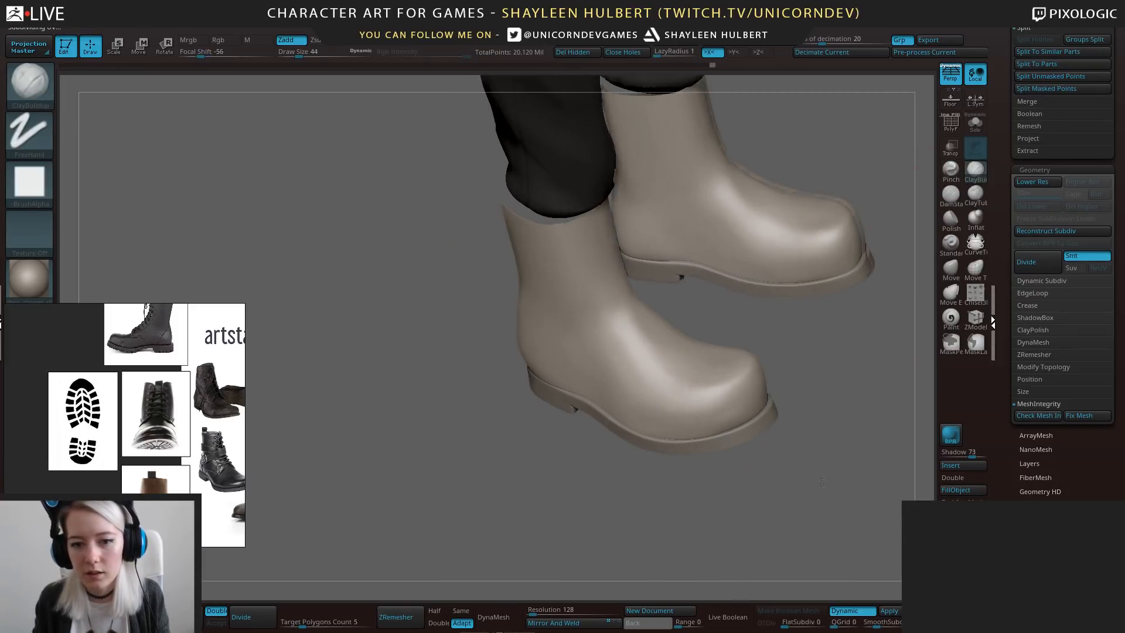
drag(820, 381, 563, 393)
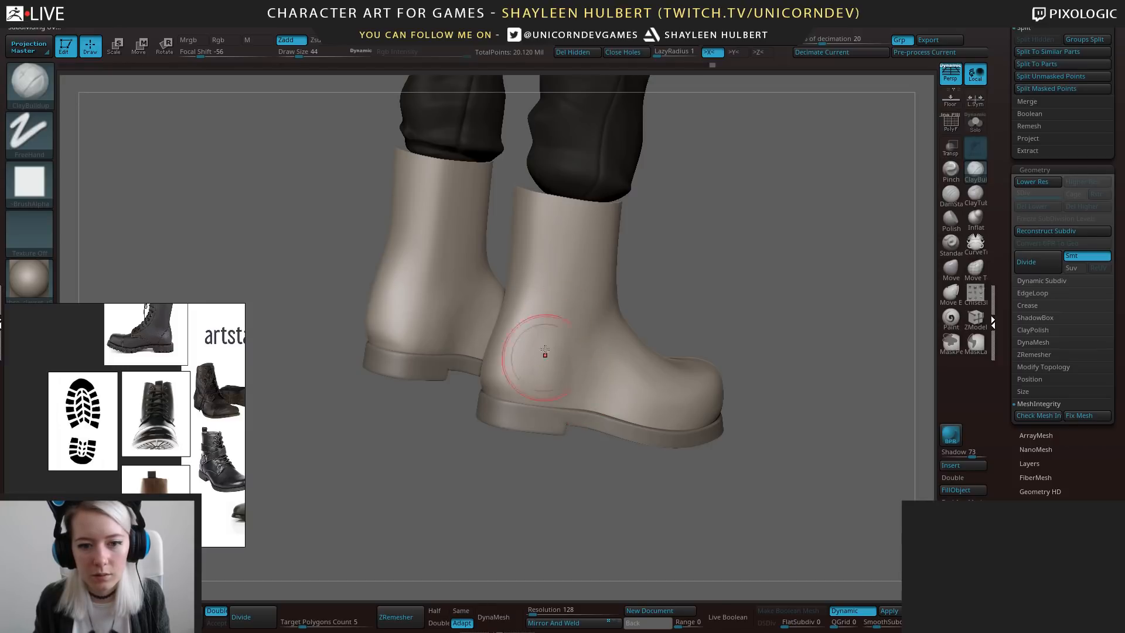
drag(530, 480, 603, 470)
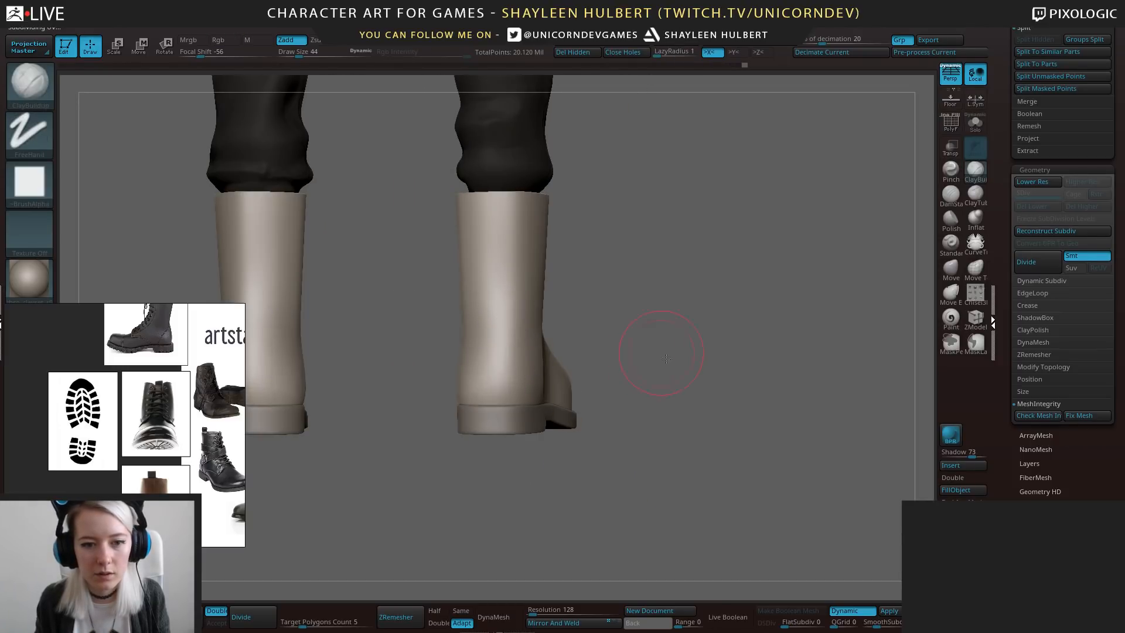
right_drag(666, 359, 535, 337)
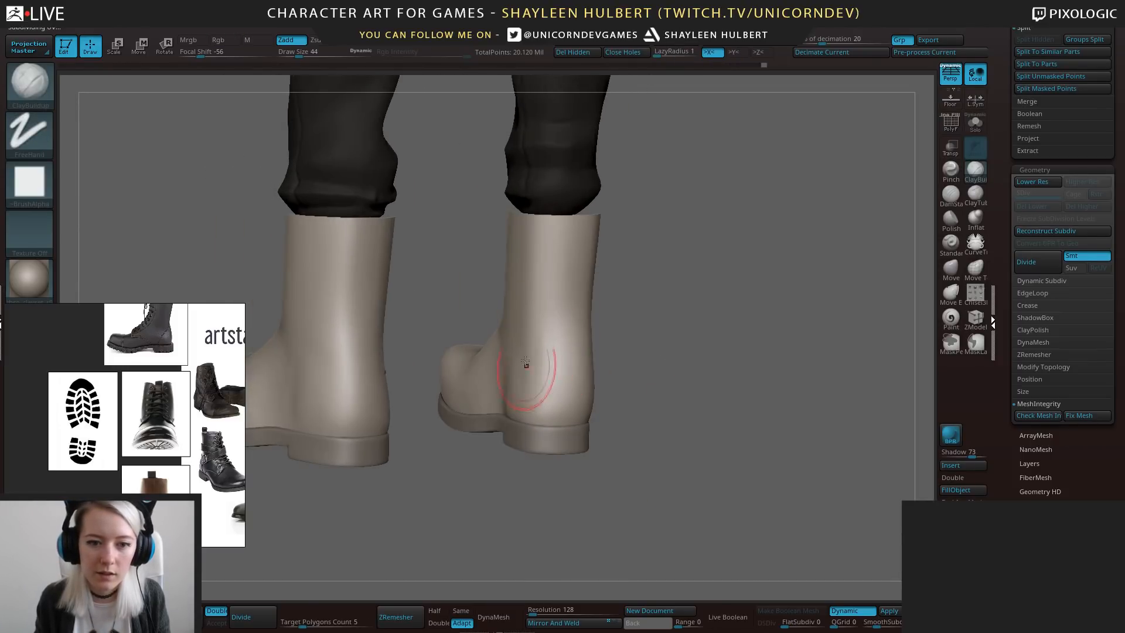
right_drag(674, 322, 948, 271)
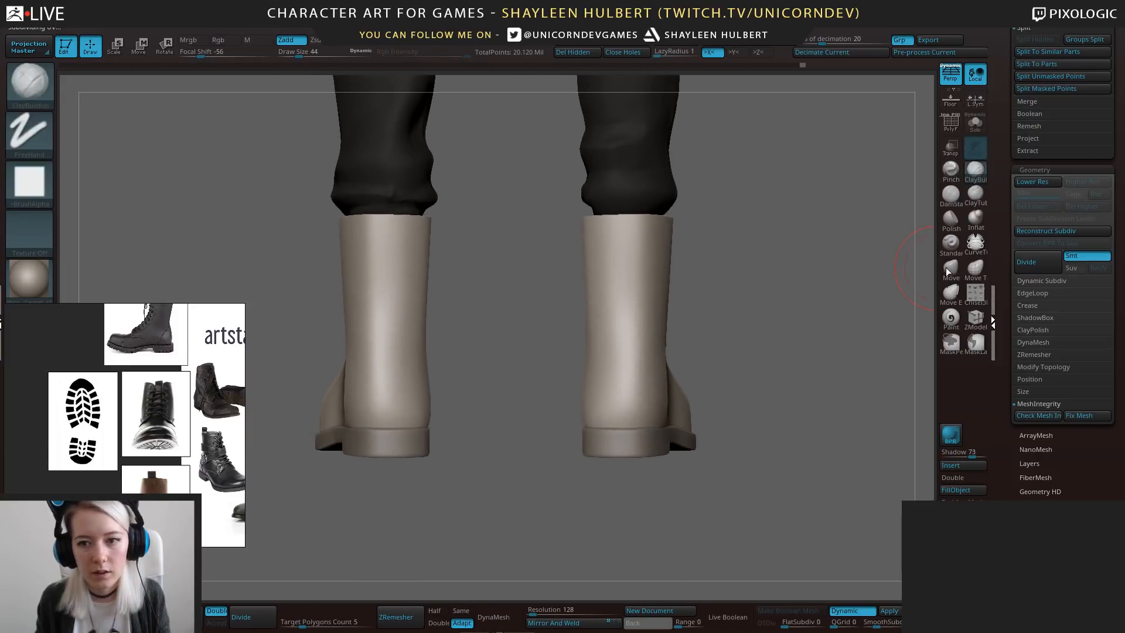
Adjust the outer contour of the boot shafts from behind with the Move brush at draw size 68.
click(950, 270)
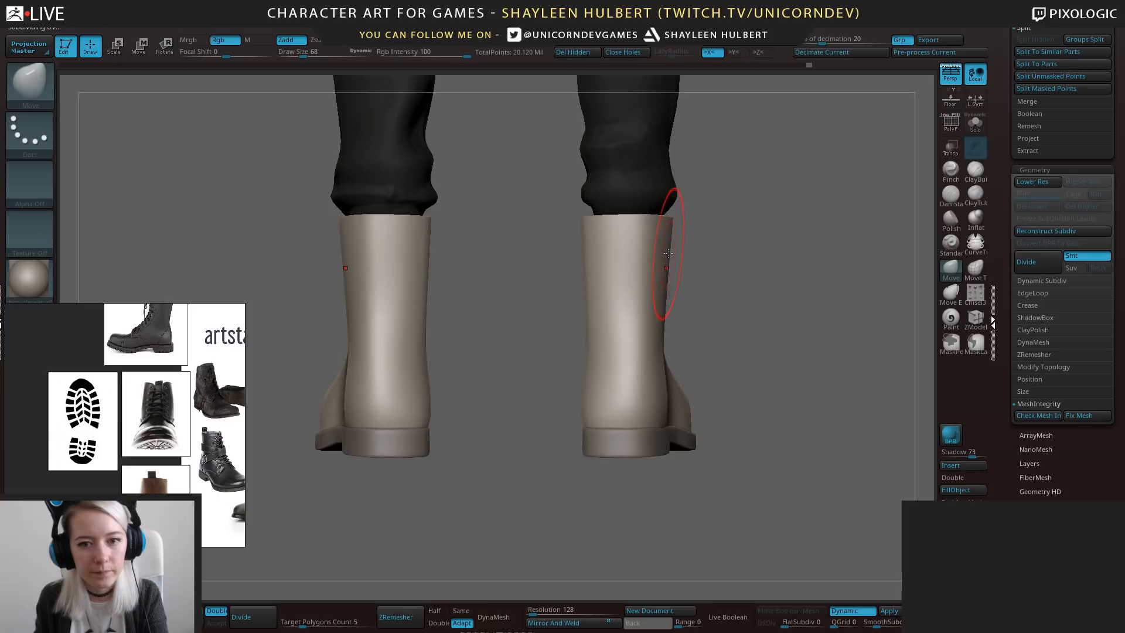
right_drag(650, 244, 708, 415)
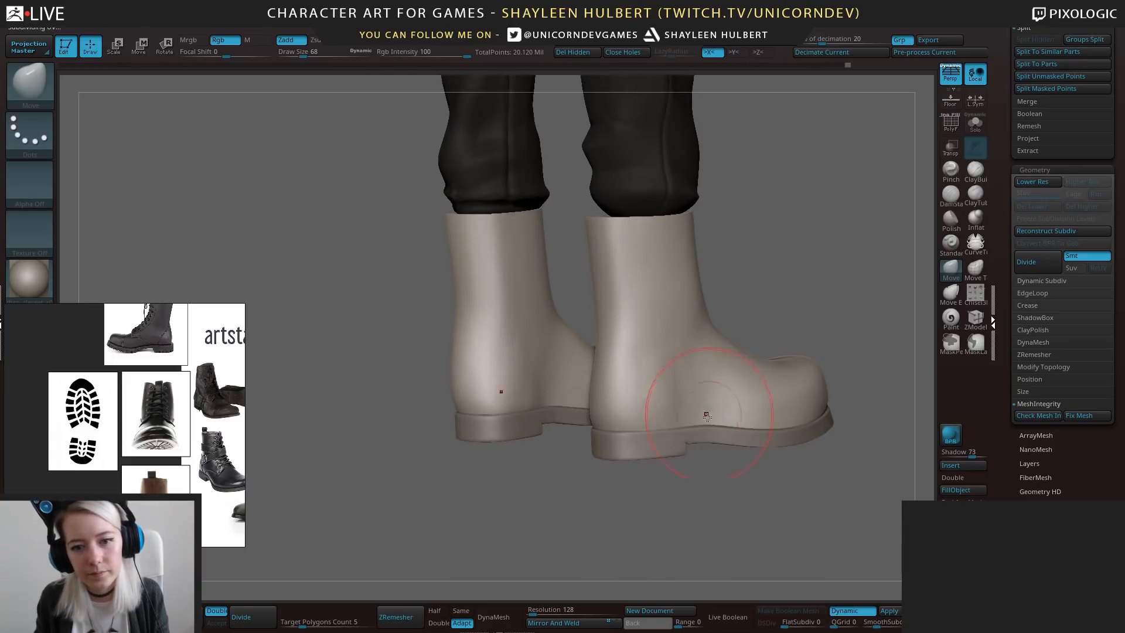
right_drag(701, 486, 737, 508)
Build up and smooth the side of the ankle, and polish the surface toward the toe cap with hPolish.
click(975, 173)
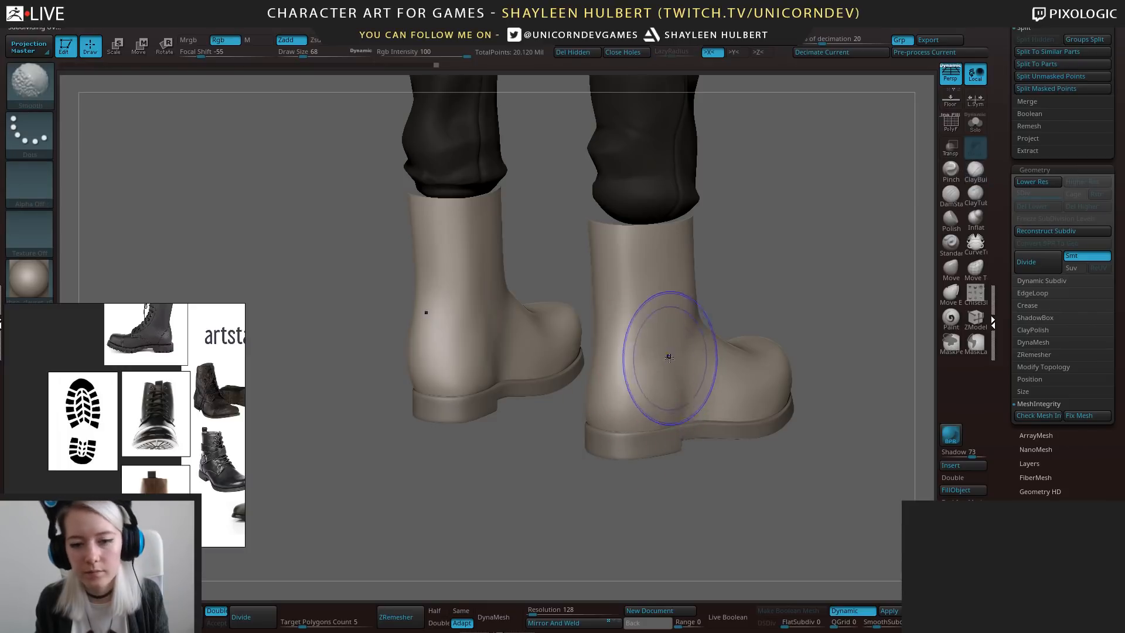
right_drag(678, 371, 618, 555)
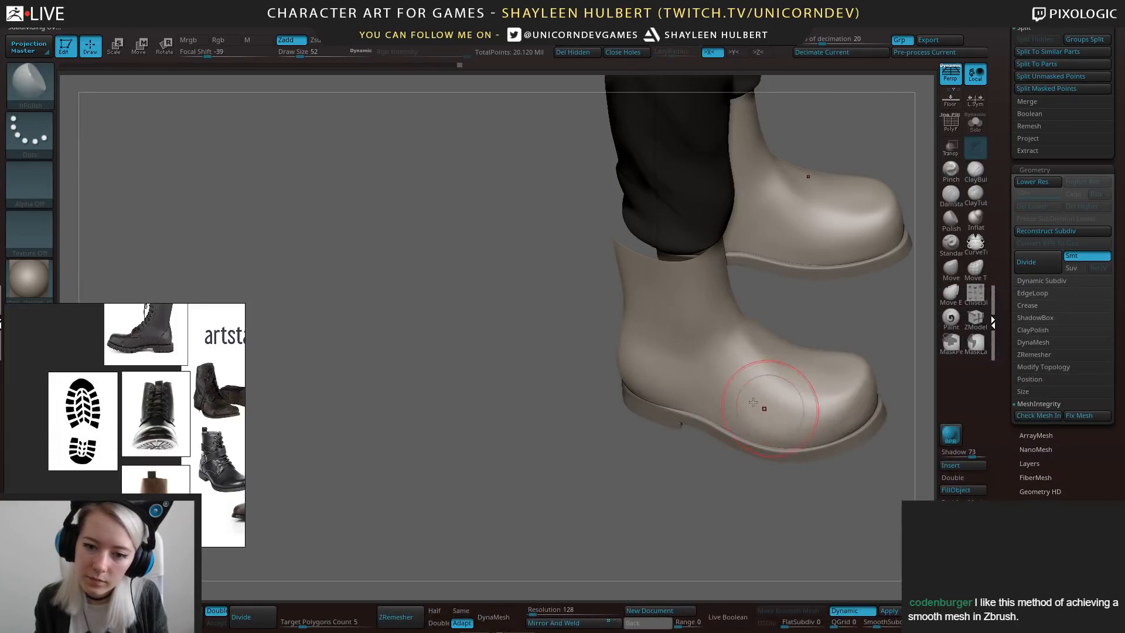
right_drag(841, 514, 847, 396)
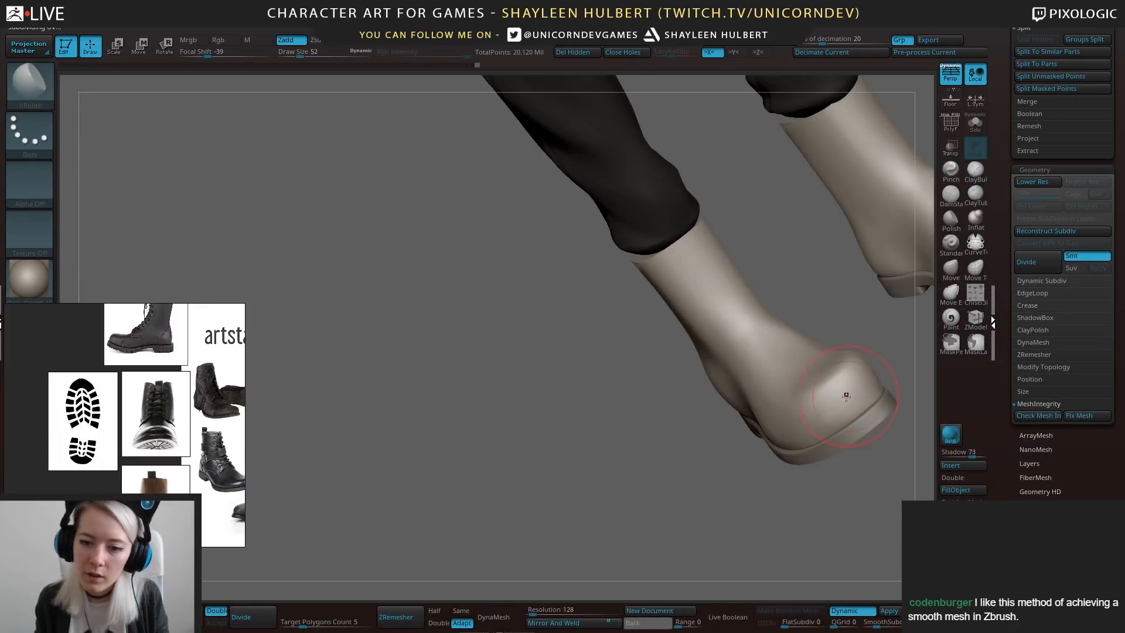
mouse_move(798, 459)
right_down()
mouse_move(673, 480)
mouse_move(683, 520)
mouse_move(798, 324)
mouse_move(704, 384)
right_up()
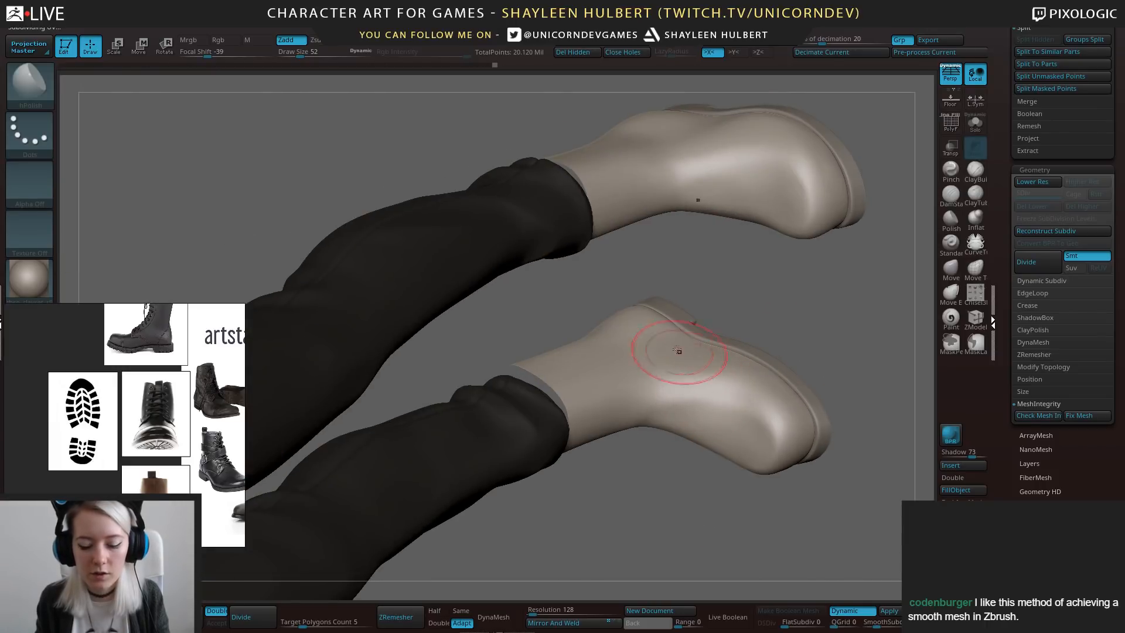
key(bracketleft)
mouse_move(700, 374)
mouse_down()
mouse_move(680, 392)
mouse_move(708, 409)
mouse_up()
mouse_move(688, 382)
right_down()
mouse_move(780, 424)
mouse_move(867, 374)
right_up()
Refine the toe outline from above with the Move brush at draw size 56.
click(950, 268)
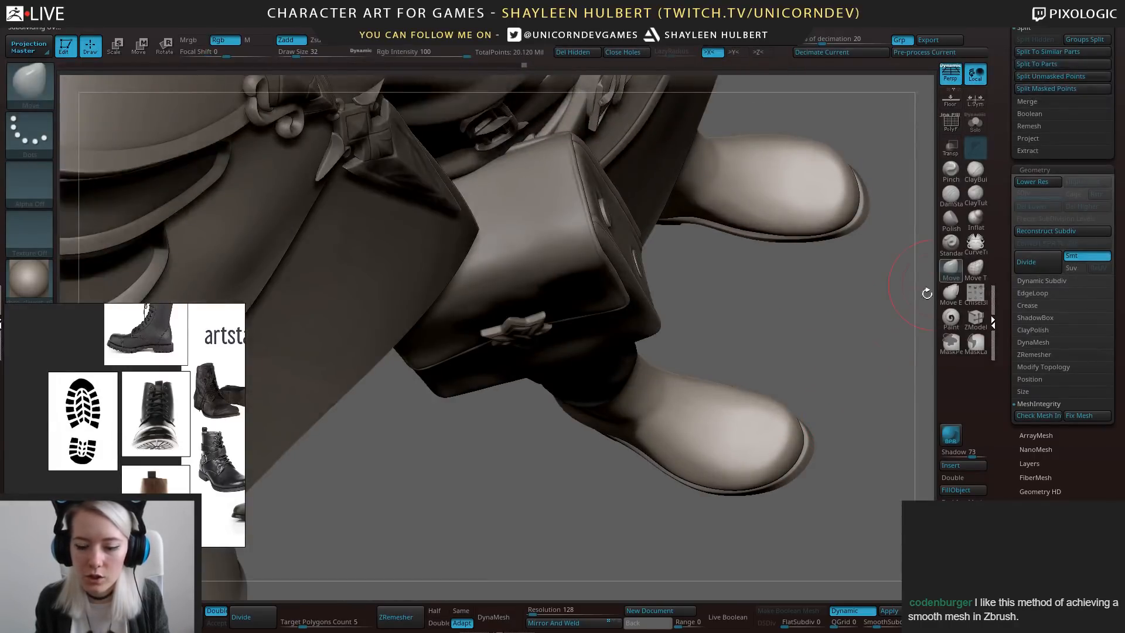
key(bracketright)
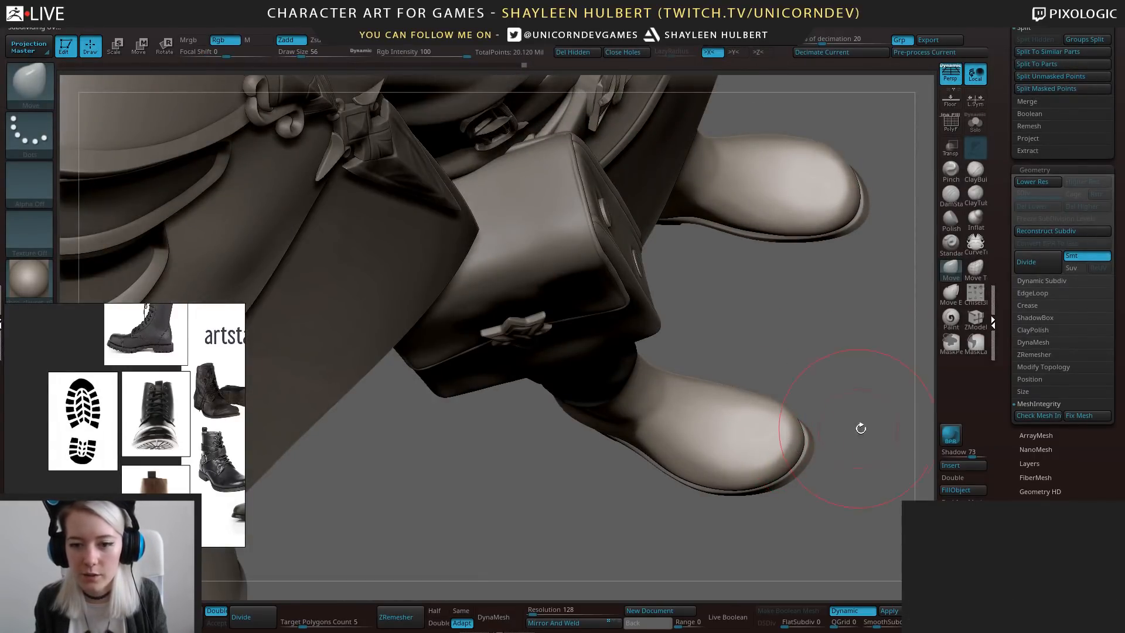
mouse_move(861, 428)
right_down()
mouse_move(833, 335)
mouse_move(854, 344)
mouse_move(744, 367)
mouse_move(727, 430)
right_up()
Raise the top of the toe caps slightly in side view with the Move brush at draw size 52.
key(b)
key(h)
key(p)
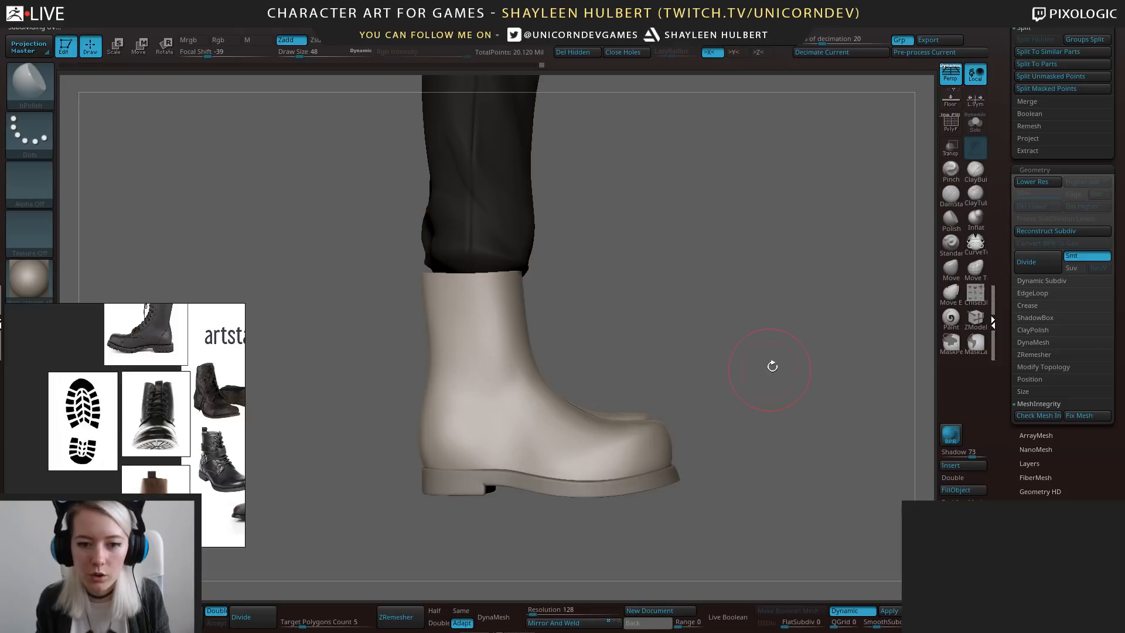
click(952, 275)
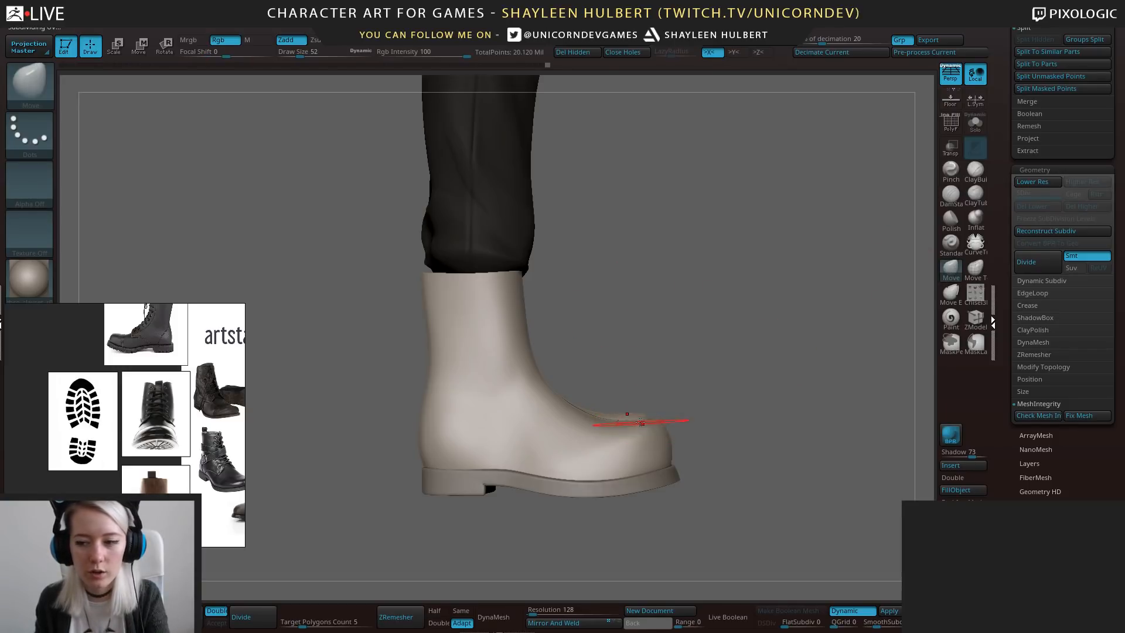
drag(631, 419, 631, 413)
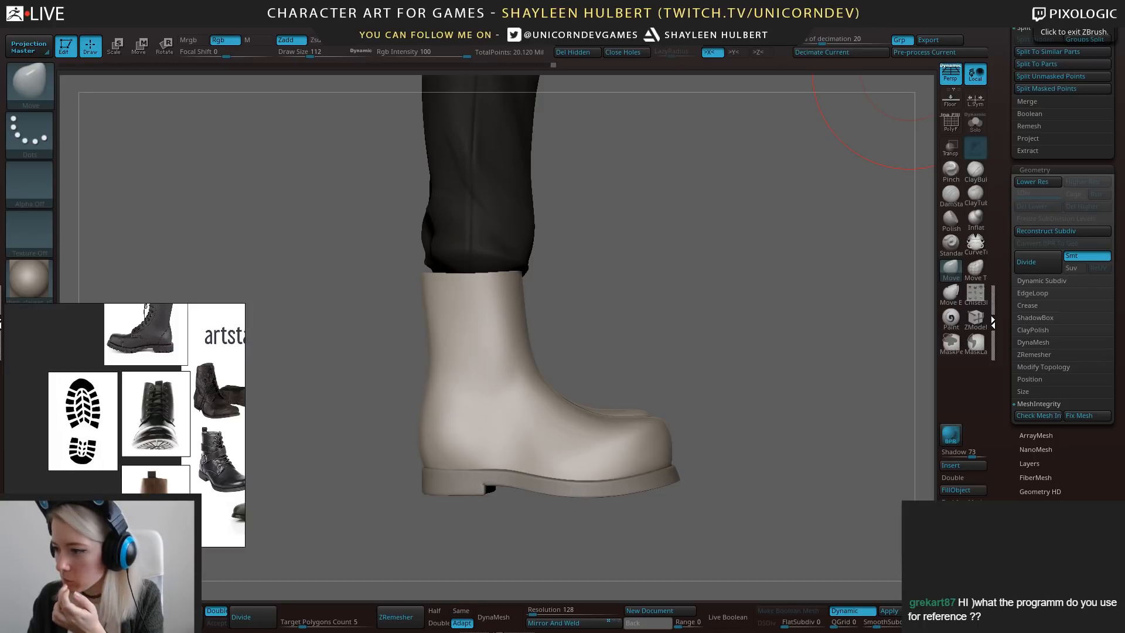
Switch to the web browser and examine the ASOS lace-up sandals page, its product video and the shoe image results.
drag(820, 118, 807, 98)
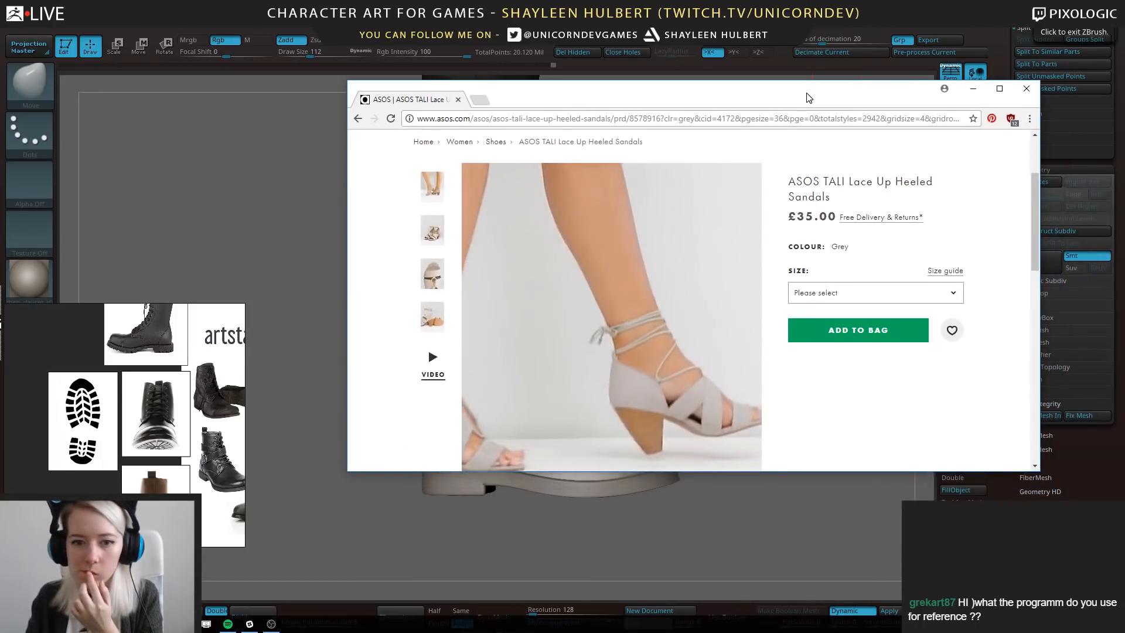
scroll(686, 276, down, 1)
click(412, 301)
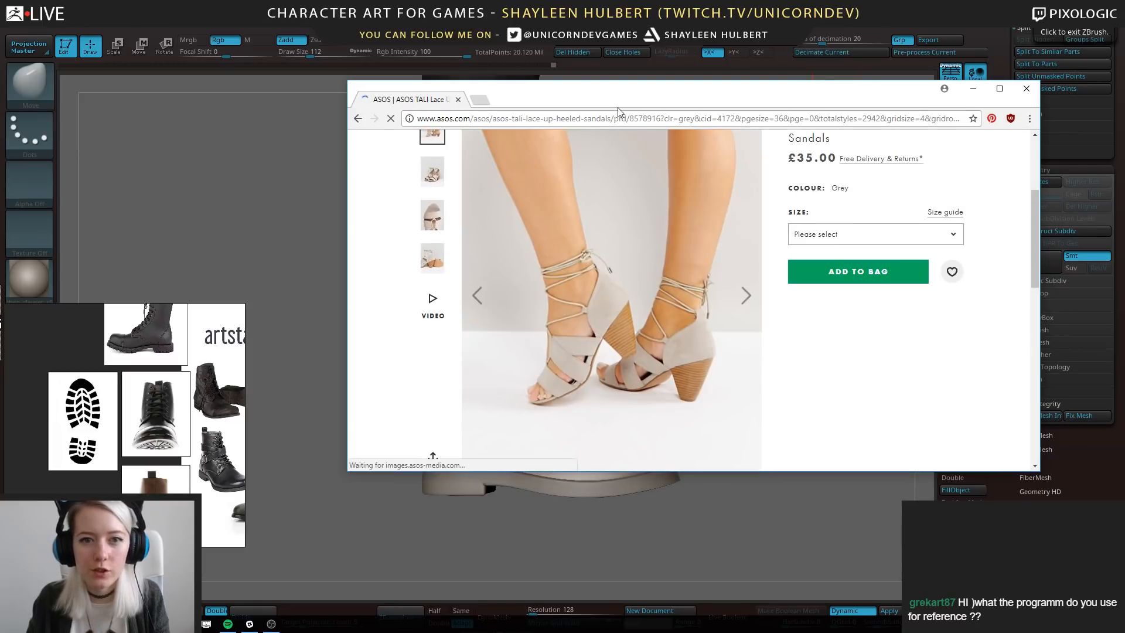
key(super+shift+Up)
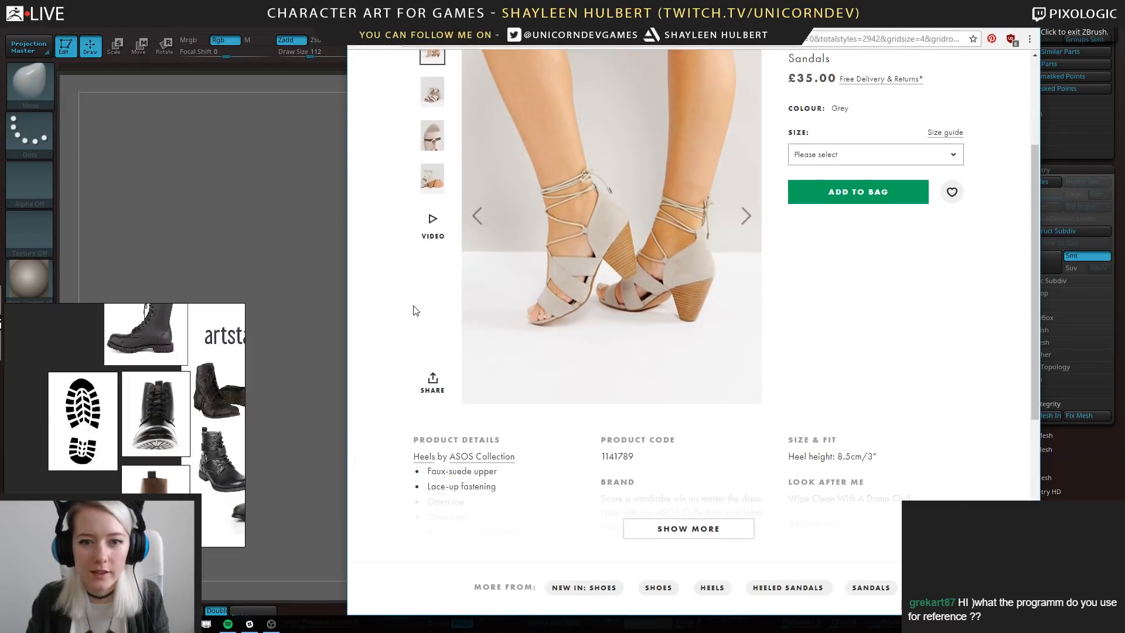
scroll(413, 311, up, 3)
click(433, 411)
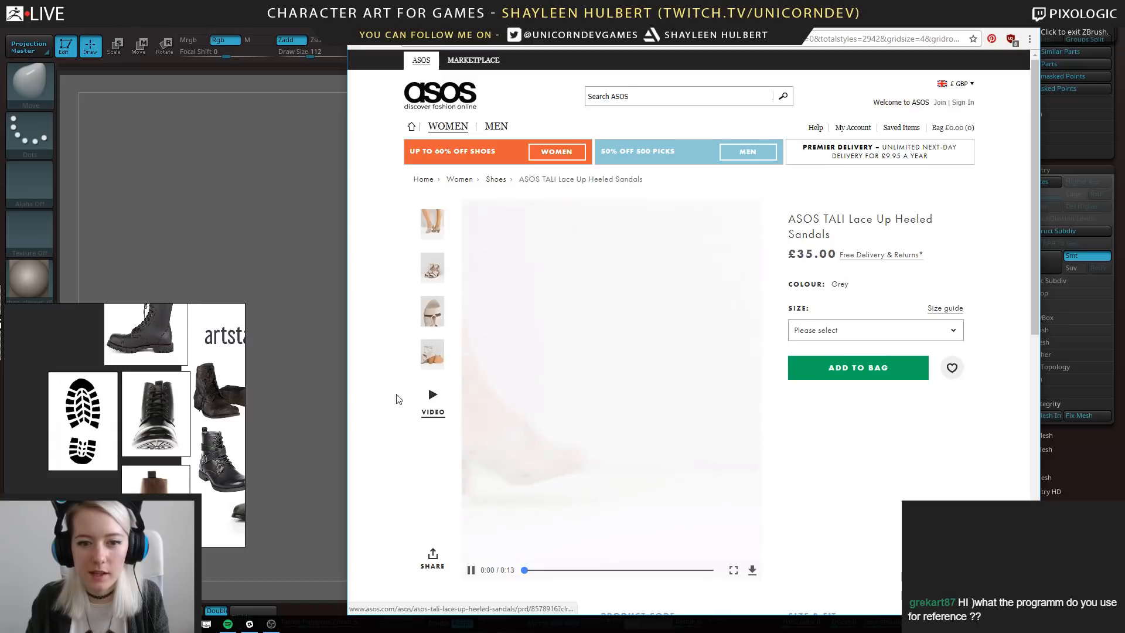
scroll(411, 398, down, 1)
click(473, 511)
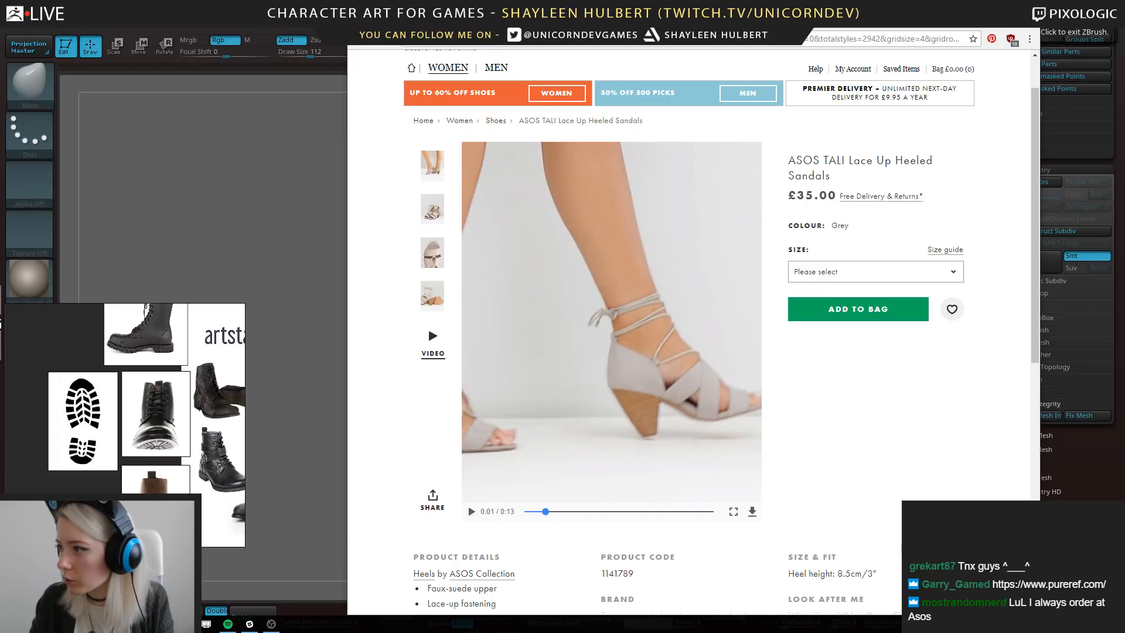
drag(0, 103, 645, 24)
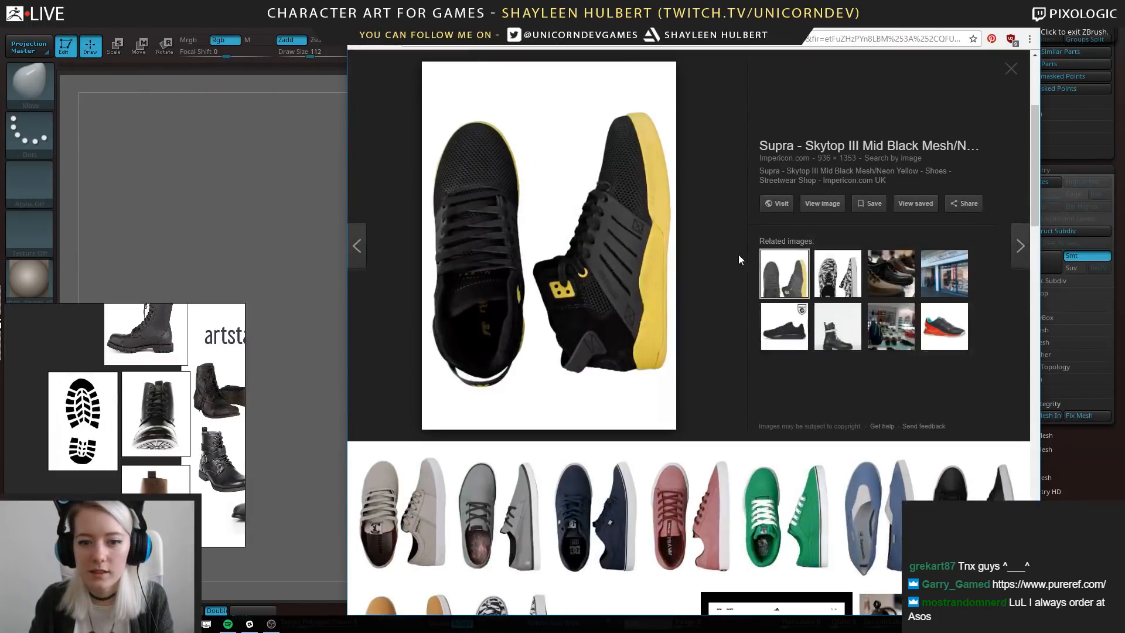
Examine the 360-degree product view and the Urgent safety shoes in the shoe image results.
scroll(740, 251, up, 3)
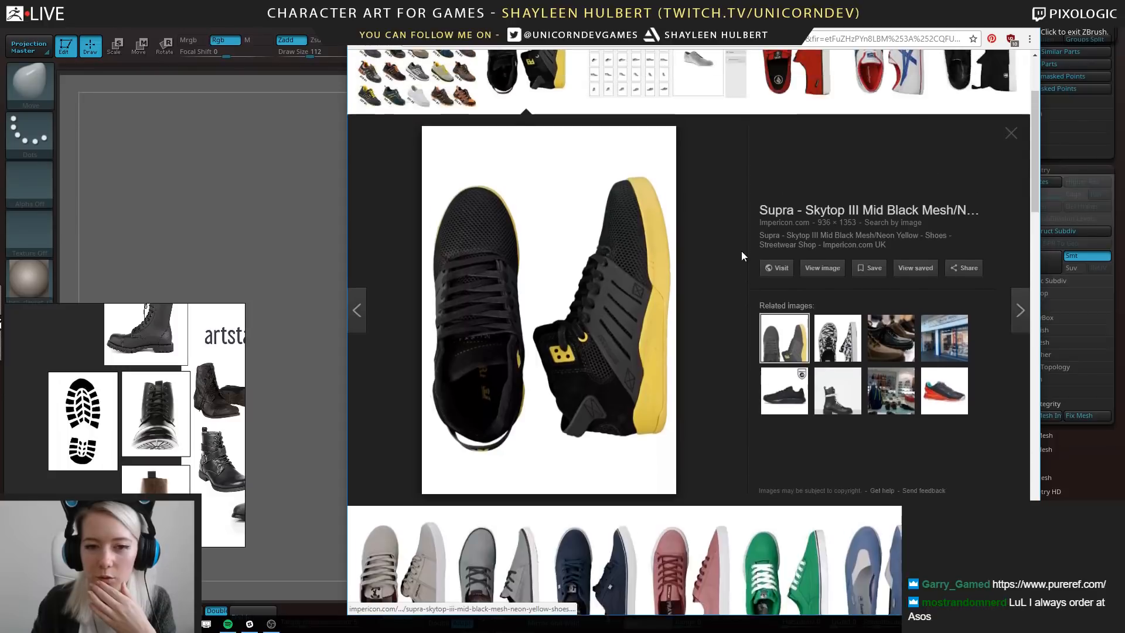
click(719, 235)
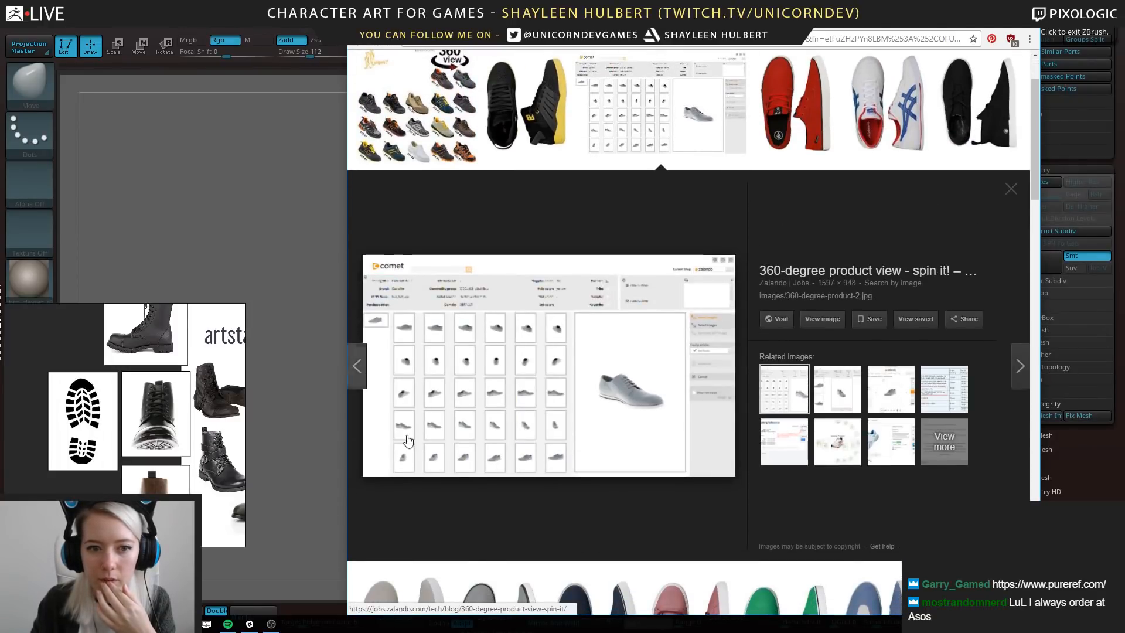
click(432, 131)
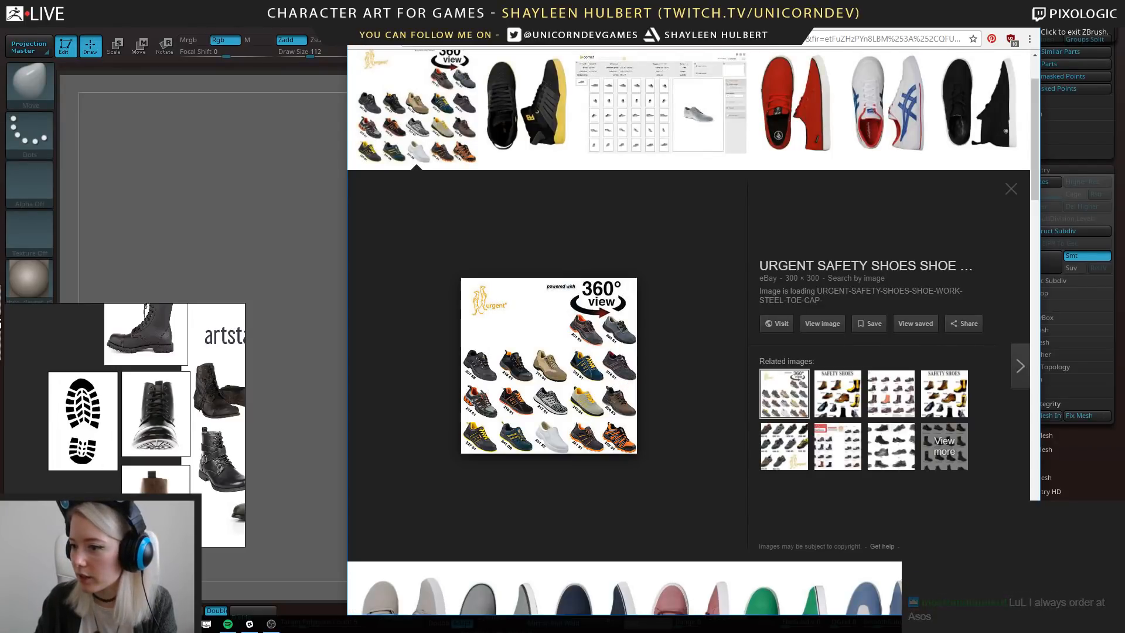
click(434, 22)
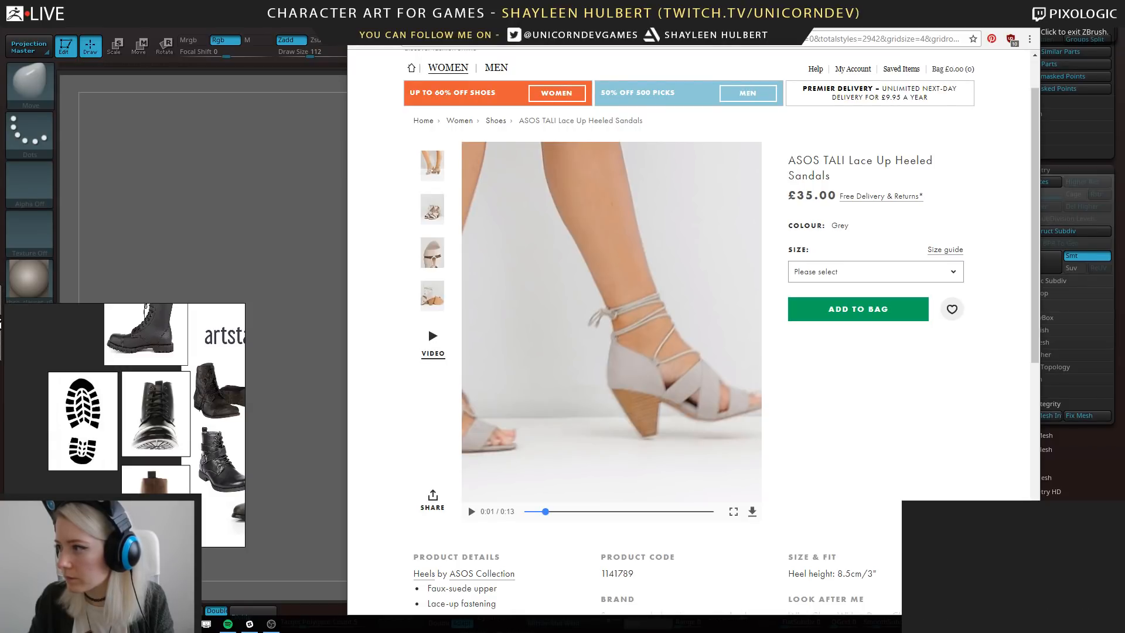
Examine the Office product page for the Angeles Chelsea Boots, viewing its side and paired boot photos.
drag(1124, 223, 703, 29)
scroll(581, 330, up, 5)
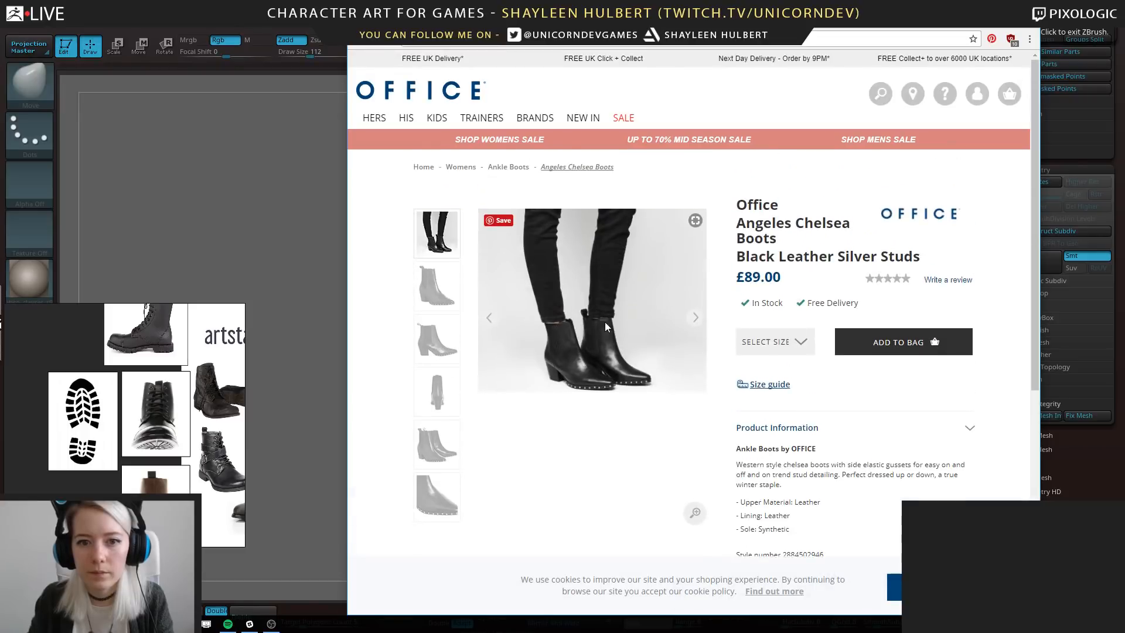
click(435, 300)
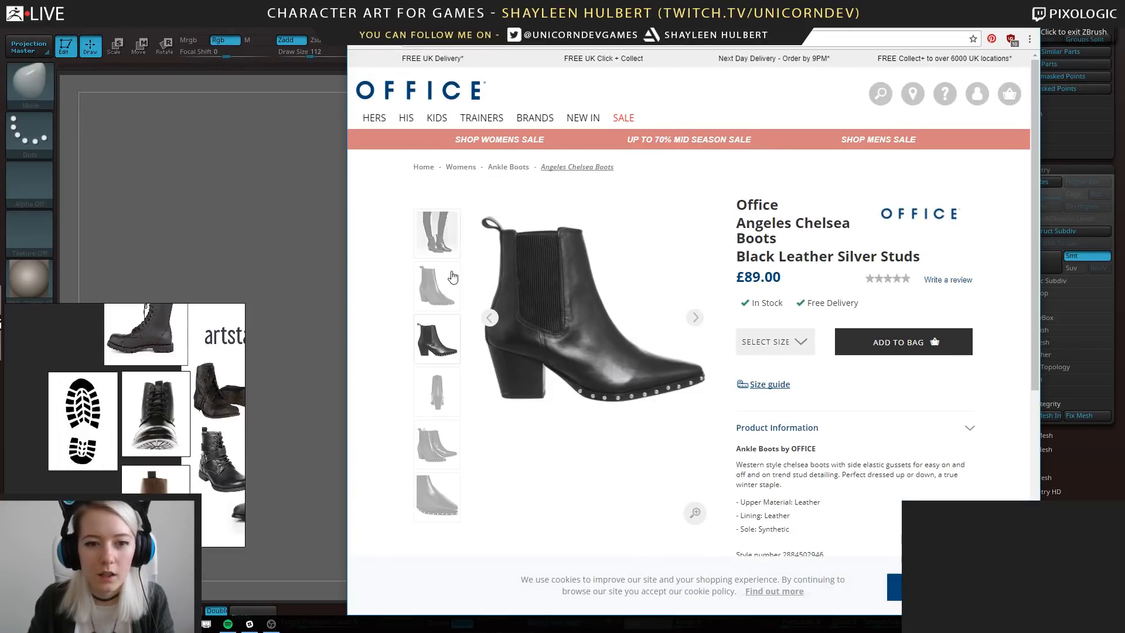
click(435, 347)
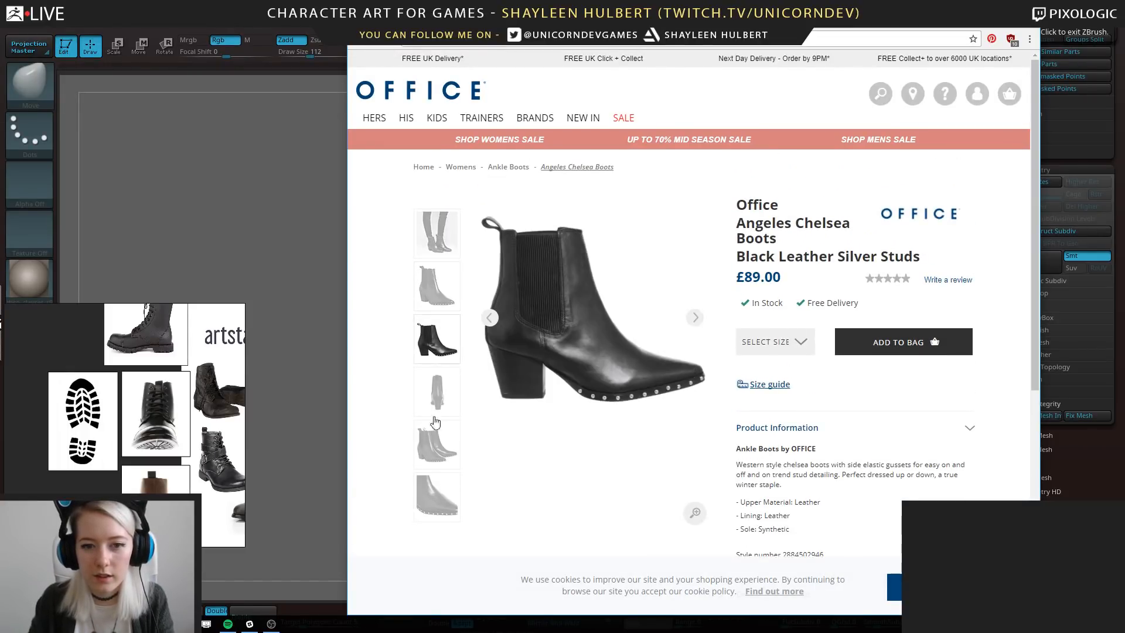
click(436, 391)
click(434, 449)
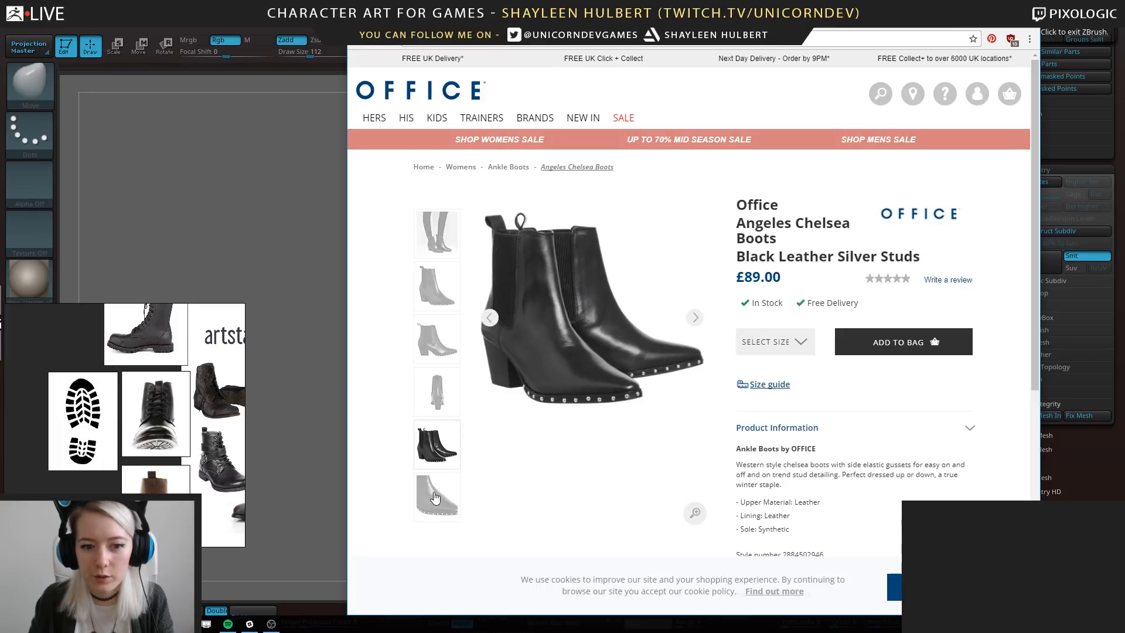
scroll(525, 460, down, 2)
scroll(574, 451, up, 2)
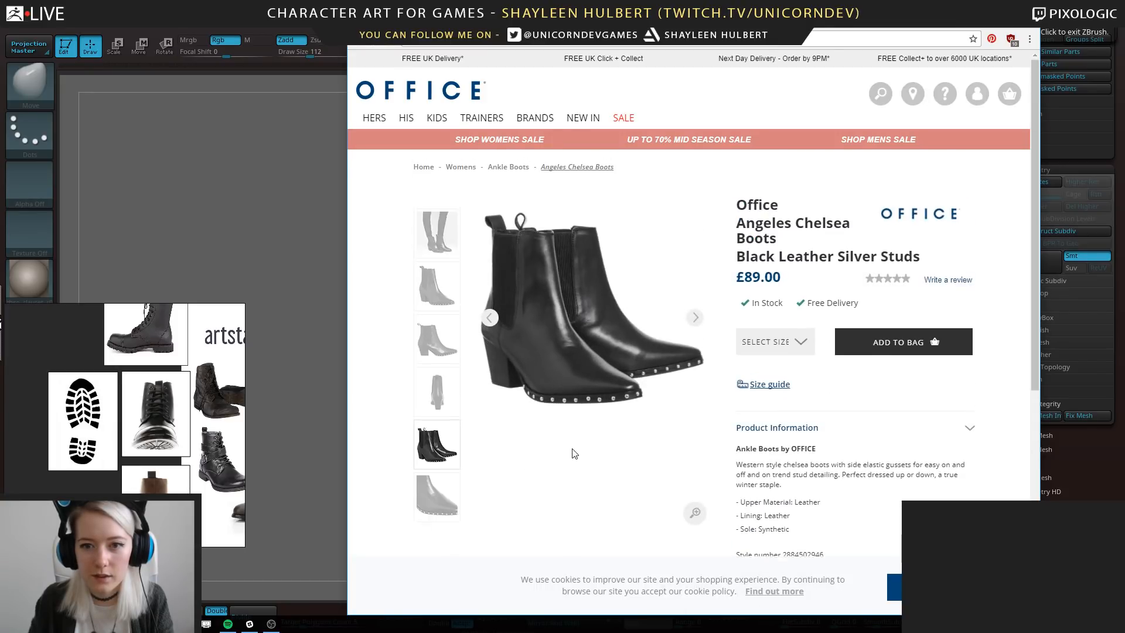
scroll(573, 452, down, 6)
scroll(574, 450, up, 6)
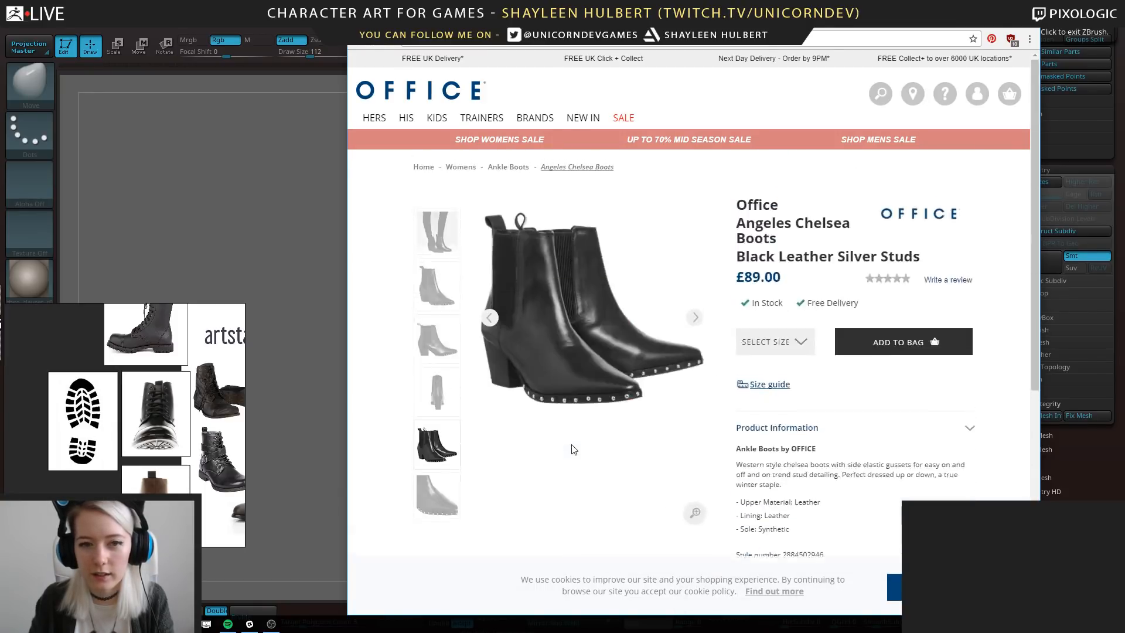
Browse Office's ankle boots and open the Timberland Slim Premium 6 Inch Boots in Roebuck to view the sole.
click(362, 45)
scroll(456, 330, down, 5)
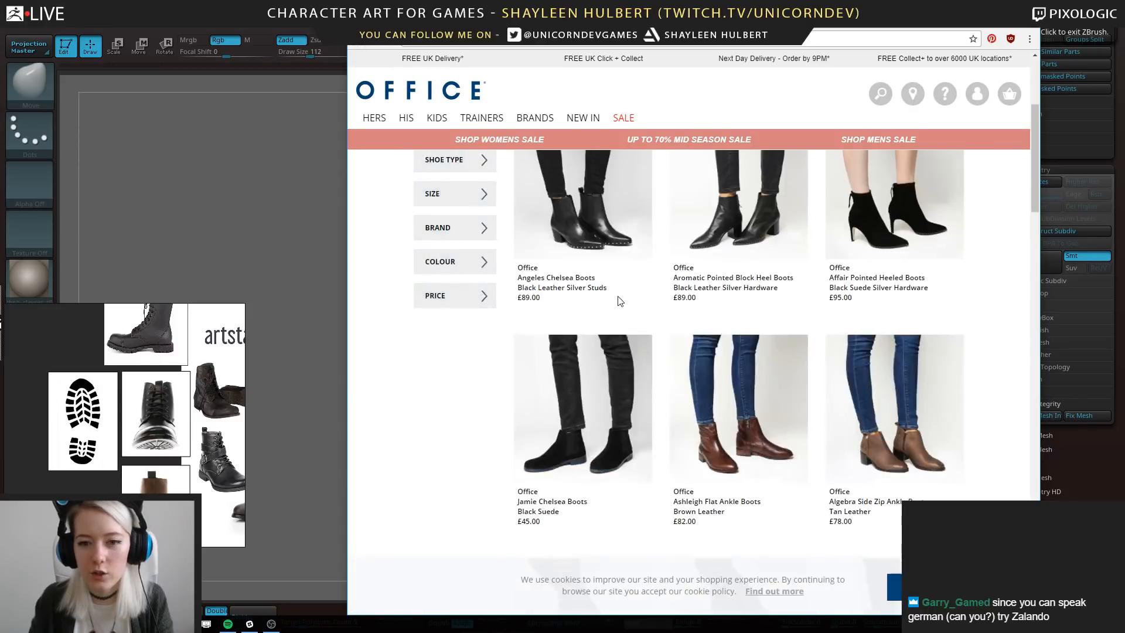
scroll(455, 331, down, 2)
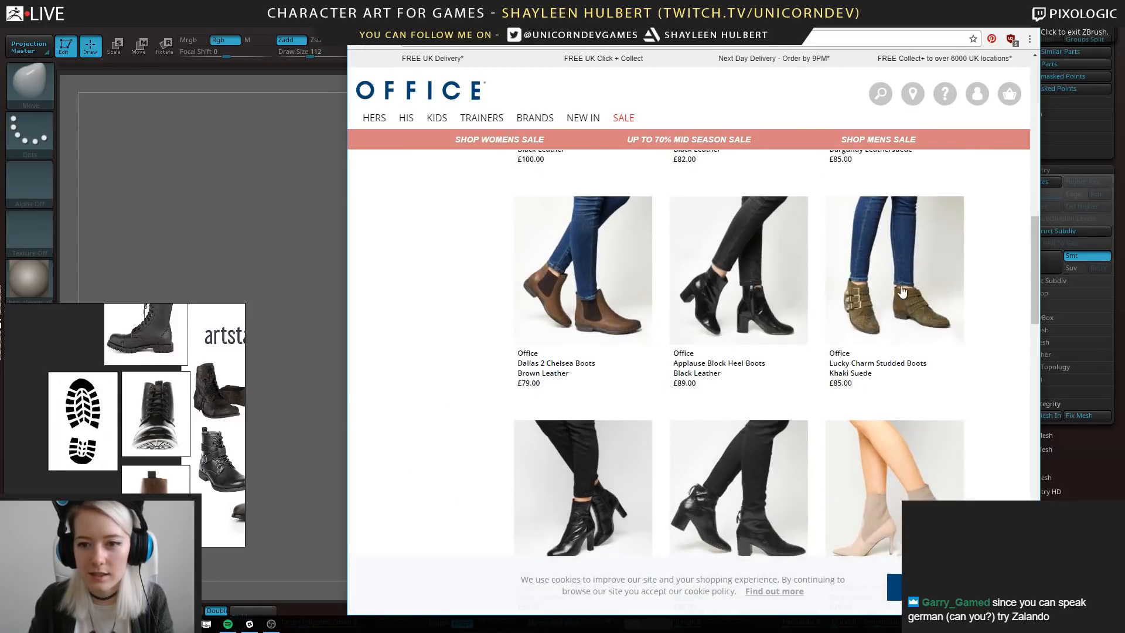
scroll(874, 307, down, 3)
scroll(484, 319, down, 4)
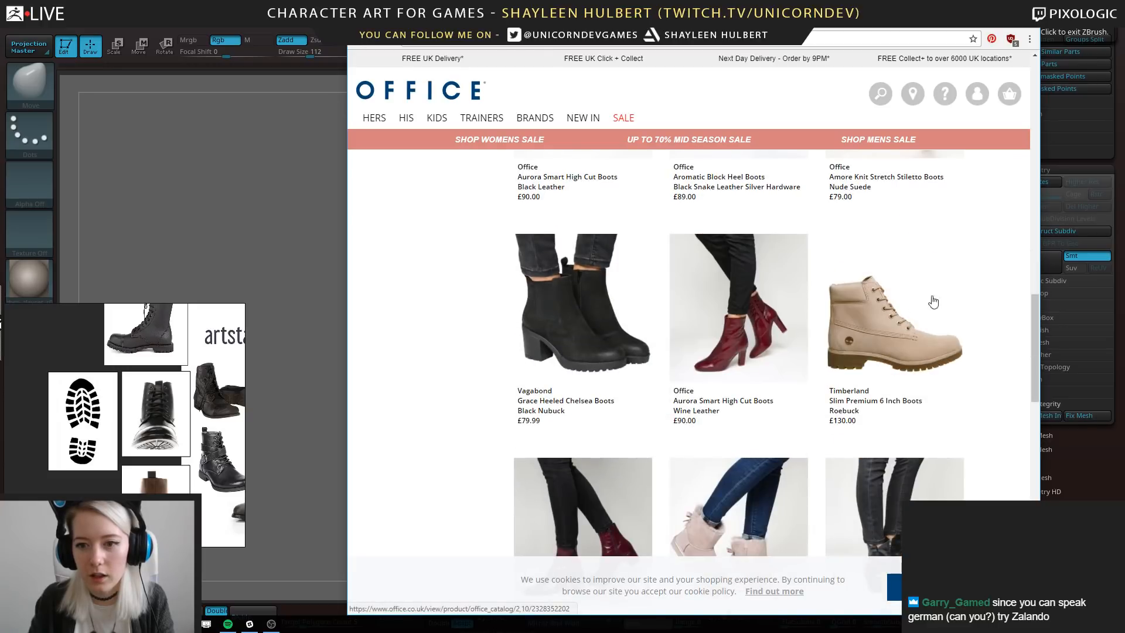
click(879, 320)
scroll(382, 305, down, 1)
click(450, 441)
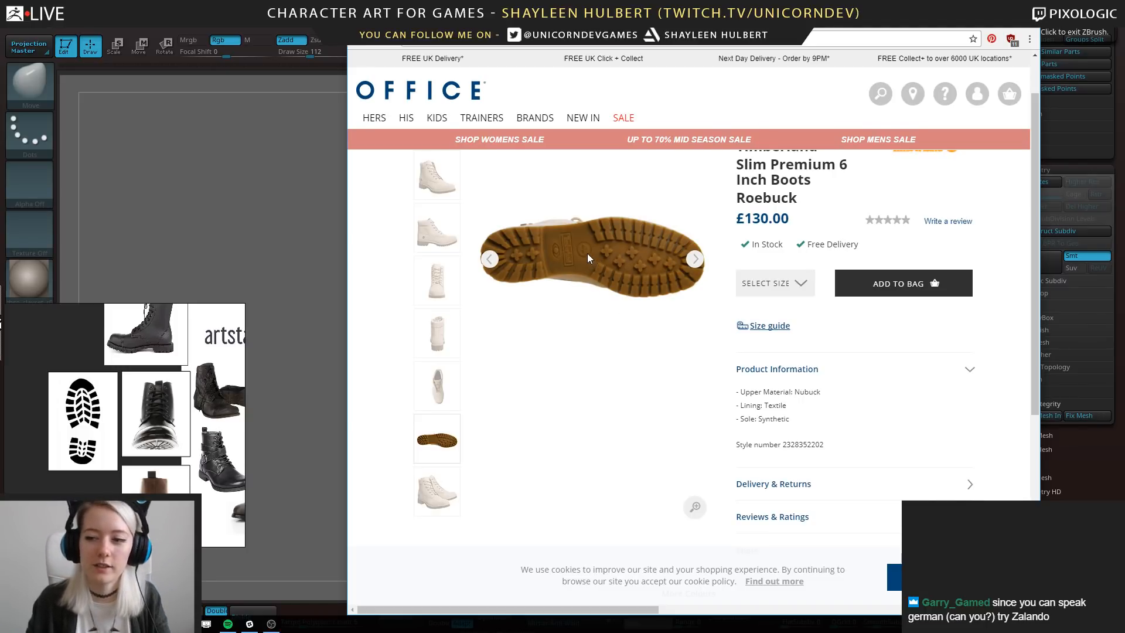
Examine the Roebuck boot's front, back, top and sole photos and its other available colours.
click(457, 23)
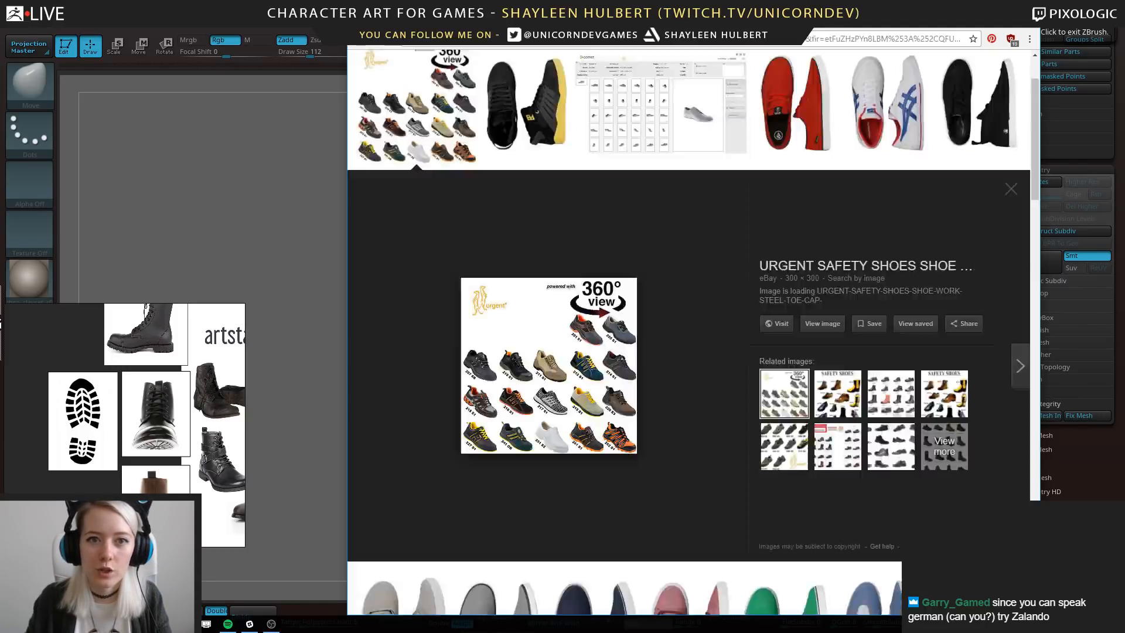
click(539, 23)
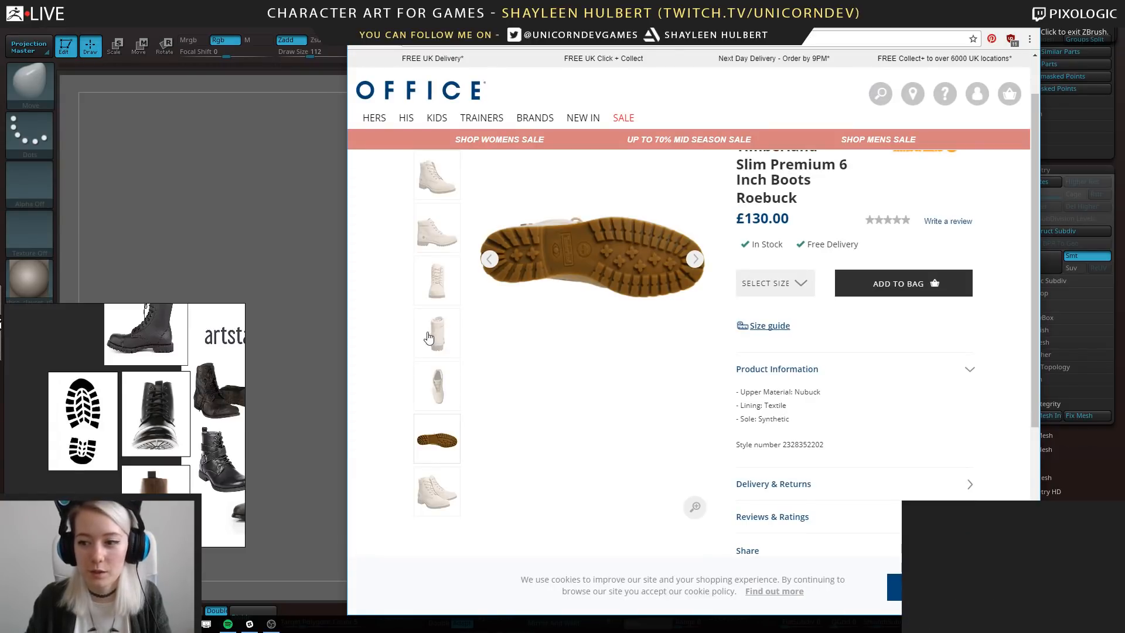
click(427, 291)
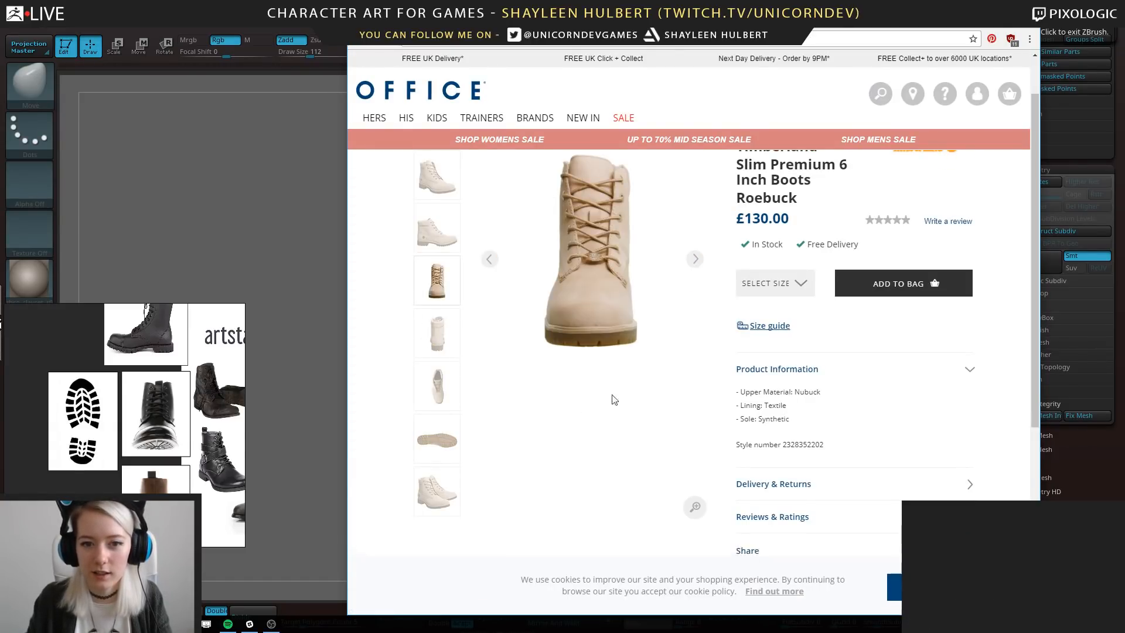
click(431, 334)
click(444, 392)
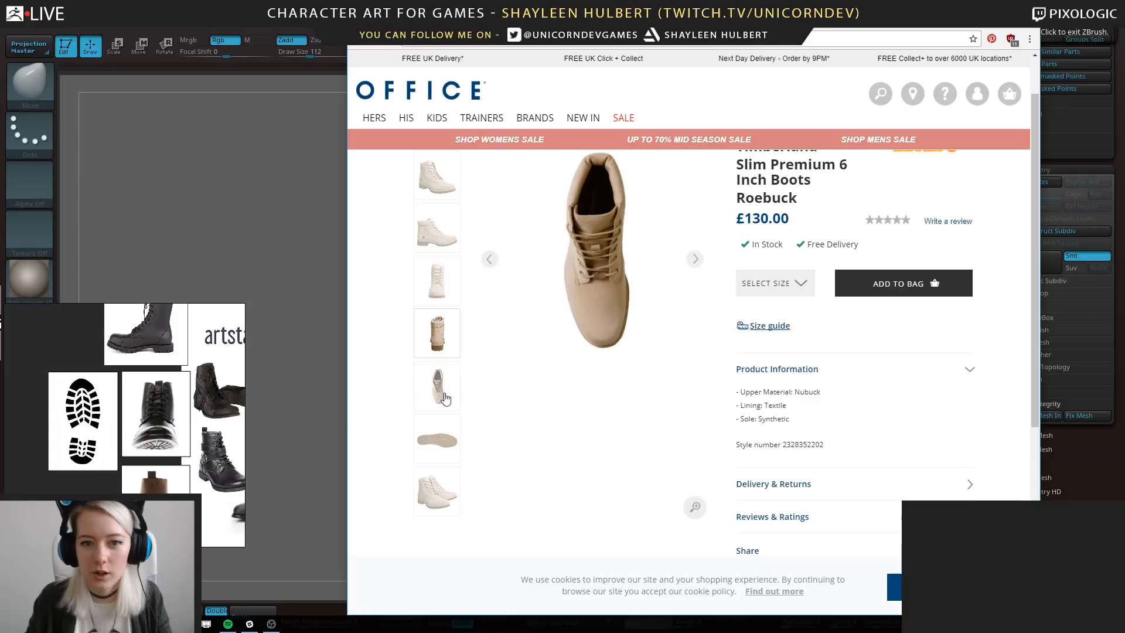
click(446, 444)
scroll(461, 412, down, 4)
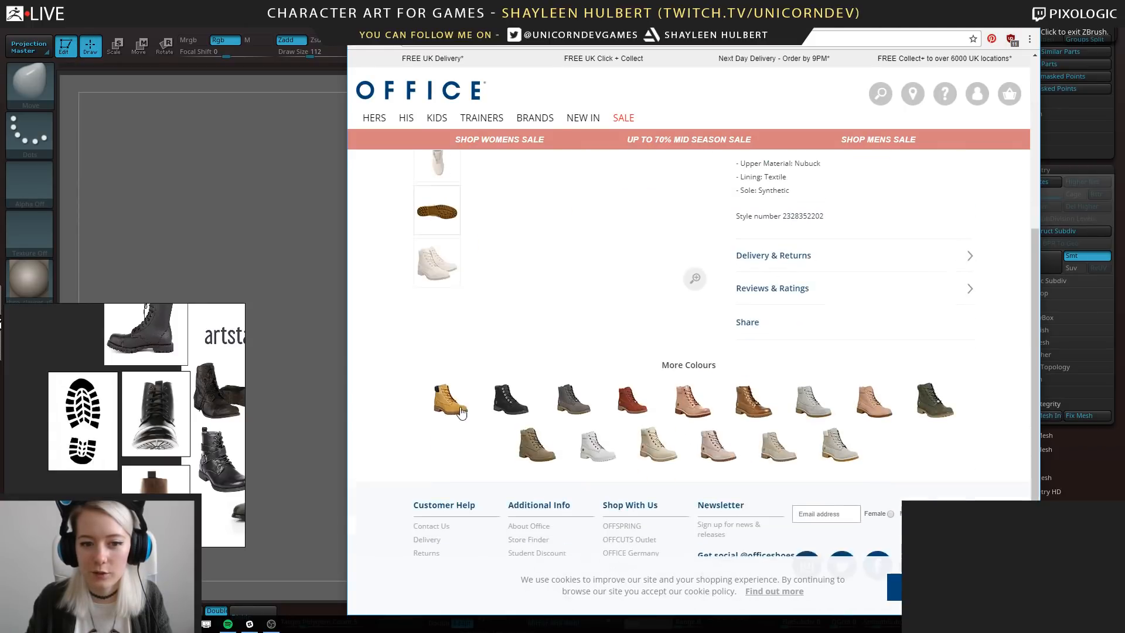
scroll(448, 351, up, 4)
scroll(486, 372, down, 4)
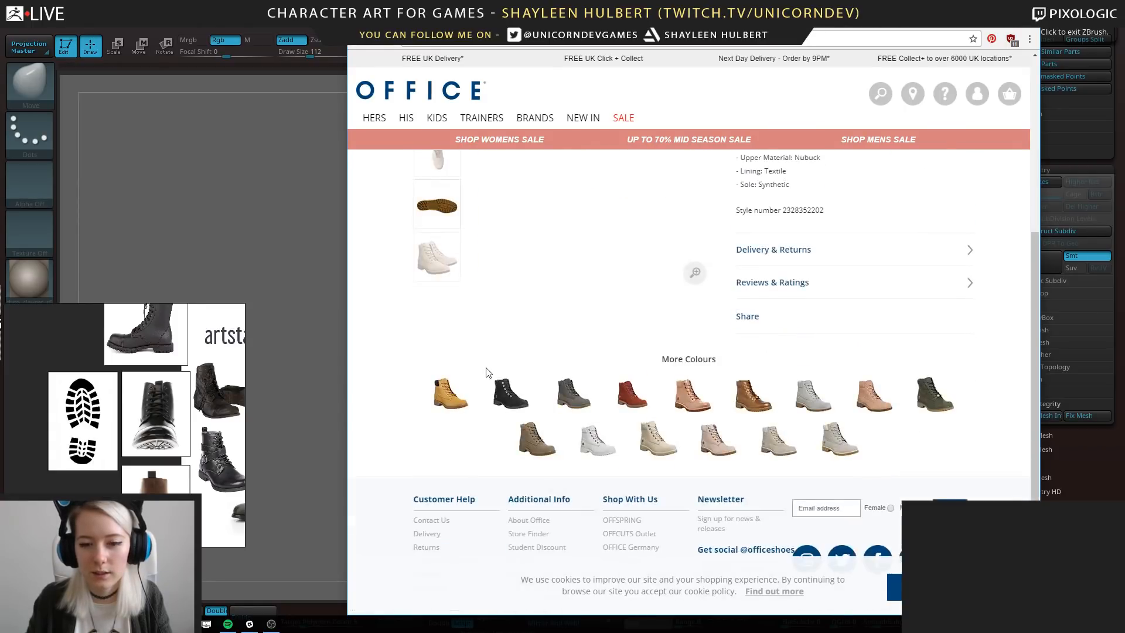
Open the Sherbert Pink Leather version and examine the boot from the front, back, top, sole and side.
click(694, 397)
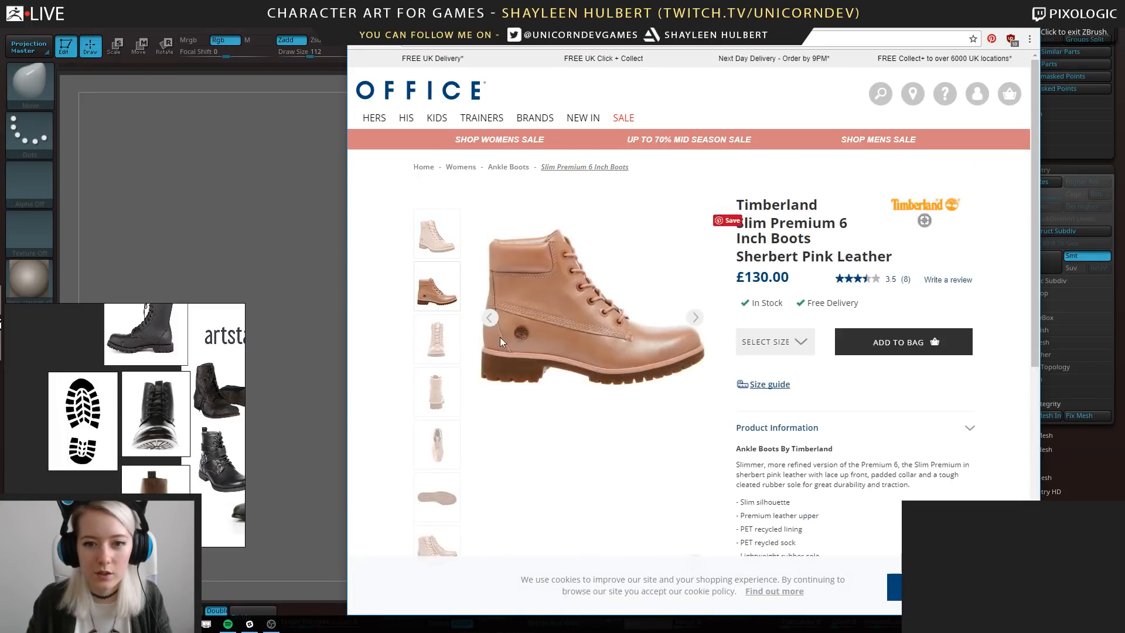
click(435, 350)
click(441, 394)
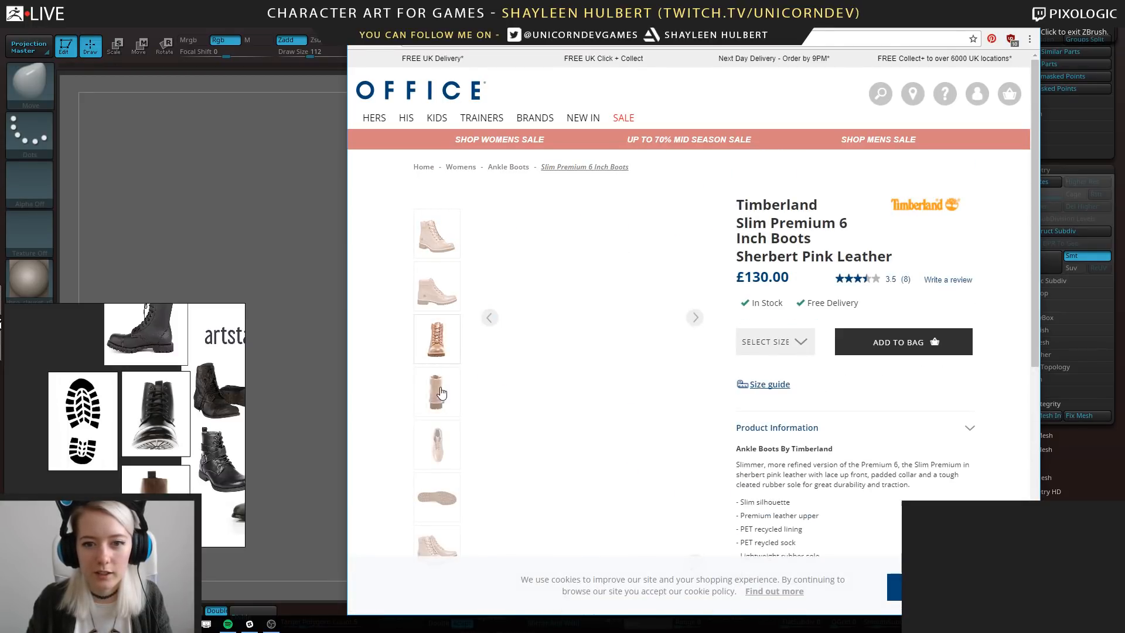
click(445, 431)
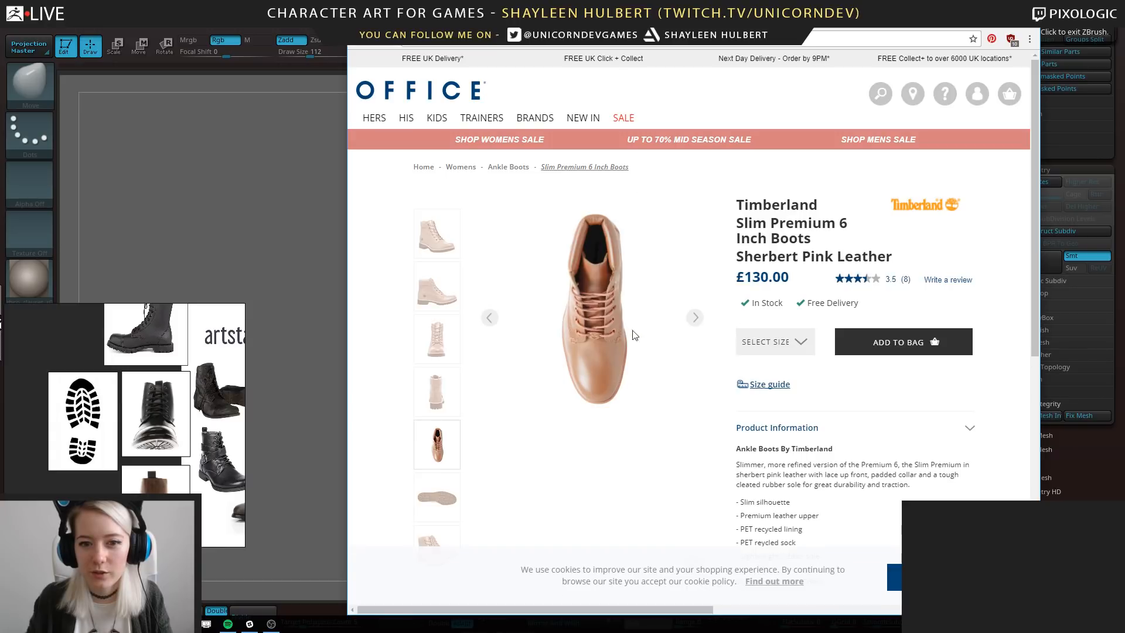
scroll(558, 354, down, 2)
click(436, 380)
scroll(529, 422, up, 1)
scroll(530, 422, up, 1)
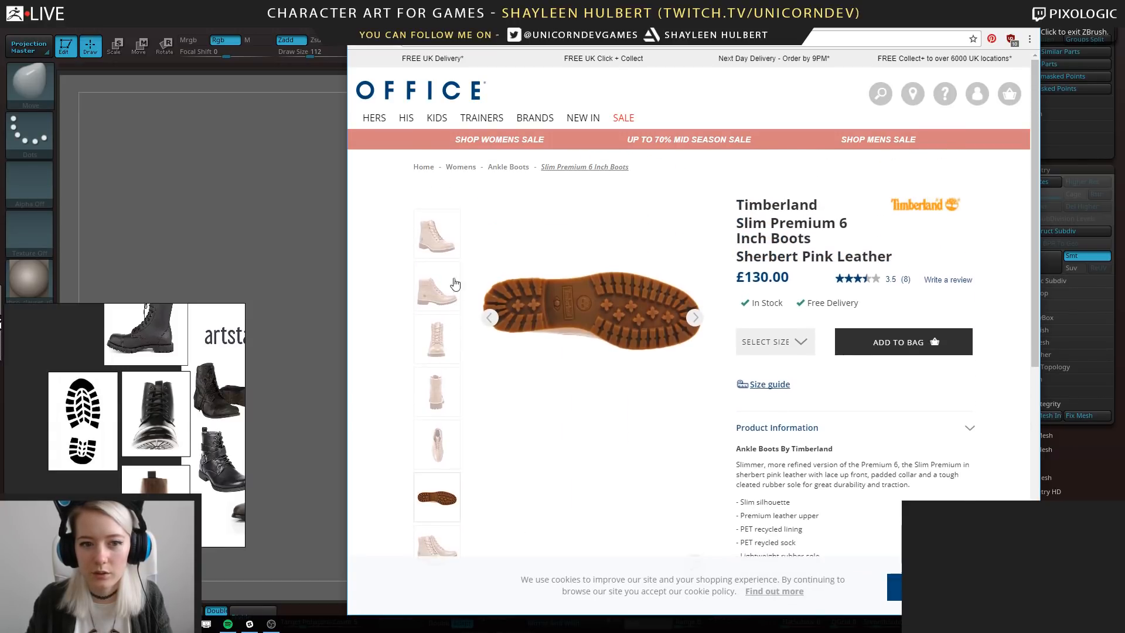
click(437, 286)
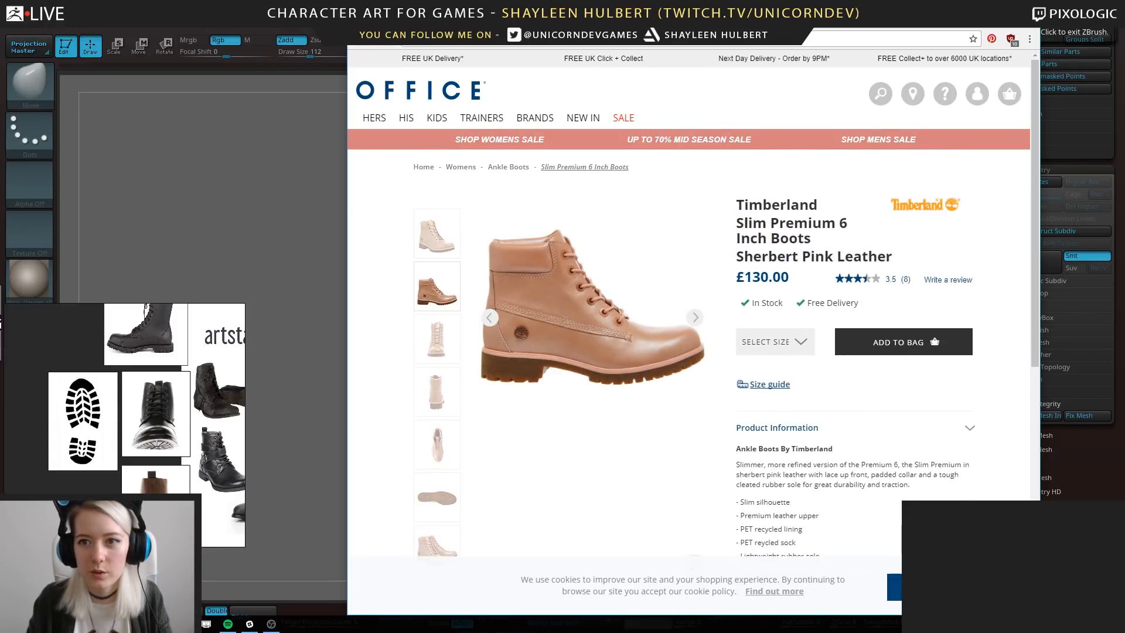
Return to ZBrush and choose the hPolish brush with a draw size of 40 for the boots.
click(973, 12)
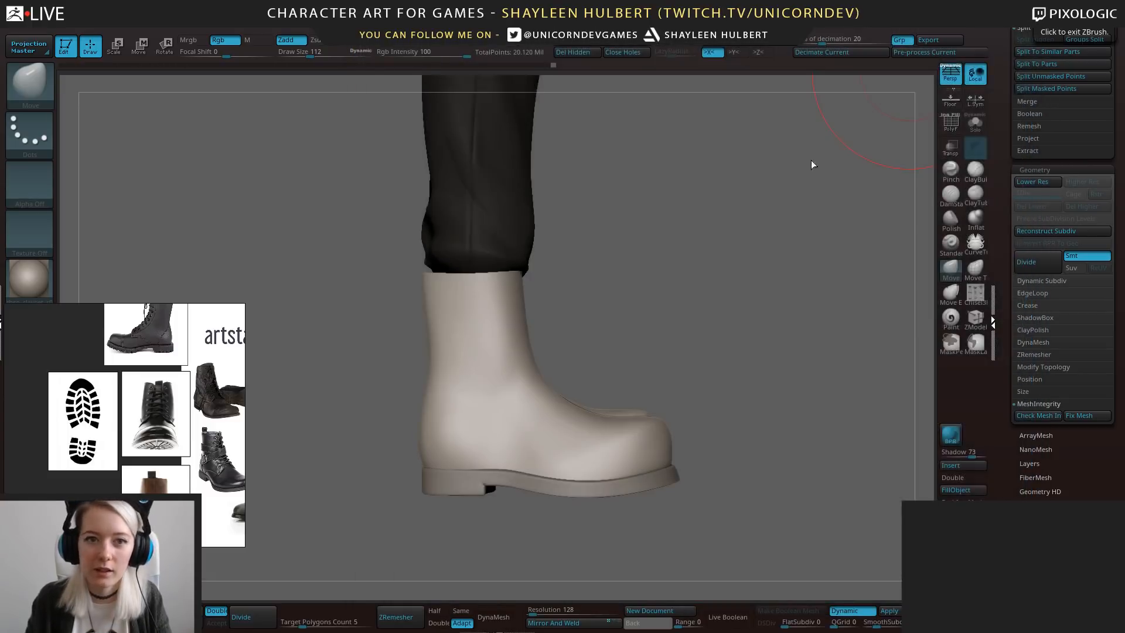
drag(674, 244, 687, 233)
key(b)
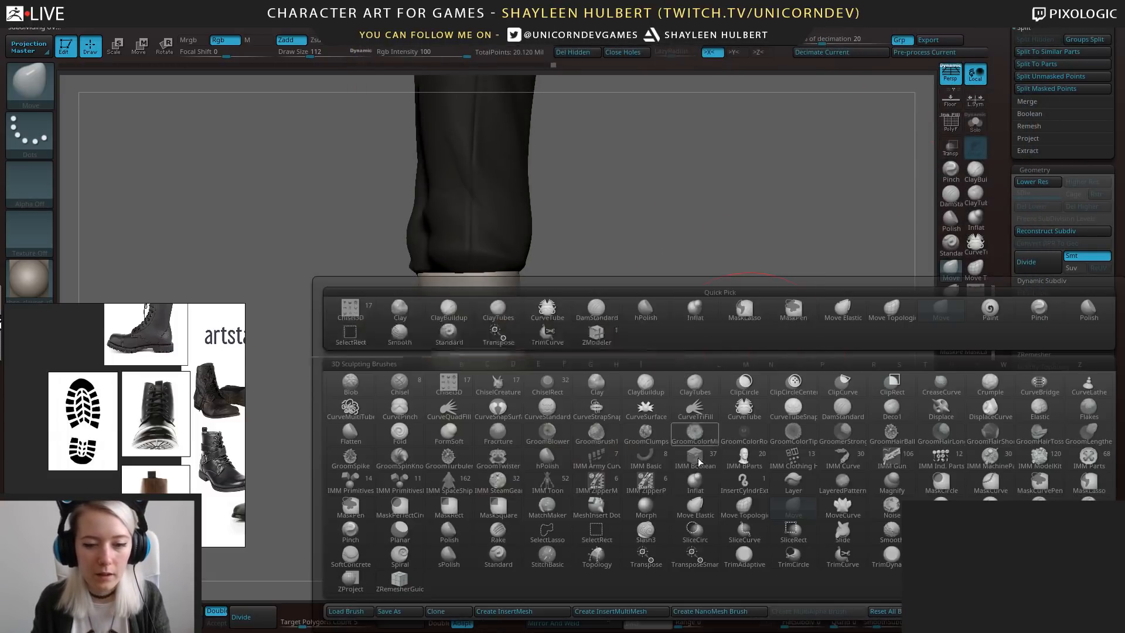
key(h)
key(p)
mouse_move(729, 337)
mouse_down()
mouse_move(621, 448)
mouse_move(647, 435)
mouse_up()
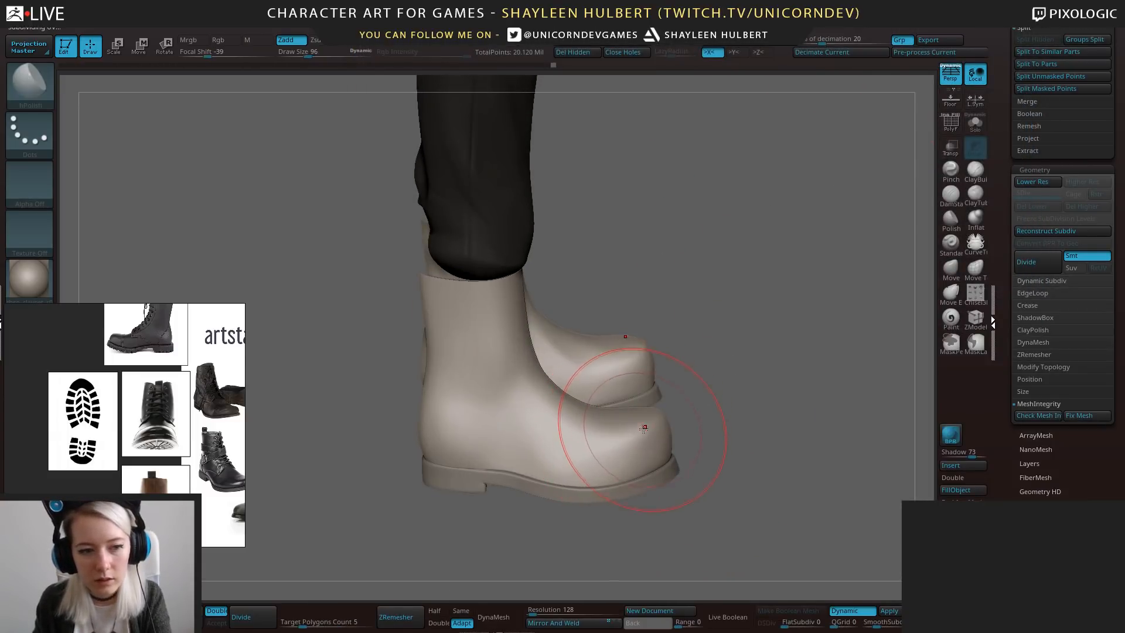
key(bracketleft)
key(bracketleft)
key(bracketleft)
key(bracketleft)
key(bracketleft)
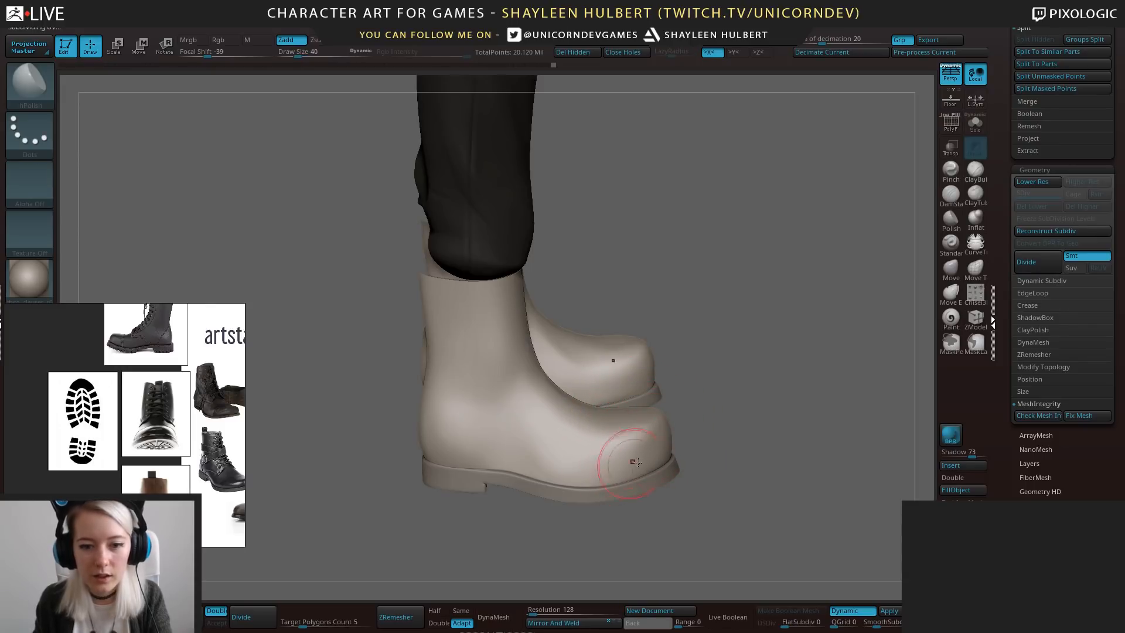
key(bracketleft)
key(bracketleft)
Polish the instep, toe and side surfaces of the boots with the hPolish brush.
drag(729, 413, 530, 389)
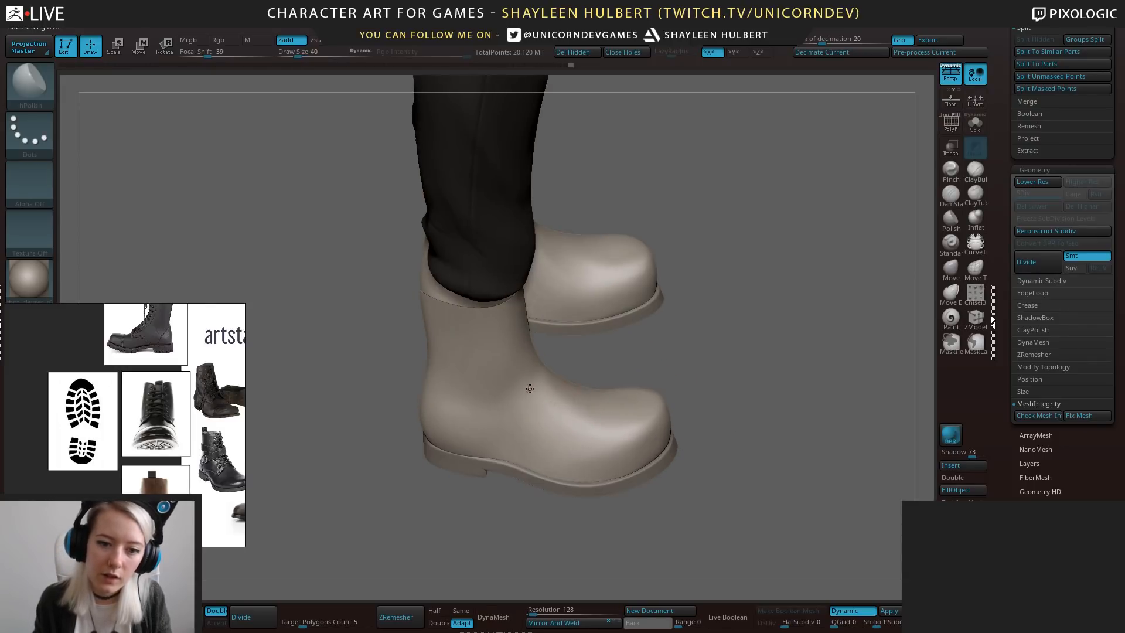
drag(594, 414, 592, 498)
mouse_move(584, 365)
mouse_down()
mouse_move(605, 370)
mouse_move(603, 358)
mouse_move(688, 415)
mouse_up()
mouse_move(744, 375)
shift+mouse_down()
mouse_move(762, 241)
mouse_move(820, 276)
shift+mouse_up()
drag(592, 368, 609, 369)
drag(610, 422, 680, 431)
drag(600, 319, 604, 264)
drag(616, 432, 632, 258)
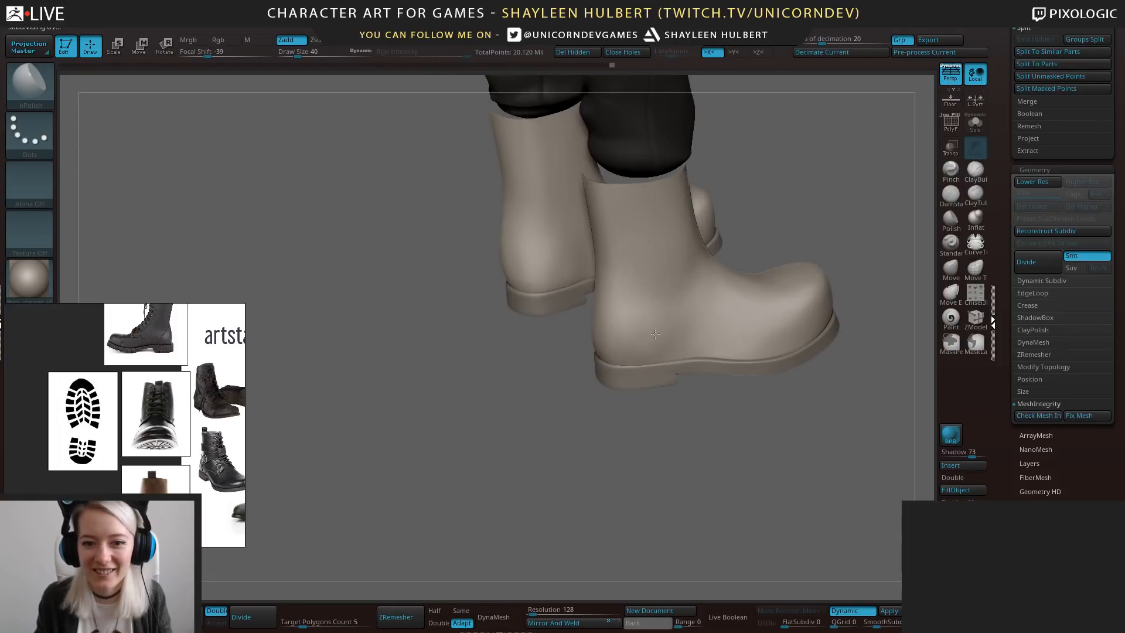
Examine the shape of both boots from the front, the side and above.
drag(682, 436, 723, 327)
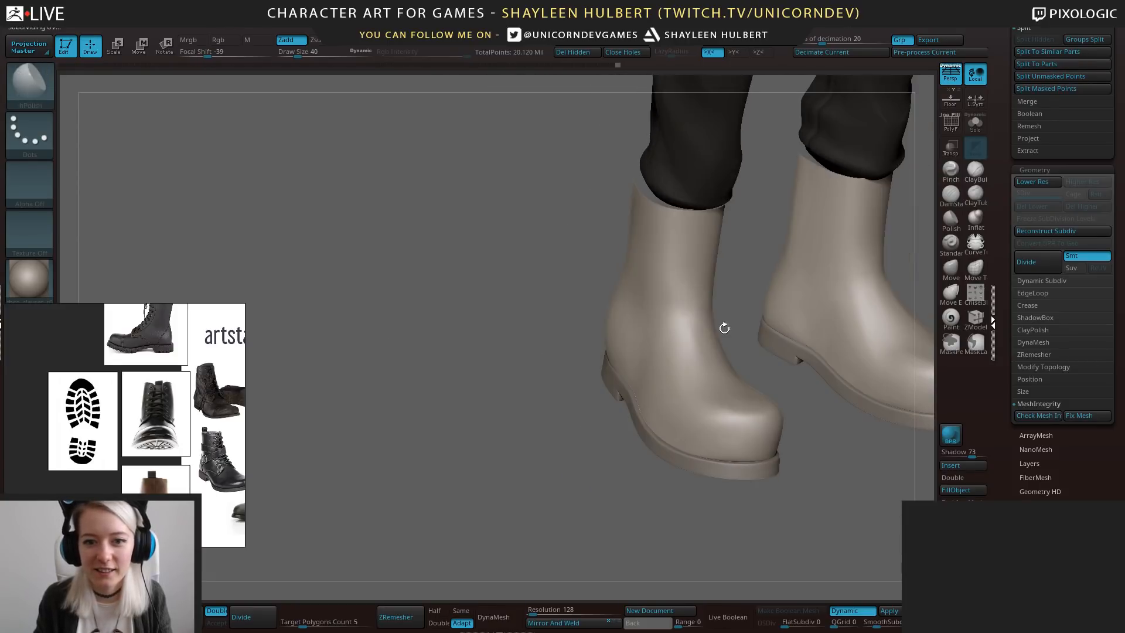
drag(654, 269, 718, 217)
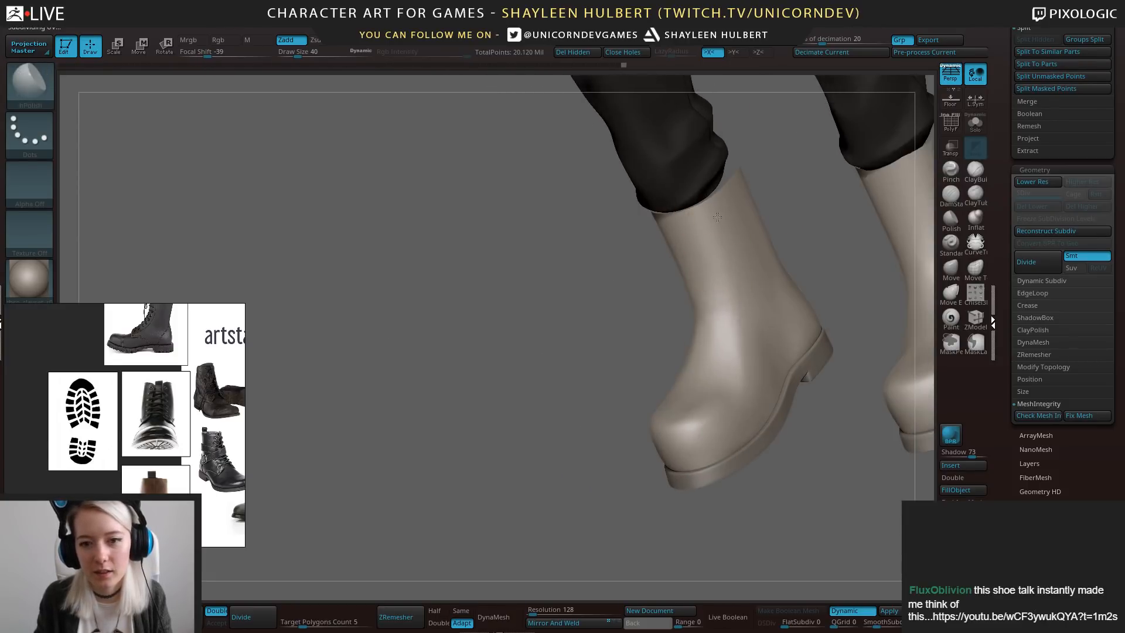
drag(643, 368, 473, 445)
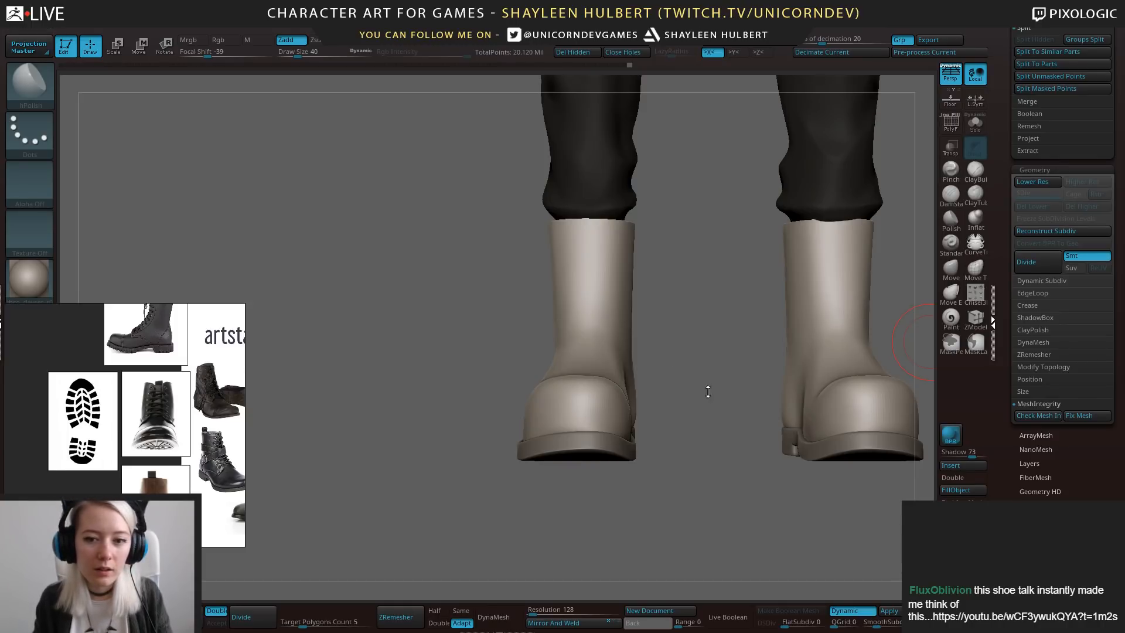
mouse_move(708, 392)
mouse_down()
mouse_move(573, 444)
mouse_move(552, 506)
mouse_move(586, 504)
mouse_move(626, 474)
mouse_up()
mouse_move(756, 455)
mouse_down()
mouse_move(703, 347)
mouse_move(763, 551)
mouse_move(782, 577)
mouse_up()
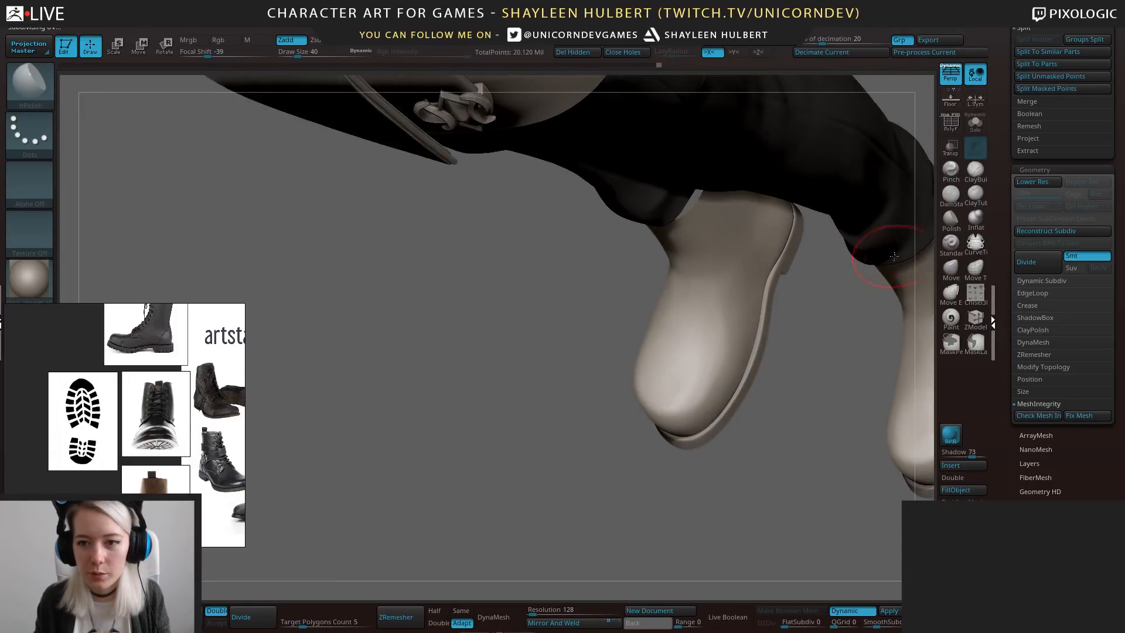
Convert the boots' dynamic subdivision to real subdivision levels and build up the side of the instep with the ClayBuildup brush.
click(976, 171)
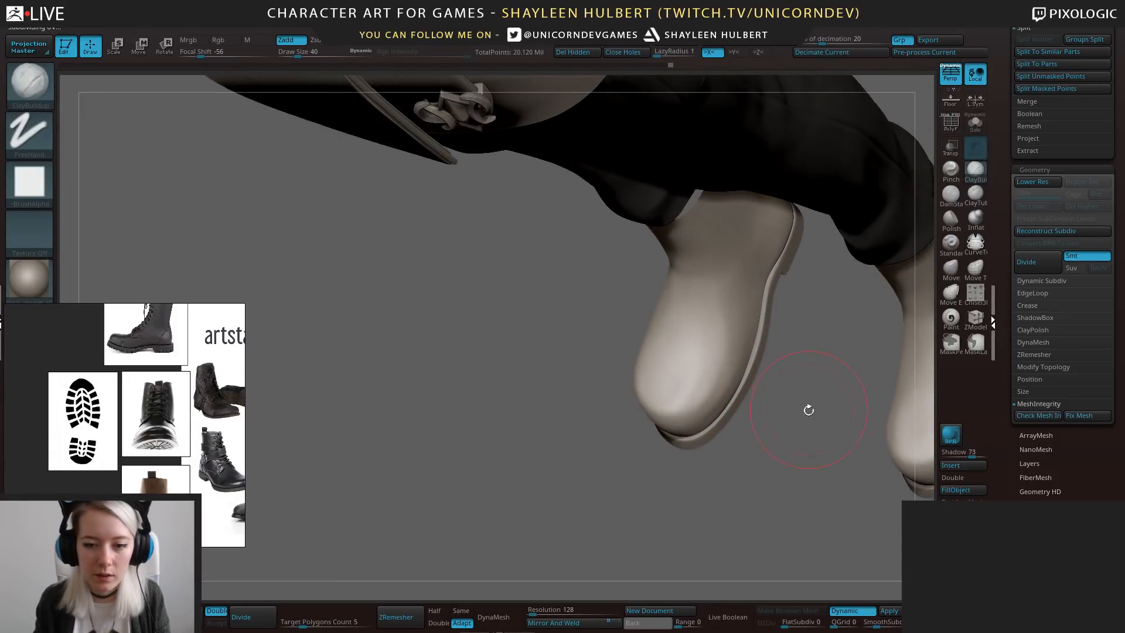
drag(809, 410, 791, 419)
click(891, 611)
drag(804, 472, 730, 310)
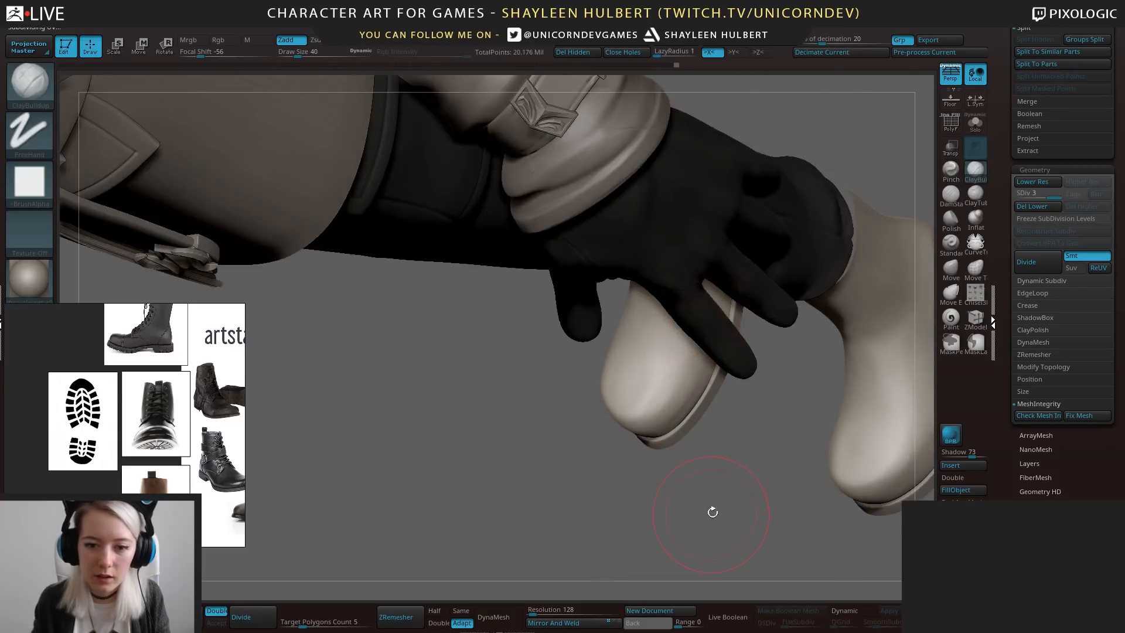
mouse_move(712, 512)
mouse_down()
mouse_move(684, 340)
mouse_move(682, 357)
mouse_up()
Blend the built-up clay on the side of the instep with the hPolish brush and smoothing strokes.
key(b)
key(h)
key(p)
drag(695, 296, 687, 344)
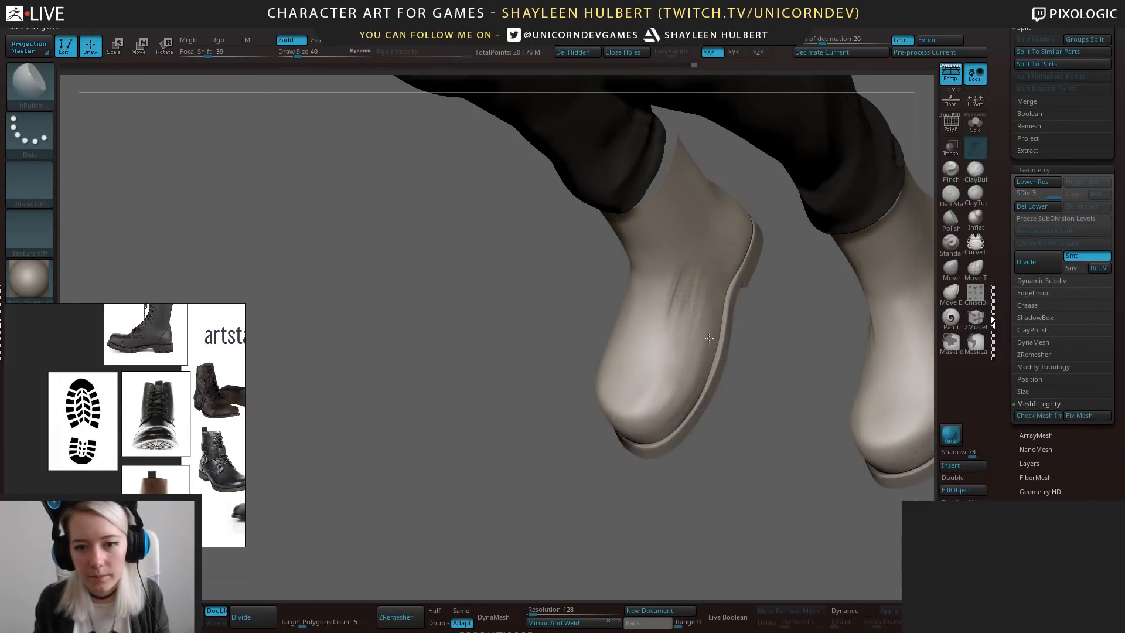
drag(776, 364, 790, 388)
shift+drag(682, 331, 688, 295)
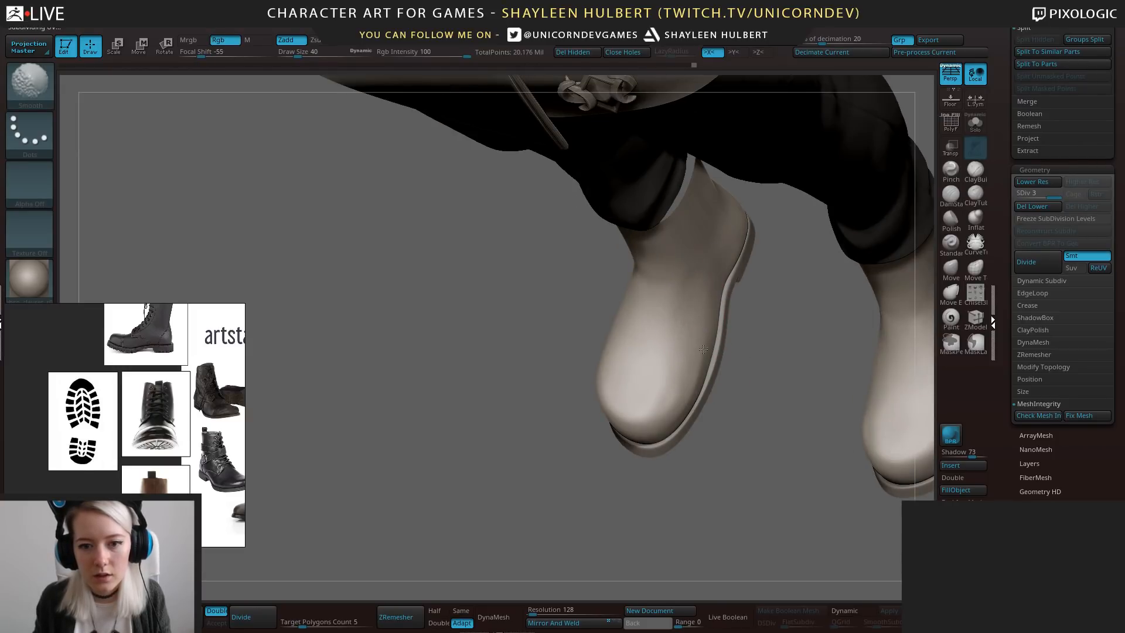
mouse_move(703, 349)
mouse_down()
mouse_move(746, 389)
mouse_move(735, 421)
mouse_up()
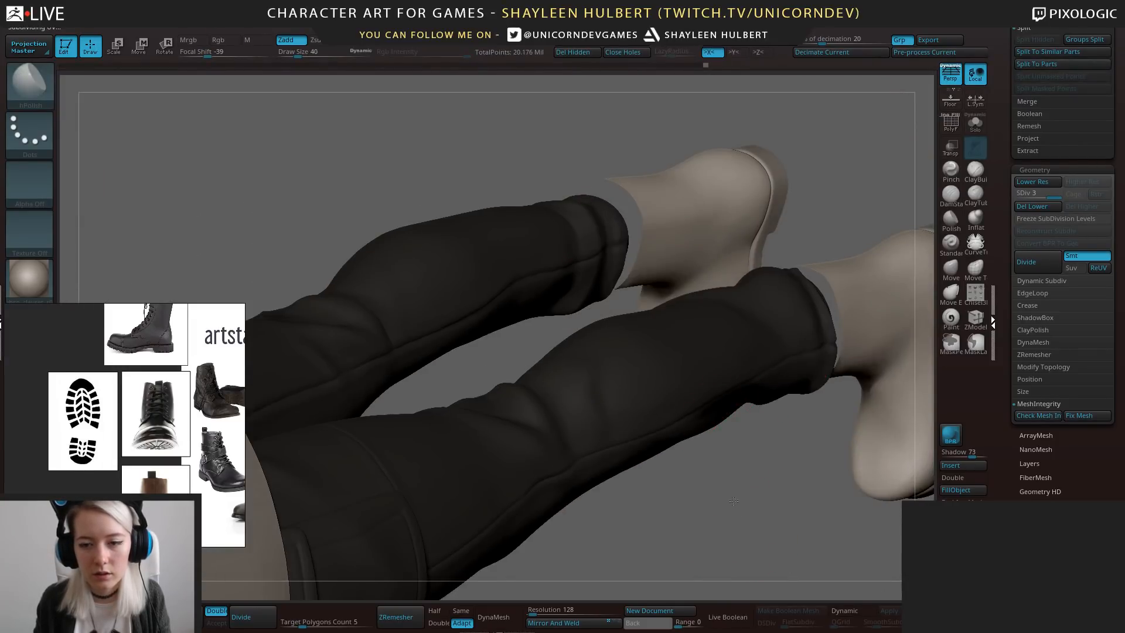
Isolate the boot uppers and polish the tops and sides of the toe caps.
alt+drag(734, 501, 711, 427)
click(977, 125)
drag(764, 505, 721, 378)
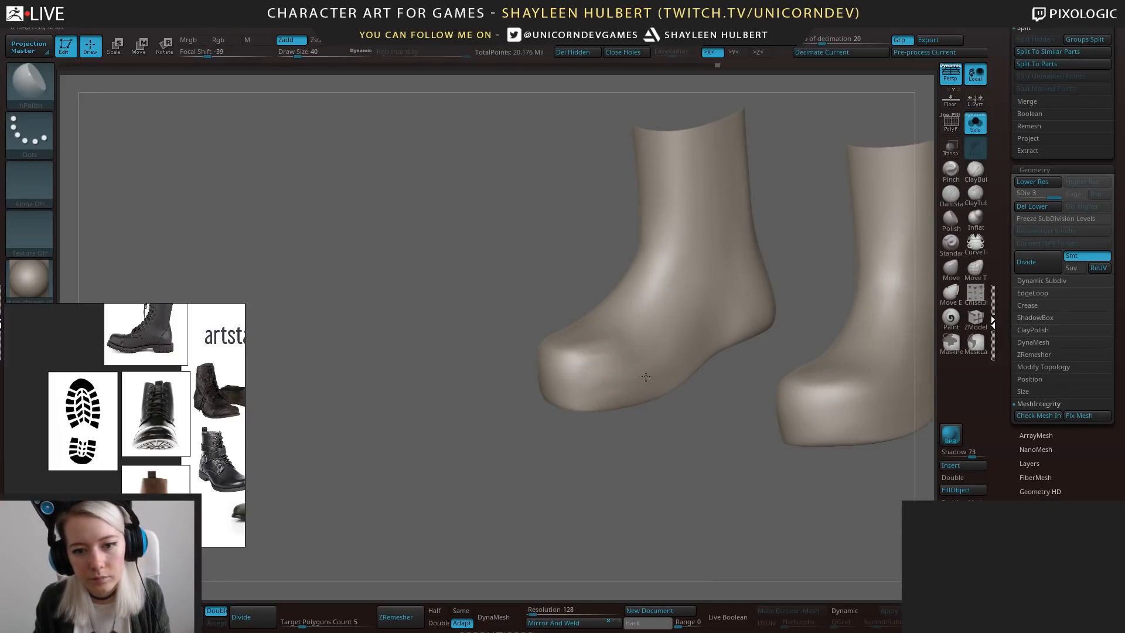
drag(660, 416, 689, 448)
drag(590, 371, 551, 337)
mouse_move(683, 427)
mouse_down()
mouse_move(651, 421)
mouse_move(642, 350)
mouse_up()
drag(576, 357, 562, 350)
drag(623, 424, 618, 477)
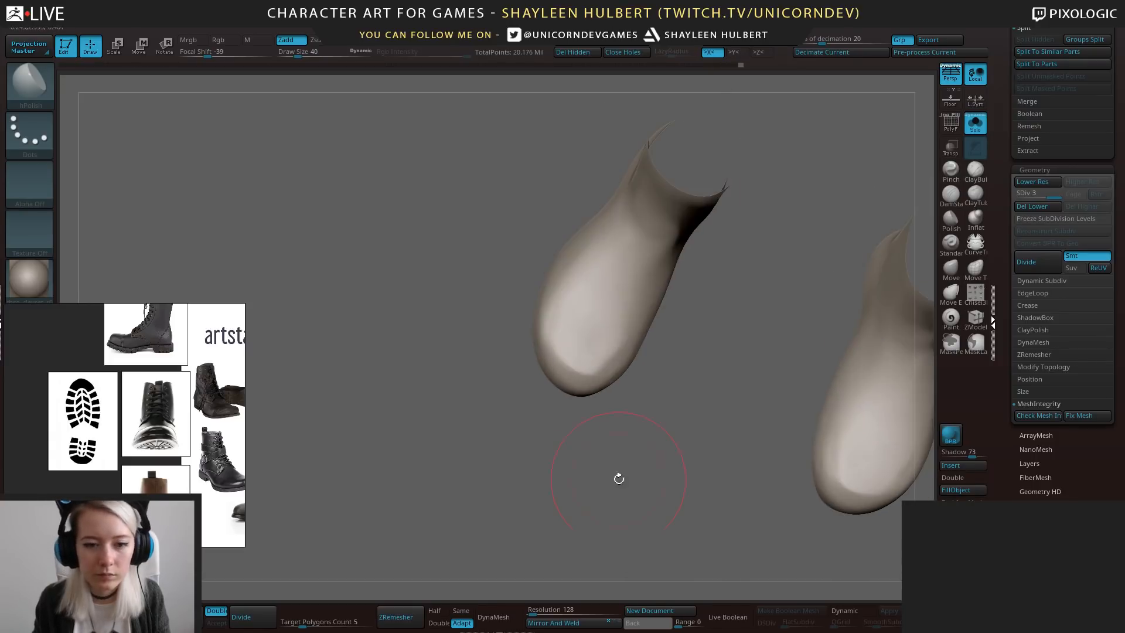
mouse_move(584, 333)
mouse_down()
mouse_move(617, 338)
mouse_move(616, 324)
mouse_up()
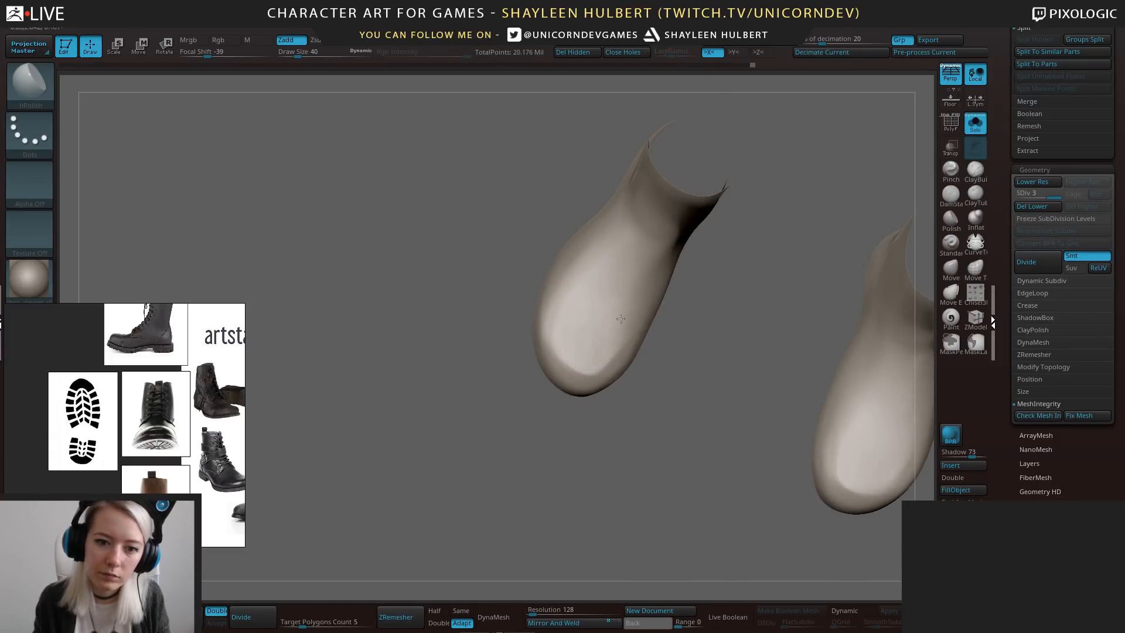
drag(607, 405, 633, 322)
Polish the toe corners, inner sides, ankles and heels of the isolated boot uppers.
drag(471, 369, 530, 384)
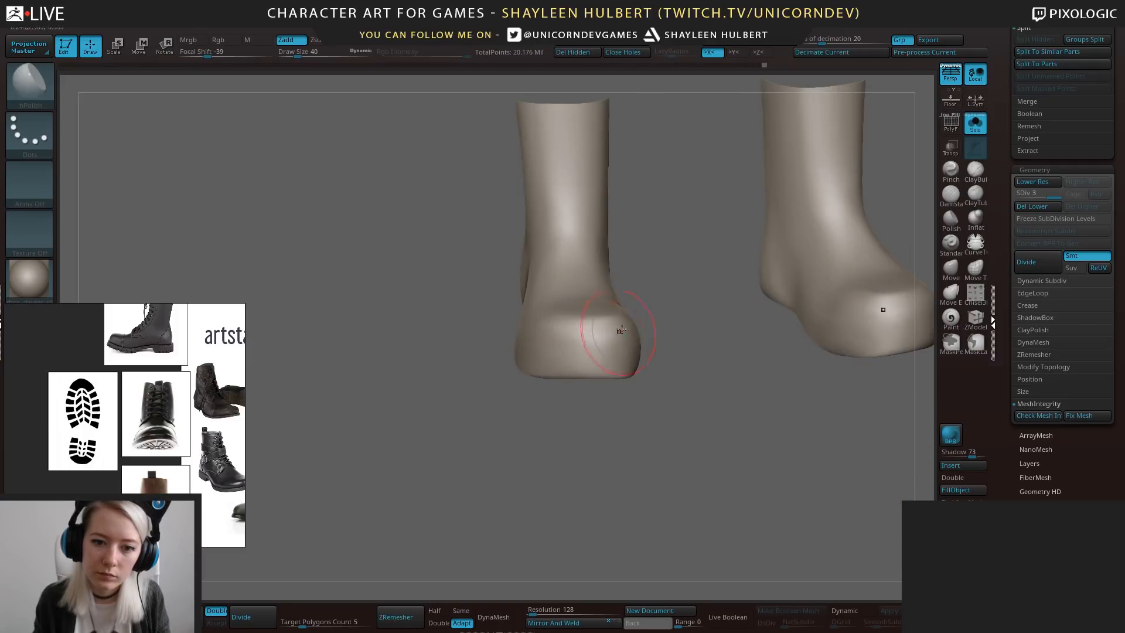
mouse_move(620, 331)
mouse_down()
mouse_move(625, 354)
mouse_move(650, 326)
mouse_move(638, 326)
mouse_up()
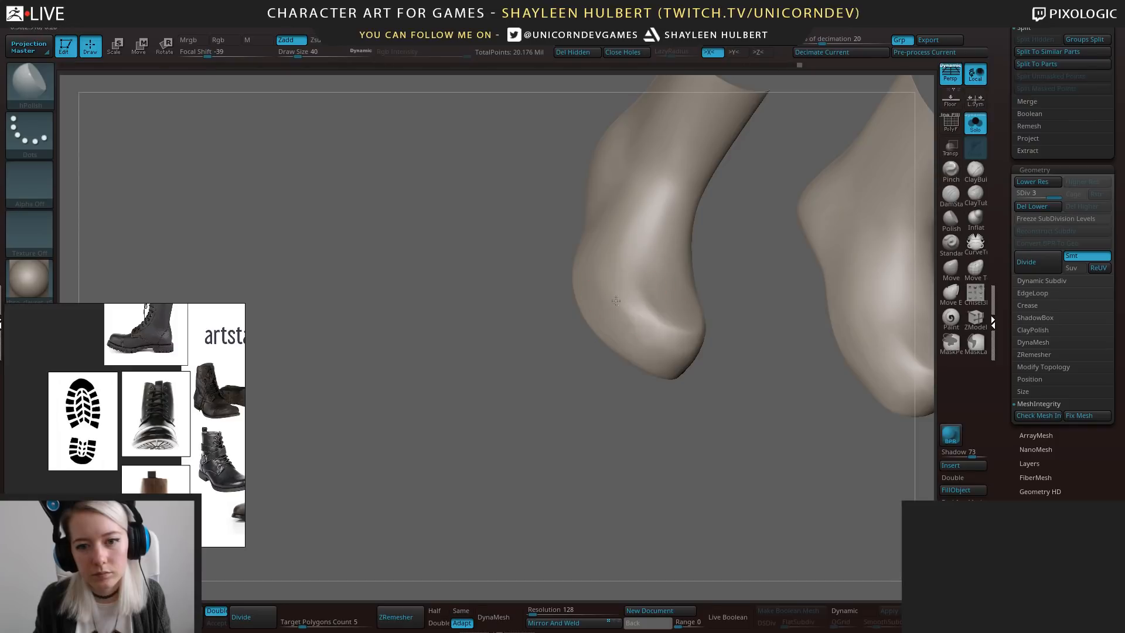
drag(528, 334, 505, 398)
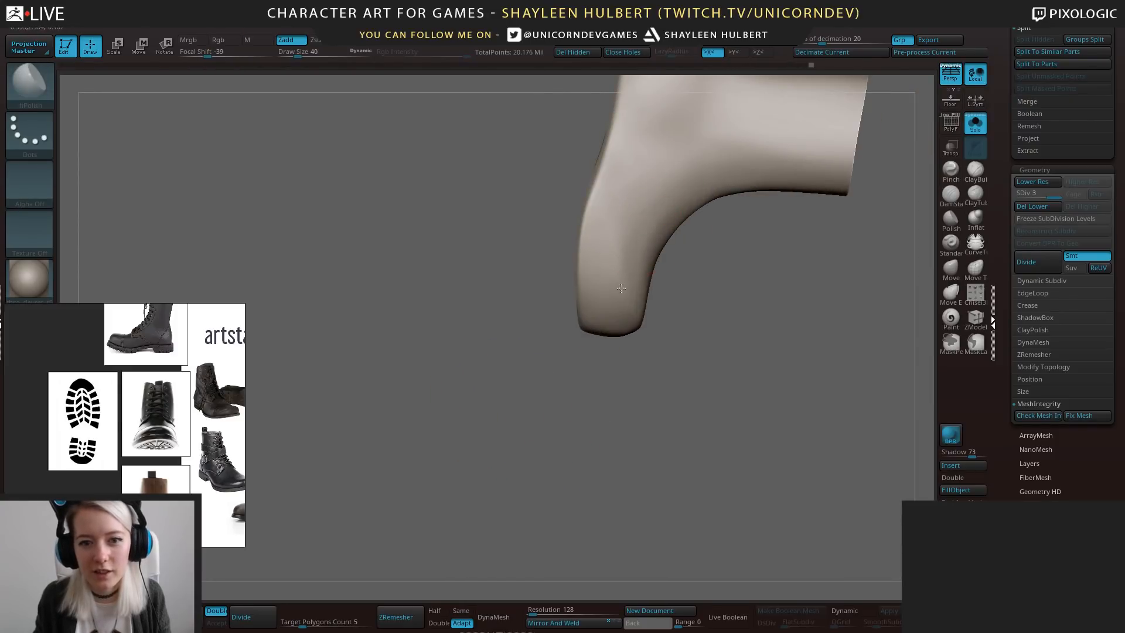
drag(524, 356, 610, 264)
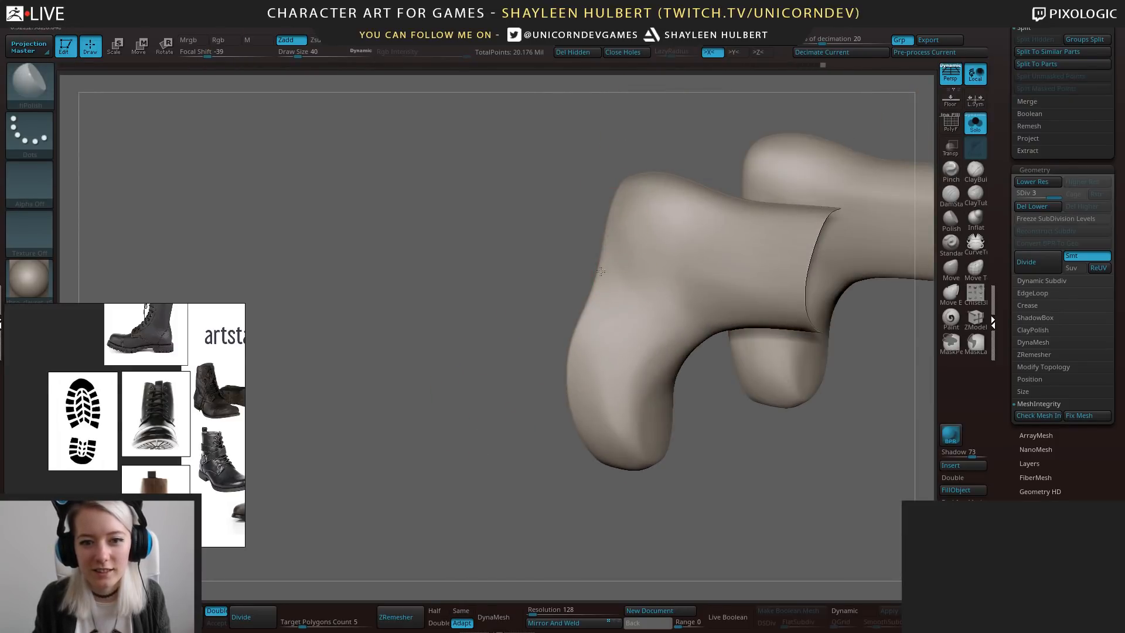
drag(510, 281, 524, 292)
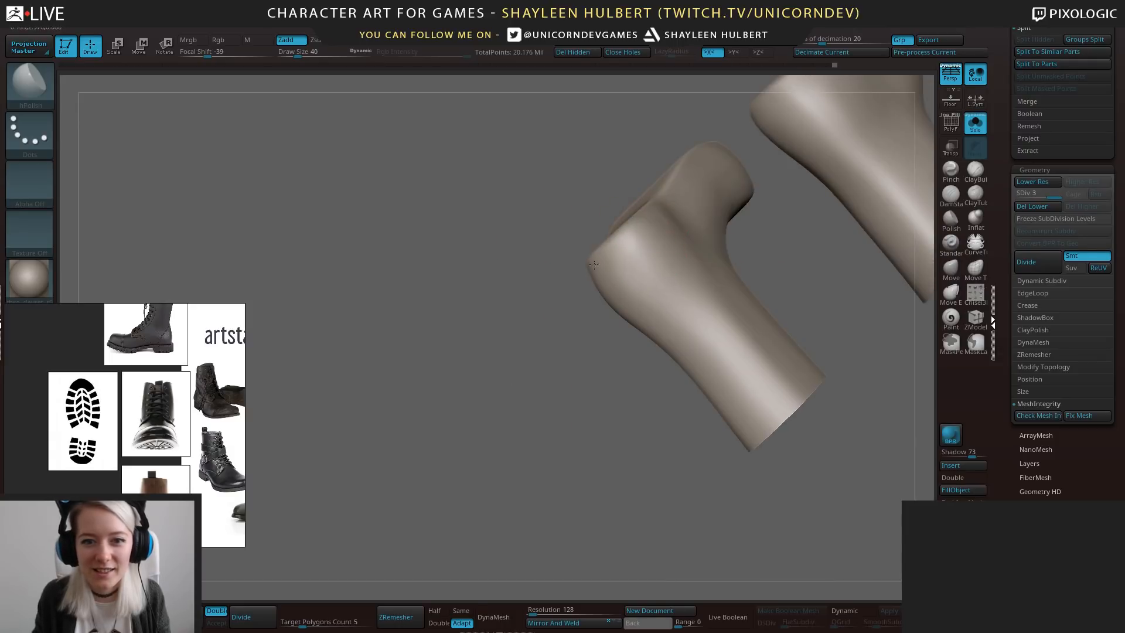
drag(551, 333, 674, 190)
mouse_move(559, 377)
mouse_down()
mouse_move(502, 216)
mouse_move(507, 372)
mouse_move(605, 264)
mouse_up()
Add volume over the ankles with the ClayBuildup brush and smooth the strokes into the surface.
click(975, 170)
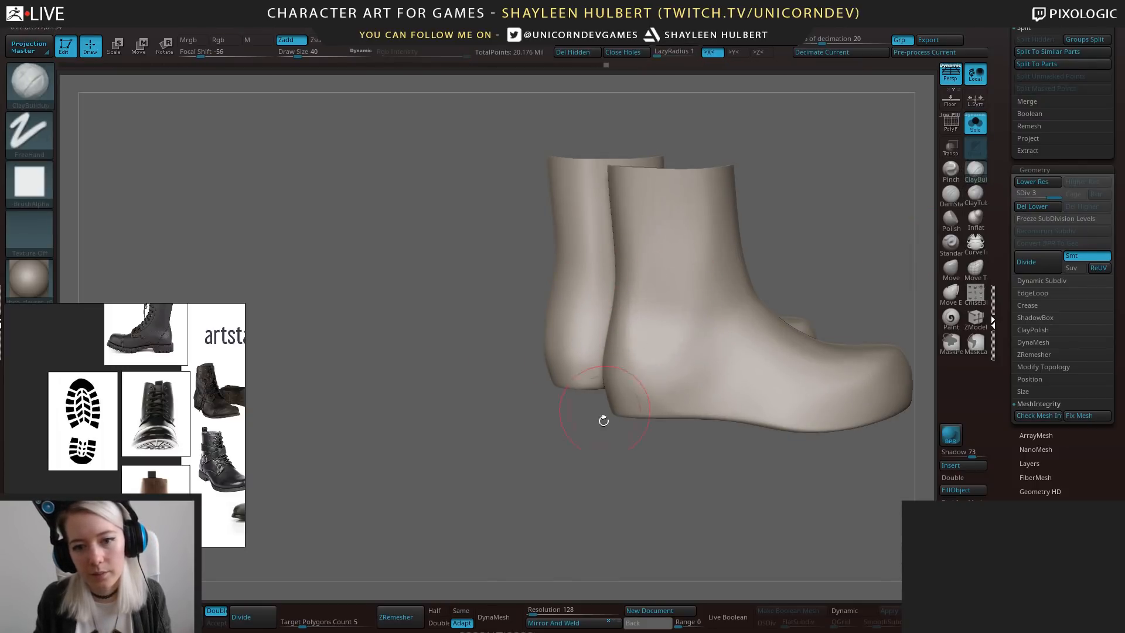
drag(603, 417, 660, 494)
mouse_move(645, 243)
mouse_down()
mouse_move(628, 264)
mouse_move(617, 335)
mouse_up()
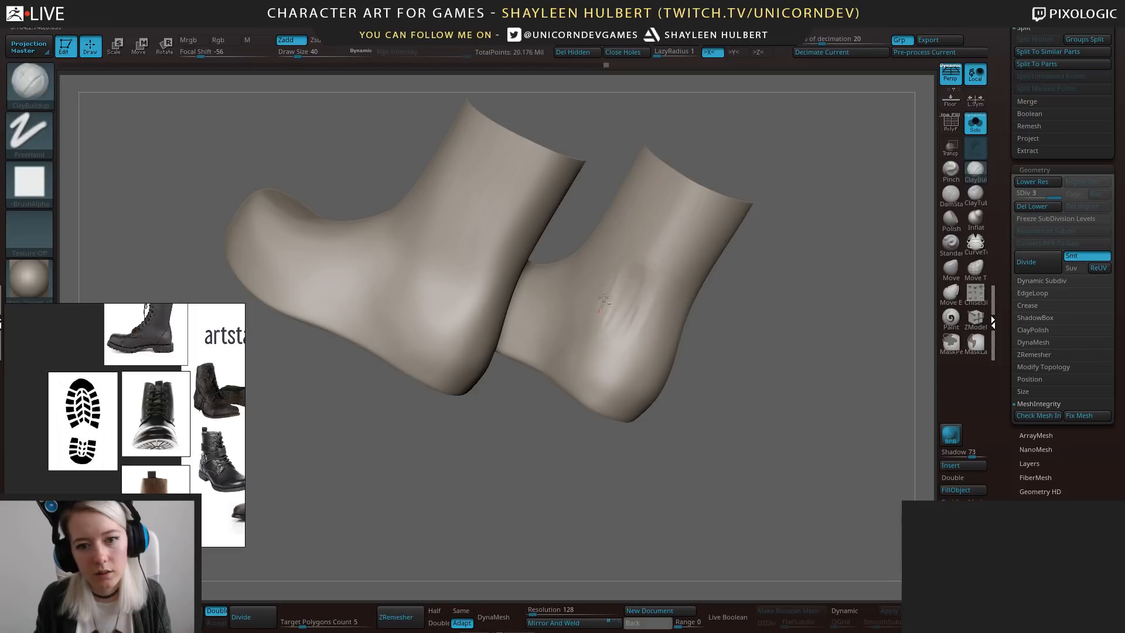
mouse_move(648, 214)
mouse_down()
mouse_move(641, 314)
mouse_move(619, 315)
mouse_up()
key(shift)
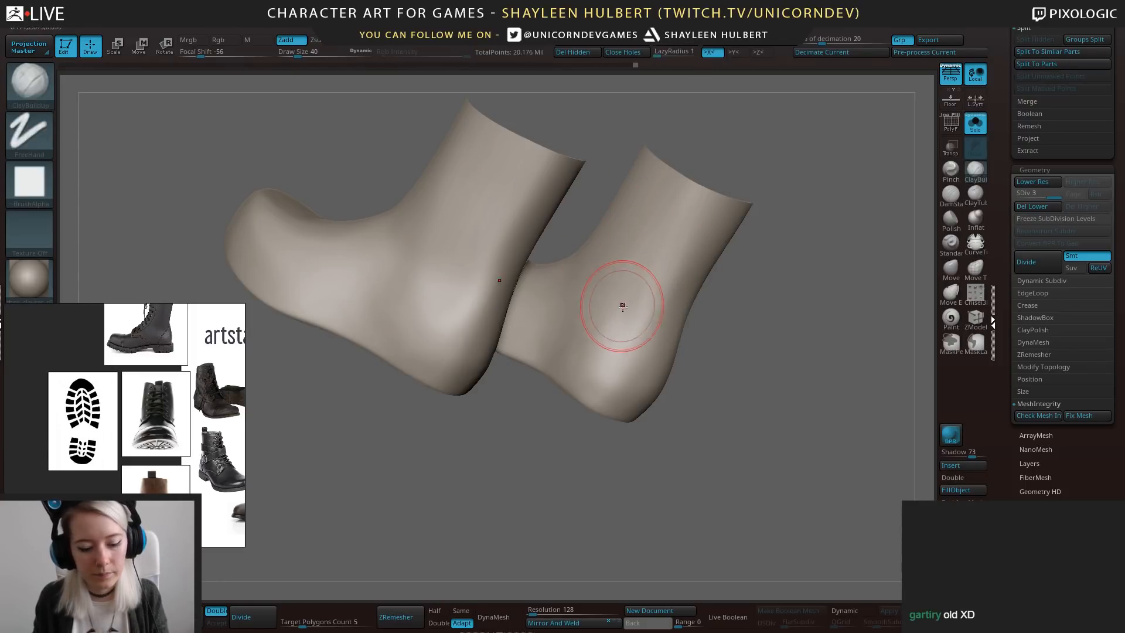
Polish the ankle and heel area with the hPolish brush at draw size 32 and check the boots from behind and the front.
key(b)
key(h)
key(p)
drag(641, 292, 655, 264)
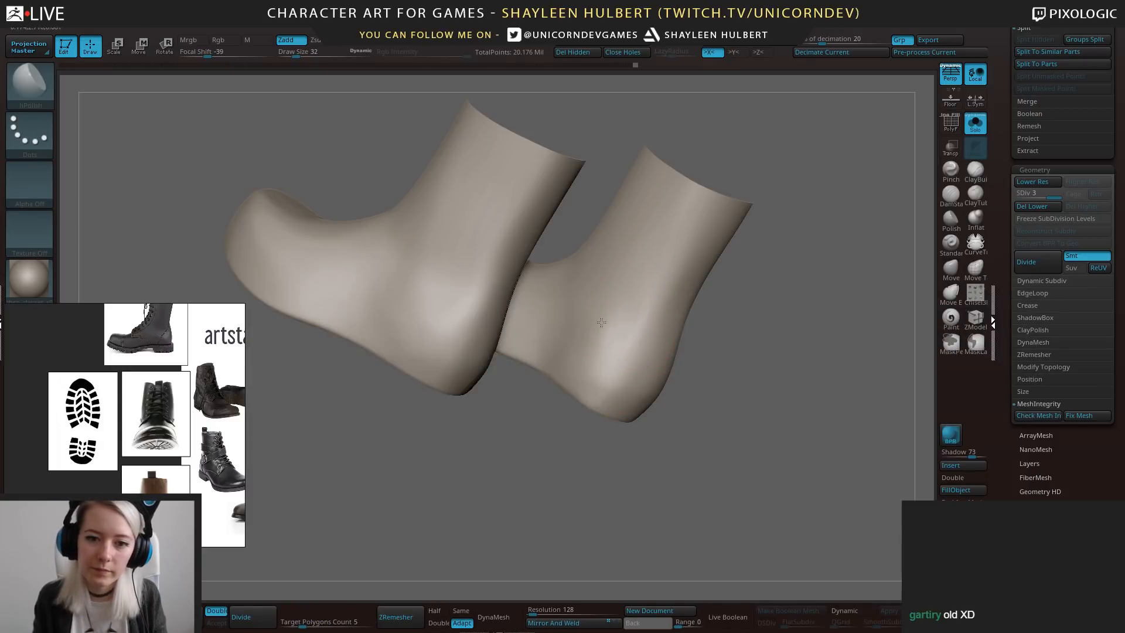
right_drag(669, 273, 695, 415)
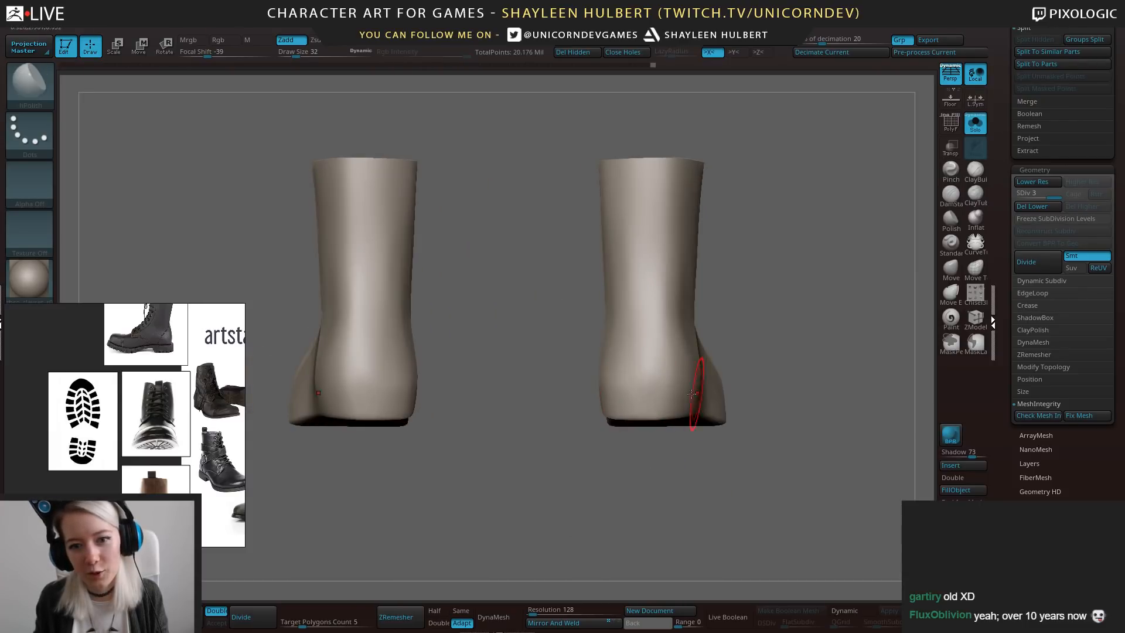
mouse_move(683, 377)
right_down()
mouse_move(638, 477)
mouse_move(671, 402)
mouse_move(573, 505)
mouse_move(707, 445)
mouse_move(854, 528)
mouse_move(754, 415)
mouse_move(741, 515)
mouse_move(827, 352)
right_up()
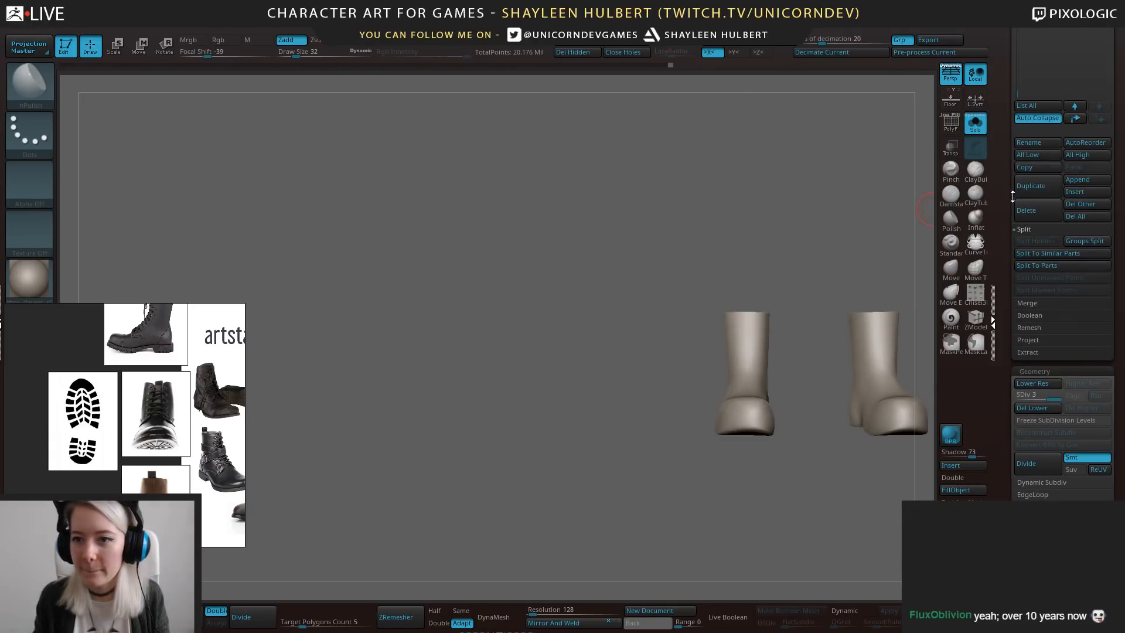
Turn off Solo and hide every subtool except the boot uppers and their soles.
click(975, 122)
drag(1014, 120, 1099, 170)
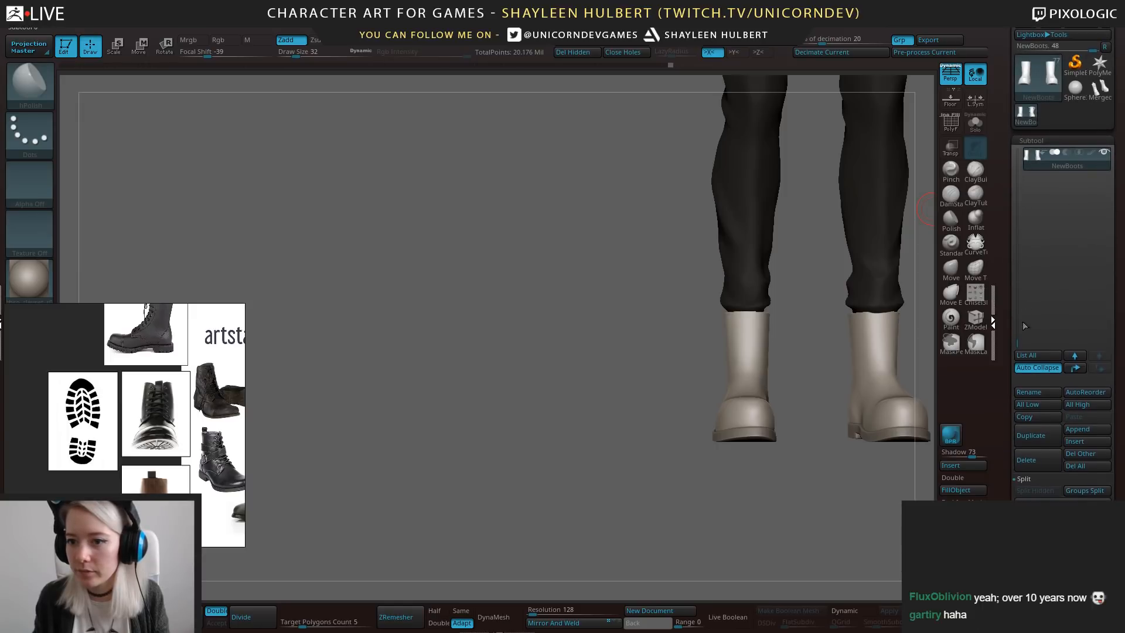
scroll(1099, 176, up, 3)
shift+click(1105, 252)
click(1105, 228)
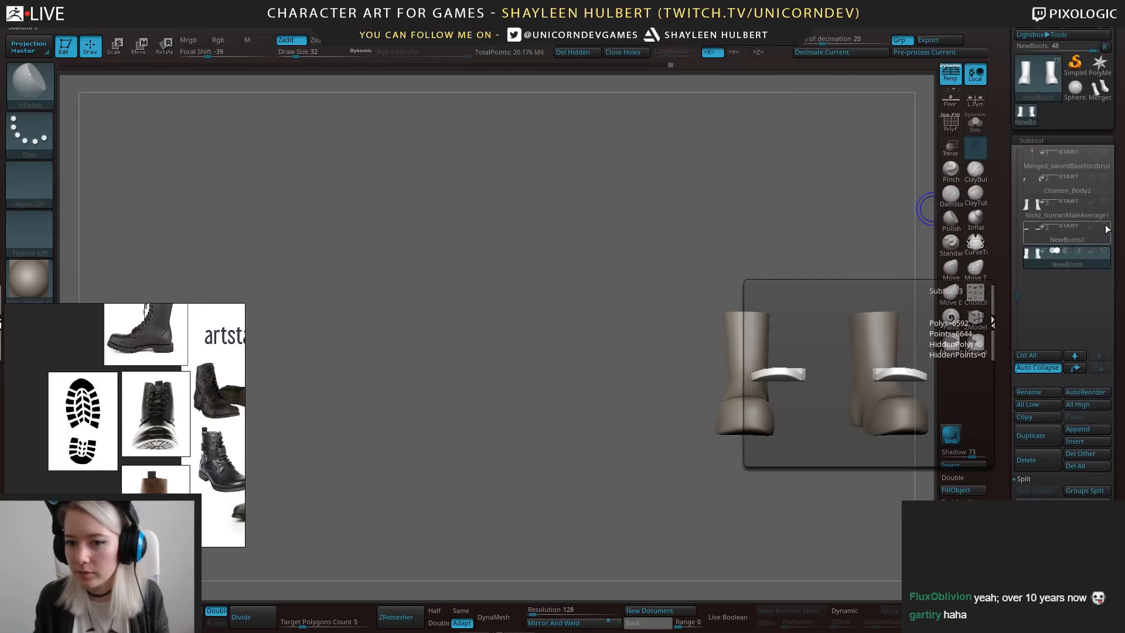
alt+right_drag(663, 467, 691, 480)
right_drag(691, 480, 678, 482)
drag(678, 483, 656, 481)
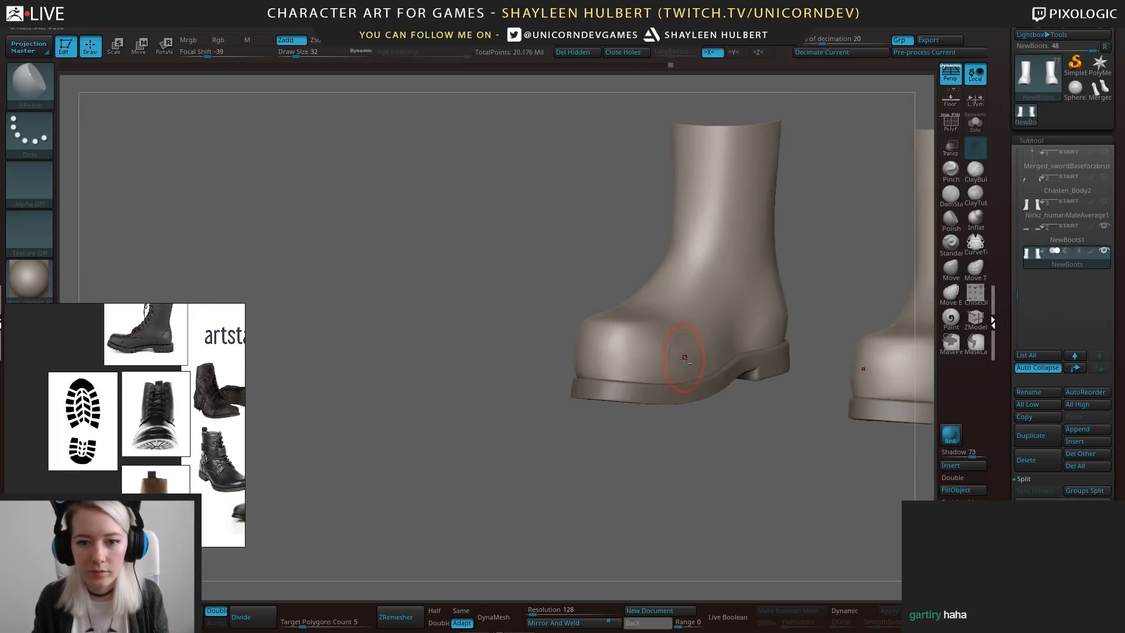
Select the soles and adjust their outline around the toes, sides and heels with the Move brush at draw size 60.
drag(770, 391, 692, 417)
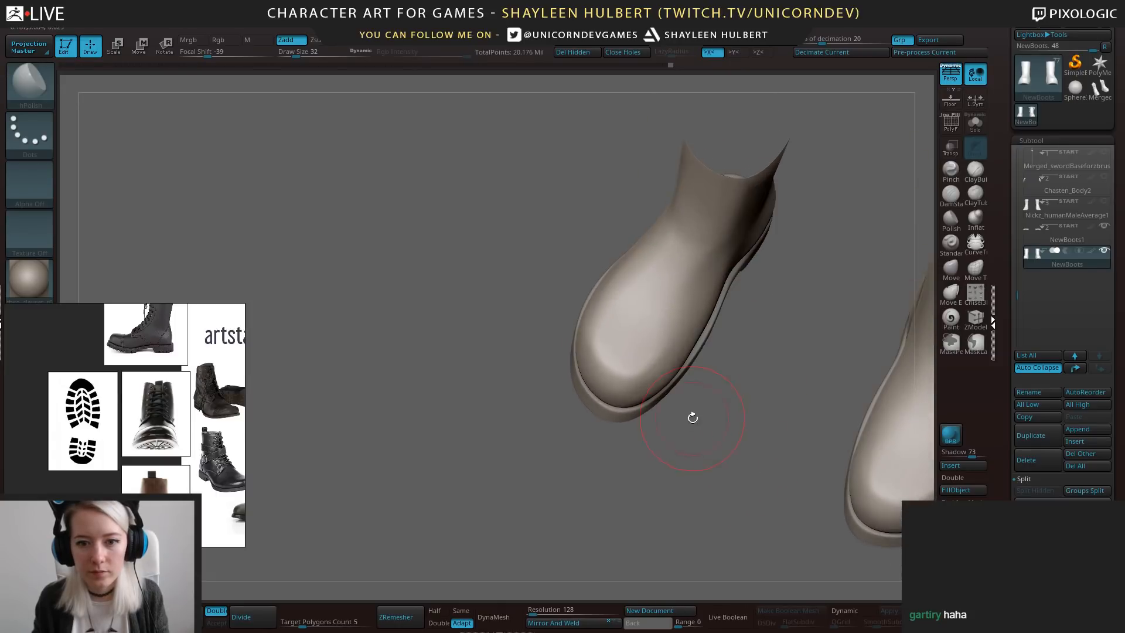
alt+click(654, 401)
key(b)
key(m)
key(v)
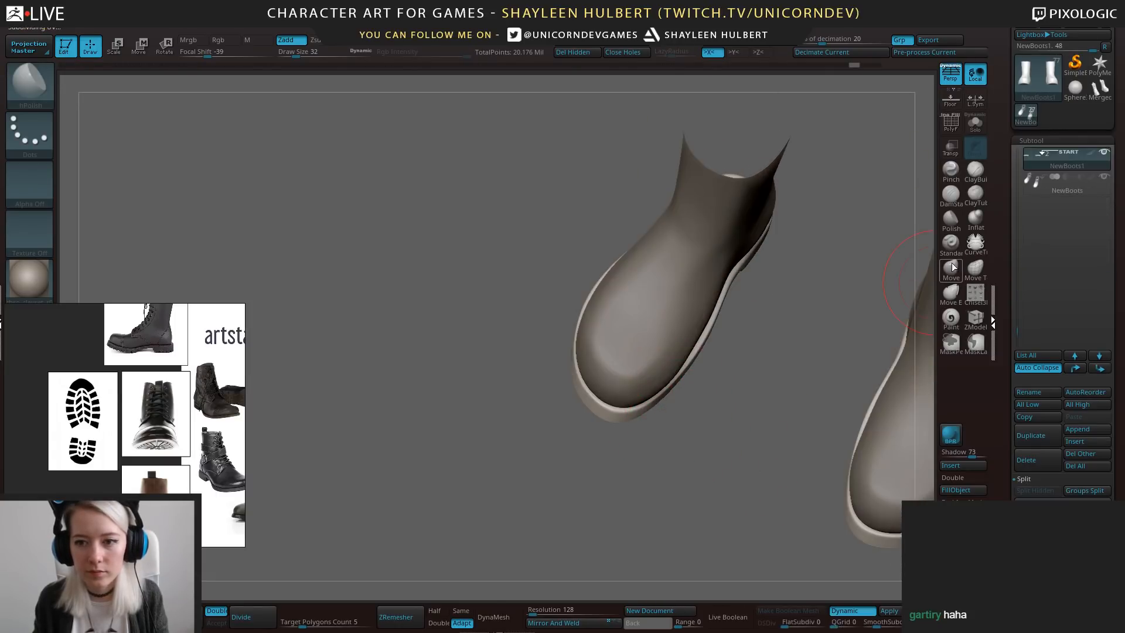
drag(656, 405, 663, 410)
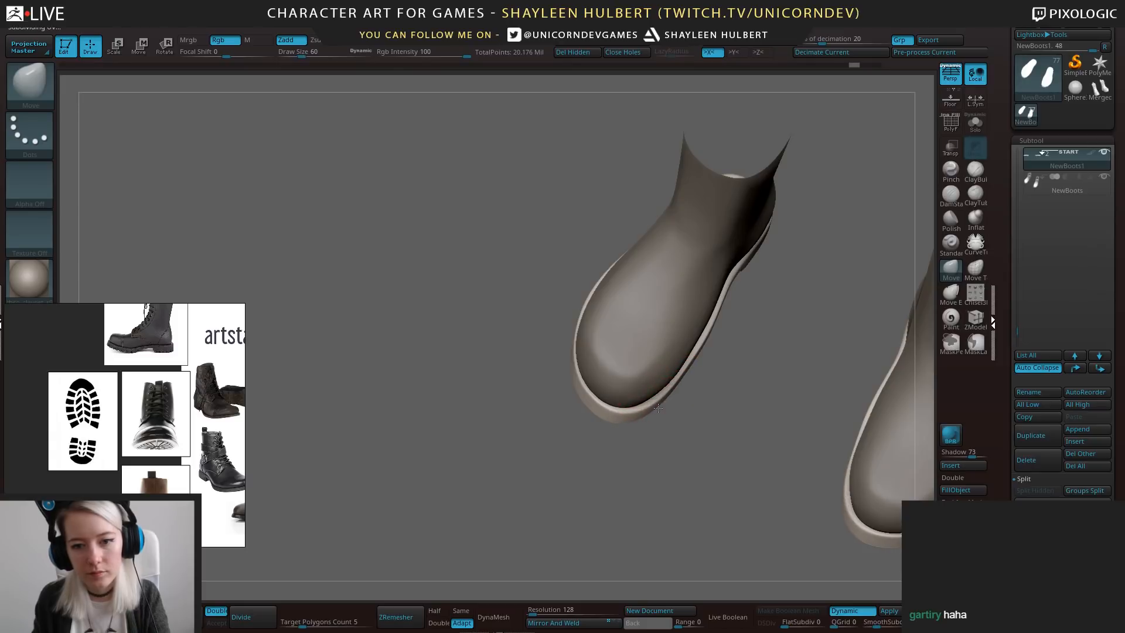
drag(758, 305, 733, 340)
drag(736, 283, 730, 281)
drag(743, 353, 812, 364)
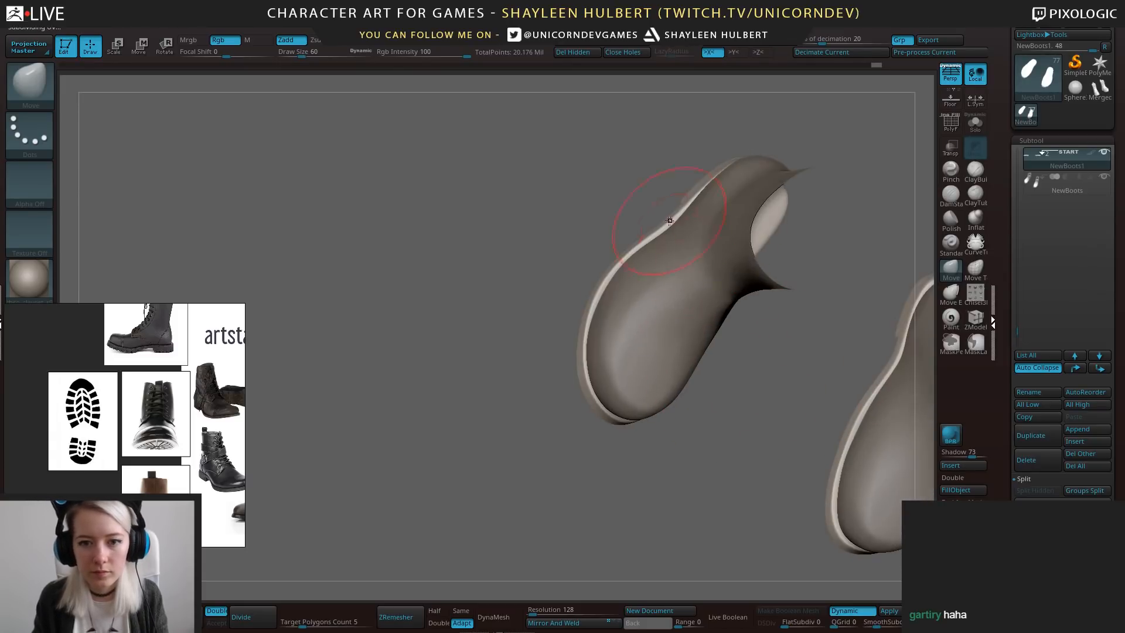
drag(670, 217, 733, 172)
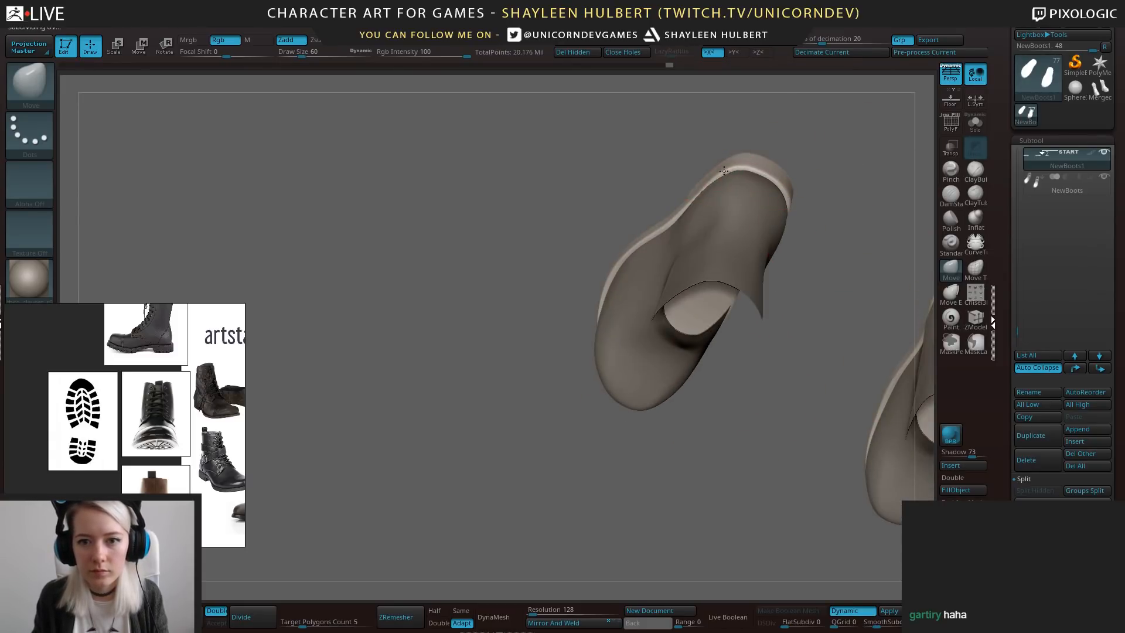
drag(823, 199, 786, 204)
Make the boot uppers the active subtool again and set the DynaMesh resolution to 144.
drag(722, 477, 642, 450)
alt+click(679, 347)
mouse_move(716, 346)
shift+mouse_down()
mouse_move(740, 345)
mouse_move(673, 369)
mouse_move(644, 435)
shift+mouse_up()
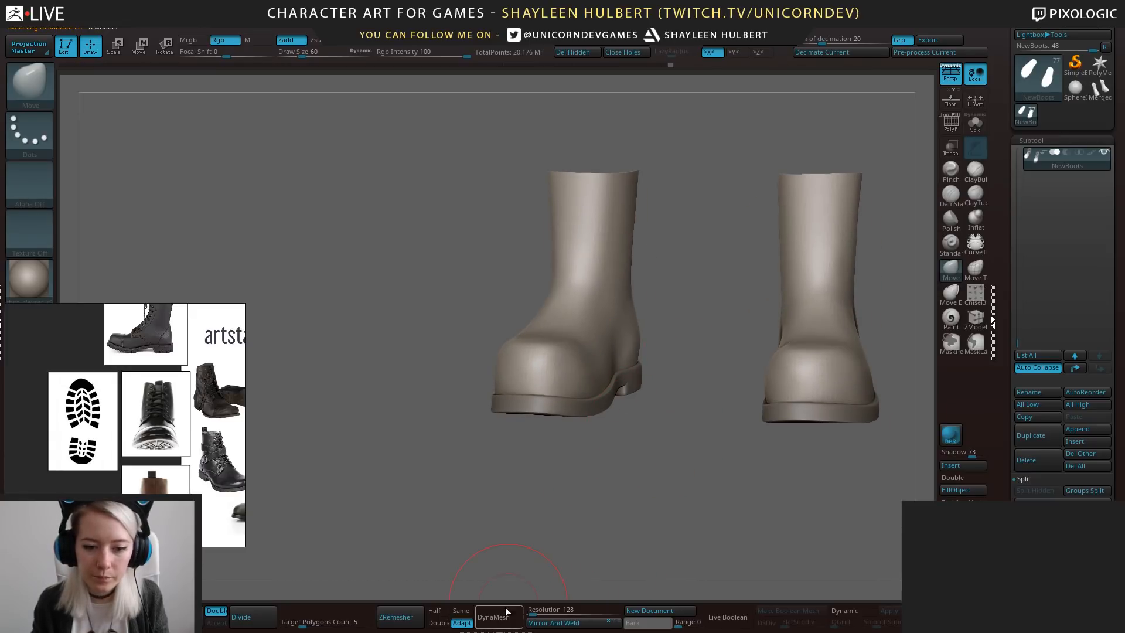
drag(612, 488, 623, 519)
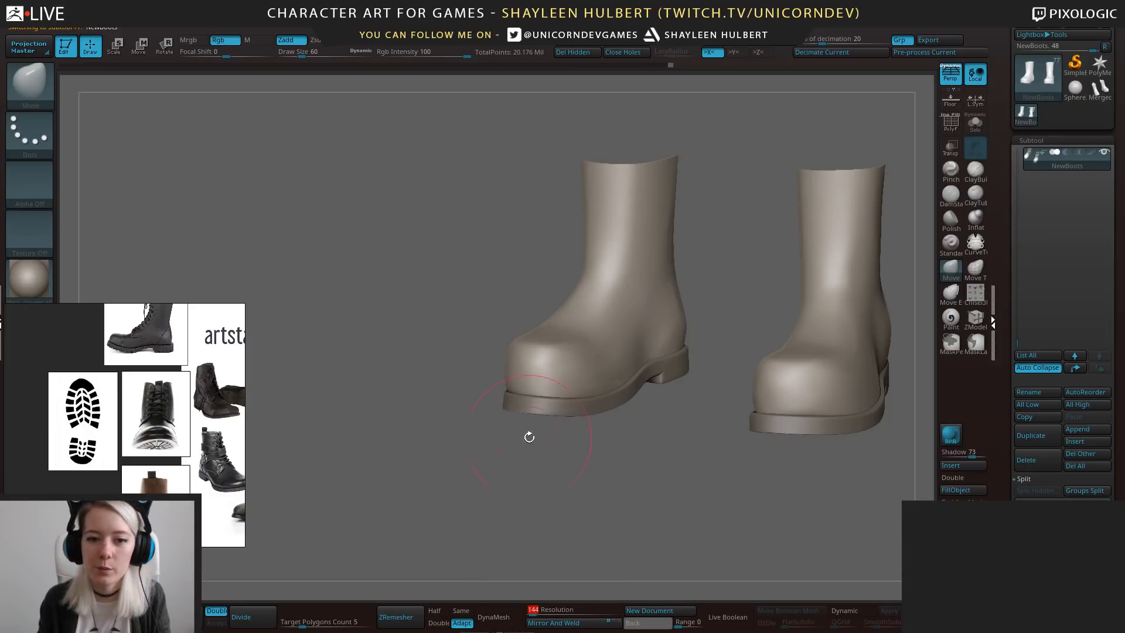
Smooth the toe and instep surfaces of the boot uppers.
drag(529, 437, 588, 302)
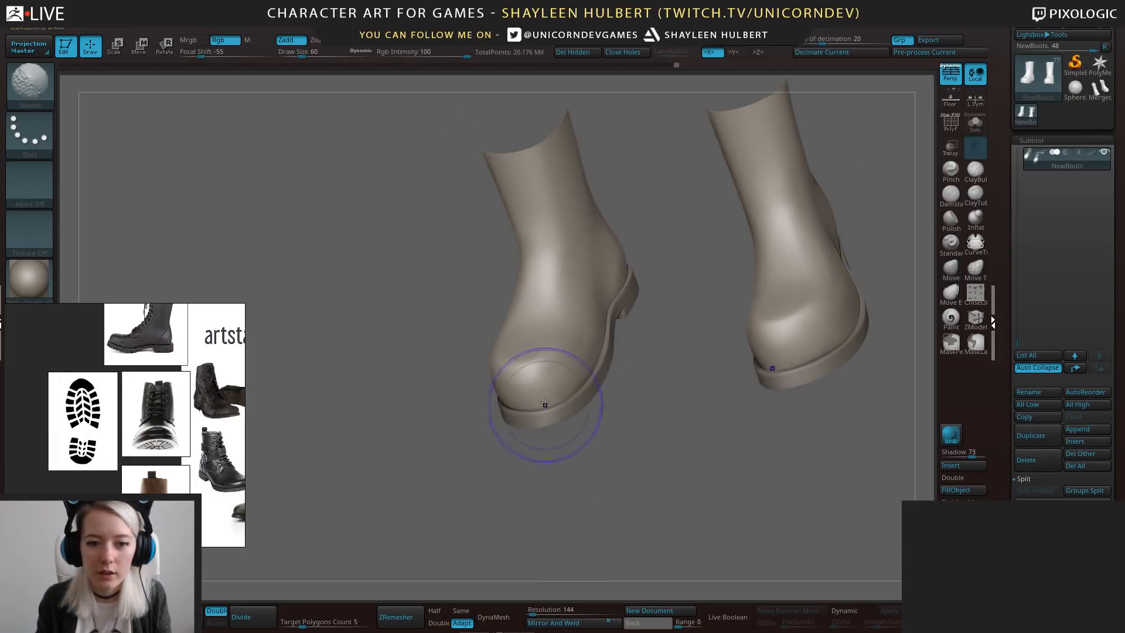
drag(557, 463, 559, 498)
shift+drag(595, 349, 590, 332)
mouse_move(592, 468)
mouse_down()
mouse_move(654, 404)
mouse_move(582, 463)
mouse_move(623, 516)
mouse_move(602, 516)
mouse_move(717, 451)
mouse_move(774, 444)
mouse_up()
Isolate the boot uppers and polish a crisp edge around their undersides with the hPolish brush at draw size 32.
click(950, 194)
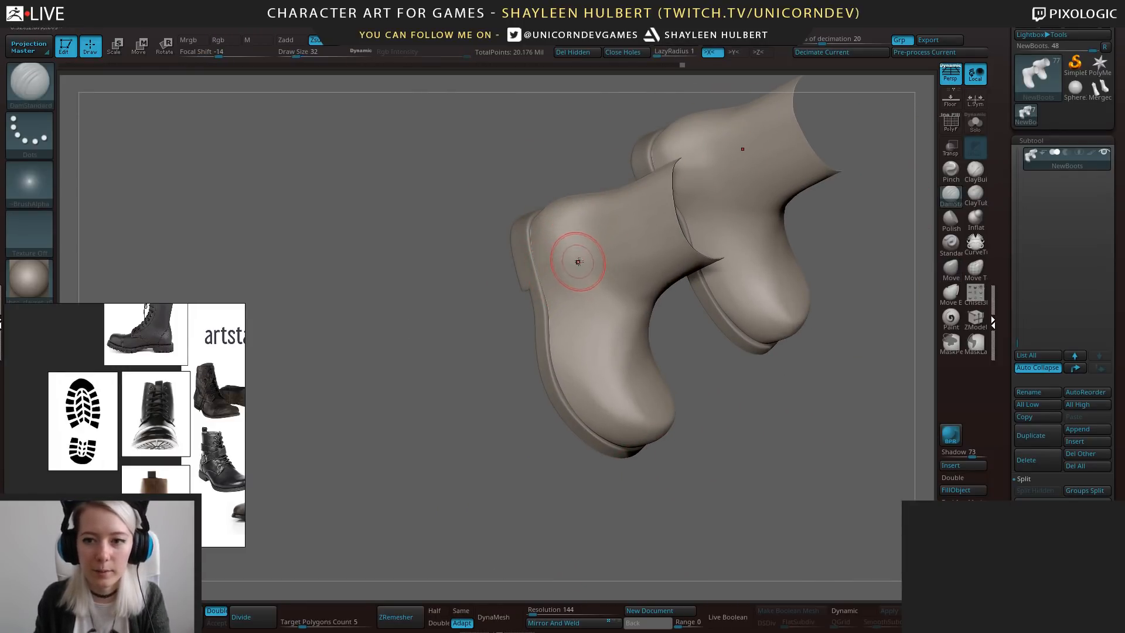
drag(786, 375, 806, 409)
click(975, 123)
drag(897, 252, 814, 389)
key(b)
key(h)
key(p)
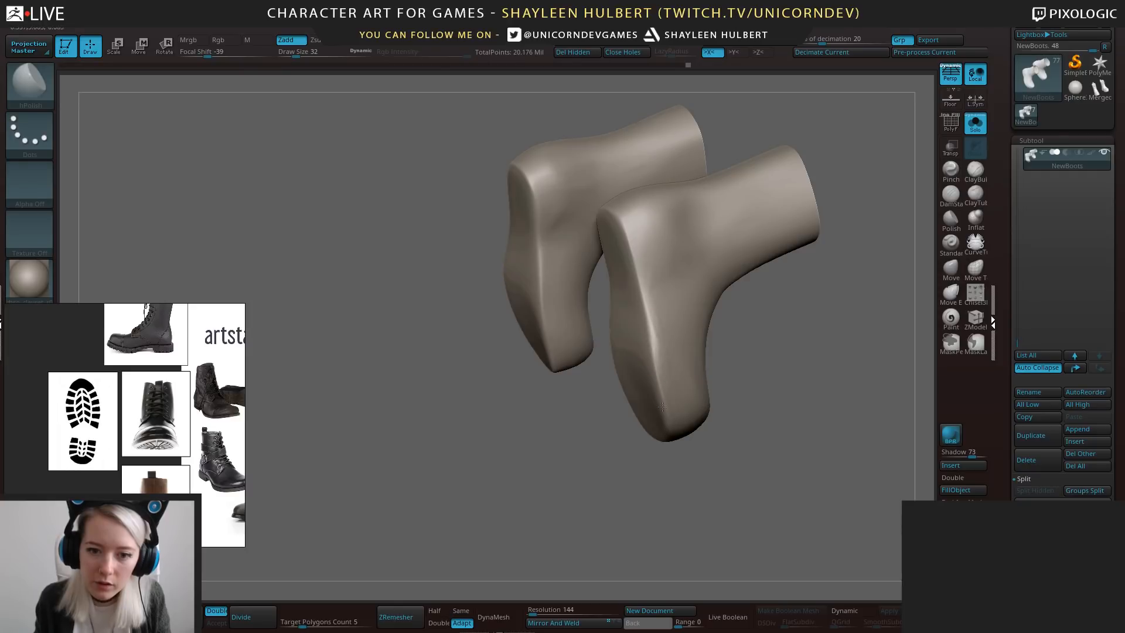
right_drag(662, 407, 631, 202)
right_drag(628, 350, 644, 219)
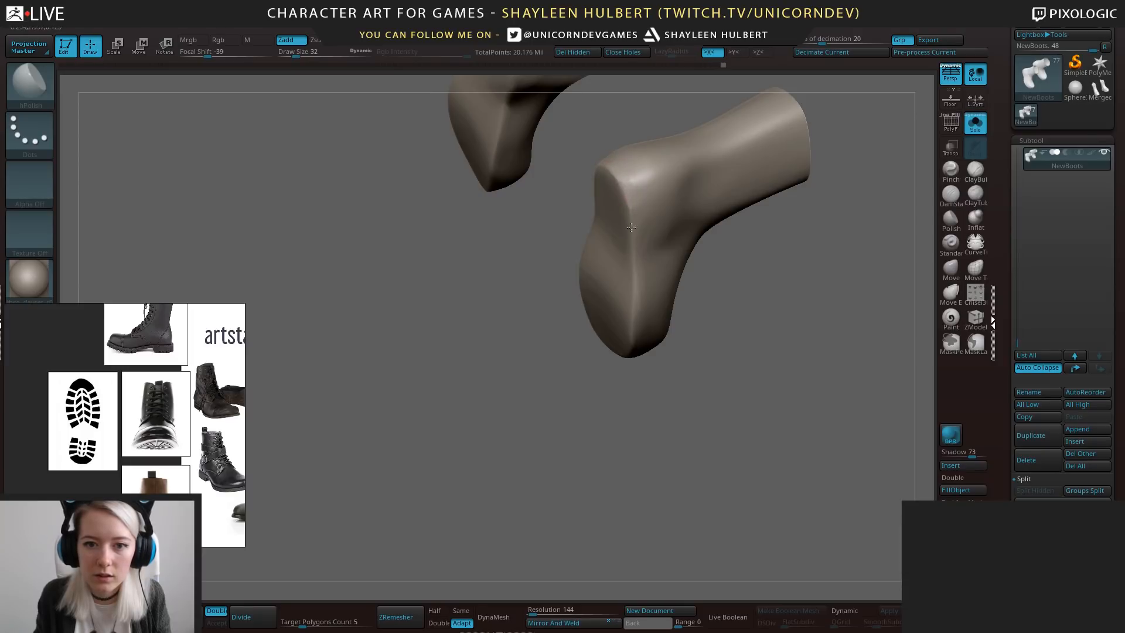
Polish the lower edges of the boot uppers around the heels and toes with the hPolish brush at draw size 24.
right_drag(581, 222, 636, 188)
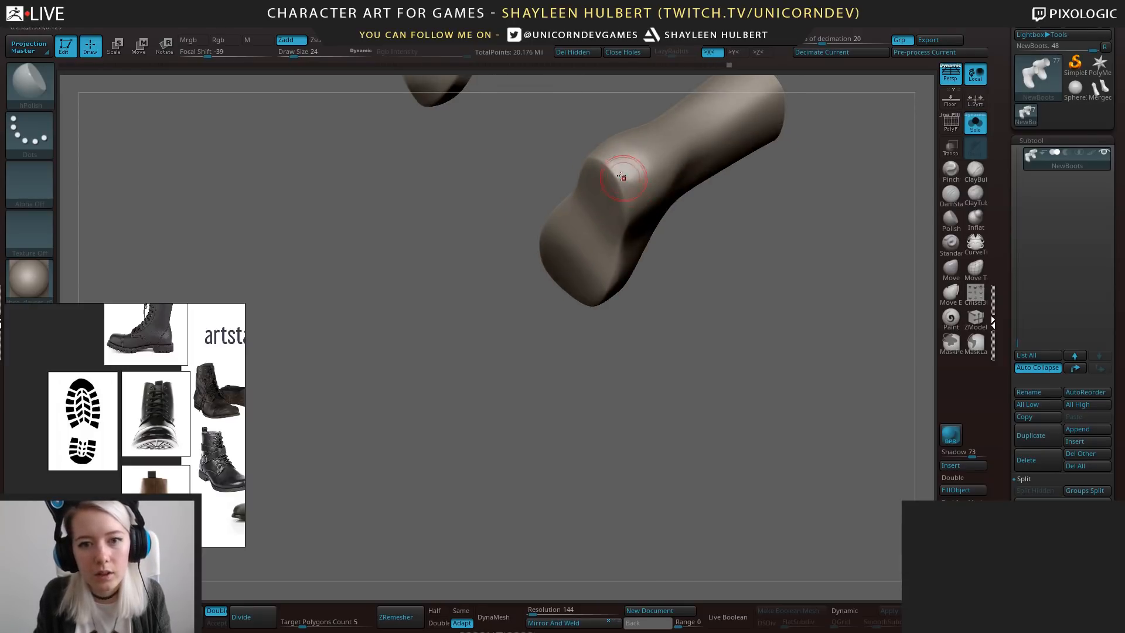
mouse_move(480, 182)
right_down()
mouse_move(607, 170)
mouse_move(563, 339)
mouse_move(762, 328)
right_up()
mouse_move(728, 284)
right_down()
mouse_move(552, 183)
mouse_move(625, 177)
right_up()
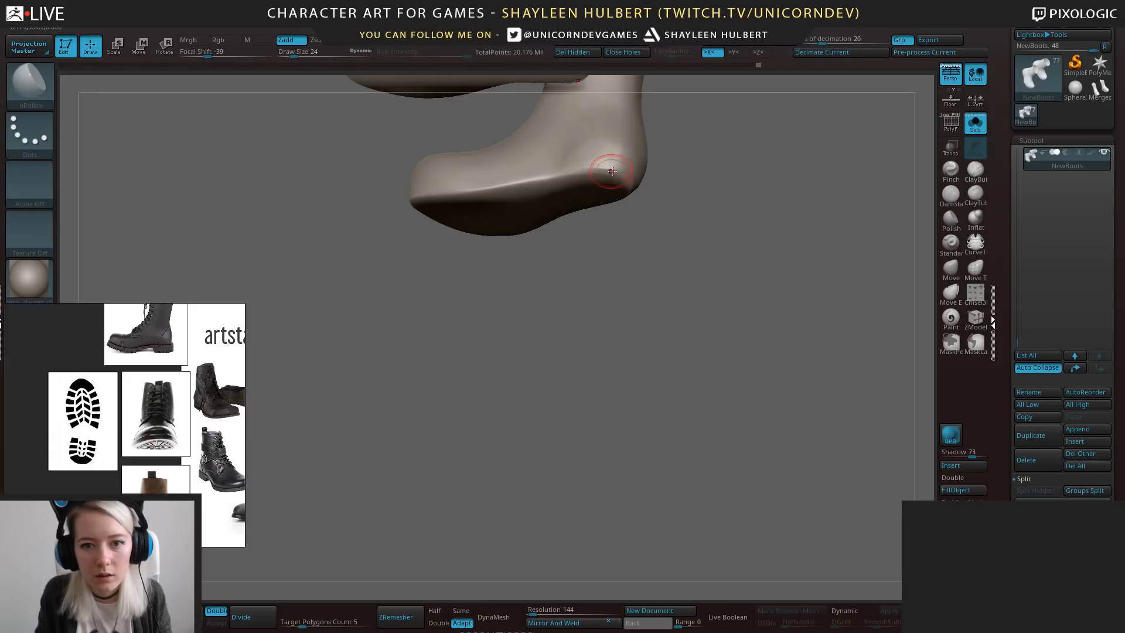
right_drag(657, 230, 720, 260)
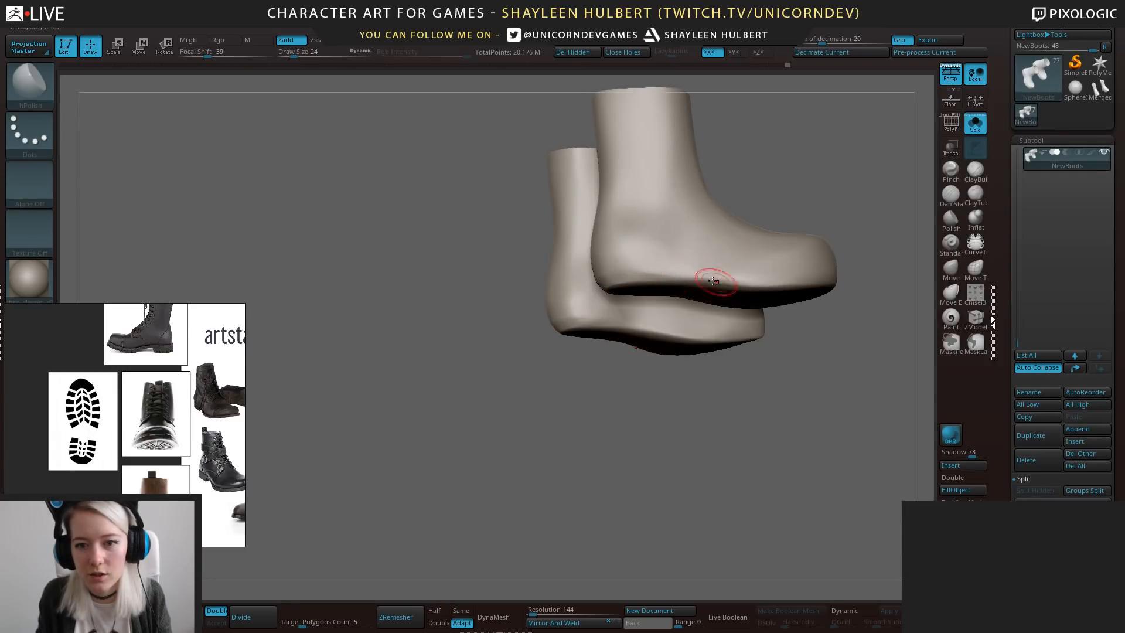
mouse_move(729, 269)
right_down()
mouse_move(830, 281)
mouse_move(803, 297)
mouse_move(756, 284)
mouse_move(785, 346)
mouse_move(776, 381)
mouse_move(848, 300)
right_up()
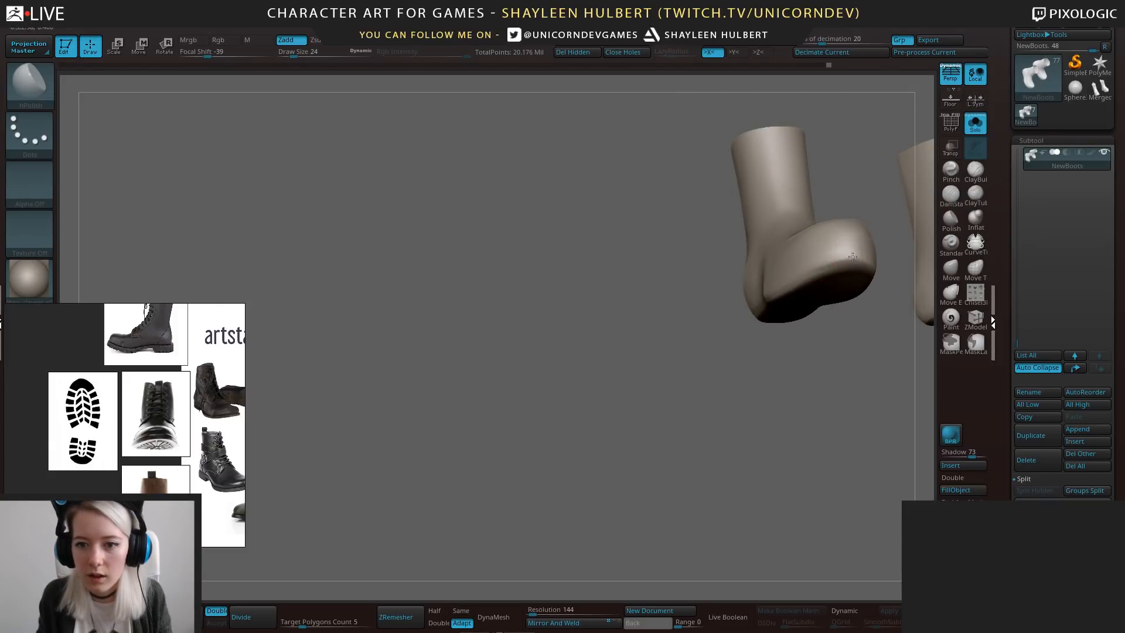
mouse_move(846, 329)
alt+mouse_down()
mouse_move(638, 392)
mouse_move(651, 437)
alt+mouse_up()
drag(727, 431, 633, 410)
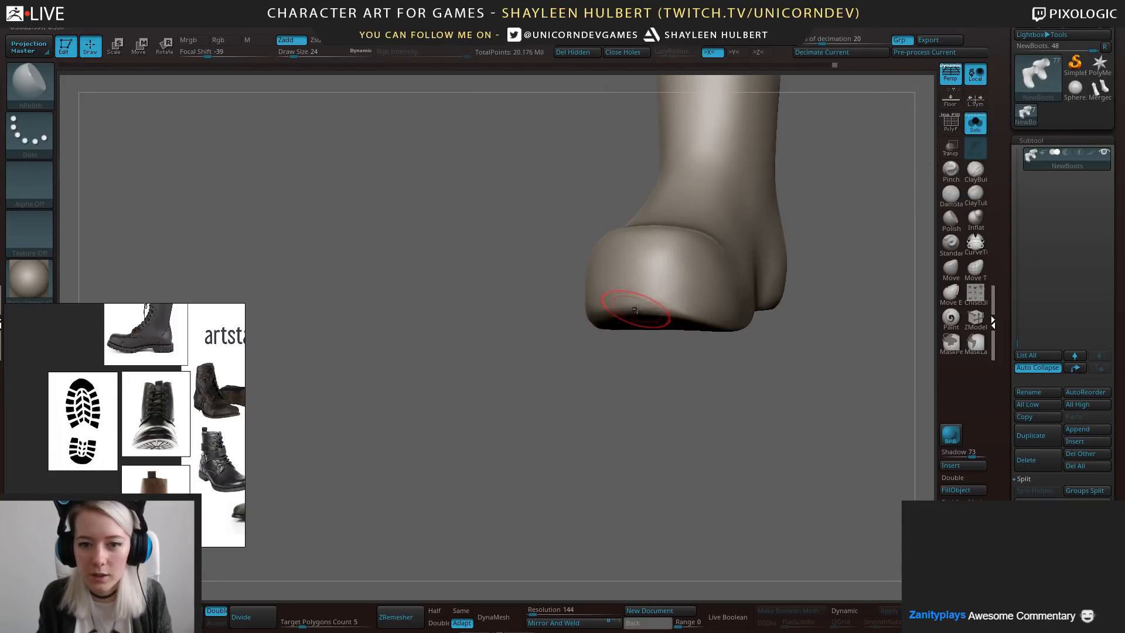
Sharpen the underside edge from the toes along the inner sides and smooth the heel corners.
right_drag(678, 322, 727, 329)
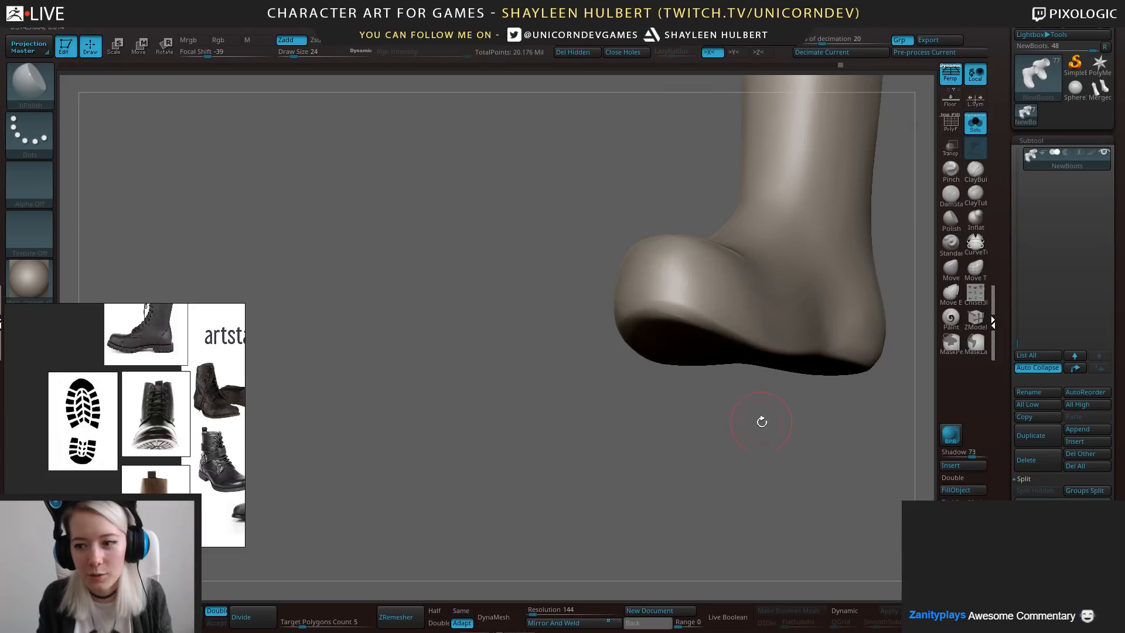
right_drag(761, 422, 696, 338)
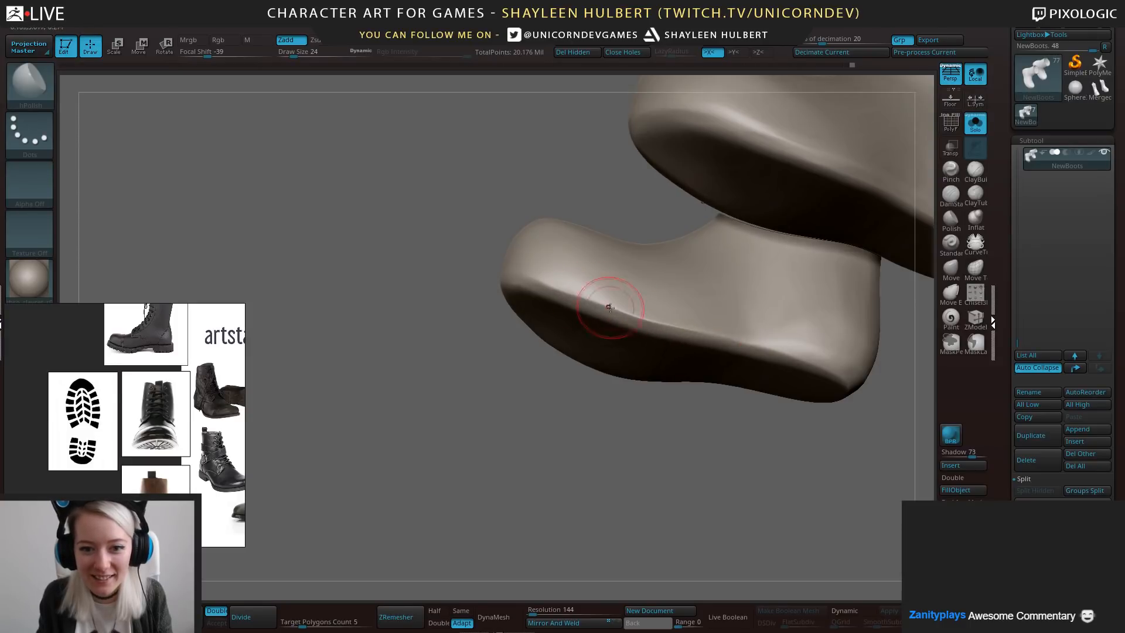
right_drag(756, 343, 733, 344)
right_drag(688, 396, 733, 289)
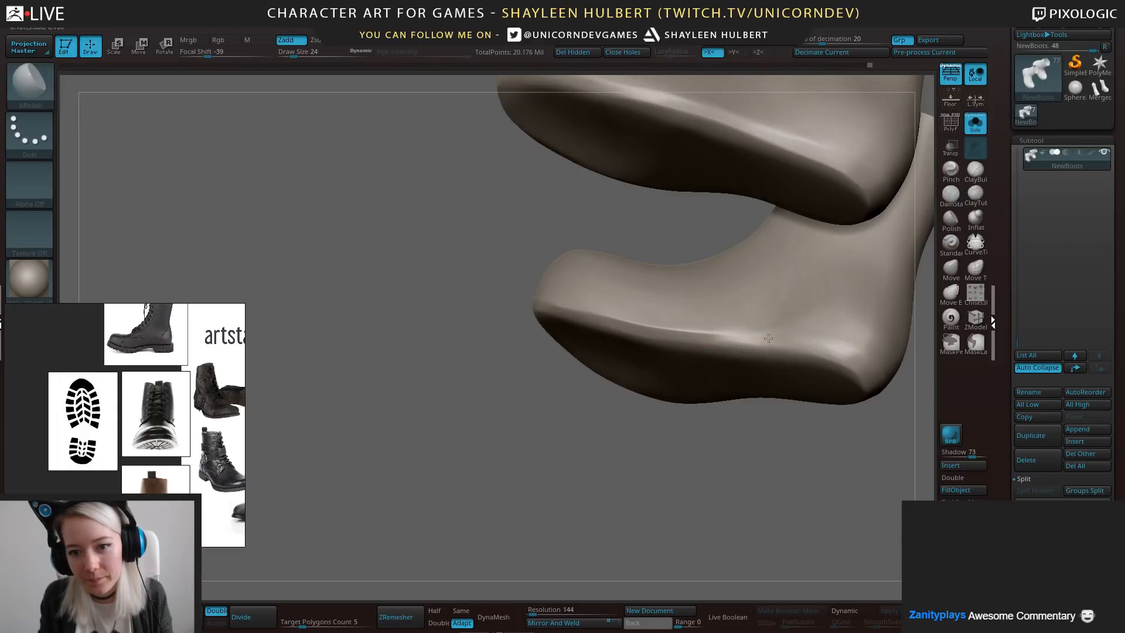
right_drag(729, 334, 728, 381)
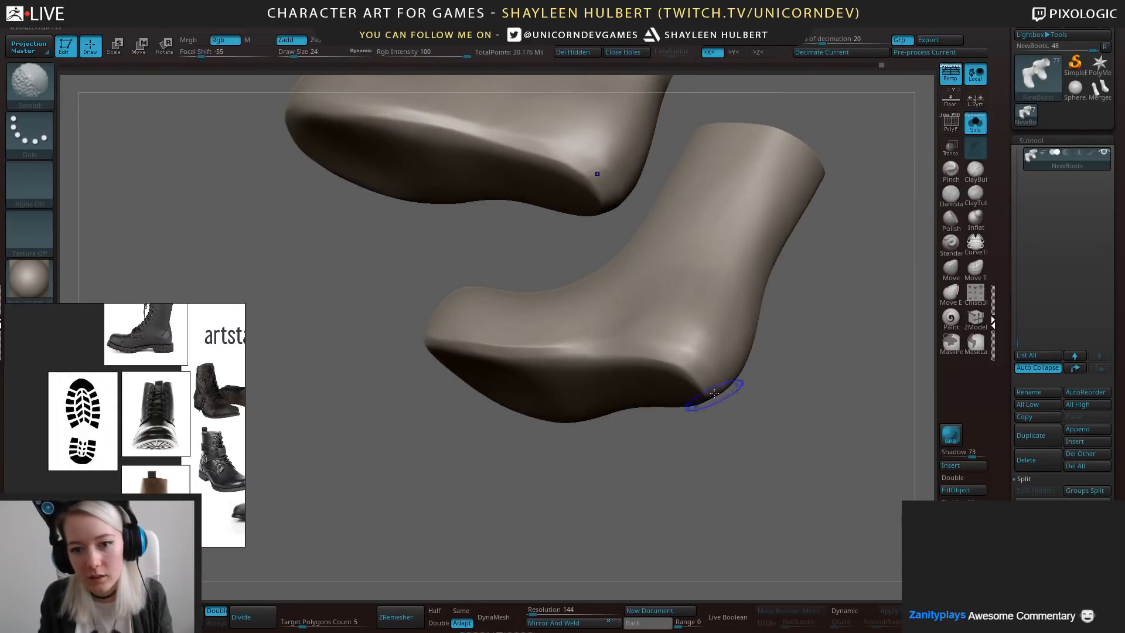
right_drag(568, 346, 617, 369)
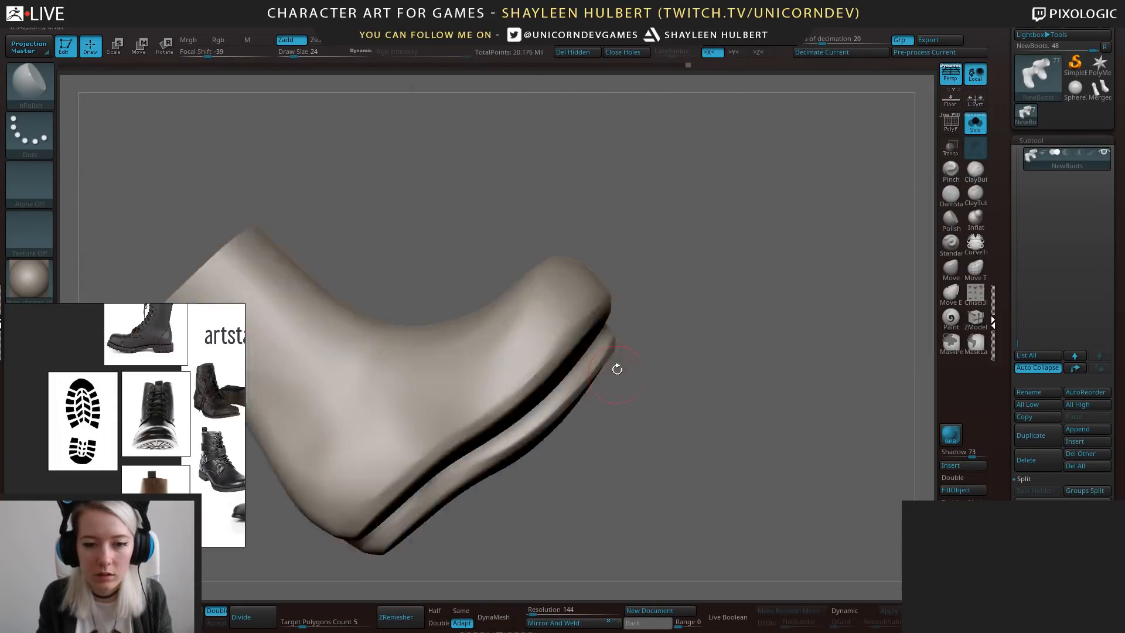
Smooth and polish the bottom edge along the outer sides of the boot uppers.
shift+right_drag(542, 365, 705, 447)
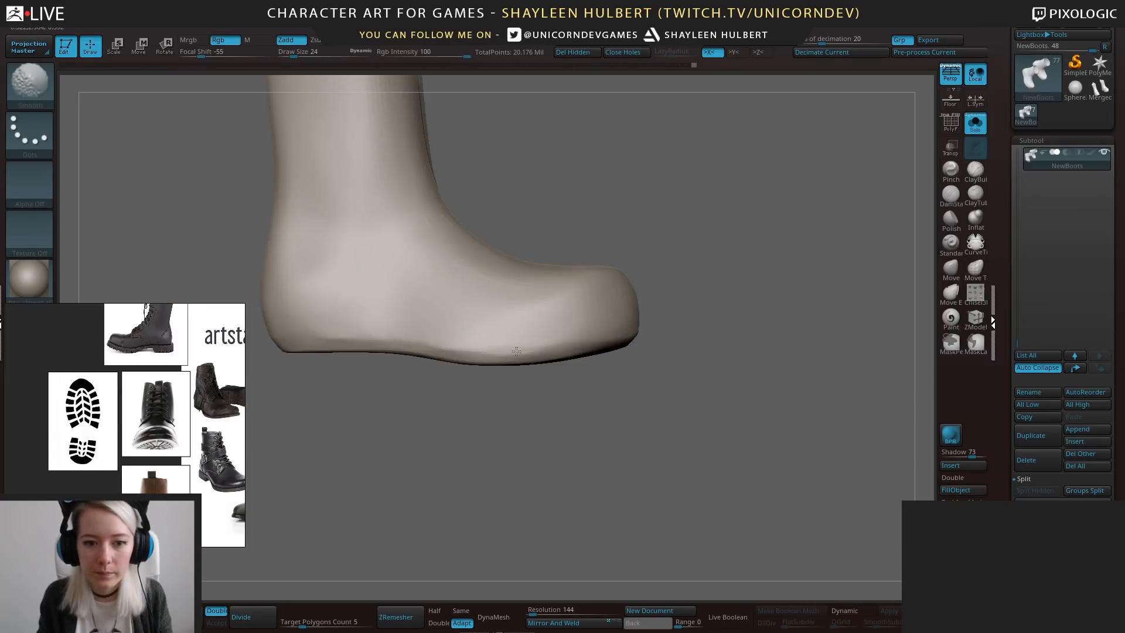
right_drag(611, 382, 711, 351)
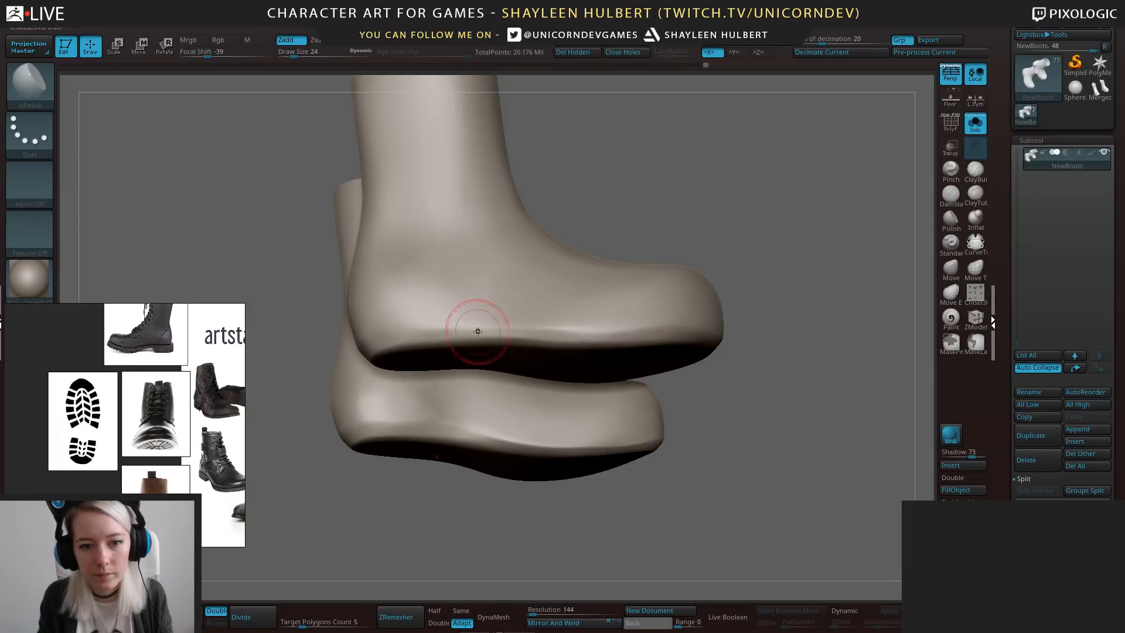
mouse_move(298, 427)
right_down()
mouse_move(381, 482)
mouse_move(416, 343)
right_up()
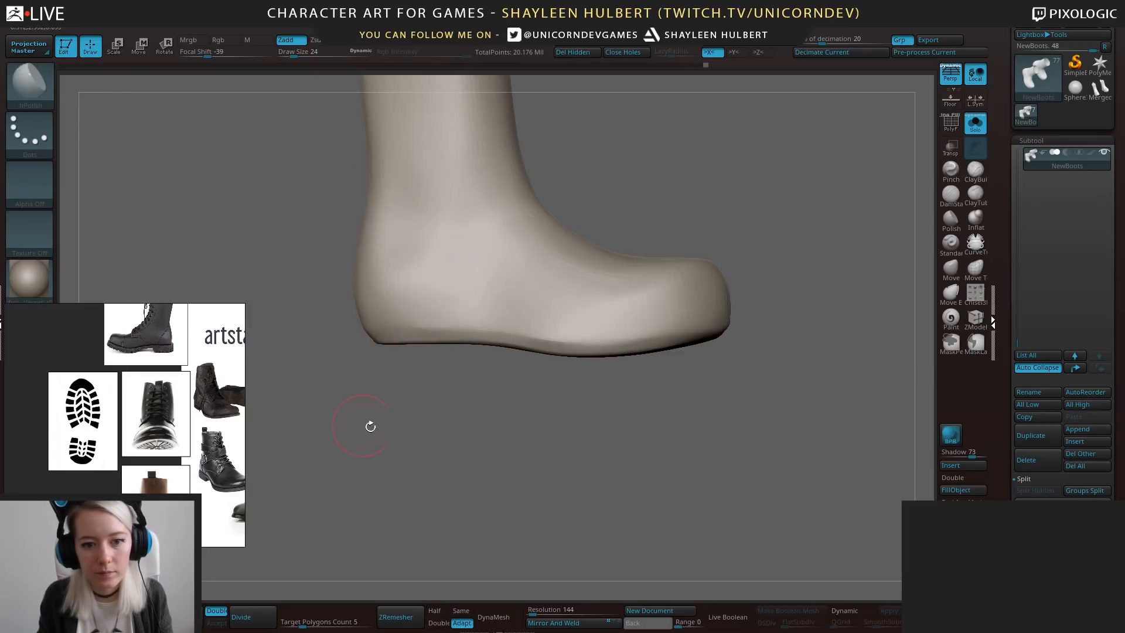
ctrl+right_drag(602, 445, 516, 362)
Check the uppers against the soles, isolate the uppers again and refine their lower edges from toes to arches with hPolish.
click(975, 123)
mouse_move(809, 251)
ctrl+right_down()
mouse_move(796, 408)
mouse_move(811, 424)
mouse_move(784, 437)
mouse_move(645, 331)
mouse_move(621, 357)
ctrl+right_up()
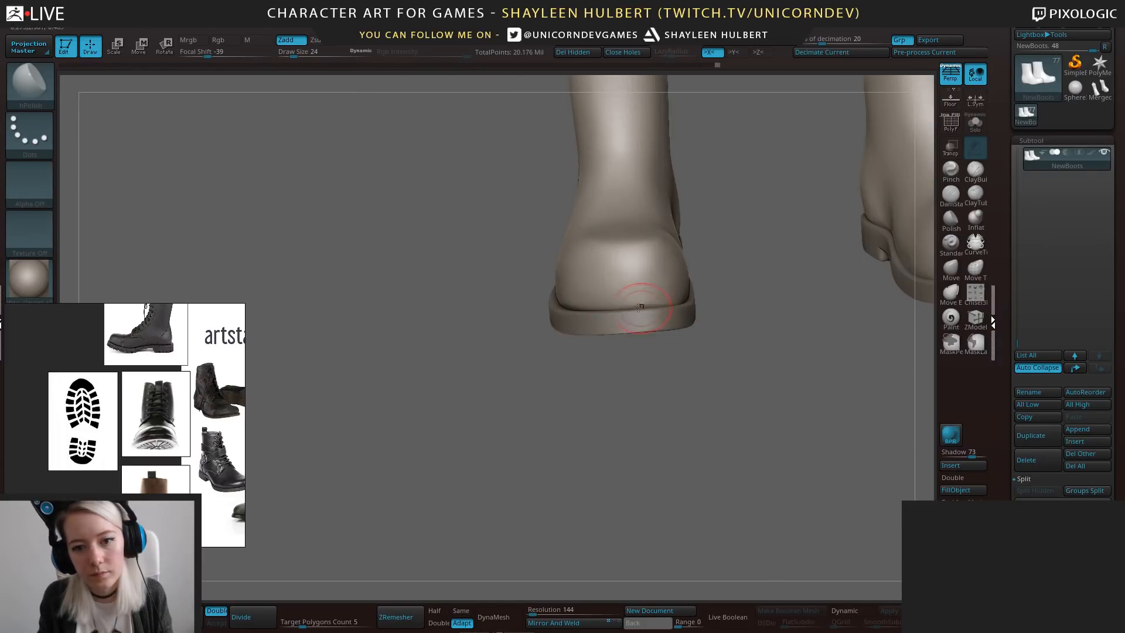
right_drag(640, 308, 772, 261)
click(976, 122)
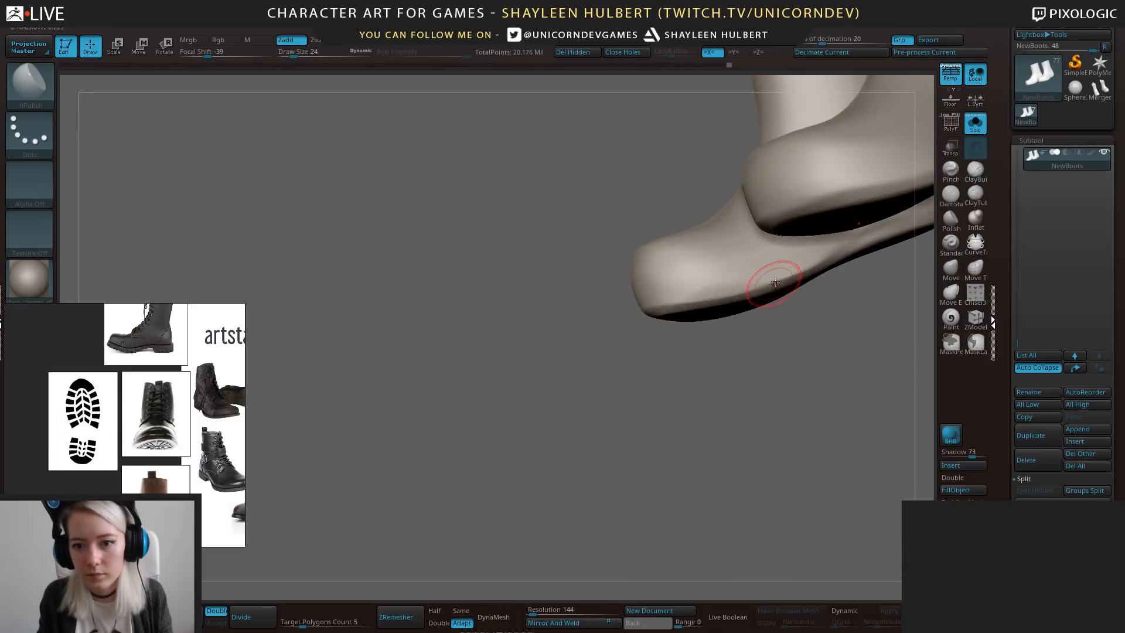
mouse_move(779, 284)
right_down()
mouse_move(728, 348)
mouse_move(794, 275)
right_up()
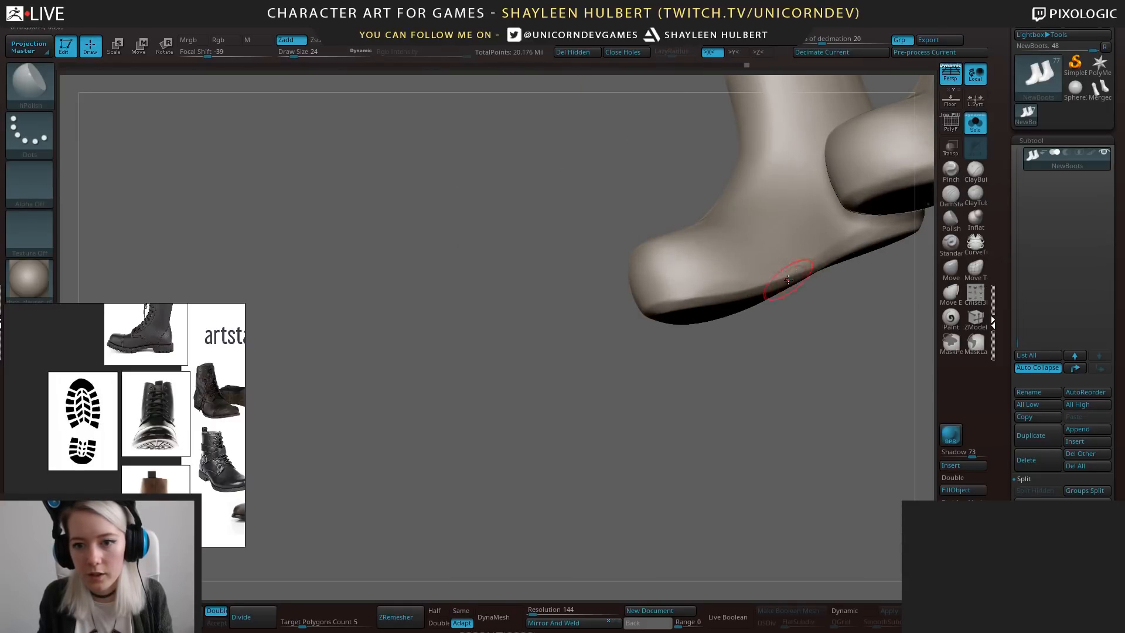
mouse_move(829, 255)
right_down()
mouse_move(797, 317)
mouse_move(663, 467)
mouse_move(582, 368)
mouse_move(392, 311)
right_up()
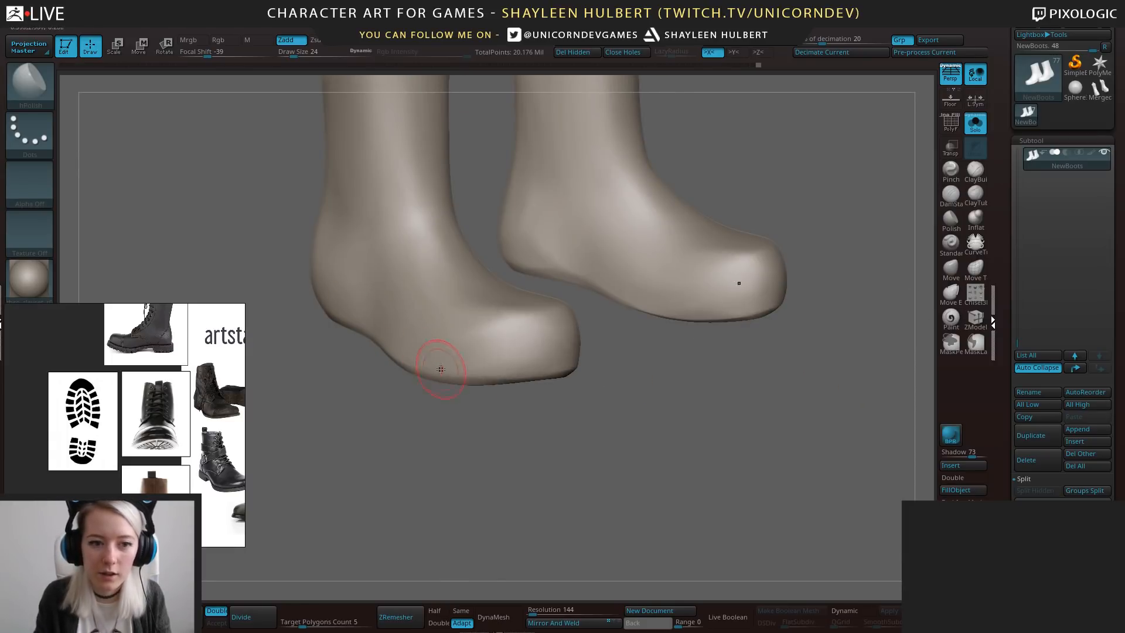
Build up the inner arch area of the boot uppers with the ClayBuildup brush and smooth the added volume.
right_drag(587, 465, 916, 191)
click(973, 172)
mouse_move(818, 271)
right_down()
mouse_move(640, 246)
mouse_move(662, 186)
right_up()
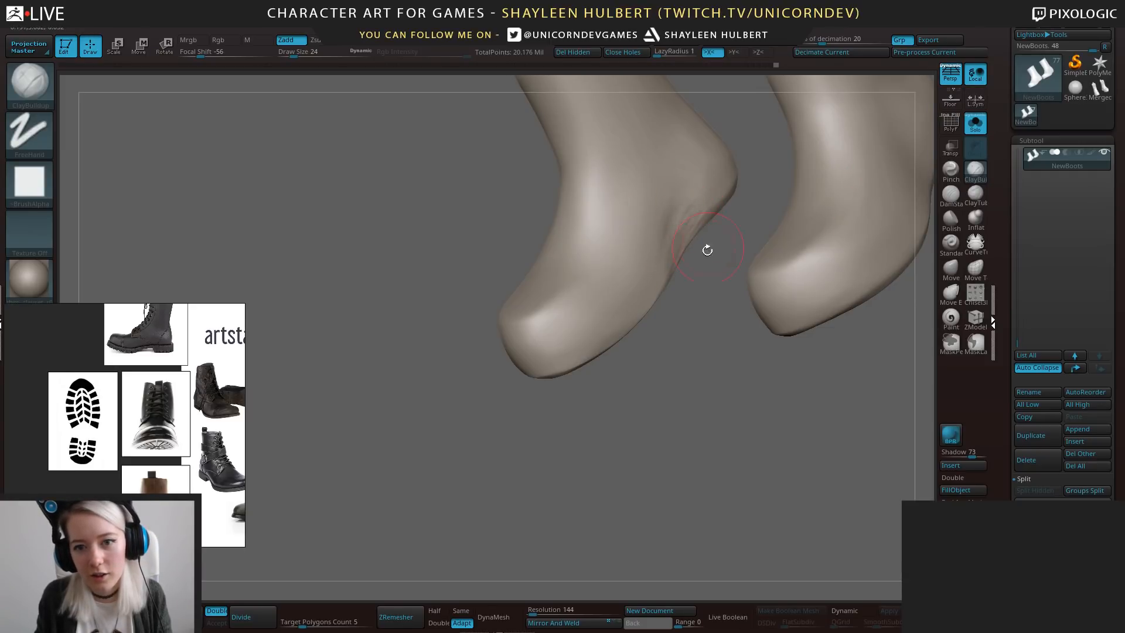
alt+drag(705, 249, 717, 267)
right_drag(678, 285, 673, 263)
drag(657, 270, 646, 322)
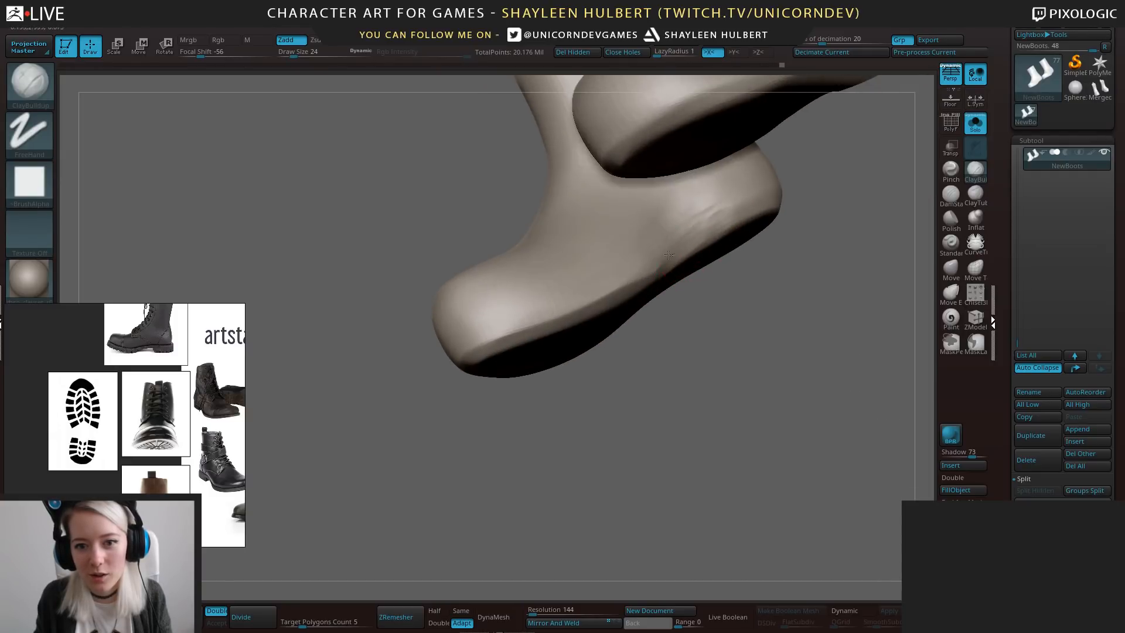
key(shift)
right_drag(694, 242, 688, 347)
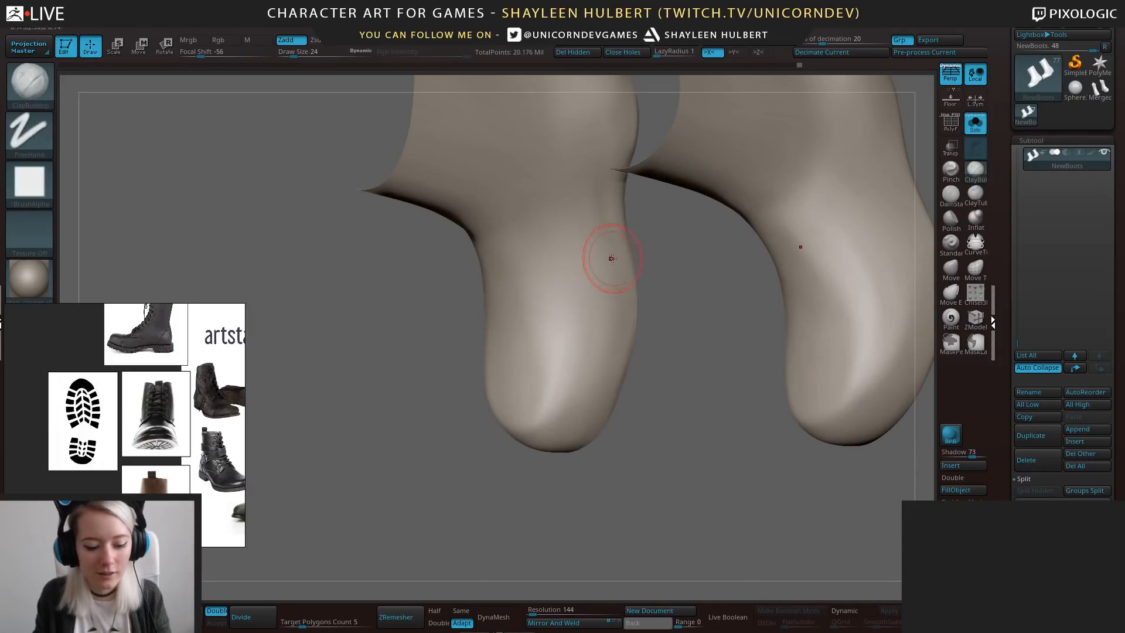
Flatten the inner arch sides and undersides of the boot uppers with the hPolish brush.
key(b)
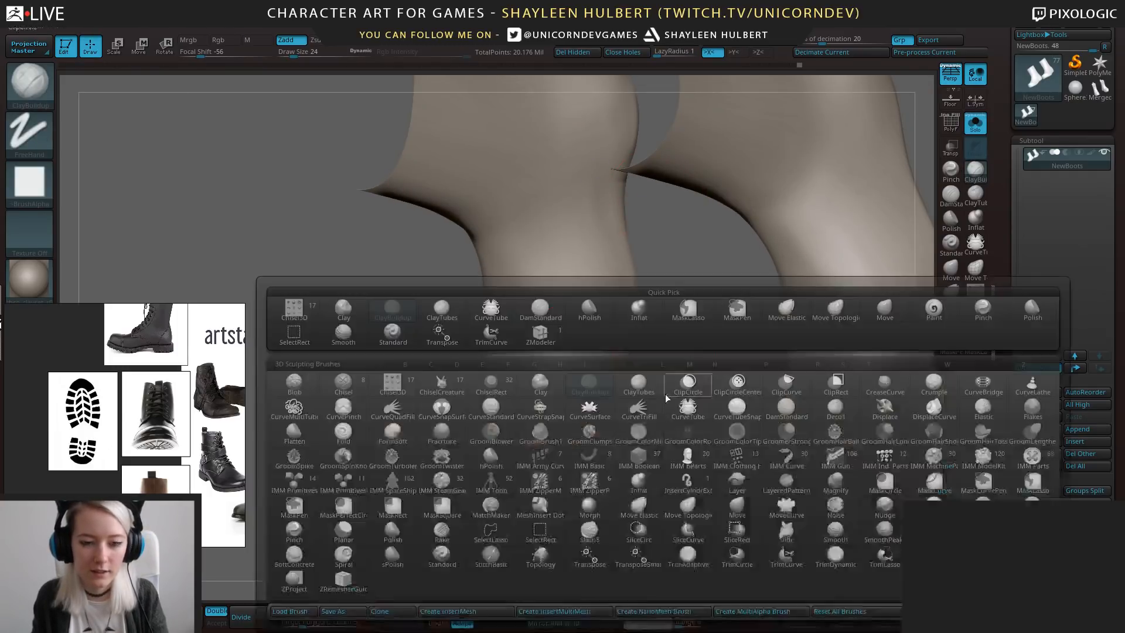
key(h)
key(p)
right_drag(666, 394, 696, 384)
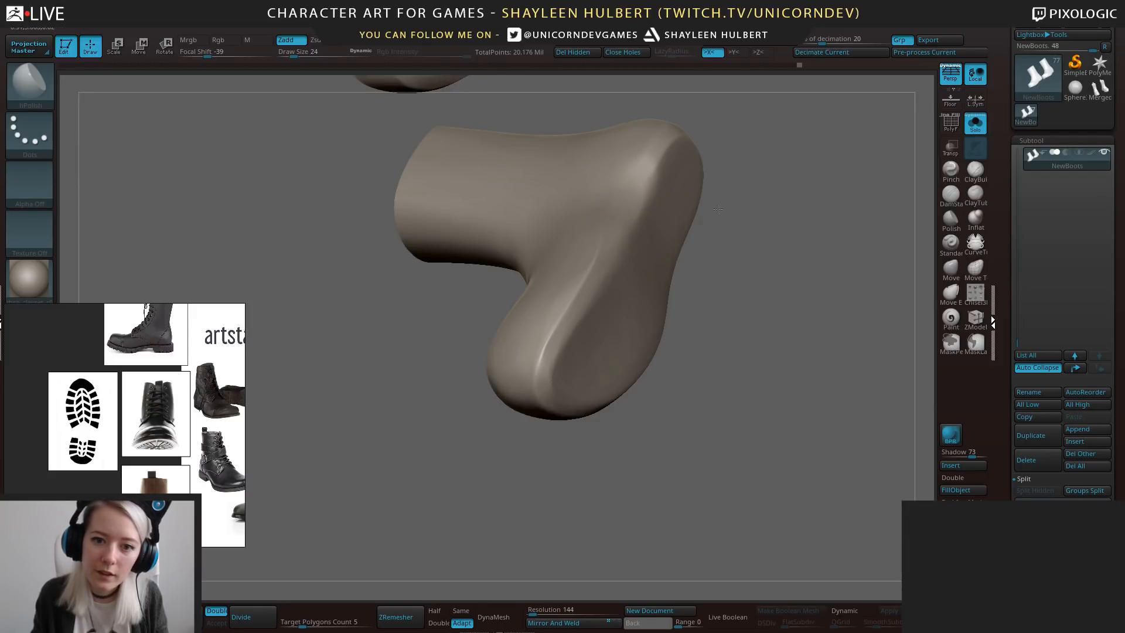
right_drag(718, 209, 695, 227)
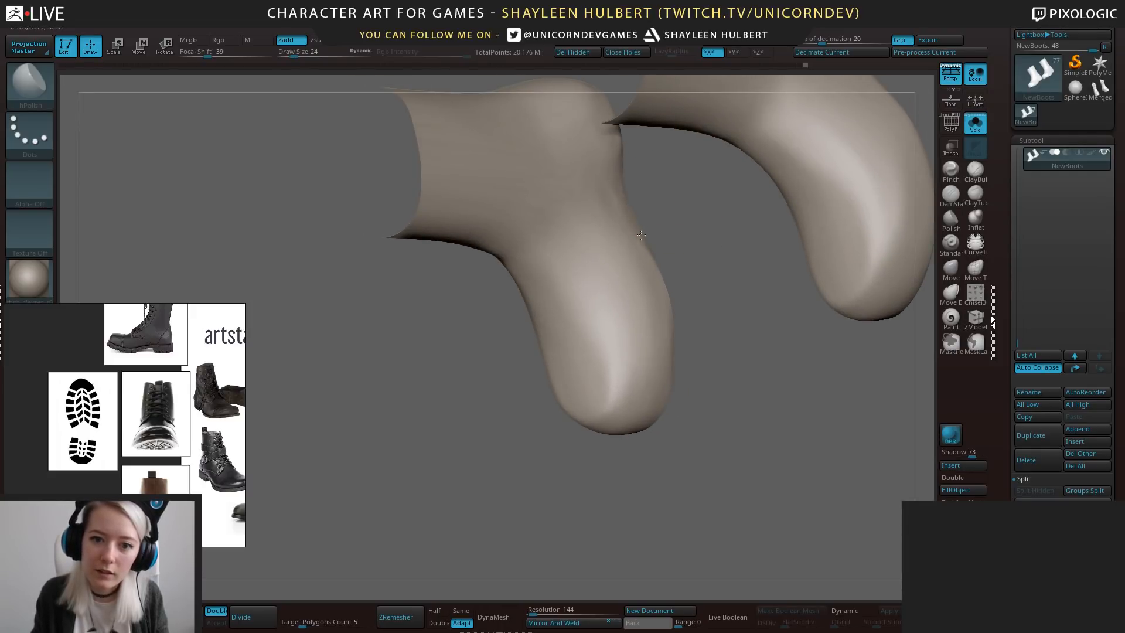
right_drag(689, 339, 929, 173)
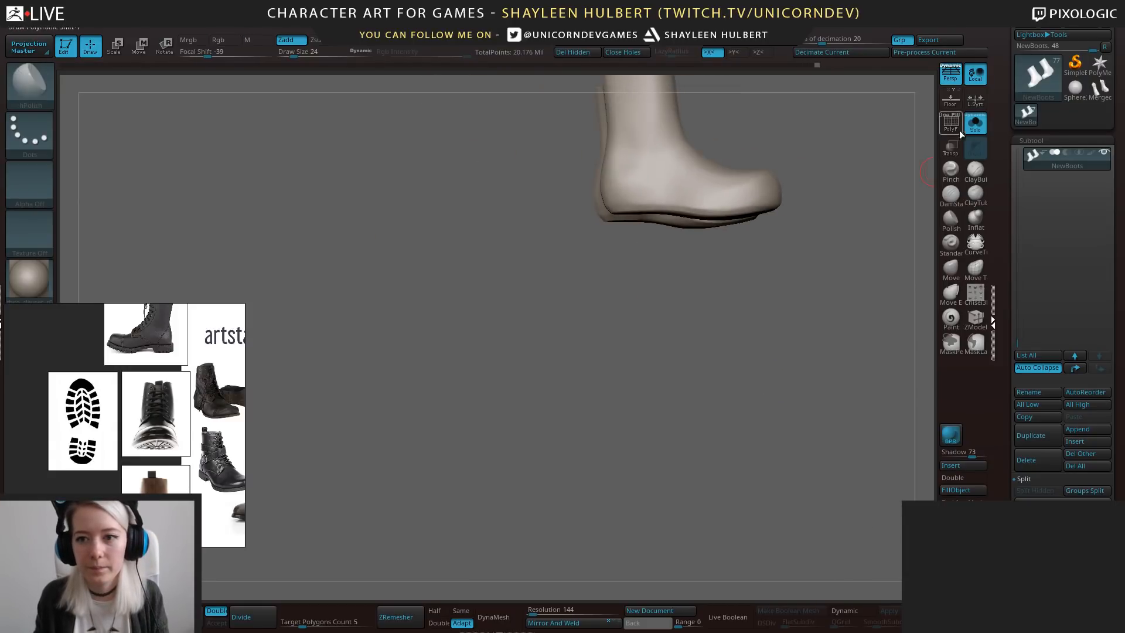
Bring back the hidden subtools, select the soles and adjust their inner arch outline with the Move brush at draw size 56.
click(972, 125)
right_drag(880, 252, 726, 422)
right_drag(727, 422, 668, 420)
right_drag(666, 366, 634, 331)
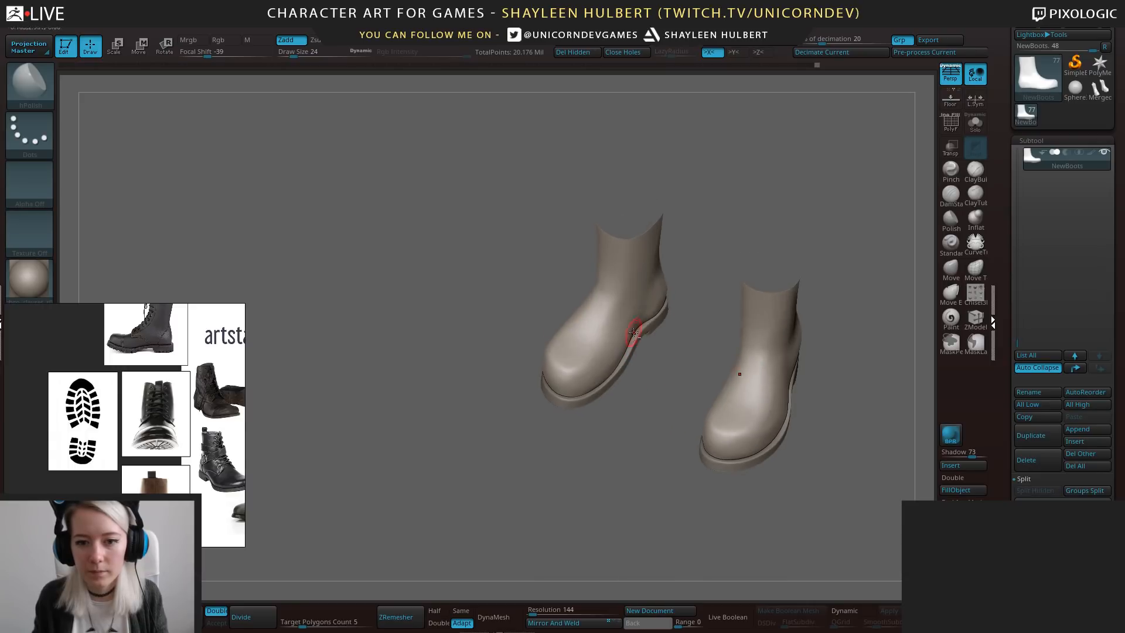
click(962, 270)
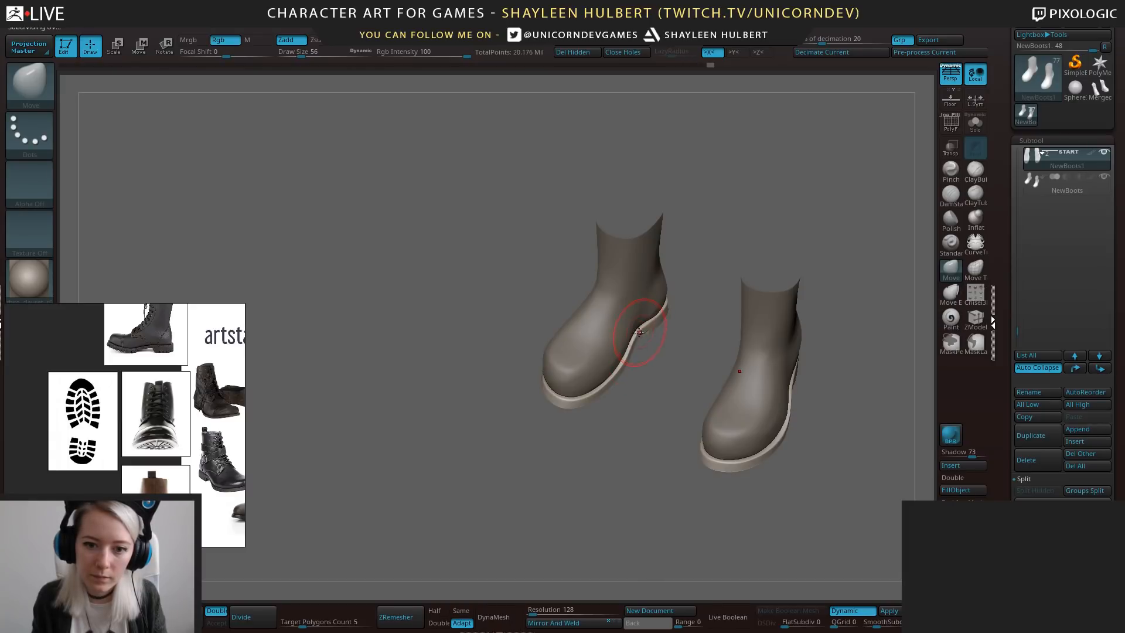
drag(671, 322, 676, 356)
drag(662, 315, 512, 258)
mouse_move(595, 284)
alt+mouse_down()
mouse_move(577, 296)
mouse_move(598, 536)
alt+mouse_up()
alt+drag(583, 485, 636, 469)
drag(683, 448, 633, 458)
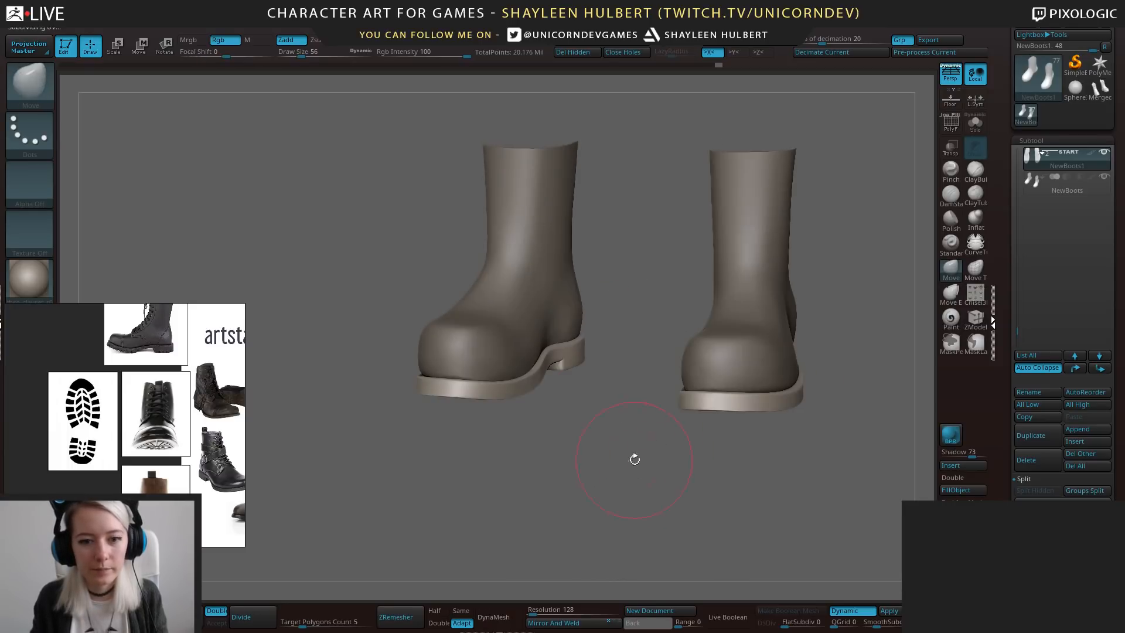
Remesh the boot uppers with DynaMesh at resolution 504 without freezing subdivision levels, and smooth the rims of the shafts.
alt+click(516, 269)
alt+drag(590, 394, 626, 530)
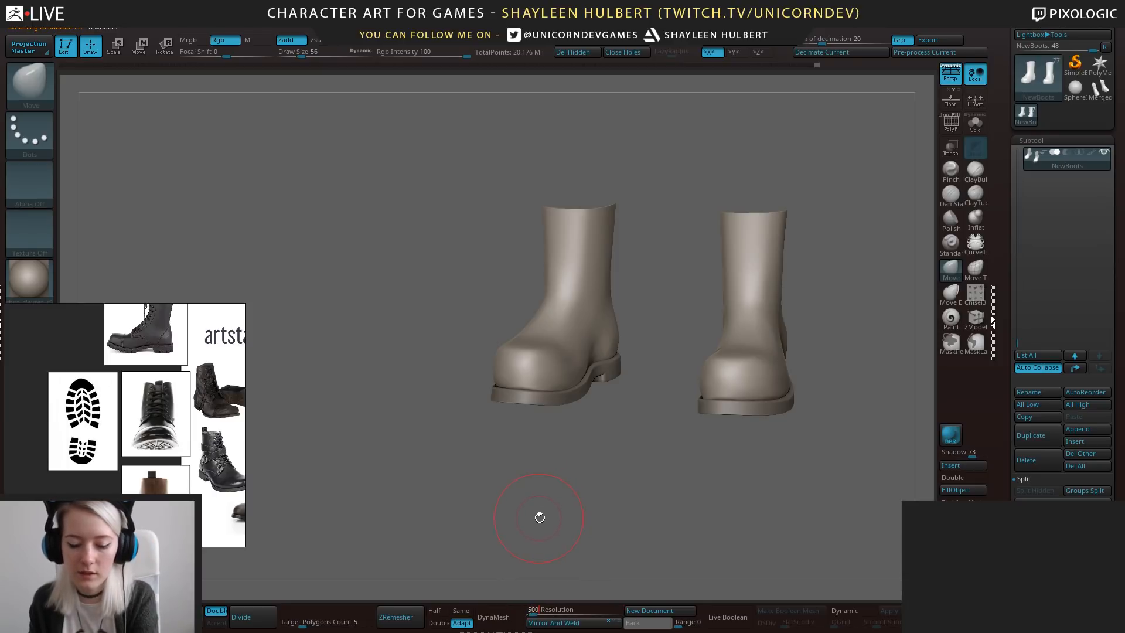
drag(540, 517, 573, 548)
click(493, 616)
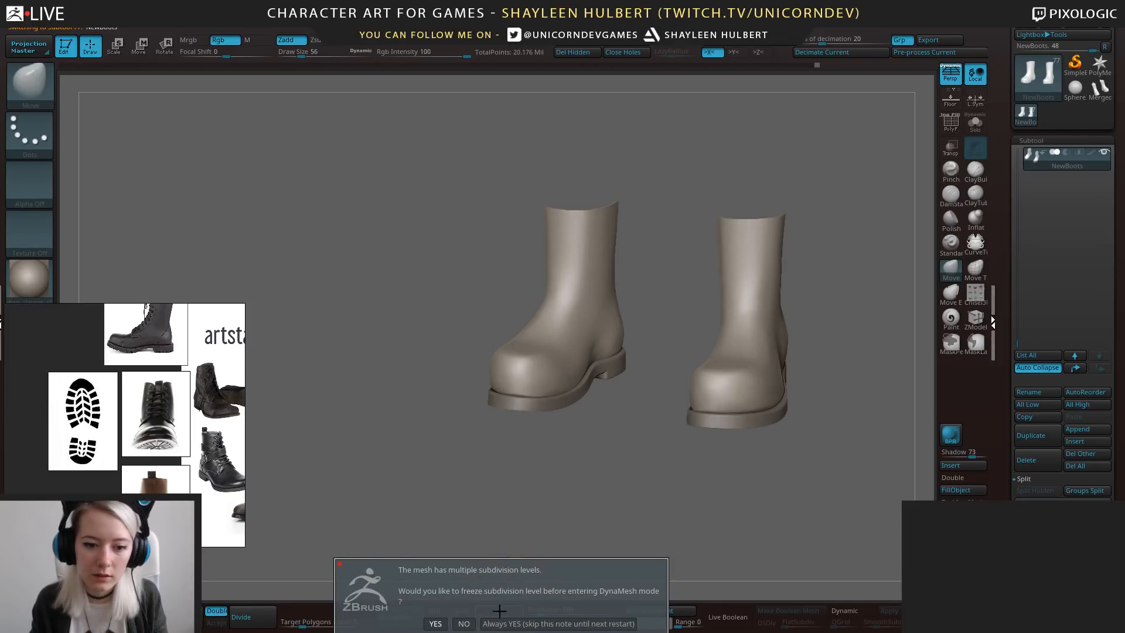
click(465, 624)
drag(555, 472, 566, 520)
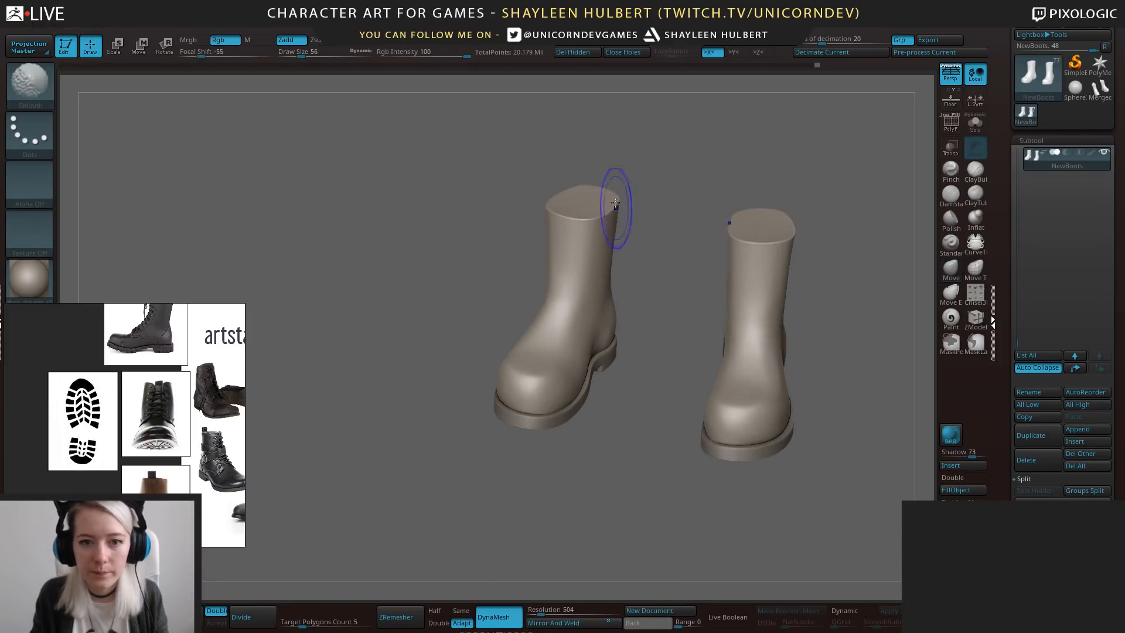
mouse_move(604, 181)
shift+mouse_down()
mouse_move(586, 164)
mouse_move(603, 138)
mouse_move(650, 177)
mouse_move(603, 181)
mouse_move(633, 205)
mouse_move(652, 203)
mouse_move(683, 259)
mouse_move(686, 284)
mouse_move(651, 296)
mouse_move(666, 339)
mouse_move(733, 323)
mouse_move(639, 354)
shift+mouse_up()
Inspect the boots from the back, sides and underneath, ending on the undersides of the soles.
click(976, 220)
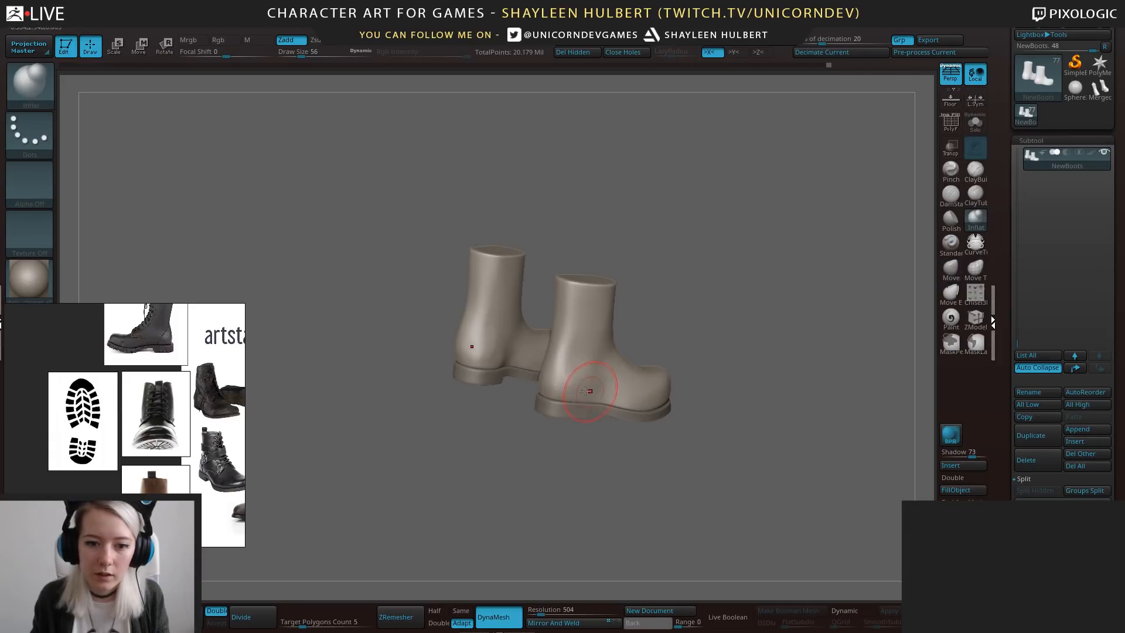
drag(577, 468, 606, 454)
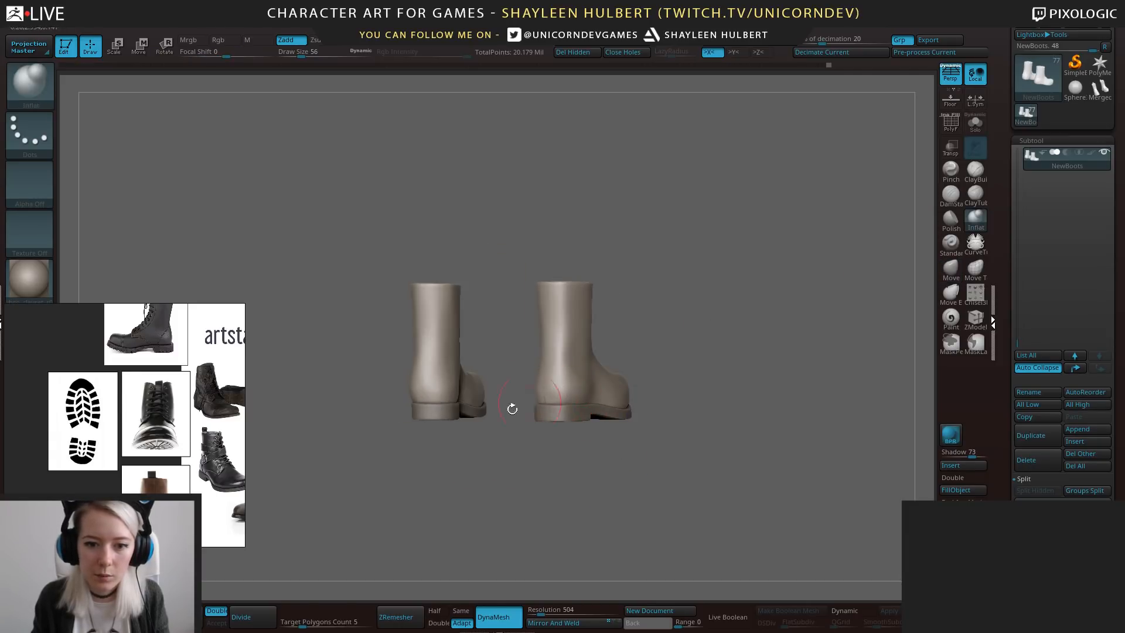
drag(513, 408, 547, 402)
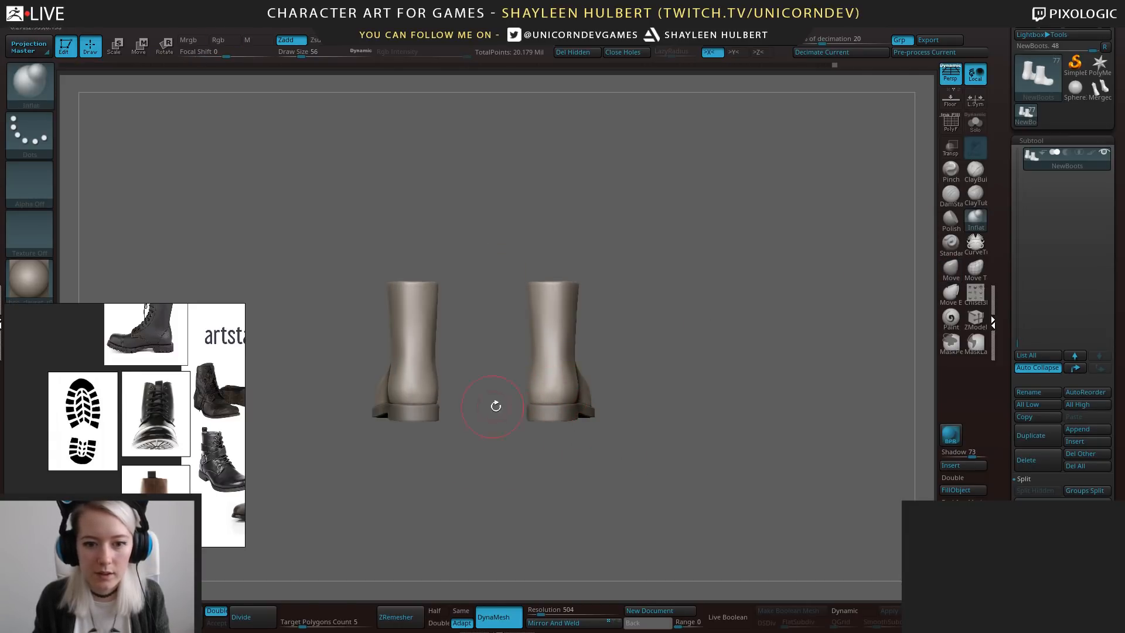
drag(620, 467, 620, 518)
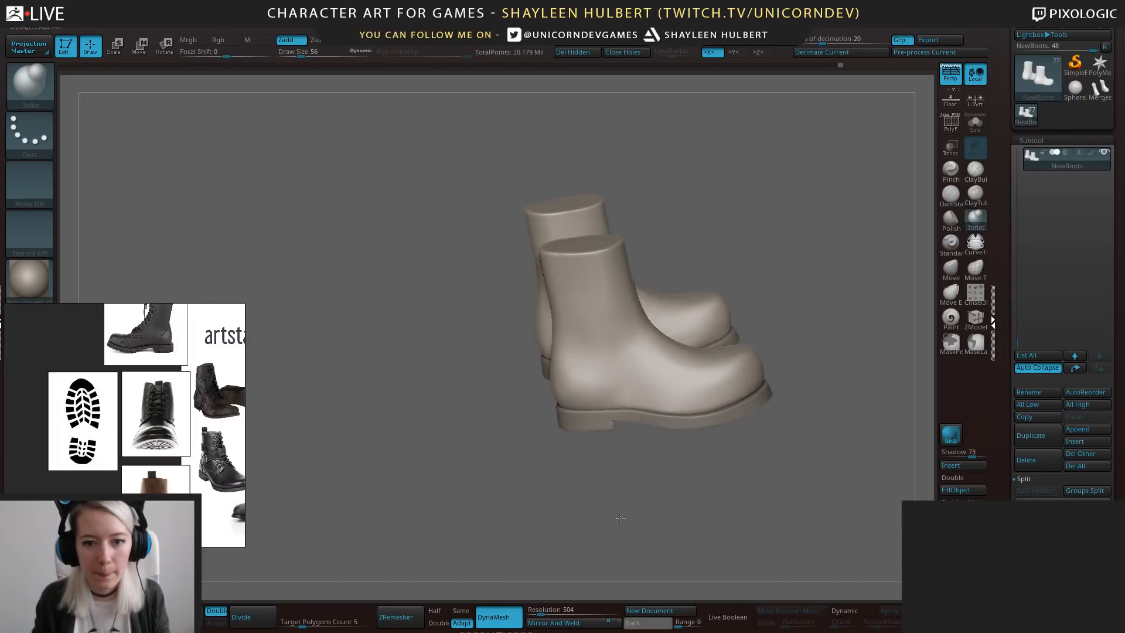
drag(697, 462, 677, 482)
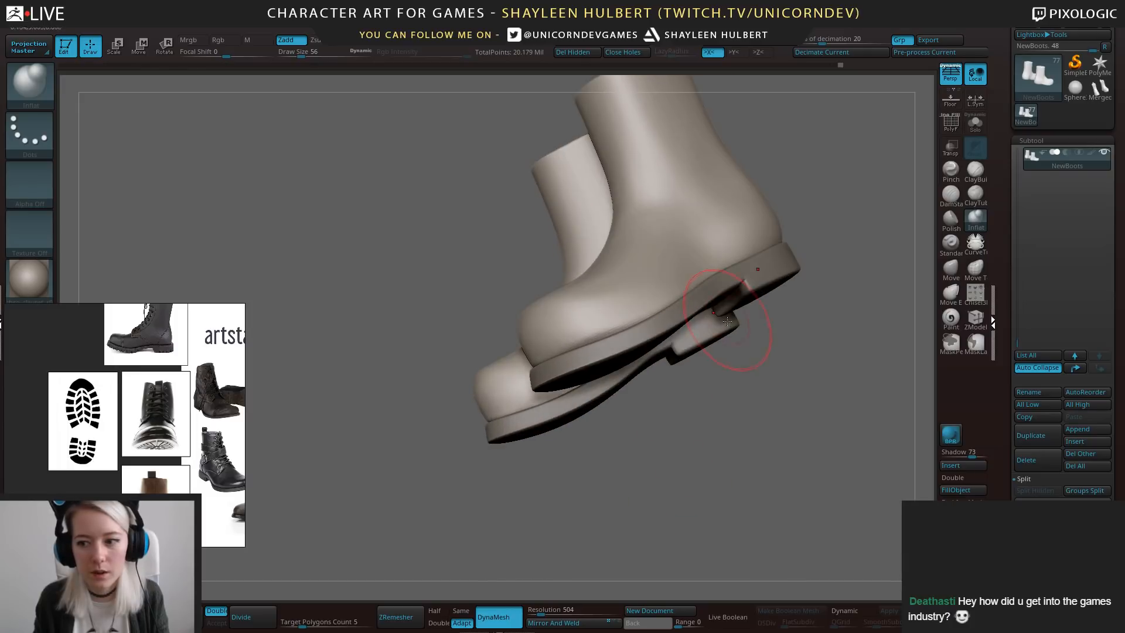
drag(738, 422, 731, 252)
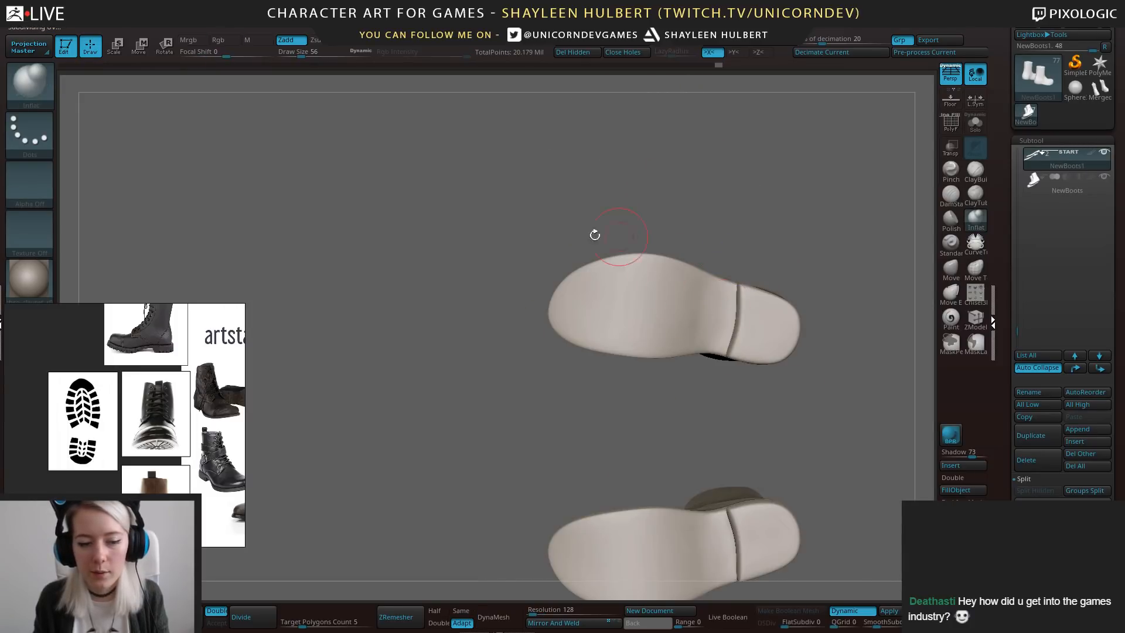
Try masking tread blocks around the edges of the soles with the MaskPen at draw size 8, following the sole print reference.
key(bracketleft)
key(bracketleft)
key(bracketleft)
key(bracketleft)
key(bracketleft)
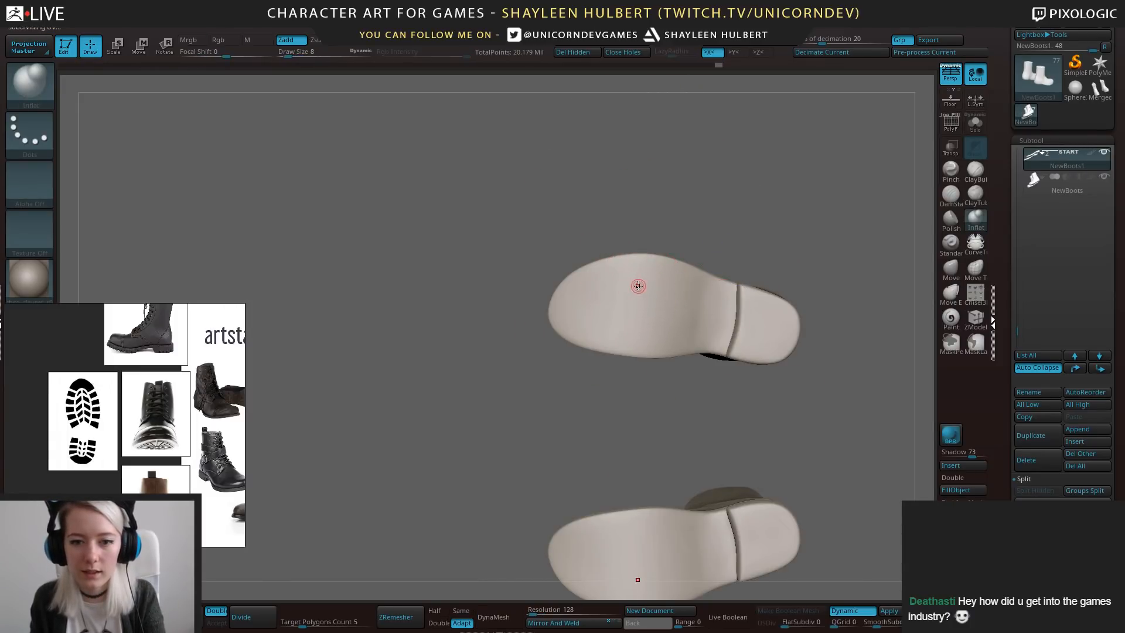
mouse_move(580, 447)
alt+mouse_down()
mouse_move(479, 335)
mouse_move(580, 333)
alt+mouse_up()
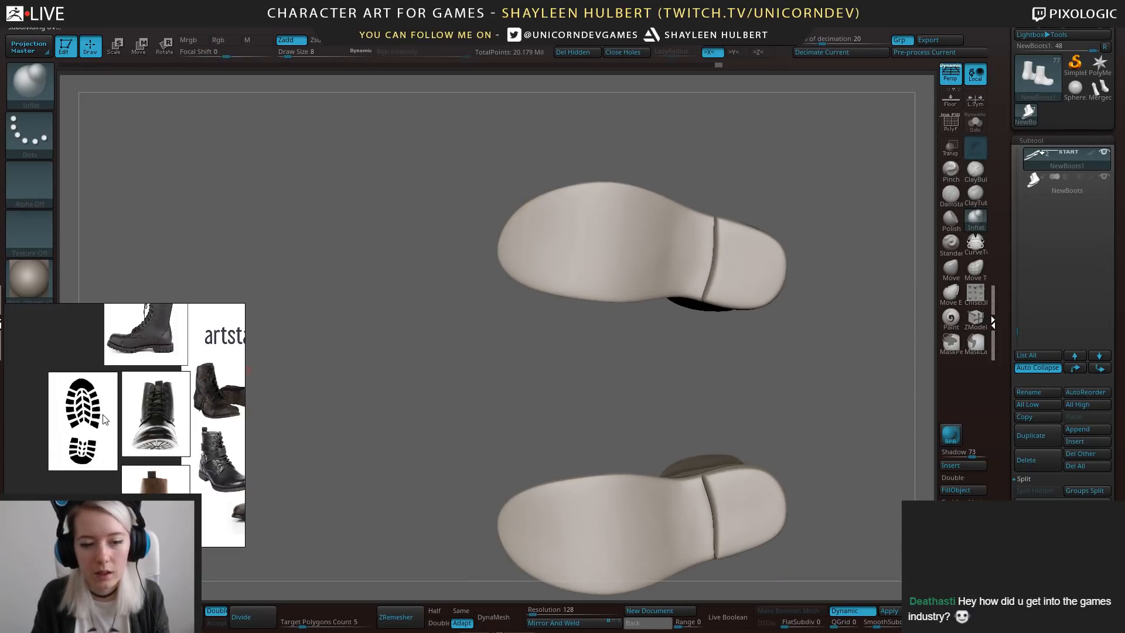
alt+drag(600, 367, 607, 382)
mouse_move(607, 382)
mouse_down()
mouse_move(614, 392)
mouse_move(592, 403)
mouse_move(615, 411)
mouse_move(609, 399)
mouse_up()
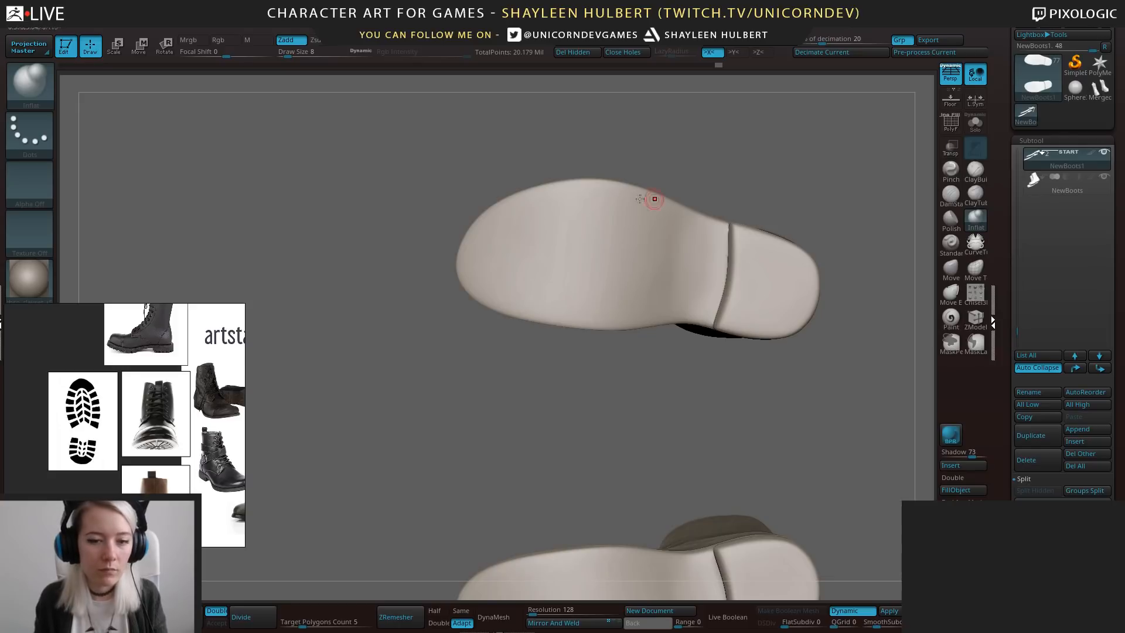
ctrl+click(951, 342)
ctrl+click(539, 205)
ctrl+click(489, 236)
ctrl+click(492, 279)
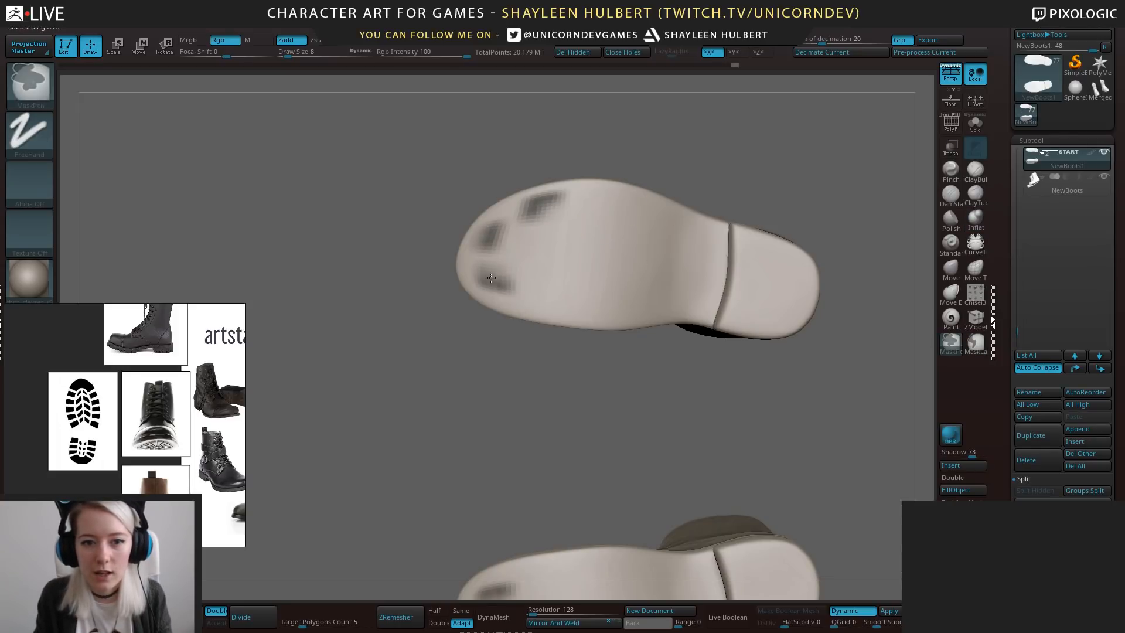
ctrl+click(560, 297)
ctrl+click(612, 301)
ctrl+click(664, 300)
ctrl+click(702, 300)
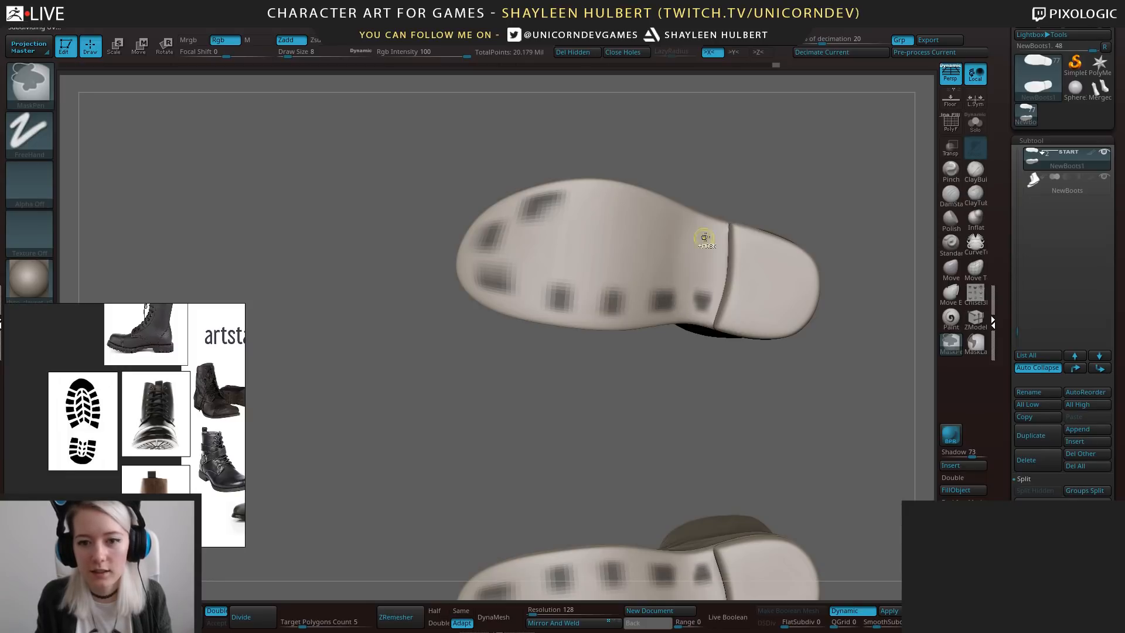
ctrl+click(660, 214)
Undo all the tread block masks on the soles.
key(ctrl+z)
alt+drag(572, 433, 568, 381)
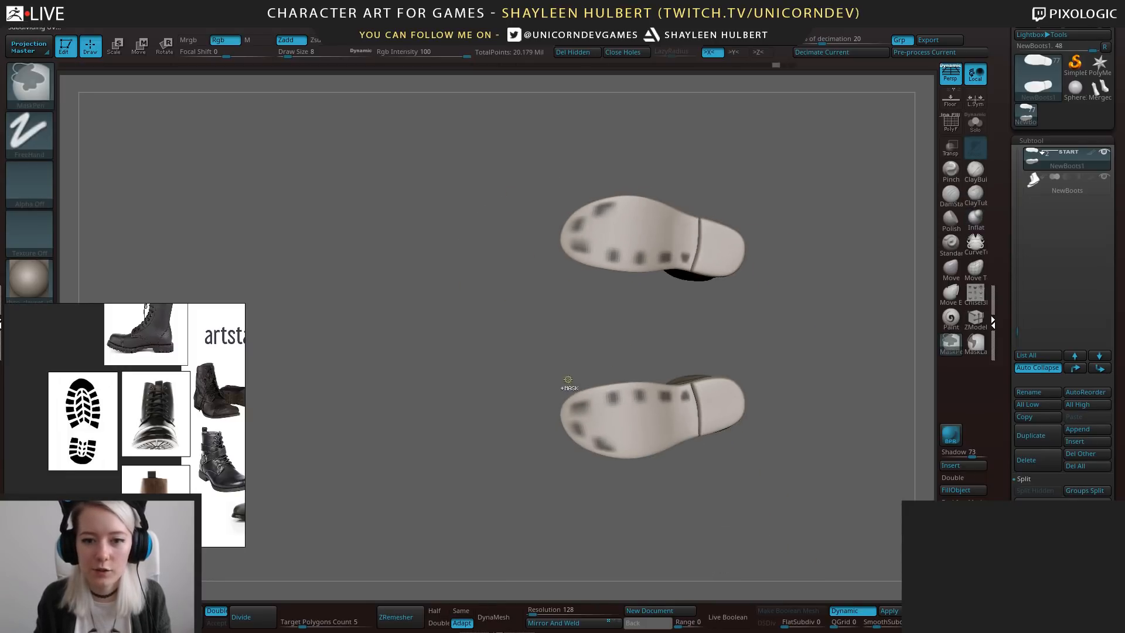
key(ctrl+z)
key(ctrl+z)
key(ctrl+z)
key(ctrl+z)
key(ctrl+z)
key(ctrl+z)
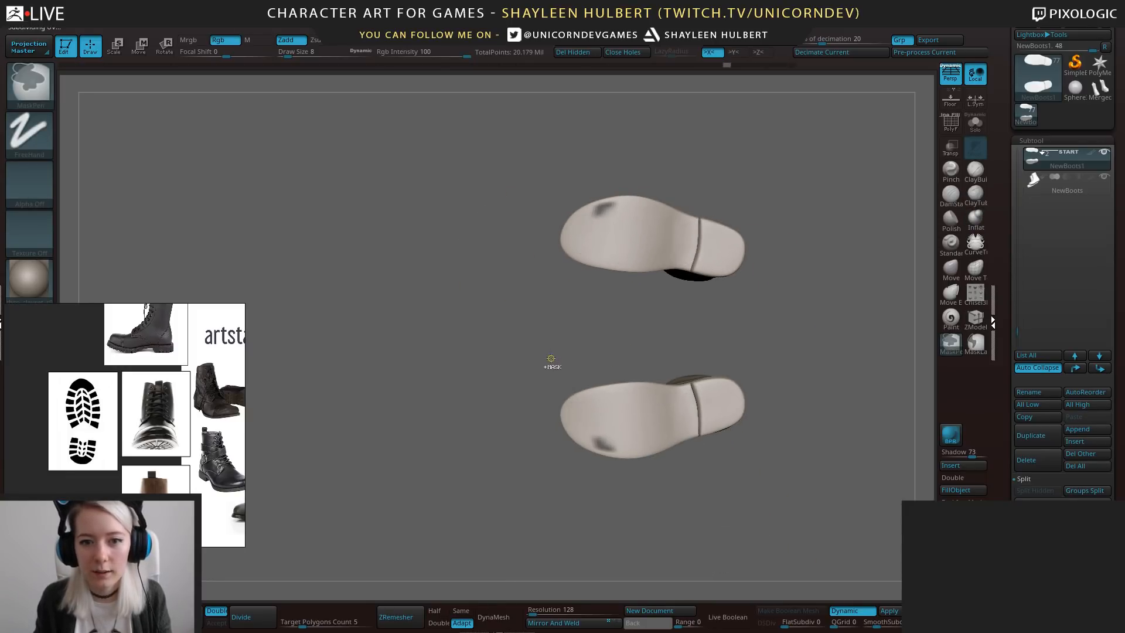
key(ctrl+z)
Flatten the front faces and undersides of the heel blocks with the hPolish brush, using draw sizes 8 and 34.
drag(572, 352, 588, 299)
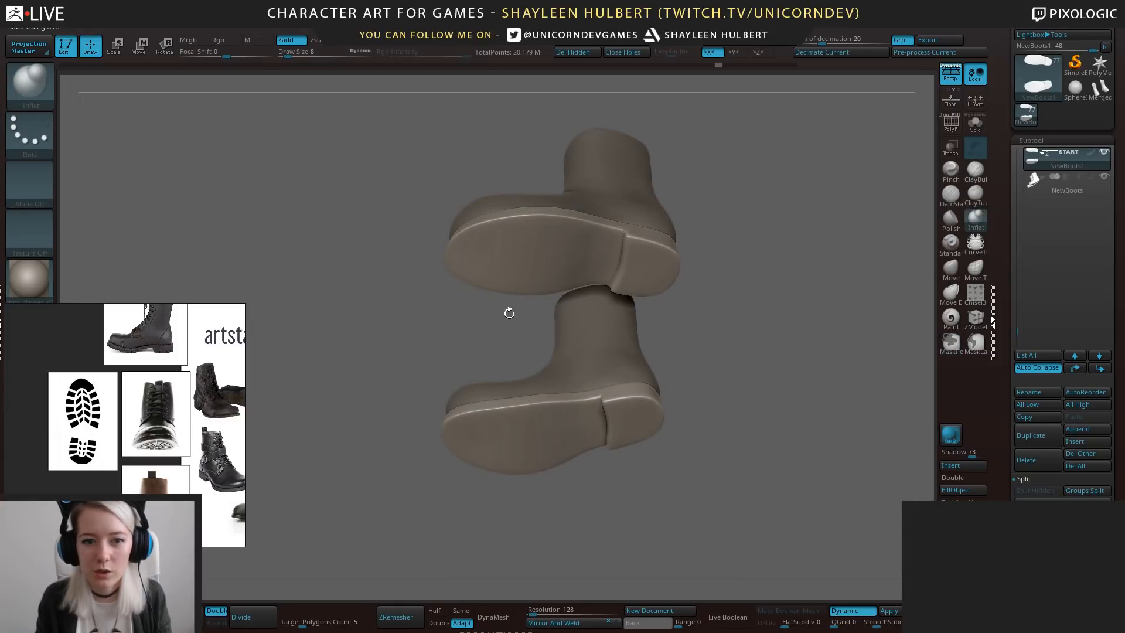
mouse_move(761, 292)
mouse_down()
mouse_move(776, 357)
mouse_move(873, 402)
mouse_move(759, 246)
mouse_move(756, 305)
mouse_move(756, 252)
mouse_move(781, 305)
mouse_move(758, 346)
mouse_move(621, 382)
mouse_up()
key(b)
key(h)
key(p)
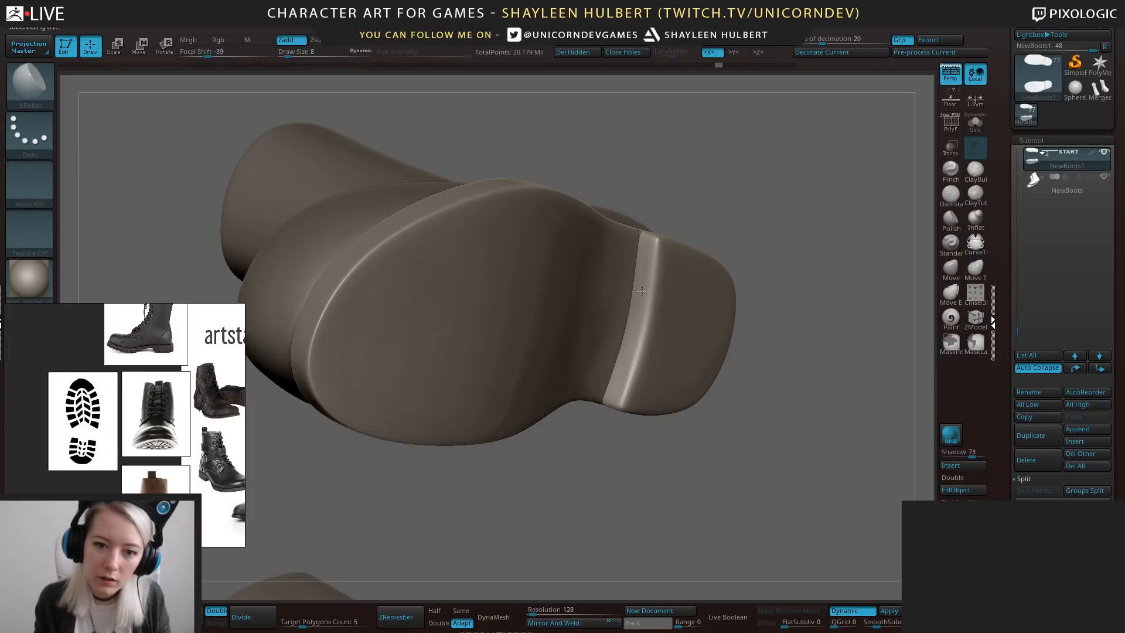
drag(638, 330, 648, 287)
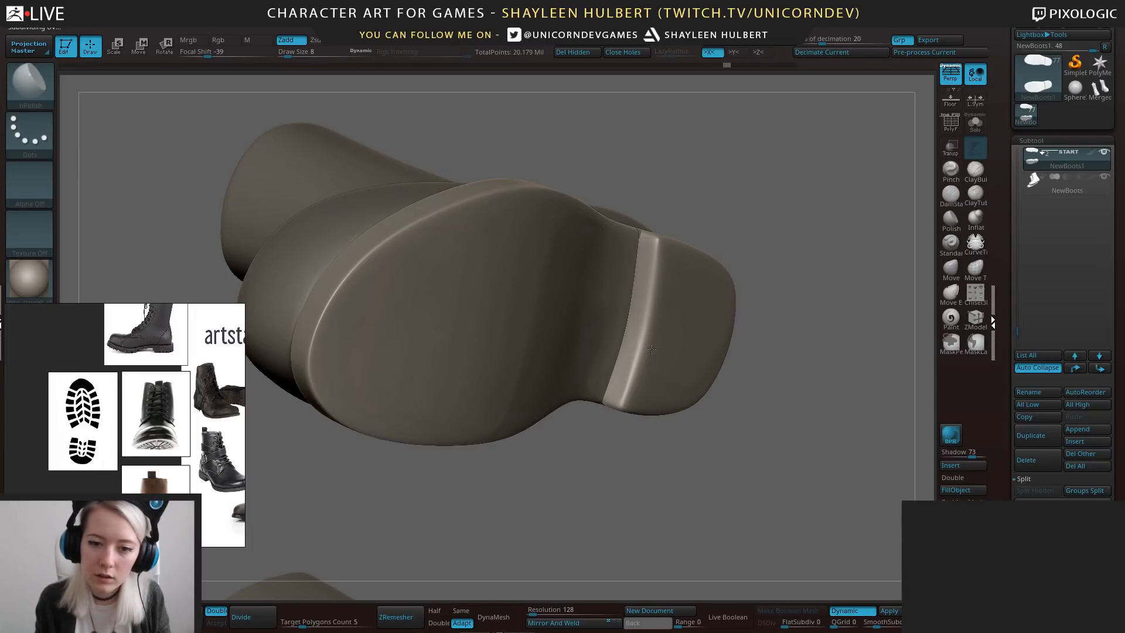
mouse_move(641, 328)
mouse_down()
mouse_move(652, 282)
mouse_move(656, 293)
mouse_up()
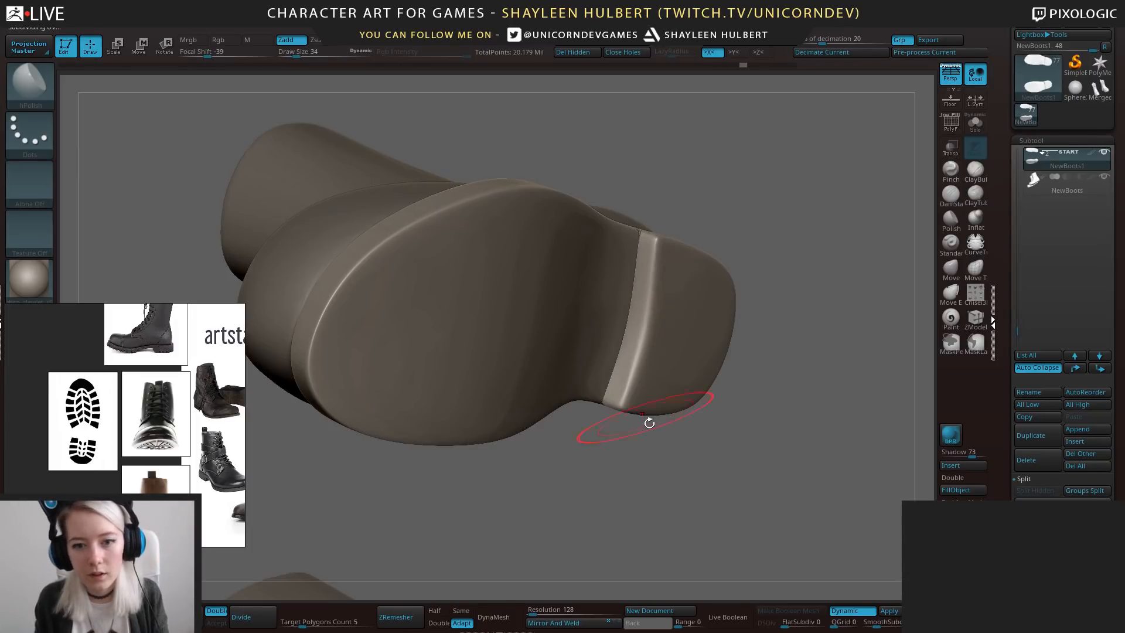
drag(648, 423, 592, 431)
drag(683, 307, 706, 252)
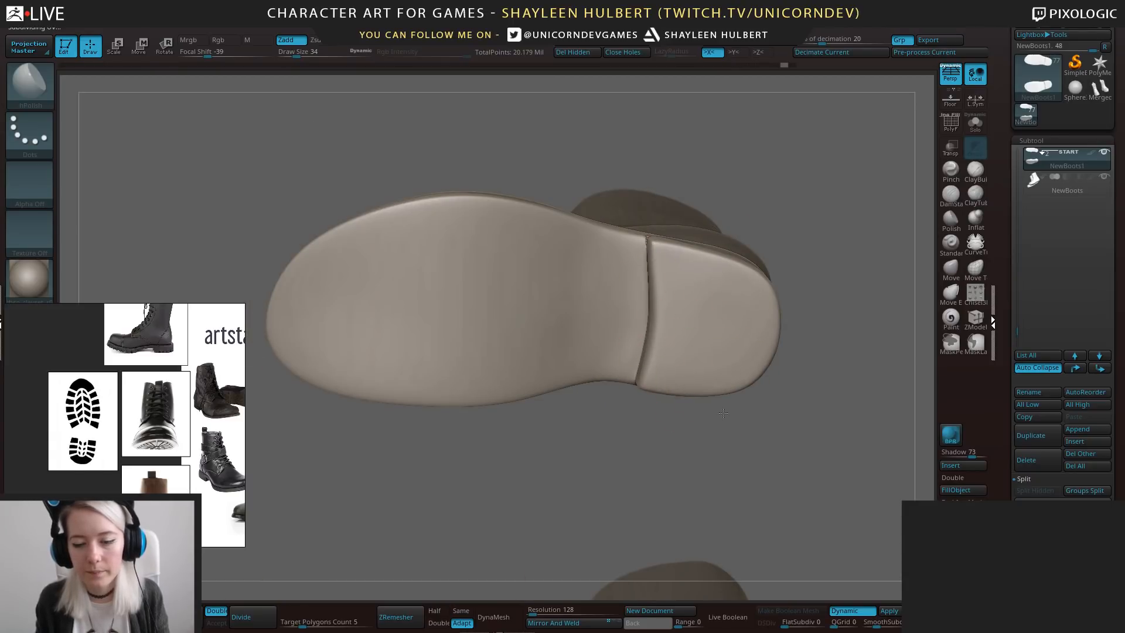
mouse_move(821, 235)
mouse_down()
mouse_move(820, 299)
mouse_move(814, 258)
mouse_move(790, 289)
mouse_move(746, 407)
mouse_up()
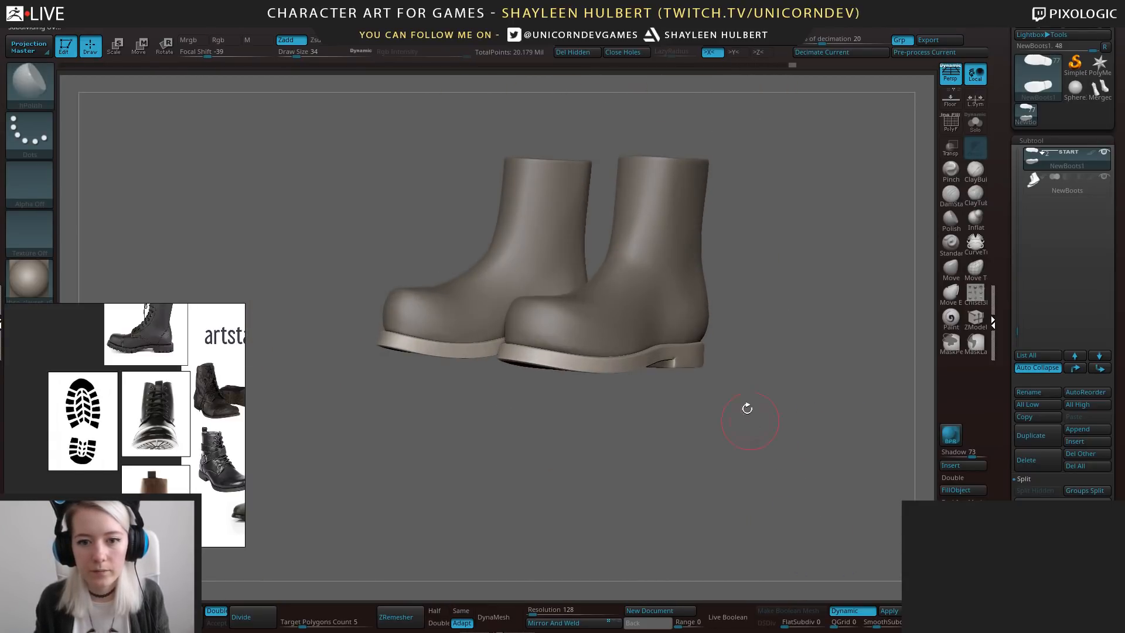
Select the boot uppers and enlarge the photo of black lace-up ankle boots with buckled straps on the reference board.
alt+click(680, 320)
mouse_move(796, 304)
mouse_down()
mouse_move(826, 334)
mouse_move(814, 288)
mouse_move(750, 299)
mouse_move(769, 307)
mouse_move(779, 357)
mouse_move(850, 390)
mouse_move(810, 392)
mouse_move(799, 367)
mouse_move(776, 371)
mouse_up()
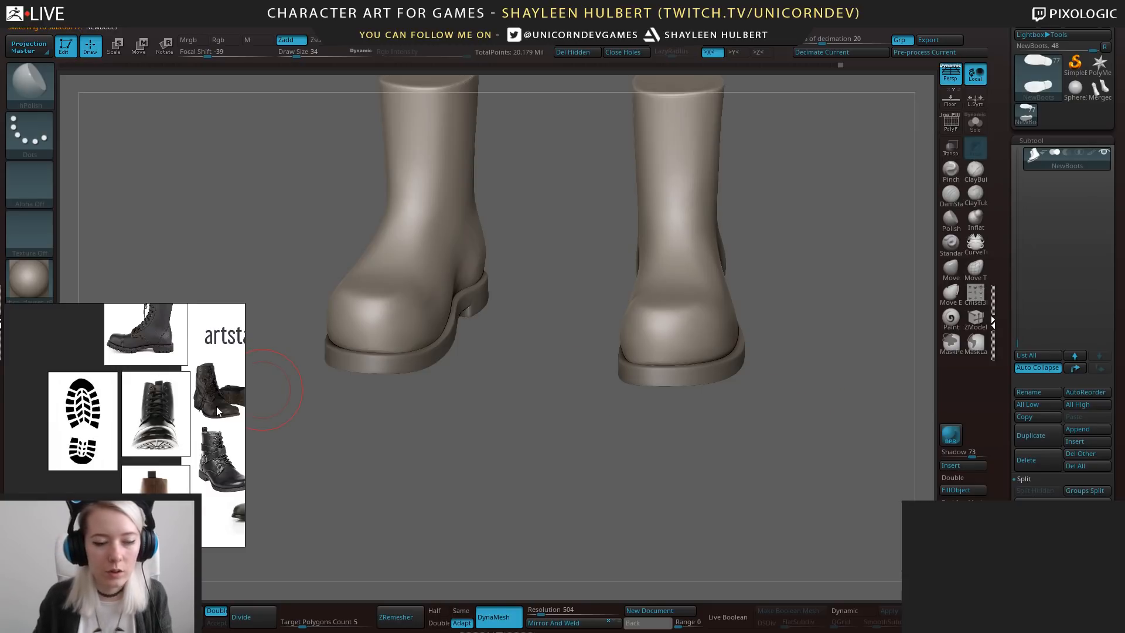
middle_drag(217, 407, 216, 387)
scroll(183, 412, down, 3)
middle_drag(229, 425, 176, 412)
scroll(174, 423, up, 2)
middle_drag(211, 463, 169, 457)
scroll(175, 424, up, 5)
scroll(159, 456, down, 2)
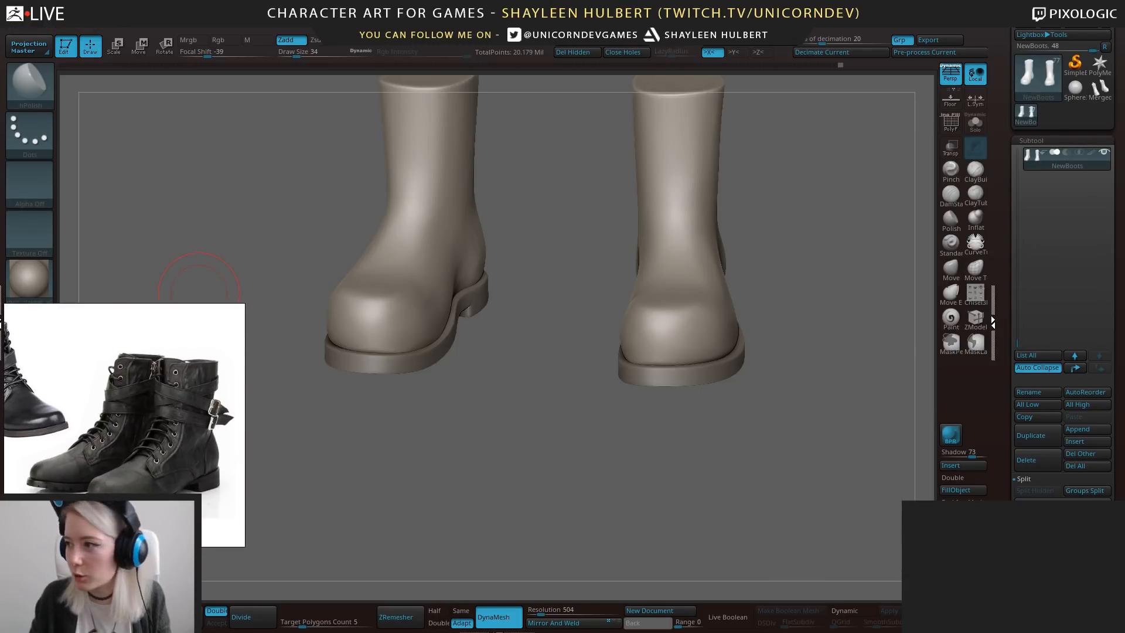
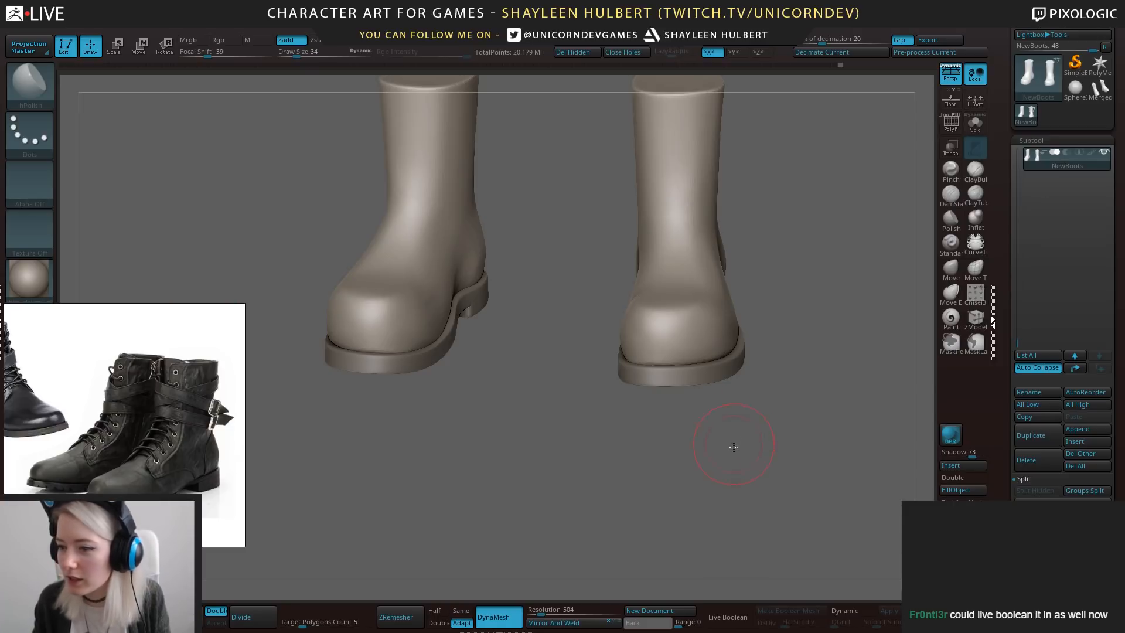
Turn the boots to an outer side view and place the reference board beside them.
alt+drag(734, 447, 704, 340)
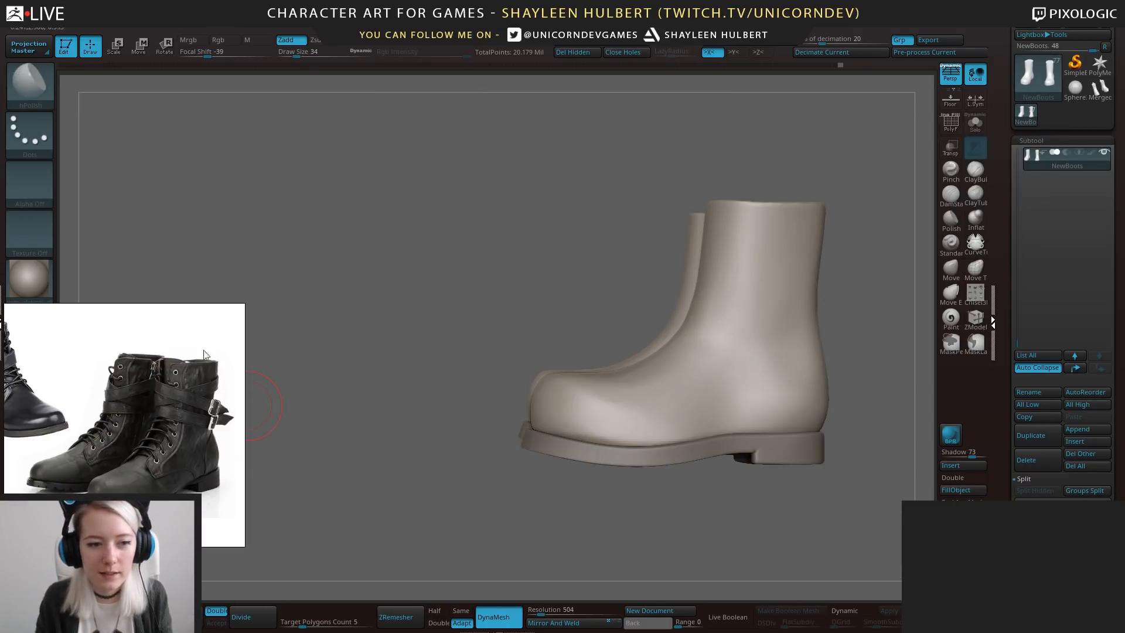
drag(204, 354, 260, 268)
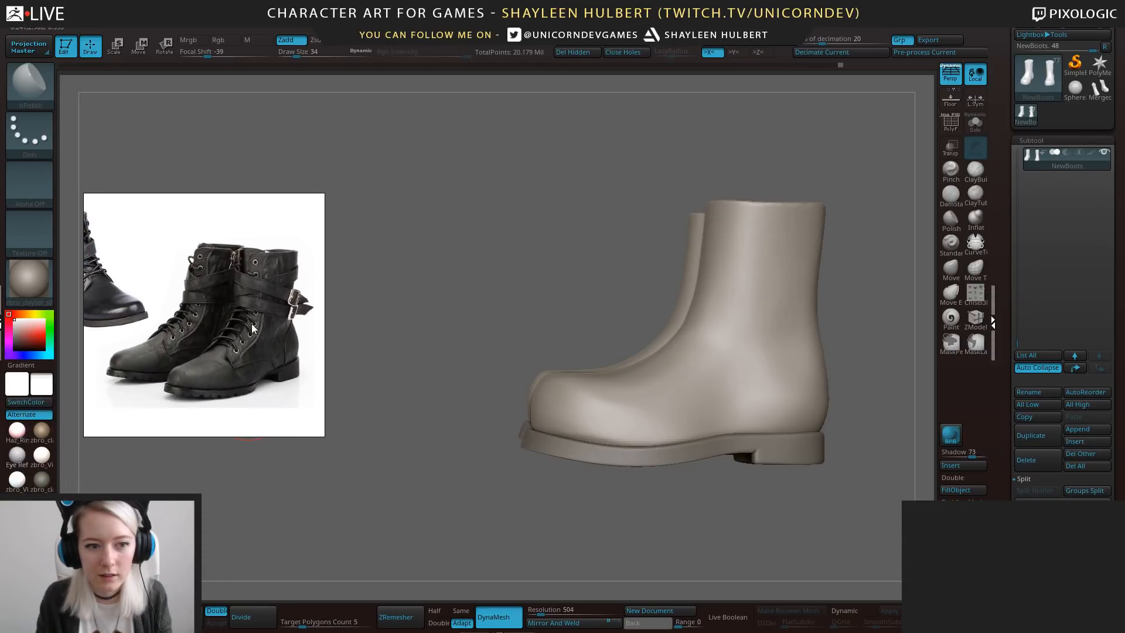
drag(705, 530, 798, 494)
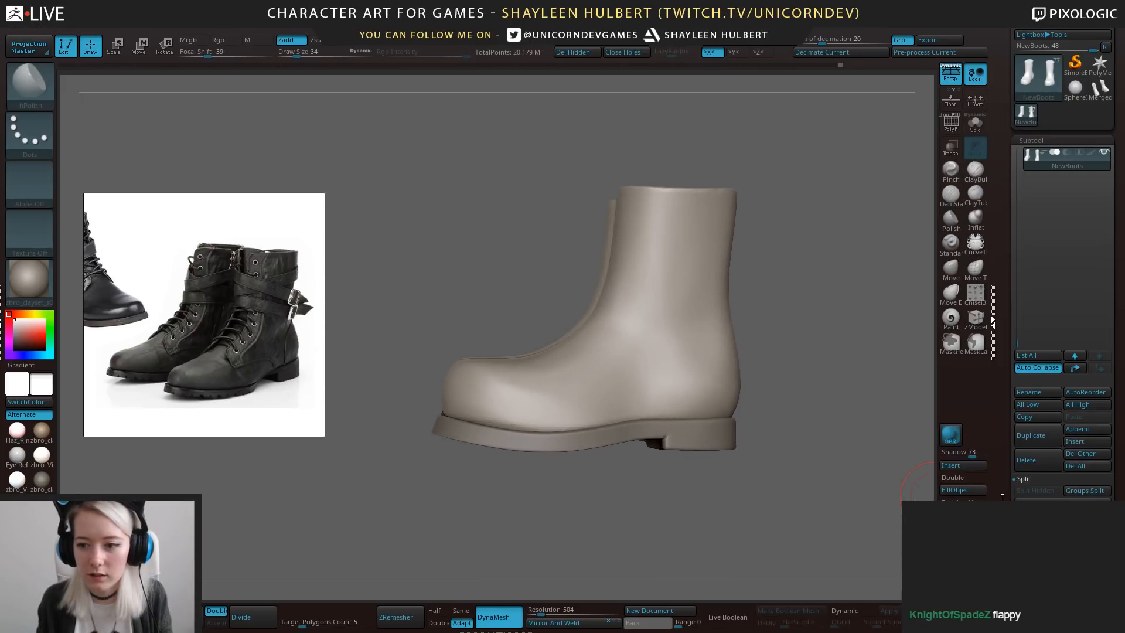
Divide the boot uppers once to reach subdivision level 2.
scroll(1055, 410, down, 5)
click(1032, 434)
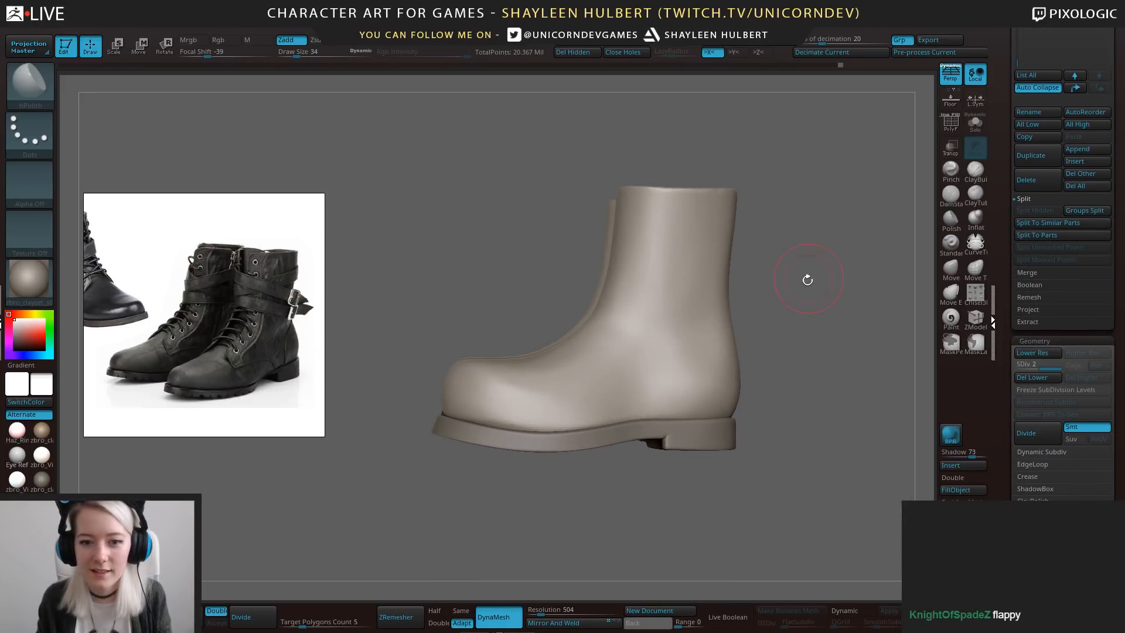
alt+drag(807, 280, 800, 327)
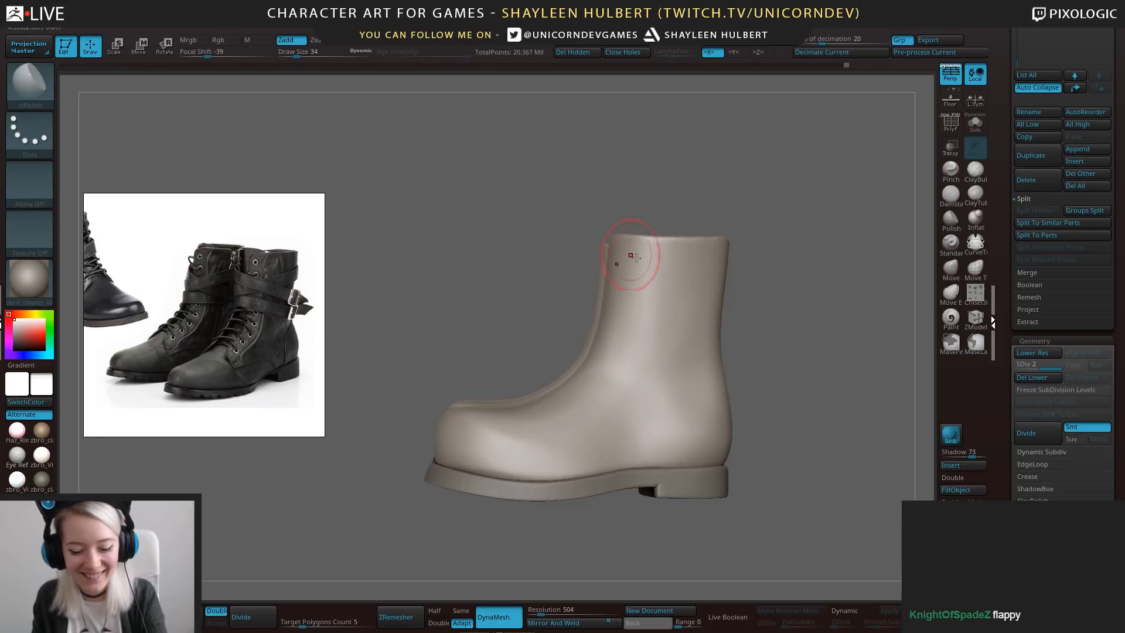
Mask the rim band, the stepped front panel line and the heel counter curve on the uppers' outer sides, with draw size 8 and LazyRadius 64.
key([)
key([)
key([)
key([)
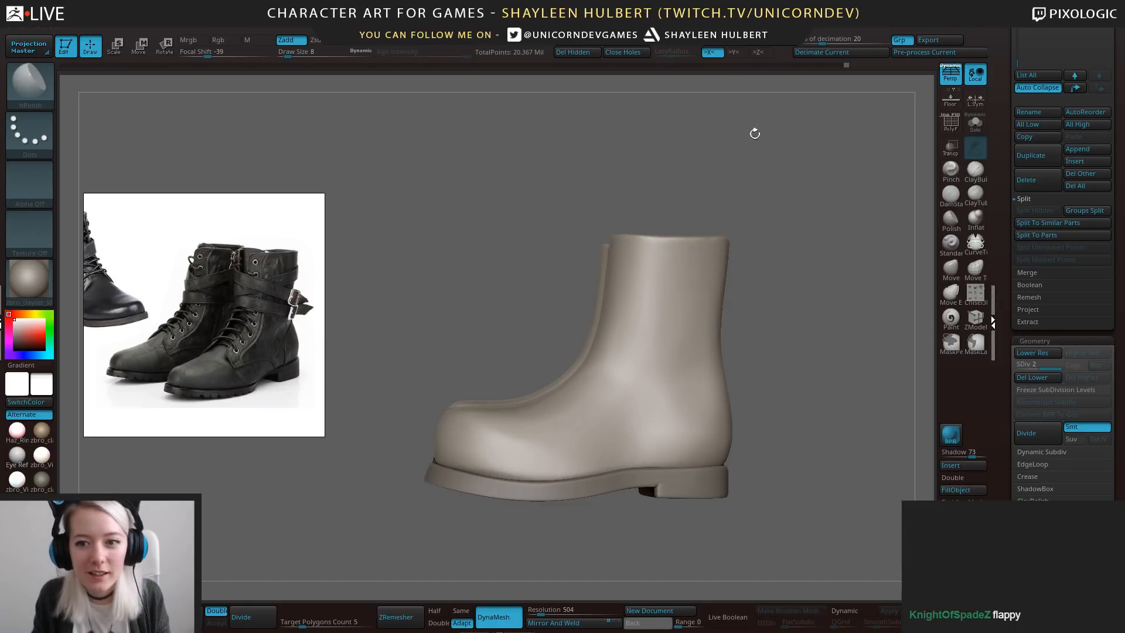
shift+drag(812, 272, 804, 225)
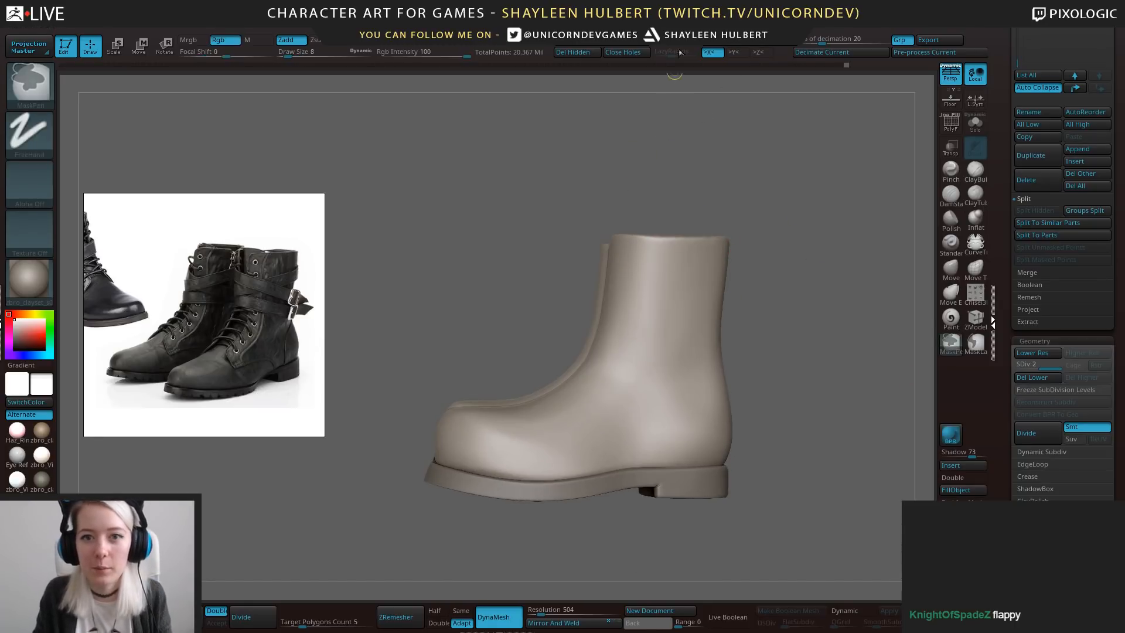
drag(674, 53, 690, 53)
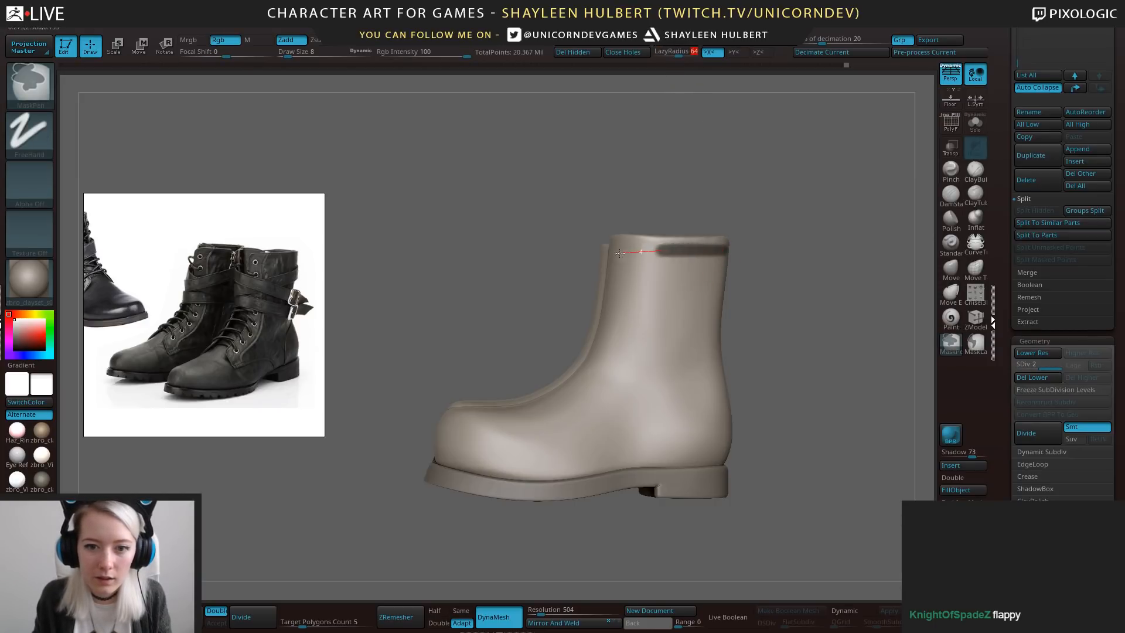
mouse_move(628, 310)
ctrl+mouse_down()
mouse_move(626, 364)
mouse_move(609, 399)
mouse_move(548, 412)
ctrl+mouse_up()
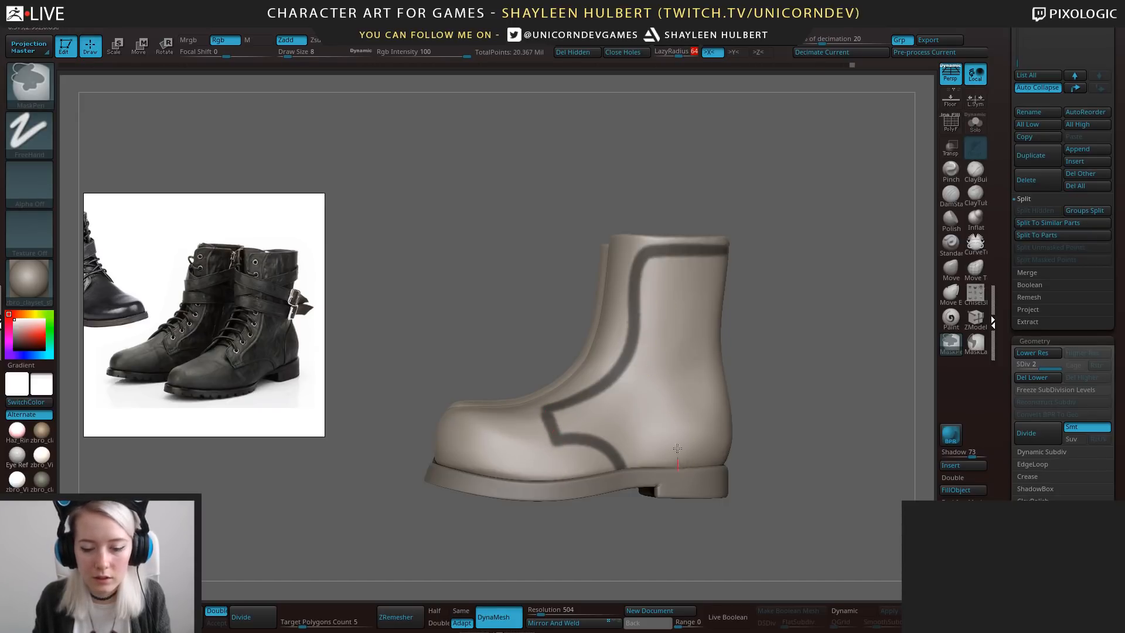
mouse_move(677, 449)
mouse_down()
mouse_move(698, 393)
mouse_move(727, 361)
mouse_move(771, 343)
mouse_move(771, 316)
mouse_move(680, 319)
mouse_up()
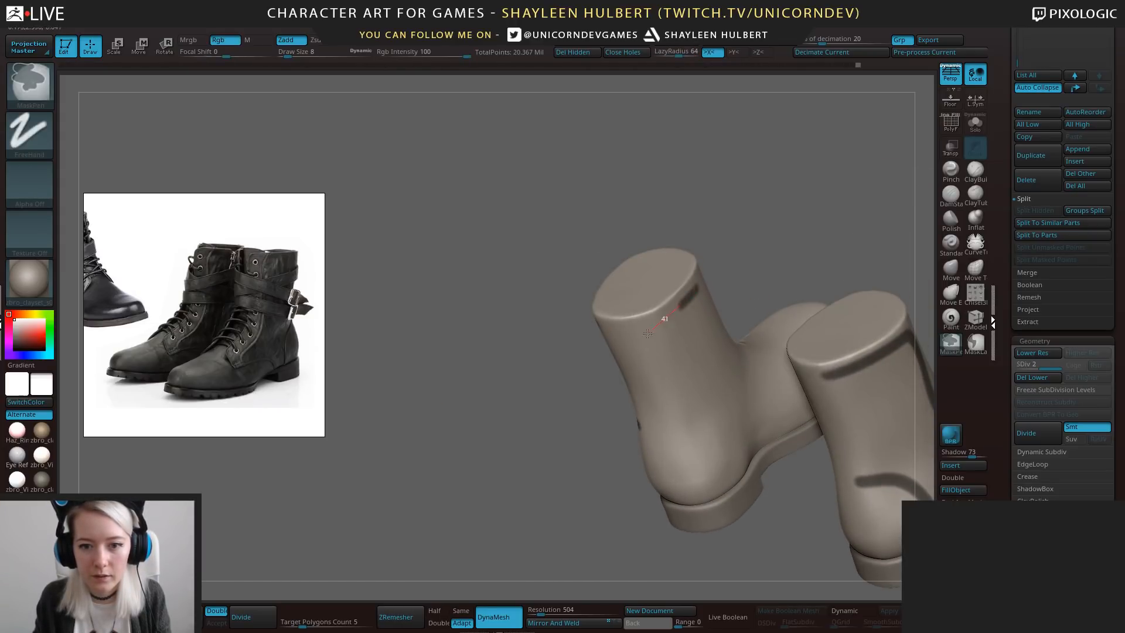
Continue the rim band mask around the back and inner sides of the boot uppers.
drag(601, 333, 655, 299)
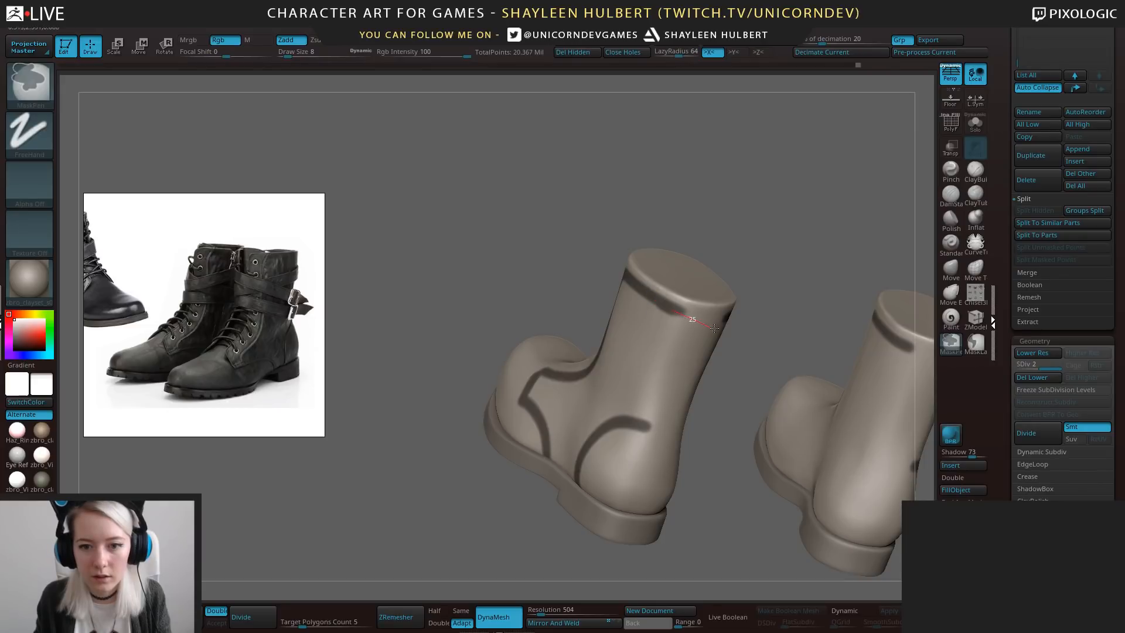
mouse_move(714, 328)
mouse_down()
mouse_move(749, 319)
mouse_move(691, 324)
mouse_up()
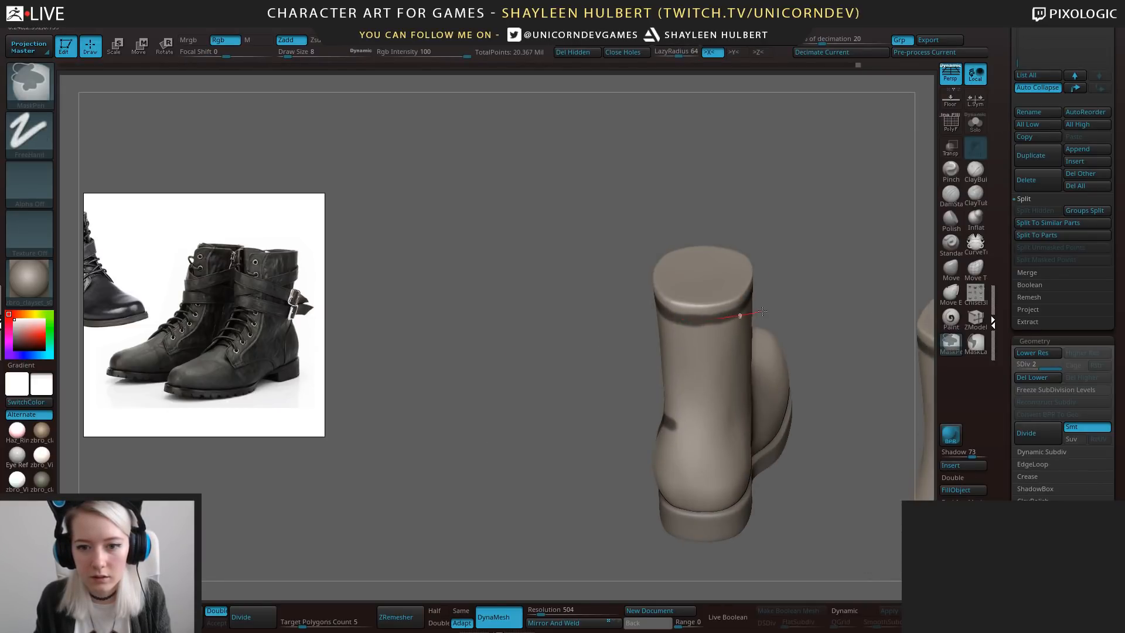
ctrl+drag(763, 311, 779, 293)
mouse_move(781, 281)
mouse_down()
mouse_move(739, 277)
mouse_move(785, 259)
mouse_up()
Mask the front panel line down the uppers' inner sides from the rim band, with a stepped end and a curve to the sole.
mouse_move(867, 246)
alt+mouse_down()
mouse_move(734, 227)
mouse_move(728, 246)
alt+mouse_up()
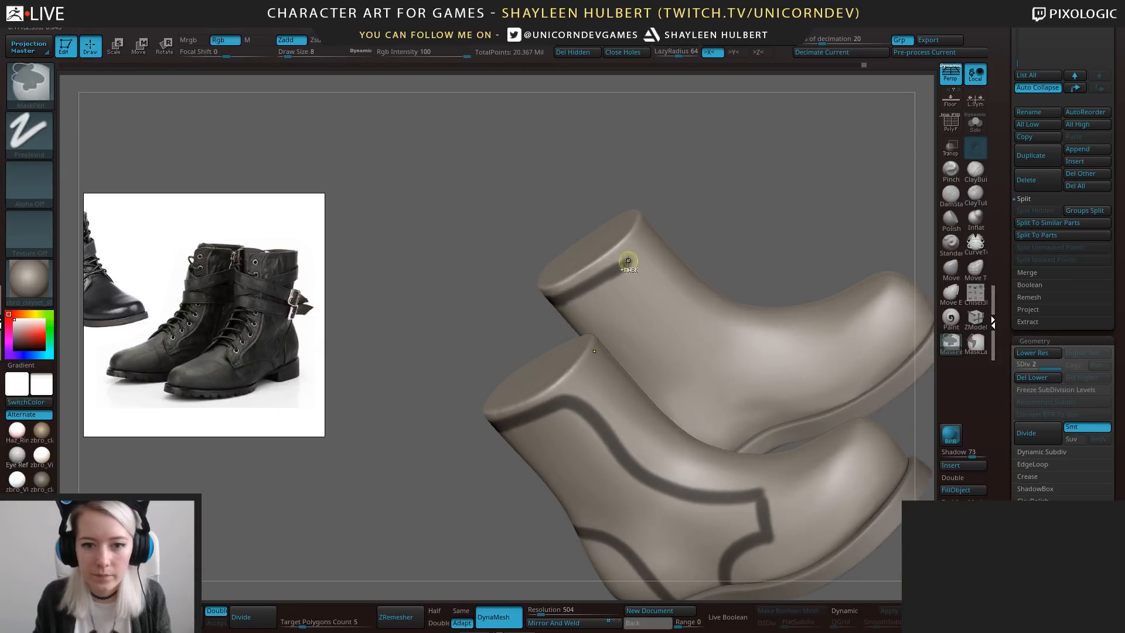
mouse_move(627, 261)
ctrl+mouse_down()
mouse_move(672, 329)
mouse_move(722, 362)
mouse_move(782, 353)
mouse_move(818, 325)
ctrl+mouse_up()
mouse_move(821, 276)
mouse_down()
mouse_move(778, 237)
mouse_move(779, 311)
mouse_move(781, 293)
mouse_up()
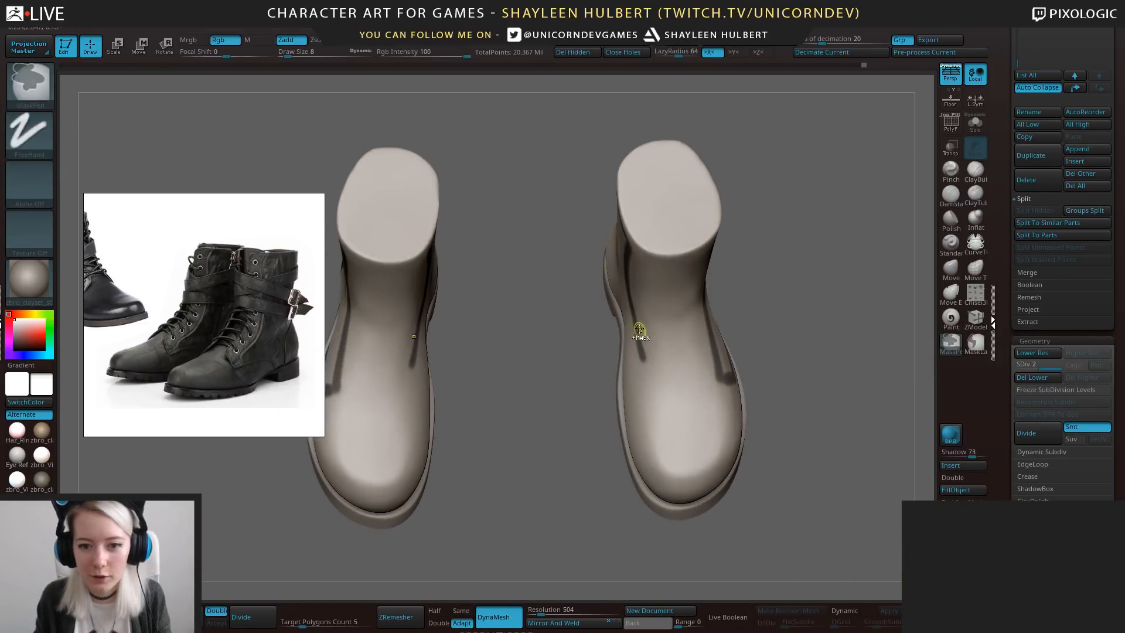
ctrl+drag(655, 382, 663, 412)
drag(588, 442, 660, 387)
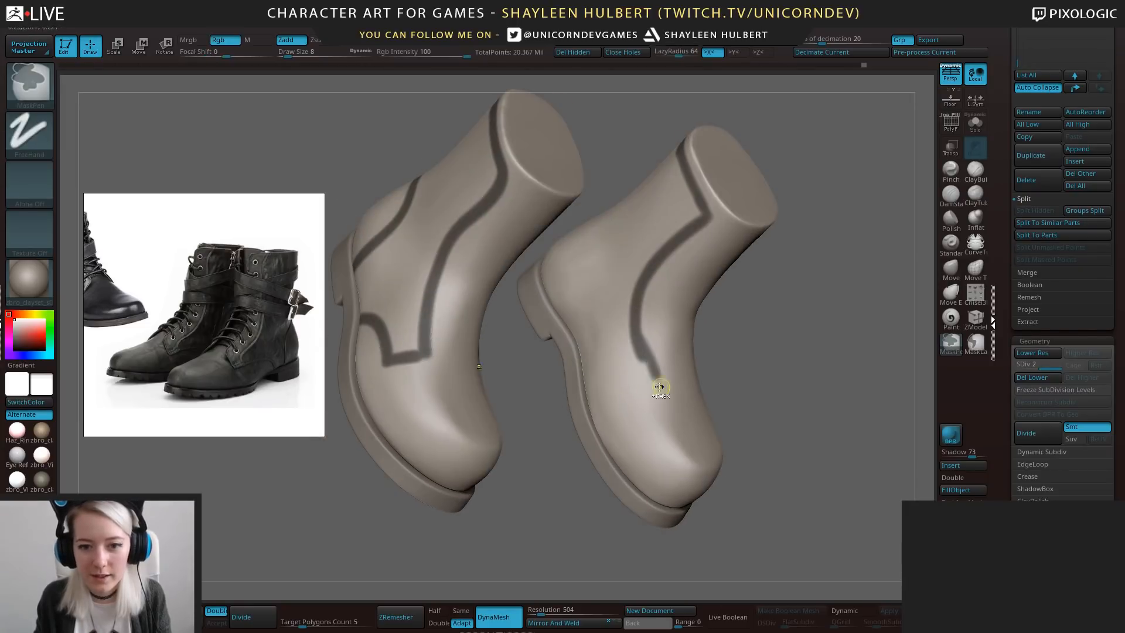
mouse_move(596, 406)
mouse_down()
mouse_move(633, 326)
mouse_move(665, 393)
mouse_up()
mouse_move(726, 411)
mouse_down()
mouse_move(756, 380)
mouse_move(728, 296)
mouse_up()
ctrl+click(748, 356)
ctrl+click(728, 292)
Mask a second line along the front edge of the outer side's panel line, down to its stepped end.
ctrl+drag(548, 179, 543, 208)
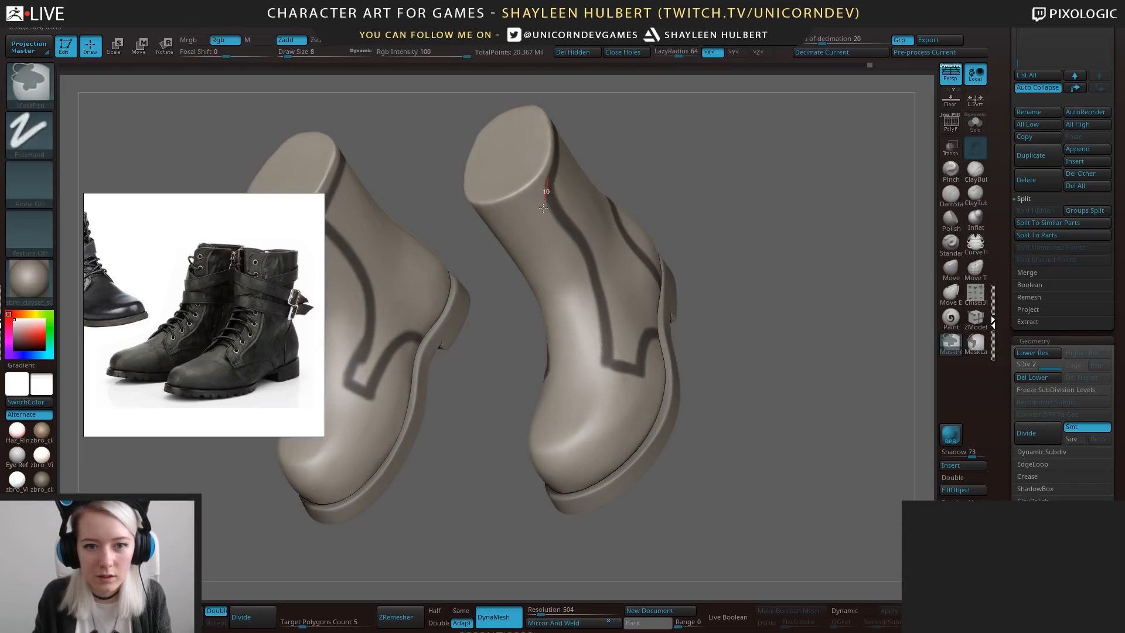
ctrl+drag(593, 296, 595, 299)
drag(718, 316, 757, 314)
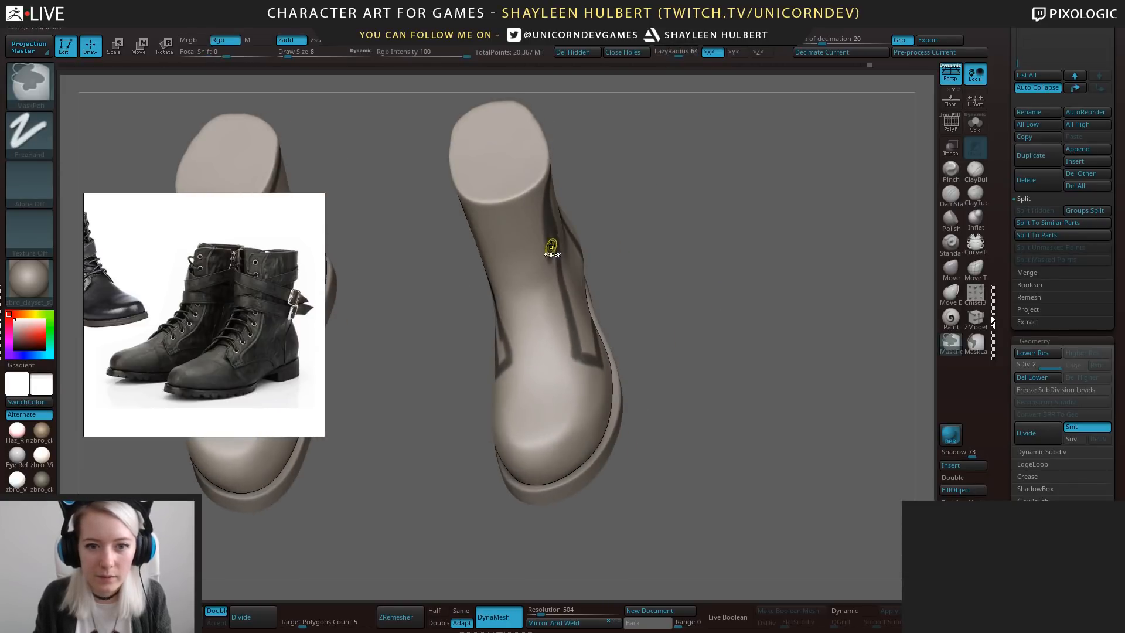
ctrl+drag(560, 307, 565, 401)
Invert the mask and trim the outer sole curve where it meets the panel line's stepped end.
mouse_move(697, 328)
mouse_down()
mouse_move(657, 328)
mouse_move(682, 346)
mouse_move(681, 335)
mouse_up()
ctrl+click(680, 334)
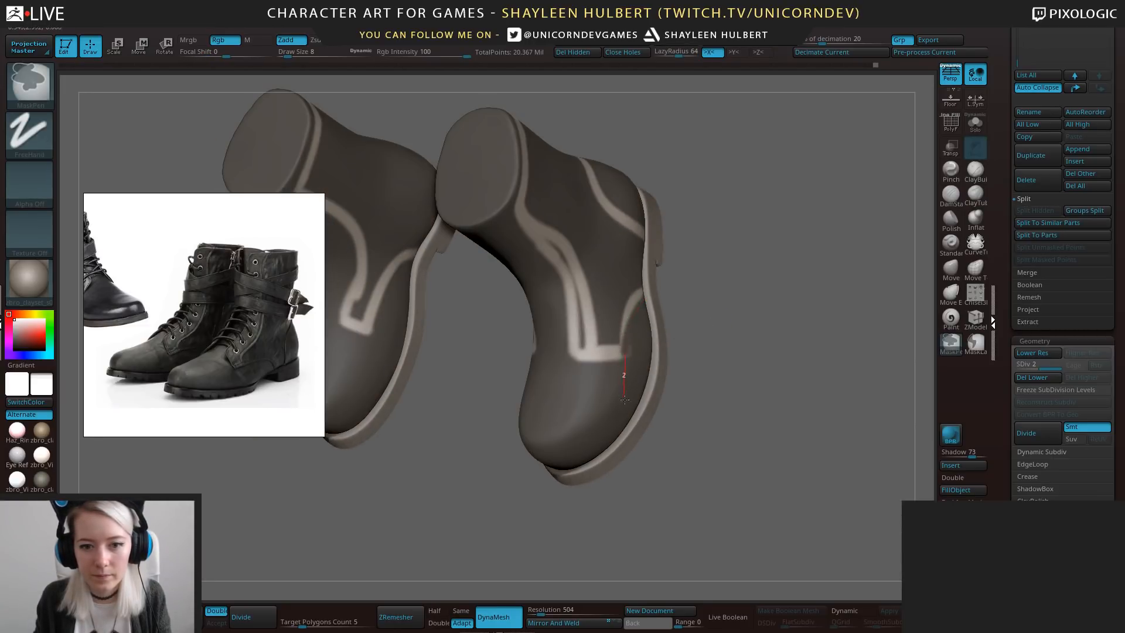
ctrl+drag(623, 401, 623, 402)
Invert the mask back and draw a second line along the front of the inner side's panel line.
drag(739, 396, 774, 356)
ctrl+click(774, 356)
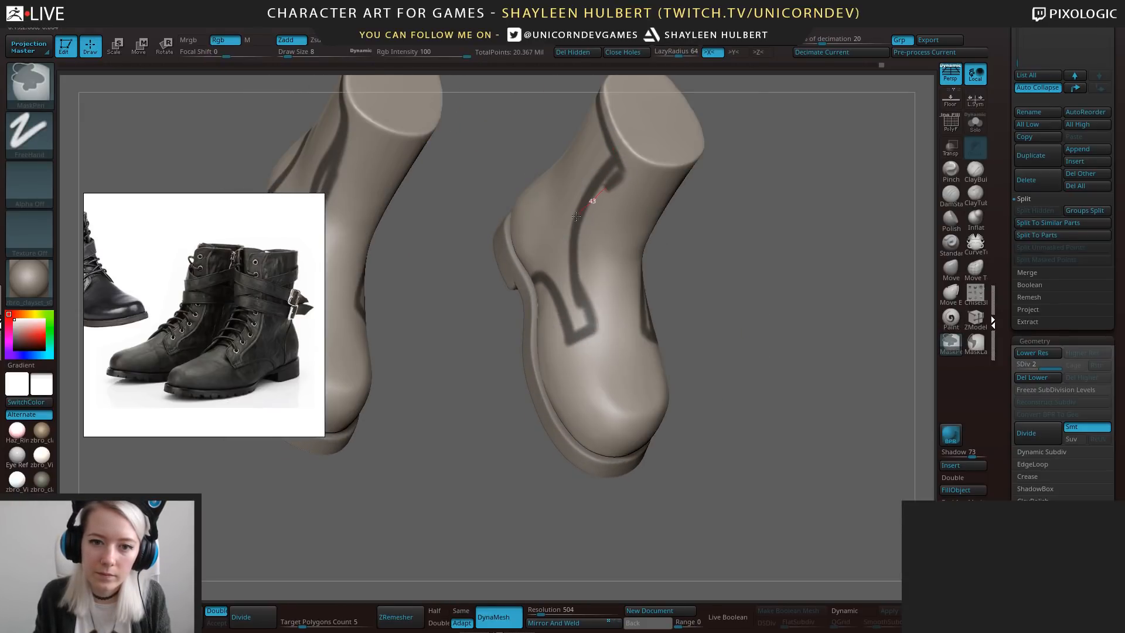
drag(579, 265, 614, 357)
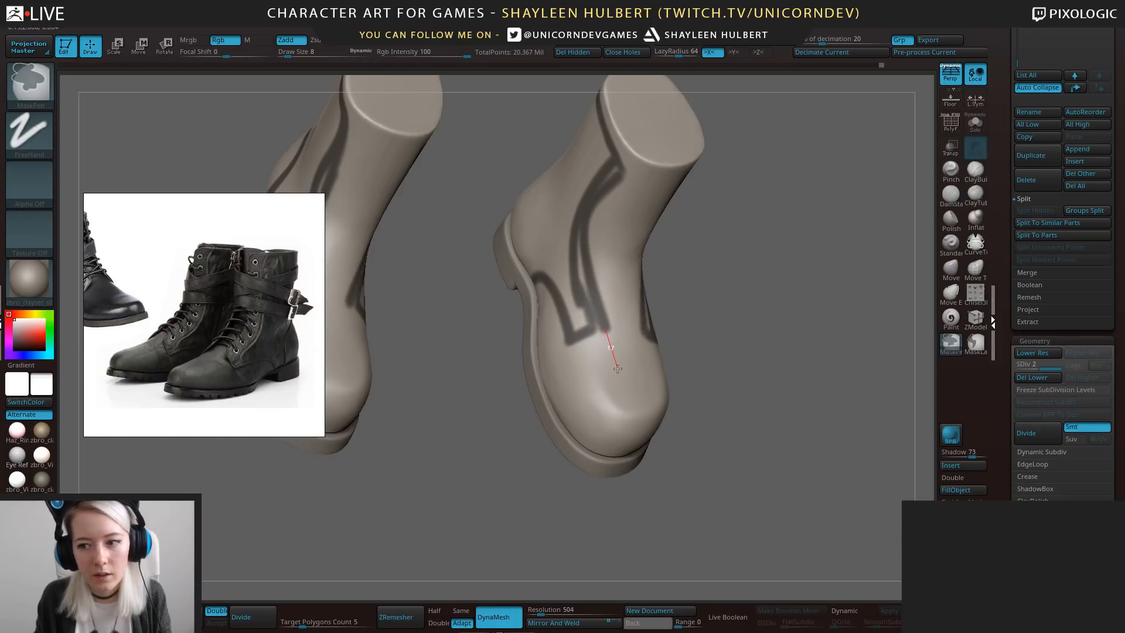
Invert the mask and trim the inner sole curve and stepped end where they meet the panel line.
mouse_move(753, 305)
mouse_down()
mouse_move(481, 333)
mouse_move(515, 350)
mouse_move(532, 404)
mouse_move(486, 307)
mouse_up()
ctrl+click(696, 306)
key(ctrl)
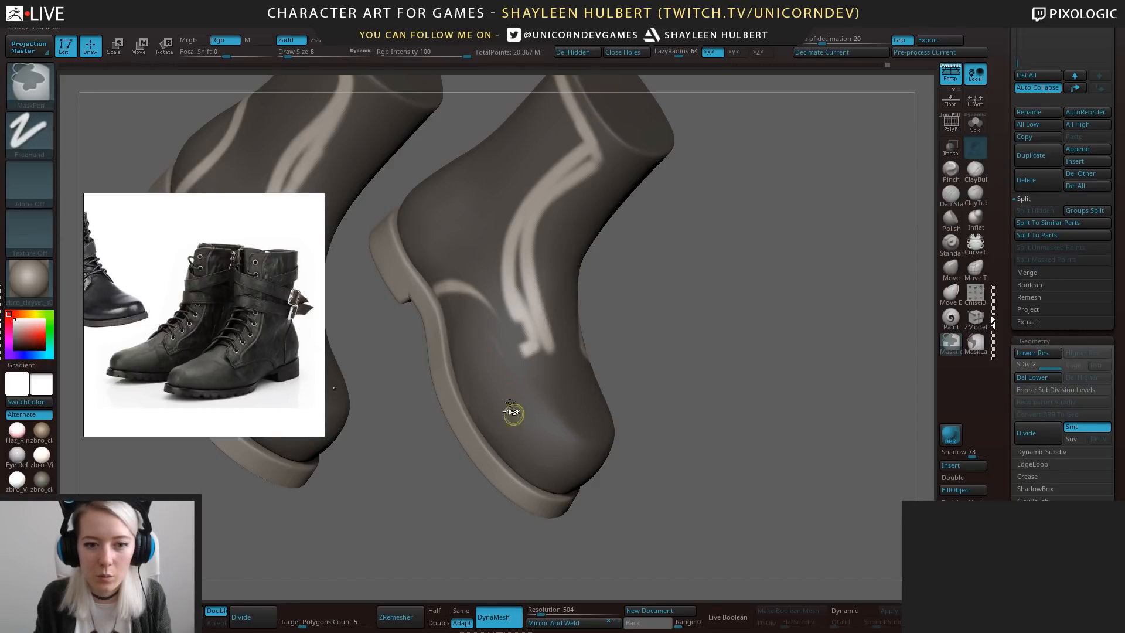
Invert the mask back and extend the bottom end of the inner side's front panel line.
ctrl+click(688, 326)
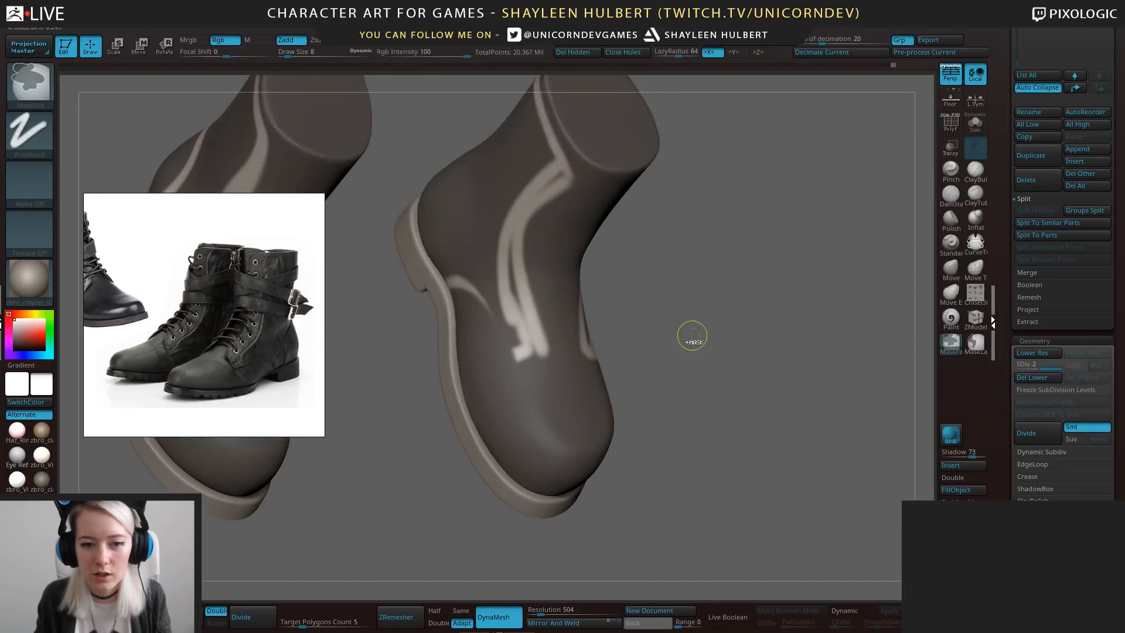
drag(691, 334, 547, 355)
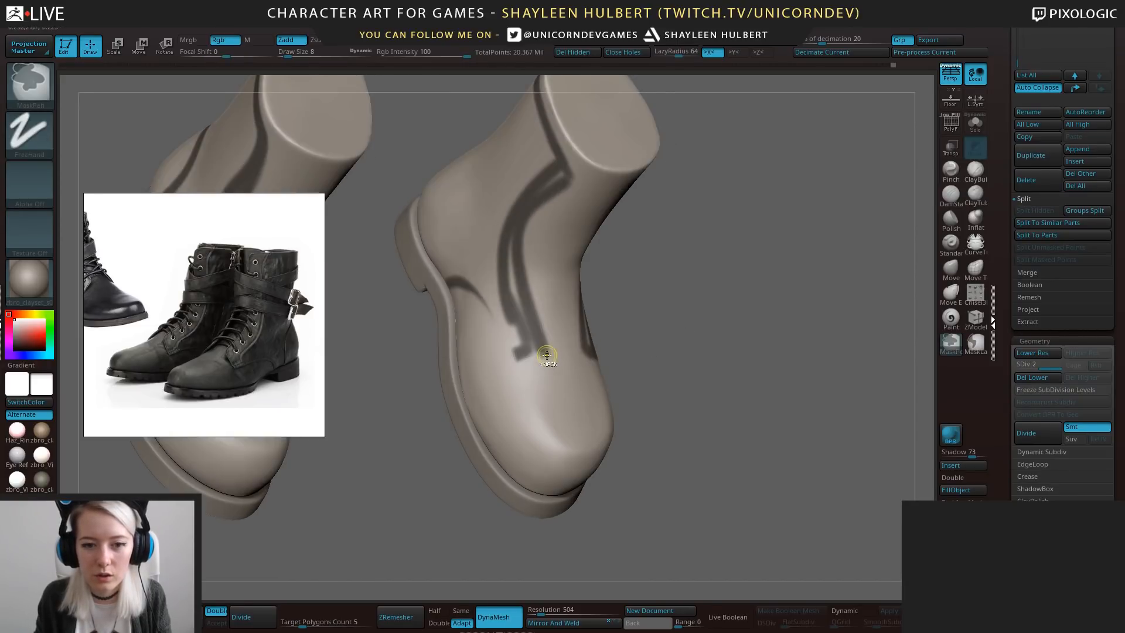
mouse_move(672, 352)
mouse_down()
mouse_move(425, 288)
mouse_move(449, 282)
mouse_move(516, 340)
mouse_move(545, 402)
mouse_move(673, 337)
mouse_move(633, 332)
mouse_up()
Invert the mask, then trim the inner panel line's bottom corner and the old sole curve on the outer side.
ctrl+click(673, 337)
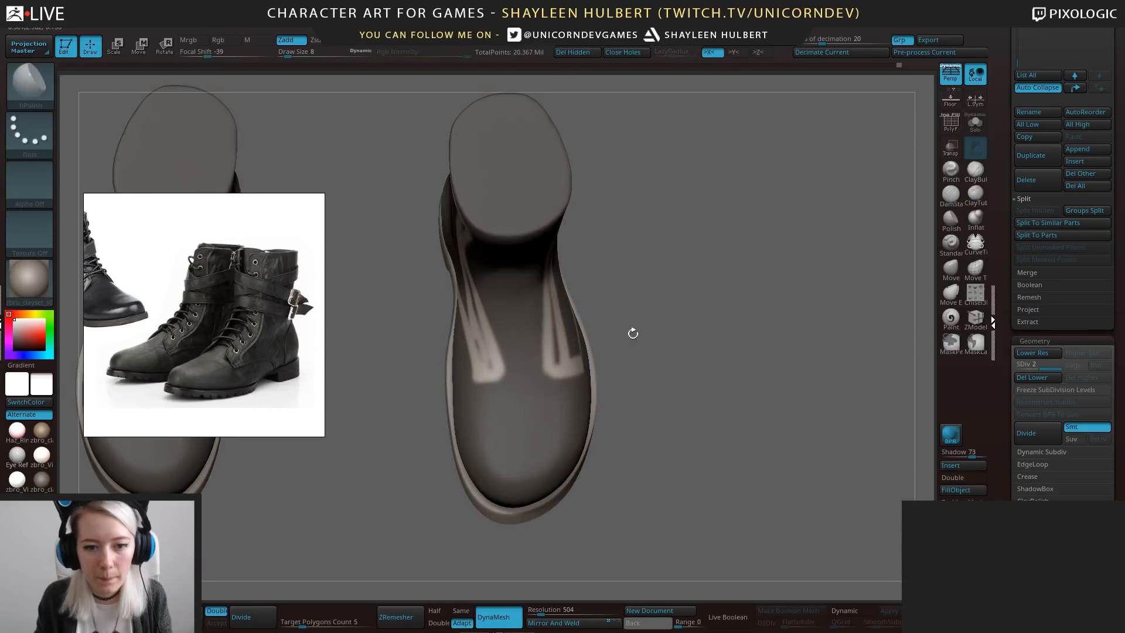
ctrl+drag(493, 395, 489, 396)
drag(641, 339, 586, 347)
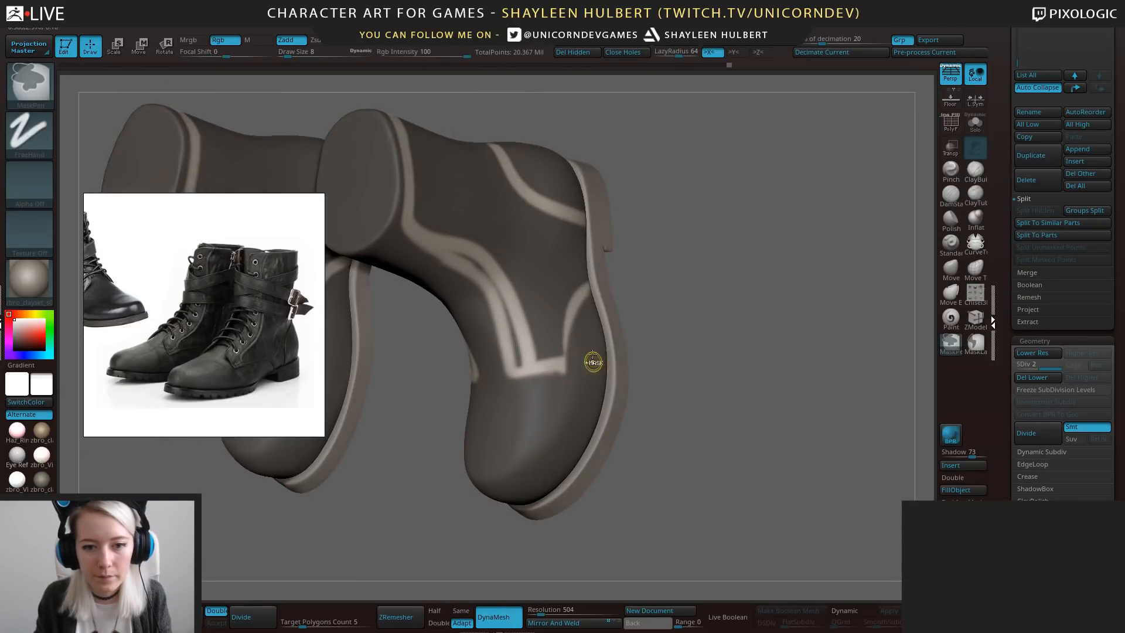
ctrl+drag(596, 285, 558, 385)
drag(639, 363, 603, 356)
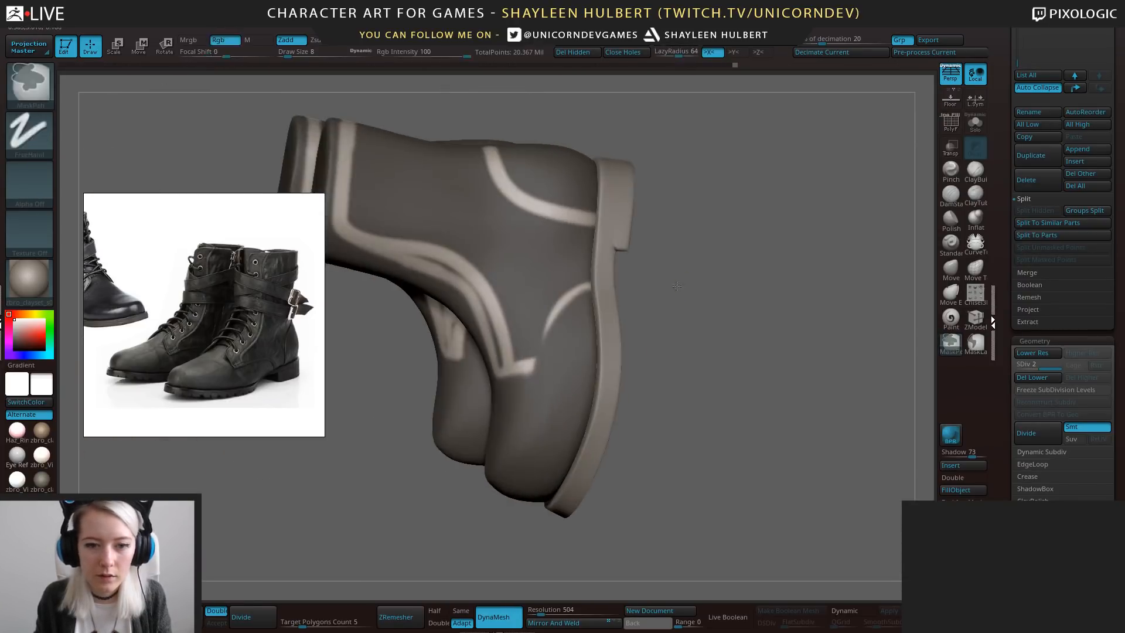
Redraw the outer sole curve so it sweeps into the panel line's tip, and trim its toe-side edge on the inverted mask.
ctrl+click(640, 335)
mouse_move(592, 282)
ctrl+mouse_down()
mouse_move(537, 318)
mouse_move(525, 369)
mouse_move(533, 403)
ctrl+mouse_up()
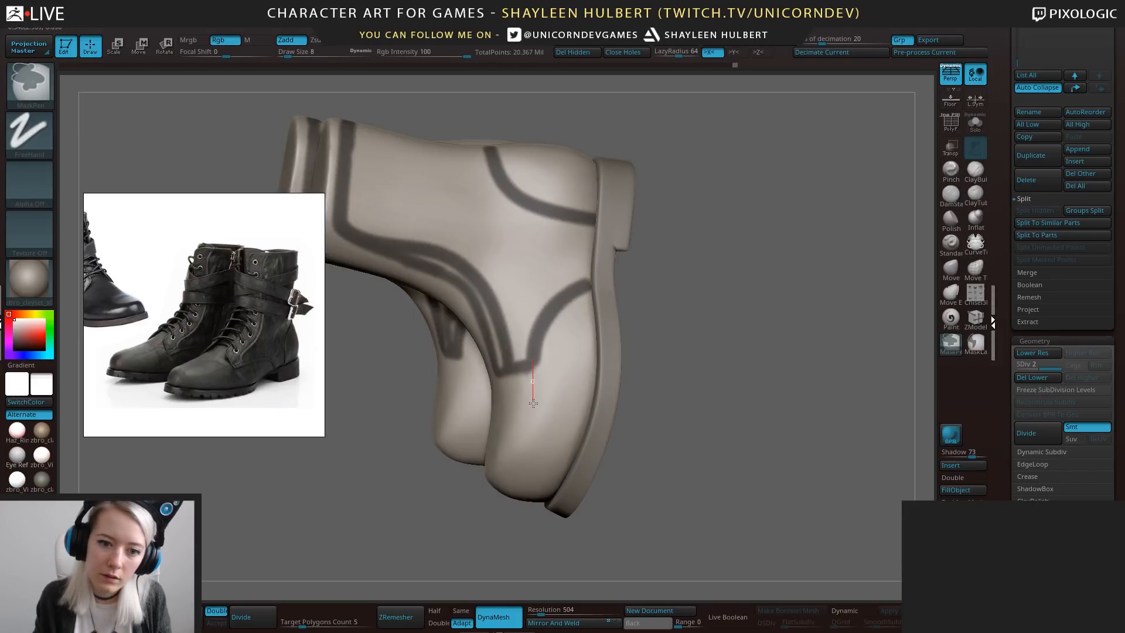
ctrl+click(669, 298)
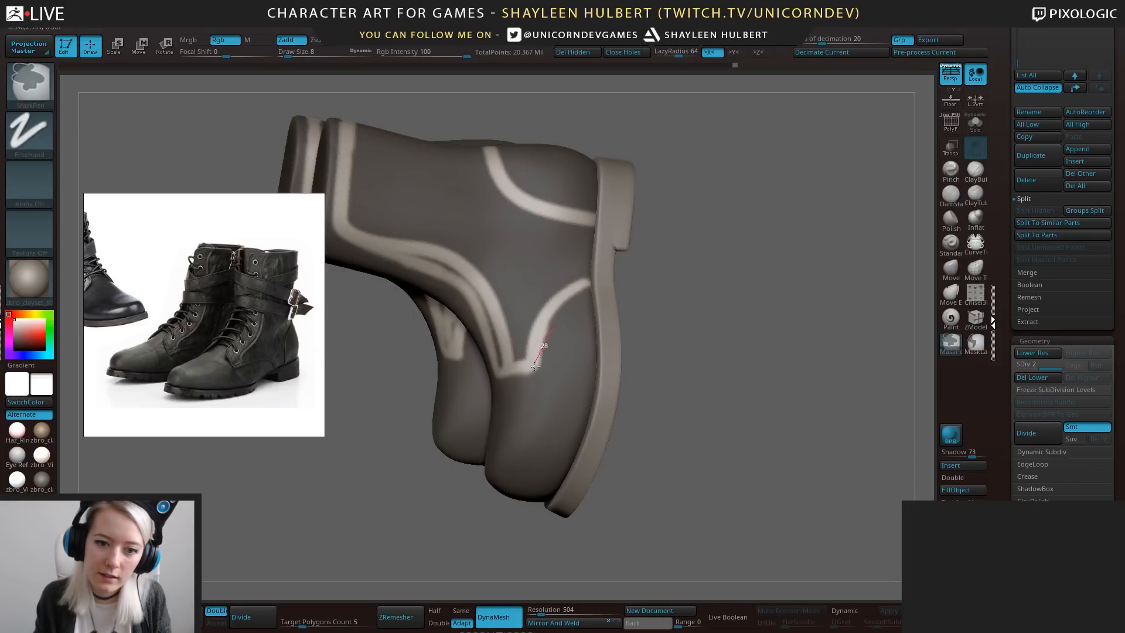
mouse_move(696, 372)
mouse_down()
mouse_move(749, 308)
mouse_move(685, 203)
mouse_up()
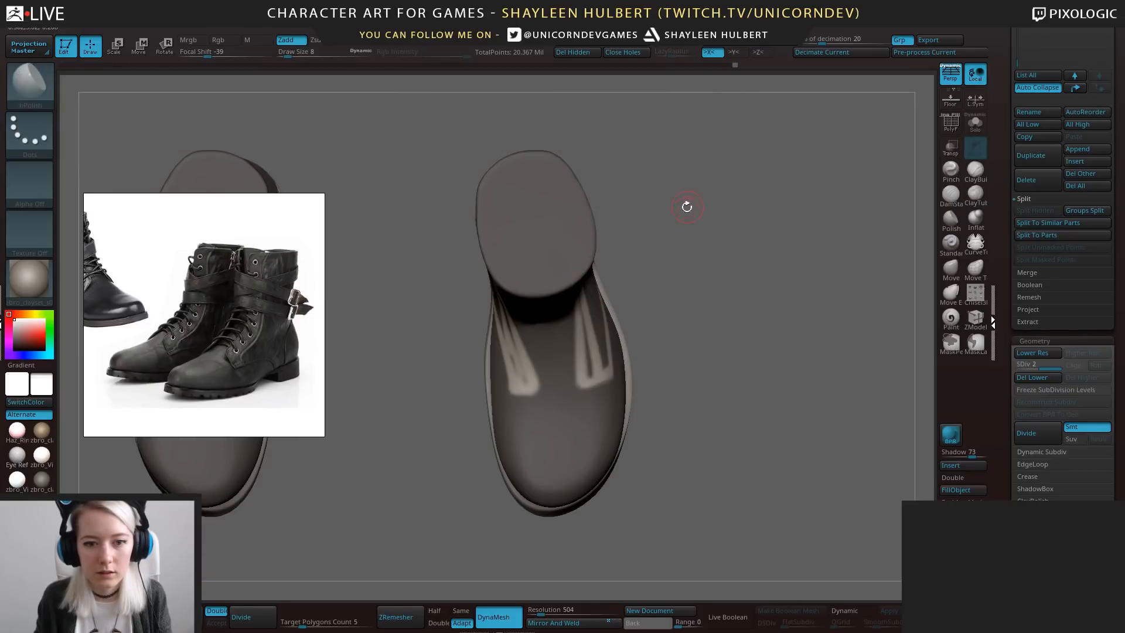
drag(703, 360, 698, 296)
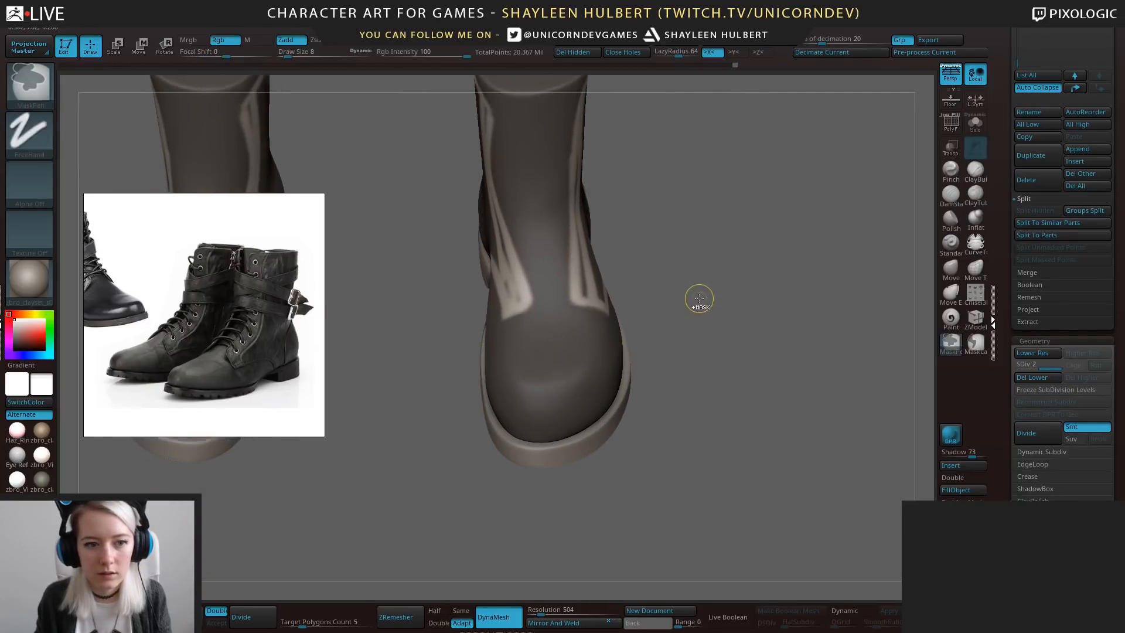
Trim the front edges of the inner and outer panel lines near the vamp on the inverted mask.
ctrl+click(698, 296)
key(ctrl+i)
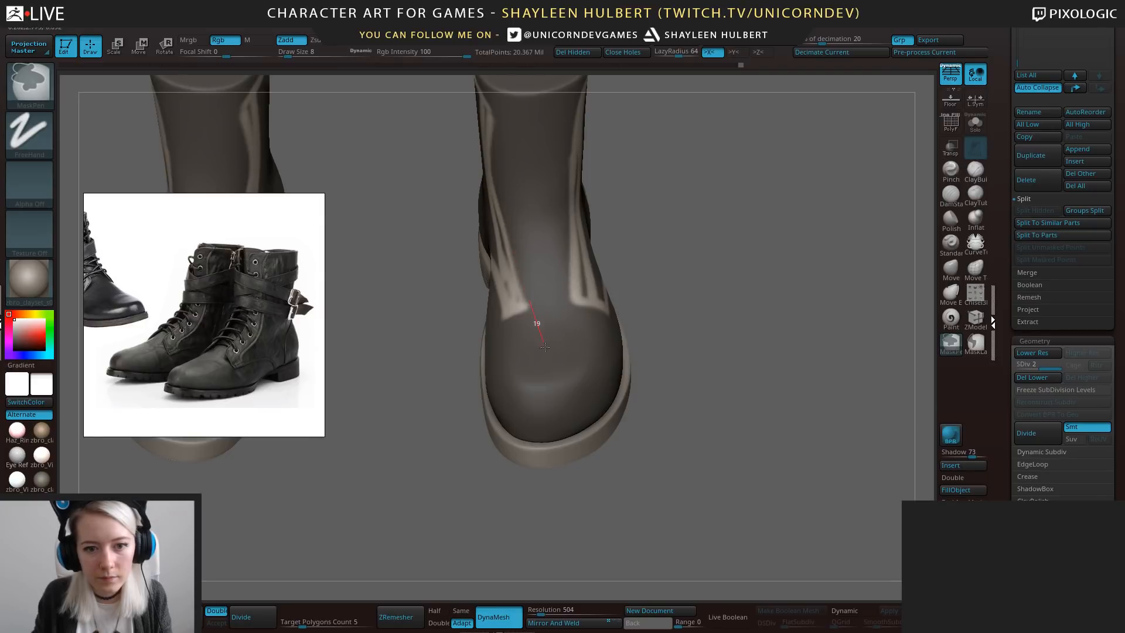
drag(660, 251, 551, 159)
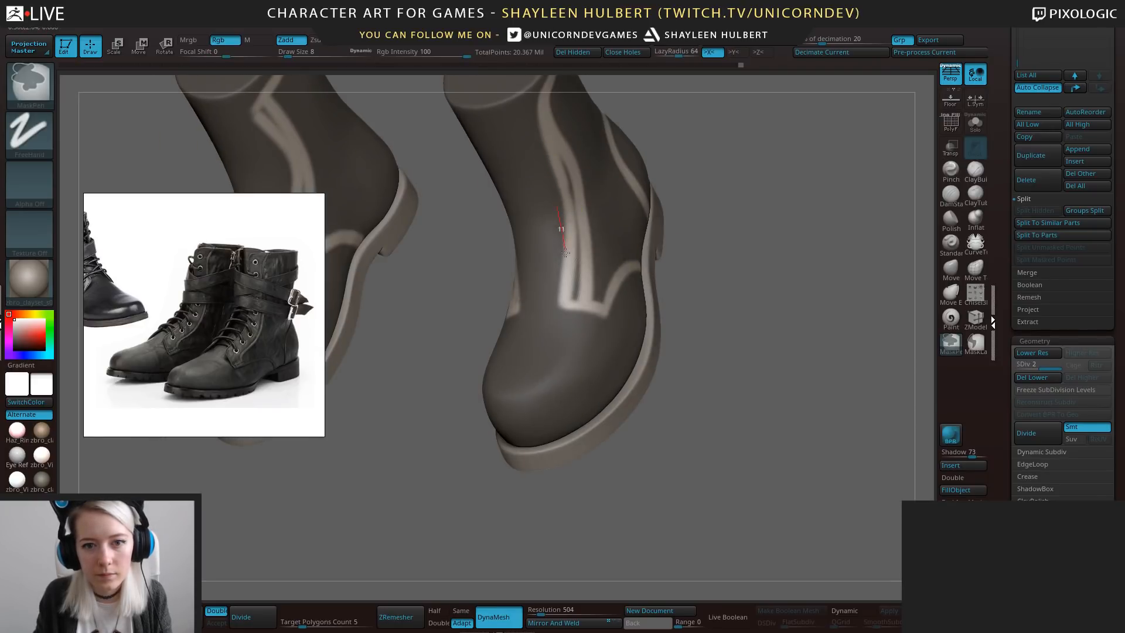
drag(548, 268, 557, 333)
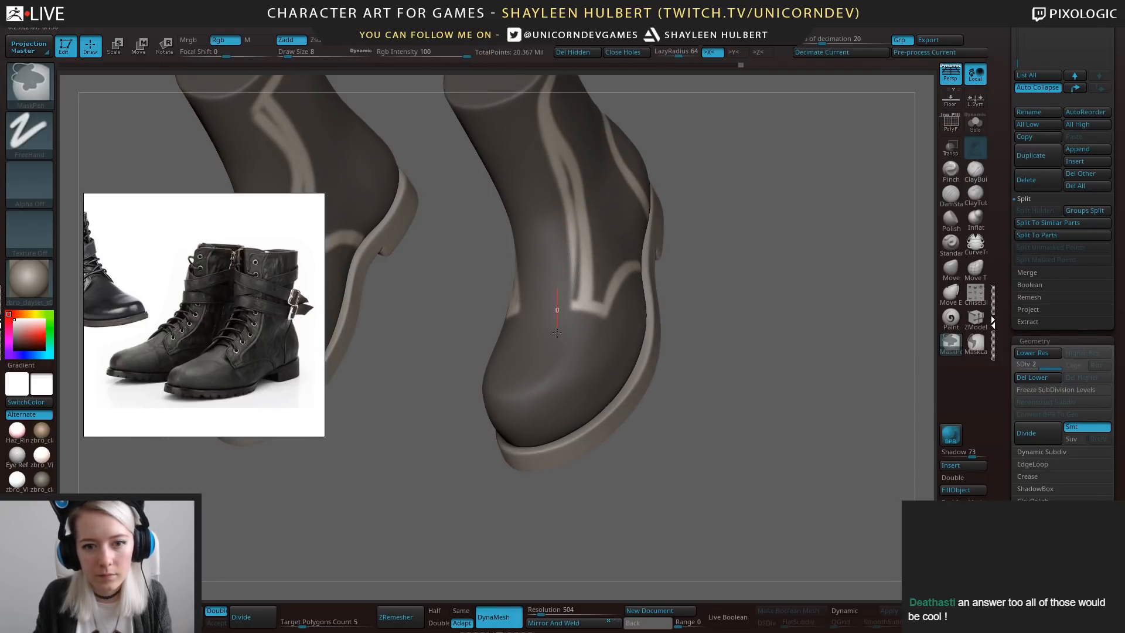
mouse_move(668, 300)
mouse_down()
mouse_move(711, 302)
mouse_move(604, 240)
mouse_up()
Invert the mask back and redraw the outer panel line's front edge as a smooth curve to its tip.
ctrl+click(710, 301)
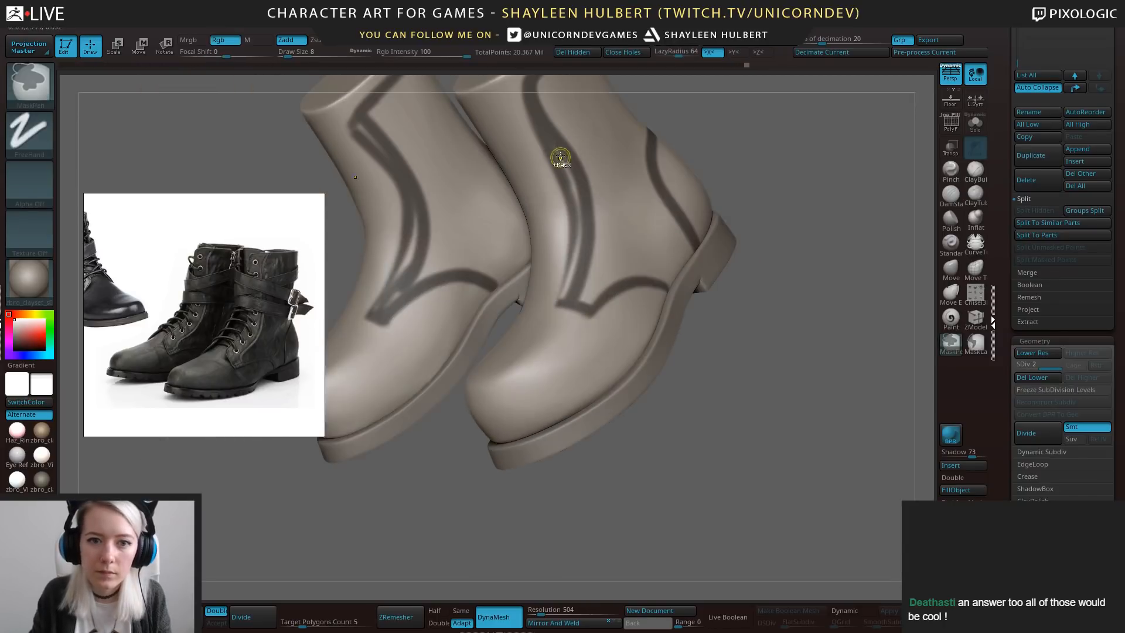
ctrl+drag(556, 151, 573, 214)
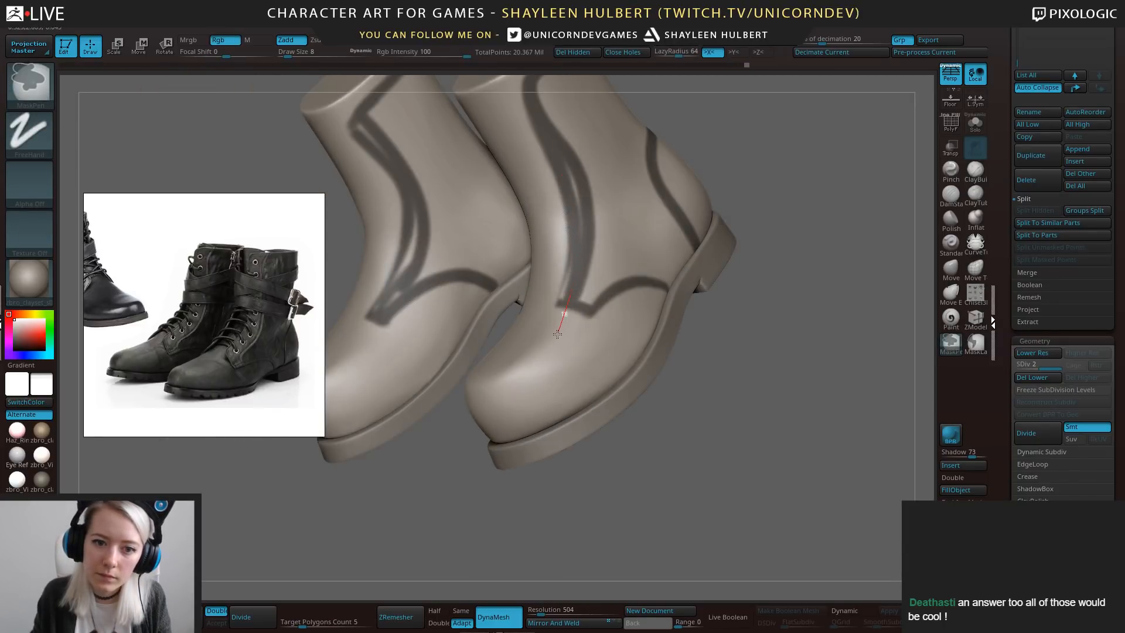
ctrl+drag(557, 334, 560, 332)
Invert the mask and trim the front edge of the outer panel line from the shaft down to the vamp.
mouse_move(738, 316)
mouse_down()
mouse_move(766, 371)
mouse_move(783, 355)
mouse_up()
ctrl+click(775, 369)
ctrl+drag(541, 161, 558, 194)
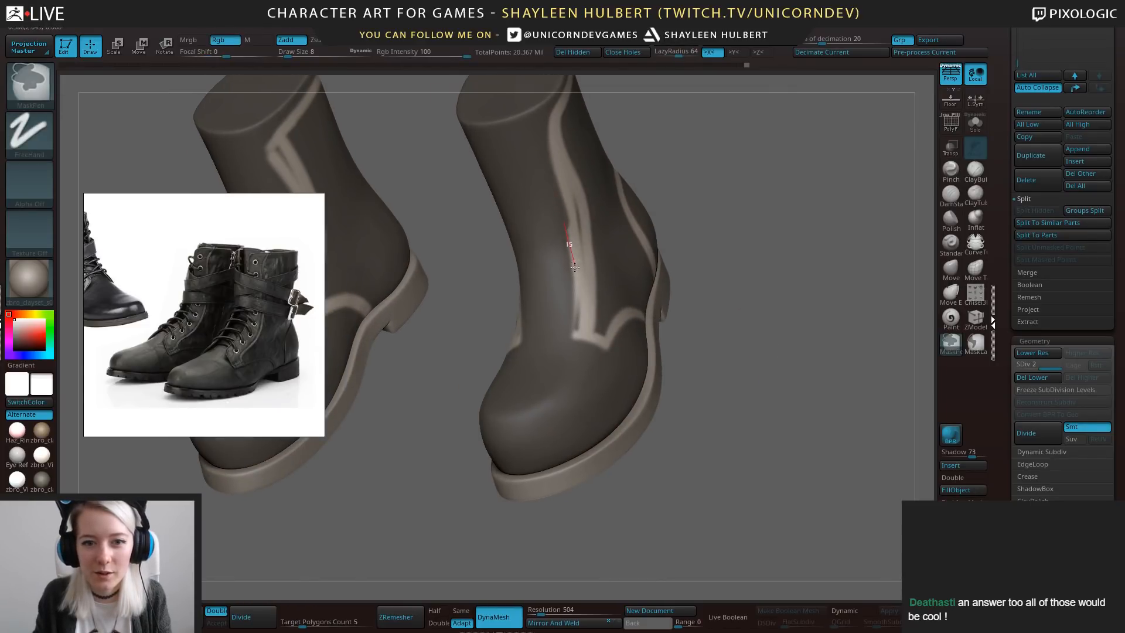
drag(821, 357, 759, 363)
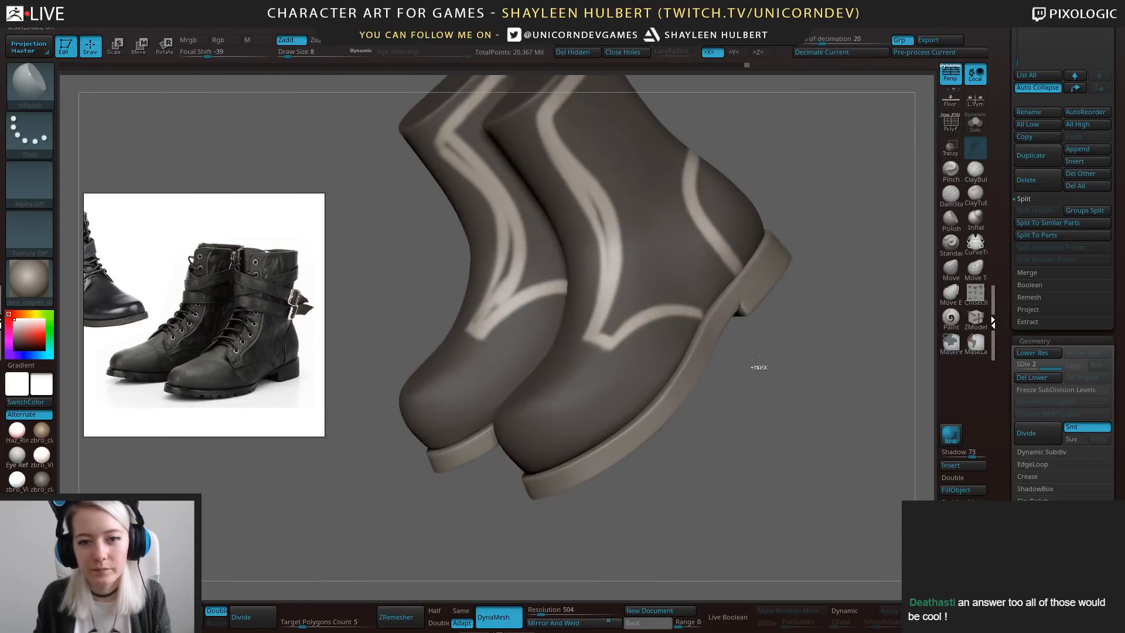
Restore the mask's polarity and fill in the bottom tip of the inner side's panel line.
ctrl+click(760, 363)
alt+drag(821, 221, 810, 302)
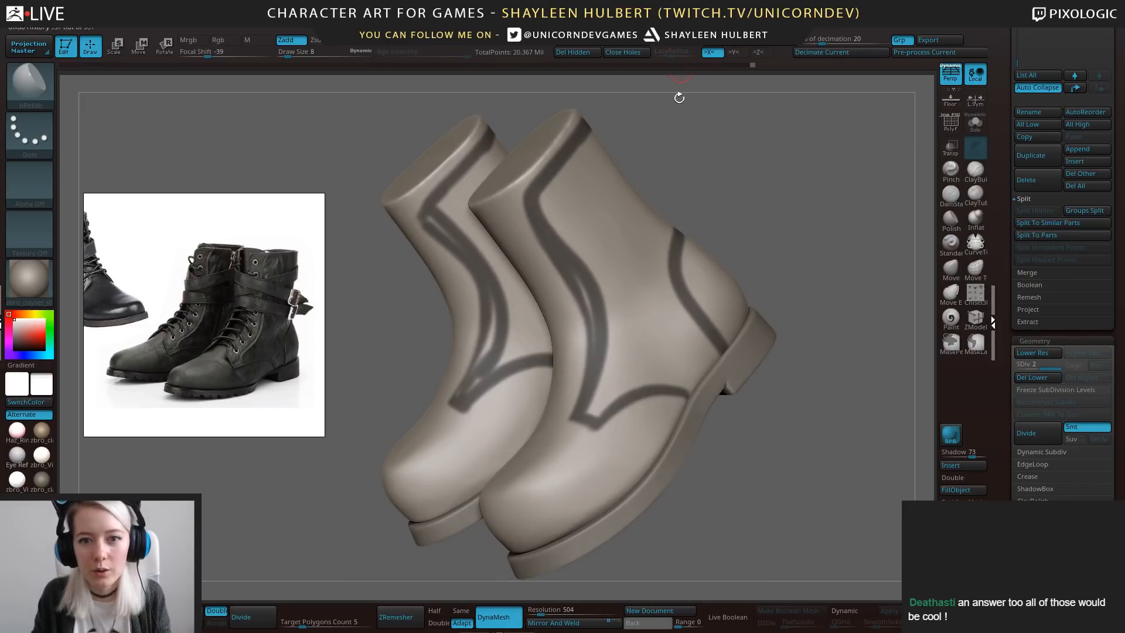
drag(671, 204, 728, 225)
alt+drag(653, 327, 735, 305)
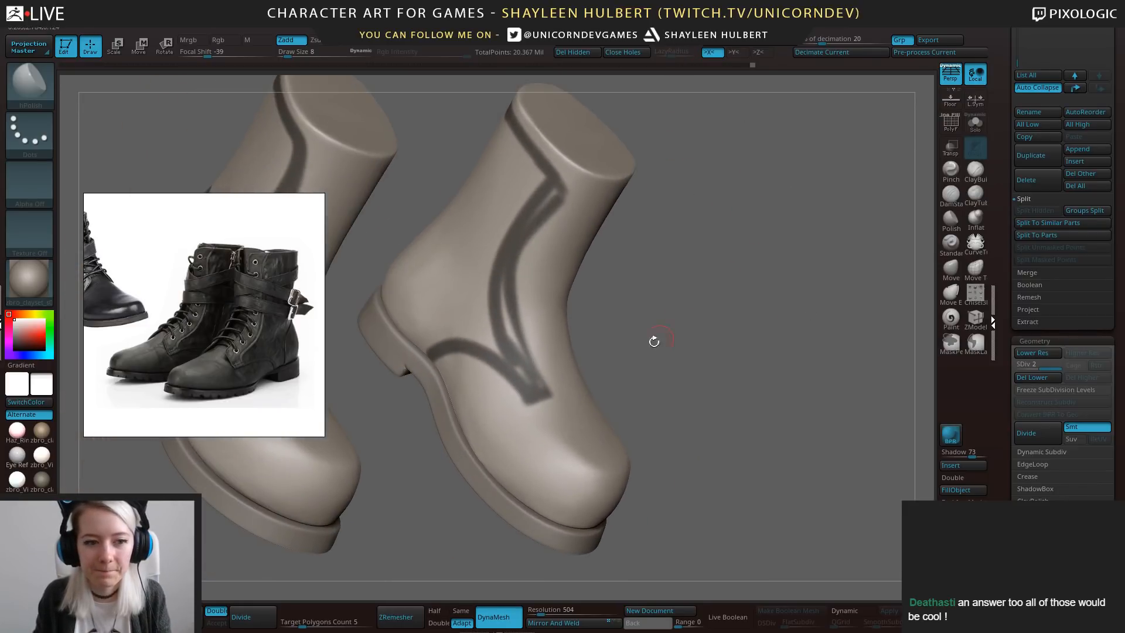
ctrl+click(591, 385)
ctrl+click(581, 382)
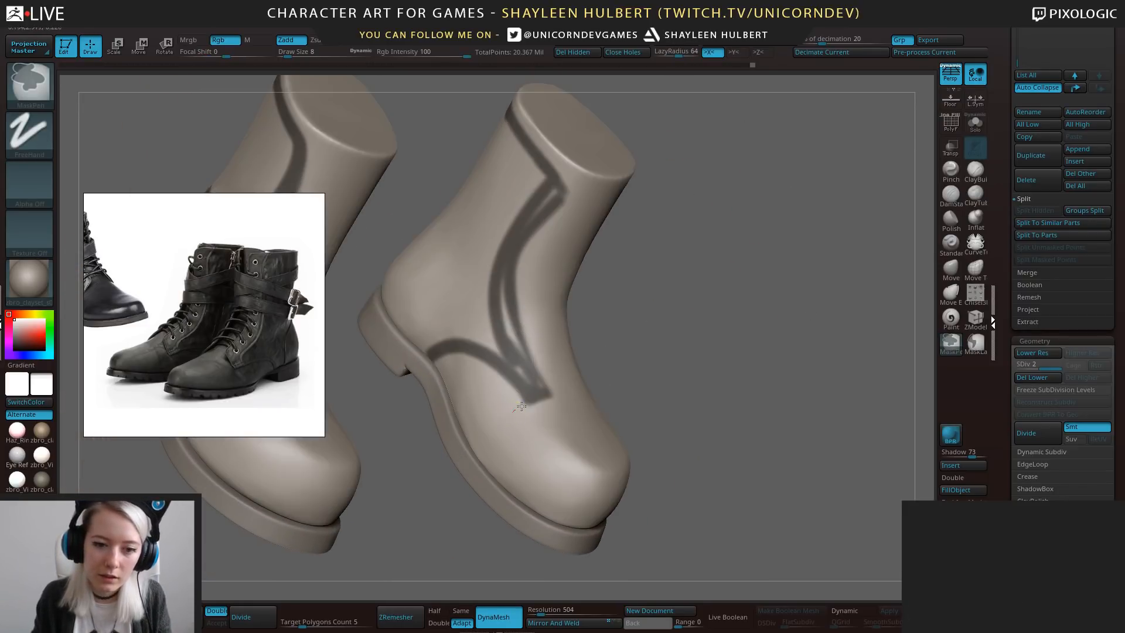
drag(631, 350, 658, 344)
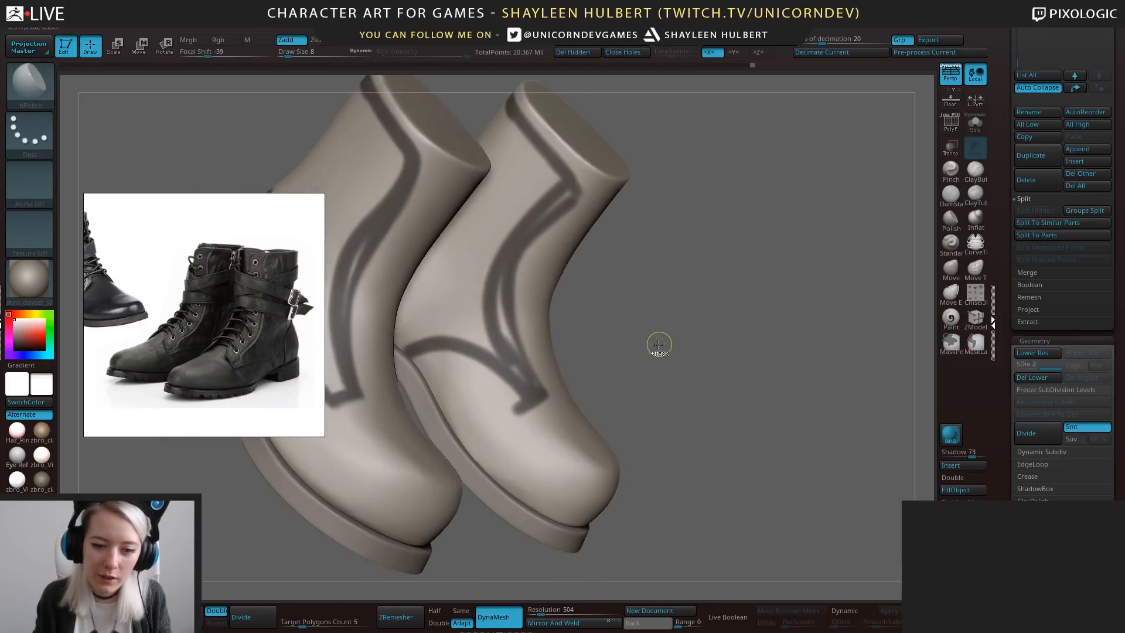
Redraw the inner sole curve so it runs smoothly into the panel line's bottom tip.
ctrl+click(658, 344)
ctrl+click(474, 333)
key(ctrl+z)
ctrl+click(645, 326)
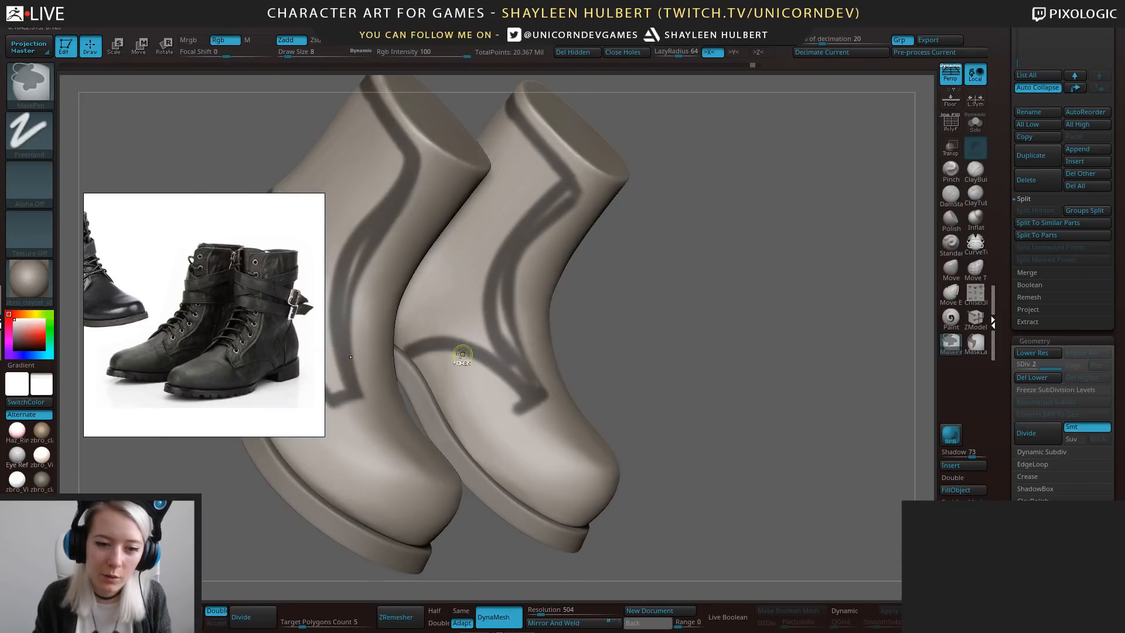
drag(445, 341, 545, 432)
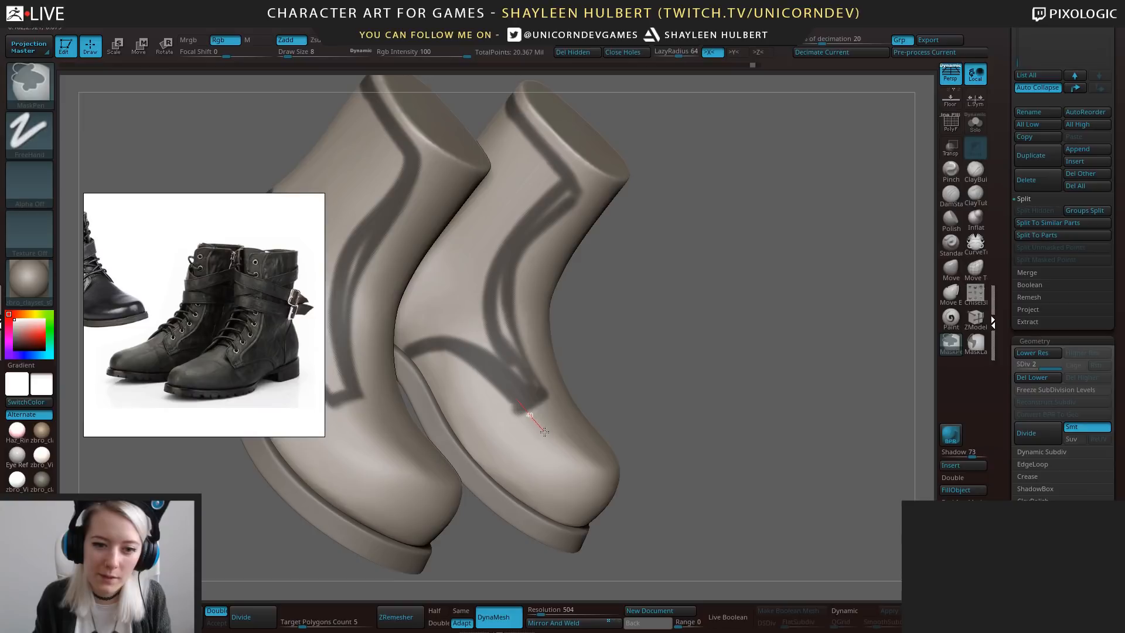
Invert the mask and trim around the inner panel line's bottom tip to sharpen its corner.
ctrl+click(641, 373)
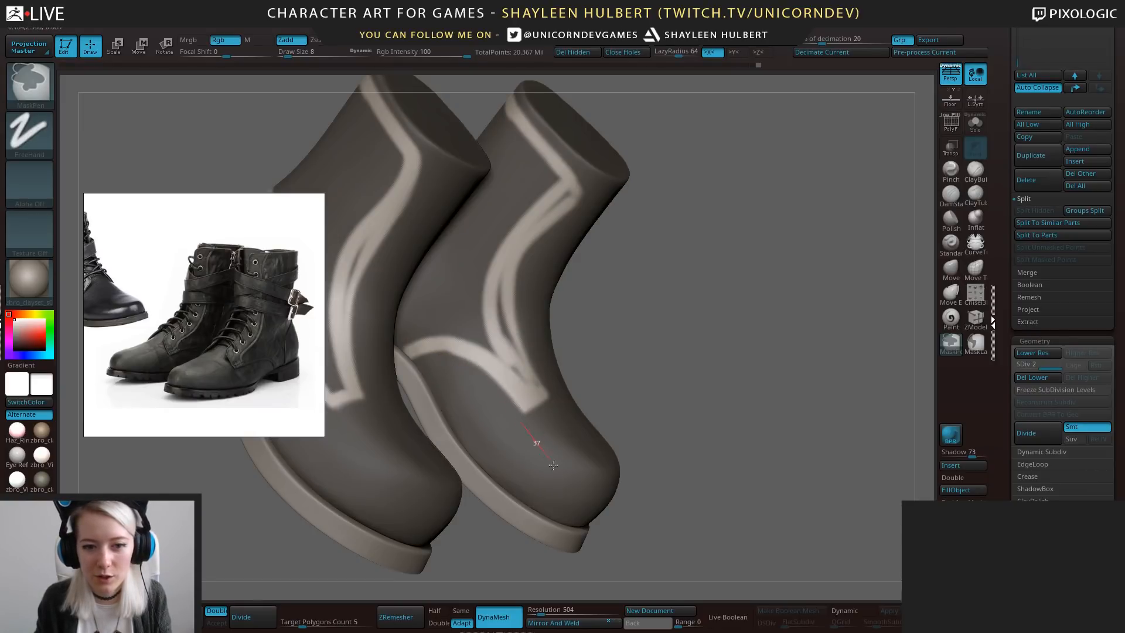
ctrl+drag(553, 465, 556, 468)
drag(622, 380, 601, 414)
ctrl+drag(563, 399, 489, 457)
mouse_move(628, 322)
mouse_down()
mouse_move(701, 375)
mouse_move(698, 357)
mouse_up()
ctrl+click(736, 258)
drag(736, 259, 779, 326)
ctrl+click(779, 327)
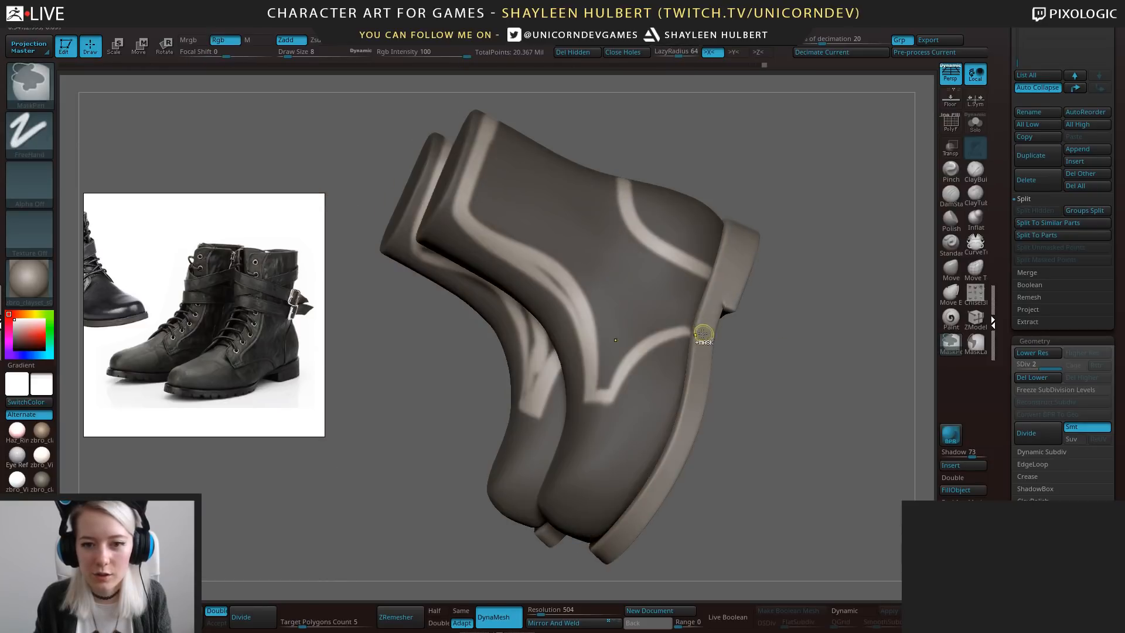
Restore the mask's polarity and redraw the inner side's panel line along the top of the shaft to its front corner.
ctrl+click(704, 331)
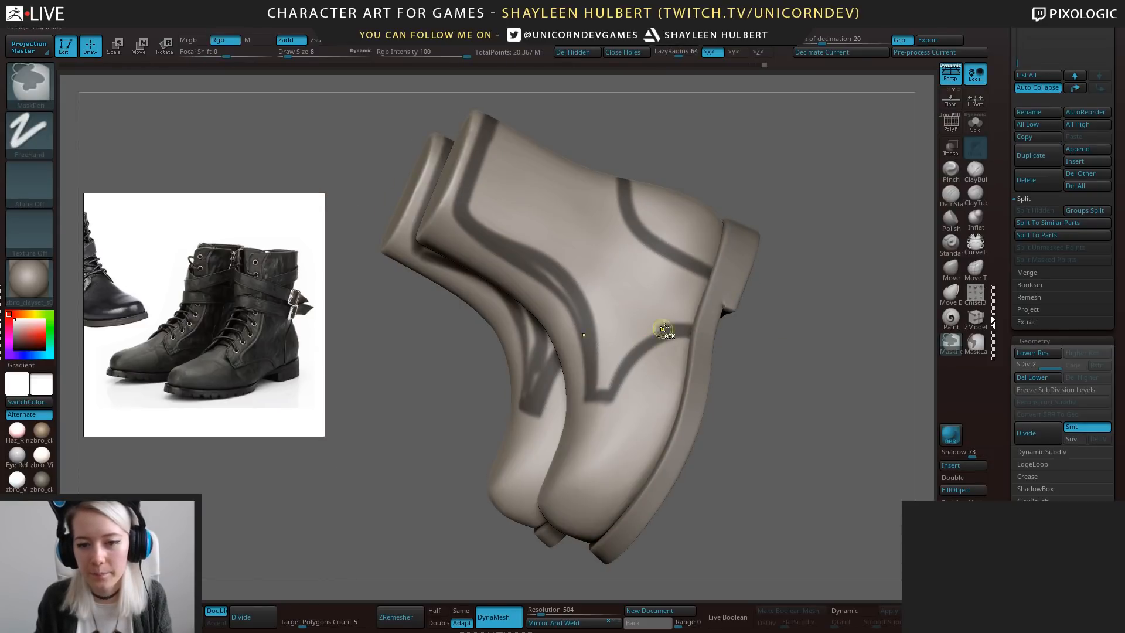
ctrl+drag(664, 328, 622, 350)
mouse_move(756, 364)
mouse_down()
mouse_move(811, 155)
mouse_move(762, 305)
mouse_move(853, 311)
mouse_up()
ctrl+drag(512, 242, 628, 258)
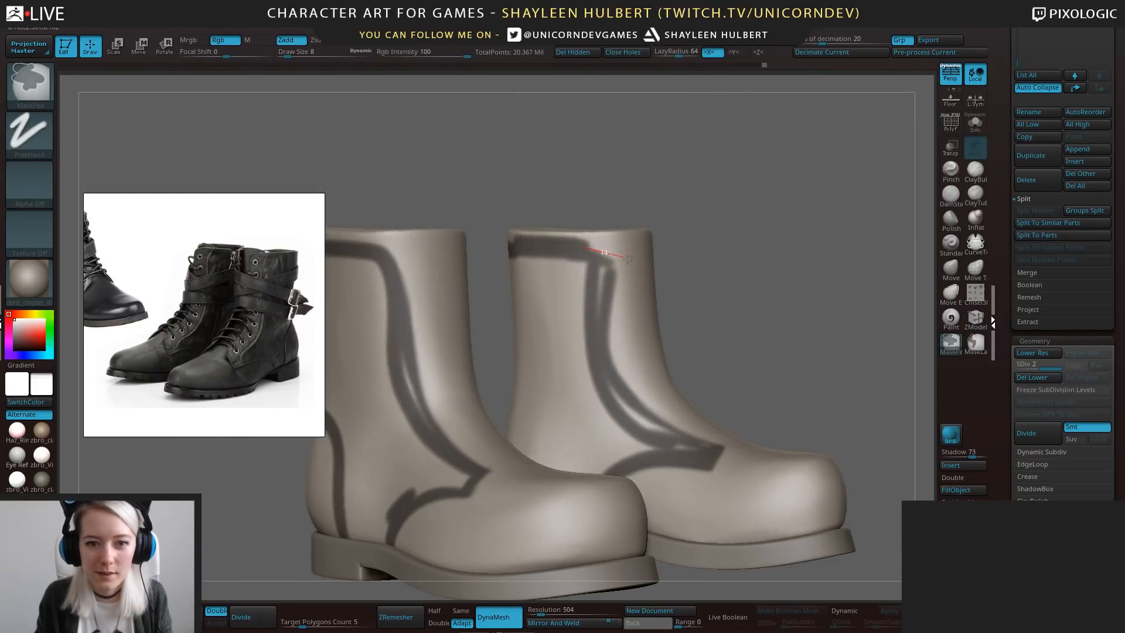
ctrl+click(674, 256)
ctrl+click(659, 249)
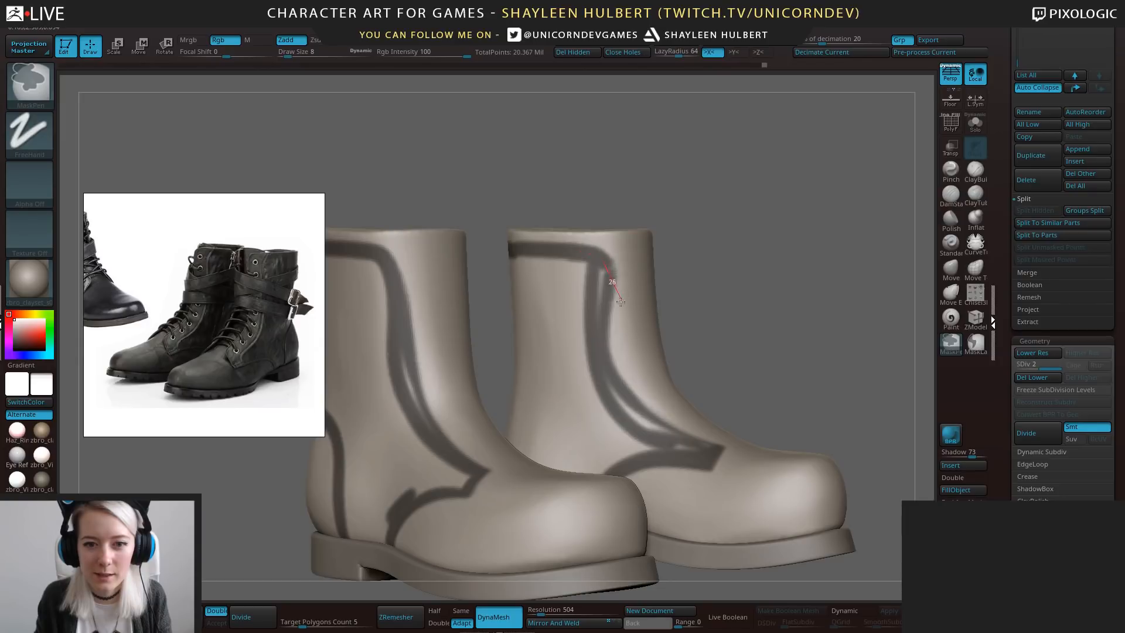
Thicken the inner panel line down the shaft's front edge and clean up its upper corner with the mask inverted and restored.
ctrl+drag(621, 302, 613, 344)
ctrl+click(695, 249)
ctrl+click(598, 265)
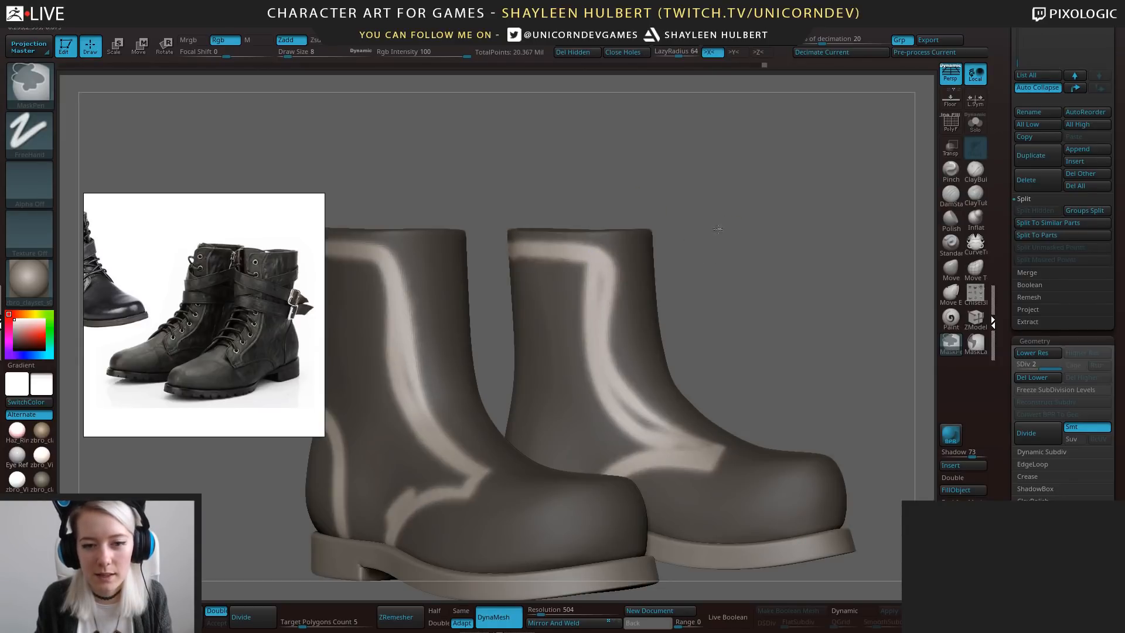
ctrl+click(718, 232)
key(ctrl+i)
ctrl+click(608, 263)
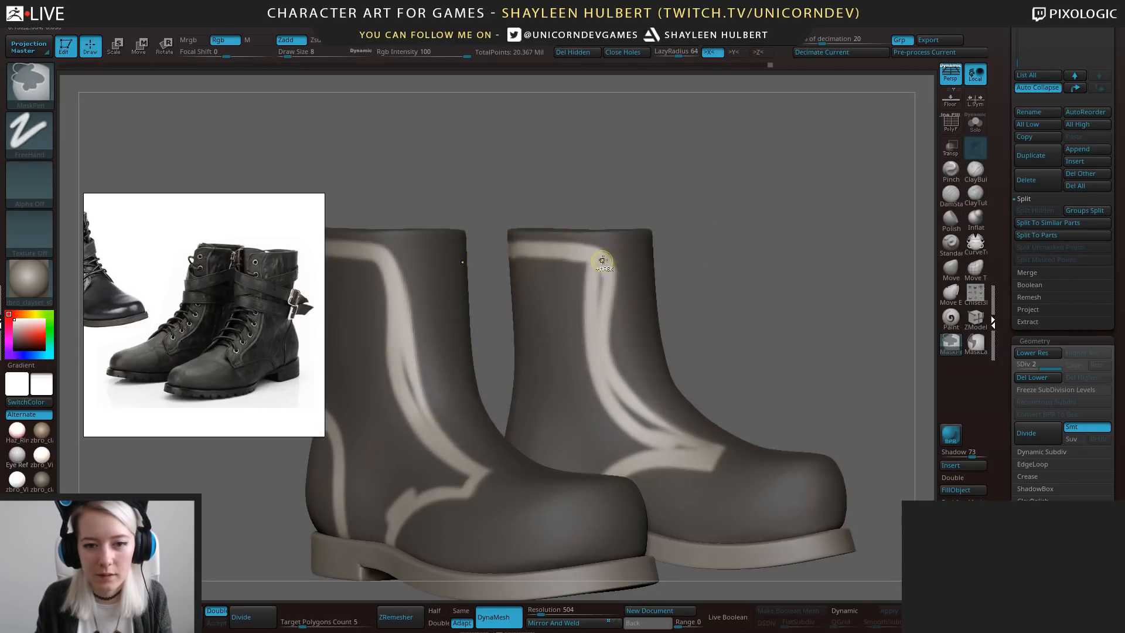
ctrl+click(676, 202)
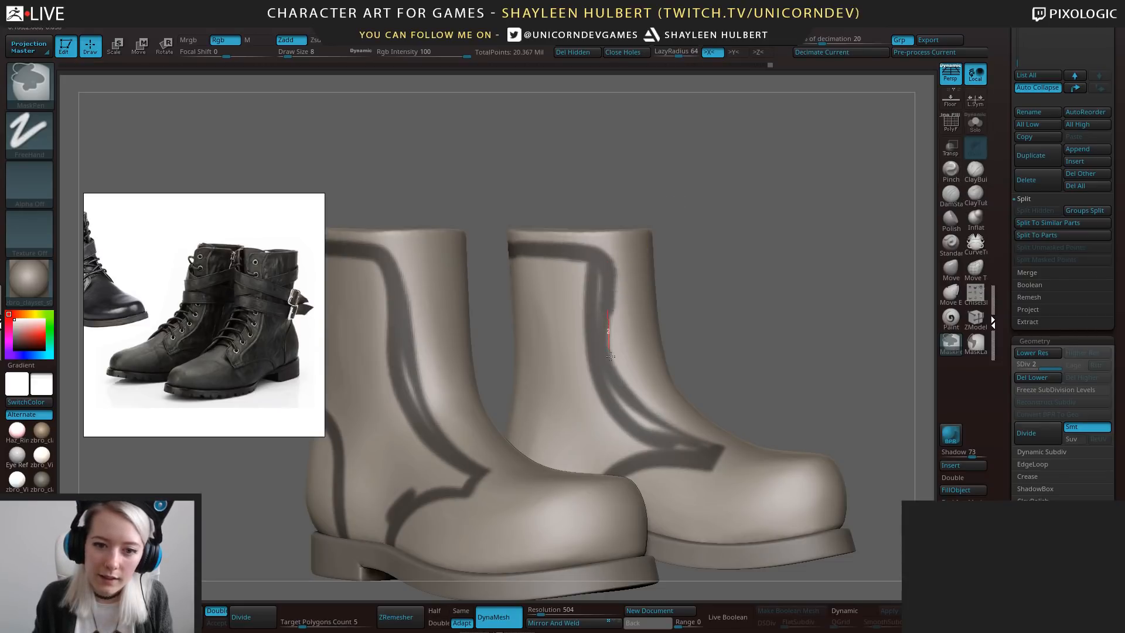
Extend the heel patch's mask line across the back of the boot to join both sides.
drag(838, 235, 656, 205)
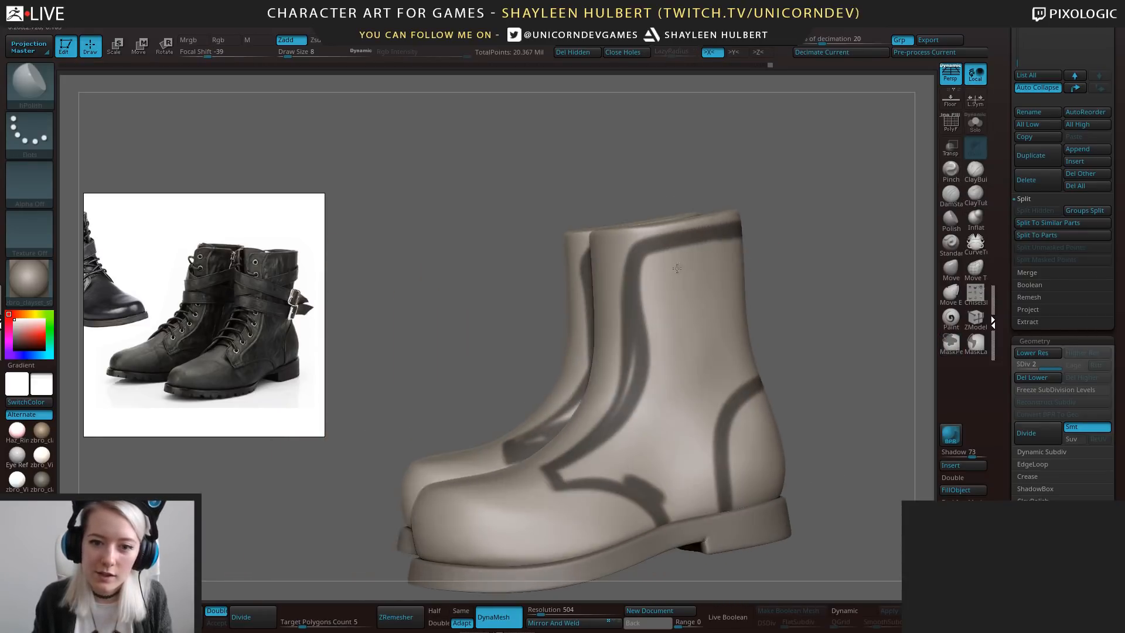
mouse_move(806, 201)
mouse_down()
mouse_move(794, 206)
mouse_move(747, 163)
mouse_move(645, 160)
mouse_up()
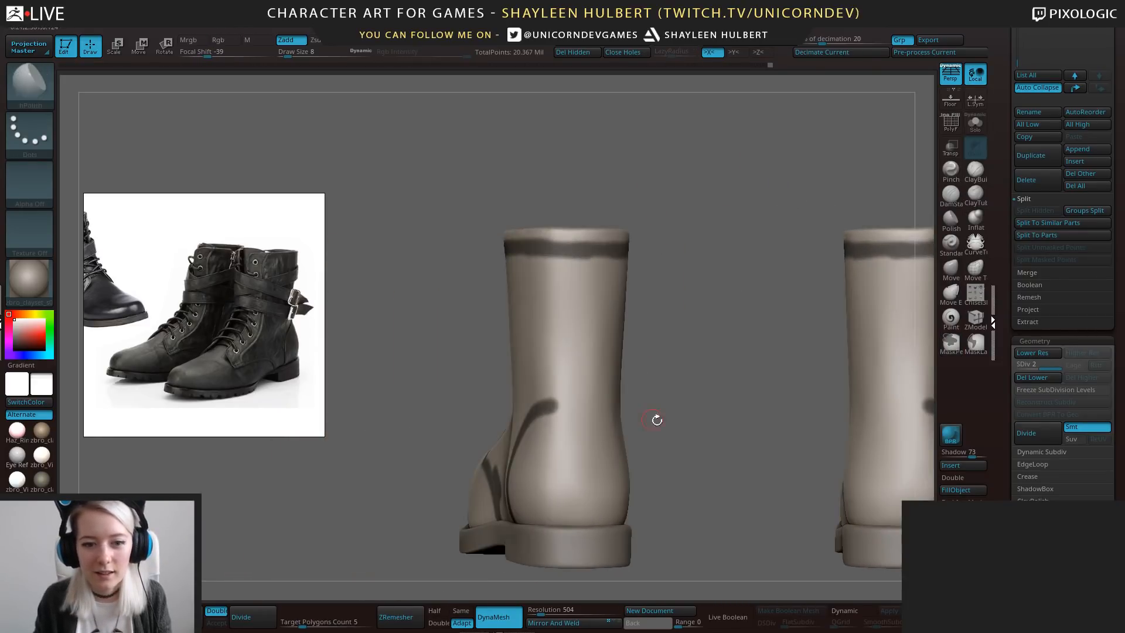
mouse_move(658, 420)
mouse_down()
mouse_move(671, 422)
mouse_move(636, 421)
mouse_up()
drag(566, 404, 589, 403)
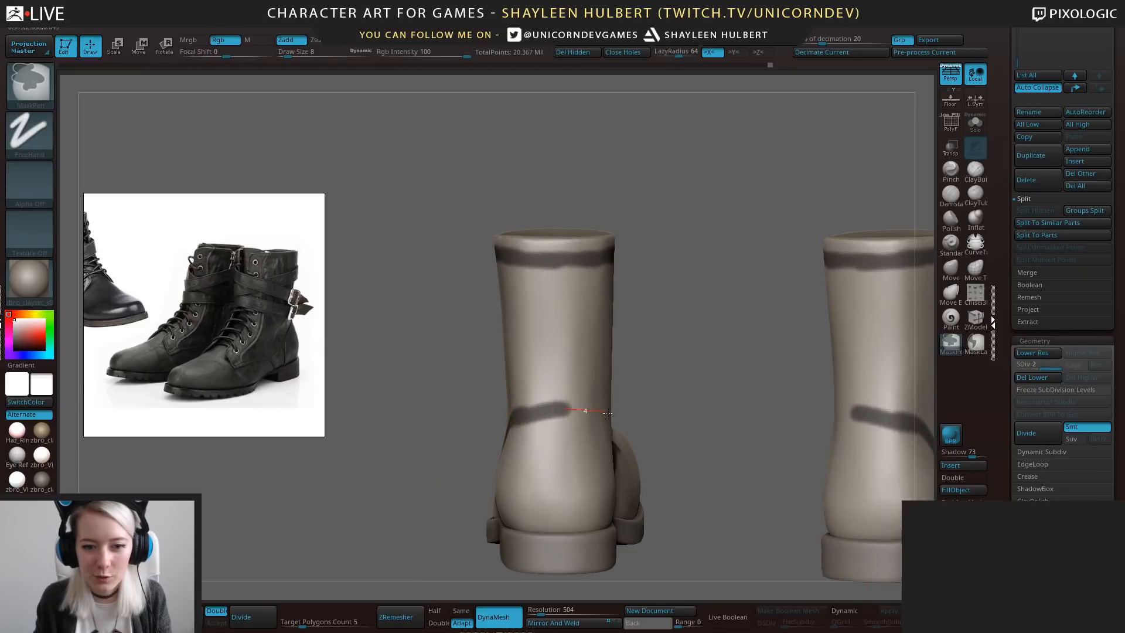
ctrl+click(648, 369)
ctrl+click(627, 397)
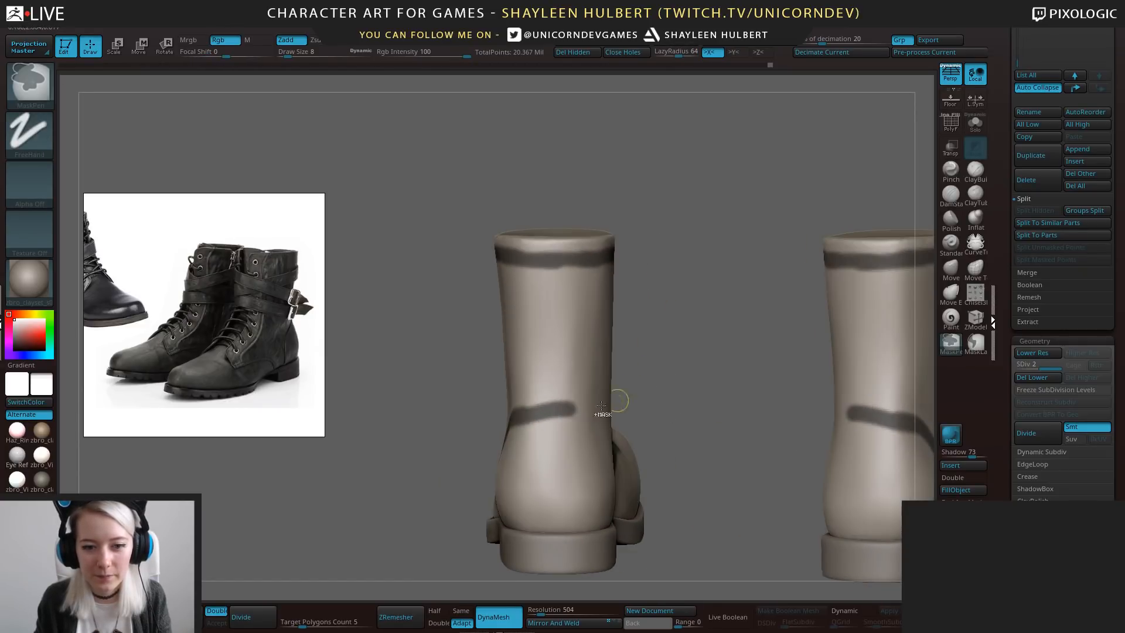
drag(579, 411, 613, 419)
Refine the inner heel curve down to the sole and thicken the matching heel curve on the outer side.
mouse_move(673, 357)
mouse_down()
mouse_move(582, 473)
mouse_move(598, 437)
mouse_move(555, 411)
mouse_up()
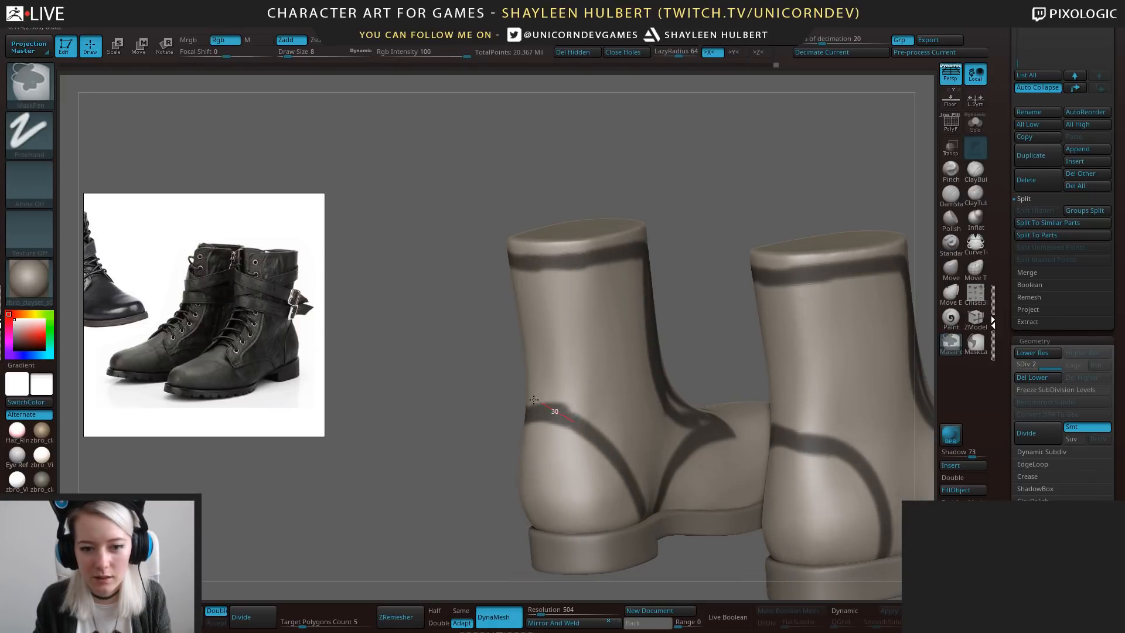
mouse_move(451, 500)
mouse_down()
mouse_move(438, 501)
mouse_move(635, 515)
mouse_move(650, 538)
mouse_up()
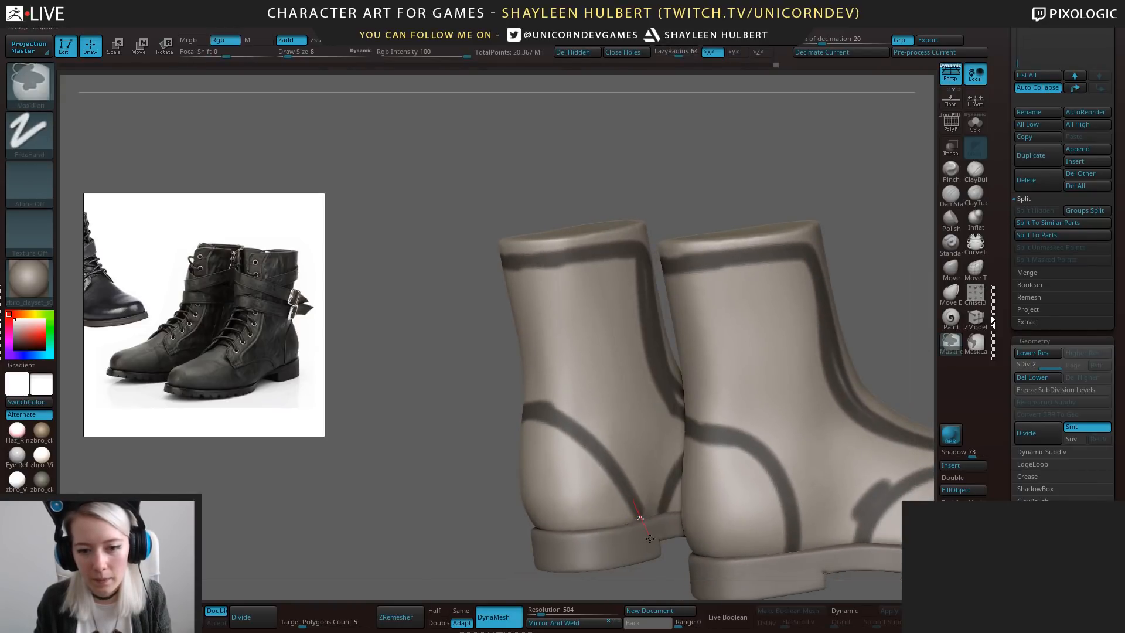
drag(429, 420, 592, 433)
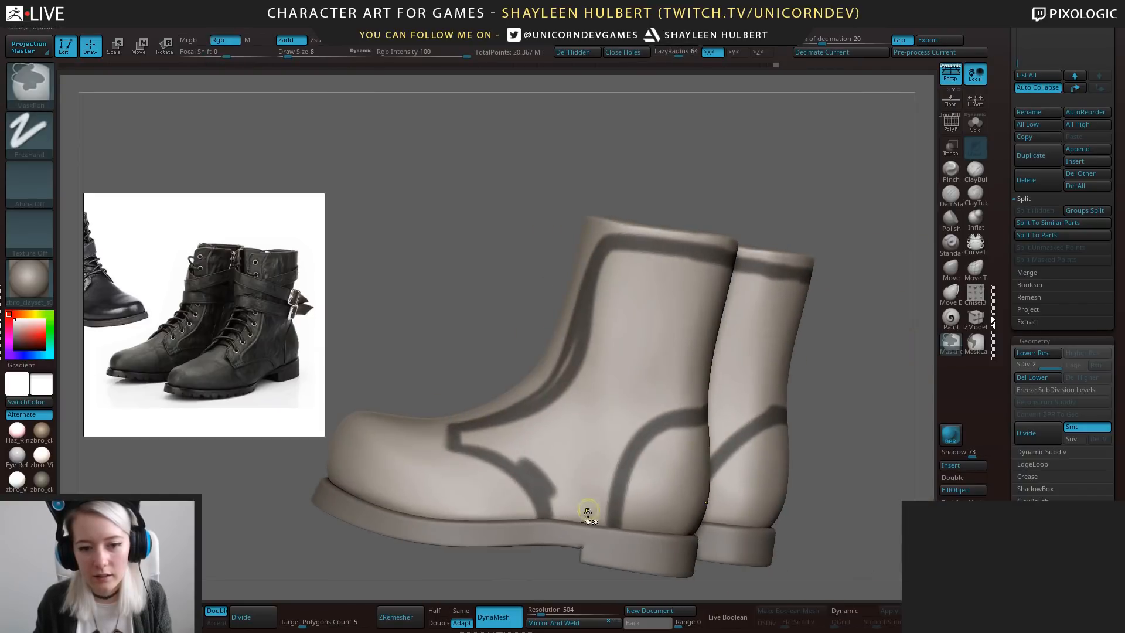
mouse_move(606, 536)
ctrl+mouse_down()
mouse_move(611, 492)
mouse_move(674, 399)
mouse_move(740, 387)
ctrl+mouse_up()
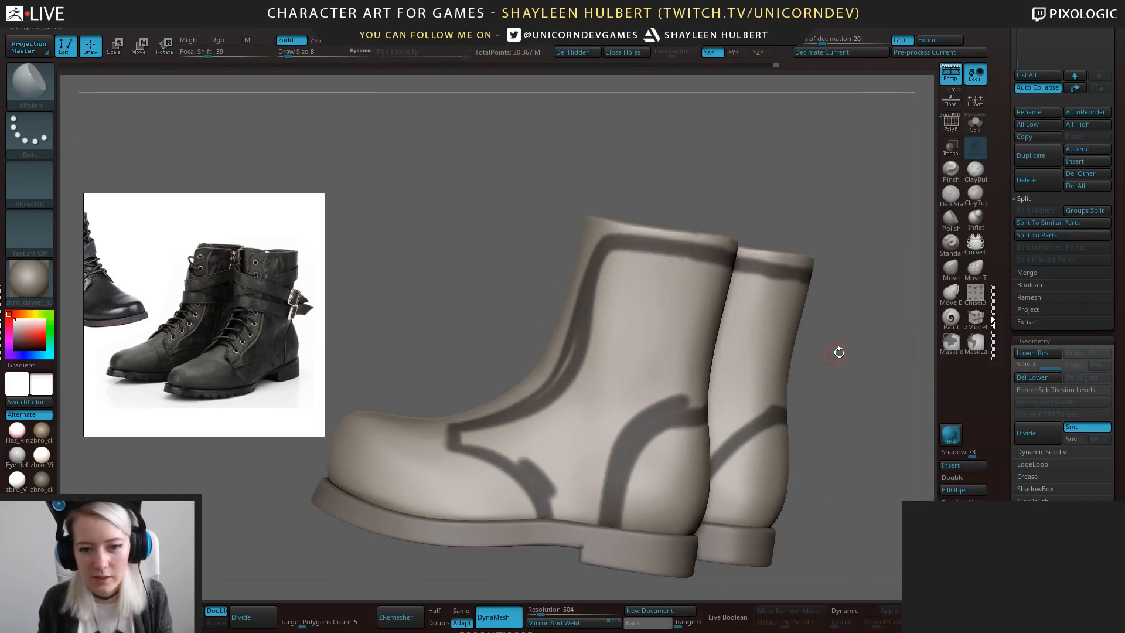
shift+drag(837, 347, 828, 340)
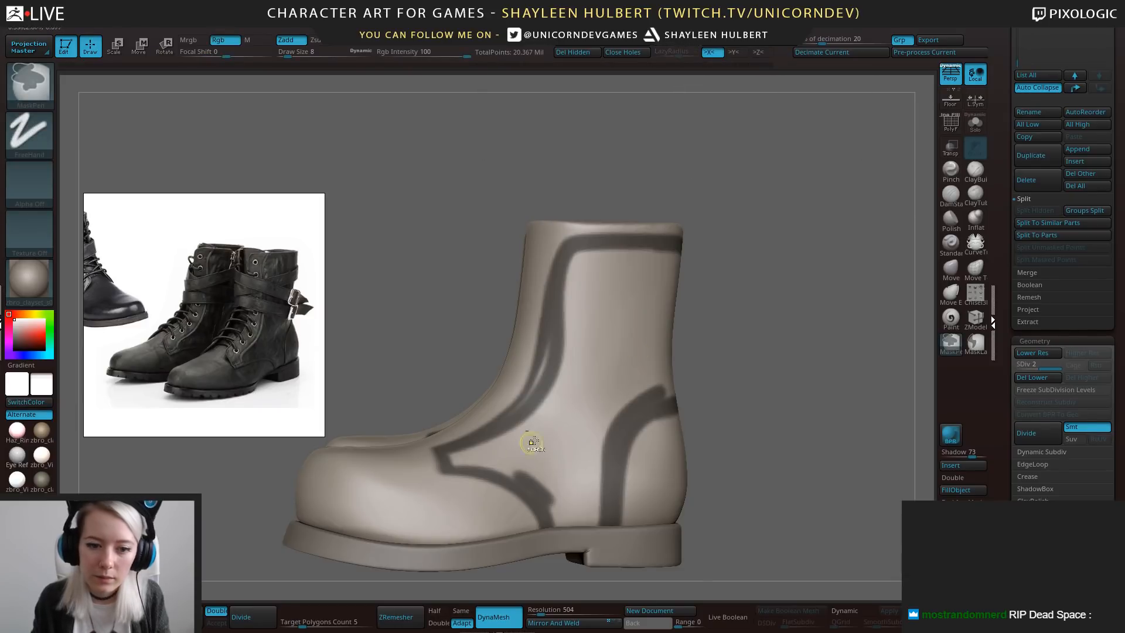
Enlarge the mask brush and fill in the lower part of the outer side panel between the vamp and heel lines.
mouse_move(531, 443)
ctrl+mouse_down()
mouse_move(458, 456)
mouse_move(595, 513)
mouse_move(613, 422)
mouse_move(569, 486)
mouse_move(569, 453)
ctrl+mouse_up()
key(bracketright)
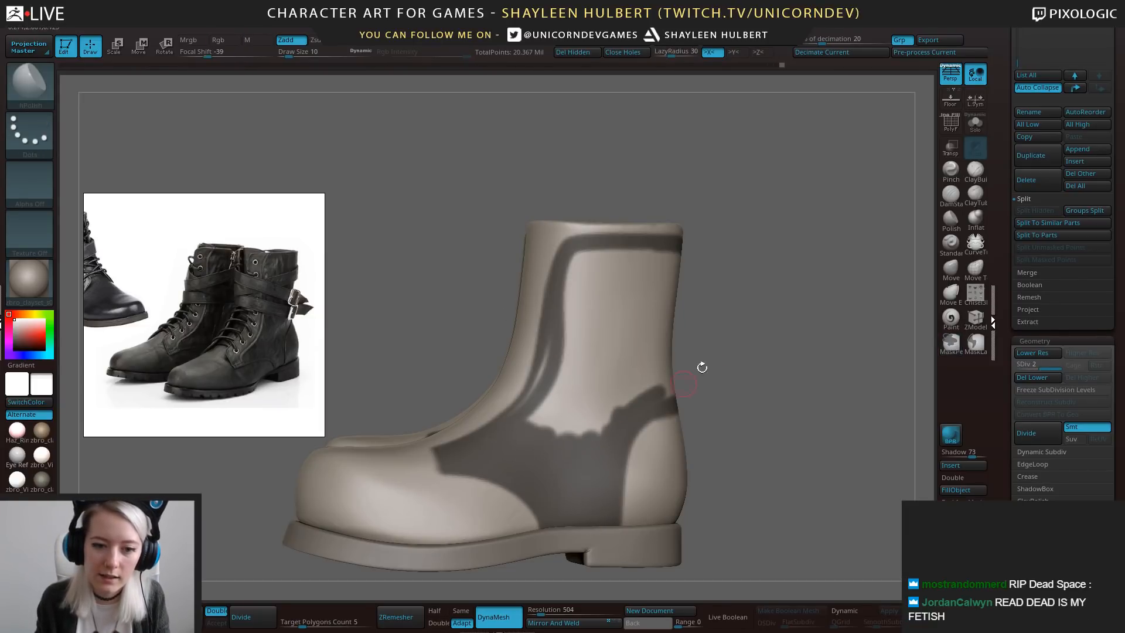
ctrl+shift+click(703, 367)
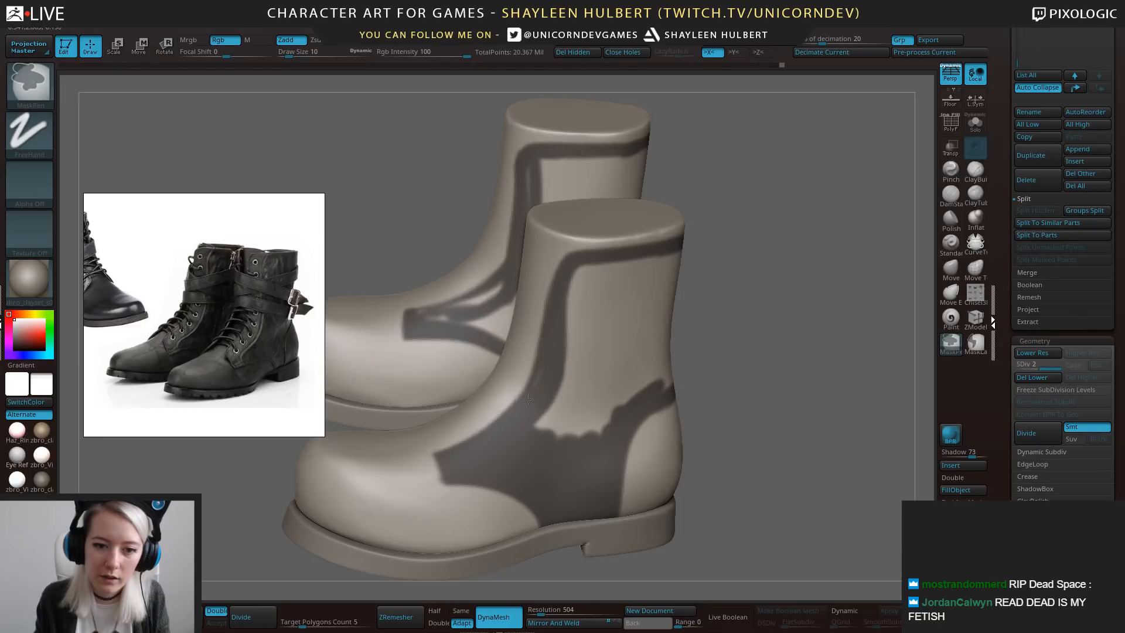
mouse_move(528, 399)
ctrl+mouse_down()
mouse_move(567, 352)
mouse_move(602, 411)
mouse_move(623, 404)
mouse_move(602, 437)
ctrl+mouse_up()
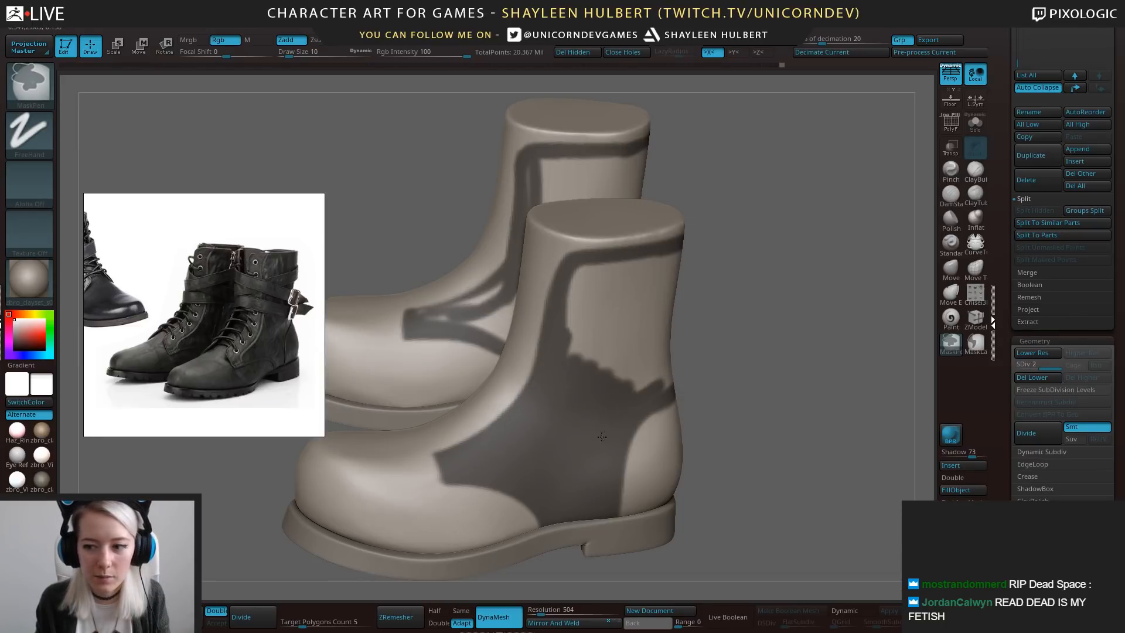
Fill the rest of the outer side panel up the shaft to its top line.
ctrl+shift+click(601, 437)
ctrl+drag(710, 280, 601, 405)
mouse_move(569, 355)
ctrl+mouse_down()
mouse_move(570, 305)
mouse_move(639, 267)
mouse_move(592, 267)
ctrl+mouse_up()
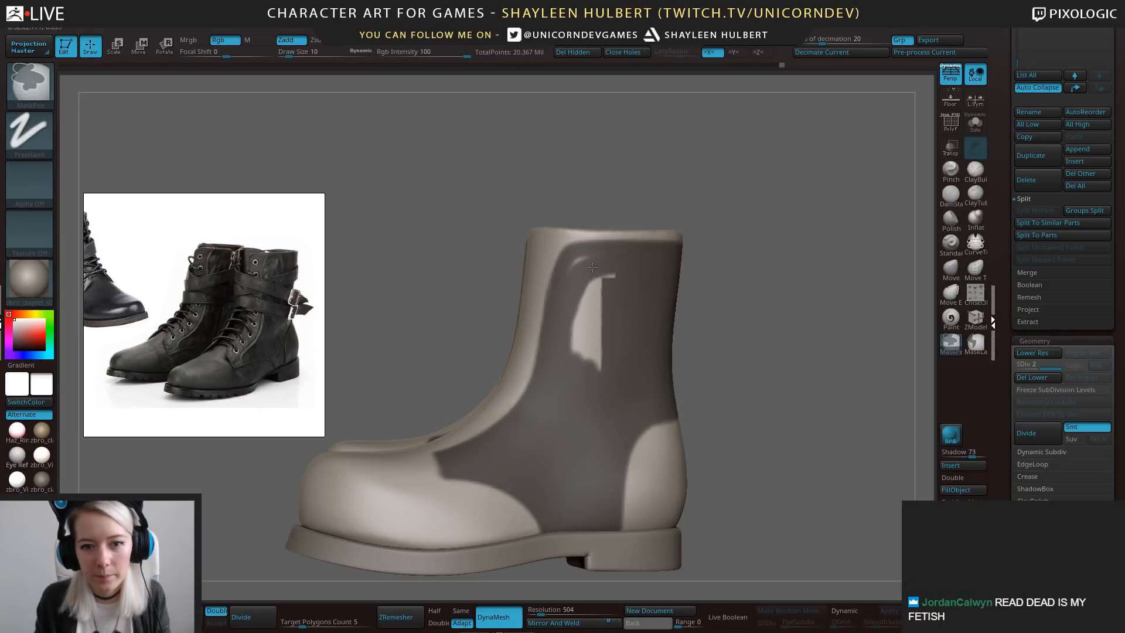
mouse_move(572, 327)
ctrl+mouse_down()
mouse_move(598, 329)
mouse_move(612, 298)
ctrl+mouse_up()
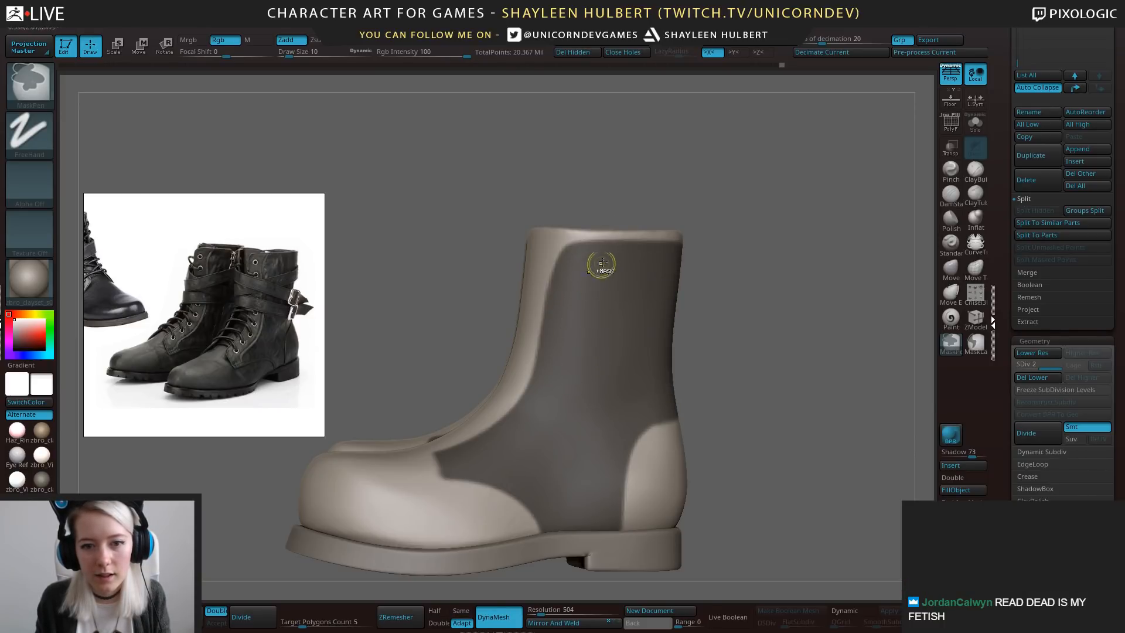
Tidy the mask's top edge with the mask inverted, and fill the remaining gap at the back of the shaft.
drag(704, 340, 636, 419)
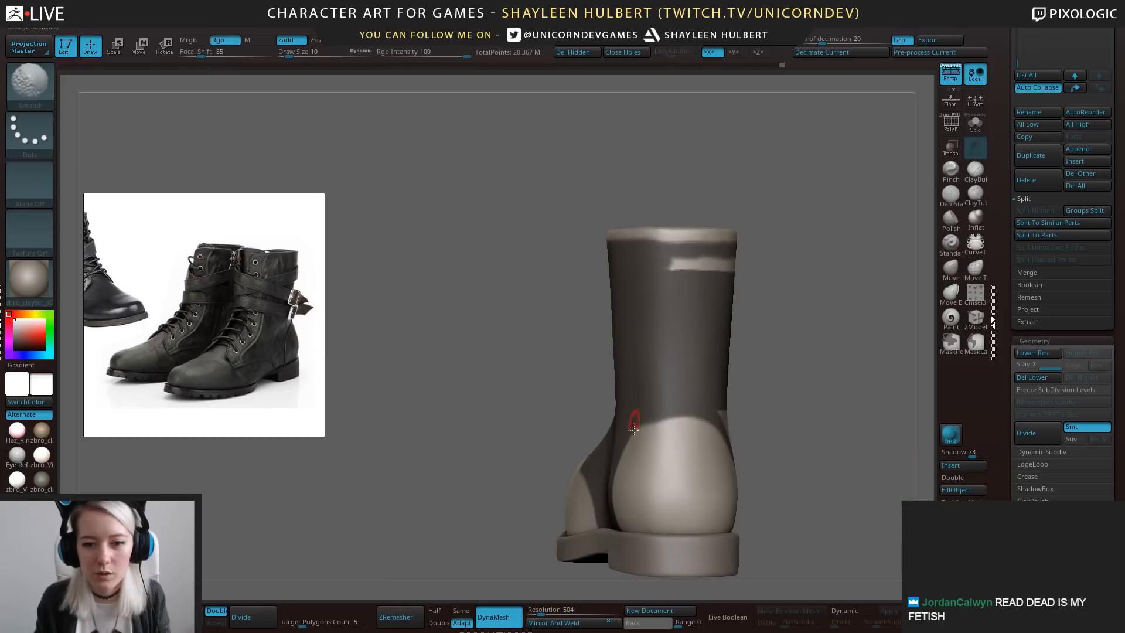
ctrl+click(572, 397)
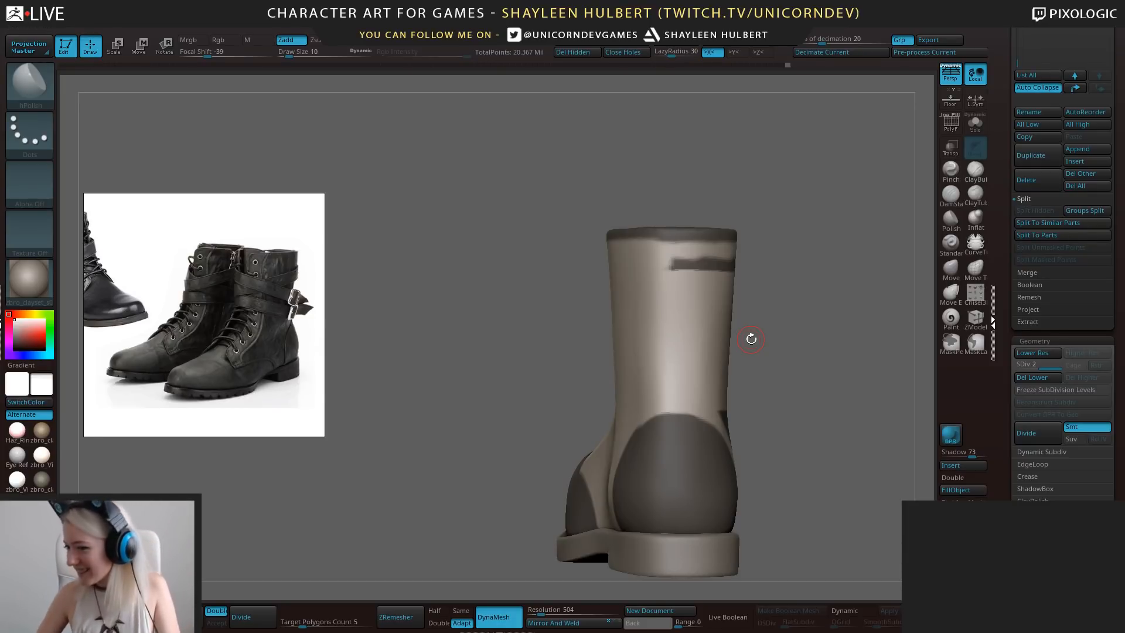
drag(850, 251, 821, 240)
ctrl+click(762, 225)
mouse_move(557, 183)
ctrl+mouse_down()
mouse_move(697, 236)
mouse_move(772, 235)
mouse_move(647, 222)
mouse_move(774, 240)
mouse_move(727, 286)
mouse_move(671, 279)
ctrl+mouse_up()
ctrl+click(753, 188)
ctrl+click(816, 268)
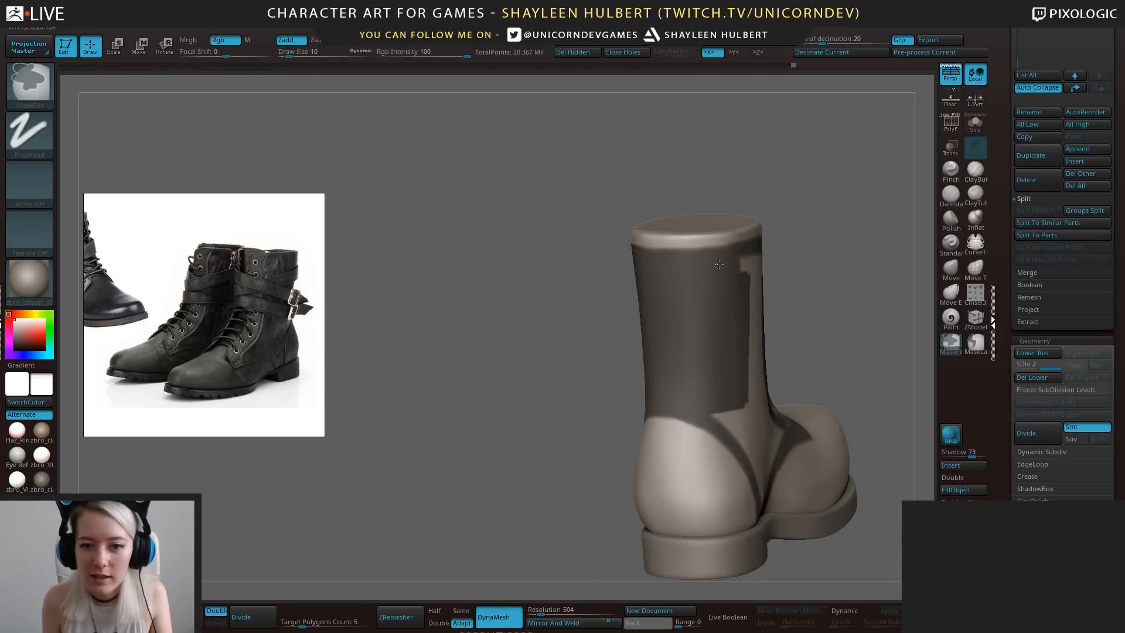
Continue the mask fill around the back of the shaft onto the upper part of the inner side panel.
mouse_move(815, 205)
alt+mouse_down()
mouse_move(704, 217)
mouse_move(686, 200)
alt+mouse_up()
mouse_move(744, 185)
mouse_down()
mouse_move(684, 199)
mouse_move(692, 240)
mouse_up()
mouse_move(624, 254)
ctrl+mouse_down()
mouse_move(674, 260)
mouse_move(667, 268)
ctrl+mouse_up()
drag(836, 227, 768, 217)
mouse_move(606, 237)
ctrl+mouse_down()
mouse_move(701, 347)
mouse_move(733, 337)
ctrl+mouse_up()
mouse_move(826, 194)
alt+mouse_down()
mouse_move(750, 191)
mouse_move(732, 225)
alt+mouse_up()
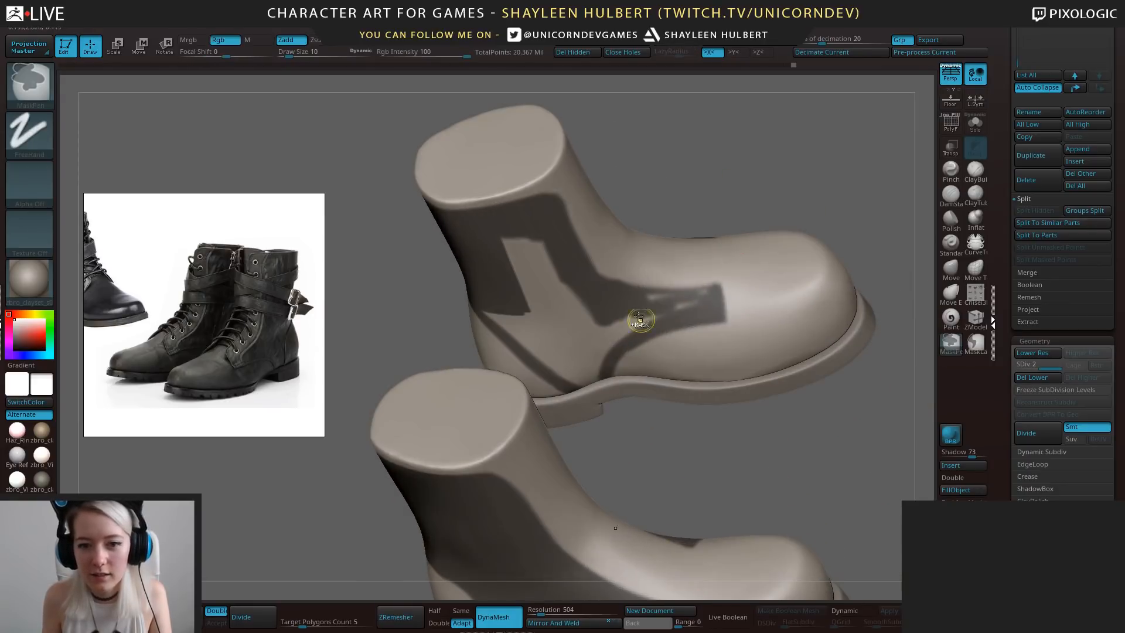
Fill in the inner side panel from the vamp tip to the heel curve, closing all gaps.
ctrl+drag(707, 302, 645, 322)
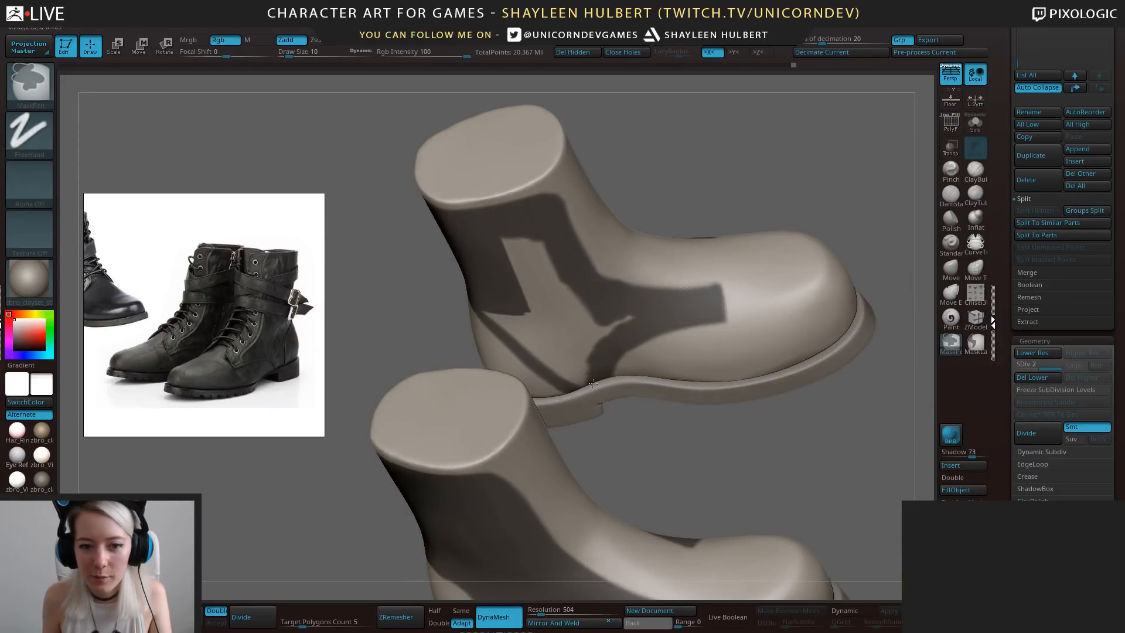
mouse_move(594, 384)
ctrl+mouse_down()
mouse_move(553, 361)
mouse_move(639, 320)
ctrl+mouse_up()
mouse_move(577, 357)
ctrl+mouse_down()
mouse_move(528, 252)
mouse_move(507, 254)
mouse_move(566, 322)
ctrl+mouse_up()
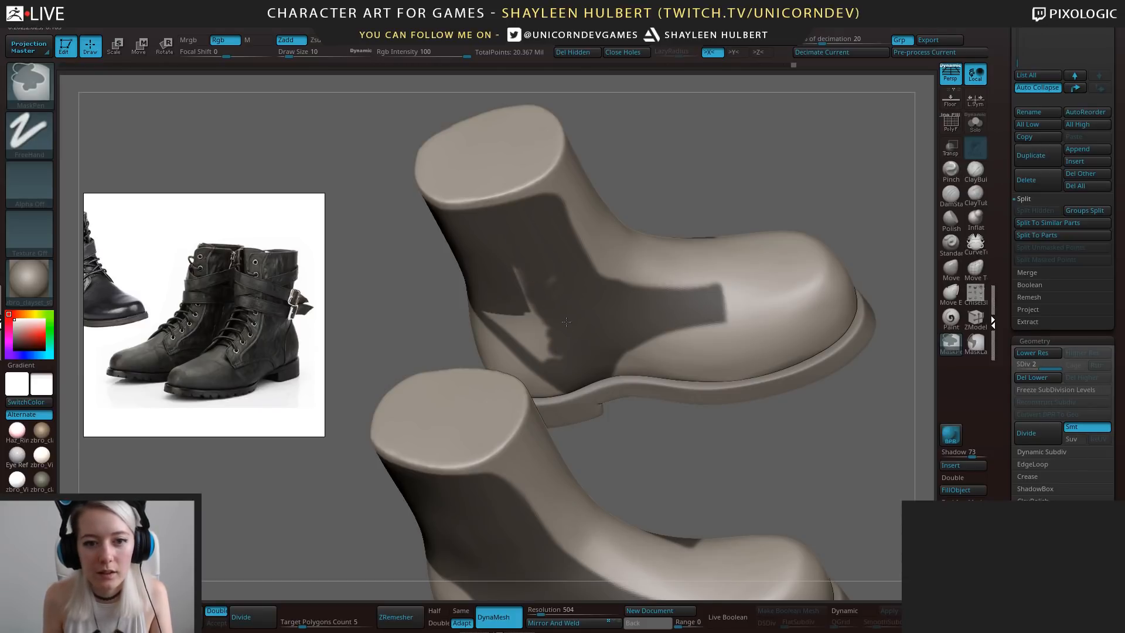
mouse_move(514, 270)
ctrl+mouse_down()
mouse_move(542, 349)
mouse_move(523, 322)
mouse_move(535, 337)
ctrl+mouse_up()
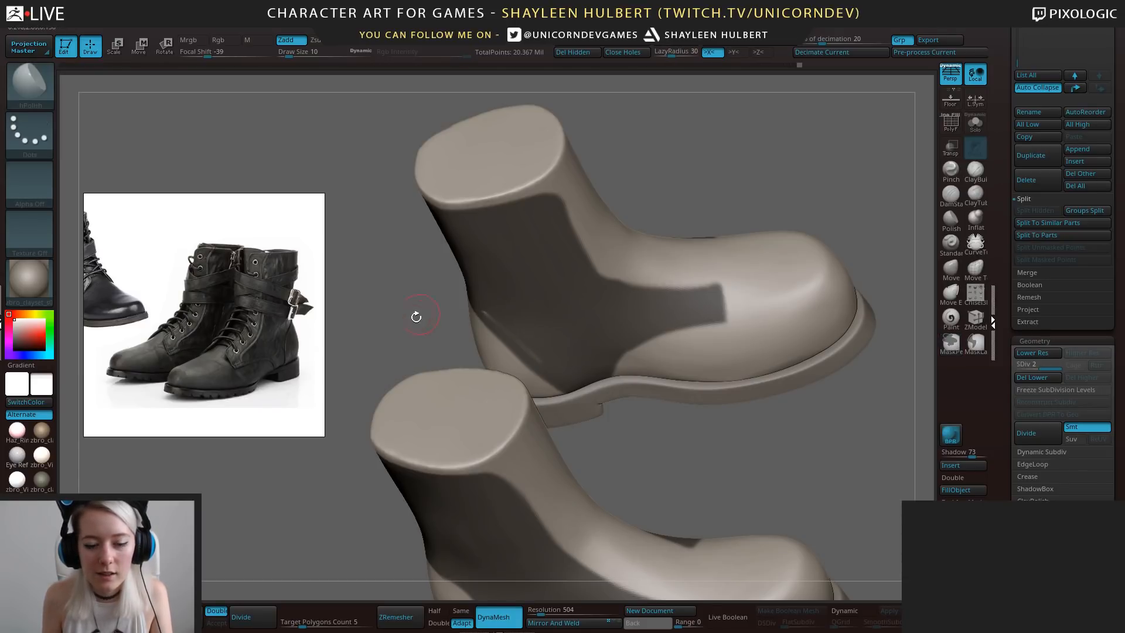
mouse_move(418, 317)
mouse_down()
mouse_move(474, 321)
mouse_move(492, 358)
mouse_move(523, 370)
mouse_up()
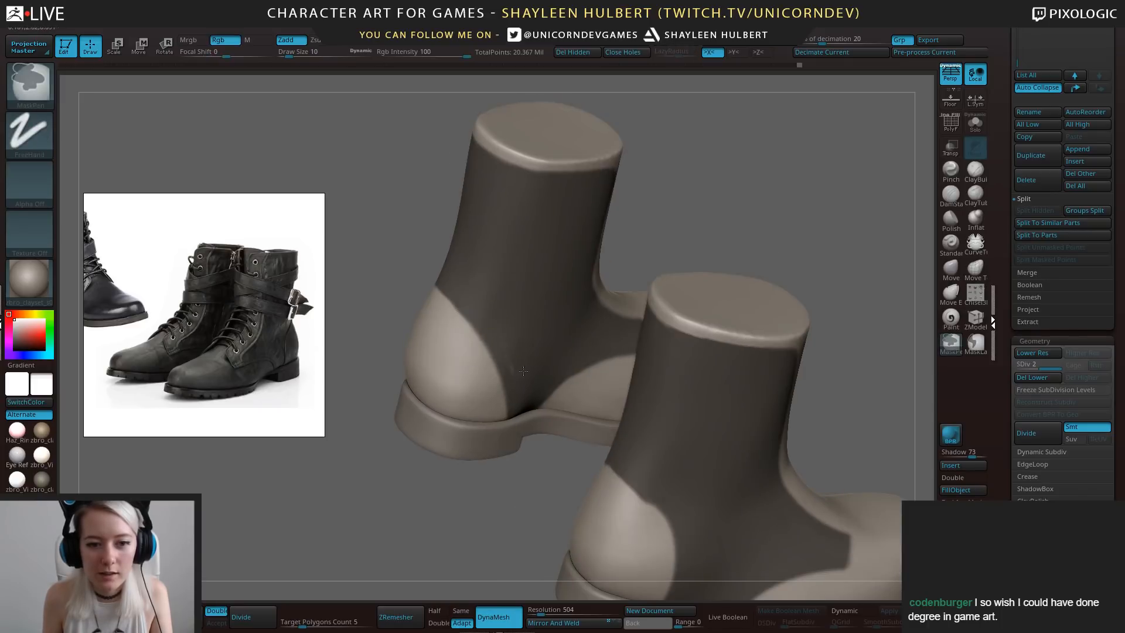
shift+drag(452, 523, 786, 258)
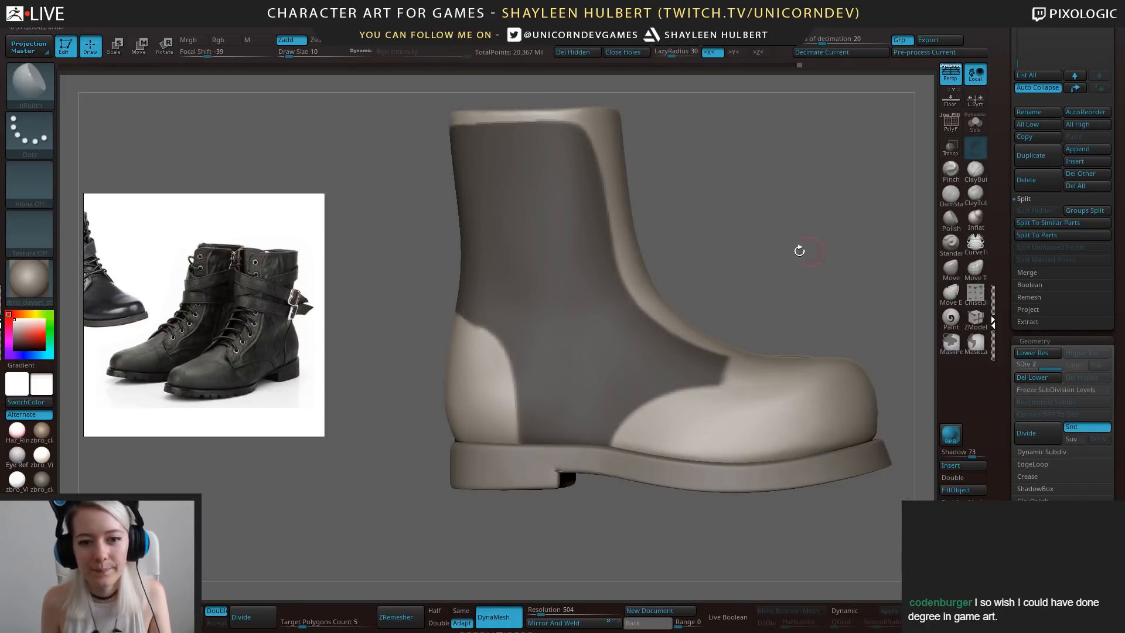
Invert the mask and widen the heel patch forward with a smoother curve down to the sole.
ctrl+click(751, 279)
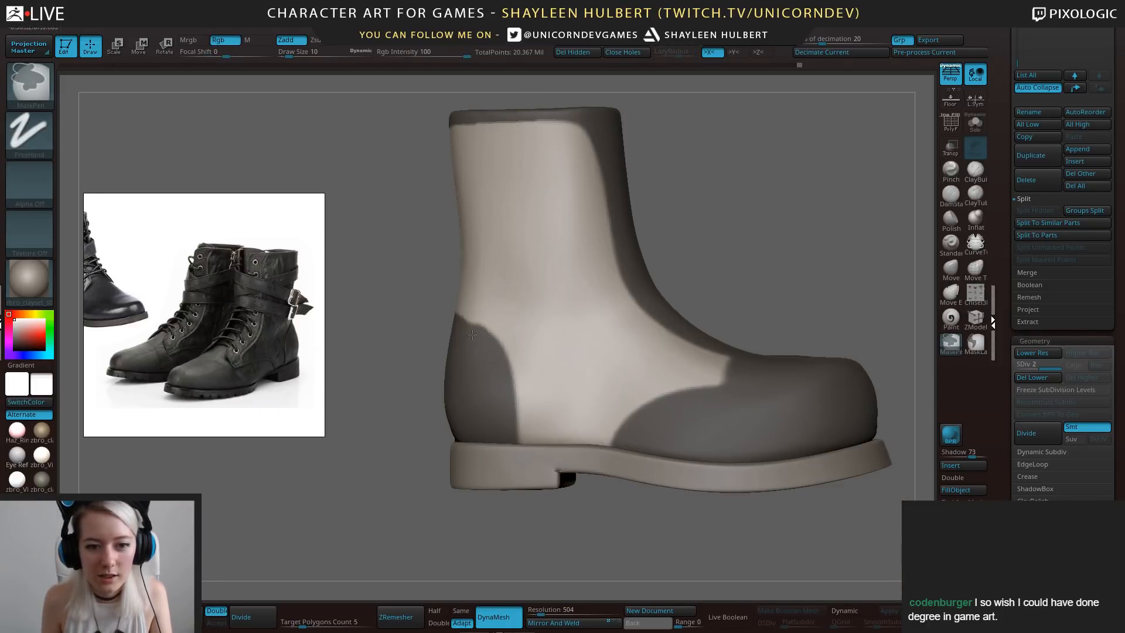
mouse_move(481, 352)
ctrl+mouse_down()
mouse_move(509, 375)
mouse_move(525, 440)
ctrl+mouse_up()
key(ctrl+z)
drag(450, 522, 493, 490)
ctrl+drag(482, 342, 530, 444)
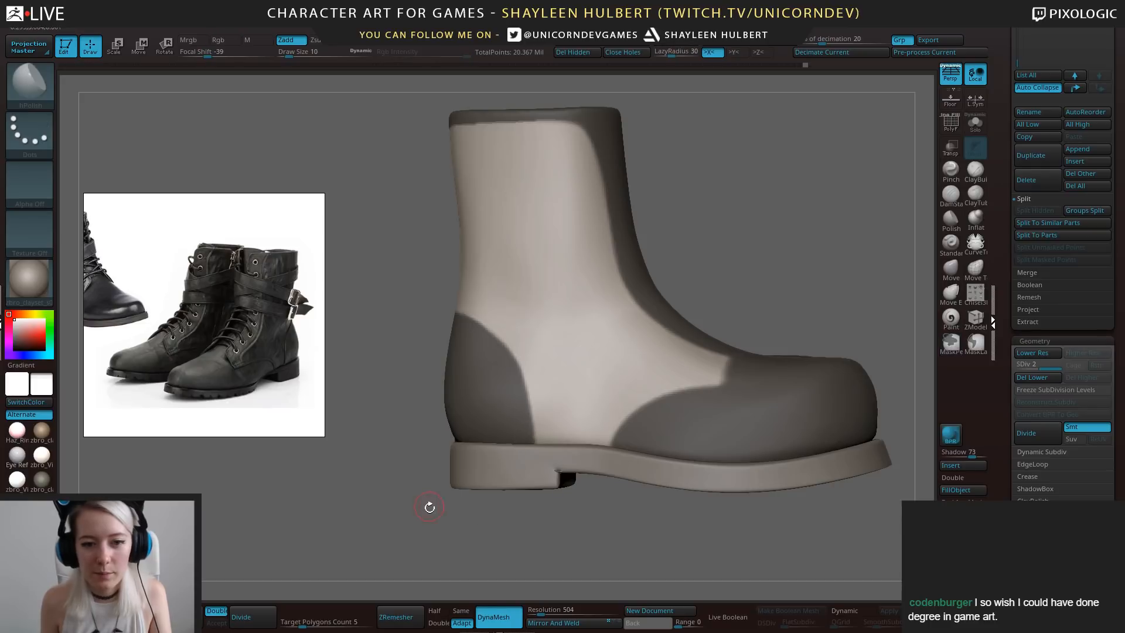
Smooth the heel patch's curve on the opposite side of the boot, switching the mask's polarity to refine its edge.
mouse_move(430, 502)
mouse_down()
mouse_move(590, 452)
mouse_move(661, 378)
mouse_move(516, 367)
mouse_up()
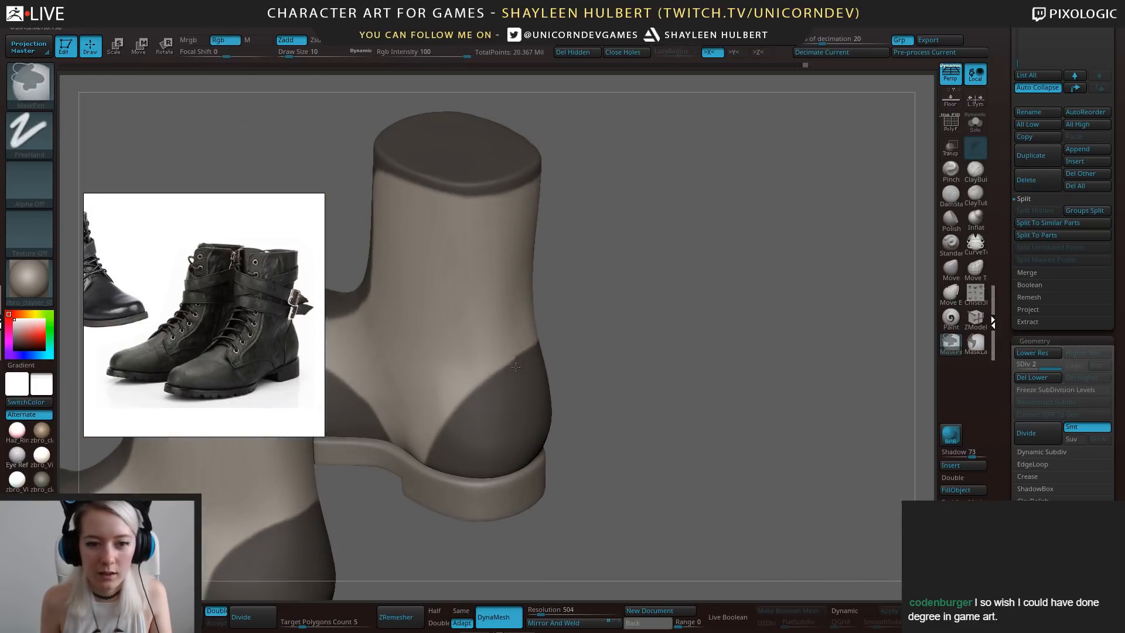
mouse_move(490, 452)
mouse_down()
mouse_move(586, 339)
mouse_move(455, 418)
mouse_up()
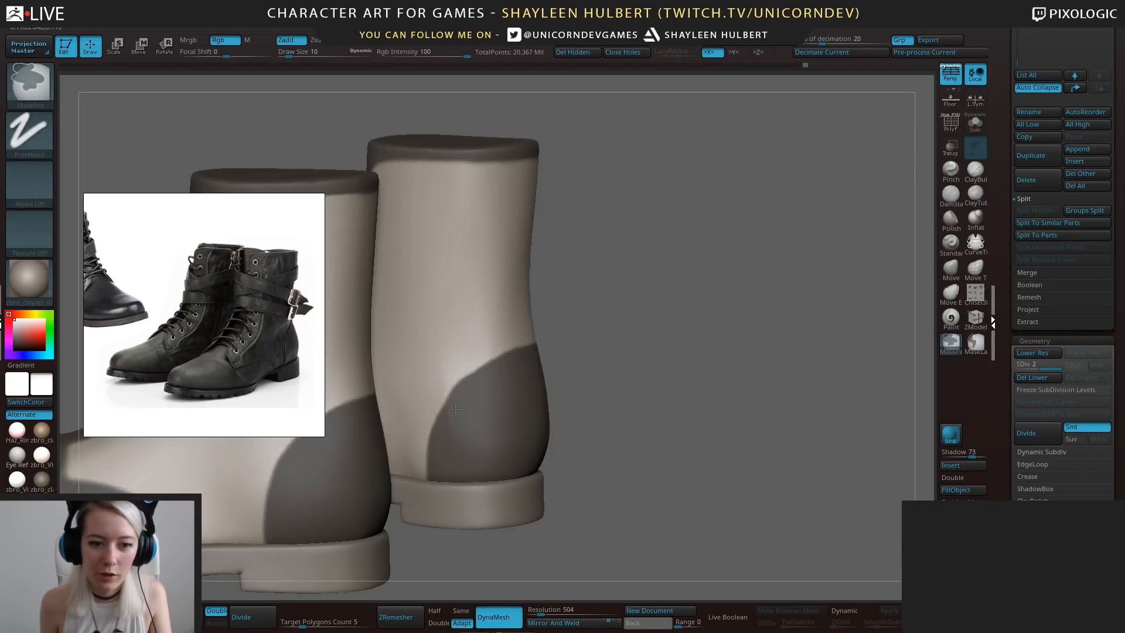
mouse_move(494, 378)
mouse_down()
mouse_move(553, 273)
mouse_move(543, 381)
mouse_move(510, 452)
mouse_up()
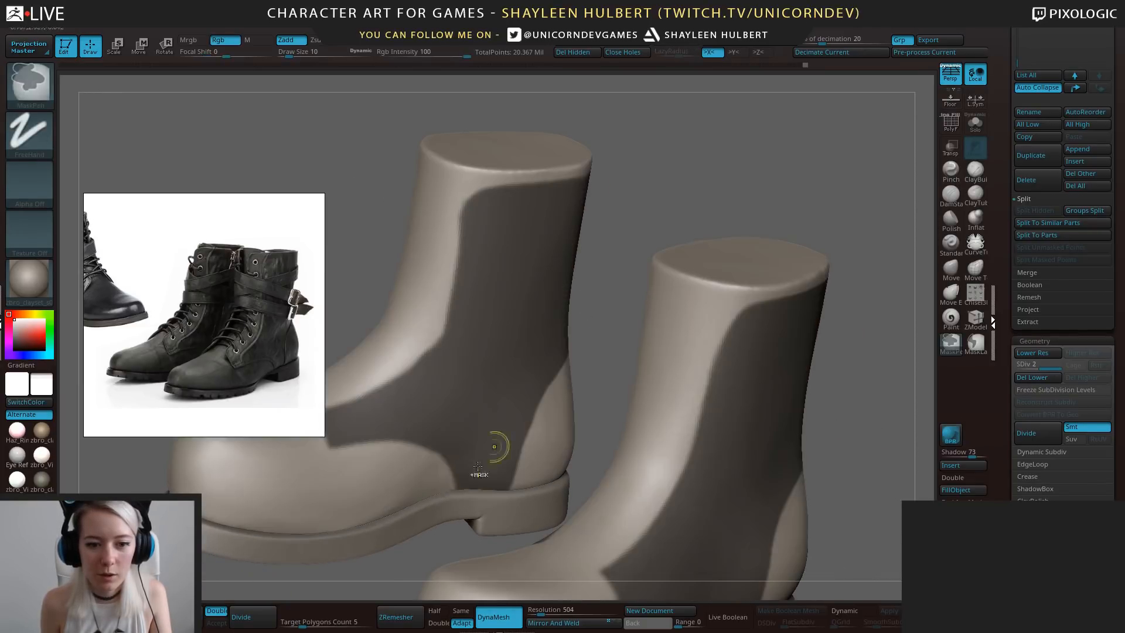
key(ctrl+i)
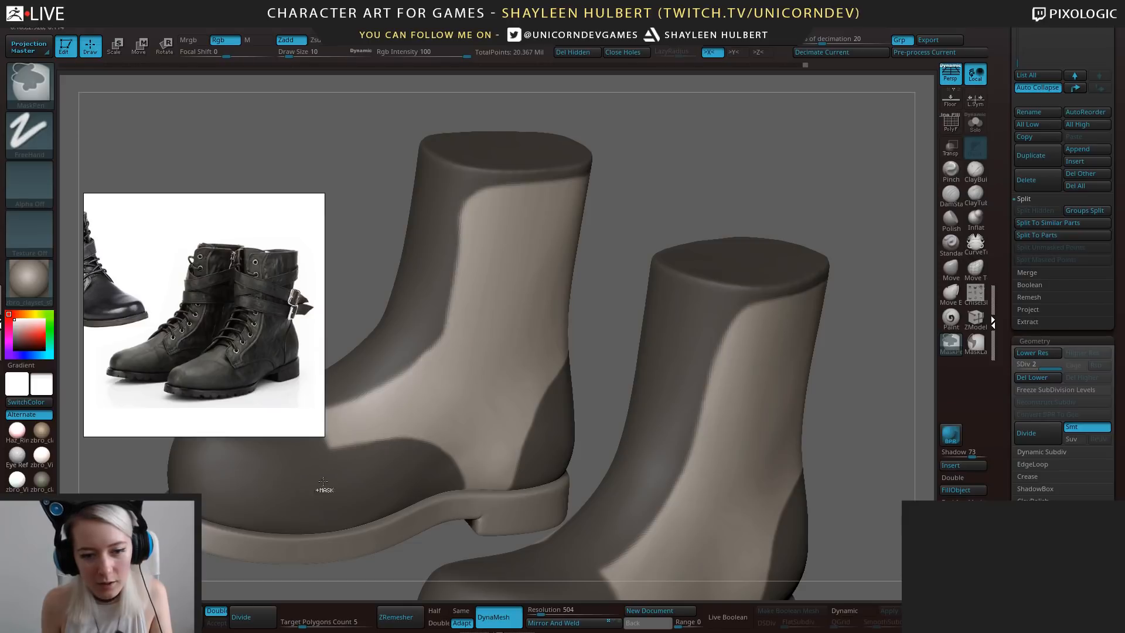
Refine the mask along the side panel's front edge, from the shaft down over the instep.
alt+drag(662, 166, 741, 198)
ctrl+click(742, 197)
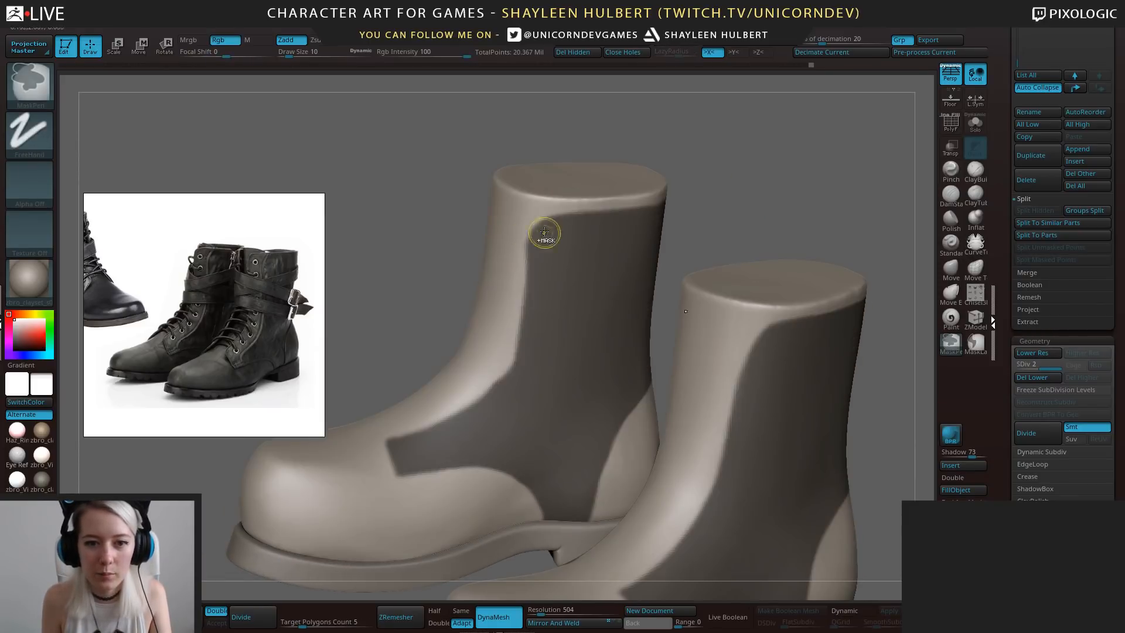
ctrl+click(711, 150)
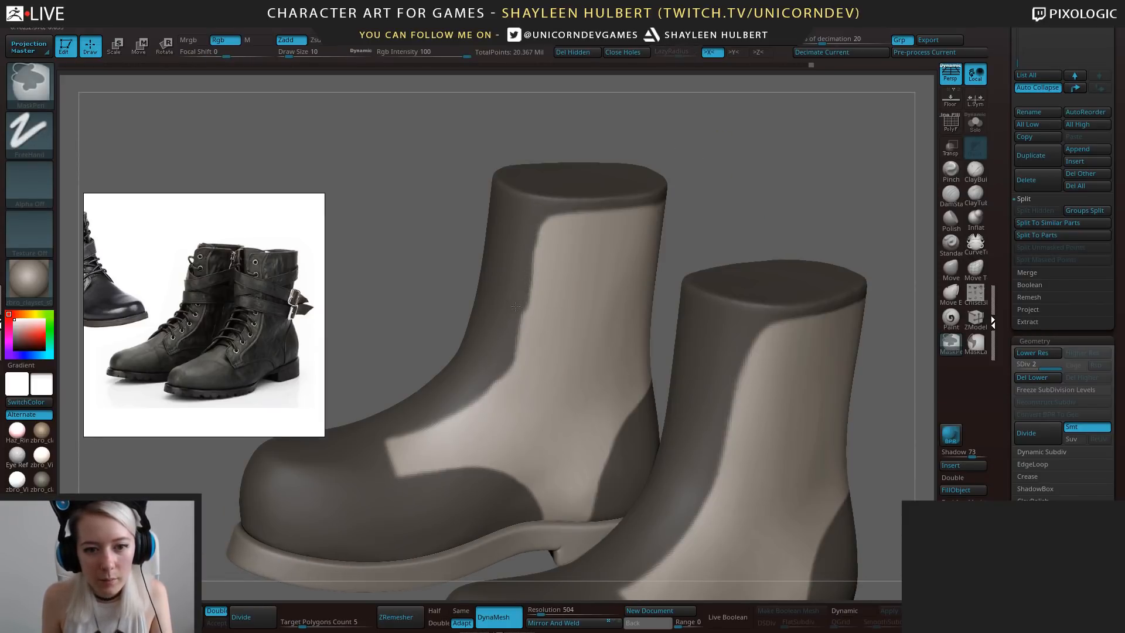
ctrl+drag(516, 306, 517, 330)
ctrl+right_drag(516, 328, 511, 338)
mouse_move(505, 332)
ctrl+mouse_down()
mouse_move(507, 371)
mouse_move(466, 404)
mouse_move(419, 416)
ctrl+mouse_up()
key(f)
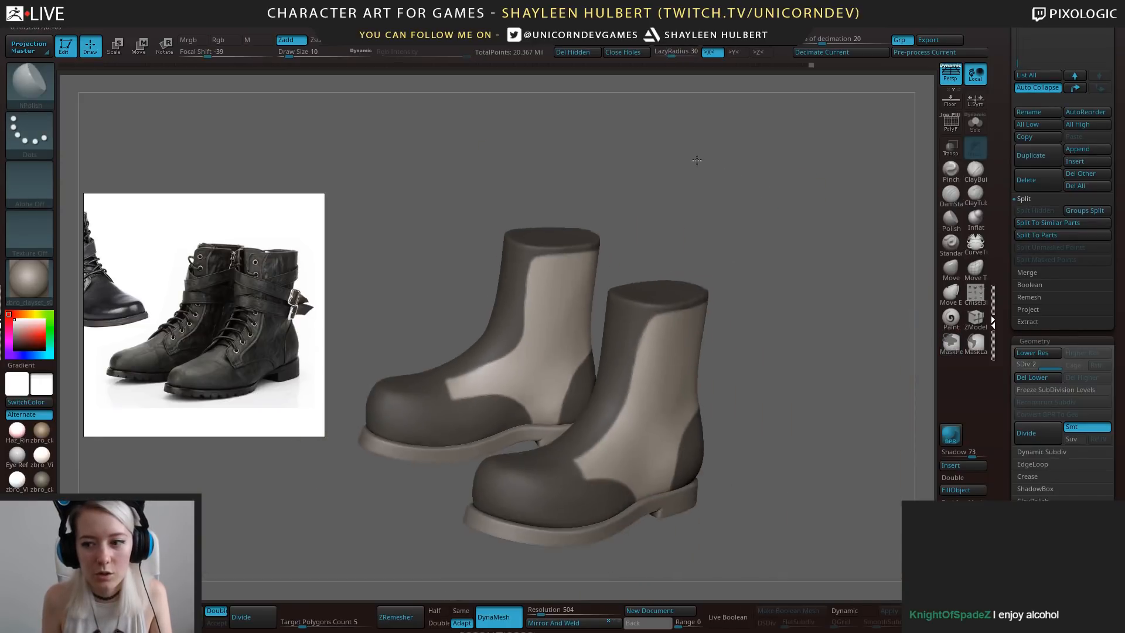
Review the panel outlines around both boots and mask across the panel tip's end on the vamp to tidy it.
mouse_move(766, 225)
mouse_down()
mouse_move(741, 171)
mouse_move(726, 218)
mouse_up()
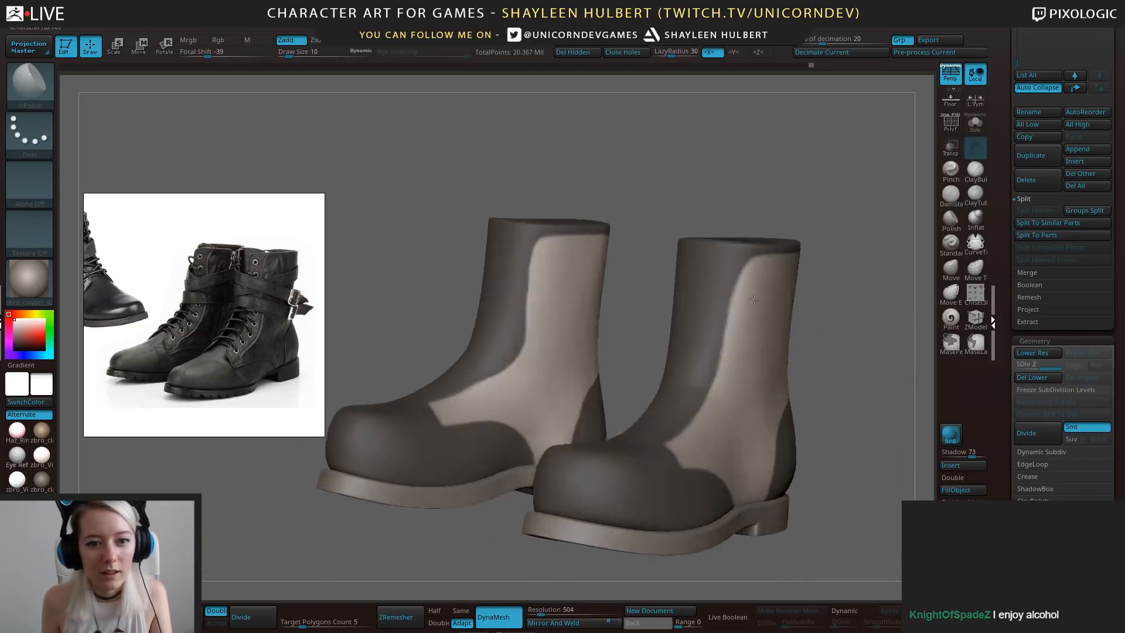
ctrl+click(736, 278)
ctrl+click(608, 174)
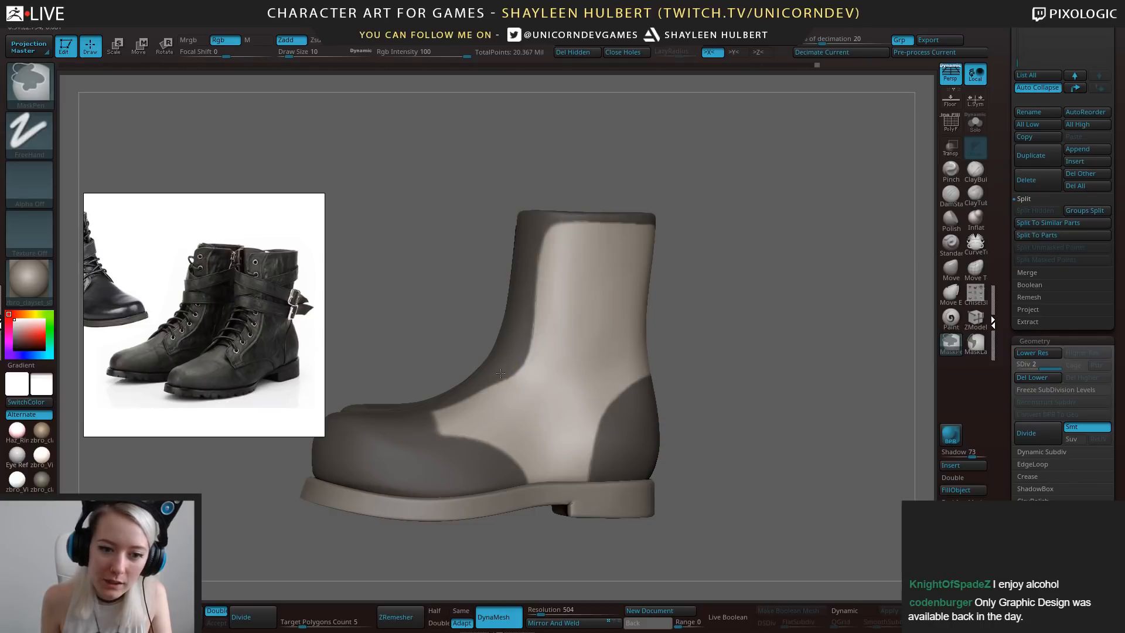
drag(633, 292, 715, 387)
ctrl+click(715, 387)
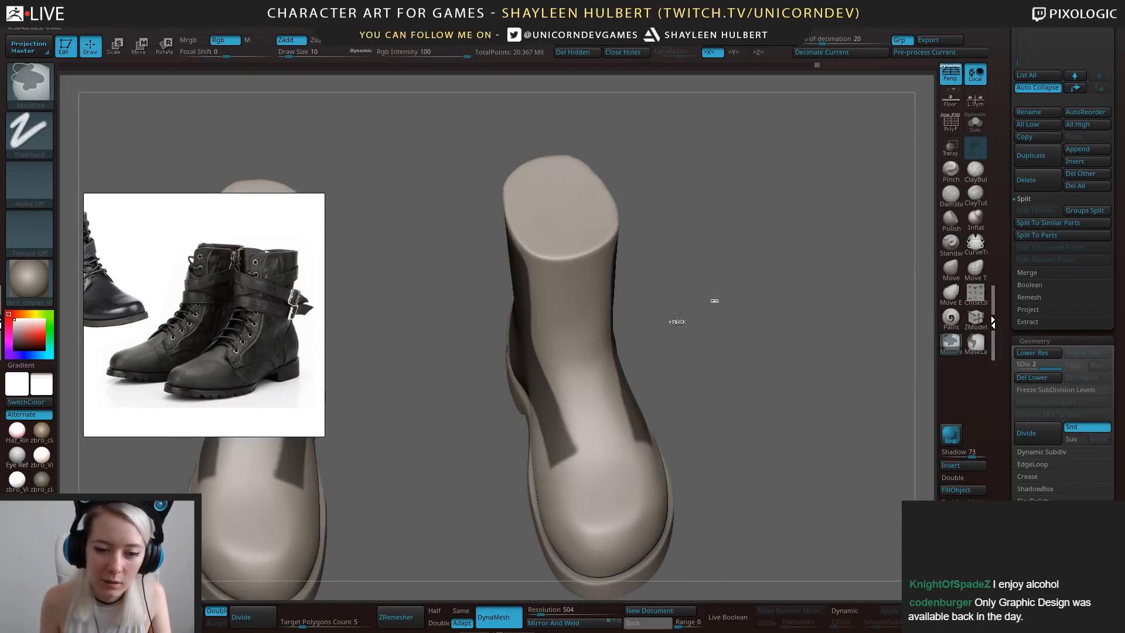
ctrl+click(660, 324)
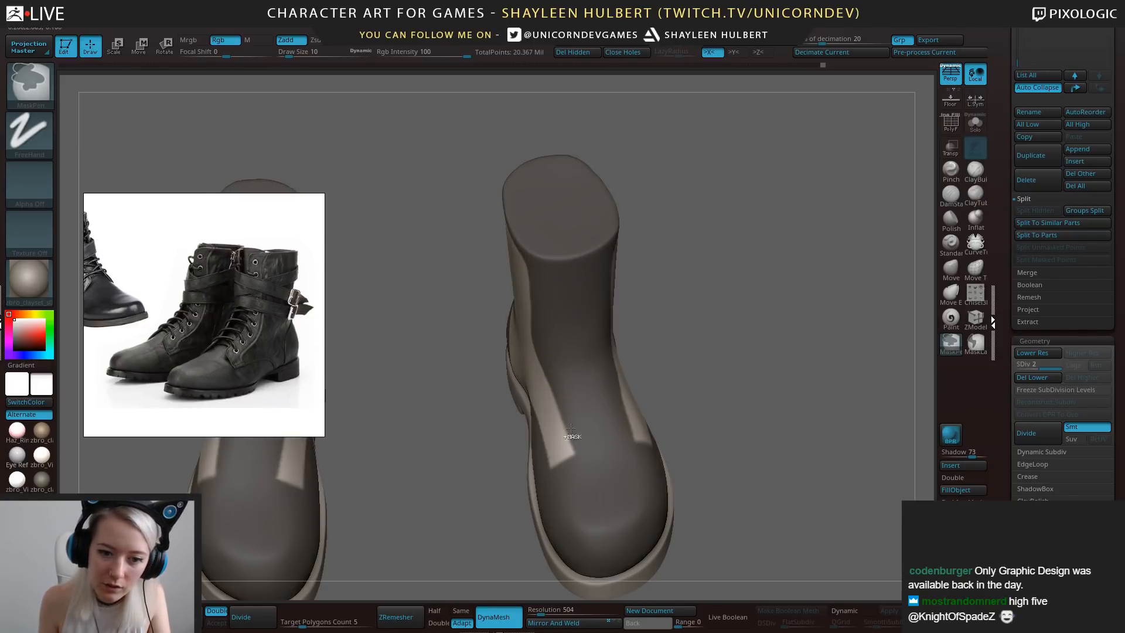
drag(660, 358, 628, 381)
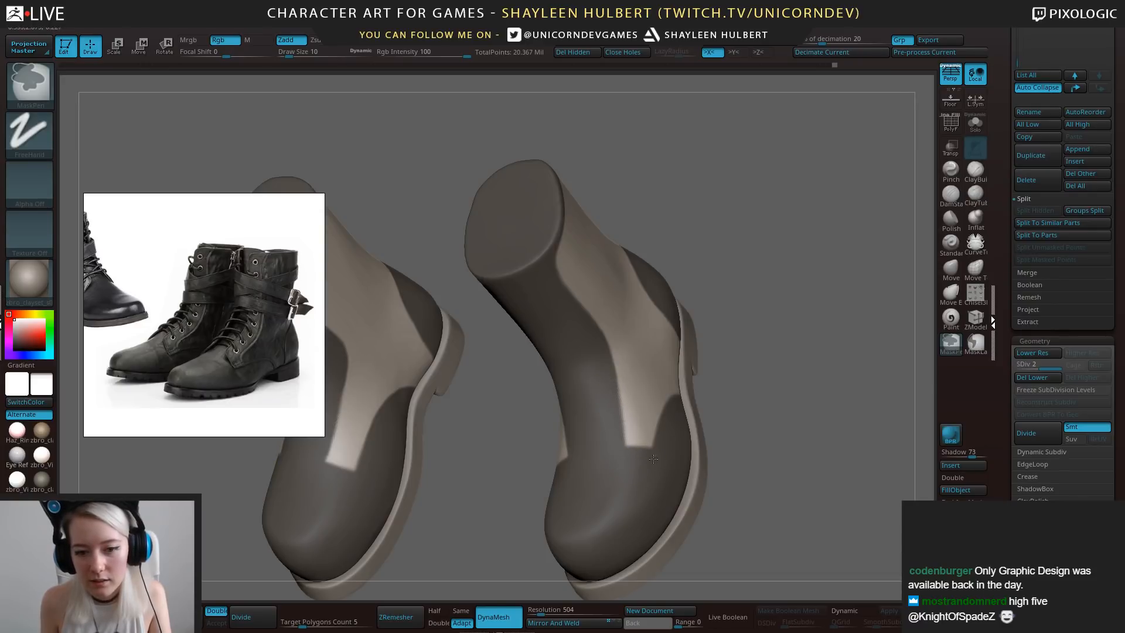
drag(761, 407, 782, 410)
ctrl+drag(579, 459, 535, 482)
drag(767, 425, 697, 437)
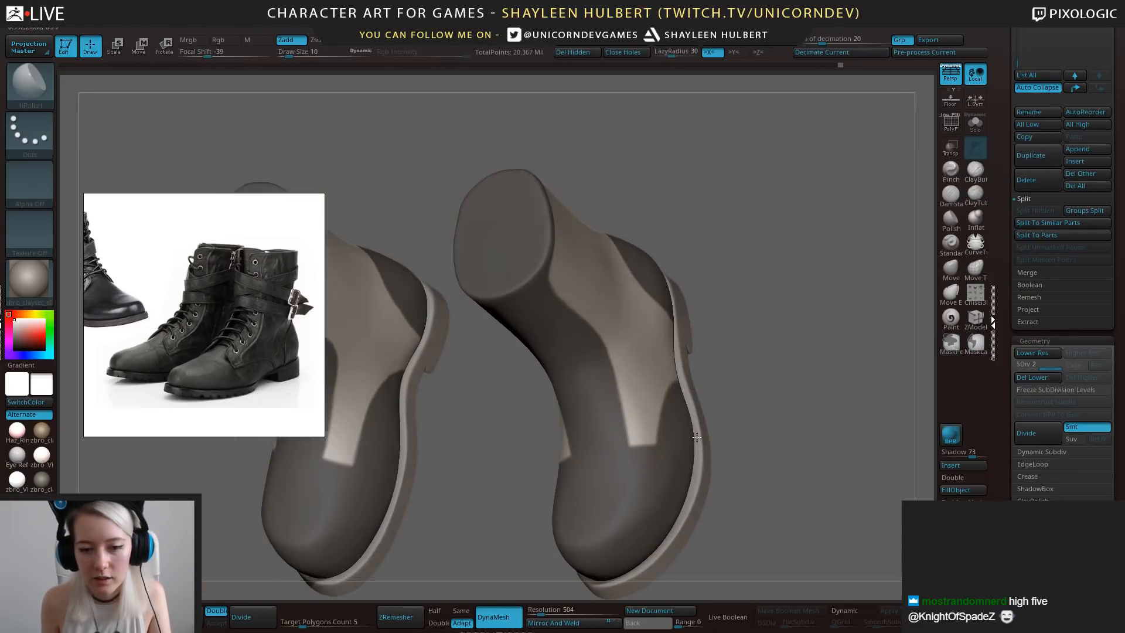
Widen the panel tip over the vamp and square off its front end in the mask.
drag(766, 390, 697, 363)
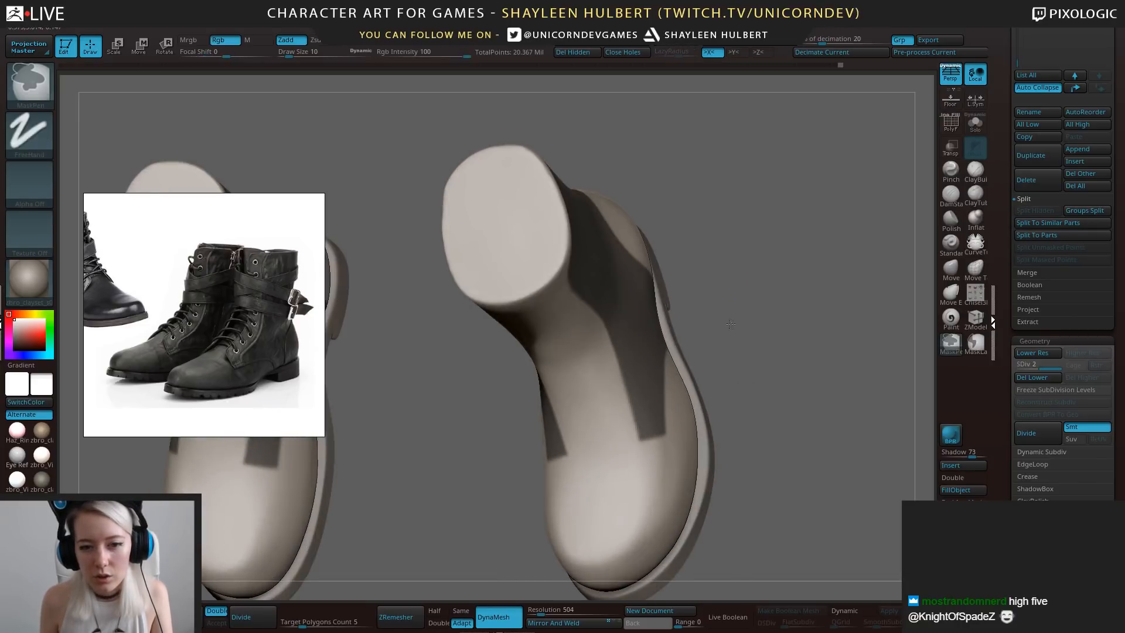
ctrl+click(701, 352)
ctrl+click(707, 315)
ctrl+drag(621, 353, 634, 403)
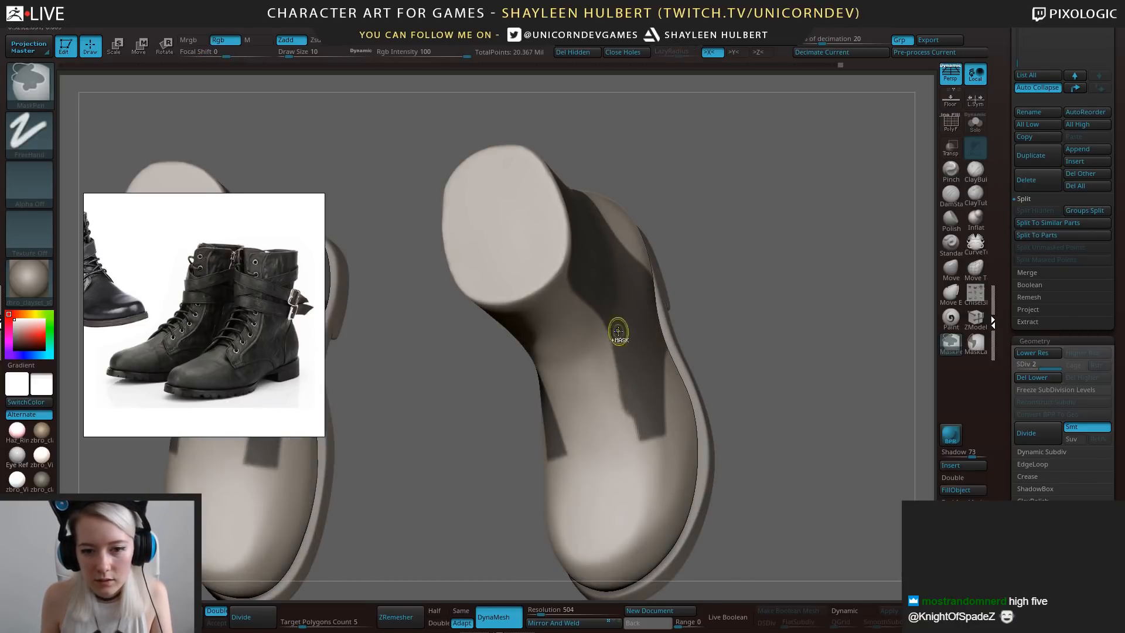
mouse_move(619, 331)
ctrl+mouse_down()
mouse_move(636, 438)
mouse_move(654, 442)
ctrl+mouse_up()
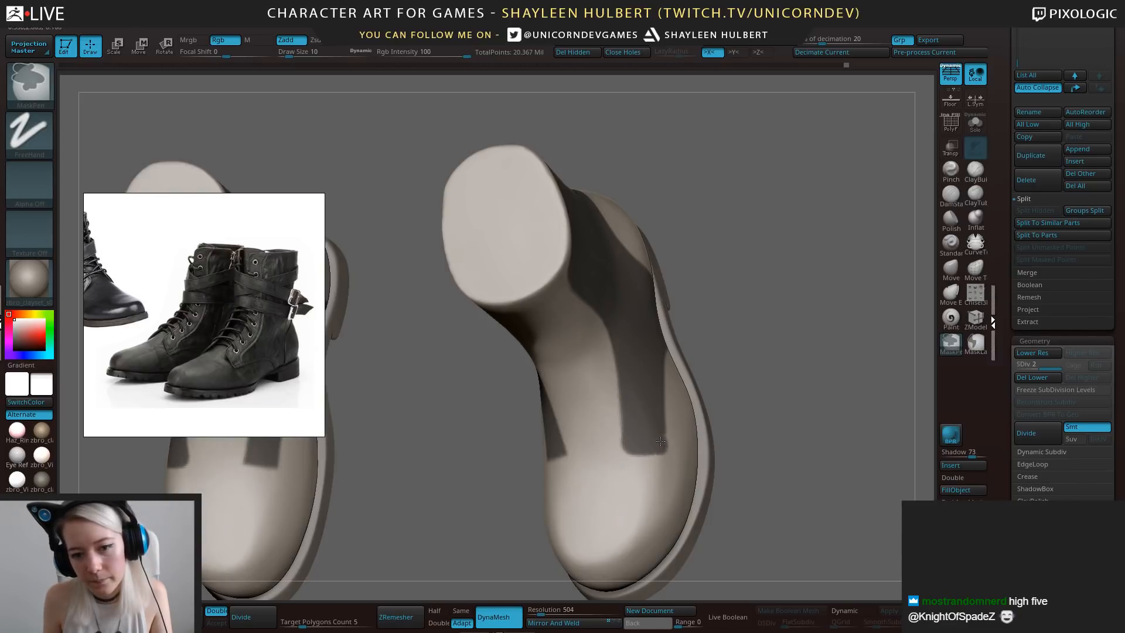
mouse_move(769, 326)
mouse_down()
mouse_move(789, 309)
mouse_move(706, 369)
mouse_up()
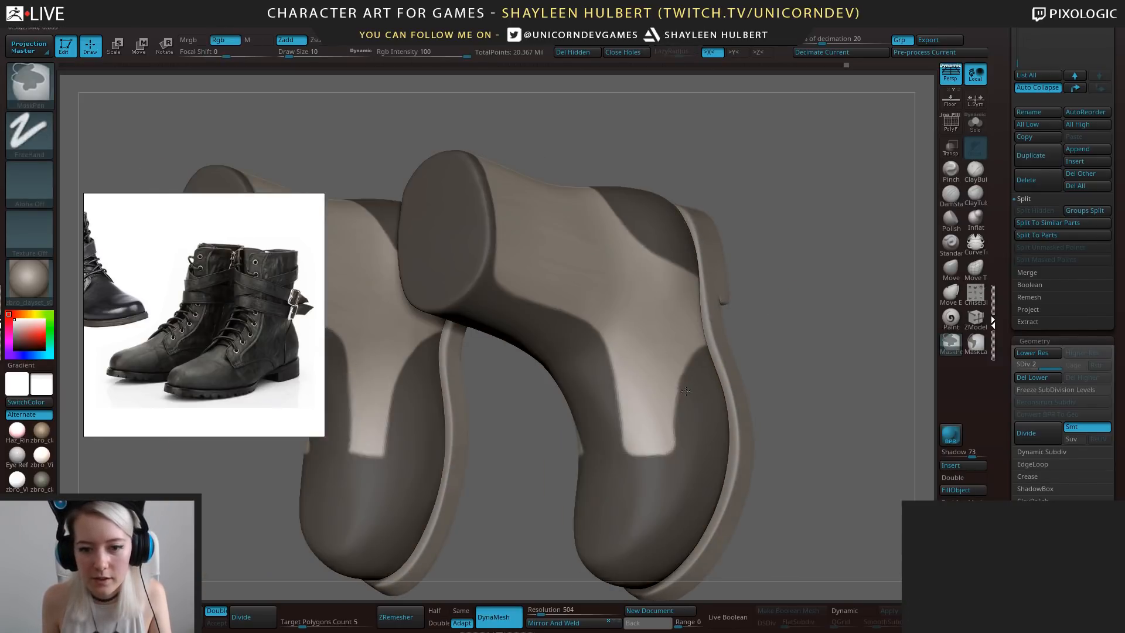
drag(792, 386, 674, 459)
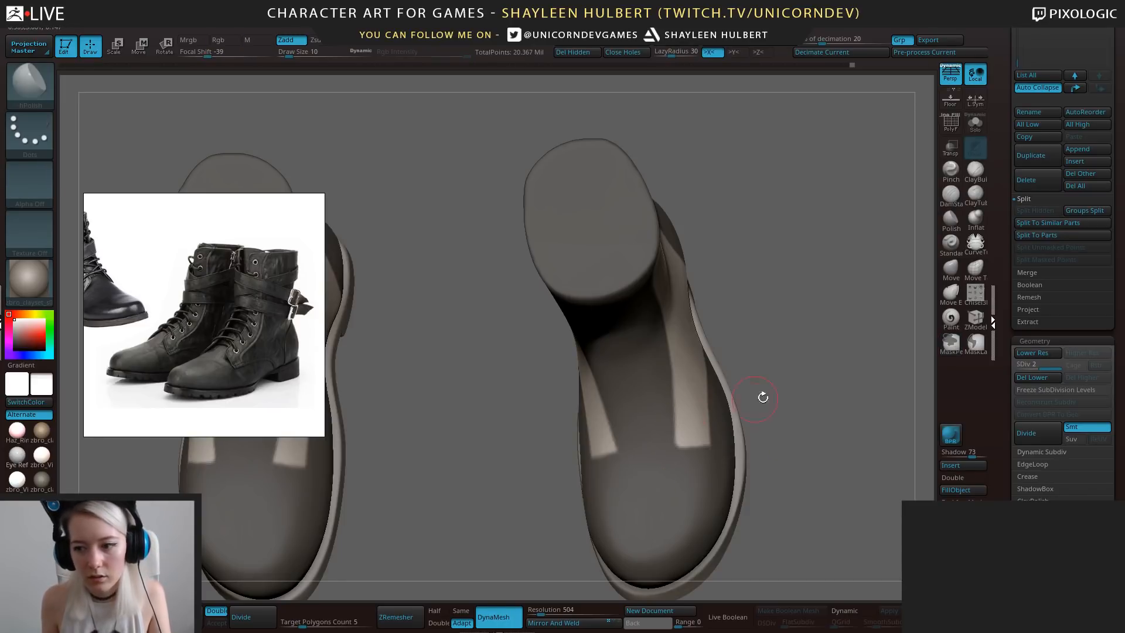
Try extracting the masked side panels at a thickness of 0.02.
mouse_move(763, 397)
mouse_down()
mouse_move(791, 268)
mouse_move(793, 420)
mouse_move(852, 281)
mouse_move(800, 361)
mouse_move(768, 365)
mouse_move(792, 368)
mouse_move(776, 360)
mouse_move(835, 312)
mouse_move(827, 329)
mouse_move(849, 337)
mouse_move(796, 346)
mouse_move(842, 334)
mouse_move(937, 392)
mouse_up()
click(1029, 322)
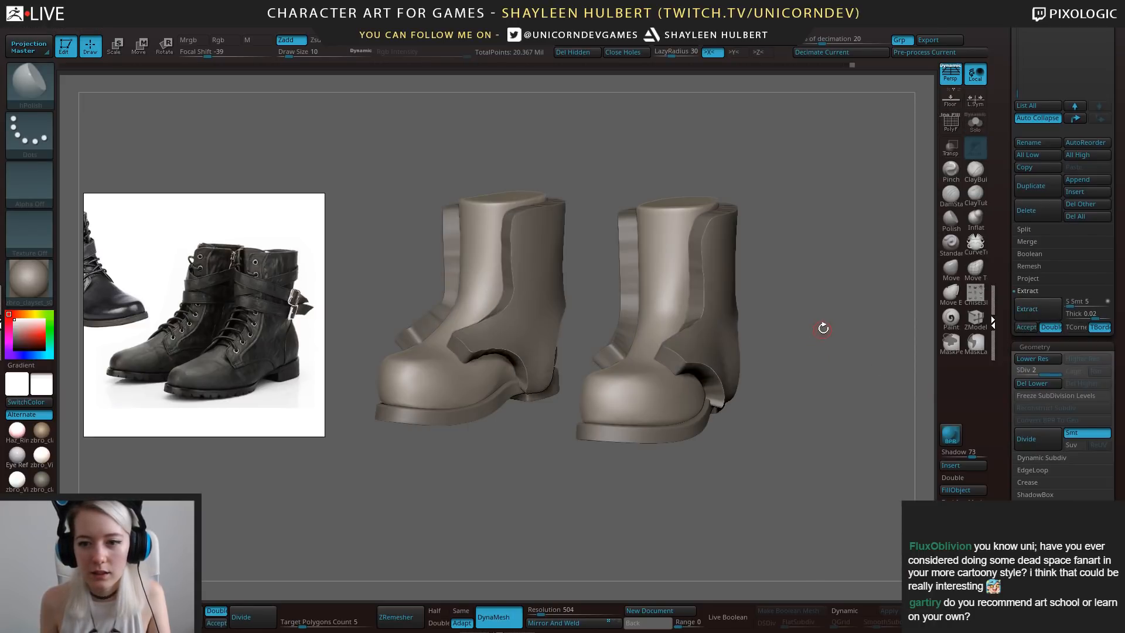
mouse_move(824, 328)
mouse_down()
mouse_move(868, 333)
mouse_move(803, 328)
mouse_up()
ctrl+click(918, 327)
ctrl+click(883, 341)
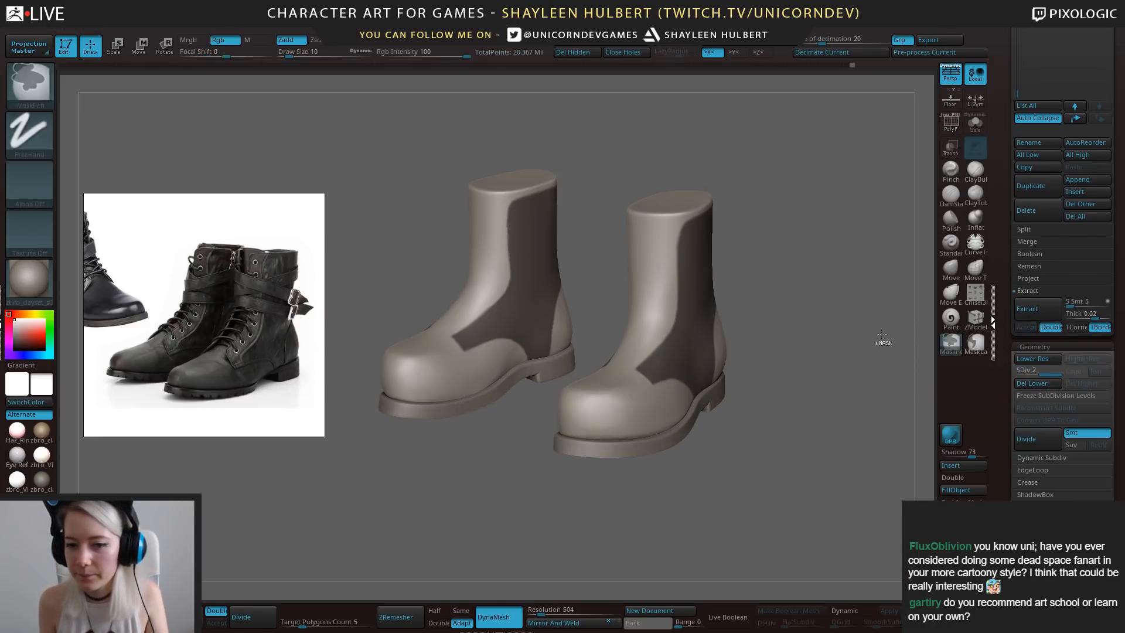
Try the side panel extraction with thickness values of 0.01 and 0.05.
click(1082, 313)
text(0)
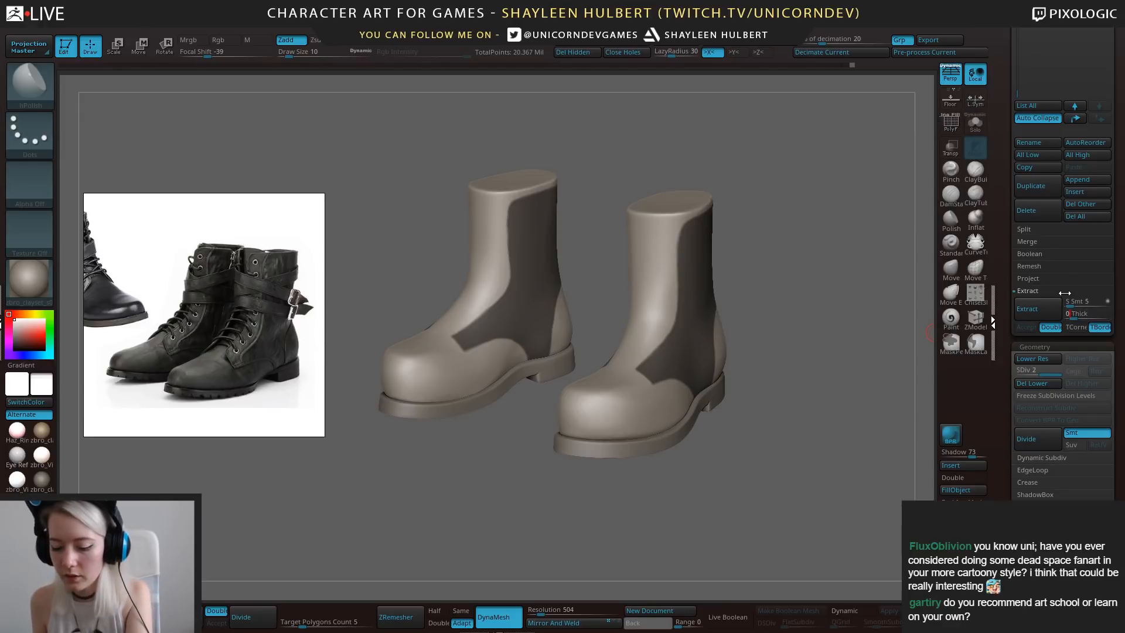
text(.01)
key(Return)
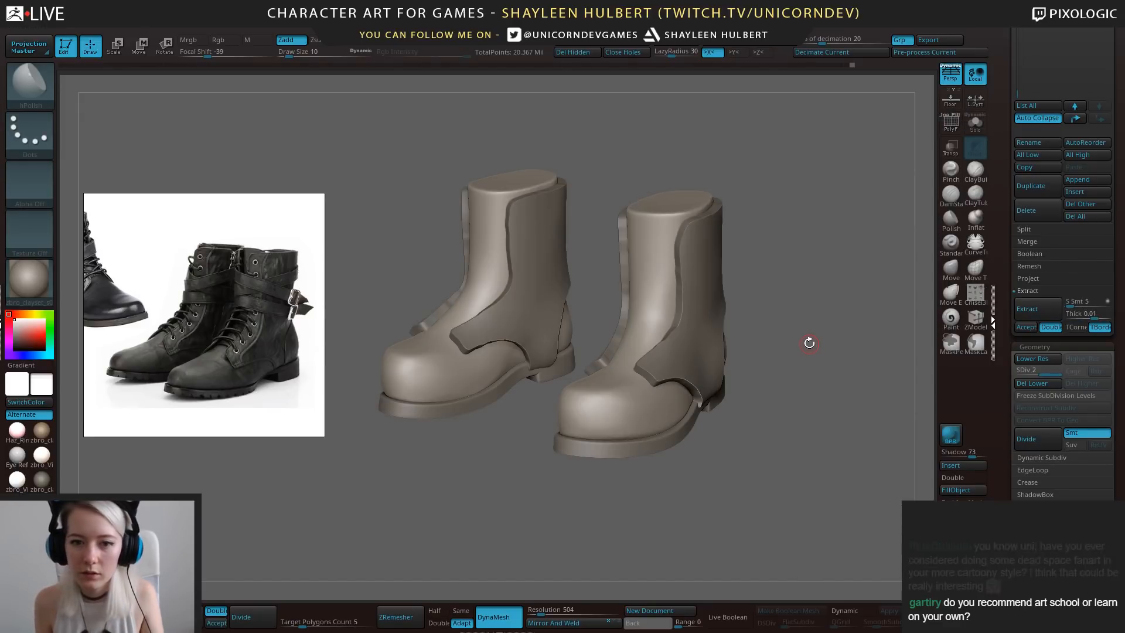
click(1079, 313)
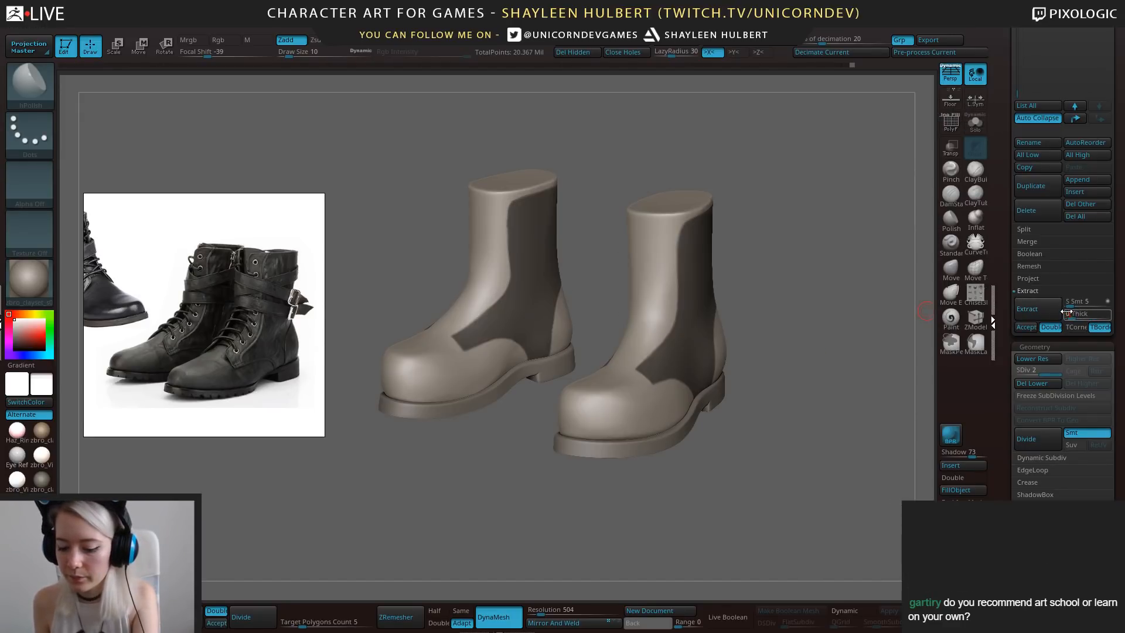
text(0.05)
key(Return)
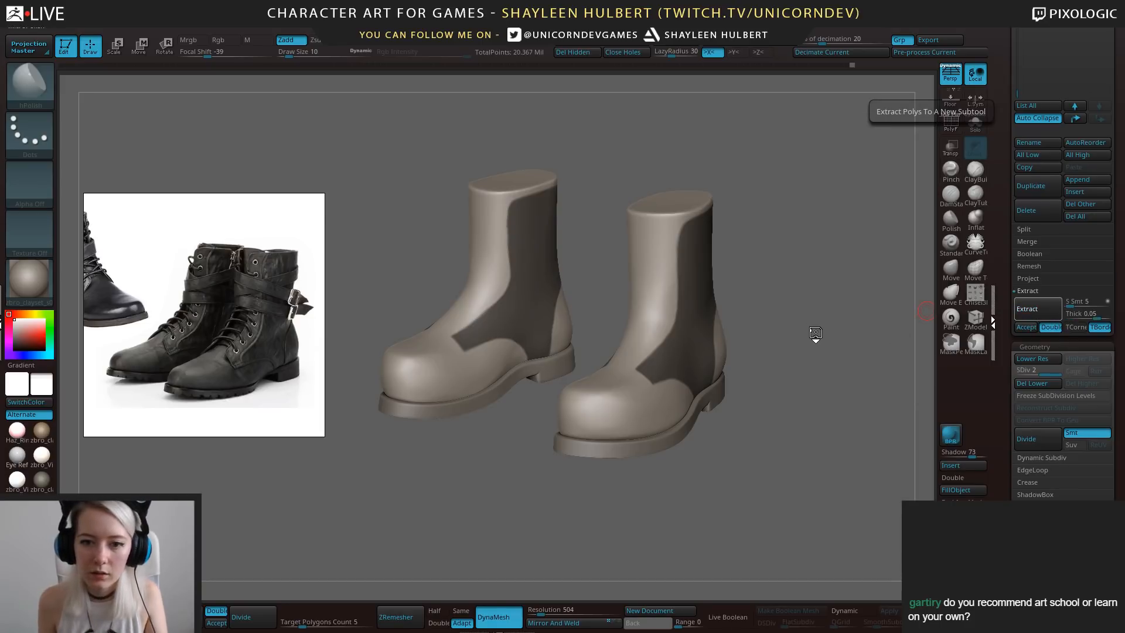
Extract the side panels with a thickness of 0.005 and accept them as a new subtool.
click(1068, 313)
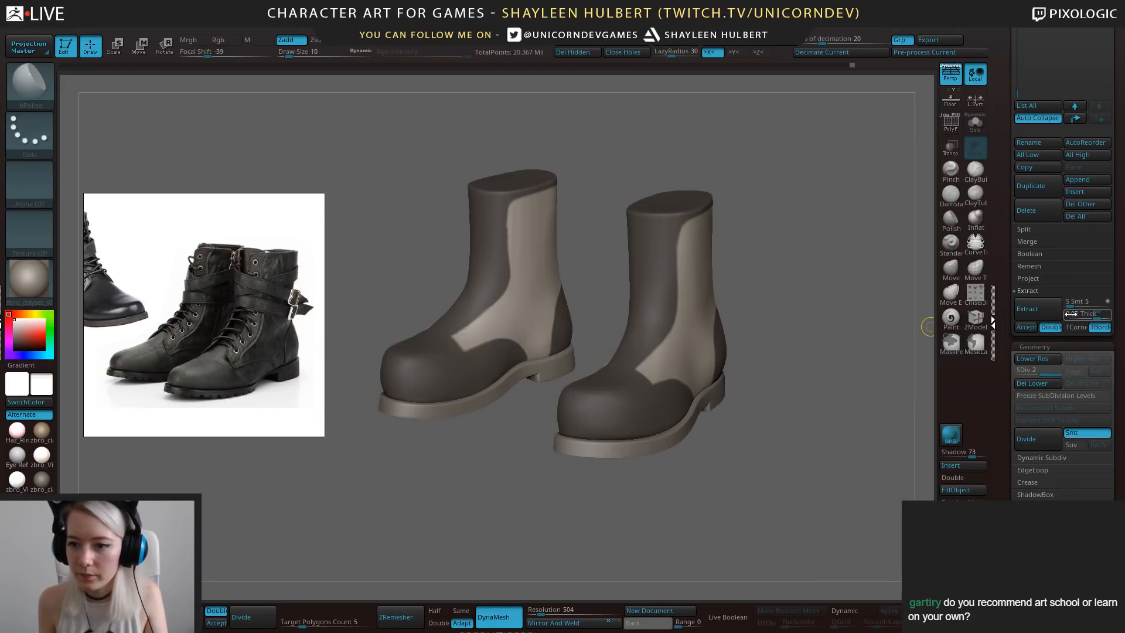
text(0.005)
key(Return)
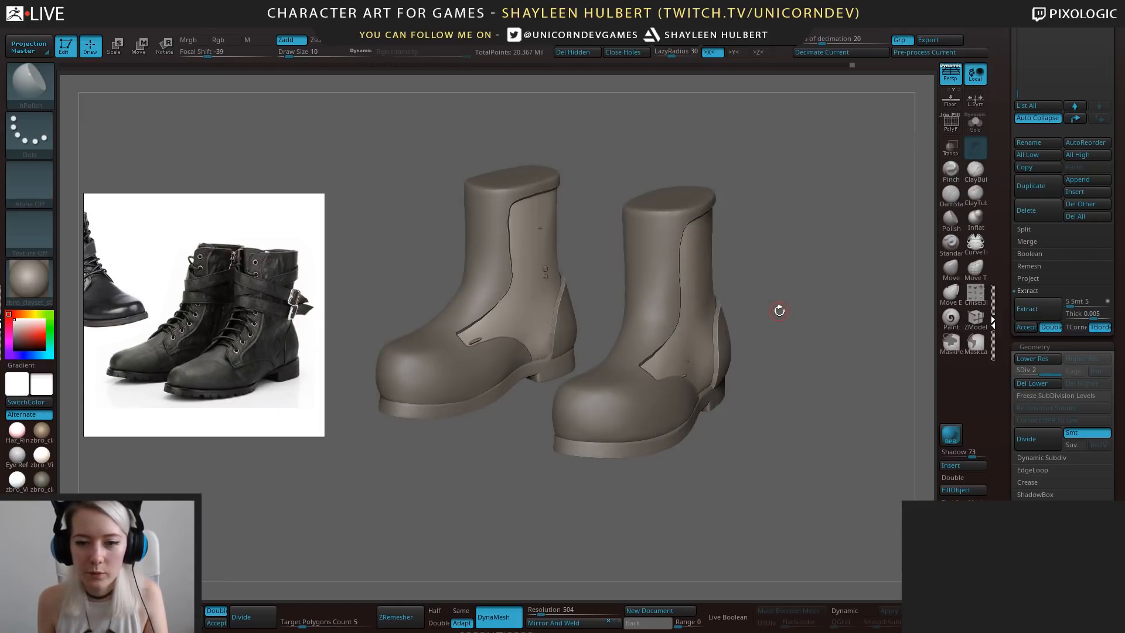
ctrl+click(782, 314)
click(1030, 310)
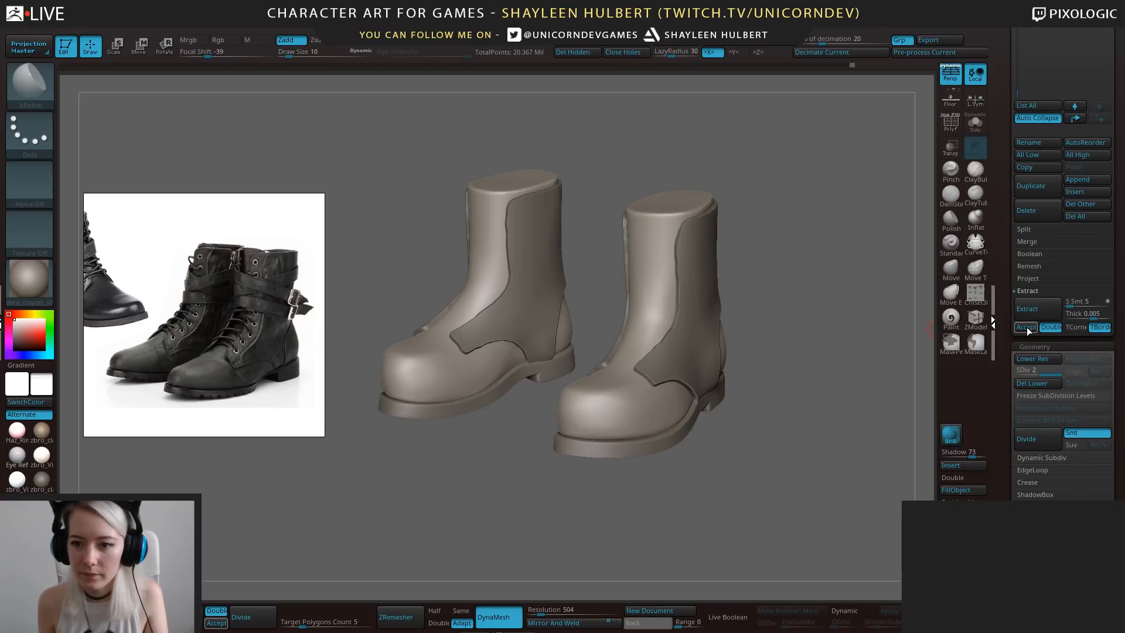
click(1027, 330)
Delete all but the outer surface of the extracted panels and ZRemesh it with a target polygon count of 0.1.
alt+drag(821, 257, 851, 310)
ctrl+shift+click(733, 291)
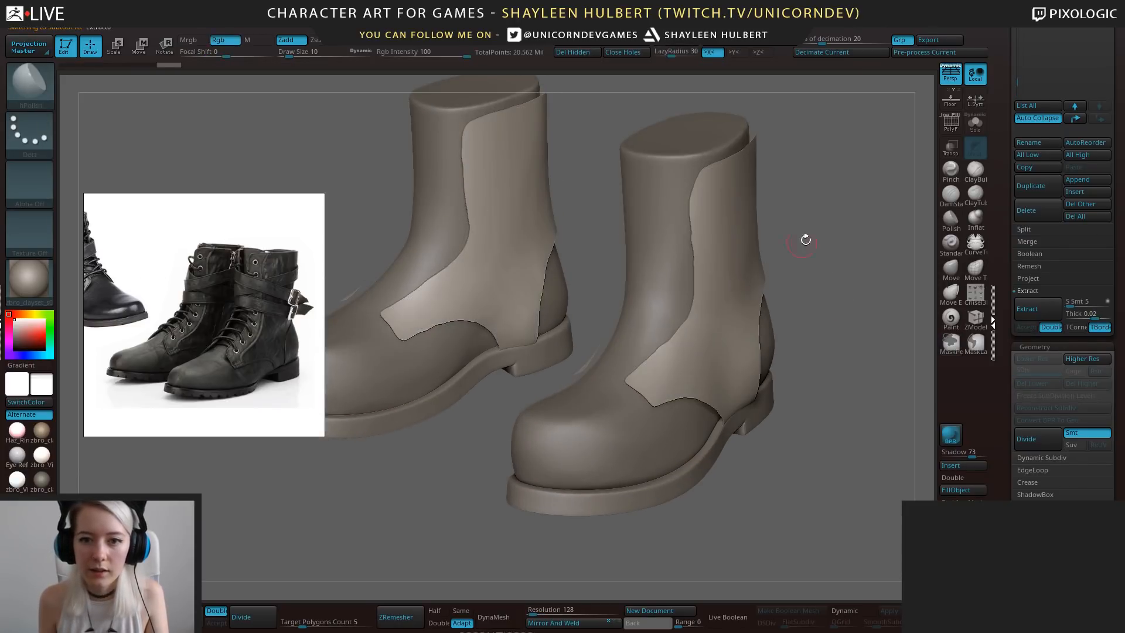
drag(806, 240, 822, 253)
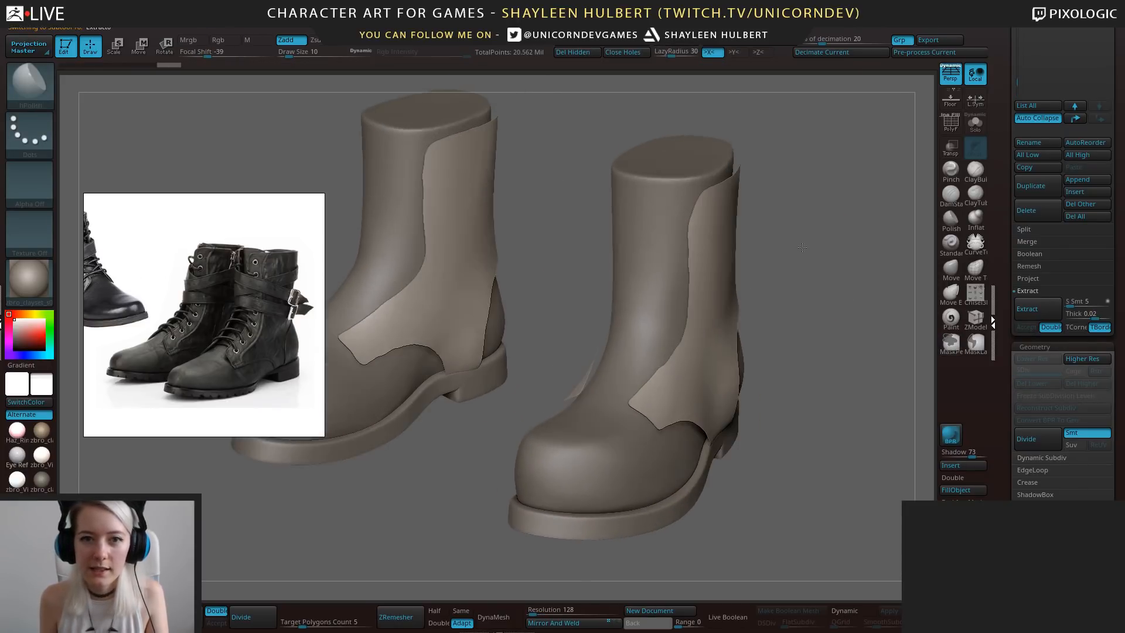
click(588, 53)
drag(832, 337, 864, 324)
drag(359, 627, 281, 626)
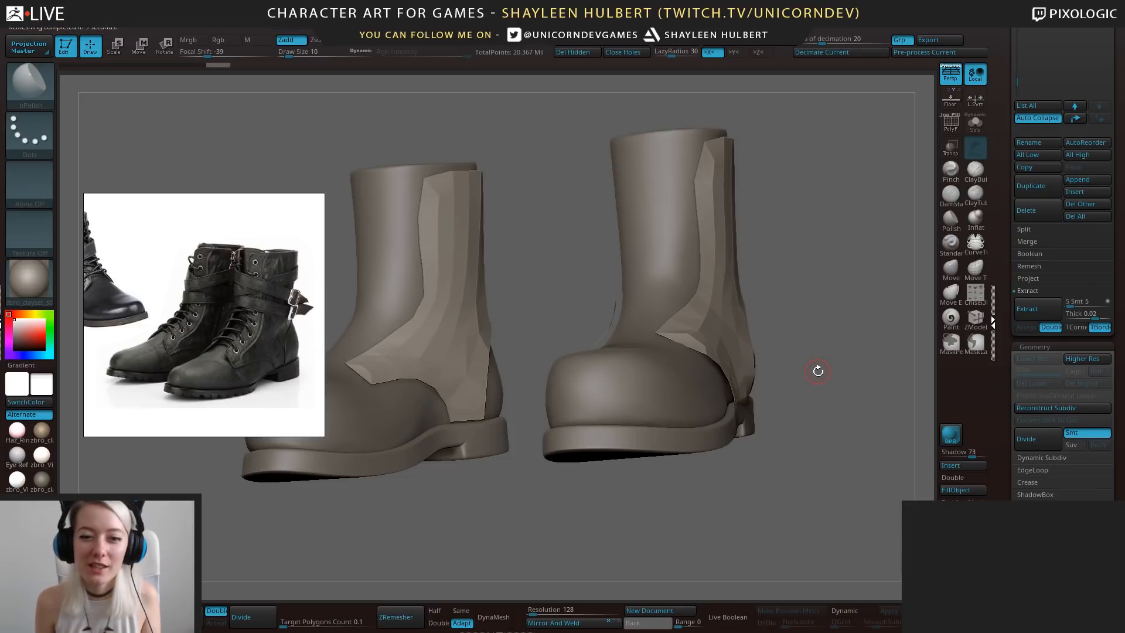
Reshape the low-poly panel's tip over the vamp with the Move brush.
mouse_move(792, 250)
mouse_down()
mouse_move(836, 293)
mouse_move(874, 292)
mouse_up()
key(b)
key(m)
key(v)
drag(654, 392, 595, 422)
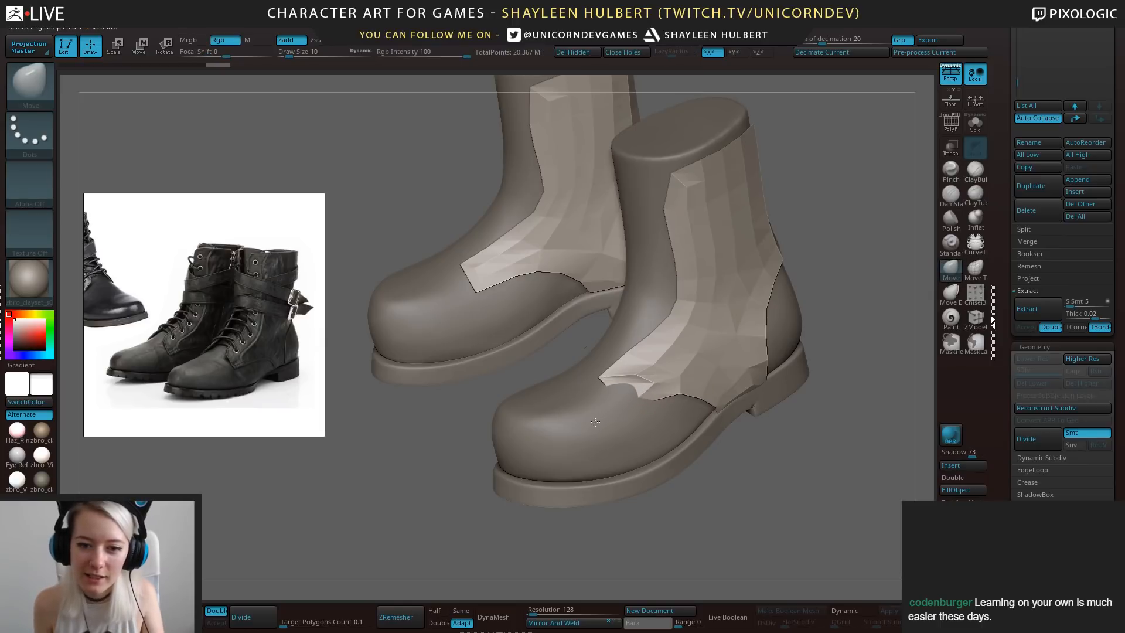
mouse_move(748, 504)
mouse_down()
mouse_move(627, 427)
mouse_move(663, 415)
mouse_move(659, 393)
mouse_move(622, 375)
mouse_move(667, 378)
mouse_move(799, 442)
mouse_move(709, 411)
mouse_up()
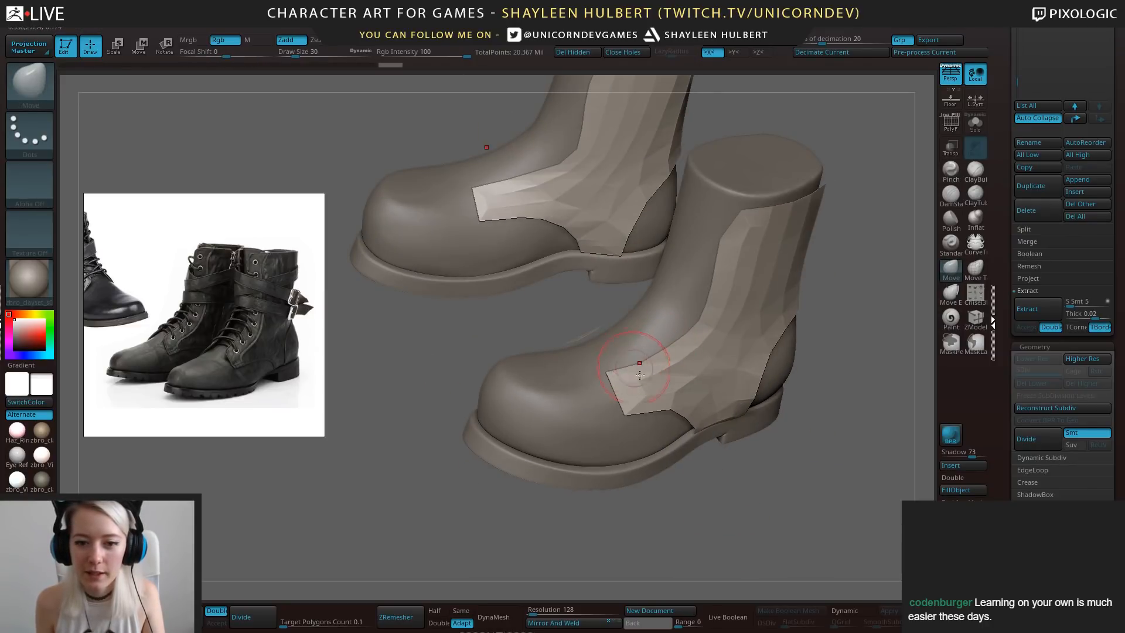
mouse_move(714, 566)
shift+mouse_down()
mouse_move(683, 513)
mouse_move(782, 419)
shift+mouse_up()
Adjust the panel's front edge along the shaft and instep curve, enlarging the Move brush to size 58.
mouse_move(772, 522)
mouse_down()
mouse_move(771, 462)
mouse_move(825, 439)
mouse_up()
drag(725, 263, 734, 298)
key(bracketright)
key(bracketright)
key(bracketright)
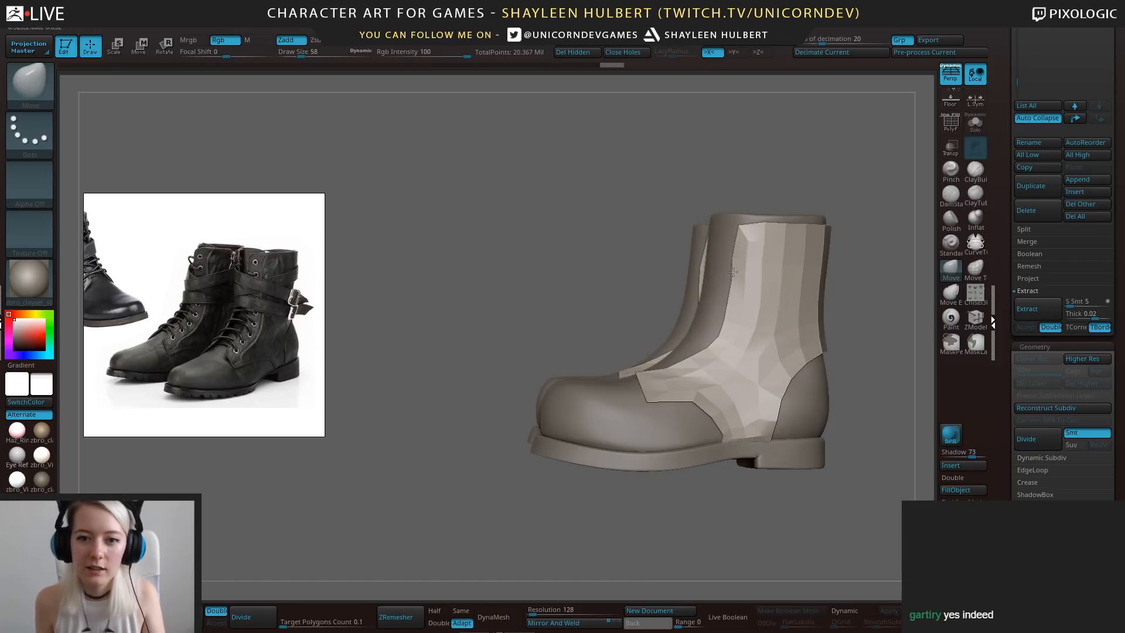
drag(708, 344, 698, 358)
Refine the panel's front edge on the opposite side of the boot with the Move brush at size 34.
drag(612, 203, 766, 224)
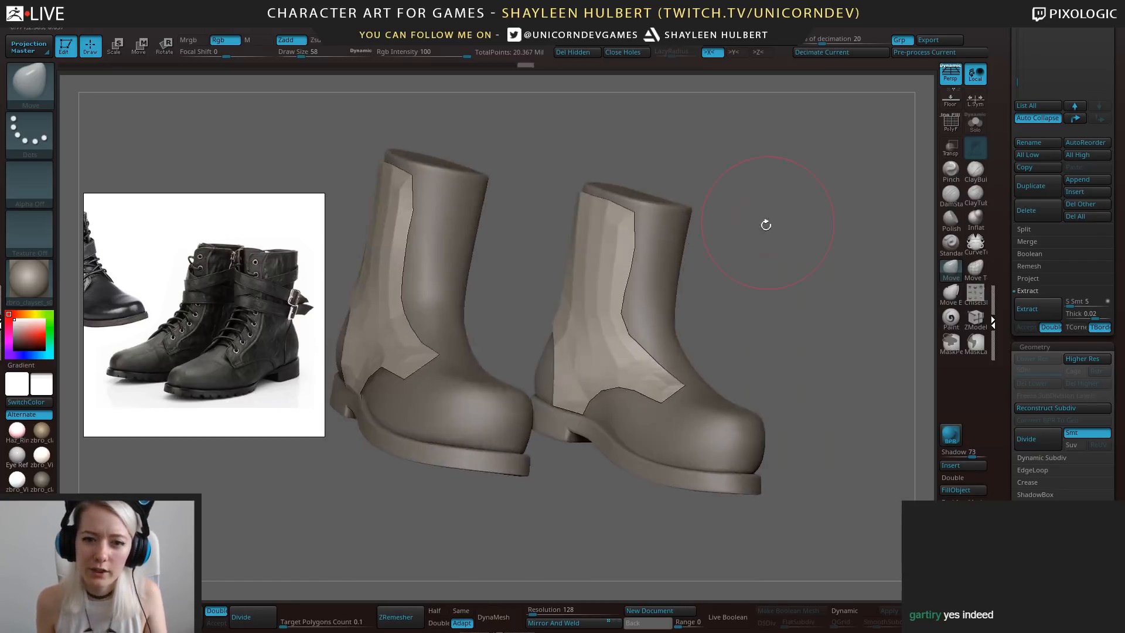
key(bracketleft)
key(bracketleft)
key(bracketleft)
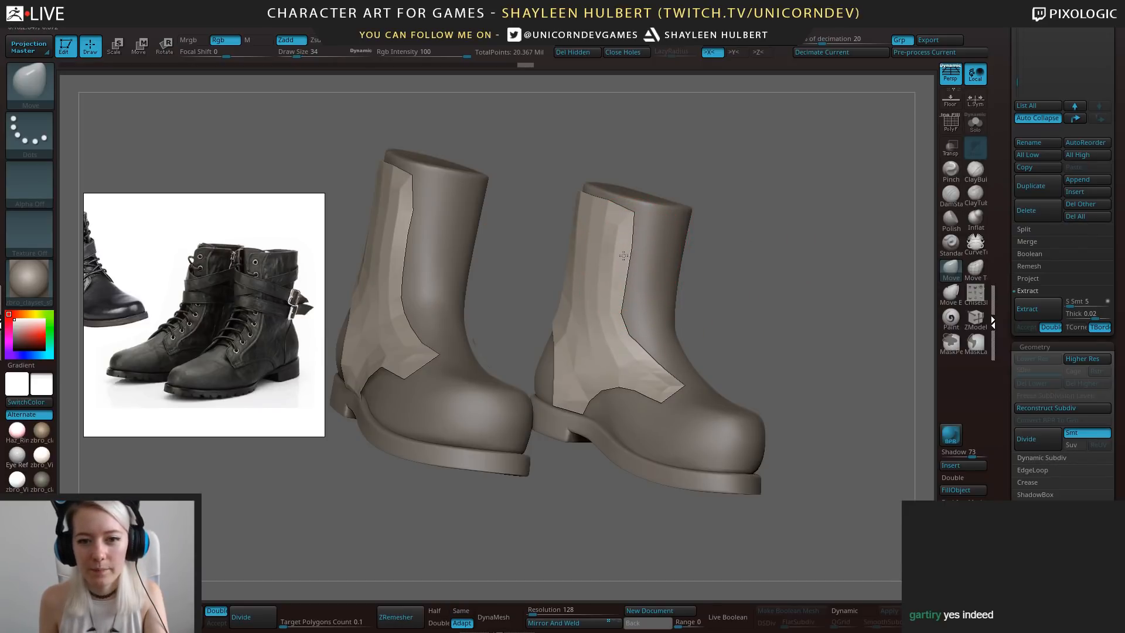
drag(623, 255, 634, 230)
drag(762, 278, 701, 364)
drag(677, 353, 671, 344)
Enlarge the Move brush to size 94 and check the panel's fit around the vamp, ankle and heel.
mouse_move(811, 268)
mouse_down()
mouse_move(789, 249)
mouse_move(789, 277)
mouse_move(751, 334)
mouse_up()
key(bracketright)
key(bracketright)
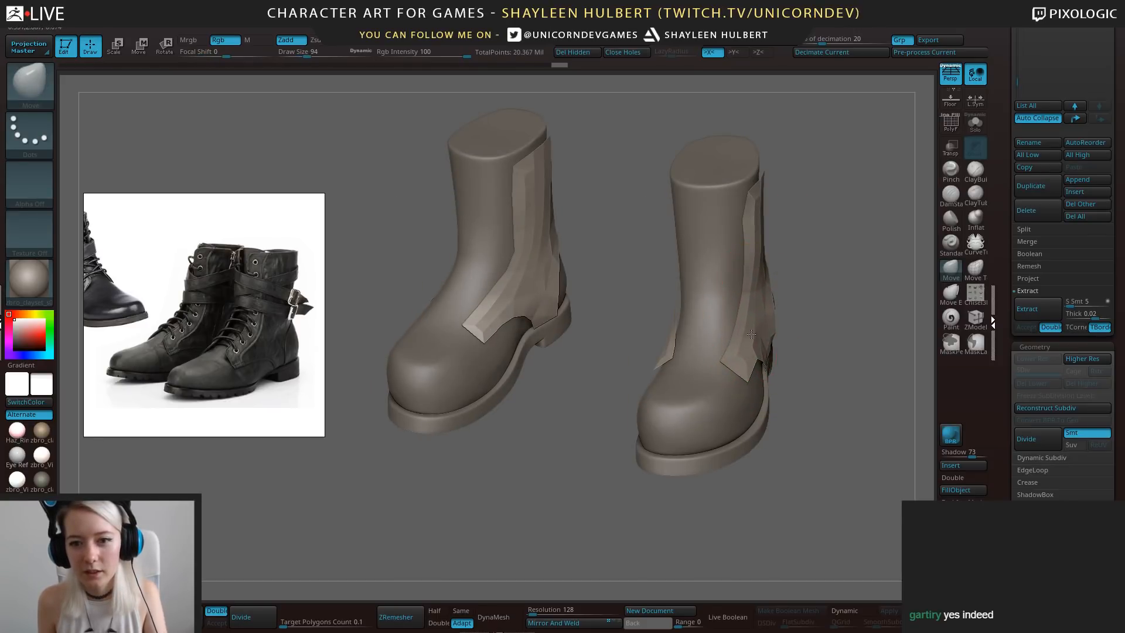
drag(613, 255, 668, 282)
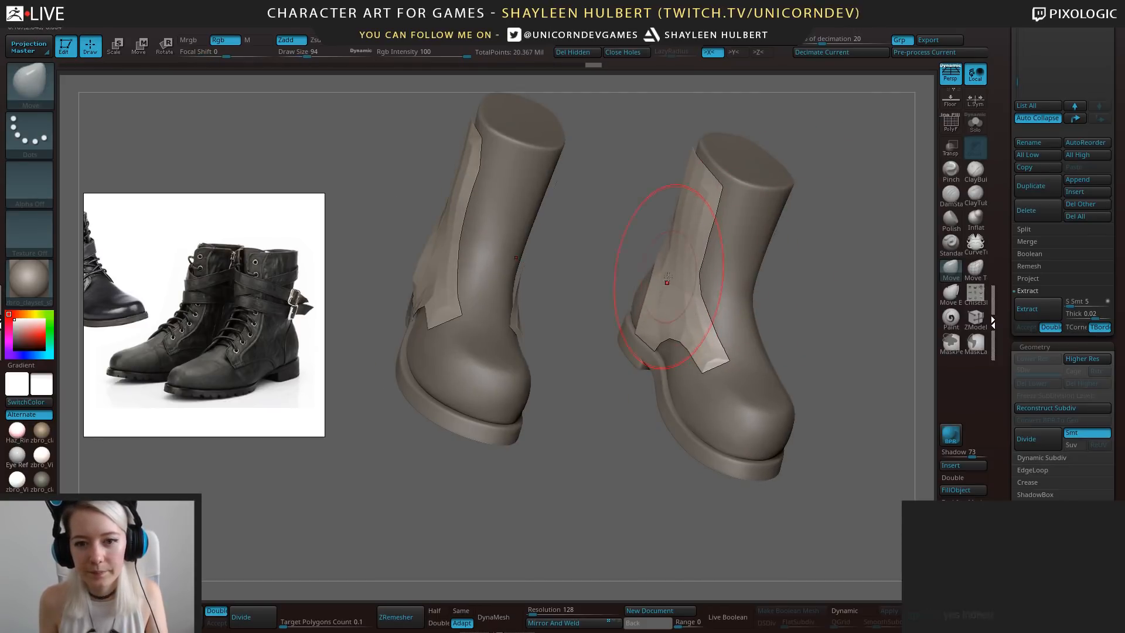
drag(618, 205, 749, 278)
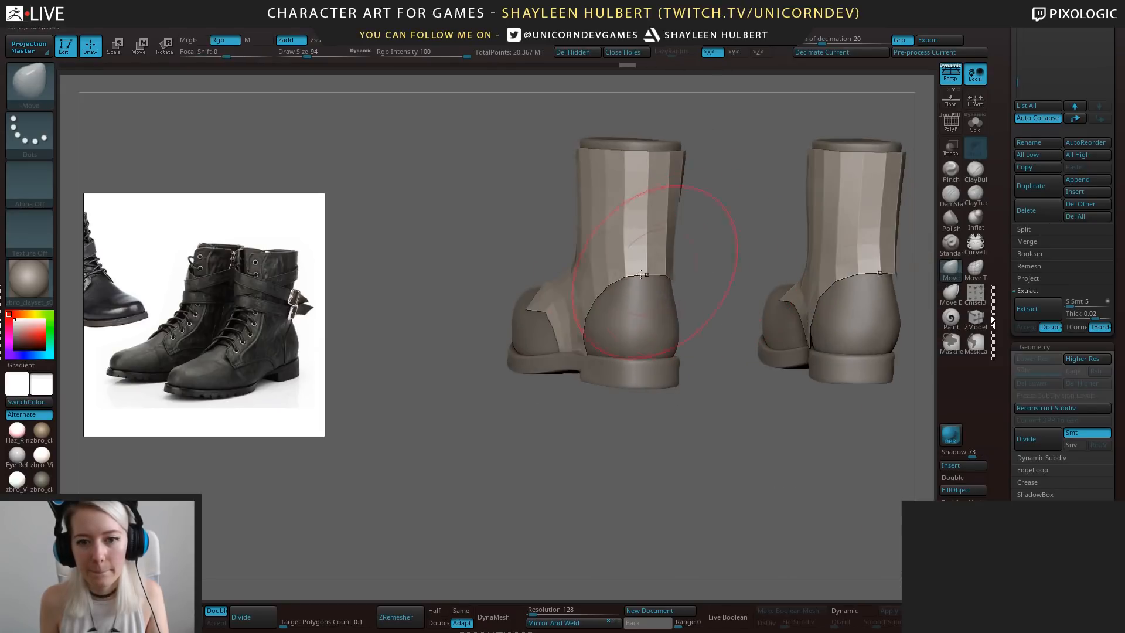
drag(643, 426, 825, 427)
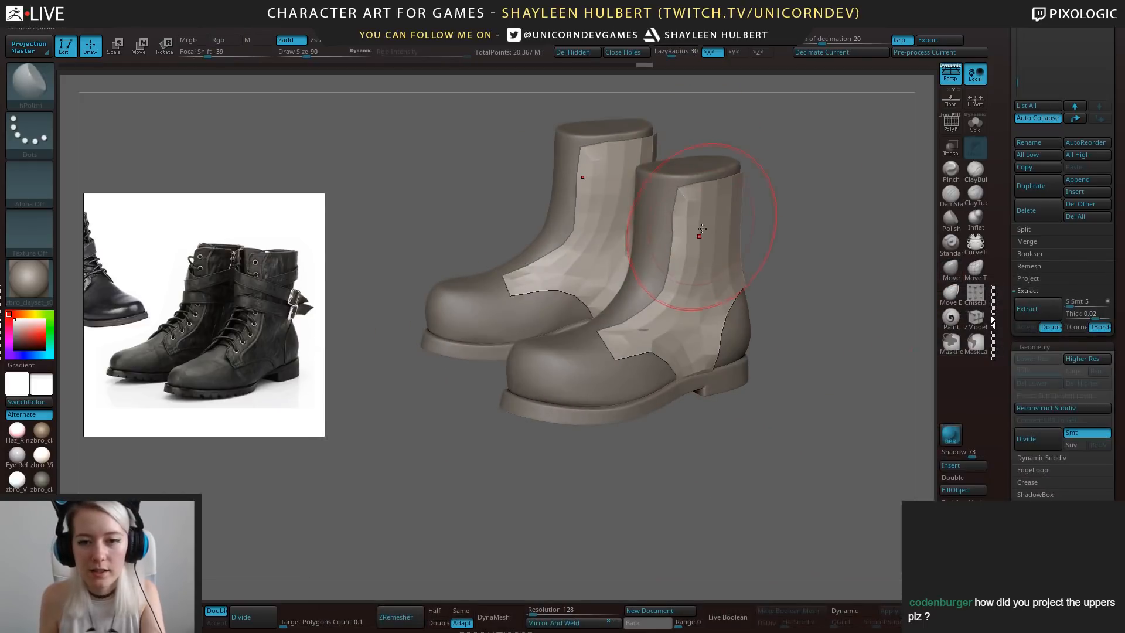
Flatten facets on the low-poly panel around the instep, ankle and heel with the hPolish brush at size 30.
key(bracketleft)
key(bracketleft)
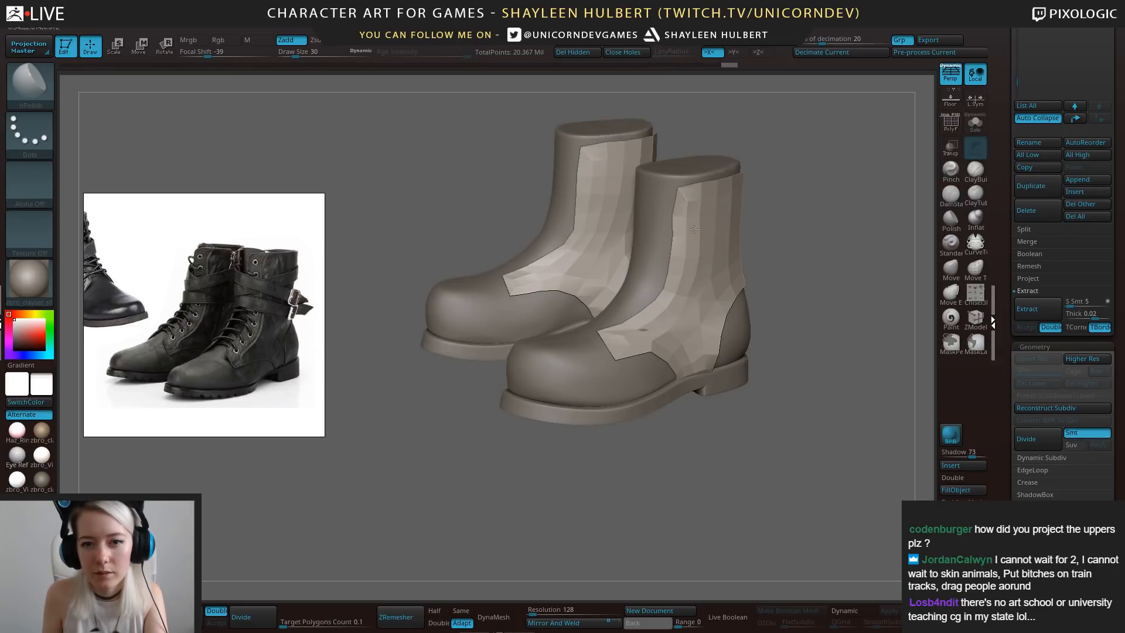
drag(789, 208, 735, 236)
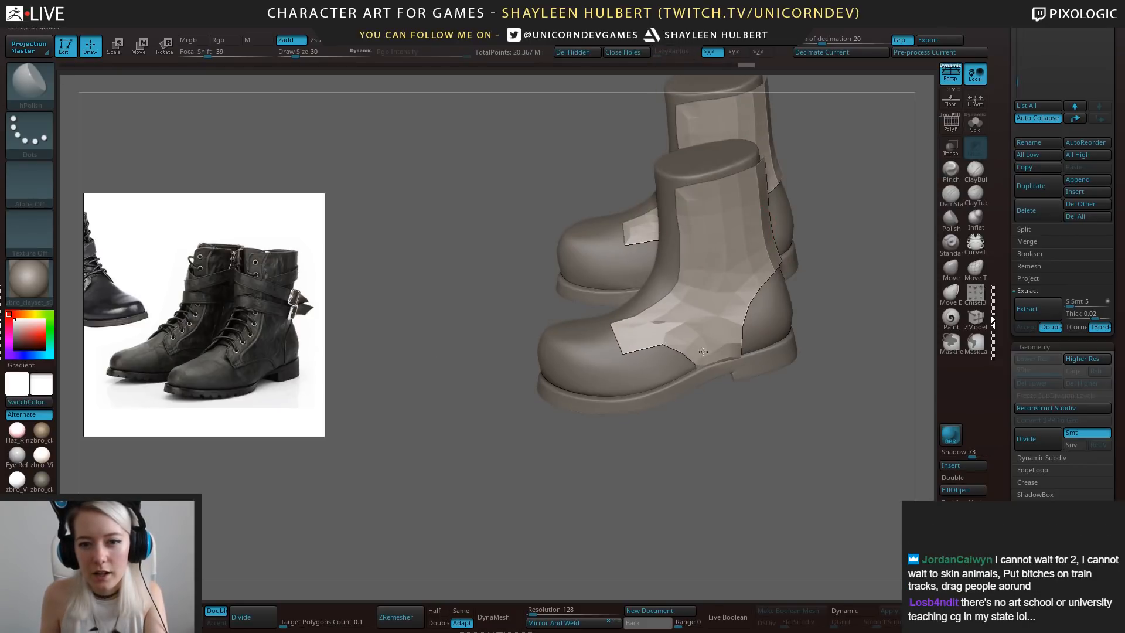
drag(703, 352, 697, 346)
drag(741, 375, 753, 398)
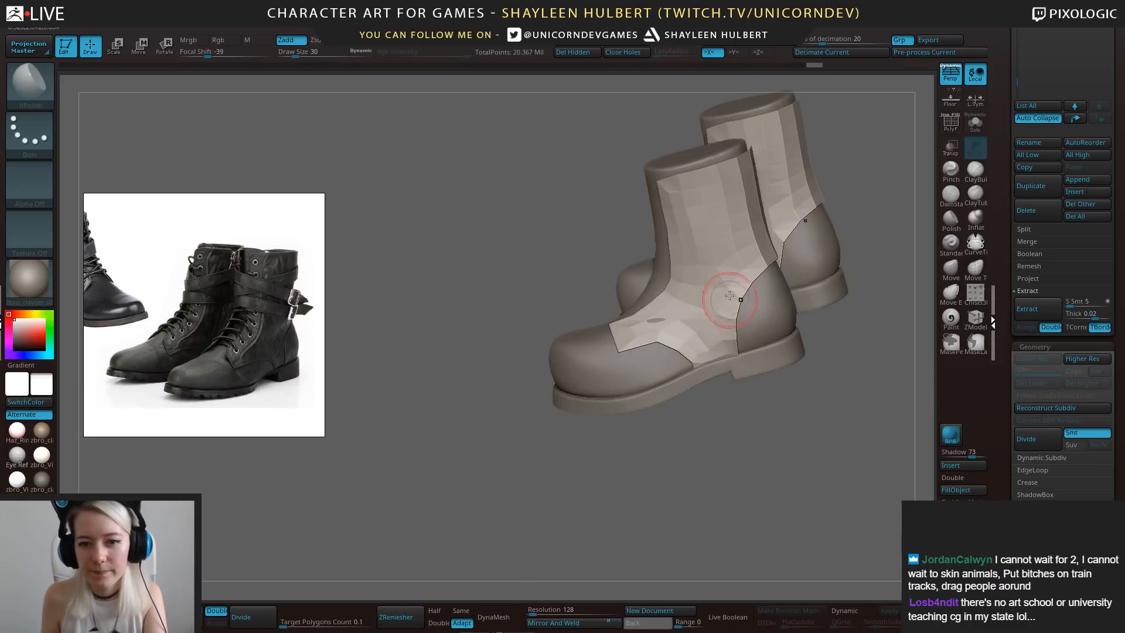
mouse_move(821, 199)
mouse_down()
mouse_move(767, 258)
mouse_move(835, 190)
mouse_up()
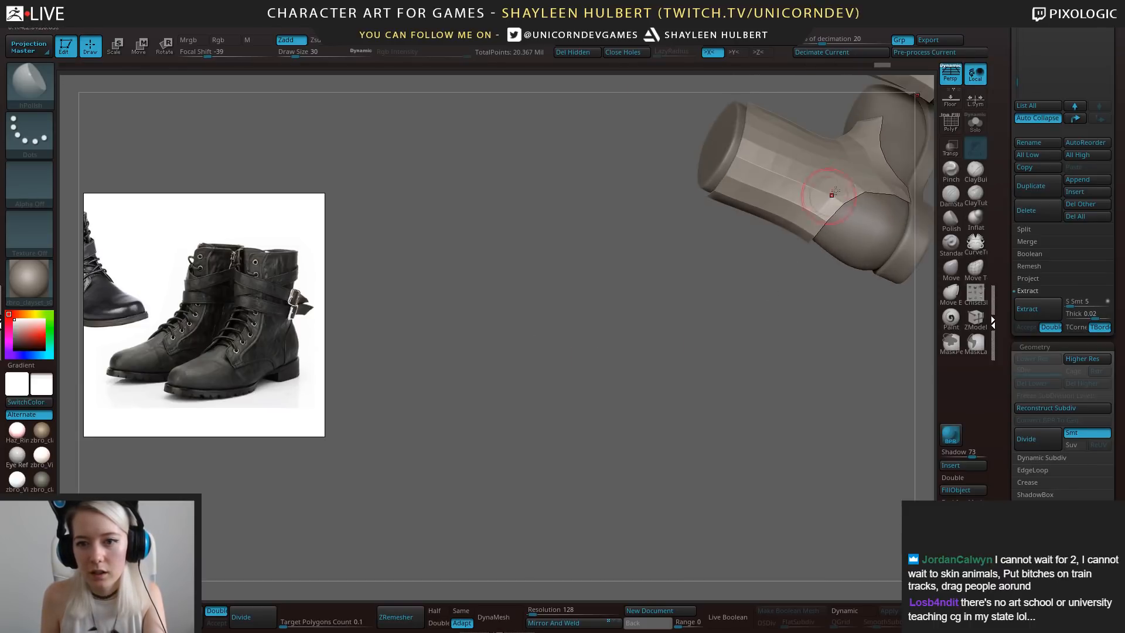
mouse_move(678, 371)
mouse_down()
mouse_move(726, 282)
mouse_move(717, 265)
mouse_up()
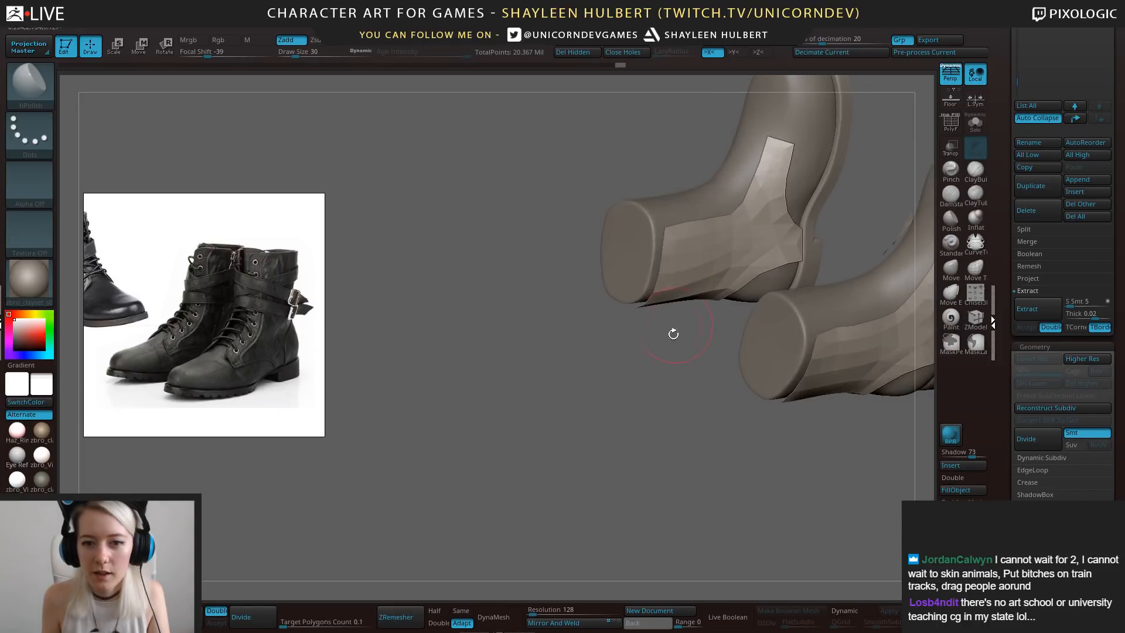
drag(673, 334, 766, 196)
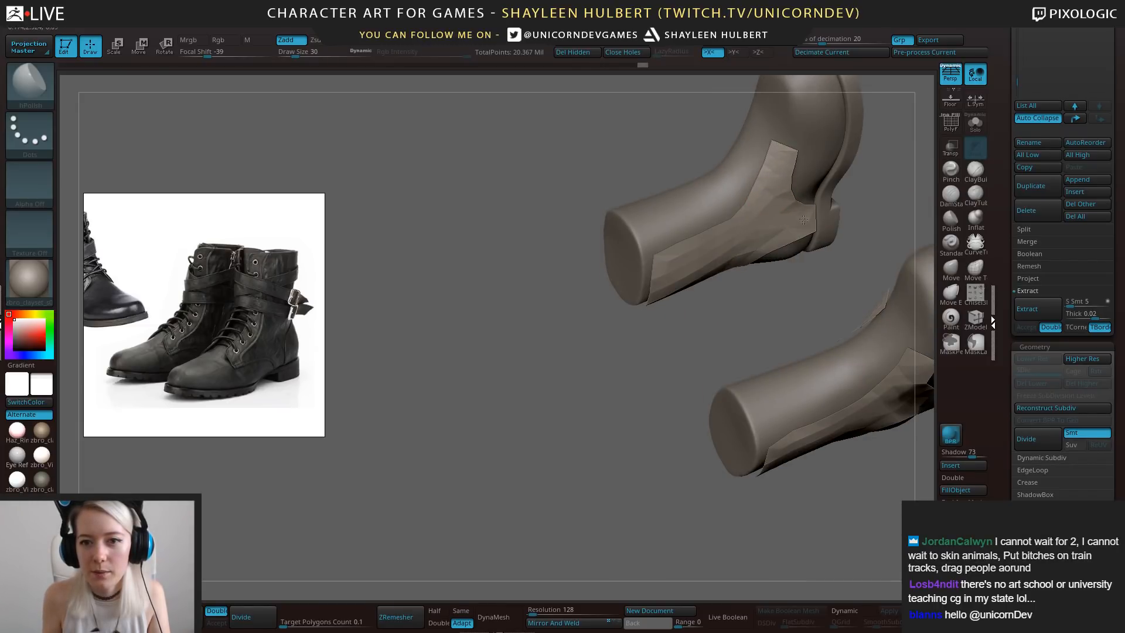
mouse_move(779, 276)
mouse_down()
mouse_move(695, 335)
mouse_move(735, 333)
mouse_up()
Pull the panel's lower edge into place above the sole with the Move brush, enlarging it to size 54.
click(951, 269)
mouse_move(821, 329)
mouse_down()
mouse_move(774, 310)
mouse_move(789, 305)
mouse_up()
mouse_move(649, 328)
mouse_down()
mouse_move(628, 332)
mouse_move(670, 327)
mouse_up()
drag(629, 415, 650, 328)
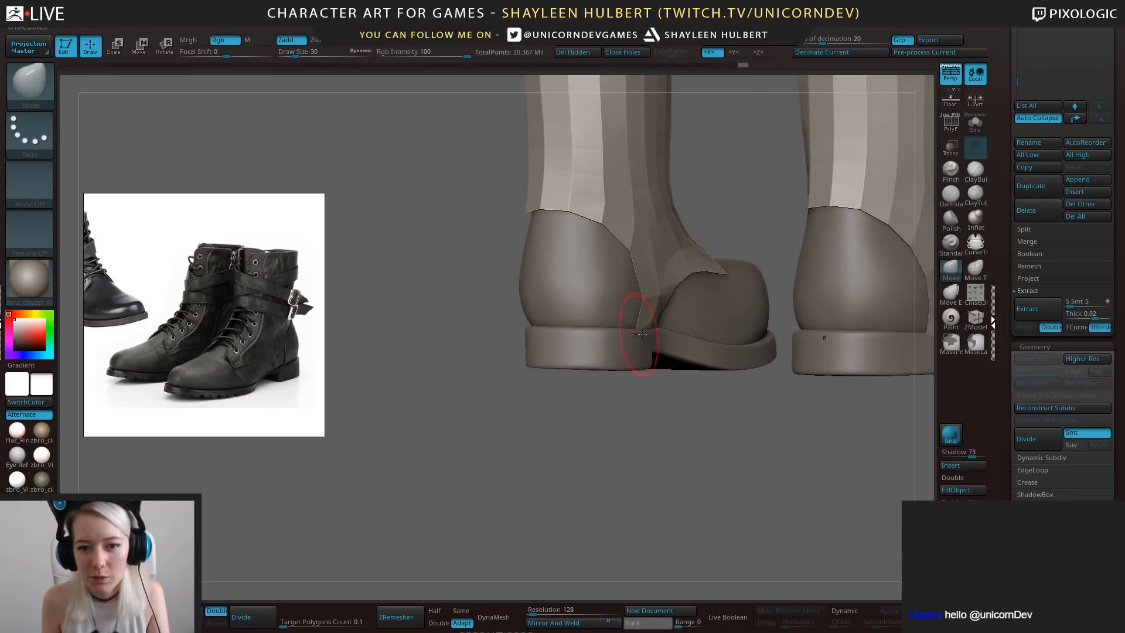
mouse_move(698, 402)
mouse_down()
mouse_move(546, 407)
mouse_move(542, 457)
mouse_up()
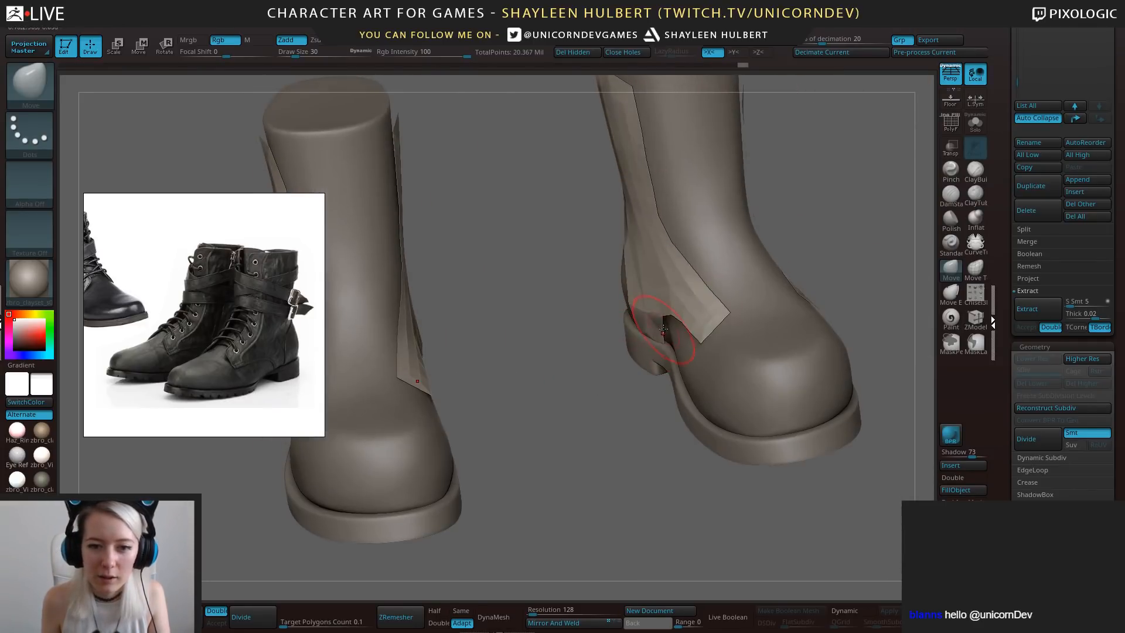
mouse_move(663, 330)
mouse_down()
mouse_move(665, 341)
mouse_move(639, 339)
mouse_move(647, 312)
mouse_up()
key(bracketright)
drag(616, 400, 677, 354)
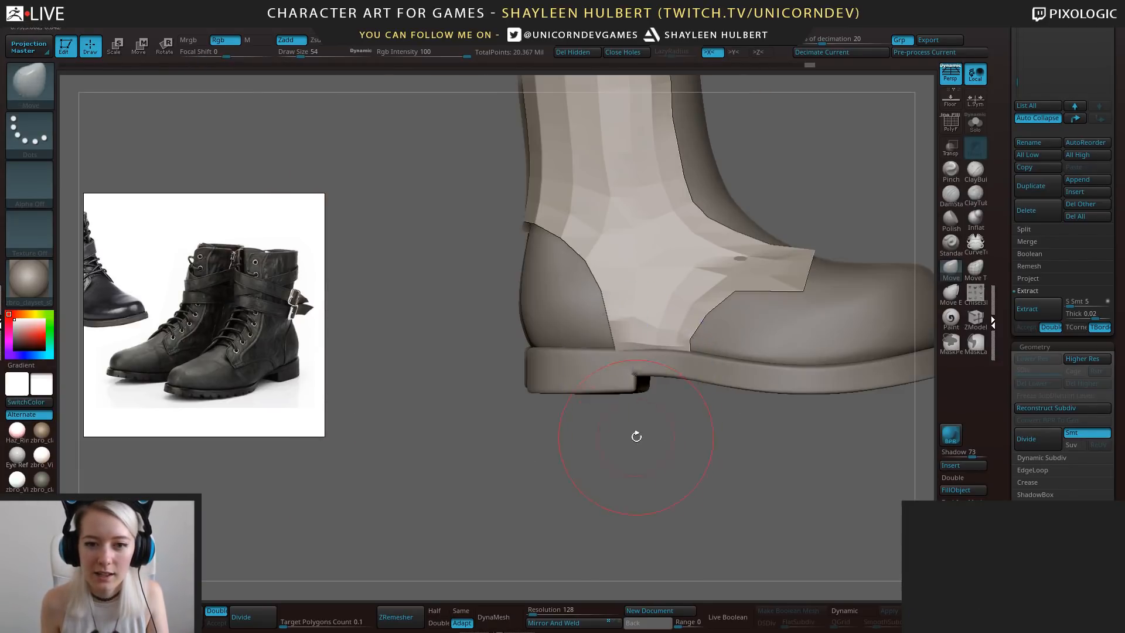
Adjust the panel's front tip over the vamp with the Move brush at size 54.
drag(635, 437, 683, 483)
alt+drag(647, 414, 486, 369)
drag(774, 485, 727, 516)
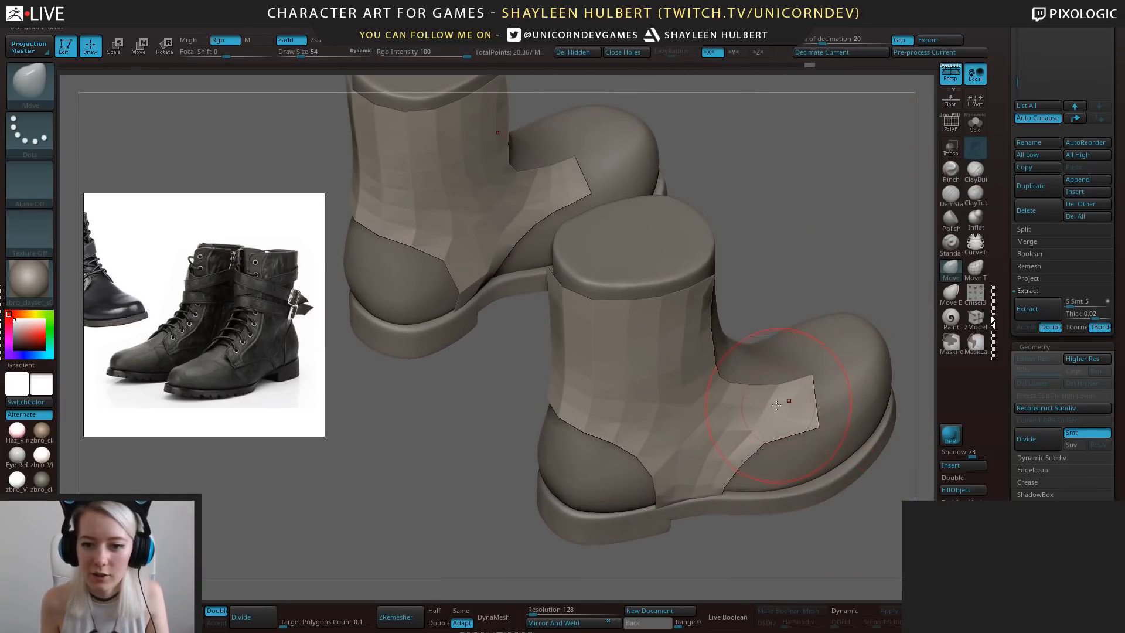
drag(789, 399, 791, 408)
drag(821, 265, 844, 358)
drag(790, 400, 792, 403)
drag(813, 478, 817, 528)
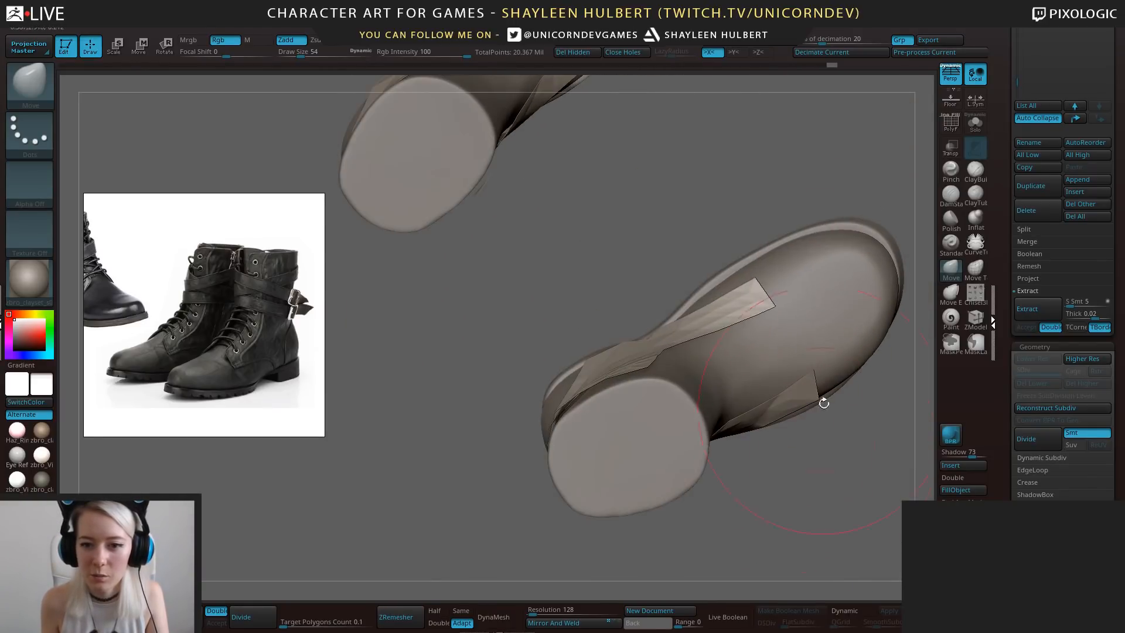
drag(824, 394, 817, 388)
drag(788, 514, 747, 508)
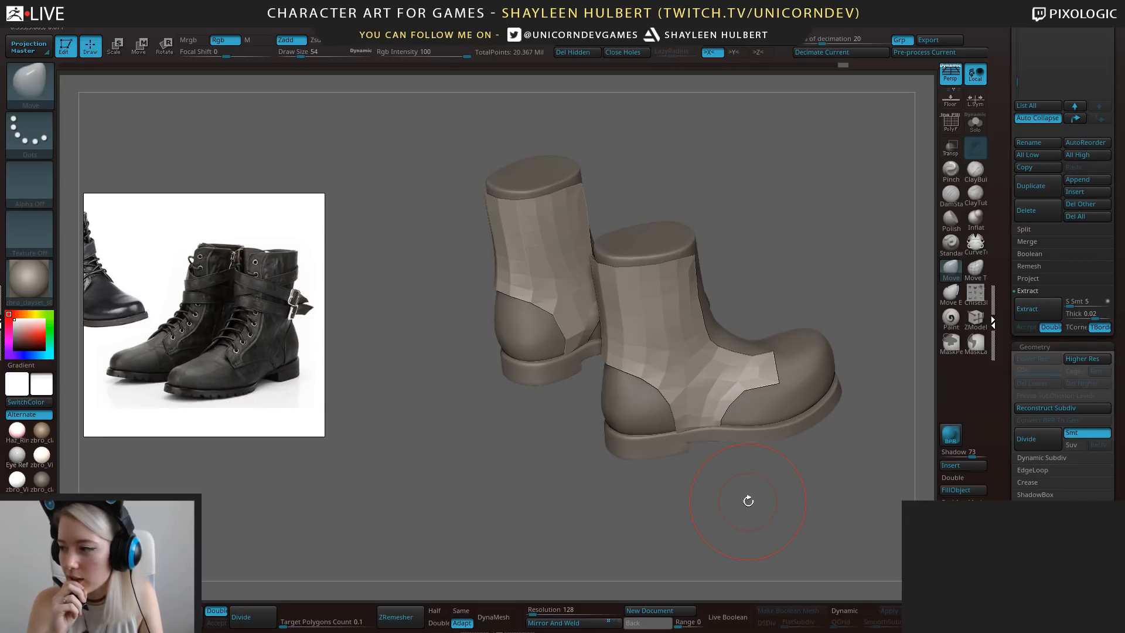
Examine the ZRemesher settings of the leather panel and the boot mesh.
scroll(1032, 296, down, 5)
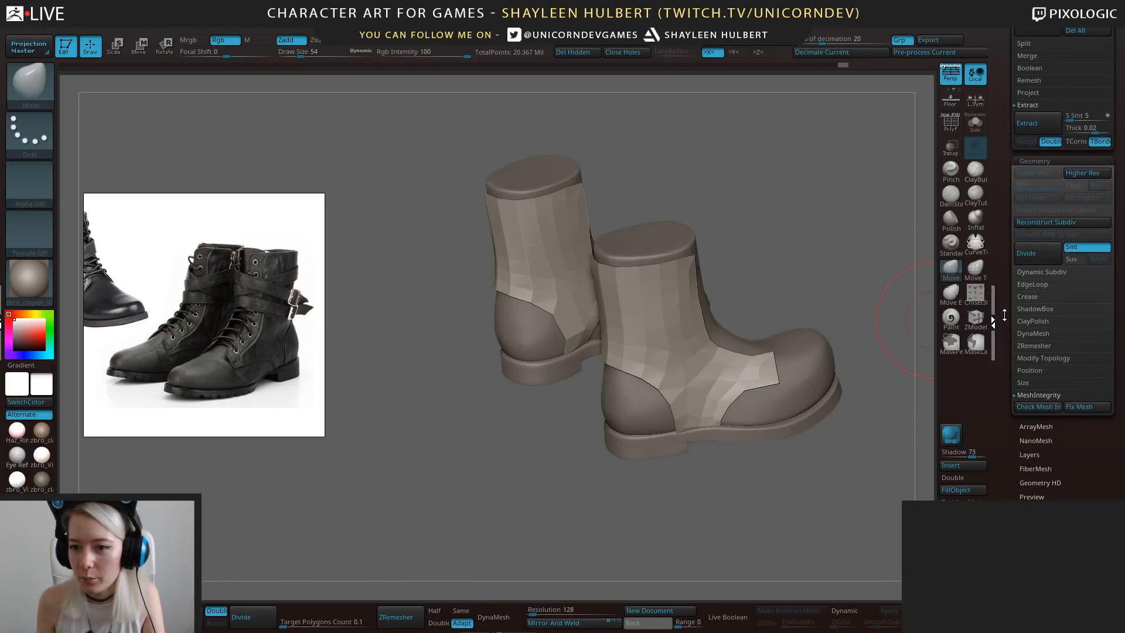
click(1037, 336)
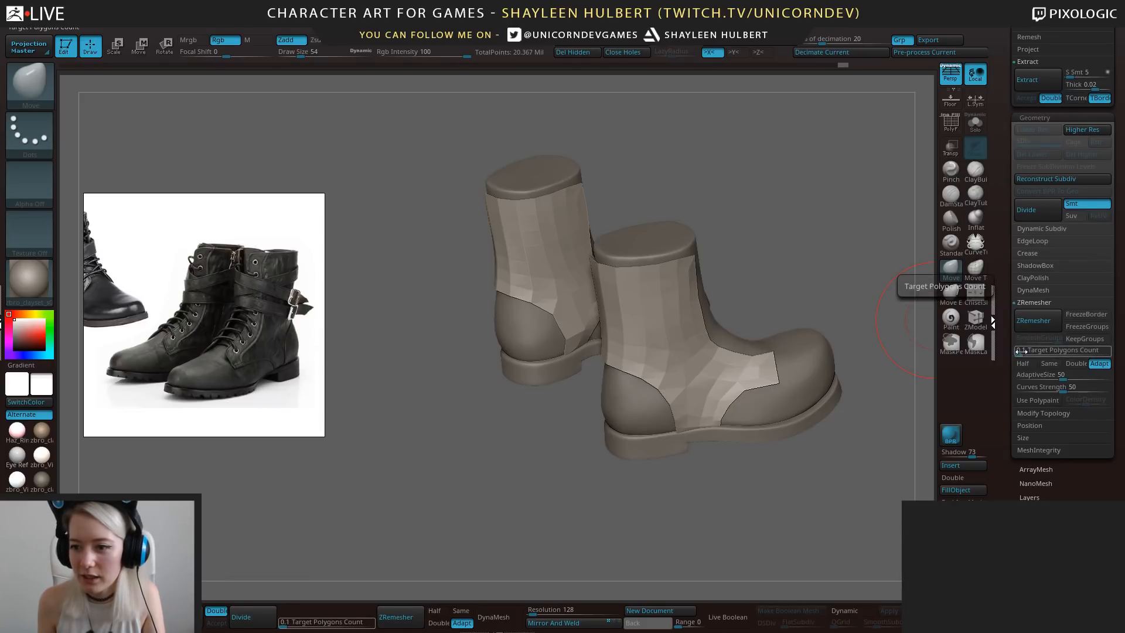
drag(879, 411, 680, 514)
alt+click(622, 411)
drag(737, 345, 688, 334)
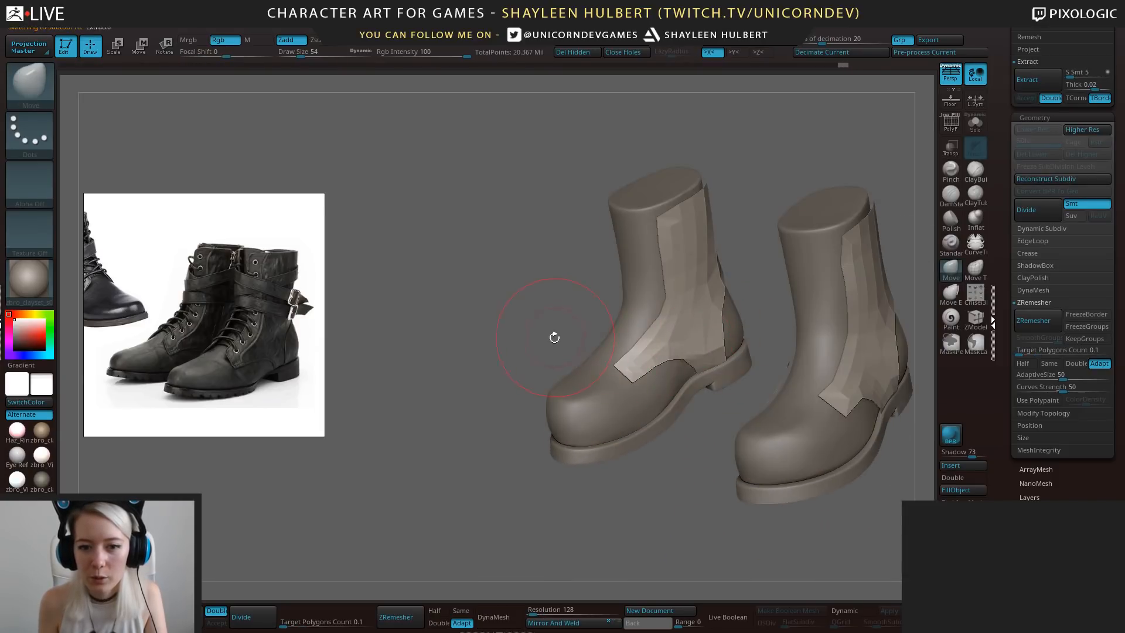
drag(553, 334, 469, 378)
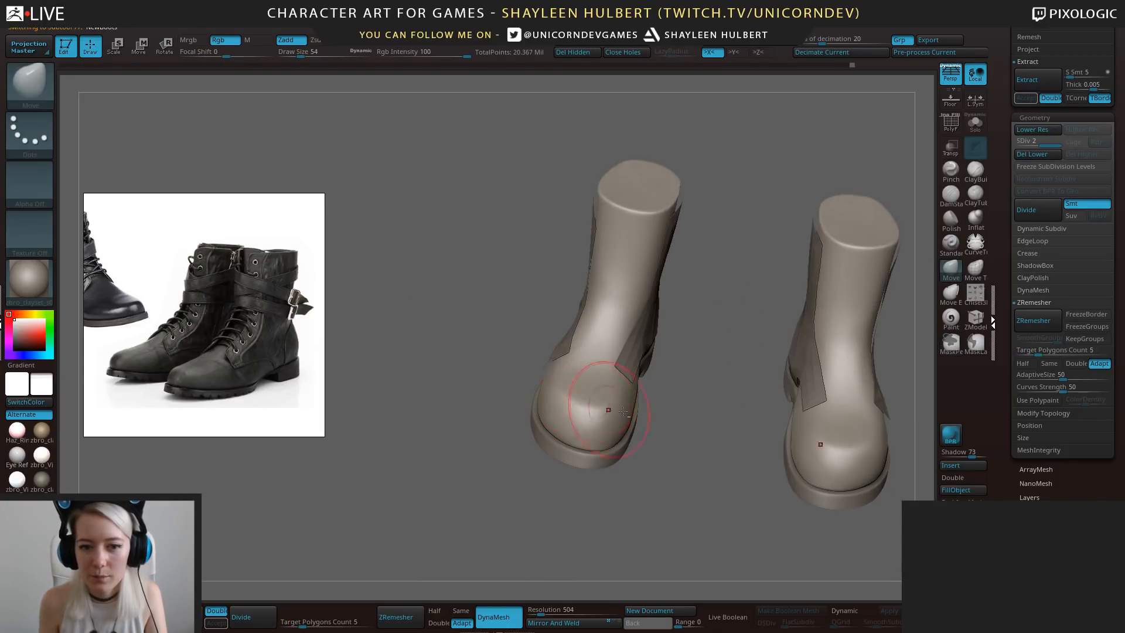
drag(727, 434, 654, 504)
alt+click(704, 346)
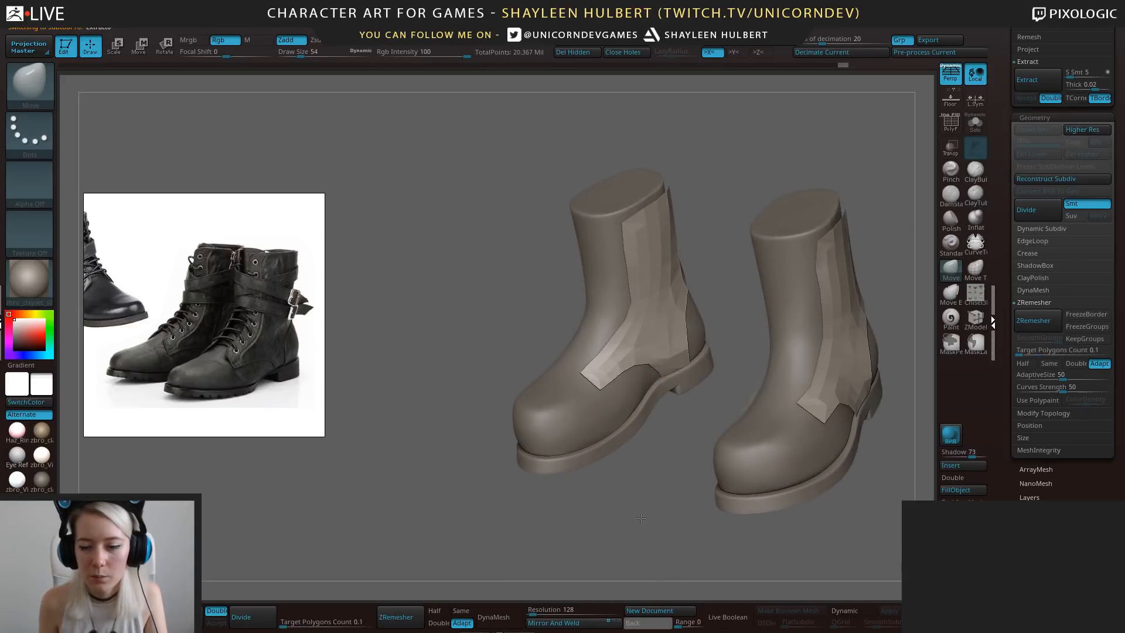
drag(841, 474, 773, 467)
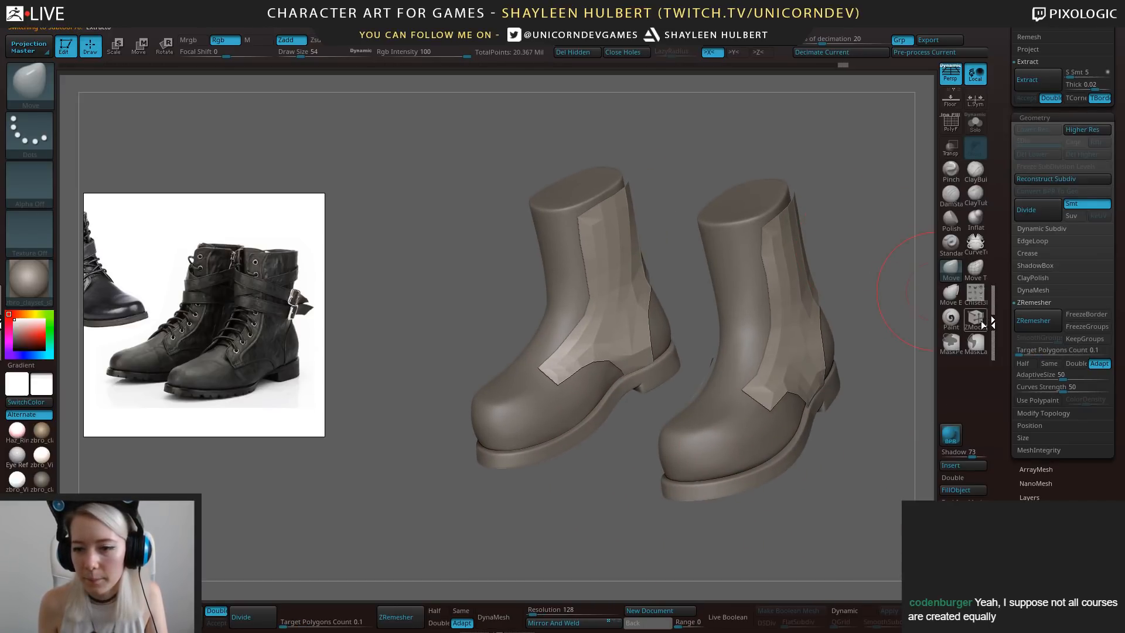
Configure Panel Loops for the leather panel with thickness 0.5, polish 0, bevel 0 and elevation -100.
drag(1001, 322, 1004, 340)
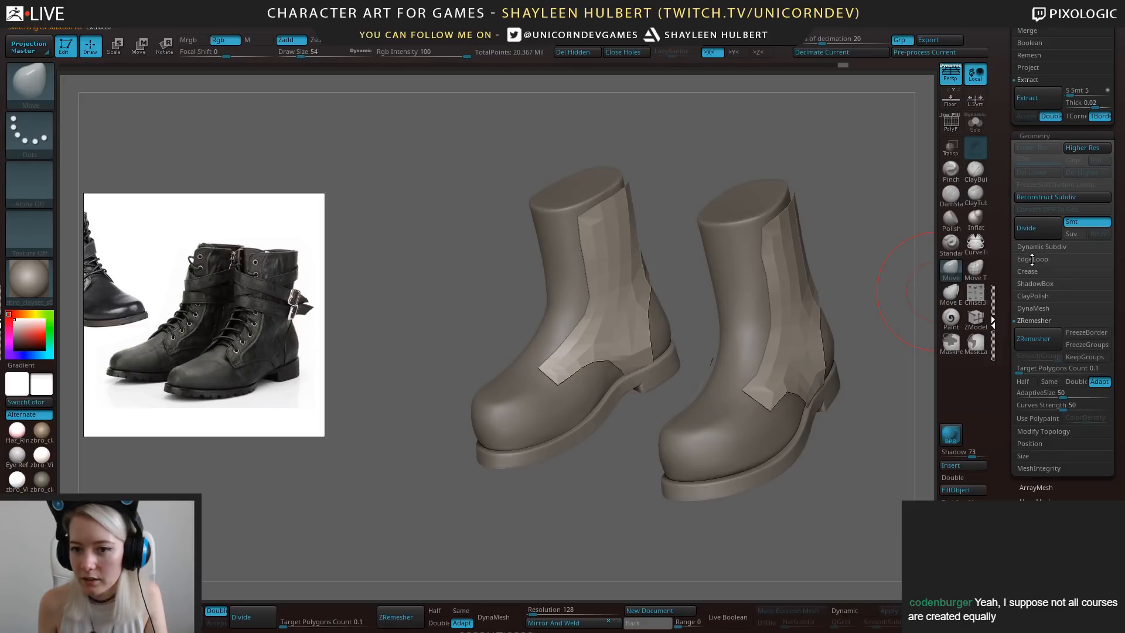
click(1032, 259)
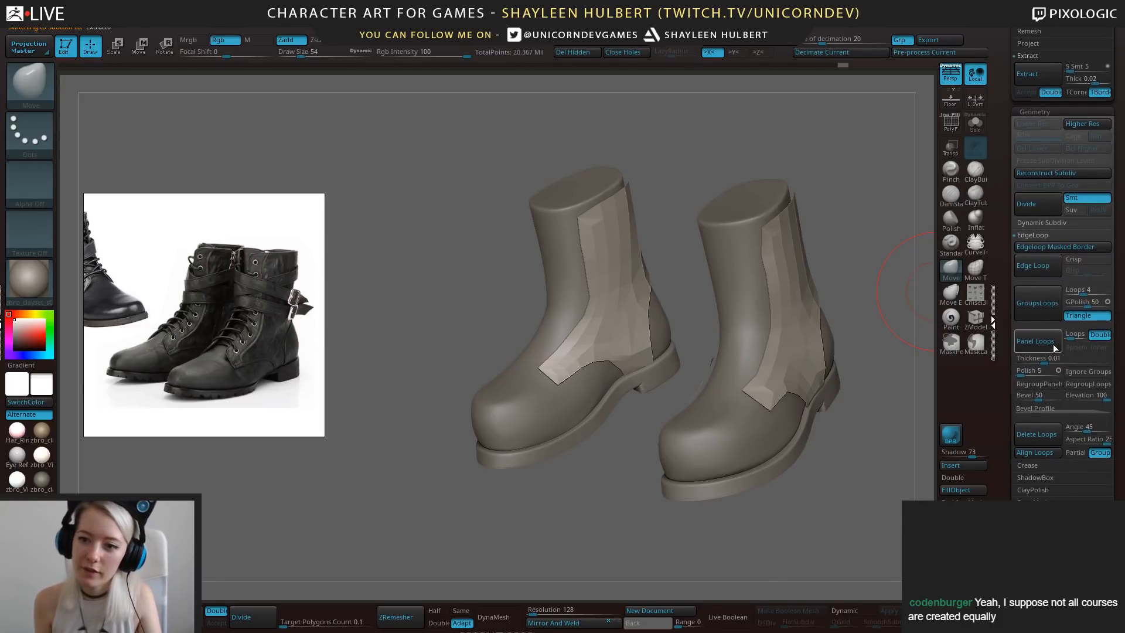
drag(1071, 332, 1013, 372)
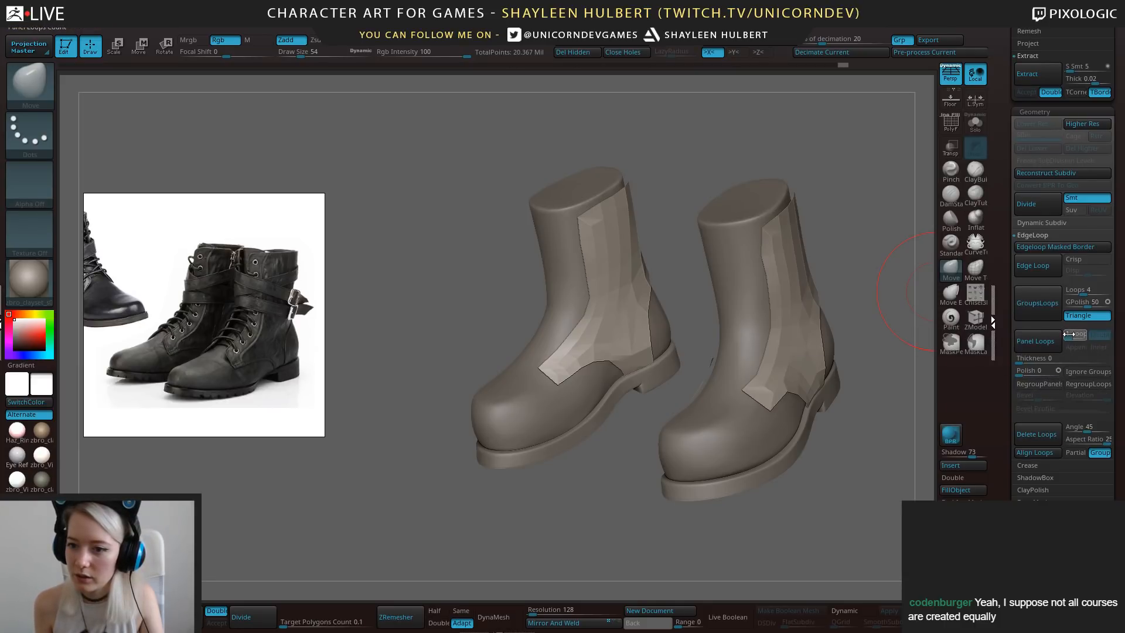
drag(1024, 359, 1029, 358)
text(0.)
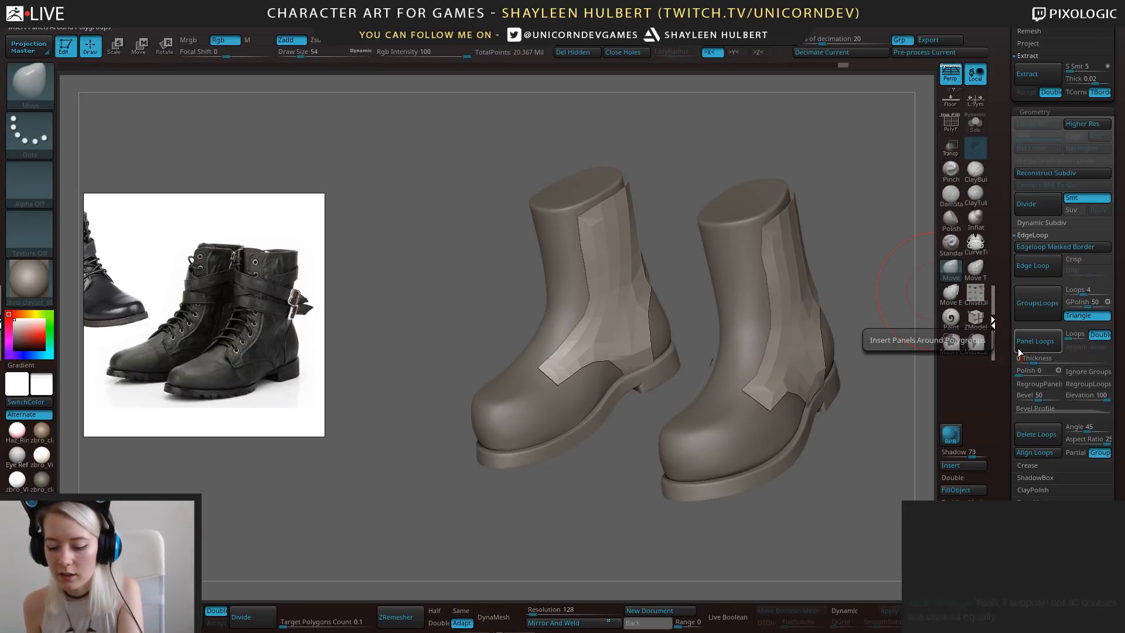
text(5)
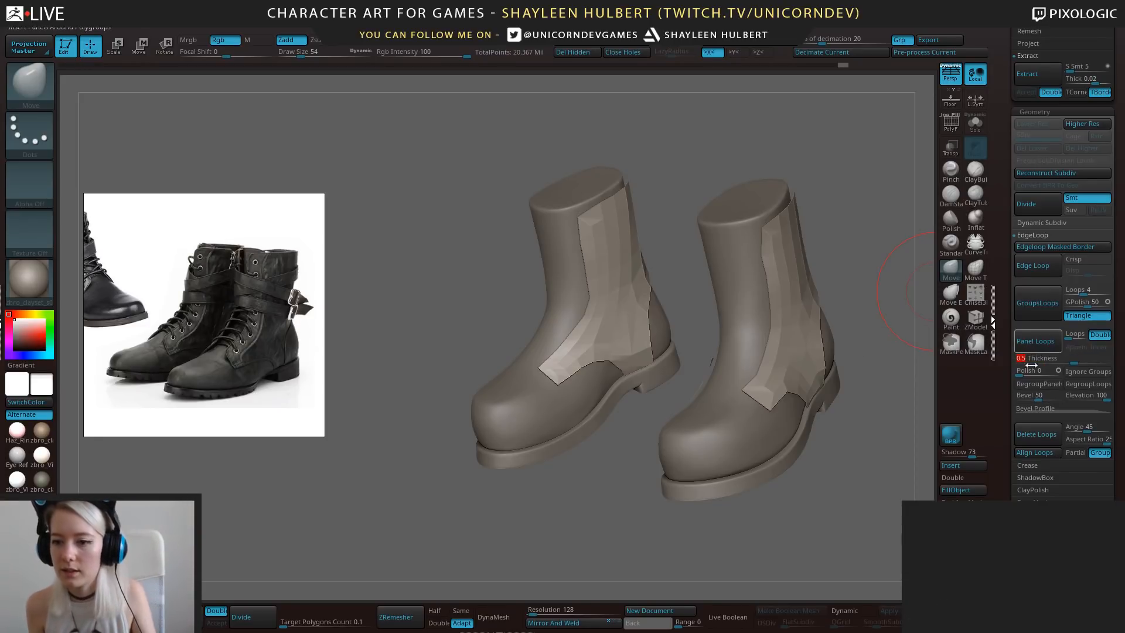
drag(854, 213, 886, 205)
drag(1042, 397, 1011, 397)
drag(1081, 396, 1055, 398)
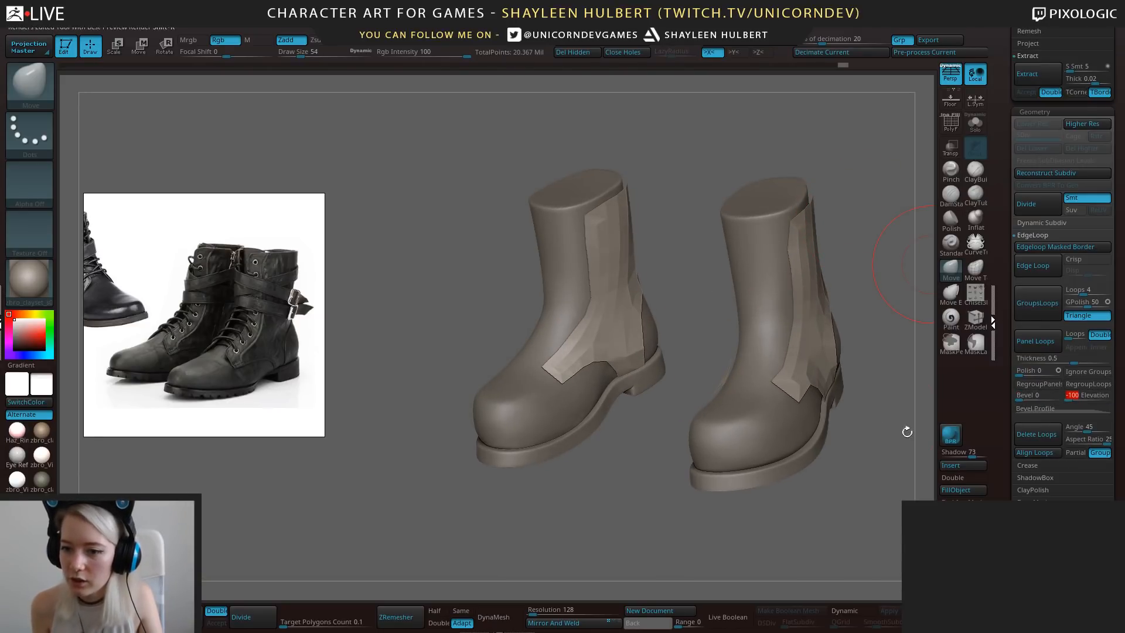
drag(893, 460, 860, 452)
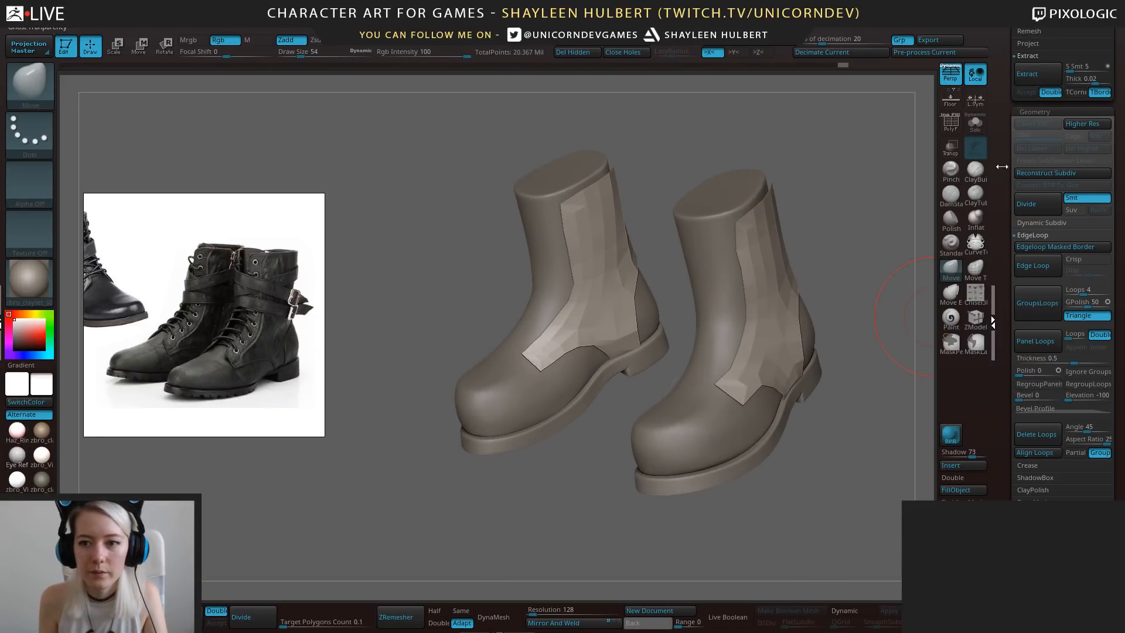
Try thickening the leather panel with Panel Loops at thickness 0.5.
click(1034, 334)
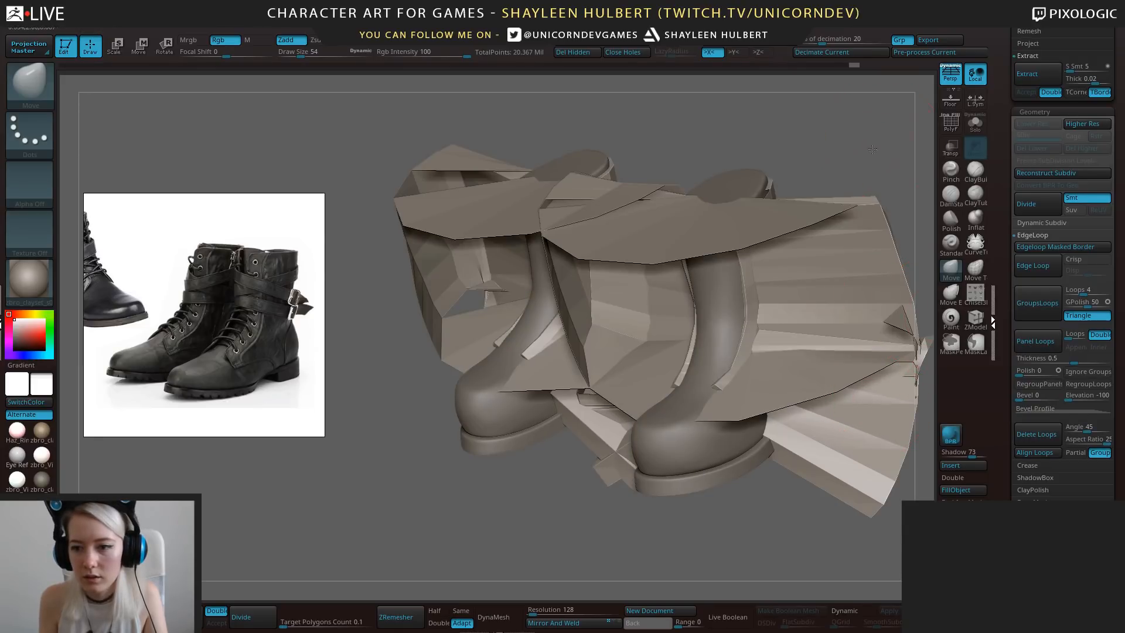
alt+drag(932, 217, 893, 220)
key(ctrl+z)
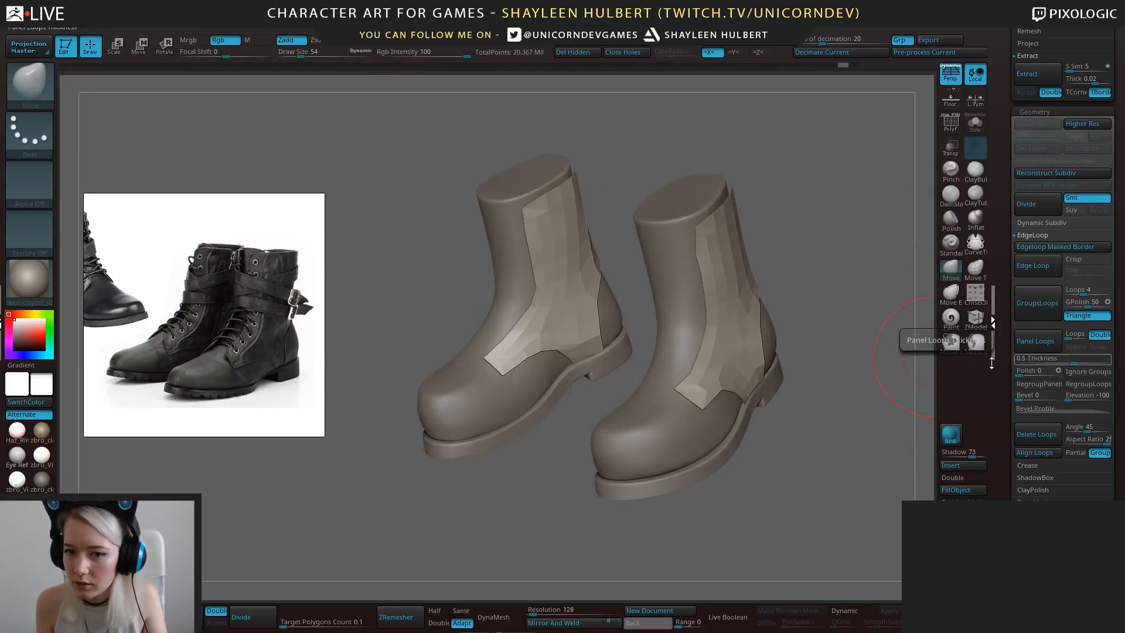
drag(868, 359, 869, 546)
alt+drag(827, 441, 631, 374)
click(1047, 344)
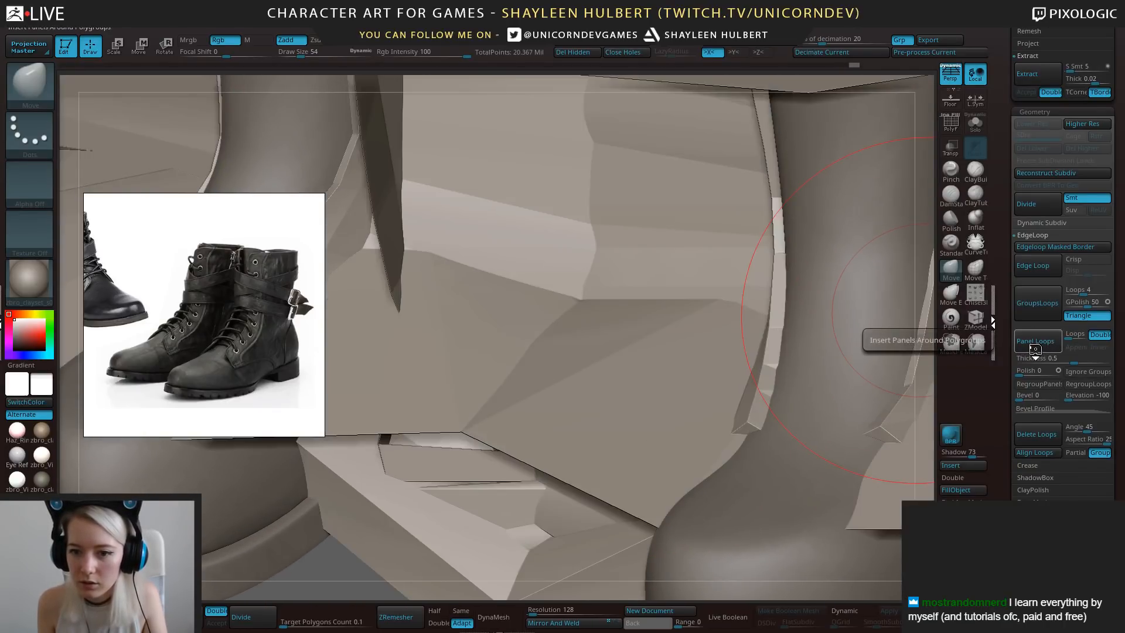
key(ctrl+z)
Try Panel Loops at thickness 0.05 and view the panel in isolation.
drag(1033, 361, 1016, 359)
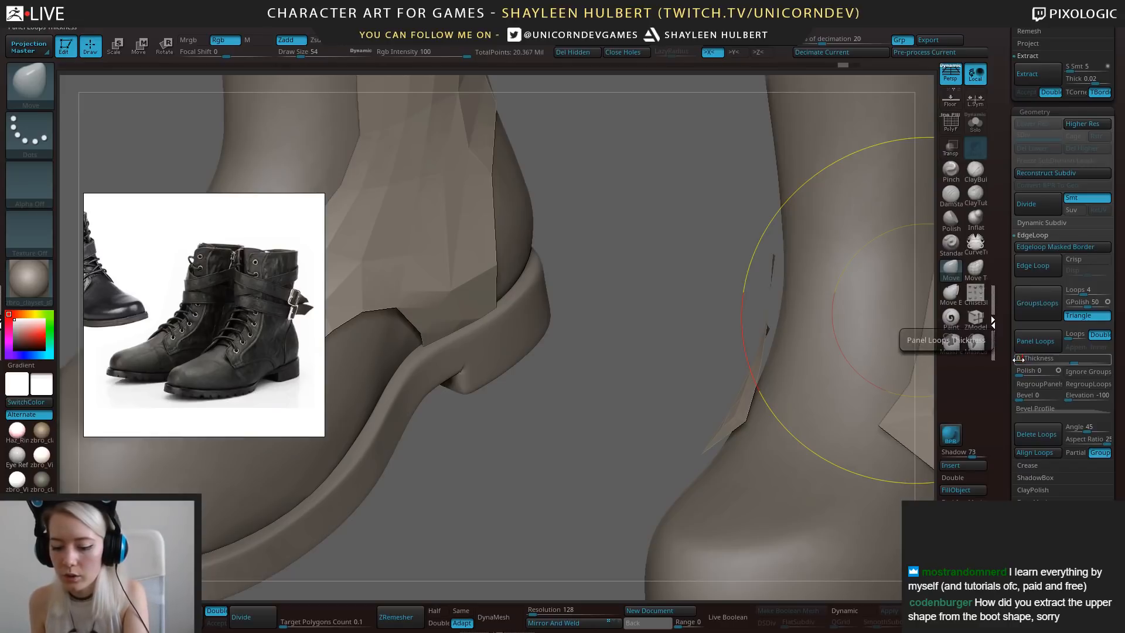
click(1038, 341)
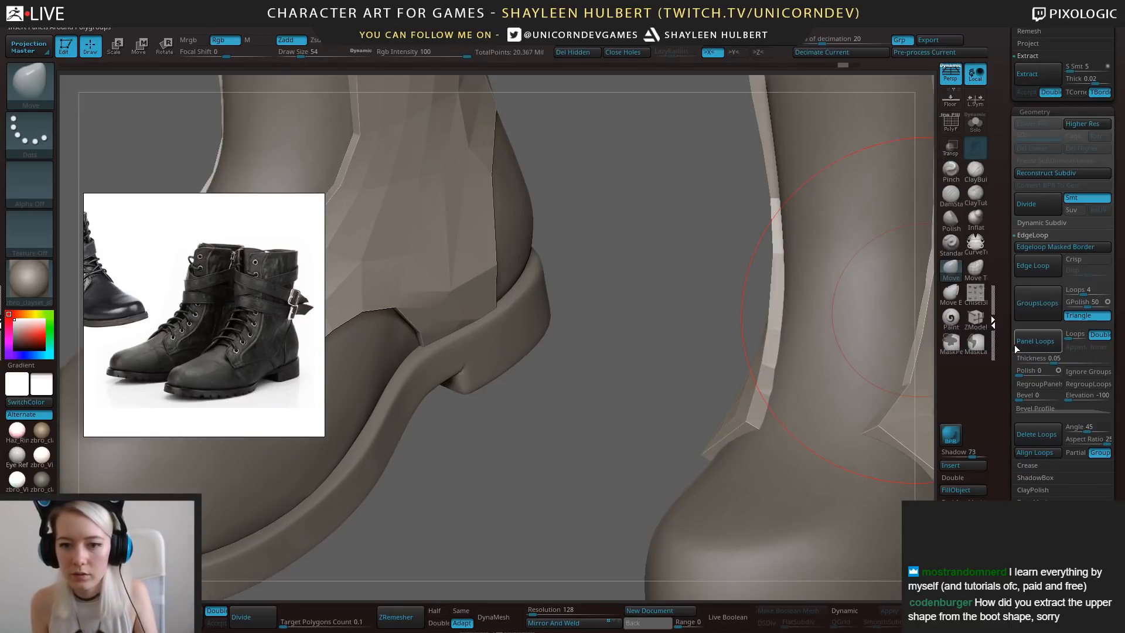
alt+drag(608, 485, 613, 334)
click(975, 124)
drag(809, 247, 823, 329)
key(ctrl+z)
Thicken the leather panel with Panel Loops at thickness 0.02.
click(1030, 358)
text(0)
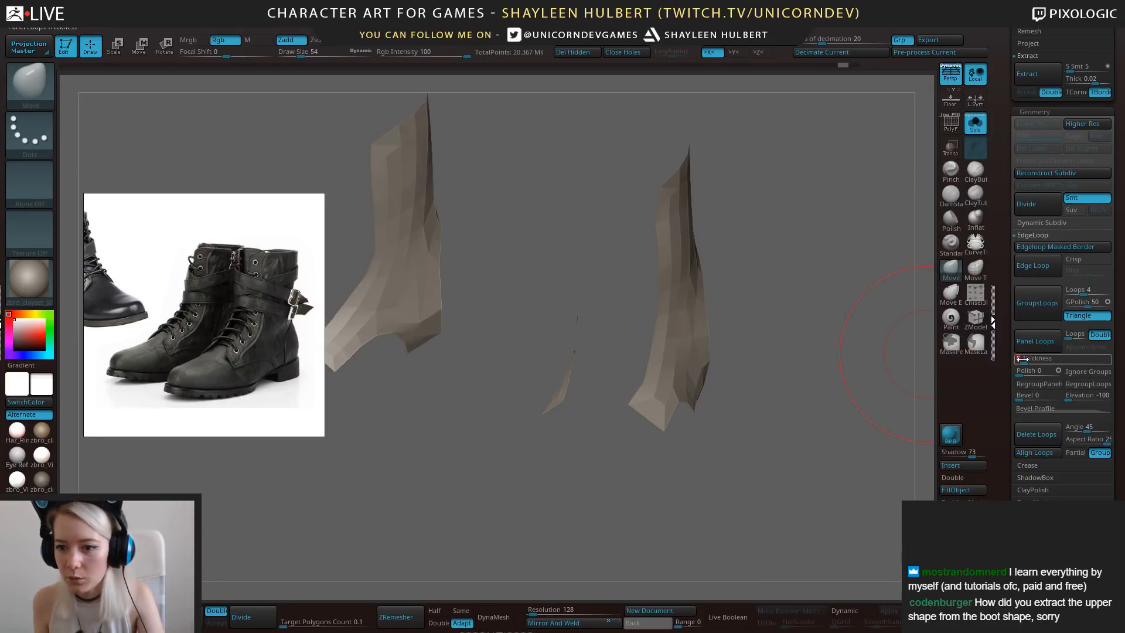
key(Return)
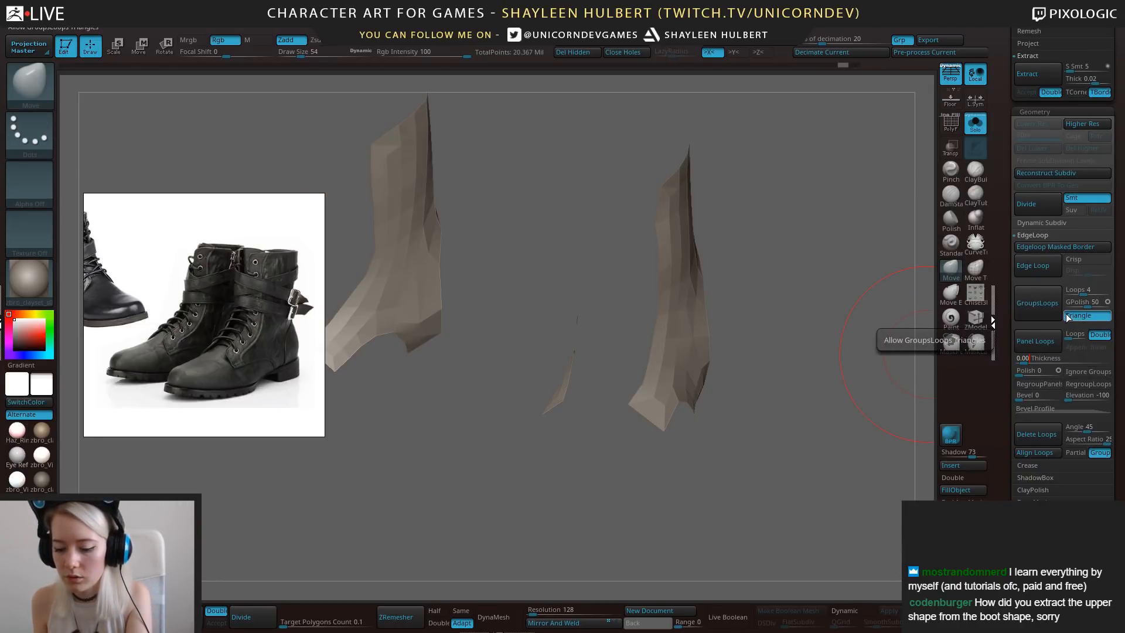
click(1034, 341)
Inspect the thickened panel's edges on the boot and in isolation, and select the boot mesh.
click(975, 124)
drag(768, 235, 822, 297)
drag(792, 211, 847, 336)
drag(657, 394, 642, 419)
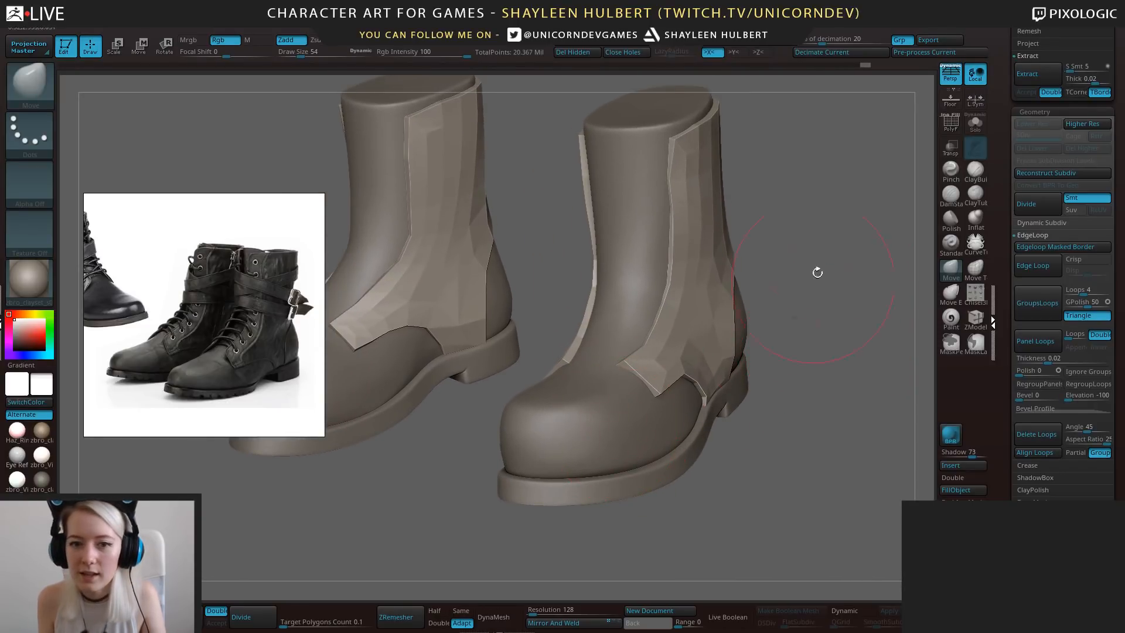
drag(817, 271, 844, 296)
click(976, 119)
alt+drag(806, 255, 828, 279)
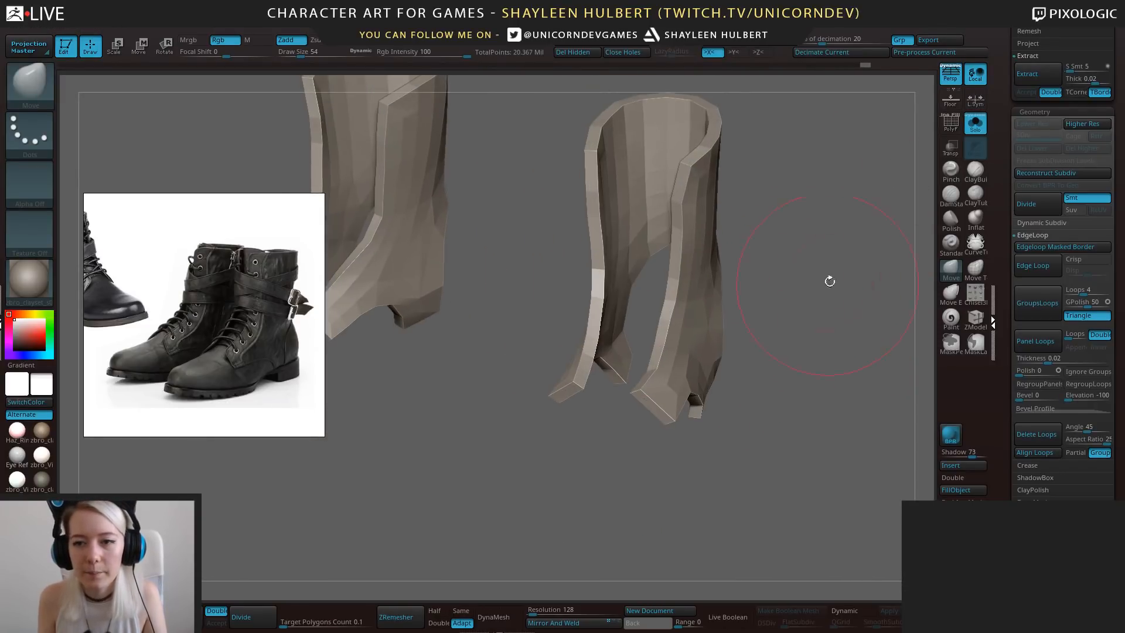
click(976, 122)
alt+click(629, 435)
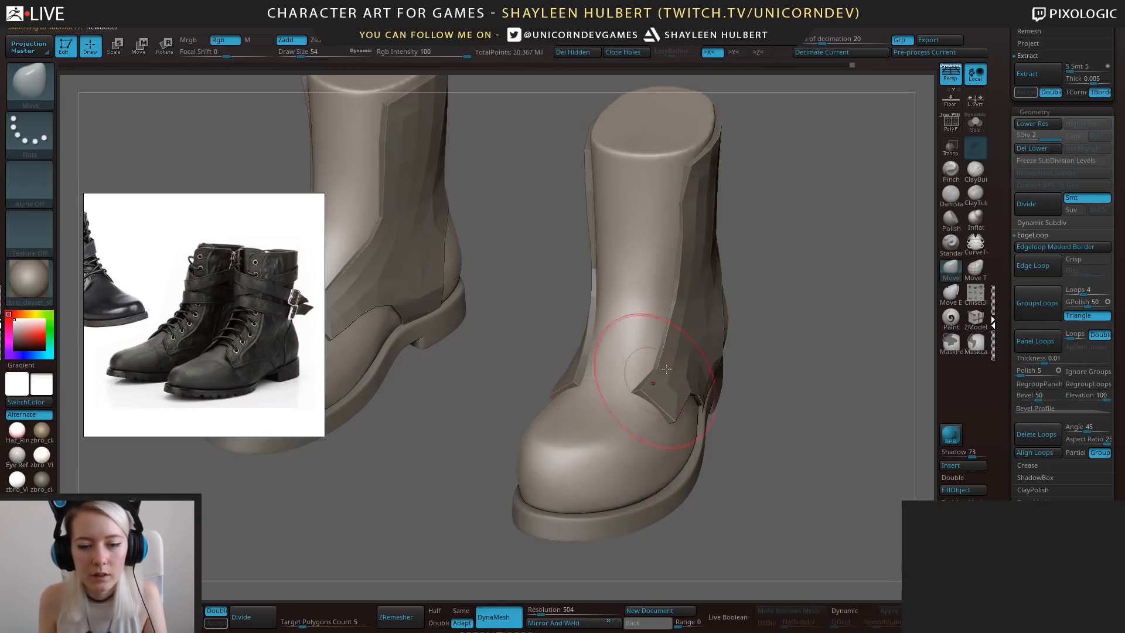
Isolate the boot mesh and bring back its leather-panel mask from the undo history.
drag(844, 246, 817, 244)
click(974, 123)
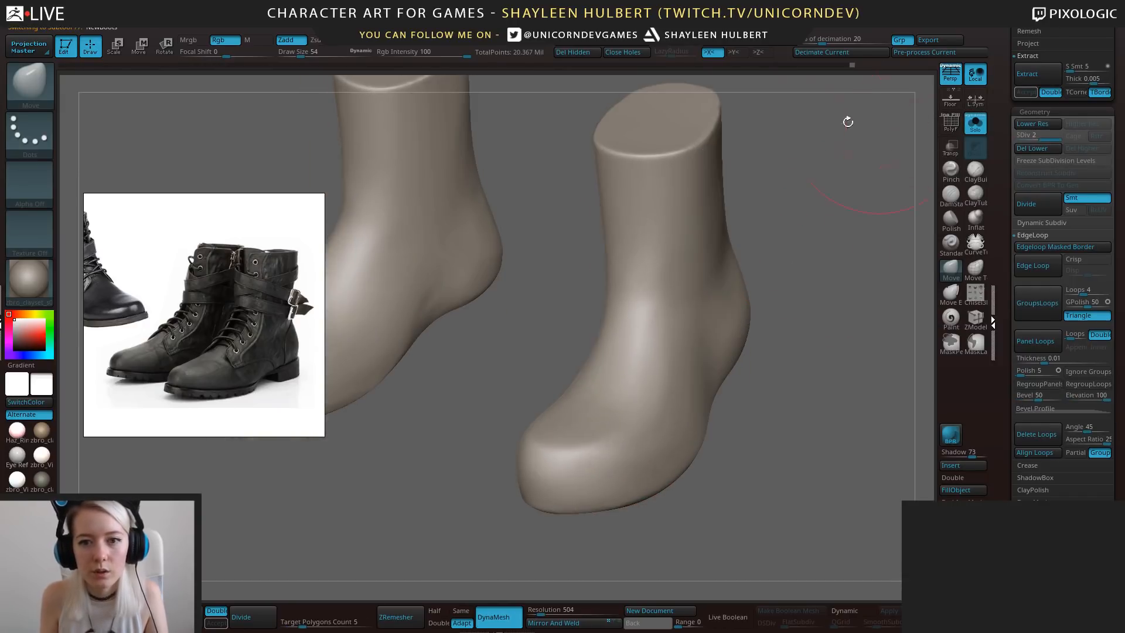
click(834, 65)
drag(834, 64, 854, 64)
alt+drag(817, 385, 720, 306)
ctrl+click(810, 396)
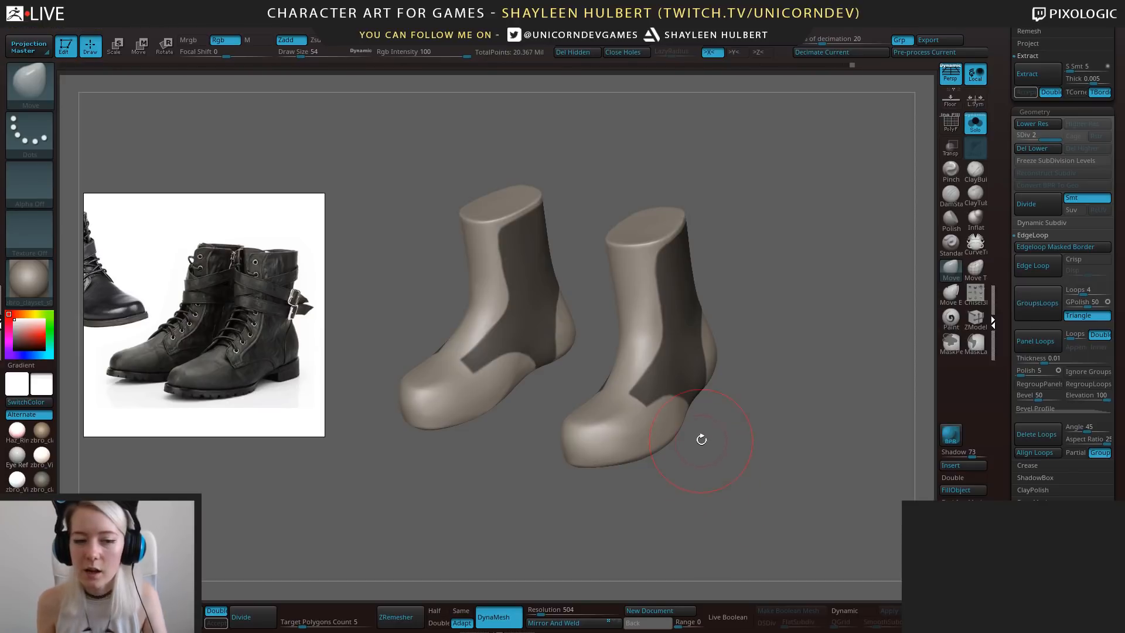
Inspect the masked panel area around both boots and clear the mask.
drag(726, 408, 636, 402)
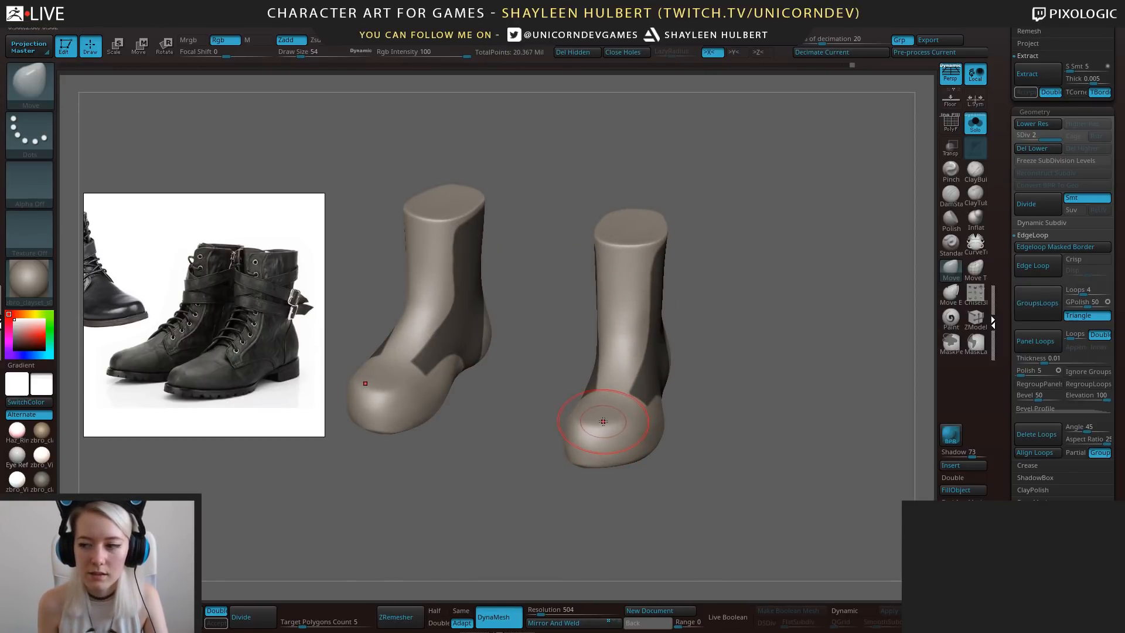
drag(600, 417, 639, 401)
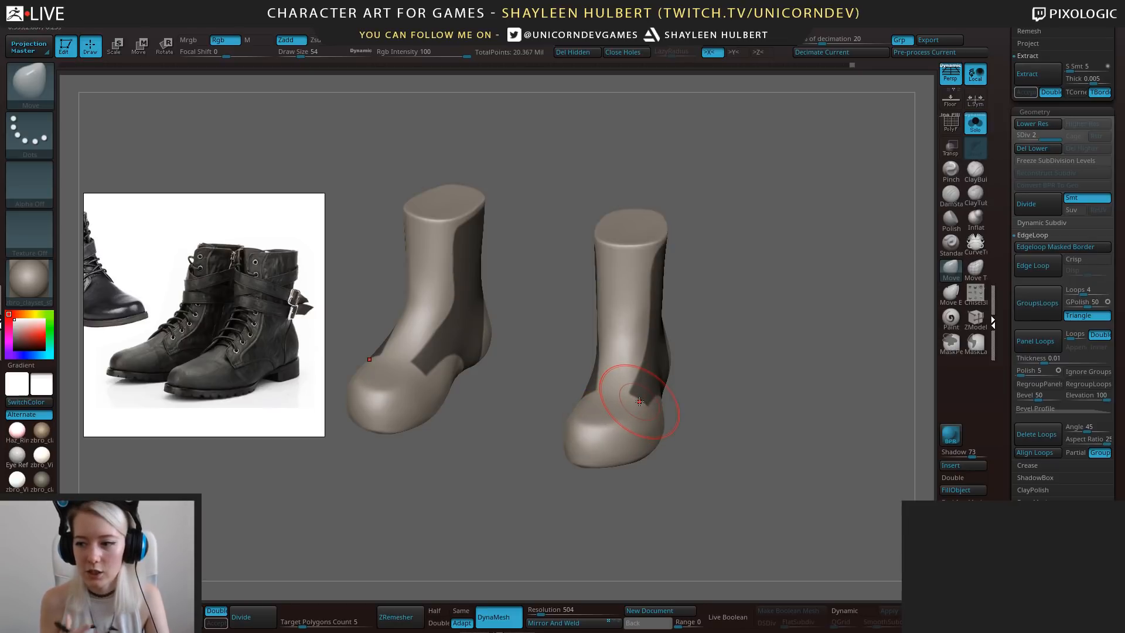
drag(691, 274, 586, 418)
drag(698, 432, 696, 234)
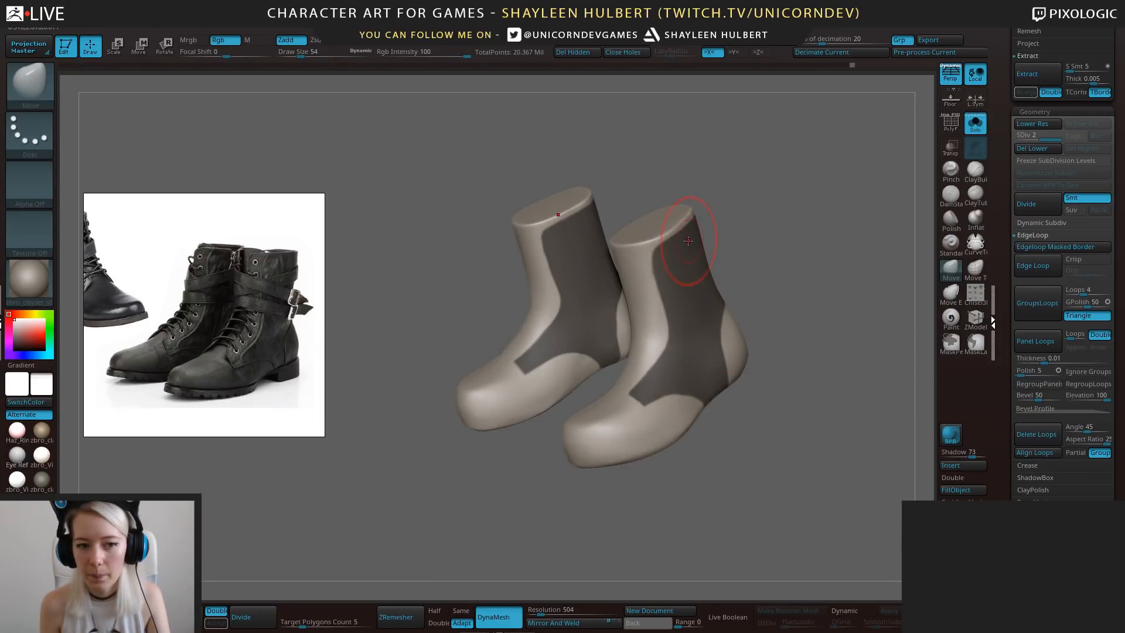
drag(691, 241, 826, 246)
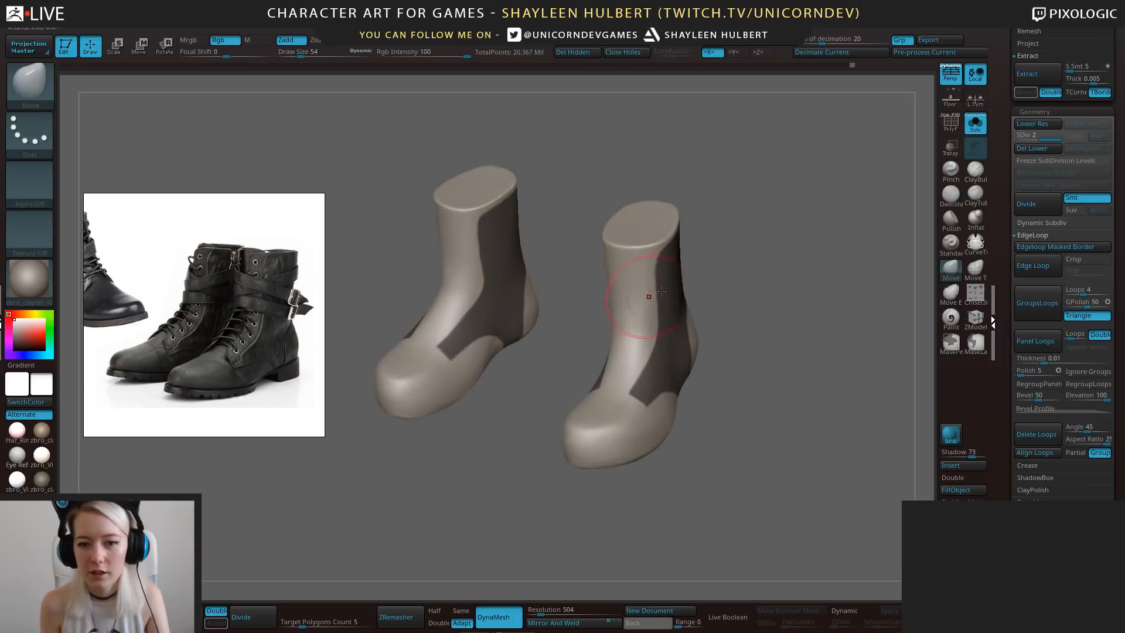
drag(732, 264, 715, 281)
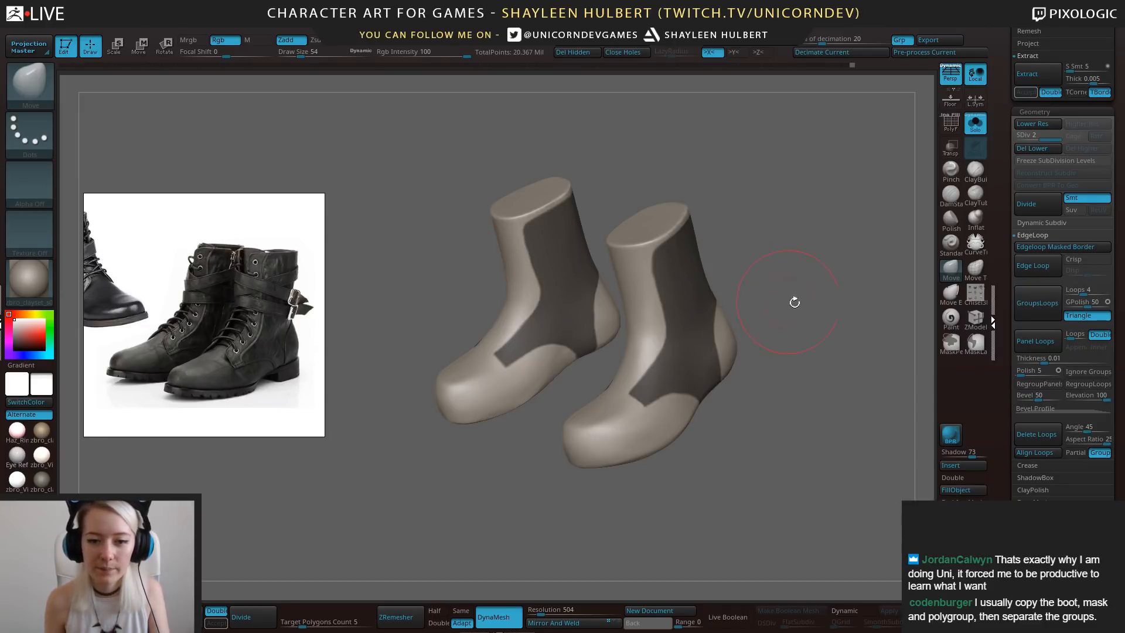
drag(794, 301, 763, 407)
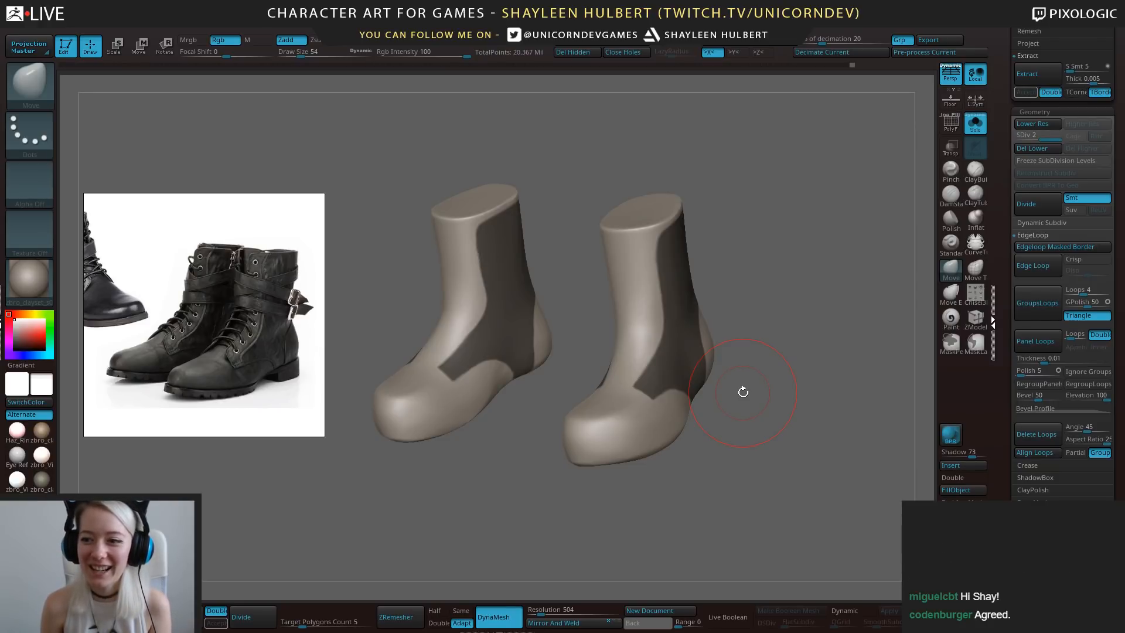
mouse_move(787, 399)
mouse_down()
mouse_move(770, 429)
mouse_move(794, 441)
mouse_up()
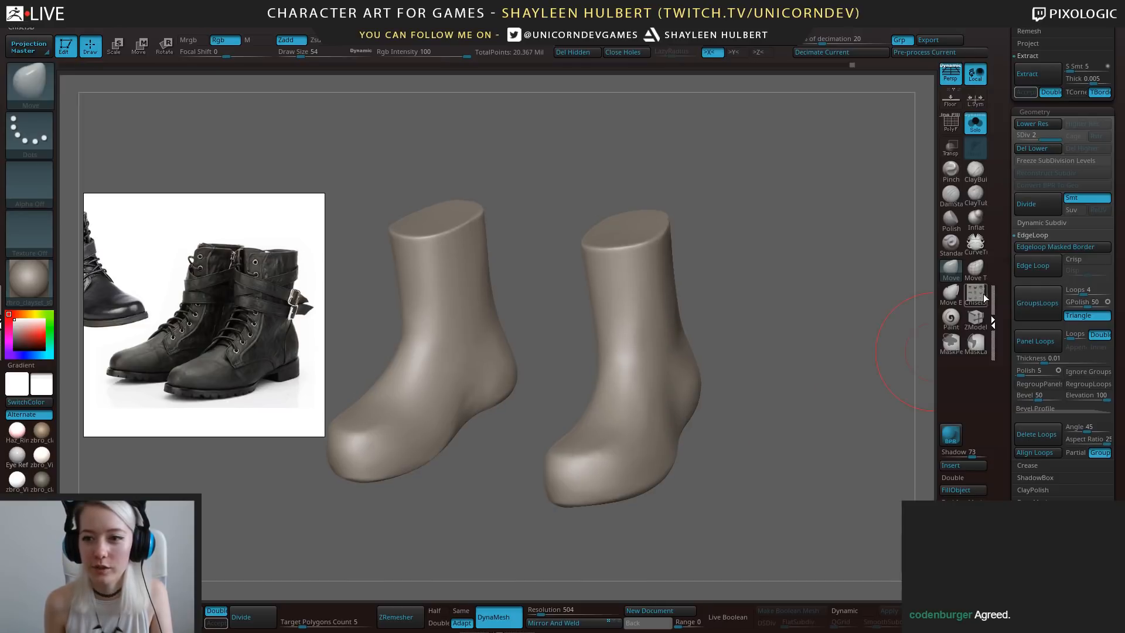
Select the Extract6 leather panel subtool and show it together with the rest of the boots.
scroll(1045, 304, up, 10)
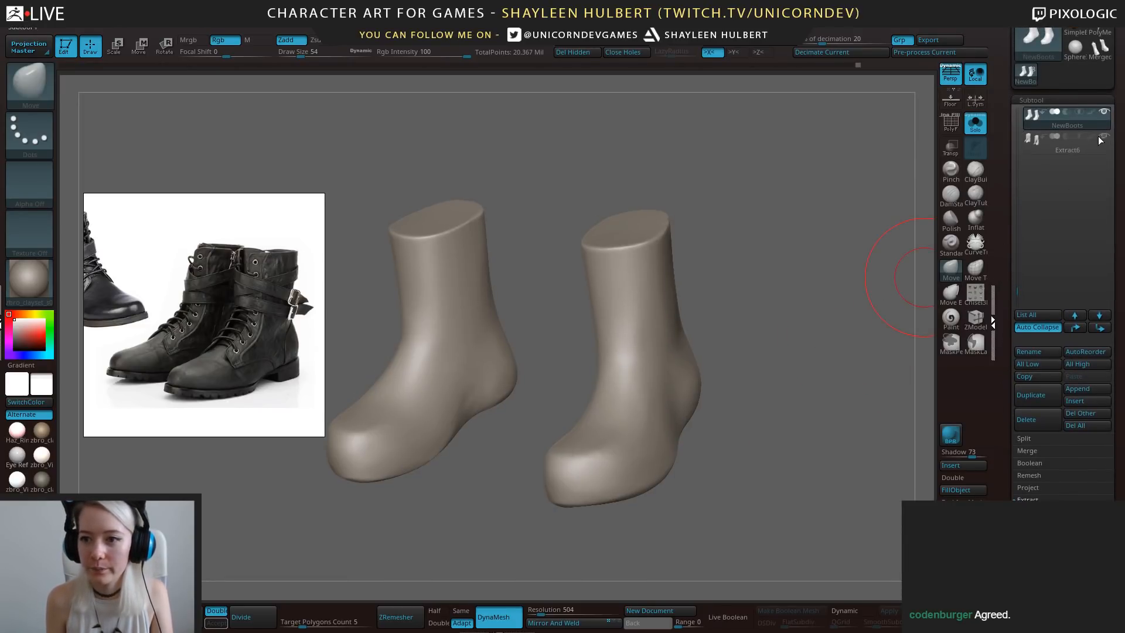
click(1068, 145)
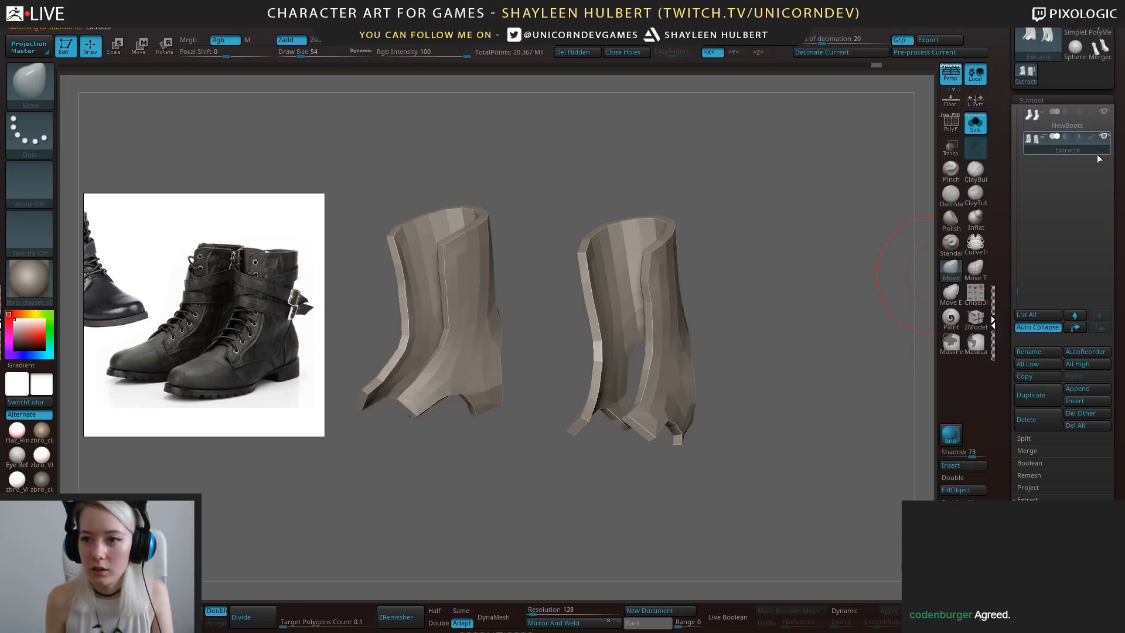
click(975, 135)
drag(820, 316, 783, 356)
drag(680, 319, 819, 347)
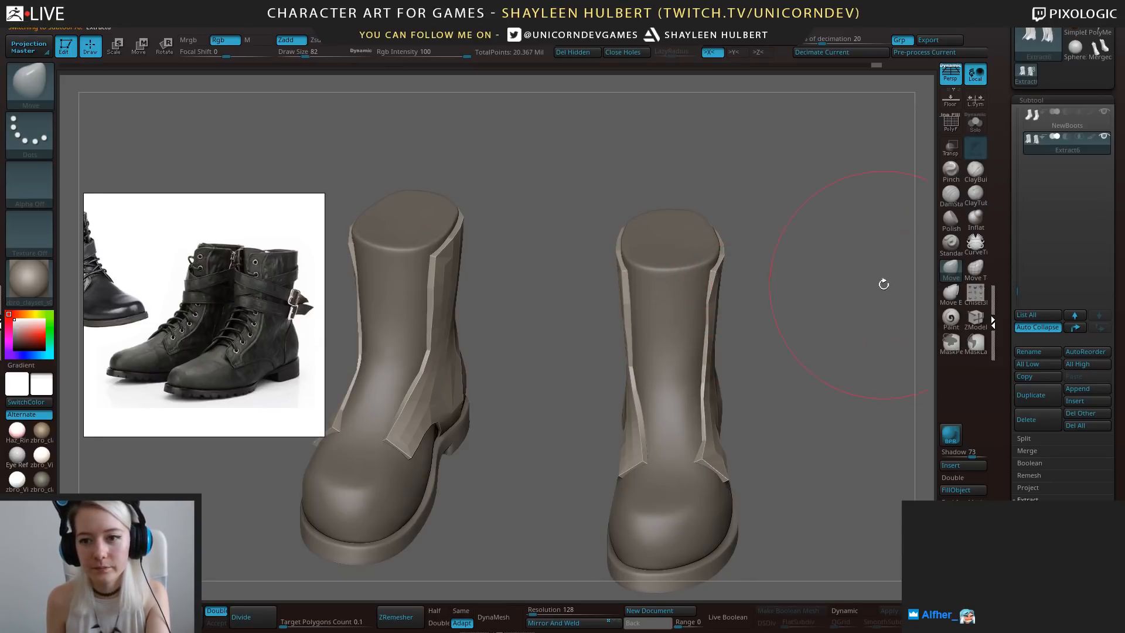
Pull the leather panel's upper front edges outward from the boot shaft with the Move brush.
drag(713, 282, 723, 282)
drag(629, 272, 611, 262)
drag(757, 261, 722, 269)
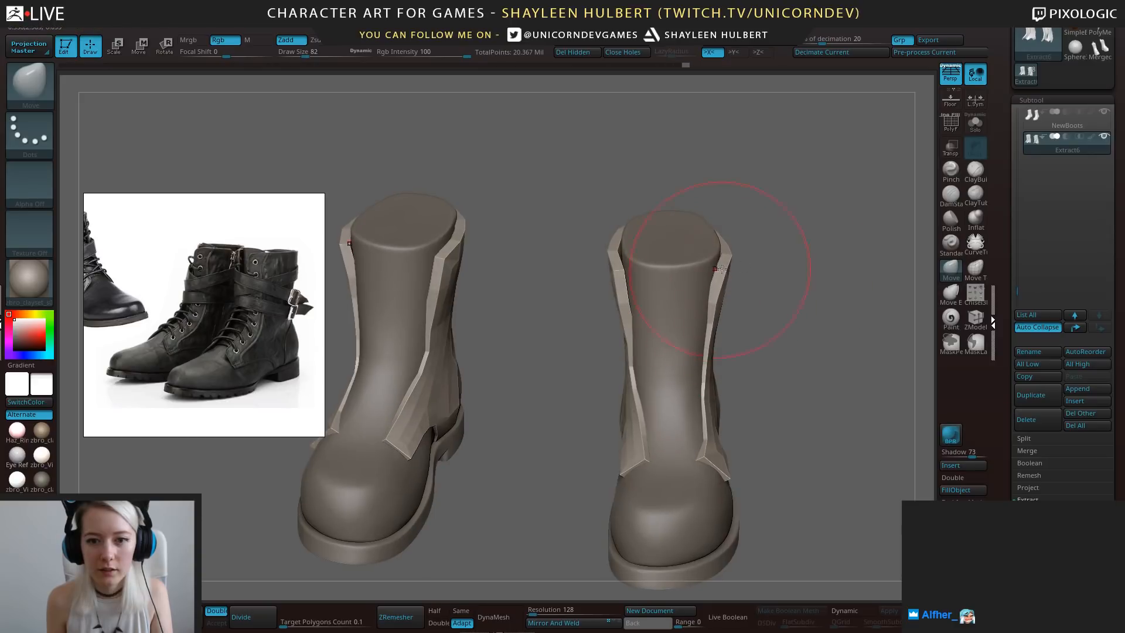
mouse_move(822, 205)
mouse_down()
mouse_move(777, 240)
mouse_move(792, 234)
mouse_up()
drag(720, 190, 727, 186)
drag(655, 182, 648, 177)
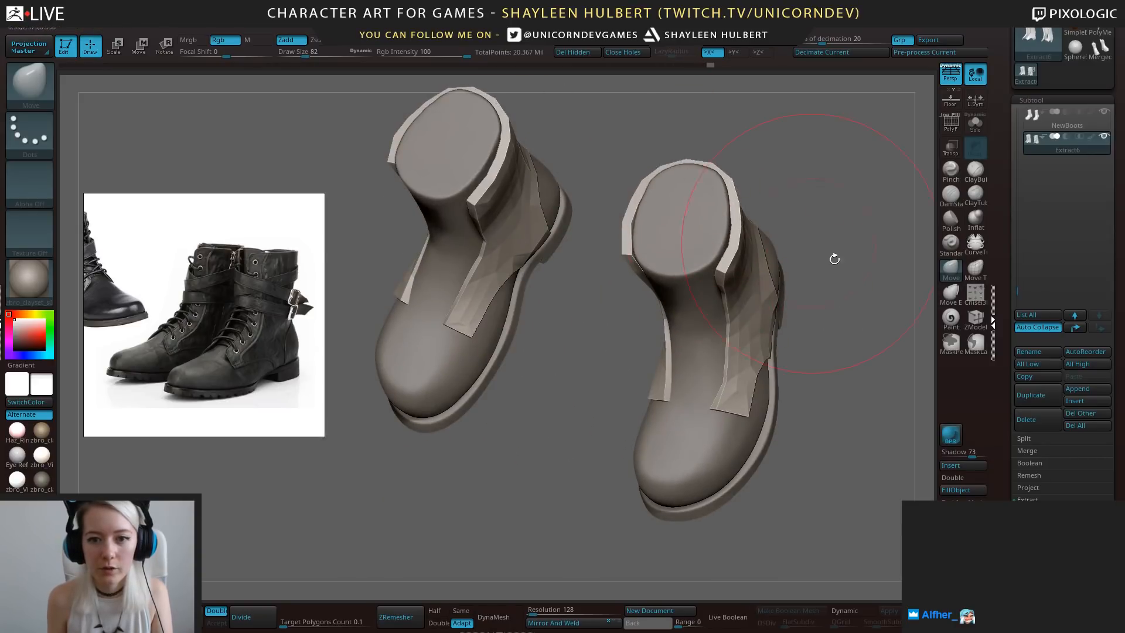
Fit the leather panel's lower tab beside the heel to the boot and sole edge with a smaller Move brush.
shift+drag(835, 259, 841, 414)
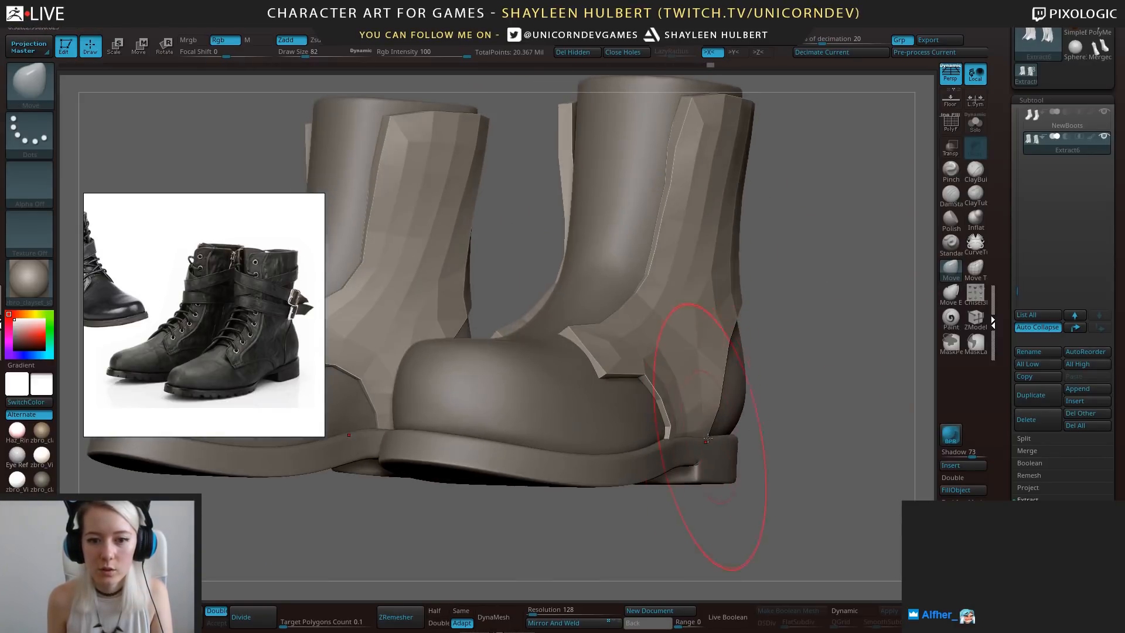
drag(708, 438, 710, 434)
key(bracketleft)
key(bracketleft)
key(bracketleft)
key(bracketleft)
key(bracketleft)
key(bracketleft)
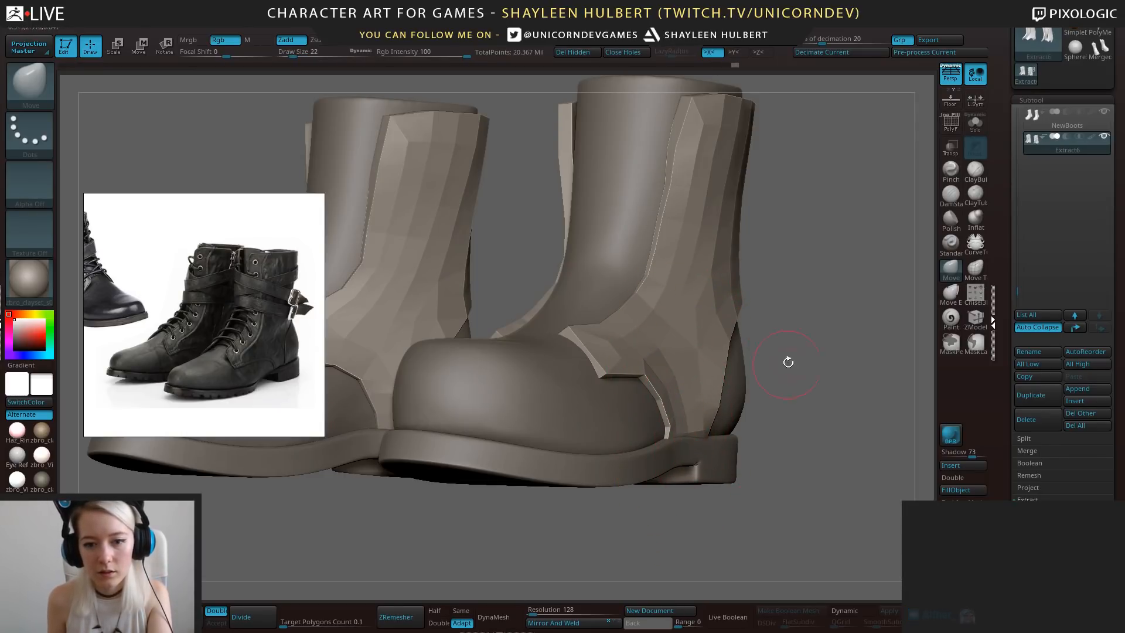
drag(789, 362, 785, 417)
mouse_move(675, 435)
mouse_down()
mouse_move(672, 447)
mouse_move(724, 436)
mouse_move(719, 422)
mouse_up()
drag(821, 422, 768, 383)
mouse_move(715, 425)
mouse_down()
mouse_move(708, 412)
mouse_move(715, 429)
mouse_up()
drag(735, 524, 763, 484)
drag(711, 426, 702, 430)
drag(803, 314, 695, 334)
drag(722, 409, 728, 402)
drag(712, 466, 748, 518)
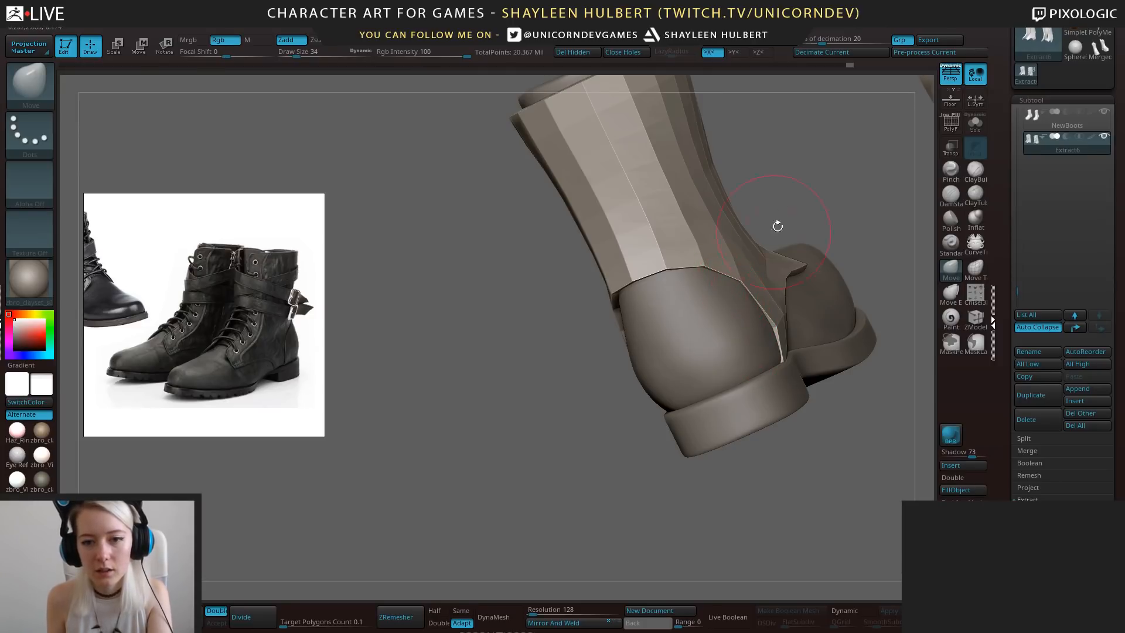
Reshape the leather panel's curved lower edge around the back of the heel with a larger Move brush.
mouse_move(776, 226)
mouse_down()
mouse_move(729, 253)
mouse_move(754, 234)
mouse_up()
key(])
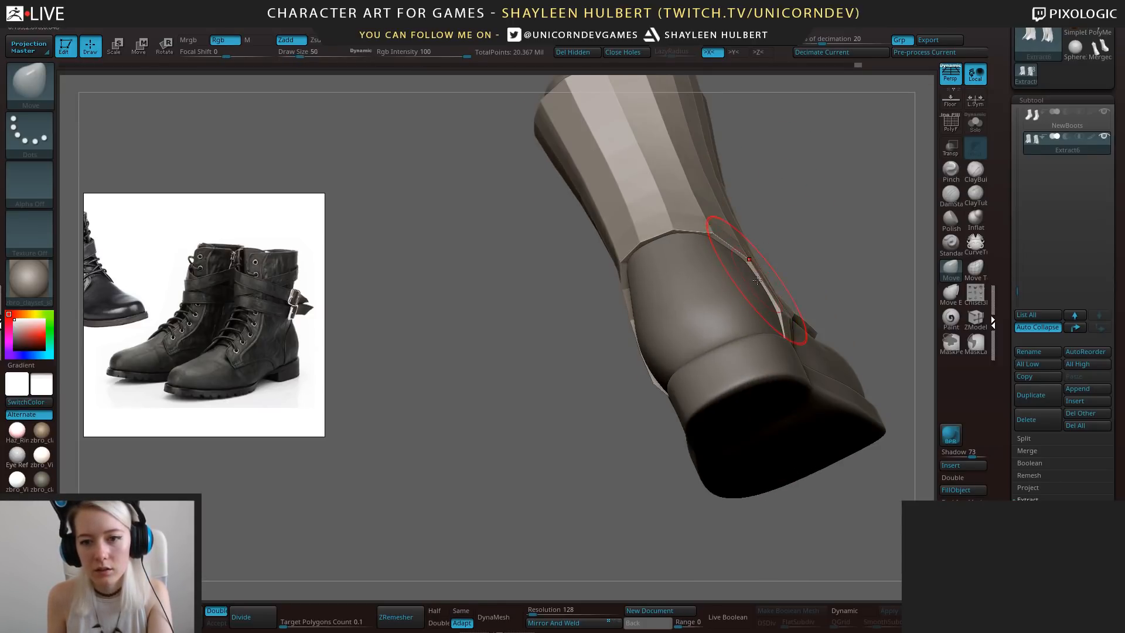
drag(756, 278, 763, 268)
drag(707, 242, 711, 236)
mouse_move(793, 212)
mouse_down()
mouse_move(803, 153)
mouse_move(806, 209)
mouse_up()
drag(628, 326, 615, 330)
drag(581, 305, 597, 390)
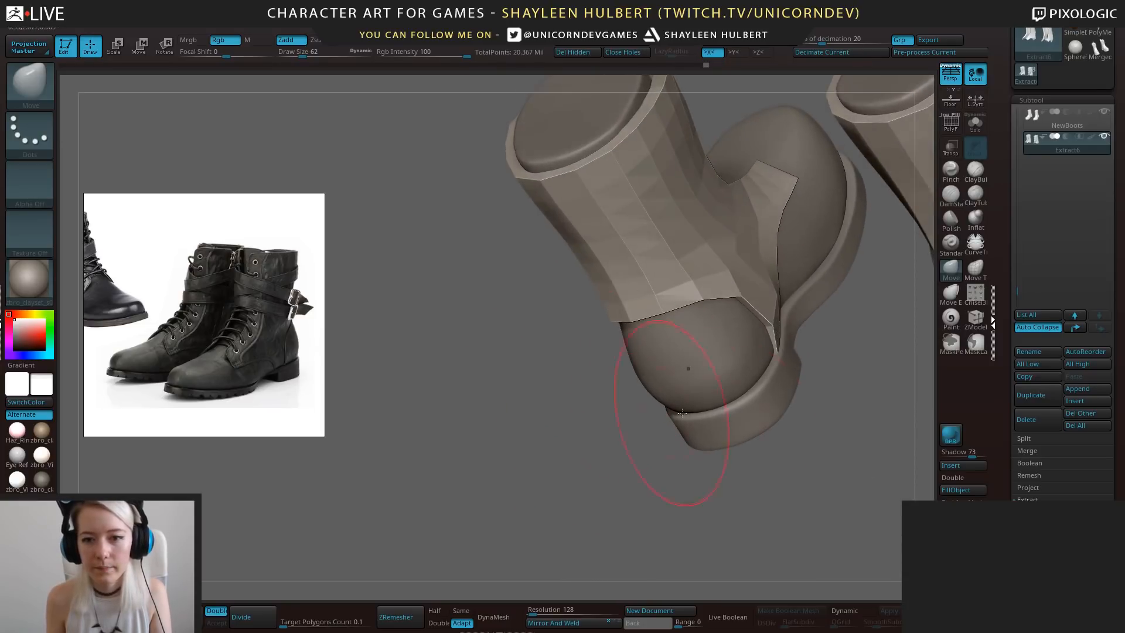
Pull the panel's side surface and lower edge outward near the instep and heel with the Move brush.
drag(701, 484, 719, 363)
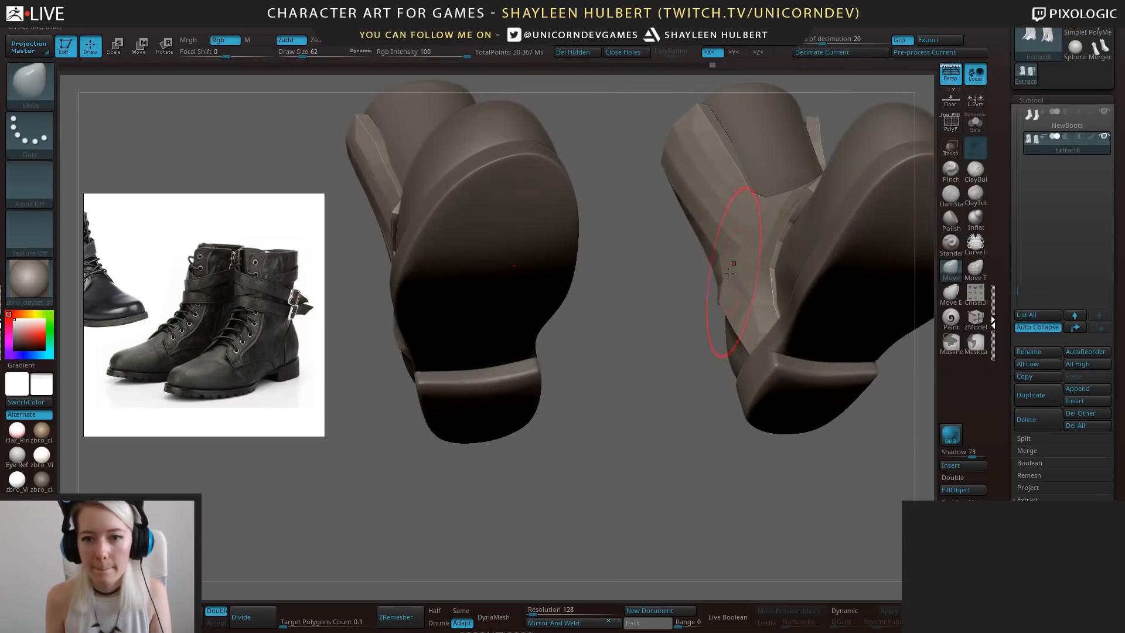
drag(736, 277, 728, 279)
mouse_move(706, 282)
alt+mouse_down()
mouse_move(575, 405)
mouse_move(591, 425)
alt+mouse_up()
drag(681, 359, 673, 366)
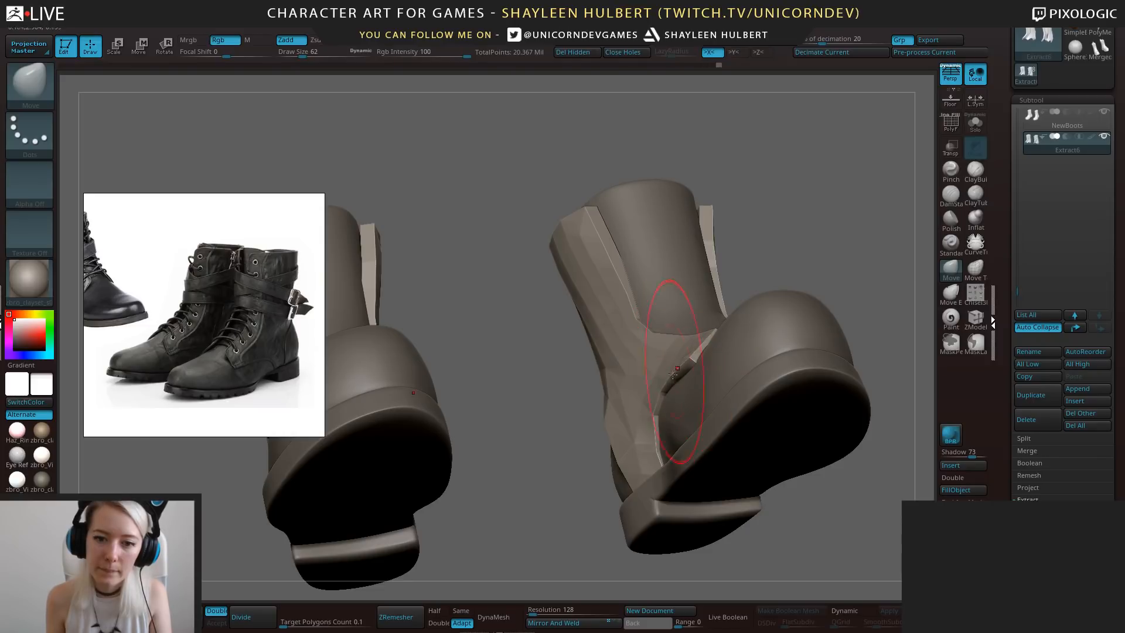
drag(657, 418, 650, 417)
shift+drag(543, 430, 550, 527)
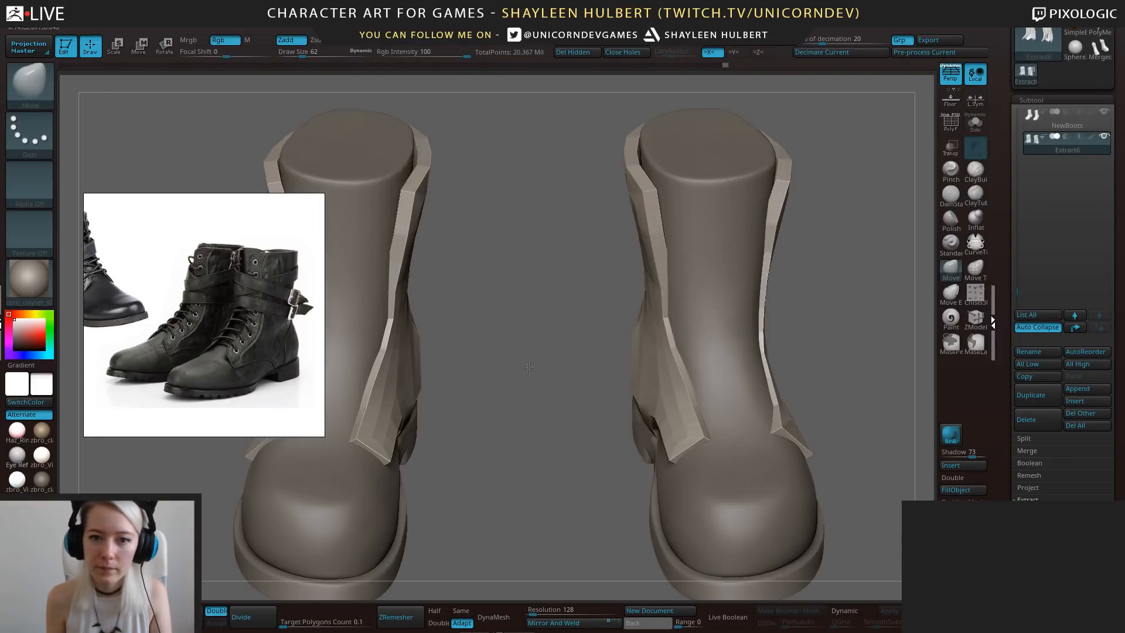
Switch to the hPolish brush and flatten the leather panel's surface along the shaft and ankle.
key(b)
key(h)
key(p)
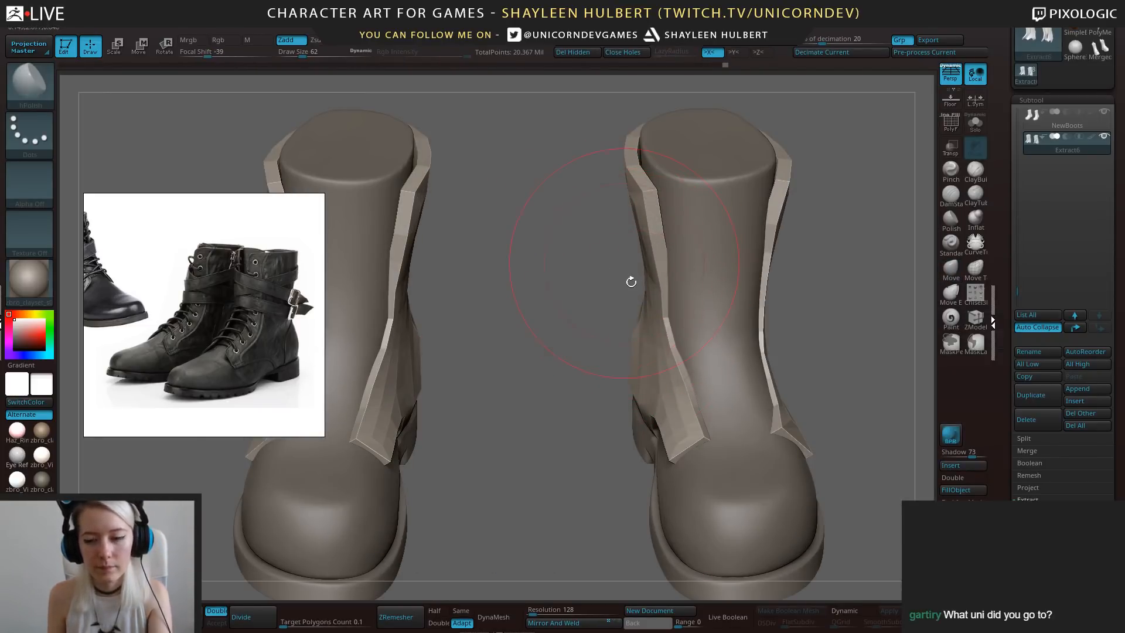
drag(595, 264, 678, 213)
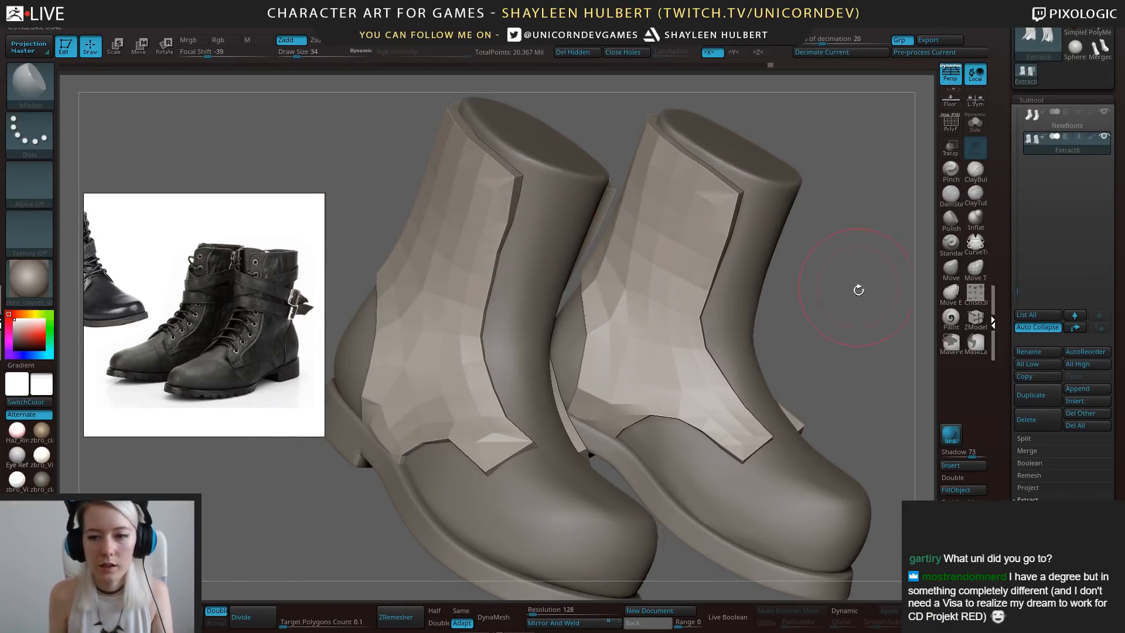
mouse_move(859, 289)
mouse_down()
mouse_move(641, 373)
mouse_move(733, 190)
mouse_up()
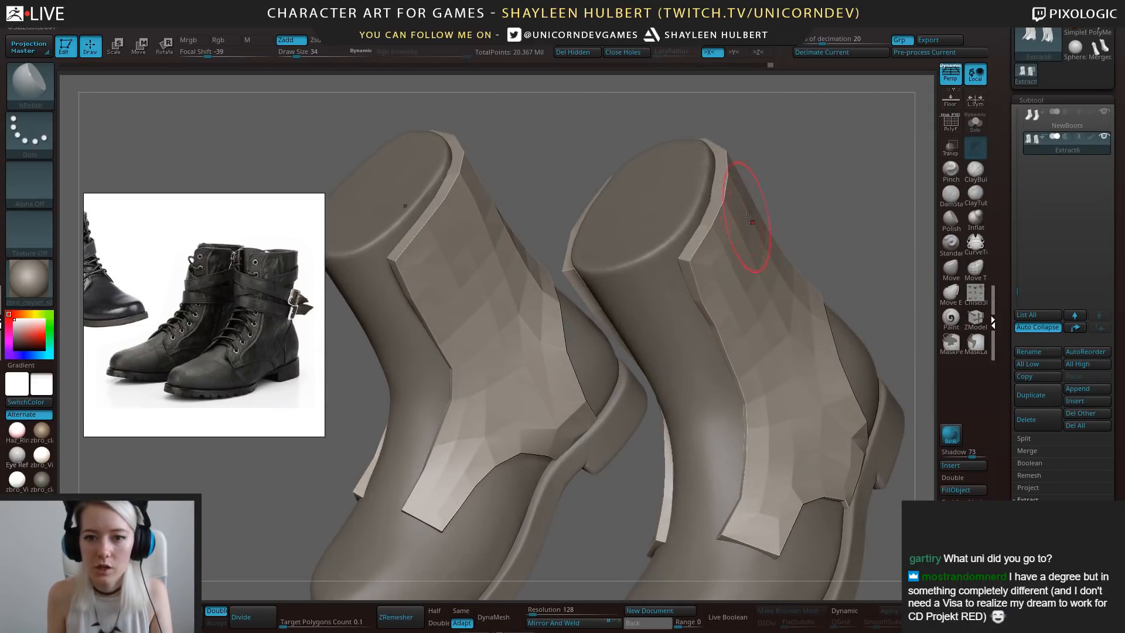
drag(838, 185, 756, 234)
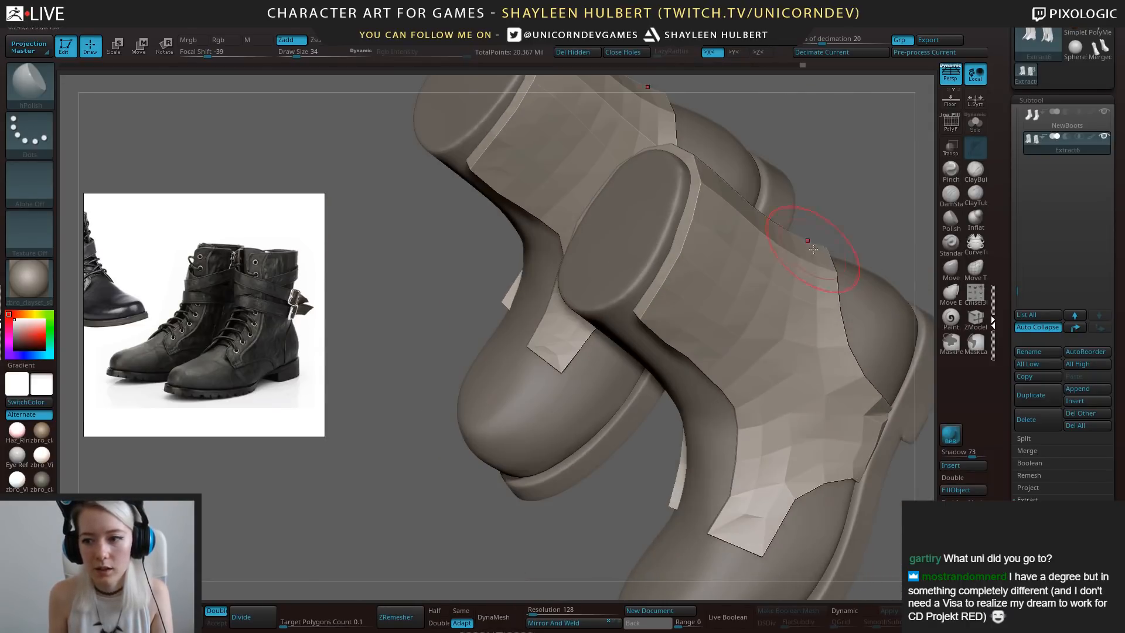
drag(638, 505, 606, 441)
Review the leather panels on the boots, isolate the panel subtool and show its polyframe with polygroups.
drag(540, 291, 603, 413)
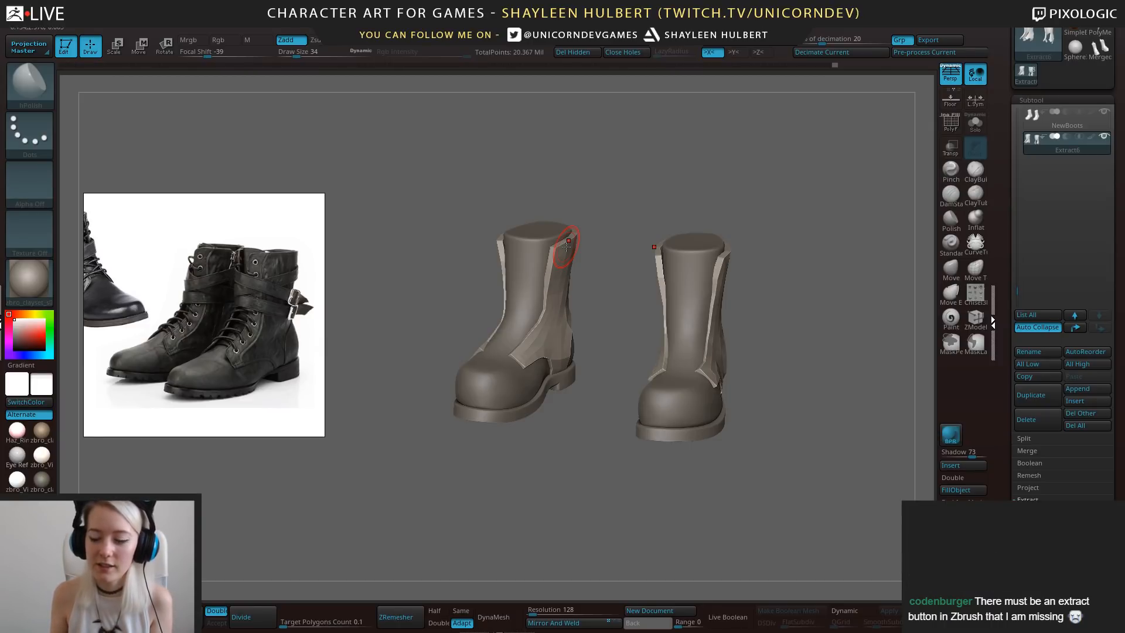
drag(789, 259, 688, 267)
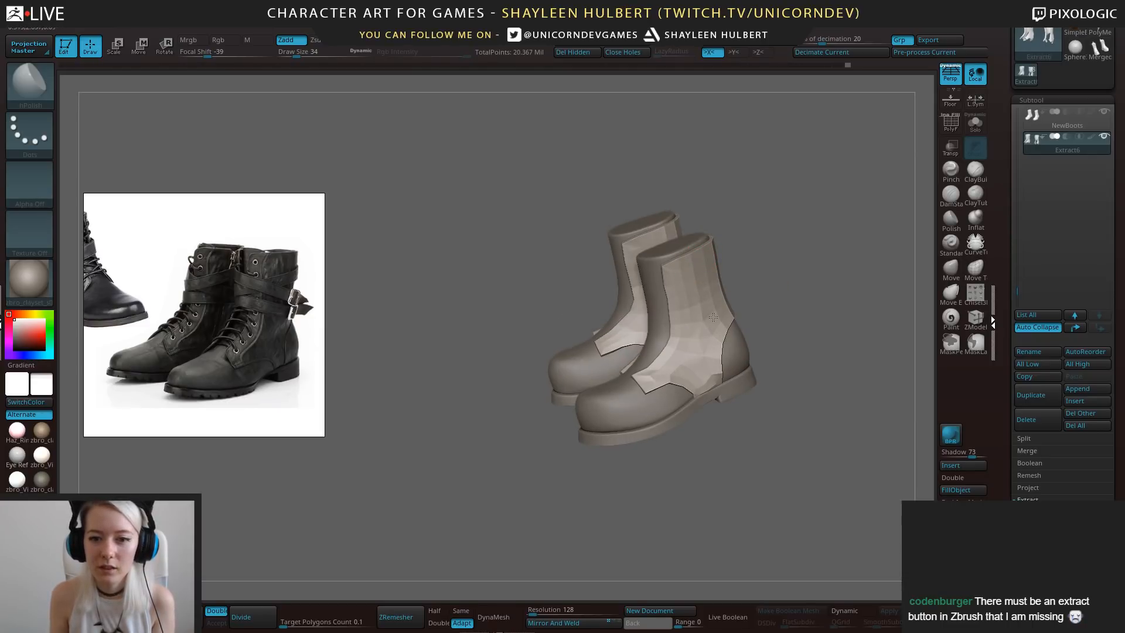
drag(713, 317, 659, 462)
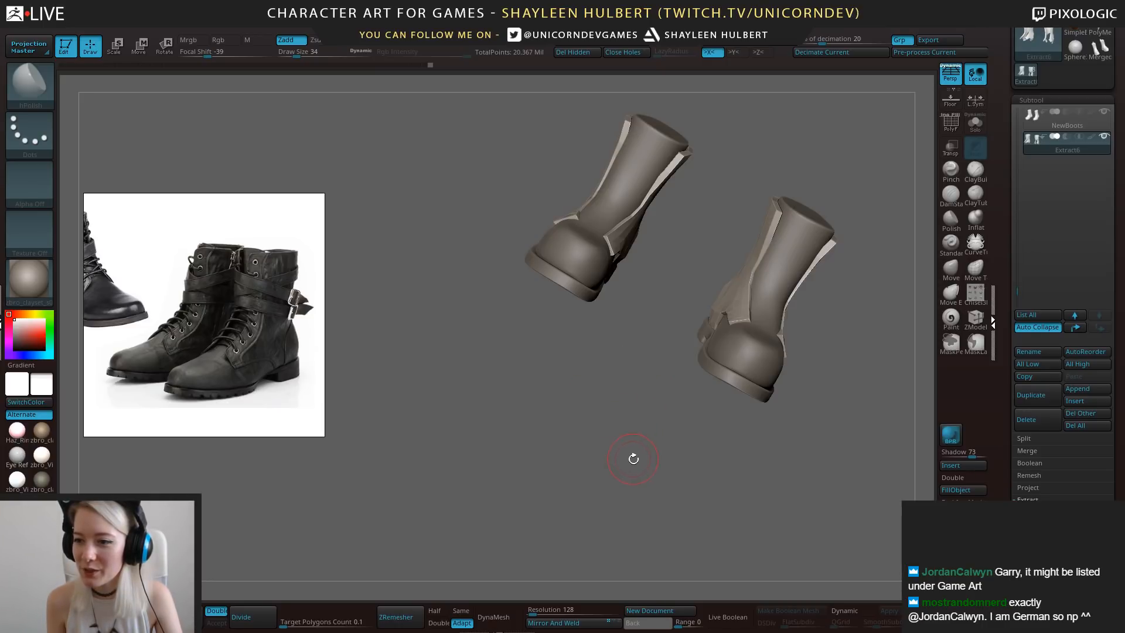
mouse_move(637, 459)
mouse_down()
mouse_move(622, 475)
mouse_move(646, 451)
mouse_move(608, 431)
mouse_move(680, 435)
mouse_move(701, 412)
mouse_up()
drag(751, 356, 806, 375)
click(975, 124)
alt+drag(824, 223, 899, 212)
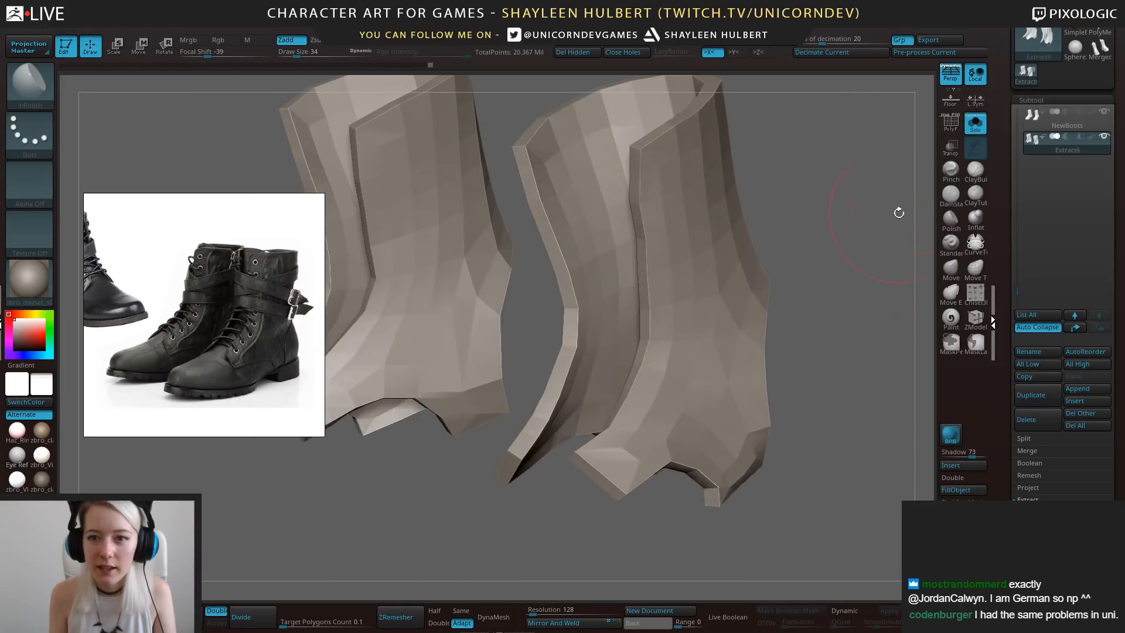
click(950, 124)
drag(880, 169, 734, 153)
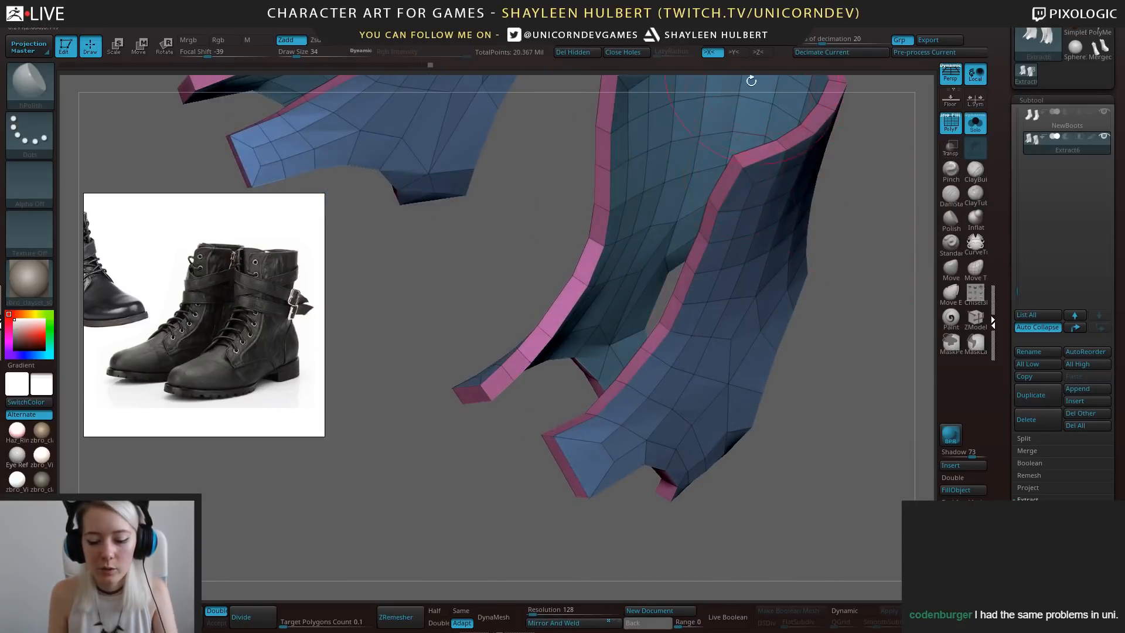
Set the ZModeler edge action to Bevel and bevel the edge loops along the leather panel's rim.
key(bracketleft)
key(bracketleft)
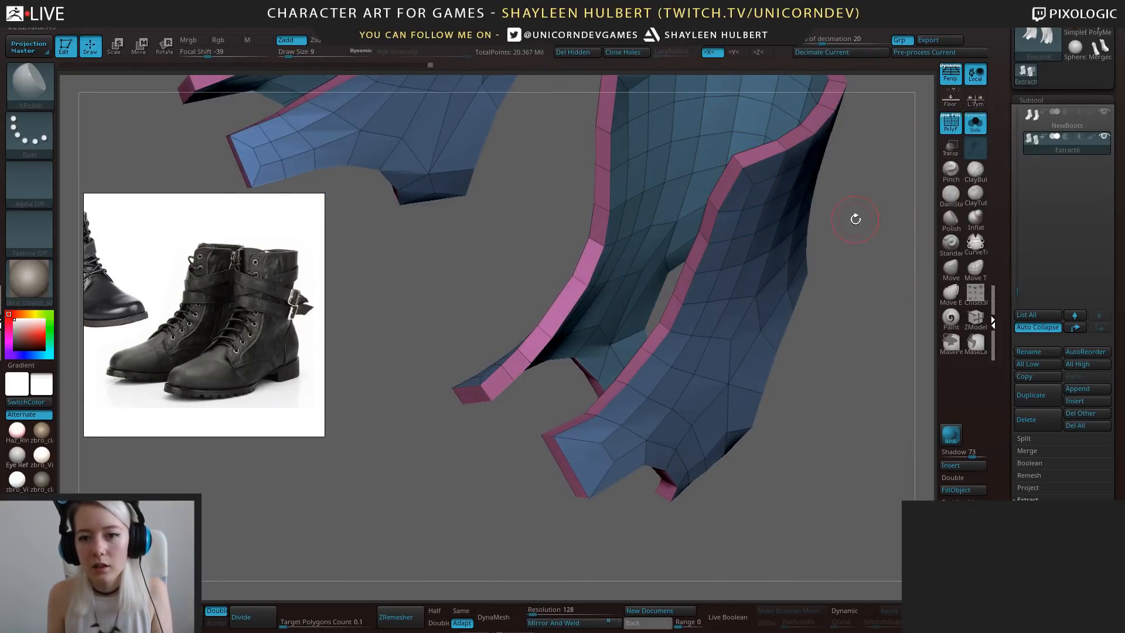
drag(854, 218, 906, 267)
click(976, 320)
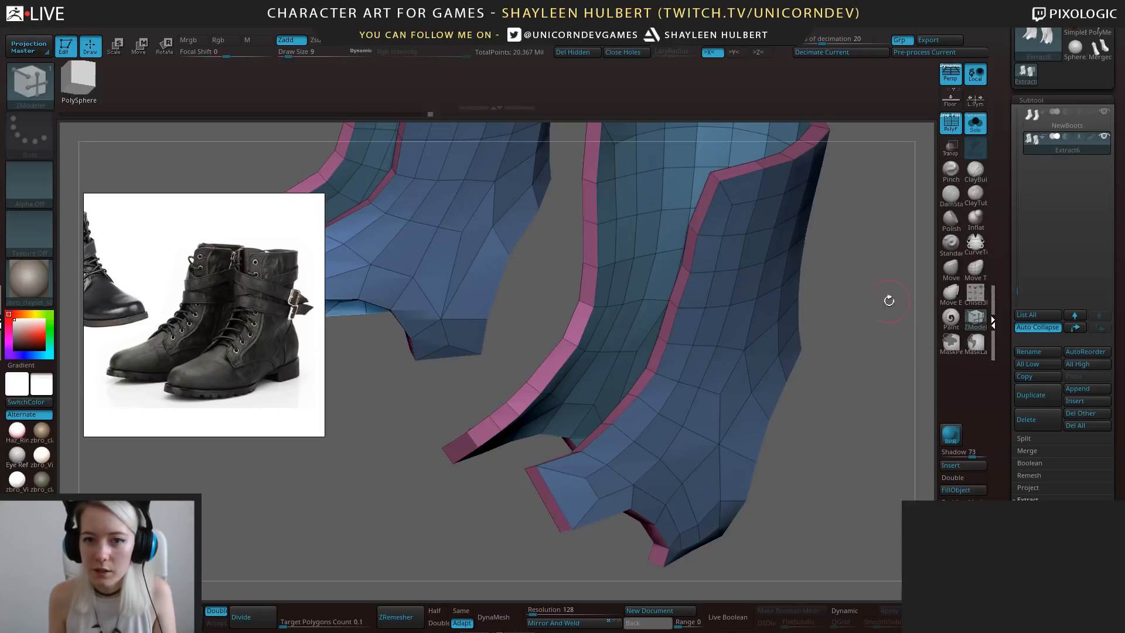
key(space)
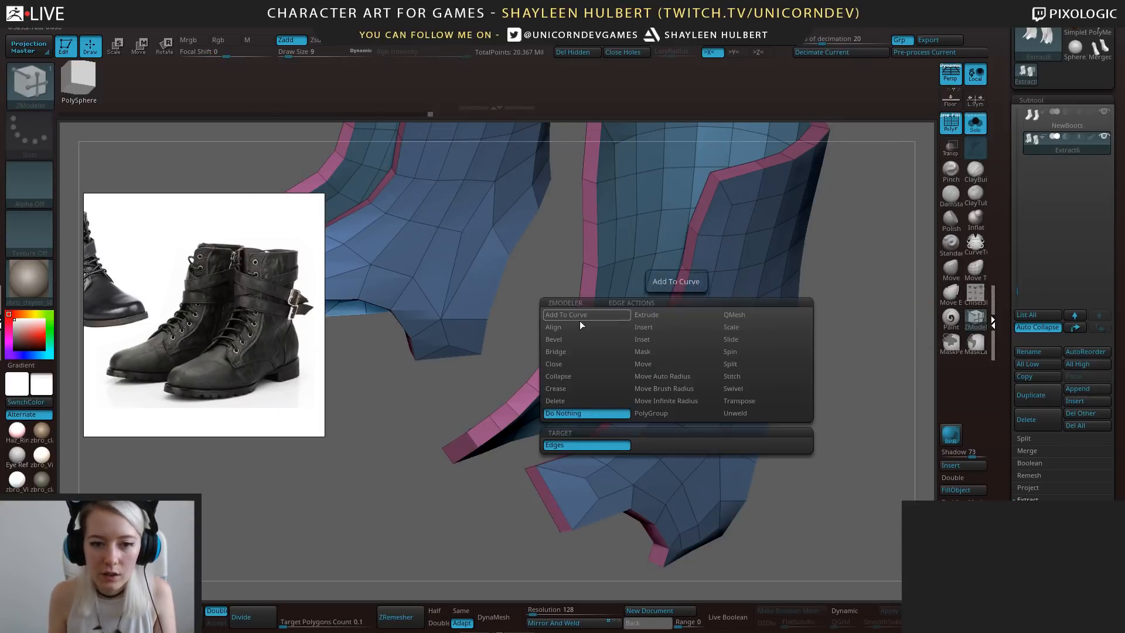
click(576, 337)
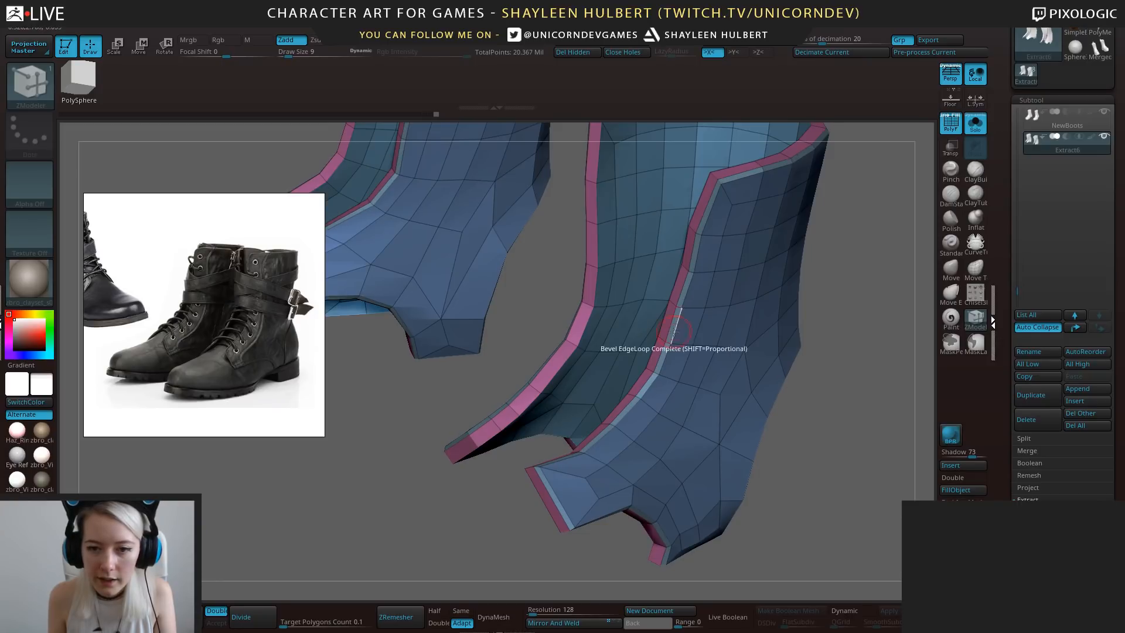
drag(819, 440, 877, 470)
Preview the bevelled panels with dynamic subdivision and without polyframe, first isolated and then on the boots.
drag(762, 352, 775, 431)
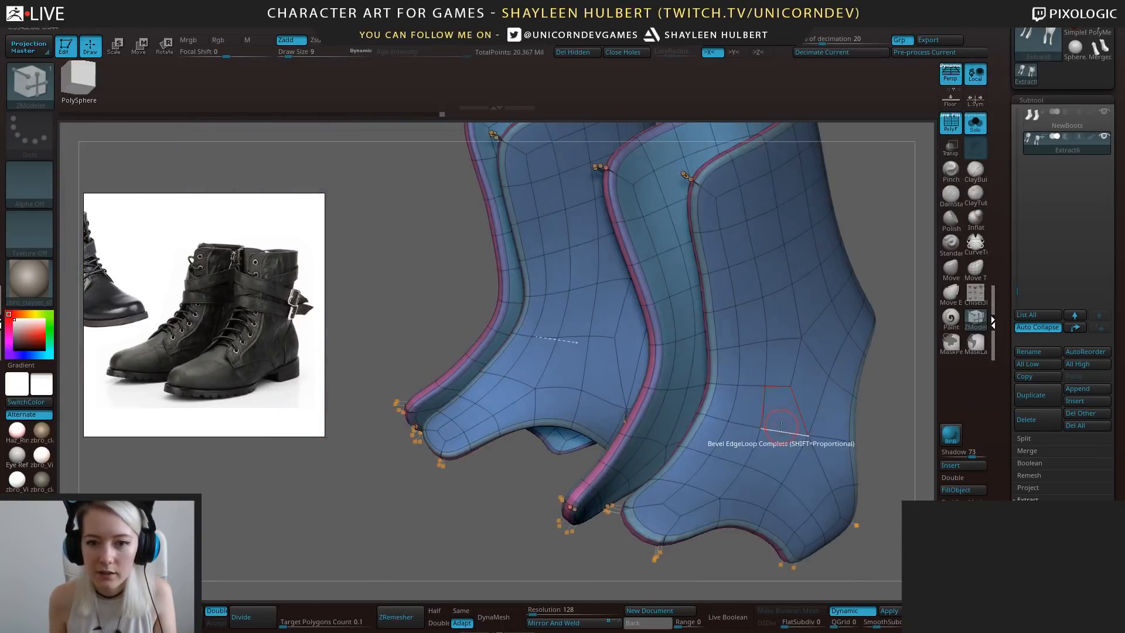
mouse_move(887, 429)
mouse_down()
mouse_move(861, 417)
mouse_move(873, 537)
mouse_up()
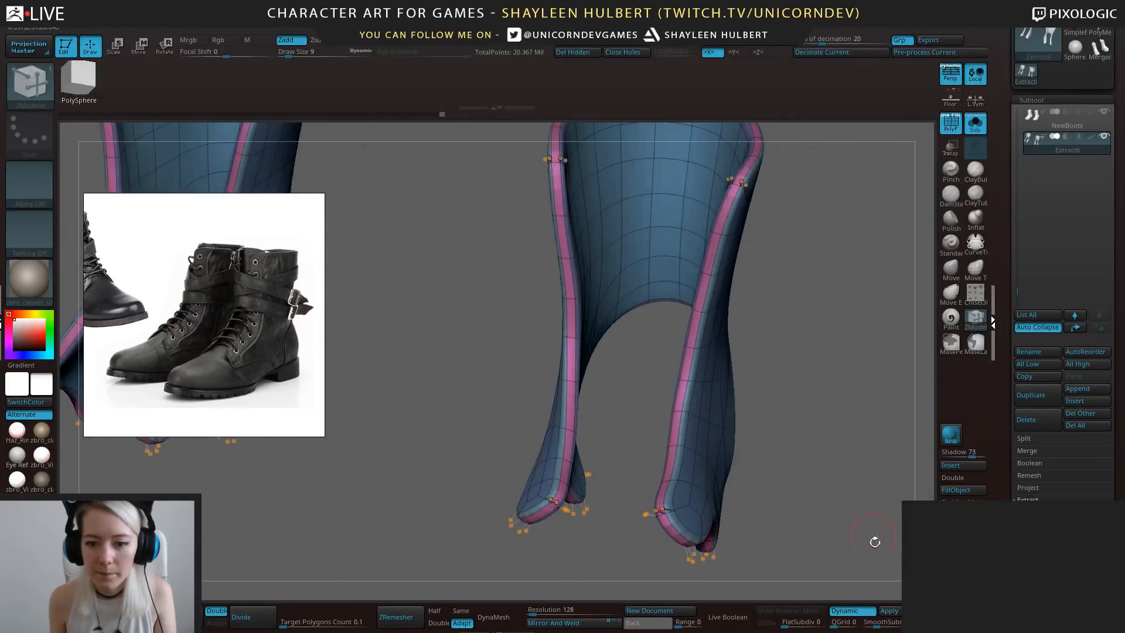
click(950, 123)
drag(879, 193, 791, 246)
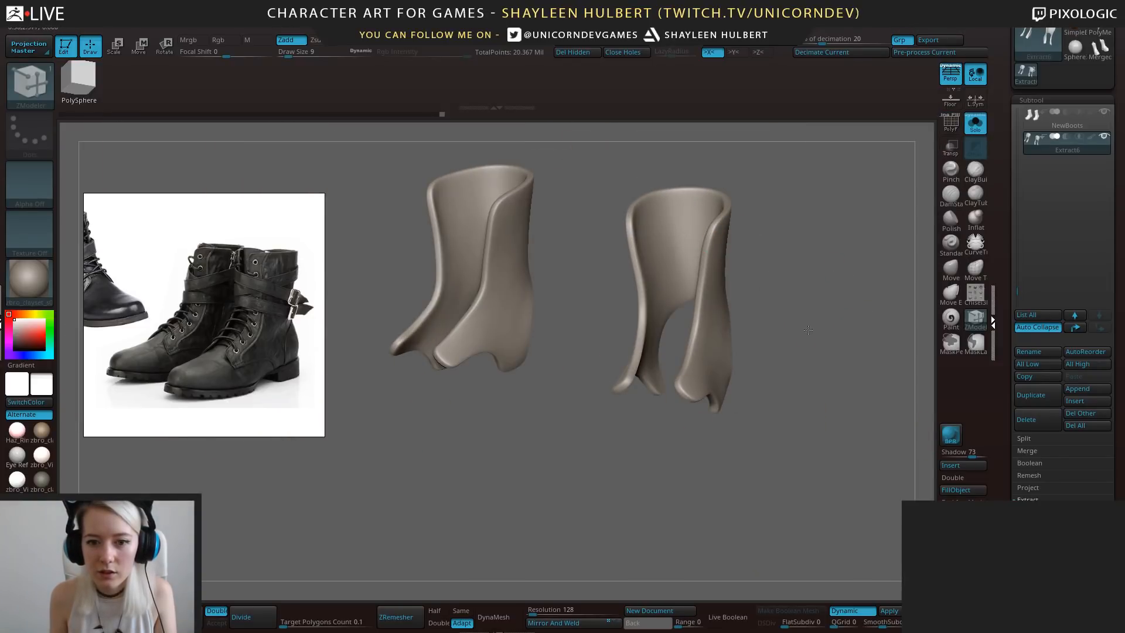
drag(856, 334, 821, 302)
alt+drag(821, 303, 942, 206)
click(974, 129)
drag(834, 276, 882, 231)
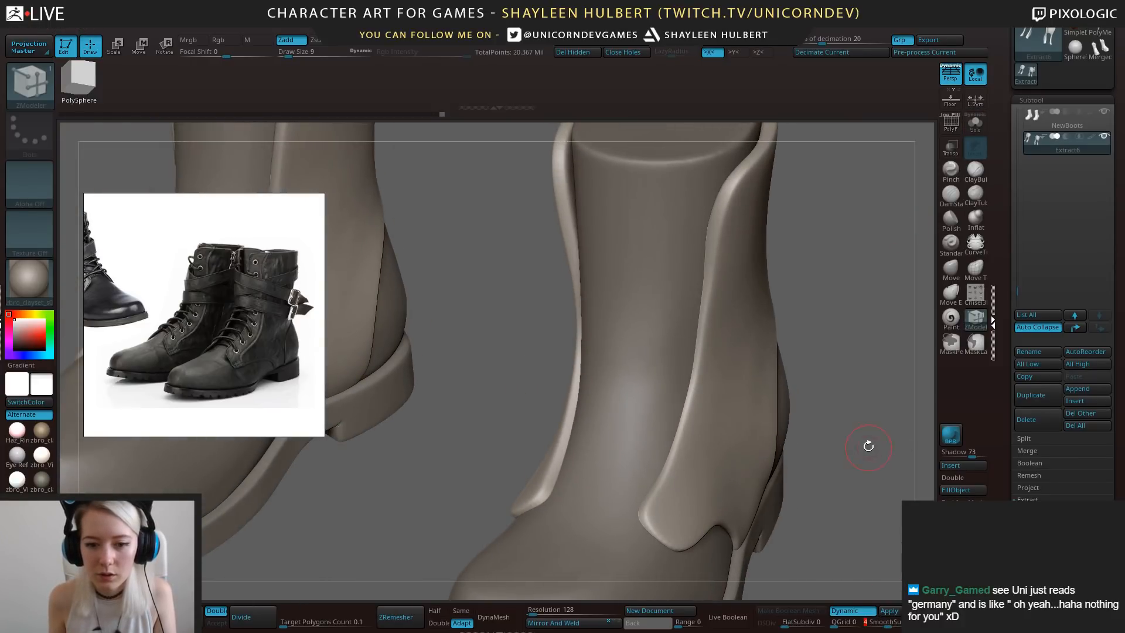
drag(866, 447, 879, 446)
Turn off dynamic subdivision, isolate the panel with its polyframe, and bevel the edges across its front tip corners.
click(845, 610)
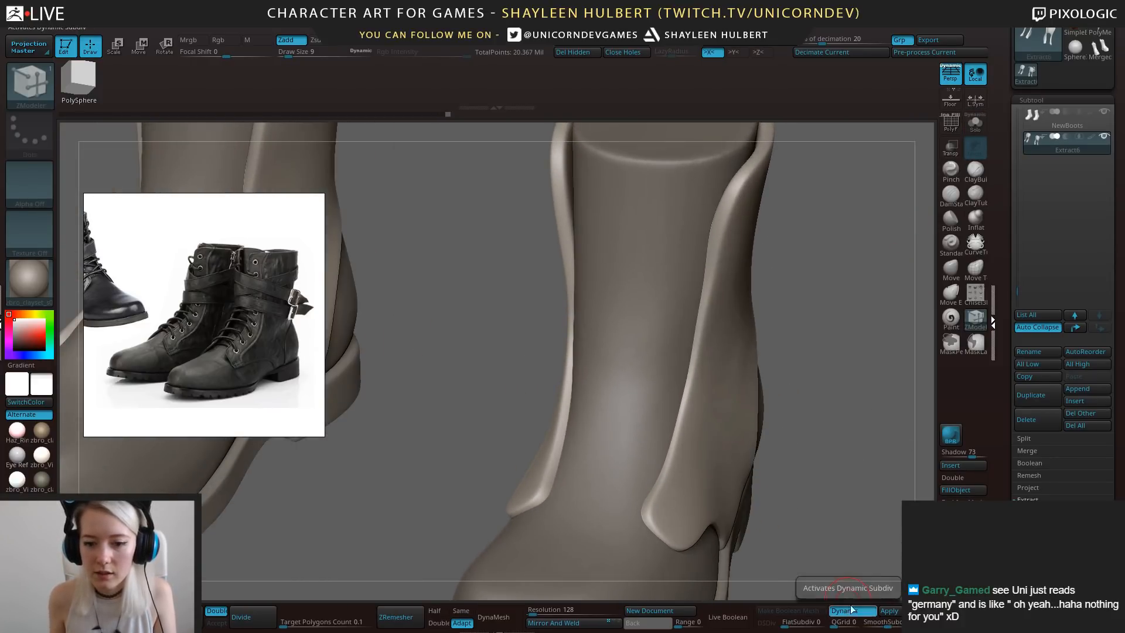
click(975, 122)
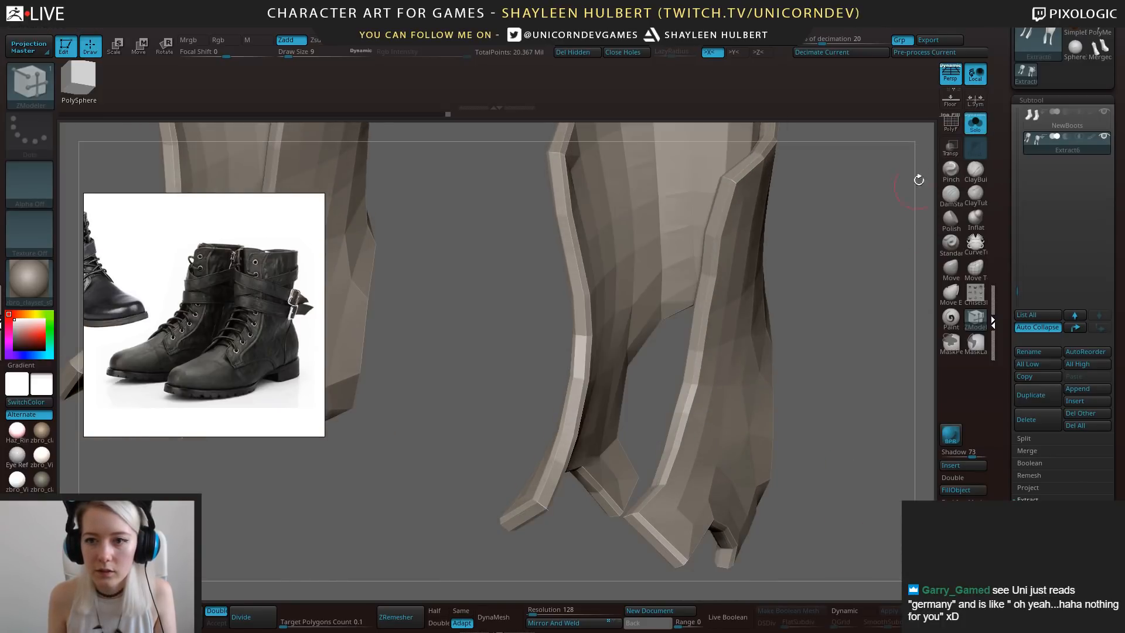
key(shift+f)
drag(826, 343, 645, 514)
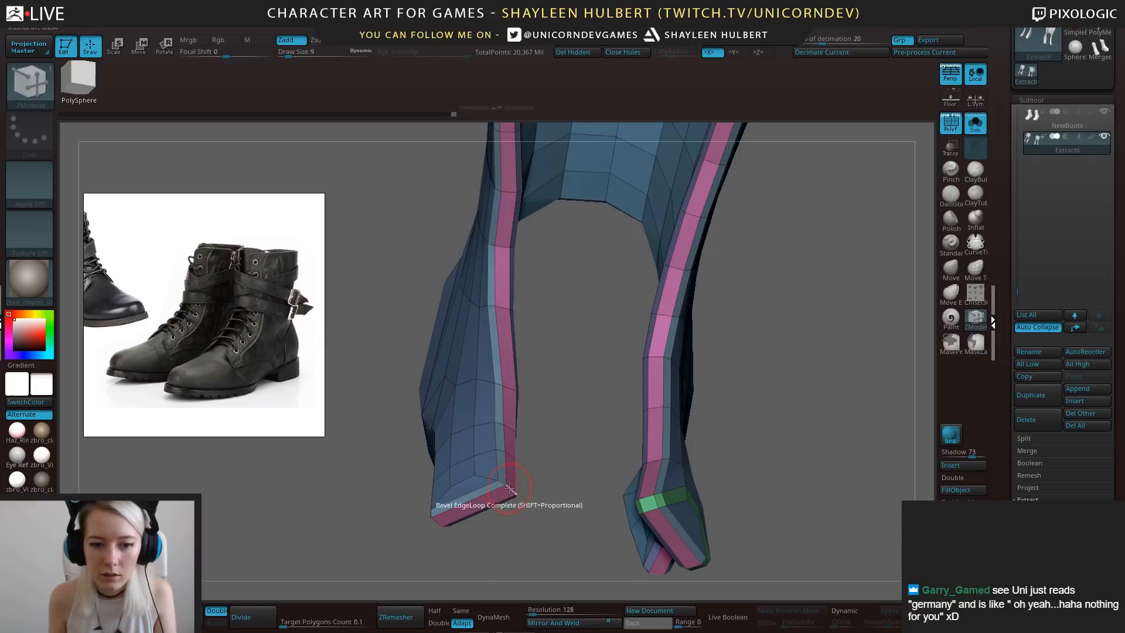
drag(510, 492, 507, 496)
drag(550, 547, 425, 510)
mouse_move(472, 539)
mouse_down()
mouse_move(375, 532)
mouse_move(473, 527)
mouse_up()
Bevel the edges across the panel's lower corners near the heel with ZModeler.
alt+drag(753, 549, 644, 363)
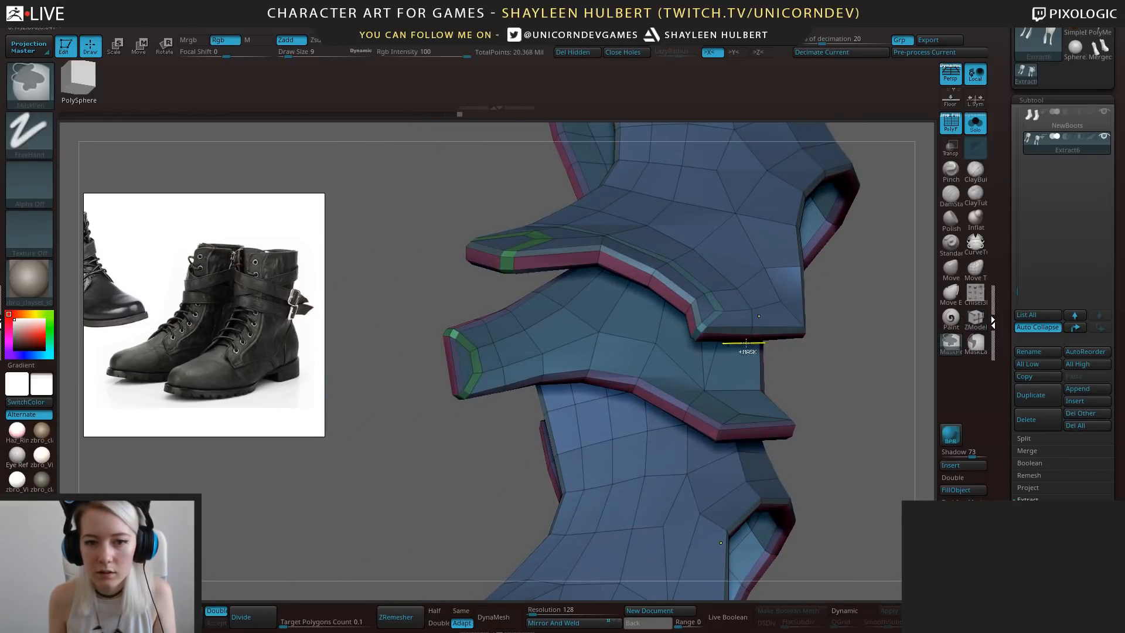
mouse_move(879, 364)
mouse_down()
mouse_move(813, 367)
mouse_move(805, 345)
mouse_up()
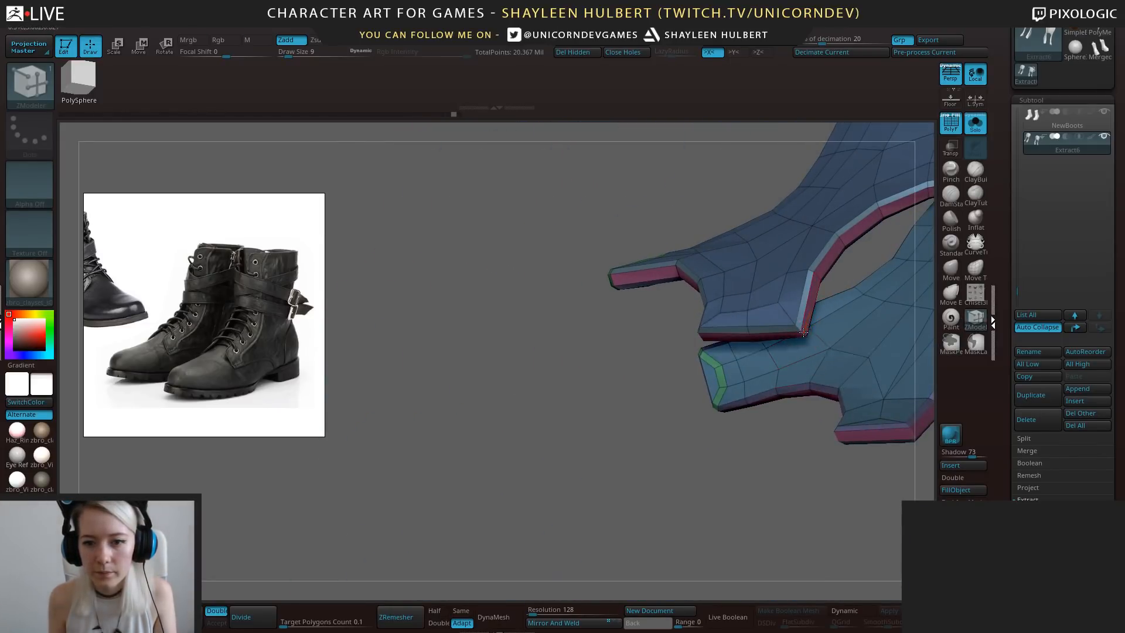
drag(715, 421, 693, 238)
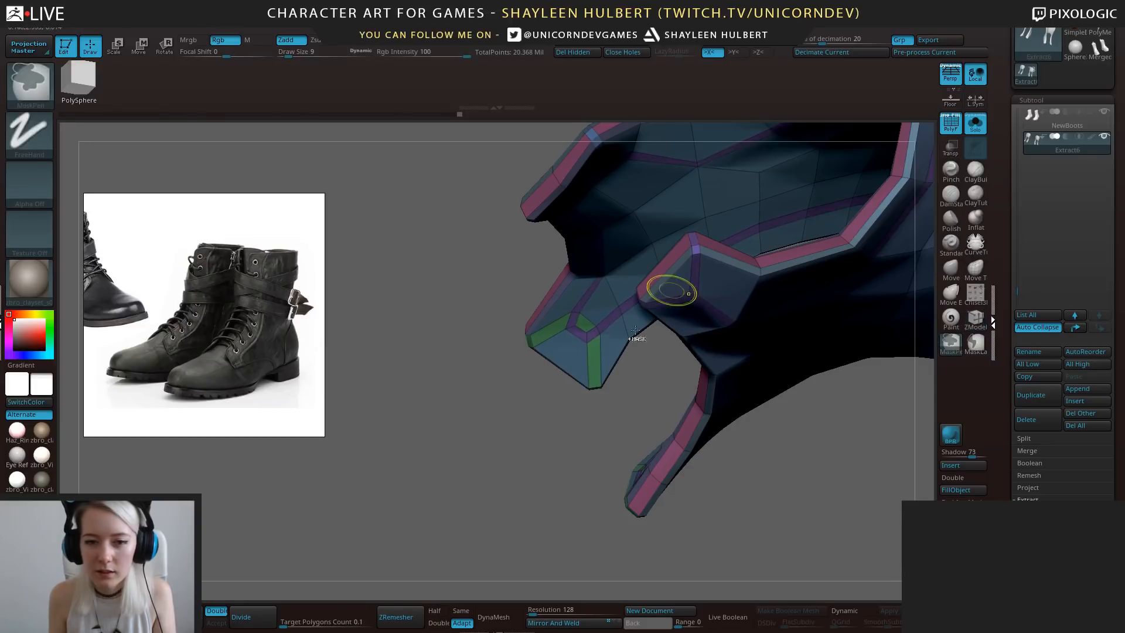
drag(674, 284, 616, 297)
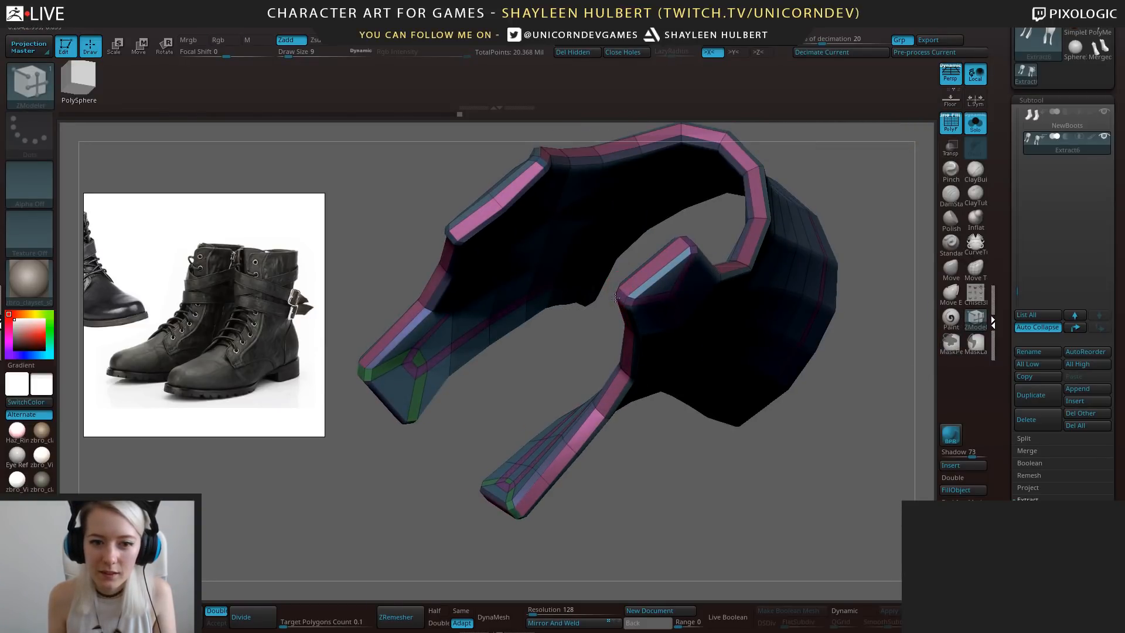
mouse_move(646, 420)
alt+mouse_down()
mouse_move(659, 404)
mouse_move(701, 525)
mouse_move(671, 510)
mouse_move(755, 464)
mouse_move(869, 293)
mouse_move(815, 425)
mouse_move(832, 352)
mouse_move(783, 408)
mouse_move(854, 319)
mouse_move(856, 372)
alt+mouse_up()
click(651, 292)
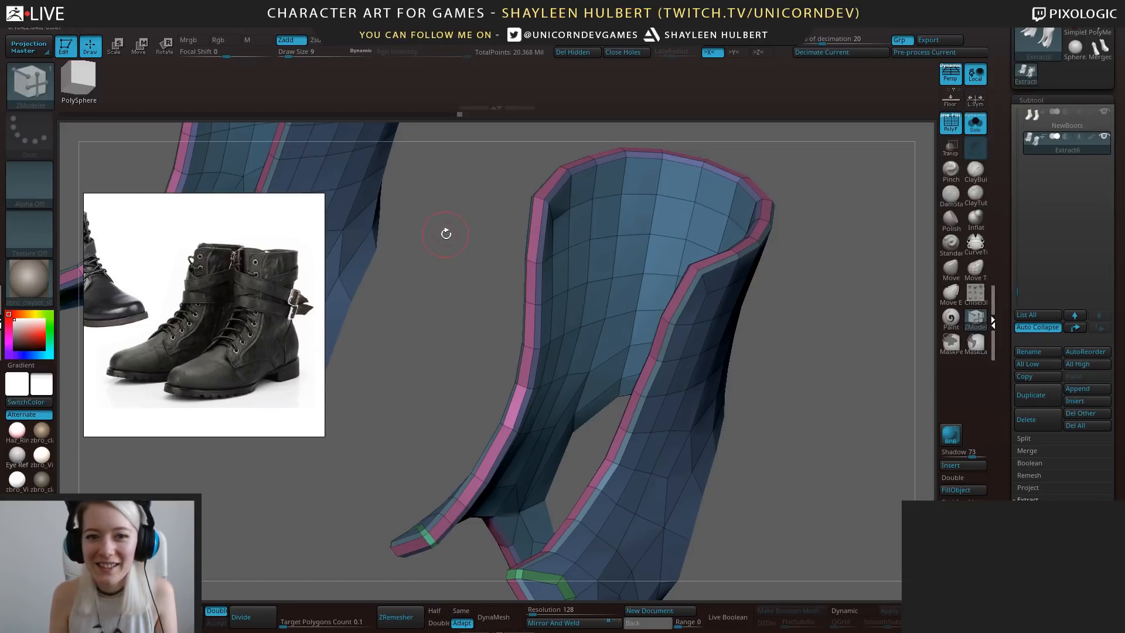
Turn on dynamic subdivision for the extracted side panels, show them together with the boots and hide the polygon wireframe.
drag(448, 233, 491, 241)
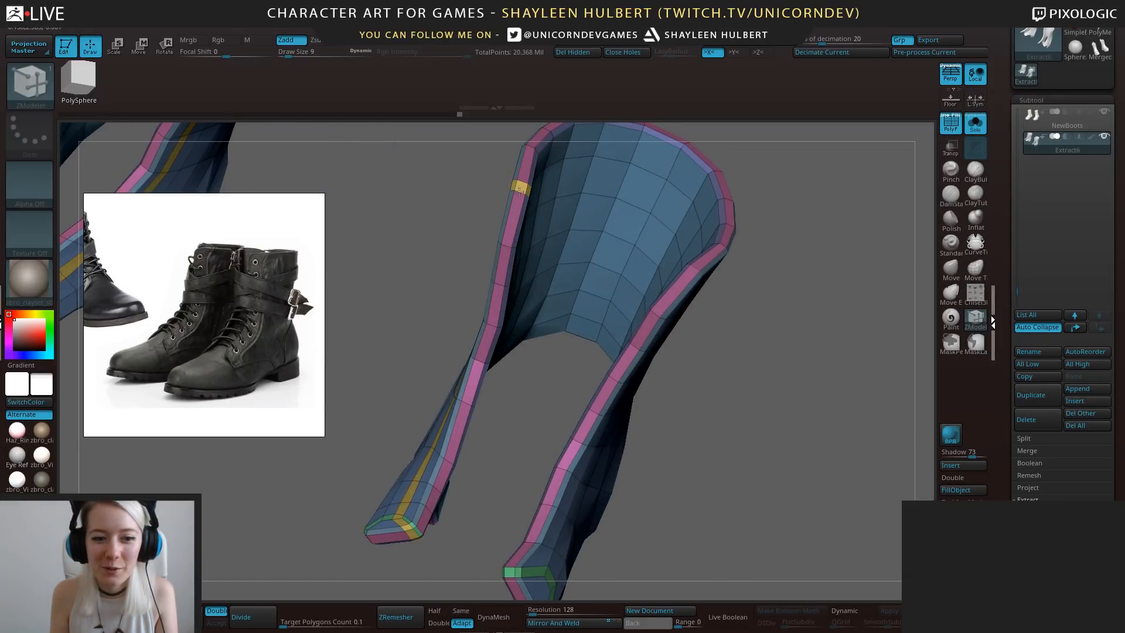
ctrl+right_drag(731, 441, 728, 381)
mouse_move(762, 375)
shift+mouse_down()
mouse_move(723, 333)
mouse_move(778, 341)
mouse_move(794, 397)
mouse_move(789, 340)
mouse_move(777, 366)
mouse_move(843, 349)
mouse_move(772, 358)
mouse_move(796, 394)
mouse_move(851, 383)
mouse_move(814, 359)
mouse_move(793, 382)
shift+mouse_up()
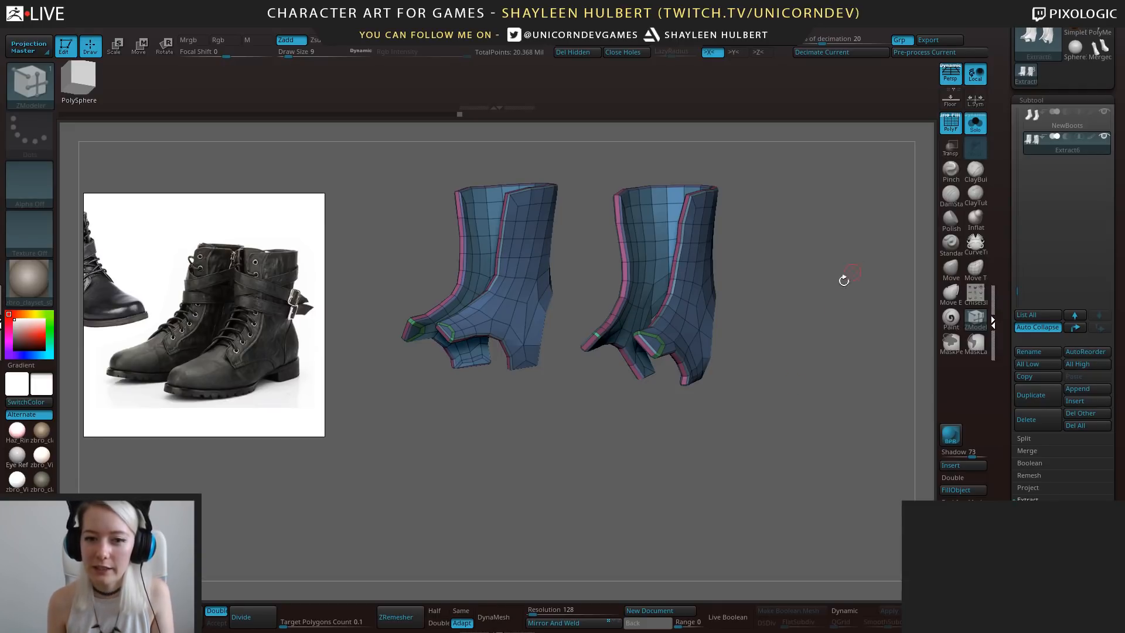
drag(858, 343, 856, 387)
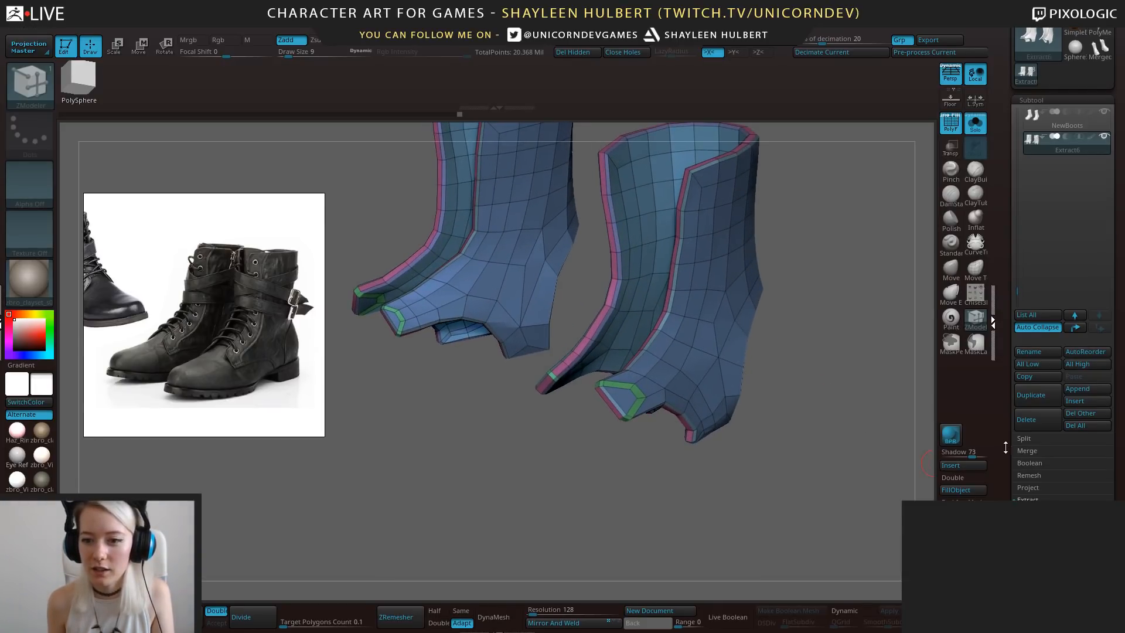
drag(1006, 447, 1003, 476)
alt+drag(844, 493, 757, 442)
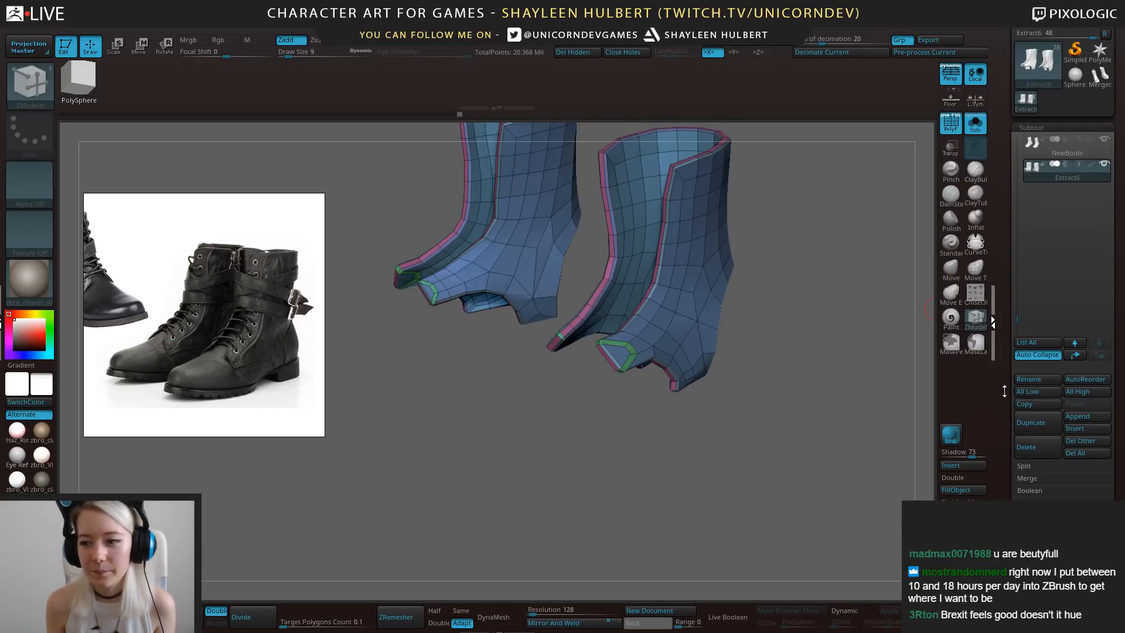
mouse_move(1007, 394)
mouse_down()
mouse_move(1005, 380)
mouse_move(1002, 389)
mouse_up()
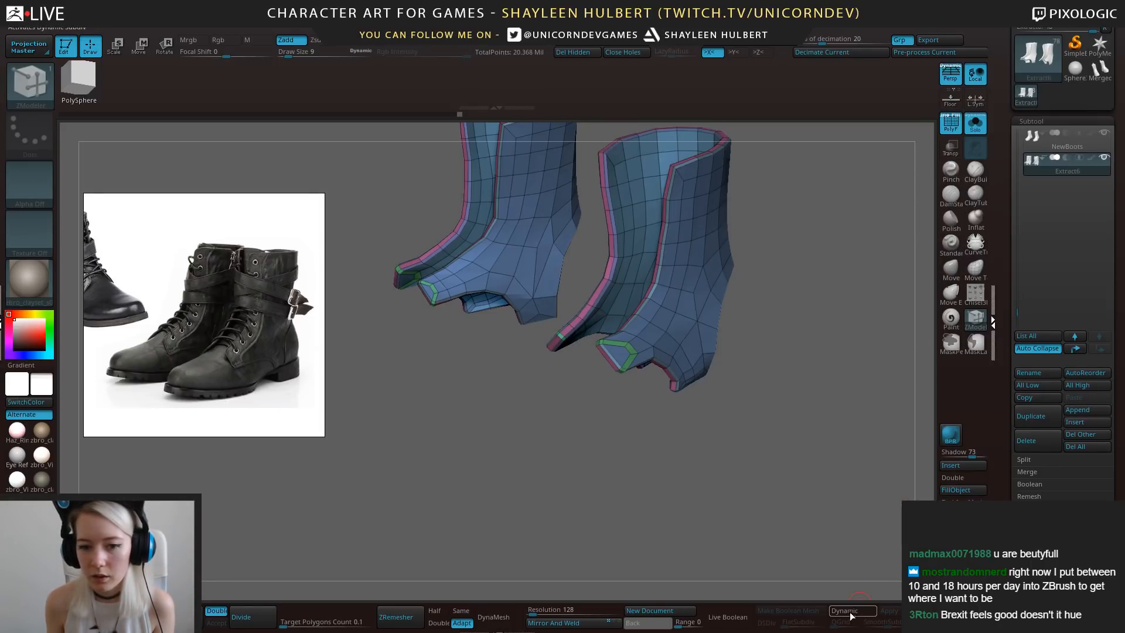
click(975, 124)
drag(816, 416, 786, 403)
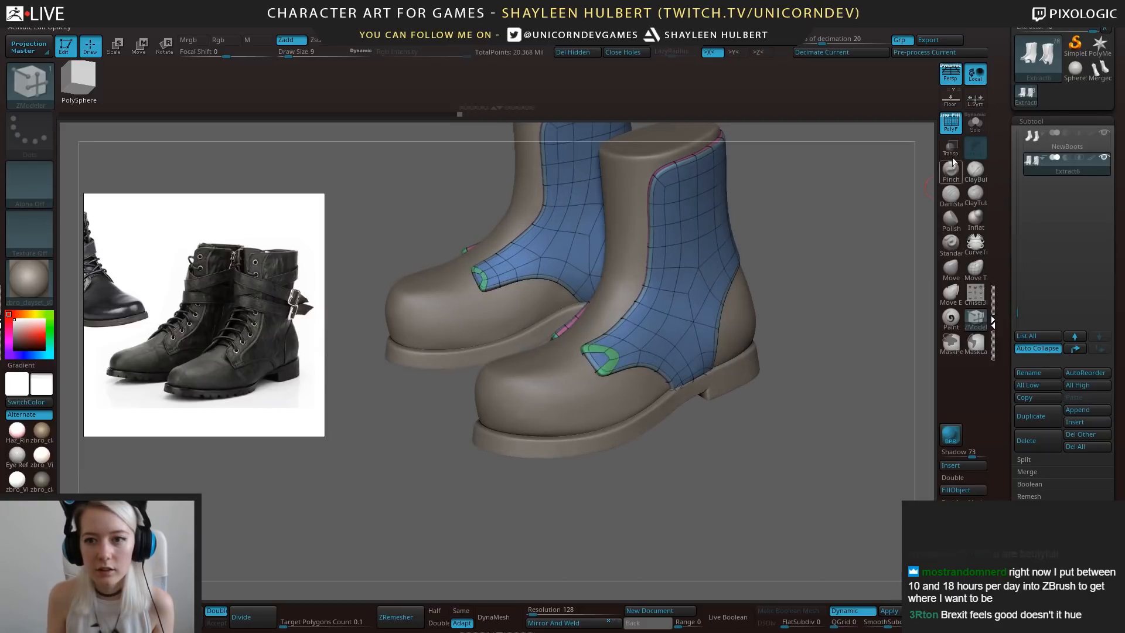
click(952, 124)
mouse_move(823, 358)
mouse_down()
mouse_move(867, 377)
mouse_move(836, 372)
mouse_move(840, 387)
mouse_move(827, 343)
mouse_move(784, 419)
mouse_up()
Adjust the lower edges of the side panels near the soles with the Move brush at a draw size of about 30.
click(951, 271)
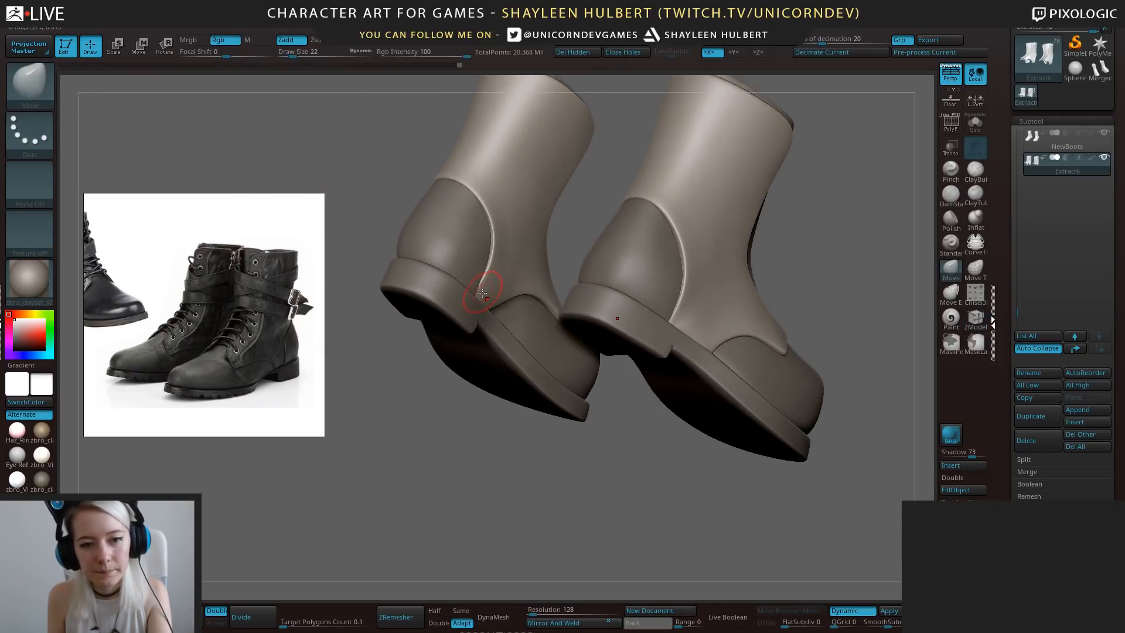
key(bracketright)
drag(436, 382, 482, 384)
drag(468, 447, 415, 476)
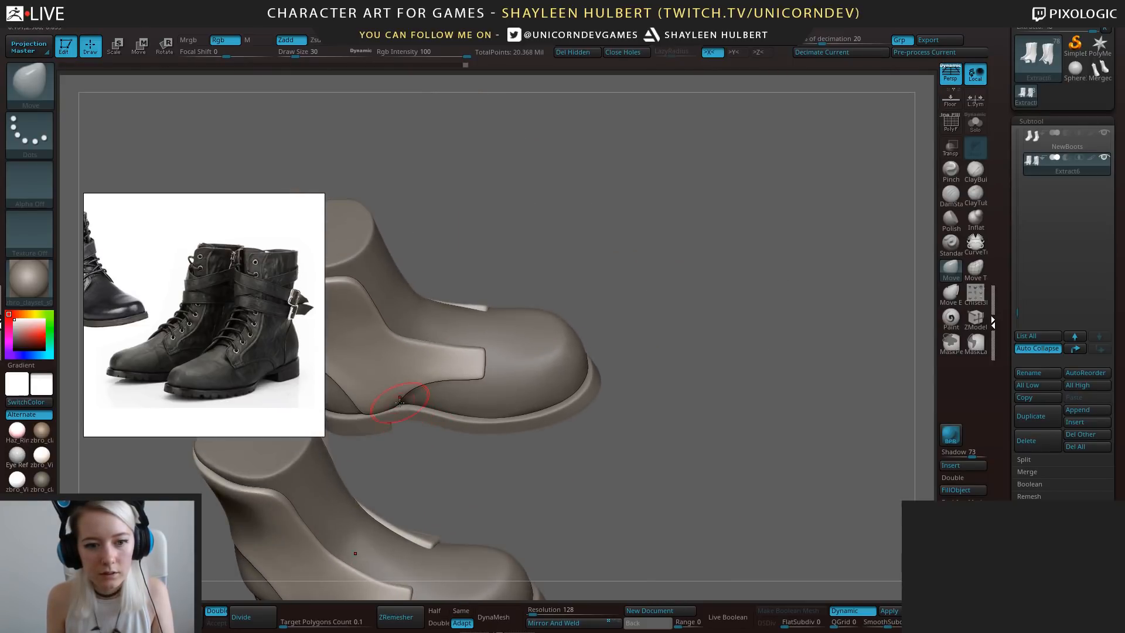
shift+drag(588, 487, 548, 442)
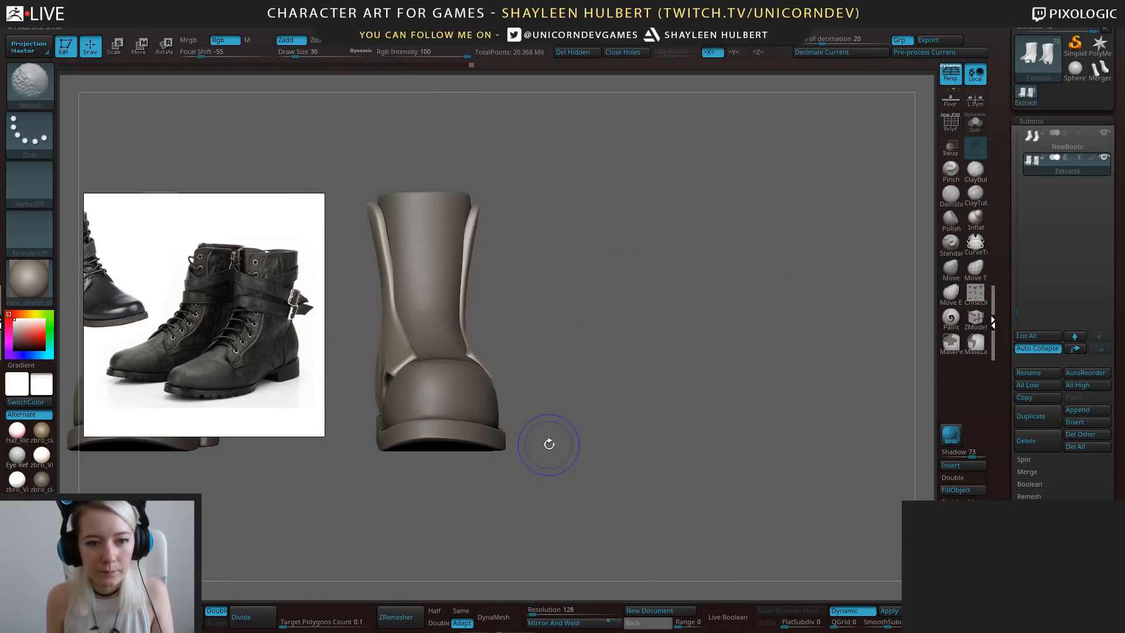
Select the NewBoots subtool and mask it everywhere except the toes, with a straight edge across the front of the boots.
alt+drag(591, 337, 739, 358)
drag(748, 399, 711, 440)
mouse_move(711, 439)
alt+mouse_down()
mouse_move(740, 370)
mouse_move(727, 446)
mouse_move(744, 375)
mouse_move(731, 427)
mouse_move(769, 455)
alt+mouse_up()
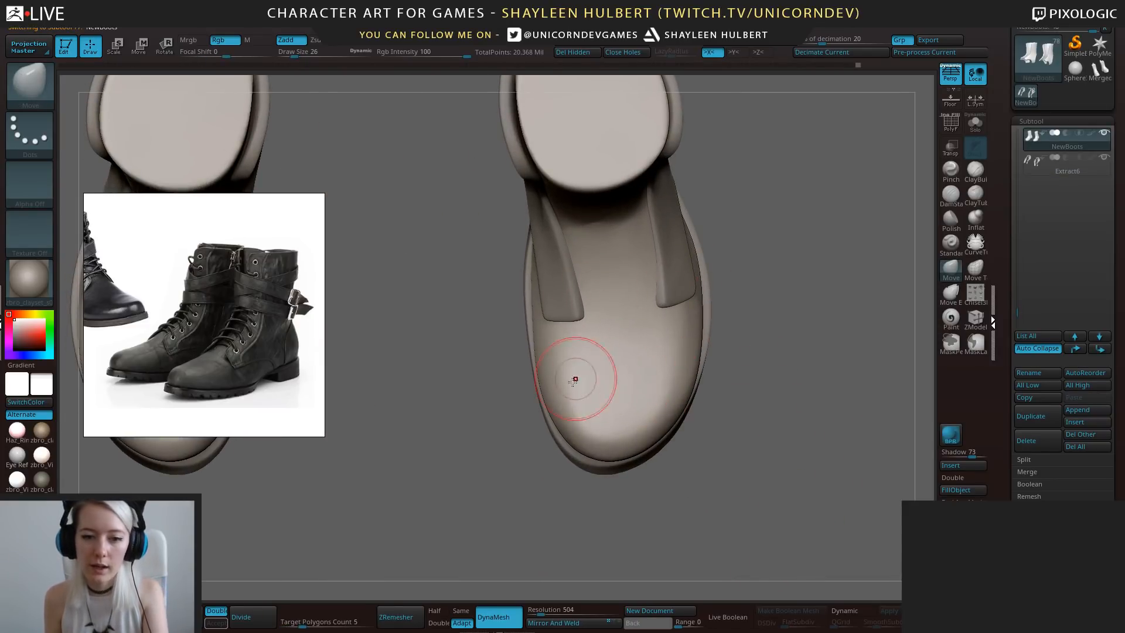
key(bracketleft)
key(bracketleft)
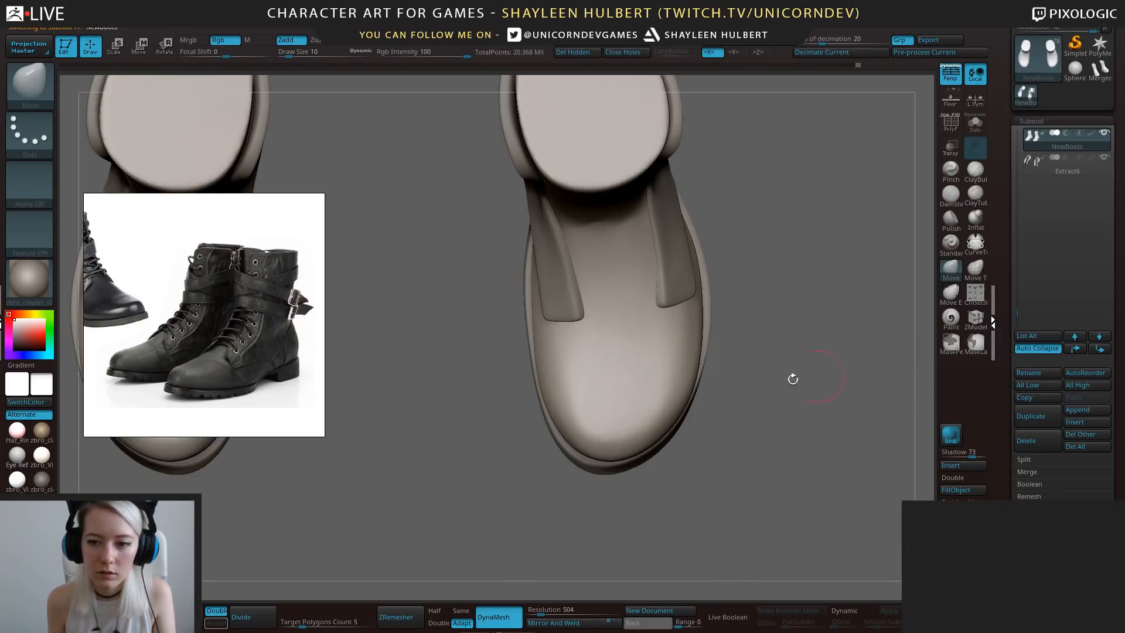
click(36, 140)
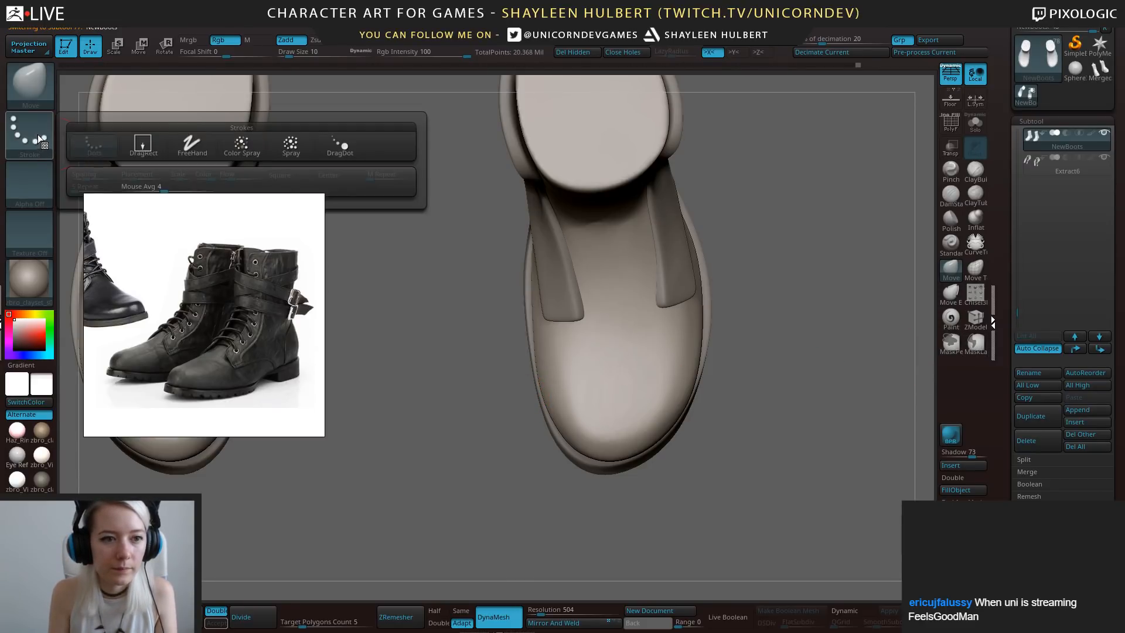
key(ctrl)
mouse_move(729, 356)
ctrl+mouse_down()
mouse_move(759, 463)
mouse_move(527, 536)
ctrl+mouse_up()
mouse_move(674, 519)
mouse_down()
mouse_move(826, 419)
mouse_move(691, 486)
mouse_move(674, 539)
mouse_up()
key(ctrl)
ctrl+click(508, 398)
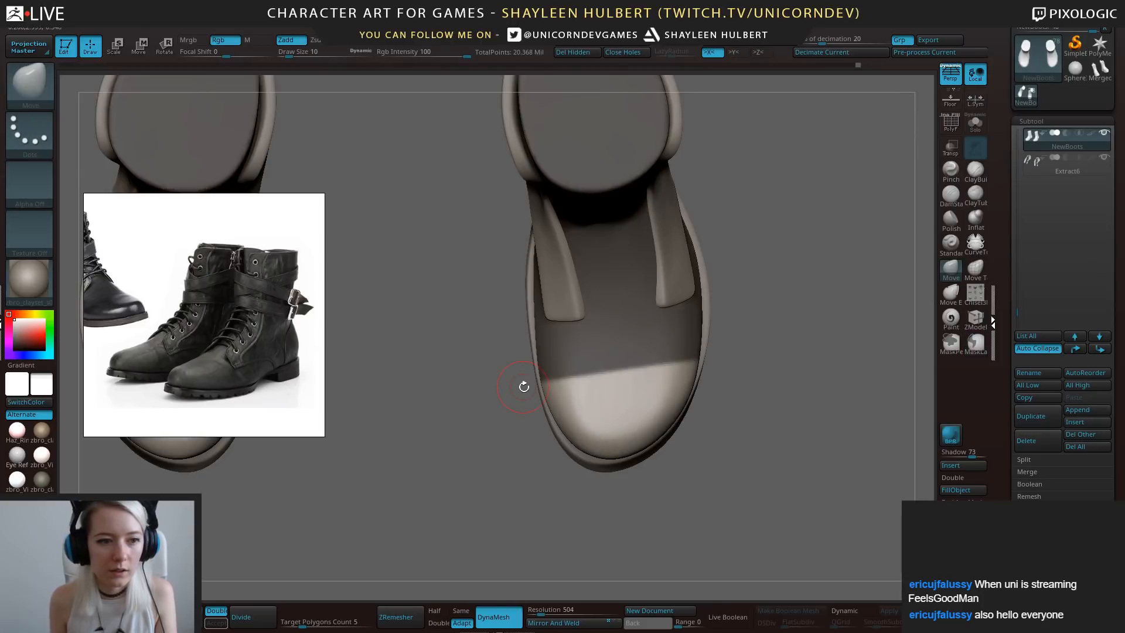
Bring the side view of the laced toe-cap boot into the reference view and switch the mask to cover only the toes.
scroll(242, 232, down, 5)
middle_drag(147, 228, 203, 373)
scroll(213, 238, up, 3)
middle_drag(100, 261, 208, 336)
scroll(229, 301, up, 3)
right_drag(549, 391, 561, 366)
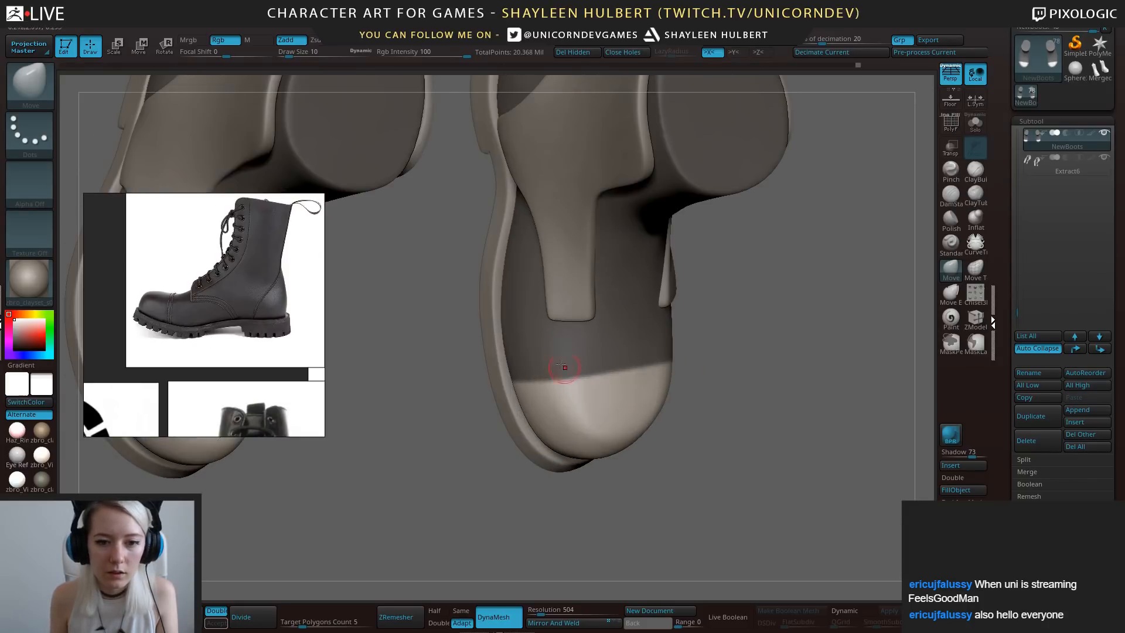
mouse_move(443, 408)
right_down()
mouse_move(477, 379)
mouse_move(516, 369)
right_up()
mouse_move(516, 369)
ctrl+mouse_down()
mouse_move(703, 346)
mouse_move(502, 498)
ctrl+mouse_up()
mouse_move(501, 497)
right_down()
mouse_move(766, 414)
mouse_move(776, 391)
mouse_move(791, 434)
right_up()
right_drag(791, 434, 837, 452)
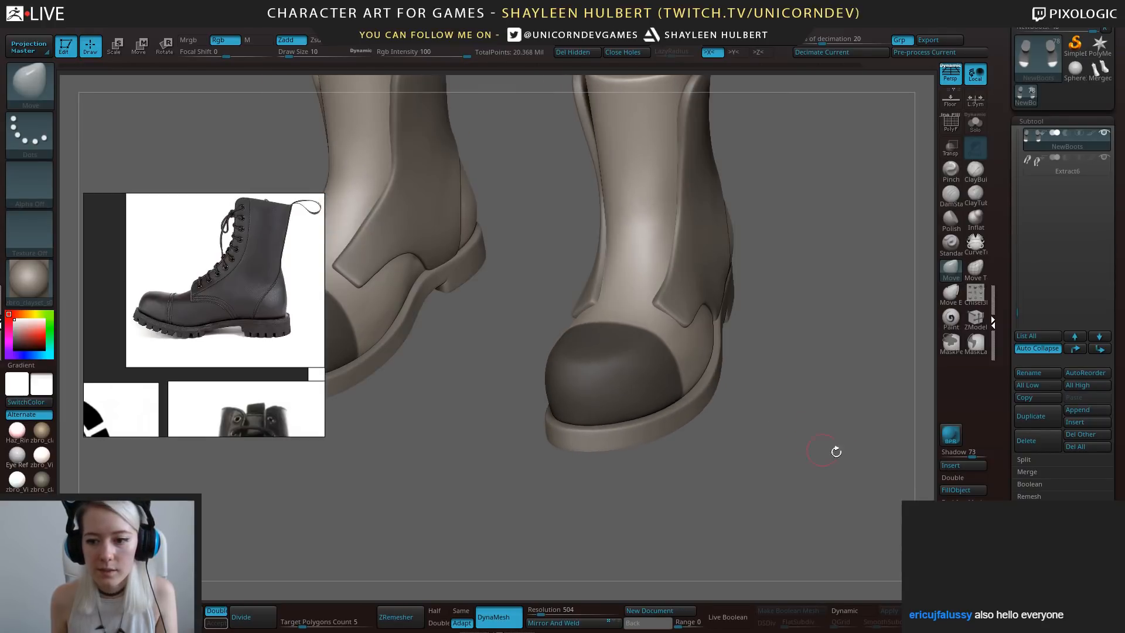
Extract the masked toes as a separate toe-cap subtool and clear its mask.
right_drag(927, 474, 792, 465)
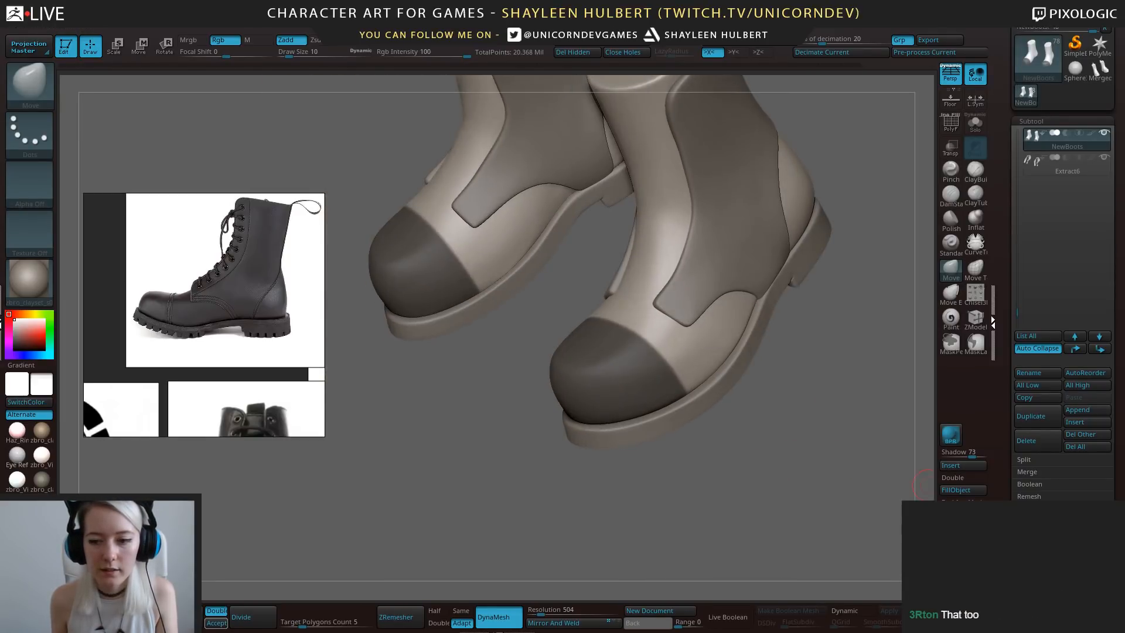
click(216, 623)
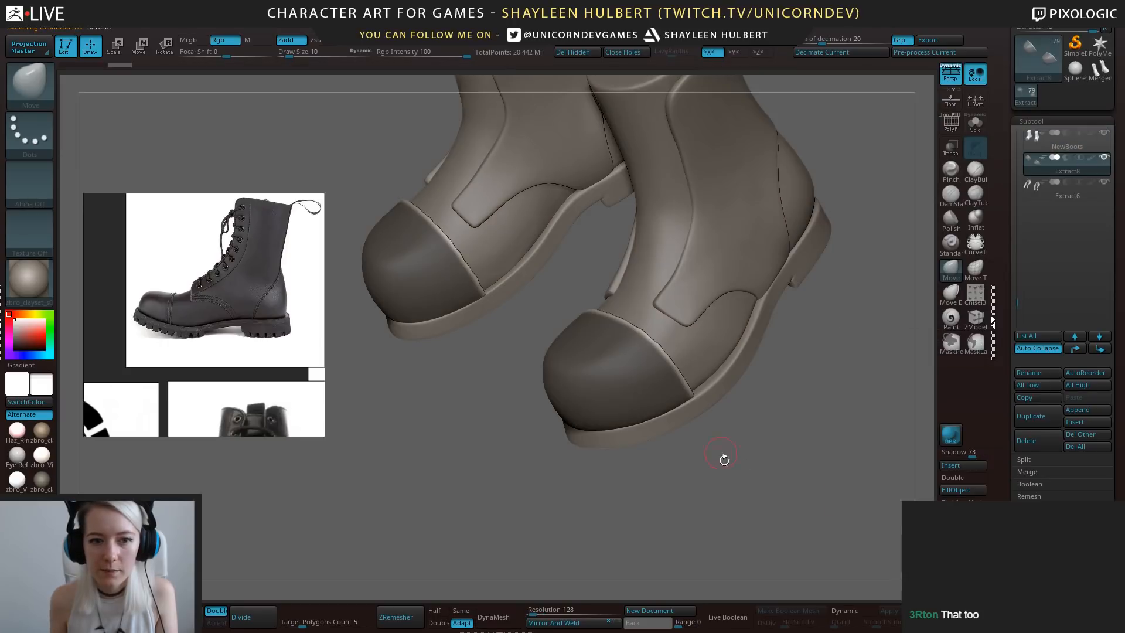
right_drag(723, 459, 731, 443)
ctrl+drag(731, 443, 703, 436)
ctrl+shift+click(588, 384)
right_drag(718, 469, 750, 303)
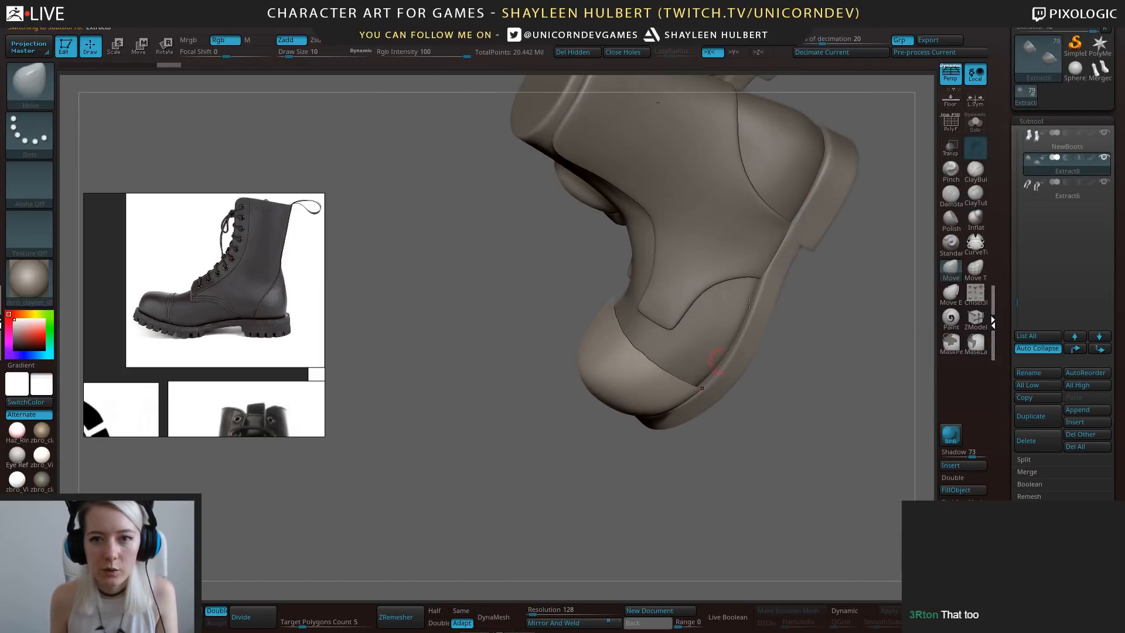
Isolate the toe caps and set the ZRemesher target polygon count to 0.1.
click(974, 124)
right_drag(756, 247, 407, 527)
drag(292, 620, 277, 620)
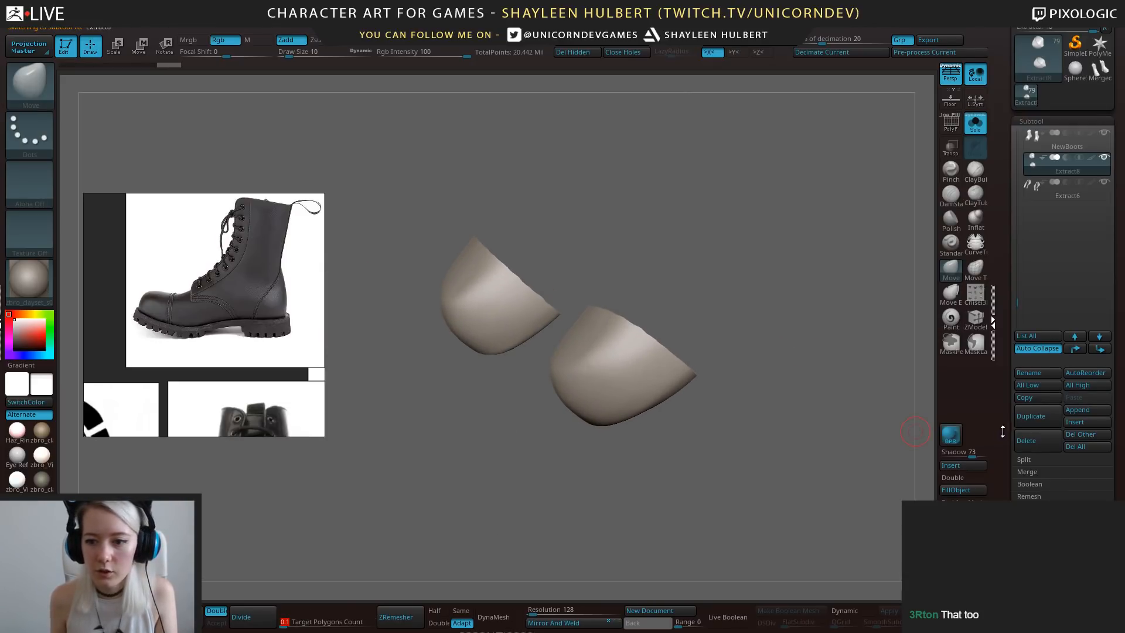
drag(1002, 432, 1011, 293)
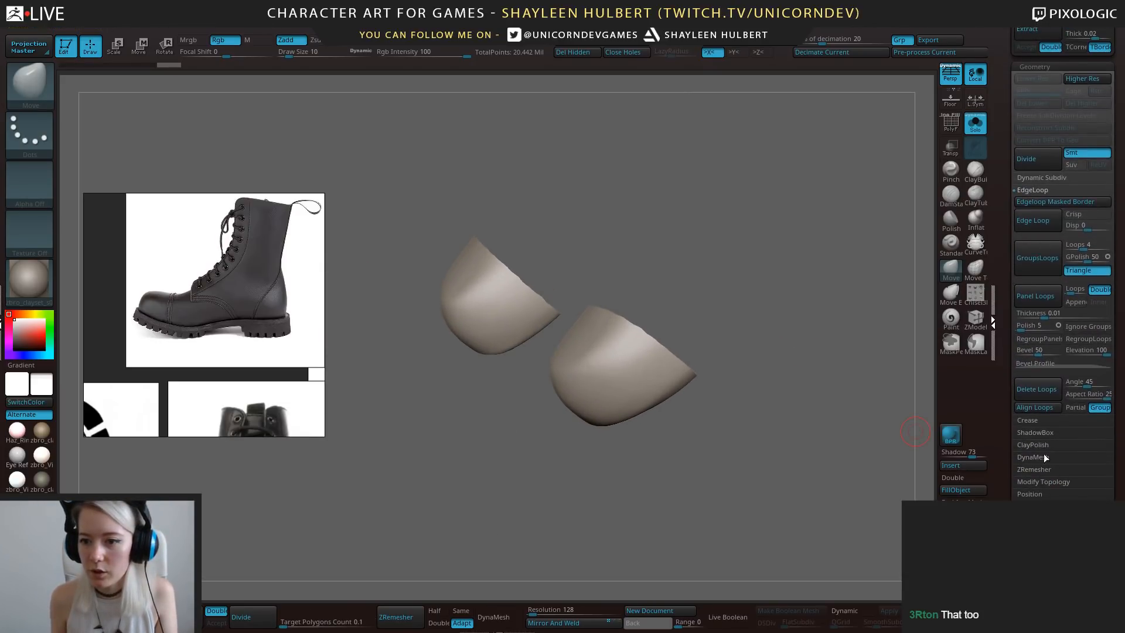
click(1035, 469)
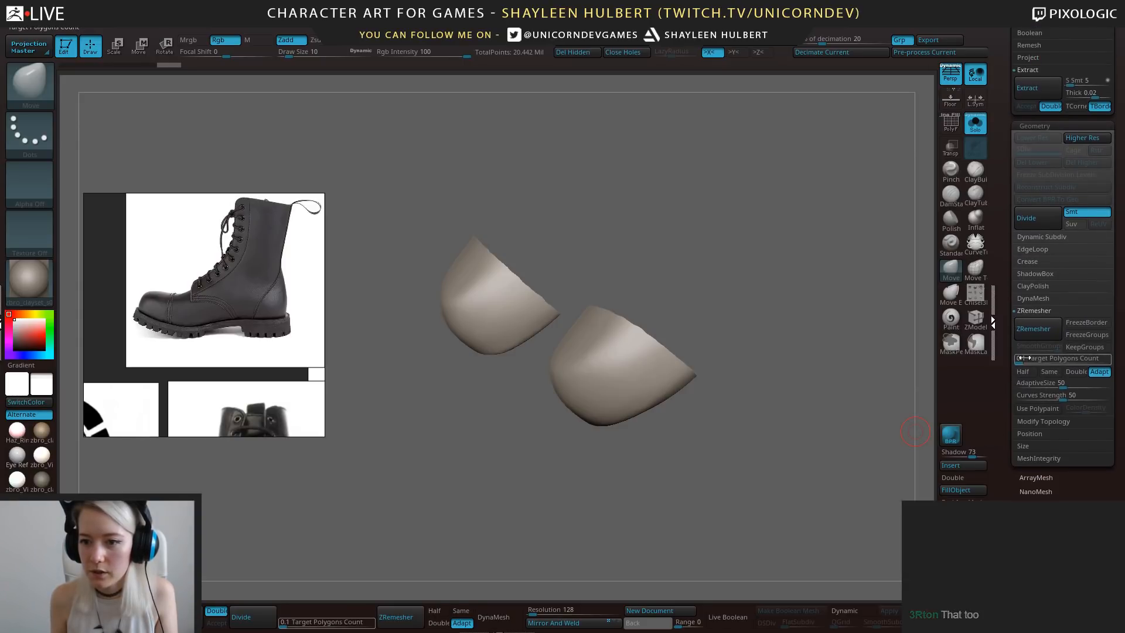
click(1021, 359)
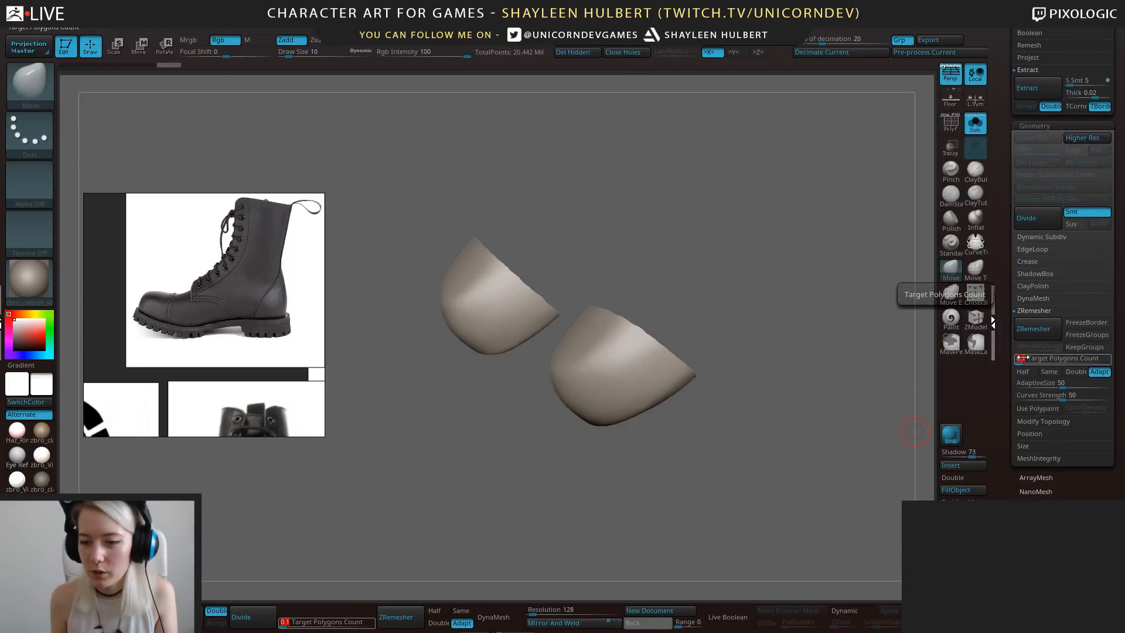
key(Return)
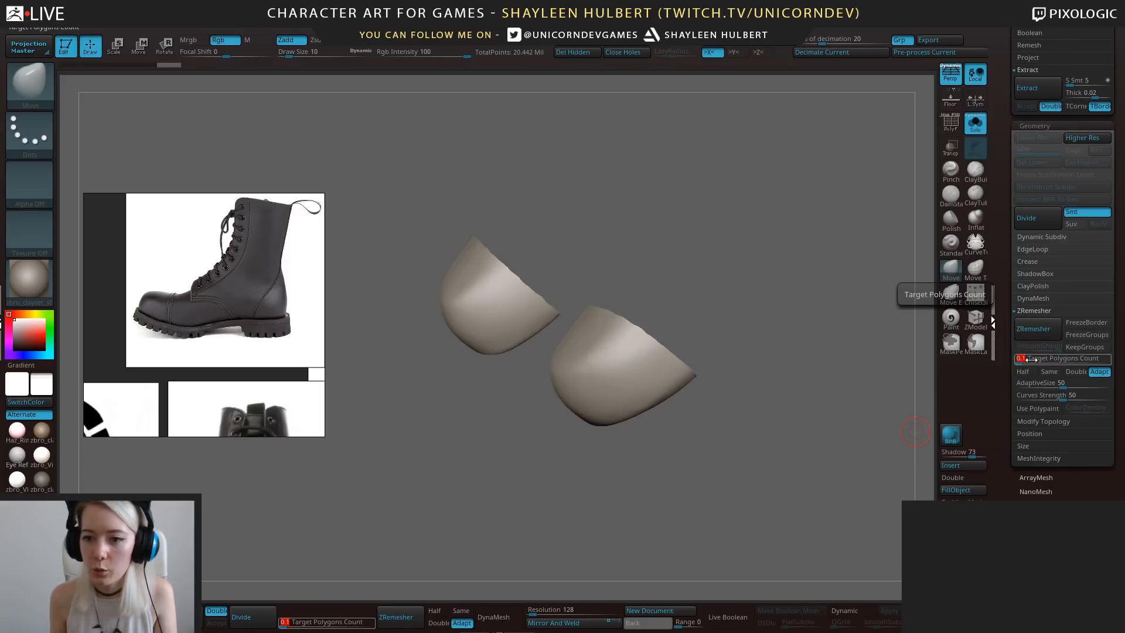
Try remeshing the double-sided toe caps with ZRemesher and undo the remesh.
click(1033, 331)
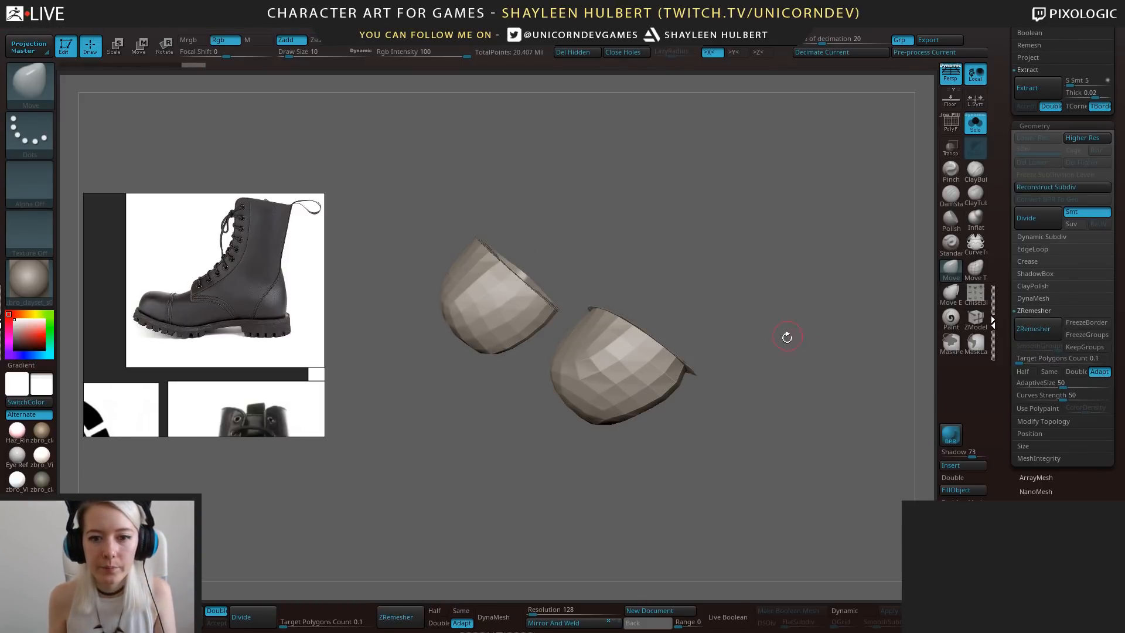
drag(787, 335, 817, 407)
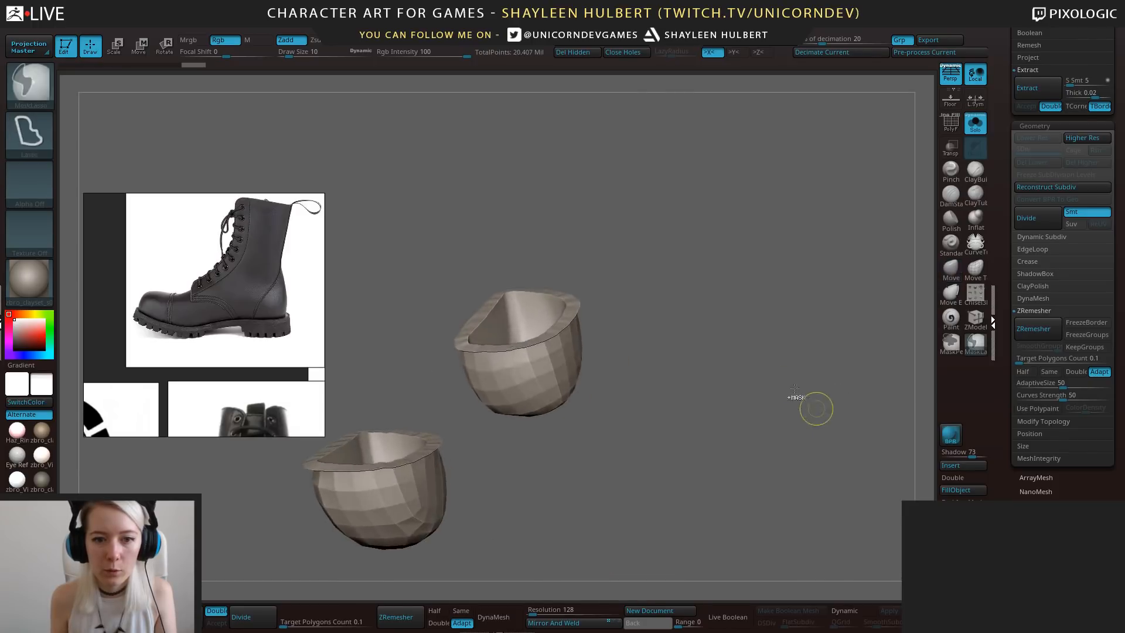
key(ctrl+z)
Keep only the outer shells of the toe caps and remesh them with ZRemesher at a target polygon count of 0.1.
drag(722, 410, 739, 369)
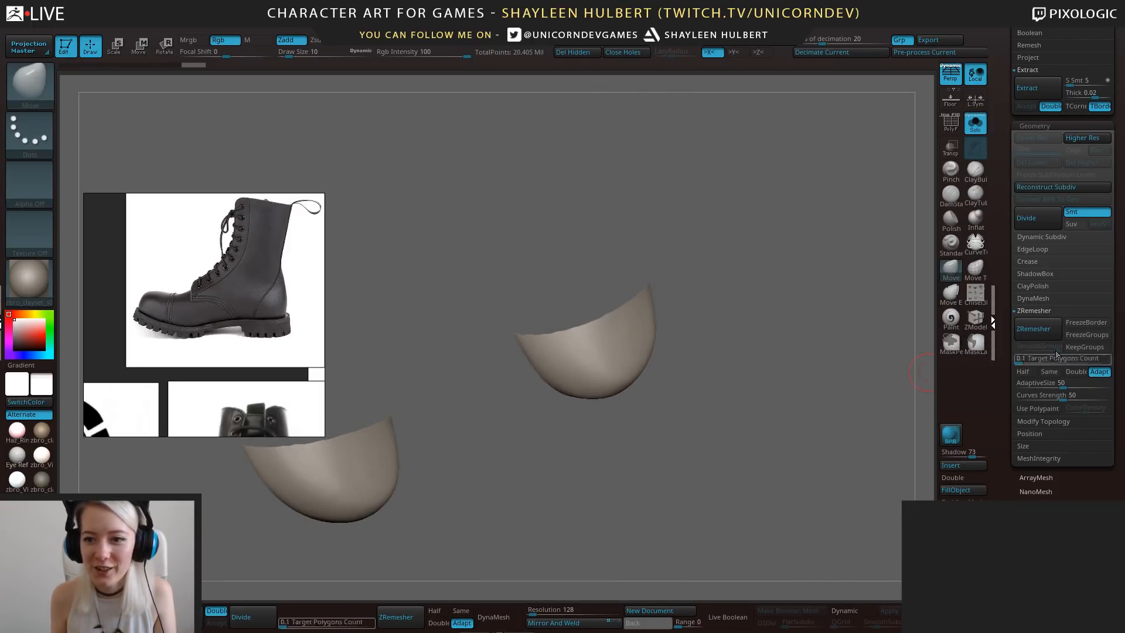
click(1036, 331)
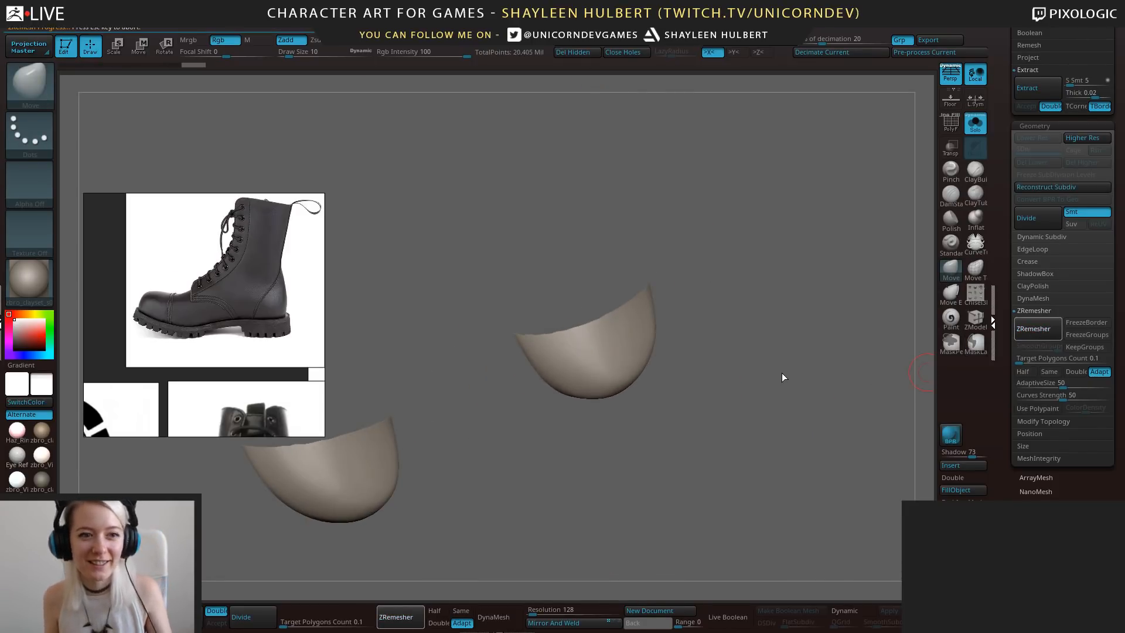
drag(771, 387, 924, 287)
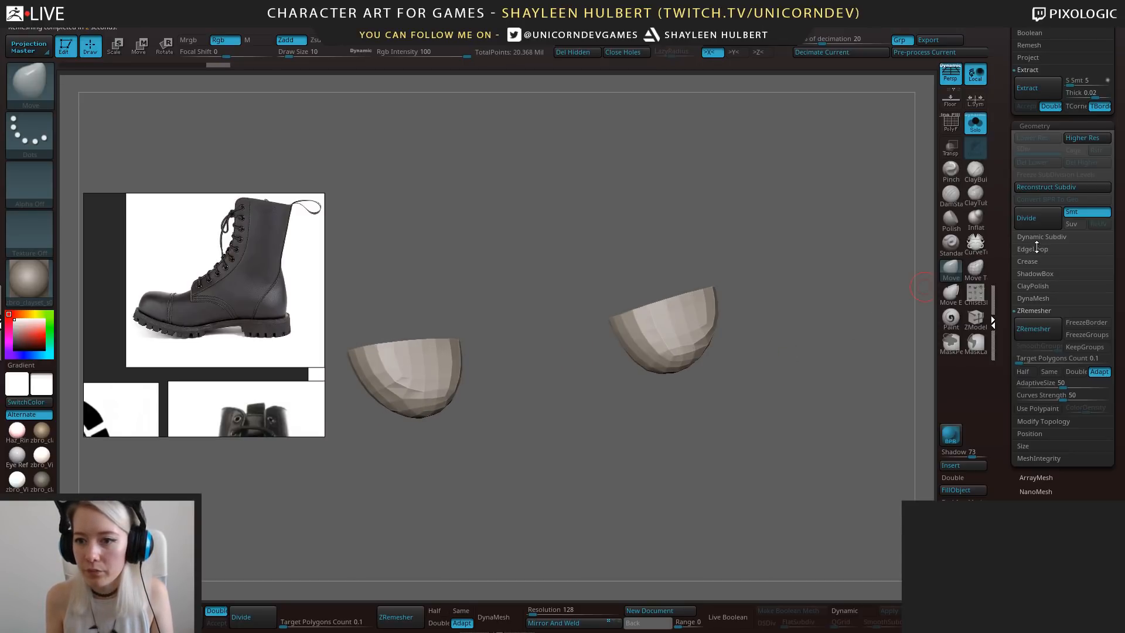
Thicken the toe caps with Panel Loops using thickness 0.02, polish 0, bevel 0 and elevation -100.
click(1033, 249)
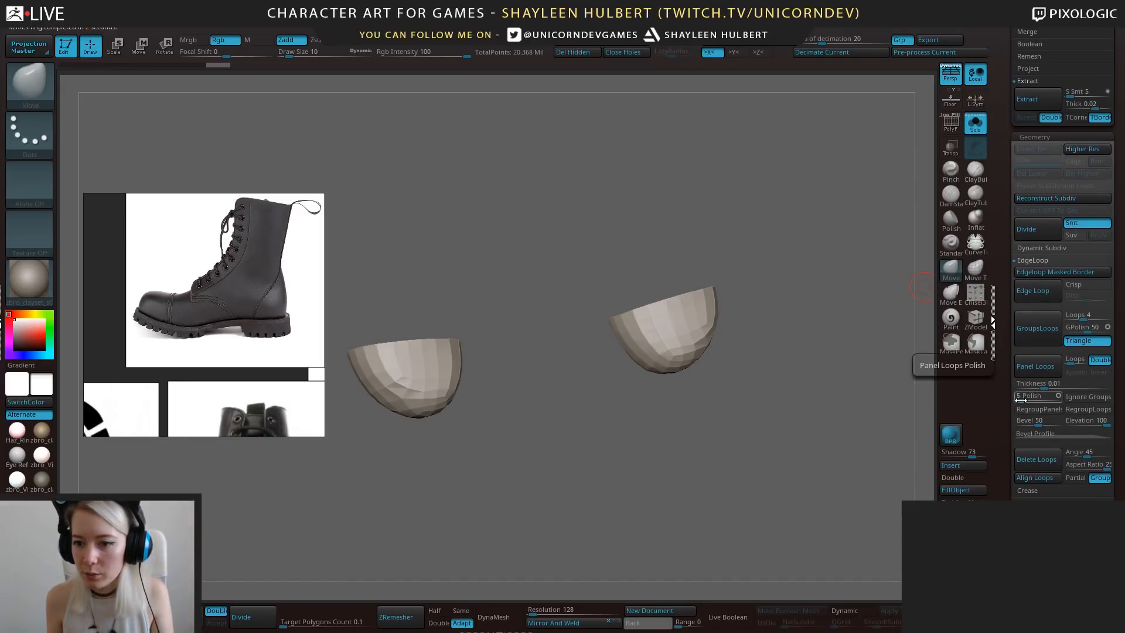
drag(1021, 399, 1000, 428)
drag(1077, 423, 1062, 424)
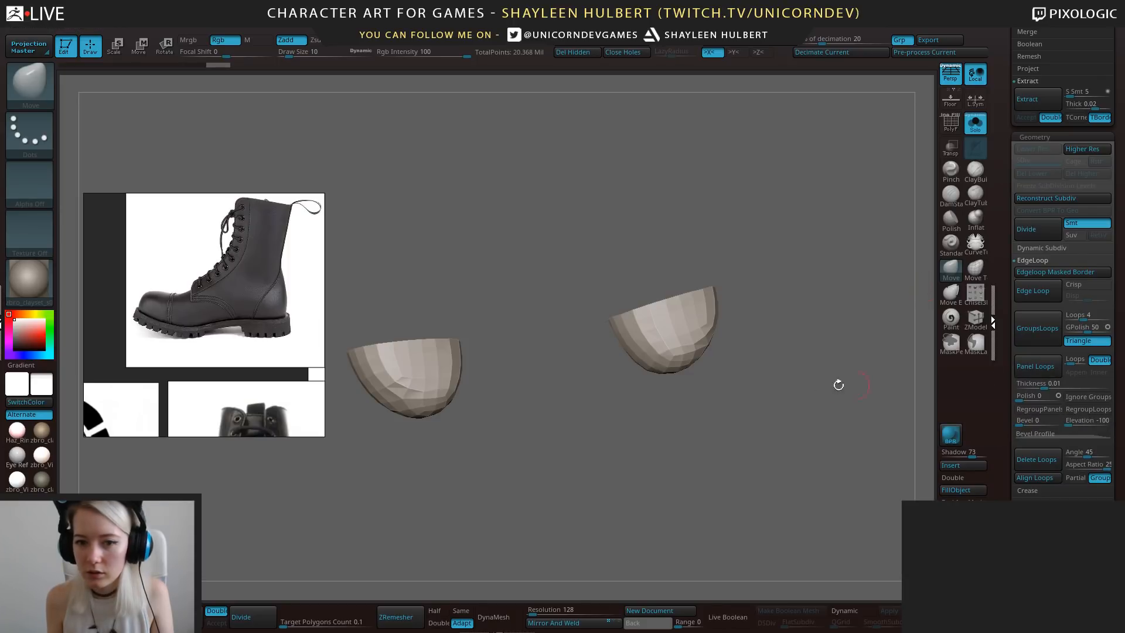
drag(804, 390, 931, 397)
drag(1023, 384, 1027, 384)
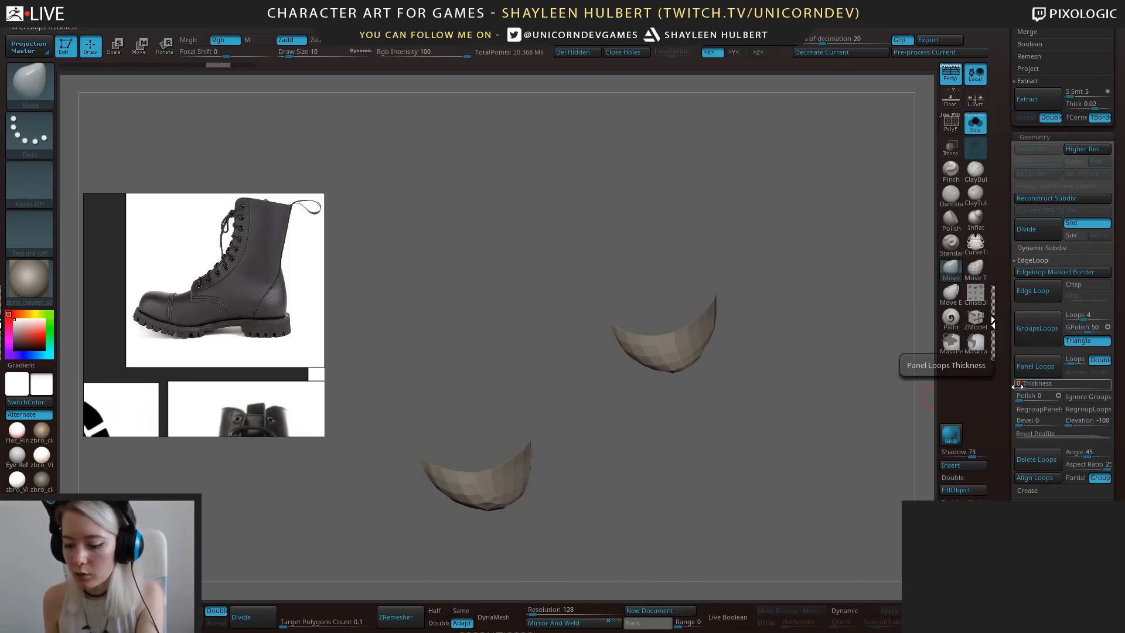
click(1032, 365)
drag(935, 384, 814, 414)
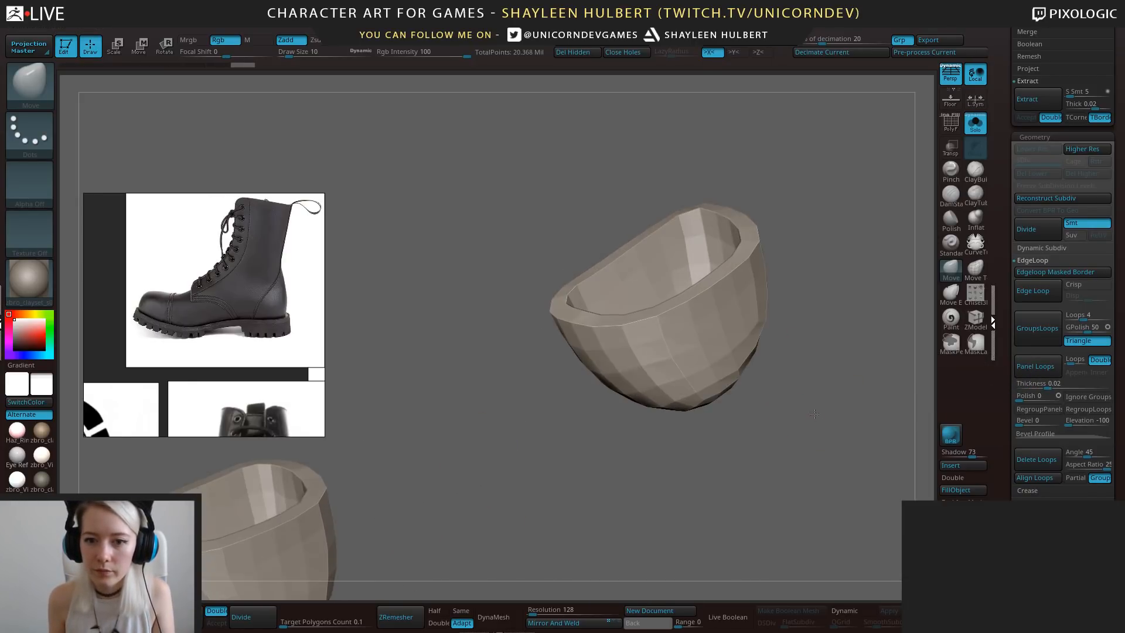
Isolate the toe caps' outer shells and rethicken them with Panel Loops at thickness 0.02, with a single polygon row around the rim.
click(974, 321)
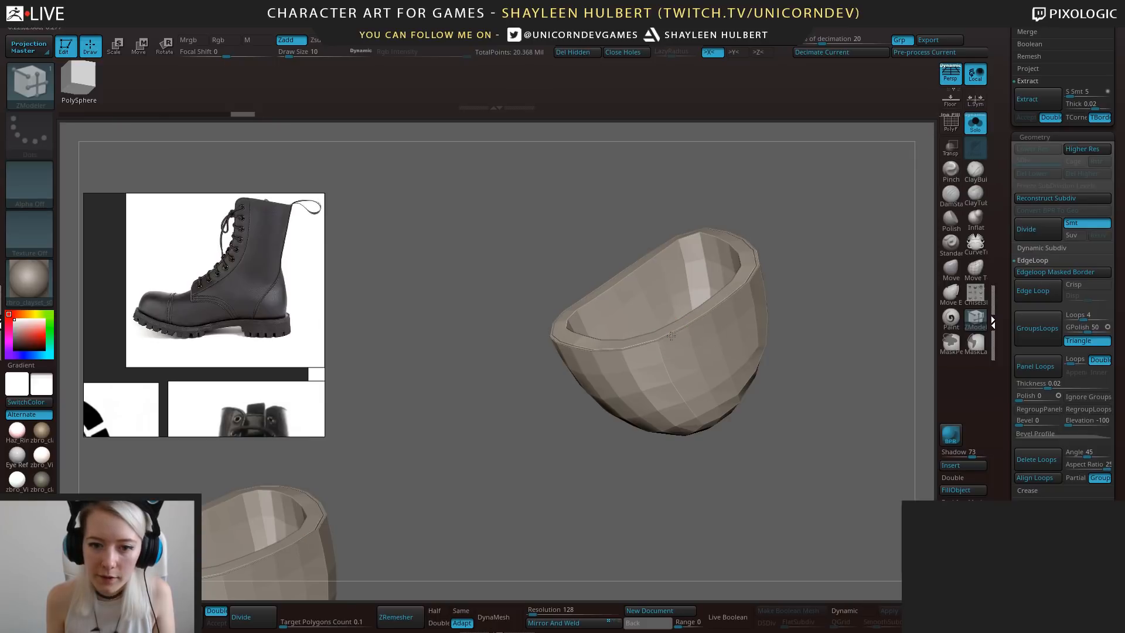
alt+drag(821, 317, 835, 375)
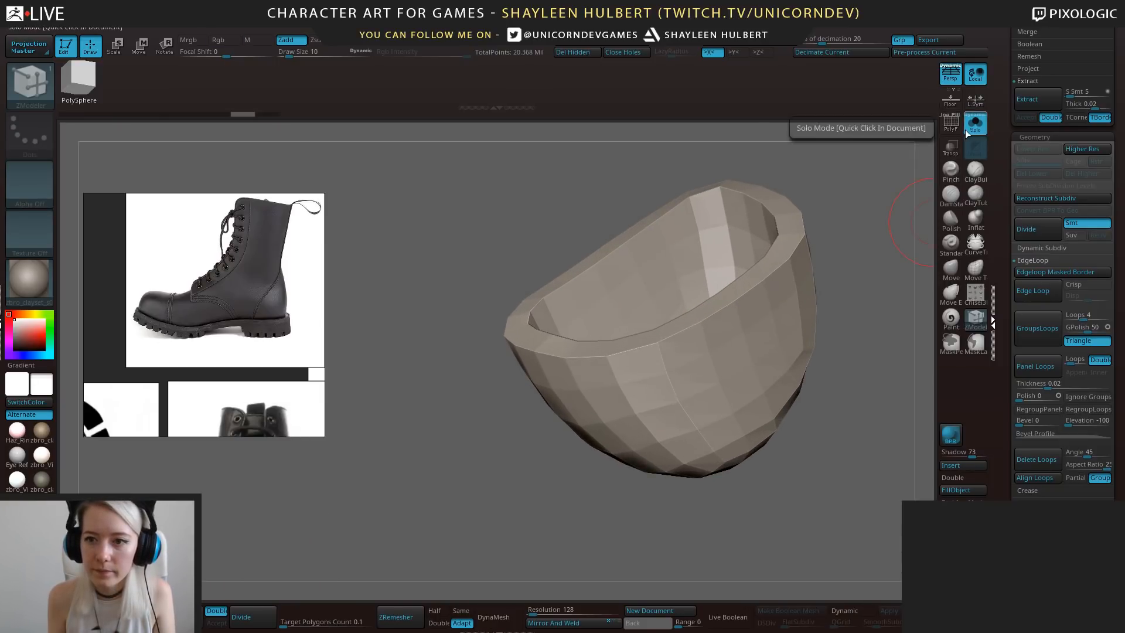
drag(897, 212, 881, 220)
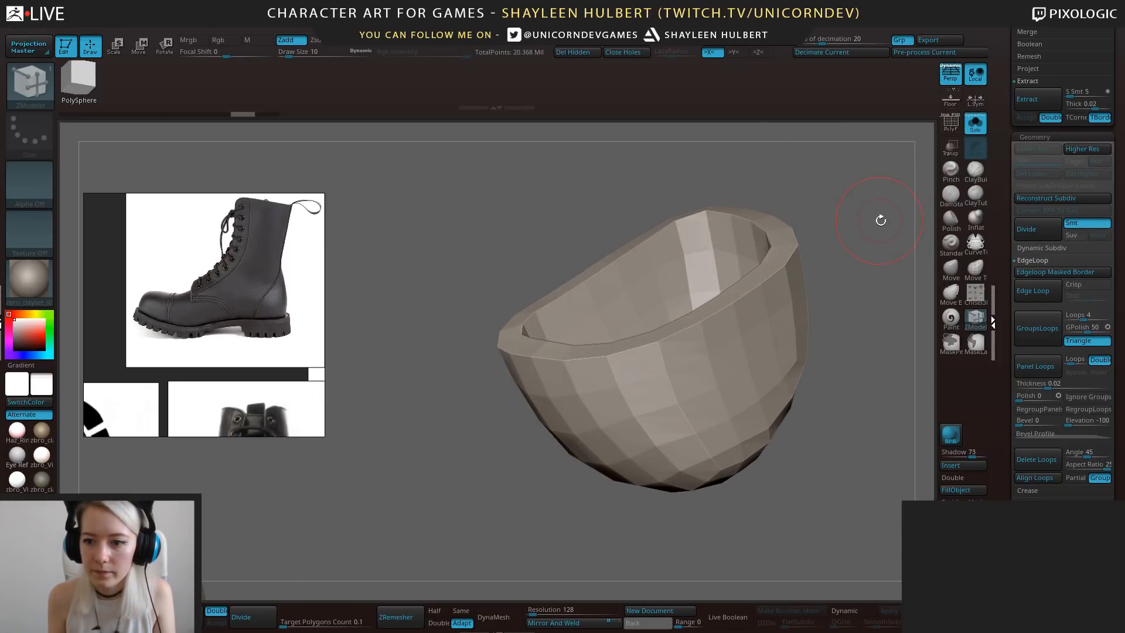
click(953, 128)
drag(850, 273, 842, 500)
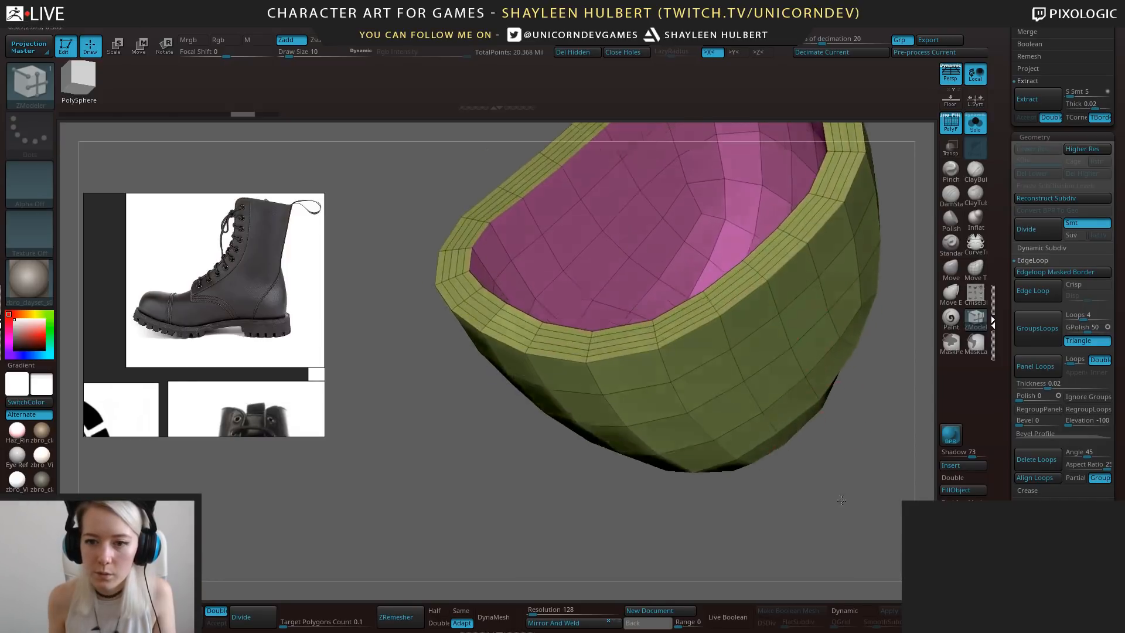
ctrl+shift+click(733, 328)
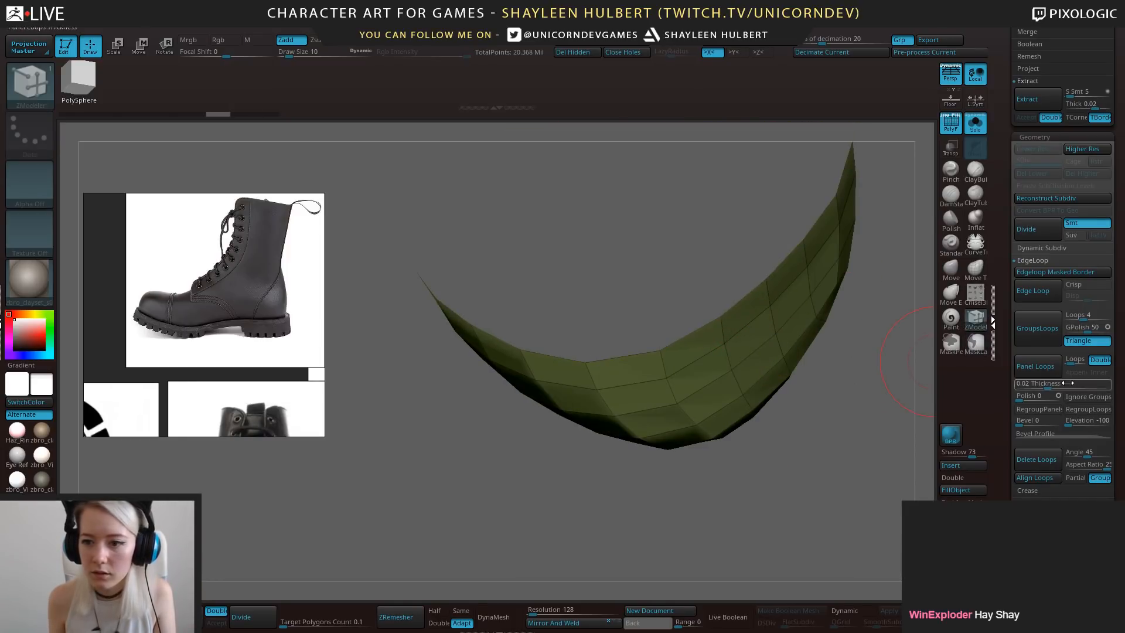
click(1052, 364)
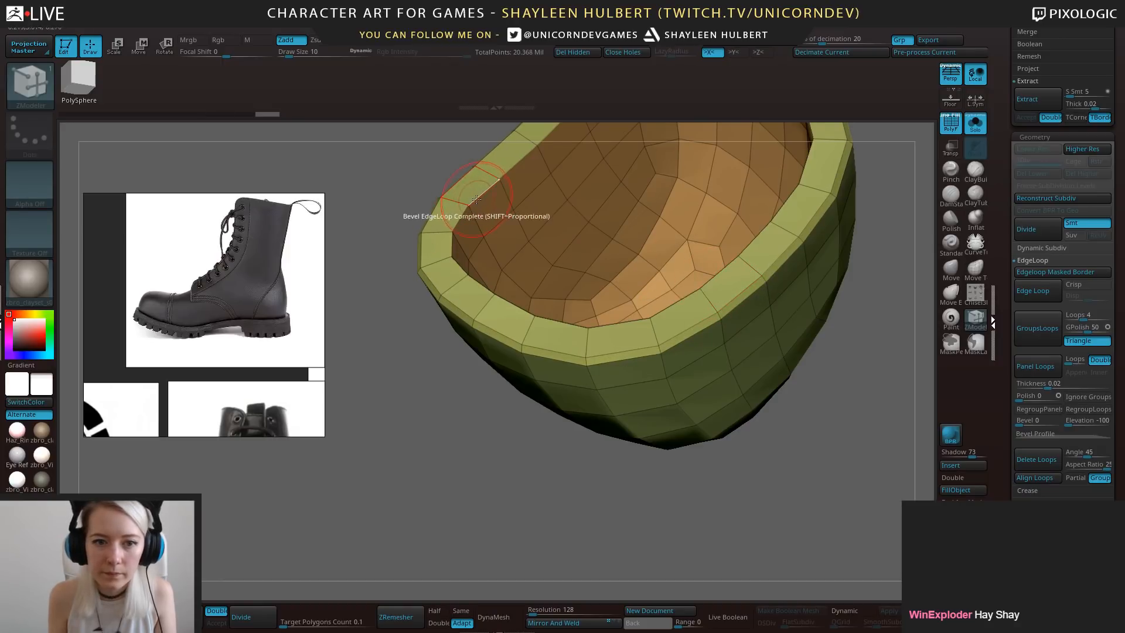
Insert supporting edge loops along the inner and outer borders of the toe caps' rim with the ZModeler Insert edge action.
key(space)
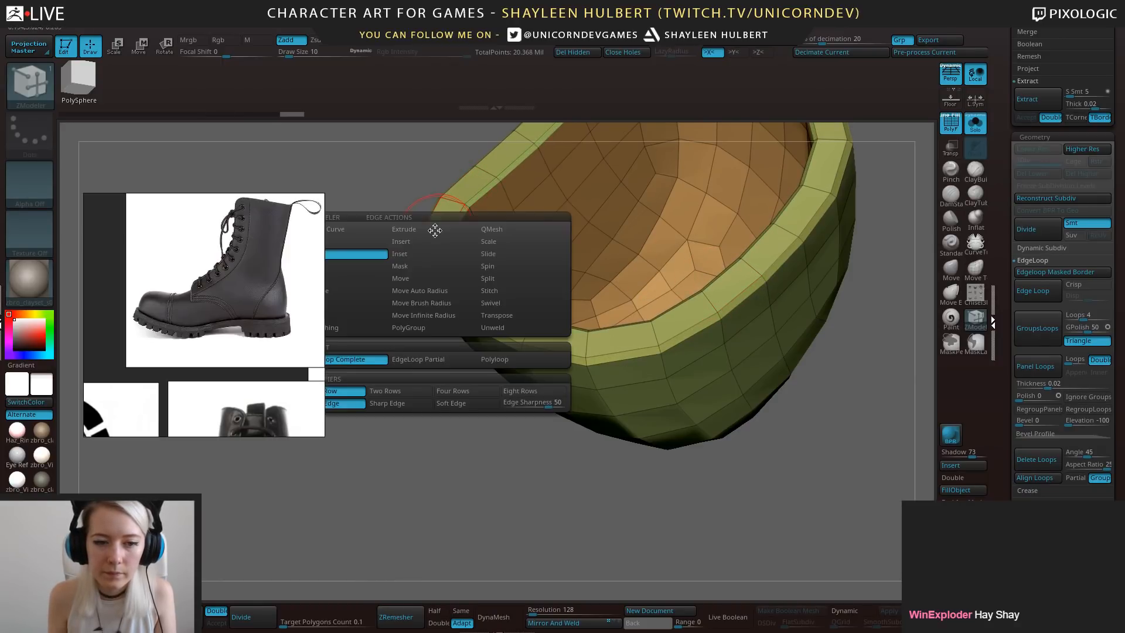
click(420, 252)
click(434, 231)
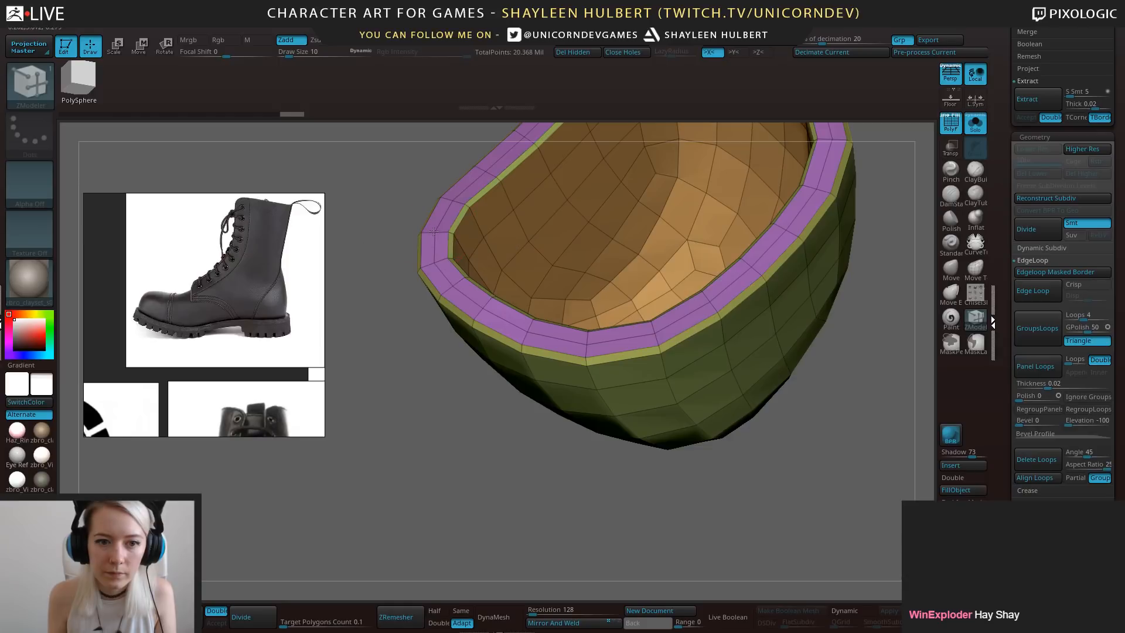
drag(480, 439, 586, 496)
drag(544, 434, 667, 410)
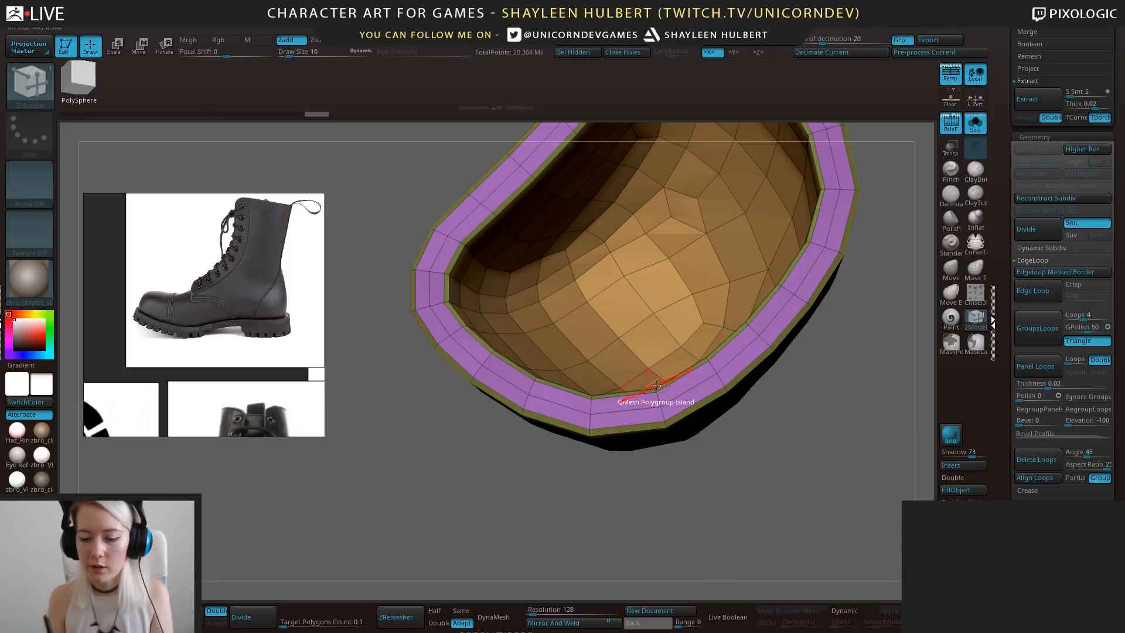
drag(768, 522, 760, 491)
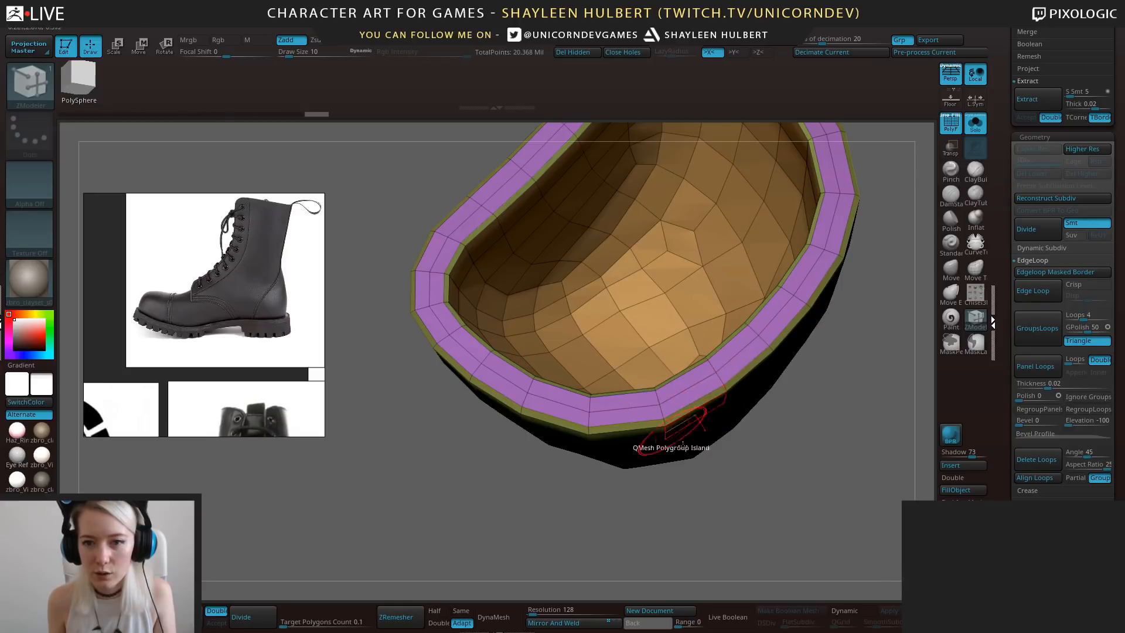
drag(753, 507, 596, 396)
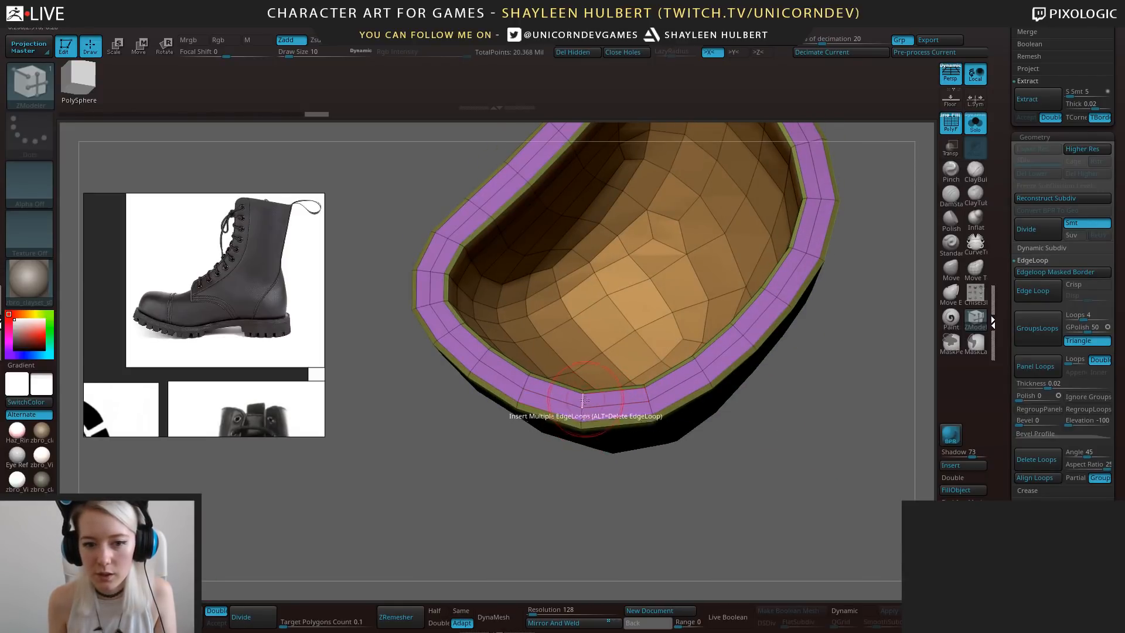
Hide the wireframe, turn on dynamic subdivision for the toe caps, and show the whole pair of boots again.
drag(607, 464, 920, 309)
click(952, 133)
drag(903, 246, 858, 434)
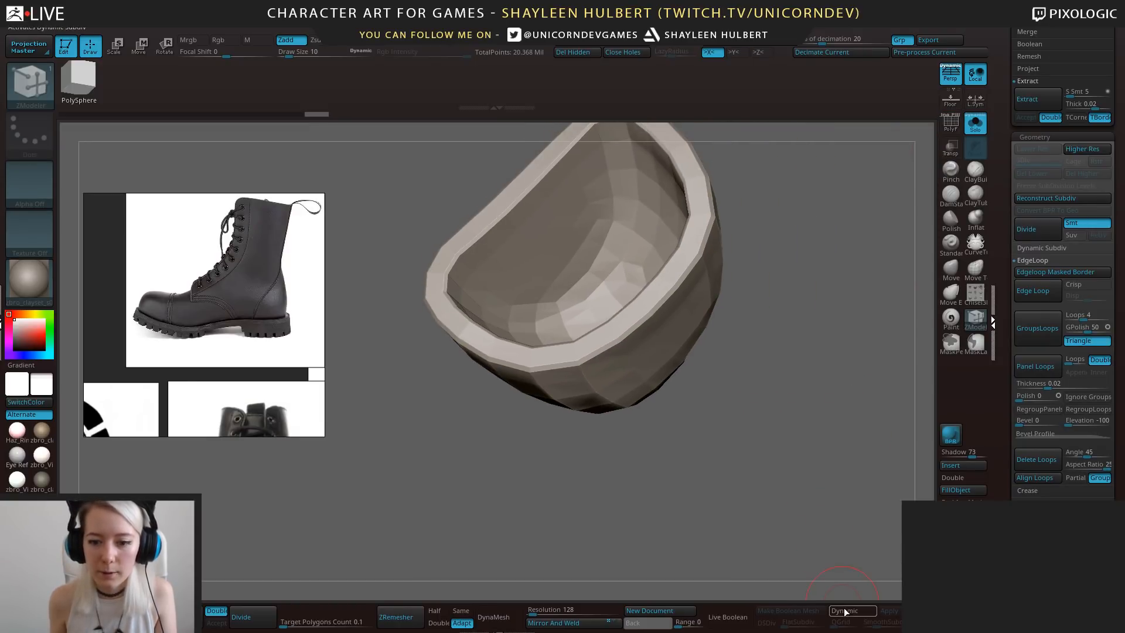
click(847, 611)
drag(780, 495, 931, 176)
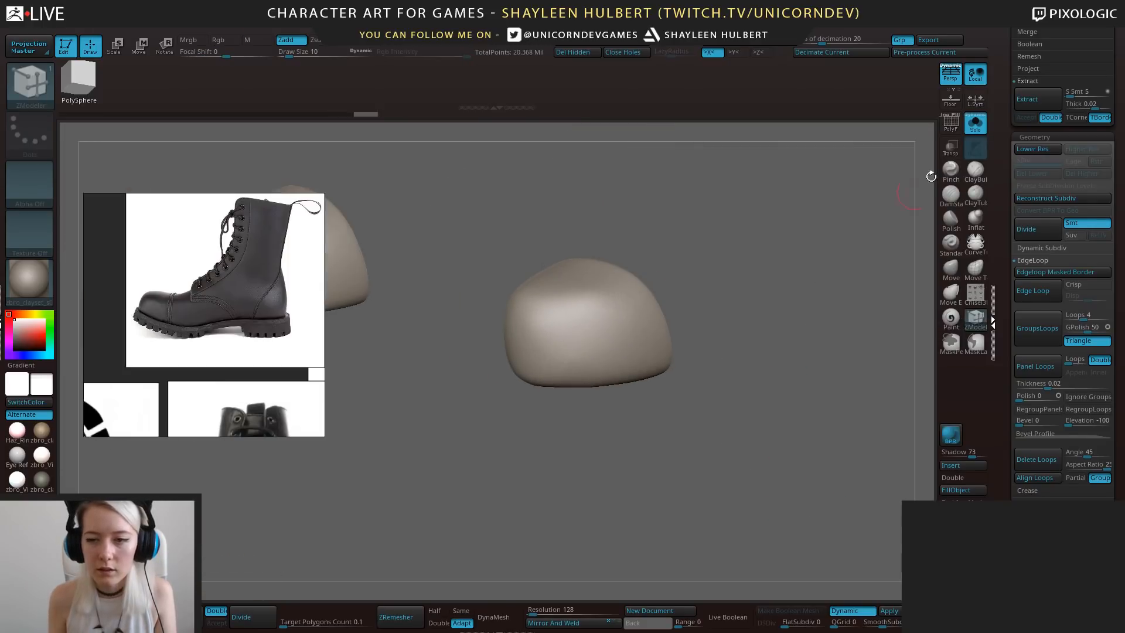
click(977, 125)
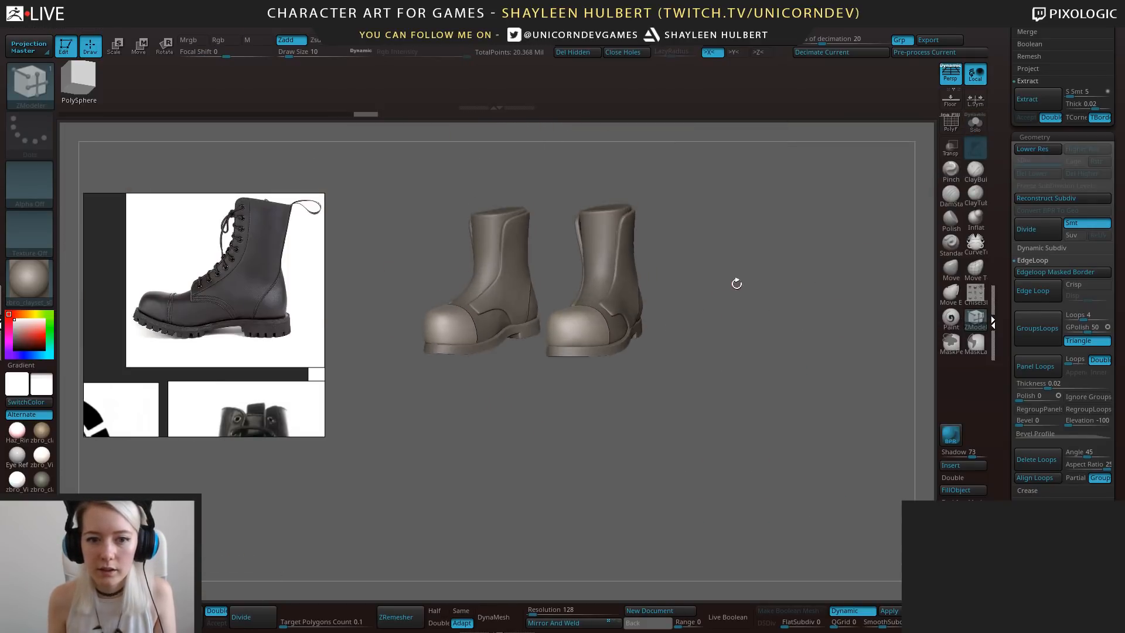
mouse_move(745, 293)
mouse_down()
mouse_move(714, 394)
mouse_move(730, 447)
mouse_move(775, 460)
mouse_move(758, 439)
mouse_move(772, 443)
mouse_up()
Examine the boot subtools and compare them with the finished laced boots model, returning to the working boots.
scroll(1027, 235, up, 5)
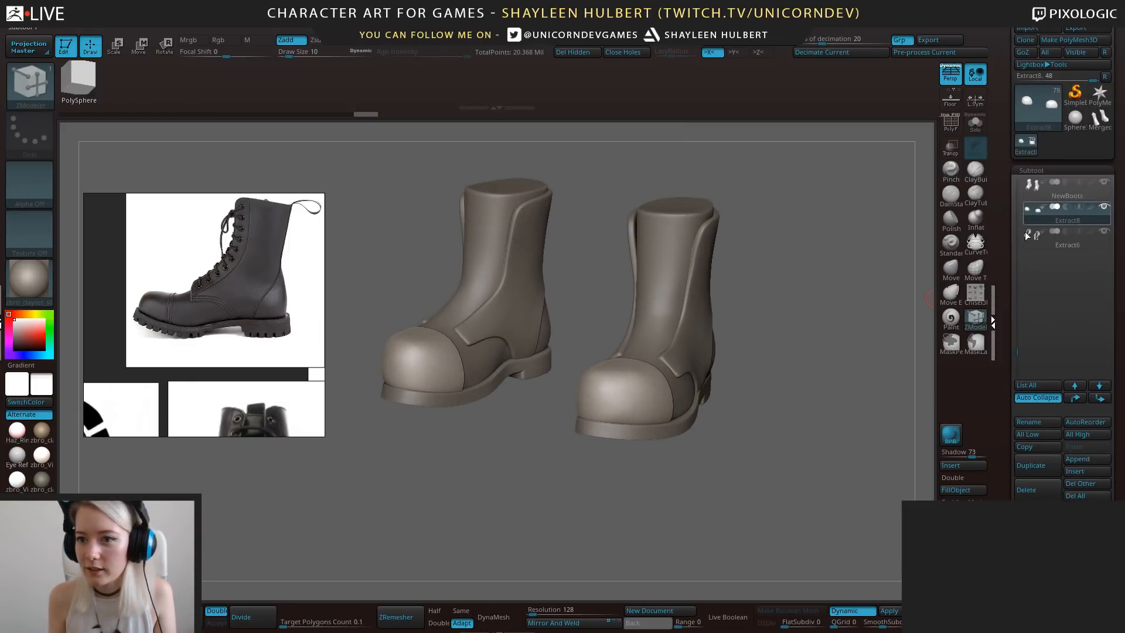
drag(1021, 339, 1017, 305)
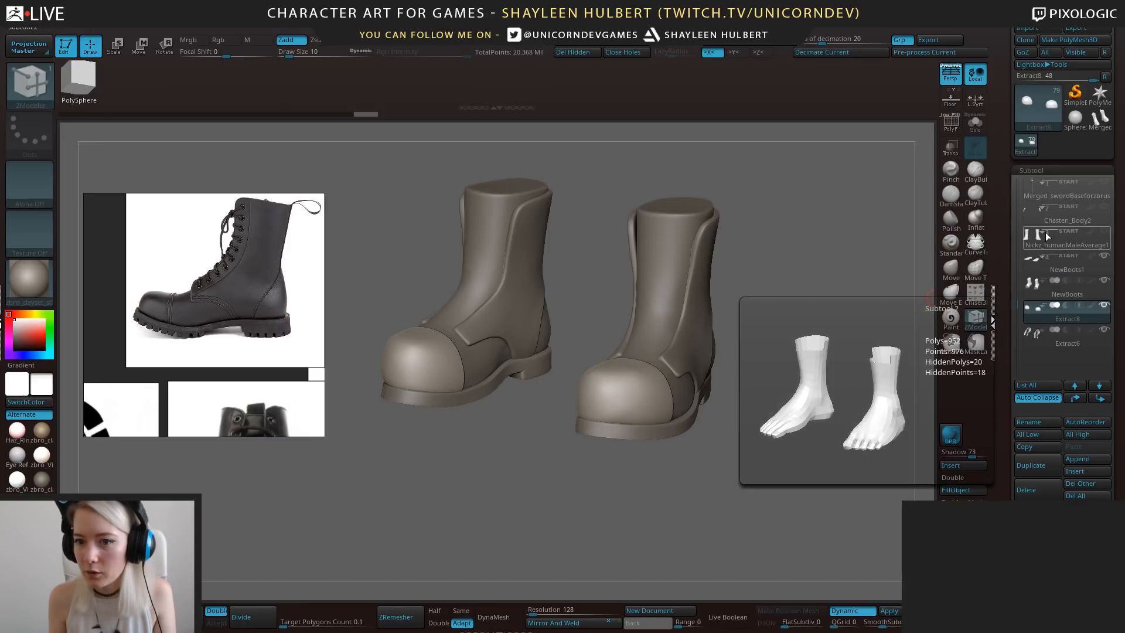
mouse_move(1050, 290)
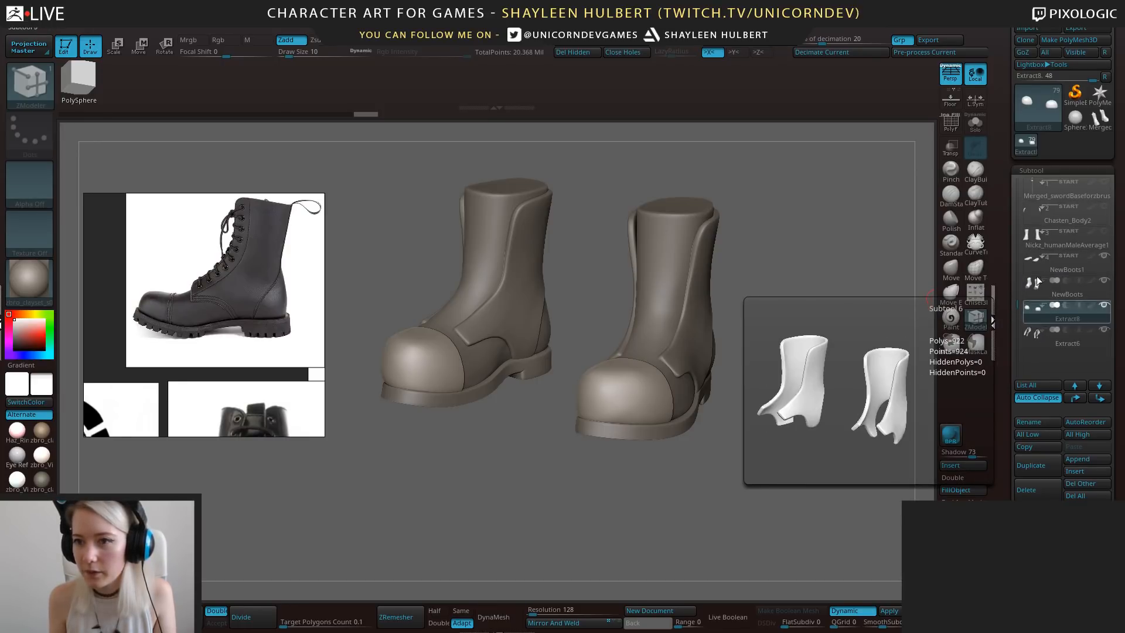
click(1100, 119)
drag(784, 319, 792, 359)
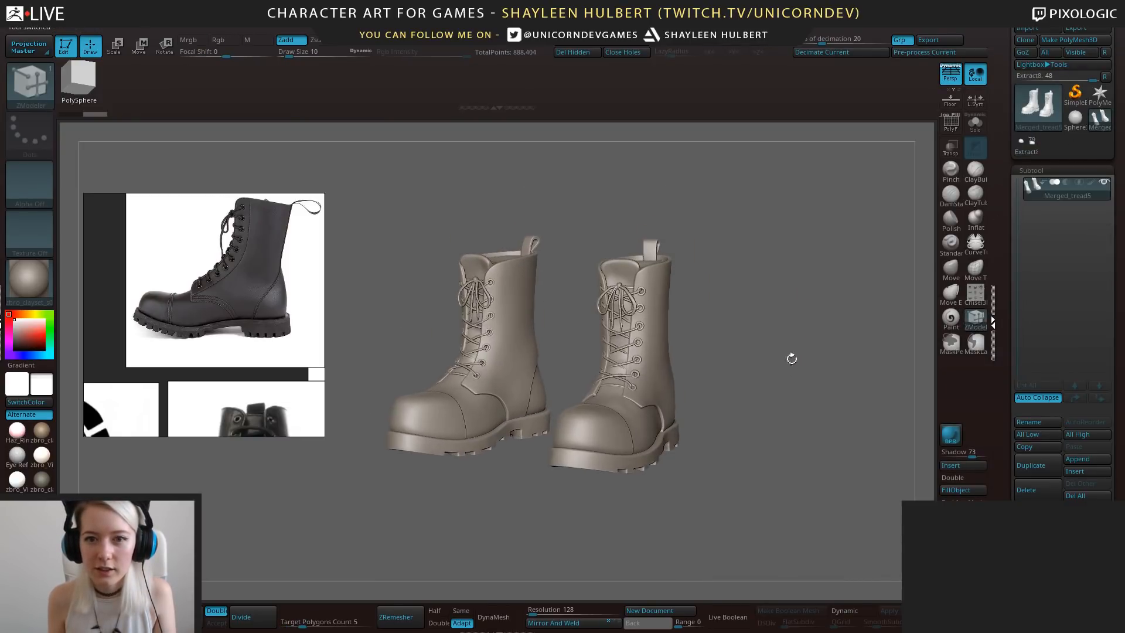
click(1027, 150)
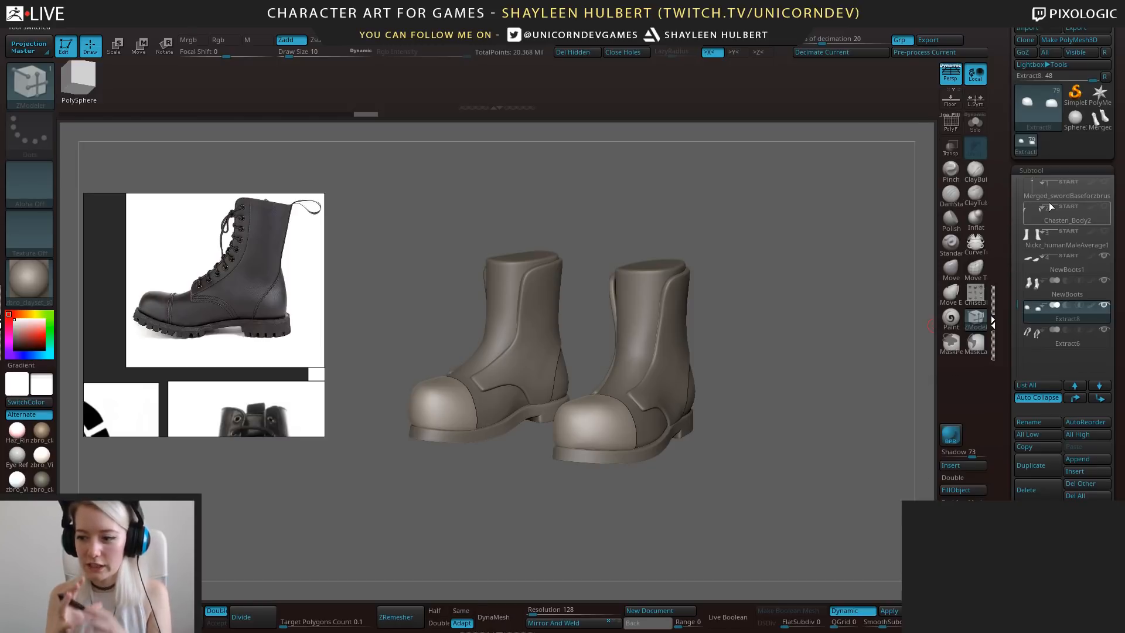
drag(836, 304, 789, 375)
Select the side panels and adjust their front edge with the Move brush at draw size 54.
alt+click(690, 352)
mouse_move(734, 317)
mouse_down()
mouse_move(889, 272)
mouse_move(915, 248)
mouse_up()
key(b)
key(m)
key(v)
key(bracketright)
key(bracketright)
key(bracketright)
drag(560, 231, 591, 255)
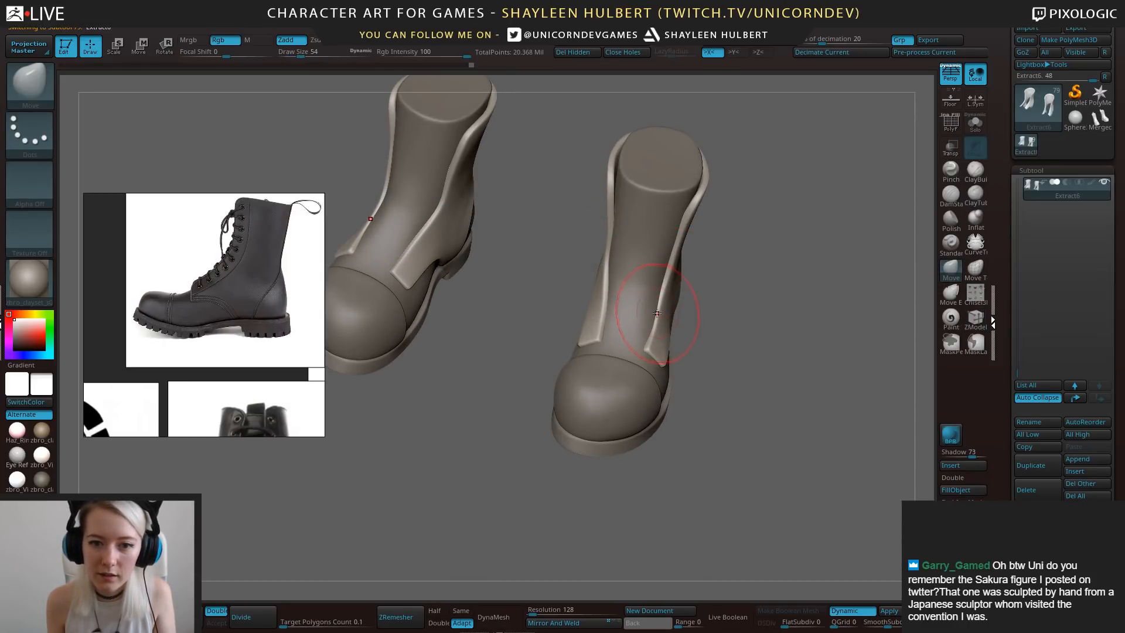
drag(696, 311, 715, 449)
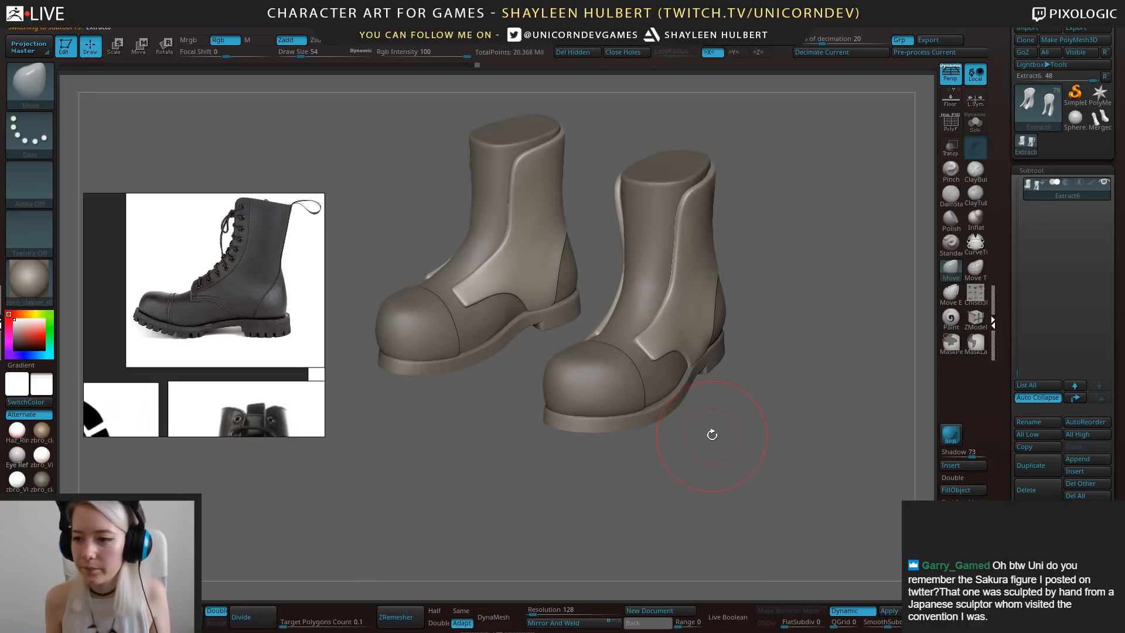
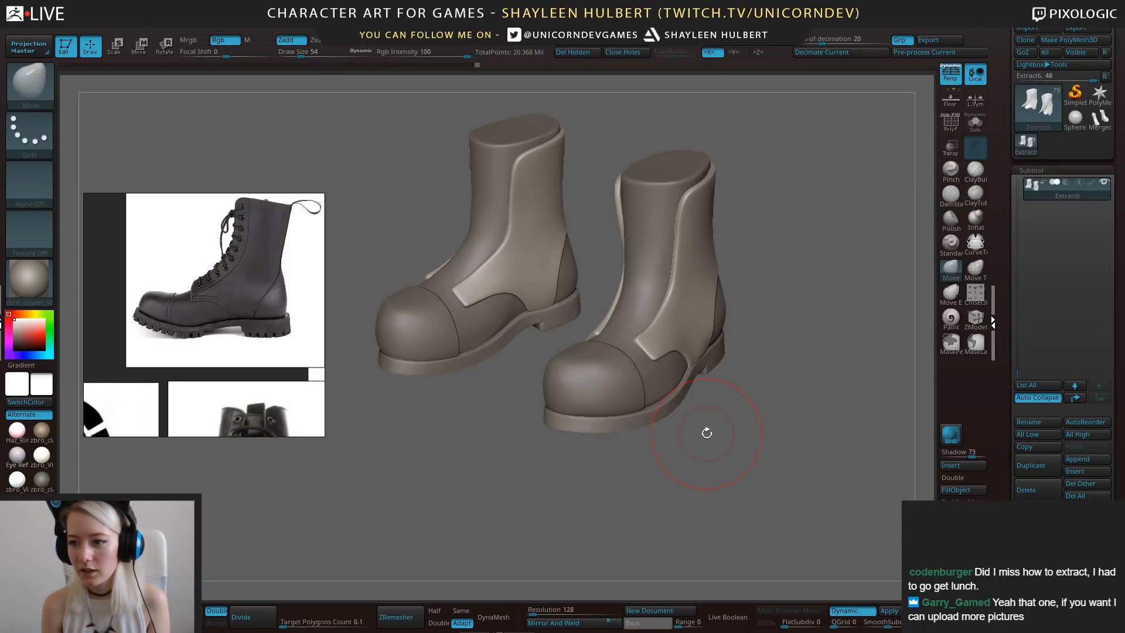
Review the subtool Extract settings and examine the extracted side panels on both boots.
scroll(1072, 253, down, 3)
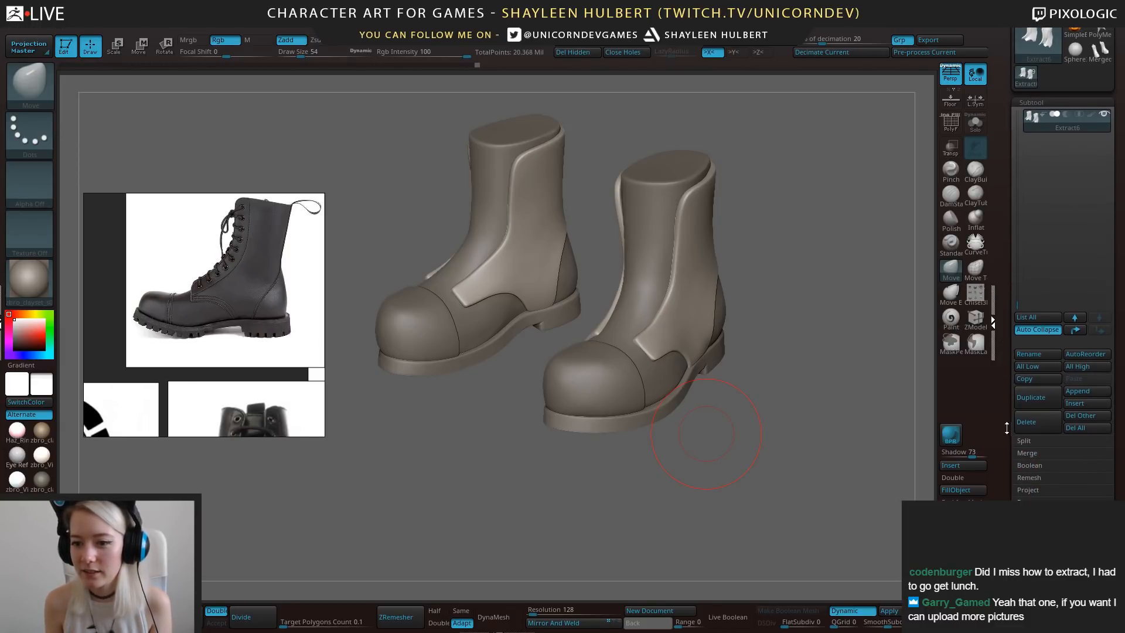
scroll(1043, 400, down, 5)
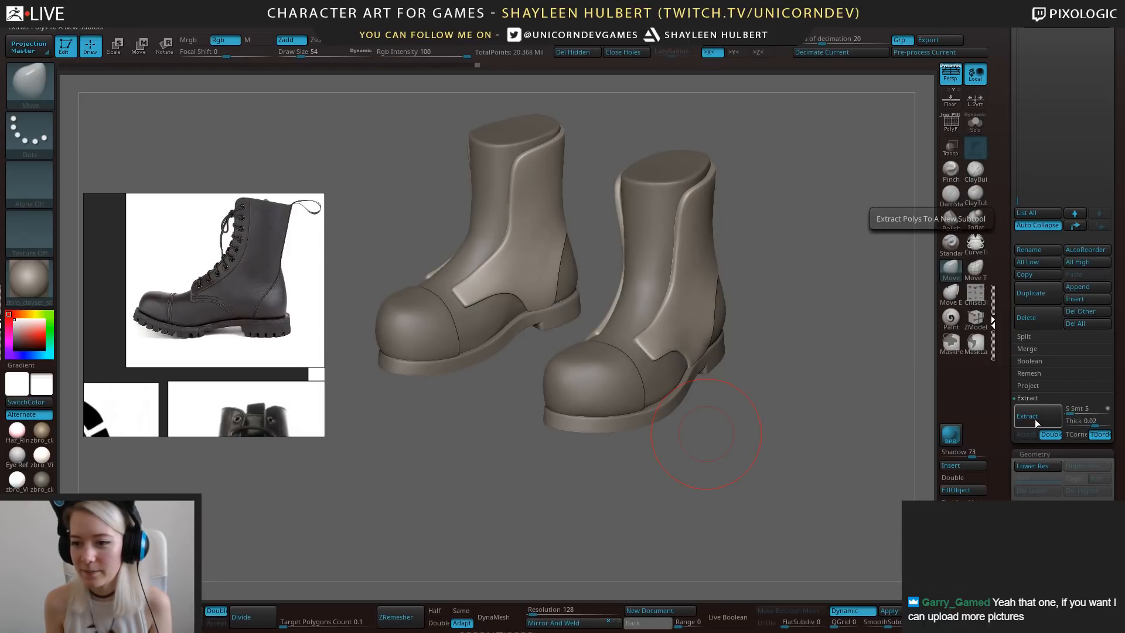
drag(794, 339, 815, 369)
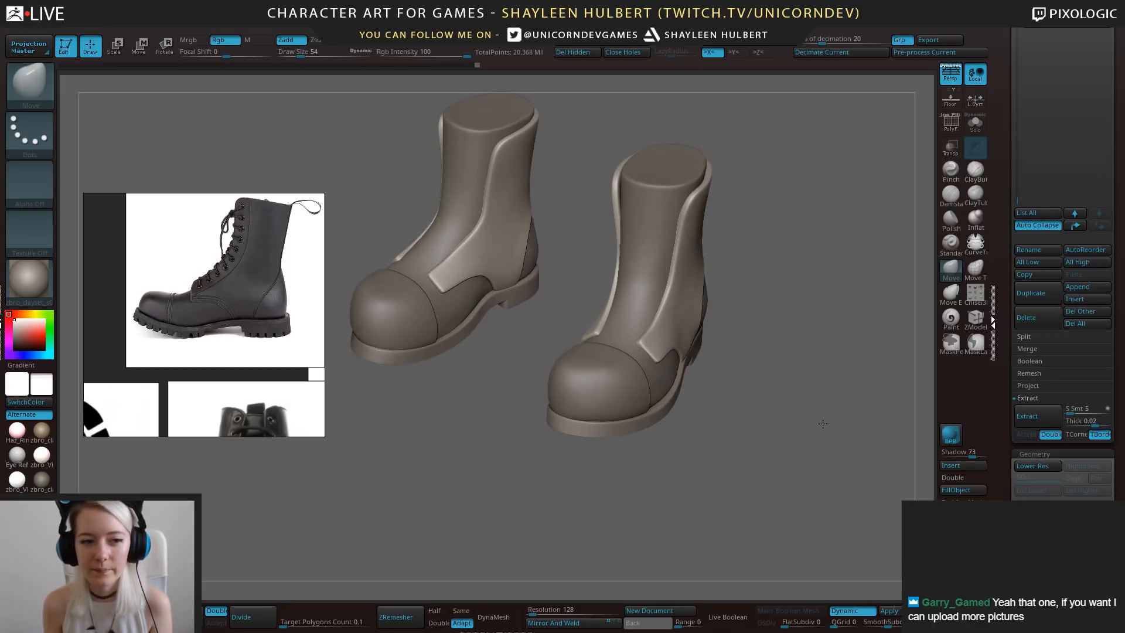
mouse_move(823, 423)
mouse_down()
mouse_move(831, 434)
mouse_move(818, 408)
mouse_up()
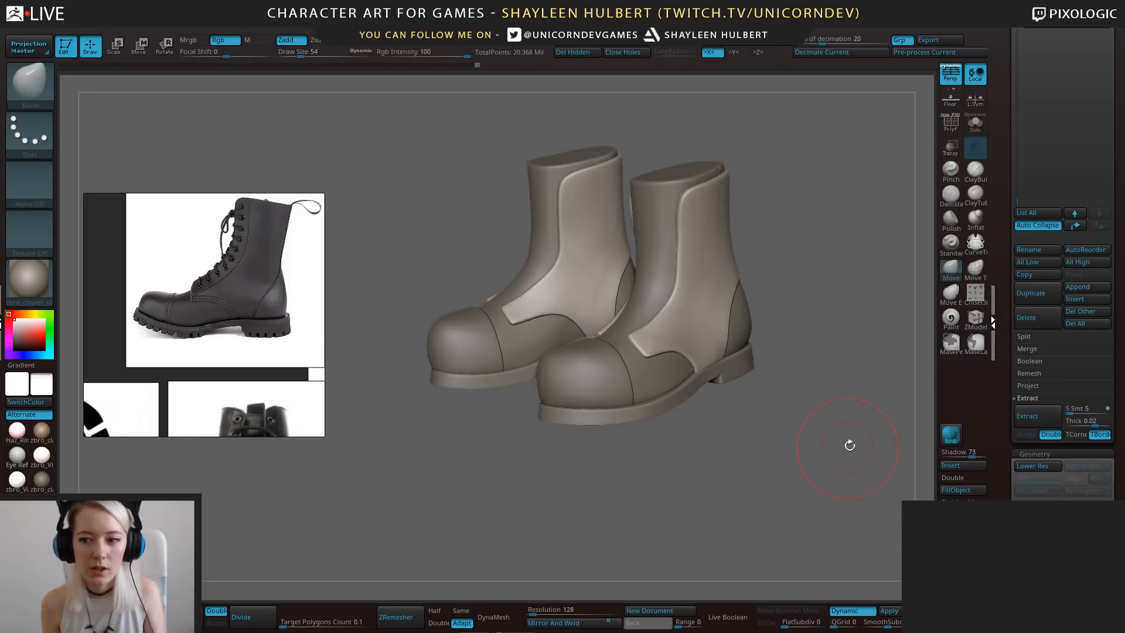
mouse_move(849, 444)
mouse_down()
mouse_move(827, 431)
mouse_move(847, 422)
mouse_move(839, 415)
mouse_move(812, 448)
mouse_move(695, 332)
mouse_up()
drag(769, 337, 801, 457)
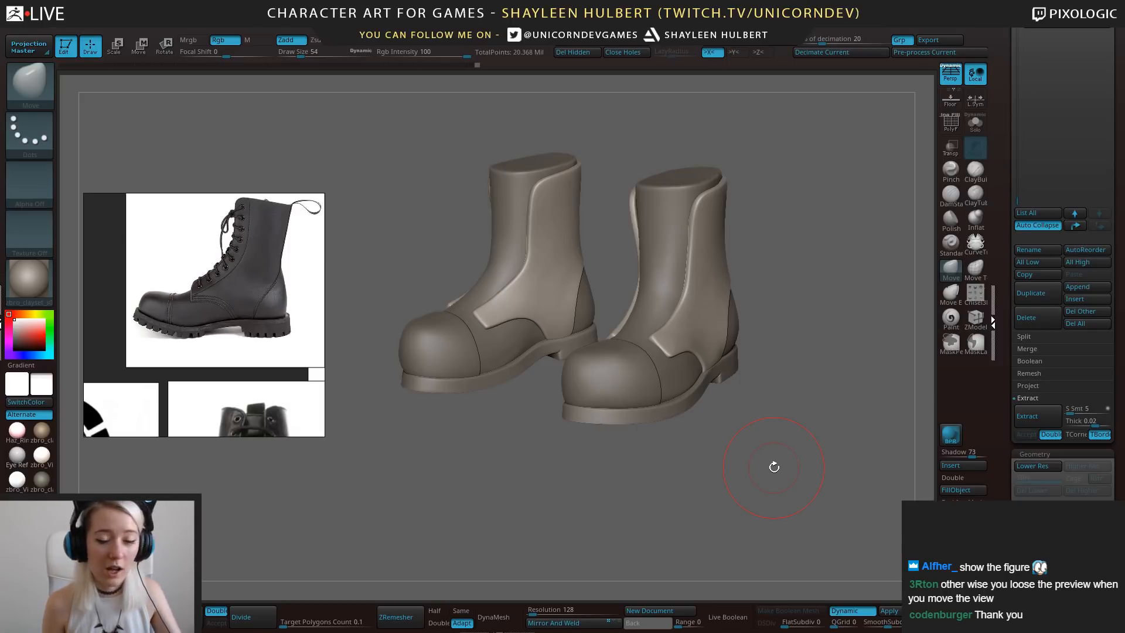
Fit the side and front edges of the toe caps to the boots with the Move brush, enlarging it to draw size 82.
drag(715, 465, 933, 281)
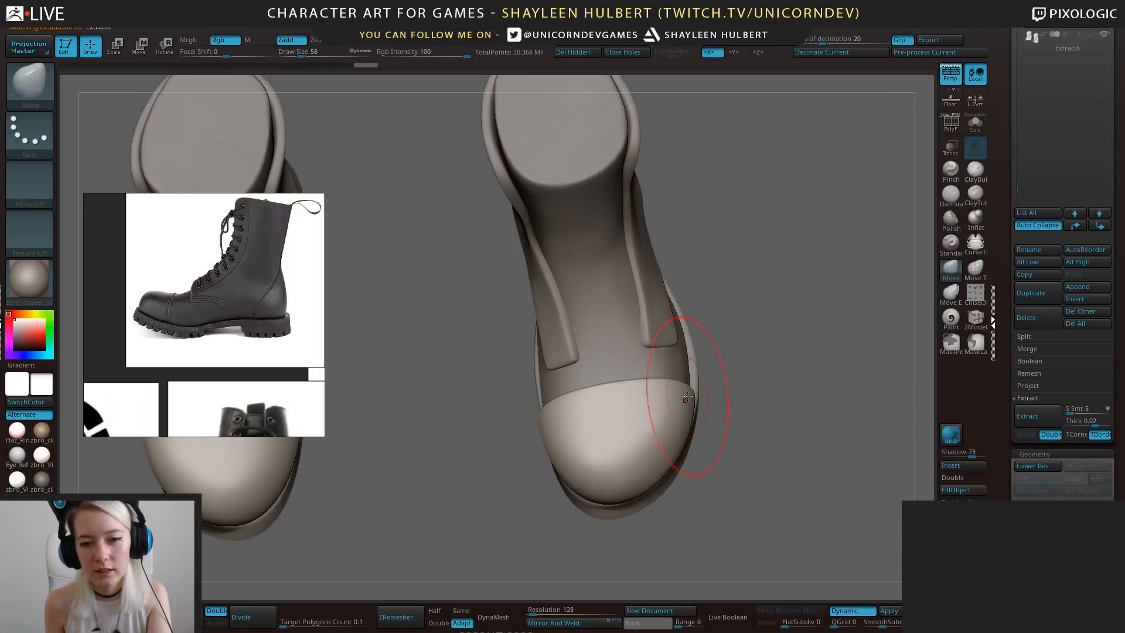
drag(692, 397, 684, 399)
key(])
drag(630, 489, 629, 480)
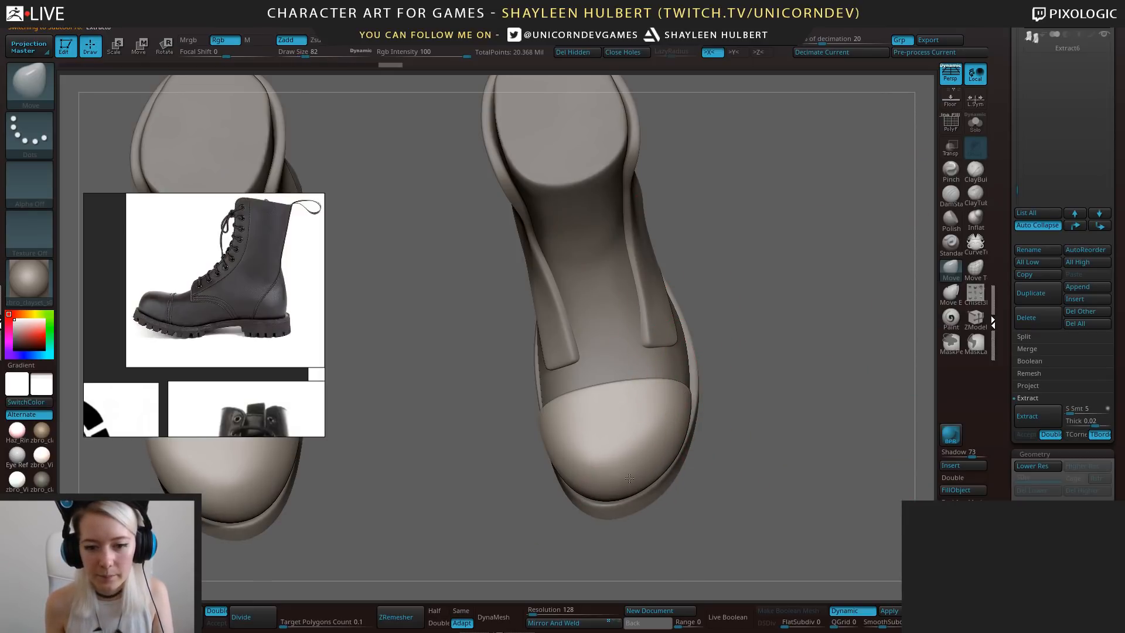
drag(718, 469, 803, 448)
drag(510, 447, 515, 439)
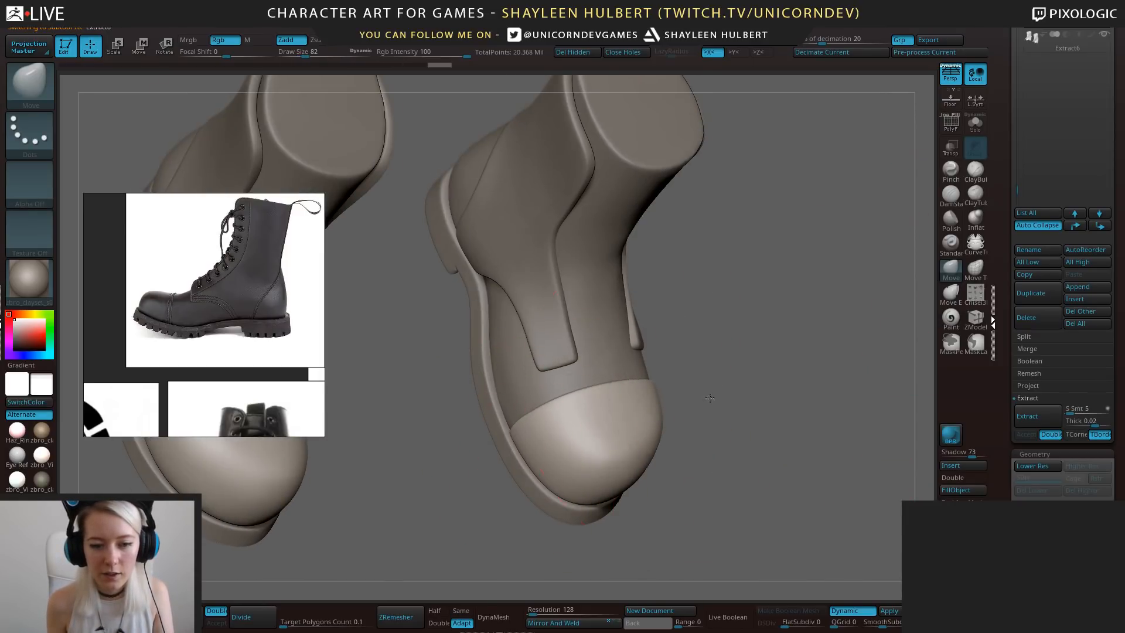
Flatten and even out the front, top and sides of the toe caps with the hPolish brush.
mouse_move(727, 422)
mouse_down()
mouse_move(780, 528)
mouse_move(768, 536)
mouse_move(617, 338)
mouse_move(516, 476)
mouse_move(431, 441)
mouse_move(463, 472)
mouse_move(417, 516)
mouse_up()
key(b)
key(h)
key(p)
drag(499, 442, 505, 442)
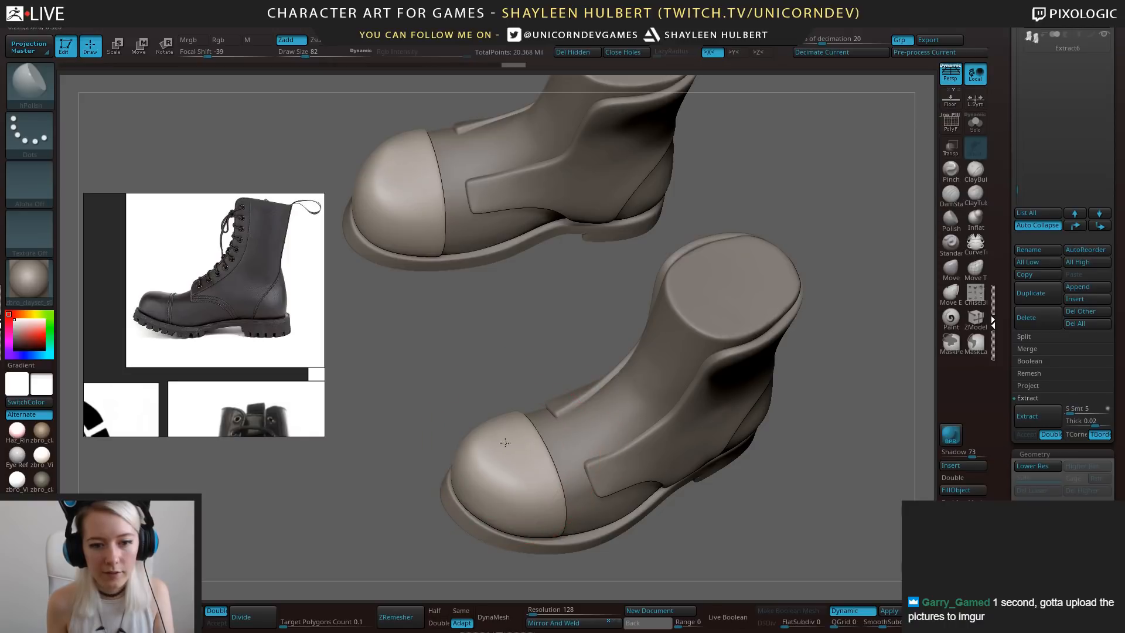
drag(410, 454, 414, 516)
mouse_move(496, 433)
mouse_down()
mouse_move(497, 462)
mouse_move(549, 487)
mouse_up()
mouse_move(414, 504)
mouse_down()
mouse_move(375, 434)
mouse_move(431, 489)
mouse_up()
drag(512, 471, 511, 492)
mouse_move(479, 592)
alt+mouse_down()
mouse_move(490, 510)
mouse_move(473, 469)
alt+mouse_up()
mouse_move(527, 417)
mouse_down()
mouse_move(510, 401)
mouse_move(520, 389)
mouse_up()
mouse_move(378, 431)
mouse_down()
mouse_move(416, 437)
mouse_move(454, 463)
mouse_up()
mouse_move(454, 384)
mouse_down()
mouse_move(431, 396)
mouse_move(460, 400)
mouse_up()
drag(508, 396, 514, 411)
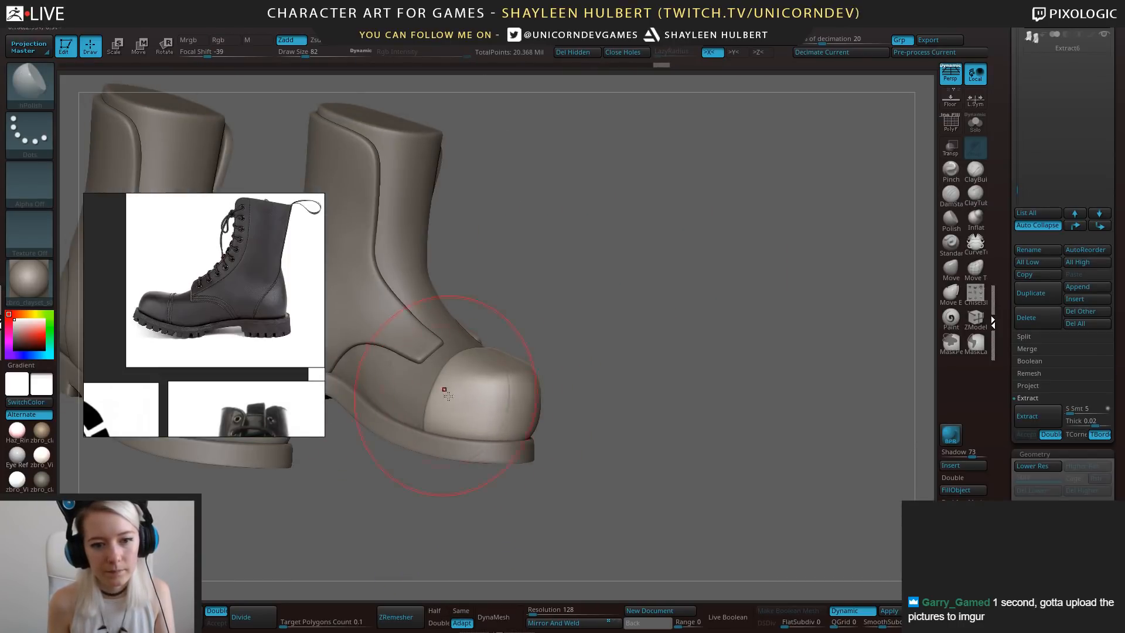
drag(448, 396, 444, 410)
drag(577, 405, 566, 401)
drag(454, 381, 444, 404)
drag(601, 410, 522, 404)
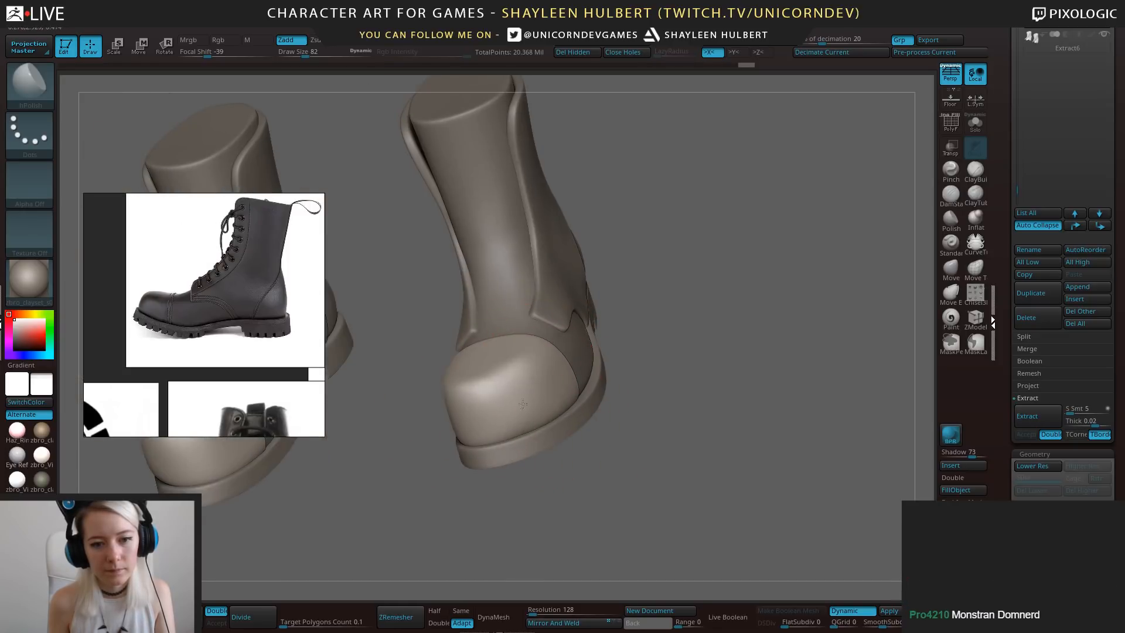
drag(658, 329, 567, 366)
drag(473, 445, 469, 457)
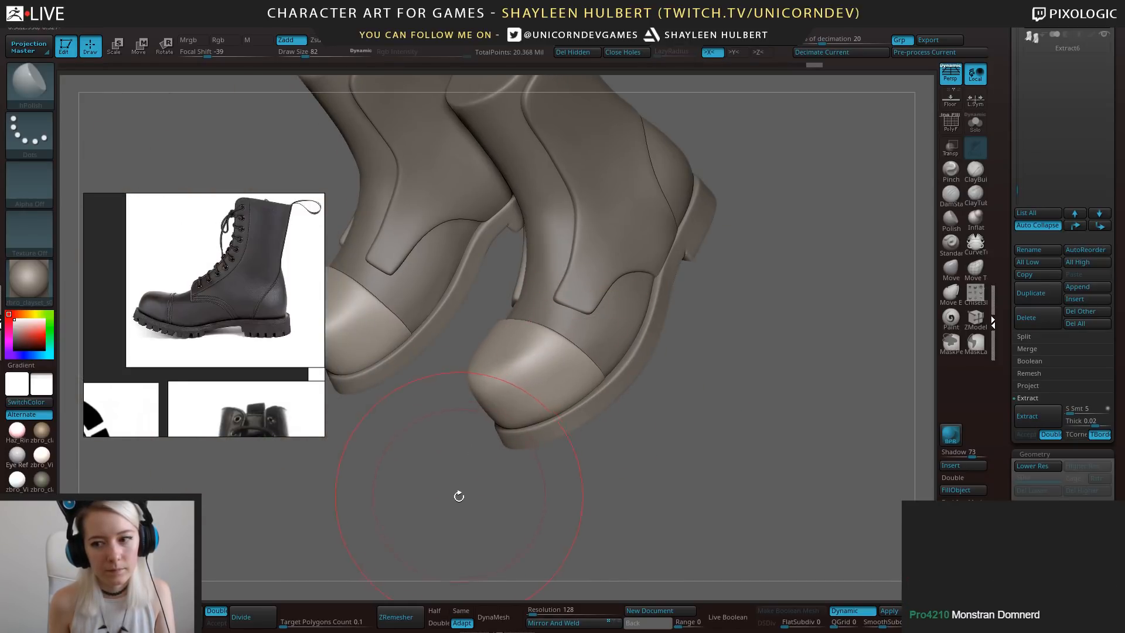
shift+drag(458, 494, 548, 419)
Refine the side and lower edges of the toe caps with the Move brush, reducing its draw size to 54.
mouse_move(677, 383)
alt+mouse_down()
mouse_move(739, 370)
mouse_move(697, 392)
alt+mouse_up()
mouse_move(704, 387)
alt+mouse_down()
mouse_move(734, 409)
mouse_move(674, 413)
mouse_move(747, 404)
alt+mouse_up()
click(950, 271)
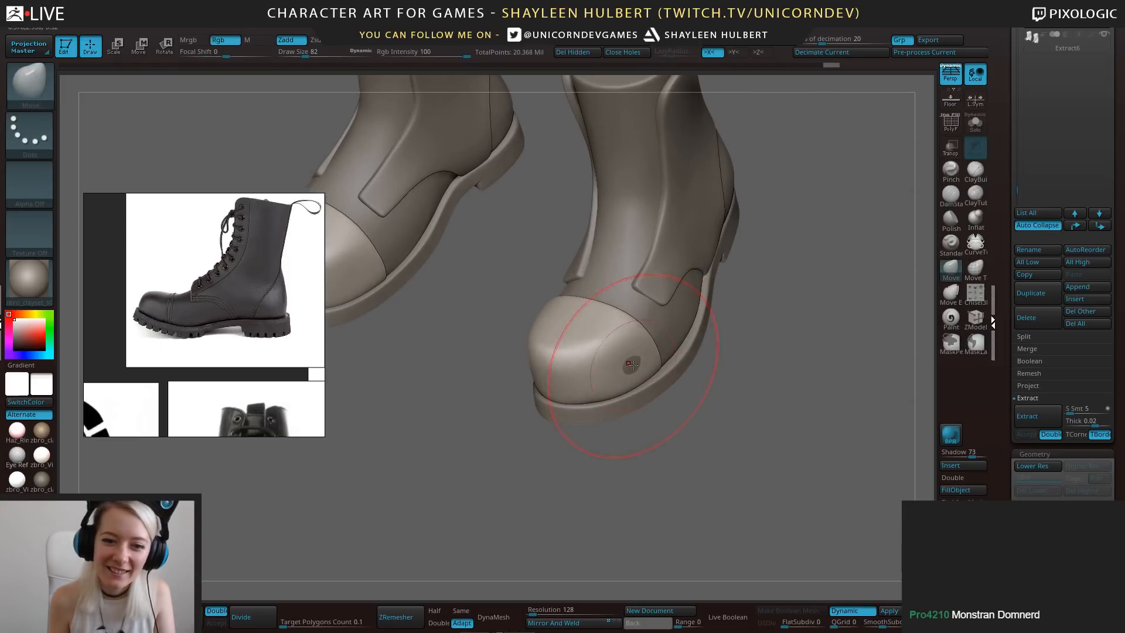
drag(633, 367, 640, 376)
mouse_move(677, 415)
mouse_down()
mouse_move(689, 417)
mouse_move(661, 391)
mouse_up()
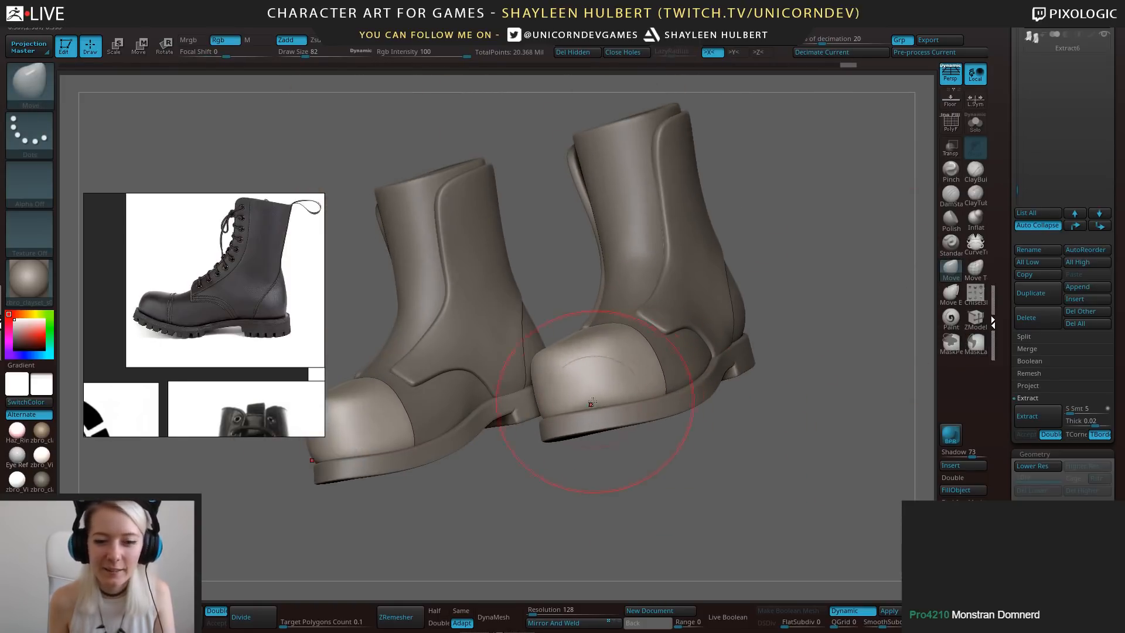
key([)
key([)
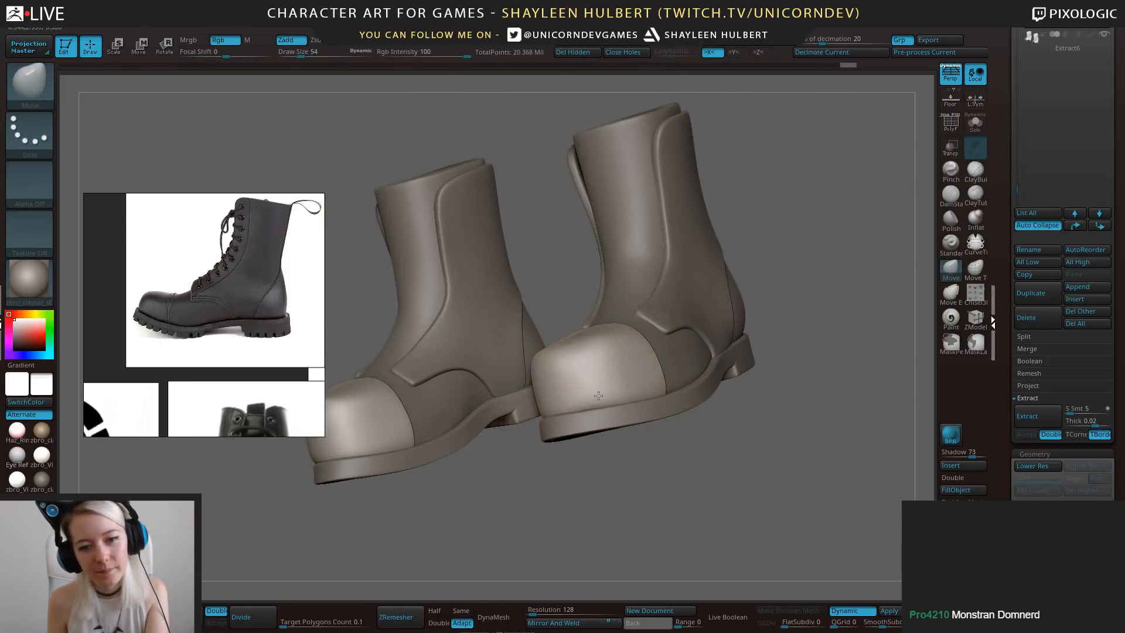
drag(623, 387, 590, 395)
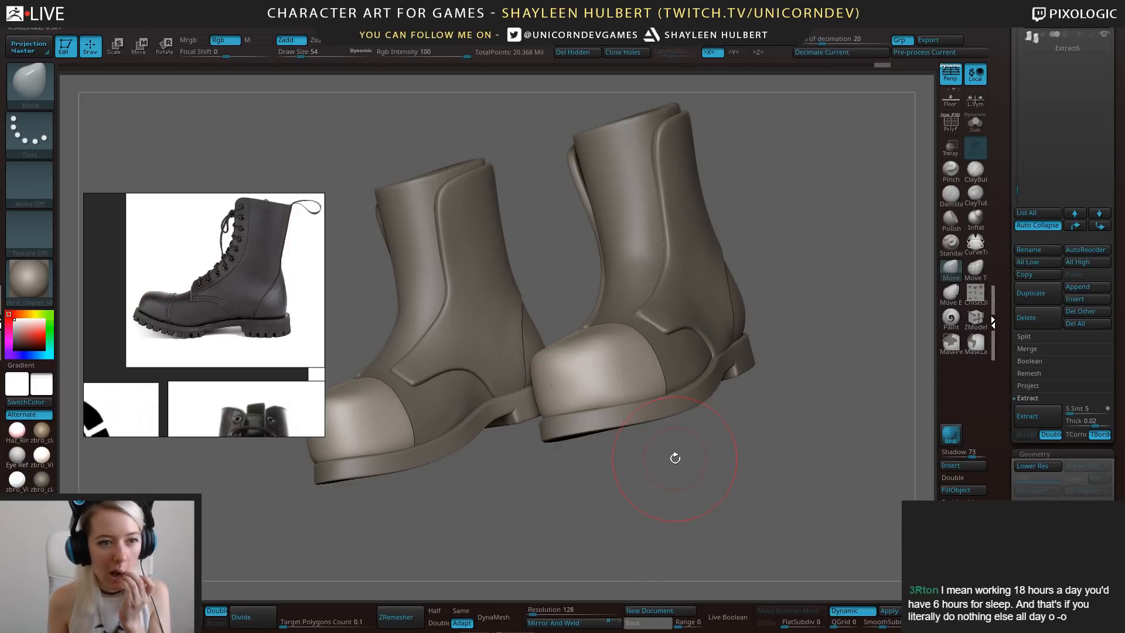
drag(703, 460, 748, 410)
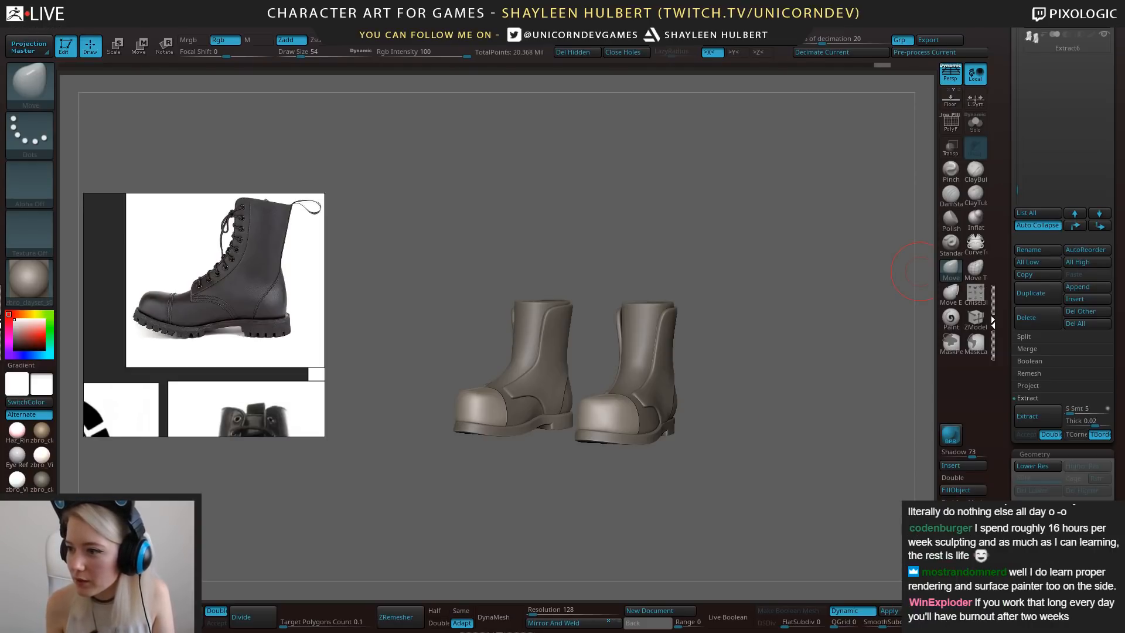
Select the side panels and touch up their lower edge above the sole with the ClayBuildup and DamStandard brushes at draw size 10.
drag(741, 521, 686, 506)
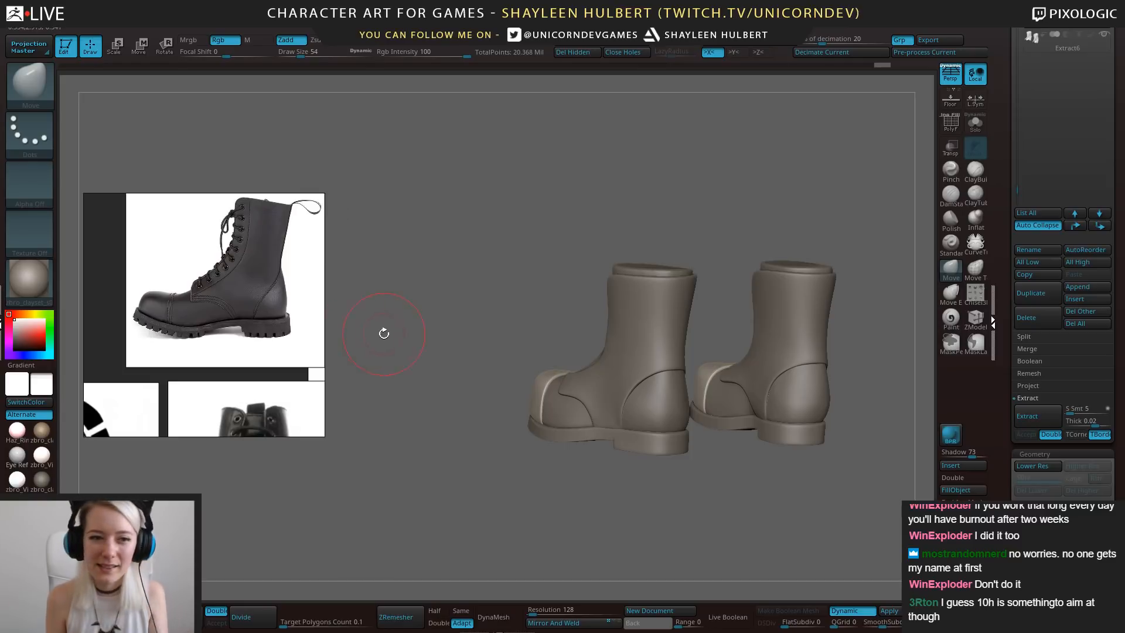
mouse_move(515, 490)
alt+mouse_down()
mouse_move(424, 443)
mouse_move(503, 500)
alt+mouse_up()
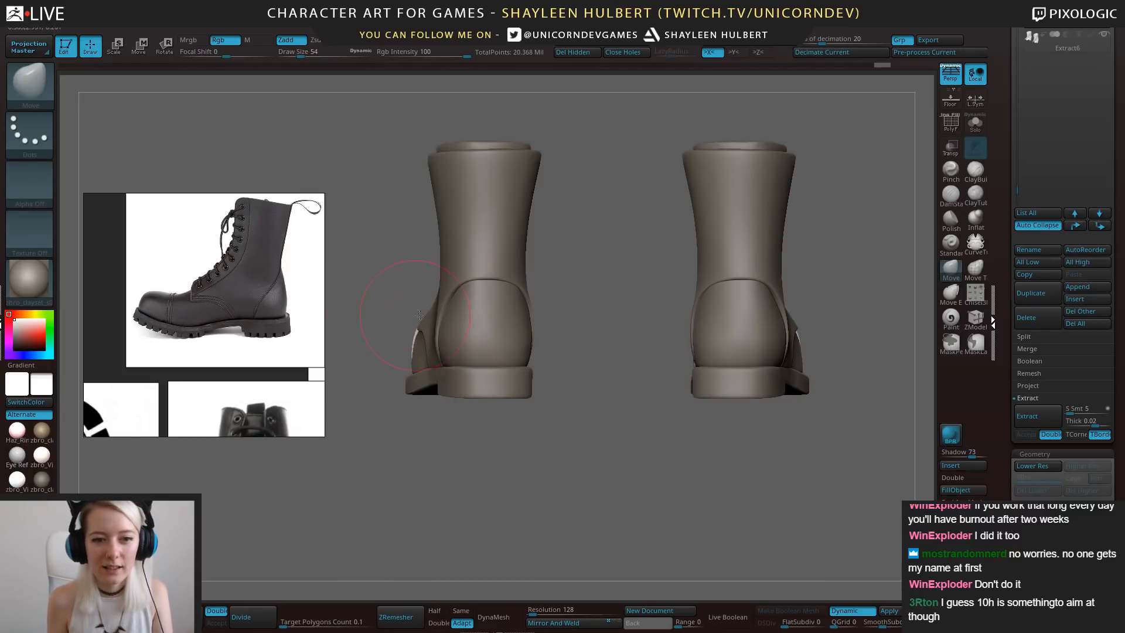
alt+click(431, 369)
mouse_move(419, 437)
mouse_down()
mouse_move(509, 441)
mouse_move(511, 481)
mouse_move(517, 473)
mouse_up()
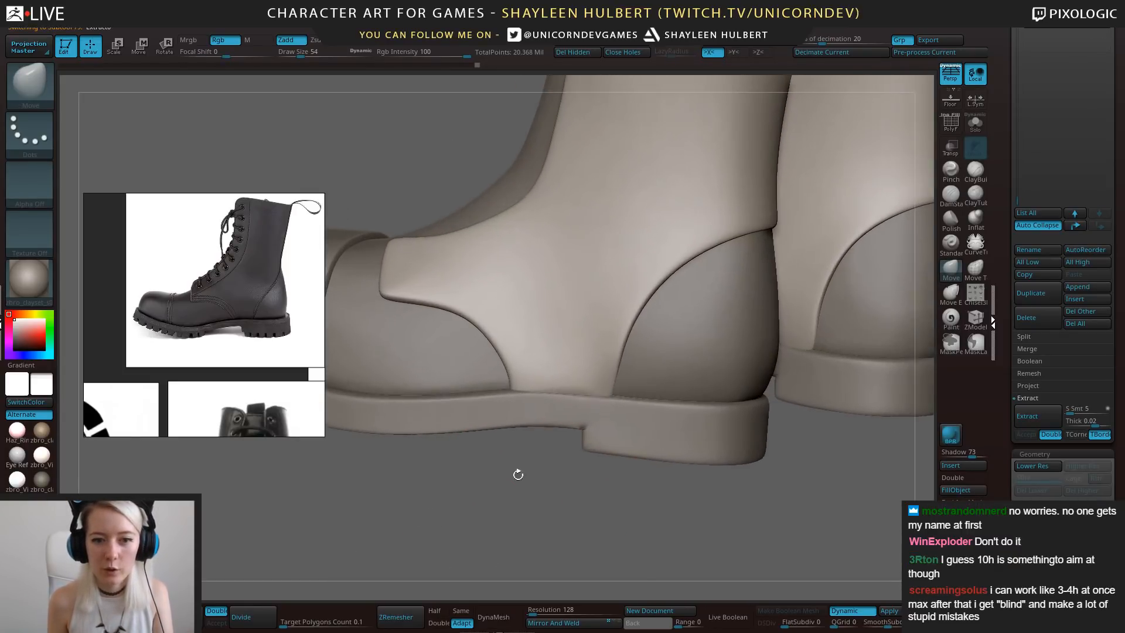
click(973, 171)
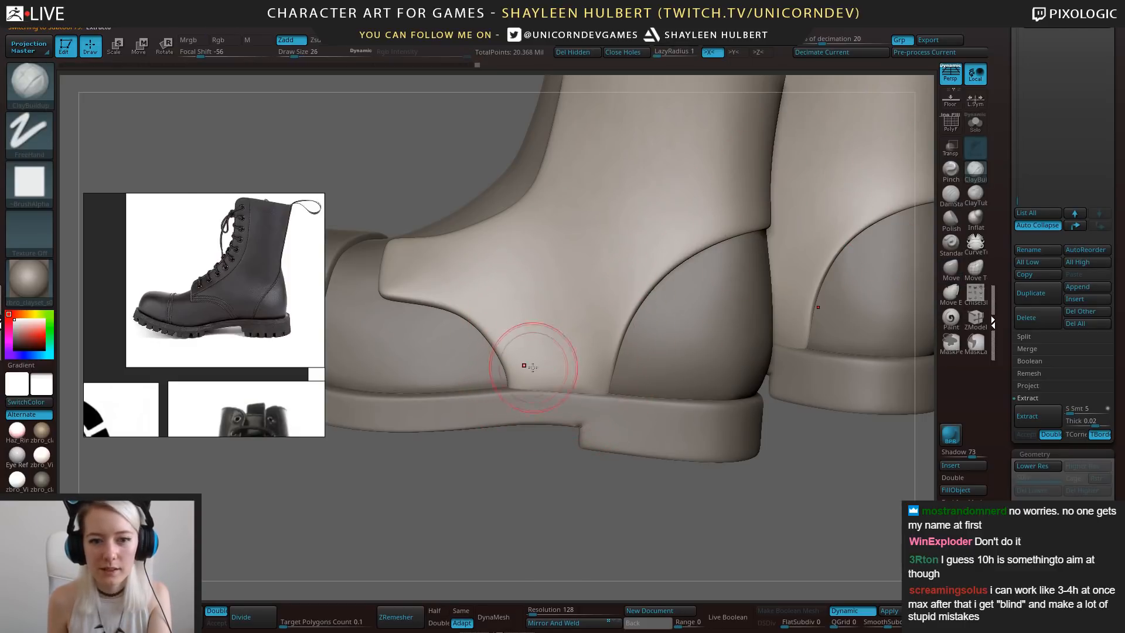
key(bracketright)
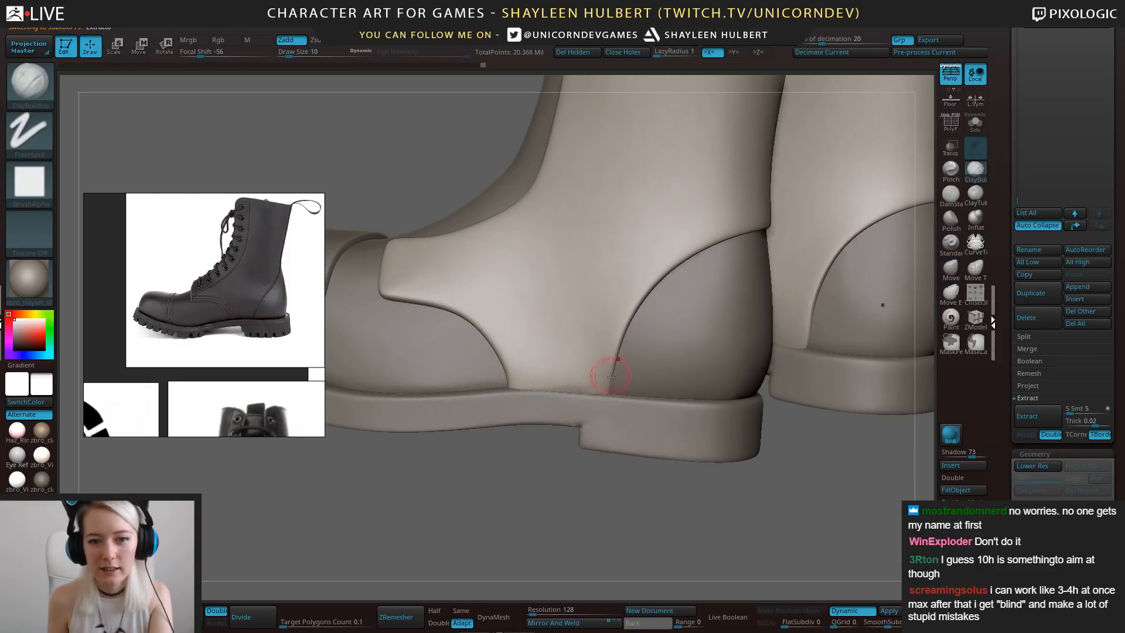
mouse_move(498, 463)
mouse_down()
mouse_move(534, 474)
mouse_move(511, 393)
mouse_move(619, 391)
mouse_up()
click(951, 196)
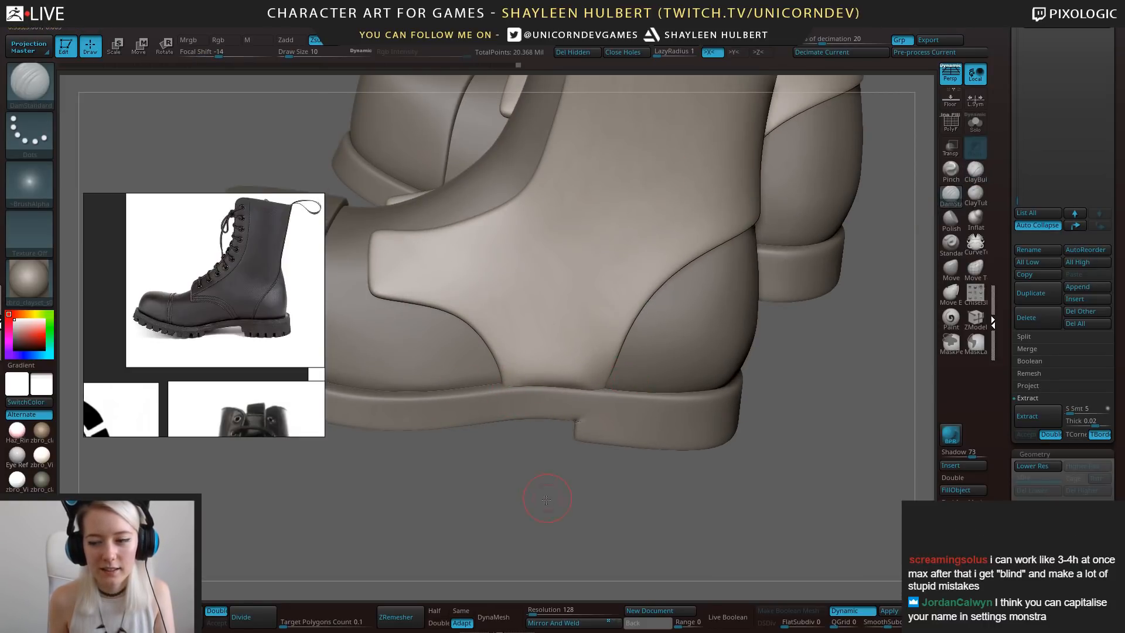
mouse_move(546, 499)
mouse_down()
mouse_move(597, 503)
mouse_move(633, 487)
mouse_up()
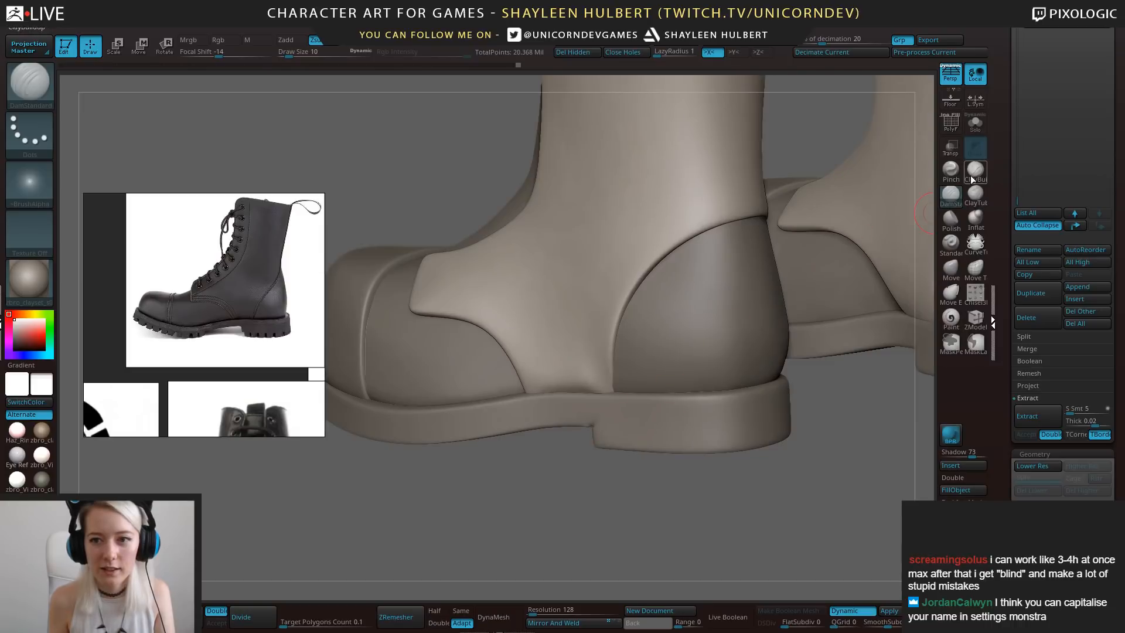
click(971, 179)
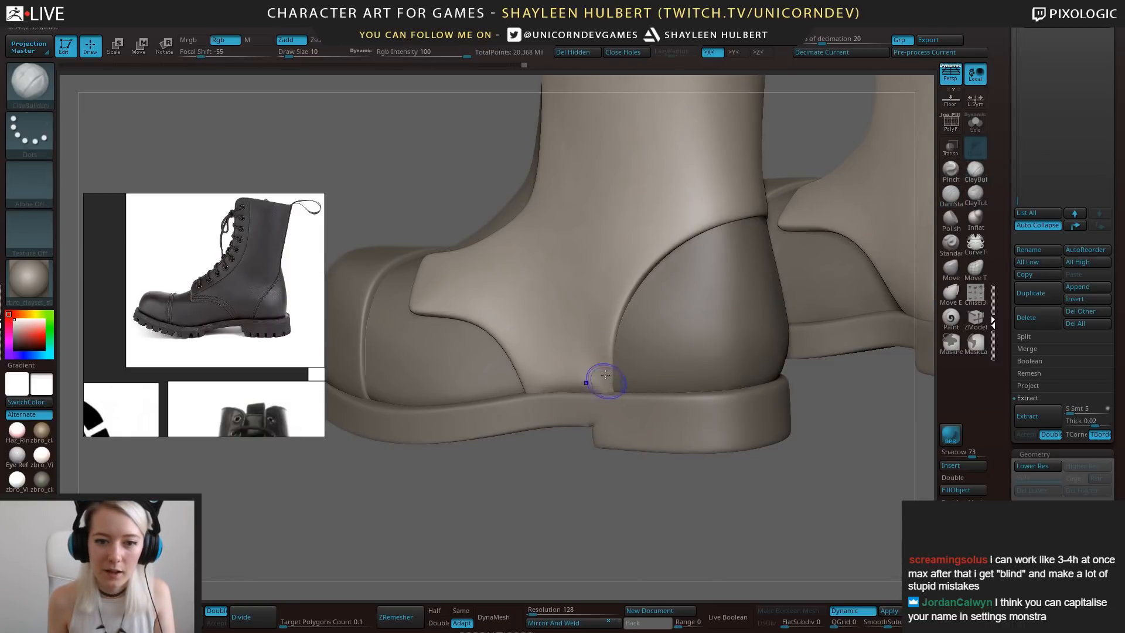
drag(558, 510, 916, 278)
Fit the lower corners of the side panels to the sole and heel with the Move brush at draw size 30.
click(950, 268)
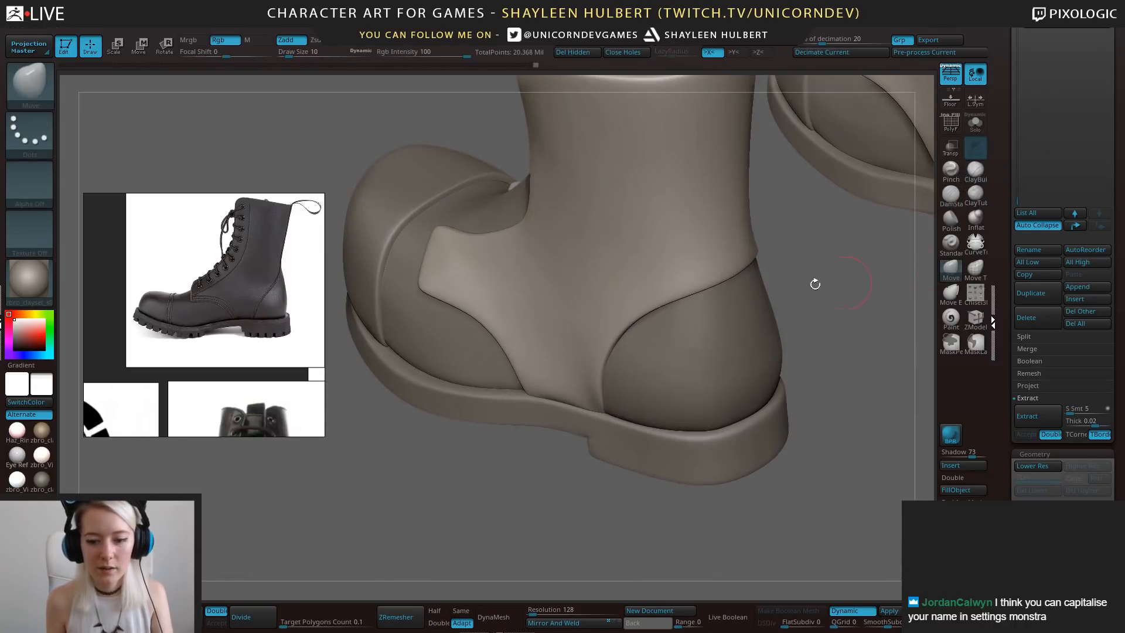
key(bracketright)
drag(602, 401, 589, 398)
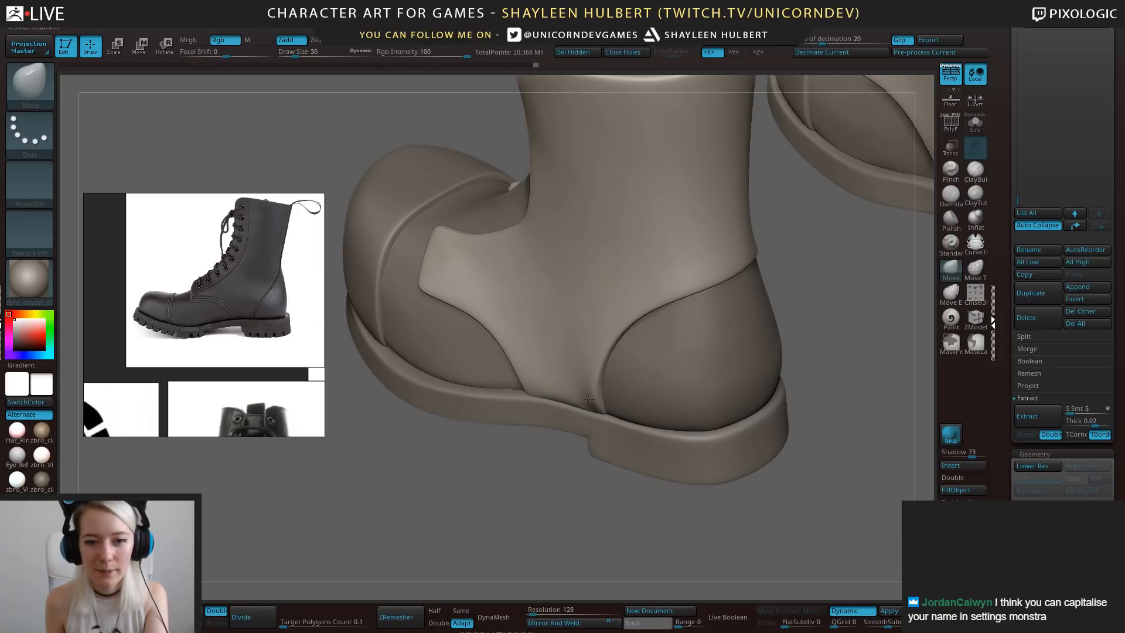
right_drag(594, 400, 571, 447)
mouse_move(529, 486)
mouse_down()
mouse_move(516, 481)
mouse_move(535, 502)
mouse_move(540, 471)
mouse_up()
drag(507, 409, 509, 403)
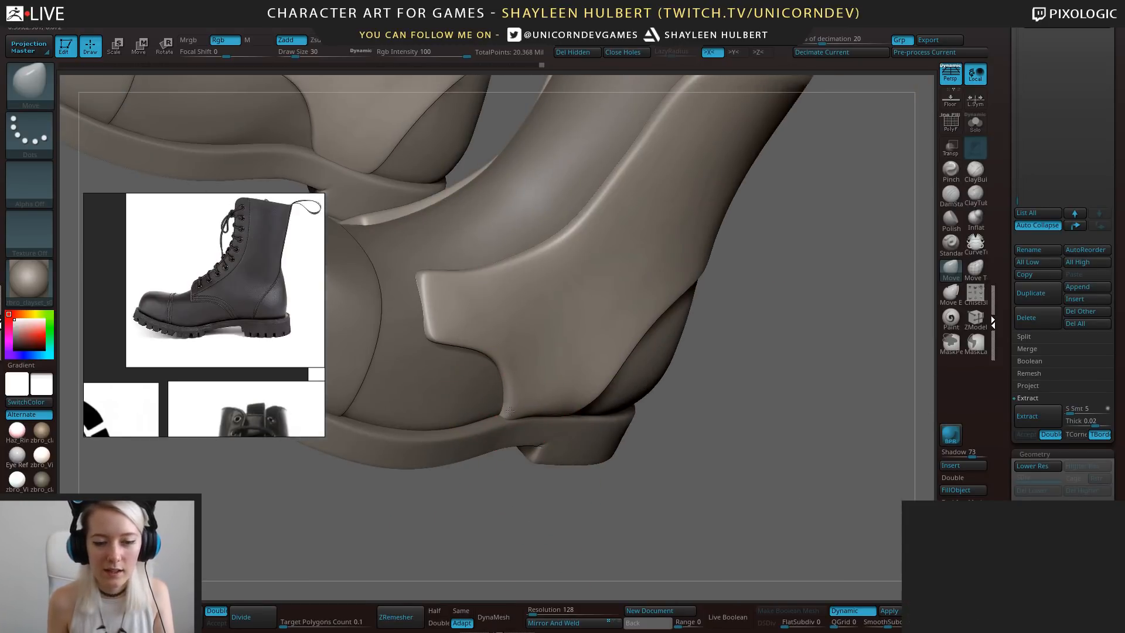
mouse_move(575, 544)
mouse_down()
mouse_move(524, 516)
mouse_move(550, 502)
mouse_move(510, 497)
mouse_move(557, 511)
mouse_up()
drag(611, 384, 601, 399)
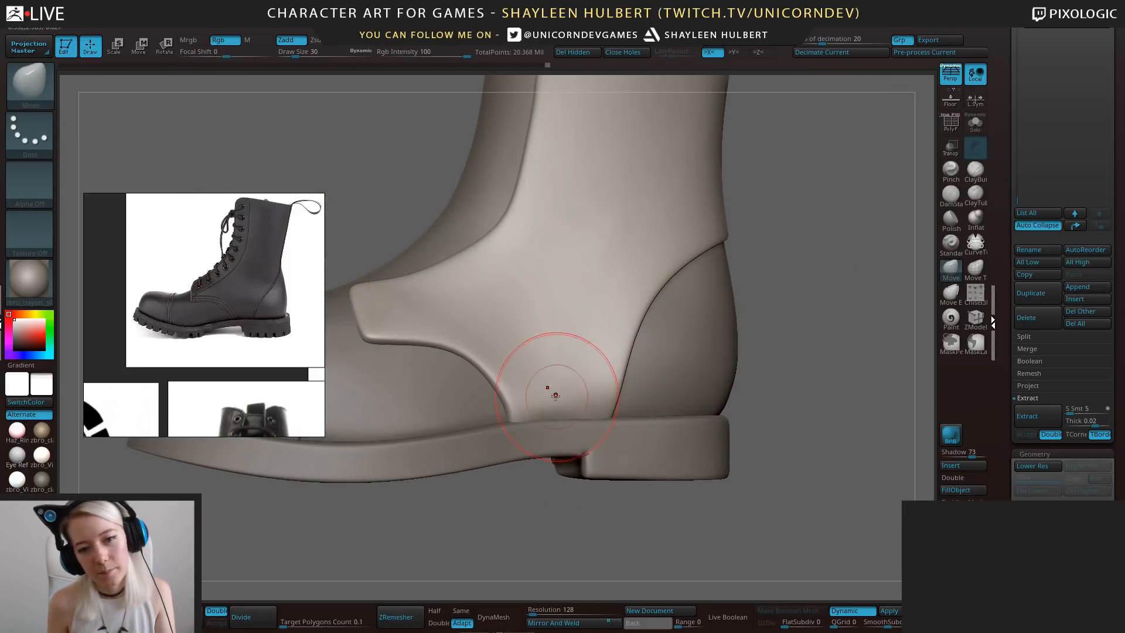
mouse_move(519, 511)
mouse_down()
mouse_move(453, 431)
mouse_move(498, 481)
mouse_move(560, 476)
mouse_move(517, 525)
mouse_move(555, 497)
mouse_move(540, 402)
mouse_up()
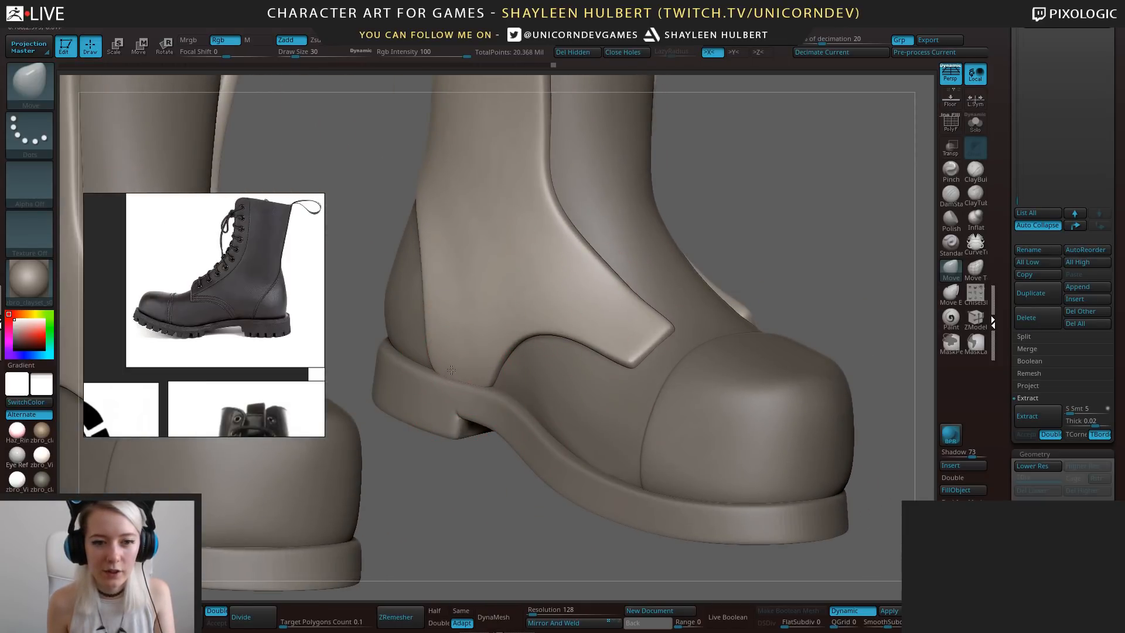
drag(446, 379, 439, 383)
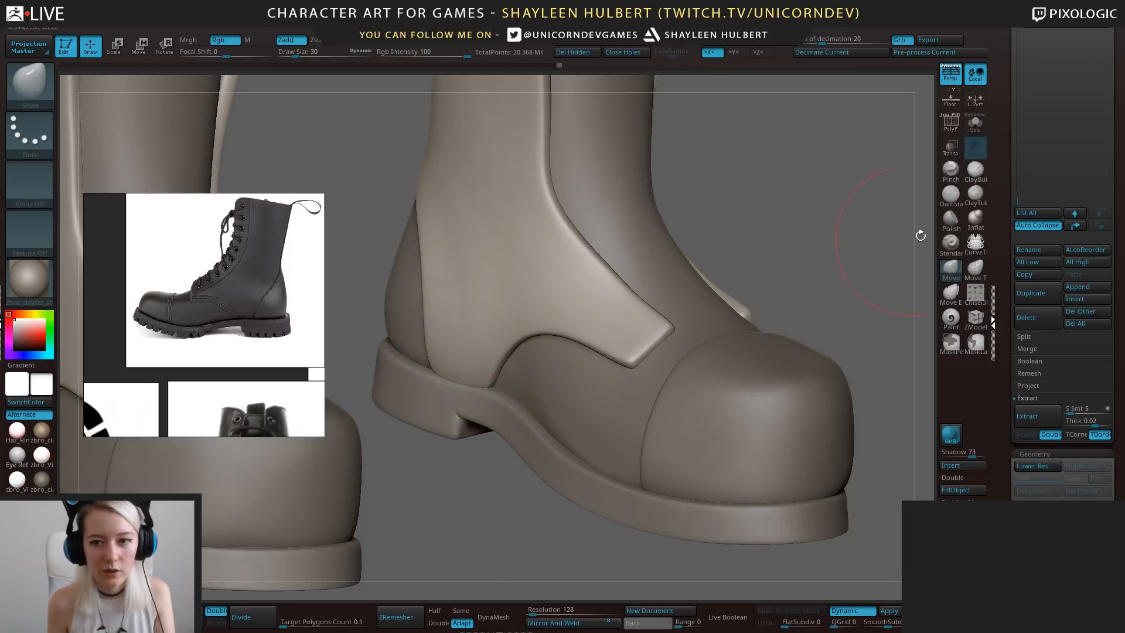
Thicken the lower edge of the side panels near the heel with the Inflate brush at draw size 14.
click(951, 196)
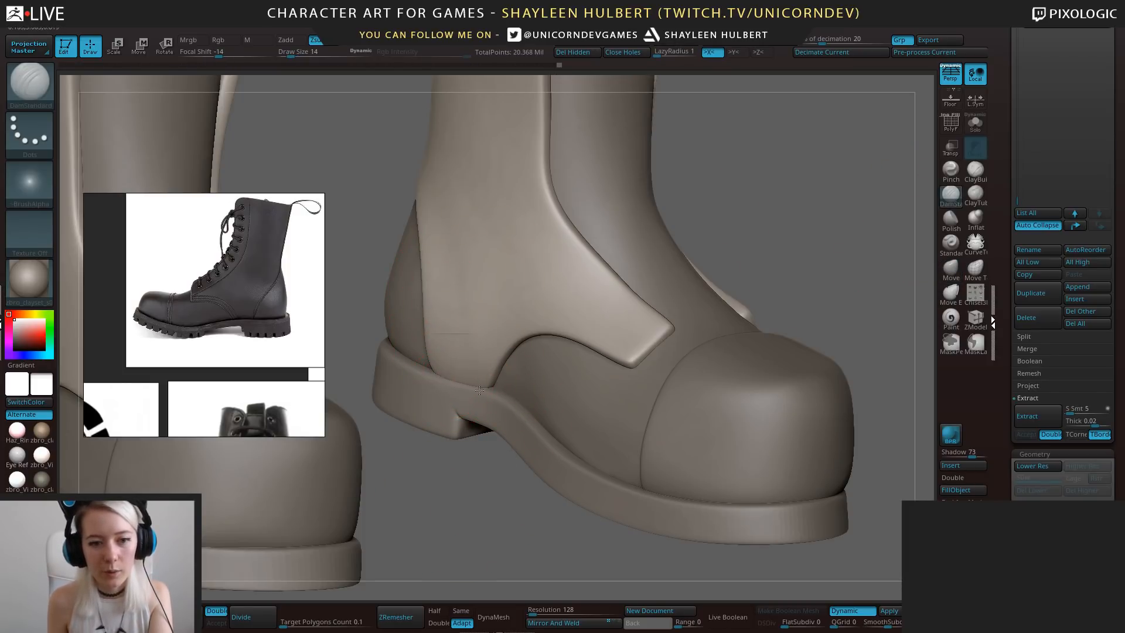
click(976, 218)
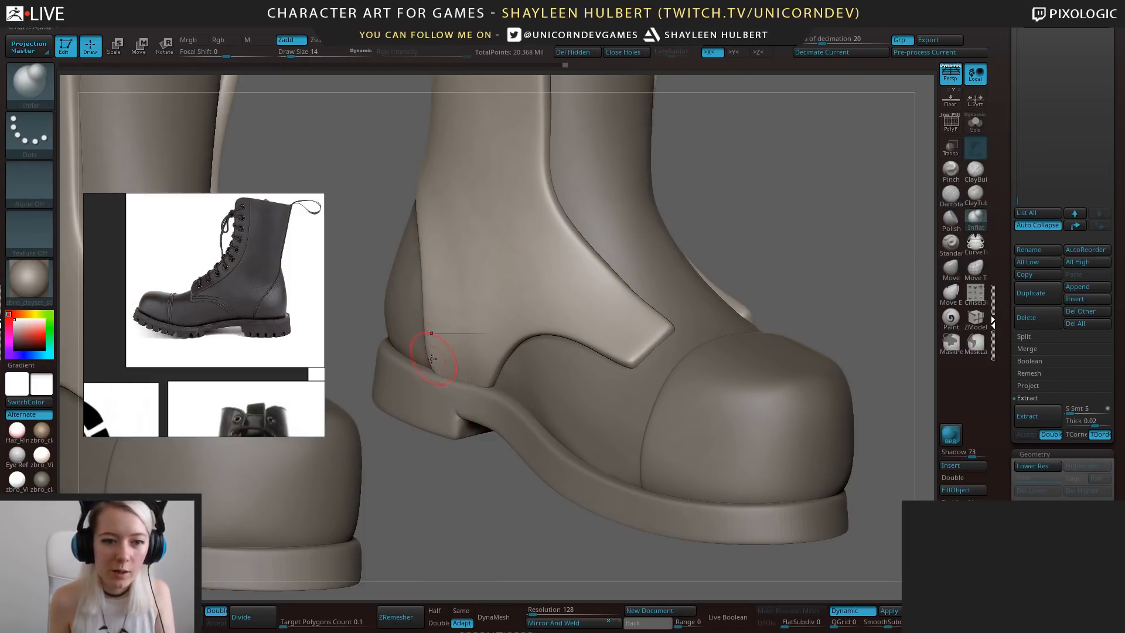
drag(461, 375, 466, 376)
mouse_move(482, 508)
mouse_down()
mouse_move(428, 510)
mouse_move(399, 352)
mouse_up()
Flatten and even out the surface and front edges of the side panels with the hPolish brush at draw size 30.
mouse_move(601, 328)
alt+mouse_down()
mouse_move(720, 390)
mouse_move(724, 445)
alt+mouse_up()
mouse_move(724, 445)
mouse_down()
mouse_move(662, 460)
mouse_move(644, 404)
mouse_move(573, 387)
mouse_up()
mouse_move(633, 361)
alt+mouse_down()
mouse_move(689, 391)
mouse_move(686, 454)
alt+mouse_up()
key(b)
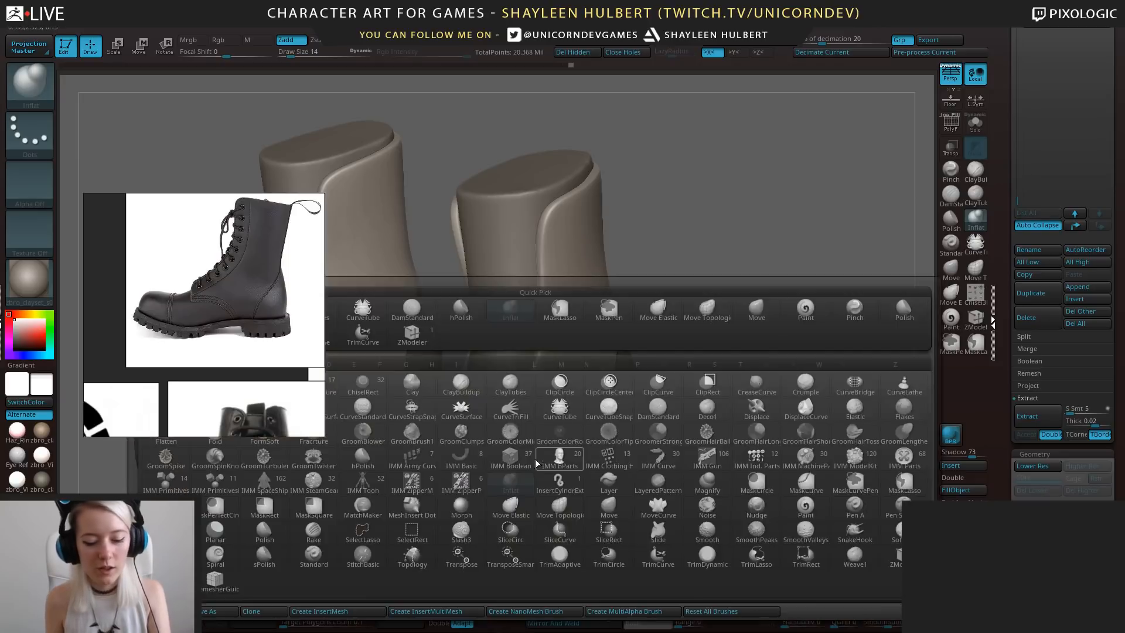
key(h)
key(p)
drag(530, 416, 555, 407)
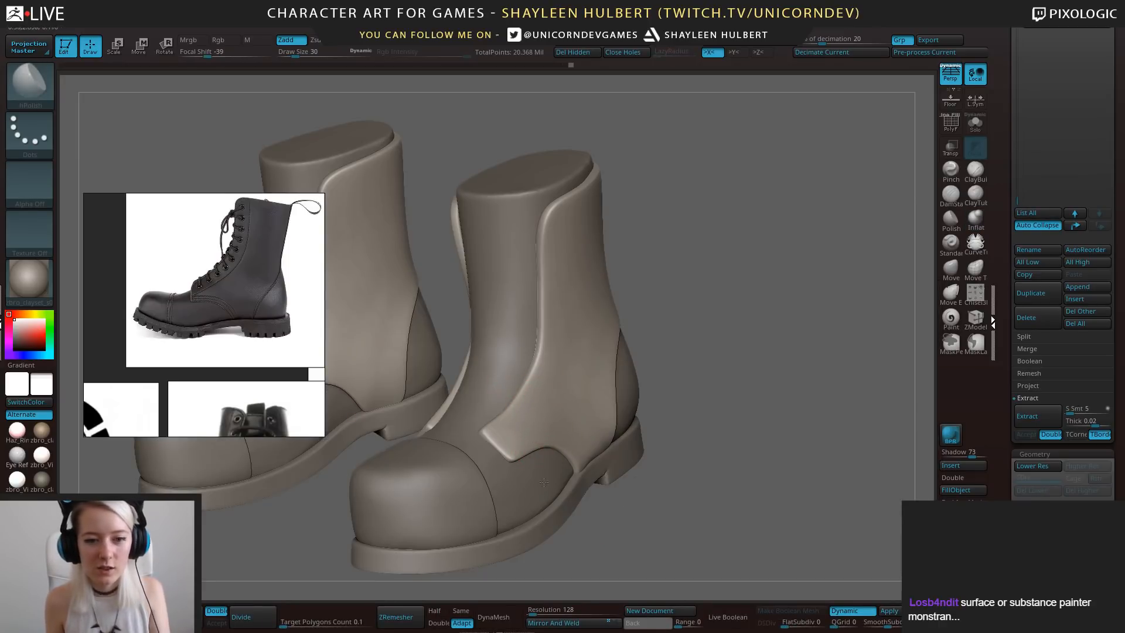
drag(563, 528, 675, 477)
drag(540, 431, 516, 443)
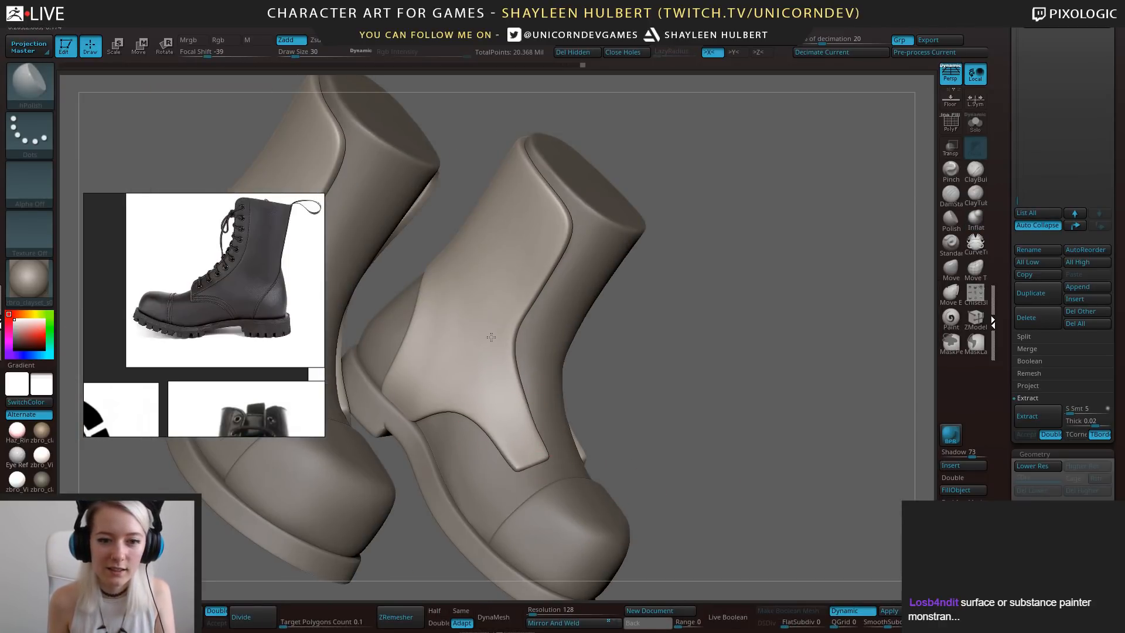
drag(747, 267, 639, 249)
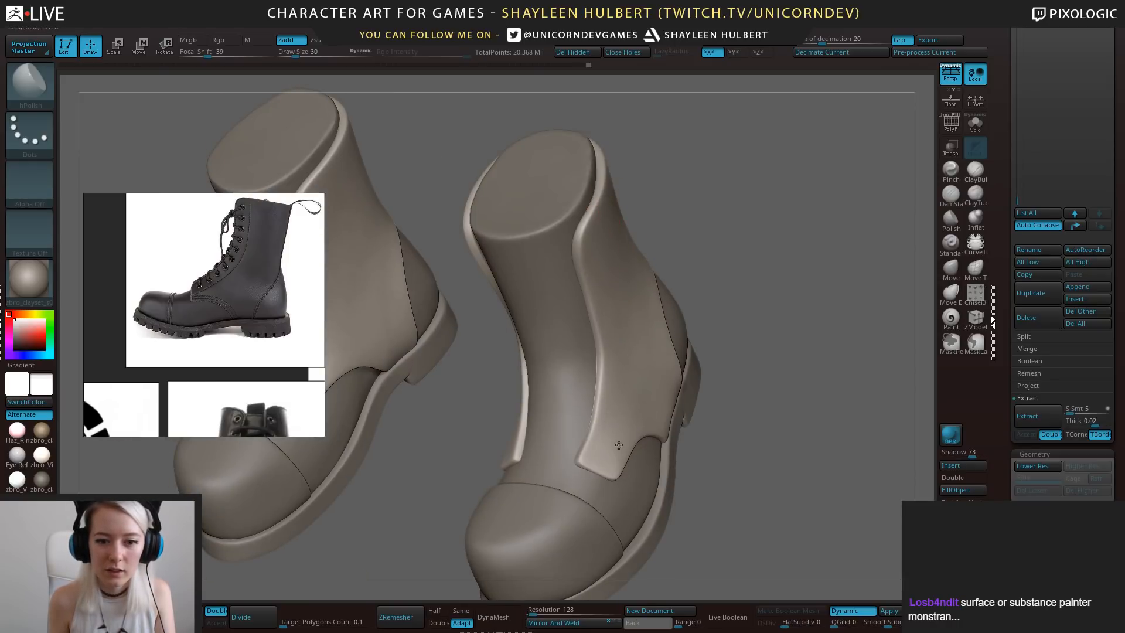
drag(741, 357, 607, 465)
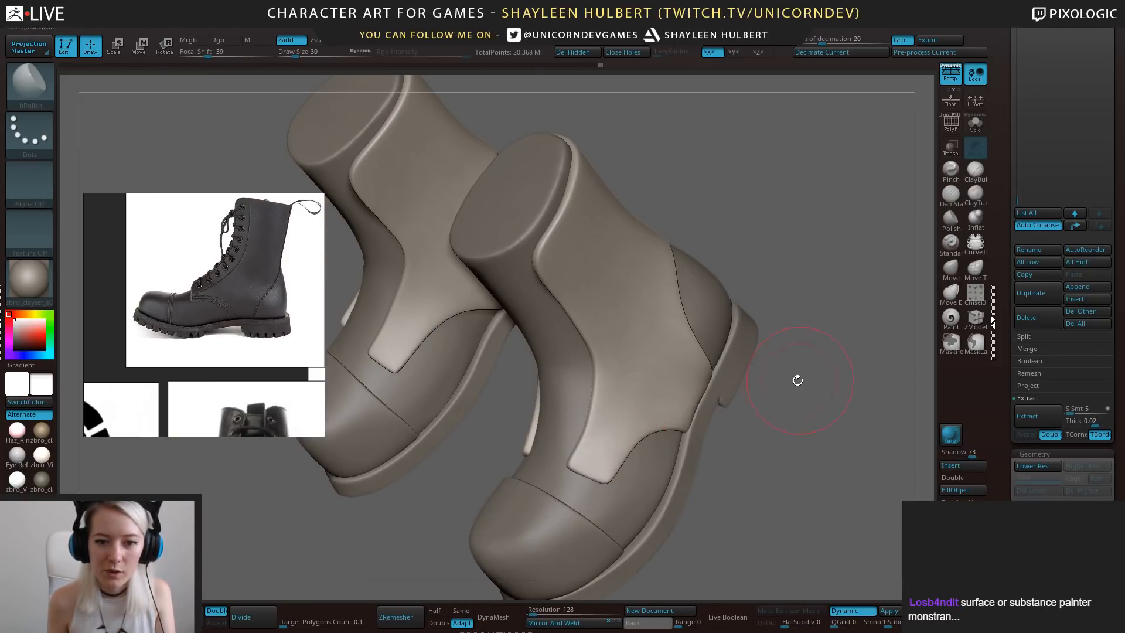
drag(798, 380, 661, 265)
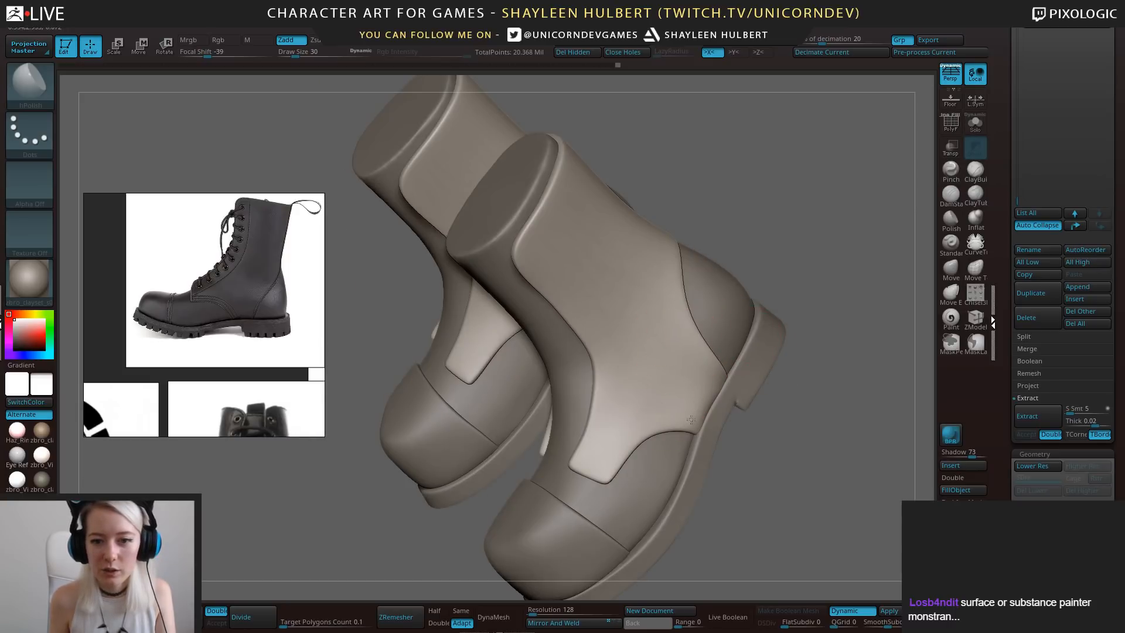
drag(623, 427, 518, 438)
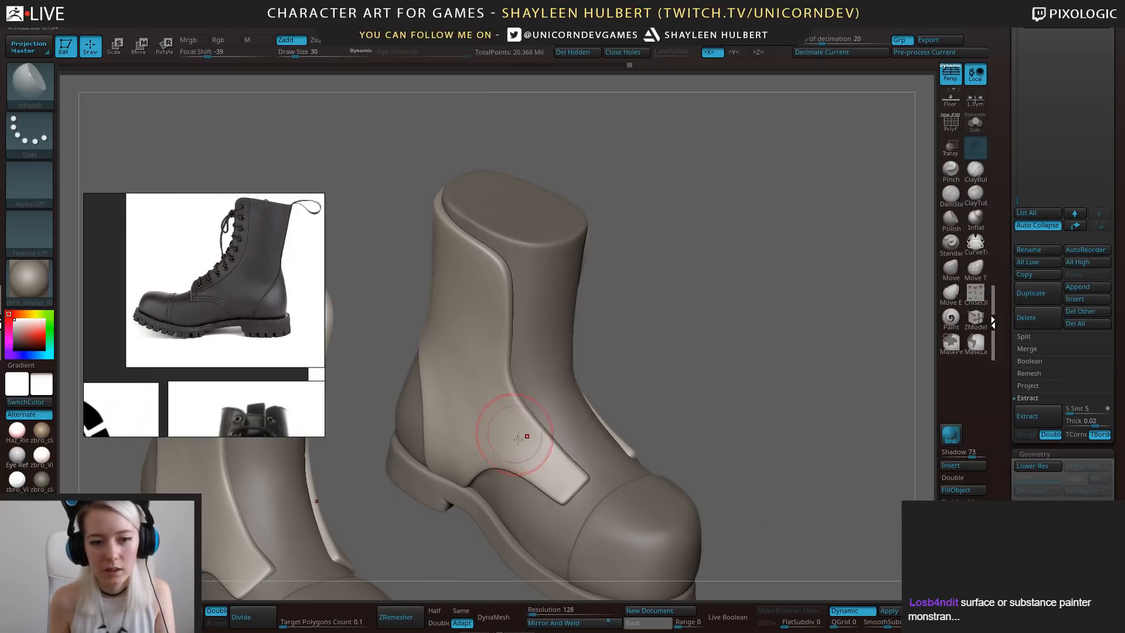
mouse_move(729, 343)
mouse_down()
mouse_move(733, 410)
mouse_move(736, 371)
mouse_up()
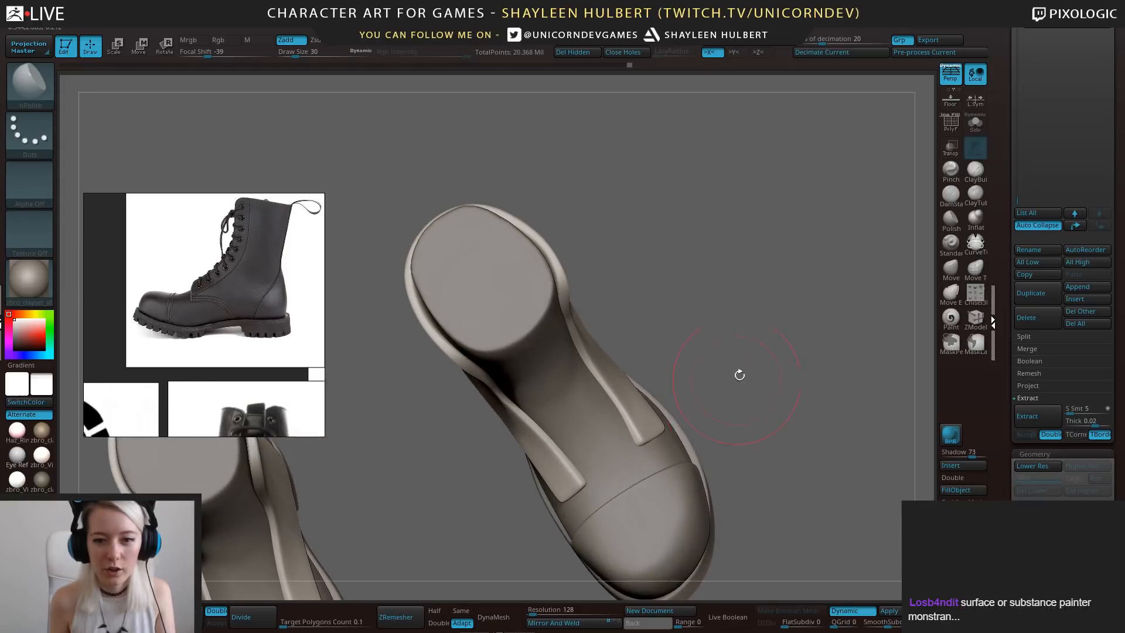
Fit the front tips of the side panels closer to the boots with the Move brush at draw size 74.
click(950, 269)
key(bracketright)
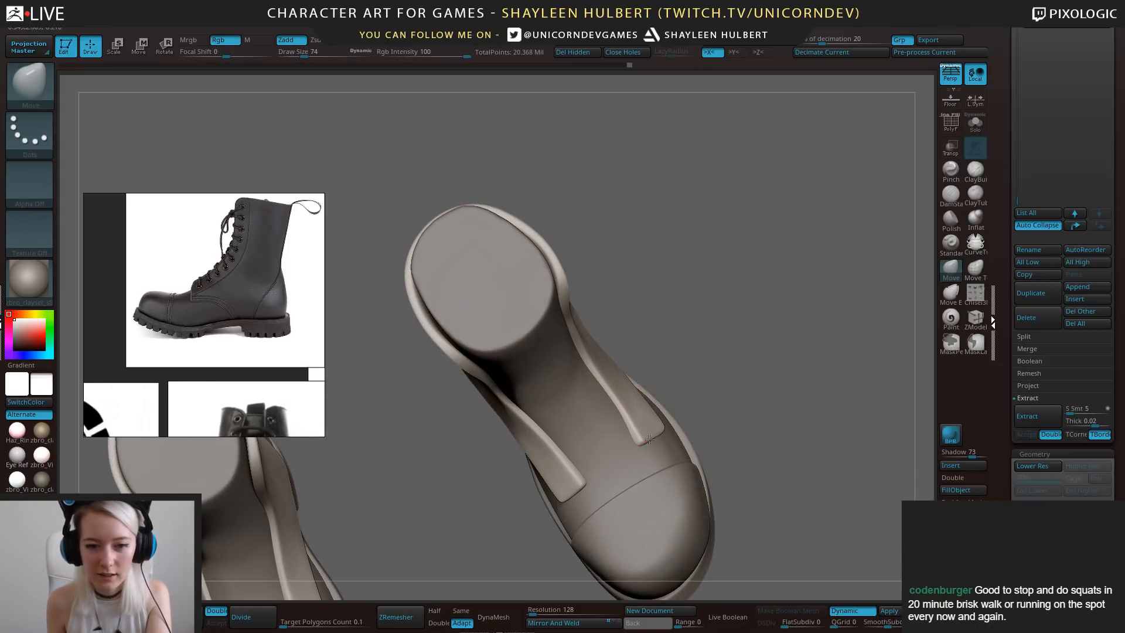
drag(649, 439, 639, 434)
drag(714, 353, 674, 364)
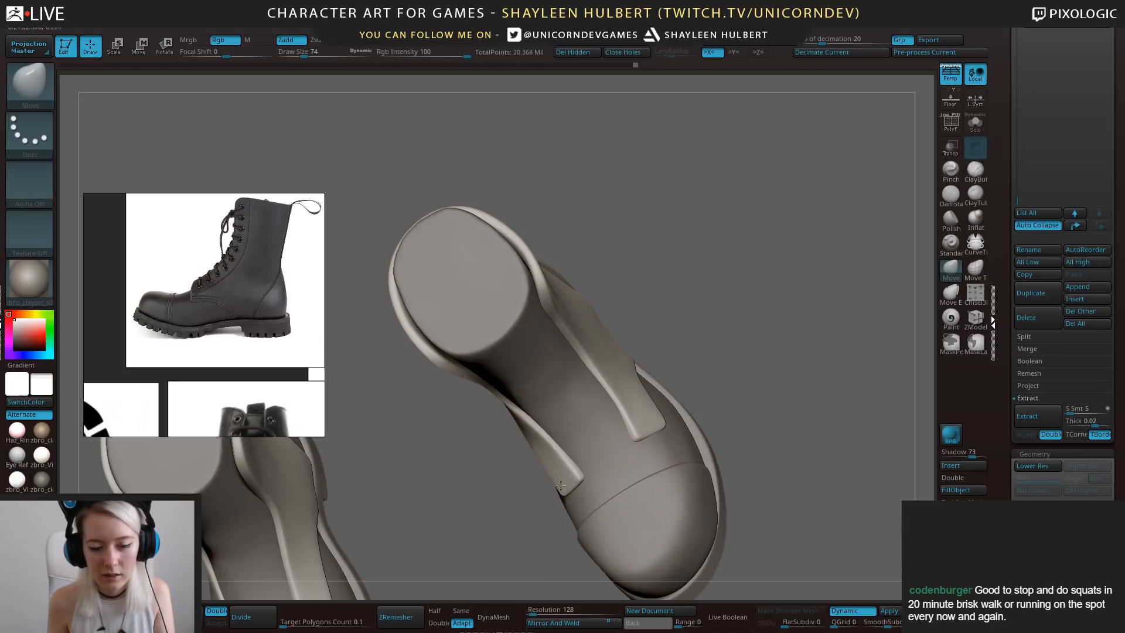
drag(561, 486, 560, 489)
mouse_move(560, 488)
right_down()
mouse_move(535, 443)
mouse_move(570, 446)
right_up()
mouse_move(720, 396)
right_down()
mouse_move(666, 477)
mouse_move(726, 381)
mouse_move(741, 314)
mouse_move(748, 404)
mouse_move(693, 392)
mouse_move(709, 409)
right_up()
Try to reshape and smooth the side panels along the shaft with the Move brush at draw size 98, and undo the last stroke.
key(])
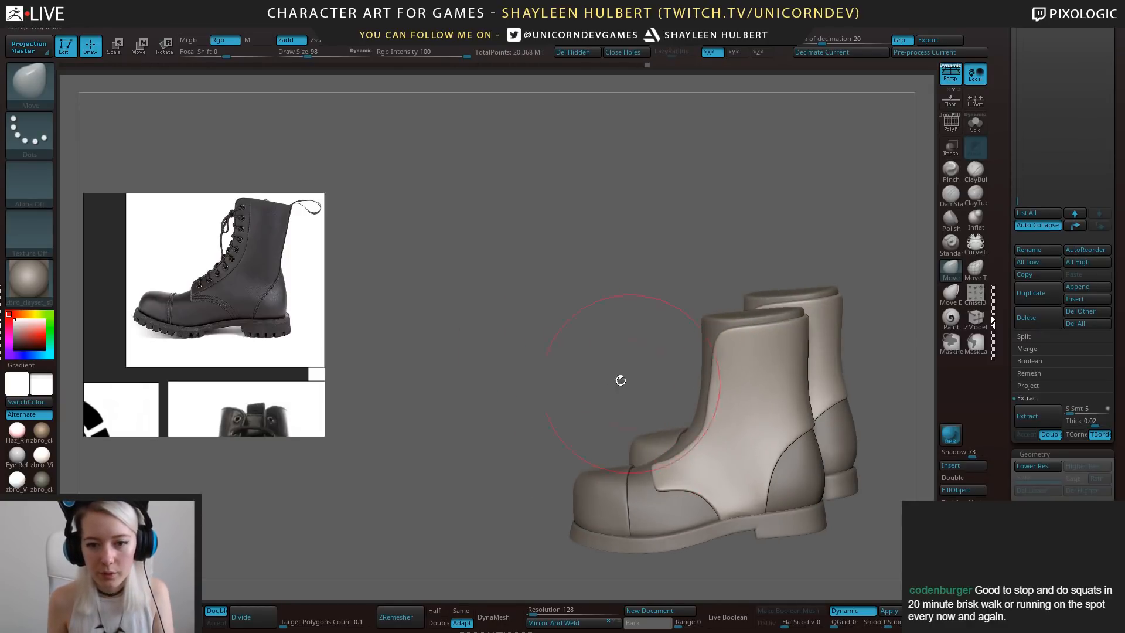
right_drag(620, 379, 711, 377)
right_drag(704, 419, 791, 389)
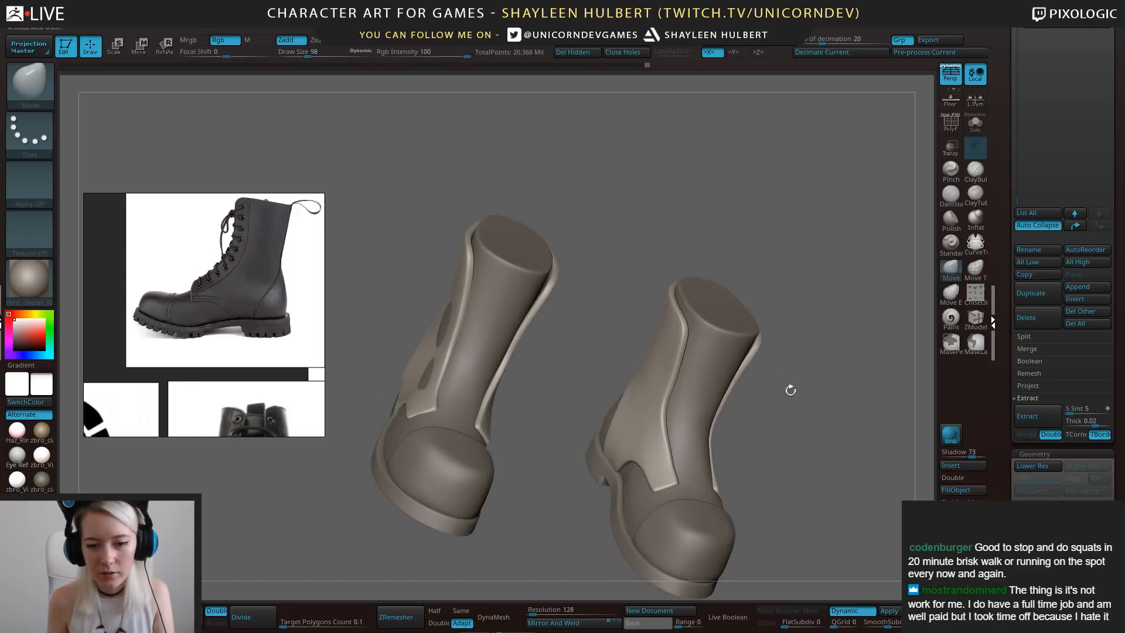
mouse_move(656, 360)
mouse_down()
mouse_move(669, 363)
mouse_move(671, 385)
mouse_up()
right_drag(756, 363, 724, 390)
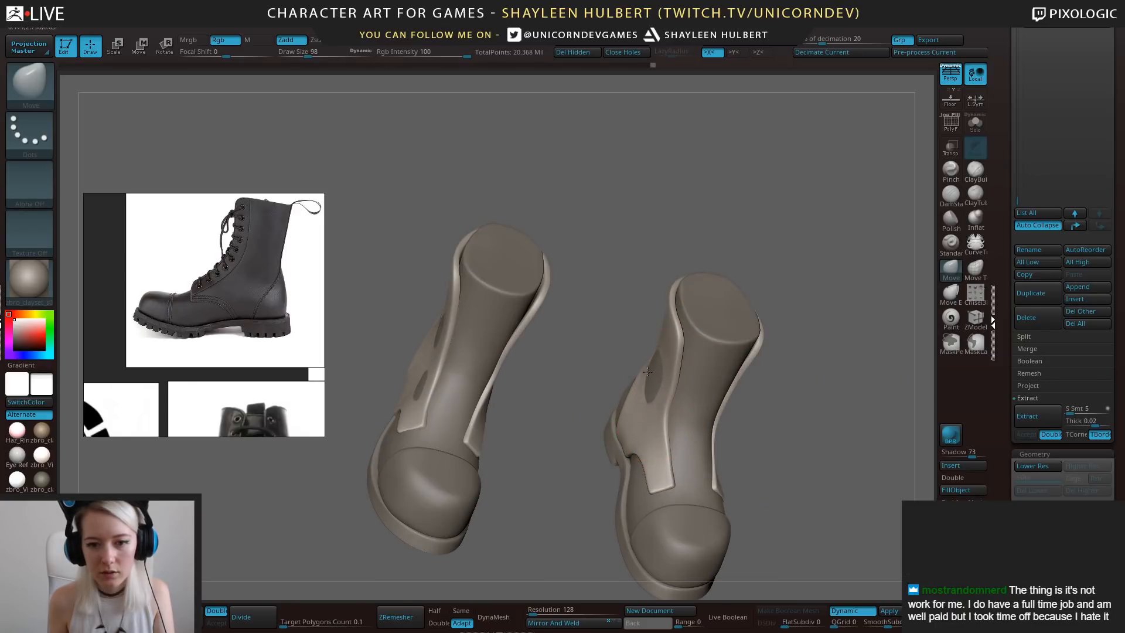
shift+drag(648, 371, 647, 372)
mouse_move(797, 382)
right_down()
mouse_move(718, 401)
mouse_move(803, 326)
mouse_move(761, 357)
mouse_move(812, 372)
mouse_move(777, 386)
mouse_move(805, 394)
mouse_move(835, 381)
right_up()
key(ctrl+z)
alt+right_drag(821, 427, 809, 372)
mouse_move(687, 333)
right_down()
mouse_move(701, 349)
mouse_move(678, 286)
mouse_move(725, 334)
right_up()
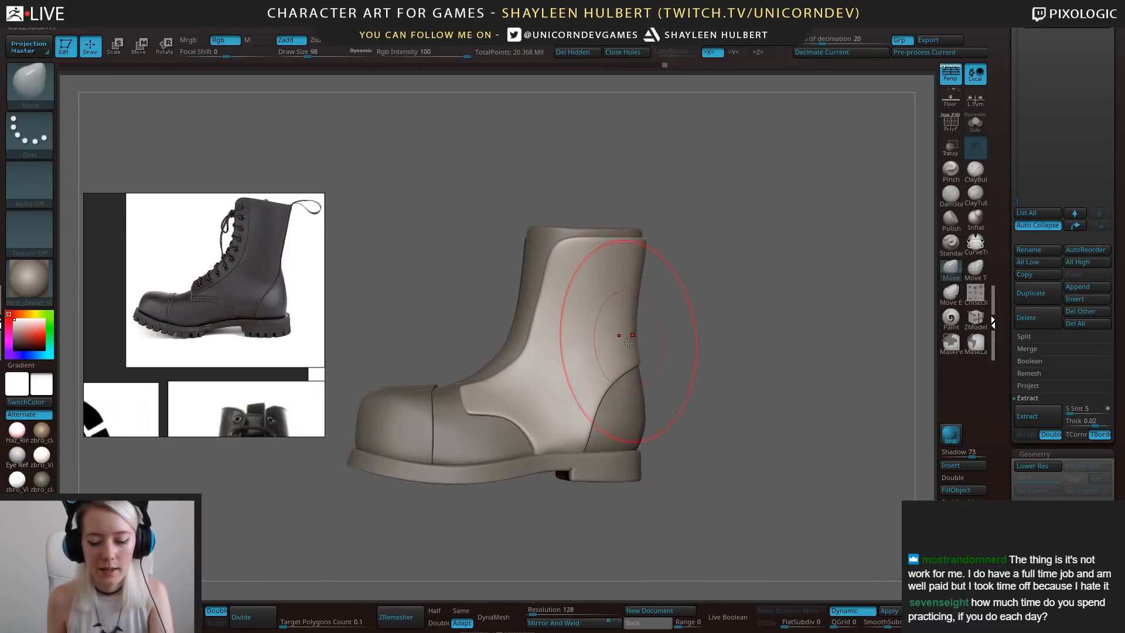
Reshape the rear edge of the side panels along the shaft with the Move brush at draw size 50.
right_drag(658, 322, 643, 337)
key([)
drag(641, 339, 632, 340)
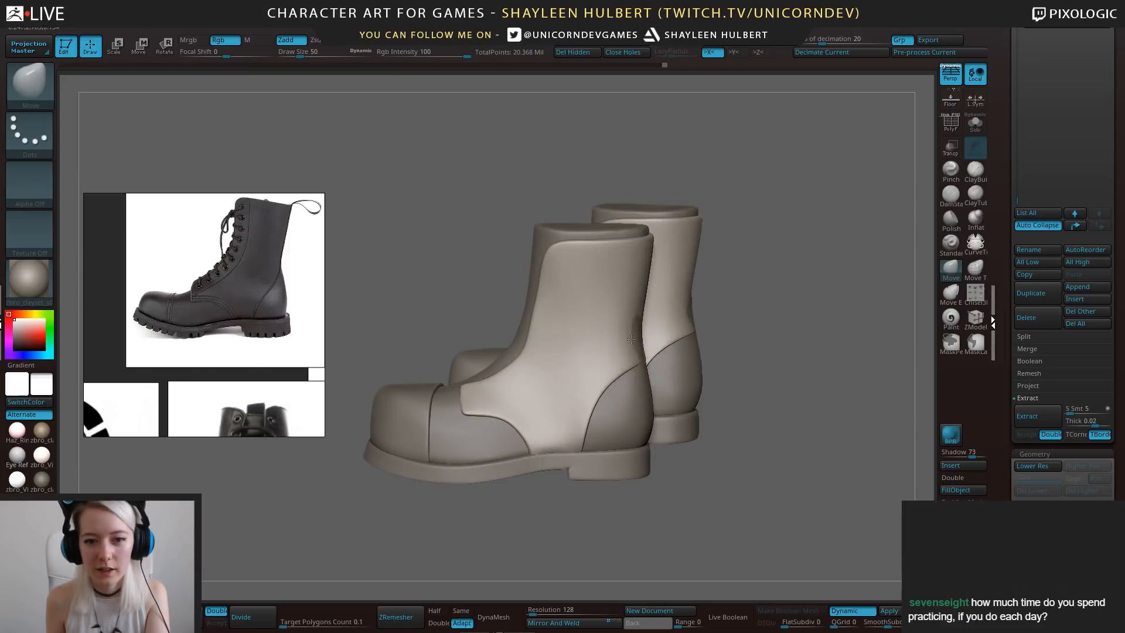
right_drag(646, 366, 700, 295)
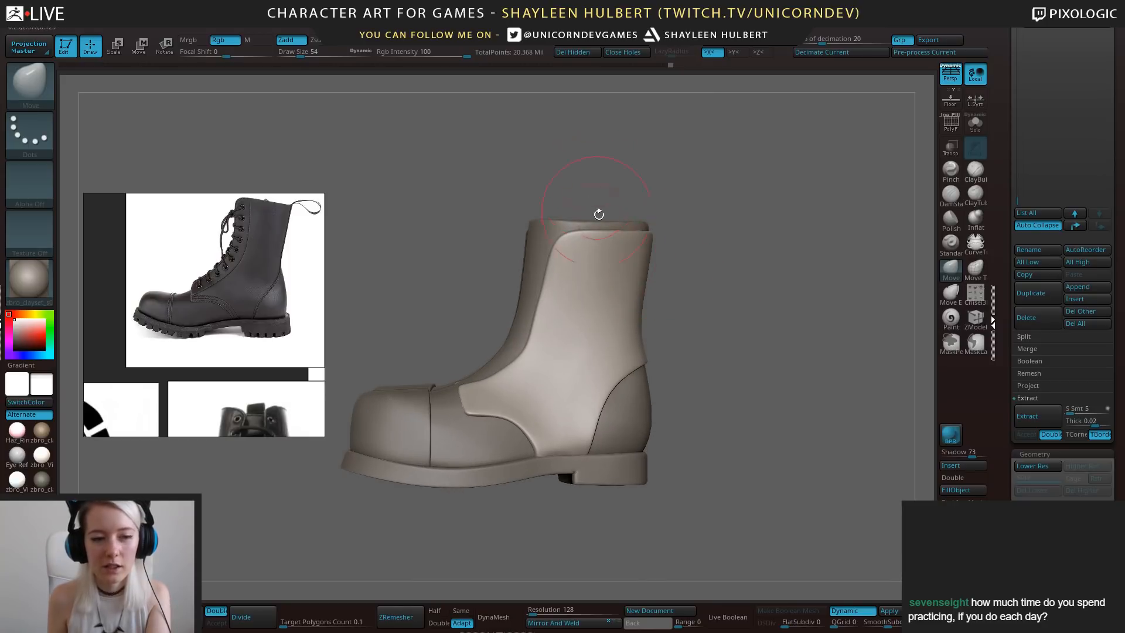
Pull the upper front corners of the side panels up and forward with the Move brush at draw size 114.
key(])
key(])
key(])
key(])
drag(570, 227, 549, 204)
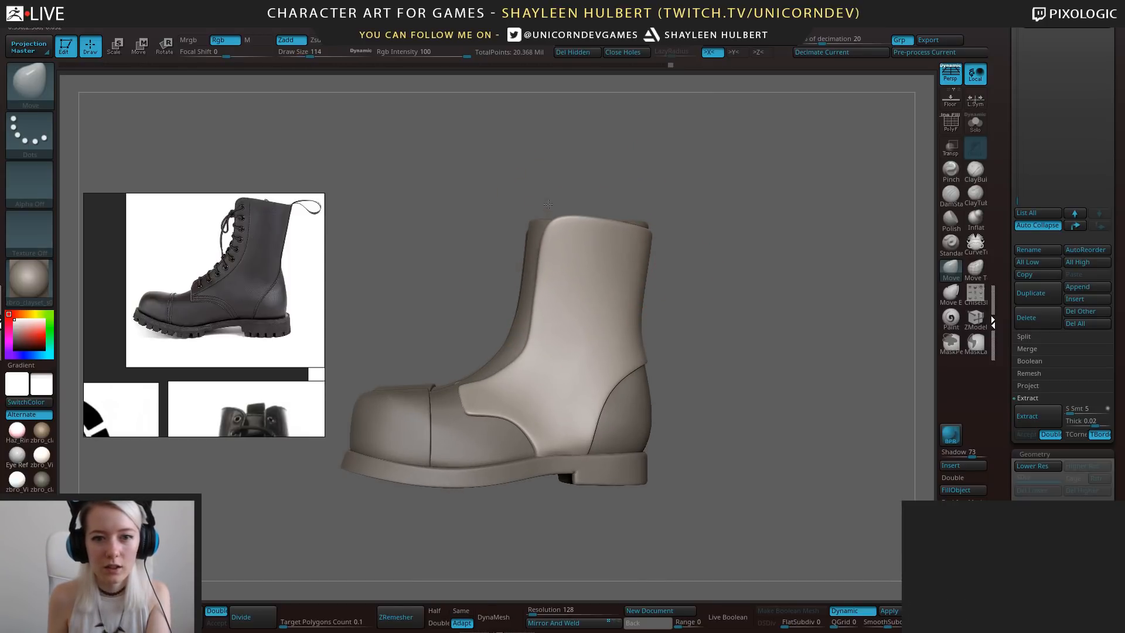
key([)
mouse_move(546, 246)
mouse_down()
mouse_move(553, 214)
mouse_move(550, 242)
mouse_up()
Adjust the front edge of the side panels along the shaft with a smaller Move brush.
key([)
key([)
key([)
drag(535, 303, 549, 284)
key(])
key(])
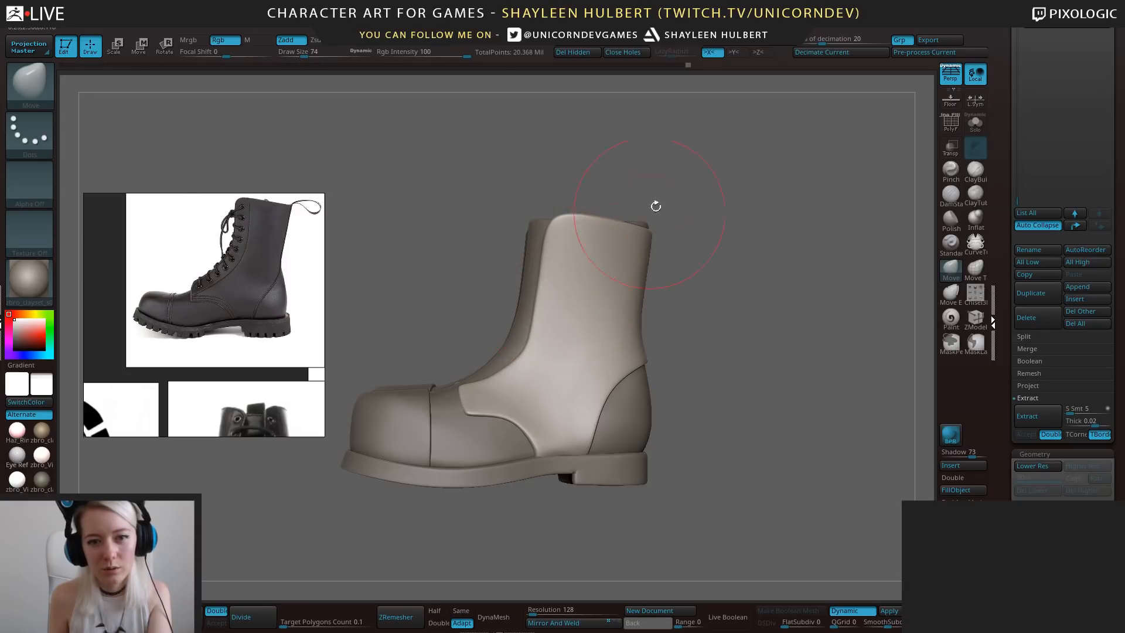
mouse_move(656, 206)
mouse_down()
mouse_move(477, 201)
mouse_move(490, 193)
mouse_move(497, 228)
mouse_move(525, 229)
mouse_move(504, 227)
mouse_up()
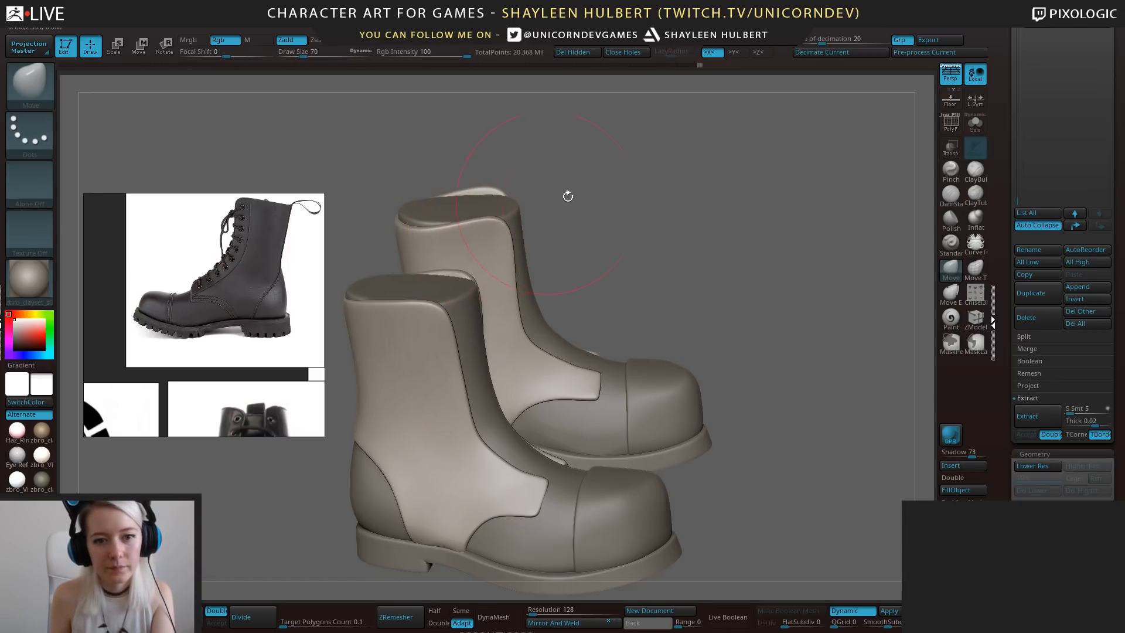
Refine the rounded upper front corners of the side panels with the Move brush at draw size 38.
drag(568, 197, 545, 175)
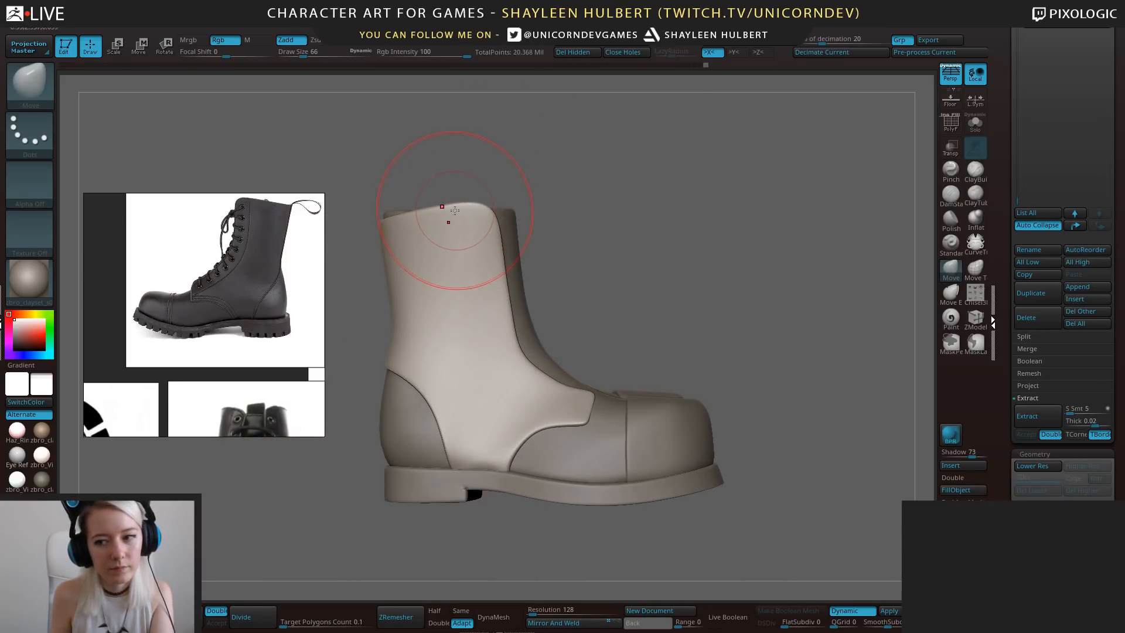
key(bracketleft)
key(bracketleft)
key(bracketleft)
key(bracketleft)
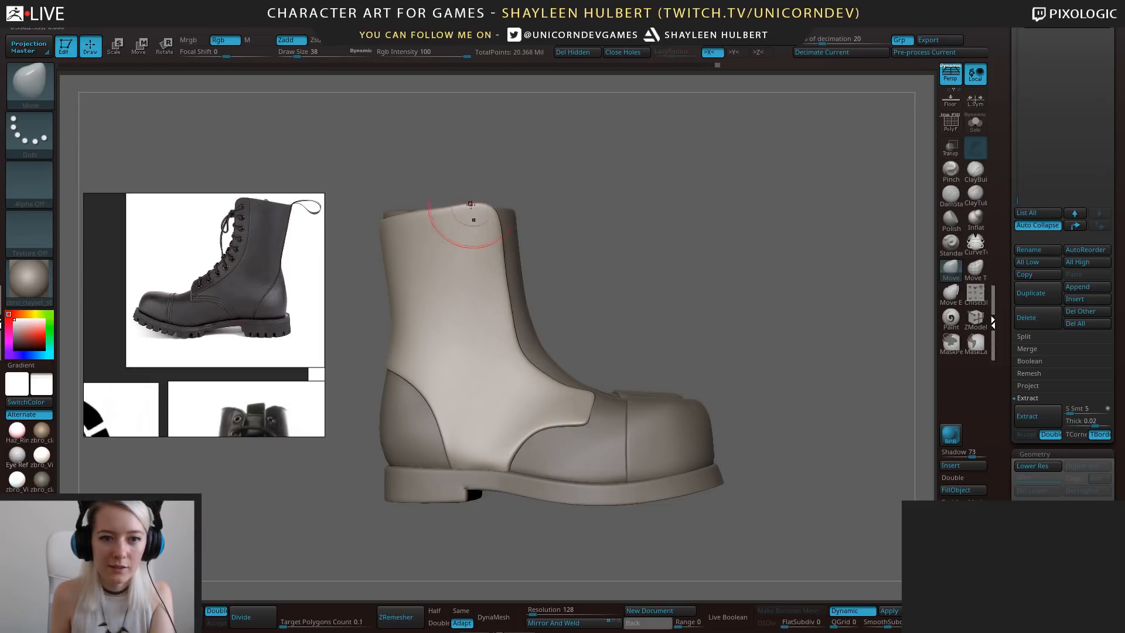
mouse_move(557, 226)
mouse_down()
mouse_move(643, 254)
mouse_move(633, 276)
mouse_move(622, 287)
mouse_move(460, 151)
mouse_move(505, 171)
mouse_move(543, 230)
mouse_up()
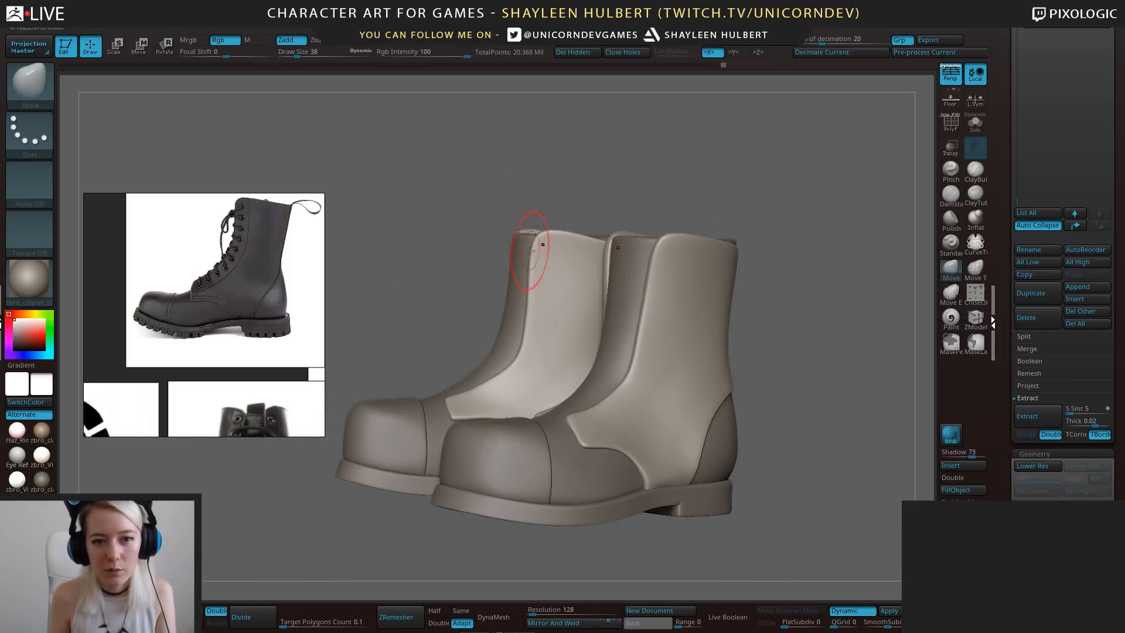
Fit the front tips and edges of the side panels to the boots with the Move brush at draw size 38.
drag(560, 234, 701, 367)
alt+drag(730, 293, 546, 394)
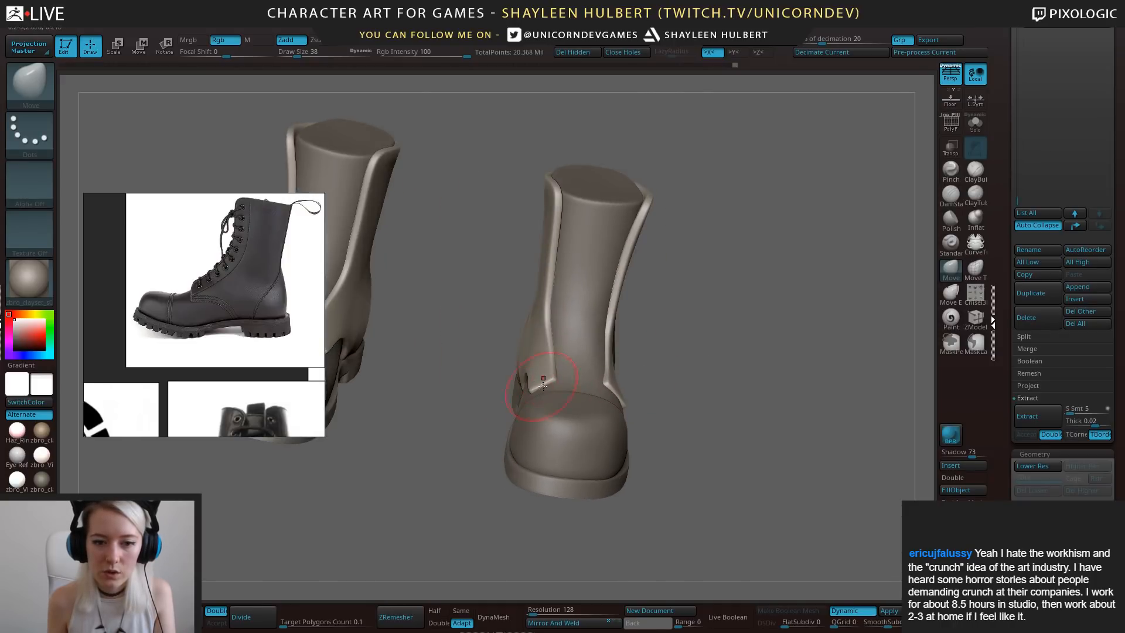
alt+drag(707, 356, 727, 336)
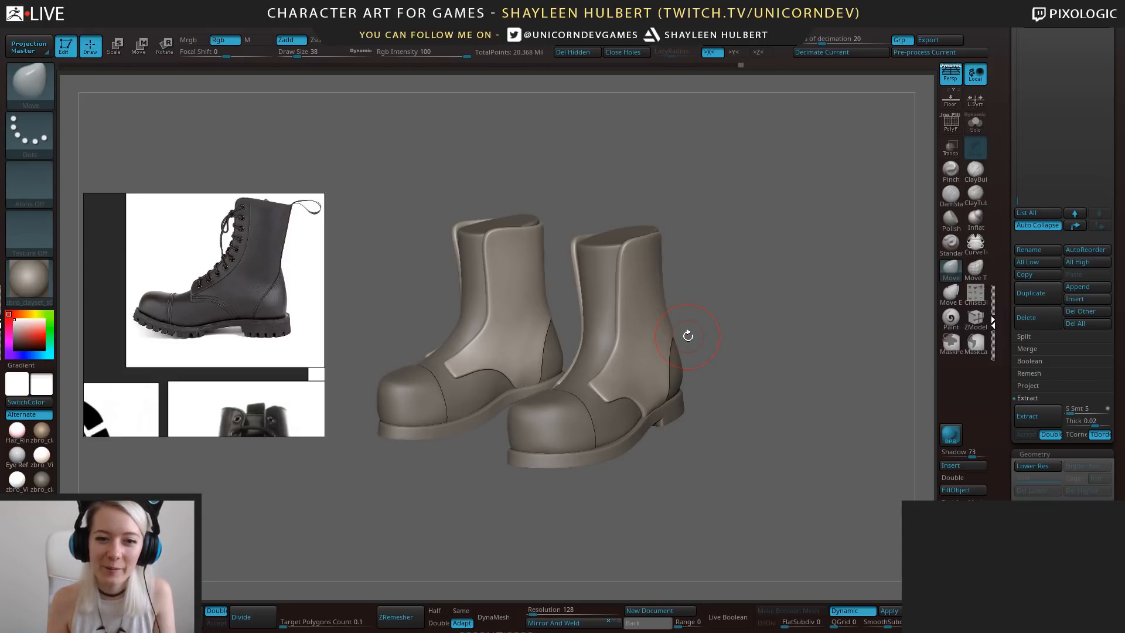
shift+drag(746, 277, 691, 239)
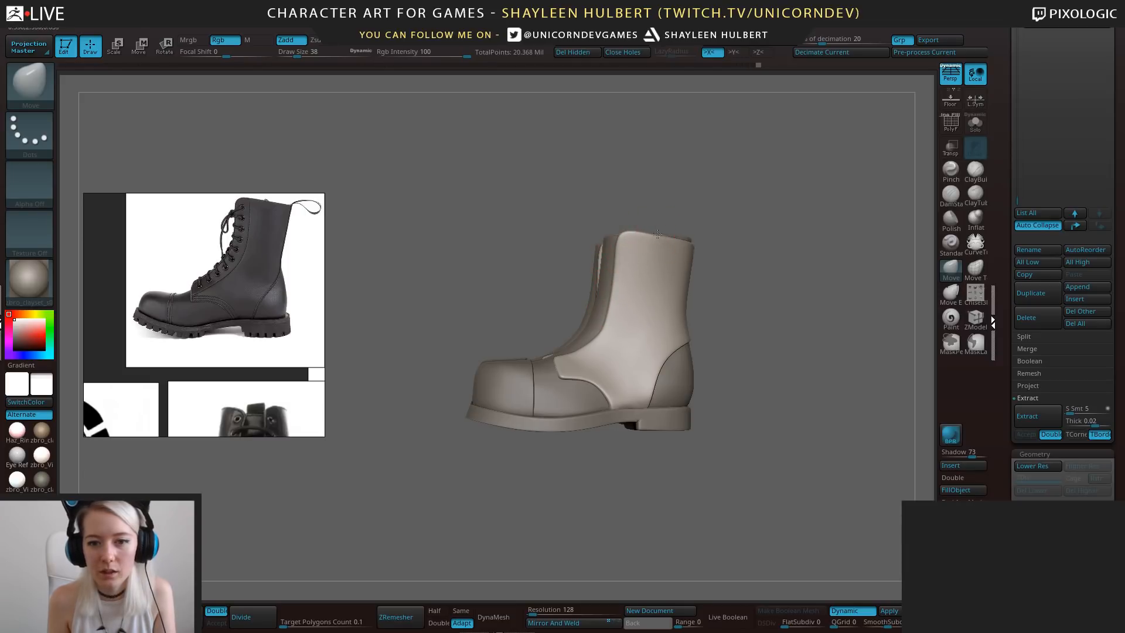
shift+drag(756, 318, 829, 406)
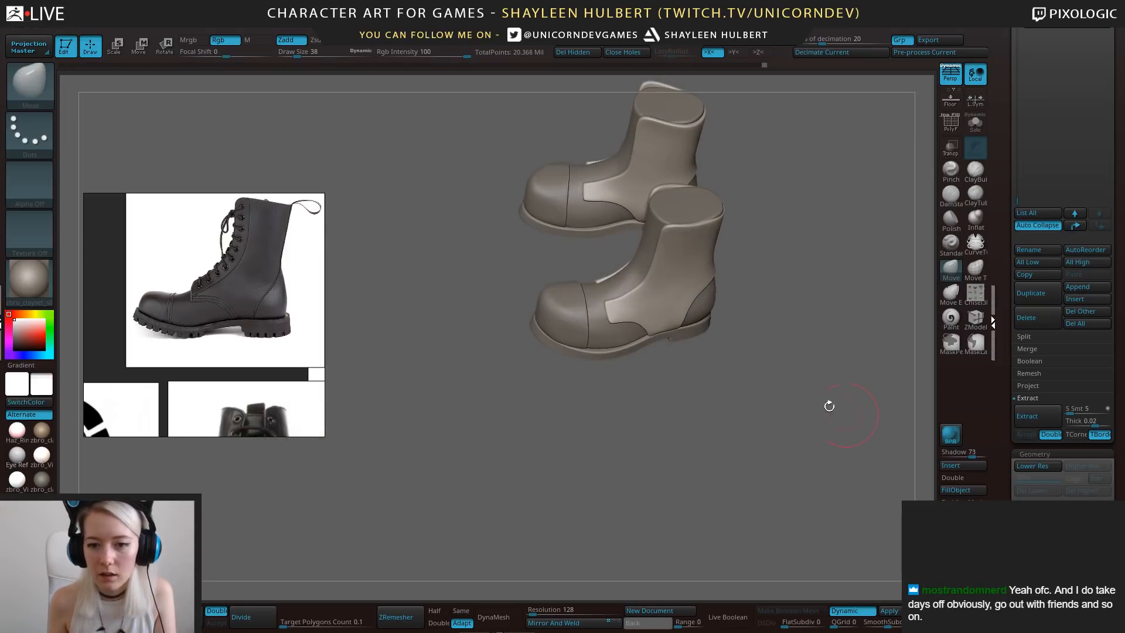
Insert a Plane3D as a new subtool and make it the active one.
click(950, 466)
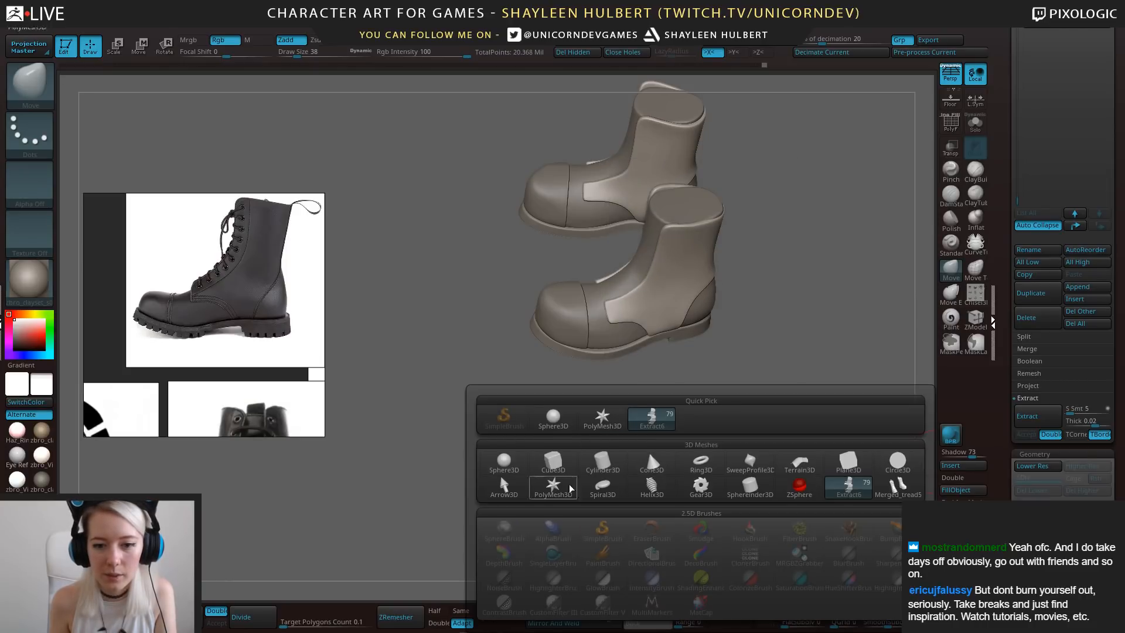
click(847, 463)
alt+drag(838, 453, 666, 390)
Rotate the plane to lie flat and lower it to the height of the boots.
key(e)
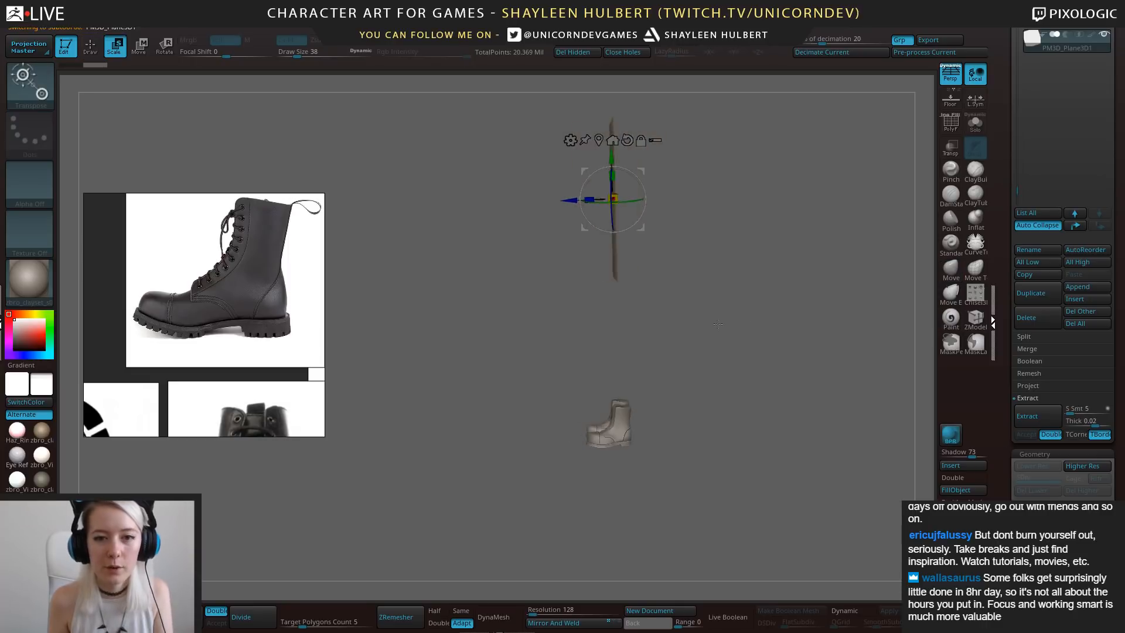
drag(636, 175, 650, 239)
mouse_move(692, 270)
mouse_down()
mouse_move(733, 288)
mouse_move(695, 272)
mouse_up()
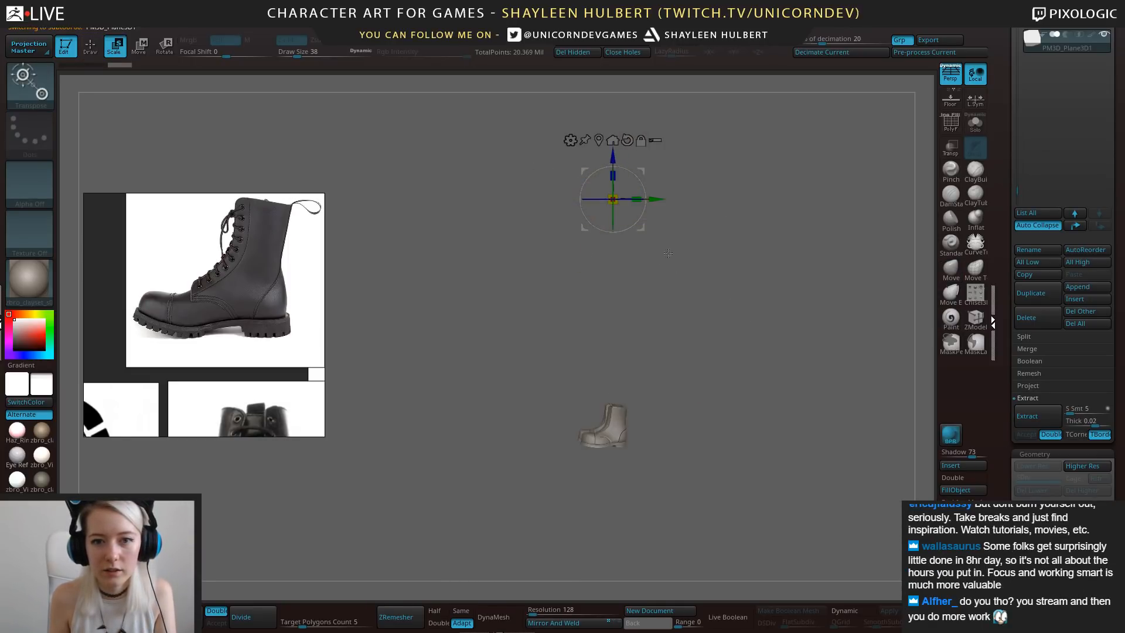
drag(610, 157, 610, 405)
shift+drag(701, 445, 585, 315)
mouse_move(835, 437)
alt+mouse_down()
mouse_move(799, 365)
mouse_move(862, 385)
mouse_move(766, 341)
mouse_move(819, 350)
mouse_move(768, 289)
mouse_move(799, 362)
mouse_move(788, 347)
alt+mouse_up()
key(q)
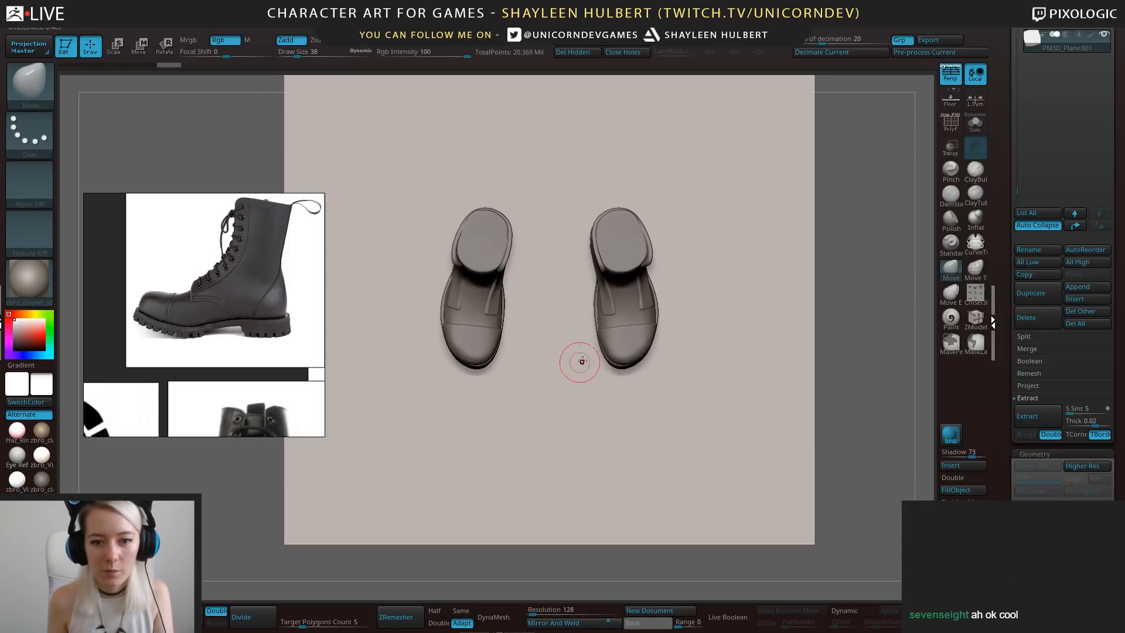
Turn off perspective in the top view and set the brush draw size to 30.
key(p)
key(bracketleft)
key(bracketleft)
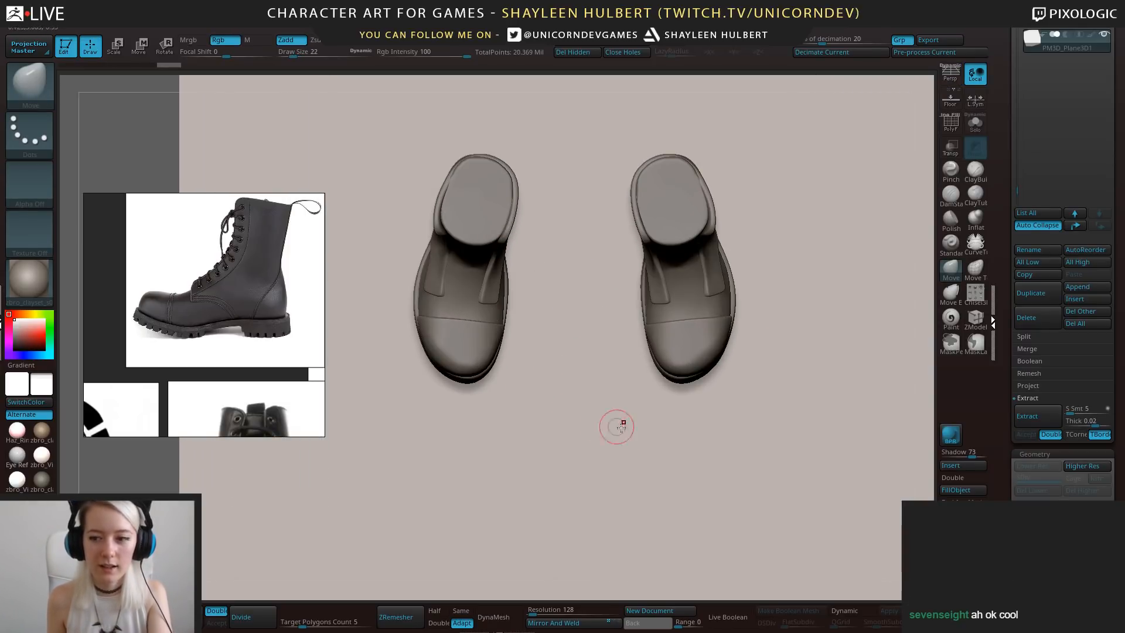
scroll(777, 436, down, 4)
scroll(714, 441, up, 3)
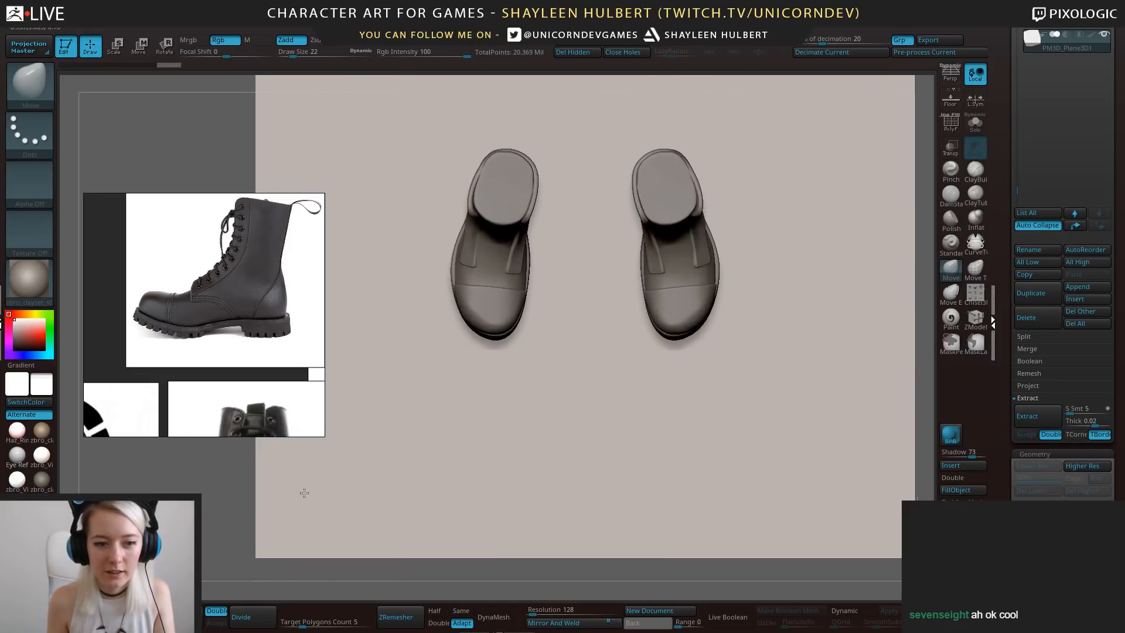
scroll(304, 493, down, 1)
scroll(272, 464, up, 2)
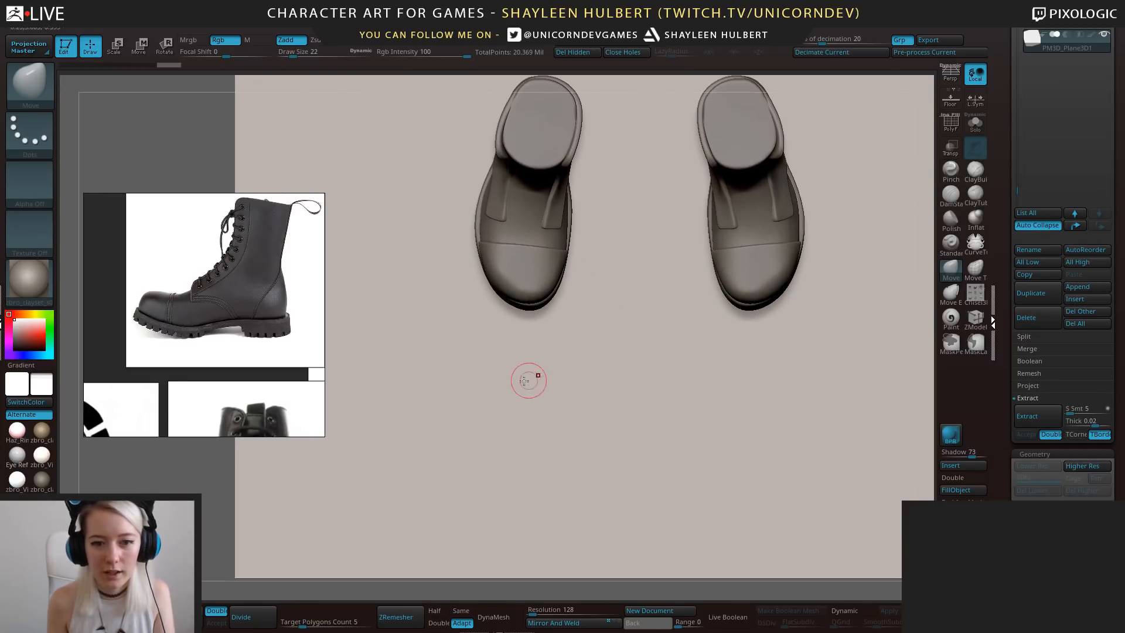
key(bracketright)
key(bracketright)
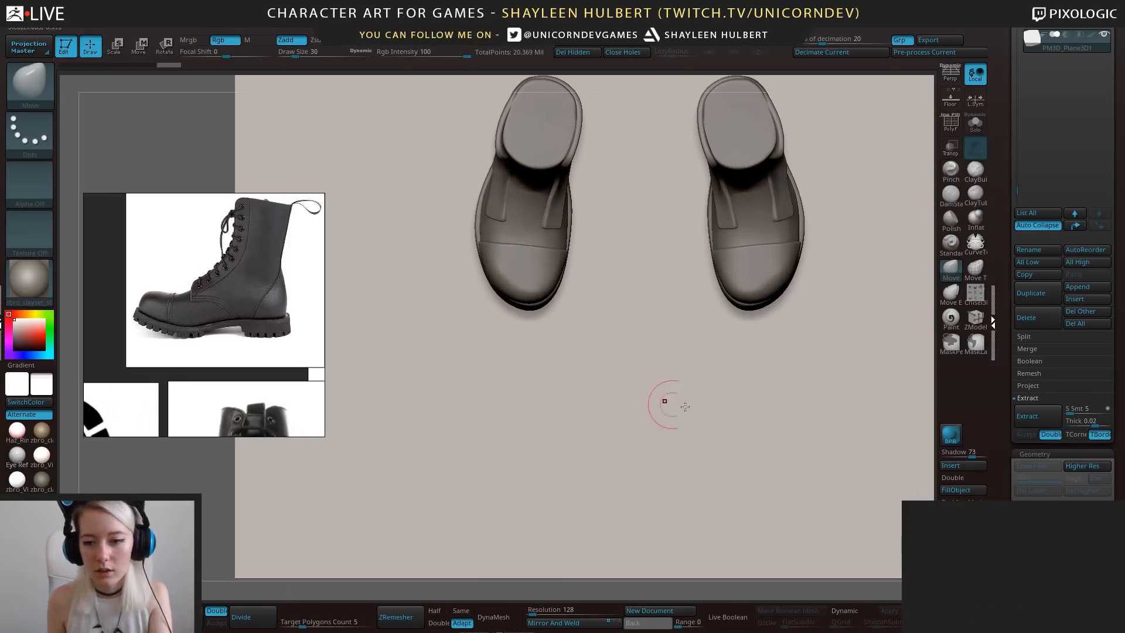
click(957, 467)
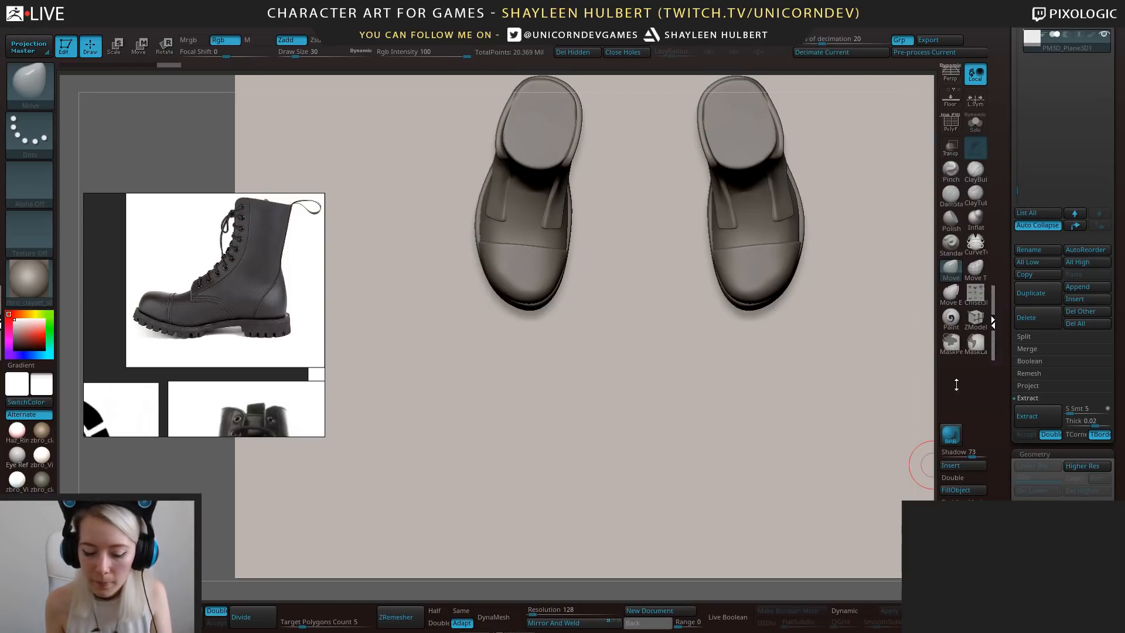
key(b)
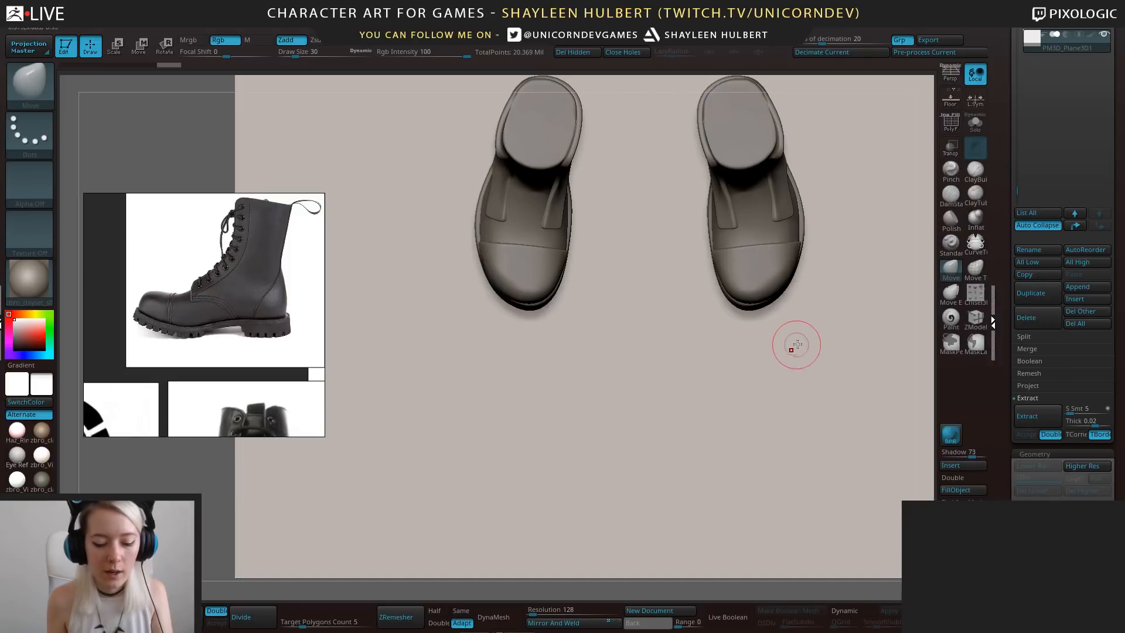
Move the reference image away from the model and crop it to show only the side view of the boot.
alt+drag(189, 520, 206, 517)
drag(205, 311, 185, 198)
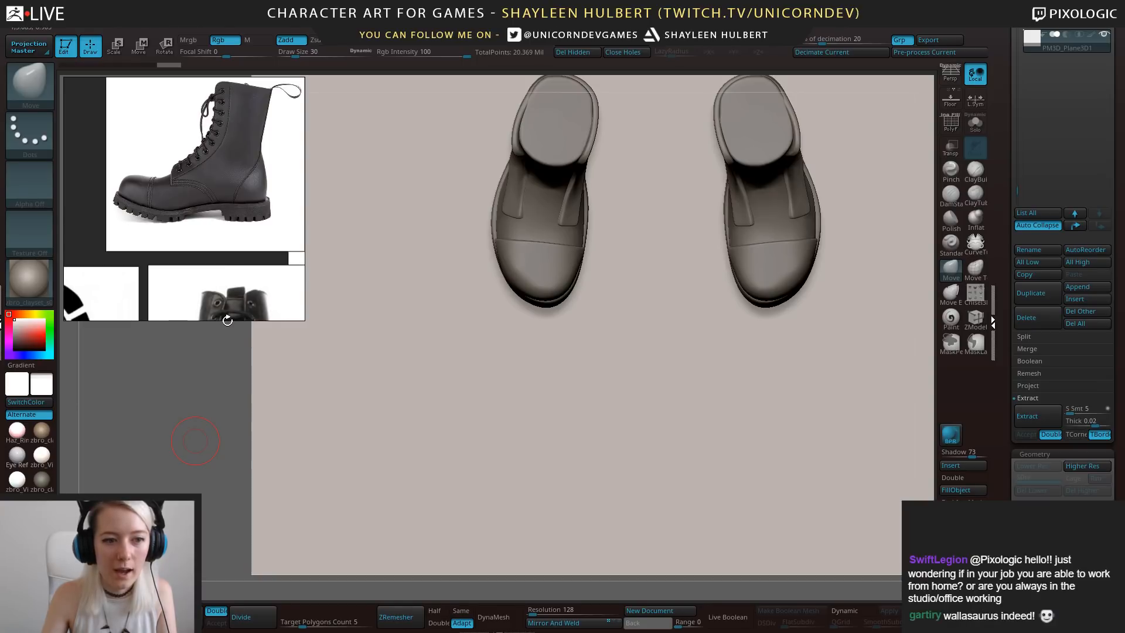
drag(228, 321, 226, 245)
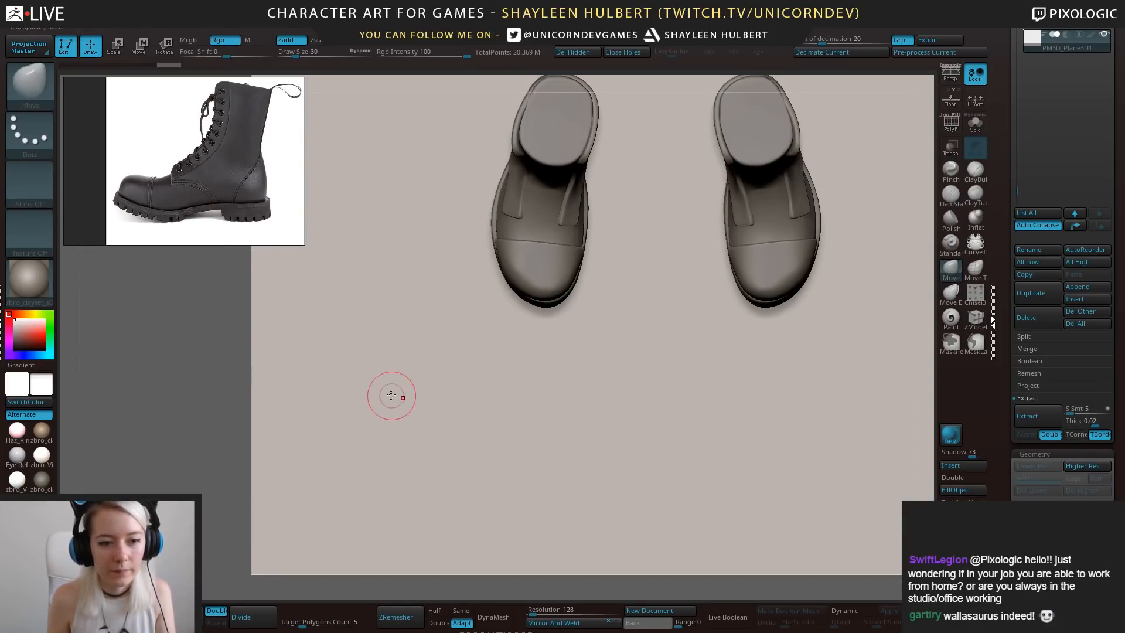
Draw a short straight strap on the plane in front of the boots with the CurveStrapSnap brush.
key(b)
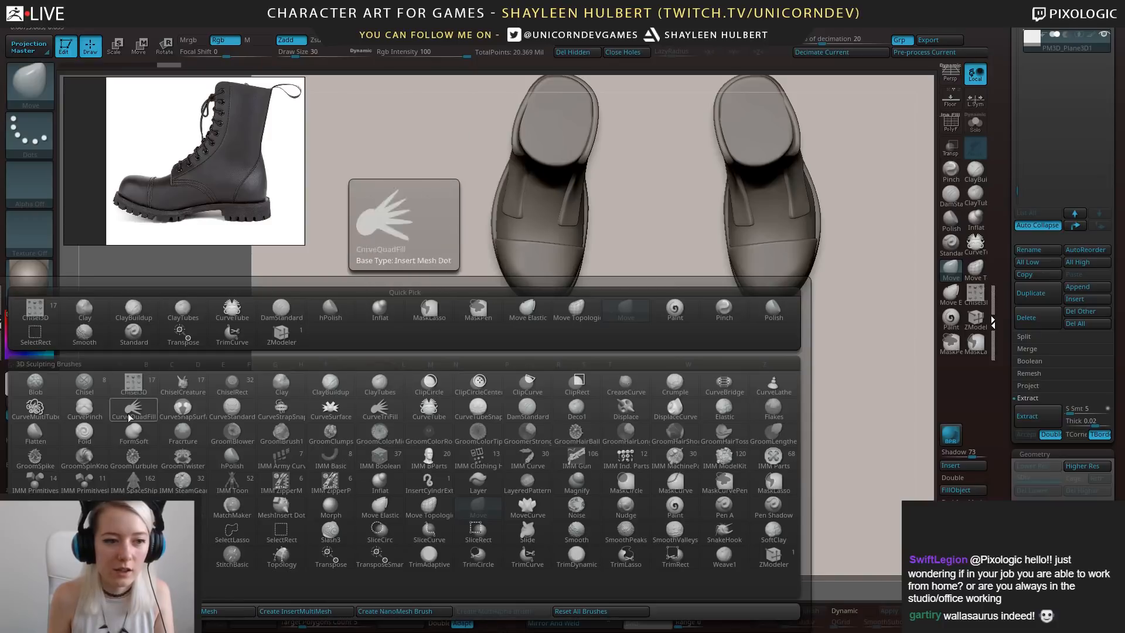
click(294, 407)
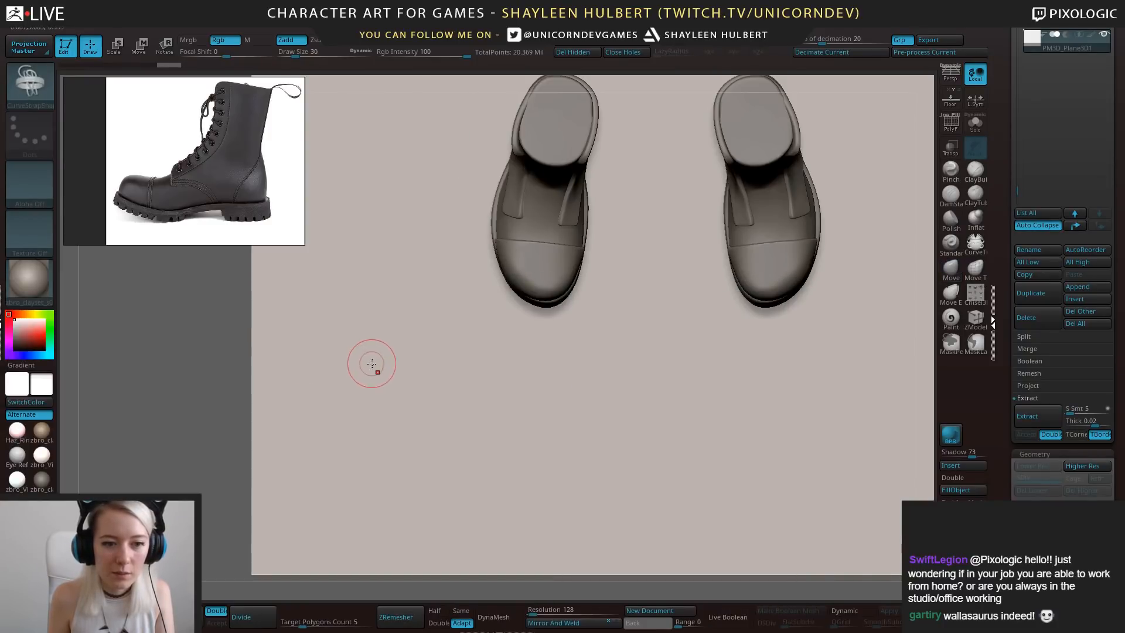
drag(371, 416, 371, 423)
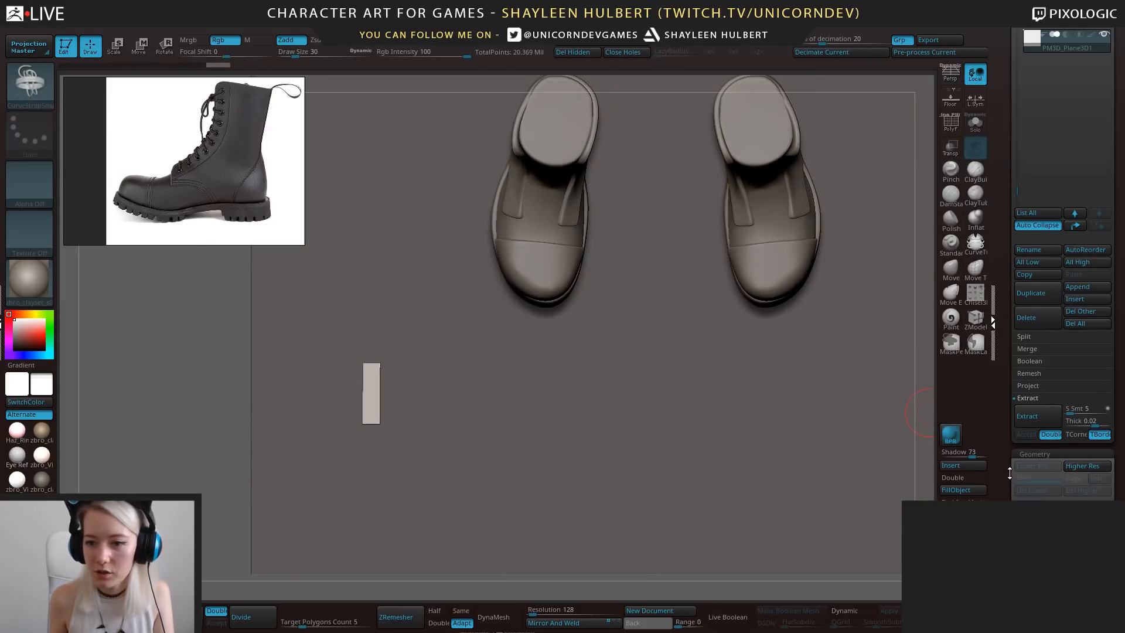
Split the unmasked strap off the plane into its own subtool.
click(1026, 336)
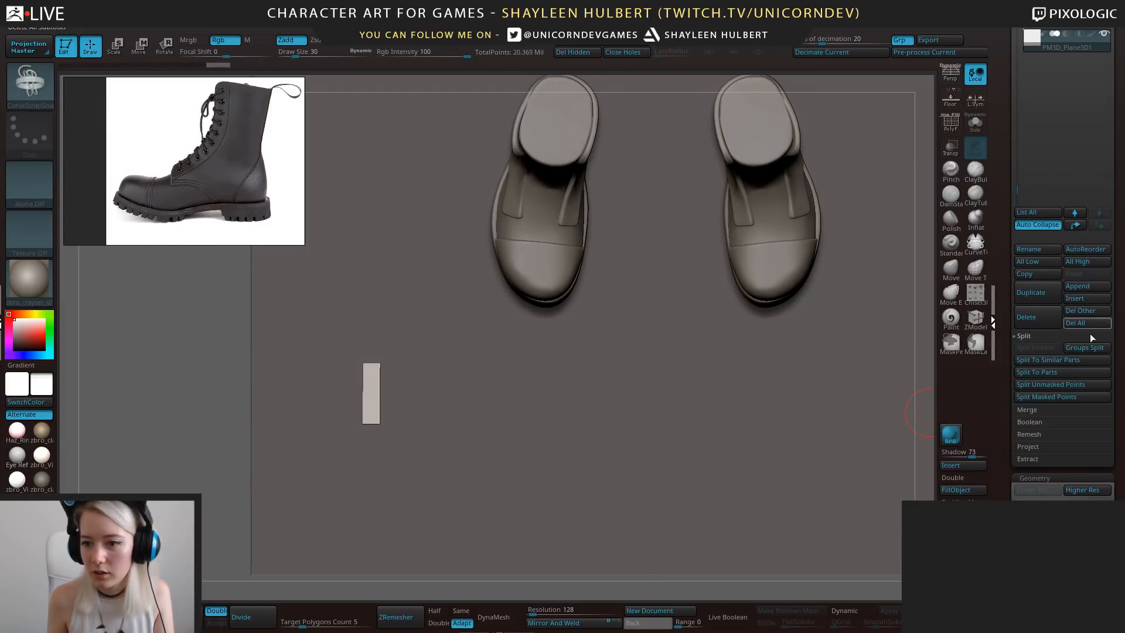
click(1056, 385)
drag(188, 460, 188, 367)
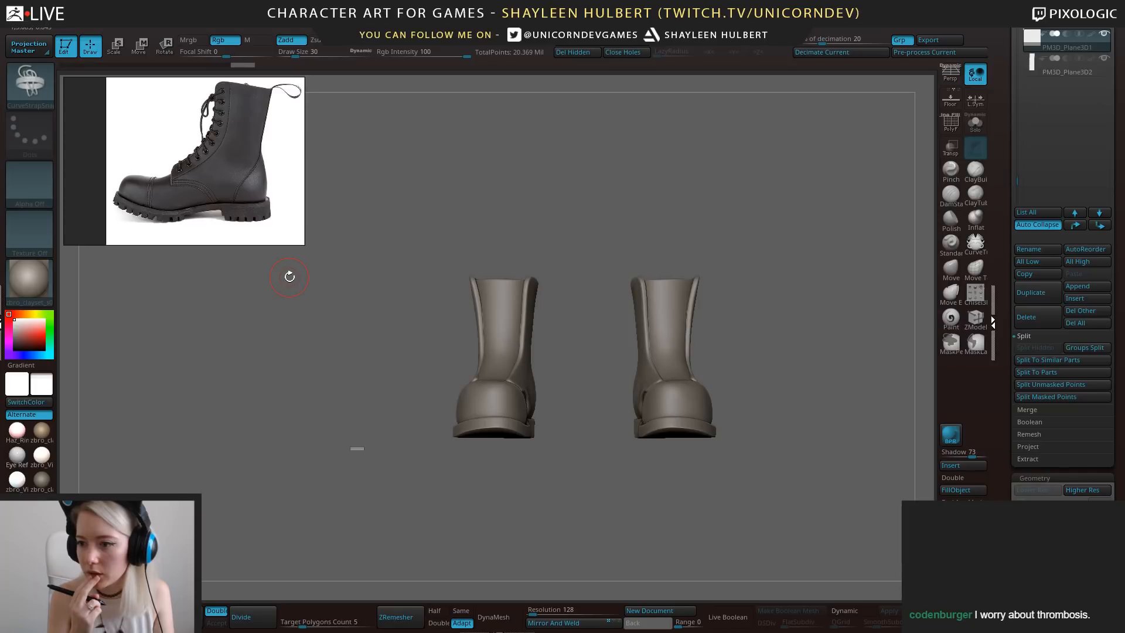
drag(353, 440, 285, 438)
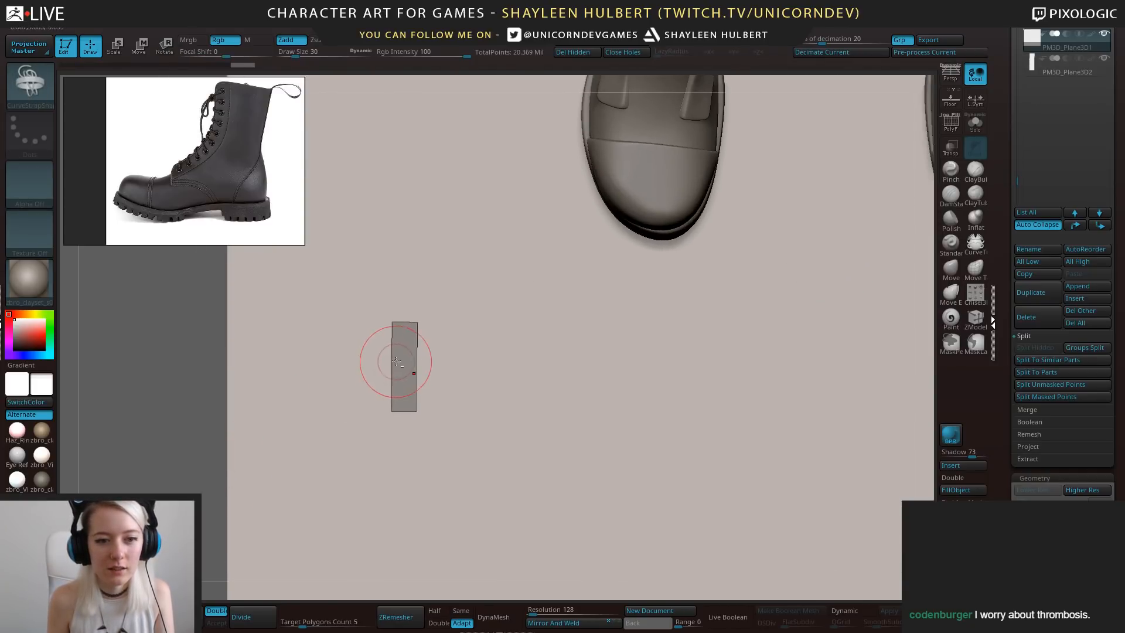
Select the strap subtool and place its transform gizmo at the strap's end farthest from the boots.
alt+click(408, 379)
mouse_move(179, 454)
alt+mouse_down()
mouse_move(155, 433)
mouse_move(166, 462)
alt+mouse_up()
key(w)
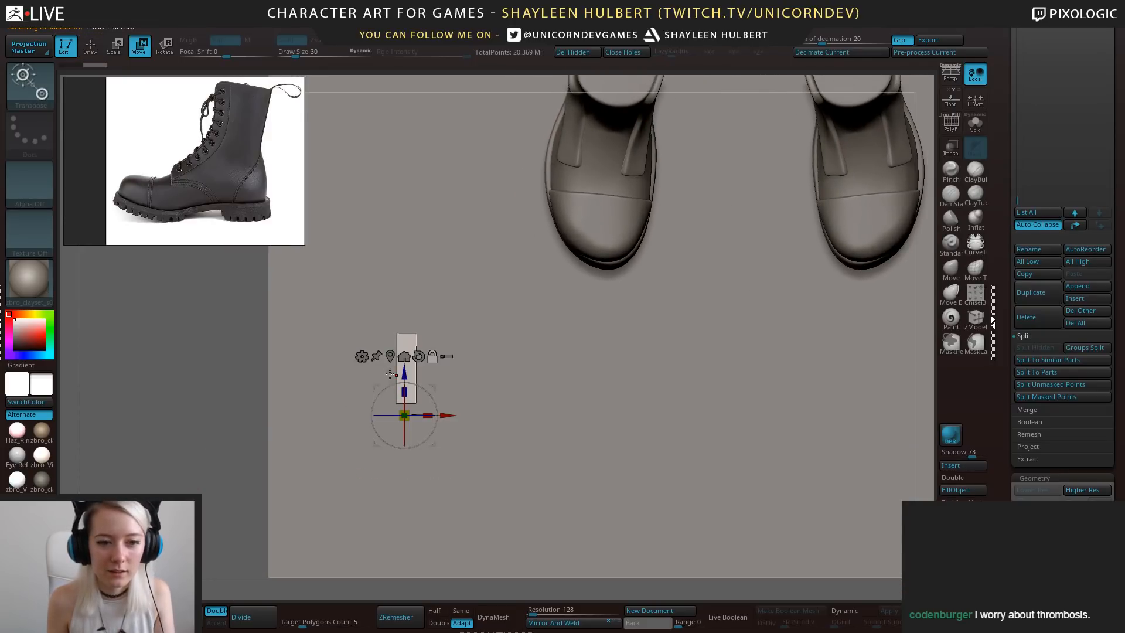
alt+drag(404, 373, 405, 356)
alt+drag(449, 400, 452, 400)
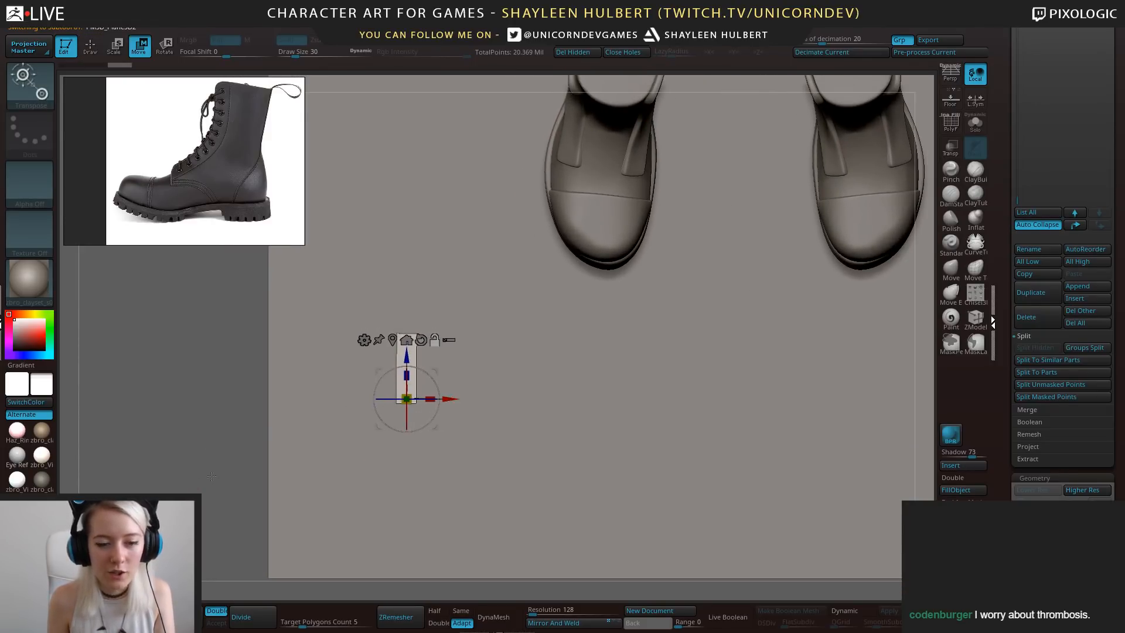
Move the strap to the top rear edge of the boot shaft and rotate it nearly upright.
drag(157, 478, 562, 490)
drag(828, 408, 422, 153)
alt+drag(450, 131, 605, 245)
drag(606, 246, 625, 263)
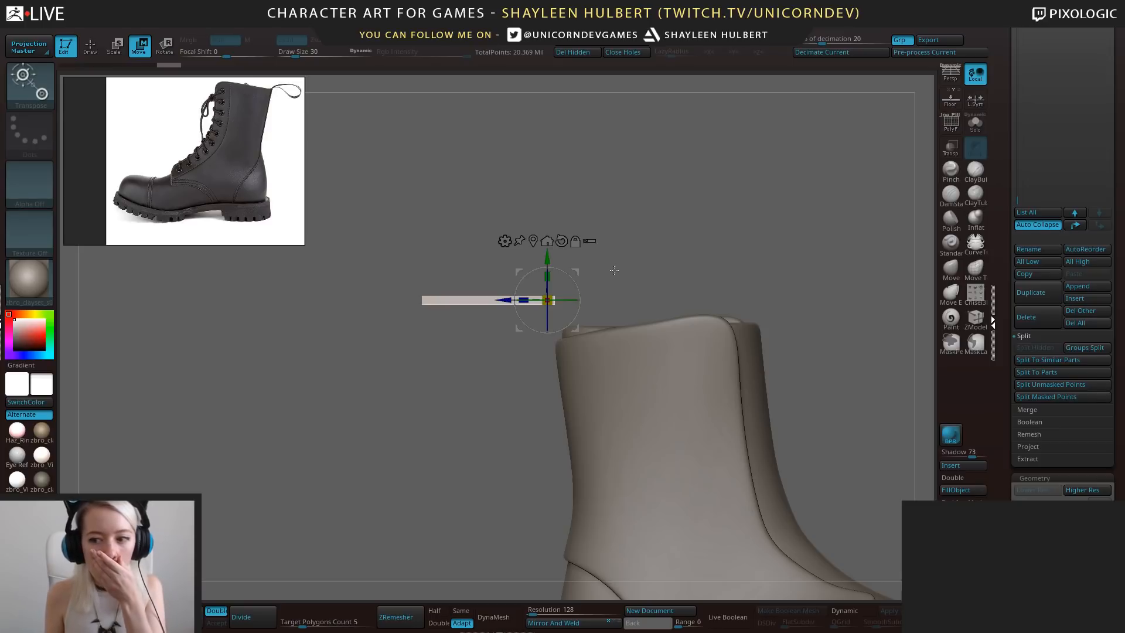
drag(612, 268, 589, 264)
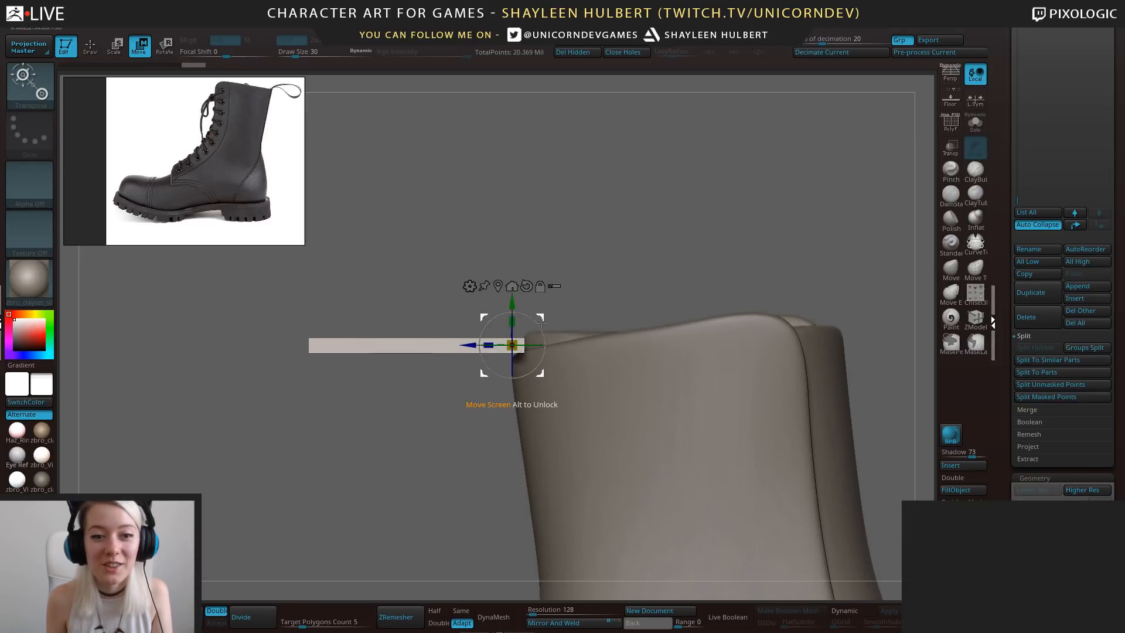
alt+drag(588, 291, 511, 348)
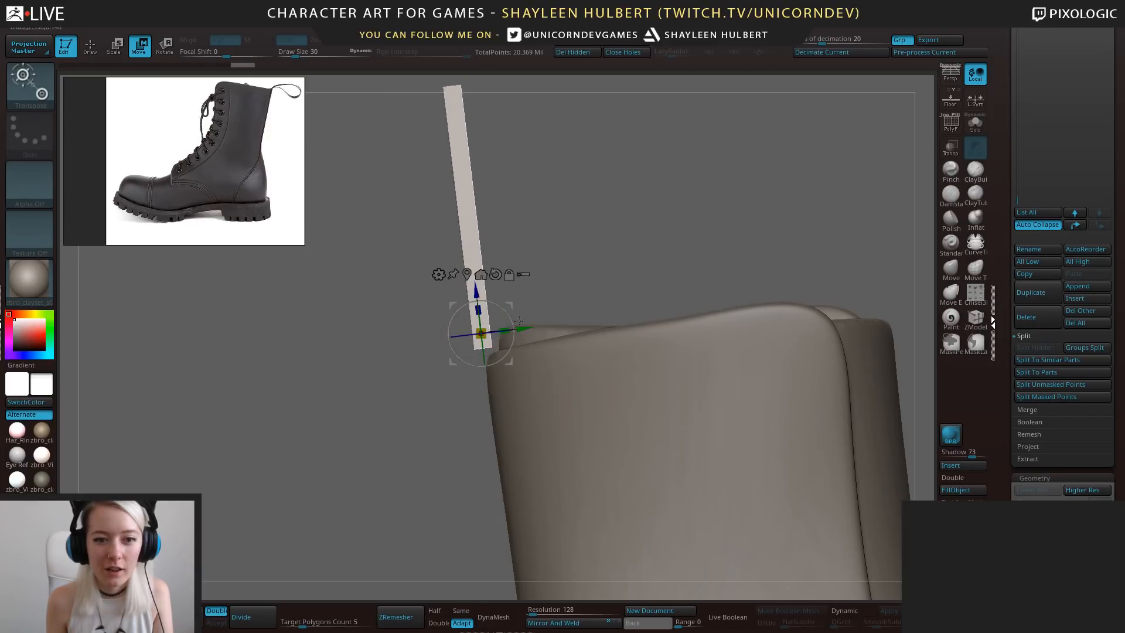
Undo the strap's last rotation and check its position relative to the boots from above.
key(ctrl+z)
alt+drag(546, 291, 603, 289)
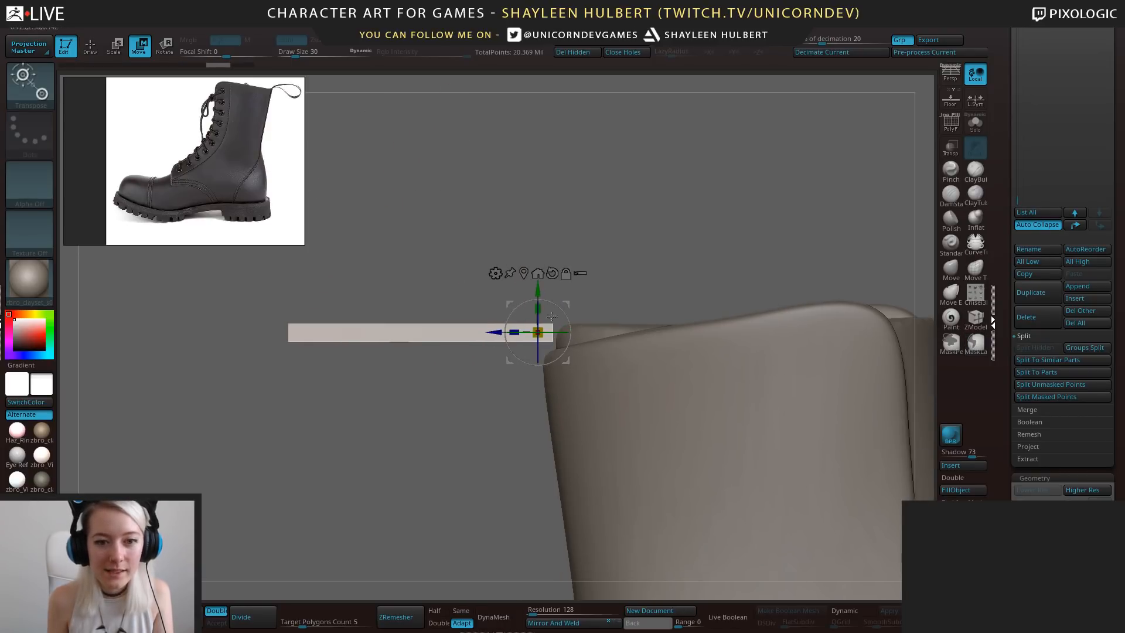
drag(326, 341, 399, 463)
alt+drag(328, 404, 205, 233)
shift+drag(557, 377, 633, 469)
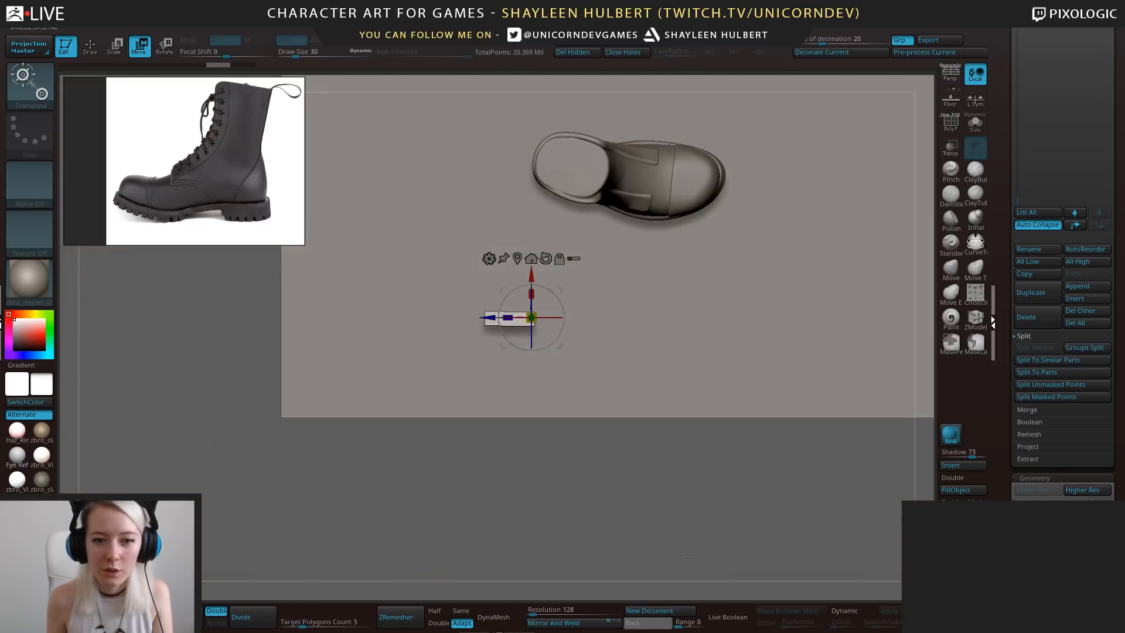
Select the flat plane subtool beneath the boots and delete it.
mouse_move(734, 441)
alt+mouse_down()
mouse_move(673, 510)
mouse_move(651, 492)
mouse_move(631, 400)
mouse_move(561, 394)
alt+mouse_up()
key(q)
alt+click(659, 404)
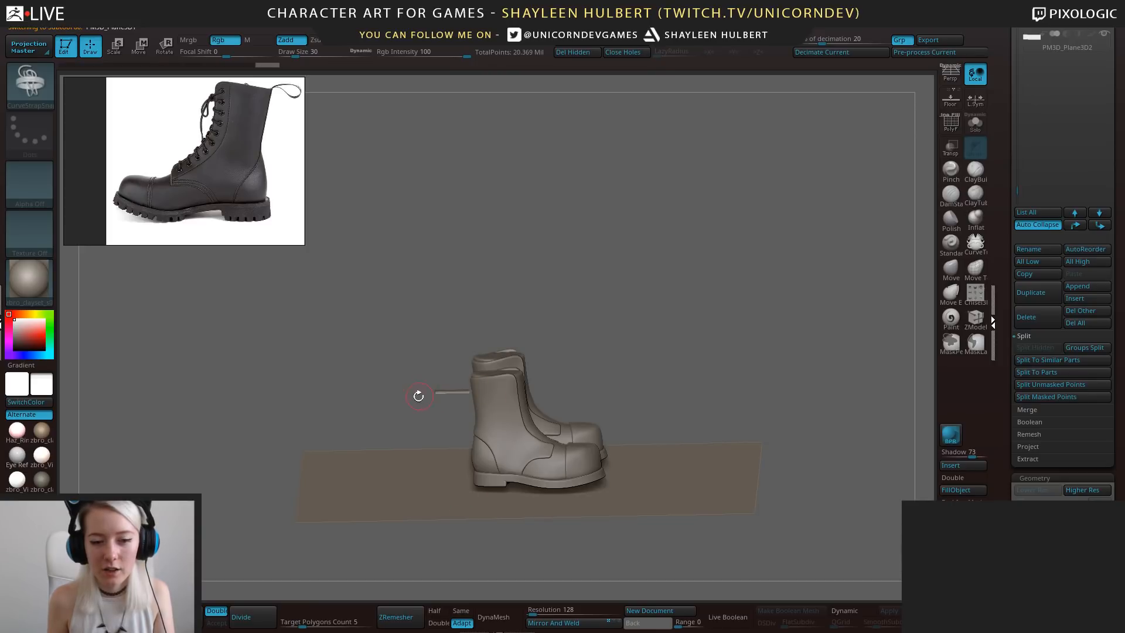
drag(578, 321, 598, 535)
alt+drag(716, 470, 700, 539)
alt+drag(701, 539, 666, 467)
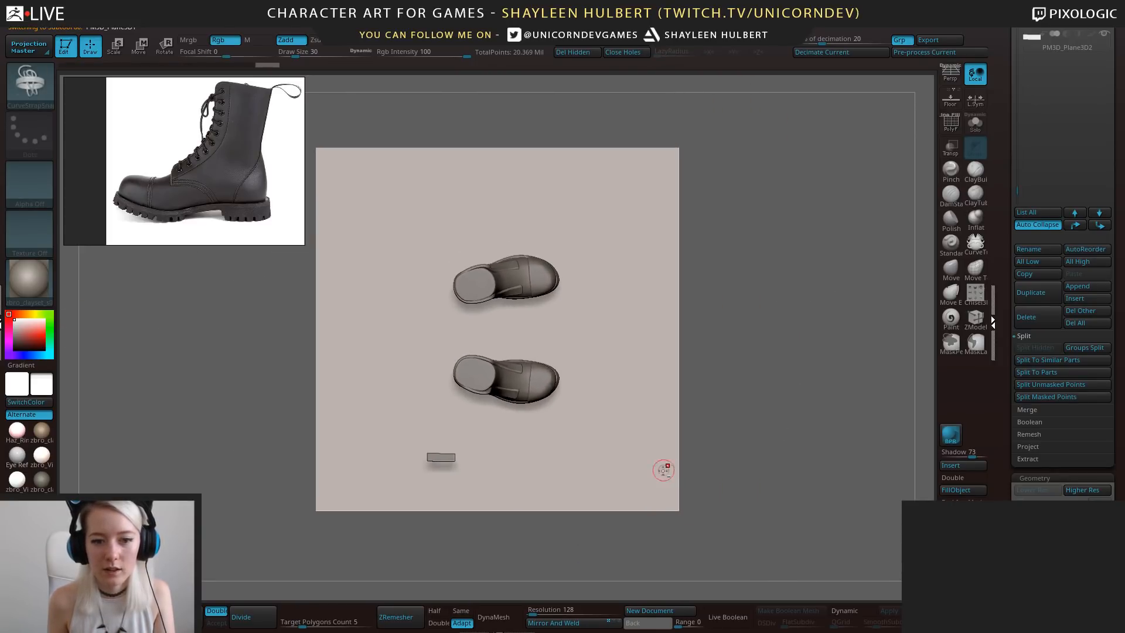
drag(1005, 184, 1006, 250)
click(1030, 379)
alt+drag(703, 438, 669, 498)
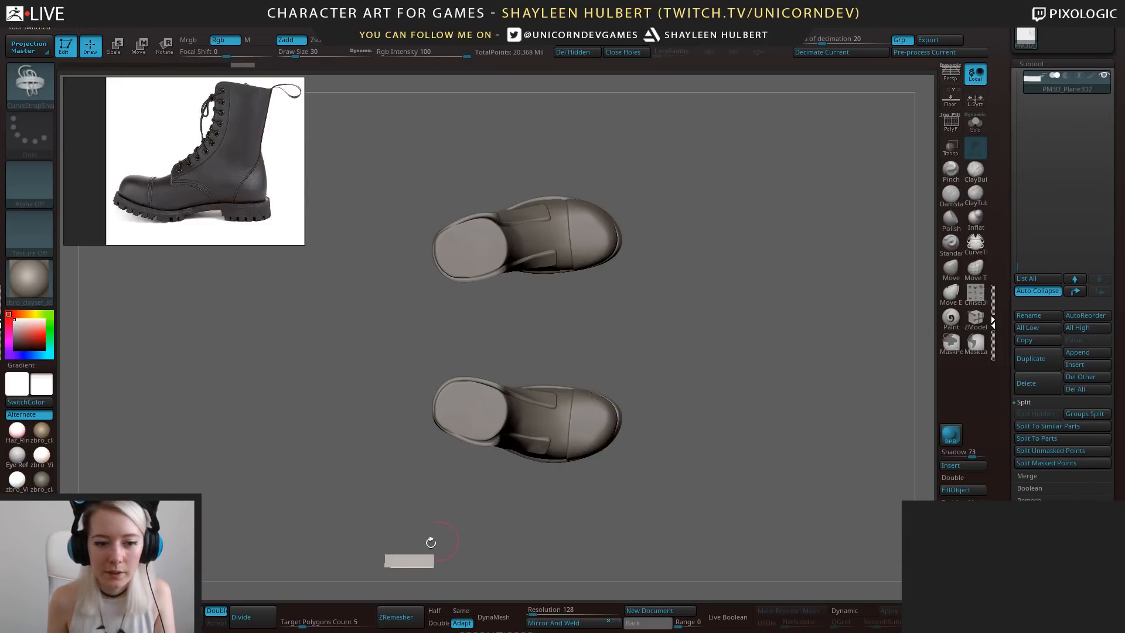
Select the strap subtool and move it sideways until it sits behind the nearer boot's rear collar.
alt+click(422, 567)
key(w)
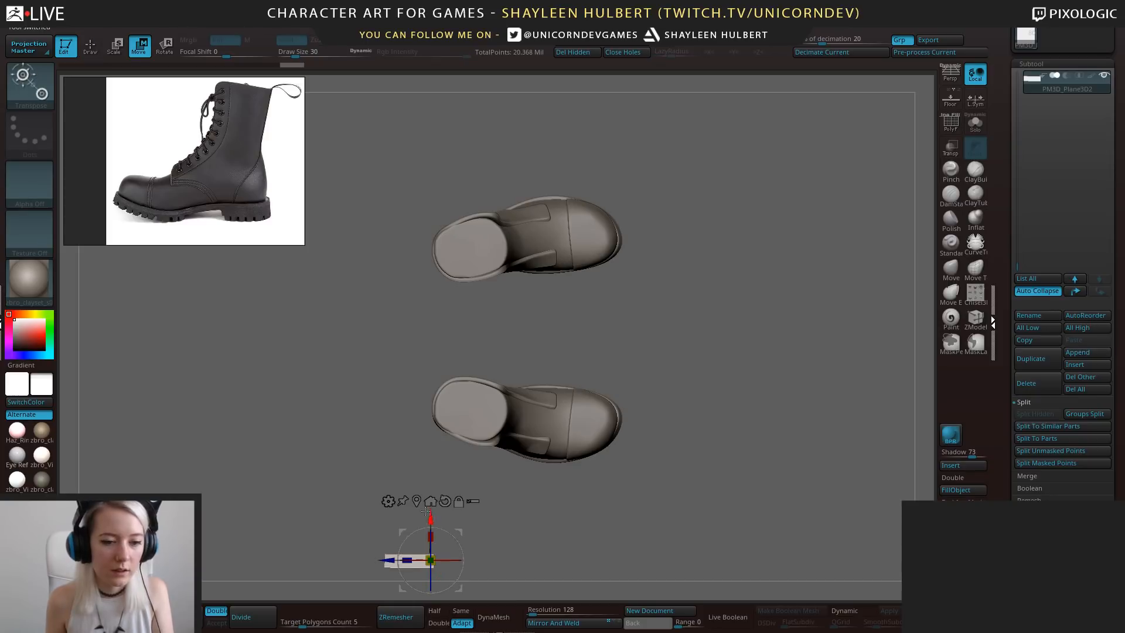
drag(429, 519, 430, 353)
alt+drag(509, 490, 498, 566)
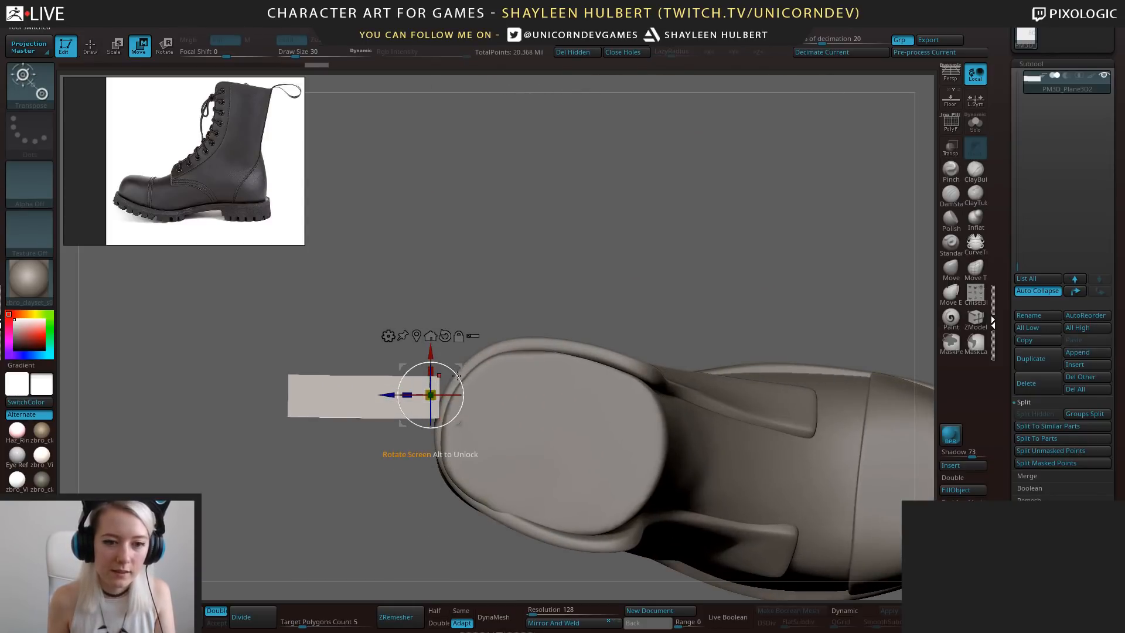
alt+drag(409, 431, 479, 424)
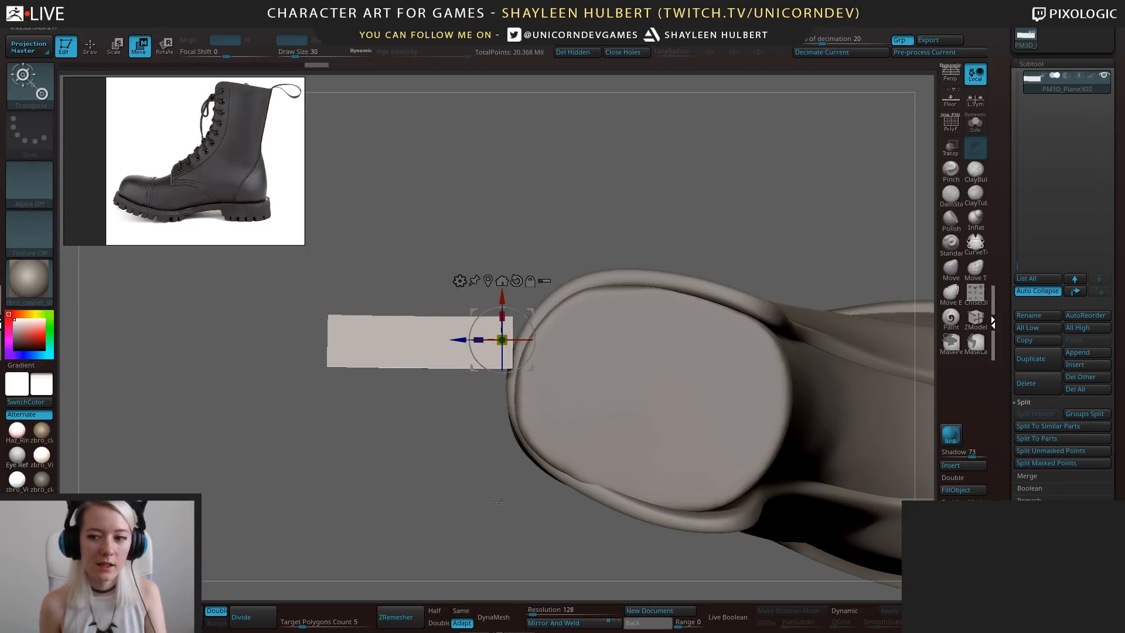
Rotate the strap about 20 degrees as seen from above and move its end against the boot's rear collar edge.
ctrl+right_drag(445, 343, 481, 355)
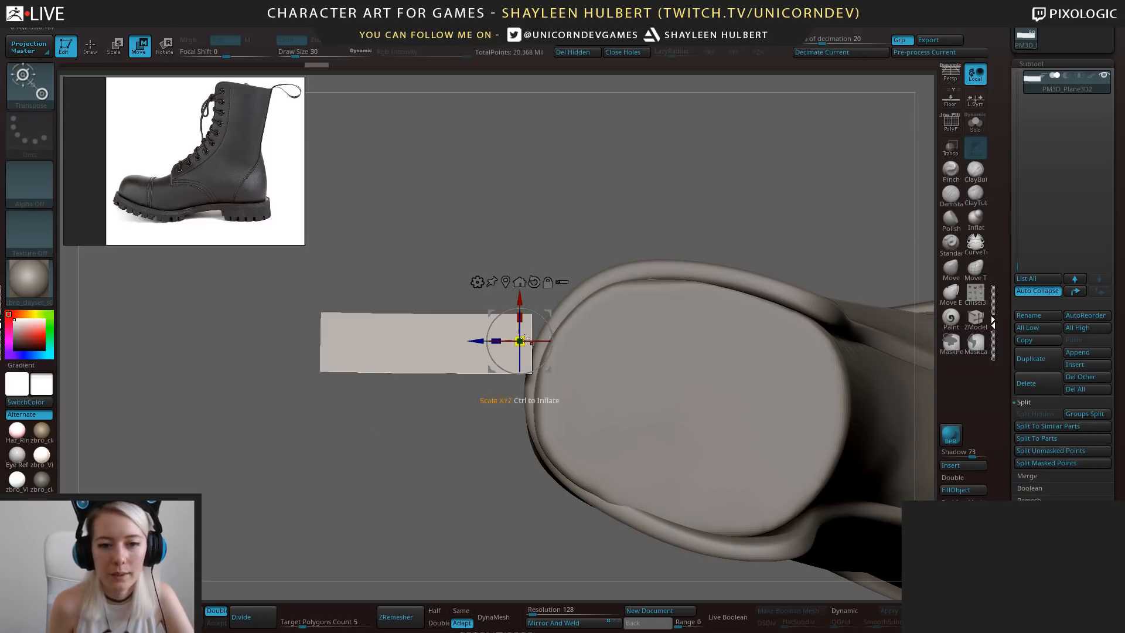
drag(549, 326, 559, 337)
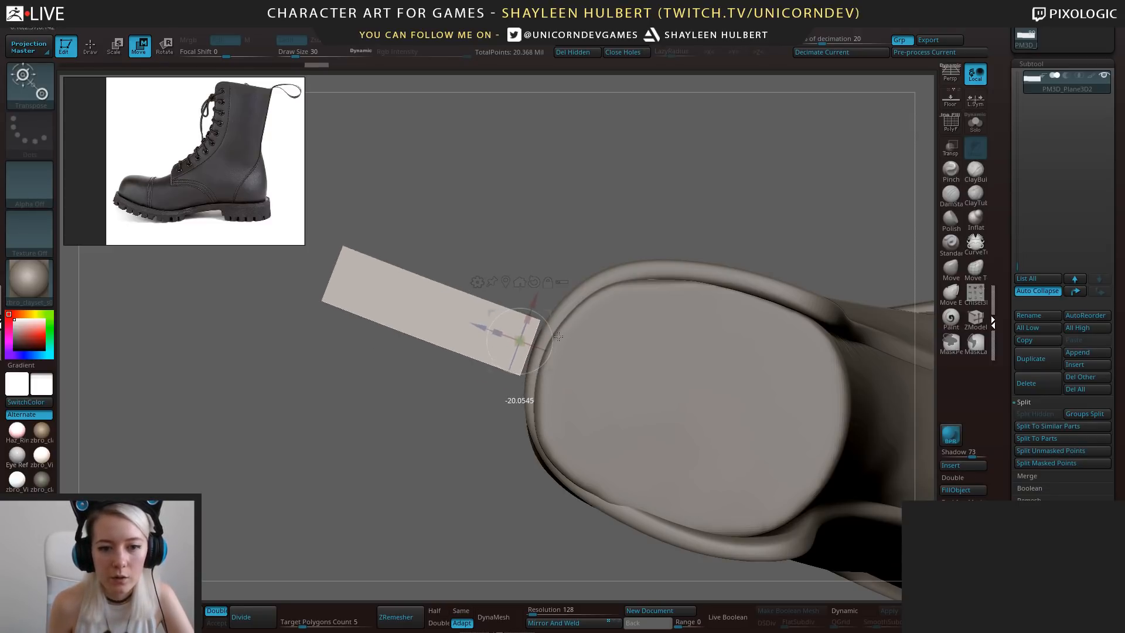
drag(479, 331, 494, 348)
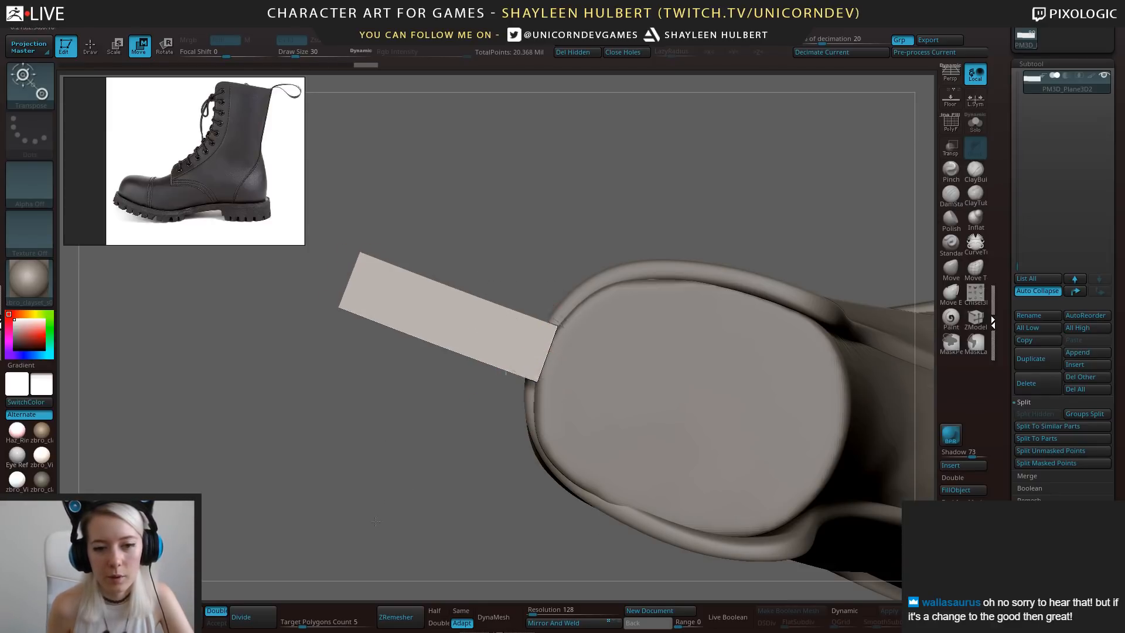
drag(397, 478, 382, 518)
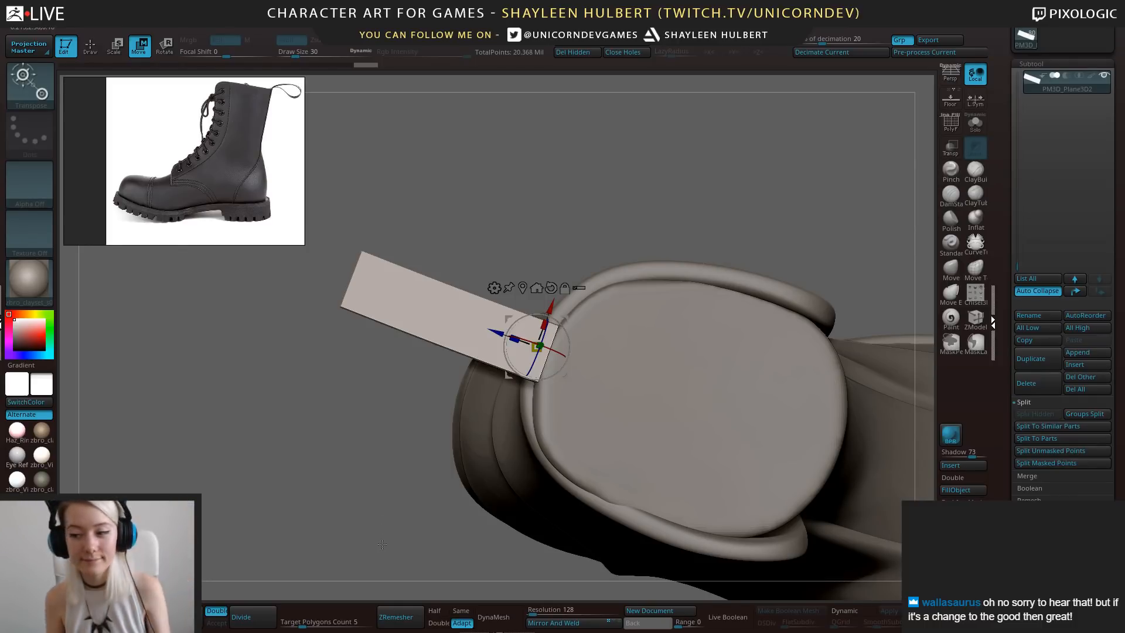
shift+drag(371, 423, 375, 434)
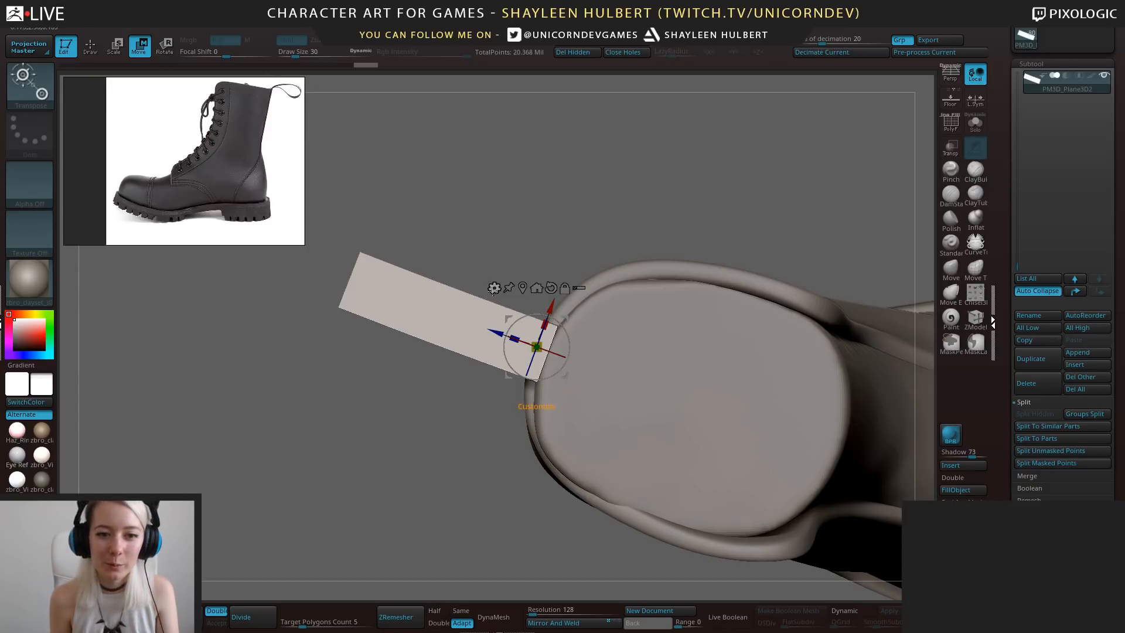
Apply a curve-based bend deformer to the strap.
click(494, 291)
alt+drag(486, 285, 458, 274)
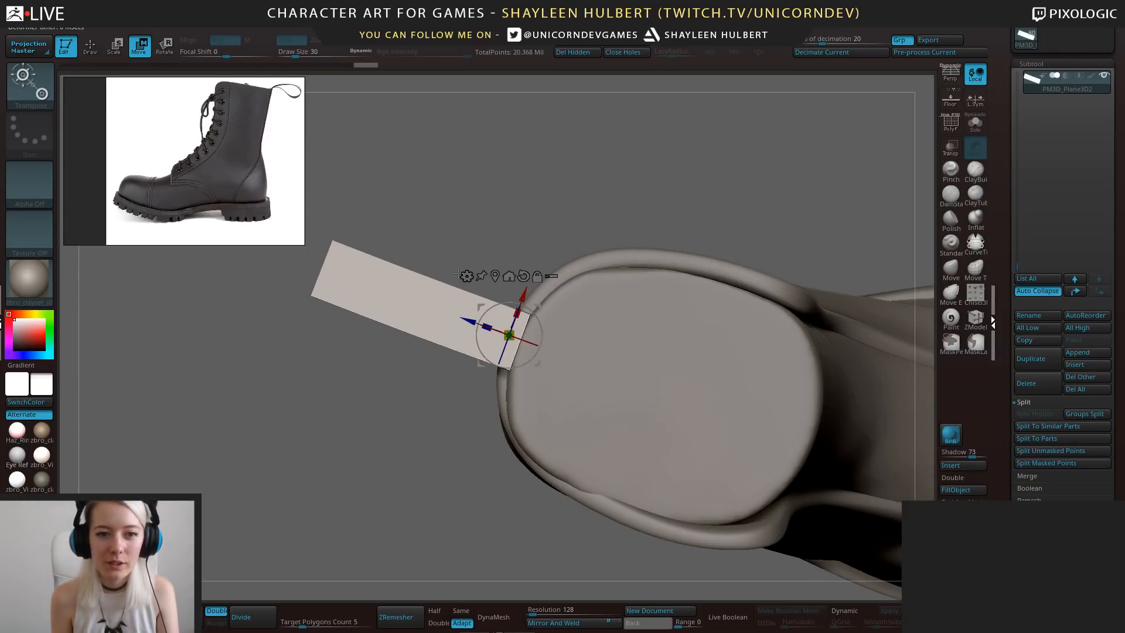
click(466, 276)
click(588, 306)
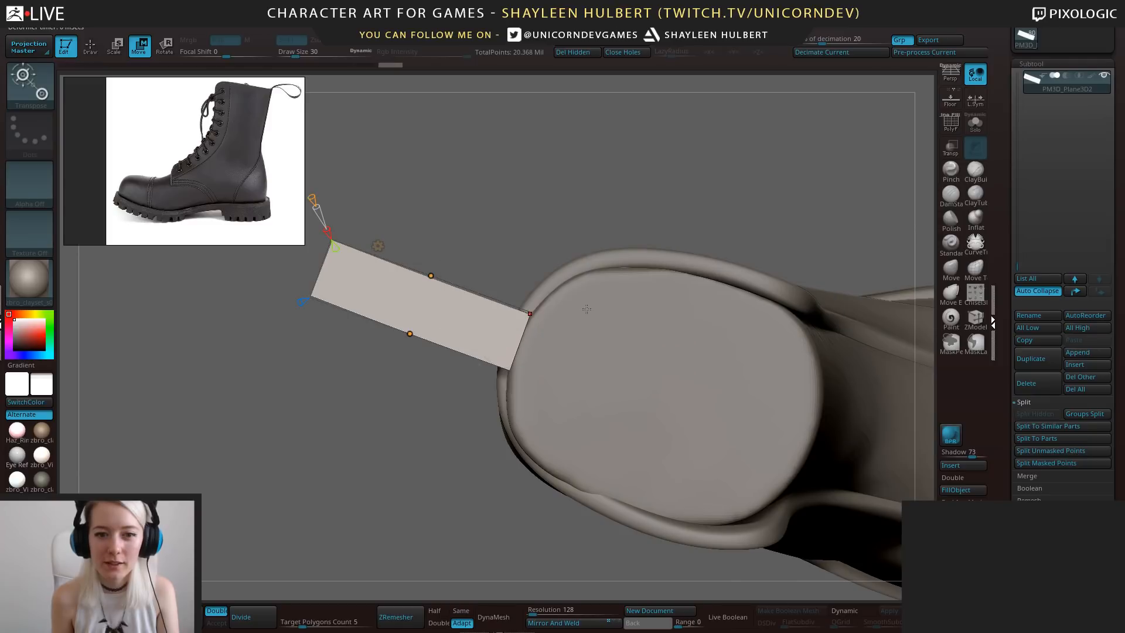
Set up the bend curve with five control points along the strap's length.
drag(328, 472, 381, 497)
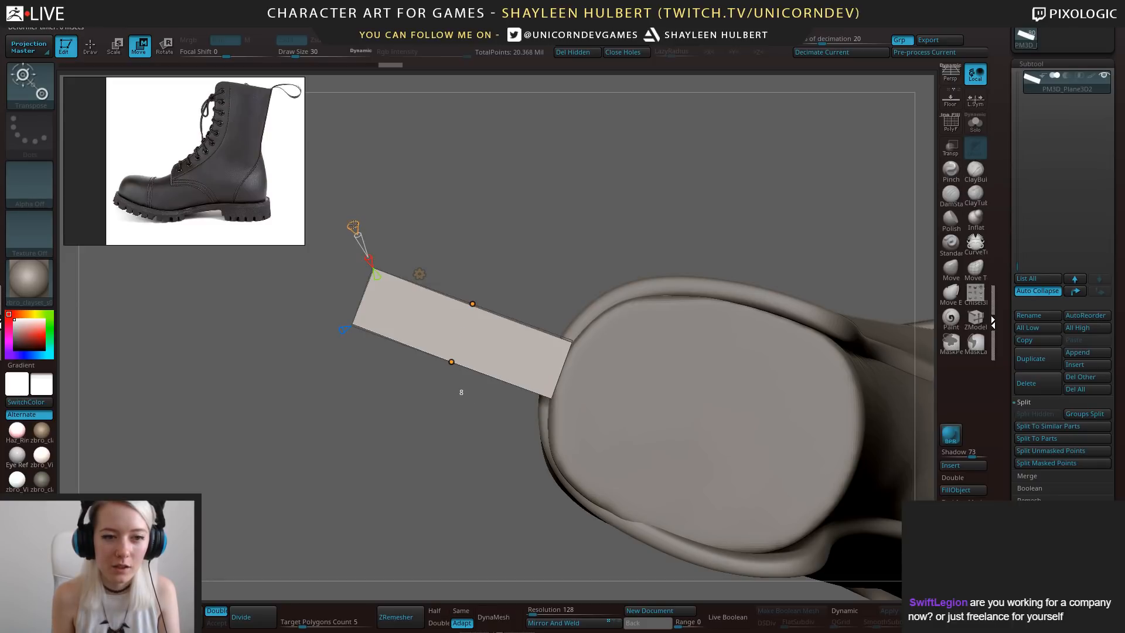
mouse_move(353, 225)
mouse_down()
mouse_move(351, 202)
mouse_move(353, 221)
mouse_up()
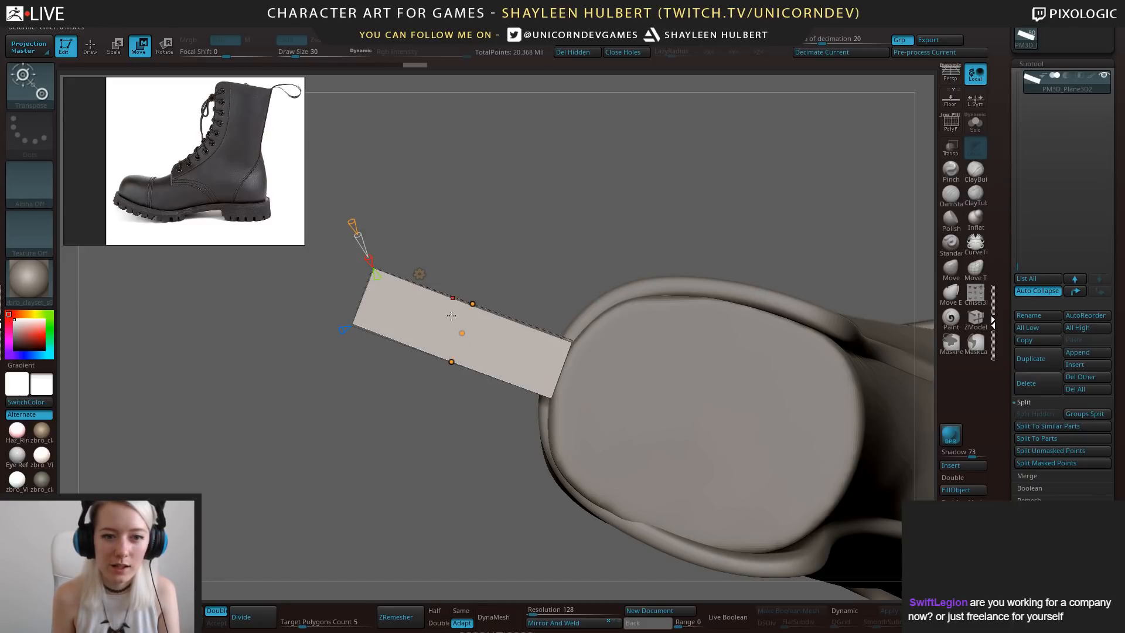
mouse_move(462, 332)
mouse_down()
mouse_move(430, 334)
mouse_move(444, 337)
mouse_up()
key(ctrl+z)
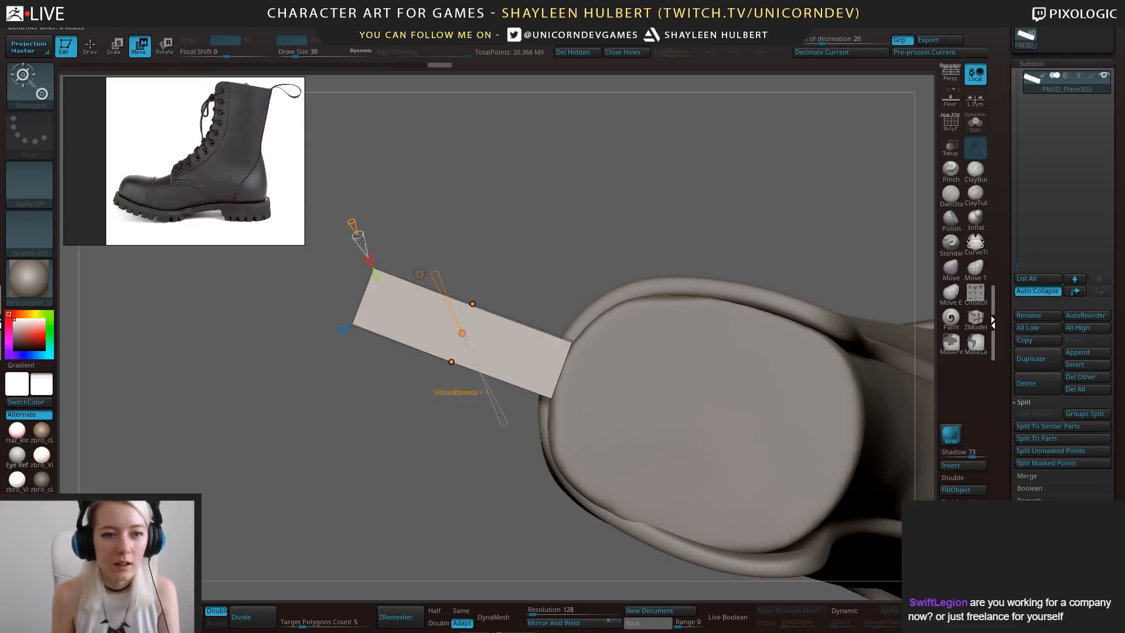
drag(368, 259, 343, 192)
drag(392, 440, 411, 378)
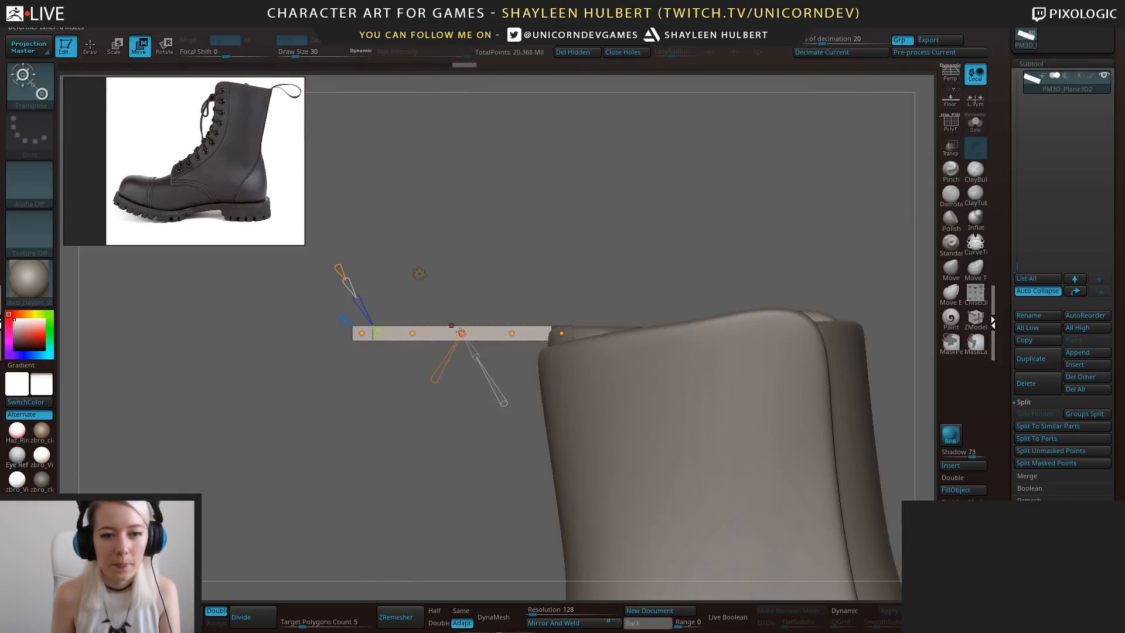
Raise the inner control points of the bend curve to arch the strap upward behind the boot.
drag(462, 333, 490, 268)
drag(516, 322, 544, 284)
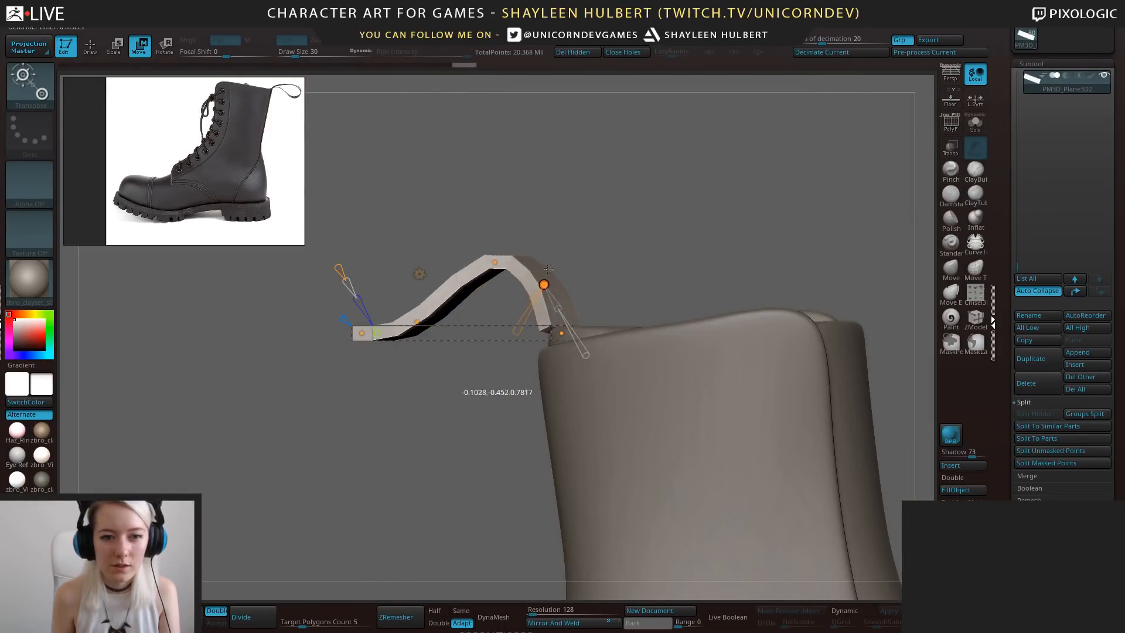
drag(417, 321, 441, 270)
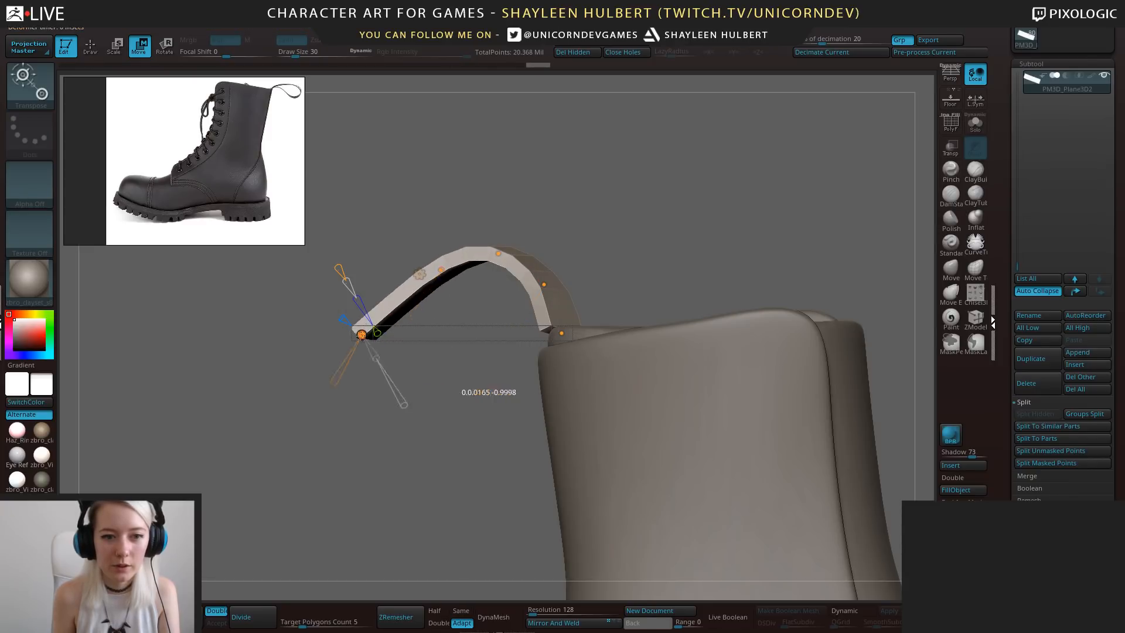
Fold the strap's free end back to the boot's rear collar and straighten that end as seen from behind.
drag(361, 333, 548, 348)
drag(384, 355, 489, 345)
drag(367, 391, 416, 405)
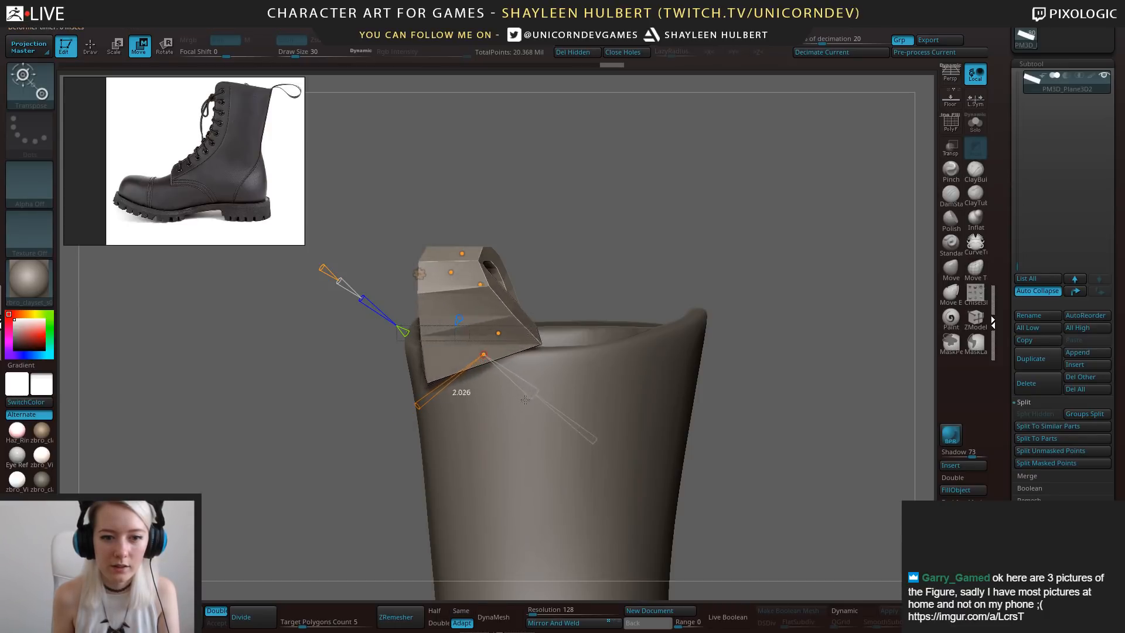
drag(429, 398, 423, 401)
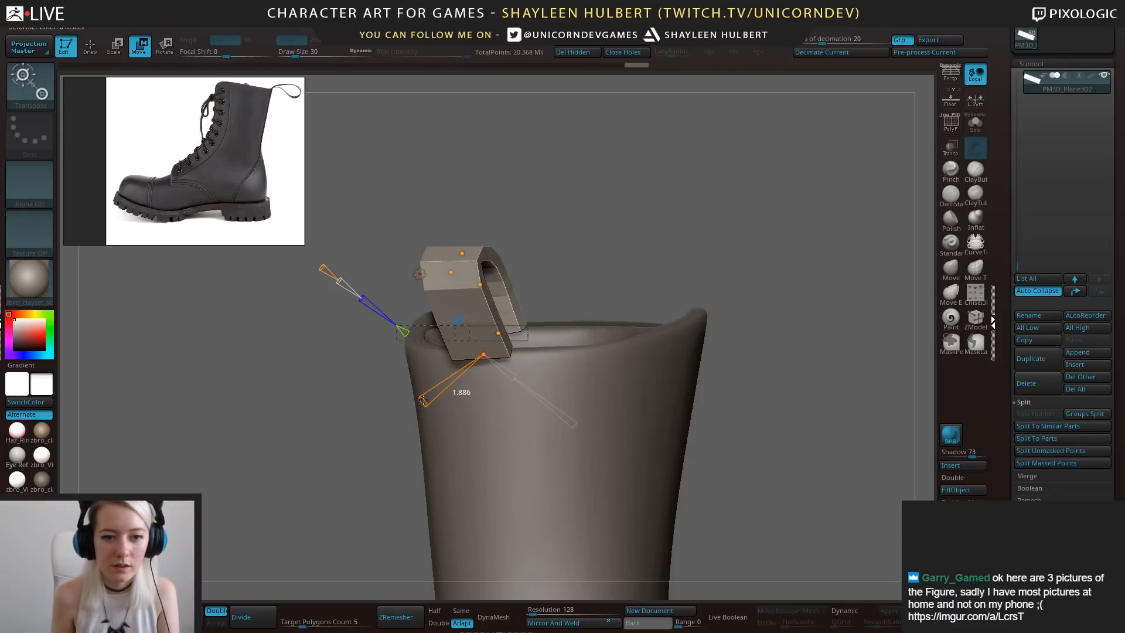
Reposition the curve points in side view to shape the strap into a narrow closed loop.
drag(621, 228, 551, 225)
drag(537, 354, 497, 337)
drag(543, 284, 548, 298)
drag(502, 261, 493, 263)
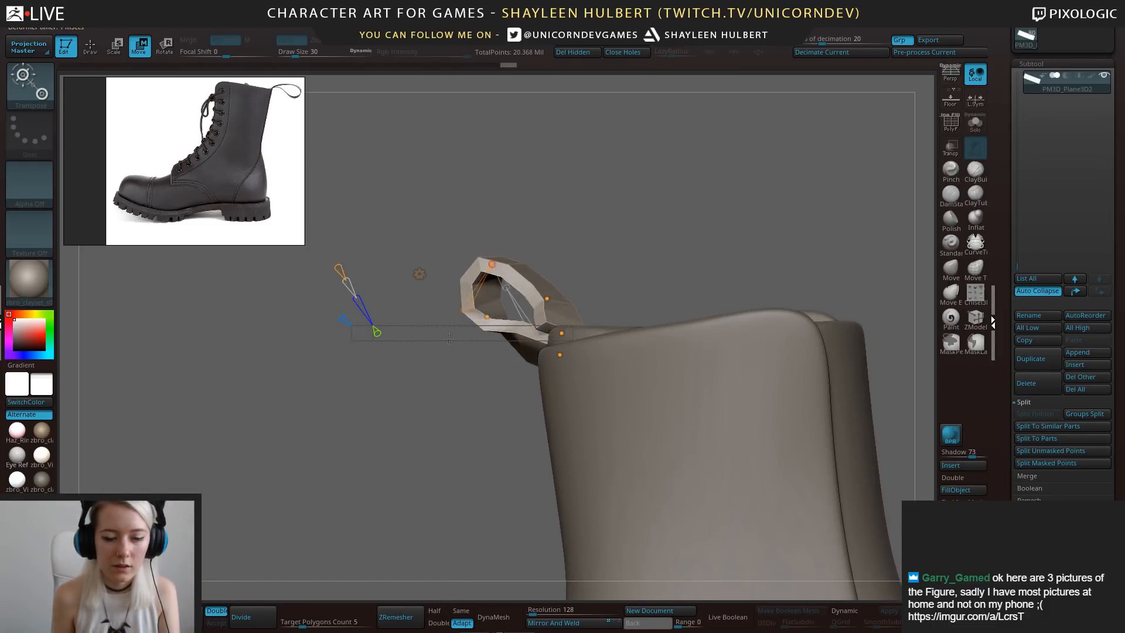
Adjust the loop's curve points and the twist of its folded end so it lines up with the collar.
drag(450, 339, 509, 338)
drag(451, 317, 458, 320)
drag(460, 328, 486, 293)
drag(470, 371, 542, 396)
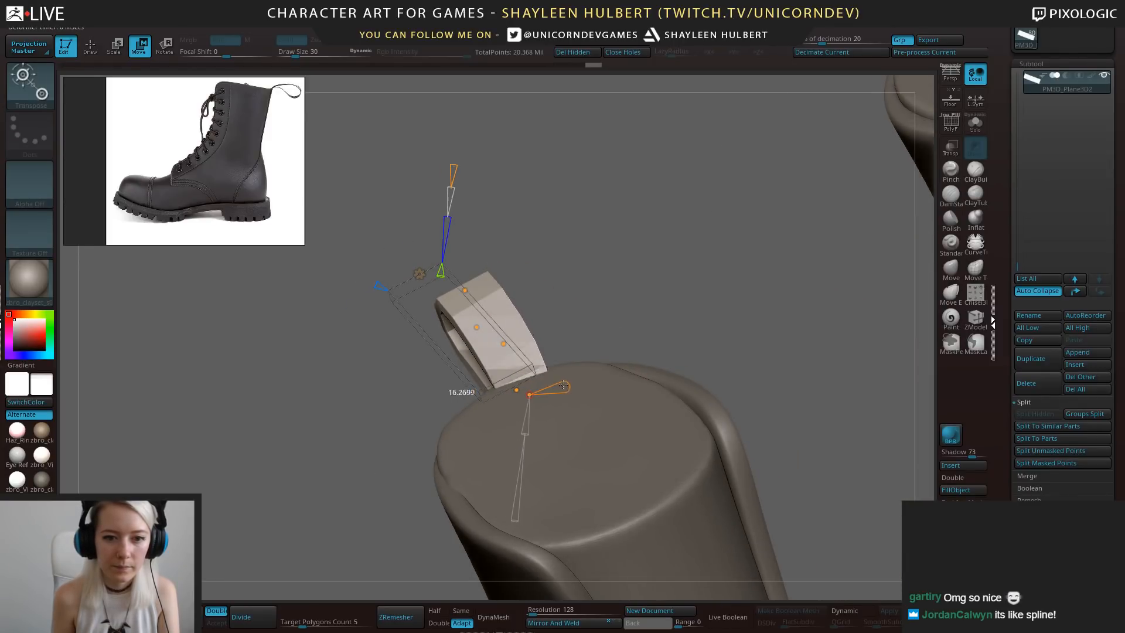
drag(558, 387, 557, 388)
Pull the lower curve point slightly outward and down to round the loop's underside.
drag(656, 317, 523, 369)
drag(537, 359, 439, 420)
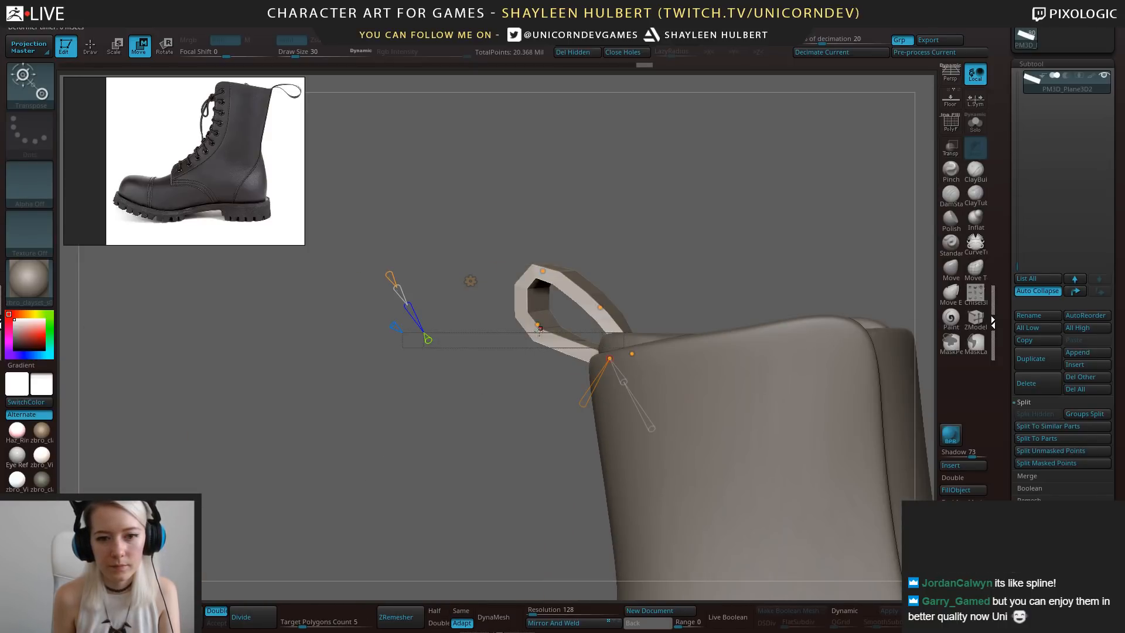
drag(539, 330, 534, 336)
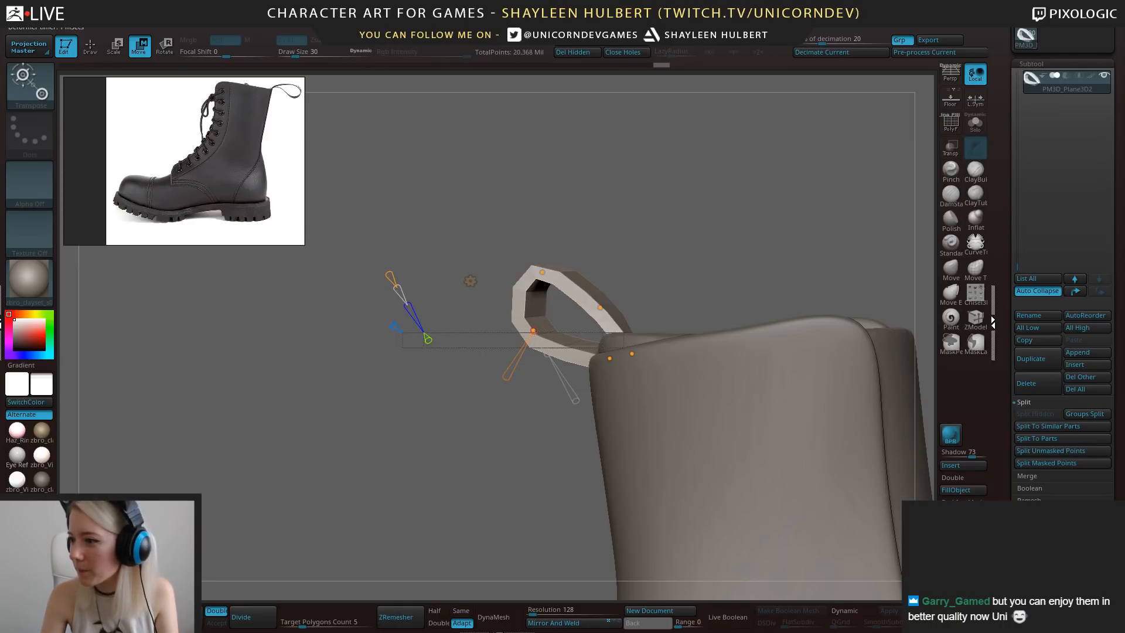
Switch to the browser, look through the Imgur photos of the painted figurine, and return to ZBrush.
drag(1124, 329, 864, 87)
double_click(864, 86)
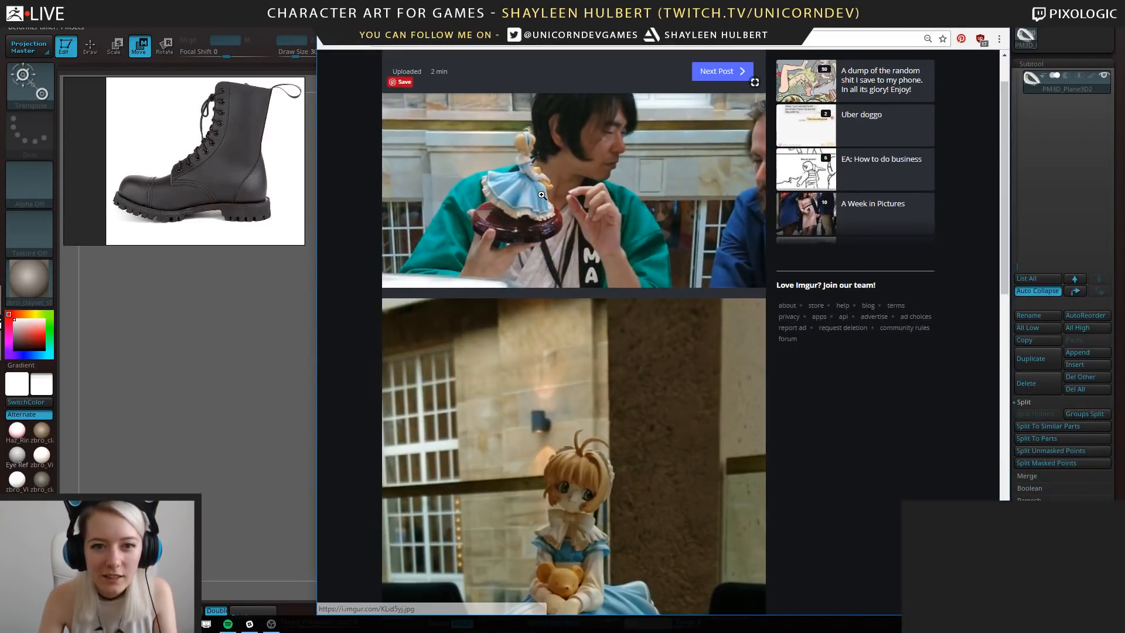
scroll(601, 291, down, 3)
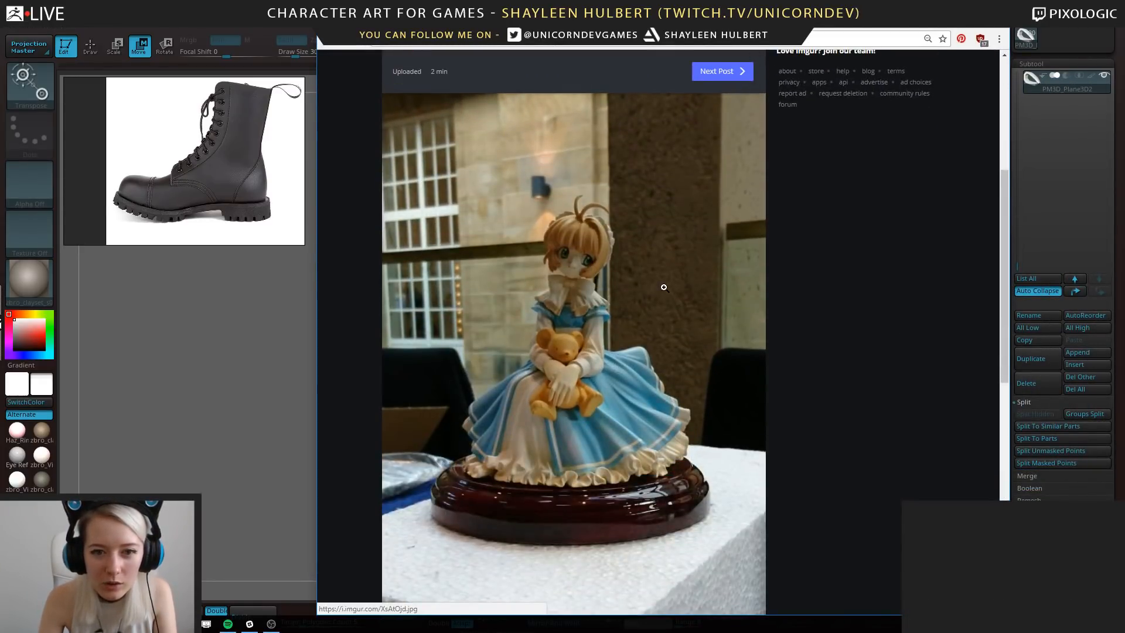
scroll(665, 287, down, 9)
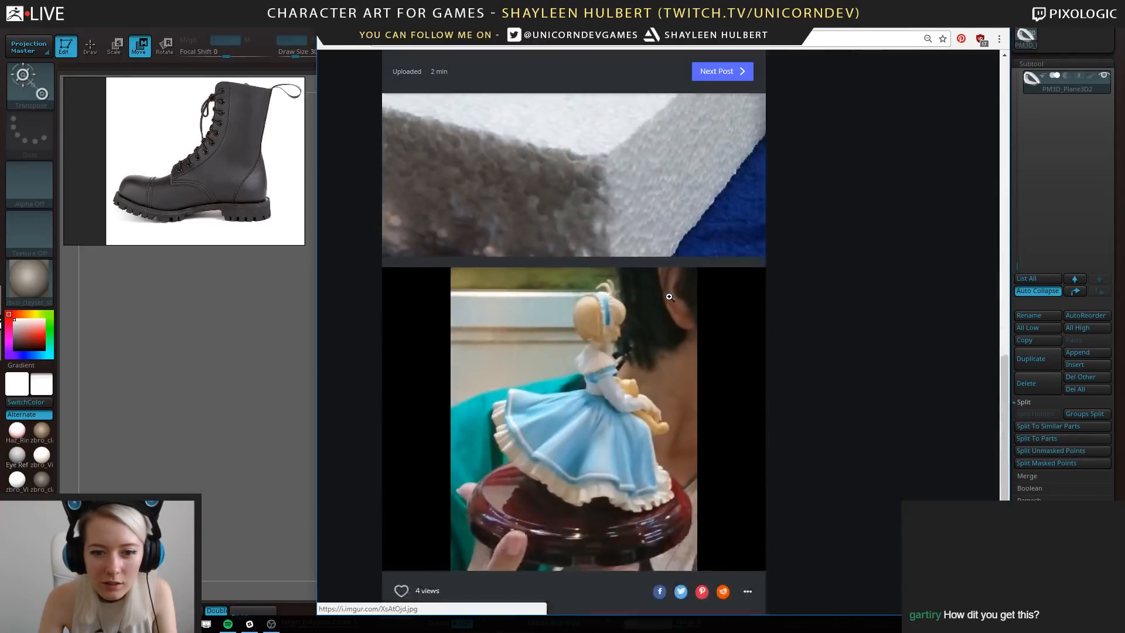
scroll(671, 303, up, 12)
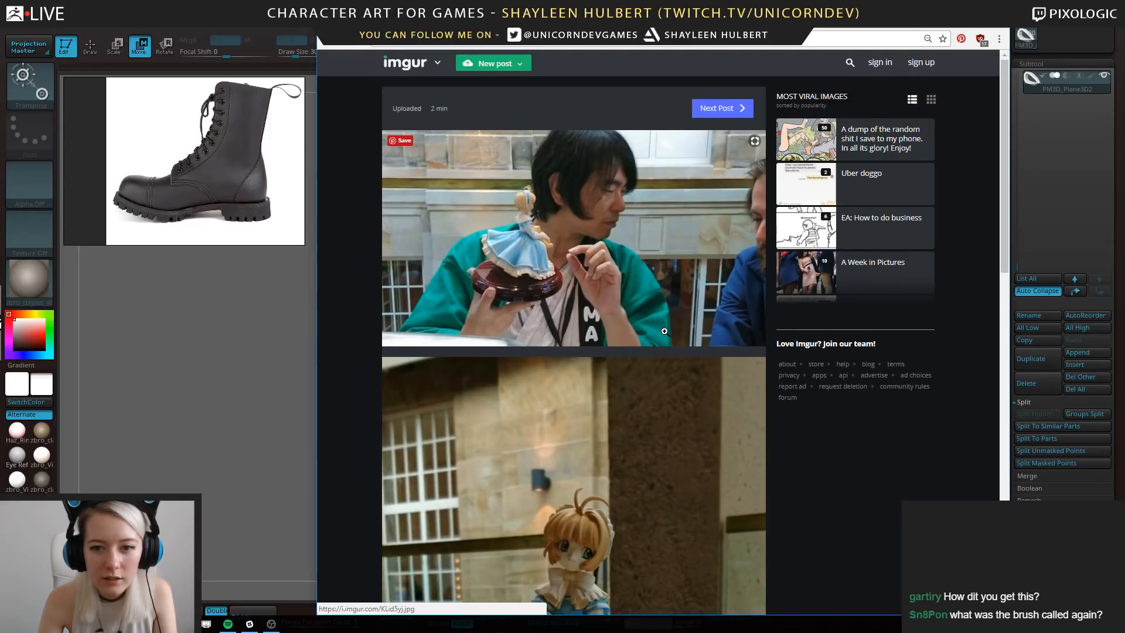
scroll(665, 331, down, 6)
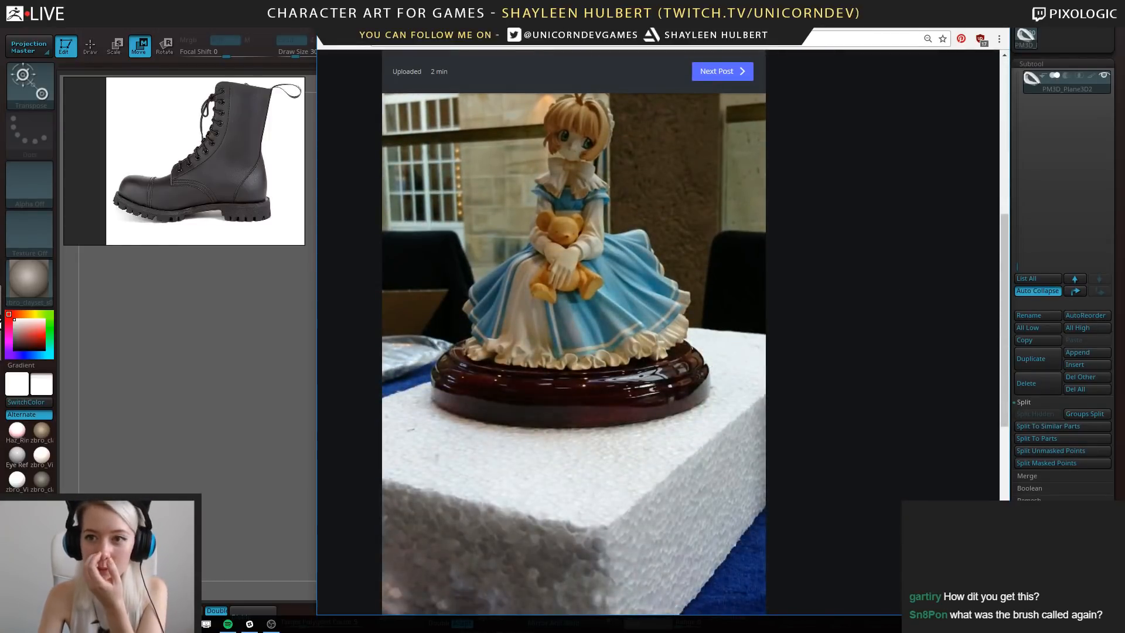
key(alt+Tab)
Accept the bend deformation on the strap loop and return to the standard transform gizmo.
drag(459, 431, 454, 364)
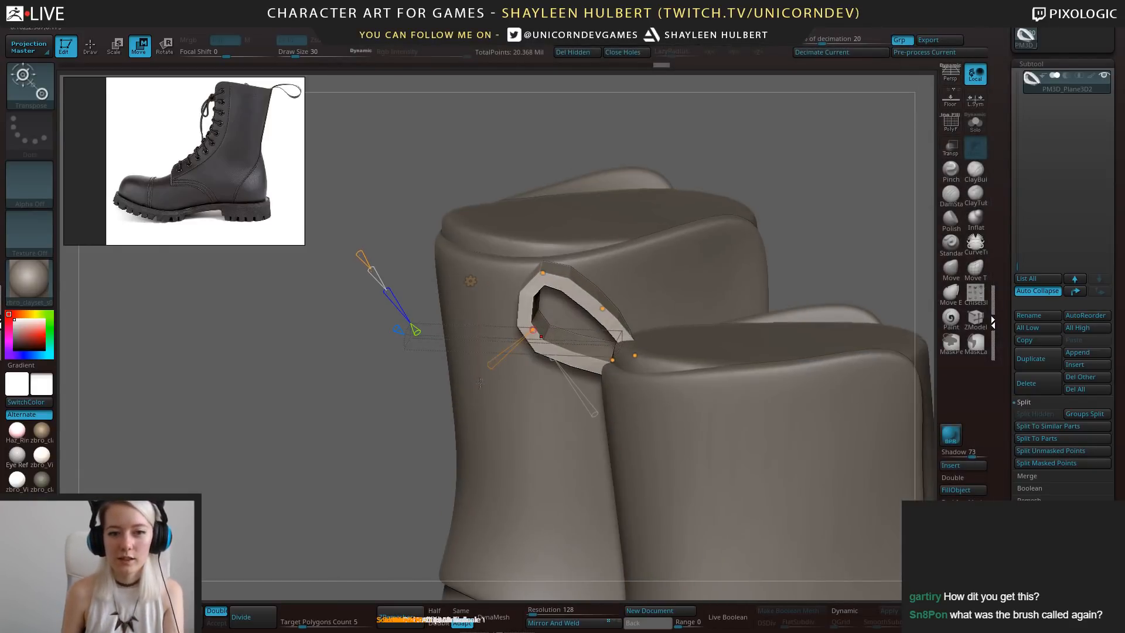
click(472, 282)
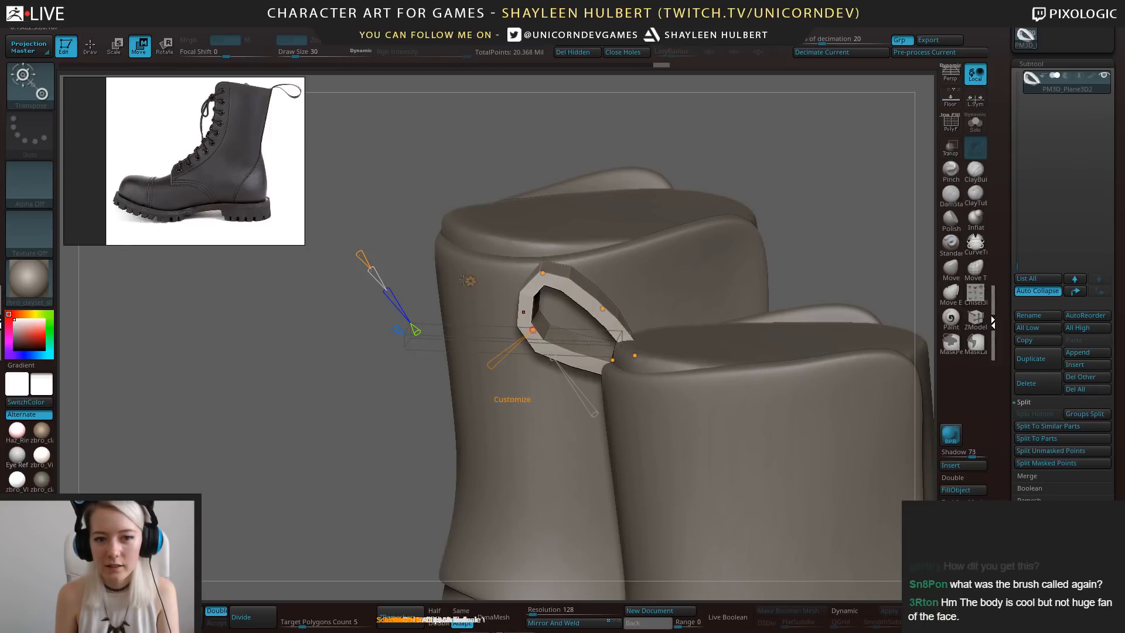
key(y)
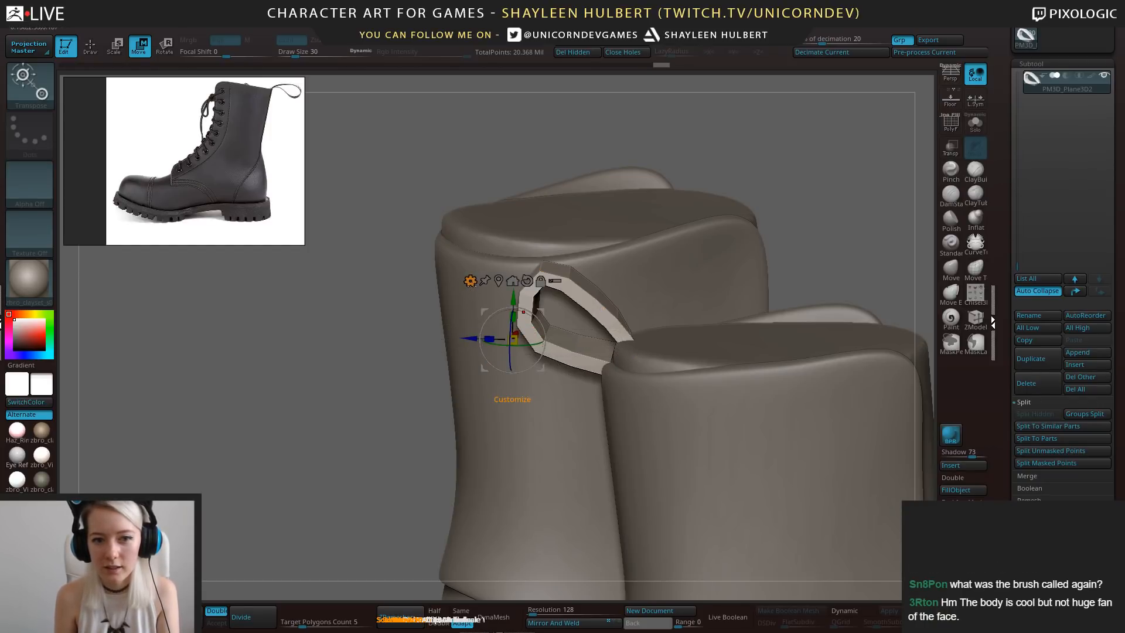
click(470, 281)
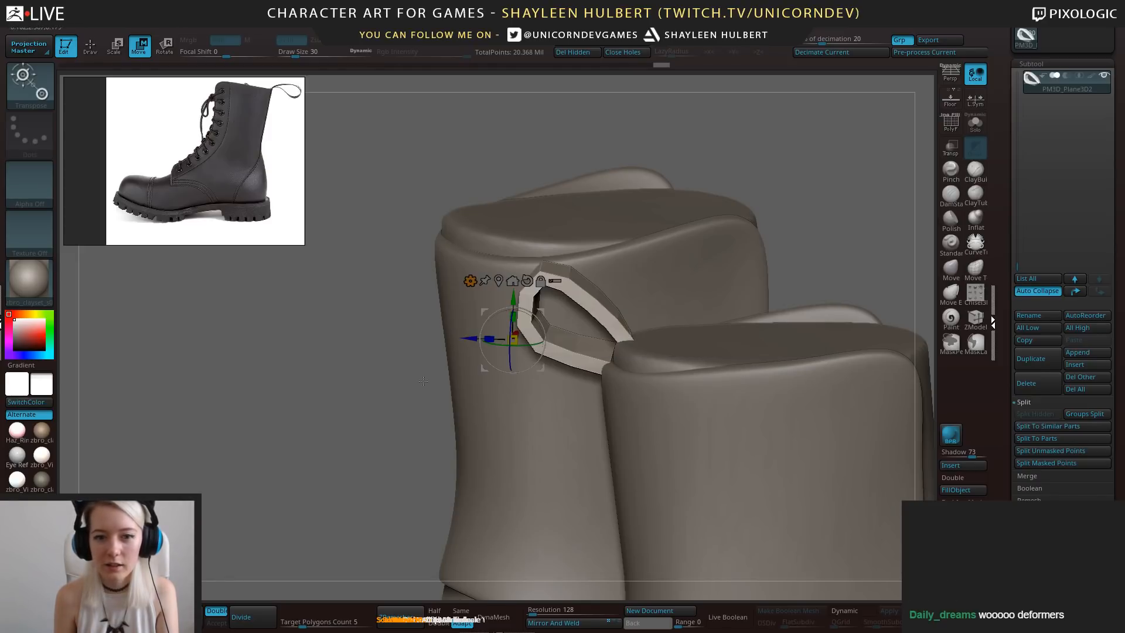
mouse_move(423, 381)
mouse_down()
mouse_move(408, 402)
mouse_move(378, 405)
mouse_move(437, 352)
mouse_up()
click(471, 282)
click(656, 284)
Reshape the underside and outer end of the strap loop with the Move Topological brush at draw size 46.
click(951, 270)
key(bracketright)
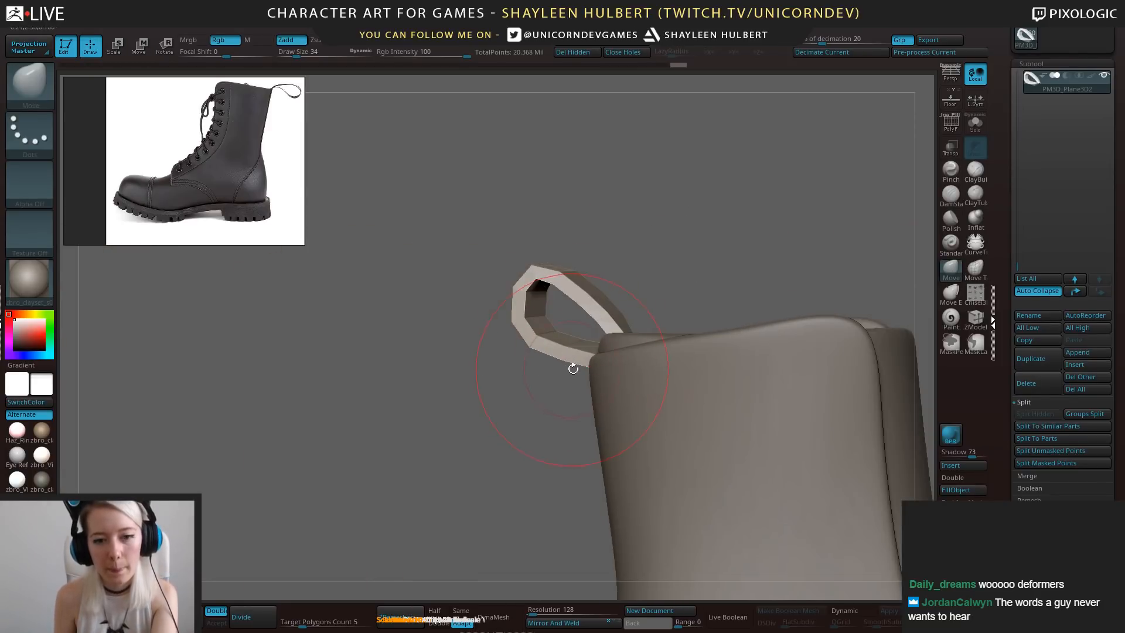
click(975, 270)
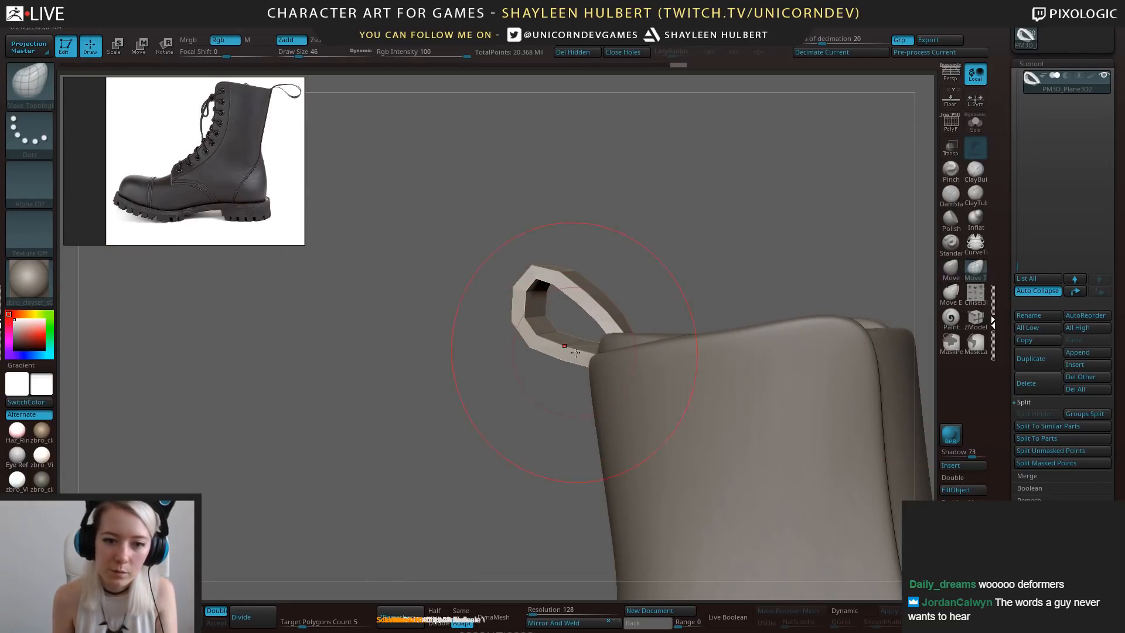
drag(575, 353, 548, 343)
drag(543, 340, 537, 362)
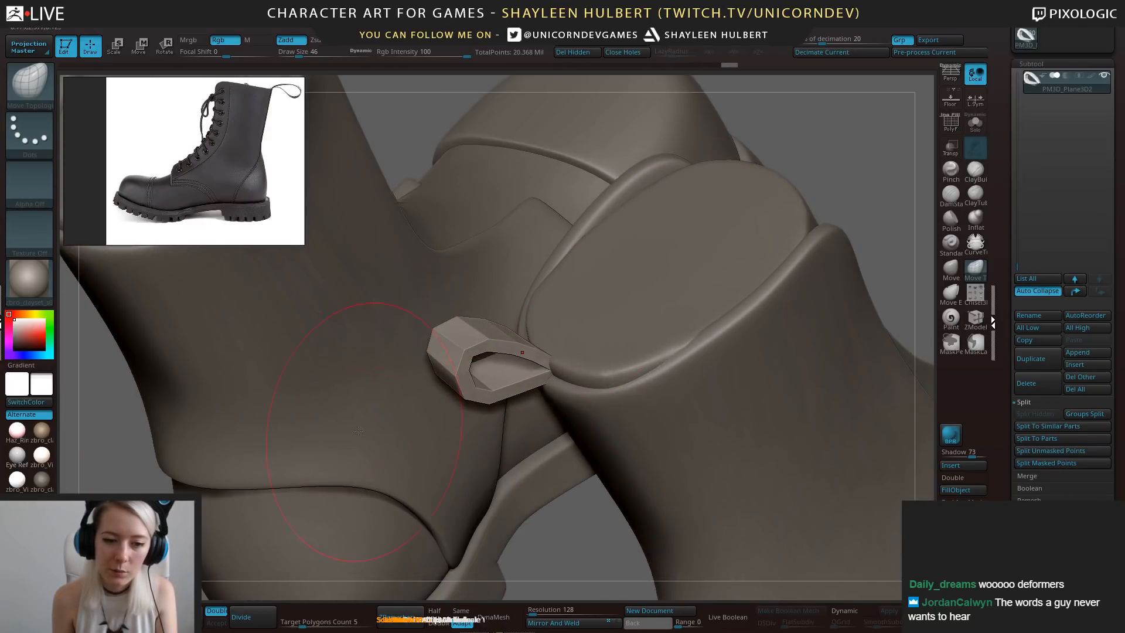
drag(359, 431, 399, 319)
drag(514, 292, 513, 305)
Mirror and weld the strap loop so the other boot gets a matching heel pull.
drag(267, 469, 352, 481)
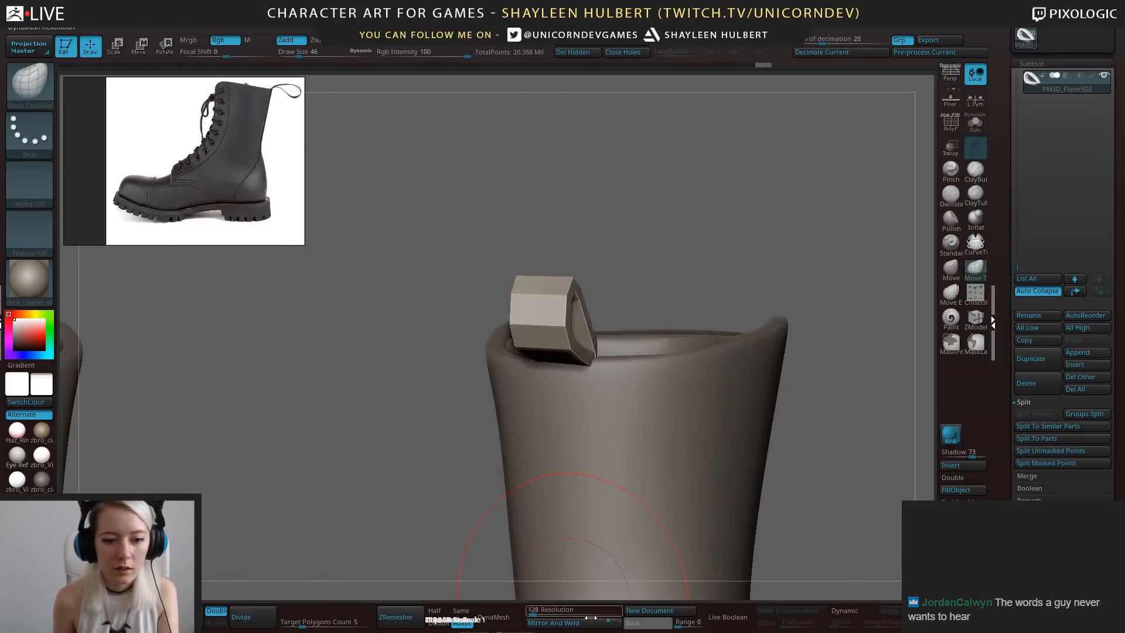
drag(399, 445, 350, 451)
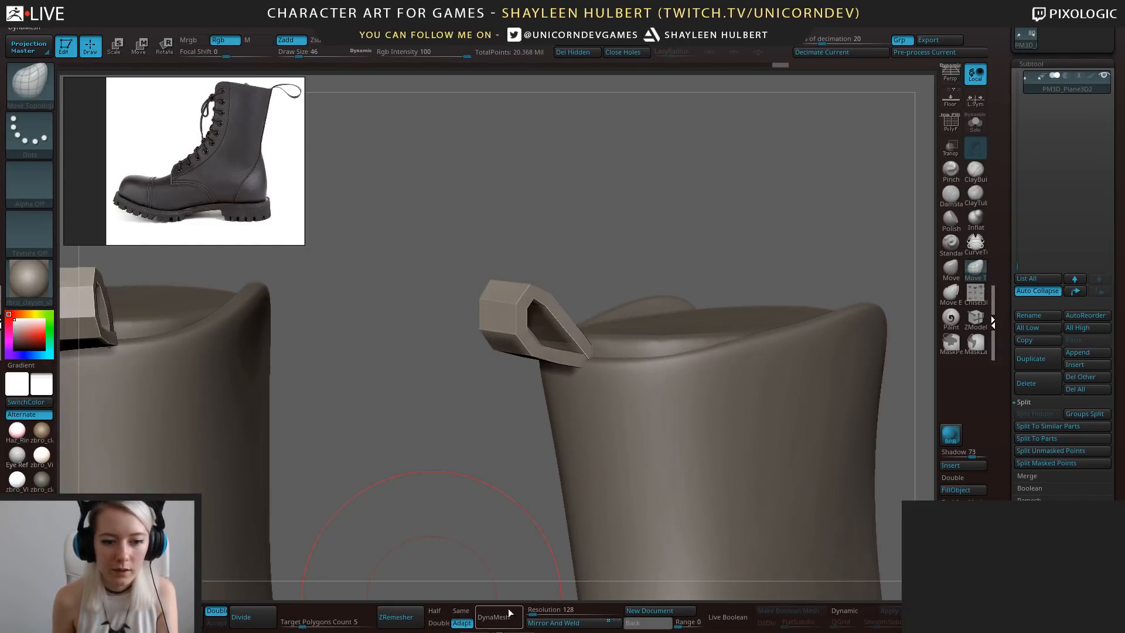
mouse_move(482, 524)
mouse_down()
mouse_move(324, 526)
mouse_move(345, 499)
mouse_move(465, 446)
mouse_up()
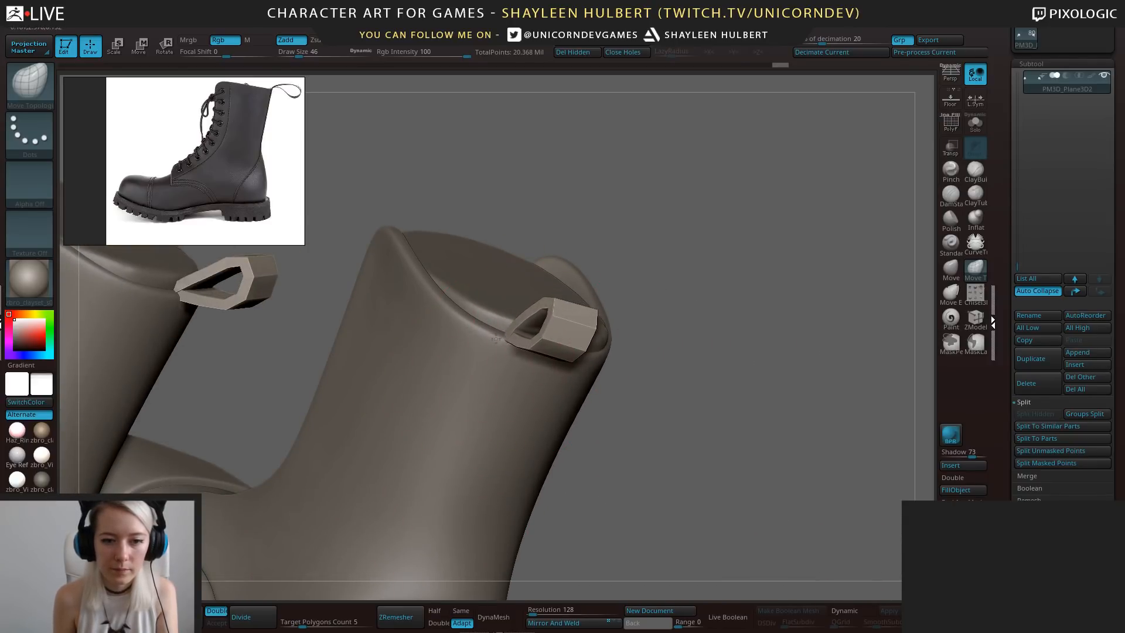
drag(556, 372, 654, 441)
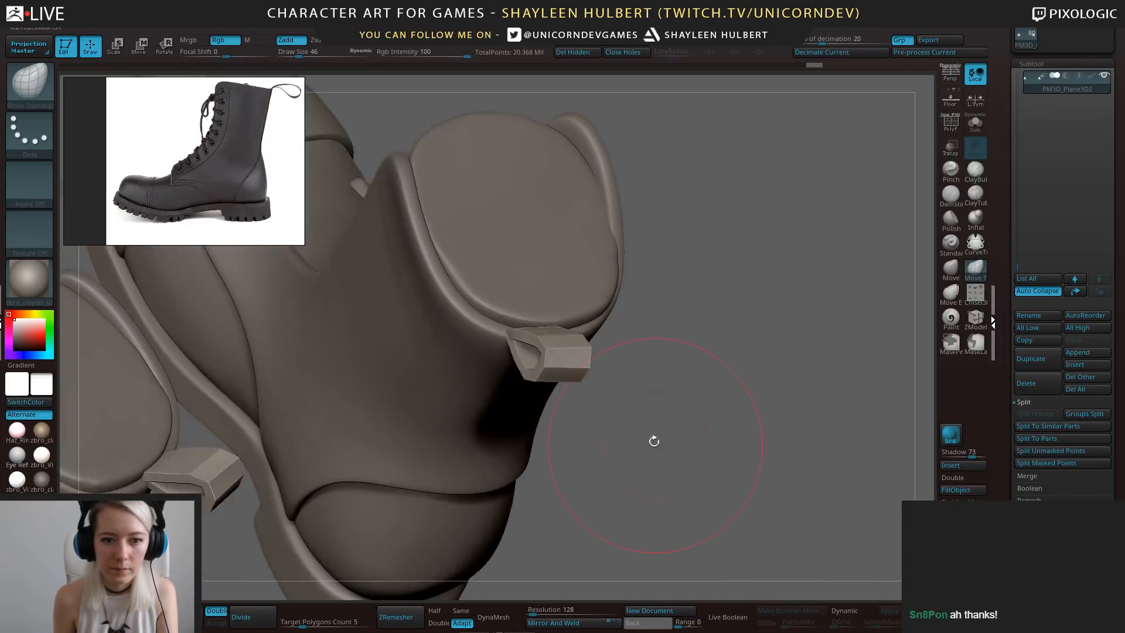
drag(705, 355, 666, 424)
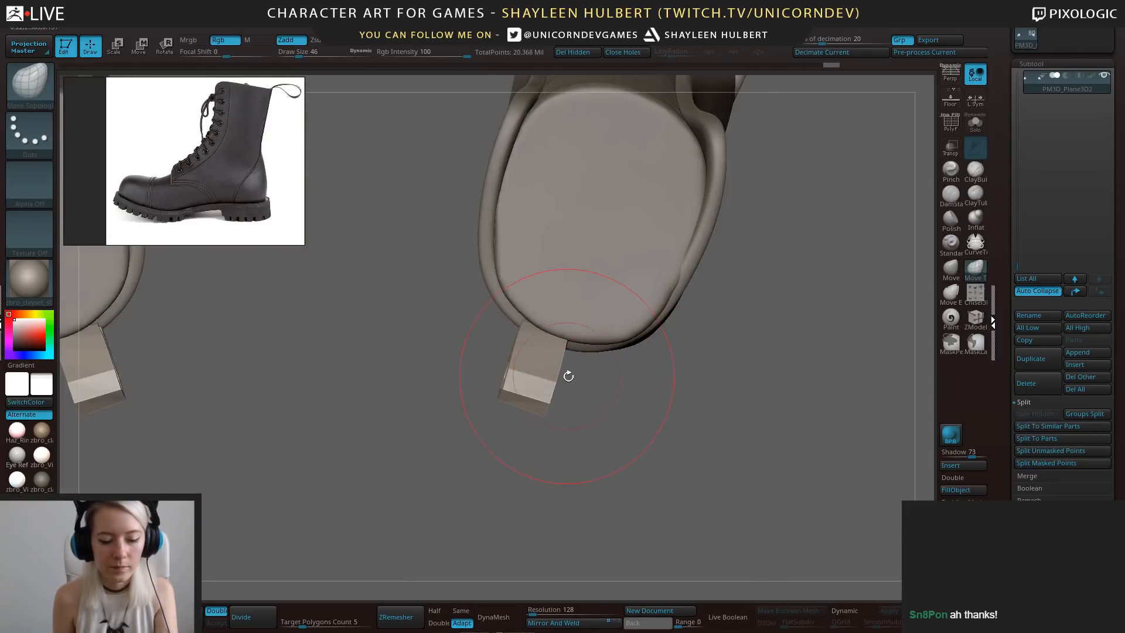
Turn on X symmetry and adjust both strap loops with the gizmo so their bases sit on the rear collars.
key(w)
drag(523, 443, 515, 345)
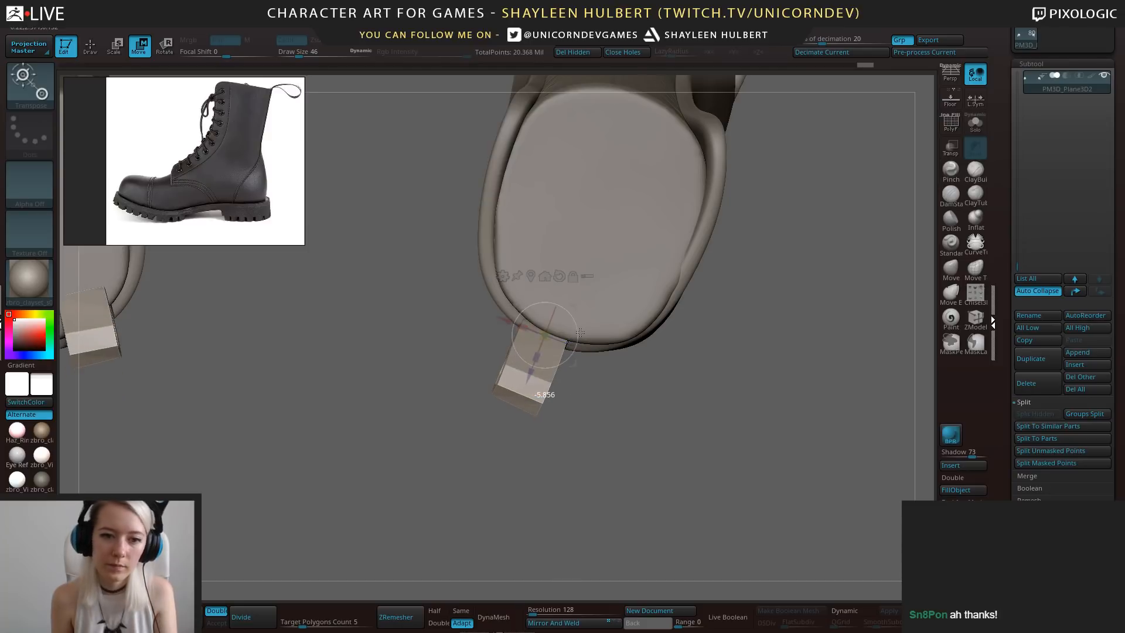
key(x)
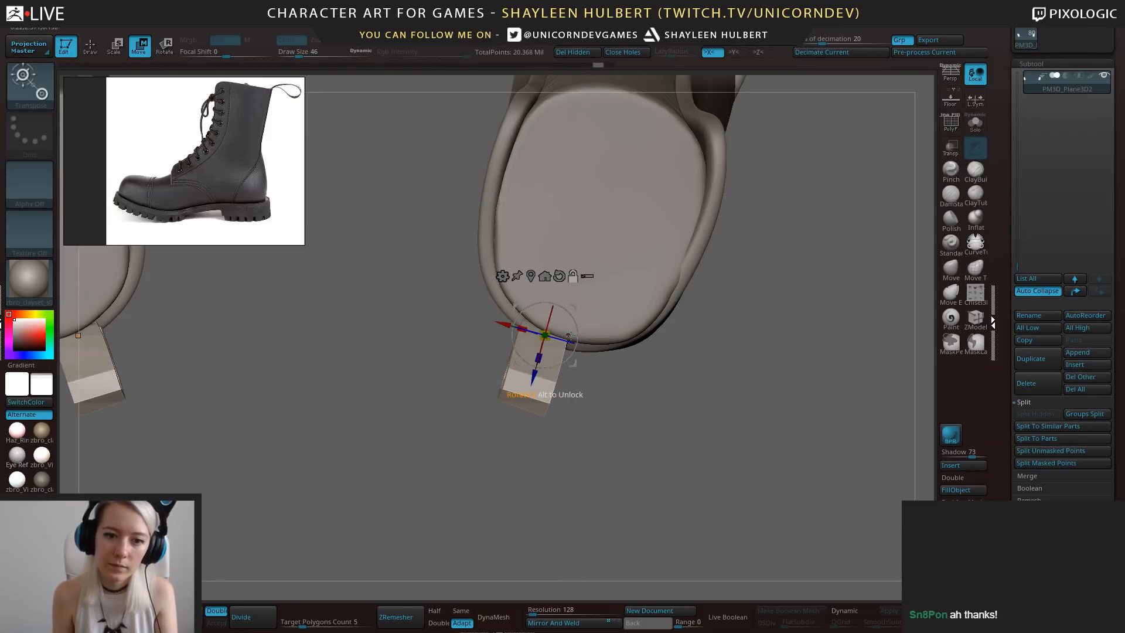
drag(507, 321, 577, 361)
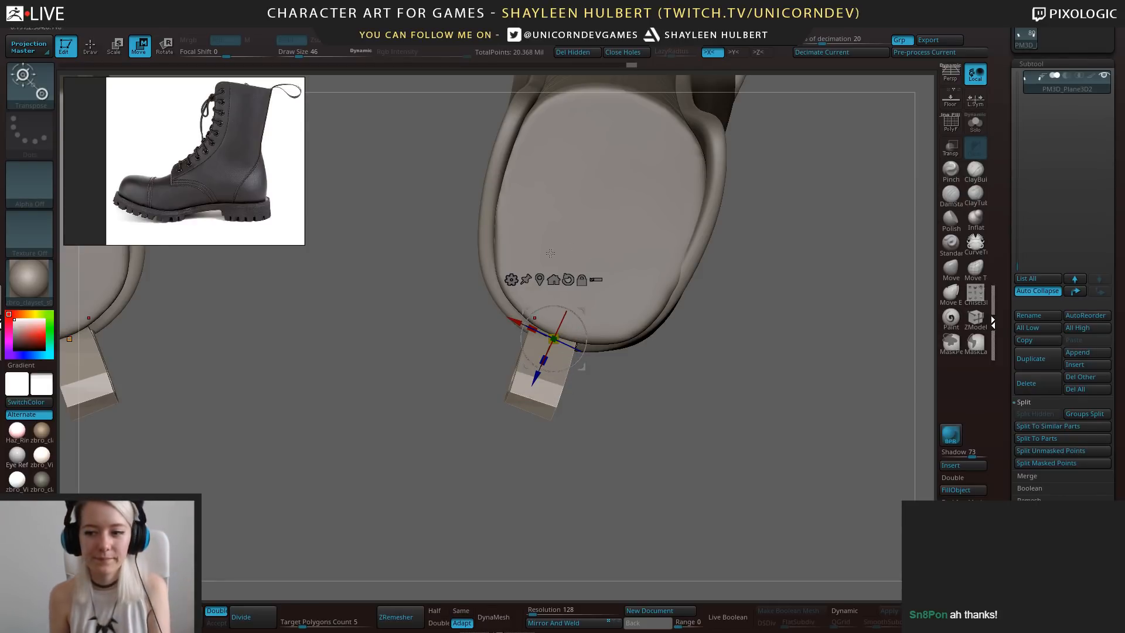
drag(642, 467, 683, 245)
Nudge the strap base against the collar with the Move brush and preview the loops with dynamic subdivision on and off.
click(950, 273)
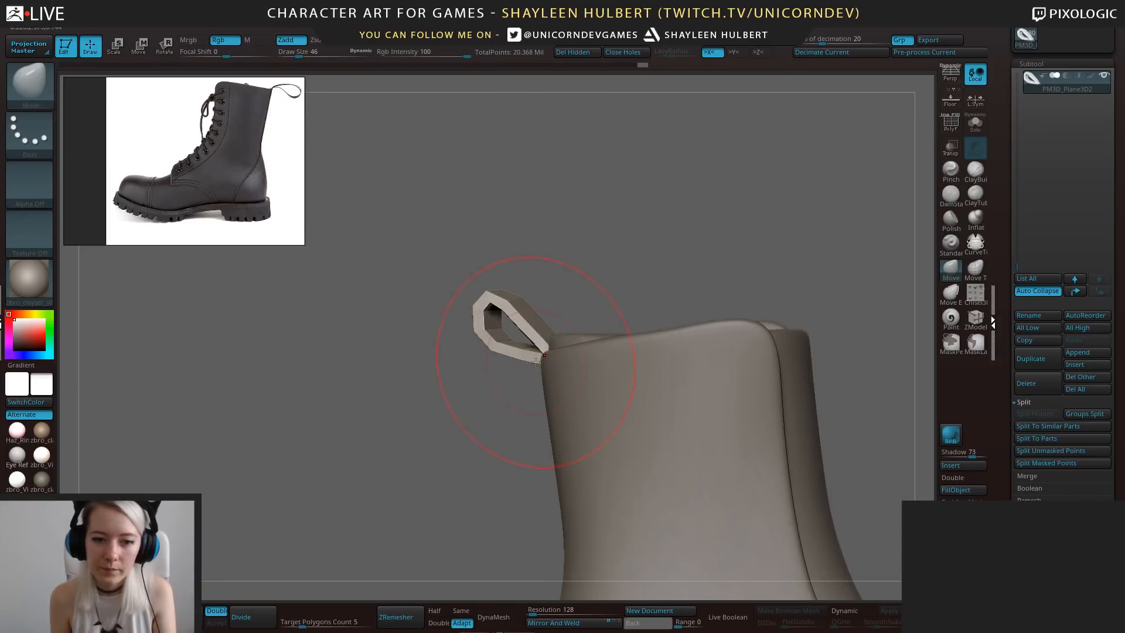
drag(537, 363, 548, 350)
drag(551, 264, 768, 526)
key(d)
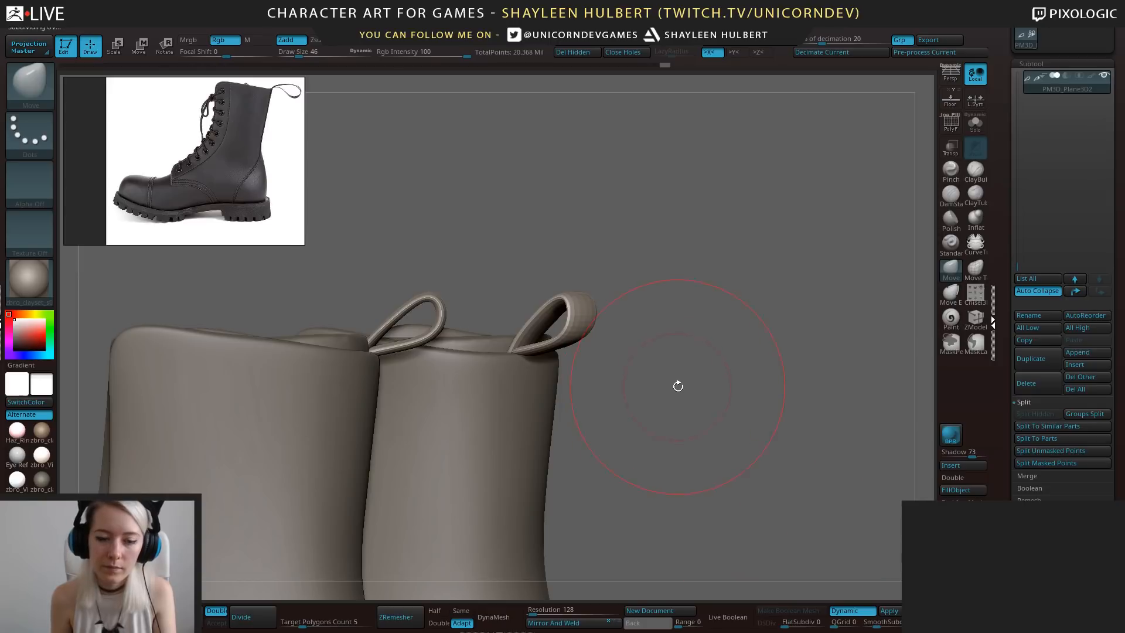
key(shift+d)
Show the polyframe and bevel the outer and inner edge loops of both straps with ZModeler's Bevel edge action.
mouse_move(679, 384)
alt+mouse_down()
mouse_move(748, 430)
mouse_move(777, 480)
alt+mouse_up()
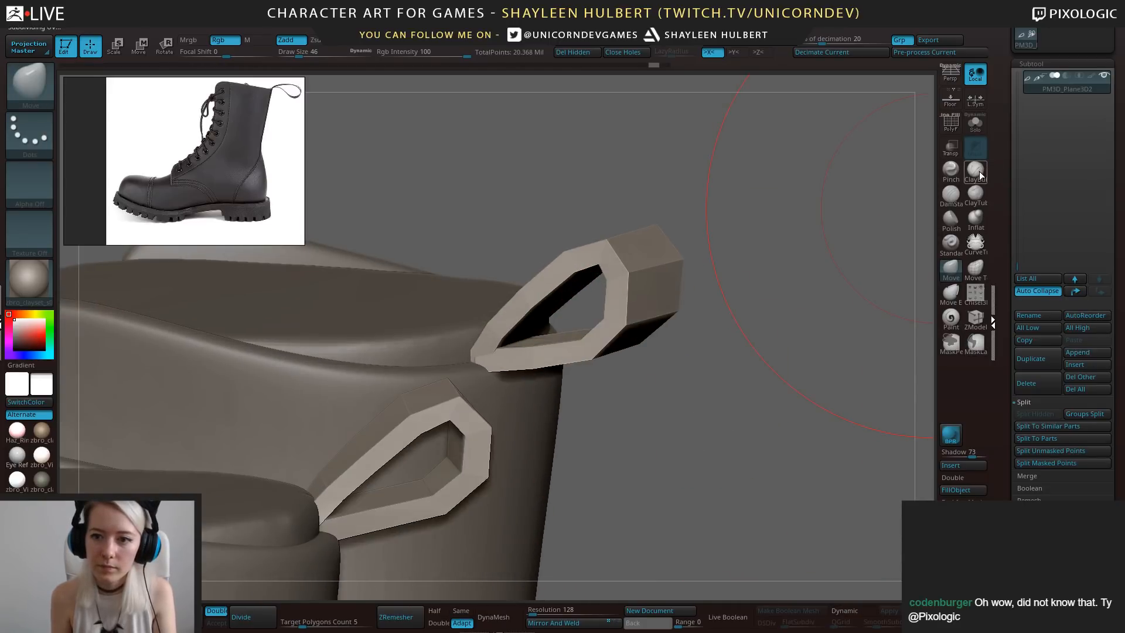
key([)
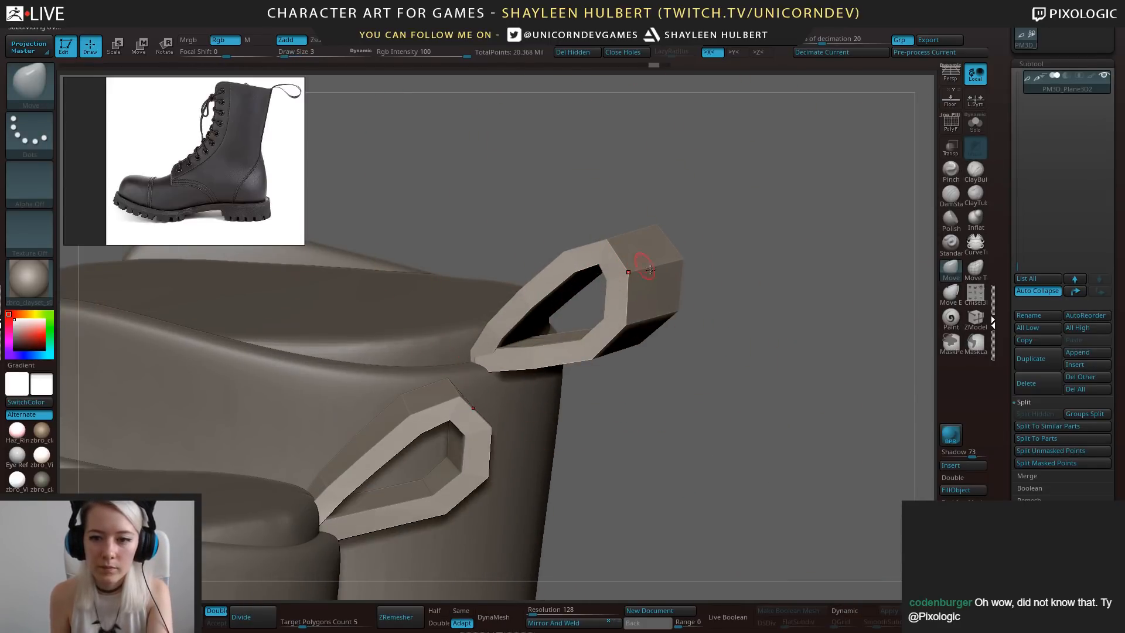
click(976, 320)
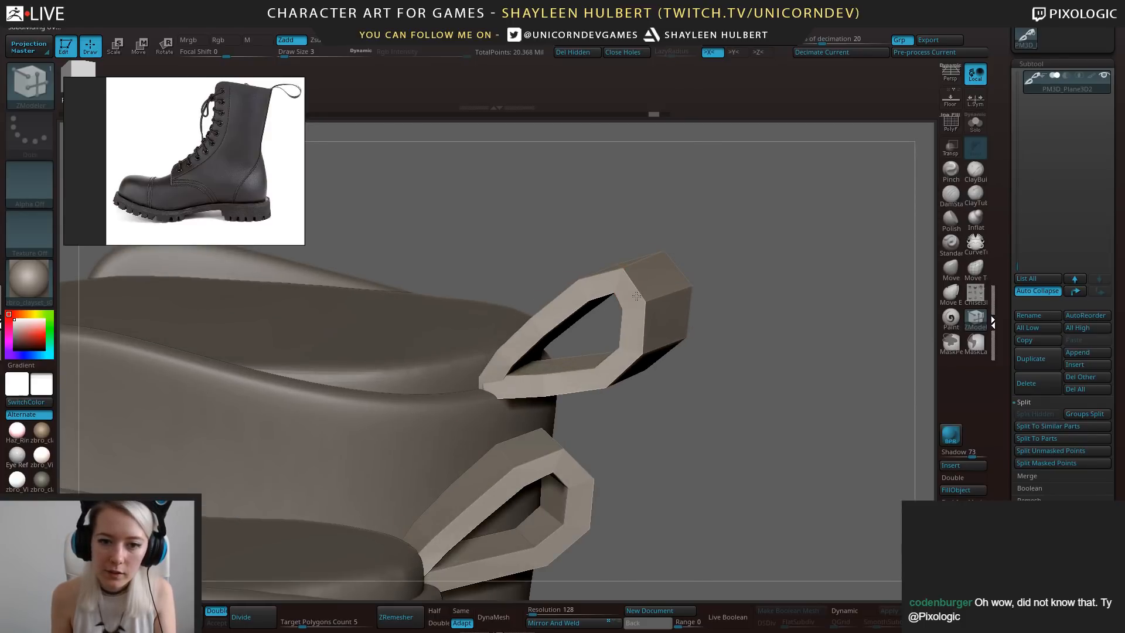
key(ctrl+z)
click(951, 127)
alt+drag(780, 200, 762, 249)
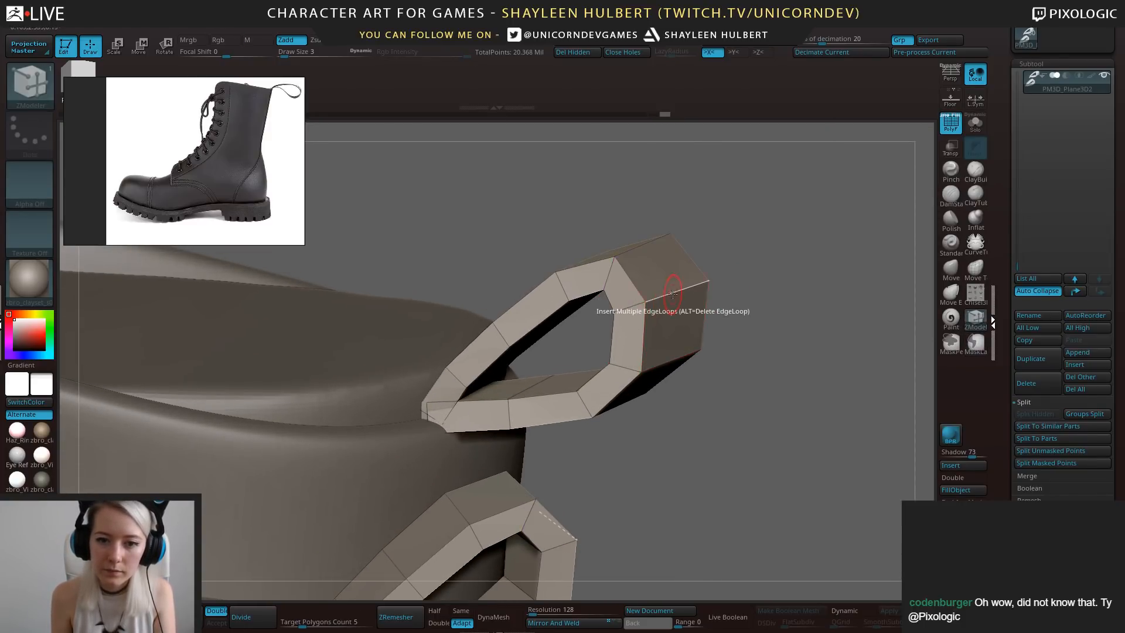
key(space)
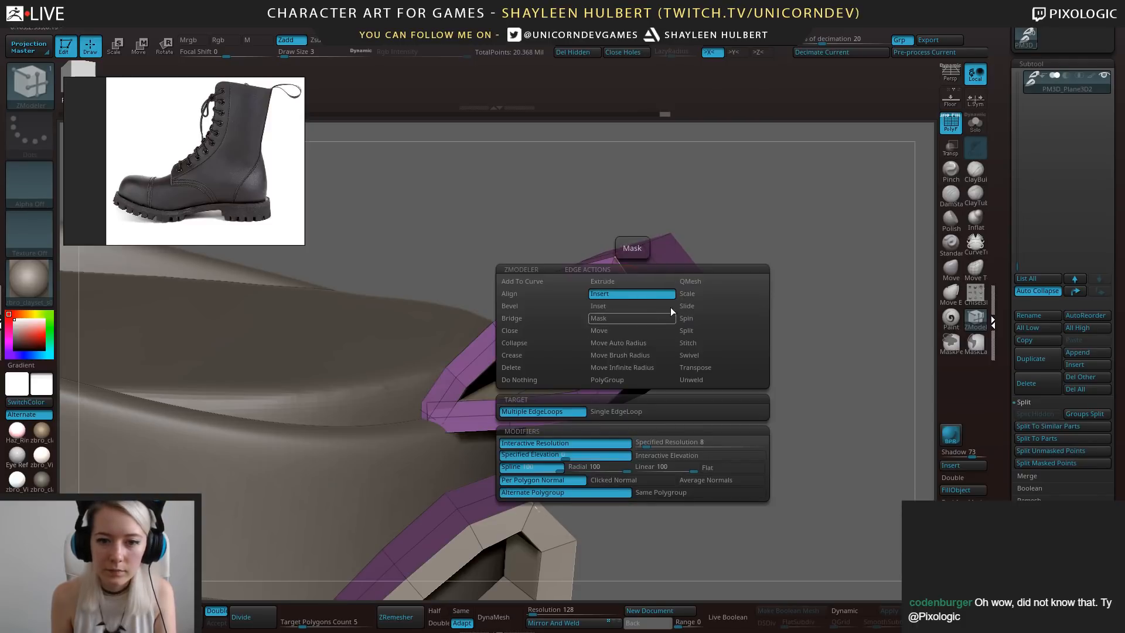
click(542, 308)
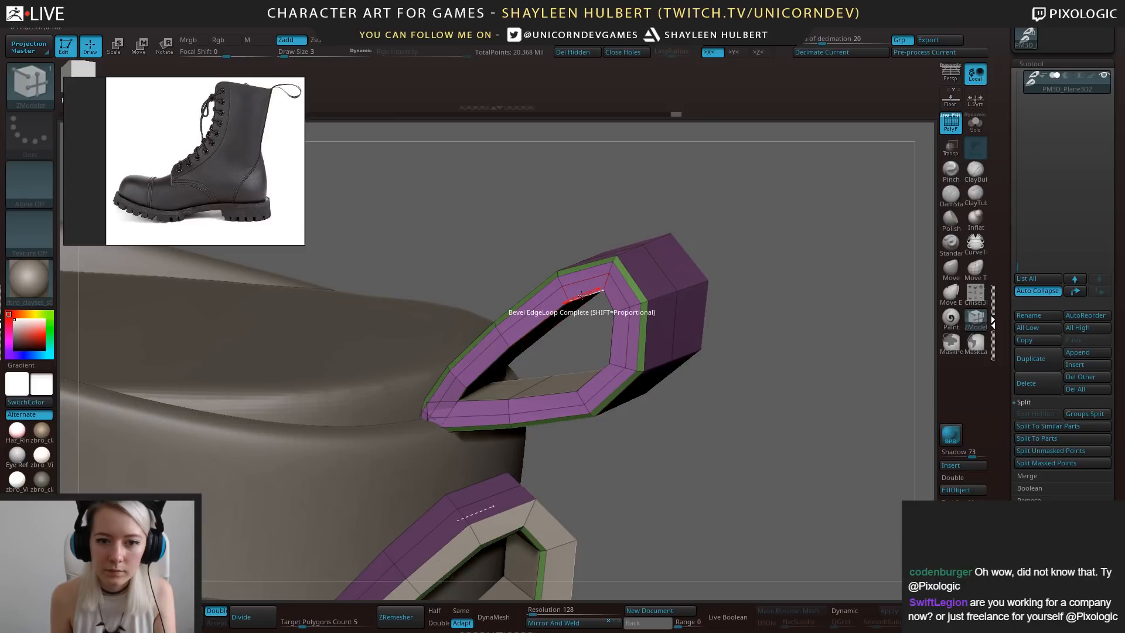
click(582, 301)
Smooth the beveled straps with dynamic subdivision, hide the polyframe and inspect them on the boots.
key(d)
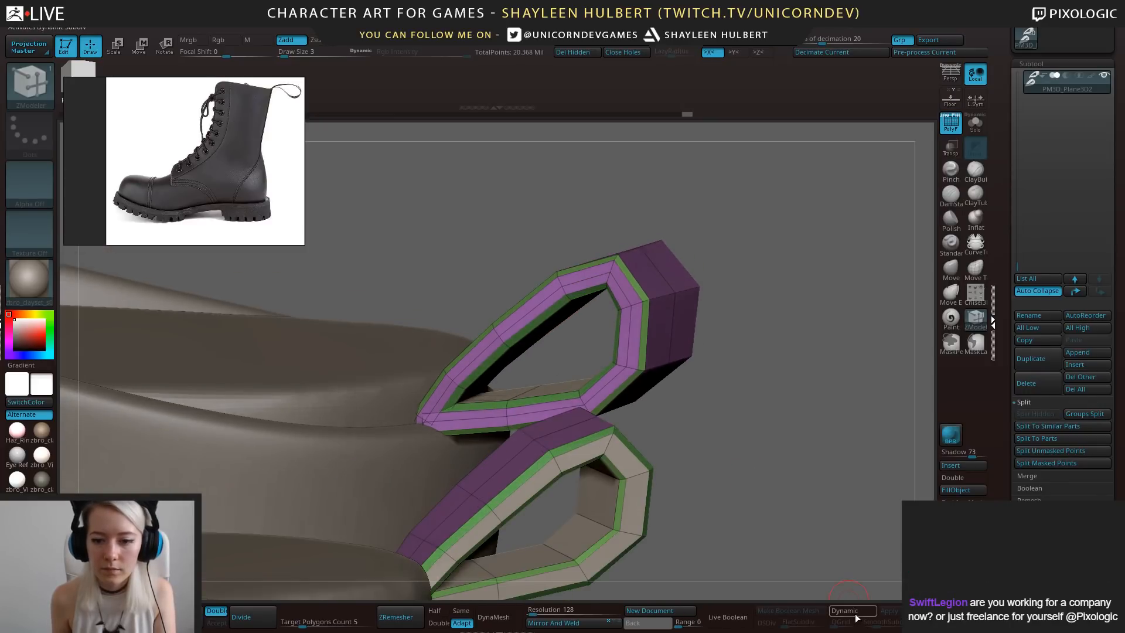
drag(803, 490, 847, 354)
click(952, 131)
mouse_move(868, 246)
mouse_down()
mouse_move(744, 288)
mouse_move(616, 308)
mouse_move(457, 422)
mouse_move(457, 433)
mouse_move(490, 436)
mouse_move(466, 454)
mouse_move(515, 545)
mouse_move(685, 309)
mouse_up()
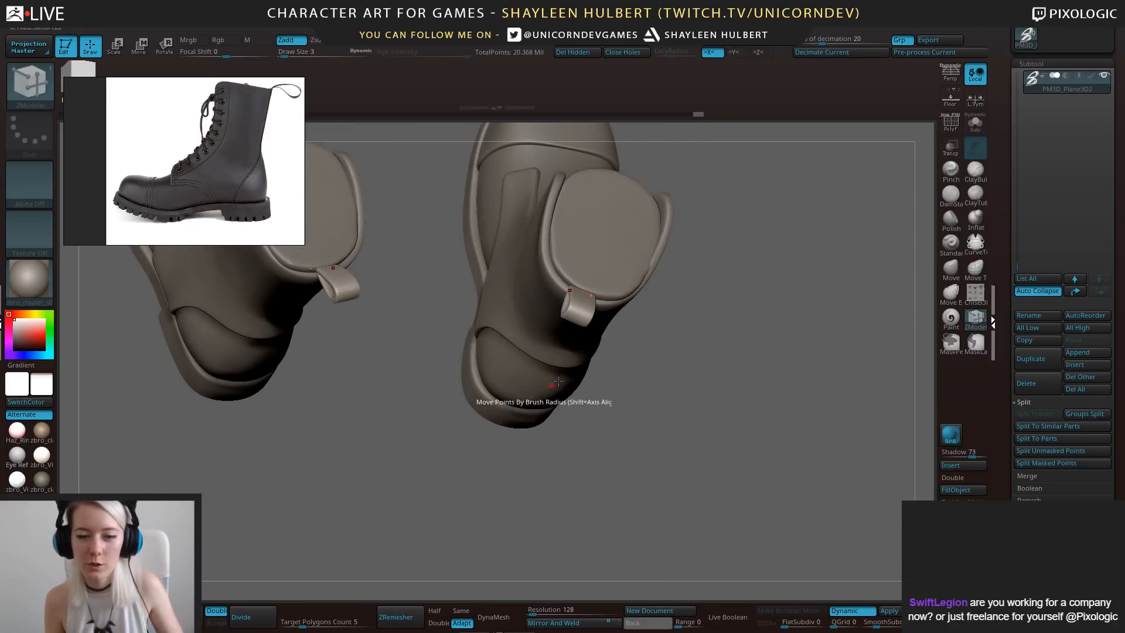
Rotate both strap loops symmetrically around their bases to follow the curve of the rear collars.
drag(691, 441, 595, 409)
key(e)
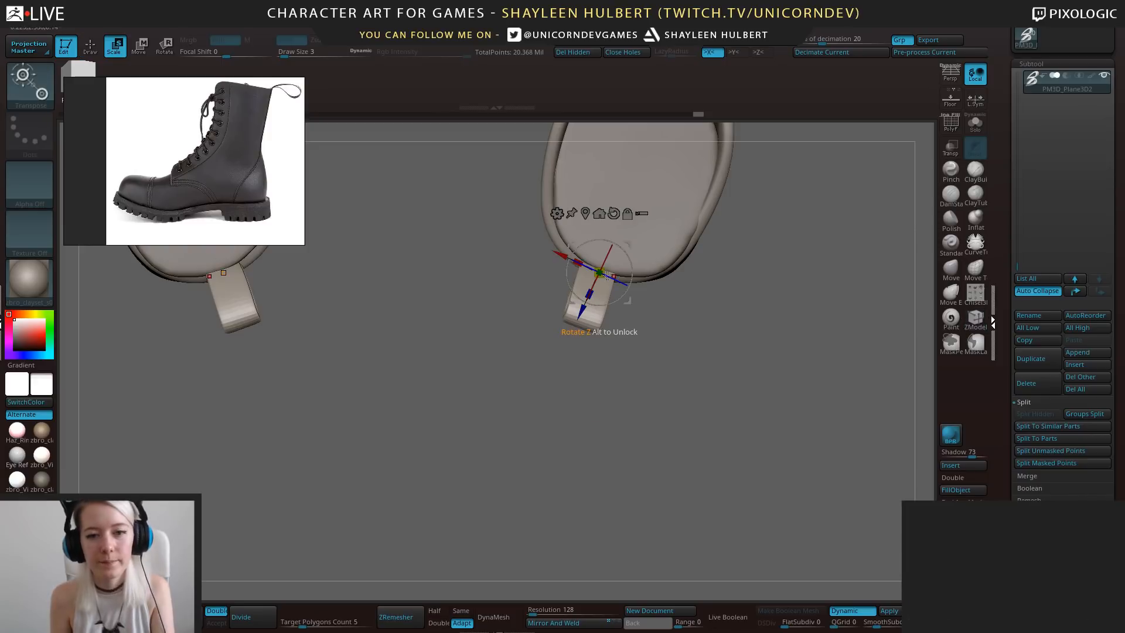
drag(632, 281, 627, 292)
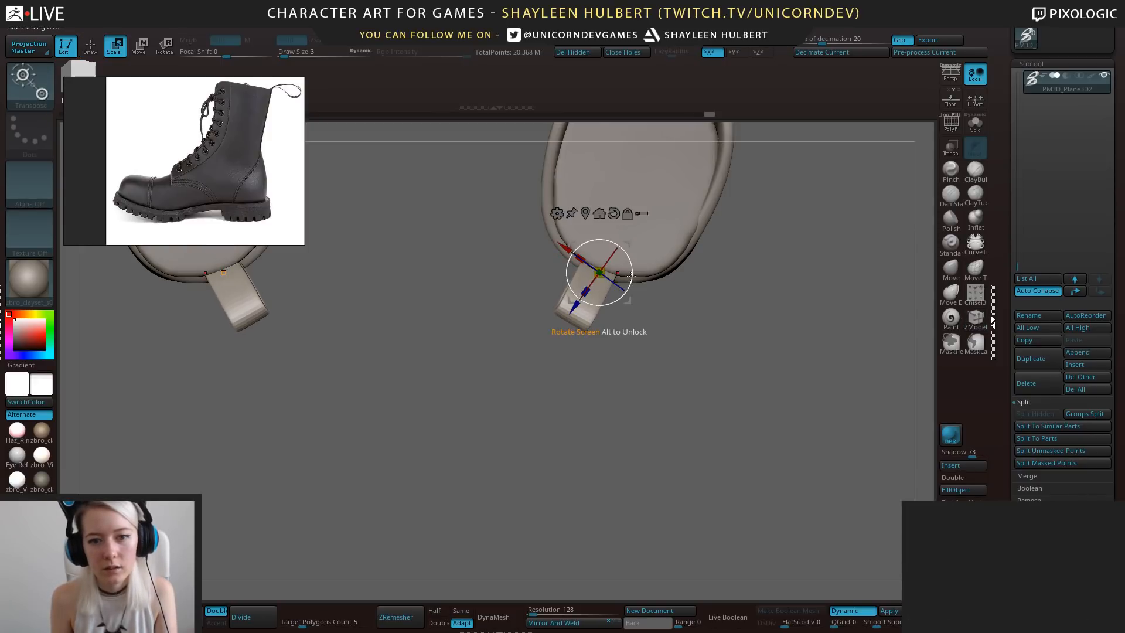
alt+right_drag(630, 274, 586, 429)
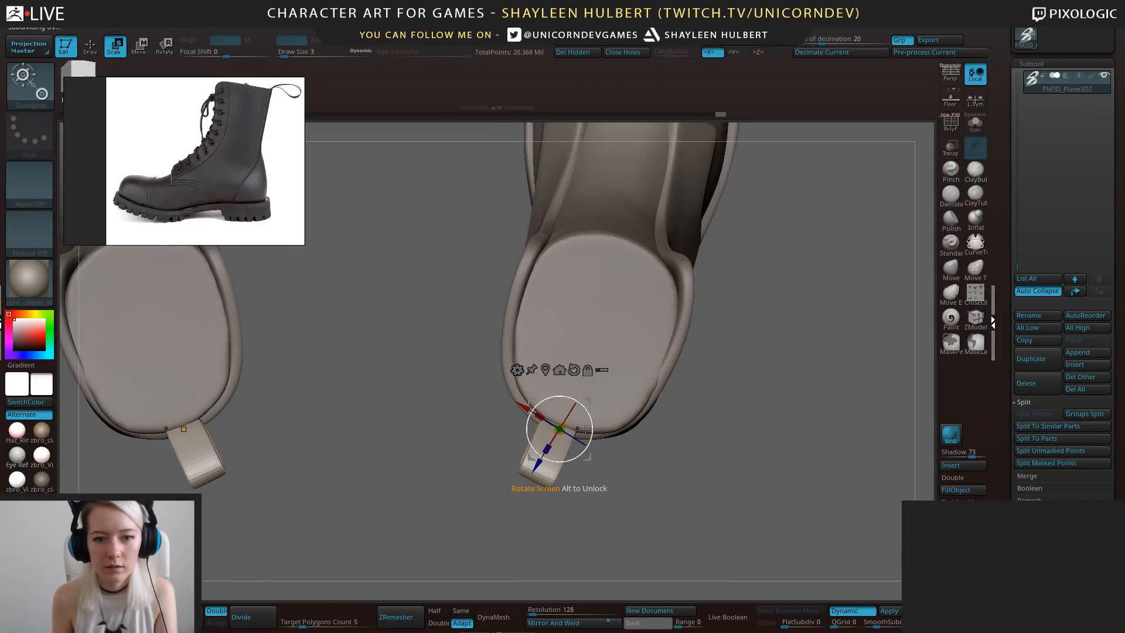
drag(586, 430, 591, 416)
mouse_move(680, 481)
right_down()
mouse_move(688, 405)
mouse_move(498, 291)
mouse_move(770, 398)
mouse_move(766, 360)
mouse_move(736, 399)
mouse_move(711, 392)
right_up()
key(q)
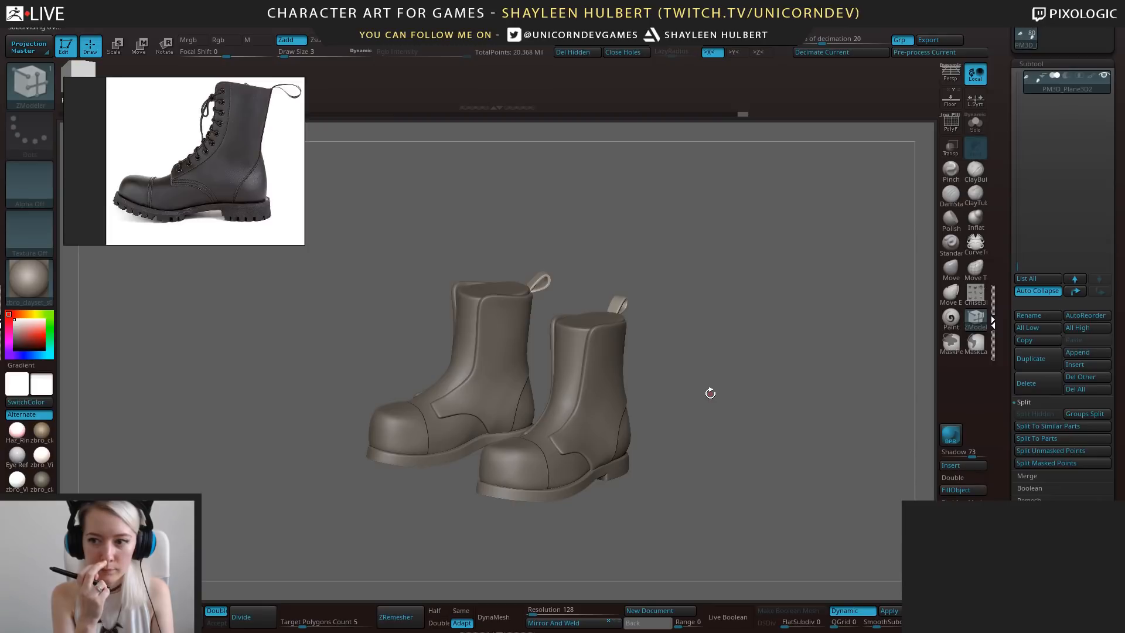
Review the finished boot pair and make all the character's subtools visible again.
right_drag(741, 465, 744, 453)
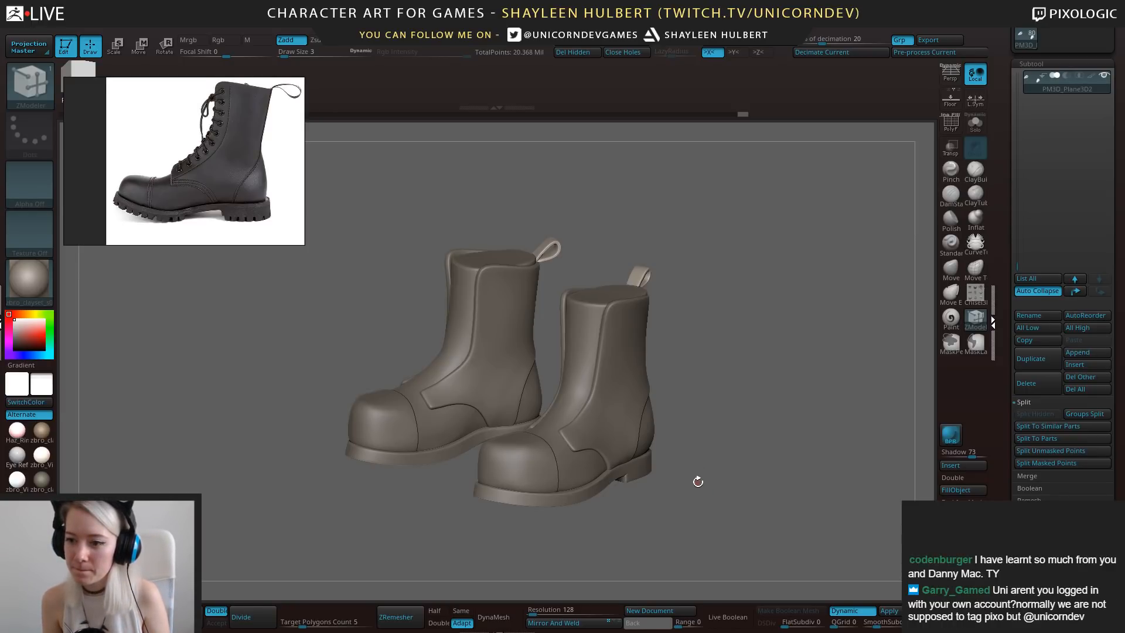
mouse_move(762, 466)
mouse_down()
mouse_move(768, 477)
mouse_move(753, 484)
mouse_up()
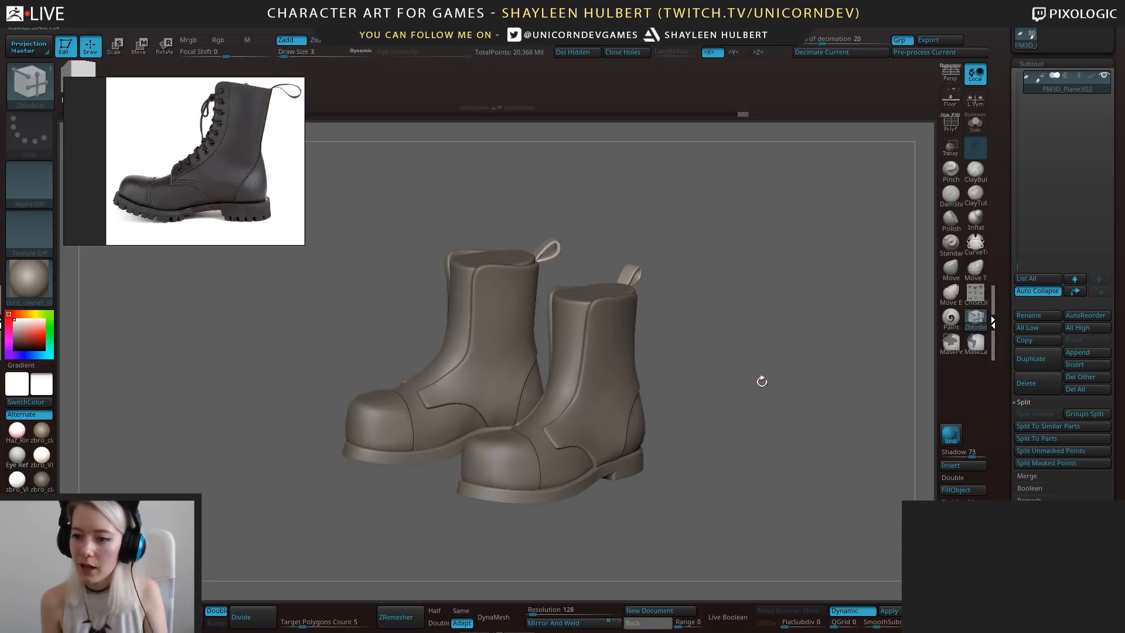
drag(762, 382, 798, 383)
drag(928, 214, 756, 345)
drag(756, 346, 736, 337)
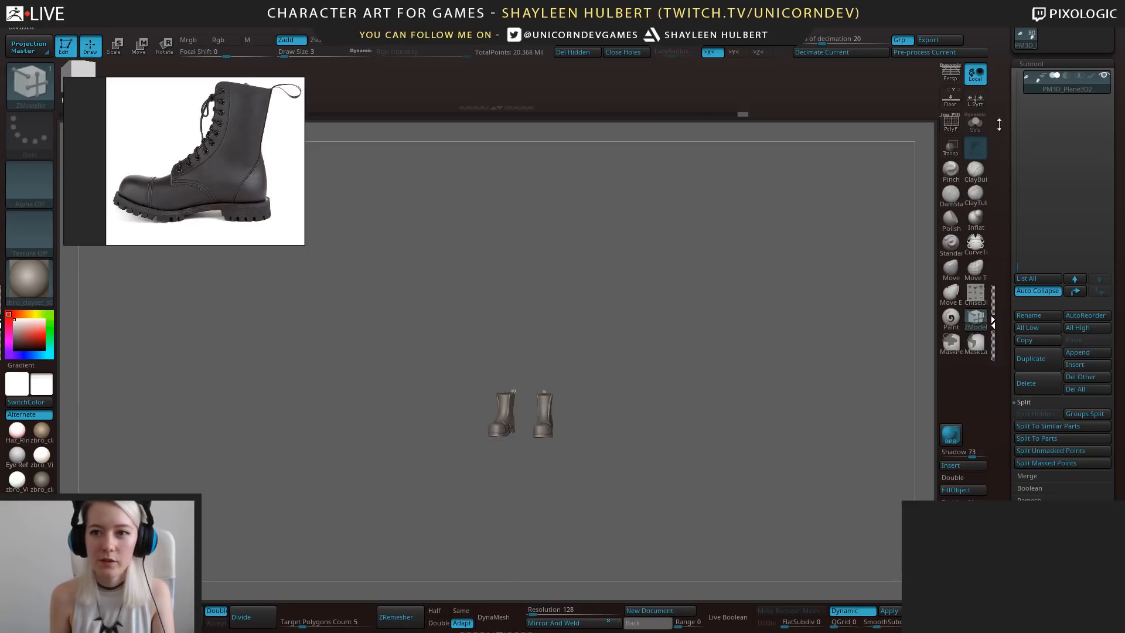
drag(1000, 124, 1007, 167)
click(1104, 121)
click(1104, 121)
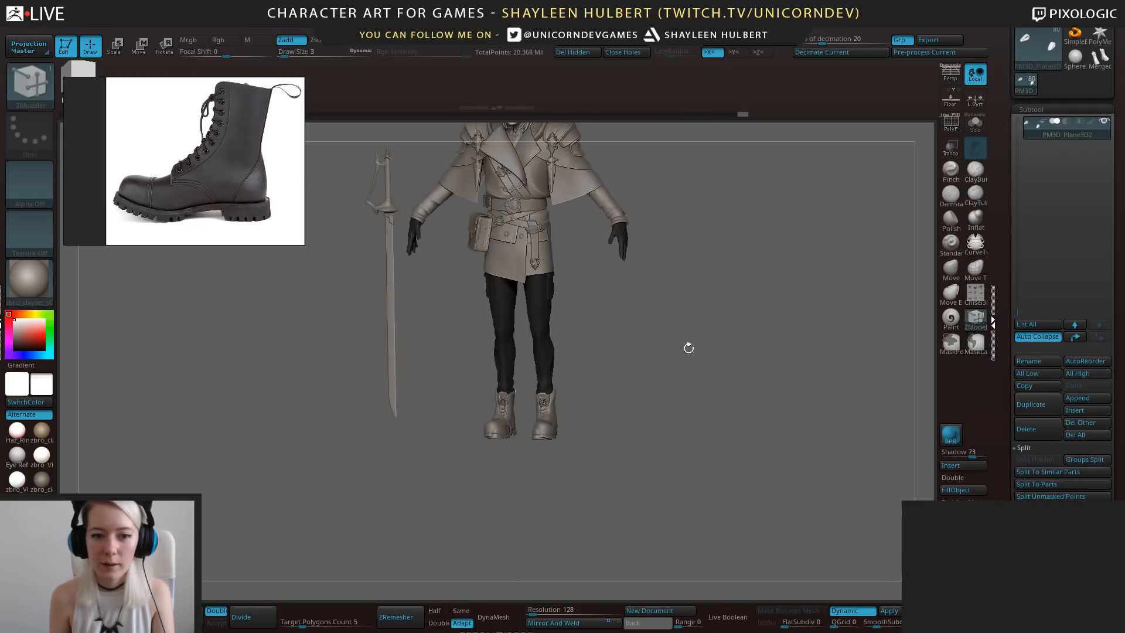
Select the old boots subtool PM3D_Cube3D1_2 and merge it down with Extract1.
drag(689, 348, 721, 457)
alt+click(643, 455)
drag(1019, 287, 1019, 262)
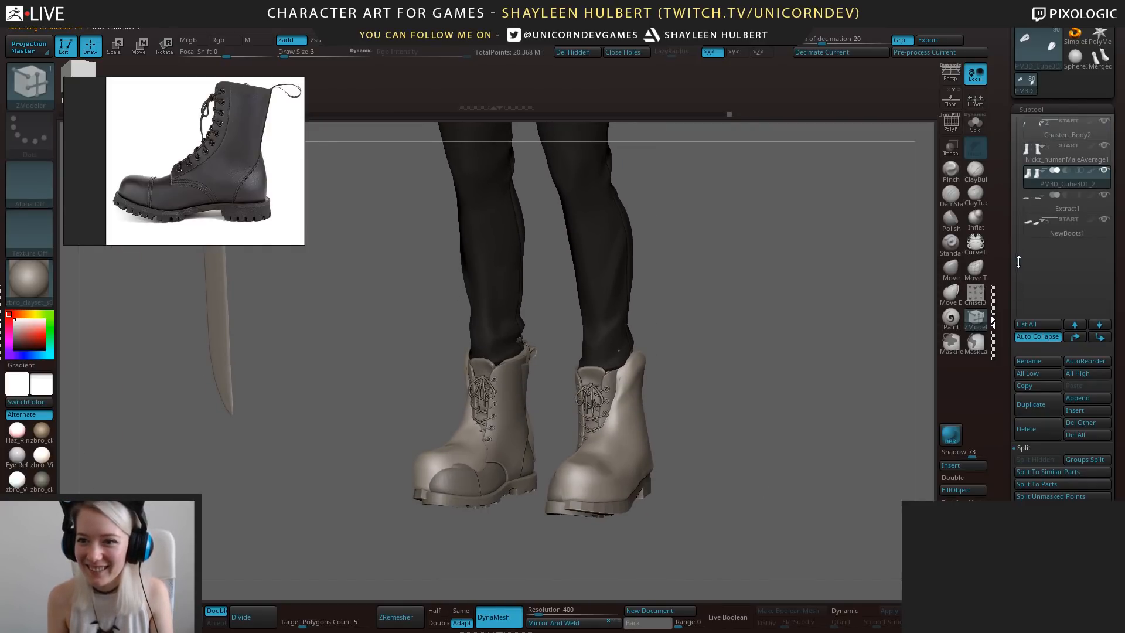
click(1024, 447)
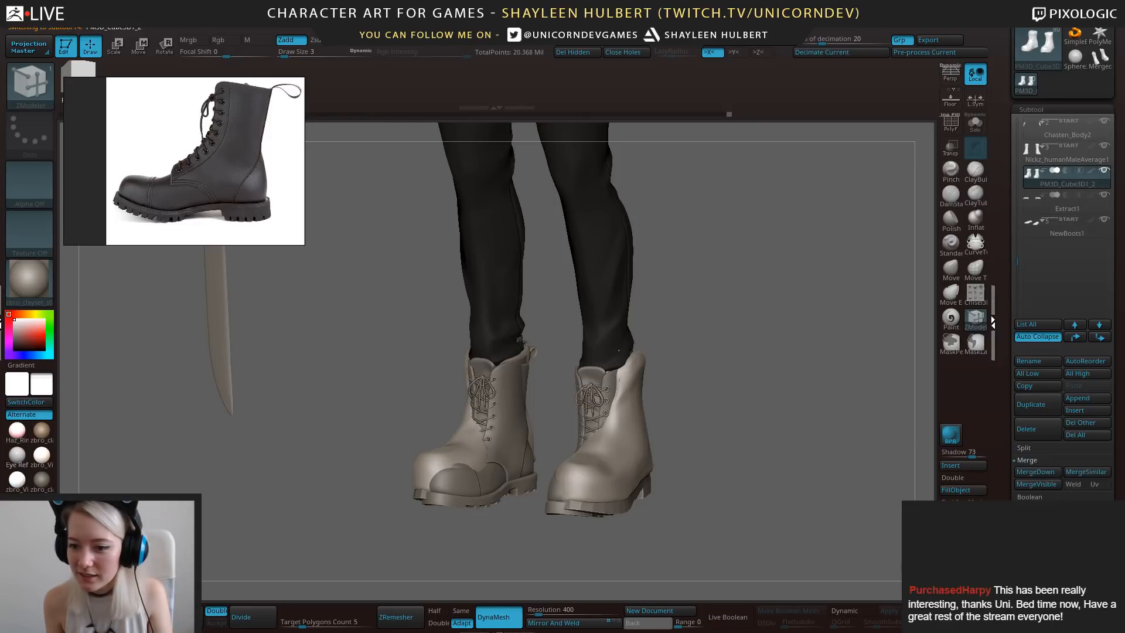
click(1036, 472)
click(933, 497)
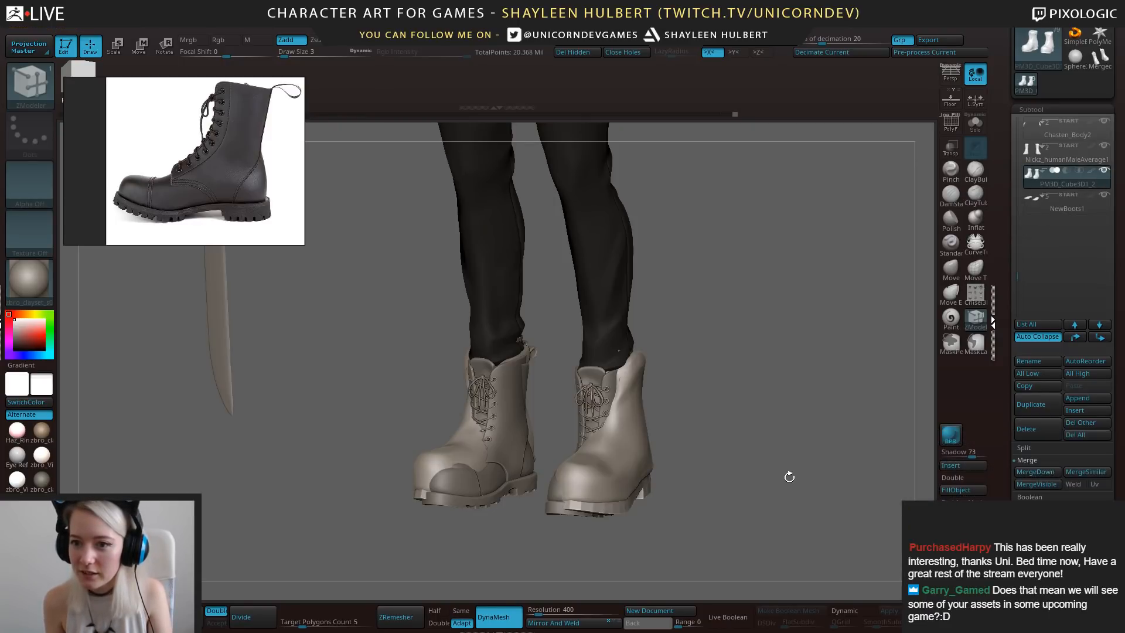
drag(789, 477, 762, 444)
key(w)
drag(486, 415, 486, 575)
mouse_move(731, 528)
alt+mouse_down()
mouse_move(719, 409)
mouse_move(711, 432)
mouse_move(726, 448)
alt+mouse_up()
key(q)
key(ctrl+z)
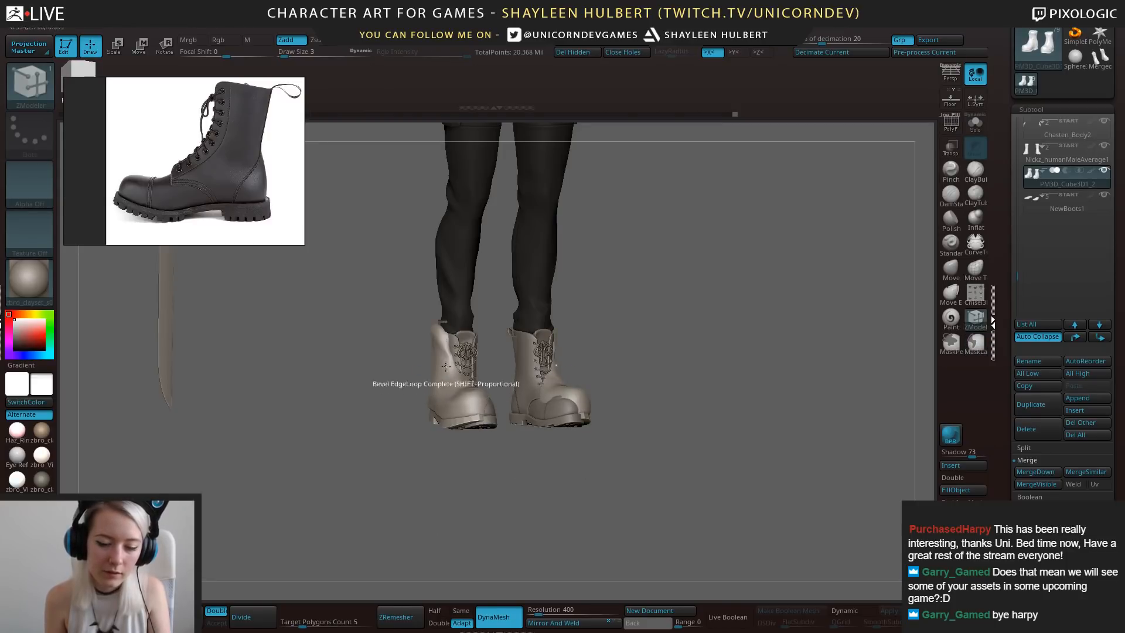
Move the old boots subtool PM3D_Cube3D1_2 straight down until it sits clear below the new boots.
click(975, 170)
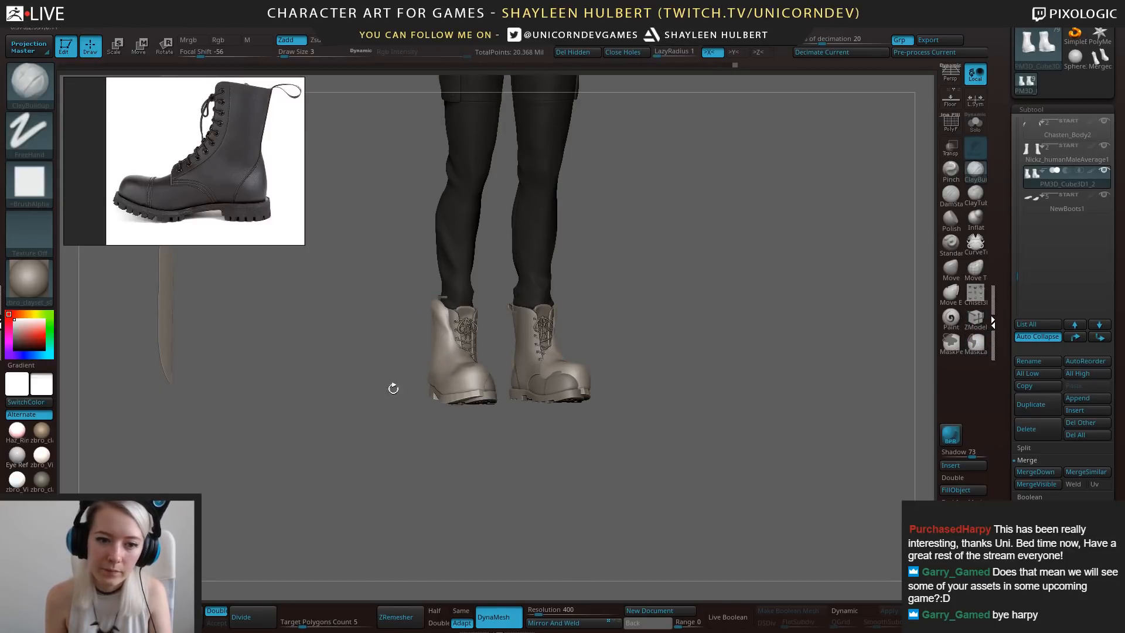
shift+drag(378, 436, 382, 429)
key(w)
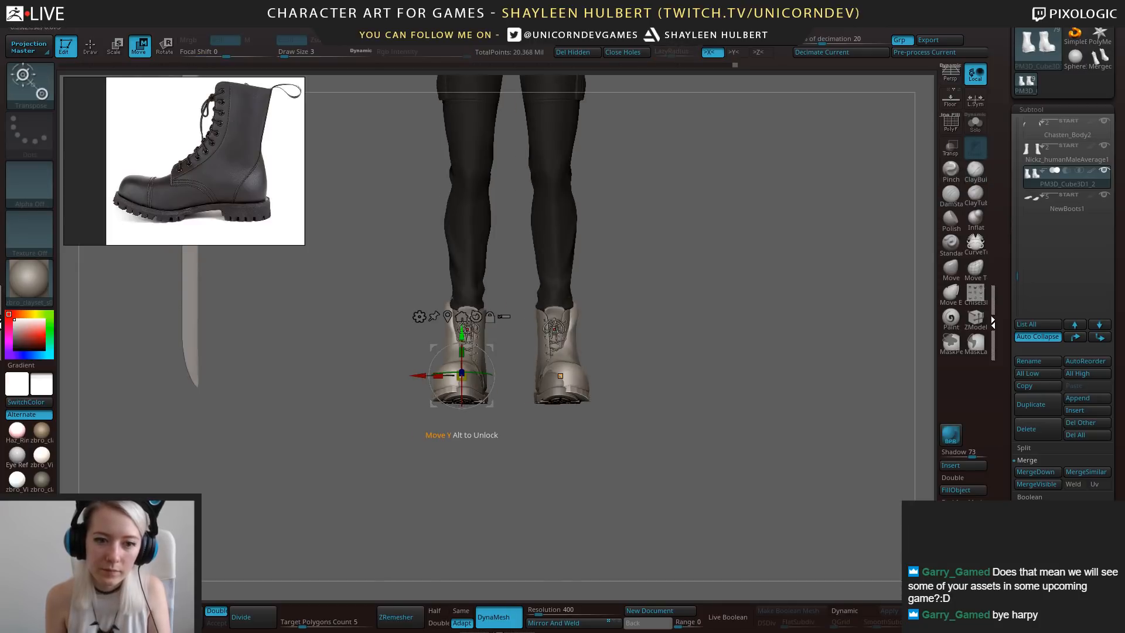
drag(462, 333, 467, 480)
drag(604, 464, 761, 343)
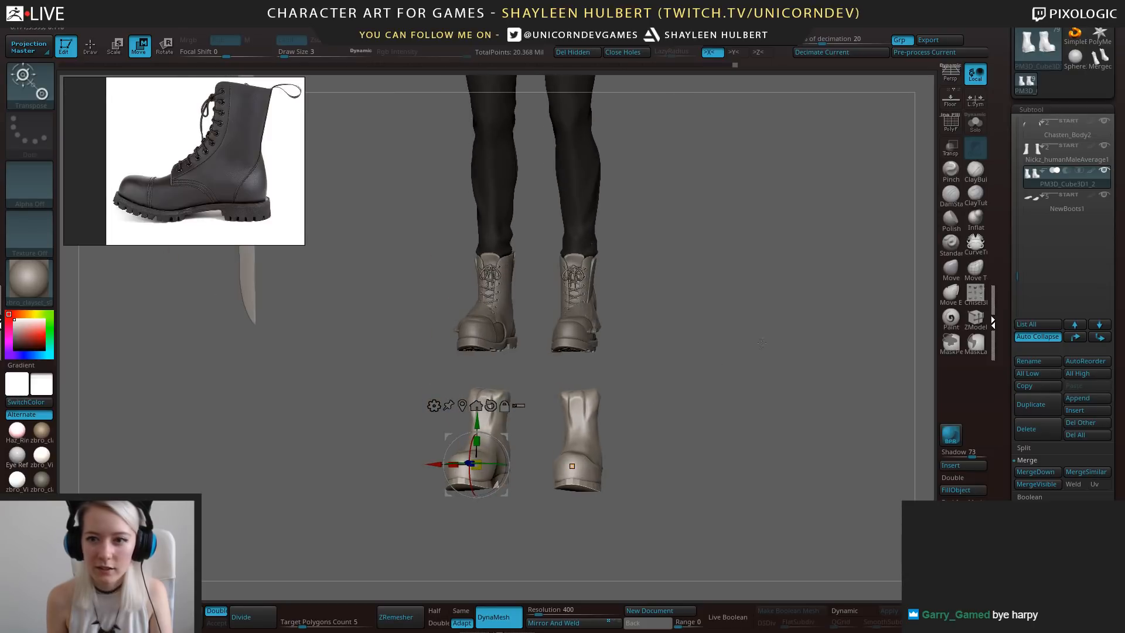
Hide the NewBoots2 subtool group with the laces to compare the plain new boots with the old ones.
scroll(1038, 233, up, 3)
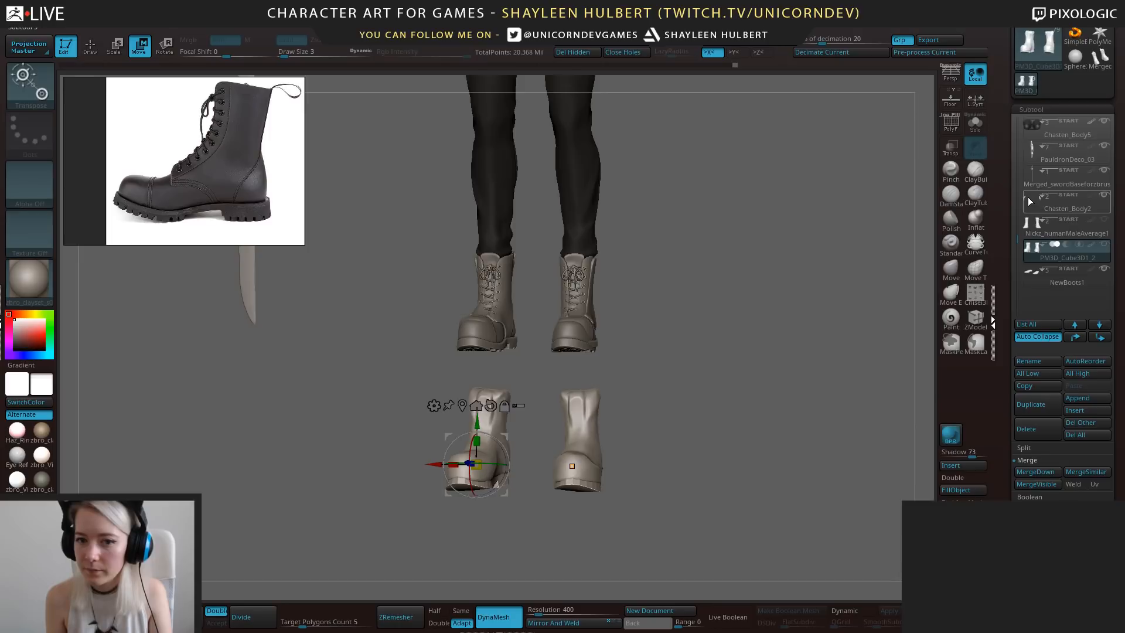
drag(844, 336, 779, 348)
key(q)
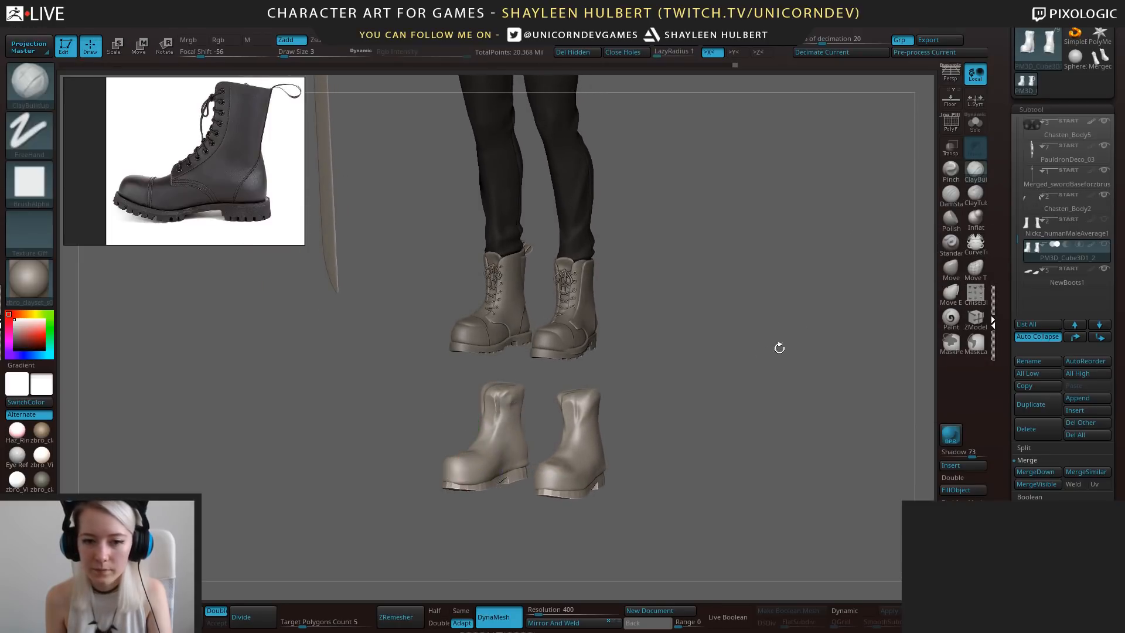
drag(1018, 234, 1007, 190)
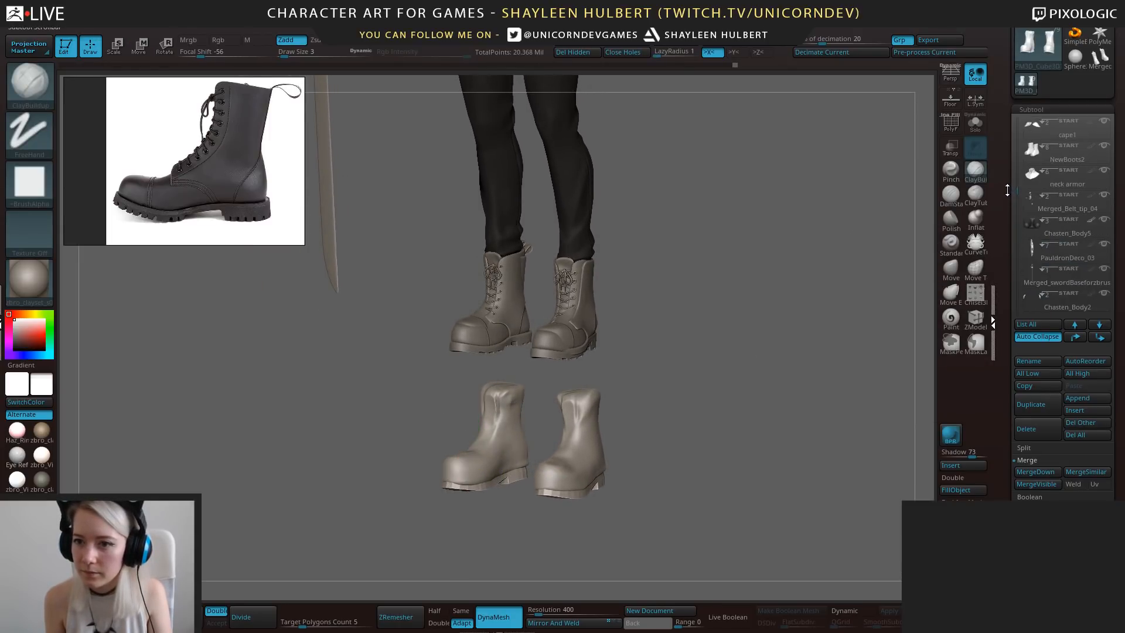
click(1104, 146)
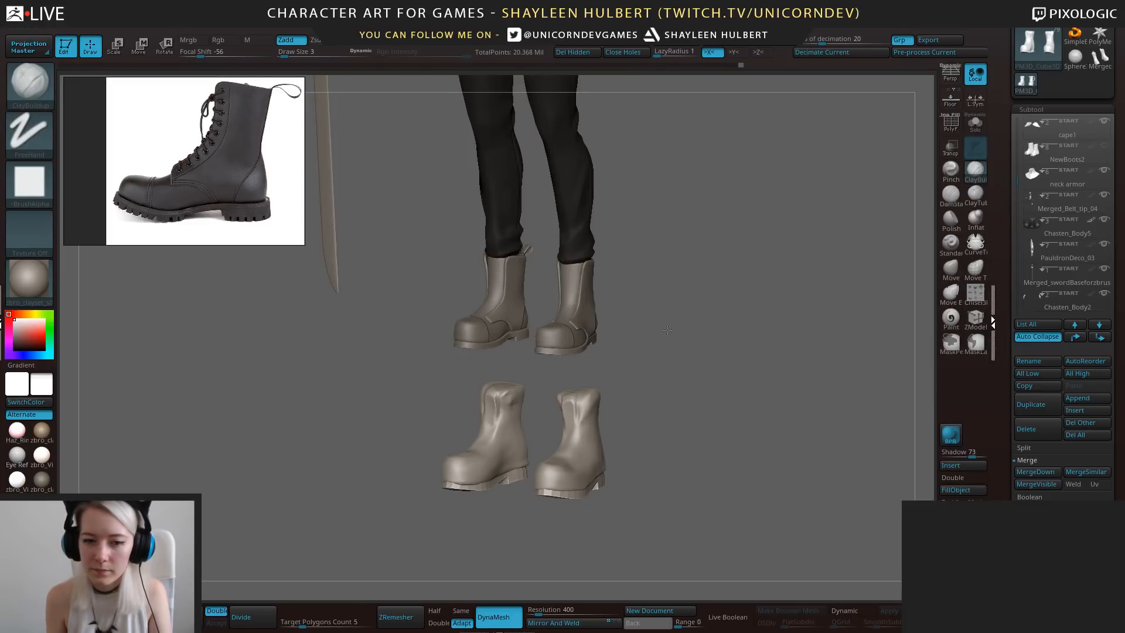
alt+drag(672, 330, 917, 289)
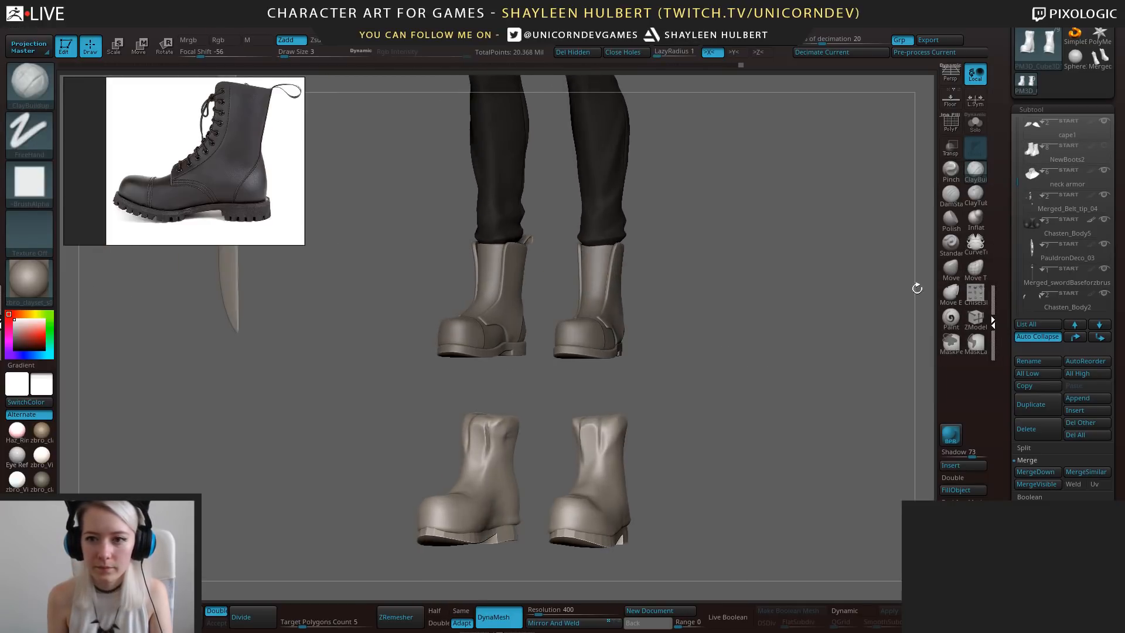
Isolate PM3D_Cube3D1_2, then show the Nickz_humanMaleAverage1 mesh and the new boots alongside it, keeping the rest of the character hidden.
drag(1019, 184, 1018, 246)
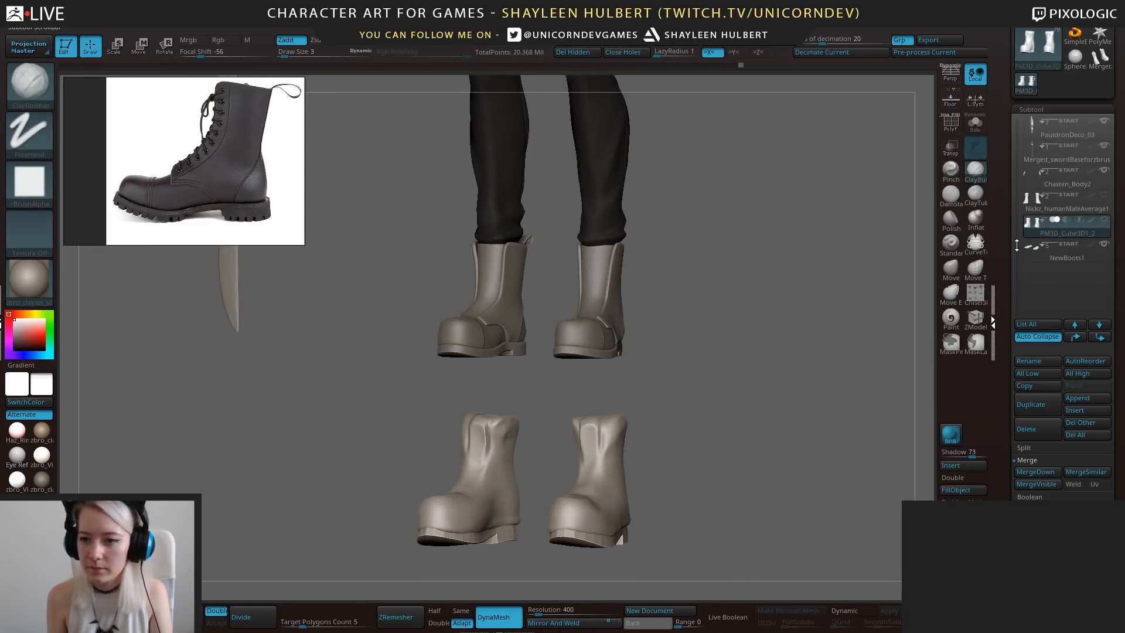
shift+click(1105, 219)
click(1104, 194)
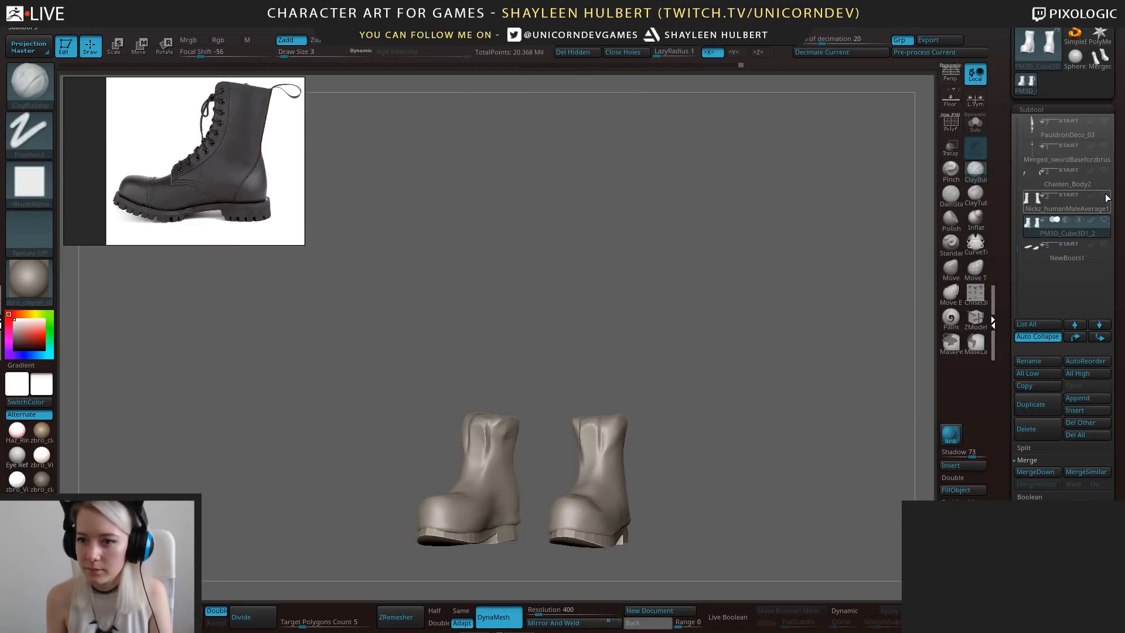
click(1106, 249)
click(1104, 245)
drag(738, 354, 735, 361)
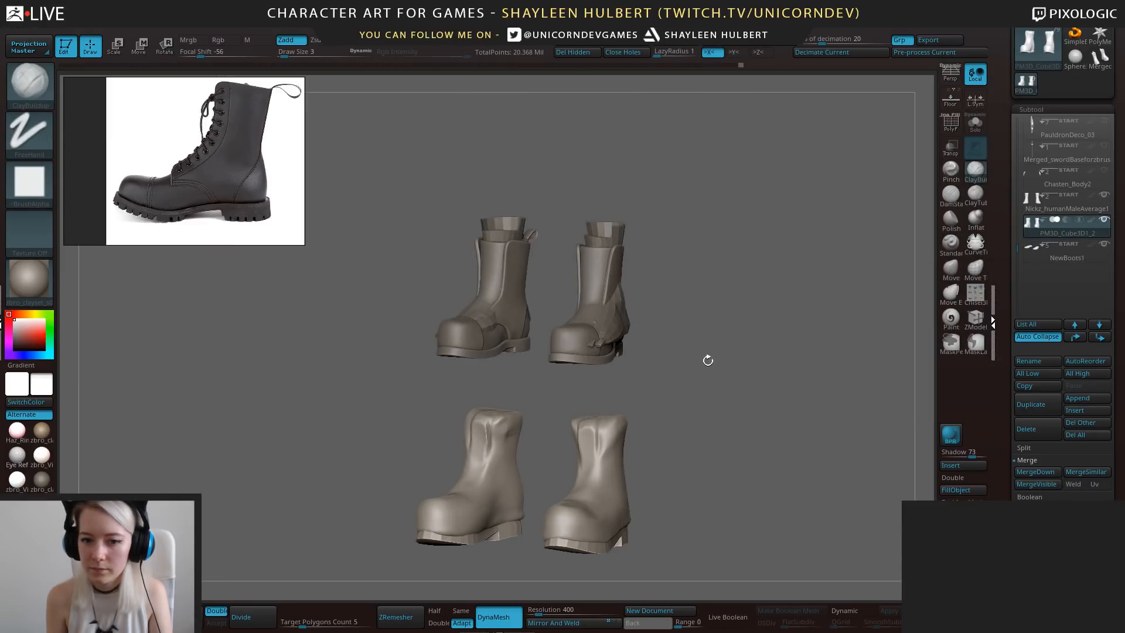
Select the Nickz_humanMaleAverage1 foot mesh inside the new boots and delete that subtool.
alt+click(622, 323)
drag(688, 306, 692, 309)
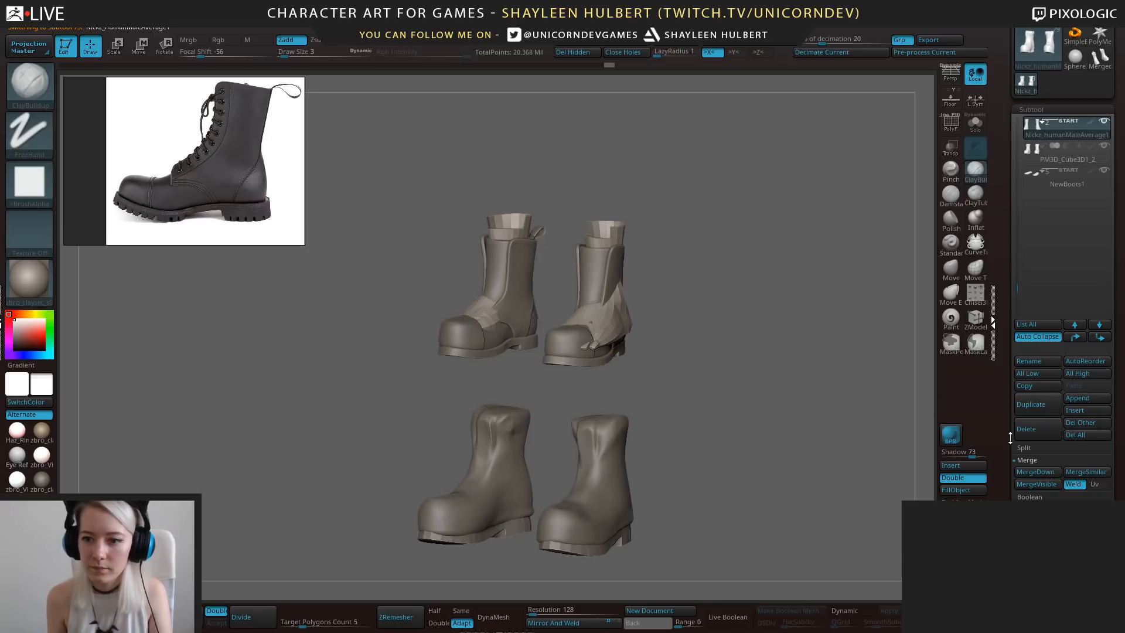
click(1018, 434)
drag(680, 418, 731, 397)
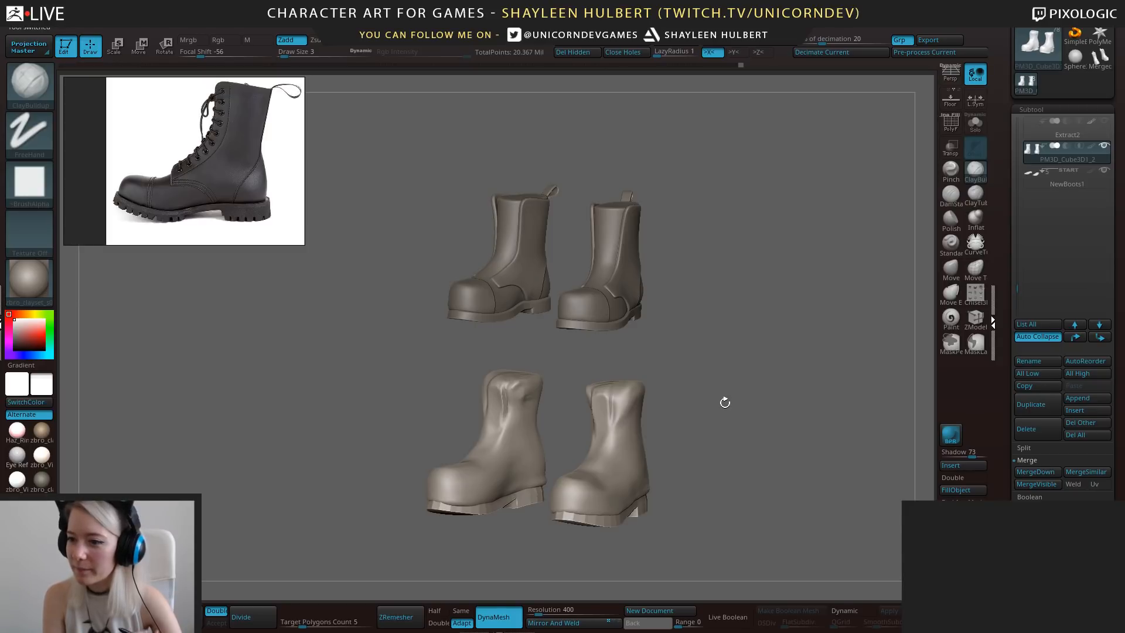
drag(854, 246, 629, 240)
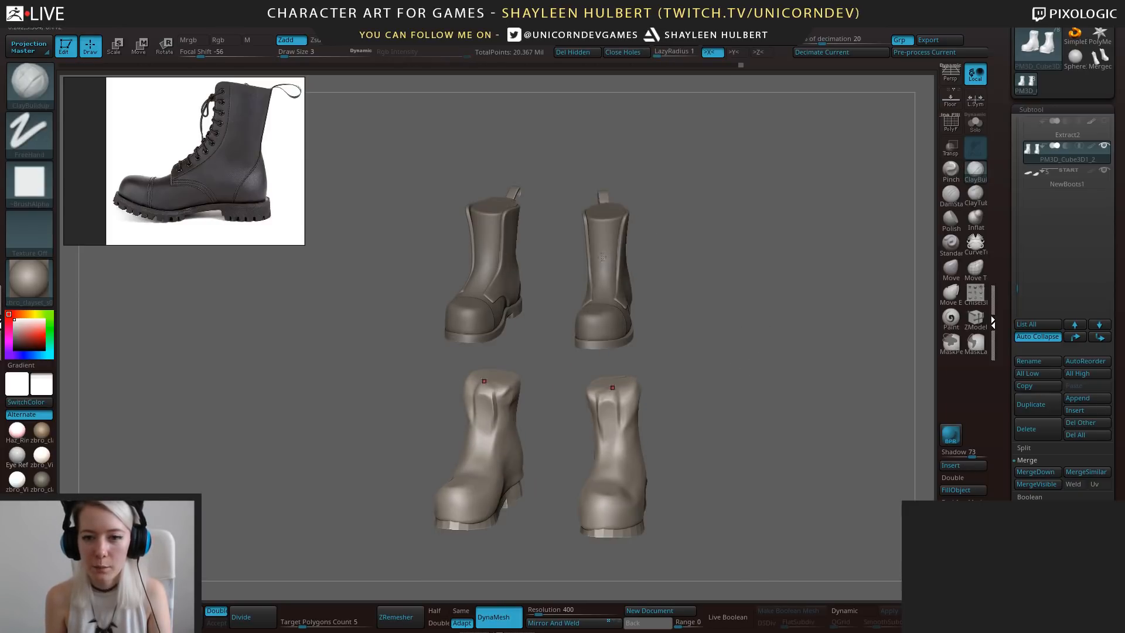
drag(386, 305, 532, 259)
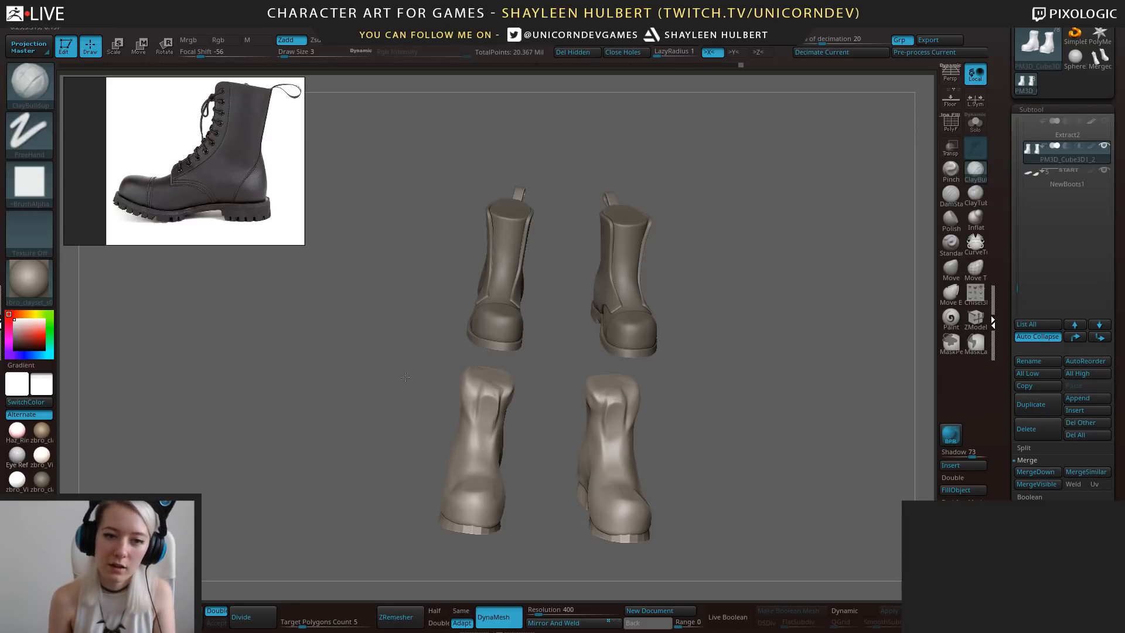
drag(405, 377, 739, 350)
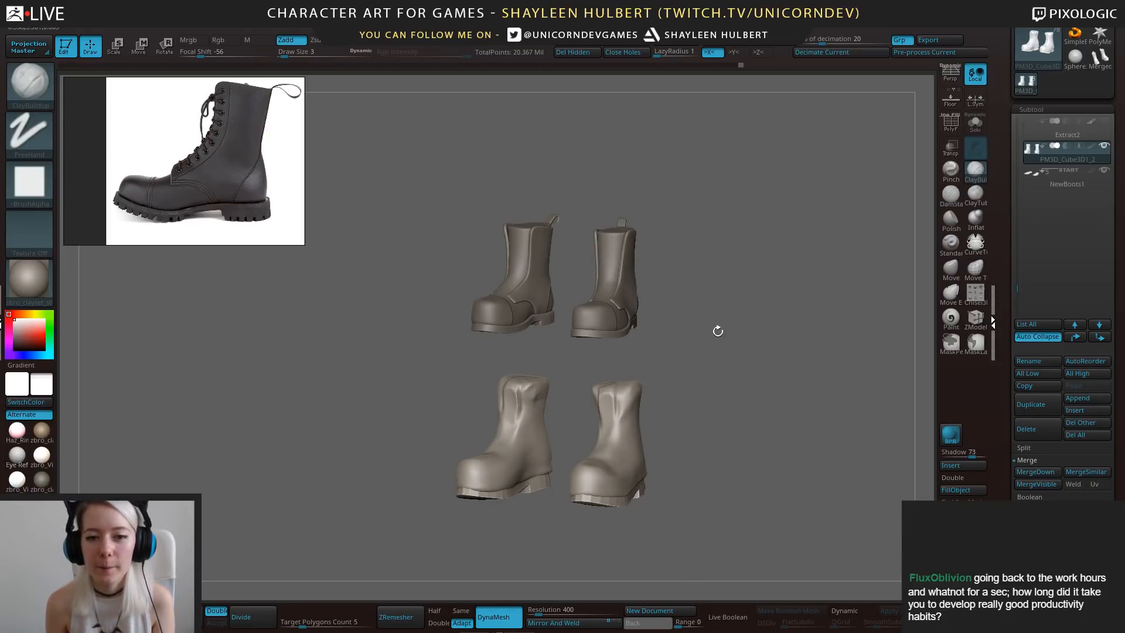
drag(718, 331, 723, 360)
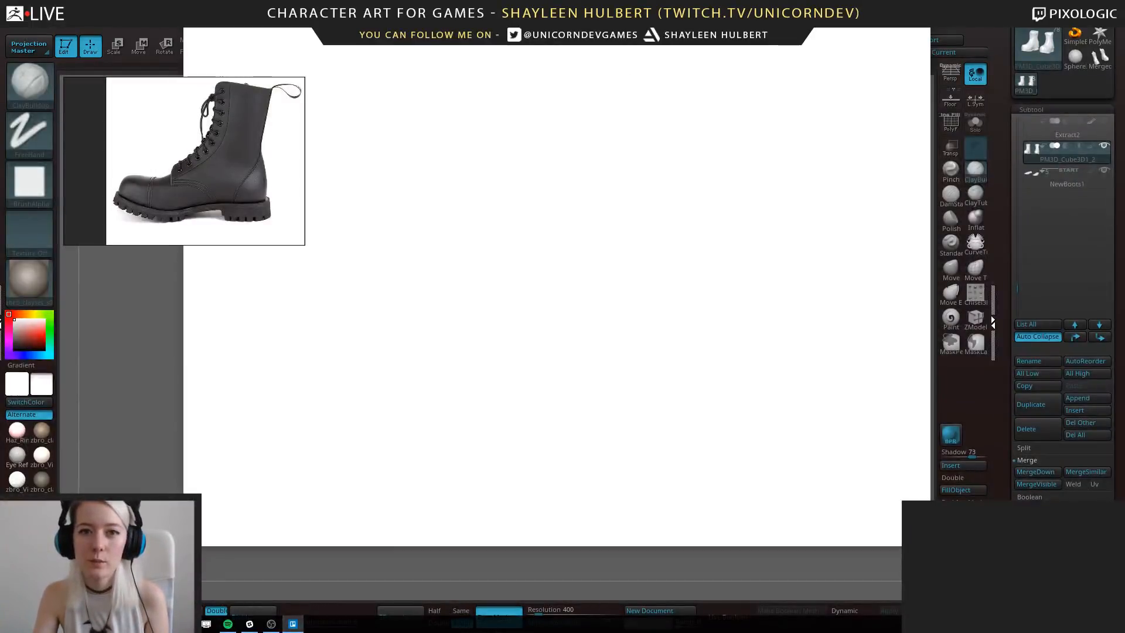
Switch to the Trello board Shotgun farmers and view the purple witch hat image among the completed cards.
drag(628, 18, 657, 632)
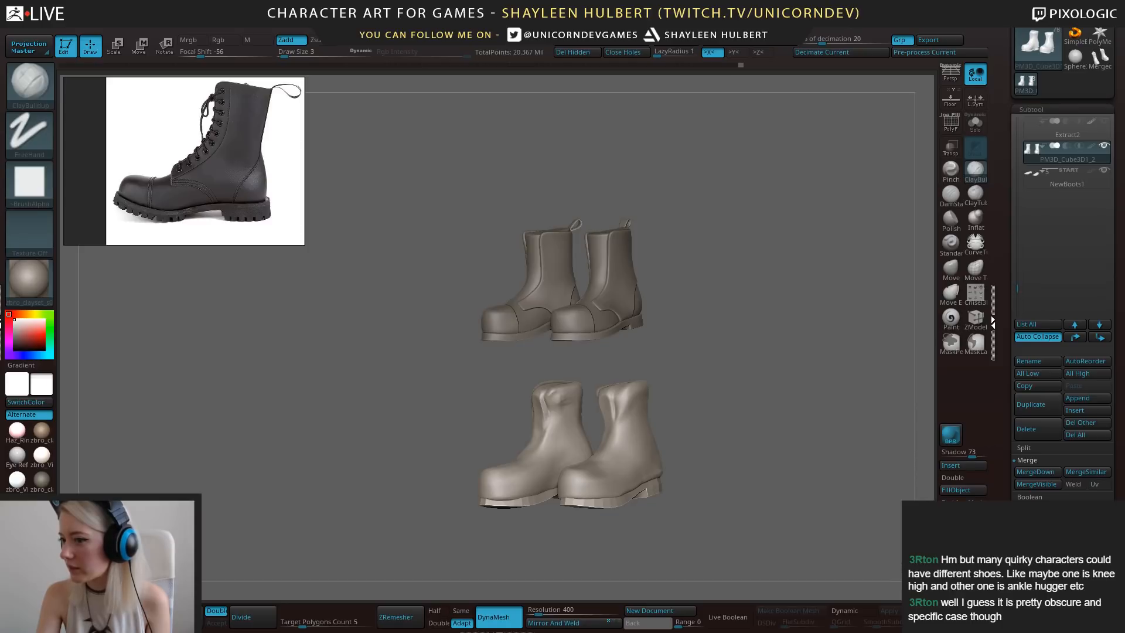
drag(1124, 88, 703, 43)
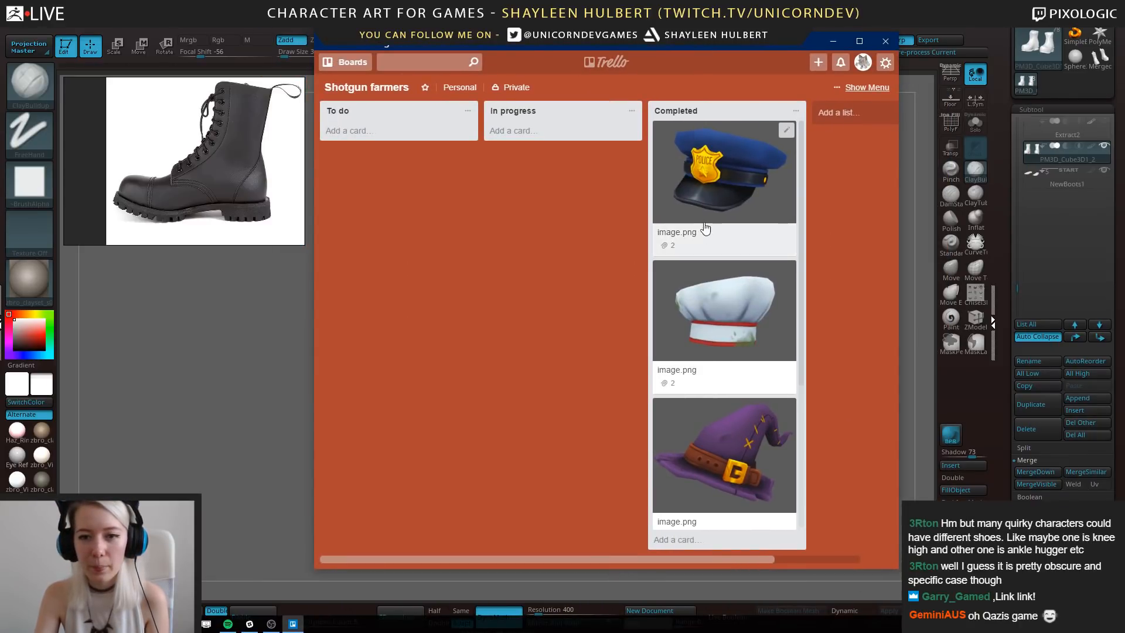
scroll(736, 168, down, 4)
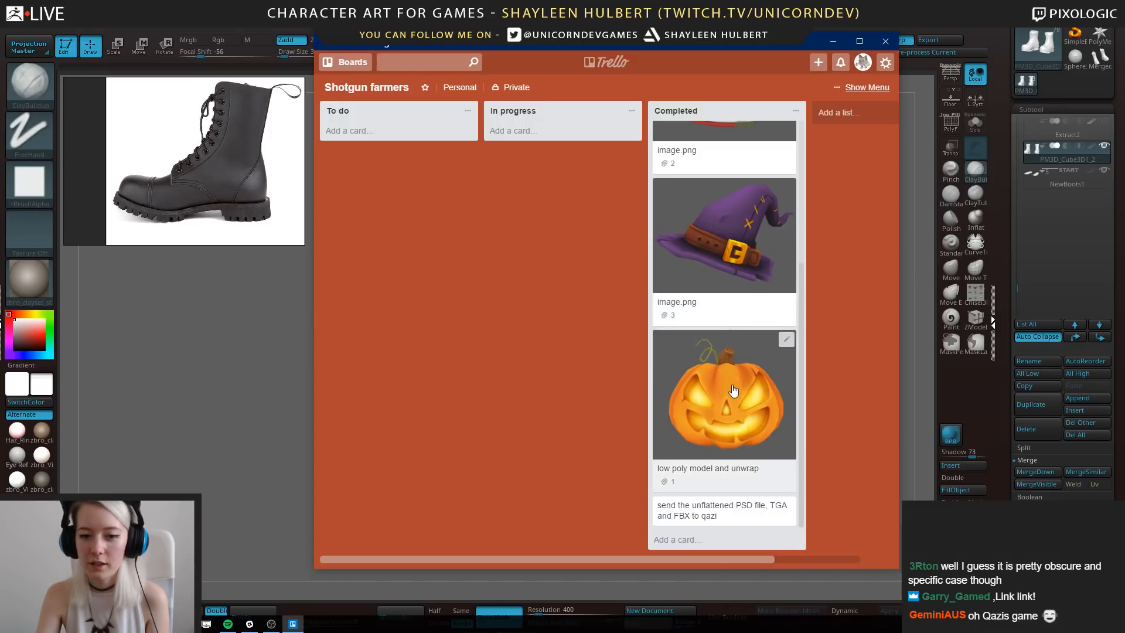
scroll(734, 399, up, 4)
scroll(735, 276, down, 3)
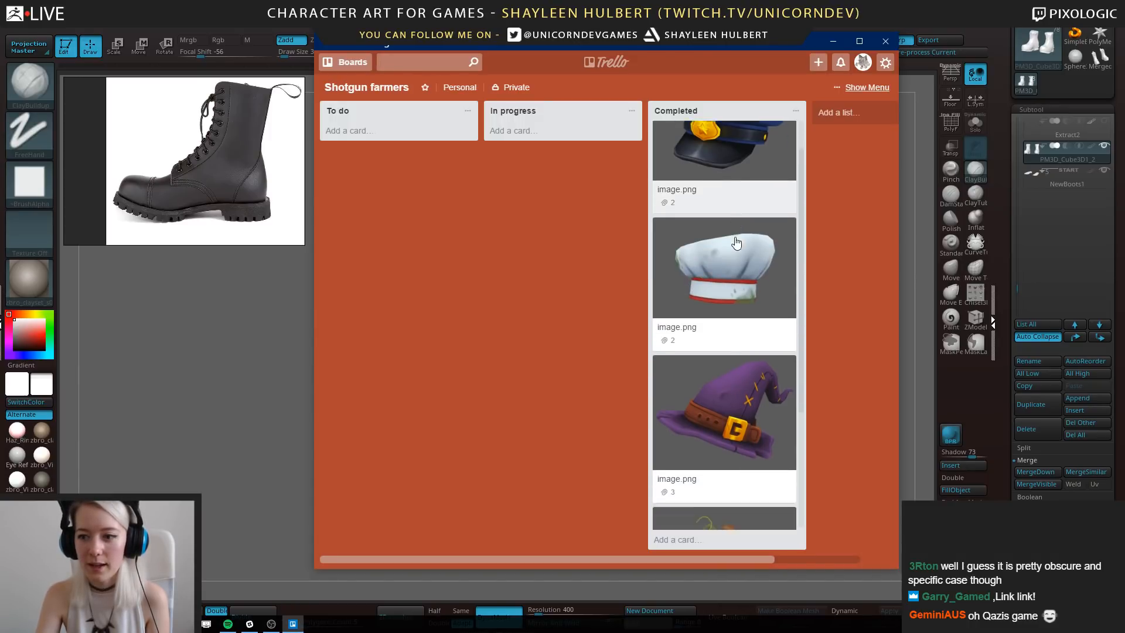
click(734, 279)
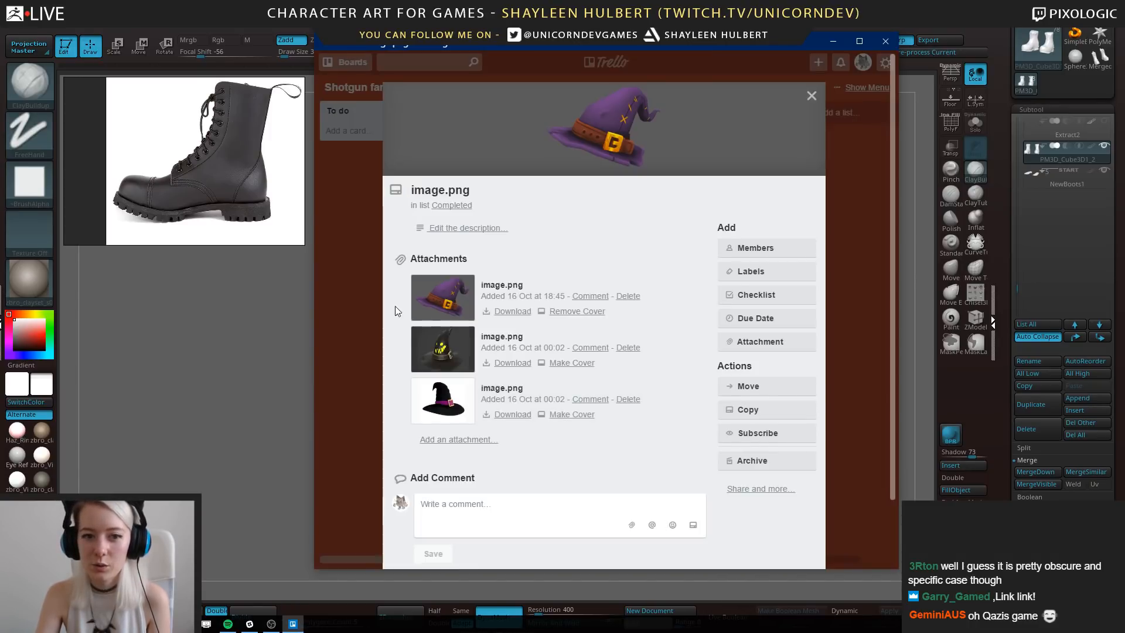
click(437, 299)
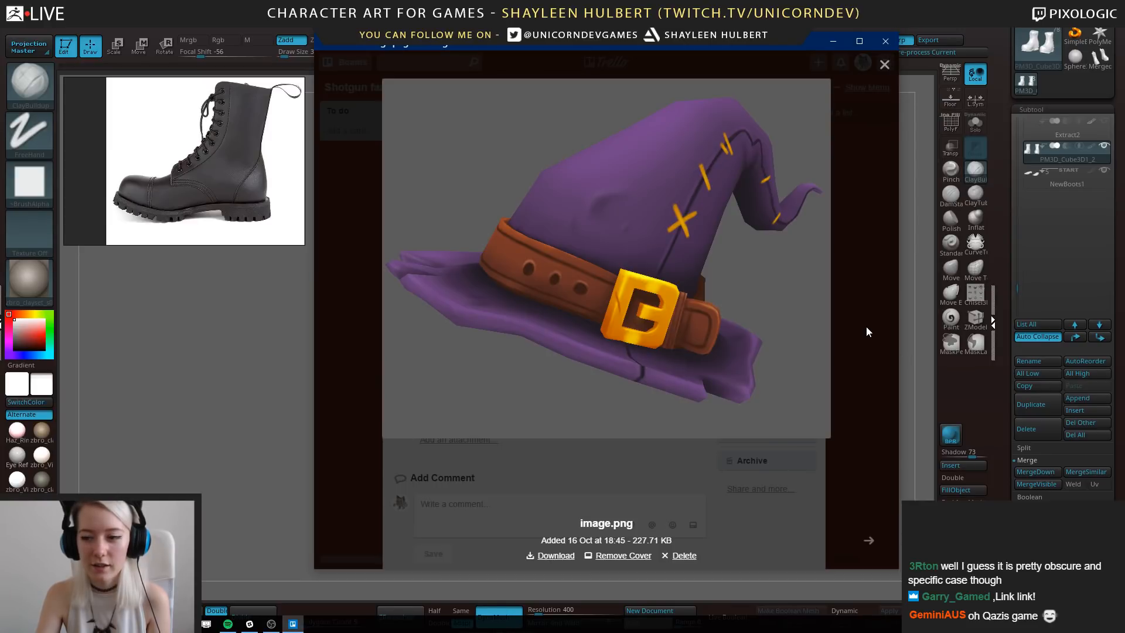
click(867, 327)
click(811, 96)
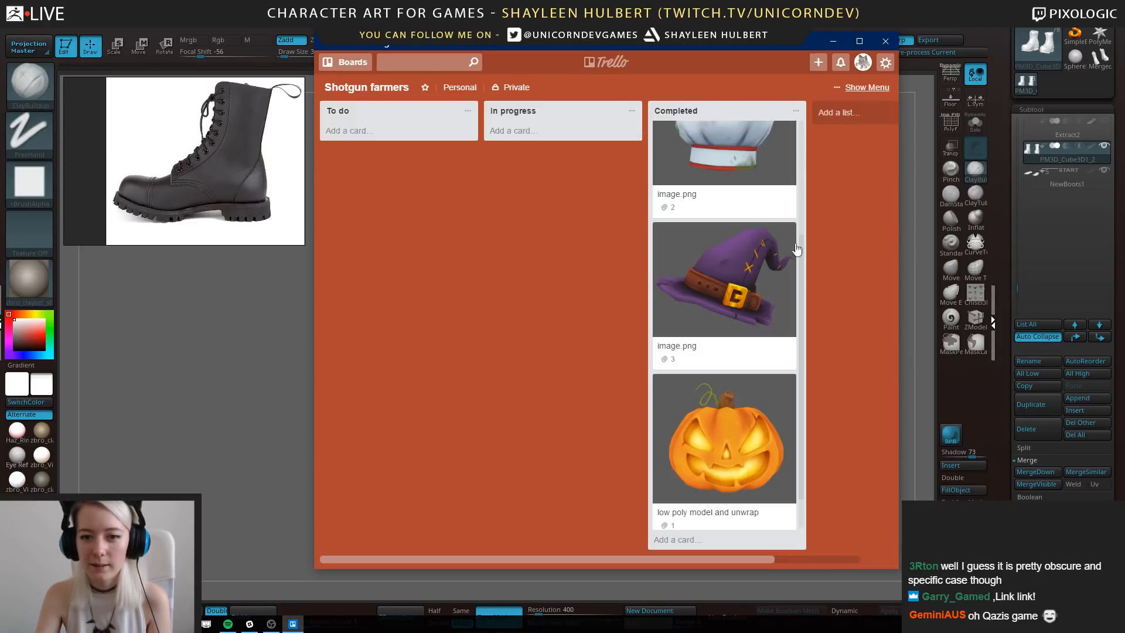
View the white chef hat image attached to its completed card and return to the board.
click(738, 164)
click(577, 134)
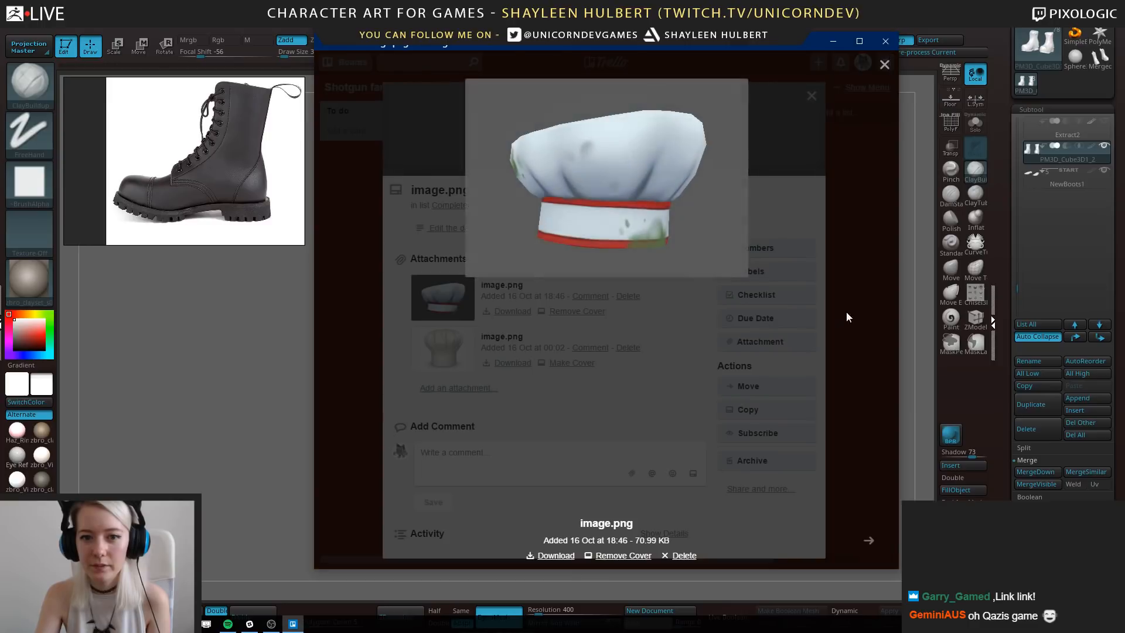
click(870, 279)
click(839, 342)
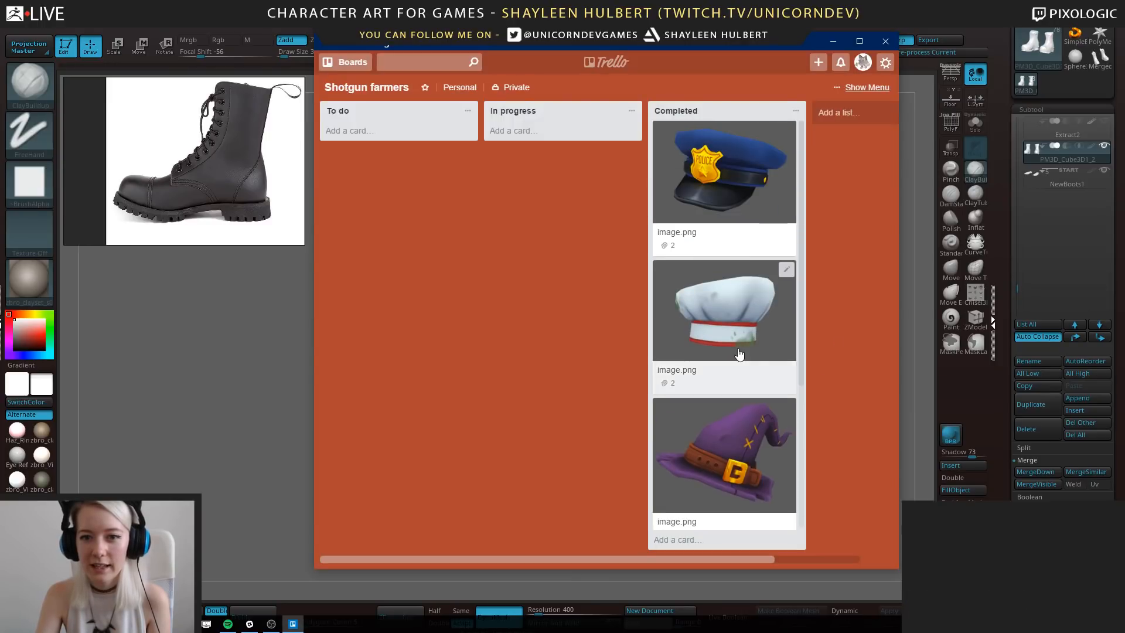
scroll(684, 354, down, 4)
scroll(652, 345, up, 4)
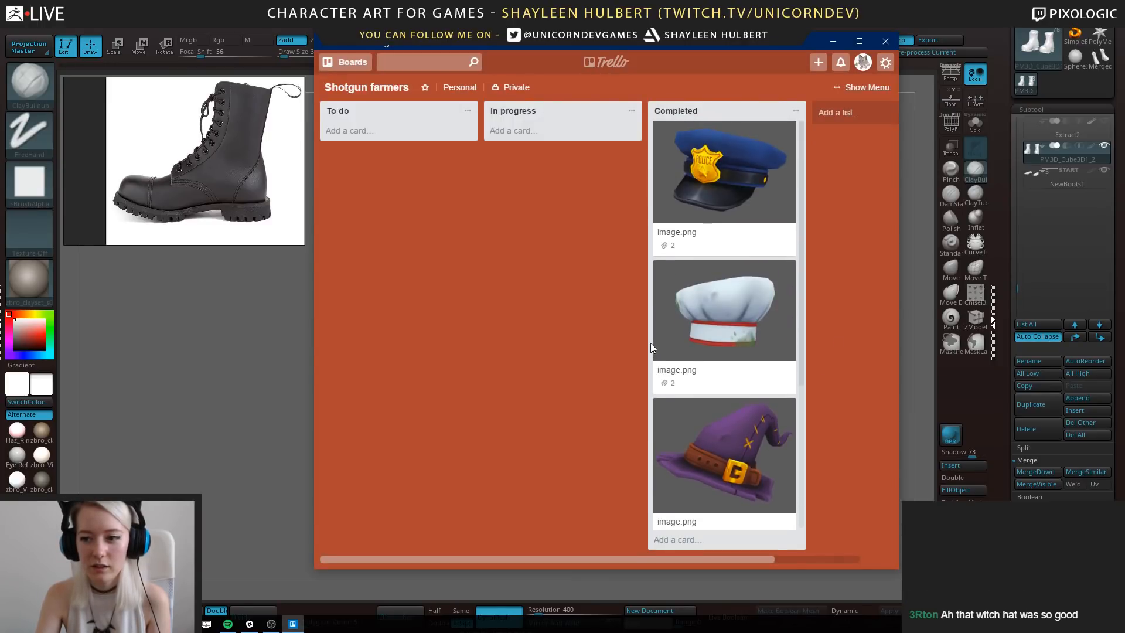
Reopen the witch hat card's cover image at full size and return to the completed cards.
click(721, 439)
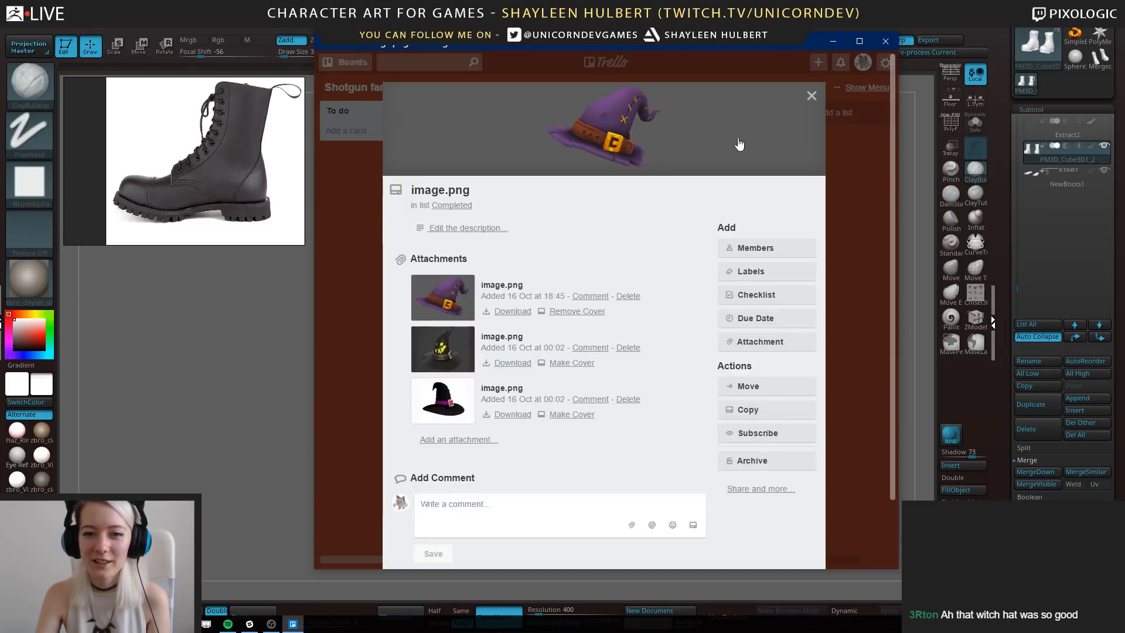
click(452, 299)
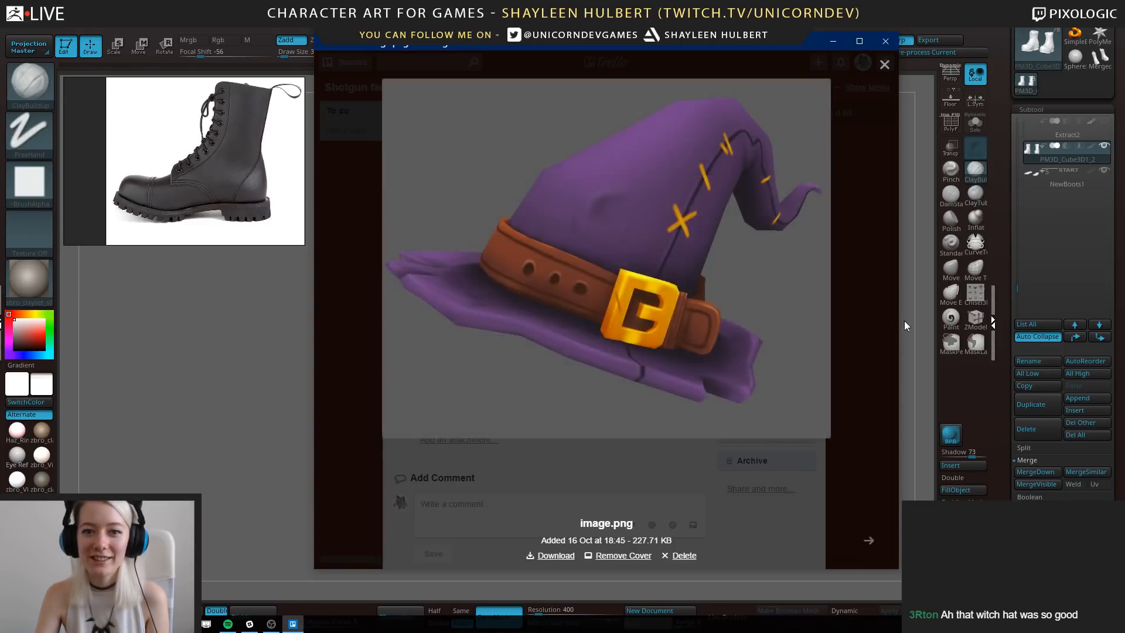
click(871, 304)
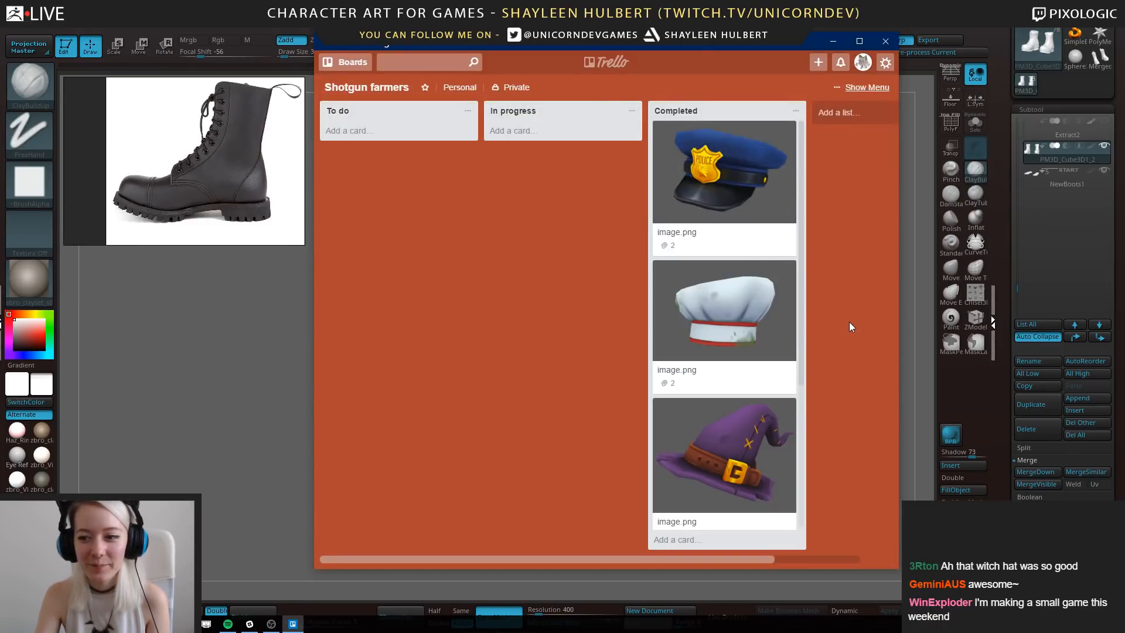
scroll(727, 381, down, 3)
scroll(725, 389, up, 3)
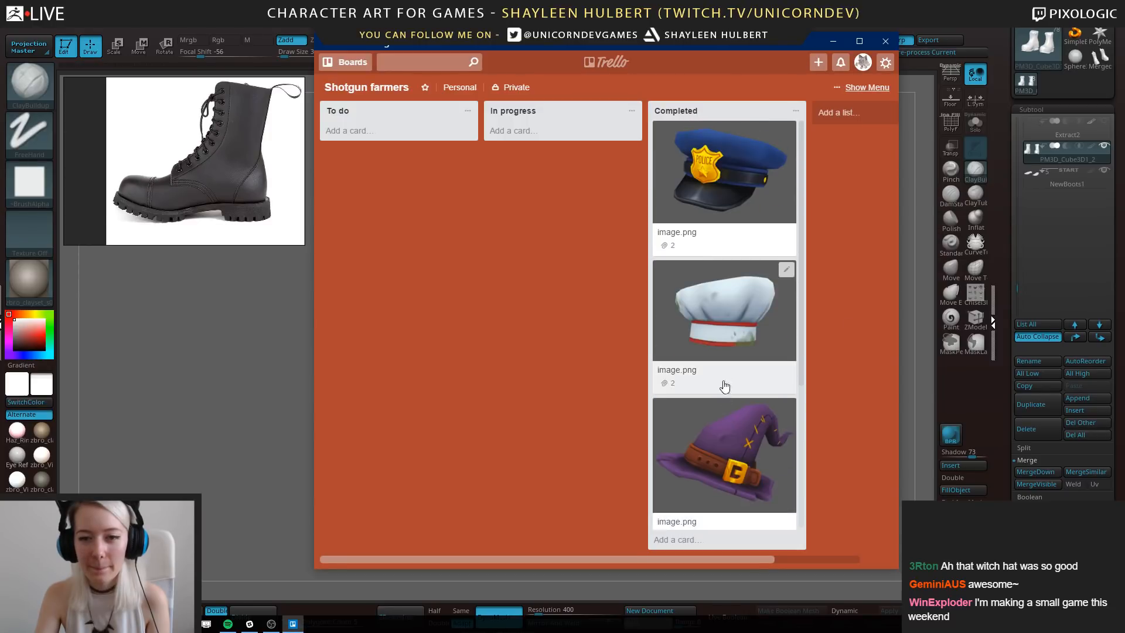
View the blue police cap image from its completed card, then switch back to ZBrush.
click(718, 170)
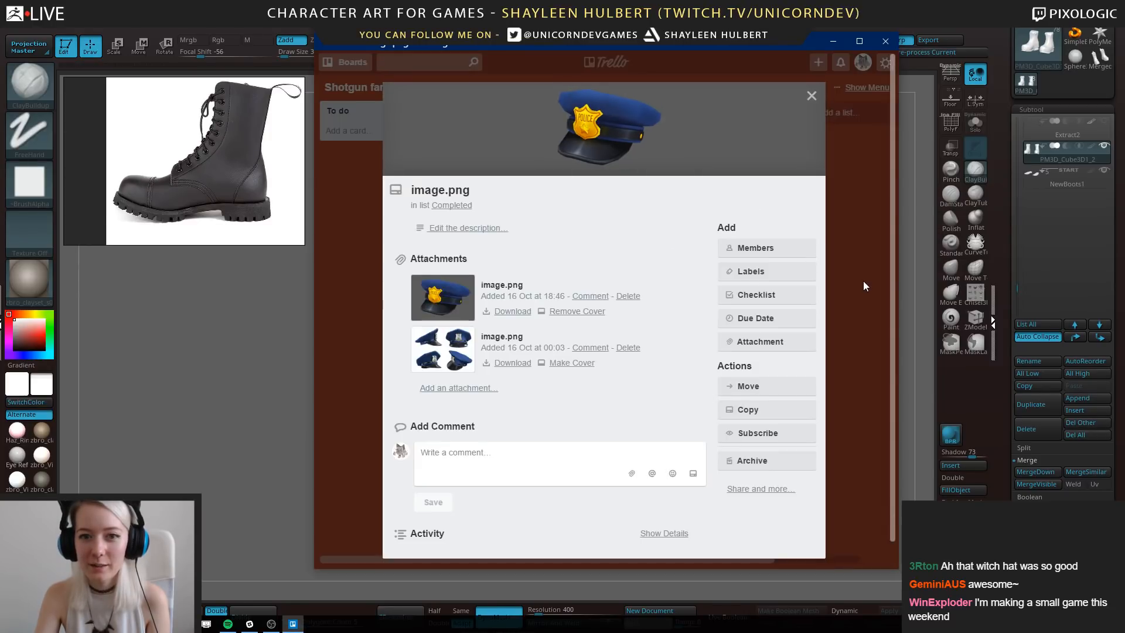
click(413, 316)
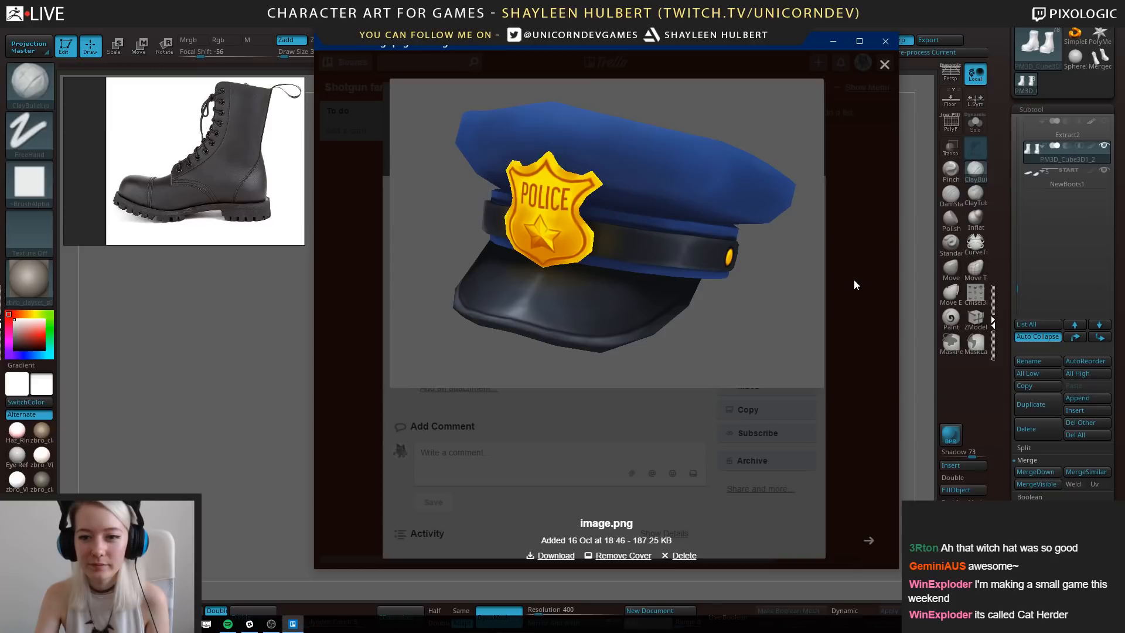
click(855, 282)
click(856, 282)
click(833, 41)
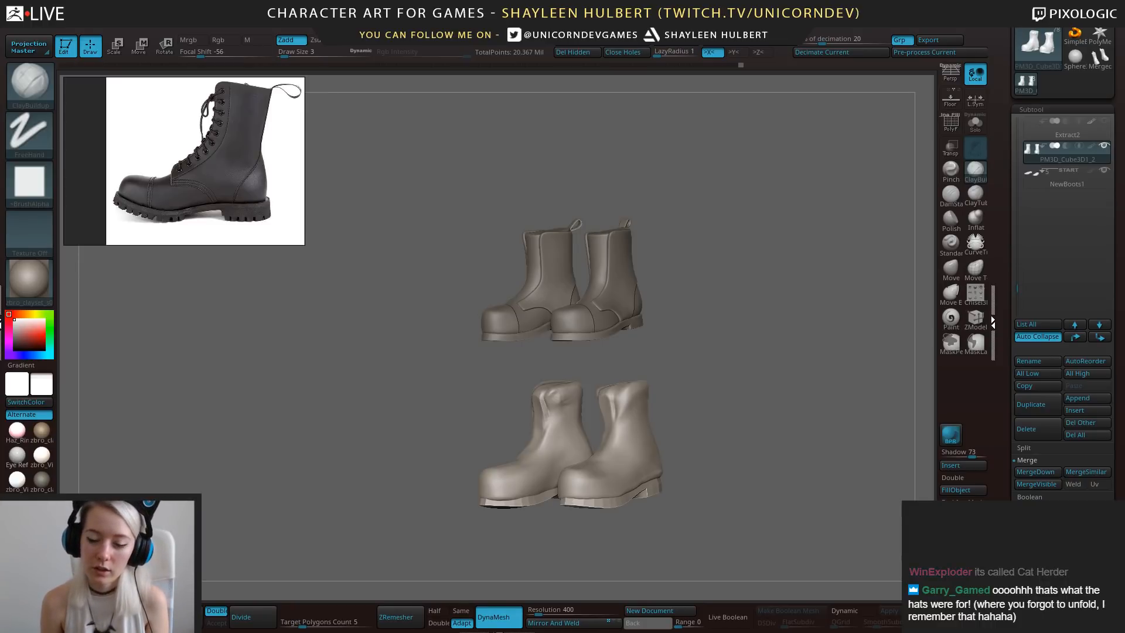
Select the NewBoots subtool, switch to the Move brush and inspect the tops of the new boots.
drag(663, 326, 701, 314)
alt+click(625, 256)
alt+drag(693, 257, 695, 399)
drag(762, 282, 692, 299)
alt+drag(692, 299, 727, 402)
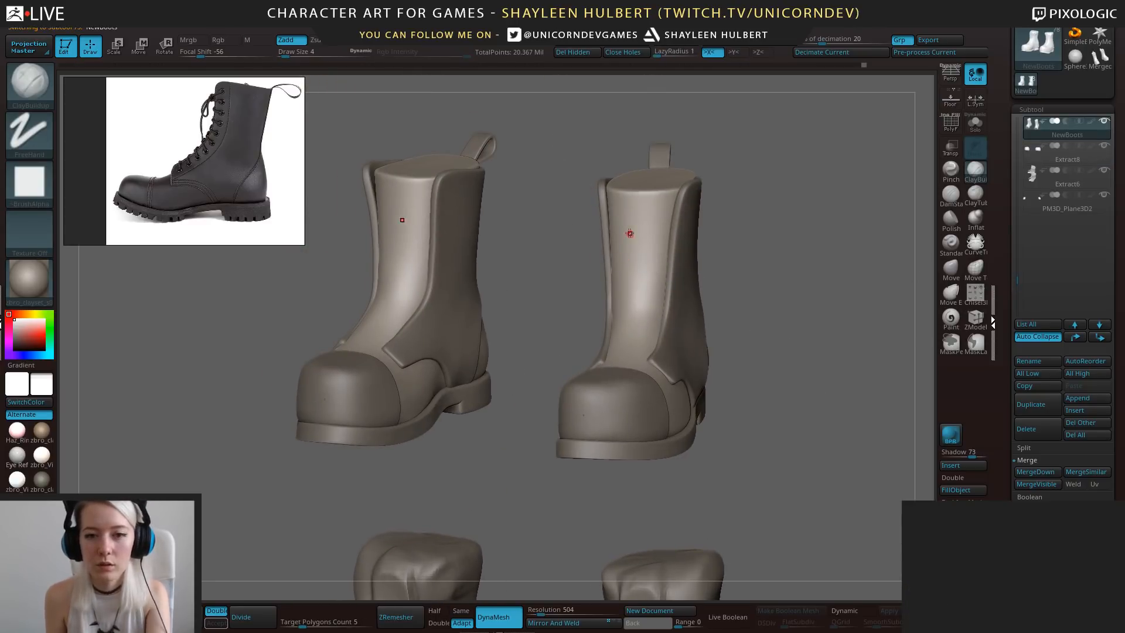
mouse_move(762, 259)
shift+mouse_down()
mouse_move(784, 269)
mouse_move(751, 303)
mouse_move(772, 297)
mouse_move(713, 309)
mouse_move(804, 298)
shift+mouse_up()
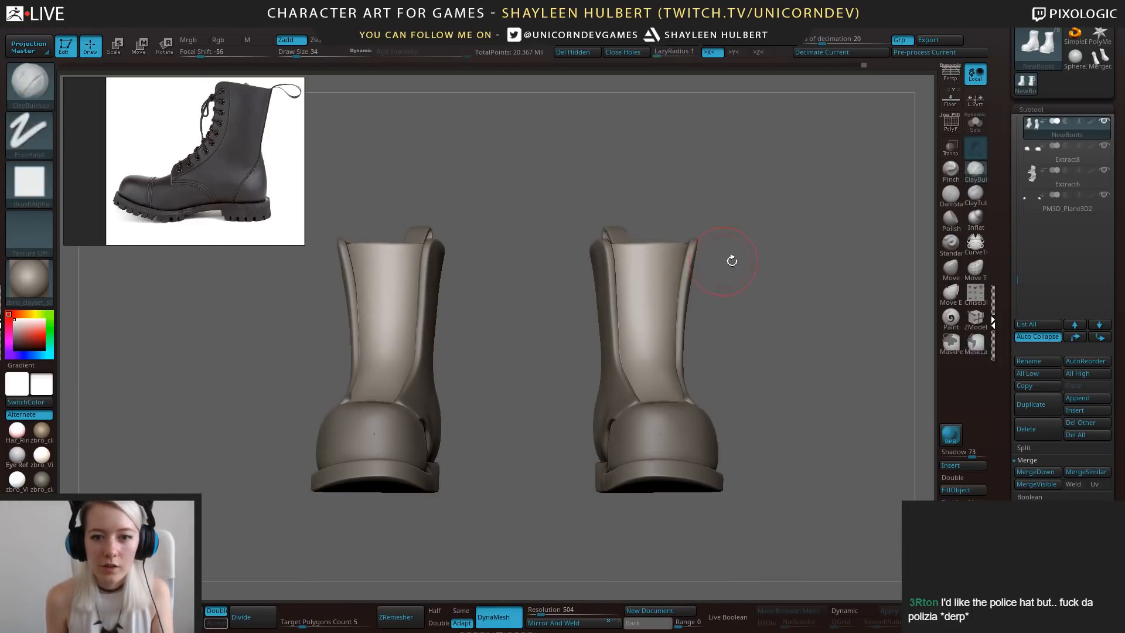
mouse_move(751, 261)
alt+mouse_down()
mouse_move(744, 251)
mouse_move(788, 234)
mouse_move(741, 226)
mouse_move(704, 295)
mouse_move(605, 402)
alt+mouse_up()
click(952, 271)
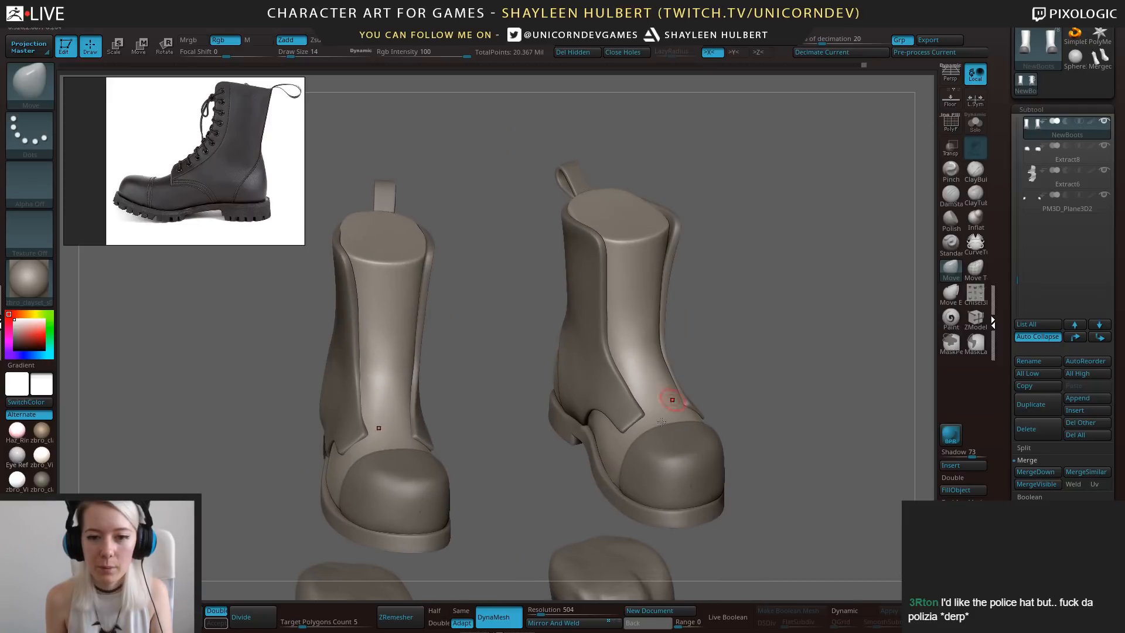
mouse_move(733, 359)
mouse_down()
mouse_move(651, 392)
mouse_move(751, 353)
mouse_up()
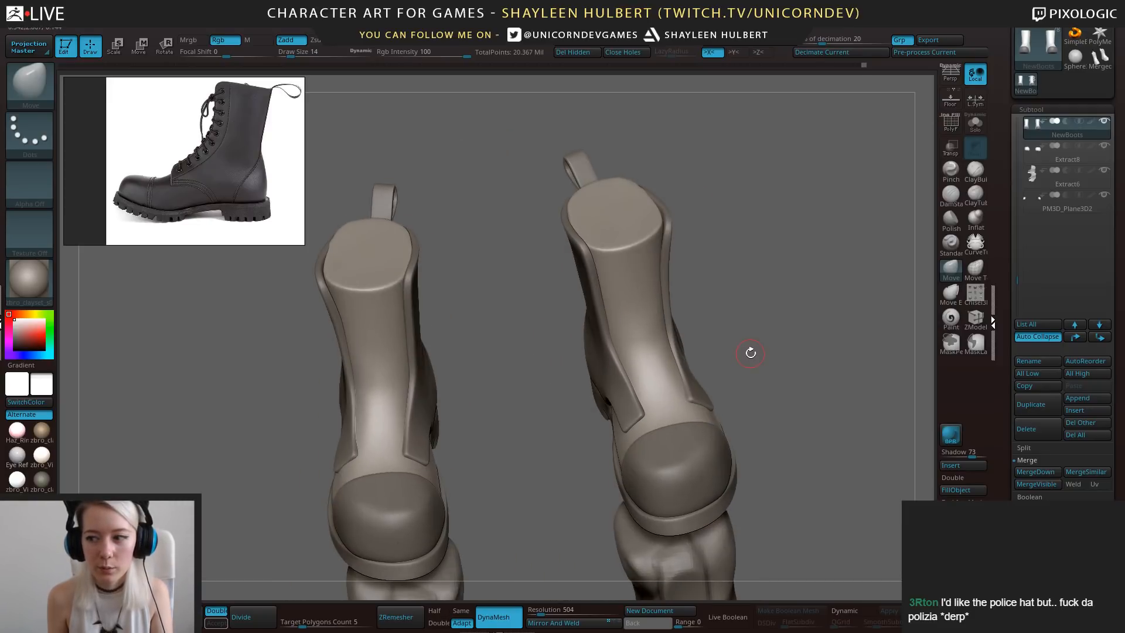
shift+drag(698, 306, 692, 276)
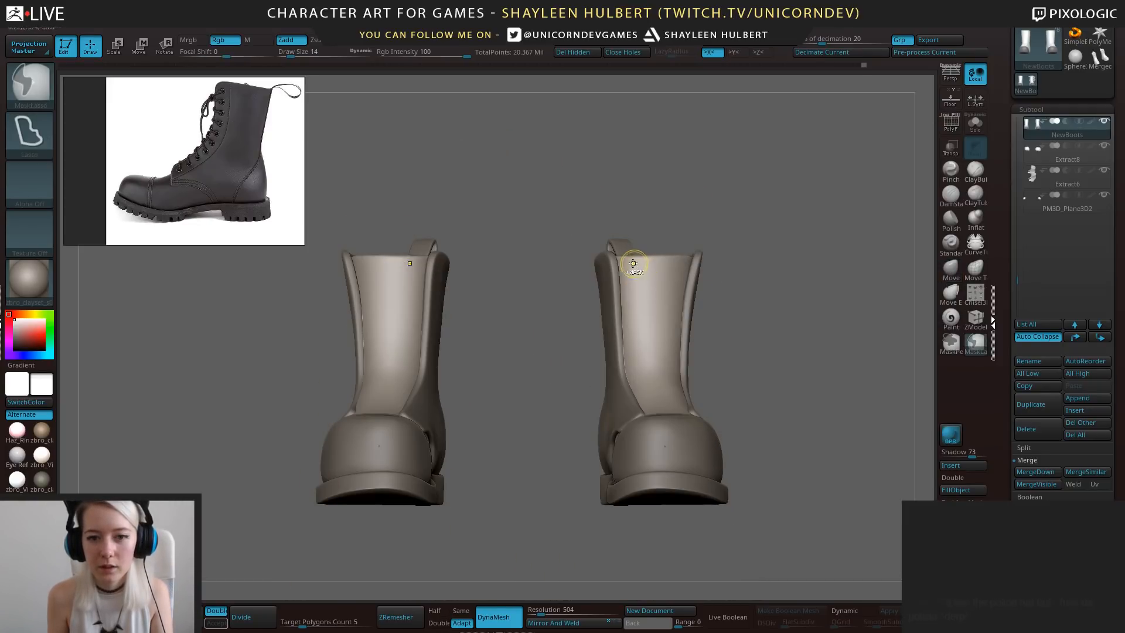
Mask the boots so that only the top front edge of the tongue area stays unmasked.
mouse_move(732, 224)
mouse_down()
mouse_move(739, 265)
mouse_move(766, 254)
mouse_up()
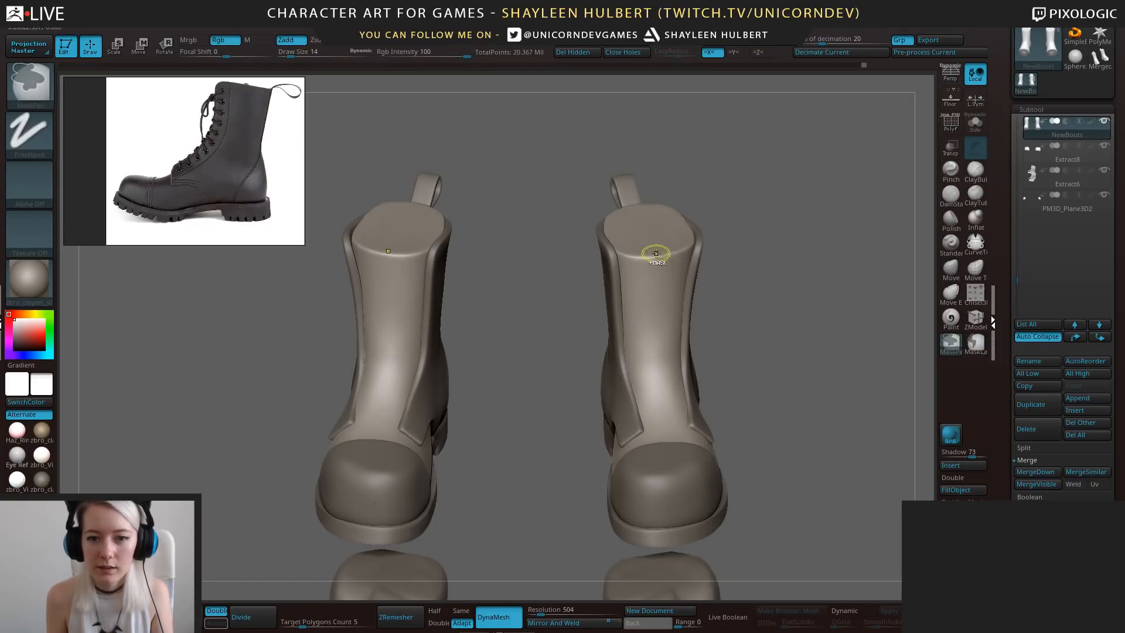
mouse_move(680, 256)
ctrl+mouse_down()
mouse_move(627, 255)
mouse_move(639, 252)
ctrl+mouse_up()
drag(739, 263, 727, 234)
ctrl+click(726, 252)
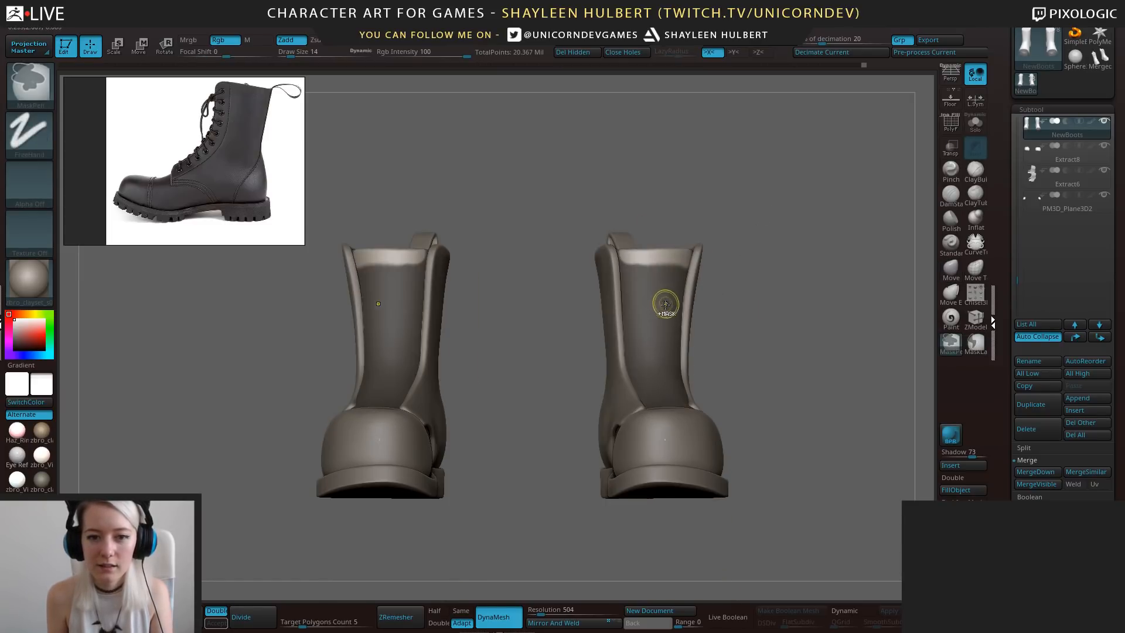
ctrl+click(663, 304)
Protect the toe caps with the mask and raise the tongue's top edge above the collar, then clear the mask.
key(w)
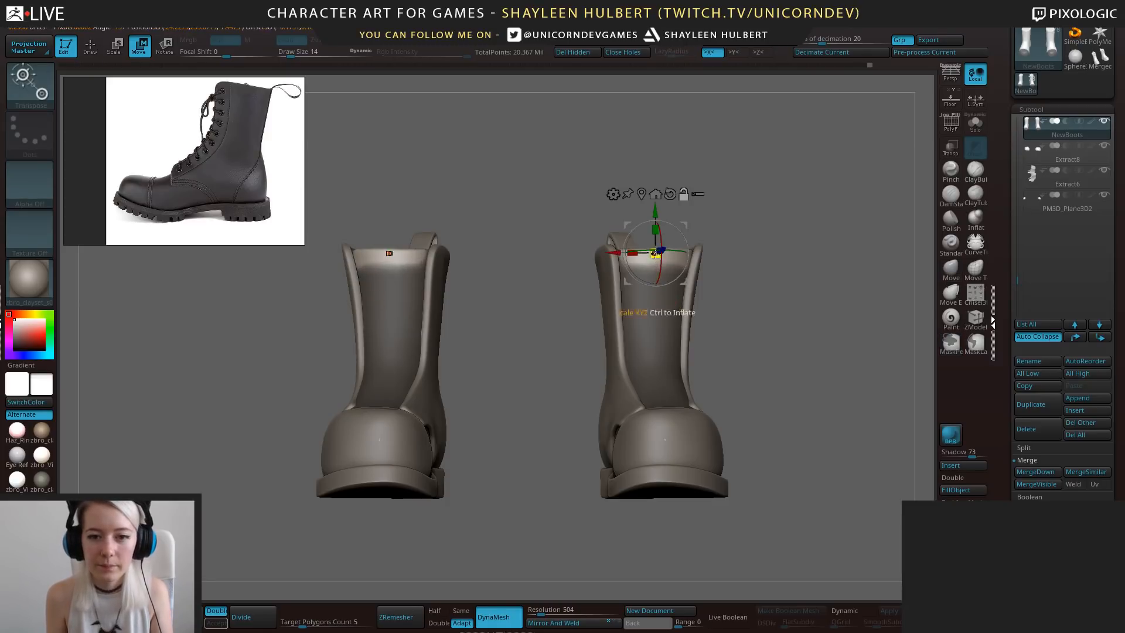
alt+click(669, 196)
drag(655, 211, 655, 194)
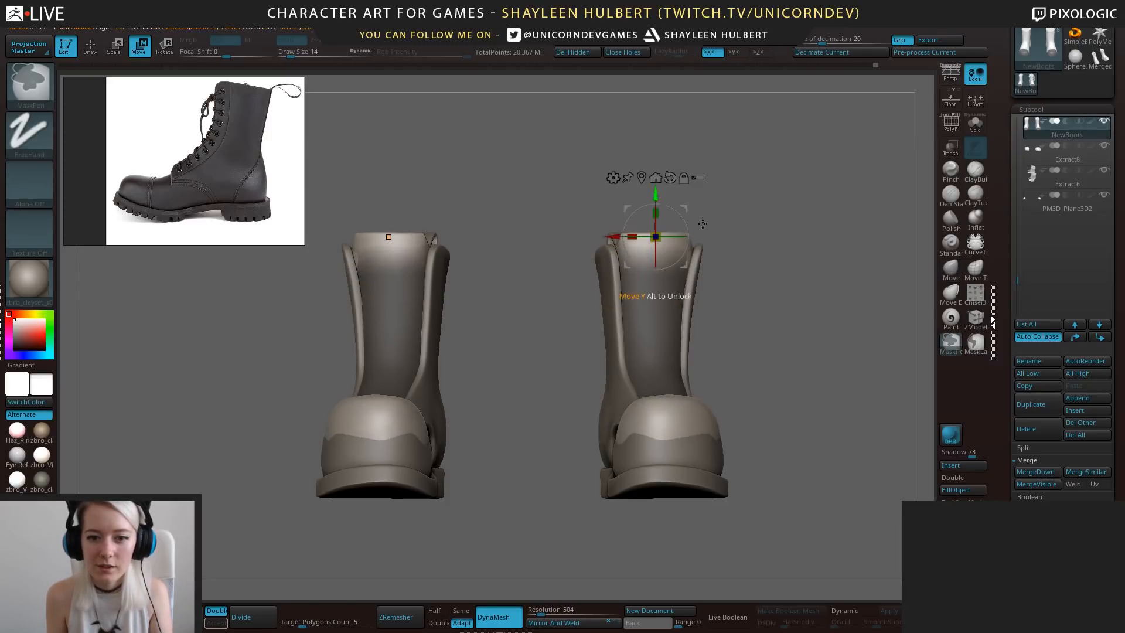
key(ctrl+z)
drag(747, 383, 785, 366)
ctrl+drag(553, 528, 580, 498)
drag(657, 210, 659, 190)
ctrl+drag(751, 260, 762, 271)
mouse_move(835, 288)
mouse_down()
mouse_move(775, 307)
mouse_move(730, 340)
mouse_move(773, 306)
mouse_move(746, 261)
mouse_move(773, 308)
mouse_move(759, 293)
mouse_up()
key(q)
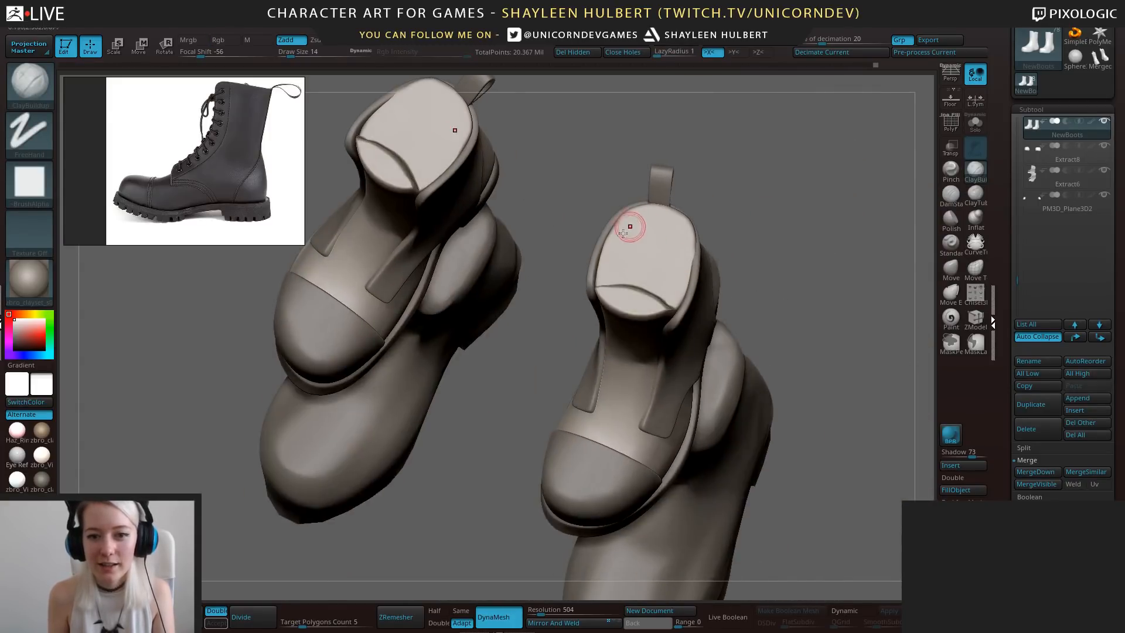
Mask the flat top inside the boot collars and invert the mask so only that area can be edited.
drag(759, 199, 727, 232)
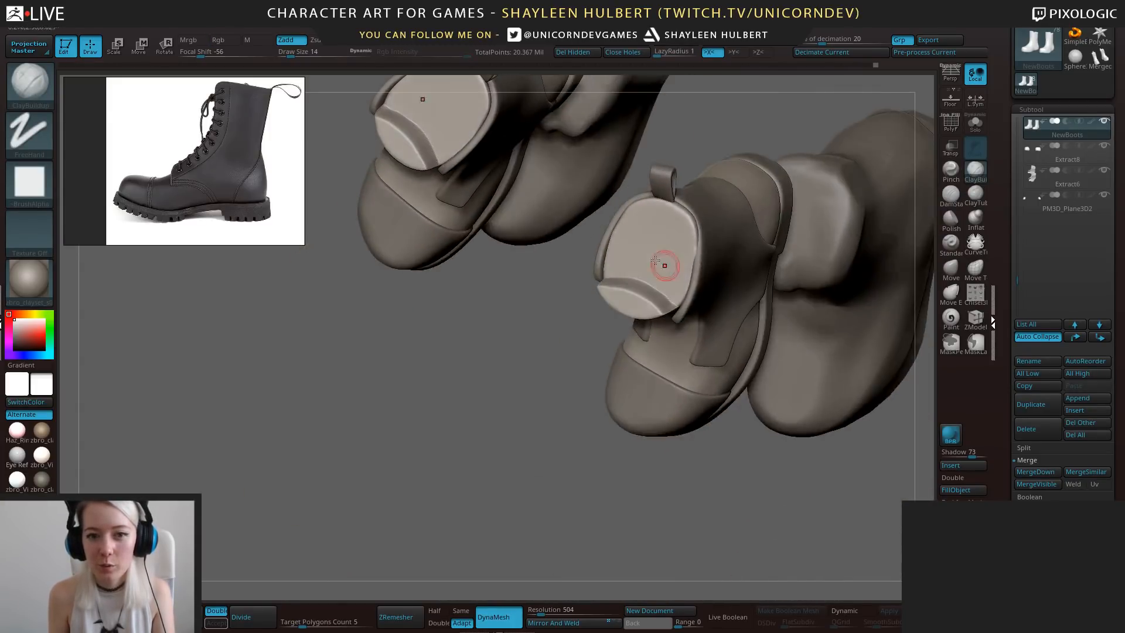
mouse_move(638, 238)
ctrl+mouse_down()
mouse_move(623, 267)
mouse_move(618, 258)
mouse_move(683, 262)
mouse_move(670, 293)
mouse_move(681, 247)
mouse_move(629, 258)
mouse_move(663, 282)
mouse_move(660, 244)
mouse_move(613, 264)
mouse_move(644, 229)
ctrl+mouse_up()
key(ctrl+z)
key(ctrl+z)
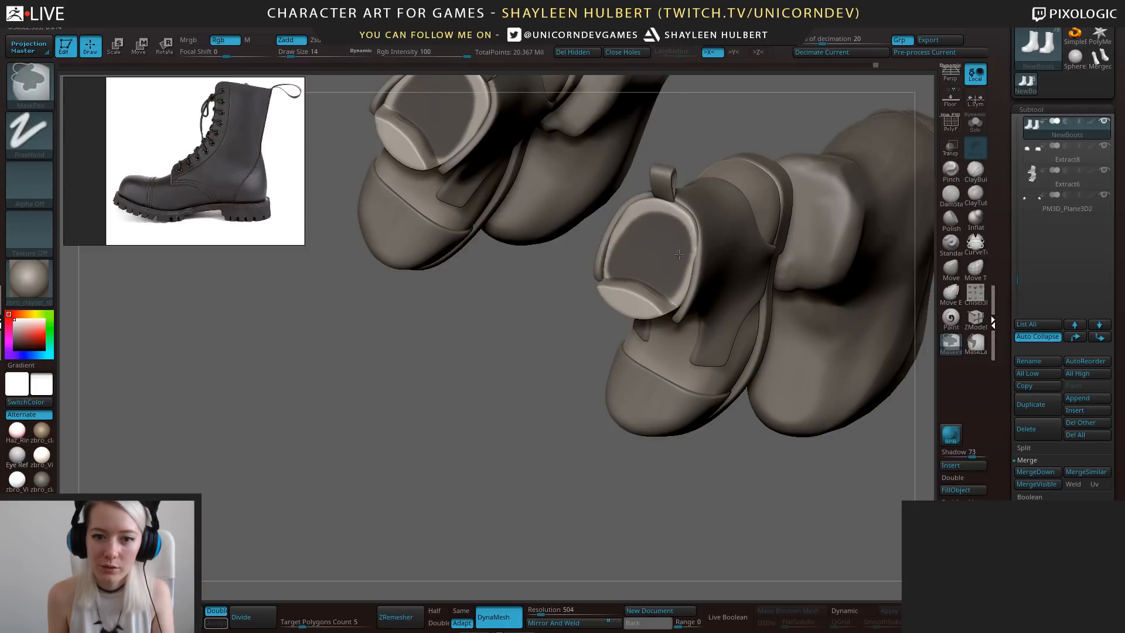
ctrl+click(542, 404)
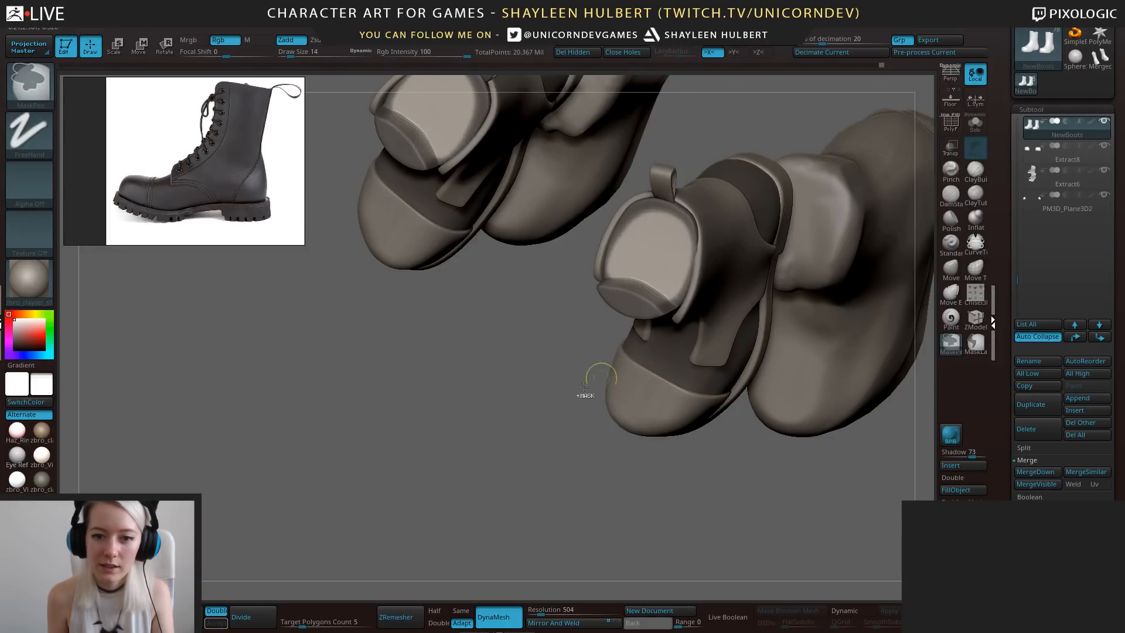
Push the flat top surface down inside the collar to hollow the boot opening, and clear the mask.
mouse_move(595, 377)
mouse_down()
mouse_move(550, 292)
mouse_move(797, 300)
mouse_up()
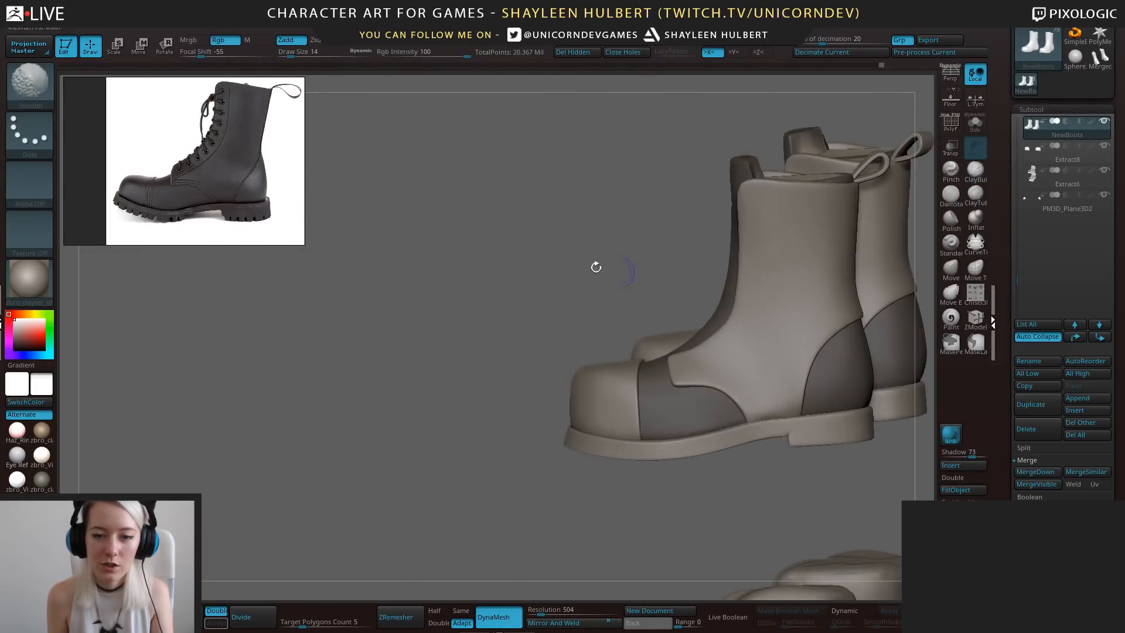
mouse_move(596, 263)
shift+mouse_down()
mouse_move(666, 244)
mouse_move(586, 296)
mouse_move(541, 306)
shift+mouse_up()
key(w)
drag(612, 172, 612, 193)
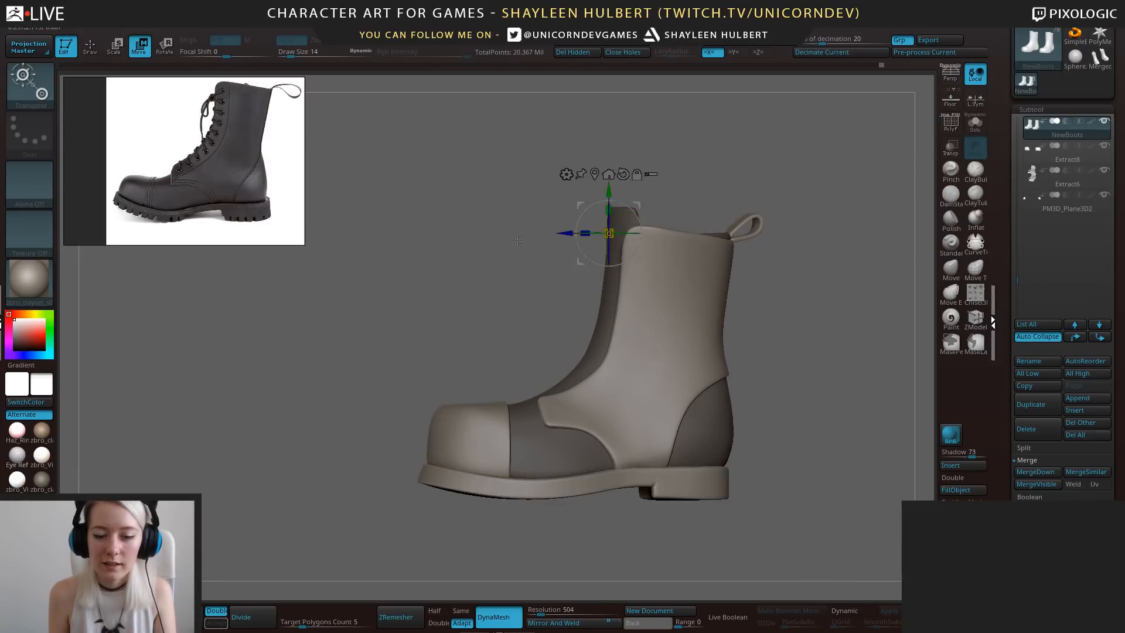
drag(518, 202, 508, 310)
ctrl+drag(428, 296, 454, 319)
mouse_move(844, 176)
mouse_down()
mouse_move(881, 234)
mouse_move(657, 187)
mouse_up()
key(q)
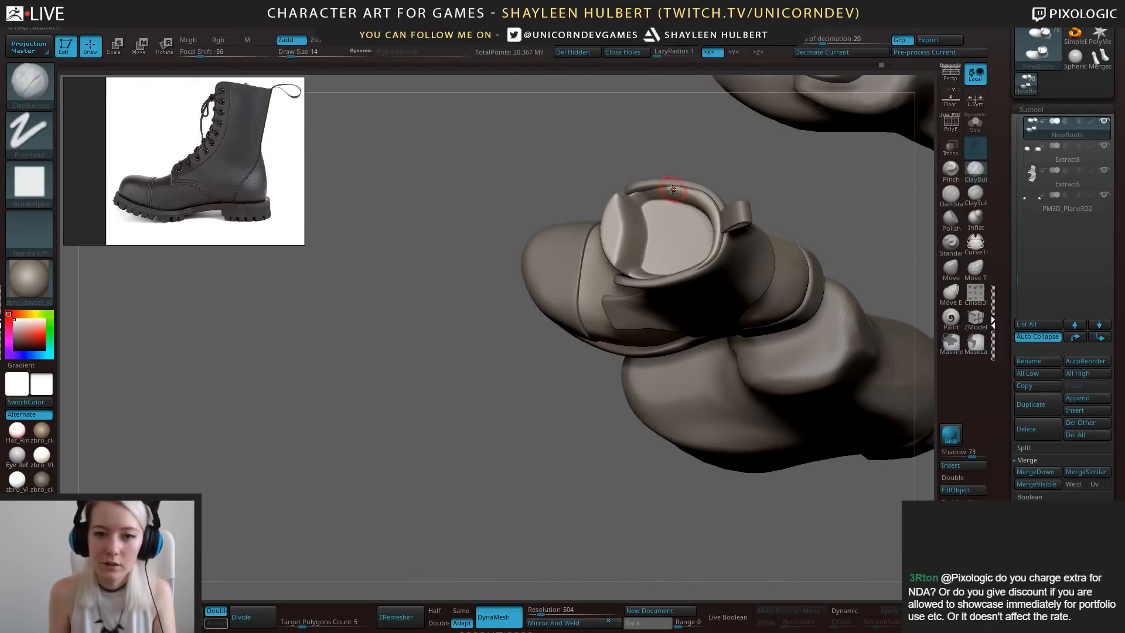
Cancel merging the subtool down and re-DynaMesh the boots at resolution 504.
click(1036, 473)
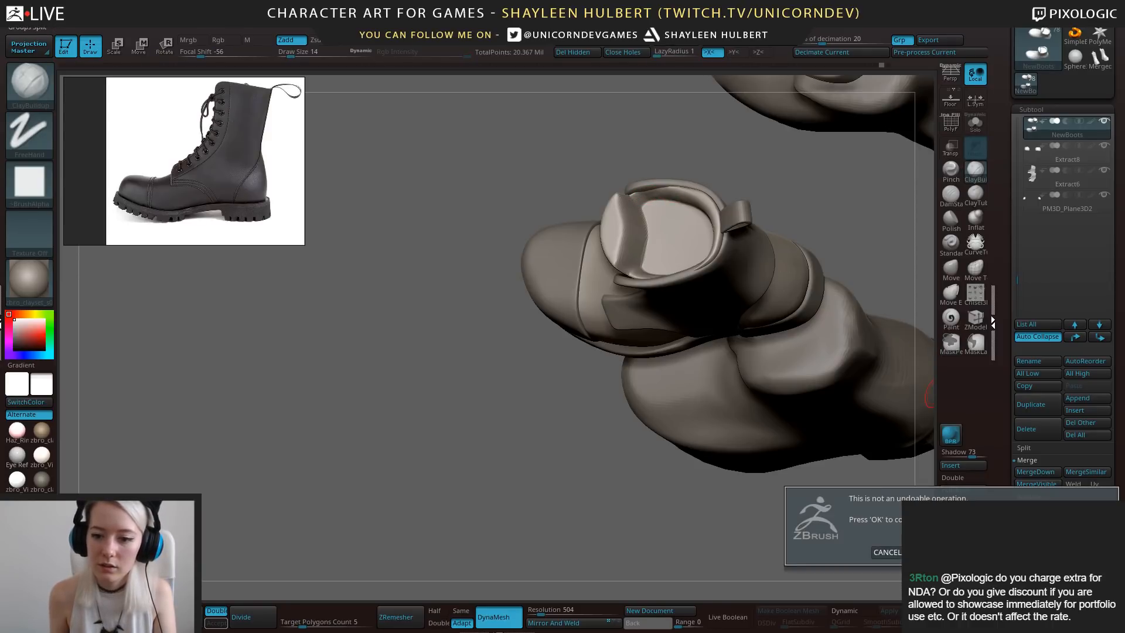
click(887, 552)
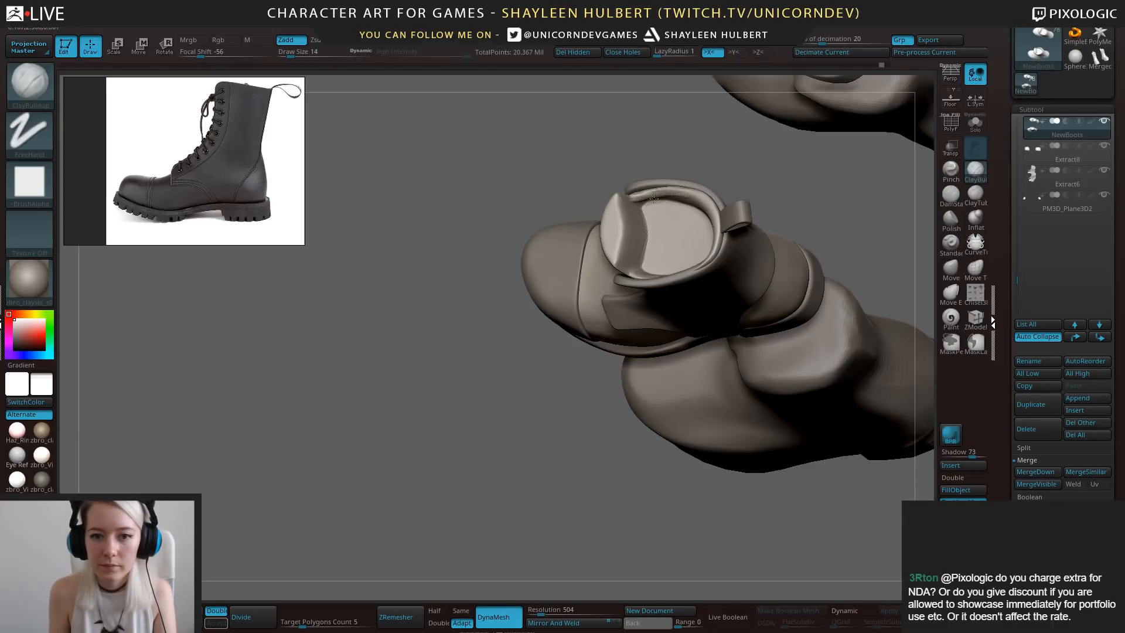
key(ctrl)
ctrl+drag(493, 319, 514, 334)
Sculpt the inside of the boot opening behind the tongue with ClayBuildup and smooth the surface.
mouse_move(652, 261)
mouse_down()
mouse_move(659, 199)
mouse_move(642, 206)
mouse_move(640, 238)
mouse_move(621, 212)
mouse_move(616, 236)
mouse_up()
drag(586, 359, 557, 345)
mouse_move(620, 219)
mouse_down()
mouse_move(642, 233)
mouse_move(634, 215)
mouse_move(616, 239)
mouse_move(639, 246)
mouse_up()
drag(620, 318, 651, 256)
drag(557, 189, 579, 213)
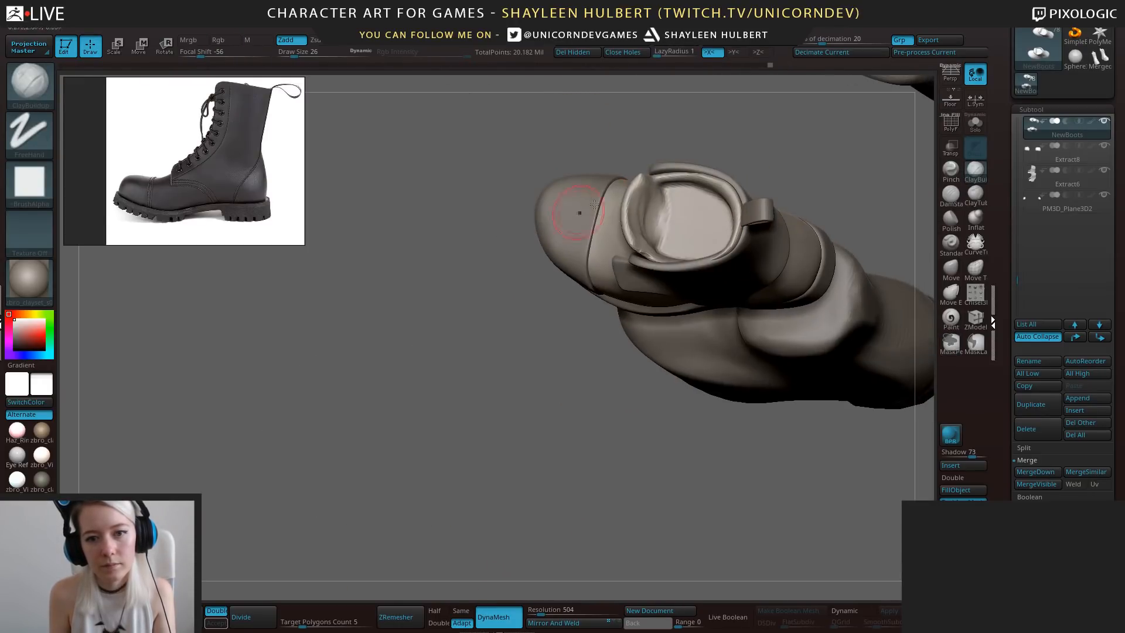
shift+drag(667, 210, 666, 233)
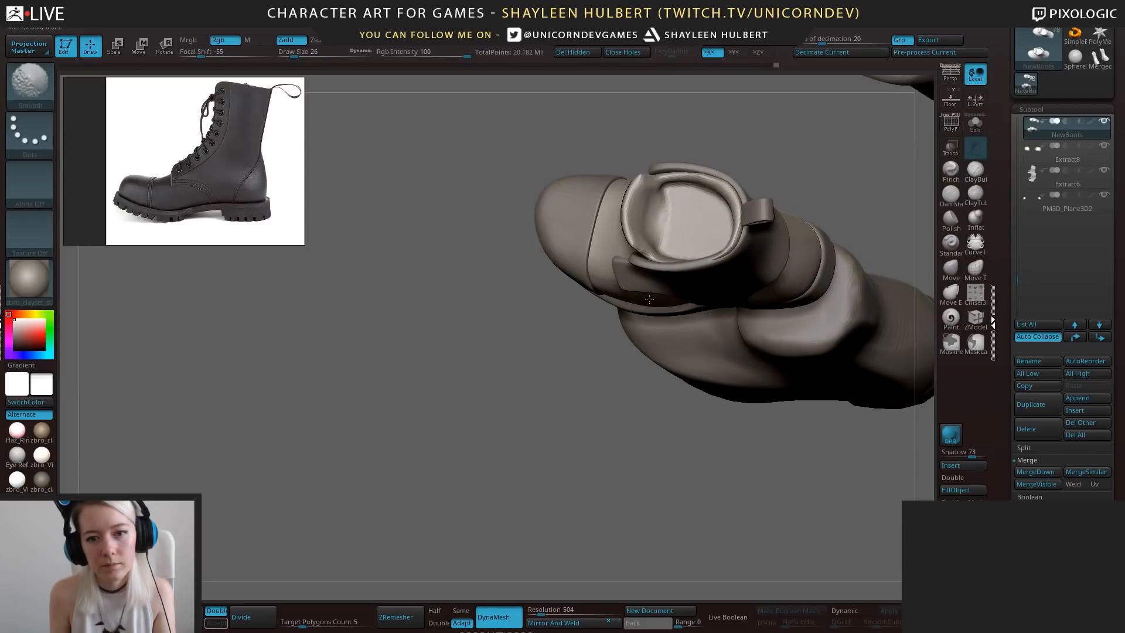
shift+drag(564, 319, 637, 194)
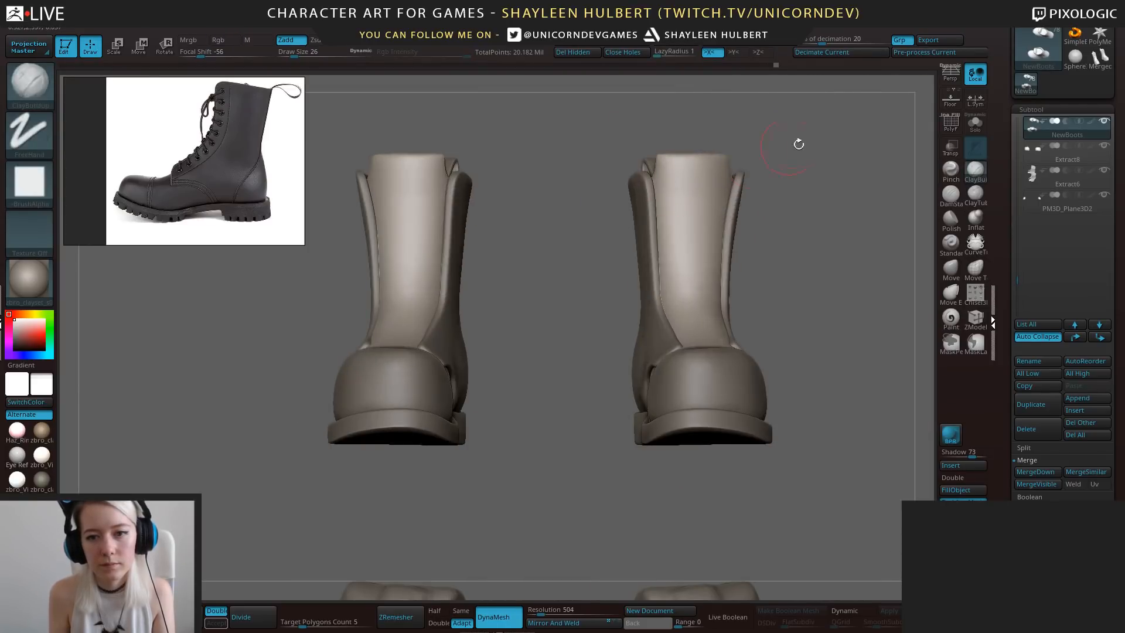
Round the tongue's top edge upward and flare its upper sides outward with the Move brush.
mouse_move(799, 144)
alt+mouse_down()
mouse_move(756, 225)
mouse_move(768, 252)
alt+mouse_up()
click(950, 269)
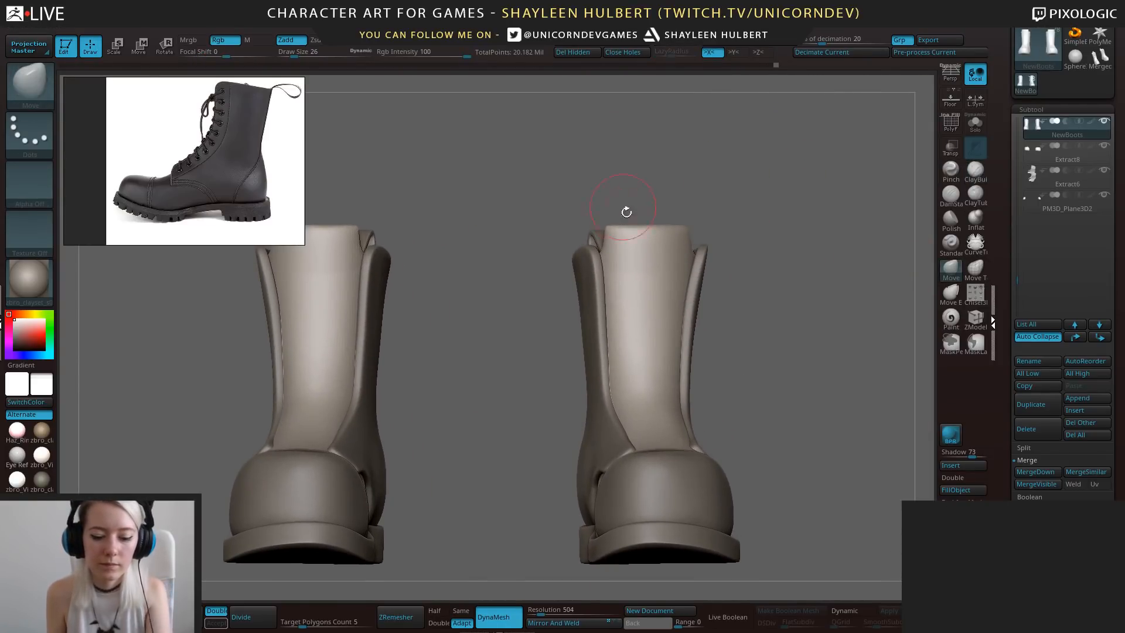
key(bracketright)
drag(649, 235, 647, 226)
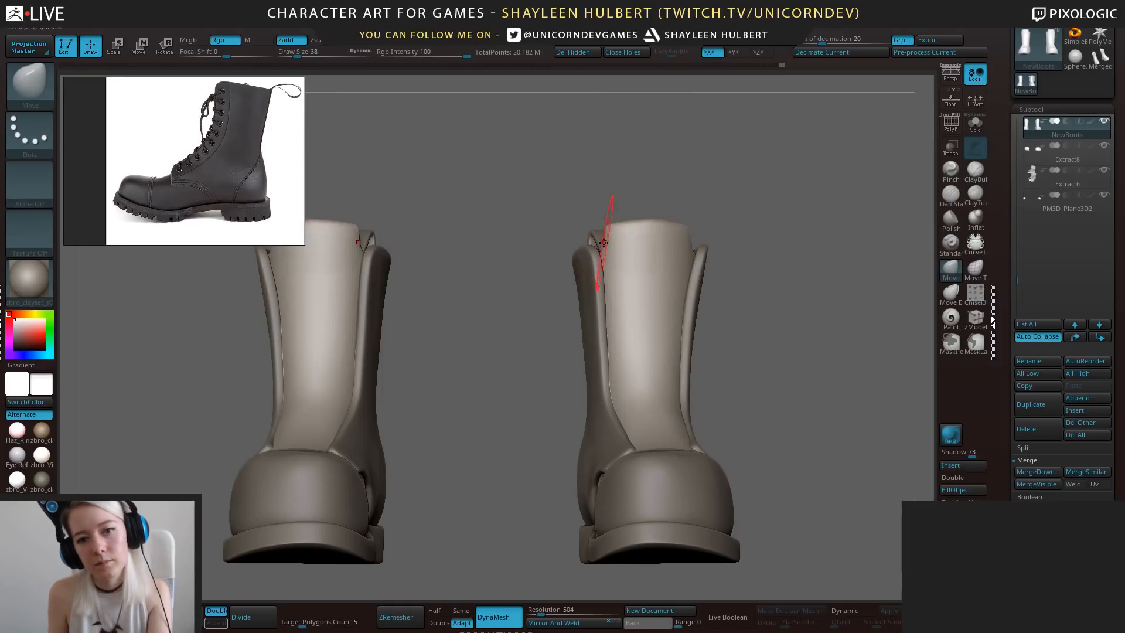
key(bracketleft)
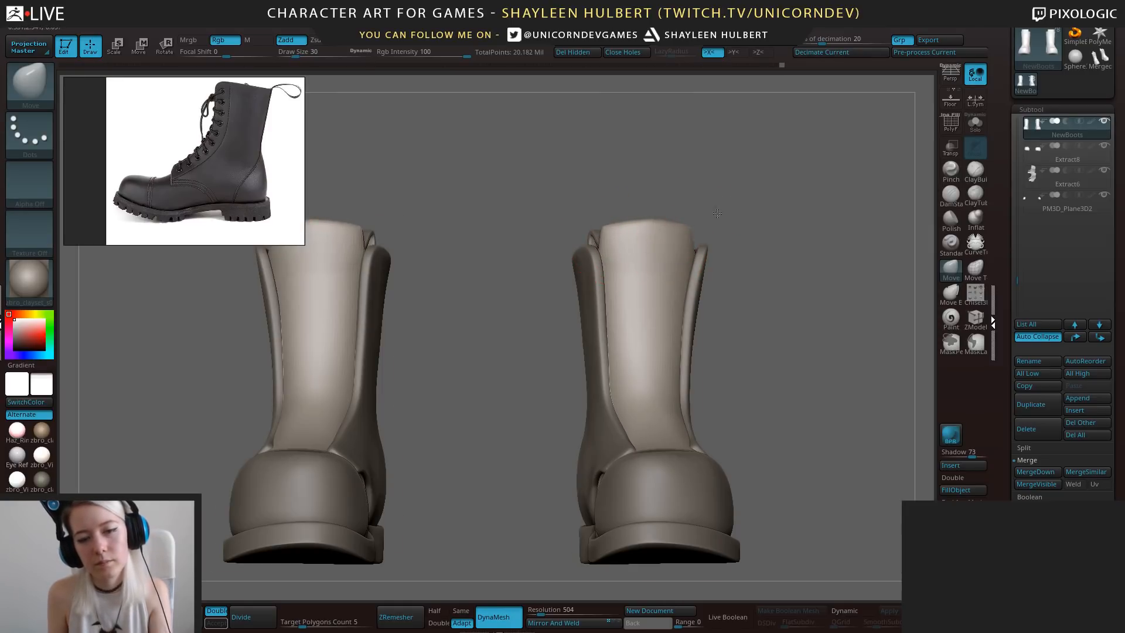
mouse_move(718, 214)
mouse_down()
mouse_move(605, 234)
mouse_move(583, 209)
mouse_up()
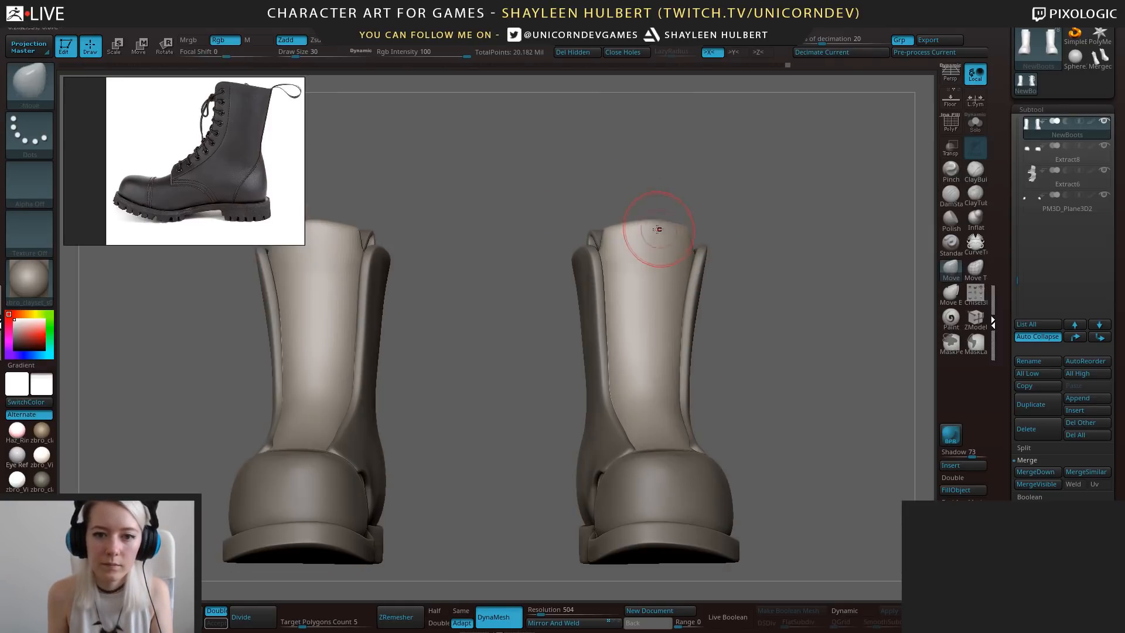
drag(641, 230, 603, 235)
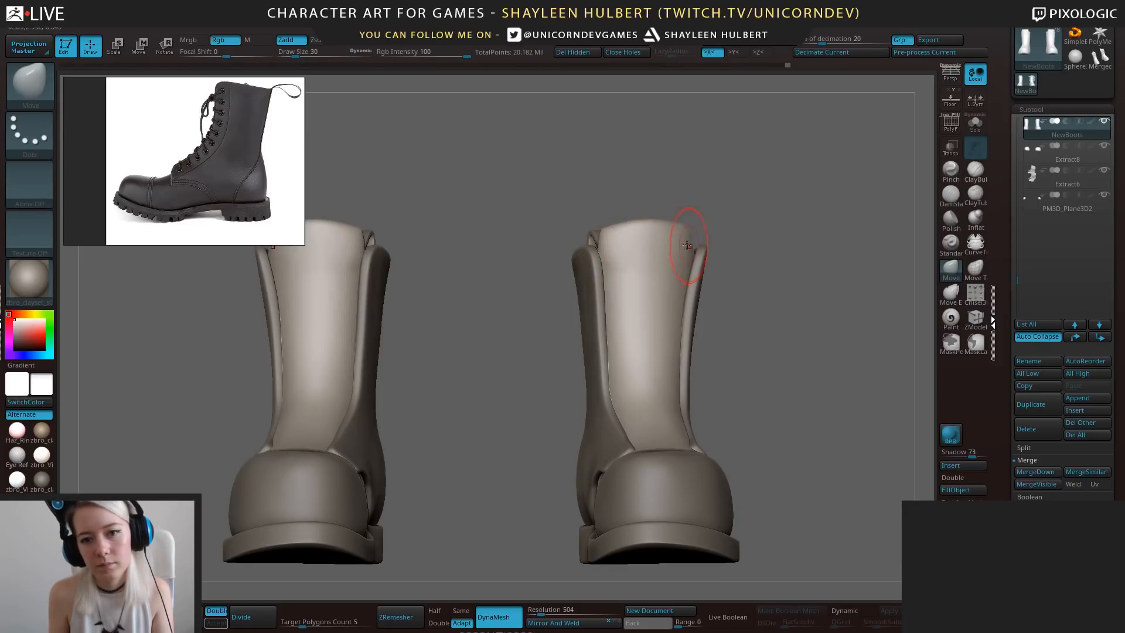
drag(691, 221, 708, 258)
Polish the front of the tongue with the hPolish brush and smooth it.
key(b)
key(h)
key(p)
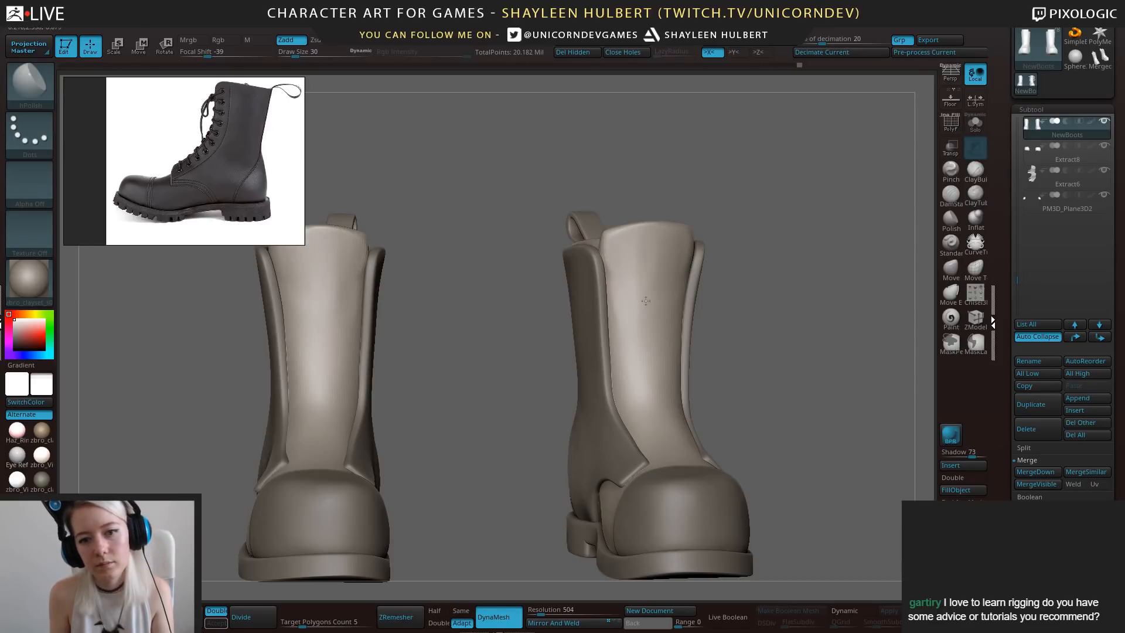
mouse_move(709, 307)
mouse_down()
mouse_move(733, 304)
mouse_move(762, 279)
mouse_move(756, 328)
mouse_move(747, 266)
mouse_up()
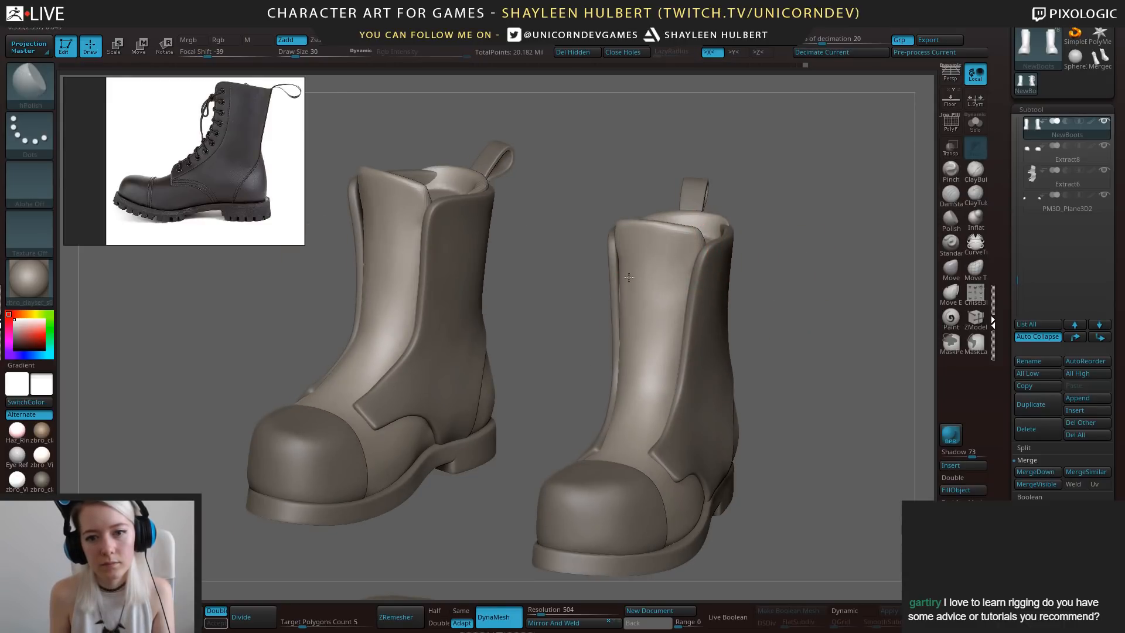
right_drag(629, 277, 641, 268)
drag(725, 306, 630, 270)
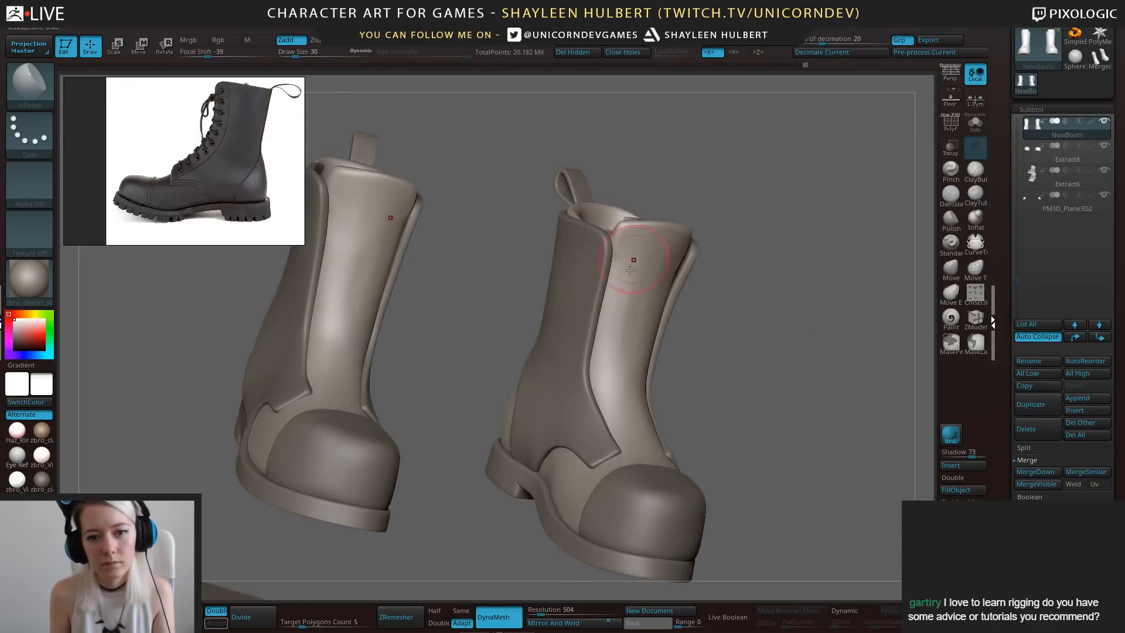
shift+right_drag(595, 366, 640, 327)
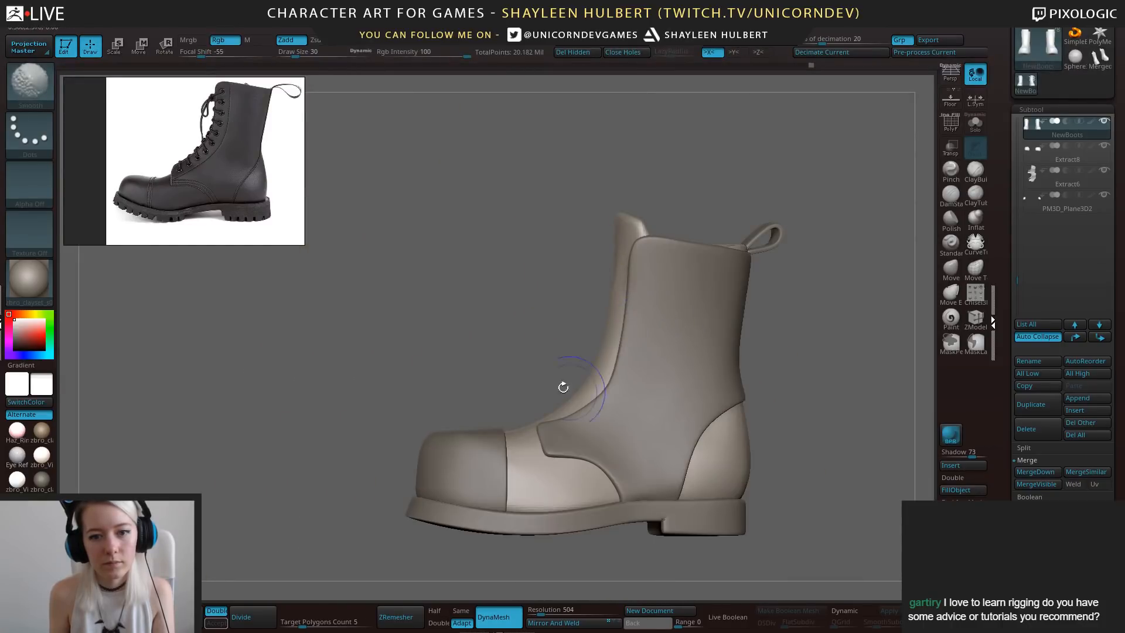
Isolate the tongue's upper tip with a mask, pull it forward with the gizmo and clear the mask.
mouse_move(594, 192)
ctrl+mouse_down()
mouse_move(616, 260)
mouse_move(654, 252)
mouse_move(622, 216)
ctrl+mouse_up()
key(e)
ctrl+click(592, 274)
drag(574, 257, 571, 257)
ctrl+drag(511, 284, 545, 309)
drag(545, 309, 821, 258)
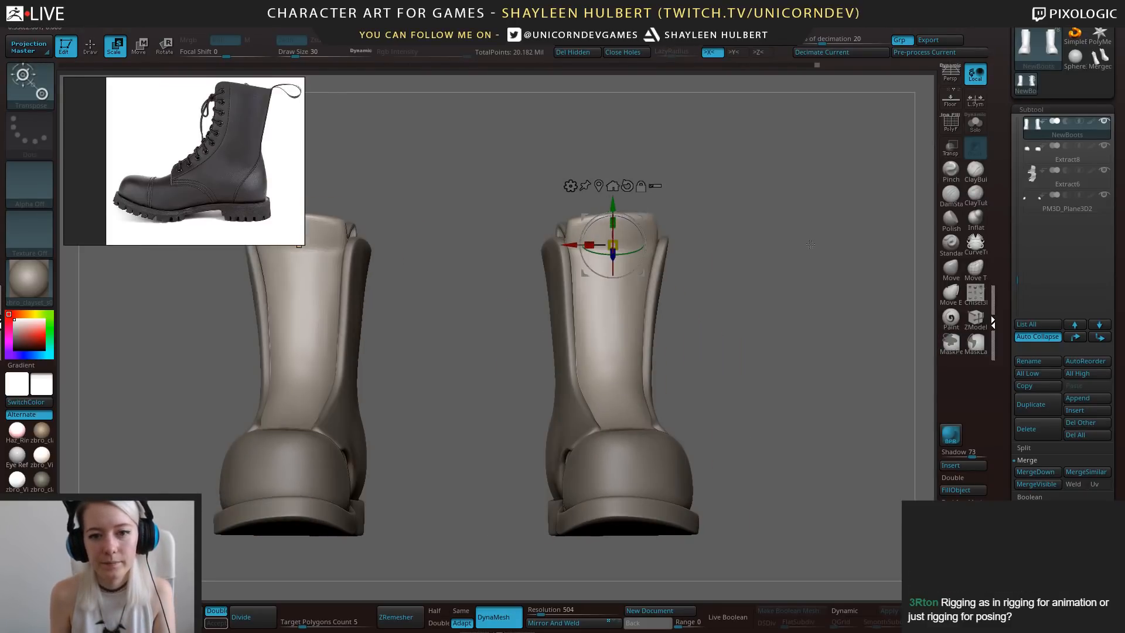
Lift the tongue's top edge slightly with the Move brush.
click(976, 171)
key(b)
key(m)
key(v)
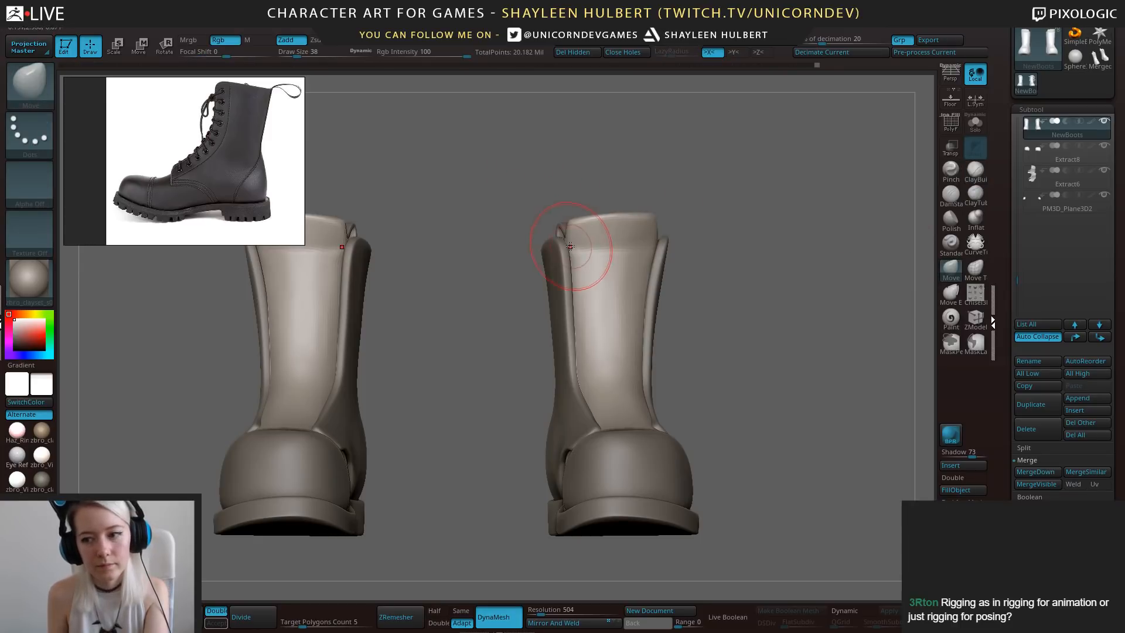
drag(598, 225, 599, 217)
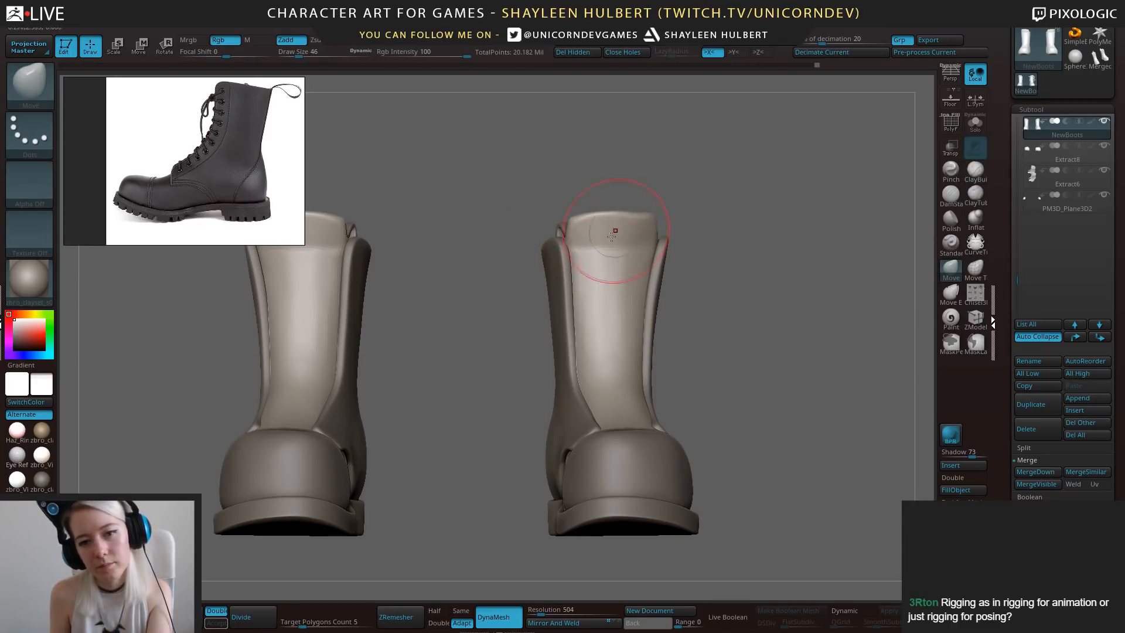
Smooth the bend below the tongue's flared tip with a smaller brush.
key(bracketleft)
shift+drag(577, 261, 594, 269)
drag(721, 346, 656, 357)
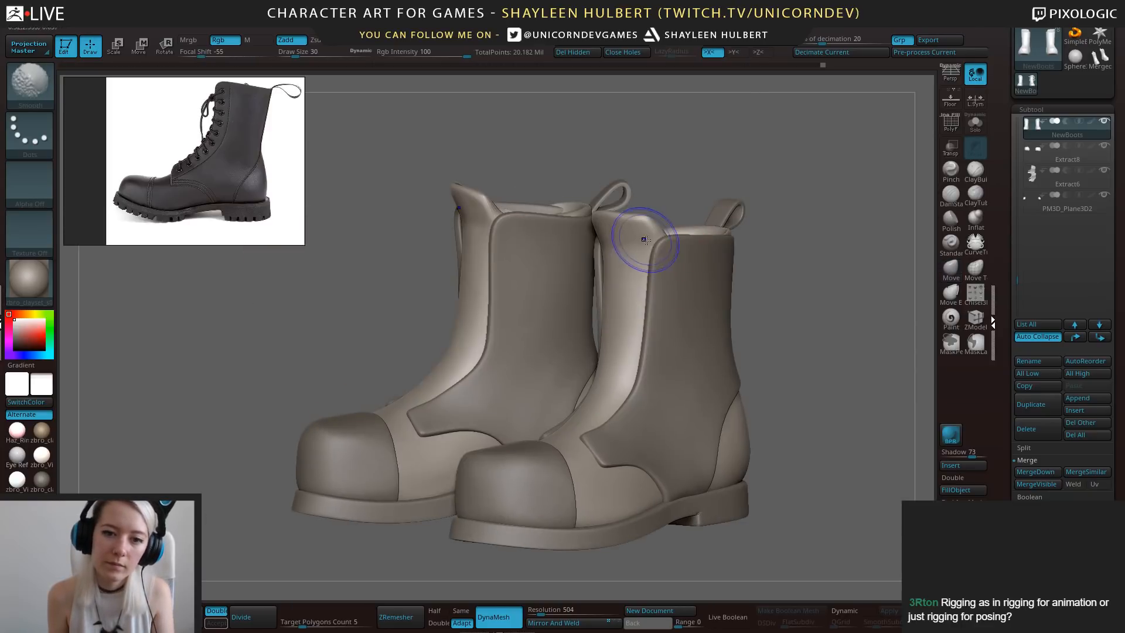
drag(603, 186, 640, 215)
shift+drag(726, 170, 616, 201)
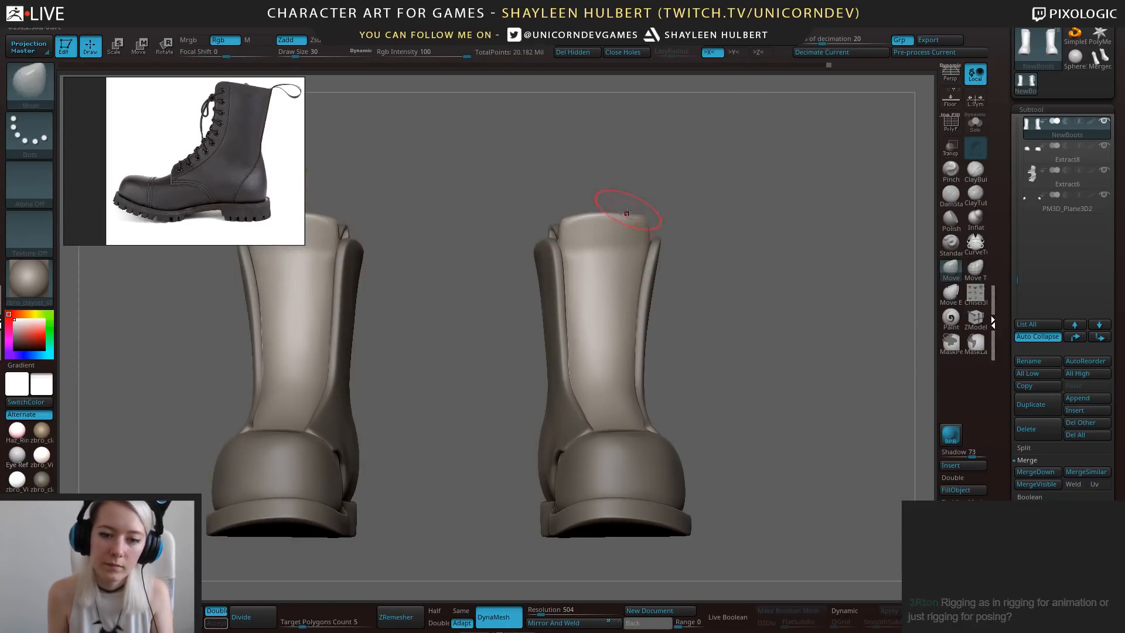
Examine the boots' raised tongues and heel pull straps from the front, side and three-quarter views.
key(bracketleft)
key(bracketleft)
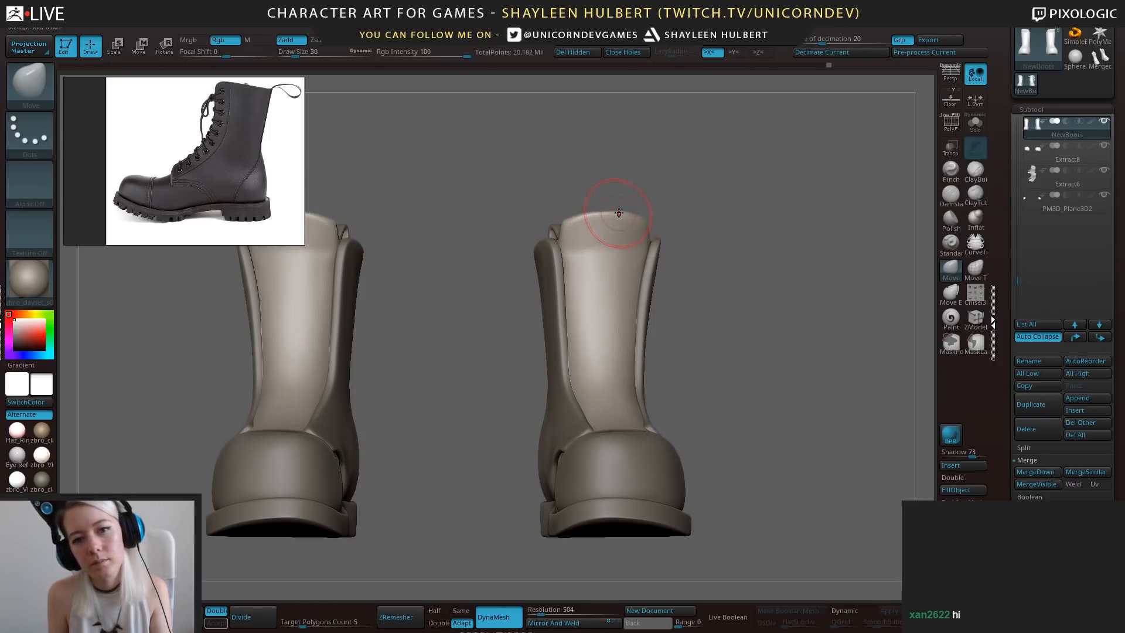
mouse_move(766, 234)
mouse_down()
mouse_move(761, 314)
mouse_move(756, 234)
mouse_move(756, 299)
mouse_move(756, 282)
mouse_up()
mouse_move(718, 243)
mouse_down()
mouse_move(744, 237)
mouse_move(741, 219)
mouse_move(659, 239)
mouse_up()
drag(745, 217, 756, 299)
mouse_move(709, 129)
mouse_down()
mouse_move(757, 132)
mouse_move(705, 230)
mouse_up()
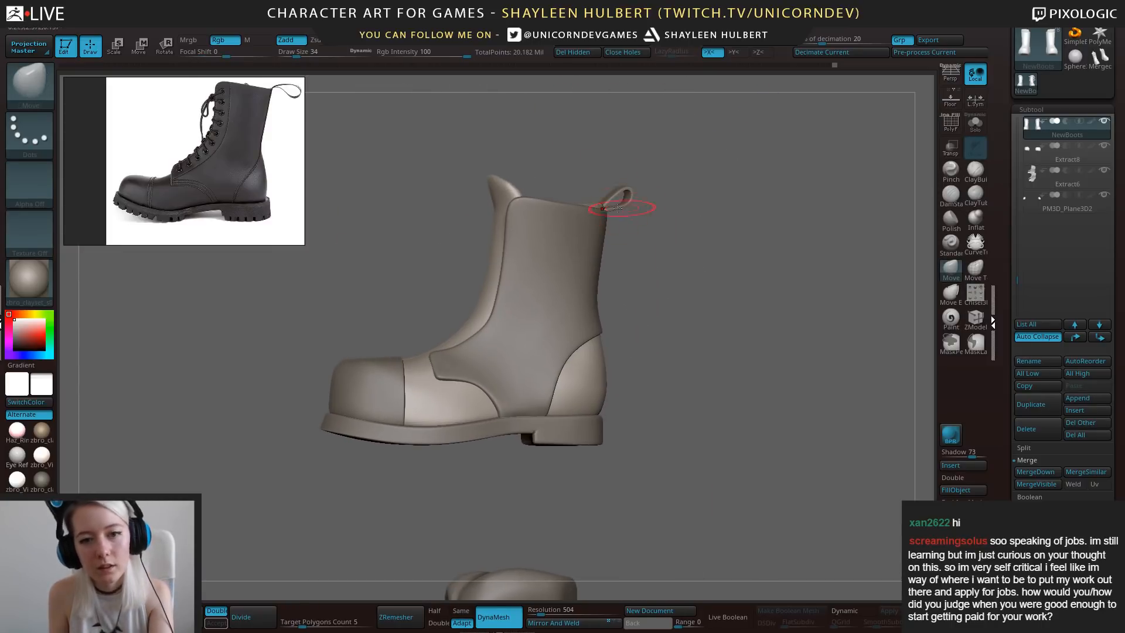
key(bracketright)
key(bracketright)
key(bracketright)
key(bracketright)
key(bracketright)
mouse_move(602, 206)
right_down()
mouse_move(764, 278)
mouse_move(656, 301)
mouse_move(676, 311)
mouse_move(692, 285)
mouse_move(716, 327)
right_up()
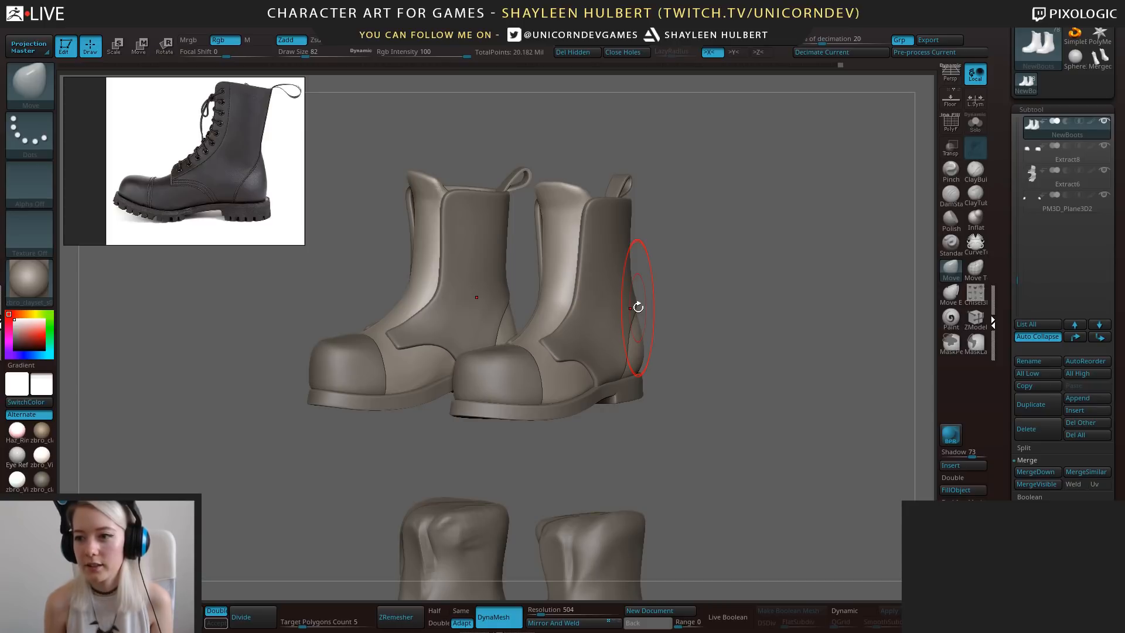
Build up the inside of the NewBoots opening behind the tongue with the ClayBuildup brush at size 38 and smooth it.
mouse_move(586, 338)
ctrl+right_down()
mouse_move(634, 344)
mouse_move(721, 328)
mouse_move(731, 345)
mouse_move(703, 331)
mouse_move(621, 352)
ctrl+right_up()
alt+click(621, 334)
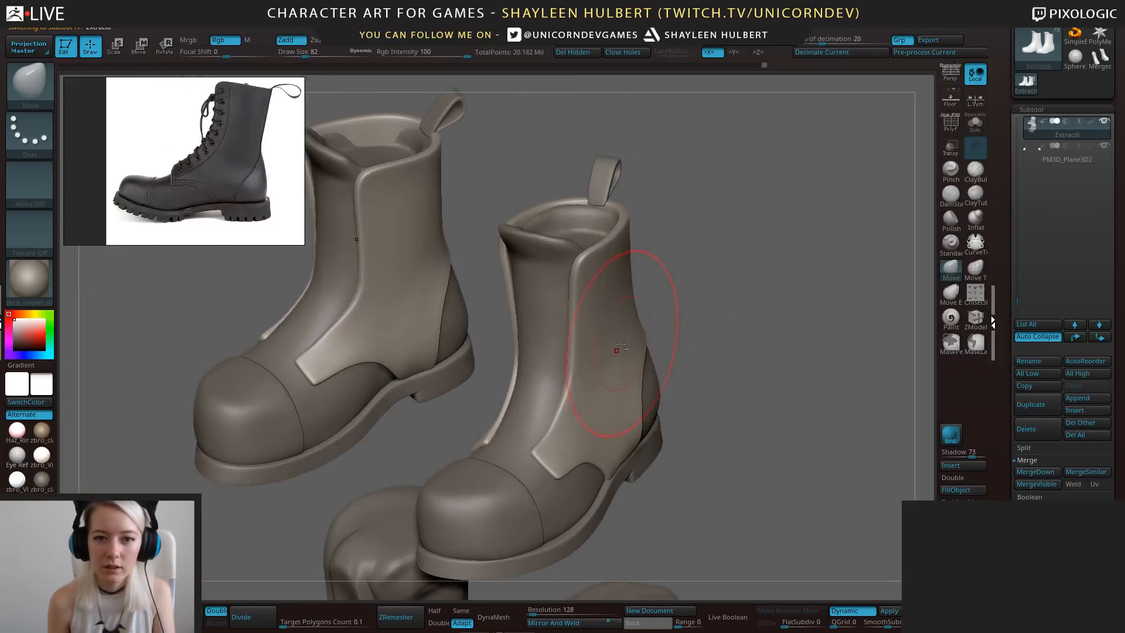
ctrl+right_drag(682, 257, 743, 275)
click(975, 170)
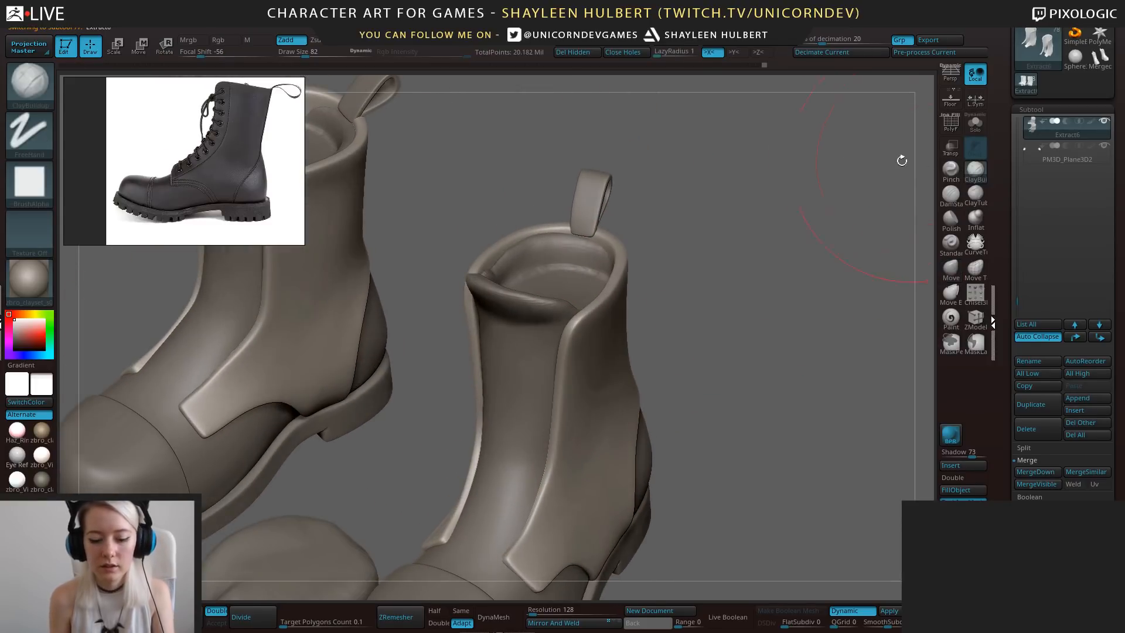
key(bracketleft)
key(bracketleft)
key(bracketleft)
key(bracketleft)
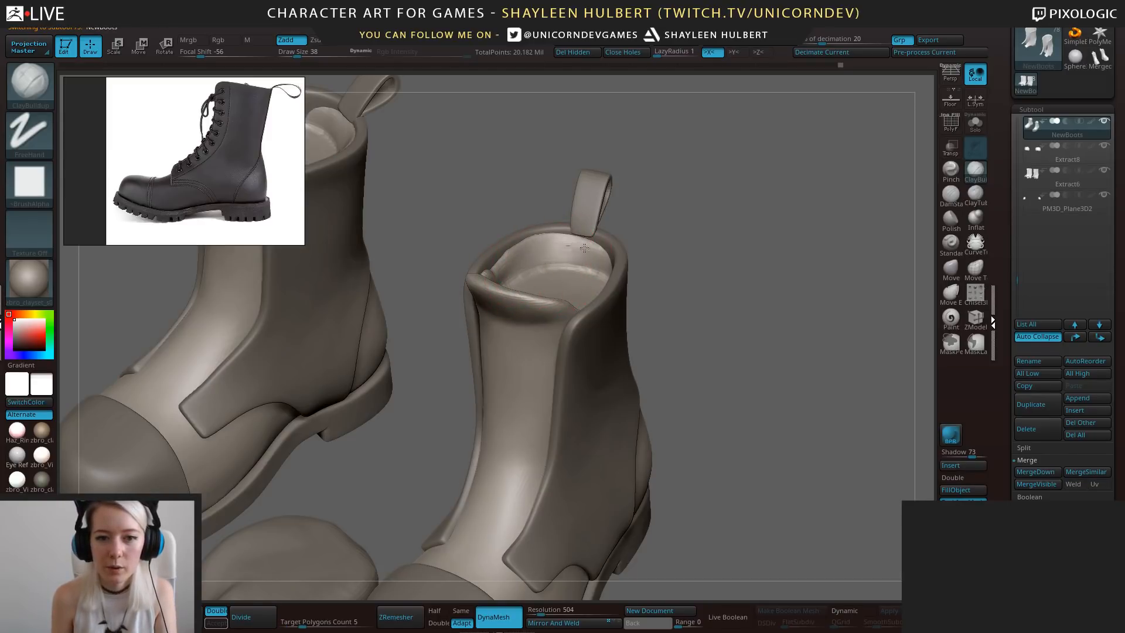
mouse_move(502, 258)
mouse_down()
mouse_move(579, 247)
mouse_move(642, 279)
mouse_up()
shift+drag(565, 264, 498, 267)
Fill the creases where the tongue's inner face meets the boot interior, using the ClayBuildup brush at size 14.
mouse_move(448, 228)
mouse_down()
mouse_move(450, 285)
mouse_move(505, 279)
mouse_up()
drag(731, 216, 651, 208)
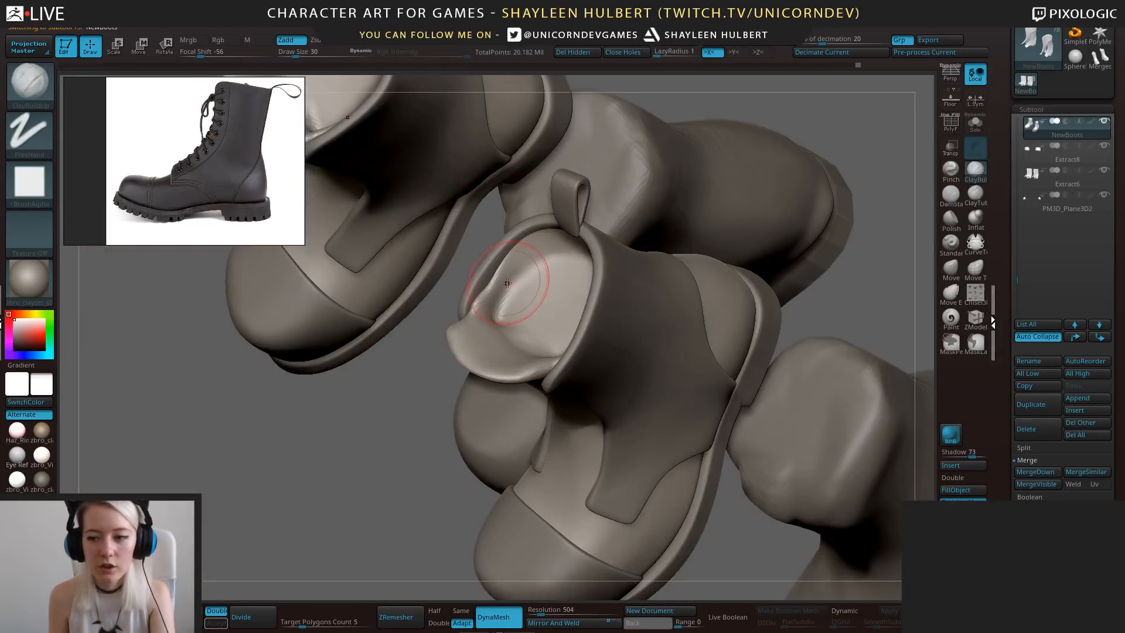
key(bracketleft)
mouse_move(485, 311)
mouse_down()
mouse_move(487, 289)
mouse_move(491, 303)
mouse_move(522, 256)
mouse_up()
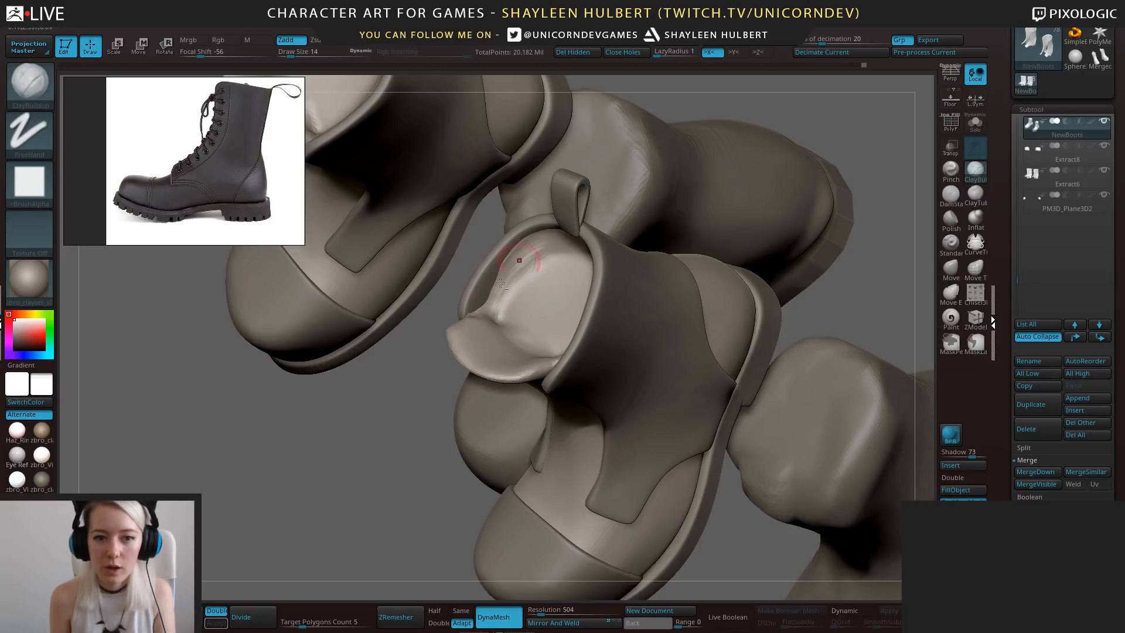
drag(384, 419, 452, 413)
drag(509, 256, 572, 228)
drag(656, 206, 624, 218)
mouse_move(538, 255)
mouse_down()
mouse_move(556, 243)
mouse_move(592, 252)
mouse_up()
drag(651, 211, 630, 225)
mouse_move(545, 252)
mouse_down()
mouse_move(499, 286)
mouse_move(541, 255)
mouse_move(569, 256)
mouse_move(551, 246)
mouse_move(517, 272)
mouse_move(581, 262)
mouse_up()
mouse_move(663, 288)
mouse_down()
mouse_move(725, 262)
mouse_move(655, 322)
mouse_move(639, 289)
mouse_up()
drag(709, 241, 633, 327)
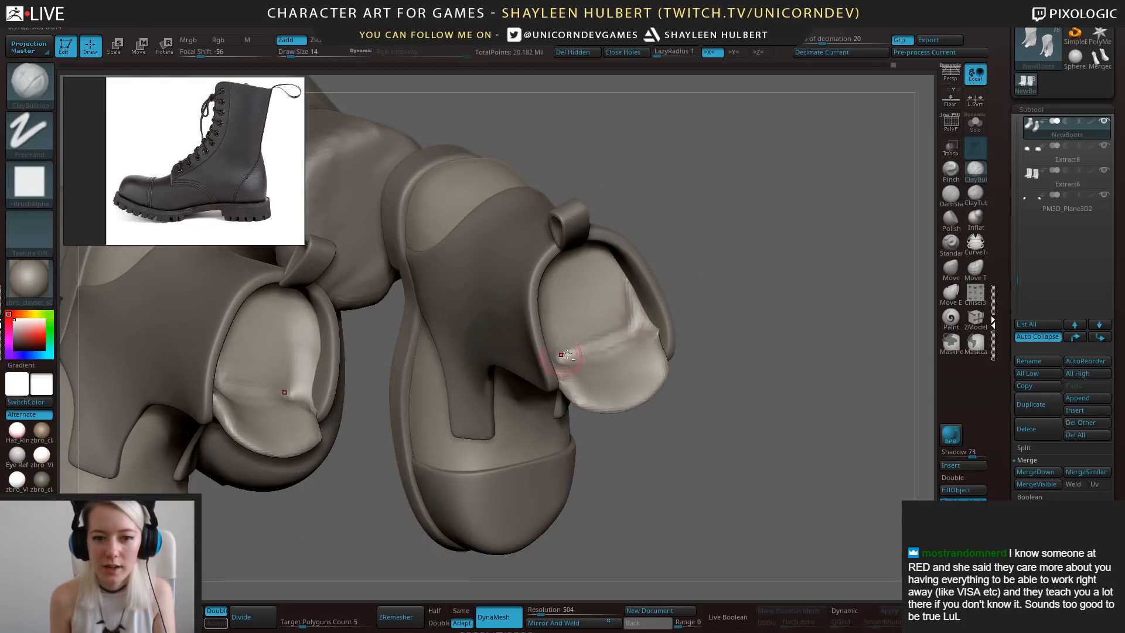
mouse_move(707, 245)
mouse_down()
mouse_move(545, 324)
mouse_move(622, 319)
mouse_move(550, 324)
mouse_move(623, 304)
mouse_move(575, 332)
mouse_move(554, 323)
mouse_up()
Flatten and smooth the inner face of the tongue with the hPolish brush.
key(b)
key(h)
key(p)
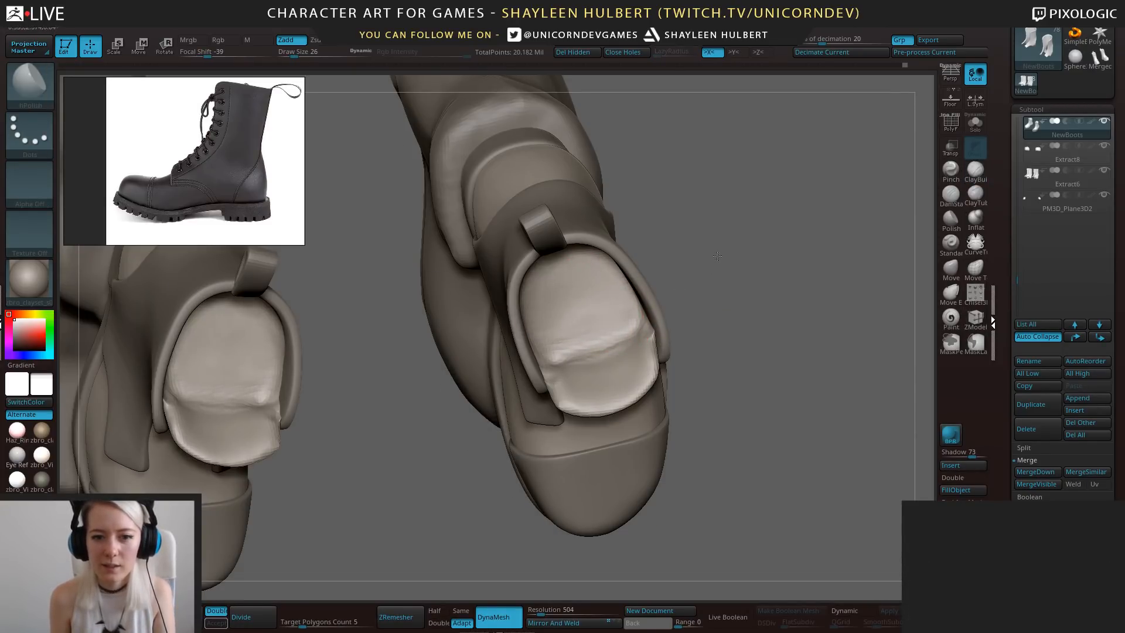
drag(718, 256, 716, 269)
mouse_move(630, 298)
shift+mouse_down()
mouse_move(610, 297)
mouse_move(628, 319)
shift+mouse_up()
mouse_move(727, 305)
mouse_down()
mouse_move(747, 258)
mouse_move(750, 294)
mouse_move(576, 354)
mouse_up()
mouse_move(718, 328)
mouse_down()
mouse_move(727, 234)
mouse_move(656, 285)
mouse_move(726, 326)
mouse_move(759, 298)
mouse_move(751, 326)
mouse_move(729, 318)
mouse_up()
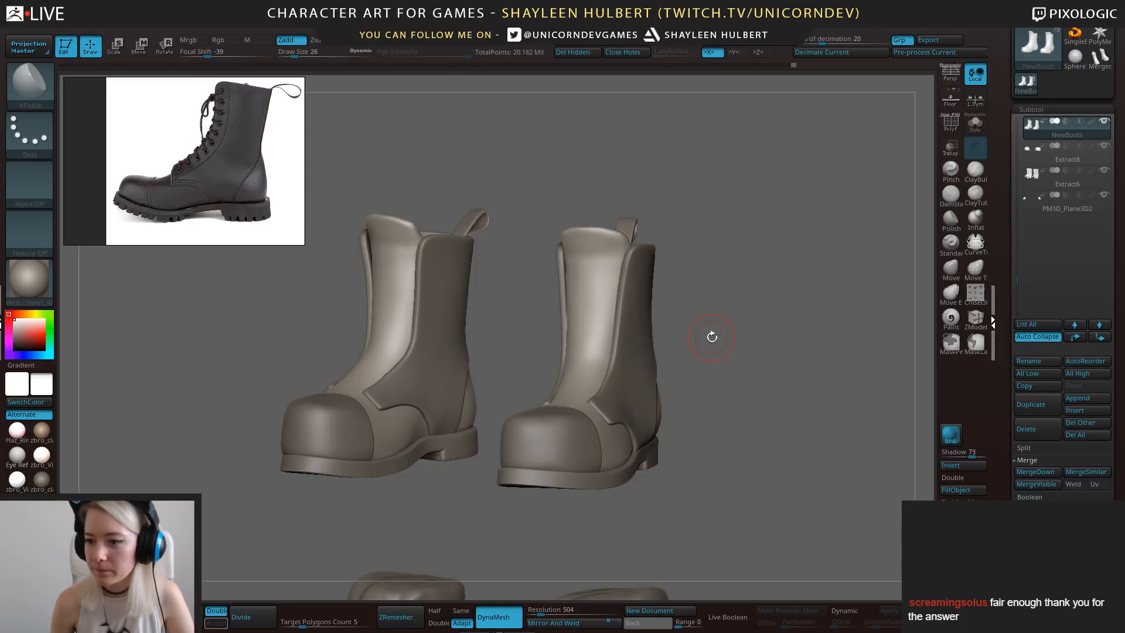
Nudge the lower front corner of the Extract6 side panel with a larger Move brush.
drag(713, 217, 649, 360)
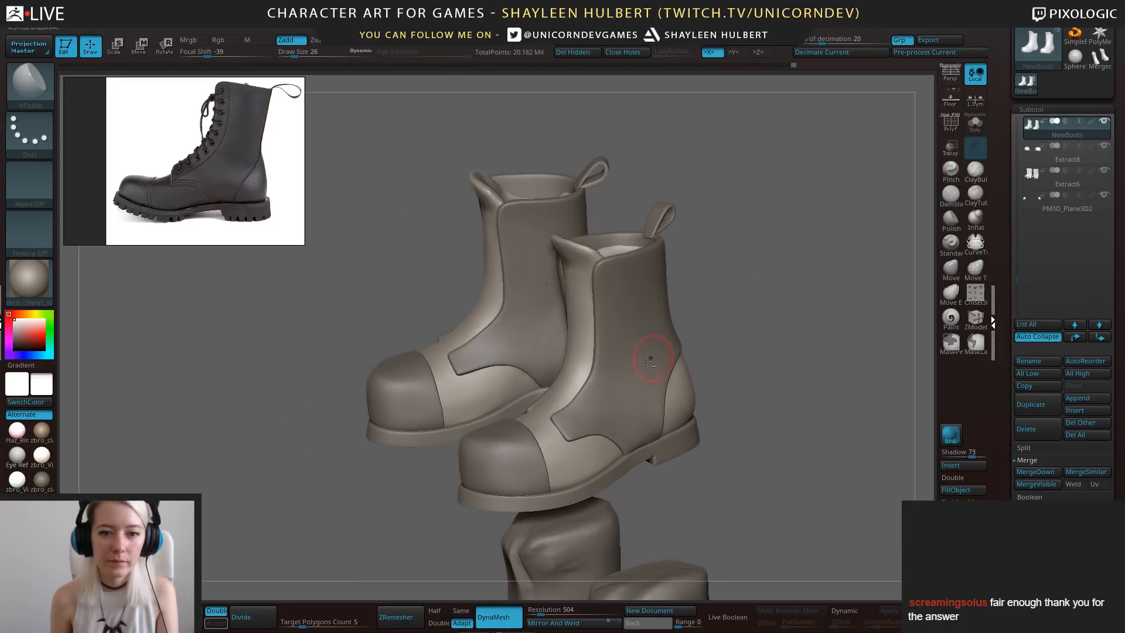
drag(761, 422, 772, 276)
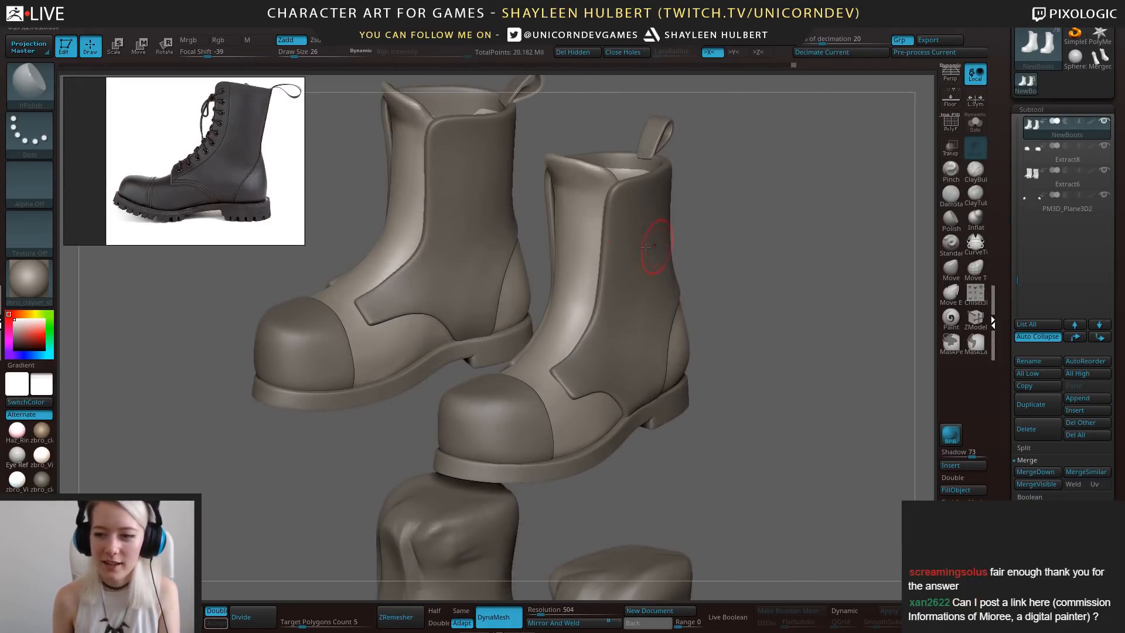
drag(754, 359, 811, 328)
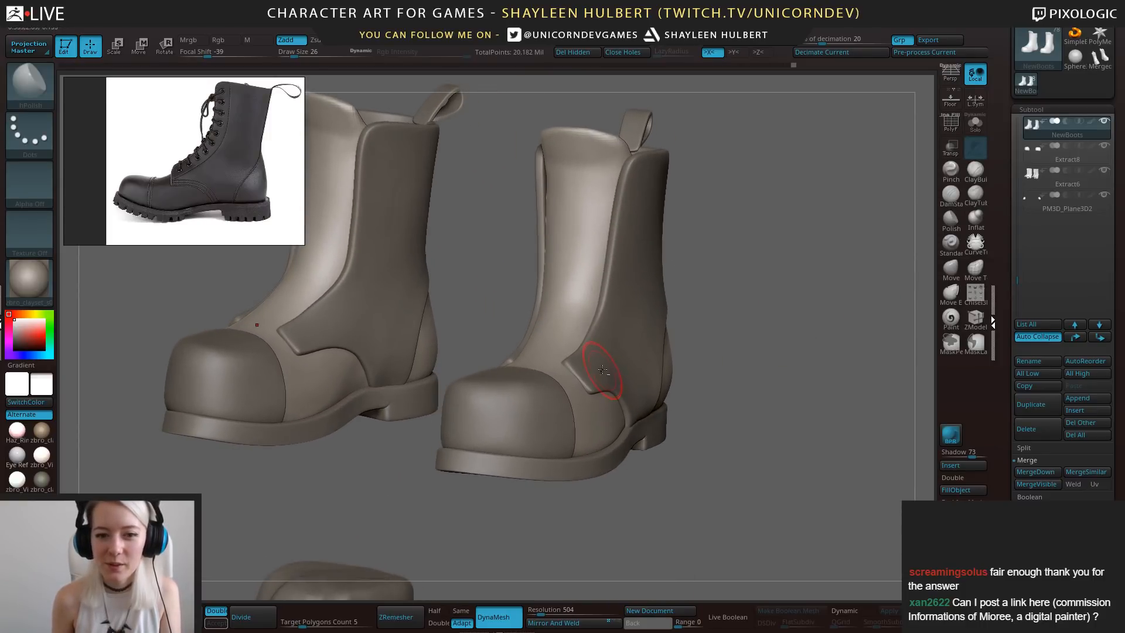
click(951, 269)
alt+click(585, 373)
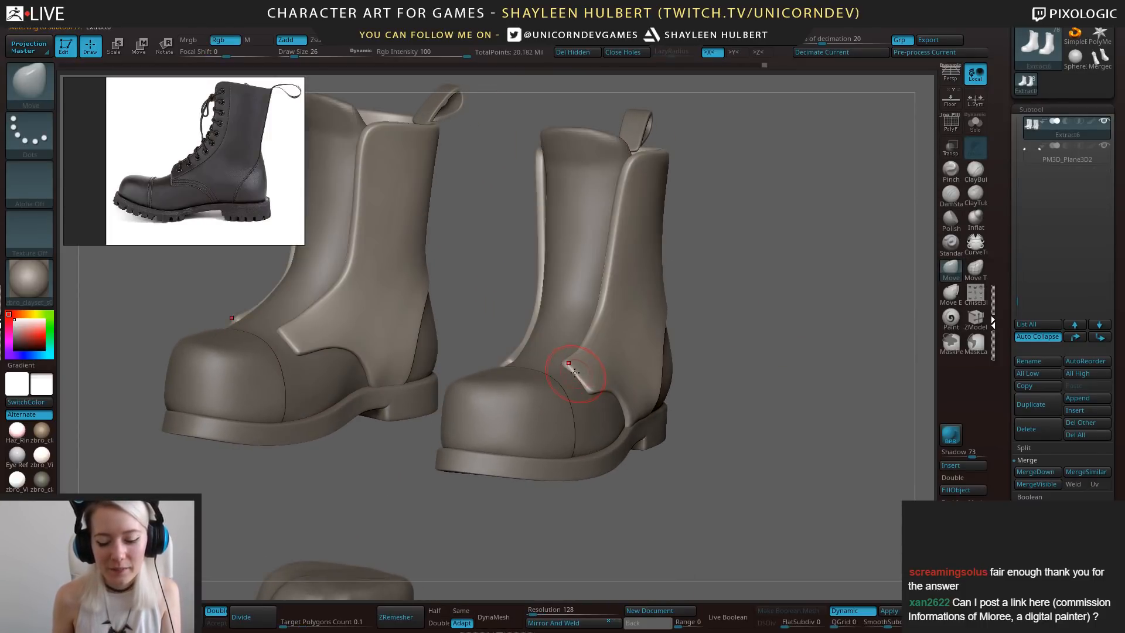
key(bracketright)
drag(571, 385, 575, 380)
Examine the overall shape of both boots from several angles and zoom levels.
drag(490, 282, 491, 331)
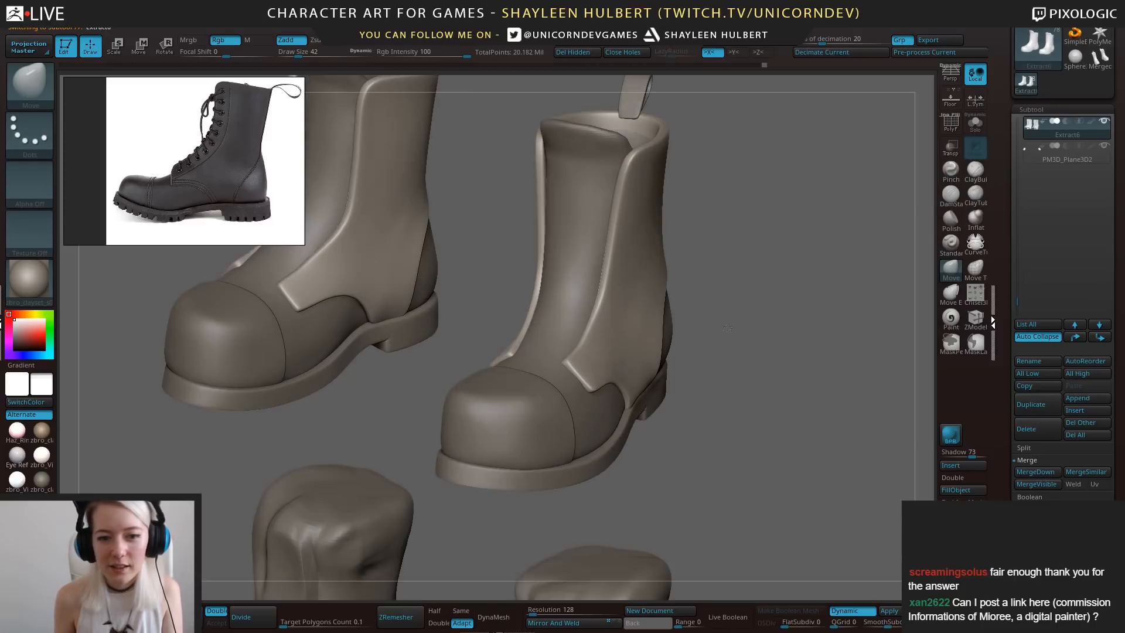
mouse_move(527, 510)
mouse_down()
mouse_move(428, 387)
mouse_move(500, 440)
mouse_move(416, 389)
mouse_move(434, 381)
mouse_up()
drag(766, 361, 771, 384)
drag(654, 330, 607, 351)
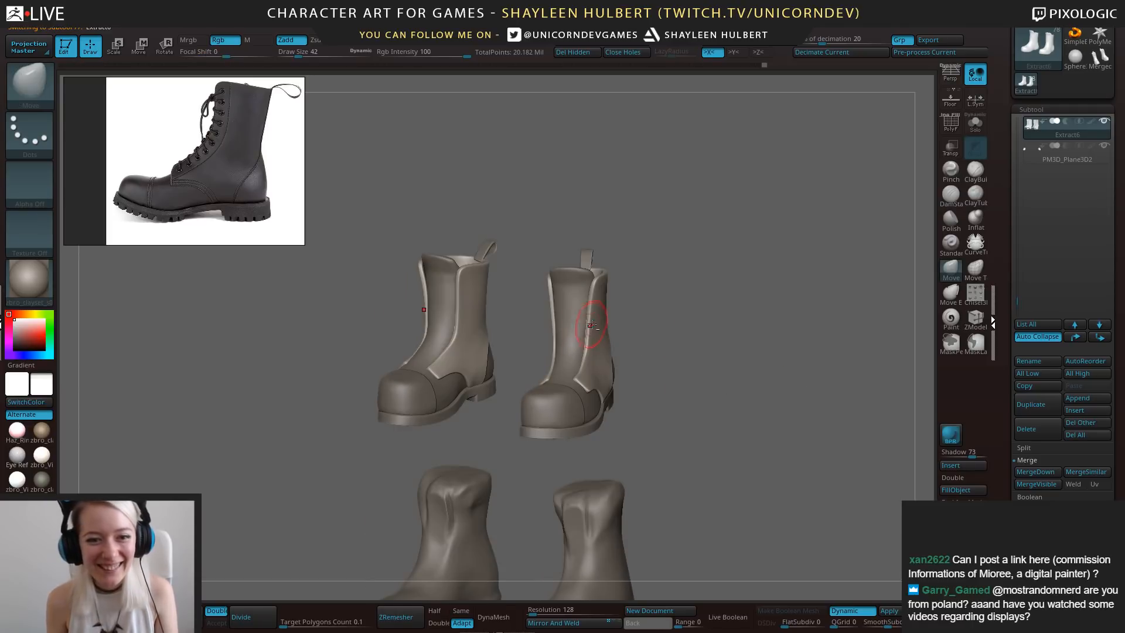
drag(649, 302, 630, 317)
mouse_move(630, 316)
alt+mouse_down()
mouse_move(712, 293)
mouse_move(838, 284)
mouse_move(887, 257)
alt+mouse_up()
click(976, 170)
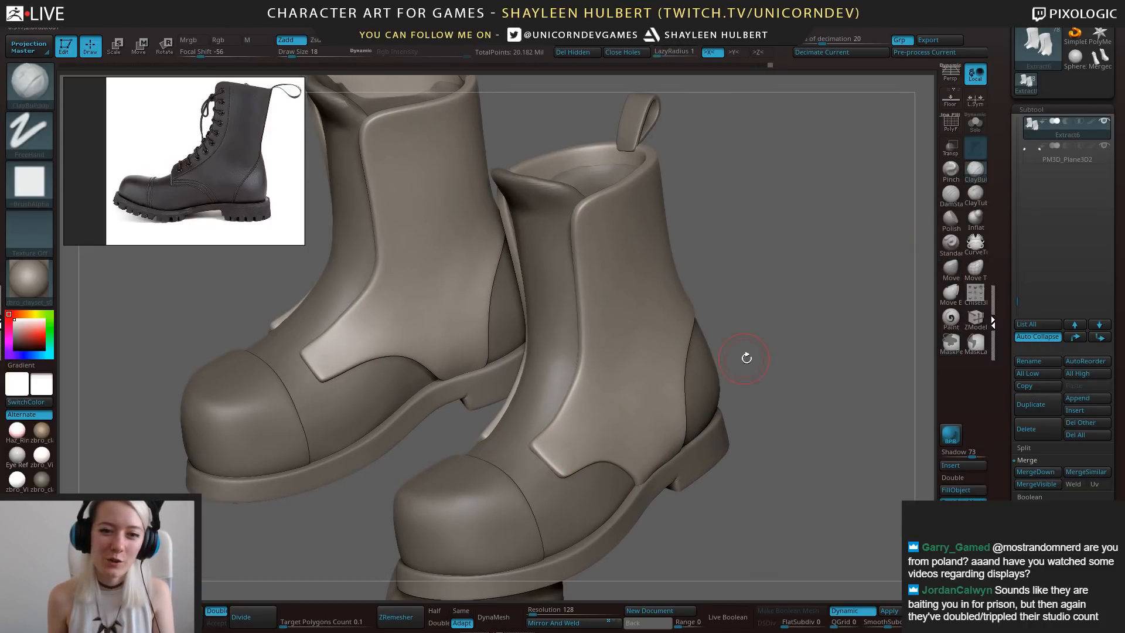
alt+drag(746, 356, 722, 303)
mouse_move(744, 326)
mouse_down()
mouse_move(795, 394)
mouse_move(700, 331)
mouse_move(754, 410)
mouse_move(758, 325)
mouse_move(796, 342)
mouse_move(755, 342)
mouse_up()
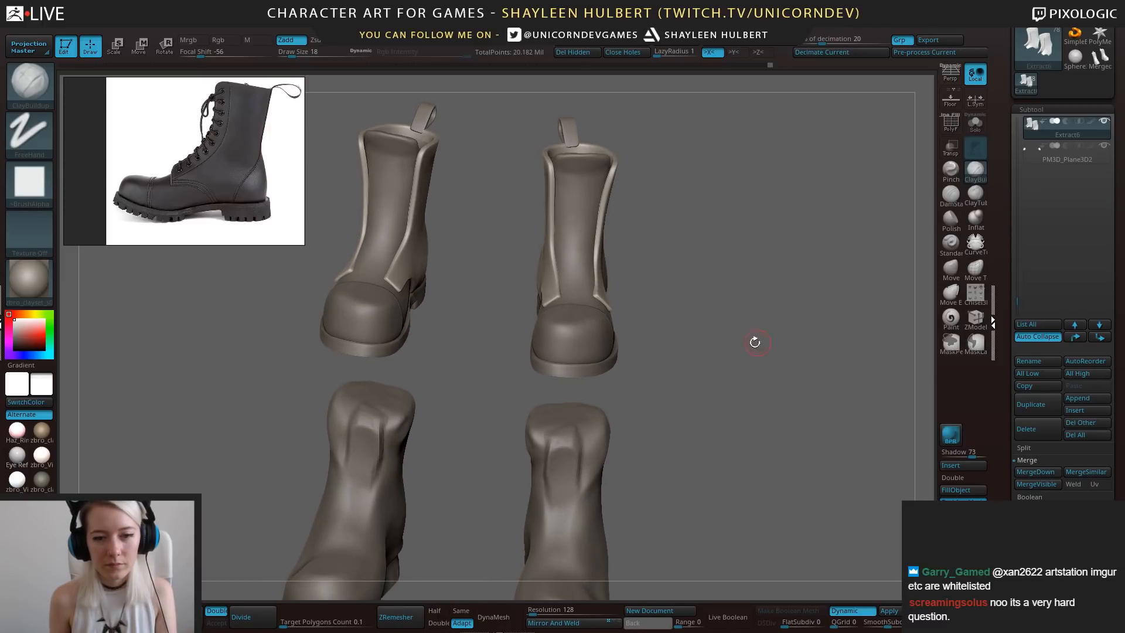
Select the NewBoots1 sole subtool and view the soles from the side and front.
alt+click(603, 331)
mouse_move(656, 327)
mouse_down()
mouse_move(689, 333)
mouse_move(659, 334)
mouse_up()
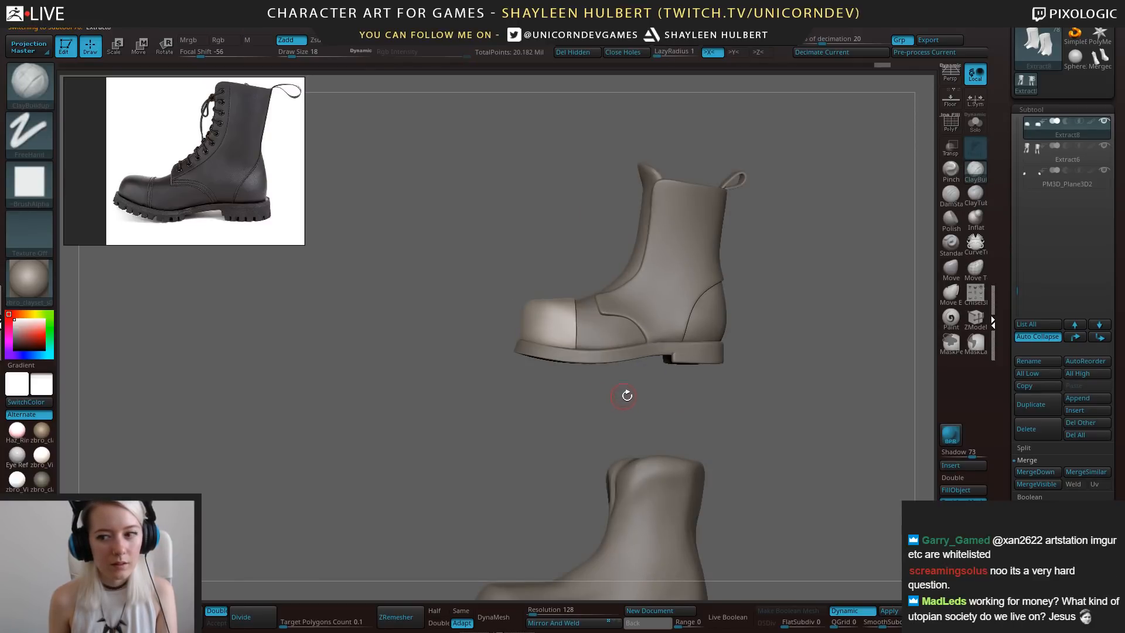
alt+drag(764, 412, 709, 381)
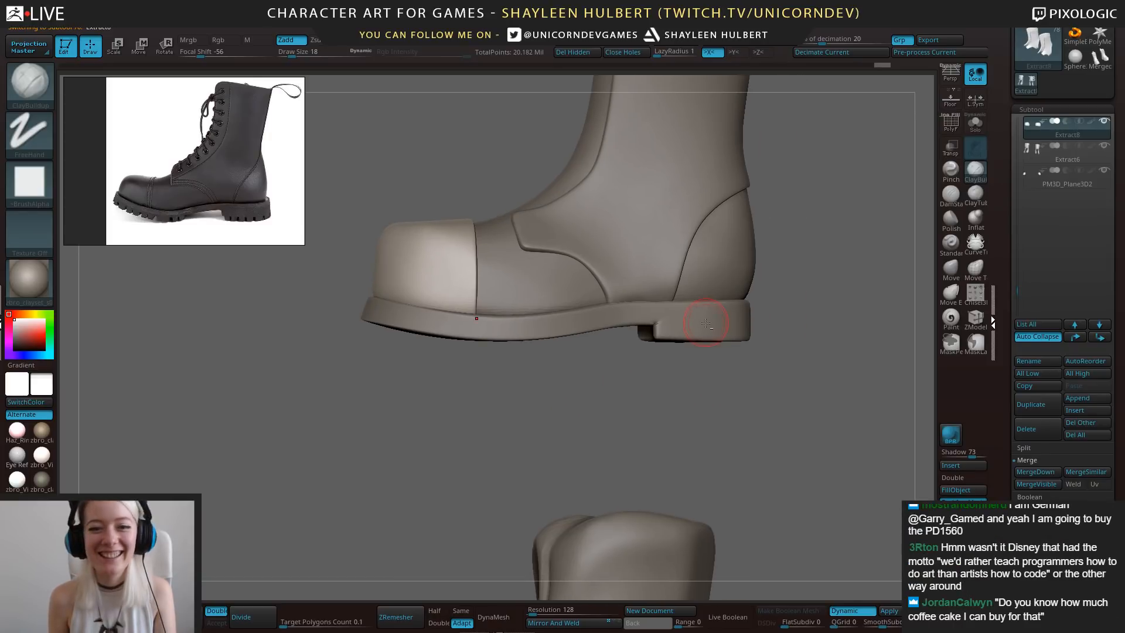
alt+click(710, 322)
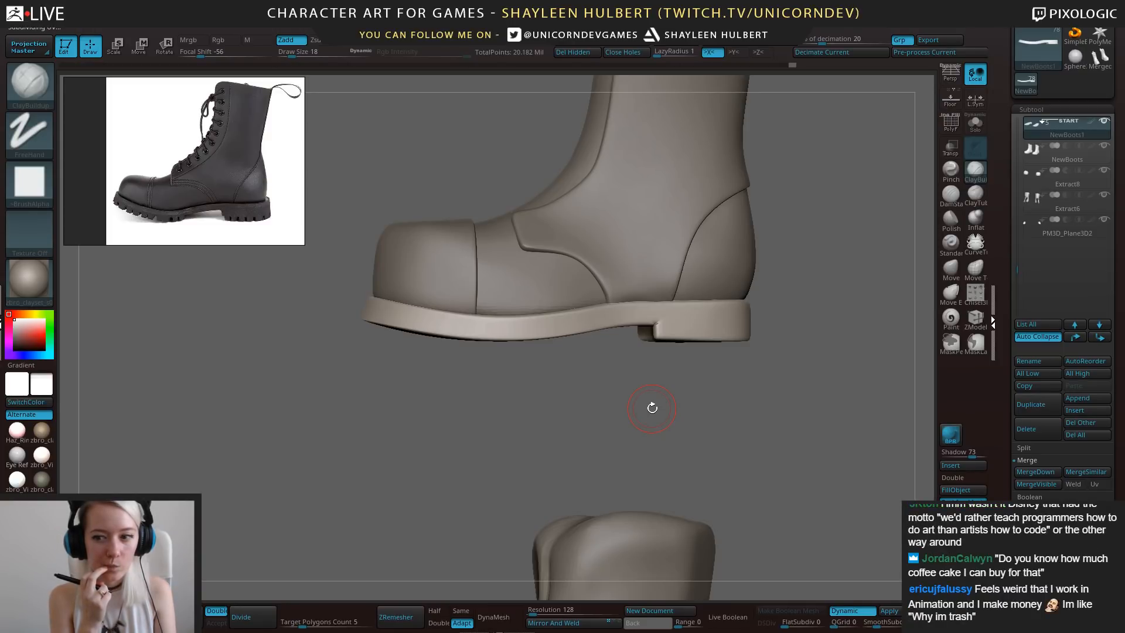
mouse_move(657, 441)
alt+mouse_down()
mouse_move(655, 363)
mouse_move(779, 359)
mouse_move(683, 345)
mouse_move(635, 384)
mouse_move(686, 373)
mouse_move(650, 367)
alt+mouse_up()
alt+drag(551, 373, 658, 397)
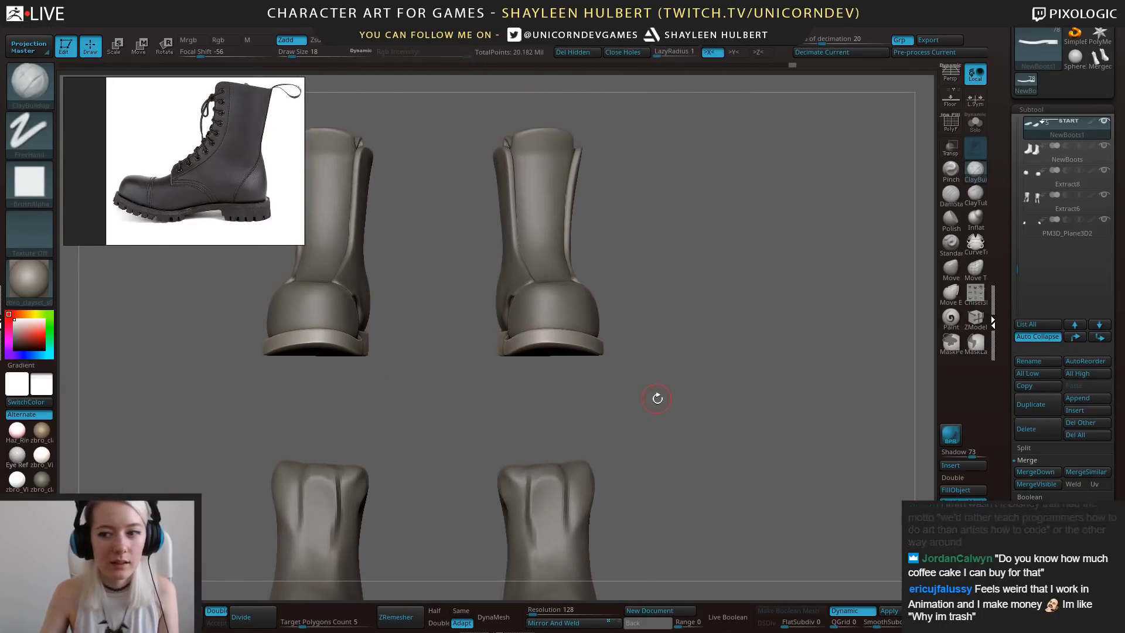
Browse the boot reference images and zoom in on the black boot with buckled straps.
scroll(179, 139, down, 7)
middle_drag(212, 181, 153, 119)
scroll(199, 182, up, 4)
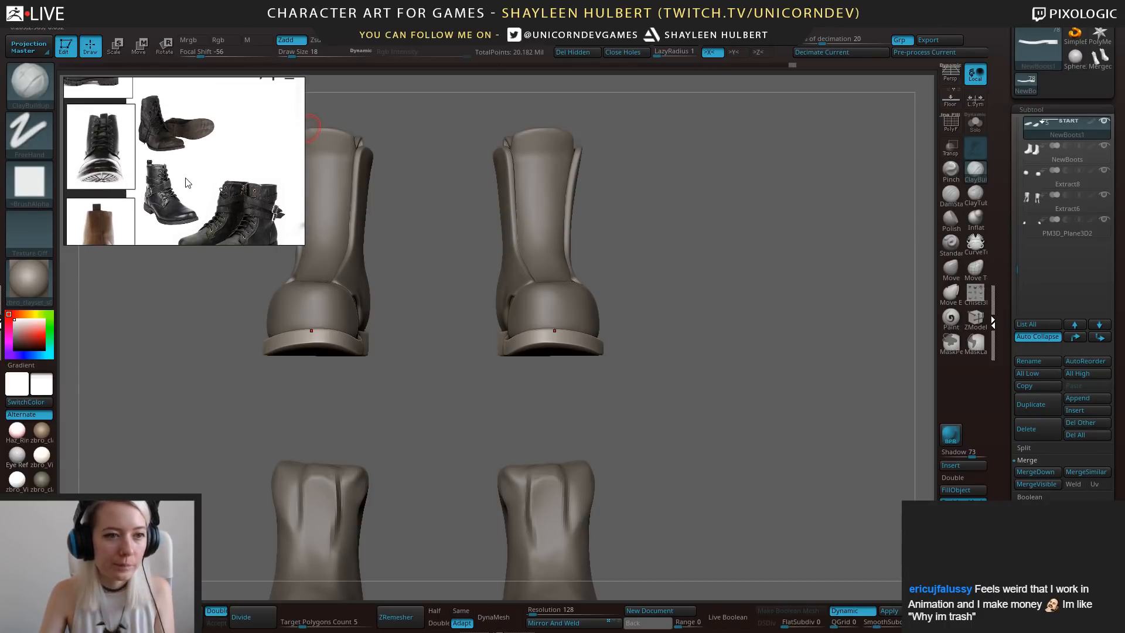
mouse_move(188, 205)
middle_down()
mouse_move(195, 216)
mouse_move(191, 155)
mouse_move(216, 161)
mouse_move(201, 187)
middle_up()
scroll(192, 156, up, 3)
scroll(201, 187, down, 1)
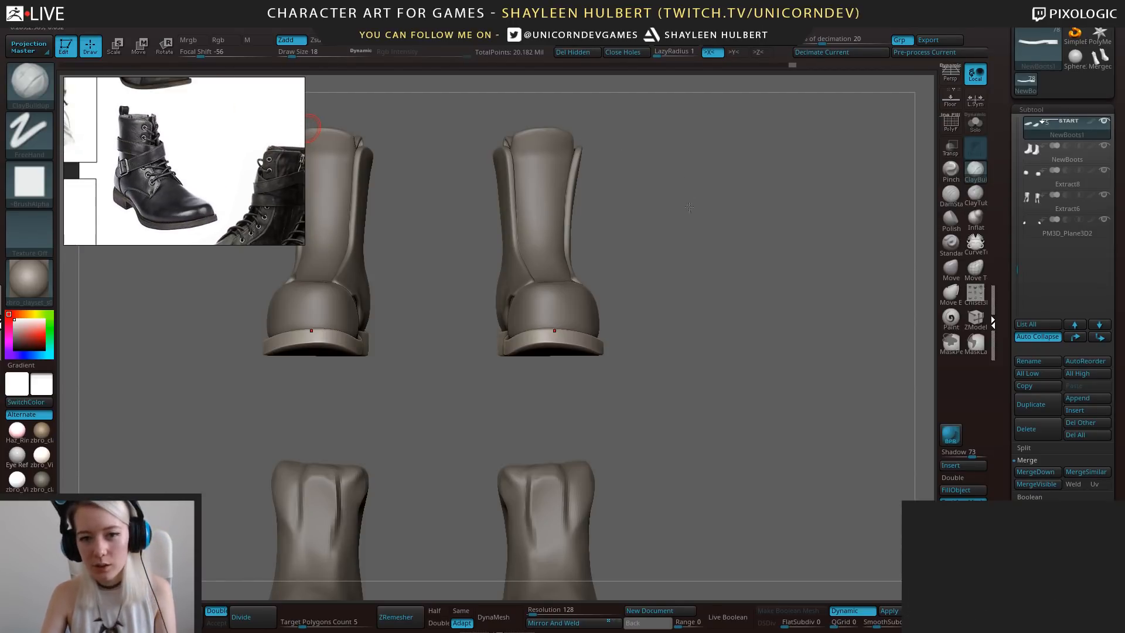
Hide the old boots subtool PM3D_Cube3D1_2 and reselect the NewBoots1 soles, viewed from underneath.
drag(764, 213, 710, 316)
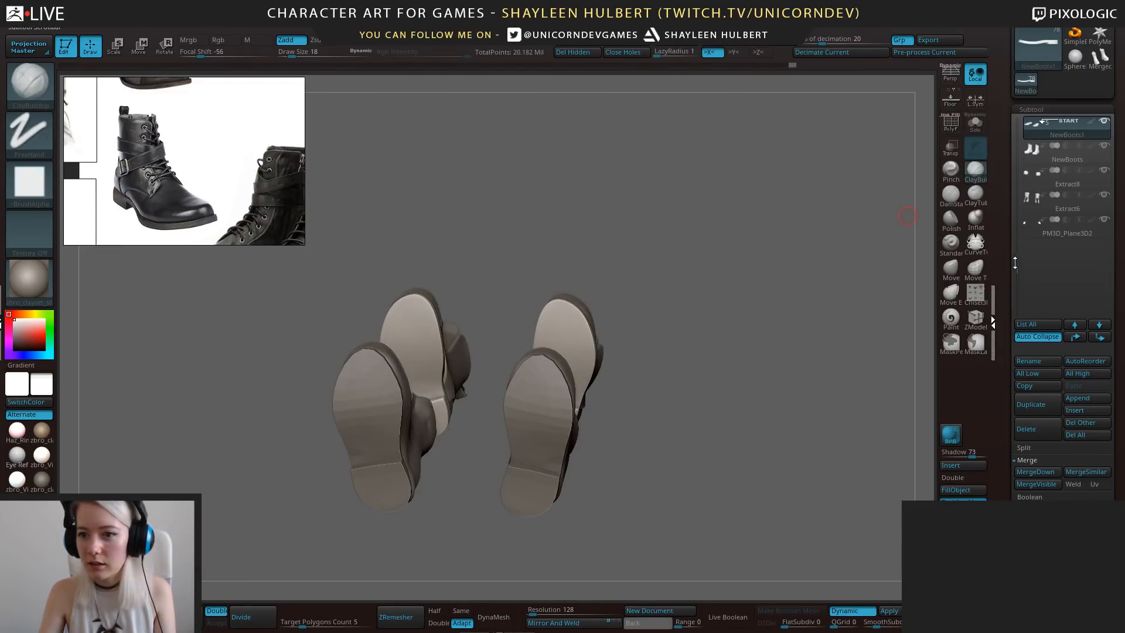
drag(1015, 263, 1016, 208)
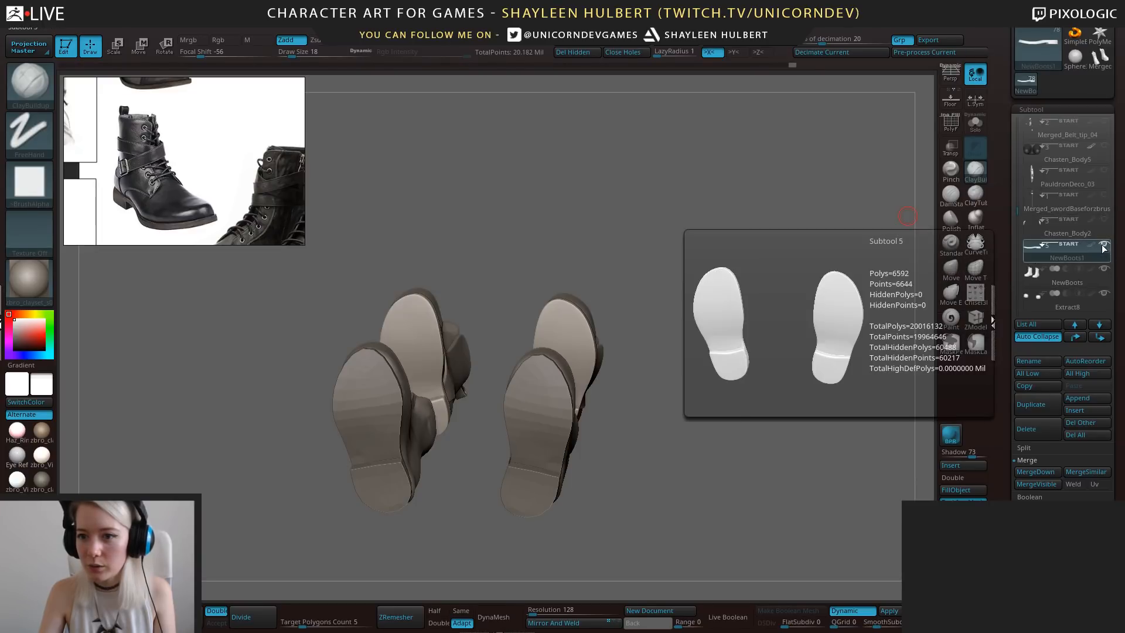
drag(748, 294, 713, 303)
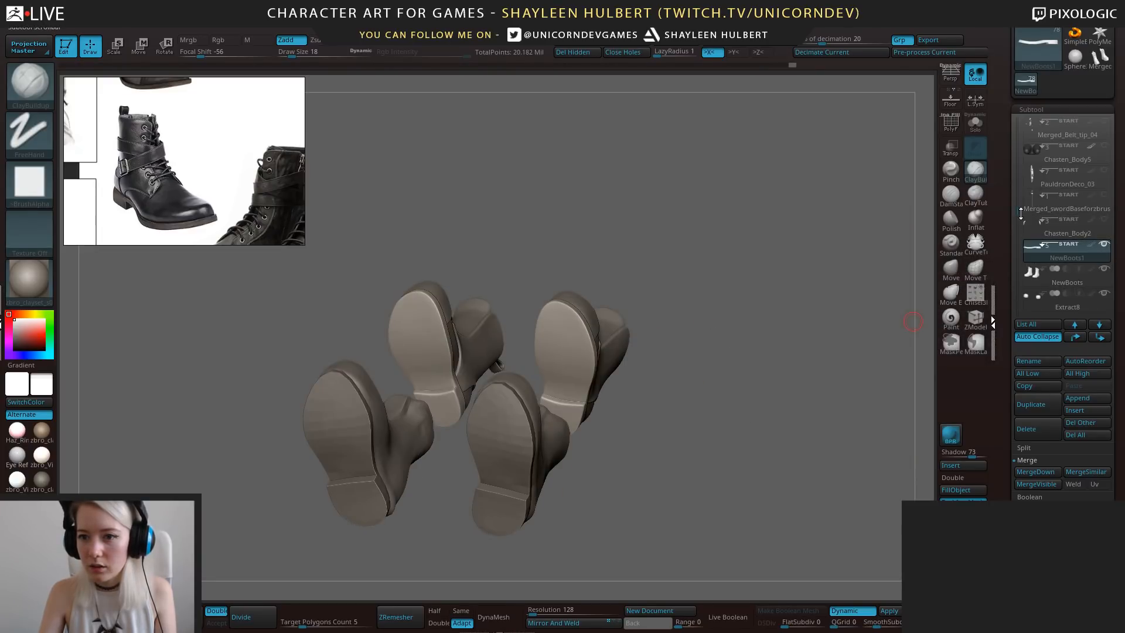
drag(1021, 215, 1021, 248)
alt+click(554, 428)
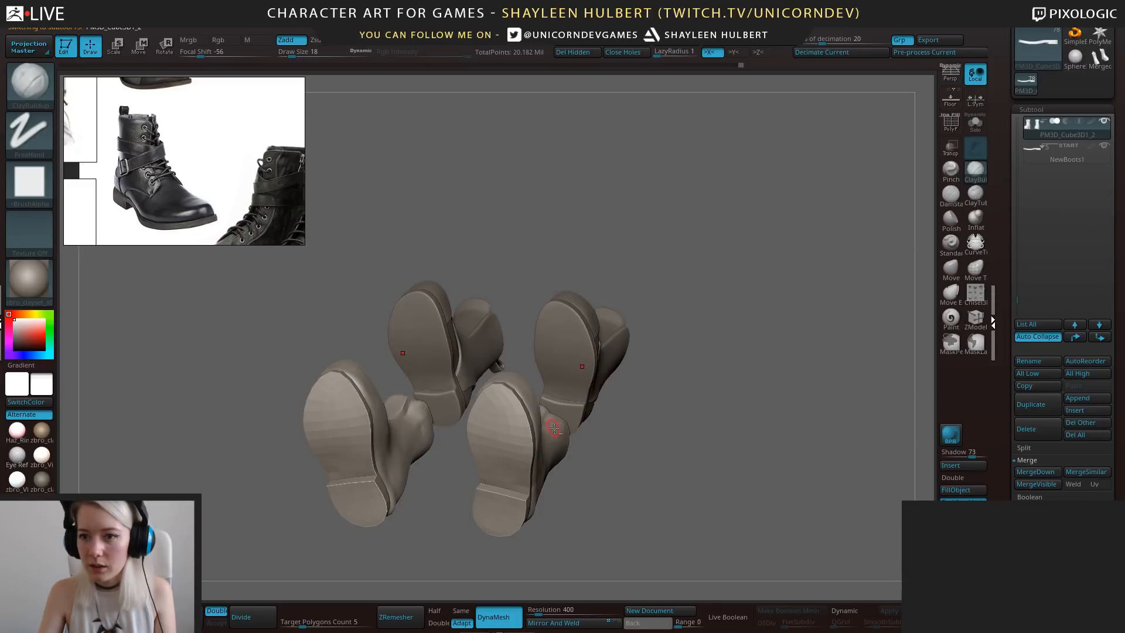
drag(1019, 286, 1016, 251)
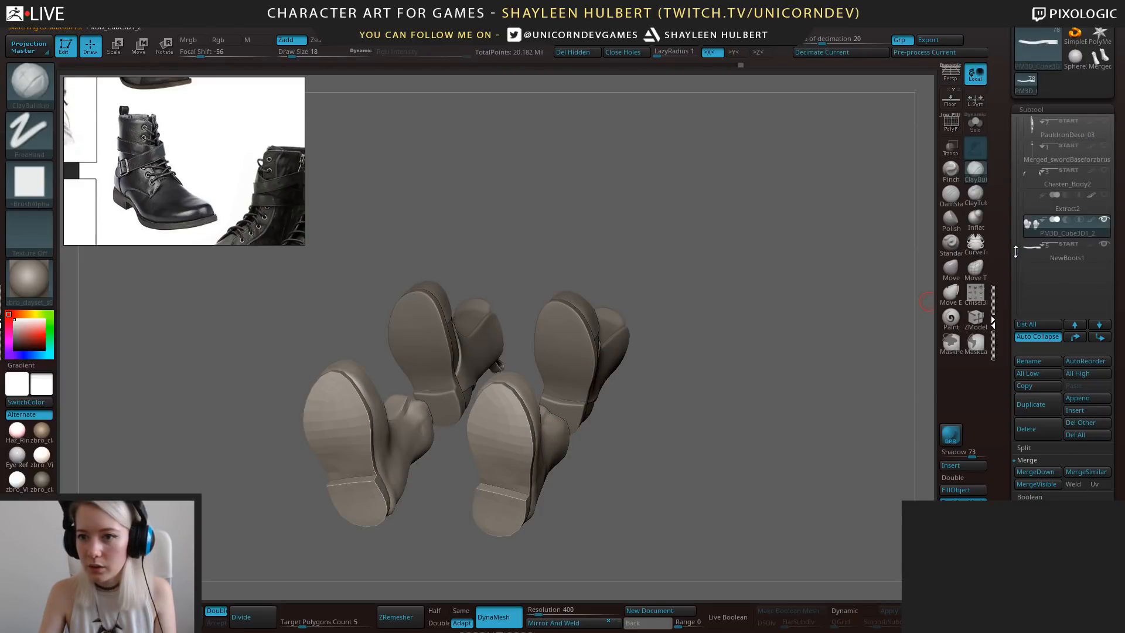
mouse_move(1049, 235)
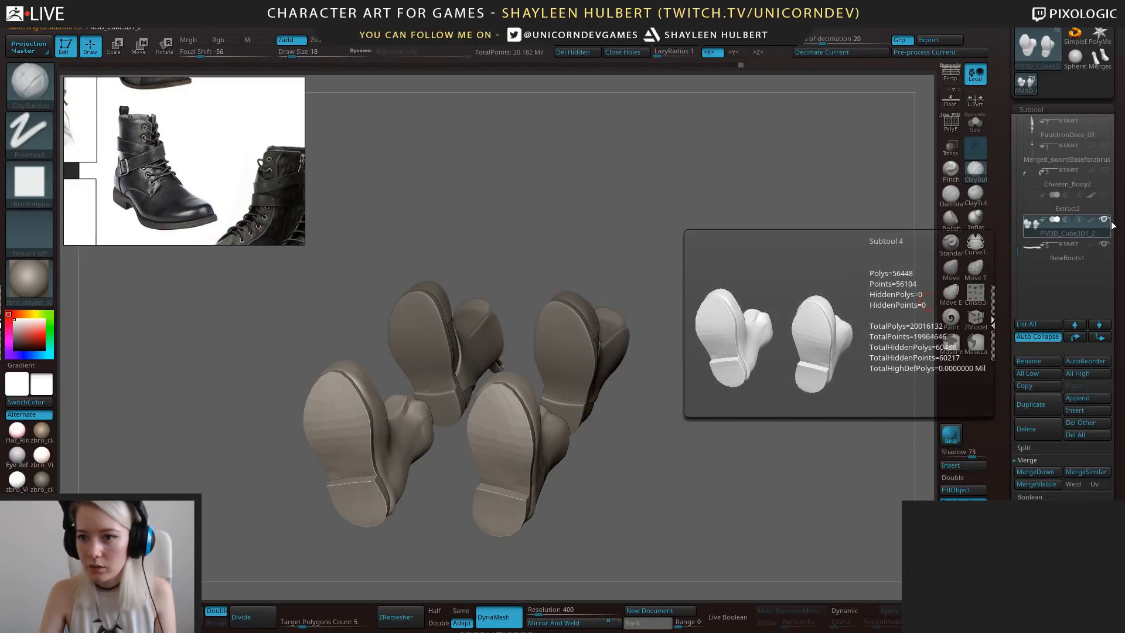
click(1068, 265)
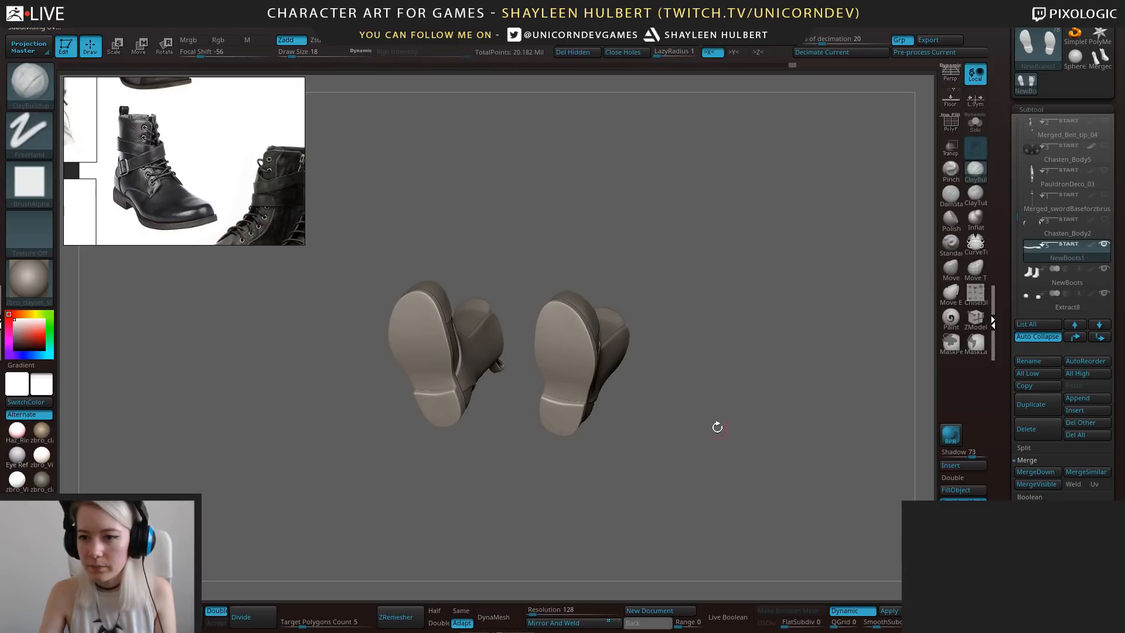
drag(716, 427, 807, 307)
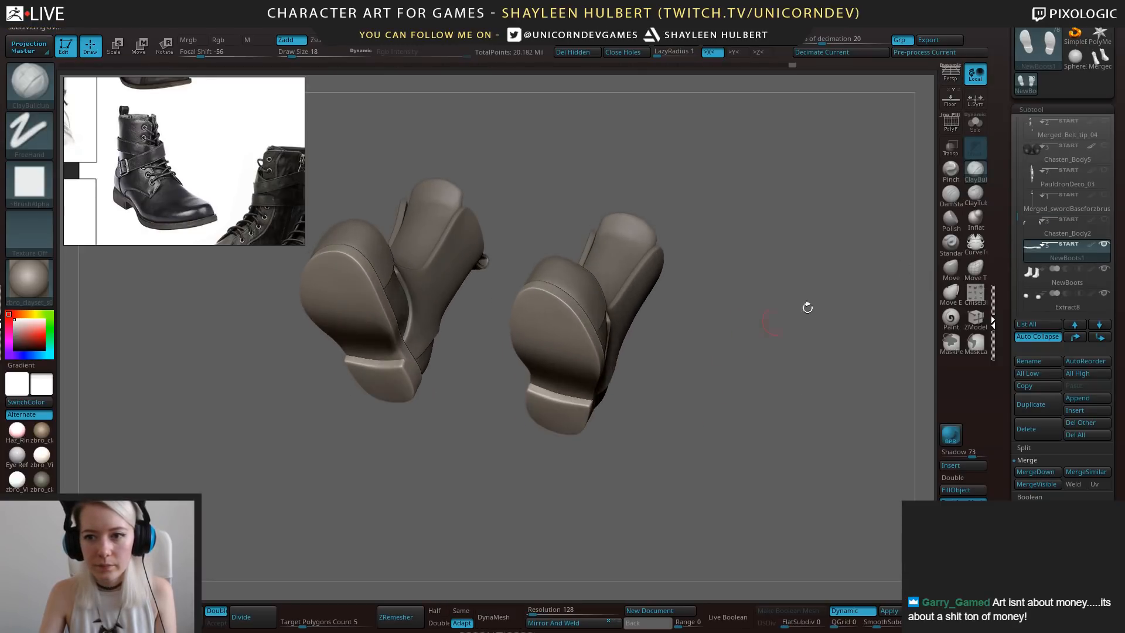
Move the old boots subtool out of the Chasten_Body2 folder and reselect NewBoots1.
click(1043, 233)
mouse_move(1035, 297)
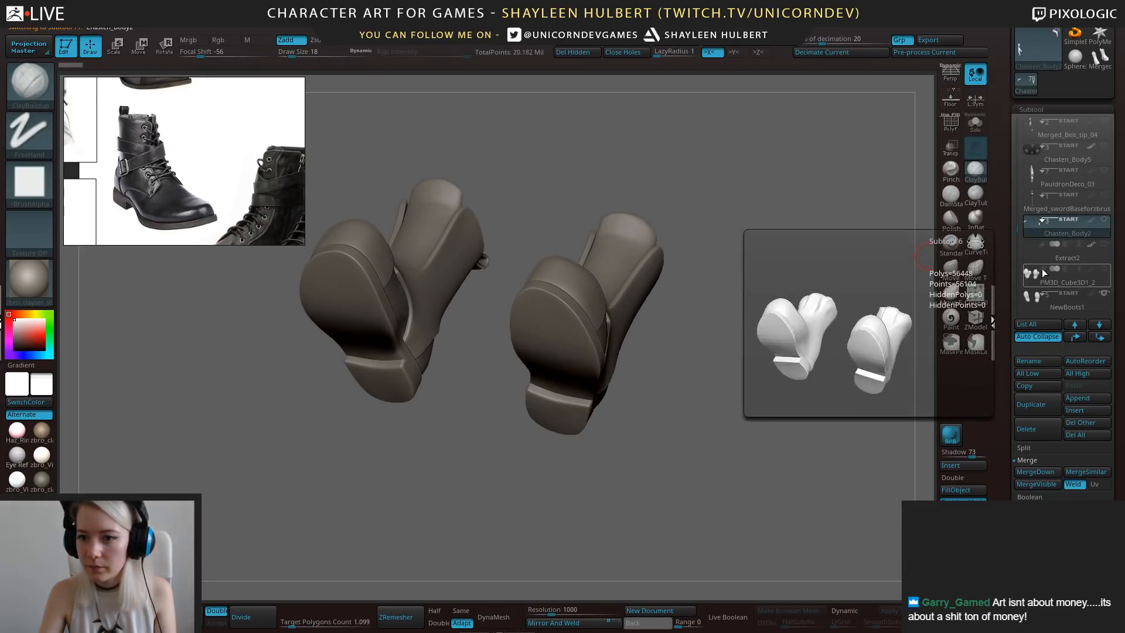
click(1043, 271)
drag(1018, 223, 1018, 233)
click(1065, 275)
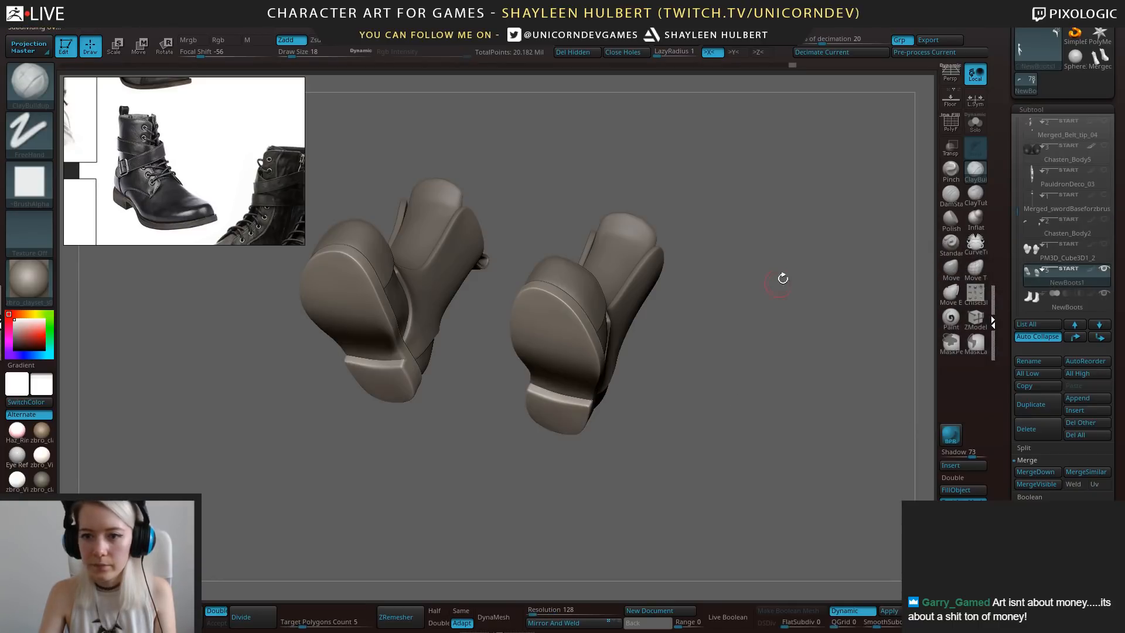
Set the draw size to 4 and apply dynamic subdivision to the NewBoots1 soles, viewed straight from underneath.
drag(781, 279, 839, 235)
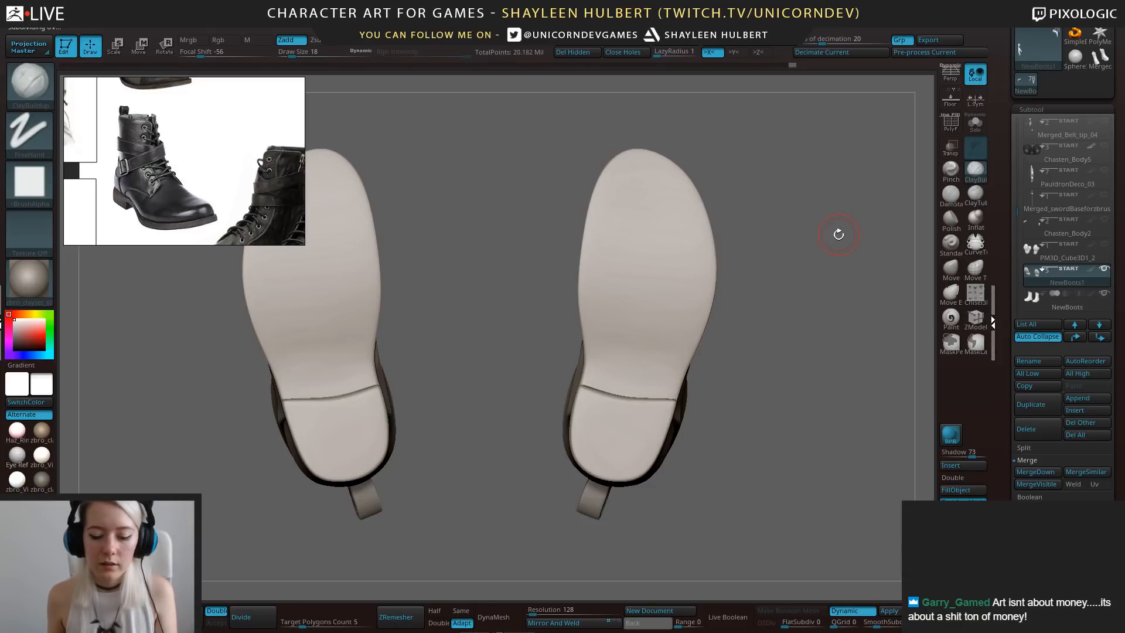
key(bracketleft)
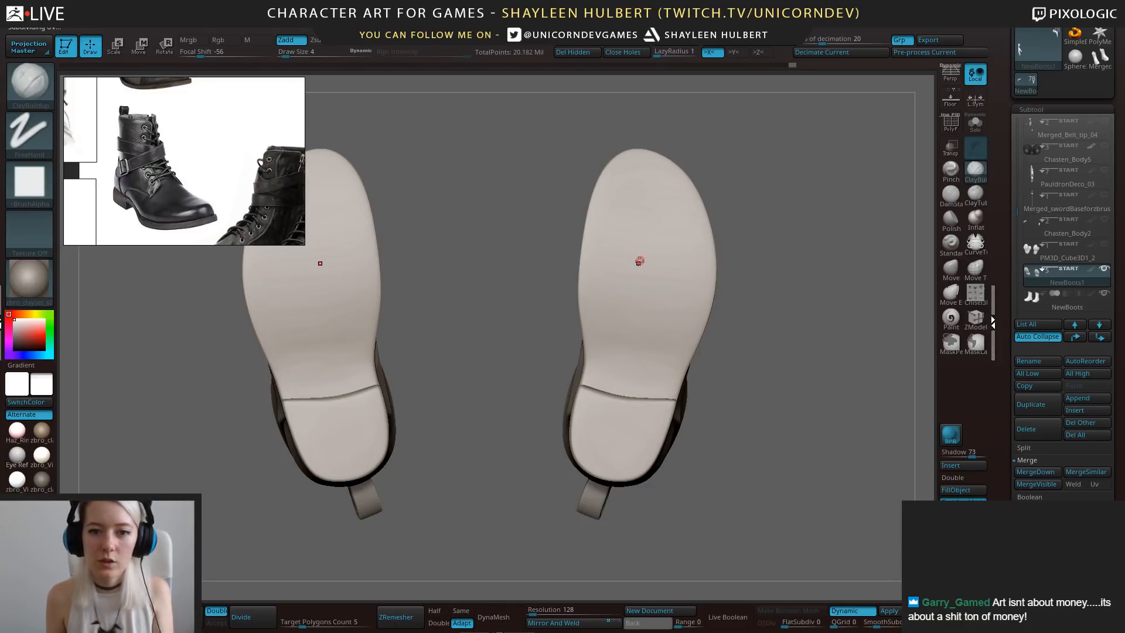
click(889, 612)
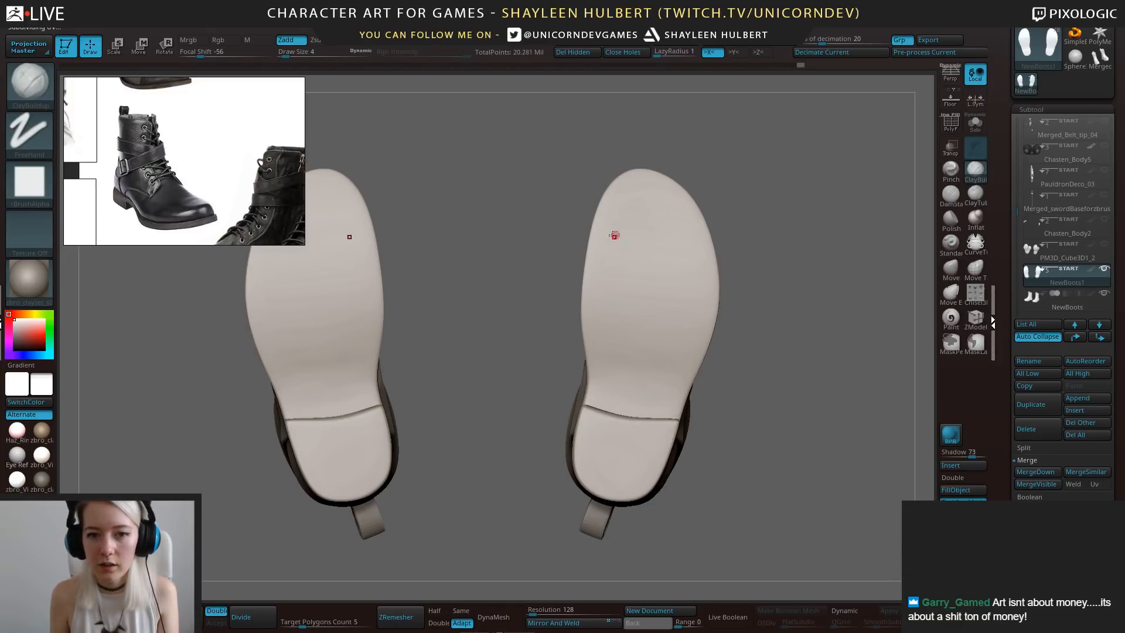
Try to mask a tread pattern of oval patches along the edges and down the centre of both soles.
mouse_move(616, 234)
ctrl+mouse_down()
mouse_move(601, 202)
mouse_move(617, 223)
ctrl+mouse_up()
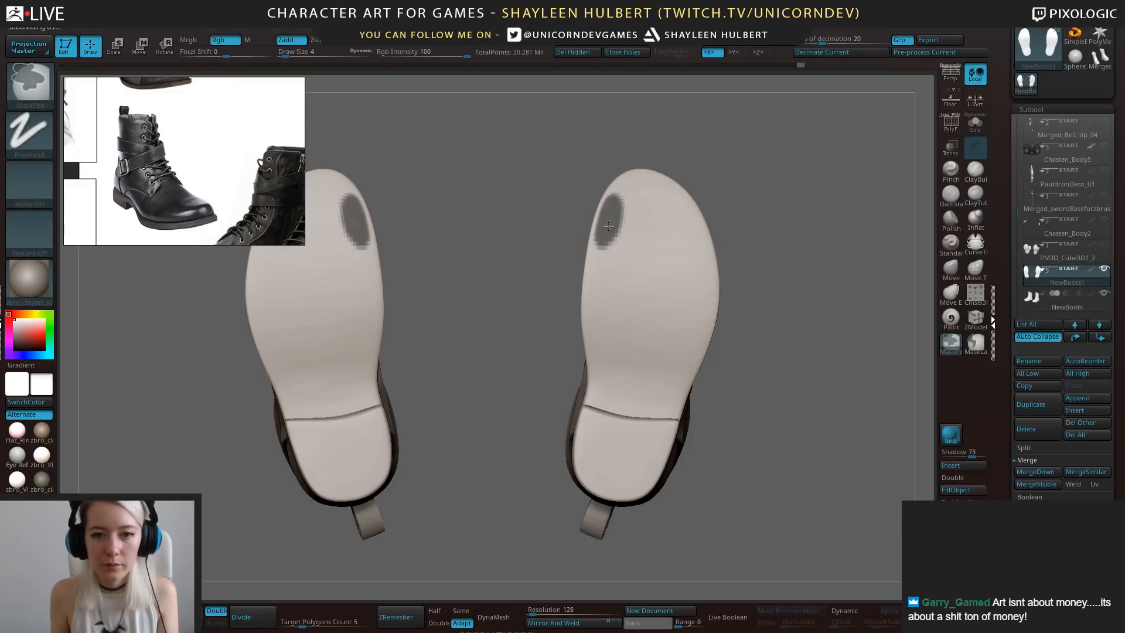
ctrl+click(597, 288)
ctrl+drag(598, 272, 600, 318)
key(ctrl+z)
key(ctrl+z)
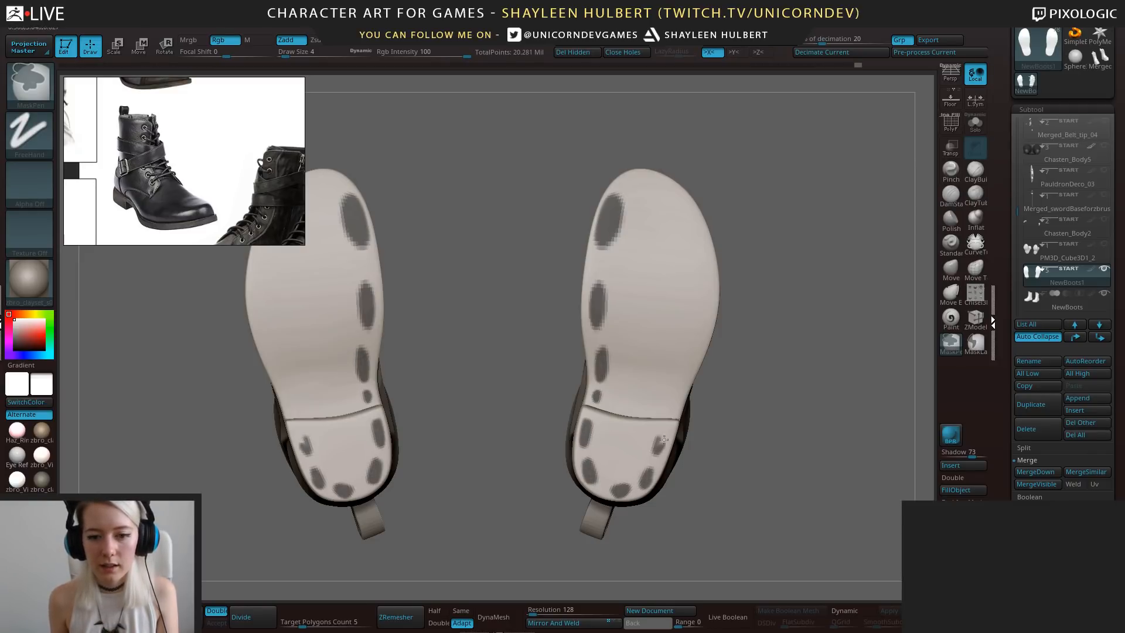
ctrl+drag(689, 341, 693, 362)
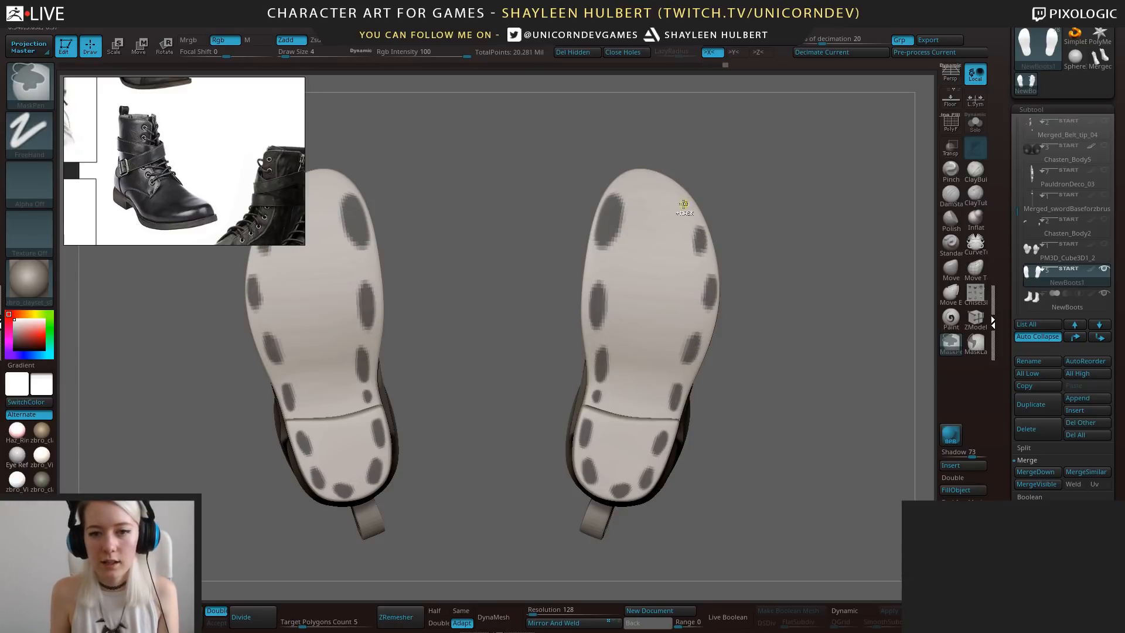
ctrl+drag(639, 222, 632, 263)
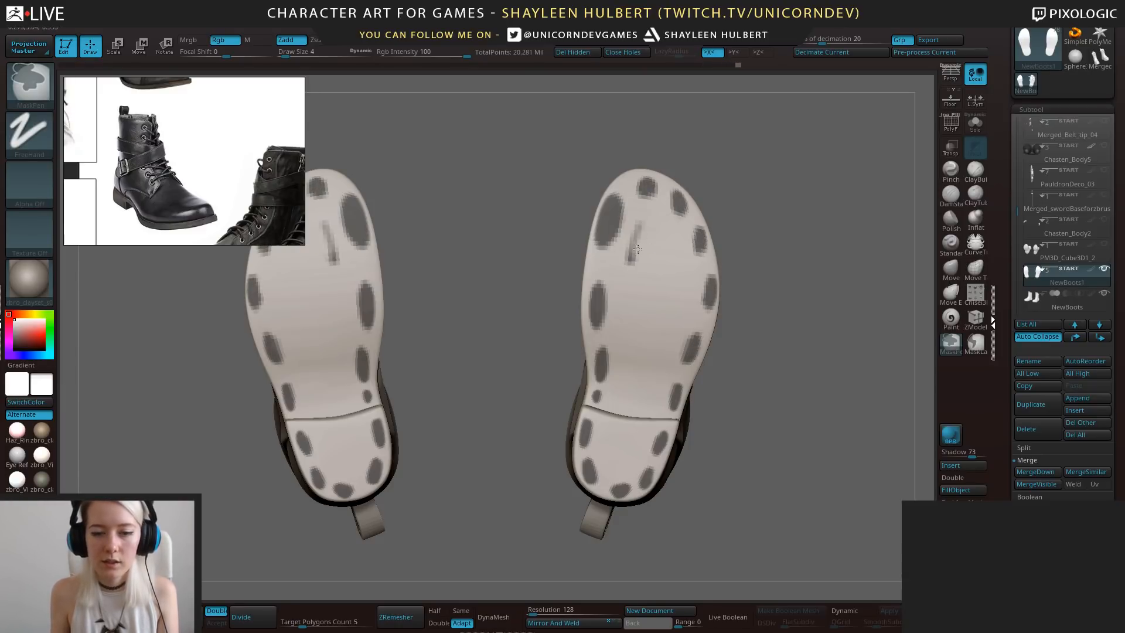
mouse_move(633, 330)
ctrl+mouse_down()
mouse_move(631, 294)
mouse_move(661, 331)
mouse_move(627, 389)
mouse_move(626, 353)
ctrl+mouse_up()
ctrl+drag(653, 369, 647, 390)
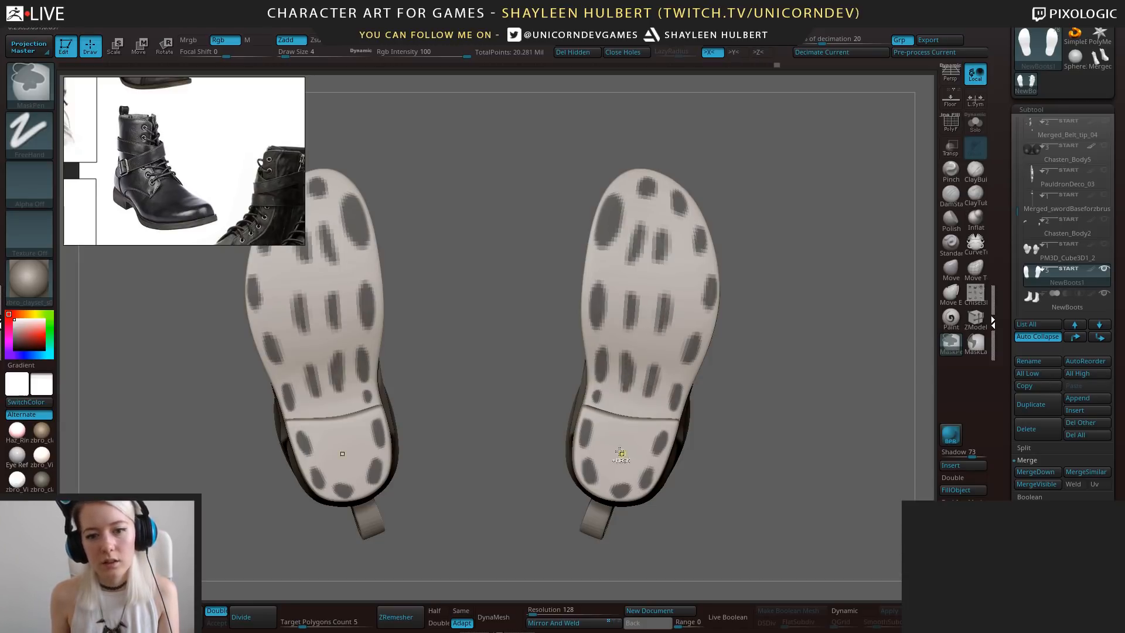
mouse_move(609, 462)
ctrl+mouse_down()
mouse_move(606, 433)
mouse_move(626, 461)
ctrl+mouse_up()
Undo all the masked tread patches on the soles.
mouse_move(735, 375)
alt+mouse_down()
mouse_move(741, 329)
mouse_move(769, 394)
mouse_move(749, 359)
alt+mouse_up()
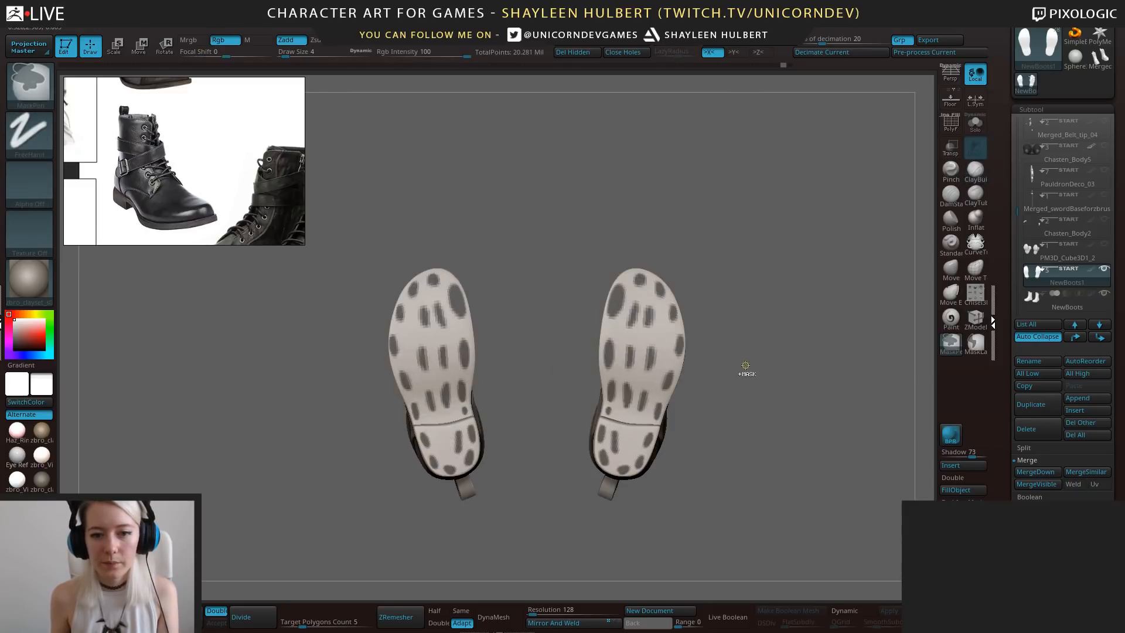
key(ctrl+z)
key(ctrl+z)
key(ctrl+z)
key(ctrl+z)
key(ctrl+z)
key(ctrl+z)
key(ctrl+z)
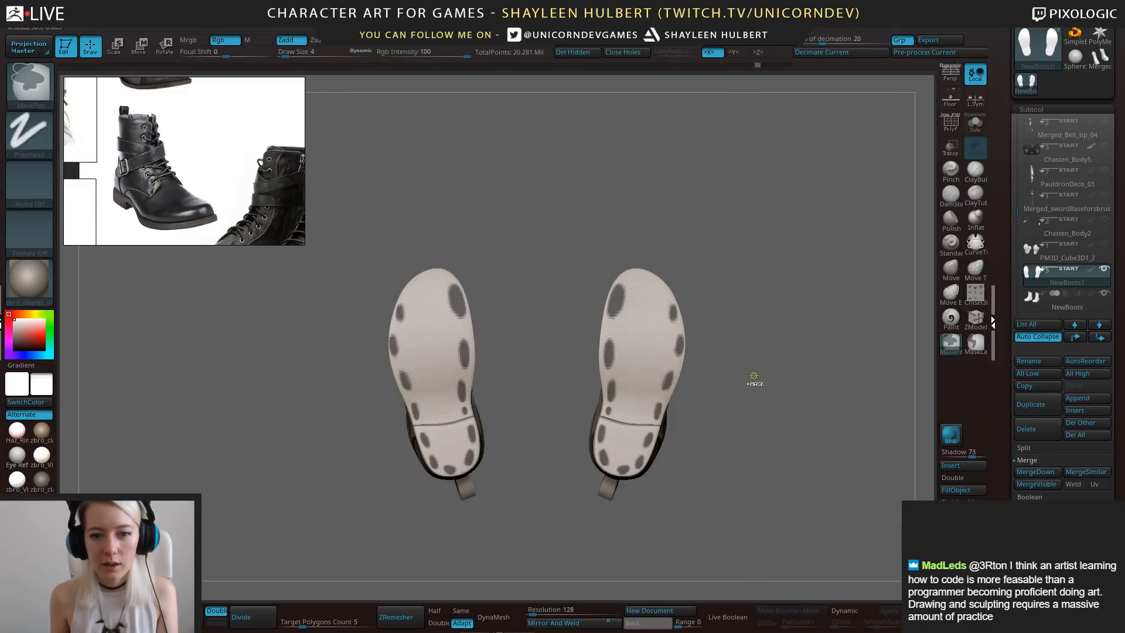
key(ctrl+z)
key(ctrl+z)
key(ctrl+z)
key(ctrl+z)
key(ctrl+z)
key(ctrl+z)
key(ctrl+z)
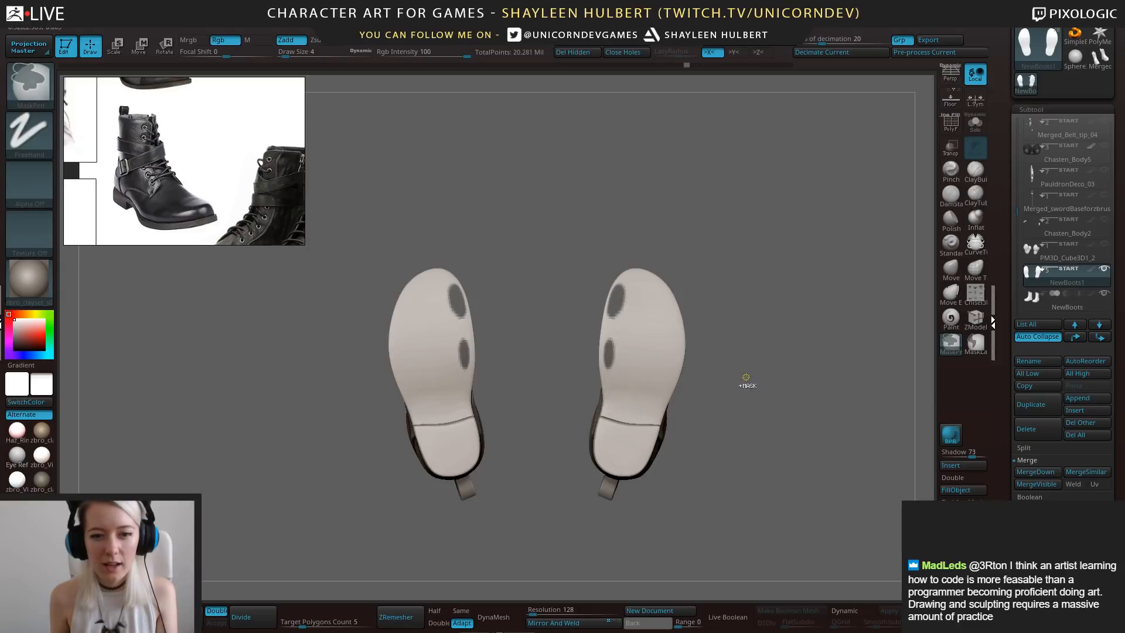
drag(760, 361, 786, 395)
drag(816, 357, 793, 387)
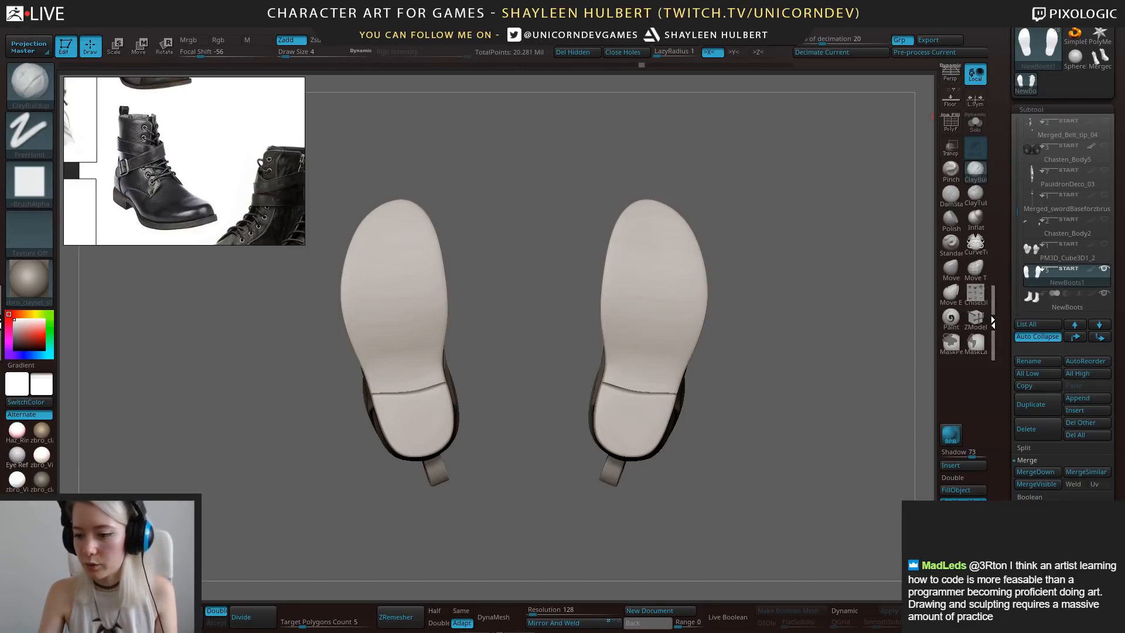
Switch to Maya, look over the NewBoots:pCube4 mesh and turn off its isolated view.
key(alt+Tab)
alt+drag(624, 271, 653, 276)
alt+right_drag(653, 276, 676, 407)
alt+drag(676, 406, 657, 281)
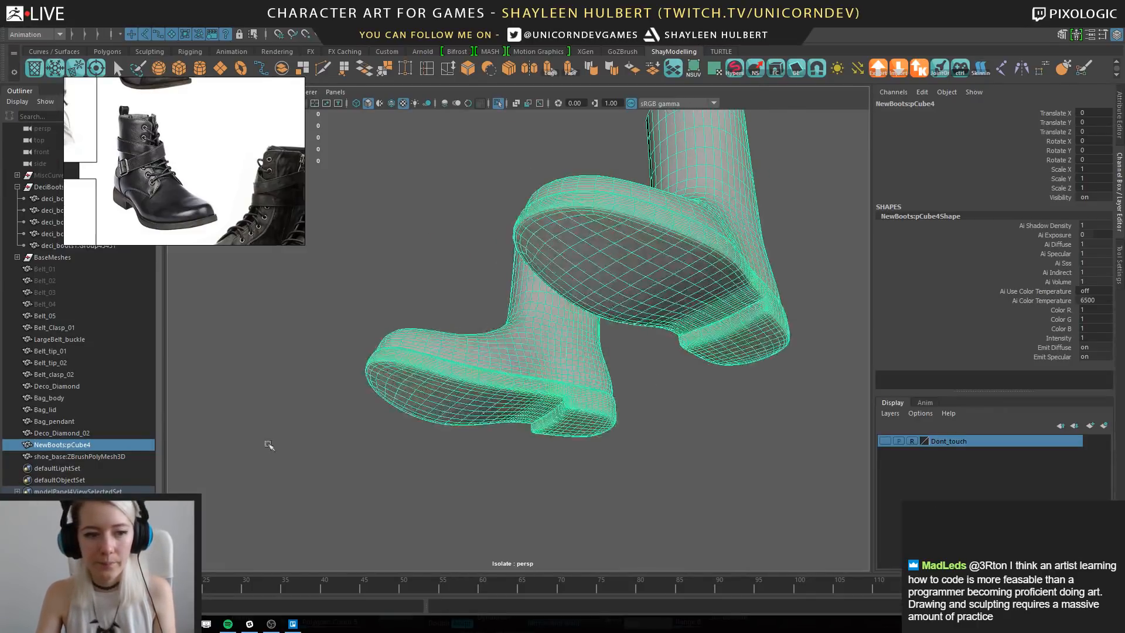
alt+middle_drag(443, 286, 438, 337)
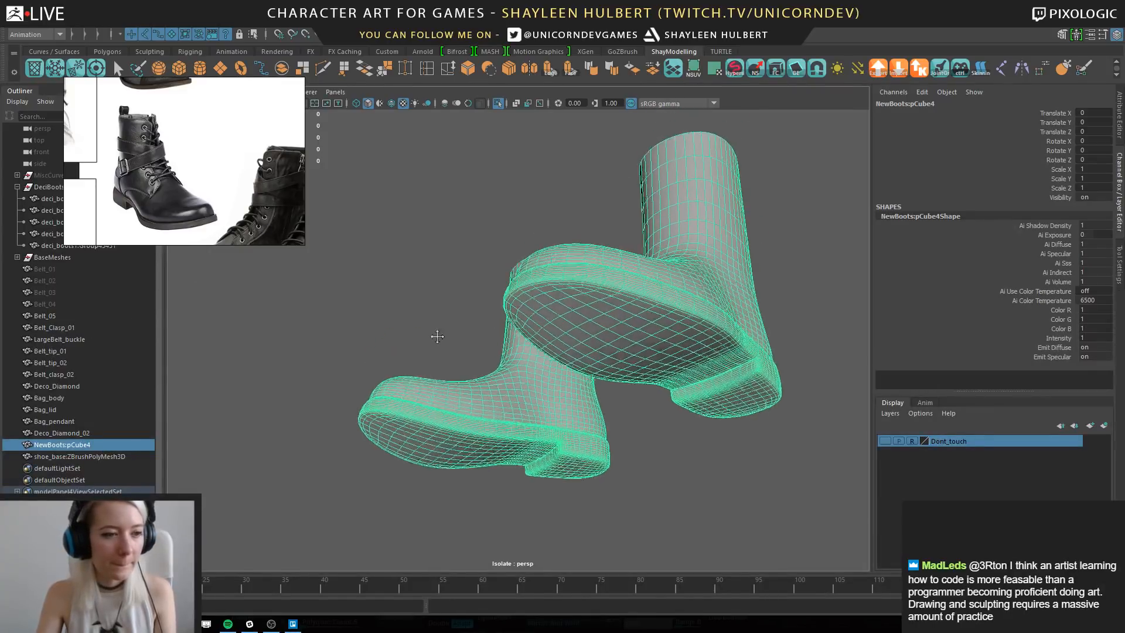
alt+right_drag(437, 337, 394, 322)
alt+drag(394, 322, 409, 413)
click(498, 103)
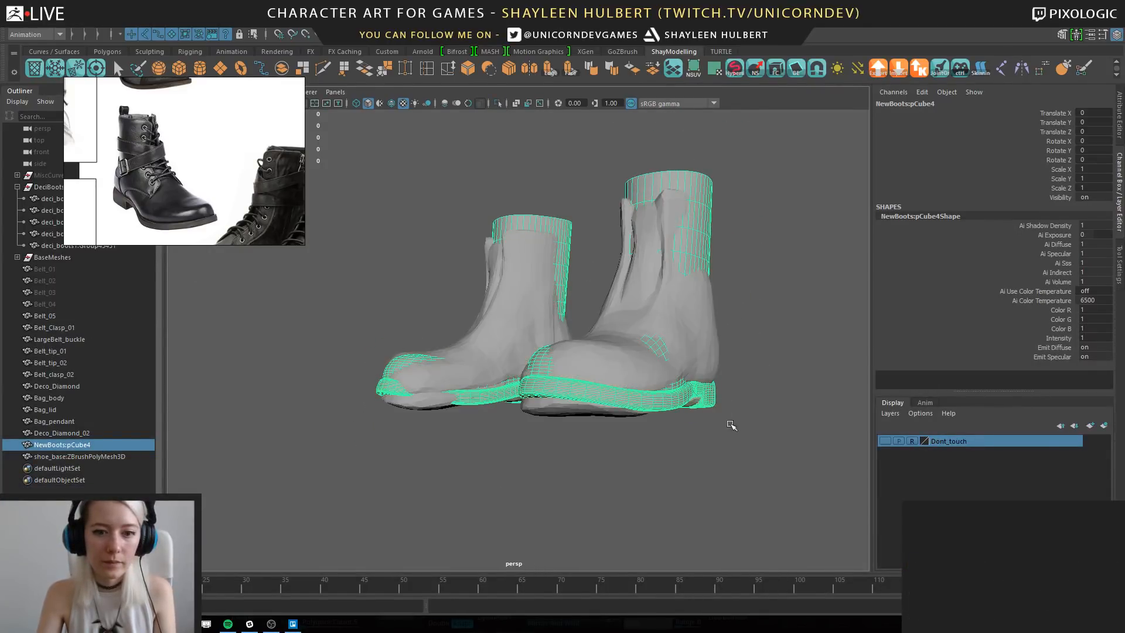
Locate the old BootBase mesh with modelled tread blocks and select it, viewed from below.
click(715, 378)
alt+drag(726, 379, 756, 419)
click(755, 419)
alt+right_drag(756, 420, 644, 340)
alt+middle_drag(643, 340, 619, 410)
alt+right_drag(619, 410, 498, 257)
alt+middle_drag(499, 257, 497, 381)
alt+right_drag(497, 381, 610, 414)
alt+drag(610, 415, 487, 267)
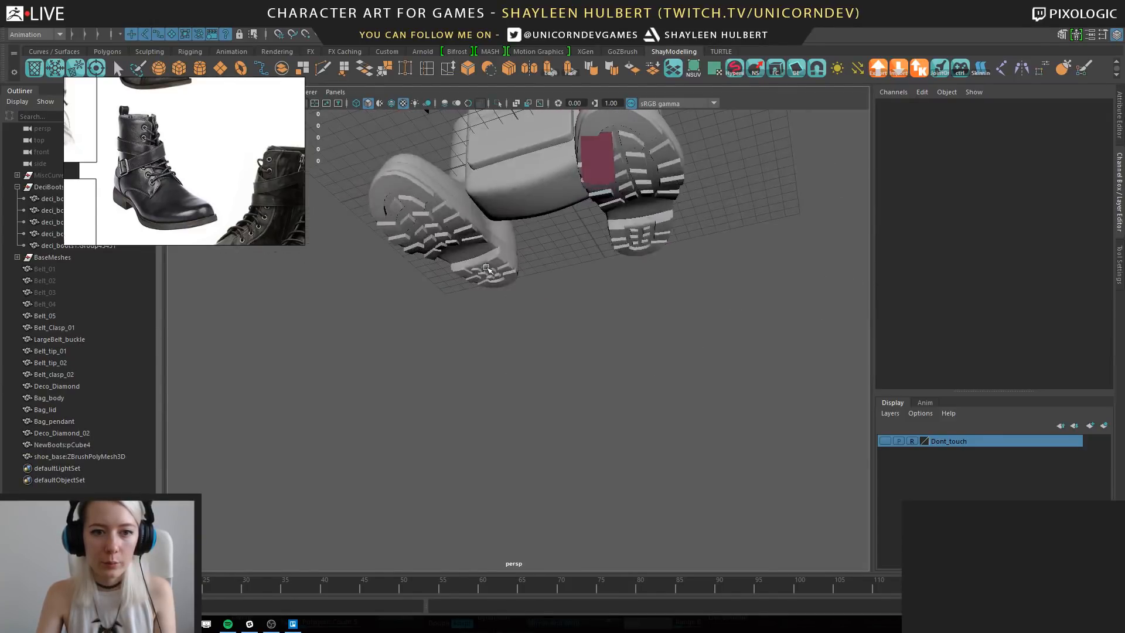
click(455, 239)
alt+right_drag(460, 243, 623, 377)
alt+drag(623, 377, 528, 269)
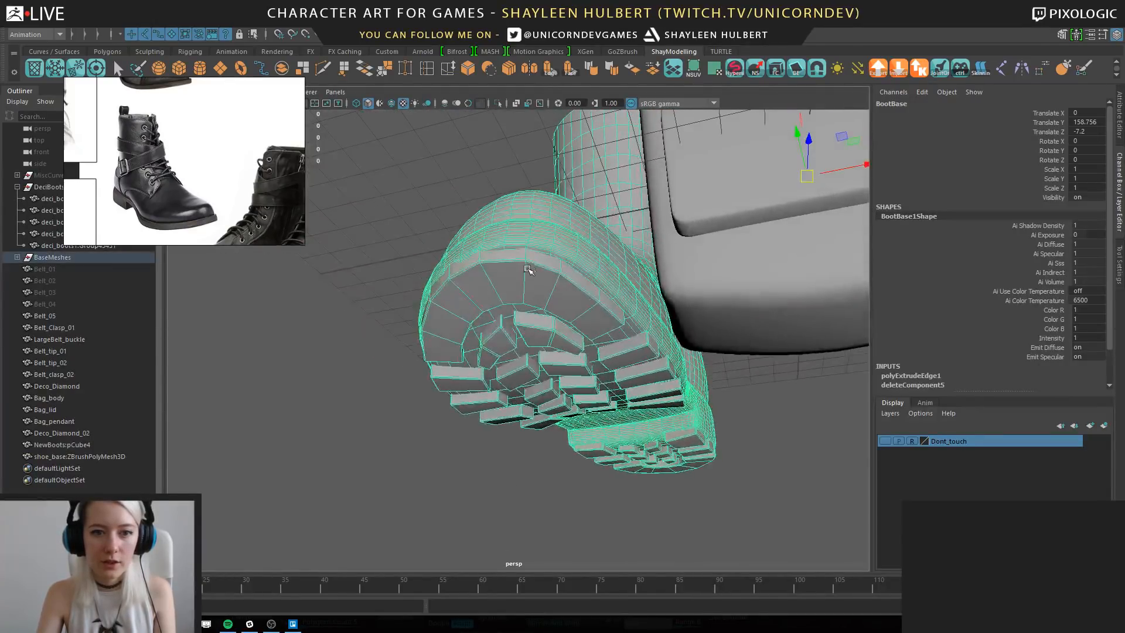
Select the faces of the large toe tread block and the first inner blocks on one BootBase sole.
right_drag(517, 285, 517, 320)
double_click(524, 282)
key(f)
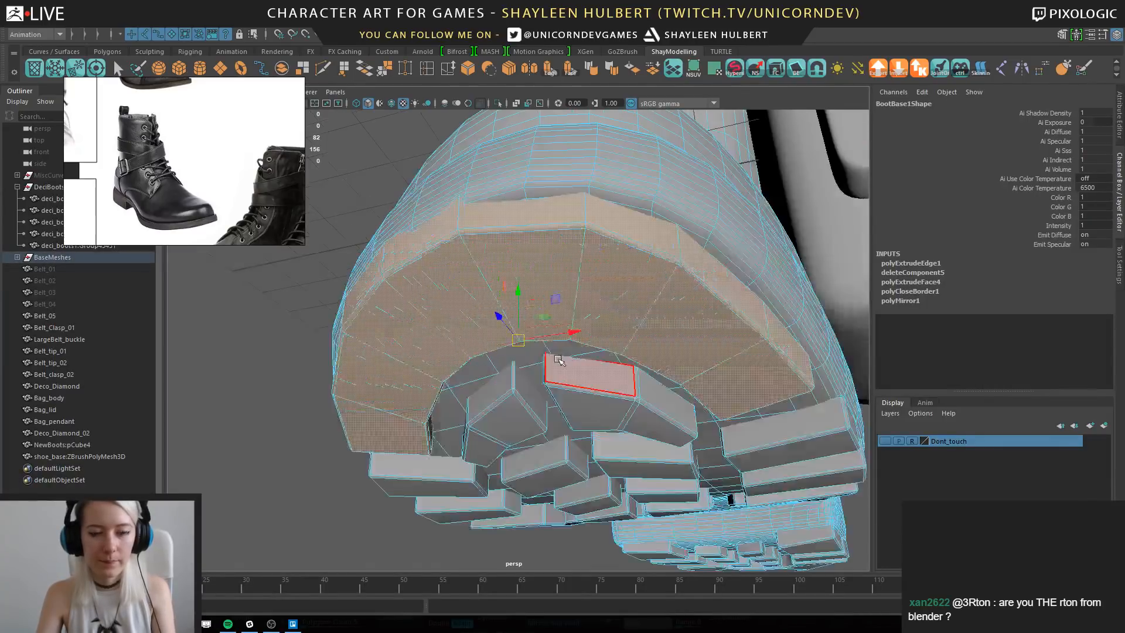
alt+drag(558, 360, 569, 306)
shift+double_click(552, 280)
shift+double_click(531, 272)
shift+double_click(518, 305)
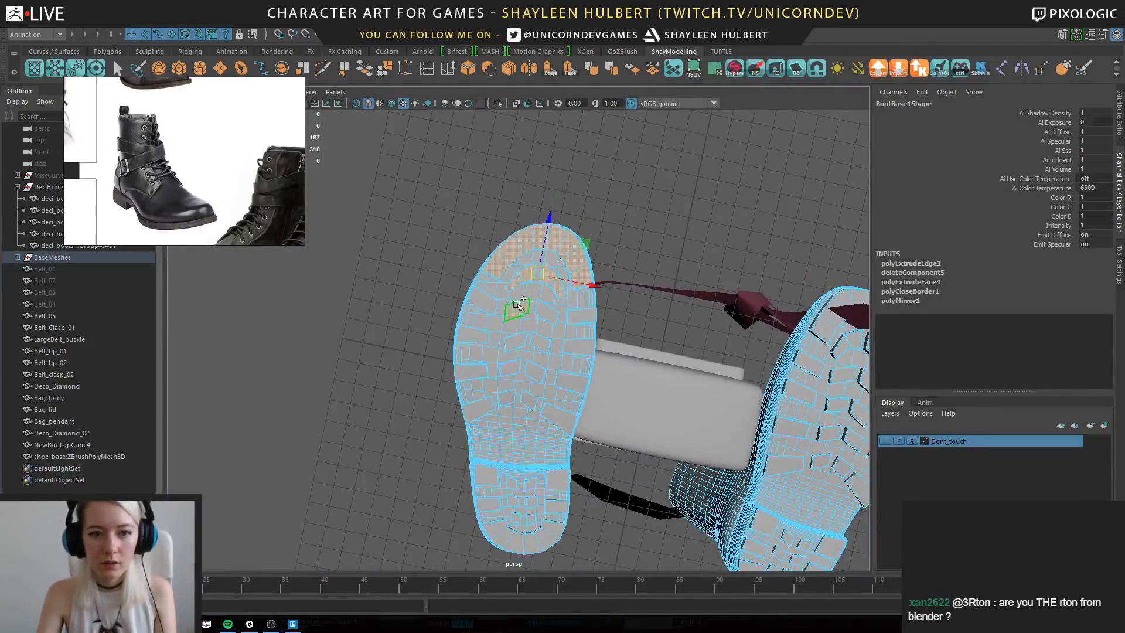
Add the forefoot's remaining centre blocks and outer edge blocks to the tread face selection.
scroll(548, 317, up, 5)
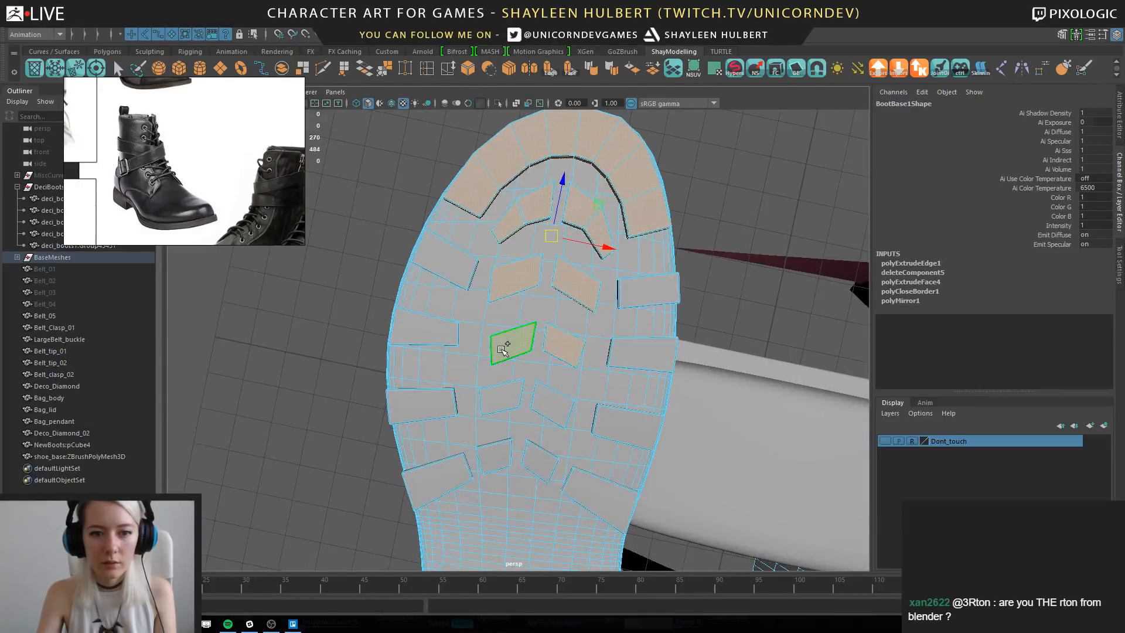
shift+double_click(503, 350)
shift+double_click(440, 252)
shift+double_click(422, 326)
shift+double_click(420, 404)
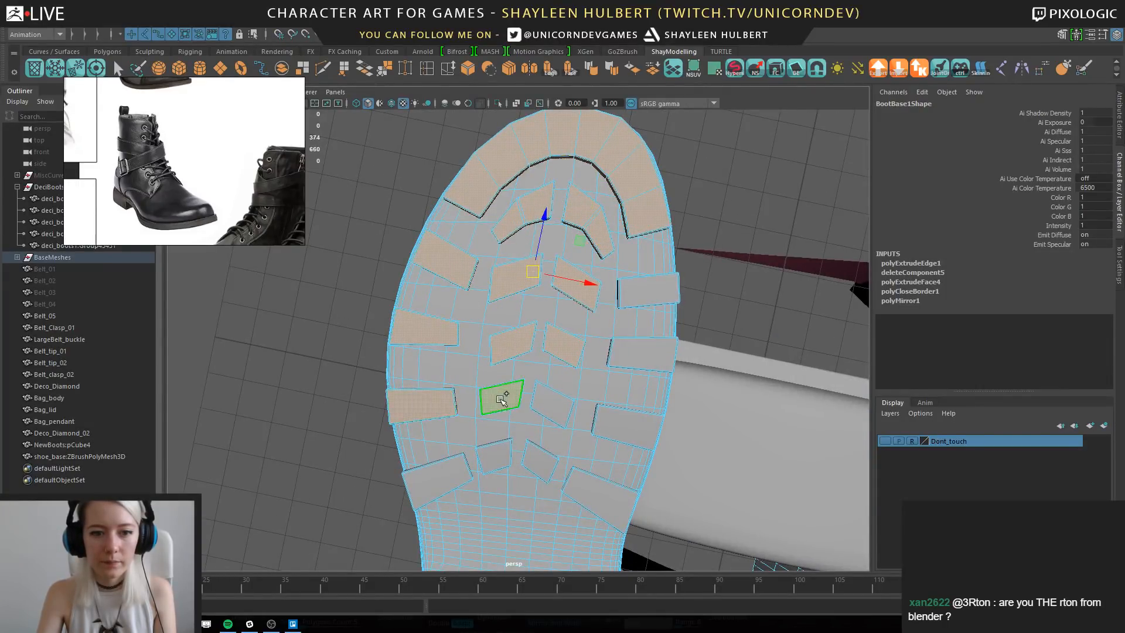
shift+double_click(547, 460)
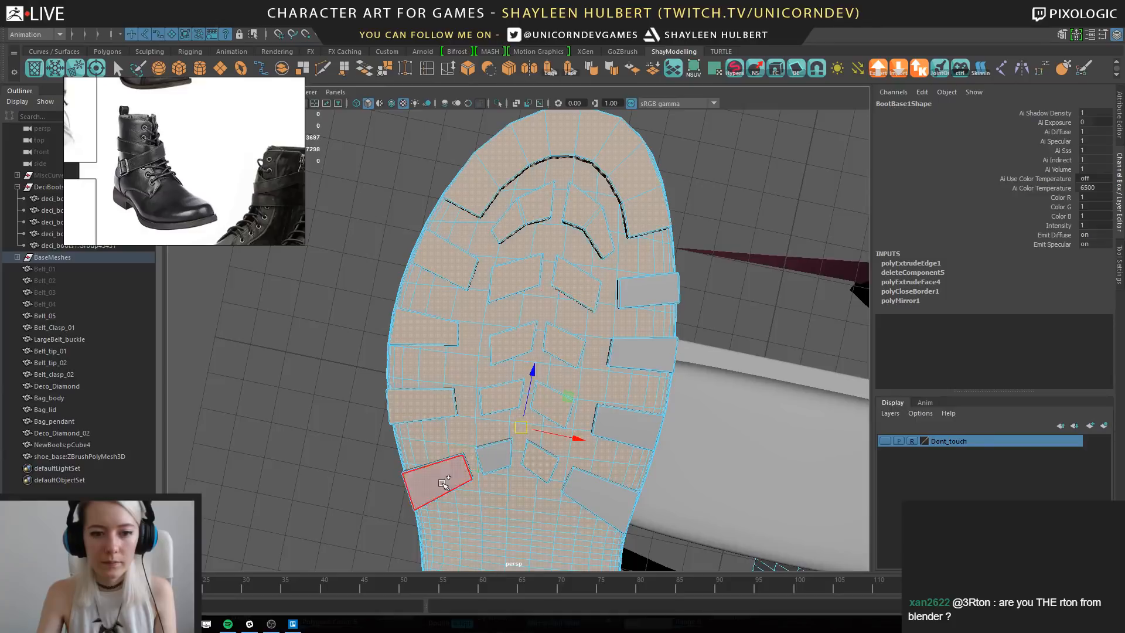
Extend the face selection to all tread blocks of that boot, including the heel, and exclude the boot's upper.
alt+right_drag(553, 462, 419, 262)
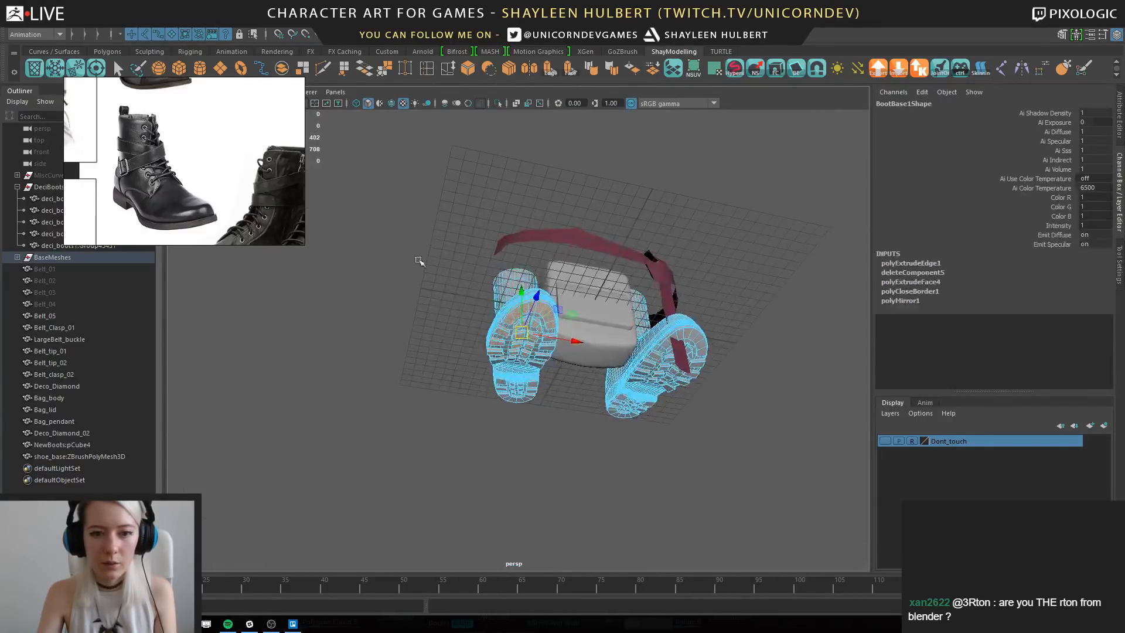
drag(423, 183, 585, 457)
alt+drag(445, 211, 485, 290)
alt+right_drag(485, 289, 503, 290)
ctrl+drag(381, 126, 609, 353)
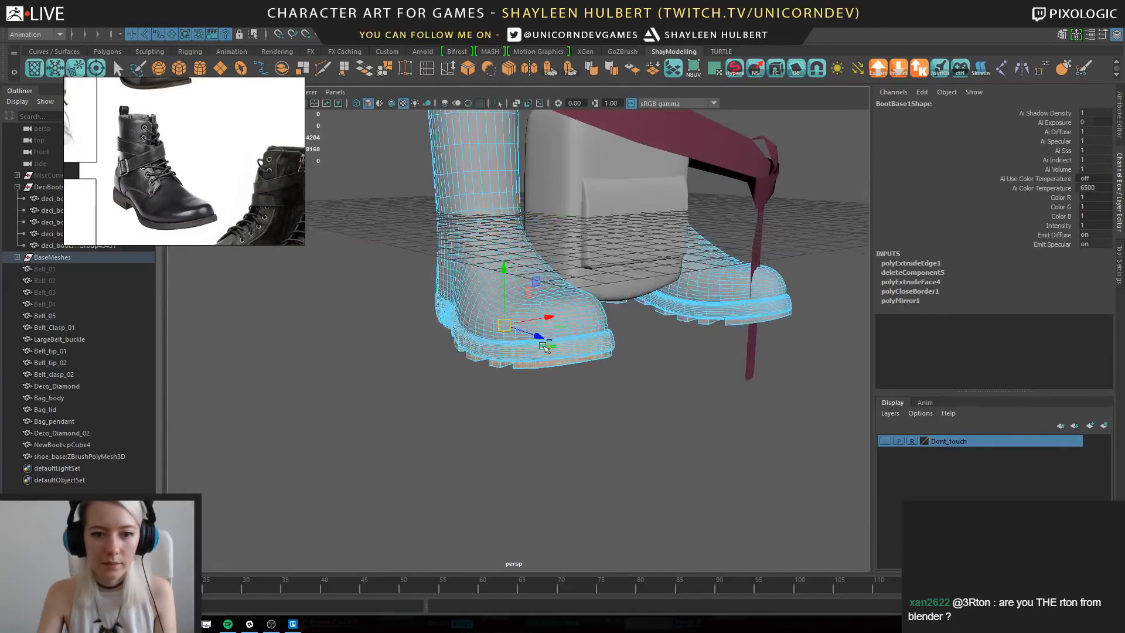
alt+drag(628, 433, 578, 304)
Extract the selected tread blocks from BootBase as separate meshes and hide the remaining boot mesh.
click(283, 68)
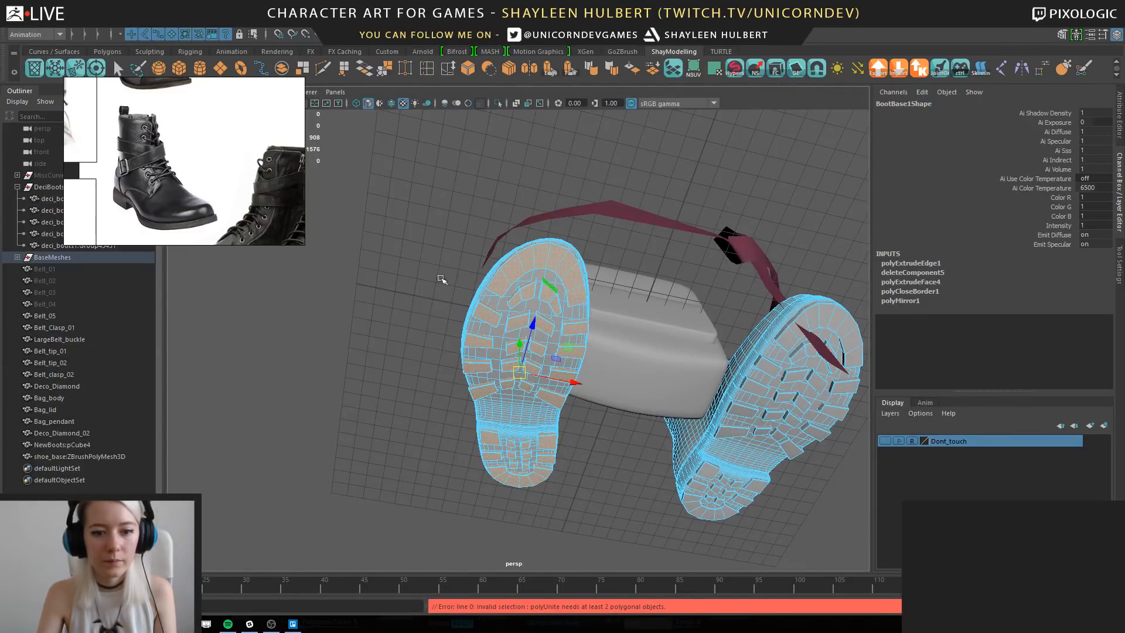
alt+drag(441, 279, 471, 340)
right_drag(479, 236, 534, 213)
click(392, 284)
click(534, 299)
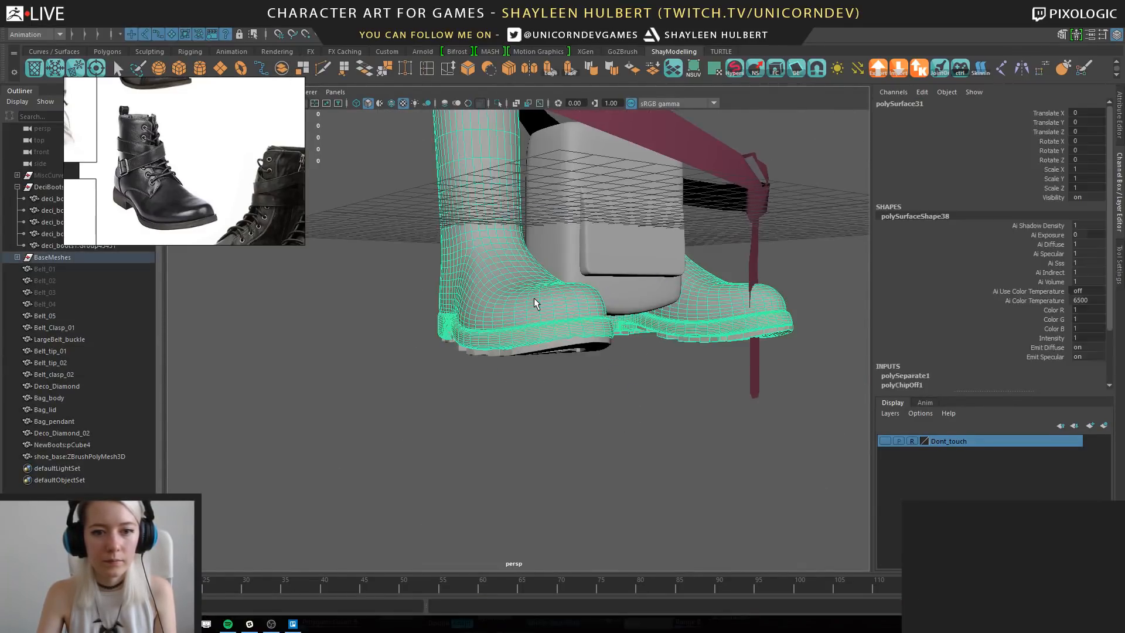
key(ctrl+h)
alt+drag(552, 372, 572, 384)
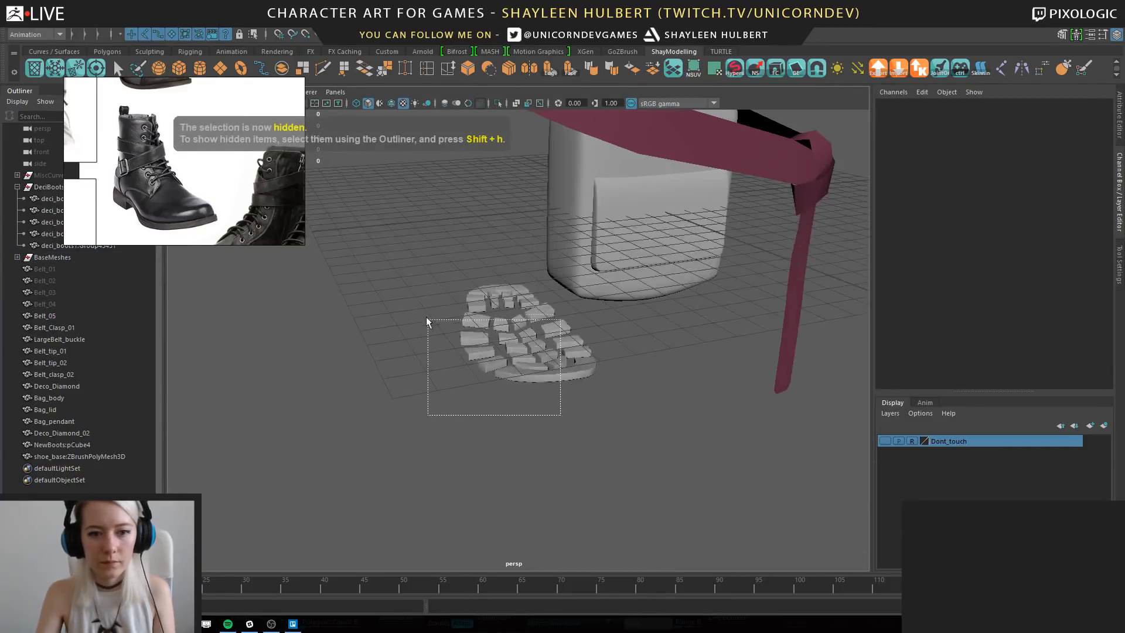
Select all the extracted tread blocks and combine them into a single mesh.
drag(427, 318, 487, 340)
alt+drag(633, 469, 288, 323)
alt+drag(545, 328, 724, 351)
ctrl+drag(680, 267, 755, 346)
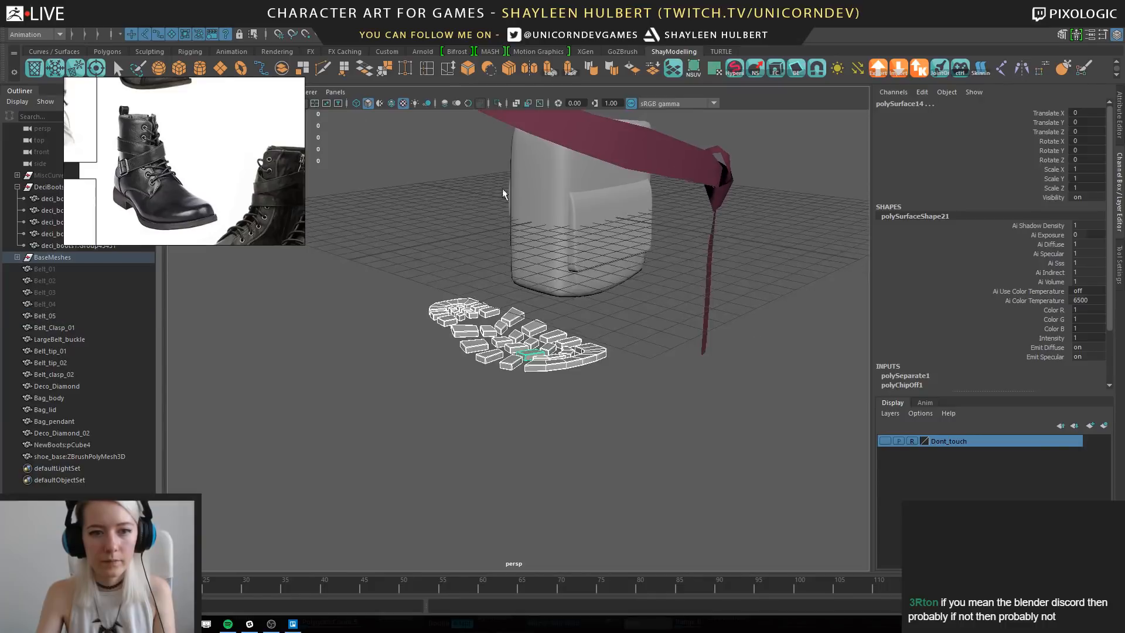
click(288, 69)
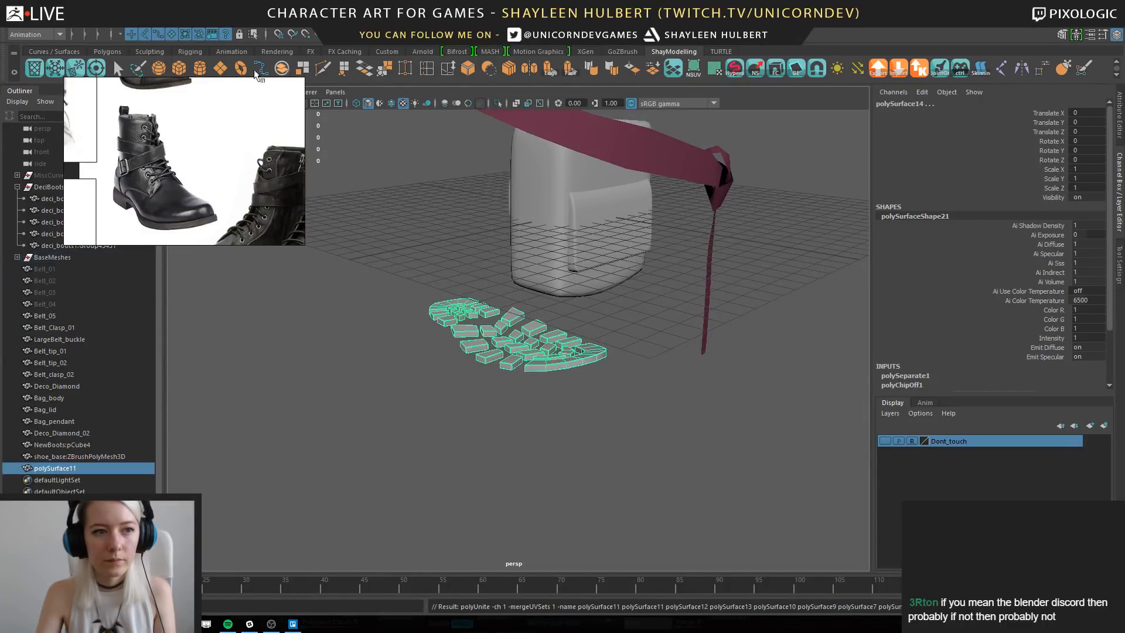
Inspect the combined tread mesh from above and below with smooth preview on.
alt+drag(473, 281, 478, 317)
alt+drag(413, 336, 395, 382)
click(632, 310)
alt+right_drag(489, 296, 589, 264)
click(523, 287)
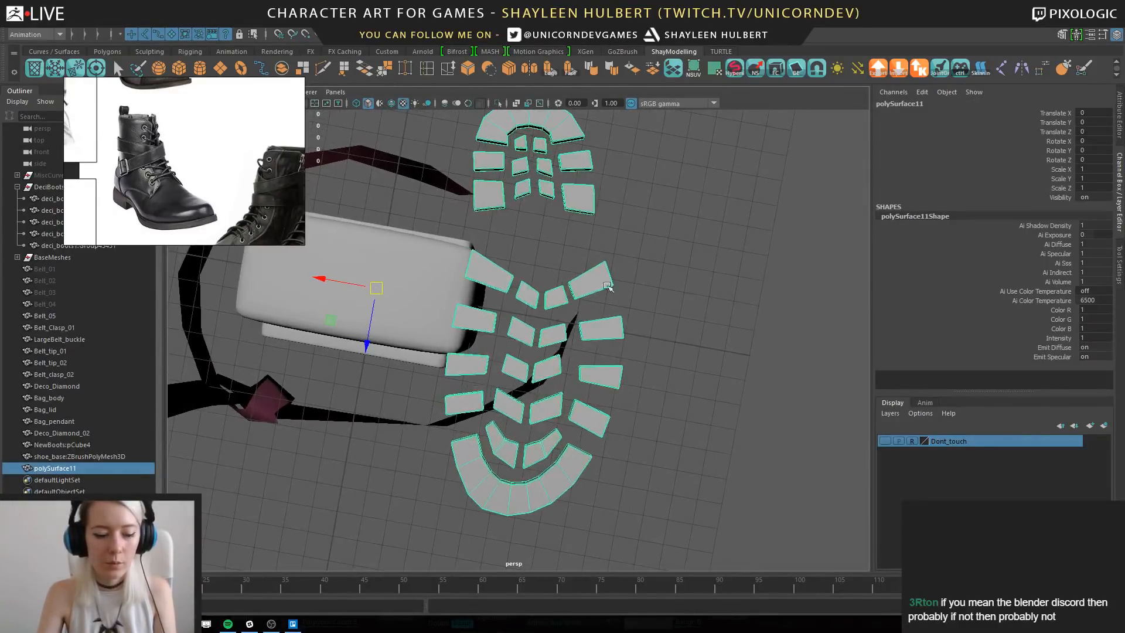
click(695, 234)
alt+drag(696, 234, 616, 377)
alt+drag(518, 369, 566, 315)
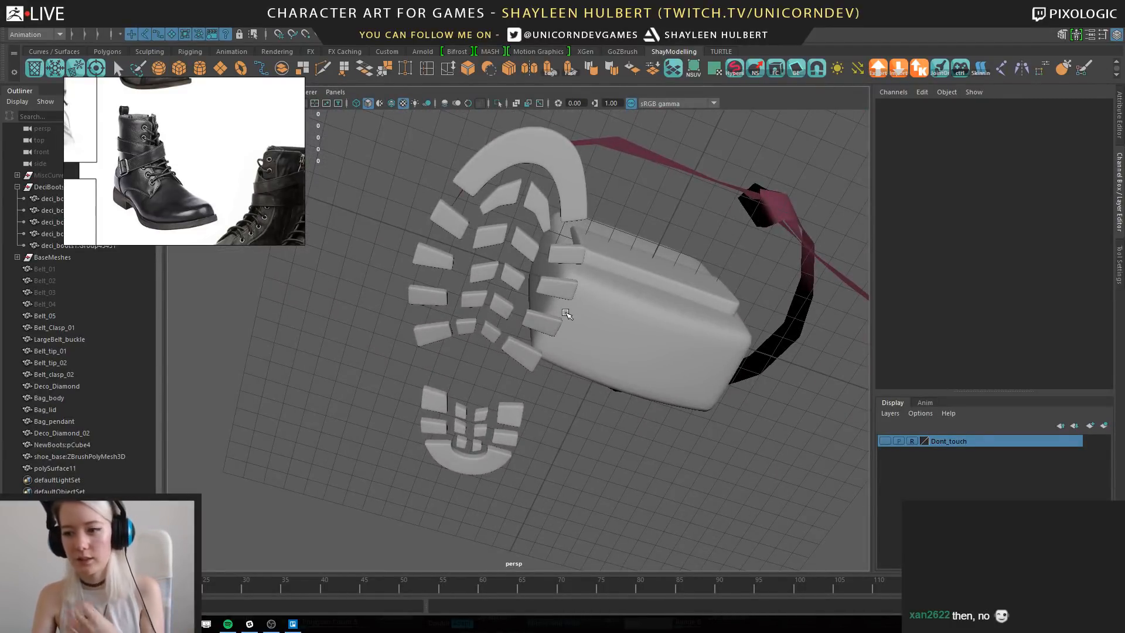
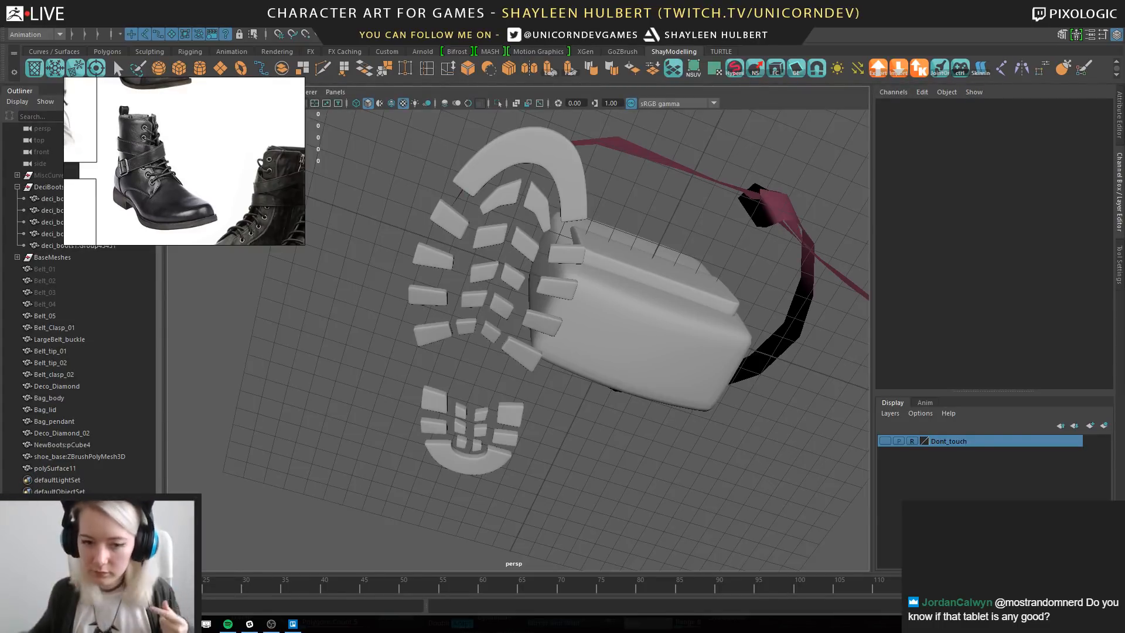
Turn off smooth preview on the combined tread mesh and export it as the OBJ file tread in the base mesh folder.
click(571, 173)
key(1)
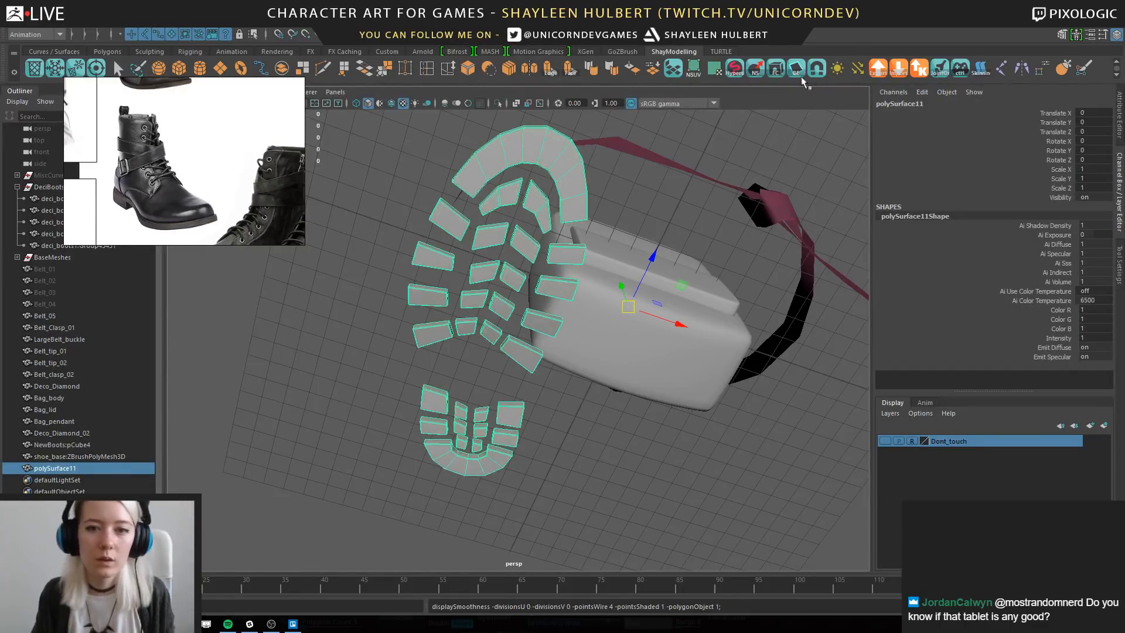
click(878, 71)
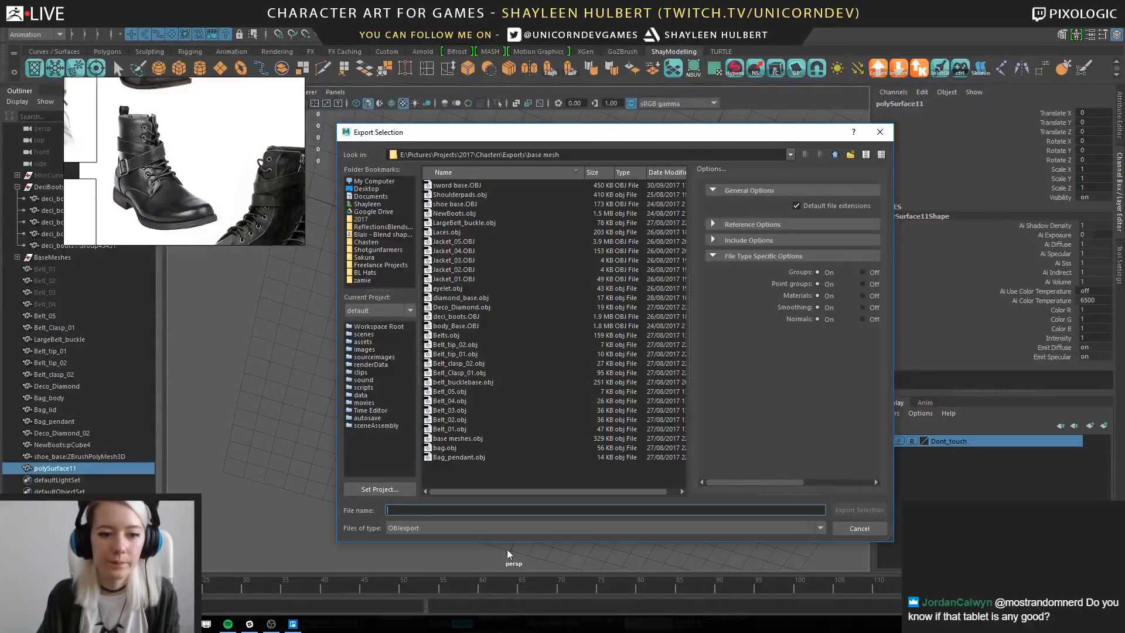
text(tread)
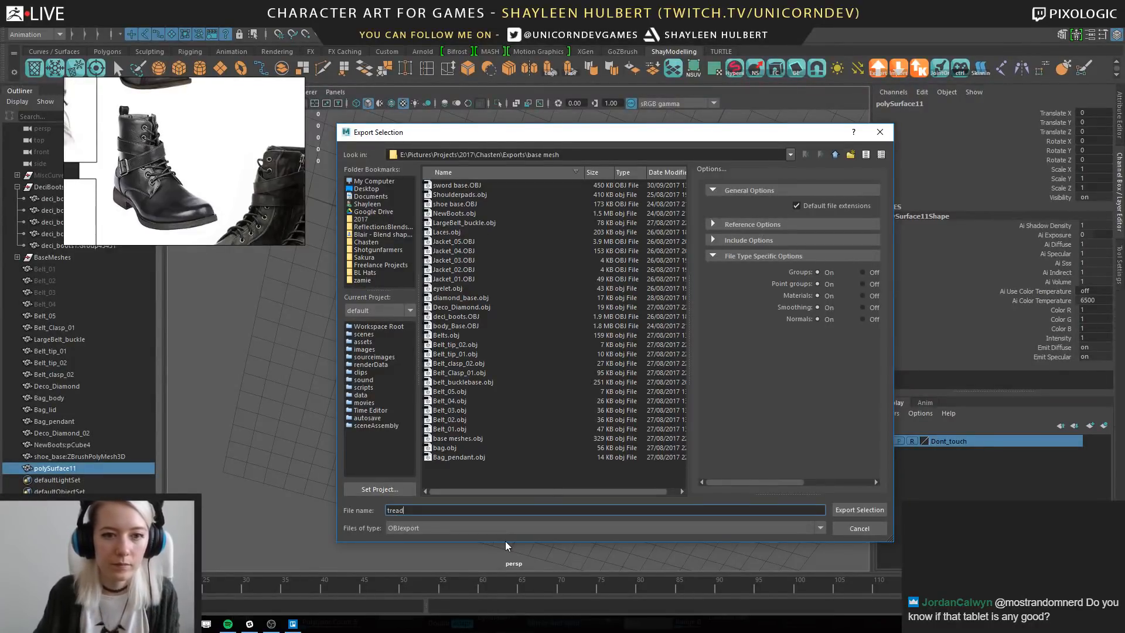
click(860, 510)
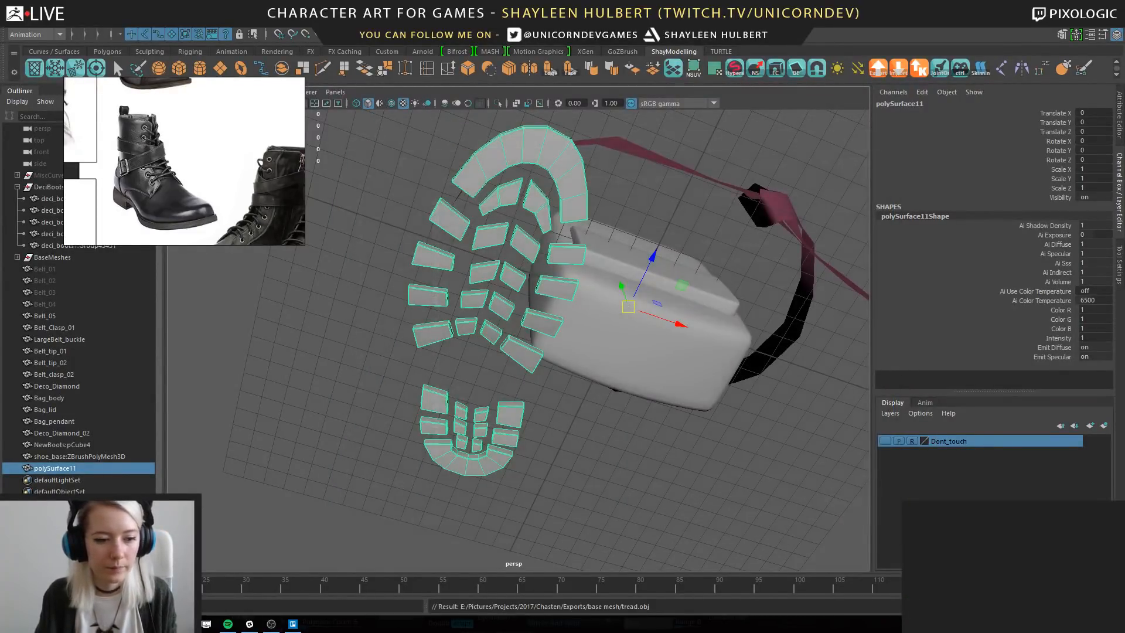
Switch to ZBrush and insert a Sphere3D subtool below the new boots as a placeholder.
key(alt+Tab)
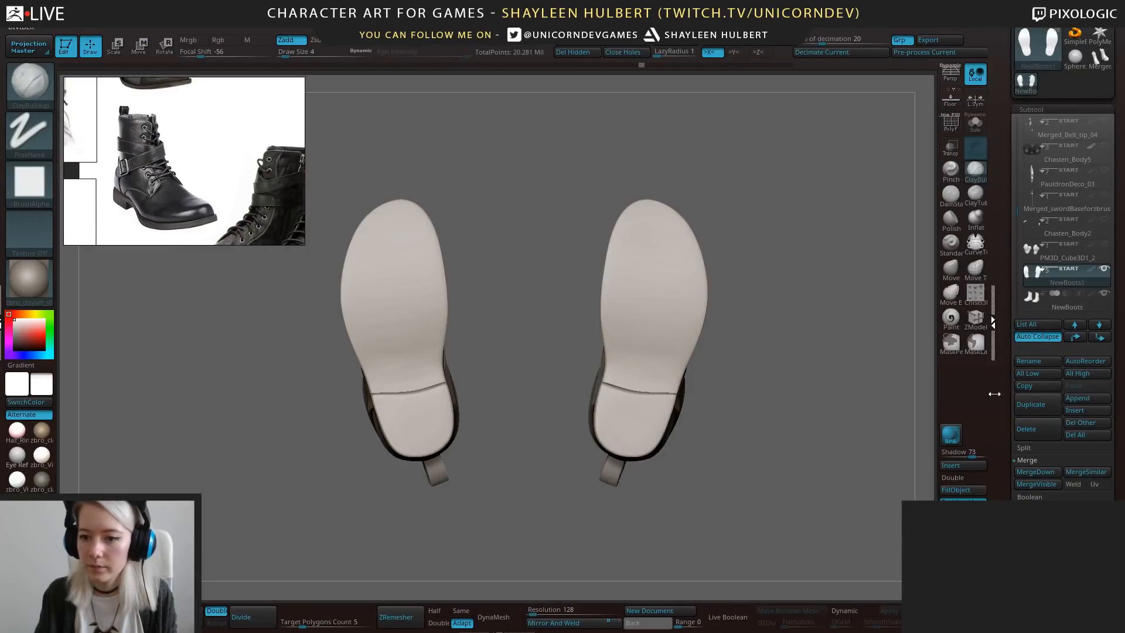
click(964, 466)
click(964, 466)
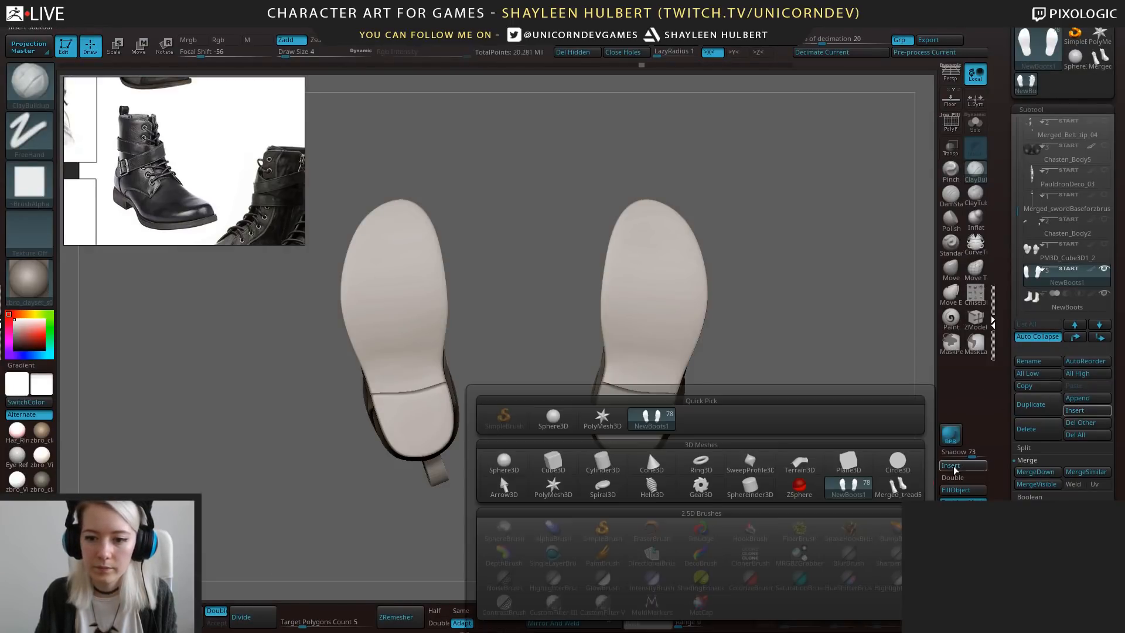
click(503, 462)
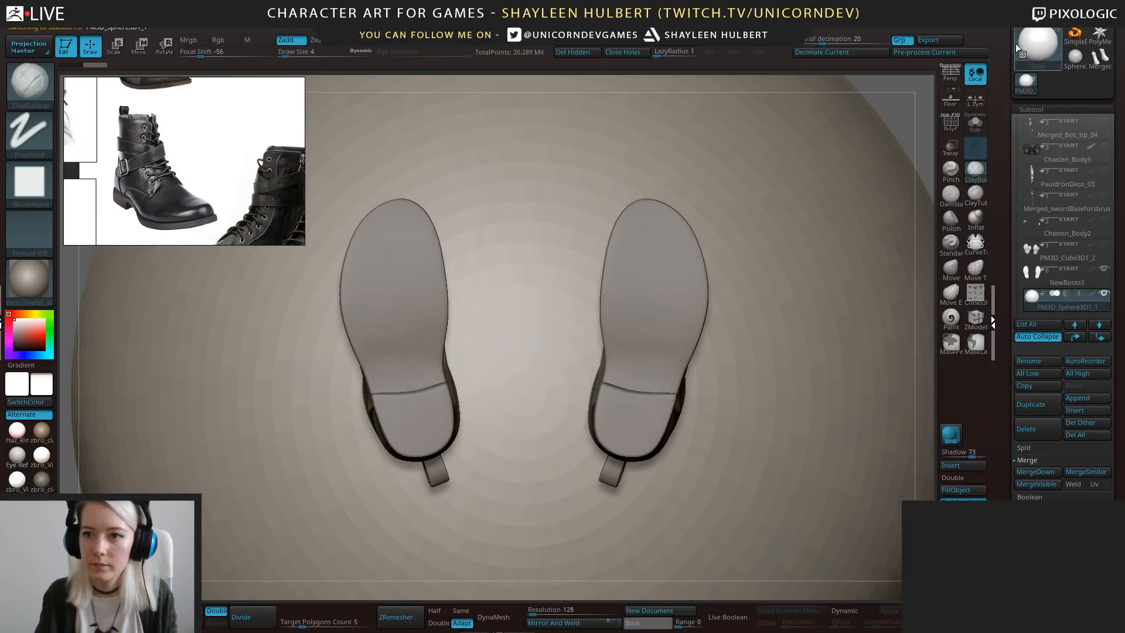
Replace the sphere subtool by importing the tread file from the base mesh folder.
scroll(1015, 43, up, 3)
click(1044, 74)
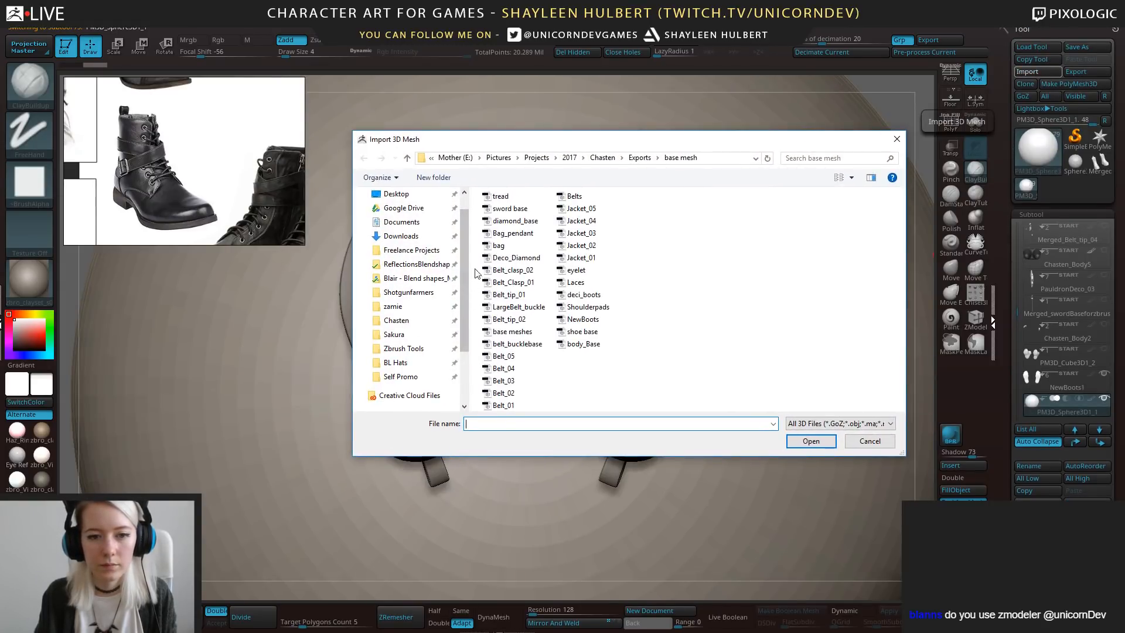
click(502, 196)
click(811, 441)
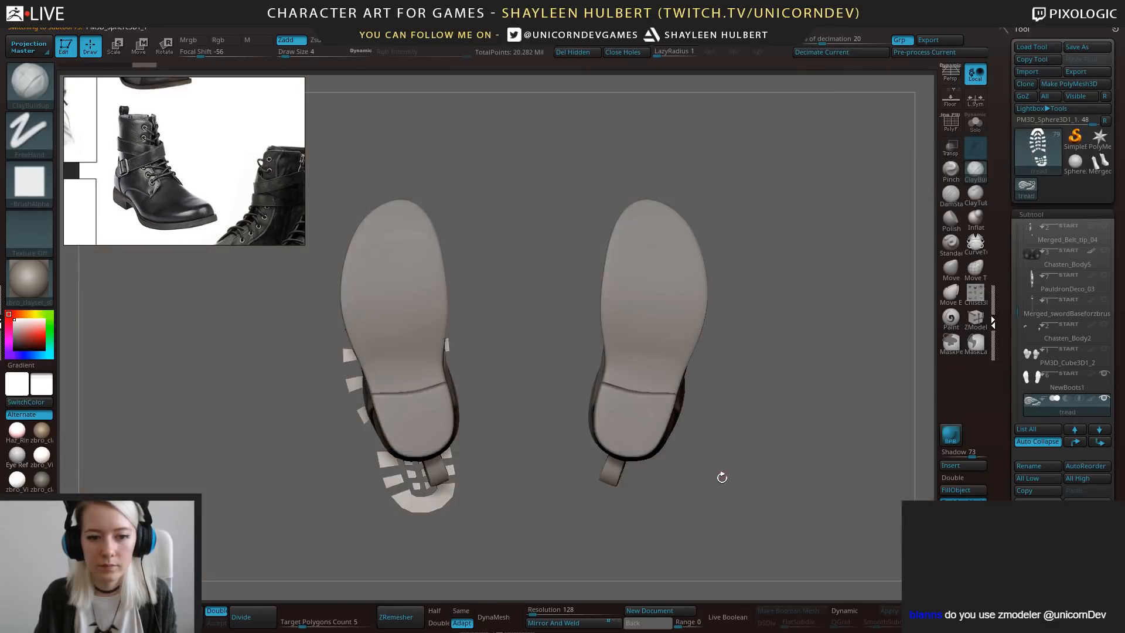
Center the move gizmo on the tread mesh and lower the tread to beneath the boot's sole.
alt+drag(722, 477, 713, 410)
drag(712, 410, 695, 532)
key(w)
alt+drag(676, 477, 743, 234)
alt+drag(743, 176, 719, 512)
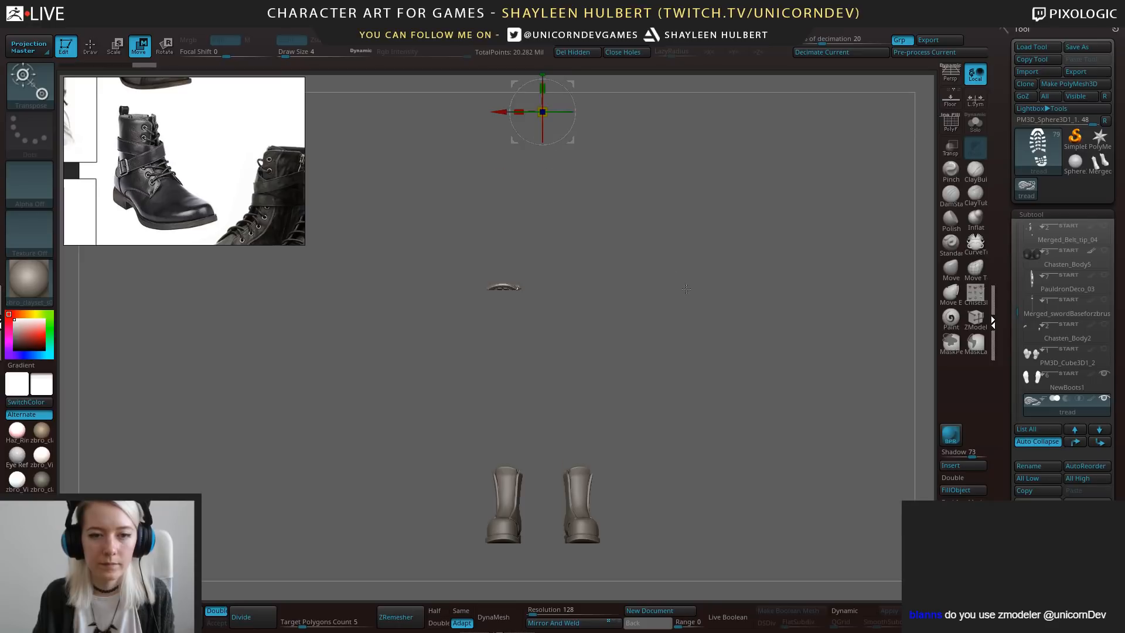
alt+drag(686, 289, 706, 369)
click(546, 133)
drag(523, 333, 525, 487)
alt+drag(565, 498, 514, 341)
key(f)
drag(659, 498, 663, 329)
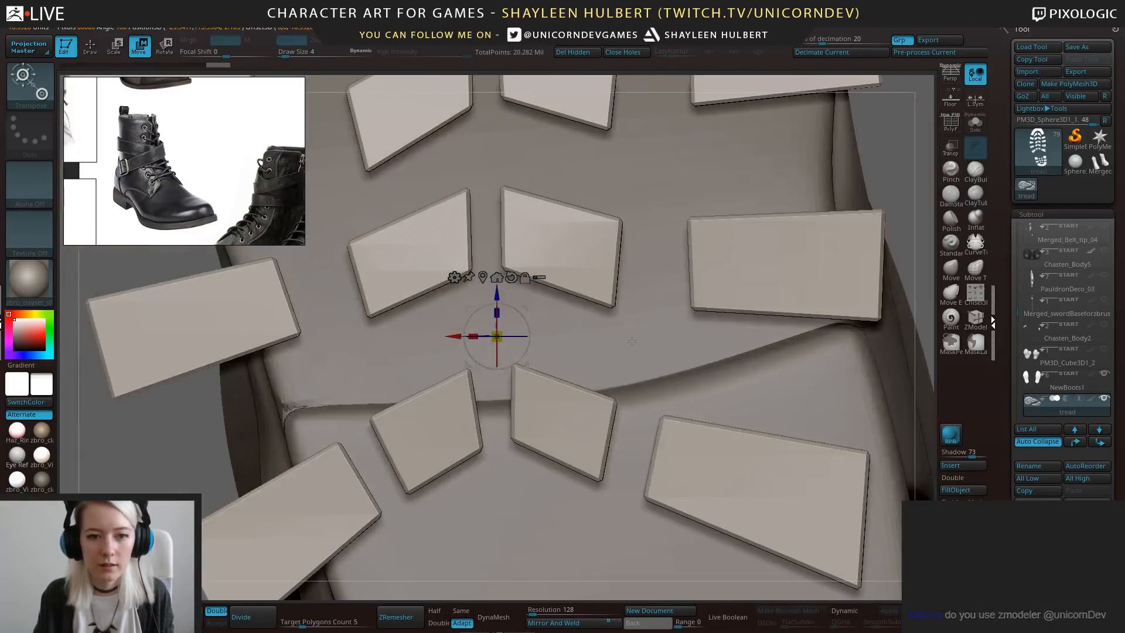
Shift the tread across the underside of the boot so it lines up with the sole and heel.
alt+drag(329, 527, 323, 419)
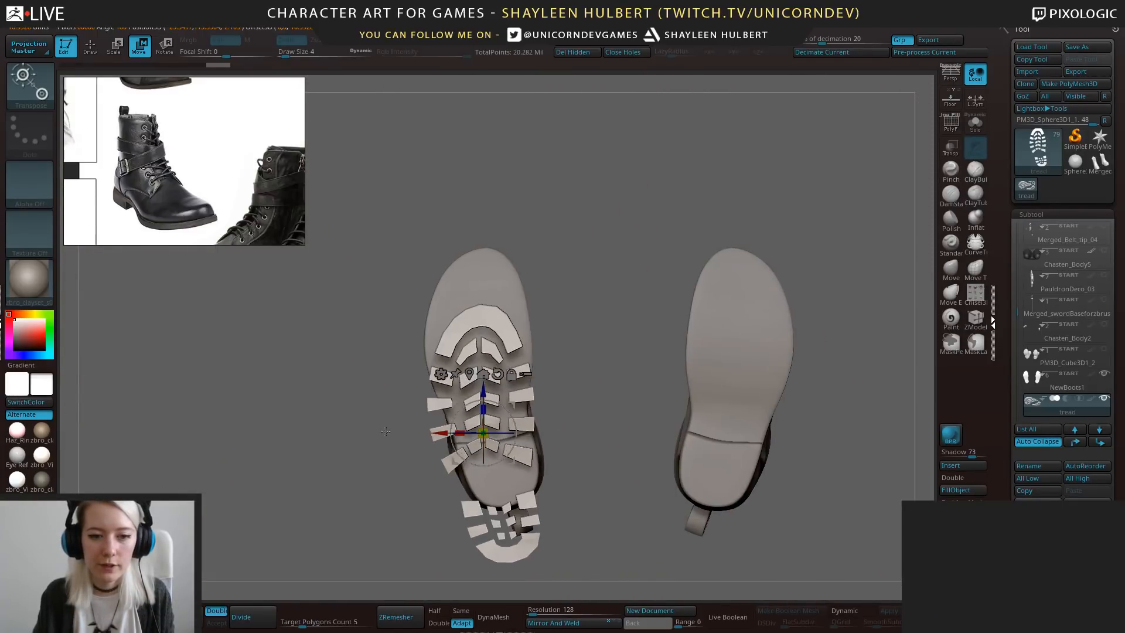
drag(477, 386, 450, 336)
key(f)
drag(636, 381, 527, 469)
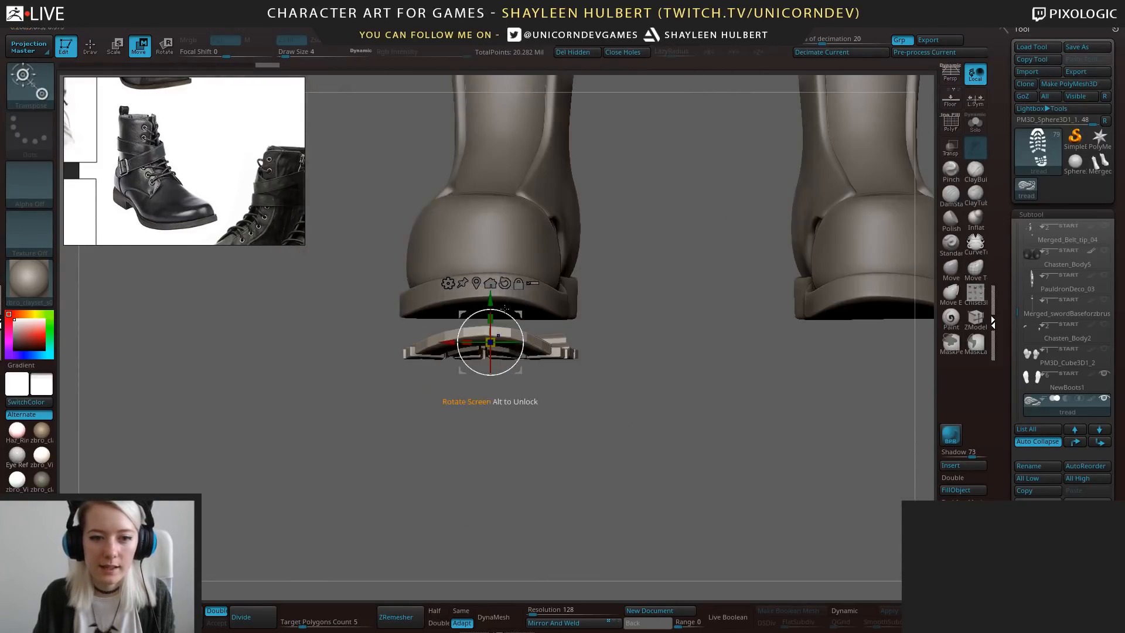
Raise the tread vertically against the underside of the sole and fine-tune its position along the boot's length.
drag(486, 431, 535, 433)
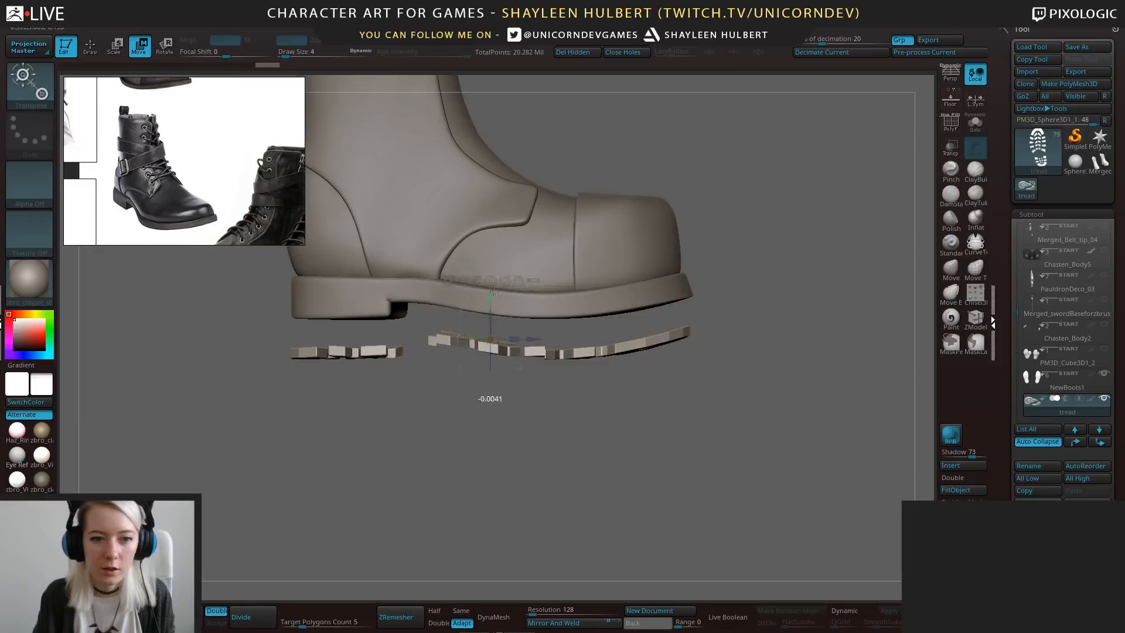
drag(494, 291, 492, 266)
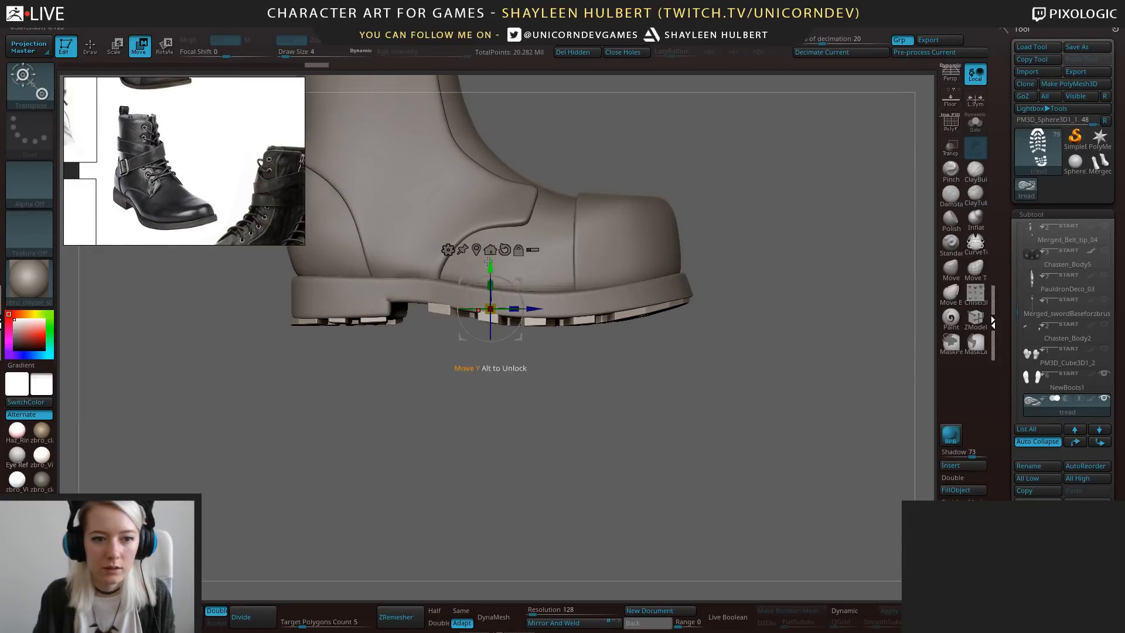
alt+drag(404, 377, 400, 409)
drag(528, 309, 533, 309)
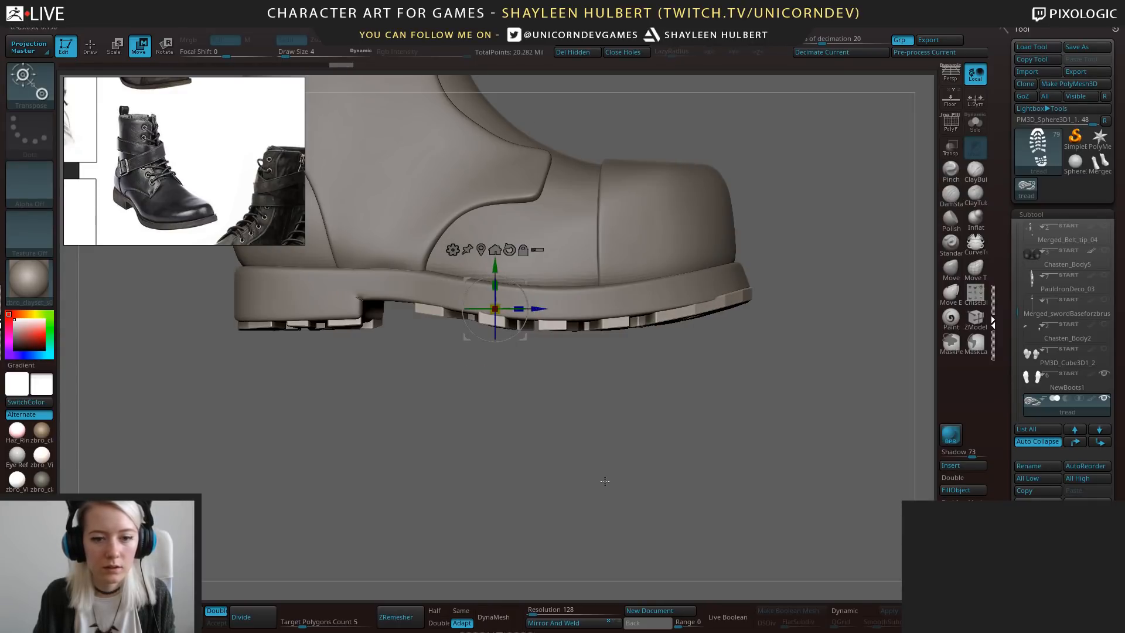
Fit the forefoot tread blocks to the sole's outline with the Move brush at draw size 74.
drag(605, 480, 732, 396)
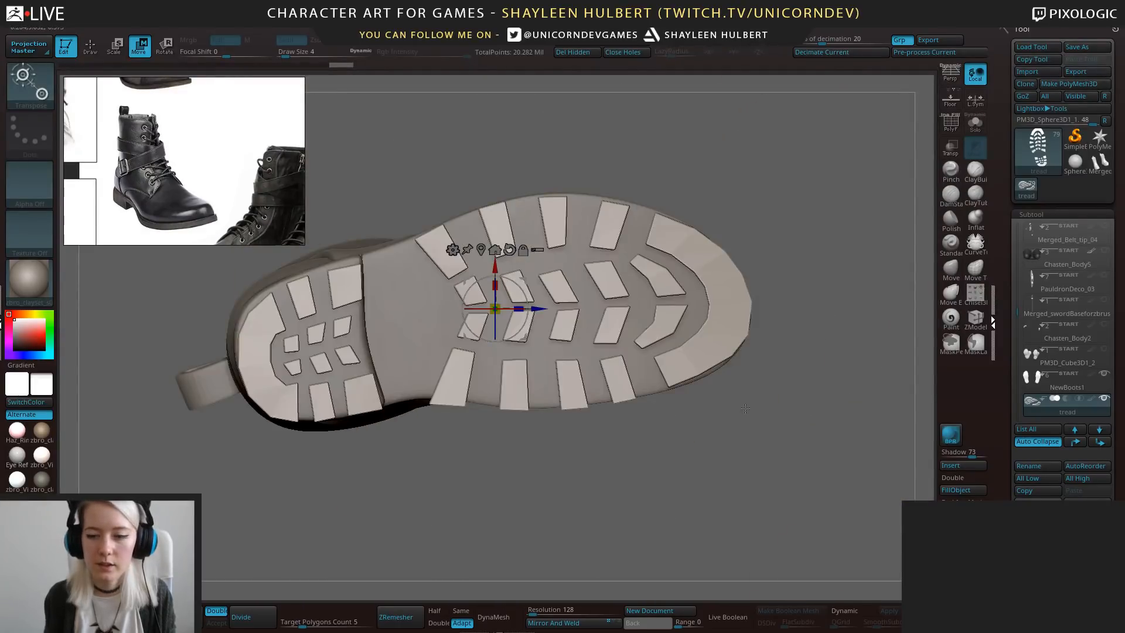
click(951, 272)
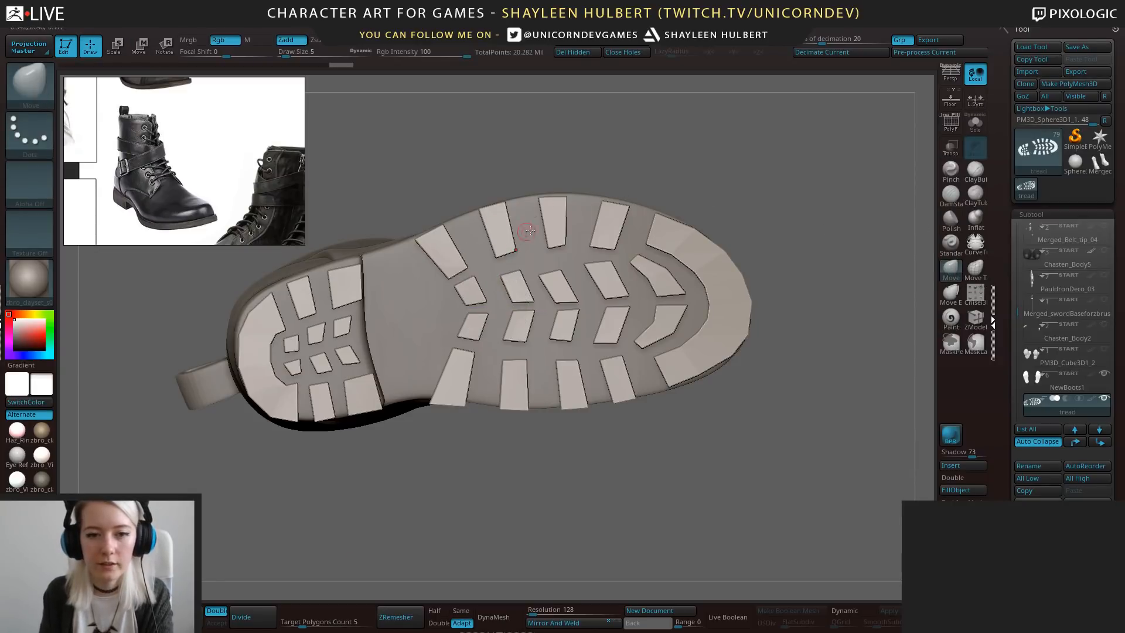
key(bracketright)
key(bracketright)
key(bracketright)
key(bracketright)
key(bracketright)
key(bracketright)
drag(562, 213, 611, 213)
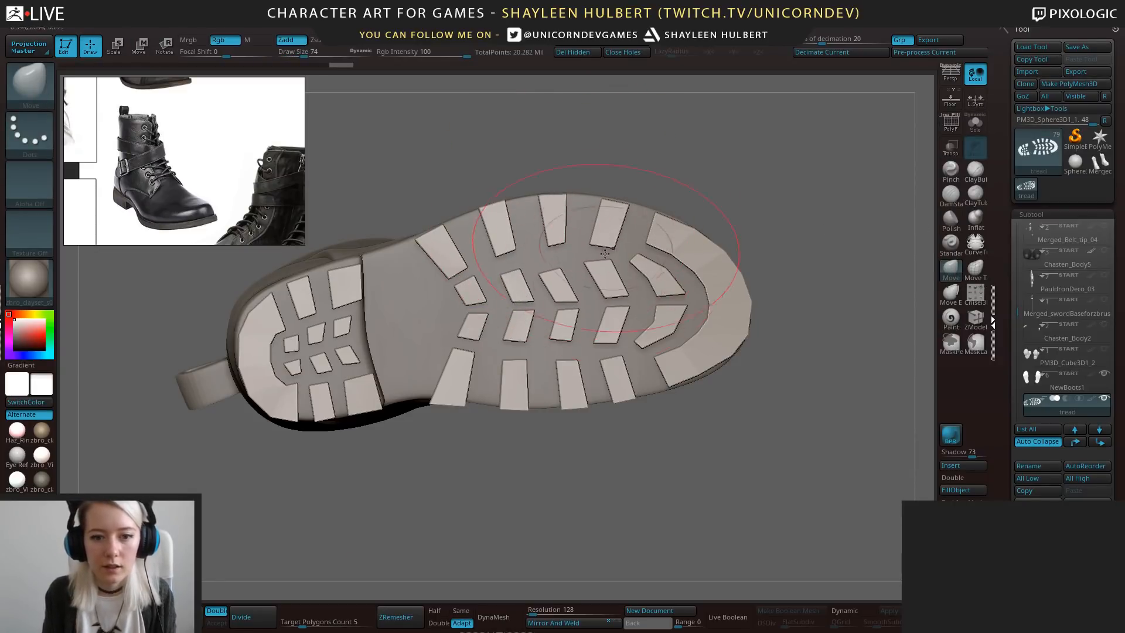
drag(452, 395, 456, 388)
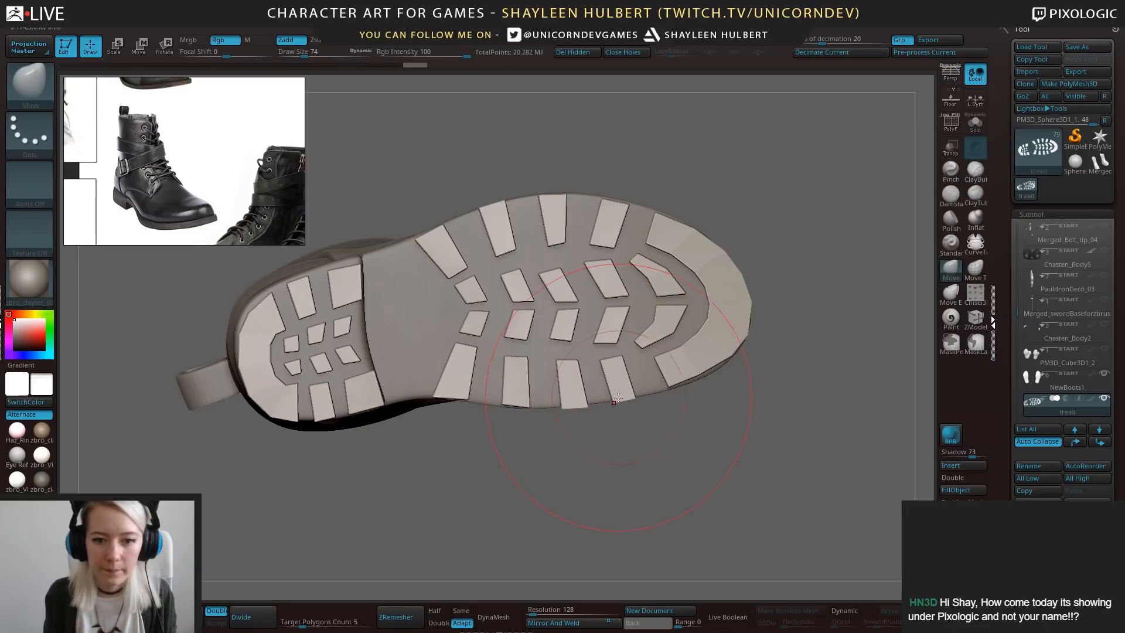
drag(619, 398, 680, 387)
key(bracketleft)
key(bracketleft)
key(bracketleft)
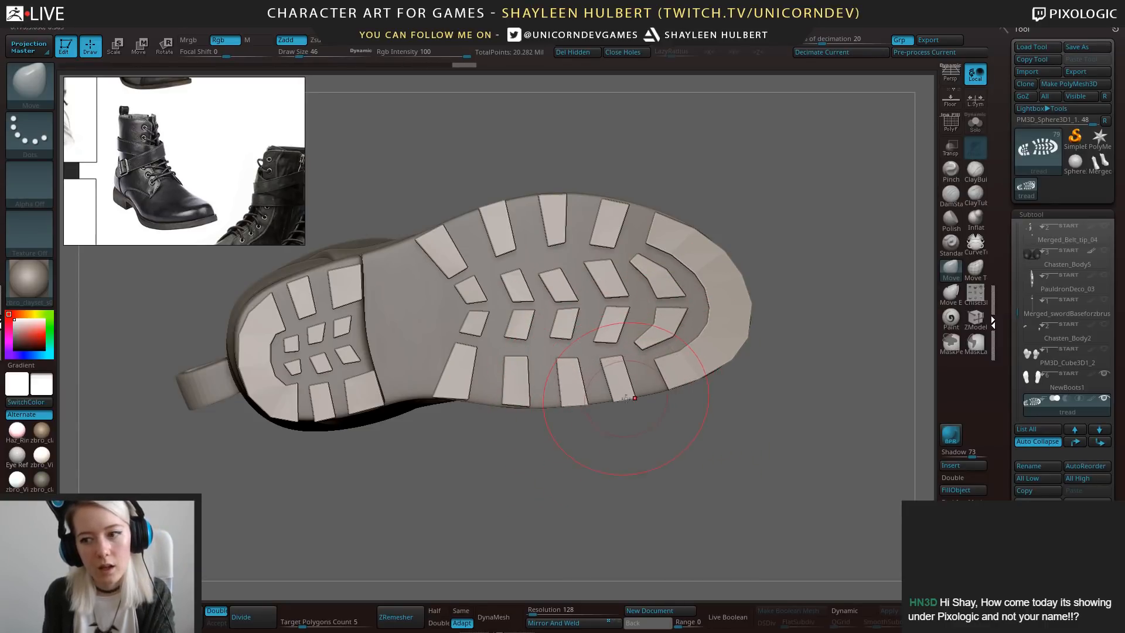
Nudge the rear heel tread to match the heel's outline with the Move brush at draw size 90.
alt+drag(364, 442, 570, 421)
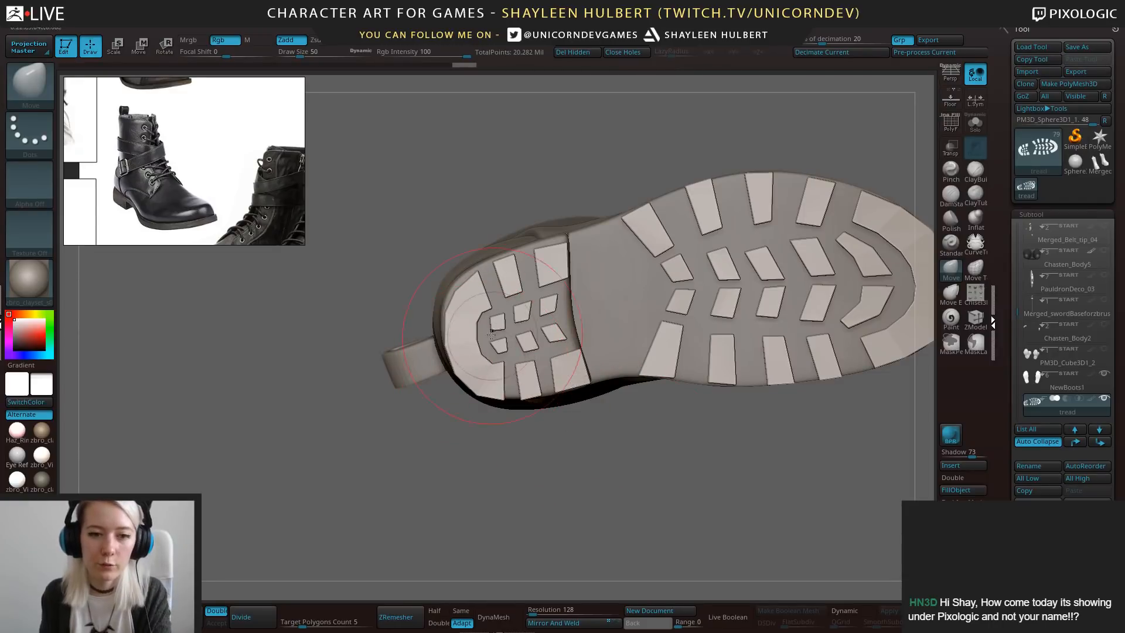
key(bracketright)
key(bracketright)
key(bracketright)
key(bracketright)
drag(467, 327, 468, 320)
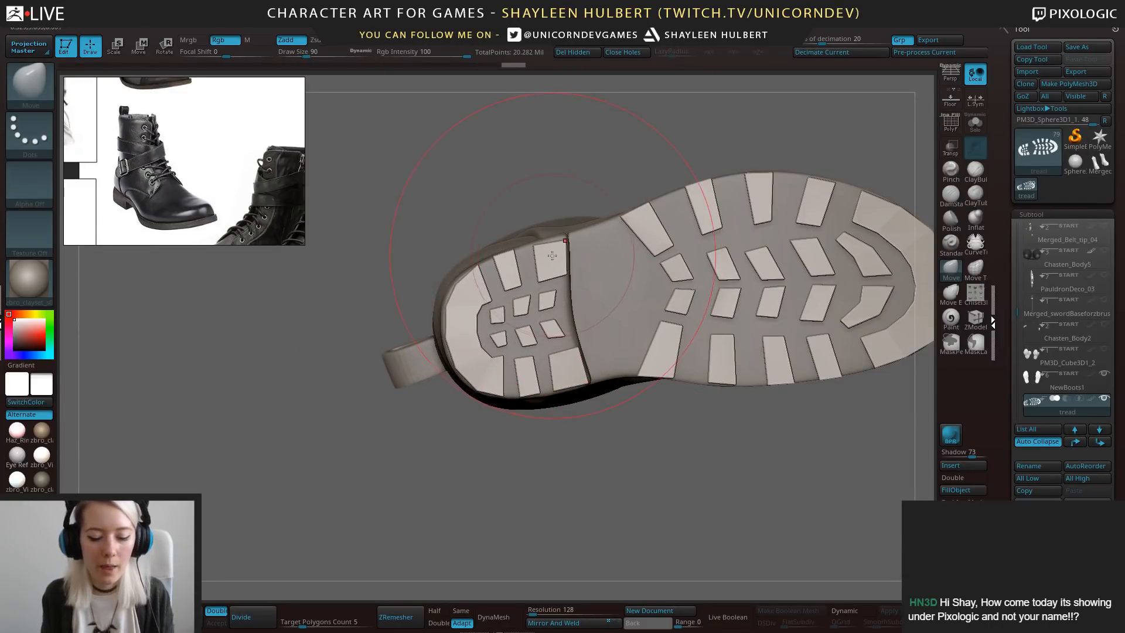
Refine the heel's corner and rear tread blocks along the sole edge with smaller Move brush sizes, from 58 down to 26.
key(bracketleft)
key(bracketleft)
key(bracketleft)
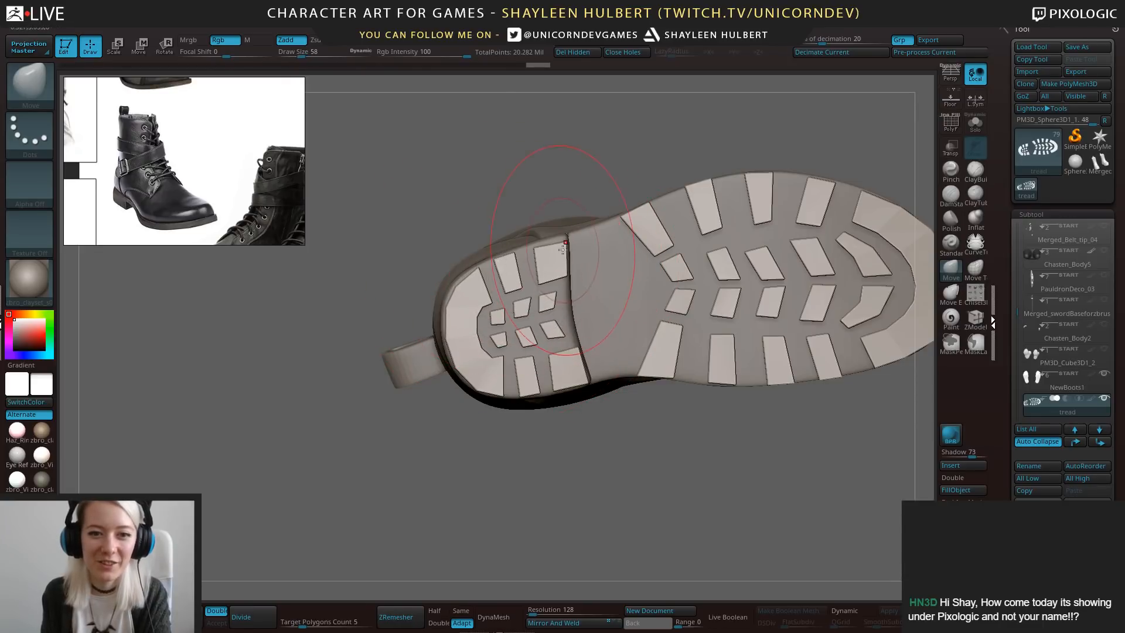
drag(562, 250, 550, 247)
key(bracketleft)
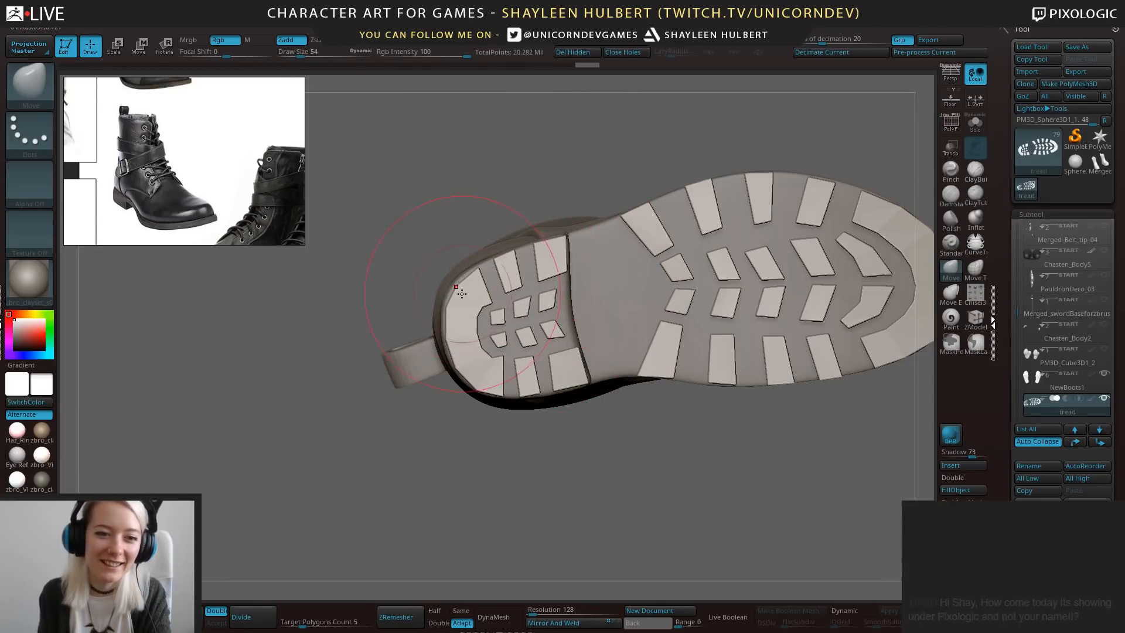
drag(461, 297, 458, 298)
key(bracketright)
key(bracketleft)
drag(564, 376, 566, 383)
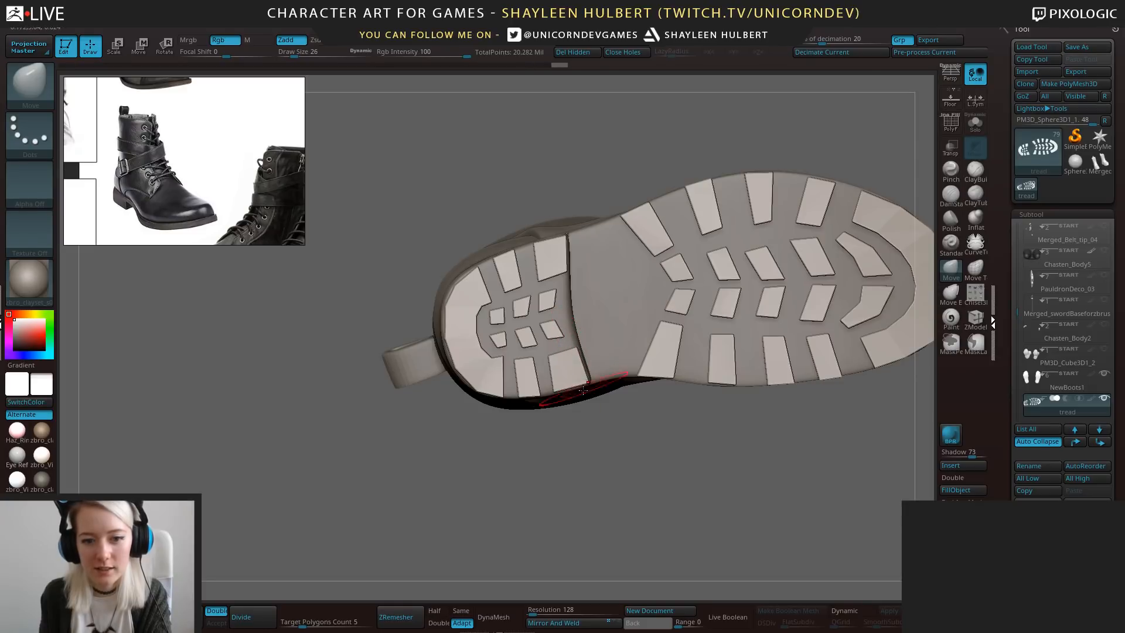
drag(571, 388, 571, 387)
Adjust the side tread blocks from arch to forefoot to follow the sole's edges with the Move brush at draw size 26.
mouse_move(566, 439)
mouse_down()
mouse_move(697, 436)
mouse_move(651, 449)
mouse_move(607, 488)
mouse_move(645, 518)
mouse_up()
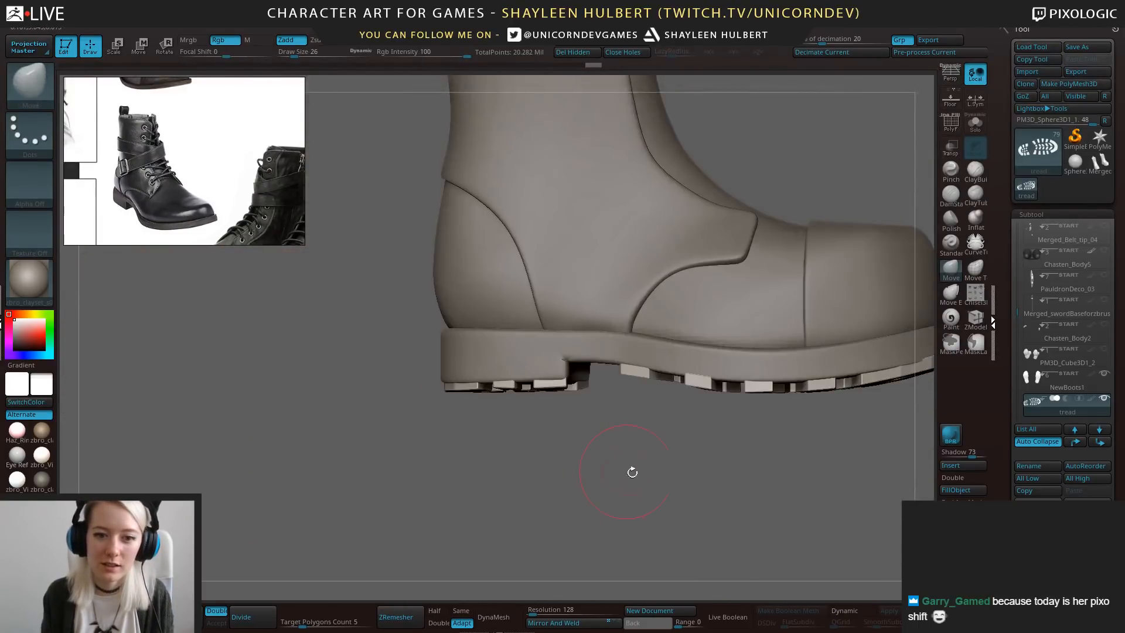
drag(631, 469, 626, 397)
mouse_move(623, 454)
mouse_down()
mouse_move(571, 361)
mouse_move(660, 516)
mouse_move(669, 476)
mouse_move(648, 321)
mouse_move(360, 356)
mouse_up()
mouse_move(353, 438)
mouse_down()
mouse_move(621, 411)
mouse_move(636, 387)
mouse_up()
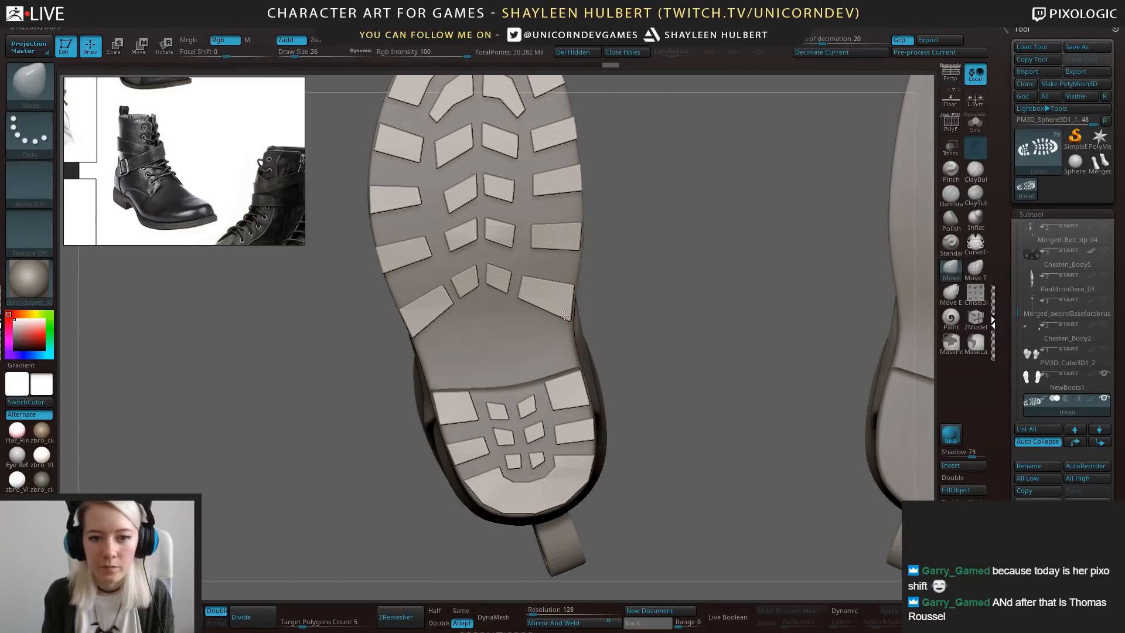
drag(571, 289, 601, 301)
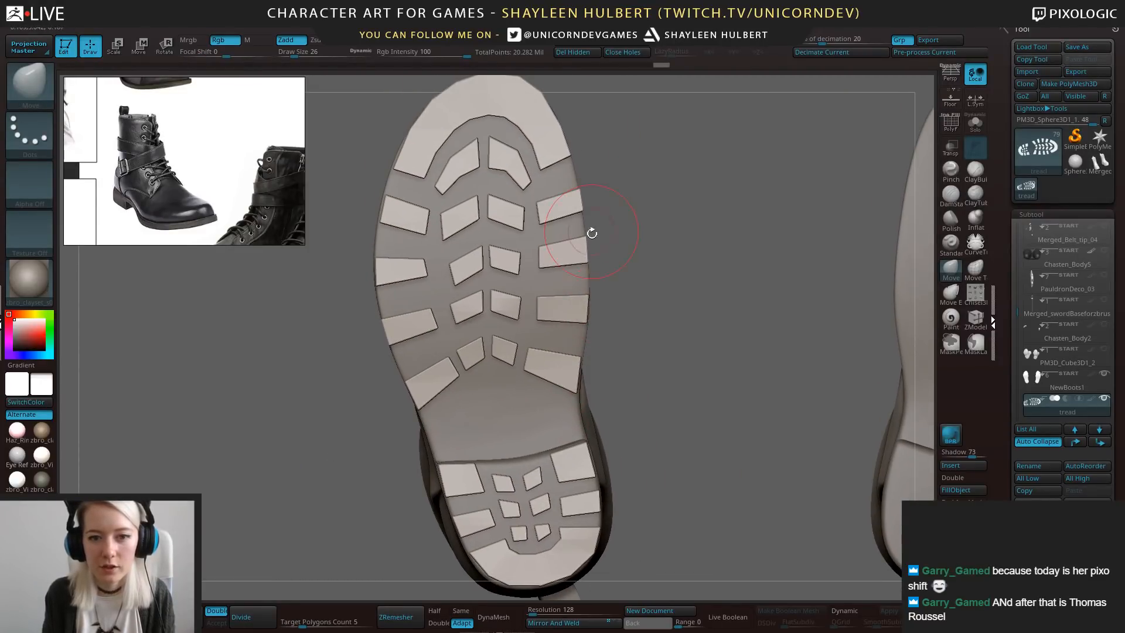
drag(584, 193, 586, 281)
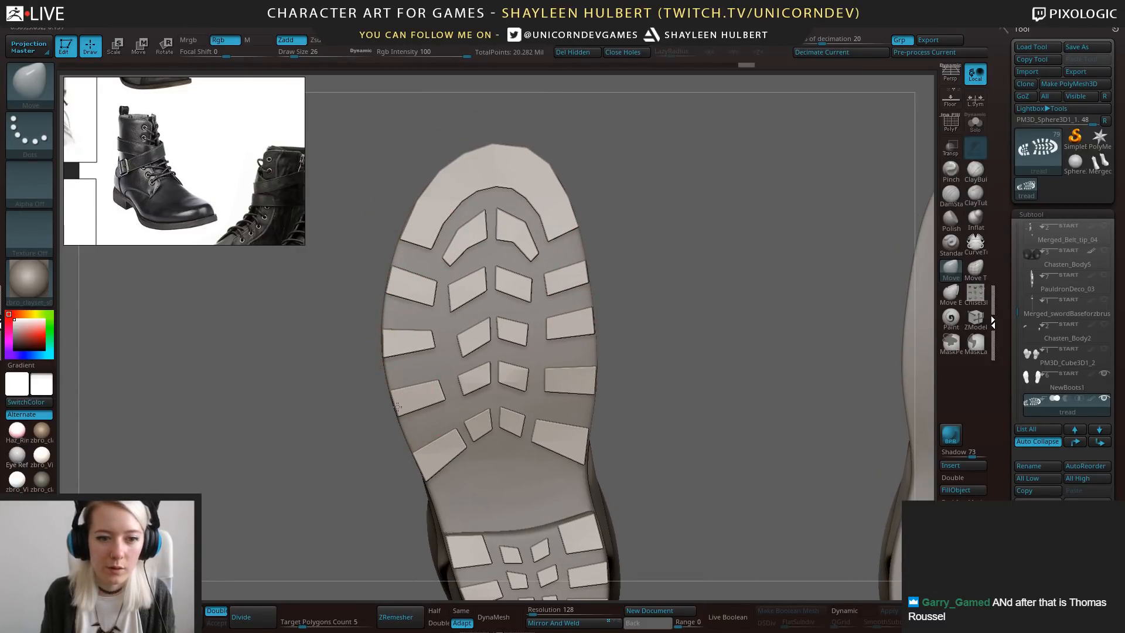
drag(380, 483, 442, 423)
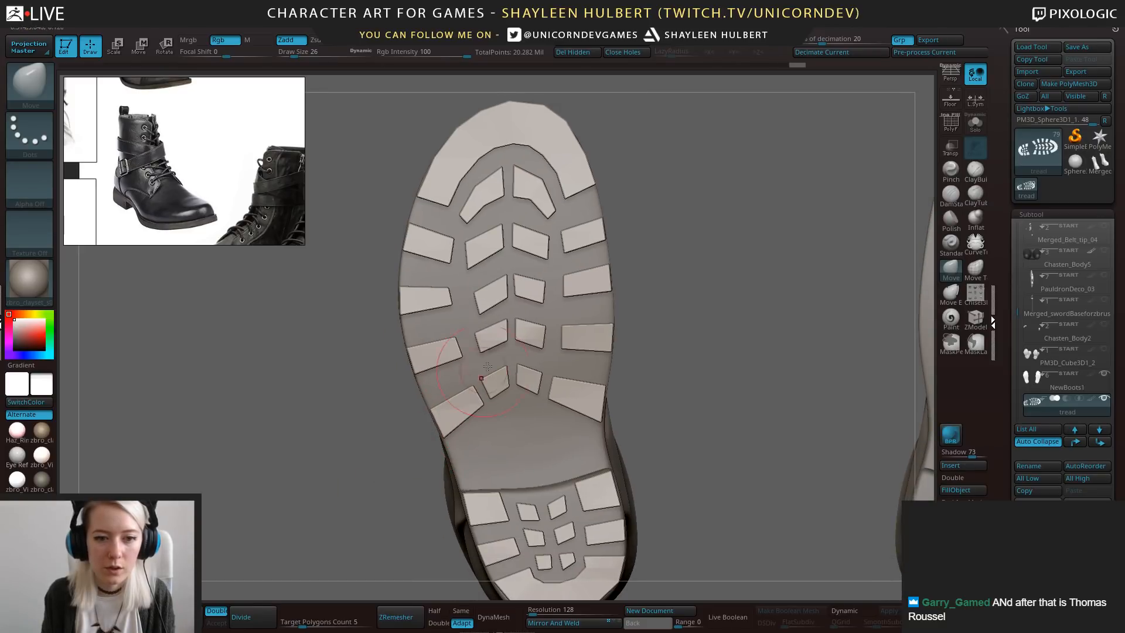
Reshape the curved toe tread to follow the sole's toe outline with the Move brush at draw size 74.
drag(604, 135, 599, 151)
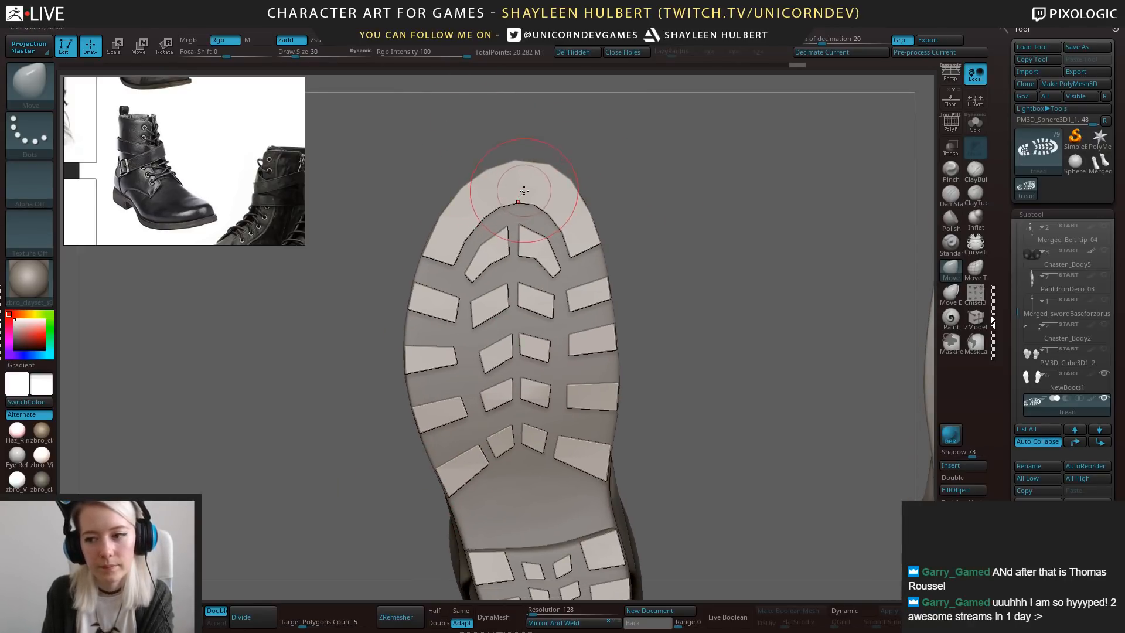
key(bracketright)
key(bracketright)
key(bracketright)
key(bracketright)
key(bracketright)
drag(524, 175, 487, 186)
drag(579, 225, 582, 221)
Mirror the tread onto the other boot across X and turn on the polyframe display to show its polygroups.
mouse_move(656, 315)
alt+mouse_down()
mouse_move(662, 261)
mouse_move(658, 414)
alt+mouse_up()
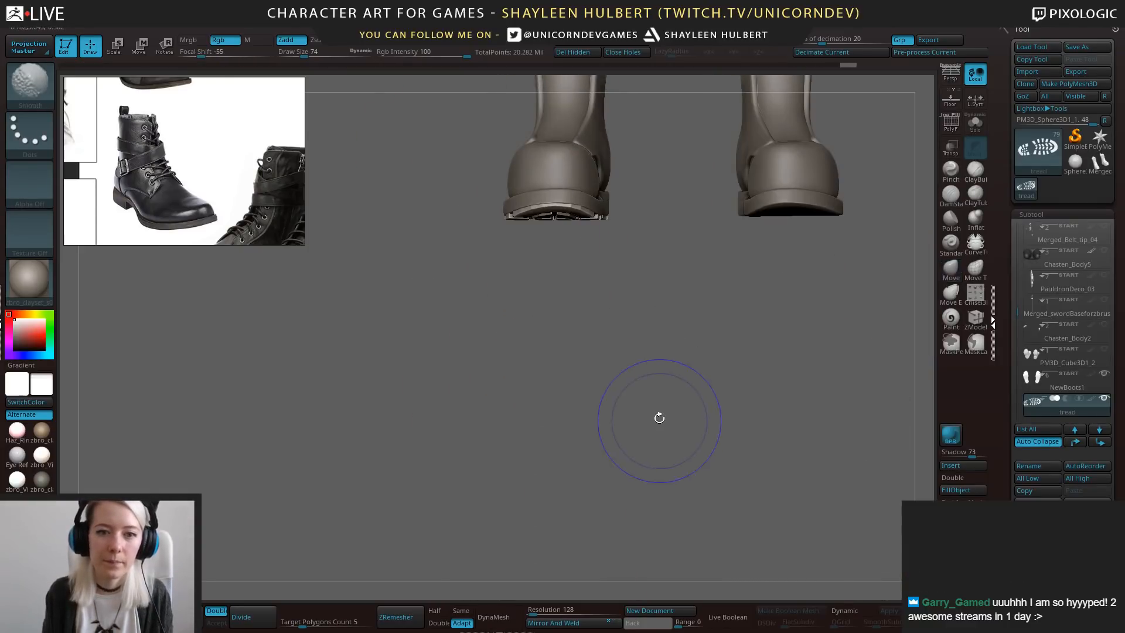
drag(572, 515, 570, 387)
alt+drag(500, 366, 540, 374)
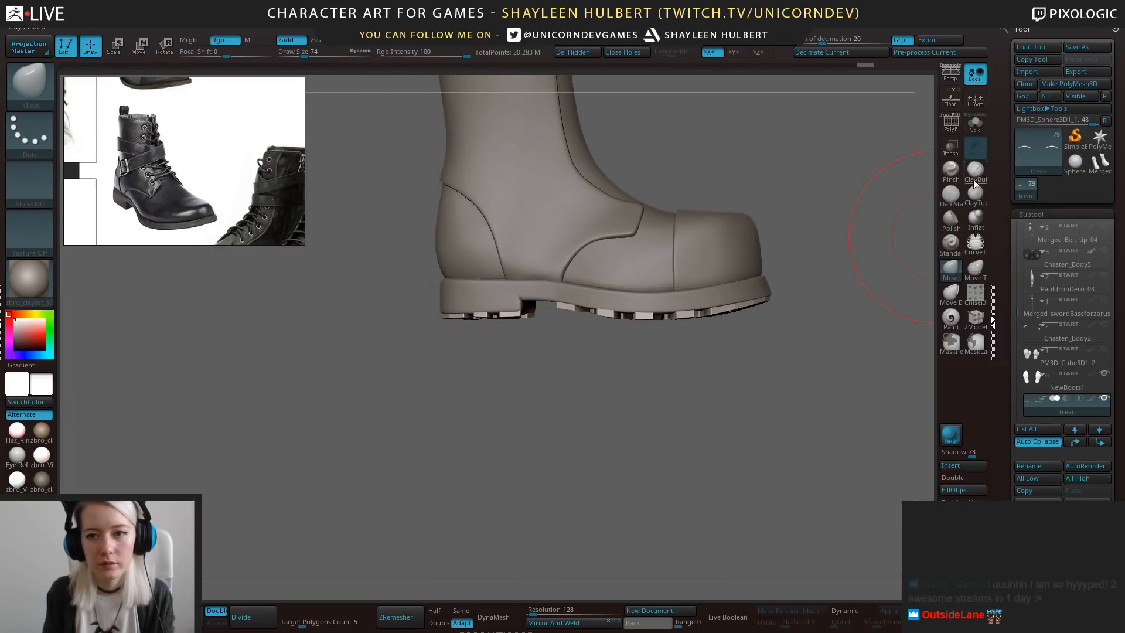
click(950, 121)
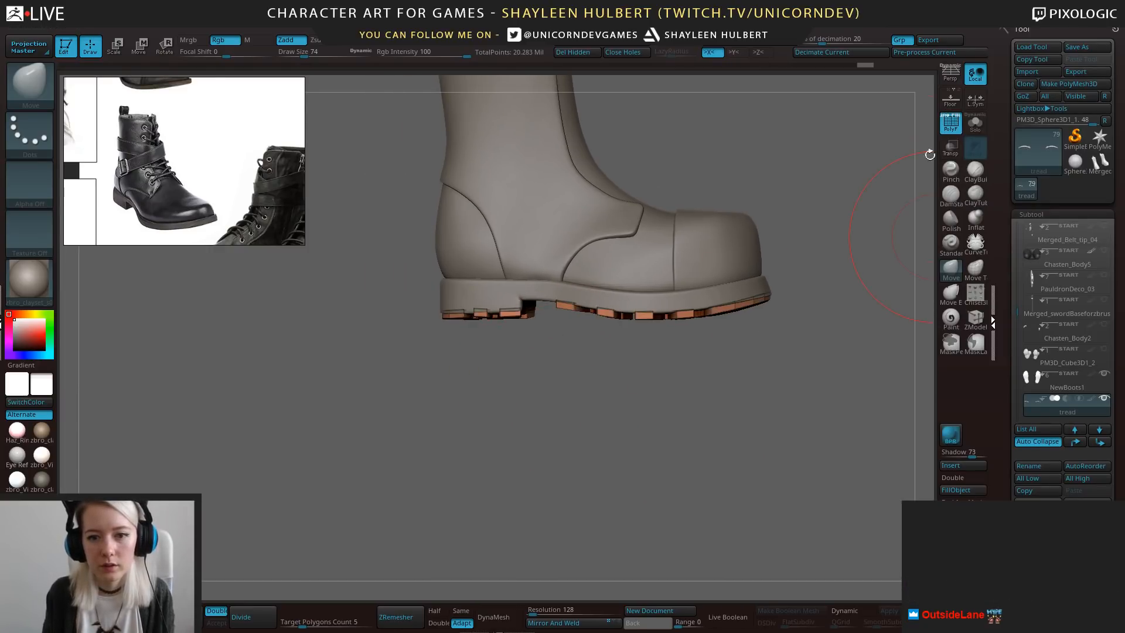
Turn off the polyframe display and show the floor grid and the old boots as height references.
click(951, 128)
click(950, 104)
alt+drag(596, 402, 892, 370)
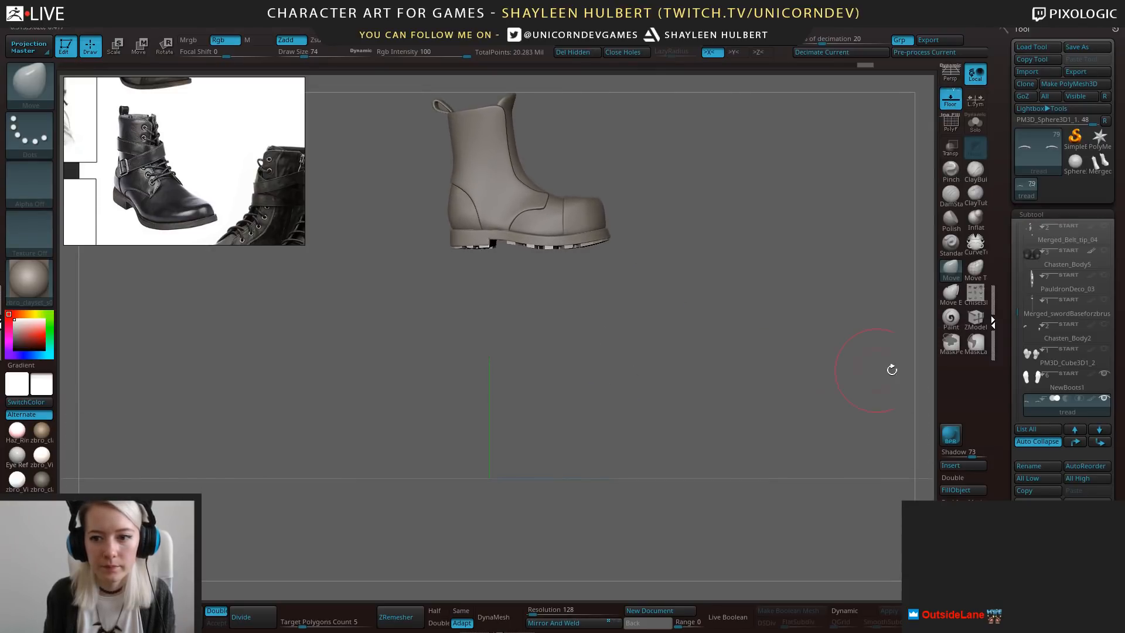
click(1105, 348)
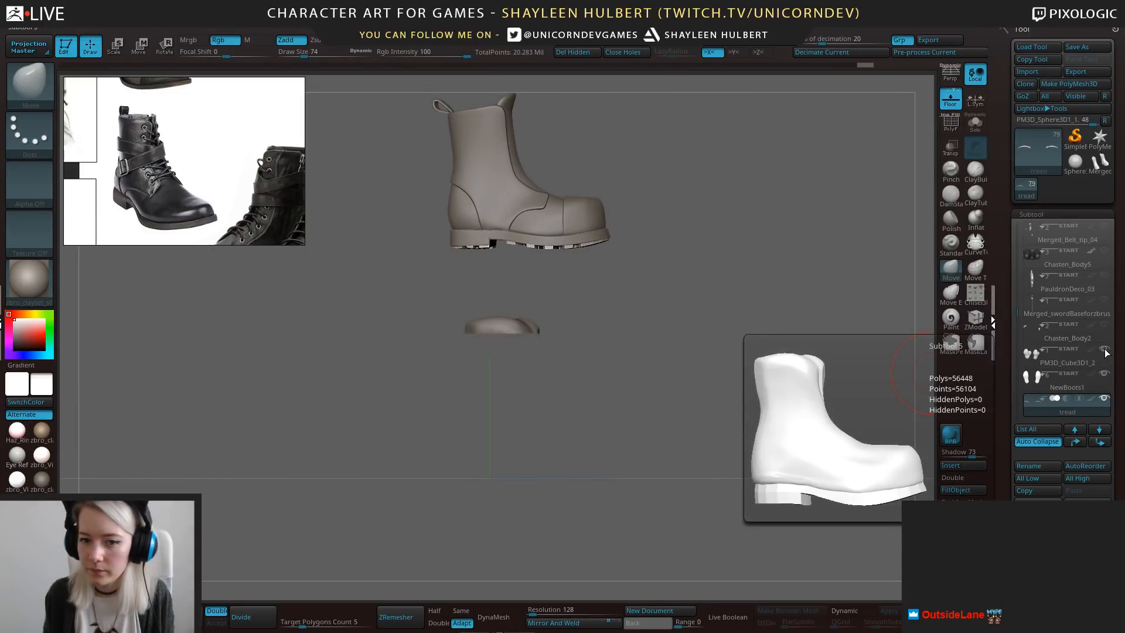
drag(666, 407, 656, 383)
Select the new boots and tread together and move them down beside the old boots to stand near the floor grid.
key(w)
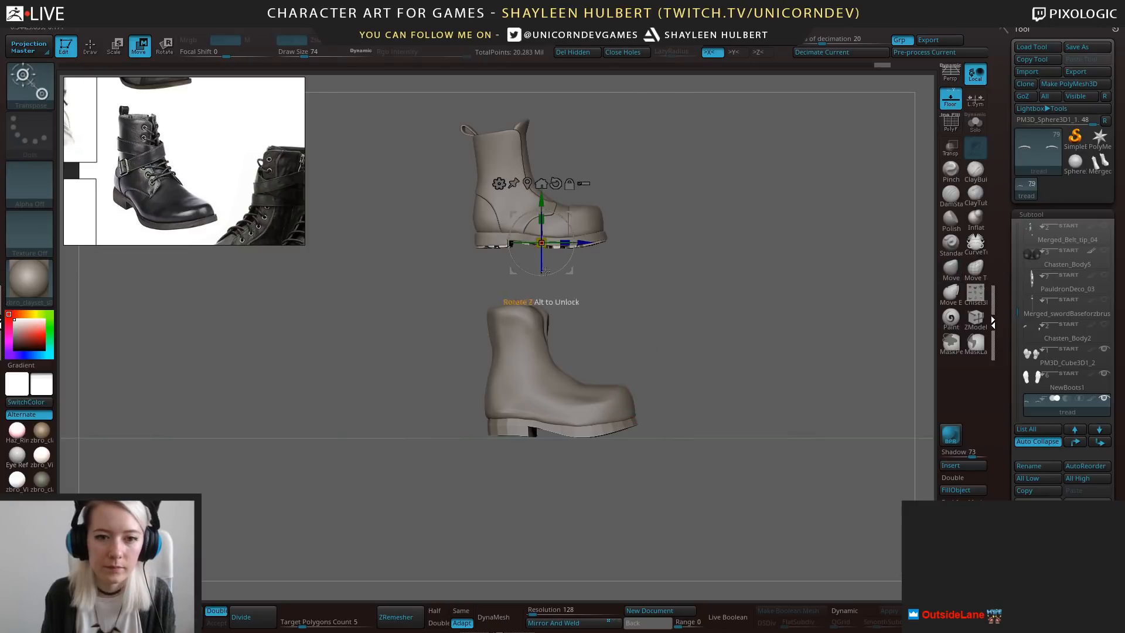
ctrl+shift+drag(442, 346, 656, 438)
alt+drag(584, 308, 647, 389)
drag(604, 280, 590, 90)
alt+drag(744, 252, 755, 207)
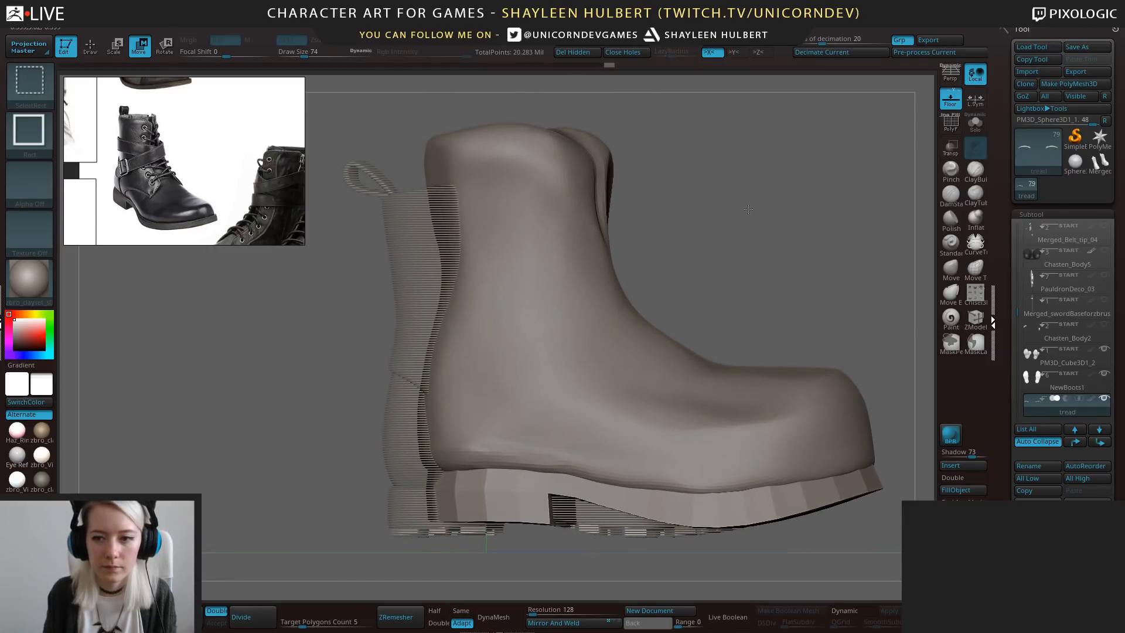
alt+right_drag(755, 207, 724, 234)
alt+right_drag(703, 140, 733, 281)
alt+drag(721, 246, 735, 216)
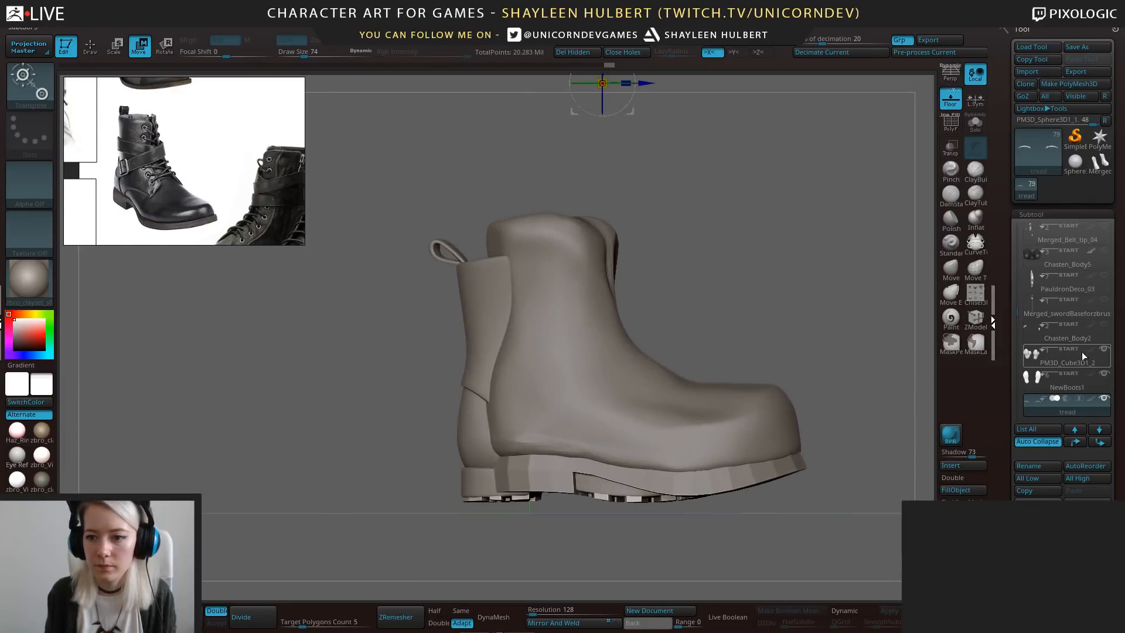
Hide the old boots, PM3D_Cube3D1_2, so only the new boots and their tread are shown.
click(1106, 352)
alt+drag(754, 360, 754, 233)
alt+drag(755, 233, 755, 264)
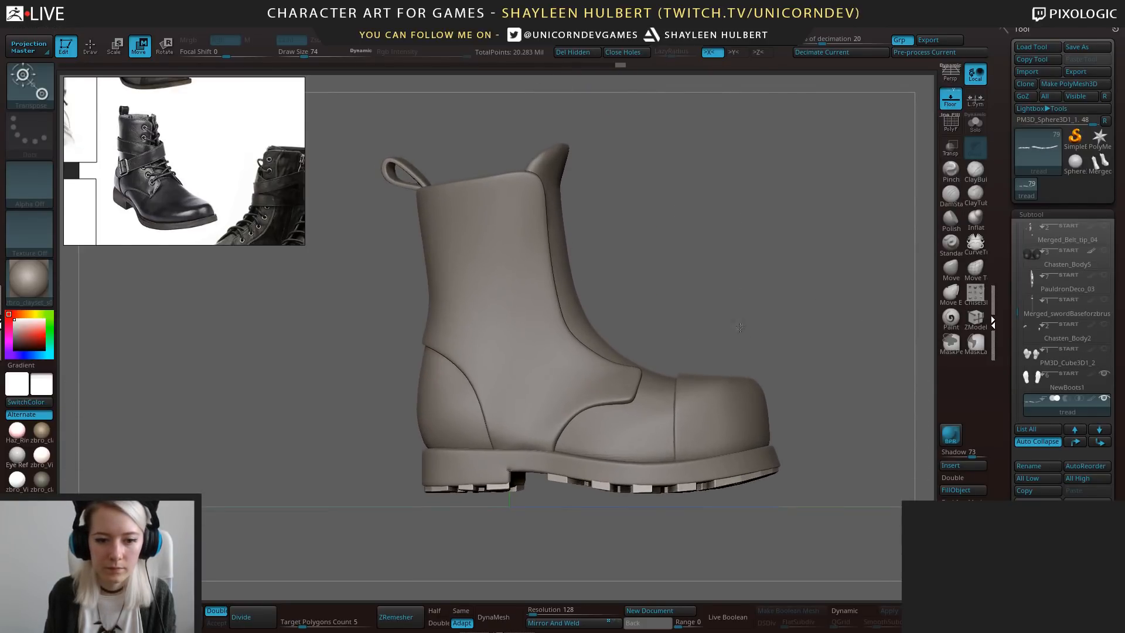
drag(832, 293, 730, 377)
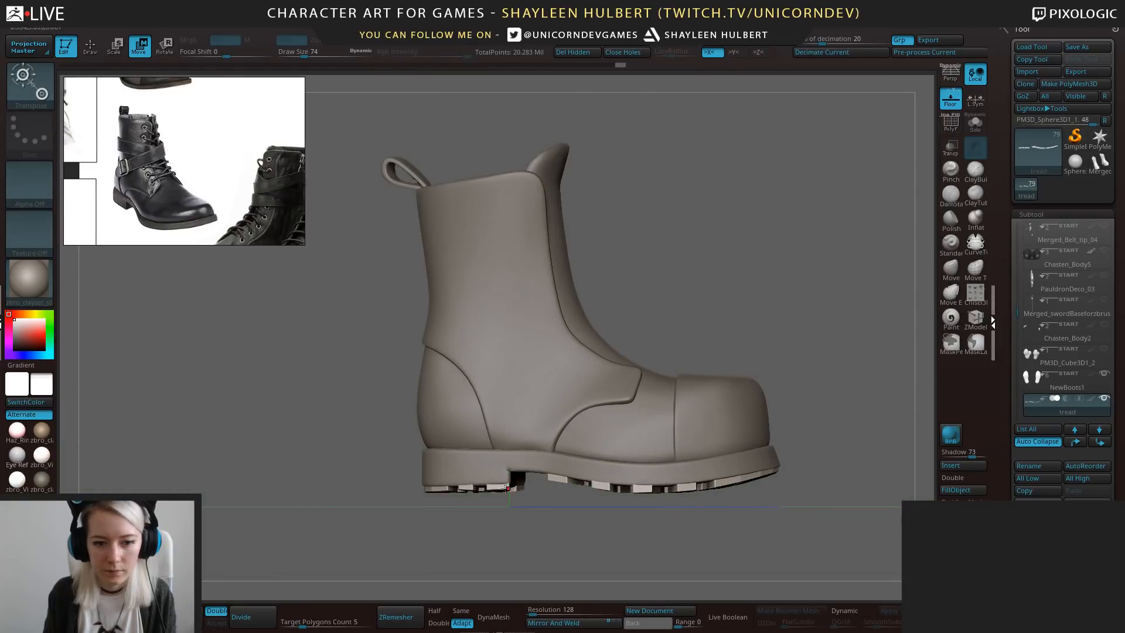
Turn on perspective for the boots and hide the floor grid.
alt+drag(671, 475, 692, 375)
alt+drag(762, 153, 726, 429)
drag(780, 405, 802, 383)
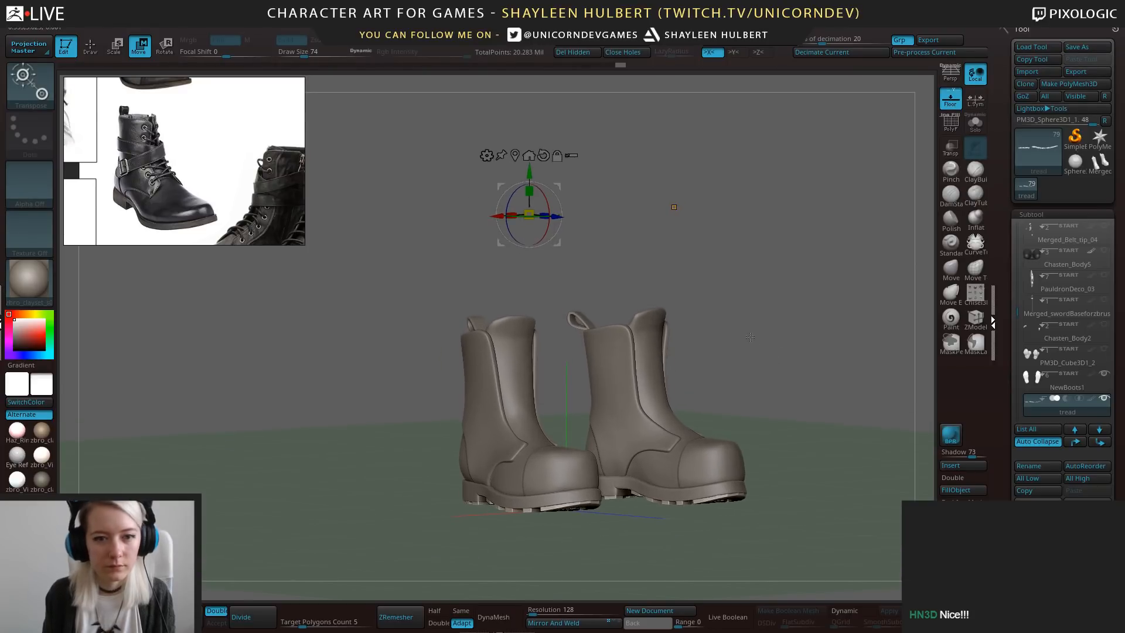
click(950, 75)
mouse_move(753, 337)
mouse_down()
mouse_move(838, 328)
mouse_move(760, 318)
mouse_up()
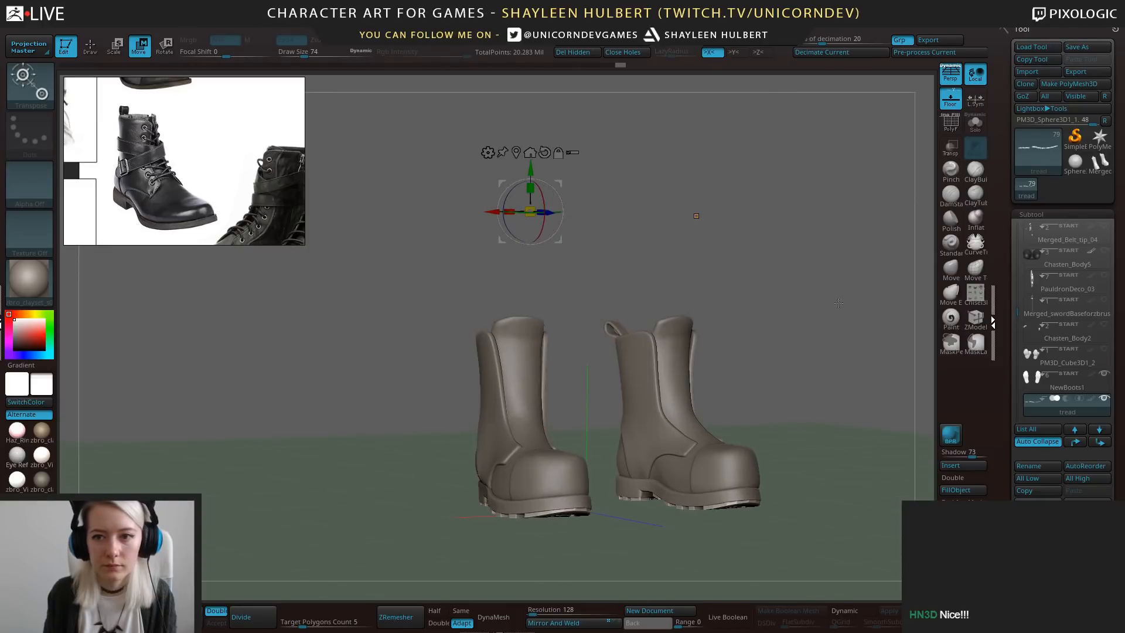
click(951, 100)
mouse_move(853, 293)
mouse_down()
mouse_move(807, 292)
mouse_move(851, 432)
mouse_move(755, 342)
mouse_move(850, 345)
mouse_up()
Switch to Draw mode and insert the boots' tread subtool into the Sphere3D tool.
key(q)
drag(817, 343, 655, 251)
drag(668, 205, 696, 248)
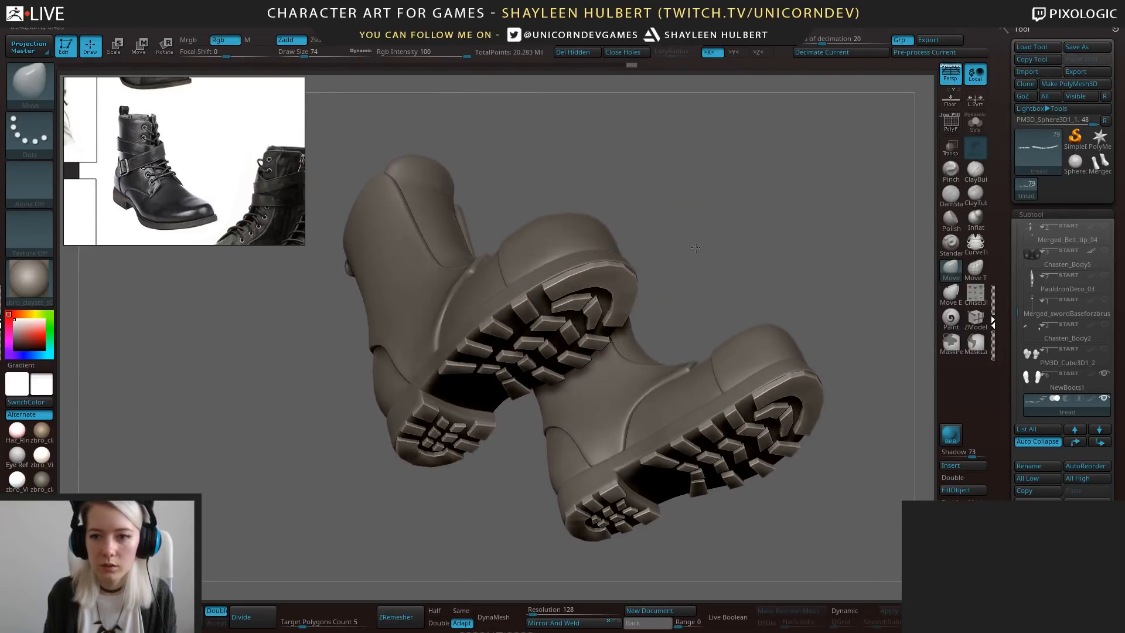
click(1074, 164)
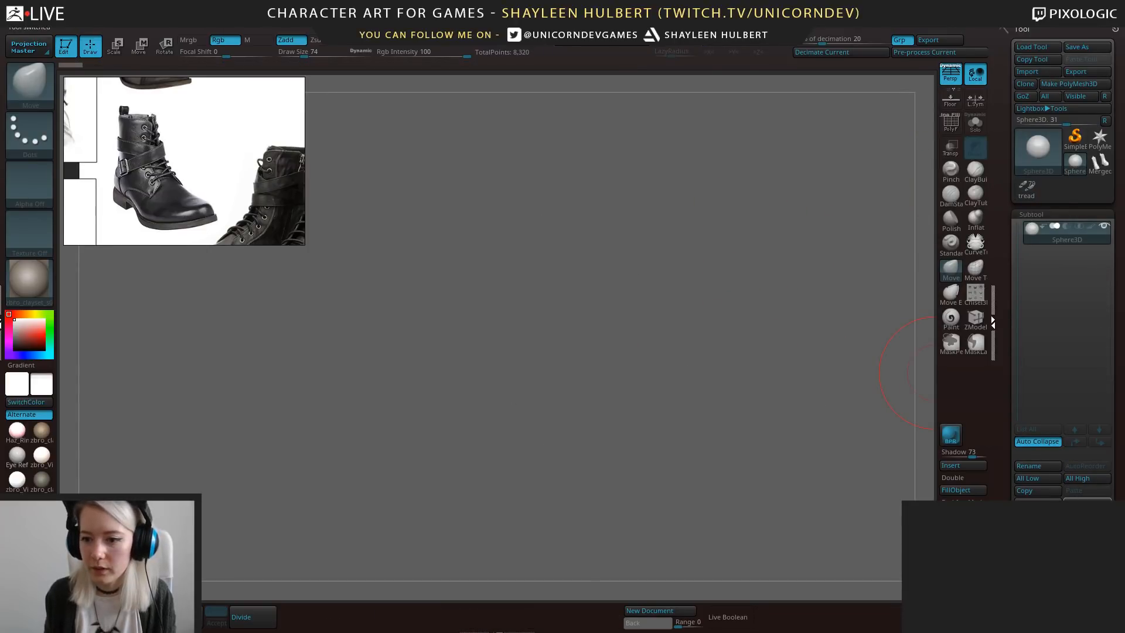
click(951, 465)
click(1029, 482)
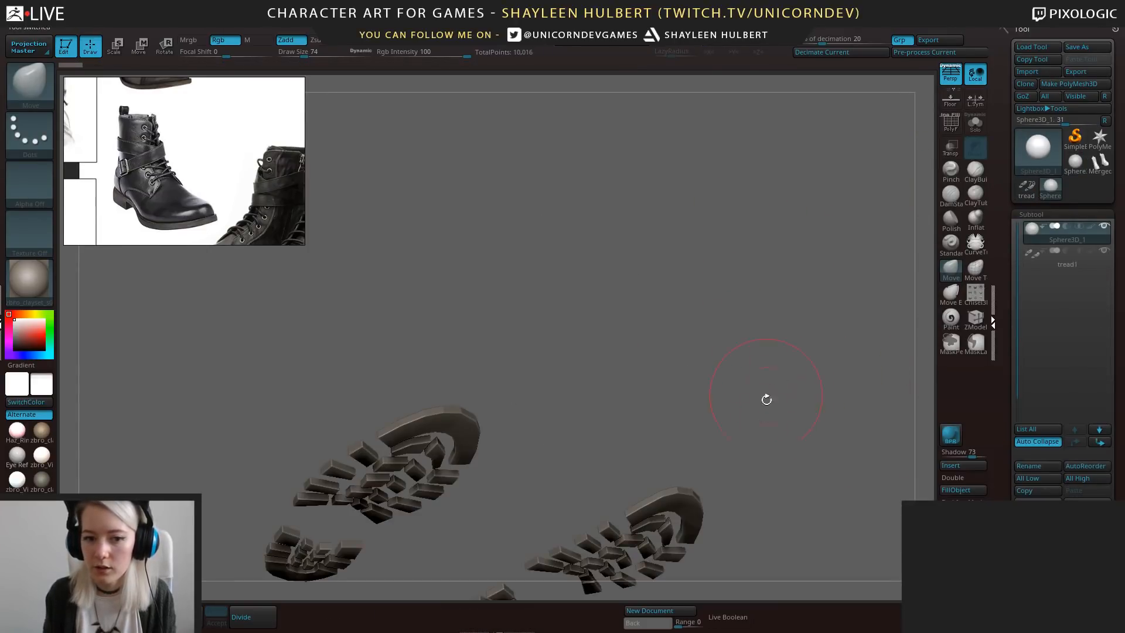
key(f)
Insert the NewBoots1 sole from the boots tool alongside the tread in the sphere tool, and remove the placeholder sphere.
click(1093, 171)
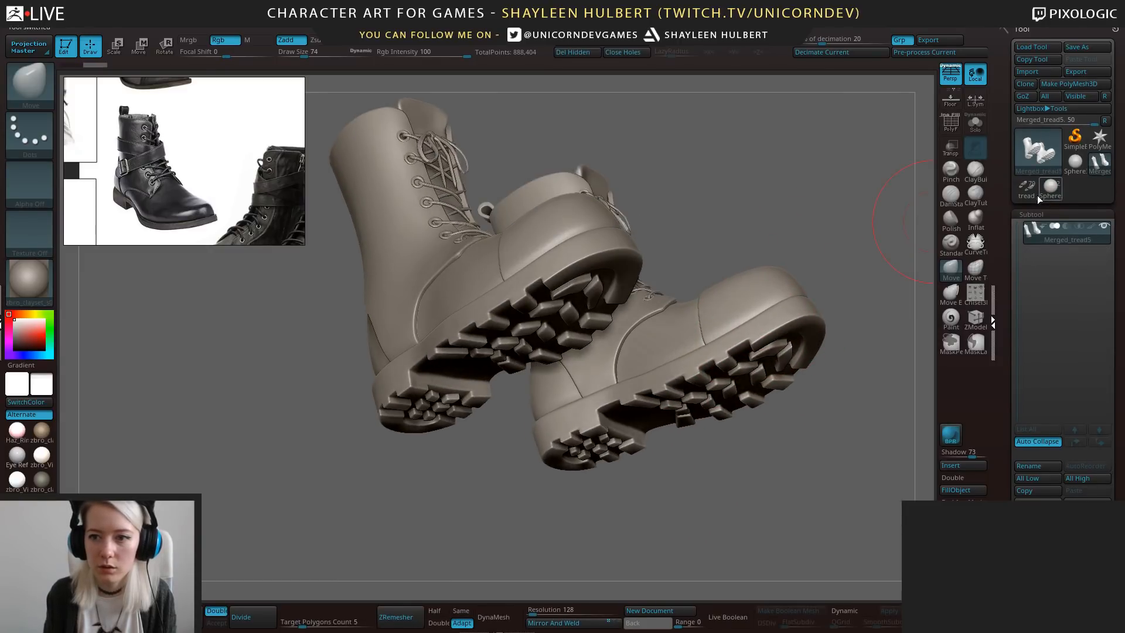
click(1033, 192)
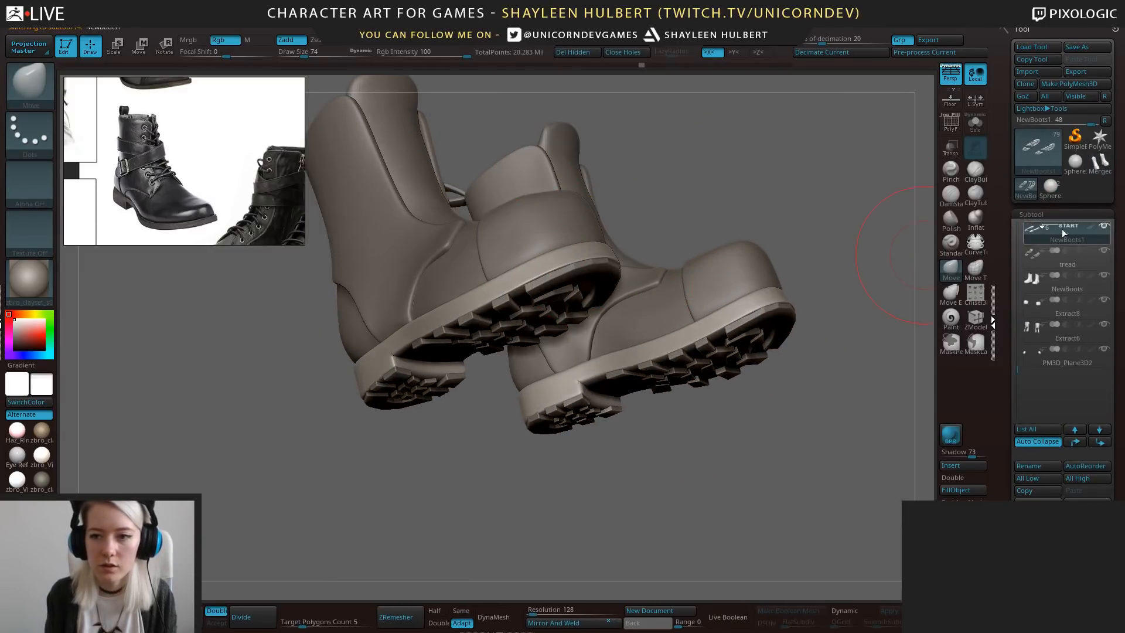
click(1059, 195)
click(963, 465)
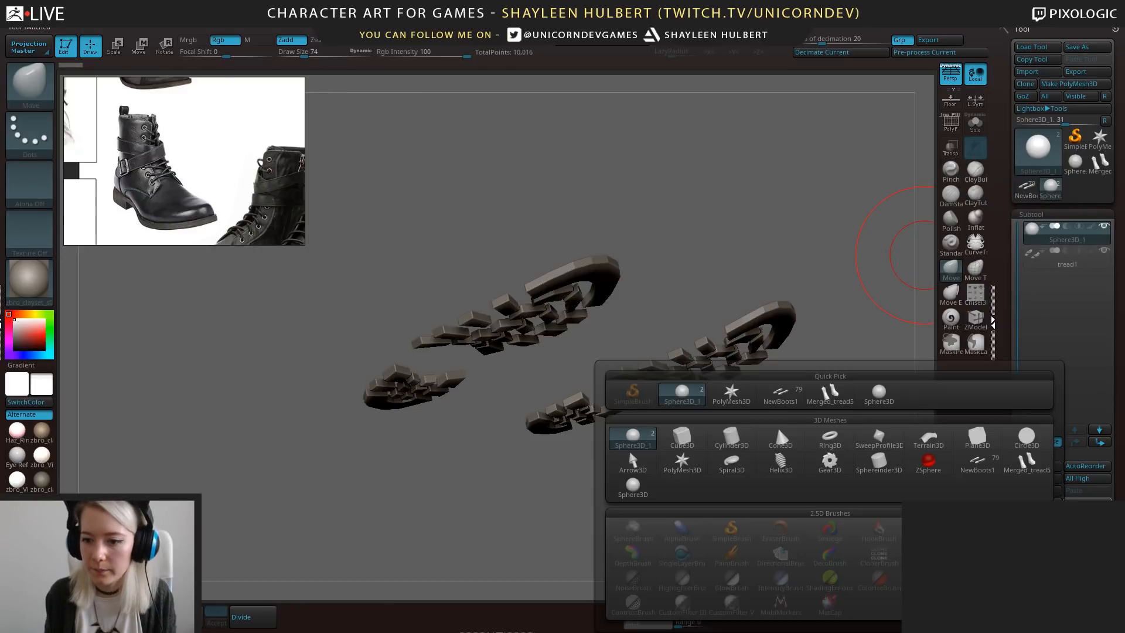
click(918, 480)
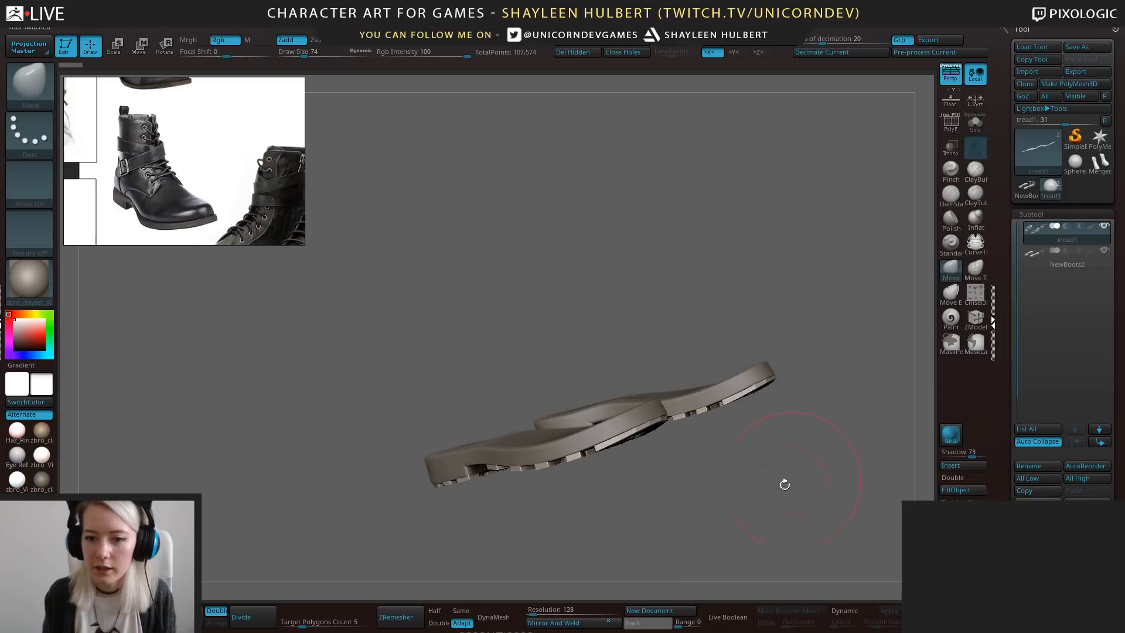
drag(784, 486, 744, 426)
key(f)
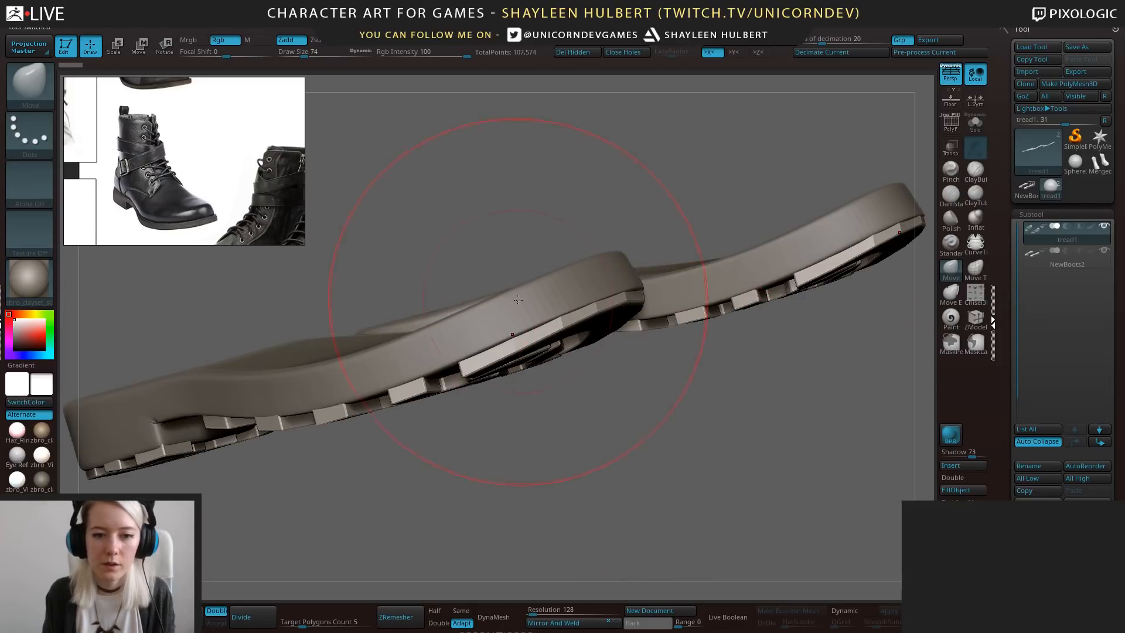
Try to DynaMesh the tread1 subtool at resolution 1000.
alt+click(545, 306)
drag(578, 378, 771, 452)
key(Up)
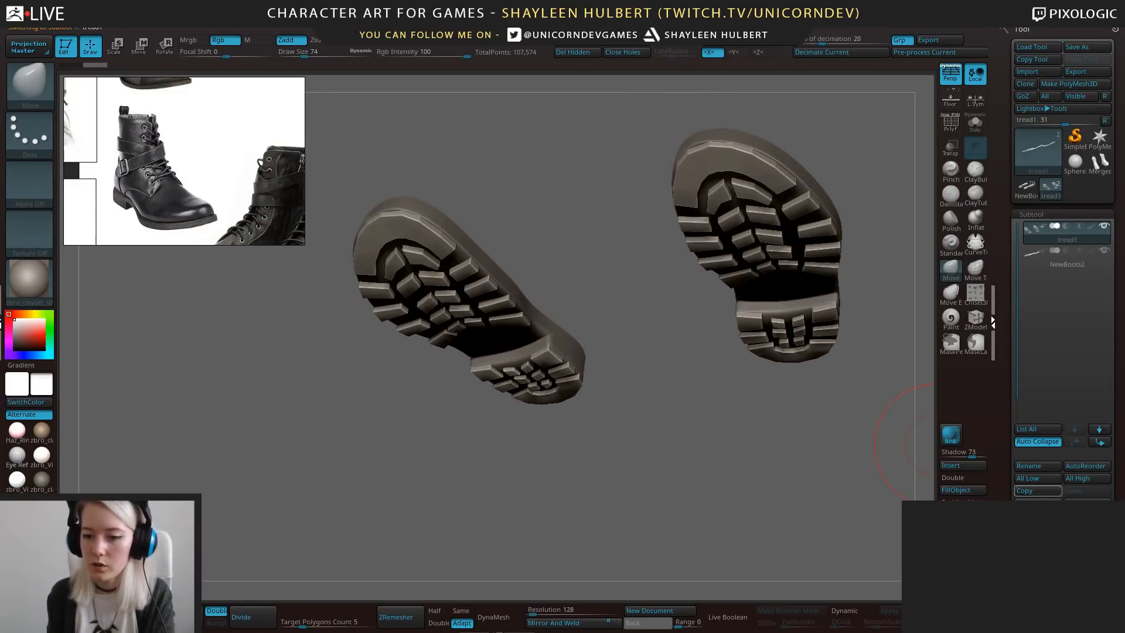
drag(1010, 511, 1013, 479)
click(529, 608)
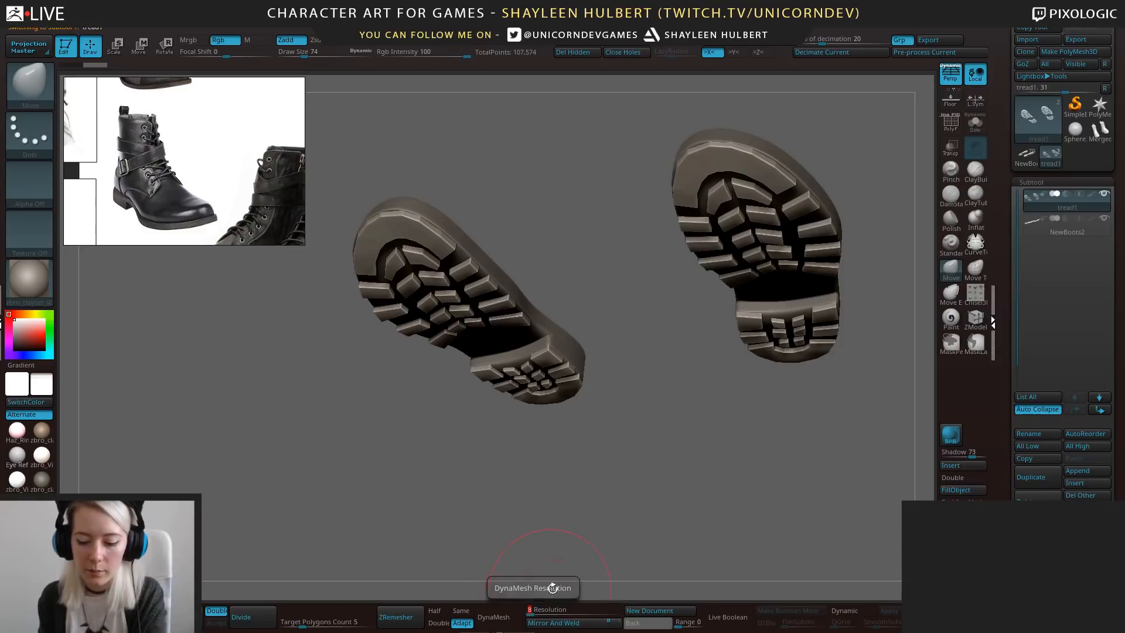
text(100)
key(Return)
drag(645, 481, 633, 516)
click(499, 617)
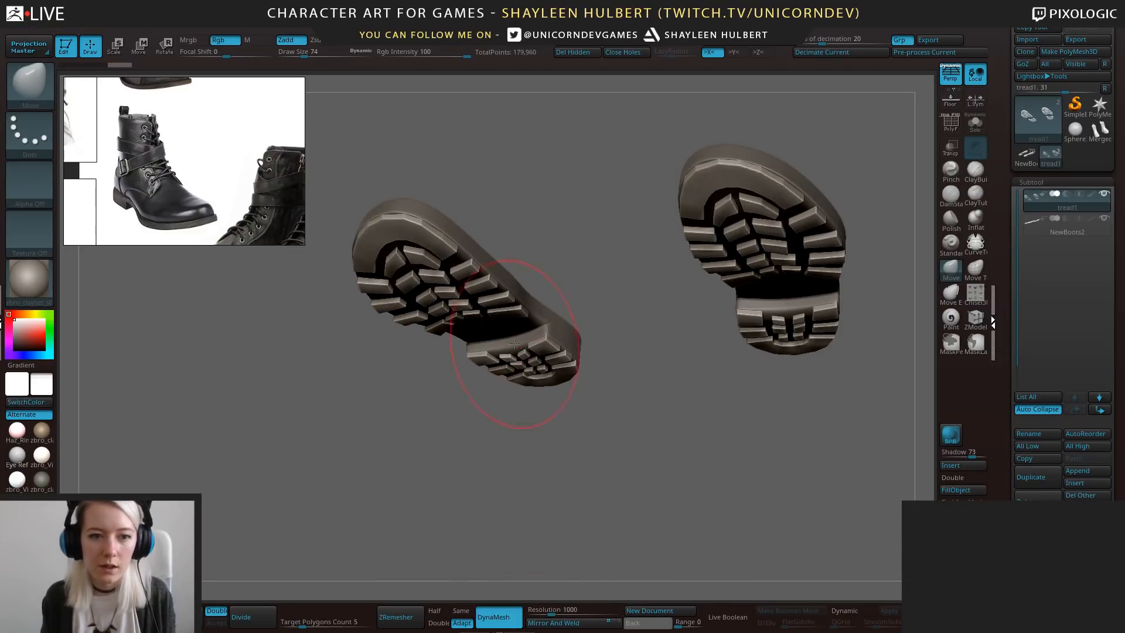
drag(508, 486, 553, 422)
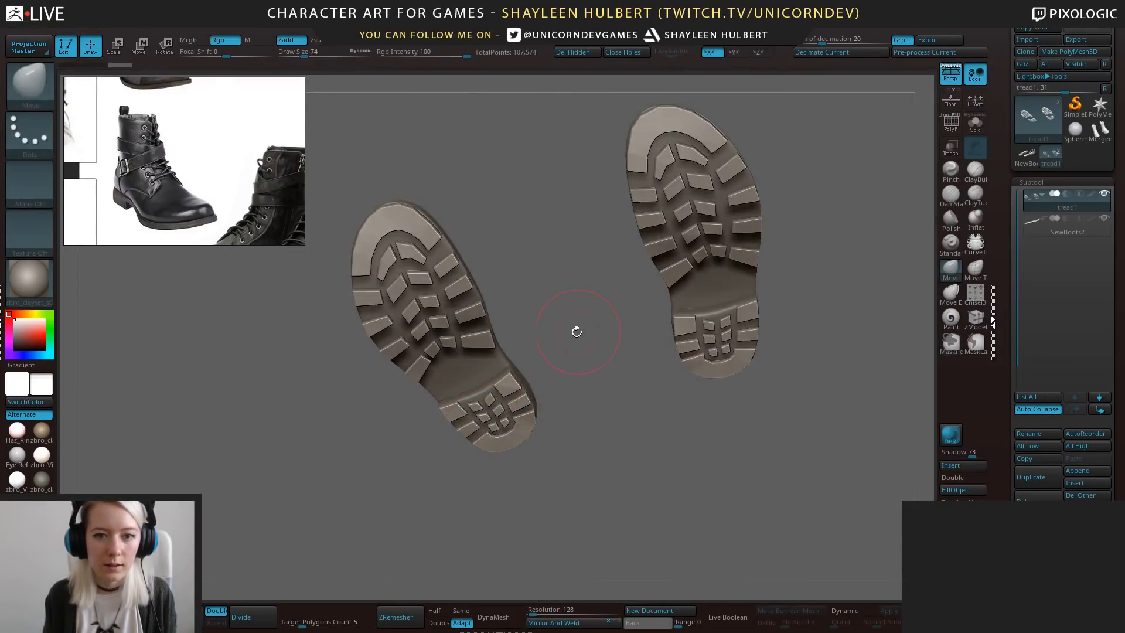
key(ctrl+z)
key(ctrl+z)
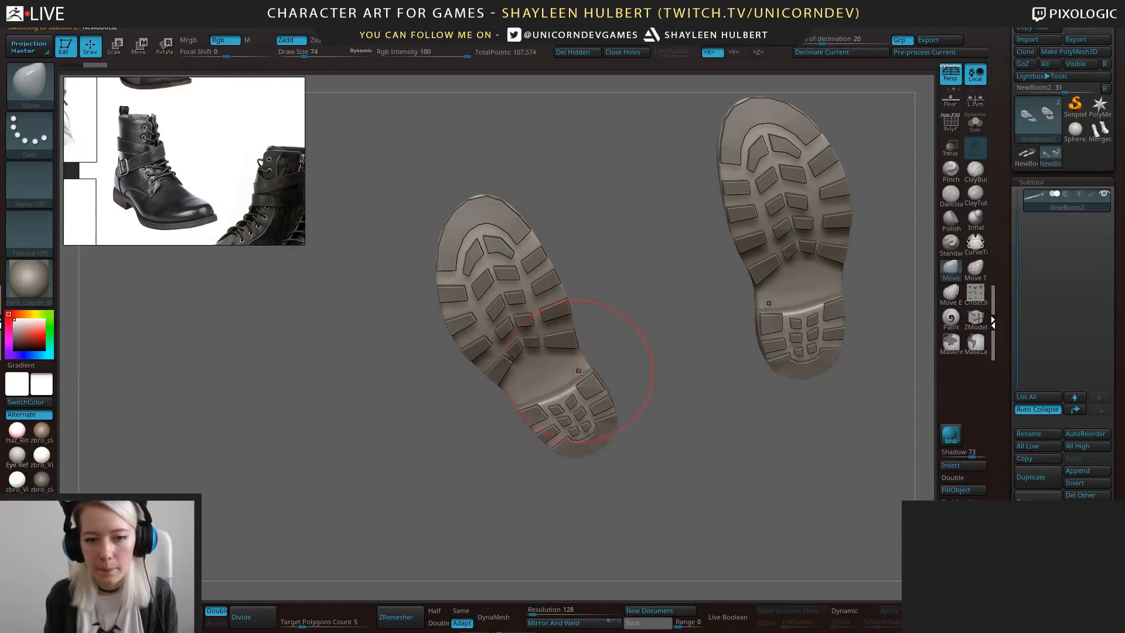
key(ctrl+shift+z)
Enable dynamic subdivision on the tread1 subtool with a smooth subdivision level of 2 and apply it.
click(858, 611)
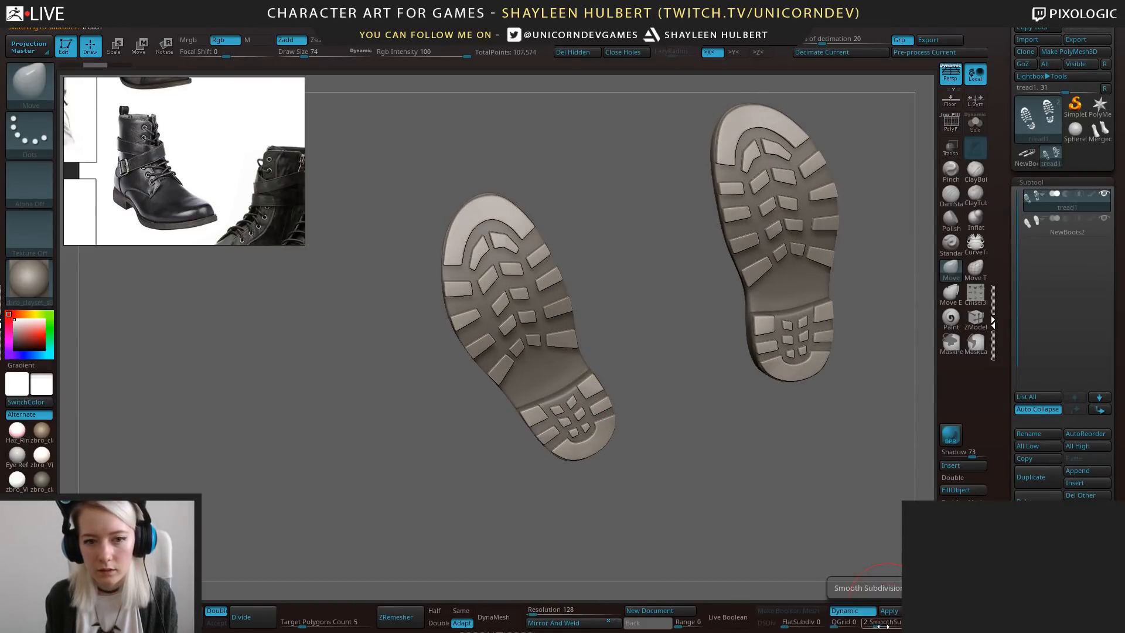
click(891, 612)
drag(646, 345, 648, 381)
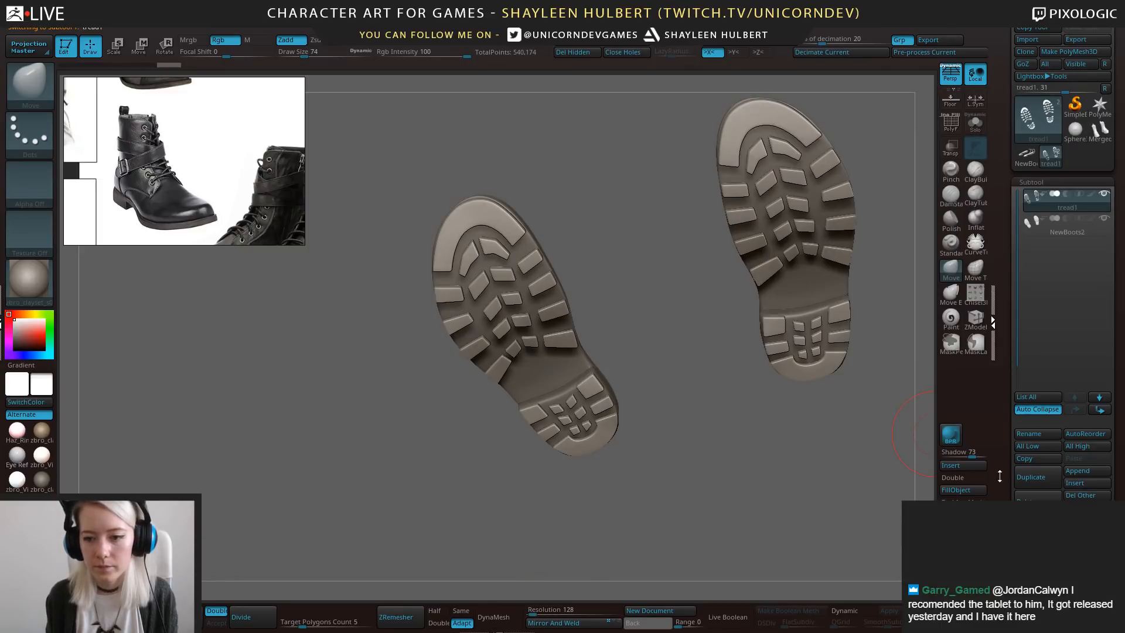
Merge the tread1 subtool down into the sole subtool below it.
drag(1003, 451, 1003, 418)
click(1031, 471)
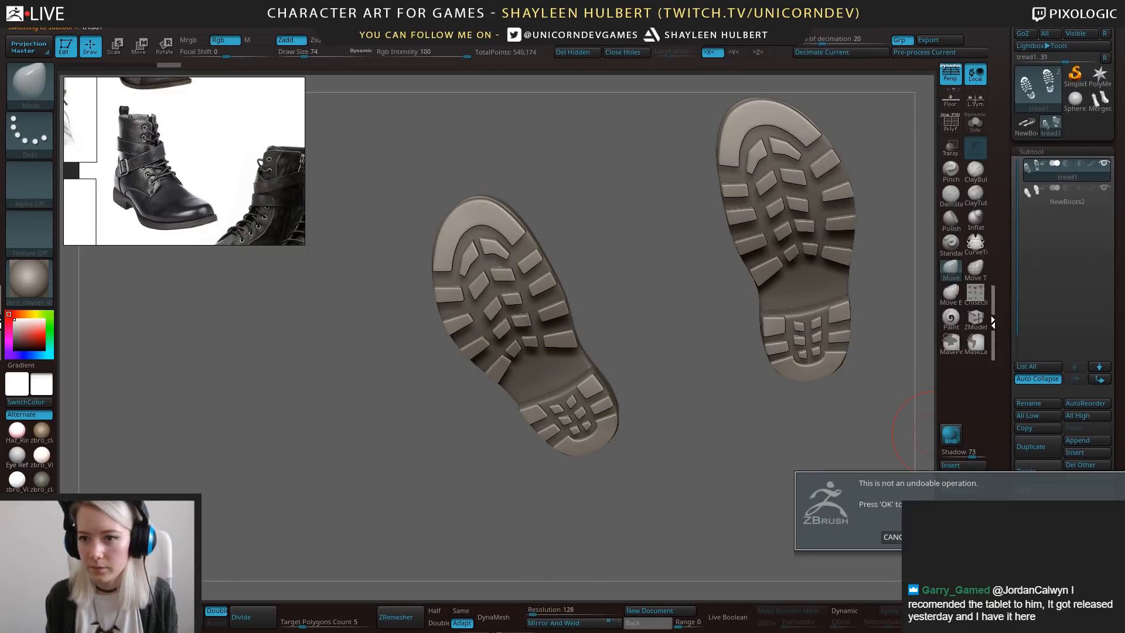
click(961, 537)
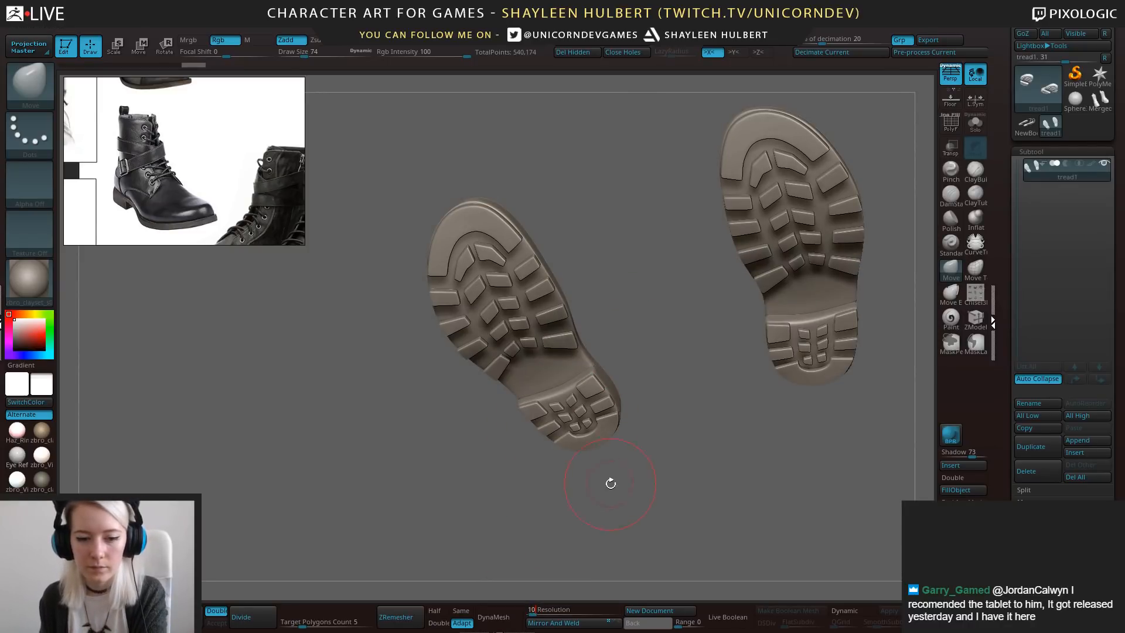
Try to DynaMesh the merged soles without freezing the subdivision levels.
click(494, 617)
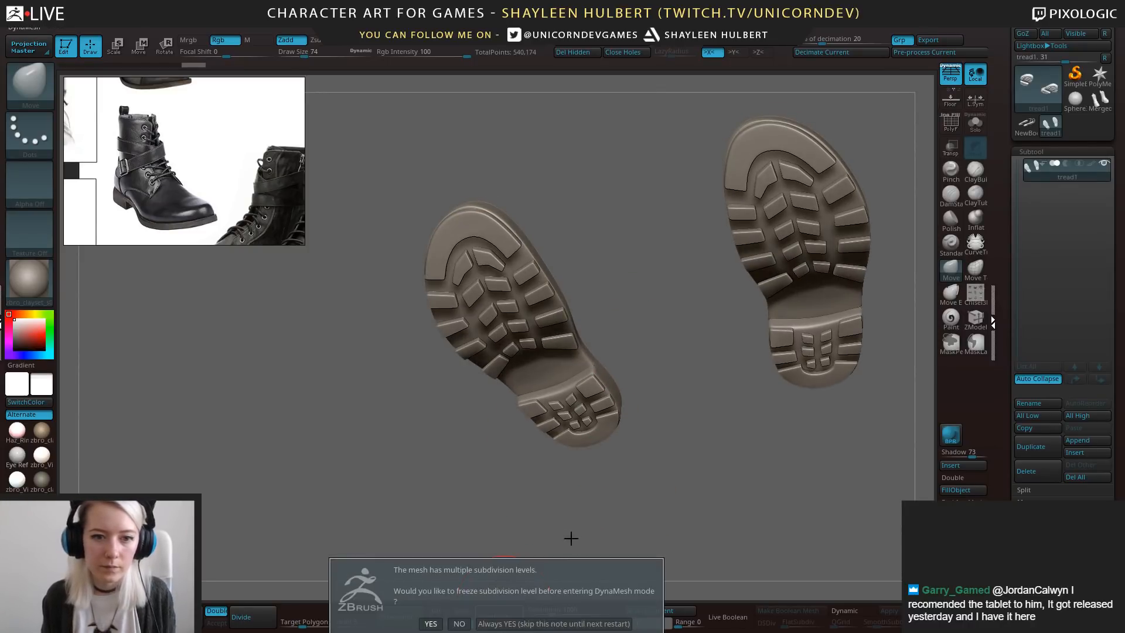
click(460, 624)
drag(573, 528, 663, 483)
drag(663, 482, 703, 422)
key(ctrl+z)
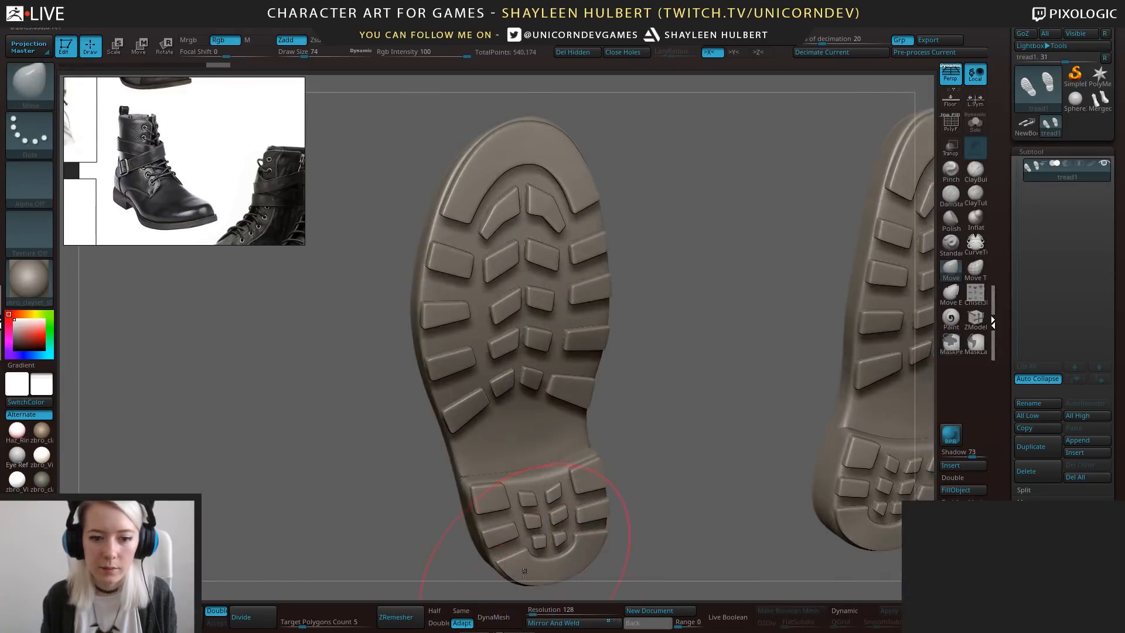
key(ctrl+z)
DynaMesh the merged soles at resolution 2000 without freezing the subdivision levels.
click(531, 611)
text(2000)
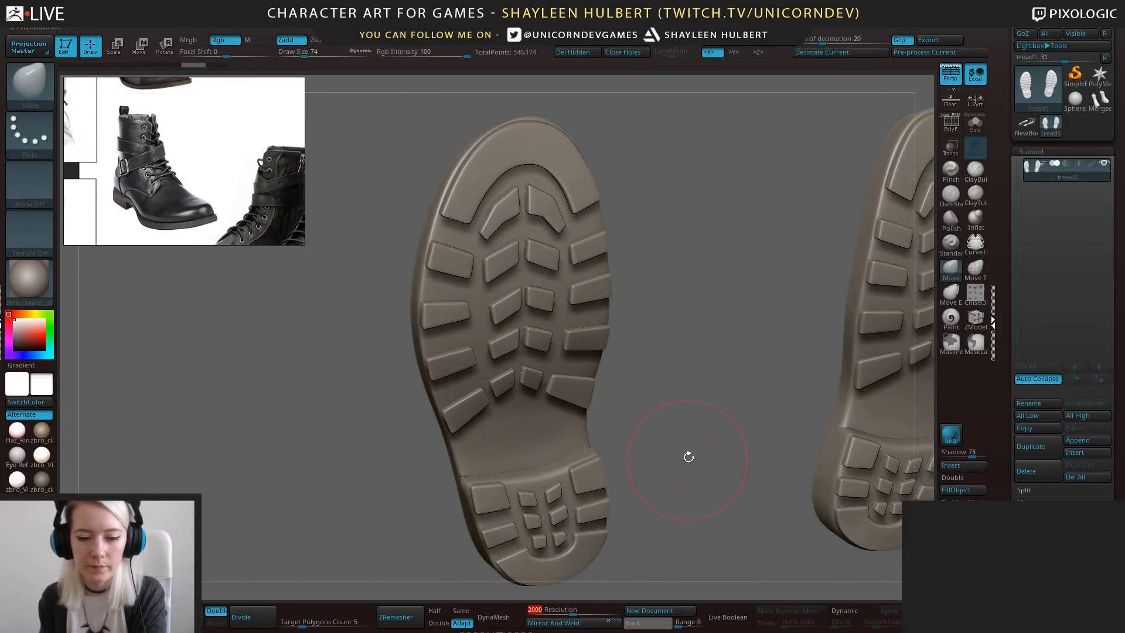
key(Return)
drag(689, 458, 674, 476)
click(494, 617)
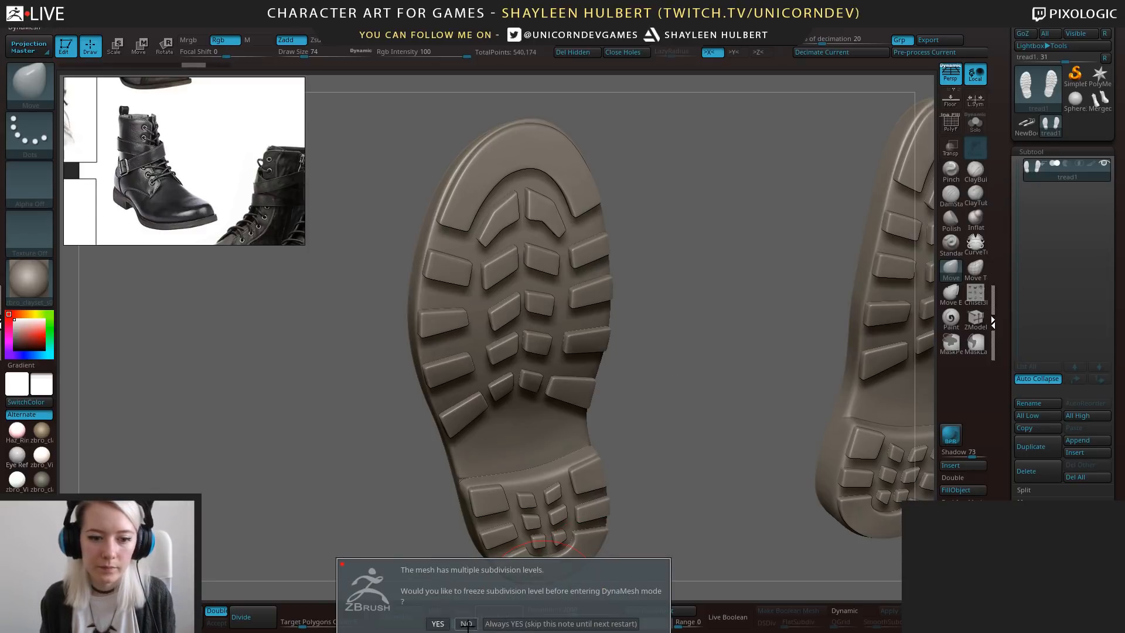
click(466, 624)
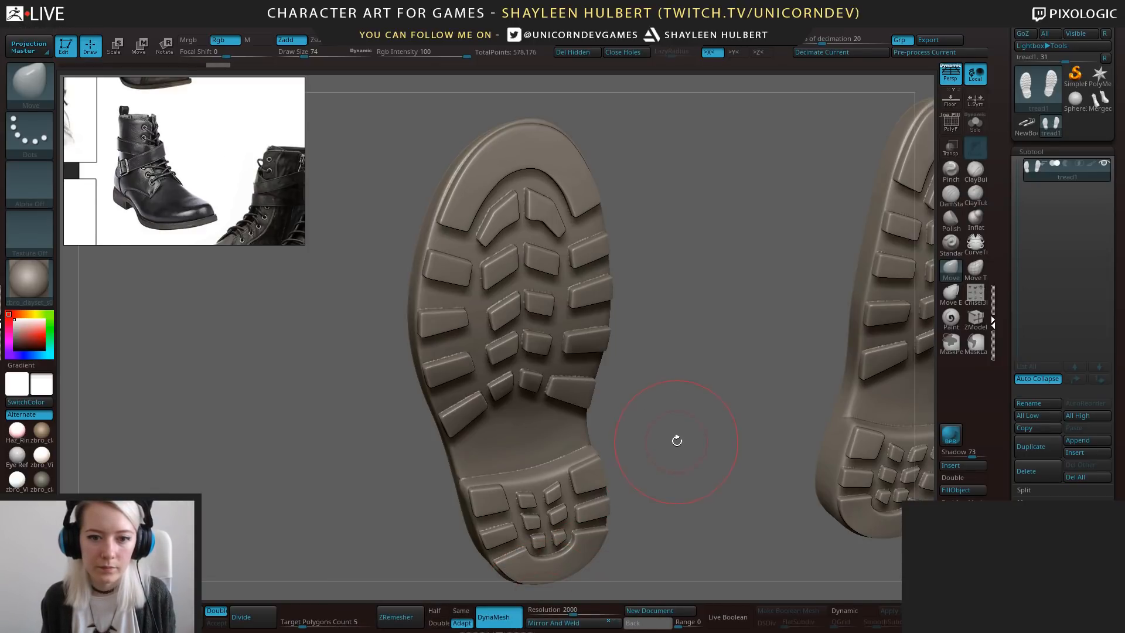
Smooth the tread blocks across the underside of the sole to soften their edges.
drag(677, 440, 692, 405)
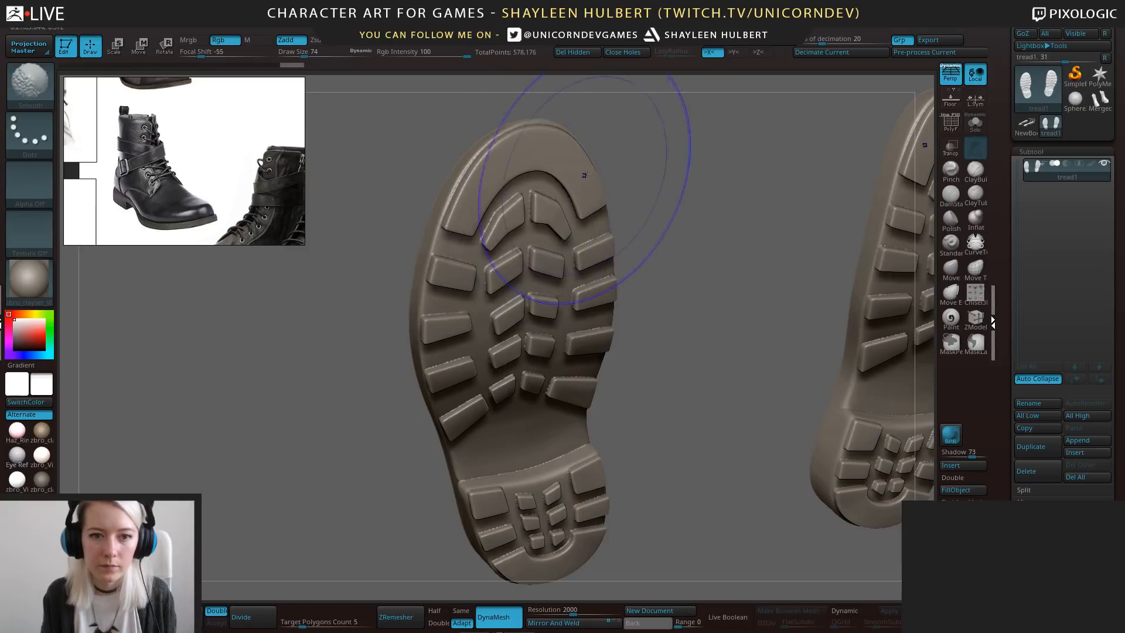
drag(680, 304, 703, 364)
mouse_move(703, 364)
alt+mouse_down()
mouse_move(484, 226)
mouse_move(917, 358)
alt+mouse_up()
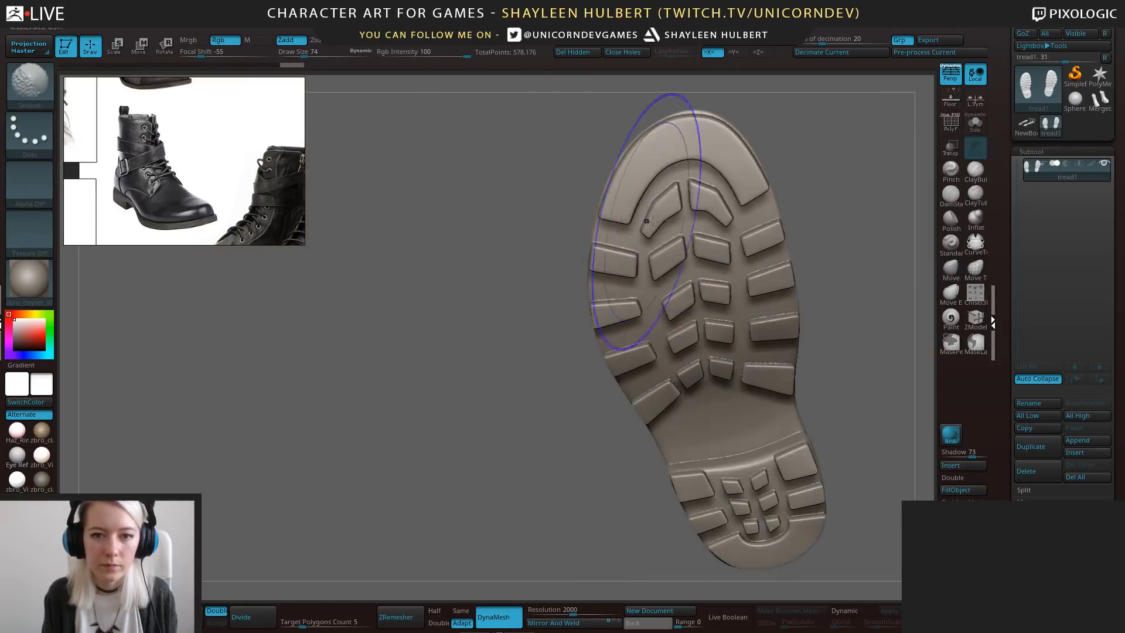
mouse_move(653, 221)
shift+mouse_down()
mouse_move(774, 282)
mouse_move(800, 329)
shift+mouse_up()
mouse_move(866, 502)
alt+mouse_down()
mouse_move(741, 326)
mouse_move(625, 344)
mouse_move(592, 328)
alt+mouse_up()
alt+drag(370, 121, 484, 381)
mouse_move(674, 252)
shift+mouse_down()
mouse_move(612, 358)
mouse_move(645, 370)
mouse_move(709, 352)
mouse_move(706, 339)
mouse_move(744, 296)
shift+mouse_up()
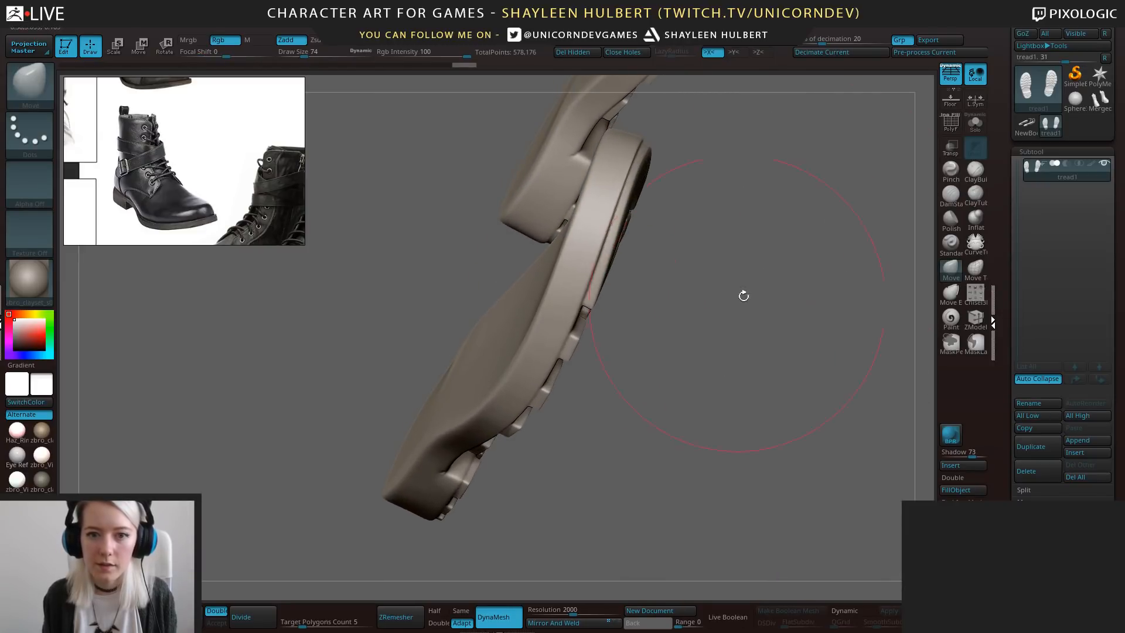
Fill the seam between the sole's side and the front tread with ClayBuildup at draw size 7, and smooth it.
click(980, 175)
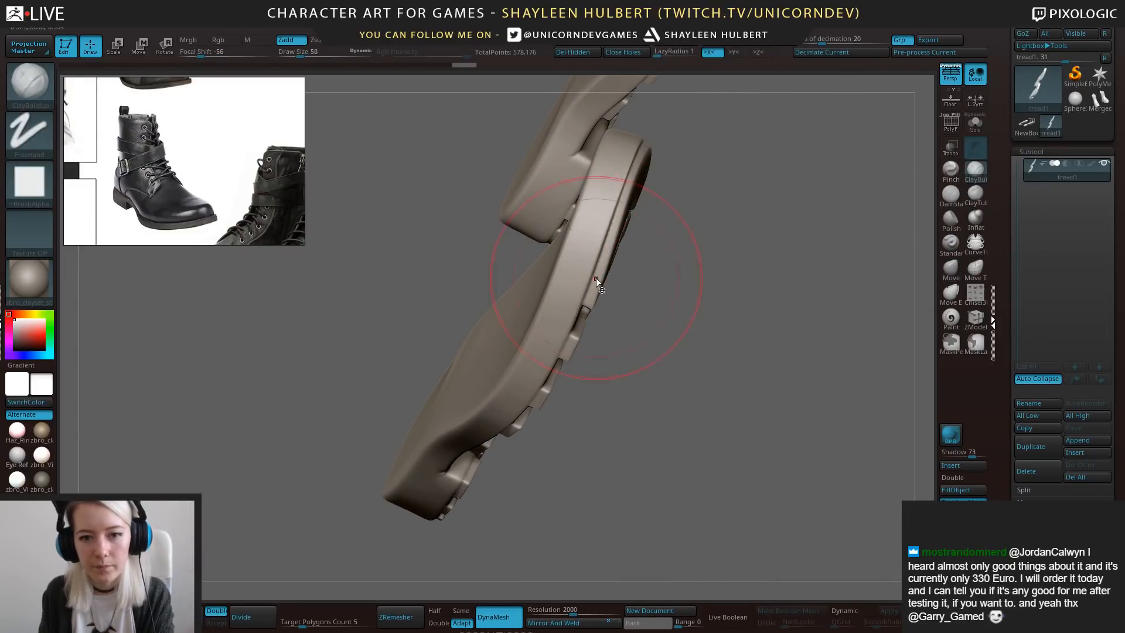
key(s)
drag(596, 278, 585, 299)
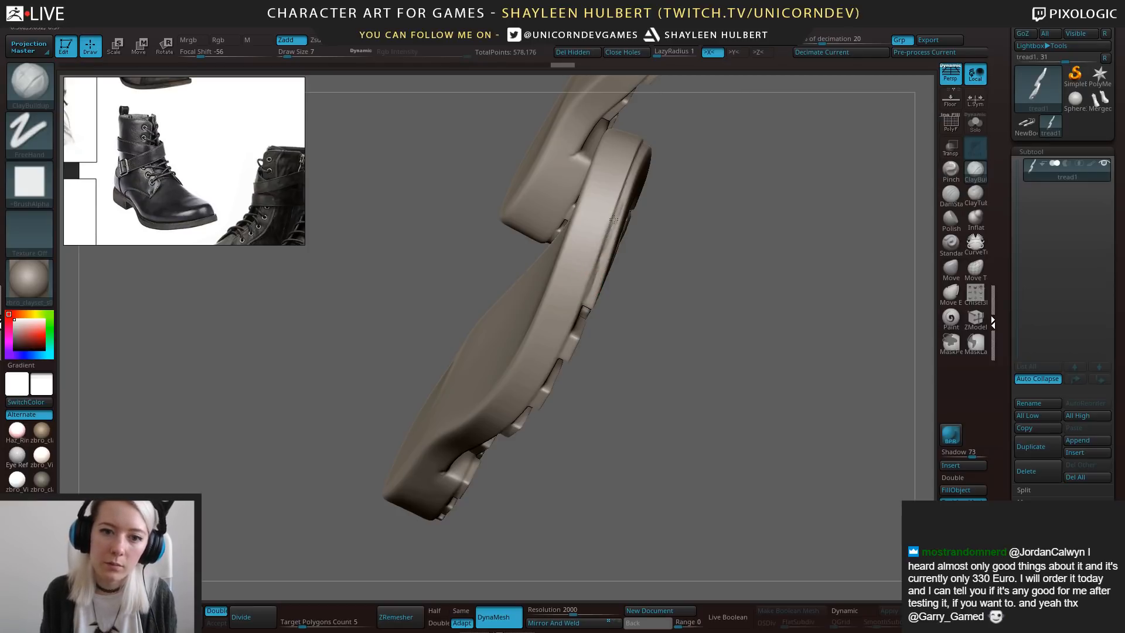
drag(613, 219, 581, 292)
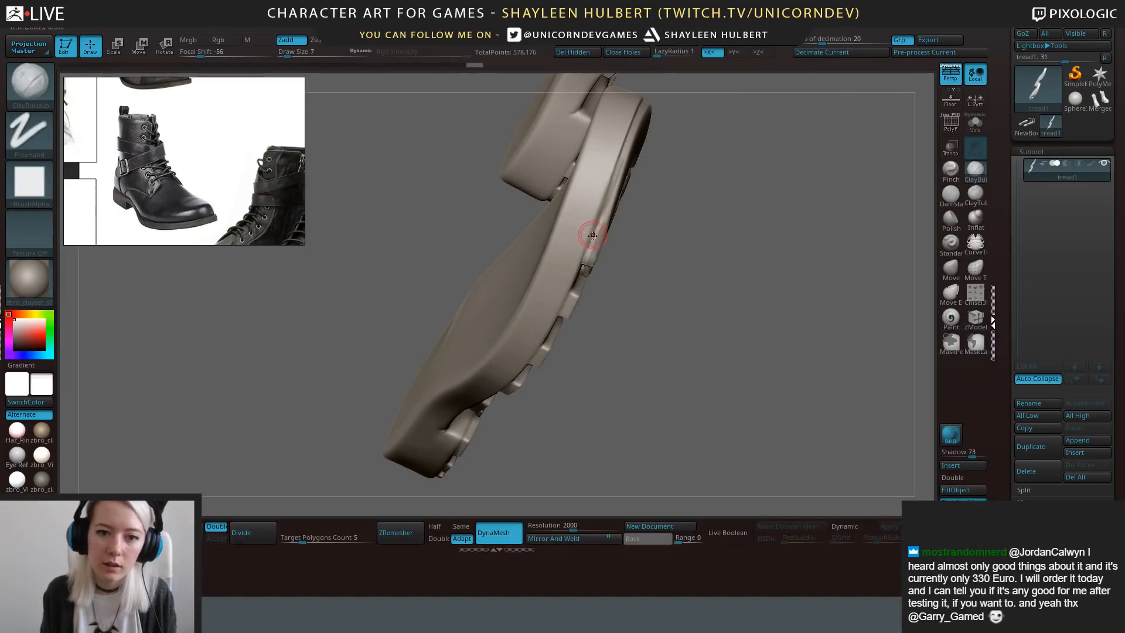
shift+drag(607, 215, 588, 262)
Polish the filled seam between the sole's side and the front tread with hPolish at draw size 10.
key(b)
key(h)
key(p)
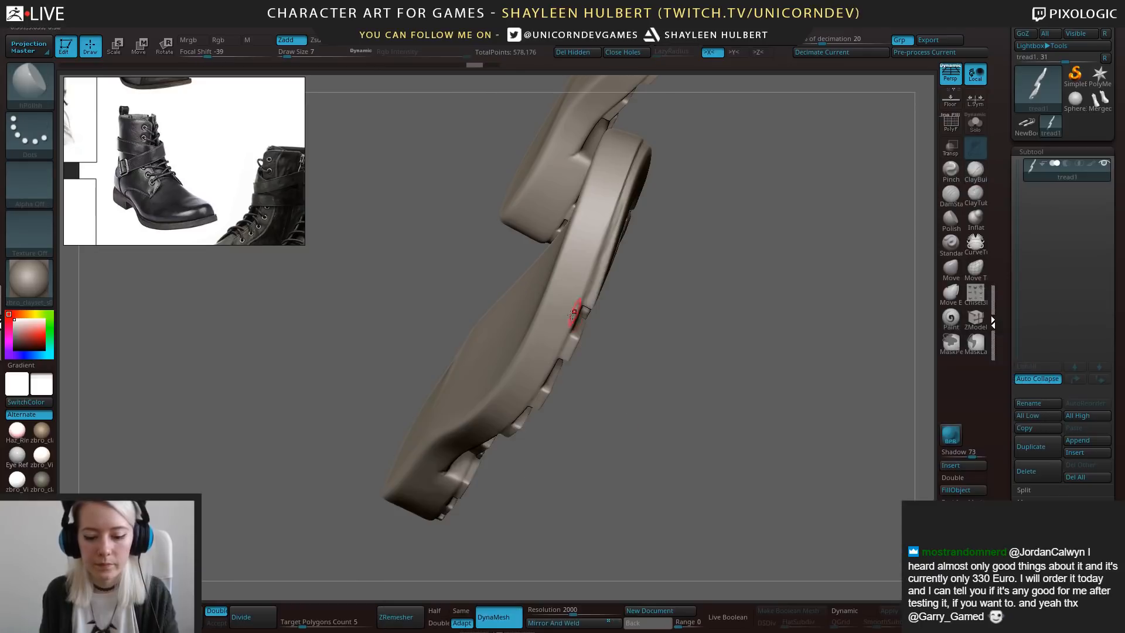
drag(621, 215, 597, 256)
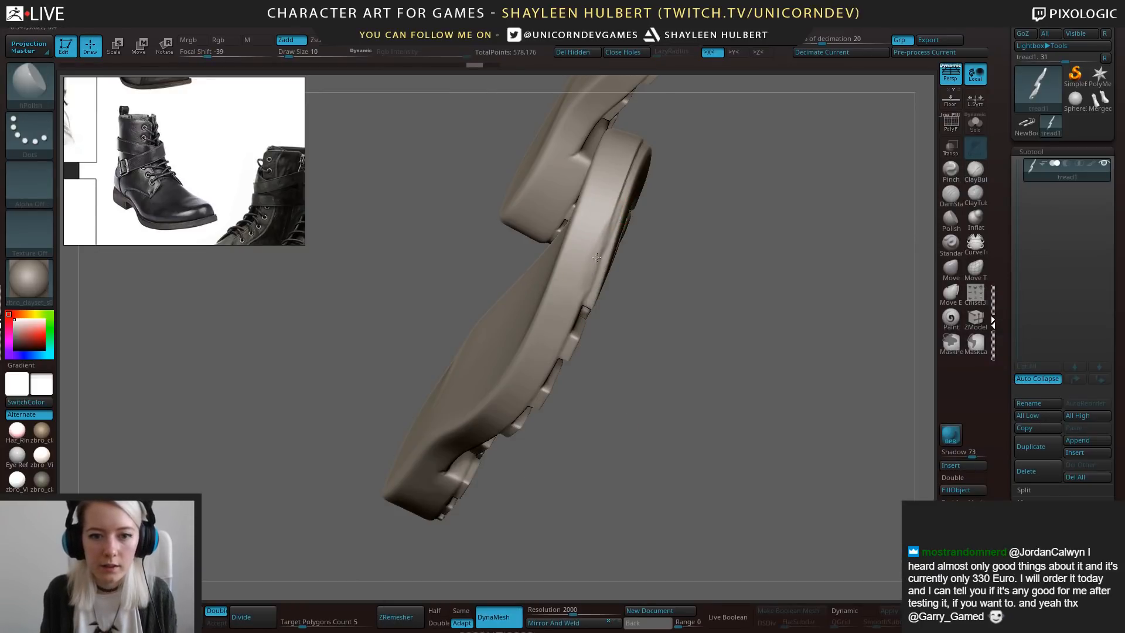
drag(694, 164, 665, 193)
drag(621, 217, 592, 252)
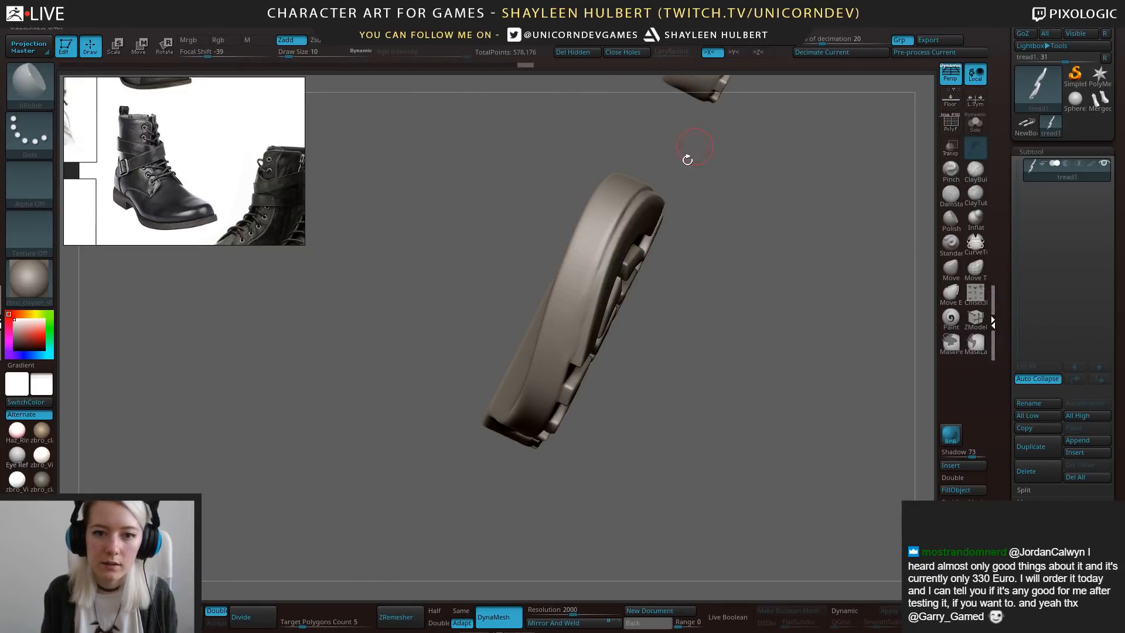
Polish and smooth the tread seam around the toe of the sole with hPolish at draw size 10.
drag(688, 158, 627, 205)
drag(536, 249, 693, 141)
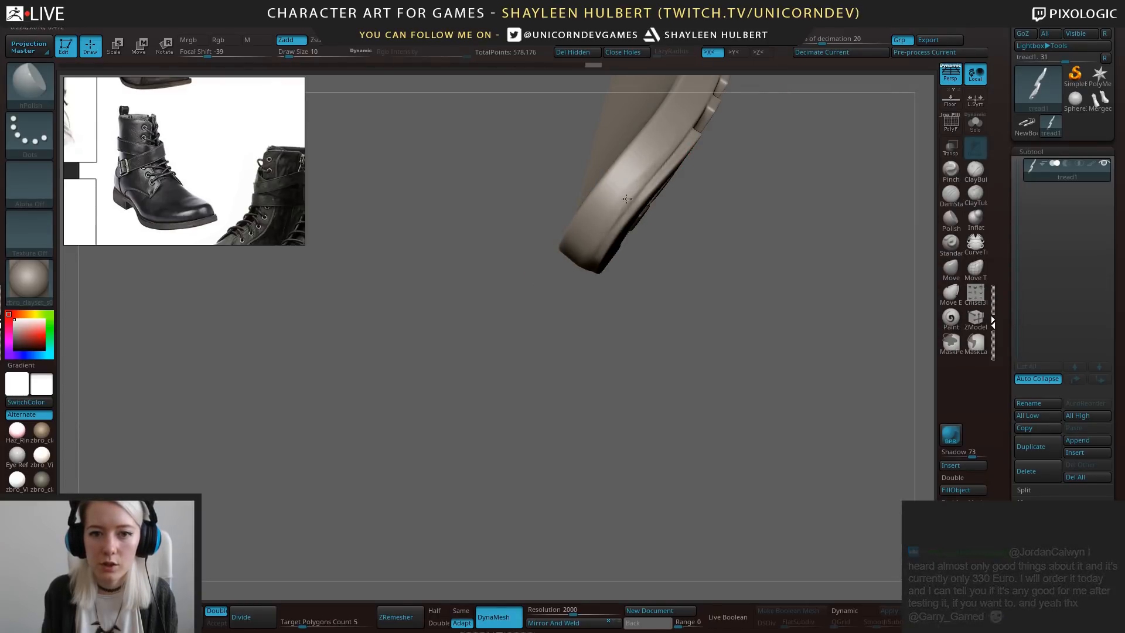
drag(721, 174, 666, 298)
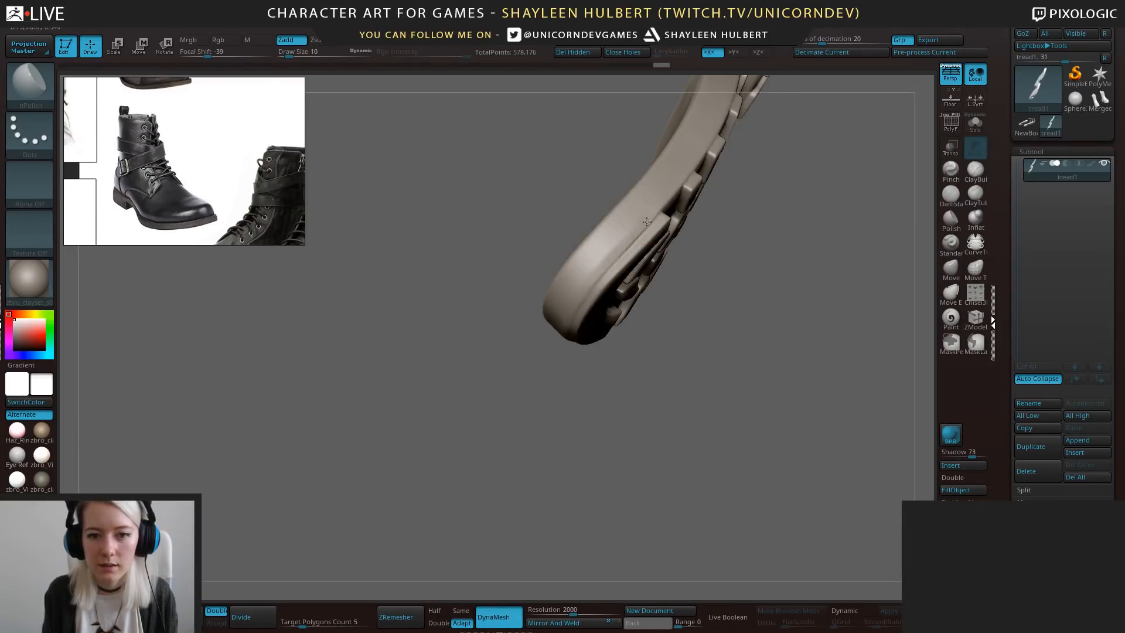
shift+drag(647, 222, 619, 252)
drag(537, 363, 616, 221)
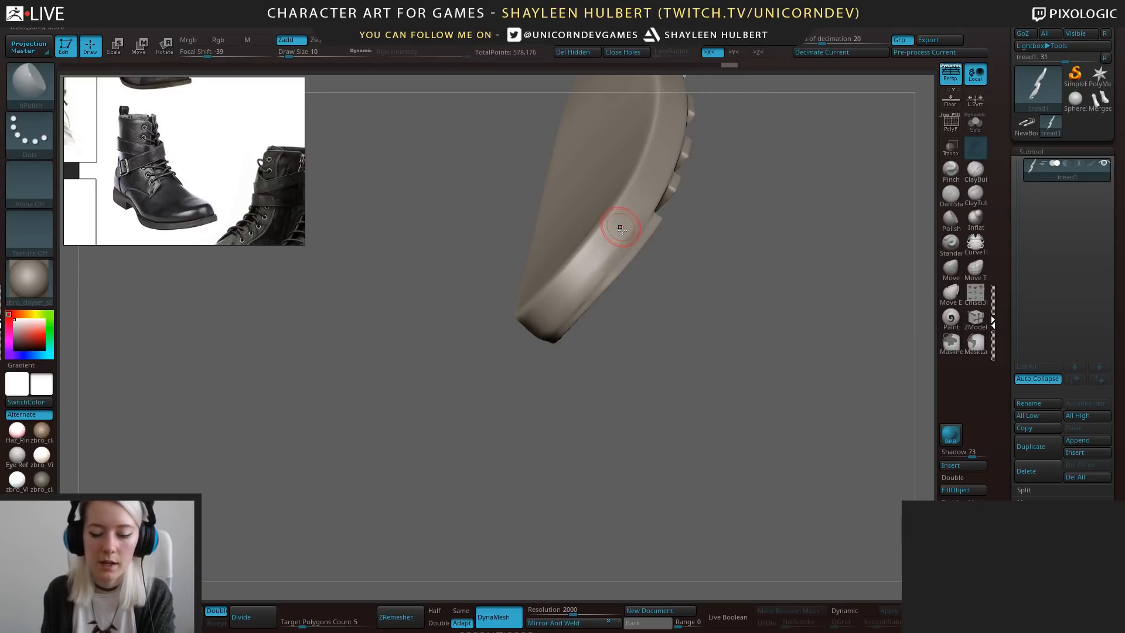
Flatten the sole's side wall around the toe with hPolish at draw size 22.
drag(574, 362, 605, 271)
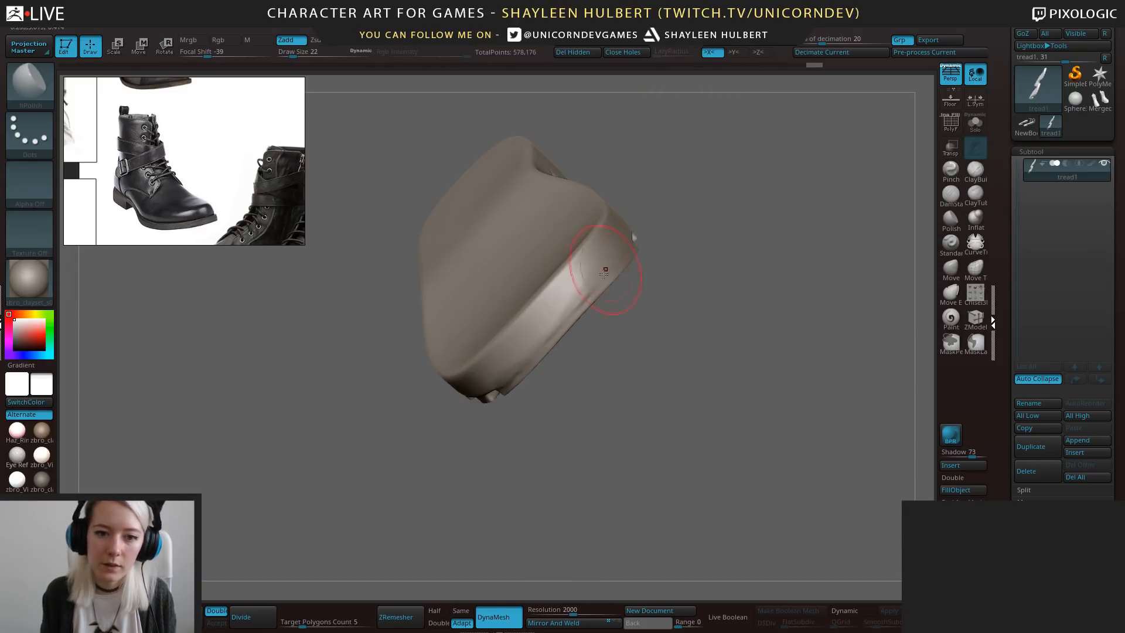
drag(554, 339, 578, 284)
drag(513, 364, 615, 288)
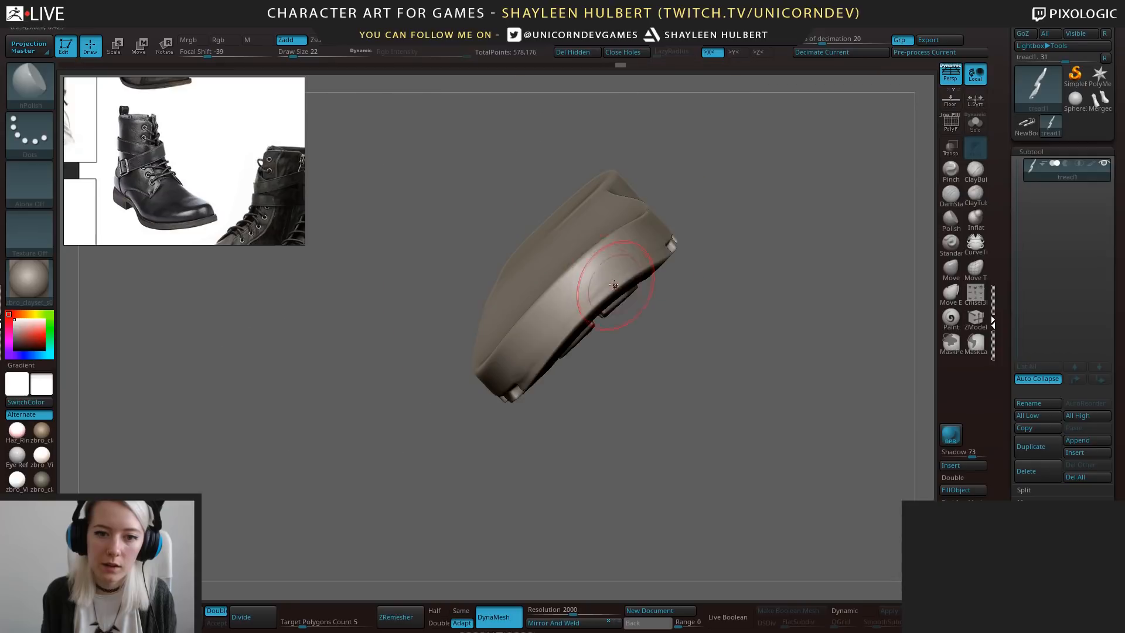
drag(540, 337, 567, 313)
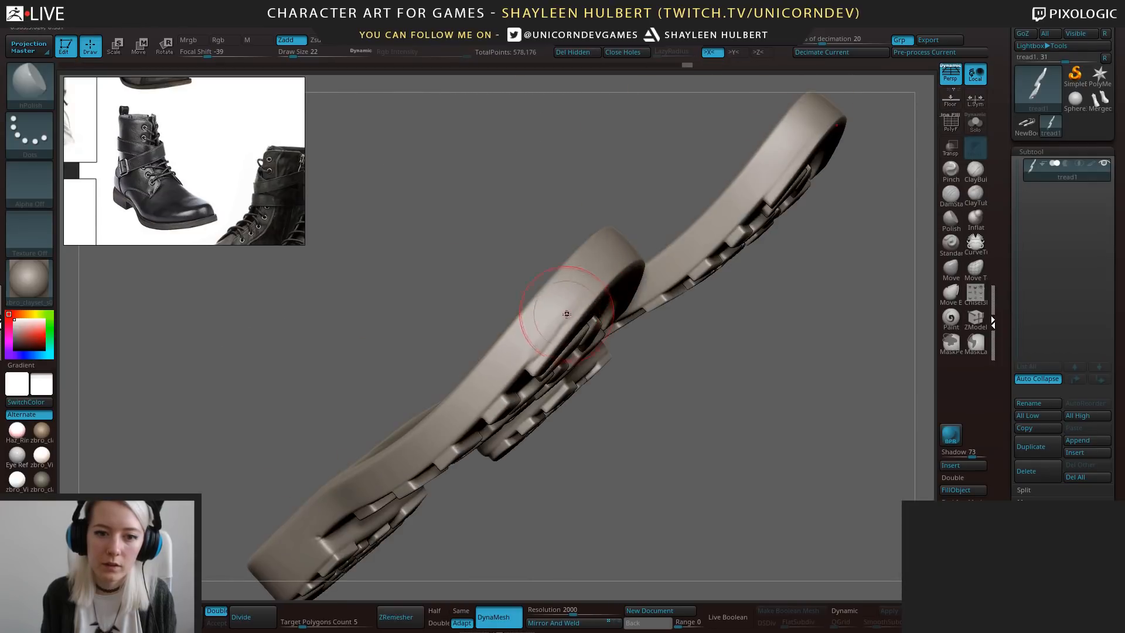
drag(590, 450, 573, 340)
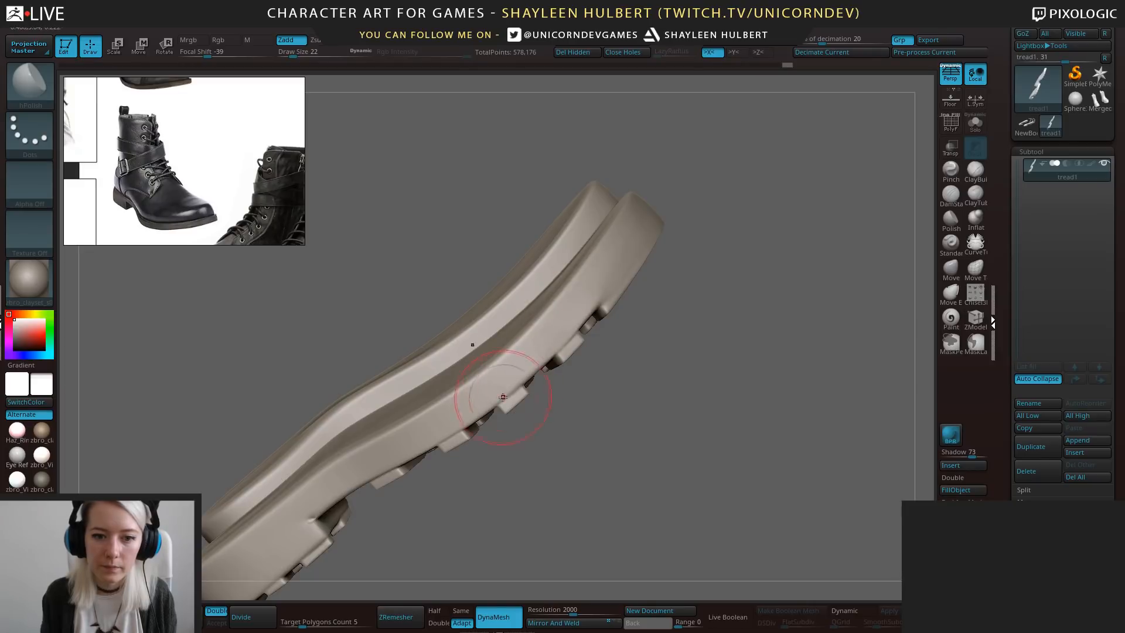
Polish and smooth the sole's side wall from the middle tread blocks back to the heel.
drag(568, 450, 640, 394)
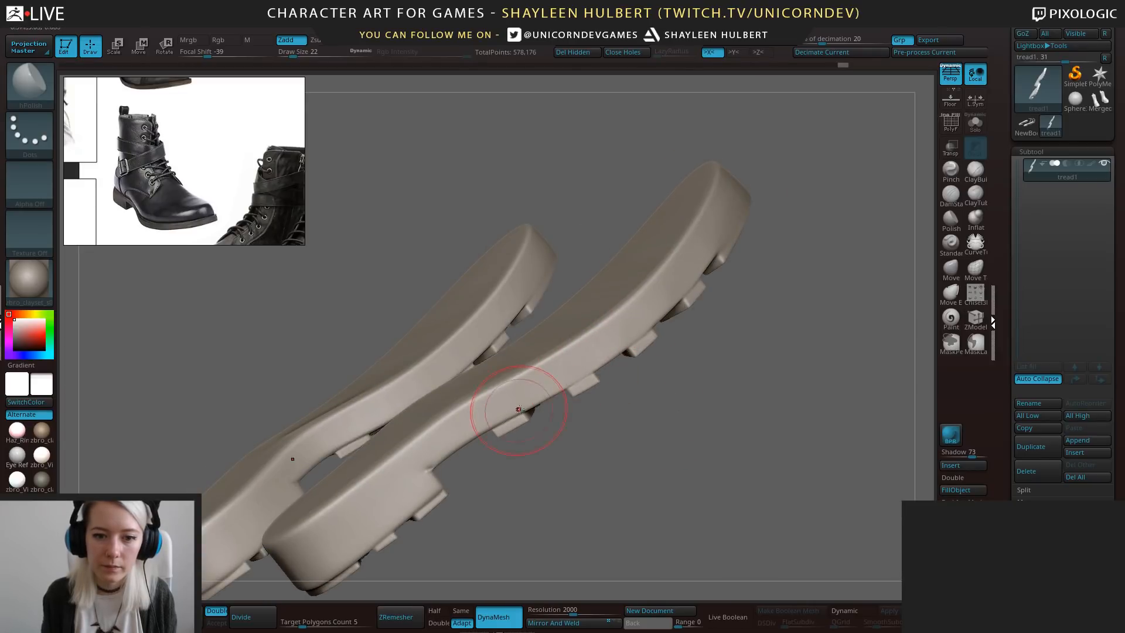
alt+drag(545, 463, 623, 412)
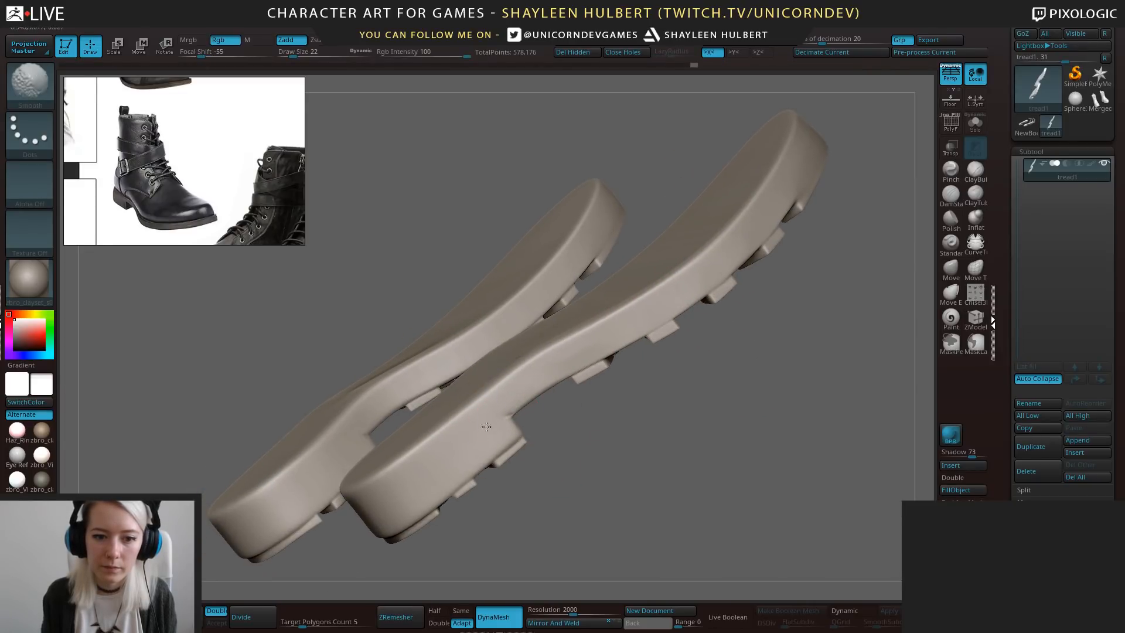
shift+drag(486, 427, 498, 417)
alt+drag(641, 372, 777, 264)
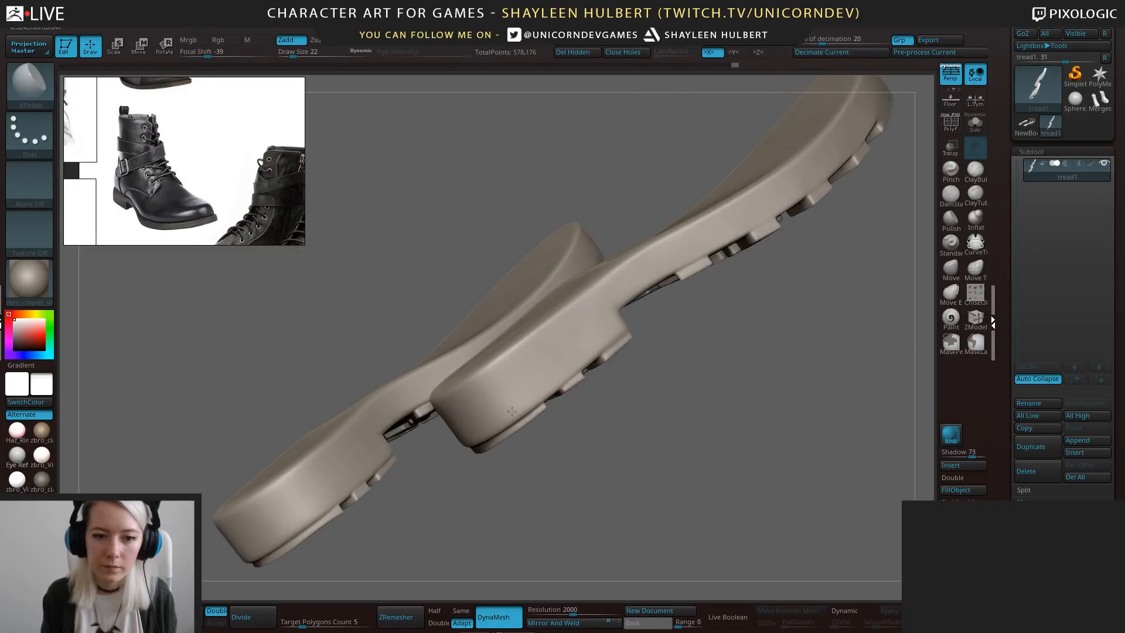
drag(512, 412, 673, 345)
Fill the seam around the heel with ClayBuildup at draw size 7, and blend it with hPolish at draw size 10.
click(978, 170)
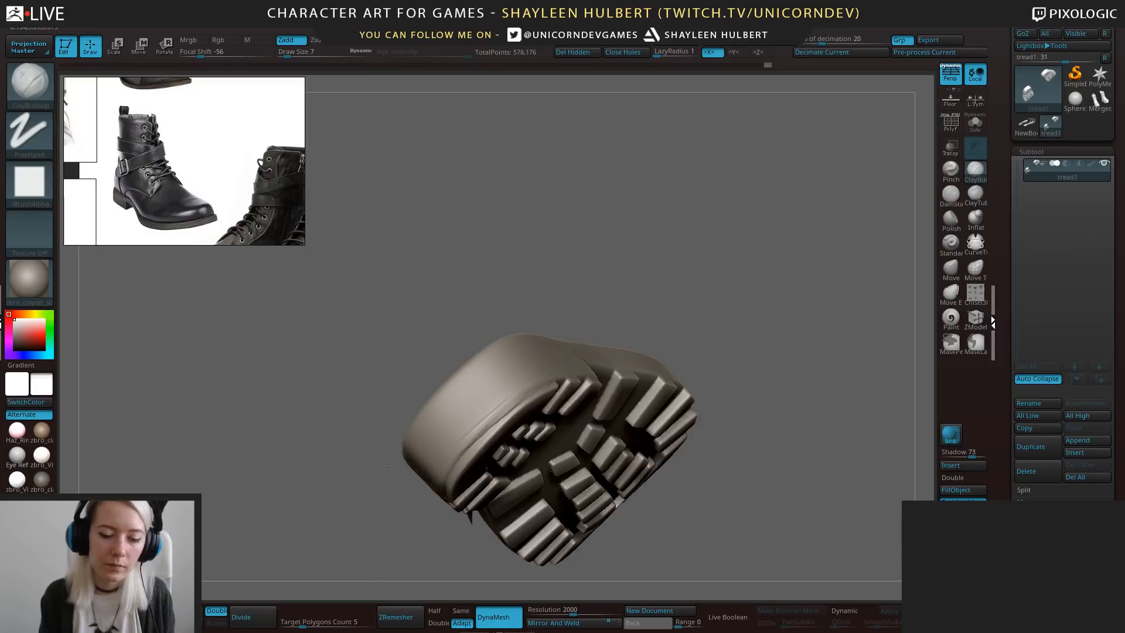
drag(431, 478, 513, 409)
key(b)
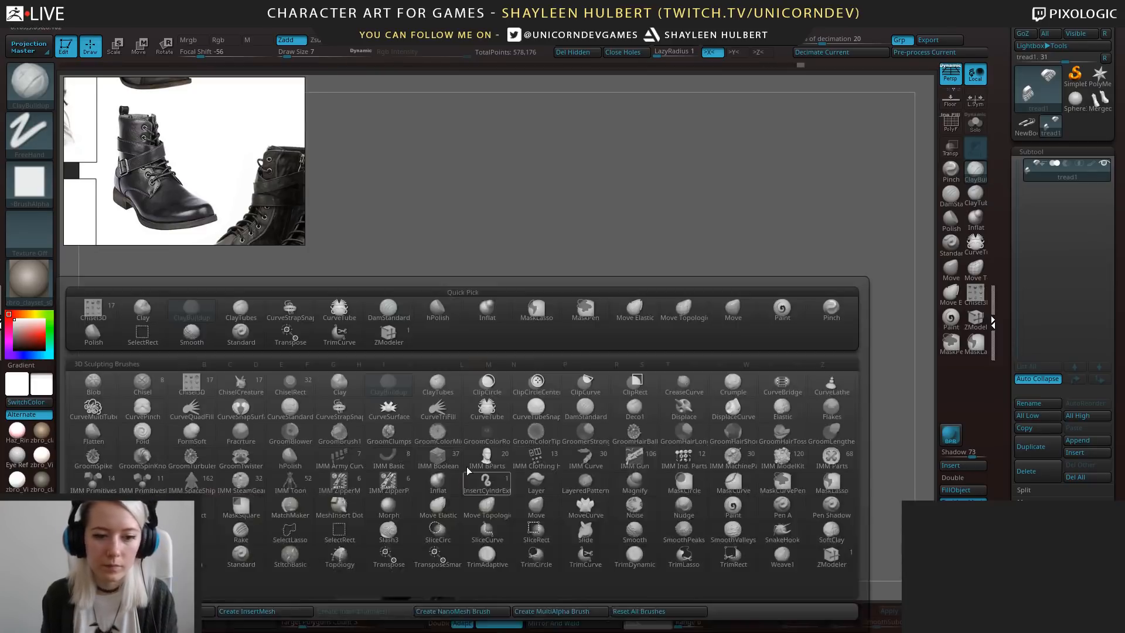
click(465, 427)
mouse_move(740, 389)
mouse_down()
mouse_move(774, 353)
mouse_move(756, 312)
mouse_up()
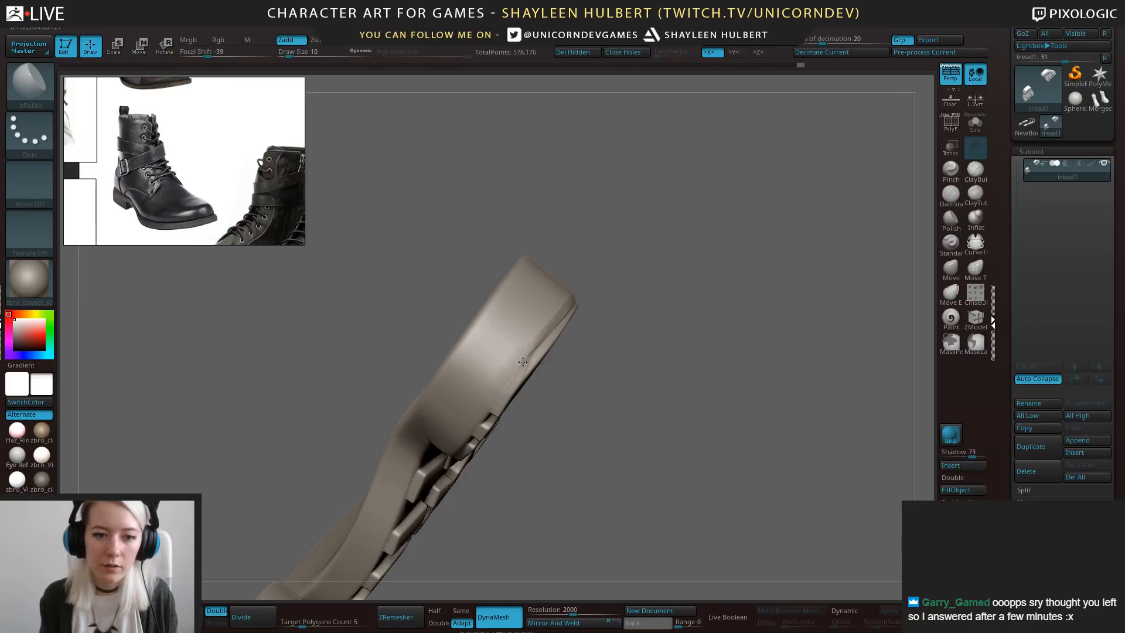
drag(609, 253, 557, 293)
shift+drag(525, 334, 529, 340)
Flatten the rounded back of the heel with hPolish at draw size 22.
drag(739, 260, 691, 279)
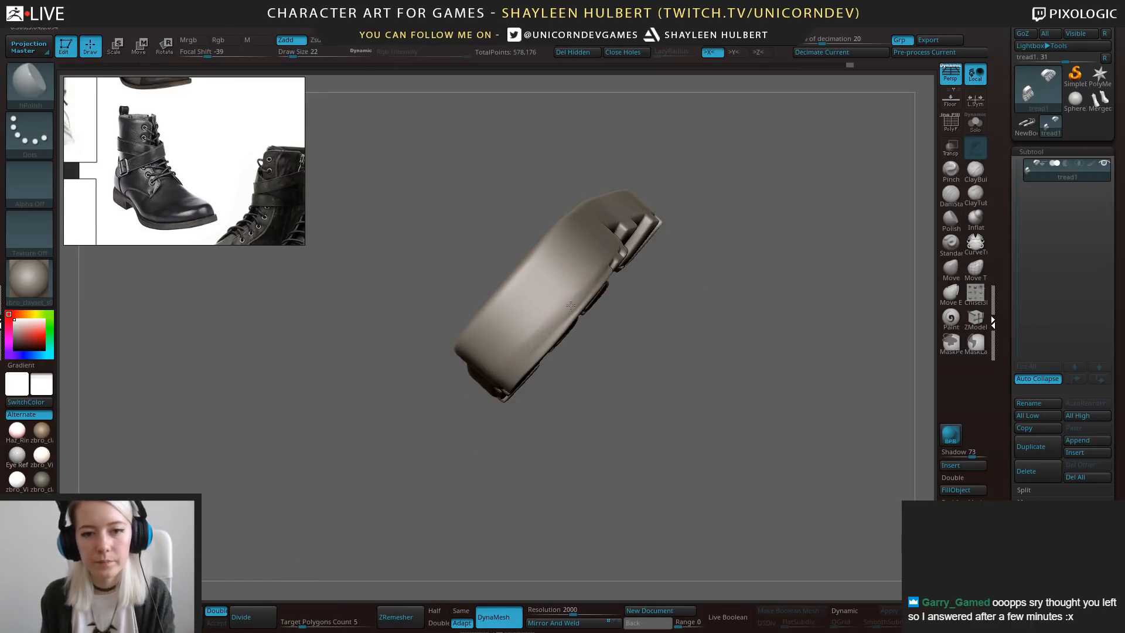
drag(578, 265, 545, 326)
drag(721, 281, 671, 302)
drag(610, 253, 617, 221)
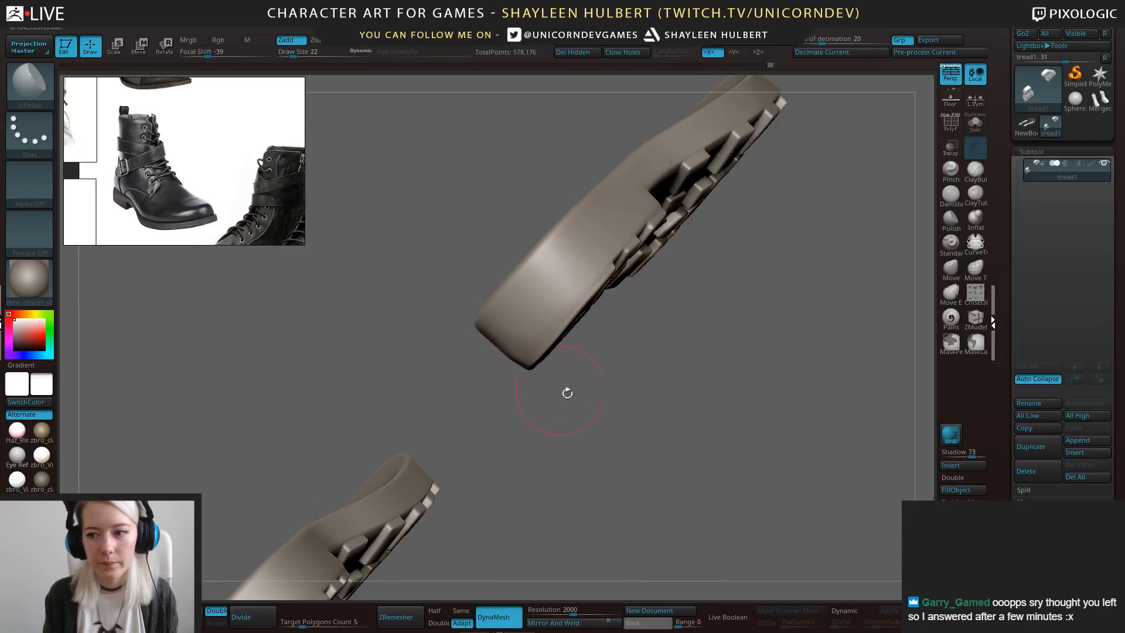
Polish and smooth the heel's side wall down to its tread blocks.
drag(568, 393, 598, 268)
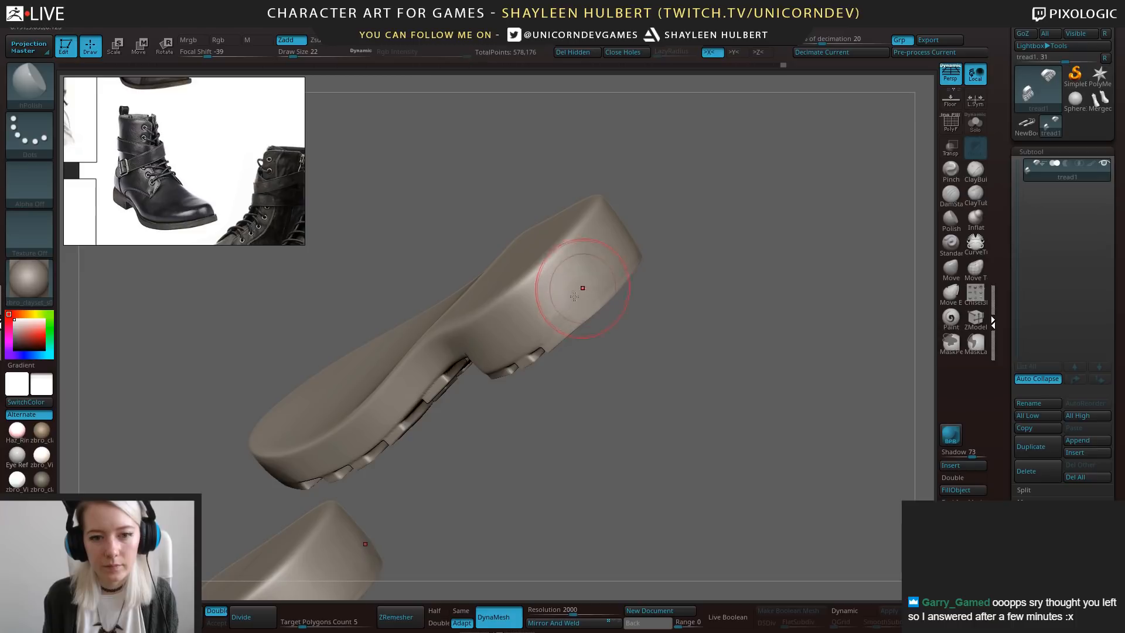
mouse_move(536, 315)
mouse_down()
mouse_move(551, 363)
mouse_move(577, 389)
mouse_up()
shift+drag(515, 352, 498, 358)
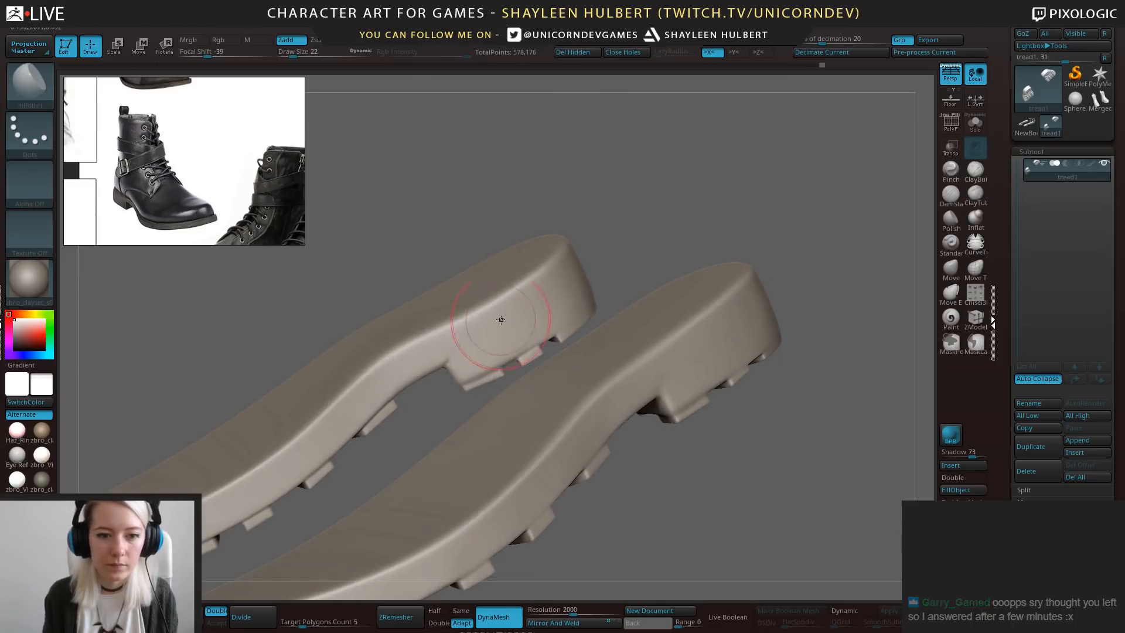
mouse_move(503, 319)
mouse_down()
mouse_move(492, 362)
mouse_move(473, 380)
mouse_move(455, 355)
mouse_up()
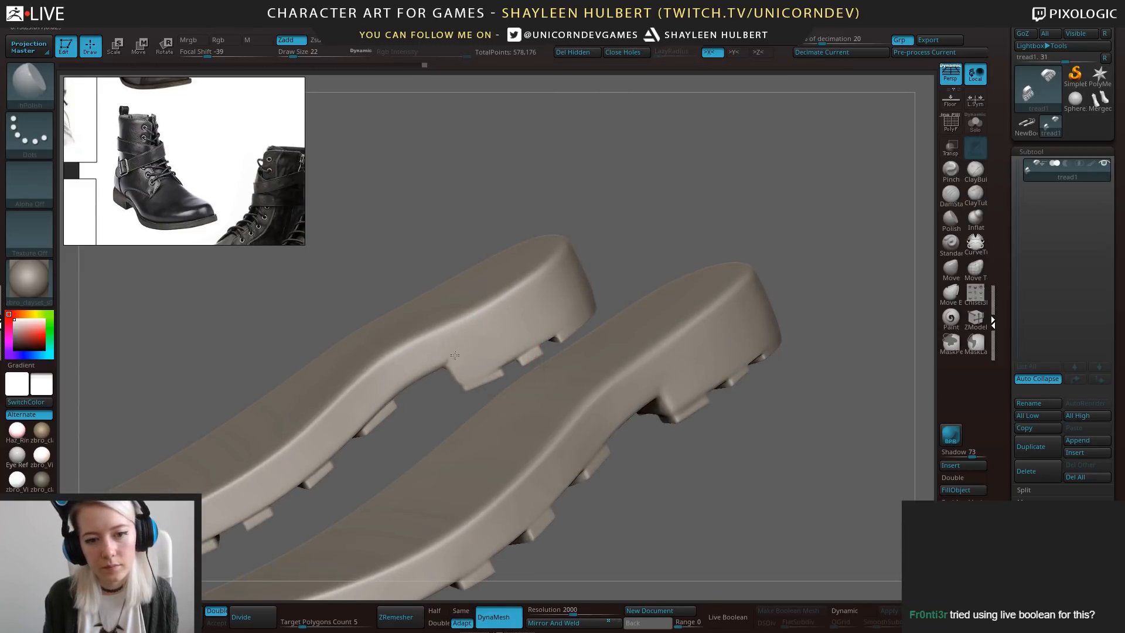
Polish the sole's side wall where the tread blocks between heel and toe meet it.
mouse_move(481, 223)
mouse_down()
mouse_move(528, 183)
mouse_move(603, 314)
mouse_up()
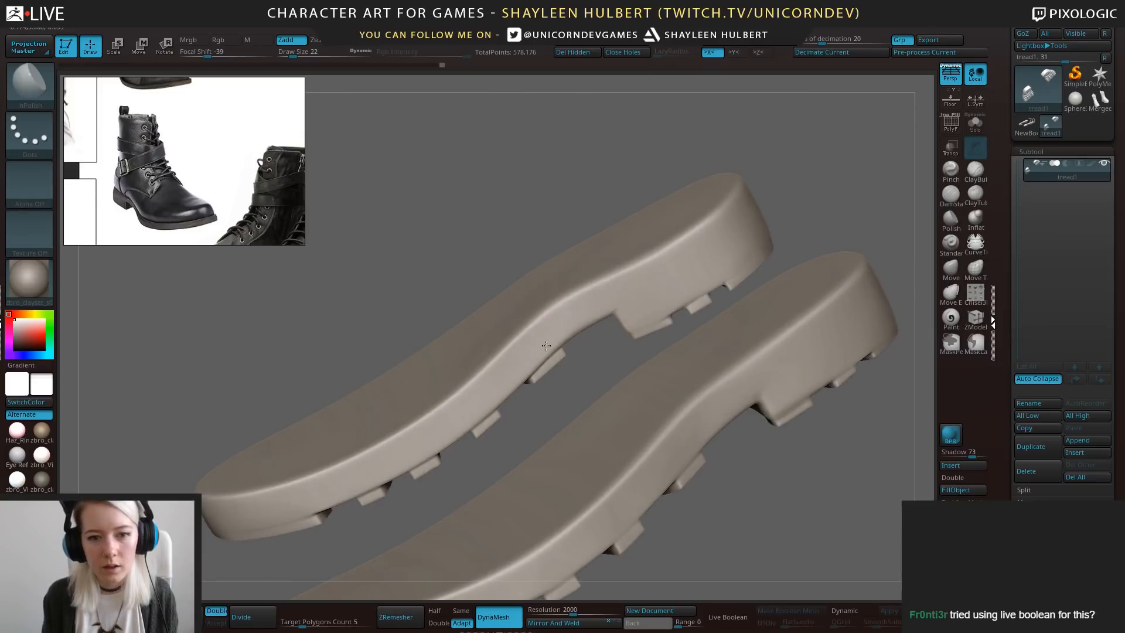
drag(535, 369, 543, 366)
drag(488, 418, 486, 416)
drag(430, 460, 413, 471)
alt+drag(320, 545, 483, 457)
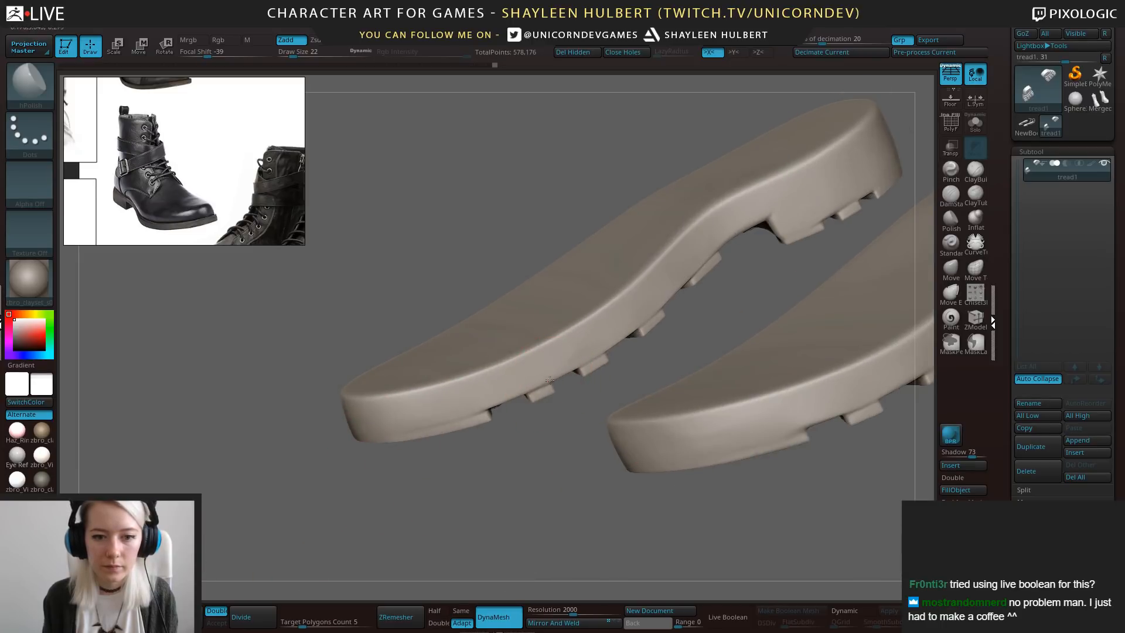
Polish the side of the front tread and the neighbouring tread block near the toe.
drag(474, 418, 468, 422)
mouse_move(472, 454)
mouse_down()
mouse_move(476, 399)
mouse_move(452, 421)
mouse_up()
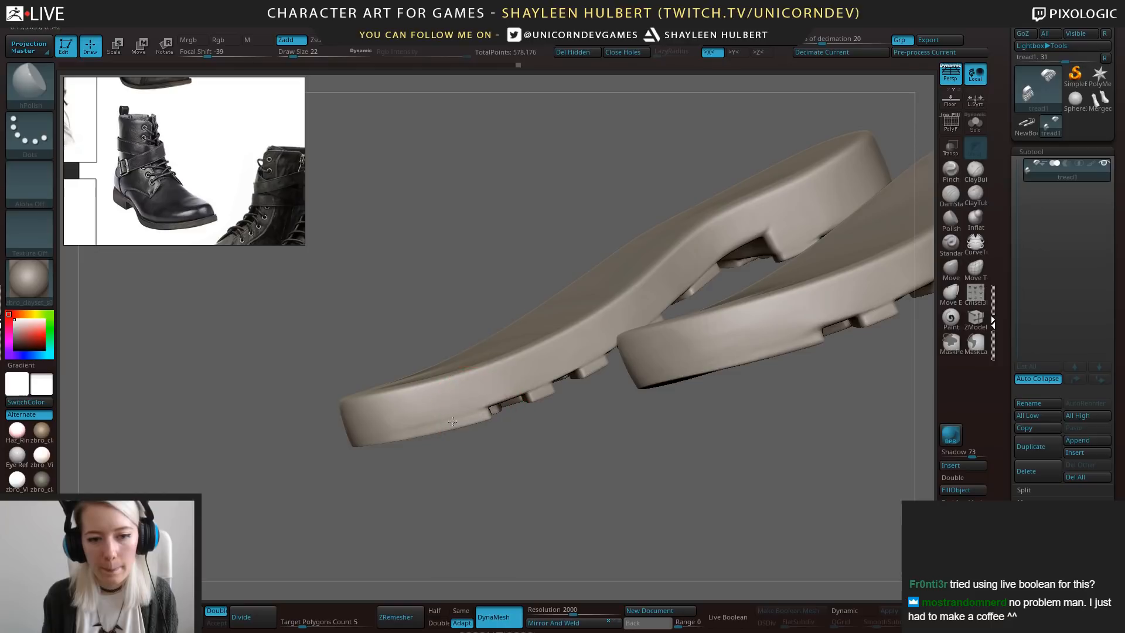
drag(330, 459, 540, 352)
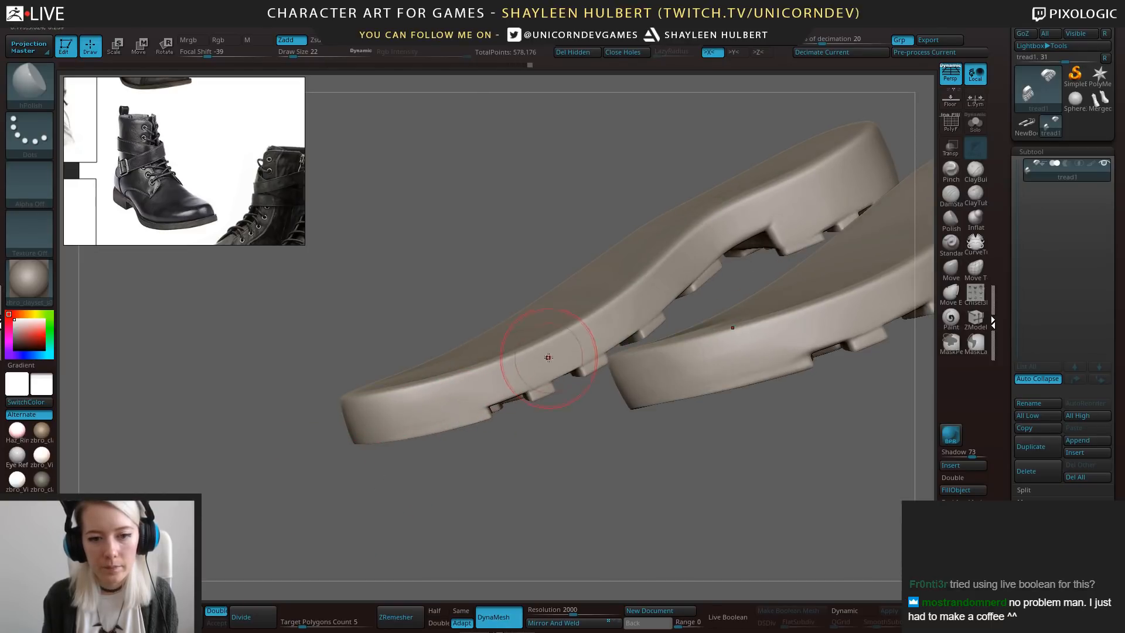
drag(530, 390, 545, 381)
drag(564, 422, 570, 469)
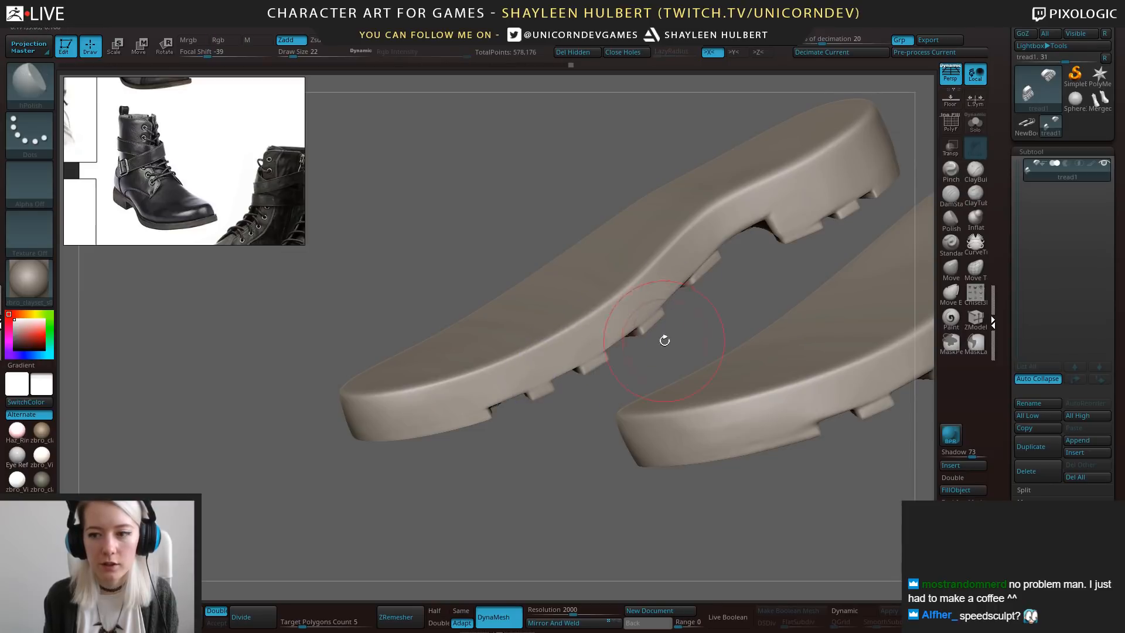
Polish the joins between side wall and tread blocks from the middle of the sole to the heel's back.
drag(663, 336, 533, 259)
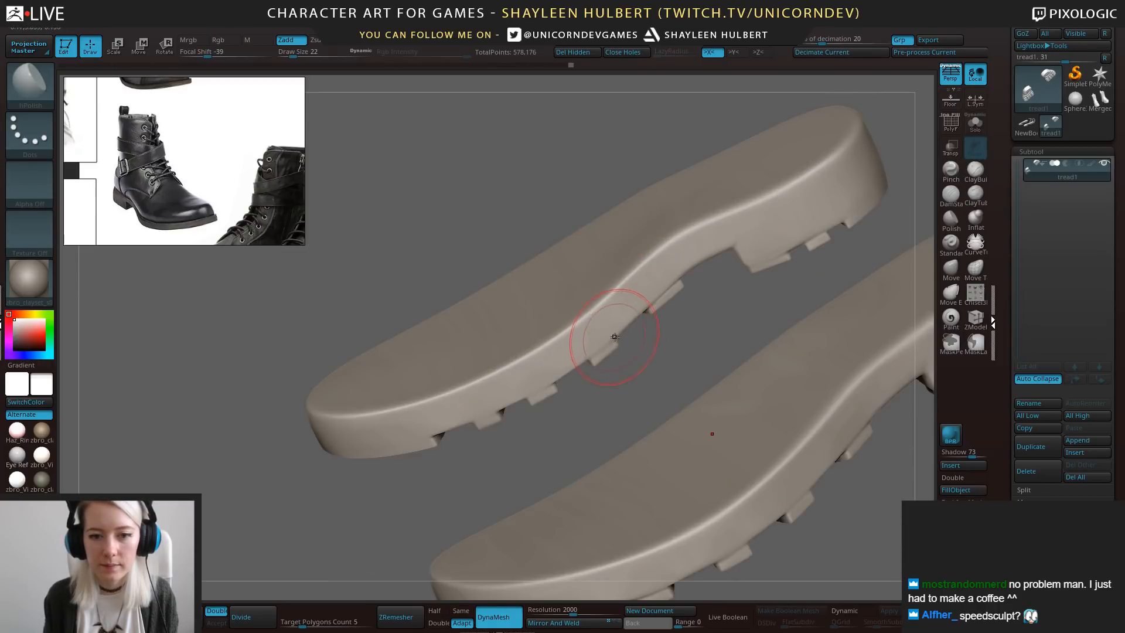
mouse_move(677, 282)
mouse_down()
mouse_move(665, 292)
mouse_move(676, 274)
mouse_up()
drag(755, 258, 786, 236)
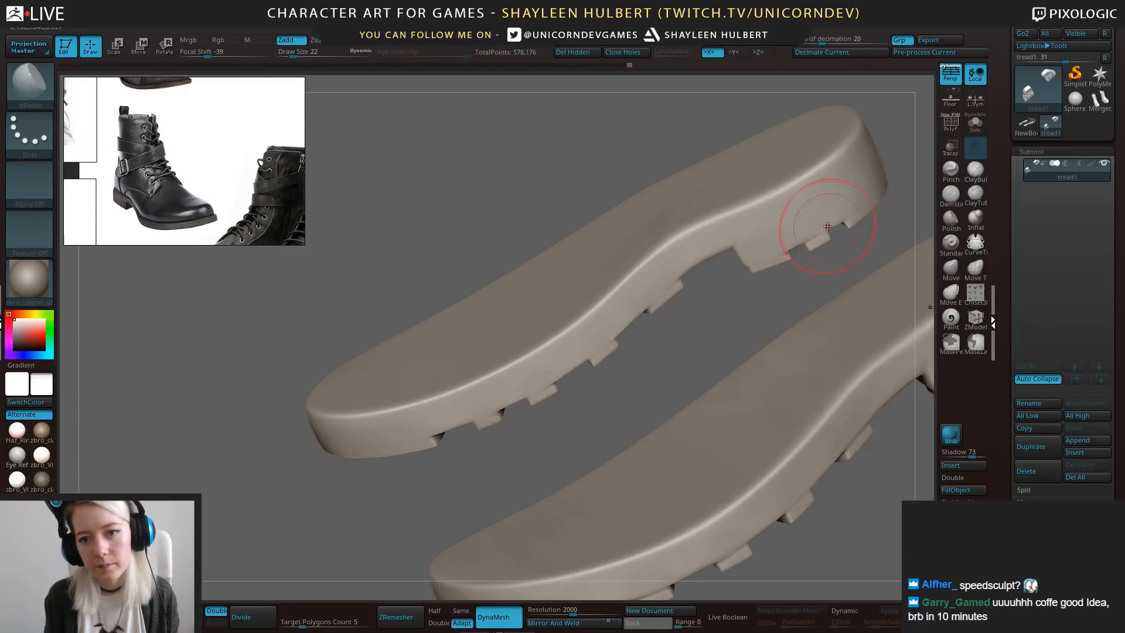
drag(865, 206, 861, 209)
Polish the side wall and tread joins along the opposite side of the sole.
mouse_move(756, 328)
alt+mouse_down()
mouse_move(729, 252)
mouse_move(572, 412)
mouse_move(783, 347)
mouse_move(762, 342)
alt+mouse_up()
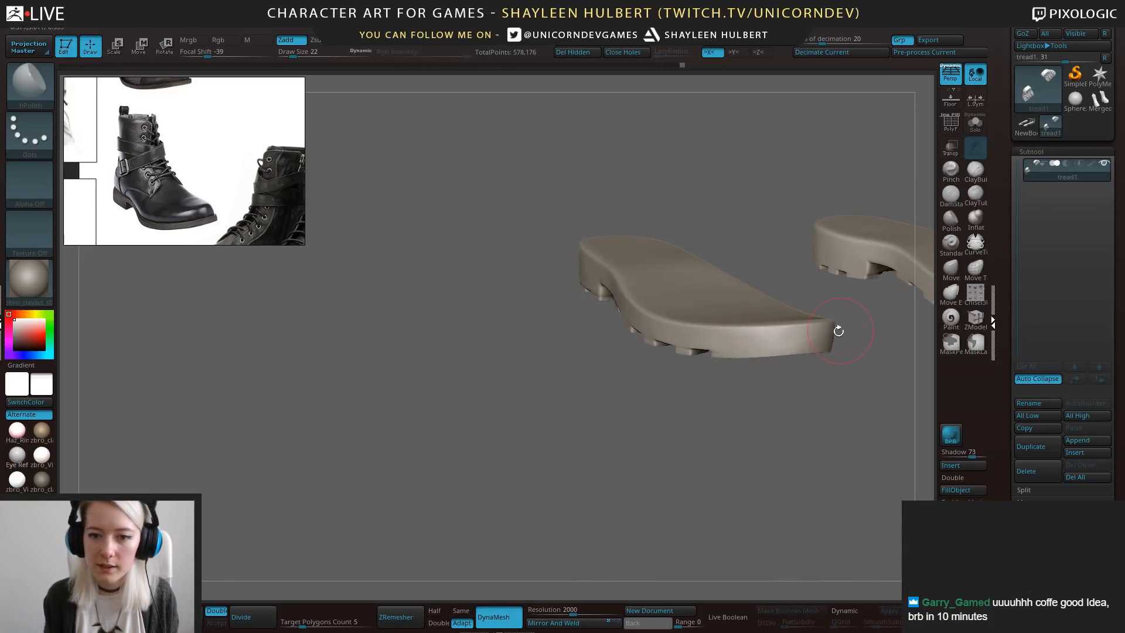
drag(839, 331, 721, 328)
drag(697, 273, 660, 347)
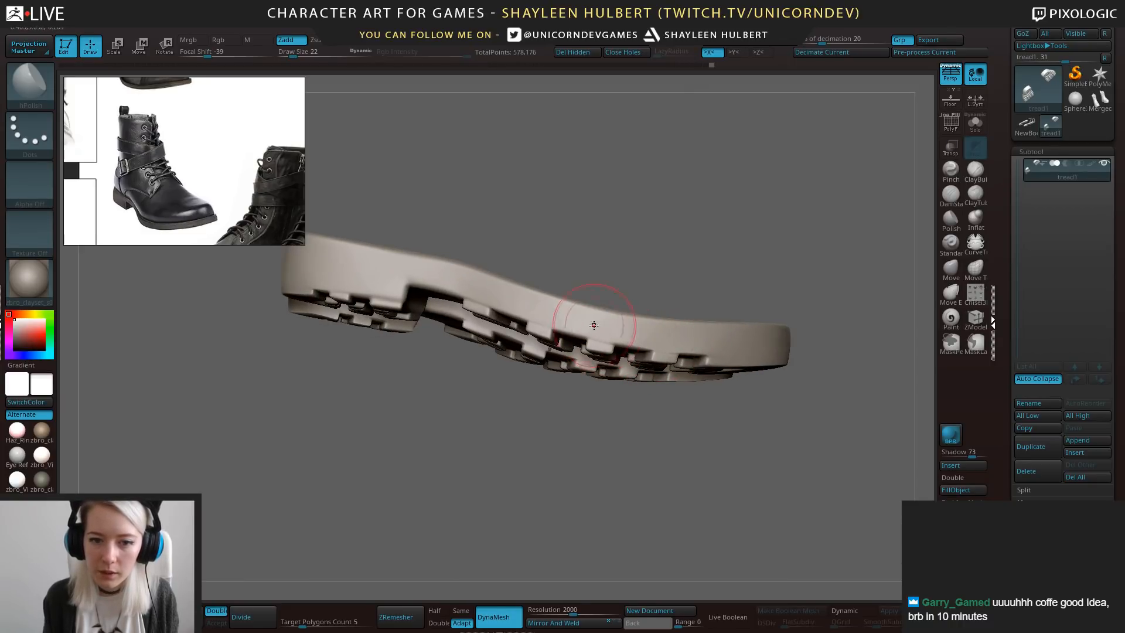
drag(558, 384, 538, 310)
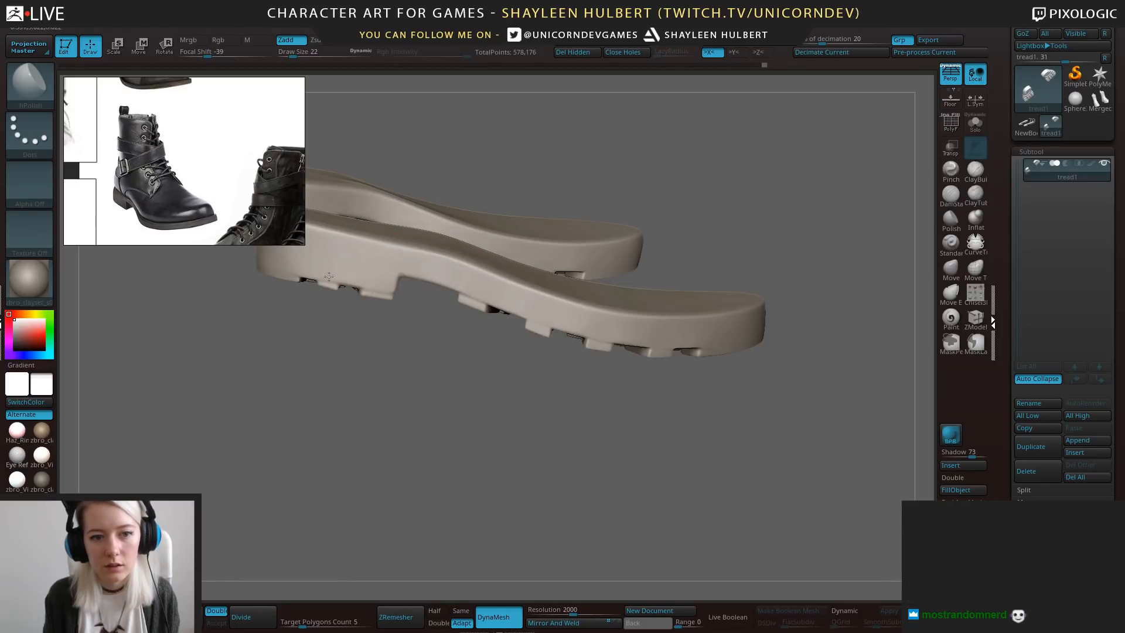
Inspect the polished soles from the underside, the front and above for remaining rough edges.
drag(334, 310, 647, 373)
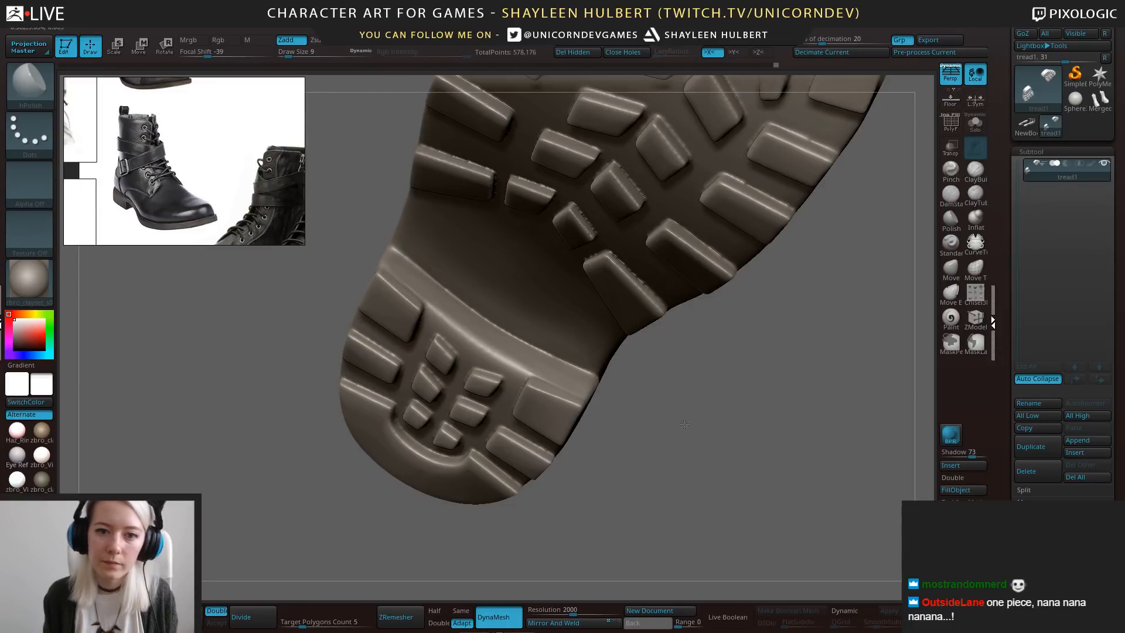
key(f)
drag(522, 321, 555, 481)
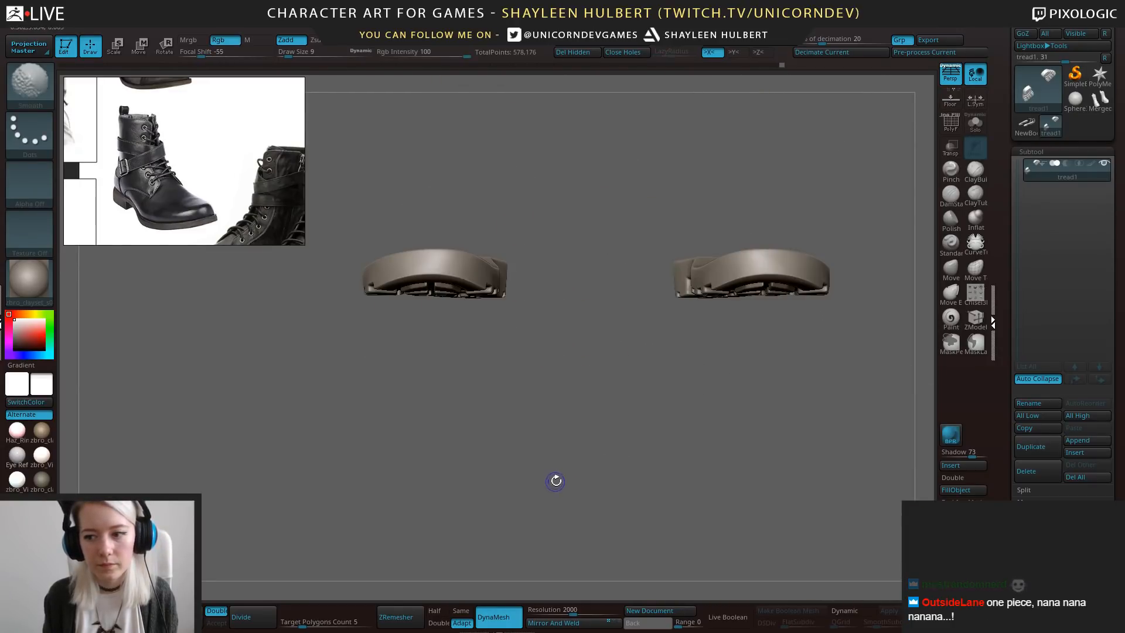
mouse_move(603, 440)
mouse_down()
mouse_move(512, 377)
mouse_move(431, 294)
mouse_up()
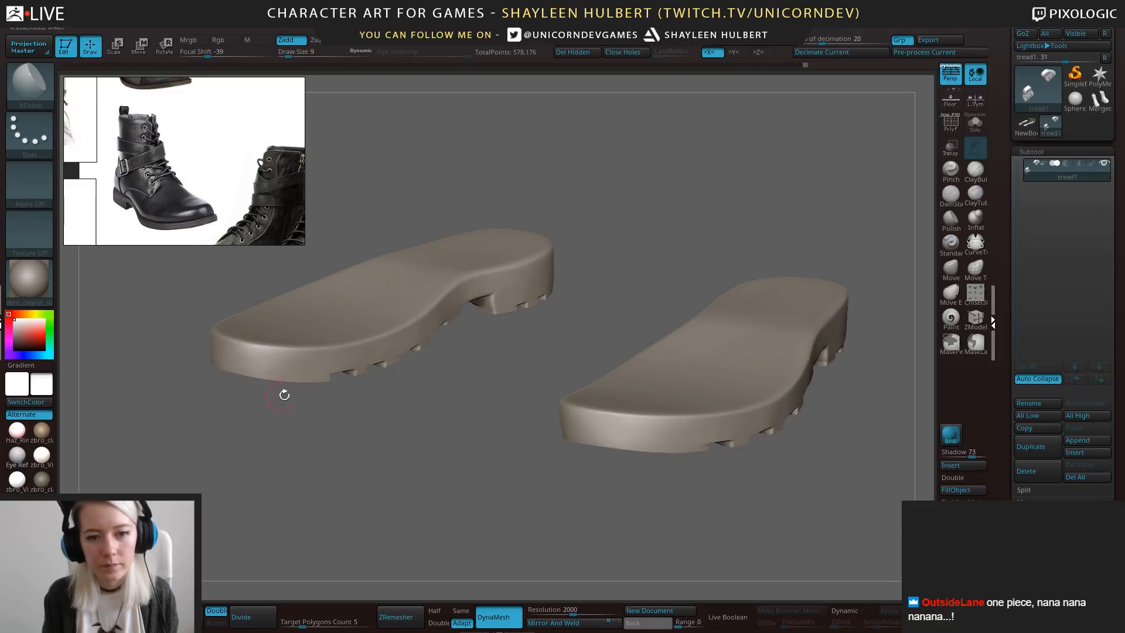
drag(284, 395, 340, 252)
alt+drag(313, 483, 595, 380)
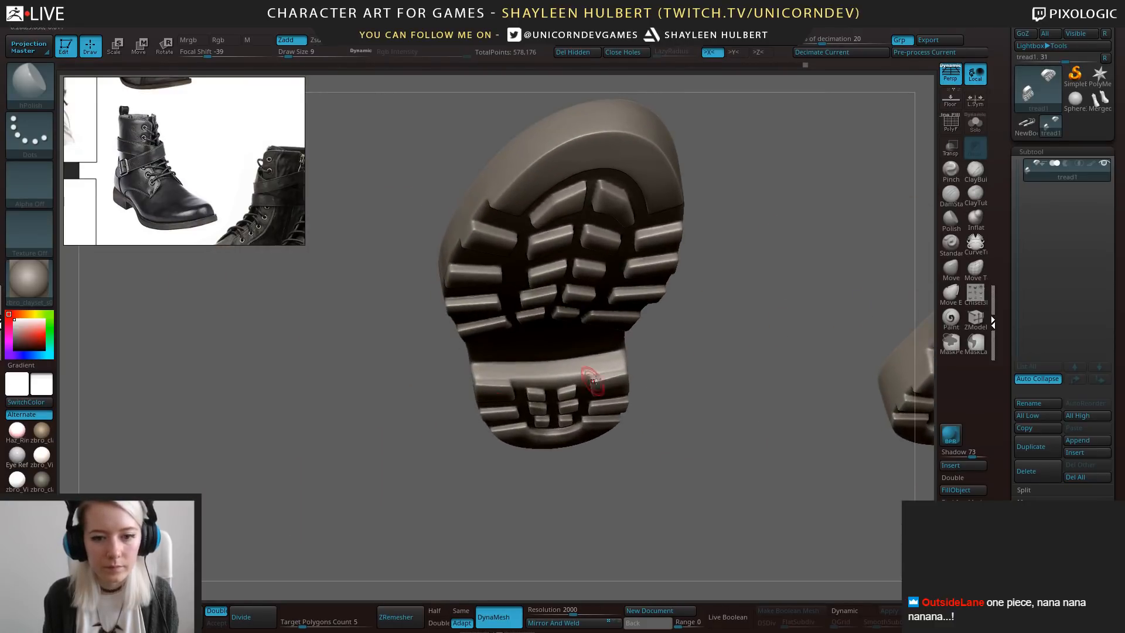
Duplicate the tread1 subtool as a backup and isolate the original soles in Solo mode.
drag(705, 370, 814, 445)
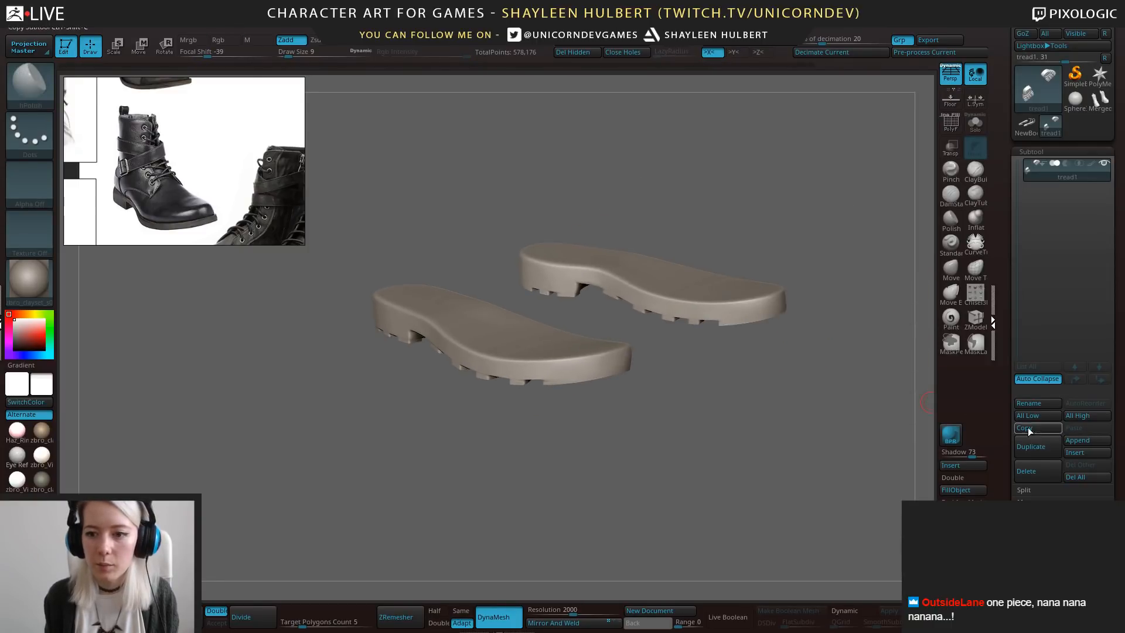
click(1090, 175)
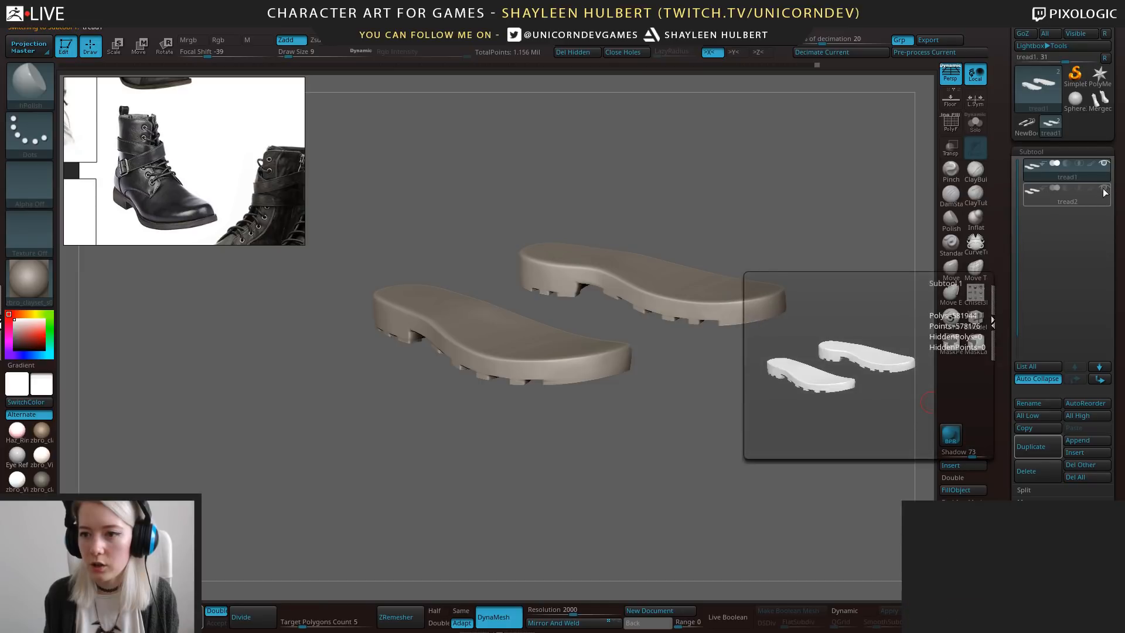
click(975, 123)
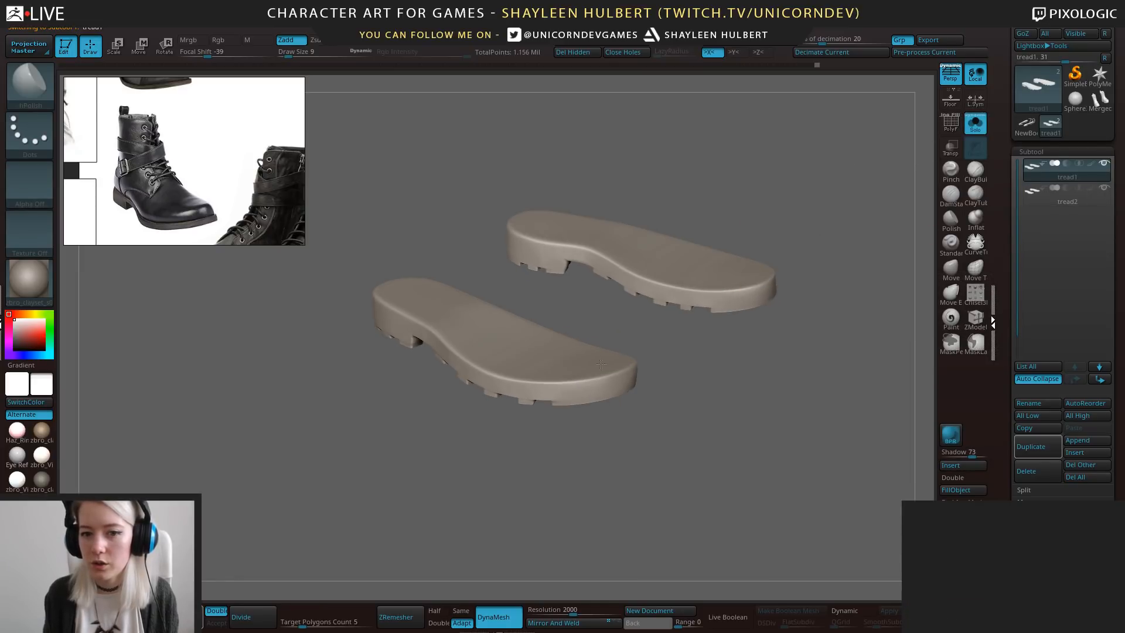
ZRemesh the soles with a target polygon count of about 2.25 and check the new topology from the side and underside.
drag(768, 404, 342, 580)
click(396, 617)
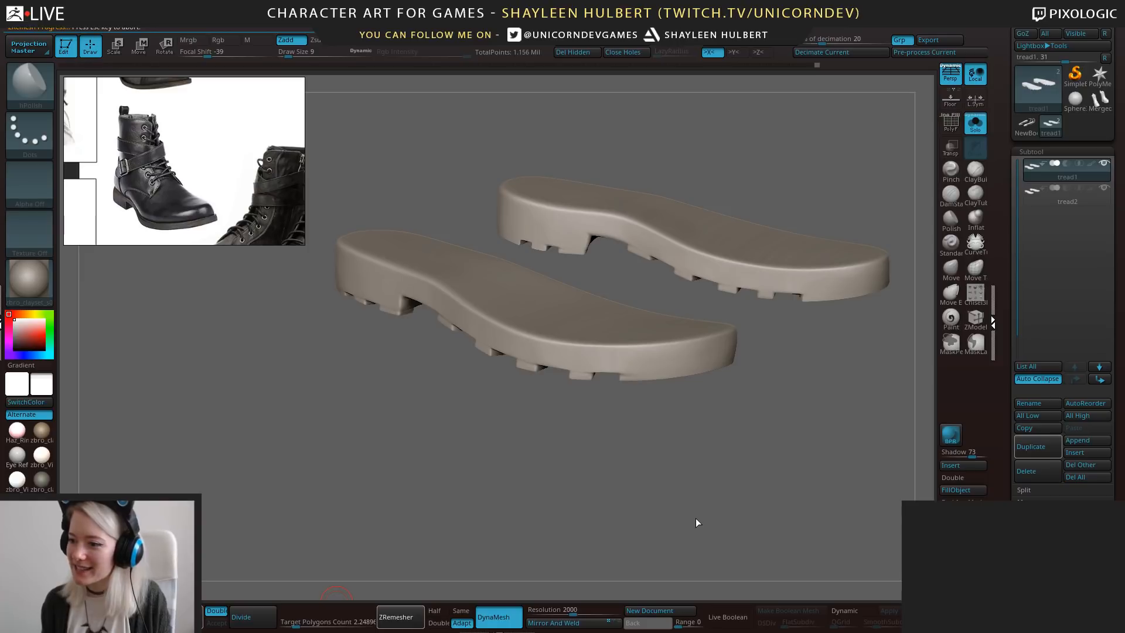
drag(645, 489, 938, 200)
click(950, 121)
click(951, 121)
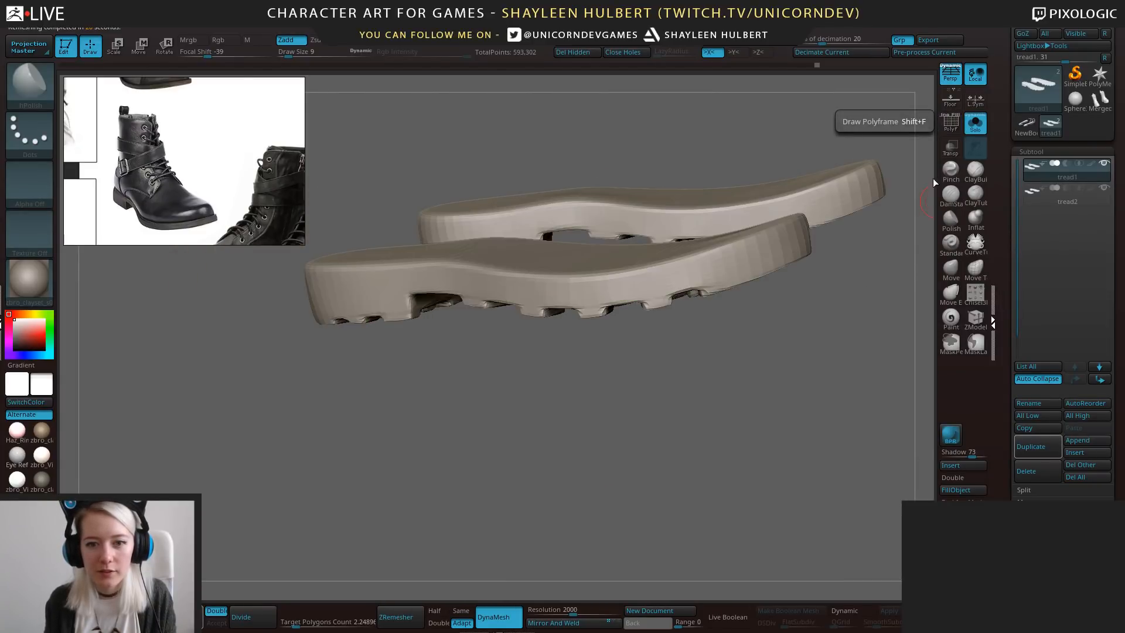
drag(759, 505, 852, 302)
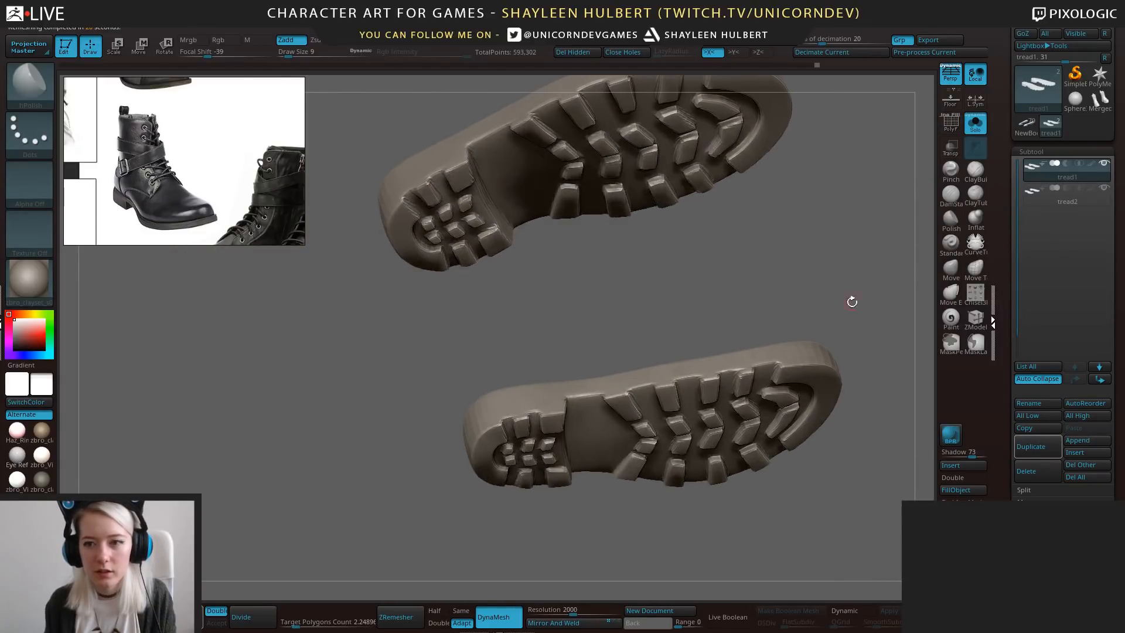
Open the subtool projection settings and subdivide the remeshed soles to subdivision level 2.
drag(999, 441, 1004, 280)
click(1029, 265)
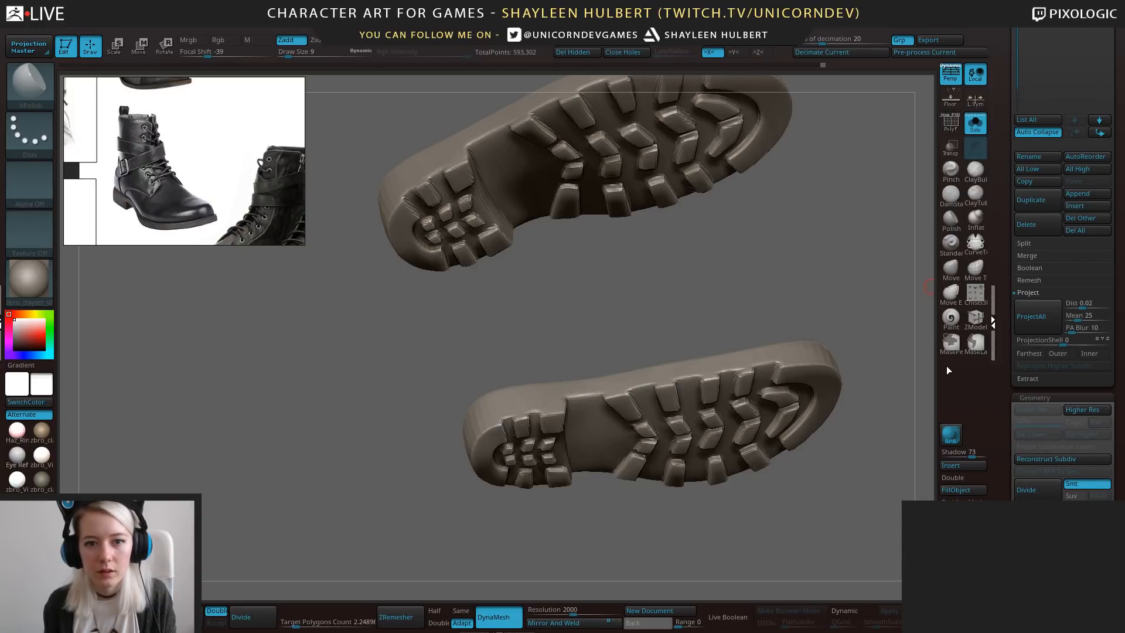
drag(931, 356, 959, 381)
click(1033, 482)
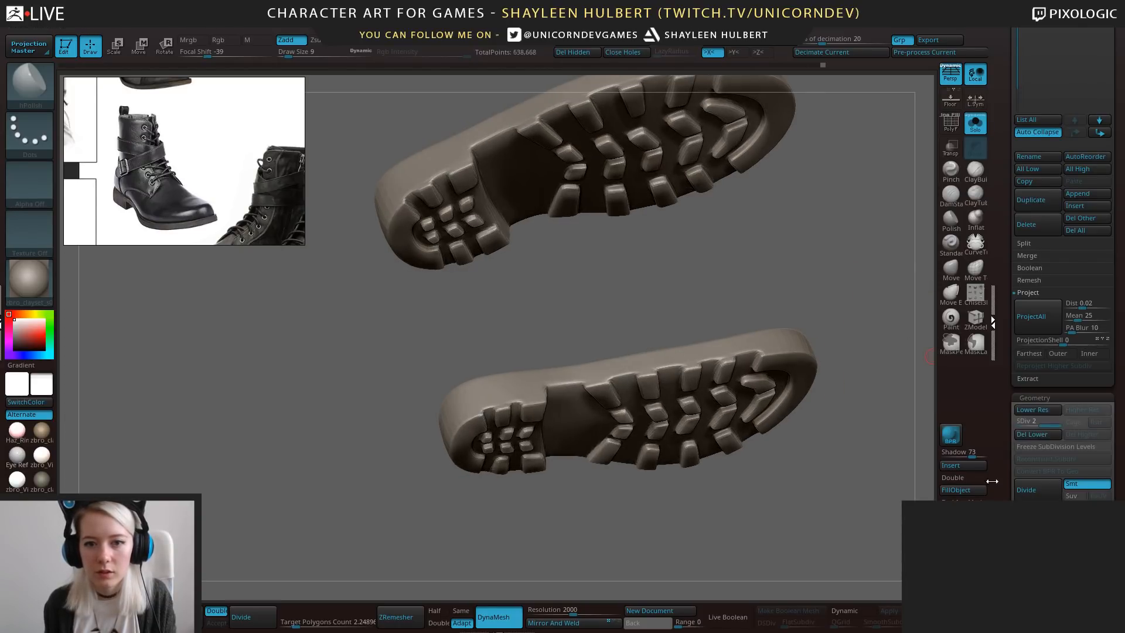
drag(834, 316, 819, 298)
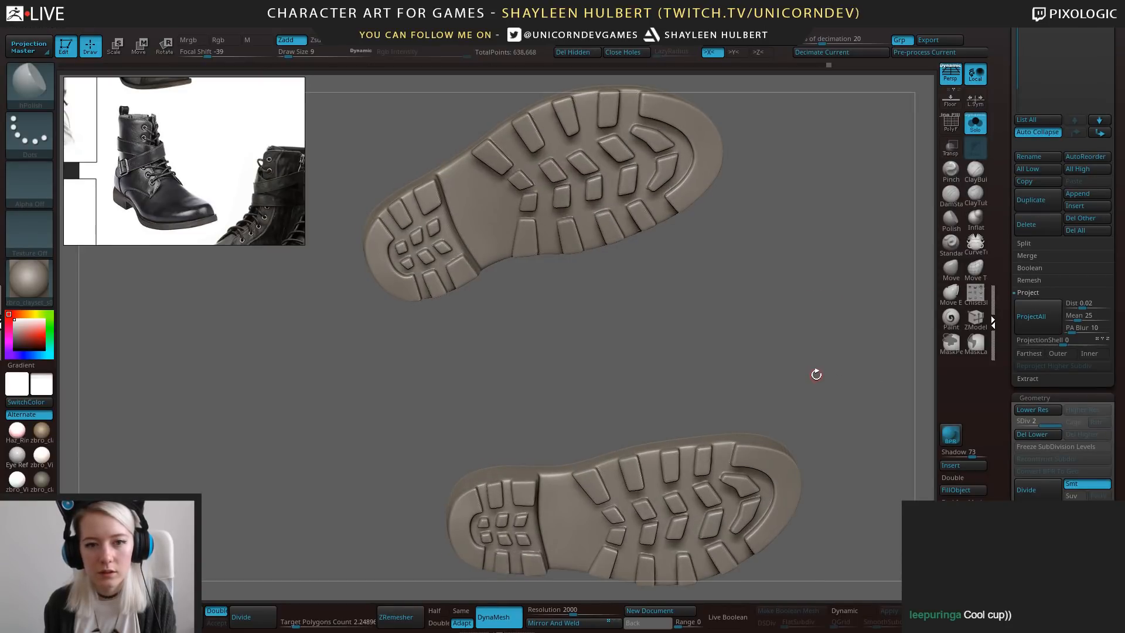
drag(815, 368, 789, 311)
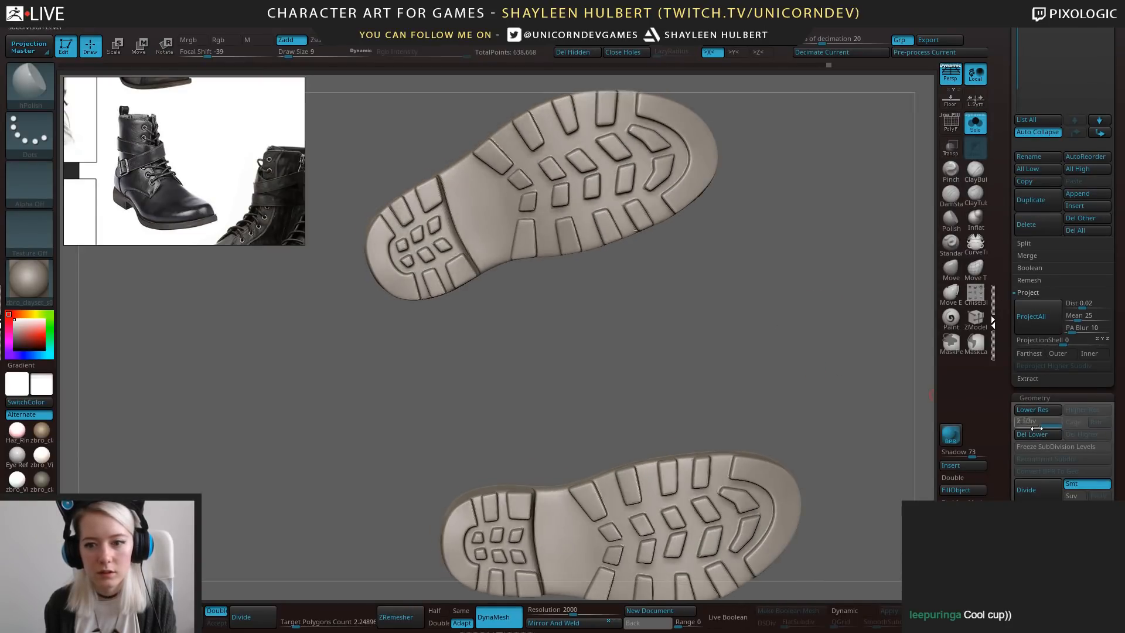
Divide the remeshed soles two more times, up to subdivision level 4.
click(1036, 493)
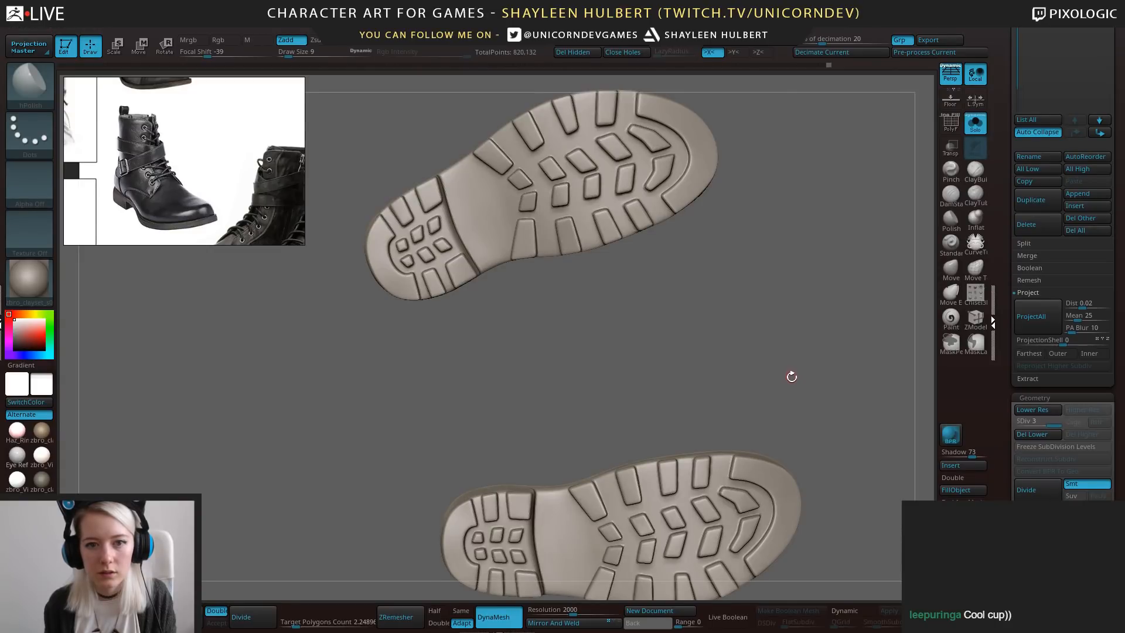
alt+drag(623, 394, 658, 500)
mouse_move(607, 414)
mouse_down()
mouse_move(616, 432)
mouse_move(846, 552)
mouse_move(732, 498)
mouse_move(735, 466)
mouse_up()
click(1034, 494)
Examine the subdivided soles' tread blocks, side walls, heels and toes for shape and surface quality.
key(ctrl)
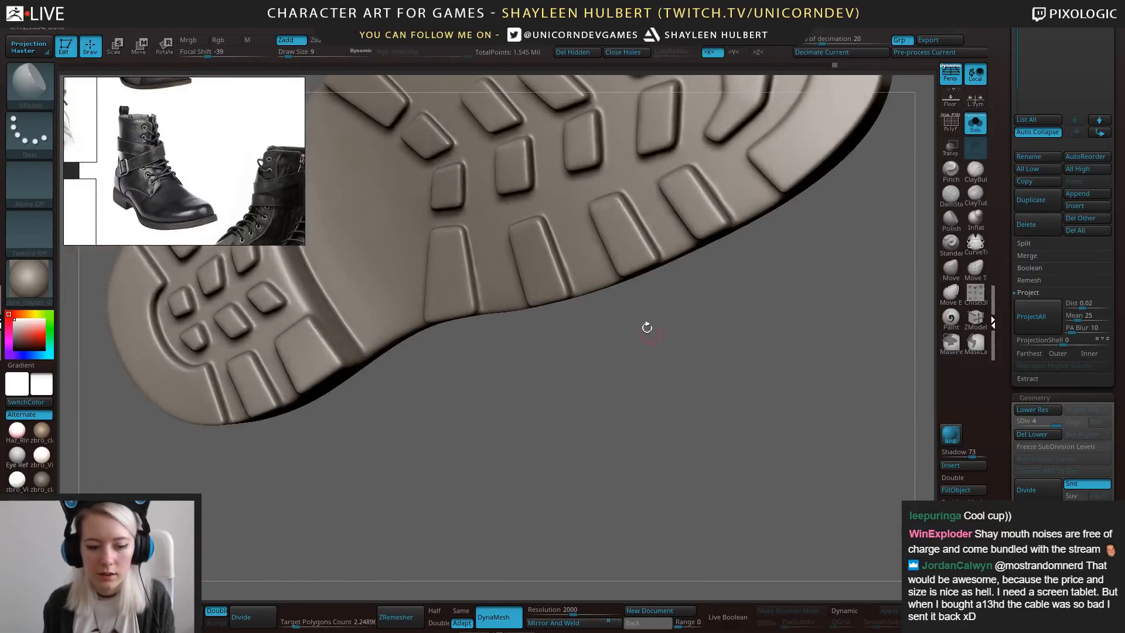
key(b)
drag(622, 202, 650, 255)
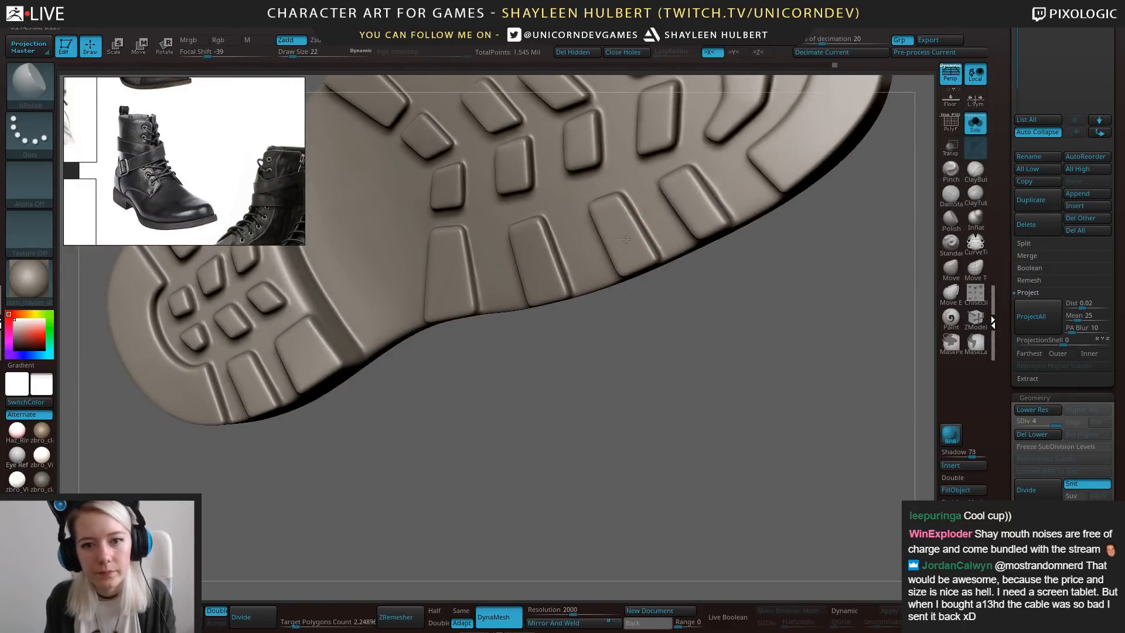
mouse_move(677, 346)
mouse_down()
mouse_move(751, 430)
mouse_move(631, 366)
mouse_move(608, 389)
mouse_up()
key(bracketleft)
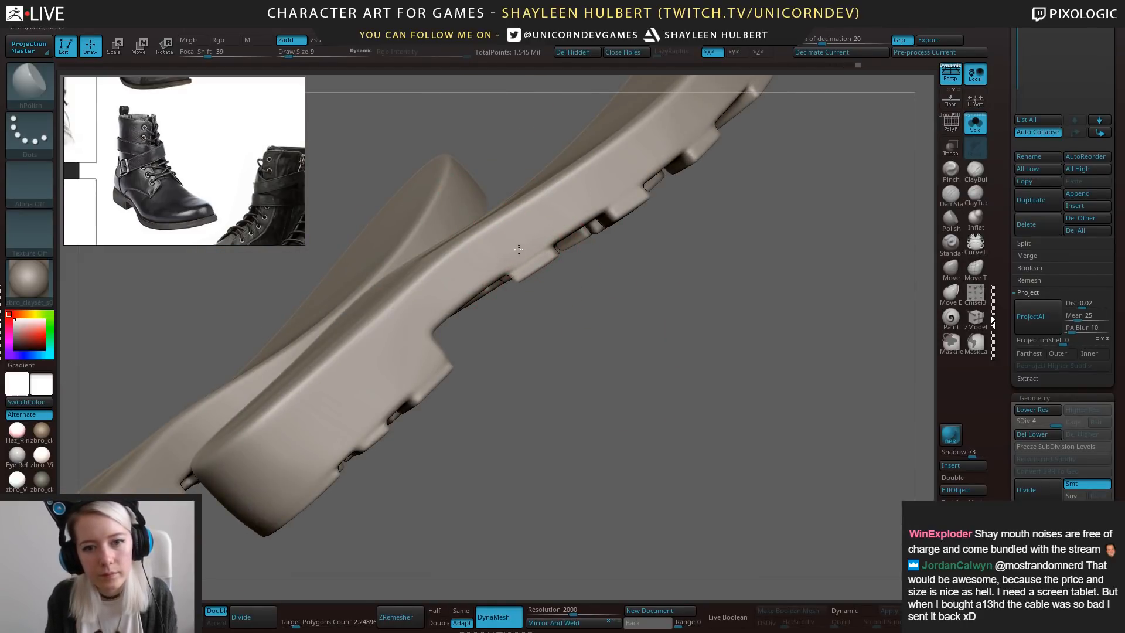
drag(647, 379, 506, 378)
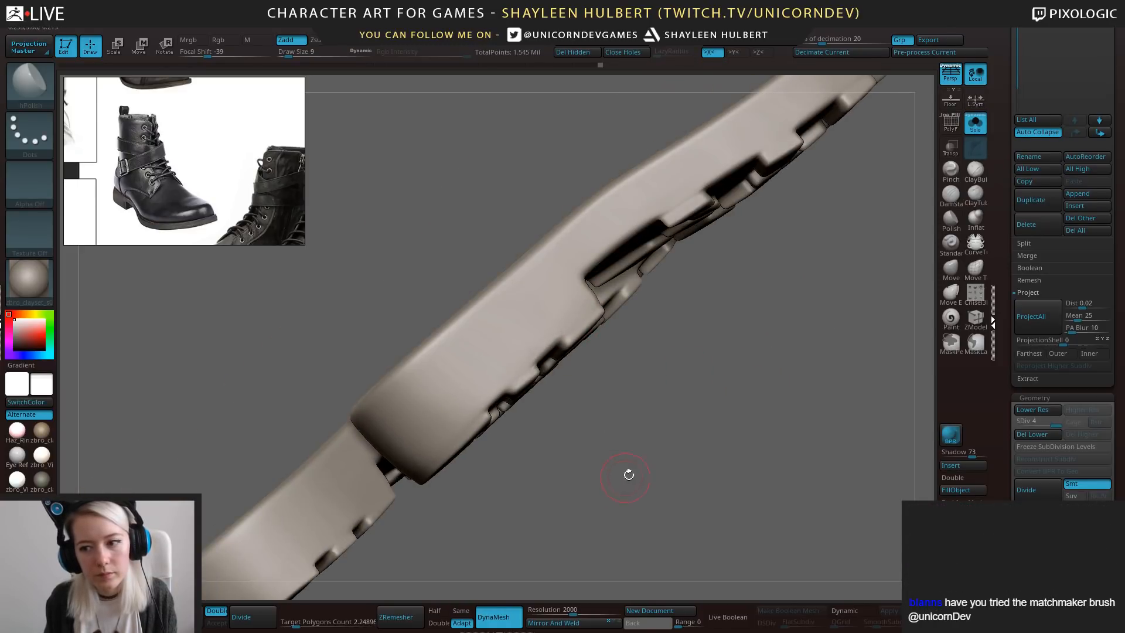
alt+drag(629, 475, 698, 328)
alt+drag(598, 434, 662, 506)
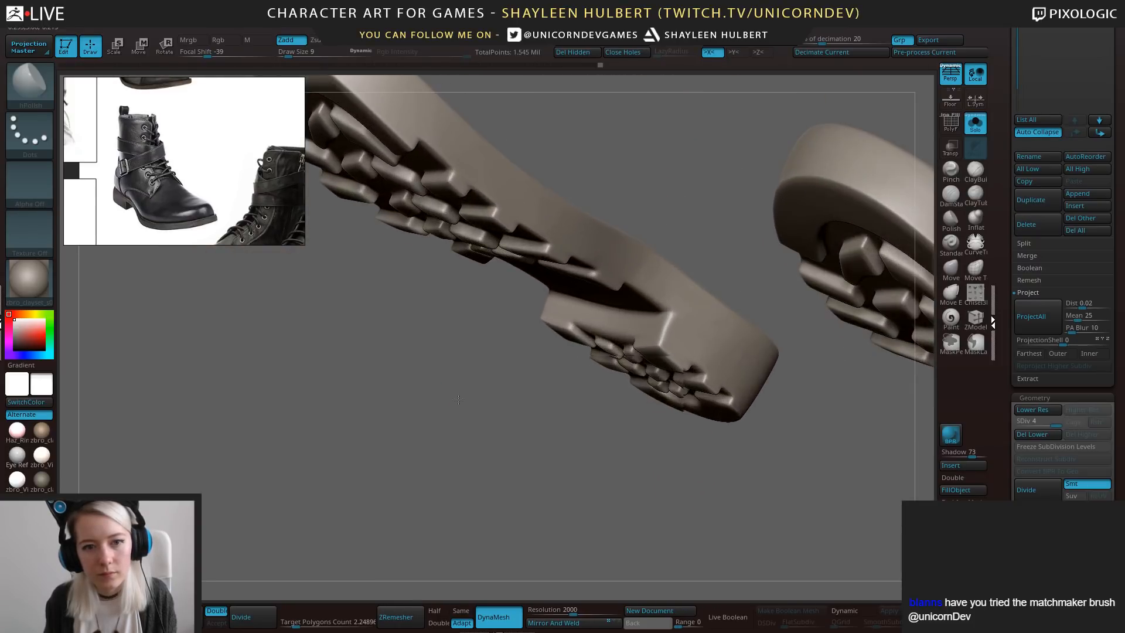
alt+drag(458, 399, 533, 494)
drag(533, 493, 578, 486)
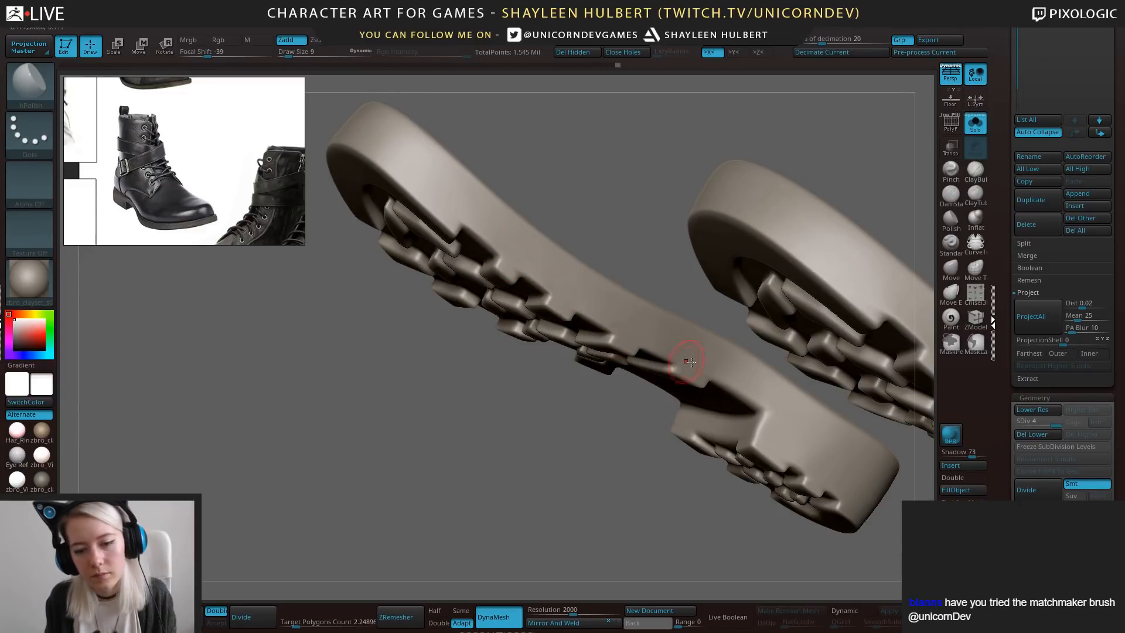
alt+drag(611, 458, 567, 396)
drag(568, 396, 580, 508)
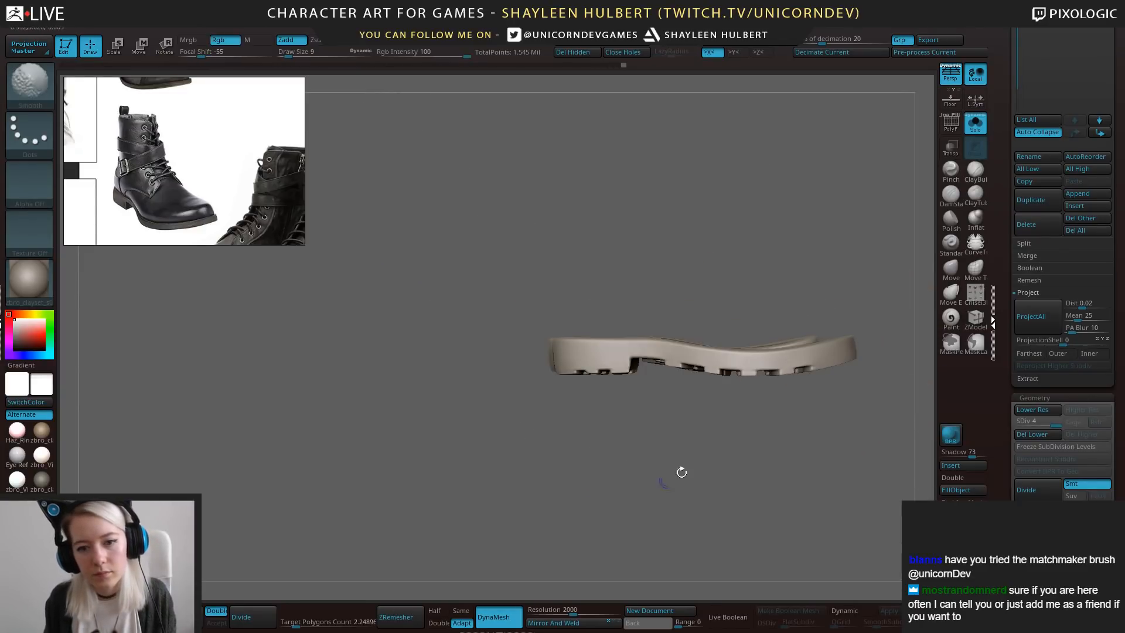
drag(758, 467, 706, 479)
Switch to the NewBoots1 tool, append the remeshed tread1 soles as a subtool and select them.
drag(1001, 216, 1000, 334)
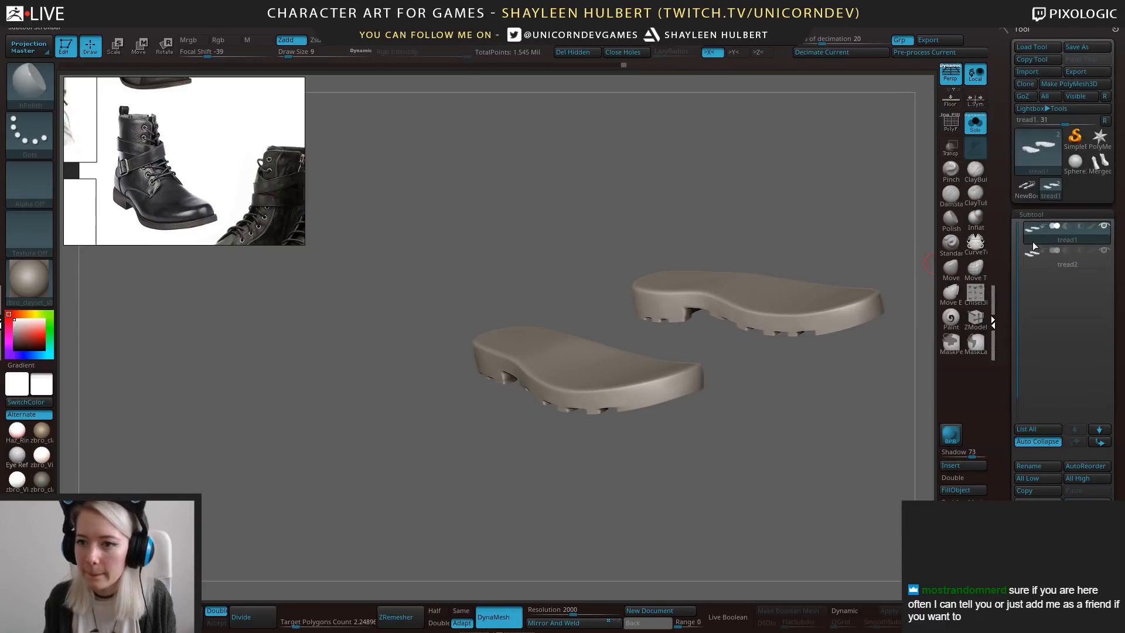
click(1026, 190)
drag(810, 434, 765, 428)
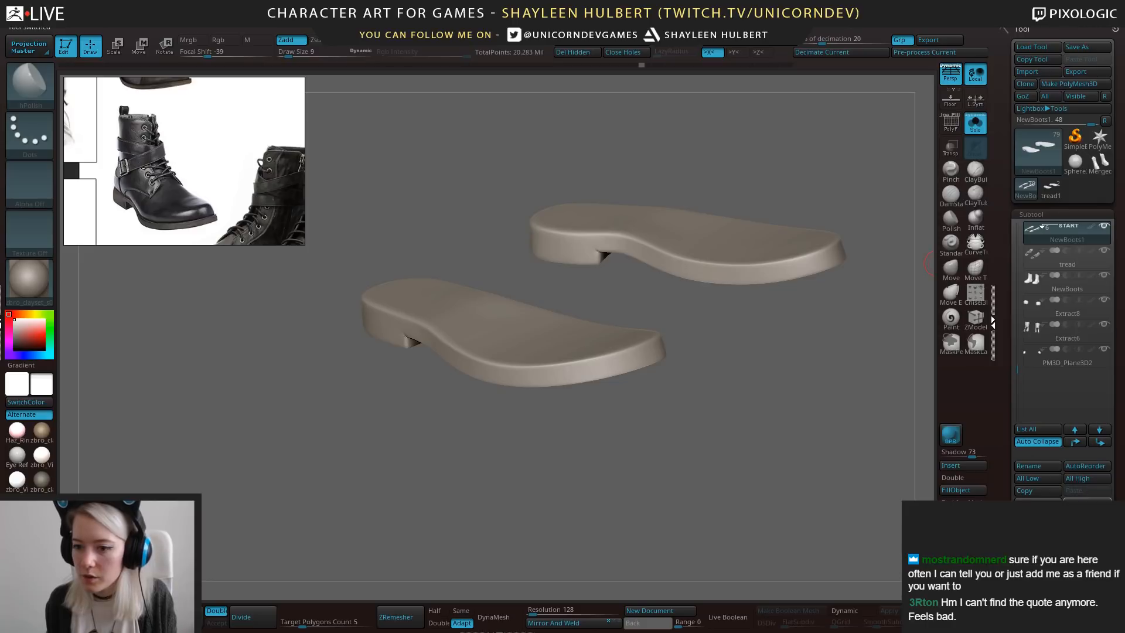
click(1087, 504)
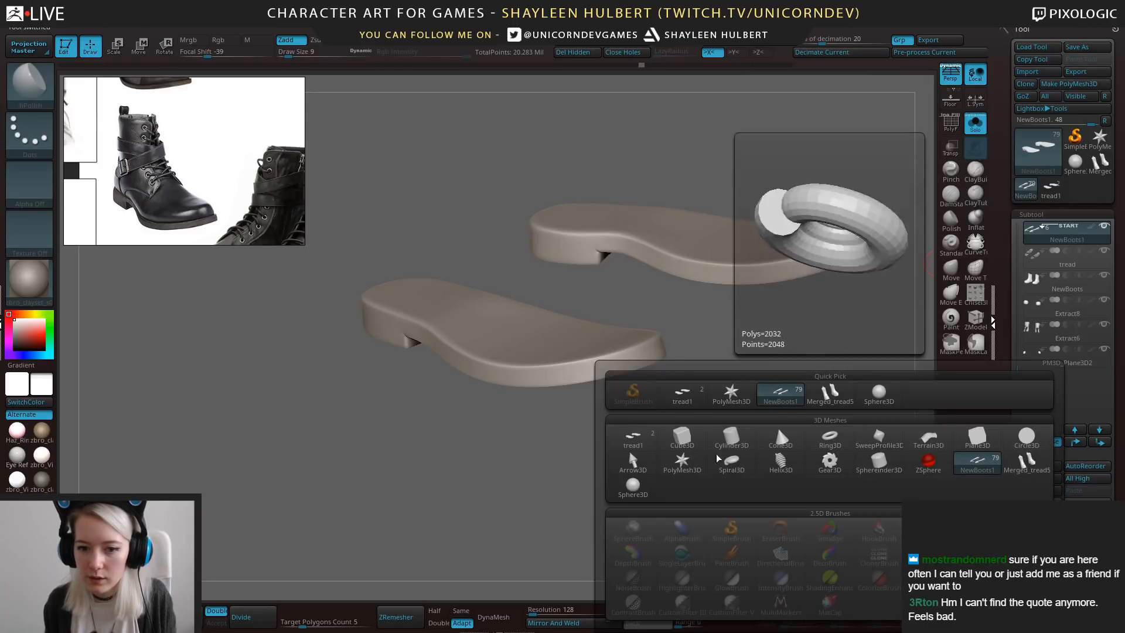
click(633, 437)
drag(621, 469, 644, 460)
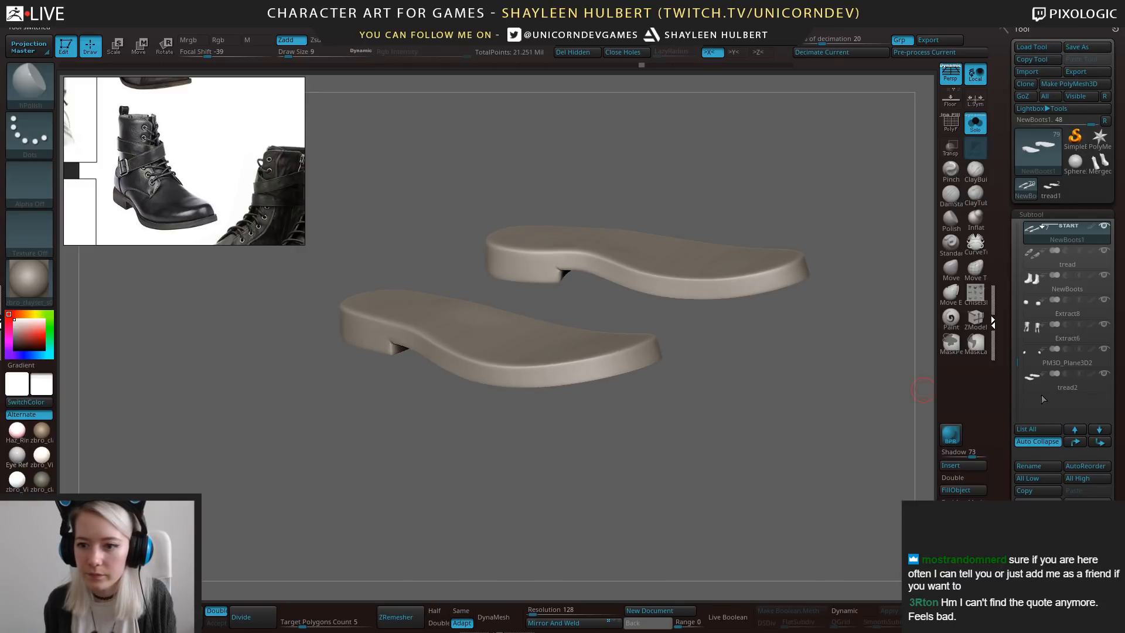
click(1064, 382)
drag(727, 463, 744, 440)
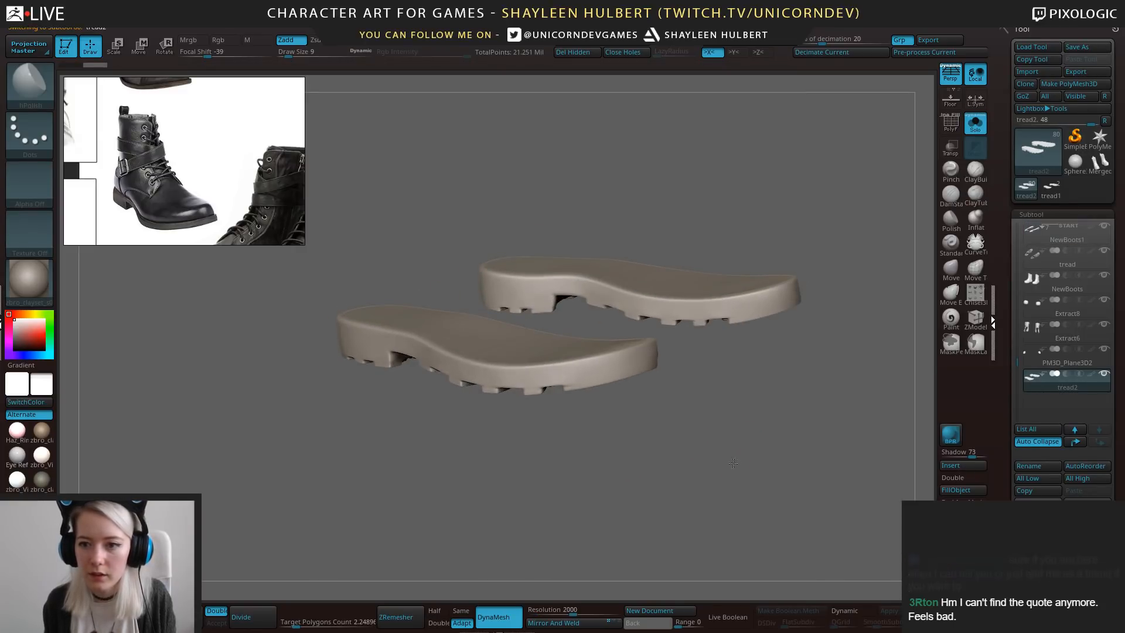
Show all boot parts, delete the old NewBoots1 sole and tread subtools, and select the new combined soles.
click(1045, 238)
mouse_move(1053, 258)
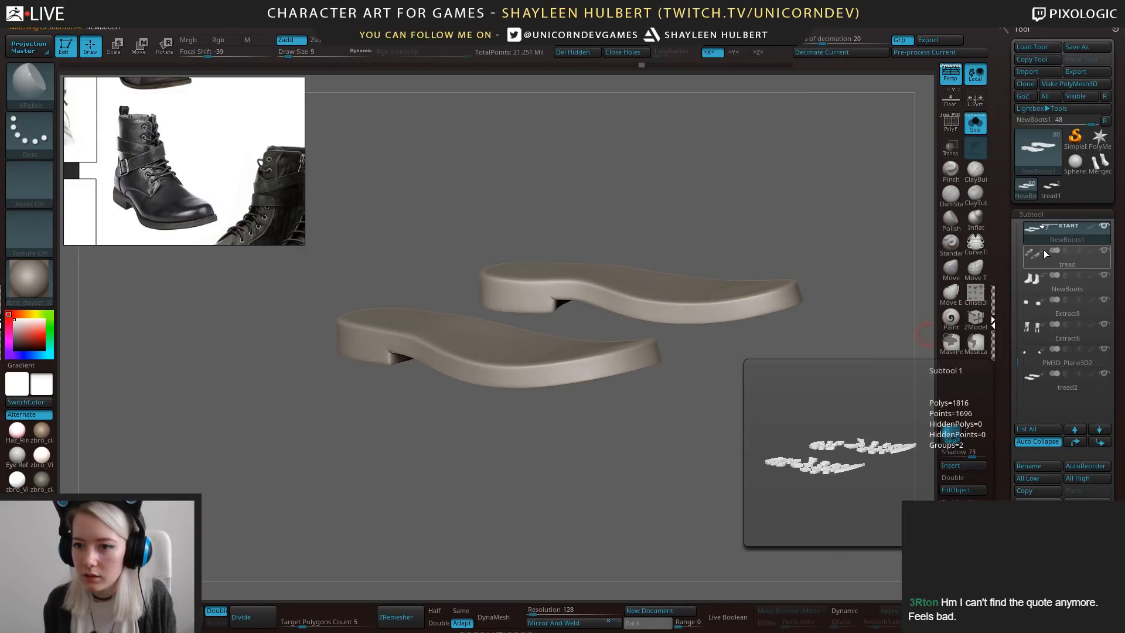
click(1050, 283)
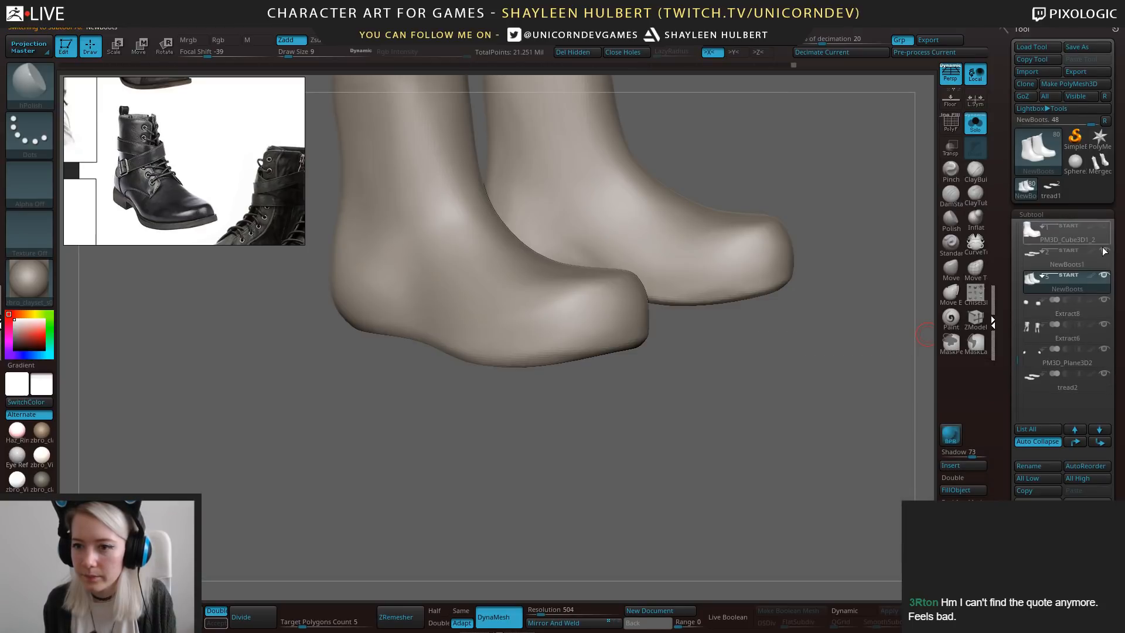
click(975, 123)
click(1049, 255)
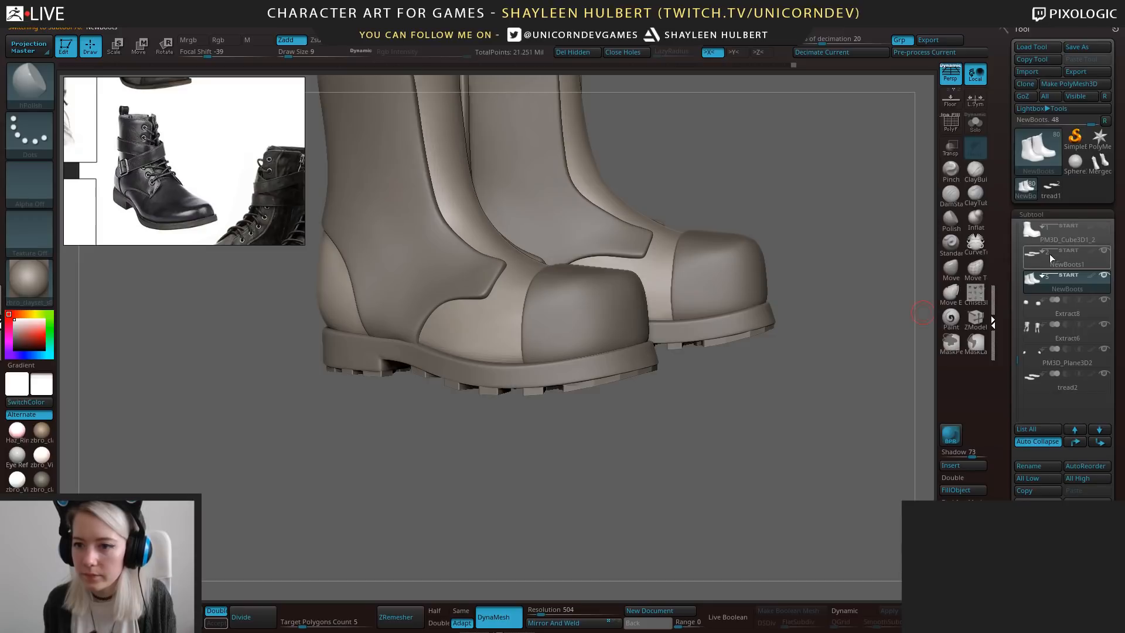
key(Down)
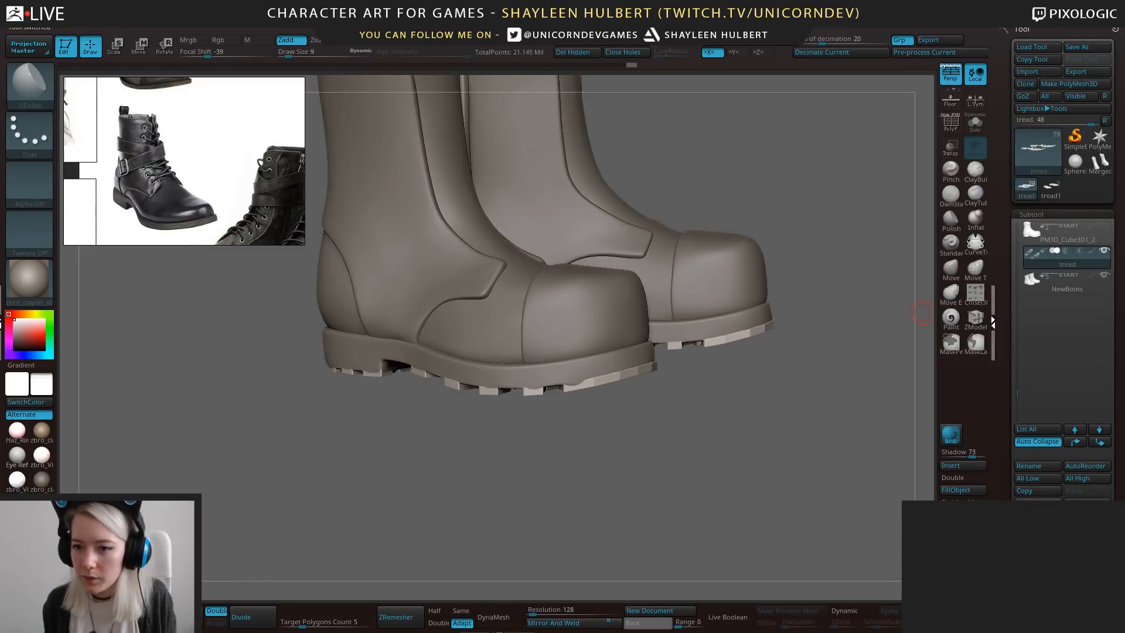
key(Down)
alt+click(625, 378)
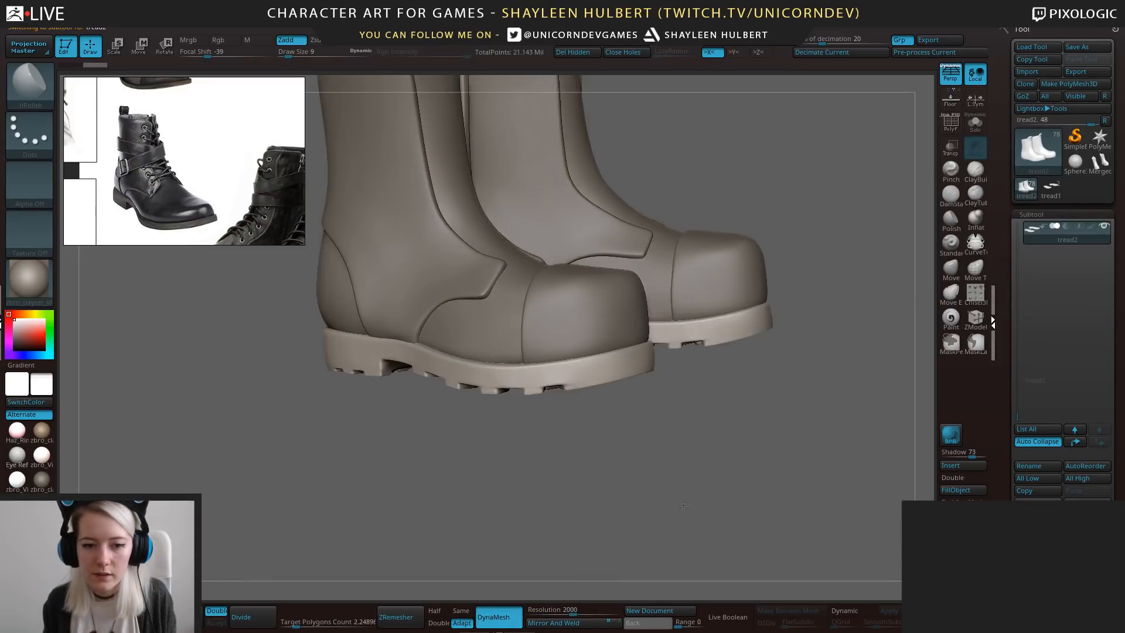
Examine how the new soles fit the boots around the heel, along the sides and from underneath.
mouse_move(632, 413)
mouse_down()
mouse_move(638, 427)
mouse_move(691, 424)
mouse_move(600, 436)
mouse_move(751, 457)
mouse_move(634, 498)
mouse_move(676, 394)
mouse_move(669, 448)
mouse_move(716, 397)
mouse_move(407, 465)
mouse_move(501, 407)
mouse_up()
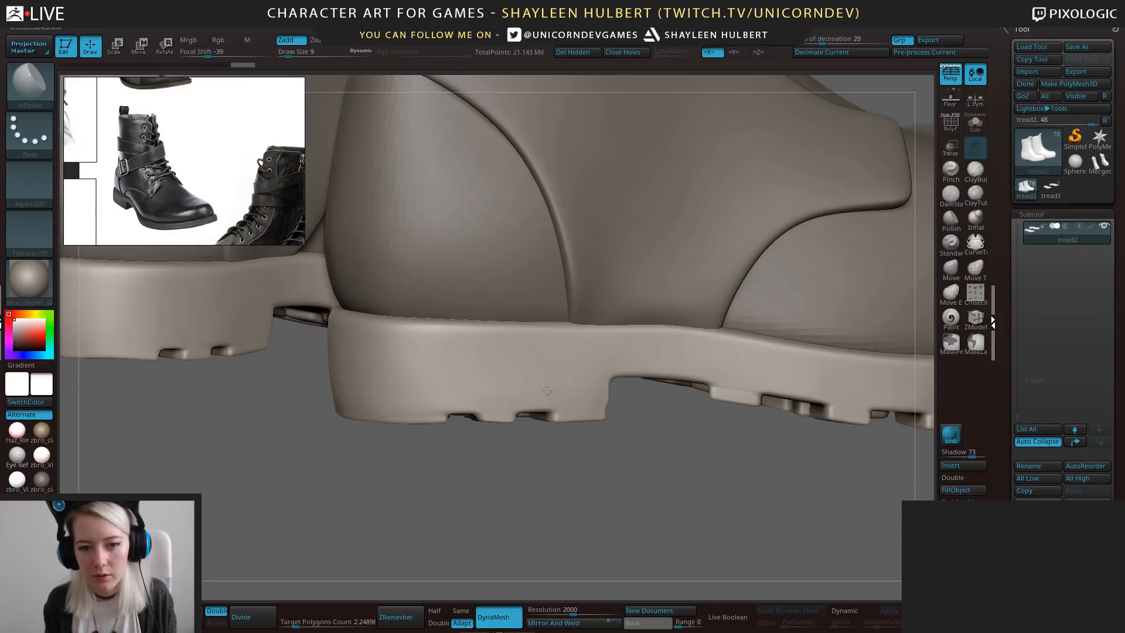
drag(568, 479, 477, 389)
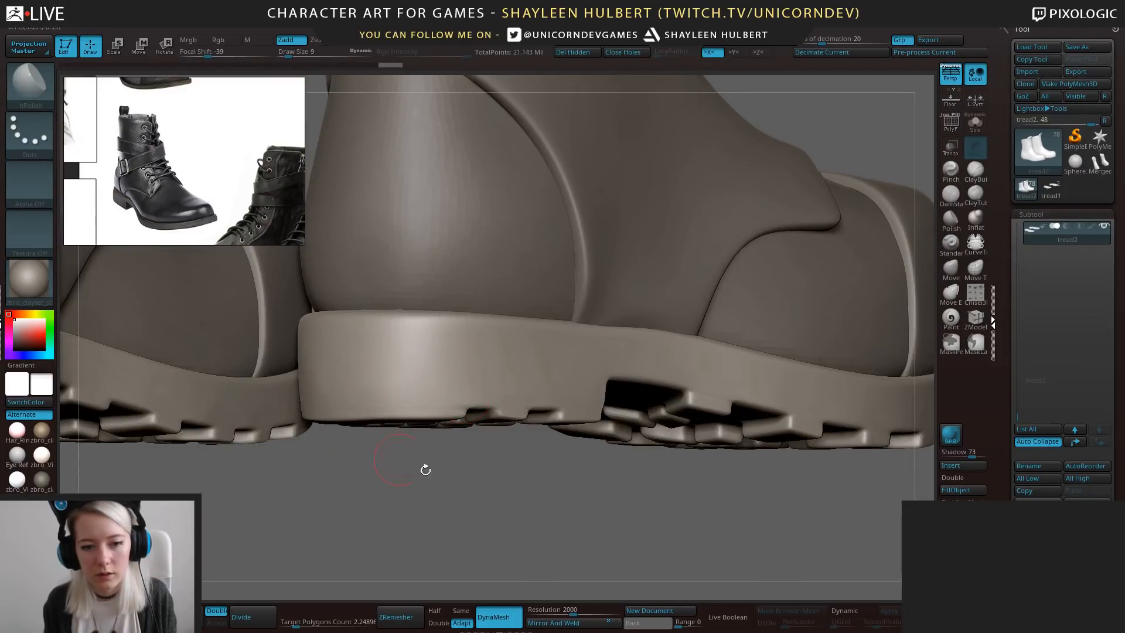
mouse_move(426, 470)
alt+mouse_down()
mouse_move(424, 424)
mouse_move(542, 444)
mouse_move(525, 477)
mouse_move(463, 469)
alt+mouse_up()
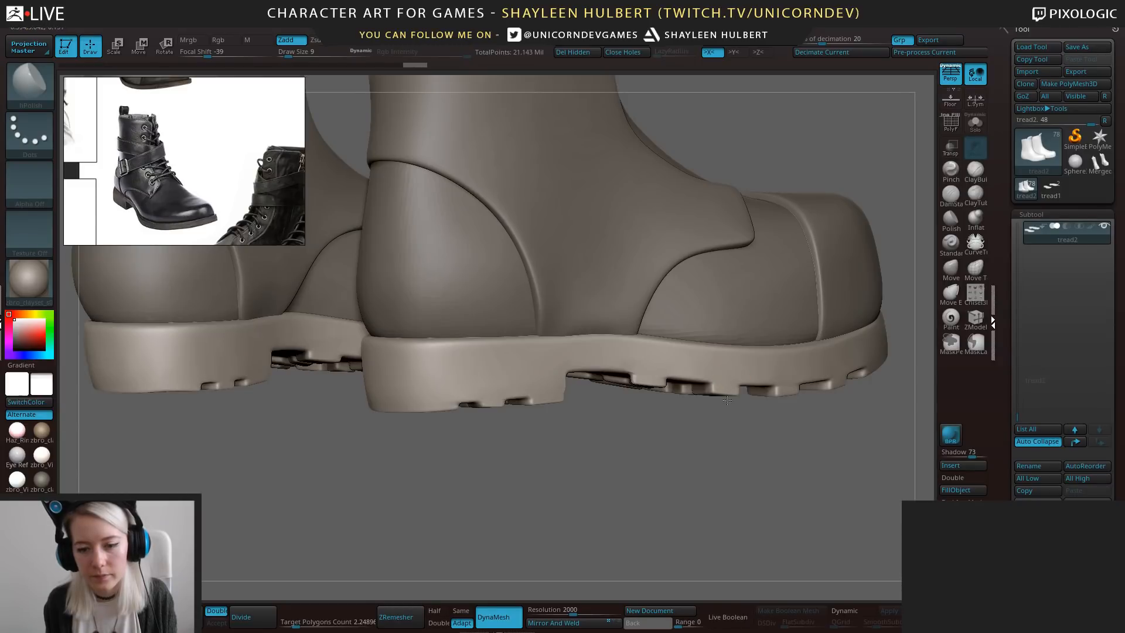
drag(727, 401, 746, 362)
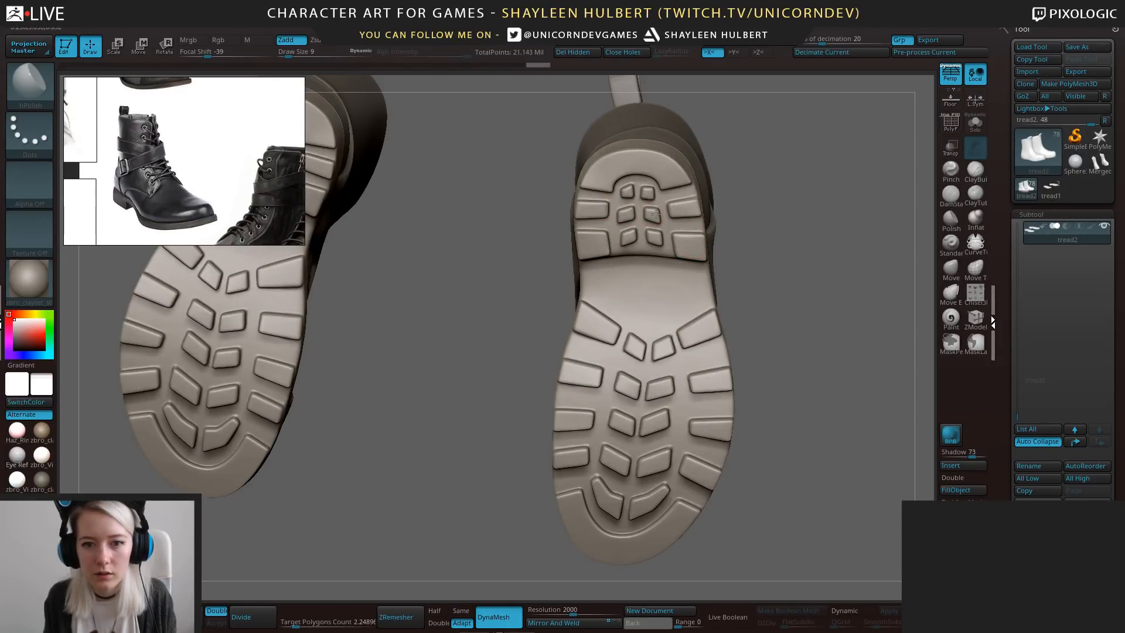
mouse_move(771, 258)
mouse_down()
mouse_move(753, 383)
mouse_move(725, 394)
mouse_move(738, 457)
mouse_up()
mouse_move(738, 457)
shift+mouse_down()
mouse_move(718, 447)
mouse_move(762, 383)
mouse_move(791, 422)
mouse_move(634, 454)
mouse_move(638, 485)
shift+mouse_up()
Reset the gizmo orientation on the combined soles and scale them slightly along the vertical axis.
click(949, 271)
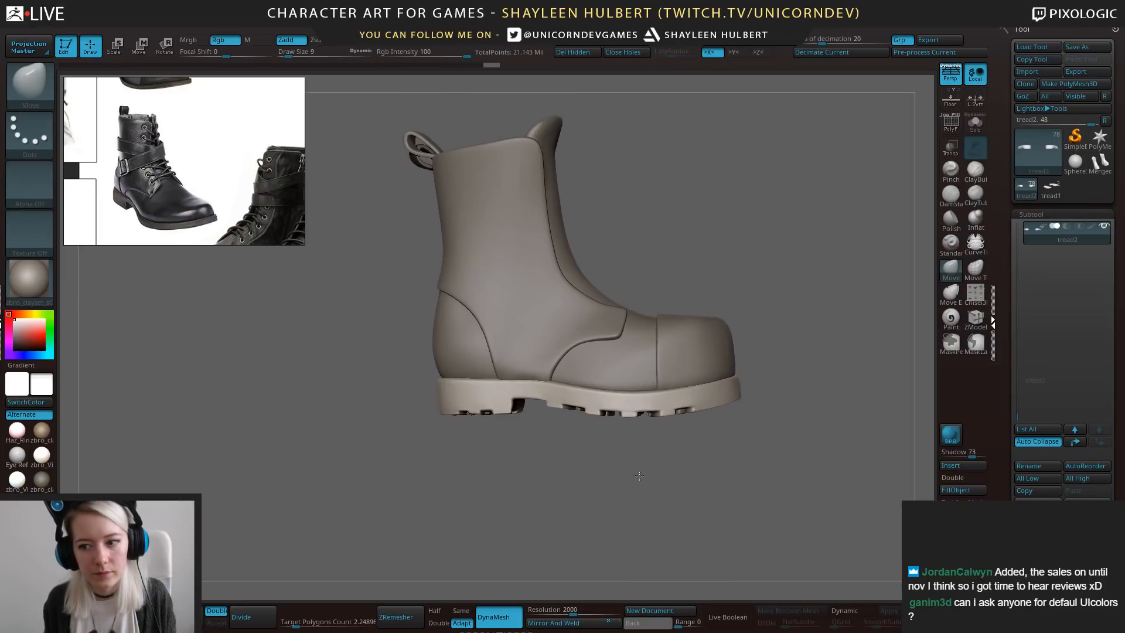
key(e)
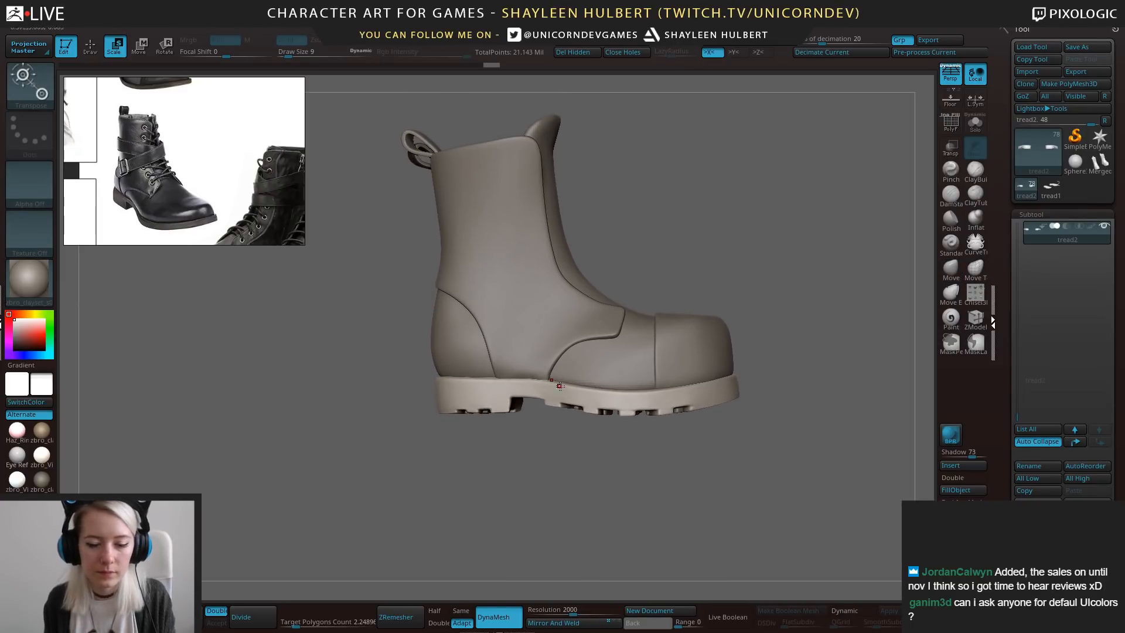
alt+click(584, 329)
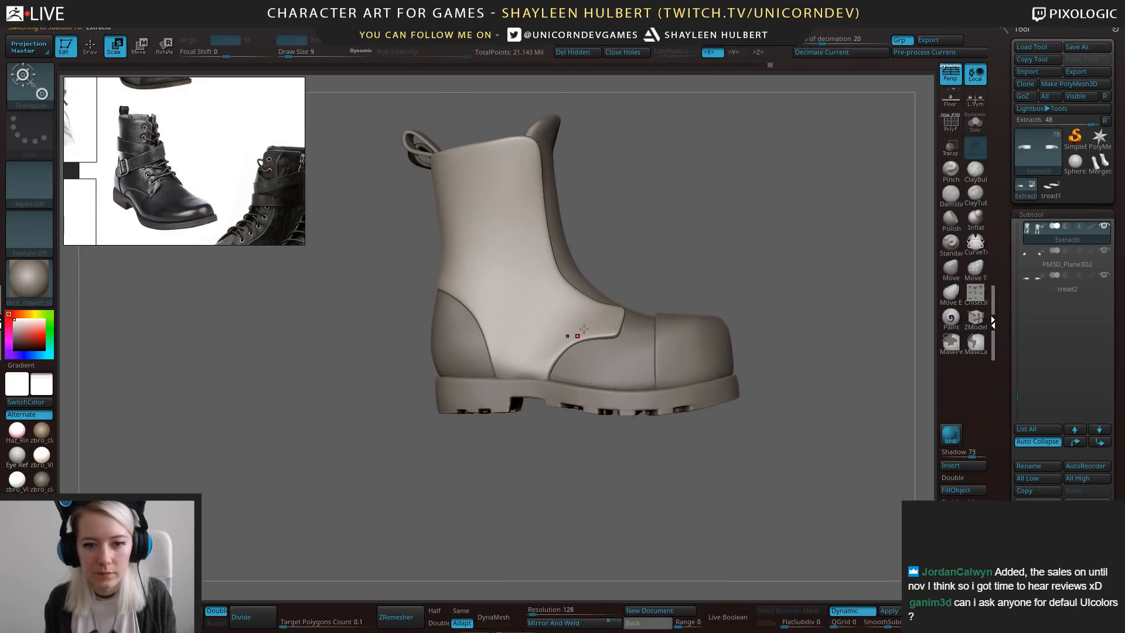
alt+click(569, 411)
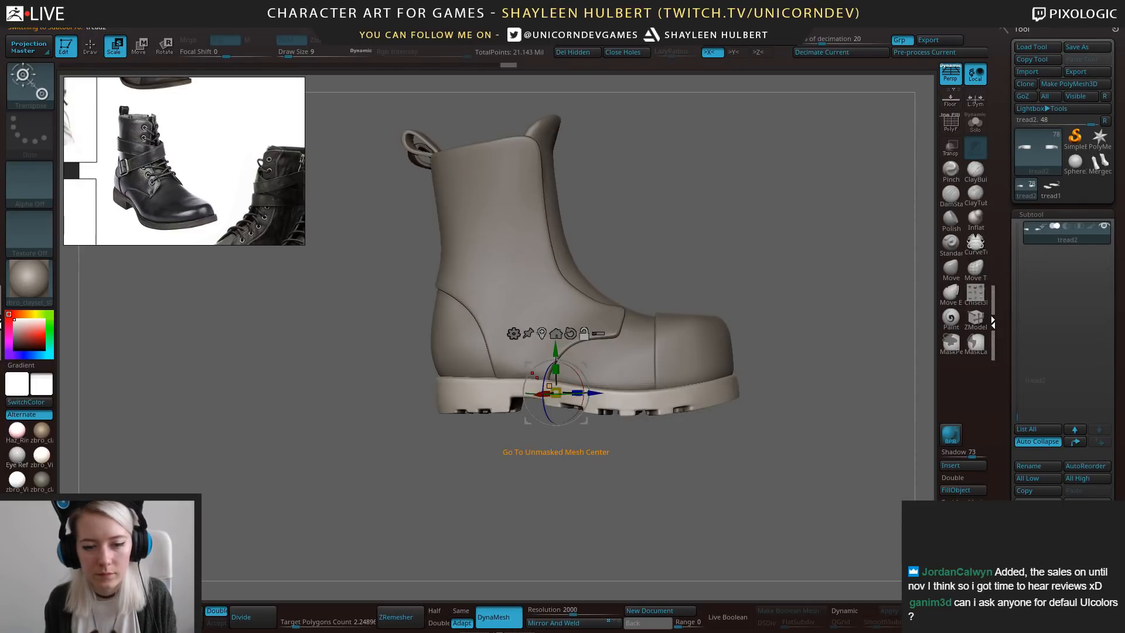
click(571, 332)
mouse_move(556, 369)
mouse_down()
mouse_move(557, 379)
mouse_move(558, 348)
mouse_up()
drag(715, 258, 885, 259)
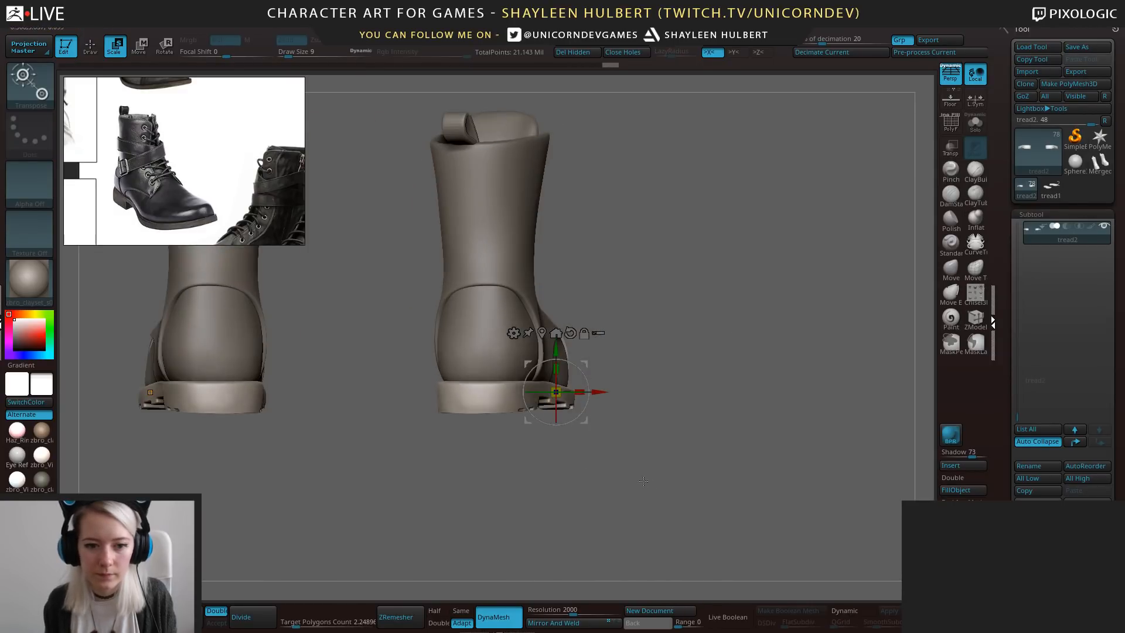
Nudge the soles' toe edge outward with the Move brush at draw size 102.
click(951, 269)
drag(723, 377, 633, 420)
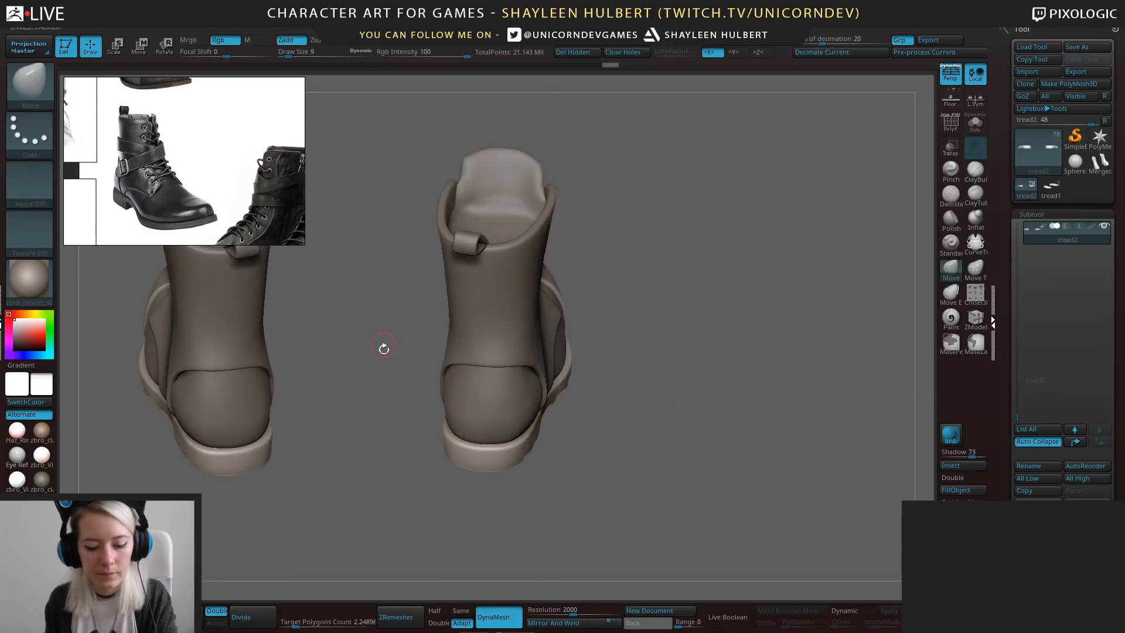
key(bracketright)
key(bracketright)
key(bracketright)
drag(417, 478, 475, 515)
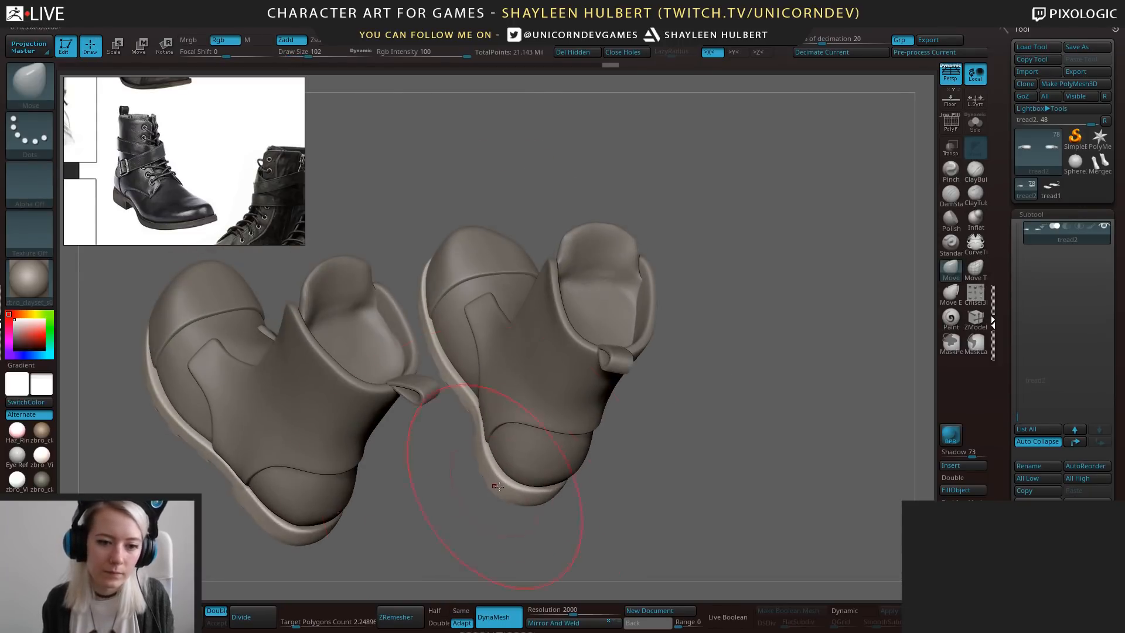
drag(999, 596, 997, 418)
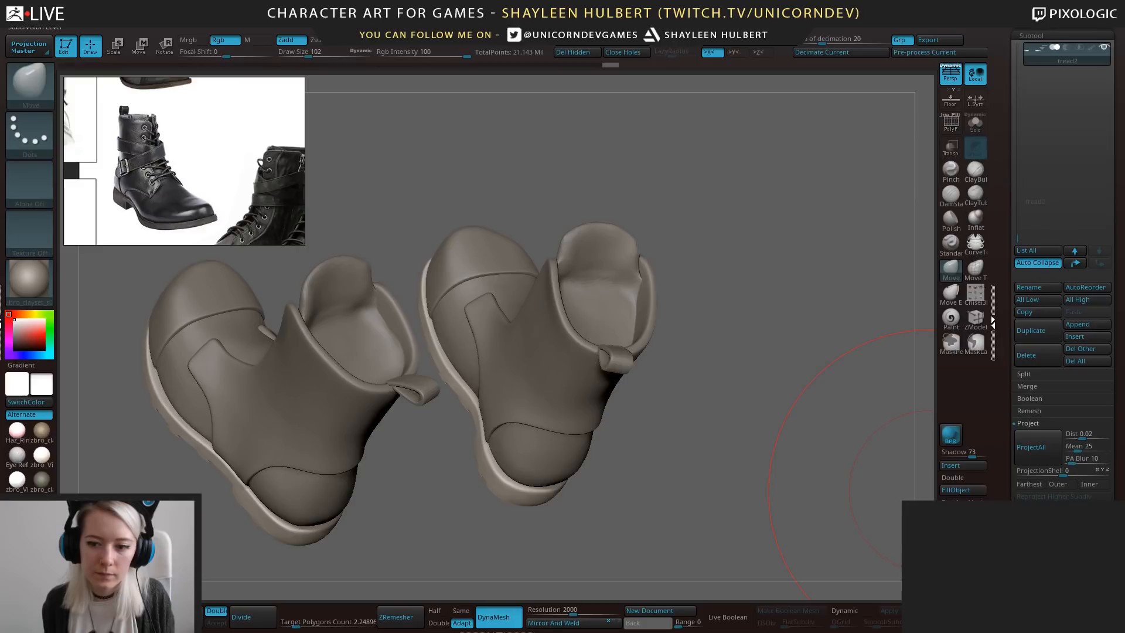
drag(539, 434, 610, 407)
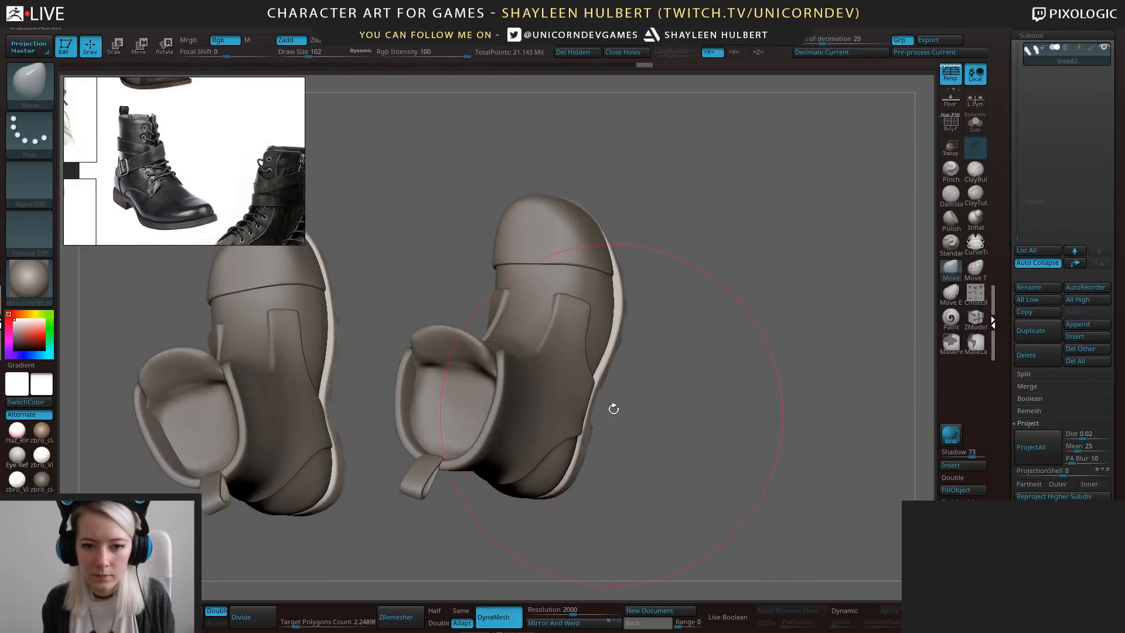
drag(620, 306, 639, 242)
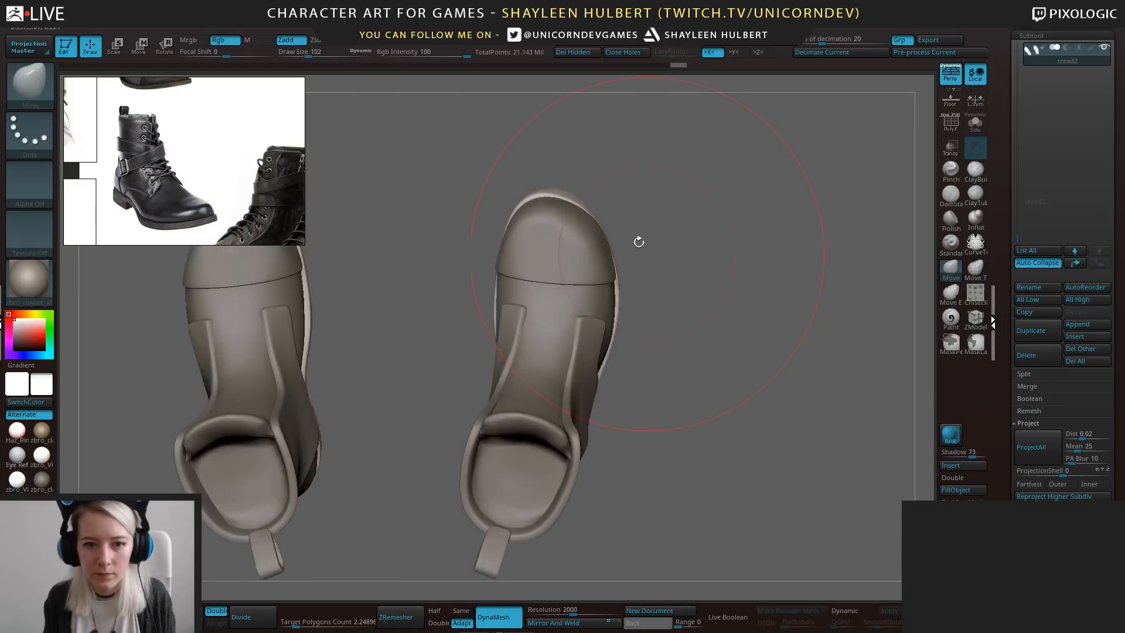
drag(563, 194, 562, 191)
Select the toe caps and adjust their surface and side edges with the Move brush, reducing the draw size to 54.
alt+click(565, 205)
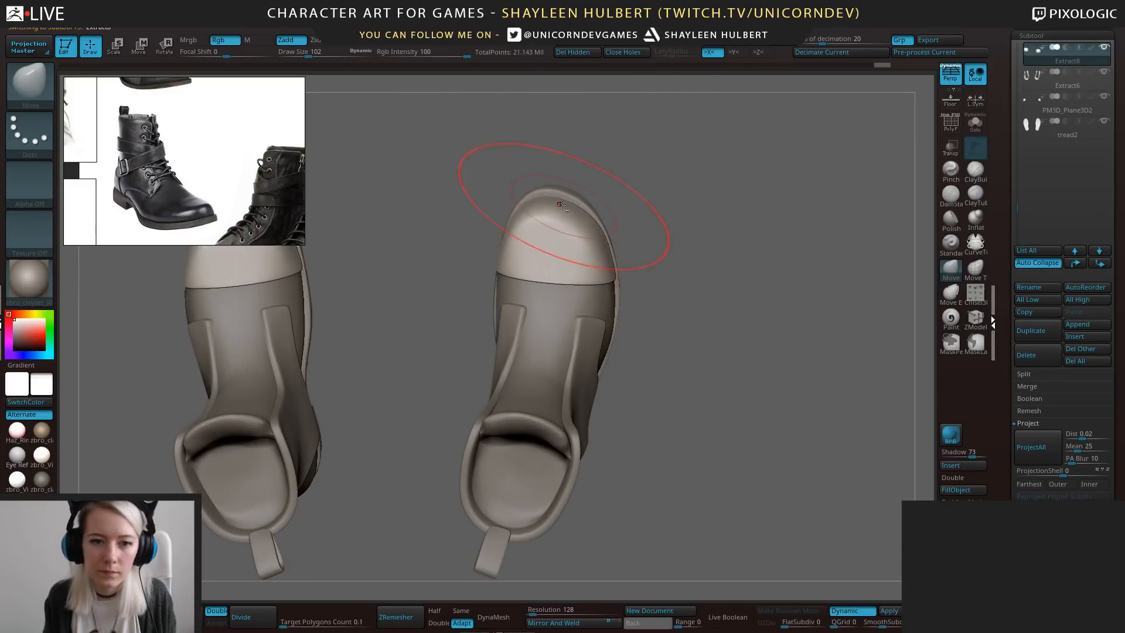
drag(588, 217, 555, 206)
drag(625, 192, 615, 194)
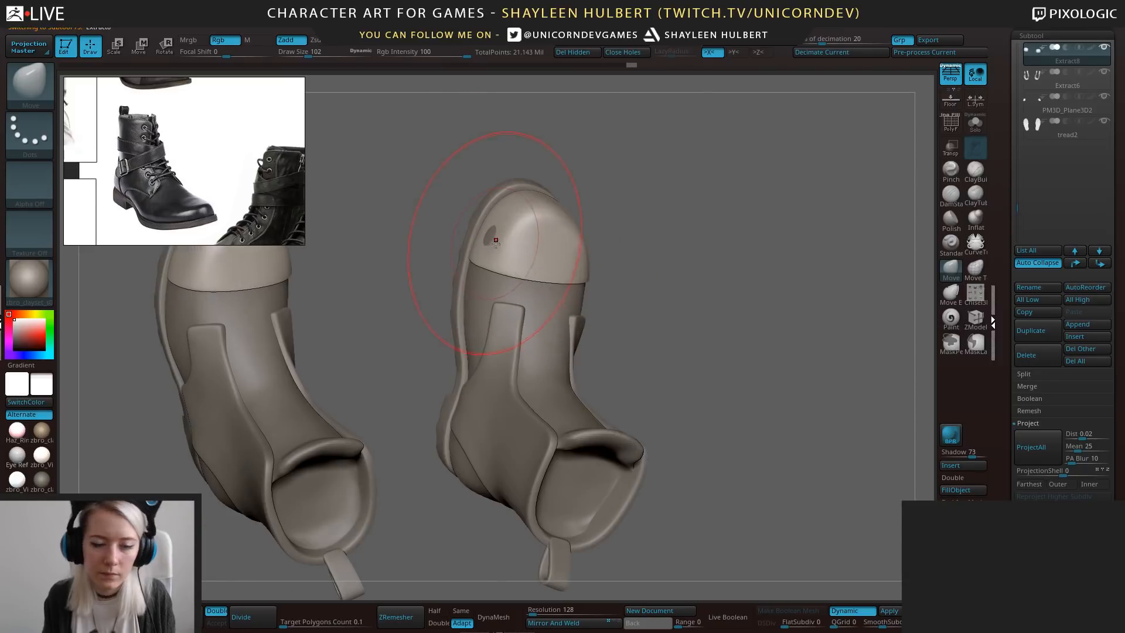
alt+click(492, 291)
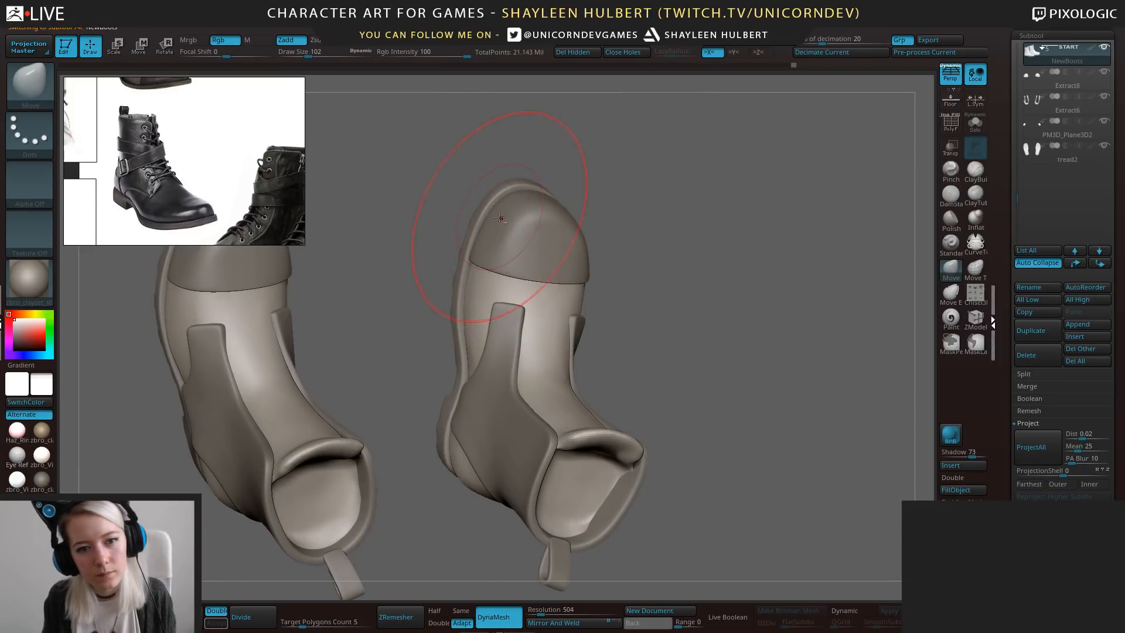
alt+click(499, 218)
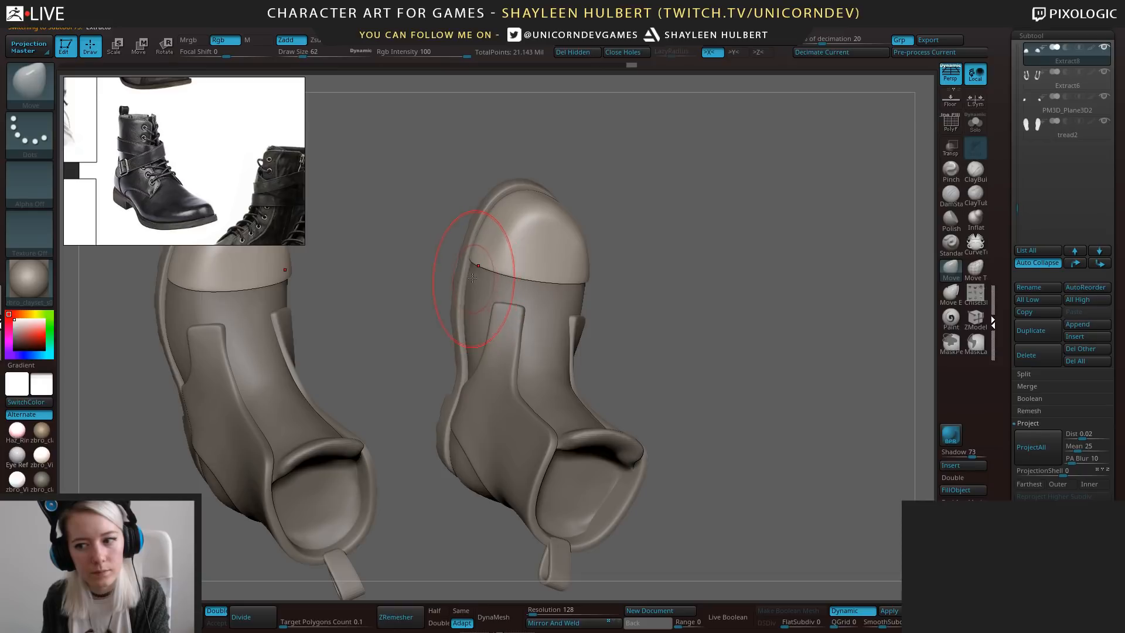
key([)
drag(469, 261, 472, 264)
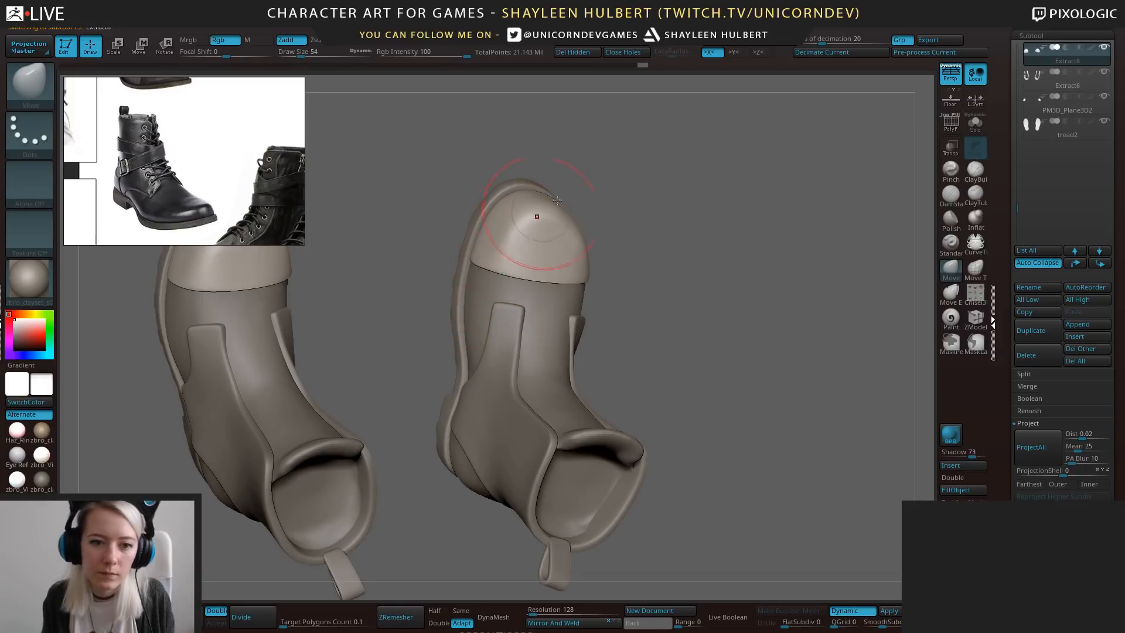
drag(589, 194, 560, 198)
Adjust the soles' side edge along the arch with the Move brush and check the boots' shape from the front and above.
alt+click(462, 368)
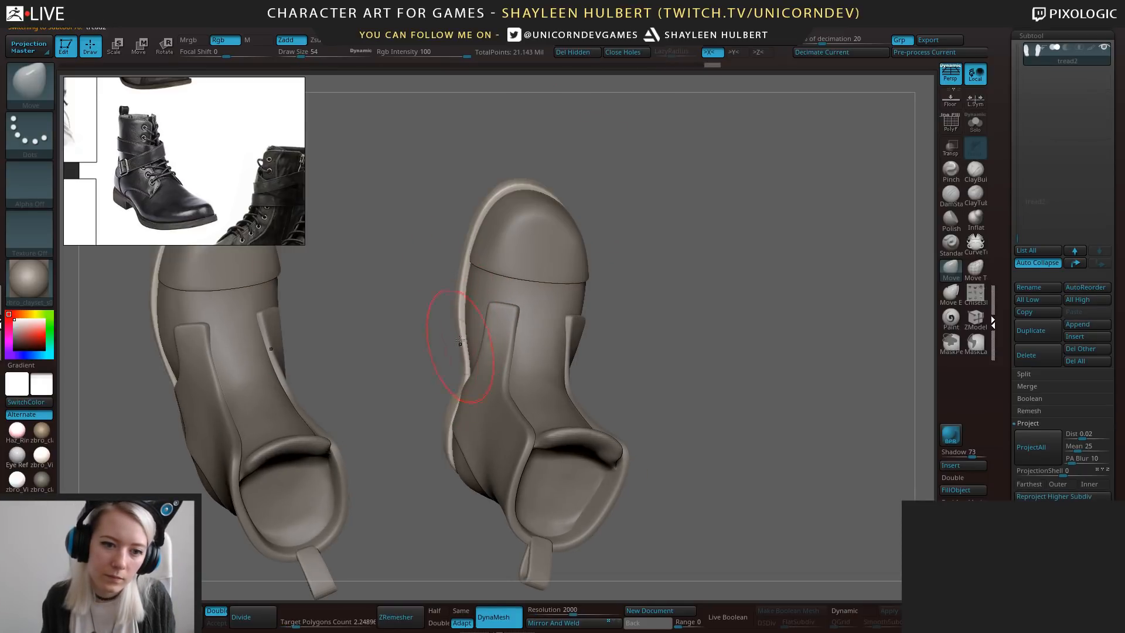
drag(461, 322, 453, 413)
mouse_move(657, 404)
alt+mouse_down()
mouse_move(647, 246)
mouse_move(674, 347)
mouse_move(756, 346)
mouse_move(656, 349)
alt+mouse_up()
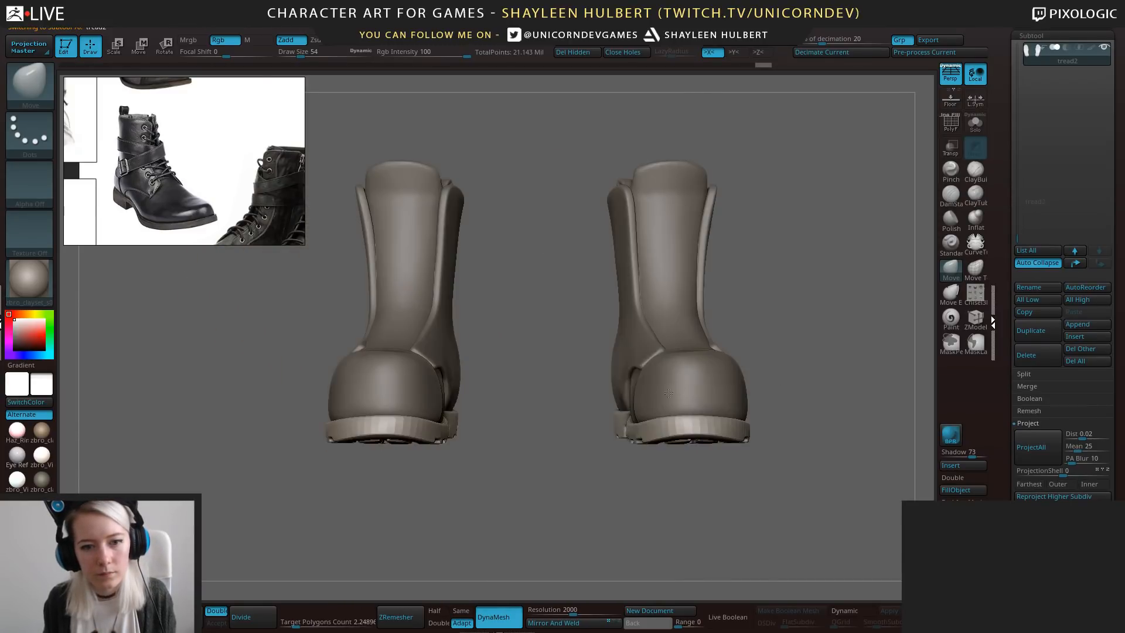
alt+drag(566, 530, 524, 491)
alt+drag(579, 460, 526, 409)
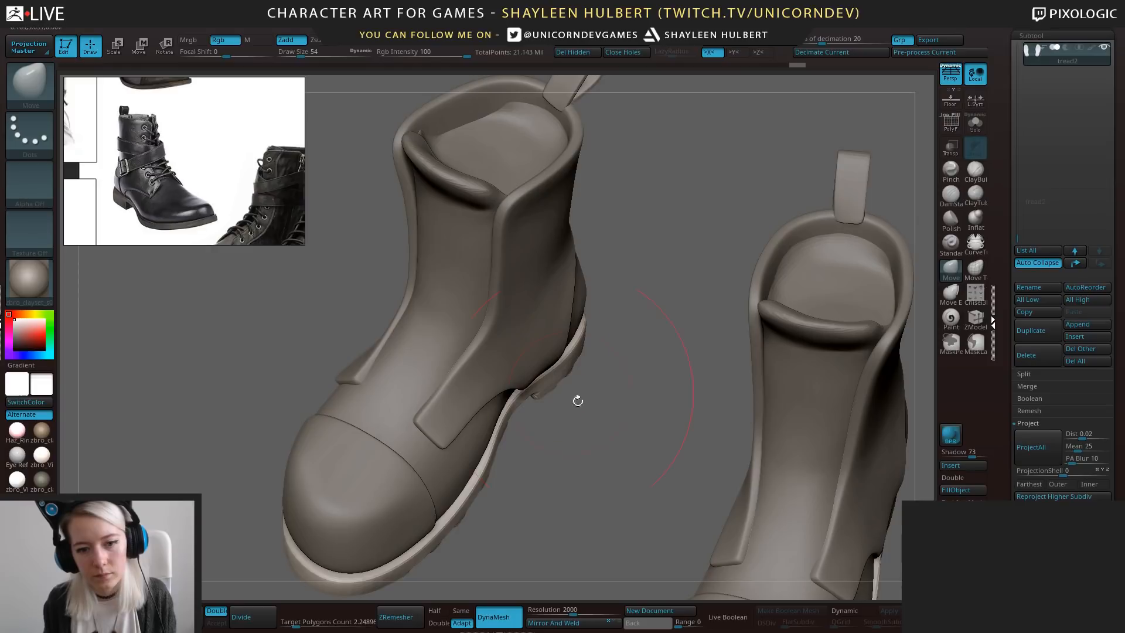
alt+drag(578, 401, 517, 475)
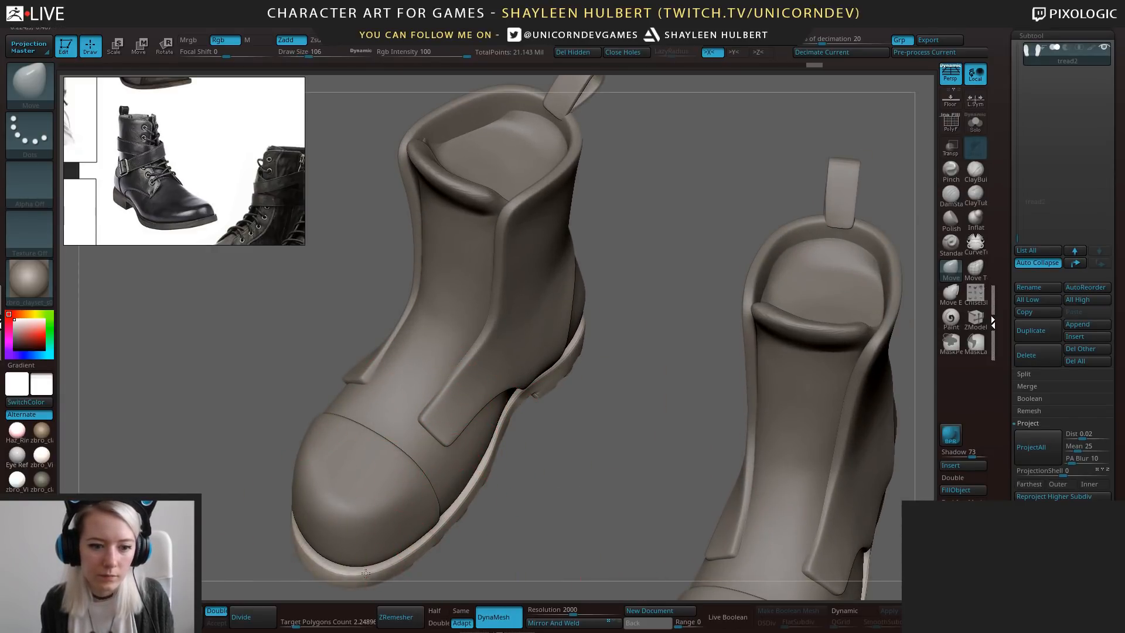
alt+drag(492, 533, 627, 322)
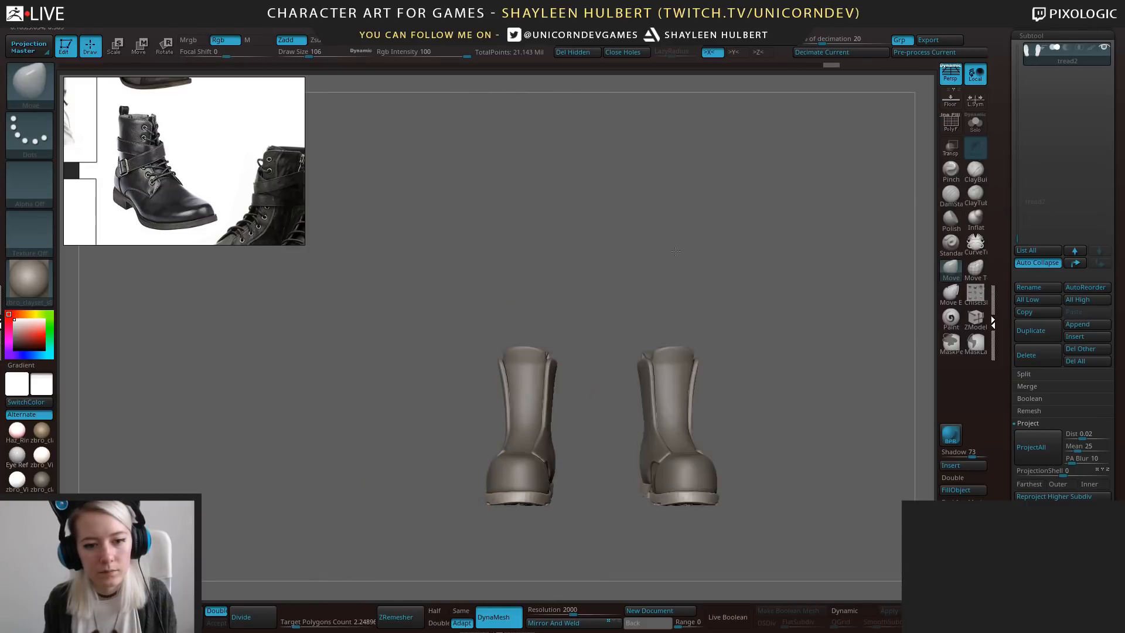
drag(676, 251, 773, 257)
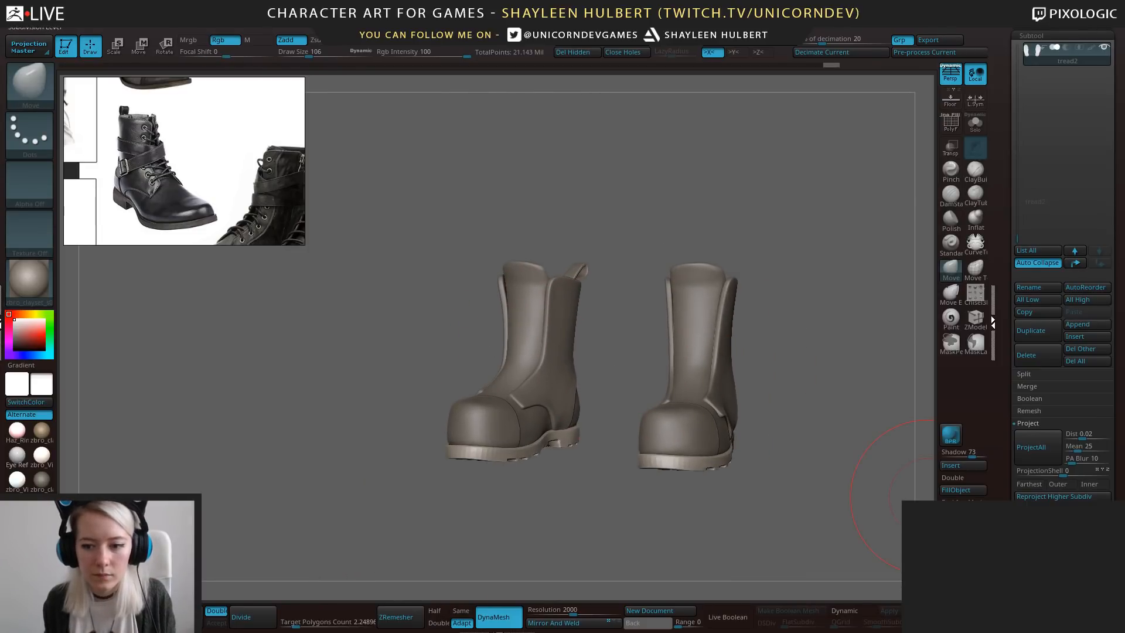
mouse_move(796, 350)
mouse_down()
mouse_move(841, 374)
mouse_move(779, 399)
mouse_move(712, 371)
mouse_move(809, 366)
mouse_move(803, 391)
mouse_move(789, 367)
mouse_move(744, 370)
mouse_move(750, 386)
mouse_move(751, 356)
mouse_move(736, 364)
mouse_move(749, 383)
mouse_move(741, 394)
mouse_up()
Choose the Eyelet Type01 mesh from the IMM Clothing brush, move the reference image clear, and select the boots' side panels.
key(space)
alt+click(618, 359)
mouse_move(752, 351)
mouse_down()
mouse_move(758, 394)
mouse_move(750, 355)
mouse_move(736, 346)
mouse_up()
key(b)
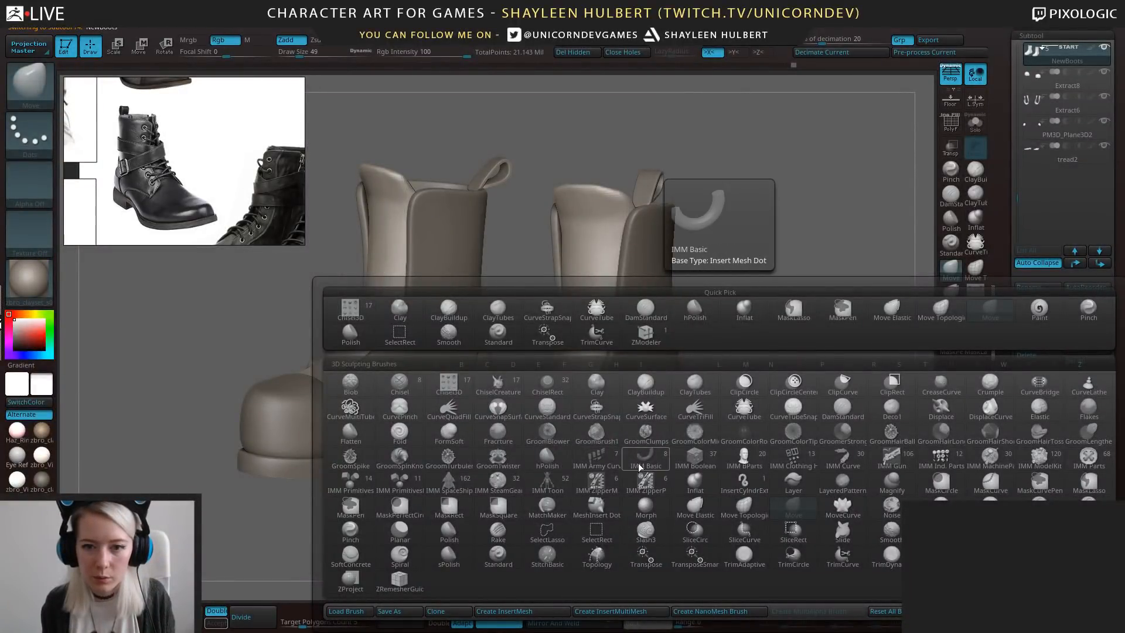
click(792, 458)
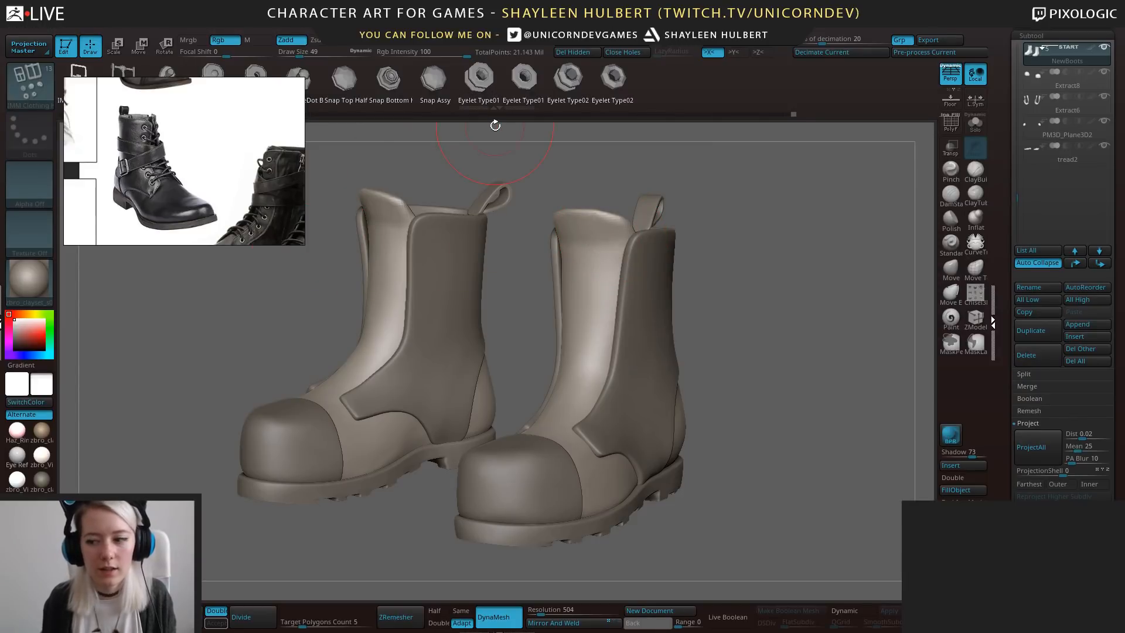
drag(290, 136, 246, 196)
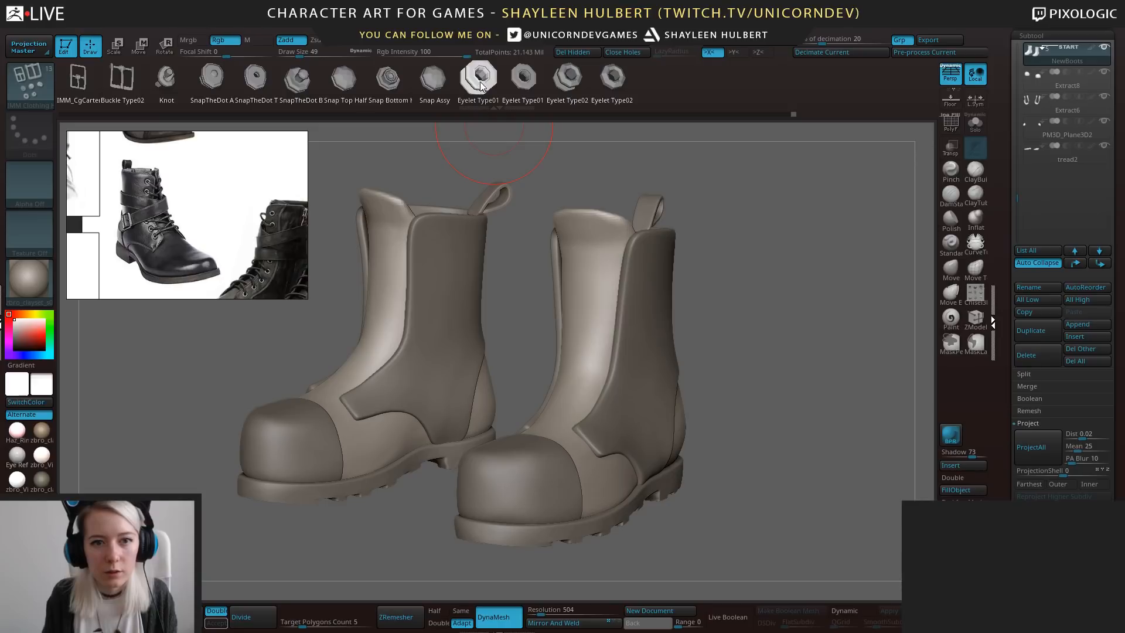
mouse_move(523, 155)
mouse_down()
mouse_move(716, 323)
mouse_move(740, 321)
mouse_move(692, 326)
mouse_up()
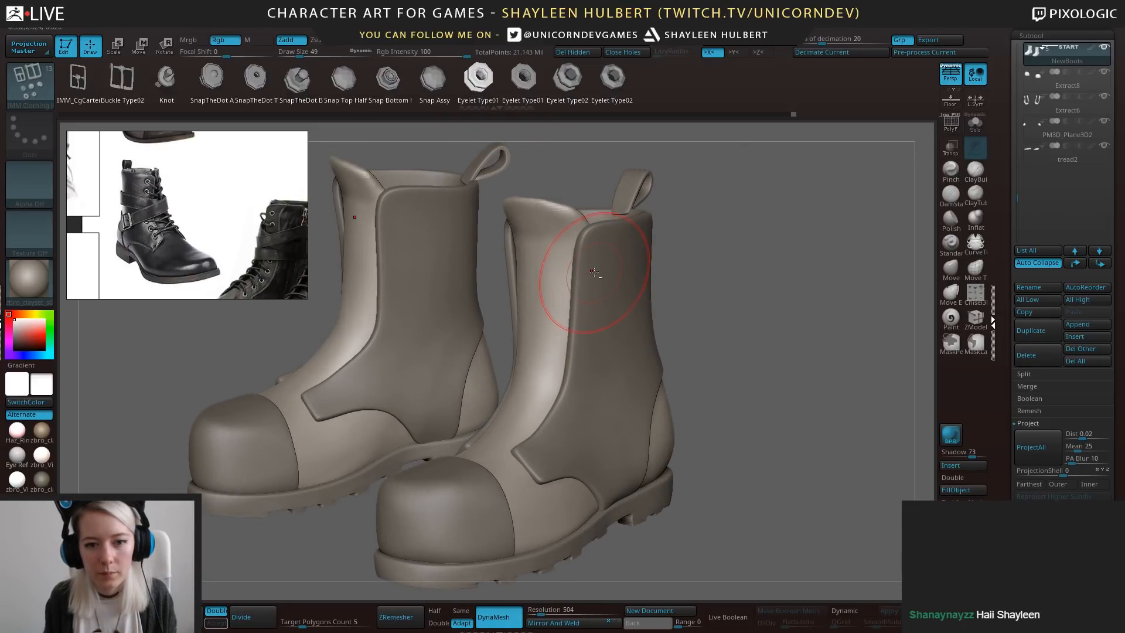
alt+click(593, 272)
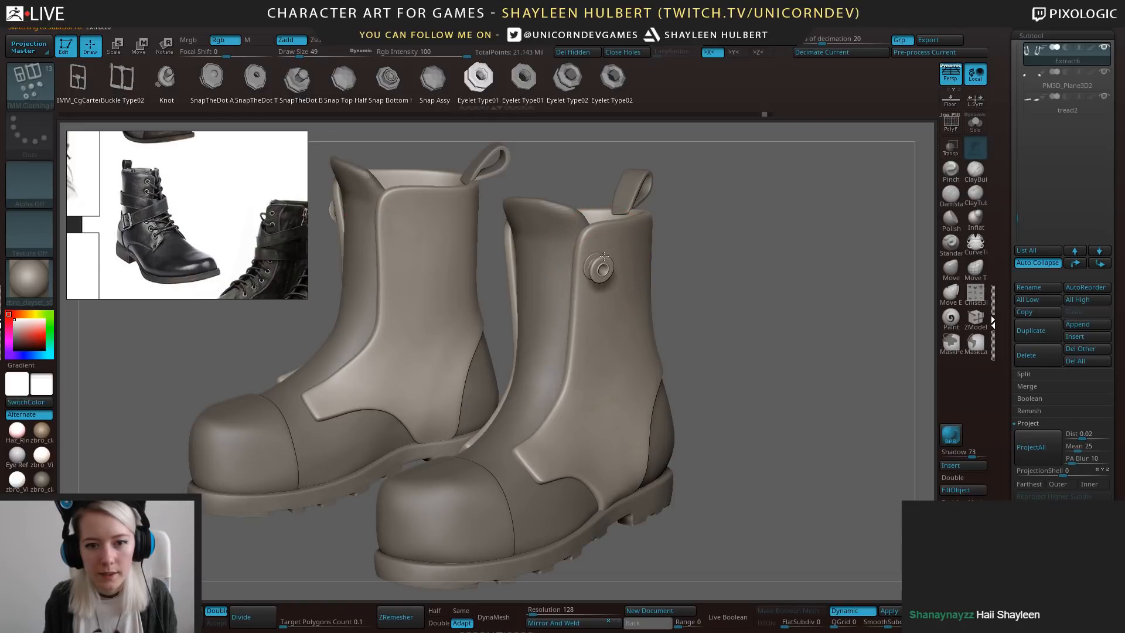
drag(667, 254, 706, 262)
key(ctrl+z)
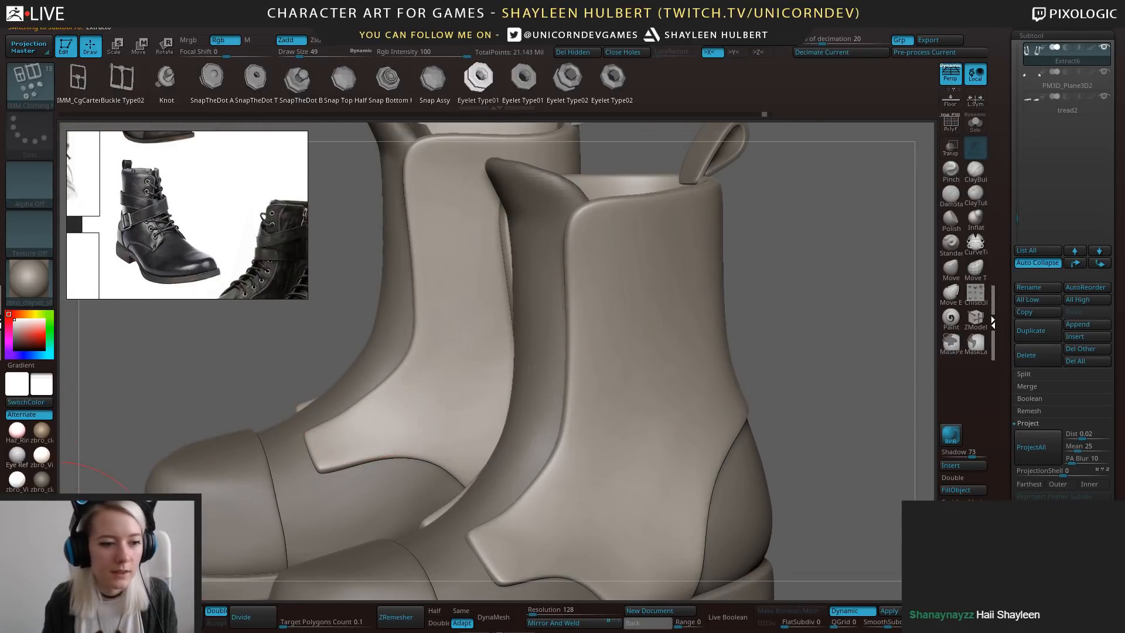
drag(756, 237, 803, 255)
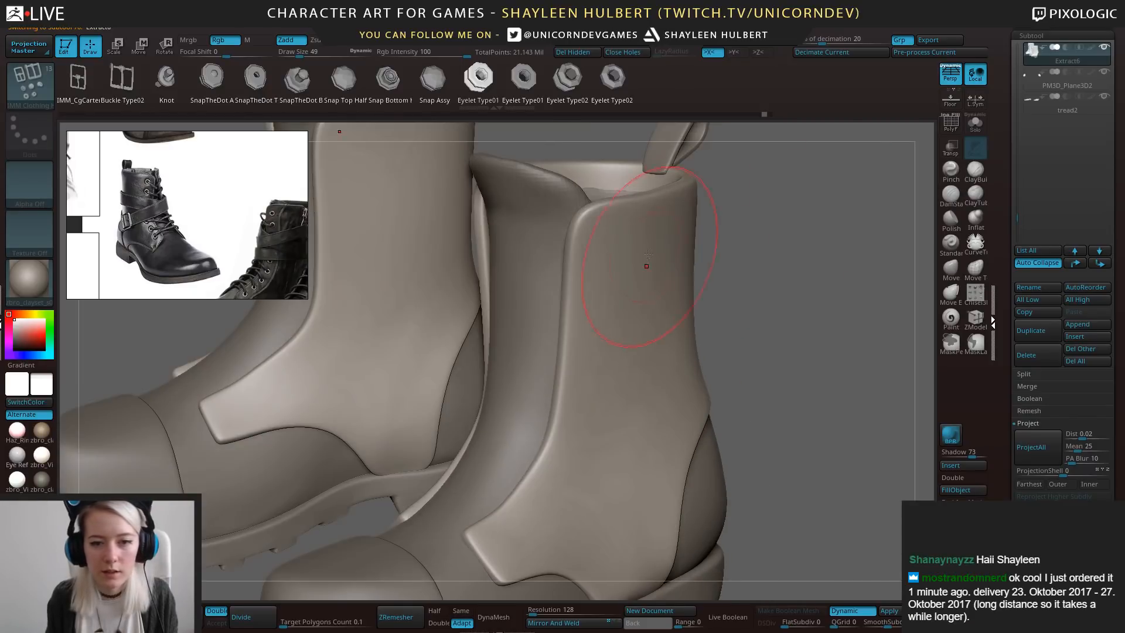
drag(617, 251, 622, 248)
mouse_move(739, 223)
mouse_down()
mouse_move(820, 226)
mouse_move(733, 202)
mouse_move(795, 256)
mouse_move(750, 255)
mouse_up()
key(ctrl+z)
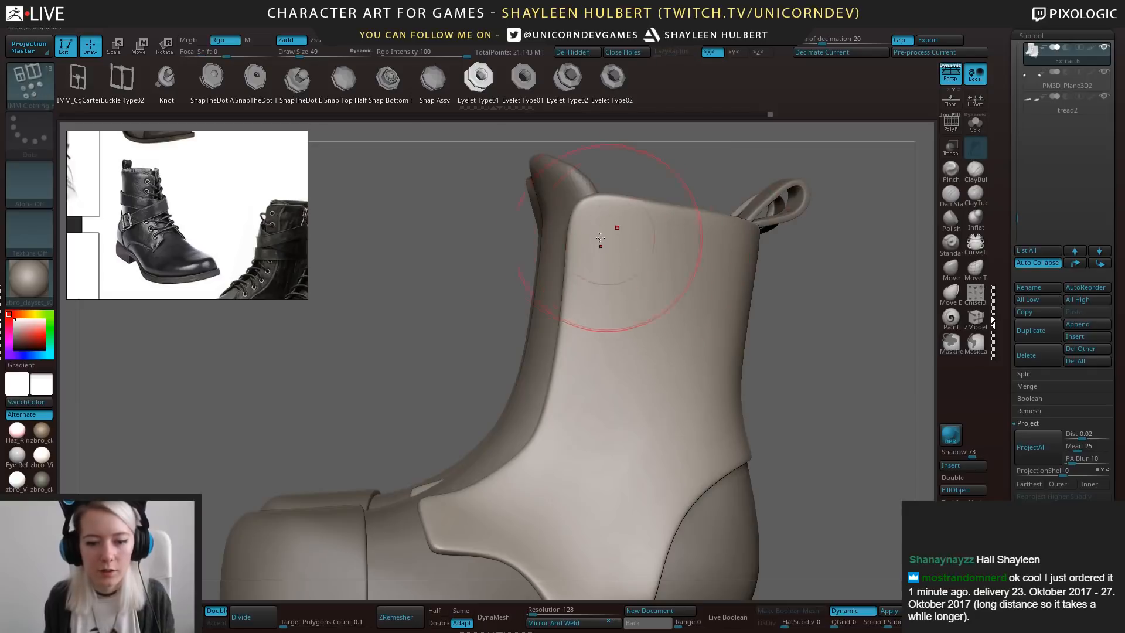
Reduce the draw size to 17 and insert an eyelet near the upper front corner of the side panel.
key(bracketleft)
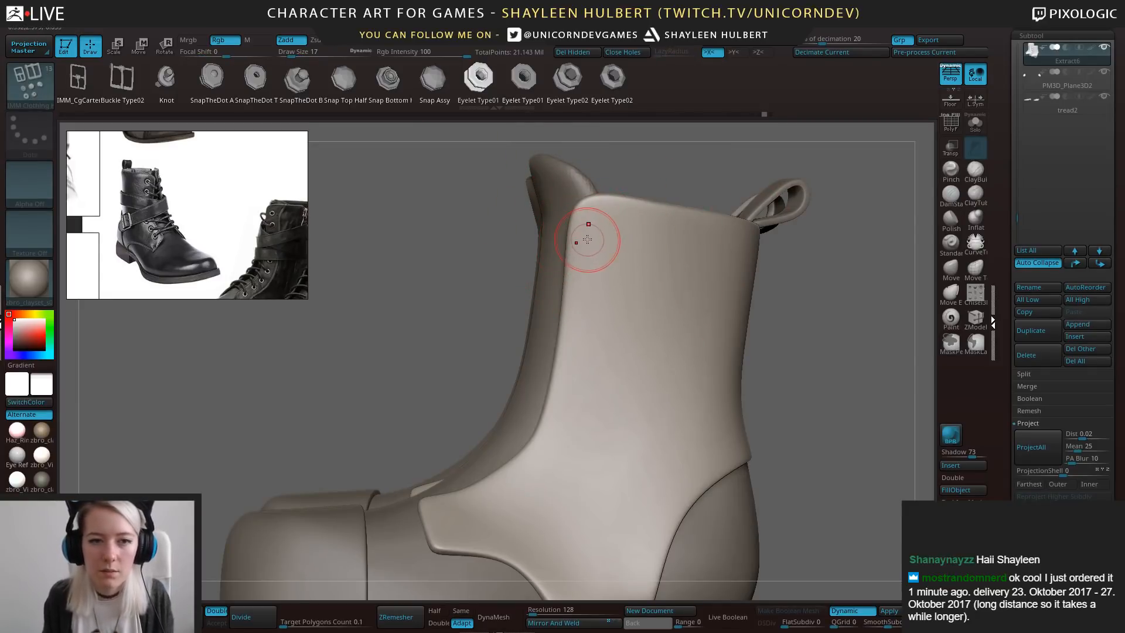
drag(589, 237, 600, 228)
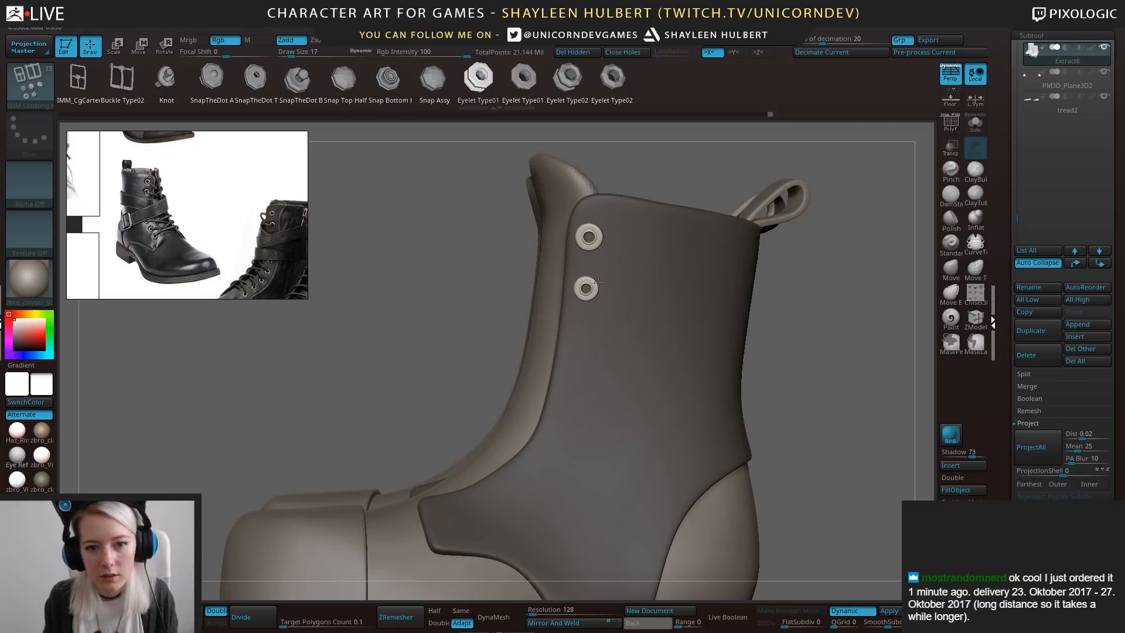
drag(599, 282, 600, 282)
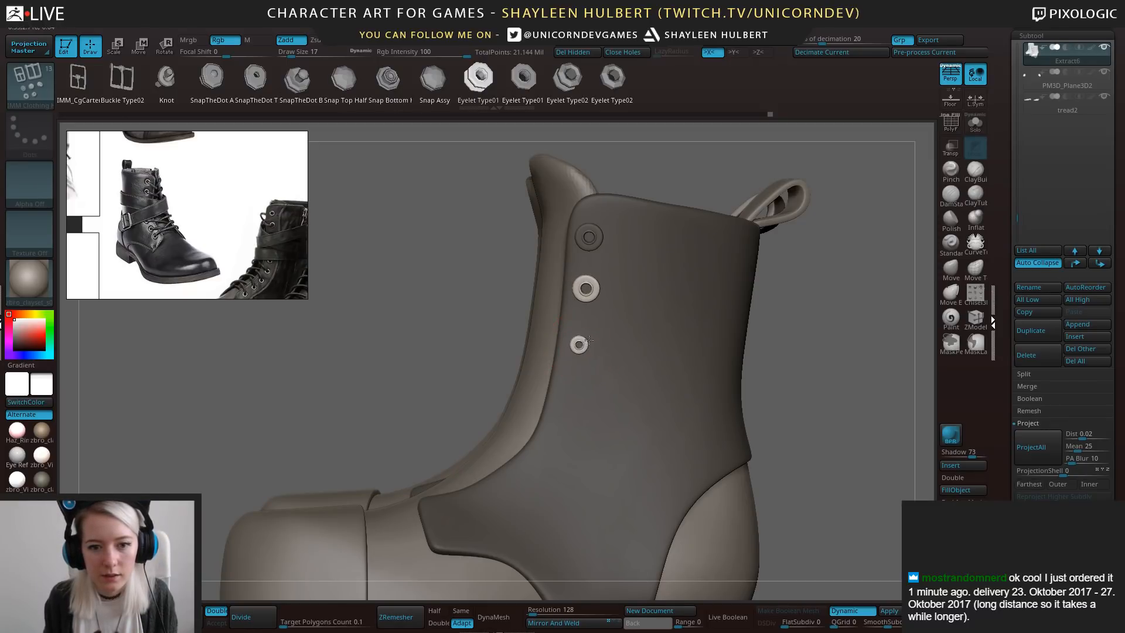
drag(594, 346, 589, 340)
key(ctrl+z)
key(ctrl+z)
key(ctrl+z)
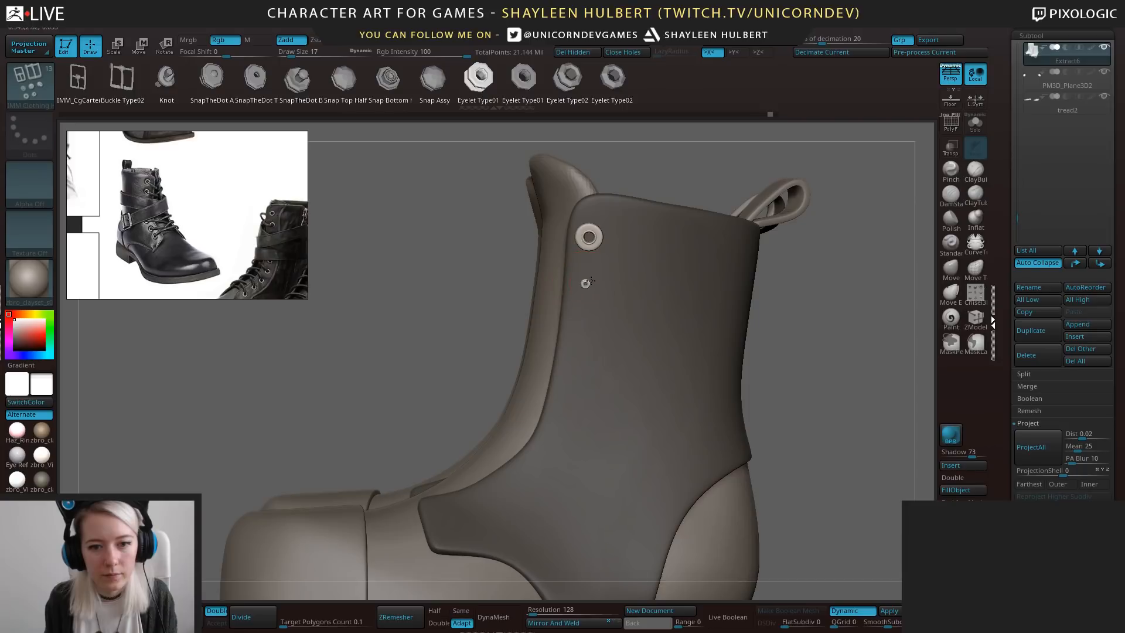
Insert seven more eyelets in an evenly spaced row down the front edge of the boot's outer side panel.
drag(598, 276, 598, 277)
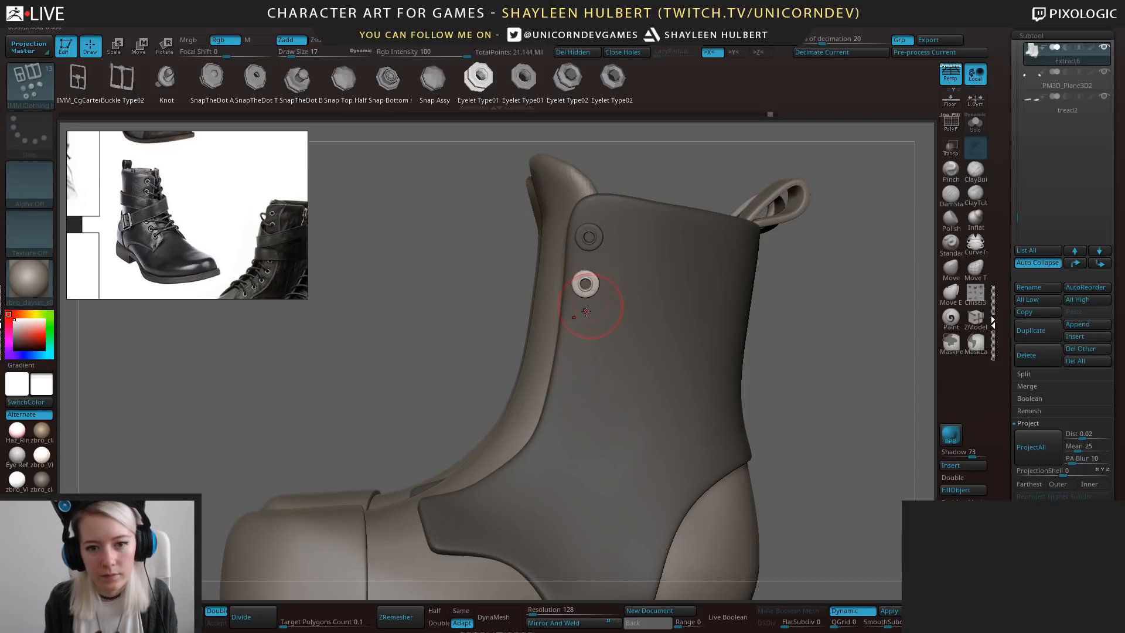
drag(593, 323, 594, 324)
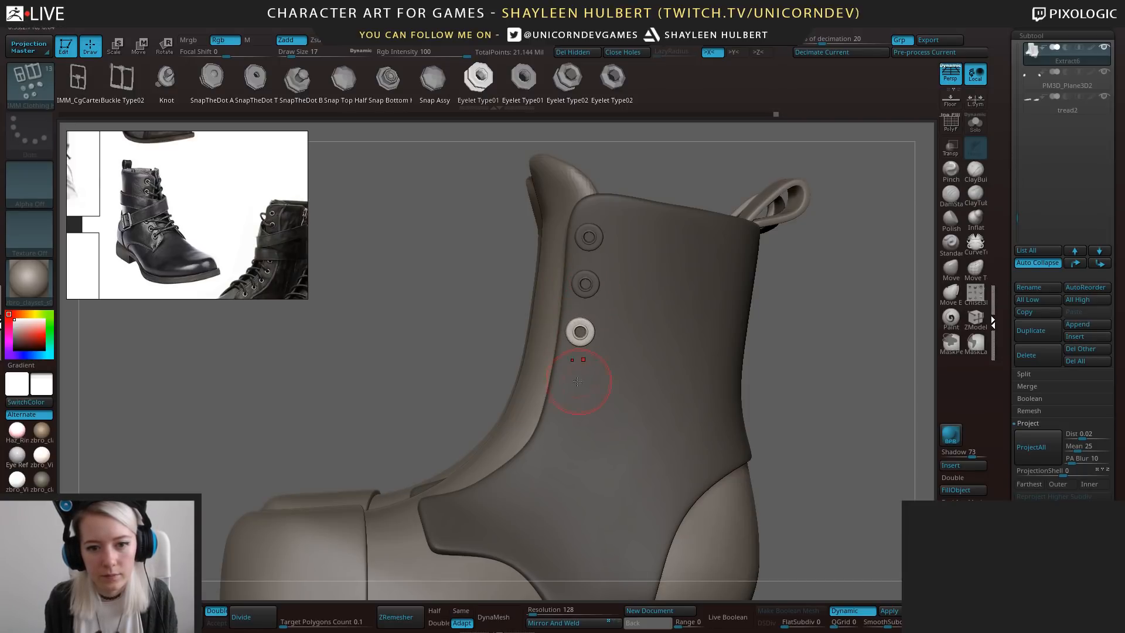
drag(584, 378, 587, 371)
key(ctrl+z)
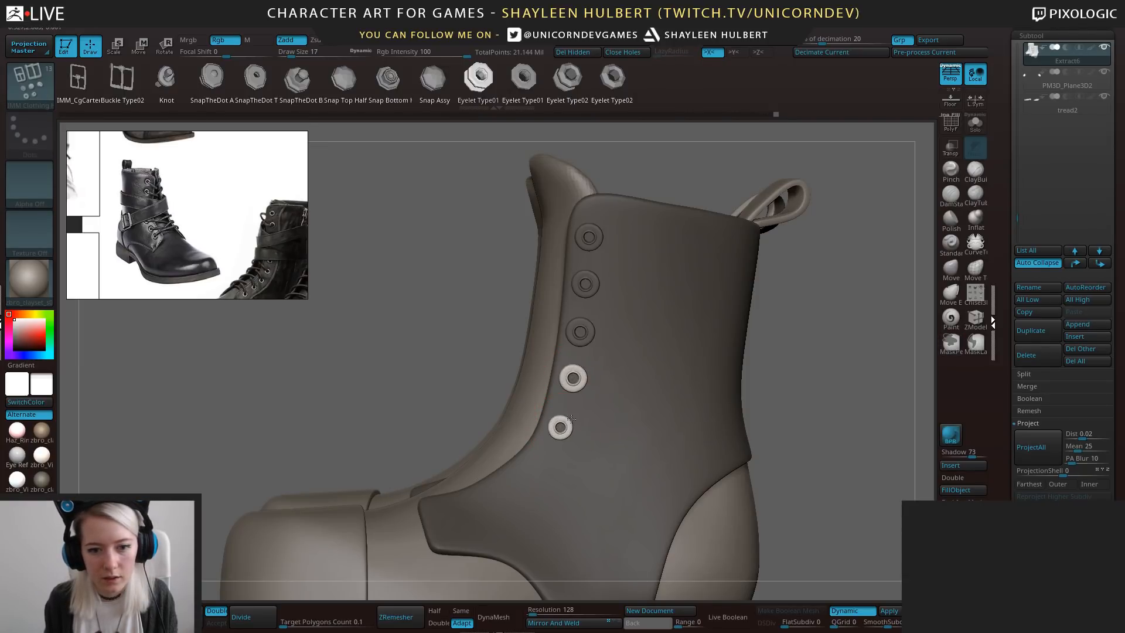
drag(572, 419, 572, 420)
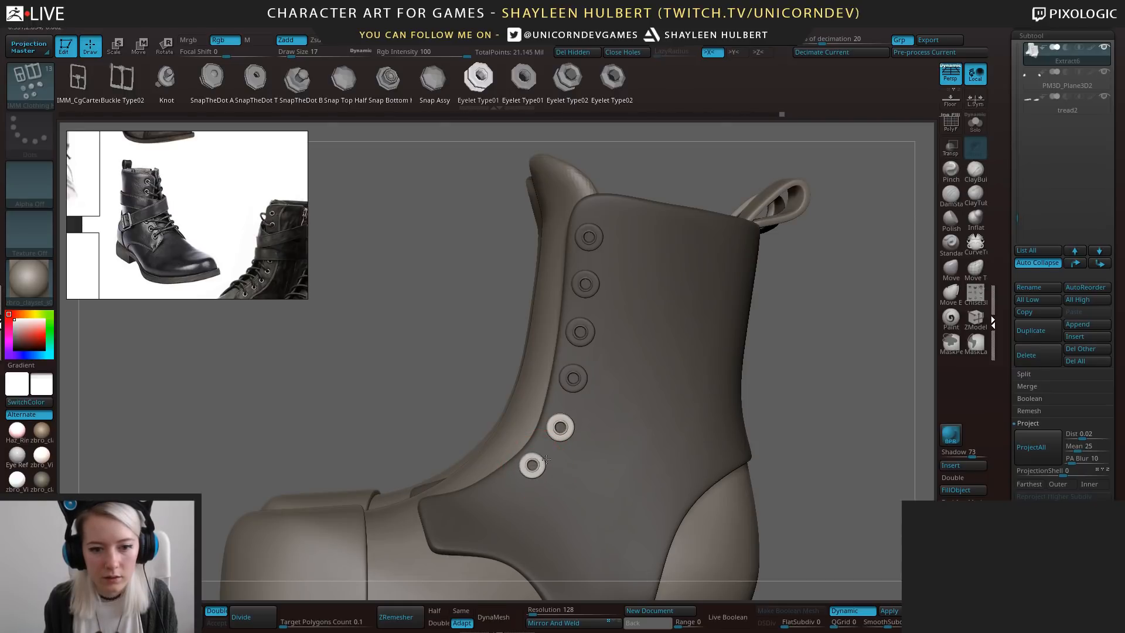
drag(546, 459, 505, 487)
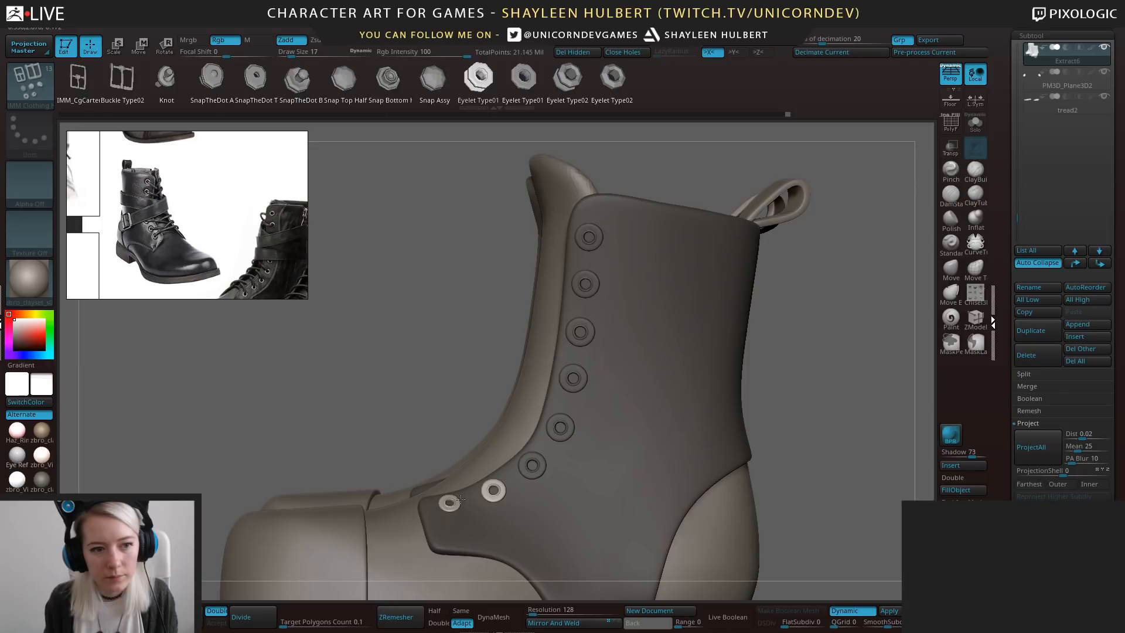
Insert a row of eight eyelets down the front edge of the boot's inner side panel.
drag(352, 347, 574, 316)
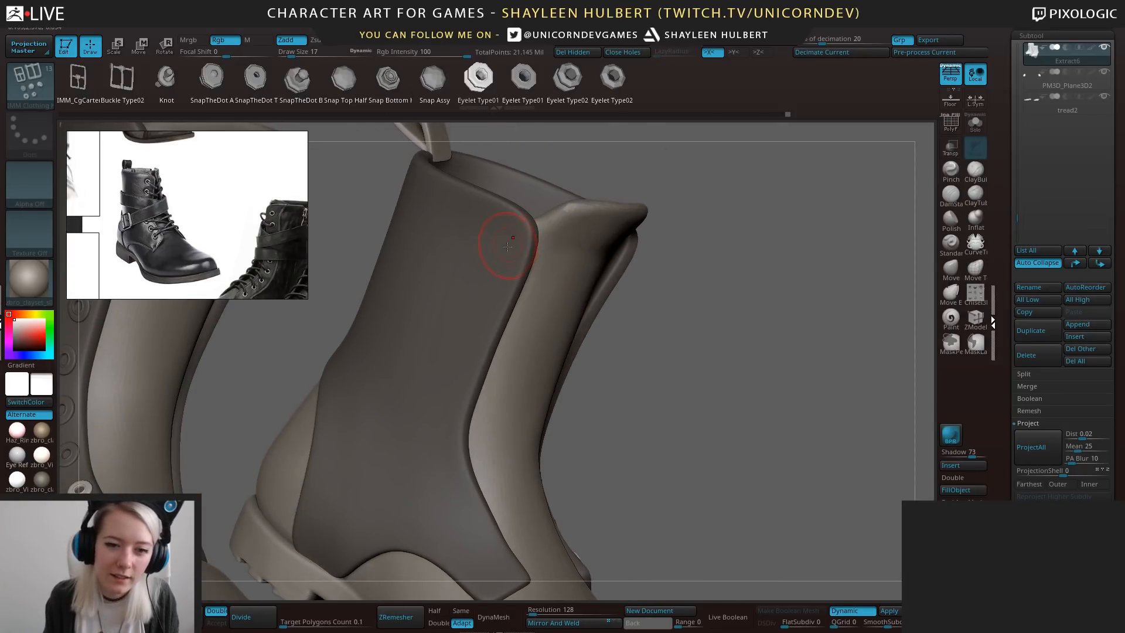
mouse_move(697, 293)
mouse_down()
mouse_move(679, 276)
mouse_move(664, 296)
mouse_move(683, 278)
mouse_move(712, 285)
mouse_up()
key(ctrl+z)
drag(521, 287, 562, 279)
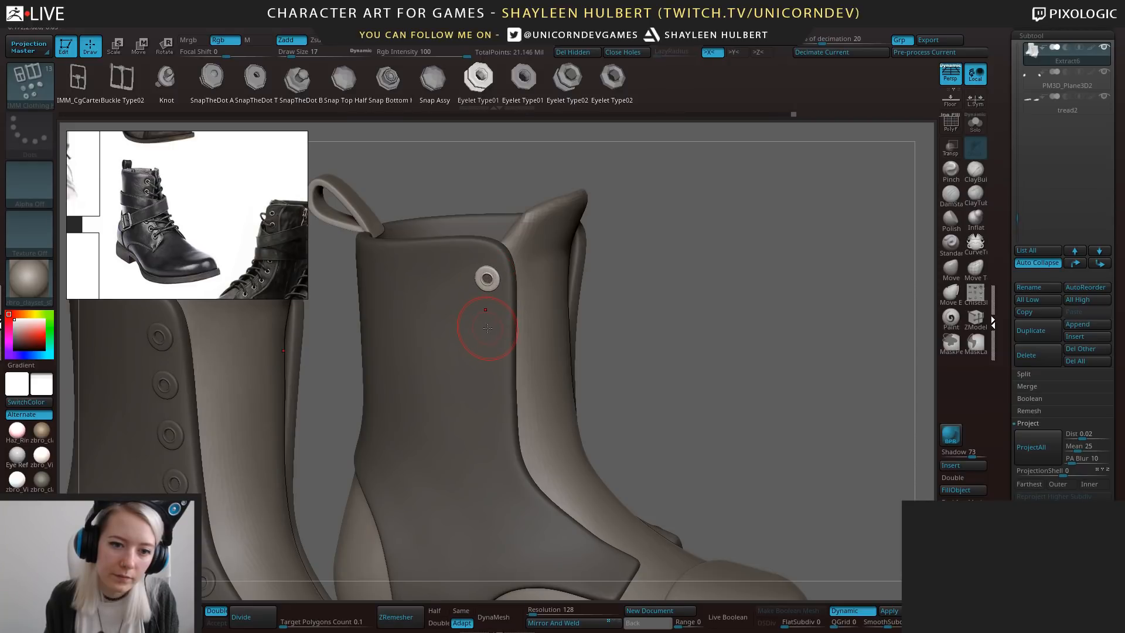
drag(499, 320, 500, 320)
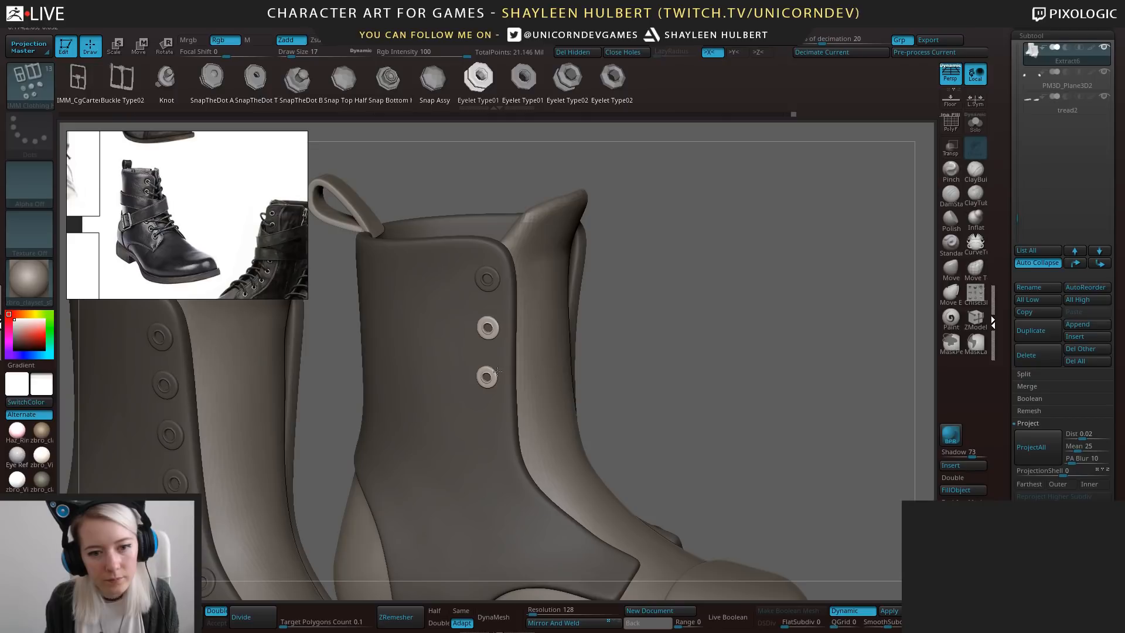
drag(498, 371, 493, 371)
key(ctrl+z)
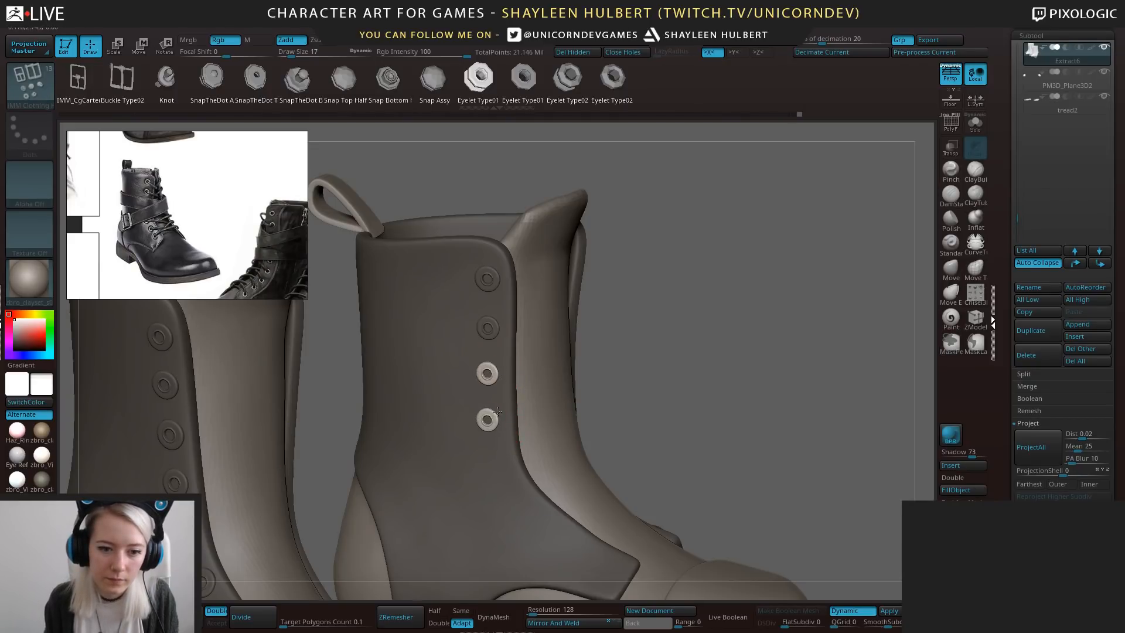
drag(498, 412, 499, 413)
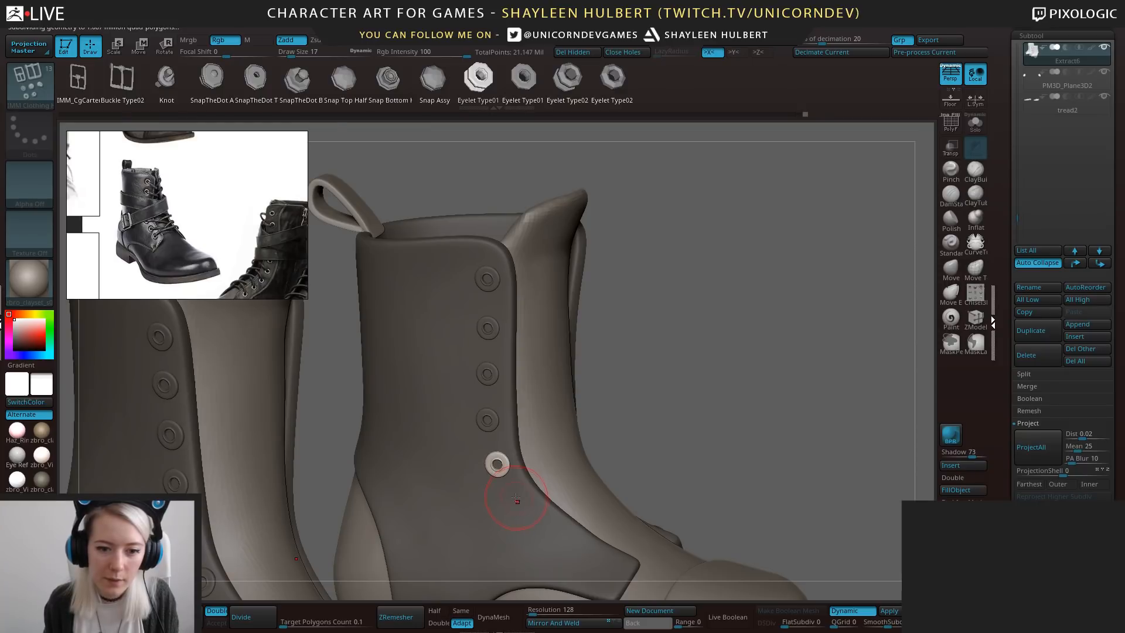
drag(529, 497, 531, 498)
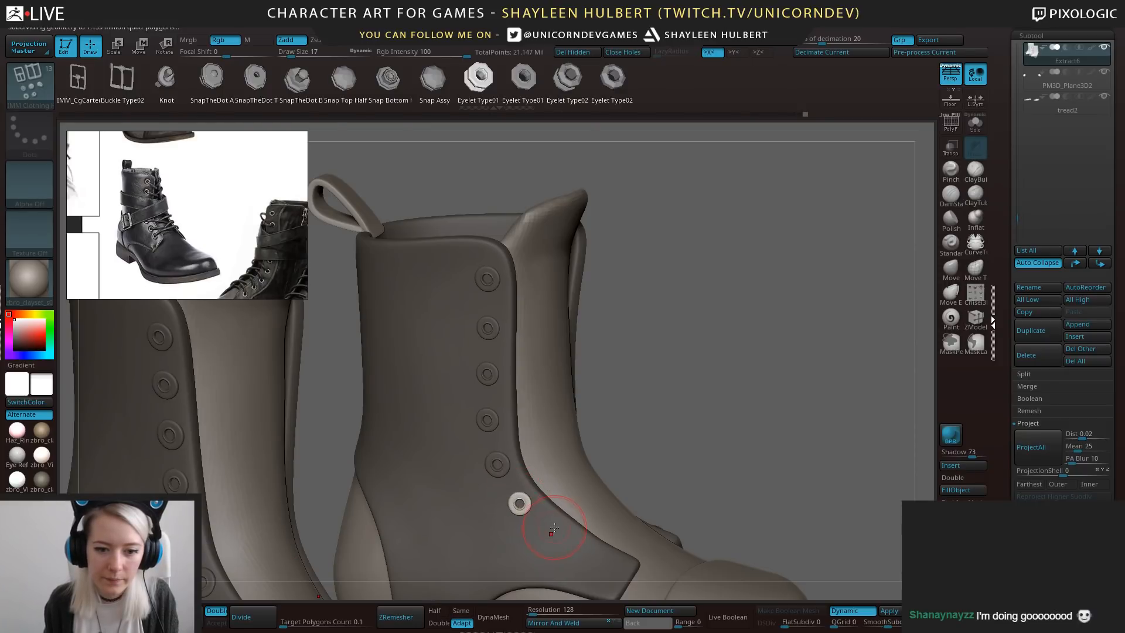
drag(676, 419, 586, 552)
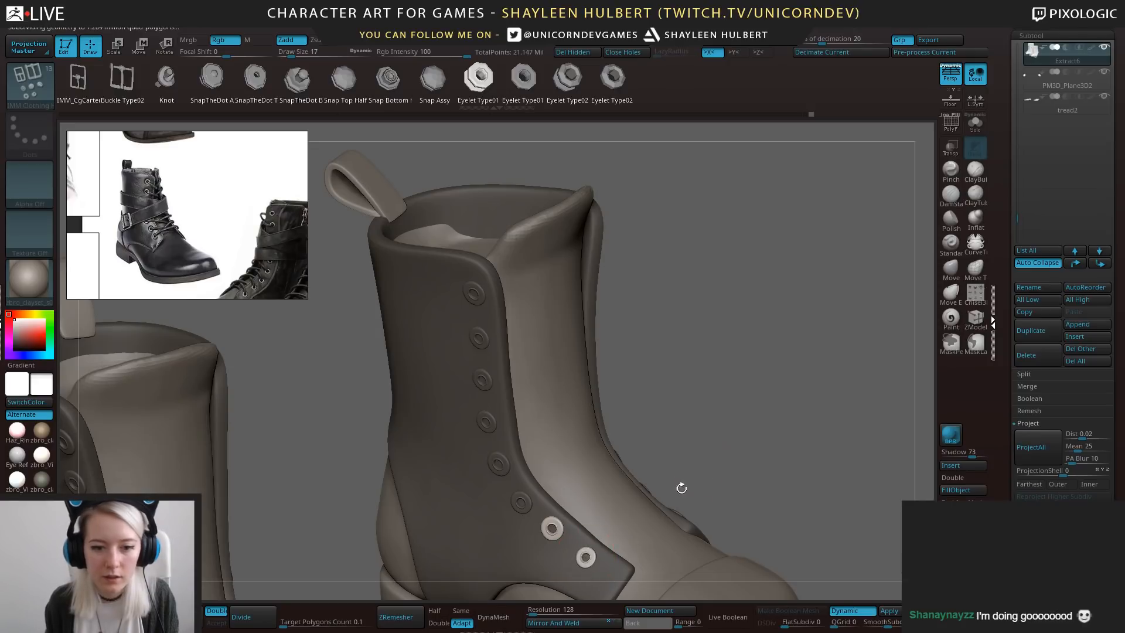
Show the polyframe, assign automatic polygroups to the side panels and eyelets, and apply Mirror And Weld across both boots.
mouse_move(681, 488)
mouse_down()
mouse_move(715, 385)
mouse_move(748, 434)
mouse_move(754, 473)
mouse_move(712, 352)
mouse_move(773, 344)
mouse_move(773, 368)
mouse_up()
key(ctrl)
drag(772, 364, 747, 356)
click(951, 124)
drag(820, 328, 793, 360)
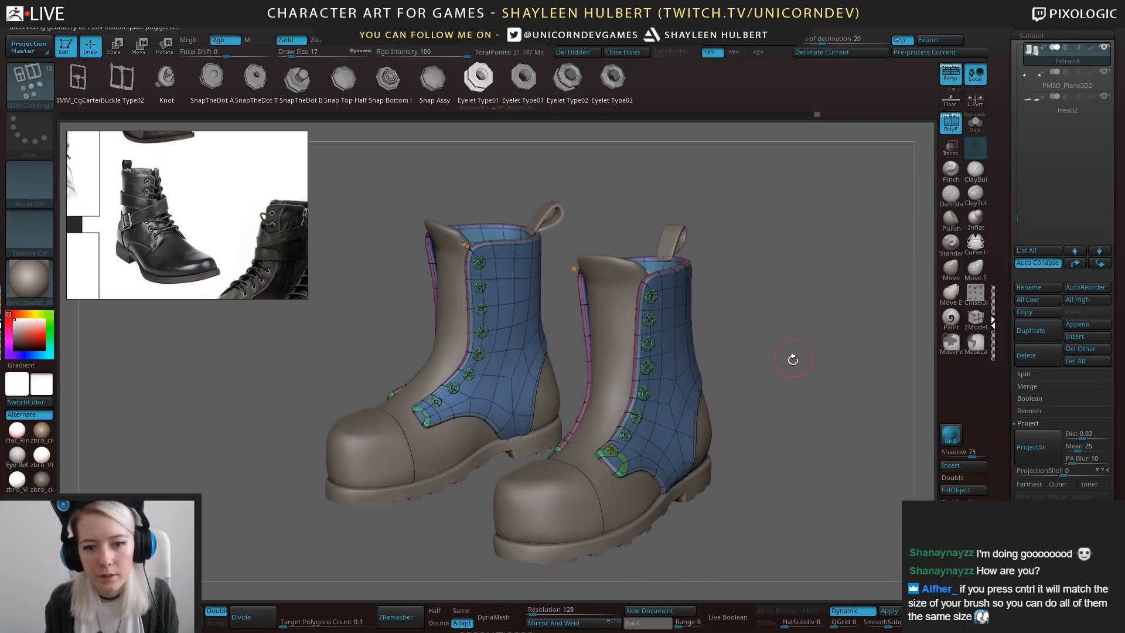
click(956, 514)
alt+drag(694, 526, 696, 515)
click(586, 625)
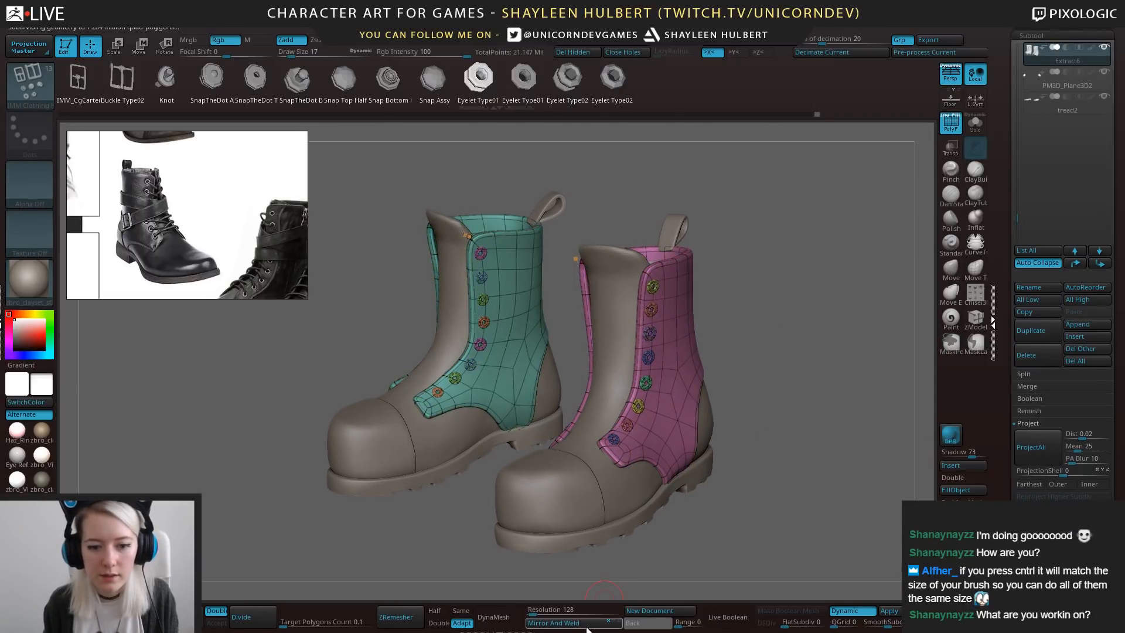
drag(780, 426, 817, 414)
drag(755, 391, 742, 305)
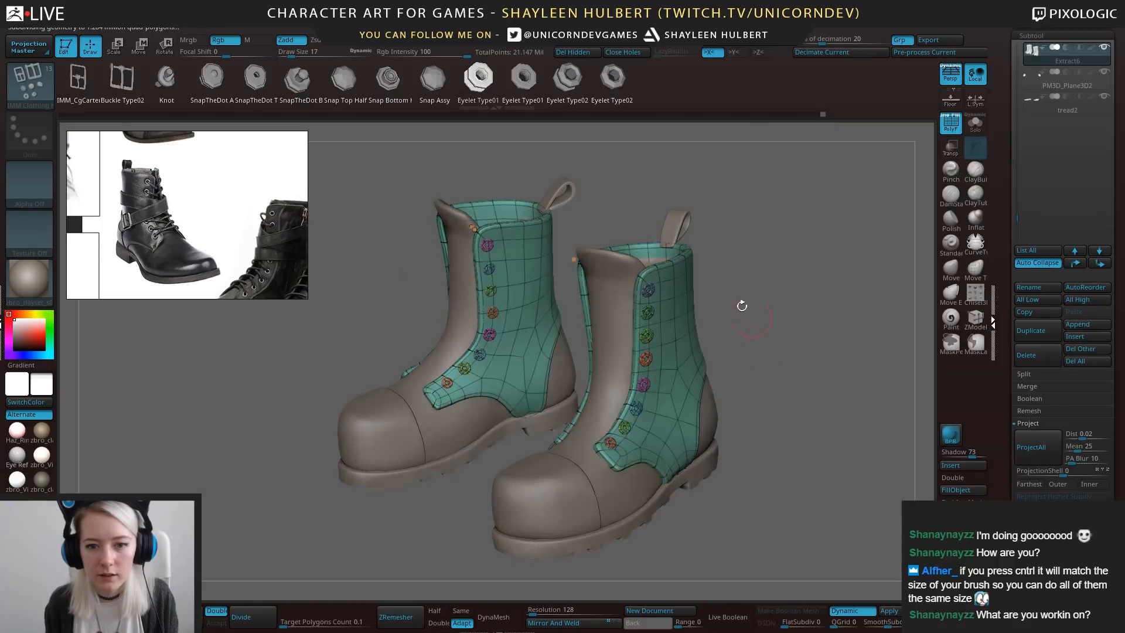
Isolate the eyelets by hiding the side panels and combine them into a single polygroup.
ctrl+shift+click(683, 341)
ctrl+shift+click(683, 341)
mouse_move(359, 171)
ctrl+mouse_down()
mouse_move(365, 207)
mouse_move(765, 532)
ctrl+mouse_up()
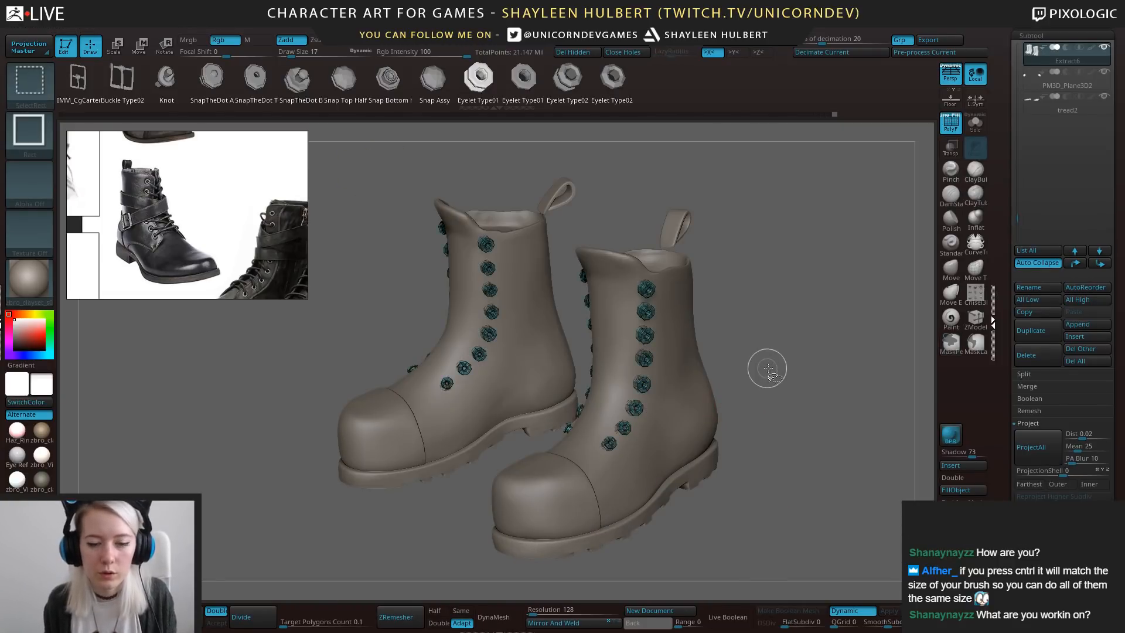
click(951, 125)
key(f)
click(952, 125)
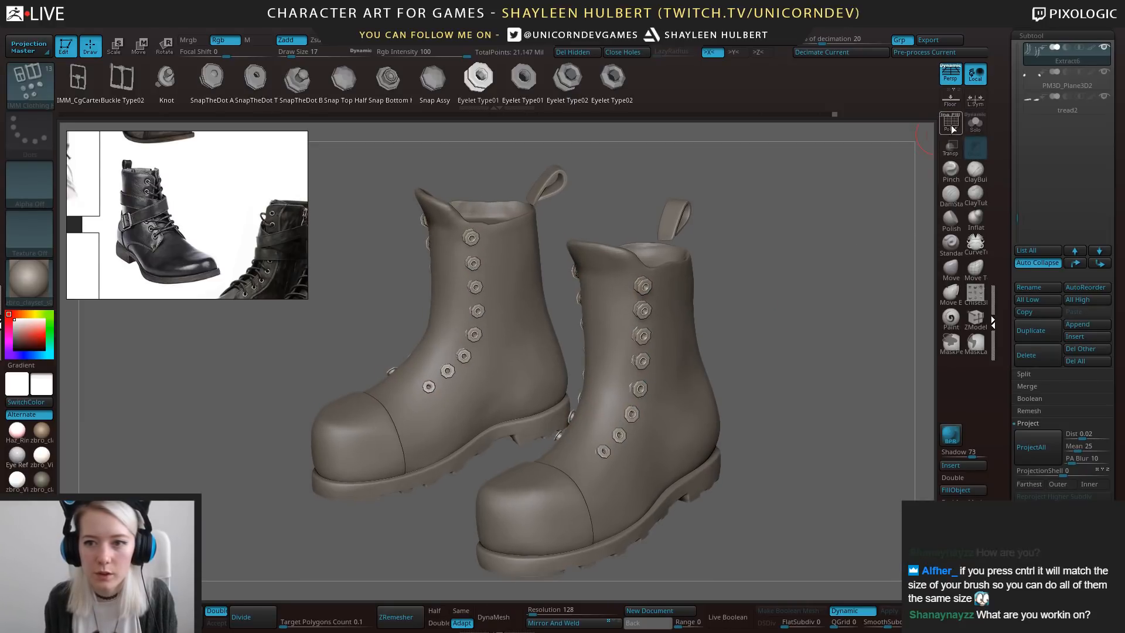
Unhide the side panels and separate the eyelets into their own subtool with Groups Split.
ctrl+shift+click(835, 286)
drag(791, 382, 923, 357)
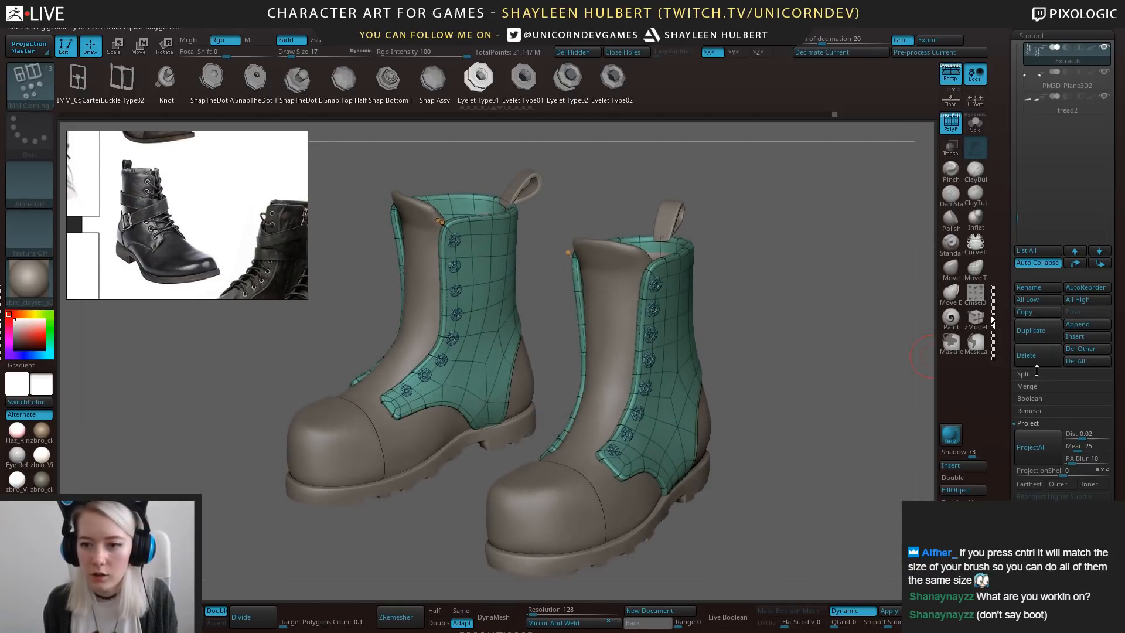
click(1025, 374)
click(1078, 386)
click(930, 410)
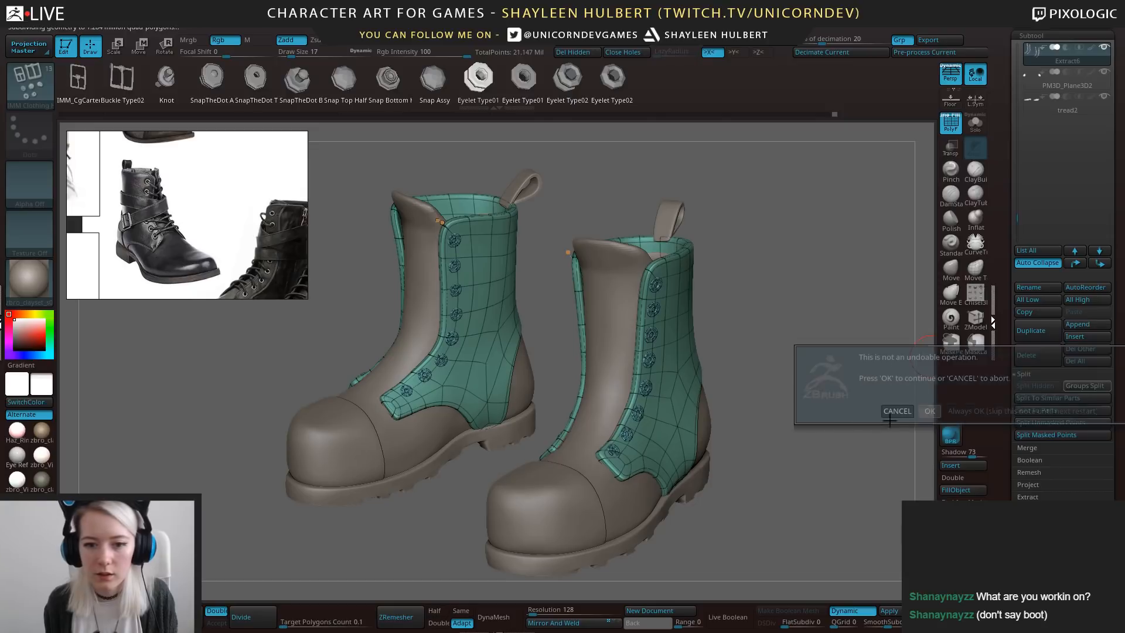
Turn off the polyframe display and examine the eyelet rows on both boots from the front and sides.
drag(798, 414, 729, 362)
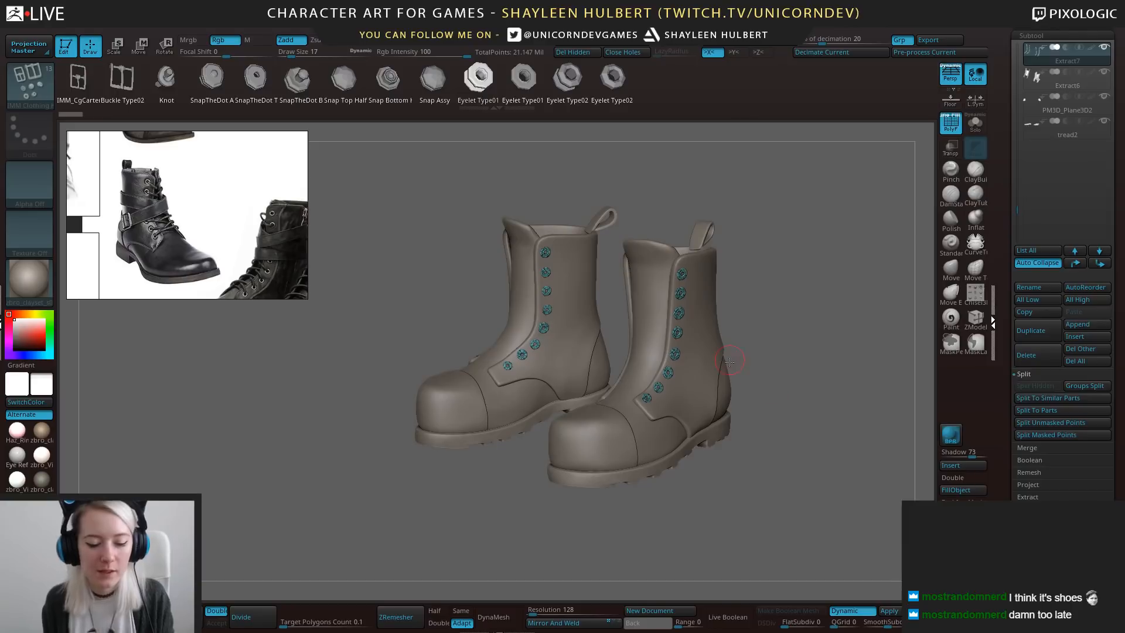
alt+click(643, 345)
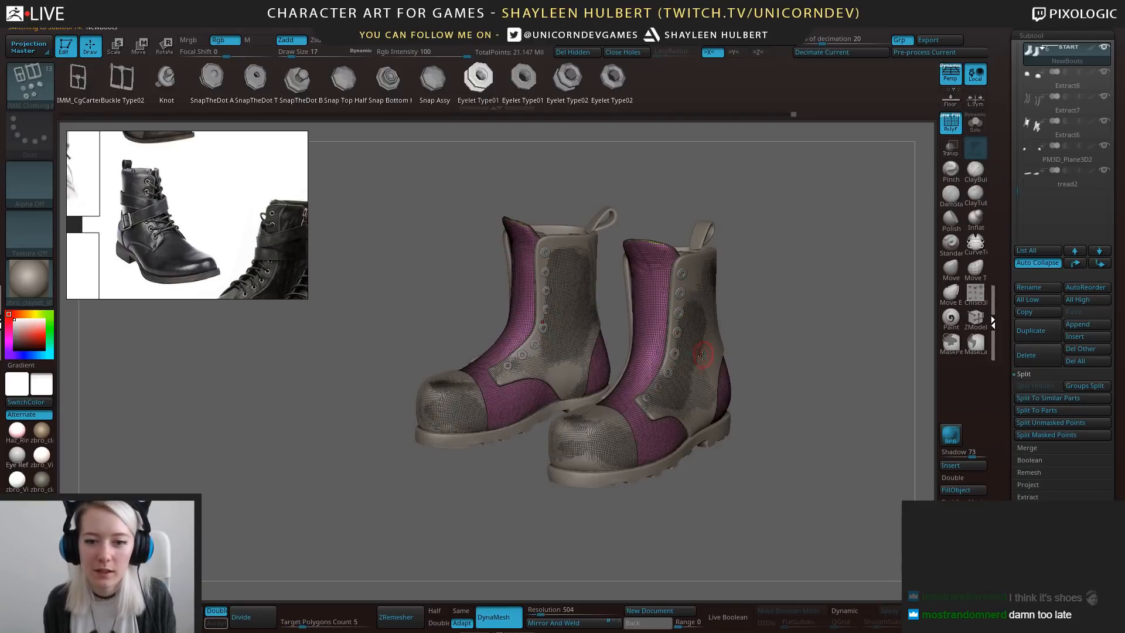
click(953, 127)
drag(851, 292, 691, 444)
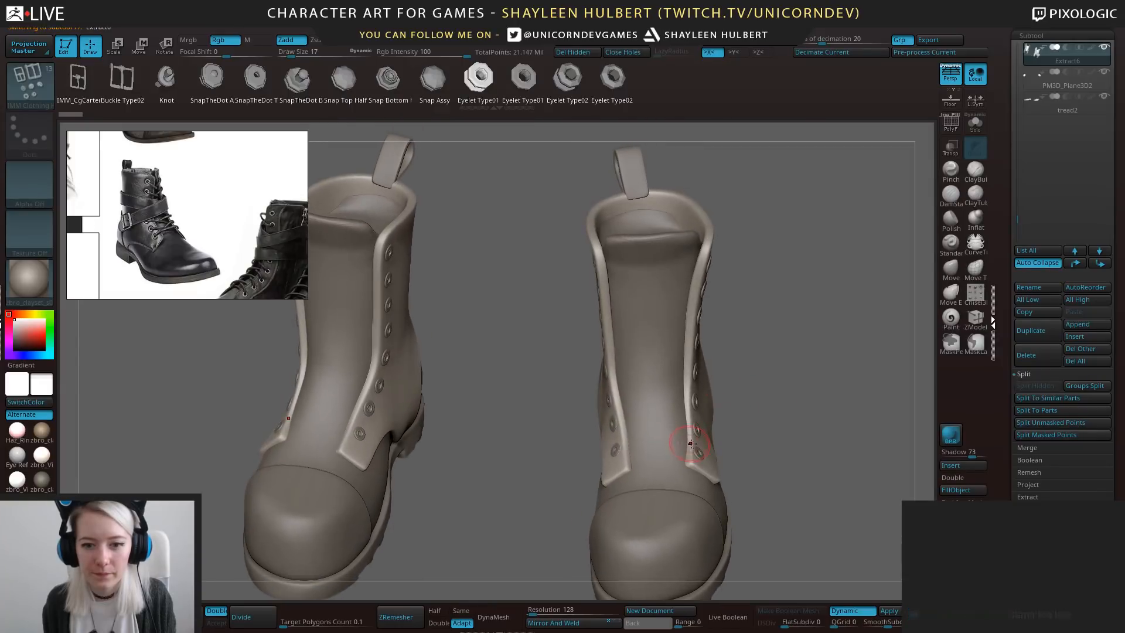
drag(779, 305, 689, 293)
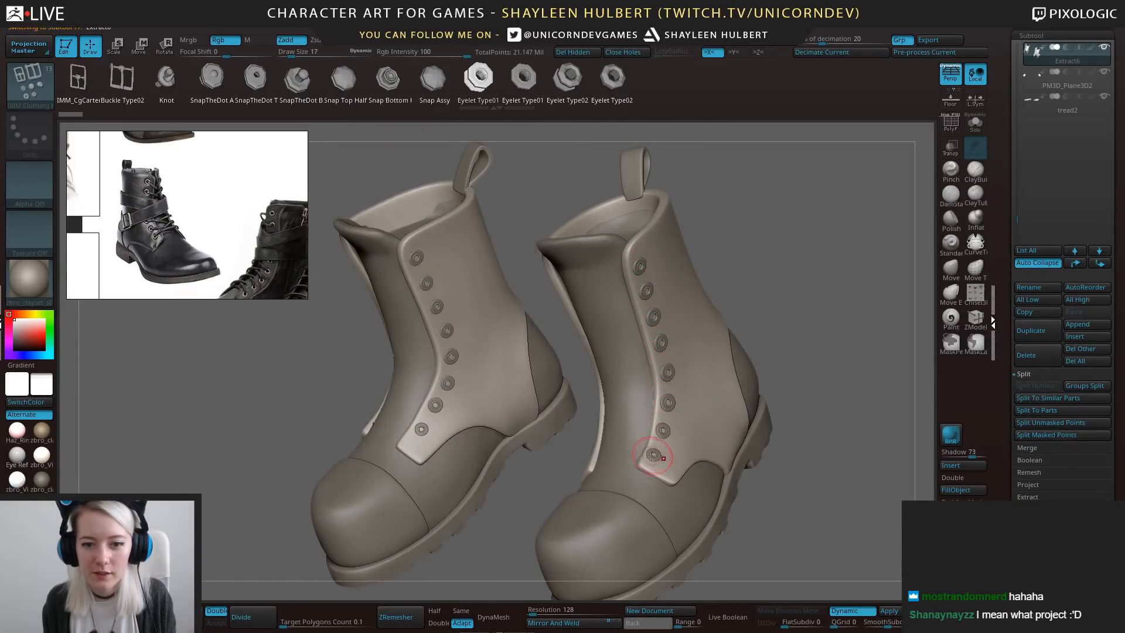
drag(788, 328, 908, 321)
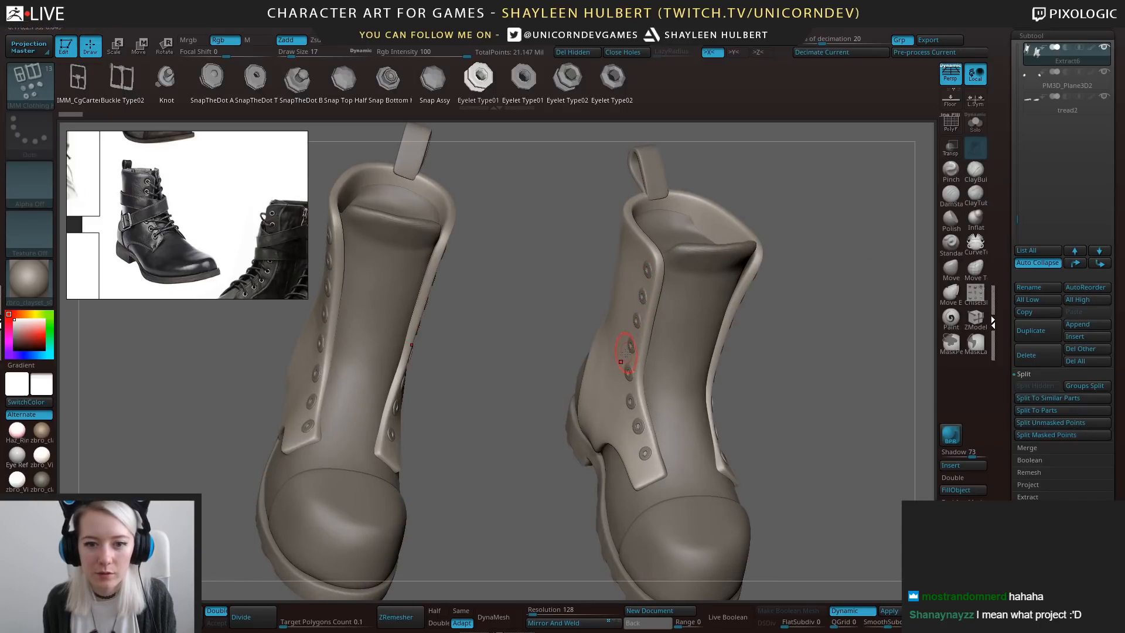
mouse_move(811, 382)
mouse_down()
mouse_move(726, 391)
mouse_move(832, 322)
mouse_move(754, 359)
mouse_move(739, 398)
mouse_move(709, 324)
mouse_move(710, 424)
mouse_up()
Show all subtools and examine the complete character from the front and side, from head to boots.
click(951, 195)
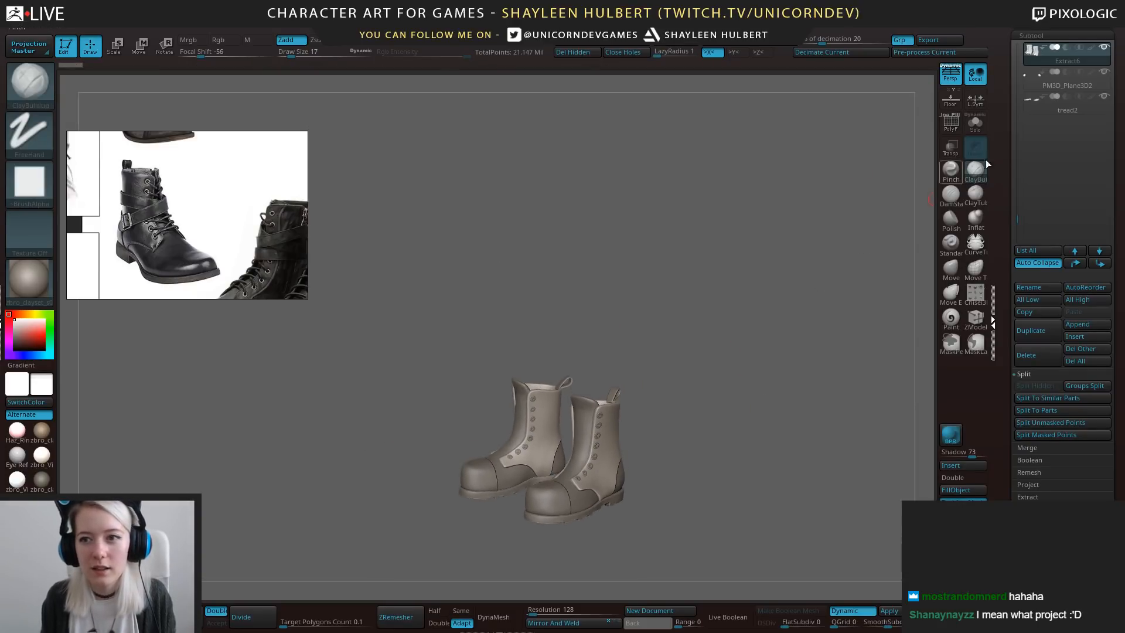
shift+click(1106, 51)
shift+click(1106, 50)
mouse_move(839, 356)
ctrl+right_down()
mouse_move(826, 288)
mouse_move(741, 285)
mouse_move(781, 328)
mouse_move(746, 311)
mouse_move(758, 314)
mouse_move(714, 243)
ctrl+right_up()
alt+click(552, 184)
alt+right_drag(693, 200, 775, 375)
alt+right_drag(780, 188, 792, 545)
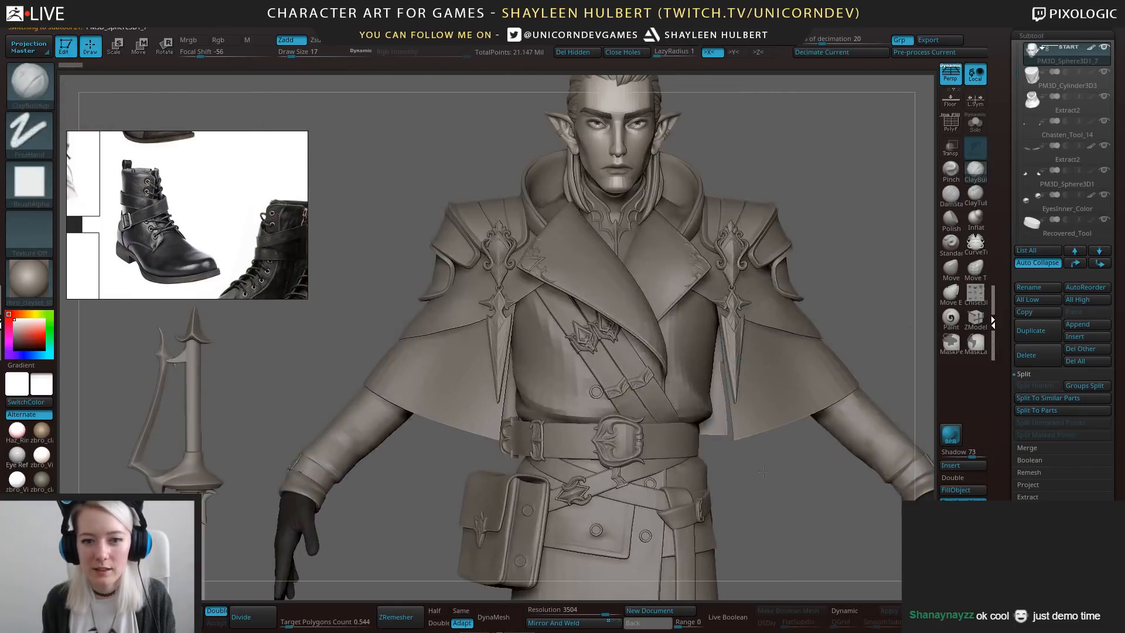
right_drag(839, 357, 844, 338)
right_drag(837, 193, 839, 202)
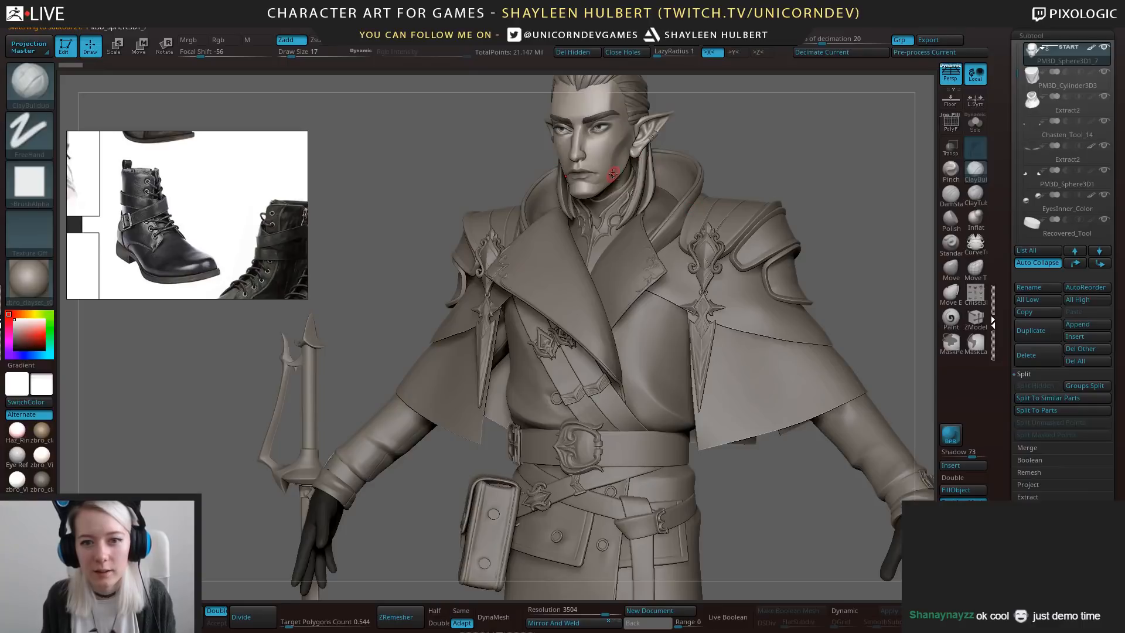
ctrl+right_drag(859, 280, 776, 333)
alt+right_drag(775, 514, 762, 424)
right_drag(762, 423, 718, 424)
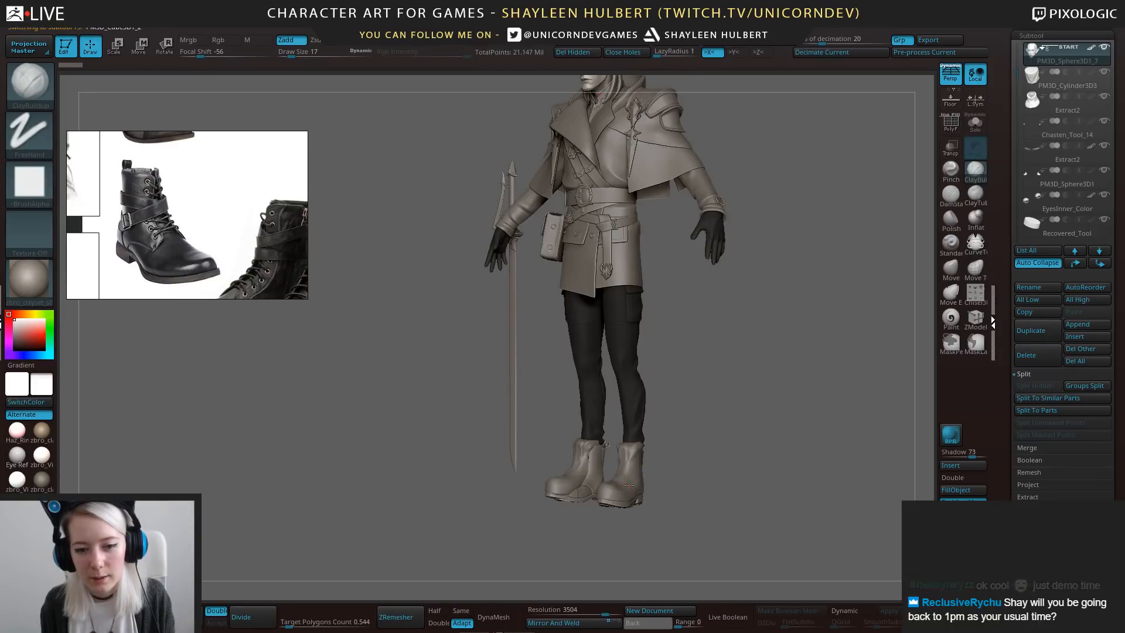
Select the old PM3D_Cube3D1_2 boots and move them straight down, clear of the new boots.
alt+click(625, 483)
mouse_move(712, 450)
right_down()
mouse_move(762, 451)
mouse_move(713, 452)
right_up()
key(w)
drag(569, 536, 567, 613)
right_drag(565, 554, 605, 411)
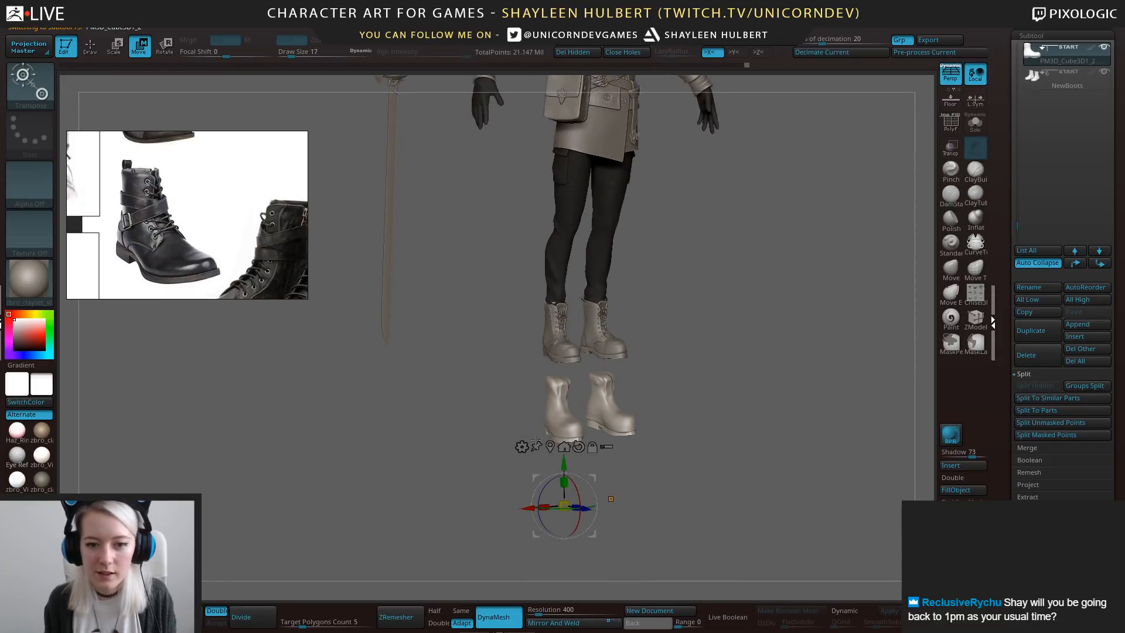
right_drag(753, 384, 707, 399)
scroll(601, 438, up, 2)
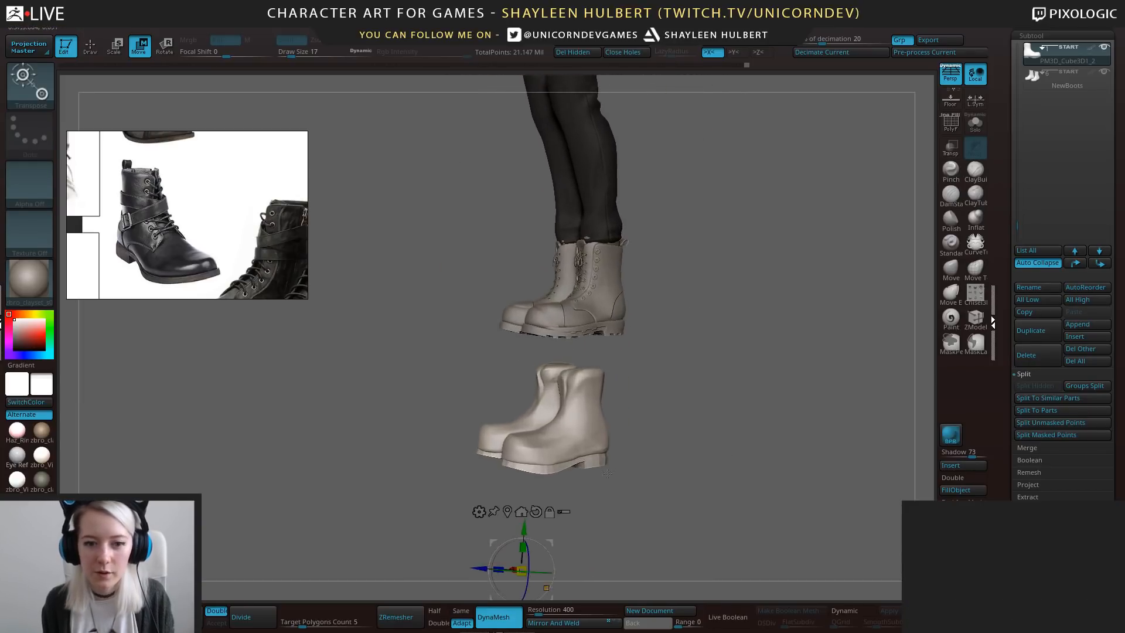
Hide the NewBoots2 subtool and select the NewBoots mesh in Draw mode.
drag(1016, 228, 1015, 108)
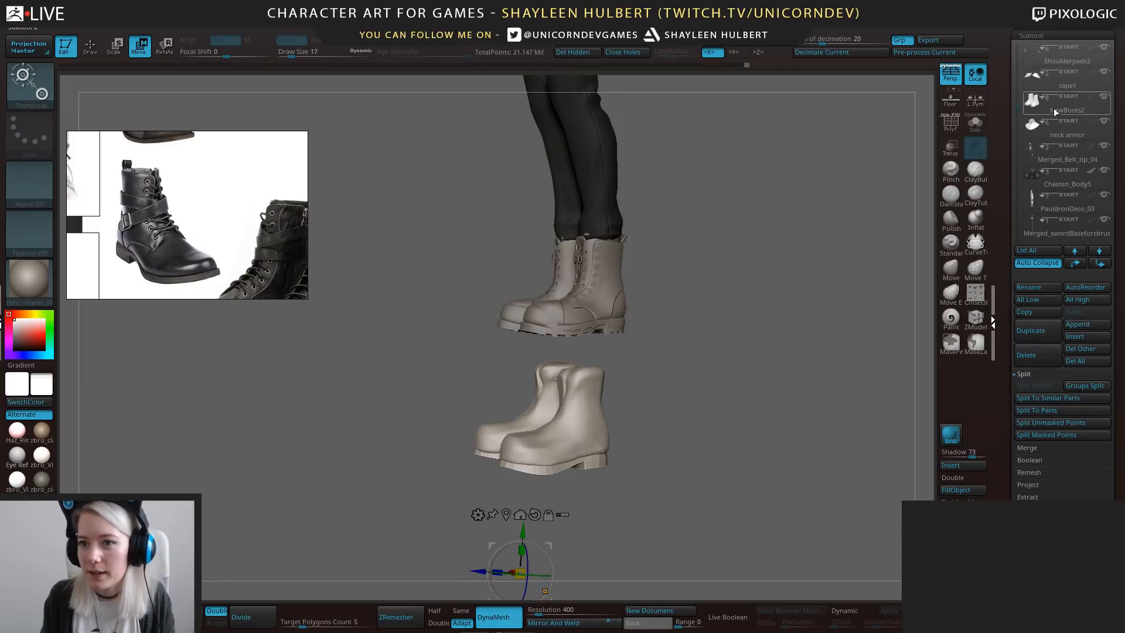
click(1104, 96)
mouse_move(674, 366)
mouse_down()
mouse_move(773, 374)
mouse_move(710, 371)
mouse_move(743, 373)
mouse_move(791, 445)
mouse_move(746, 445)
mouse_move(742, 211)
mouse_move(755, 100)
mouse_up()
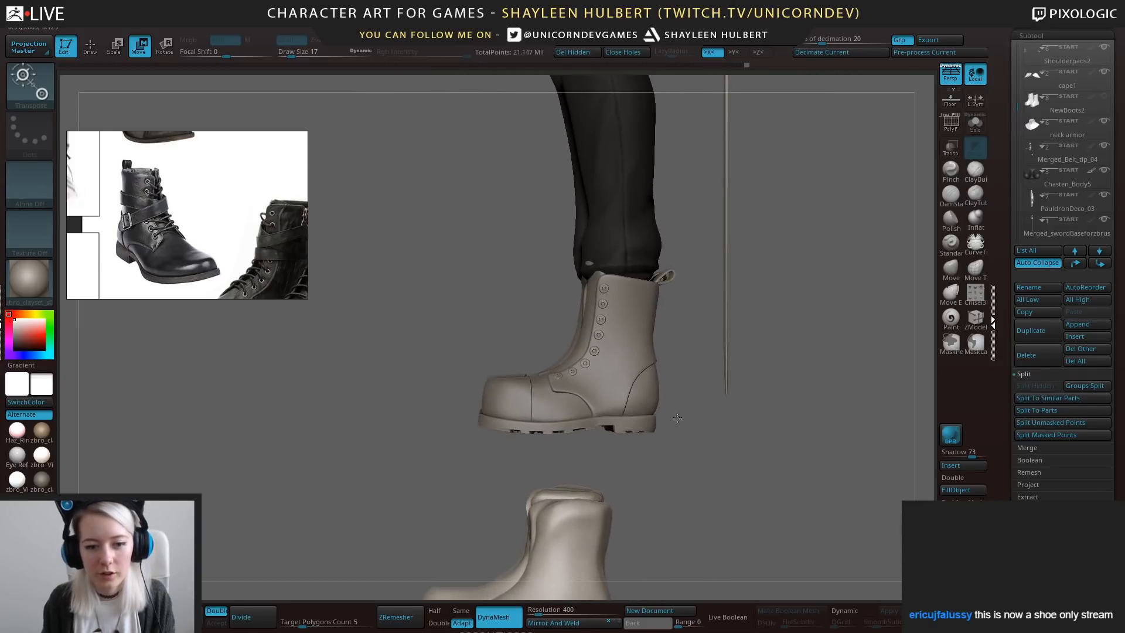
key(q)
alt+click(641, 391)
Examine how the new boots fit the trouser legs from several angles and compare them with the old boots below.
mouse_move(686, 462)
mouse_down()
mouse_move(775, 468)
mouse_move(684, 489)
mouse_move(686, 386)
mouse_move(744, 381)
mouse_move(642, 377)
mouse_up()
alt+drag(647, 526, 681, 455)
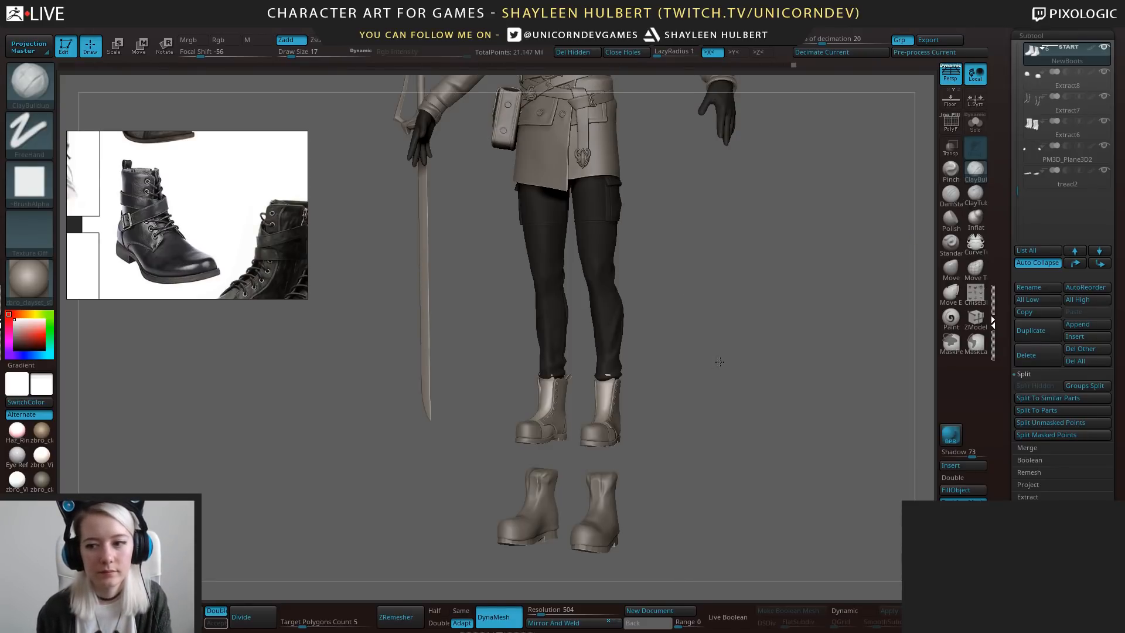
drag(716, 445, 728, 500)
drag(803, 535, 749, 423)
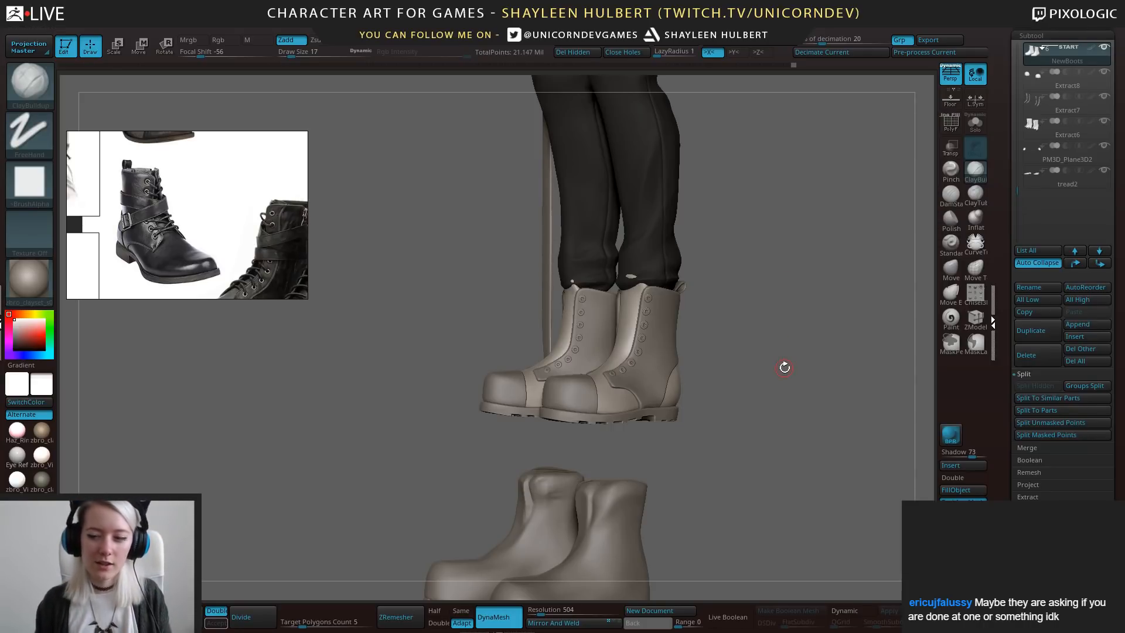
drag(785, 347, 638, 314)
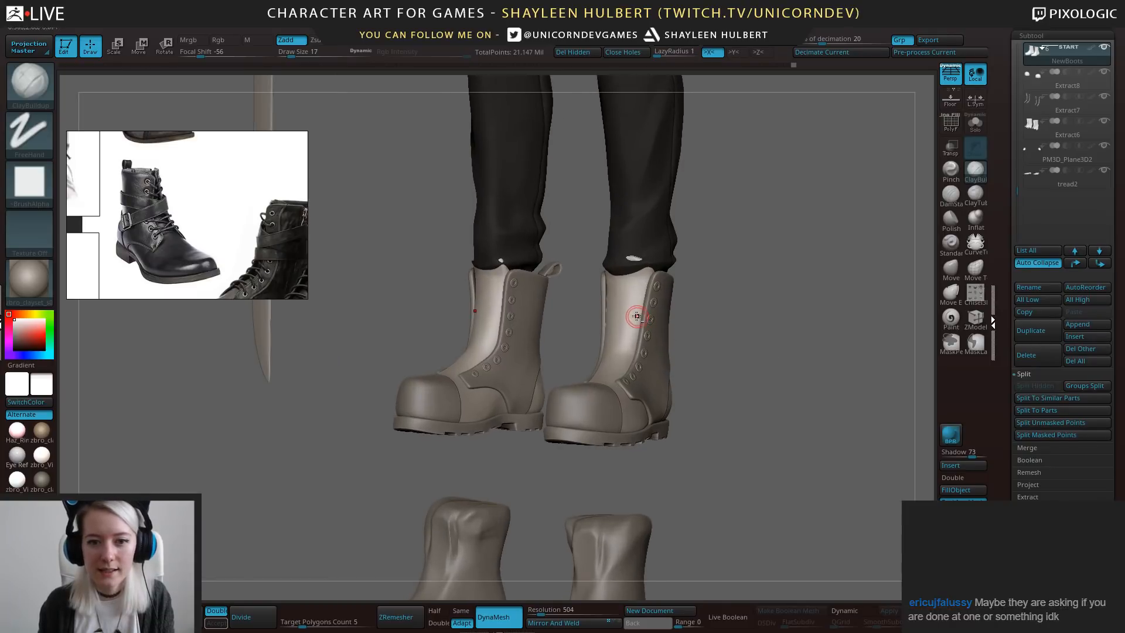
Compare the new boots with the old boots from the front and side, and select the NewBoots mesh.
drag(748, 299, 768, 334)
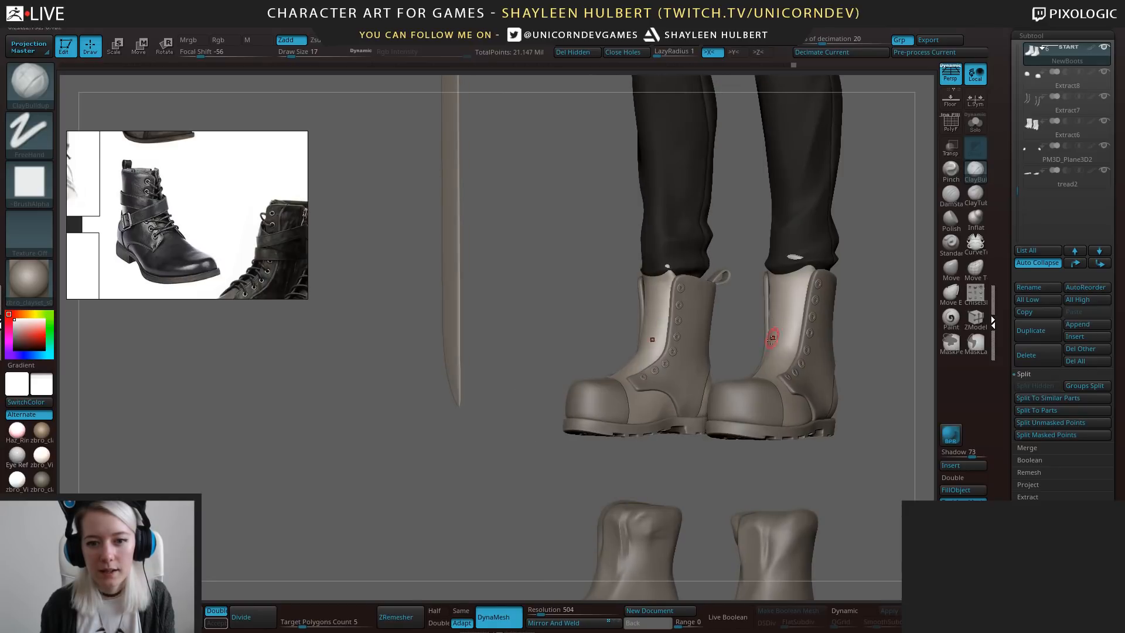
alt+drag(862, 352, 754, 472)
alt+drag(740, 517, 746, 389)
alt+click(670, 430)
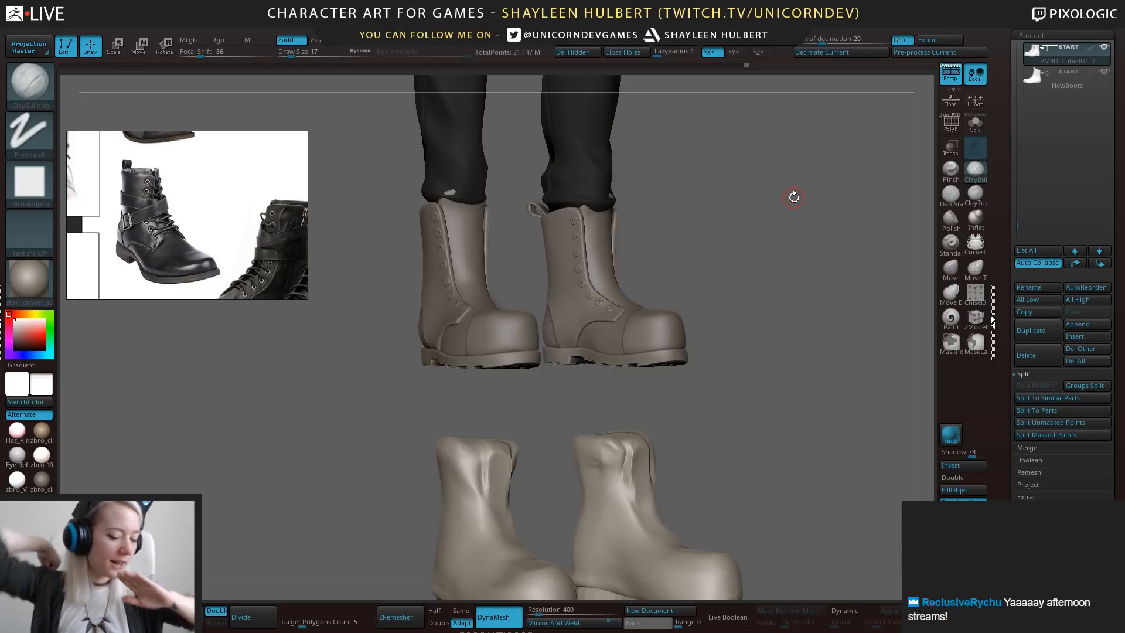
drag(751, 350, 774, 344)
alt+click(626, 317)
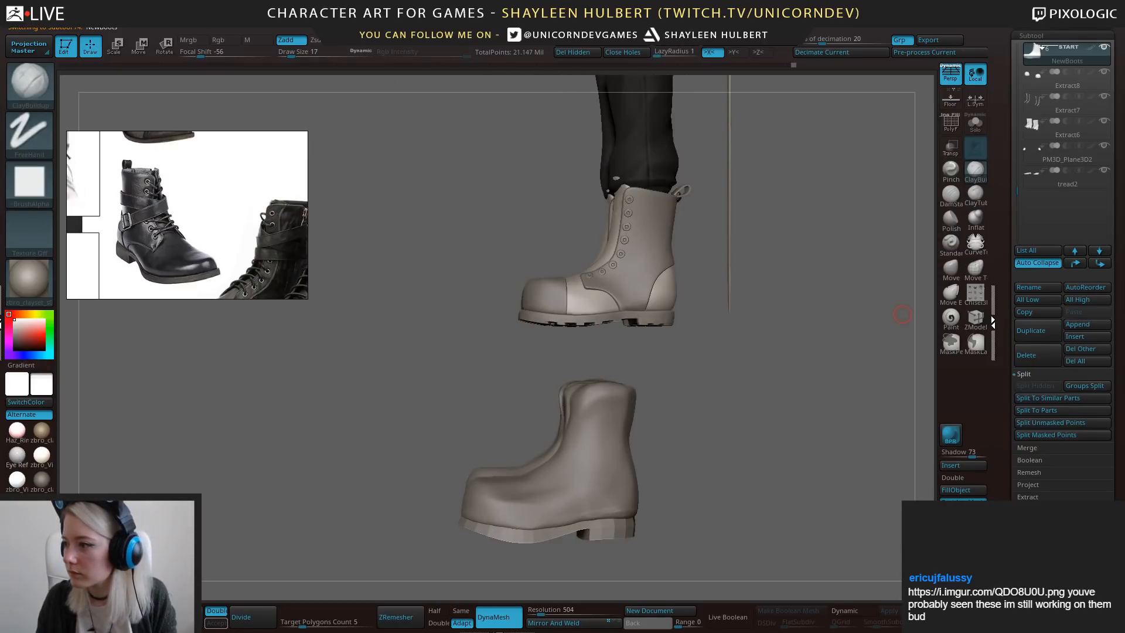
Open the shared shoe model image in the browser, enlarge it for a closer look, and return to the sculpt.
drag(1124, 186, 776, 1)
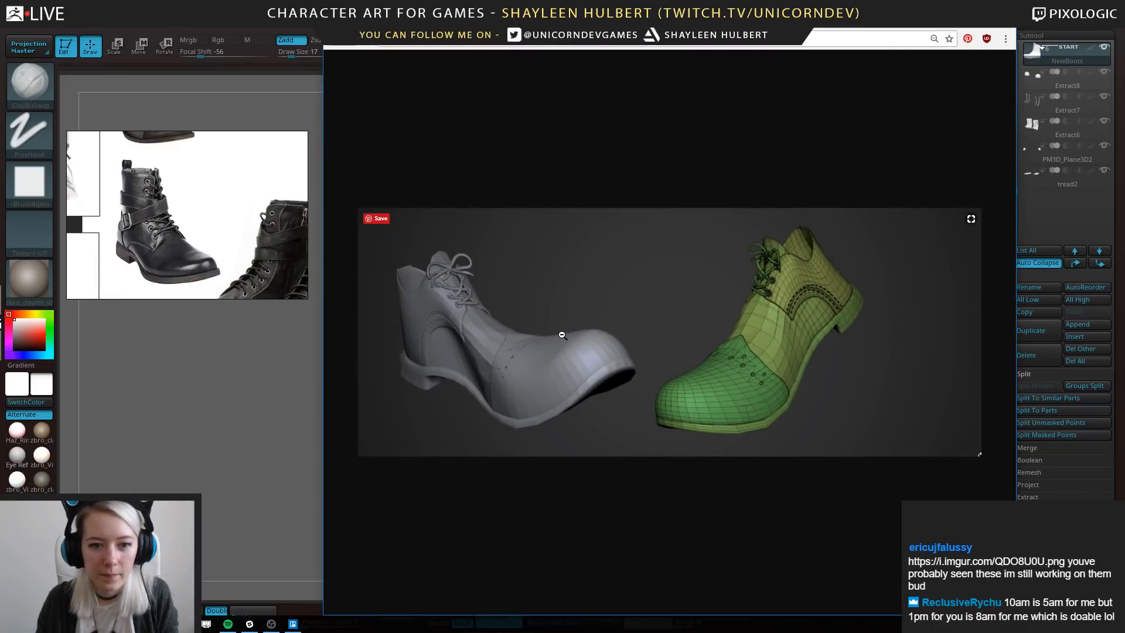
click(657, 386)
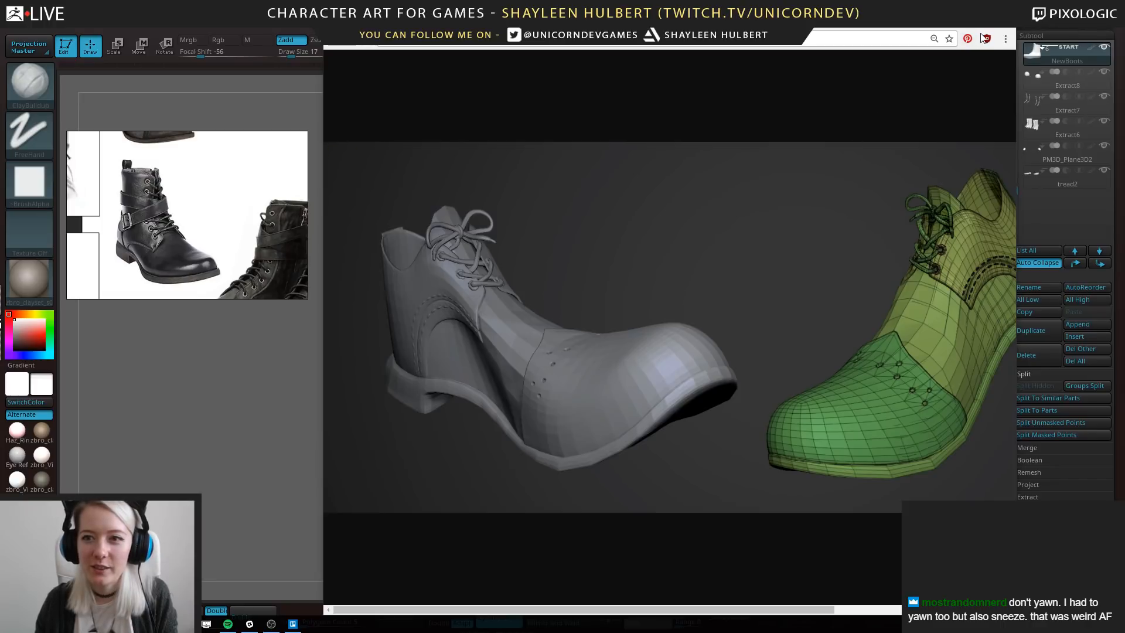
click(949, 12)
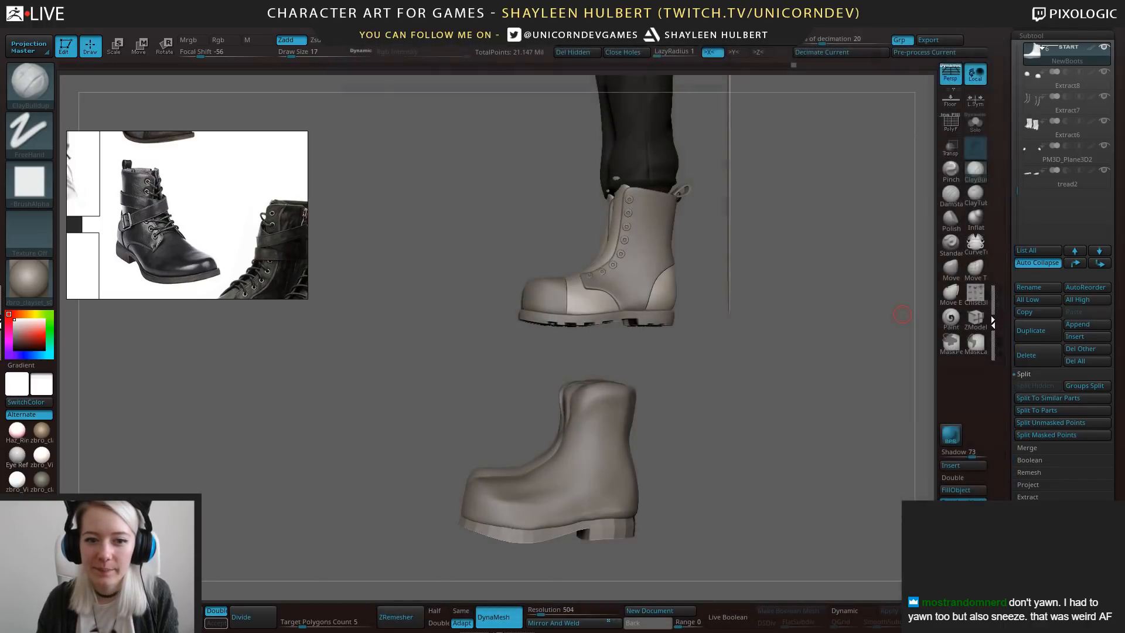
Hide the trousers and old boots, leaving all parts of the new boots visible, and select the Extract6 side-panel subtool.
drag(692, 400, 679, 369)
alt+drag(703, 407, 706, 437)
shift+click(1105, 49)
mouse_move(1107, 52)
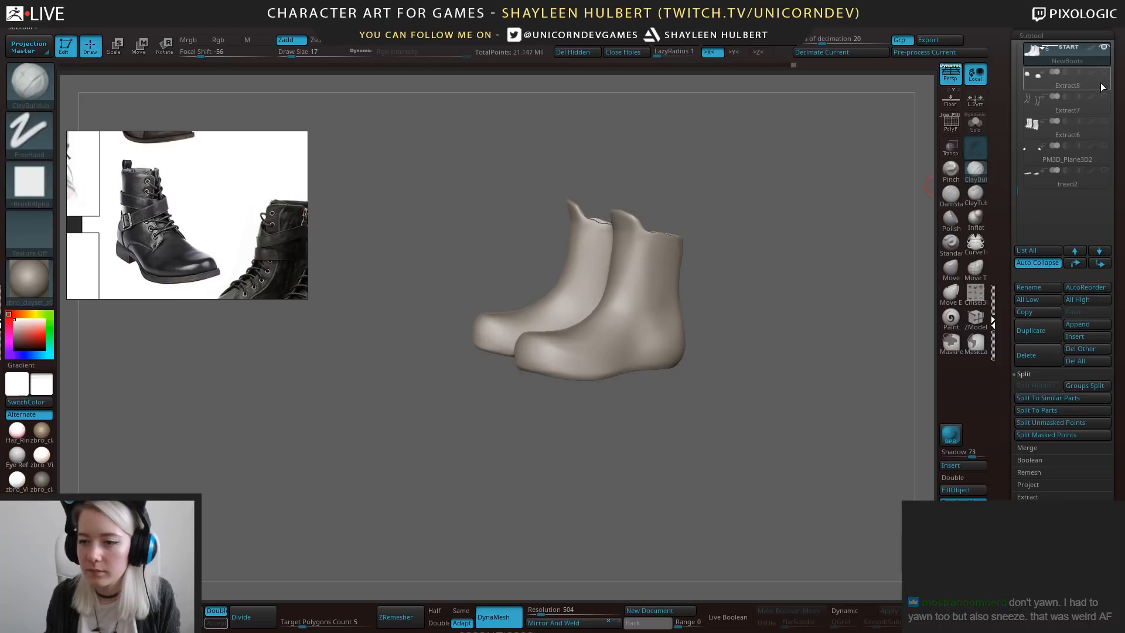
click(1096, 79)
click(1107, 50)
click(1107, 51)
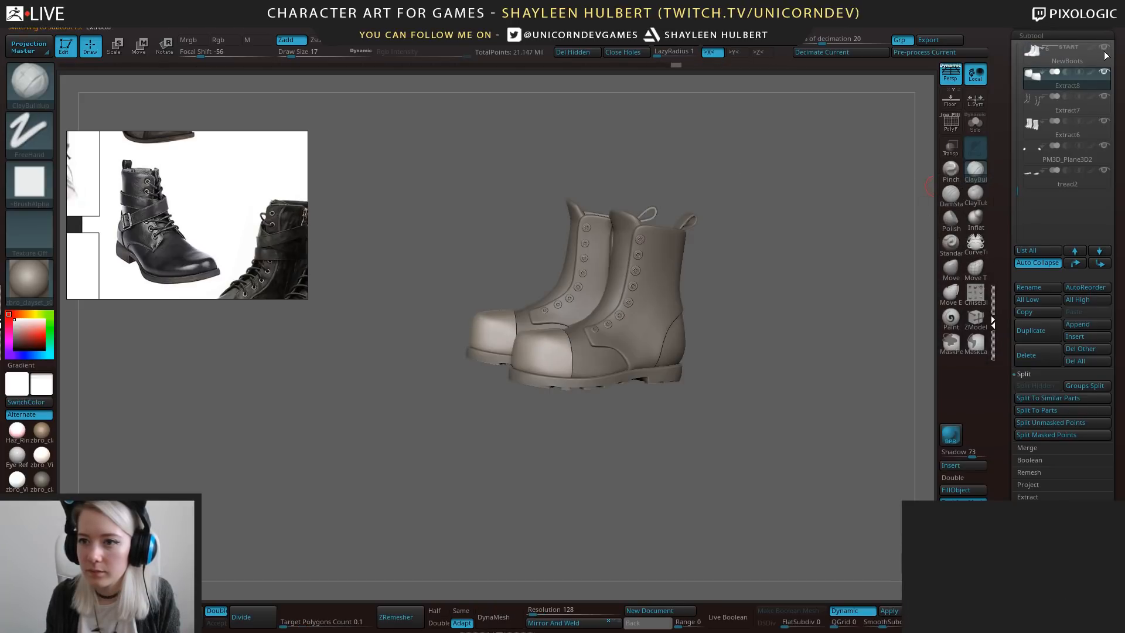
alt+drag(821, 235, 781, 354)
alt+click(674, 293)
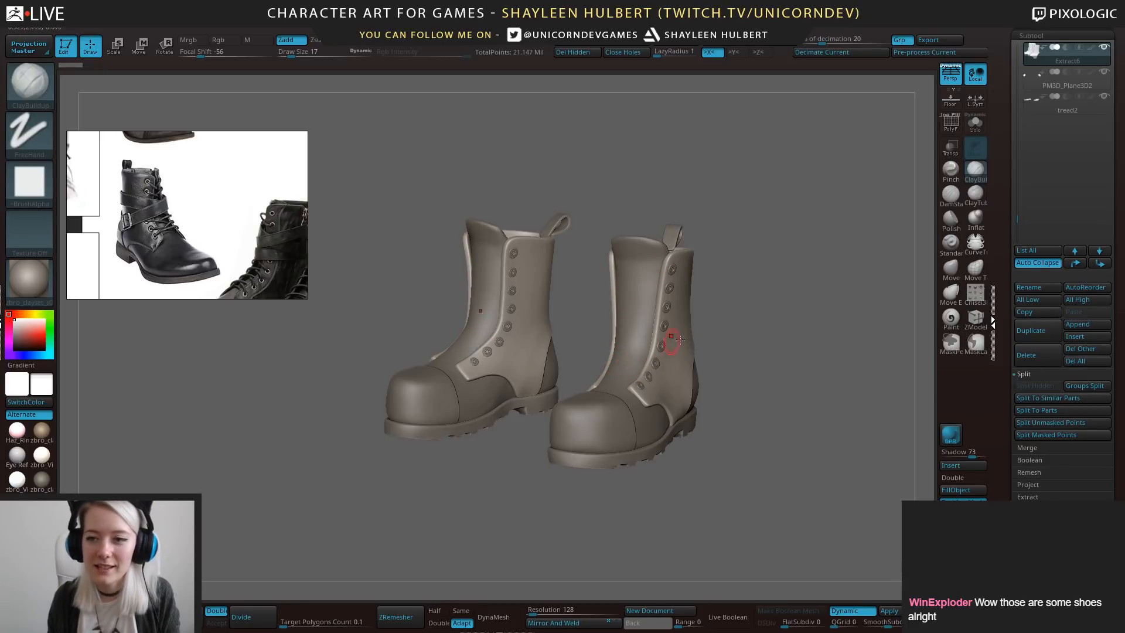
Switch to Maya, hide the belt and bag meshes, and move the boot reference image clear of the Outliner.
key(alt+Tab)
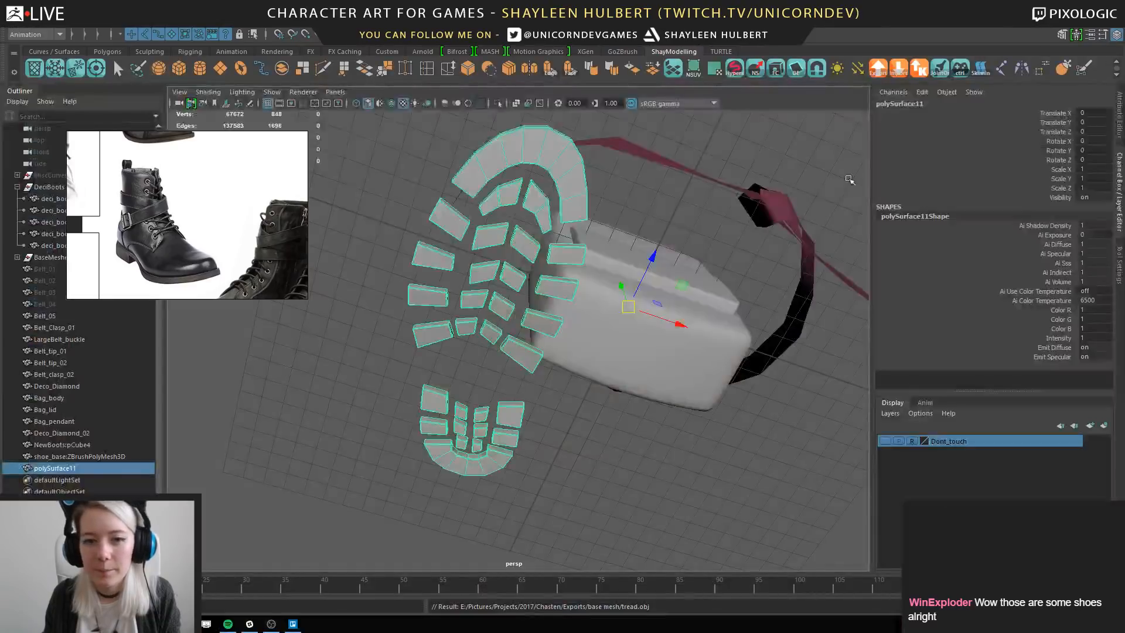
alt+drag(623, 261, 586, 328)
scroll(400, 372, down, 5)
drag(409, 281, 629, 400)
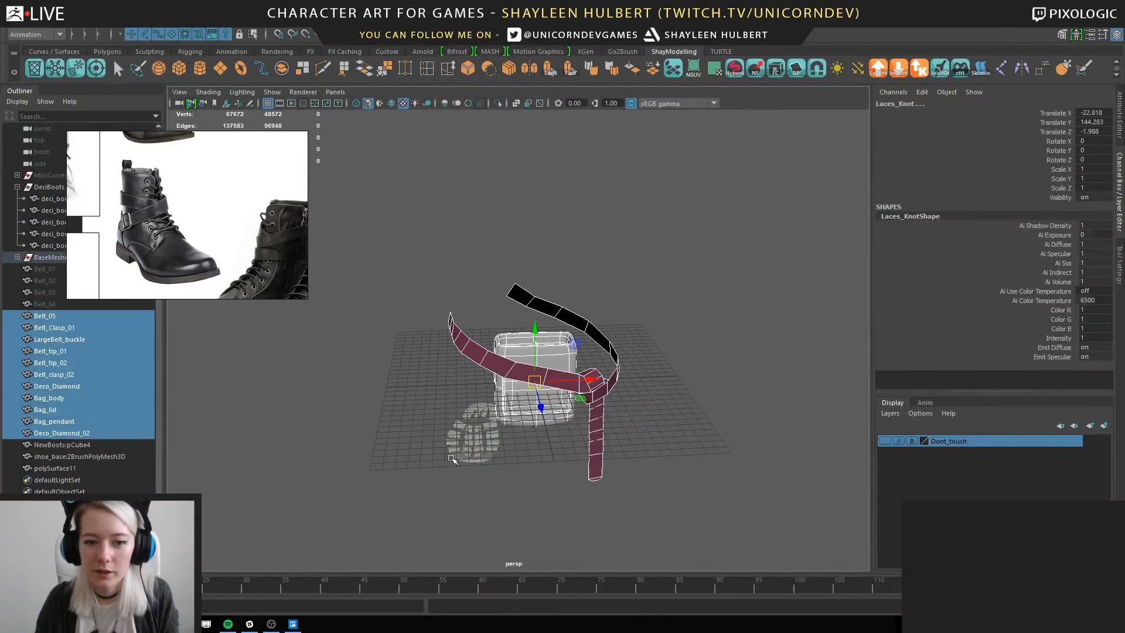
key(ctrl+h)
right_drag(171, 238, 291, 258)
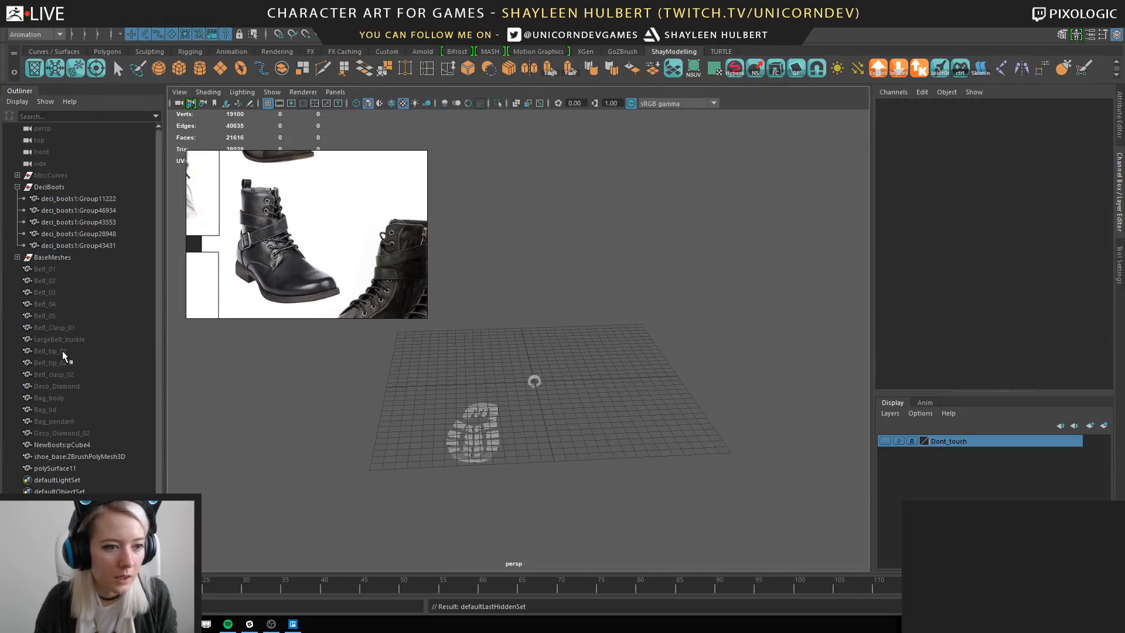
Expand the MiscCurves group in the Outliner and unhide it.
click(65, 175)
click(17, 175)
click(58, 188)
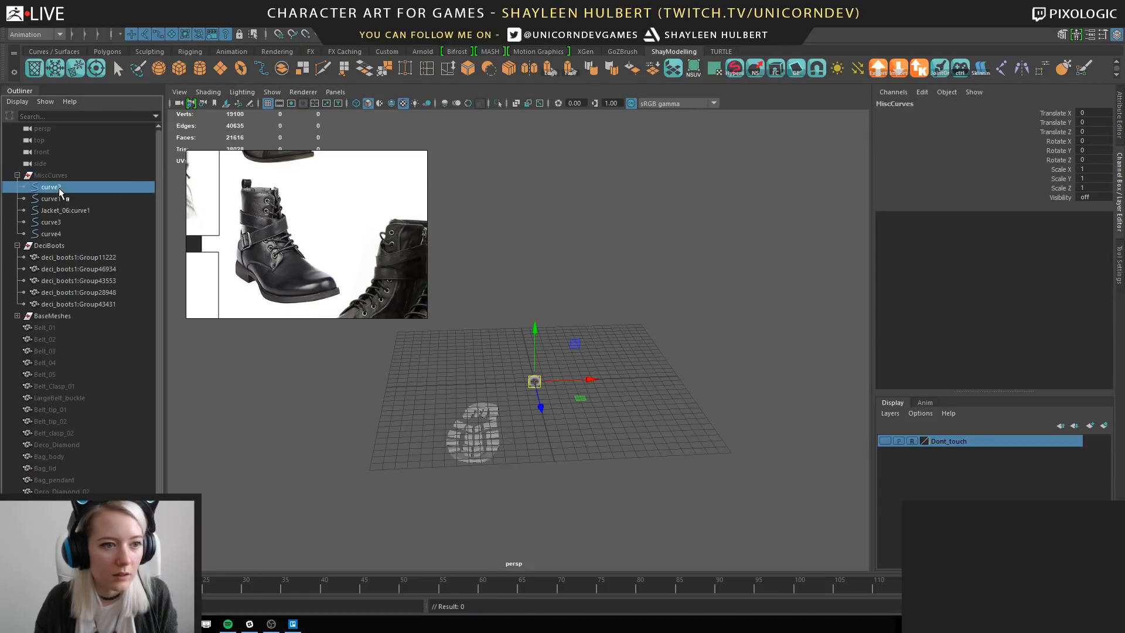
click(62, 177)
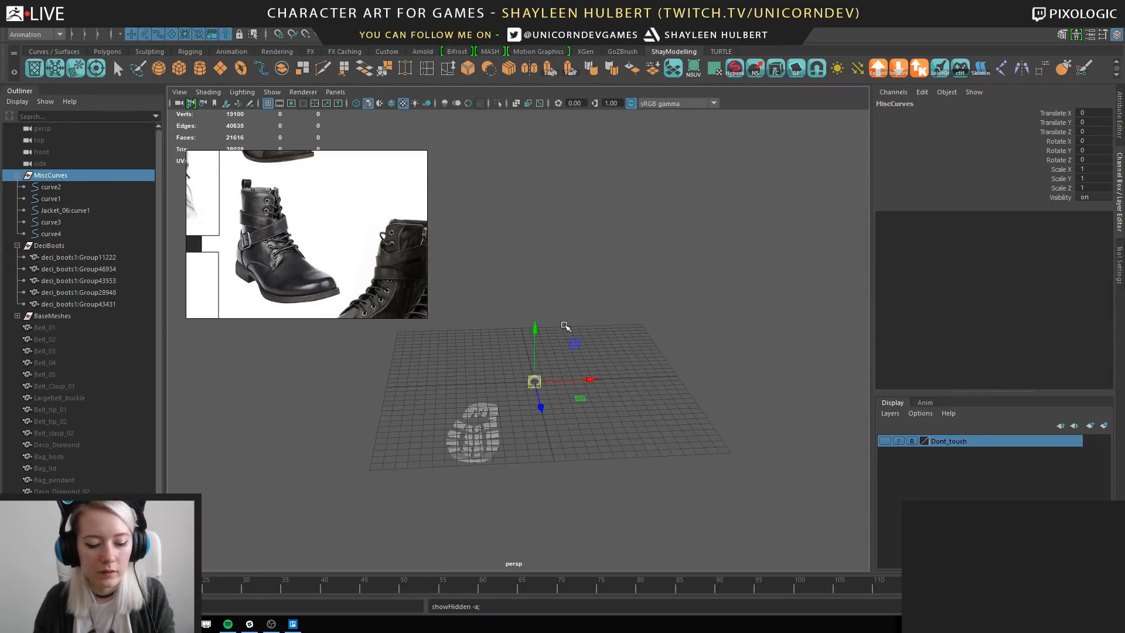
key(ctrl+h)
alt+middle_drag(610, 349, 553, 395)
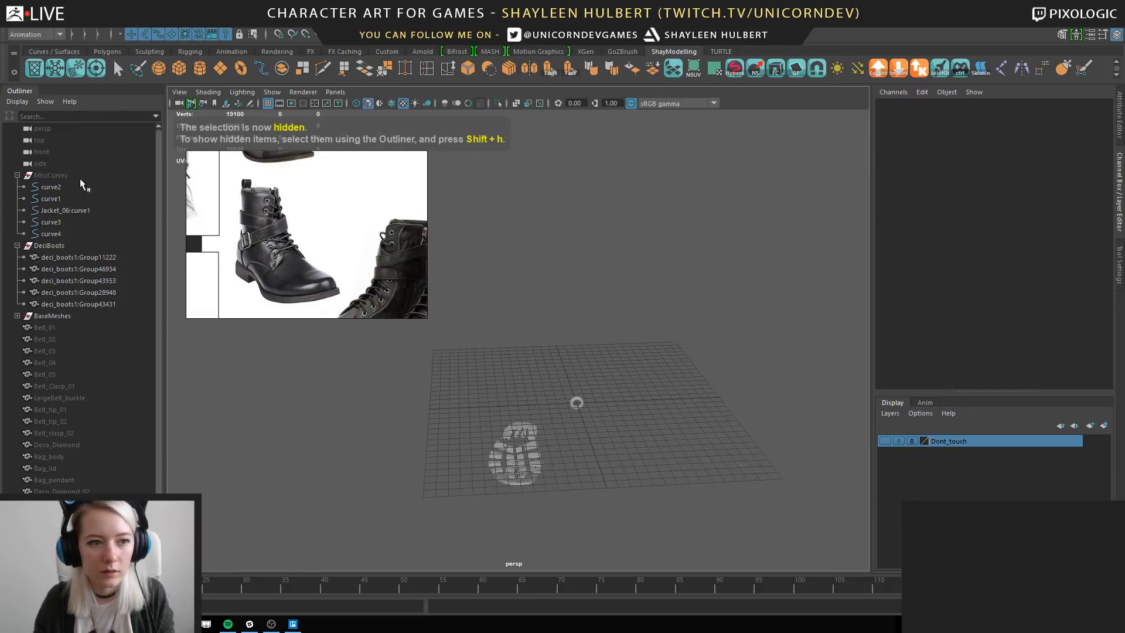
key(shift+h)
alt+drag(598, 357, 461, 388)
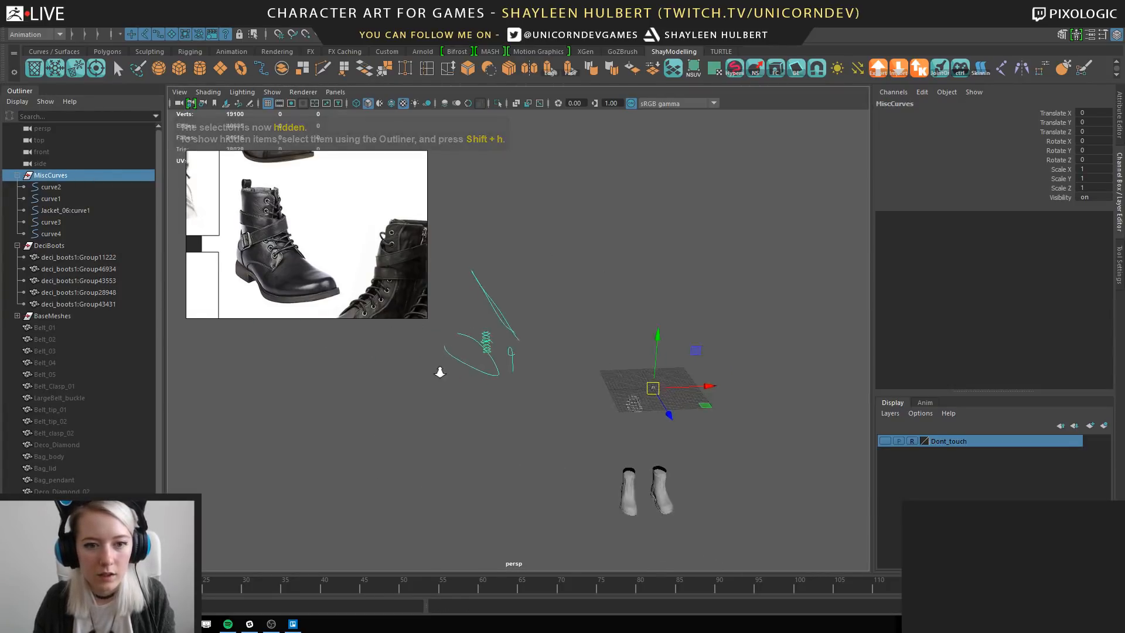
Select the zigzag lace curve, curve1, and frame it to examine its shape from the front and side.
alt+right_drag(462, 388, 452, 302)
alt+drag(452, 301, 721, 352)
click(664, 295)
click(622, 285)
key(f)
alt+drag(638, 289, 572, 310)
click(610, 253)
alt+drag(491, 326, 553, 312)
click(510, 254)
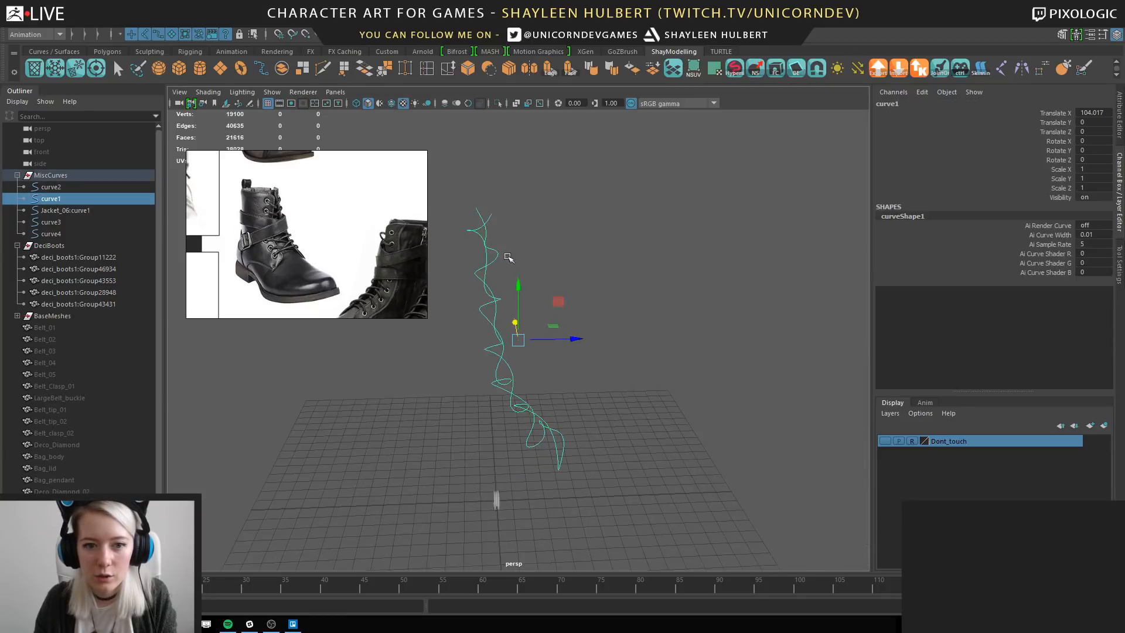
alt+drag(510, 254, 477, 224)
alt+drag(532, 453, 491, 259)
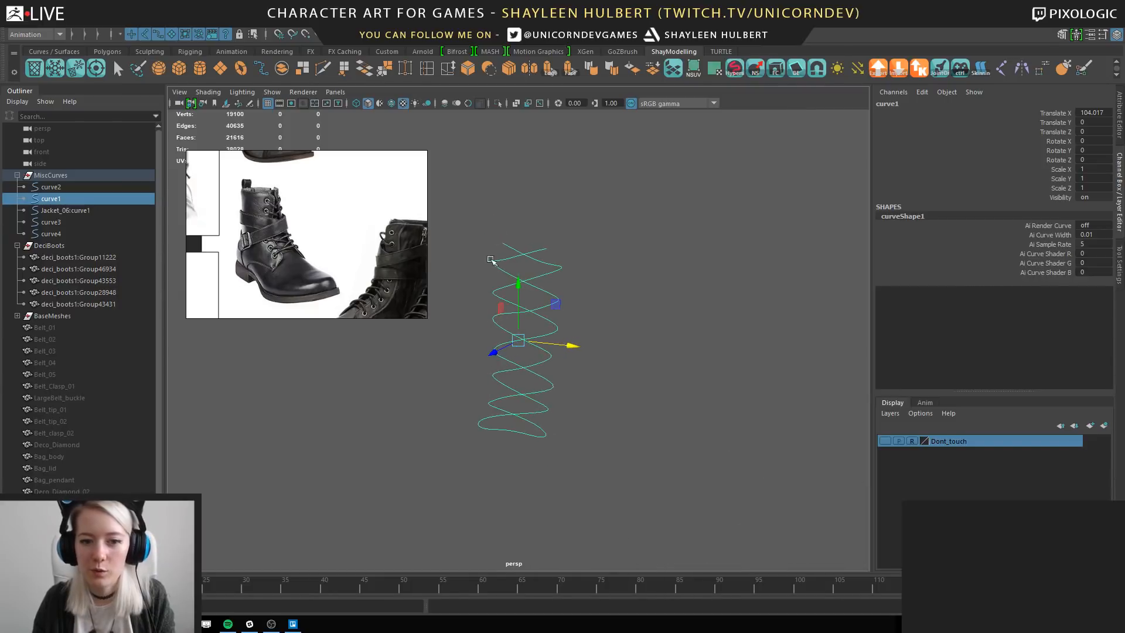
alt+drag(583, 317, 645, 486)
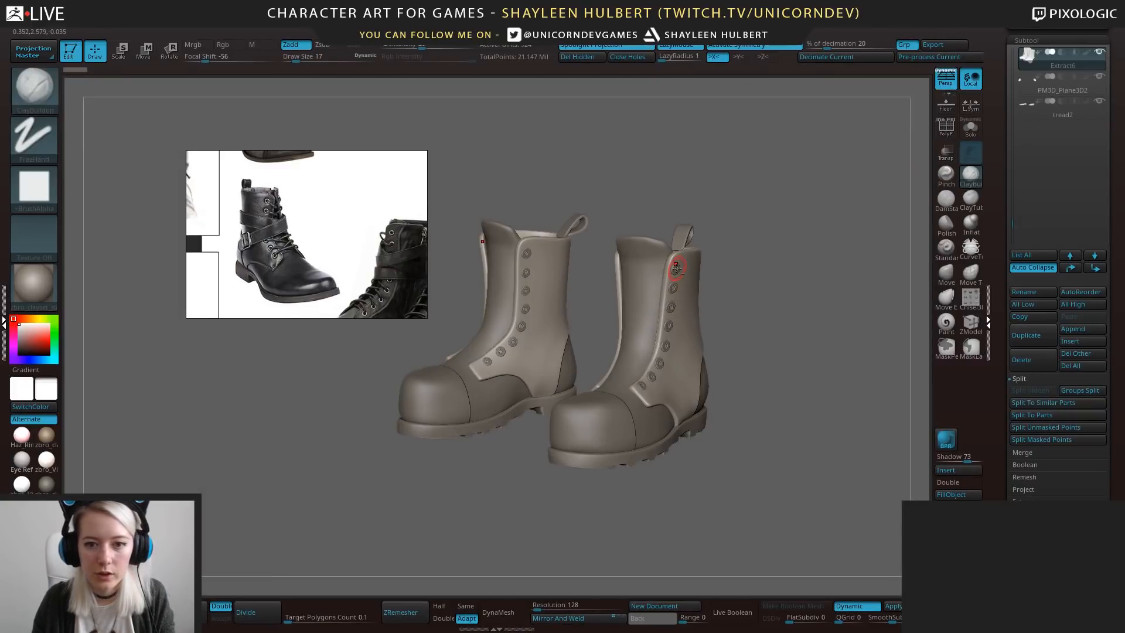
Switch to ZBrush, select the Extract7 eyelets subtool and export it as an OBJ named eyelets in the base mesh folder.
alt+click(677, 268)
alt+drag(794, 242, 786, 285)
drag(1003, 146, 1001, 236)
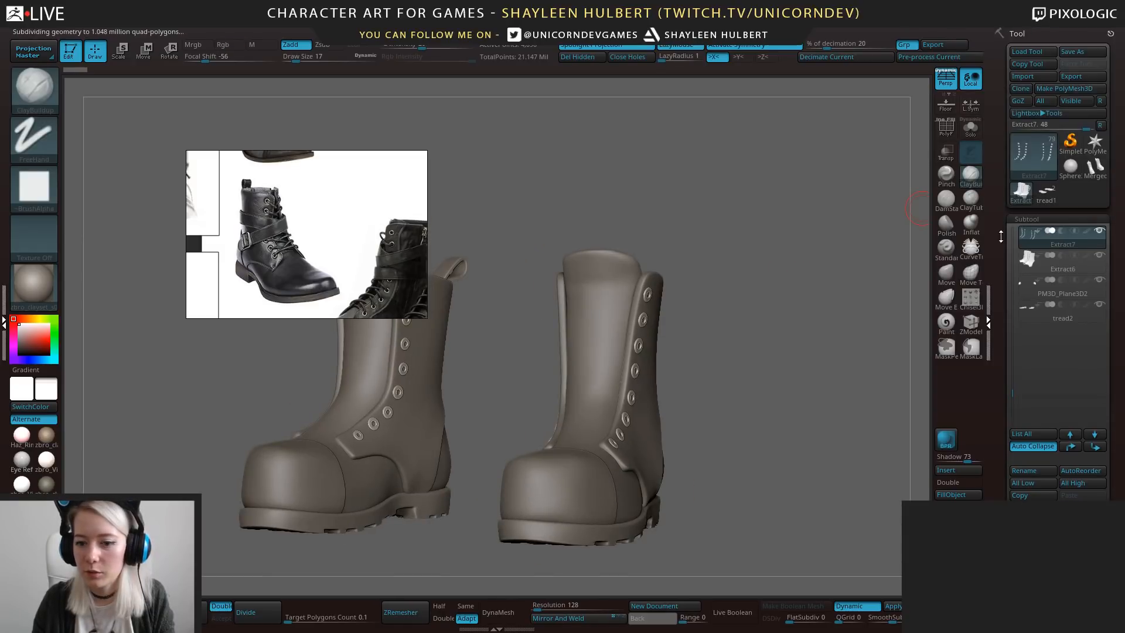
click(1073, 77)
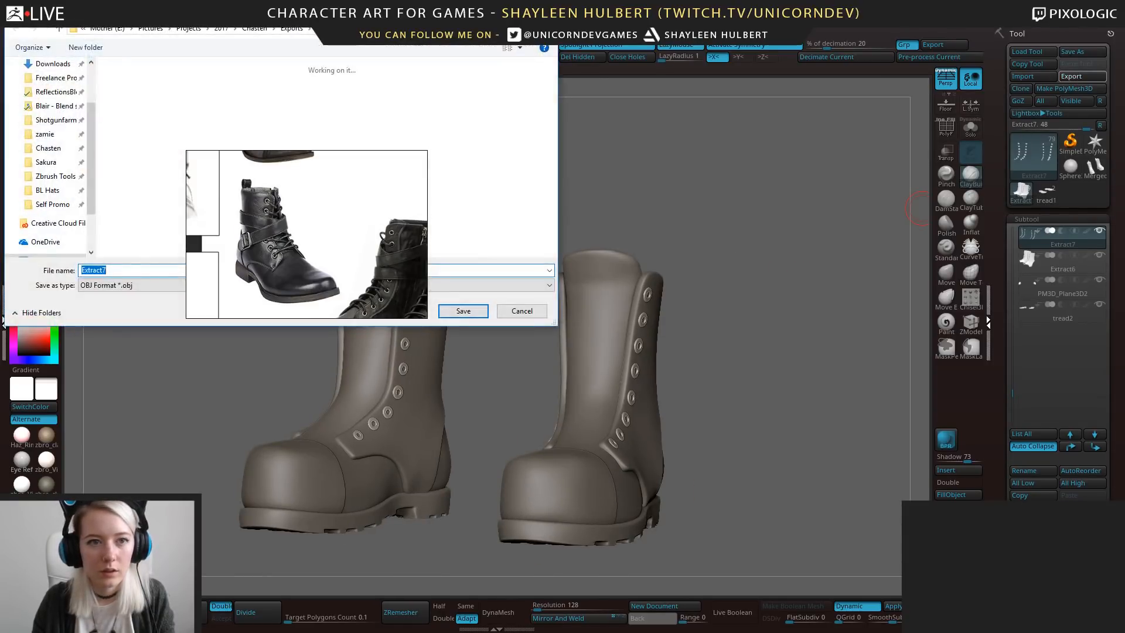
text(eyelet)
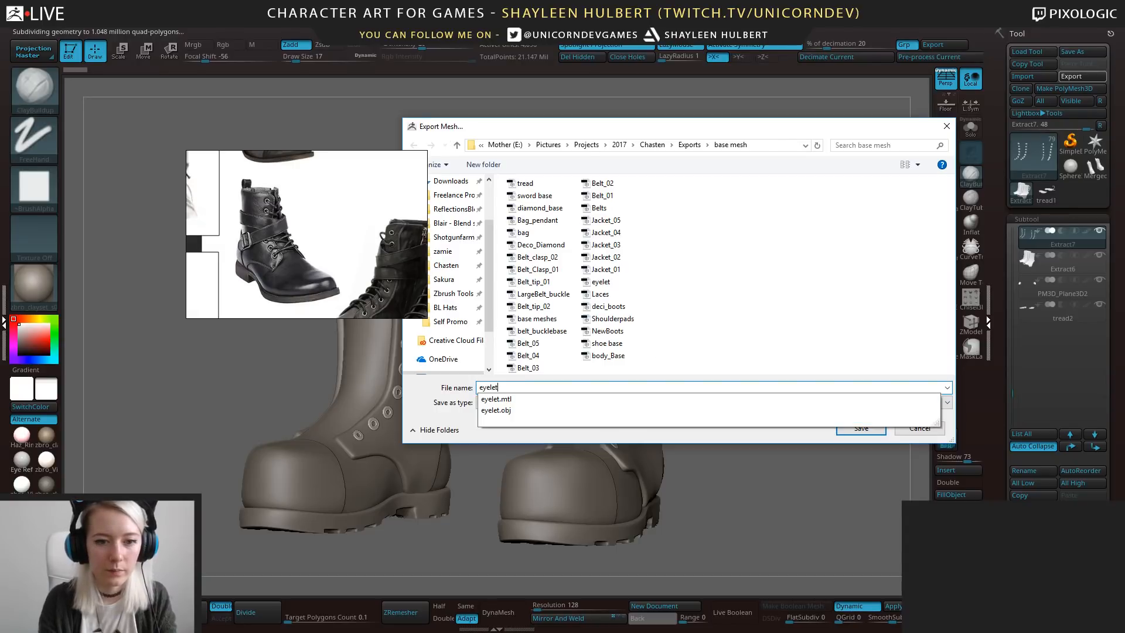
text(s)
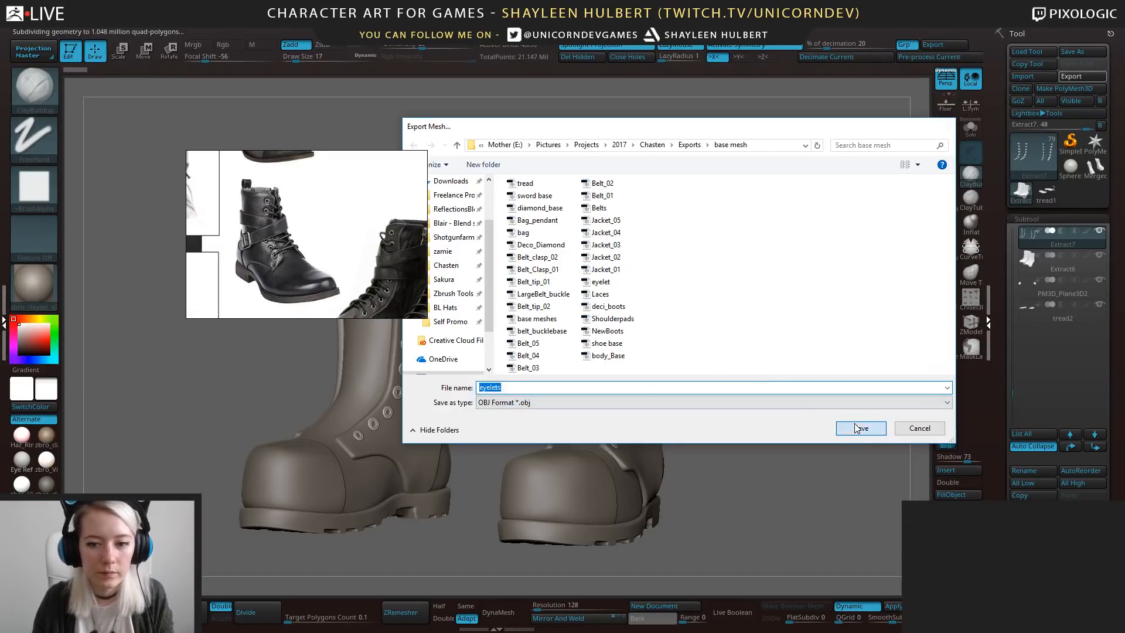
click(859, 428)
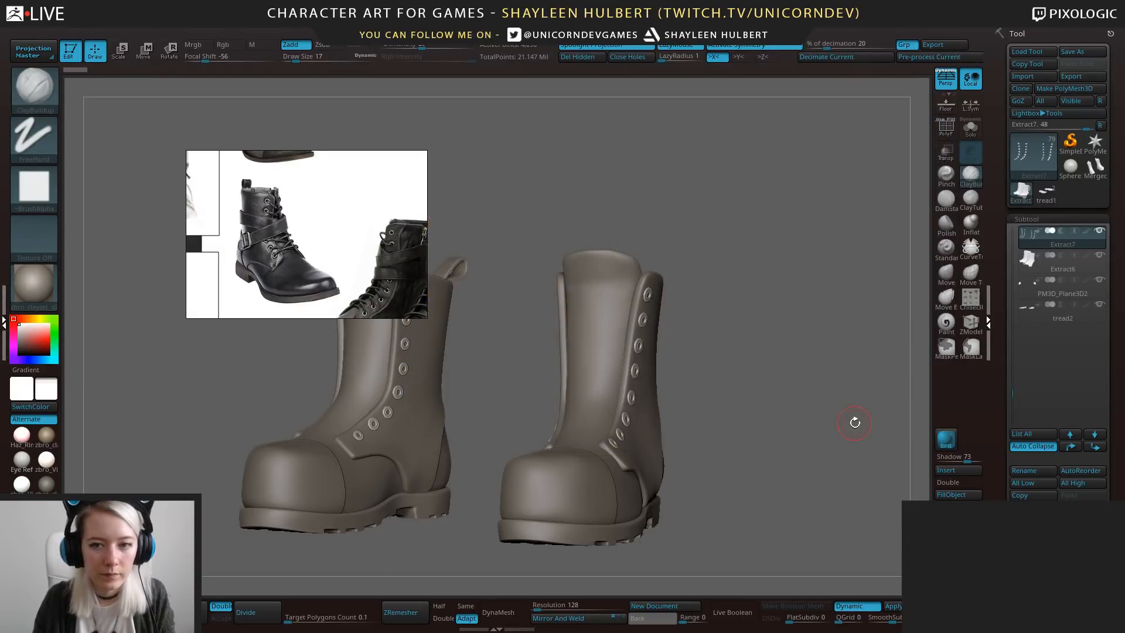
Export the Extract7 subtool again, overwriting the existing eyelets OBJ file.
click(1073, 76)
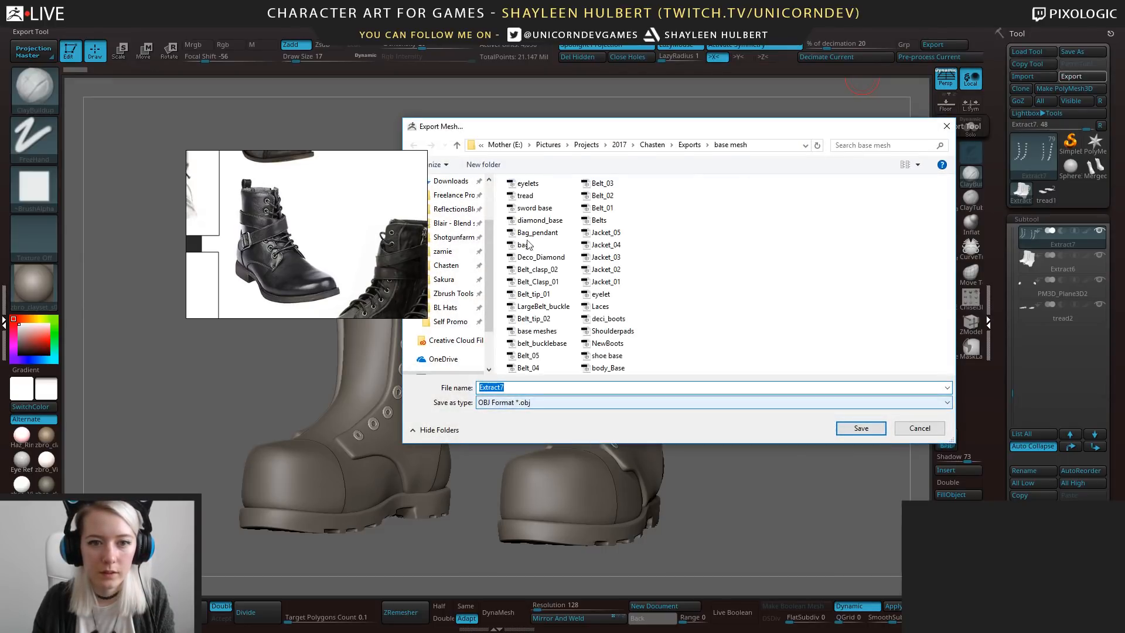
click(530, 183)
click(844, 433)
click(593, 315)
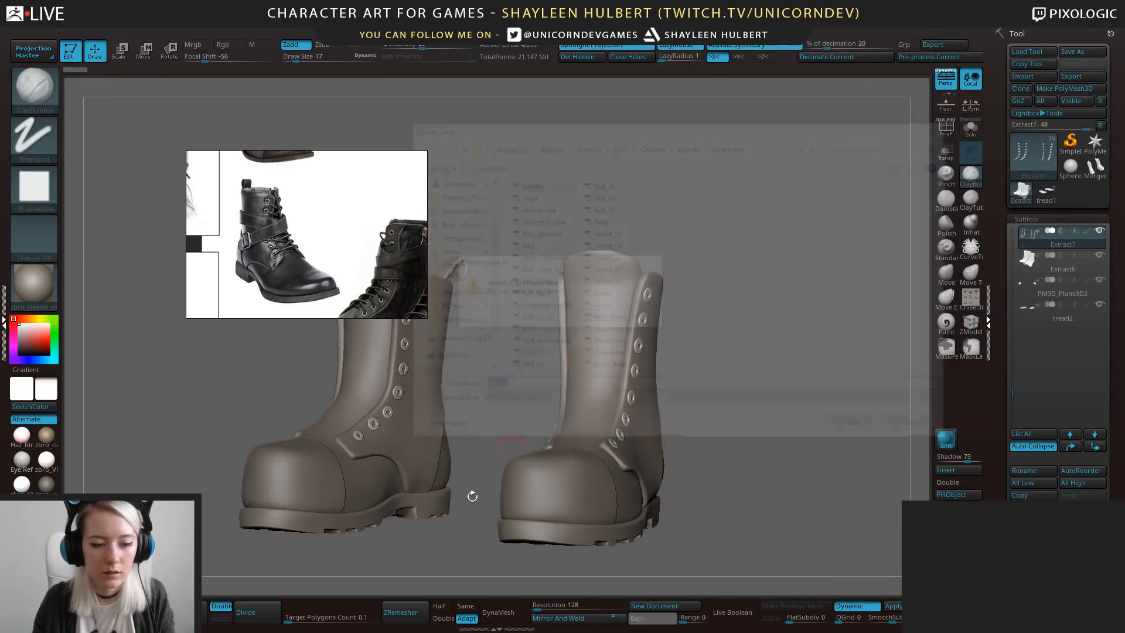
Switch to Maya, import eyelets.OBJ from the base mesh folder and select the imported mesh in the Outliner.
key(alt+Tab)
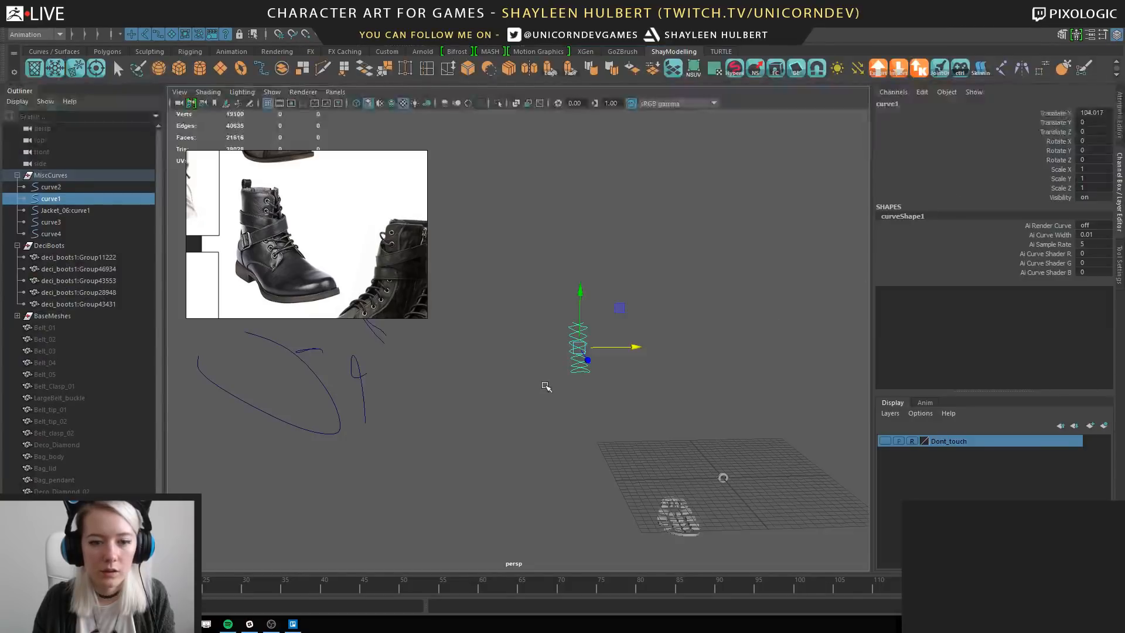
alt+middle_drag(719, 317, 702, 305)
click(907, 69)
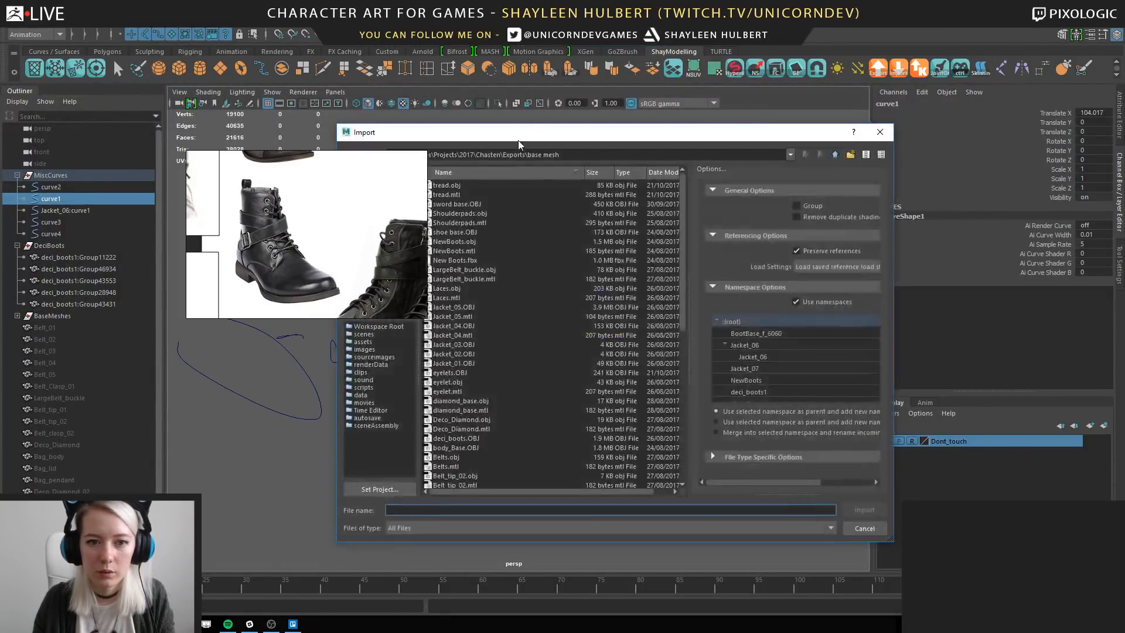
click(725, 176)
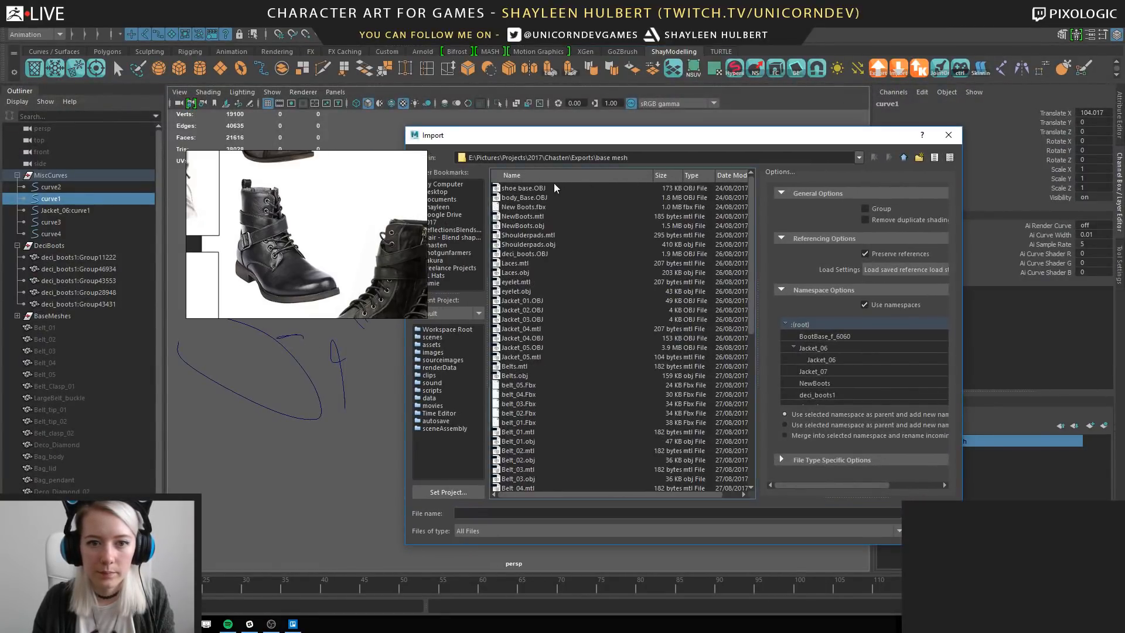
click(728, 174)
click(577, 191)
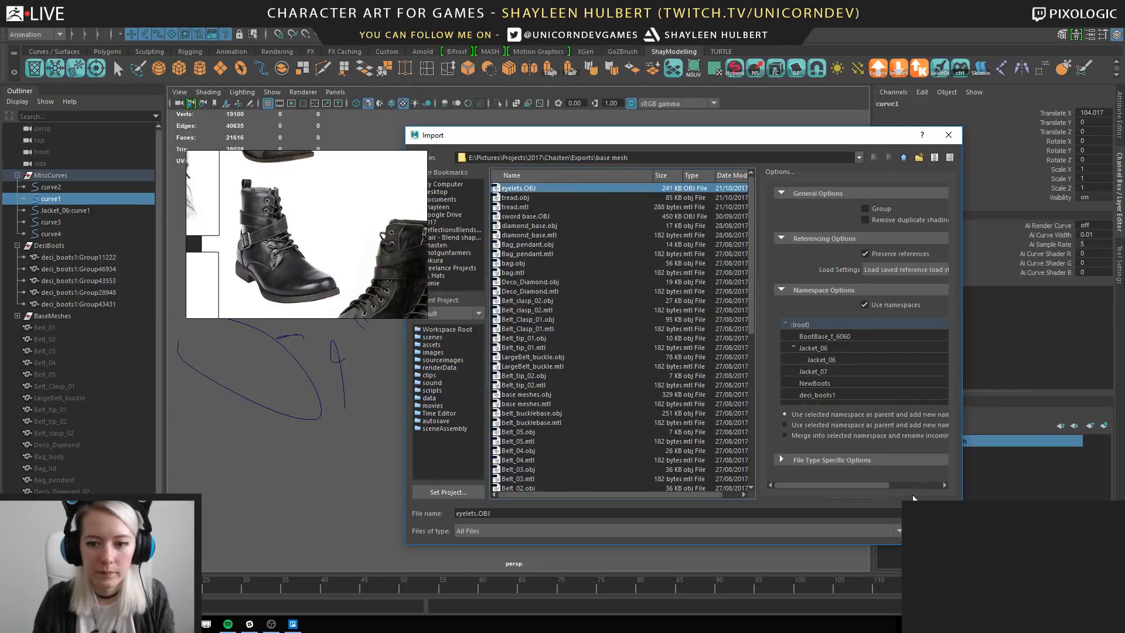
key(Return)
scroll(100, 424, down, 2)
click(76, 527)
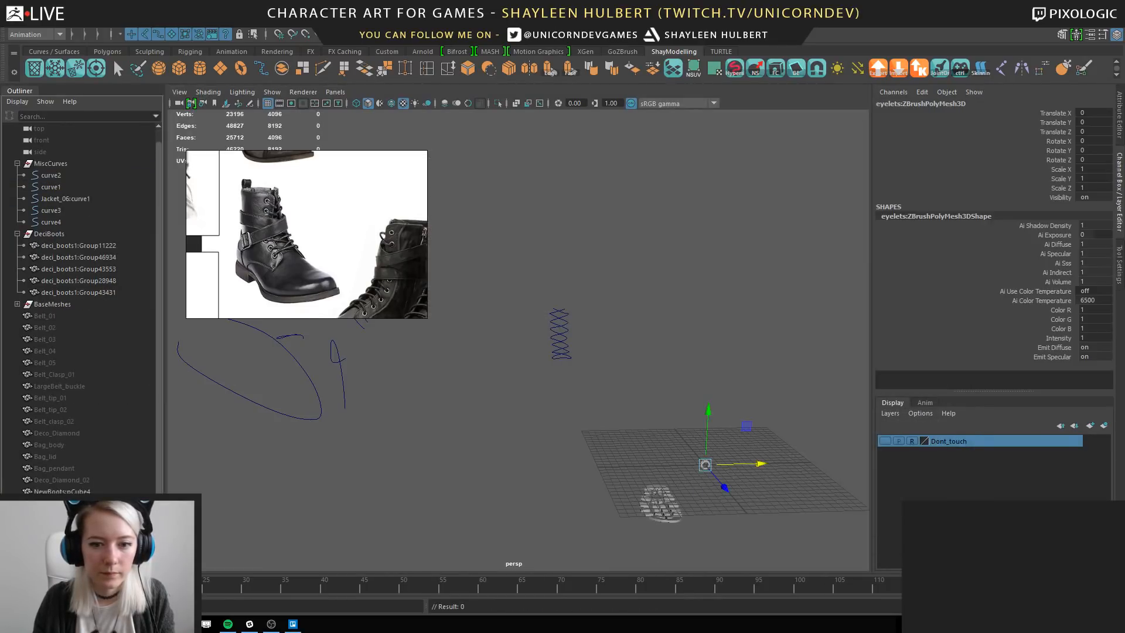
Select the old boot base meshes around the eyelets and hide them, keeping the eyelets visible.
alt+middle_drag(642, 456, 522, 374)
alt+right_drag(523, 374, 623, 457)
alt+drag(623, 457, 670, 317)
alt+right_drag(671, 317, 495, 357)
alt+middle_drag(492, 395, 528, 201)
alt+right_drag(529, 203, 586, 147)
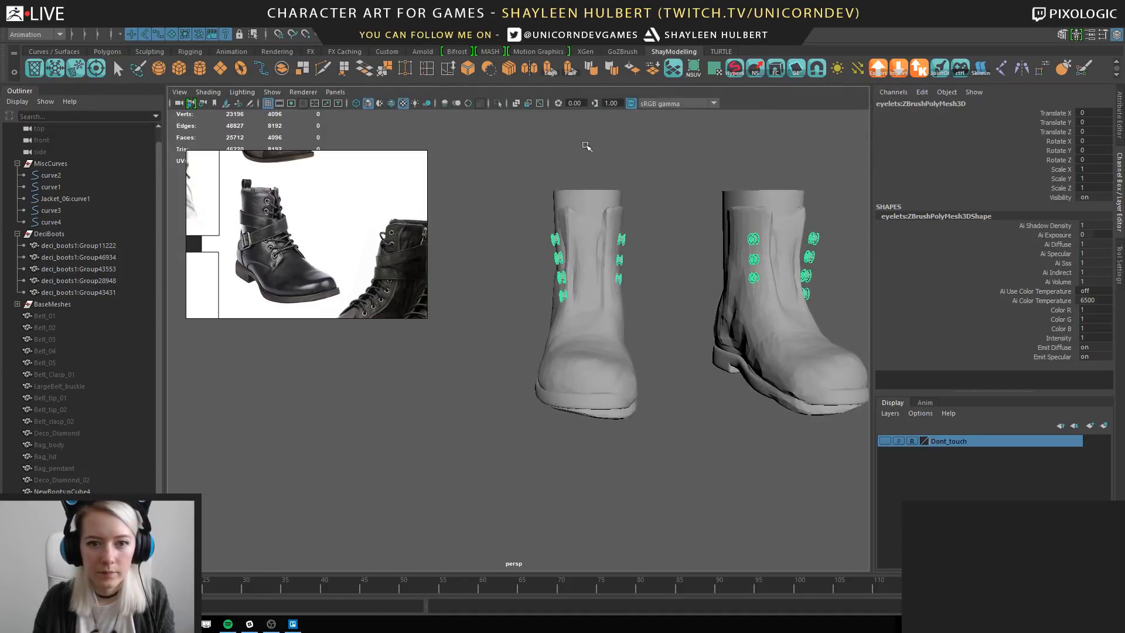
drag(607, 249, 610, 207)
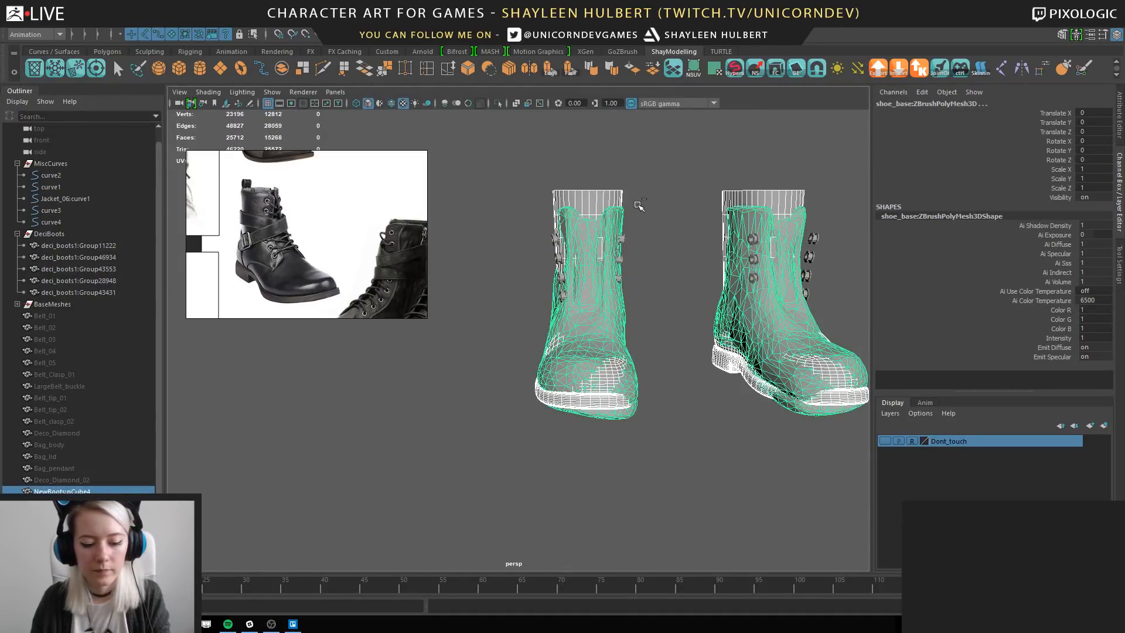
key(ctrl+h)
Move curve1 straight down to the height of the eyelets, at Translate Y -236.905.
alt+middle_drag(668, 231, 610, 397)
alt+right_drag(610, 397, 486, 179)
alt+middle_drag(504, 176, 592, 279)
click(524, 228)
drag(526, 187, 564, 343)
key(f)
alt+right_drag(583, 420, 576, 331)
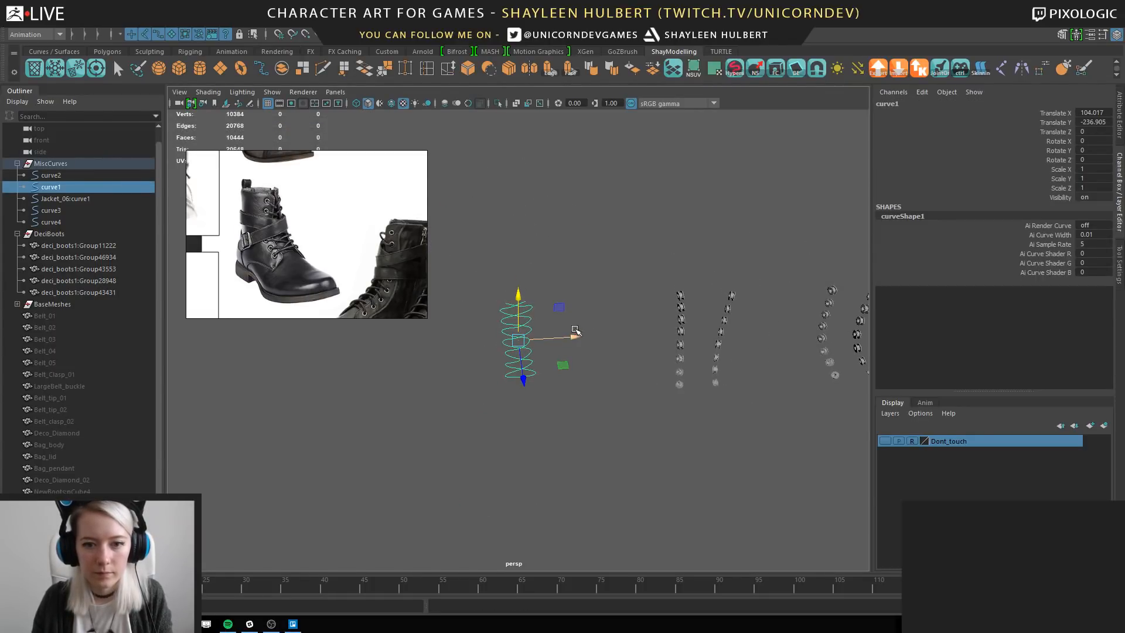
Move curve1 sideways between the two eyelet rows of the nearer boot, at Translate X 163.984.
drag(731, 339, 759, 342)
key(ctrl+z)
alt+middle_drag(753, 334, 684, 303)
alt+right_drag(684, 303, 765, 377)
alt+middle_drag(765, 378, 536, 470)
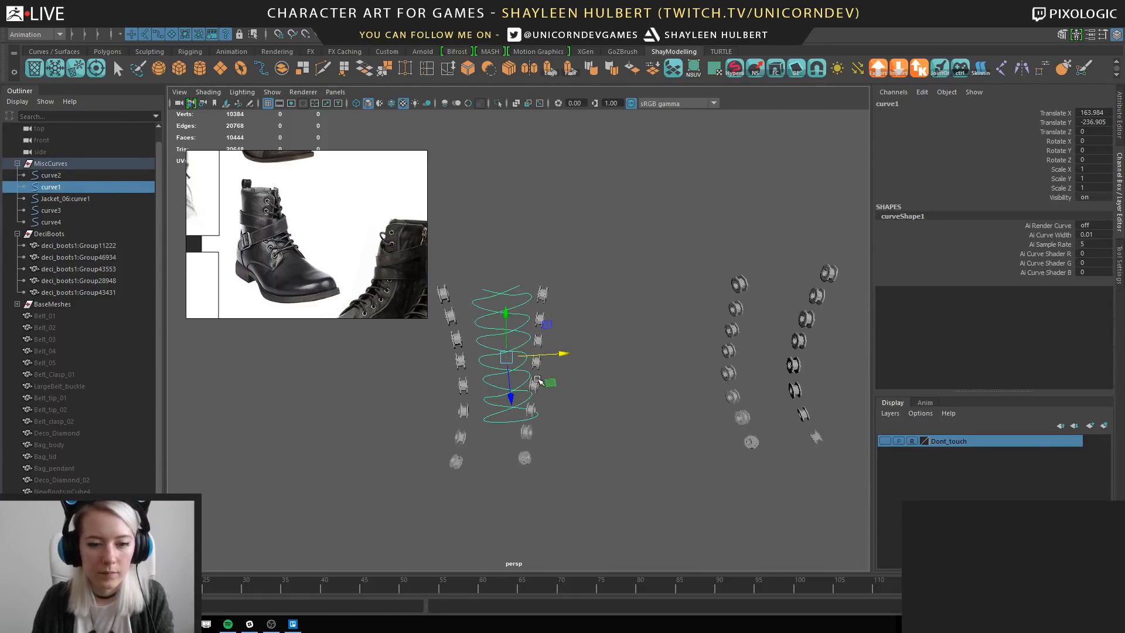
Align curve1 with the eyelet rows at Rotate X -7.762, Rotate Y -16.313 and Translate 161.788, -234.624, 7.502.
key(e)
drag(552, 381, 537, 384)
key(w)
alt+middle_drag(525, 366, 650, 358)
alt+right_drag(649, 358, 706, 428)
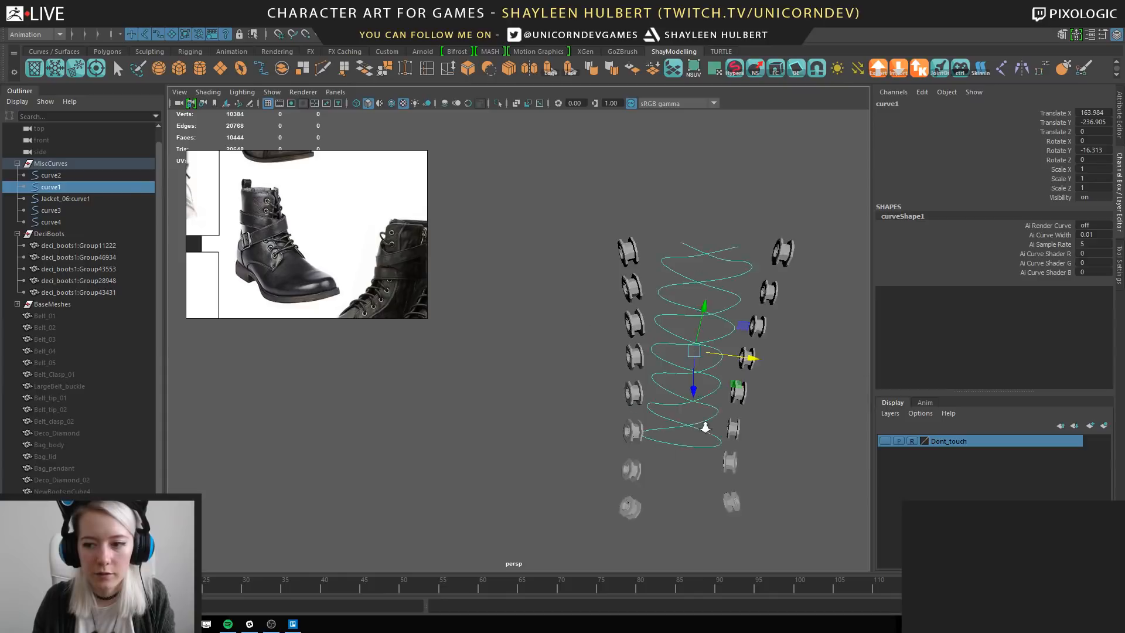
alt+drag(706, 428, 622, 450)
alt+drag(622, 450, 761, 360)
drag(610, 315, 625, 339)
key(w)
alt+drag(691, 341, 572, 336)
Widen the upper half of curve1 by scaling its control vertices with a larger soft-selection falloff, and raise them toward the top eyelets.
right_drag(596, 239, 572, 226)
drag(529, 191, 755, 331)
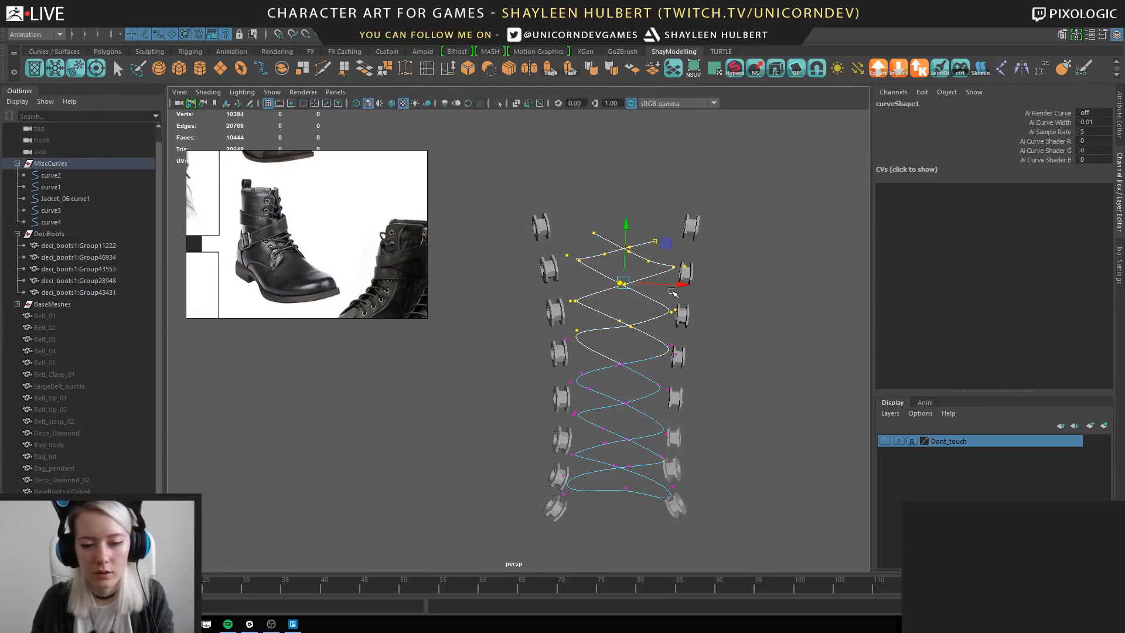
key(b)
drag(674, 291, 789, 264)
key(r)
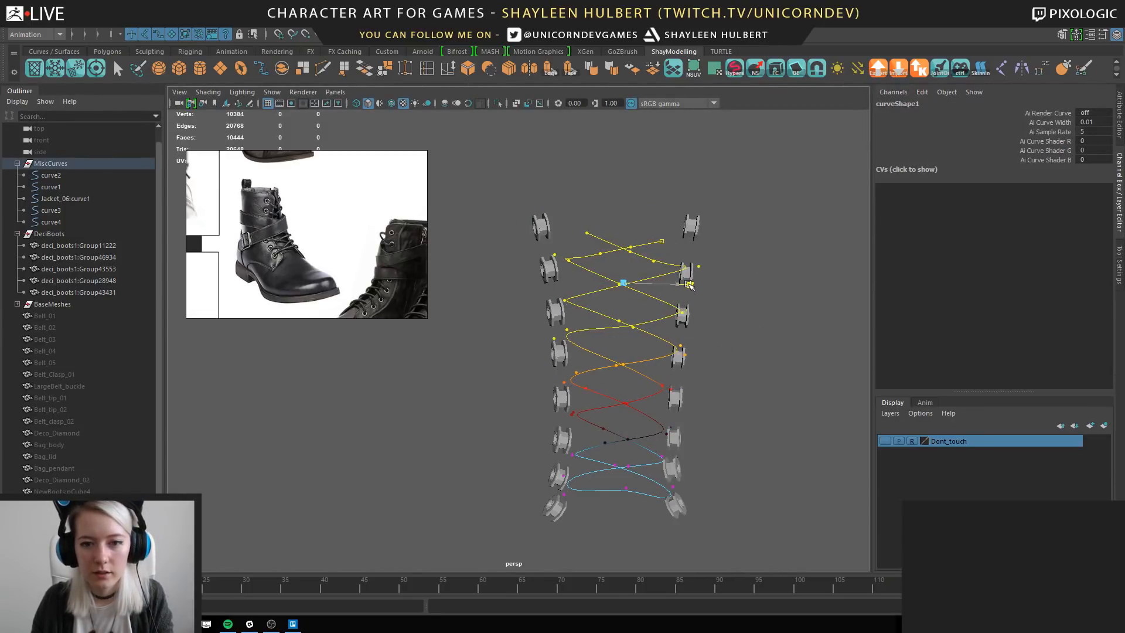
key(w)
drag(627, 226, 625, 210)
Move and rotate the lower control vertices of curve1 so the bottom lace loops line up with the lowest eyelets.
alt+drag(640, 401, 657, 494)
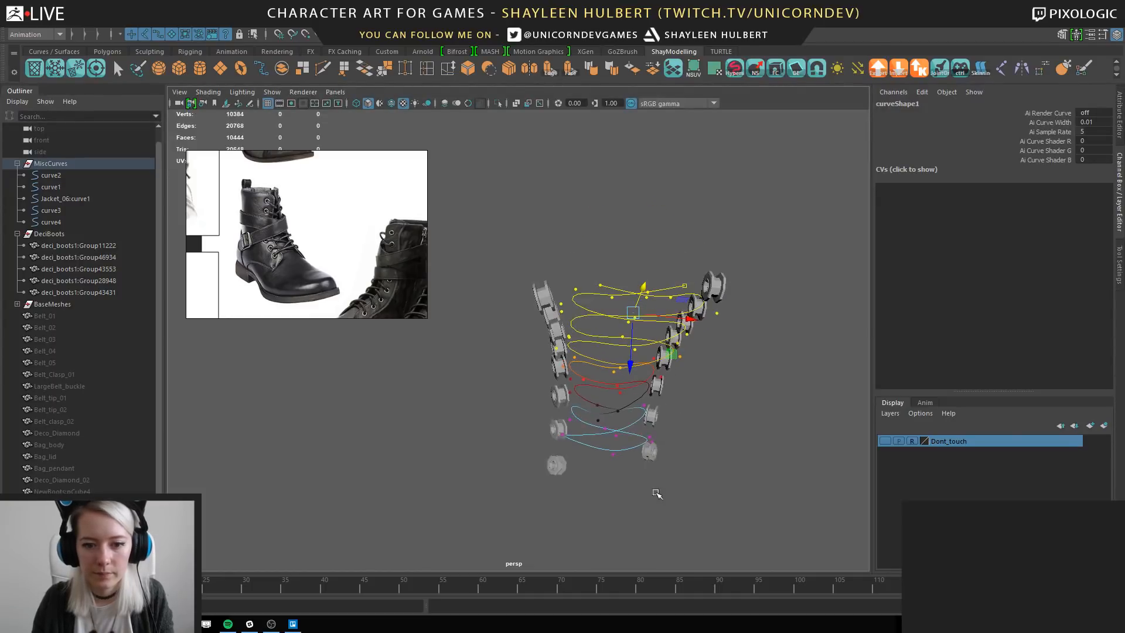
drag(526, 419, 525, 417)
alt+drag(595, 466, 602, 434)
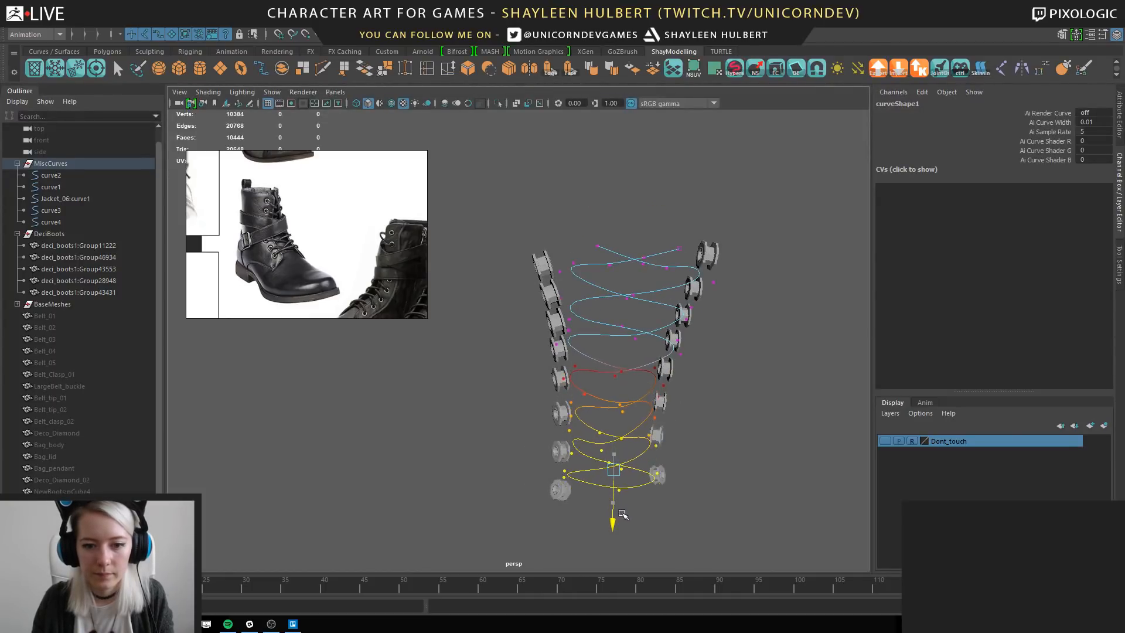
key(e)
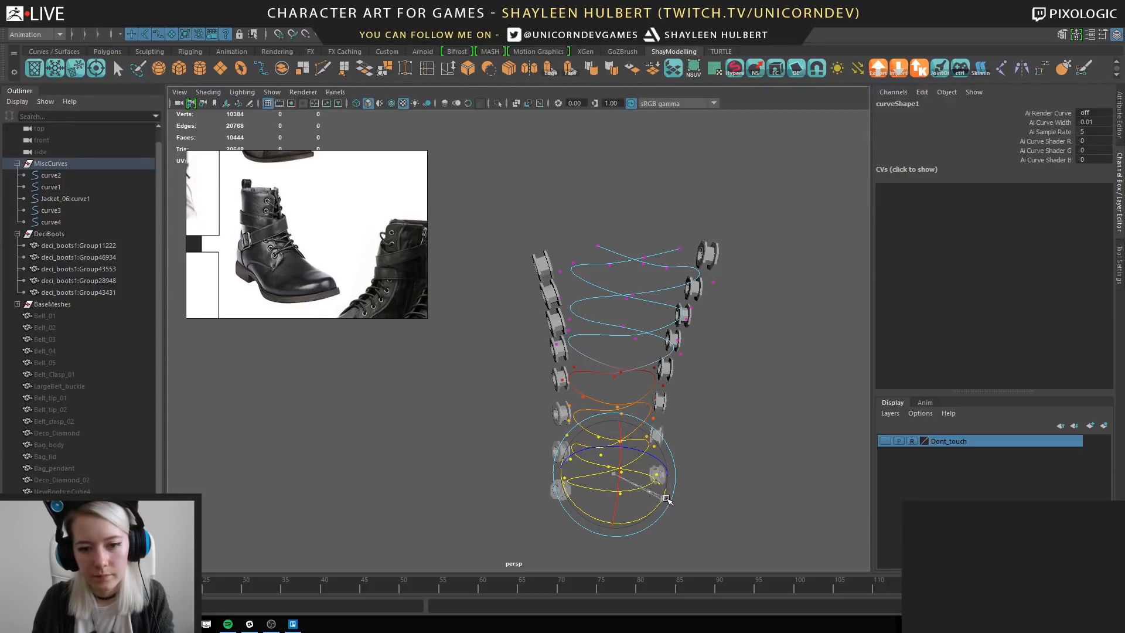
drag(667, 494, 703, 436)
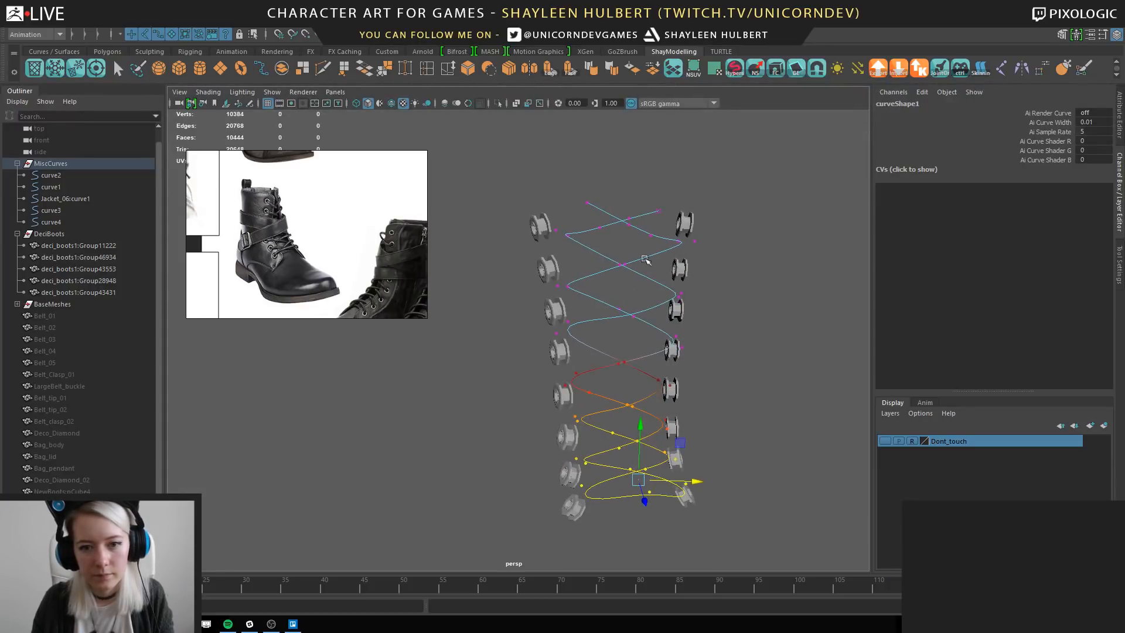
Return curve1 to object mode, reselect the whole curve and check its fit between the eyelet rows.
right_drag(638, 239, 679, 225)
click(727, 356)
alt+drag(727, 357, 662, 343)
click(639, 325)
alt+right_drag(639, 325, 518, 322)
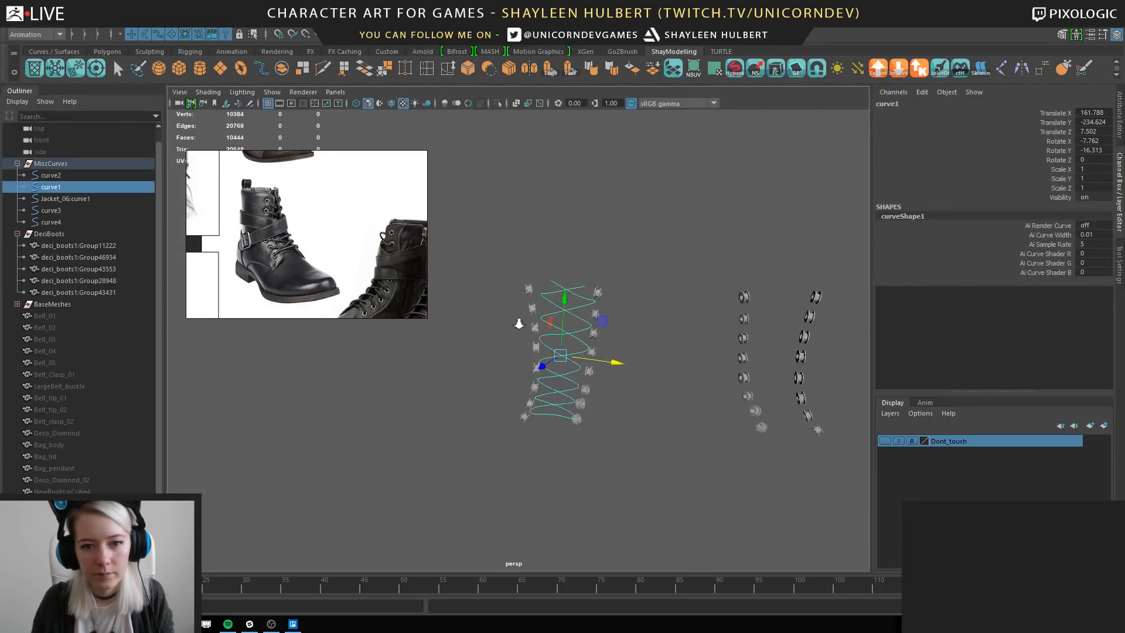
alt+drag(519, 322, 553, 324)
alt+middle_drag(564, 322, 567, 373)
alt+right_drag(566, 372, 465, 254)
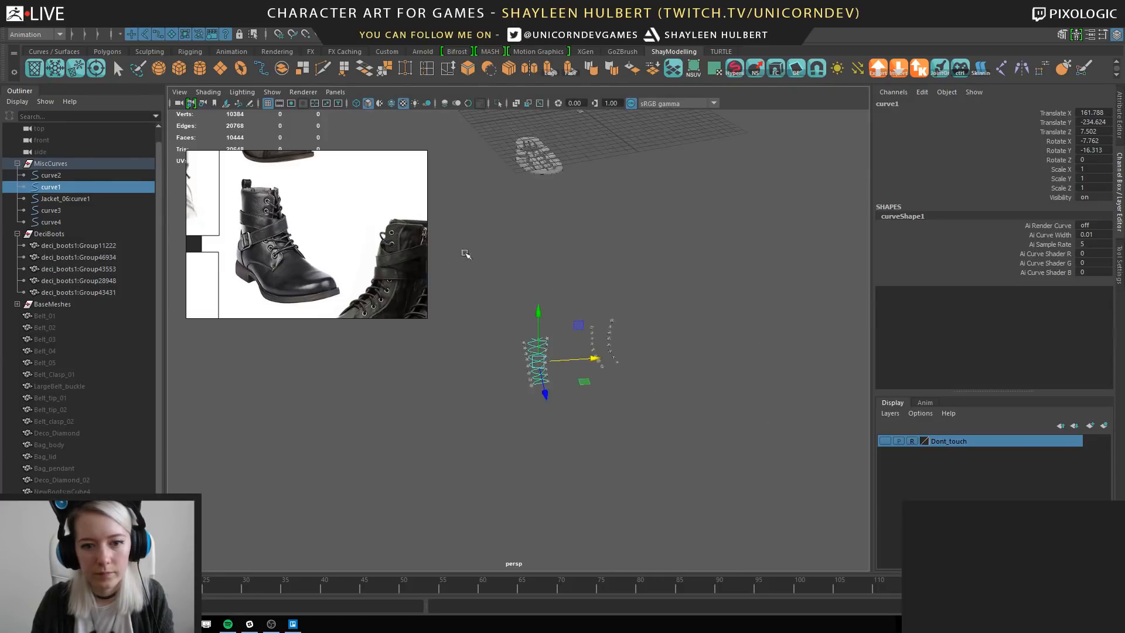
alt+middle_drag(465, 253, 469, 354)
alt+drag(469, 355, 555, 364)
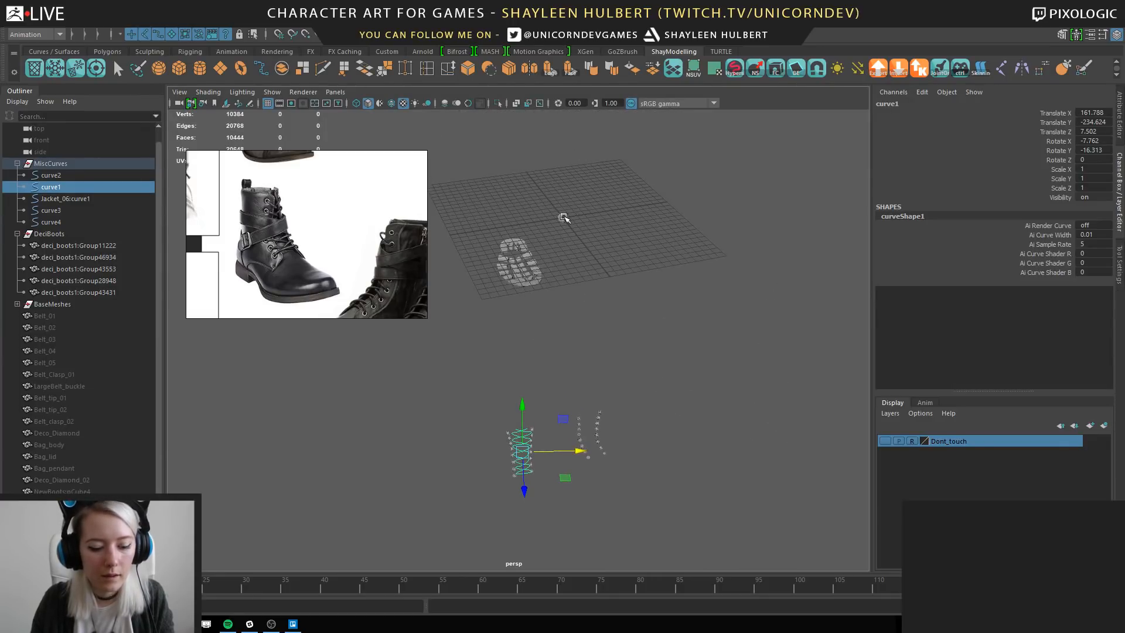
Select the single Boot_Eyelet mesh on the grid and frame it.
click(563, 217)
key(f)
alt+drag(632, 356, 490, 344)
click(618, 371)
click(469, 292)
alt+drag(645, 405, 712, 414)
alt+right_drag(712, 413, 212, 114)
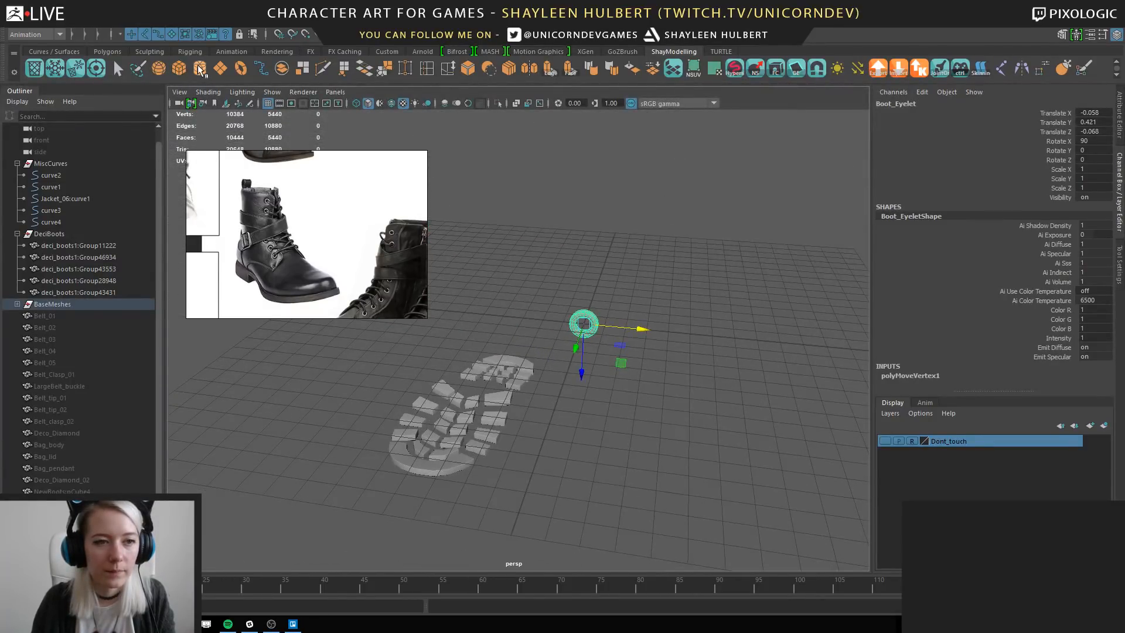
Create a polygon cylinder near the single eyelet with radius 0.598 and height 1.173, and set Subdivisions Axis to 4.
alt+right_drag(580, 333, 645, 404)
mouse_move(645, 404)
alt+mouse_down()
mouse_move(698, 398)
mouse_move(718, 369)
mouse_move(709, 355)
alt+mouse_up()
alt+middle_drag(710, 355, 621, 369)
alt+right_drag(621, 369, 647, 377)
scroll(997, 328, down, 3)
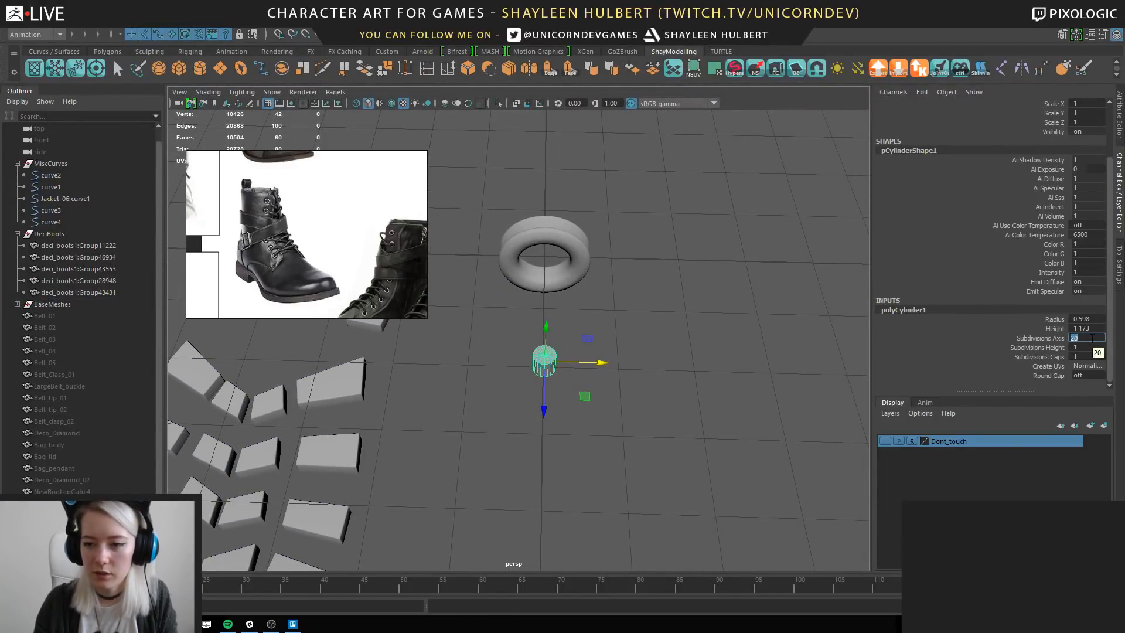
alt+right_drag(438, 306, 645, 427)
alt+middle_drag(645, 427, 608, 321)
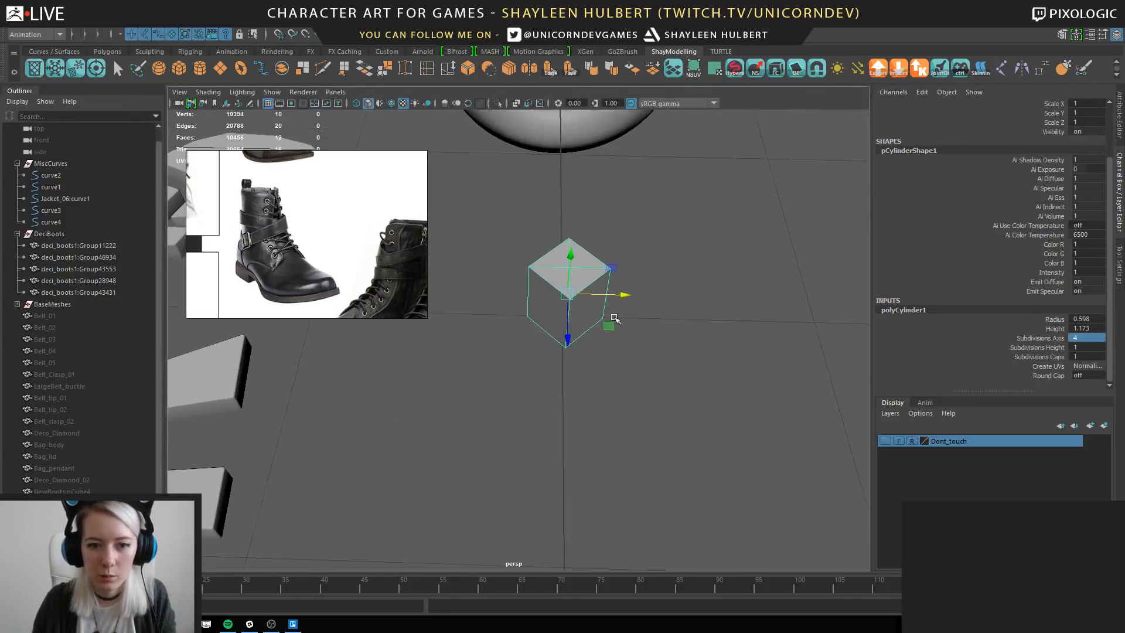
Try to remove the diagonal edges on the four-sided cylinder's caps, and undo the removal.
alt+drag(608, 321, 555, 353)
right_drag(546, 284, 541, 314)
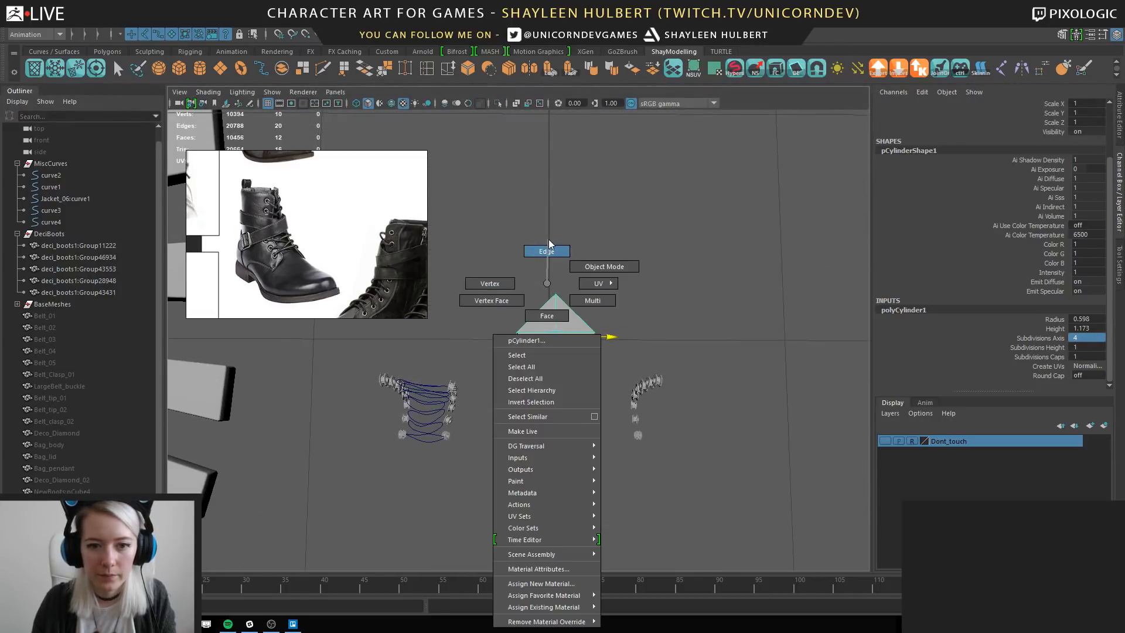
right_drag(550, 243, 548, 248)
drag(568, 340, 542, 392)
key(f)
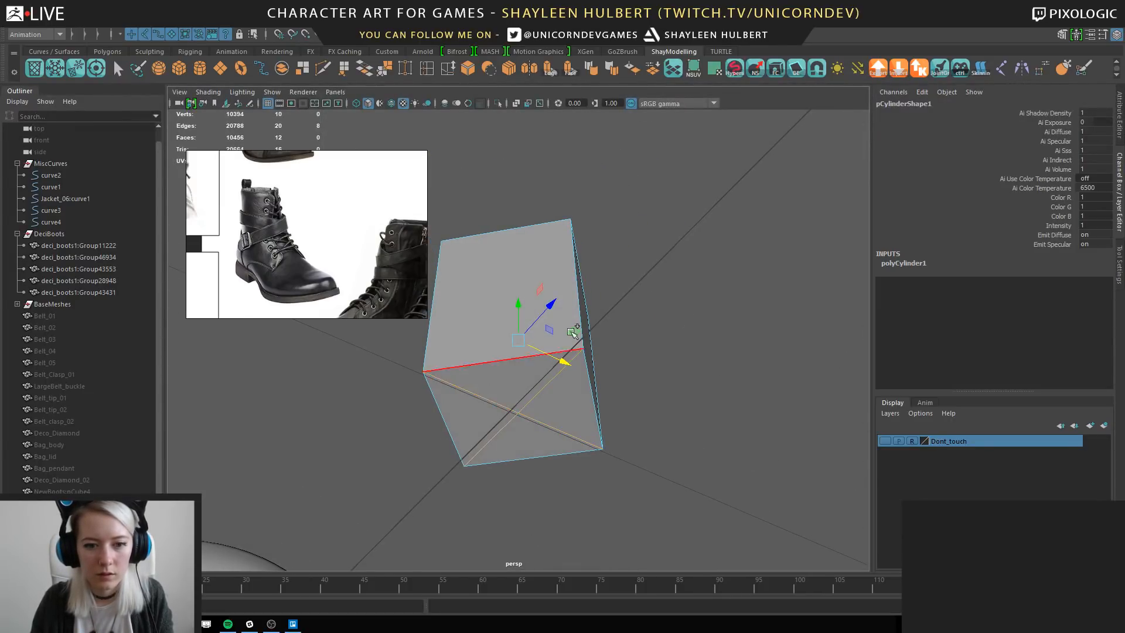
alt+drag(571, 330, 665, 360)
key(Delete)
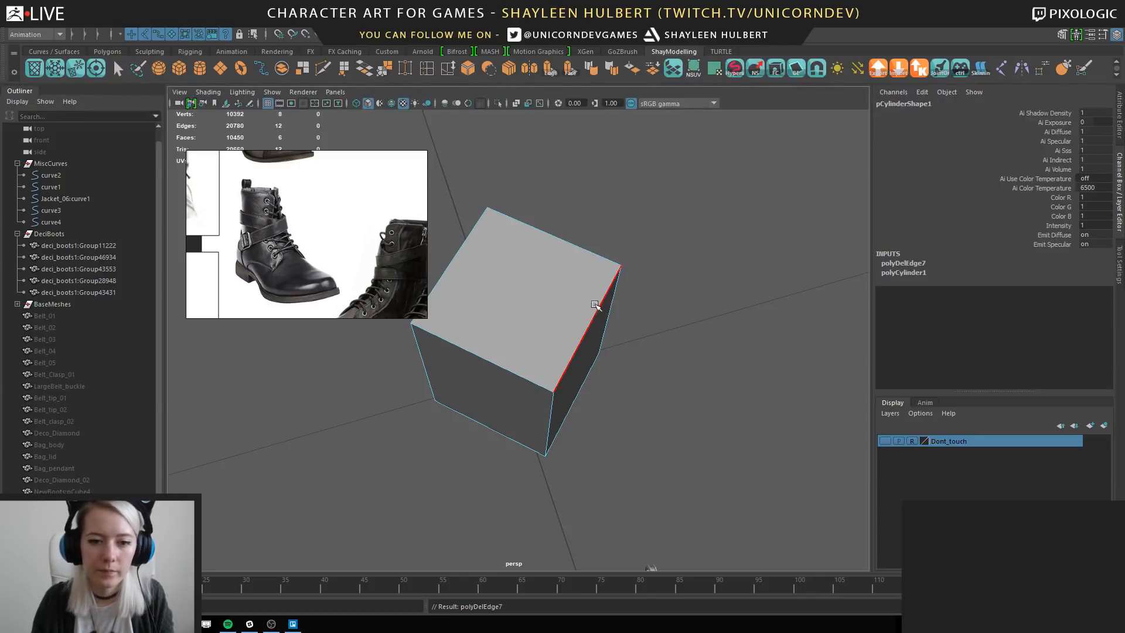
right_drag(595, 305, 651, 265)
alt+drag(651, 265, 658, 291)
key(ctrl+z)
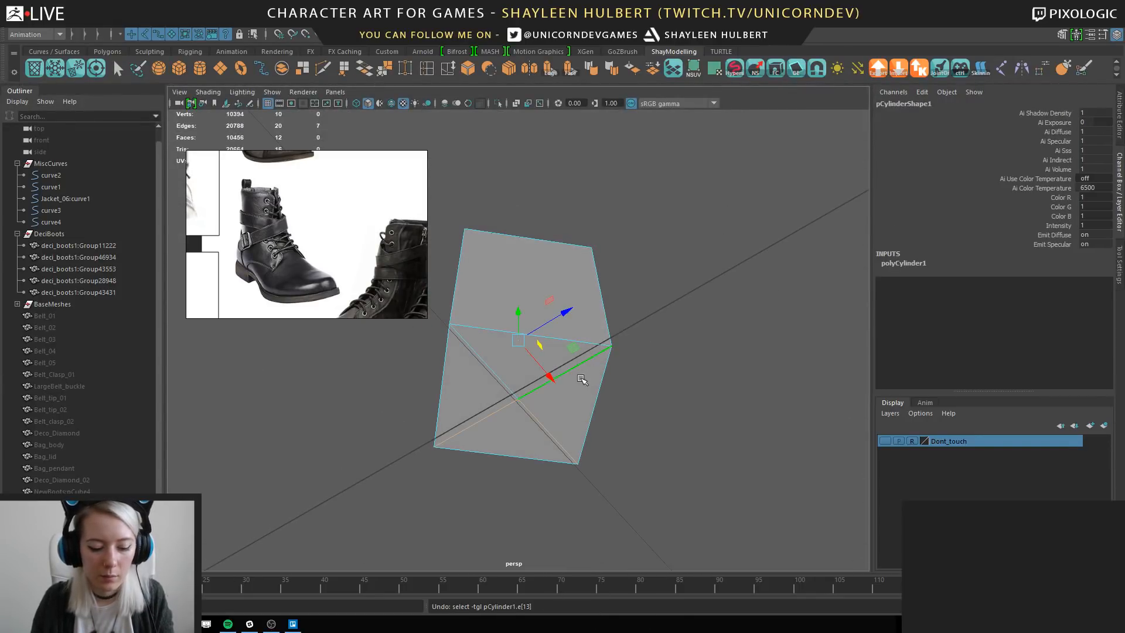
Select the diagonal edges on both caps of the four-sided cylinder and delete them.
drag(534, 389, 517, 404)
right_drag(578, 282, 583, 268)
alt+drag(557, 433, 563, 404)
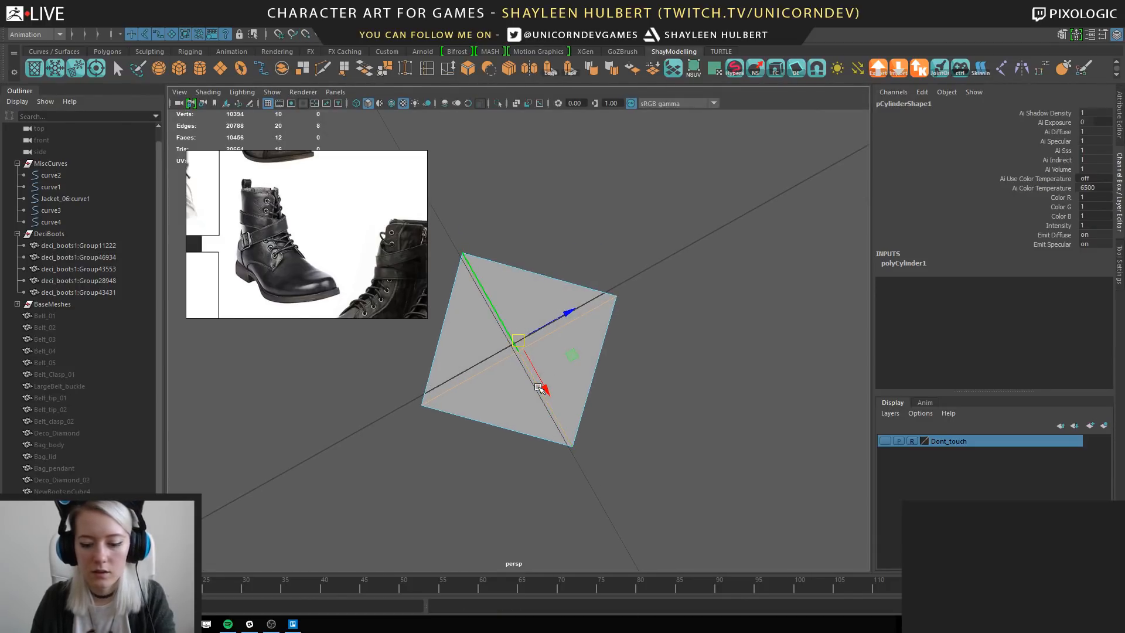
key(Delete)
alt+drag(589, 315, 633, 413)
Move the four-sided cylinder beside the top eyelet near the end of curve1, at Translate -16.657, -144.994, 3.221.
alt+right_drag(633, 414, 586, 271)
alt+drag(673, 440, 589, 271)
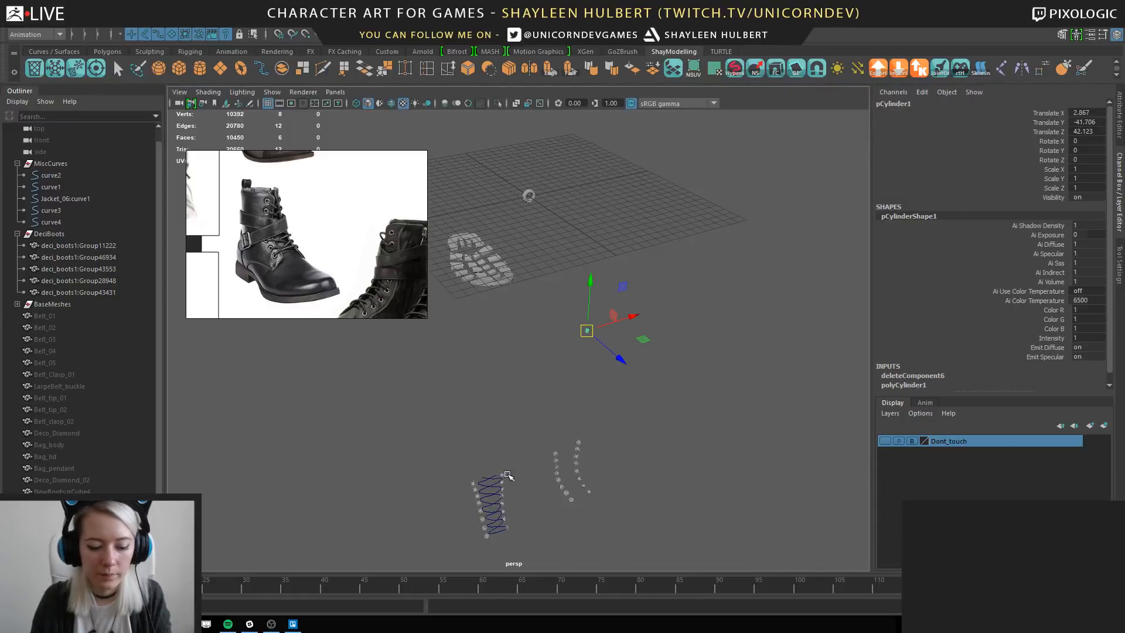
key(f)
alt+right_drag(516, 471, 452, 375)
alt+middle_drag(452, 374, 630, 412)
alt+drag(662, 424, 698, 373)
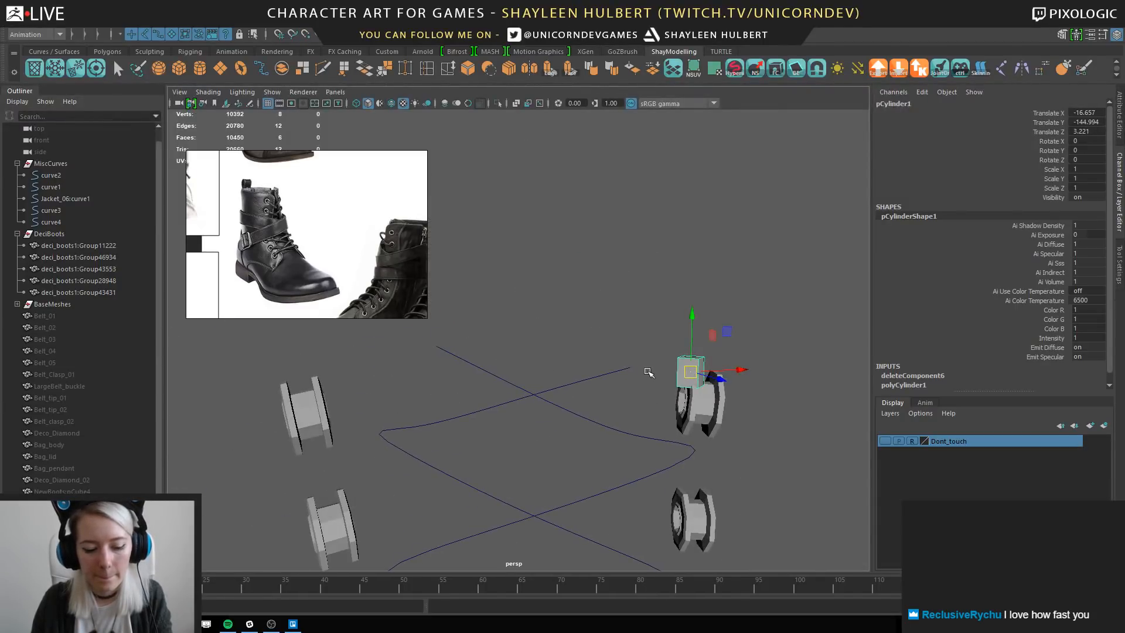
click(611, 374)
right_drag(611, 374, 565, 358)
alt+middle_drag(565, 358, 573, 245)
alt+drag(573, 245, 610, 326)
click(629, 313)
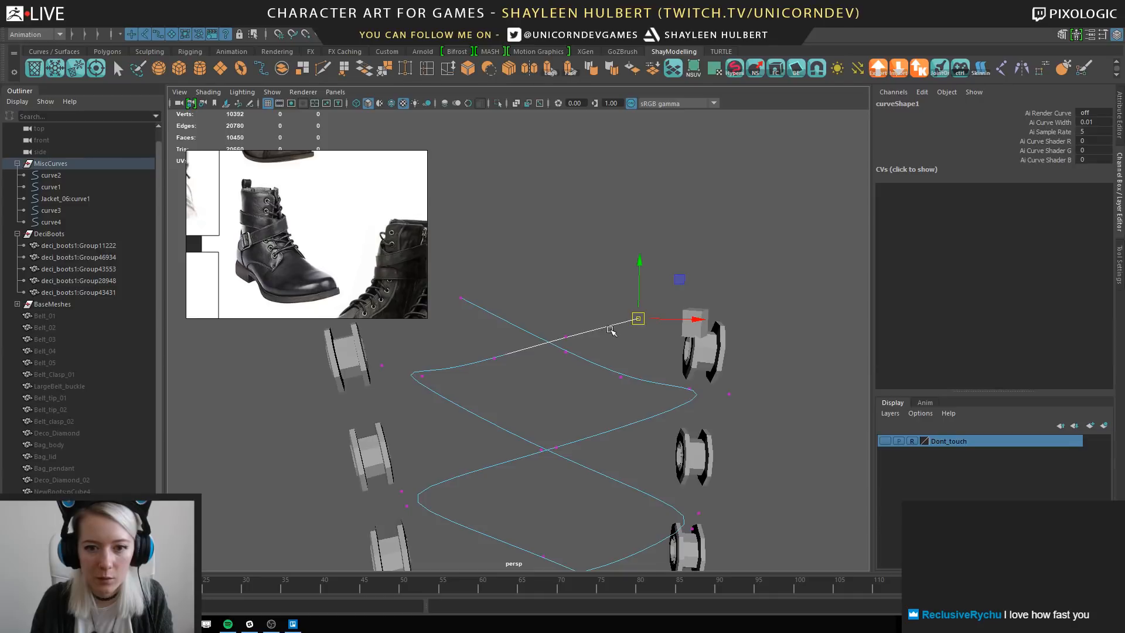
right_drag(610, 319, 623, 304)
click(638, 326)
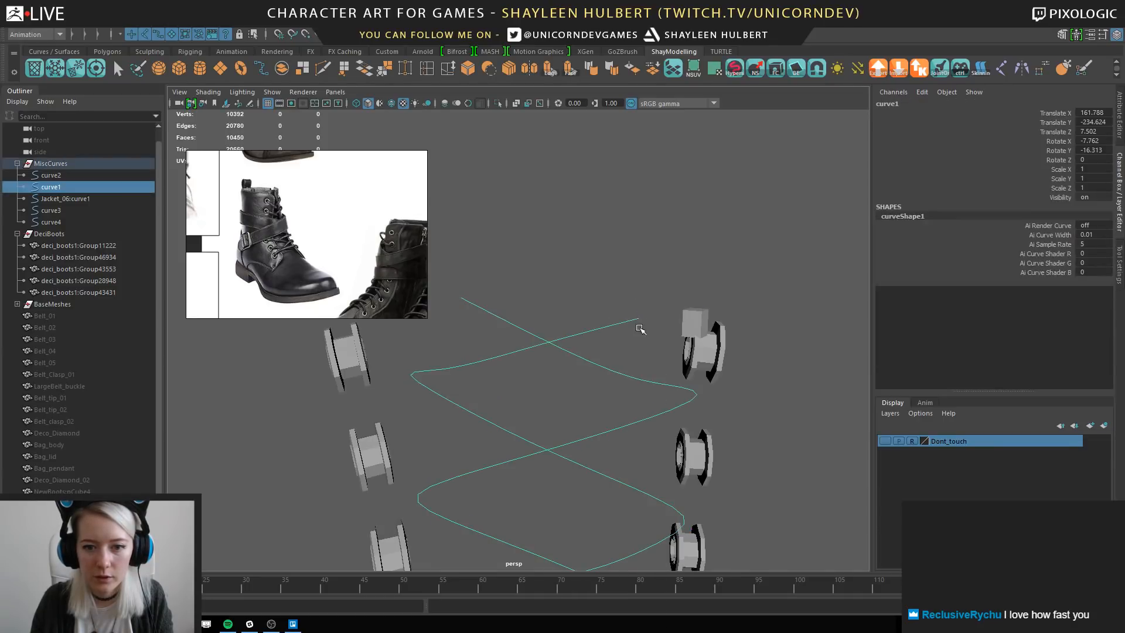
Set the four-sided cylinder above the upper end of curve1 at Translate -16.911, -142.217, 2.607, with Rotate Z -54.377.
click(680, 324)
alt+middle_drag(681, 325, 645, 330)
click(650, 337)
key(e)
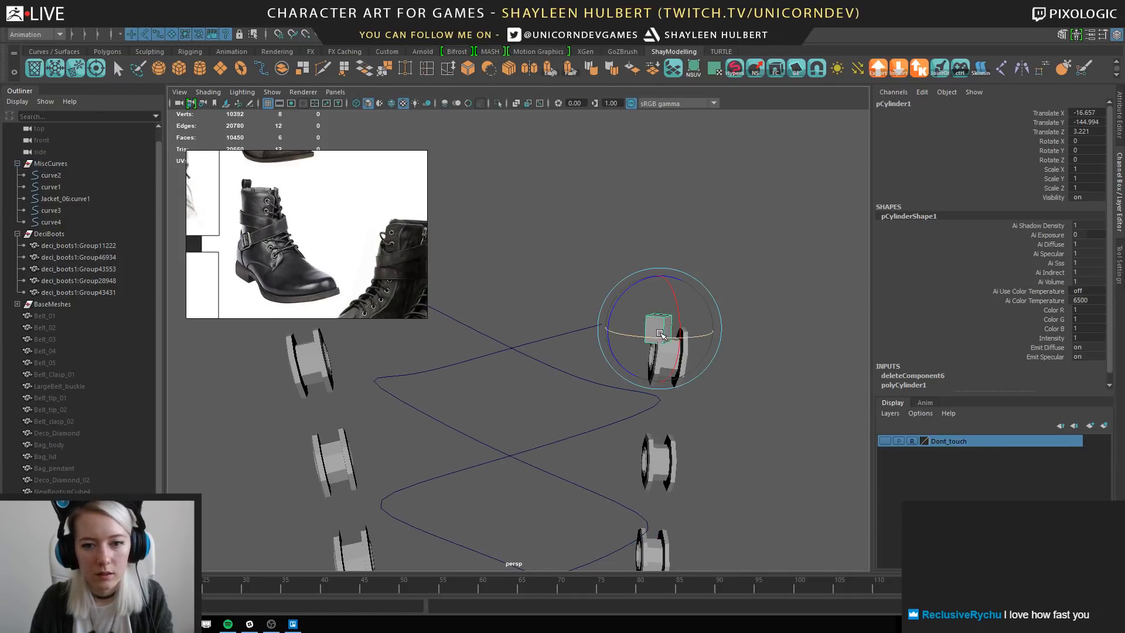
key(w)
drag(656, 329, 624, 281)
key(e)
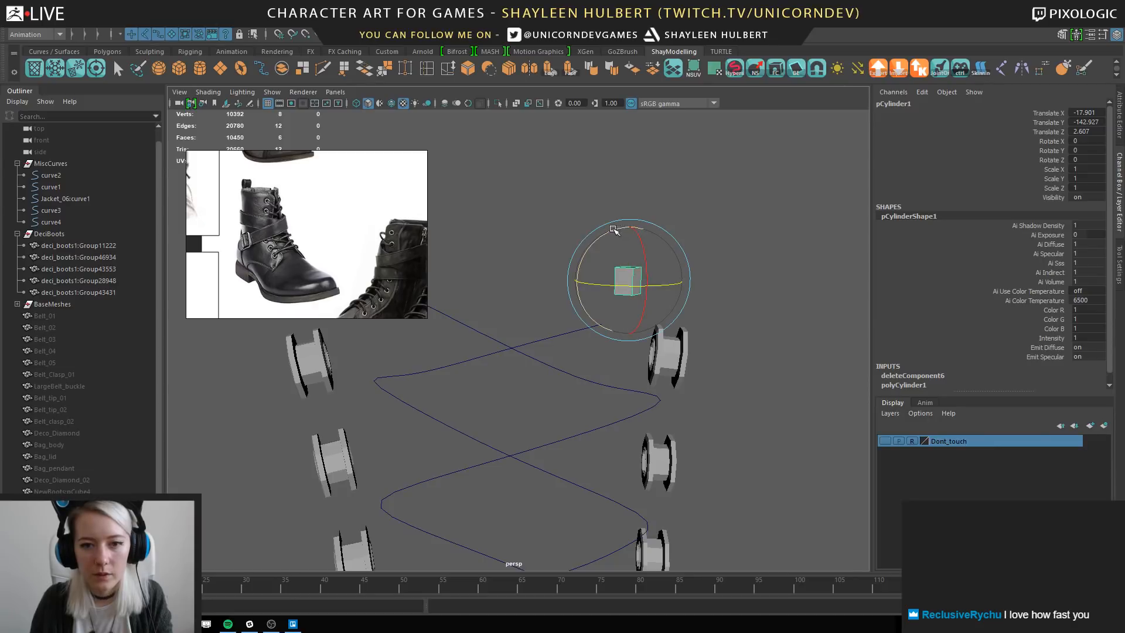
drag(614, 228, 645, 234)
key(w)
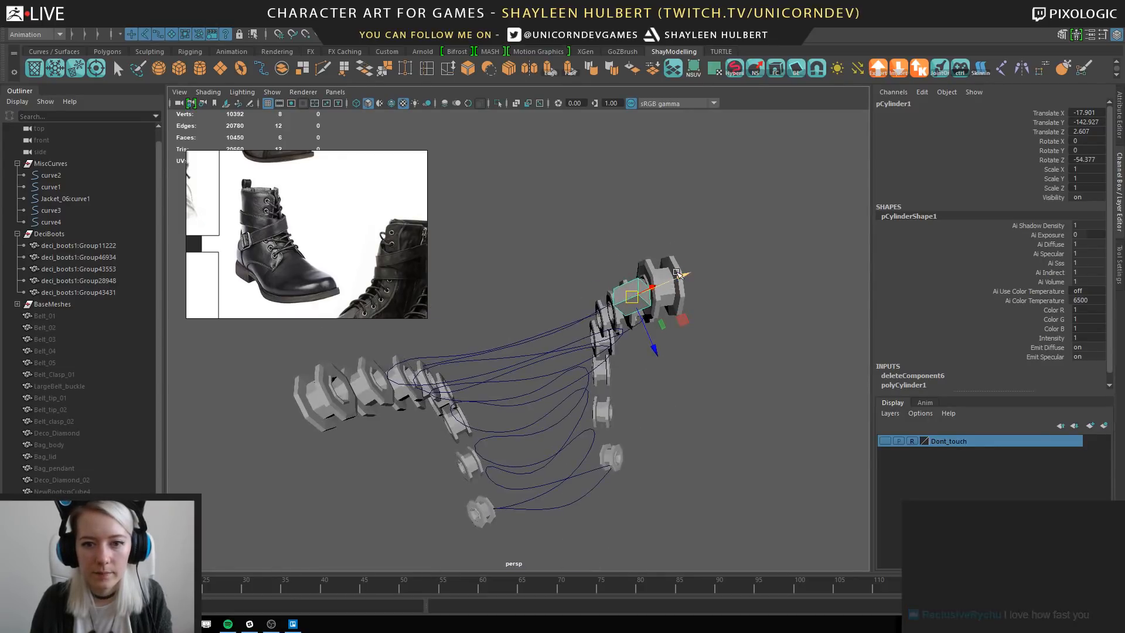
drag(677, 273, 705, 264)
alt+drag(676, 356, 660, 291)
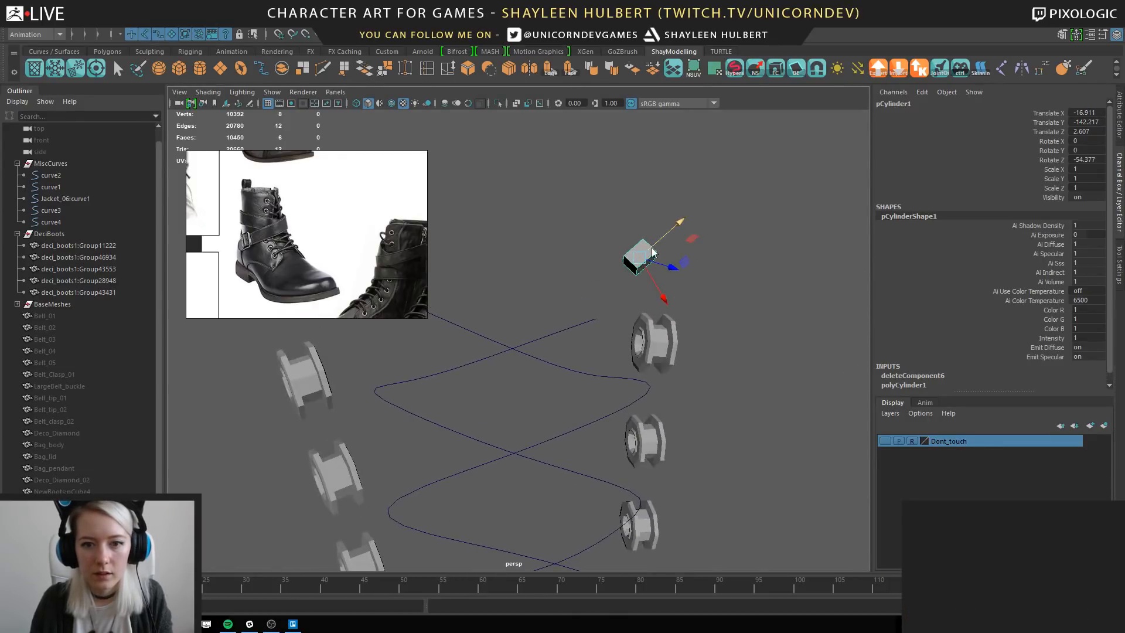
Extrude the cylinder's end face along curve1 and raise the extrusion's divisions to 25.
click(572, 327)
key(f)
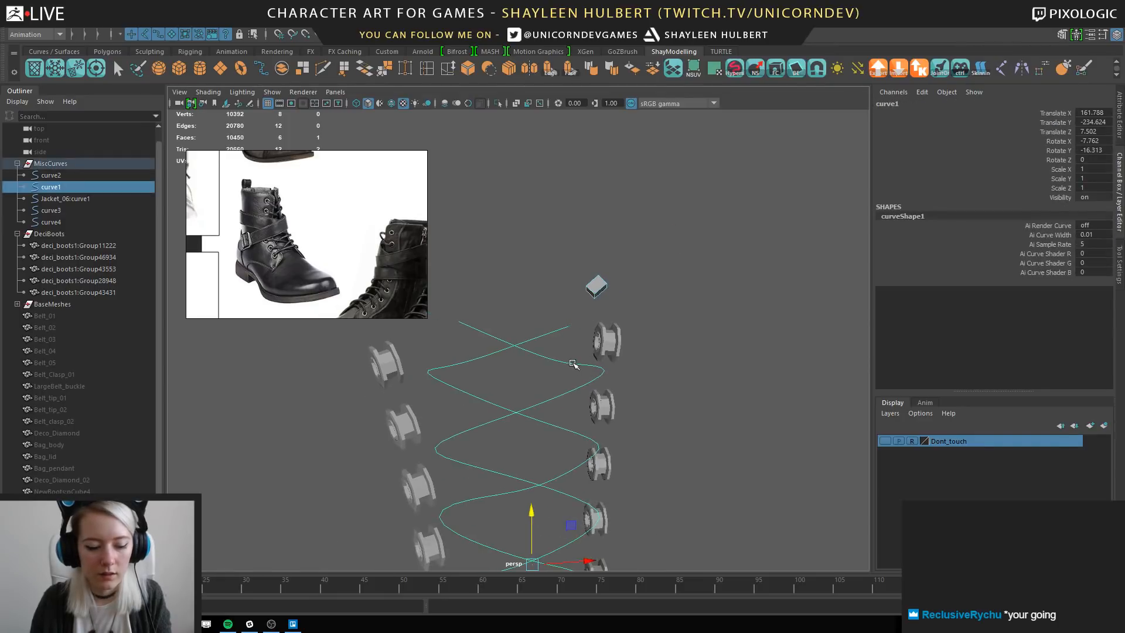
key(ctrl+e)
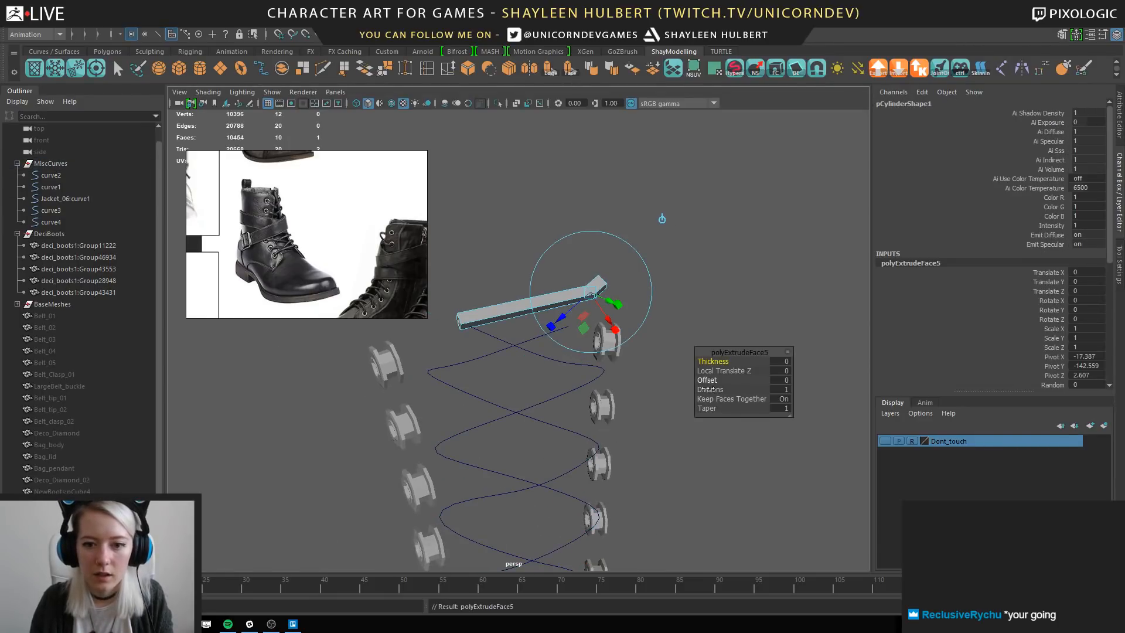
drag(709, 388, 879, 370)
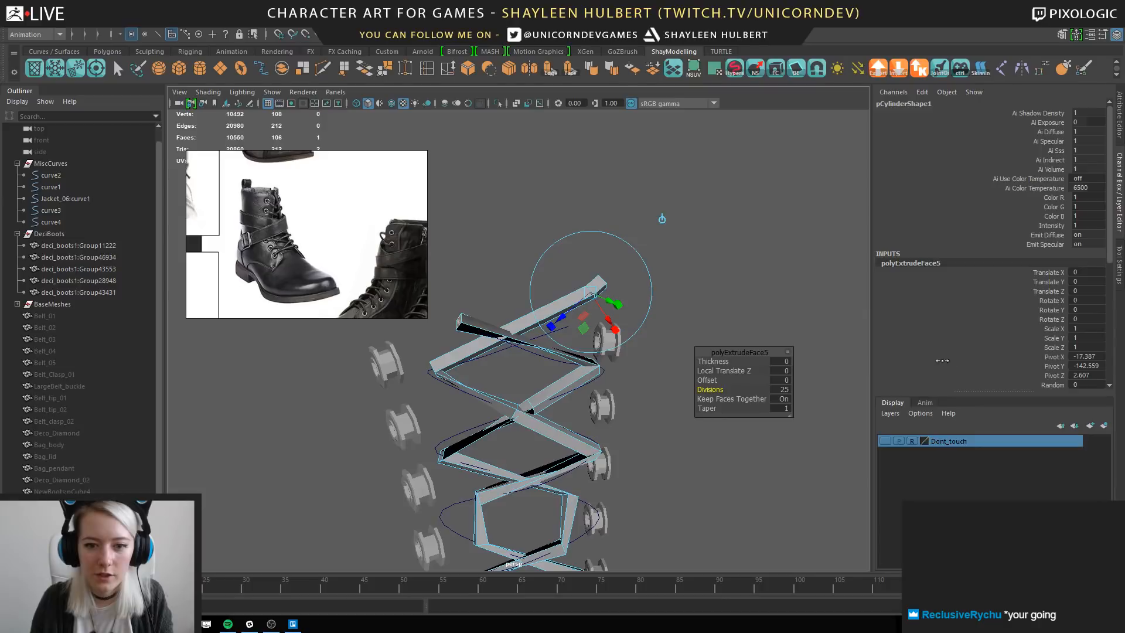
Smooth the extruded lace by increasing its divisions to 80, 100 and finally 150, and check its shape.
key(f)
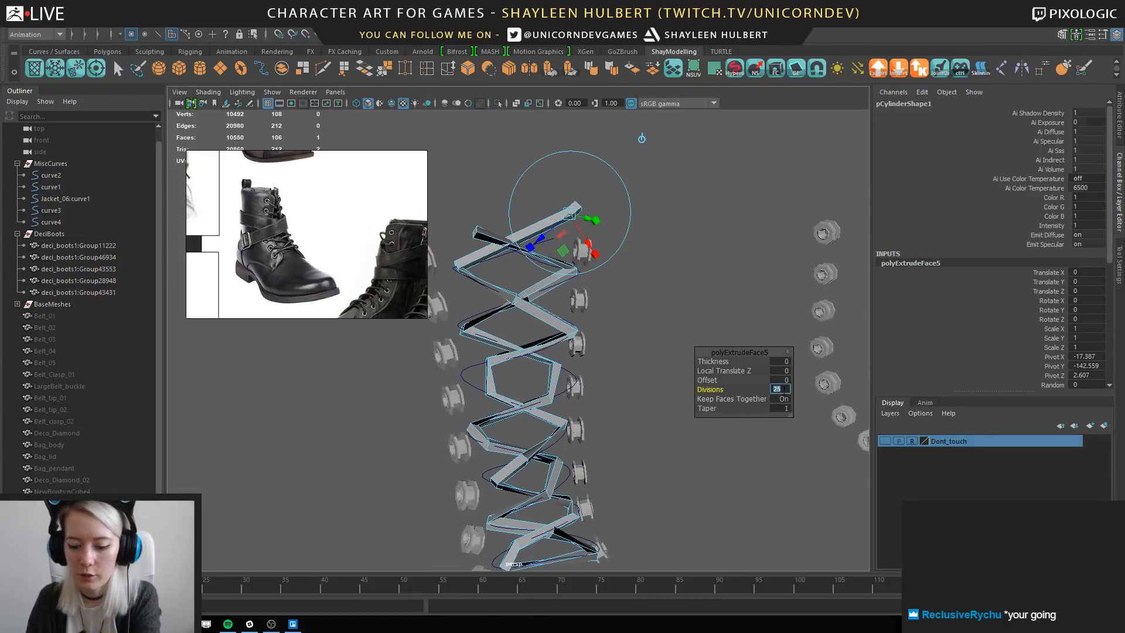
key(Return)
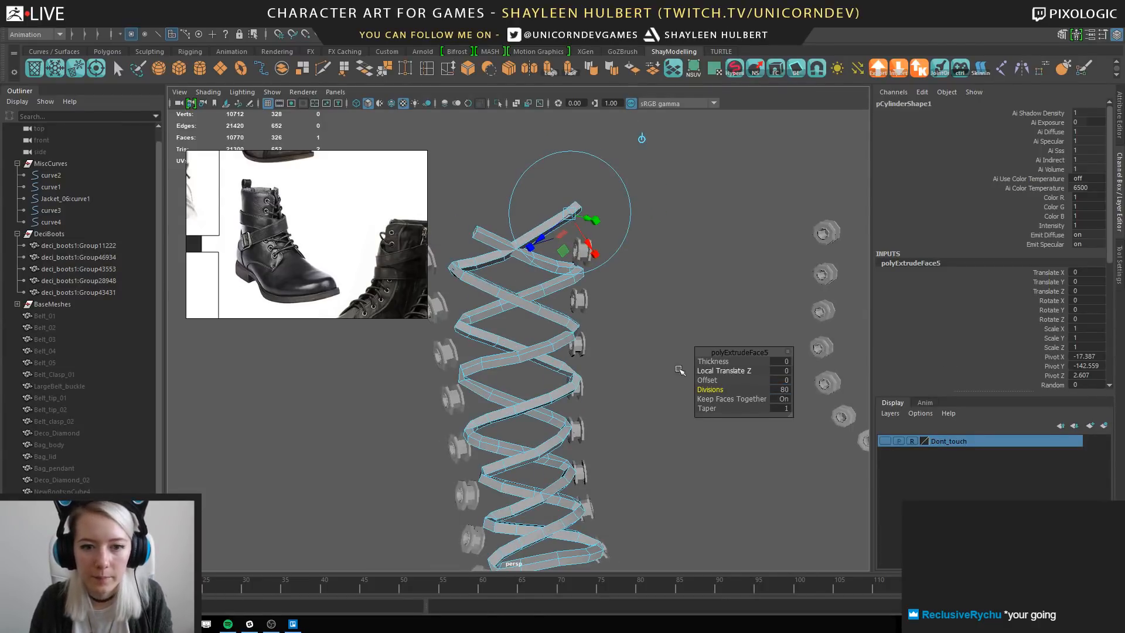
alt+drag(680, 370, 815, 361)
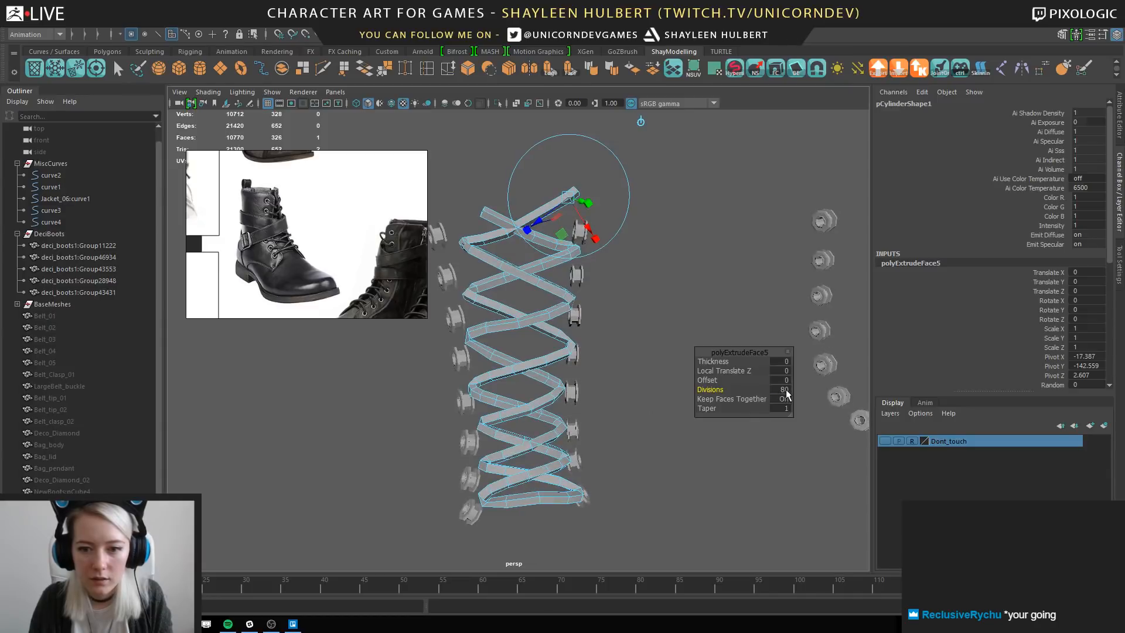
key(Return)
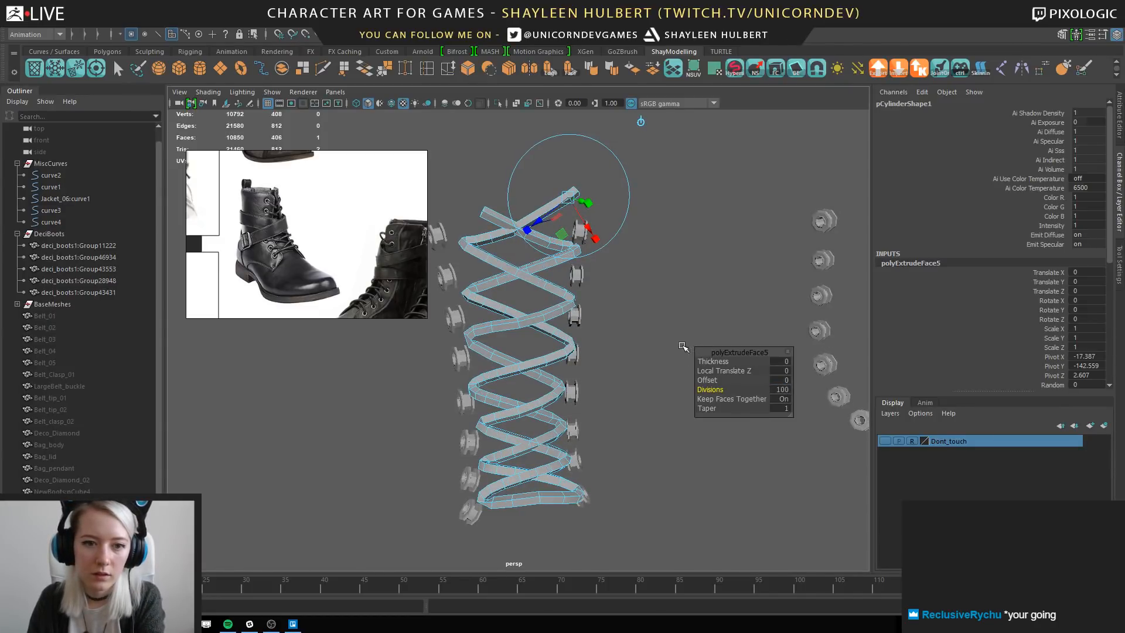
key(Return)
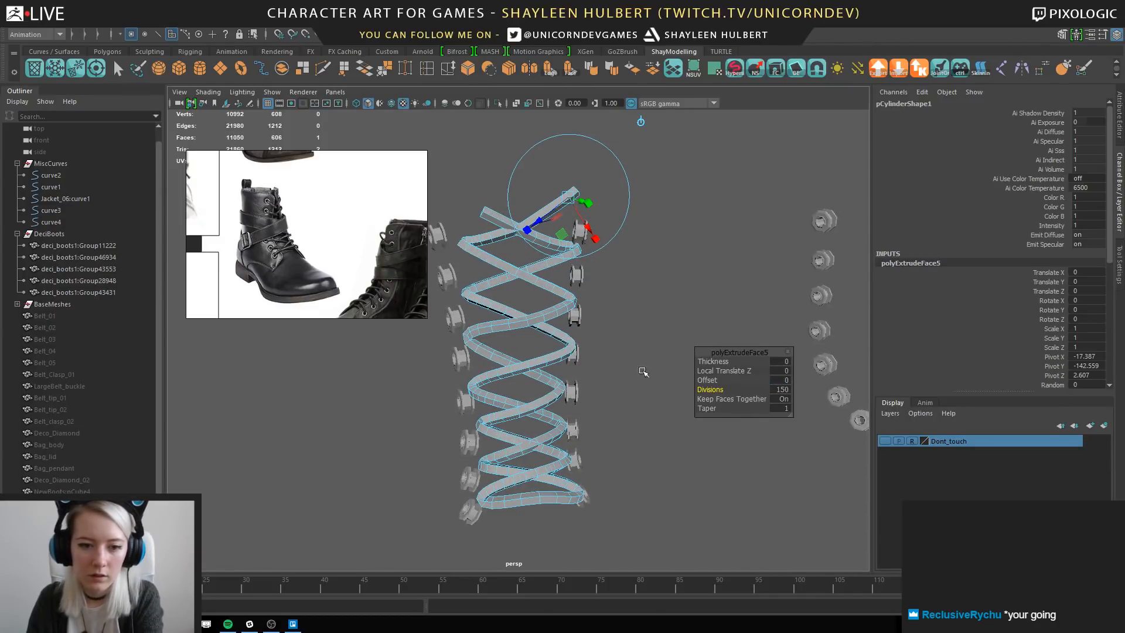
alt+drag(612, 318, 616, 164)
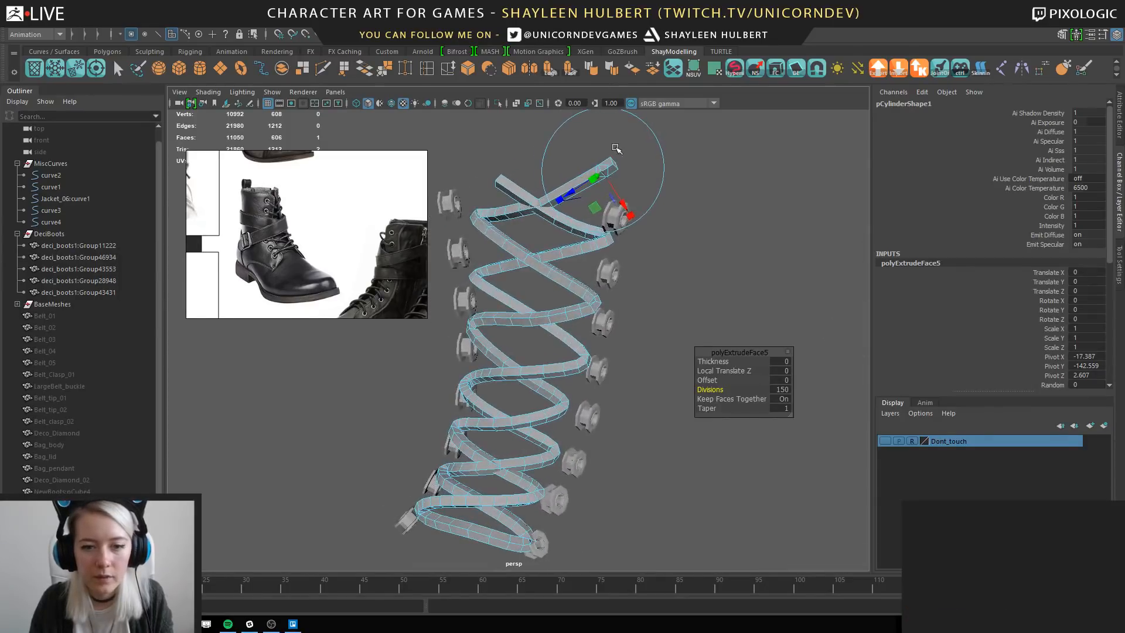
Return the extruded lace to object selection and check its shape in smooth mesh preview.
right_click(615, 162)
click(671, 145)
alt+drag(654, 256, 531, 339)
click(531, 339)
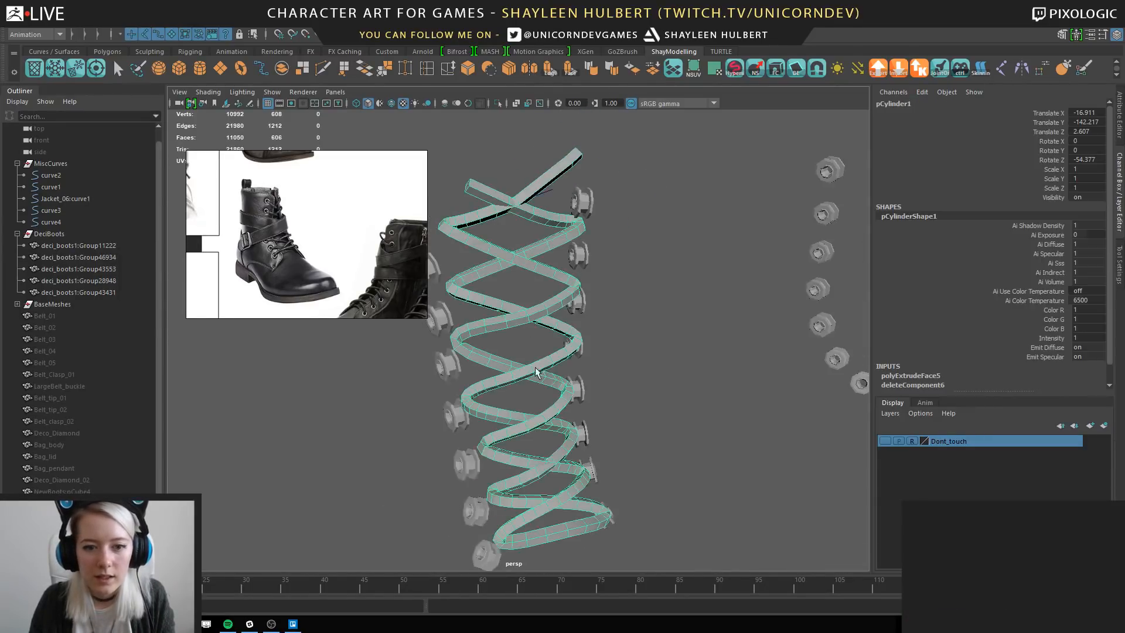
click(600, 294)
alt+drag(600, 294, 549, 241)
click(554, 315)
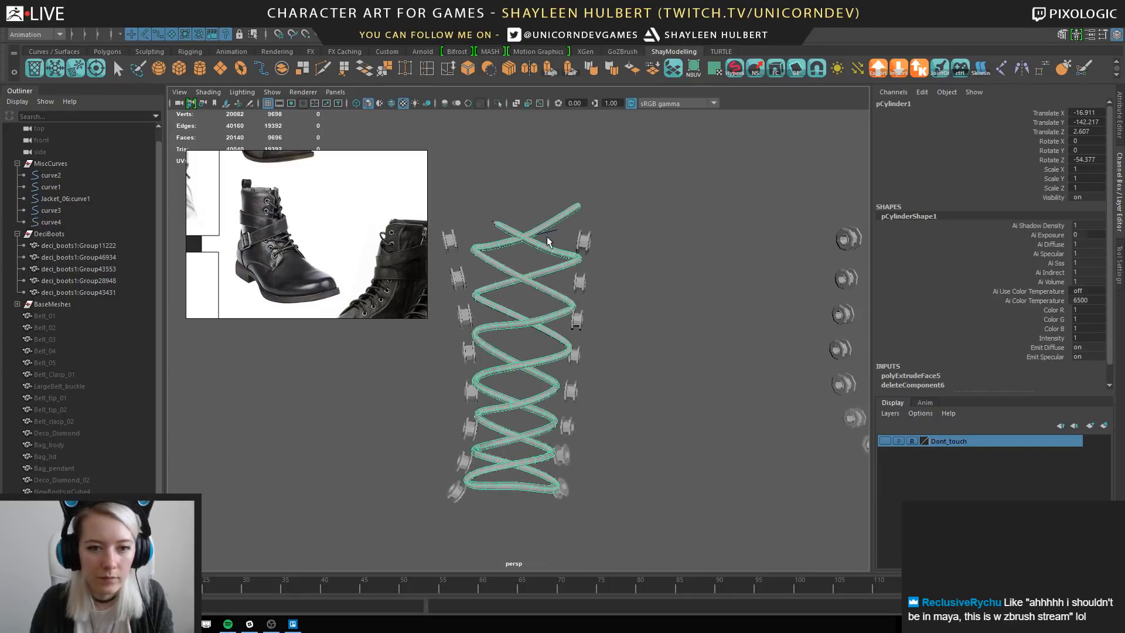
Select curve1 inside the lace, with X-ray shading turned on and selection restricted to curves.
click(552, 236)
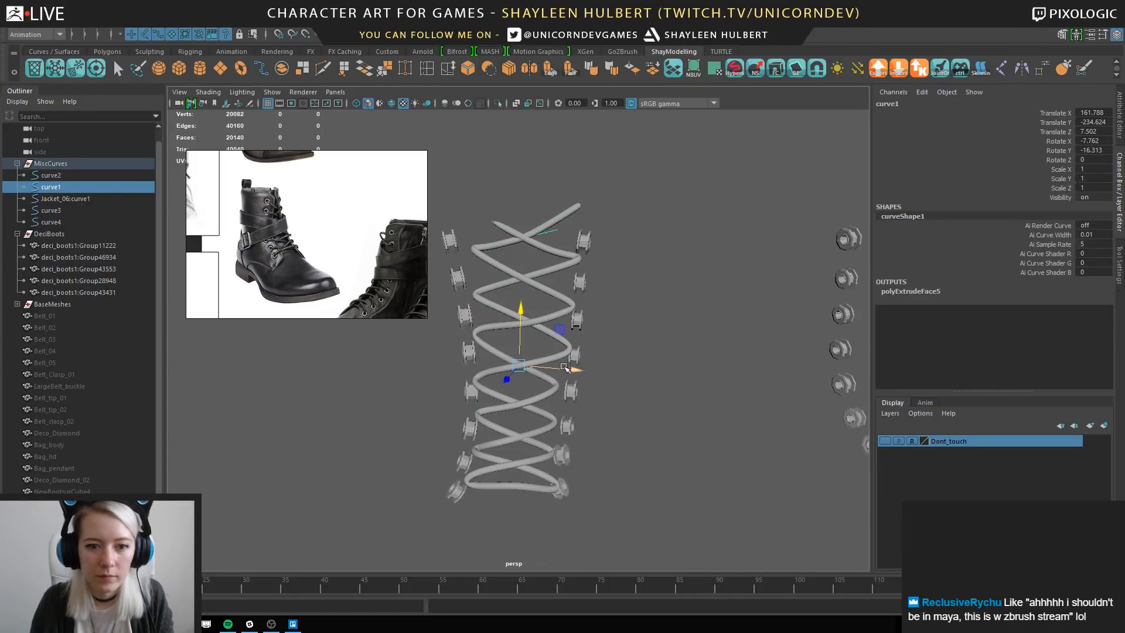
mouse_move(564, 368)
mouse_down()
mouse_move(492, 367)
mouse_move(566, 363)
mouse_up()
key(ctrl+z)
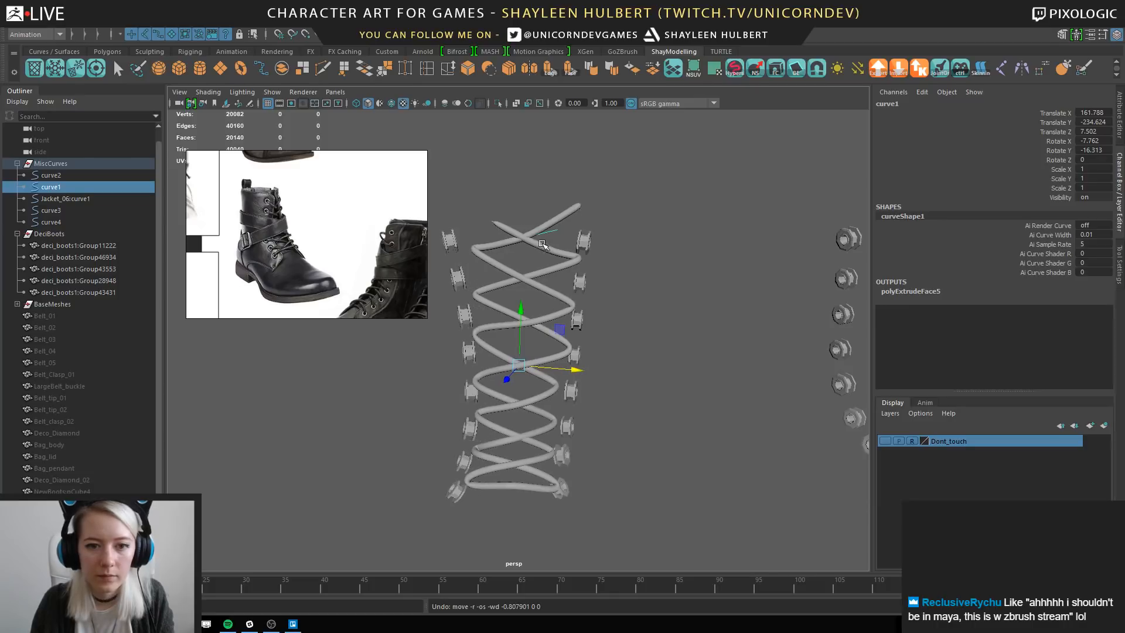
key(alt+x)
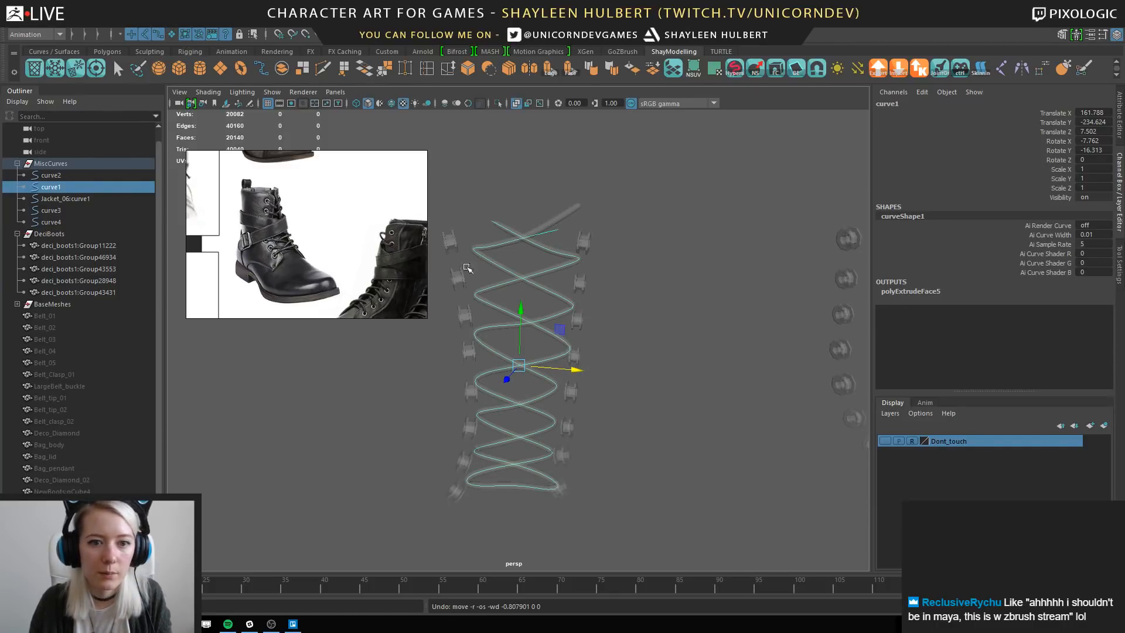
alt+right_drag(468, 267, 585, 326)
right_drag(553, 221, 503, 215)
drag(474, 202, 492, 233)
key(F8)
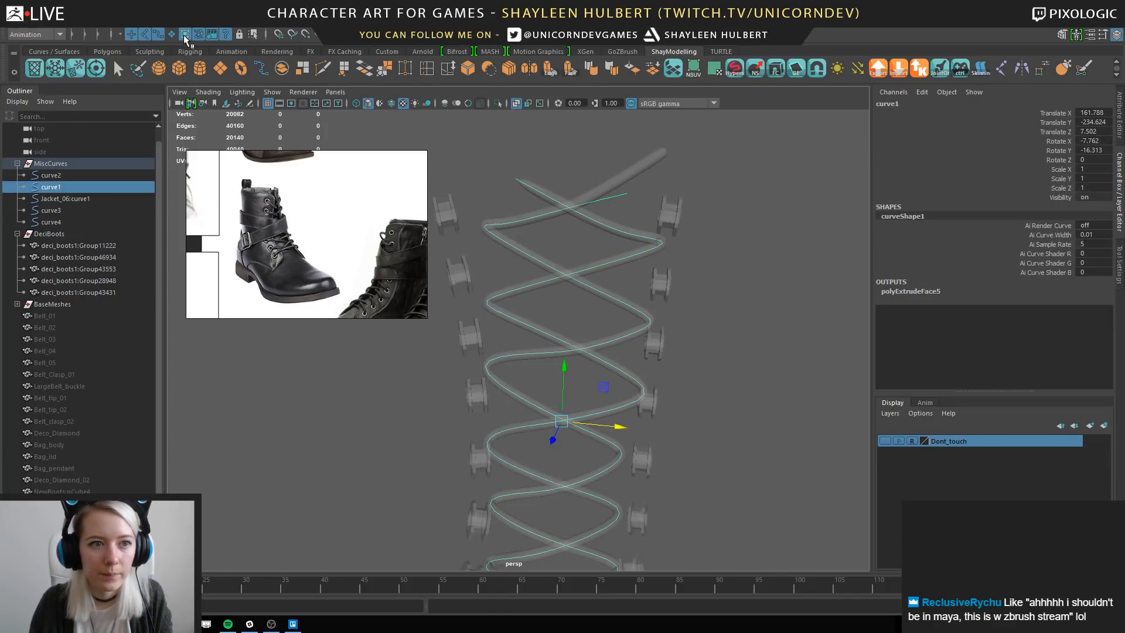
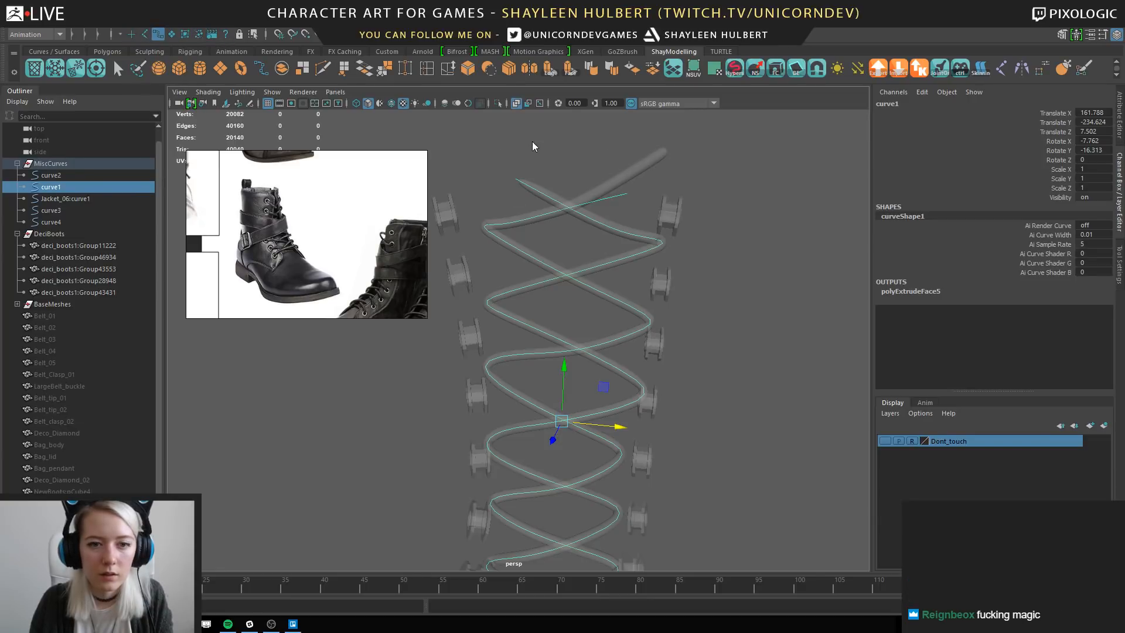
Display curve1's control vertices and pull the top left bend outward past its eyelet.
right_drag(606, 200, 560, 197)
alt+middle_drag(503, 192, 552, 164)
drag(508, 170, 531, 201)
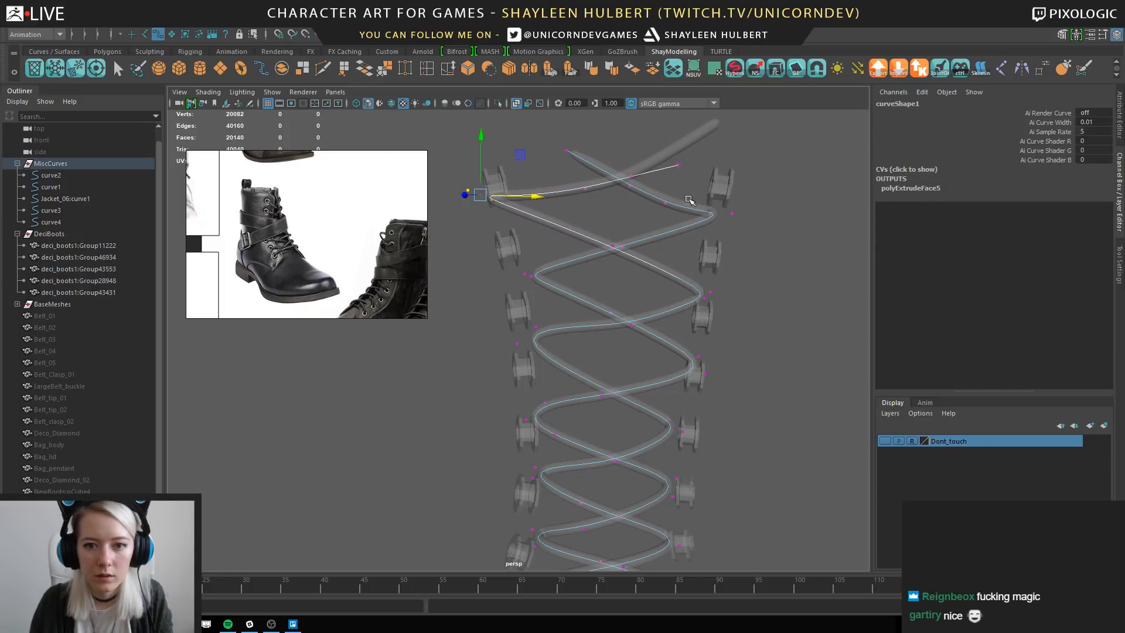
drag(689, 199, 691, 234)
key(ctrl+z)
key(ctrl+z)
Reposition the control vertices of curve1's top bends so the lace wraps around the first pair of eyelets.
drag(675, 273, 610, 262)
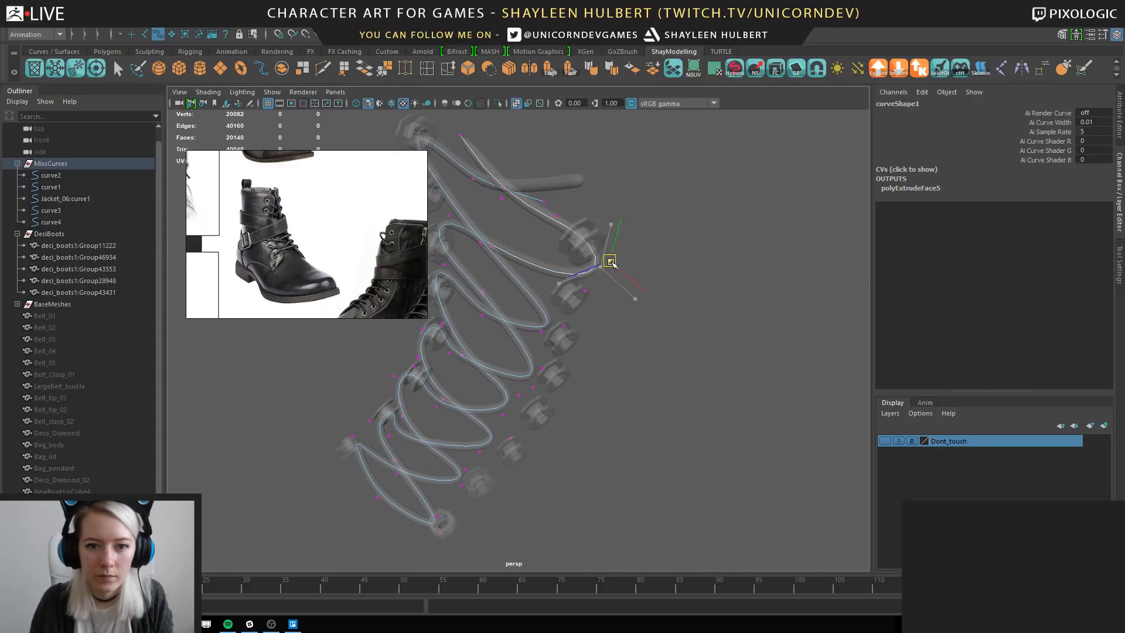
alt+drag(639, 321, 621, 302)
click(571, 335)
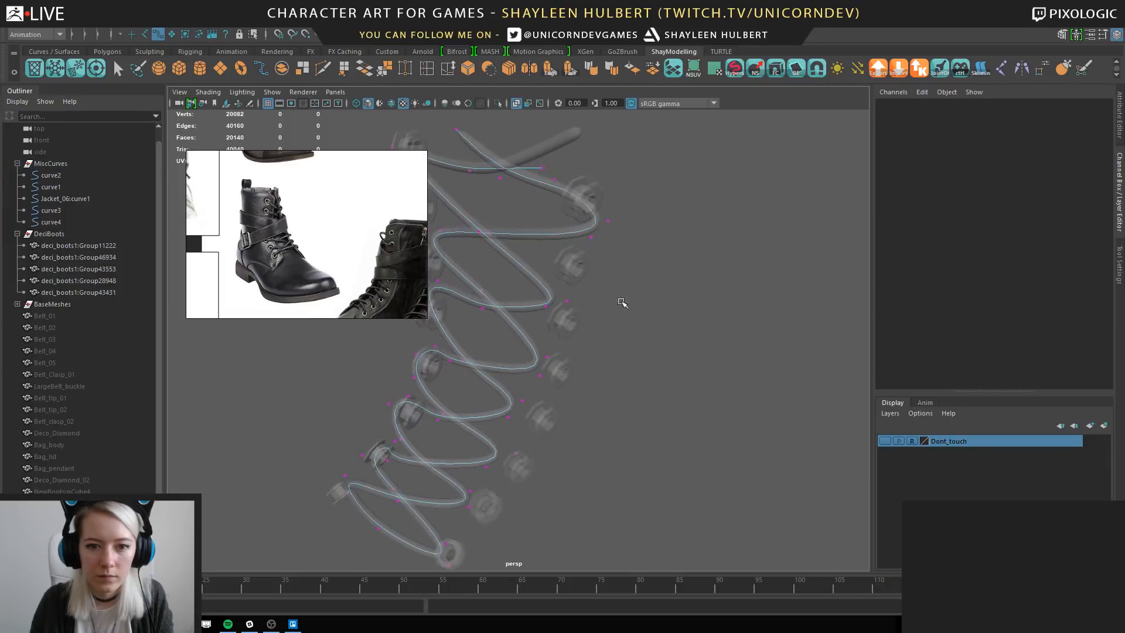
drag(601, 249, 565, 249)
drag(586, 256, 493, 256)
drag(494, 256, 517, 293)
alt+drag(517, 292, 526, 317)
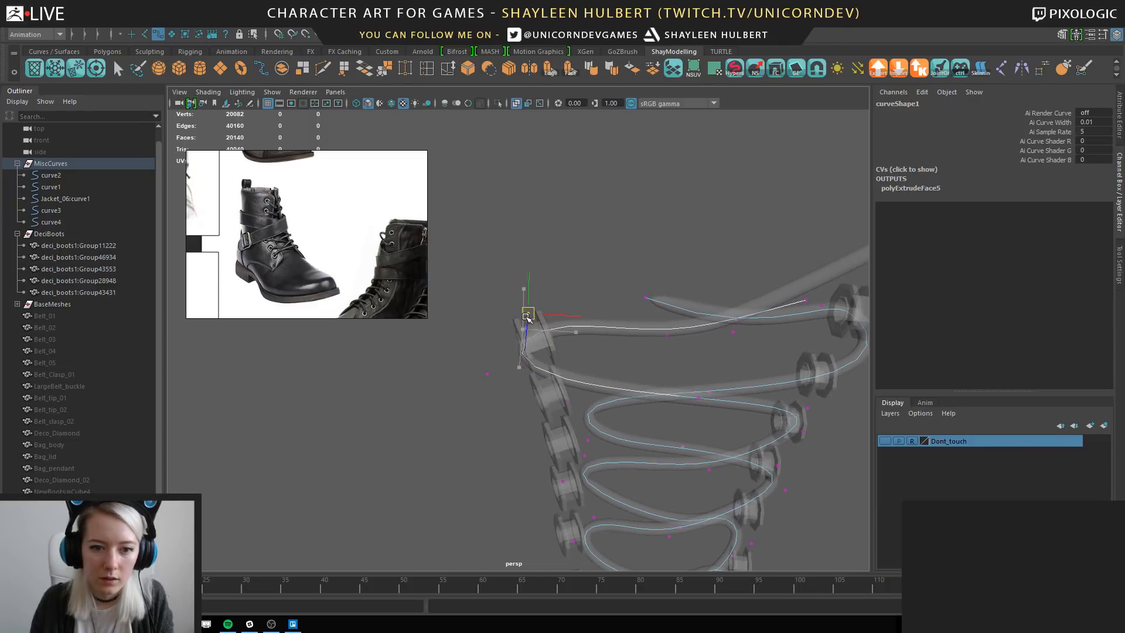
Move curve1's second left bend outward and in depth so it wraps around the second left eyelet.
click(496, 354)
alt+drag(539, 422, 548, 381)
drag(628, 311, 667, 355)
alt+drag(705, 356, 624, 282)
click(486, 292)
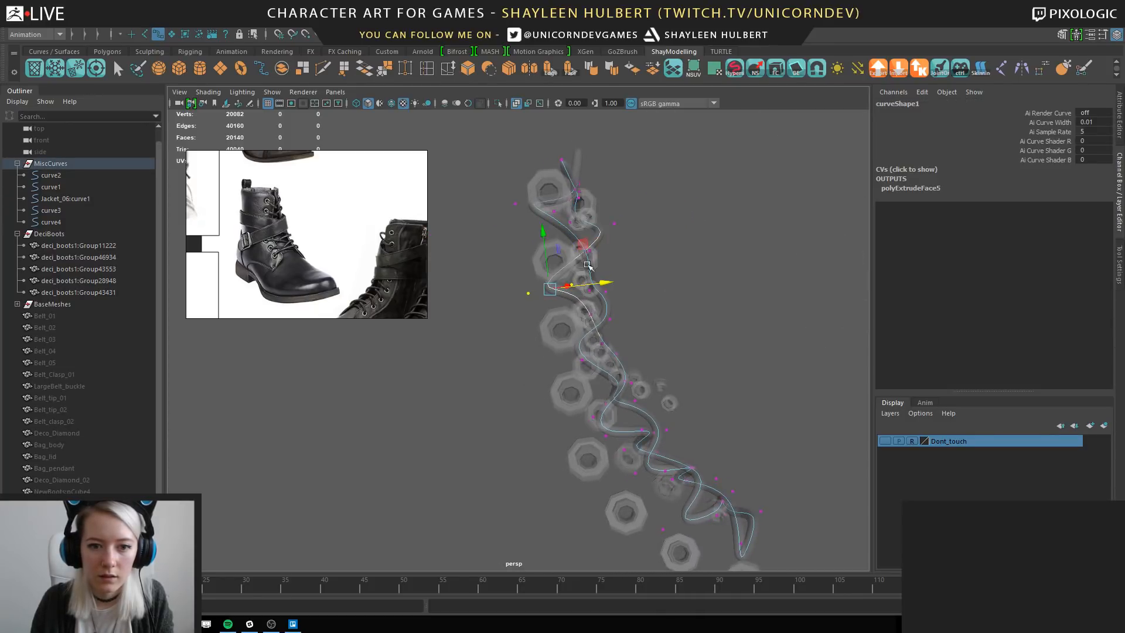
alt+drag(544, 202, 567, 311)
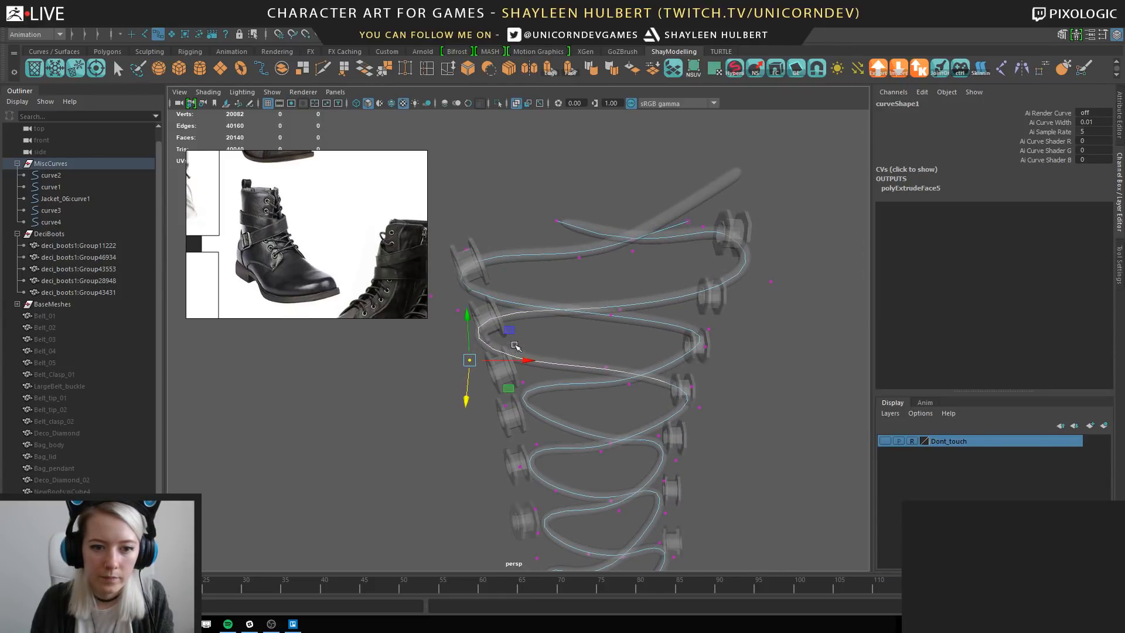
alt+drag(515, 358, 650, 281)
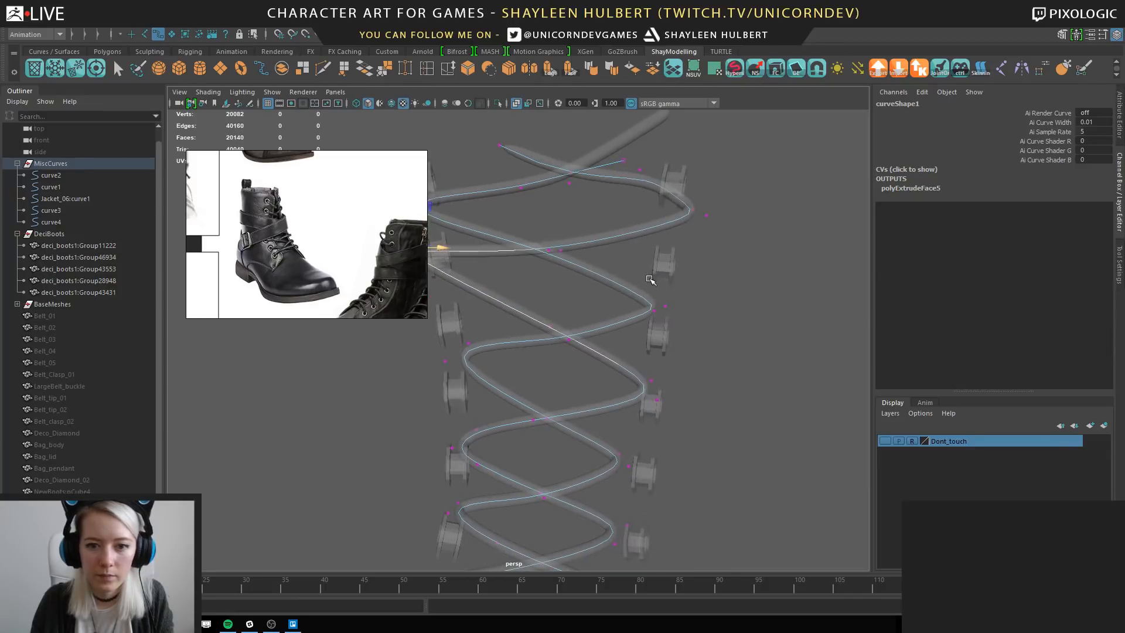
Fit curve1's second right bend and third left bend to their matching eyelets.
drag(689, 320, 608, 307)
drag(477, 317, 593, 339)
drag(685, 335, 503, 319)
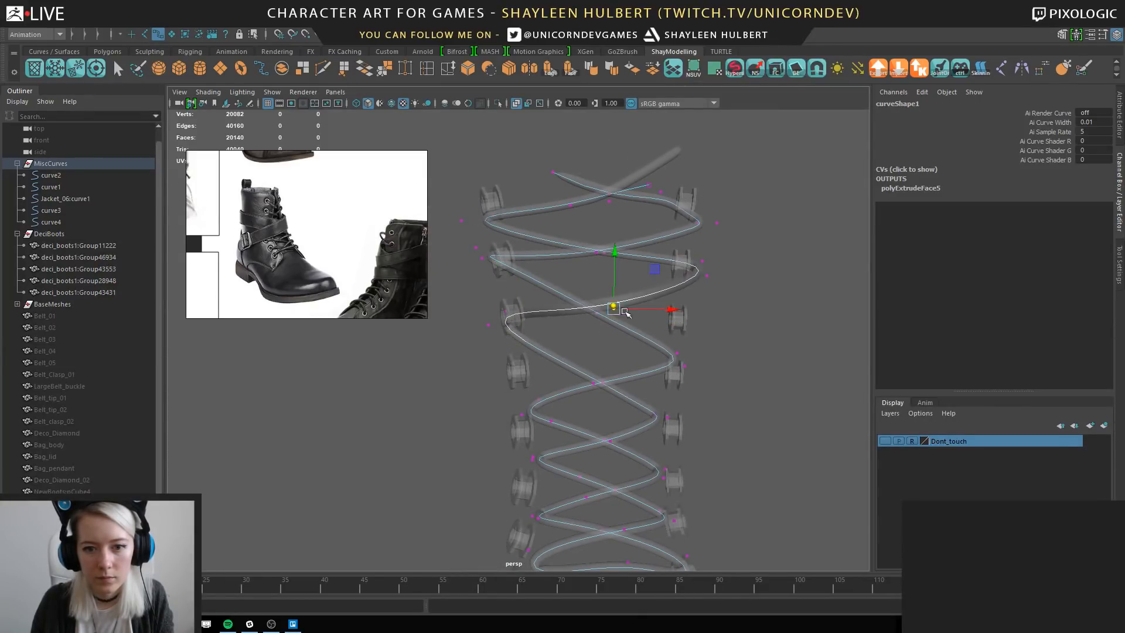
key(ctrl+z)
Raise curve1's third right bend to the third eyelet and its fourth left bend to the fourth eyelet.
drag(744, 369, 726, 367)
alt+drag(726, 367, 721, 362)
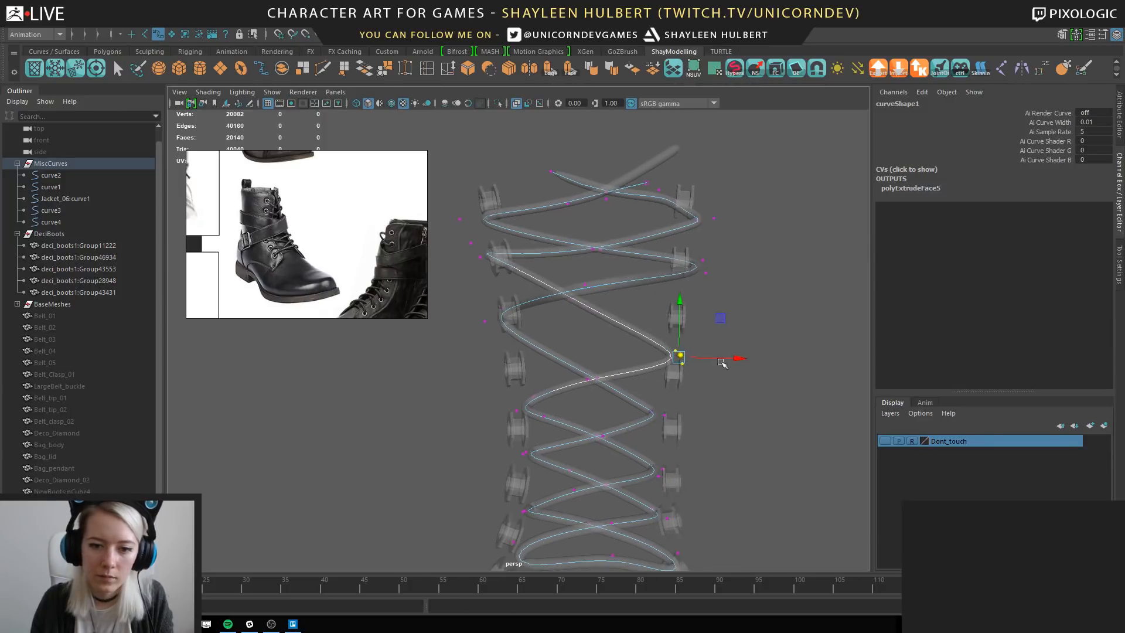
drag(680, 321, 683, 286)
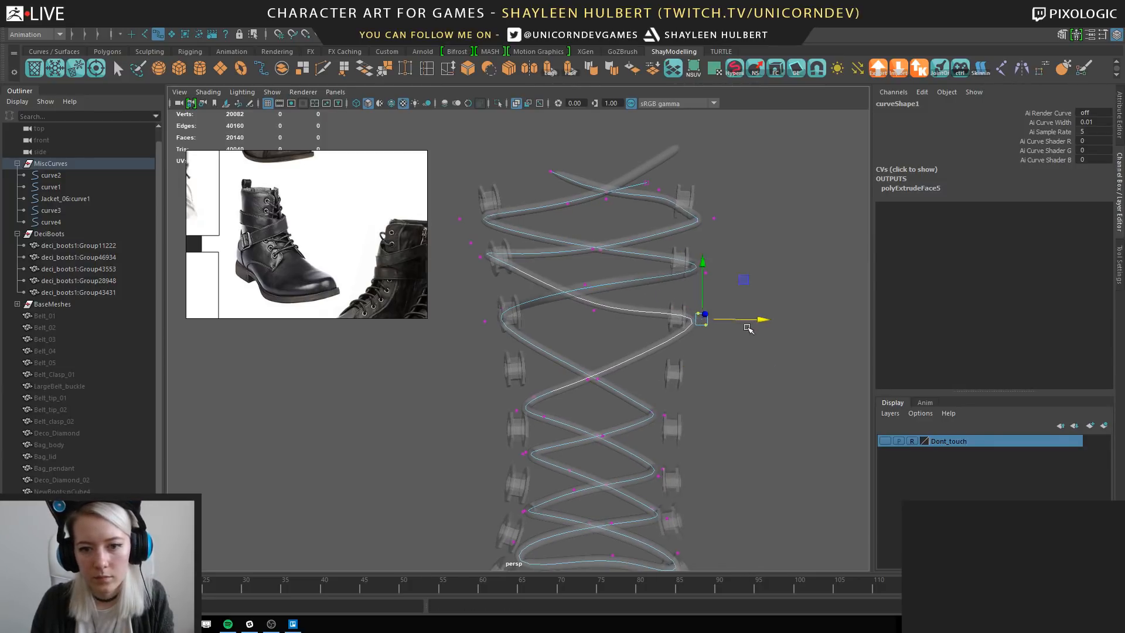
alt+middle_drag(510, 384, 513, 335)
alt+drag(563, 377, 567, 387)
drag(538, 317, 538, 276)
drag(577, 328, 561, 330)
Move curve1's fourth right bend up and outward around the fourth right eyelet.
click(666, 374)
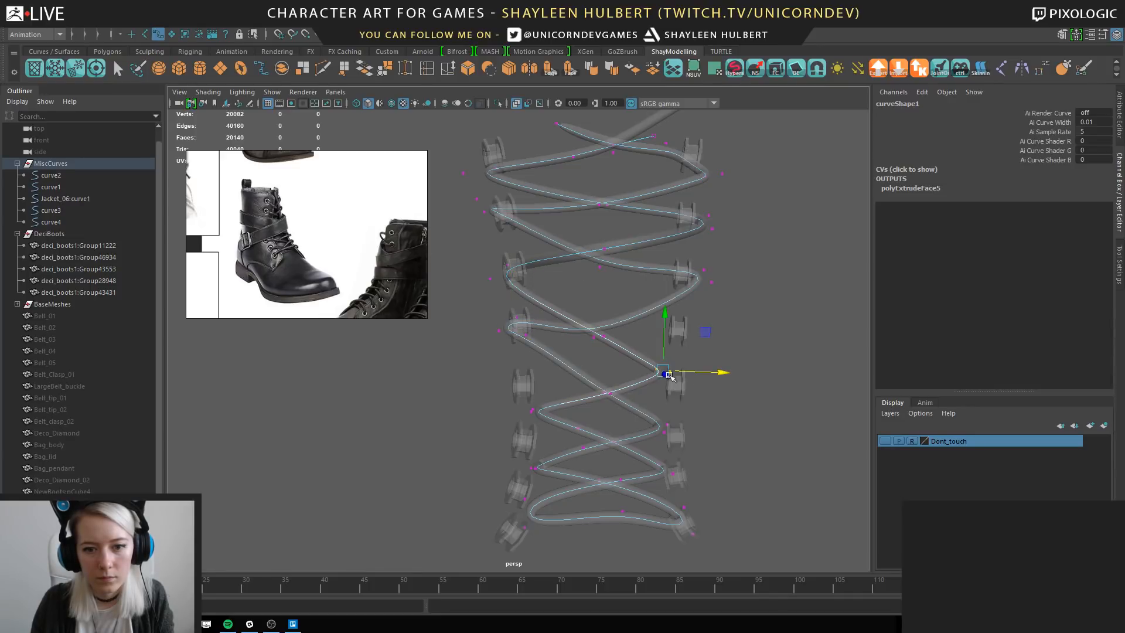
click(667, 328)
key(ctrl+z)
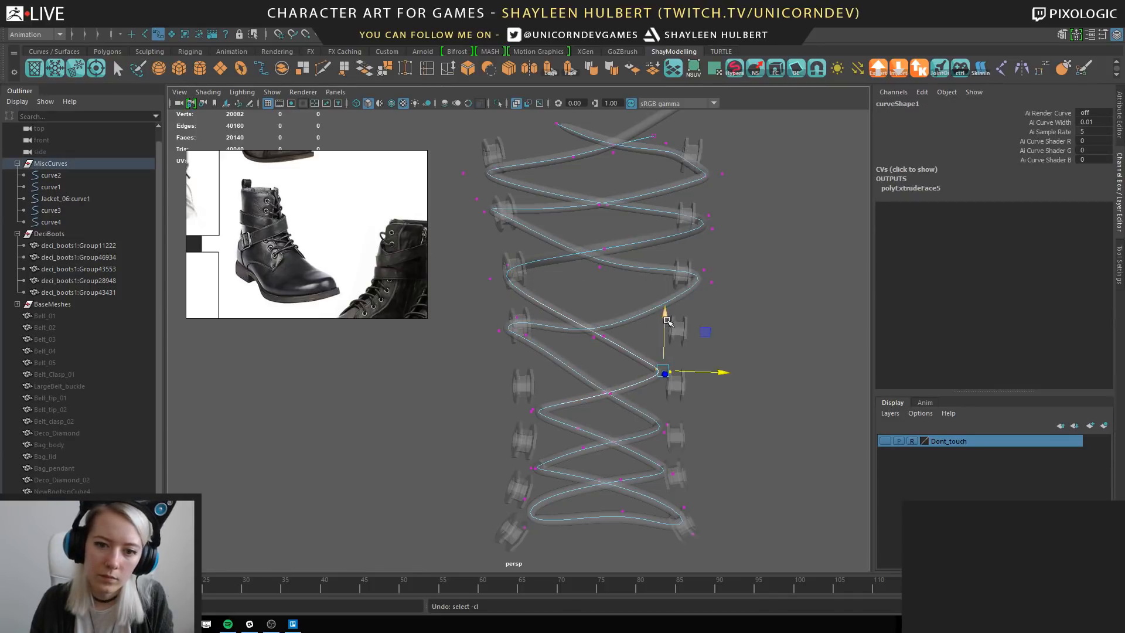
drag(666, 325, 667, 284)
drag(724, 333, 764, 335)
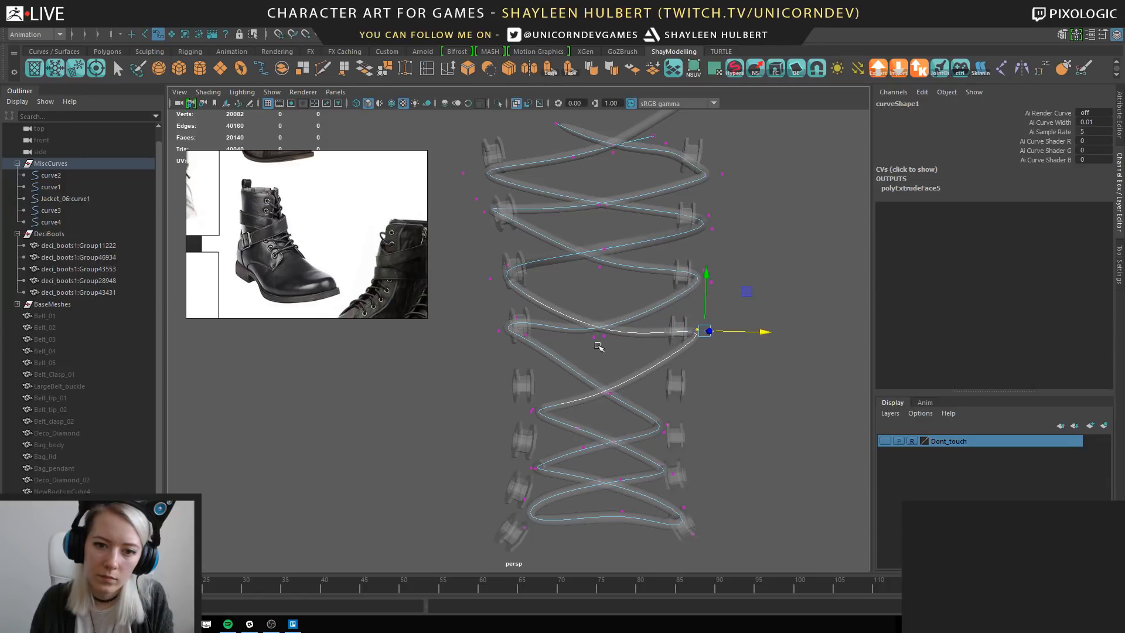
Raise the control vertices where curve1 crosses between the third, fourth and fifth rows of eyelets.
drag(572, 301, 633, 350)
drag(598, 279, 598, 264)
drag(560, 223, 611, 281)
alt+middle_drag(584, 316, 564, 268)
scroll(568, 353, down, 1)
scroll(565, 267, up, 3)
Fit curve1's fifth pair of bends to the fifth eyelets and raise the crossing above them.
mouse_move(498, 326)
mouse_down()
mouse_move(547, 376)
mouse_move(501, 312)
mouse_move(489, 332)
mouse_up()
drag(655, 365, 713, 334)
drag(587, 303, 625, 347)
drag(601, 279, 606, 258)
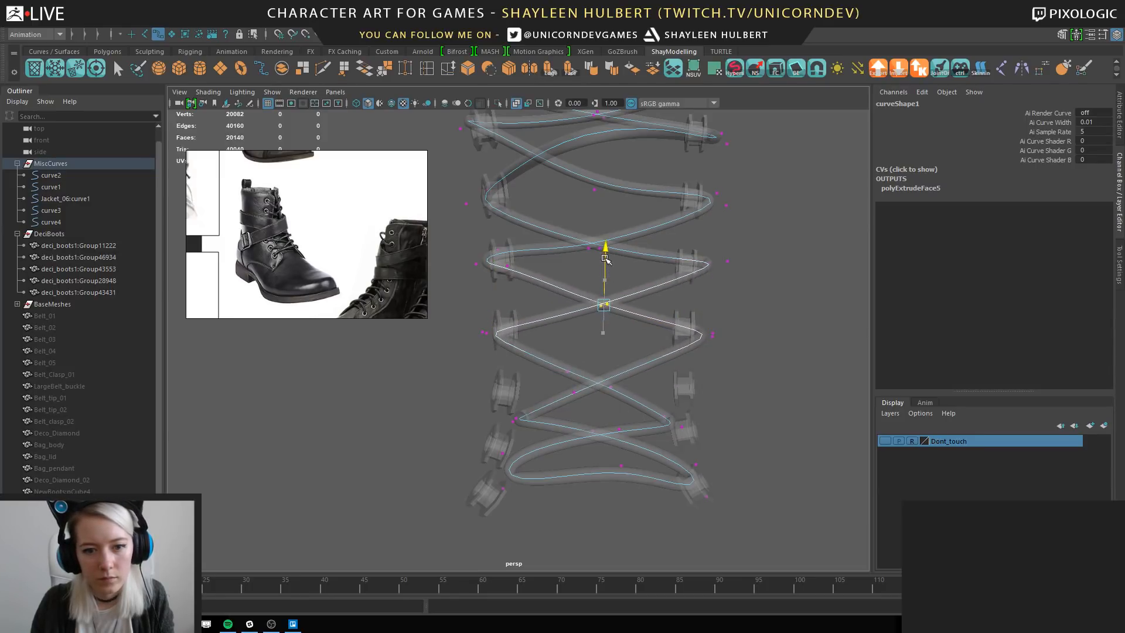
Move curve1's sixth pair of bends out to the sixth pair of eyelets.
alt+drag(536, 394, 493, 401)
drag(705, 457, 716, 391)
drag(498, 461, 547, 527)
alt+middle_drag(553, 524, 554, 460)
Move the lowest bends of curve1 to the seventh pair of eyelets and adjust a crossing vertex in depth.
alt+drag(553, 460, 566, 478)
drag(528, 434, 497, 396)
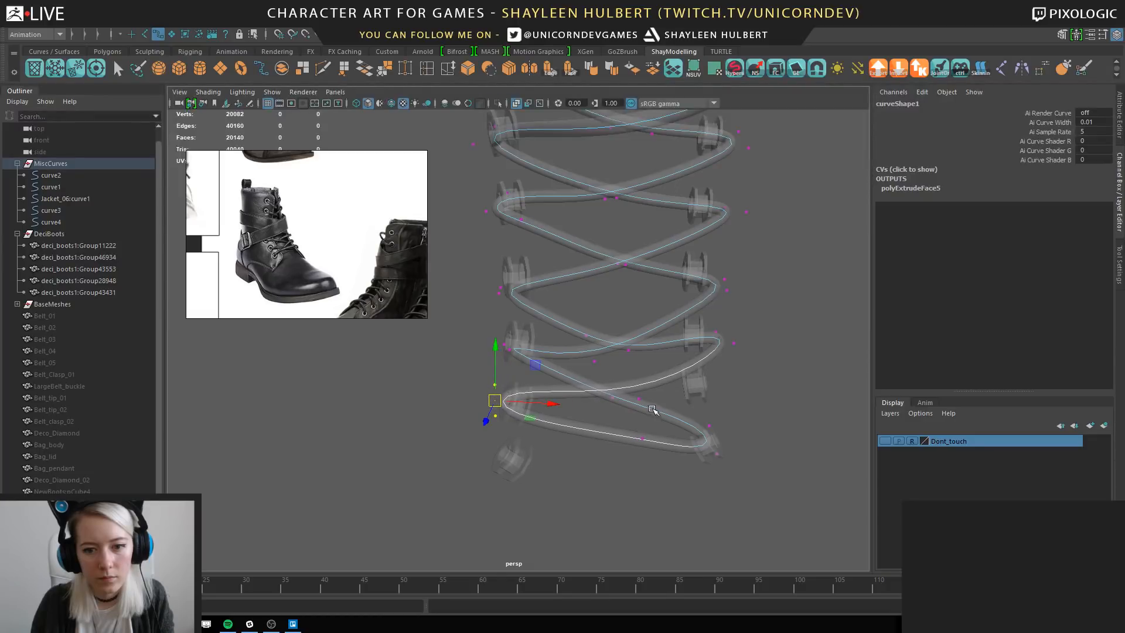
drag(667, 410, 731, 396)
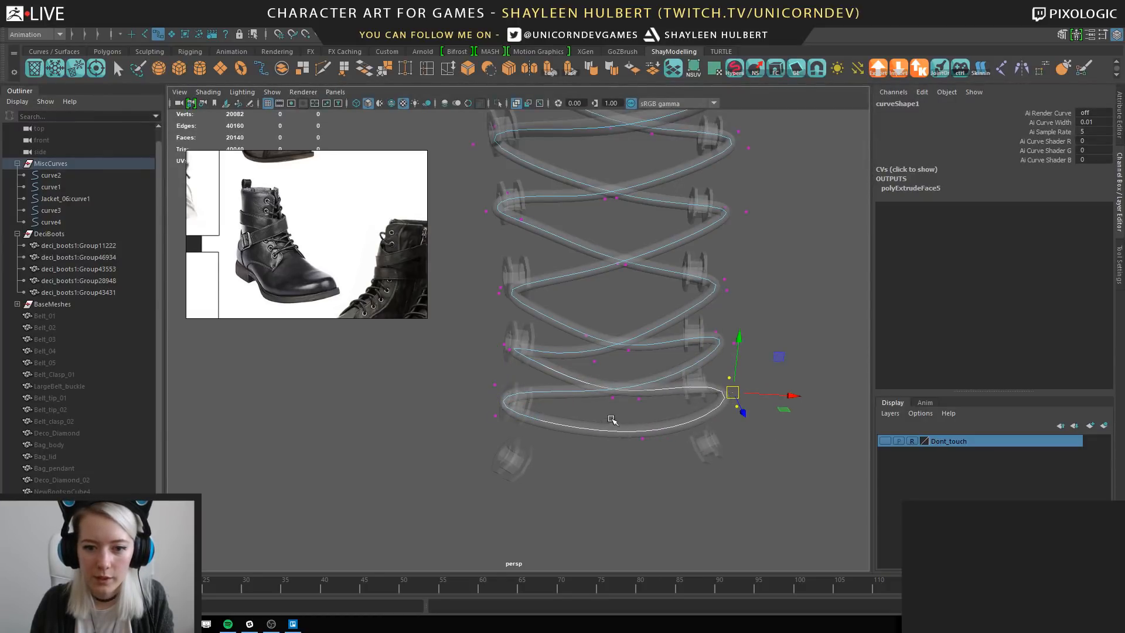
drag(611, 420, 703, 205)
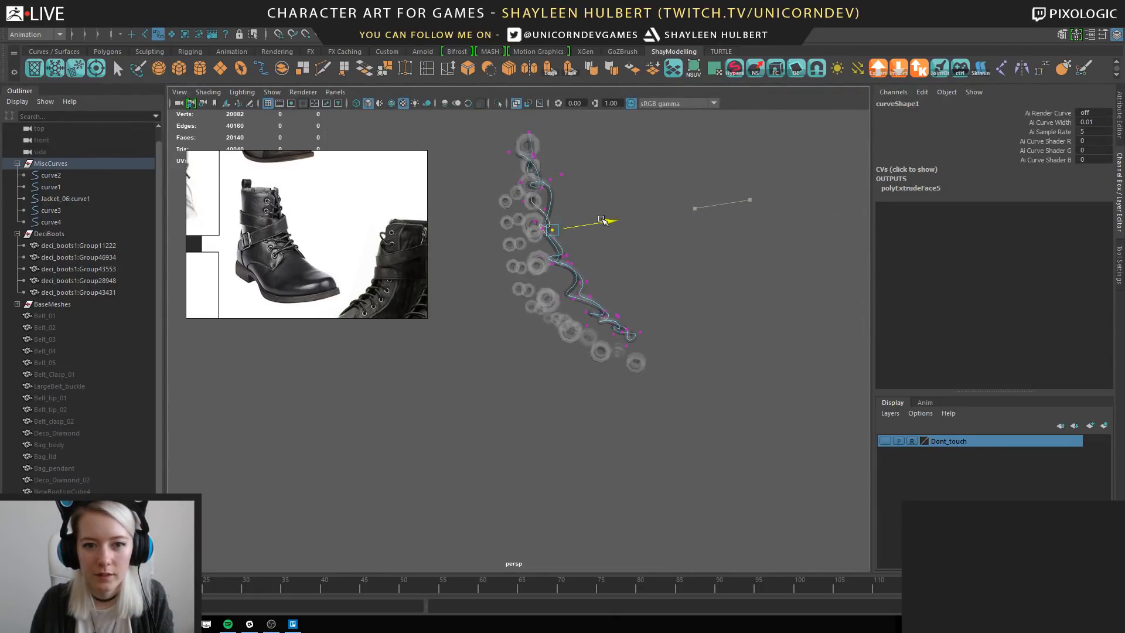
alt+drag(604, 221, 591, 354)
Move the control vertices of curve1's lower half back toward the eyelets in the side view.
drag(488, 360, 462, 258)
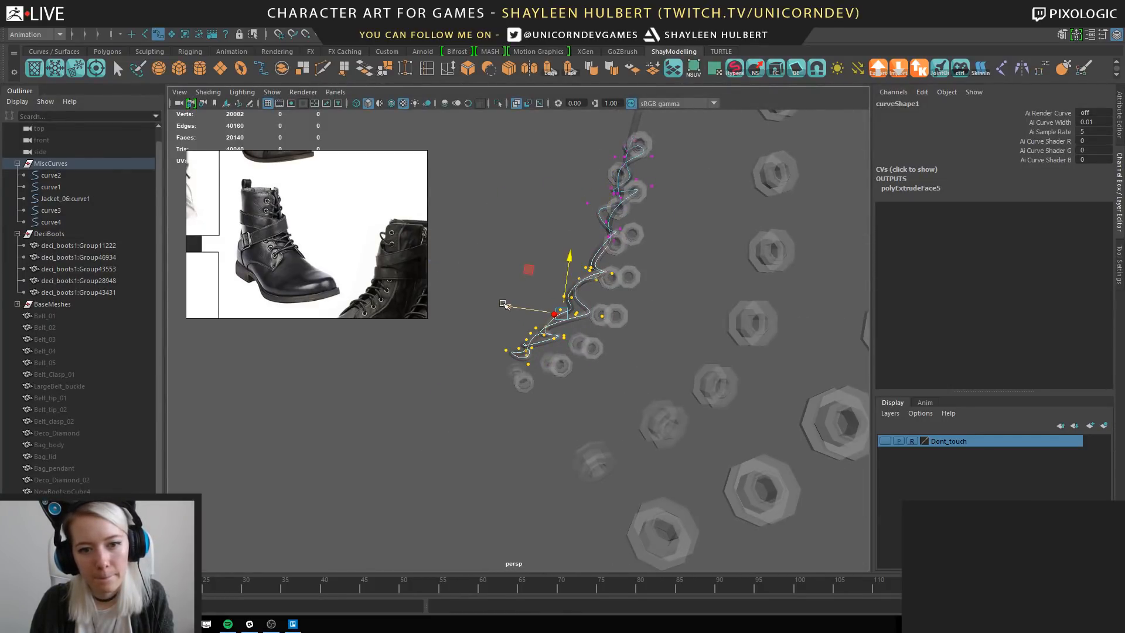
drag(503, 304, 523, 317)
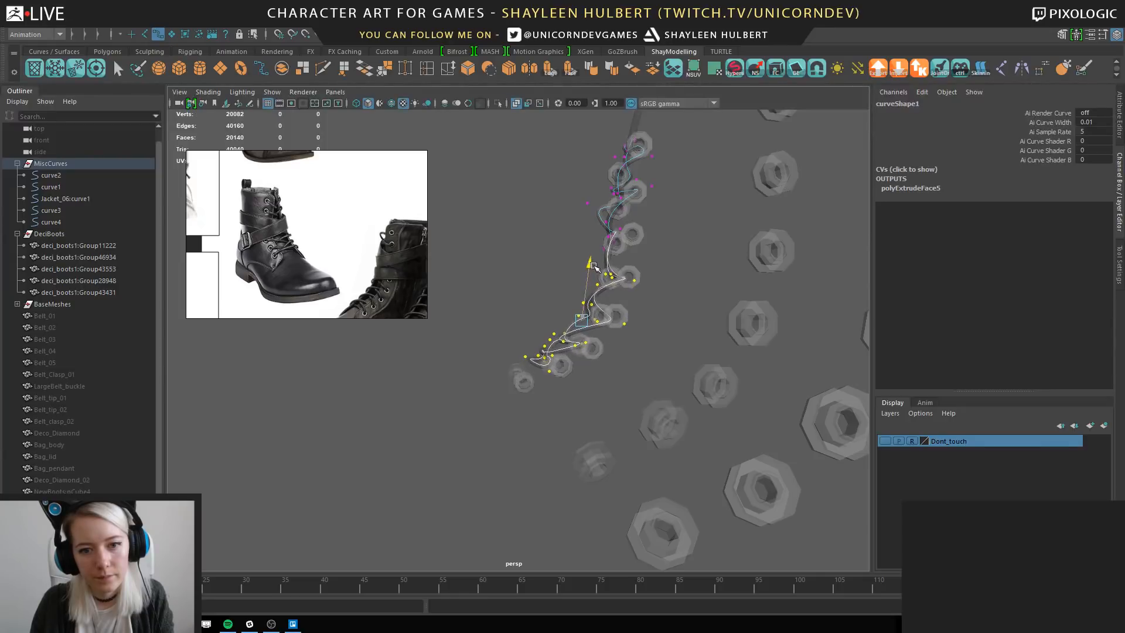
drag(534, 311, 538, 311)
alt+drag(539, 312, 698, 326)
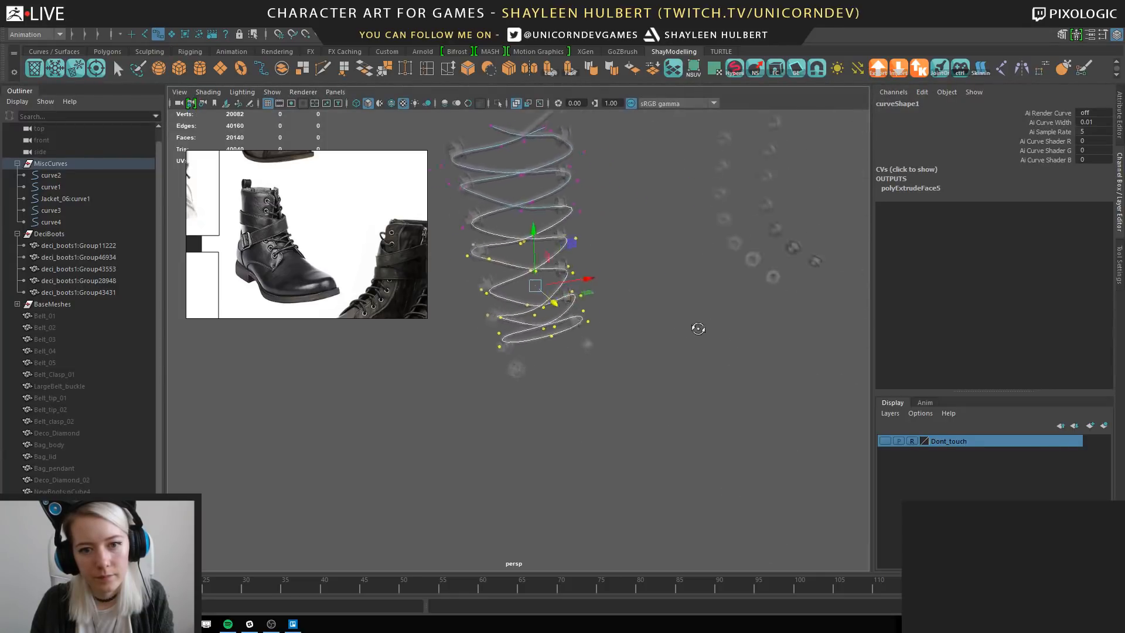
alt+drag(580, 302, 593, 328)
click(681, 343)
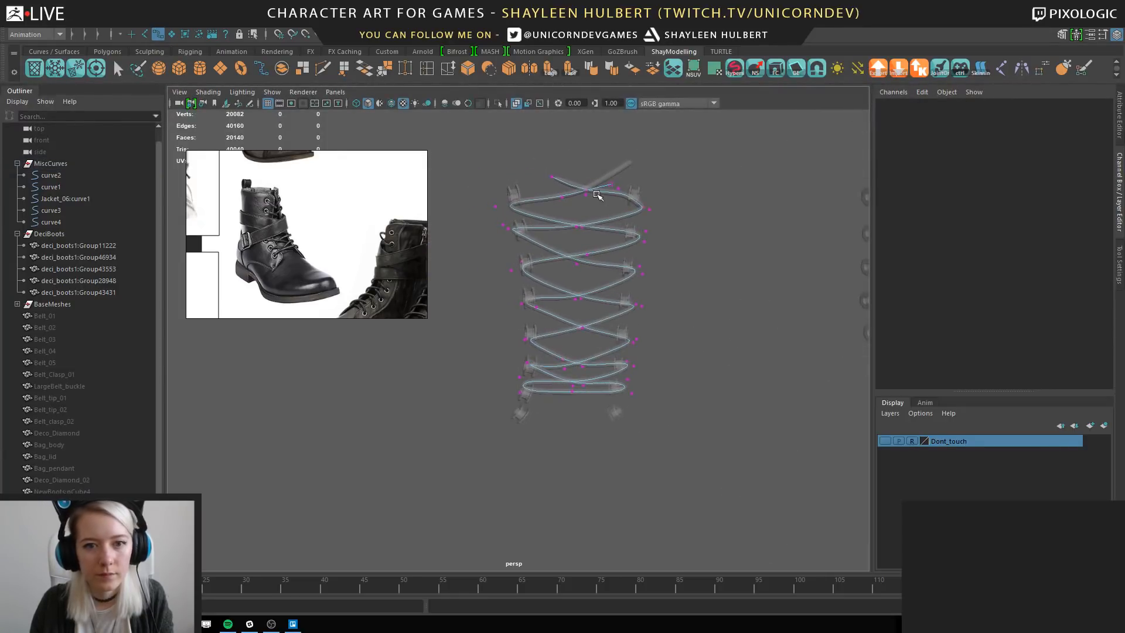
Select all of curve1's control vertices and shift them in depth and height to line up with the eyelets.
right_drag(597, 193, 646, 168)
alt+drag(647, 249, 624, 303)
alt+middle_drag(579, 178, 562, 229)
drag(466, 190, 674, 463)
alt+drag(610, 469, 588, 492)
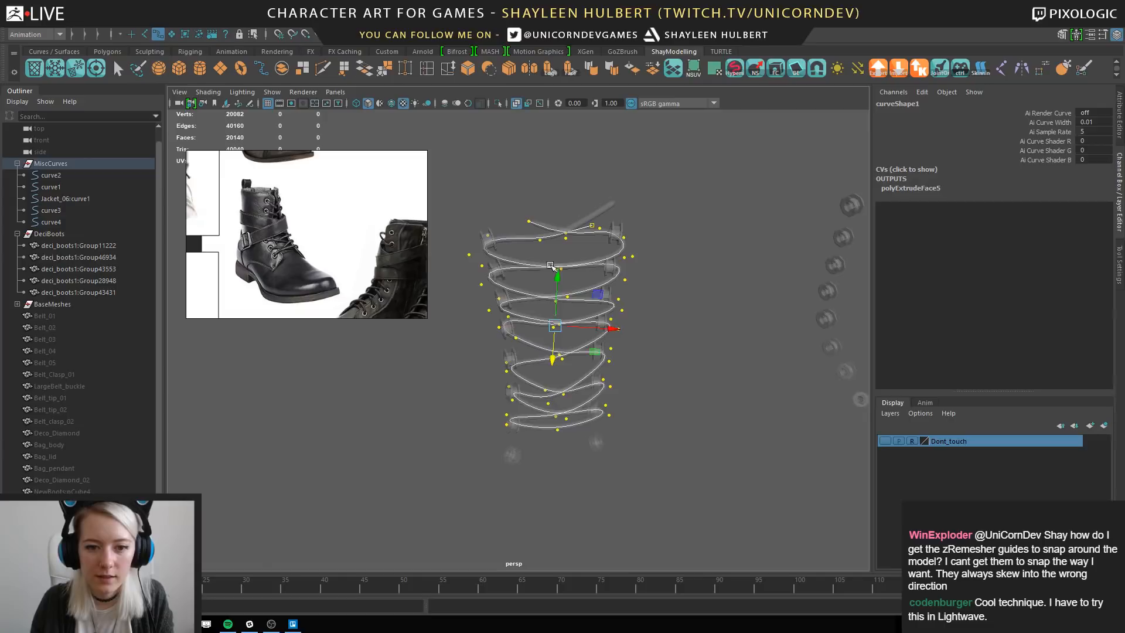
drag(557, 274, 641, 320)
drag(576, 347, 593, 345)
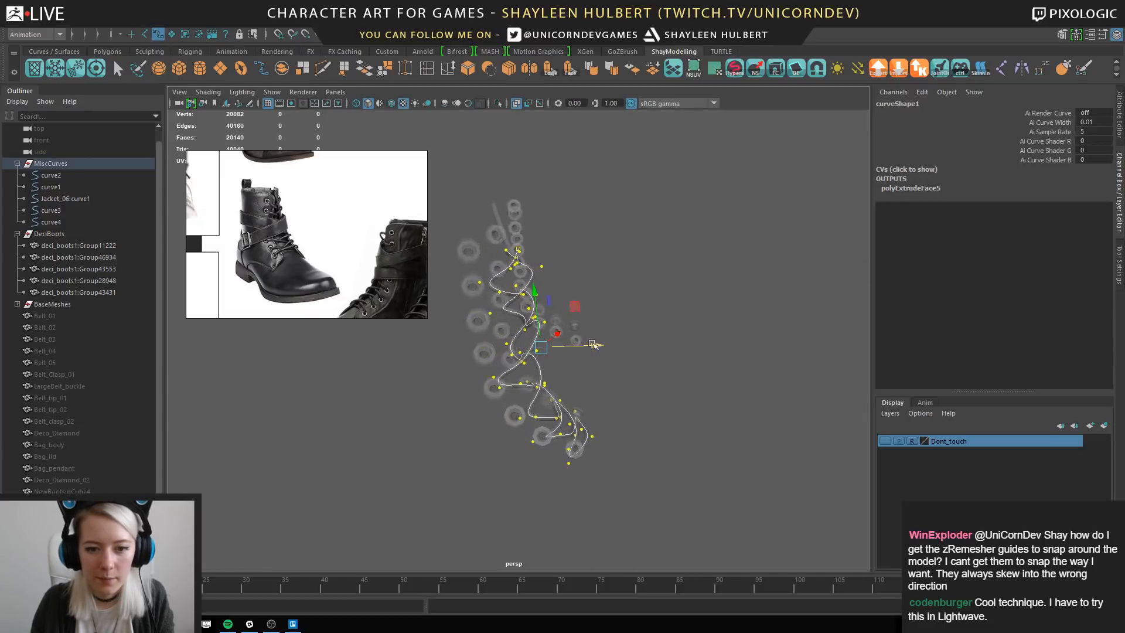
drag(537, 296, 536, 294)
alt+drag(601, 445, 624, 424)
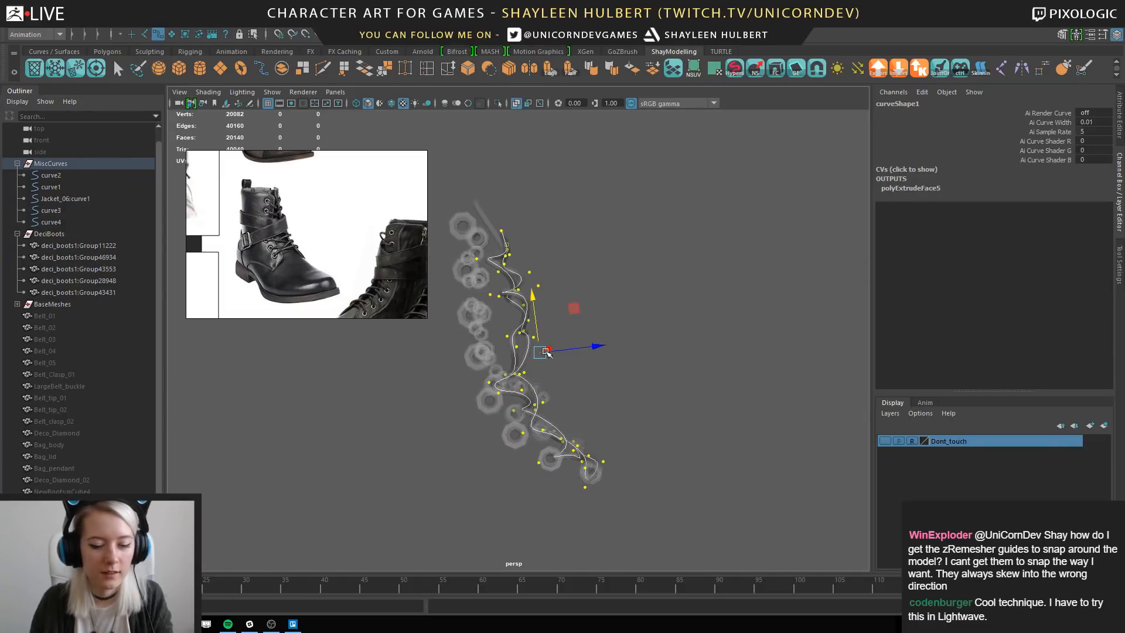
Rotate curve1's control vertices slightly to follow the slope of the eyelets and nudge them into place.
key(e)
drag(560, 312, 553, 312)
key(w)
drag(601, 347, 558, 277)
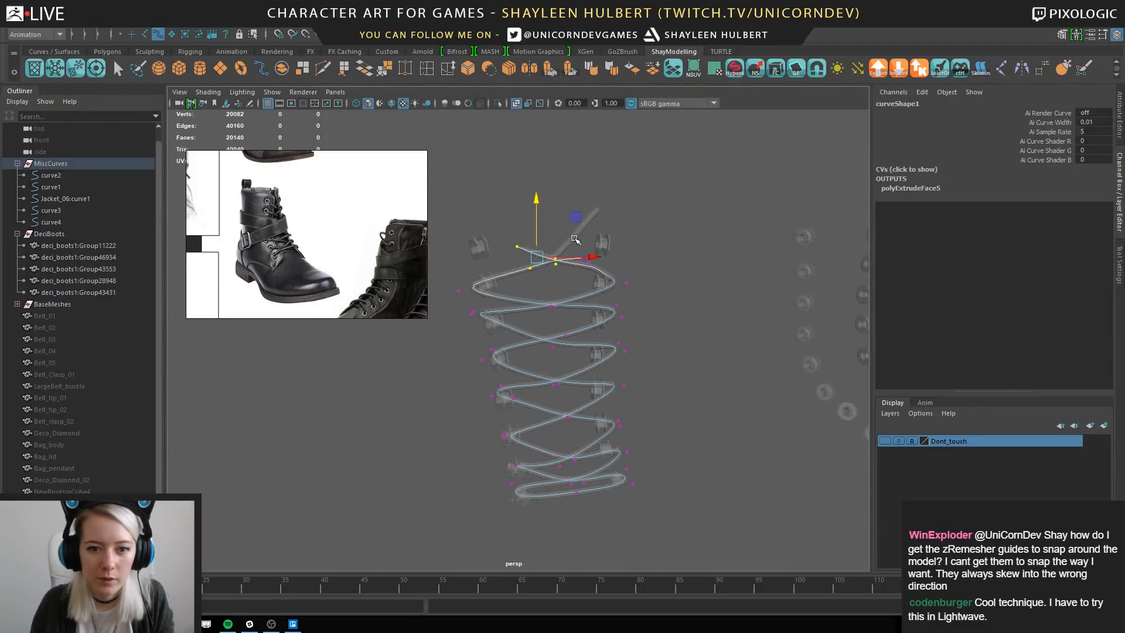
Adjust the control vertices at curve1's crossing upper ends and reselect the lace mesh.
drag(577, 194, 588, 219)
key(ctrl+z)
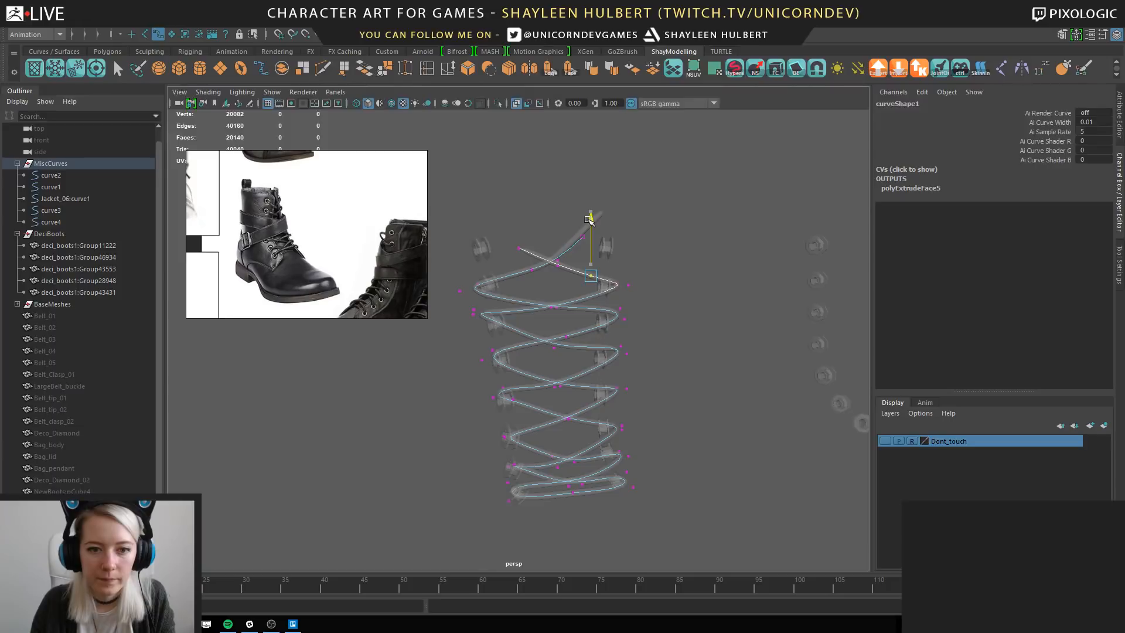
right_drag(574, 239, 588, 224)
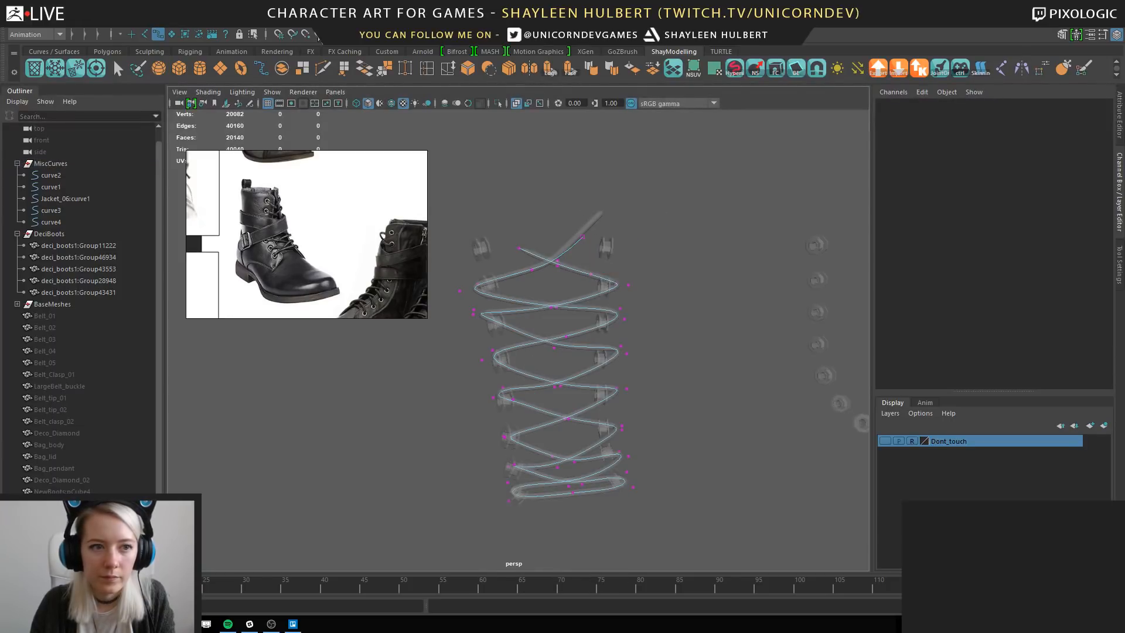
click(604, 219)
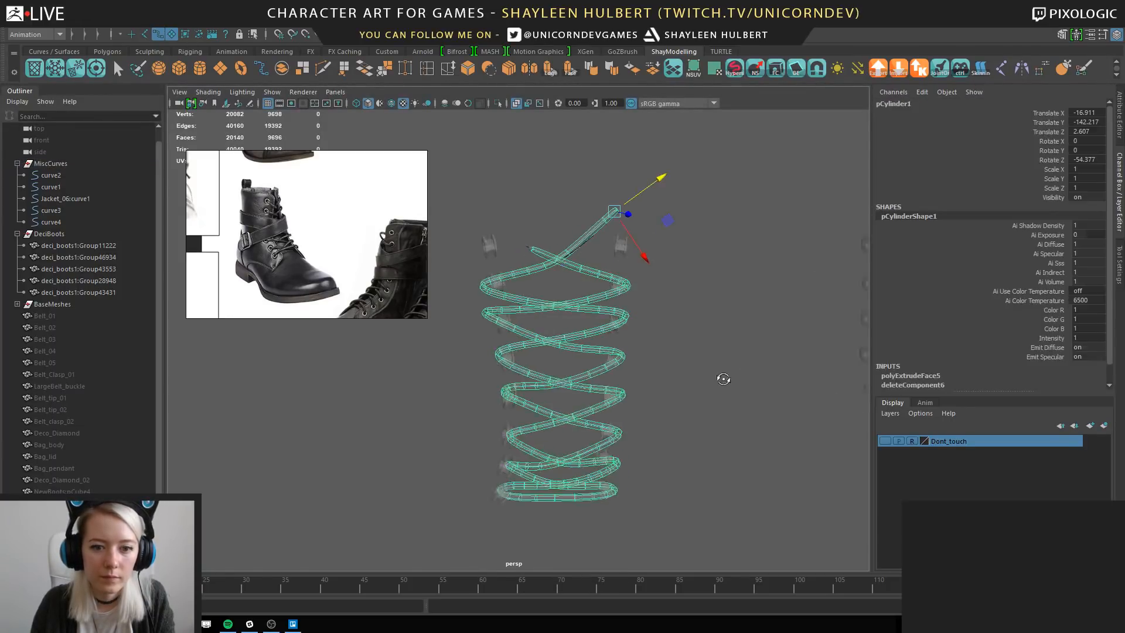
Export the selected lace mesh as an OBJ named laces_demo to the base mesh folder.
alt+drag(723, 377, 612, 361)
alt+middle_drag(611, 360, 592, 342)
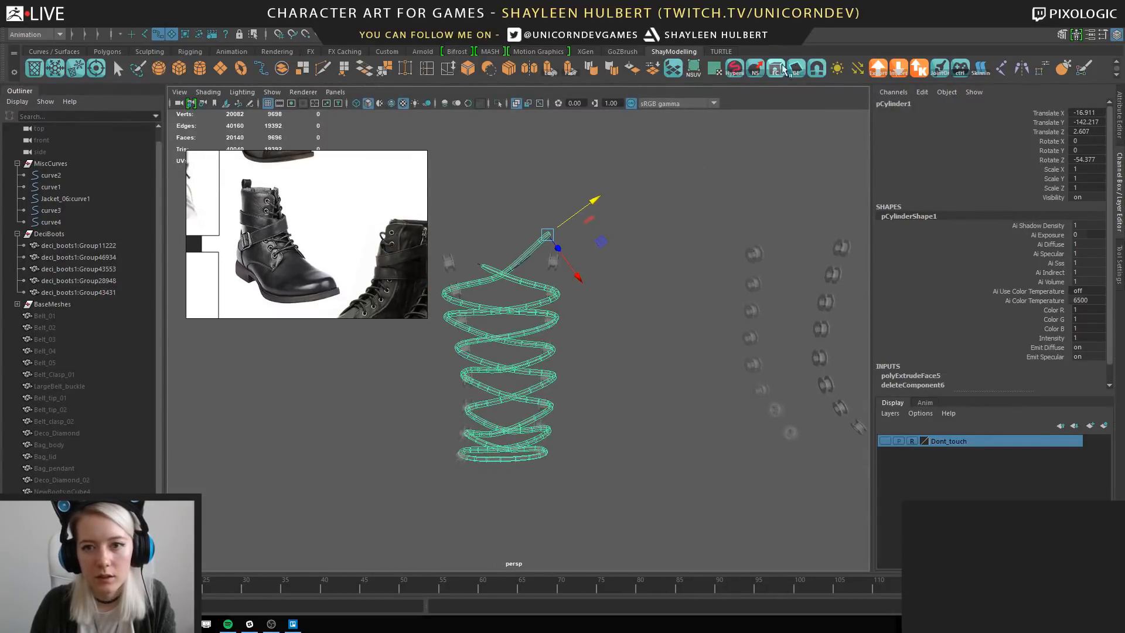
click(878, 69)
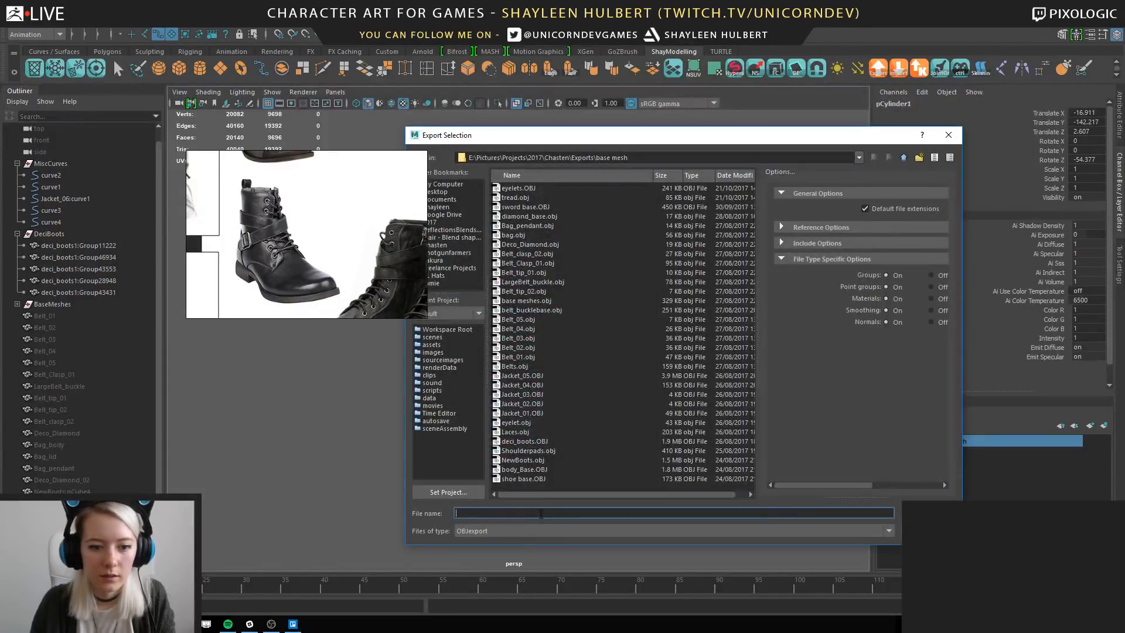
text(laces_demo)
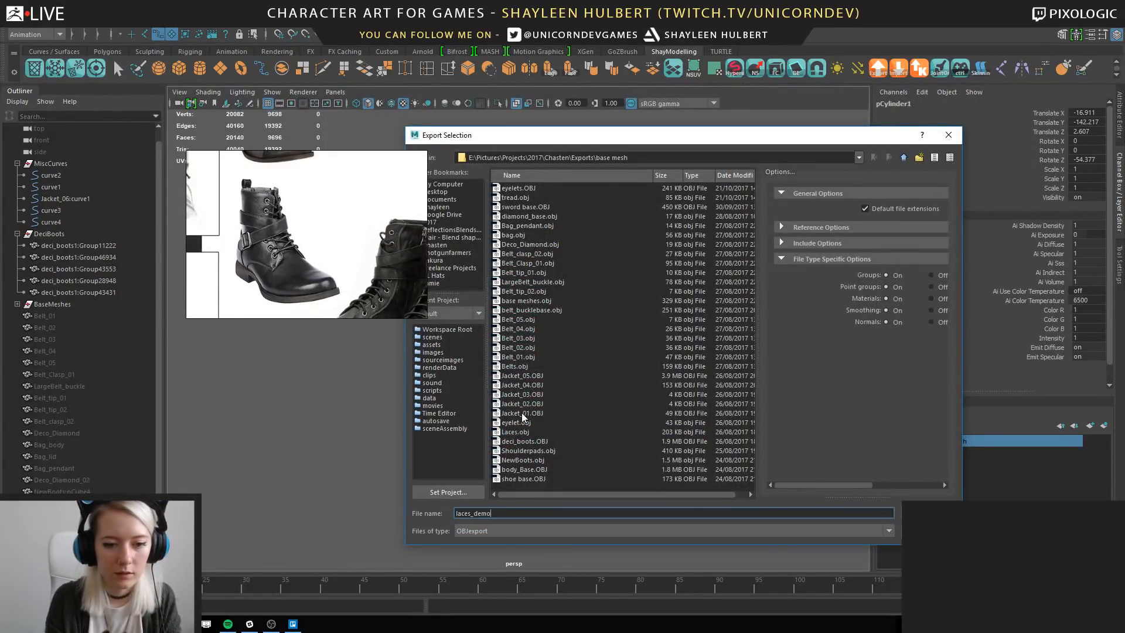
key(Return)
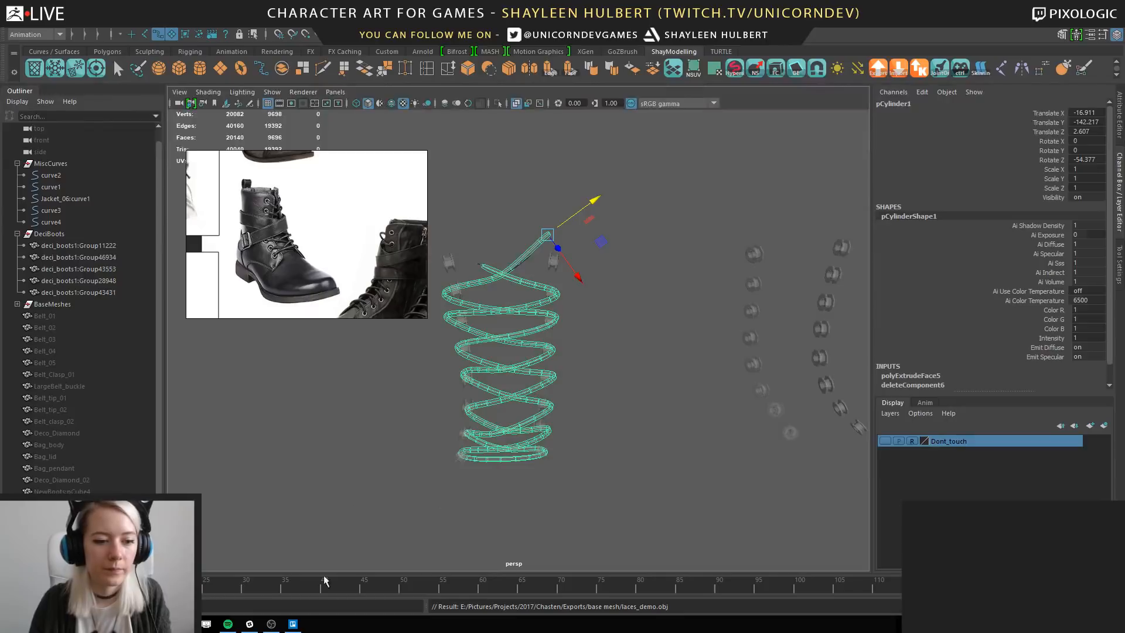
Switch to ZBrush and insert a Gear3D primitive as a new subtool below the eyelets subtool Extract7.
click(206, 624)
alt+drag(694, 356, 654, 292)
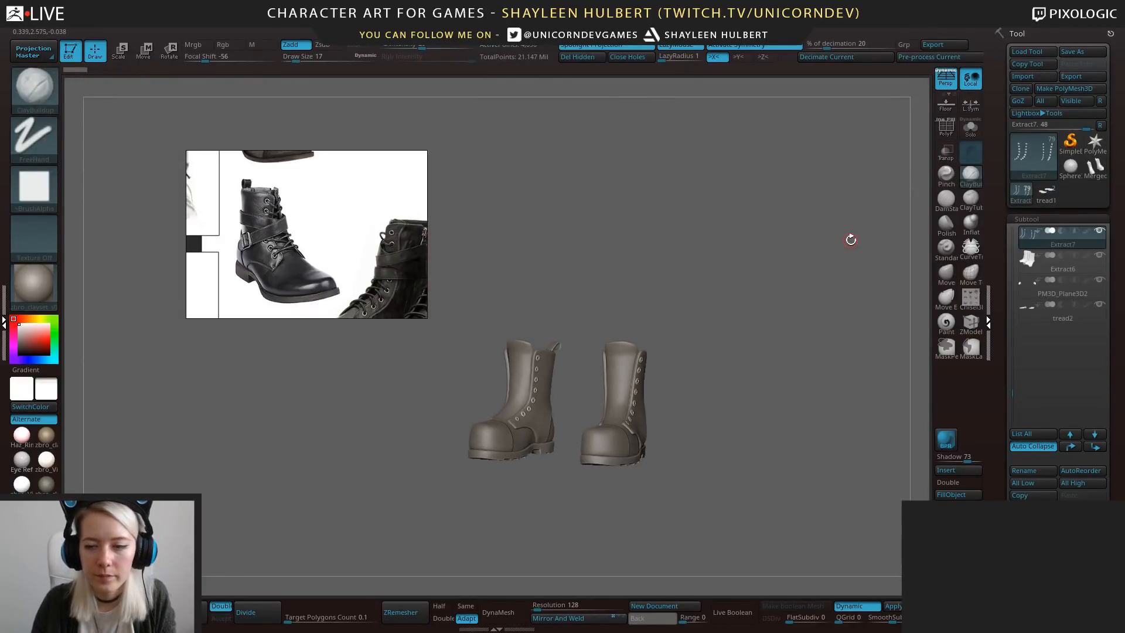
click(1028, 77)
click(920, 427)
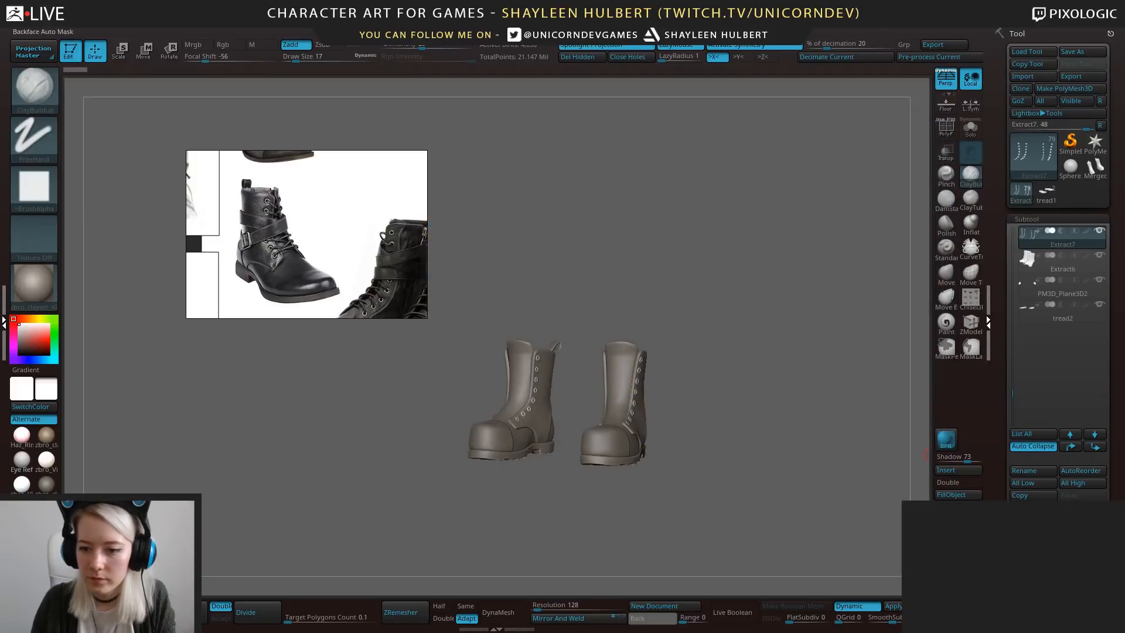
click(958, 472)
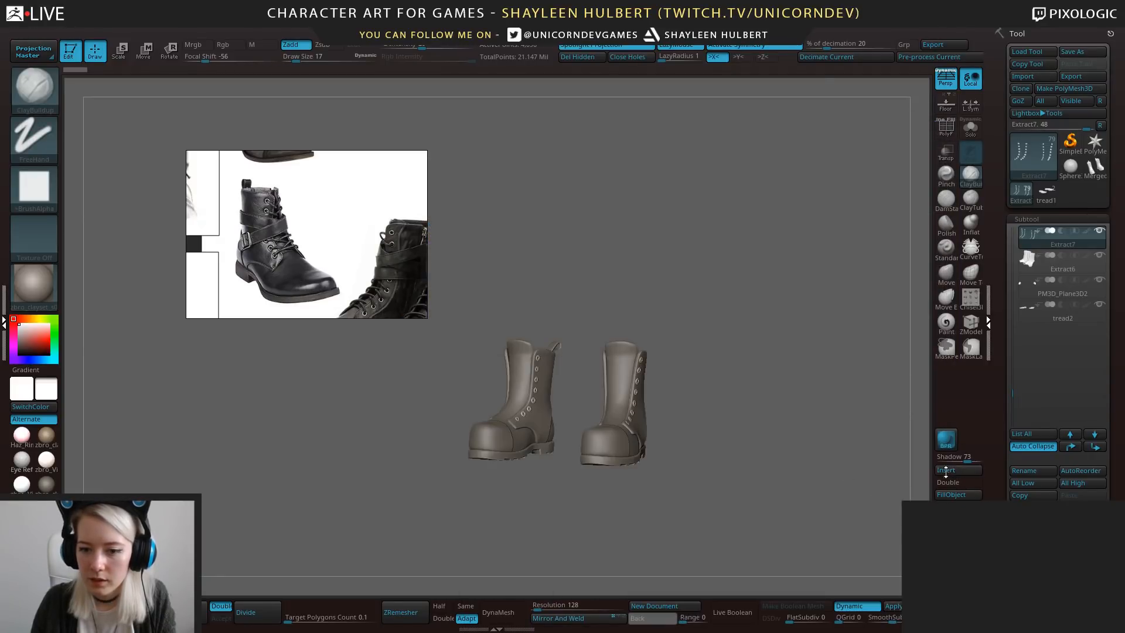
click(946, 471)
click(696, 456)
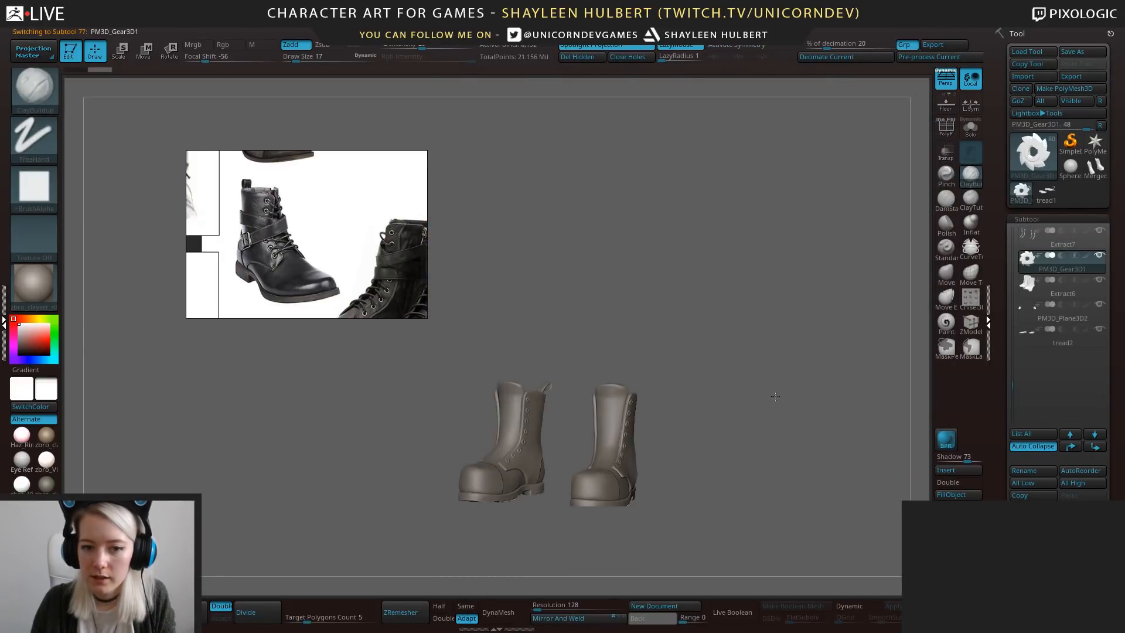
Import laces_demo over the gear subtool and check the laces on the boot from the front.
click(1020, 76)
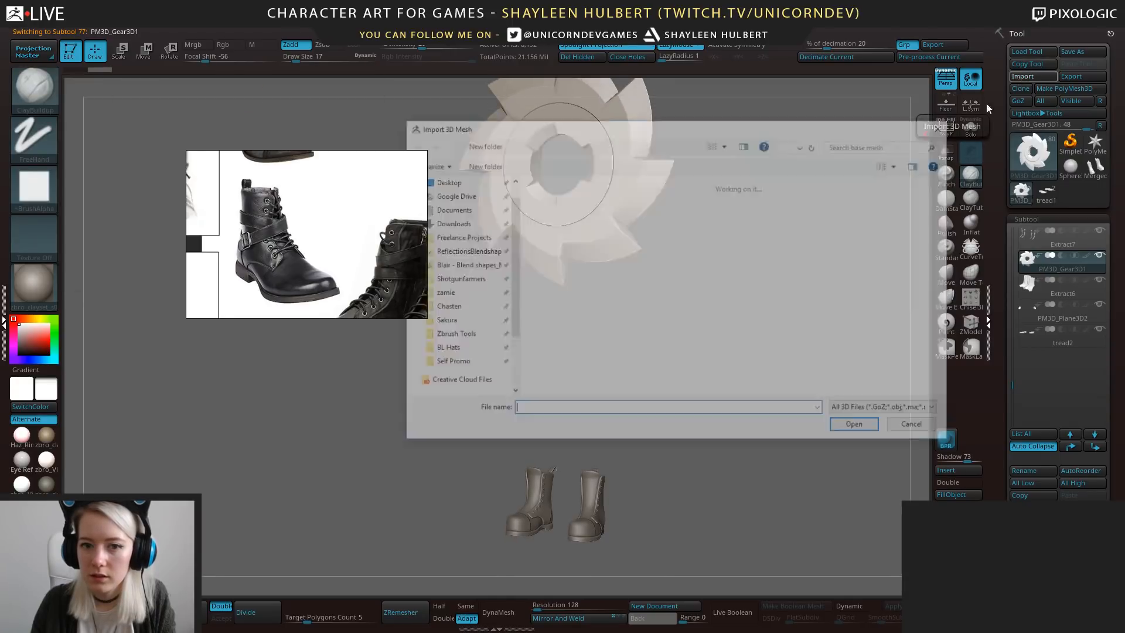
click(583, 183)
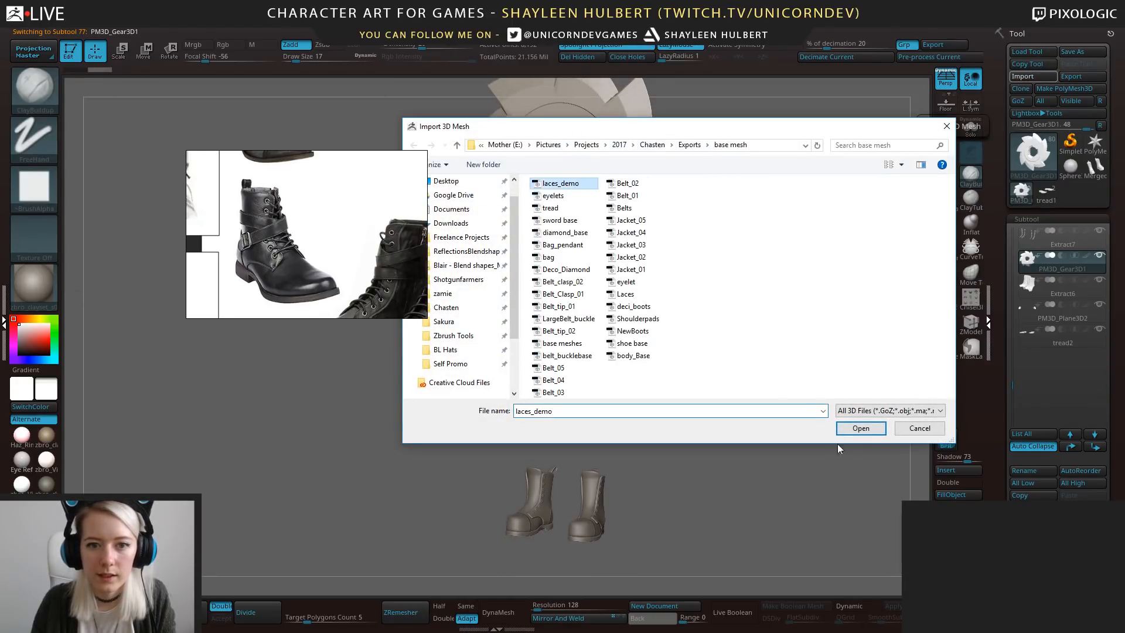
click(859, 429)
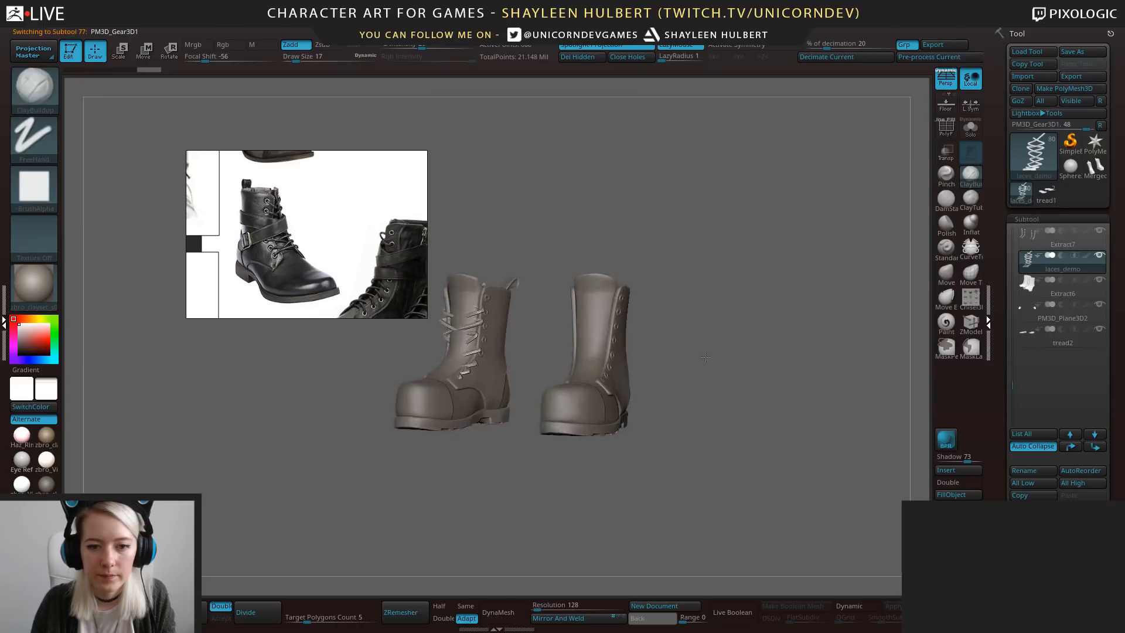
drag(778, 430, 461, 325)
drag(564, 401, 659, 361)
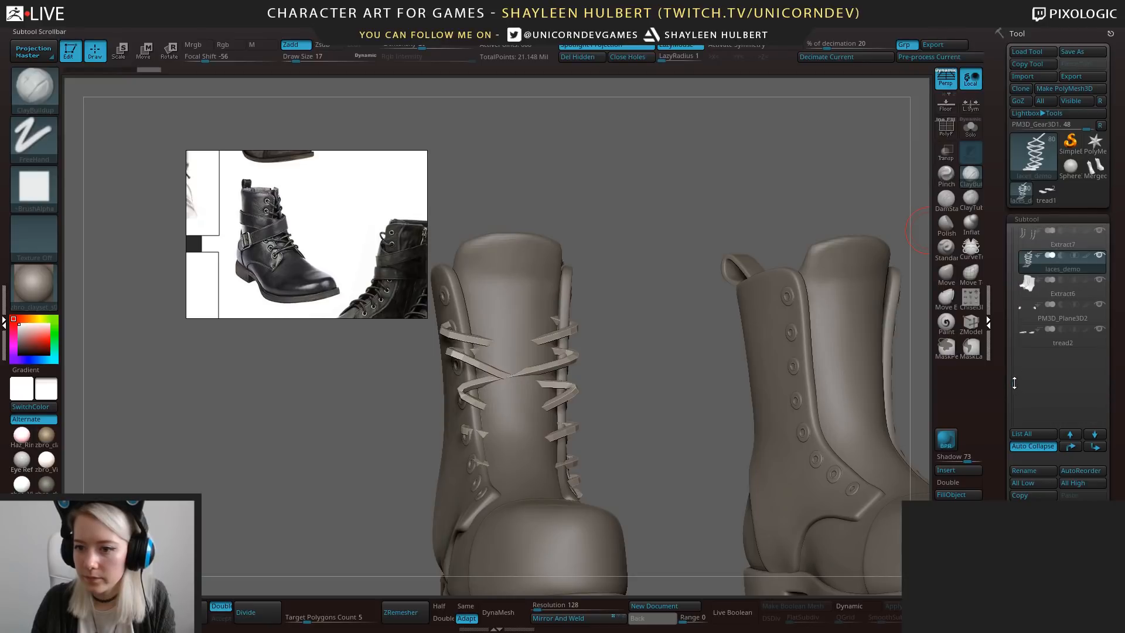
Hide the NewBoots base subtool behind the laces and make laces_demo the active subtool.
drag(1014, 383, 1013, 349)
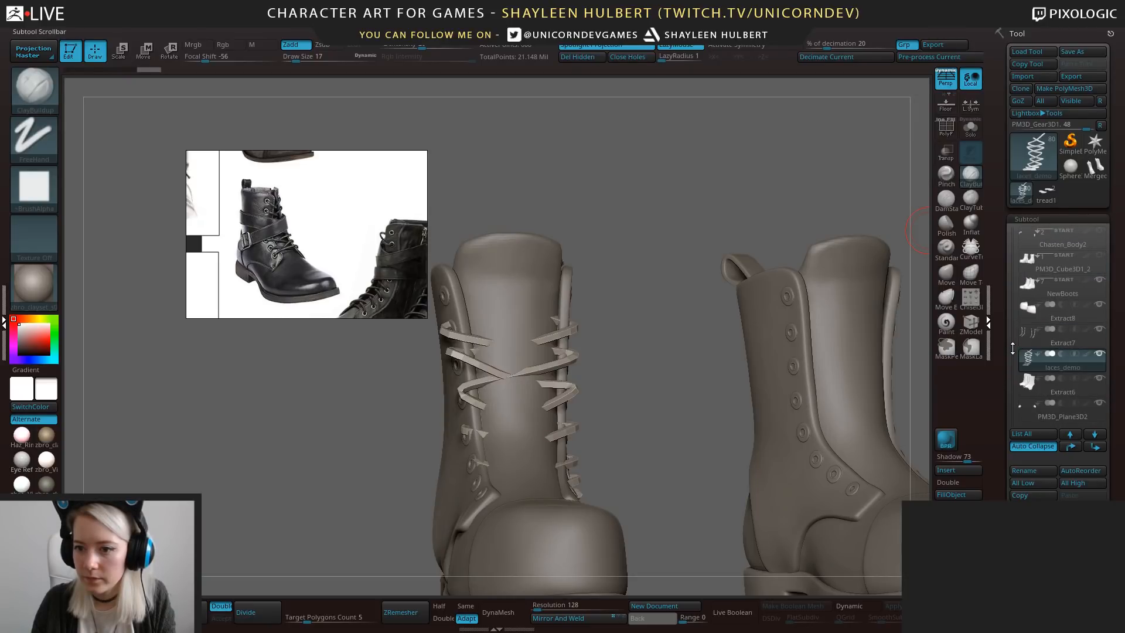
drag(610, 191, 584, 247)
alt+click(535, 270)
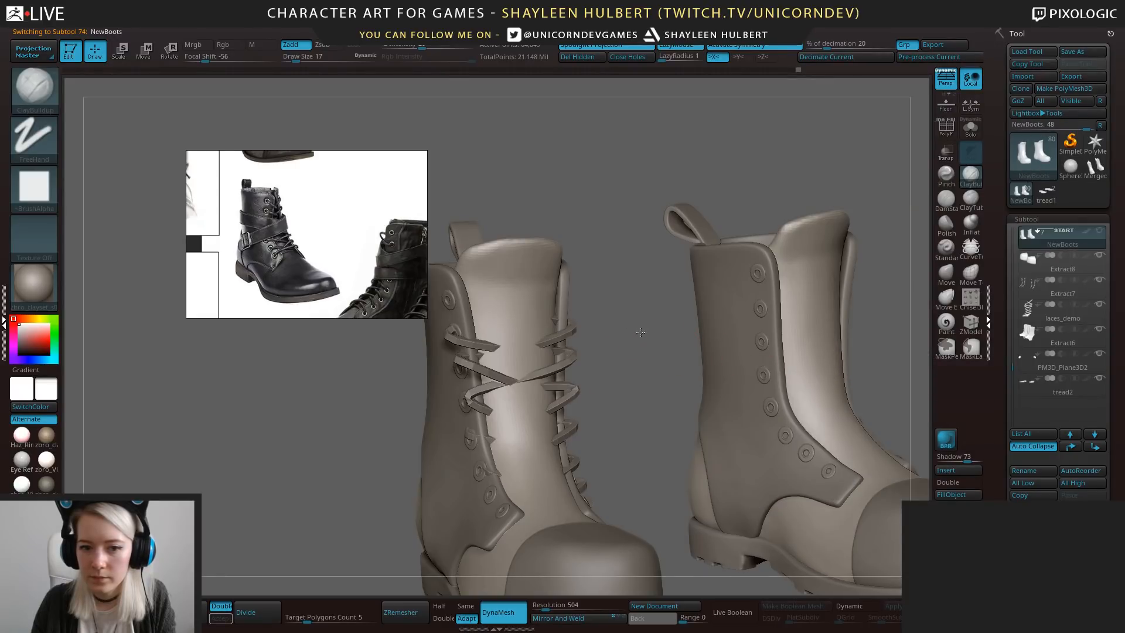
alt+click(568, 333)
drag(674, 314, 636, 296)
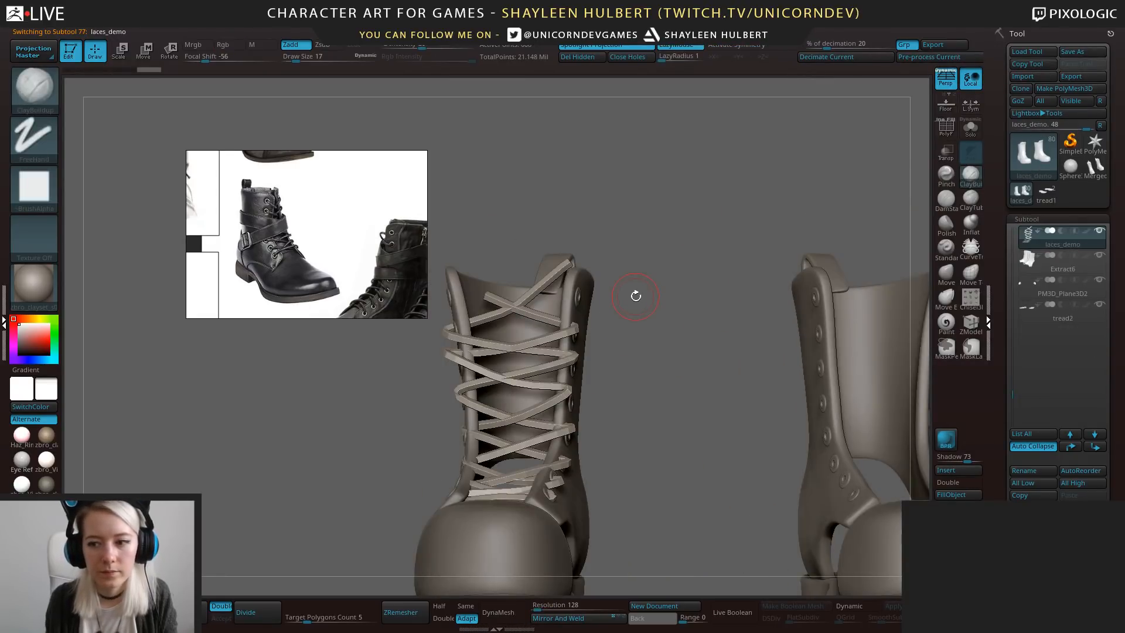
drag(741, 293, 753, 373)
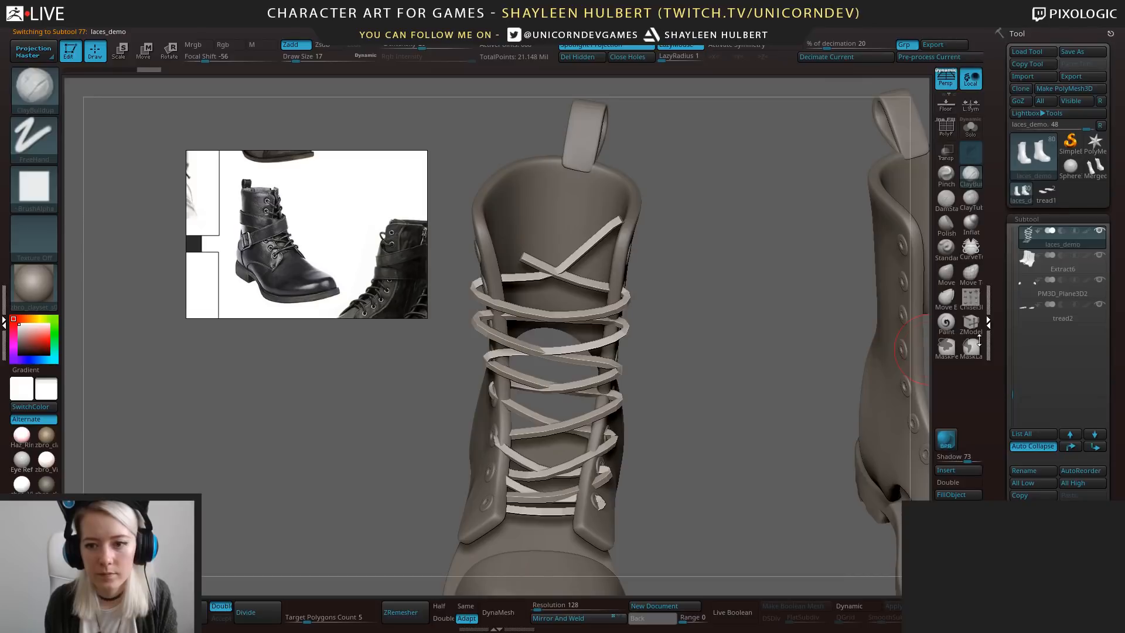
Choose the Move Topological brush and turn on dynamic subdivision for the laces.
click(972, 273)
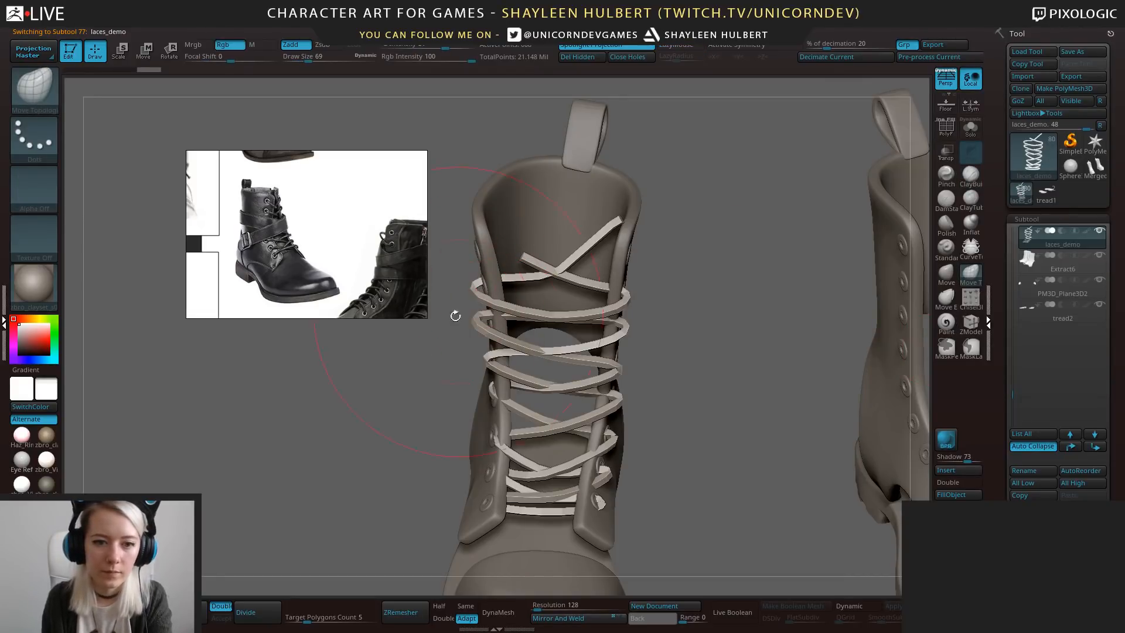
mouse_move(455, 316)
mouse_down()
mouse_move(494, 310)
mouse_move(497, 293)
mouse_up()
mouse_move(652, 282)
mouse_down()
mouse_move(673, 289)
mouse_move(666, 304)
mouse_up()
drag(758, 219, 784, 251)
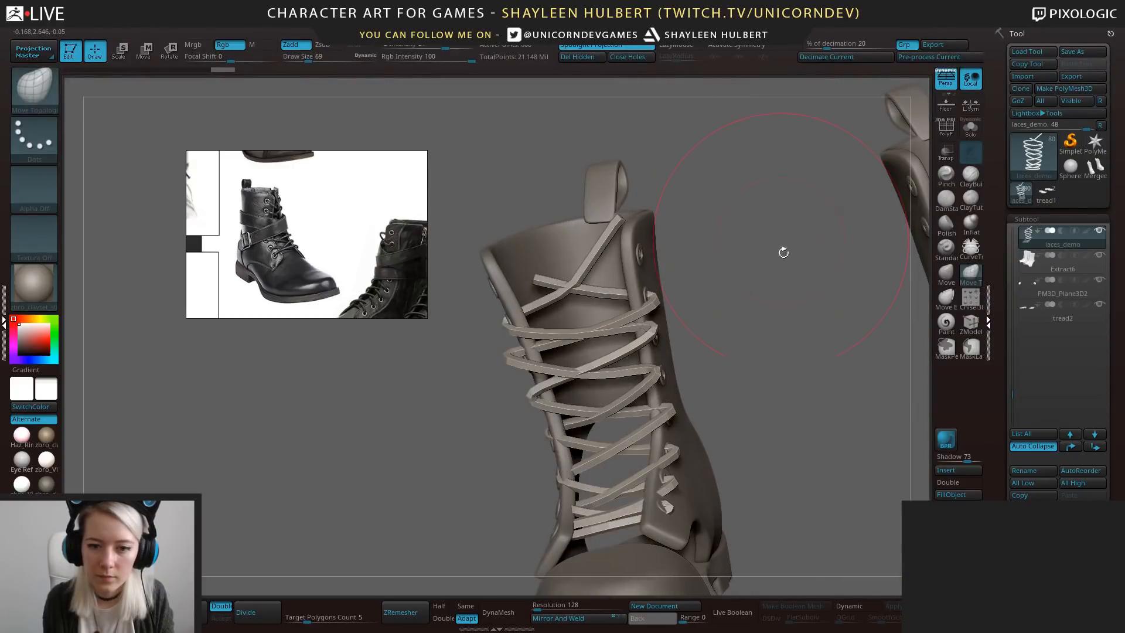
click(857, 607)
drag(749, 304, 688, 371)
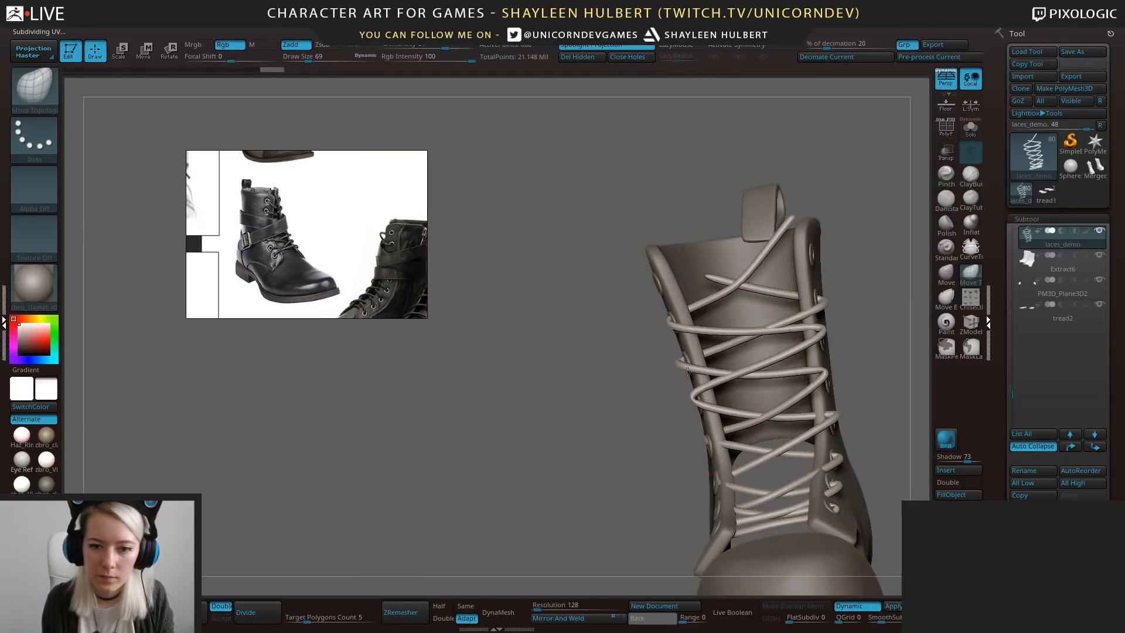
Pull the lace loops toward the eyelets on one side of the boot, reducing the brush's draw size to 29.
drag(853, 301, 803, 351)
drag(633, 327, 827, 337)
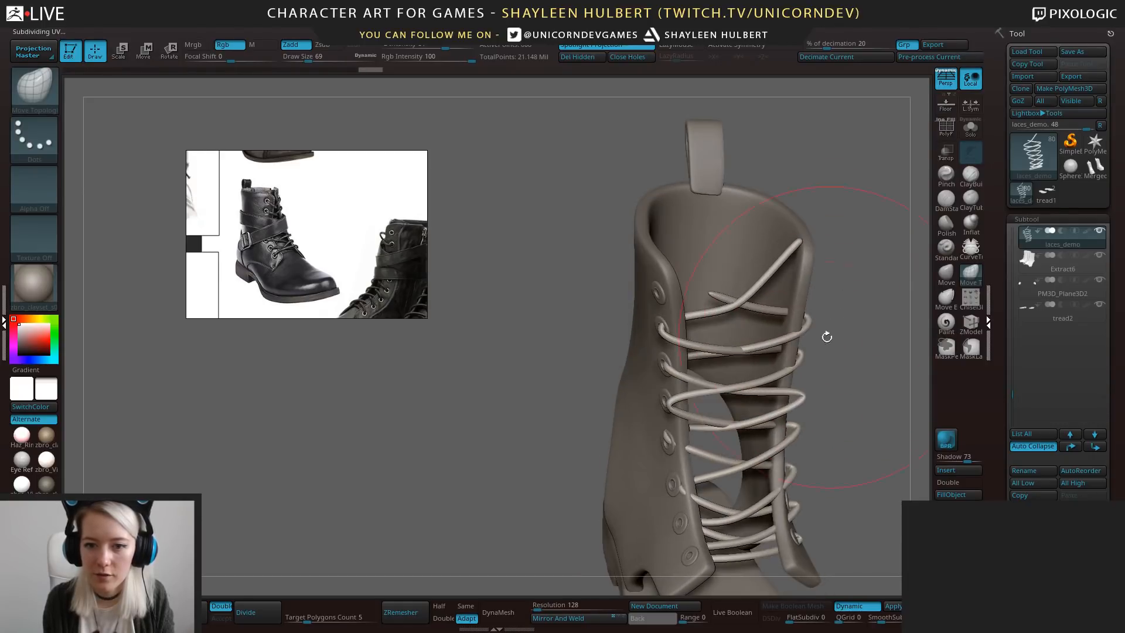
drag(756, 343, 703, 375)
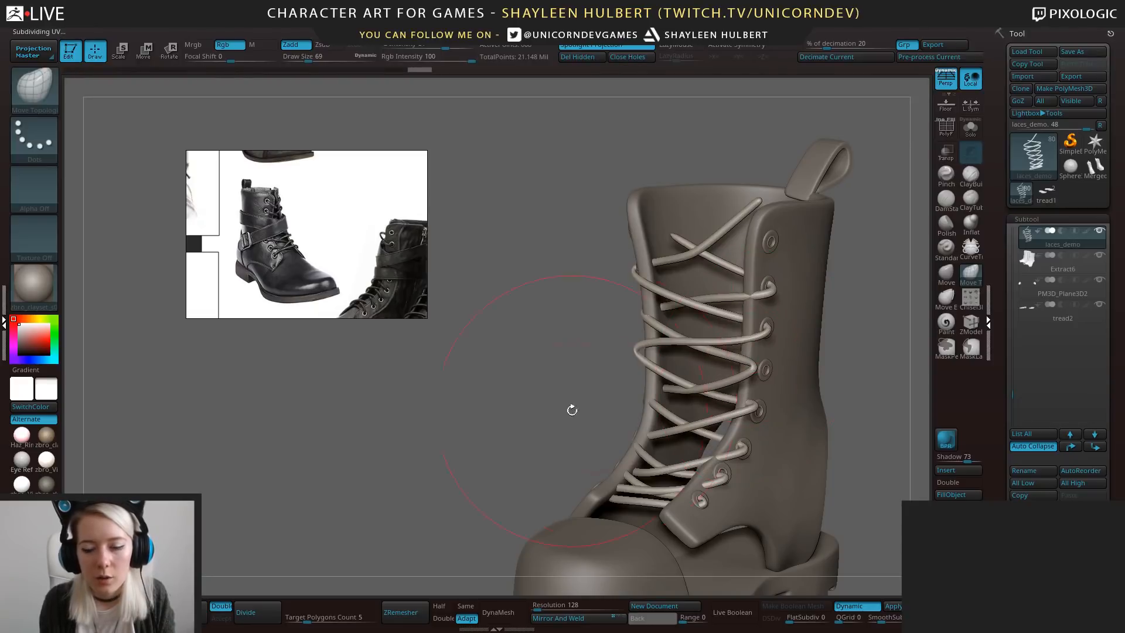
drag(573, 407, 784, 362)
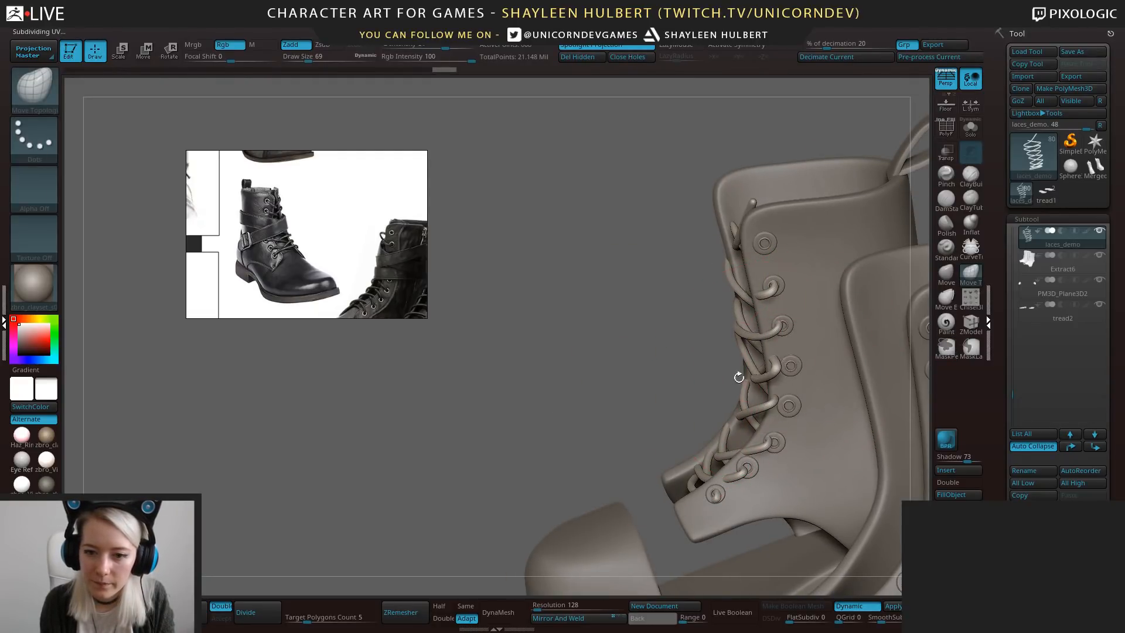
drag(621, 348, 743, 380)
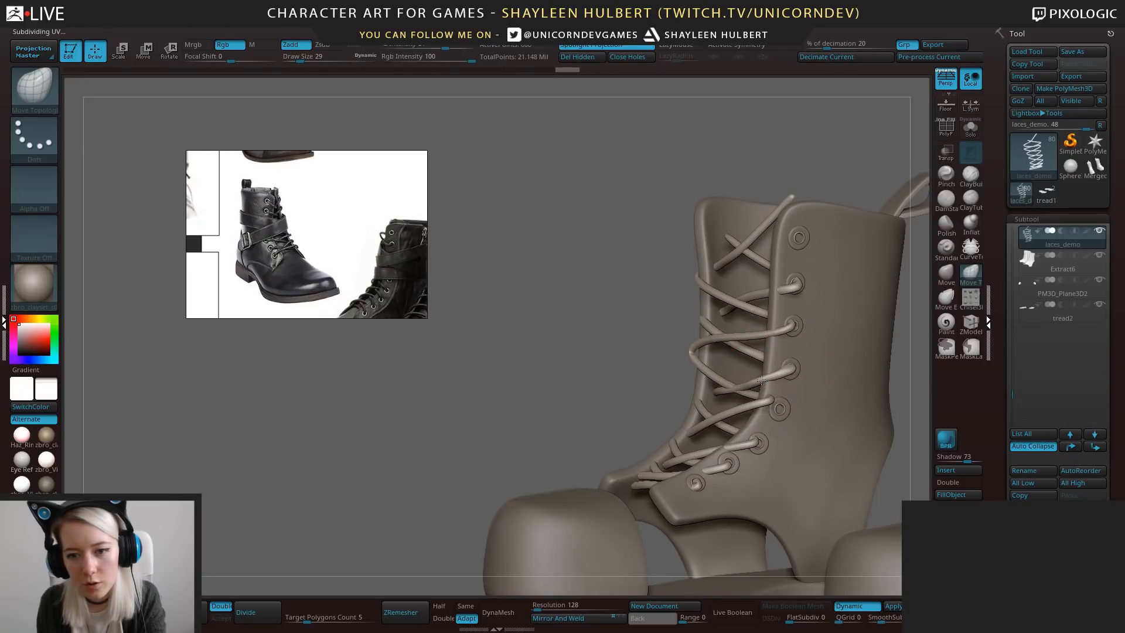
Move the lace loops into the eyelets on the opposite side of the boot.
drag(758, 382, 729, 368)
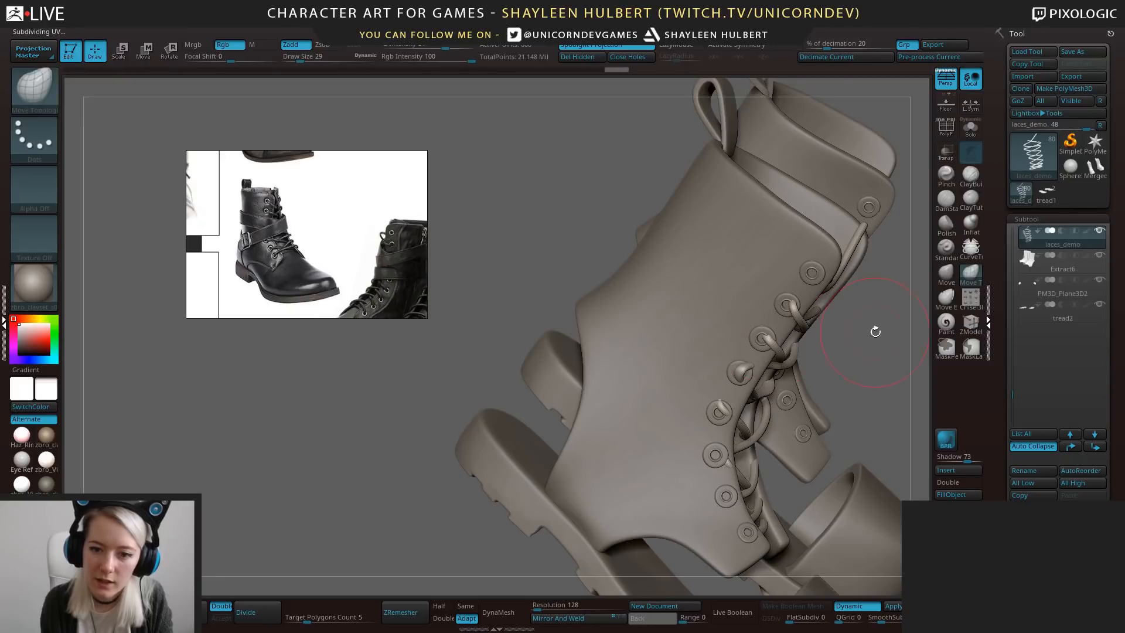
drag(876, 332, 751, 375)
right_drag(751, 375, 812, 347)
drag(805, 342, 802, 343)
drag(577, 403, 653, 388)
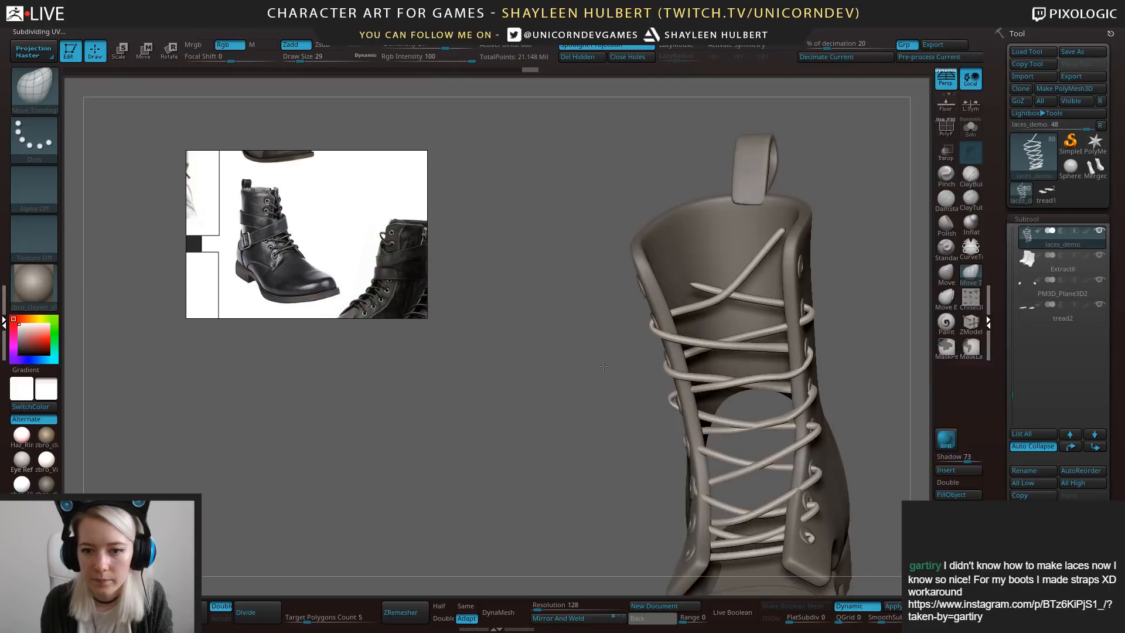
Reposition the upper and middle lace strands where they cross the boot's front opening and bend around its edges.
drag(849, 322, 885, 326)
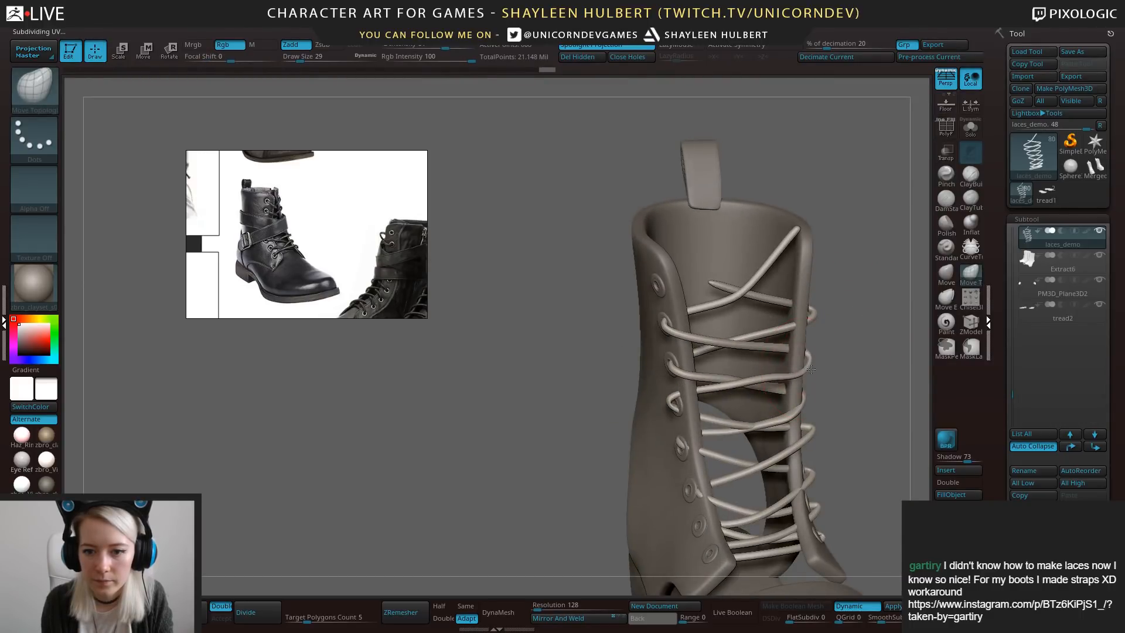
drag(811, 369, 808, 368)
shift+drag(859, 334, 852, 345)
mouse_move(731, 376)
mouse_down()
mouse_move(746, 382)
mouse_move(714, 381)
mouse_move(760, 379)
mouse_up()
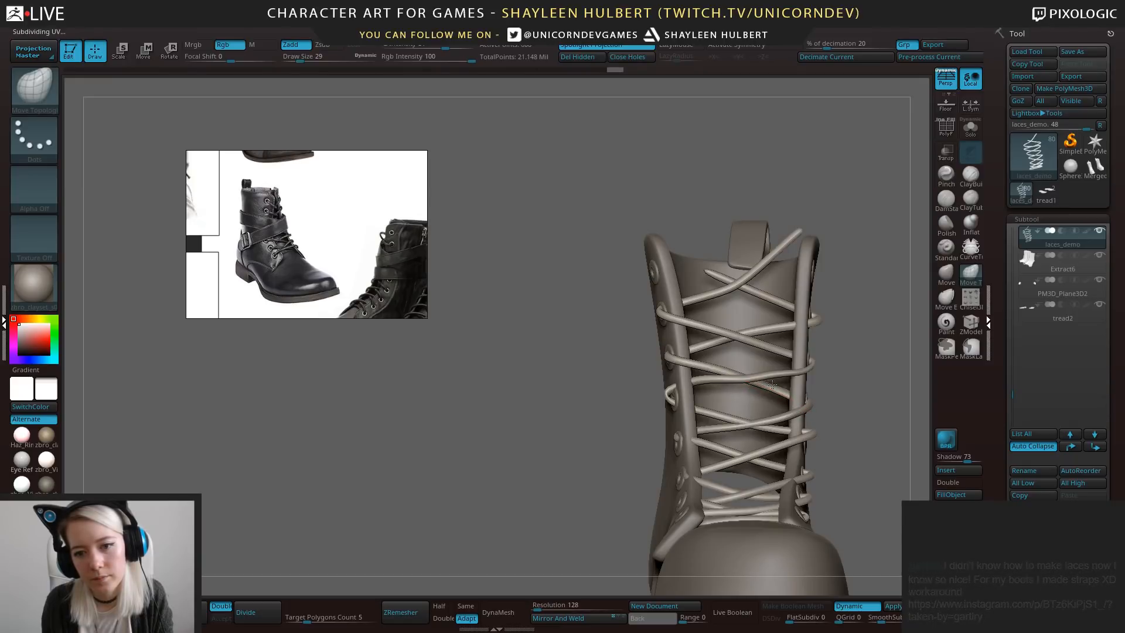
mouse_move(582, 381)
mouse_down()
mouse_move(611, 410)
mouse_move(769, 378)
mouse_move(773, 387)
mouse_up()
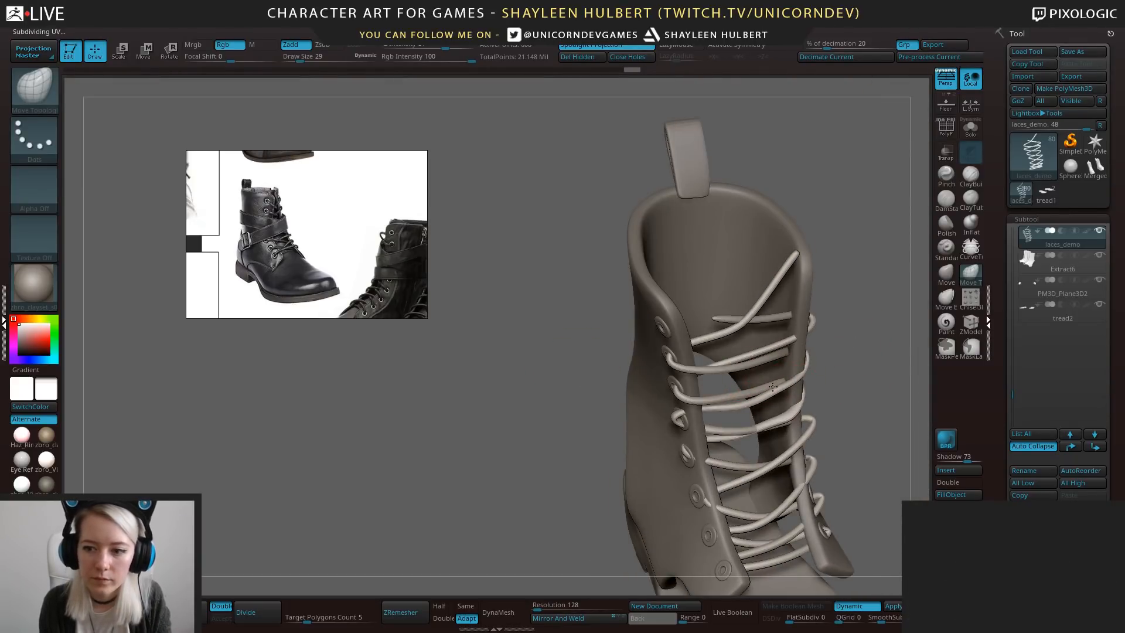
shift+drag(561, 466, 537, 378)
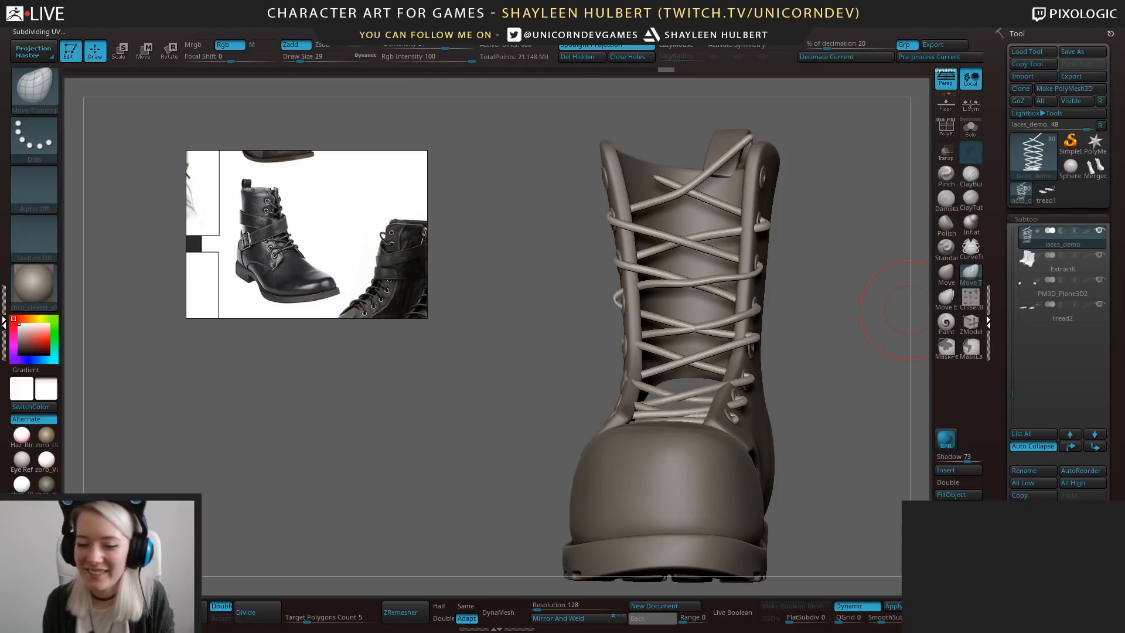
Pick the Inflate brush and smooth the middle lace strands across the boot's opening.
drag(511, 368, 656, 325)
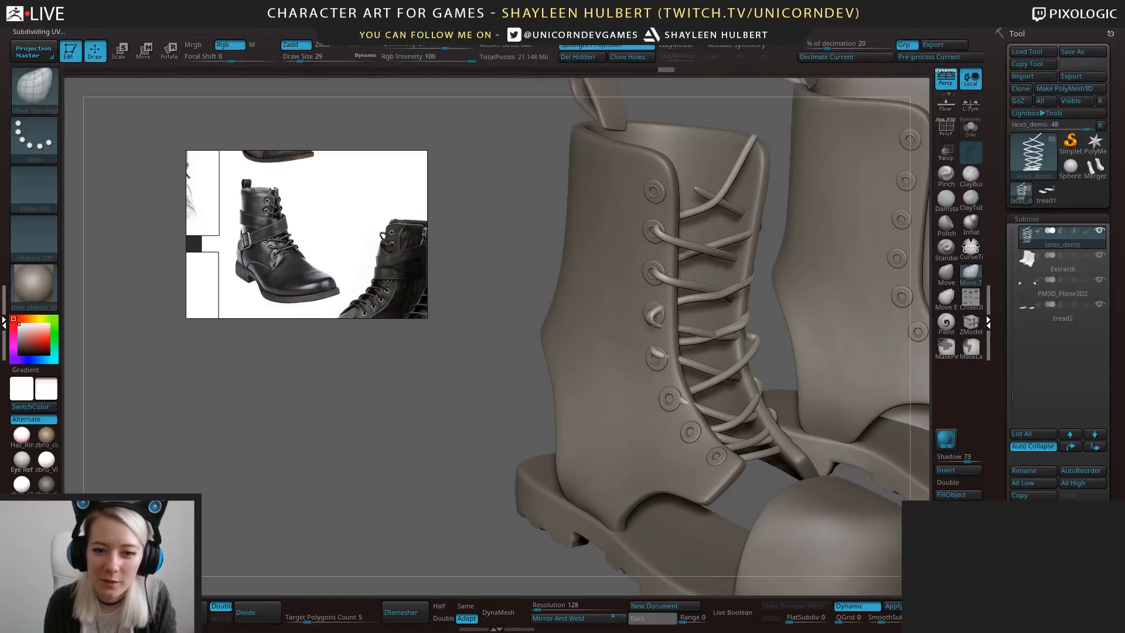
drag(779, 305, 671, 317)
drag(527, 363, 593, 321)
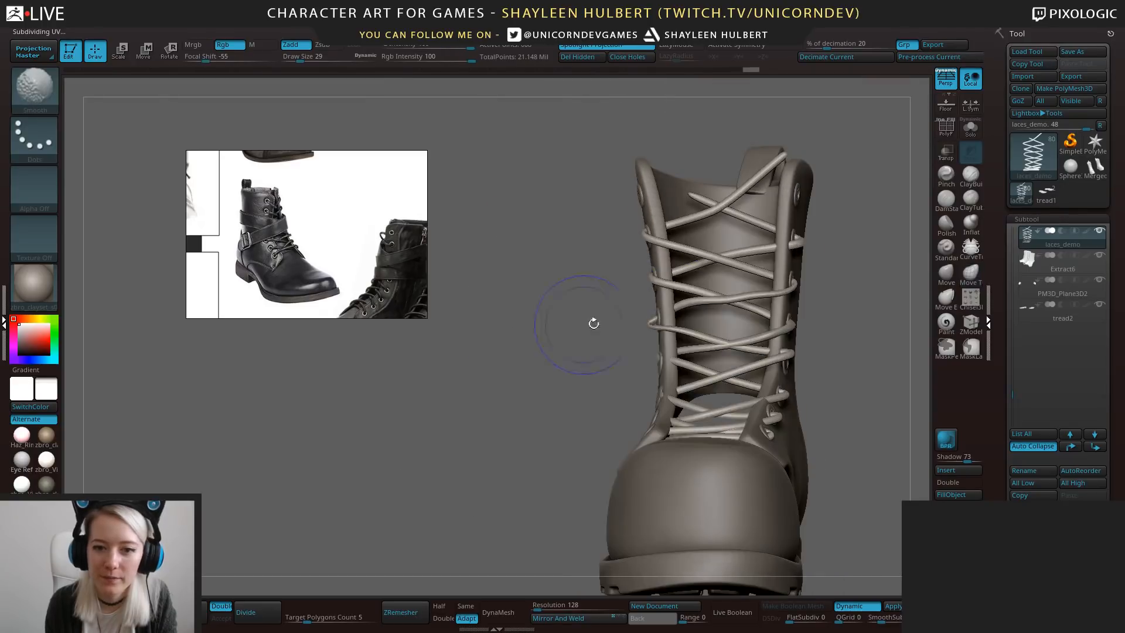
click(969, 225)
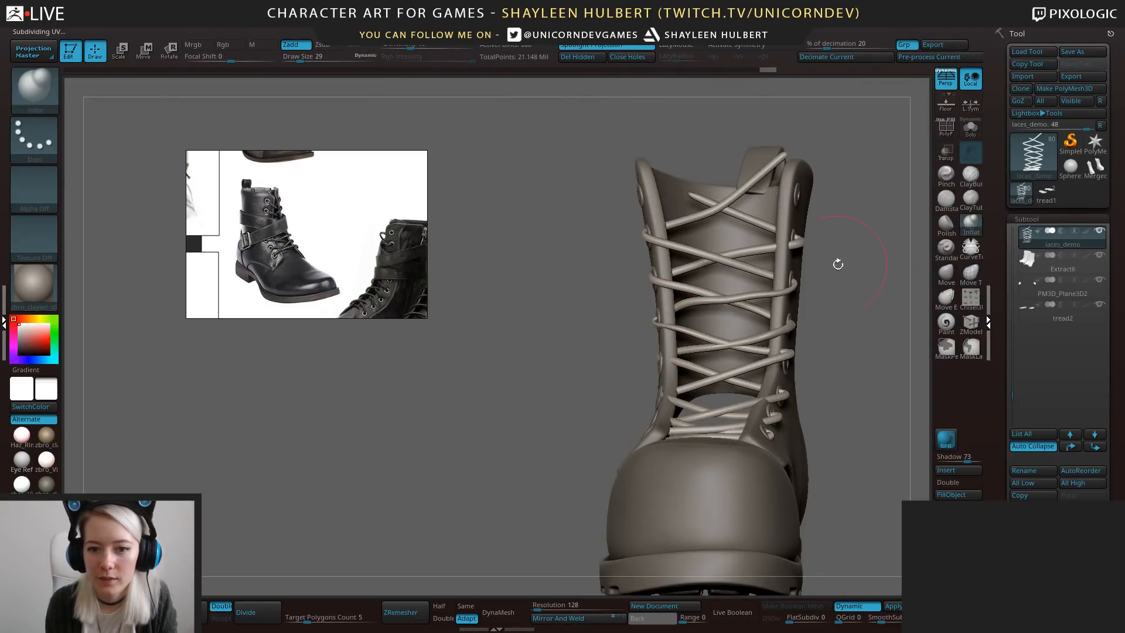
drag(654, 321, 756, 304)
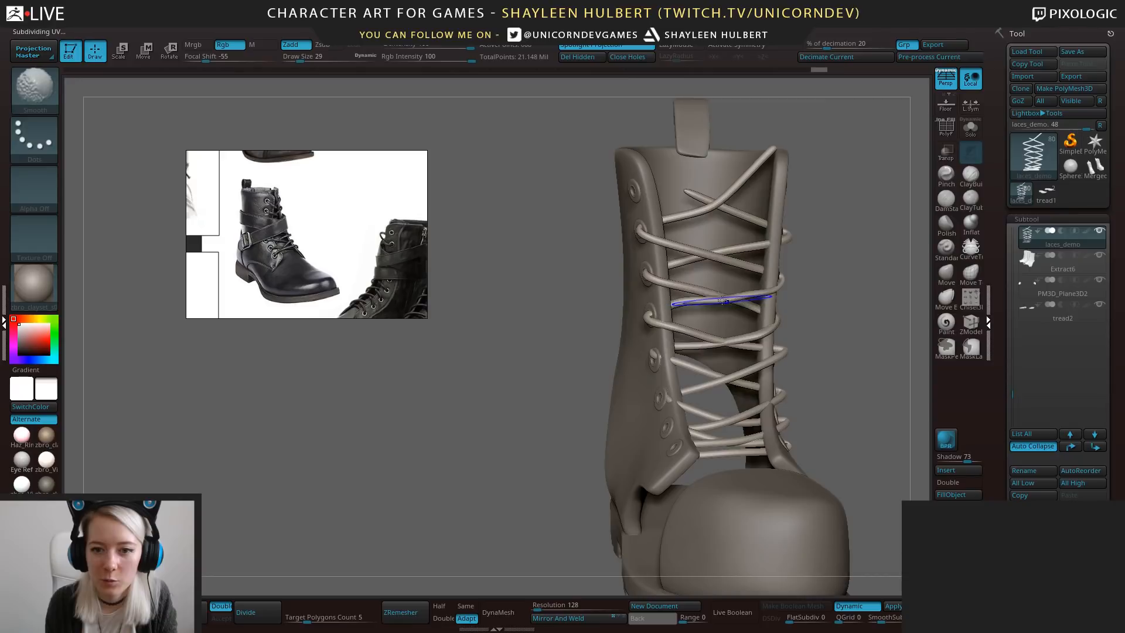
Nudge a middle lace strand across the opening using the Move brush at draw size 49.
mouse_move(819, 250)
mouse_down()
mouse_move(891, 266)
mouse_move(834, 305)
mouse_move(837, 319)
mouse_up()
key(b)
key(m)
key(v)
drag(722, 290, 724, 276)
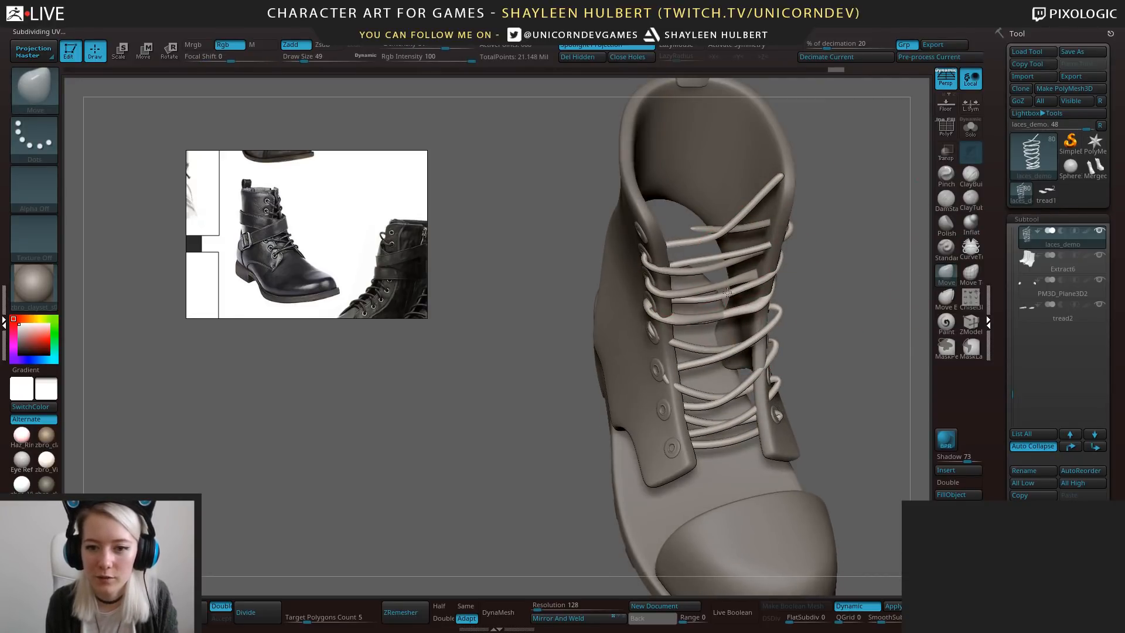
Return to the Move Topological brush and pull the middle side loops of the laces into their eyelets.
mouse_move(846, 320)
mouse_down()
mouse_move(828, 267)
mouse_move(844, 220)
mouse_move(832, 281)
mouse_move(821, 287)
mouse_up()
click(972, 273)
drag(669, 303, 690, 300)
drag(850, 329, 780, 330)
drag(706, 337, 718, 333)
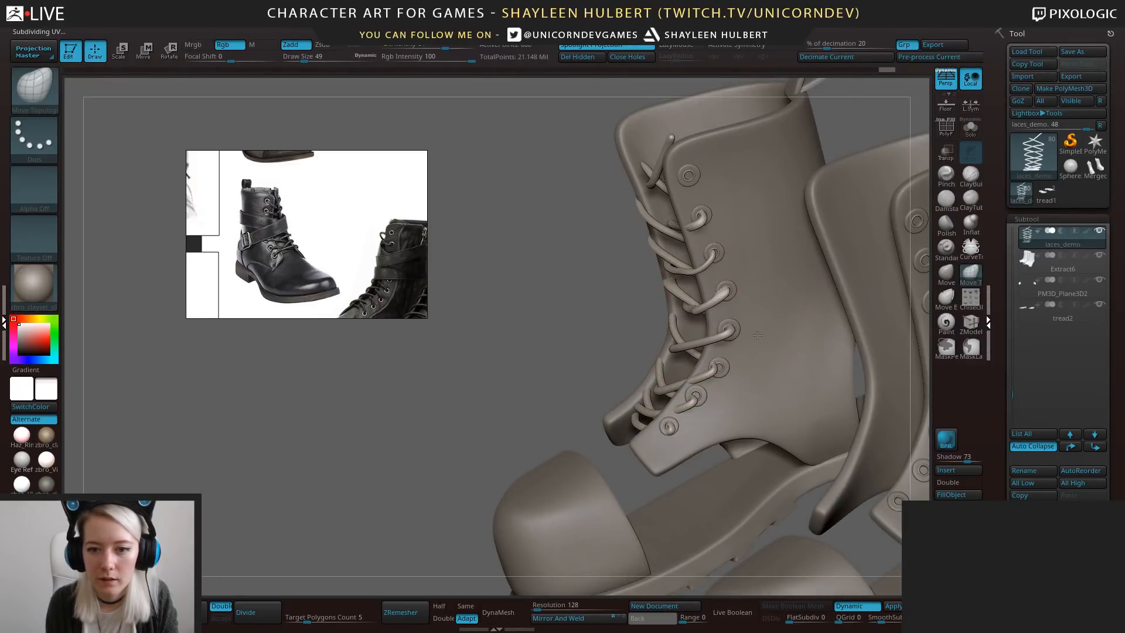
Pull the middle lace strands closer to the eyelets on both sides of the boot with the Move Topological brush.
drag(516, 302, 598, 305)
drag(724, 330, 715, 333)
mouse_move(777, 272)
shift+mouse_down()
mouse_move(791, 266)
mouse_move(826, 330)
shift+mouse_up()
drag(640, 354, 644, 369)
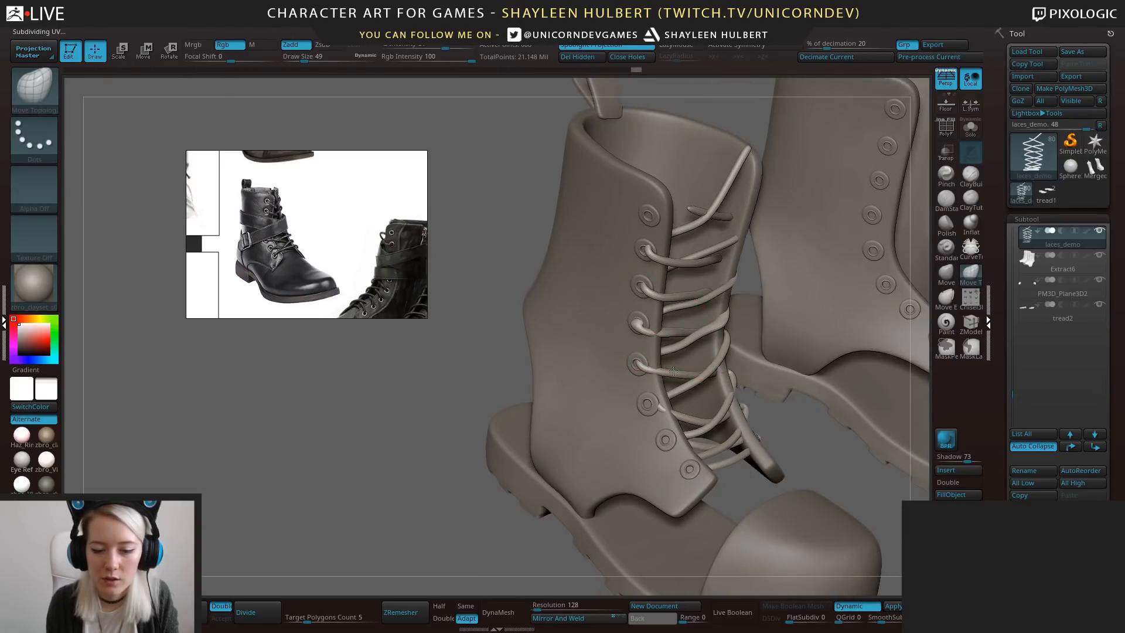
drag(776, 404, 724, 436)
drag(628, 398, 624, 406)
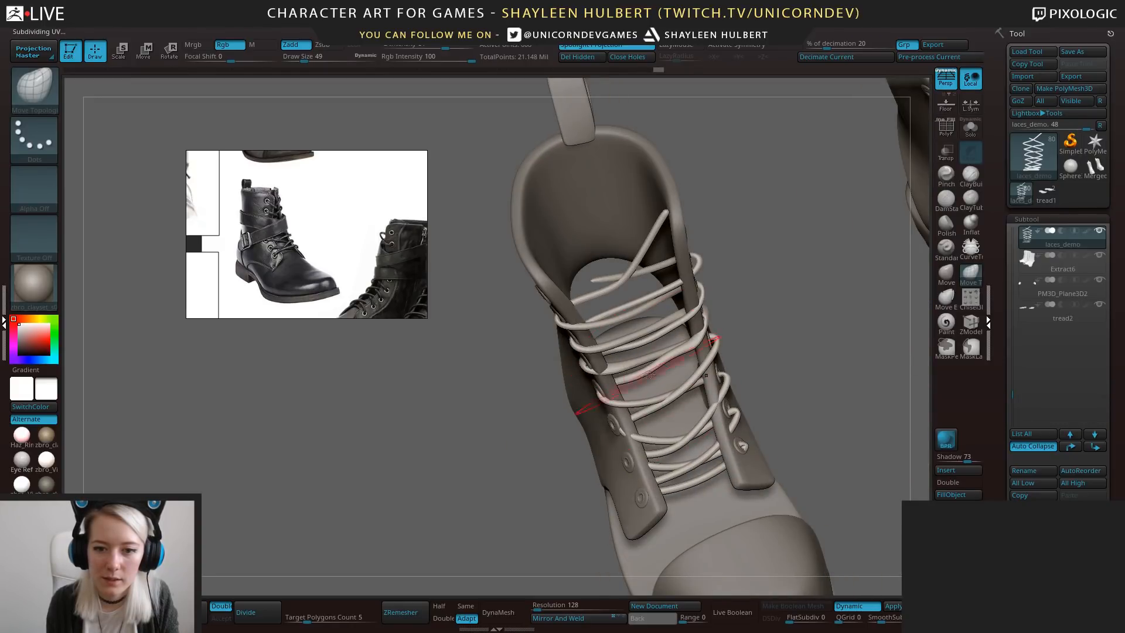
Reshape the lower-middle lace strands where they cross the front opening and wrap around the boot's edges.
drag(749, 346, 763, 343)
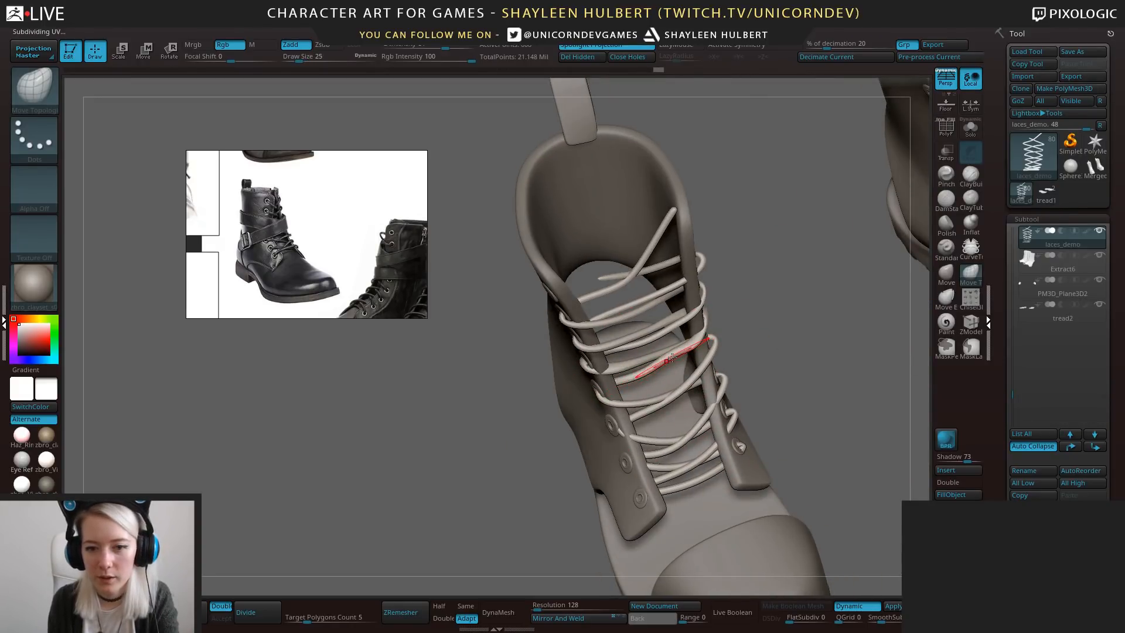
drag(675, 364, 699, 369)
drag(762, 387, 734, 335)
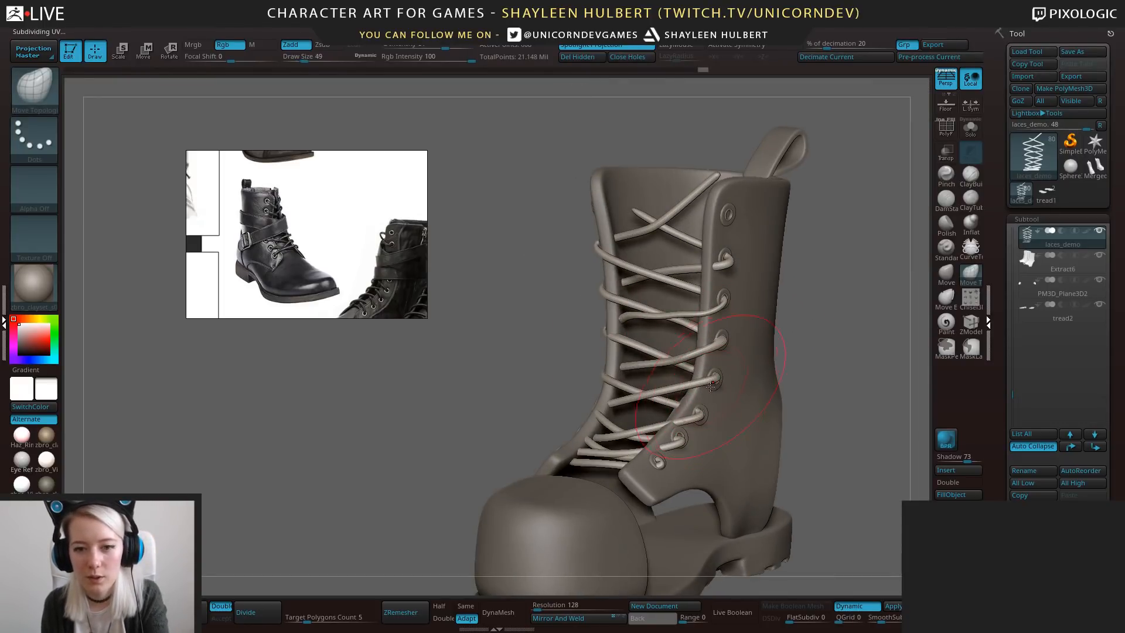
drag(814, 334, 772, 336)
drag(671, 384, 680, 387)
mouse_move(522, 357)
mouse_down()
mouse_move(566, 359)
mouse_move(573, 401)
mouse_move(674, 367)
mouse_move(681, 375)
mouse_up()
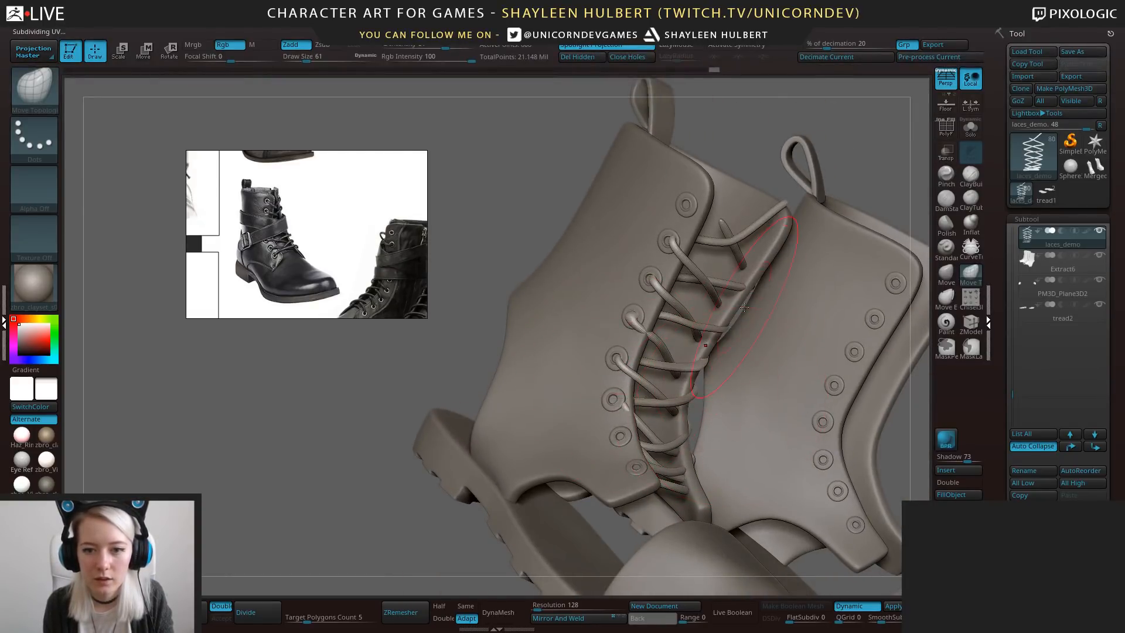
Pull the side loops of the laces into the sixth eyelets from the top at draw size 61.
mouse_move(423, 401)
mouse_down()
mouse_move(586, 463)
mouse_move(554, 436)
mouse_up()
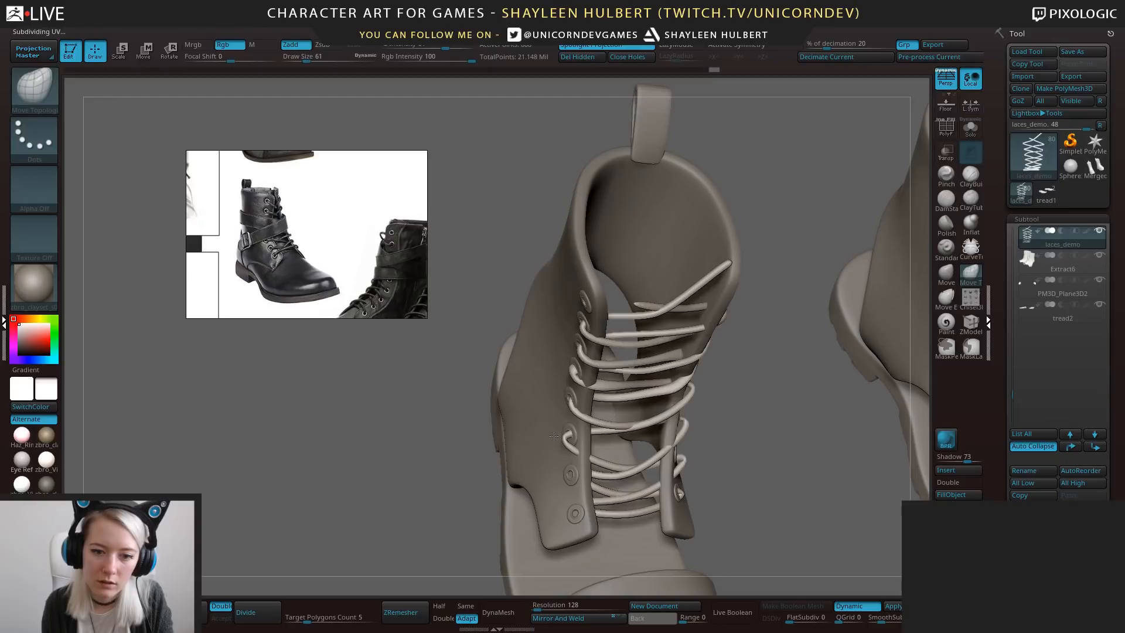
drag(650, 425, 658, 420)
drag(820, 405, 782, 392)
drag(680, 421, 687, 427)
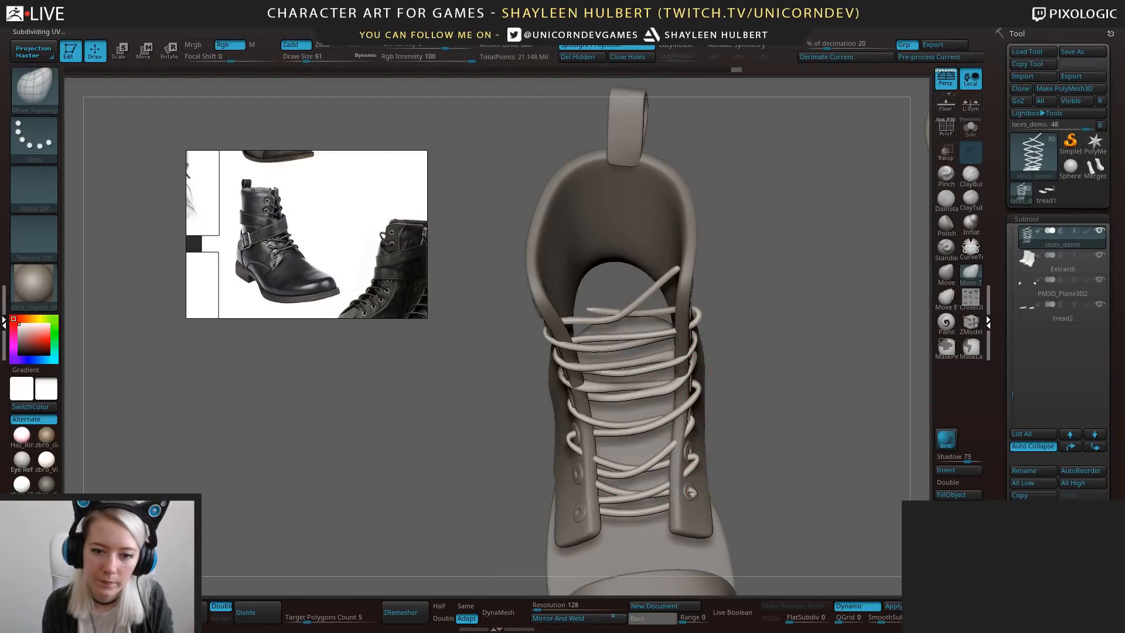
drag(746, 402, 740, 334)
drag(640, 442, 648, 437)
Bend the lower lace loops into the second-lowest eyelets on both sides of the boot.
drag(493, 419, 657, 442)
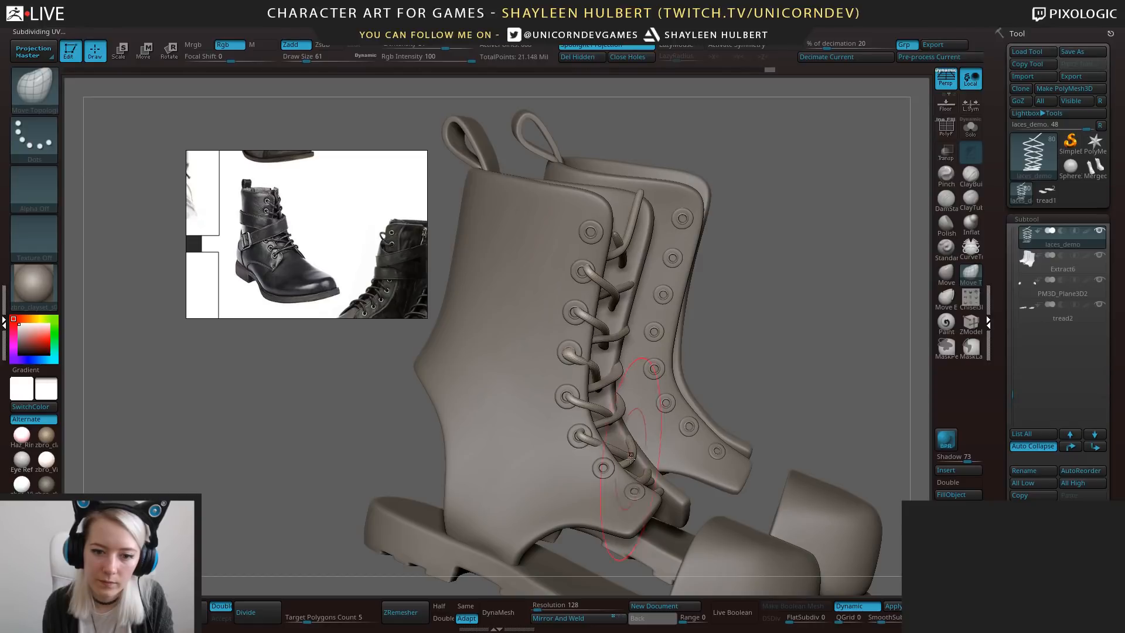
drag(723, 379, 660, 426)
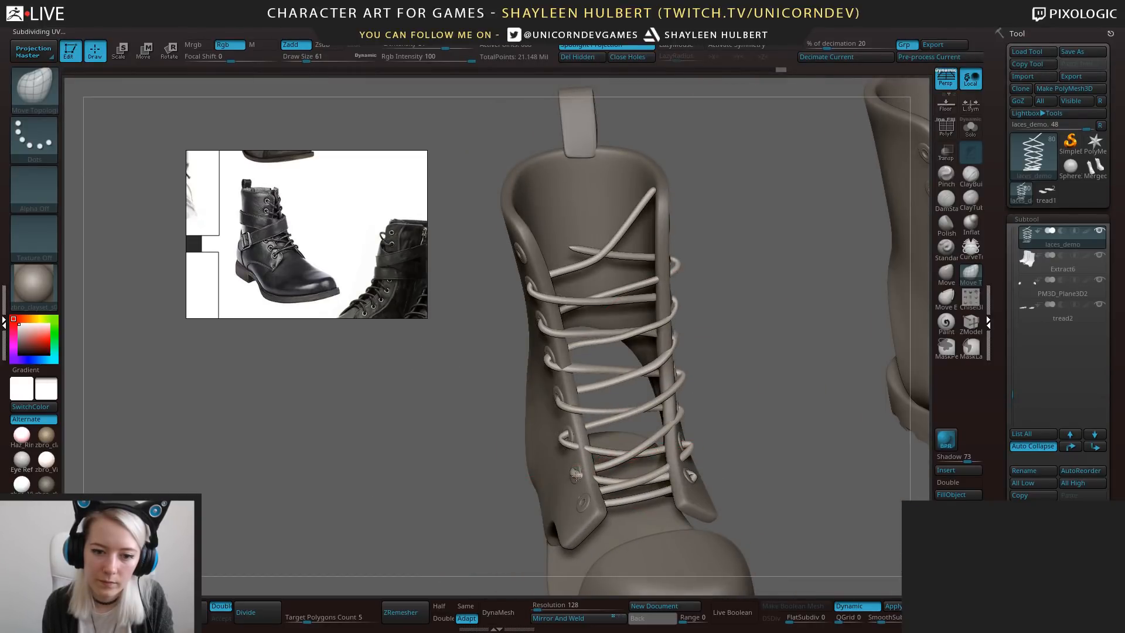
drag(576, 475, 650, 335)
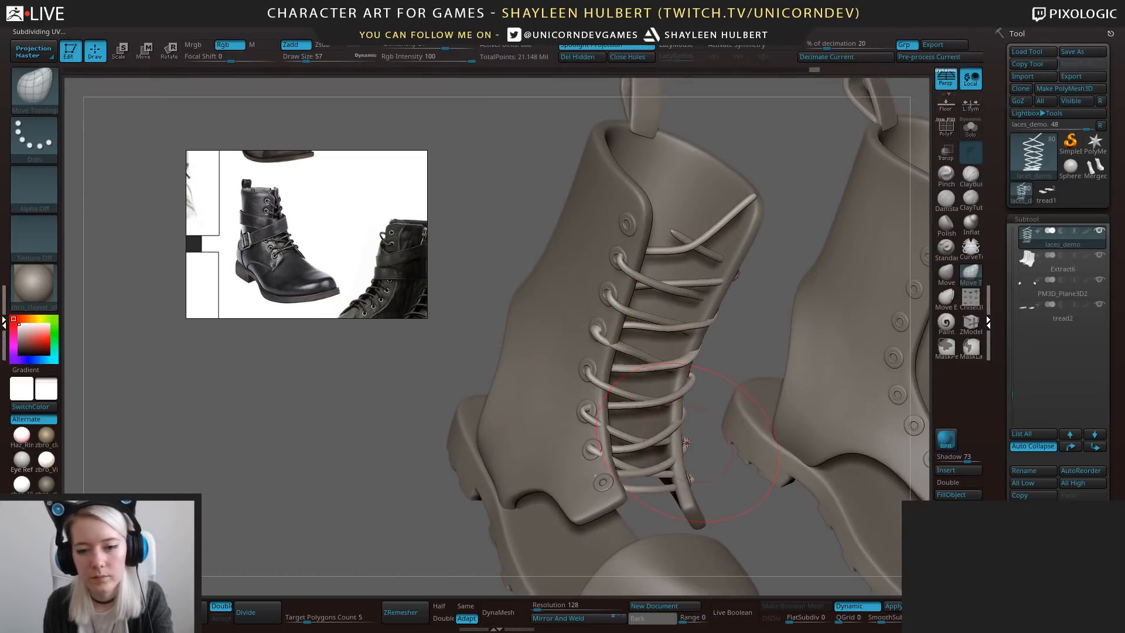
drag(685, 446, 666, 453)
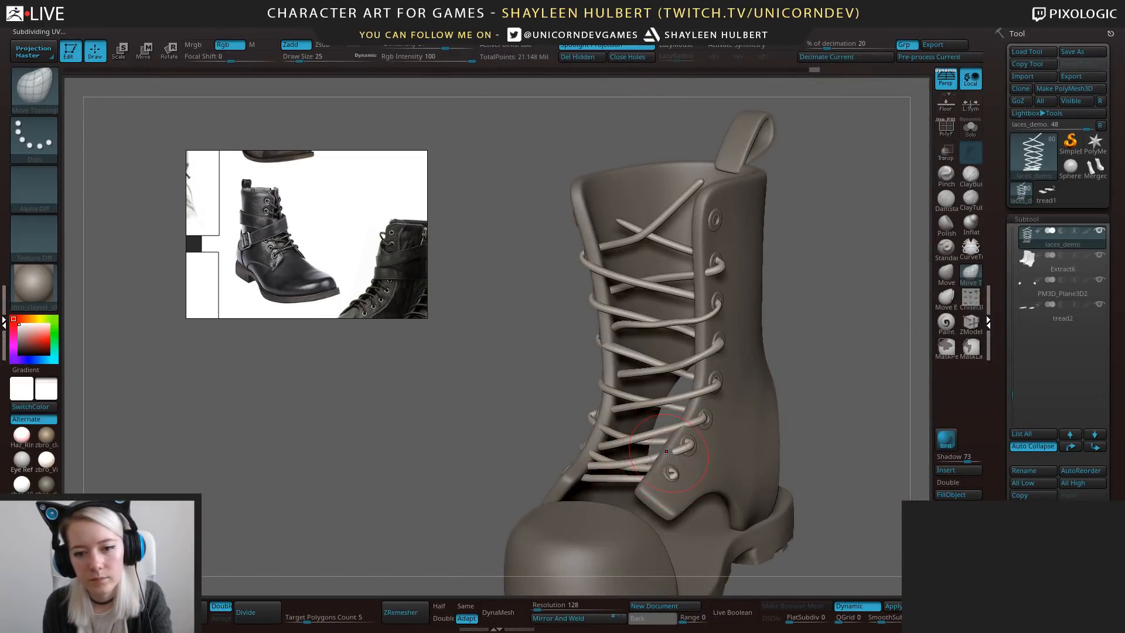
Pull the lowest lace strands into the bottom eyelets and even out their crossings at draw size 37.
key(bracketleft)
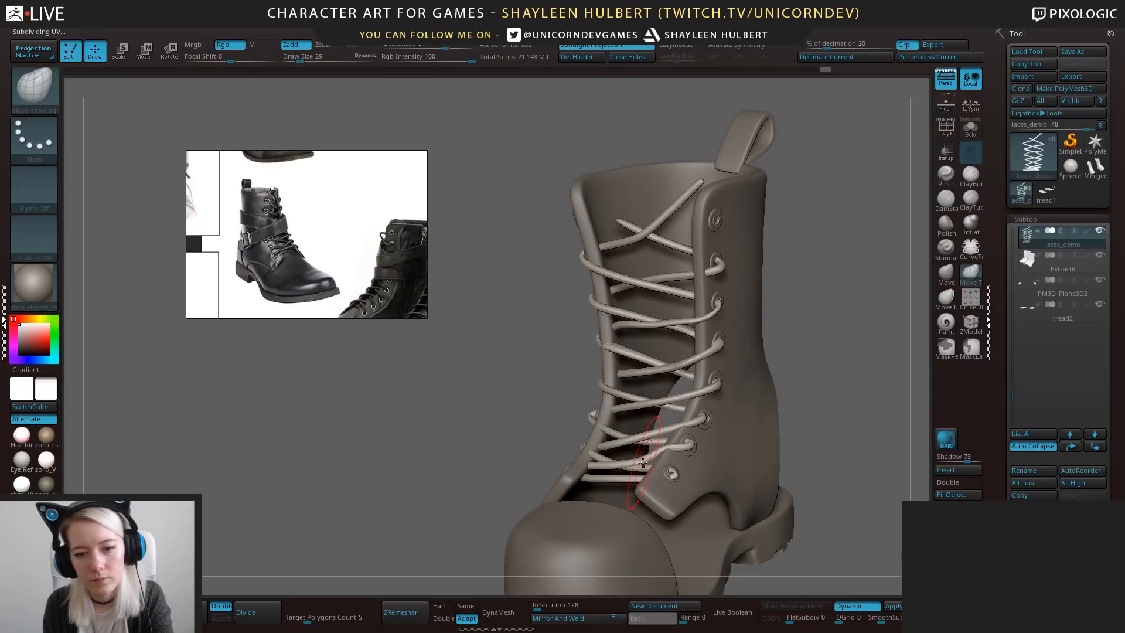
key(bracketright)
key(bracketright)
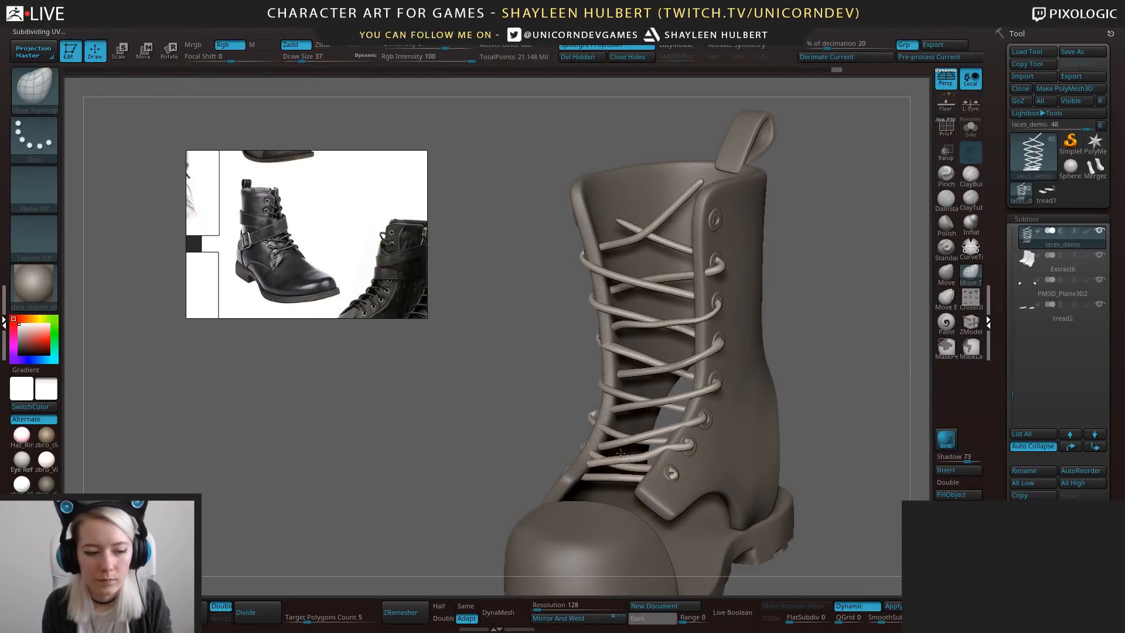
mouse_move(487, 422)
mouse_down()
mouse_move(733, 393)
mouse_move(661, 482)
mouse_up()
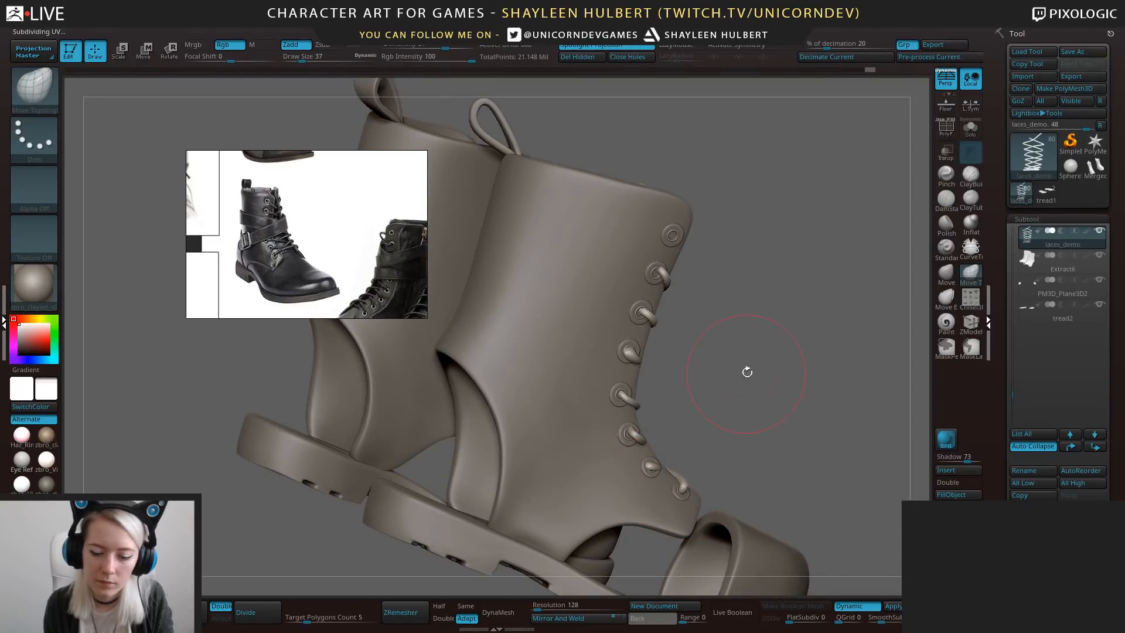
drag(747, 372, 781, 447)
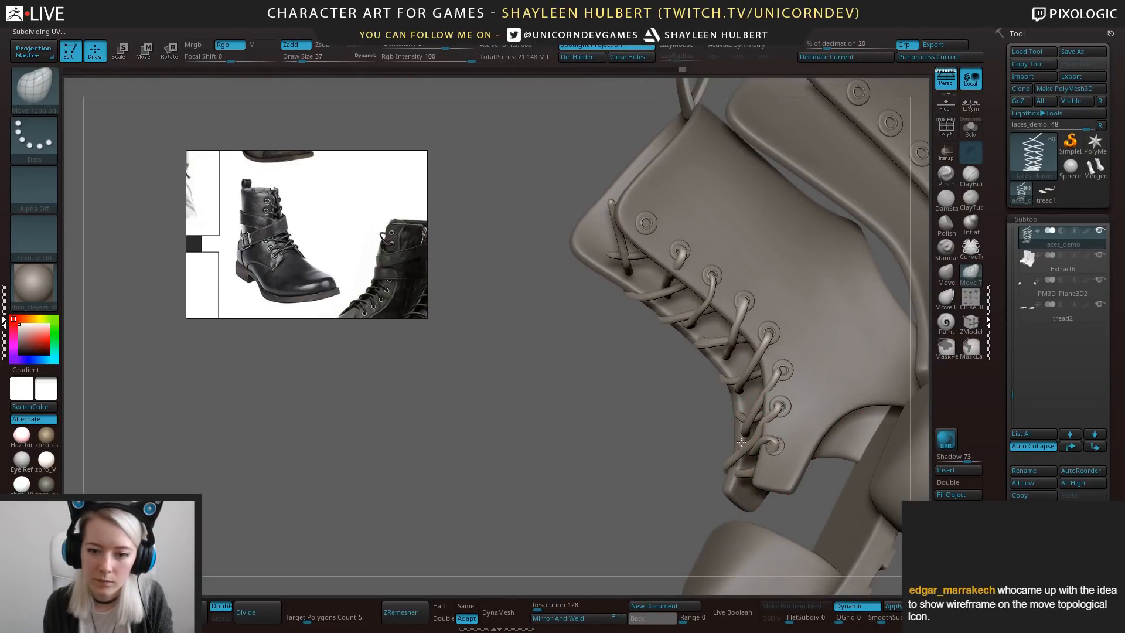
drag(555, 457, 447, 428)
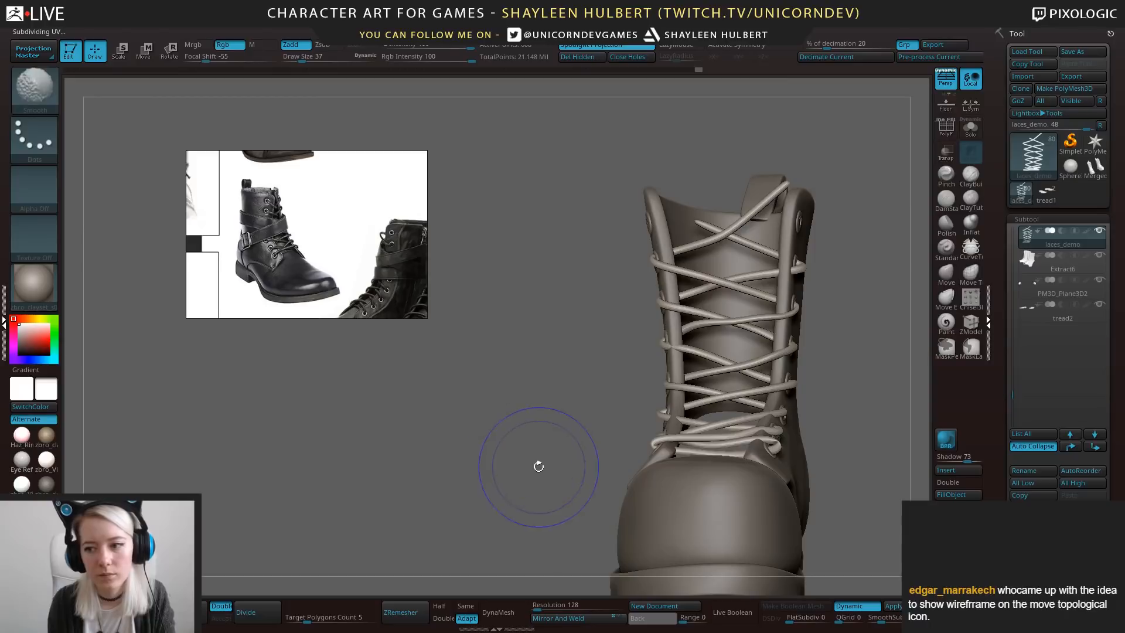
mouse_move(562, 467)
mouse_down()
mouse_move(537, 438)
mouse_move(583, 432)
mouse_move(537, 439)
mouse_move(551, 419)
mouse_move(673, 422)
mouse_move(636, 414)
mouse_up()
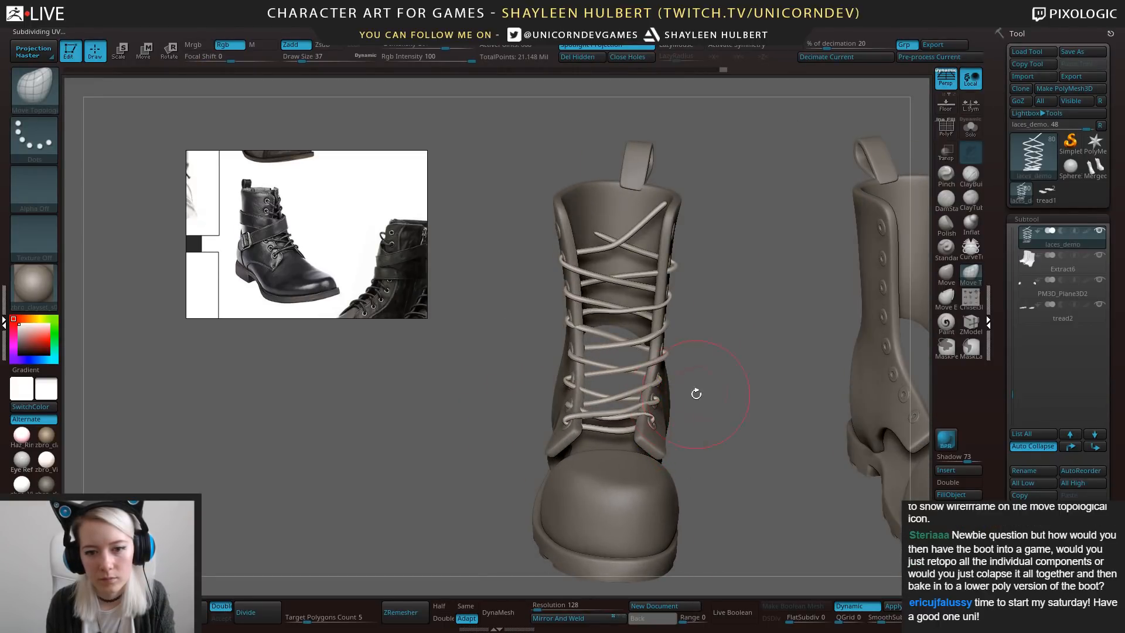
drag(696, 392, 750, 413)
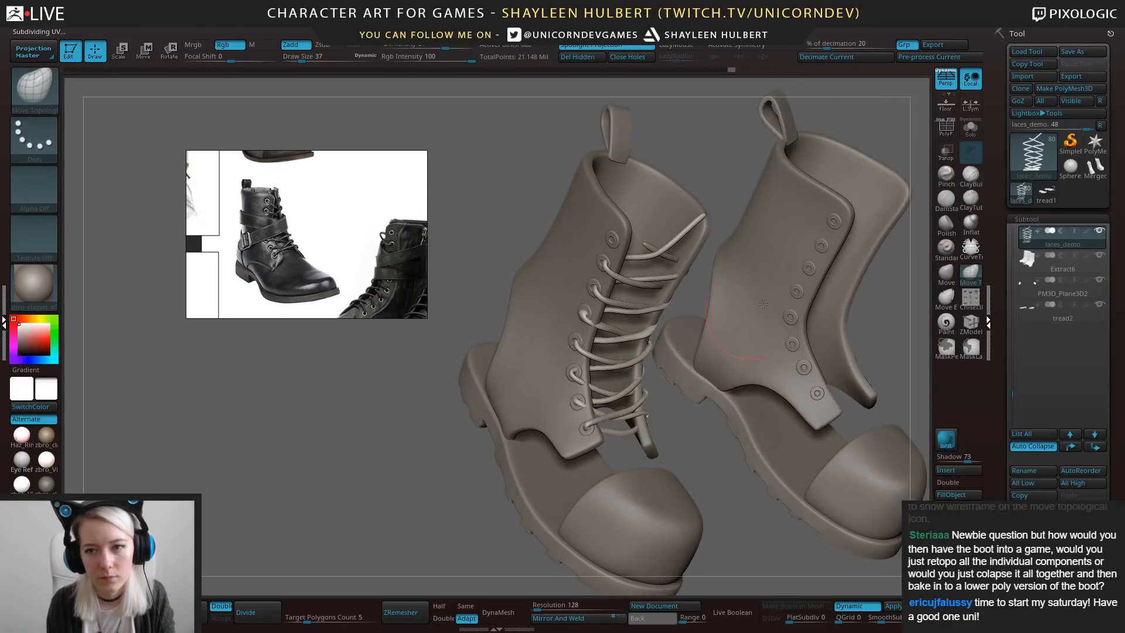
Show the NewBoots subtool under the laces and make it the active subtool.
drag(1015, 384, 1011, 337)
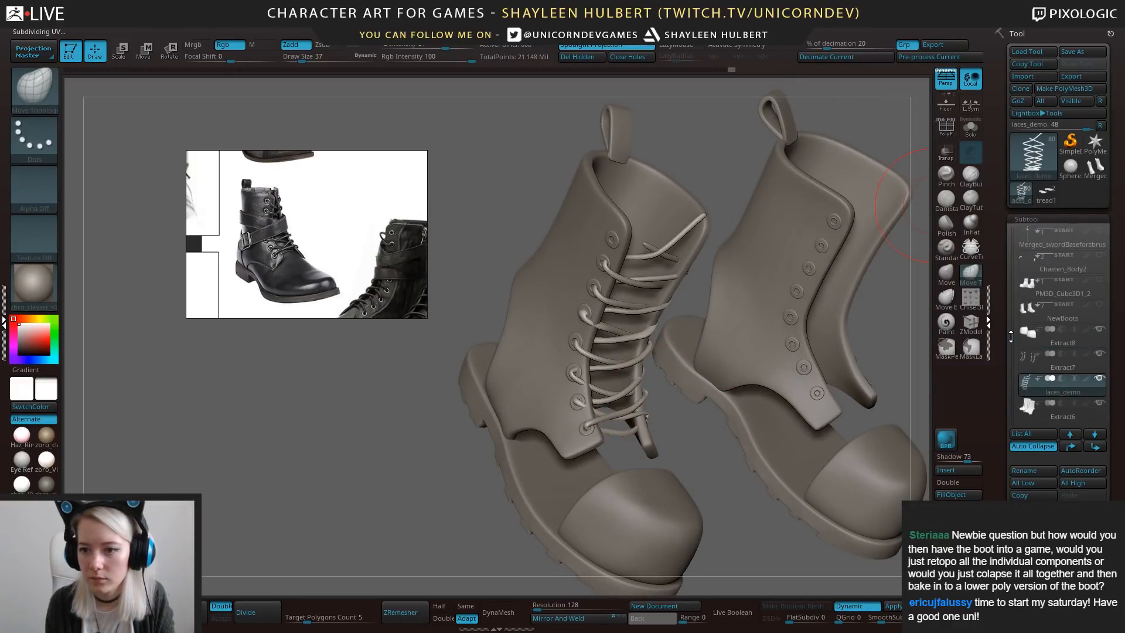
click(1100, 281)
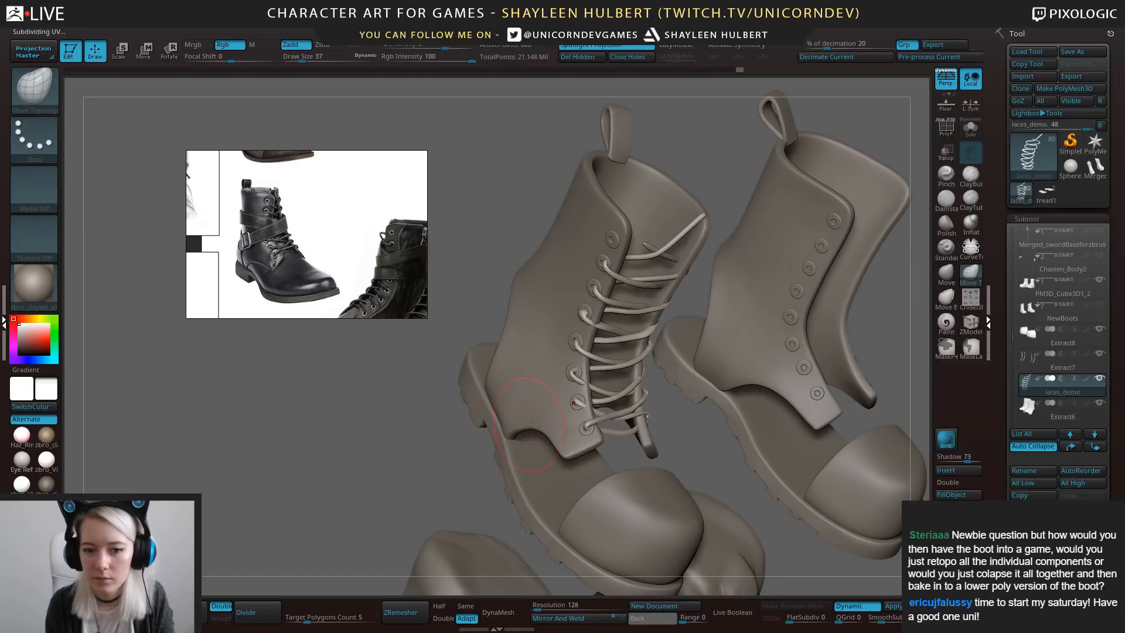
click(1100, 281)
click(1100, 304)
alt+drag(676, 414, 604, 366)
drag(670, 402, 650, 384)
alt+click(650, 383)
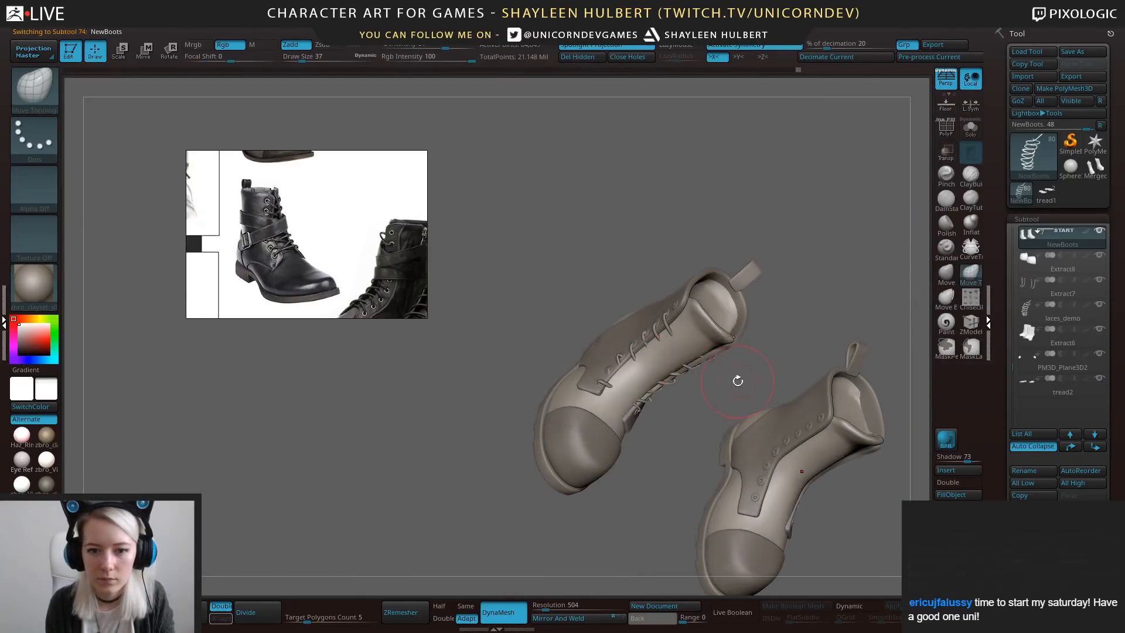
Pick the hPolish brush and flatten the boot's tongue where it intersects the laces.
drag(737, 382, 714, 370)
click(969, 180)
key(b)
key(h)
key(p)
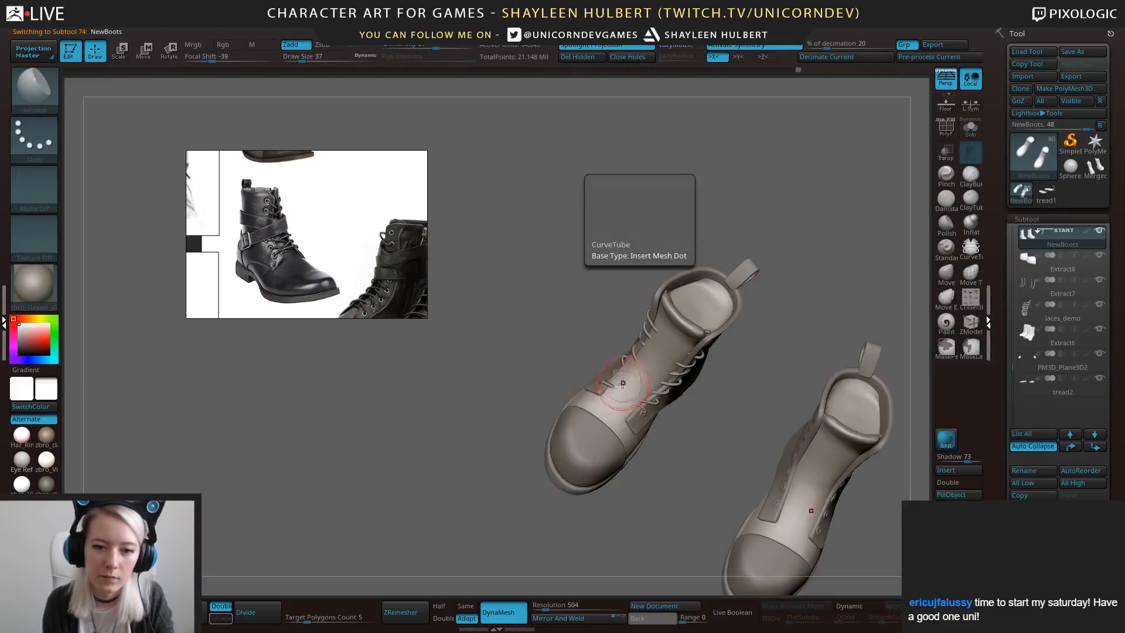
drag(614, 383, 620, 380)
right_drag(653, 379, 667, 343)
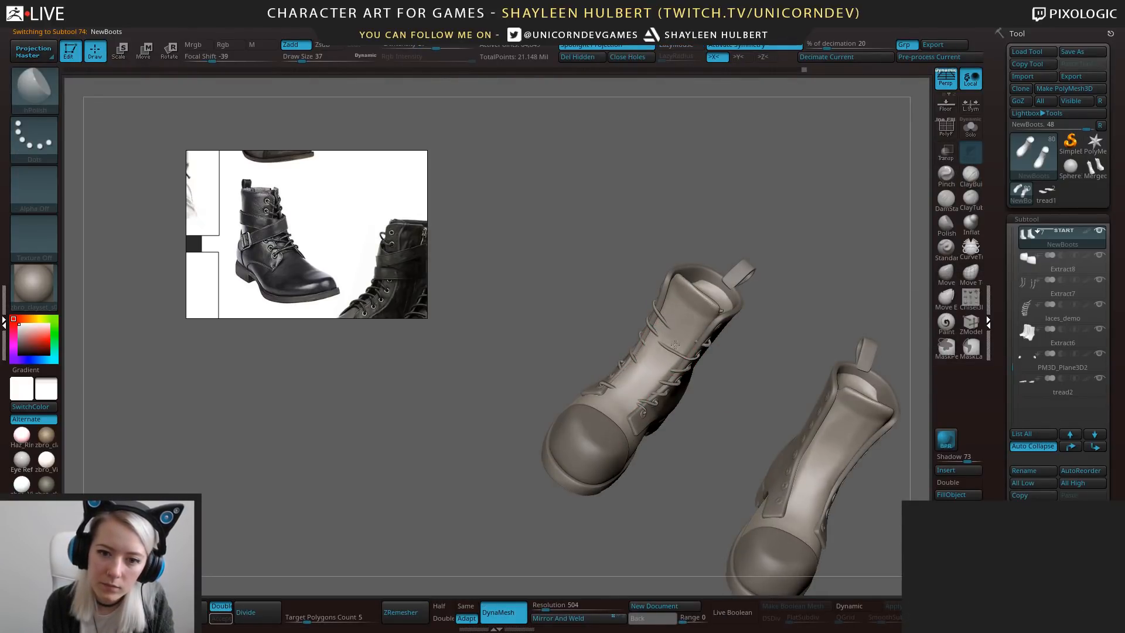
right_drag(654, 384, 634, 380)
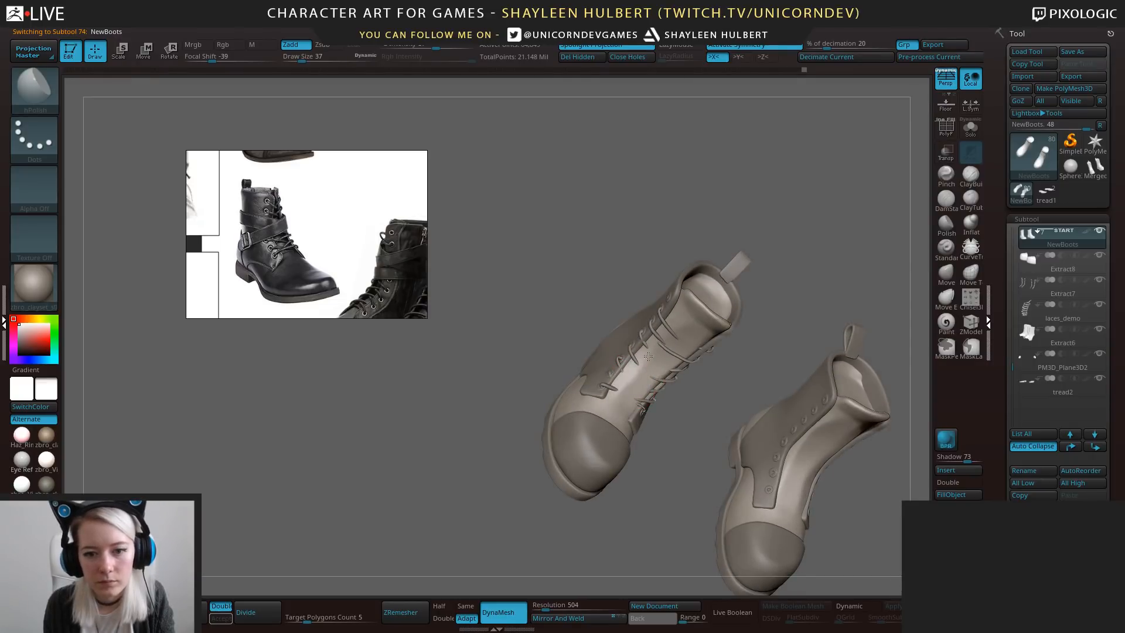
mouse_move(704, 406)
right_down()
mouse_move(727, 401)
mouse_move(730, 431)
right_up()
right_drag(729, 381, 733, 309)
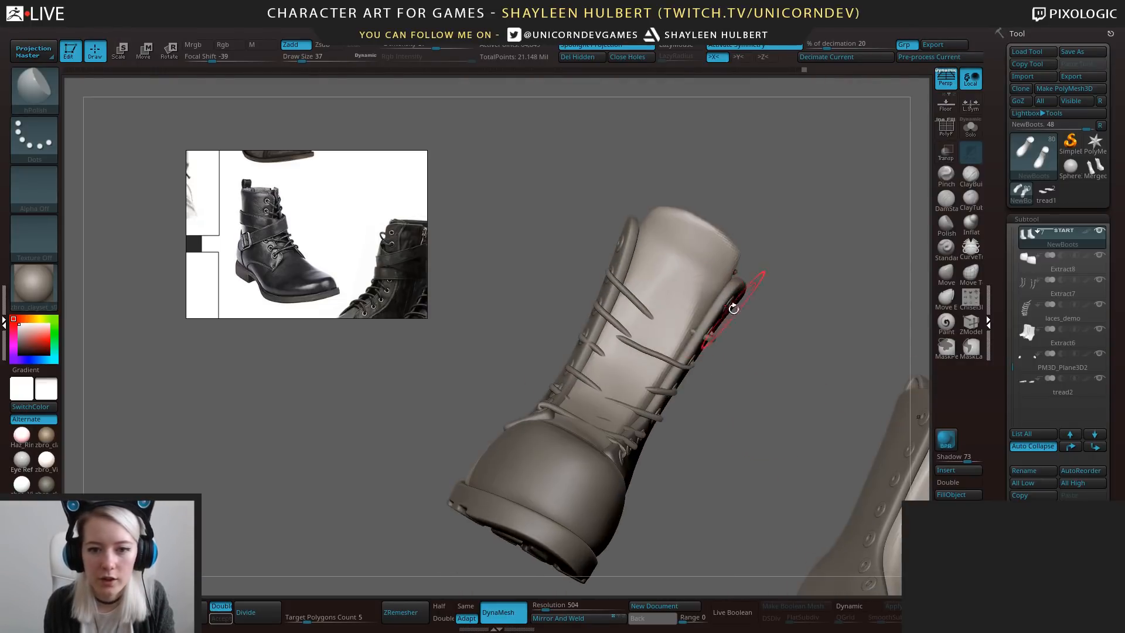
drag(687, 319, 683, 327)
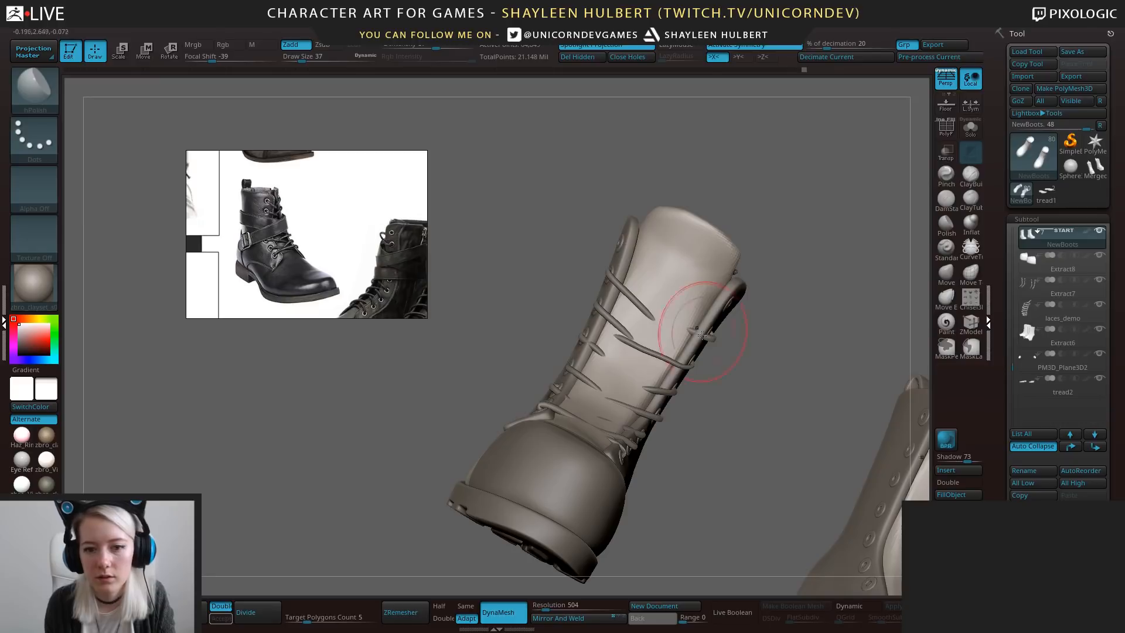
right_drag(680, 316, 796, 370)
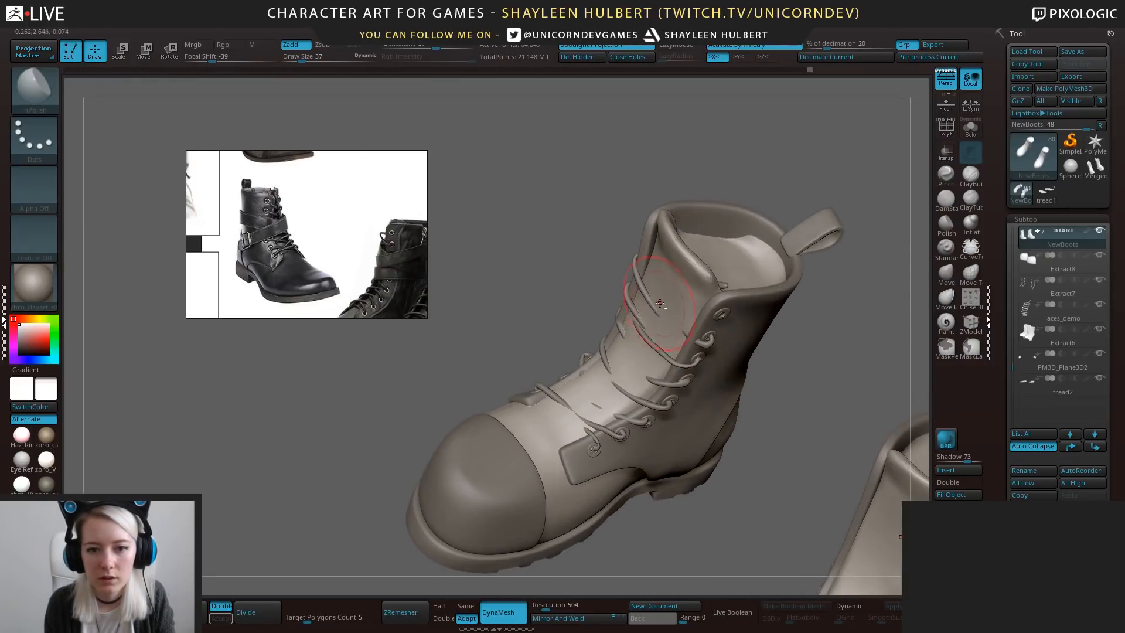
Sculpt the tongue's surface beneath the laces with the ClayBuildup brush, from the top opening towards the toe cap.
key(b)
key(c)
key(b)
drag(650, 310, 680, 346)
alt+right_drag(583, 299, 628, 346)
drag(671, 414, 680, 436)
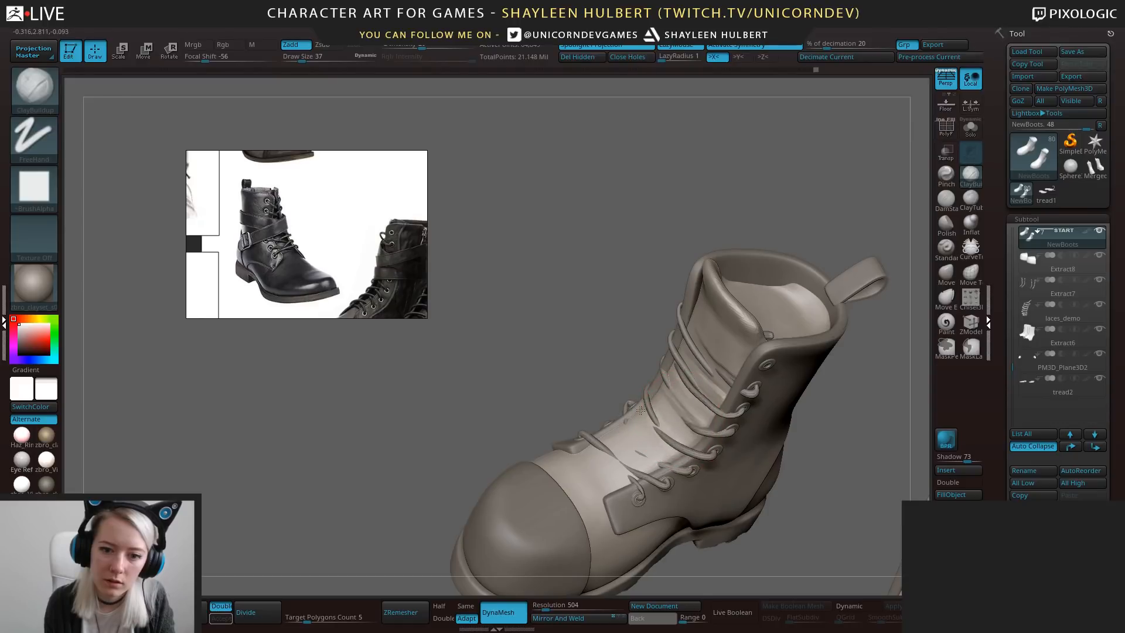
mouse_move(636, 414)
alt+right_down()
mouse_move(686, 476)
mouse_move(652, 404)
mouse_move(652, 434)
alt+right_up()
drag(653, 433, 604, 447)
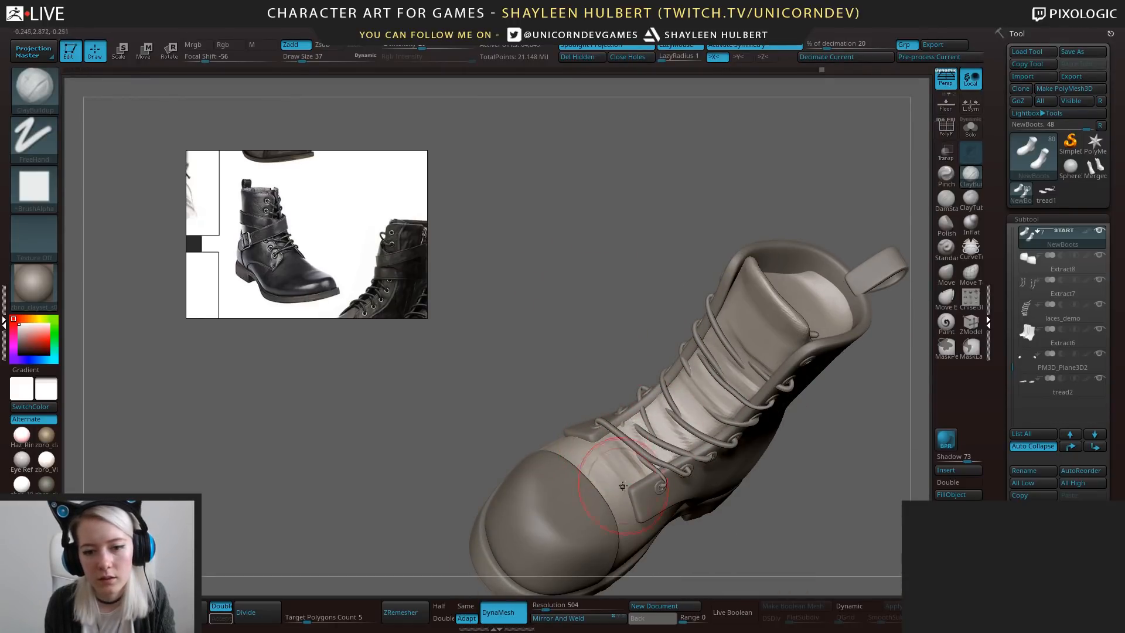
key(shift)
drag(585, 321, 719, 356)
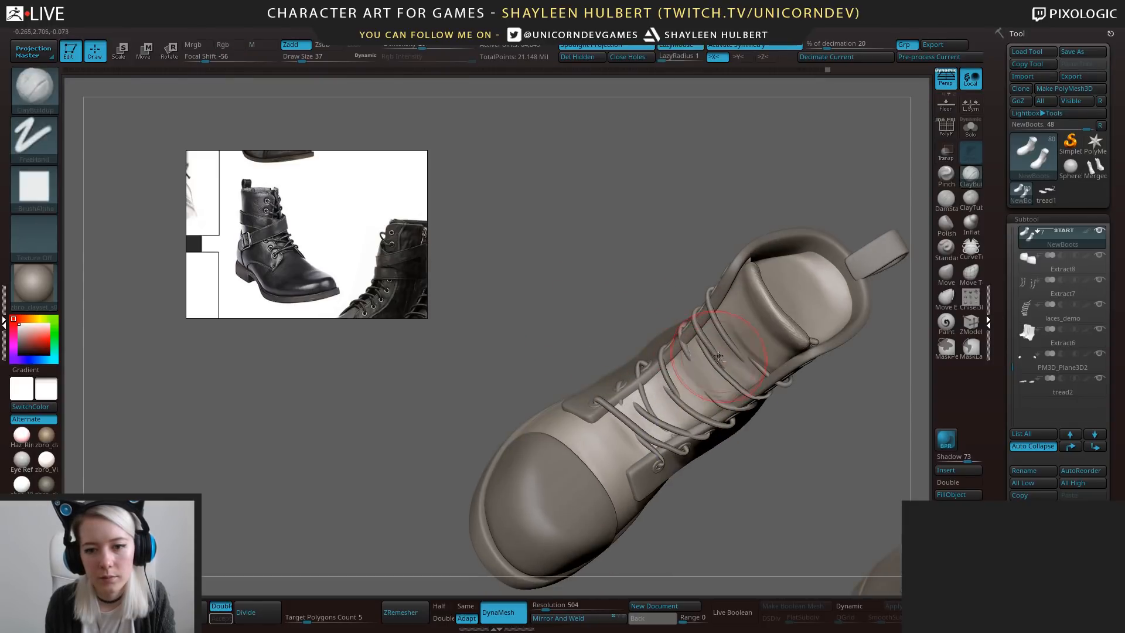
Make the laces the active subtool and shift the strands over the tongue using the Move brush at draw size 85.
alt+click(727, 335)
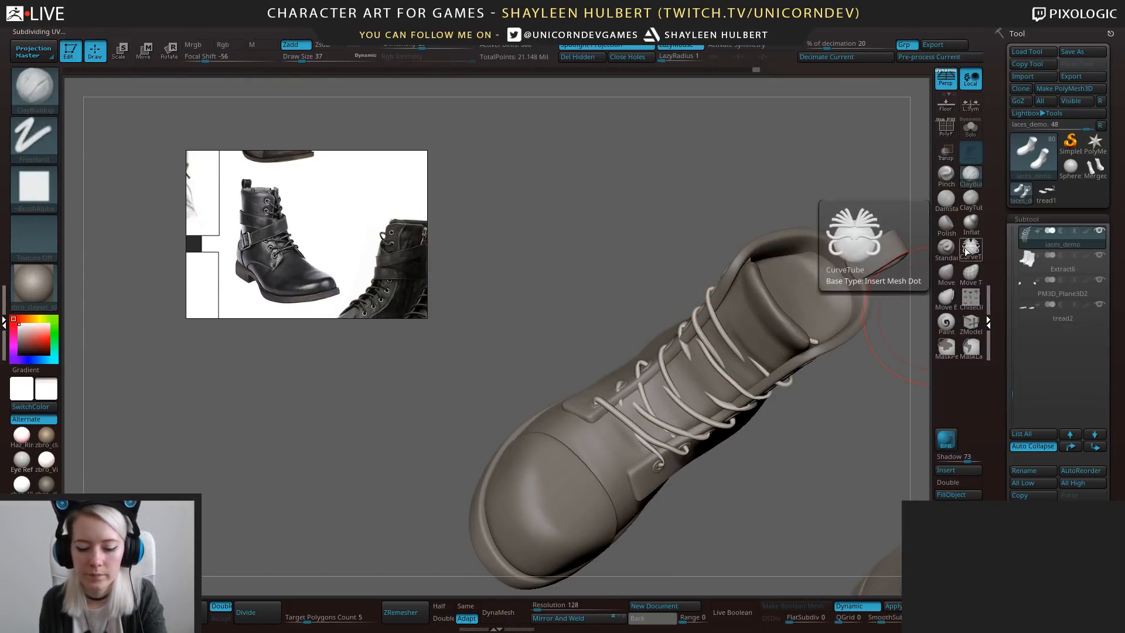
click(947, 272)
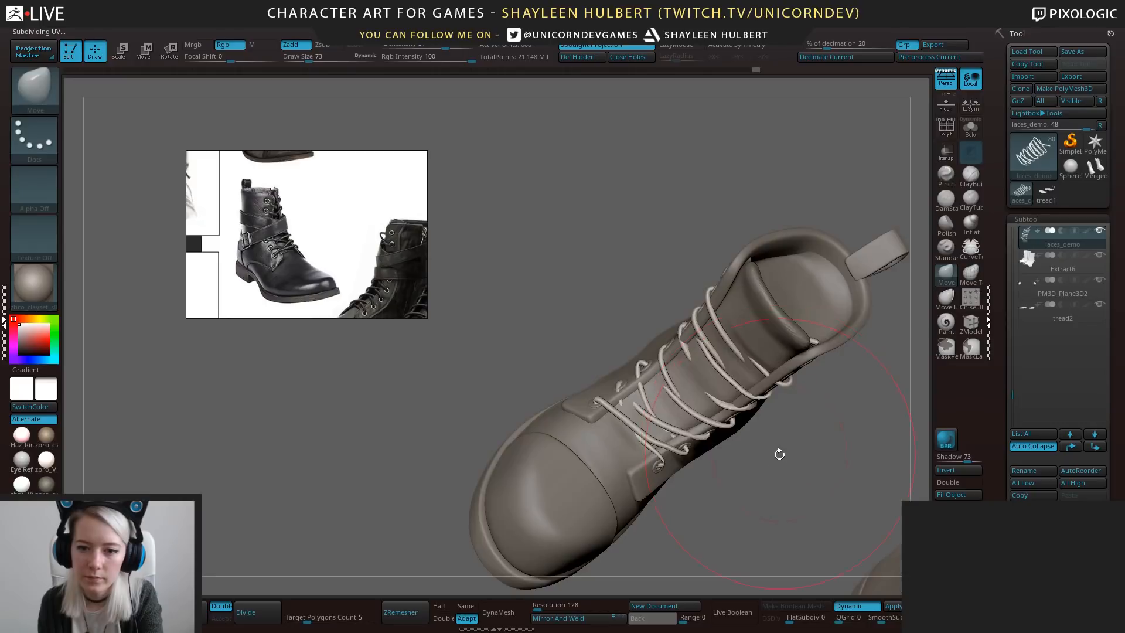
drag(779, 455, 756, 411)
key(])
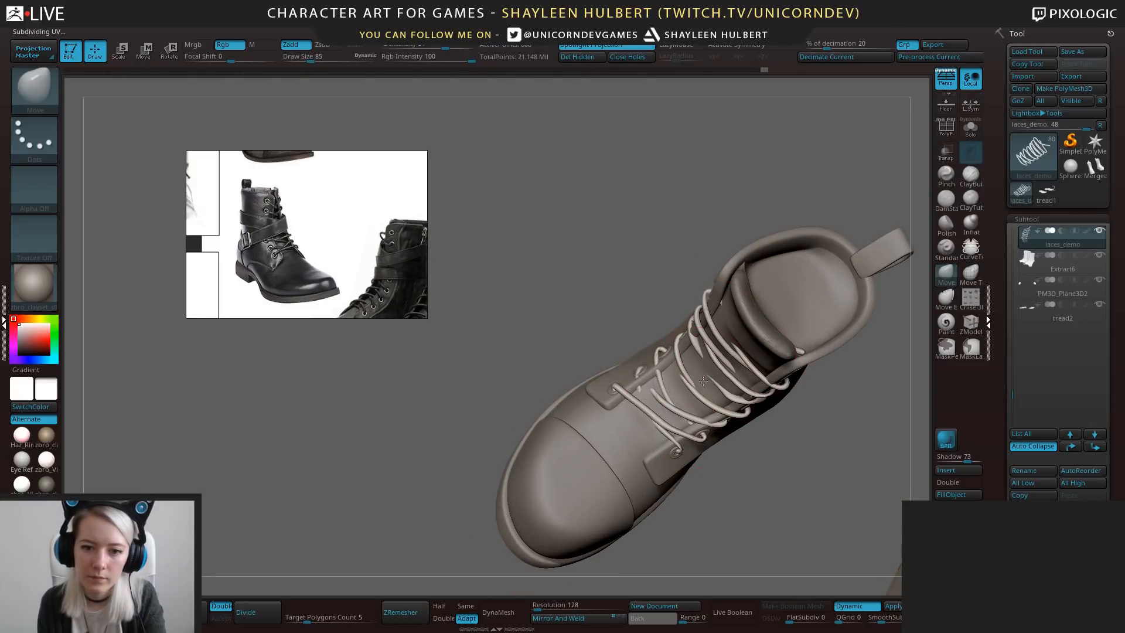
drag(703, 381, 594, 367)
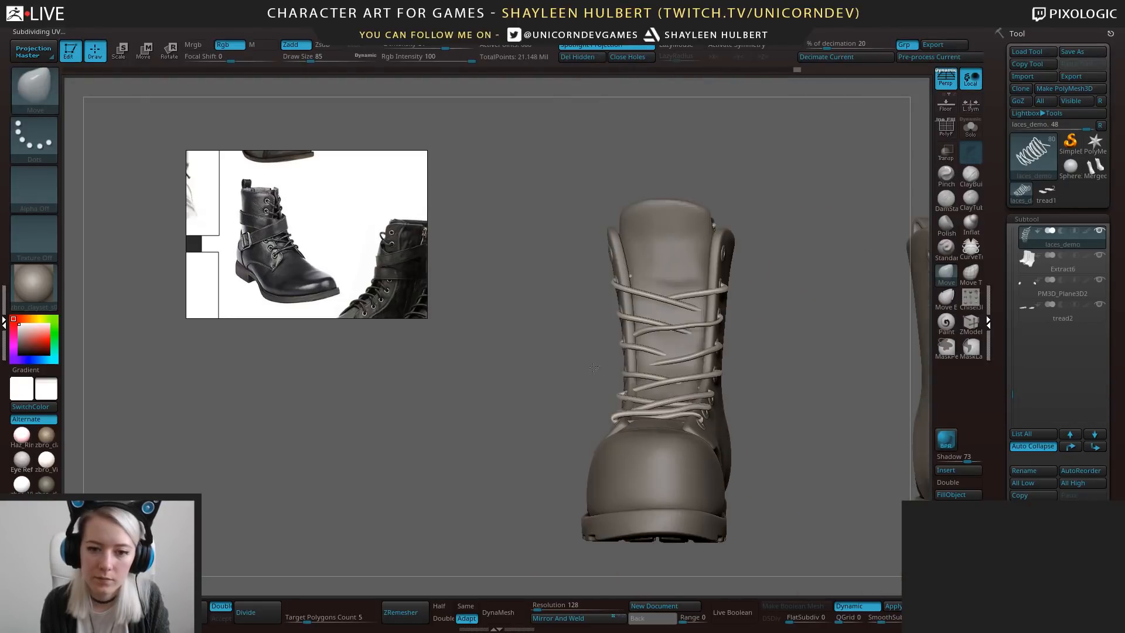
Shift the lace strands near the boot's lower eyelets with the Move Topological brush at draw size 41.
click(970, 271)
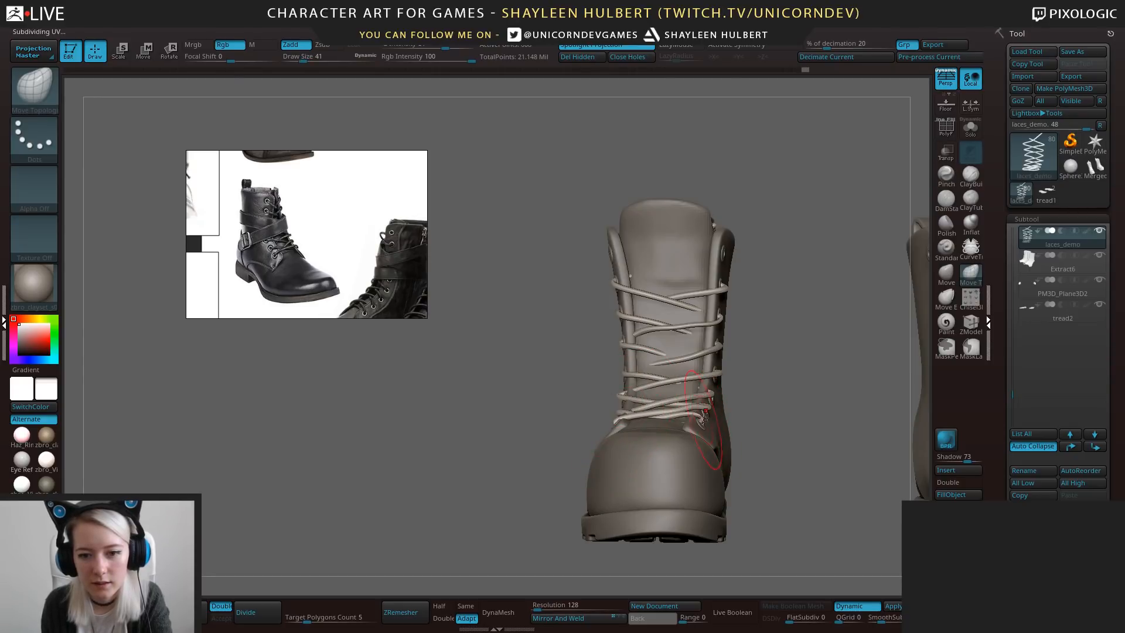
mouse_move(719, 390)
mouse_down()
mouse_move(643, 348)
mouse_move(674, 326)
mouse_up()
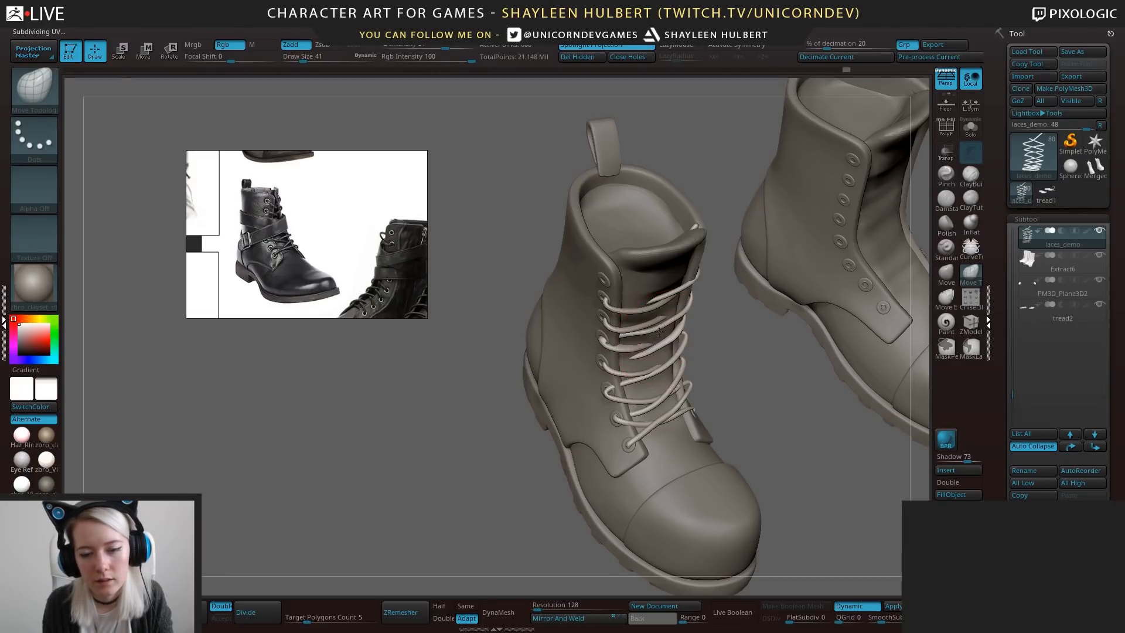
drag(749, 375, 691, 364)
Make the NewBoots subtool active and build up the tongue between the lace strands with the ClayBuildup brush.
click(972, 178)
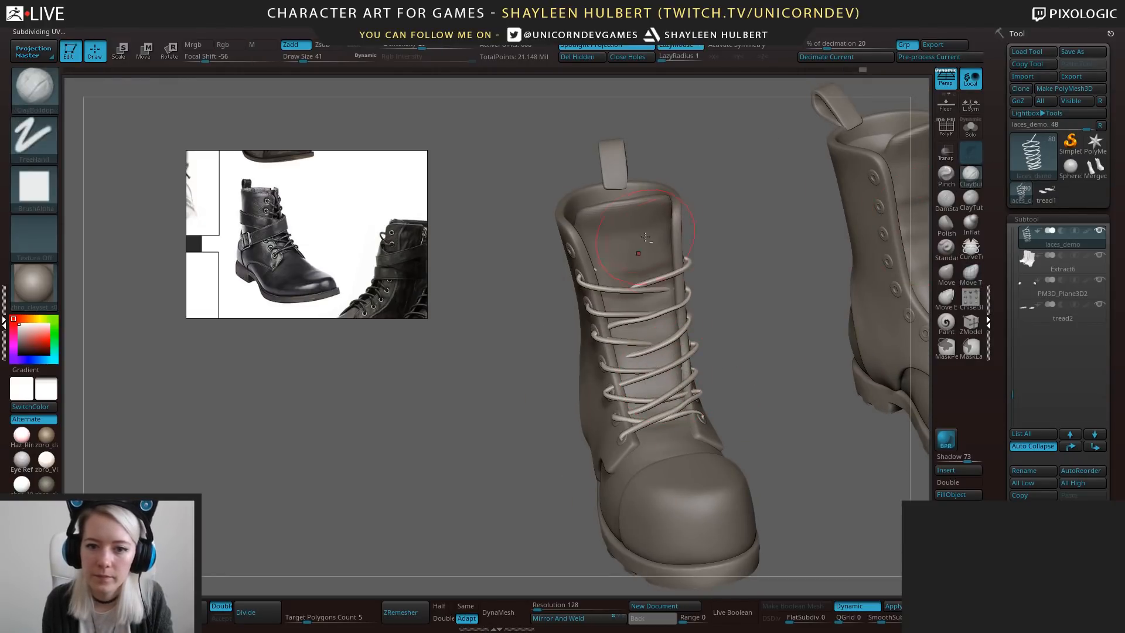
alt+click(637, 250)
mouse_move(614, 256)
alt+mouse_down()
mouse_move(661, 247)
mouse_move(585, 261)
alt+mouse_up()
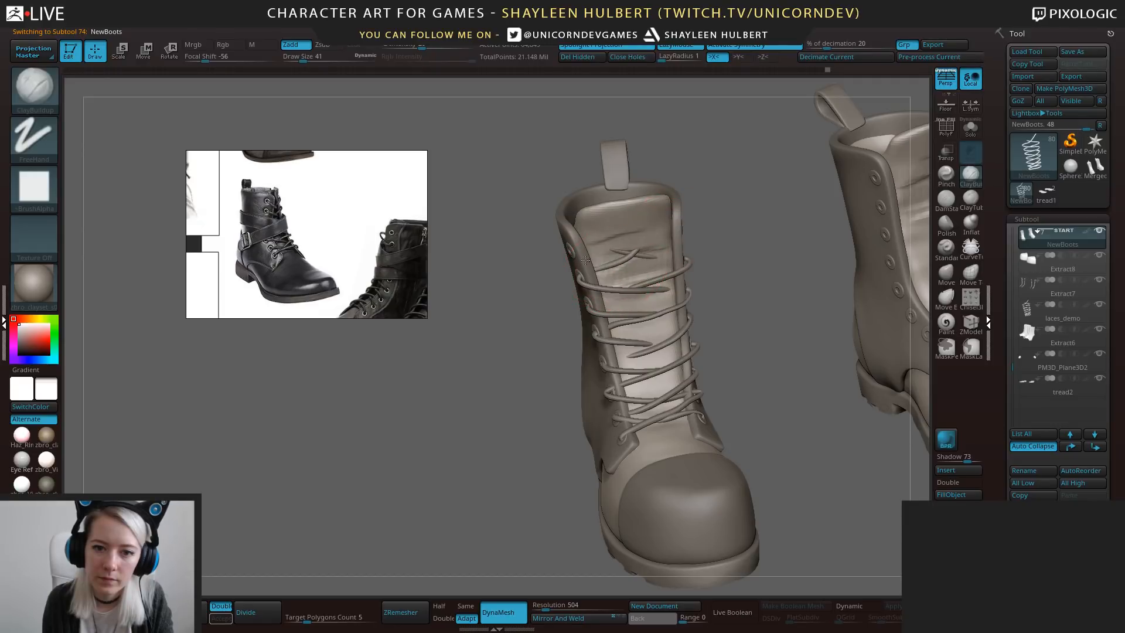
mouse_move(635, 297)
alt+mouse_down()
mouse_move(669, 300)
mouse_move(643, 352)
mouse_move(640, 334)
mouse_move(684, 395)
alt+mouse_up()
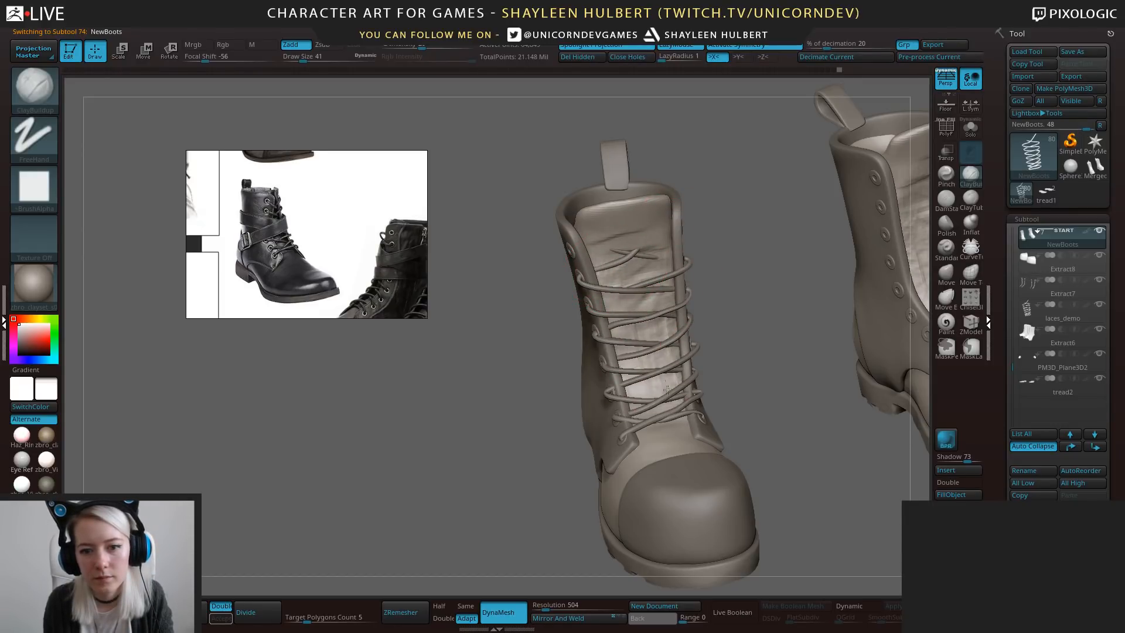
right_drag(639, 419, 633, 352)
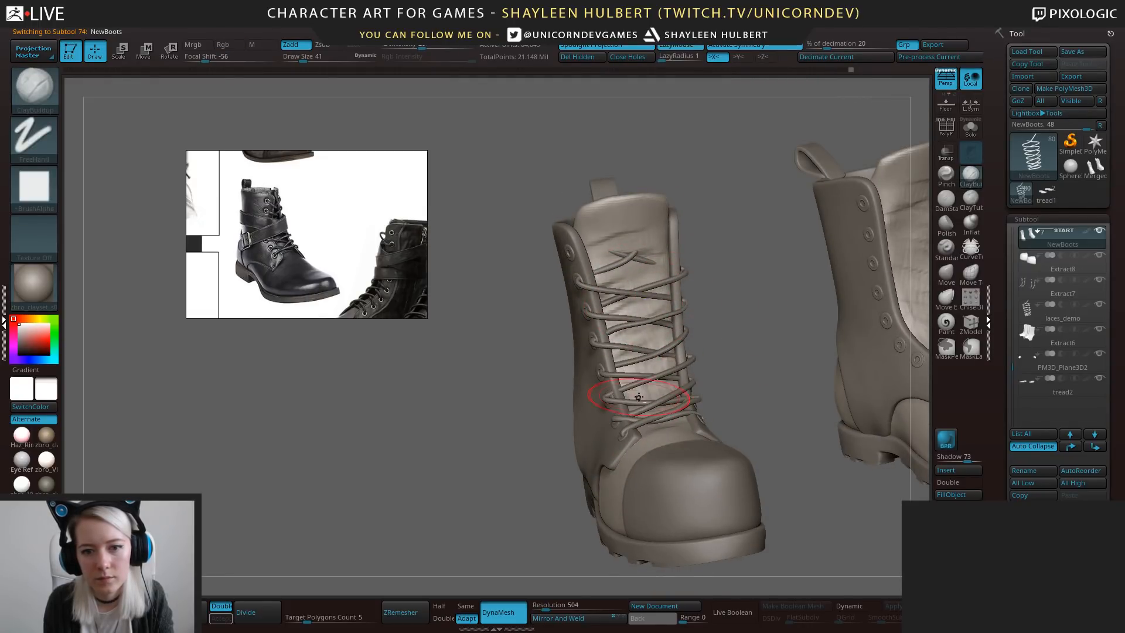
ctrl+right_drag(642, 399, 622, 331)
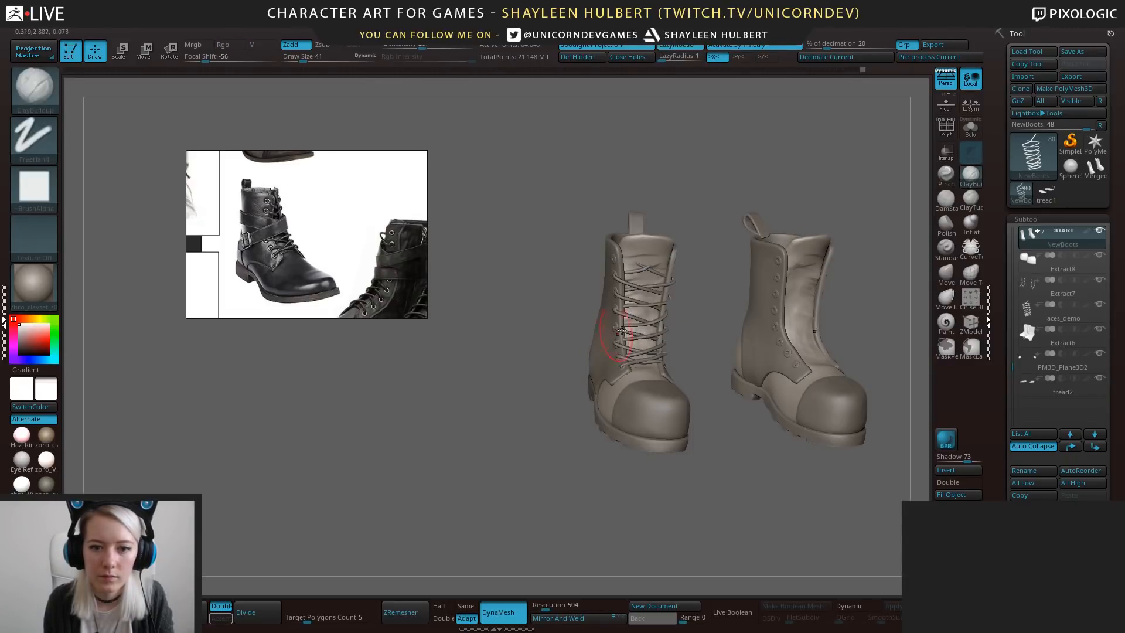
Make the laces the active subtool, mirror and weld them onto the other boot, and turn on X symmetry.
alt+click(659, 321)
right_drag(711, 296, 684, 352)
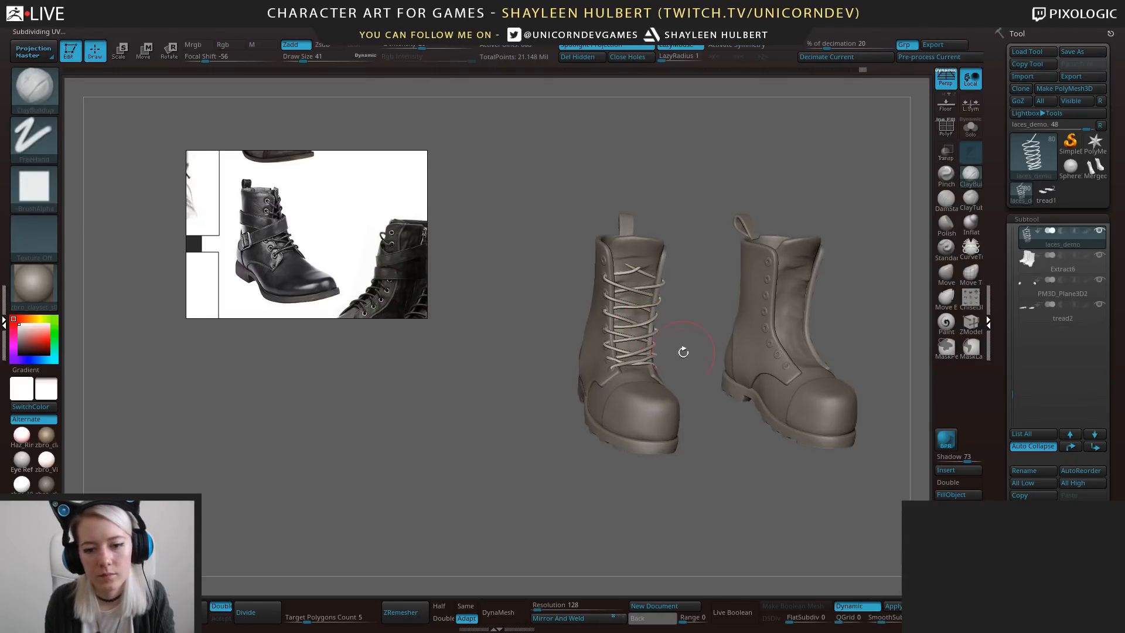
click(593, 620)
right_drag(668, 520, 729, 108)
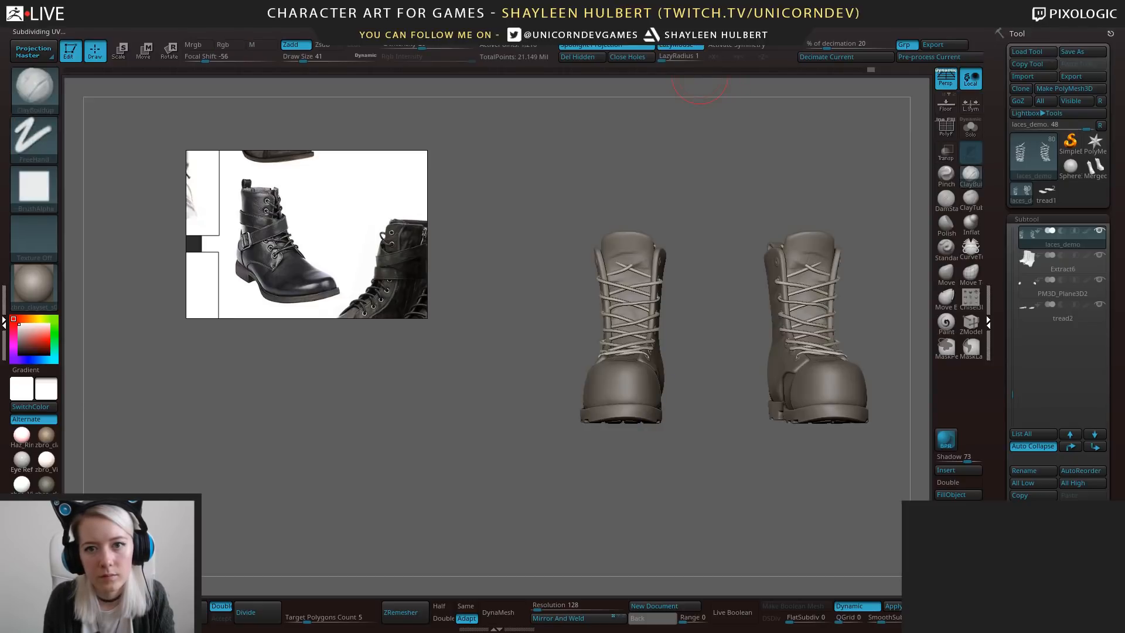
key(x)
ctrl+right_drag(728, 187, 786, 262)
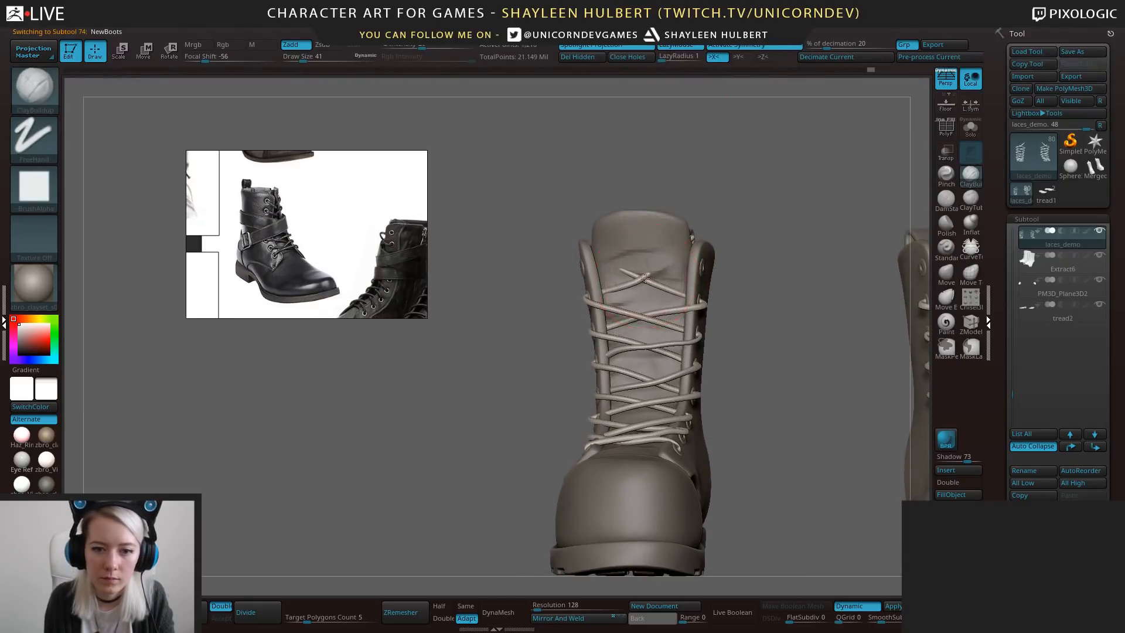
Try to mask and isolate the loose ends at the top of the laces.
ctrl+drag(552, 180, 714, 278)
alt+click(659, 300)
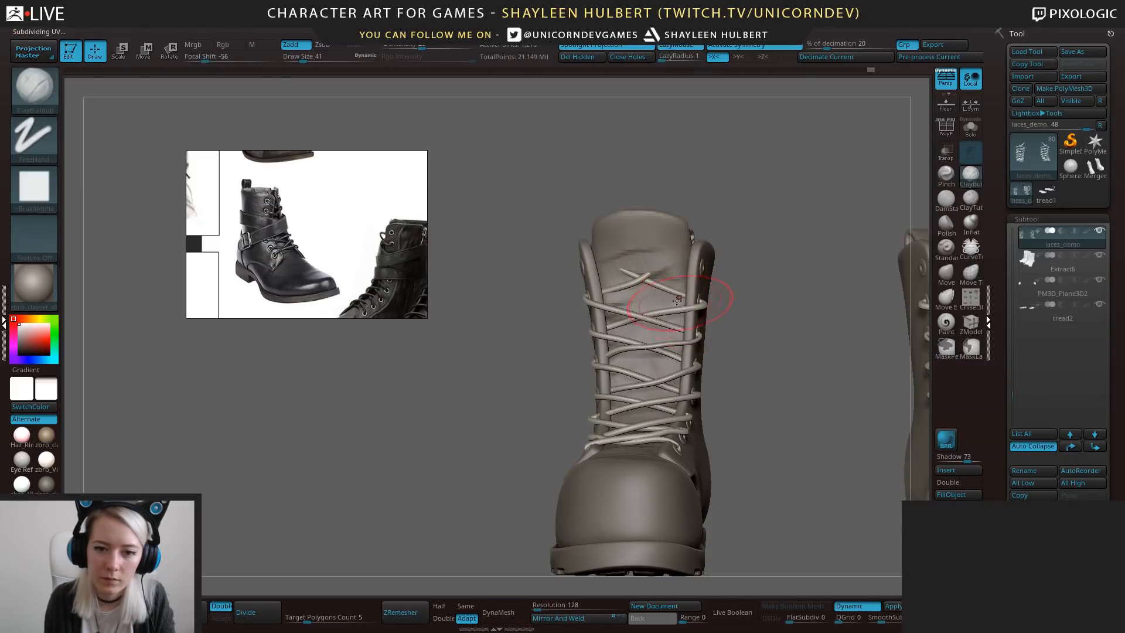
ctrl+drag(541, 180, 727, 274)
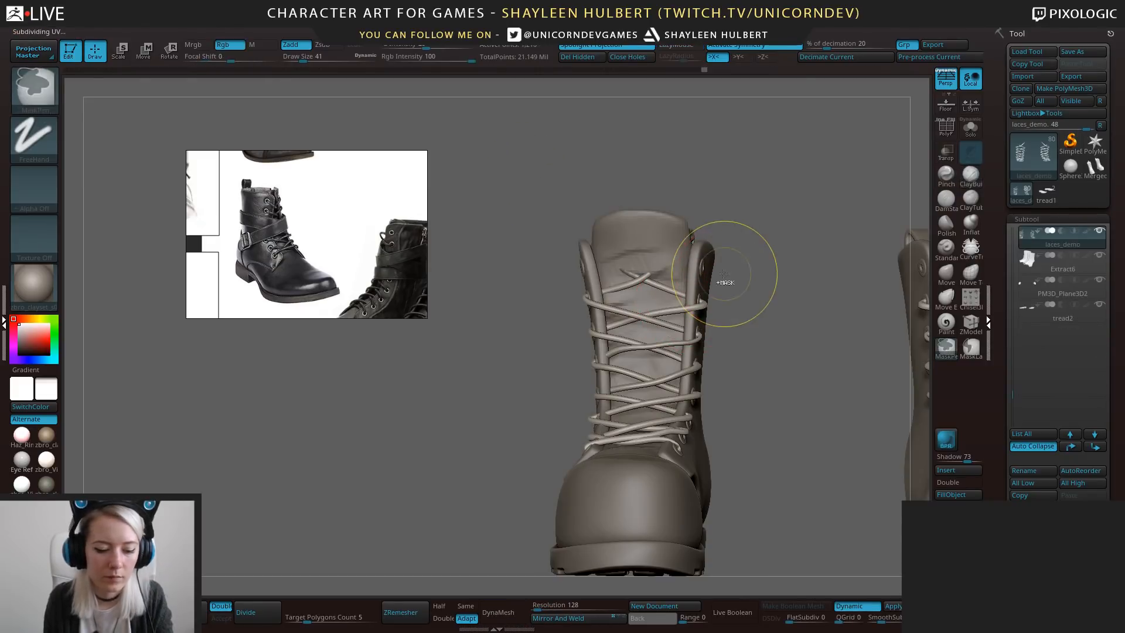
ctrl+shift+click(650, 276)
ctrl+shift+click(650, 276)
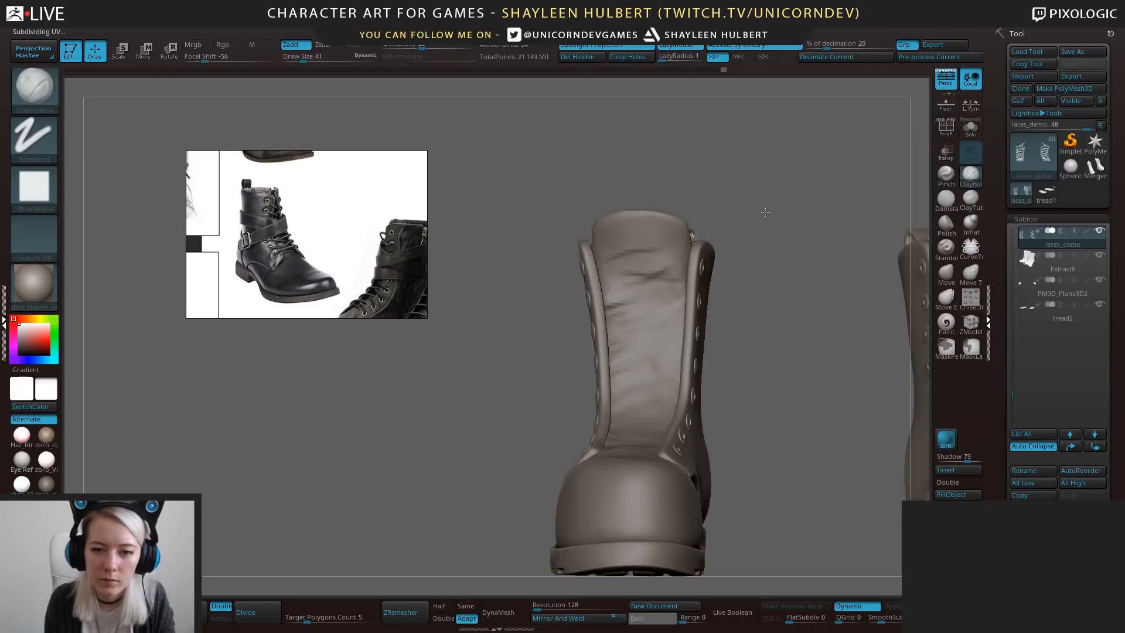
Show only the full laces in Solo mode, then mask their loose top ends and assign them a separate polygroup.
click(971, 128)
ctrl+shift+click(811, 221)
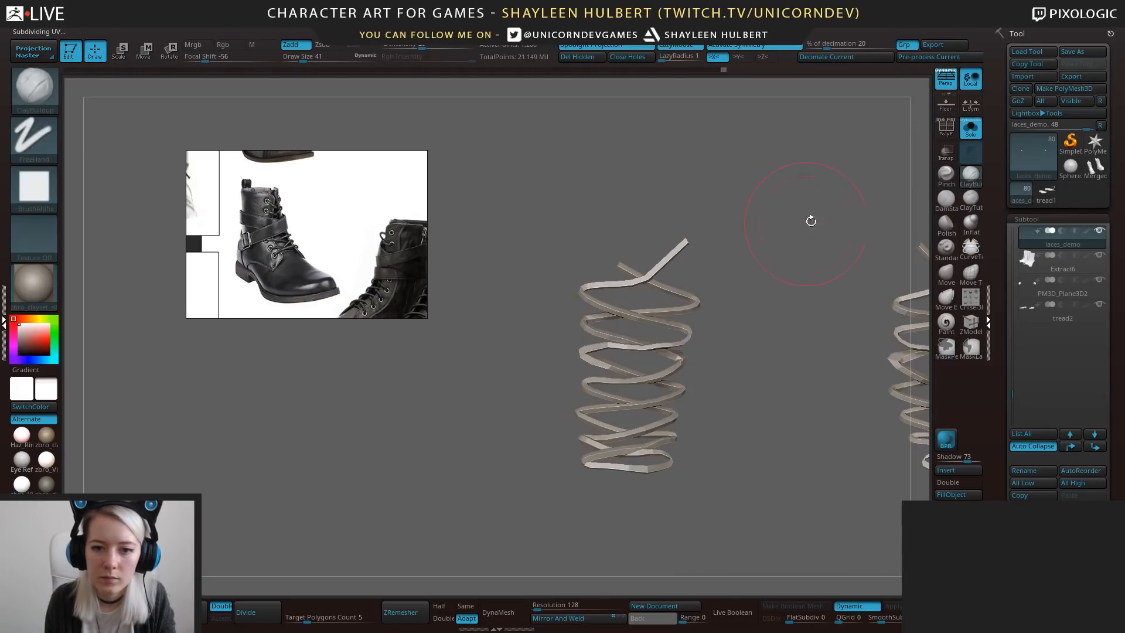
ctrl+drag(591, 207, 703, 284)
shift+drag(674, 229, 658, 228)
key(ctrl+z)
ctrl+drag(579, 188, 714, 275)
key(ctrl+w)
ctrl+shift+click(671, 255)
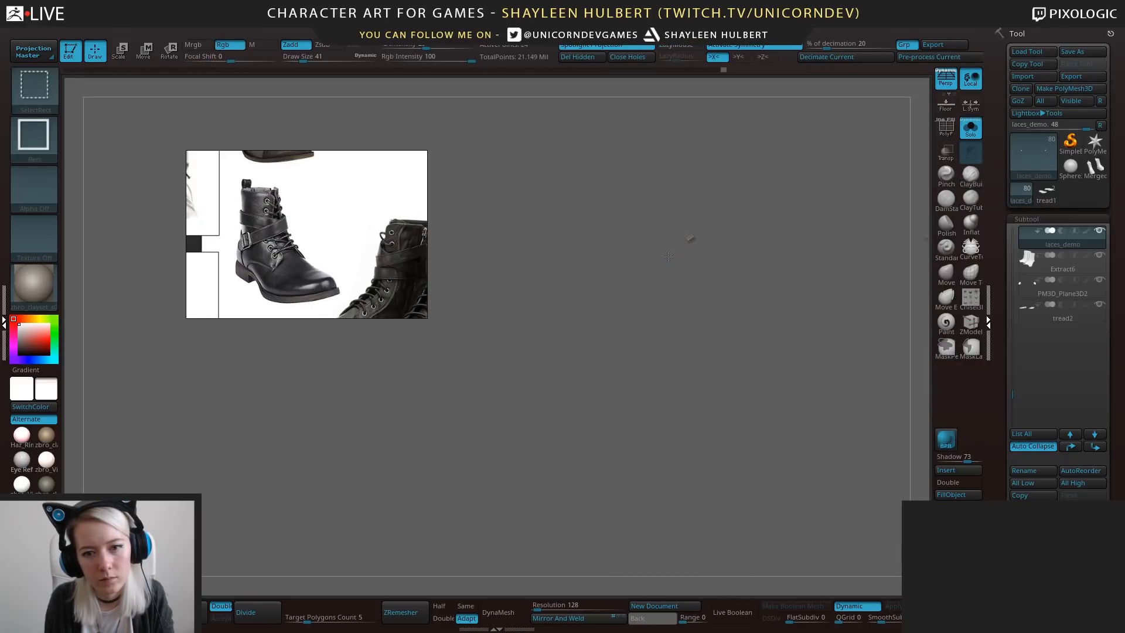
ctrl+shift+click(669, 257)
ctrl+shift+click(669, 258)
click(861, 606)
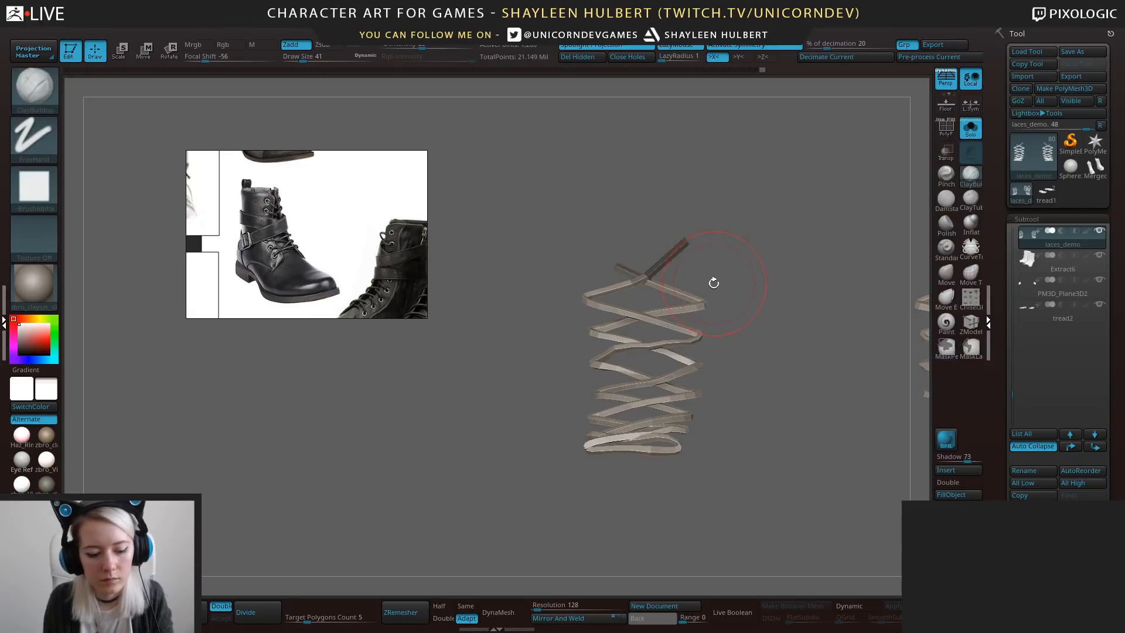
Regroup the masked lace ends as a new polygroup and turn on the polyframe display.
key(ctrl+w)
ctrl+shift+click(666, 262)
ctrl+shift+click(667, 260)
ctrl+shift+click(623, 269)
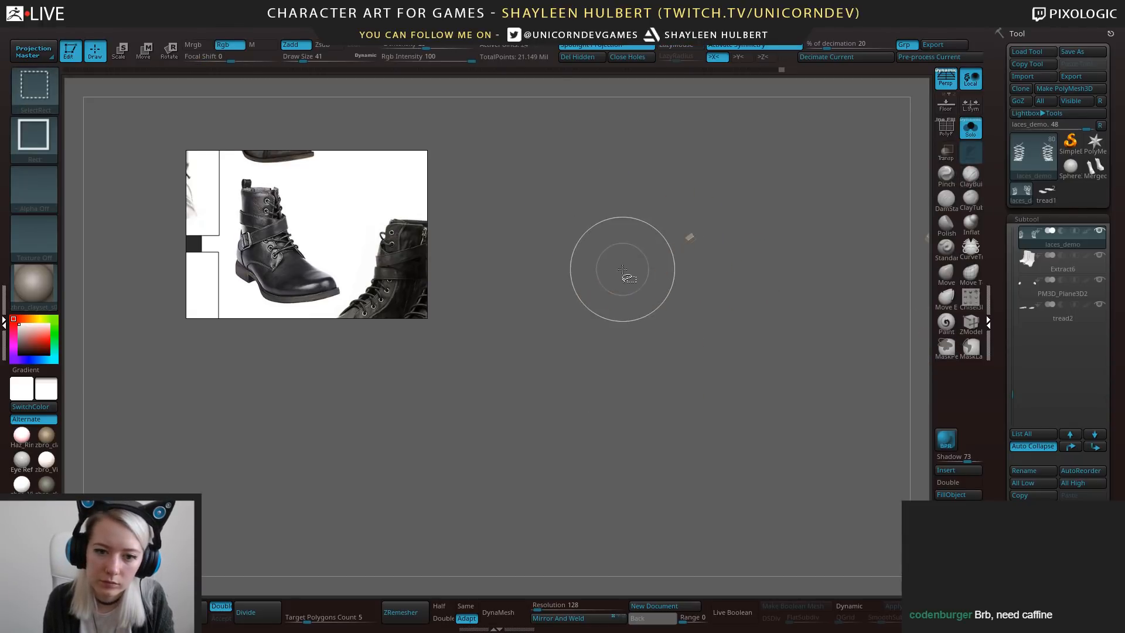
ctrl+shift+click(623, 269)
click(945, 129)
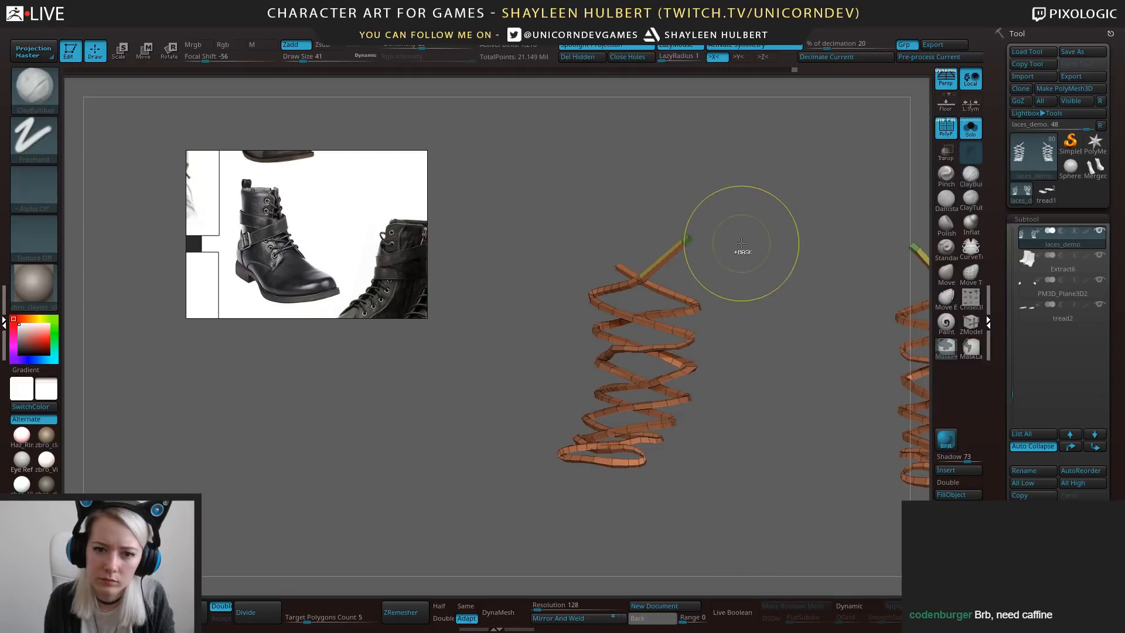
Hide the polygroup of the longer loose lace end and delete the hidden geometry.
drag(760, 247, 603, 233)
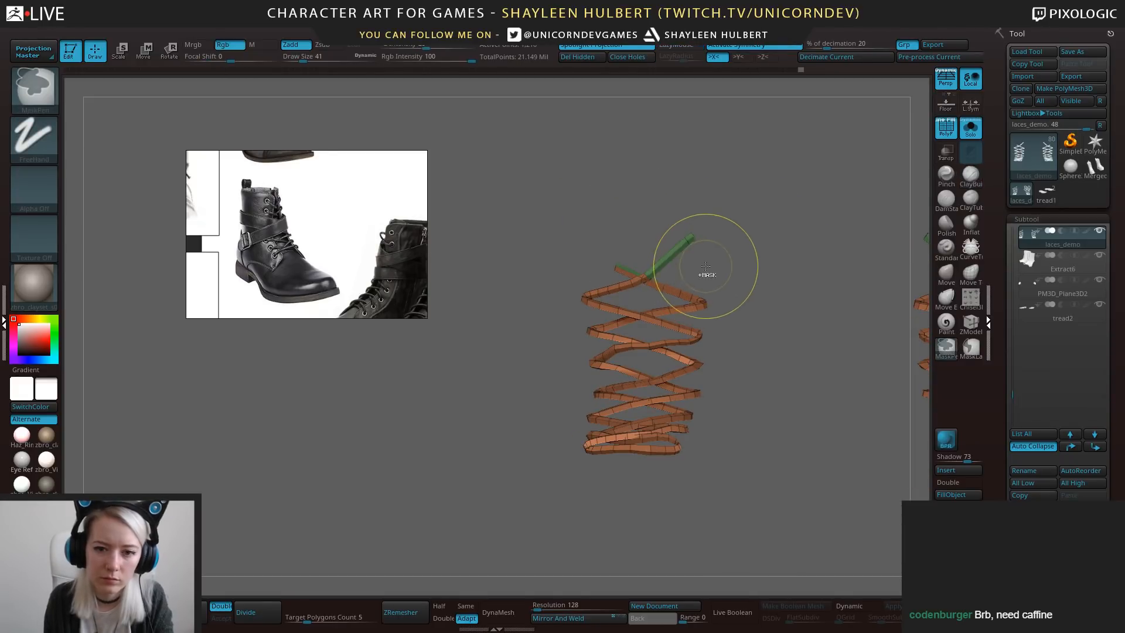
ctrl+shift+click(668, 255)
ctrl+shift+click(669, 257)
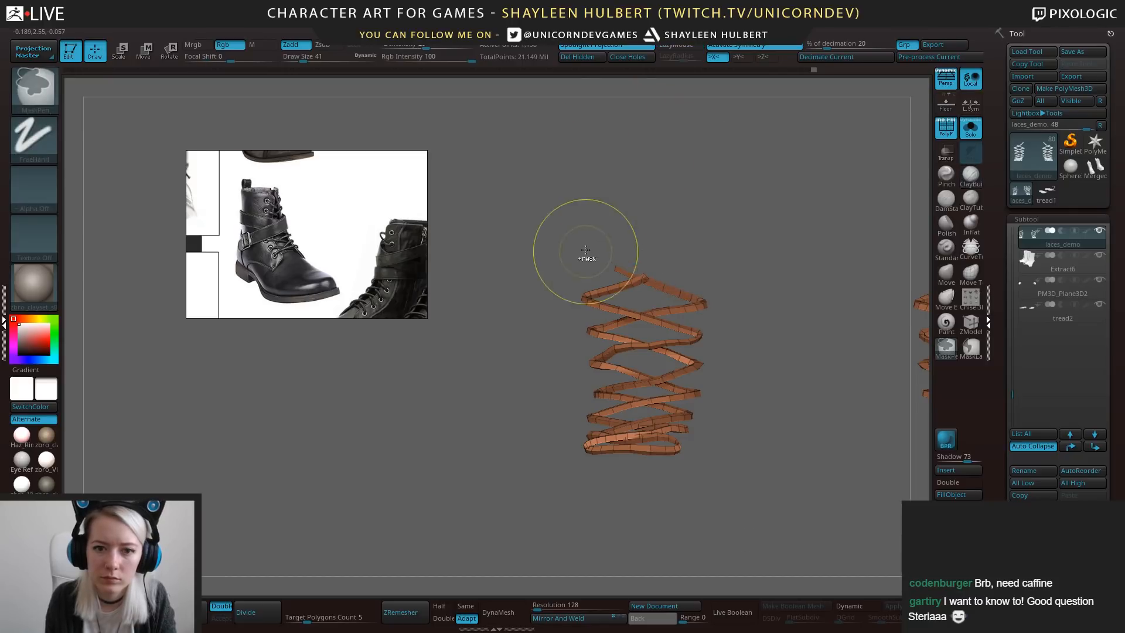
ctrl+shift+click(622, 272)
ctrl+shift+click(639, 261)
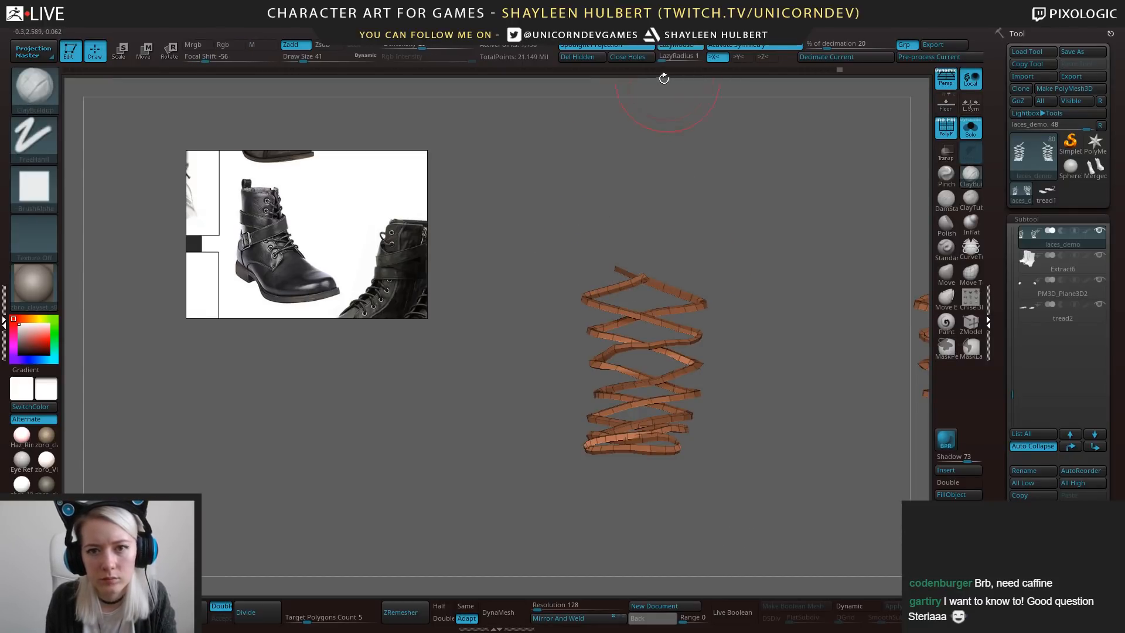
click(595, 58)
Hide the remaining loose end at the top of the laces with a rectangular selection and delete the hidden geometry.
mouse_move(776, 253)
mouse_down()
mouse_move(653, 223)
mouse_move(758, 191)
mouse_up()
click(947, 272)
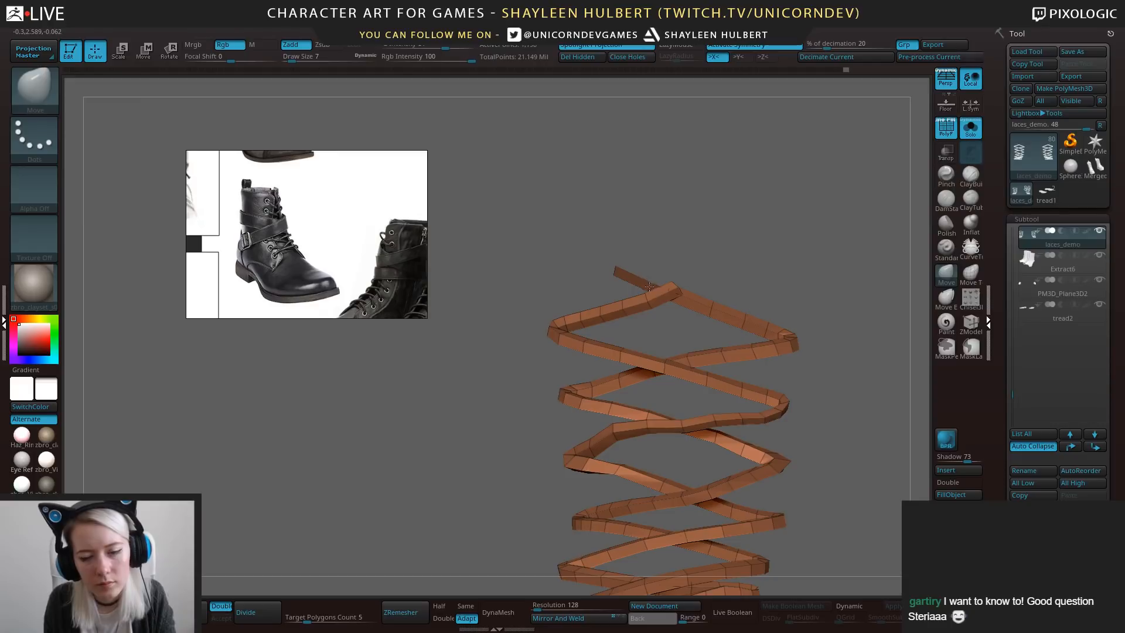
drag(688, 226, 752, 224)
shift+drag(677, 251, 664, 272)
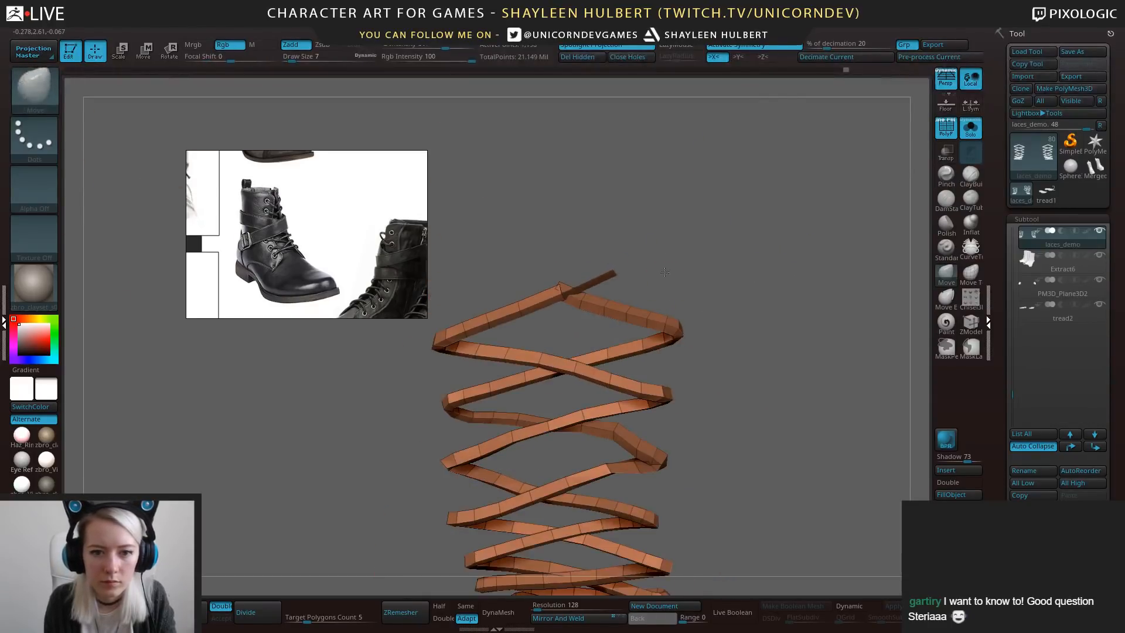
ctrl+shift+drag(528, 271, 540, 329)
ctrl+shift+drag(601, 239, 649, 293)
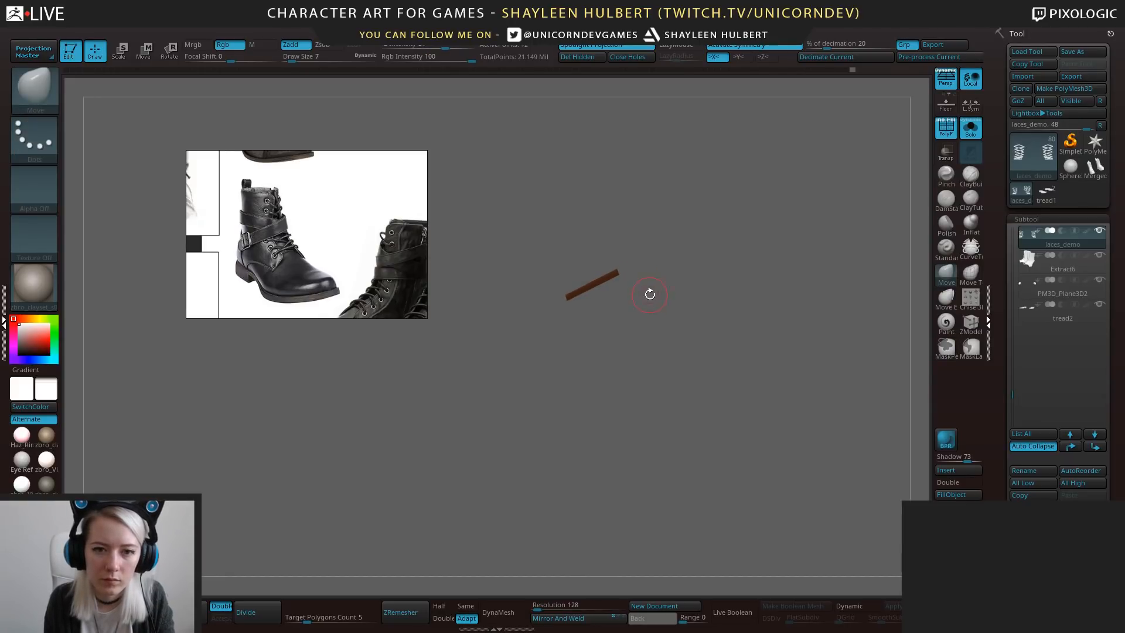
ctrl+shift+click(743, 269)
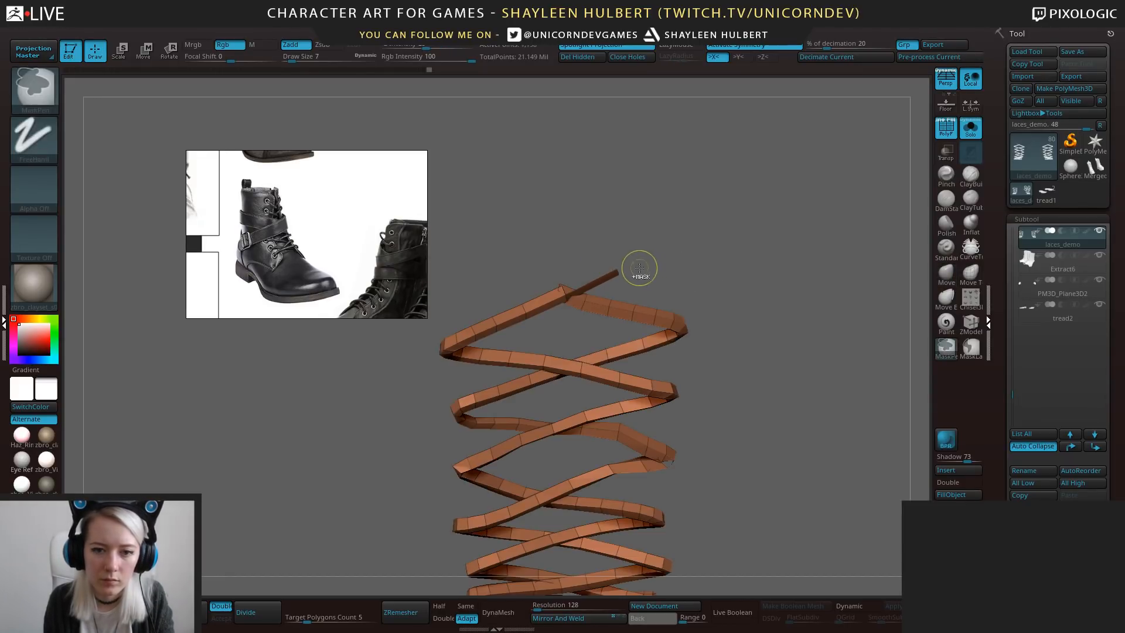
ctrl+alt+shift+drag(604, 251, 647, 282)
click(586, 58)
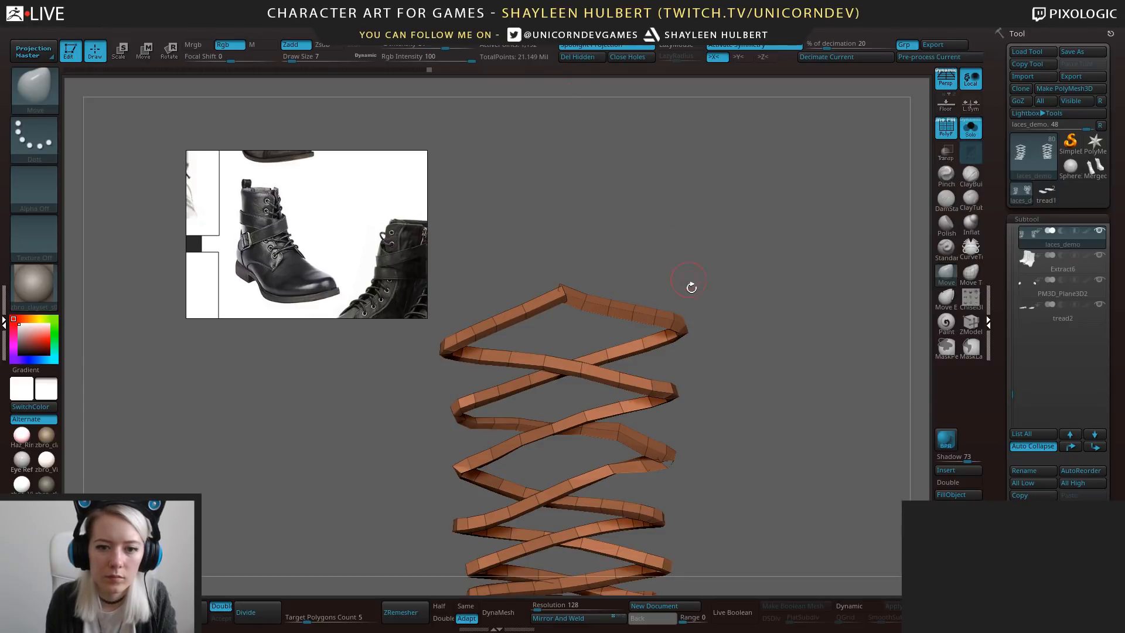
Turn off Solo mode and examine the trimmed laces on both boots from the front and from above.
alt+drag(753, 324, 753, 293)
drag(753, 293, 806, 276)
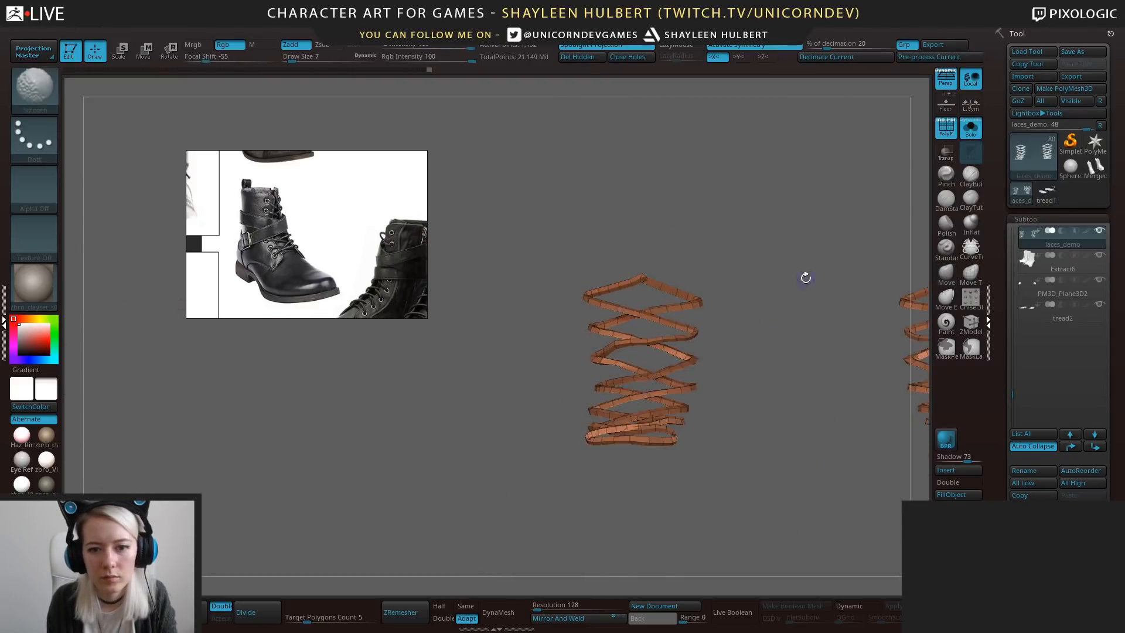
click(971, 128)
drag(781, 319, 701, 323)
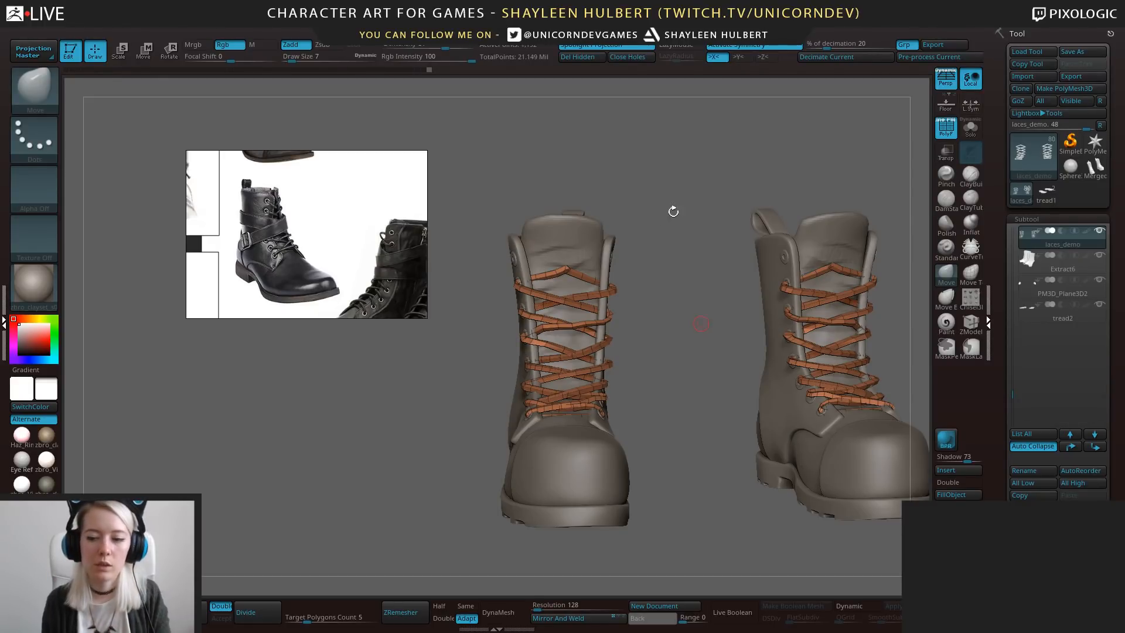
alt+drag(696, 374, 674, 304)
drag(650, 422, 721, 460)
alt+drag(469, 445, 519, 522)
shift+drag(644, 434, 562, 396)
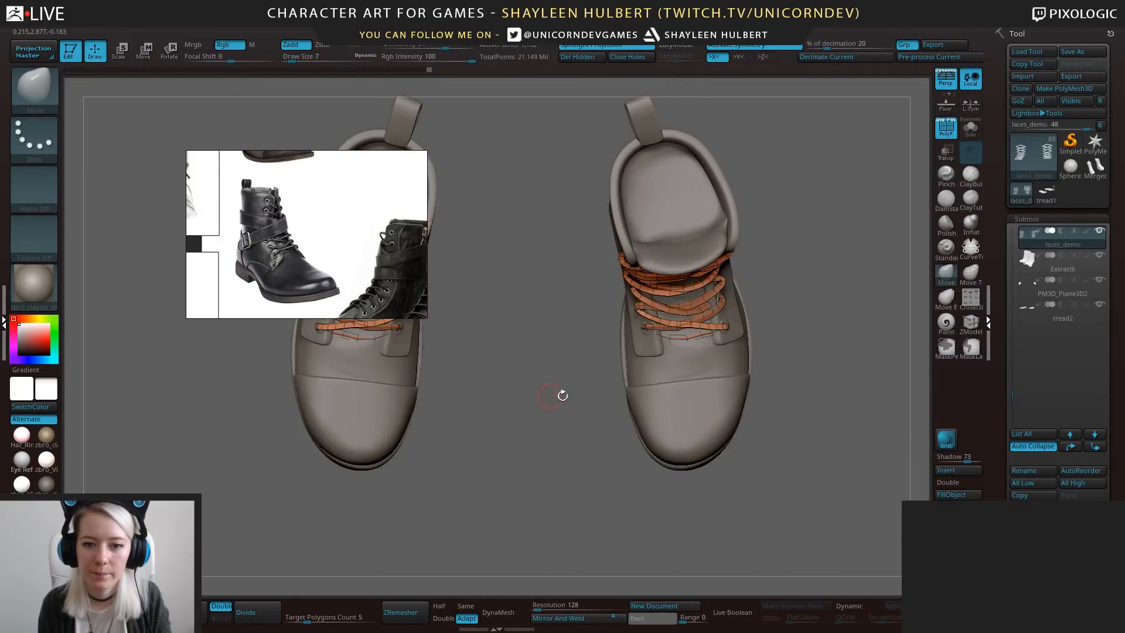
key(b)
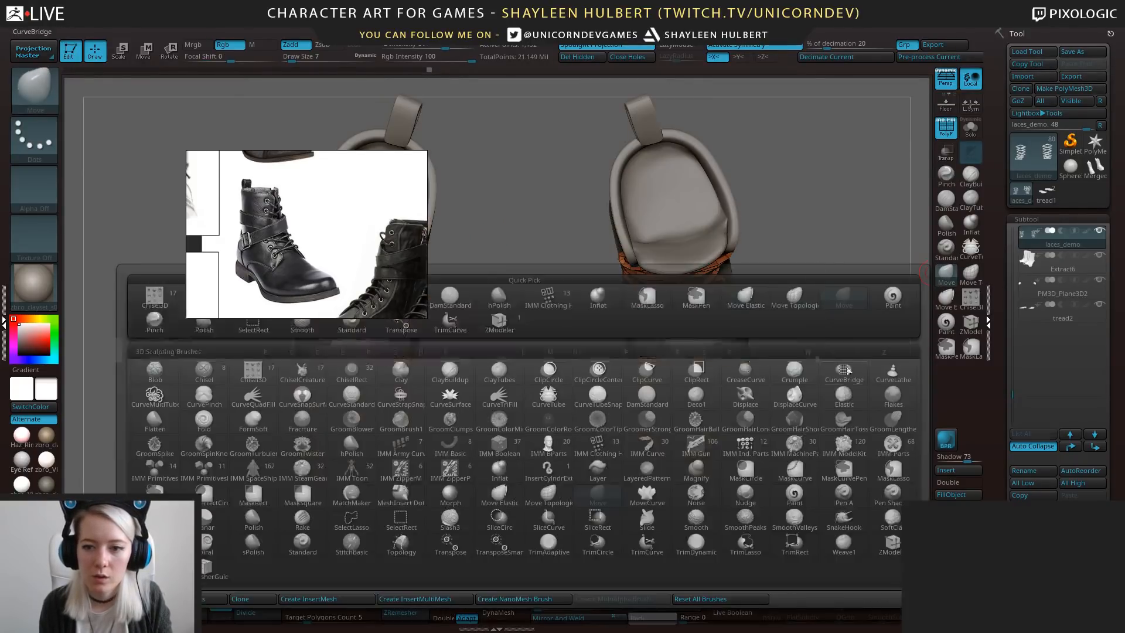
click(843, 316)
drag(836, 354, 931, 269)
key(b)
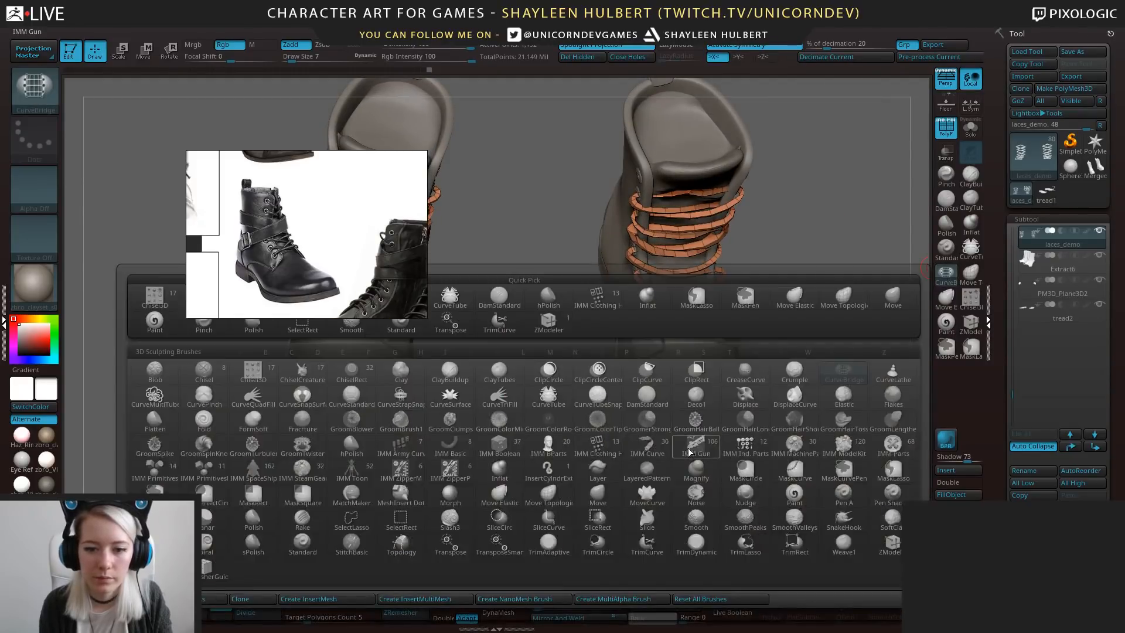
key(m)
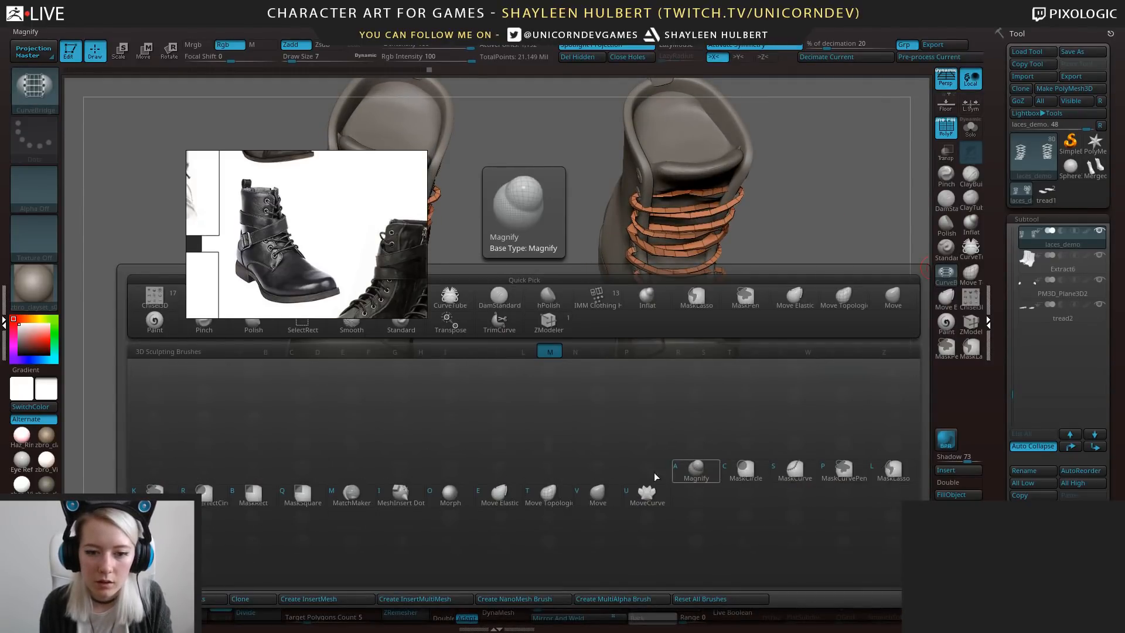
key(v)
Adjust the lowest lace strands over the tongue near the toe cap using the Move brush at draw size 54.
drag(811, 377, 786, 299)
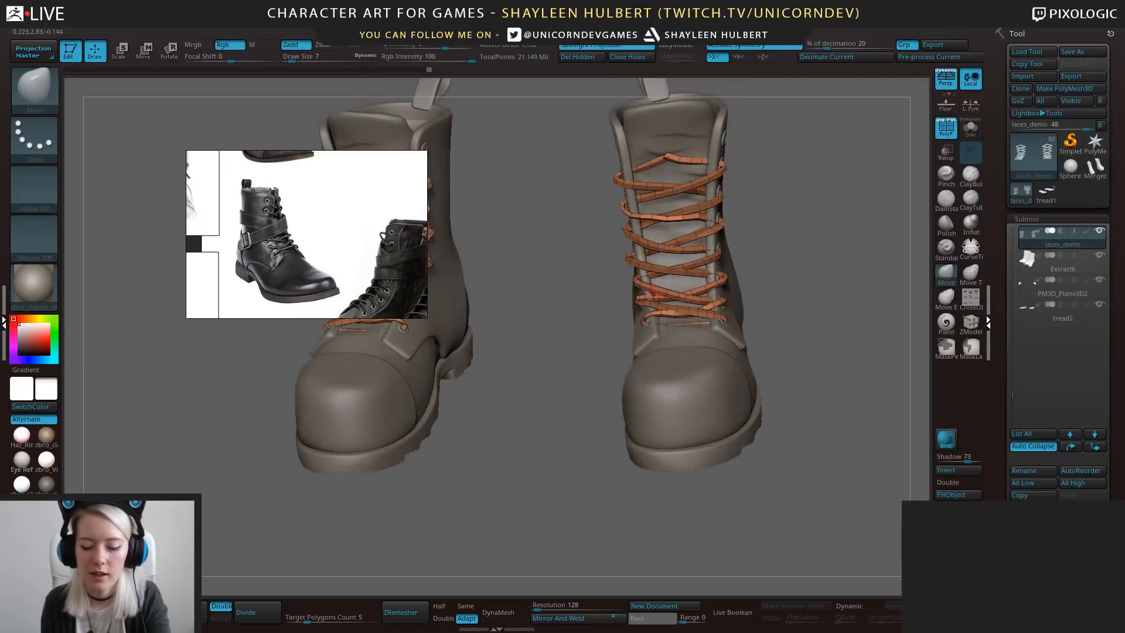
drag(681, 338, 646, 325)
key(bracketright)
mouse_move(644, 326)
right_down()
mouse_move(638, 298)
mouse_move(654, 296)
right_up()
drag(653, 294, 648, 288)
right_drag(662, 290, 604, 293)
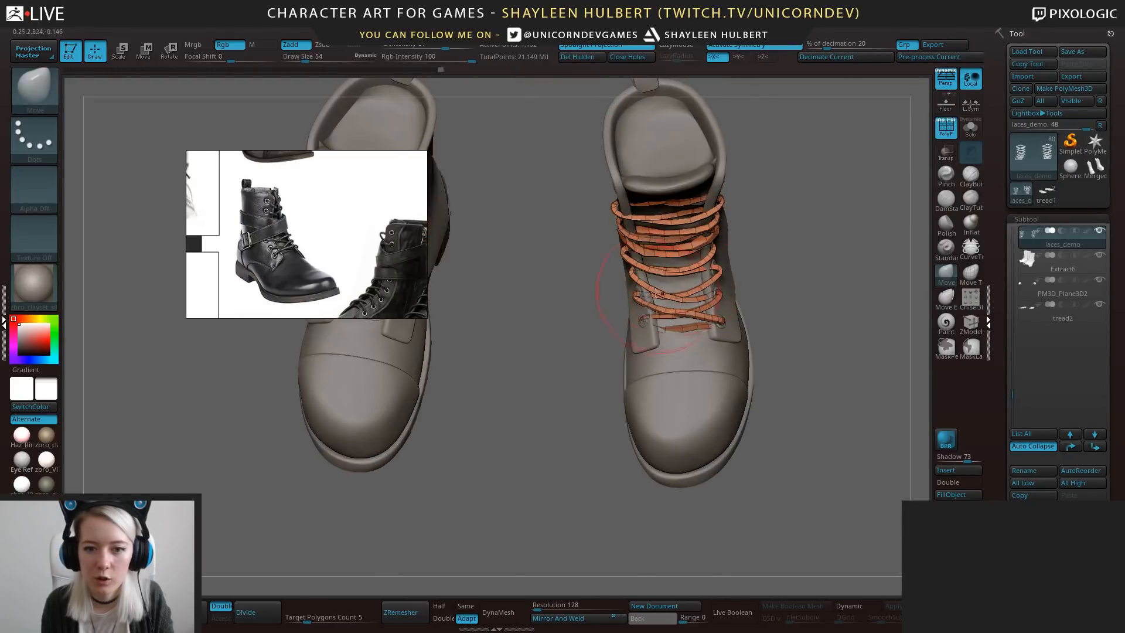
drag(637, 296, 640, 293)
right_drag(694, 287, 675, 280)
drag(702, 276, 698, 268)
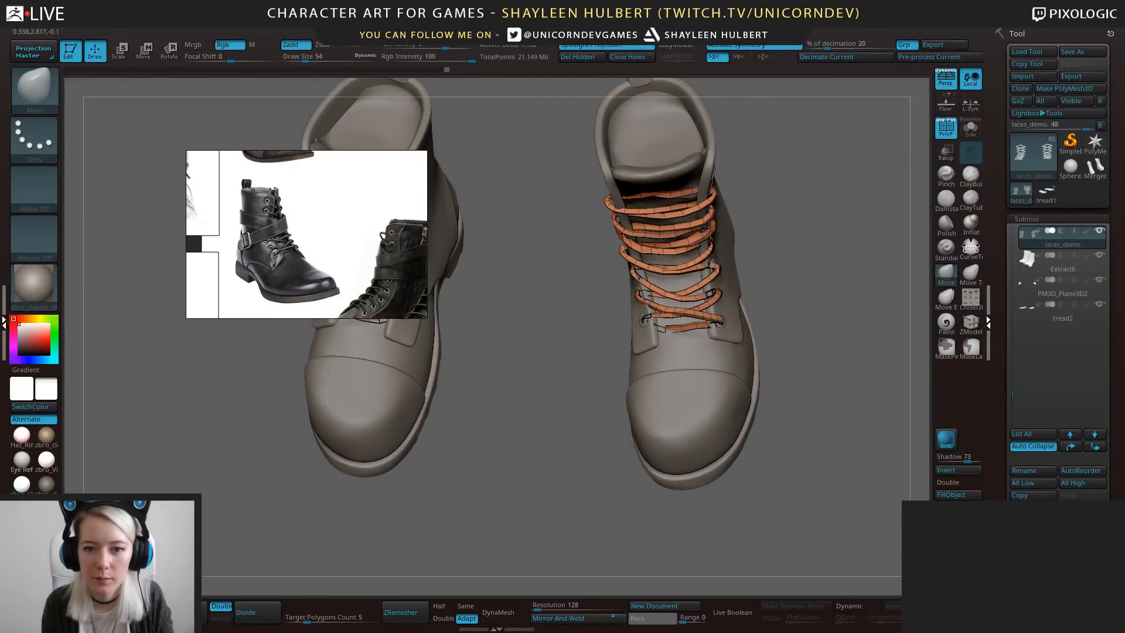
Adjust the lace strands along the upper and middle side of the boot using the Move brush at draw size 54.
right_drag(769, 241, 728, 245)
drag(729, 245, 731, 272)
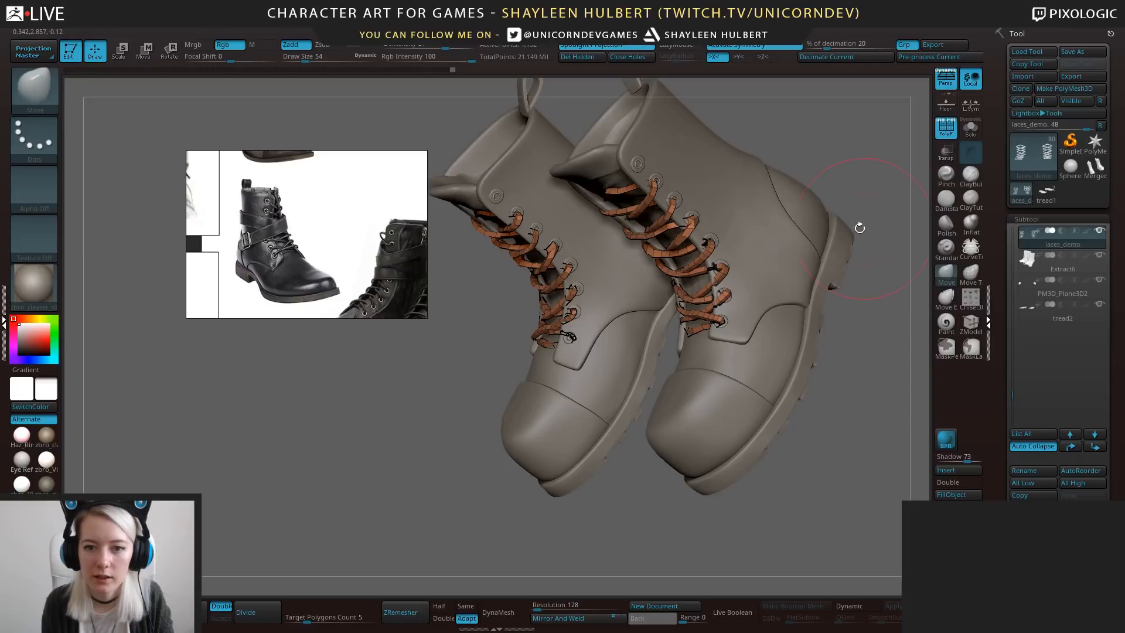
mouse_move(860, 228)
right_down()
mouse_move(762, 246)
mouse_move(733, 265)
right_up()
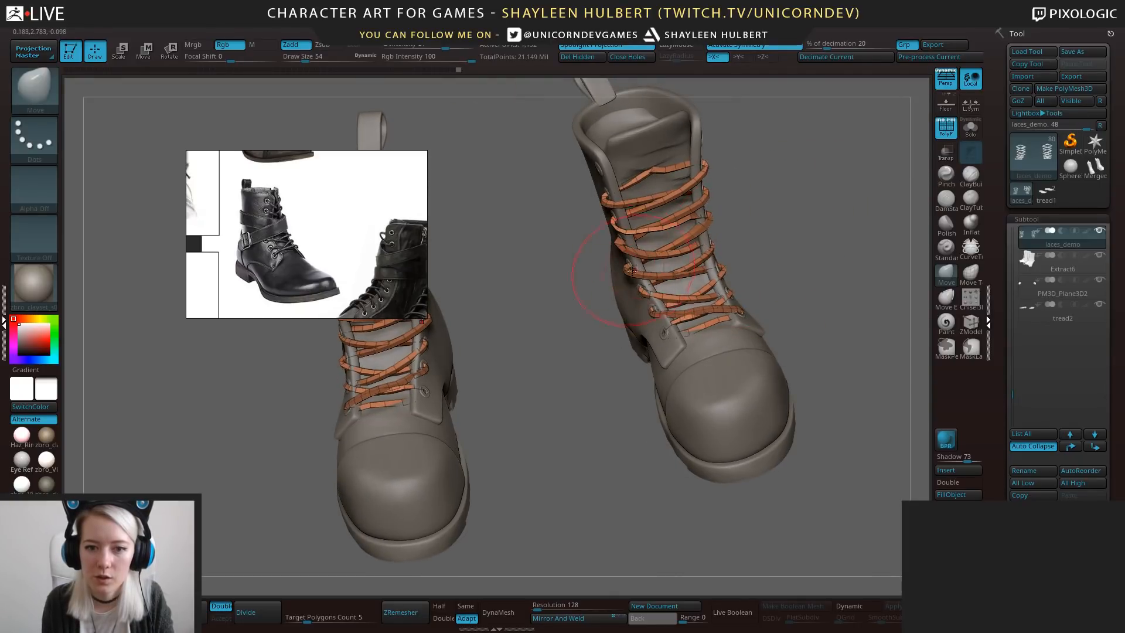
drag(632, 270, 637, 270)
Nudge the middle lace strands between the tongue and the side eyelets into place using the Move brush at draw size 26.
ctrl+right_drag(739, 239, 767, 269)
ctrl+right_drag(767, 269, 718, 262)
ctrl+right_drag(718, 262, 581, 266)
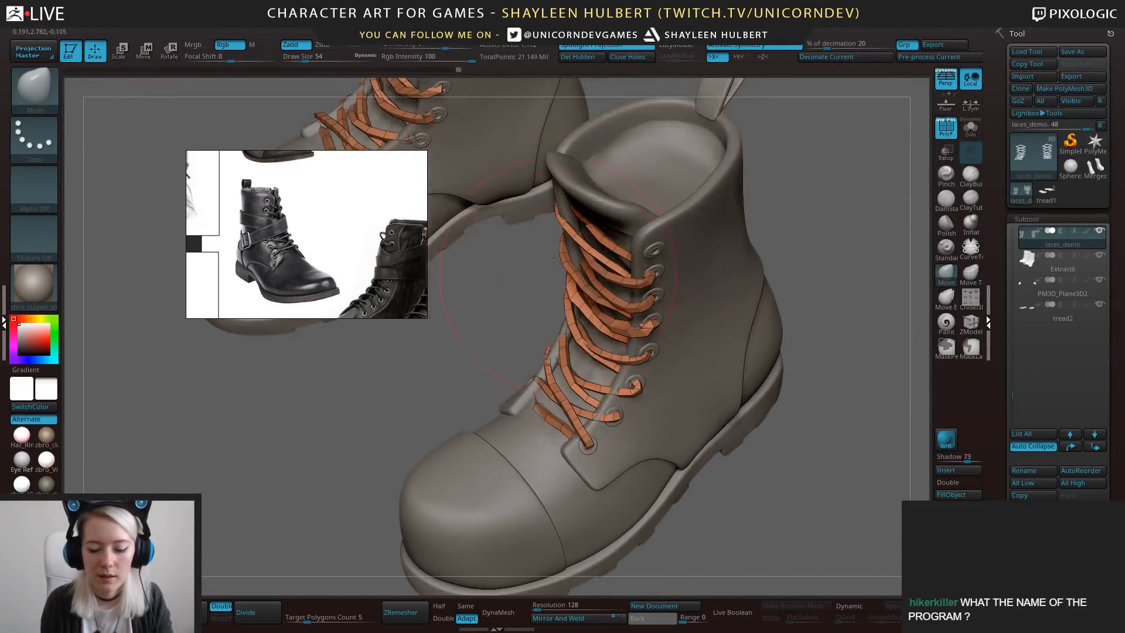
key([)
drag(570, 300, 576, 296)
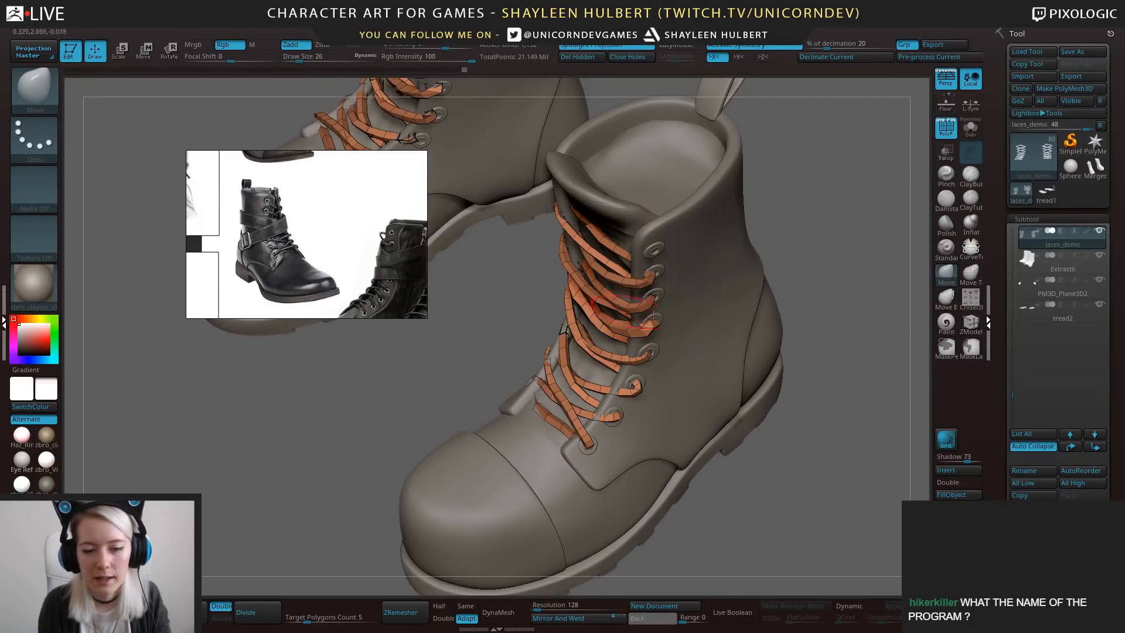
ctrl+right_drag(654, 316, 665, 275)
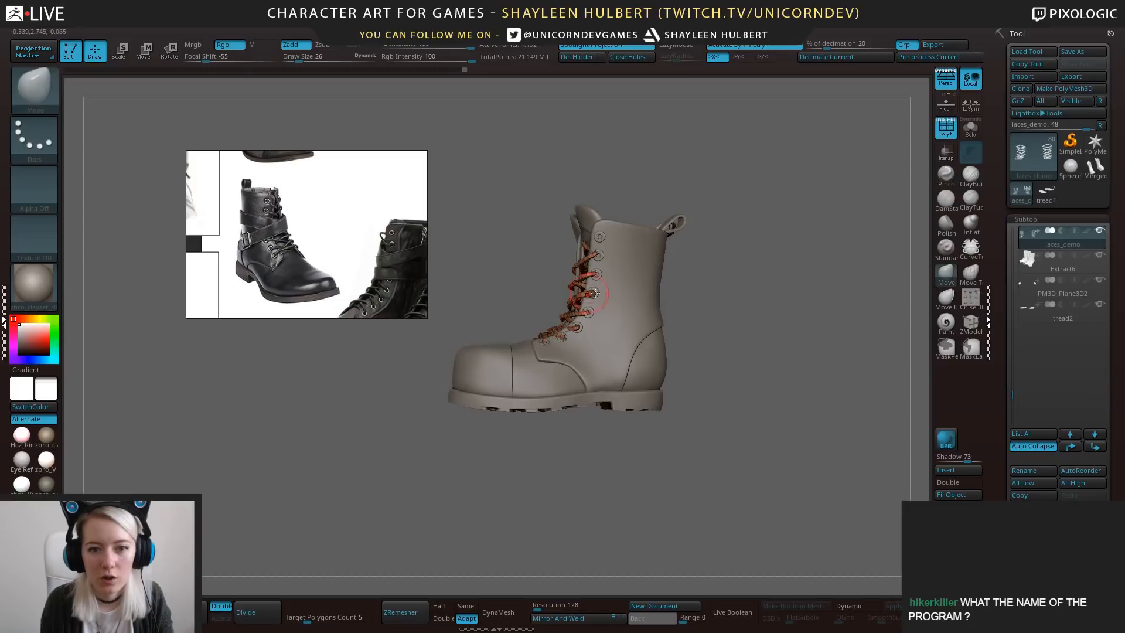
ctrl+right_drag(542, 249, 553, 298)
right_drag(554, 298, 615, 297)
drag(599, 309, 608, 306)
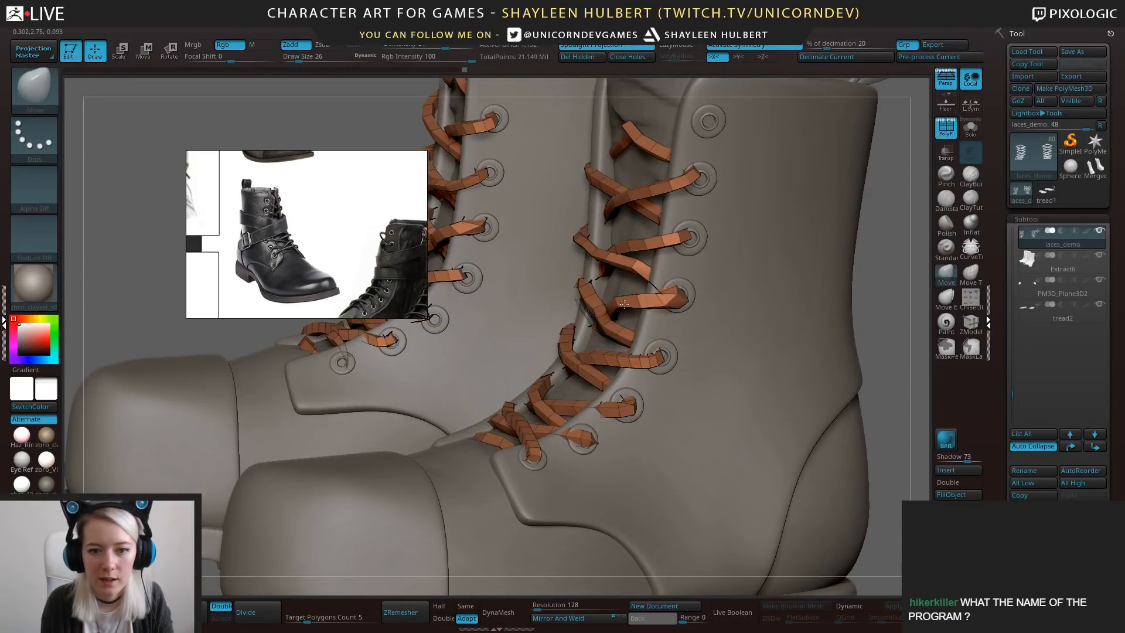
Make the NewBoots subtool active and remesh it with DynaMesh at resolution 504.
ctrl+right_drag(663, 298, 721, 247)
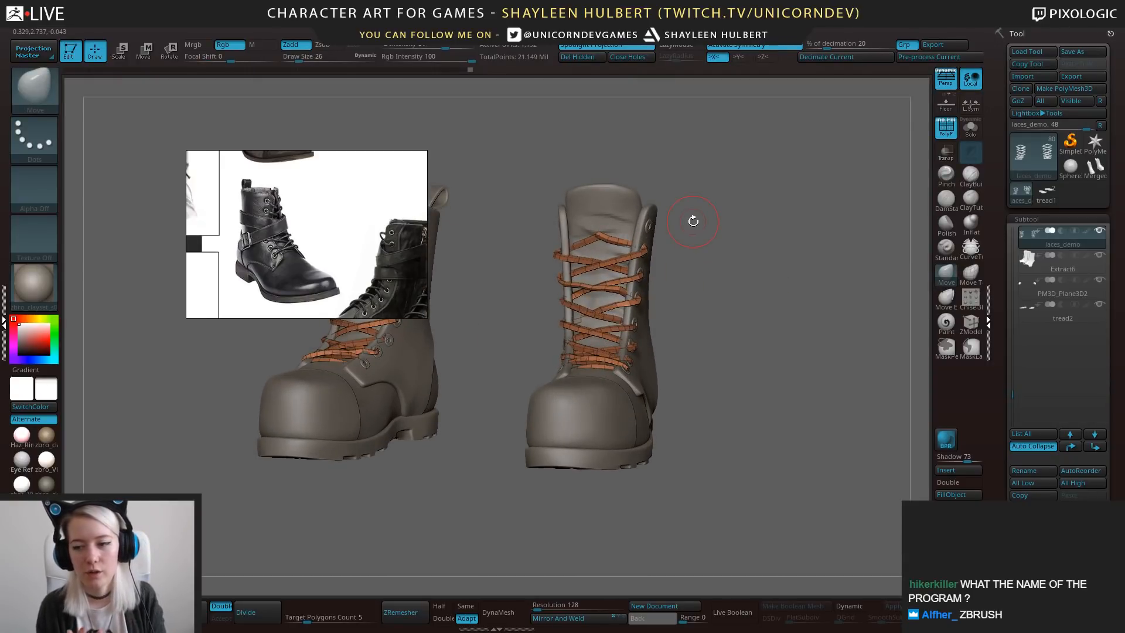
ctrl+right_drag(736, 293, 740, 351)
alt+click(646, 227)
alt+right_drag(646, 227, 693, 261)
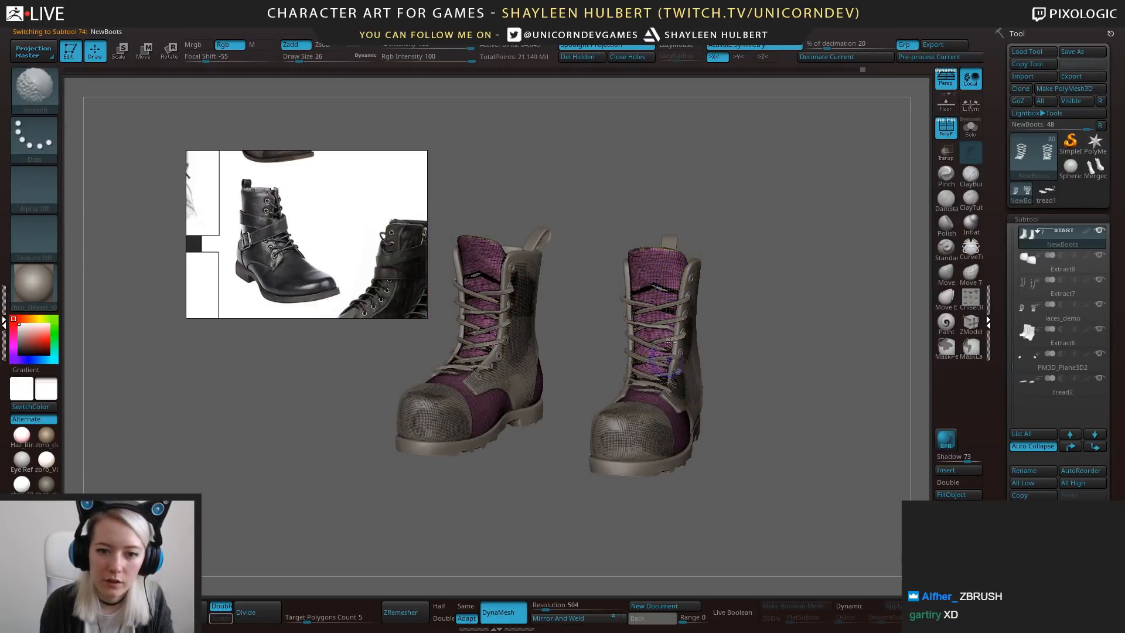
ctrl+drag(766, 303, 795, 317)
mouse_move(788, 300)
right_down()
mouse_move(753, 311)
mouse_move(782, 366)
right_up()
Choose the ClayBuildup brush and make the laces_demo subtool active.
click(971, 174)
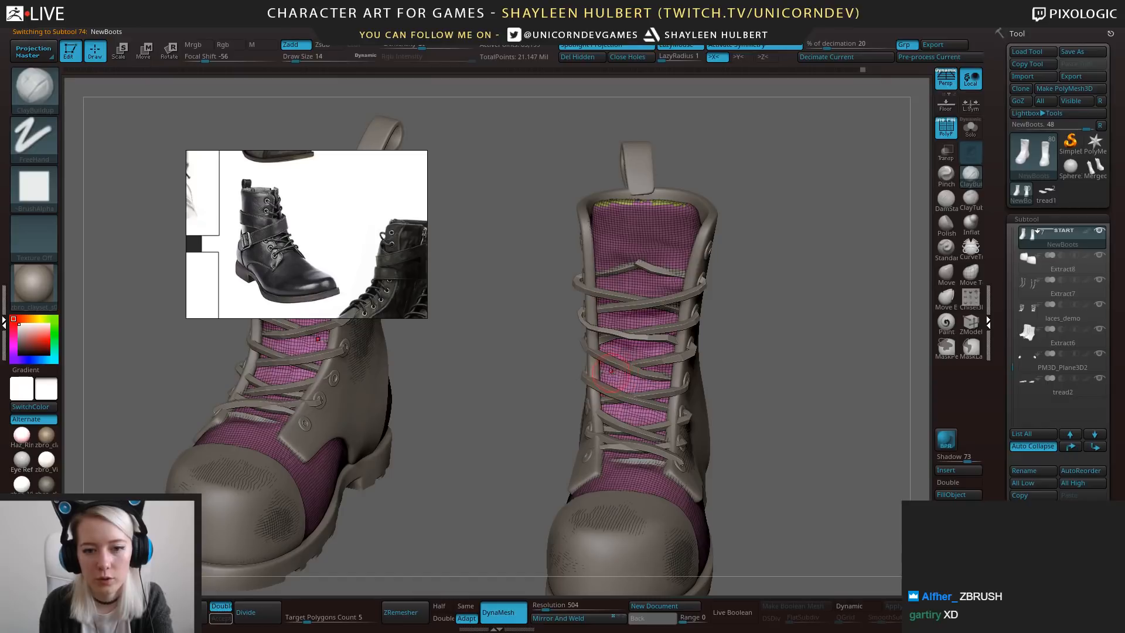
alt+click(692, 356)
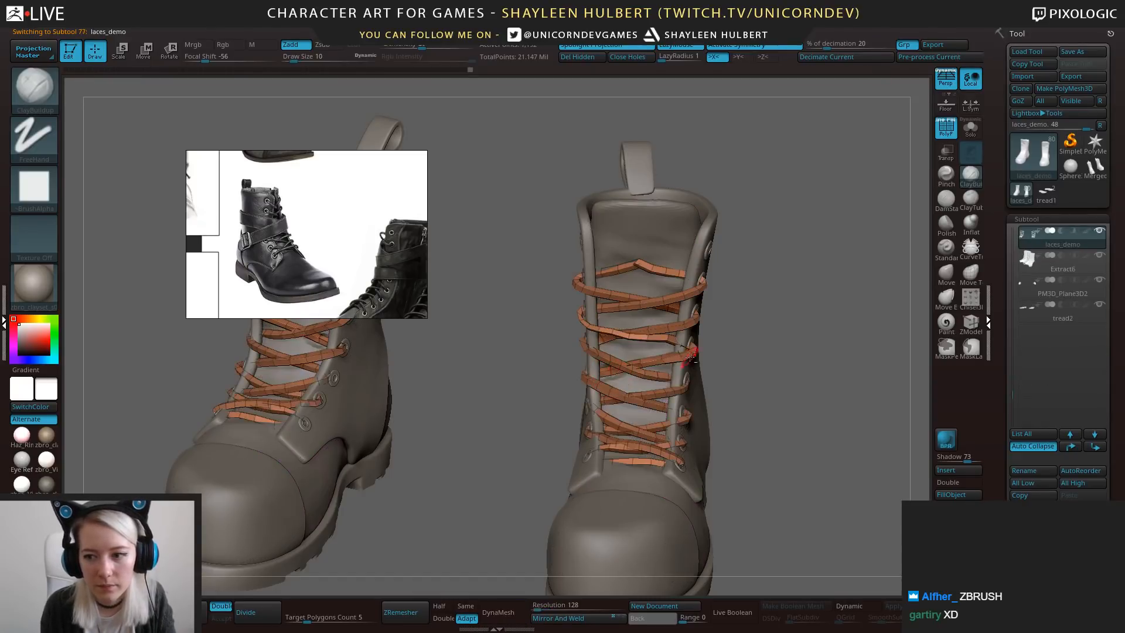
Make the NewBoots subtool active and turn off the polyframe display.
right_drag(677, 362, 660, 317)
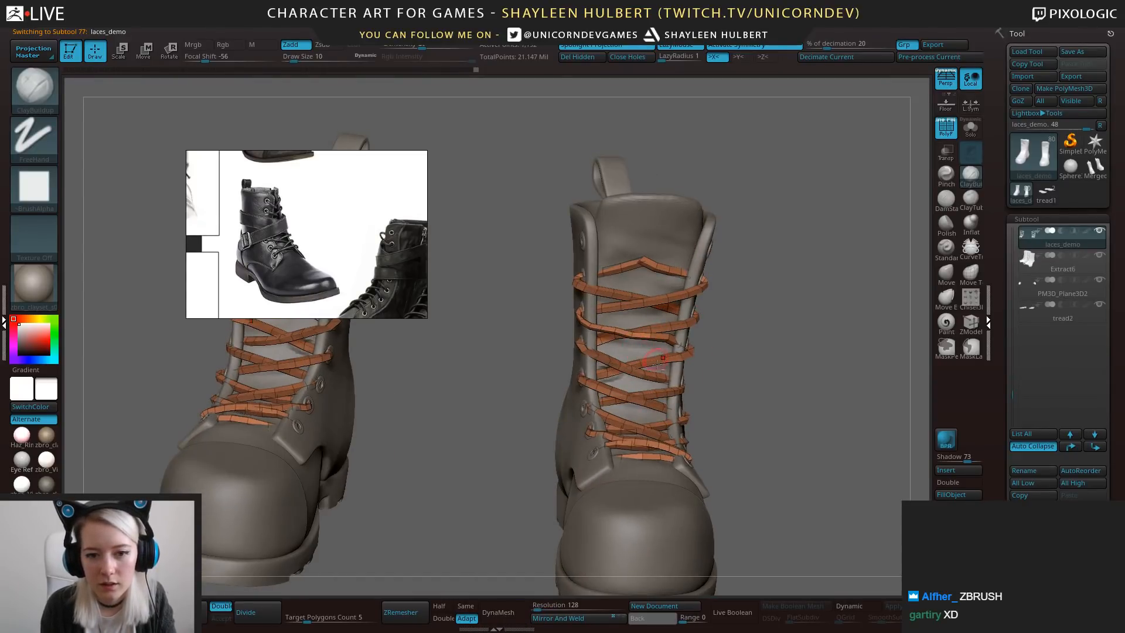
key(shift)
alt+click(622, 374)
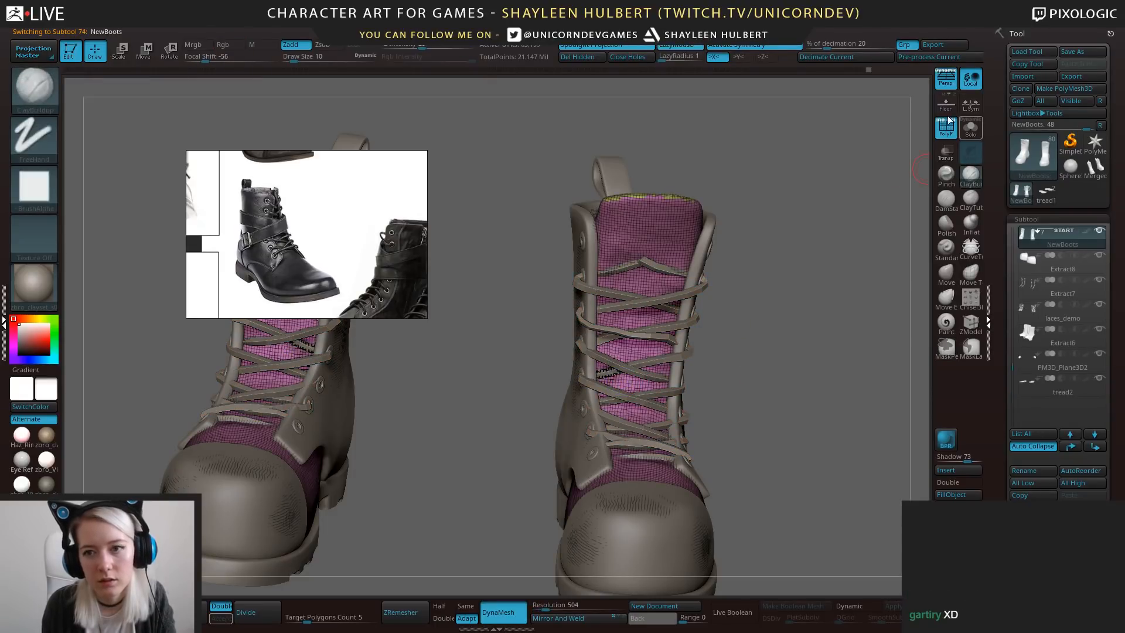
key(shift+f)
key(f)
Make the laces_demo subtool active and choose the Move brush.
drag(761, 293, 643, 340)
drag(749, 379, 639, 328)
drag(726, 314, 630, 345)
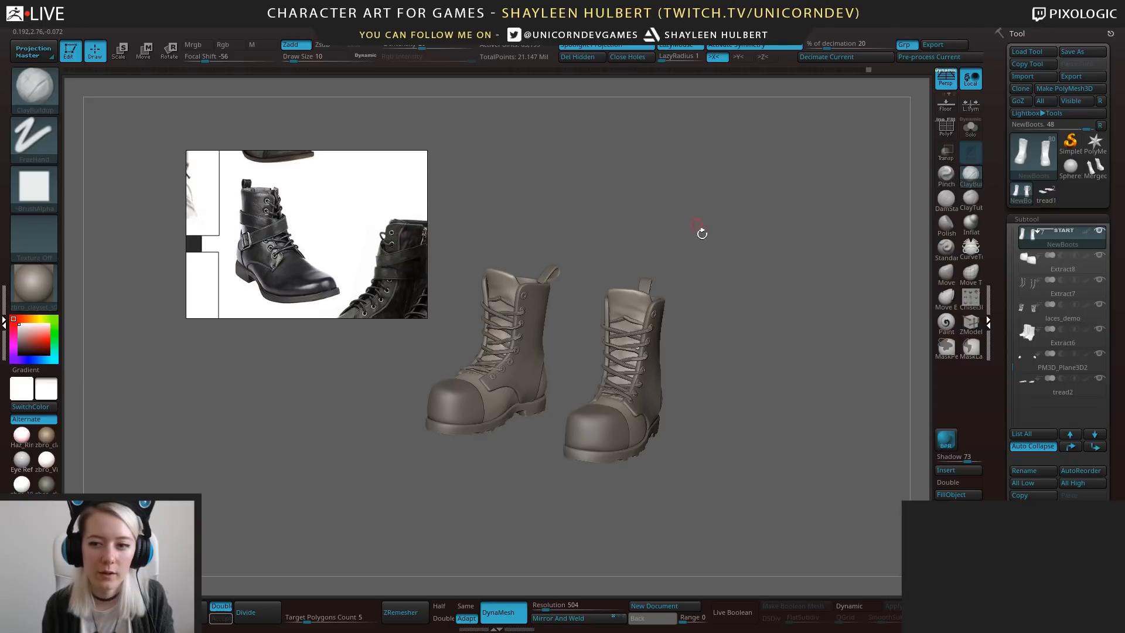
alt+drag(746, 369, 772, 386)
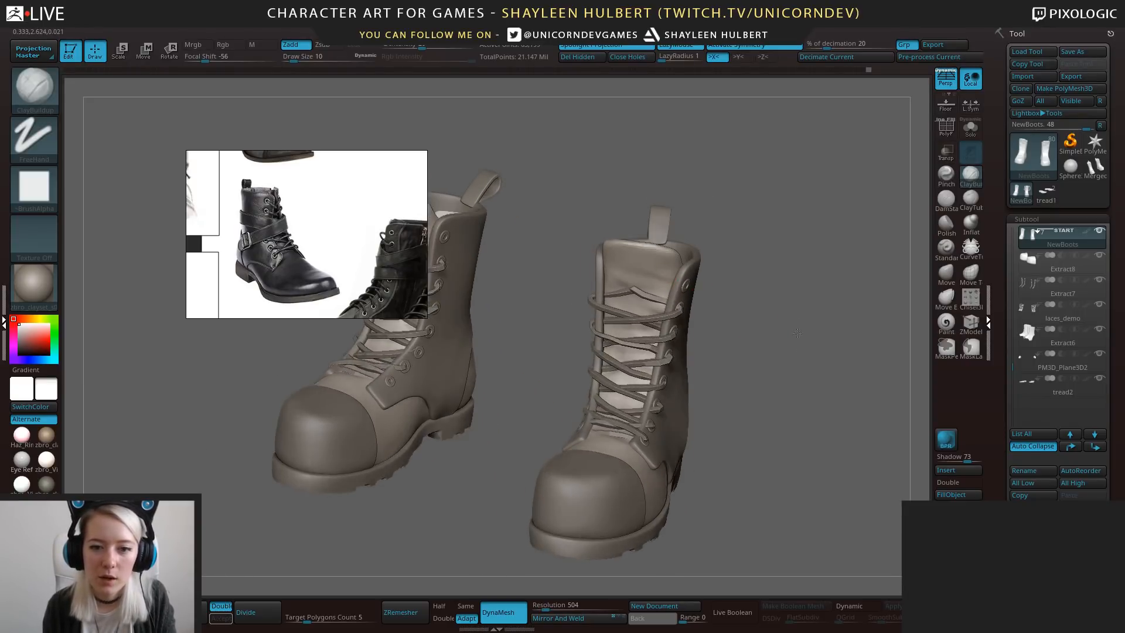
alt+drag(798, 333, 805, 398)
drag(785, 312, 762, 346)
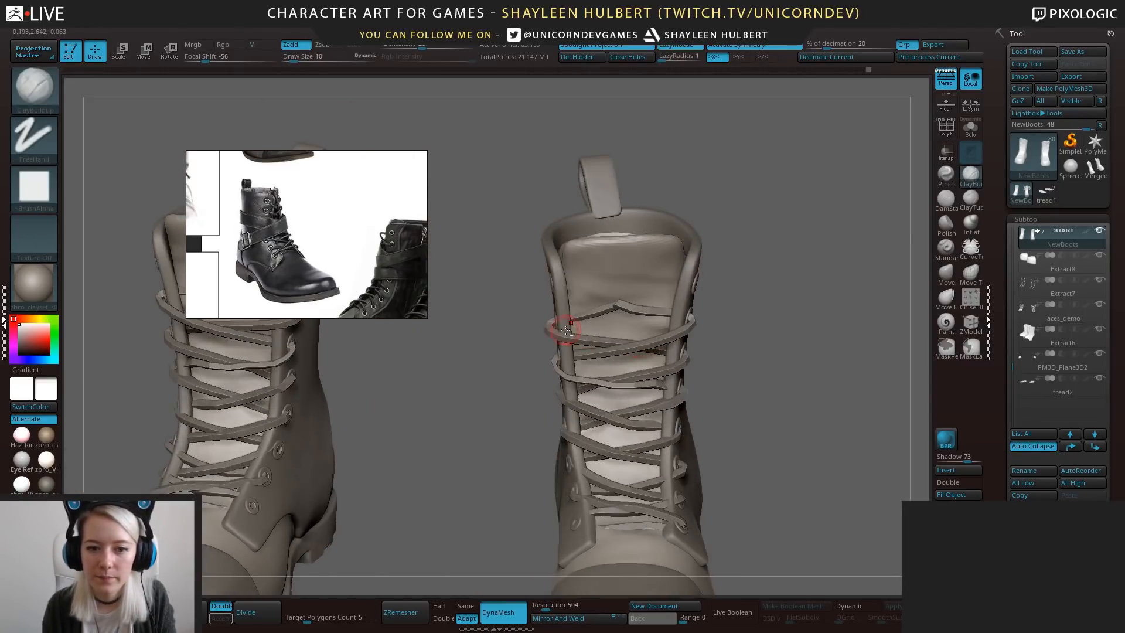
alt+click(566, 330)
key(b)
key(m)
key(v)
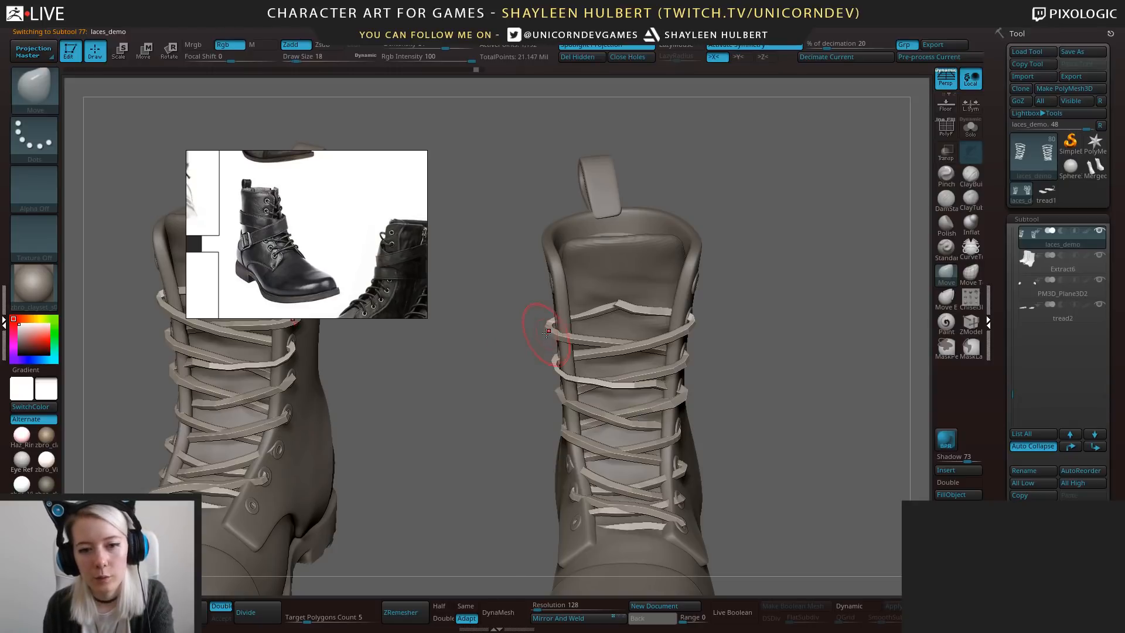
Turn on dynamic subdivision for the laces so that they are smoothed.
key(f)
mouse_move(732, 298)
alt+mouse_down()
mouse_move(798, 390)
mouse_move(743, 427)
alt+mouse_up()
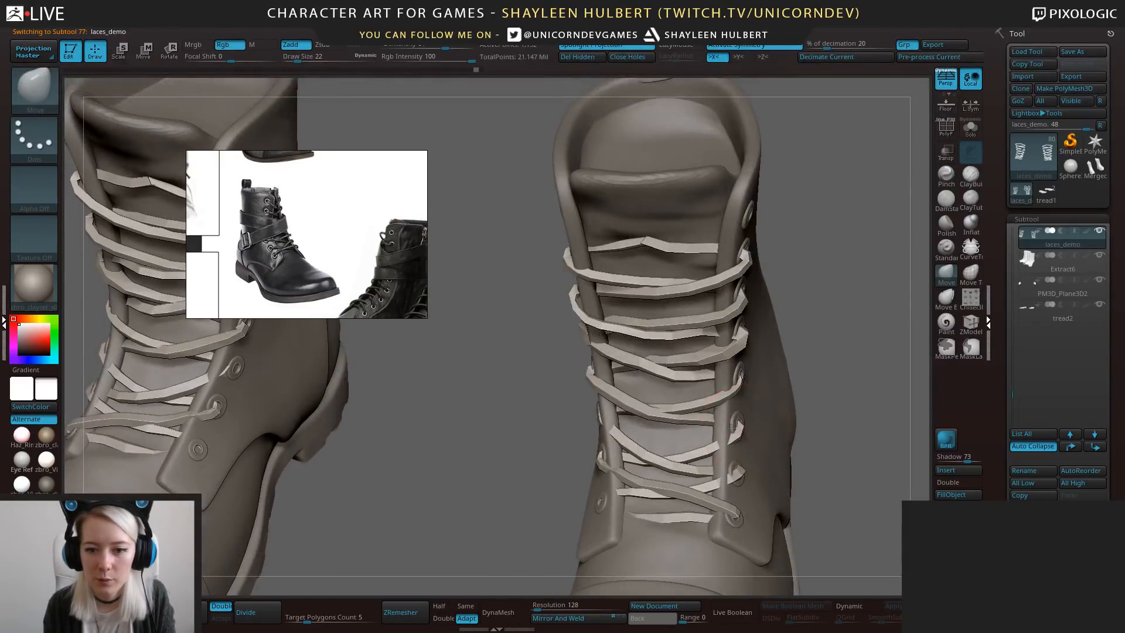
drag(824, 367, 656, 483)
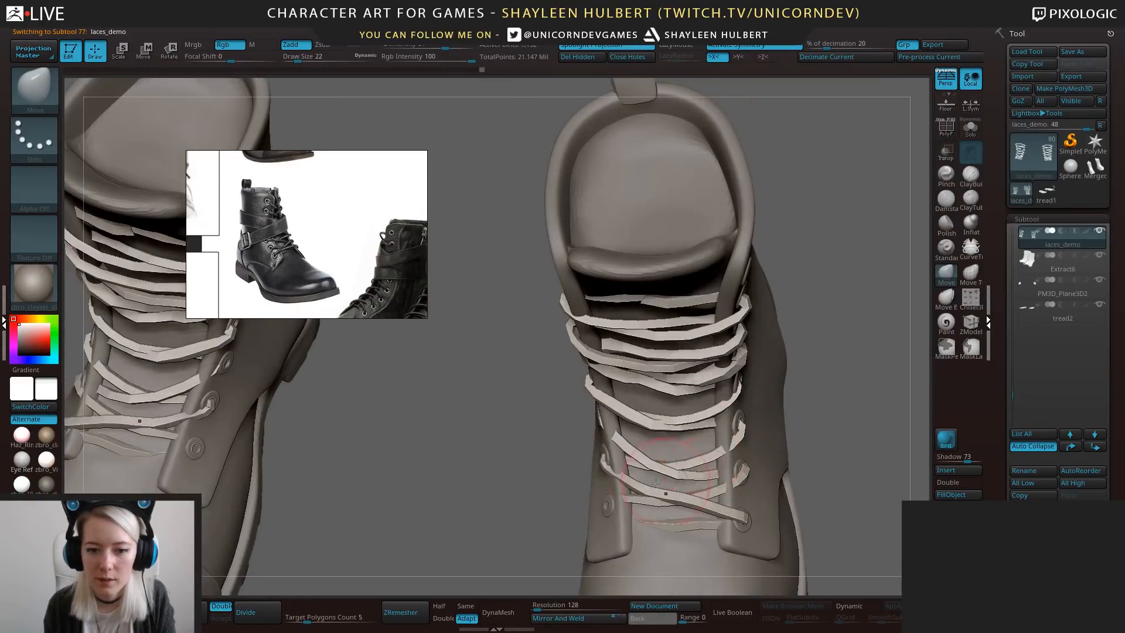
drag(551, 466, 626, 430)
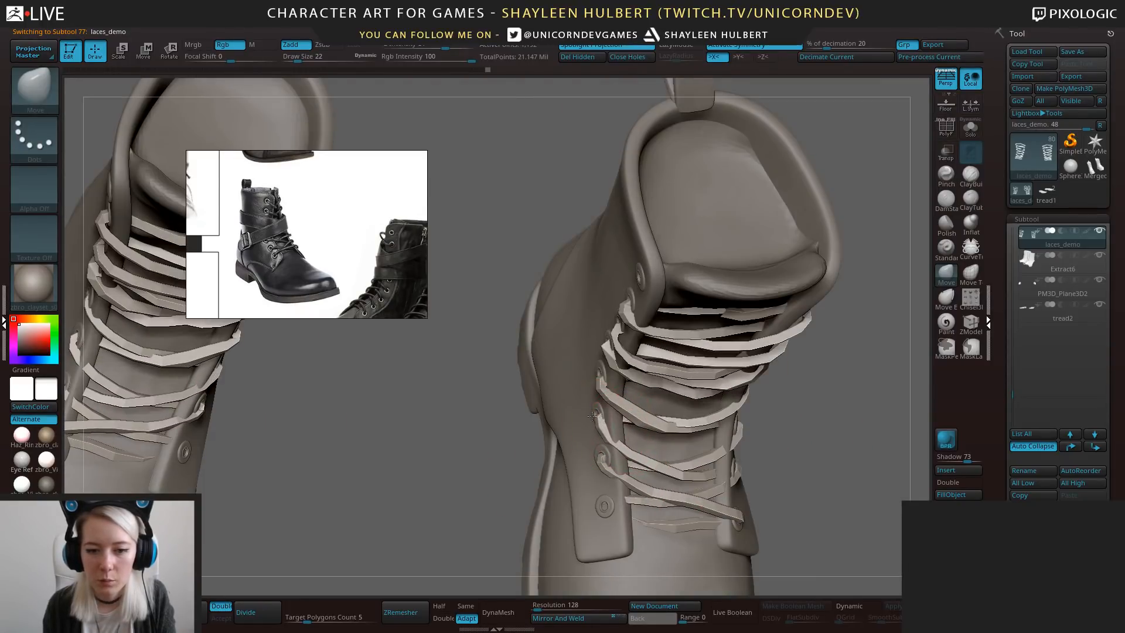
drag(575, 389, 613, 474)
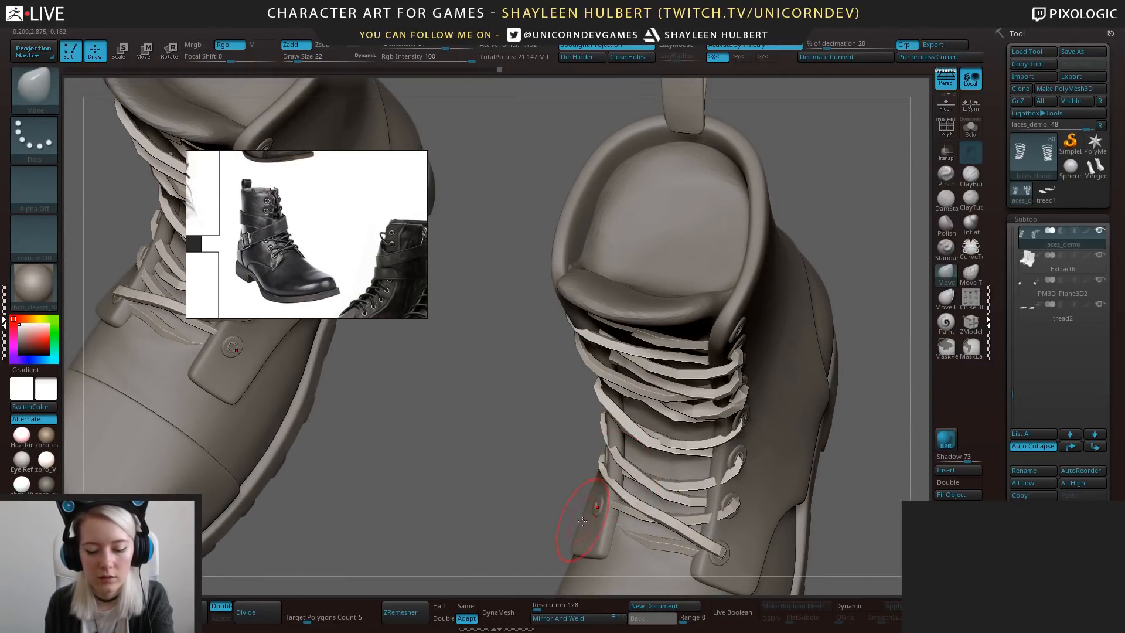
drag(569, 506, 846, 595)
click(849, 606)
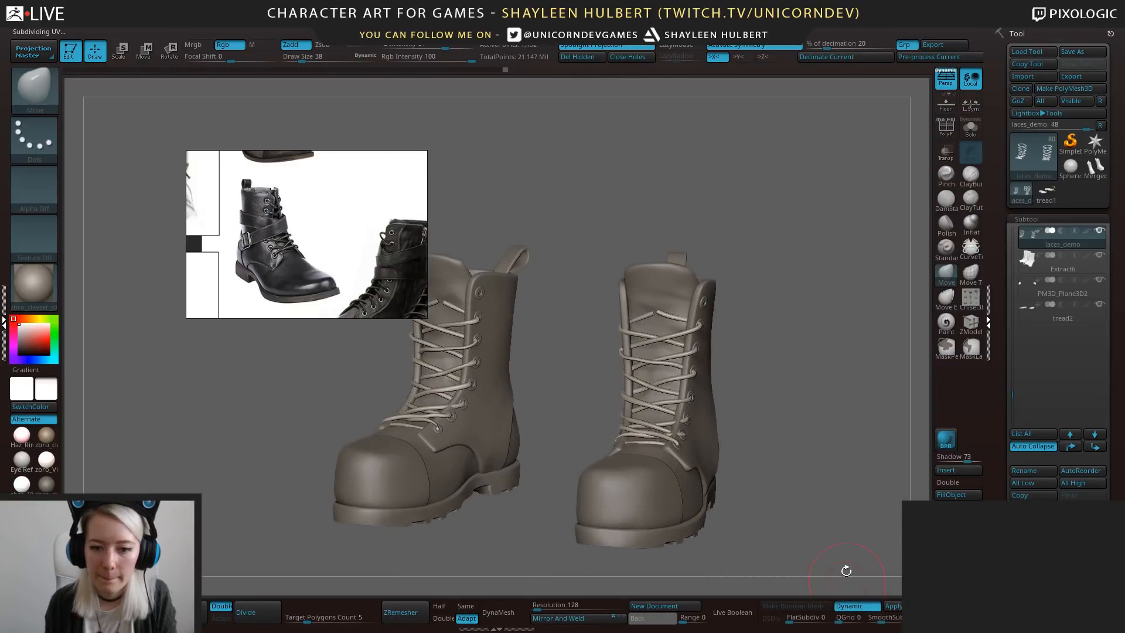
Using the Move Topological brush at draw size 38, nudge a lace into place where it enters its side eyelet.
alt+drag(795, 412, 644, 435)
alt+drag(779, 400, 730, 313)
key(b)
key(i)
key(n)
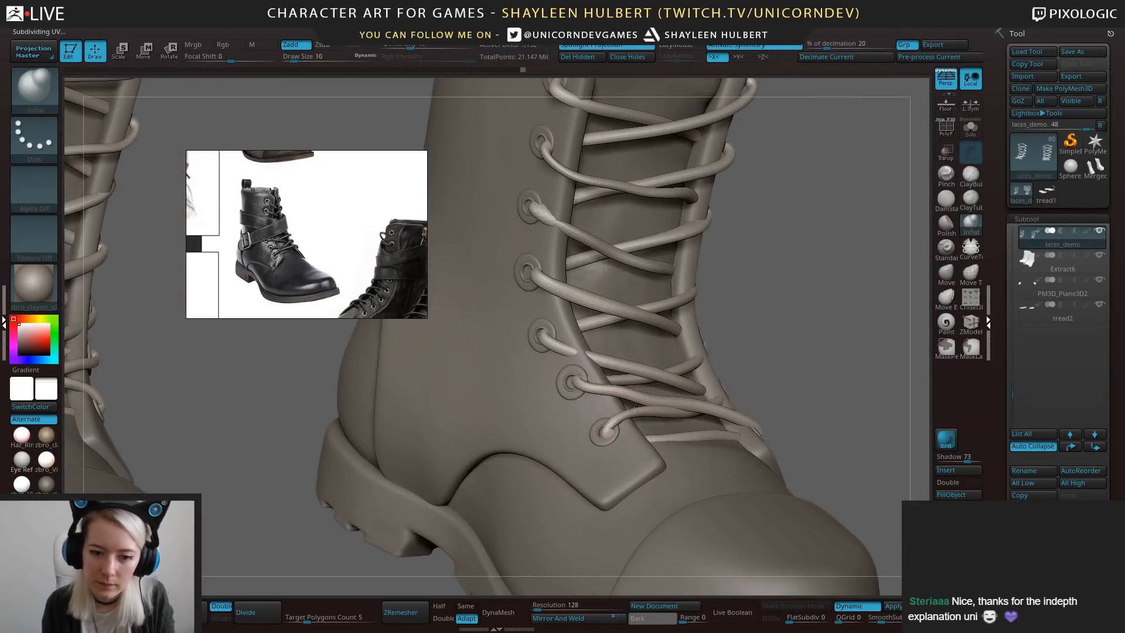
drag(874, 383, 870, 292)
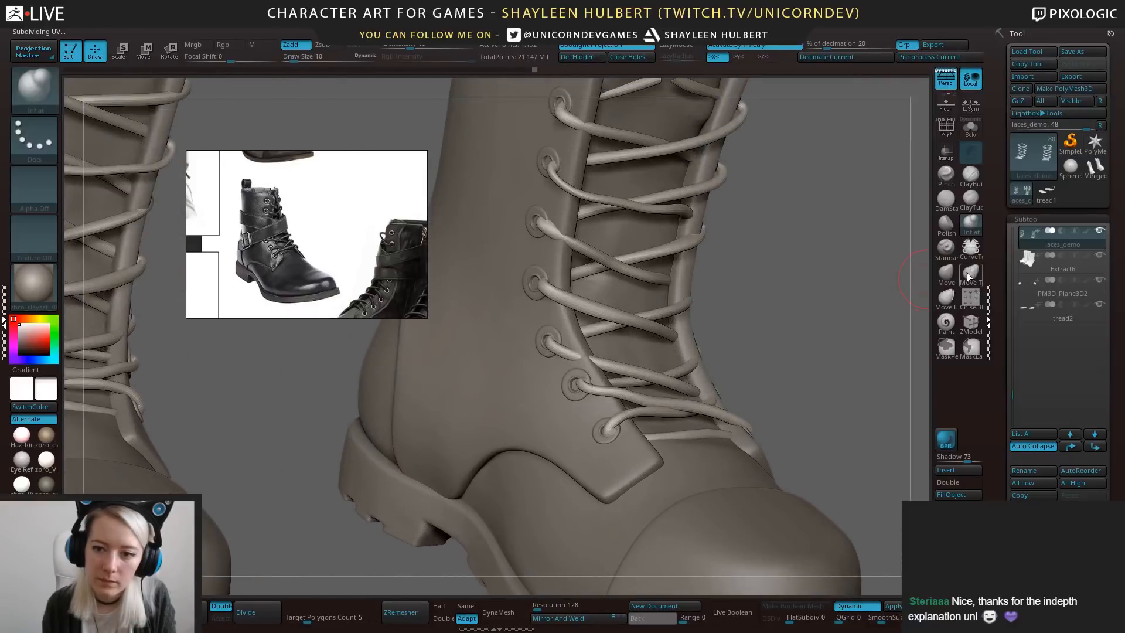
click(969, 274)
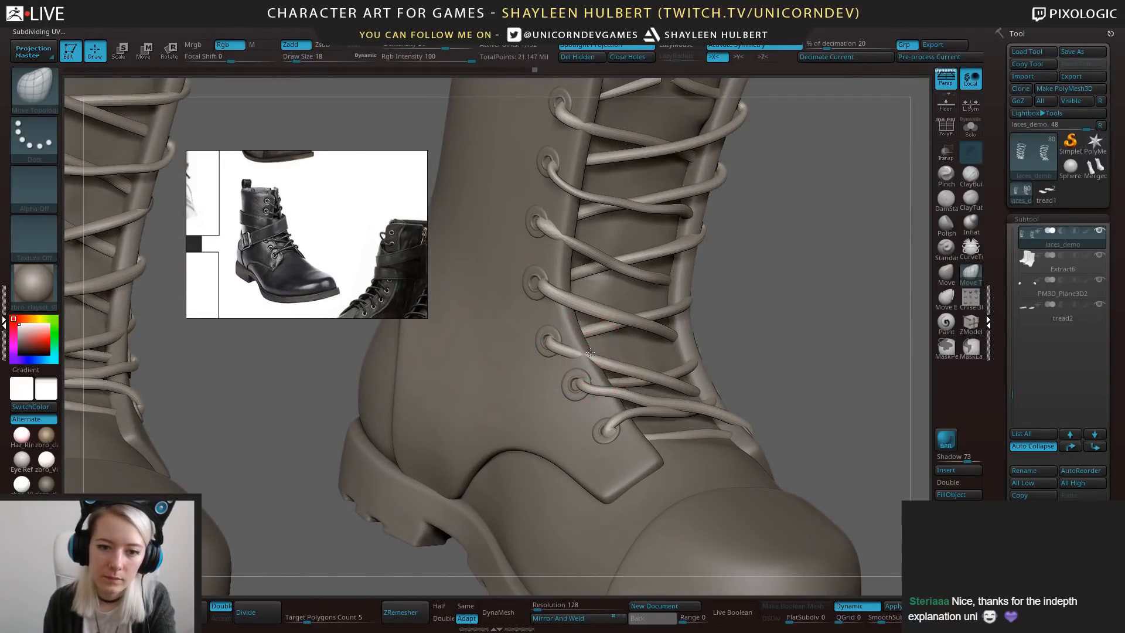
mouse_move(782, 270)
mouse_down()
mouse_move(585, 353)
mouse_move(542, 350)
mouse_move(558, 290)
mouse_move(552, 257)
mouse_up()
key(bracketright)
key(bracketright)
drag(809, 328, 697, 358)
drag(570, 274, 566, 262)
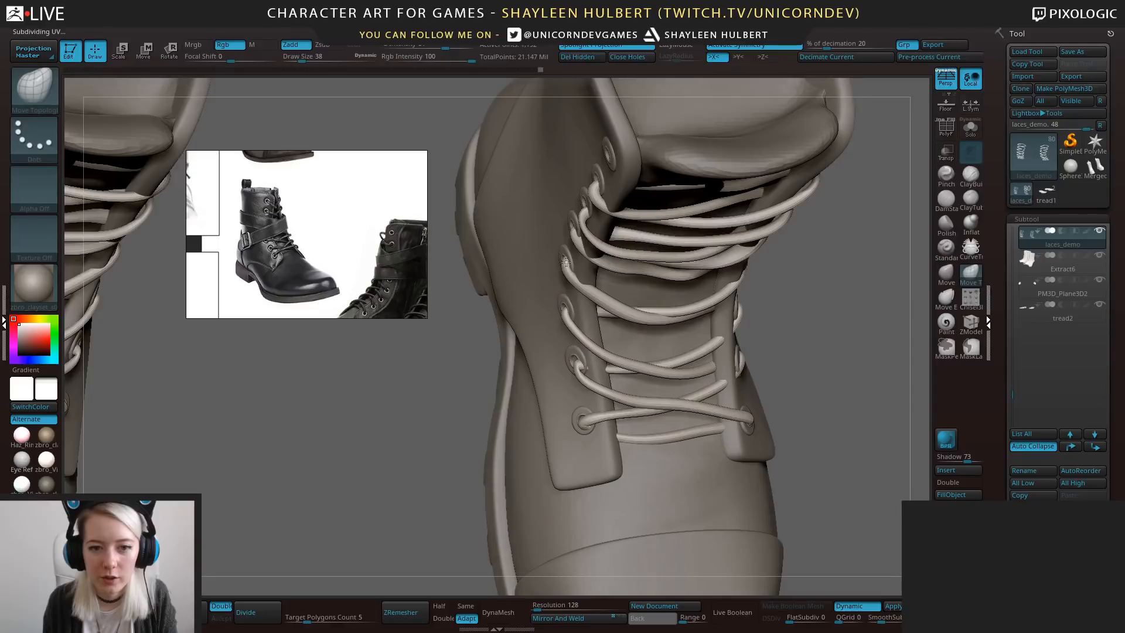
Adjust the upper lace loop where it wraps over the edge of the boot's opening.
drag(790, 302, 742, 266)
drag(892, 279, 750, 316)
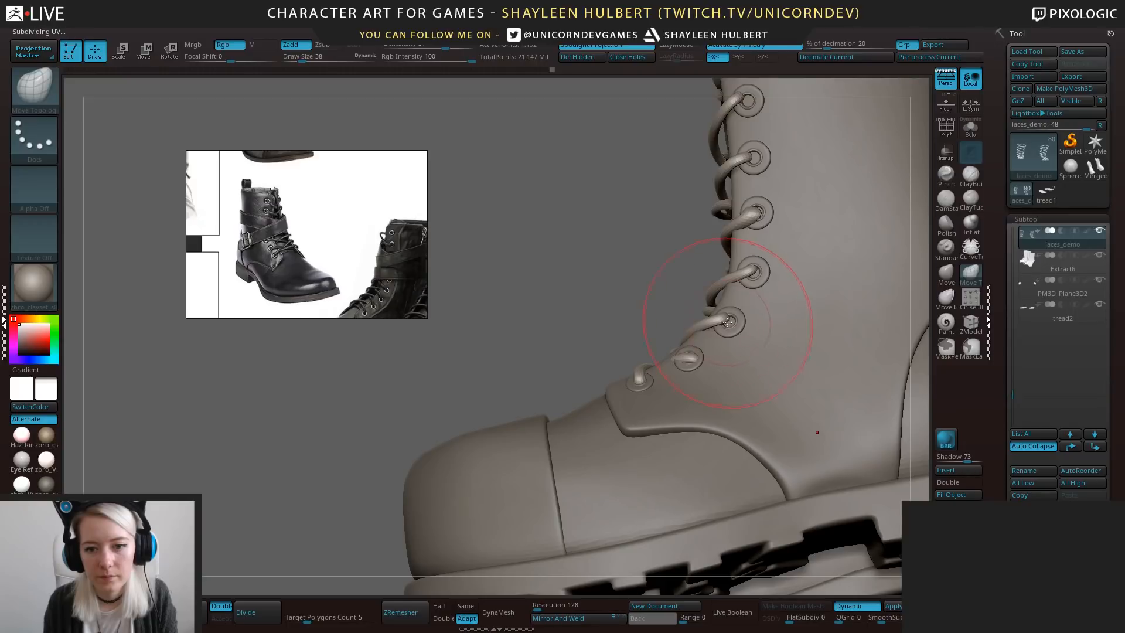
drag(594, 306, 651, 433)
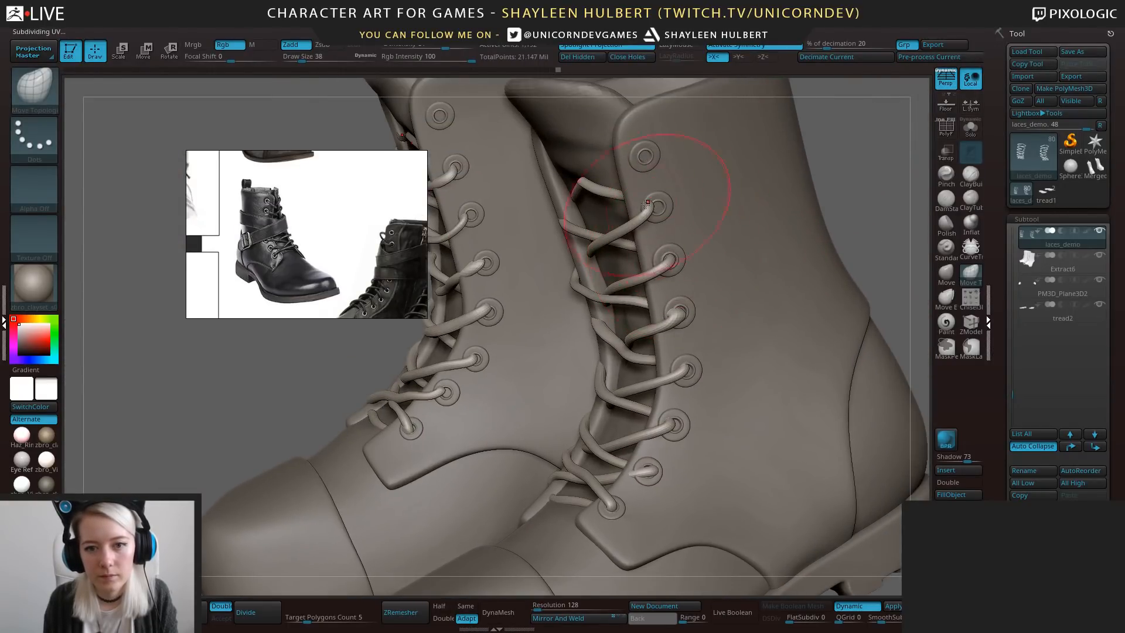
mouse_move(836, 177)
mouse_down()
mouse_move(688, 228)
mouse_move(644, 214)
mouse_up()
drag(722, 244, 788, 235)
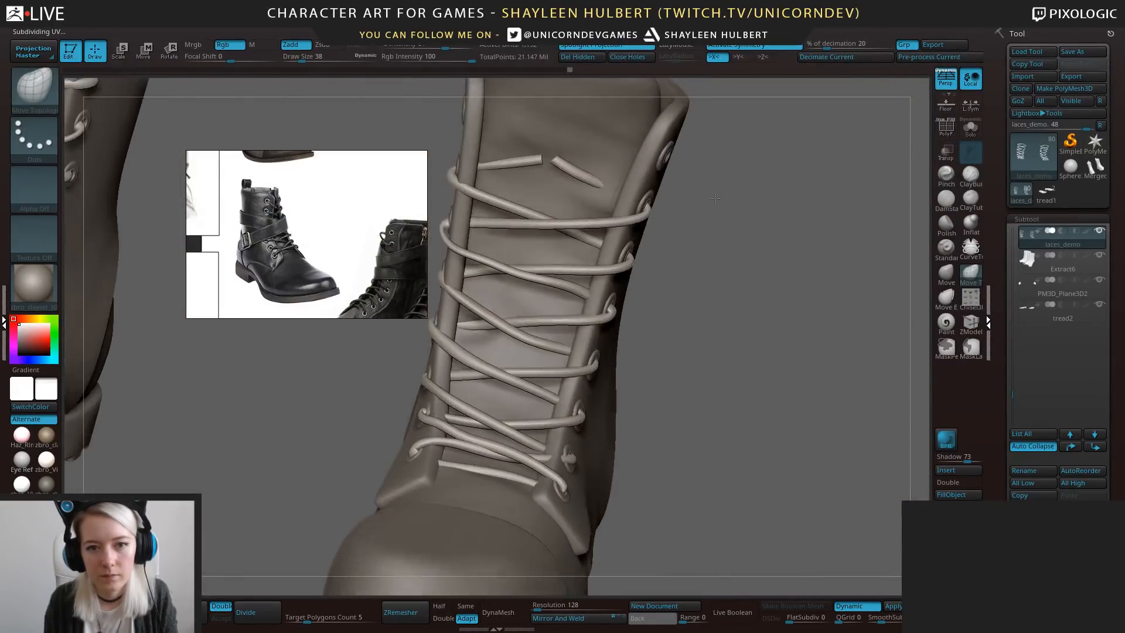
drag(728, 204, 718, 252)
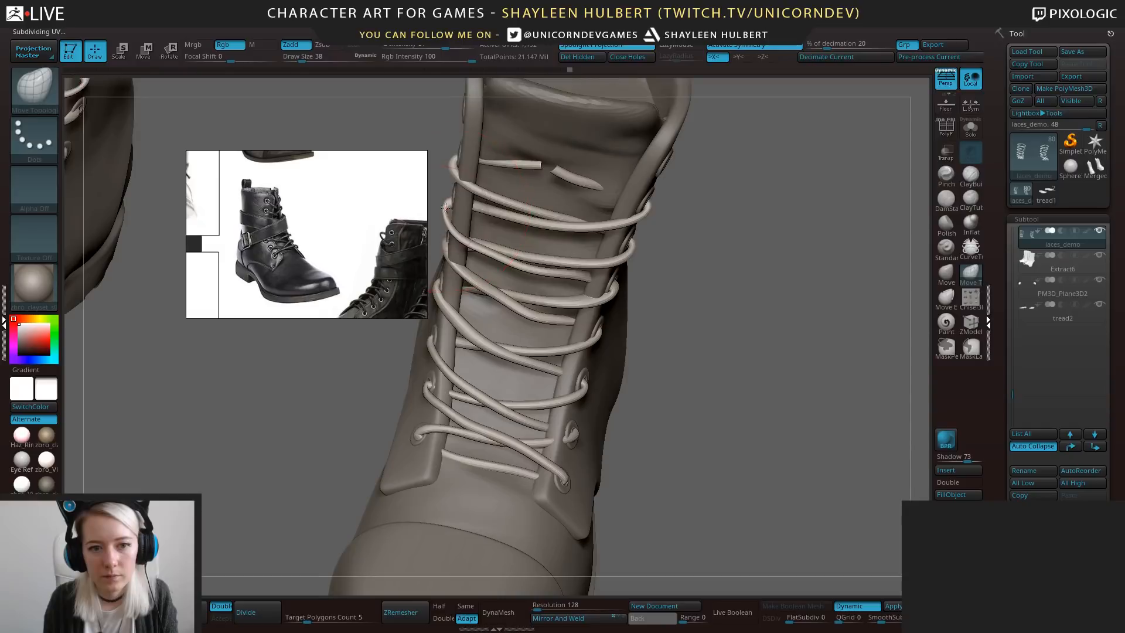
drag(446, 208, 450, 194)
key(f)
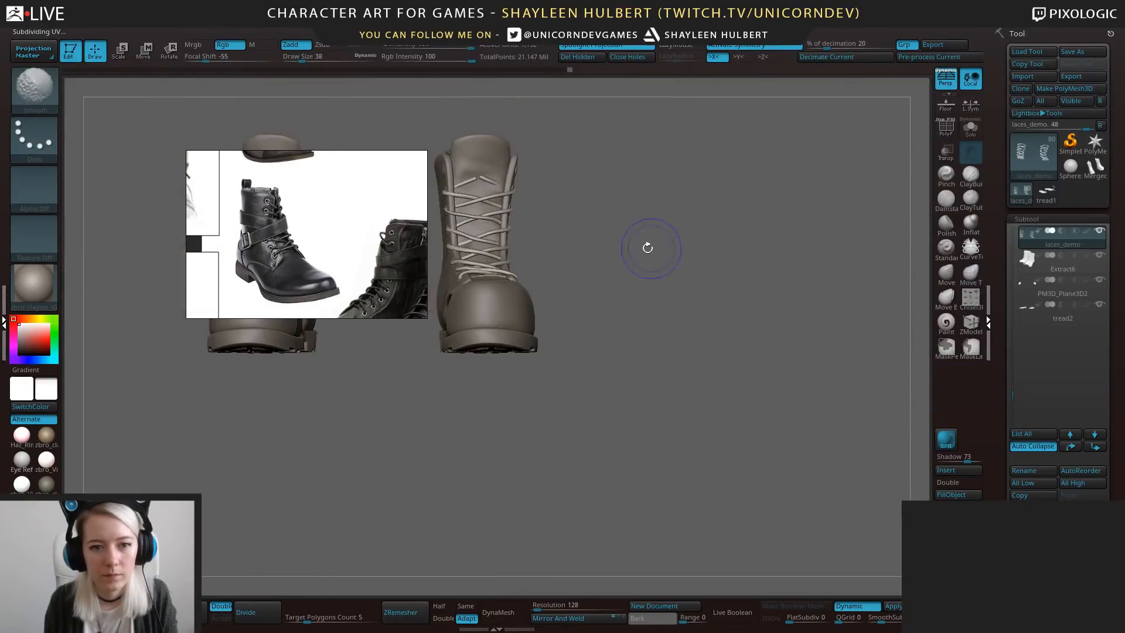
alt+drag(718, 310, 787, 426)
Switch to Maya and rotate the small loop curve, curve2, to turn it upright in the view.
key(alt+Tab)
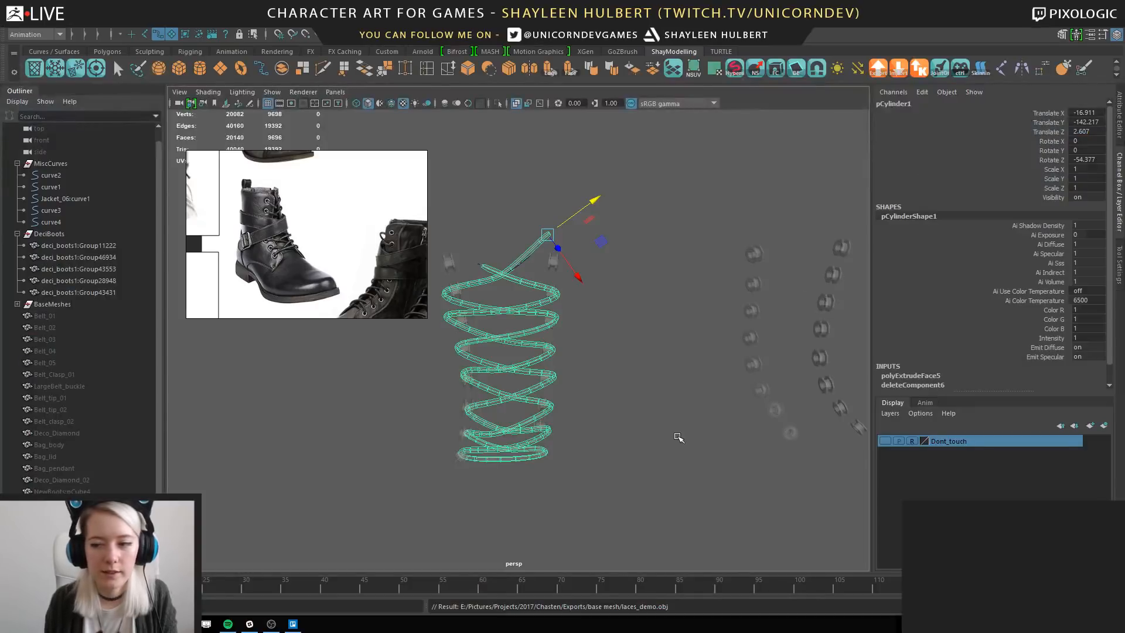
alt+middle_drag(618, 404, 653, 527)
alt+right_drag(653, 527, 468, 181)
alt+middle_drag(469, 181, 576, 384)
alt+right_drag(577, 384, 603, 447)
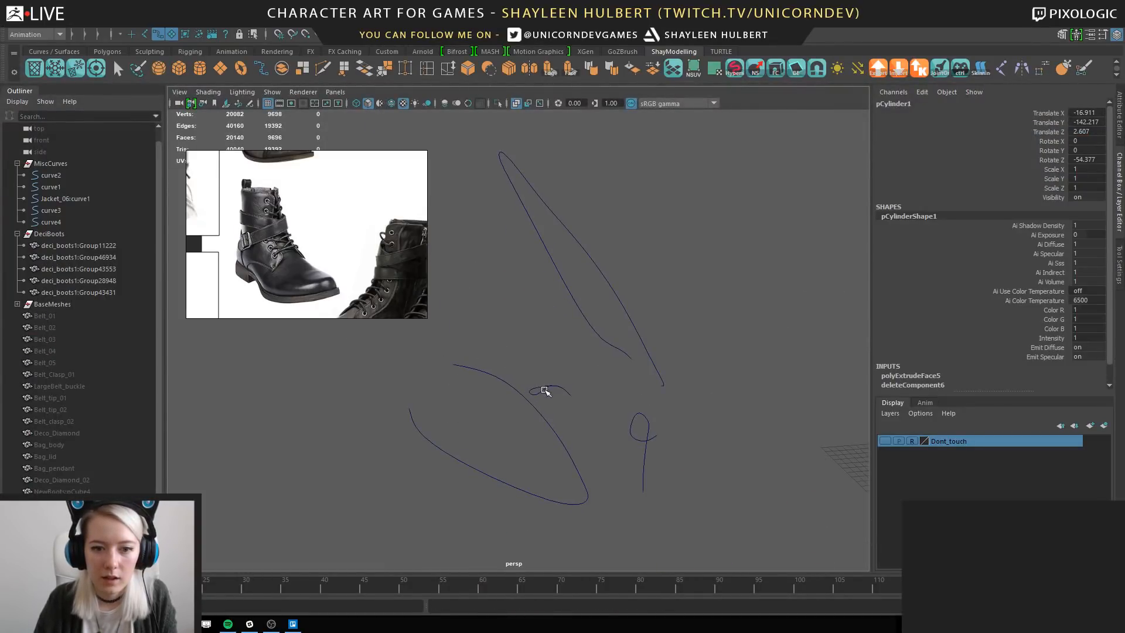
click(545, 392)
key(f)
alt+drag(567, 394, 524, 355)
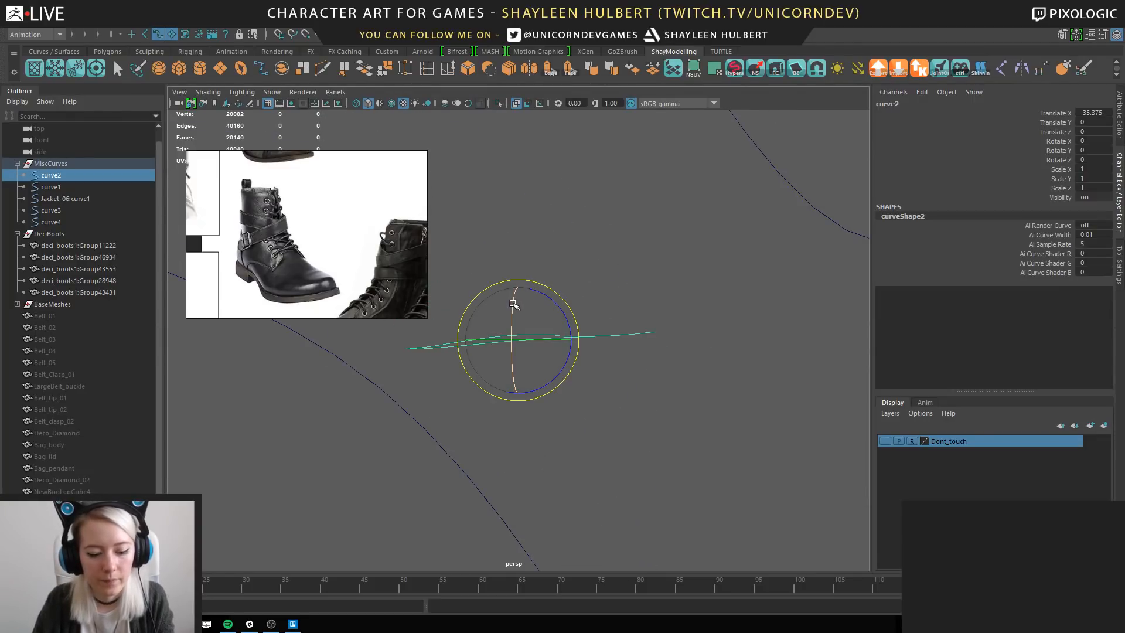
drag(514, 305, 517, 379)
click(674, 290)
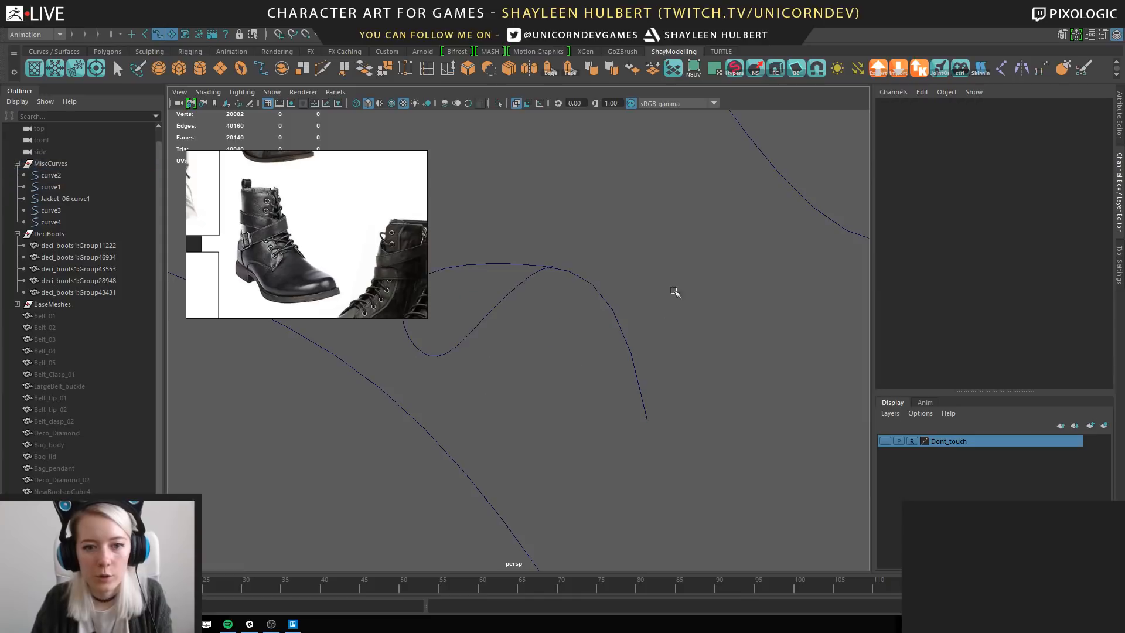
Duplicate the loop curve and place the mirrored copy across the original to form a bow shape.
alt+right_drag(625, 343, 563, 283)
click(562, 282)
alt+middle_drag(552, 312, 592, 328)
mouse_move(595, 332)
alt+mouse_down()
mouse_move(648, 342)
mouse_move(615, 329)
mouse_move(495, 389)
mouse_move(394, 350)
mouse_move(578, 377)
mouse_move(541, 382)
mouse_move(598, 314)
alt+mouse_up()
key(ctrl+d)
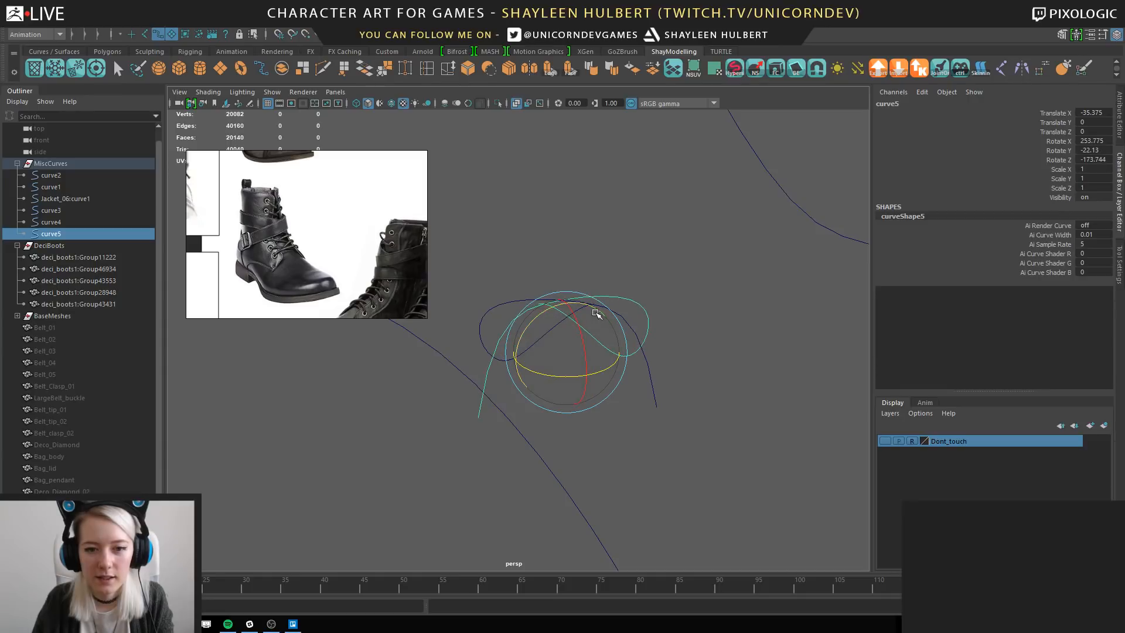
key(w)
mouse_move(566, 352)
mouse_down()
mouse_move(632, 342)
mouse_move(634, 357)
mouse_move(598, 345)
mouse_move(684, 377)
mouse_move(585, 289)
mouse_move(623, 291)
mouse_move(346, 211)
mouse_move(521, 300)
mouse_move(575, 355)
mouse_up()
Select both loop curves of the bow together and bring the lace model into view.
alt+right_drag(575, 355, 683, 407)
alt+middle_drag(683, 408, 661, 357)
drag(525, 227, 571, 302)
alt+right_drag(571, 302, 334, 252)
alt+drag(585, 408, 551, 363)
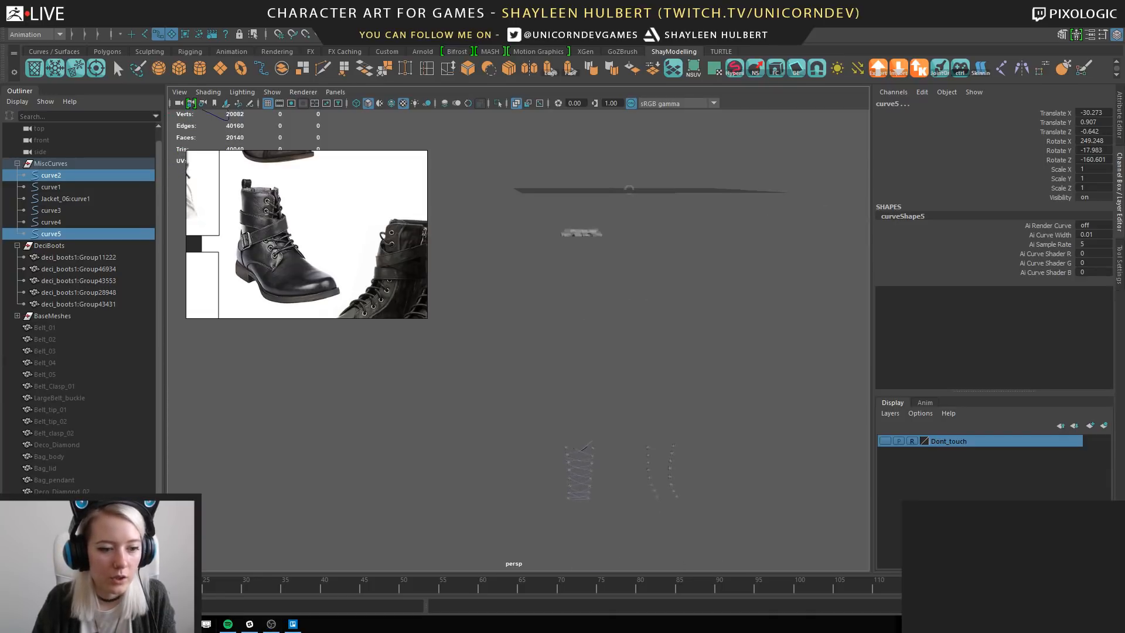
Switch to ZBrush, make the merged boots tool with the tied bows active, and display its polygroups.
key(alt+Tab)
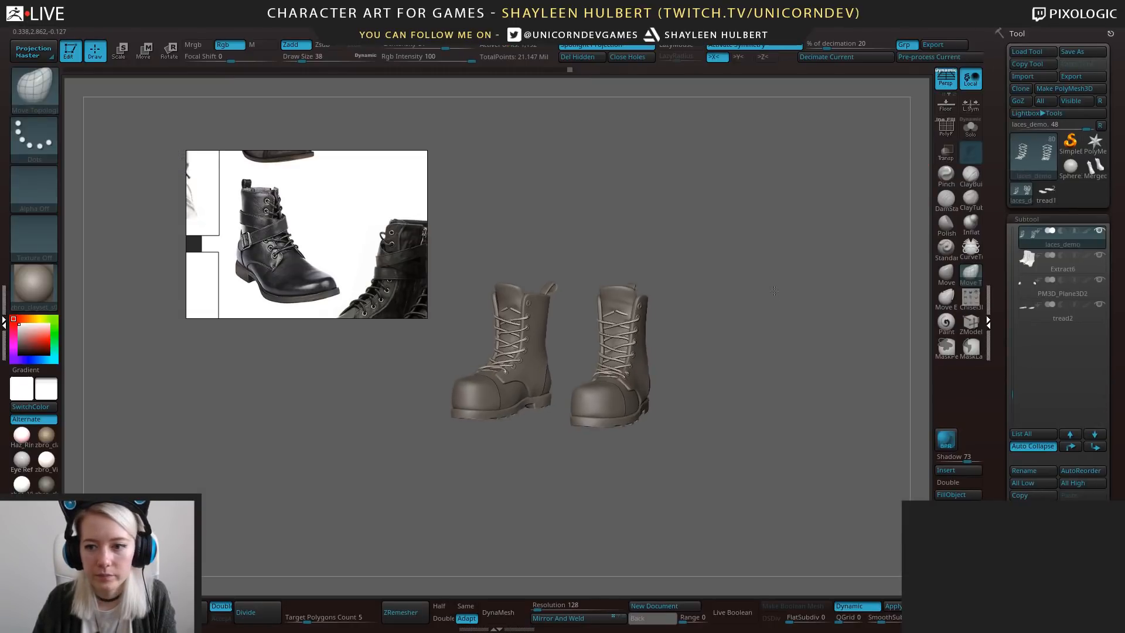
drag(1008, 392, 1007, 361)
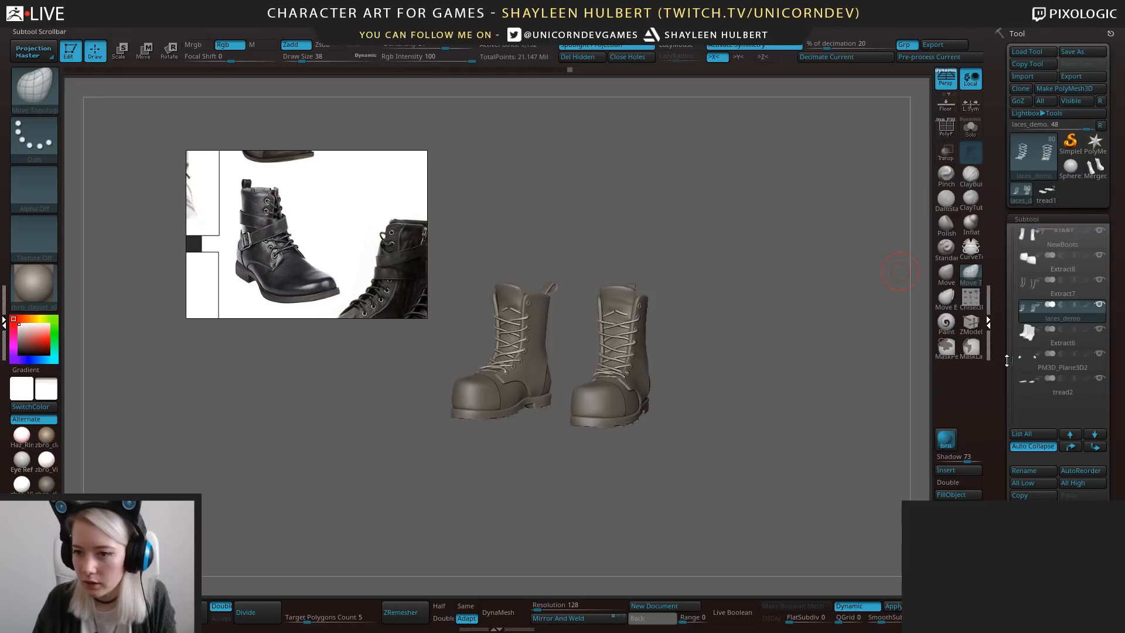
click(1097, 166)
alt+drag(769, 271, 816, 469)
alt+drag(747, 126, 766, 210)
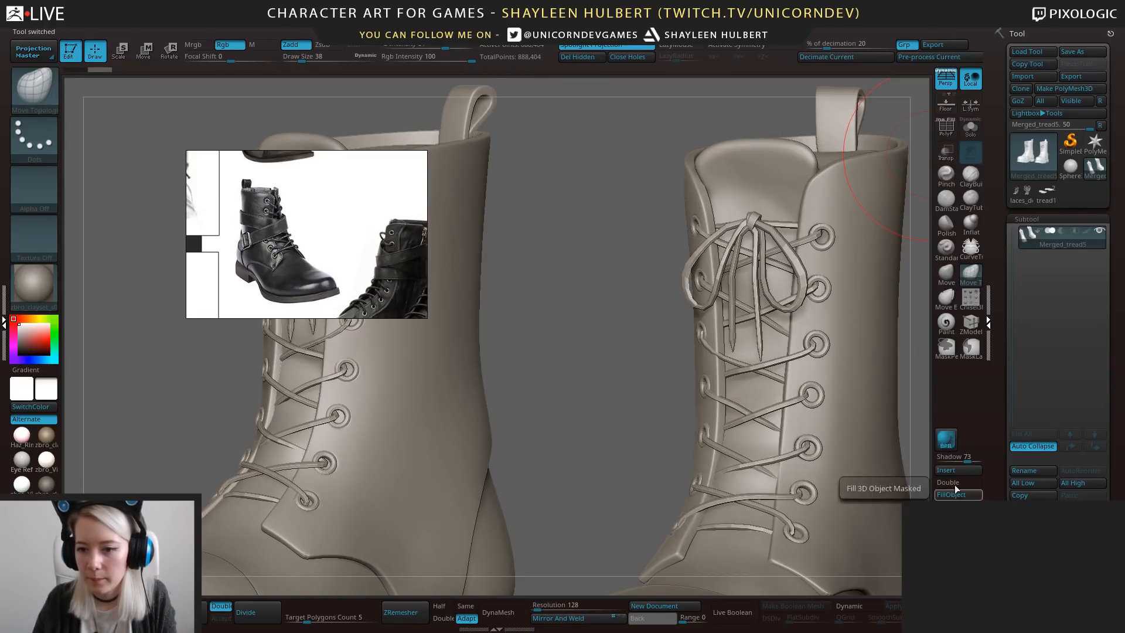
click(947, 128)
drag(572, 329, 545, 326)
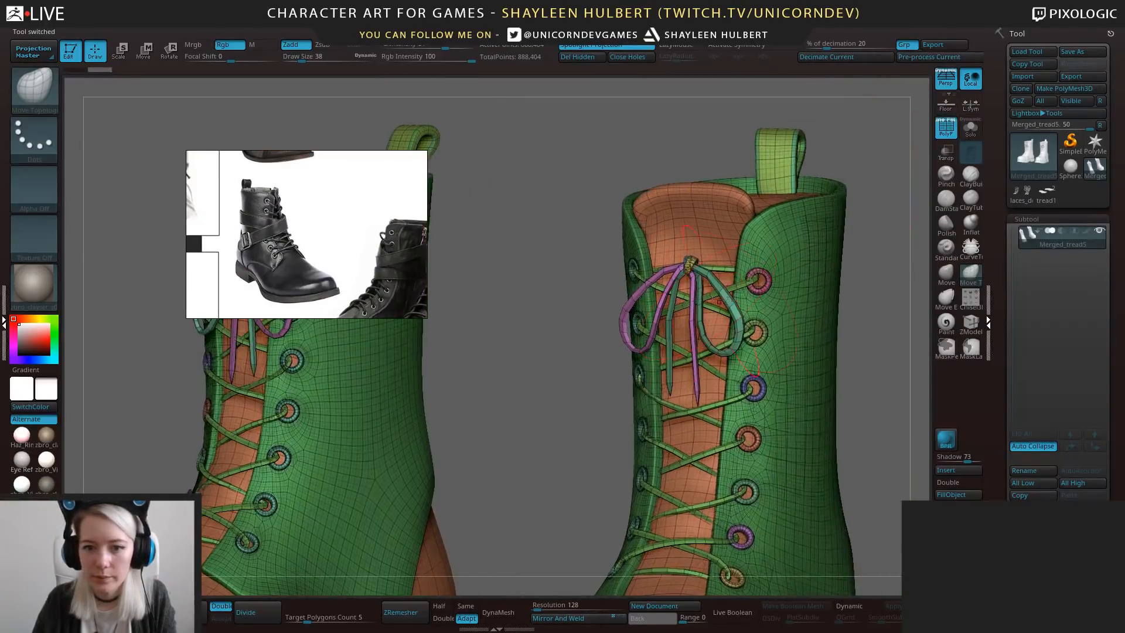
Hide the bow's loops, ends and knot by polygroup, and combine the rest of both boots into one polygroup.
ctrl+shift+click(695, 293)
ctrl+shift+click(680, 287)
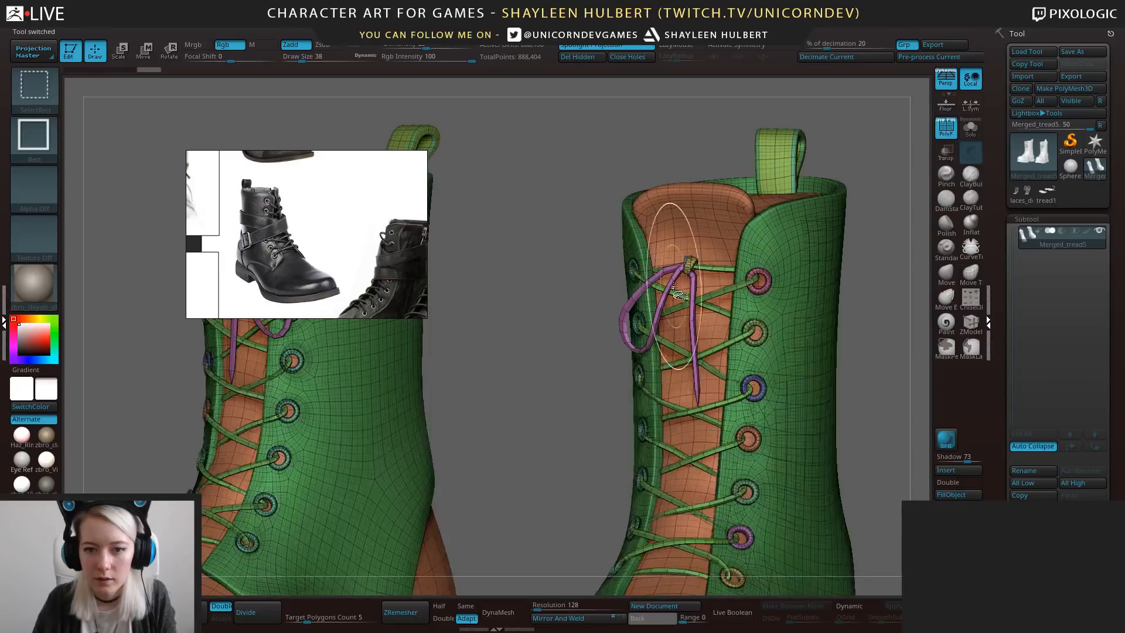
ctrl+shift+click(687, 271)
ctrl+shift+click(687, 261)
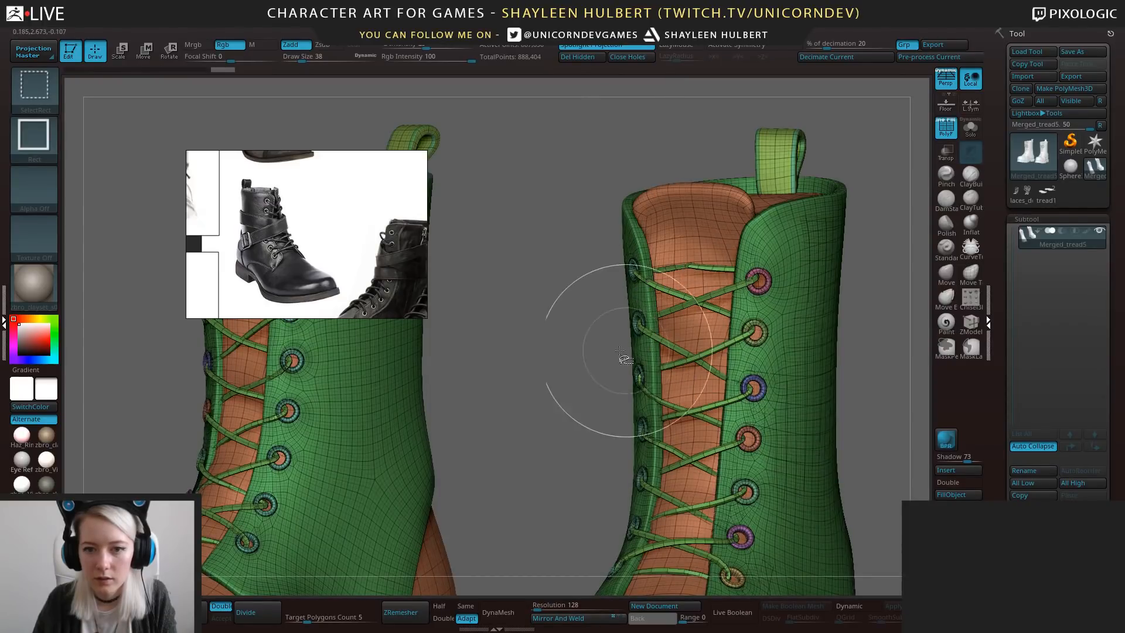
alt+drag(622, 349, 528, 200)
ctrl+drag(458, 156, 839, 530)
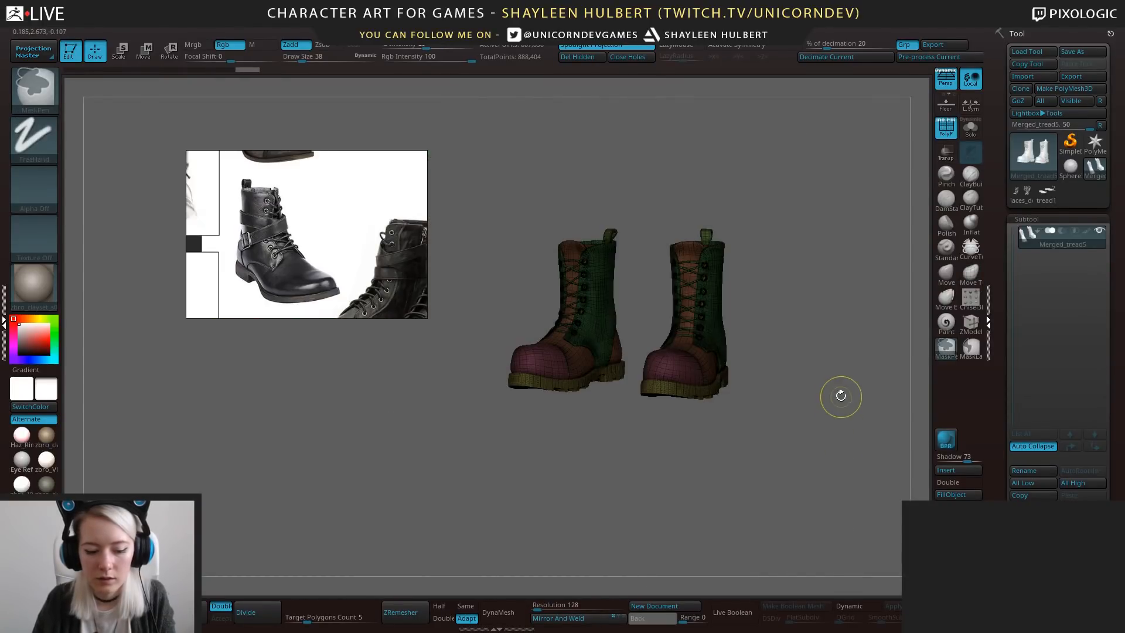
key(ctrl+w)
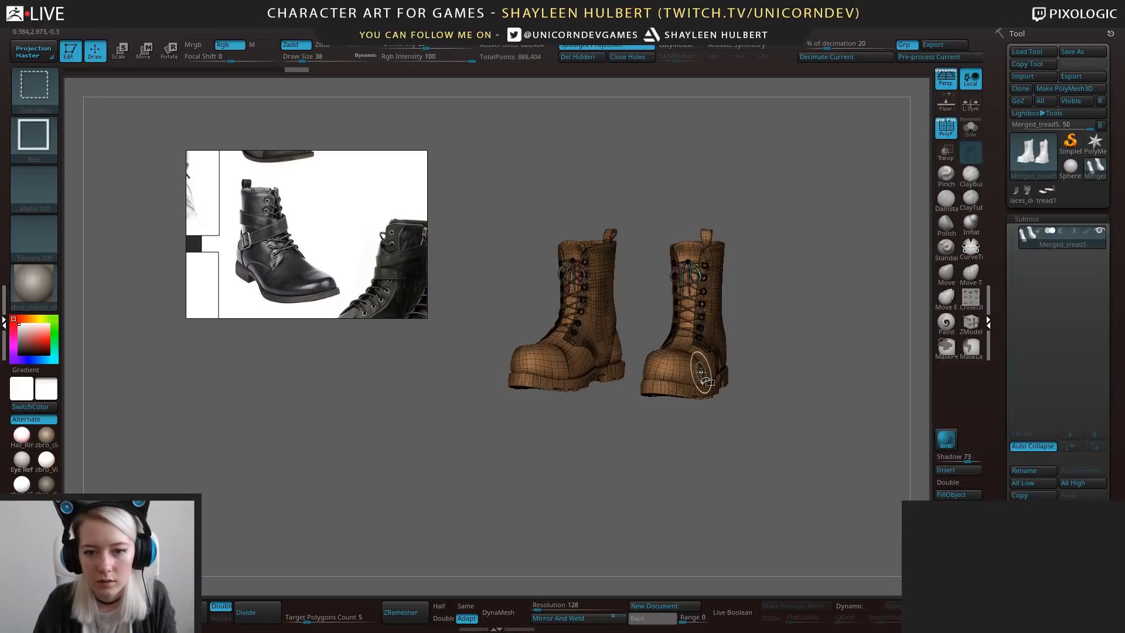
Isolate the bows from the boots and combine their pieces into a single polygroup.
ctrl+shift+click(701, 372)
ctrl+shift+click(698, 368)
ctrl+drag(522, 191, 804, 382)
key(ctrl+w)
ctrl+shift+click(797, 297)
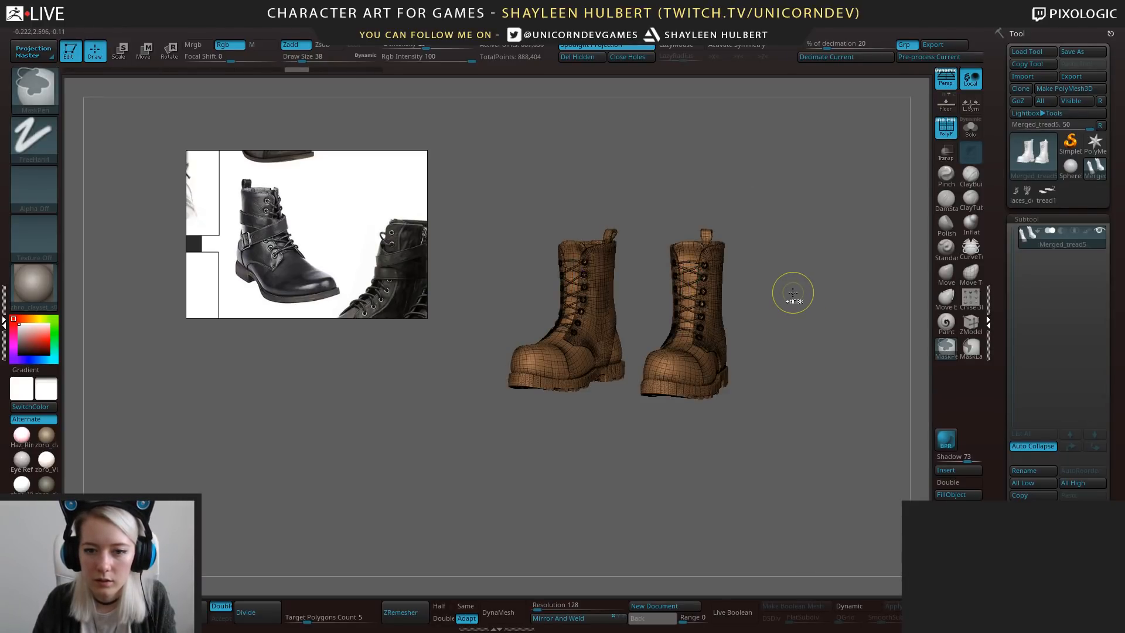
Undo the boots' single-polygroup merge, combine the bow pieces into one polygroup, and isolate the bows.
key(ctrl+z)
ctrl+click(793, 293)
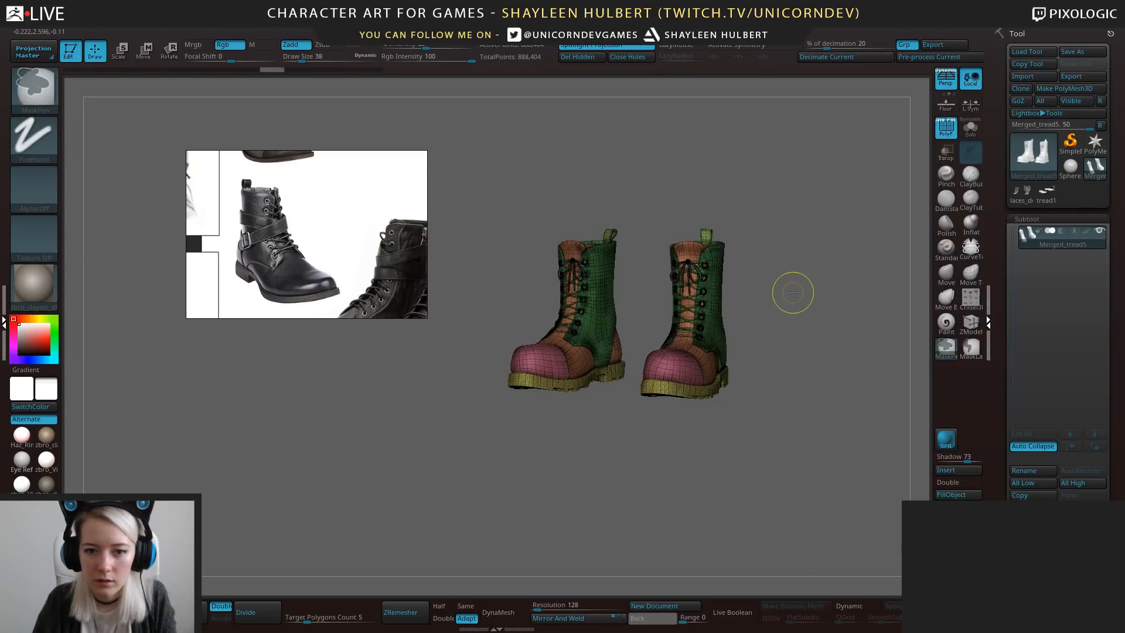
key(ctrl+w)
alt+drag(784, 206, 876, 466)
ctrl+shift+click(723, 250)
drag(788, 281, 817, 311)
drag(786, 194, 822, 206)
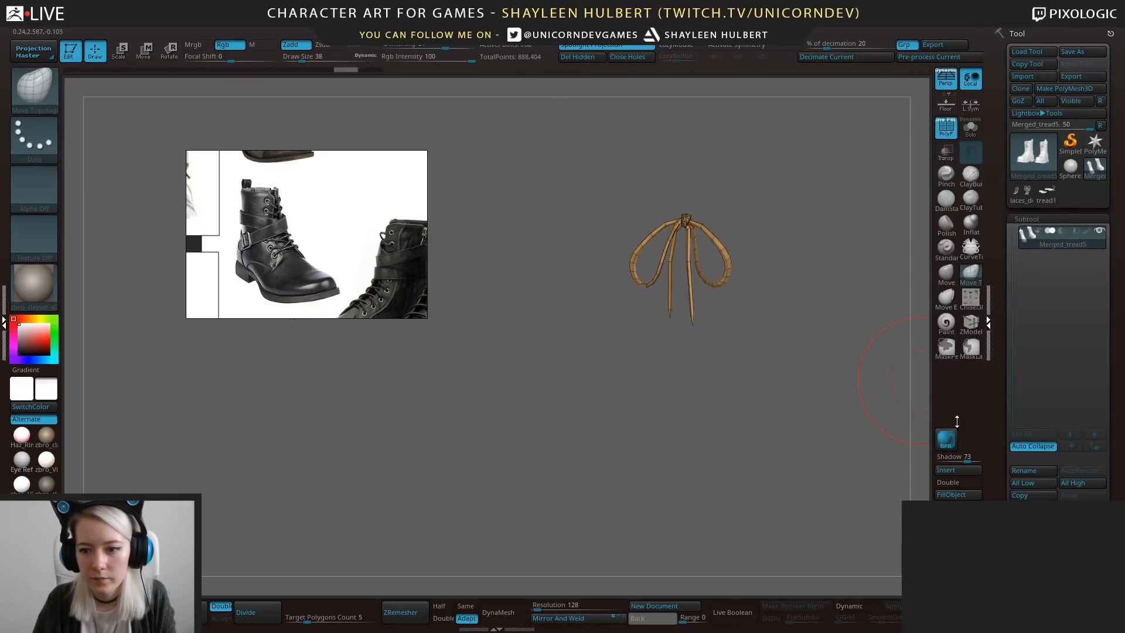
Split the bows off the boots into their own subtool and make that bow subtool active.
scroll(1019, 437, down, 3)
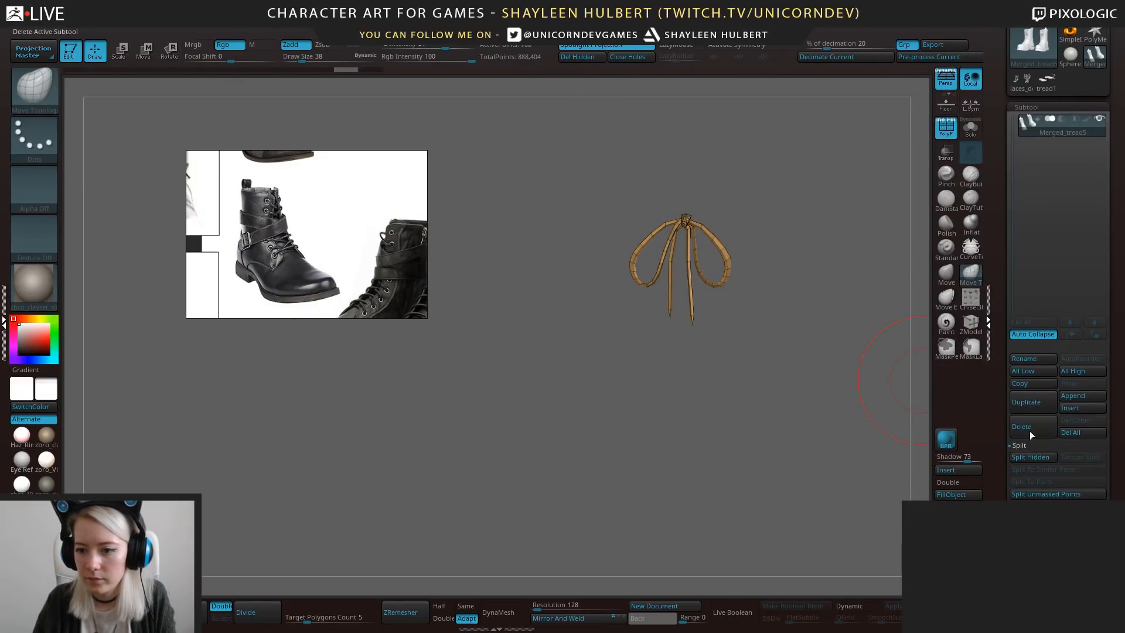
ctrl+shift+click(810, 321)
ctrl+shift+click(686, 225)
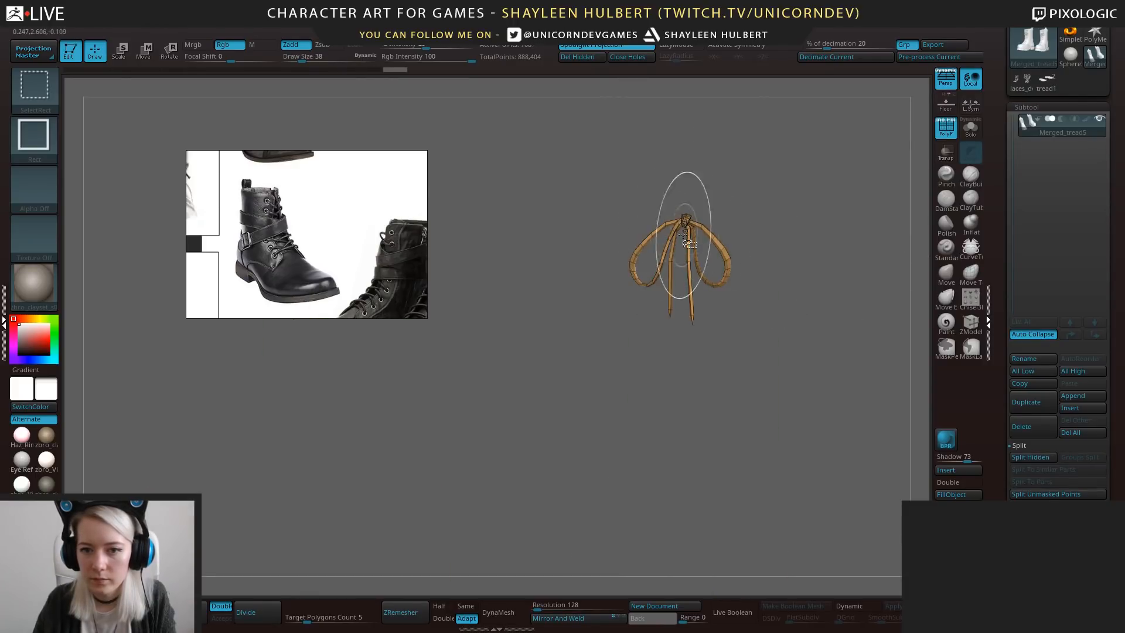
click(1018, 458)
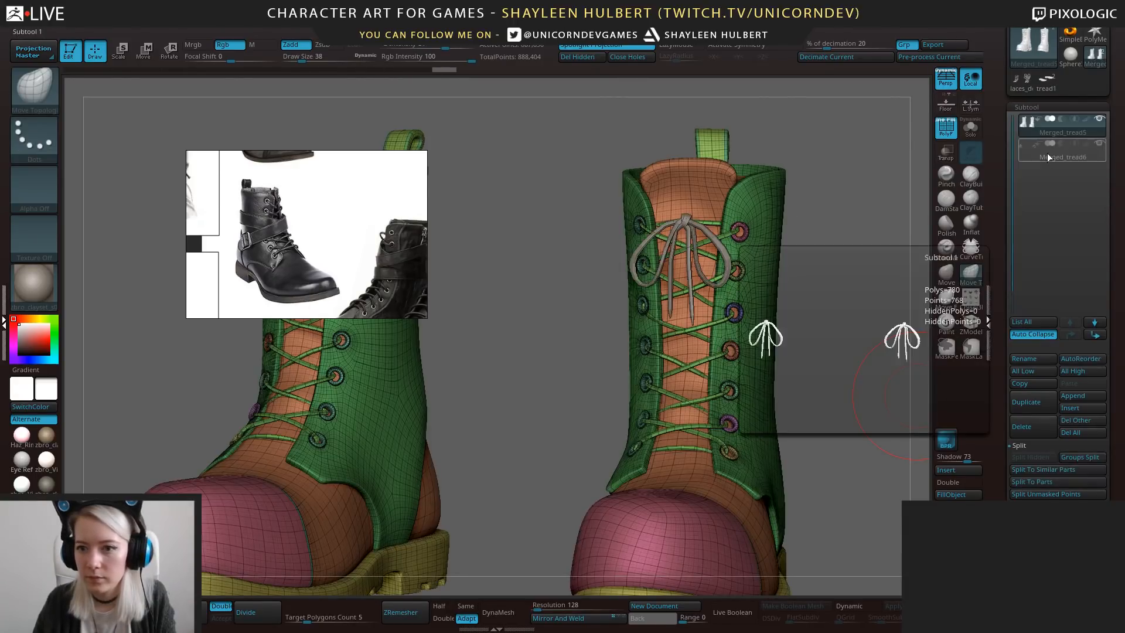
click(1047, 153)
mouse_move(831, 229)
mouse_down()
mouse_move(842, 282)
mouse_move(815, 226)
mouse_up()
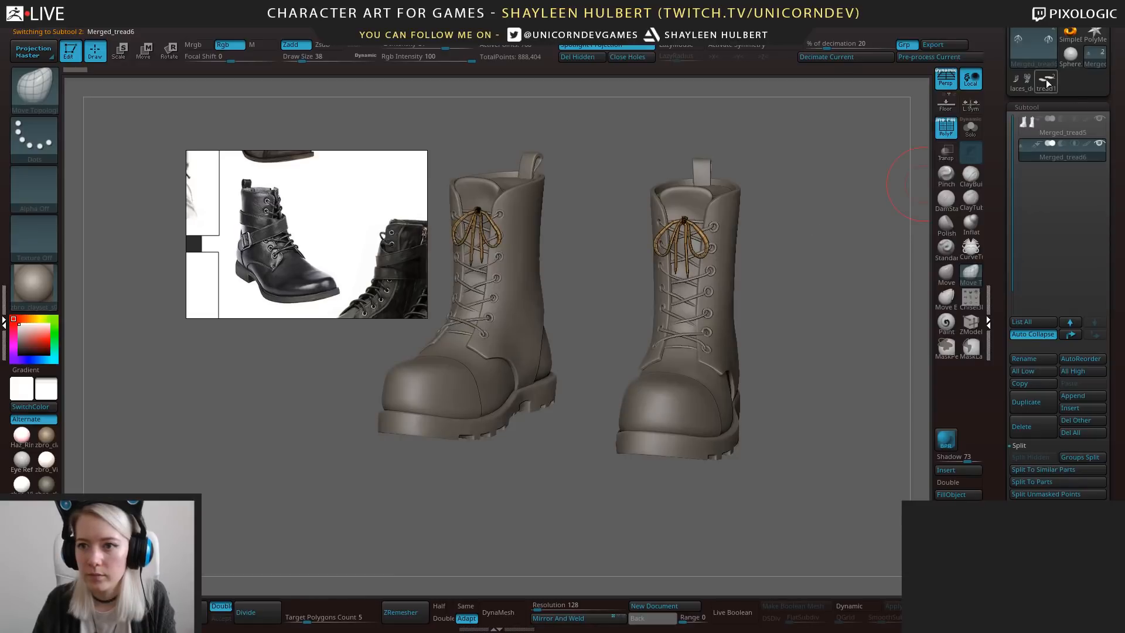
Switch to the laces_demo boots tool and append the Merged_tread6 bows as a new subtool.
click(1026, 83)
drag(841, 328, 810, 355)
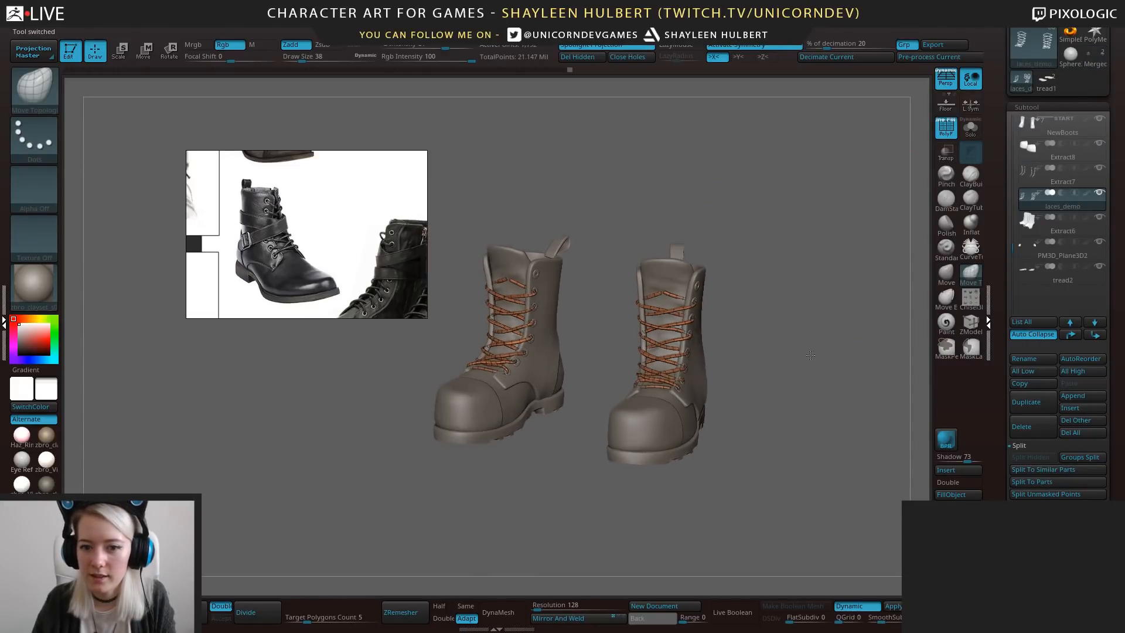
drag(1000, 198, 1000, 227)
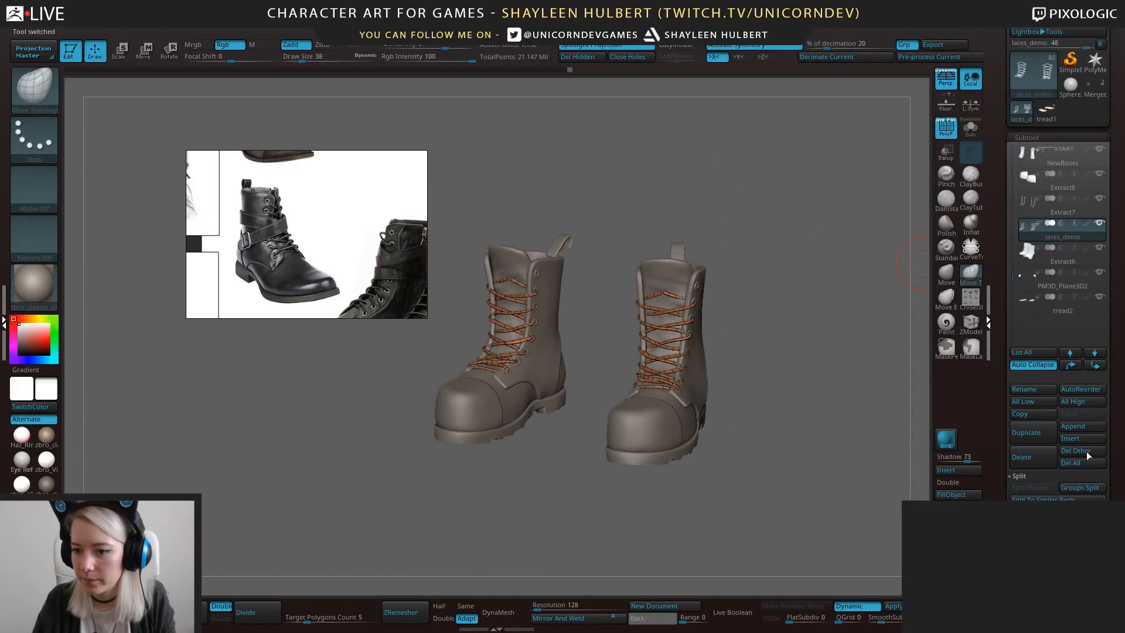
click(1089, 424)
click(1075, 425)
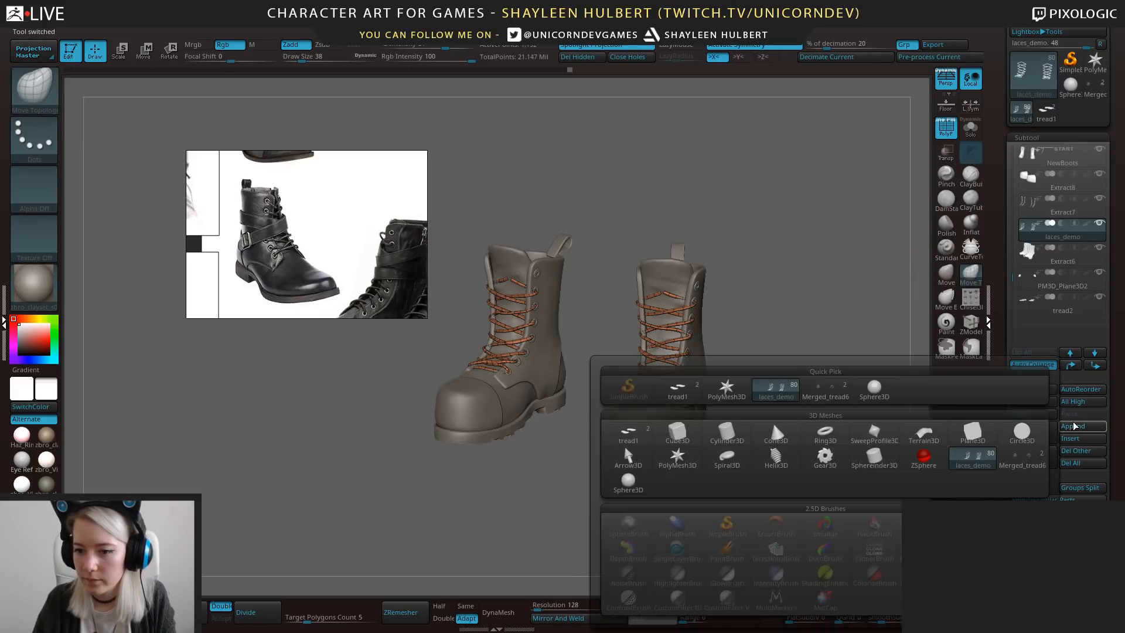
click(826, 387)
Activate the appended bow subtool, place the transform gizmo on its knot, and adjust the bow's fit on the boot.
mouse_move(887, 455)
shift+mouse_down()
mouse_move(822, 349)
mouse_move(772, 300)
shift+mouse_up()
alt+drag(556, 287, 603, 340)
key(e)
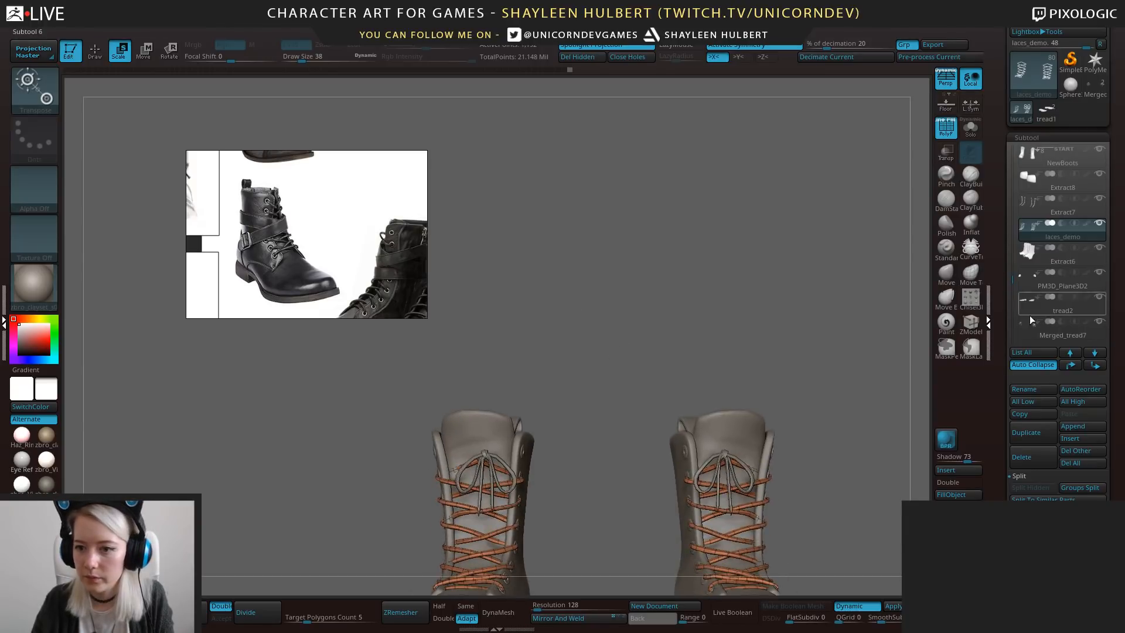
click(1031, 321)
click(486, 453)
alt+drag(514, 358, 596, 282)
alt+click(585, 283)
drag(571, 341, 567, 344)
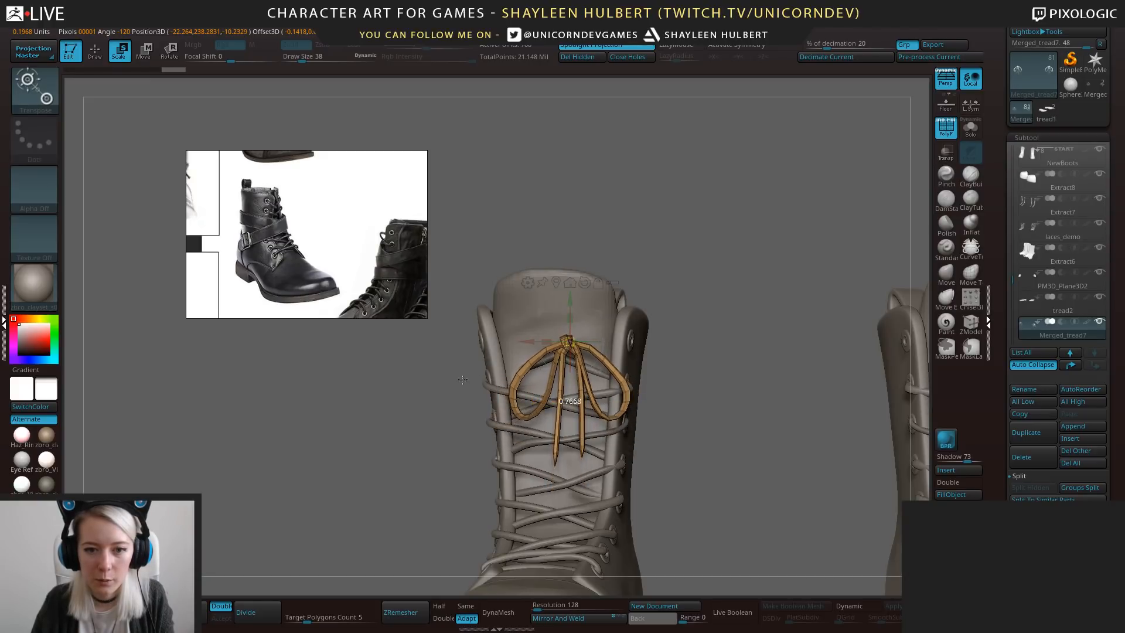
drag(603, 311, 591, 324)
drag(430, 357, 574, 355)
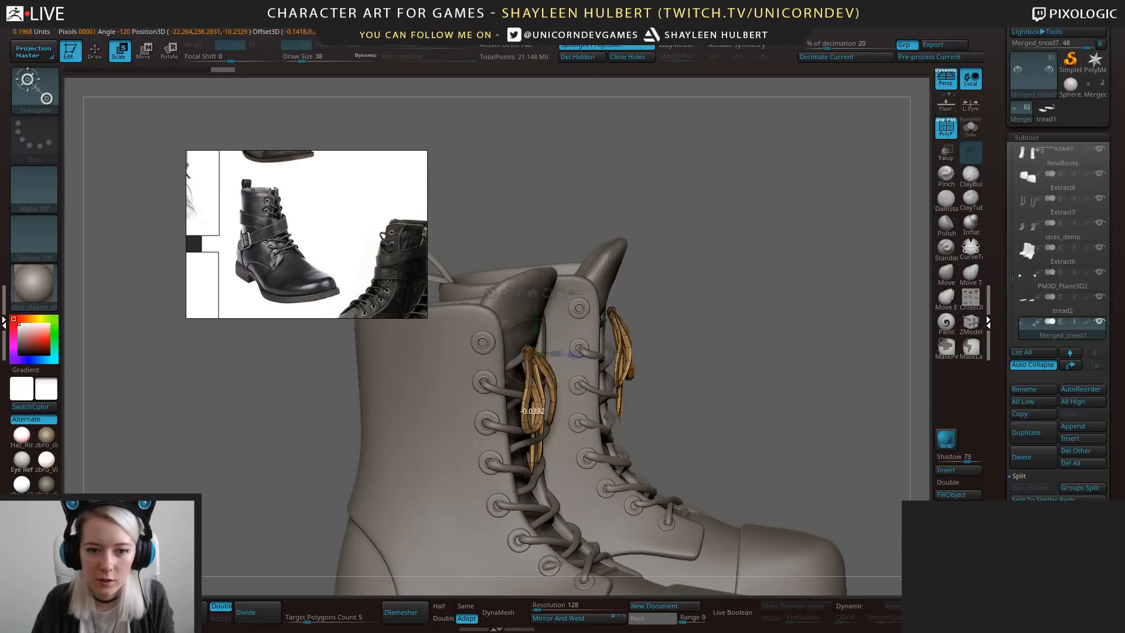
Enlarge the bow about its knot so its loops spread wider across the boot's lacing.
alt+drag(823, 176, 706, 241)
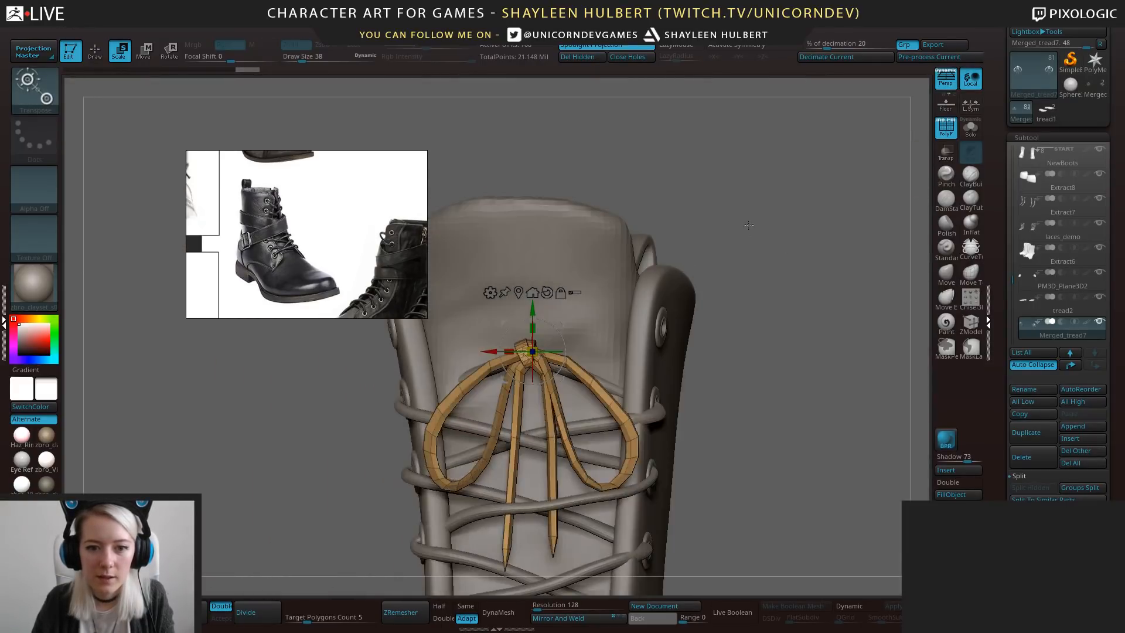
alt+drag(756, 199, 761, 269)
drag(865, 117, 841, 120)
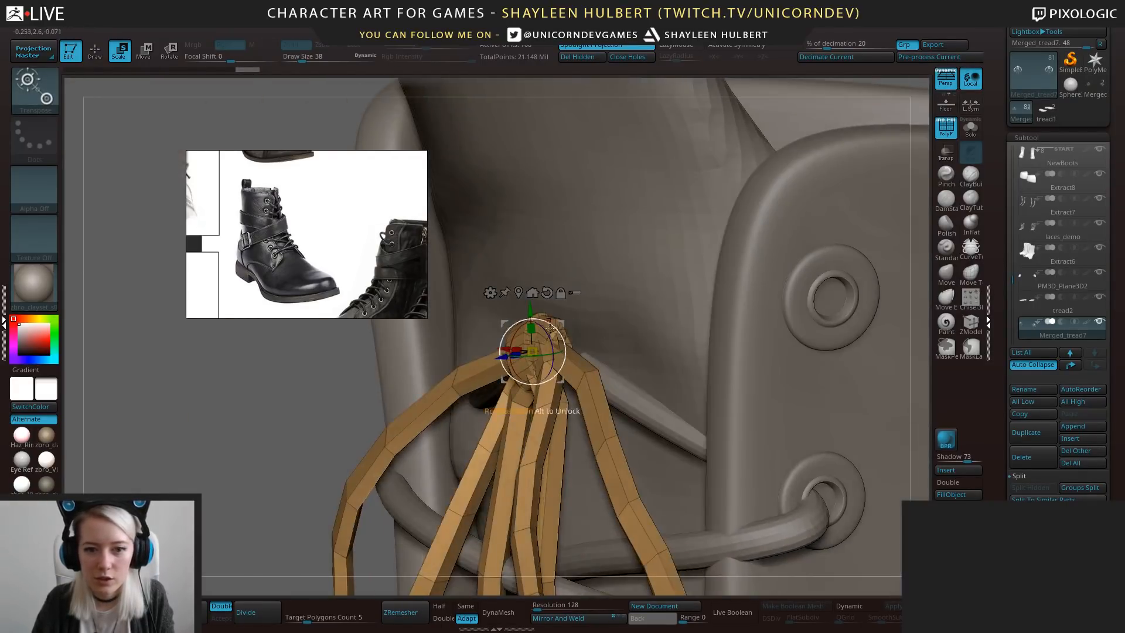
drag(289, 383, 314, 396)
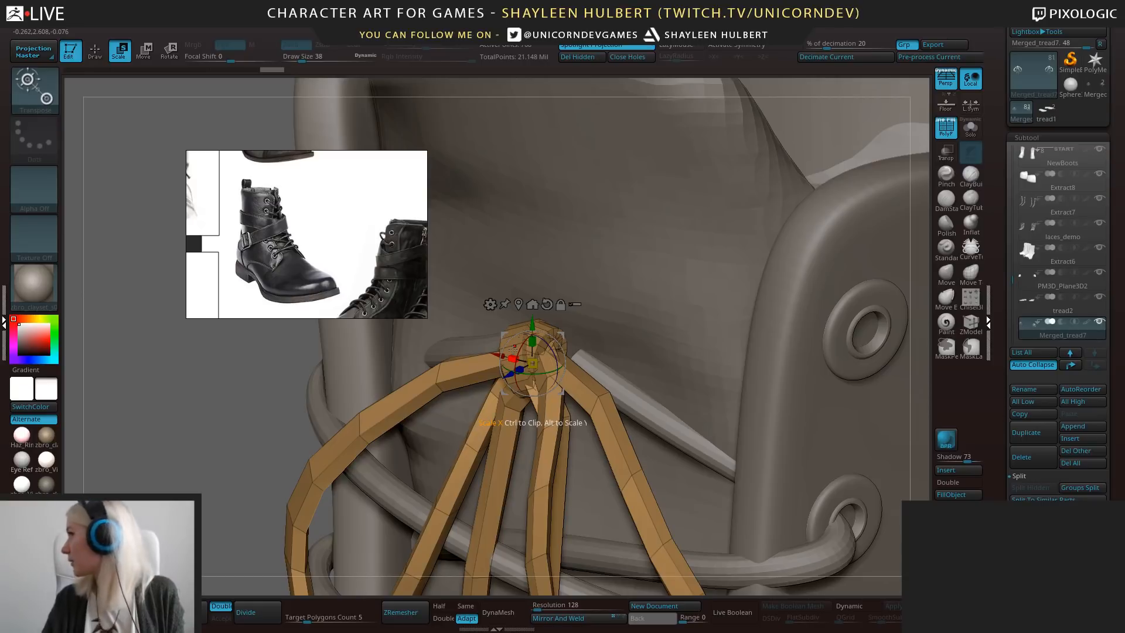
drag(533, 364, 535, 389)
alt+drag(203, 404, 260, 375)
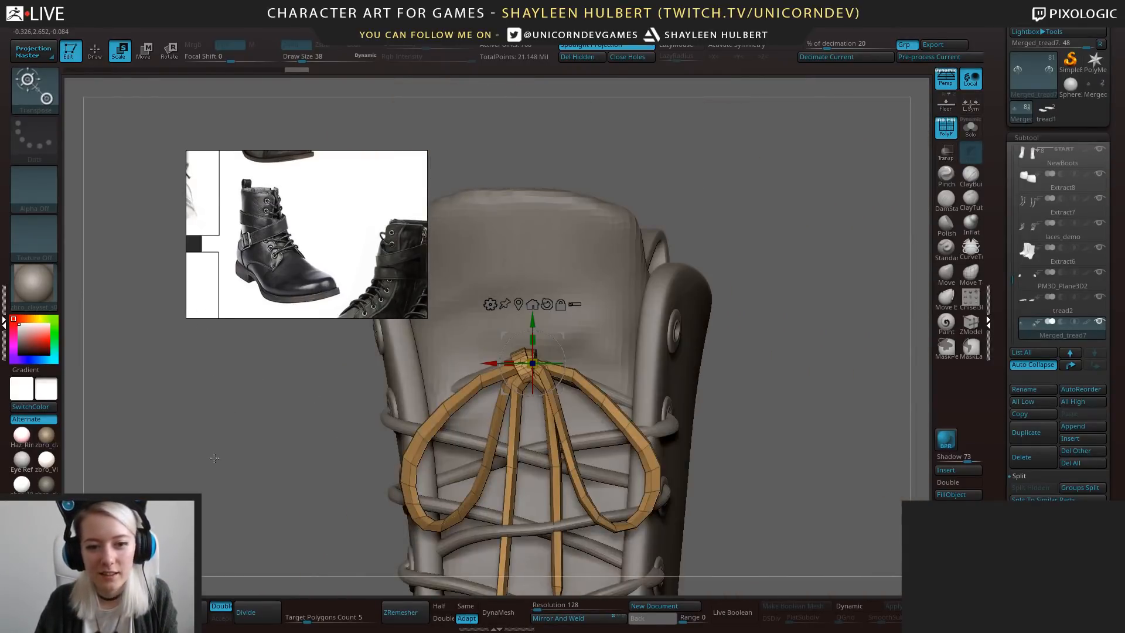
alt+drag(214, 458, 236, 416)
mouse_move(235, 416)
mouse_down()
mouse_move(610, 445)
mouse_move(542, 463)
mouse_move(550, 401)
mouse_up()
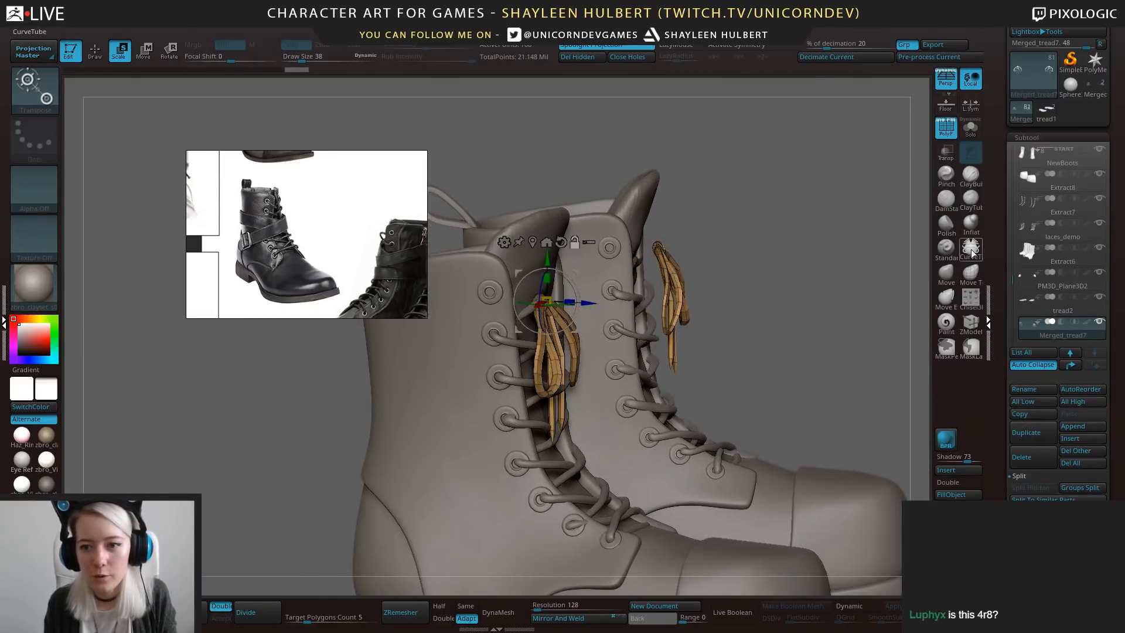
Reshape the bow's hanging ends with the Move Topological brush at draw size 98, angling them outward over the laces.
click(970, 249)
click(946, 275)
click(970, 275)
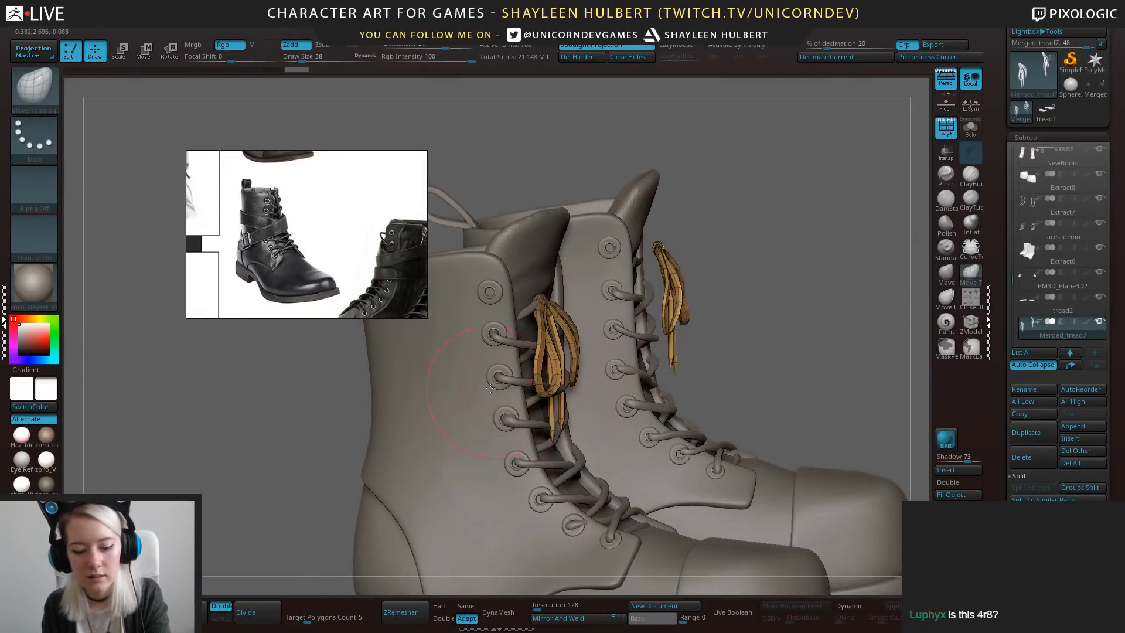
drag(772, 335, 712, 314)
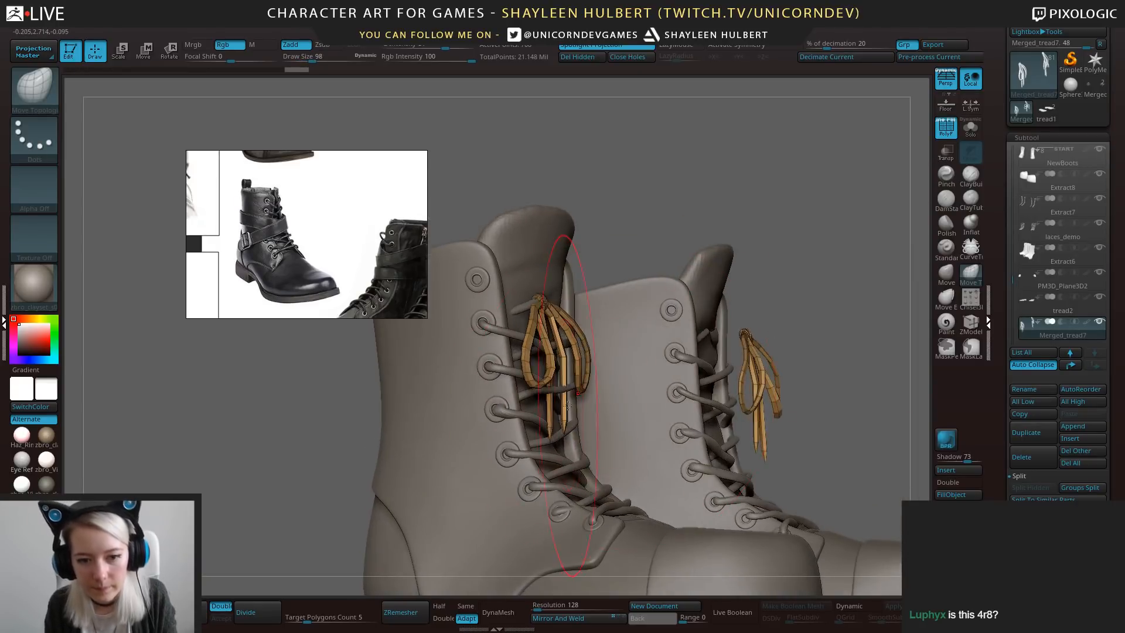
mouse_move(564, 415)
mouse_down()
mouse_move(550, 413)
mouse_move(561, 413)
mouse_up()
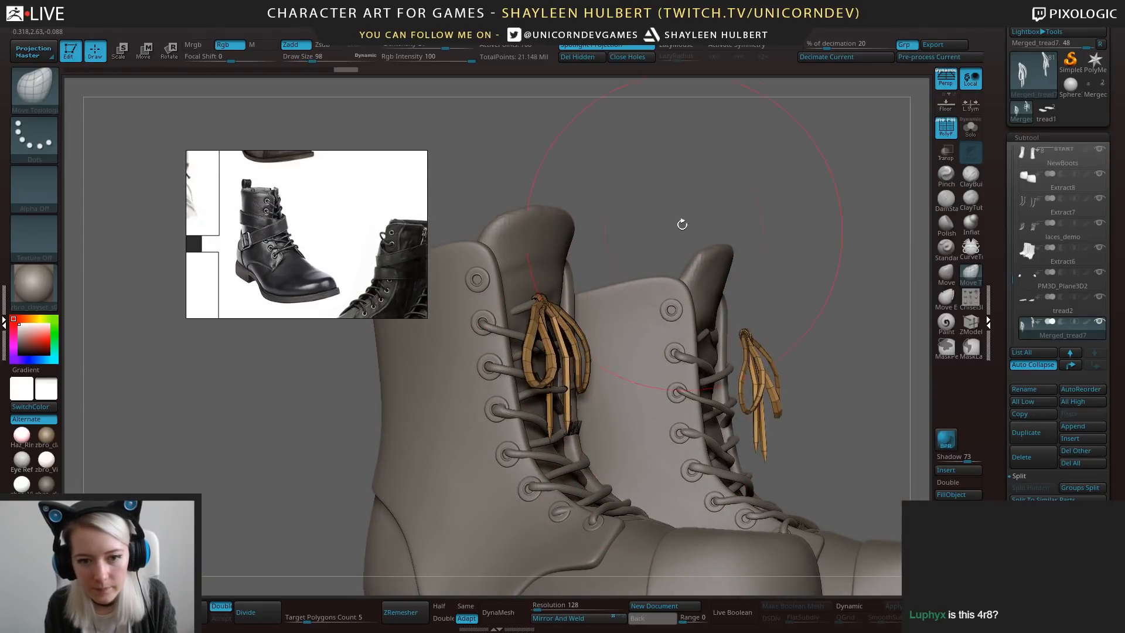
drag(681, 224, 602, 236)
drag(538, 420, 529, 421)
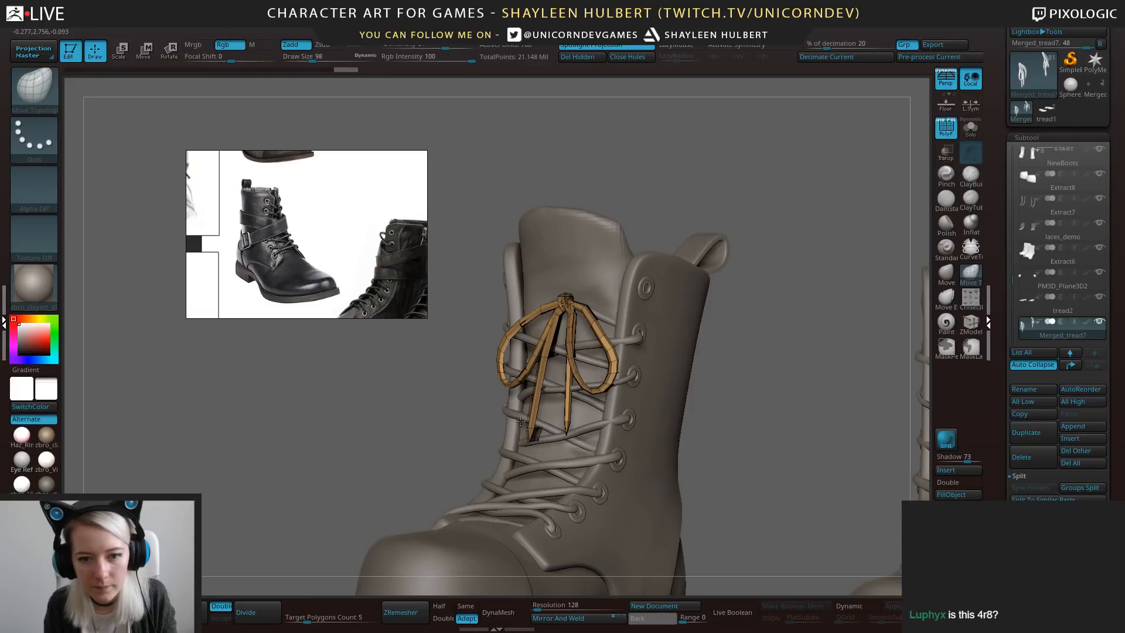
drag(441, 399, 480, 403)
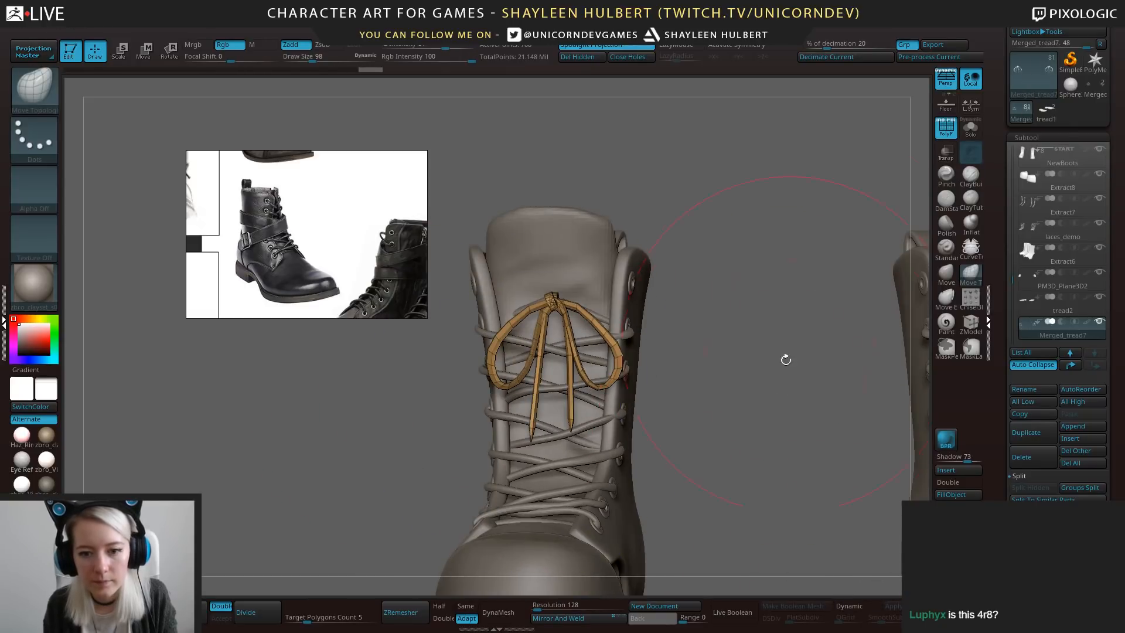
Turn on dynamic subdivision for the bow subtool to smooth its shape.
click(846, 609)
mouse_move(782, 375)
mouse_down()
mouse_move(736, 378)
mouse_move(773, 375)
mouse_up()
alt+drag(774, 375, 774, 437)
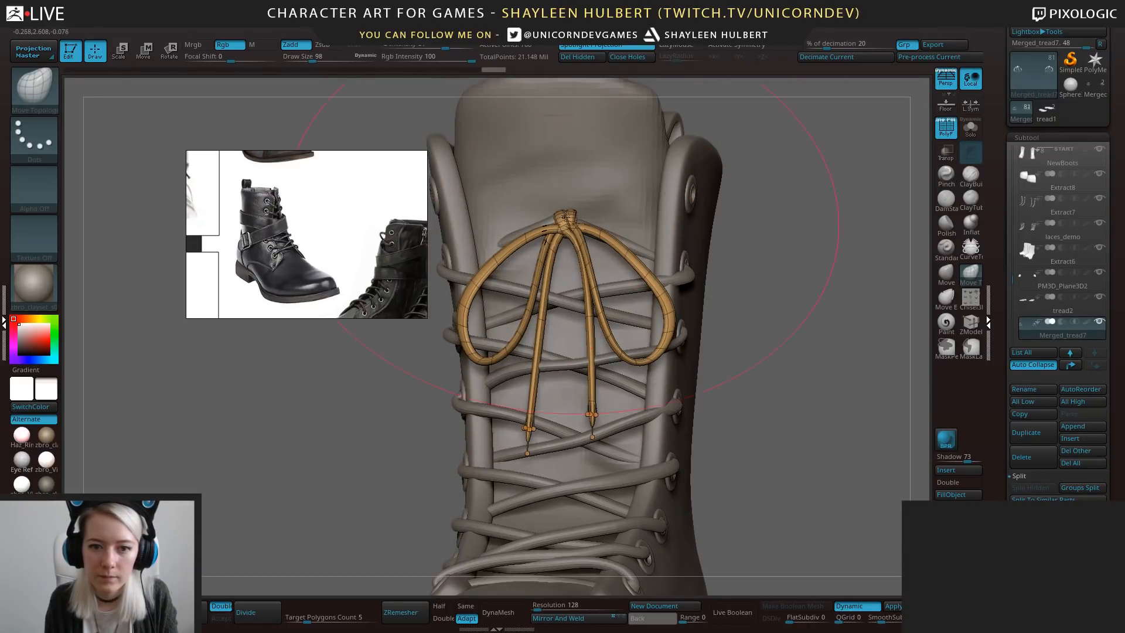
Move the top strands of the laces_demo laces with the Move Topological brush, finishing at draw size 46, to sit beneath the bow.
alt+click(691, 277)
drag(756, 285, 674, 275)
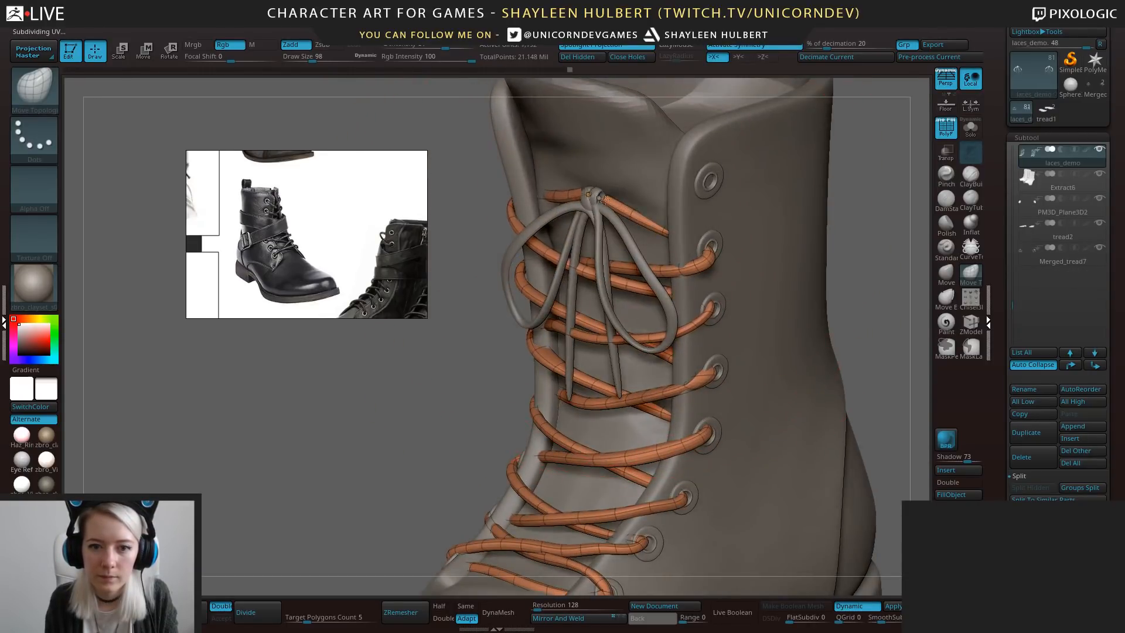
drag(605, 200, 613, 207)
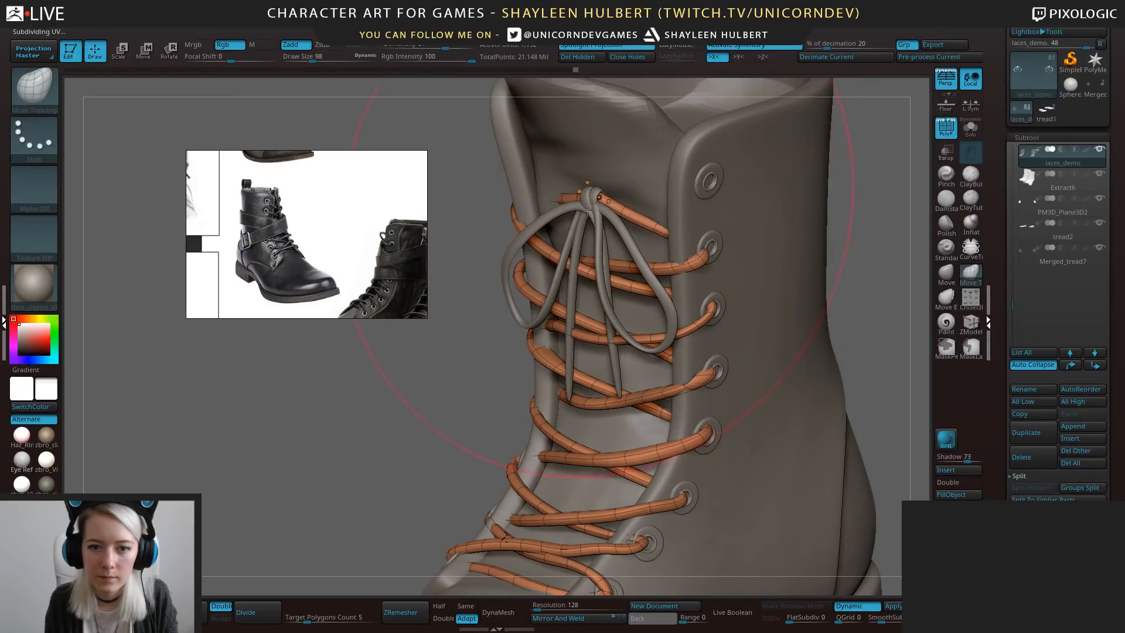
drag(466, 267, 570, 261)
mouse_move(759, 255)
mouse_down()
mouse_move(770, 296)
mouse_move(824, 302)
mouse_move(781, 241)
mouse_up()
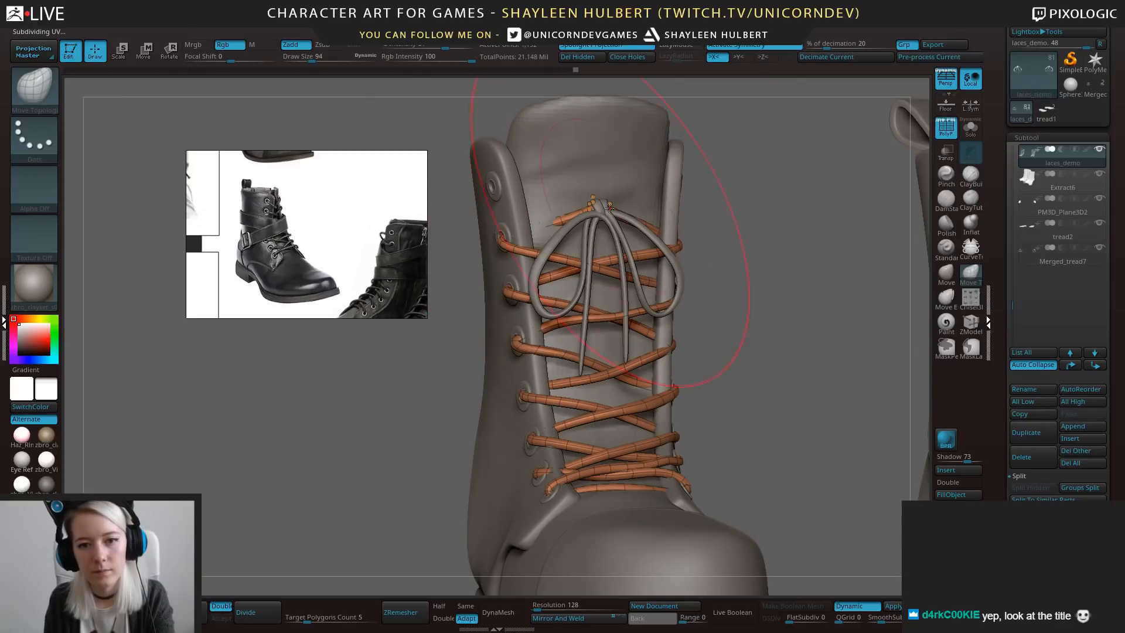
right_drag(630, 205, 700, 197)
drag(583, 206, 589, 251)
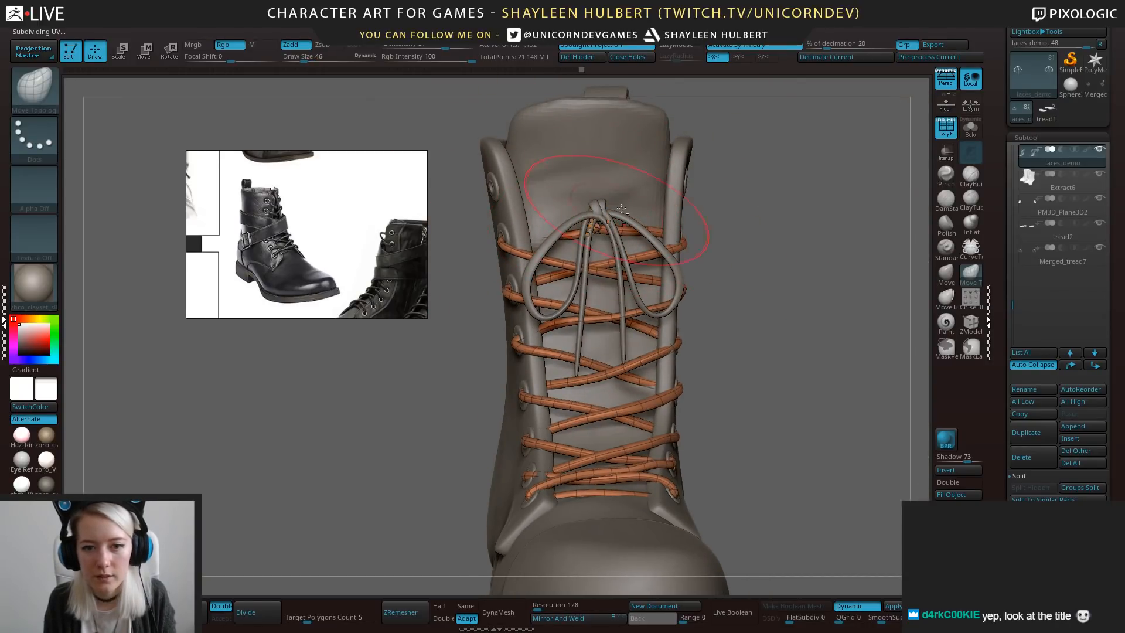
drag(769, 205, 712, 198)
Select the Merged_tread7 bow subtool and move it down so its knot sits over the top lace.
click(1036, 262)
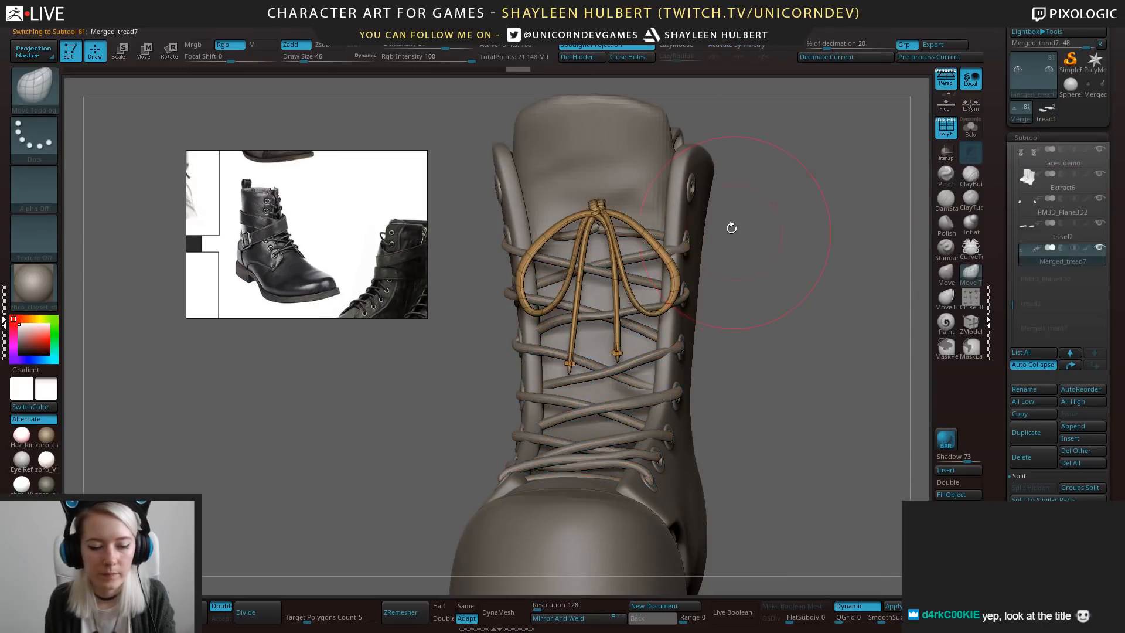
key(w)
drag(599, 205, 599, 225)
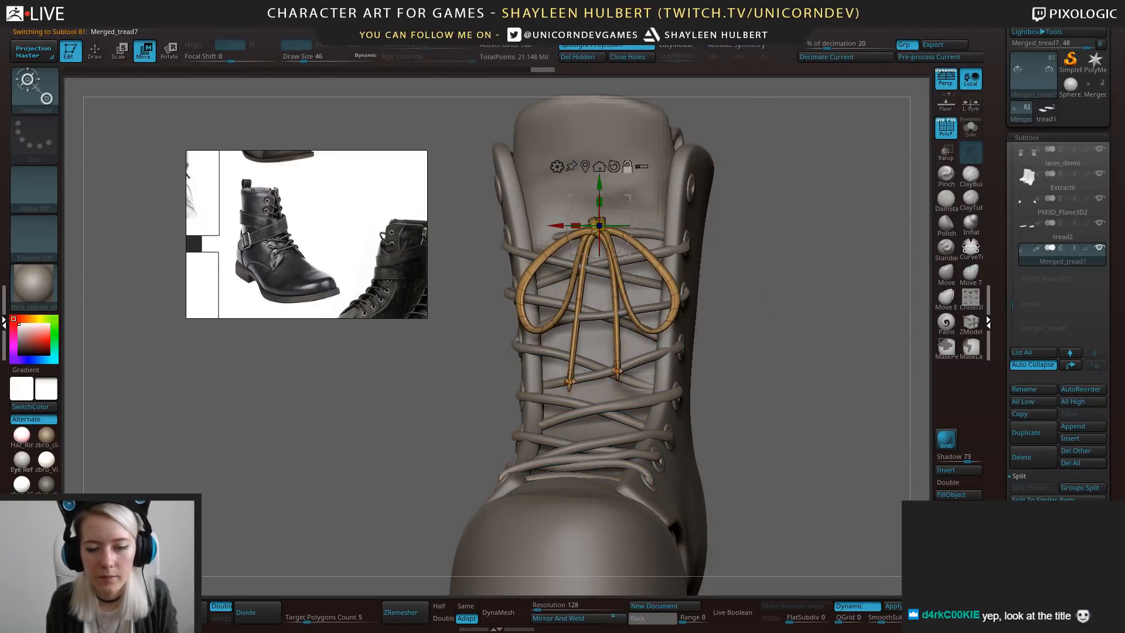
Mirror and weld the adjusted bow onto the other boot and turn on X symmetry for it.
alt+drag(761, 293, 750, 207)
drag(680, 375, 701, 381)
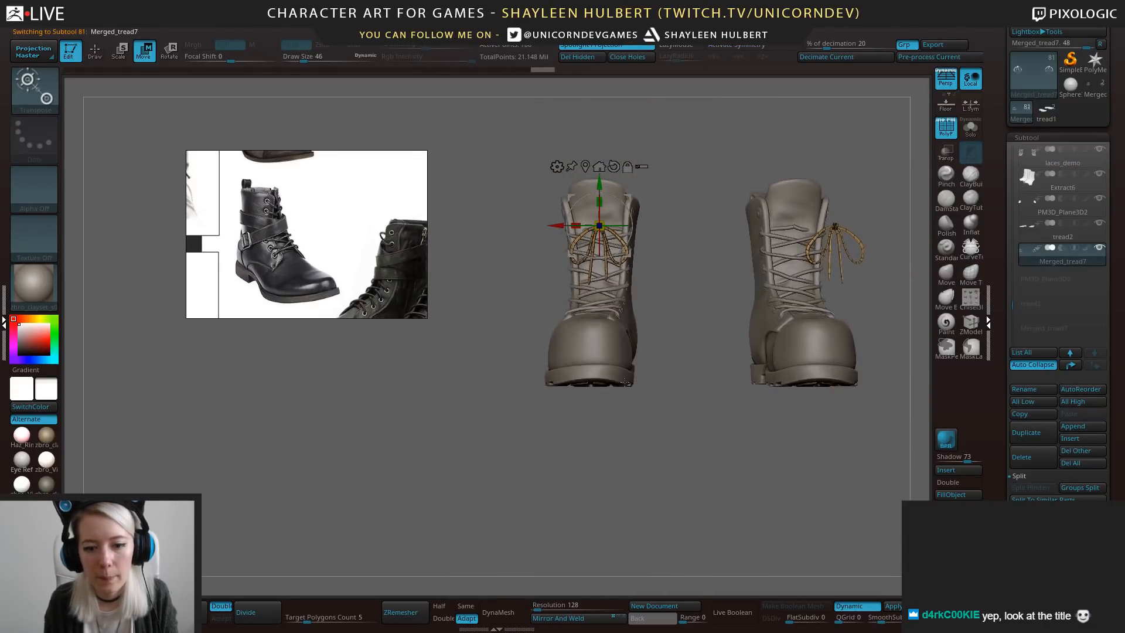
click(582, 620)
key(x)
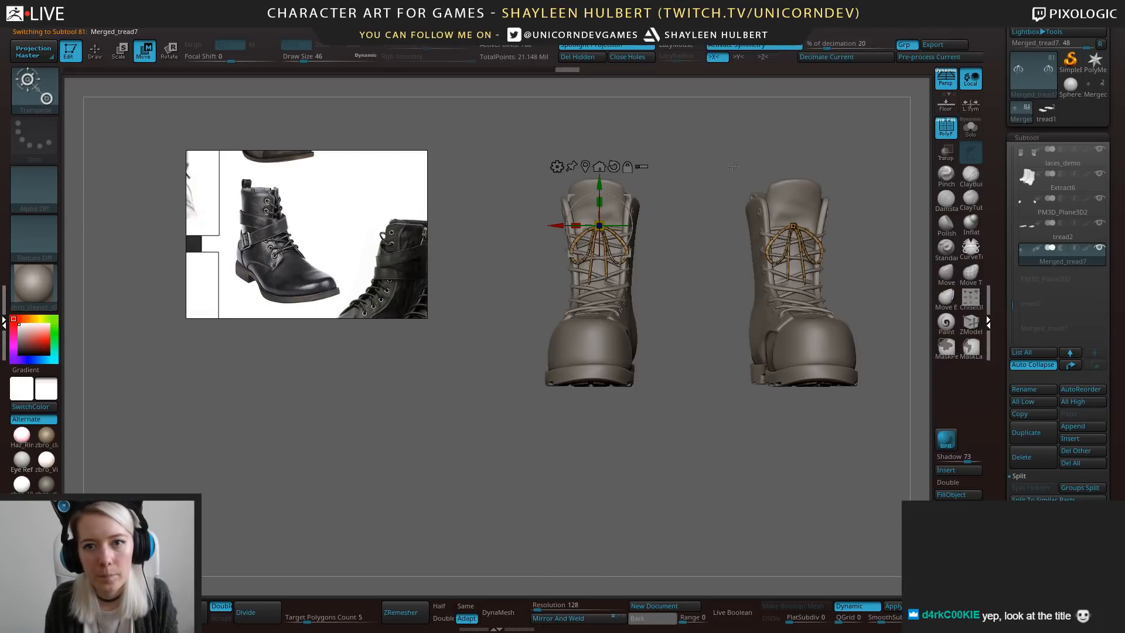
drag(609, 303, 592, 330)
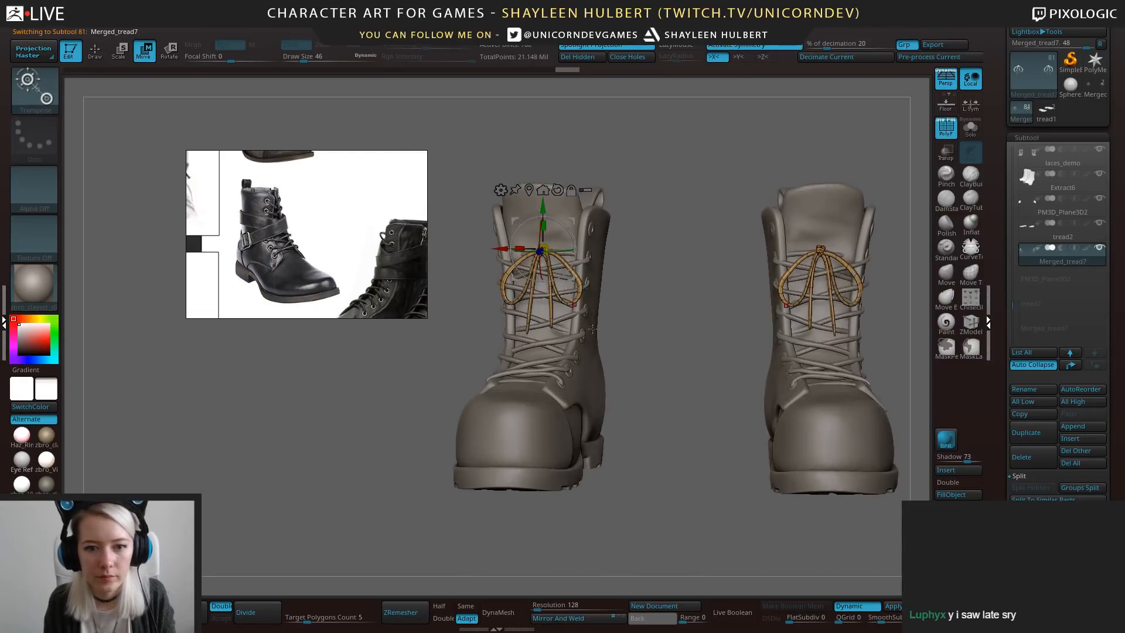
Mirror and weld the laces_demo laces onto the other boot, and make the NewBoots subtool active.
key(q)
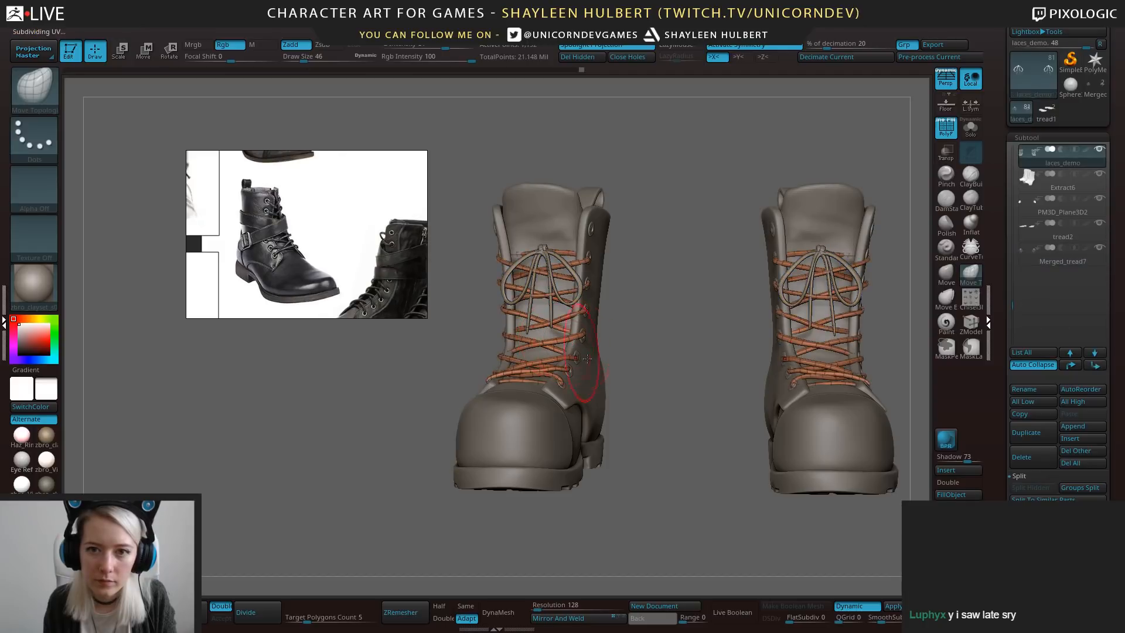
click(586, 618)
drag(642, 439, 704, 463)
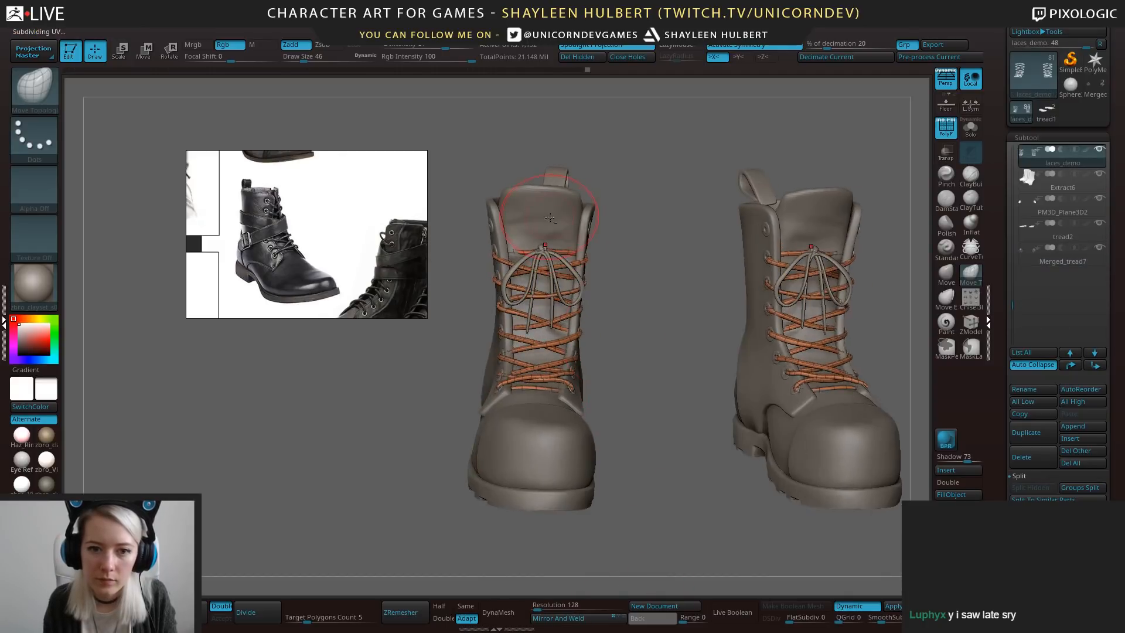
alt+click(565, 263)
drag(612, 242, 635, 254)
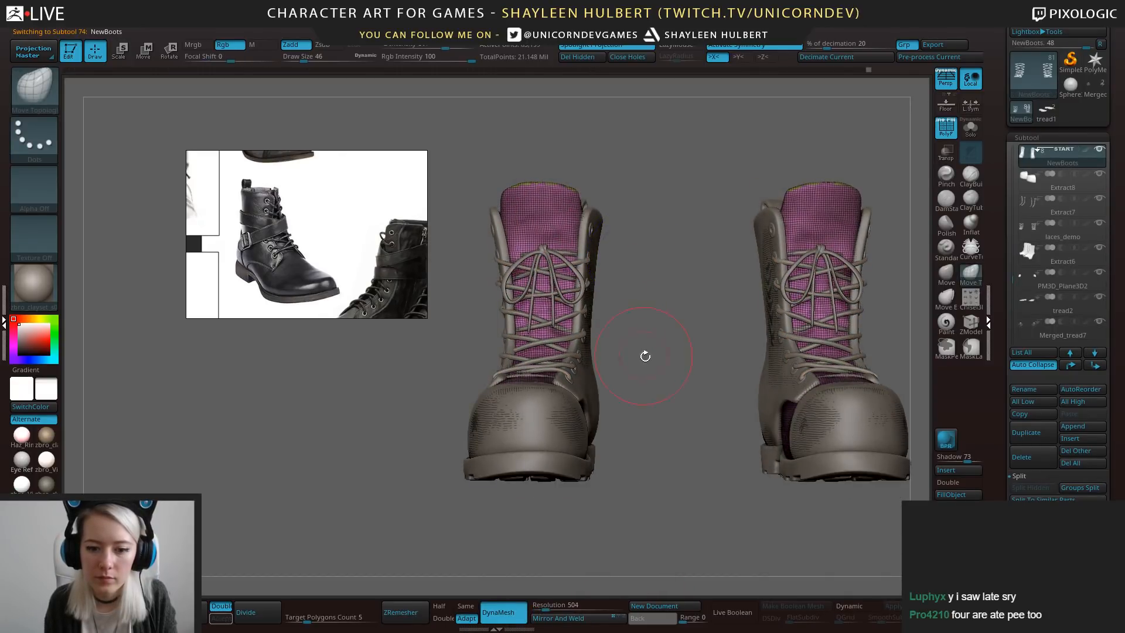
Turn off the polyframe display and make the laces_demo laces the active subtool.
drag(645, 354, 631, 320)
alt+click(578, 277)
click(946, 128)
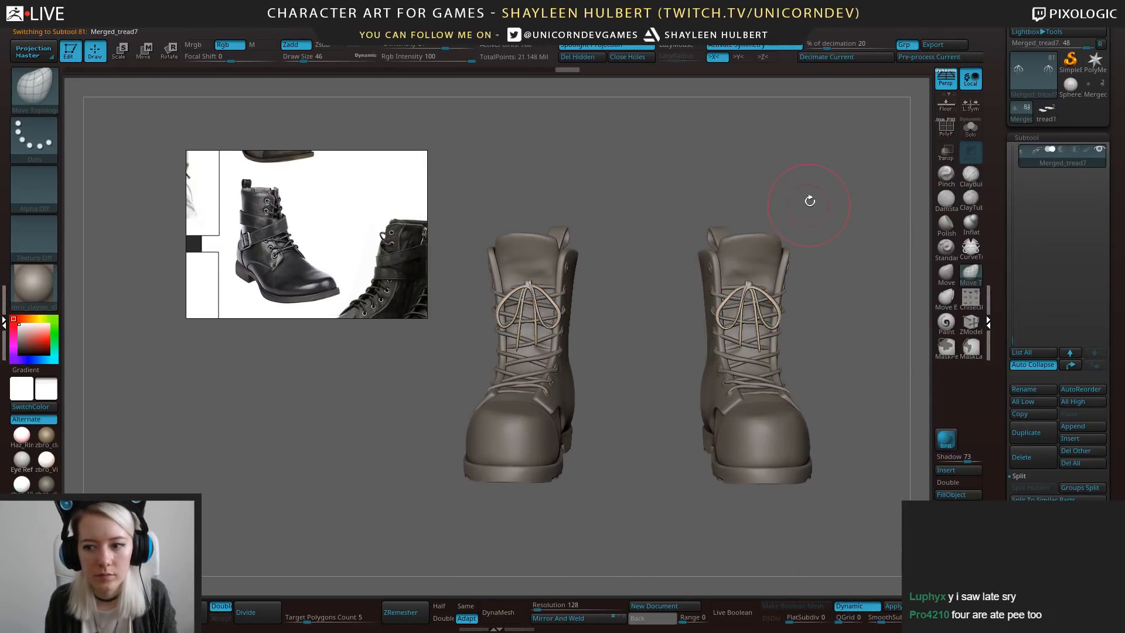
drag(810, 201, 809, 182)
drag(586, 340, 633, 419)
drag(579, 260, 593, 281)
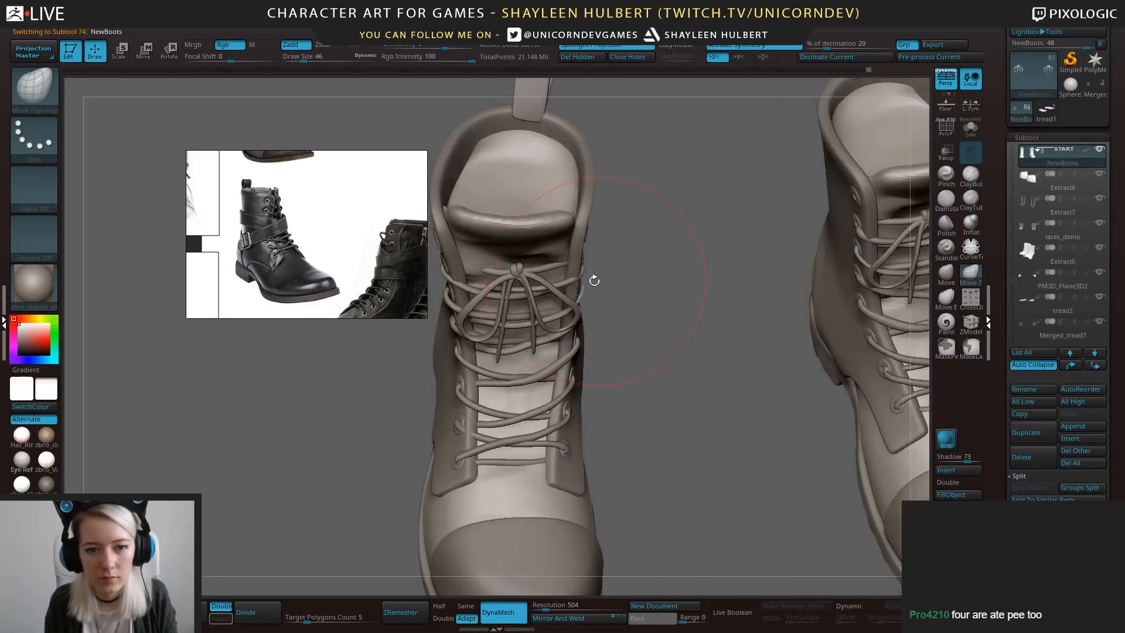
alt+click(548, 266)
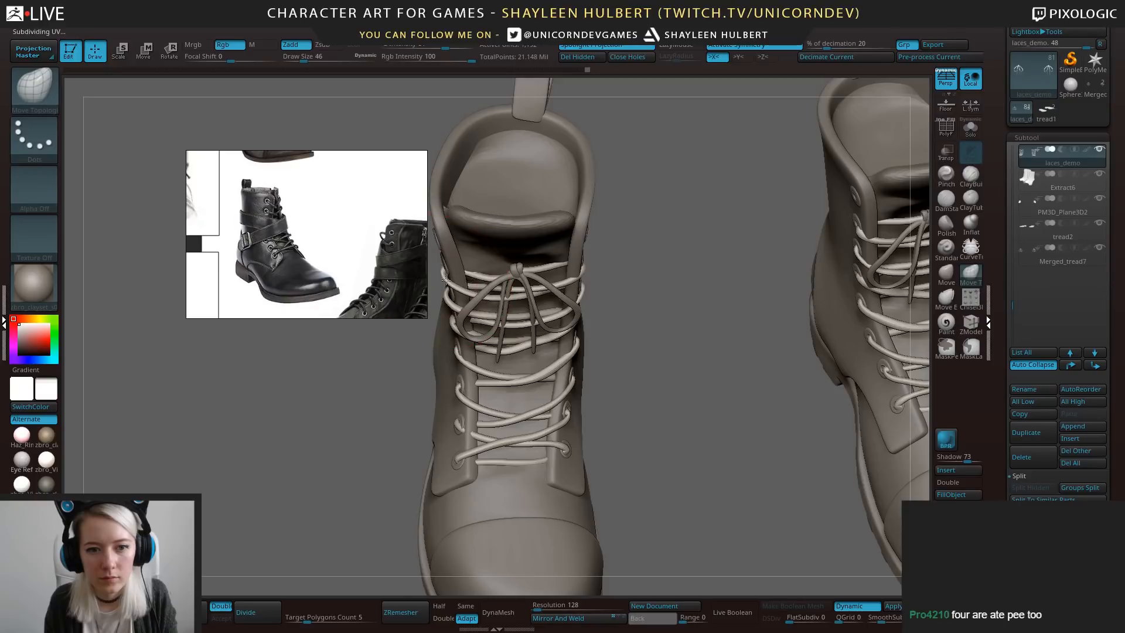
Examine the laces and bows on both boots from the front and both sides.
drag(446, 280, 451, 278)
drag(337, 399, 410, 345)
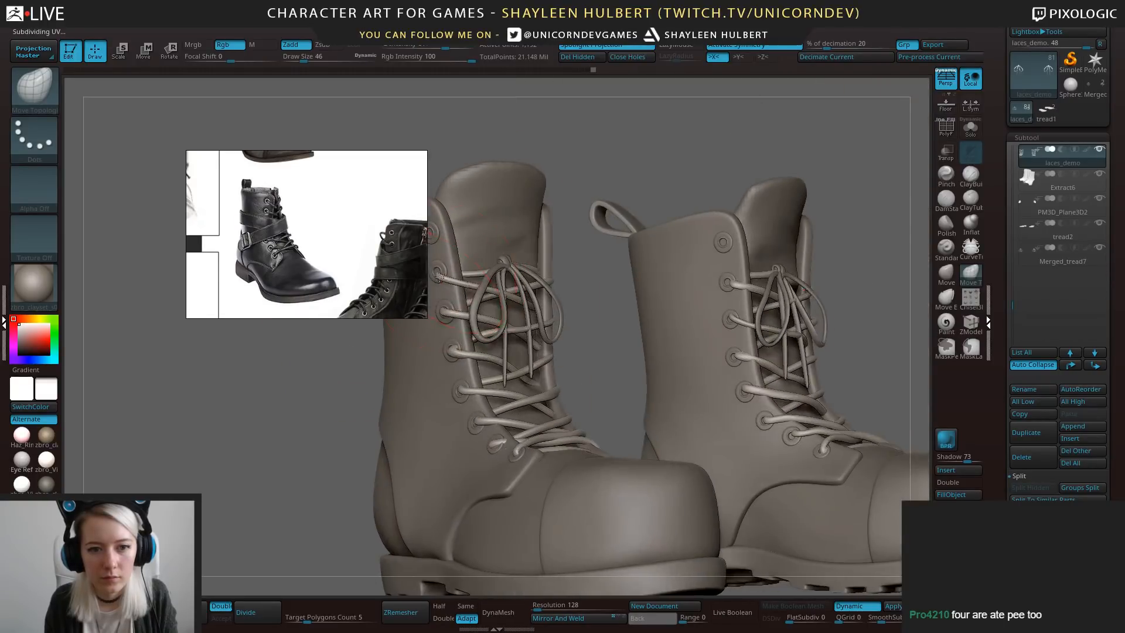
mouse_move(598, 296)
mouse_down()
mouse_move(588, 251)
mouse_move(518, 319)
mouse_move(515, 340)
mouse_up()
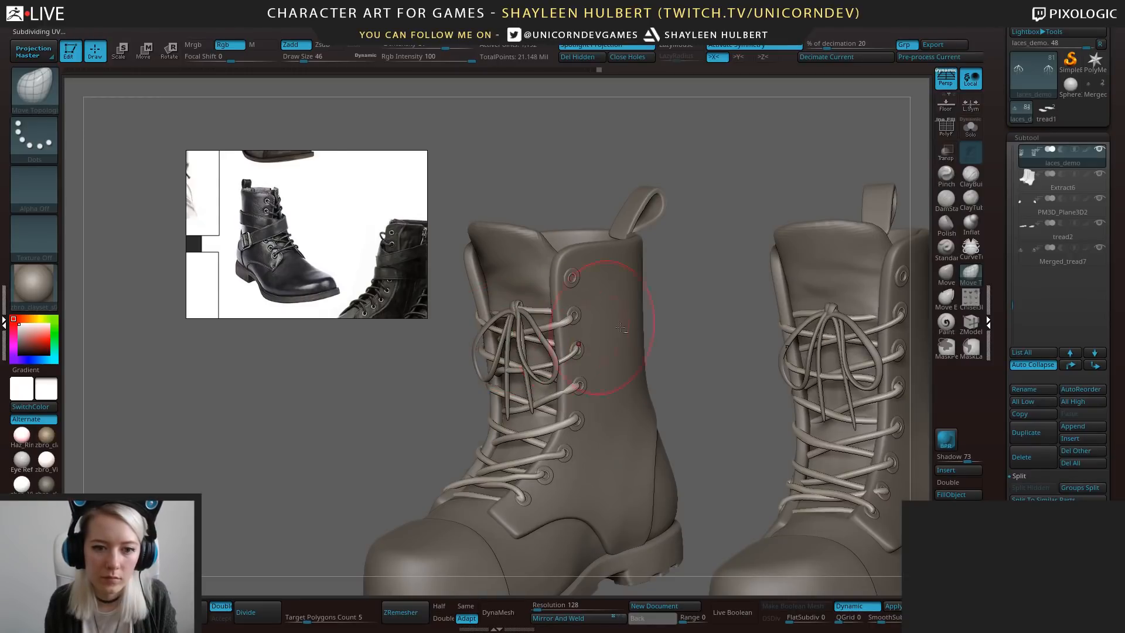
mouse_move(668, 320)
alt+mouse_down()
mouse_move(622, 258)
mouse_move(584, 251)
mouse_move(662, 217)
mouse_move(658, 234)
mouse_move(592, 226)
mouse_move(646, 224)
mouse_move(600, 265)
alt+mouse_up()
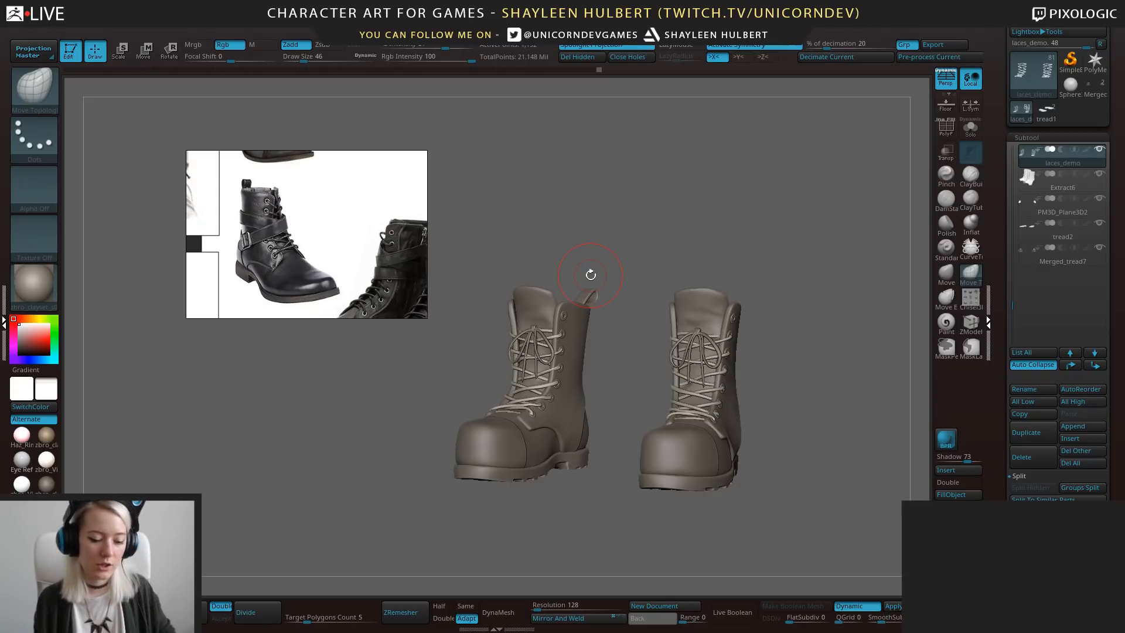
drag(800, 337, 717, 336)
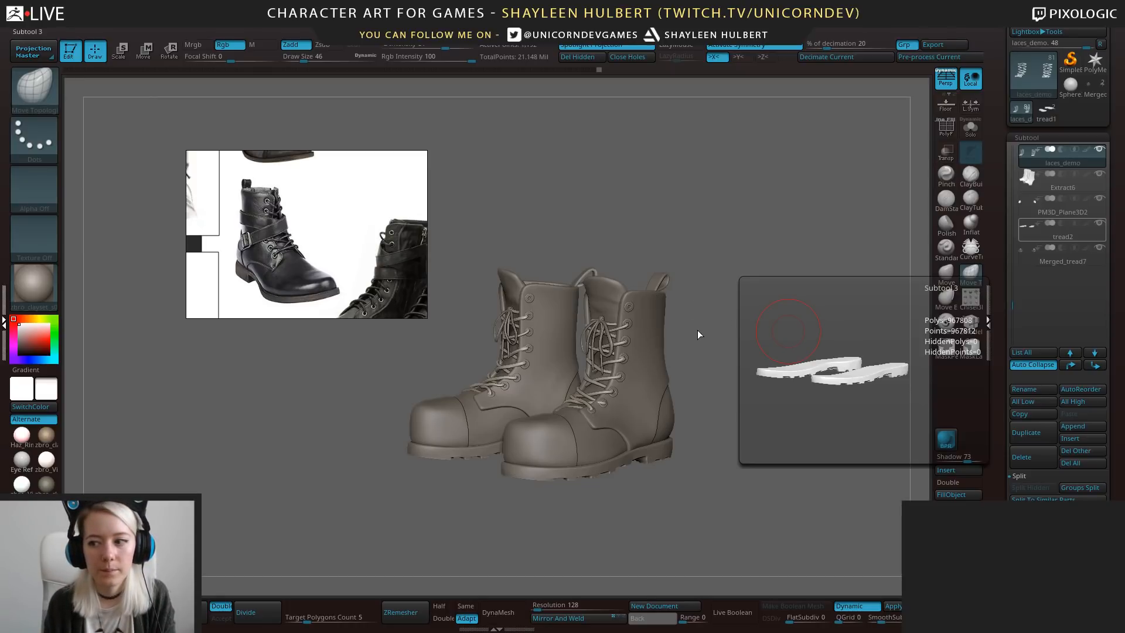
drag(718, 318, 631, 368)
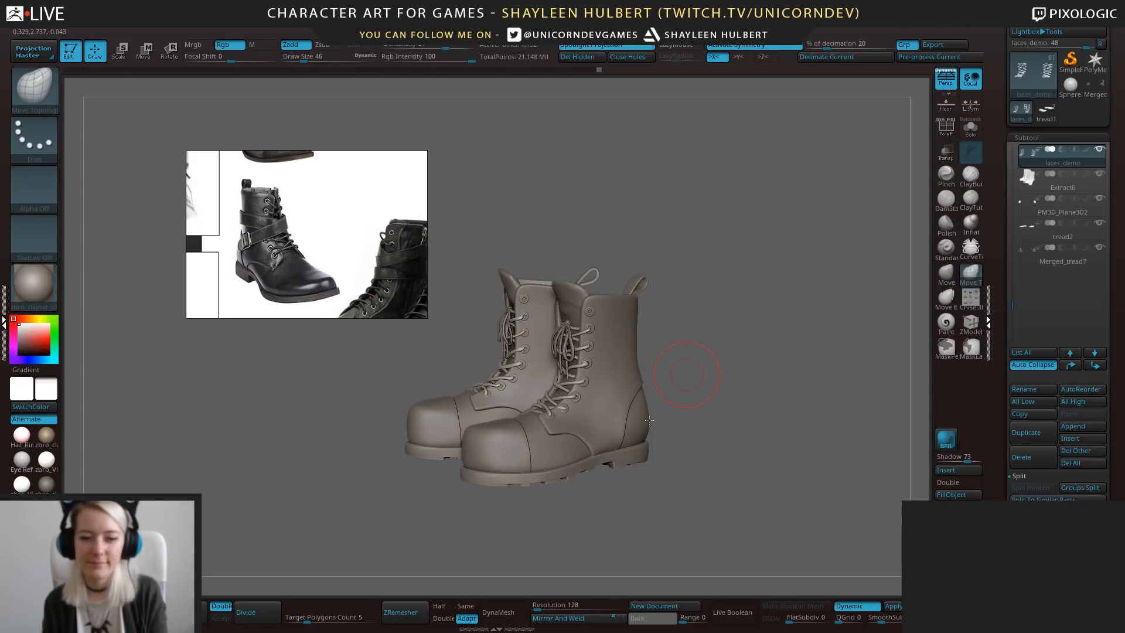
drag(687, 375, 879, 394)
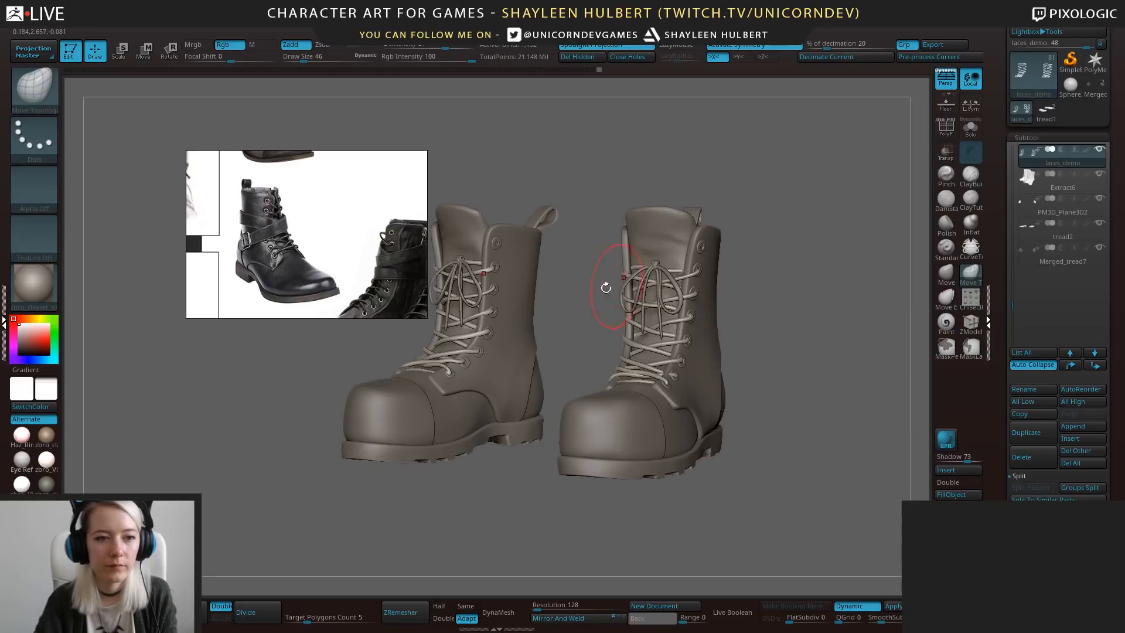
Move the boot reference photo clear of the model and render a BPR preview of the laced boots.
drag(277, 240, 184, 217)
scroll(184, 216, up, 3)
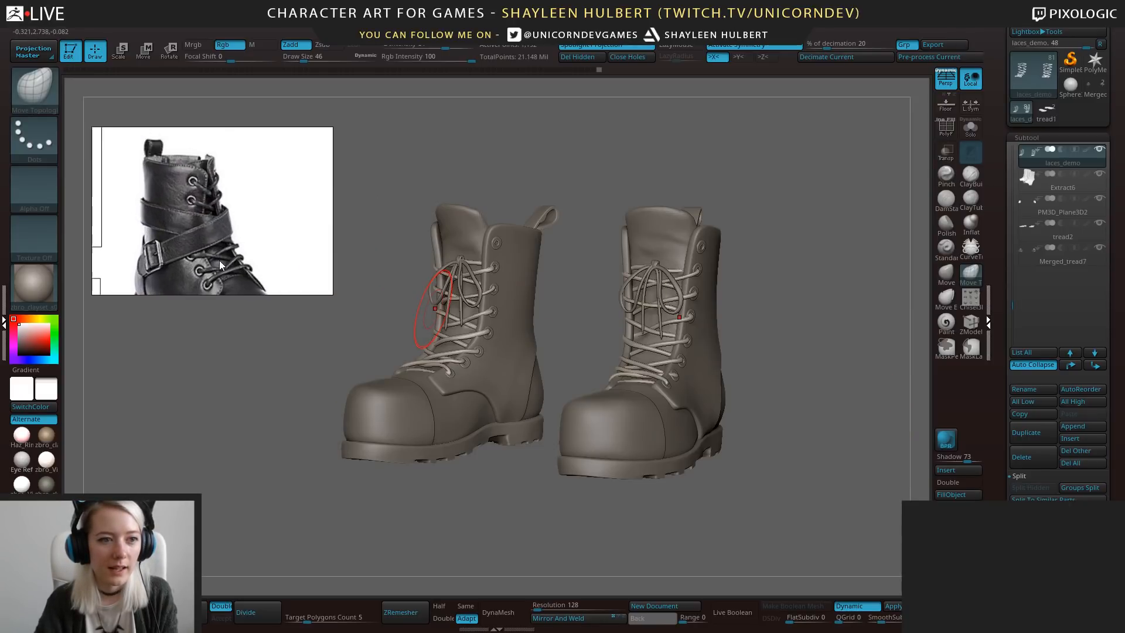
scroll(228, 256, down, 3)
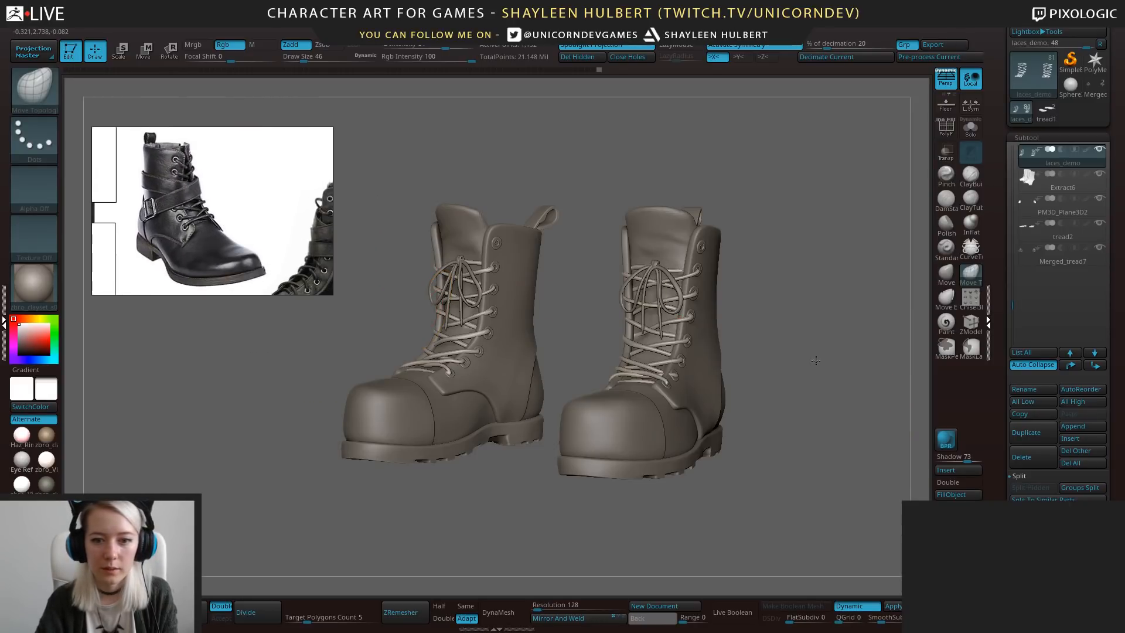
drag(840, 420, 845, 420)
click(945, 439)
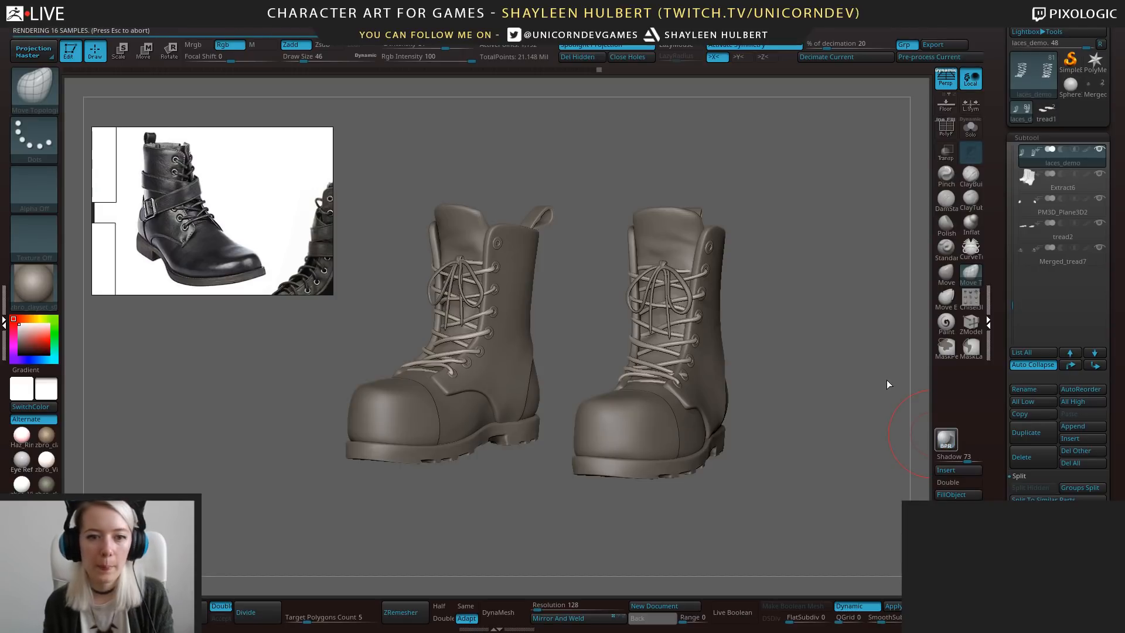
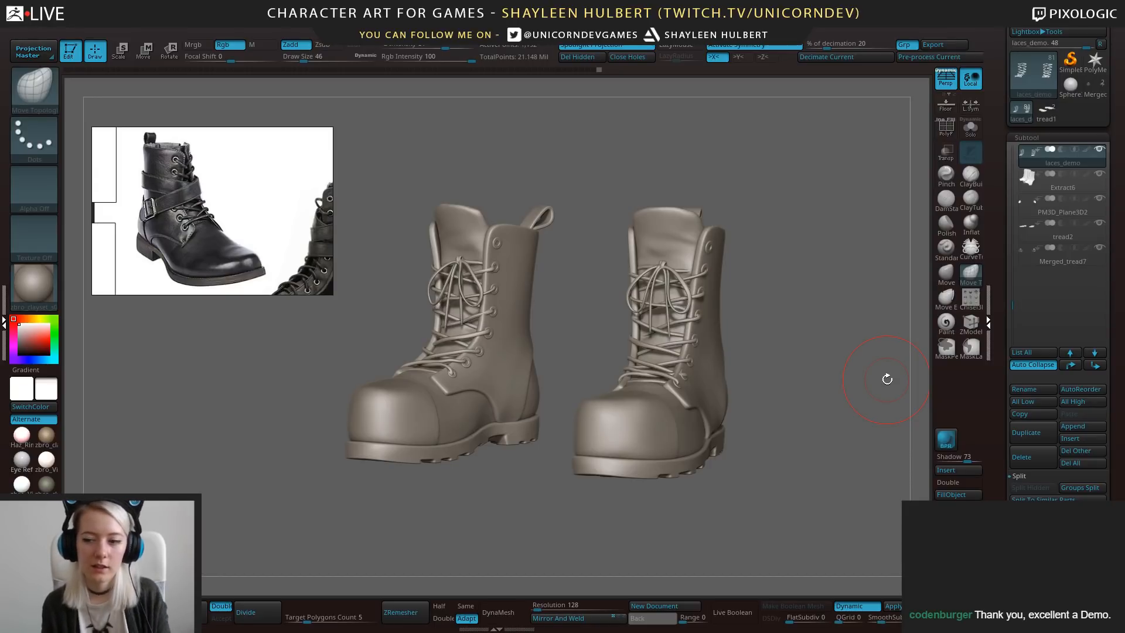
Select the Extract8 toe caps and apply their dynamic subdivision to the geometry.
drag(774, 301, 733, 323)
alt+click(580, 443)
mouse_move(803, 498)
alt+mouse_down()
mouse_move(817, 404)
mouse_move(868, 523)
mouse_move(838, 504)
alt+mouse_up()
click(898, 611)
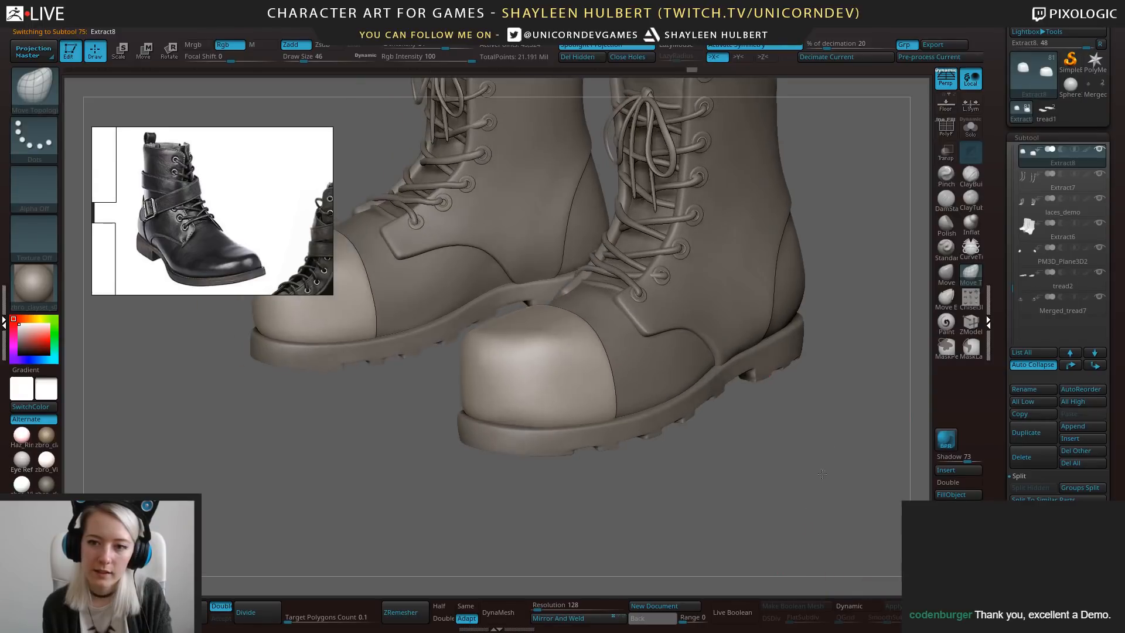
Choose the ClayBuildup brush at draw size 9 and subdivide the toe caps once more to level 5.
click(971, 176)
key(bracketleft)
key(bracketleft)
key(bracketleft)
key(bracketleft)
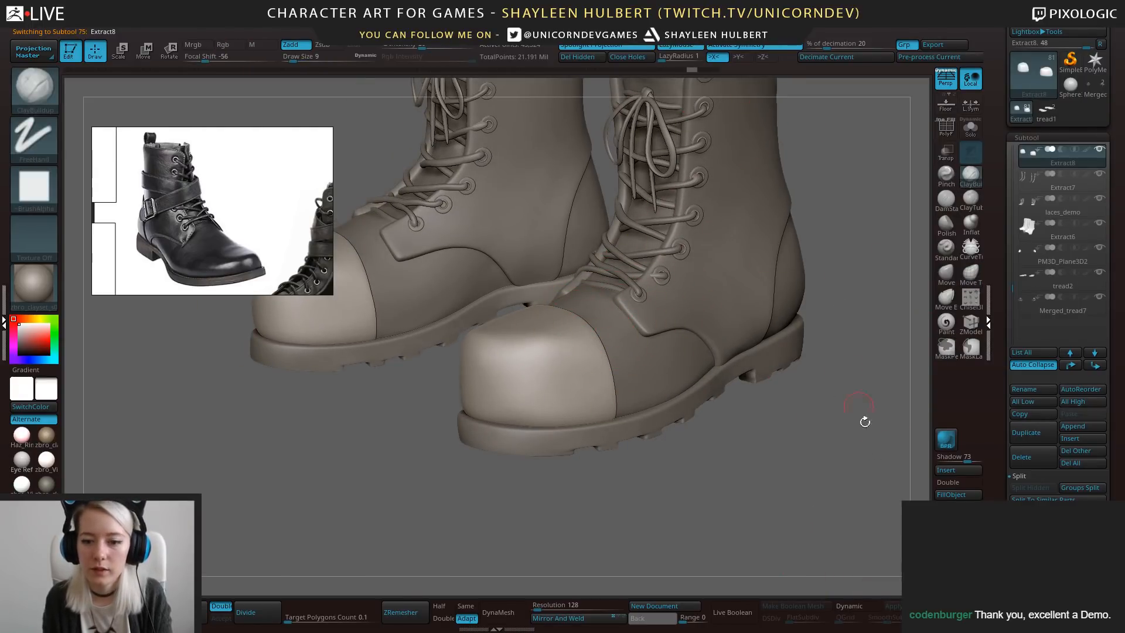
drag(1002, 504, 1003, 338)
key(ctrl+d)
Build up a narrow raised band along the rear edge of the toe caps with ClayBuildup strokes.
drag(892, 530, 867, 568)
drag(726, 484, 590, 334)
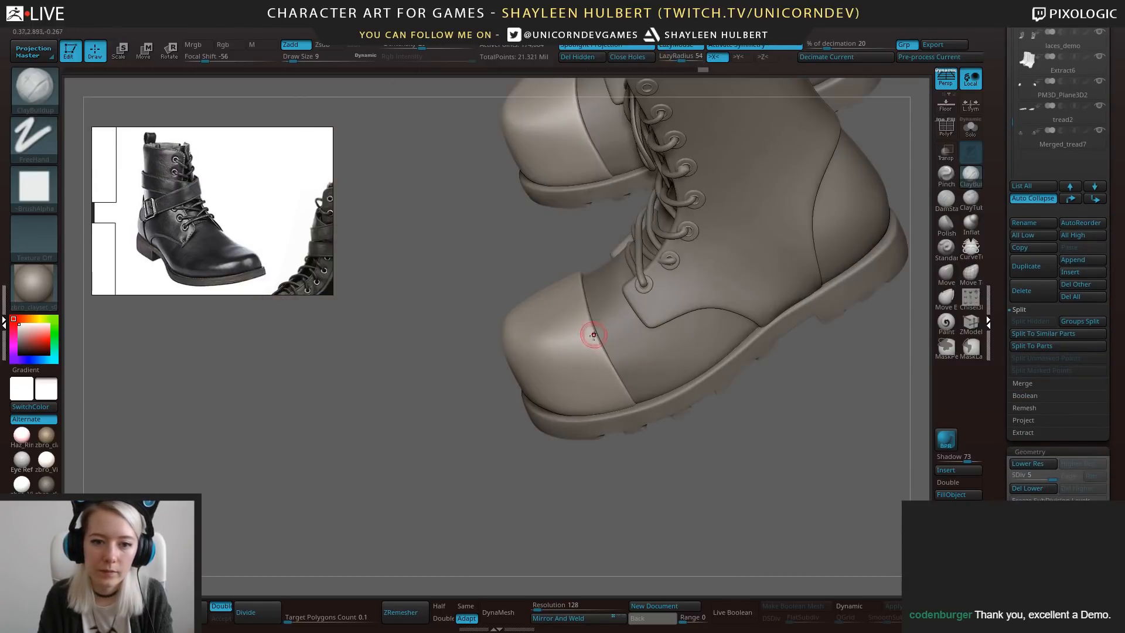
drag(648, 434, 585, 389)
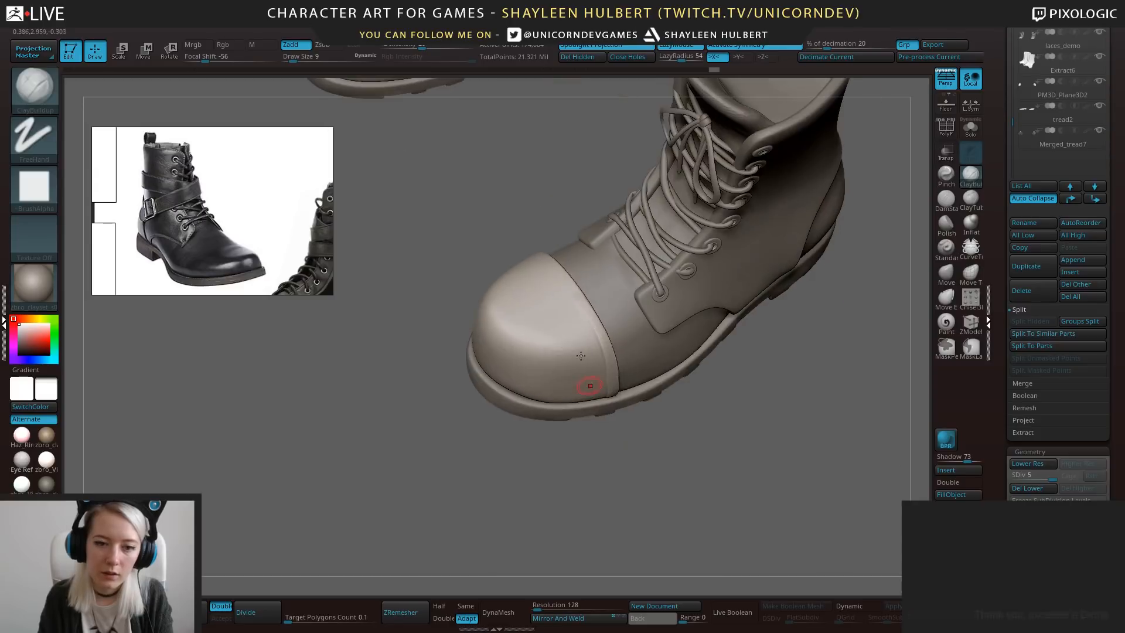
drag(571, 487, 515, 410)
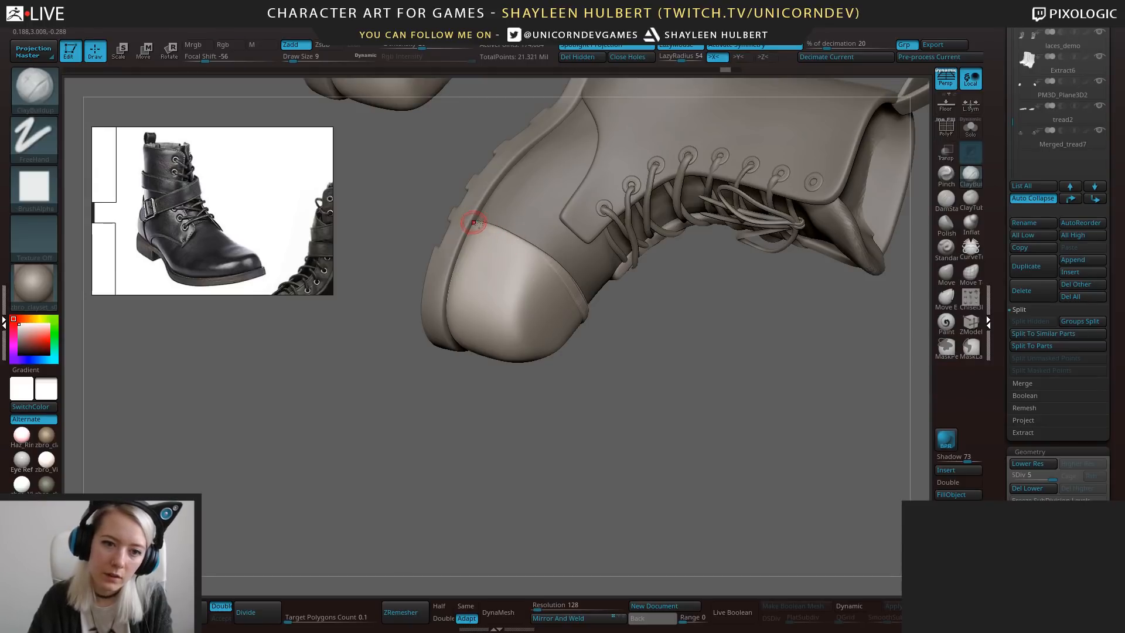
drag(611, 357, 729, 232)
Select the Extract6 boot uppers, apply their dynamic subdivision and build up a raised band along the curved lower front edge.
alt+click(728, 231)
alt+right_drag(728, 232, 693, 290)
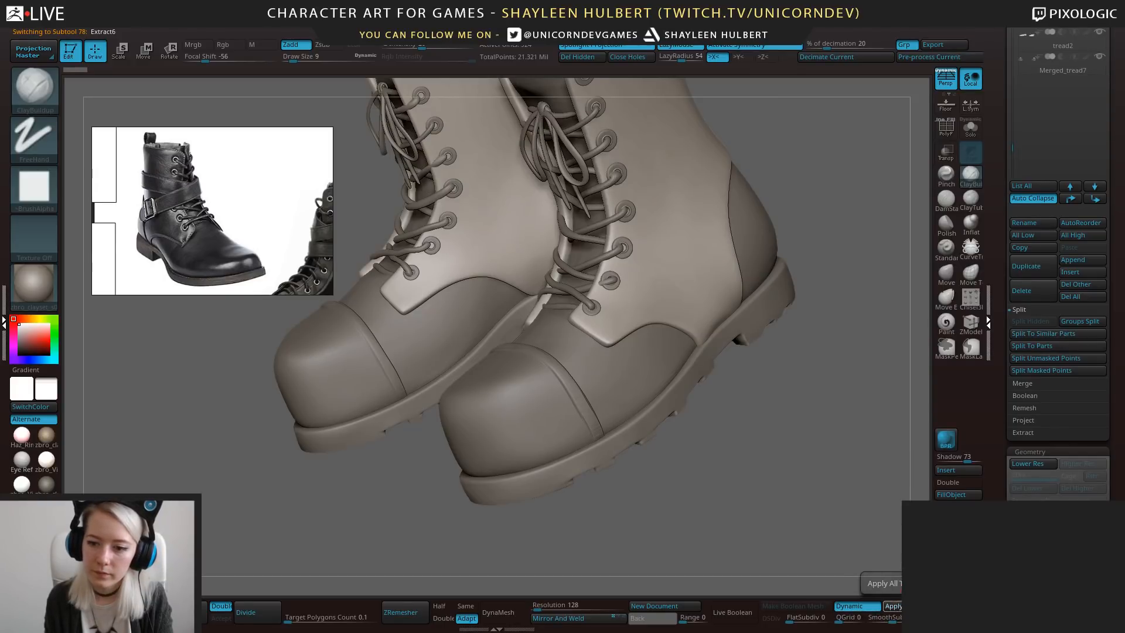
click(892, 608)
mouse_move(802, 459)
mouse_down()
mouse_move(797, 466)
mouse_move(720, 391)
mouse_up()
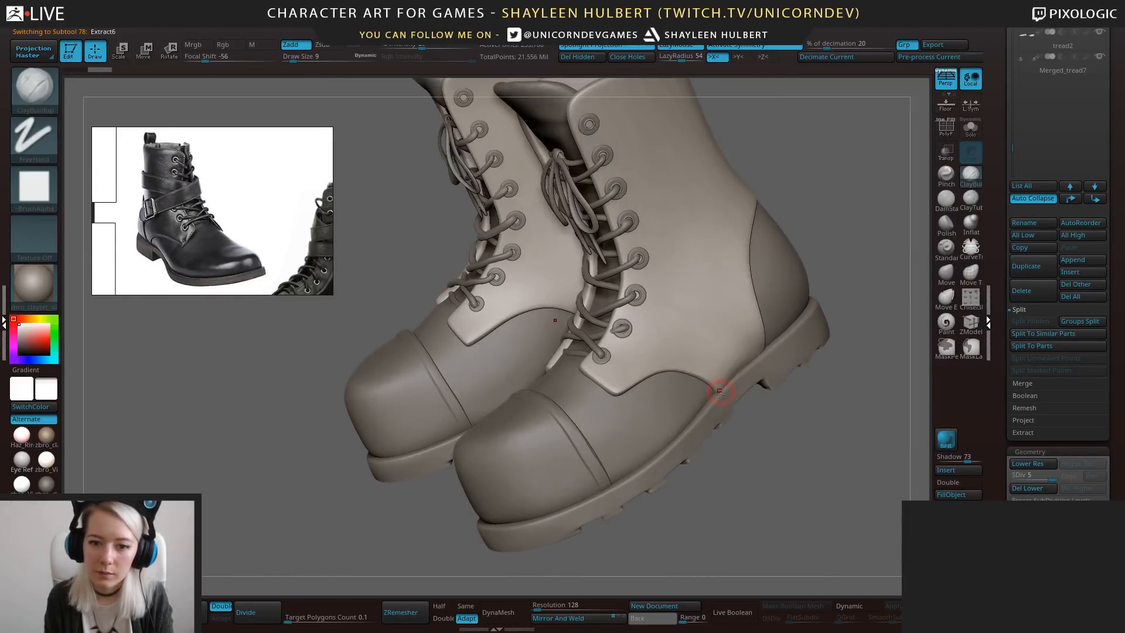
mouse_move(652, 364)
mouse_down()
mouse_move(603, 388)
mouse_move(583, 363)
mouse_move(638, 406)
mouse_up()
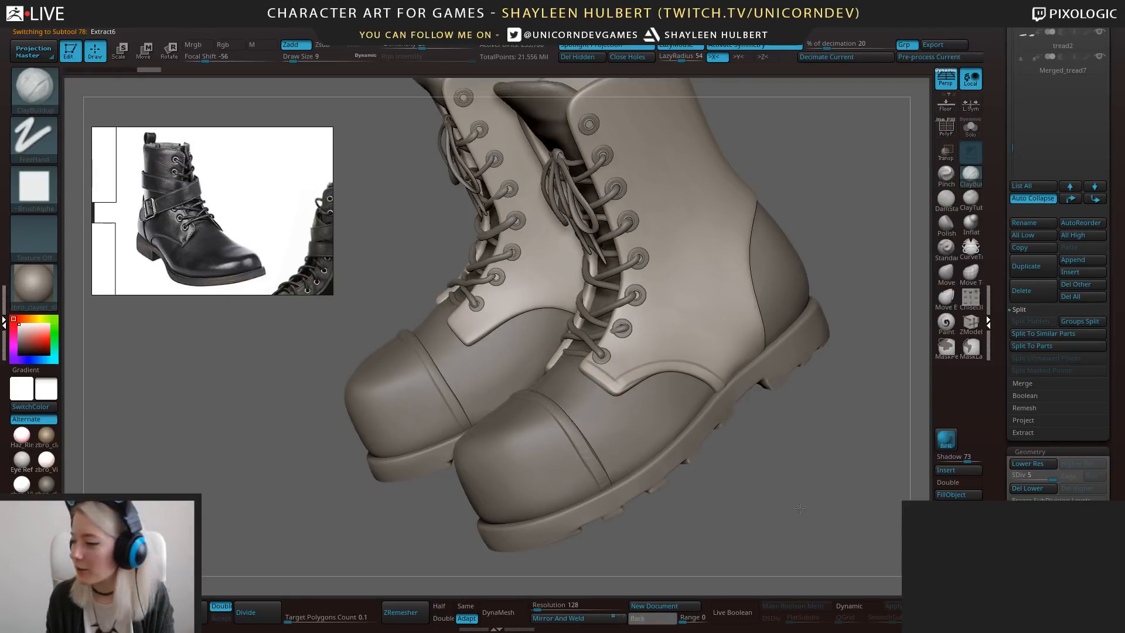
Build up a matching raised band on the boot uppers along the curved edge above the heel.
mouse_move(800, 509)
mouse_down()
mouse_move(821, 573)
mouse_move(858, 499)
mouse_move(803, 520)
mouse_up()
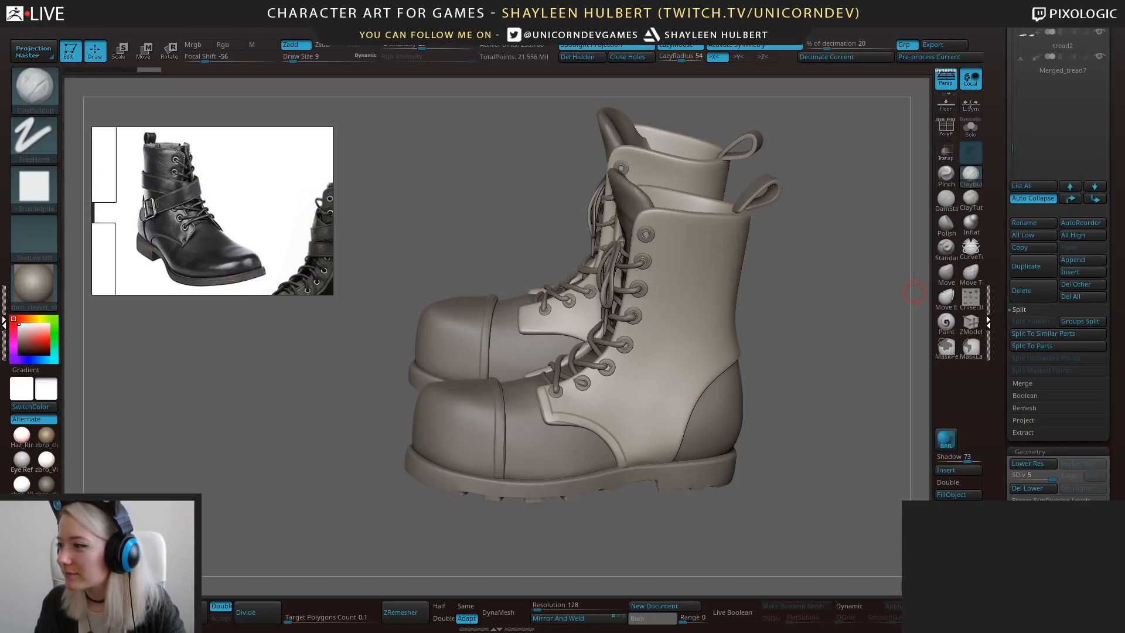
drag(817, 387, 768, 364)
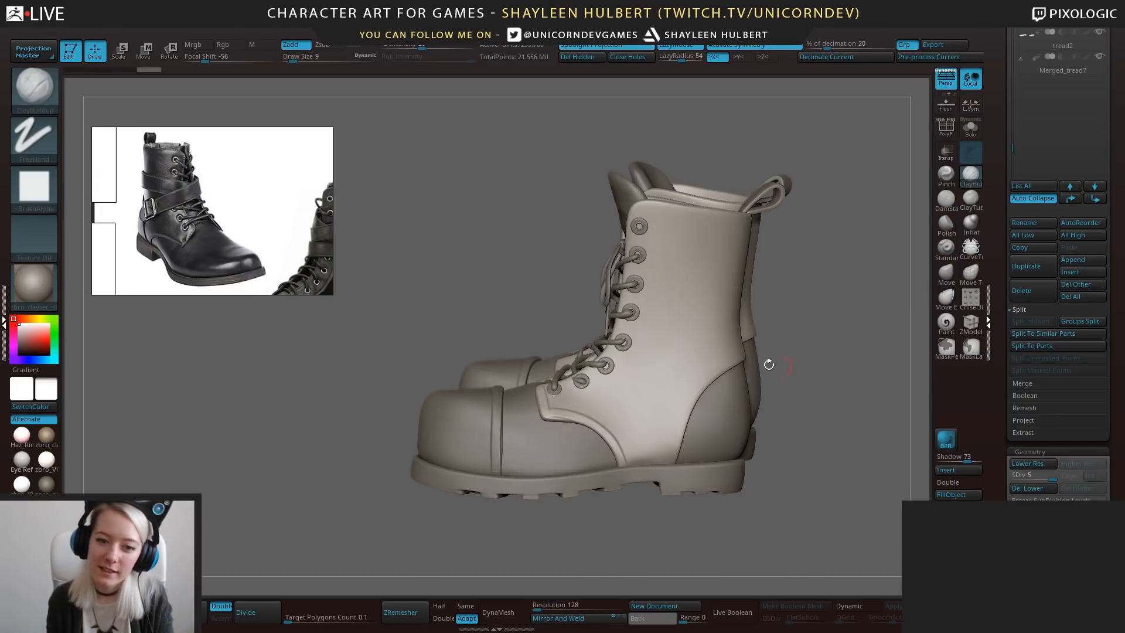
mouse_move(672, 469)
mouse_down()
mouse_move(697, 392)
mouse_move(757, 350)
mouse_up()
drag(832, 299, 765, 373)
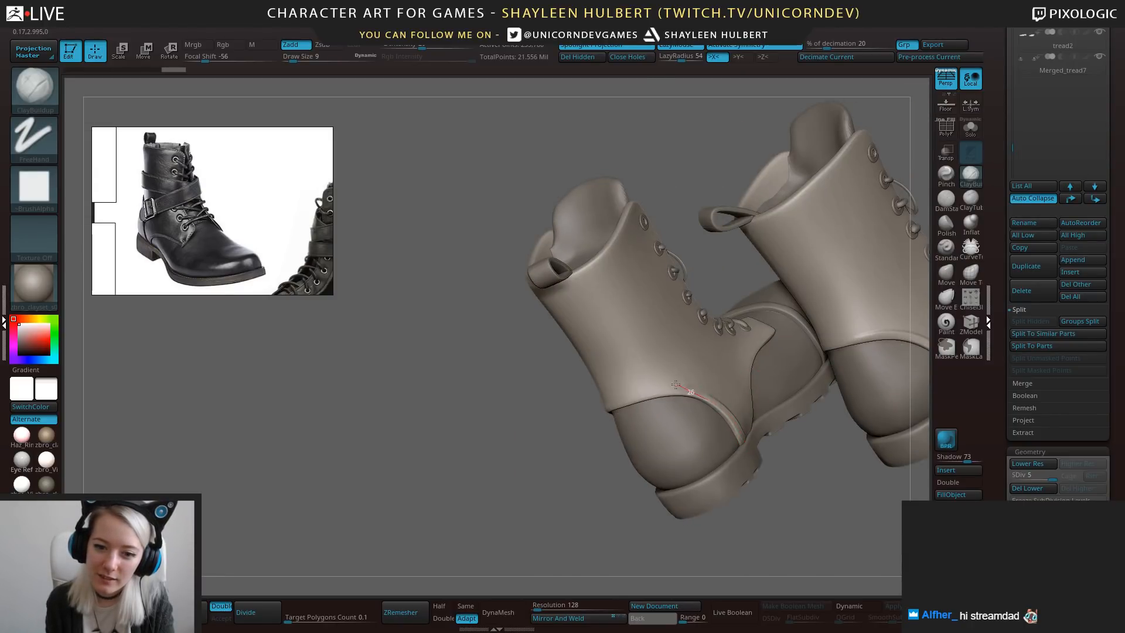
drag(643, 388, 587, 417)
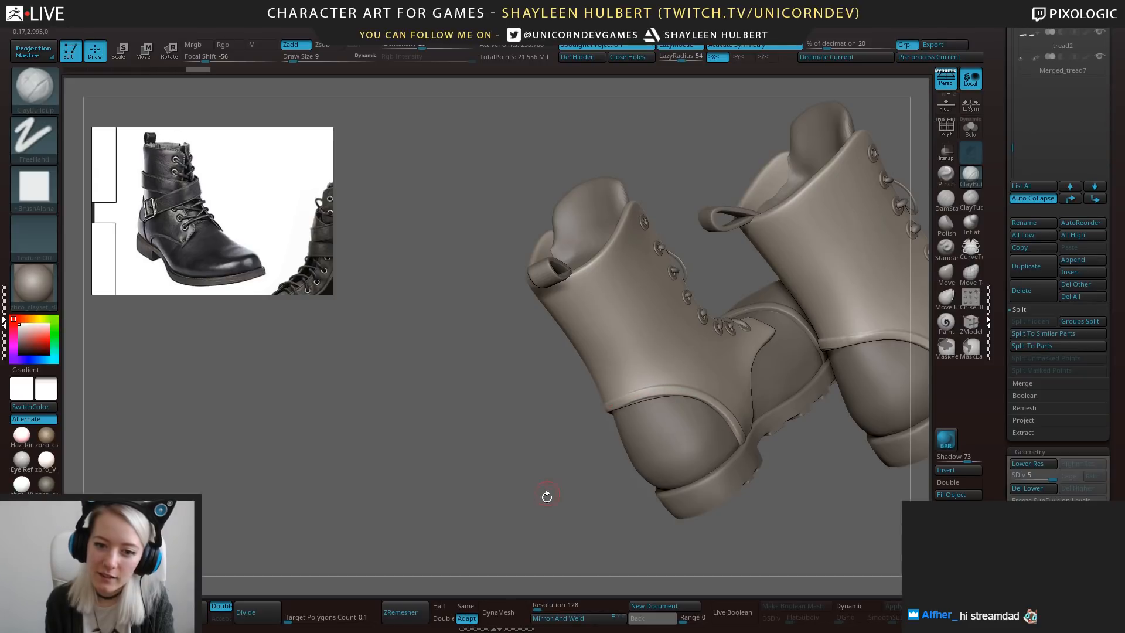
mouse_move(546, 492)
mouse_down()
mouse_move(536, 516)
mouse_move(578, 455)
mouse_up()
Isolate the Extract6 uppers and build up the band along the curved lower edge on their other side.
click(970, 127)
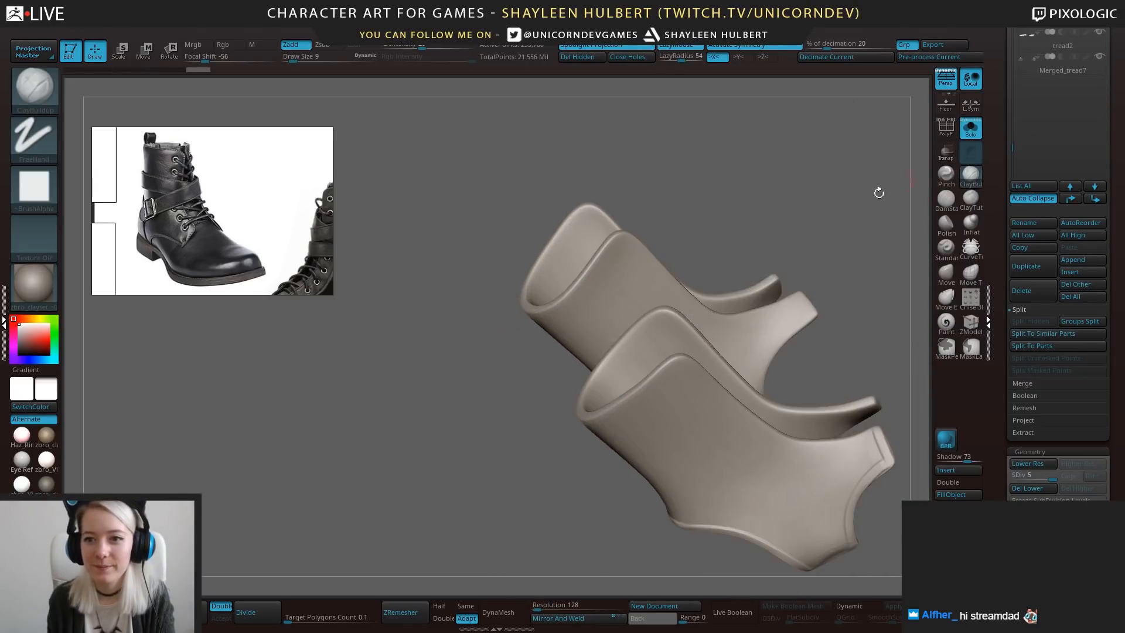
mouse_move(877, 191)
mouse_down()
mouse_move(719, 175)
mouse_move(730, 360)
mouse_move(779, 339)
mouse_move(718, 345)
mouse_move(685, 378)
mouse_up()
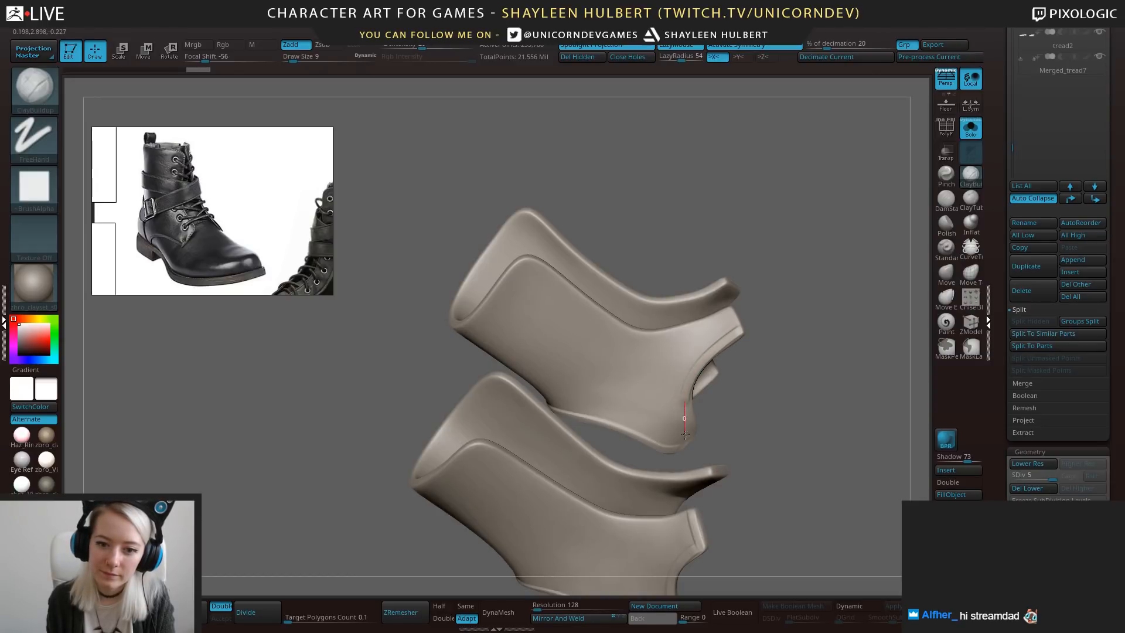
drag(685, 435, 686, 437)
mouse_move(739, 322)
mouse_down()
mouse_move(689, 377)
mouse_move(687, 432)
mouse_up()
Check the uppers' topology in polyframe display, and bring all boot parts back into view.
key(shift+f)
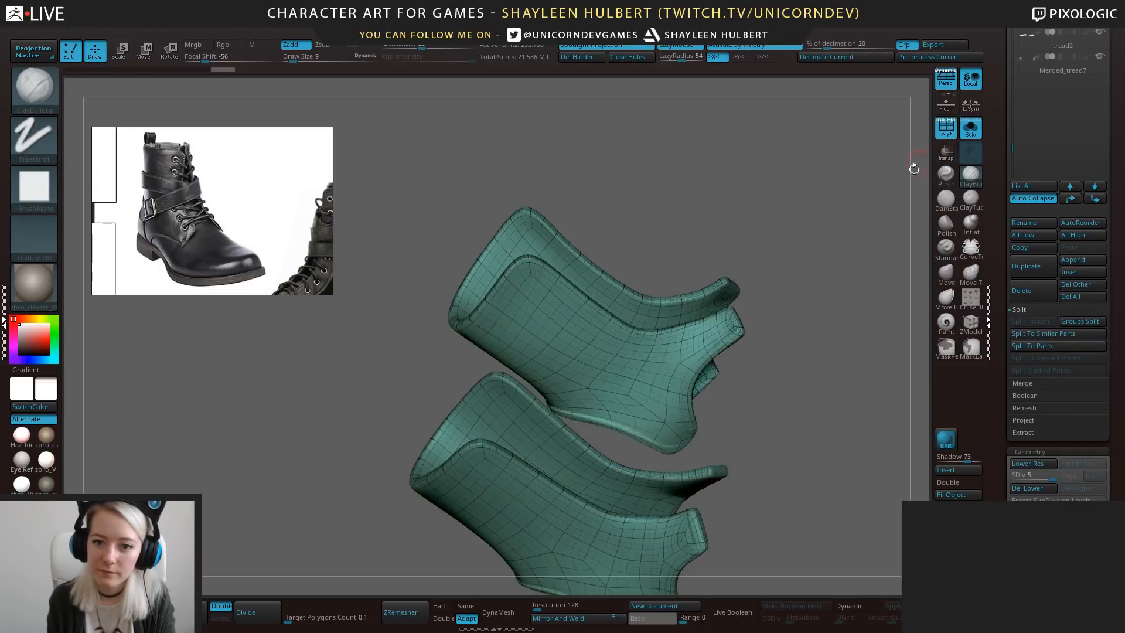
alt+drag(811, 352, 856, 258)
click(951, 133)
click(970, 129)
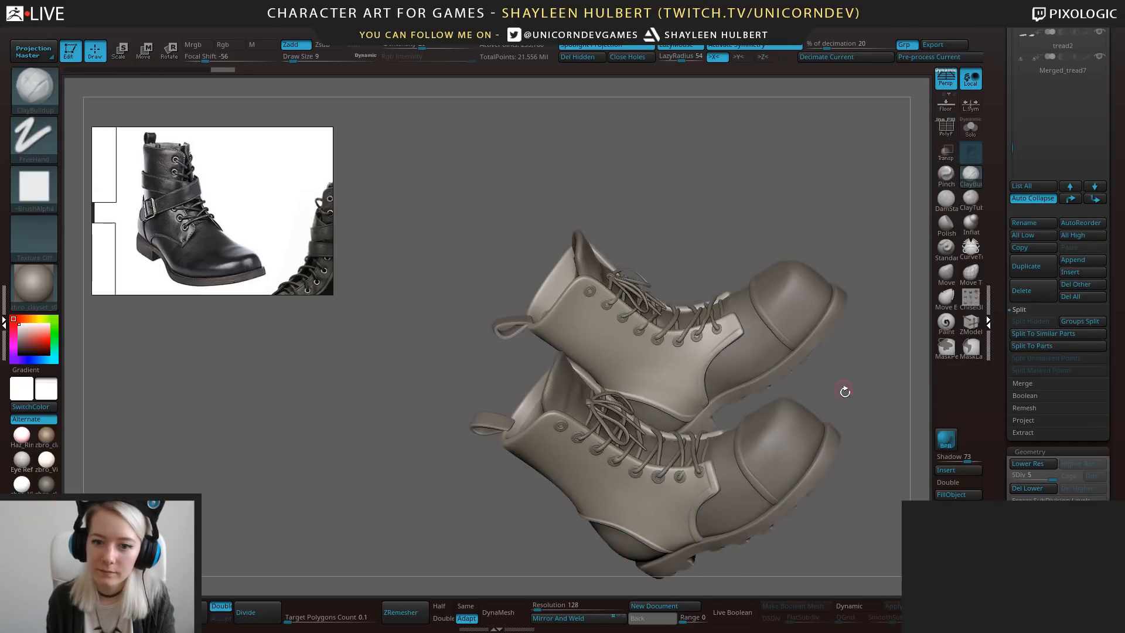
Extend the raised band around the front tip of the uppers and along the edge beside the eyelets with ClayBuildup.
shift+drag(845, 391, 879, 413)
drag(821, 433, 756, 559)
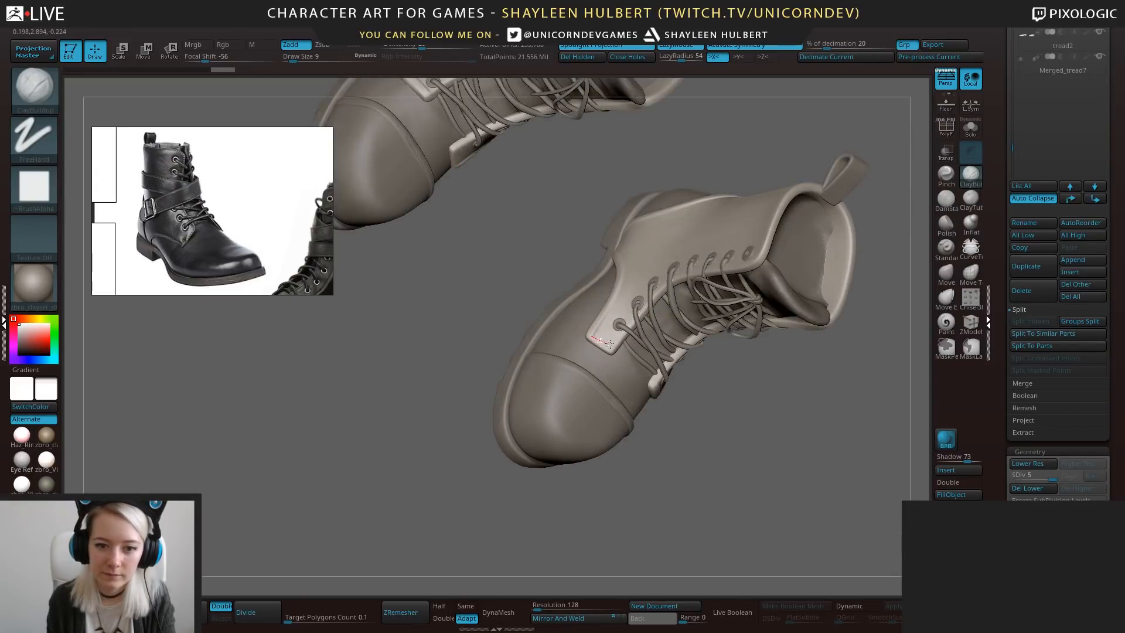
drag(637, 365, 640, 368)
drag(728, 407, 783, 406)
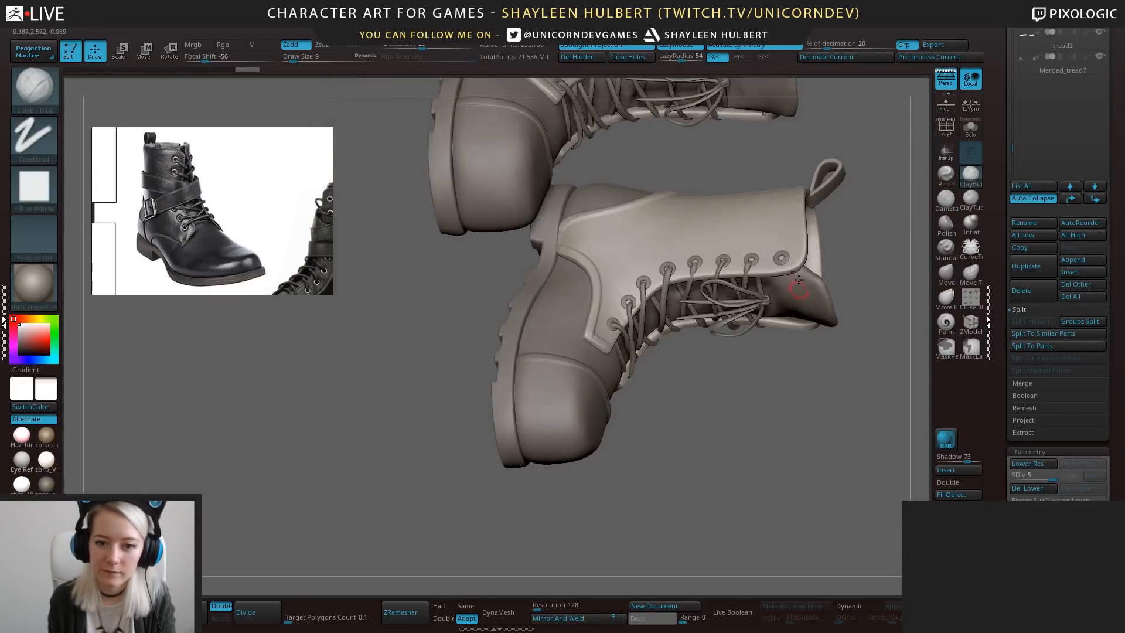
mouse_move(850, 229)
mouse_down()
mouse_move(831, 266)
mouse_move(673, 268)
mouse_up()
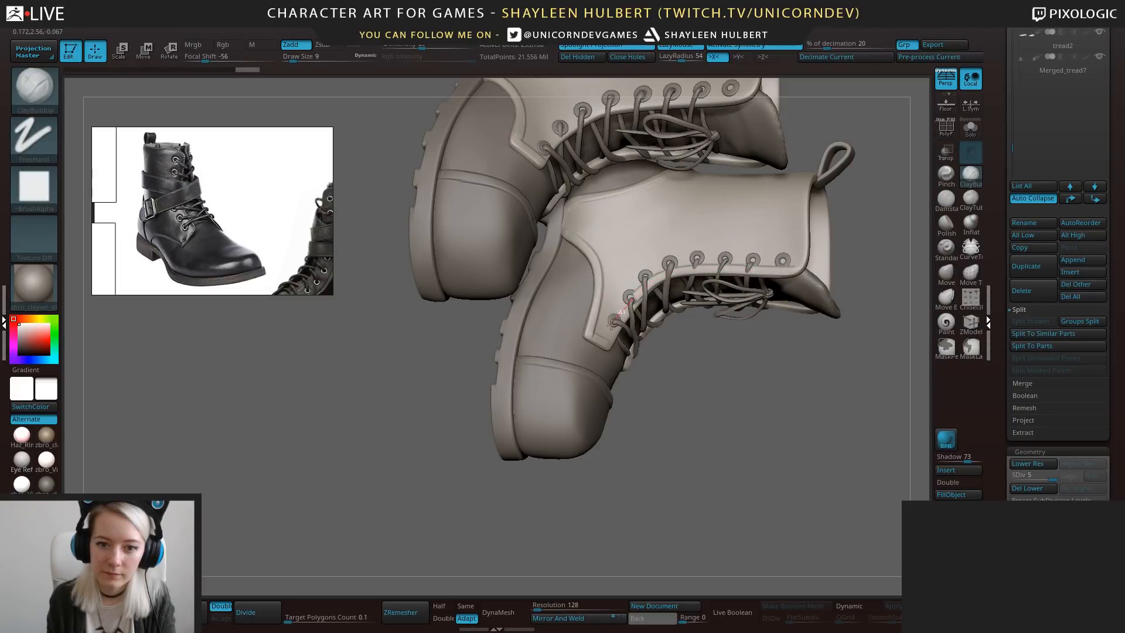
drag(601, 358, 599, 361)
drag(837, 381, 791, 425)
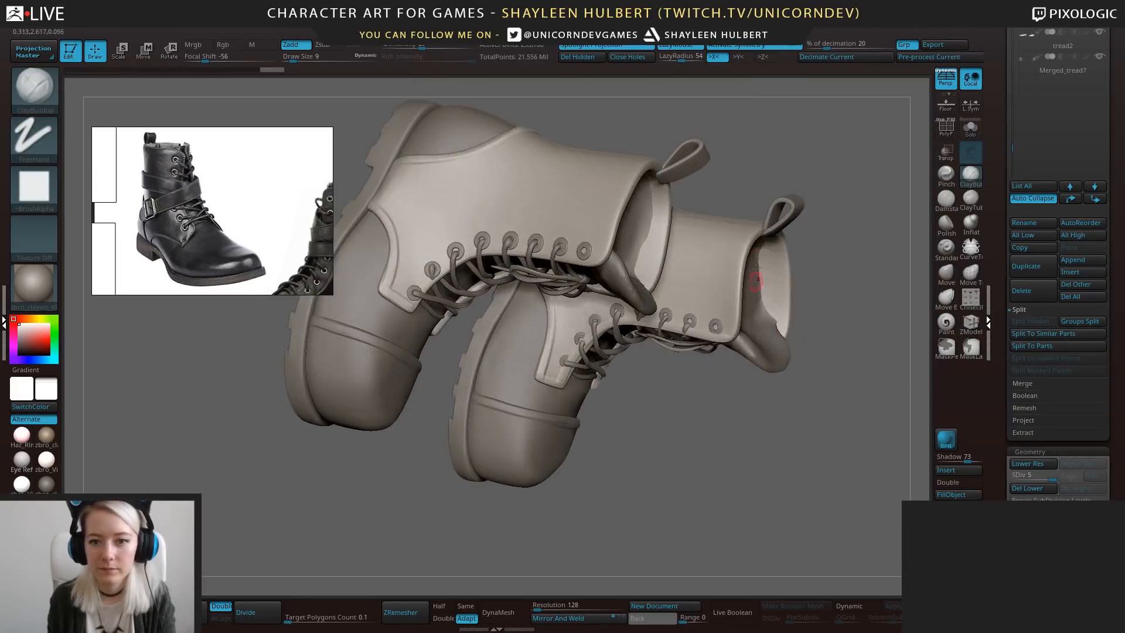
Build up the raised band around the top opening of the boot uppers and its corner by the last eyelet with ClayBuildup.
drag(748, 231, 726, 342)
drag(832, 209, 783, 241)
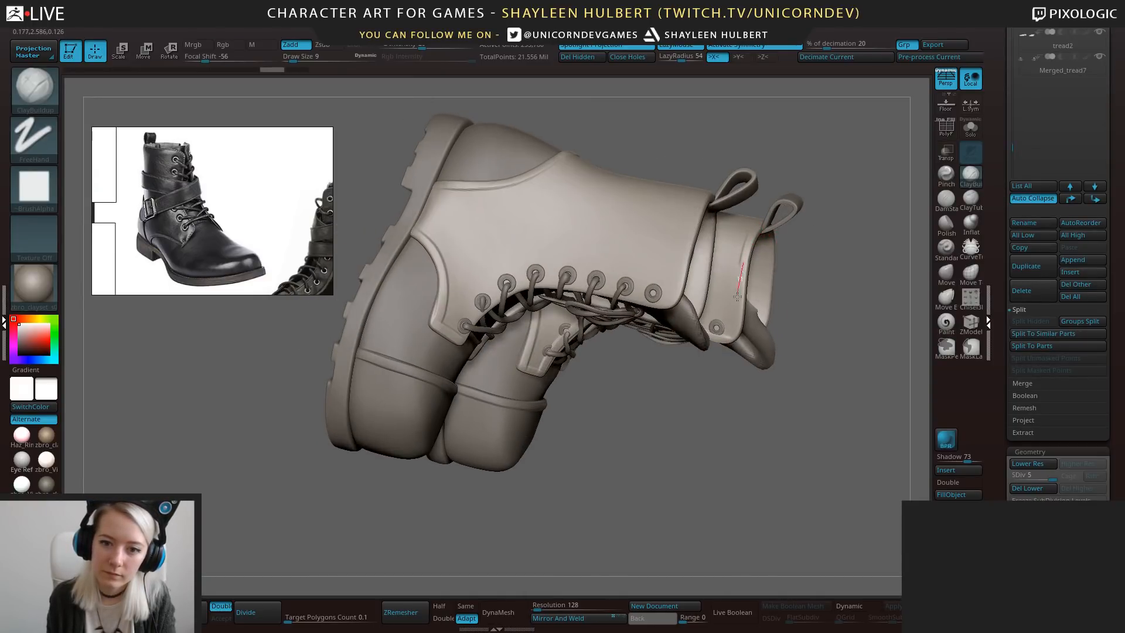
drag(733, 365, 796, 319)
drag(772, 200, 739, 261)
mouse_move(814, 229)
alt+mouse_down()
mouse_move(737, 381)
mouse_move(806, 336)
mouse_move(777, 346)
alt+mouse_up()
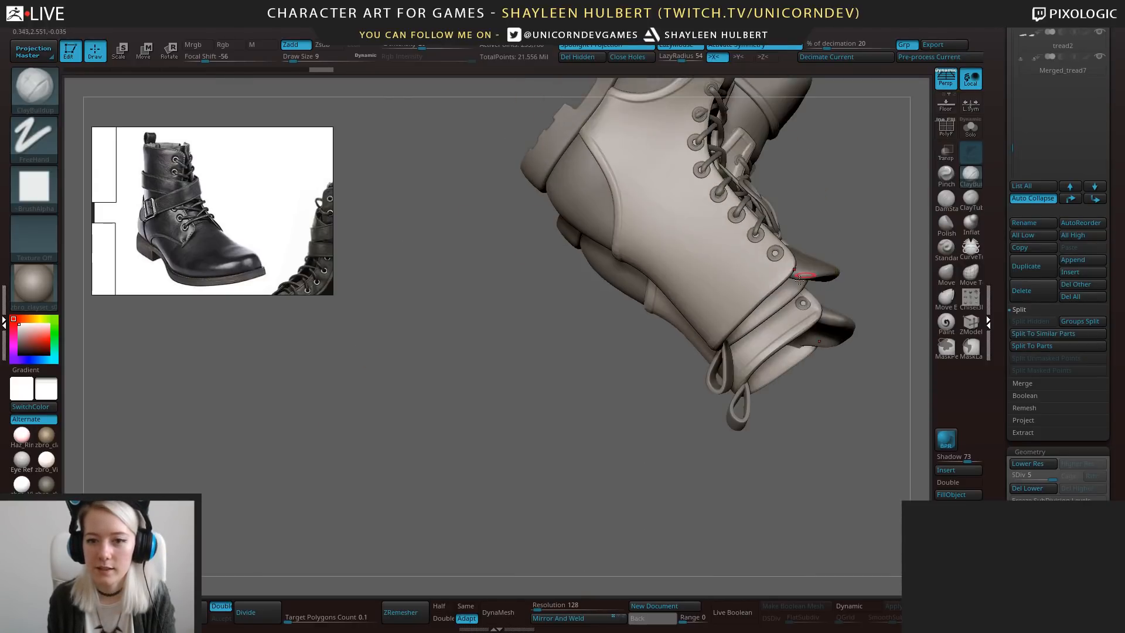
drag(790, 273, 706, 351)
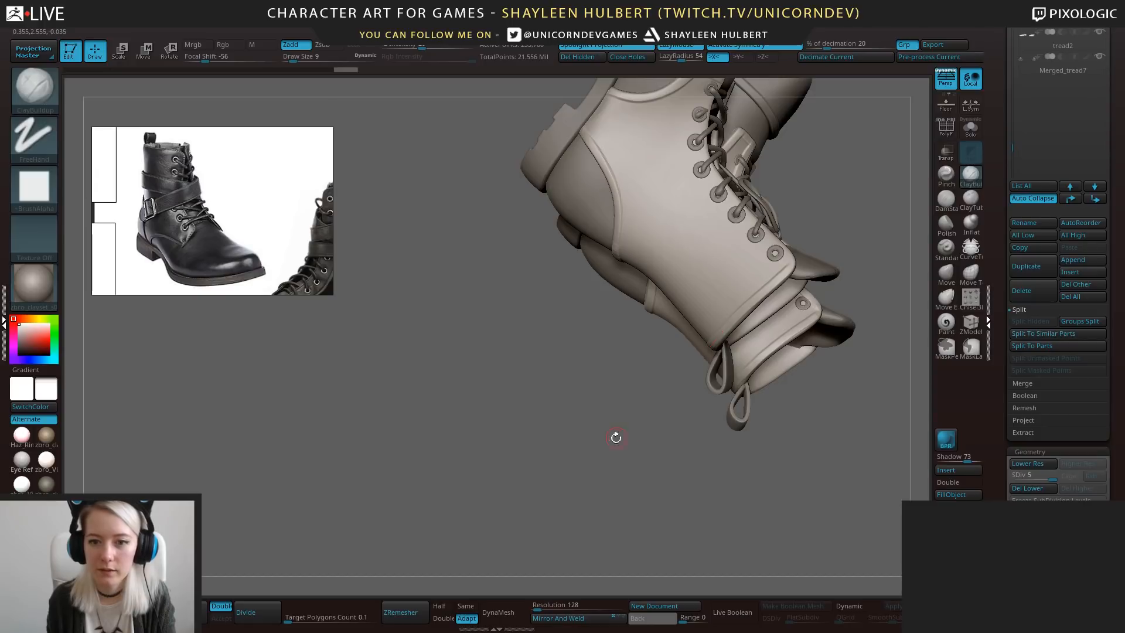
mouse_move(616, 438)
mouse_down()
mouse_move(800, 246)
mouse_move(750, 205)
mouse_up()
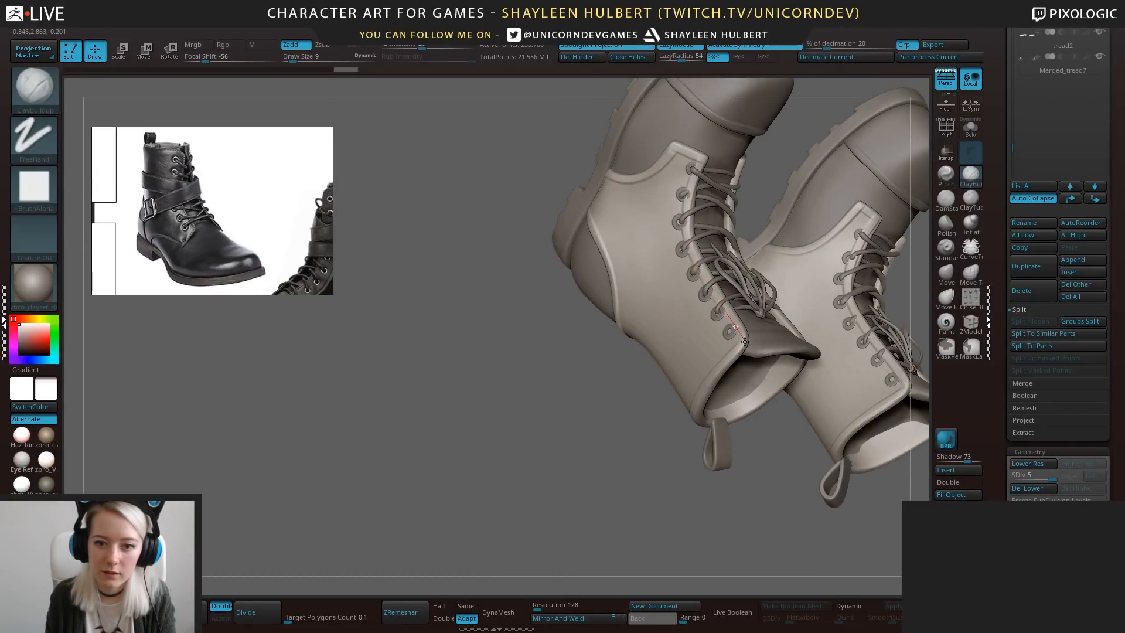
drag(580, 510, 540, 472)
alt+drag(729, 300, 814, 388)
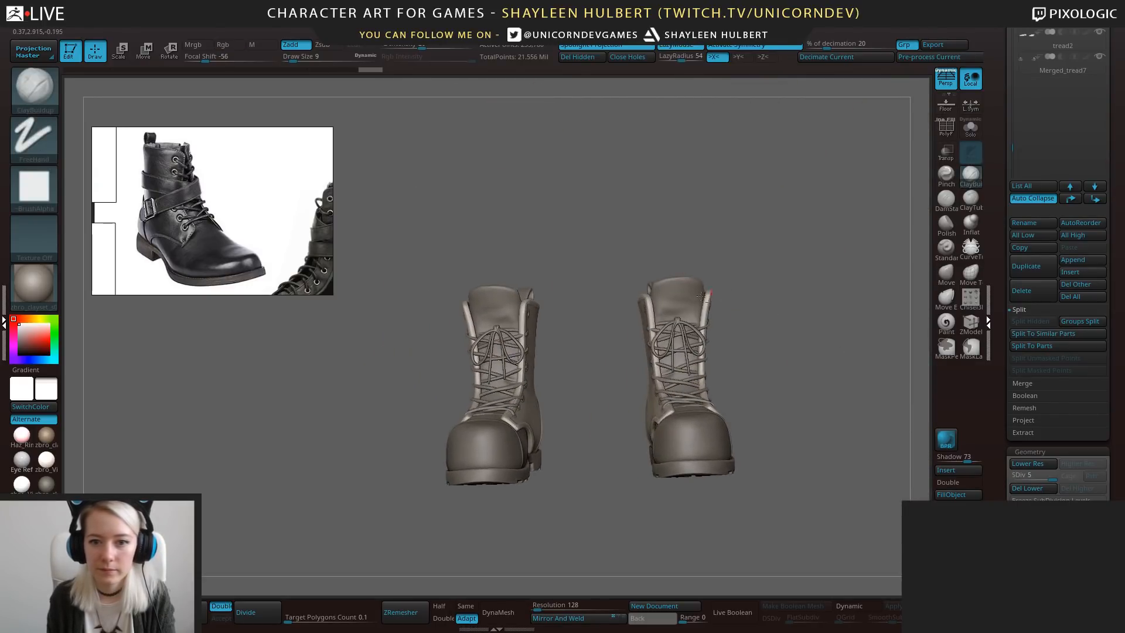
Select the NewBoots subtool, raise it to subdivision level 2 and build up an edge band around the top of the tongue.
alt+click(680, 302)
shift+drag(804, 292, 855, 346)
drag(855, 346, 823, 341)
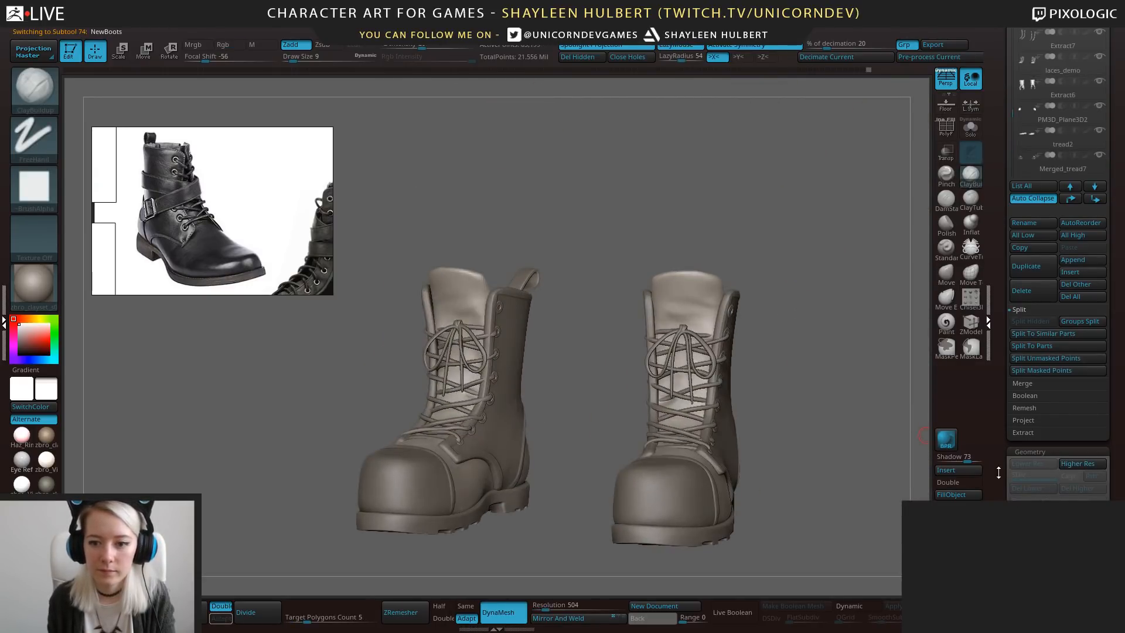
drag(999, 473, 999, 456)
click(1078, 449)
drag(783, 262, 656, 292)
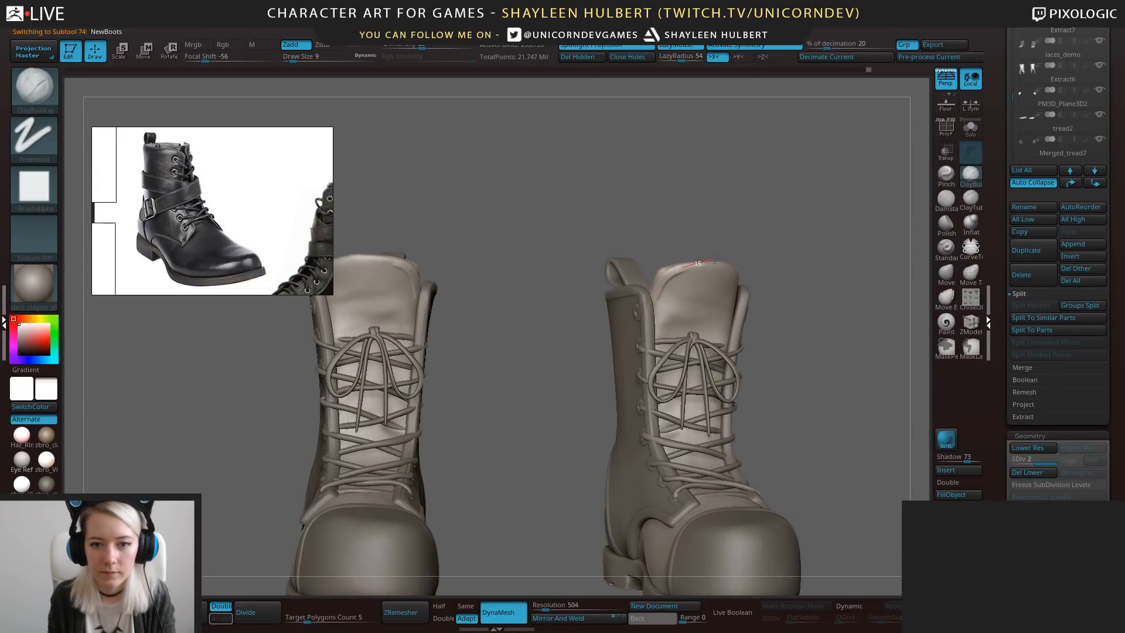
drag(749, 268, 743, 300)
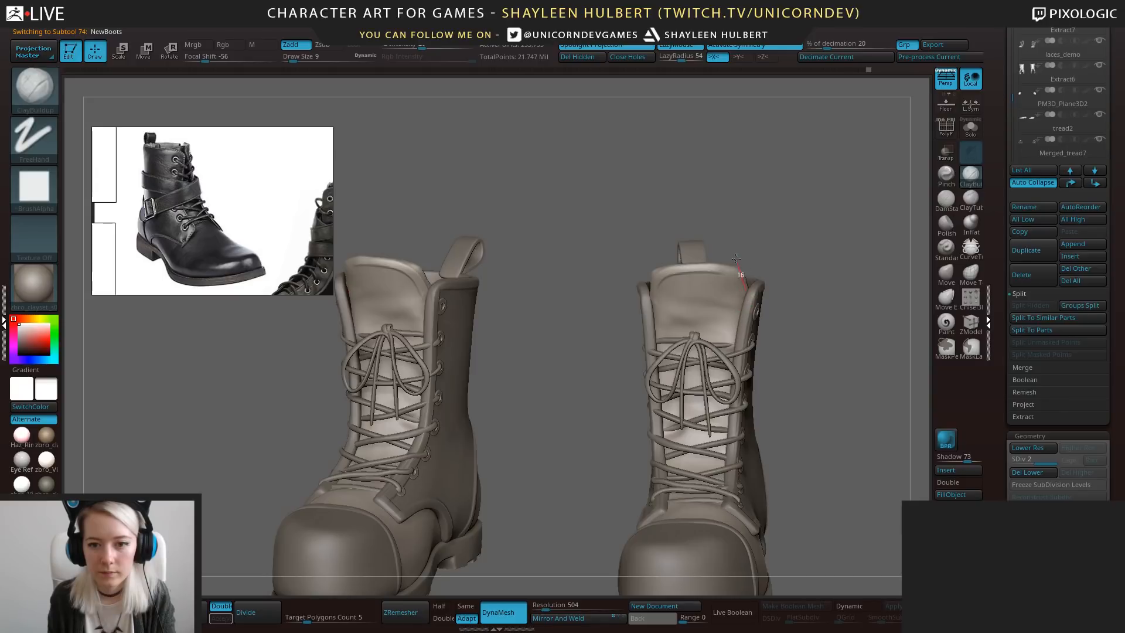
drag(633, 275, 646, 415)
Select the Extract6 uppers, load the Orb_Cracks brush from the OrbCracks folder, and reposition the boot reference image clear of the brush library.
alt+click(761, 354)
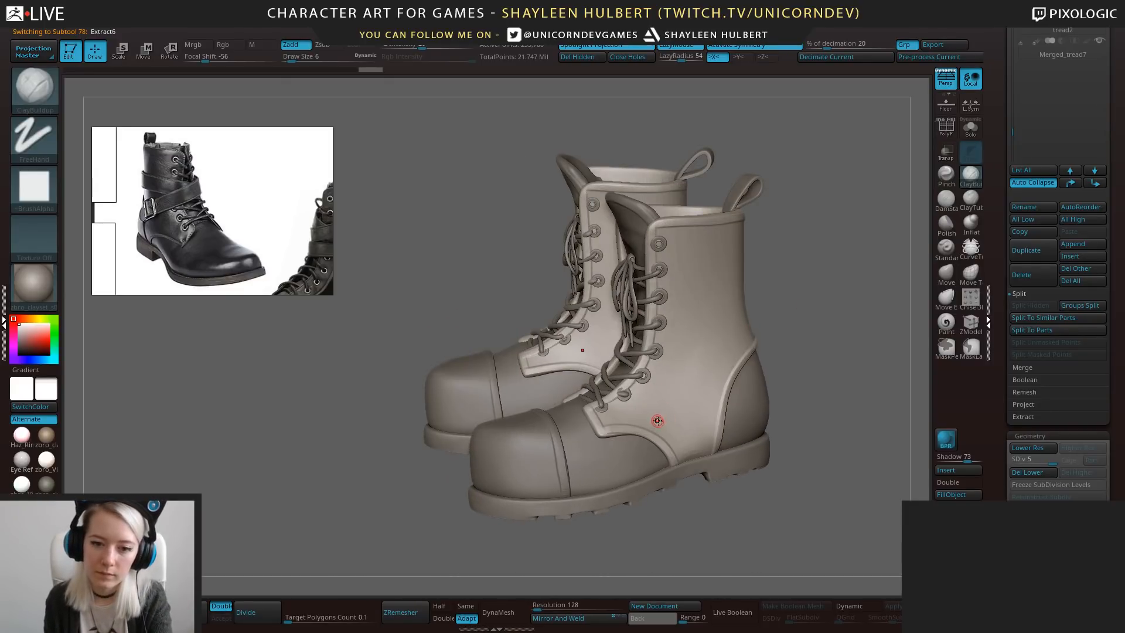
drag(805, 295, 801, 328)
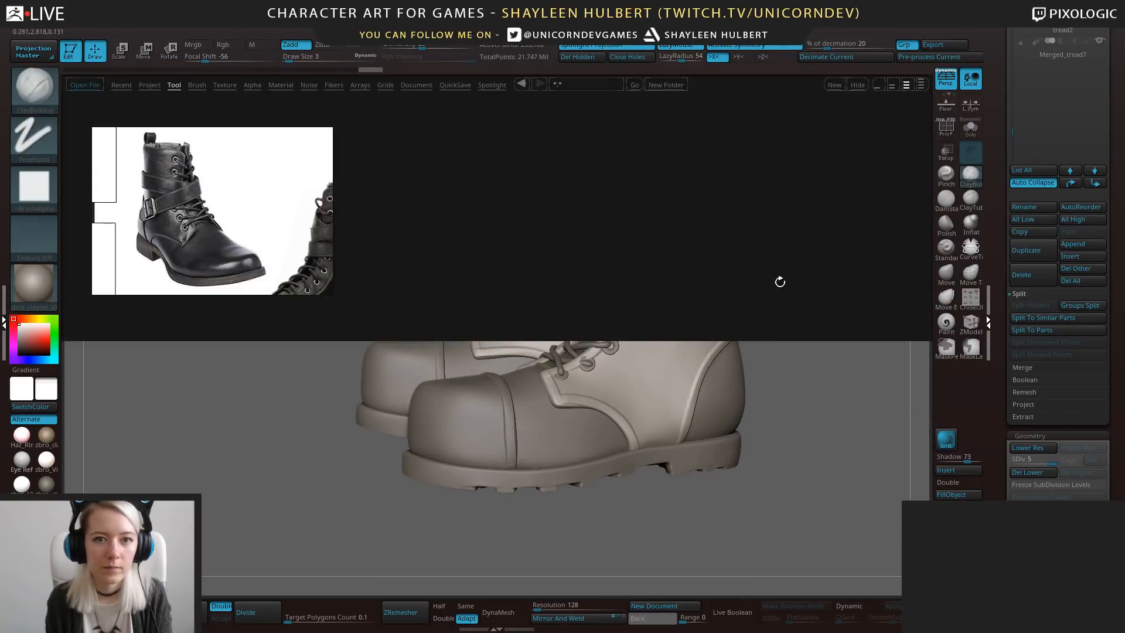
click(197, 85)
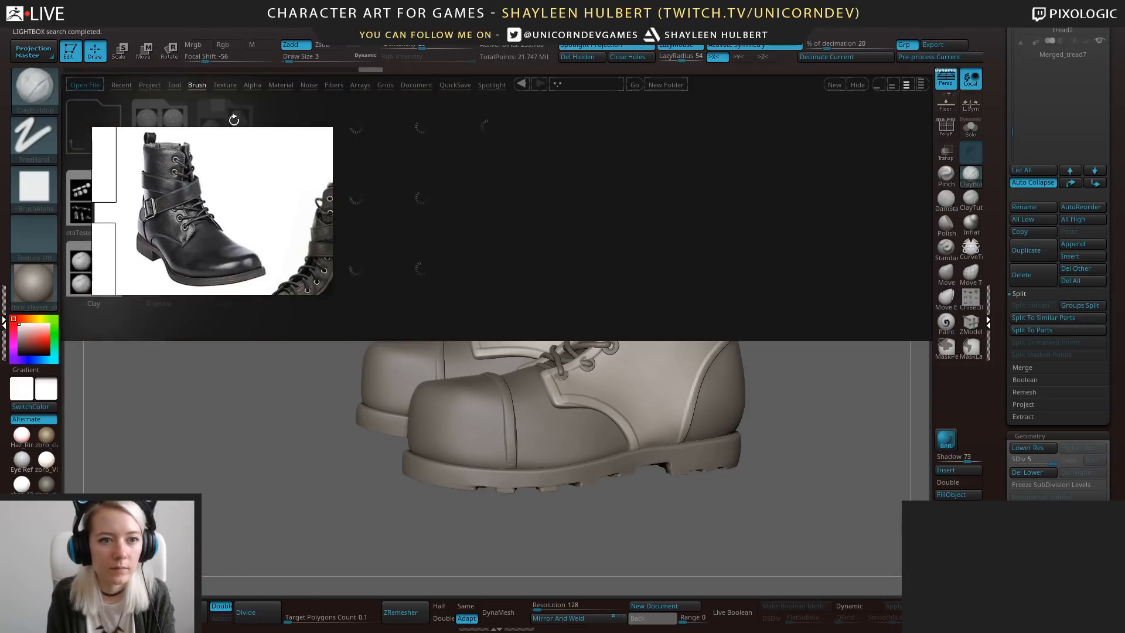
drag(289, 153, 266, 375)
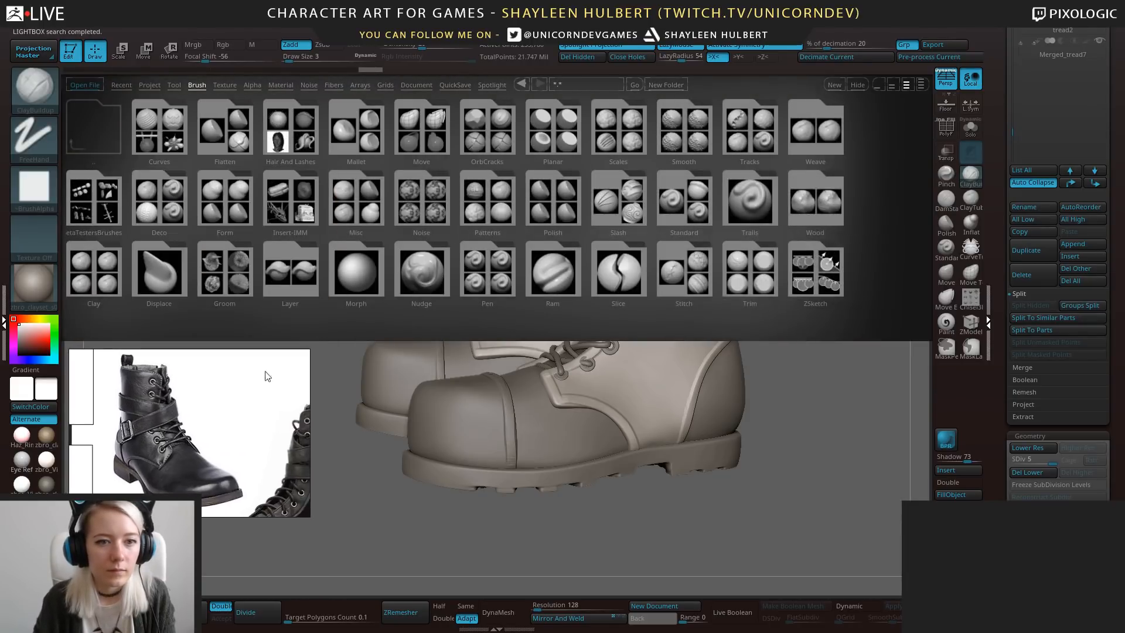
double_click(495, 120)
double_click(159, 139)
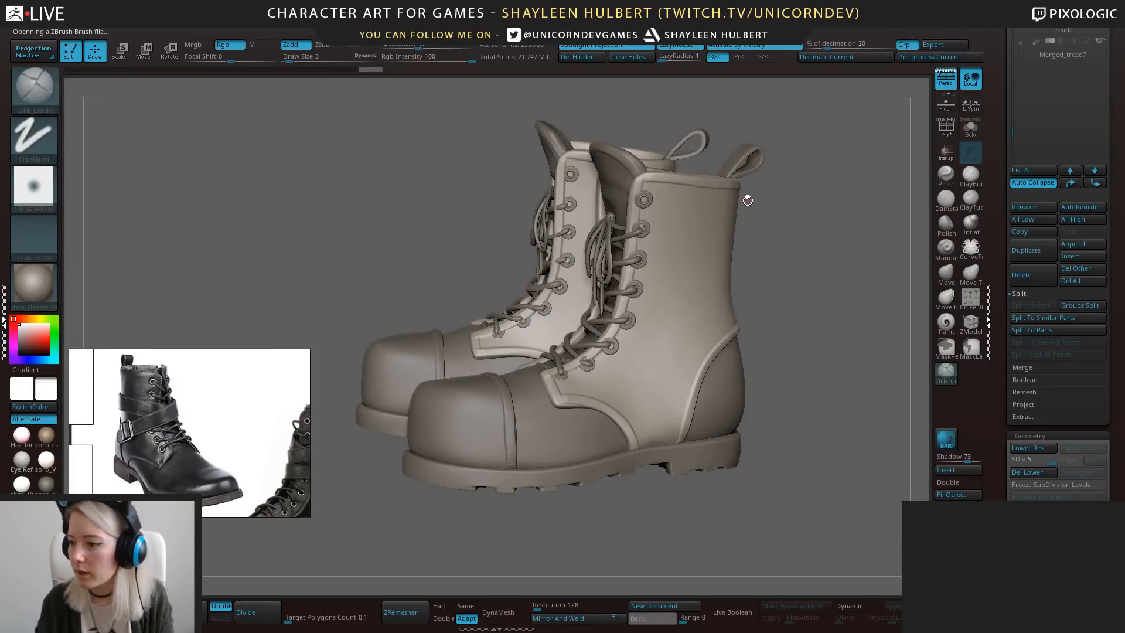
middle_drag(227, 456, 238, 441)
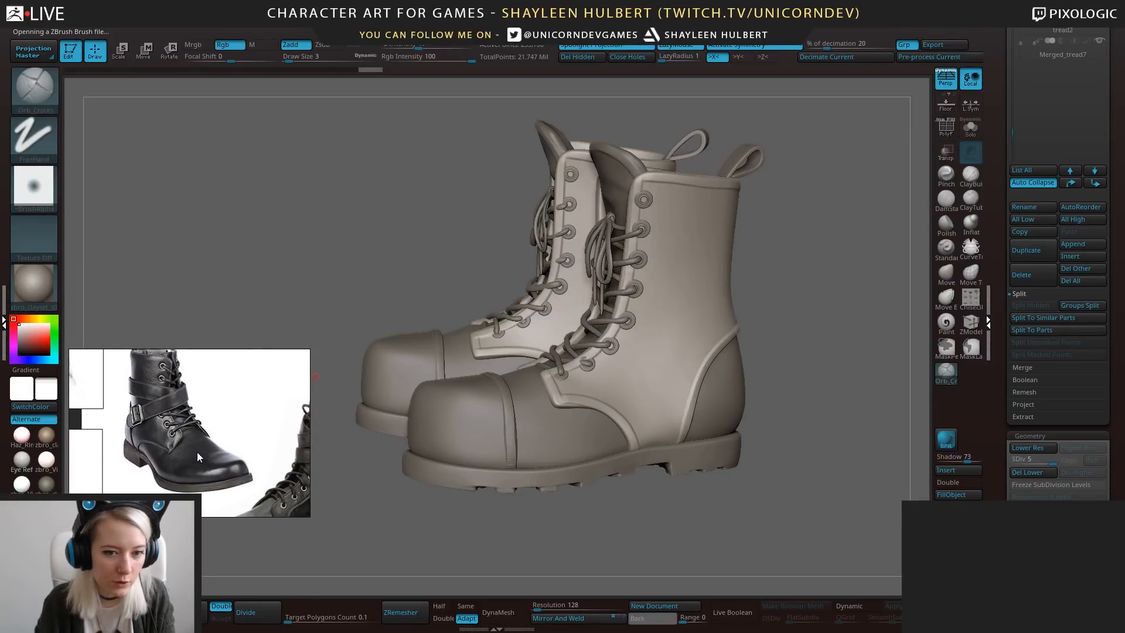
scroll(197, 451, up, 1)
scroll(197, 450, down, 1)
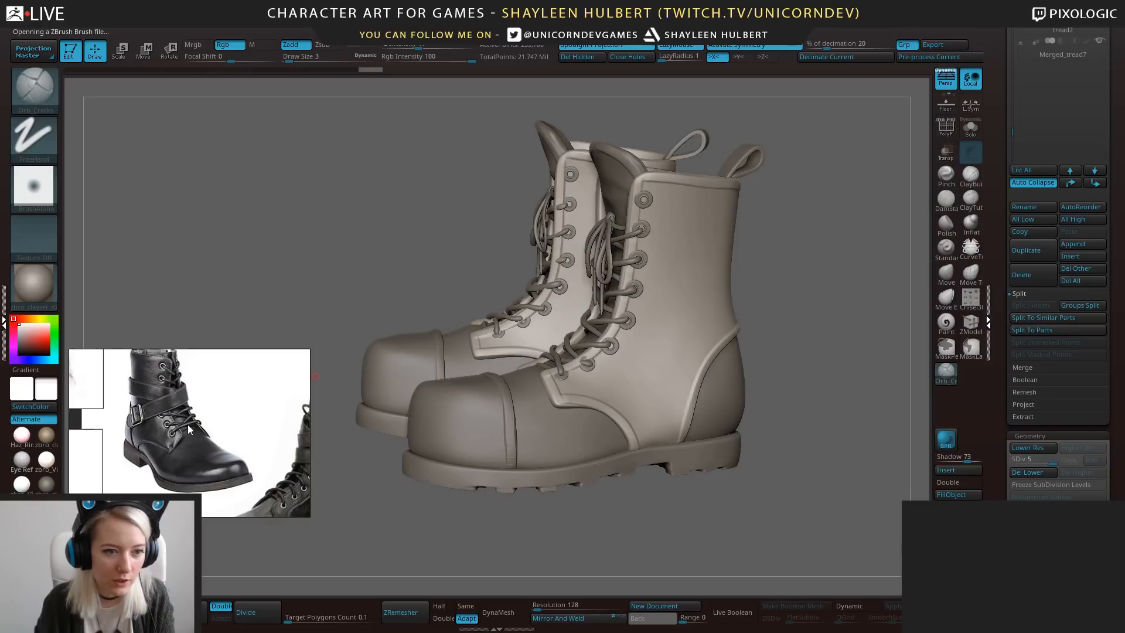
middle_drag(187, 425, 187, 429)
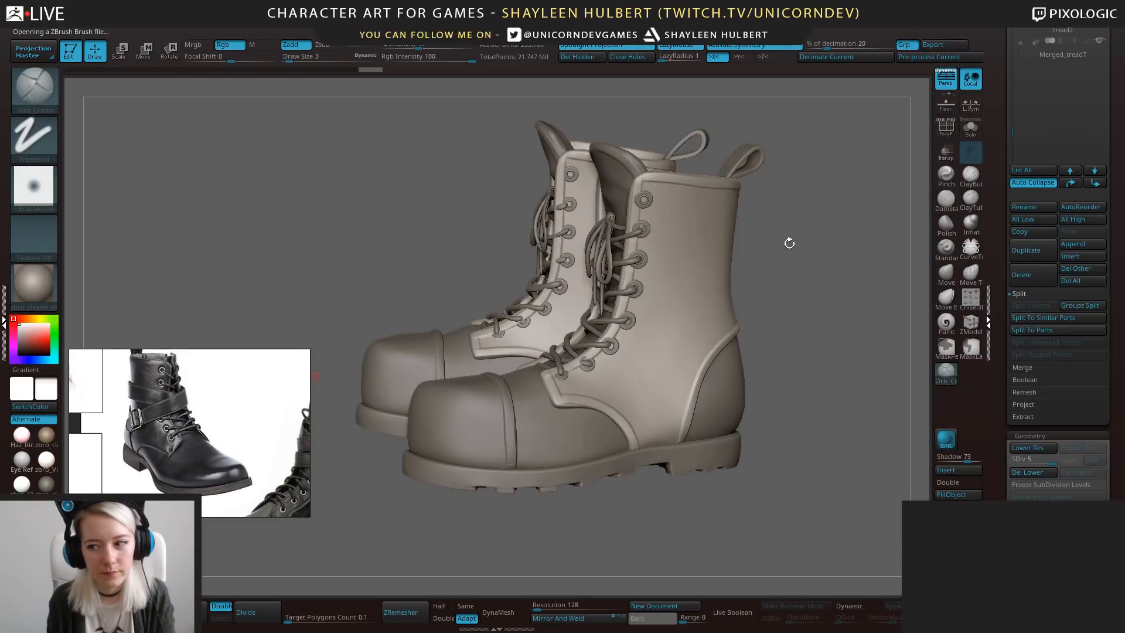
Try carving a crease into NewBoots behind the toe cap with the Orb_Cracks brush at draw size 8, and undo the stroke.
drag(834, 309, 459, 540)
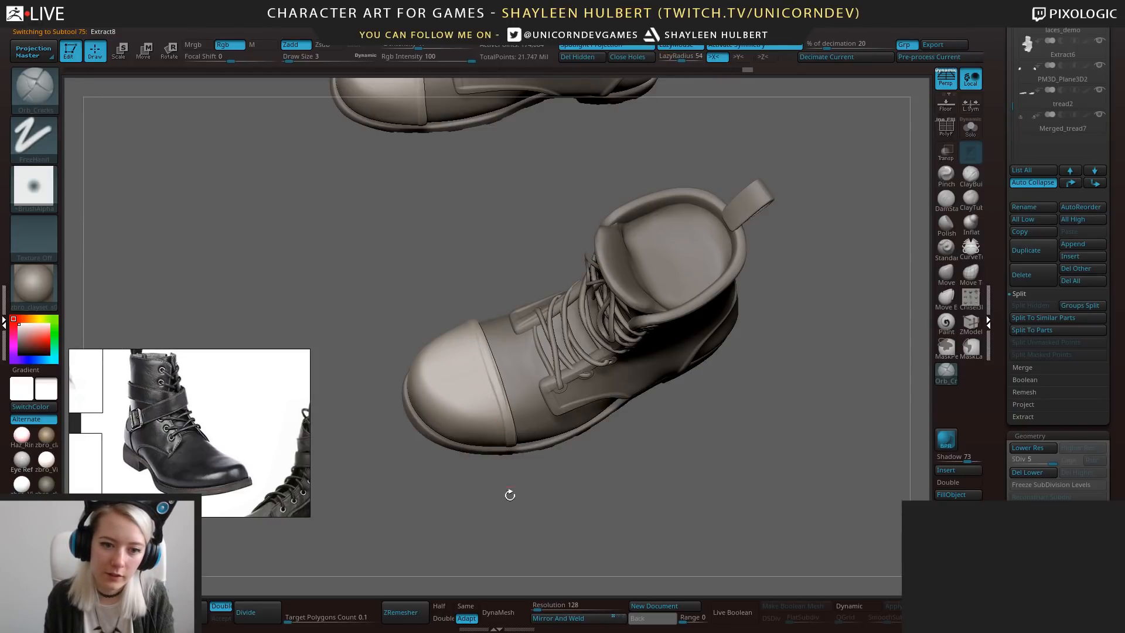
drag(510, 492, 490, 435)
mouse_move(580, 509)
shift+mouse_down()
mouse_move(577, 475)
mouse_move(636, 489)
mouse_move(684, 485)
mouse_move(670, 450)
shift+mouse_up()
alt+click(548, 378)
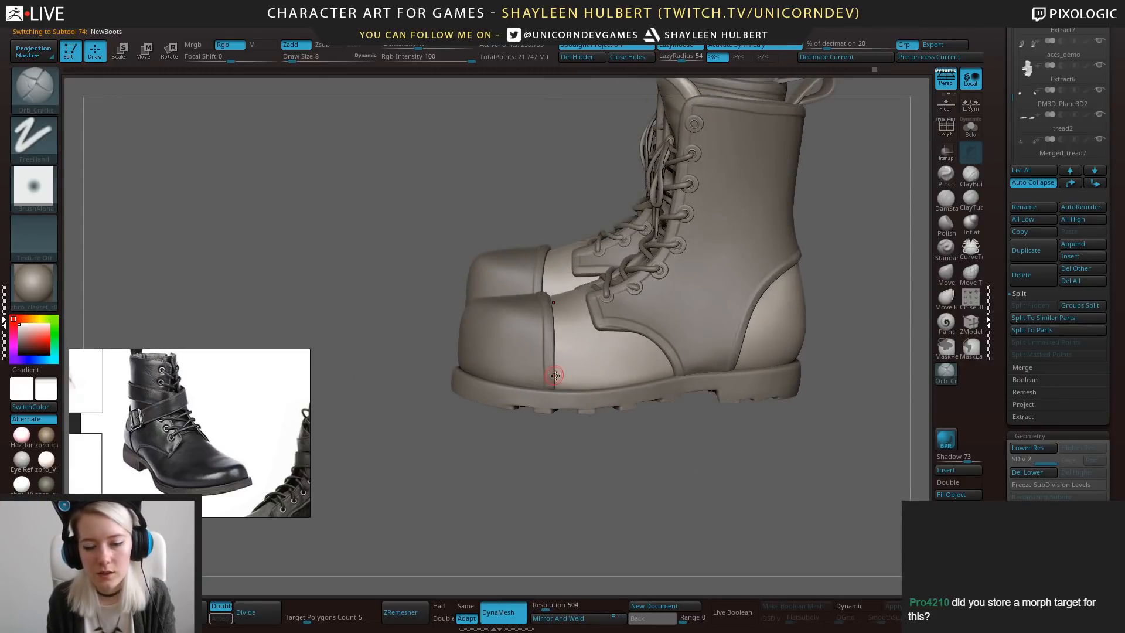
drag(555, 376, 631, 378)
drag(701, 362, 708, 359)
key(ctrl+z)
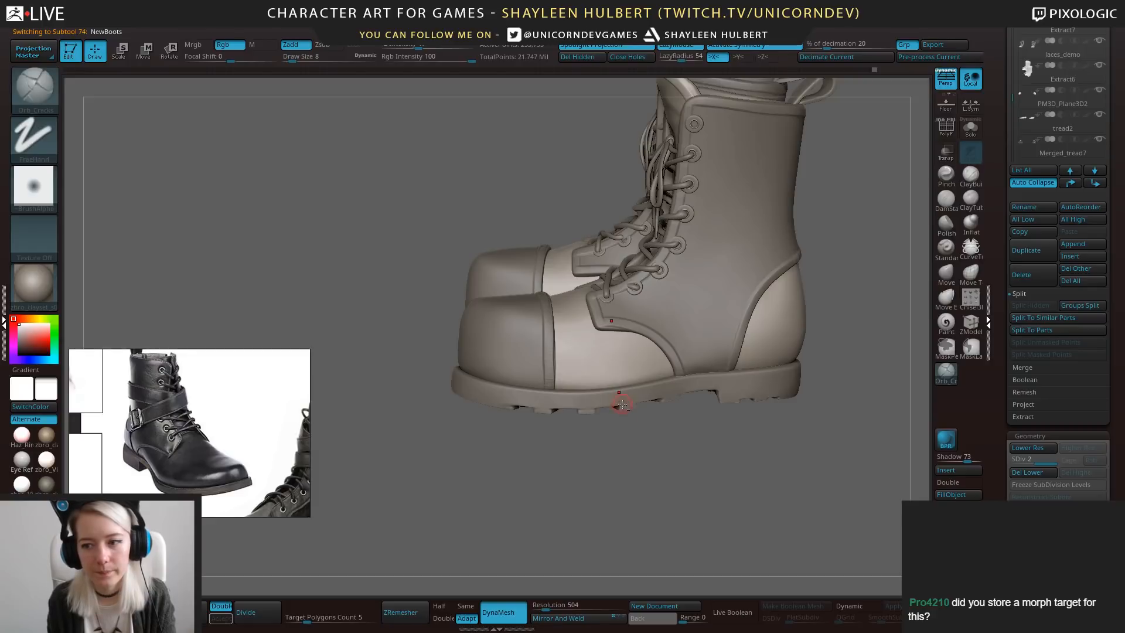
Select the Extract8 toe caps and smooth the raised band along their back edge.
alt+click(619, 409)
mouse_move(620, 444)
mouse_down()
mouse_move(623, 457)
mouse_move(665, 456)
mouse_up()
alt+click(541, 367)
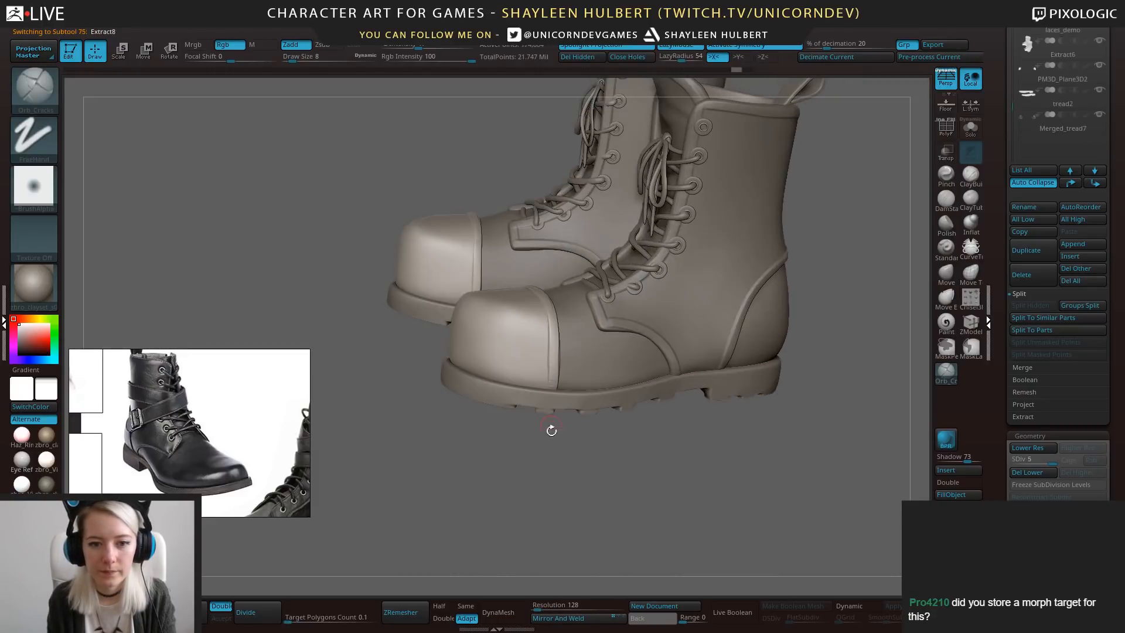
mouse_move(552, 430)
mouse_down()
mouse_move(518, 448)
mouse_move(542, 283)
mouse_up()
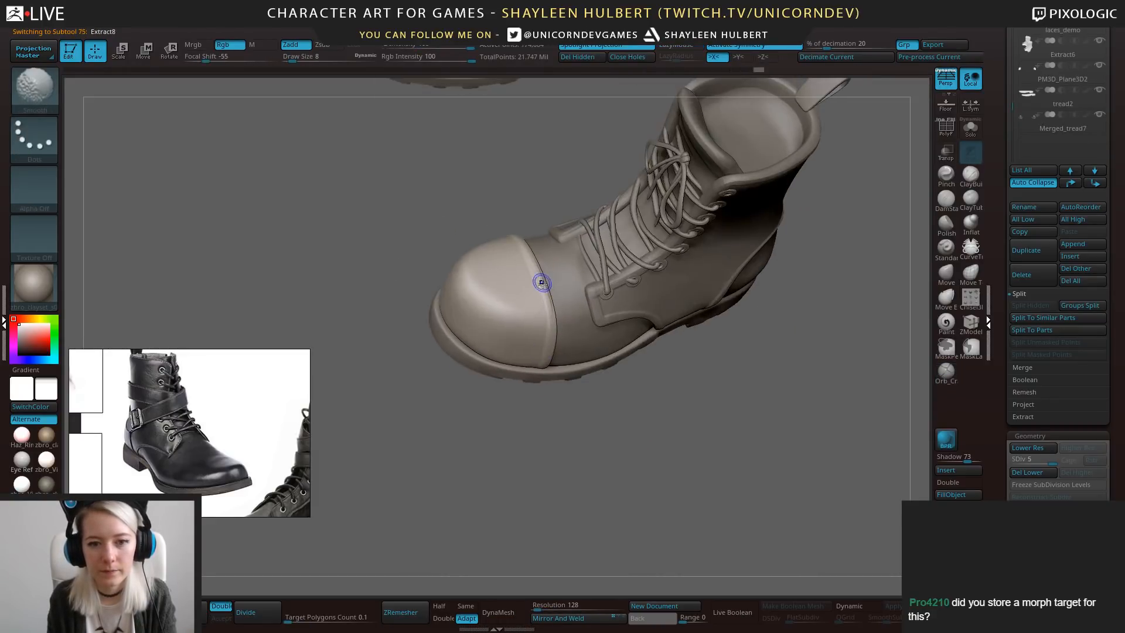
mouse_move(481, 190)
mouse_down()
mouse_move(516, 317)
mouse_move(546, 313)
mouse_up()
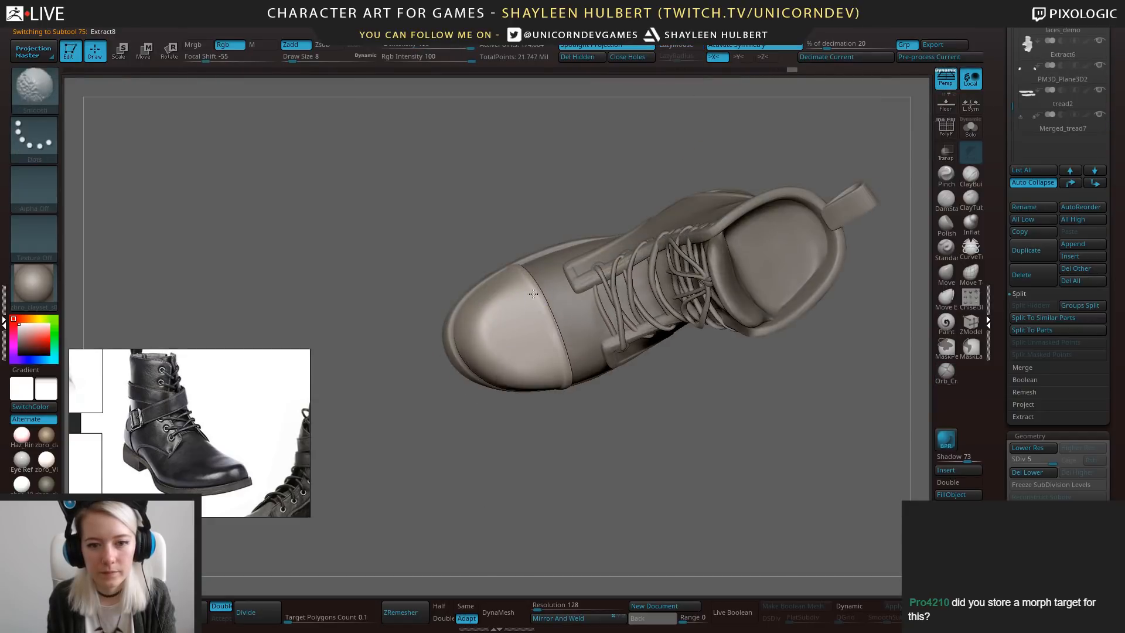
drag(455, 217, 444, 316)
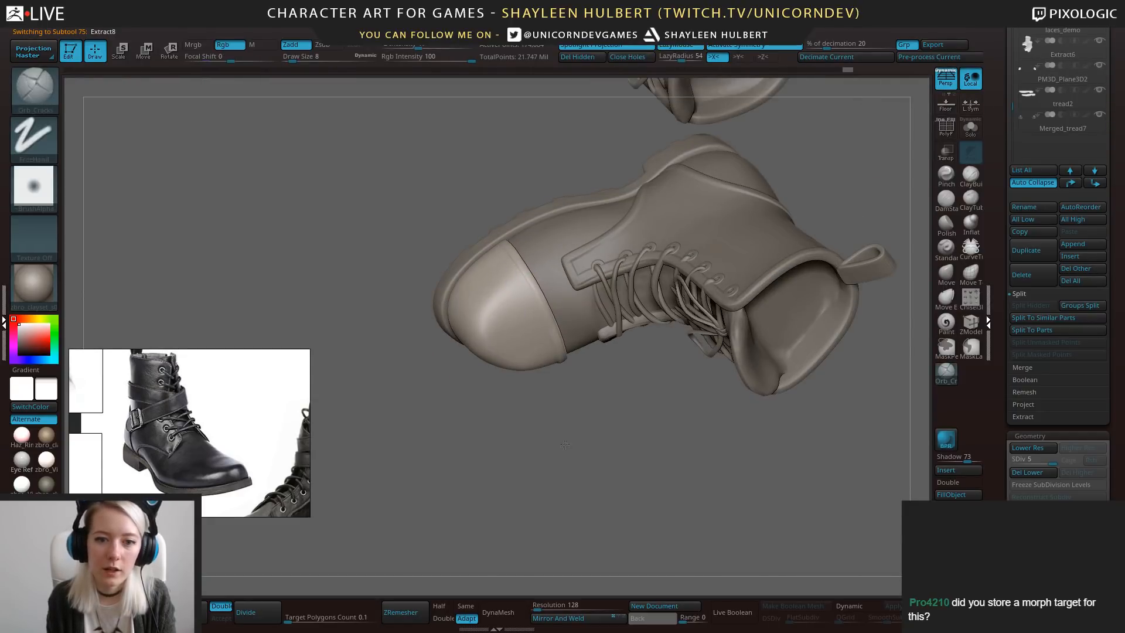
shift+drag(556, 389, 603, 427)
Select the Extract6 uppers and smooth the raised band above the heel and the surface around the back of the shaft.
alt+click(666, 312)
right_drag(667, 319, 682, 383)
key(shift)
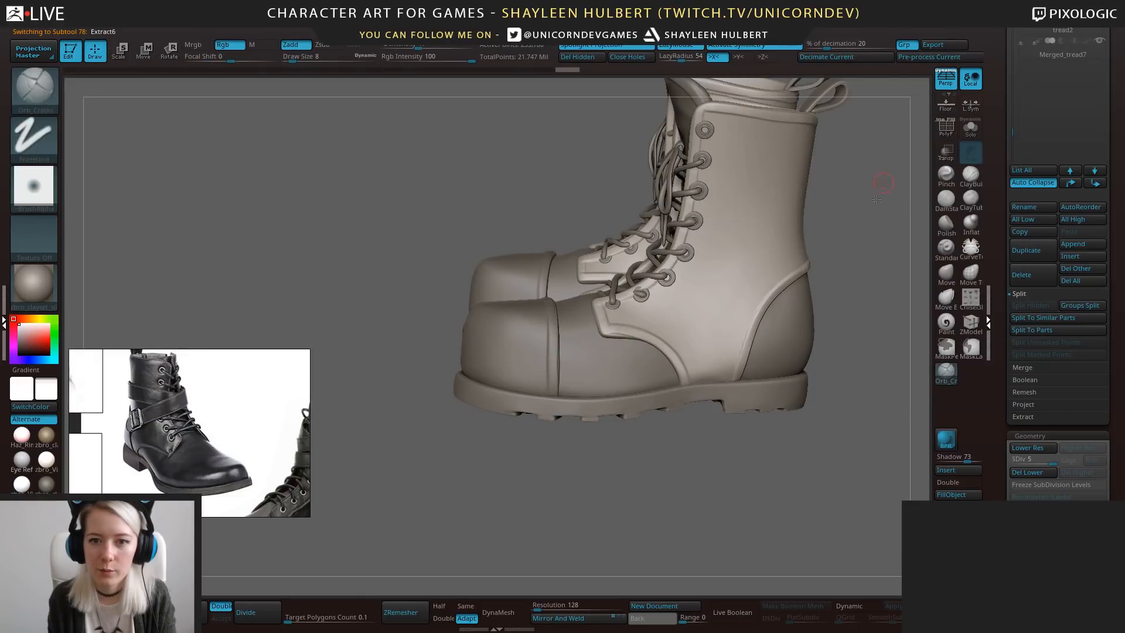
right_drag(674, 270, 716, 208)
right_drag(628, 362, 772, 346)
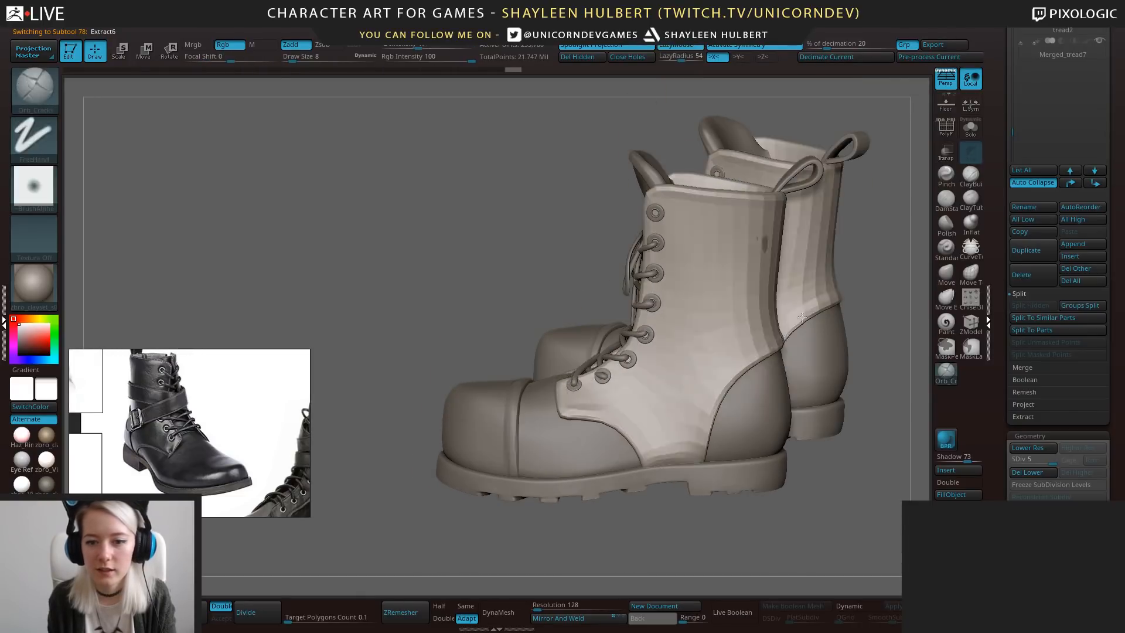
shift+drag(710, 404, 720, 403)
right_drag(721, 404, 777, 476)
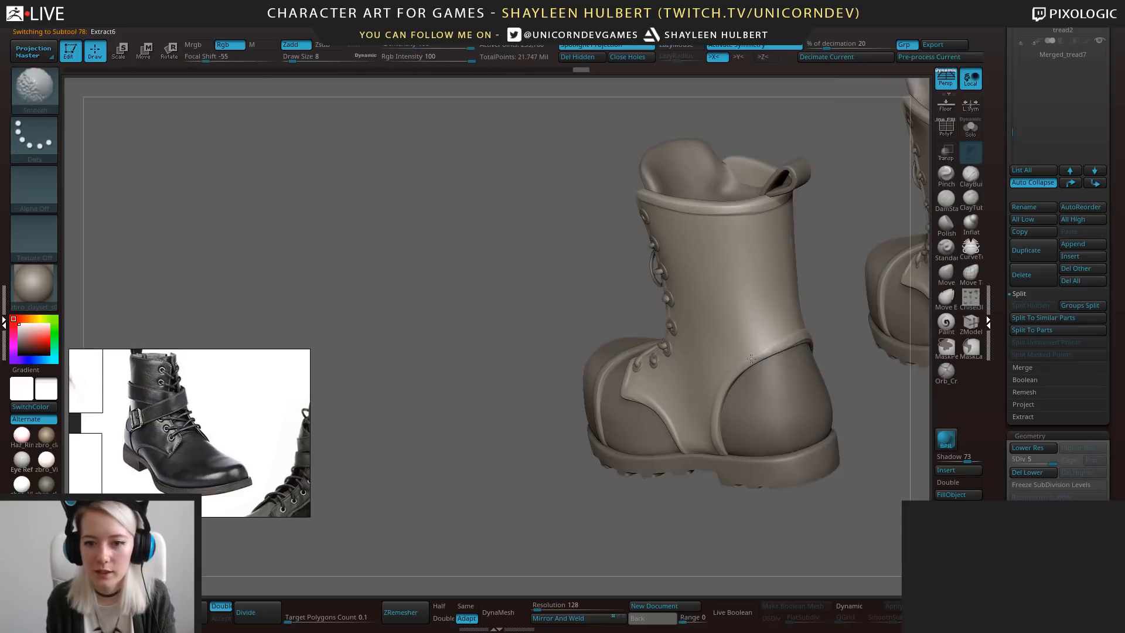
right_drag(777, 350, 846, 335)
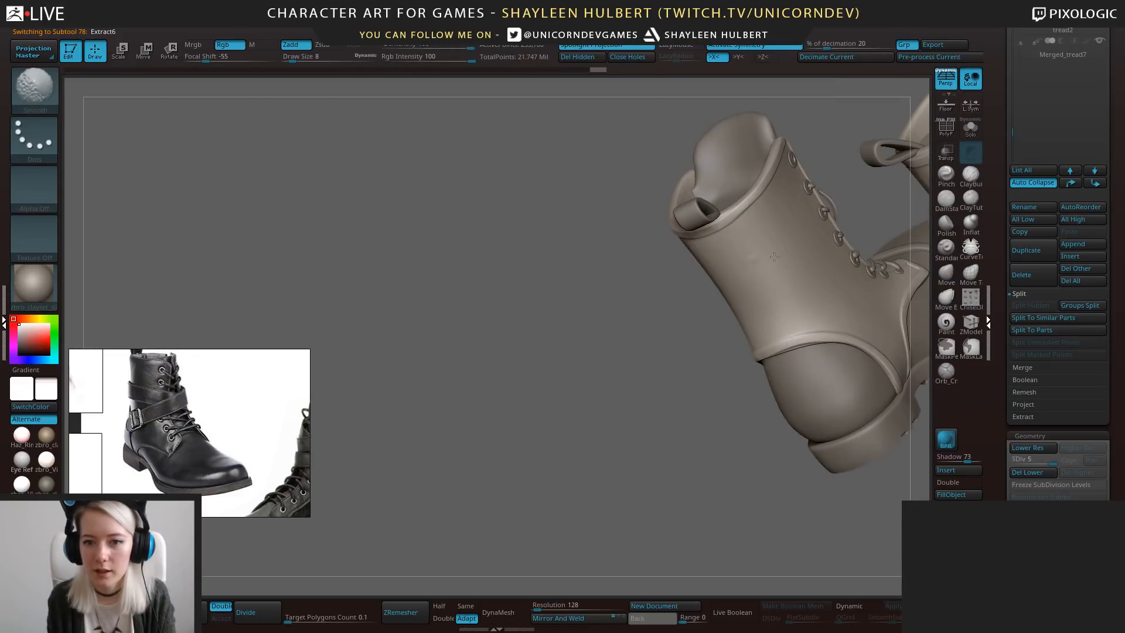
right_drag(704, 397, 827, 372)
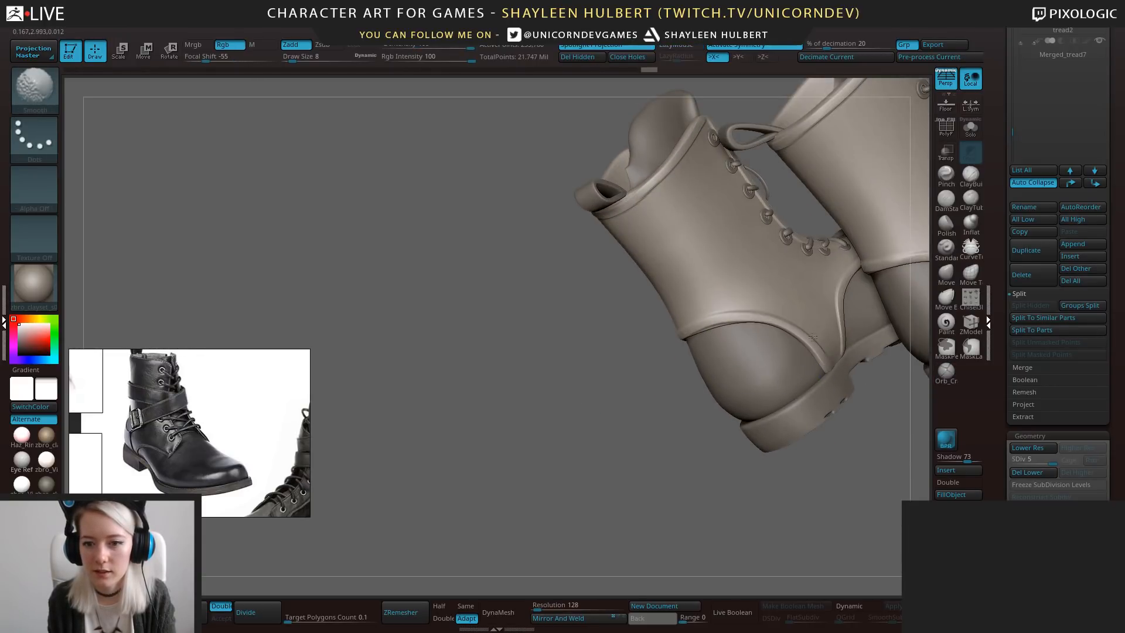
alt+drag(797, 452, 746, 478)
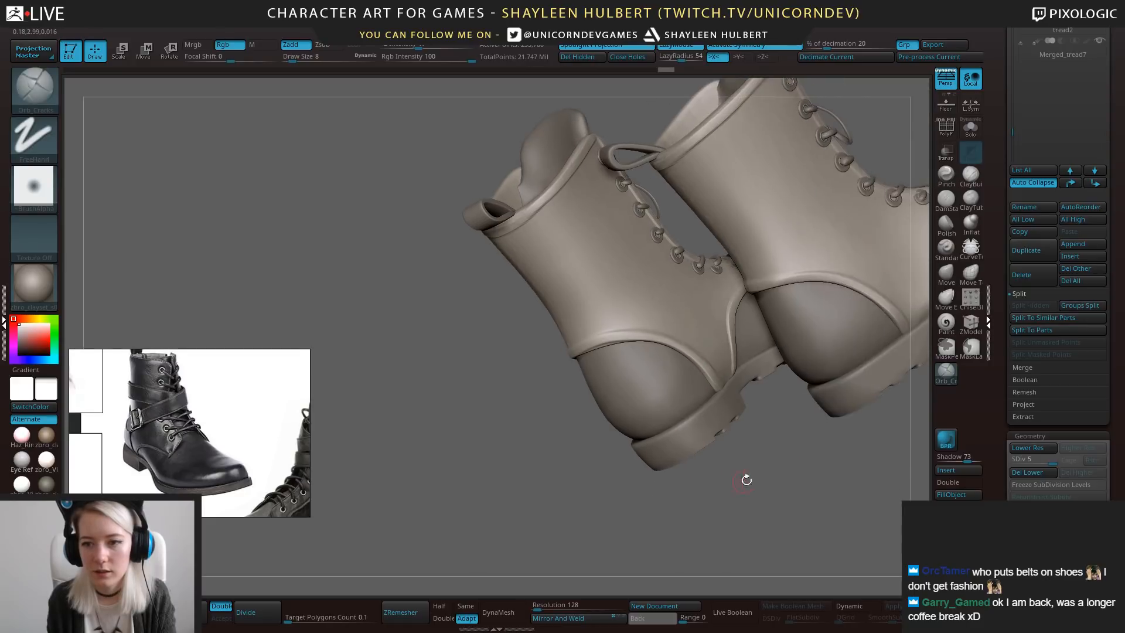
Isolate the Extract6 uppers and smooth their raised bands along the top opening and the eyelet edge.
click(970, 136)
right_drag(695, 479, 731, 335)
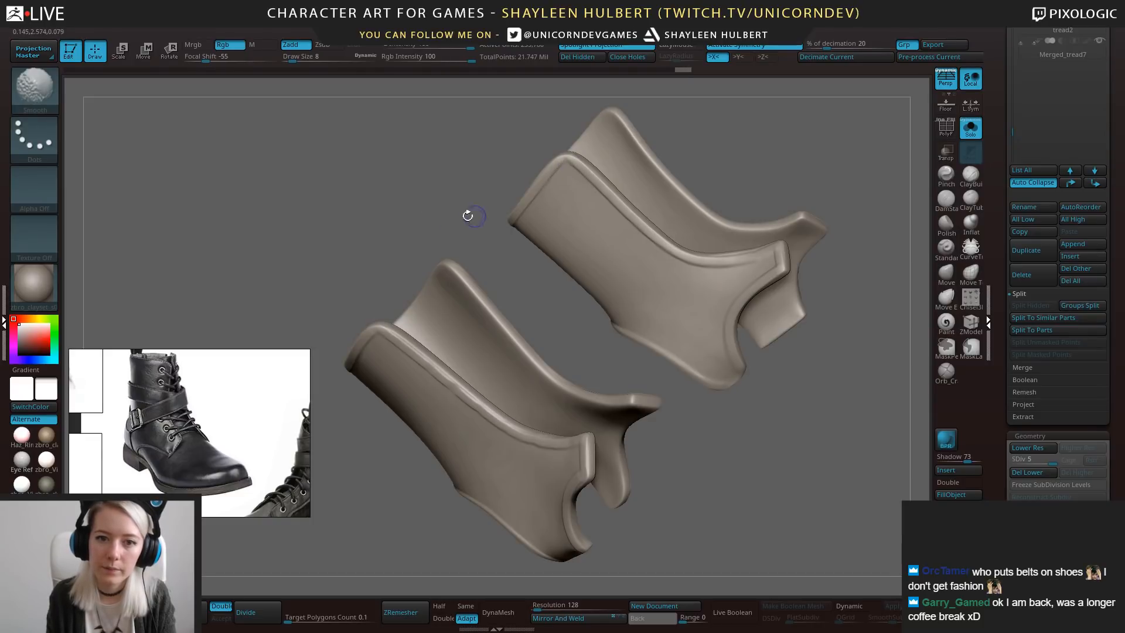
mouse_move(467, 216)
mouse_down()
mouse_move(560, 198)
mouse_move(616, 219)
mouse_move(588, 241)
mouse_up()
drag(603, 179, 590, 236)
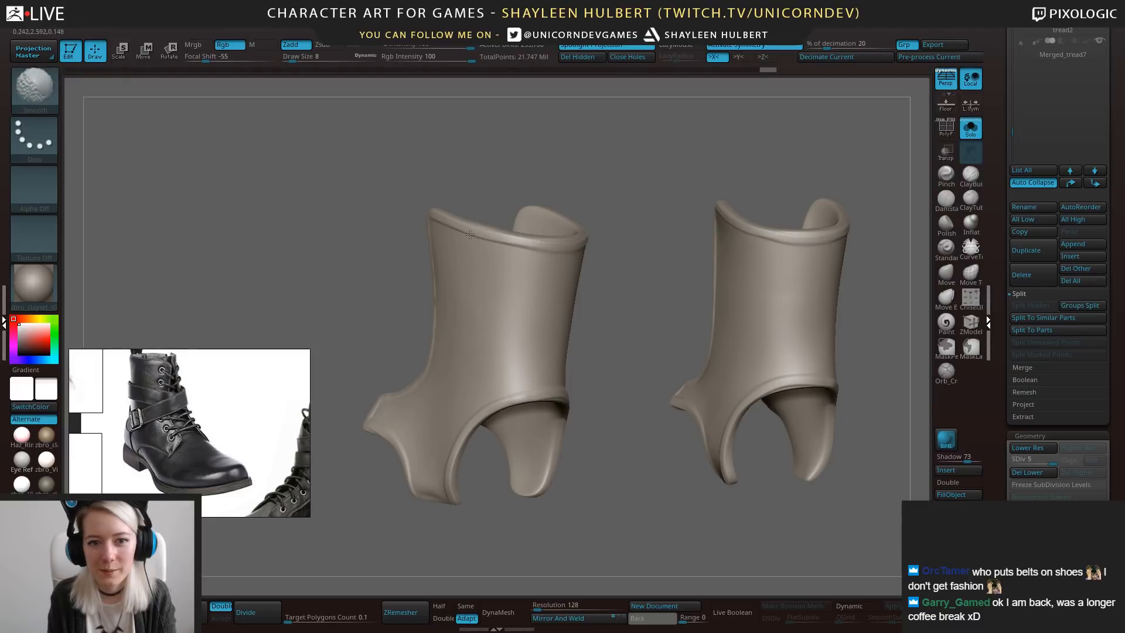
drag(470, 235, 580, 214)
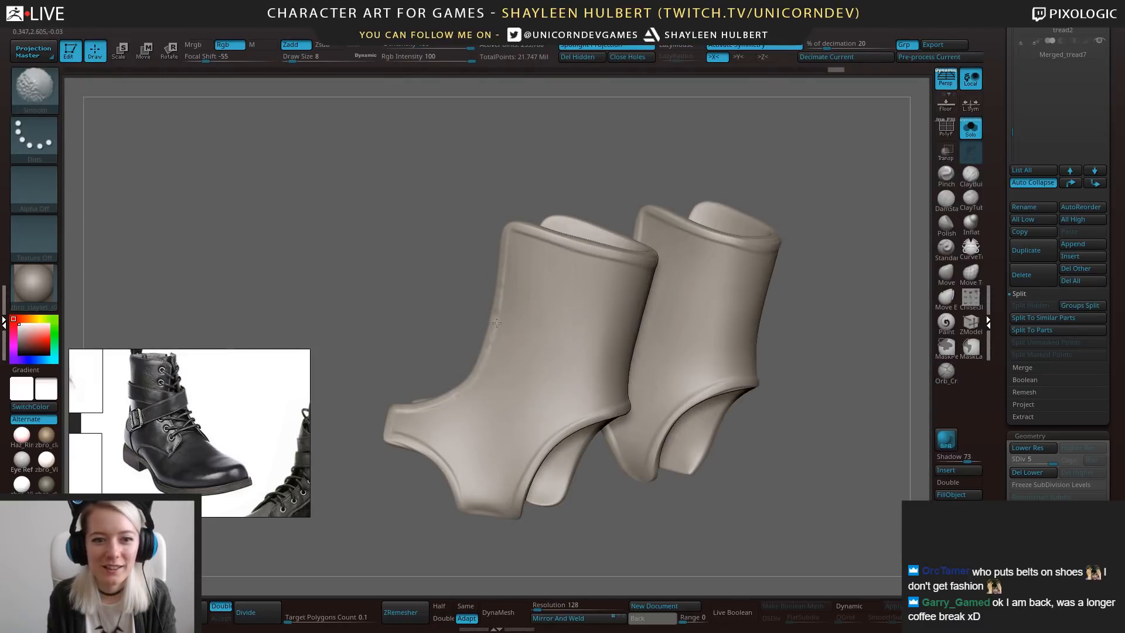
drag(497, 323, 467, 377)
Polish the raised bands along the lower front edges and heel cut-out of the isolated Extract6 uppers with the hPolish brush.
key(b)
key(h)
key(p)
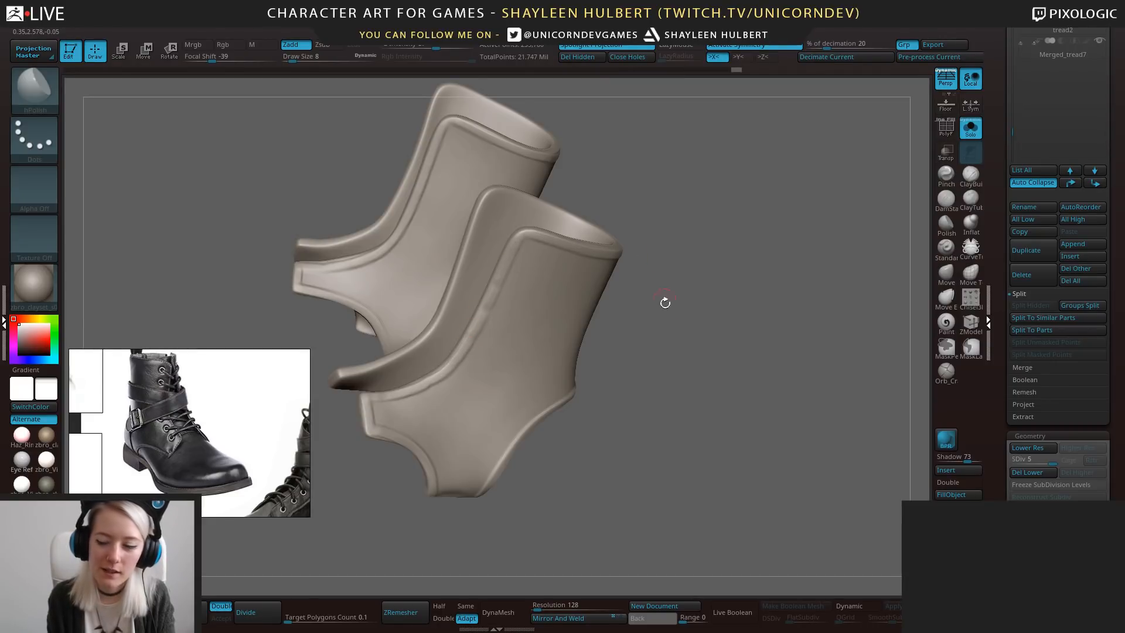
drag(665, 303, 712, 485)
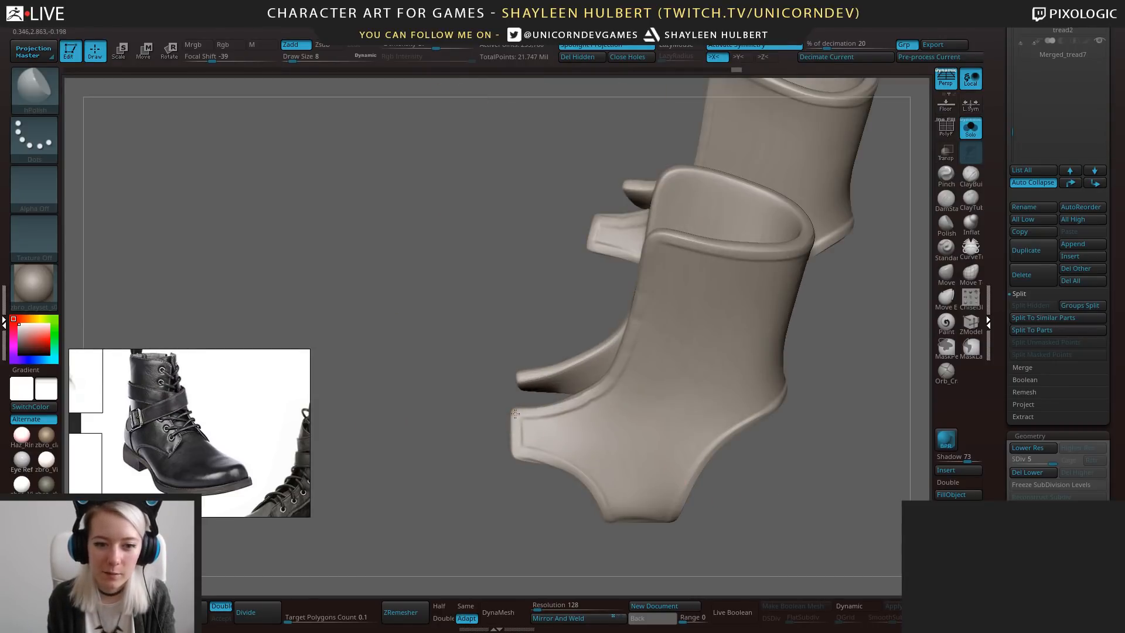
drag(523, 511, 534, 474)
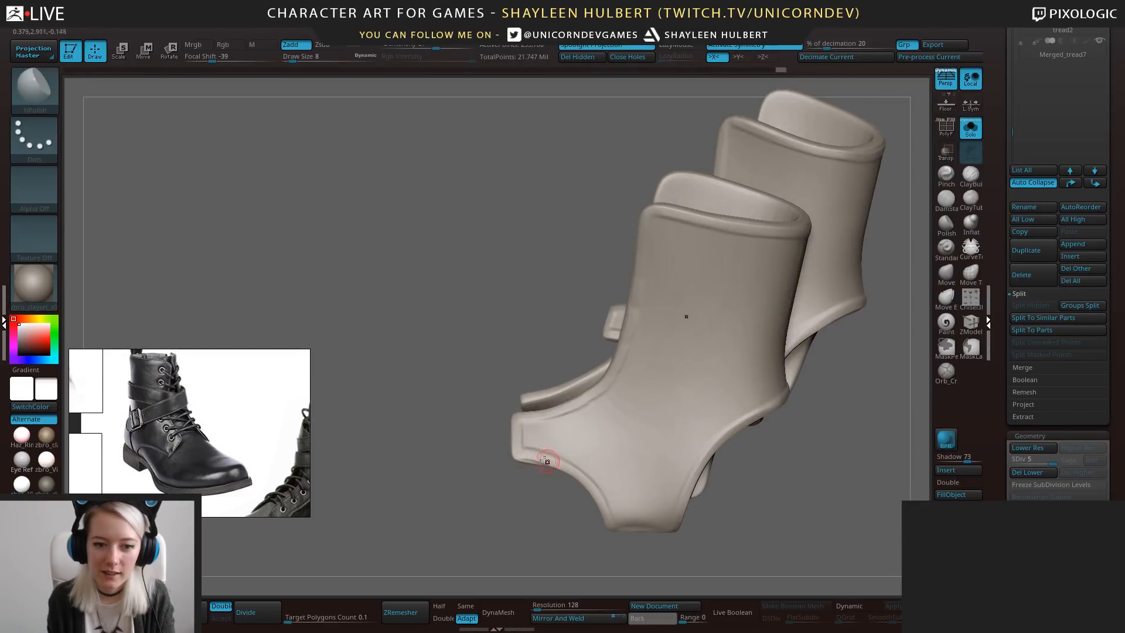
drag(614, 535, 716, 543)
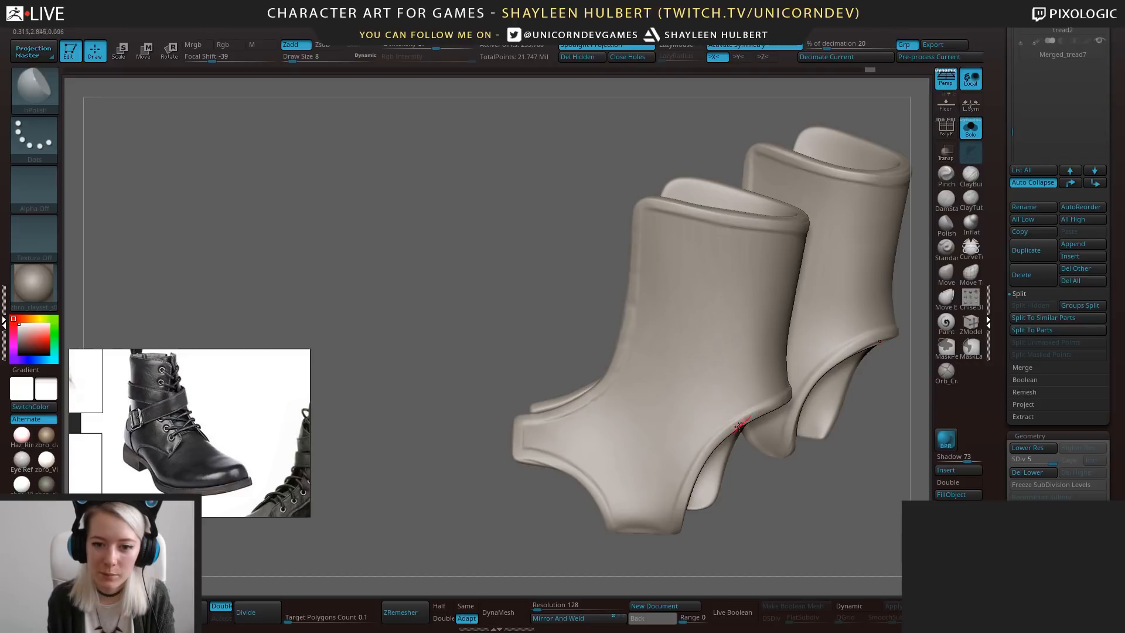
drag(739, 427, 793, 397)
drag(827, 519, 698, 503)
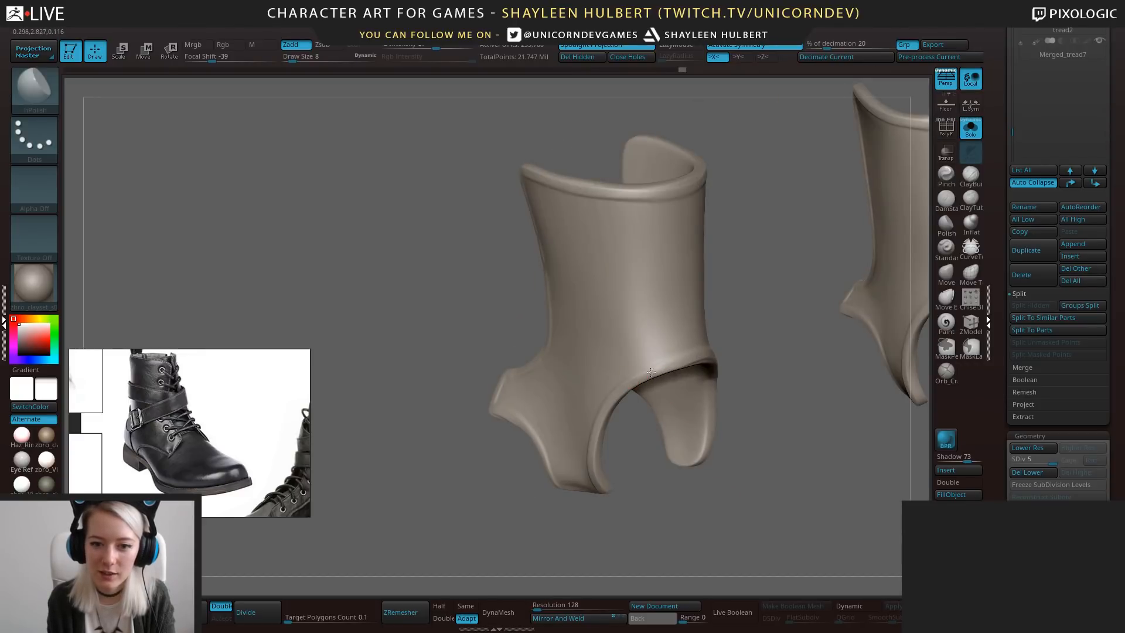
drag(762, 369, 693, 359)
drag(737, 493, 751, 460)
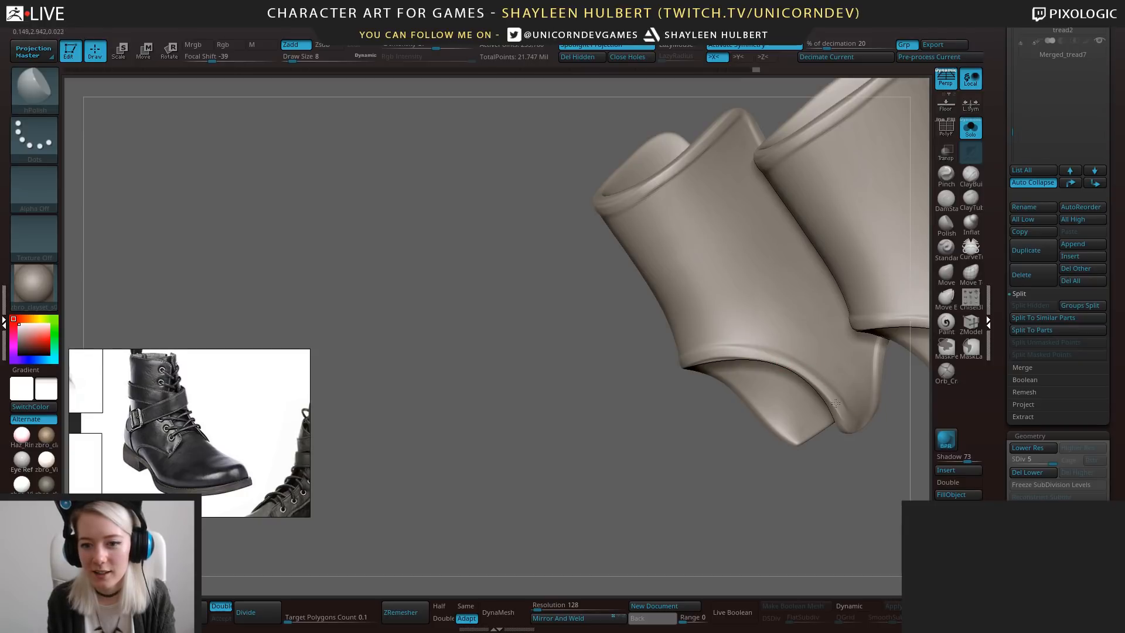
drag(884, 480, 777, 444)
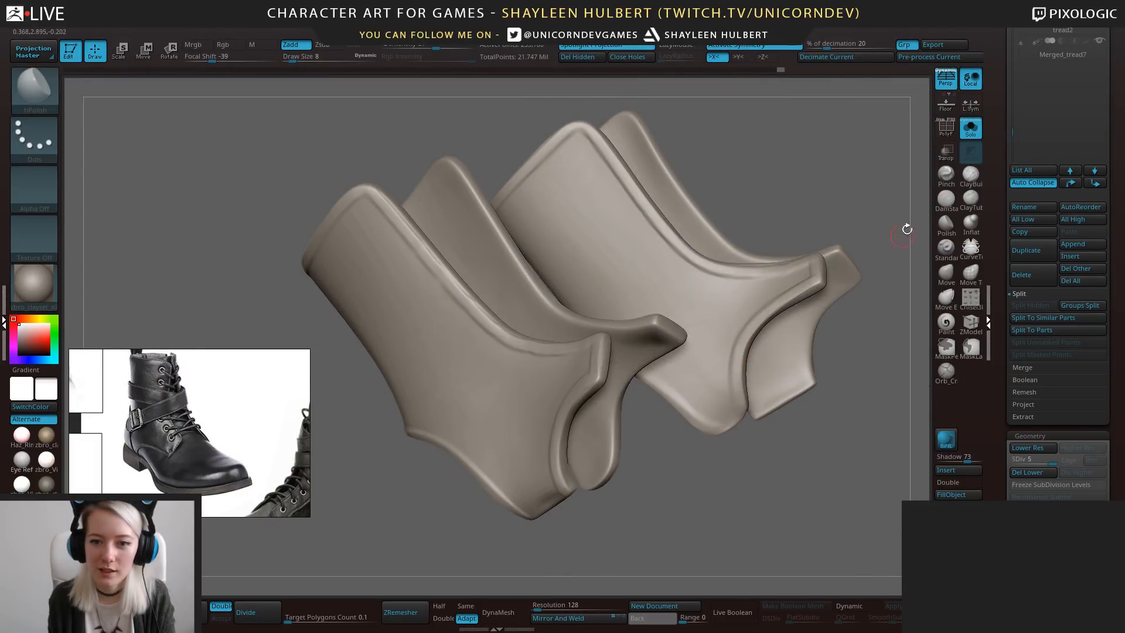
Polish the raised bands along the eyelet edge and top opening of the Extract6 uppers.
mouse_move(908, 230)
mouse_down()
mouse_move(796, 303)
mouse_move(812, 261)
mouse_up()
drag(728, 264, 753, 266)
drag(824, 111, 775, 169)
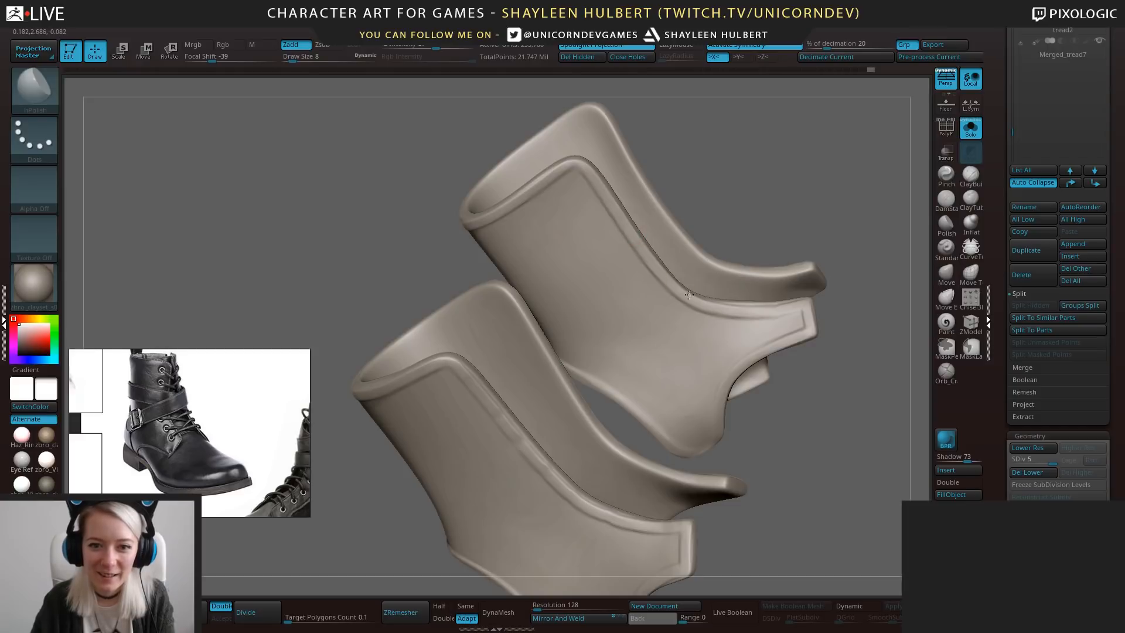
drag(696, 284, 683, 270)
drag(662, 146, 701, 159)
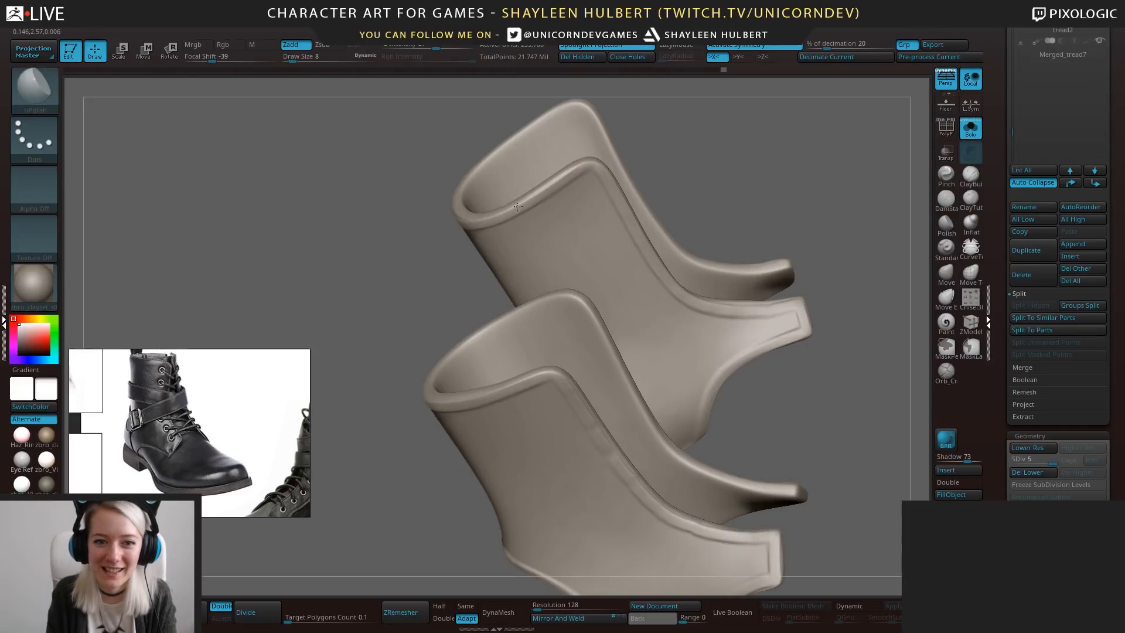
mouse_move(429, 242)
mouse_down()
mouse_move(352, 260)
mouse_move(495, 233)
mouse_up()
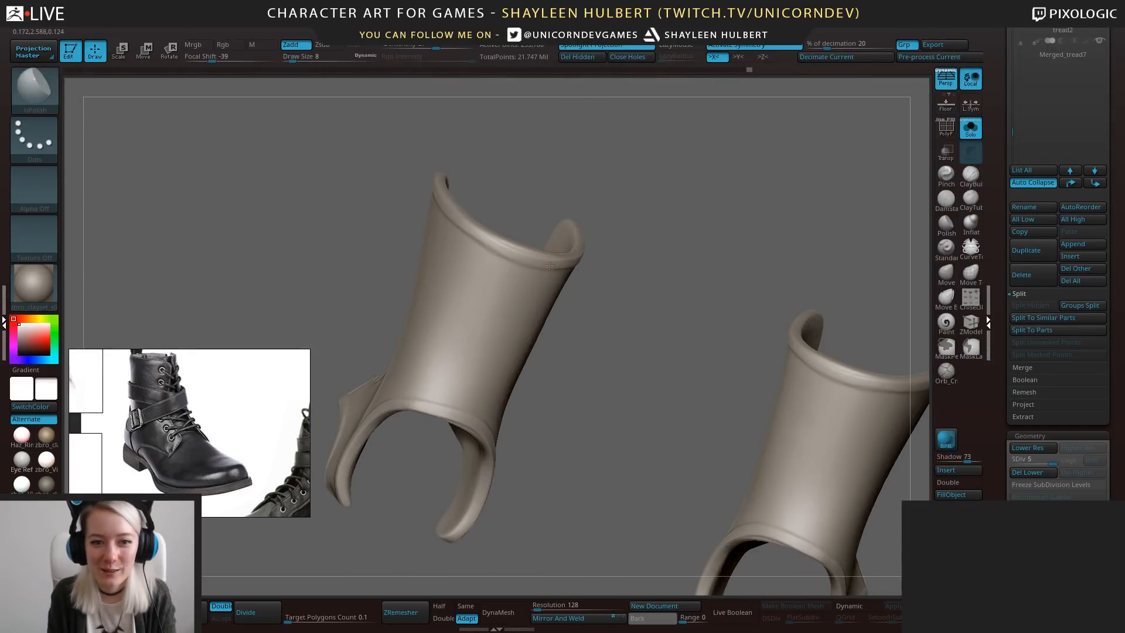
drag(501, 186, 544, 269)
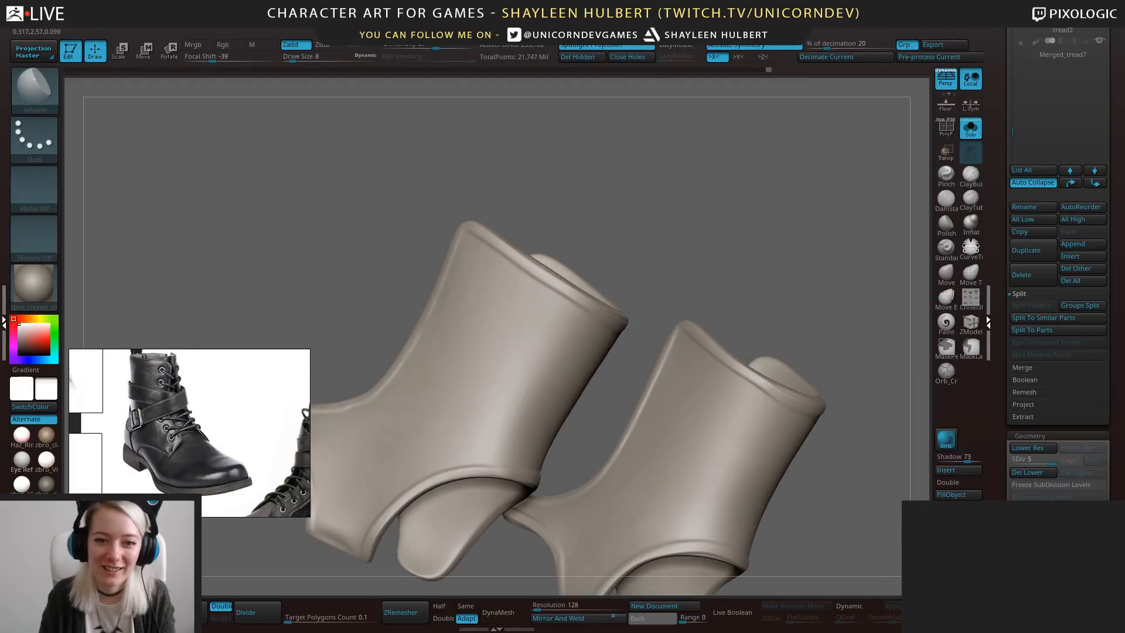
drag(597, 308, 491, 241)
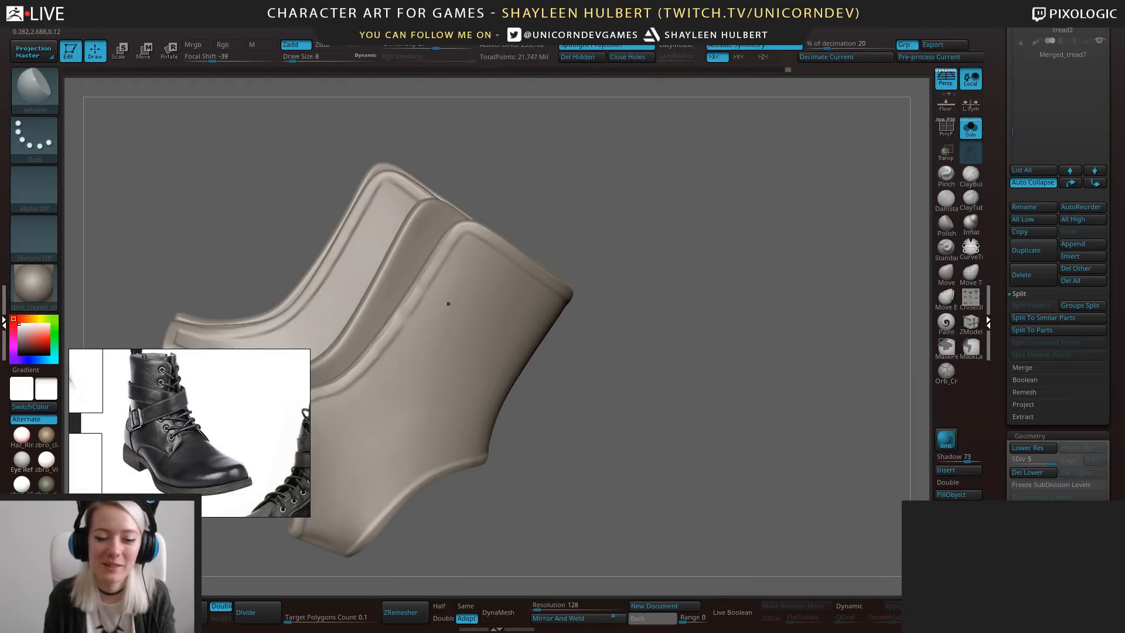
alt+drag(537, 369, 690, 440)
Show all boot parts again and polish the raised band around the back of the uppers' top opening.
click(971, 130)
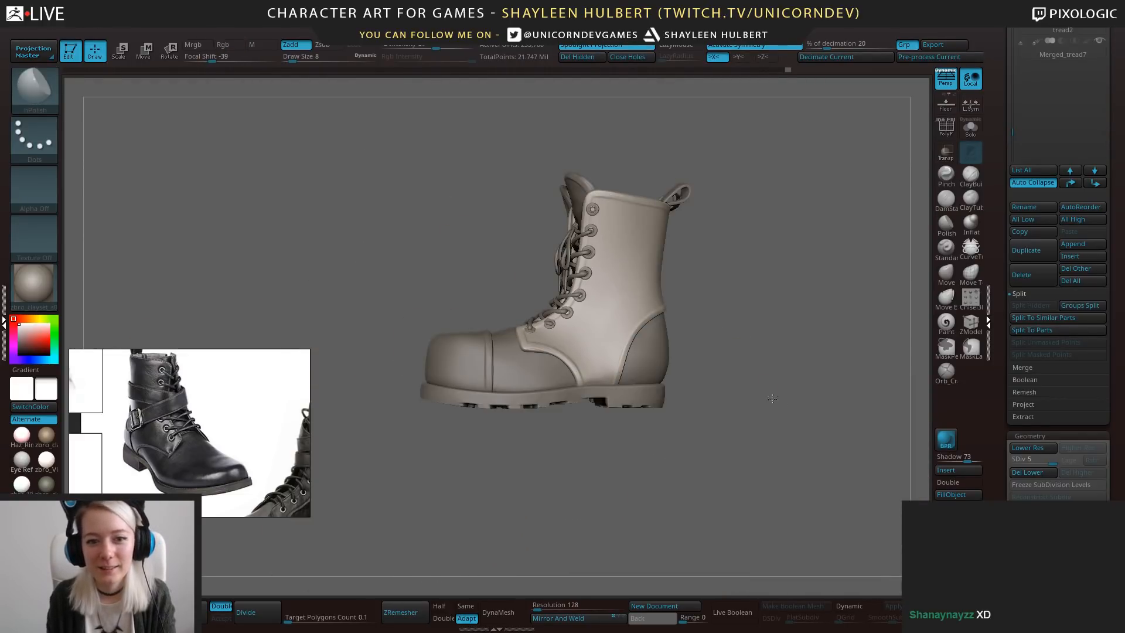
drag(727, 398, 780, 416)
mouse_move(703, 423)
alt+mouse_down()
mouse_move(743, 415)
mouse_move(750, 449)
mouse_move(680, 412)
mouse_move(678, 568)
mouse_move(703, 469)
alt+mouse_up()
mouse_move(734, 520)
shift+mouse_down()
mouse_move(770, 474)
mouse_move(754, 487)
mouse_move(762, 500)
mouse_move(721, 512)
mouse_move(727, 455)
shift+mouse_up()
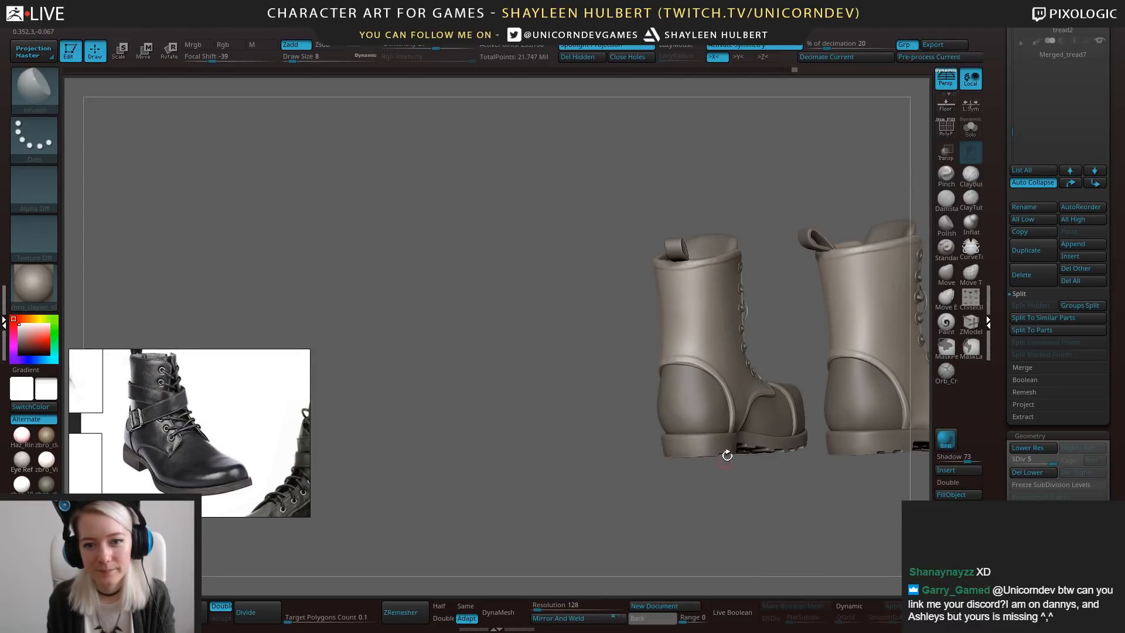
mouse_move(457, 317)
alt+mouse_down()
mouse_move(460, 375)
mouse_move(434, 392)
mouse_move(516, 369)
alt+mouse_up()
click(971, 177)
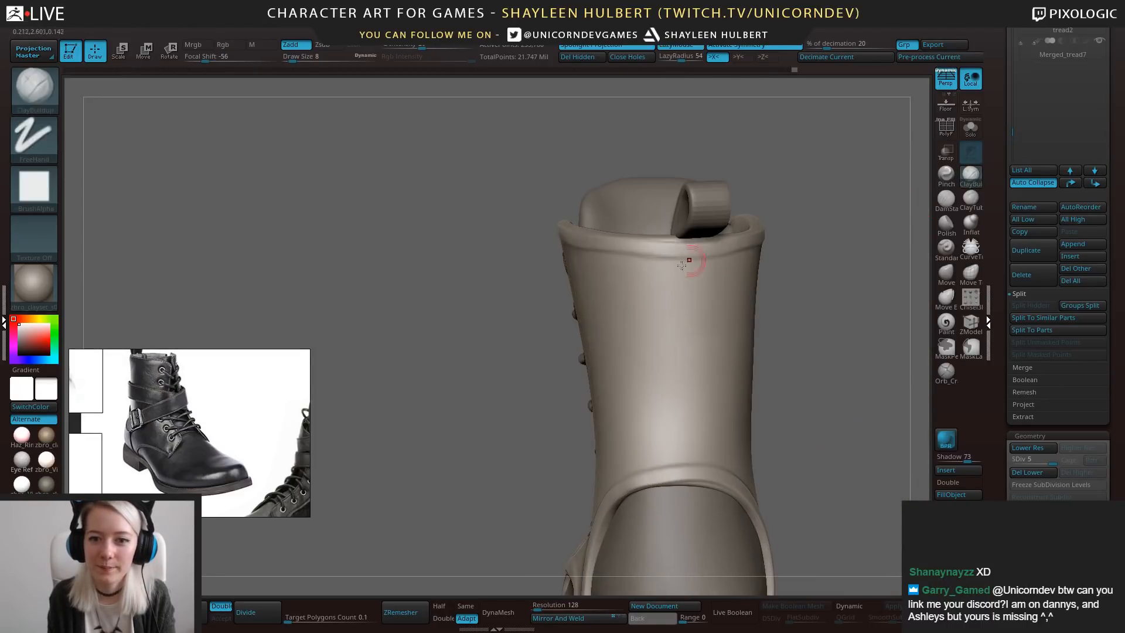
key(shift)
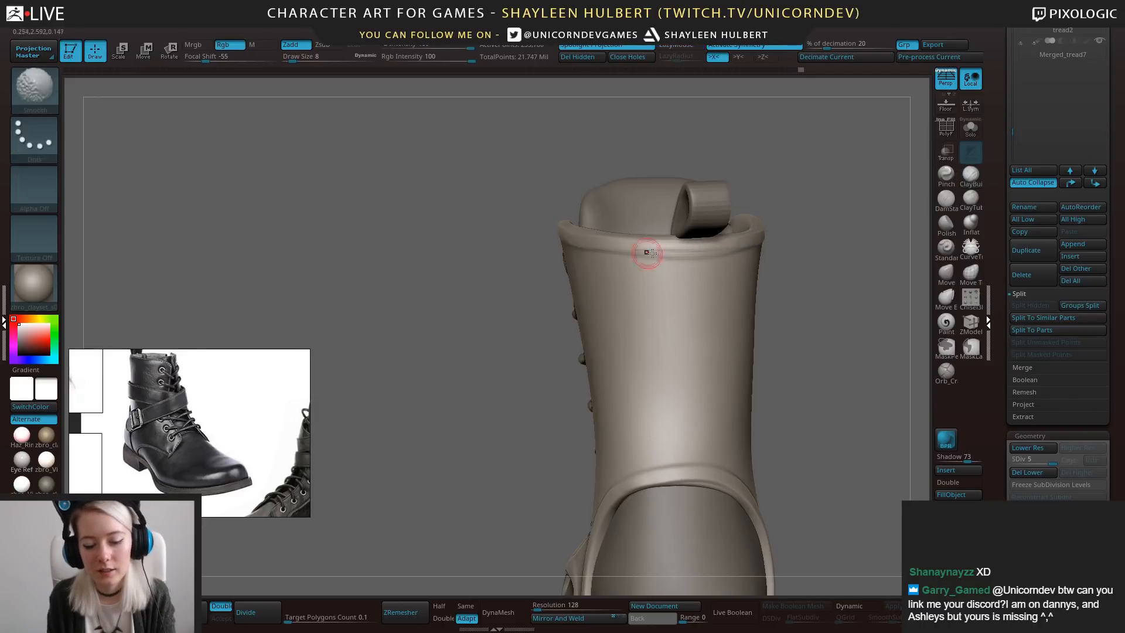
key(b)
key(h)
key(p)
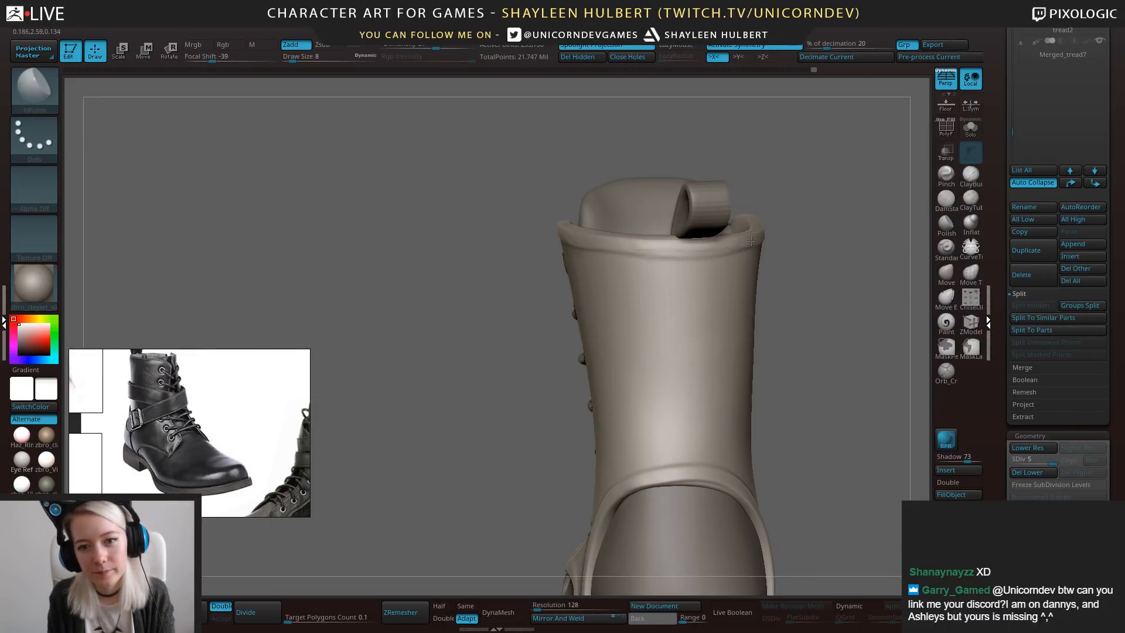
mouse_move(492, 444)
shift+mouse_down()
mouse_move(452, 392)
mouse_move(529, 423)
shift+mouse_up()
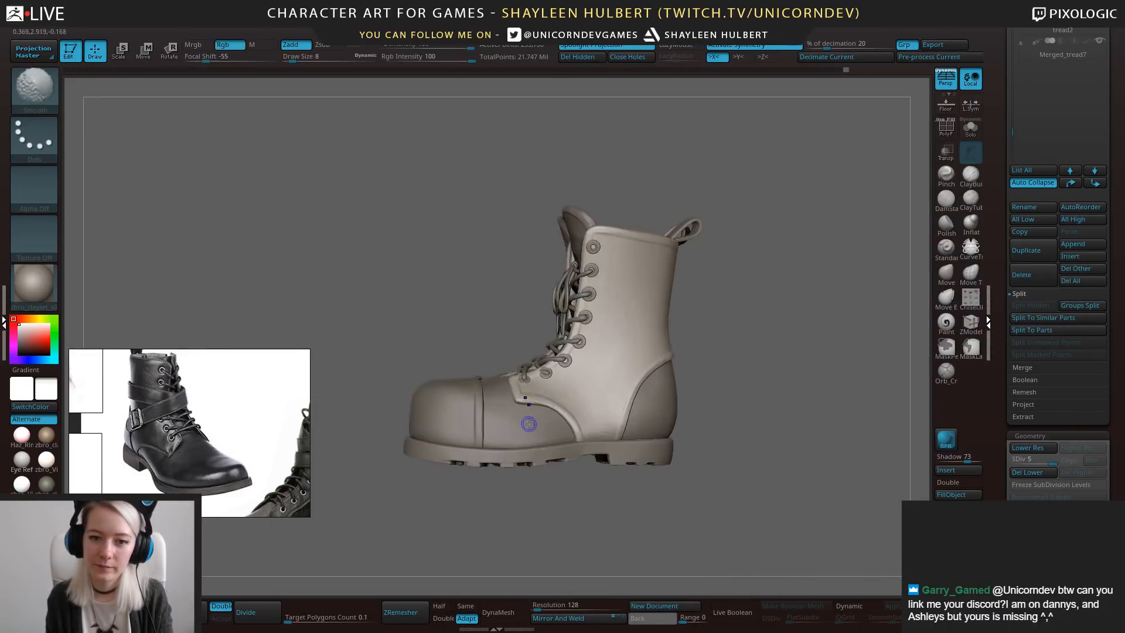
Select NewBoots and smooth and polish the raised band around the top of the tongue.
mouse_move(760, 392)
mouse_down()
mouse_move(779, 395)
mouse_move(751, 389)
mouse_move(779, 352)
mouse_up()
alt+click(668, 237)
alt+drag(773, 229, 774, 298)
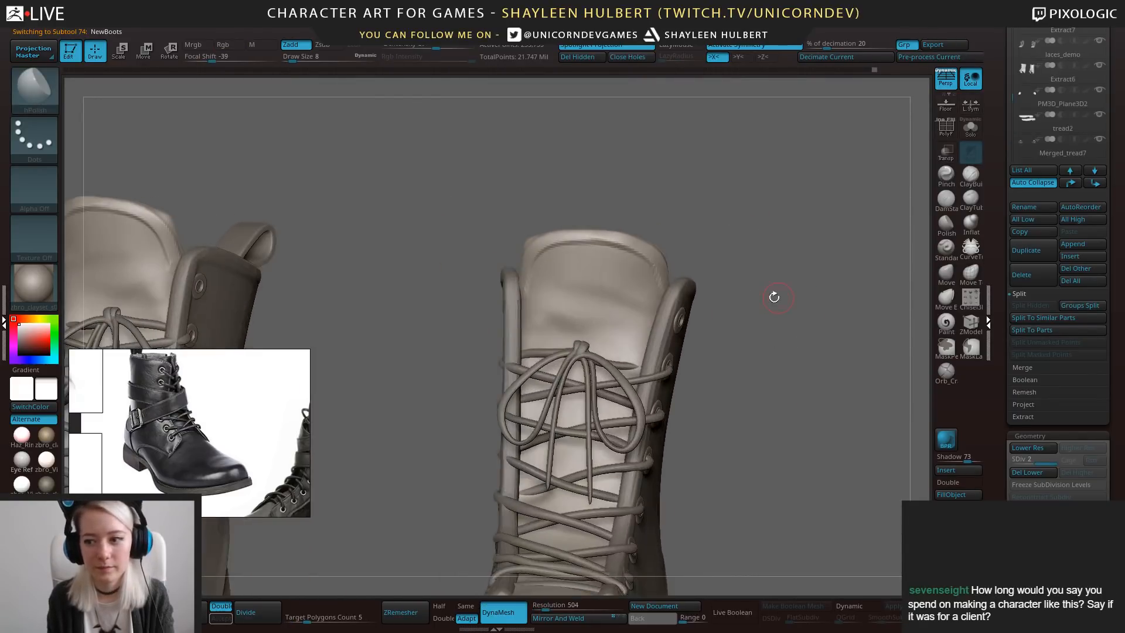
key(shift)
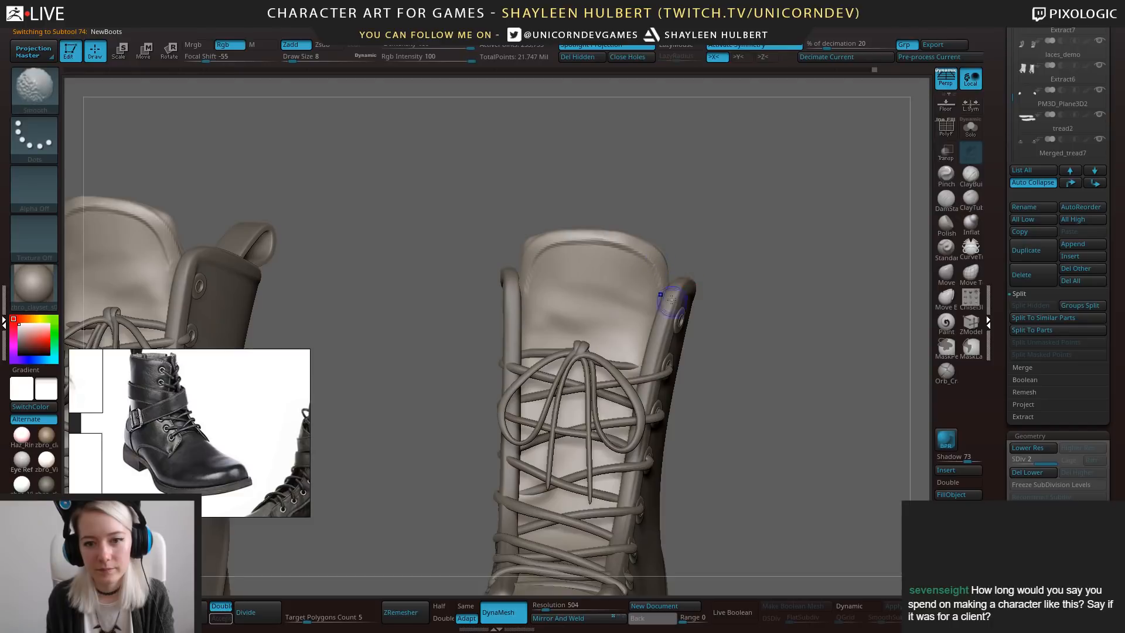
shift+drag(594, 240, 541, 252)
mouse_move(506, 214)
mouse_down()
mouse_move(580, 215)
mouse_move(585, 173)
mouse_up()
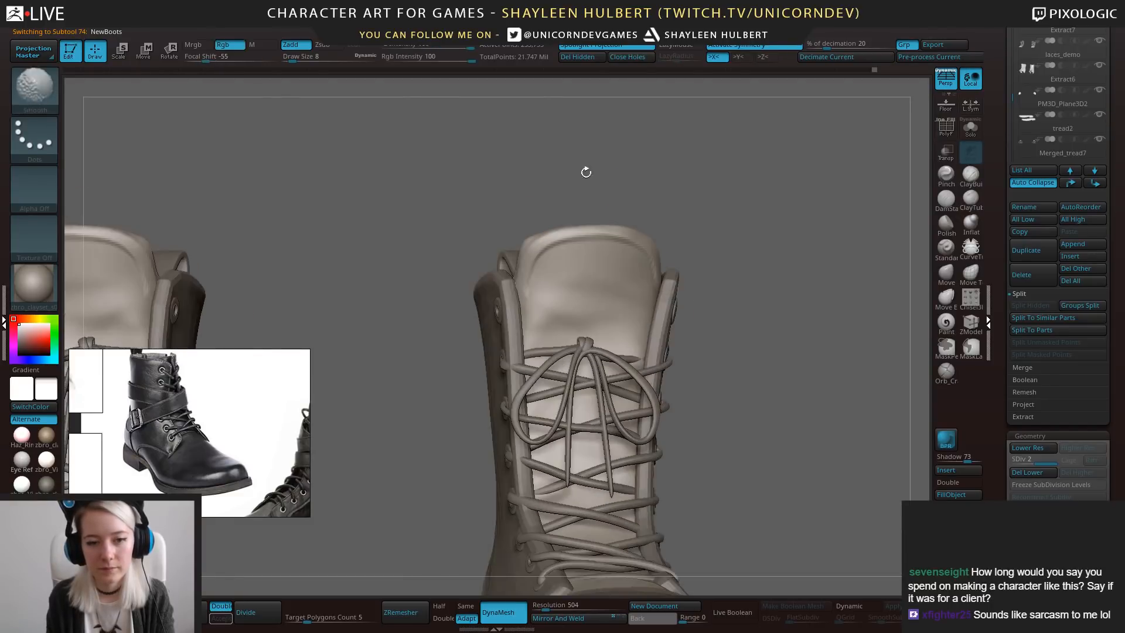
ctrl+shift+drag(517, 269, 523, 248)
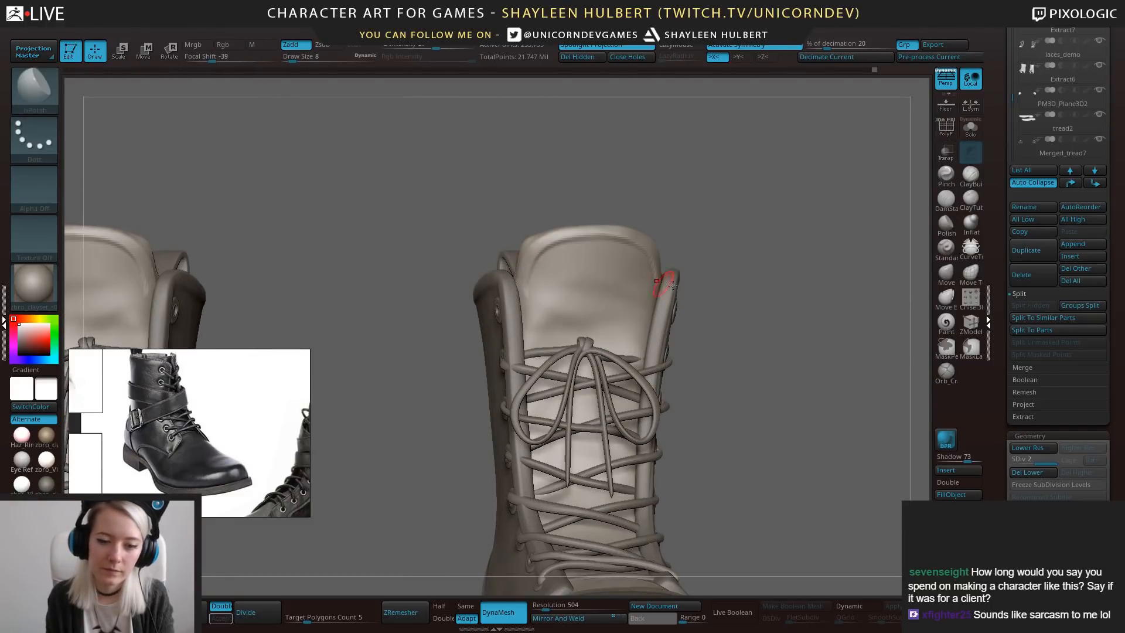
Frame both boots in a three-quarter view and render them with BPR.
drag(769, 243, 739, 345)
alt+drag(739, 345, 777, 403)
drag(778, 403, 876, 336)
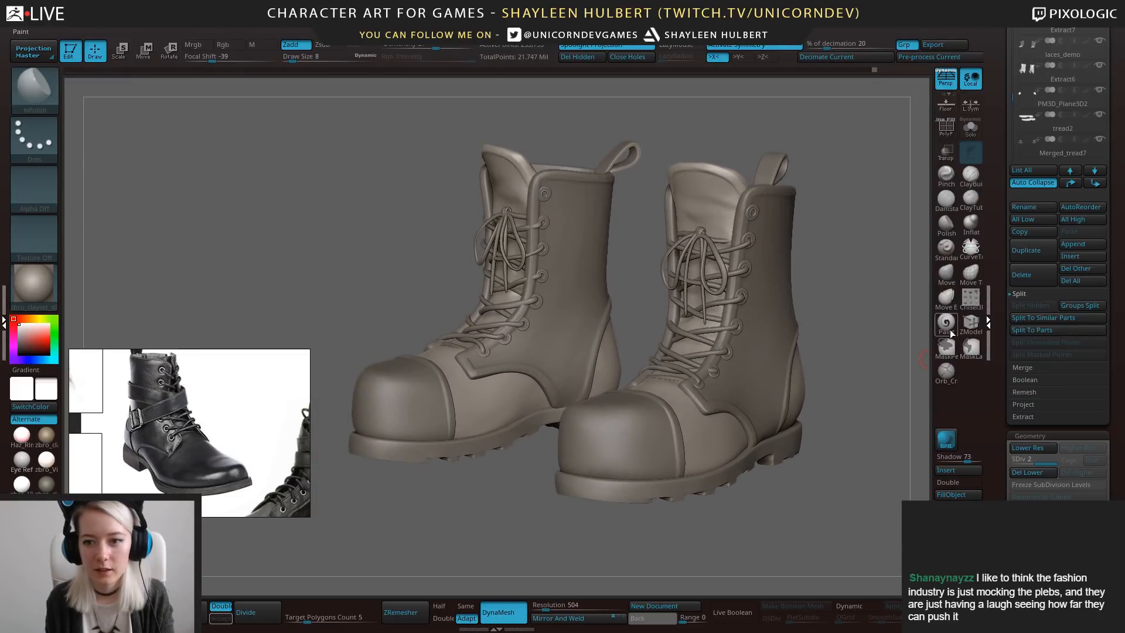
click(946, 438)
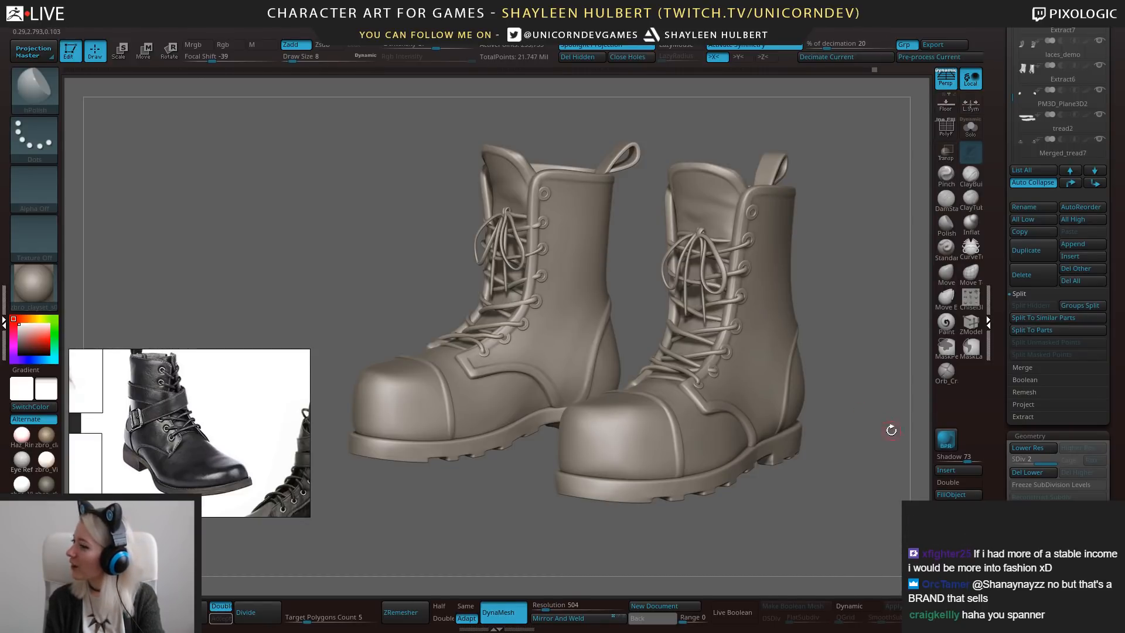
Reframe the pair from a higher front angle with both boots large in view and render them again with BPR.
alt+drag(891, 430, 828, 362)
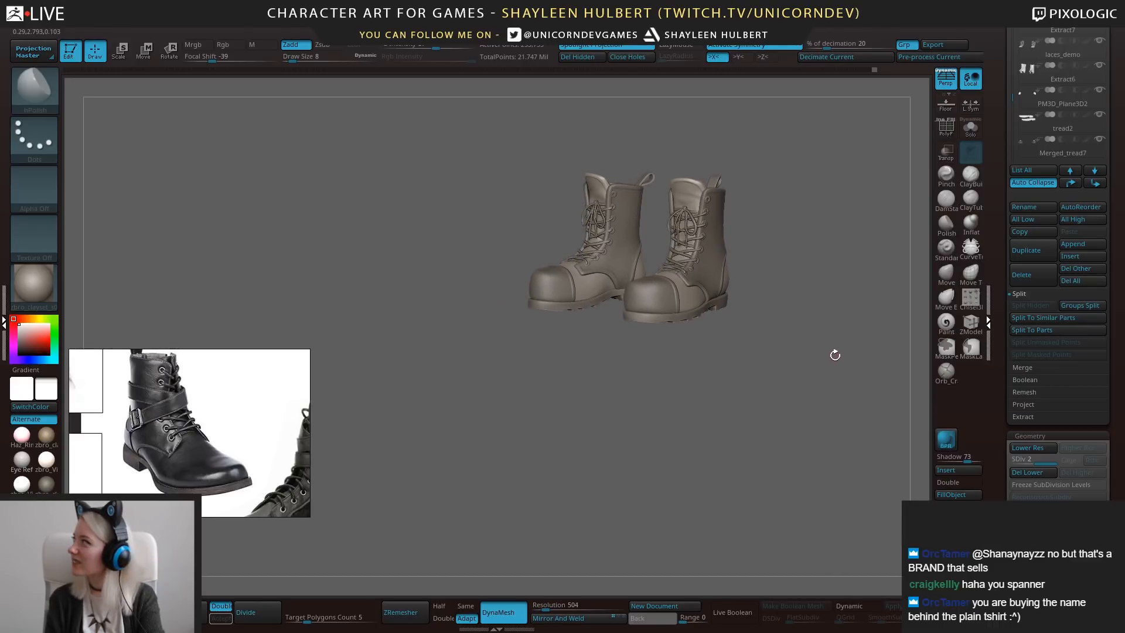
mouse_move(851, 314)
alt+mouse_down()
mouse_move(828, 403)
mouse_move(821, 380)
alt+mouse_up()
mouse_move(821, 380)
shift+mouse_down()
mouse_move(861, 420)
mouse_move(858, 398)
mouse_move(844, 419)
mouse_move(825, 392)
mouse_move(826, 404)
mouse_move(802, 407)
shift+mouse_up()
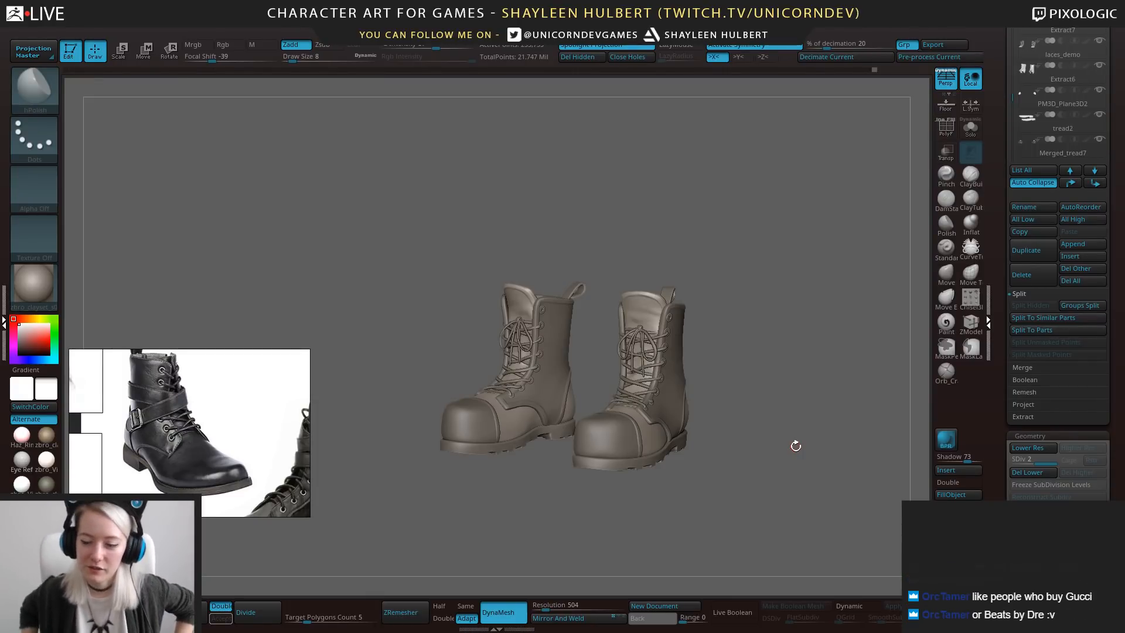
mouse_move(798, 289)
alt+mouse_down()
mouse_move(762, 296)
mouse_move(801, 294)
mouse_move(791, 347)
mouse_move(812, 360)
mouse_move(774, 370)
mouse_move(759, 354)
mouse_move(774, 295)
alt+mouse_up()
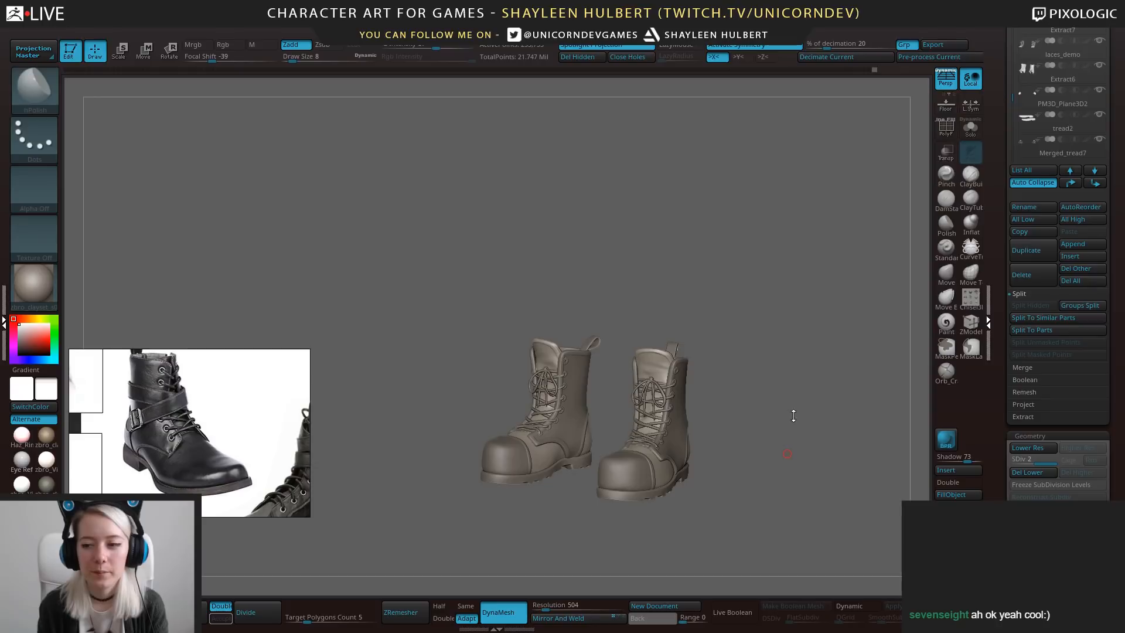
key(b)
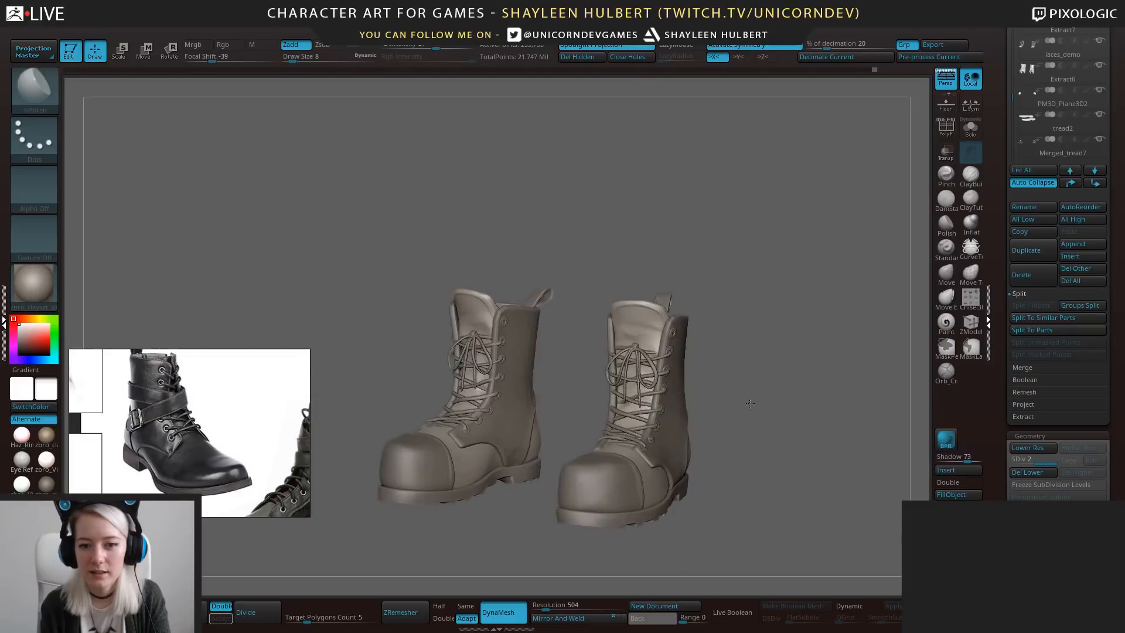
alt+drag(750, 404, 884, 372)
key(shift+r)
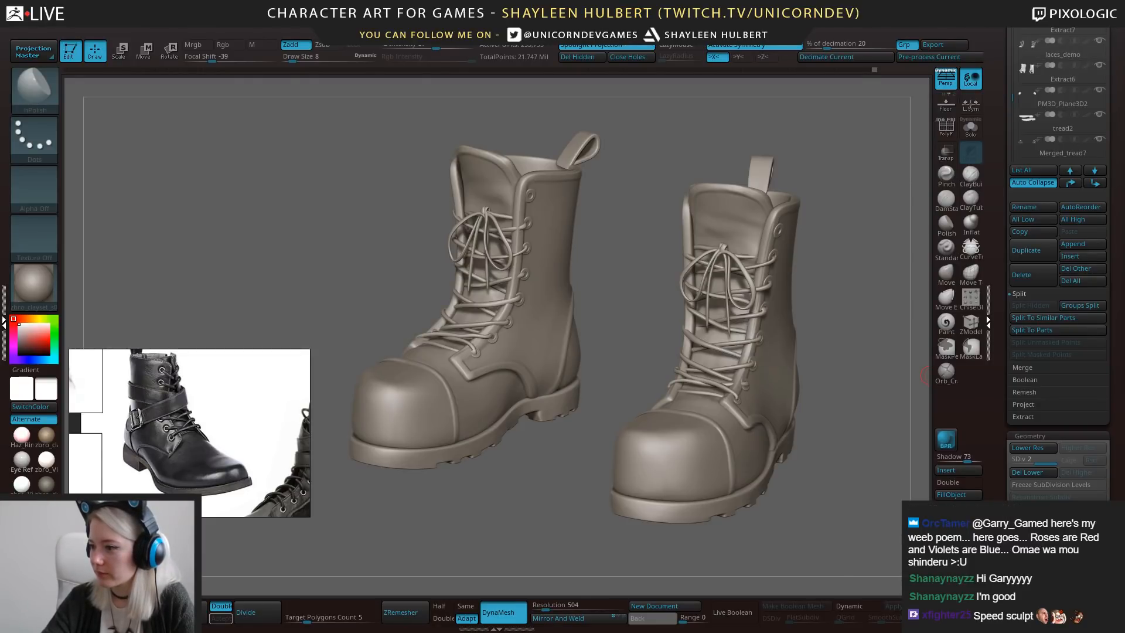
click(859, 245)
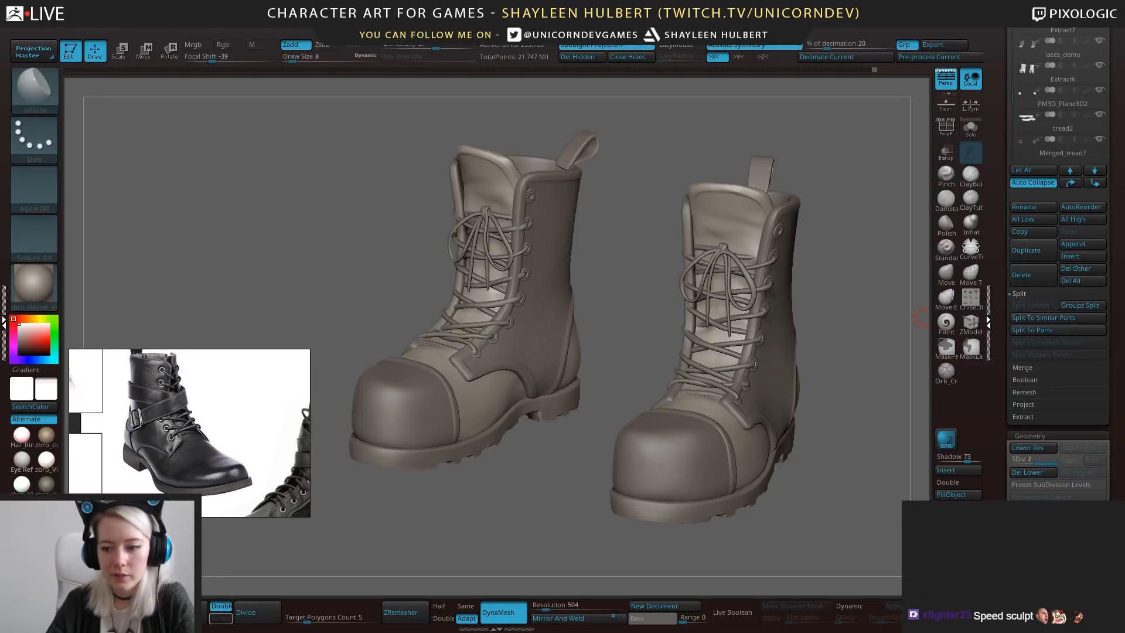
click(947, 439)
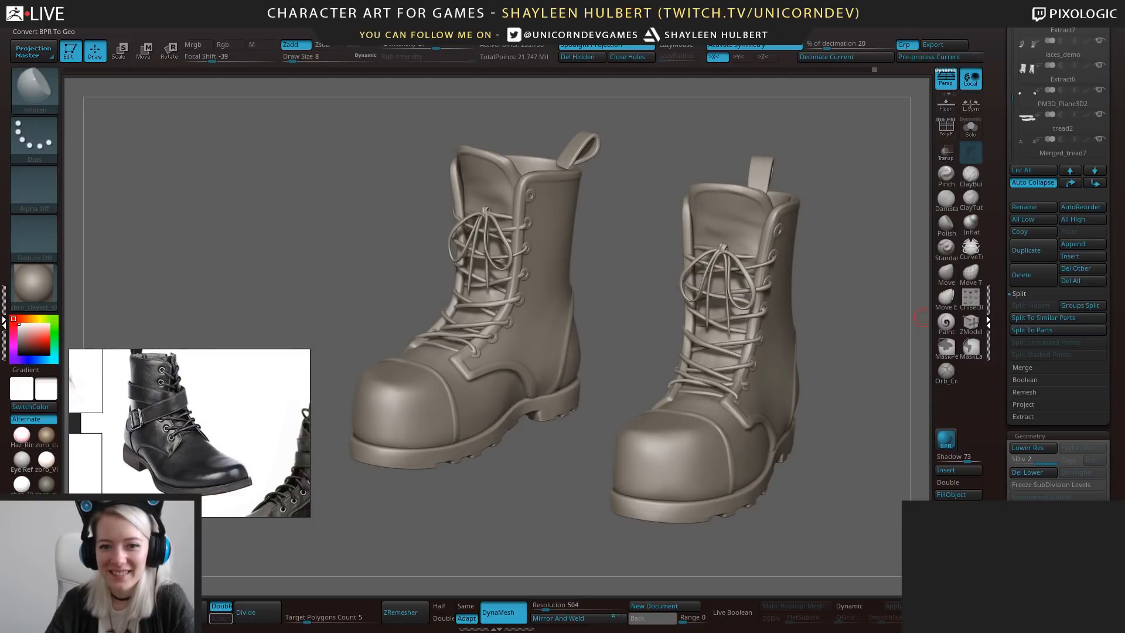
Switch to Snipping Tool and capture a rectangular area around the rendered pair of boots.
key(alt+Tab)
click(582, 487)
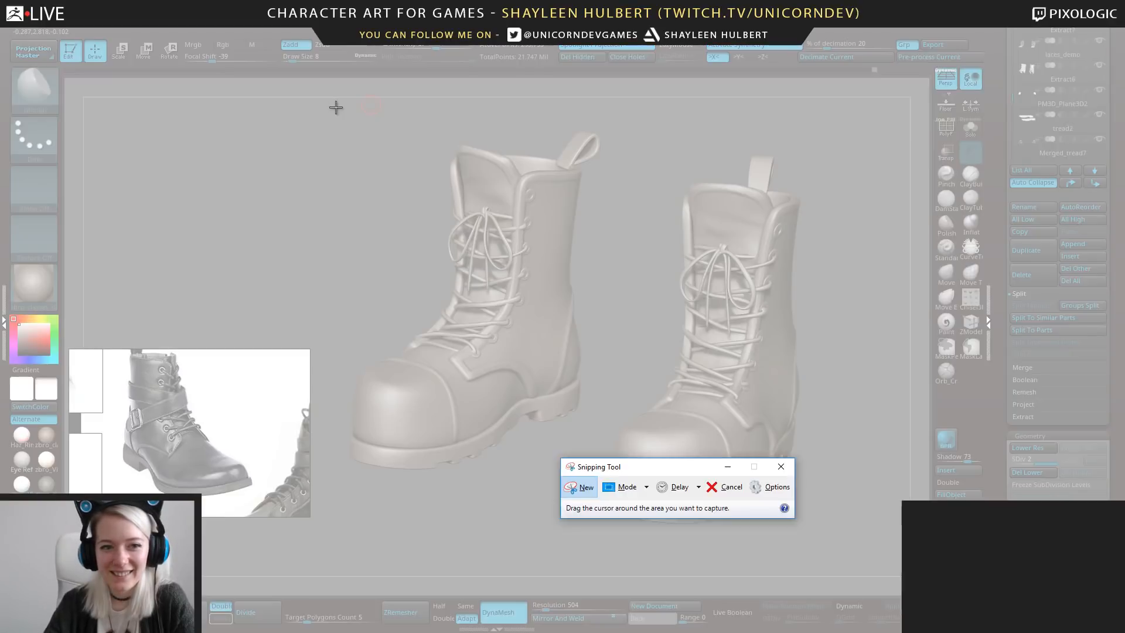
drag(336, 108, 848, 540)
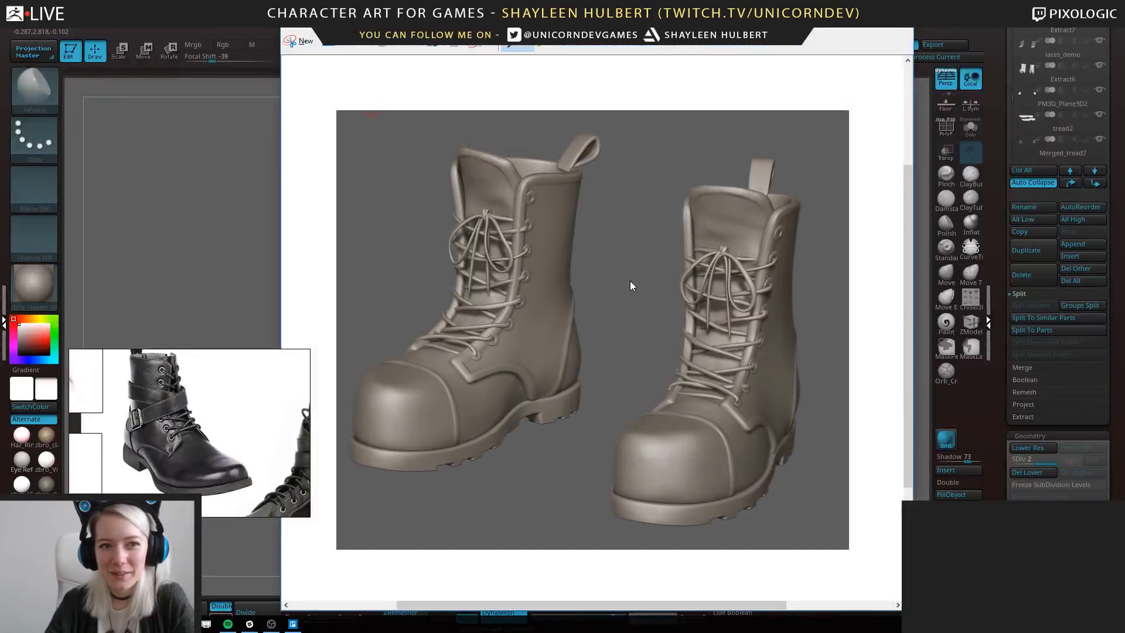
Save the captured boot image to the Desktop as a JPEG named boot demo and close Snipping Tool.
right_click(630, 283)
click(591, 315)
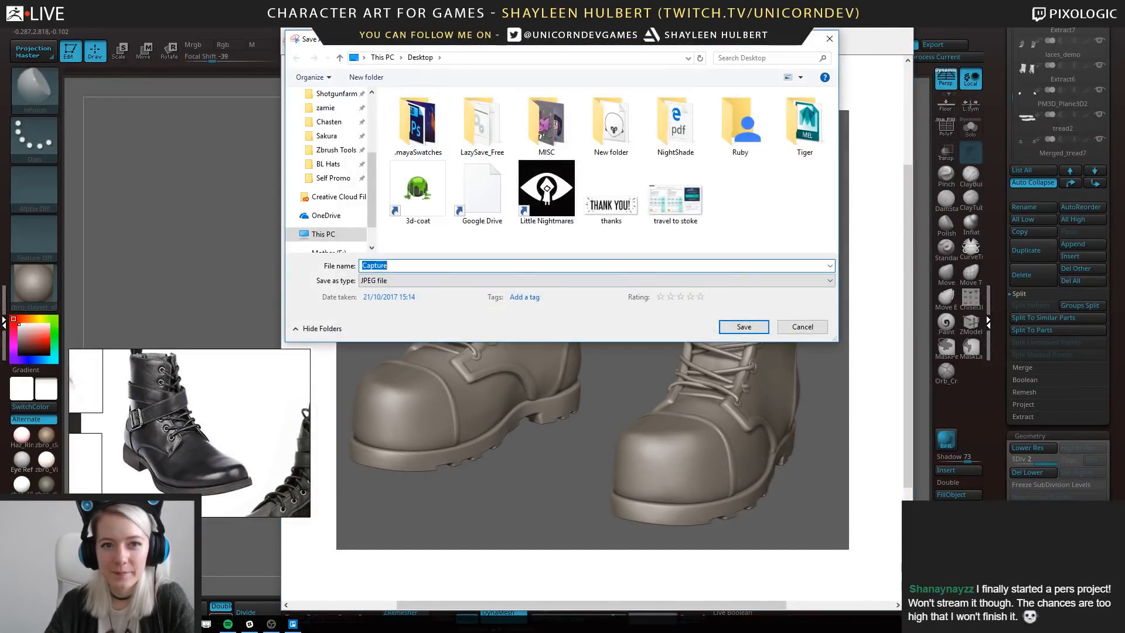
text(boot demo)
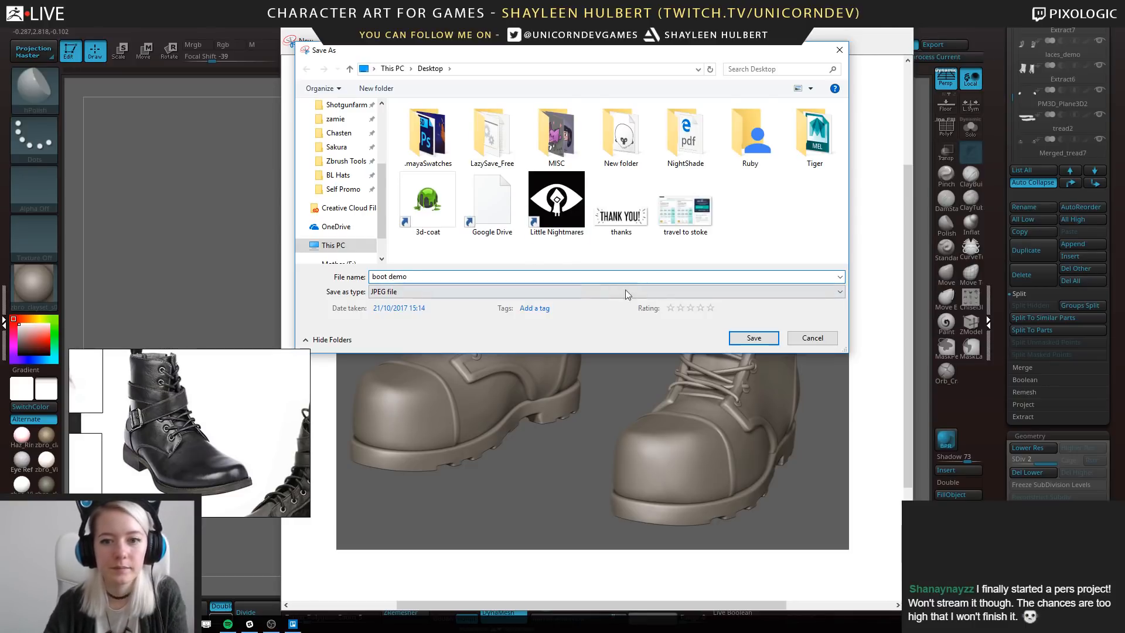
click(753, 338)
click(900, 12)
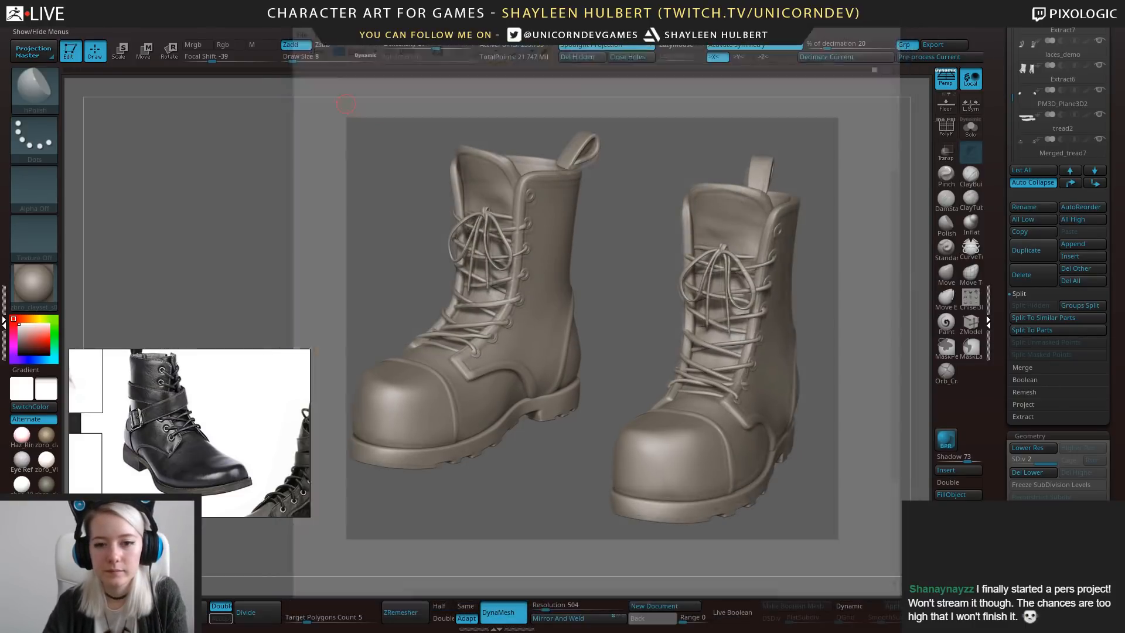
Return to ZBrush and try to merge the similar subtools of the boots.
click(866, 298)
mouse_move(866, 298)
alt+mouse_down()
mouse_move(839, 238)
mouse_move(734, 261)
mouse_move(819, 314)
mouse_move(724, 252)
mouse_move(746, 252)
mouse_move(744, 293)
alt+mouse_up()
click(1022, 367)
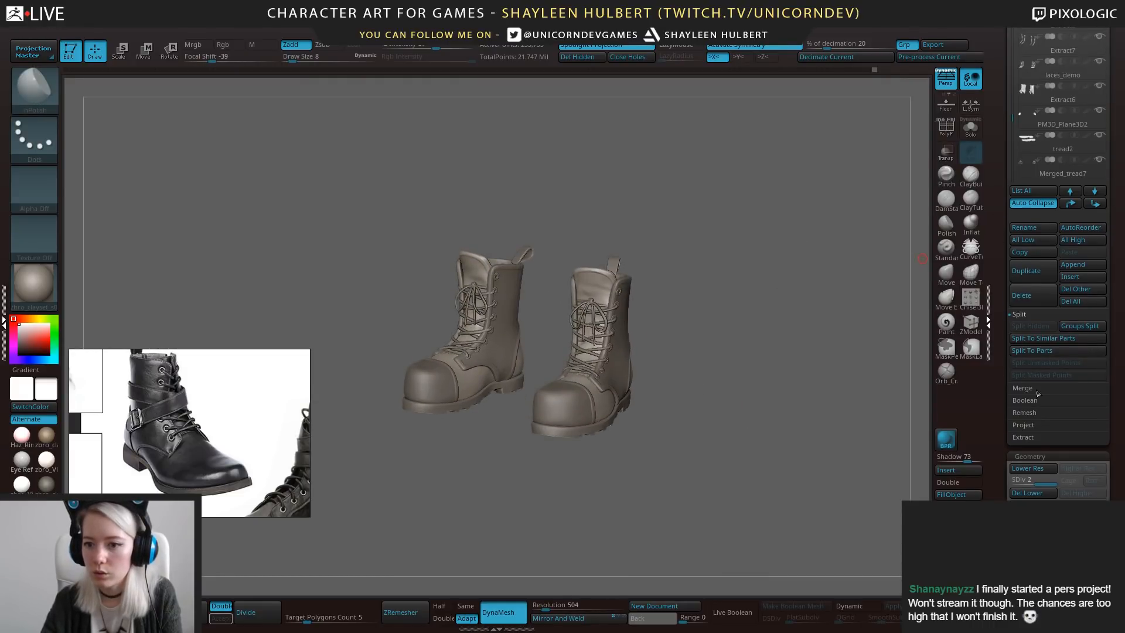
click(1076, 339)
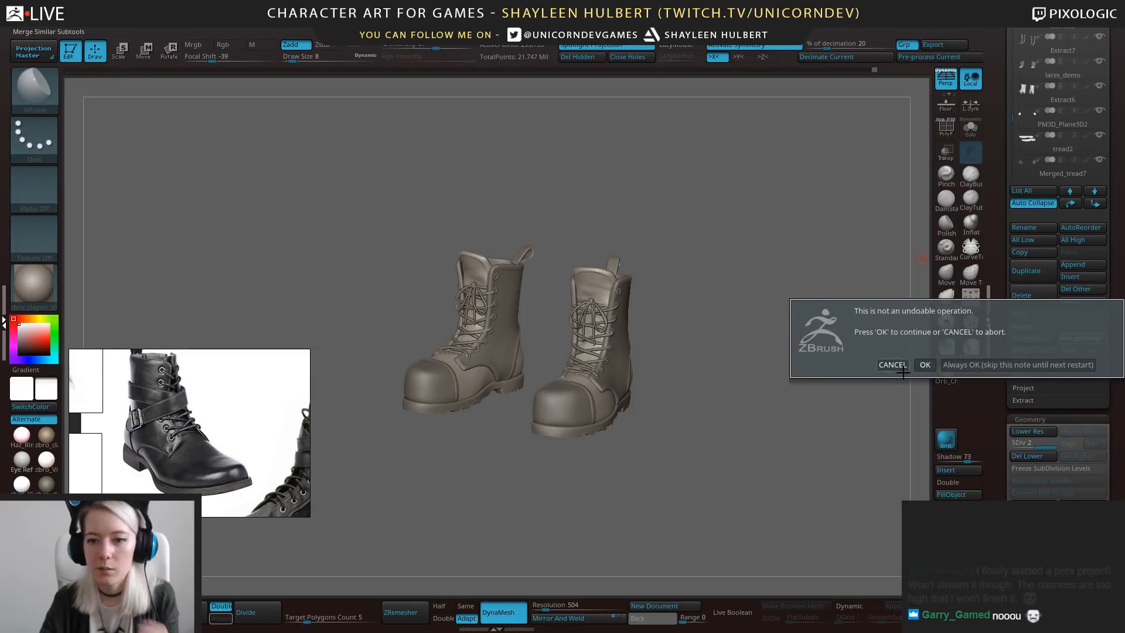
click(925, 367)
Look through the Merged_tread6 and tread1 tools and return to NewBoots.
drag(1006, 58, 1006, 89)
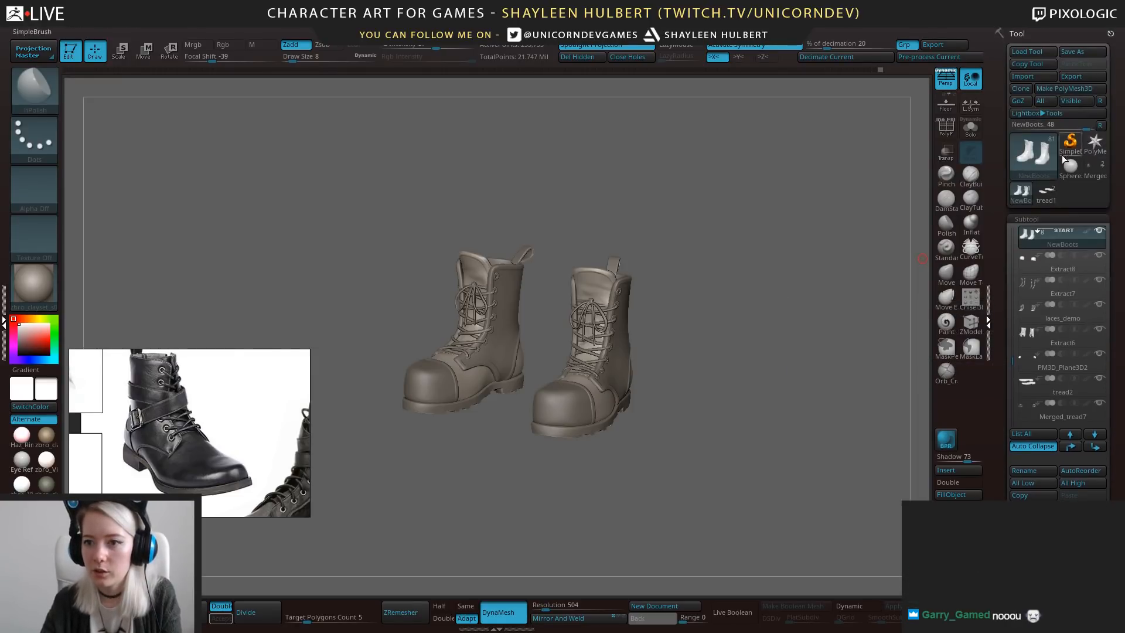
click(1097, 173)
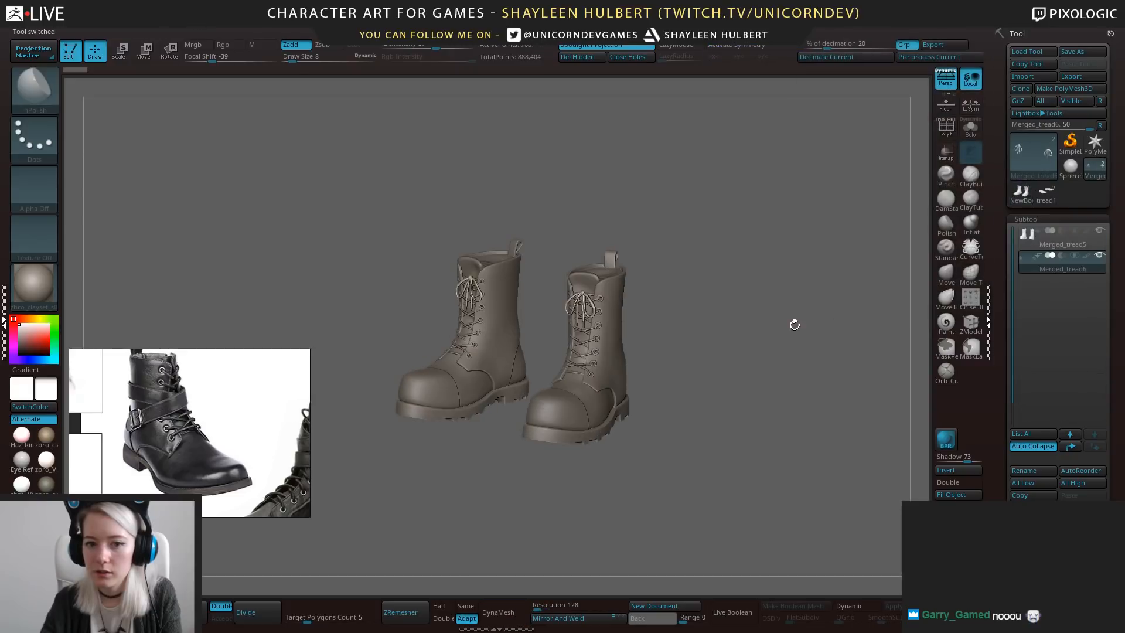
drag(756, 260, 916, 244)
click(1045, 193)
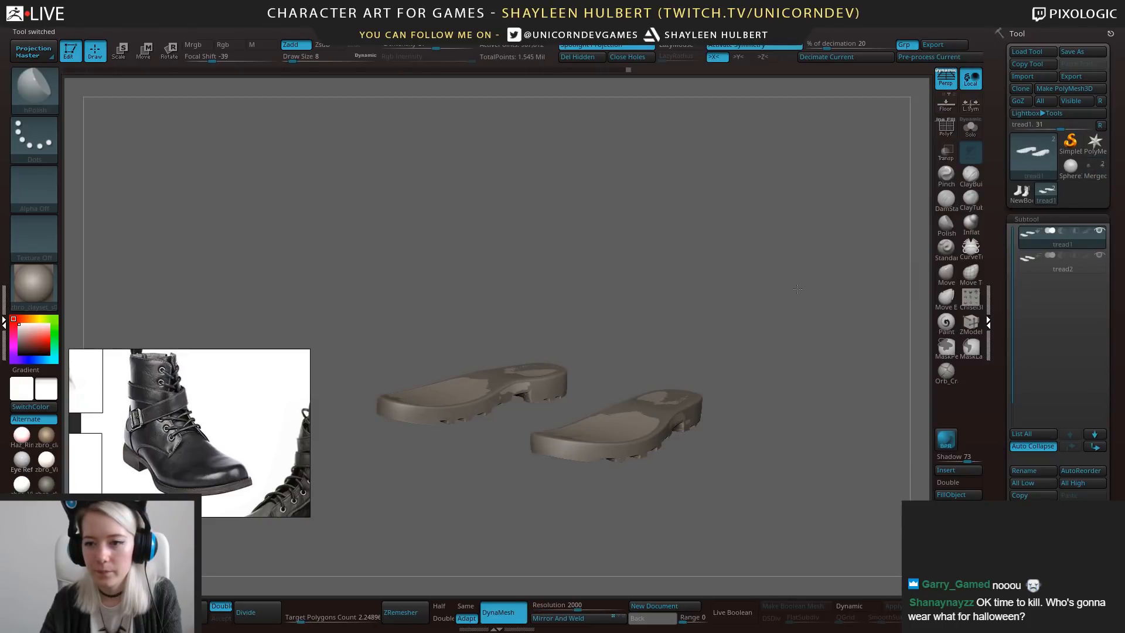
click(1021, 192)
alt+drag(834, 314, 864, 352)
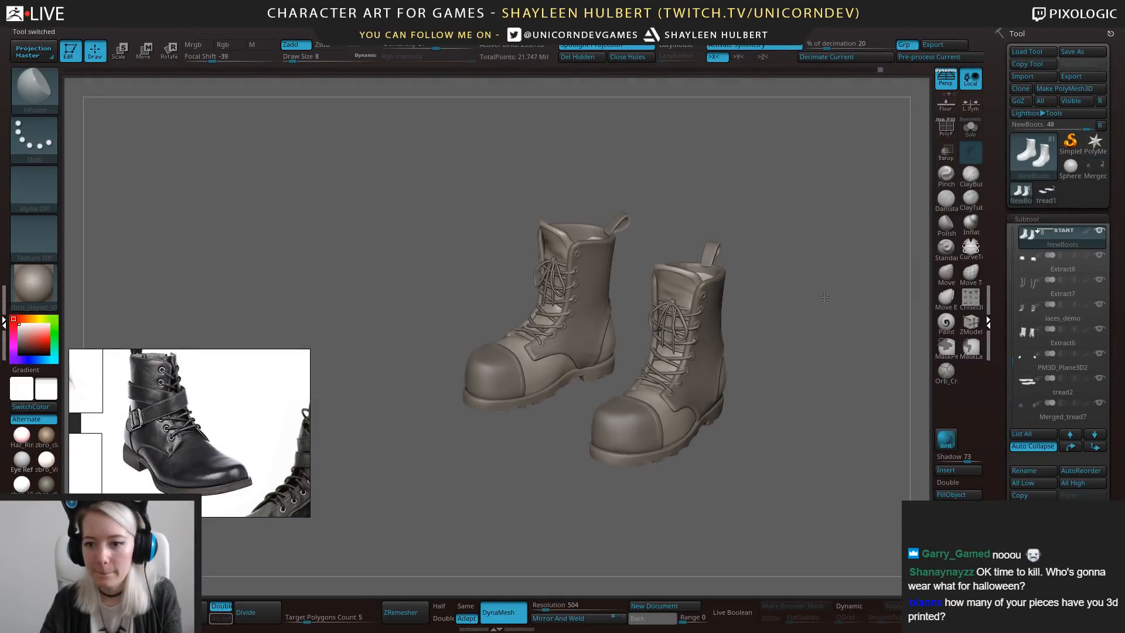
Merge all visible NewBoots subtools into a single tool and make the merged boots the active tool.
drag(998, 521, 998, 475)
click(1034, 567)
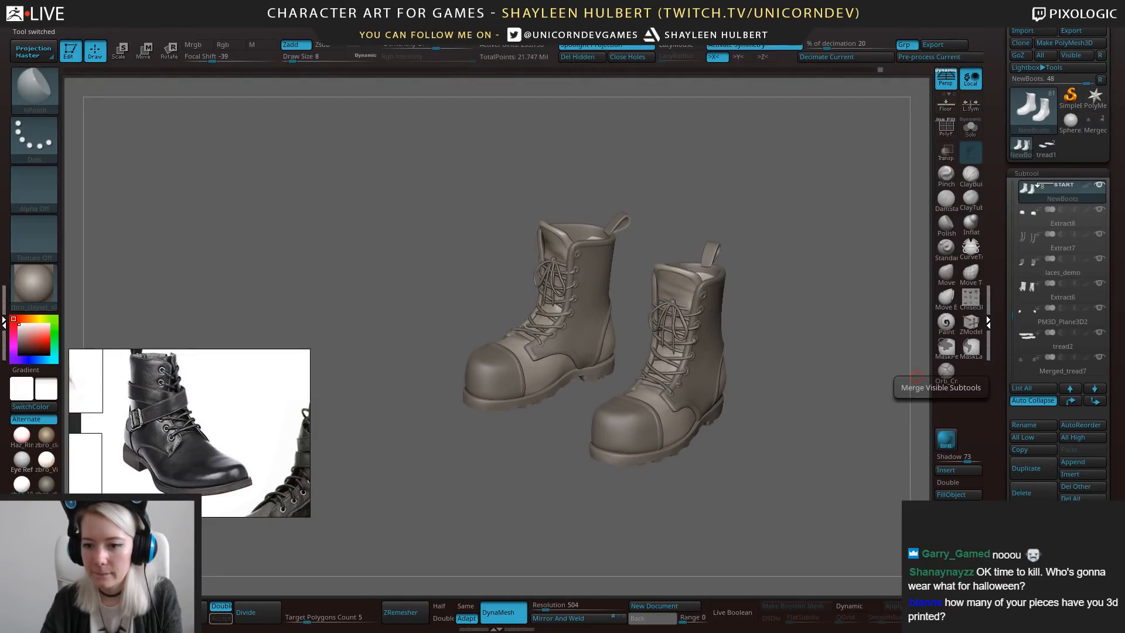
click(1046, 151)
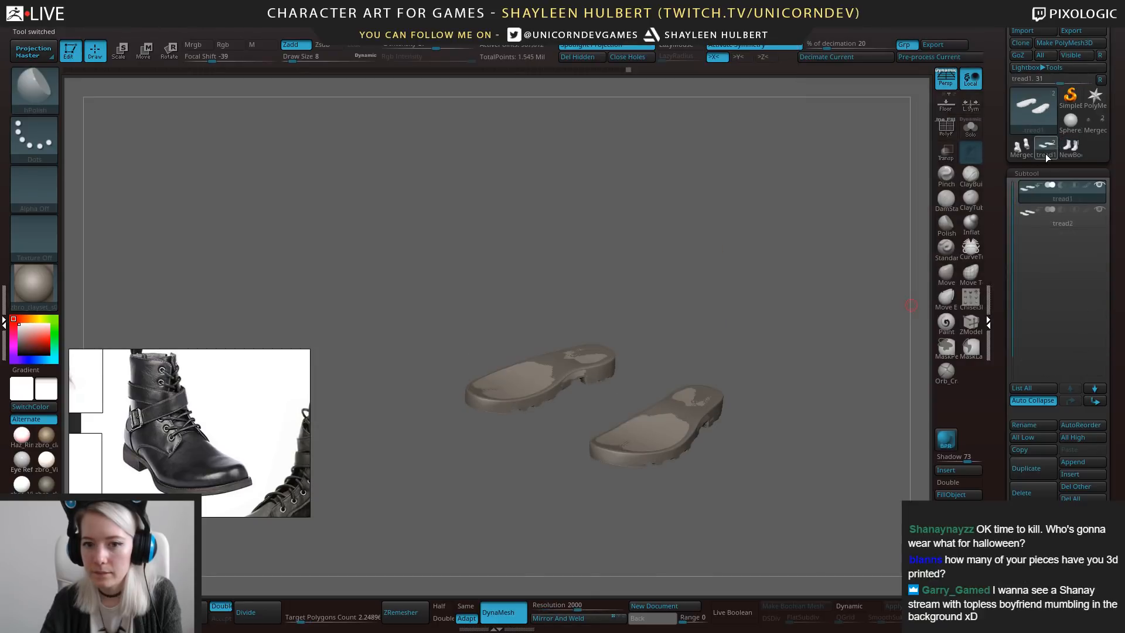
click(1022, 152)
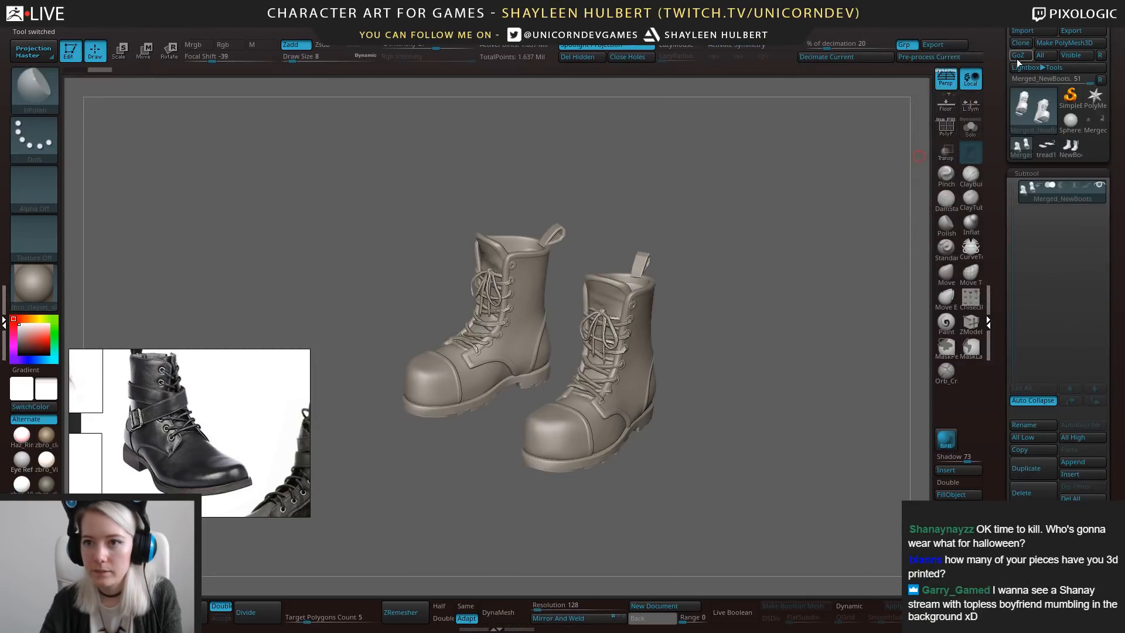
Save the merged boots as a ZTool named boot demo in the 2017 projects folder.
drag(1007, 151, 1007, 106)
click(1073, 52)
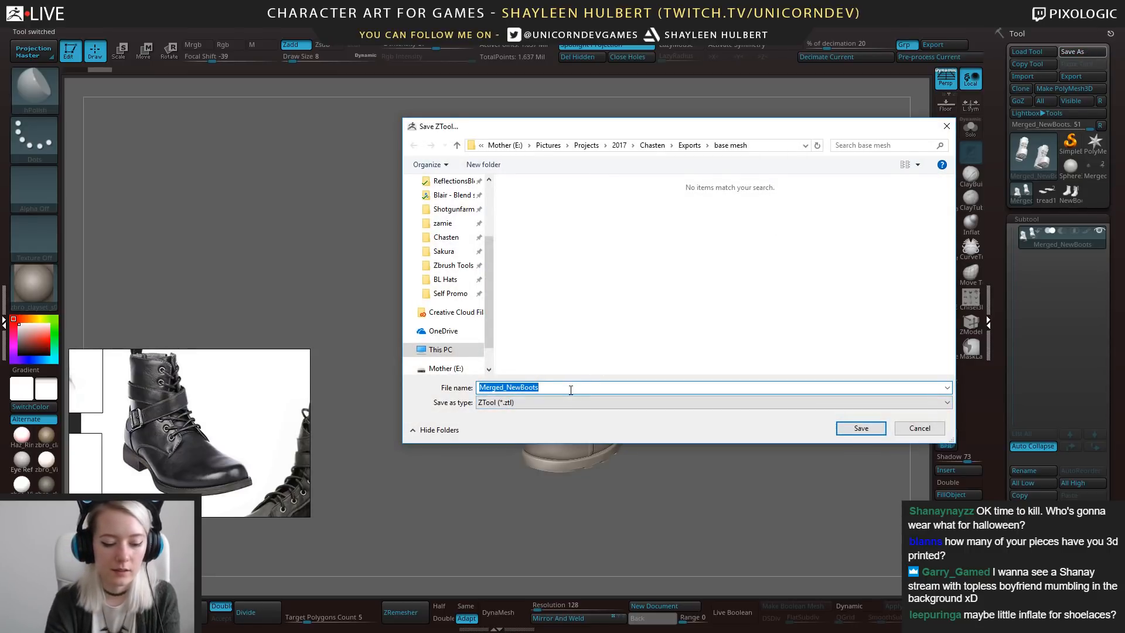
text(boot demo)
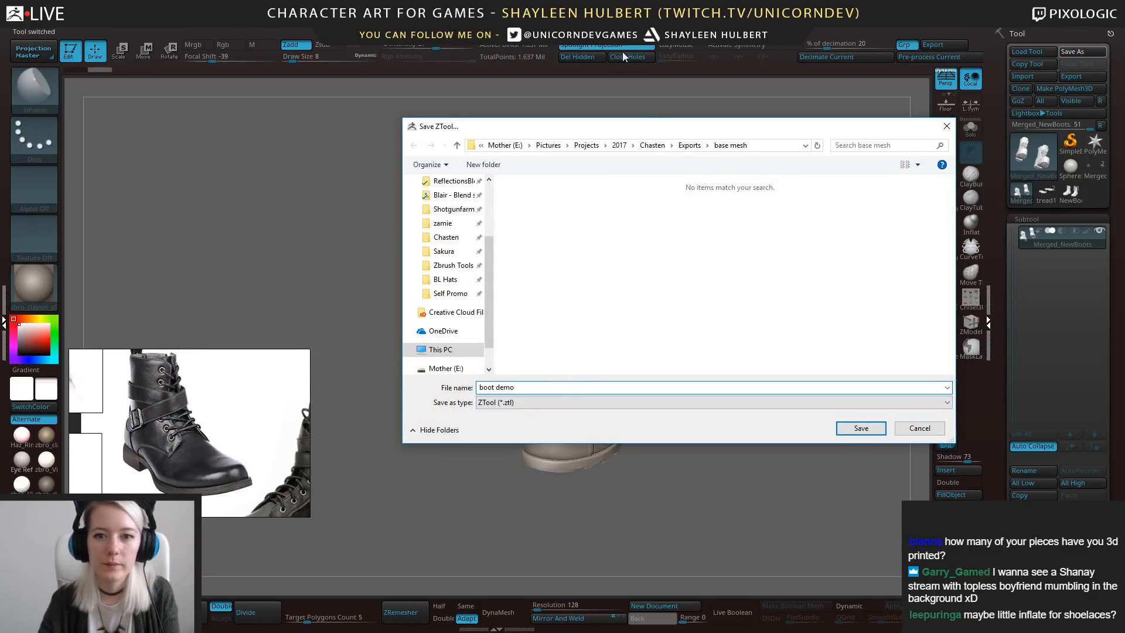
click(618, 146)
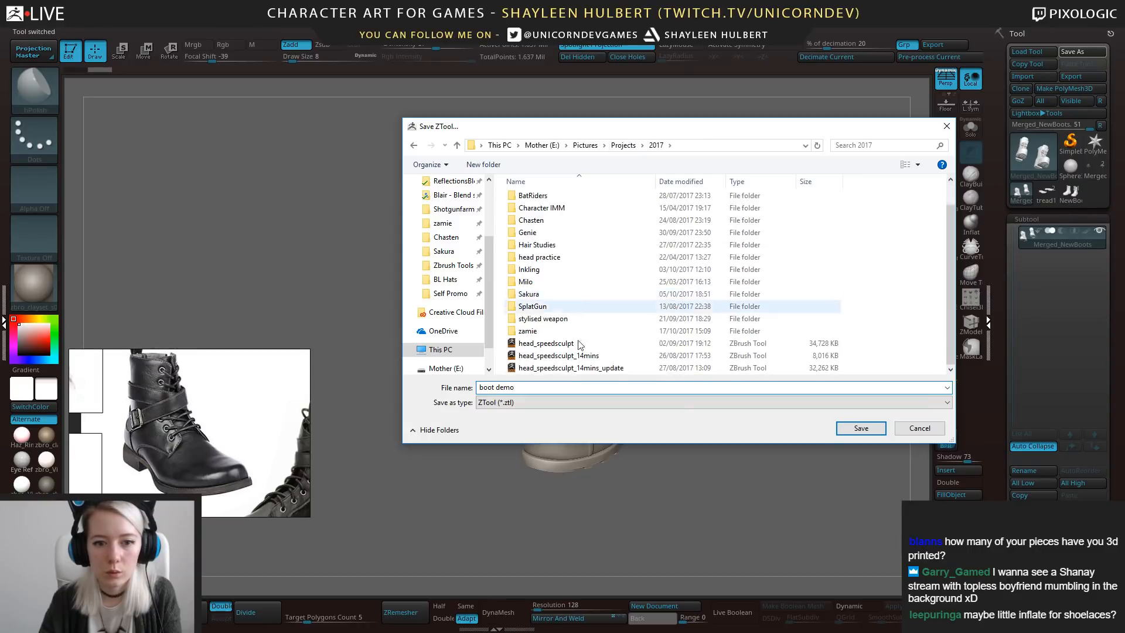
scroll(578, 352, down, 1)
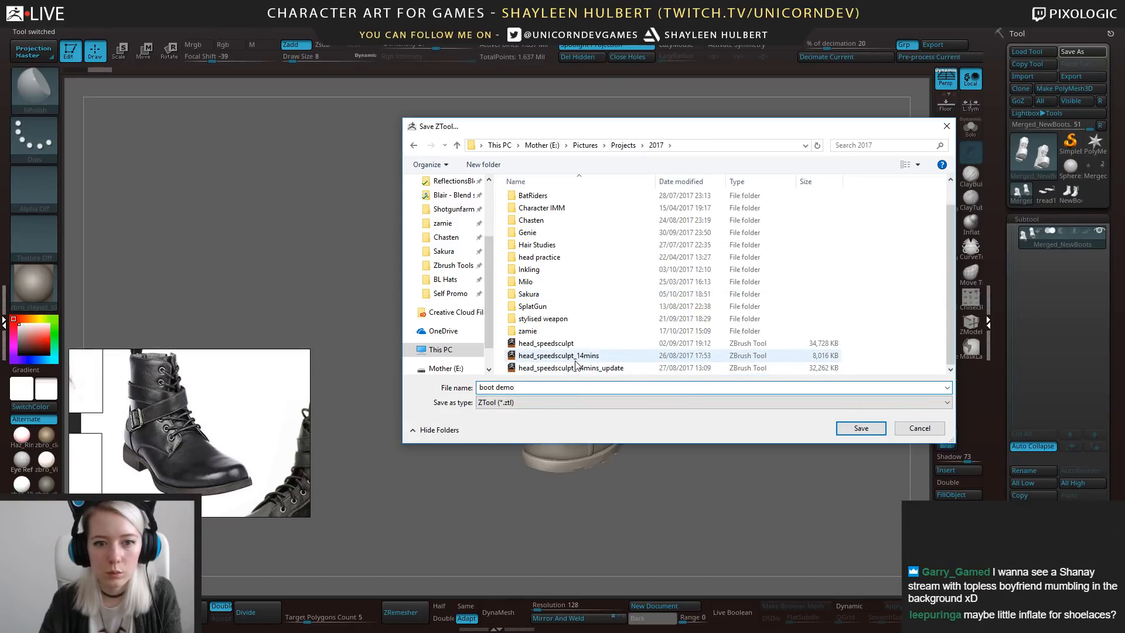
scroll(576, 365, up, 1)
scroll(584, 346, down, 1)
click(861, 429)
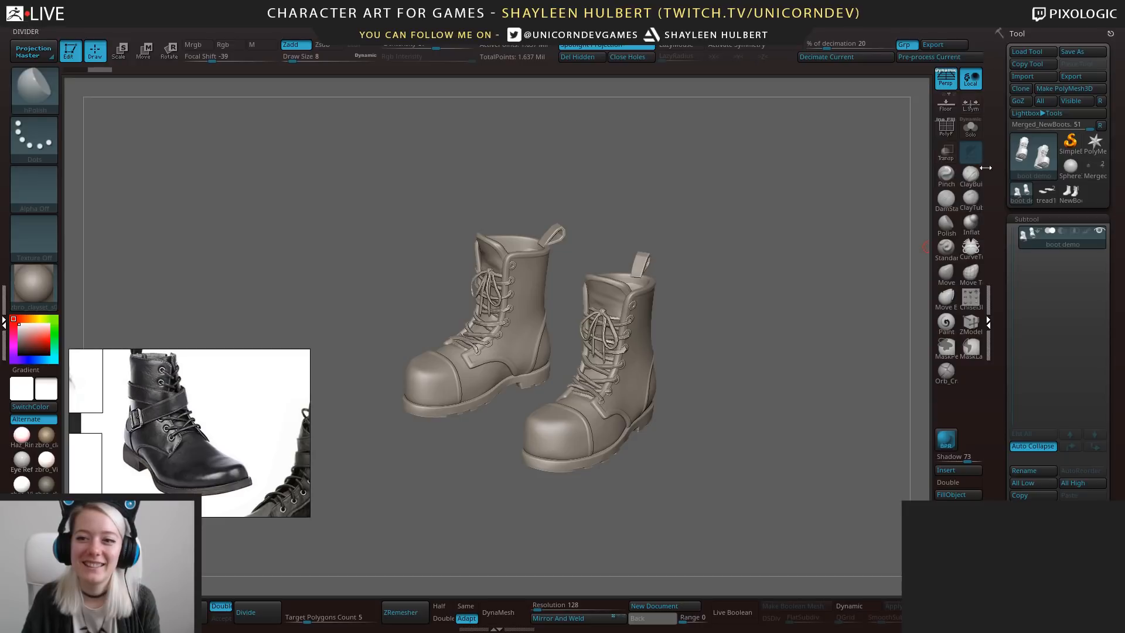
Inspect the merged boots and compare them with the tread1, NewBoots and Merged_tread6 tools.
drag(778, 209, 923, 184)
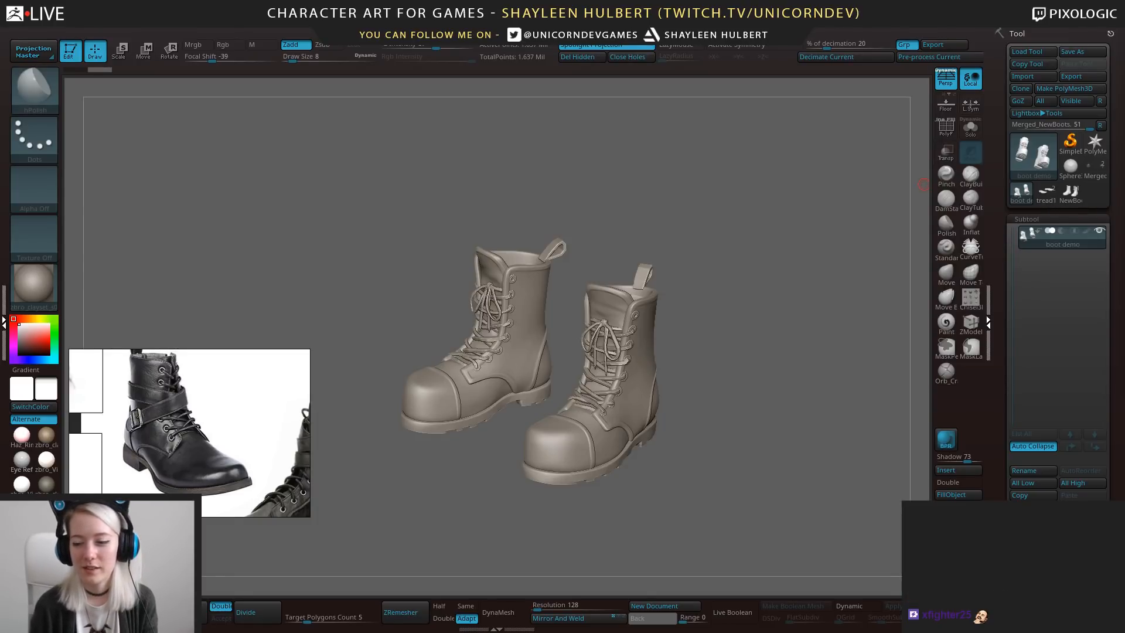
drag(762, 409, 776, 437)
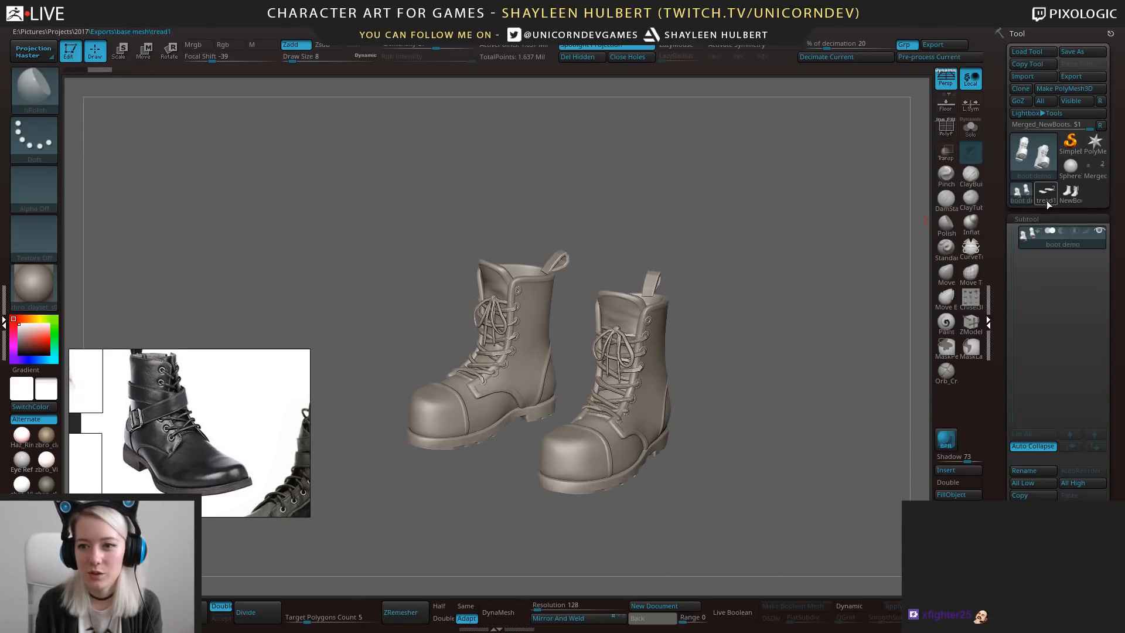
click(1048, 202)
click(1025, 200)
click(1048, 202)
click(1074, 199)
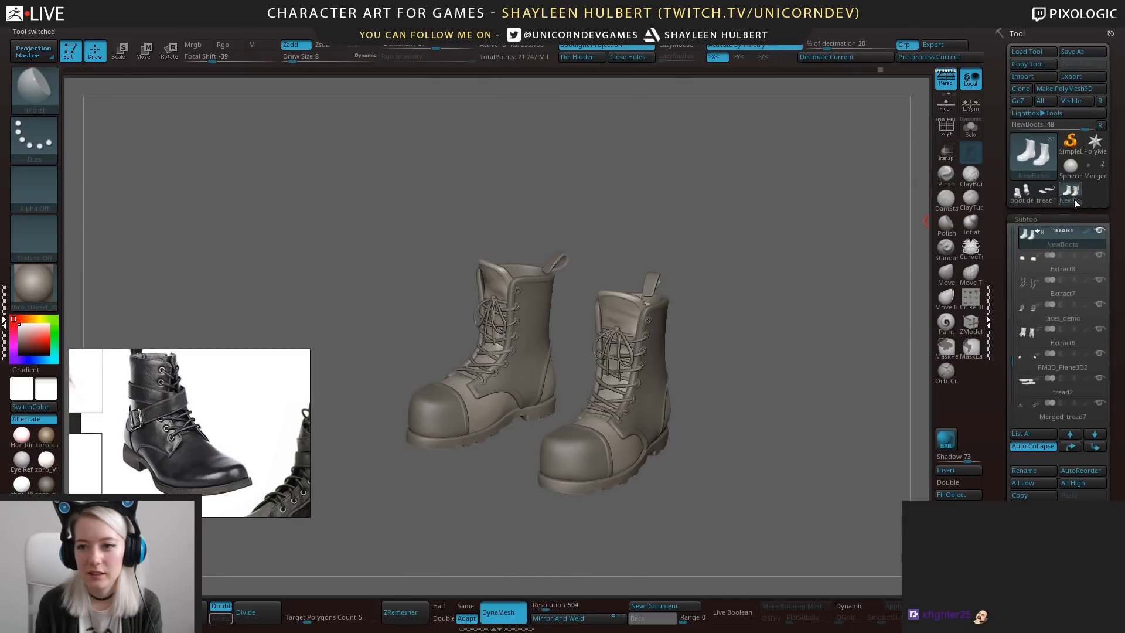
click(1093, 176)
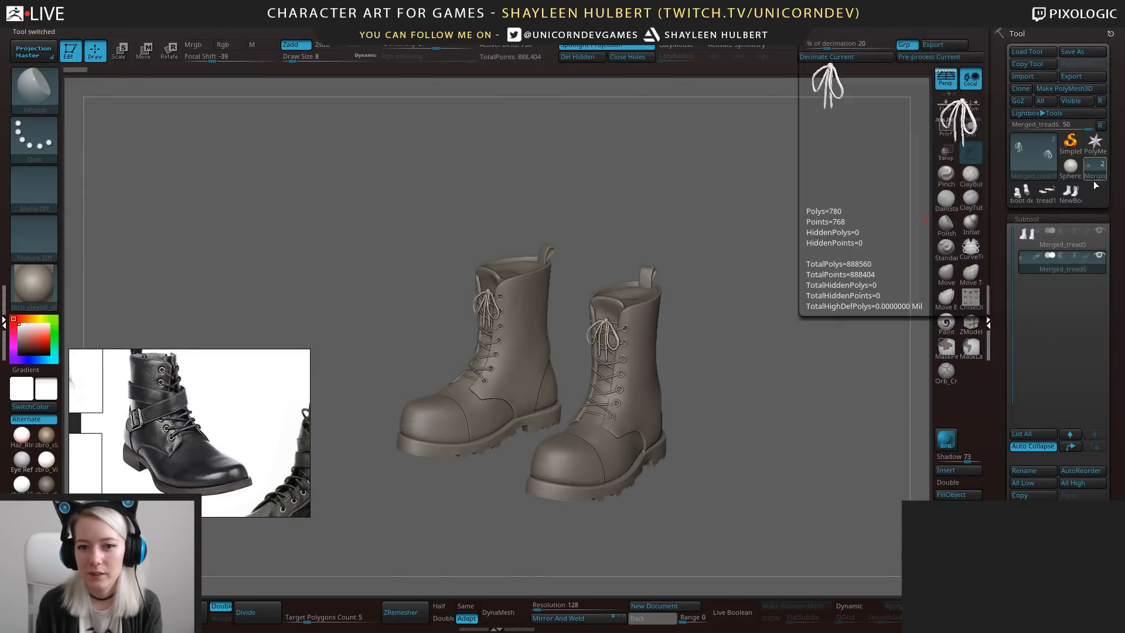
click(1072, 194)
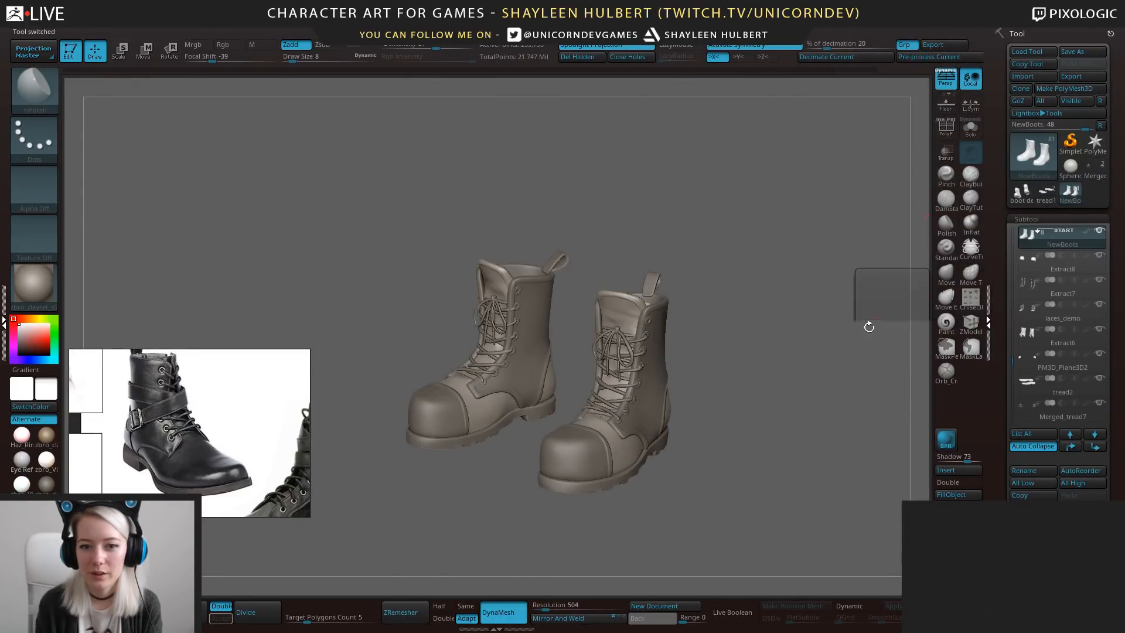
drag(869, 326, 841, 338)
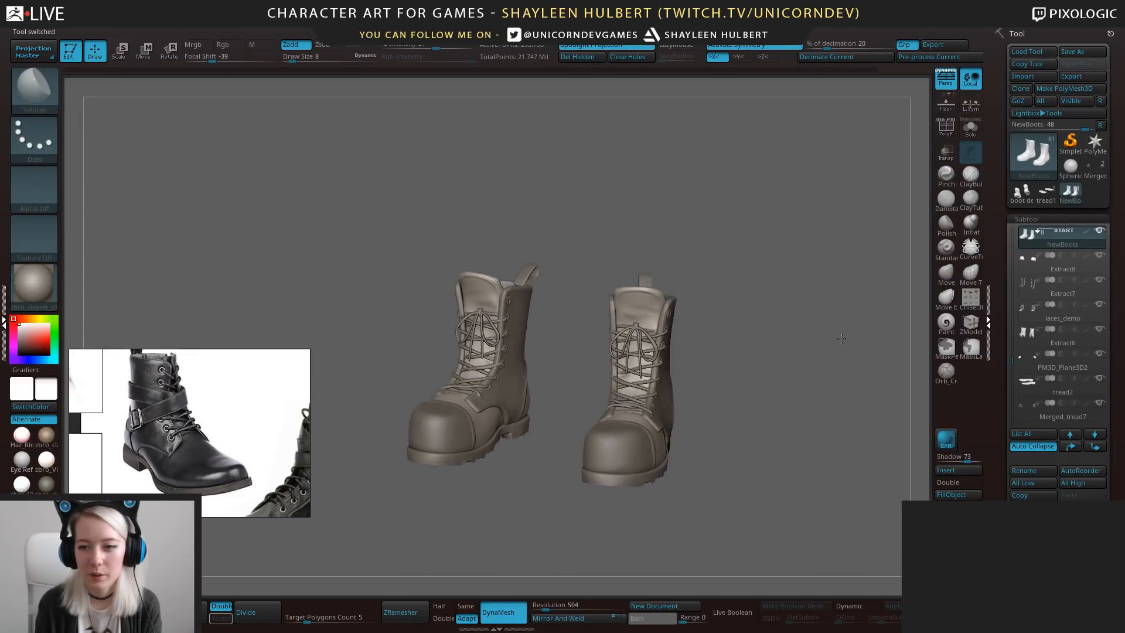
click(1019, 193)
click(1071, 193)
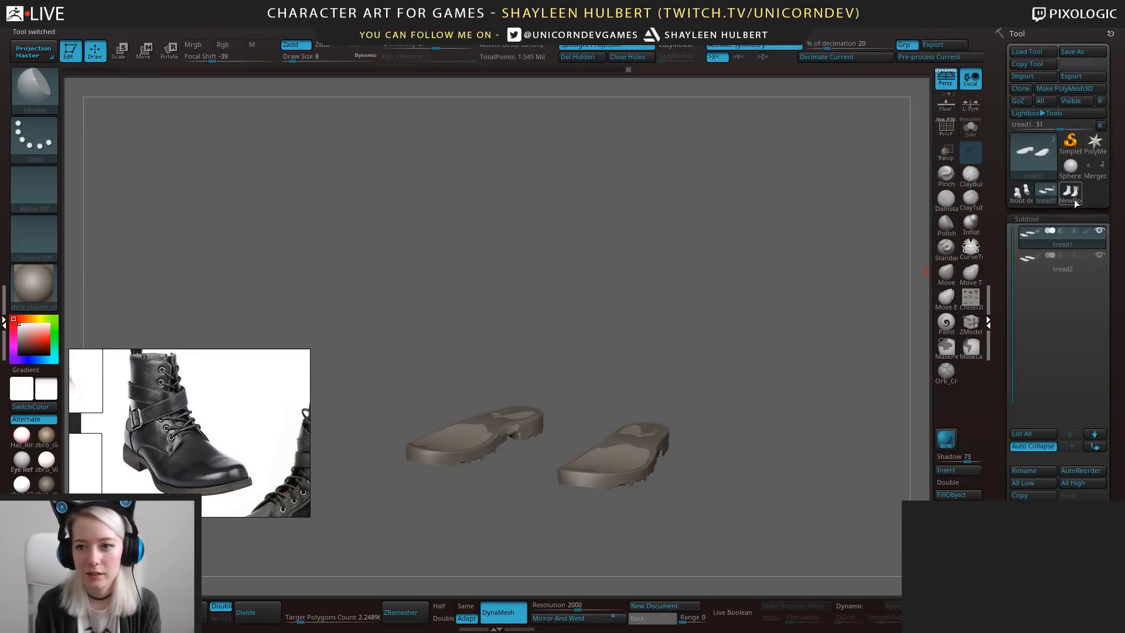
mouse_move(868, 303)
mouse_down()
mouse_move(862, 352)
mouse_move(844, 334)
mouse_move(824, 349)
mouse_move(832, 328)
mouse_up()
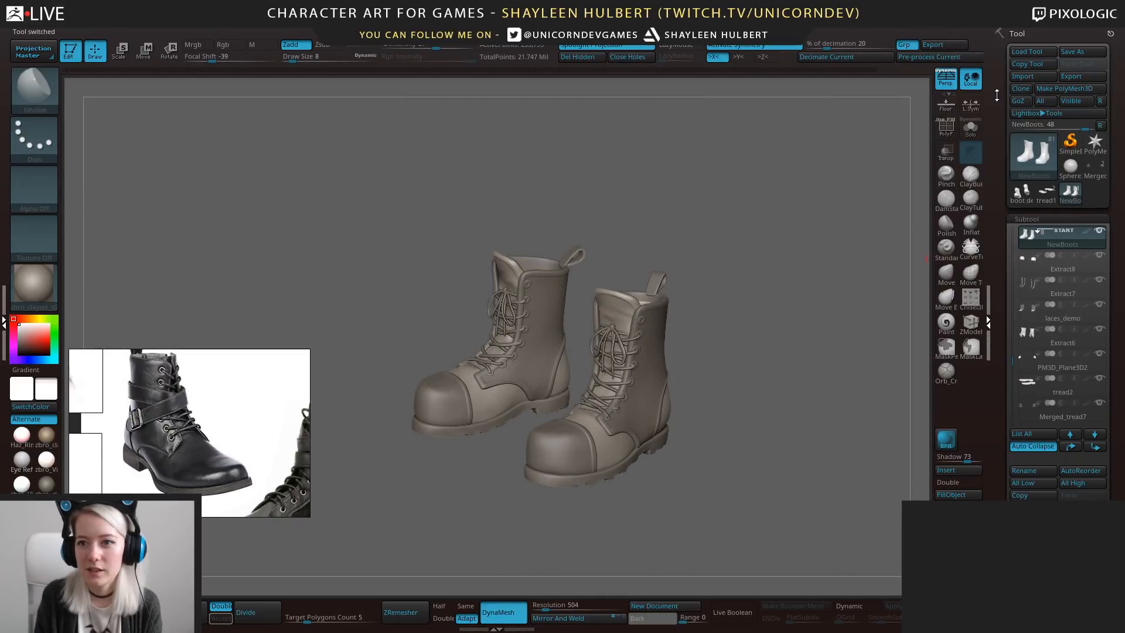
Load the project Chasten_81 from the Chasten Zbrush folder, discarding changes to the current project.
key(ctrl+o)
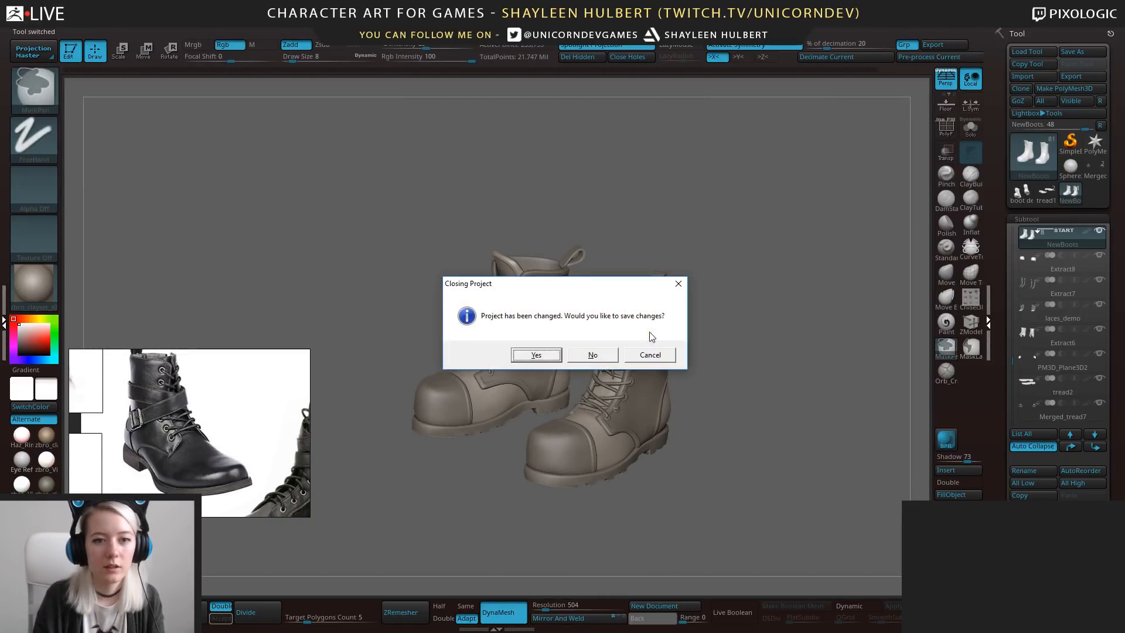
click(603, 355)
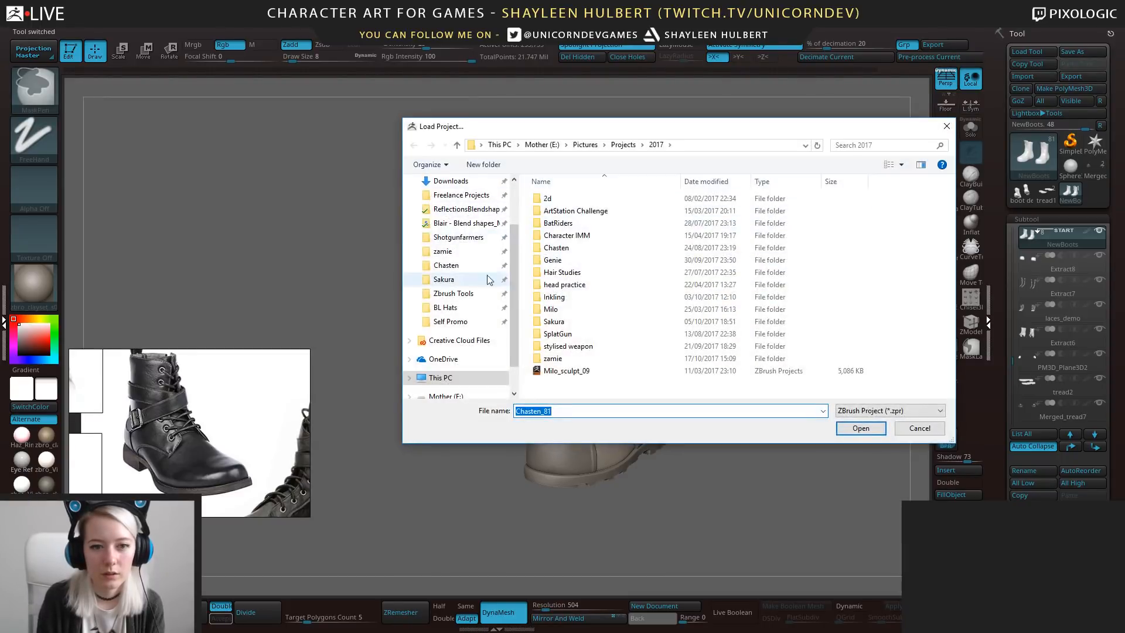
click(463, 265)
double_click(569, 249)
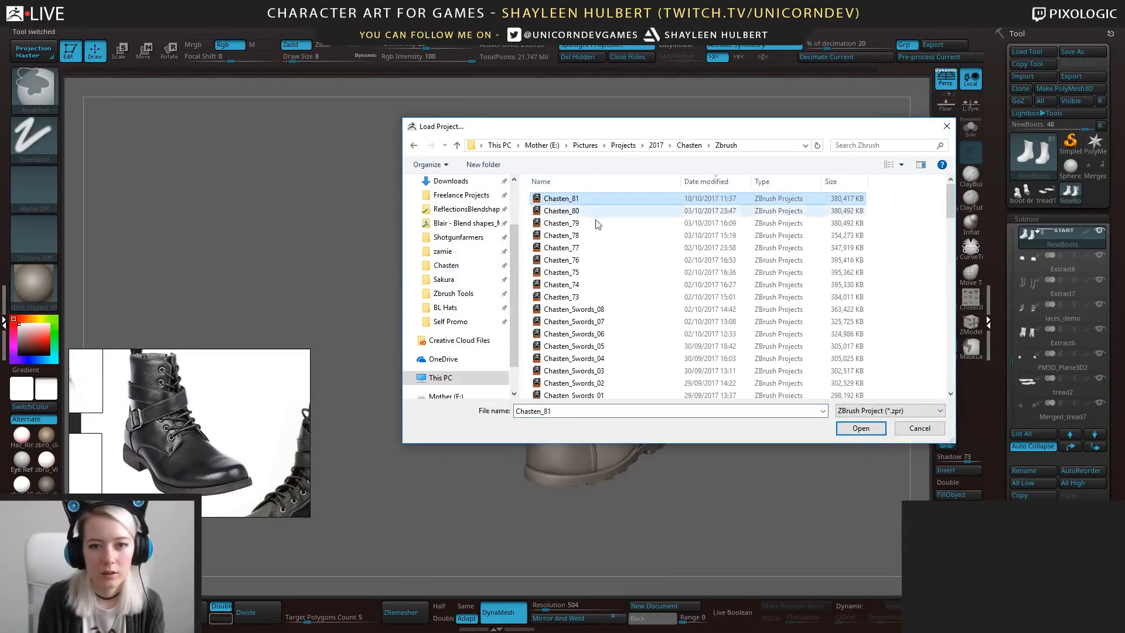
click(861, 428)
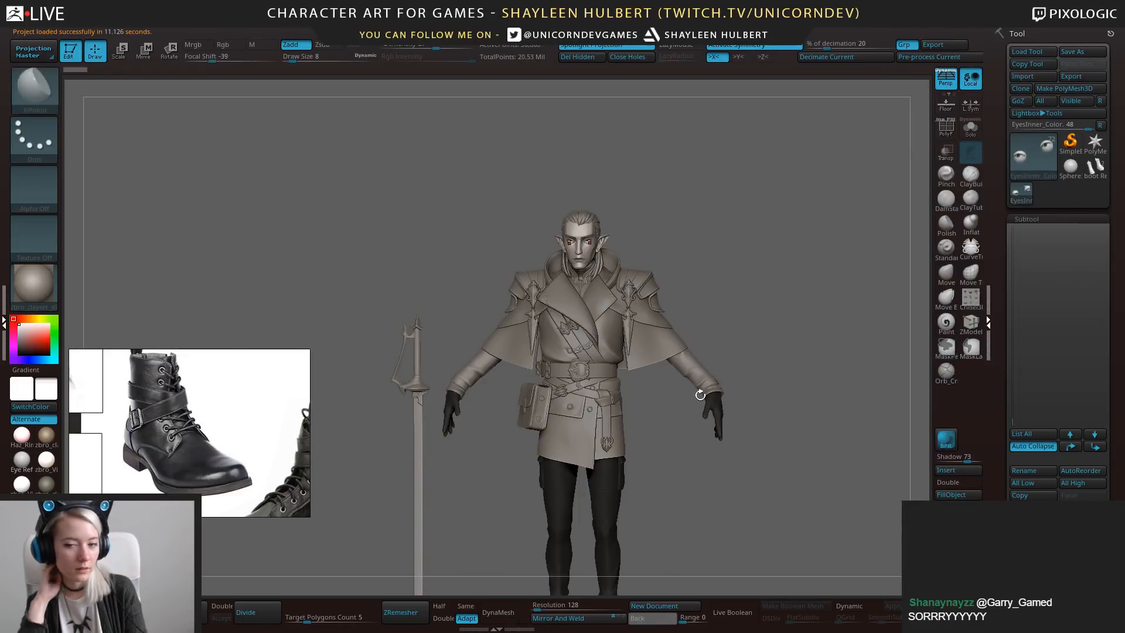
Select the old boot Retopo Tool and delete it together with its laces subtool.
click(1095, 168)
click(1033, 538)
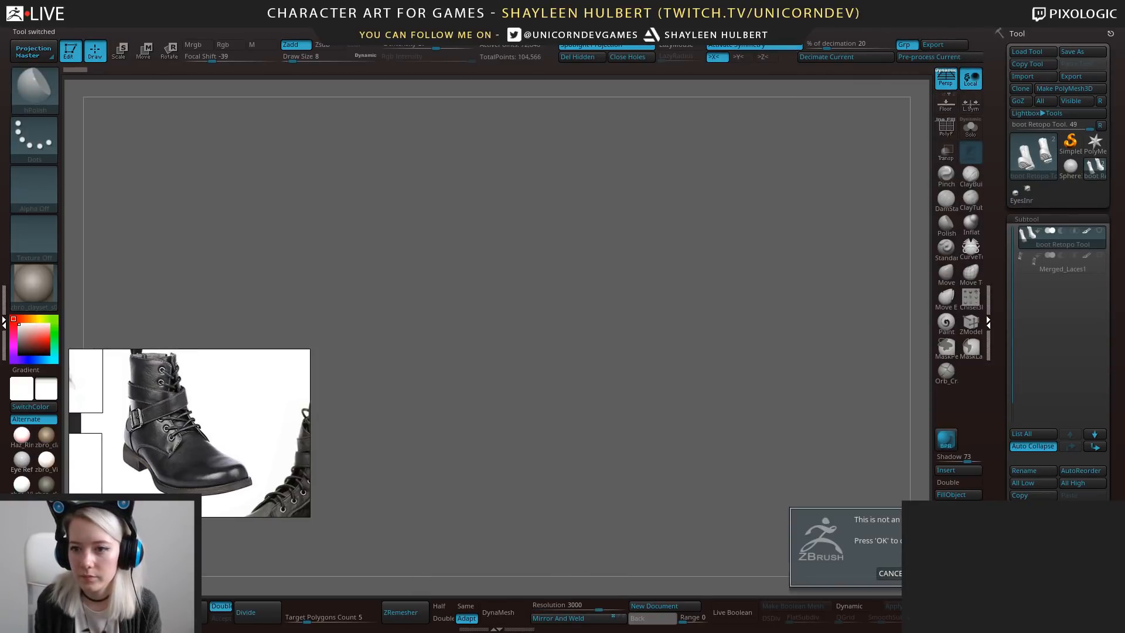
click(938, 574)
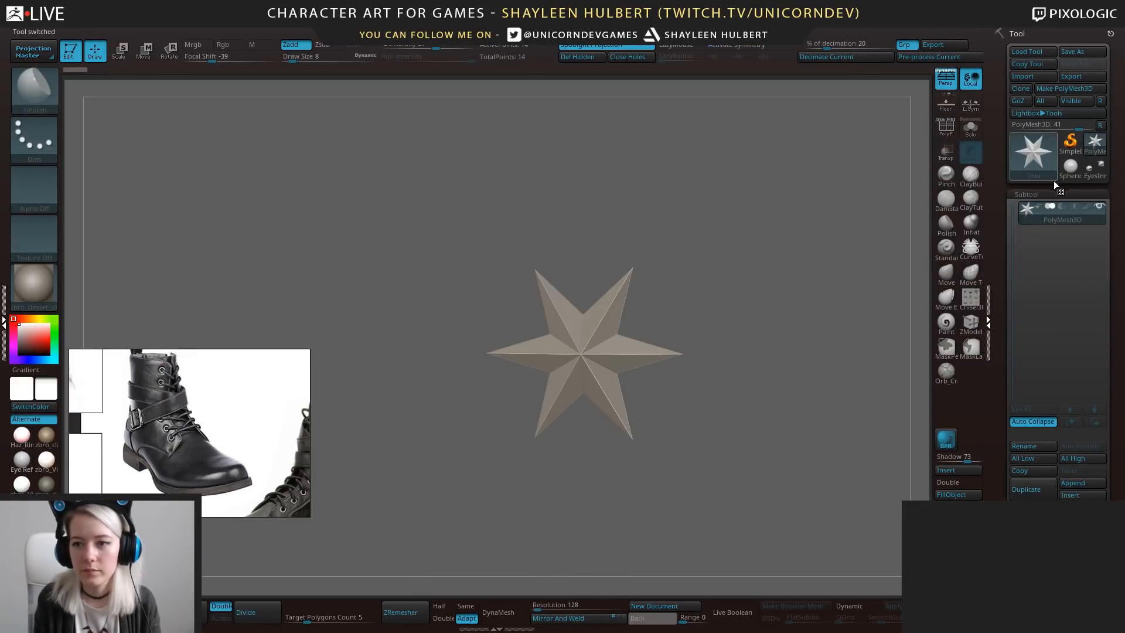
Switch back to the full character tool and save the project as Chasten_82 in the Chasten Zbrush folder.
click(1095, 168)
drag(827, 373, 811, 330)
key(ctrl+s)
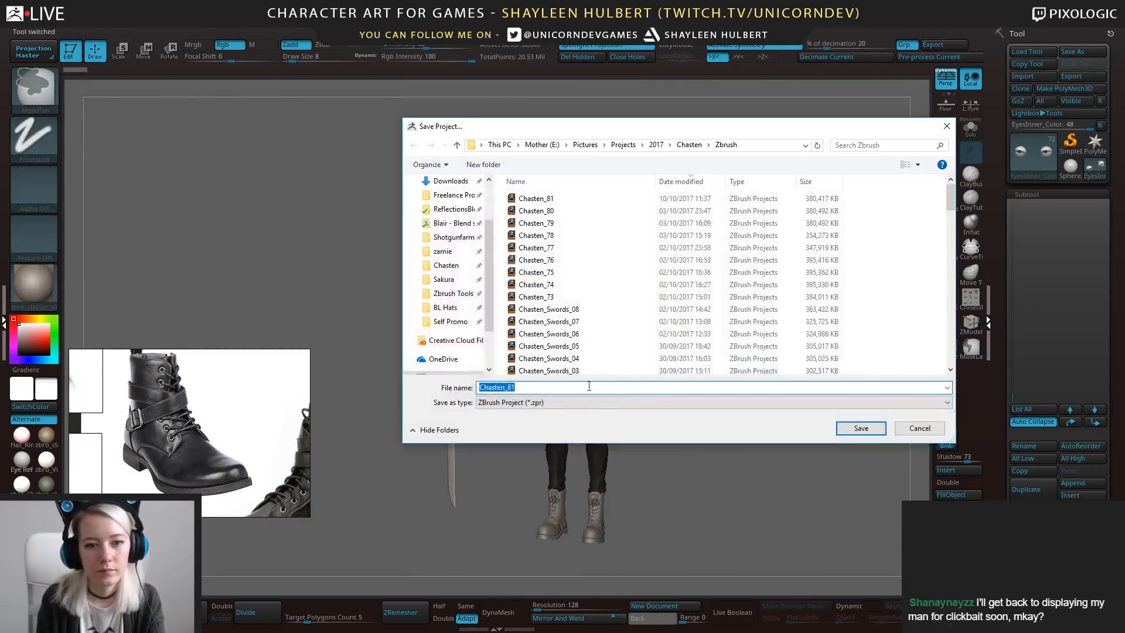
click(585, 387)
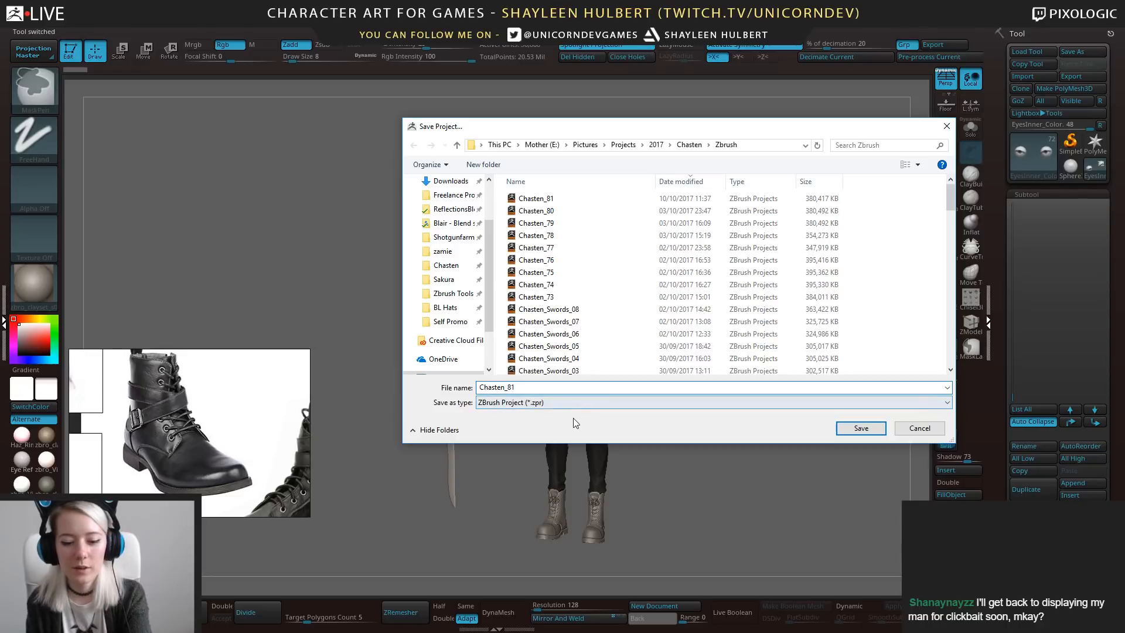
key(BackSpace)
text(2)
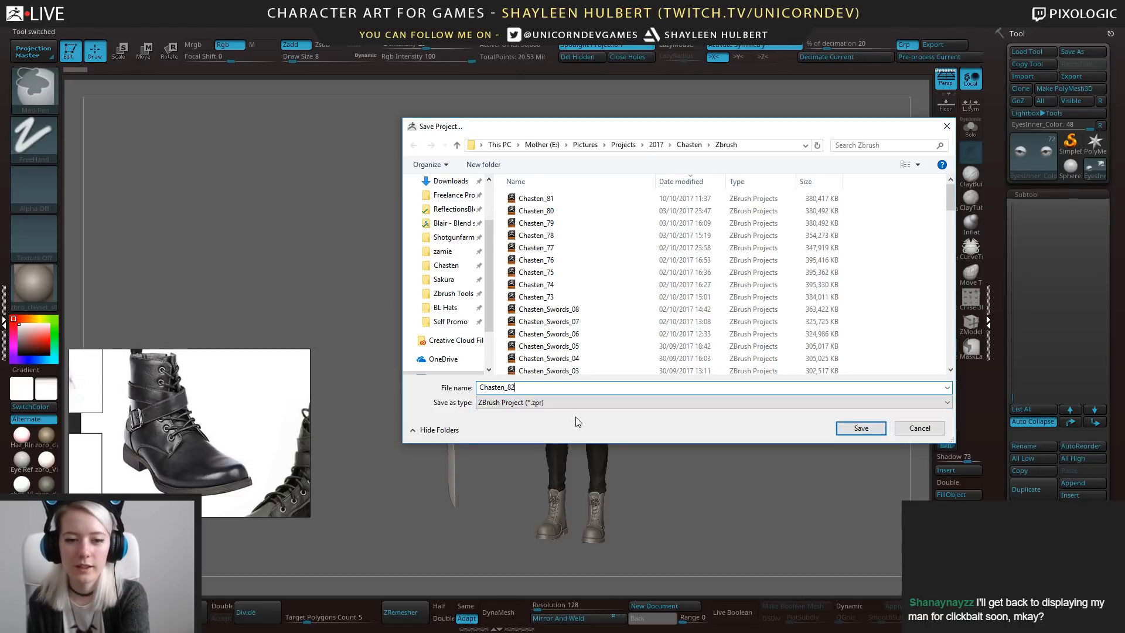
click(860, 428)
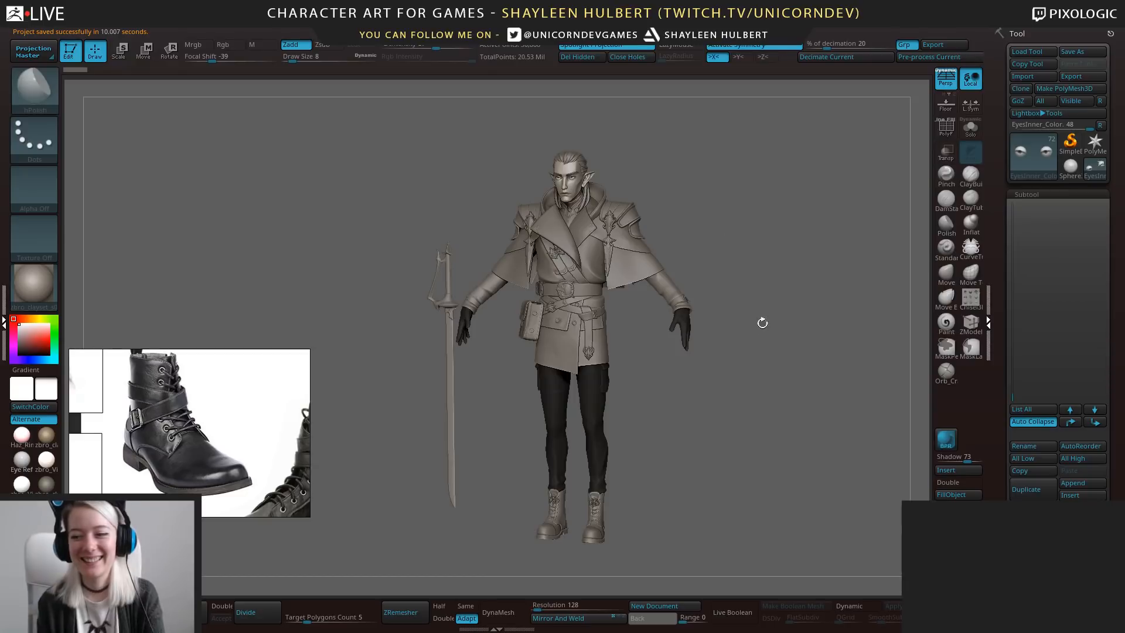
Load the project Sakura_40 from the zBRUSH folder of the 2017 Sakura project.
shift+drag(769, 326, 772, 333)
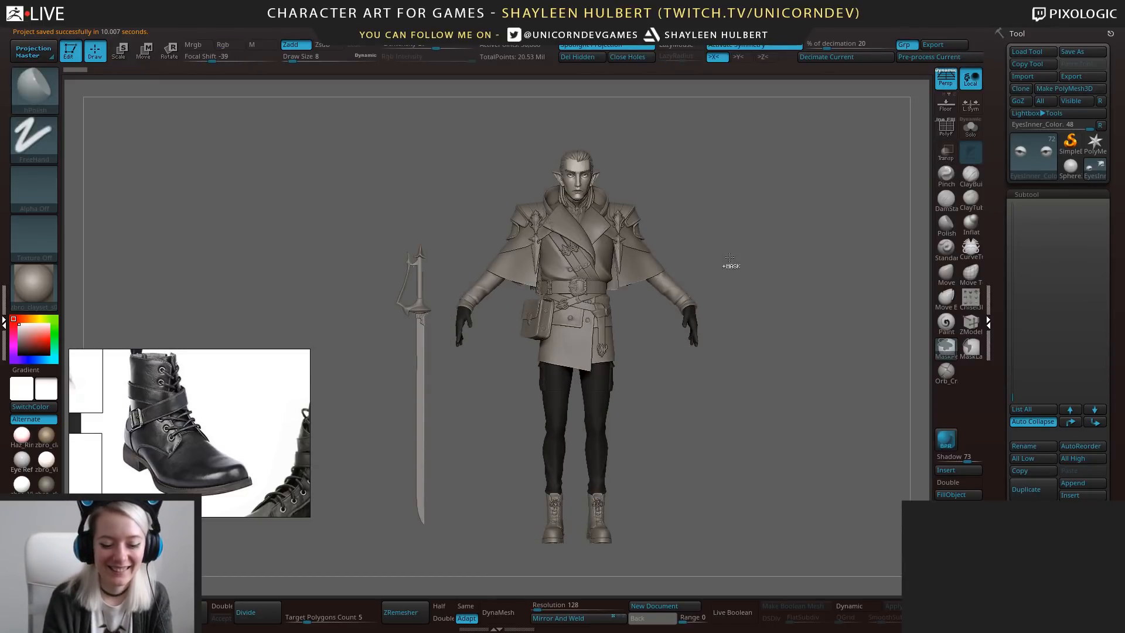
key(ctrl+o)
click(608, 357)
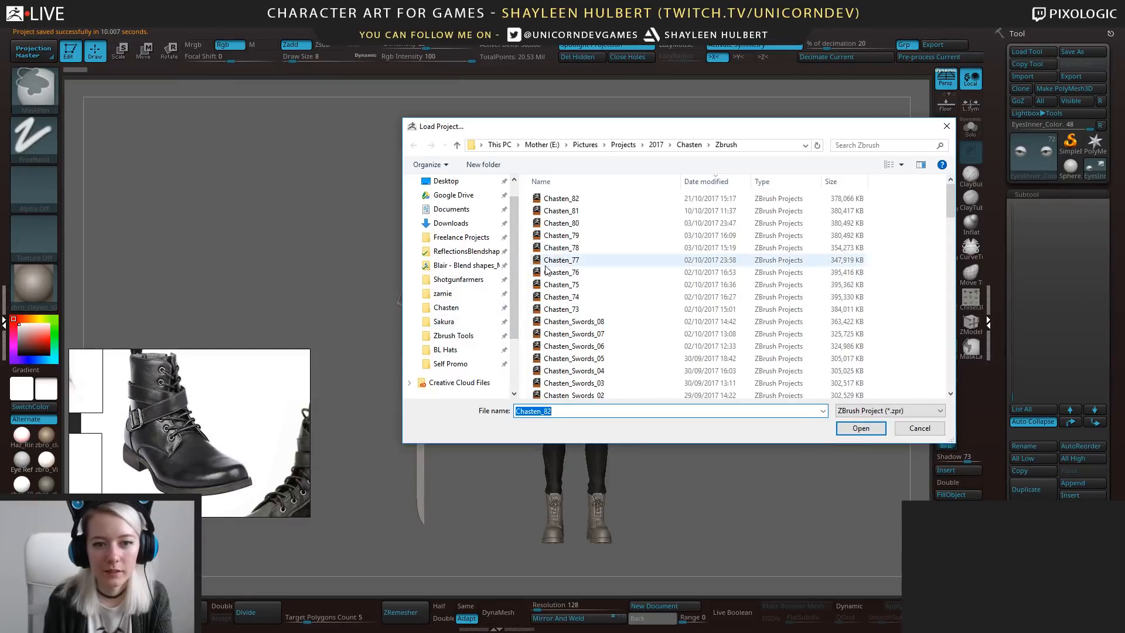
click(451, 322)
double_click(555, 248)
click(554, 198)
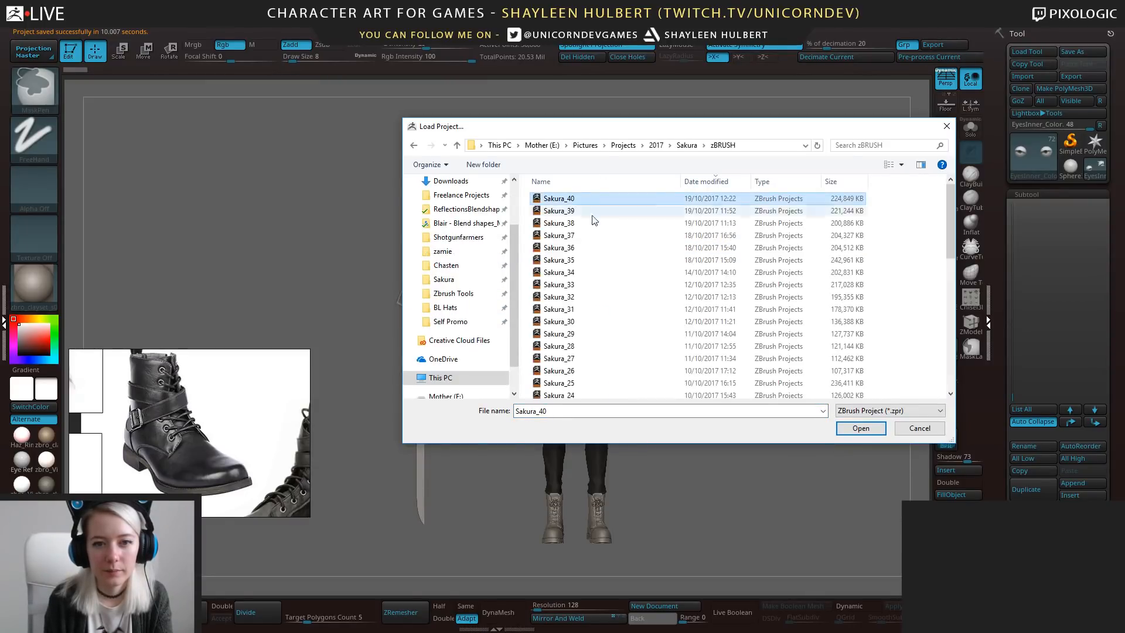
click(861, 427)
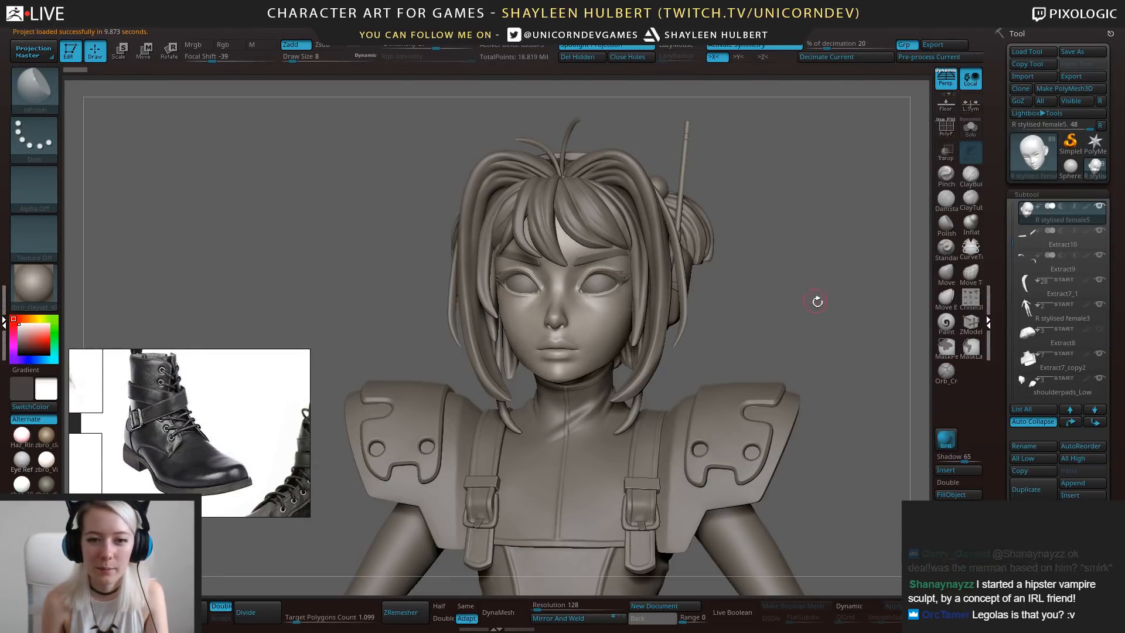
Inspect the girl's head and preview its painted skin colour, turning the colour display off again.
shift+drag(817, 301, 826, 314)
mouse_move(756, 307)
alt+mouse_down()
mouse_move(807, 313)
mouse_move(797, 334)
mouse_move(825, 336)
alt+mouse_up()
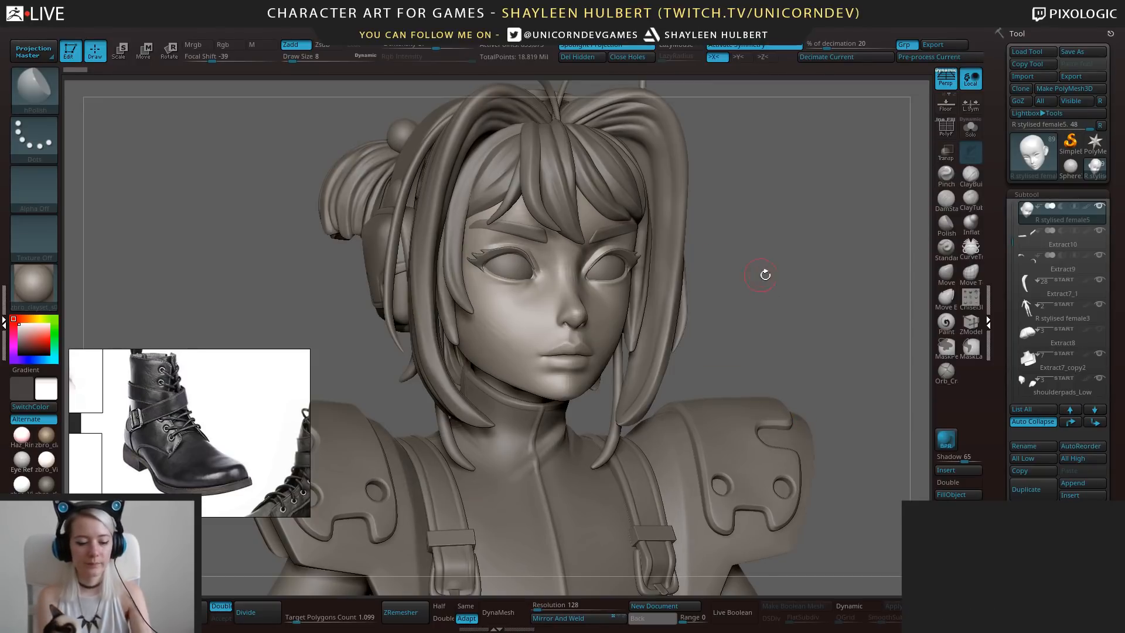
shift+drag(763, 271, 614, 268)
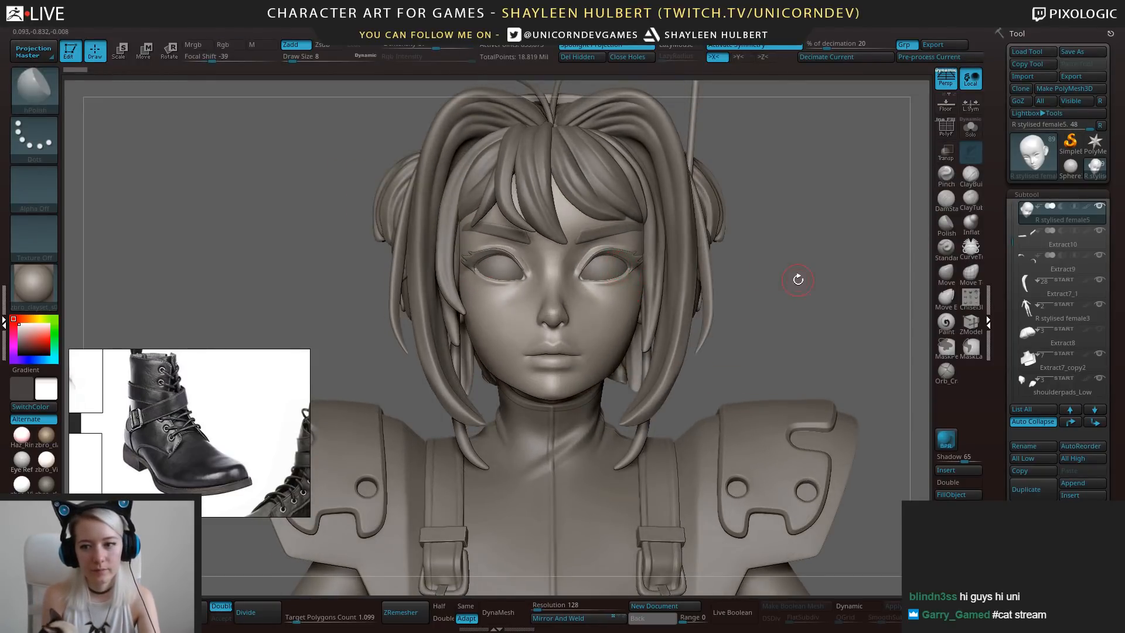
drag(799, 278, 924, 221)
click(1090, 207)
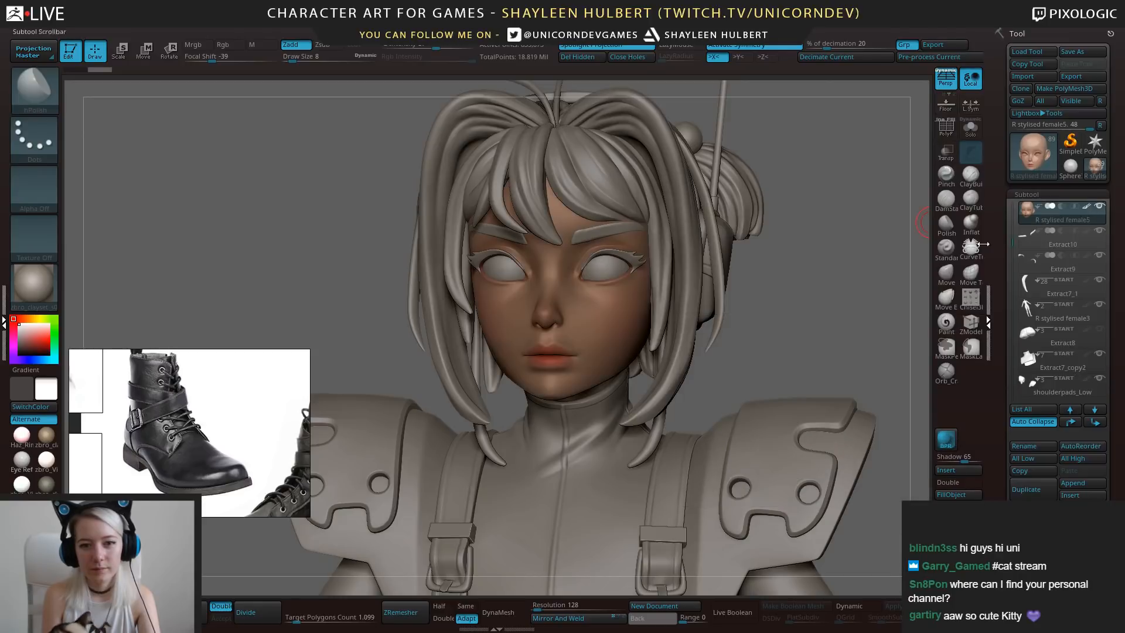
click(1089, 207)
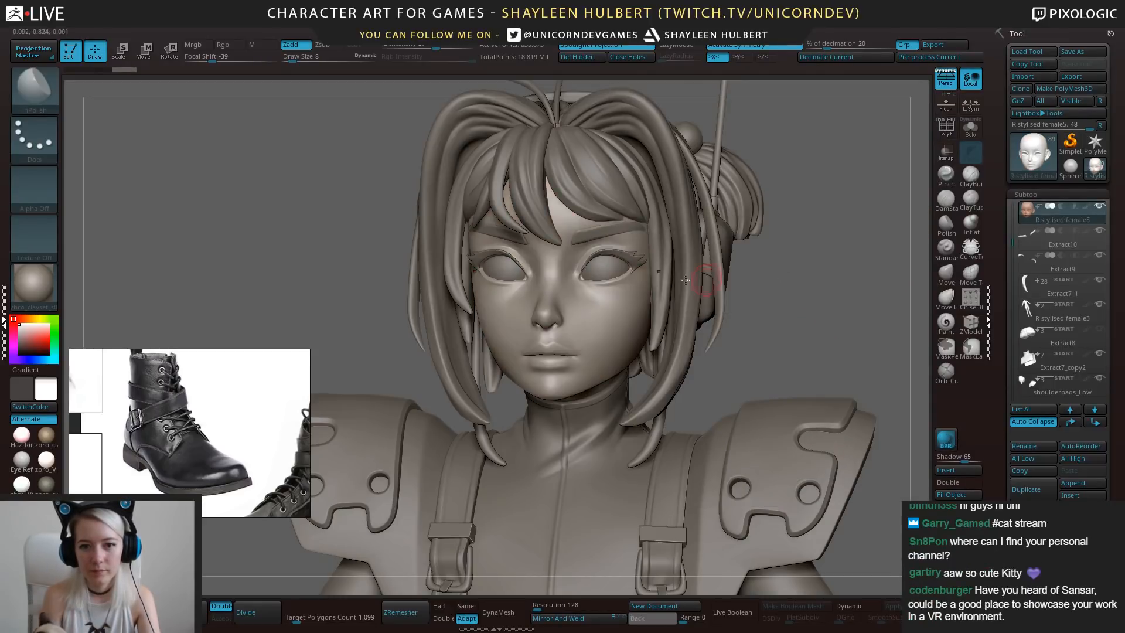
Turn on the polypaint colour display for the eyes and the eyelashes.
alt+click(610, 268)
click(1088, 206)
mouse_move(818, 304)
shift+mouse_down()
mouse_move(814, 331)
mouse_move(811, 293)
mouse_move(791, 320)
mouse_move(691, 322)
mouse_move(777, 334)
shift+mouse_up()
alt+drag(777, 375, 782, 234)
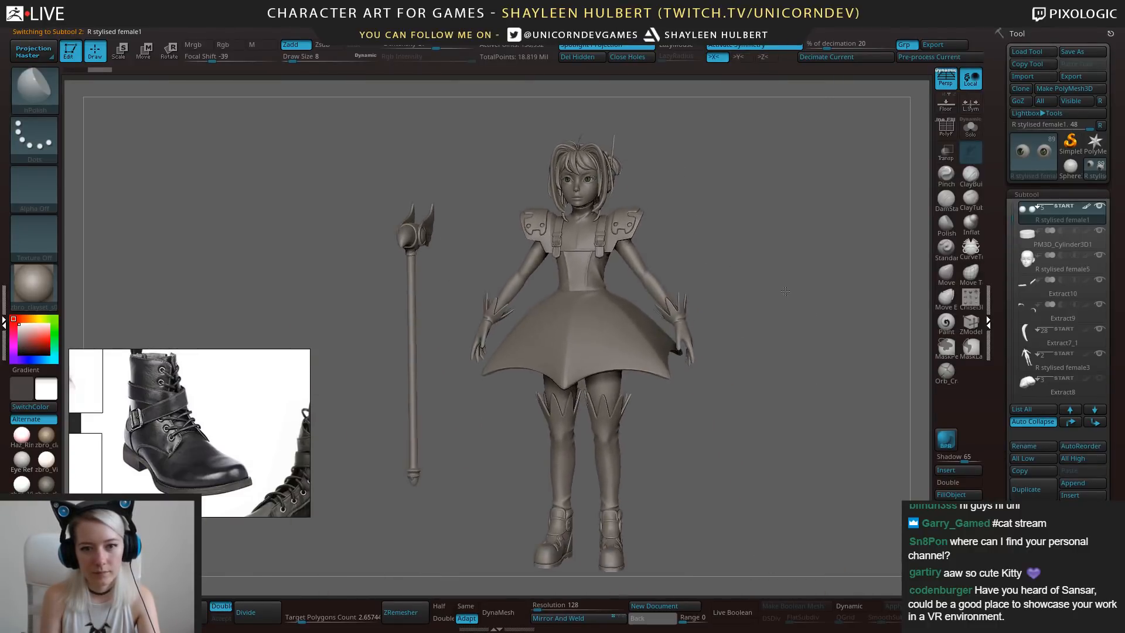
drag(753, 305, 779, 313)
mouse_move(726, 360)
mouse_down()
mouse_move(787, 382)
mouse_move(791, 239)
mouse_move(788, 309)
mouse_move(824, 256)
mouse_move(788, 261)
mouse_move(808, 313)
mouse_move(738, 254)
mouse_move(768, 254)
mouse_move(754, 334)
mouse_move(802, 342)
mouse_move(785, 317)
mouse_move(774, 316)
mouse_move(815, 349)
mouse_move(793, 329)
mouse_move(808, 336)
mouse_move(744, 358)
mouse_move(781, 360)
mouse_move(806, 342)
mouse_move(810, 523)
mouse_up()
alt+click(636, 316)
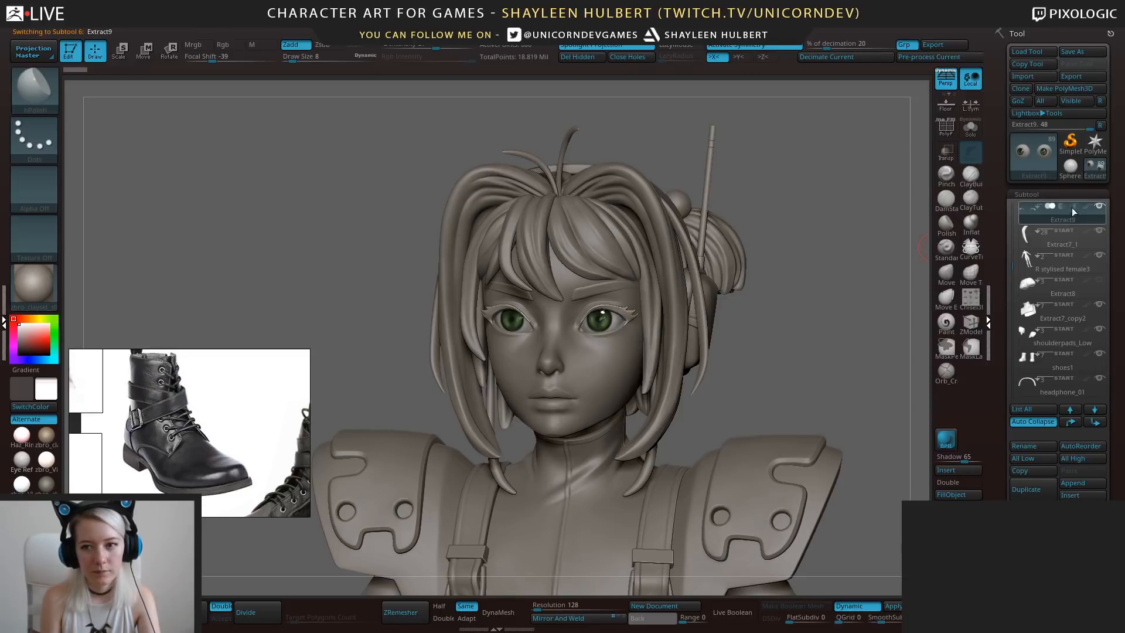
click(1087, 206)
mouse_move(810, 375)
mouse_down()
mouse_move(835, 378)
mouse_move(806, 339)
mouse_up()
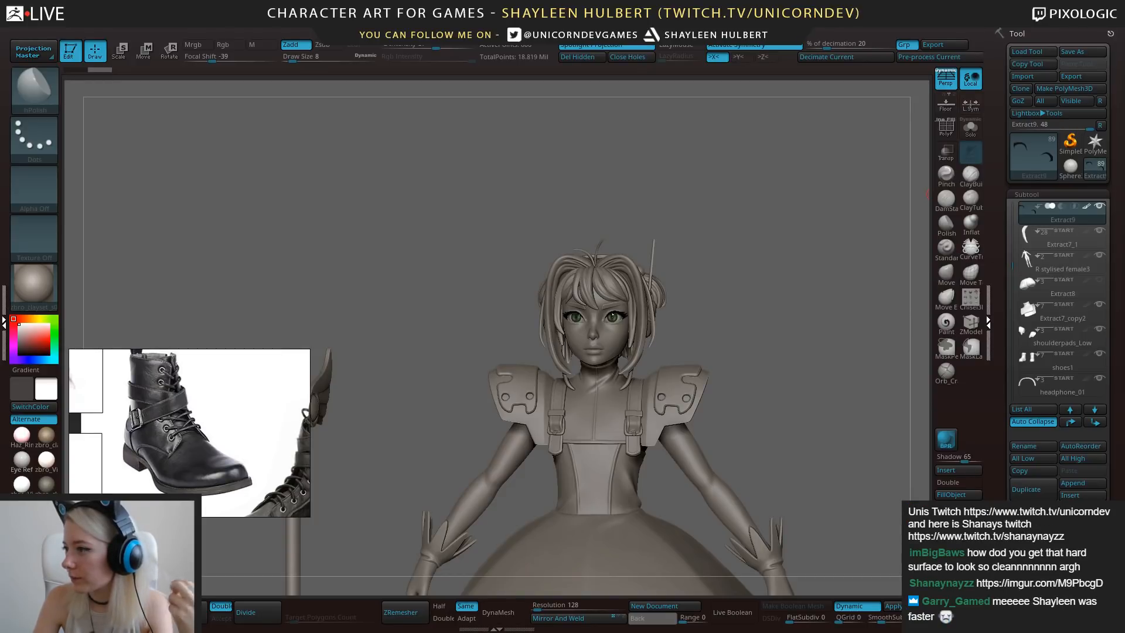
Switch to the browser window, view the imgur character sculpt enlarged beside its concept sketch, and close the window.
drag(1124, 258, 819, 105)
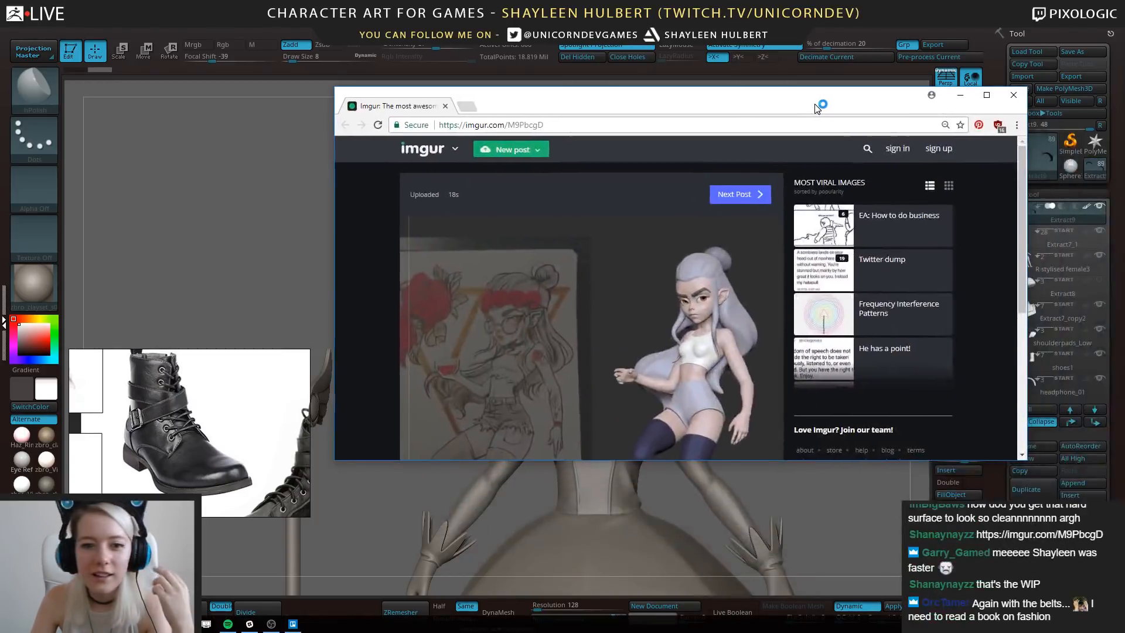
double_click(819, 90)
click(703, 262)
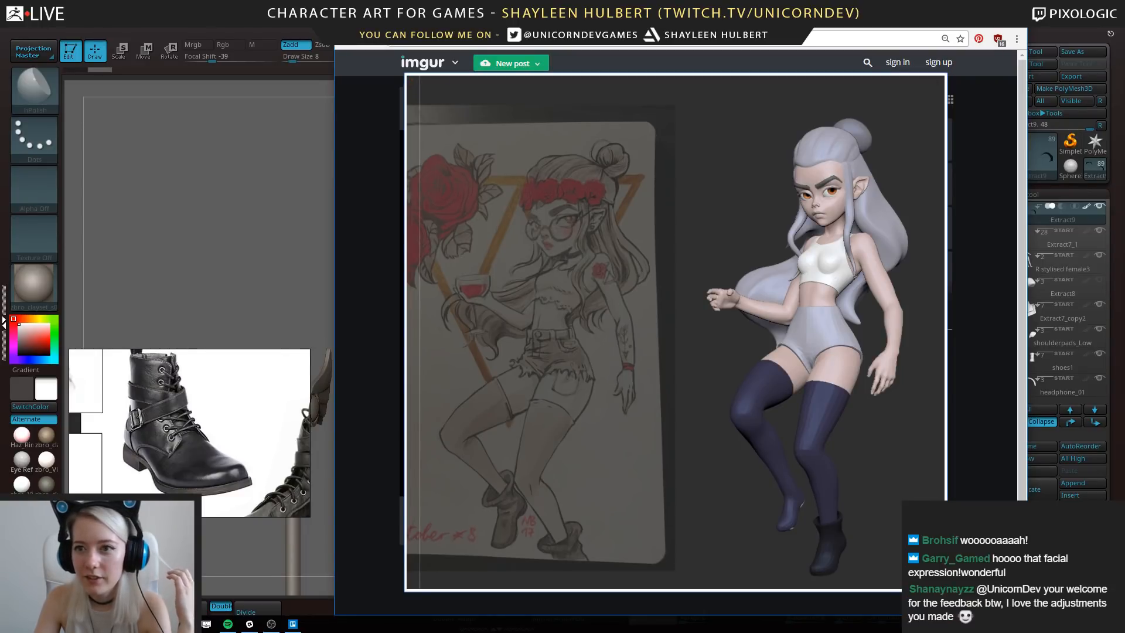
click(1011, 15)
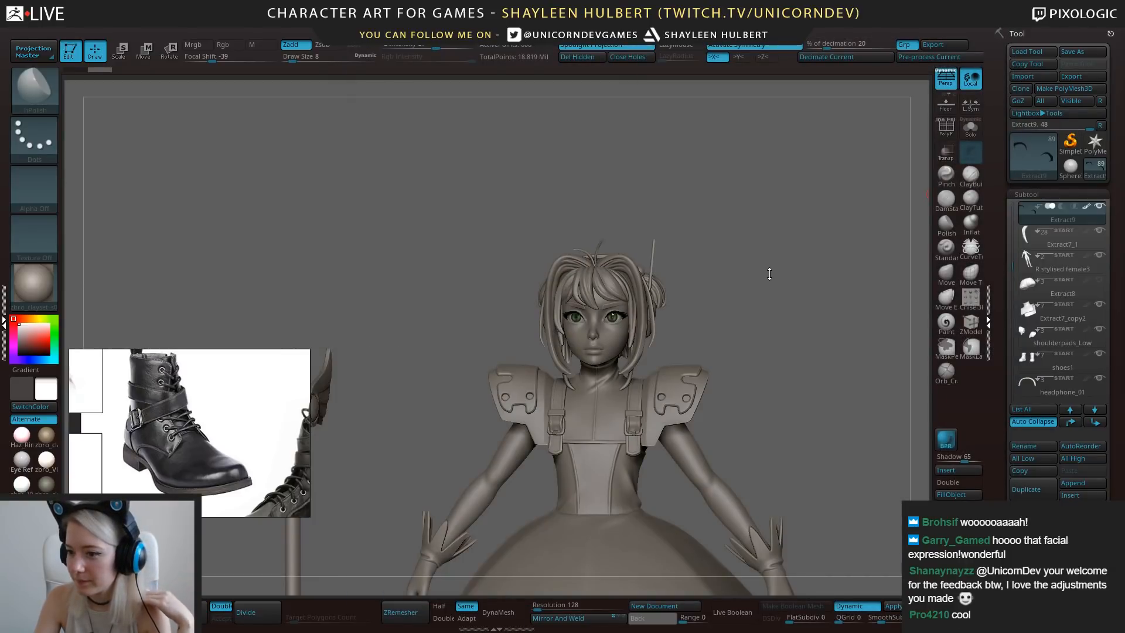
Select the head subtool and mask the areas beneath the inner eyes and beside the nose on both sides.
mouse_move(745, 319)
alt+mouse_down()
mouse_move(730, 197)
mouse_move(719, 224)
mouse_move(729, 289)
mouse_move(736, 233)
mouse_move(788, 205)
mouse_move(761, 195)
mouse_move(789, 171)
mouse_move(771, 159)
mouse_move(765, 272)
mouse_move(776, 264)
mouse_move(829, 322)
mouse_move(573, 306)
alt+mouse_up()
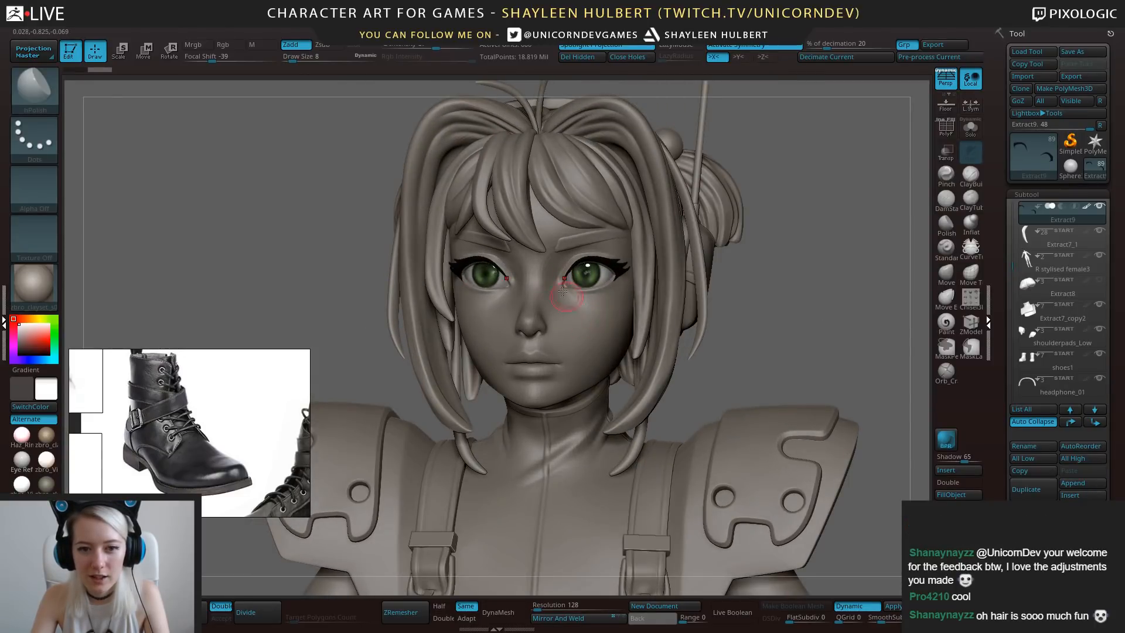
drag(807, 377, 774, 282)
alt+click(568, 320)
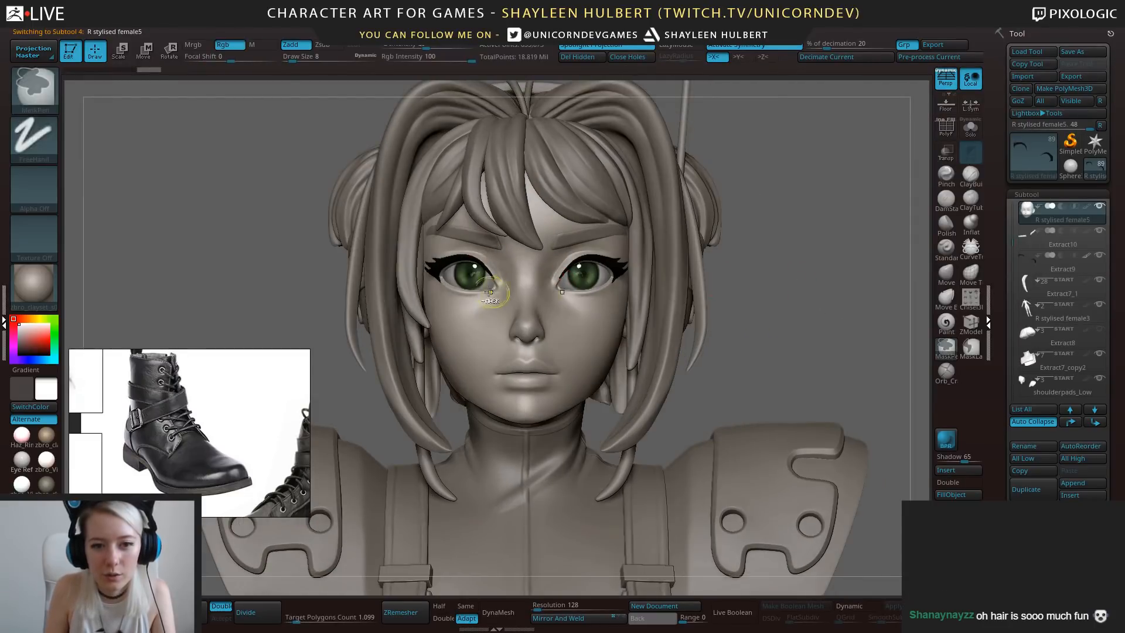
mouse_move(490, 292)
ctrl+mouse_down()
mouse_move(491, 302)
mouse_move(498, 269)
mouse_move(482, 351)
ctrl+mouse_up()
mouse_move(835, 349)
mouse_down()
mouse_move(756, 360)
mouse_move(809, 359)
mouse_move(793, 352)
mouse_up()
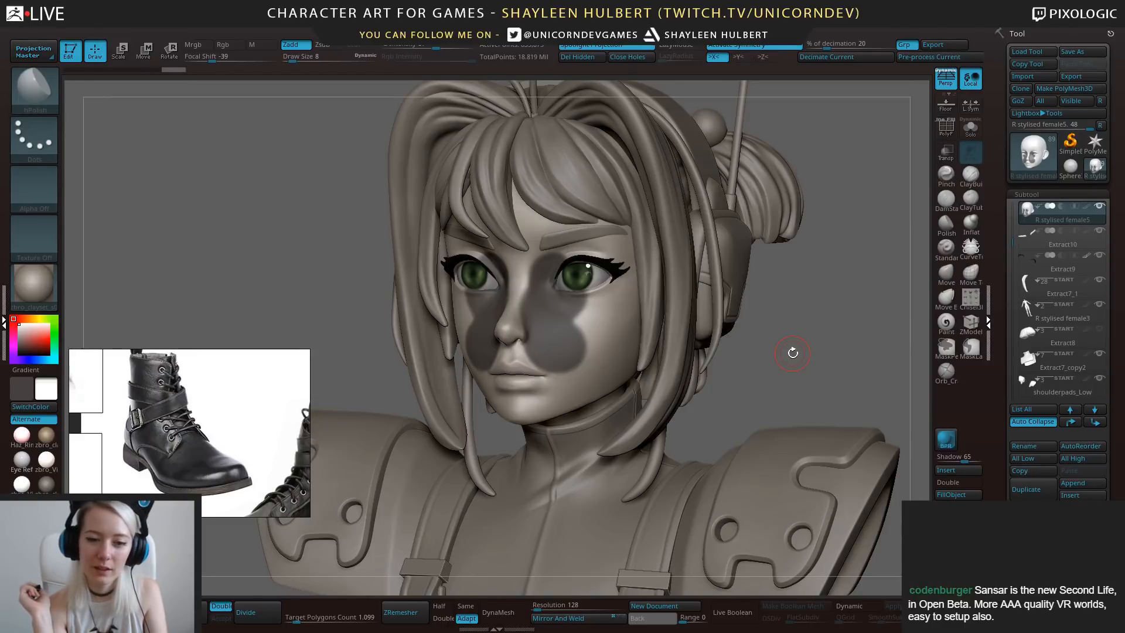
drag(827, 356, 779, 359)
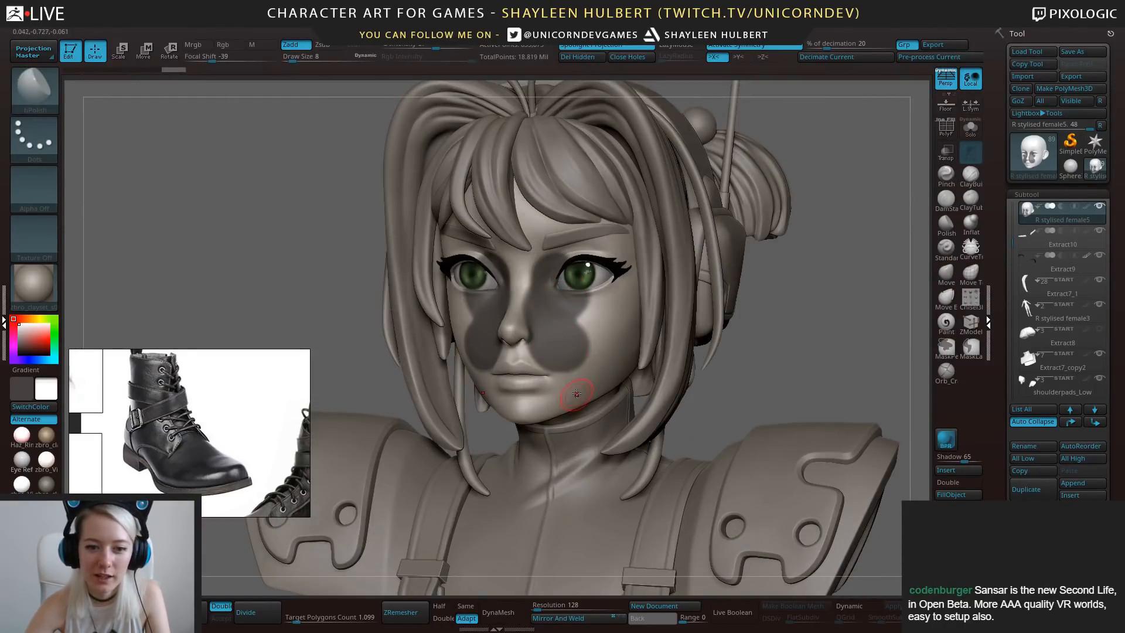
drag(822, 355, 551, 303)
Try building up and smoothing the cheek area beside the nose with the ClayBuildup brush.
click(972, 175)
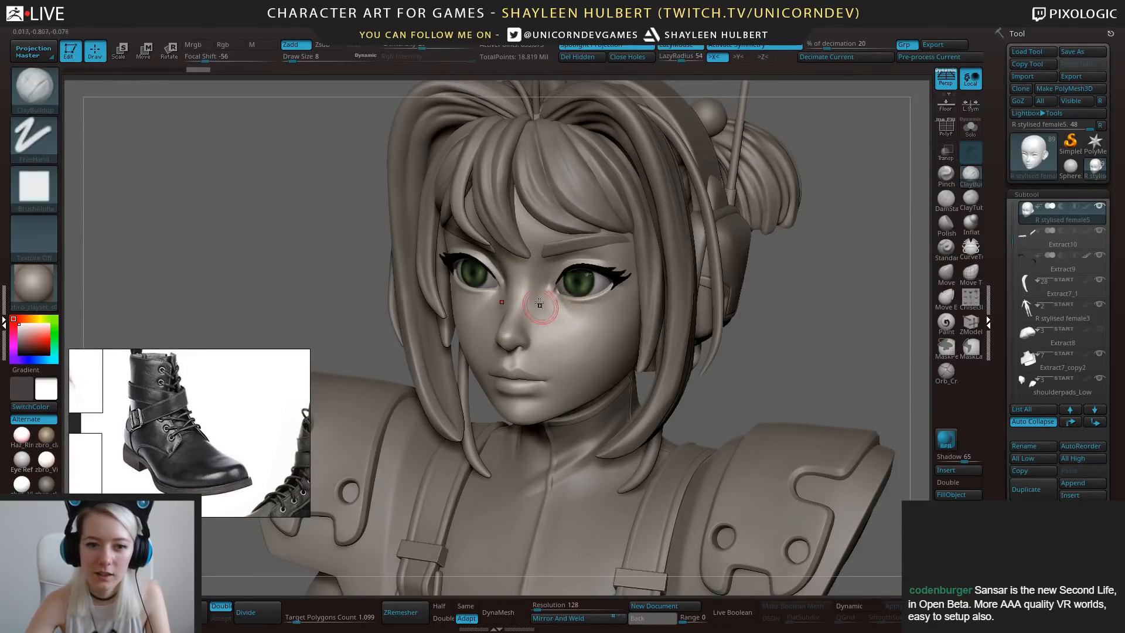
key(l)
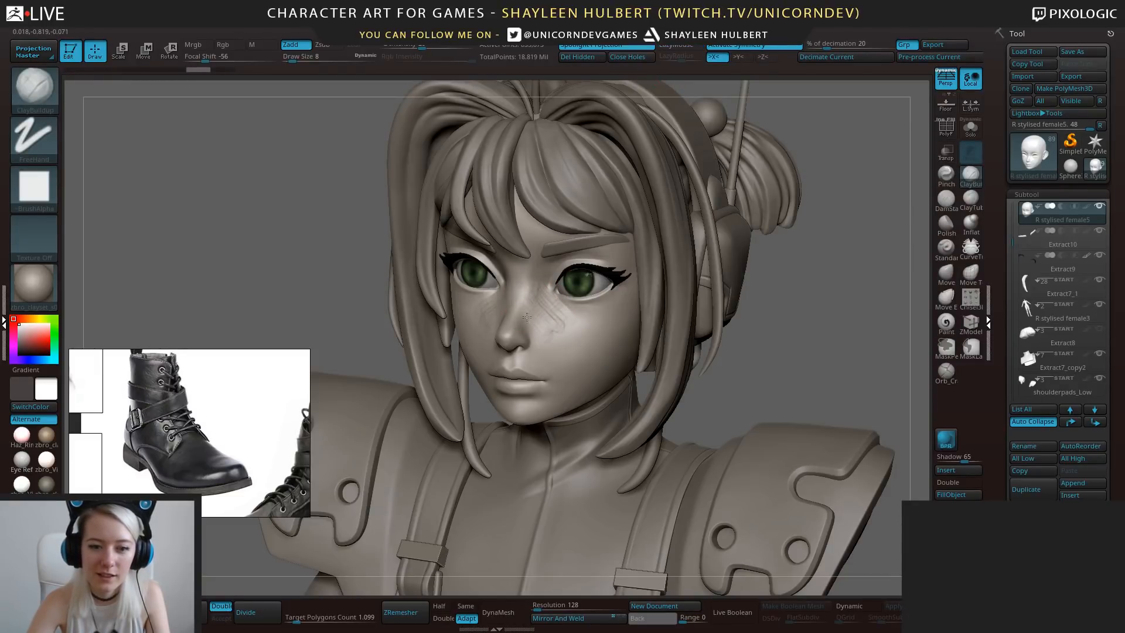
mouse_move(722, 371)
shift+mouse_down()
mouse_move(790, 358)
mouse_move(685, 355)
shift+mouse_up()
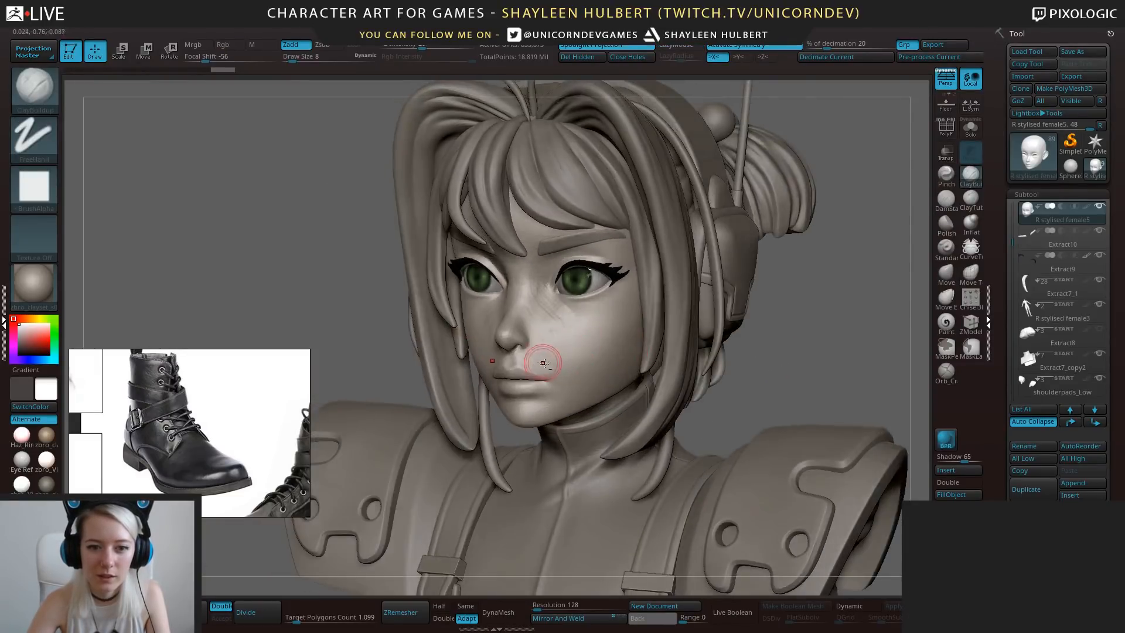
alt+drag(539, 353, 565, 375)
mouse_move(720, 366)
shift+mouse_down()
mouse_move(787, 364)
mouse_move(733, 347)
shift+mouse_up()
key(ctrl+z)
key(ctrl+z)
Sculpt and smooth the skin between nose and upper lip with ClayBuildup at draw size 4.
drag(836, 339, 764, 288)
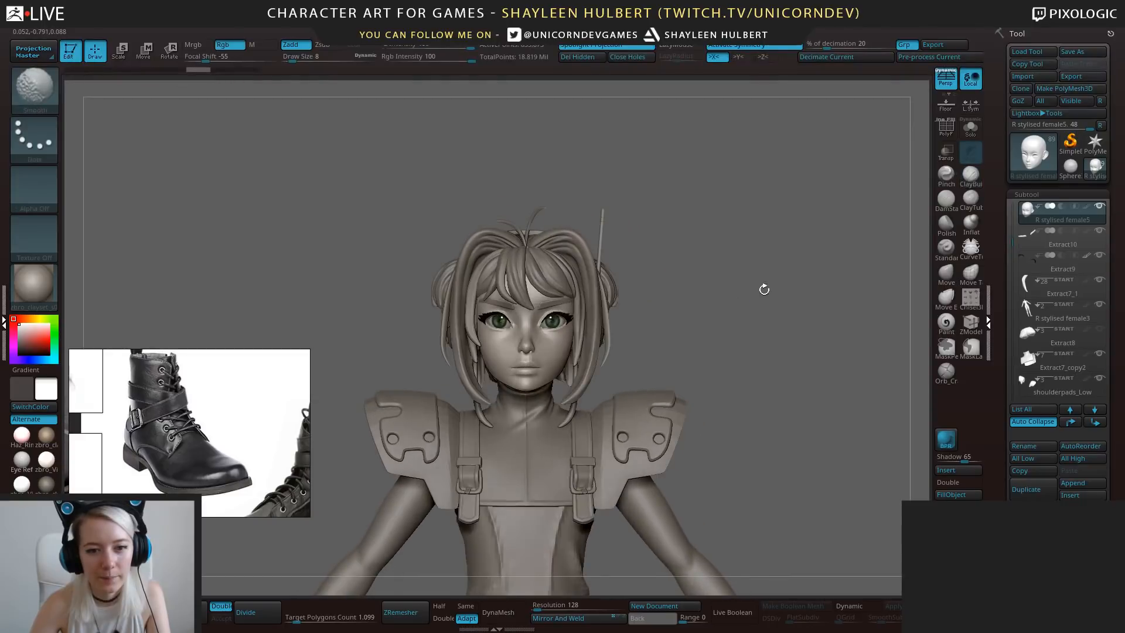
mouse_move(706, 319)
mouse_down()
mouse_move(736, 319)
mouse_move(803, 441)
mouse_move(797, 387)
mouse_up()
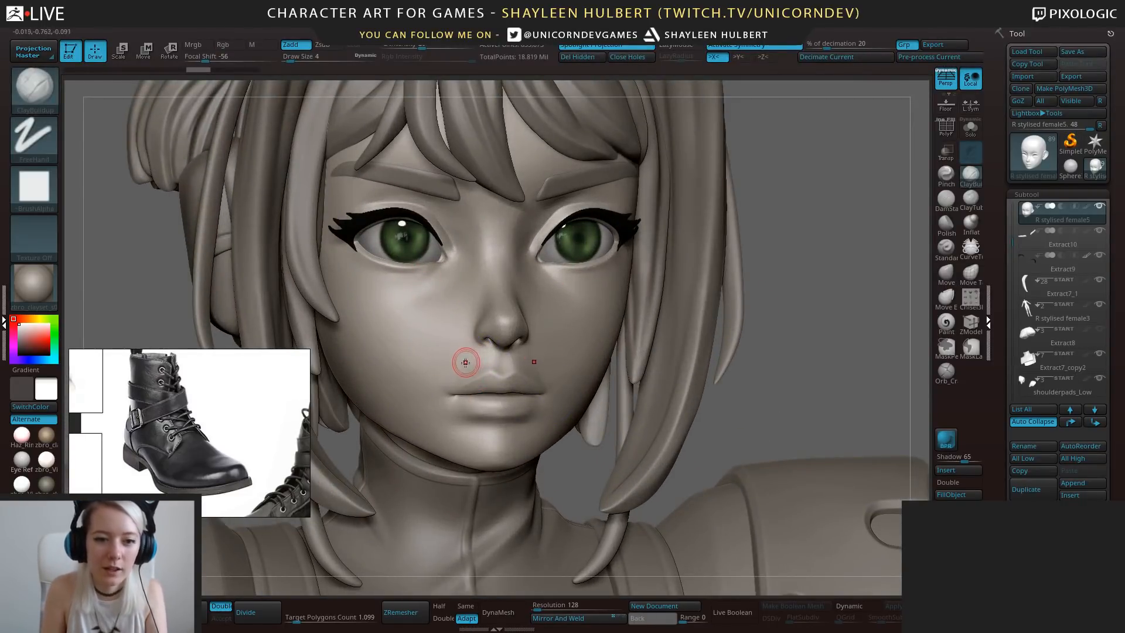
key(shift)
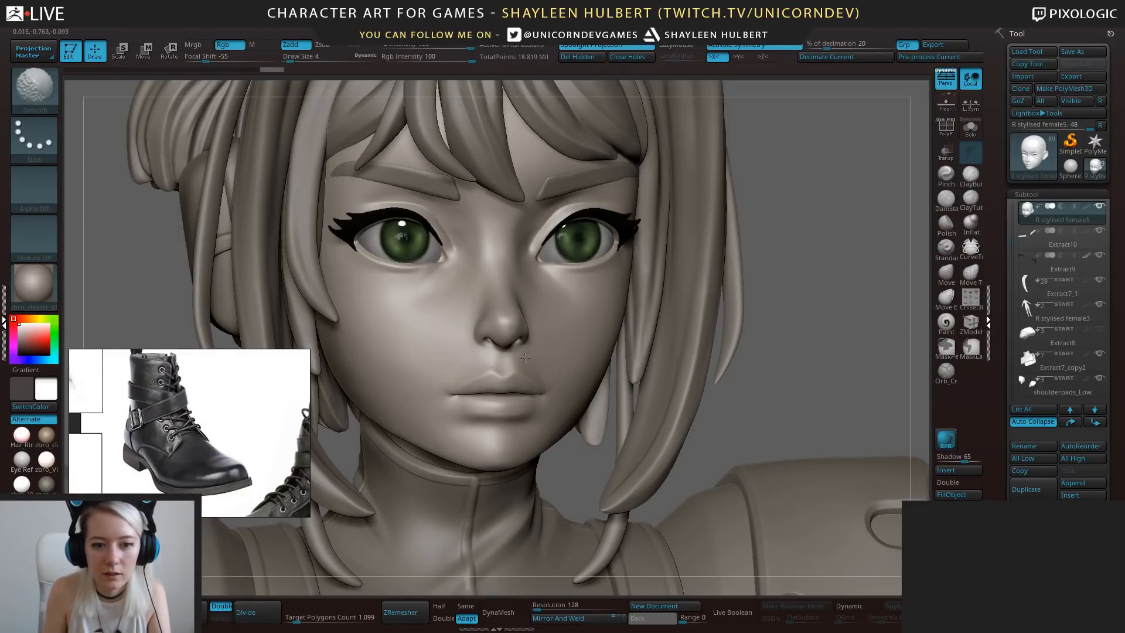
mouse_move(736, 400)
alt+mouse_down()
mouse_move(659, 298)
mouse_move(772, 354)
mouse_move(804, 353)
mouse_move(785, 385)
alt+mouse_up()
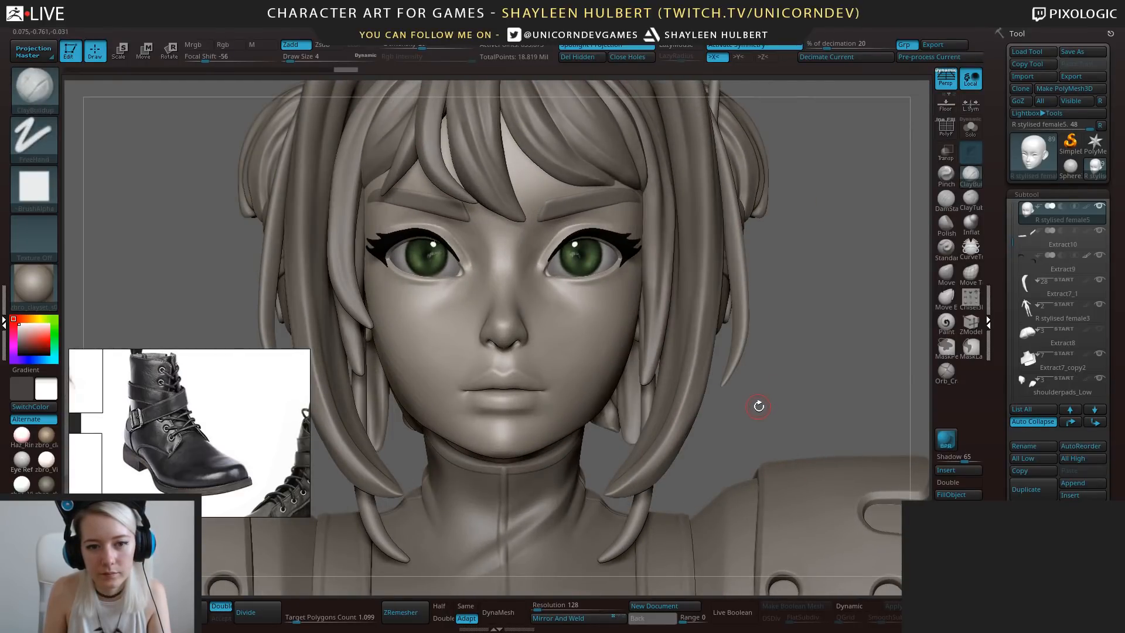
Try shifting the eyes sideways with the Move gizmo, with symmetry switched off and on.
alt+click(601, 262)
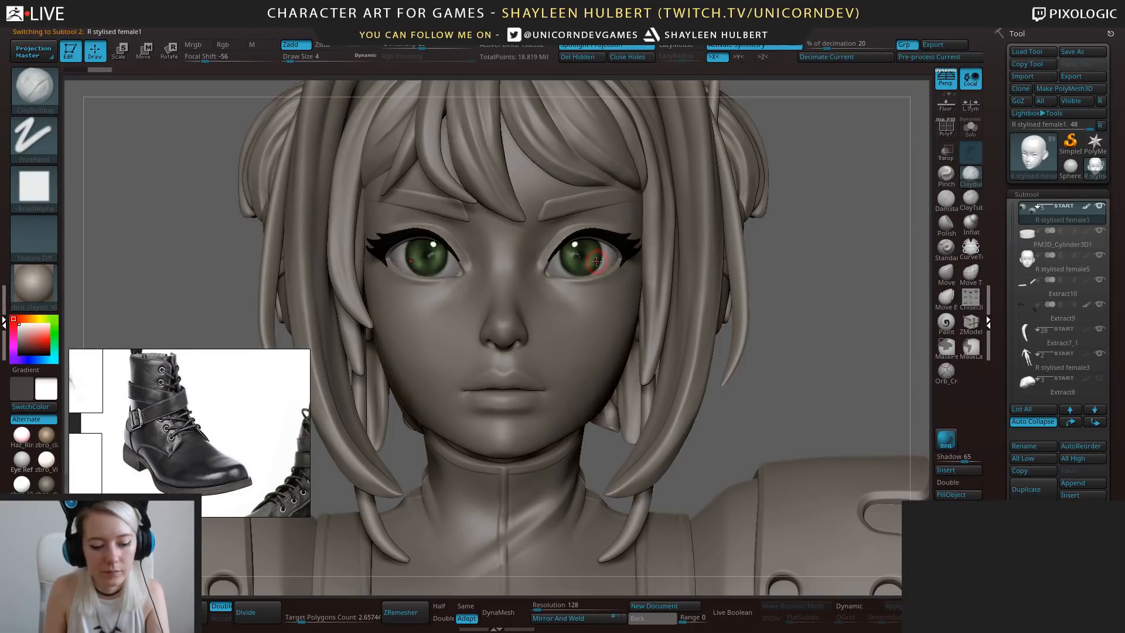
key(w)
drag(461, 242, 380, 244)
key(ctrl+z)
key(x)
key(ctrl+z)
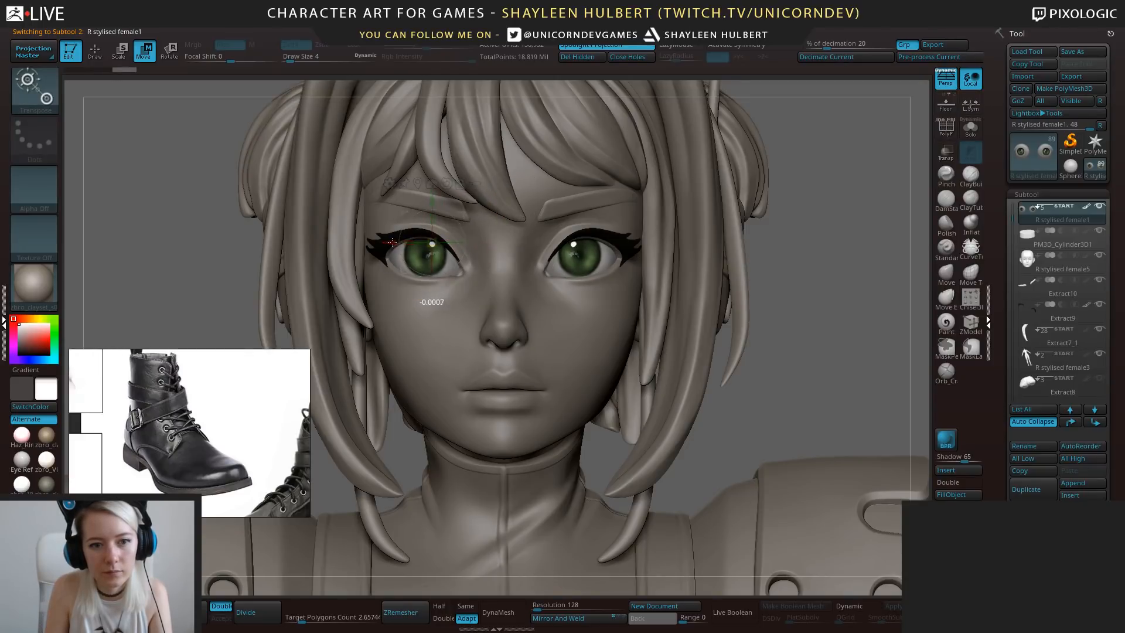
key(x)
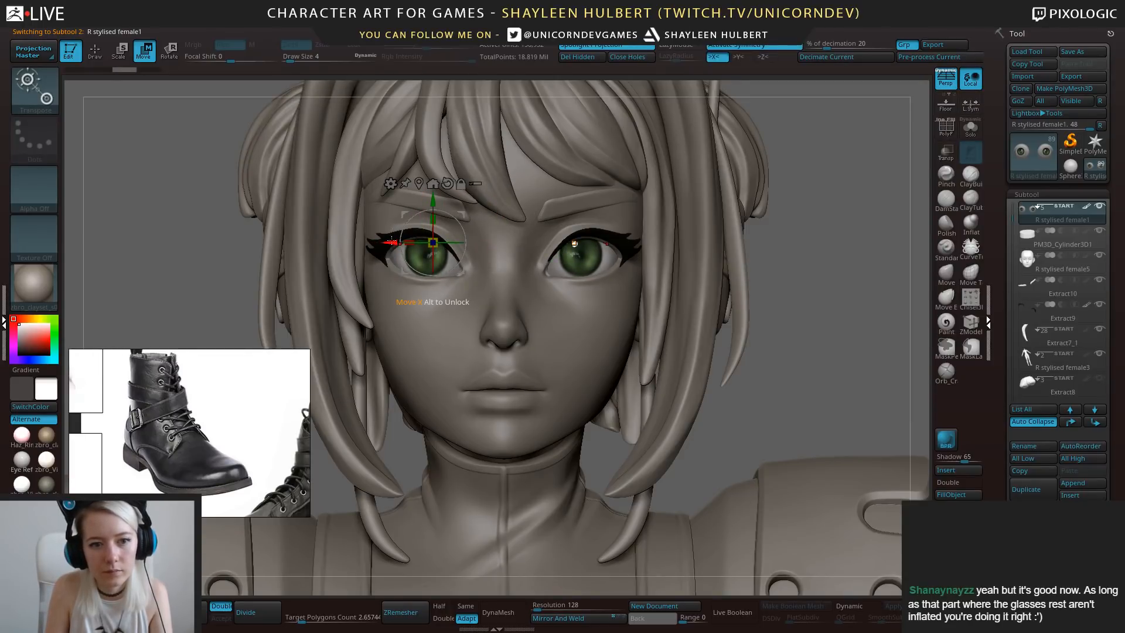
drag(391, 240, 355, 271)
key(ctrl+z)
key(ctrl+z)
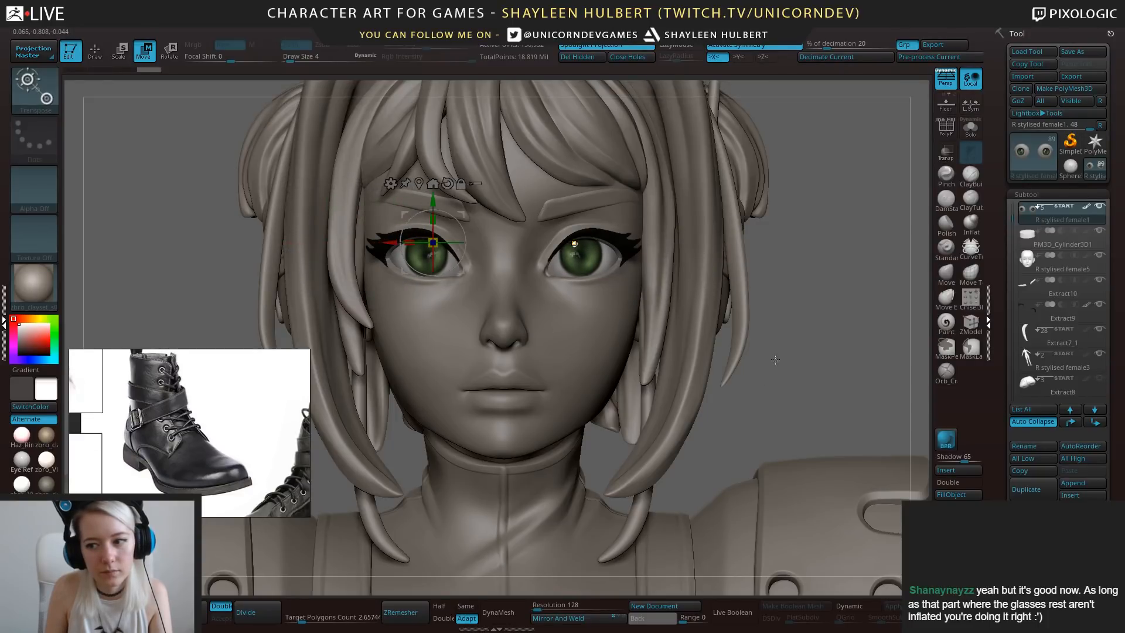
mouse_move(748, 405)
ctrl+right_down()
mouse_move(709, 338)
mouse_move(741, 359)
mouse_move(653, 343)
mouse_move(762, 359)
mouse_move(762, 381)
mouse_move(763, 356)
mouse_move(730, 362)
ctrl+right_up()
key(q)
Select the head subtool and try shifting the corners of the mouth with the Move brush.
alt+click(564, 316)
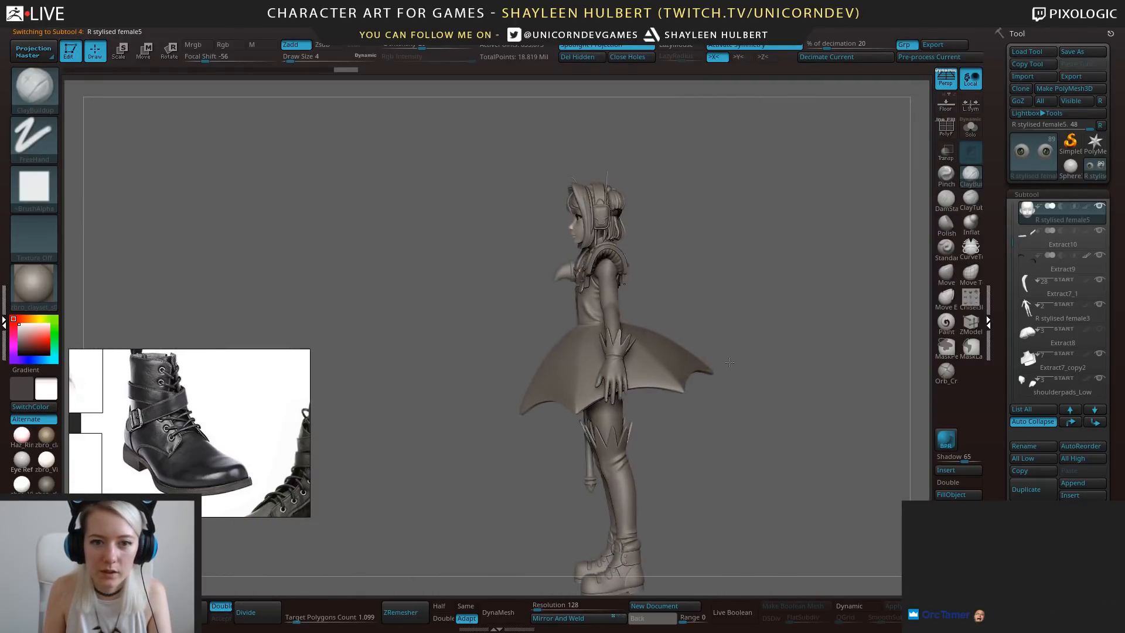
shift+right_drag(726, 306, 762, 307)
mouse_move(723, 239)
alt+right_down()
mouse_move(747, 349)
mouse_move(716, 360)
mouse_move(768, 333)
mouse_move(762, 355)
alt+right_up()
click(942, 274)
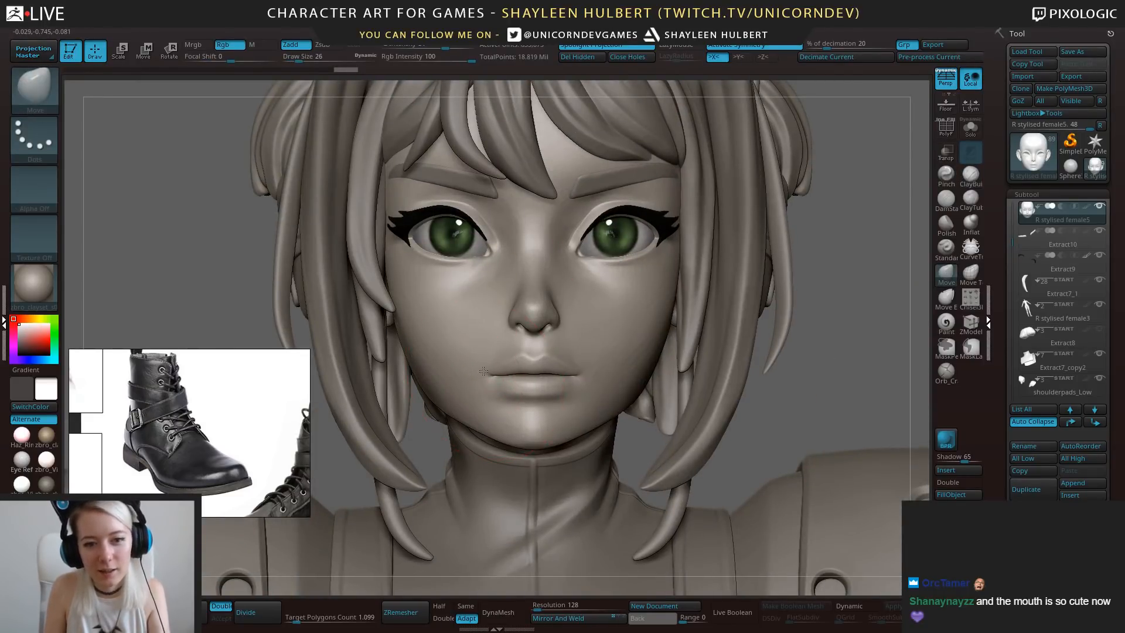
drag(484, 371, 485, 374)
key(ctrl+z)
key(bracketleft)
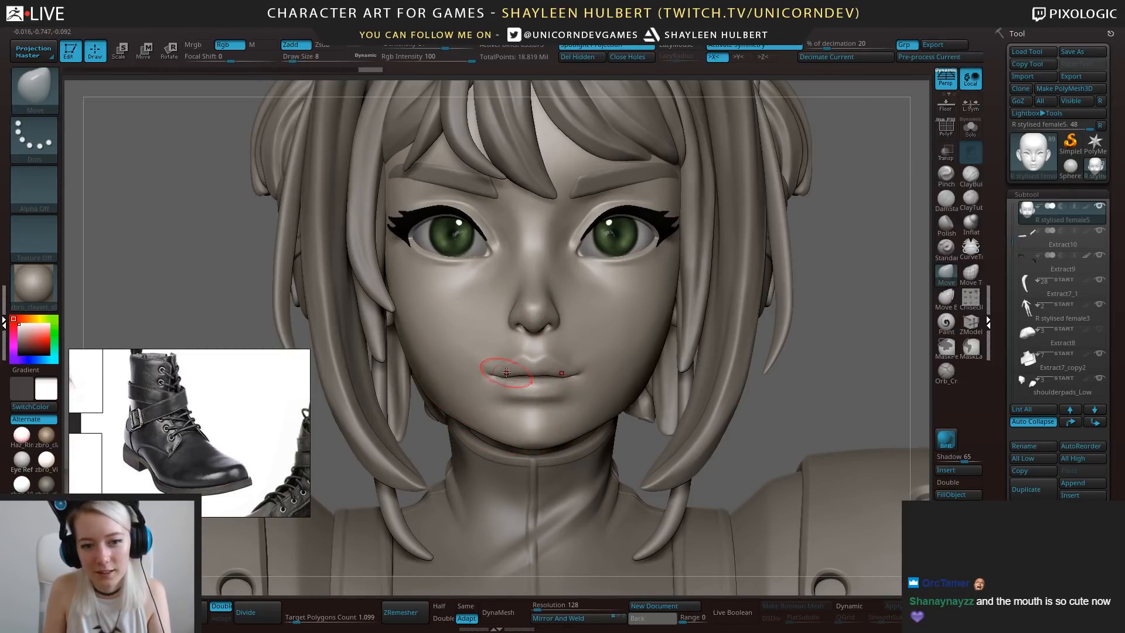
Try adjusting the underside of the chin in profile with the Move brush at draw size 26.
mouse_move(820, 384)
mouse_down()
mouse_move(779, 385)
mouse_move(754, 351)
mouse_up()
mouse_move(753, 352)
shift+mouse_down()
mouse_move(725, 347)
mouse_move(833, 386)
mouse_move(794, 399)
mouse_move(732, 329)
shift+mouse_up()
key(shift)
mouse_move(732, 328)
mouse_down()
mouse_move(620, 311)
mouse_move(670, 294)
mouse_move(727, 405)
mouse_up()
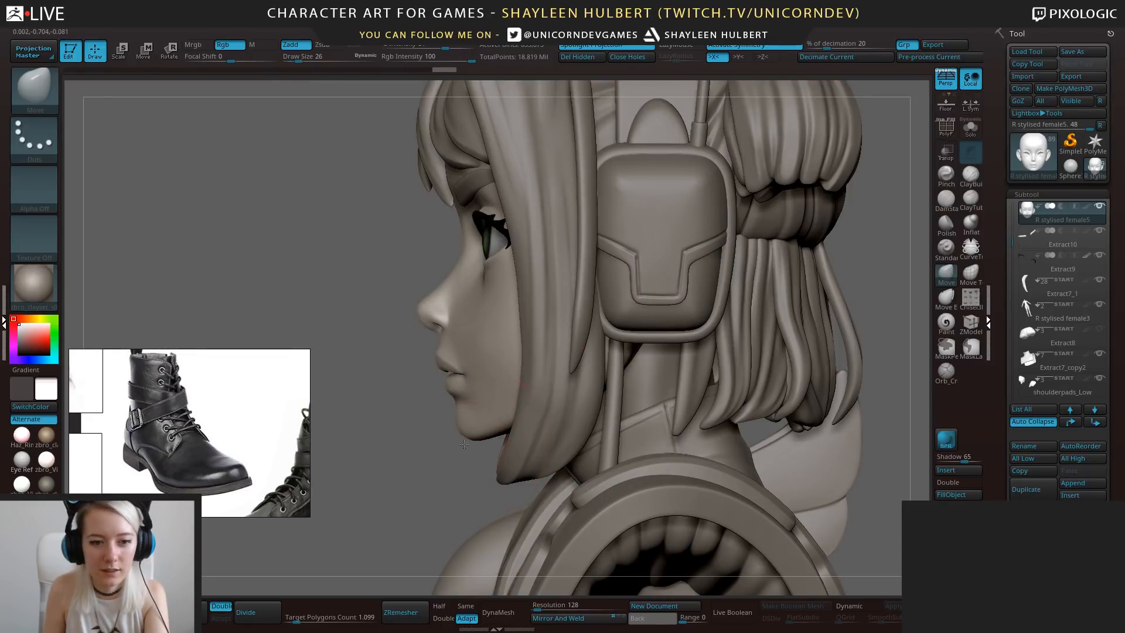
mouse_move(464, 444)
mouse_down()
mouse_move(422, 481)
mouse_move(463, 545)
mouse_move(465, 444)
mouse_up()
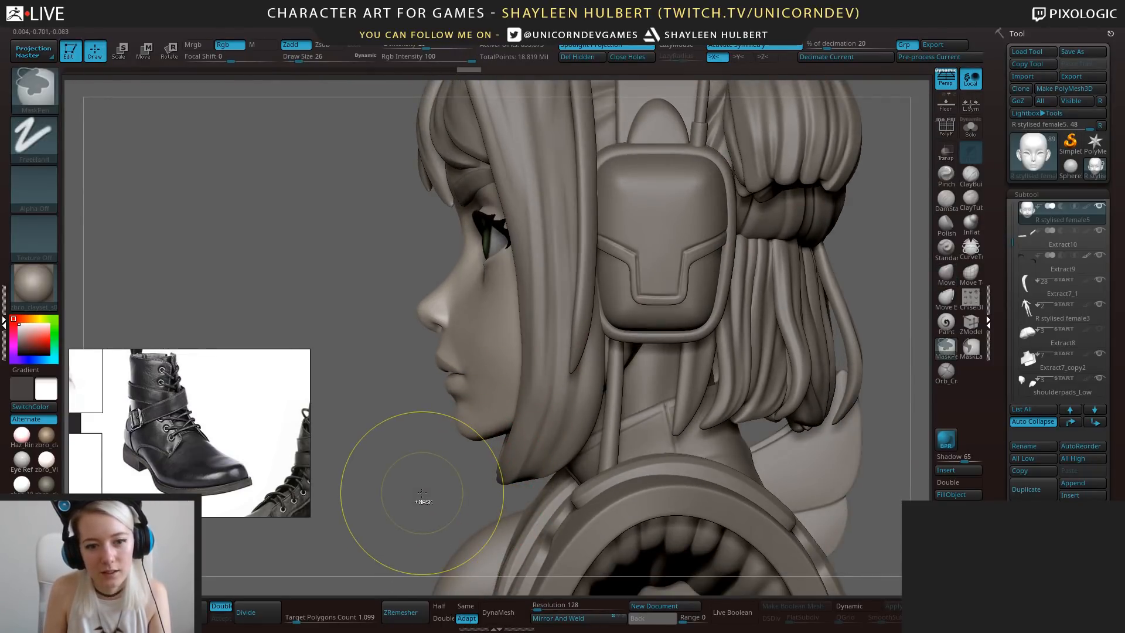
key(ctrl+z)
Show the full character from the front and save the project as Sakura_41.
alt+drag(447, 449, 404, 405)
mouse_move(405, 405)
mouse_down()
mouse_move(489, 382)
mouse_move(598, 389)
mouse_move(641, 378)
mouse_move(613, 316)
mouse_move(728, 336)
mouse_move(703, 359)
mouse_move(698, 384)
mouse_move(751, 329)
mouse_move(746, 344)
mouse_move(716, 336)
mouse_up()
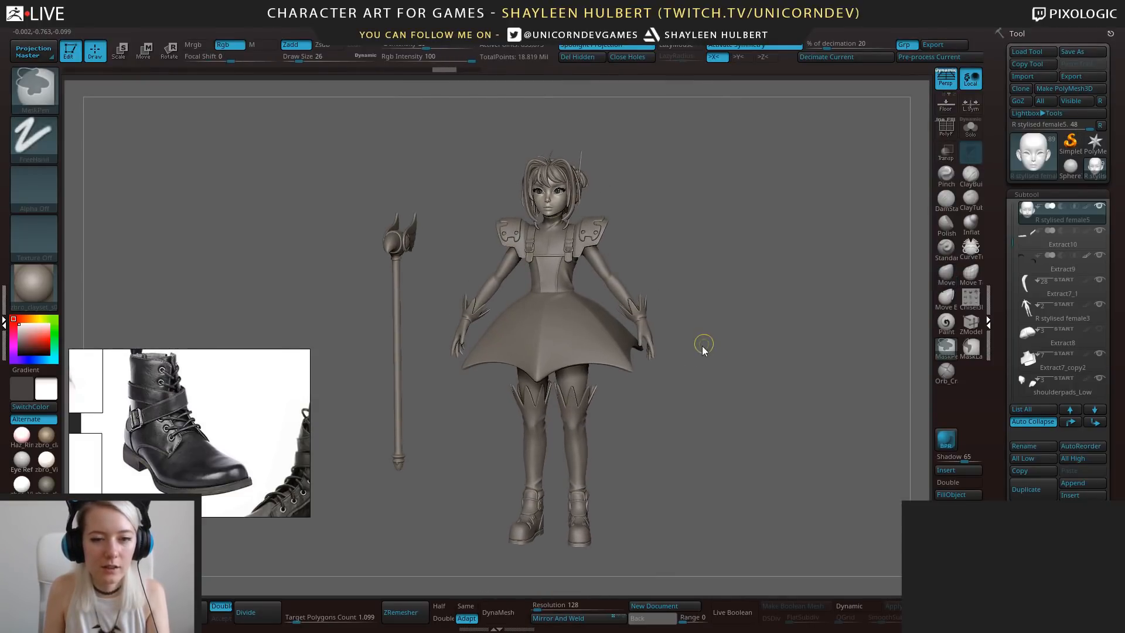
key(ctrl+s)
click(607, 388)
key(BackSpace)
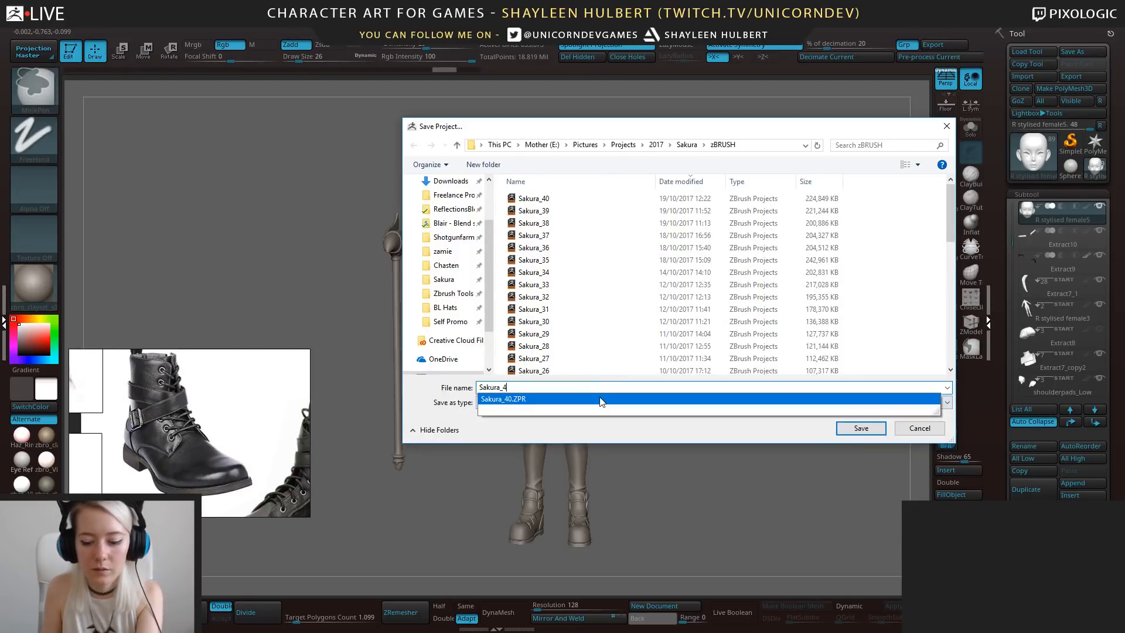
text(1)
click(853, 429)
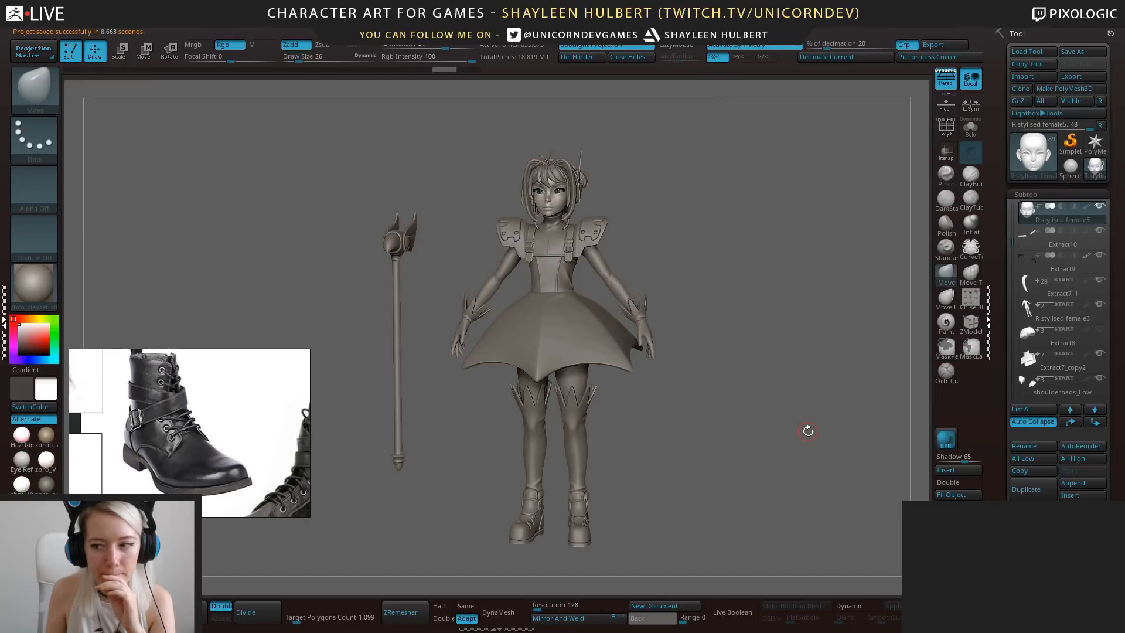
Open the project Chasten_82 from the Chasten project's Zbrush folder, without saving the current project's changes again.
key(ctrl+o)
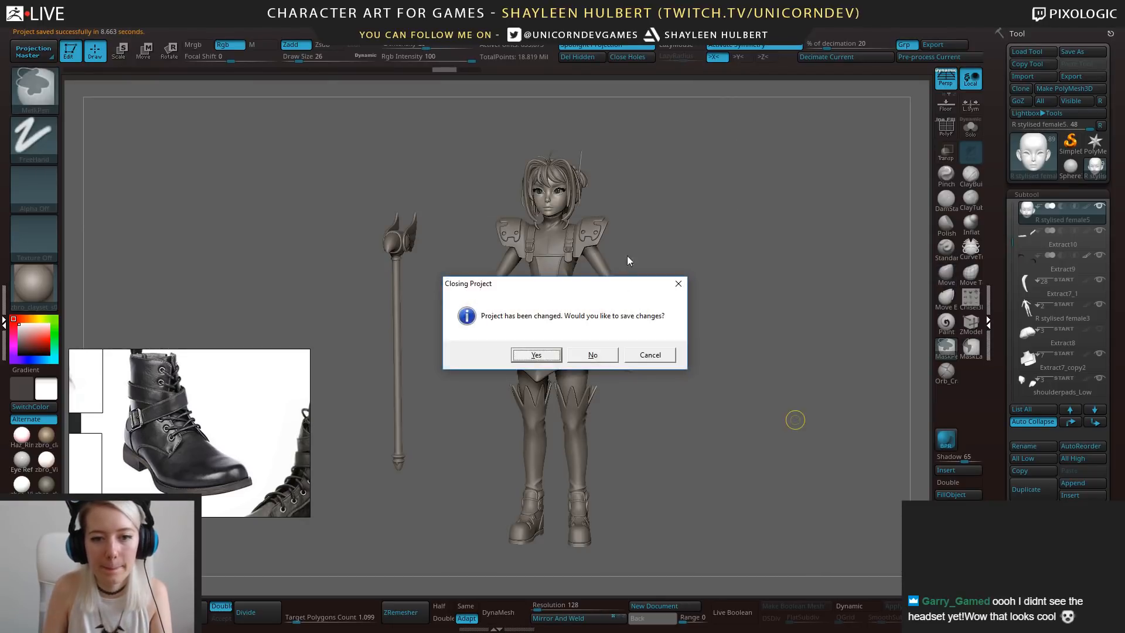
click(592, 358)
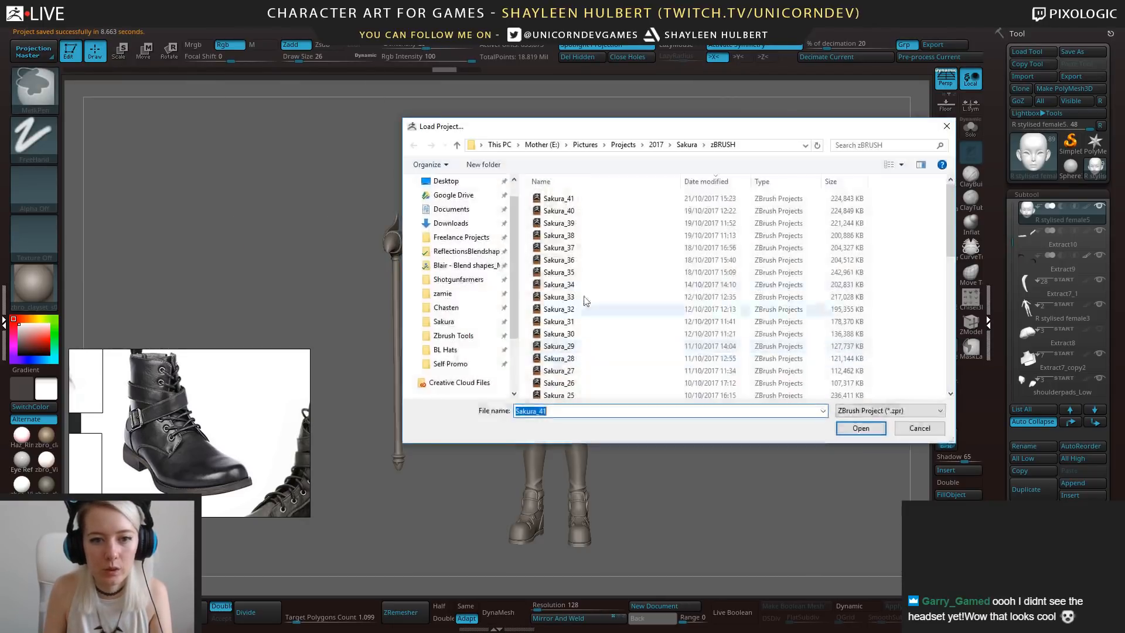
click(462, 310)
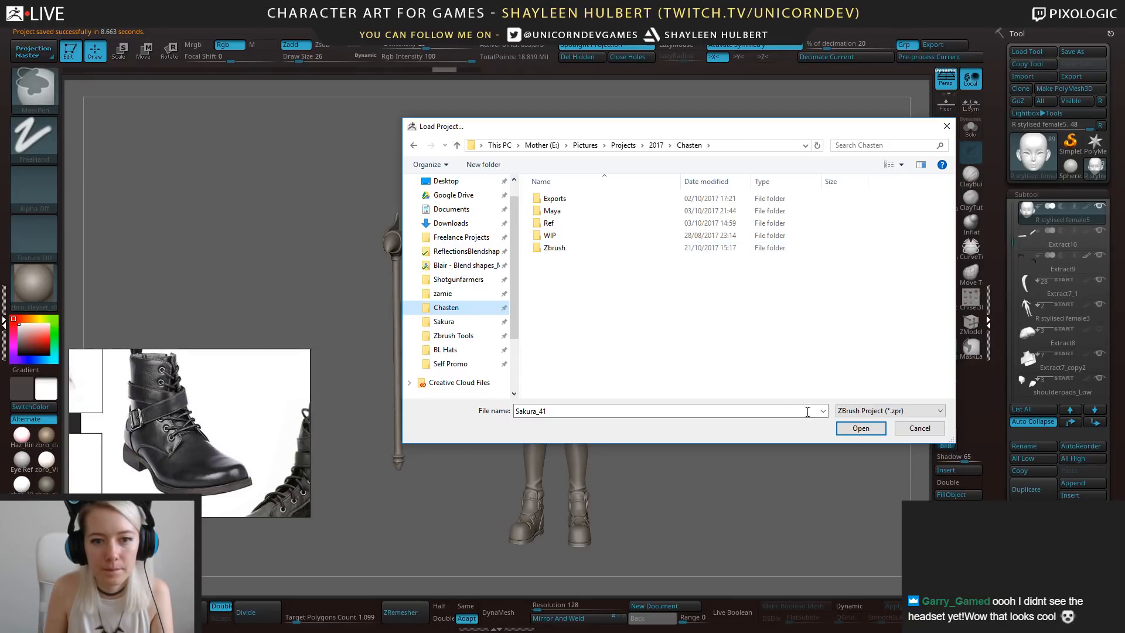
double_click(686, 248)
click(647, 199)
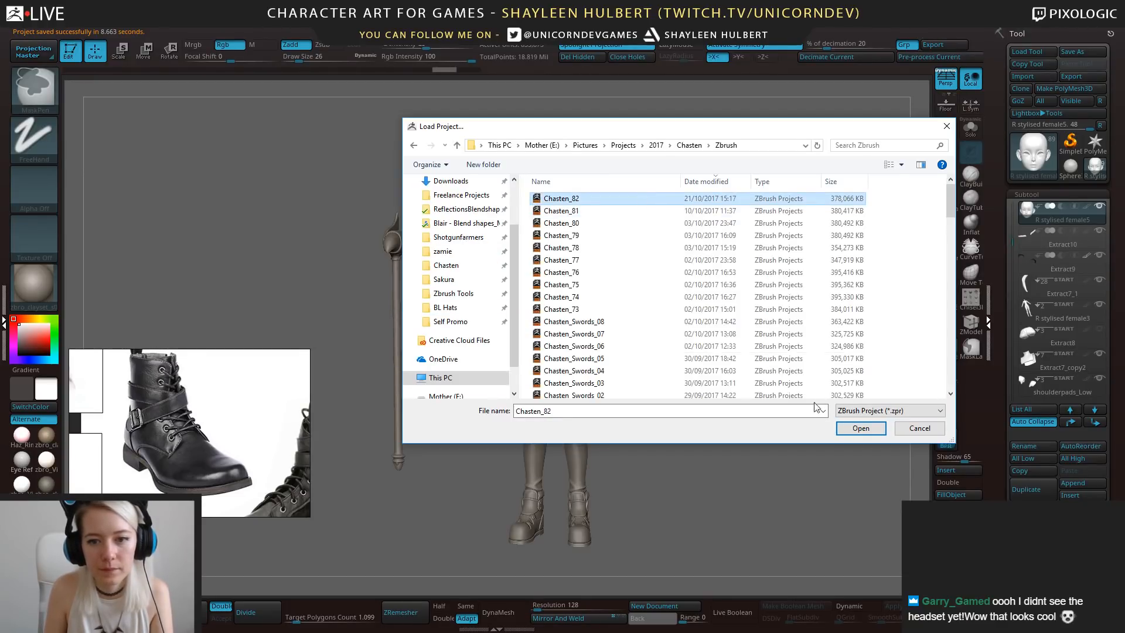
click(861, 428)
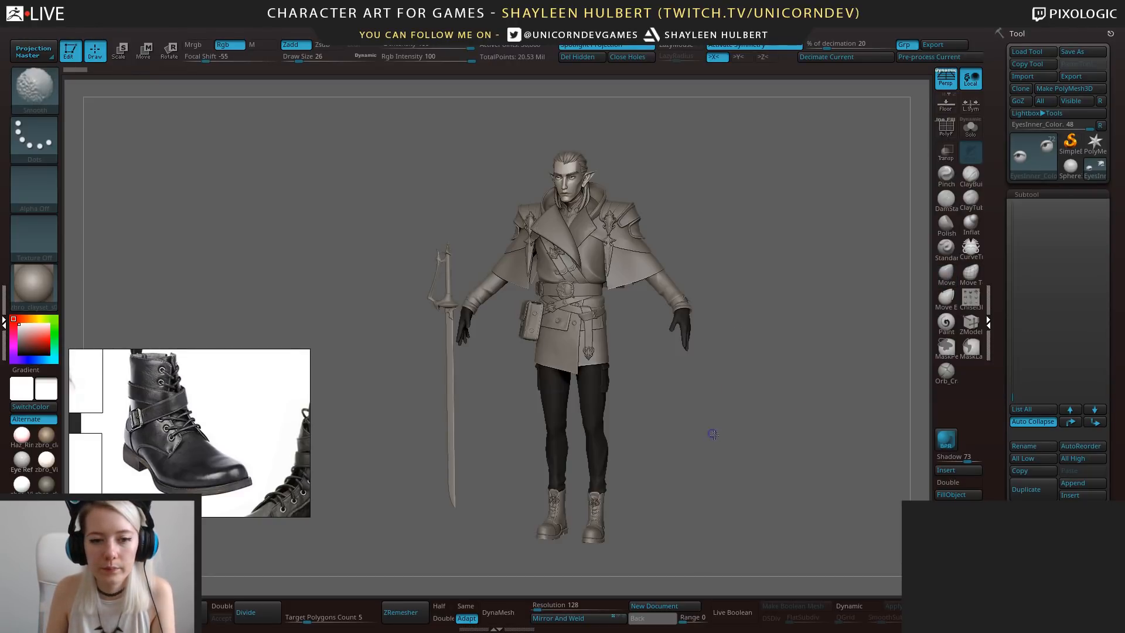
Examine the Chasten character's full figure, head and belt area.
shift+drag(715, 432, 699, 331)
alt+drag(774, 379, 772, 445)
drag(852, 394, 709, 256)
alt+drag(626, 465, 676, 348)
drag(676, 415, 719, 414)
alt+click(559, 182)
alt+drag(672, 283, 764, 398)
alt+drag(793, 569, 819, 369)
Try a ClayBuildup stroke along the upper edge of the waist belt.
click(970, 175)
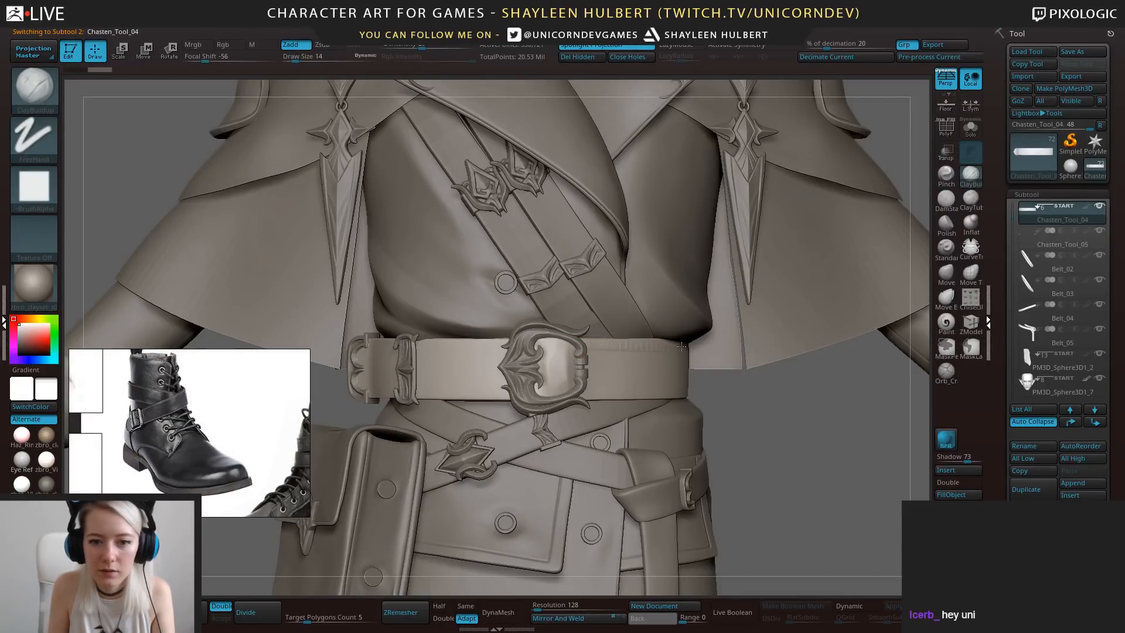
drag(737, 397, 655, 369)
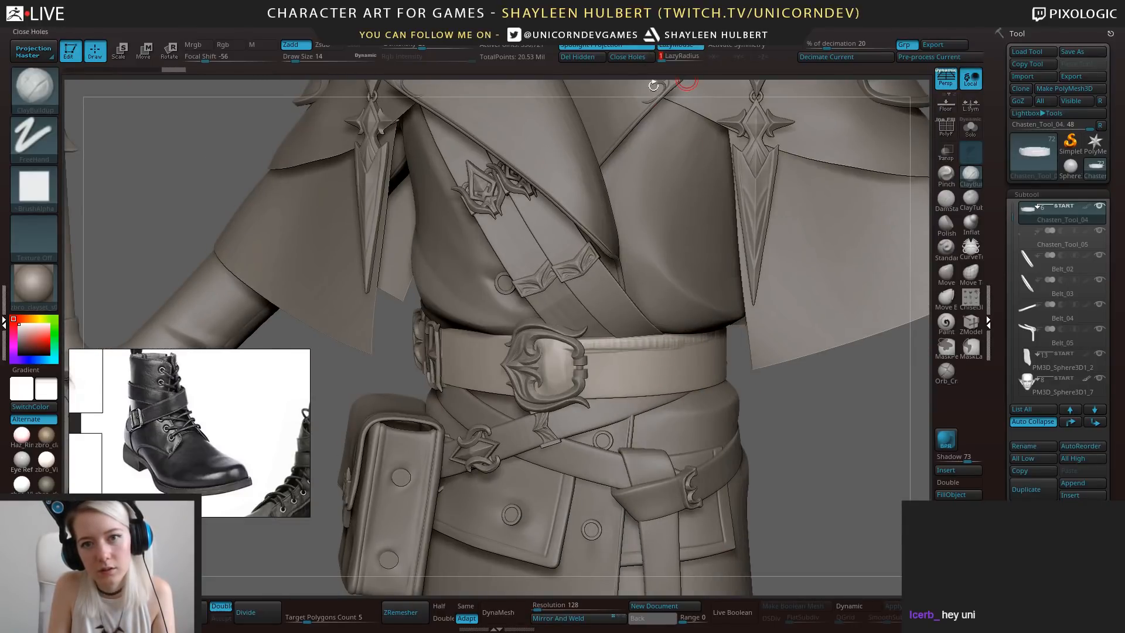
drag(760, 434, 703, 380)
key(ctrl)
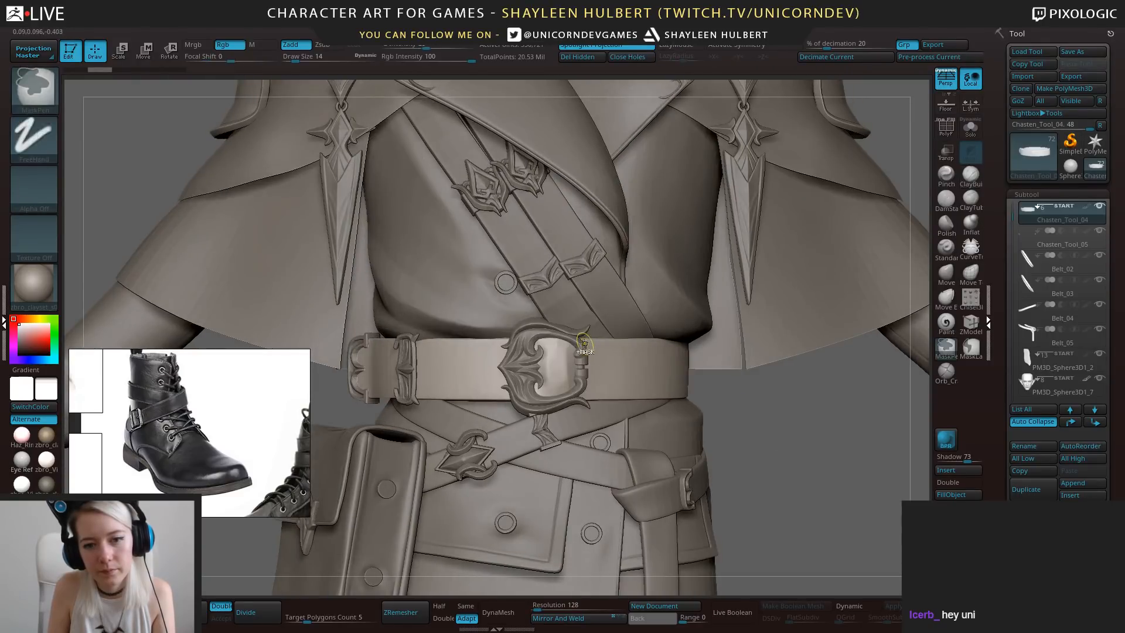
Examine the sword, the forearm cuff and the outfit from the front and the back.
drag(770, 462, 405, 351)
alt+drag(337, 328, 364, 334)
alt+drag(710, 494, 751, 505)
alt+drag(725, 454, 775, 496)
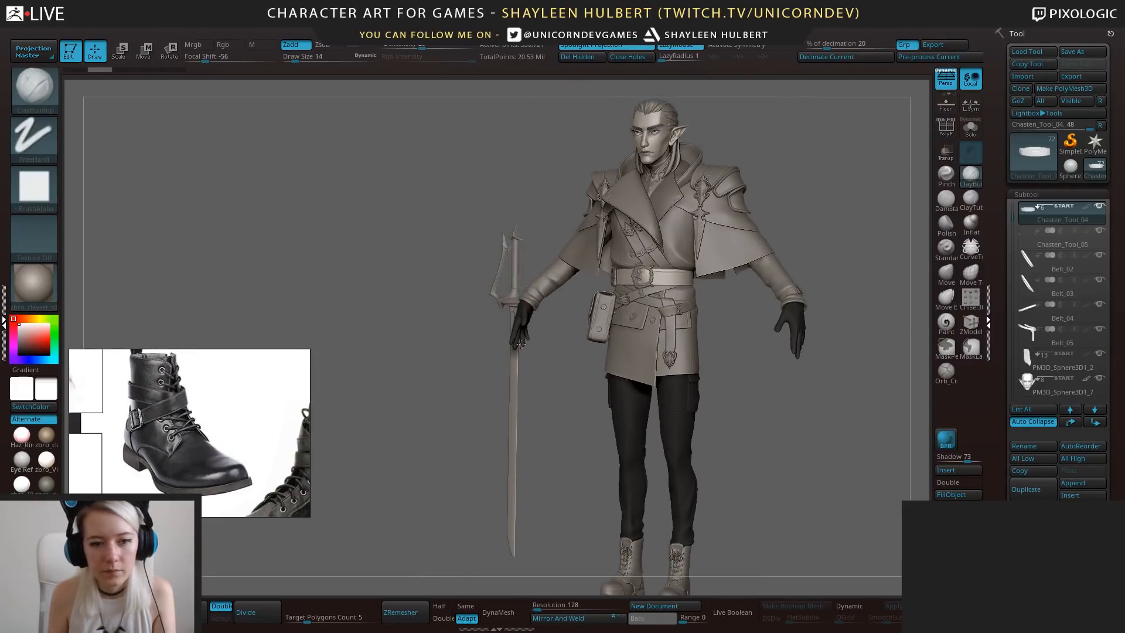
alt+click(512, 388)
shift+drag(485, 391, 533, 308)
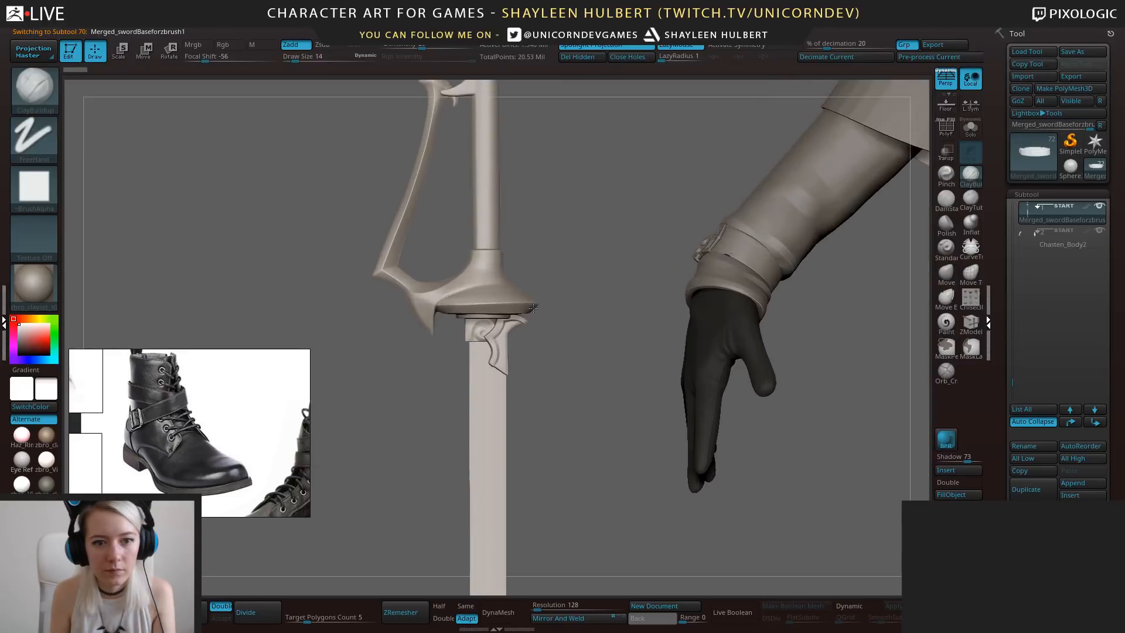
mouse_move(563, 397)
mouse_down()
mouse_move(469, 403)
mouse_move(556, 402)
mouse_move(589, 369)
mouse_move(576, 344)
mouse_move(768, 383)
mouse_move(556, 422)
mouse_up()
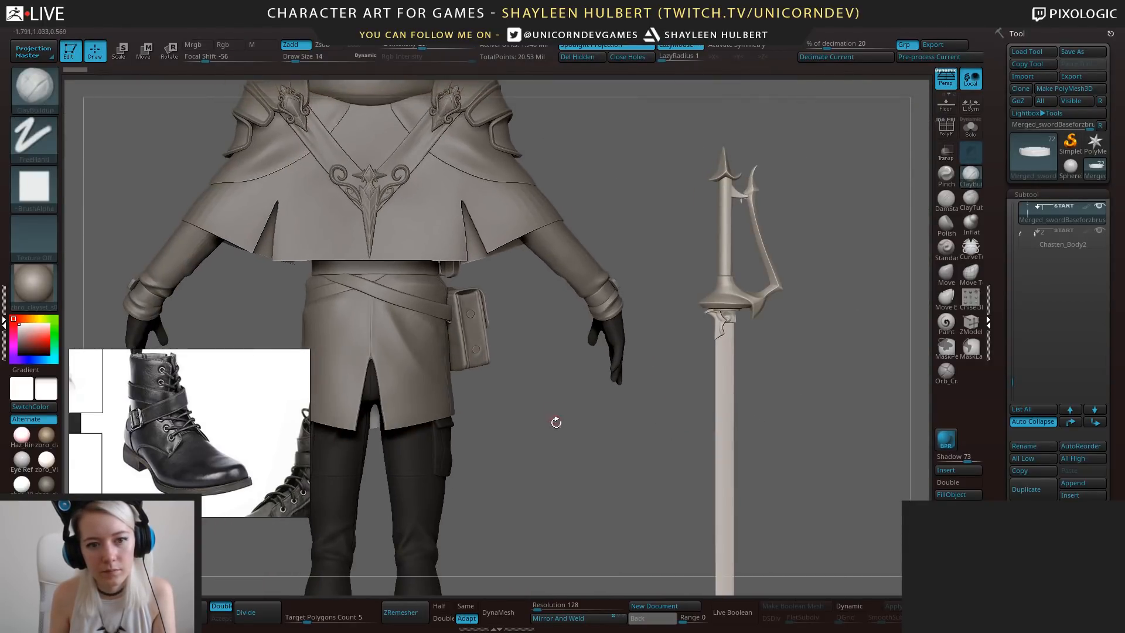
drag(641, 460, 663, 381)
alt+click(534, 257)
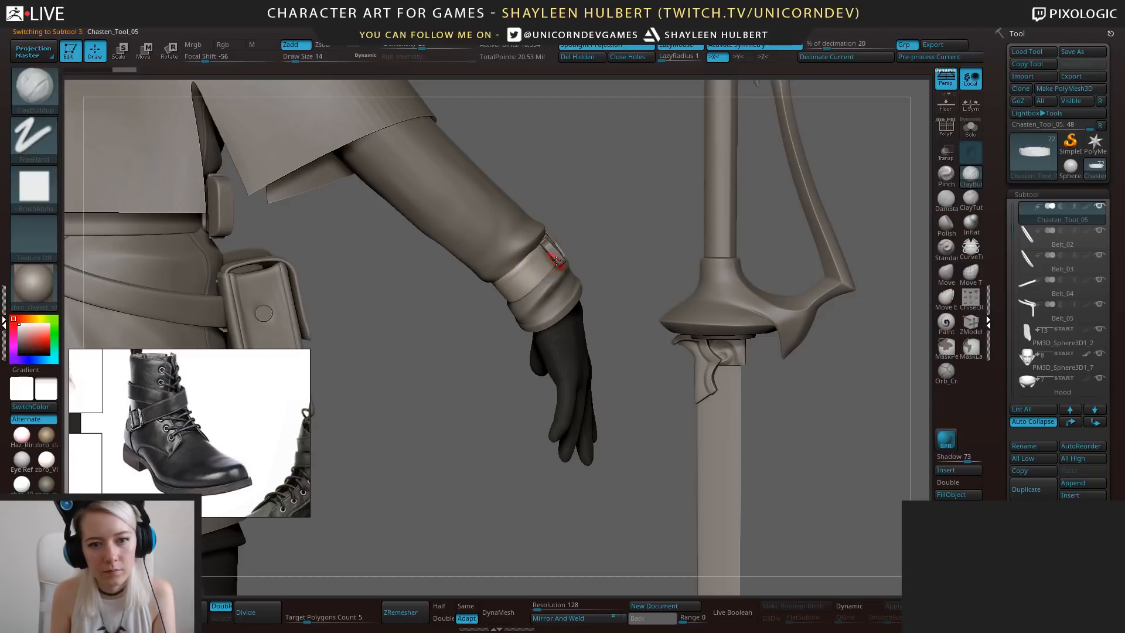
alt+drag(478, 343, 476, 282)
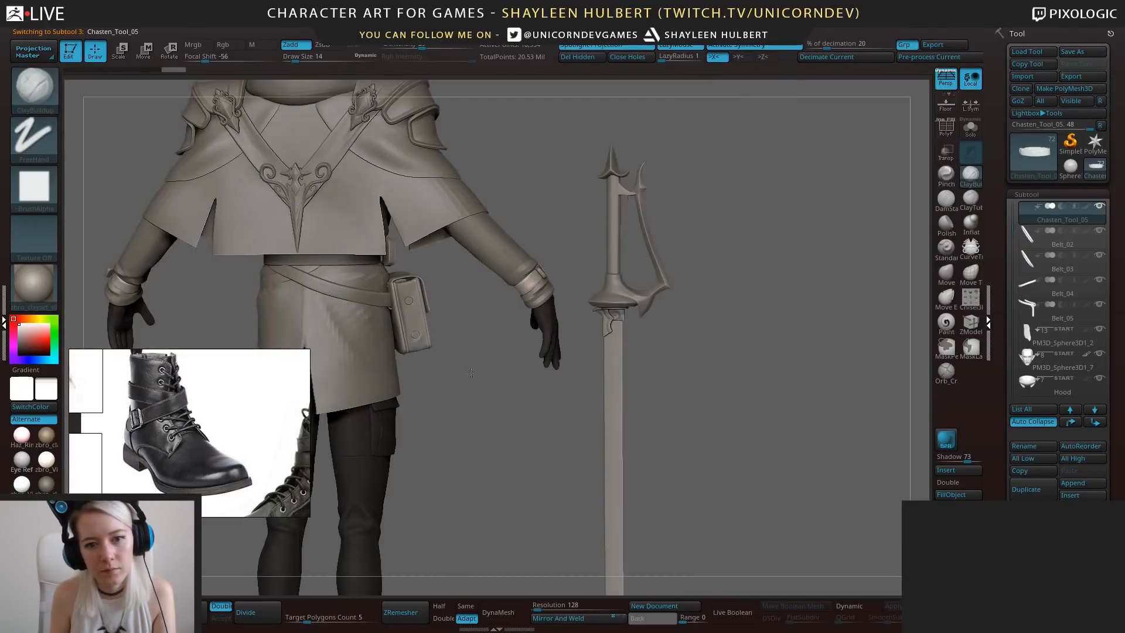
drag(732, 422, 470, 431)
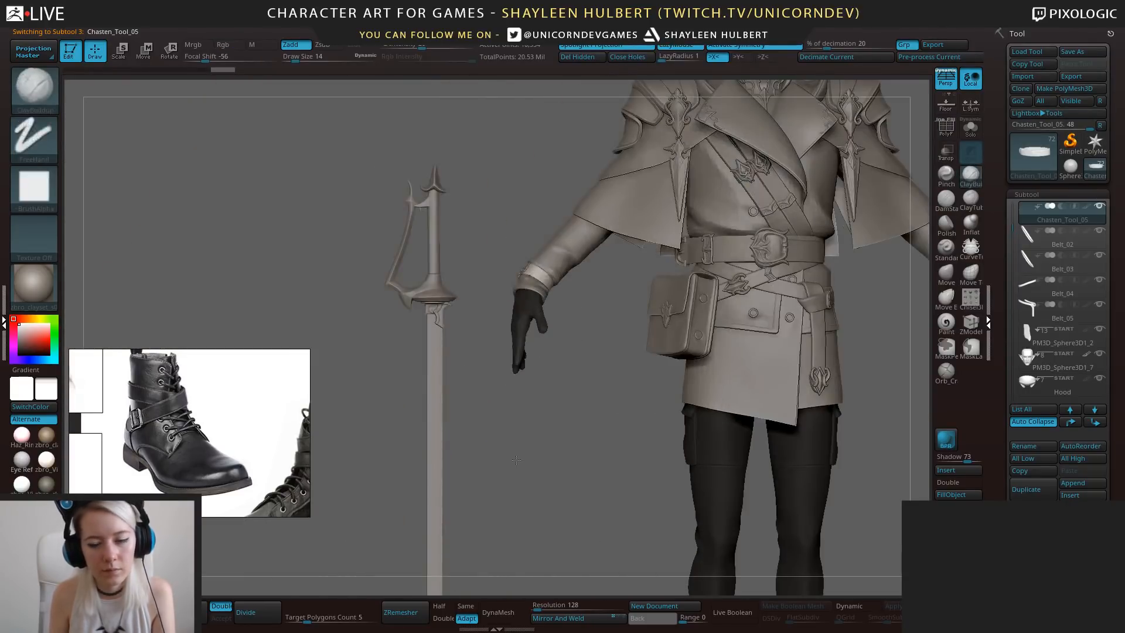
key(f)
mouse_move(741, 349)
mouse_down()
mouse_move(733, 361)
mouse_move(726, 350)
mouse_move(722, 429)
mouse_up()
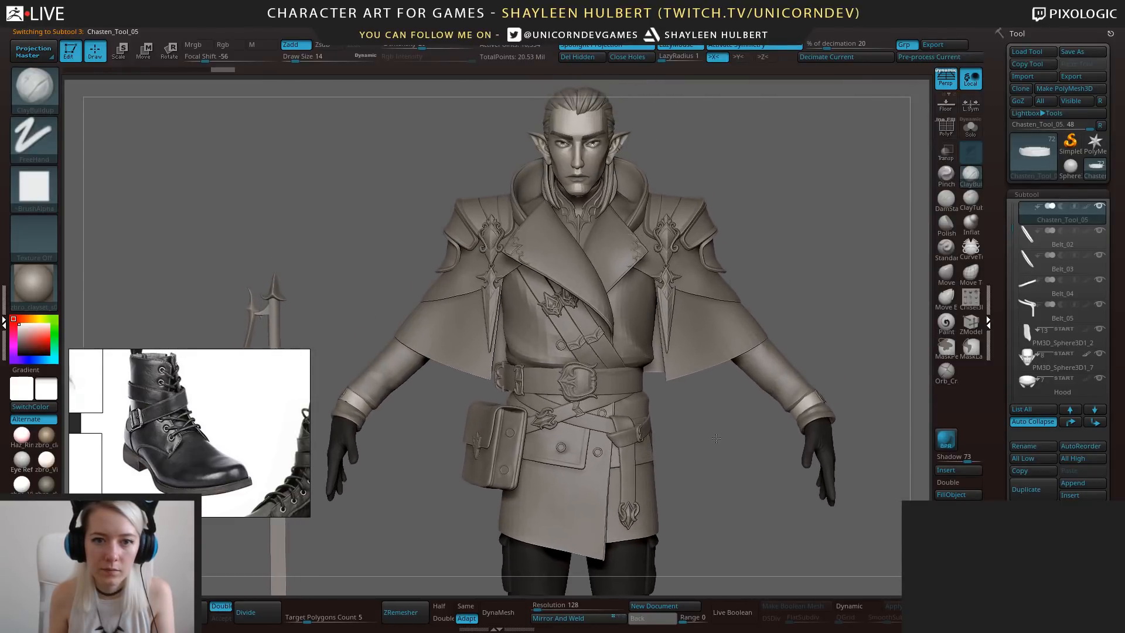
Zoom in on the head and select the long hair strand hanging in front of the ear.
alt+click(598, 167)
alt+drag(745, 163, 611, 335)
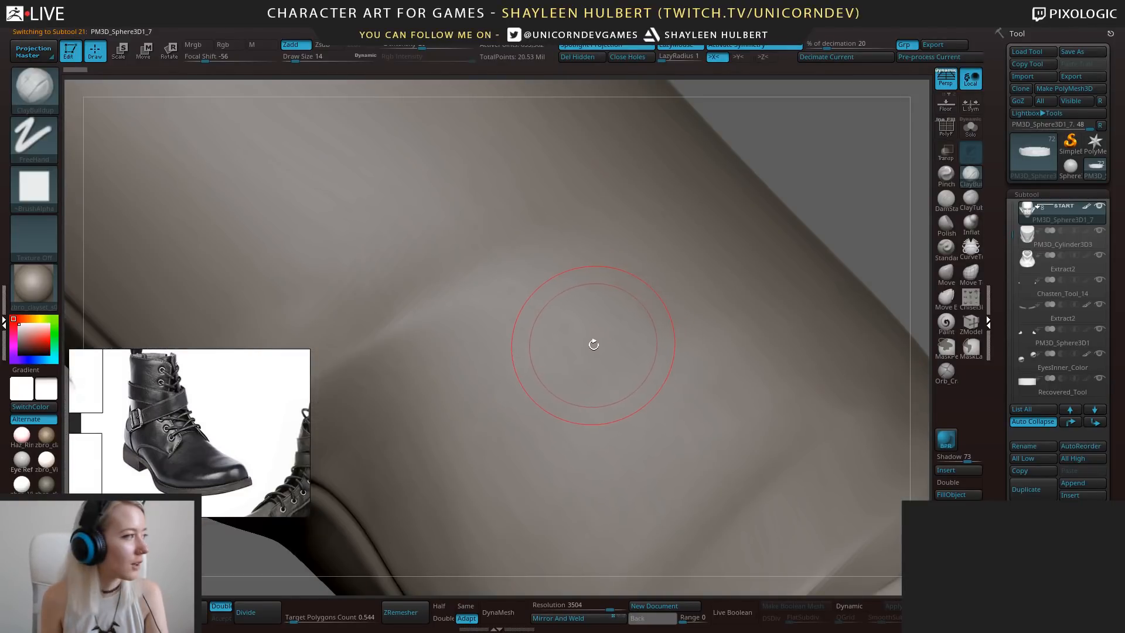
mouse_move(851, 214)
alt+mouse_down()
mouse_move(638, 167)
mouse_move(773, 308)
mouse_move(604, 226)
mouse_move(525, 293)
alt+mouse_up()
alt+click(428, 264)
shift+drag(674, 234, 749, 282)
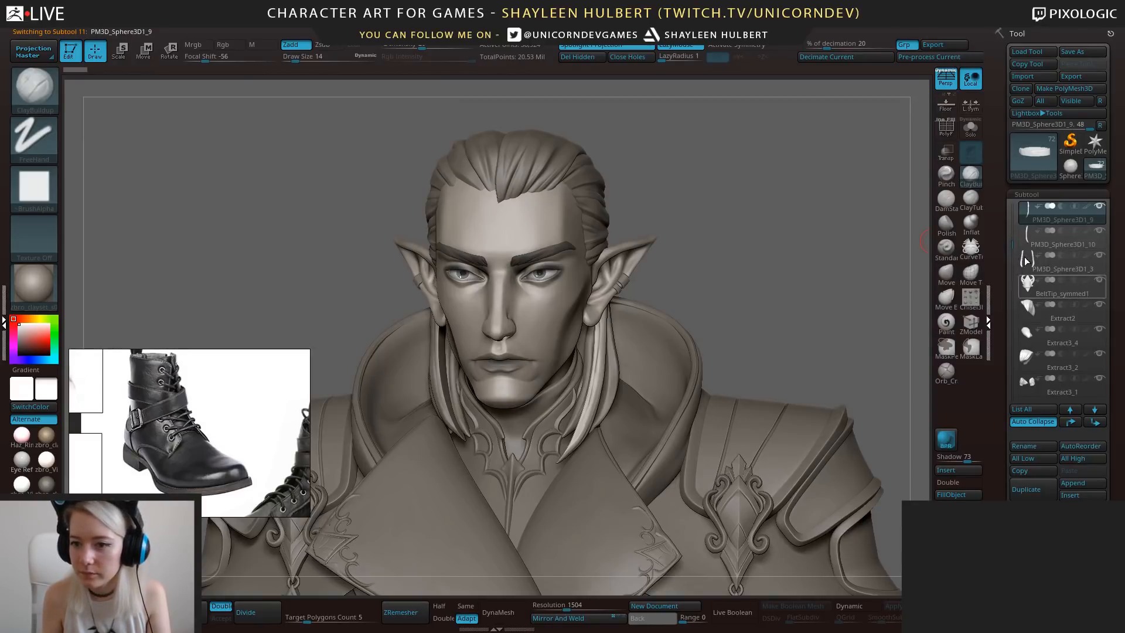
Hide the outfit subtools so only the head, hair and neck armor stay displayed.
drag(1013, 234, 1014, 188)
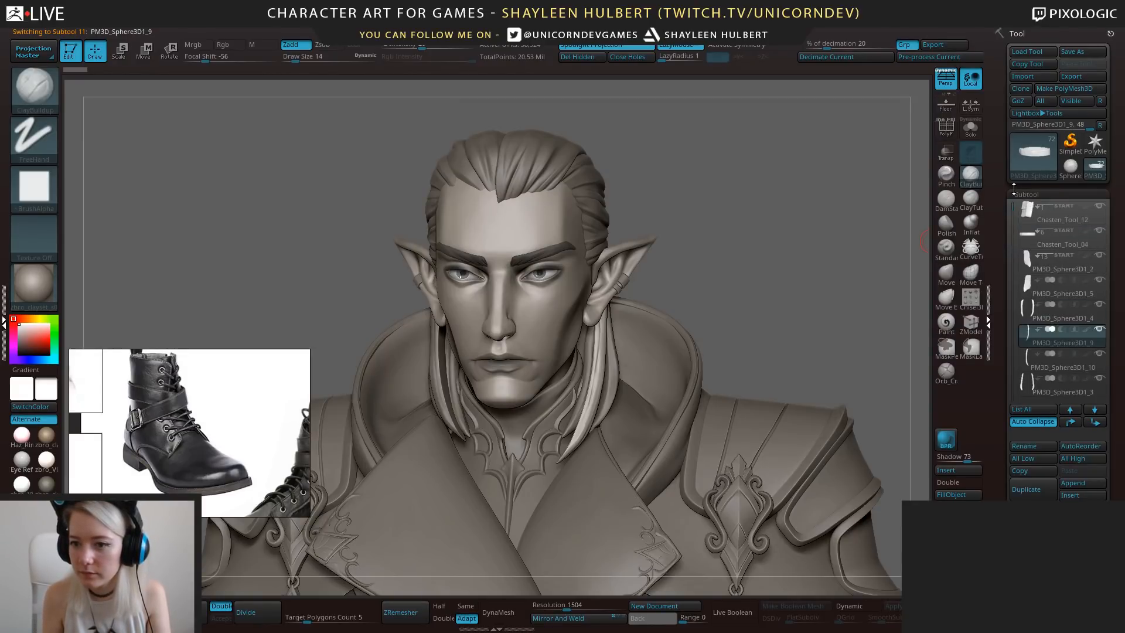
shift+click(1100, 329)
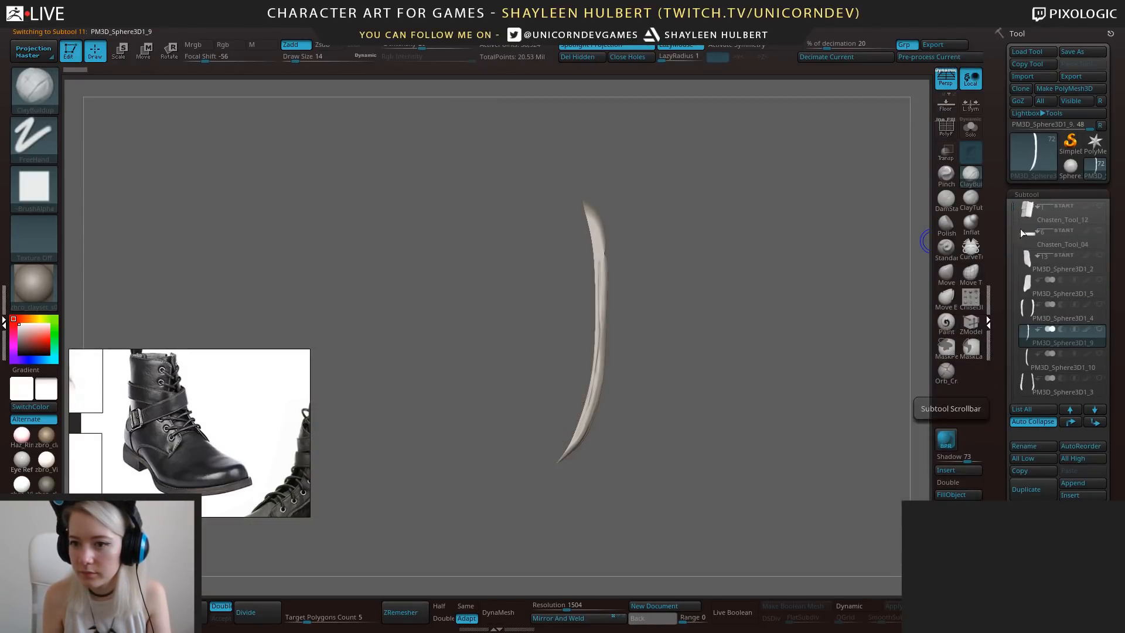
shift+click(1104, 258)
drag(1011, 211, 1014, 323)
click(1100, 304)
click(1098, 306)
Select the head subtool with the hPolish brush active and examine the face and hair from the front and side.
mouse_move(730, 364)
mouse_down()
mouse_move(722, 357)
mouse_move(798, 356)
mouse_move(451, 501)
mouse_move(421, 401)
mouse_up()
mouse_move(821, 387)
mouse_down()
mouse_move(401, 415)
mouse_move(481, 414)
mouse_move(410, 413)
mouse_move(790, 356)
mouse_move(745, 340)
mouse_move(776, 352)
mouse_move(762, 347)
mouse_move(771, 350)
mouse_move(766, 317)
mouse_move(780, 347)
mouse_move(762, 350)
mouse_move(800, 356)
mouse_up()
key(b)
key(h)
key(p)
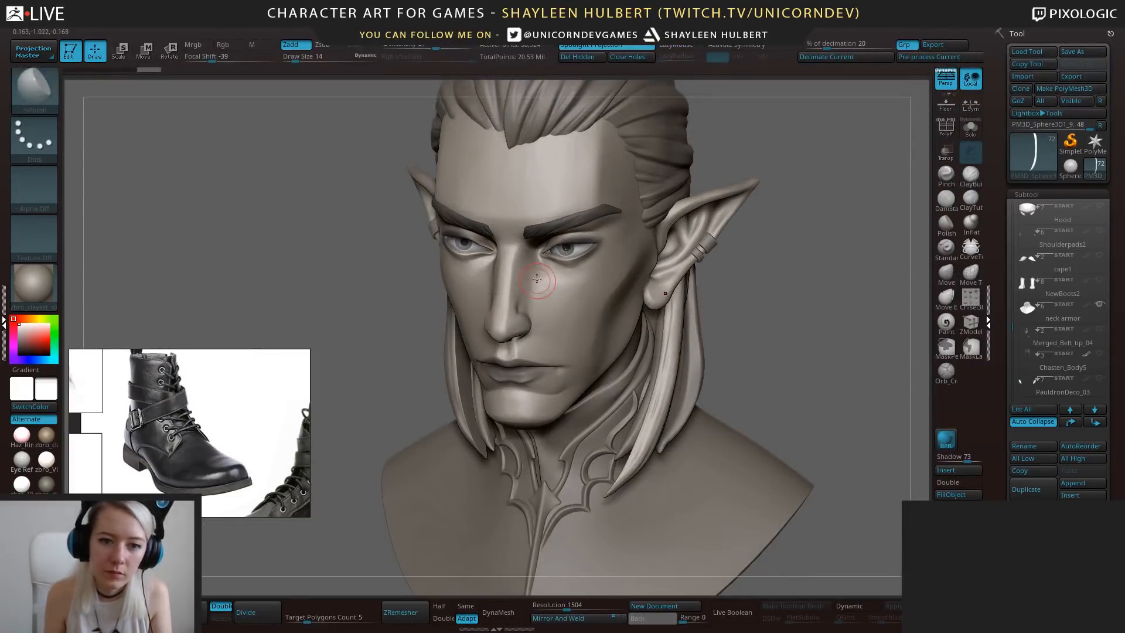
alt+click(534, 268)
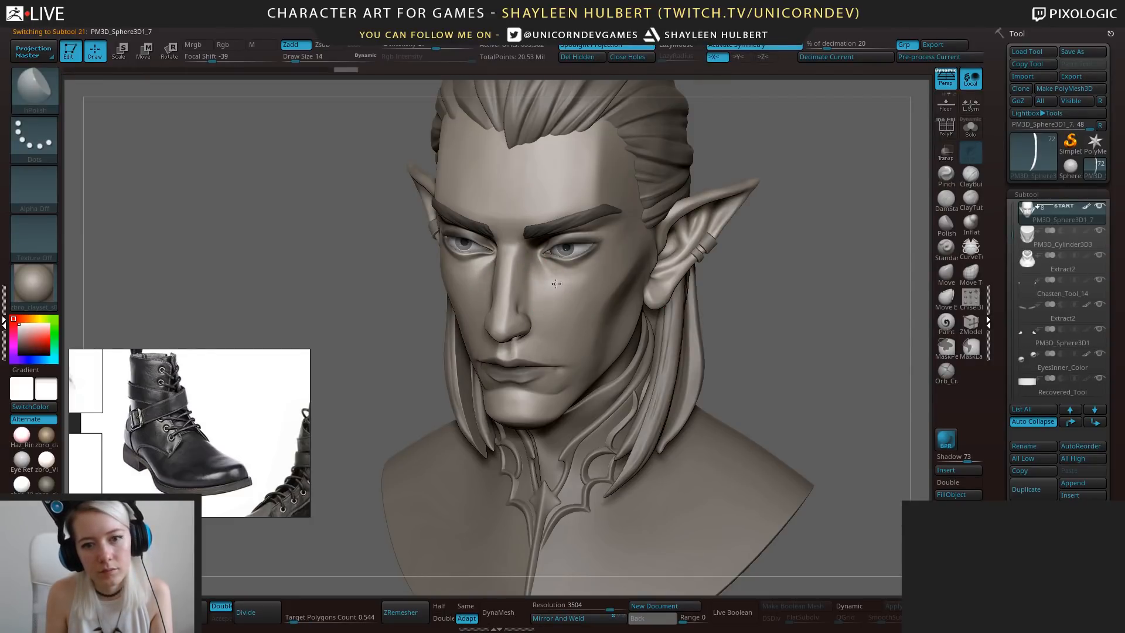
shift+drag(707, 320, 559, 308)
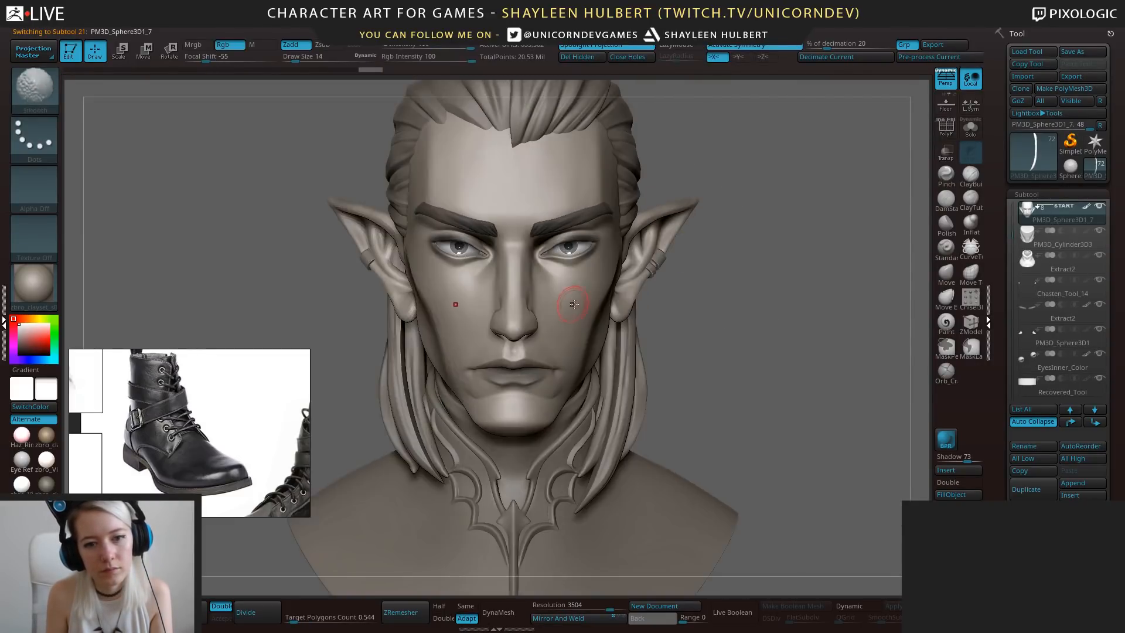
right_drag(561, 307, 610, 299)
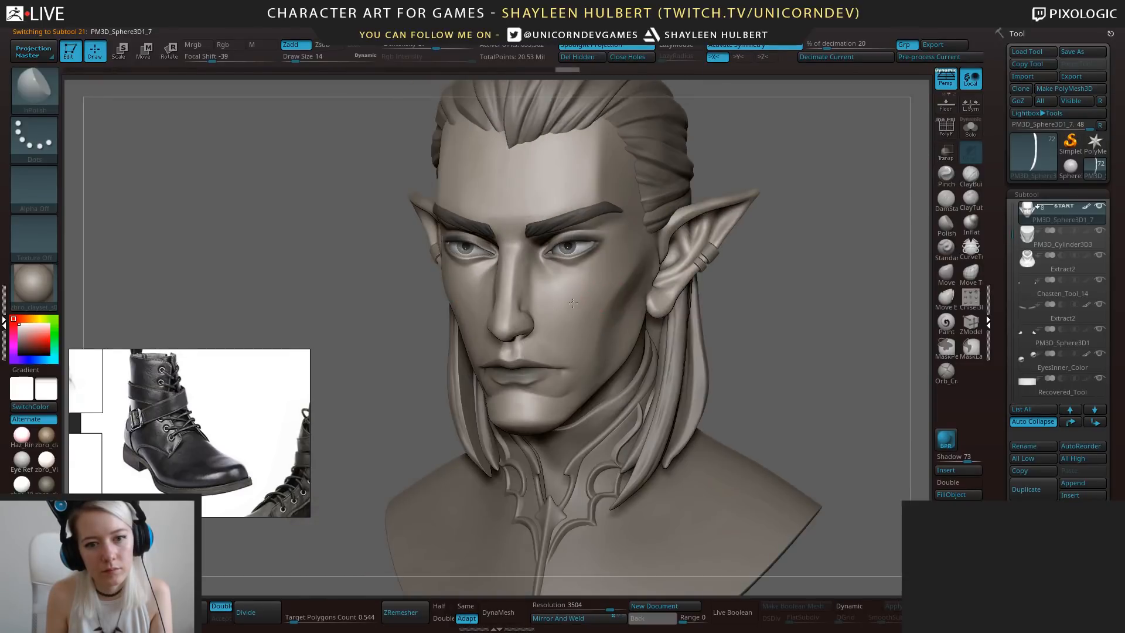
drag(879, 299, 846, 264)
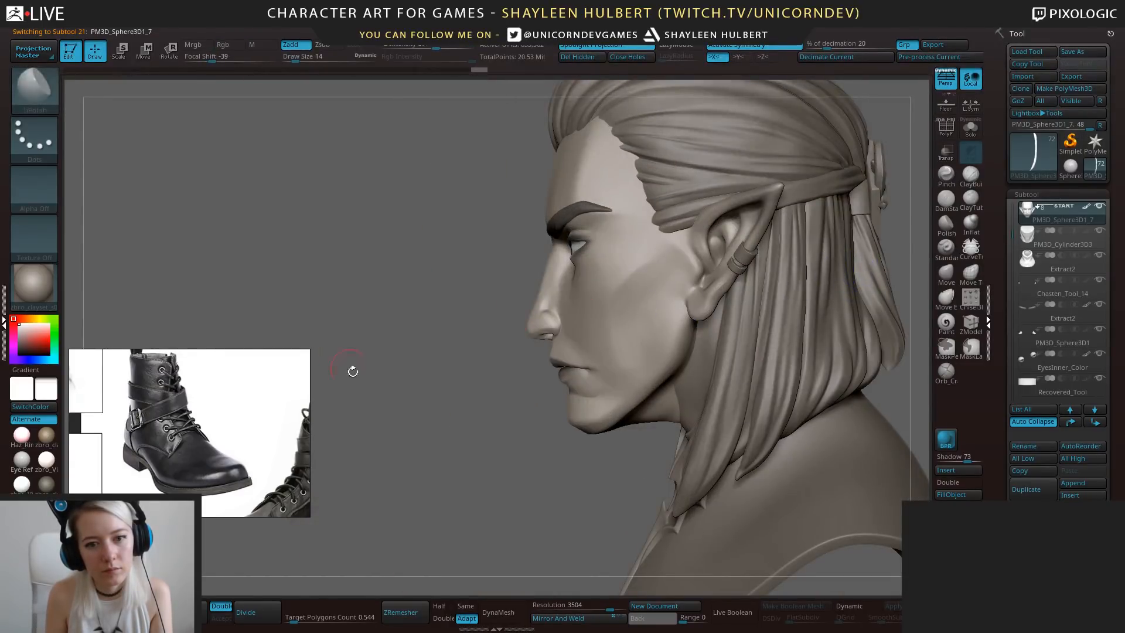
drag(424, 426, 712, 394)
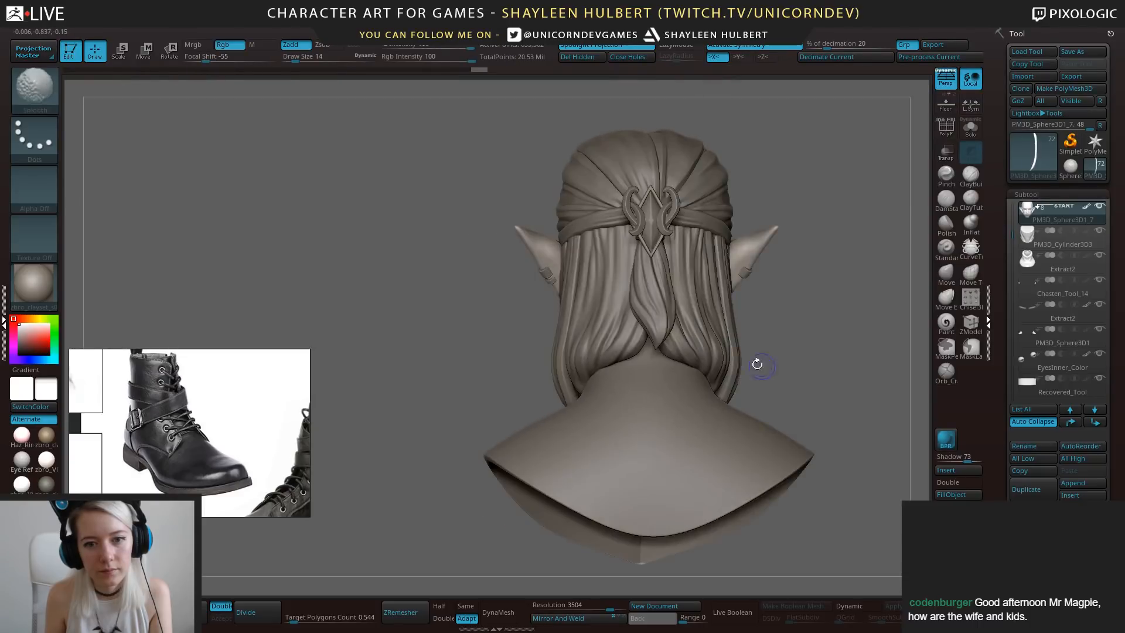
Select the hair tail hanging below the clasp and mask a narrow curved strip along its length.
alt+click(667, 315)
alt+drag(797, 377, 764, 390)
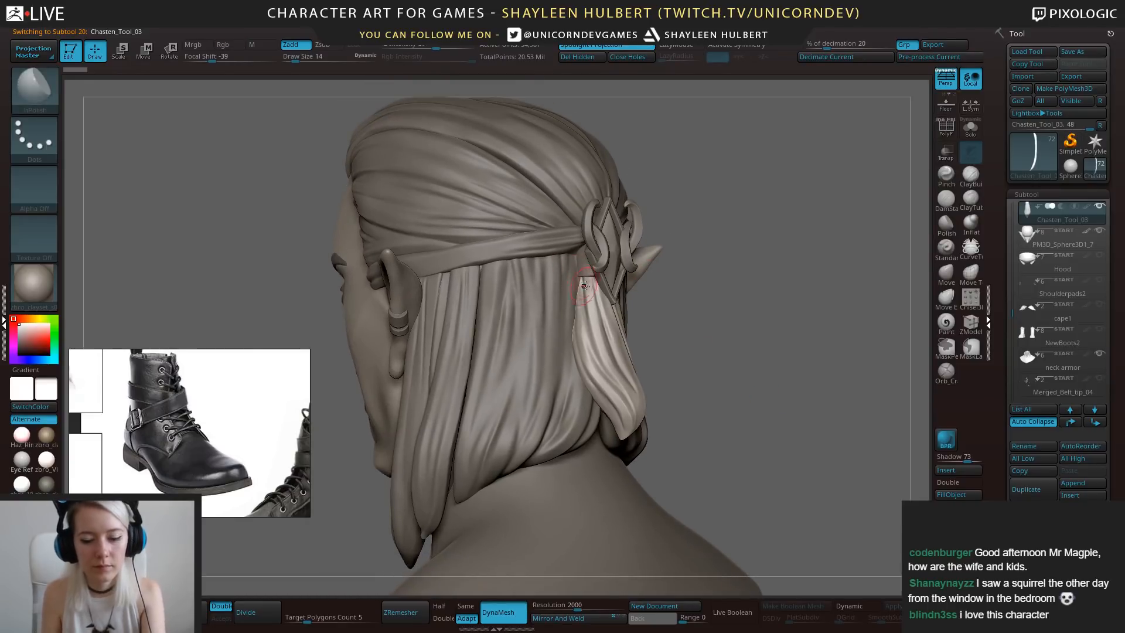
ctrl+drag(589, 287, 594, 341)
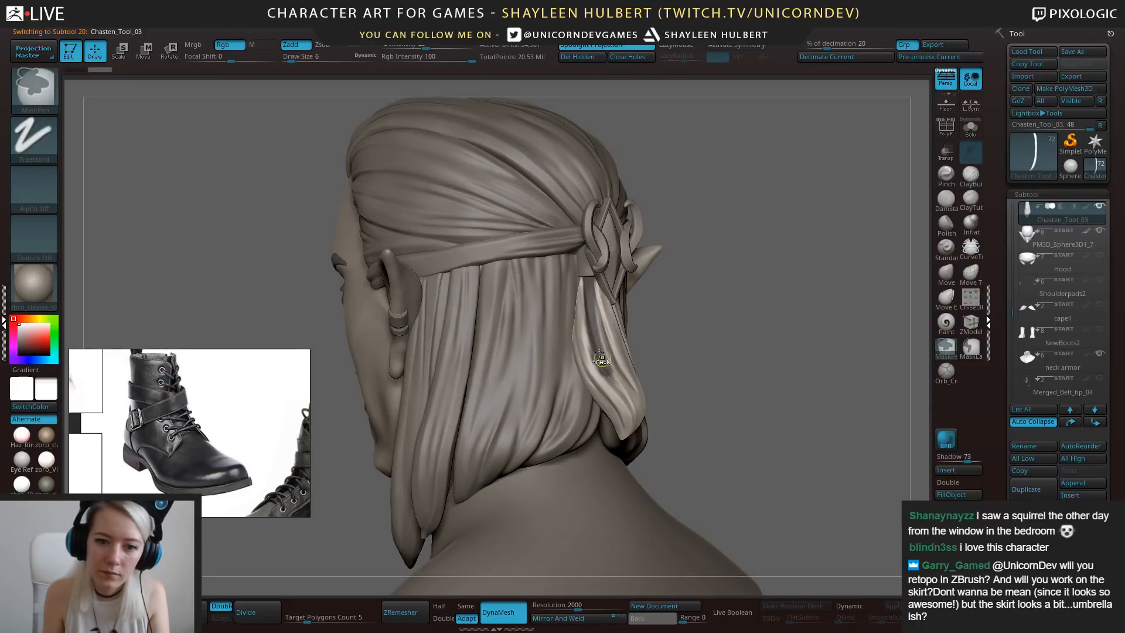
mouse_move(752, 350)
mouse_down()
mouse_move(754, 329)
mouse_move(760, 347)
mouse_up()
Extract the masked strip of the hair tail as a new subtool with a thickness of 0.003 and accept it.
scroll(1030, 431, down, 5)
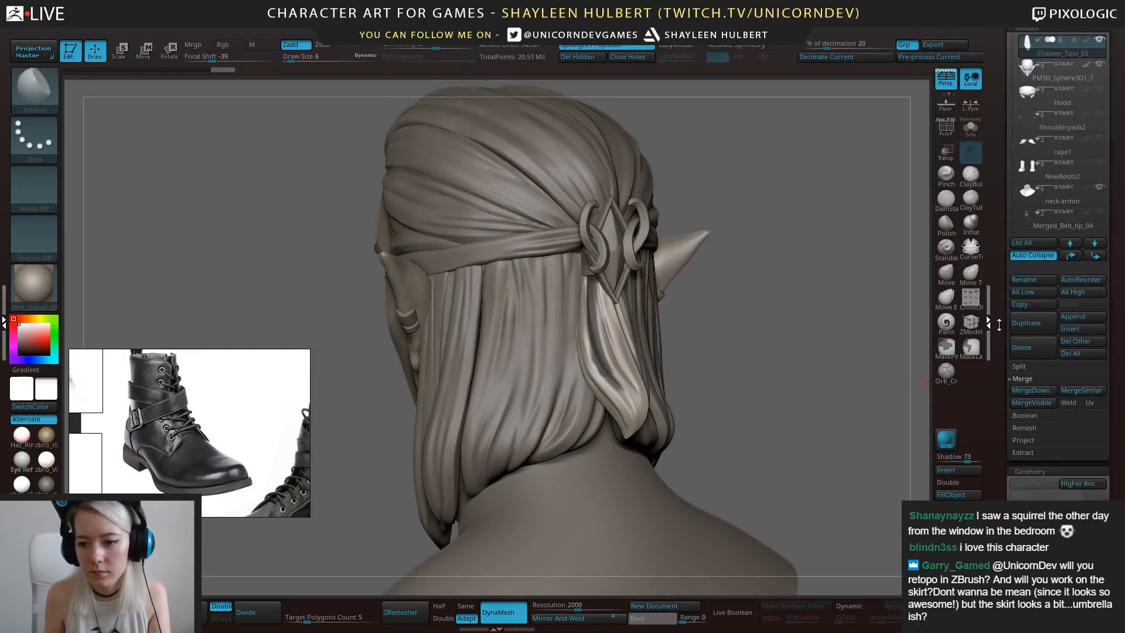
click(1023, 419)
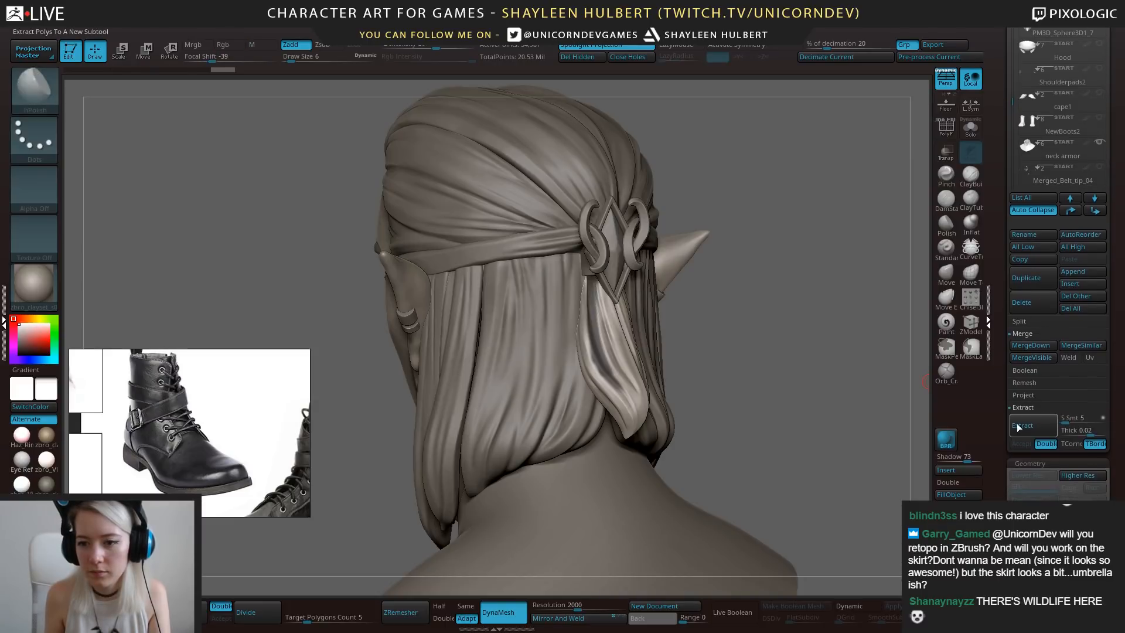
click(1017, 428)
click(1067, 428)
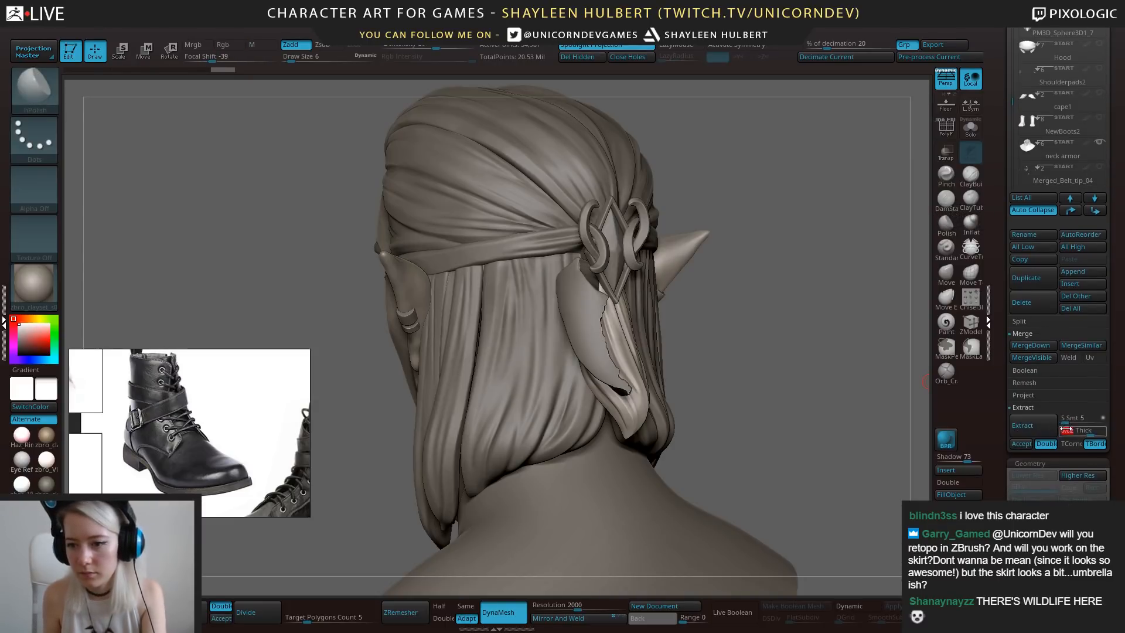
text(0.001)
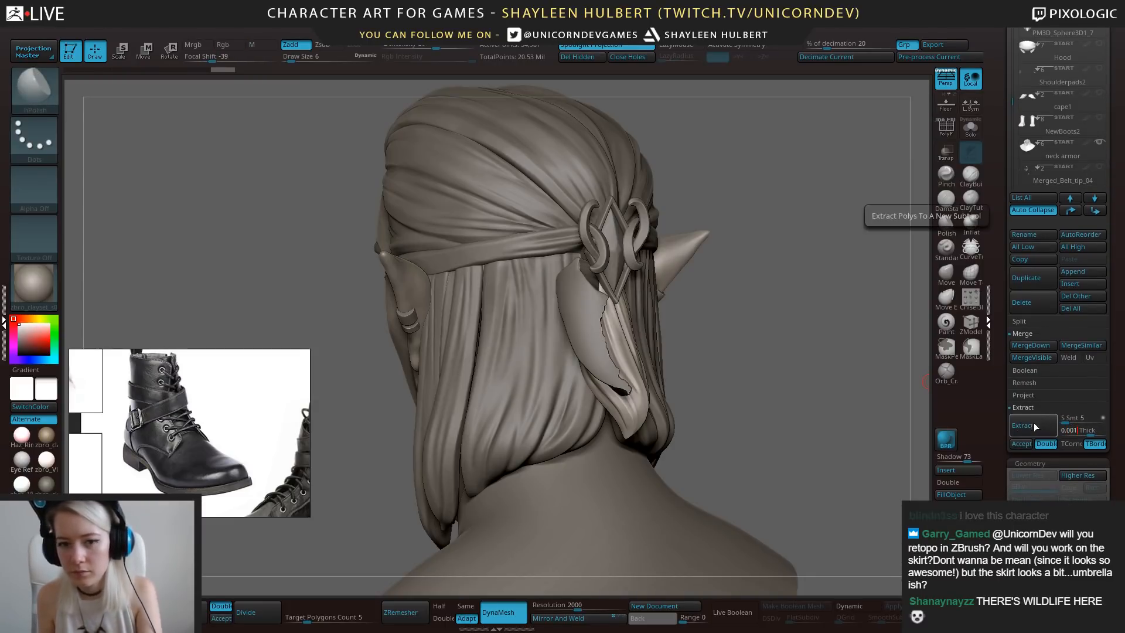
click(1023, 426)
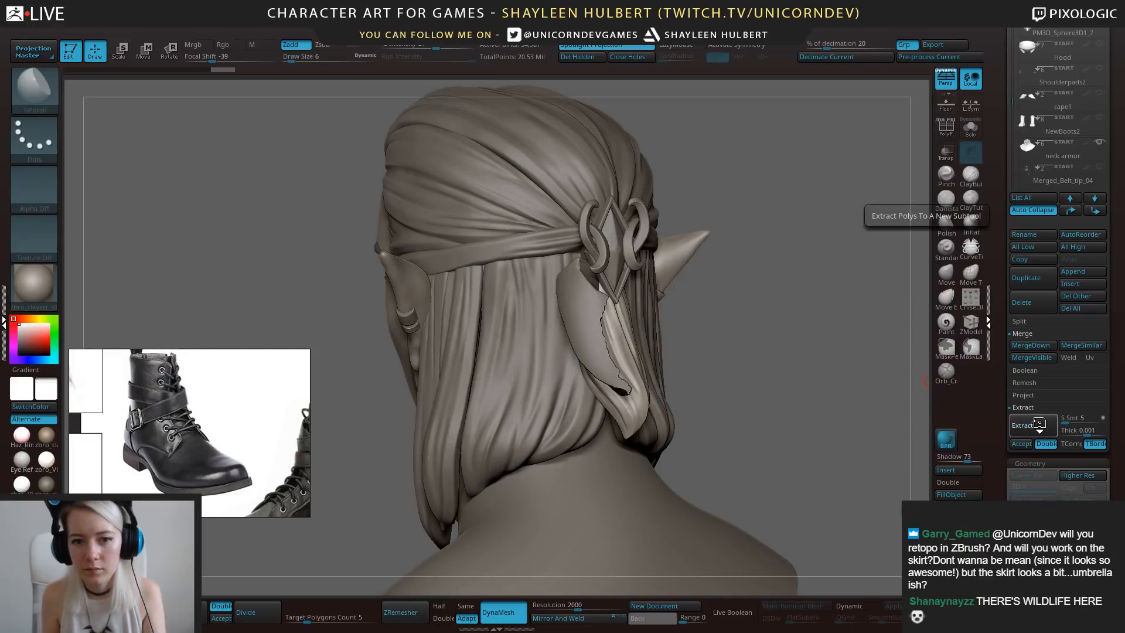
click(1073, 431)
key(Return)
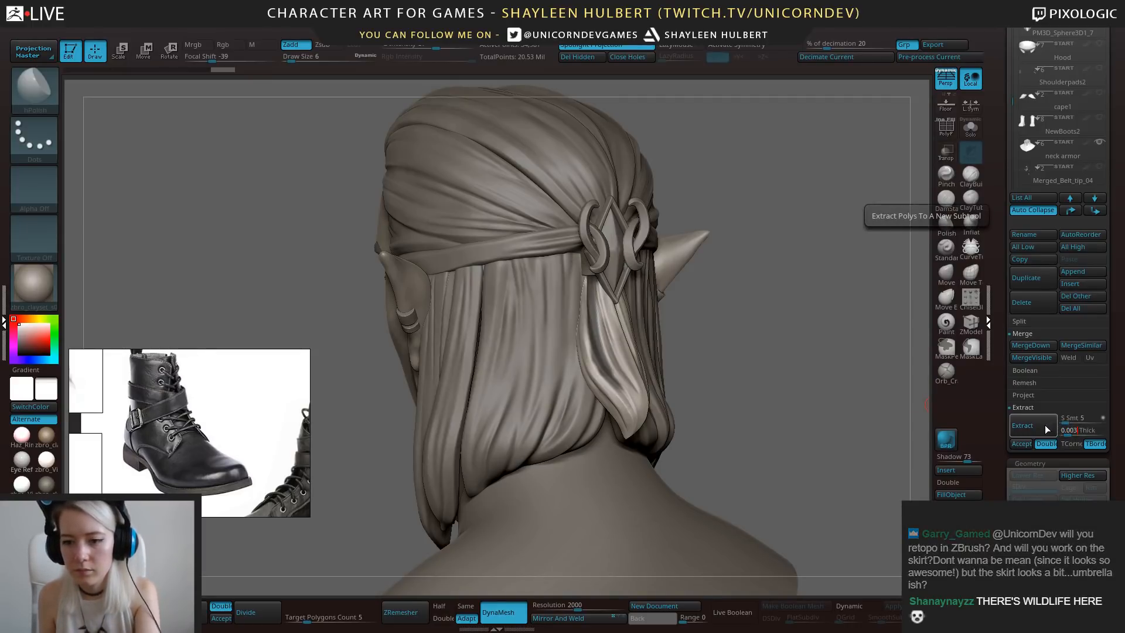
click(1046, 428)
click(1024, 445)
Isolate the extracted strip and ZRemesh it with a target polygons count of 0.1.
drag(793, 334, 900, 221)
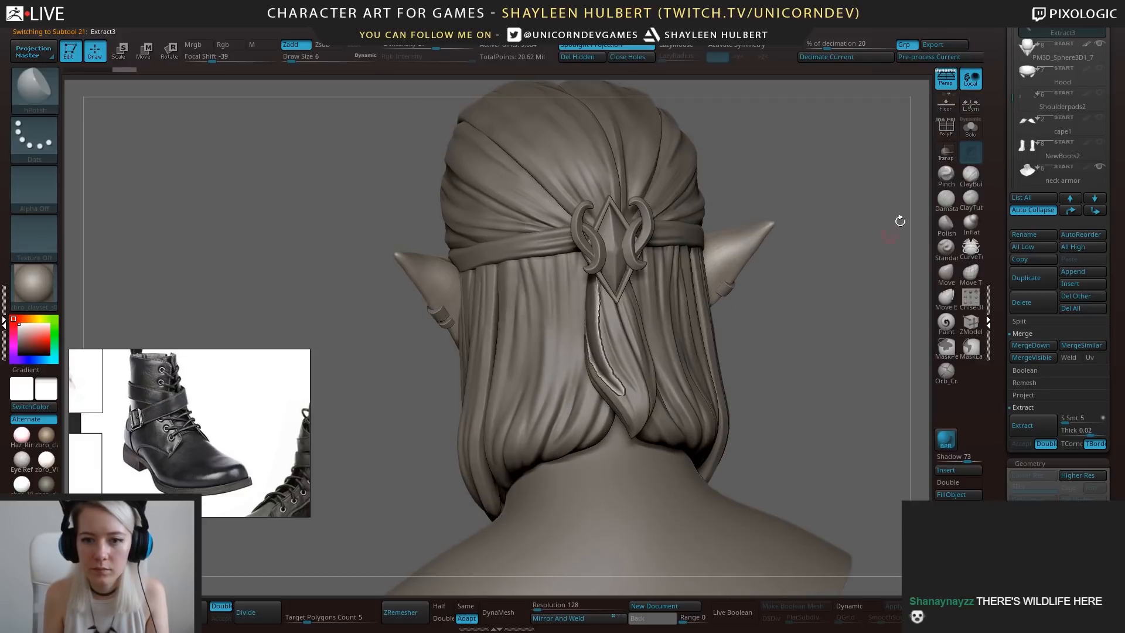
click(962, 136)
drag(761, 344, 644, 398)
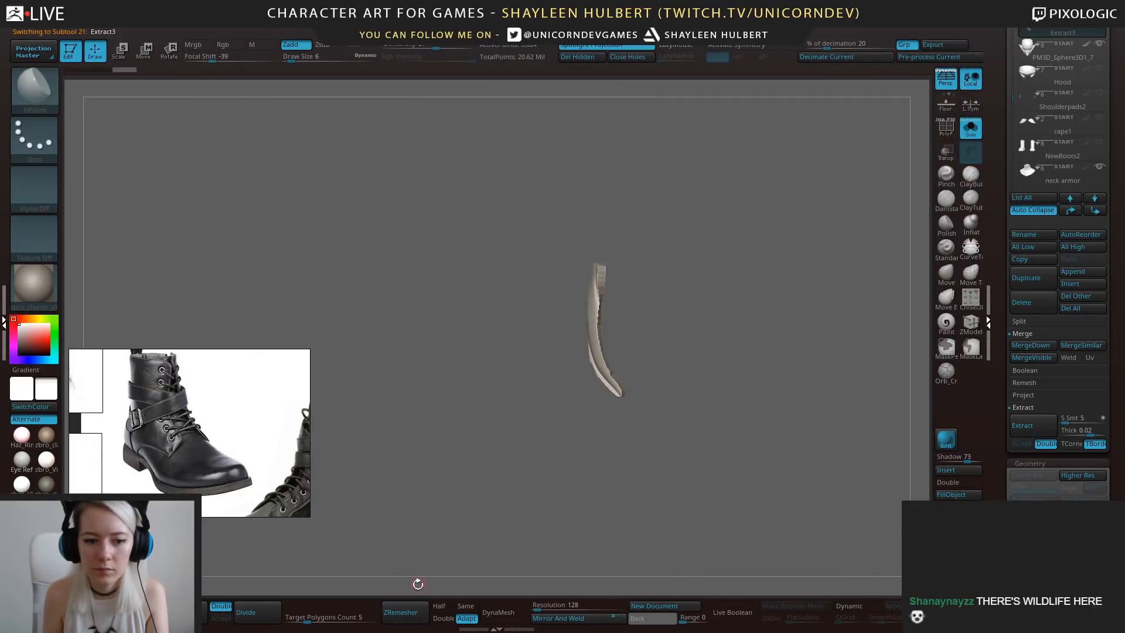
drag(301, 617, 286, 617)
click(401, 612)
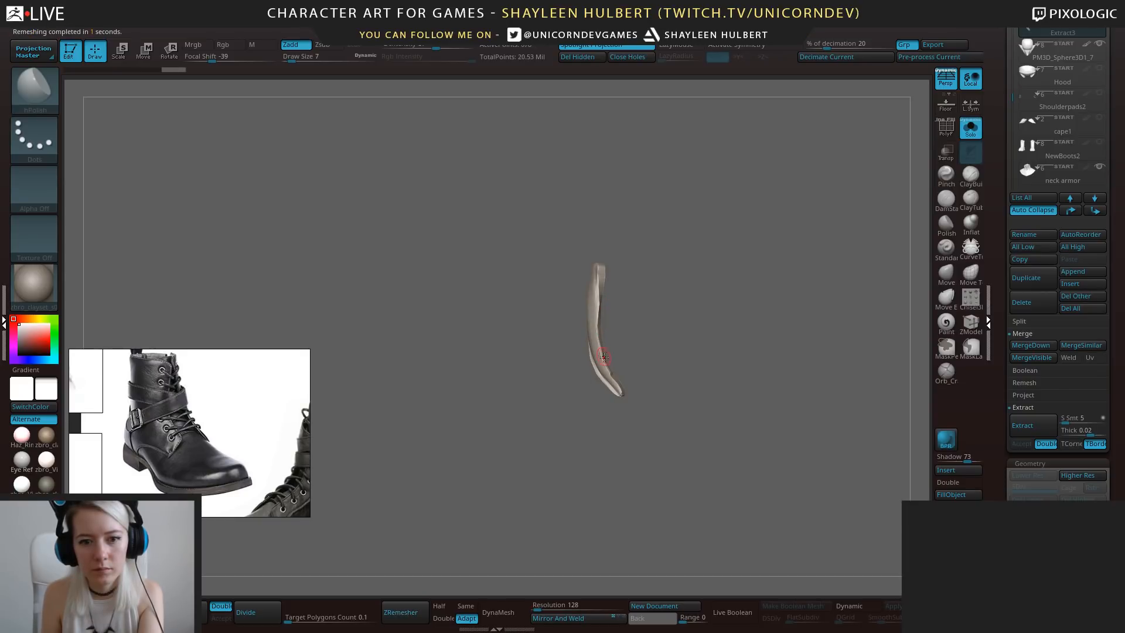
Smooth the isolated strip, thicken it with the Inflat brush and ZRemesh it again.
key(shift)
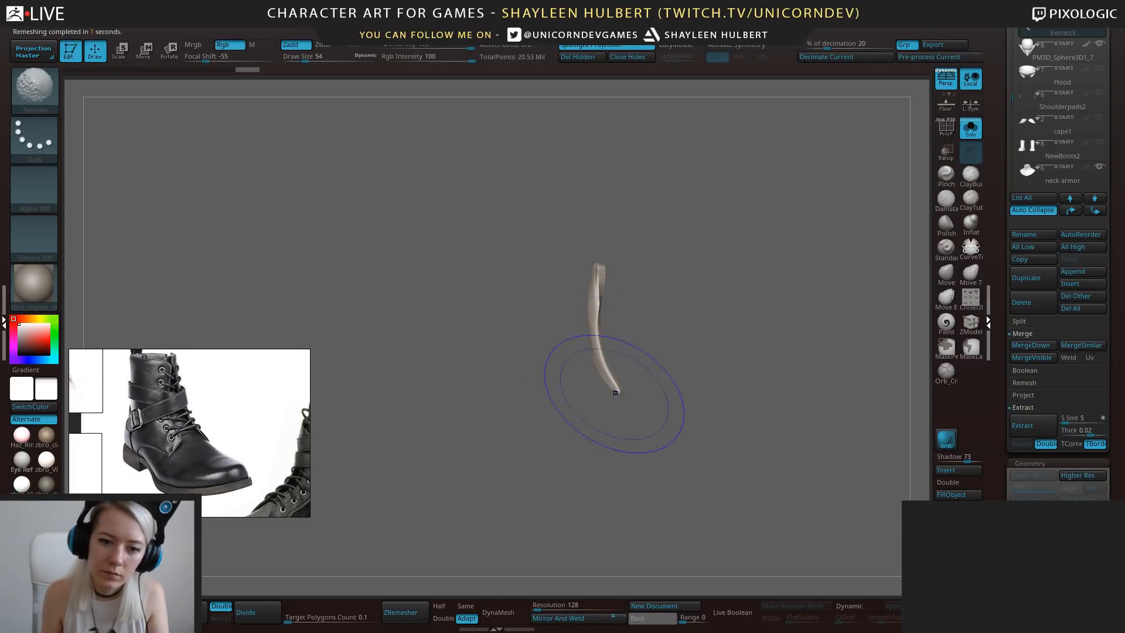
drag(686, 294, 874, 241)
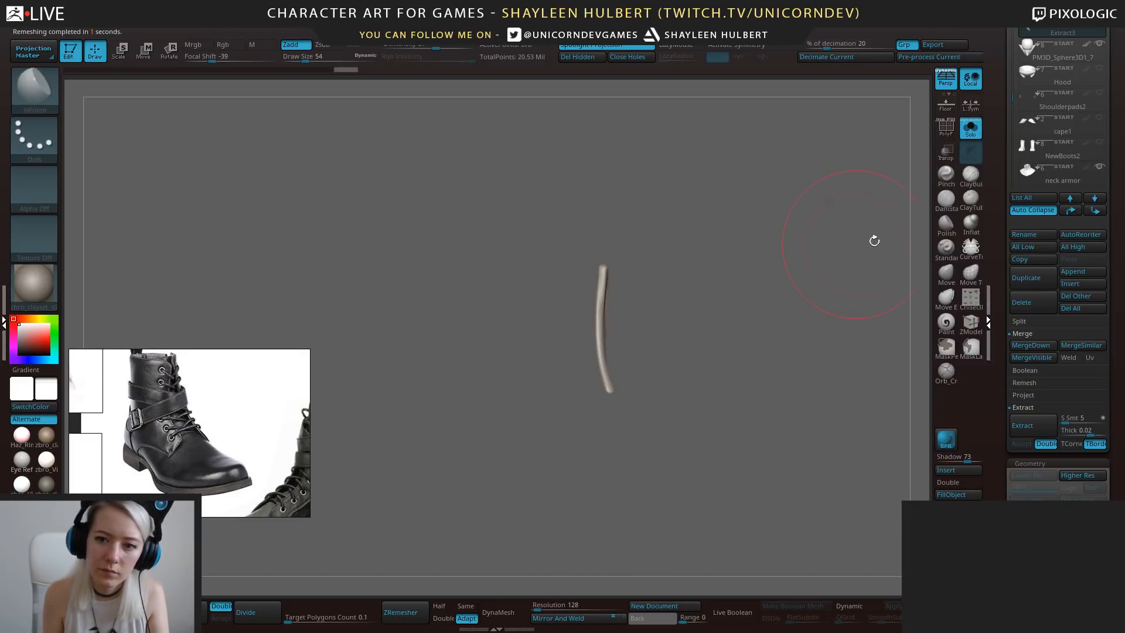
click(970, 223)
key(shift)
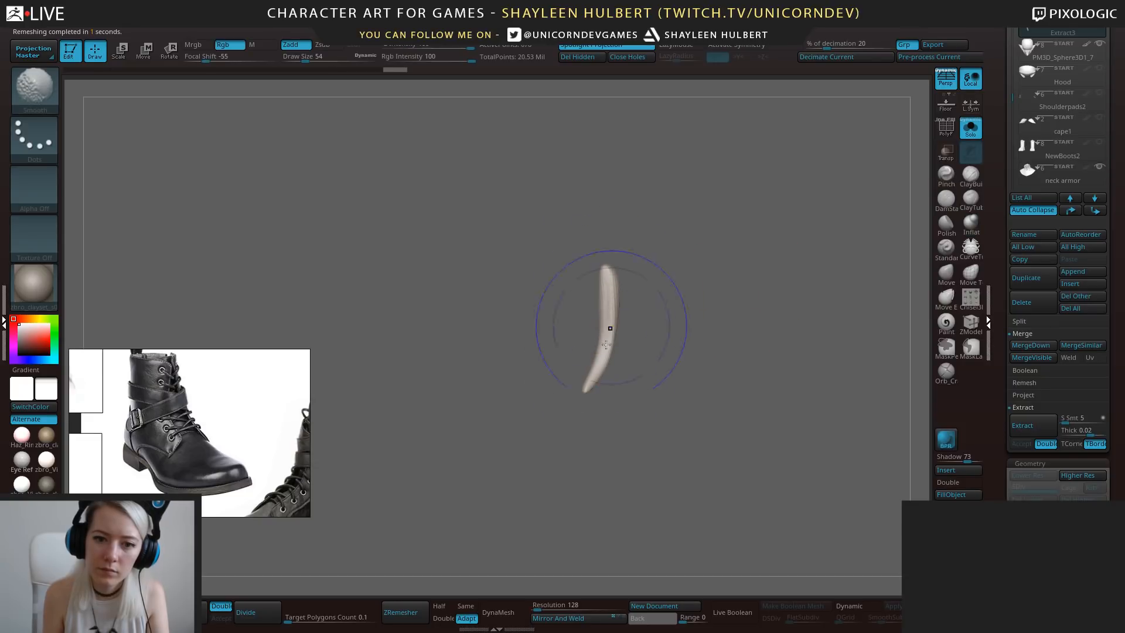
click(403, 613)
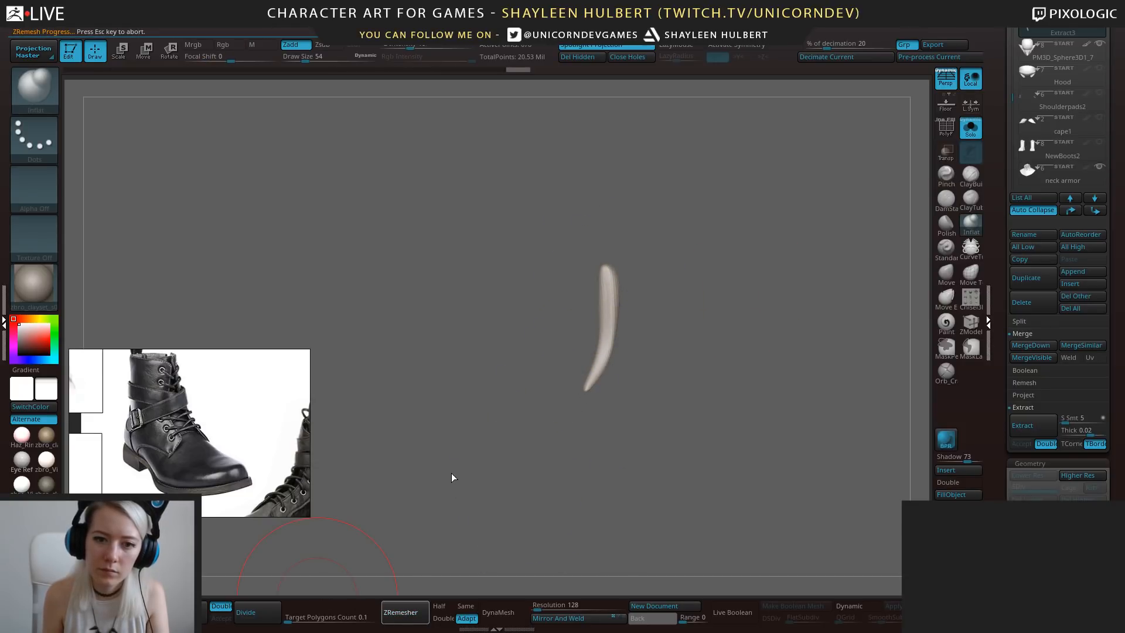
drag(446, 480, 622, 418)
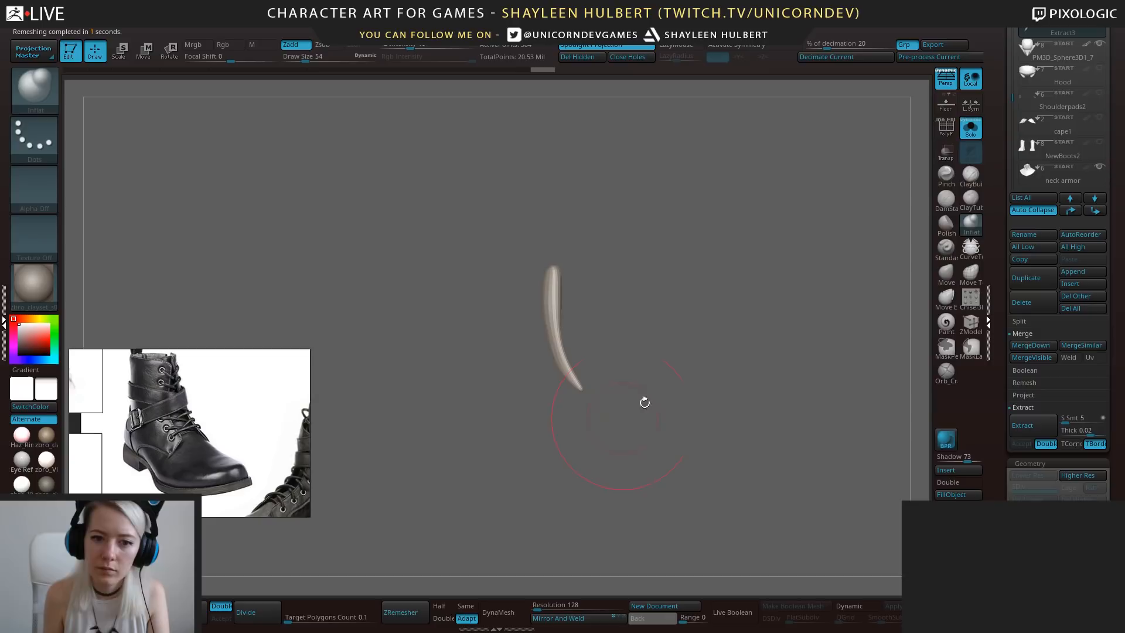
Redisplay the head and hair, and pull the new strand outward beside the hair tail with the Move brush.
click(971, 128)
drag(761, 294, 749, 281)
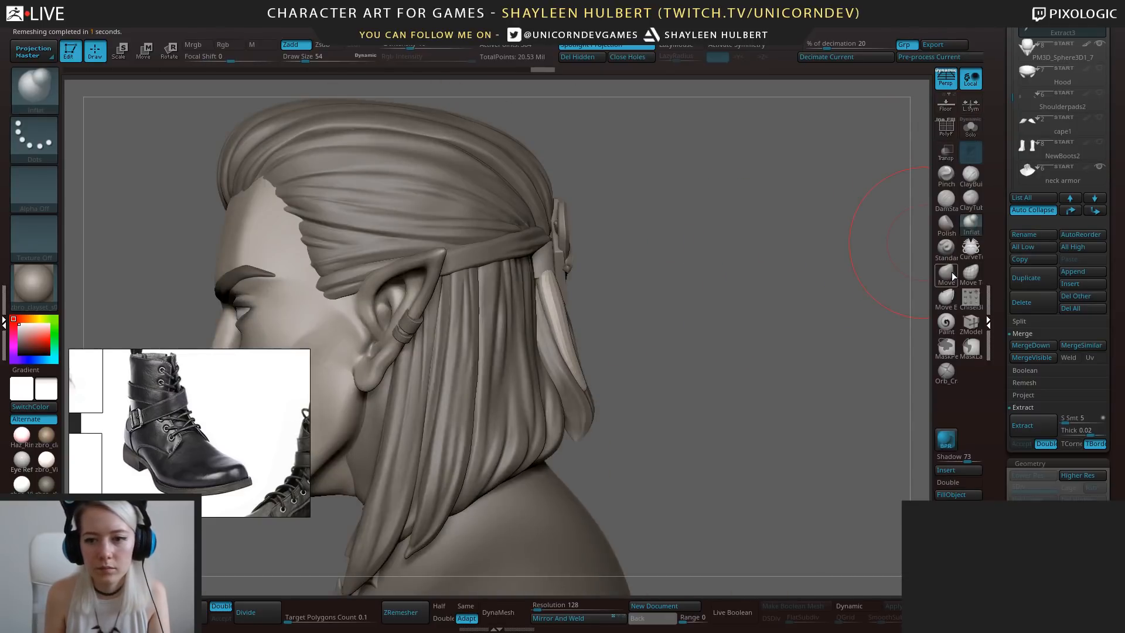
click(946, 274)
drag(625, 234, 546, 280)
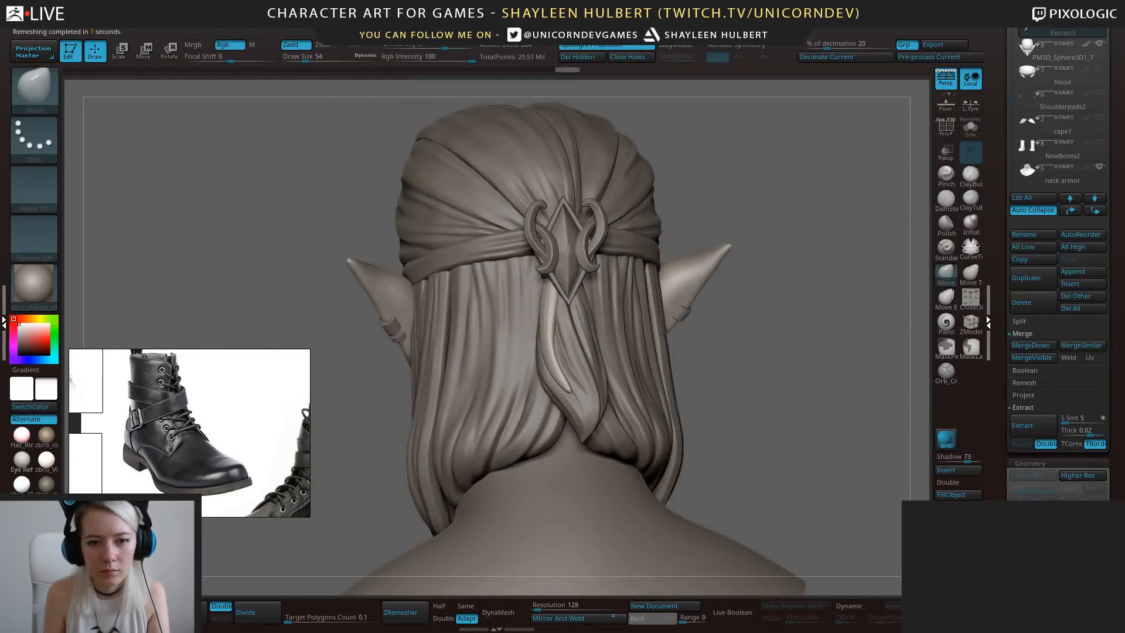
drag(556, 352, 541, 352)
shift+drag(754, 191, 734, 198)
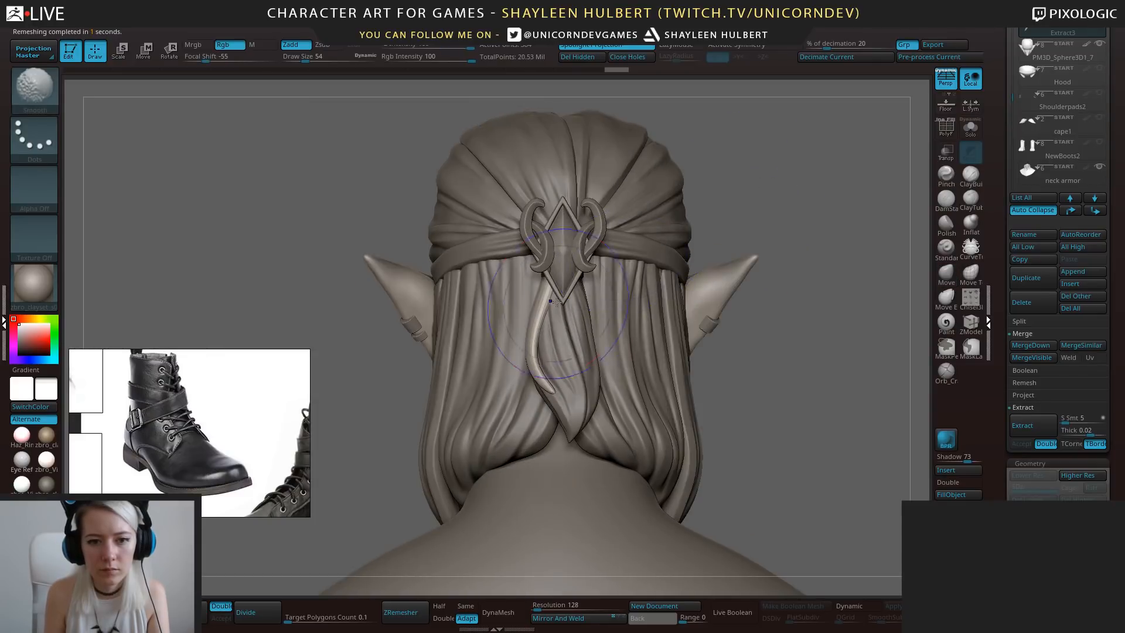
drag(546, 319, 535, 318)
drag(540, 380, 534, 396)
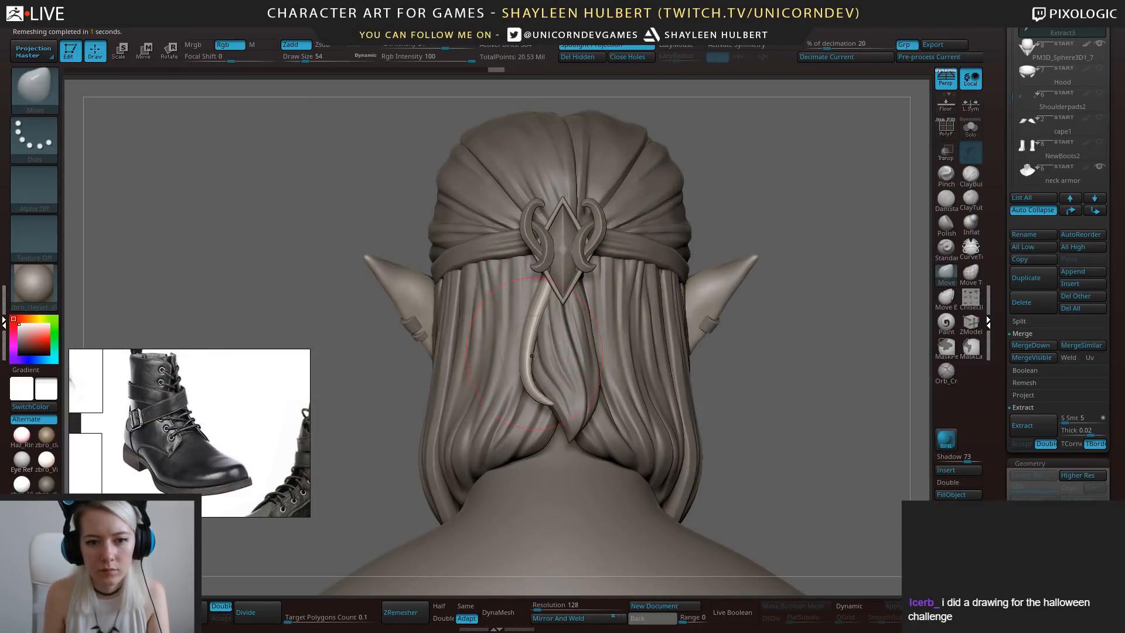
Refine the strand's curve from its root to its hooked tip with the Move brush, reducing the draw size to 34.
drag(535, 353, 530, 352)
drag(405, 369, 487, 364)
mouse_move(520, 304)
mouse_down()
mouse_move(502, 313)
mouse_move(528, 370)
mouse_up()
drag(525, 328, 515, 320)
drag(621, 328, 490, 365)
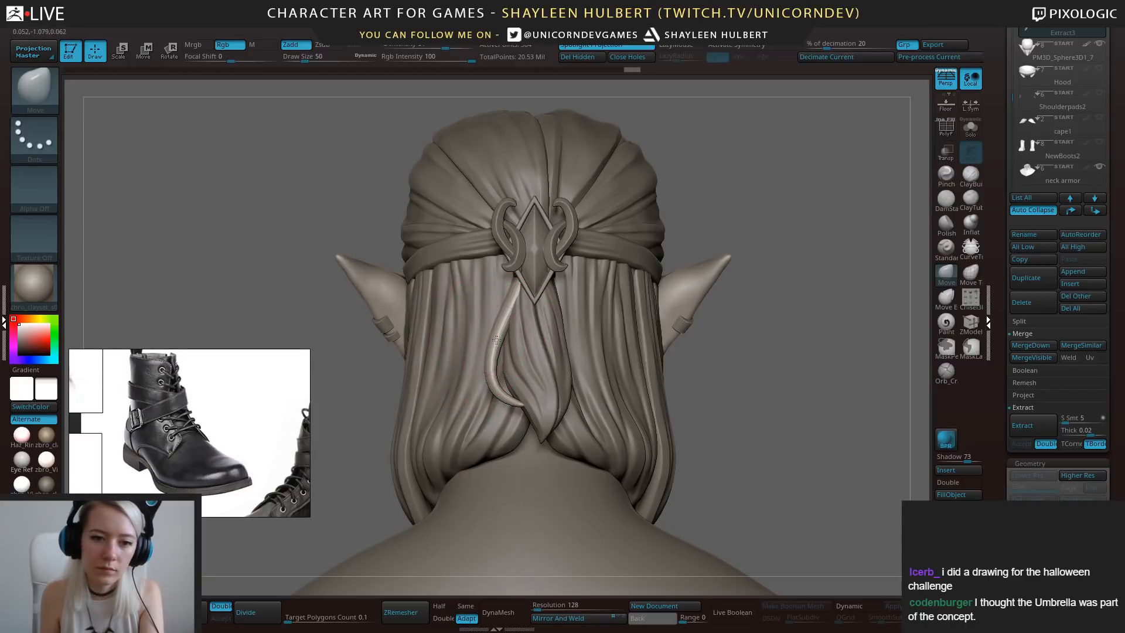
key(bracketleft)
drag(505, 307, 508, 305)
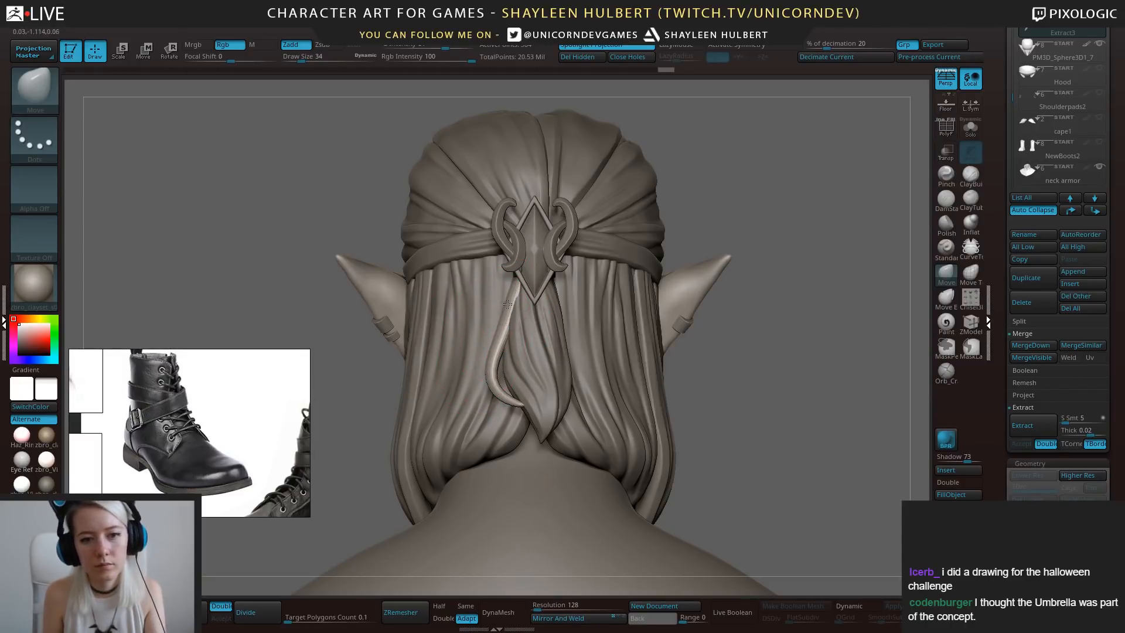
mouse_move(719, 359)
alt+mouse_down()
mouse_move(712, 311)
mouse_move(709, 340)
mouse_move(779, 369)
mouse_move(703, 372)
alt+mouse_up()
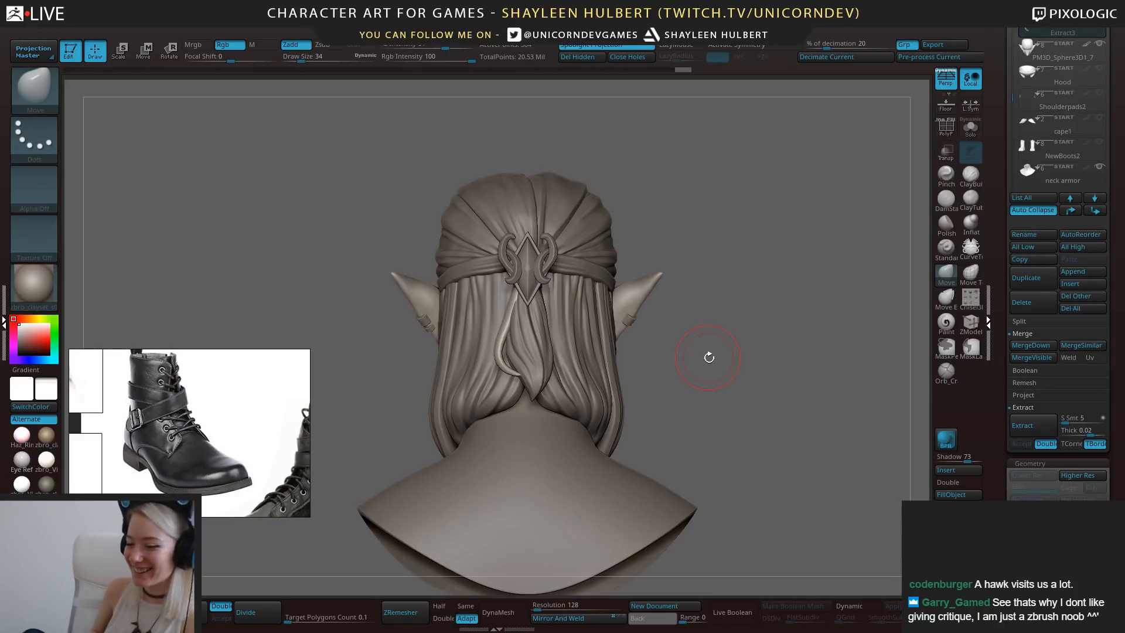
In PureRef, load the recent Sakura board "pureref master.pur" and enlarge its window over the canvas.
right_click(195, 432)
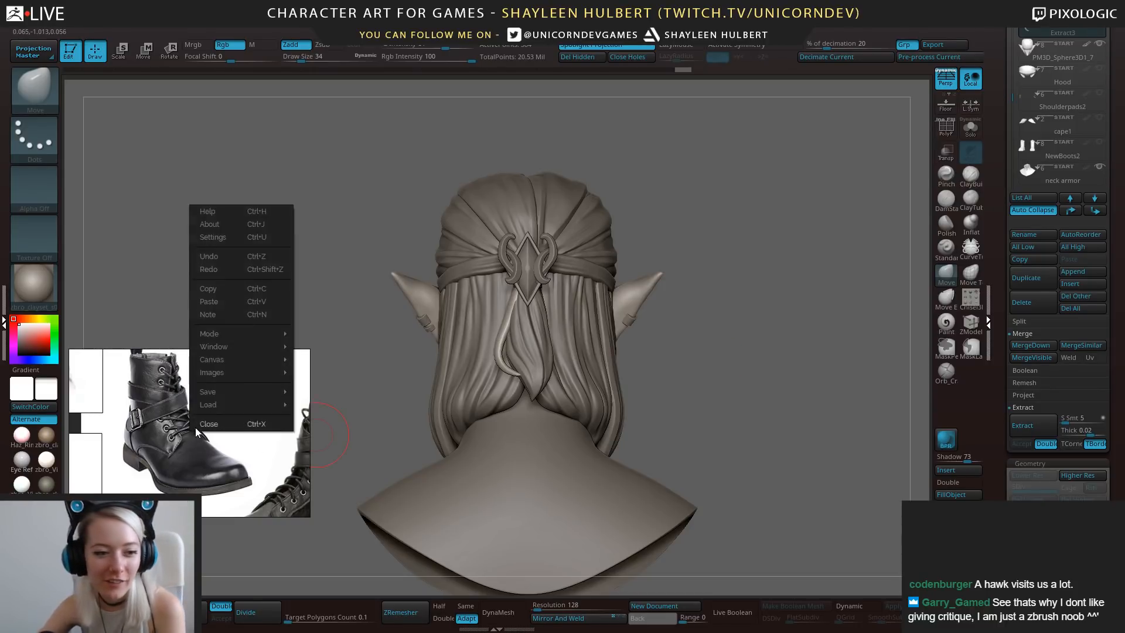
mouse_move(254, 404)
mouse_move(379, 416)
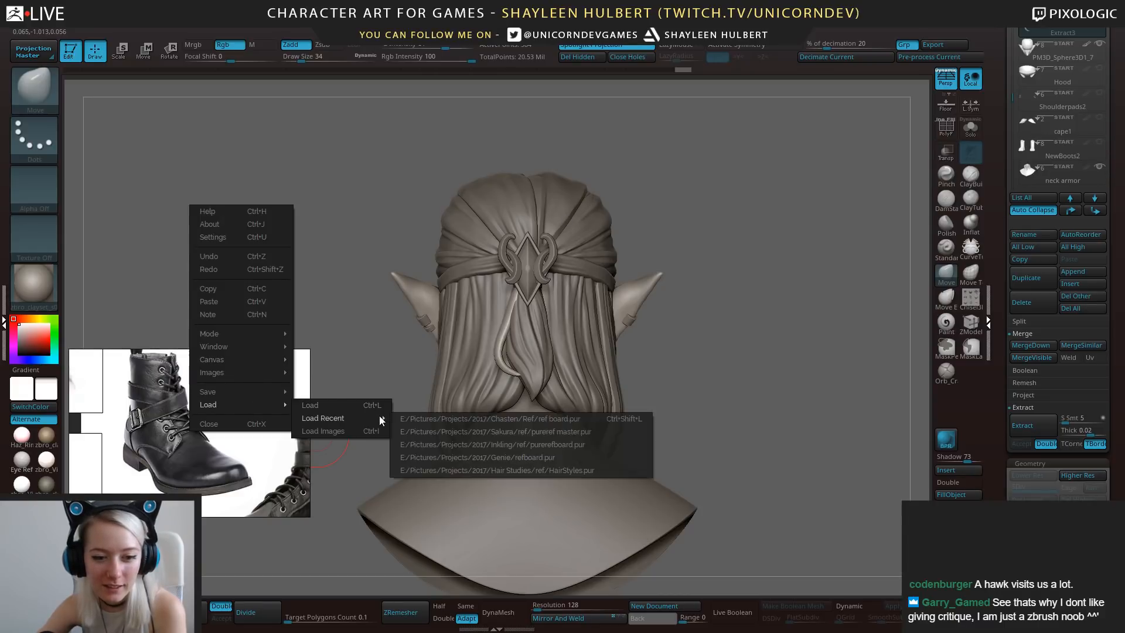
click(508, 430)
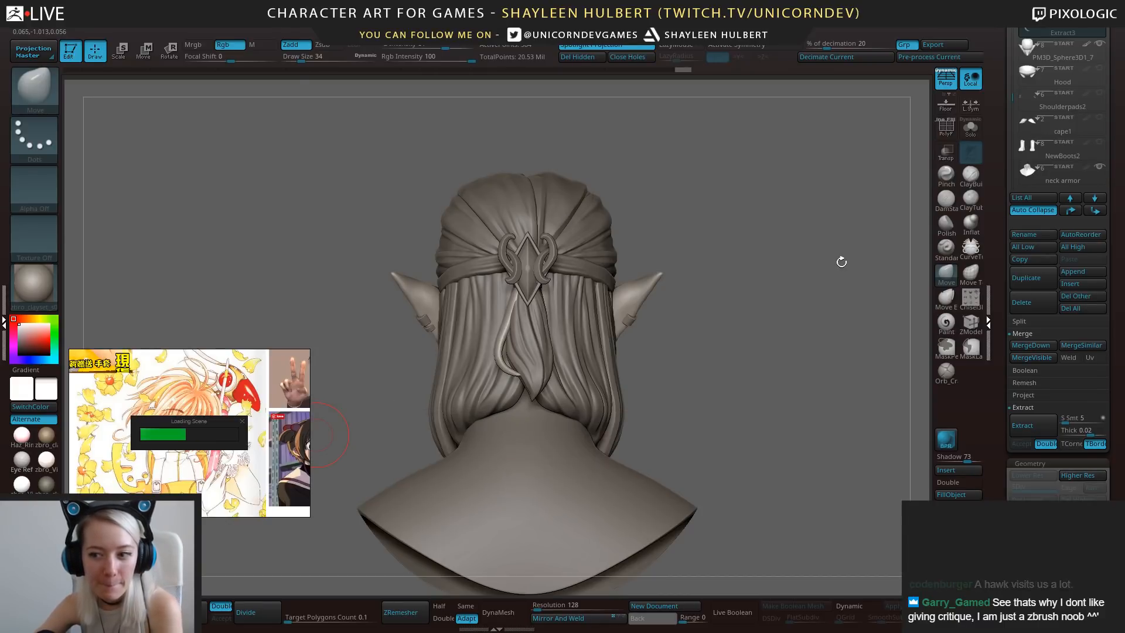
drag(238, 421, 323, 192)
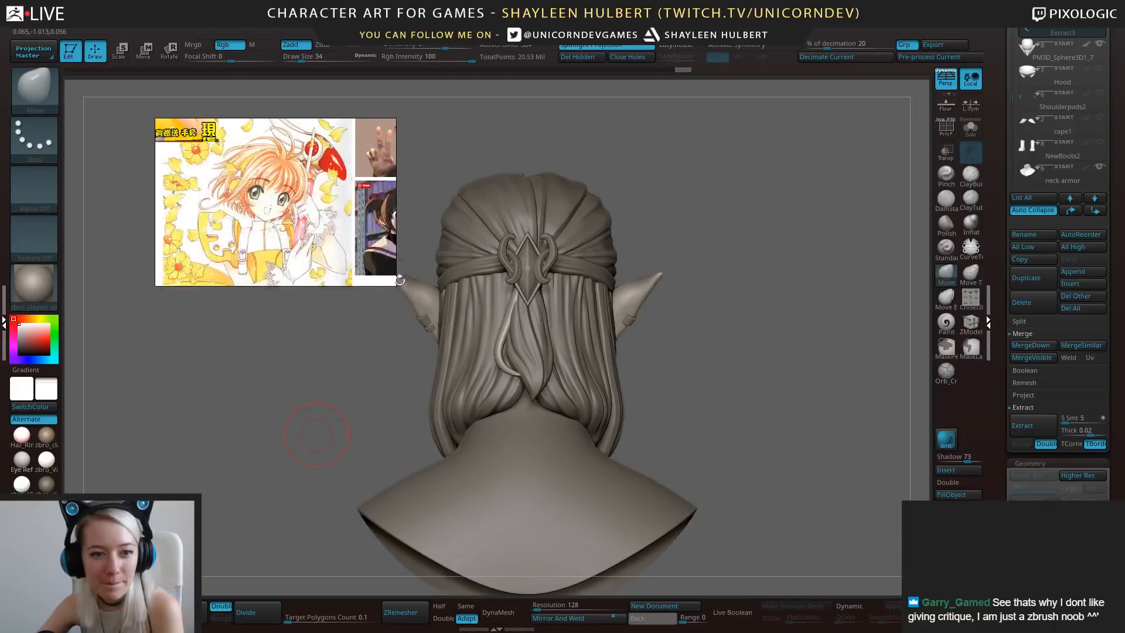
drag(397, 286, 658, 523)
Examine the yellow umbrella-shaped dress in the board's Sakura illustrations.
middle_drag(527, 498, 467, 376)
scroll(454, 411, up, 3)
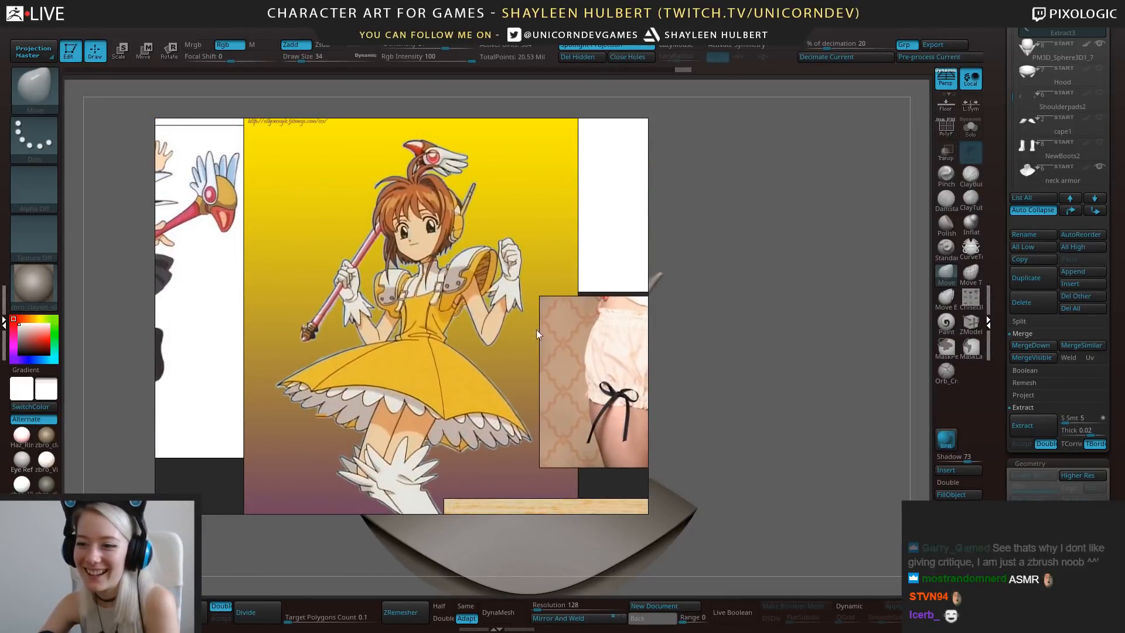
scroll(497, 320, down, 3)
scroll(471, 333, down, 1)
middle_drag(202, 279, 542, 400)
scroll(443, 366, up, 6)
scroll(542, 400, down, 4)
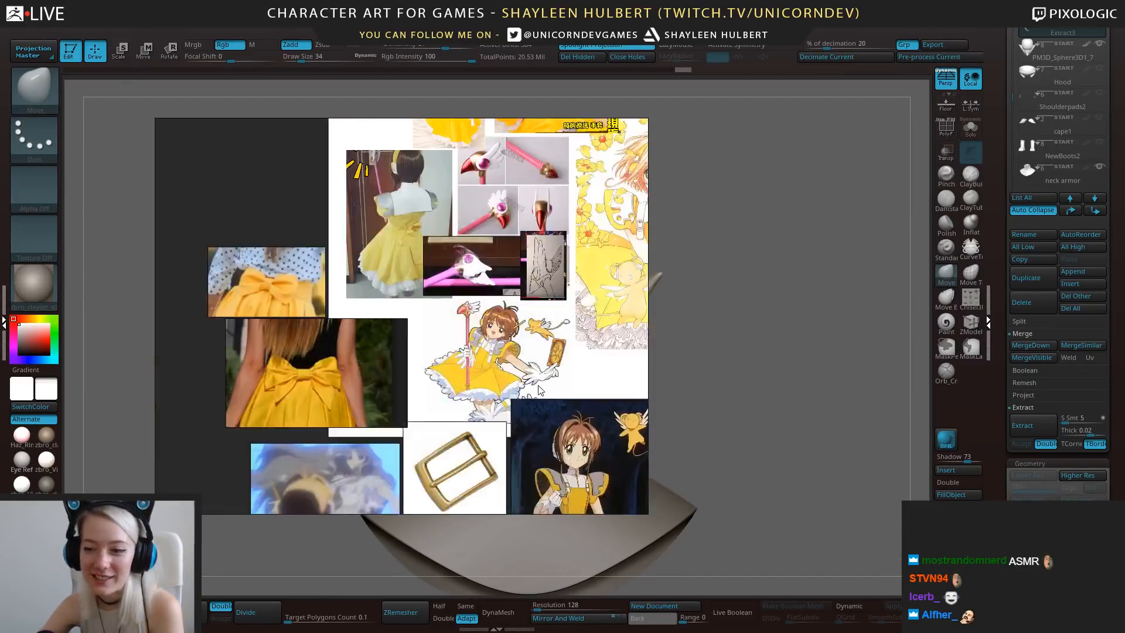
scroll(541, 310, up, 3)
scroll(540, 310, up, 4)
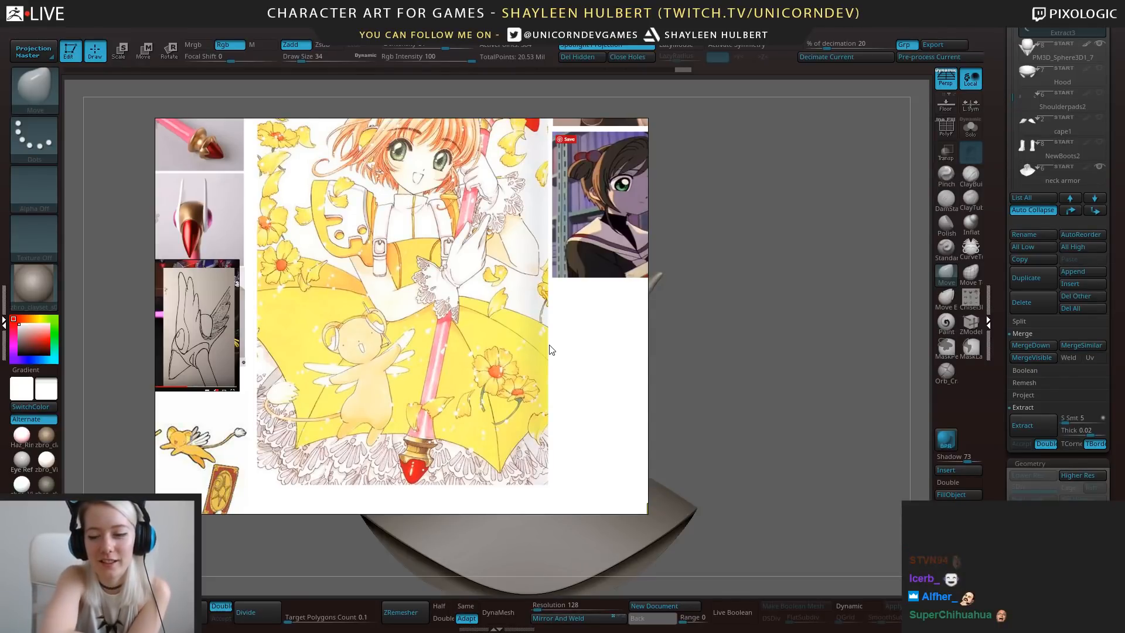
scroll(546, 347, down, 4)
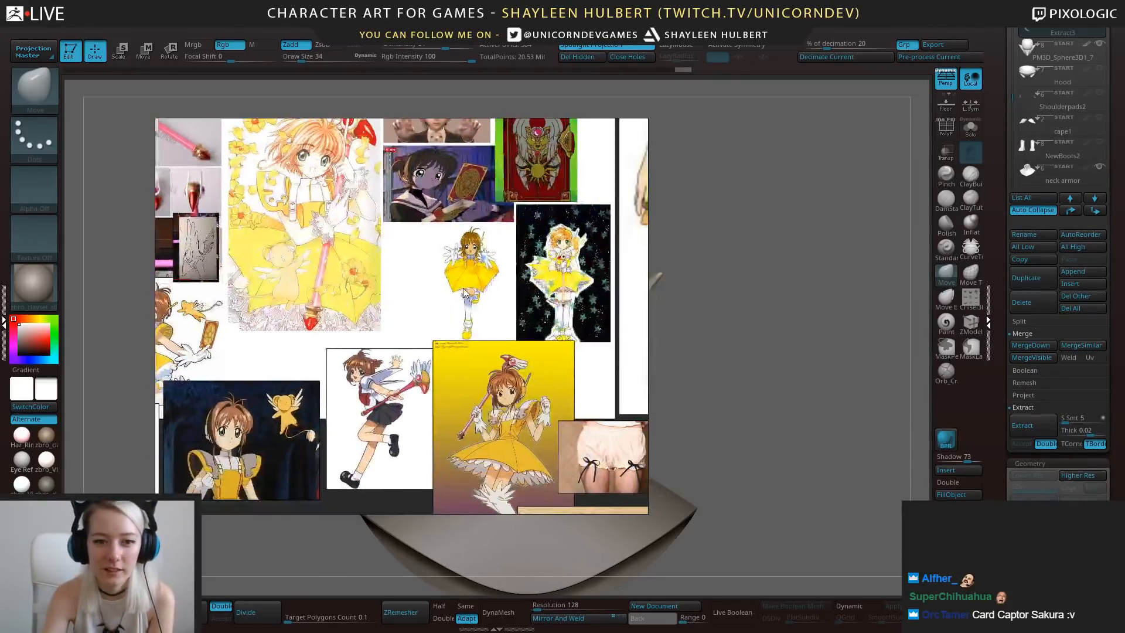
scroll(522, 293, up, 5)
middle_drag(534, 332, 542, 370)
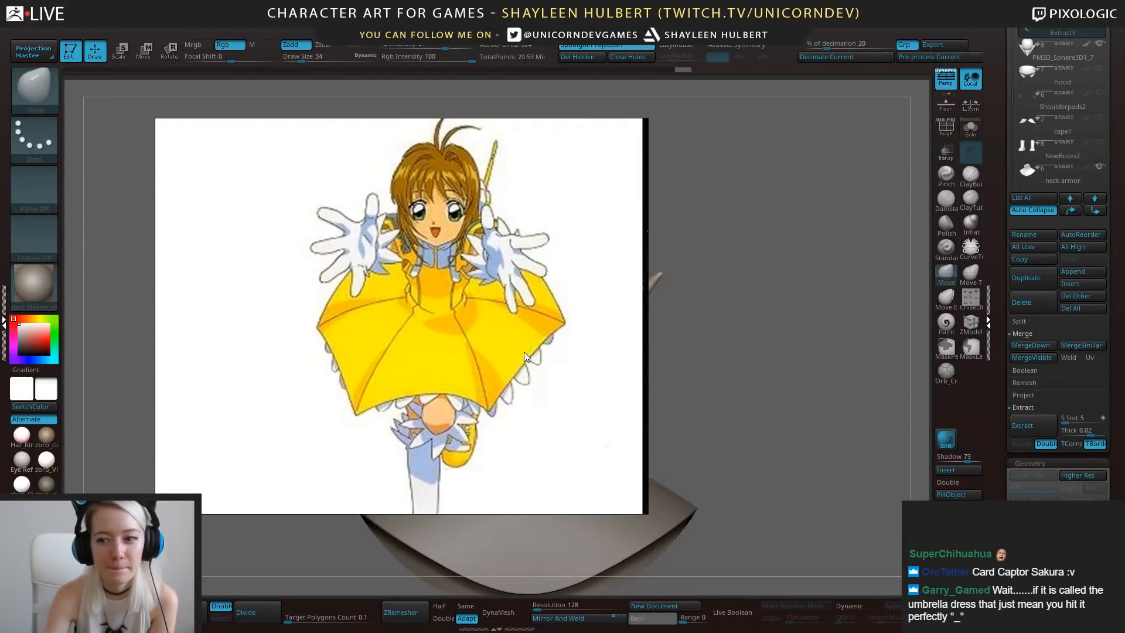
scroll(523, 352, down, 4)
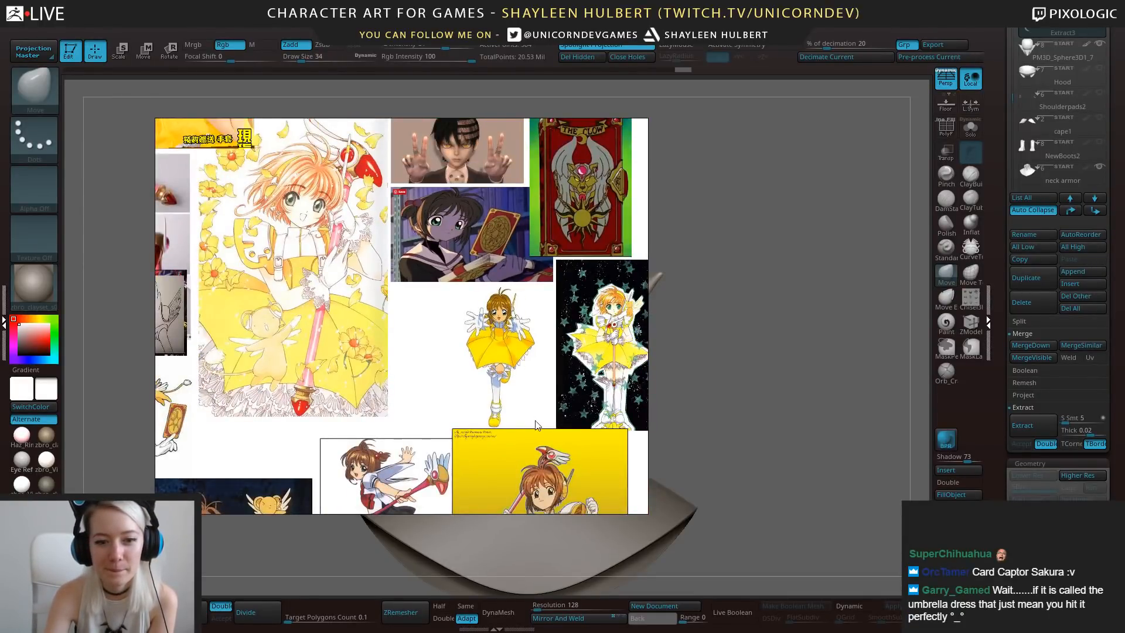
Look over the shoe, headphone and remaining costume references, ending on an overview of the whole board.
middle_drag(536, 421, 468, 256)
middle_drag(405, 356, 494, 298)
scroll(494, 298, down, 2)
middle_drag(510, 387, 455, 291)
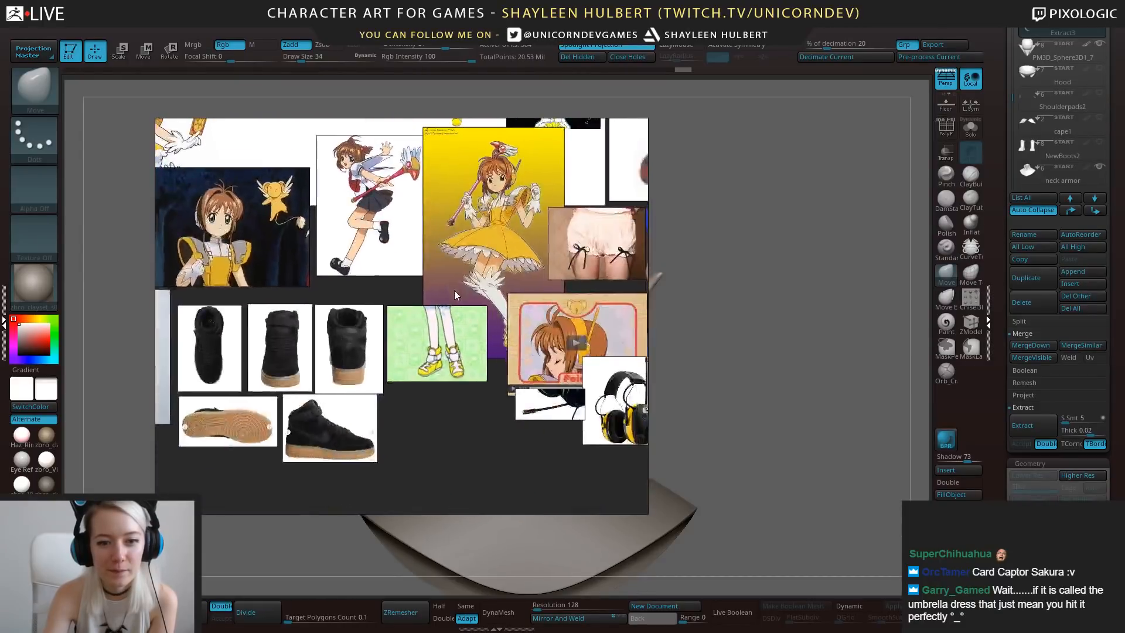
scroll(455, 291, down, 4)
middle_drag(628, 259, 327, 384)
scroll(424, 365, down, 2)
middle_drag(426, 364, 575, 396)
middle_drag(338, 373, 388, 367)
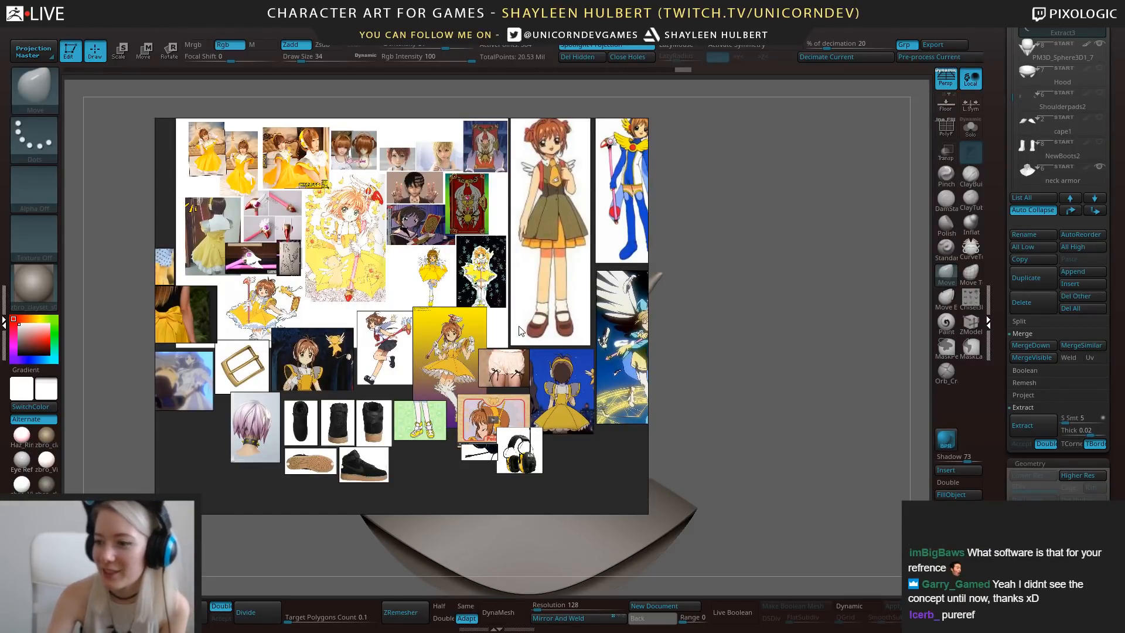
Examine the black sneaker views and the short lilac hairstyle, returning to the yellow-dress illustrations on the Sakura board.
scroll(505, 322, up, 4)
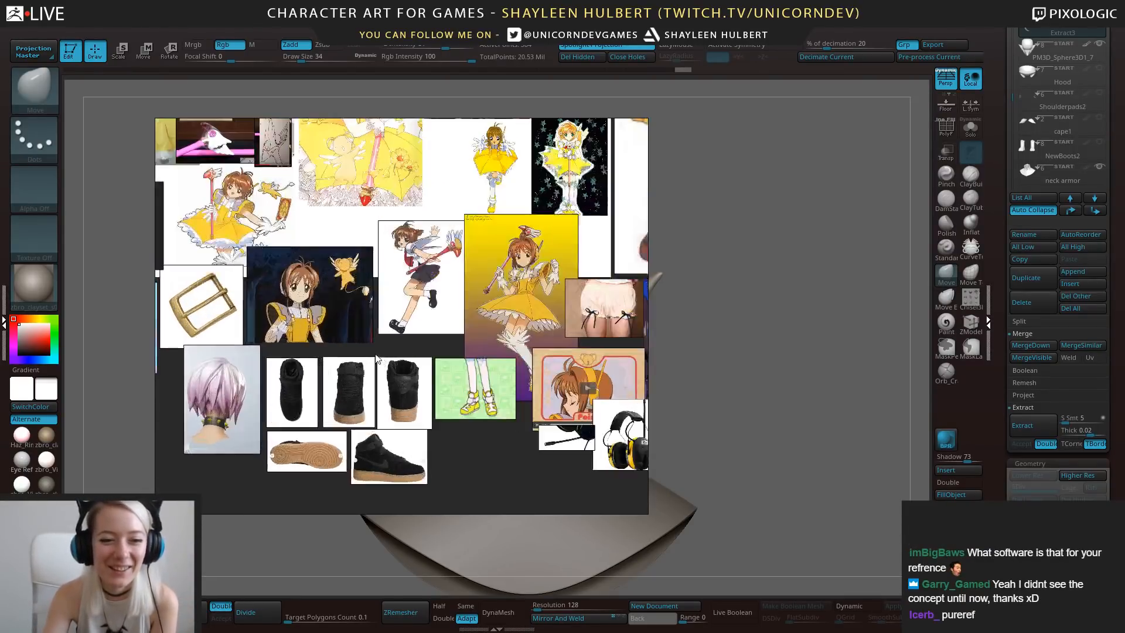
scroll(301, 481, up, 3)
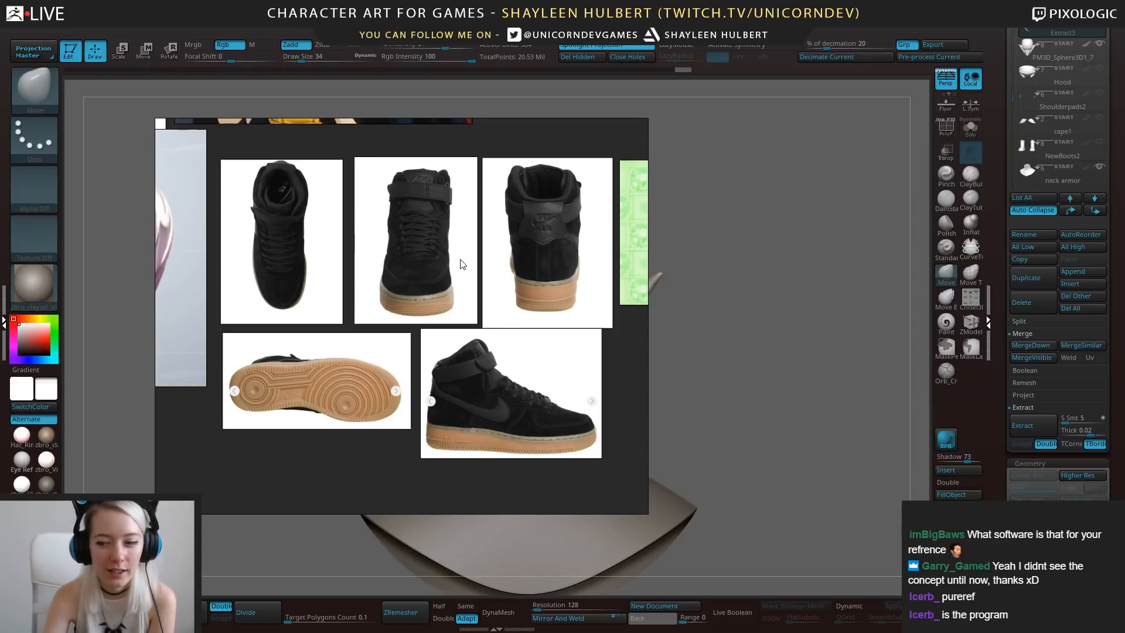
scroll(460, 264, down, 2)
scroll(314, 300, up, 5)
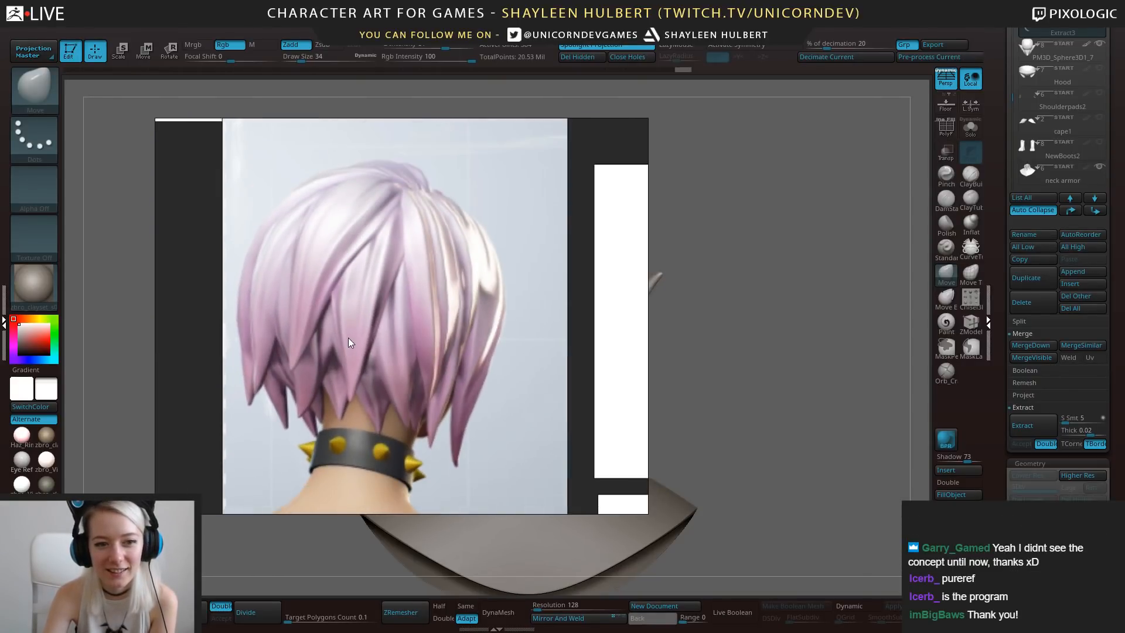
scroll(349, 339, down, 6)
scroll(349, 337, up, 5)
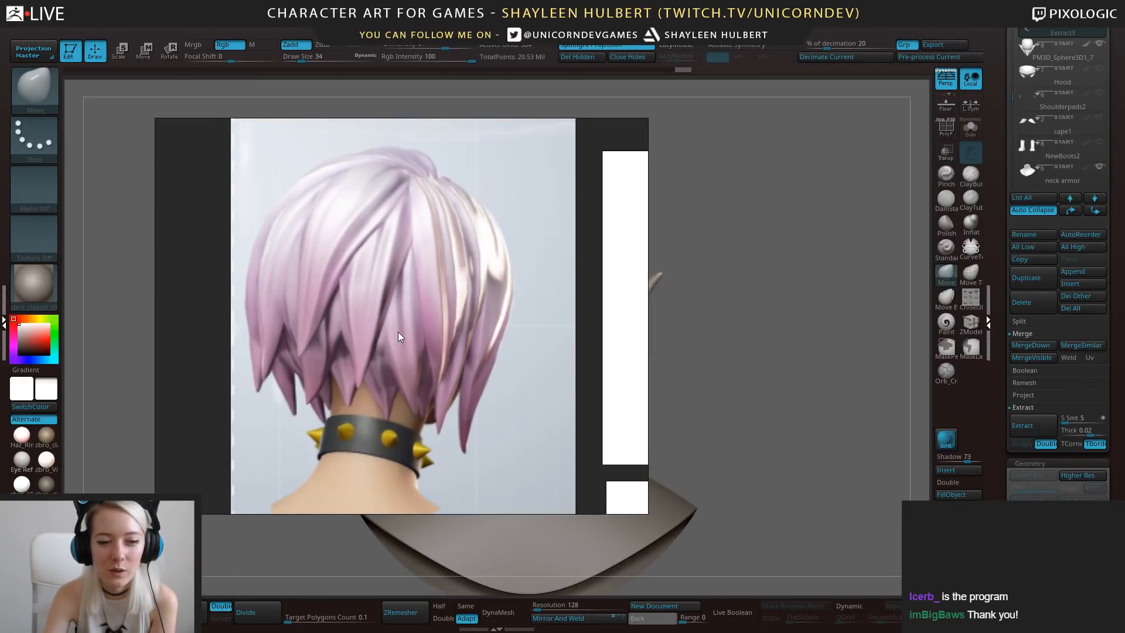
scroll(399, 332, down, 6)
middle_drag(566, 284, 537, 354)
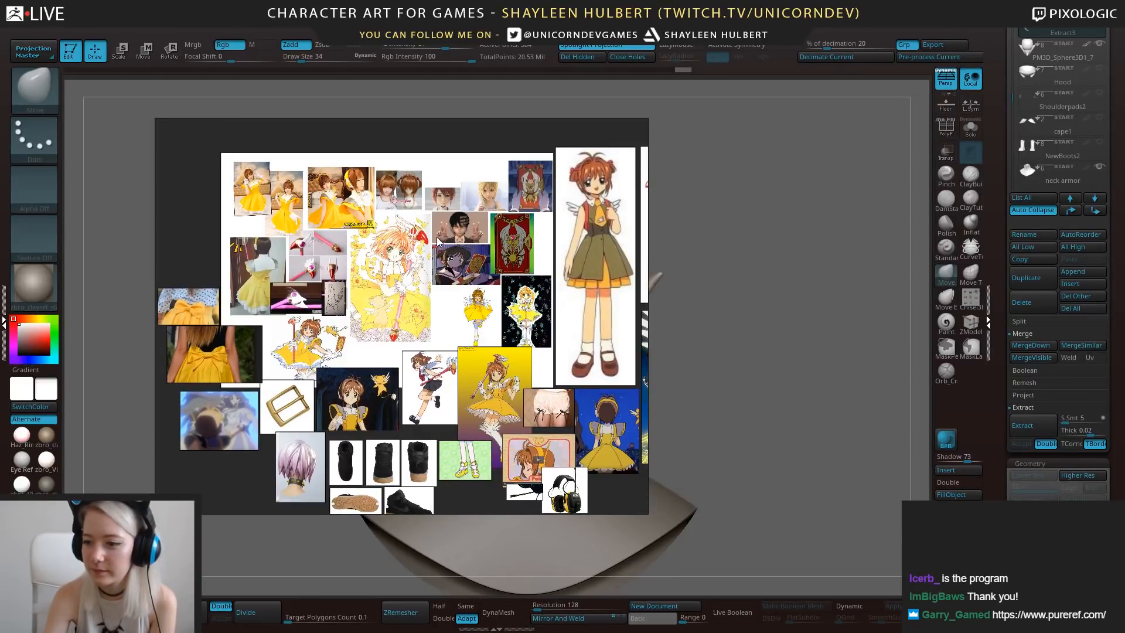
scroll(273, 221, up, 3)
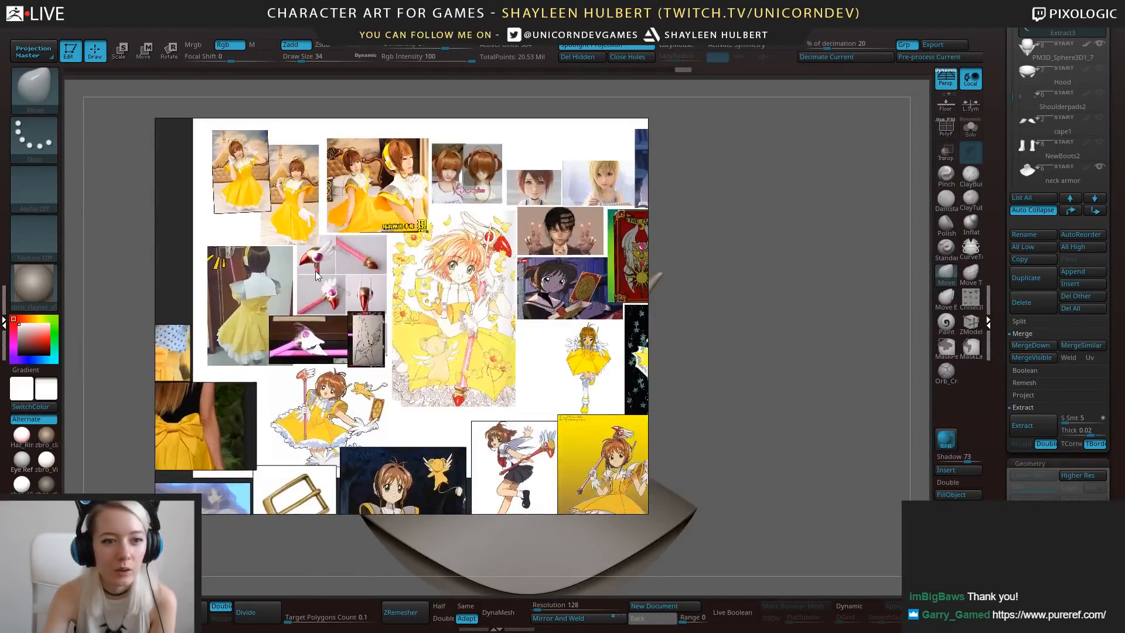
middle_drag(532, 368, 469, 290)
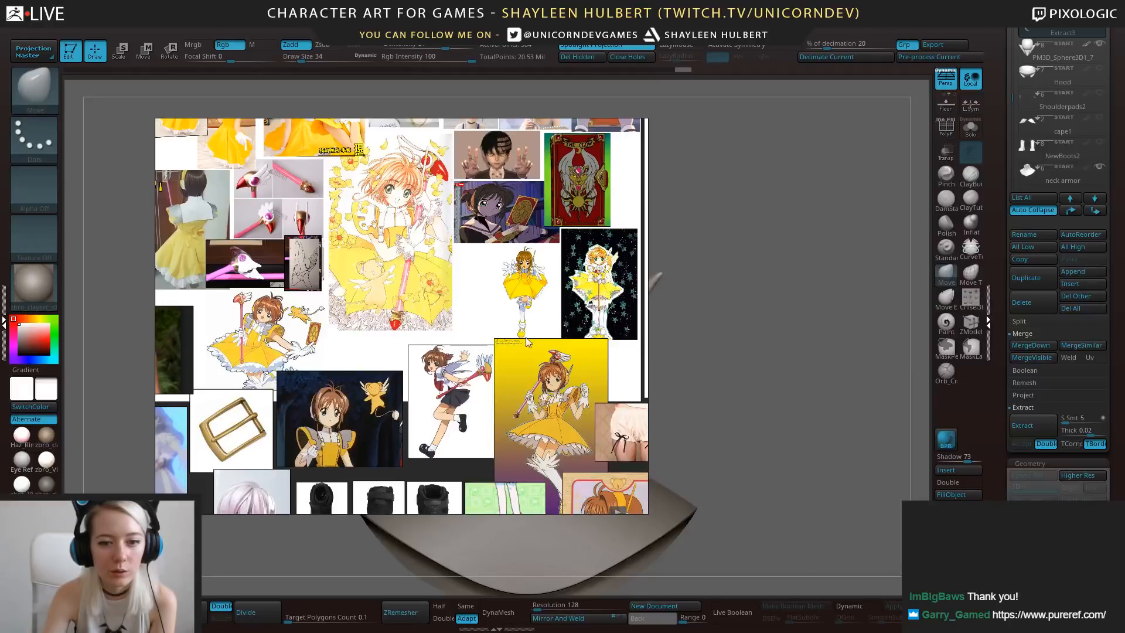
Load the recent Chasten board in place of the Sakura references and frame the front view of the blue-coated elf.
right_click(494, 321)
mouse_move(572, 522)
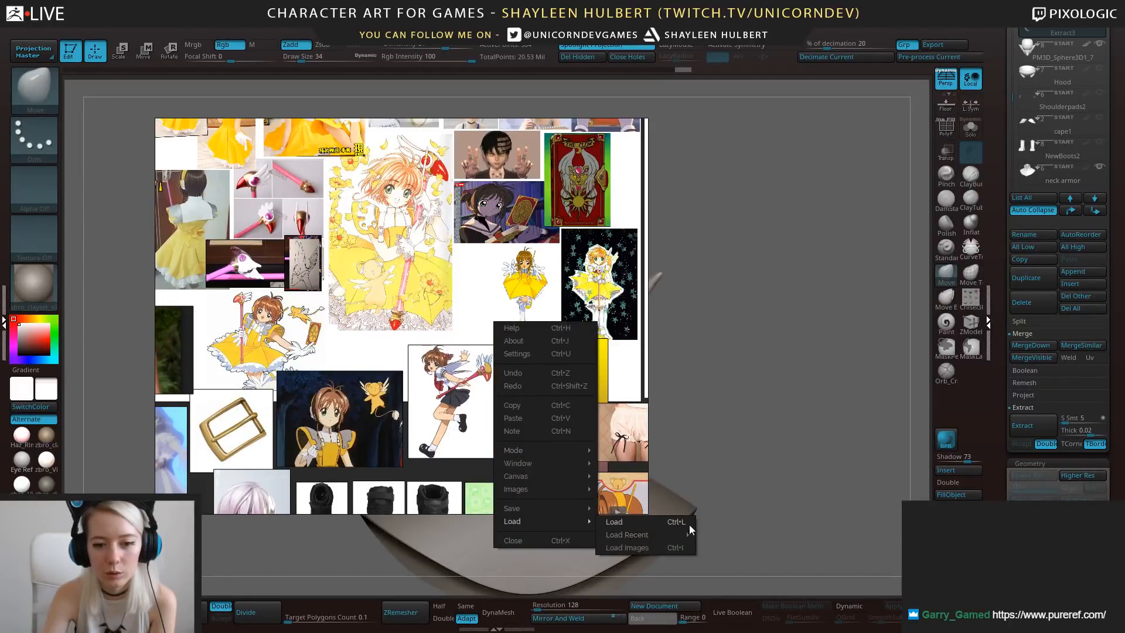
mouse_move(690, 534)
click(758, 550)
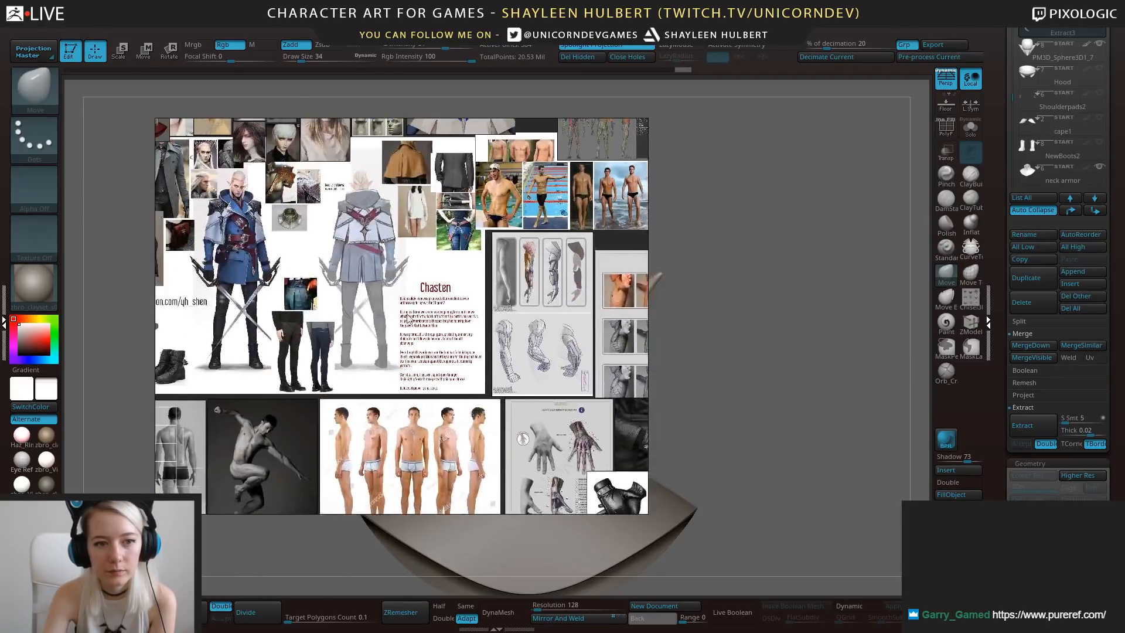
middle_drag(253, 269, 353, 331)
scroll(354, 332, up, 4)
Shrink the reference window to a narrow portrait around the elf's front view and place it beside the sculpted head.
drag(644, 513, 374, 430)
middle_drag(340, 394, 292, 394)
scroll(258, 305, up, 3)
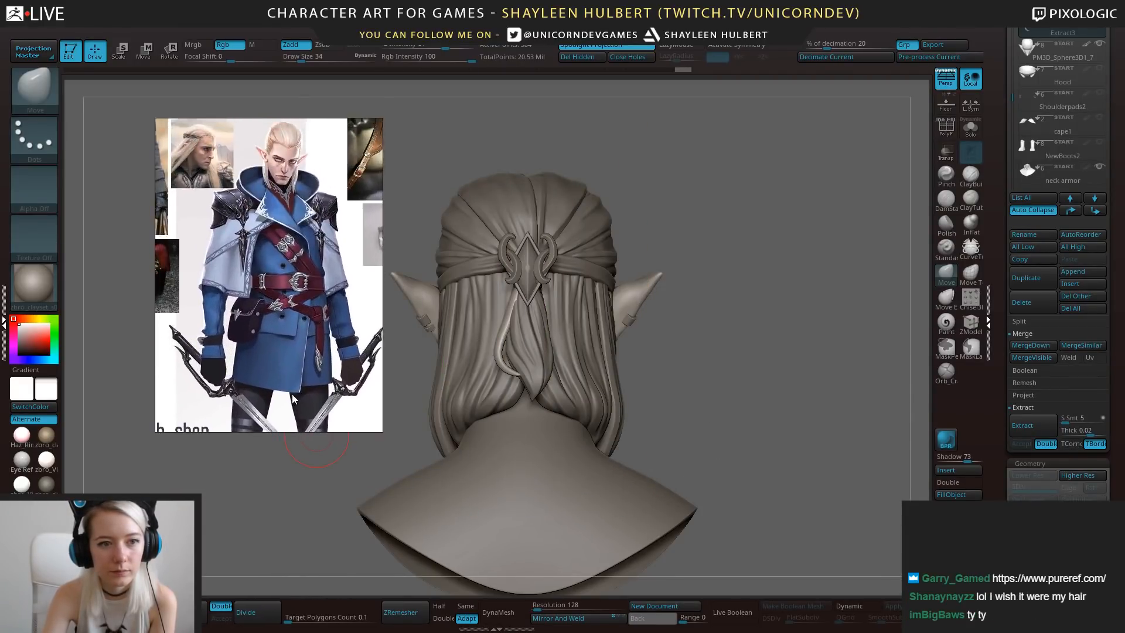
drag(292, 394, 224, 332)
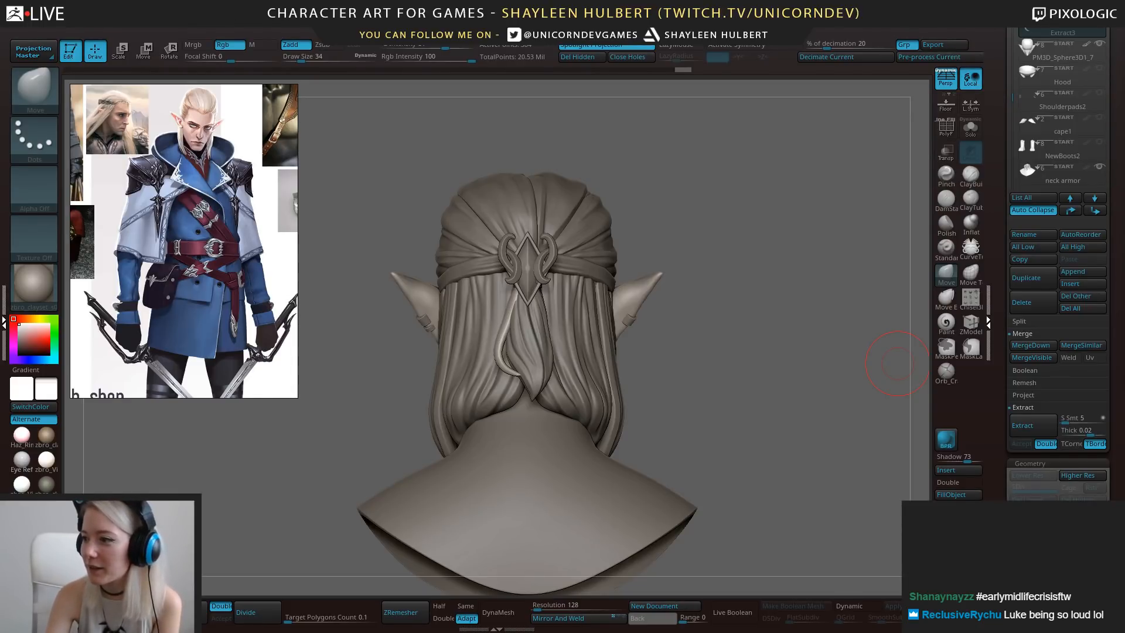
View the dynamite bundle render in the browser and return to the ZBrush canvas.
drag(898, 363, 593, 1)
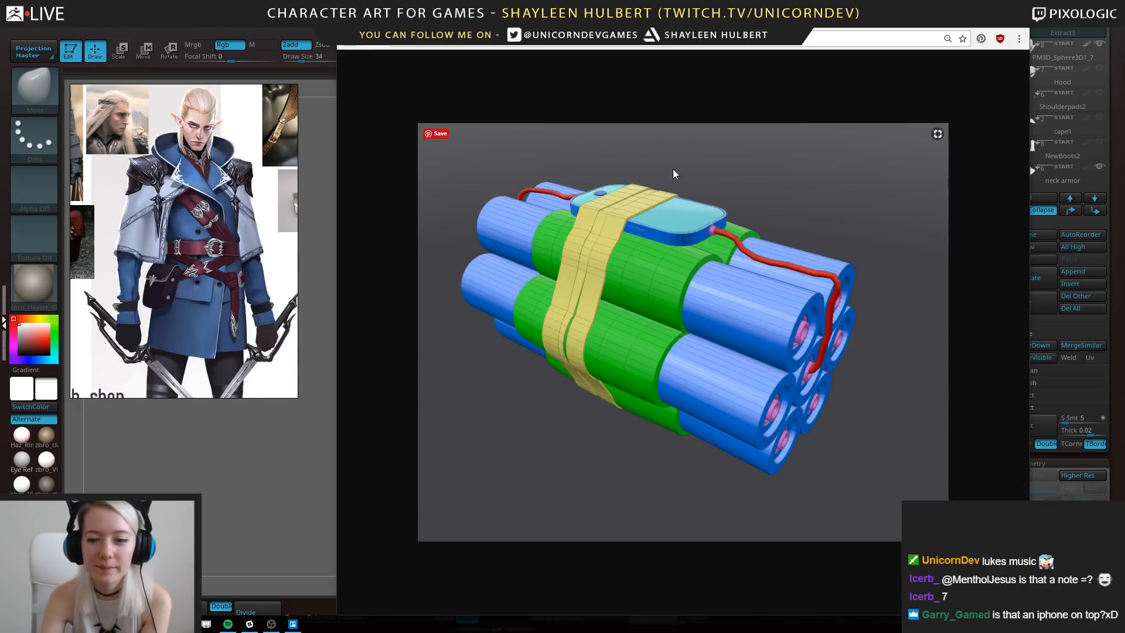
click(1016, 11)
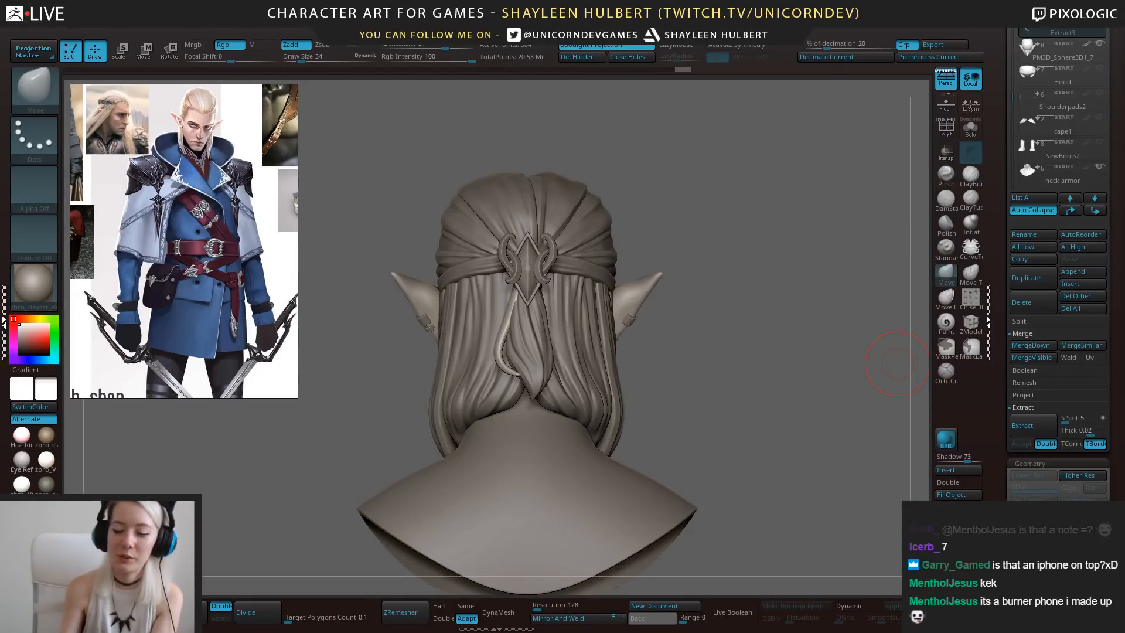
Subdivide the hooked hair strand below the clip twice.
mouse_move(714, 345)
mouse_down()
mouse_move(707, 336)
mouse_move(733, 381)
mouse_move(806, 402)
mouse_up()
key(b)
key(m)
key(v)
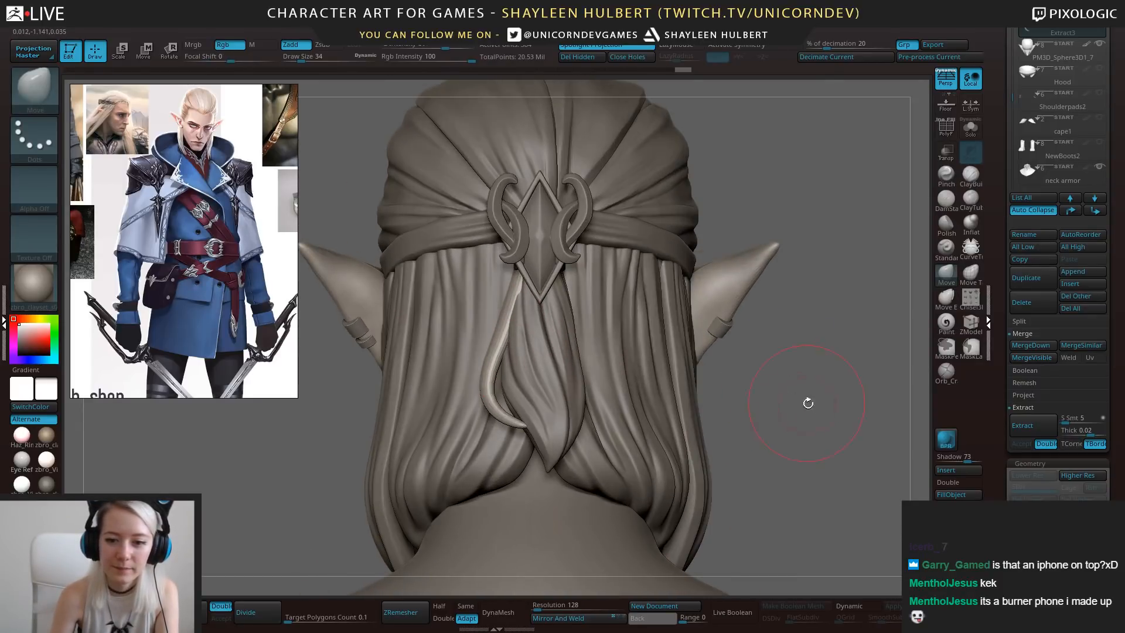
key(ctrl+d)
key(ctrl+d)
Carve grooves along the hooked strand from its root with the Dam Standard brush, reducing the draw size to 10.
drag(928, 444, 1004, 432)
click(945, 198)
key(bracketleft)
key(bracketleft)
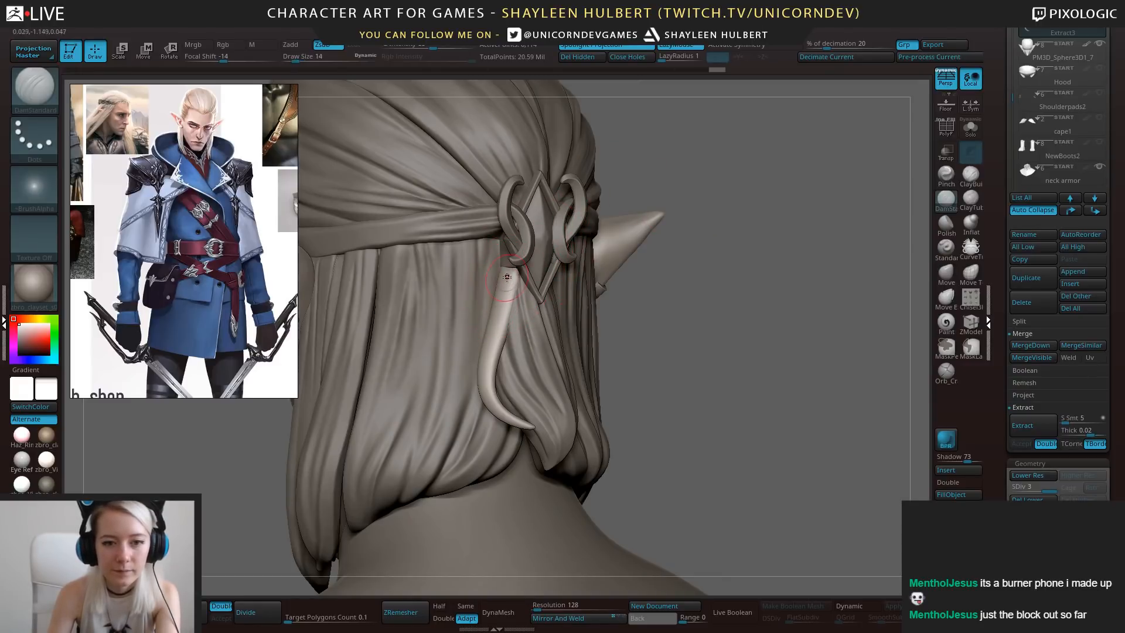
mouse_move(510, 271)
mouse_down()
mouse_move(480, 388)
mouse_move(530, 428)
mouse_move(492, 334)
mouse_move(499, 315)
mouse_move(488, 374)
mouse_up()
drag(621, 258, 691, 249)
mouse_move(500, 273)
mouse_down()
mouse_move(501, 315)
mouse_move(501, 297)
mouse_up()
drag(630, 295, 599, 297)
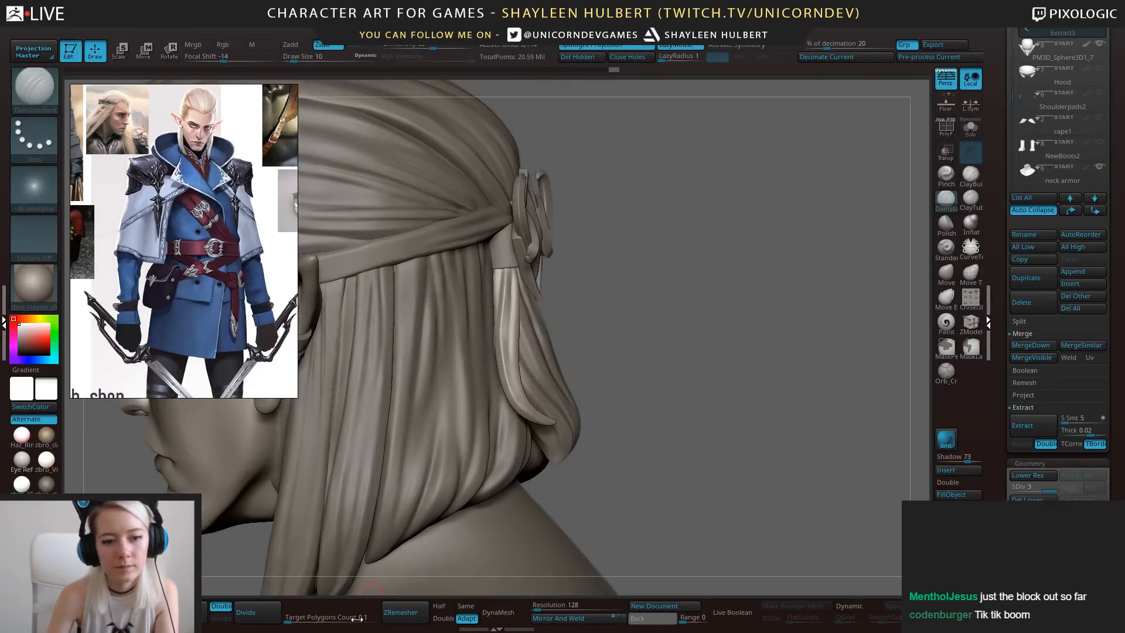
ZRemesh the hooked strand with a target polygon count of about 9.5.
click(315, 620)
click(417, 617)
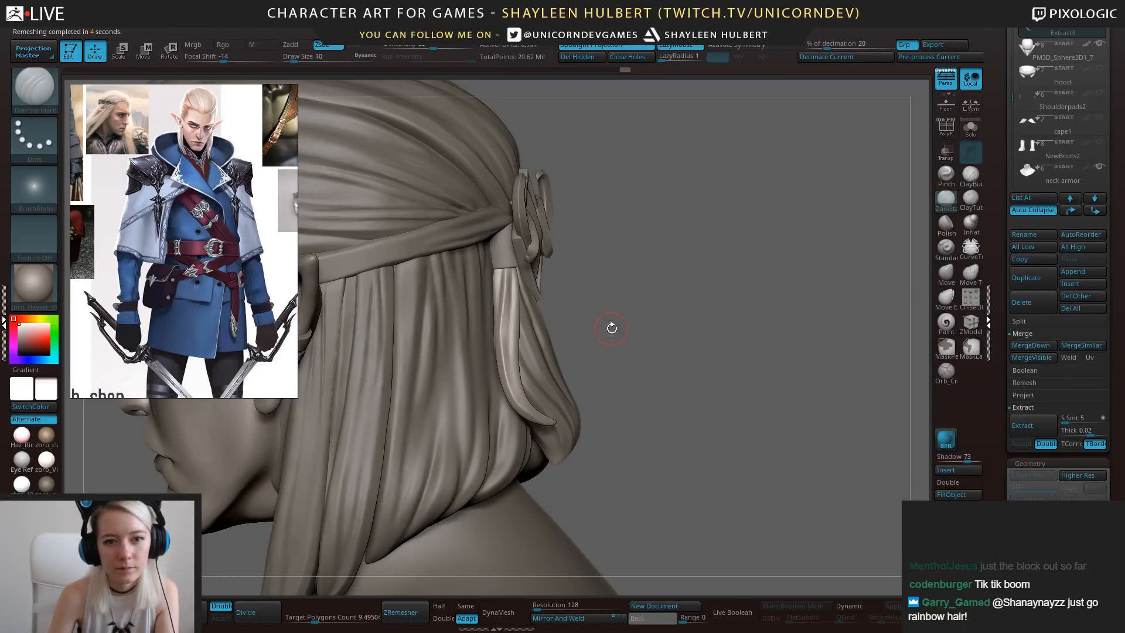
mouse_move(611, 328)
mouse_down()
mouse_move(698, 402)
mouse_move(631, 311)
mouse_up()
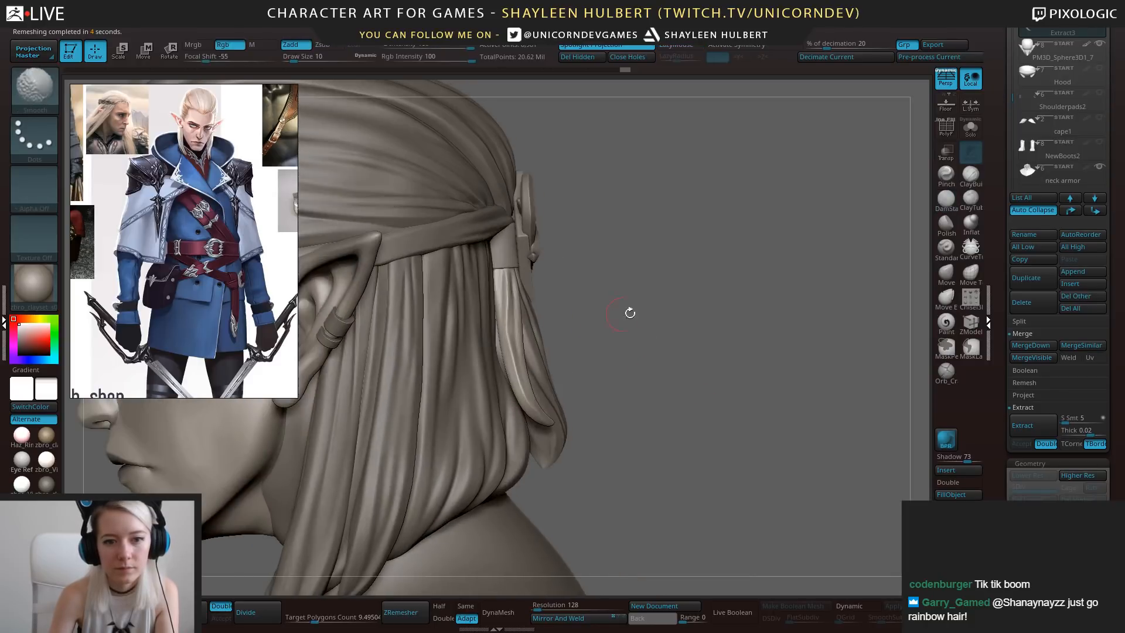
Smooth the remeshed strand and add volume along its length with the Inflate brush at draw size 22.
click(946, 274)
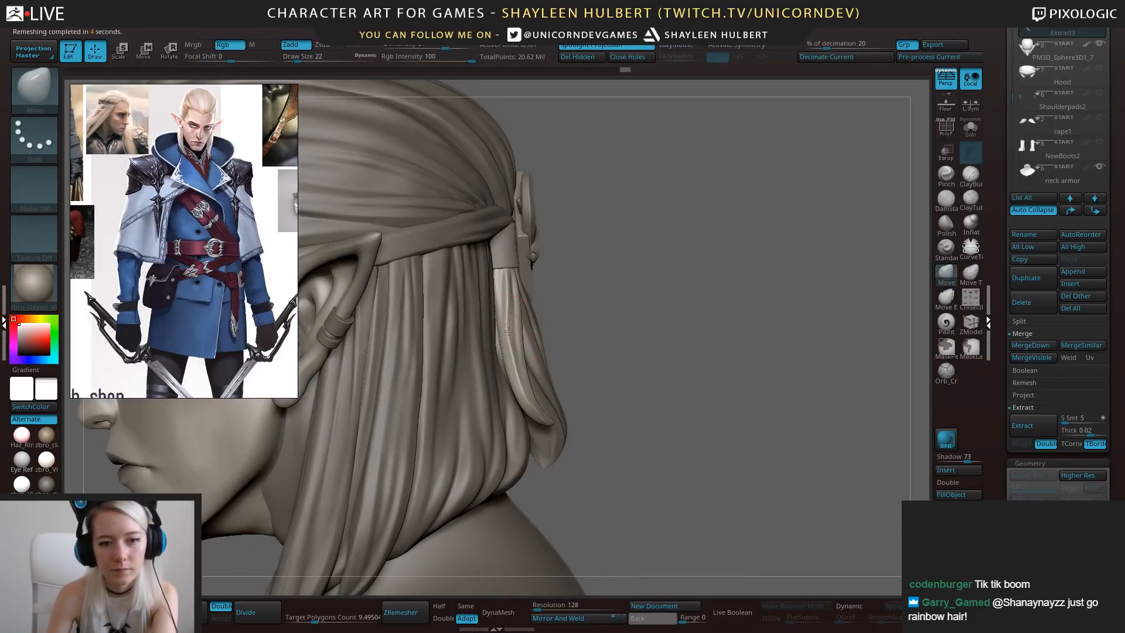
key(shift)
shift+drag(507, 348, 508, 329)
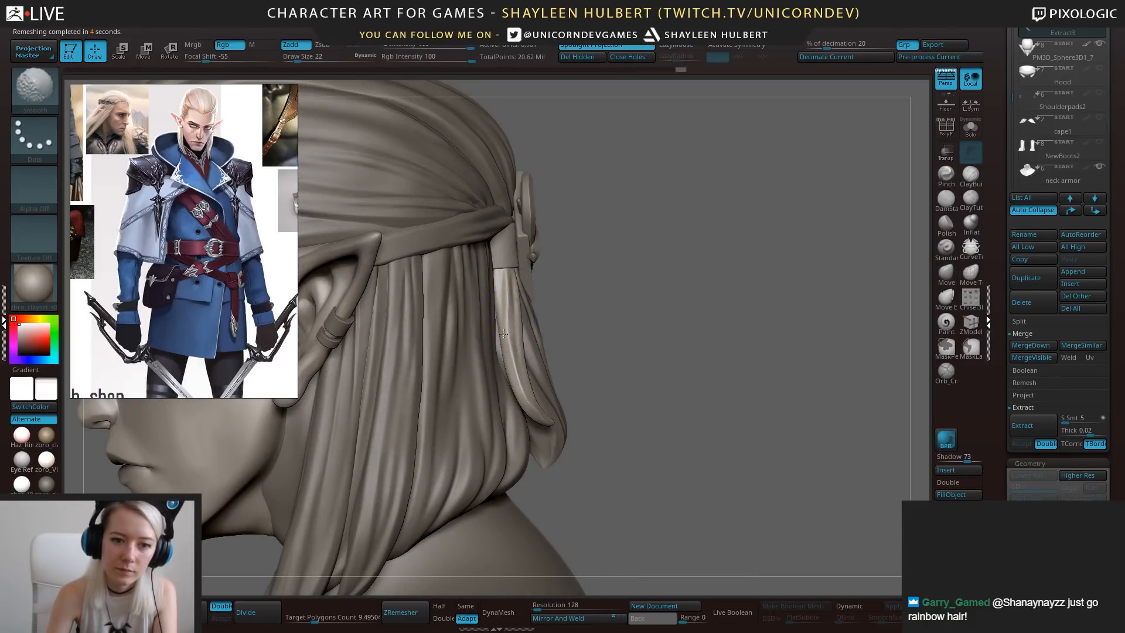
mouse_move(610, 304)
mouse_down()
mouse_move(578, 293)
mouse_move(623, 288)
mouse_up()
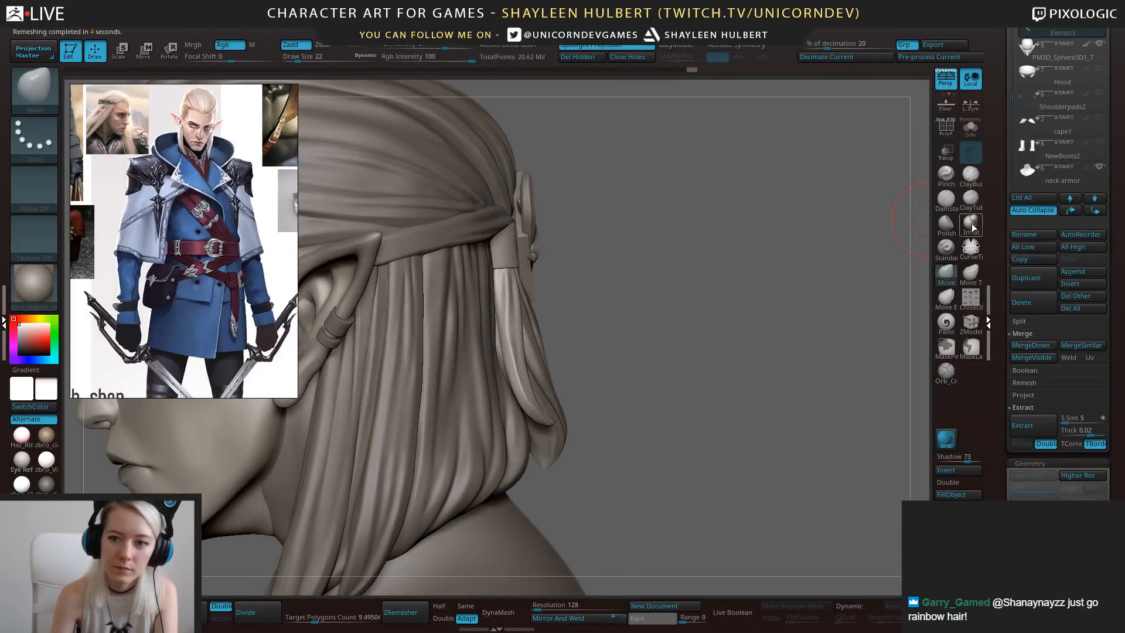
click(971, 223)
drag(500, 311, 512, 366)
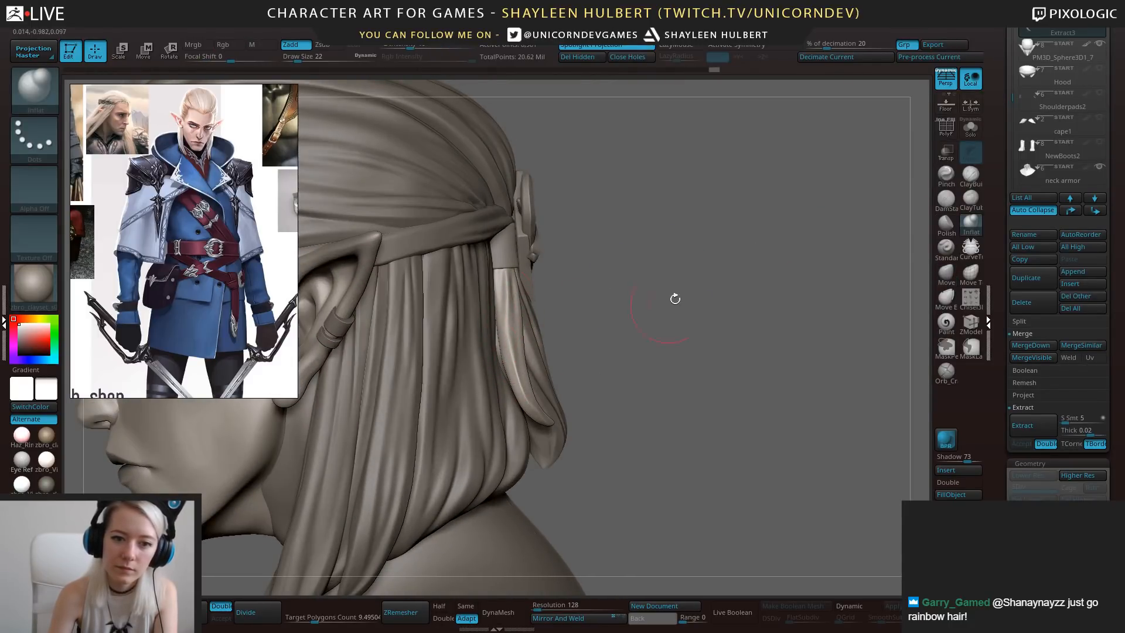
shift+drag(674, 299, 743, 390)
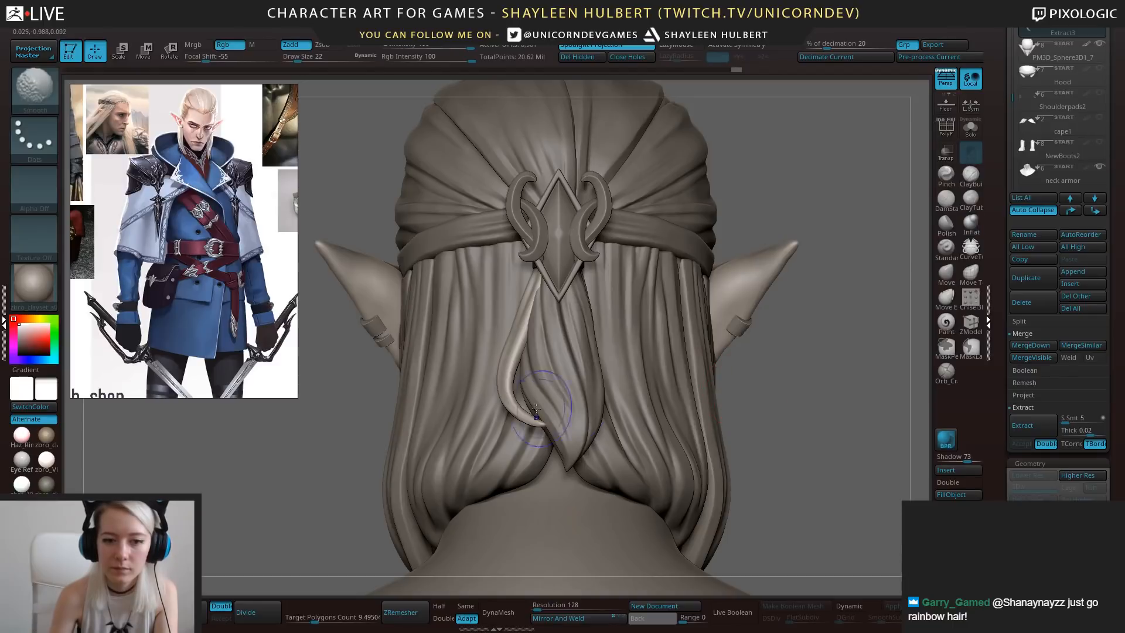
shift+drag(542, 404, 540, 408)
Reshape the strand's hooked tip, middle bend and root with the Move brush, enlarging the draw size to about 82.
click(948, 273)
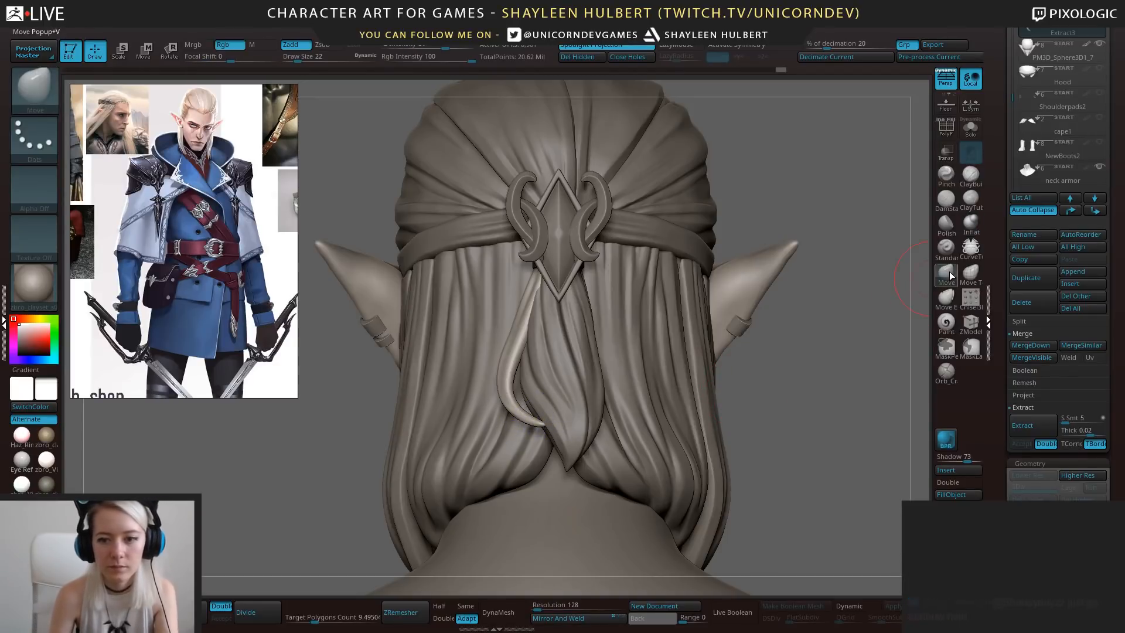
key(bracketright)
key(bracketright)
key(bracketright)
key(bracketright)
key(bracketright)
key(bracketright)
drag(532, 421, 532, 436)
drag(516, 384, 512, 387)
drag(797, 253, 809, 286)
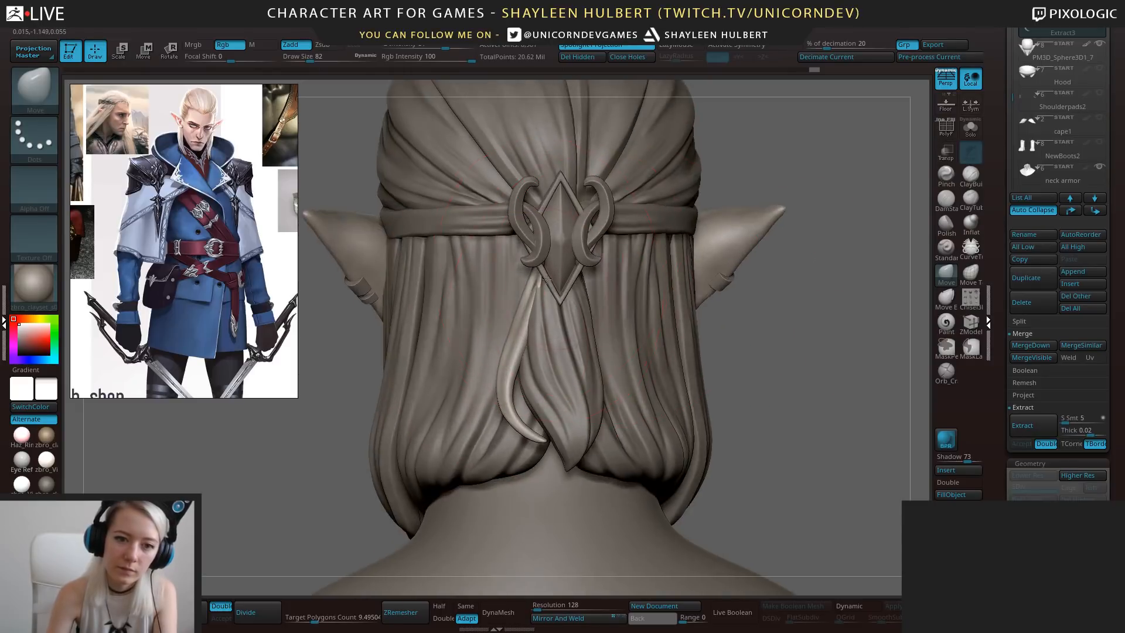
drag(544, 279, 550, 276)
mouse_move(772, 373)
alt+mouse_down()
mouse_move(719, 304)
mouse_move(753, 384)
alt+mouse_up()
drag(753, 383, 789, 387)
Flatten the strand's surface from its root to the hooked tip with the hPolish brush at draw size 14.
key(b)
key(h)
key(p)
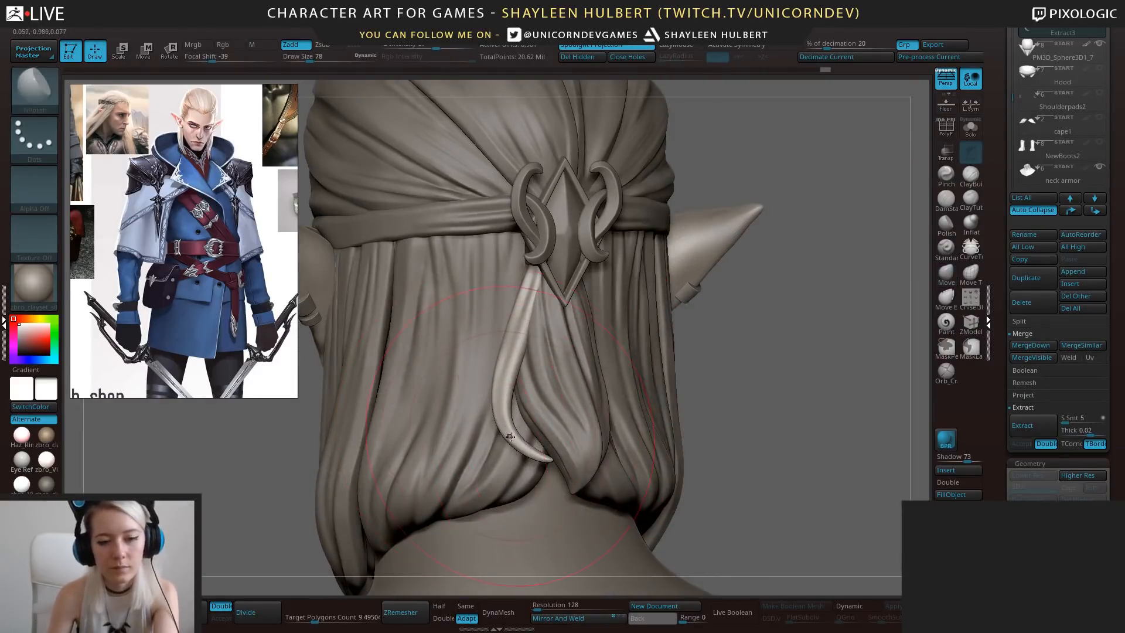
drag(545, 458, 522, 439)
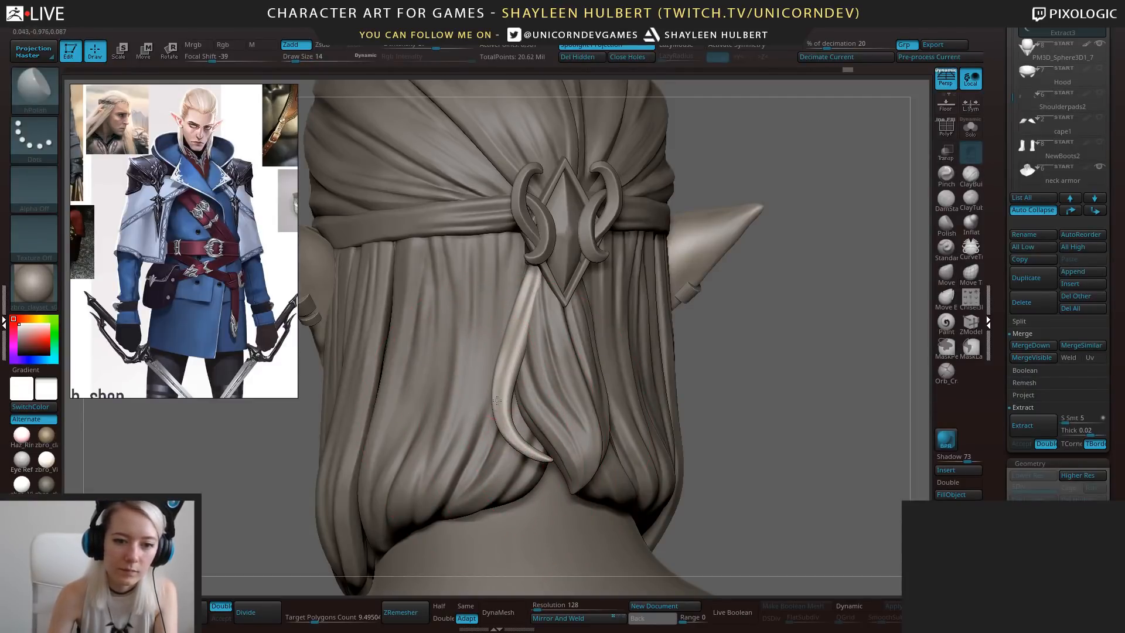
drag(731, 317, 835, 320)
drag(511, 306, 511, 415)
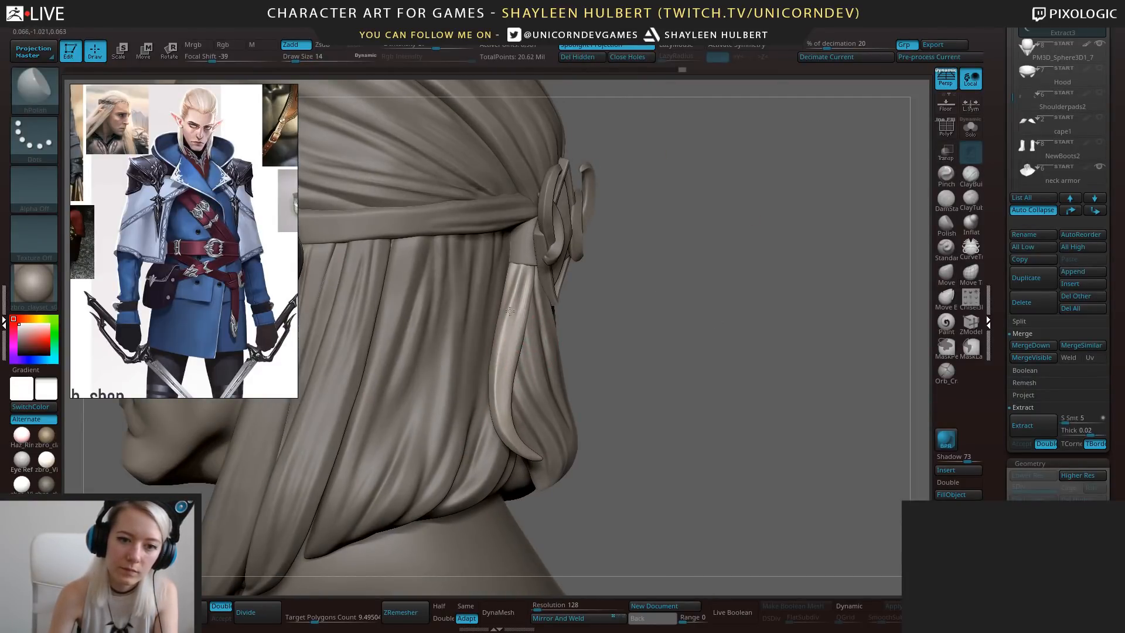
drag(523, 278, 506, 359)
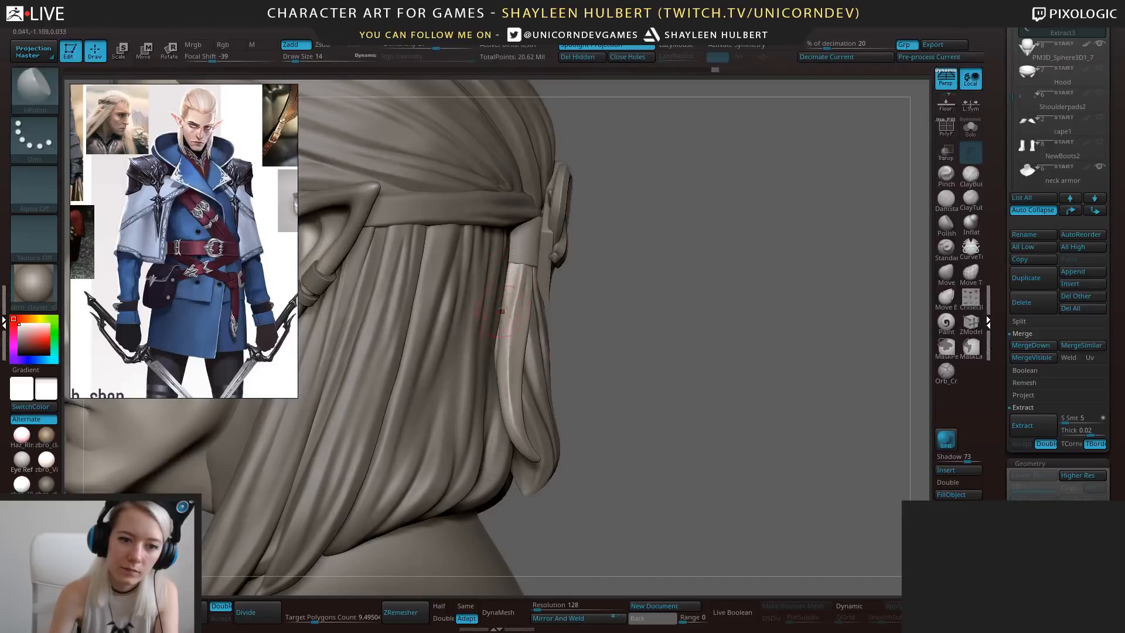
key(shift)
mouse_move(678, 420)
mouse_down()
mouse_move(656, 423)
mouse_move(697, 351)
mouse_move(632, 335)
mouse_move(699, 370)
mouse_move(696, 315)
mouse_move(756, 309)
mouse_up()
Inspect the strand in isolation, restore the full head, and smooth the strand's surface near its root.
click(947, 199)
drag(683, 261, 707, 263)
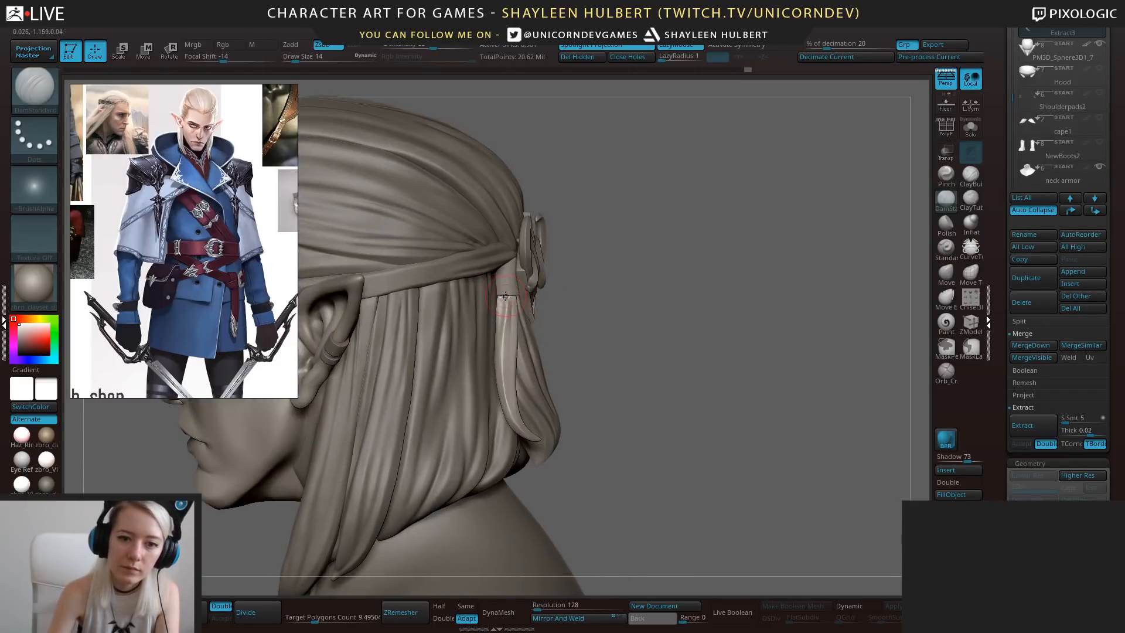
key(ctrl)
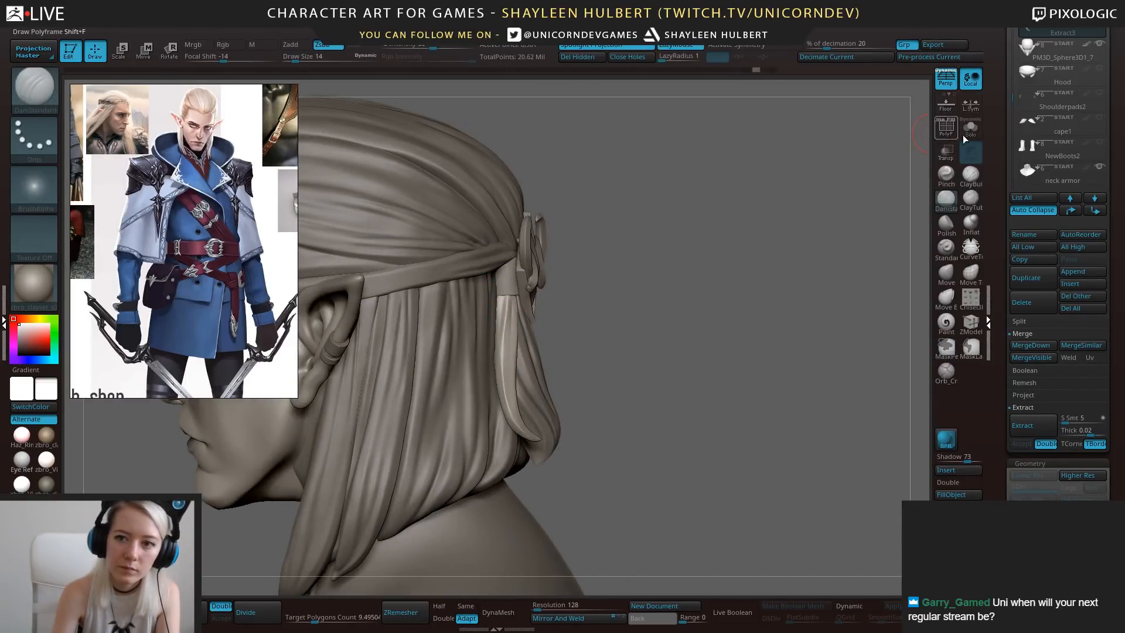
click(967, 130)
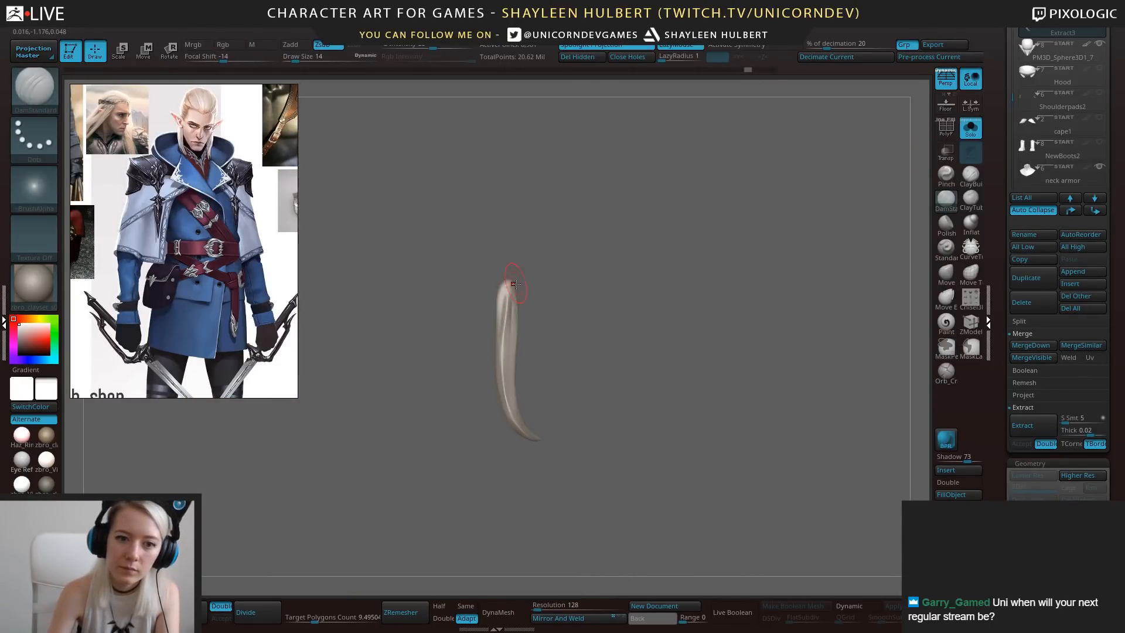
click(967, 130)
shift+drag(514, 291, 516, 287)
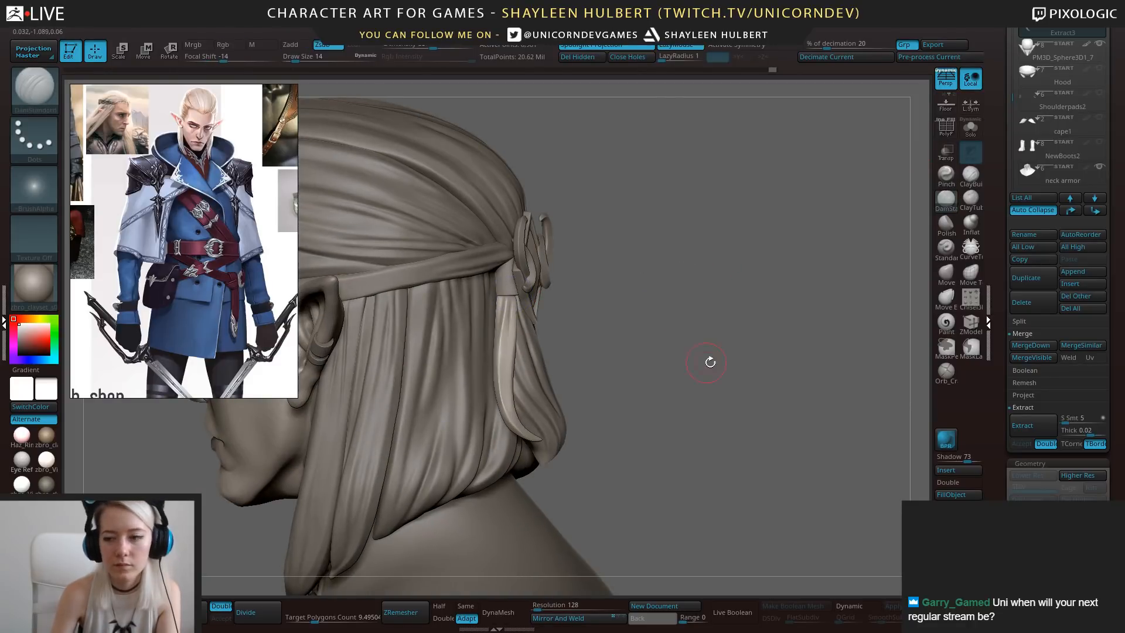
Select the broad central hair strand beneath the diamond clip and frame it from behind.
shift+drag(711, 361, 778, 330)
mouse_move(822, 364)
alt+mouse_down()
mouse_move(757, 304)
mouse_move(727, 357)
mouse_move(666, 365)
alt+mouse_up()
alt+click(546, 382)
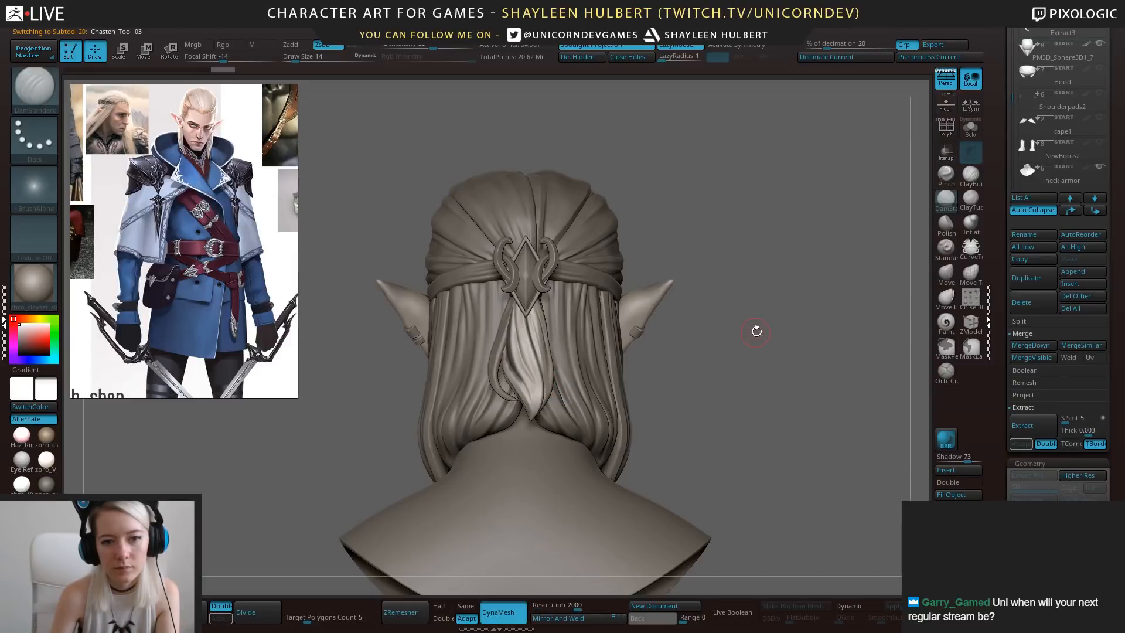
alt+drag(756, 331, 720, 357)
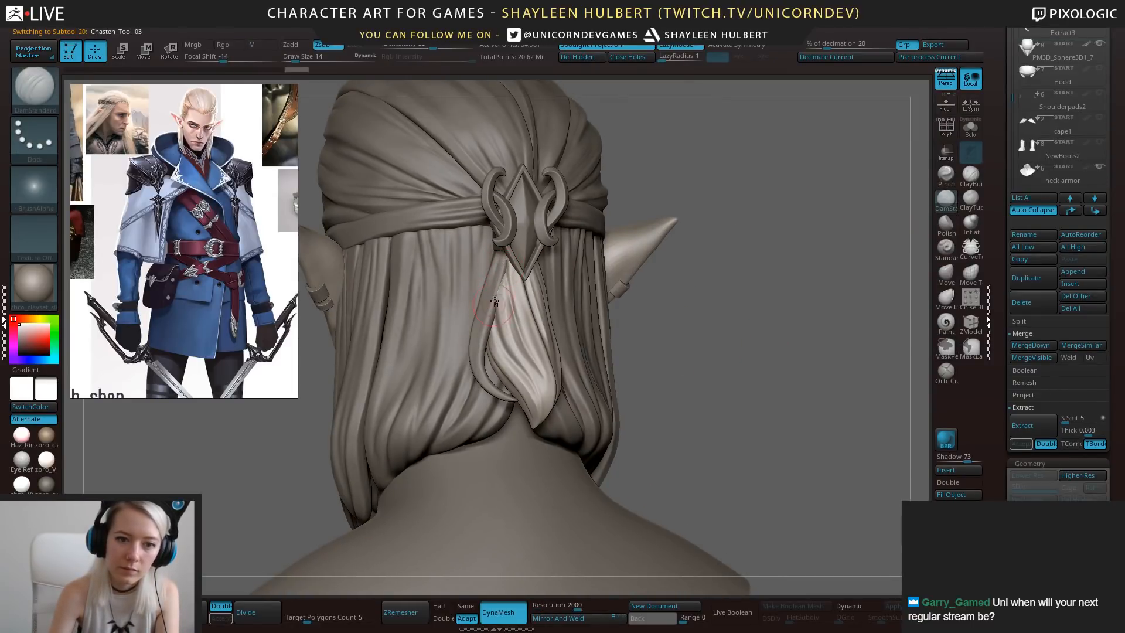
Review the complete hair sculpt from behind, select the head, and inspect the bust's face from the front.
shift+drag(674, 317, 691, 318)
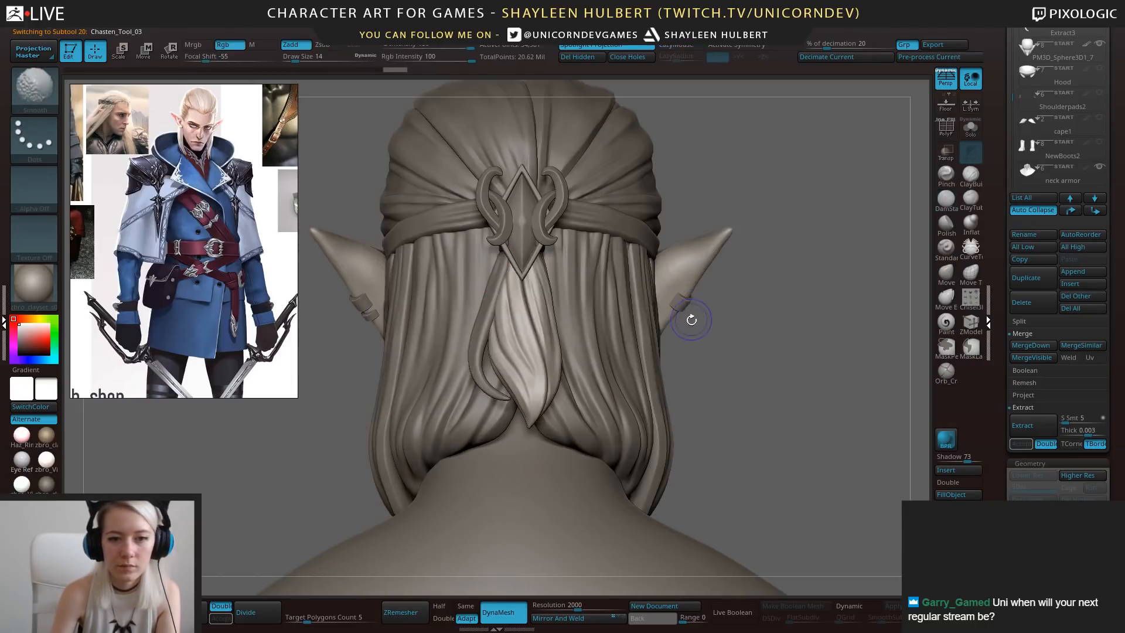
mouse_move(759, 410)
alt+mouse_down()
mouse_move(656, 308)
mouse_move(708, 332)
mouse_move(640, 330)
mouse_move(680, 310)
mouse_move(701, 316)
alt+mouse_up()
alt+click(542, 336)
alt+click(424, 343)
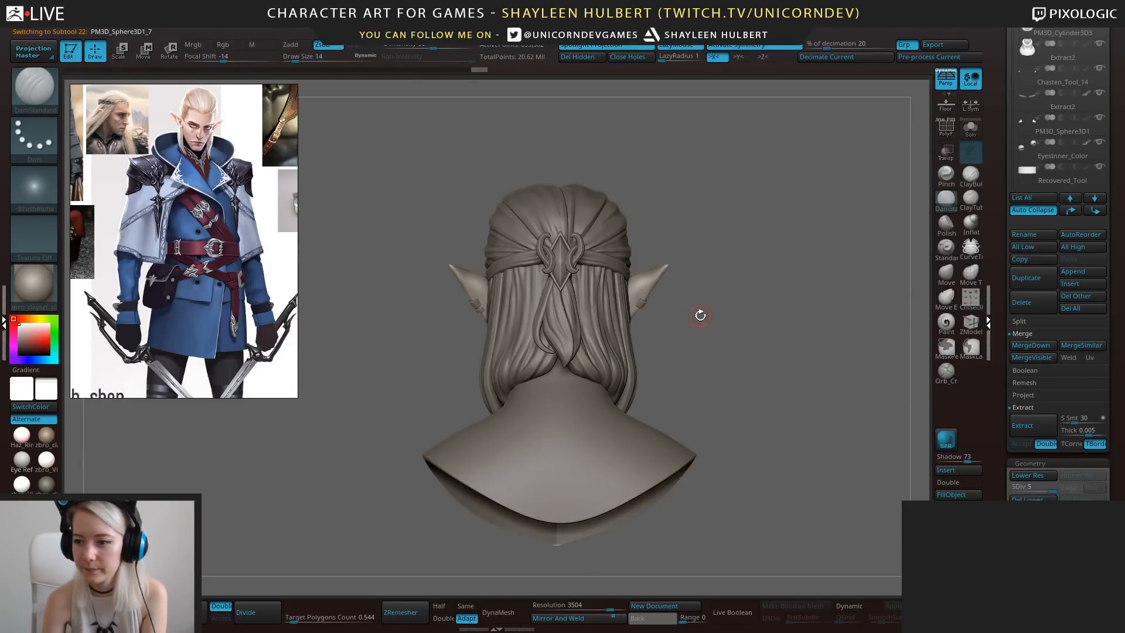
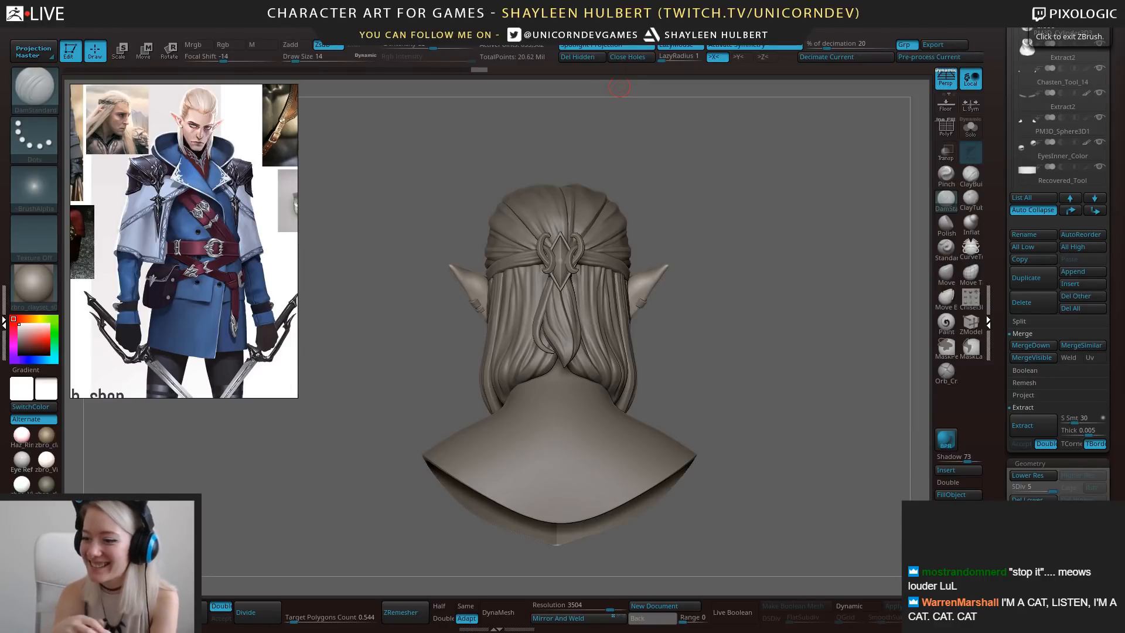
mouse_move(624, 405)
mouse_down()
mouse_move(778, 389)
mouse_move(737, 361)
mouse_move(752, 381)
mouse_up()
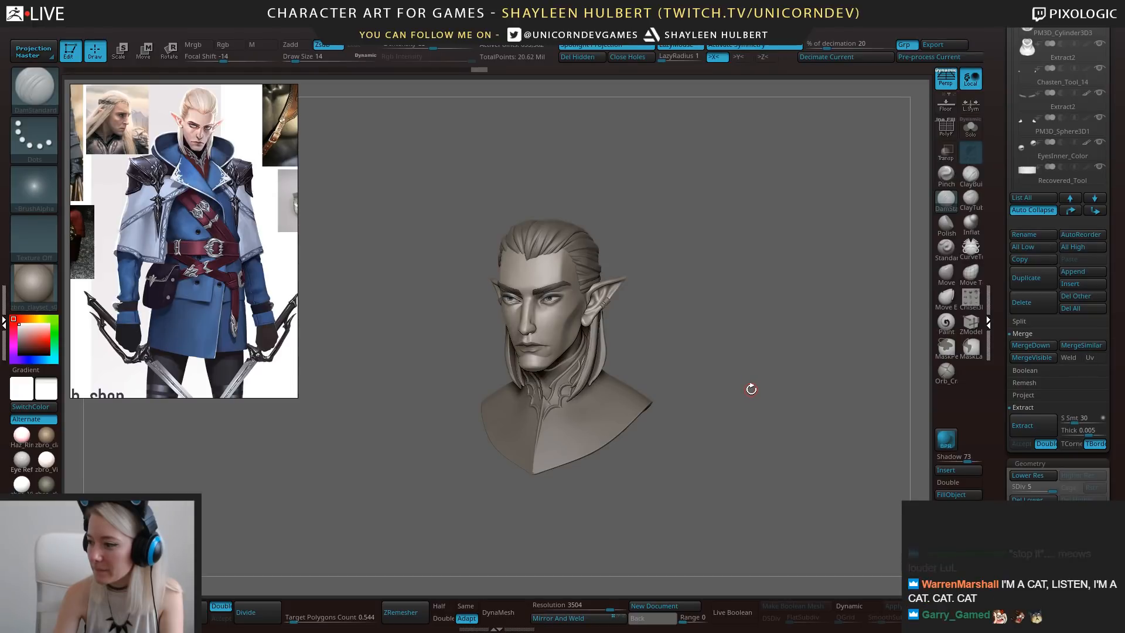
alt+drag(741, 346, 746, 377)
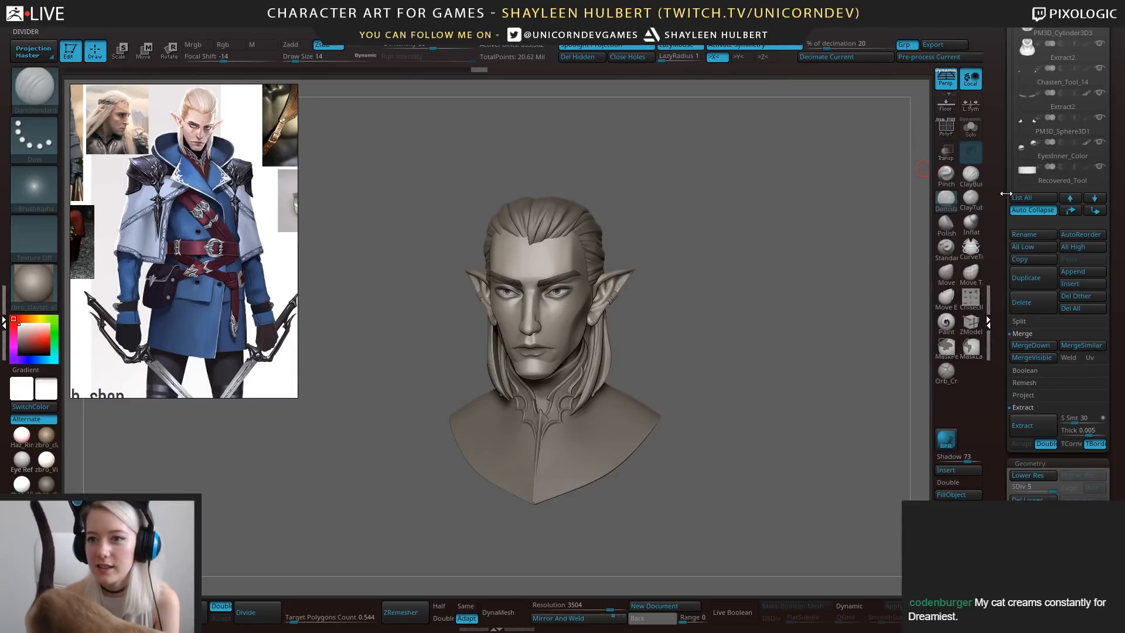
Switch the active tool to the plain sphere and load the boot demo ZTool from the 2017 projects folder.
click(994, 117)
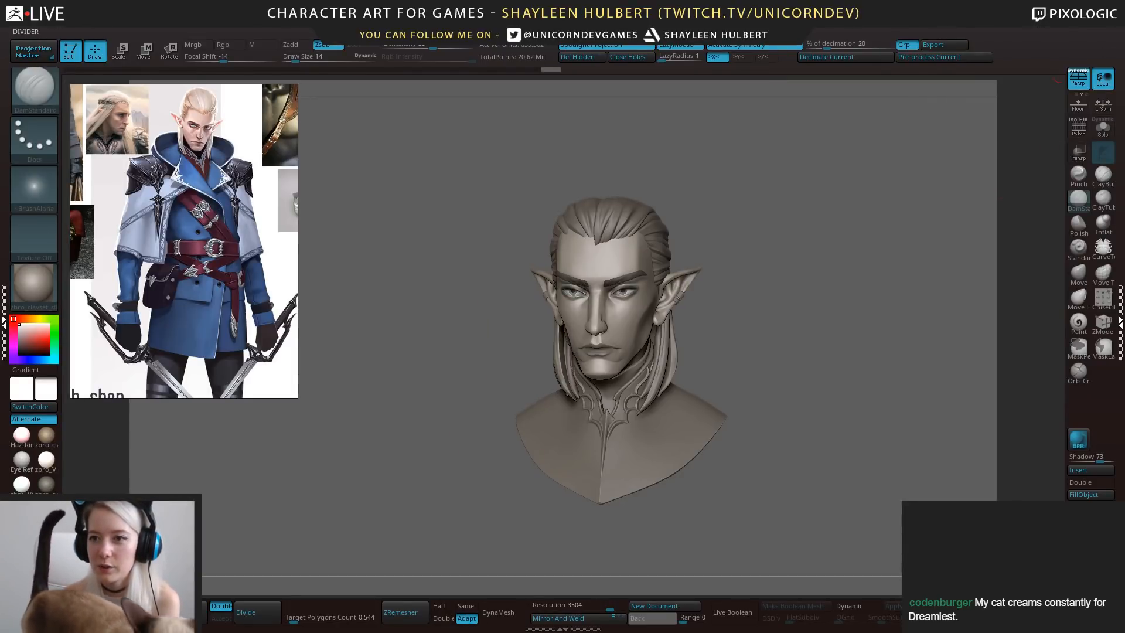
click(1120, 92)
drag(1006, 88, 1005, 180)
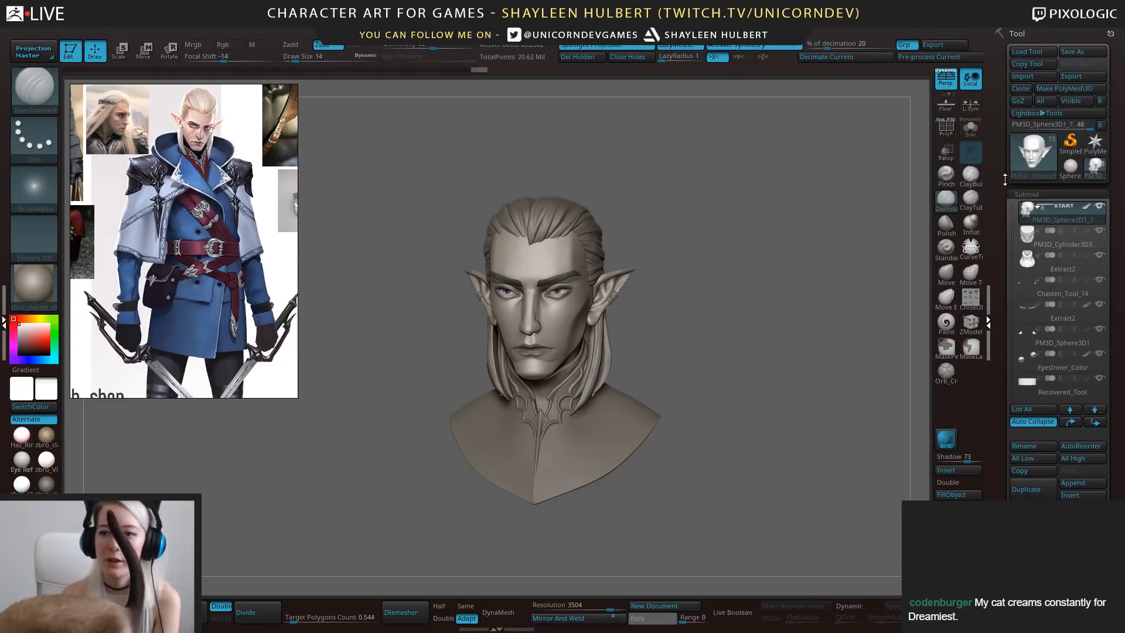
click(1064, 167)
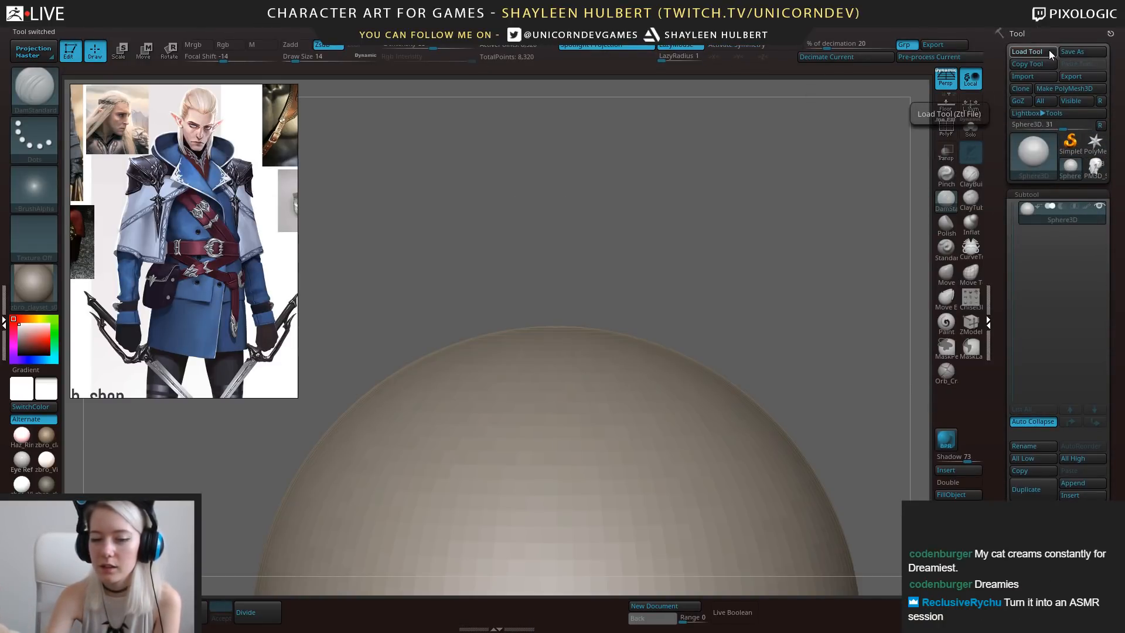
click(1049, 51)
scroll(591, 289, down, 2)
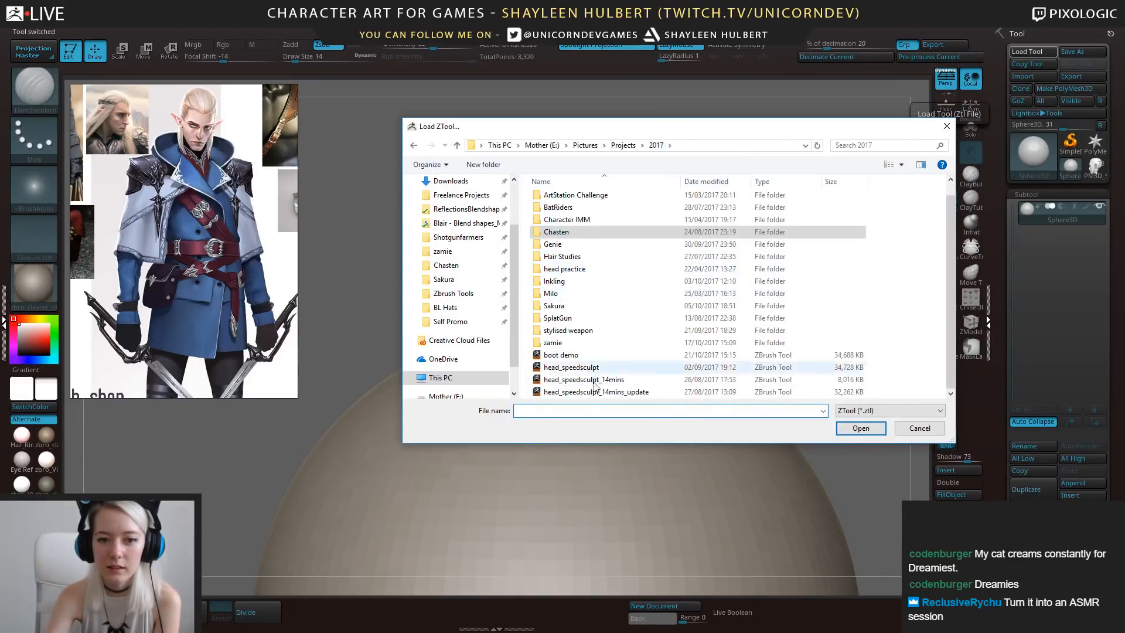
click(583, 358)
click(874, 429)
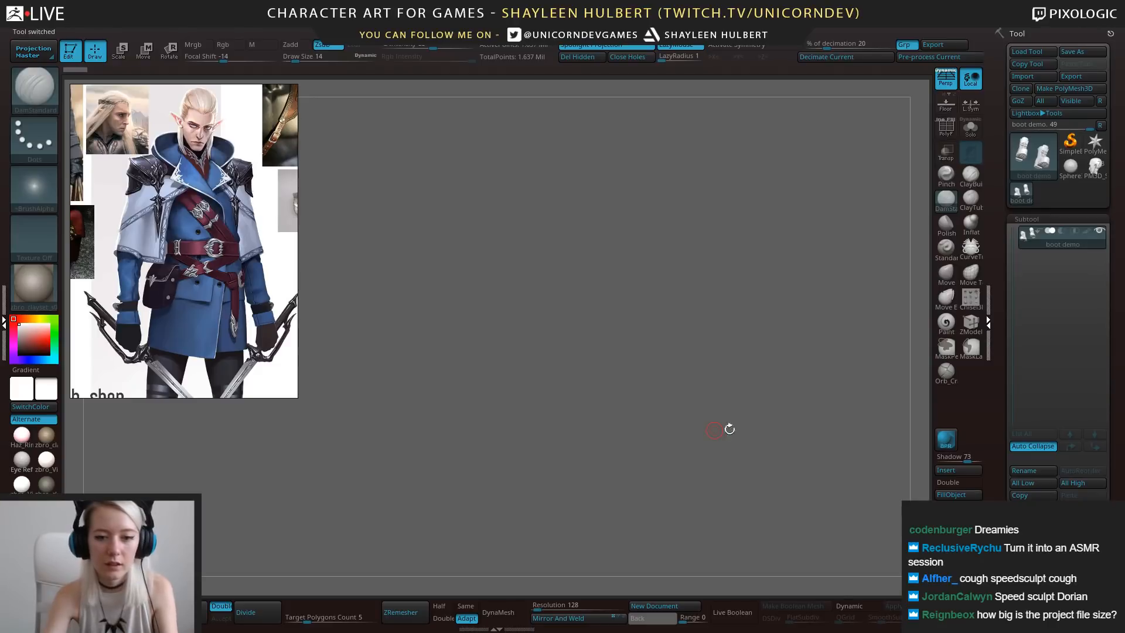
Examine the pair of boots from several angles, with the polygroup wireframe shown and with it hidden.
drag(847, 345, 790, 329)
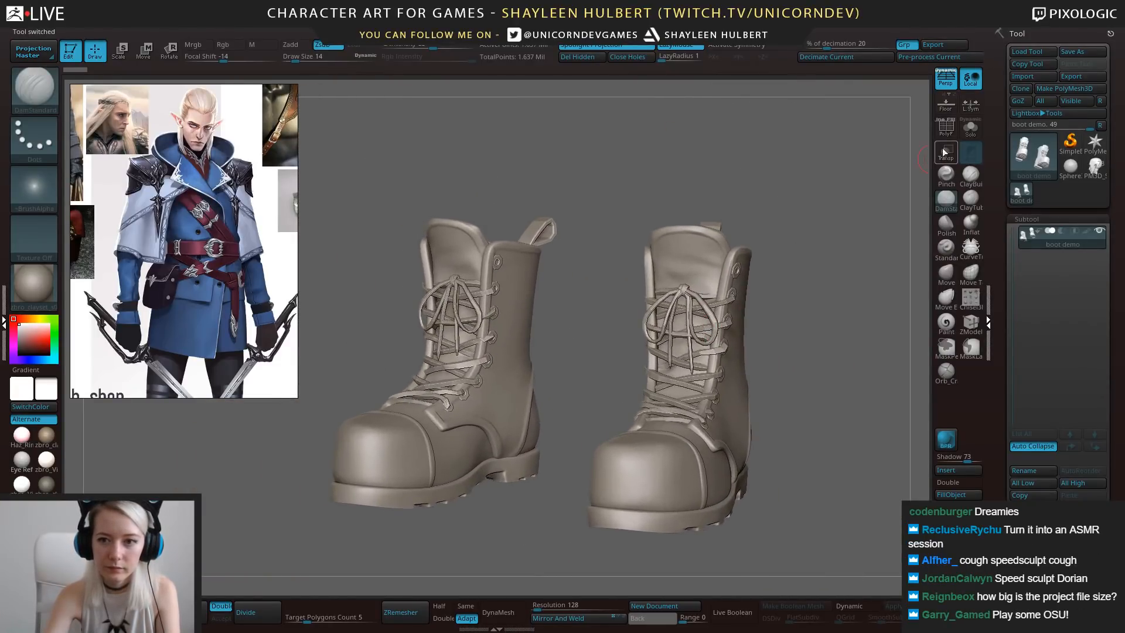
click(946, 130)
alt+drag(860, 264, 708, 351)
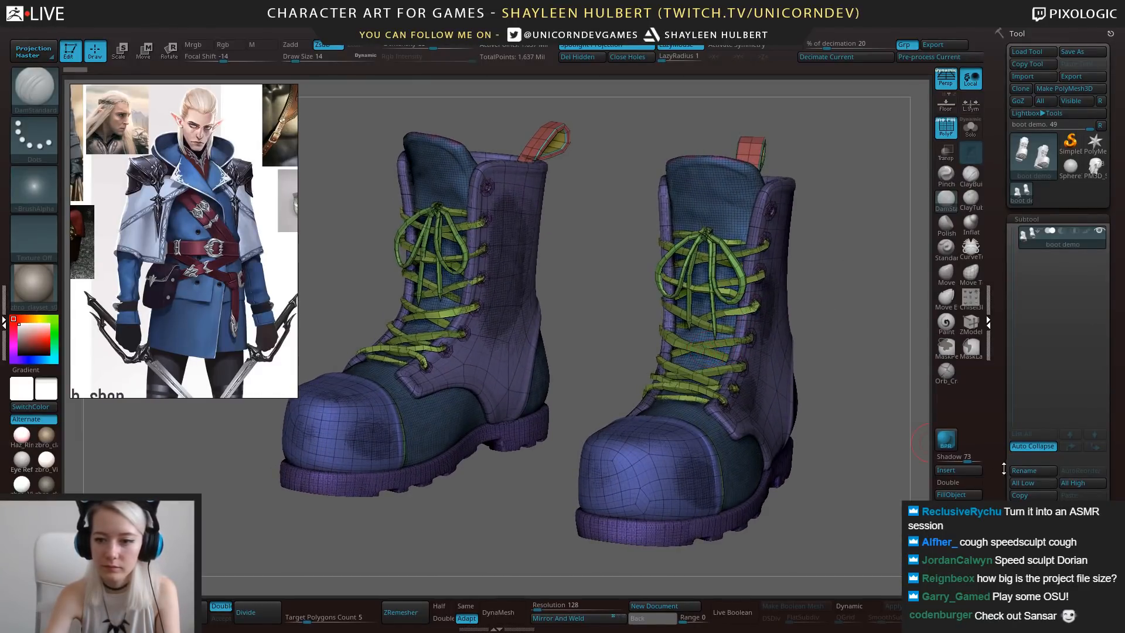
drag(834, 439, 682, 461)
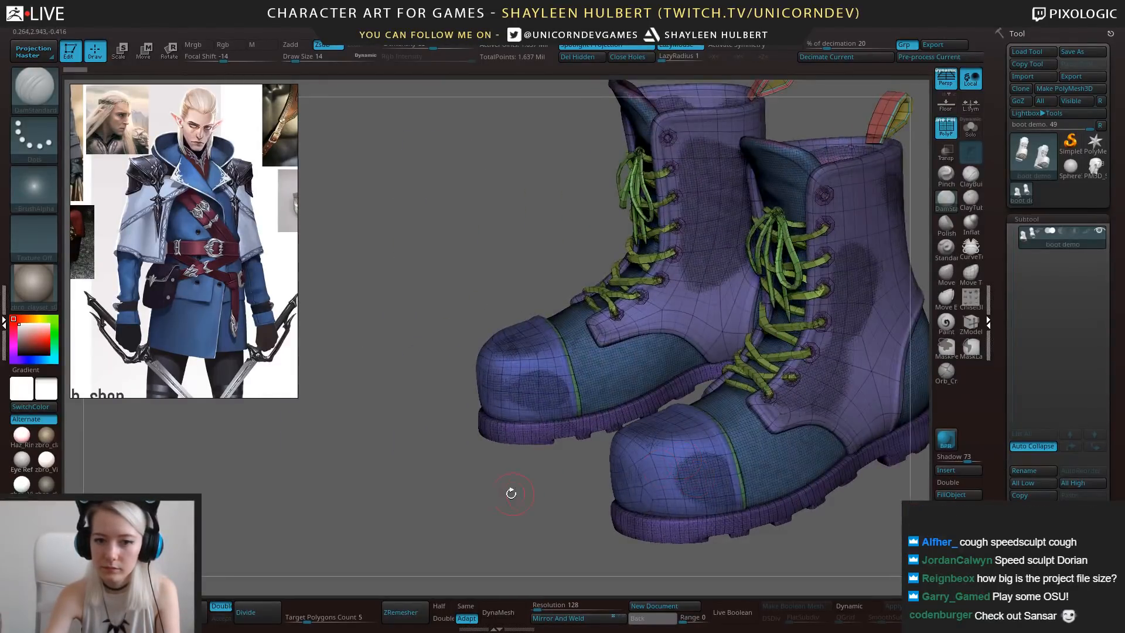
drag(510, 490, 846, 302)
key(shift+f)
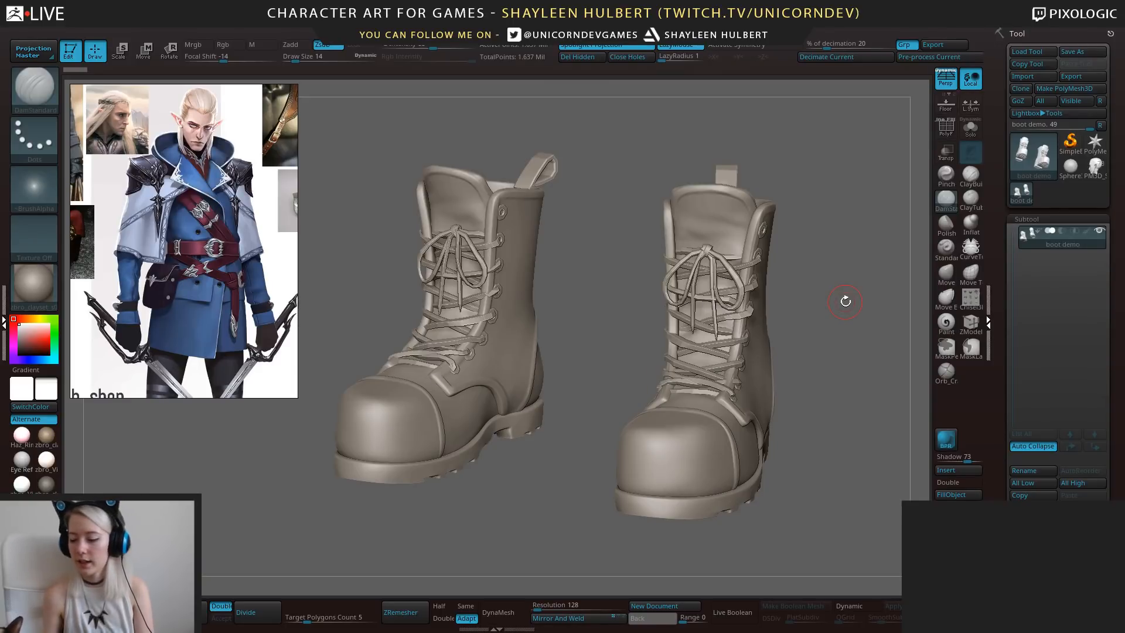
drag(845, 301, 830, 276)
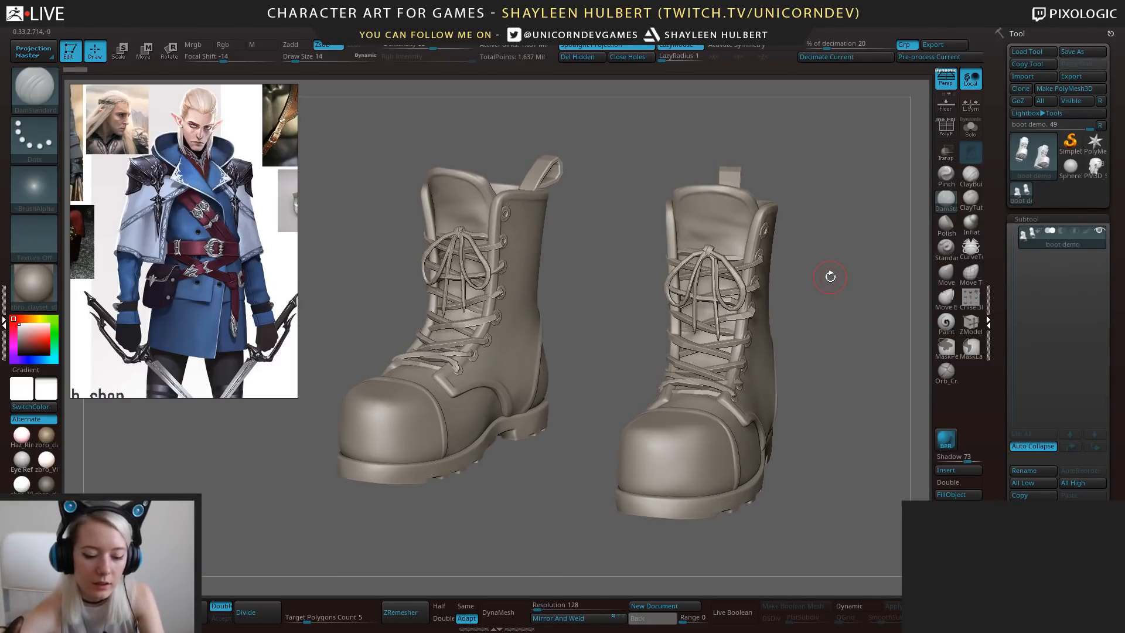
Open the Milo project from the zbrush File folder under 2017, discarding changes to the current project.
key(ctrl+o)
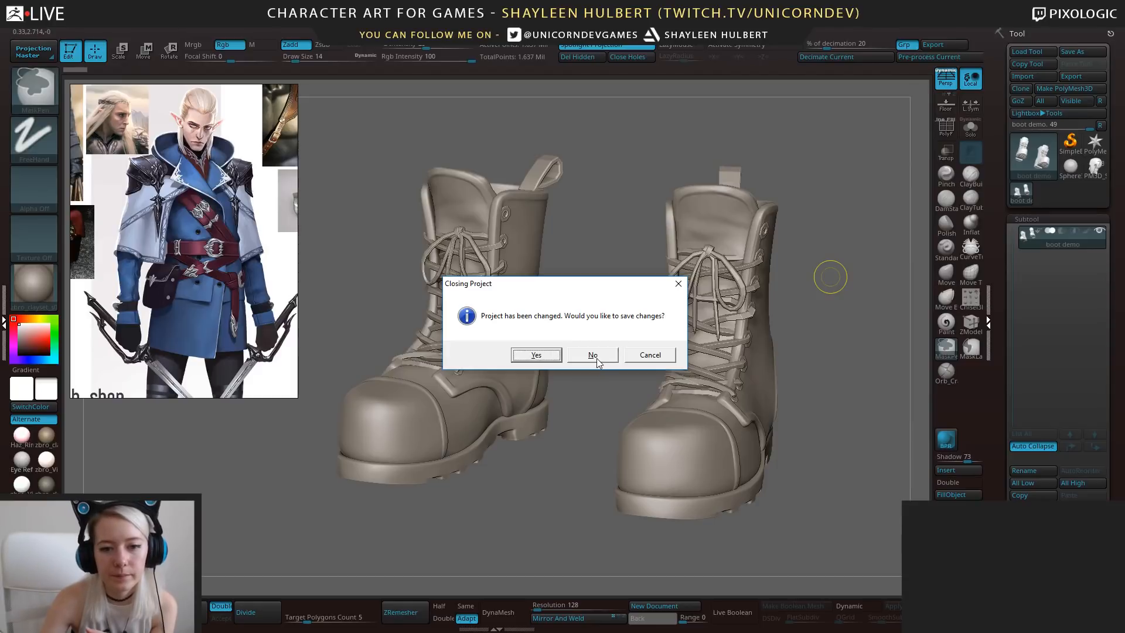
click(596, 357)
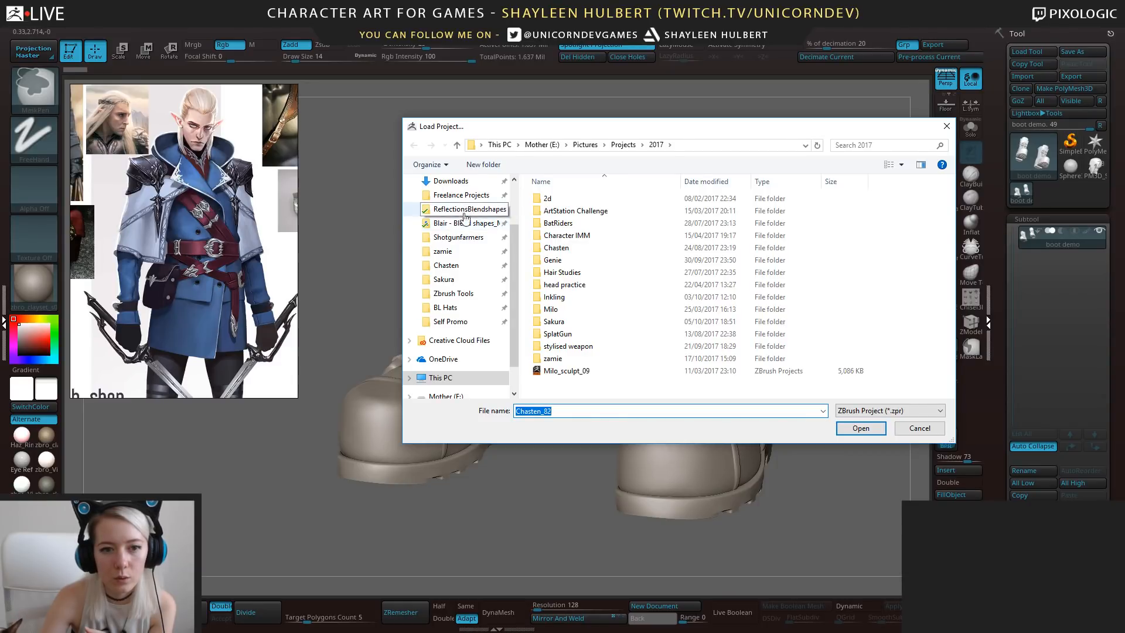
click(456, 266)
click(642, 146)
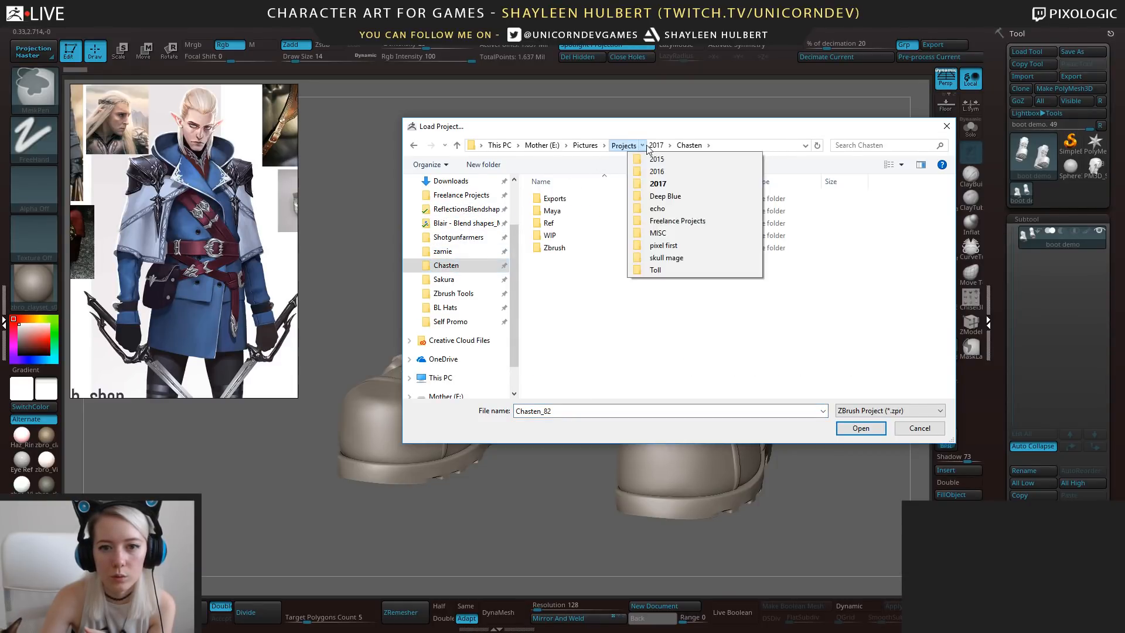
click(653, 167)
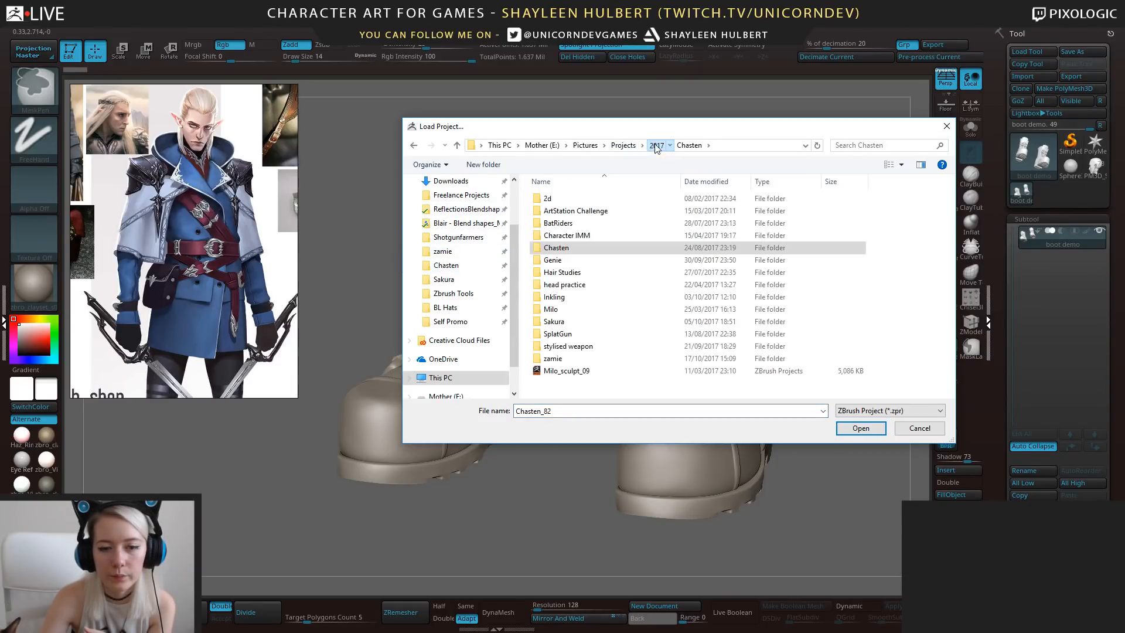
double_click(572, 308)
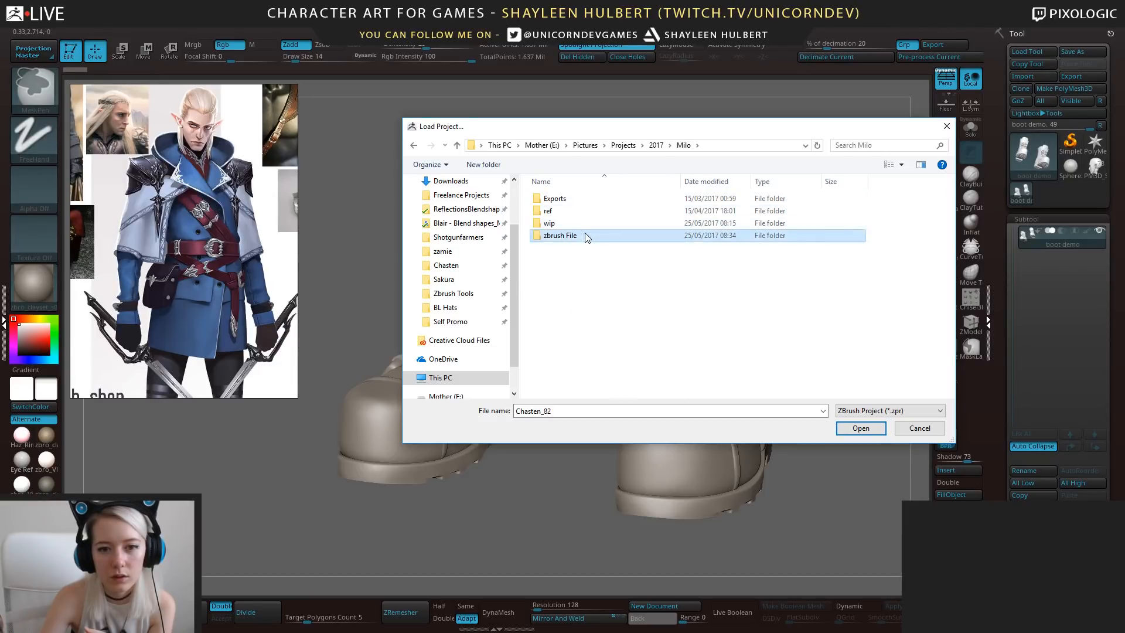
double_click(561, 236)
click(566, 198)
click(857, 430)
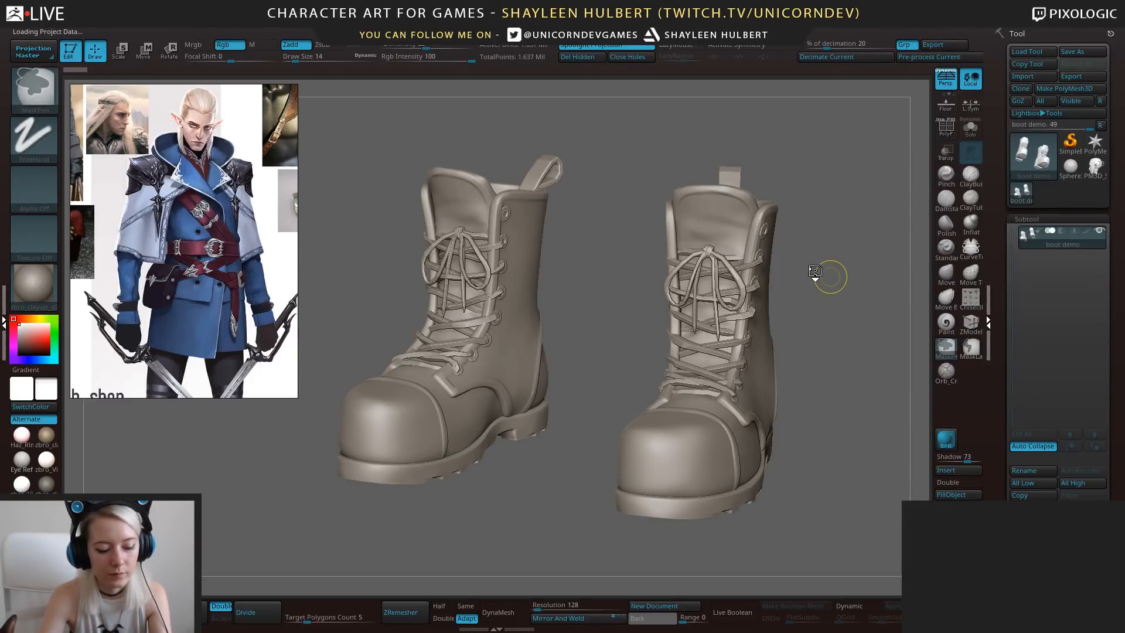
Select the three-eyed character's head, hide polypaint on all subtools, and inspect the bare sculpt of the upper body.
mouse_move(771, 359)
mouse_down()
mouse_move(812, 358)
mouse_move(808, 299)
mouse_move(726, 319)
mouse_move(746, 298)
mouse_move(770, 295)
mouse_move(777, 311)
mouse_move(765, 314)
mouse_up()
alt+click(535, 196)
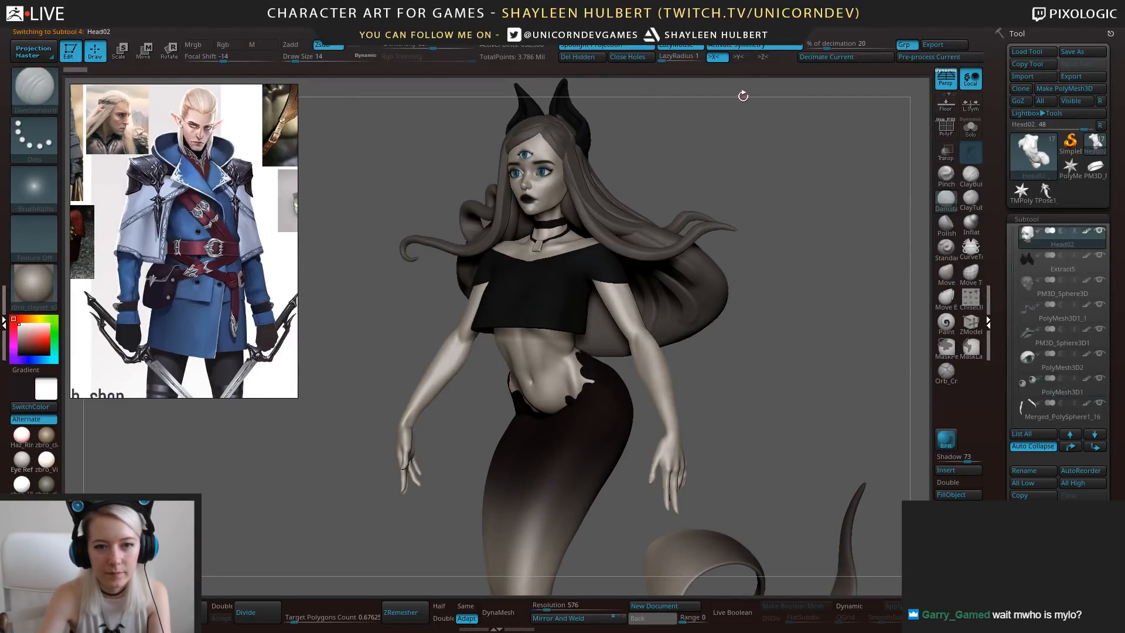
mouse_move(742, 96)
alt+mouse_down()
mouse_move(749, 234)
mouse_move(784, 199)
mouse_move(757, 235)
mouse_move(775, 237)
mouse_move(797, 268)
mouse_move(763, 223)
mouse_move(701, 195)
alt+mouse_up()
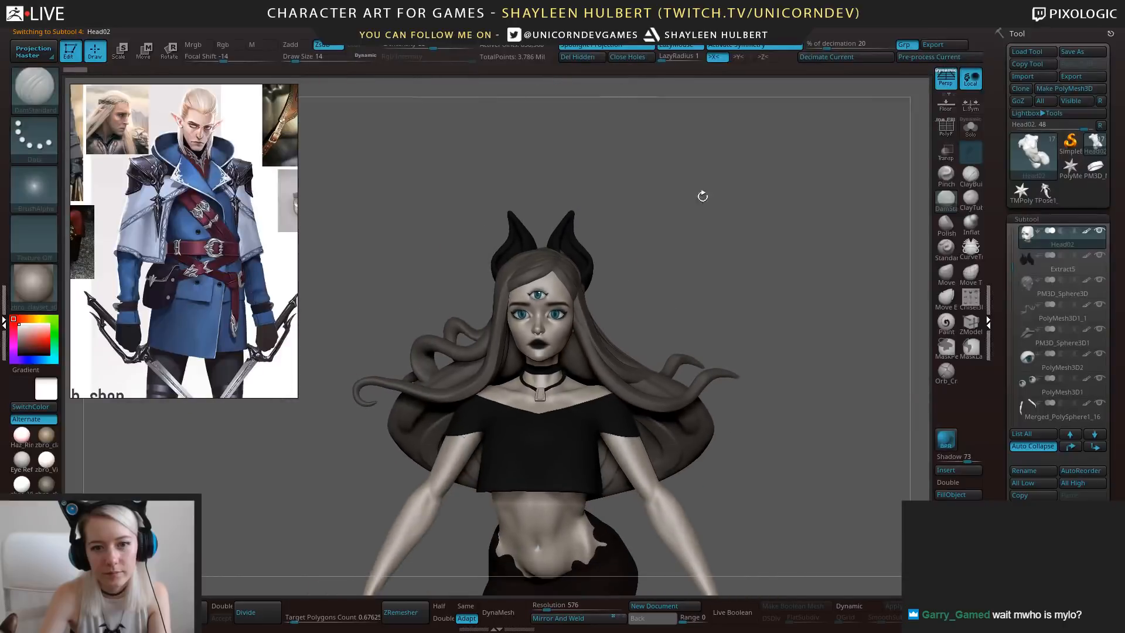
mouse_move(778, 369)
alt+mouse_down()
mouse_move(793, 317)
mouse_move(900, 286)
alt+mouse_up()
shift+click(1088, 231)
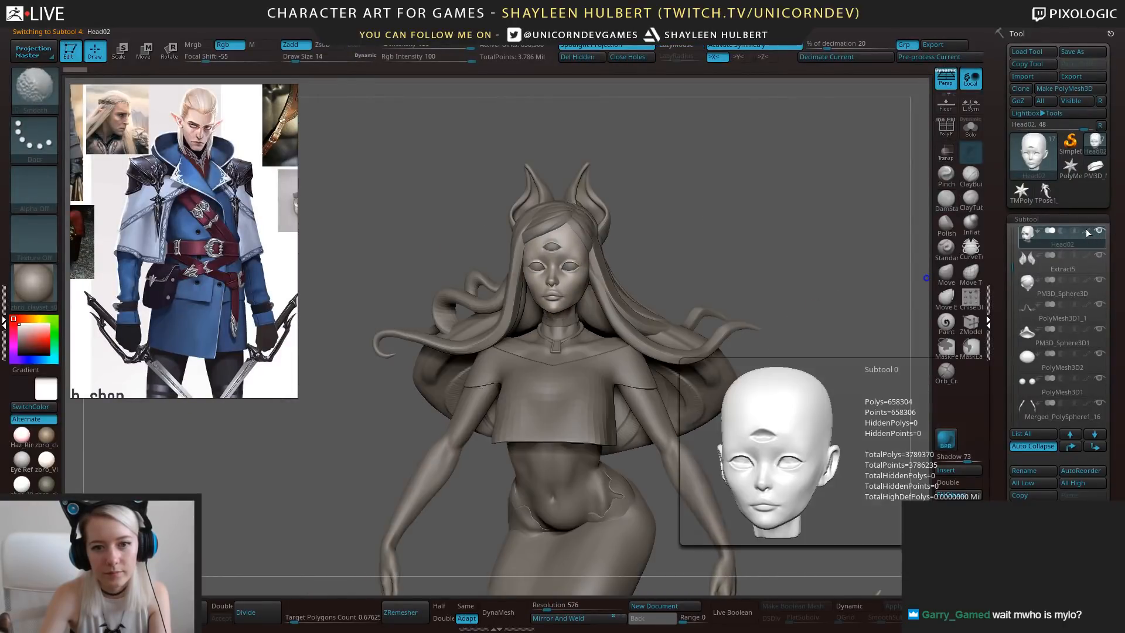
mouse_move(760, 284)
alt+mouse_down()
mouse_move(764, 252)
mouse_move(603, 228)
alt+mouse_up()
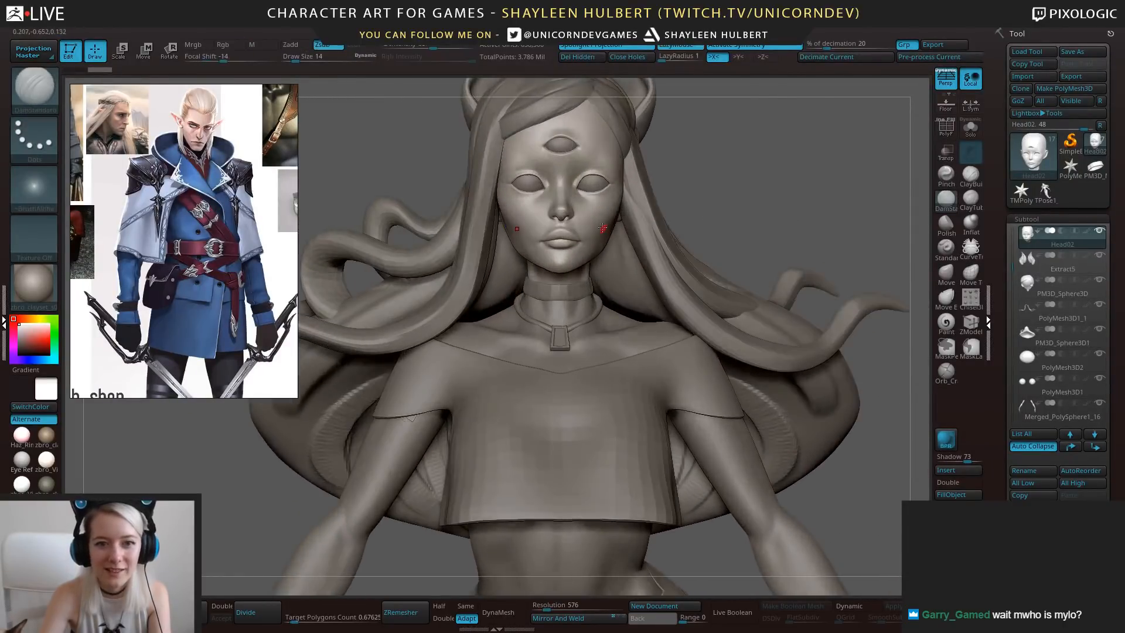
mouse_move(797, 153)
alt+mouse_down()
mouse_move(791, 221)
mouse_move(753, 224)
mouse_move(802, 248)
alt+mouse_up()
mouse_move(834, 176)
mouse_down()
mouse_move(849, 181)
mouse_move(768, 242)
mouse_up()
Show polypaint on the head, the pair of eyes and the third eye on the forehead.
click(1085, 232)
mouse_move(862, 226)
alt+mouse_down()
mouse_move(799, 251)
mouse_move(809, 244)
mouse_move(743, 196)
alt+mouse_up()
mouse_move(807, 406)
alt+mouse_down()
mouse_move(804, 280)
mouse_move(789, 299)
mouse_move(861, 327)
mouse_move(835, 298)
mouse_move(802, 305)
mouse_move(885, 308)
mouse_move(804, 311)
mouse_move(803, 260)
mouse_move(794, 334)
mouse_move(804, 322)
alt+mouse_up()
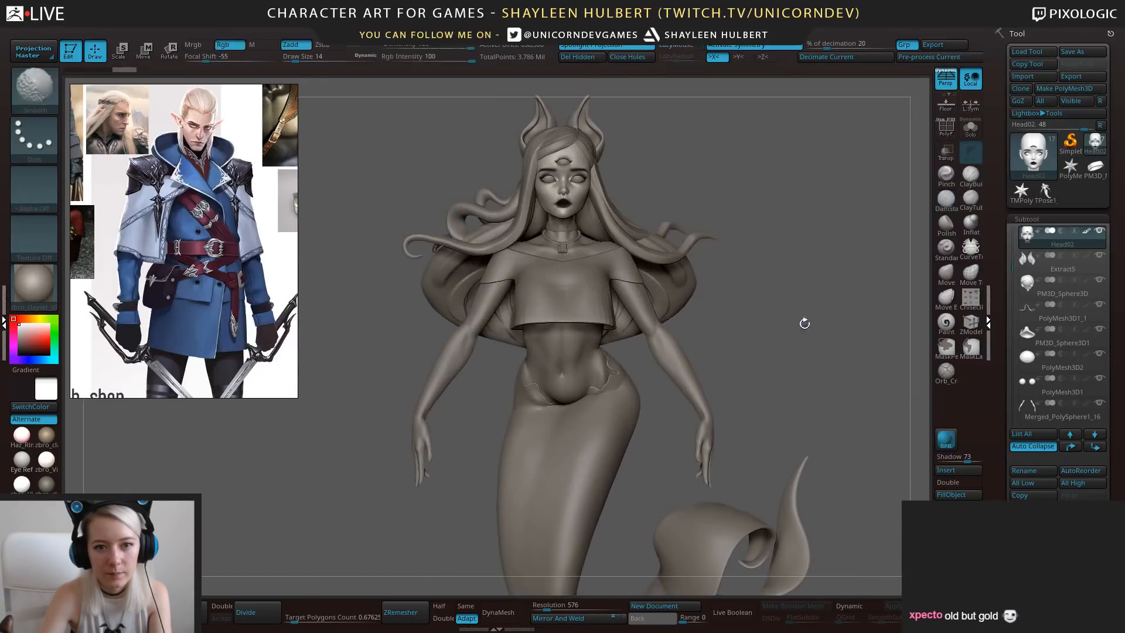
alt+drag(837, 221, 832, 335)
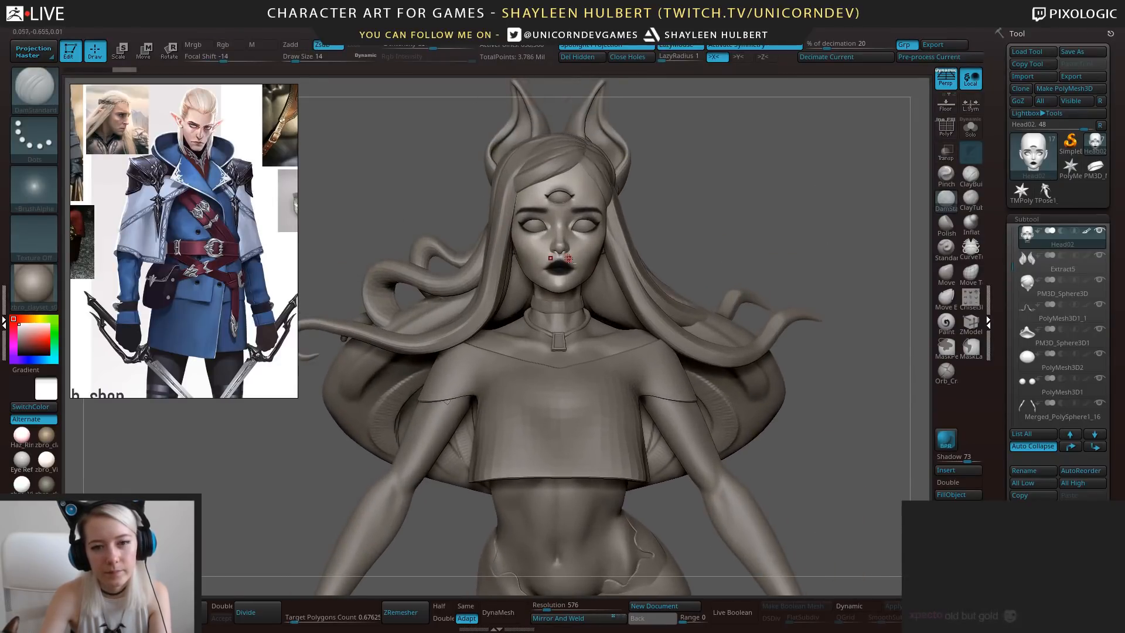
alt+click(582, 229)
click(1088, 232)
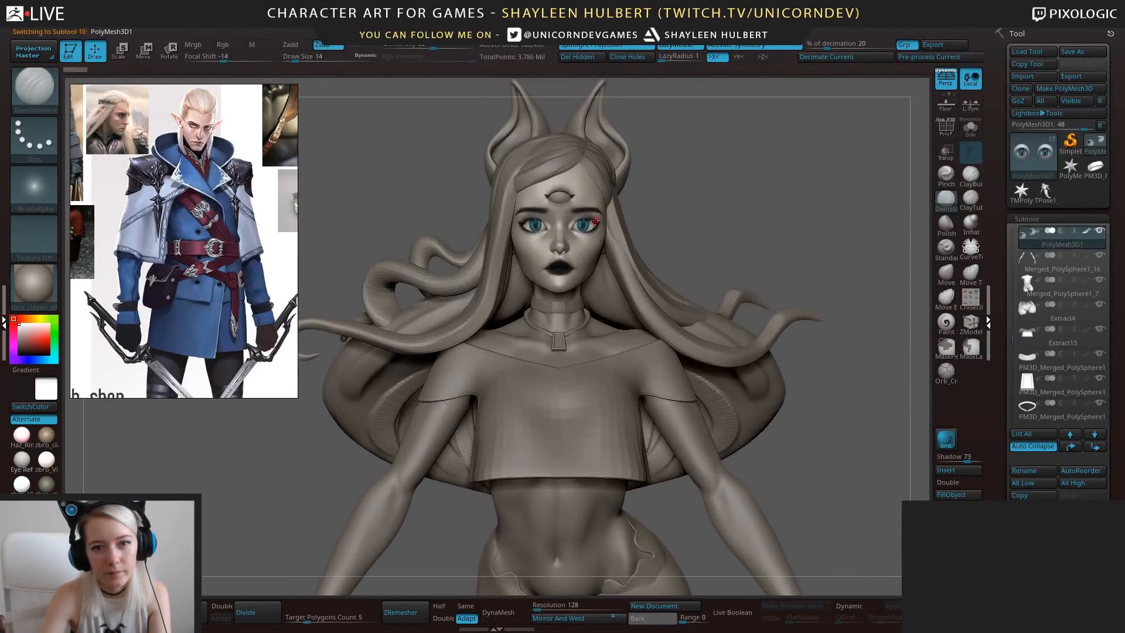
alt+click(560, 197)
click(1087, 232)
Select the torso subtool, examine its anatomy in isolation, and restore the full character.
mouse_move(838, 225)
mouse_down()
mouse_move(804, 229)
mouse_move(762, 204)
mouse_move(728, 242)
mouse_move(773, 249)
mouse_up()
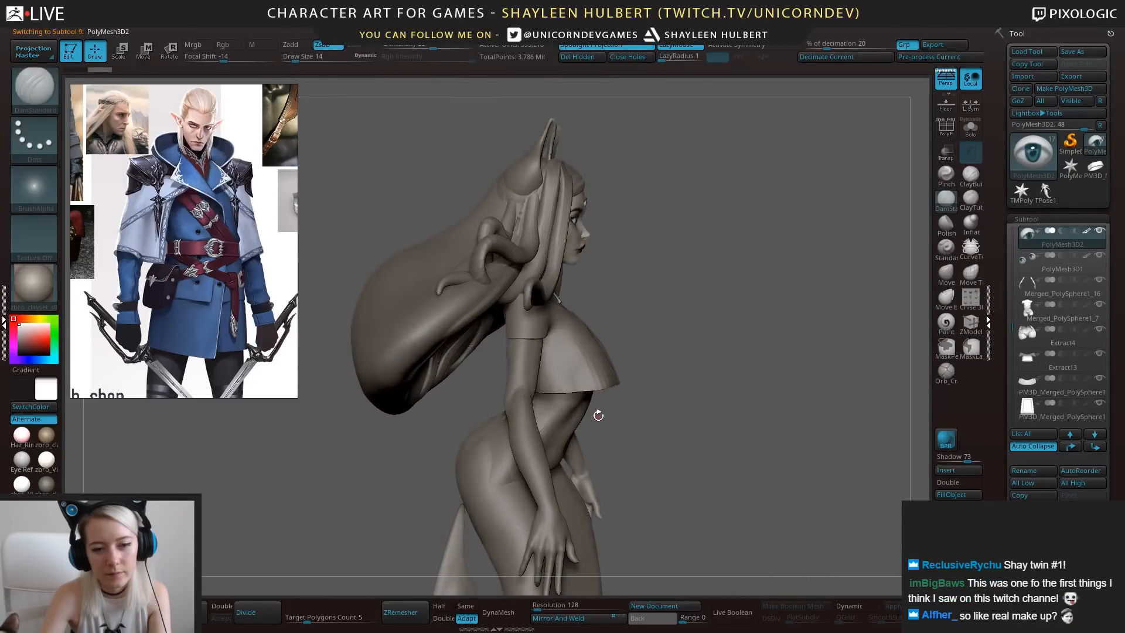
alt+click(560, 424)
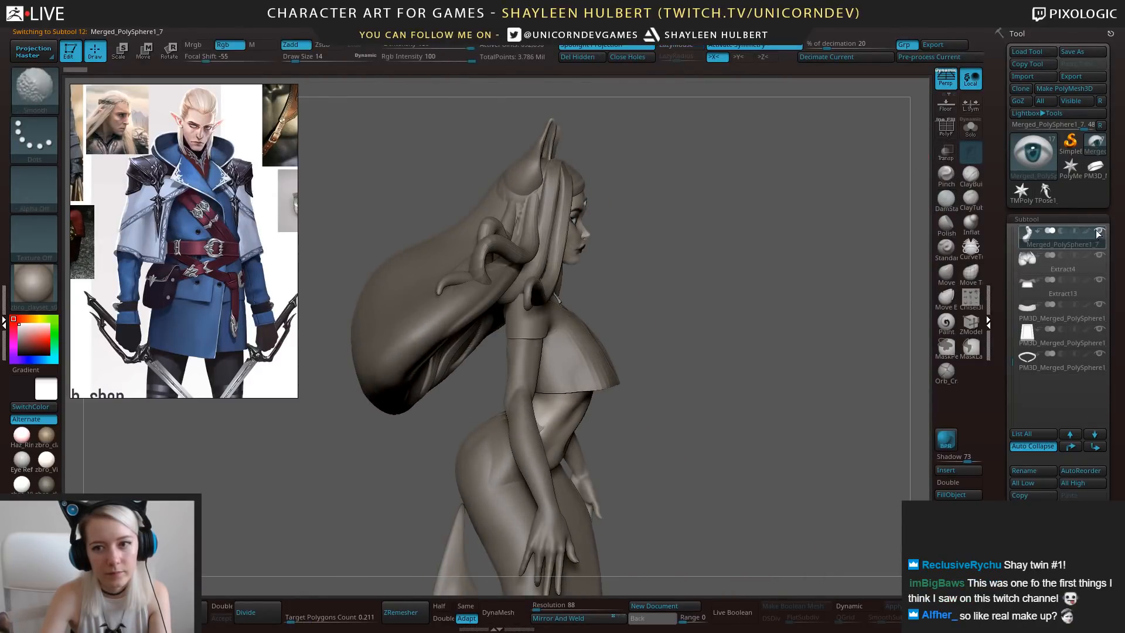
click(975, 129)
drag(850, 293, 827, 306)
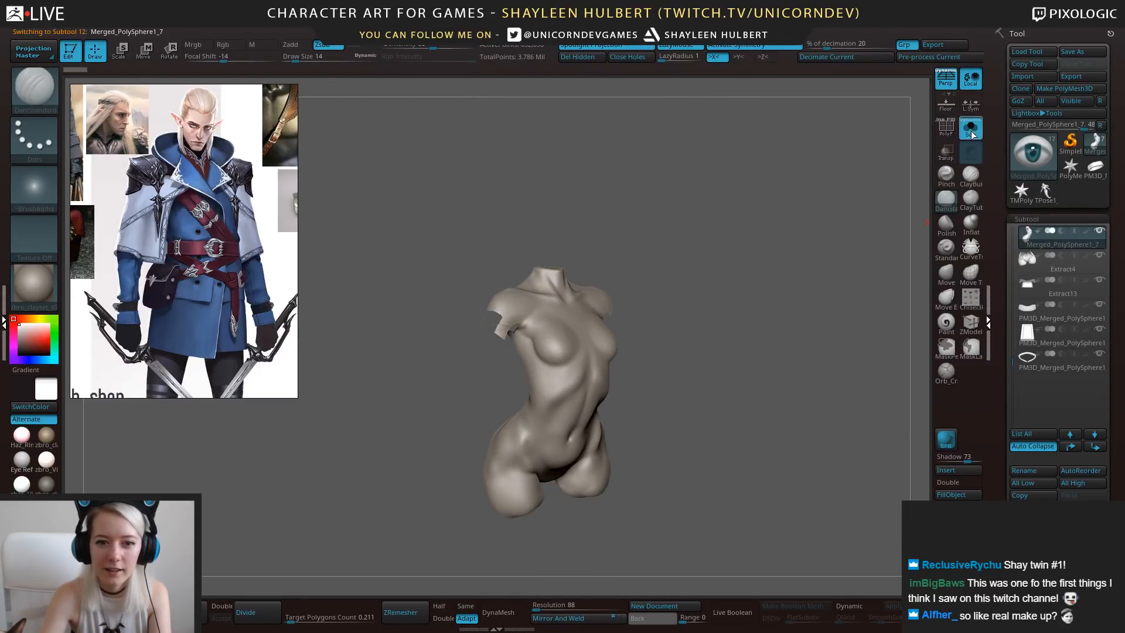
drag(888, 252, 839, 265)
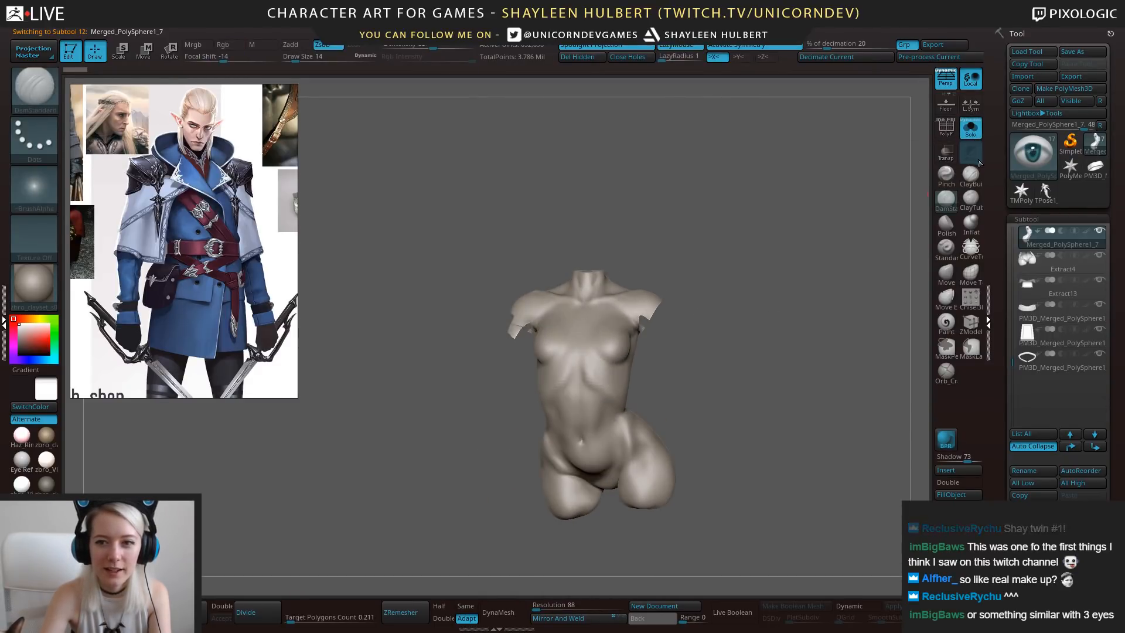
click(971, 130)
drag(842, 342, 844, 397)
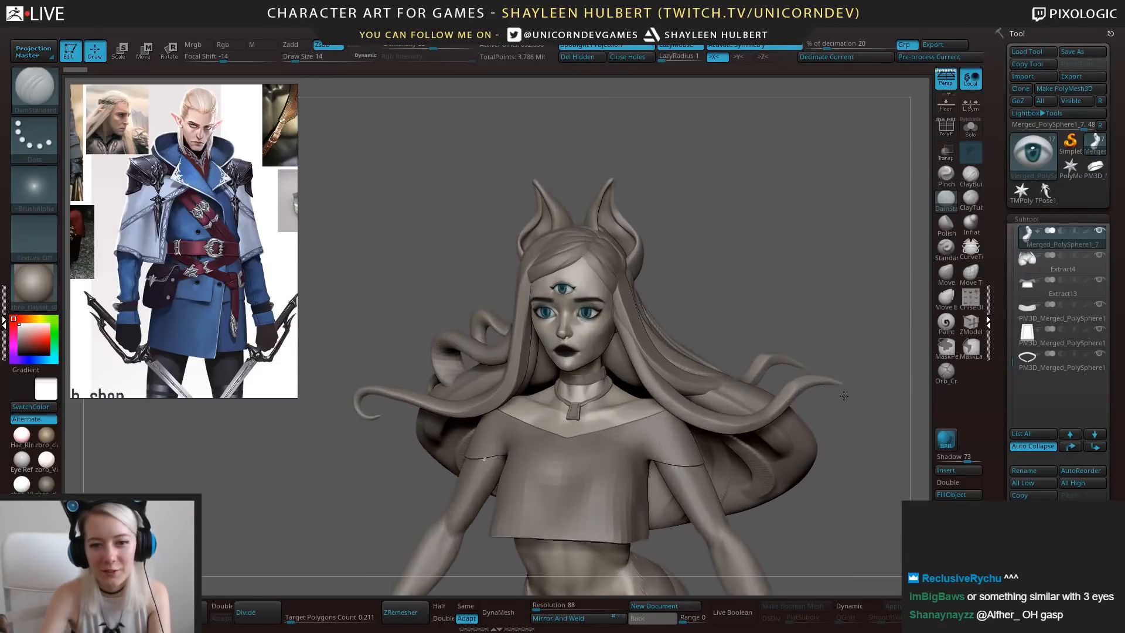
Inspect the hair, clothing and body of the full character from the front and in profile.
alt+drag(768, 217, 755, 380)
alt+click(625, 376)
alt+click(649, 259)
alt+click(610, 408)
mouse_move(778, 560)
alt+mouse_down()
mouse_move(768, 308)
mouse_move(806, 385)
mouse_move(832, 367)
mouse_move(758, 382)
mouse_move(769, 435)
mouse_move(782, 286)
alt+mouse_up()
alt+drag(821, 294, 812, 499)
mouse_move(879, 258)
mouse_down()
mouse_move(644, 249)
mouse_move(768, 258)
mouse_move(767, 380)
mouse_move(712, 382)
mouse_up()
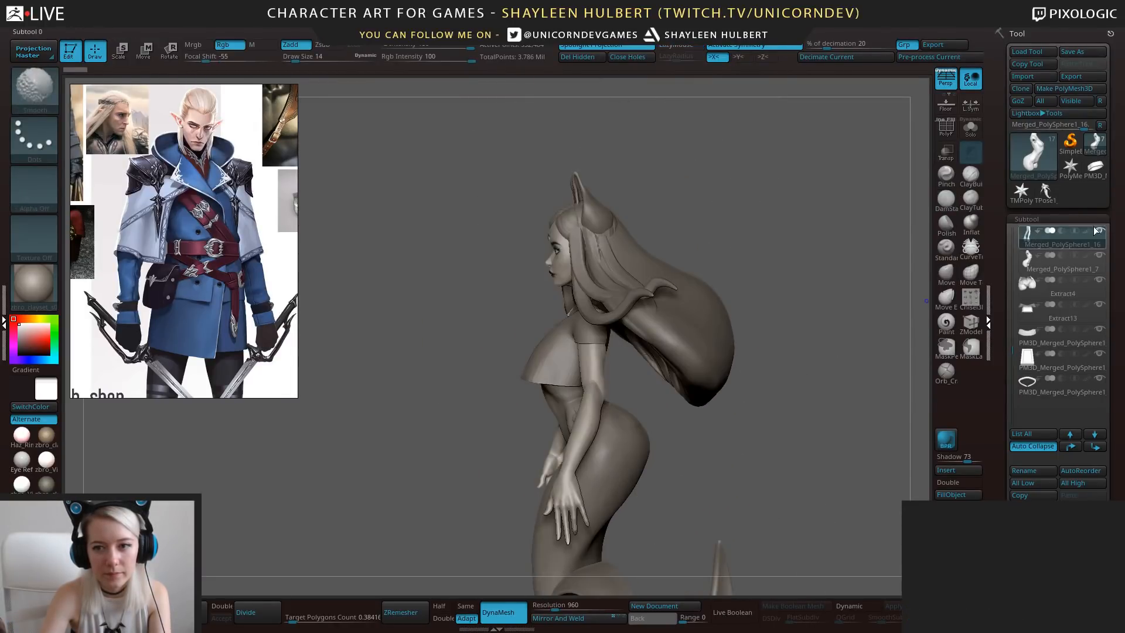
Show polypaint on all subtools and frame the coloured character's head from the front.
shift+click(1088, 231)
drag(728, 458, 740, 381)
alt+drag(743, 292, 828, 407)
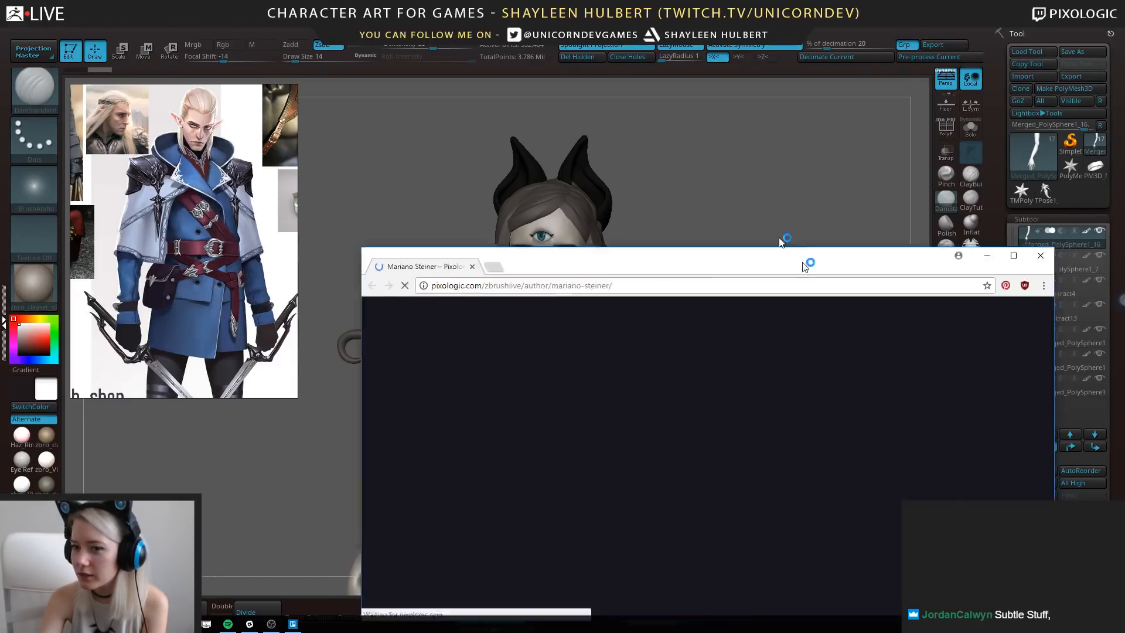
Move the browser window up over ZBrush and look through the ZBrushLIVE presenter's profile, artwork and featured posts.
drag(805, 263, 782, 1)
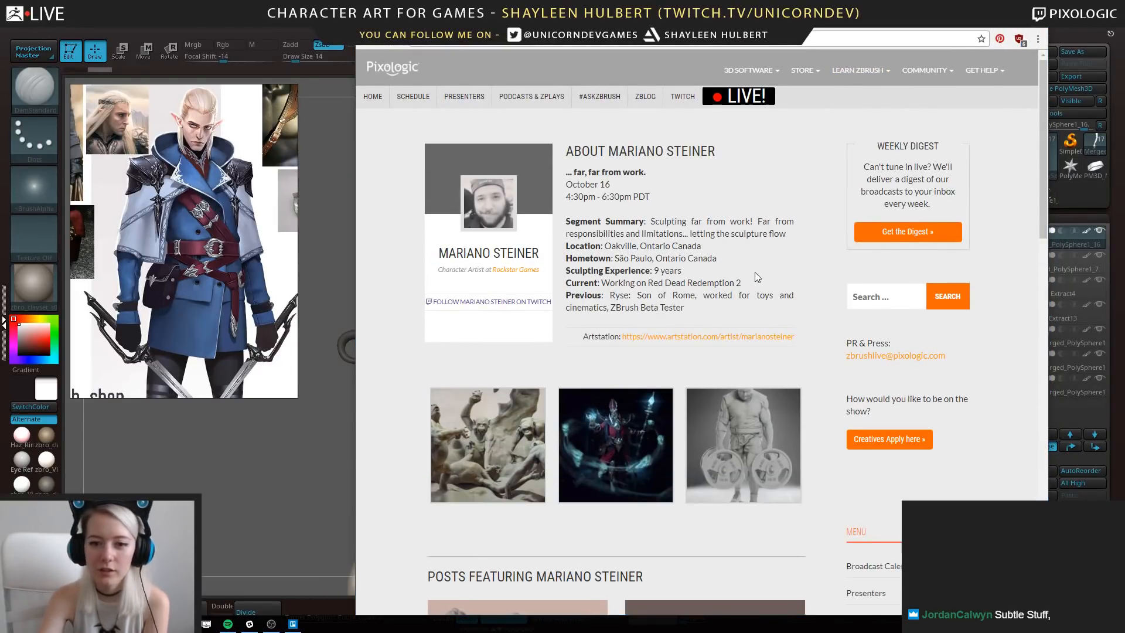
scroll(753, 267, down, 4)
scroll(716, 260, down, 3)
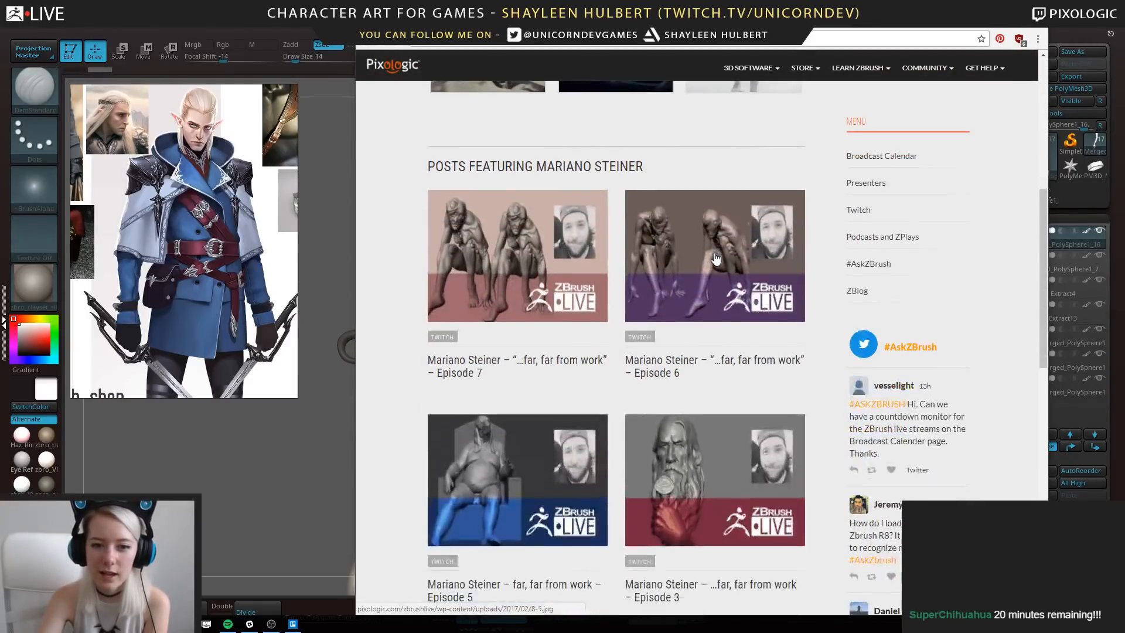
scroll(743, 267, down, 1)
scroll(743, 264, down, 5)
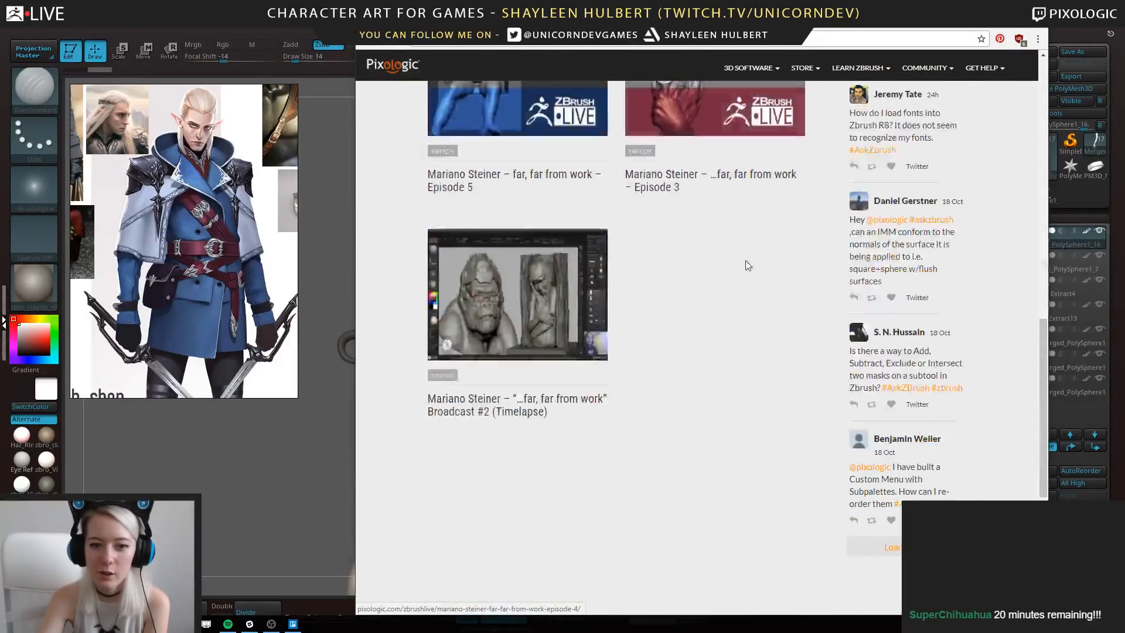
scroll(743, 264, up, 10)
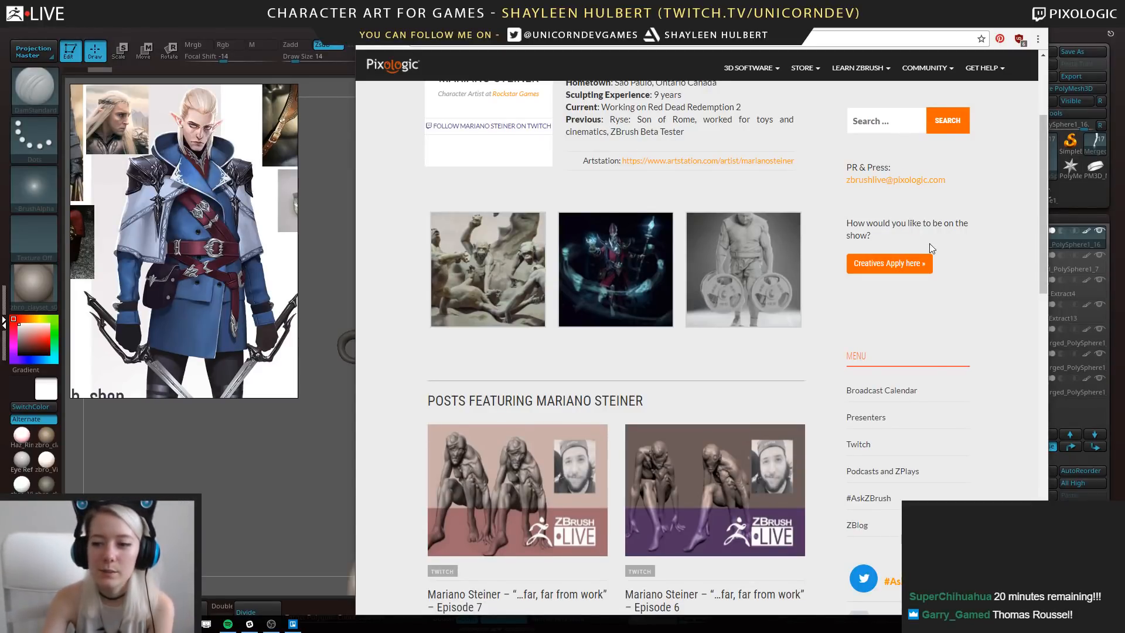
scroll(698, 352, up, 3)
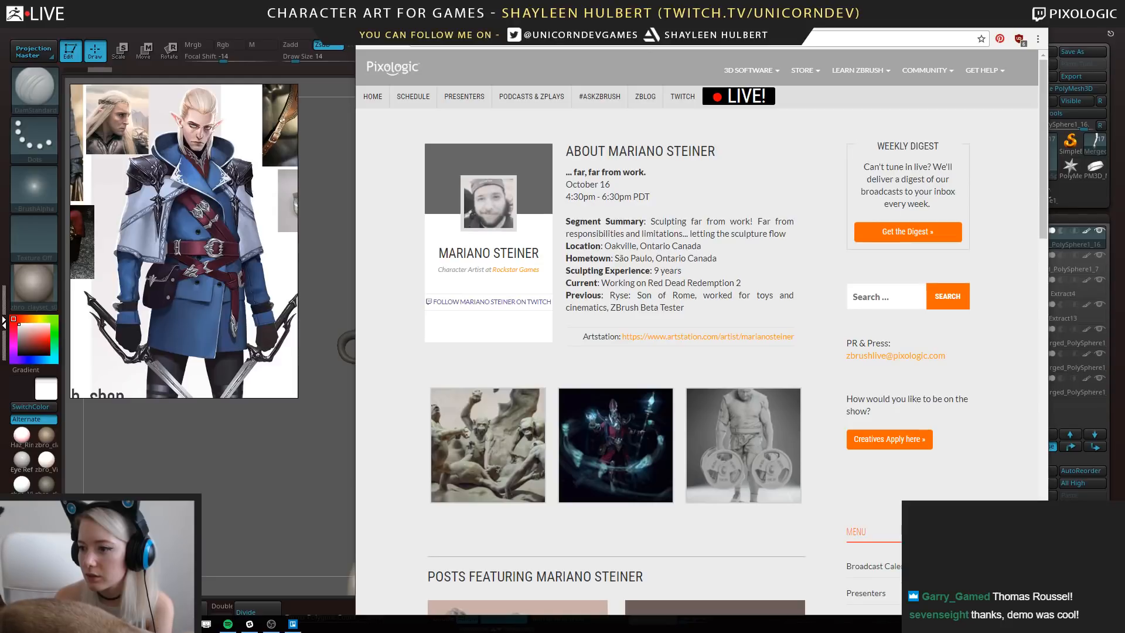
Show the broadcast schedule on Pixologic's Twitch channel and open the profile of Saturday October 21's 12:30pm presenter.
drag(1124, 351, 621, 23)
drag(423, 114, 581, 457)
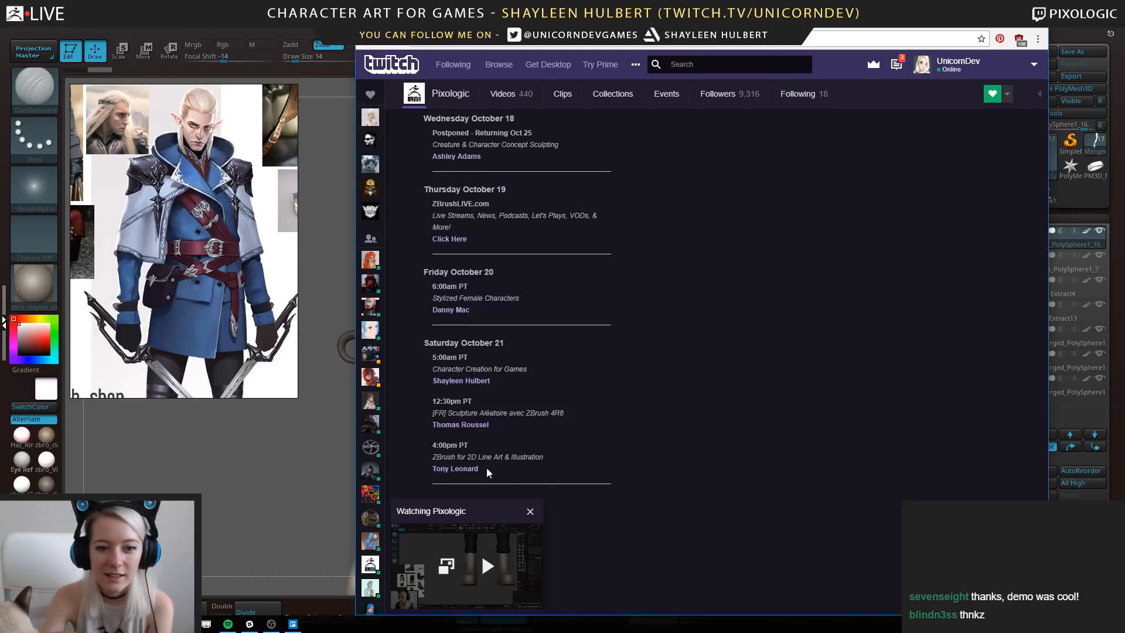
click(469, 426)
click(621, 22)
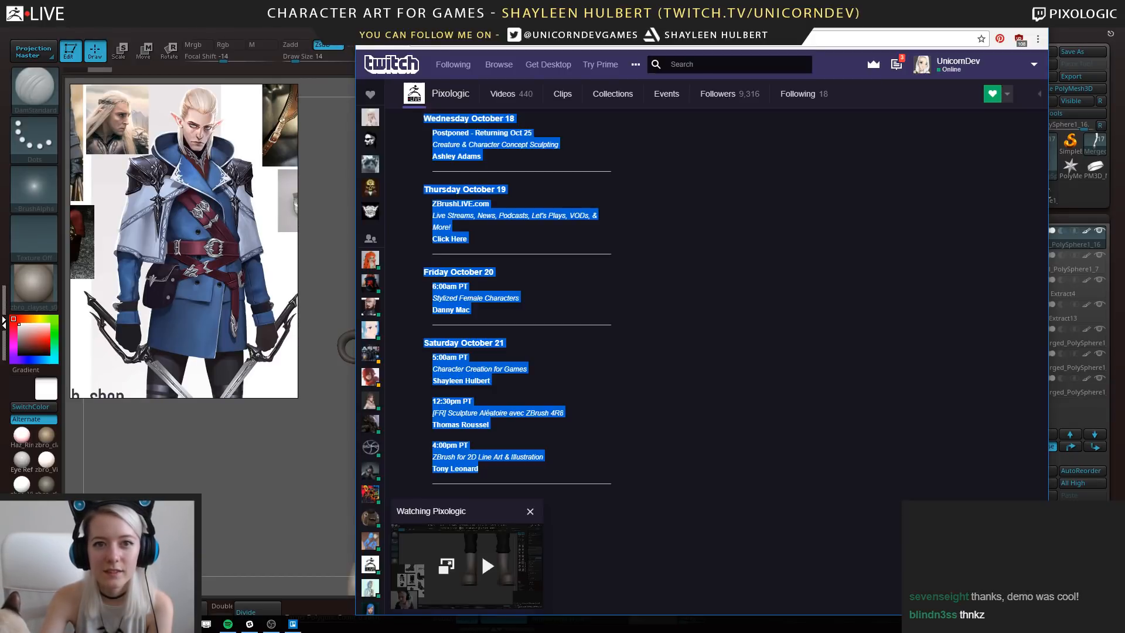
click(504, 23)
click(621, 22)
click(627, 403)
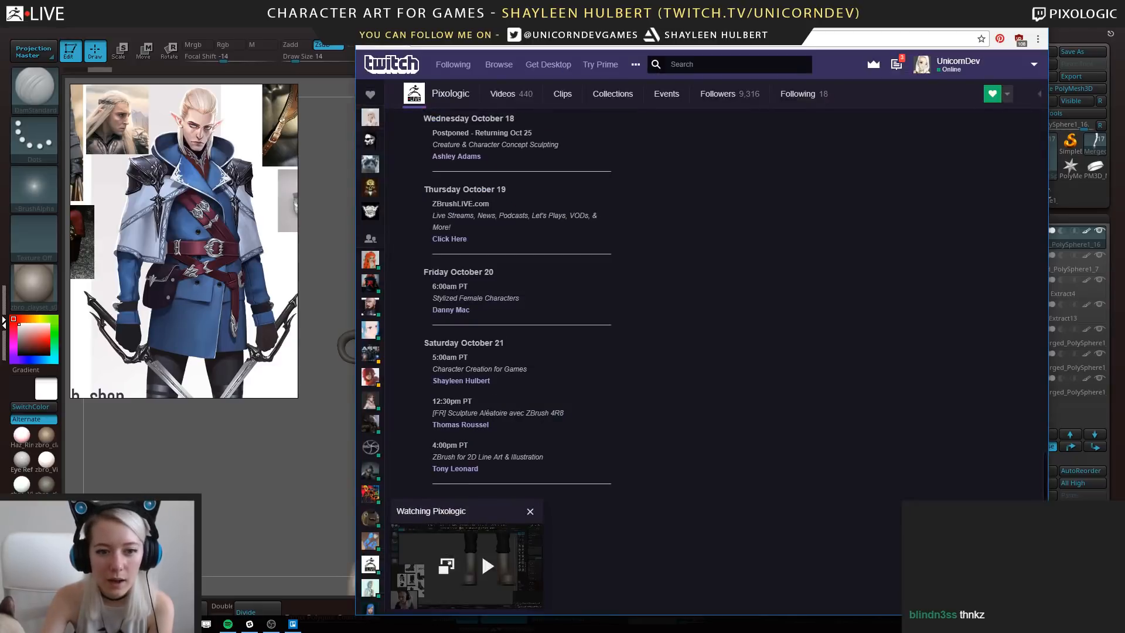
Highlight the schedule through the 12:30pm and 4:00pm streams on Saturday October 21.
drag(508, 428, 414, 404)
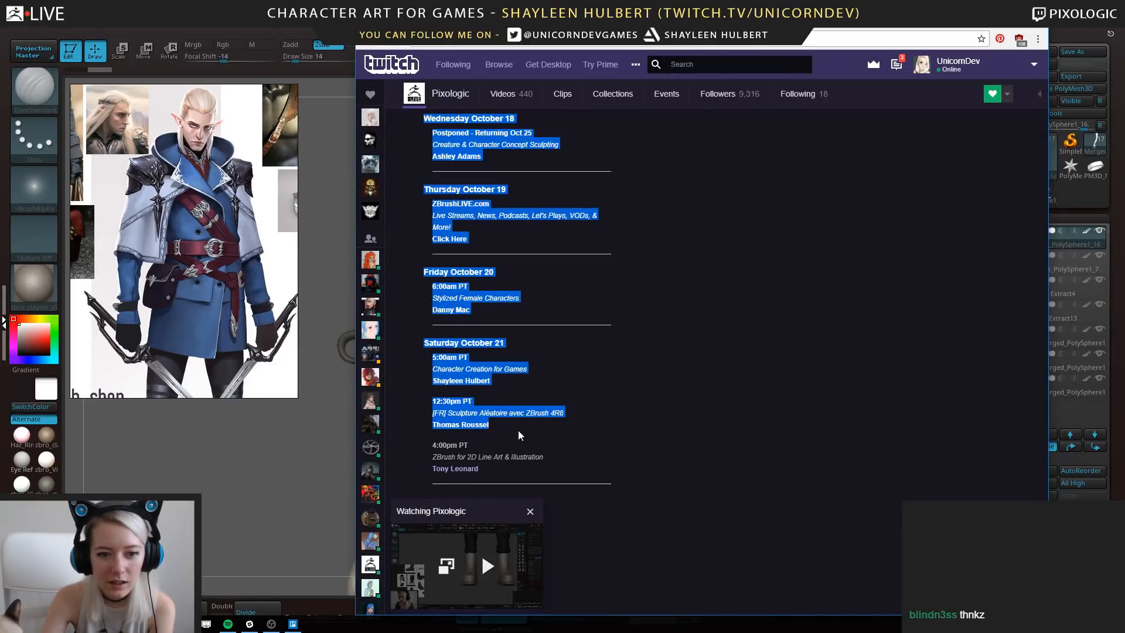
click(493, 467)
drag(492, 466, 406, 448)
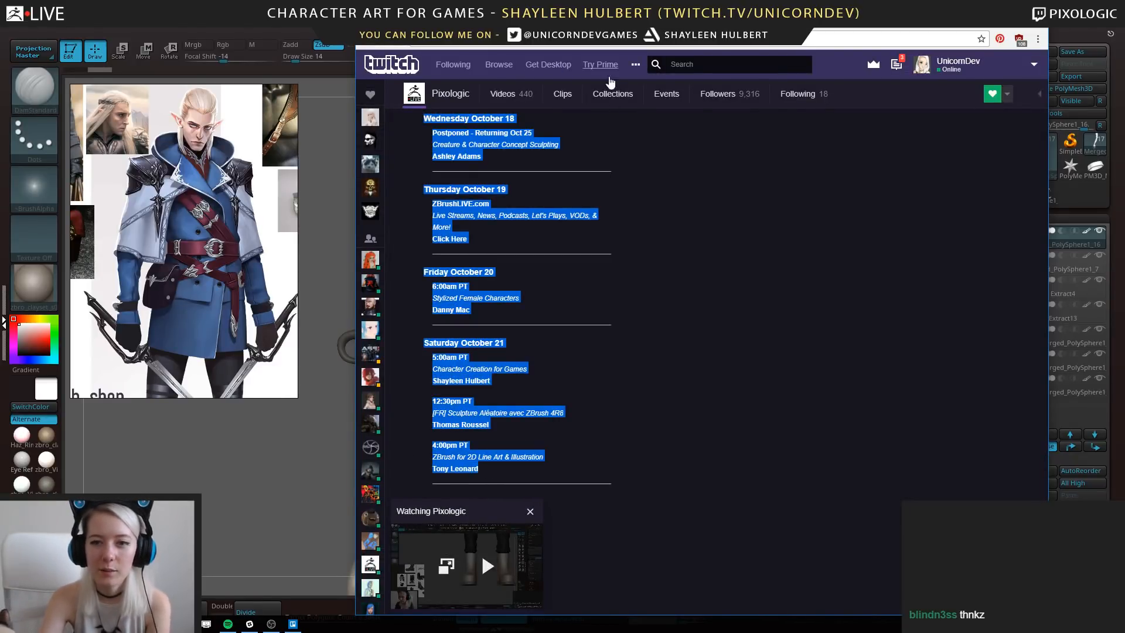
Look over the 12:30pm presenter's ZBrushLIVE profile and return to the video player on Pixologic's Twitch channel.
click(674, 23)
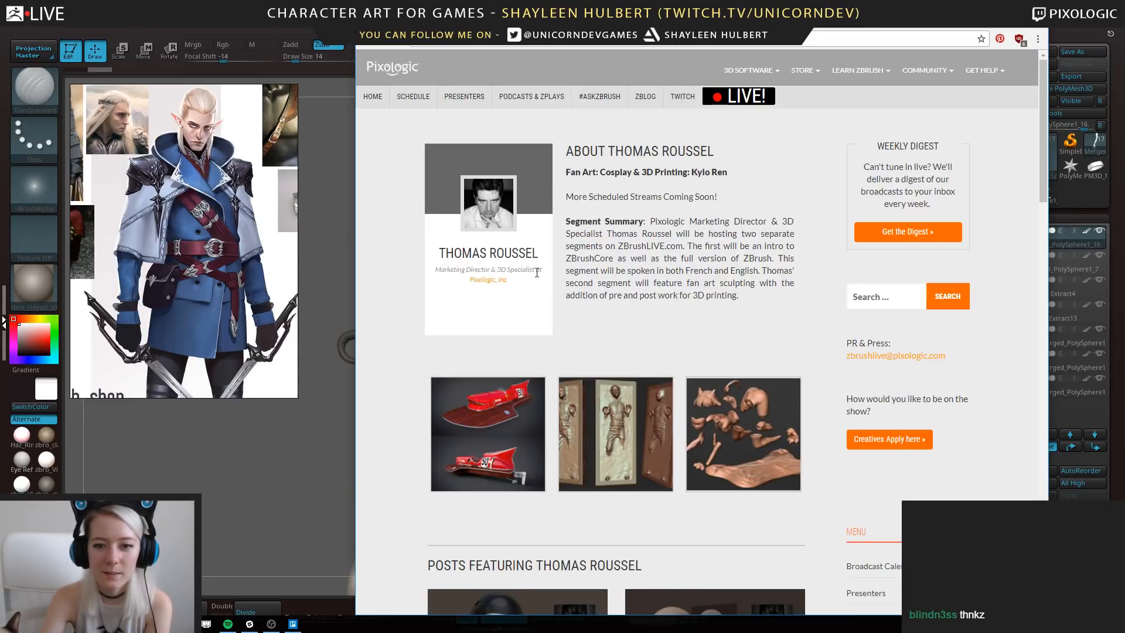
scroll(419, 275, down, 2)
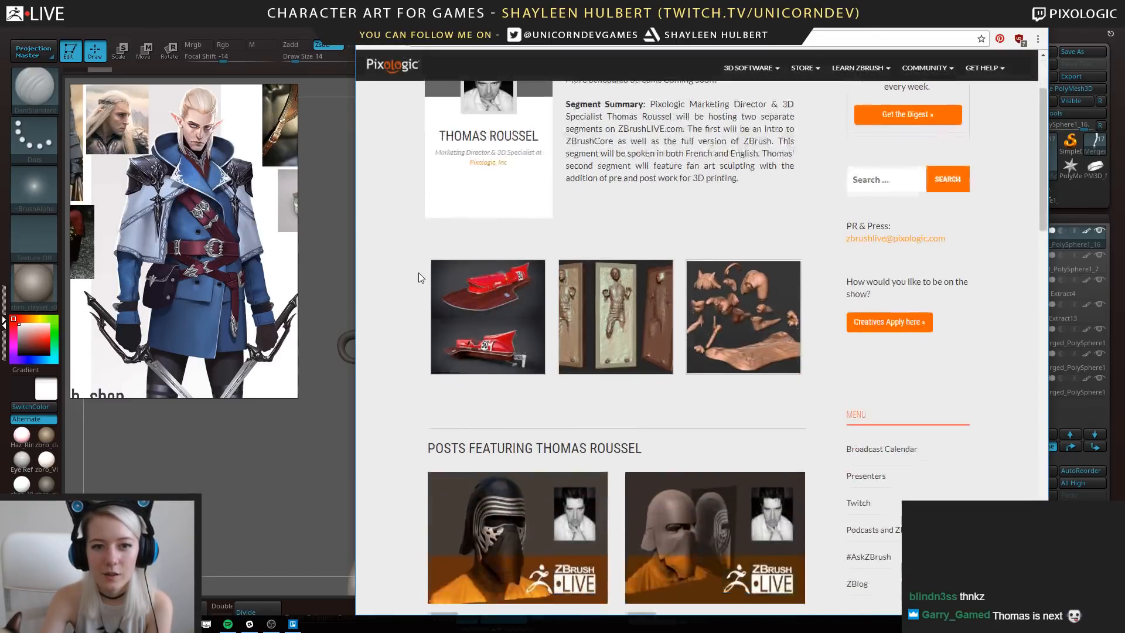
scroll(418, 272, up, 2)
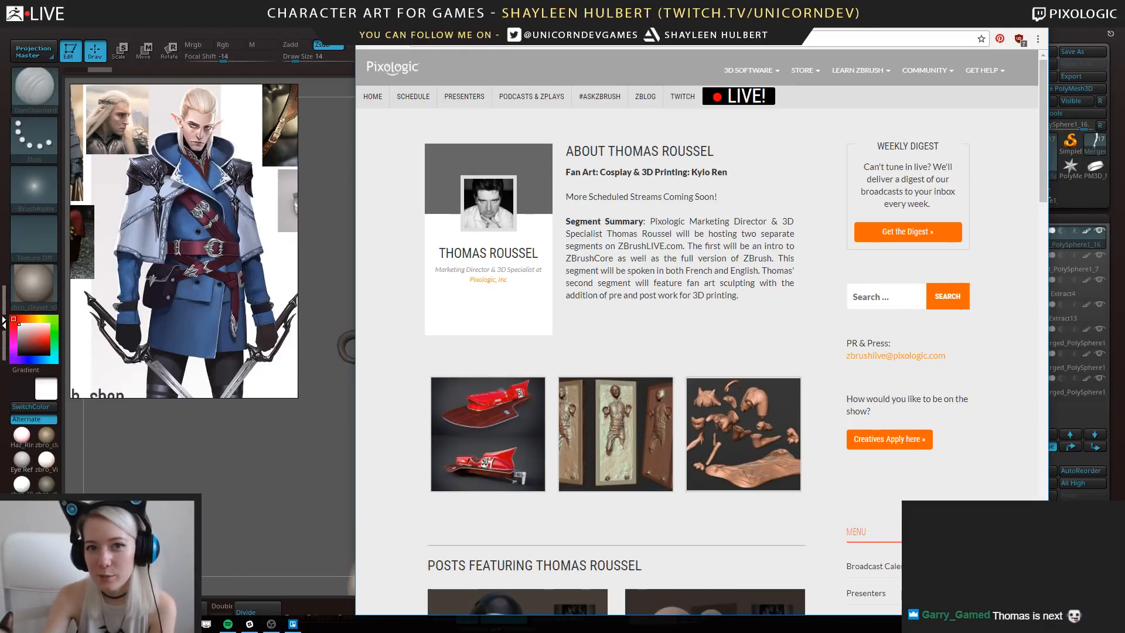
click(557, 23)
scroll(641, 310, up, 10)
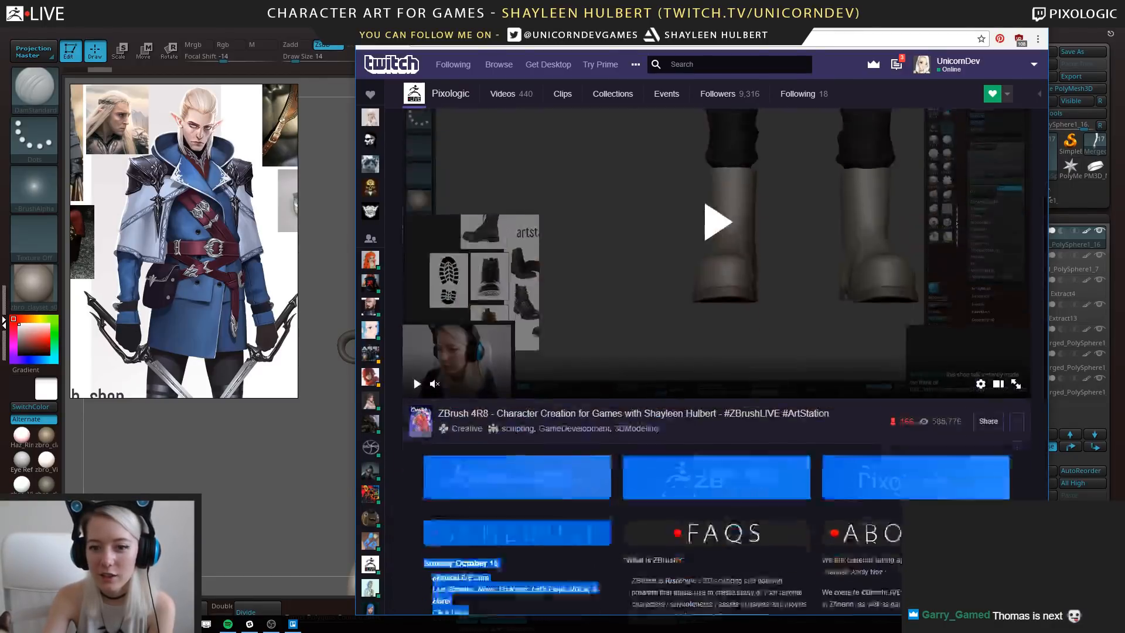